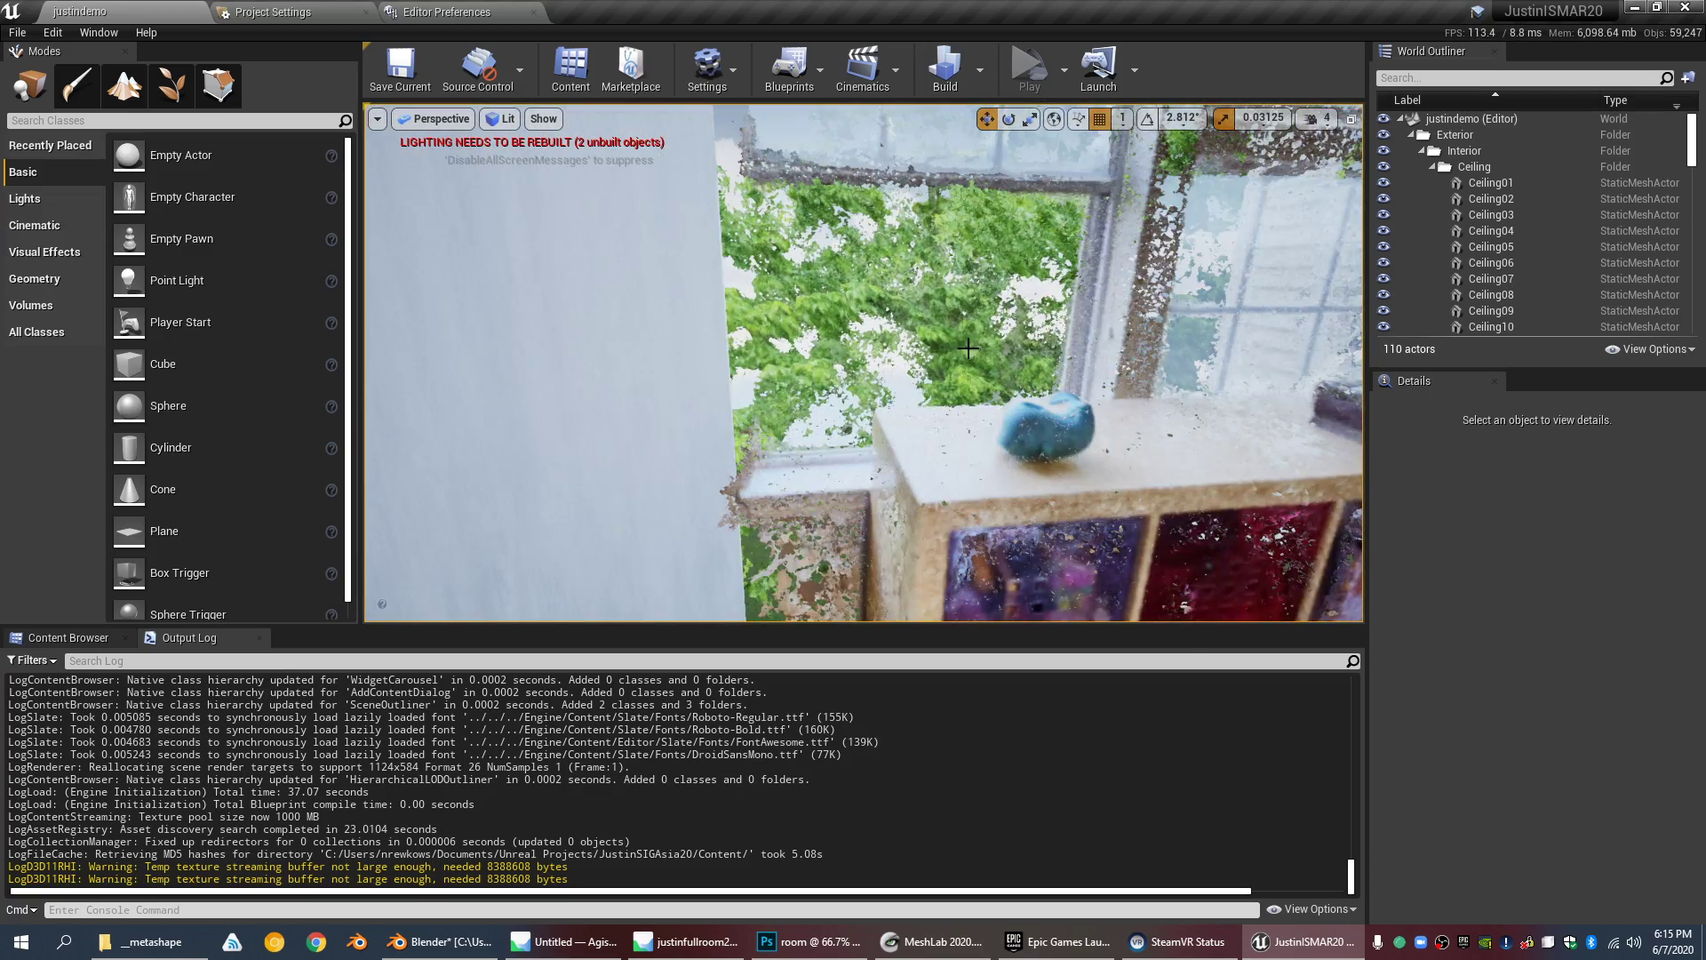
Step: Examine the scanned bedroom's windows, bookshelf, dresser and floor corner from several viewpoints
{"action": "key", "text": "w"}
{"action": "mouse_move", "coordinate": [965, 360]}
{"action": "right_mouse_down"}
{"action": "mouse_move", "coordinate": [1044, 371]}
{"action": "mouse_move", "coordinate": [994, 343]}
{"action": "right_mouse_up"}
{"action": "key", "text": "d"}
{"action": "key", "text": "a"}
{"action": "key", "text": "w"}
{"action": "key", "text": "s"}
{"action": "key", "text": "d"}
{"action": "key", "text": "a"}
{"action": "key", "text": "w"}
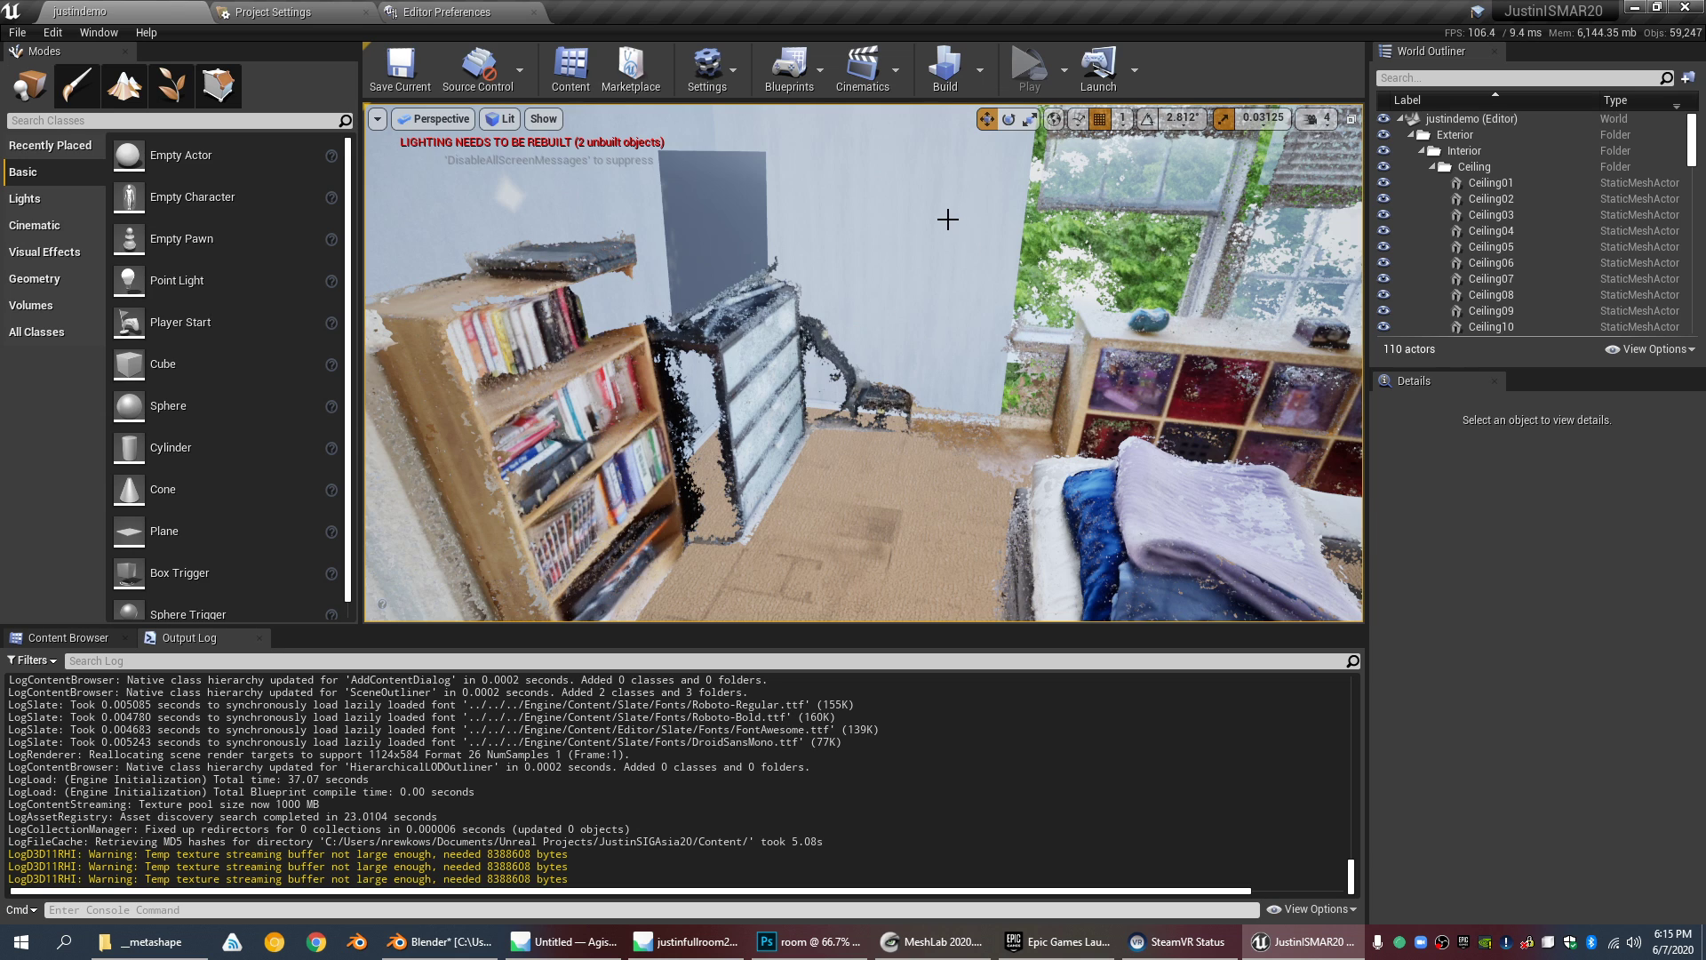
{"action": "right_click_drag", "start_coordinate": [947, 220], "coordinate": [922, 346]}
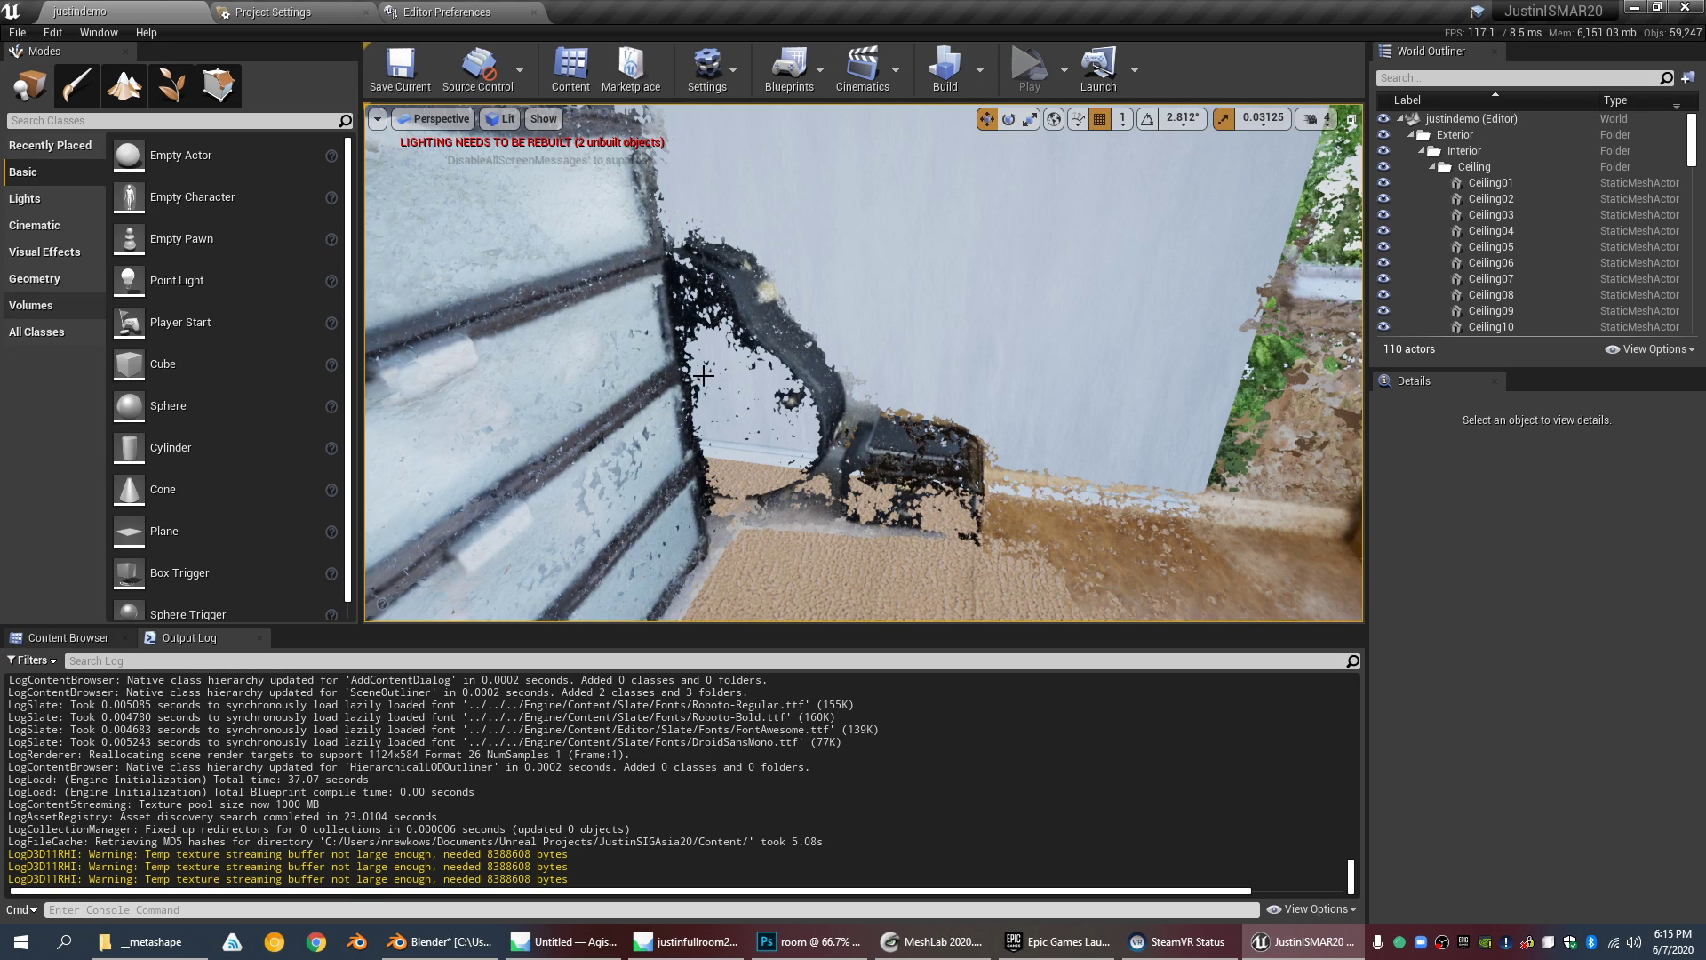
{"action": "right_click_drag", "start_coordinate": [702, 375], "coordinate": [924, 338]}
{"action": "key", "text": "w"}
{"action": "key", "text": "w"}
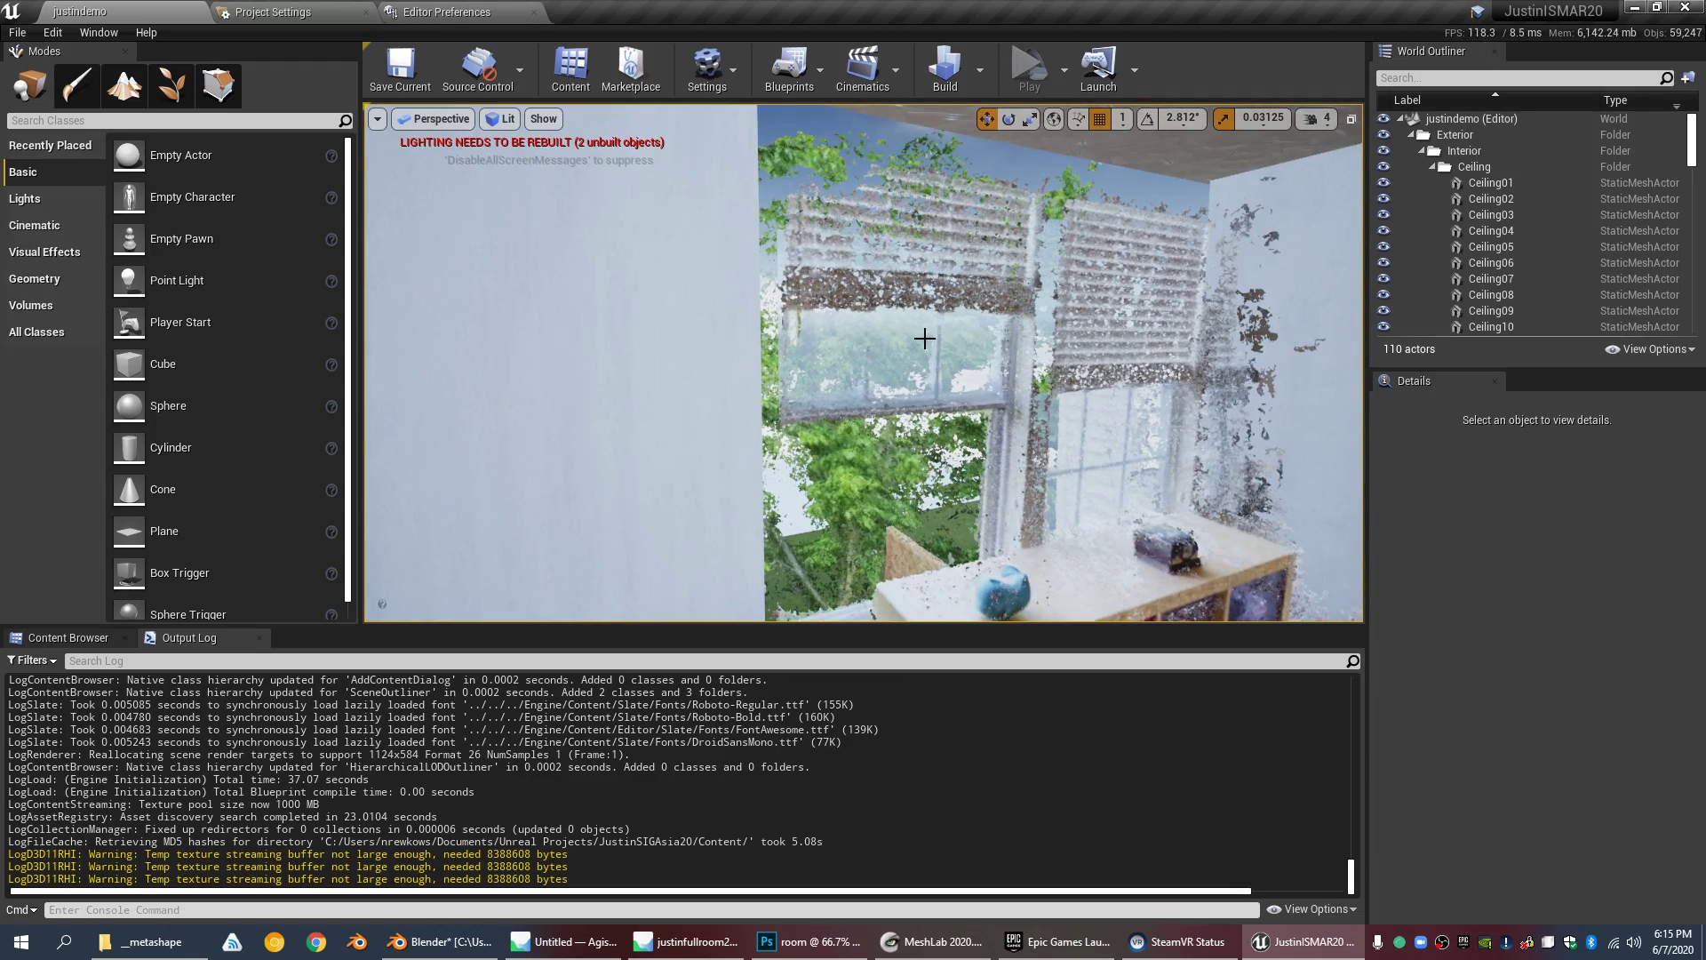
Step: Select the windowpane6 glass pane in the upper half of the window and look at it up close
{"action": "left_click", "coordinate": [924, 339]}
{"action": "key", "text": "f"}
{"action": "right_click_drag", "start_coordinate": [949, 401], "coordinate": [992, 304]}
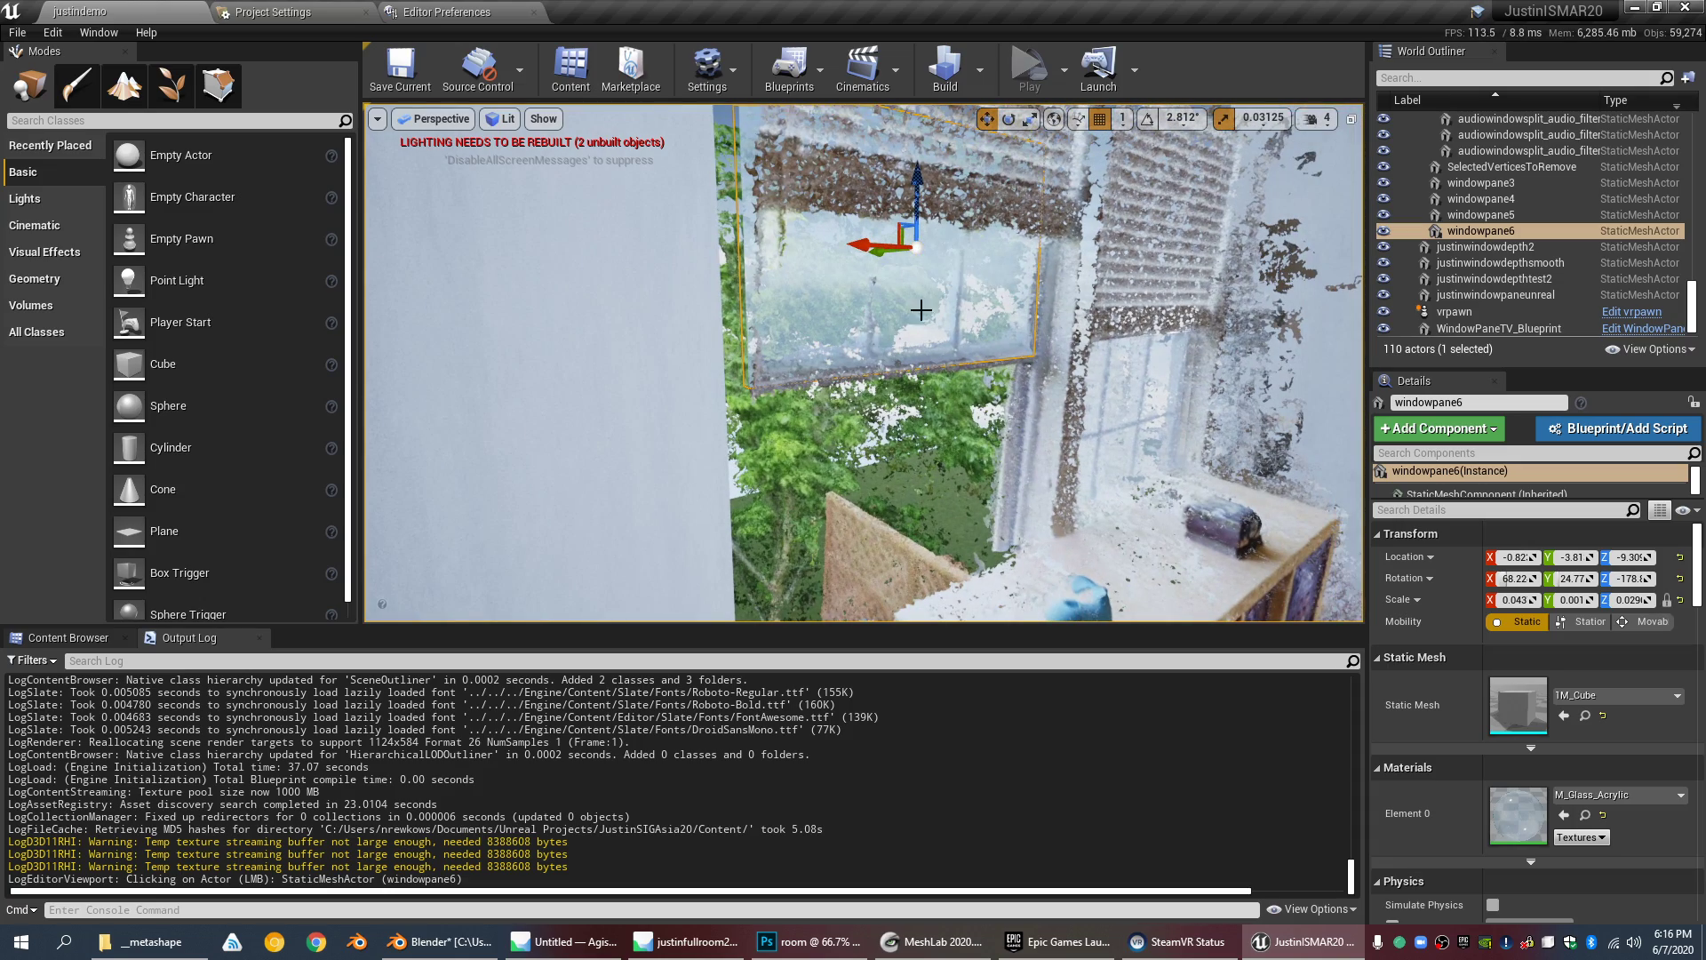
{"action": "right_click_drag", "start_coordinate": [921, 309], "coordinate": [1030, 315]}
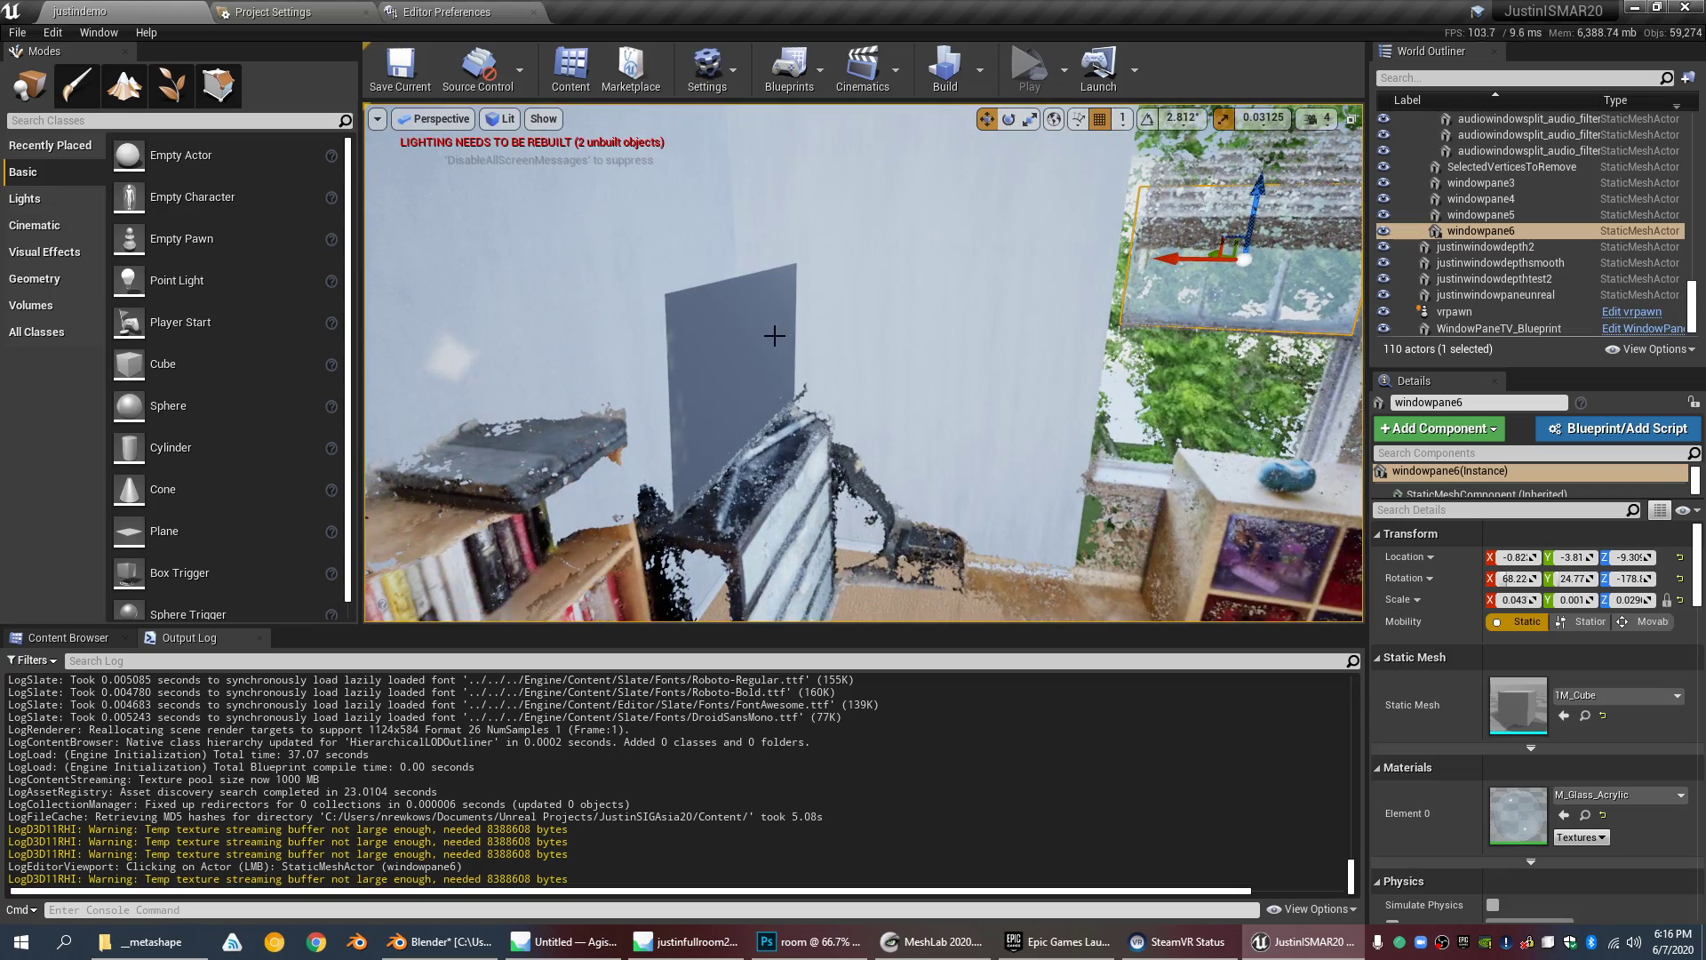
Step: Select the grey TV panel on the wall and the windowpane3 glass pane, and inspect the window area near and far
{"action": "left_click", "coordinate": [723, 322]}
{"action": "right_click_drag", "start_coordinate": [932, 344], "coordinate": [977, 400]}
{"action": "left_click", "coordinate": [932, 345]}
{"action": "scroll", "coordinate": [937, 312], "scroll_direction": "up", "scroll_amount": 4}
{"action": "scroll", "coordinate": [937, 315], "scroll_direction": "up", "scroll_amount": 5}
{"action": "right_click_drag", "start_coordinate": [936, 314], "coordinate": [844, 364]}
{"action": "scroll", "coordinate": [936, 313], "scroll_direction": "down", "scroll_amount": 5}
{"action": "scroll", "coordinate": [936, 313], "scroll_direction": "up", "scroll_amount": 5}
{"action": "scroll", "coordinate": [931, 304], "scroll_direction": "down", "scroll_amount": 5}
Step: Enlarge the viewport downward, select the final_model_swing baby swing mesh and focus the view on it
{"action": "right_click_drag", "start_coordinate": [930, 300], "coordinate": [986, 266]}
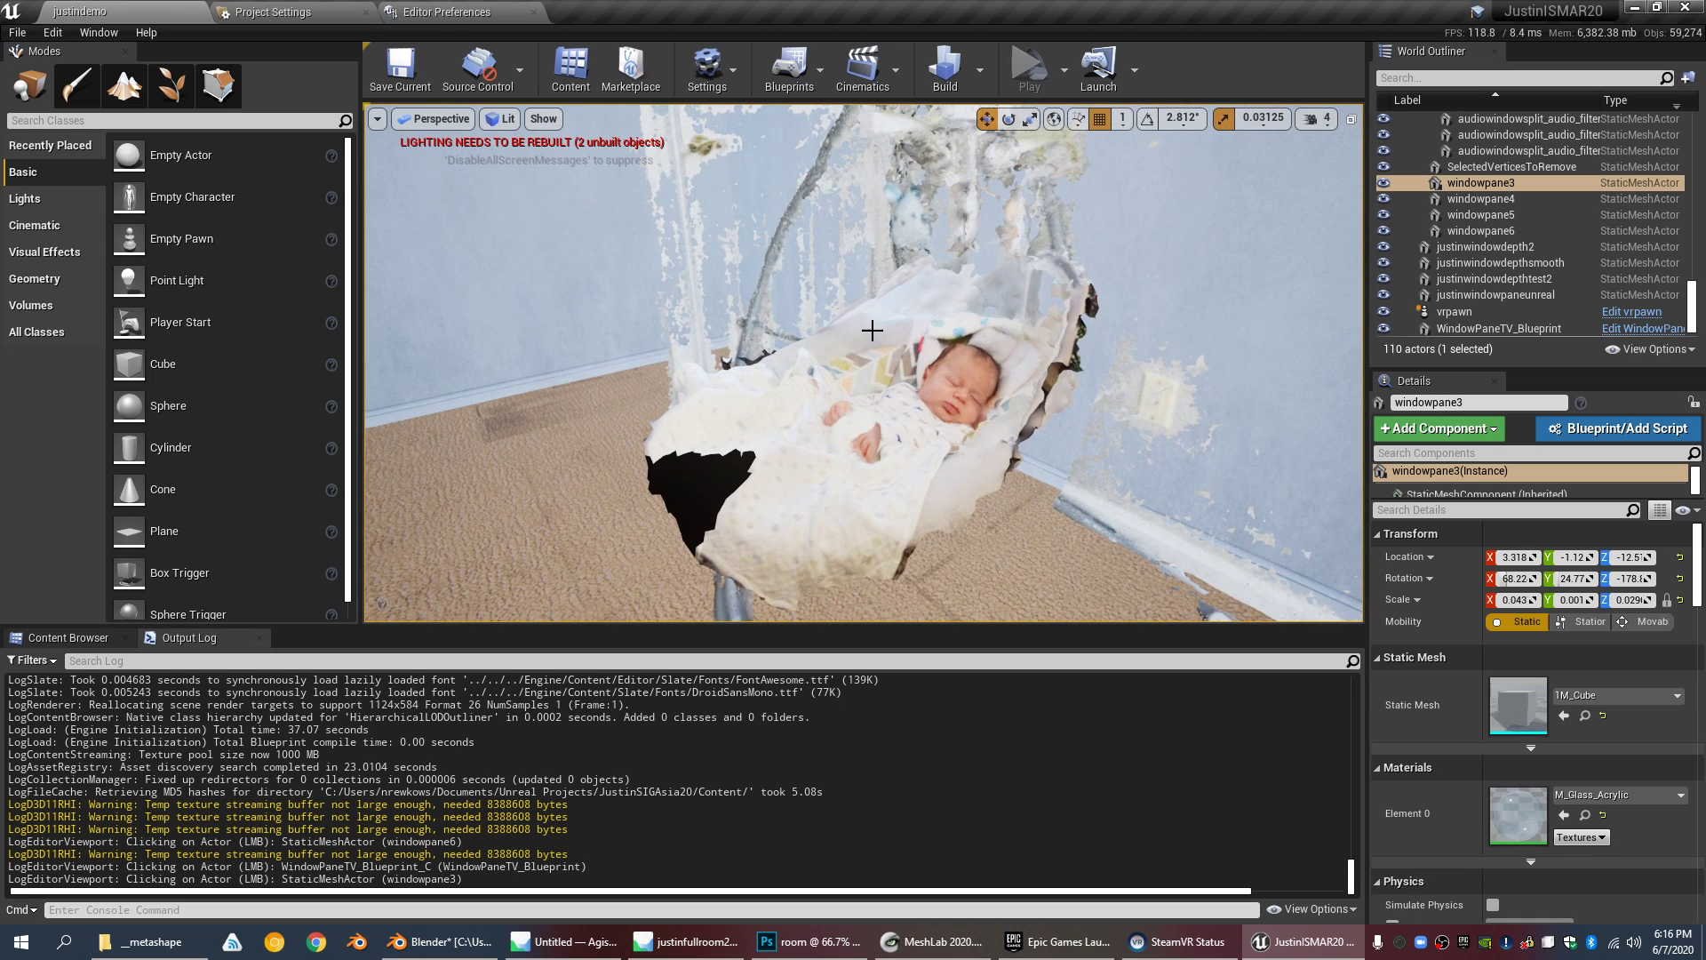
{"action": "left_click_drag", "start_coordinate": [869, 627], "coordinate": [869, 658]}
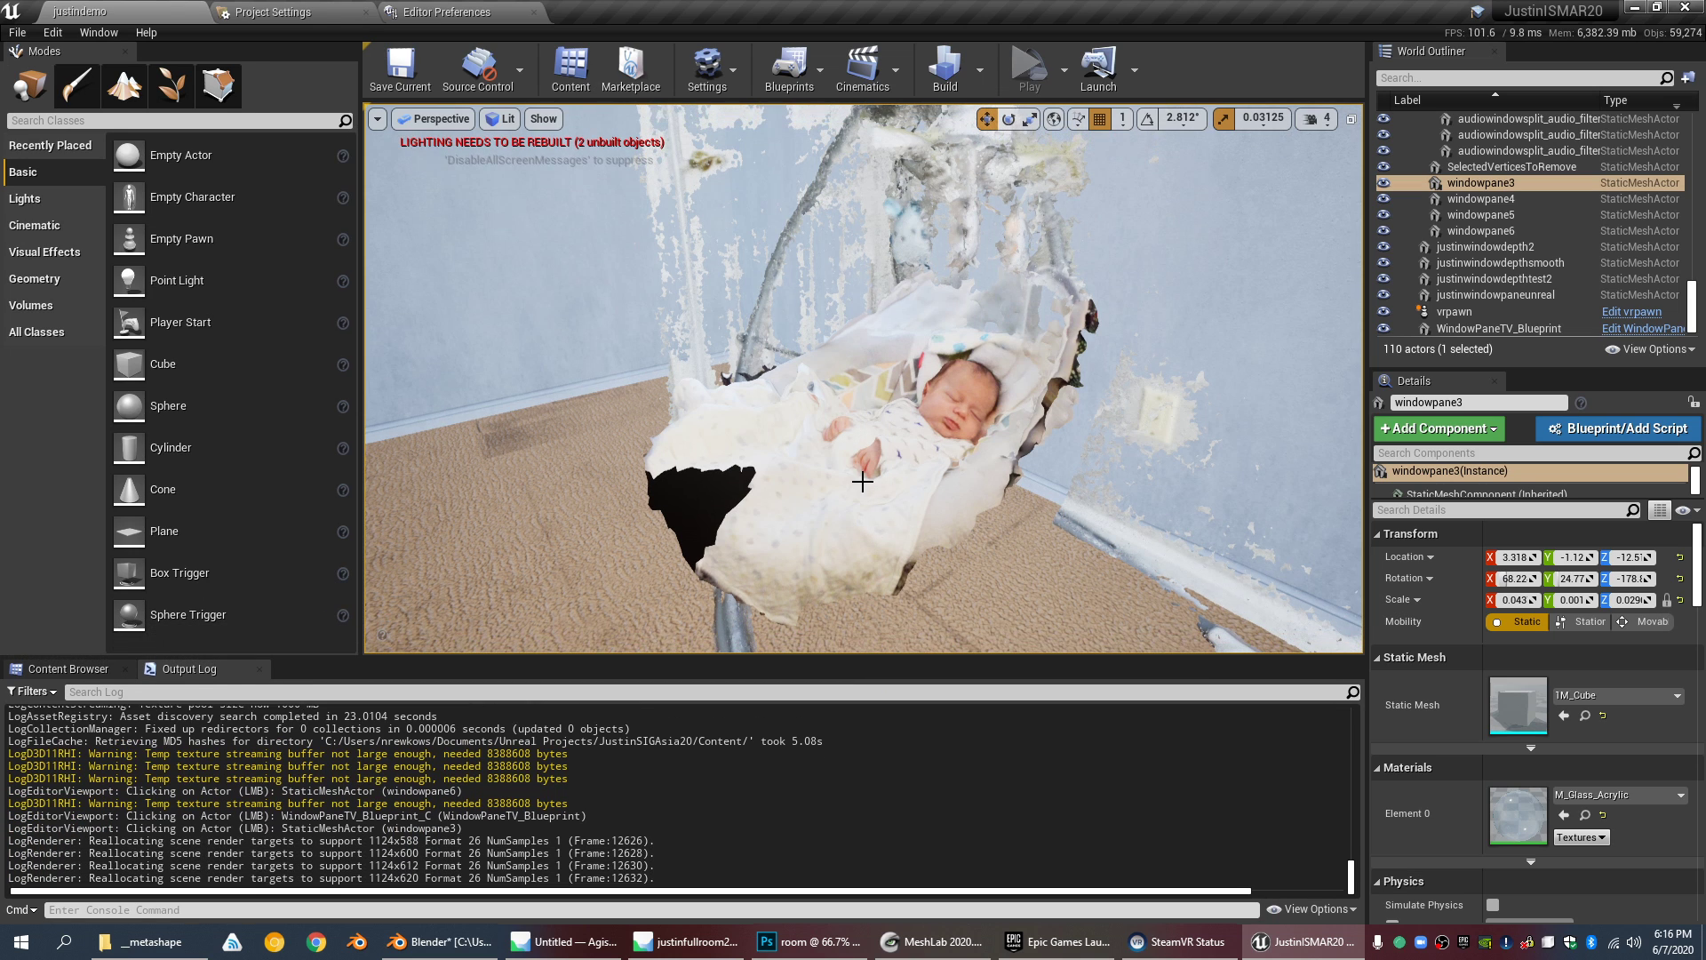
{"action": "left_click", "coordinate": [858, 472]}
{"action": "right_click_drag", "start_coordinate": [791, 402], "coordinate": [906, 387]}
{"action": "key", "text": "f"}
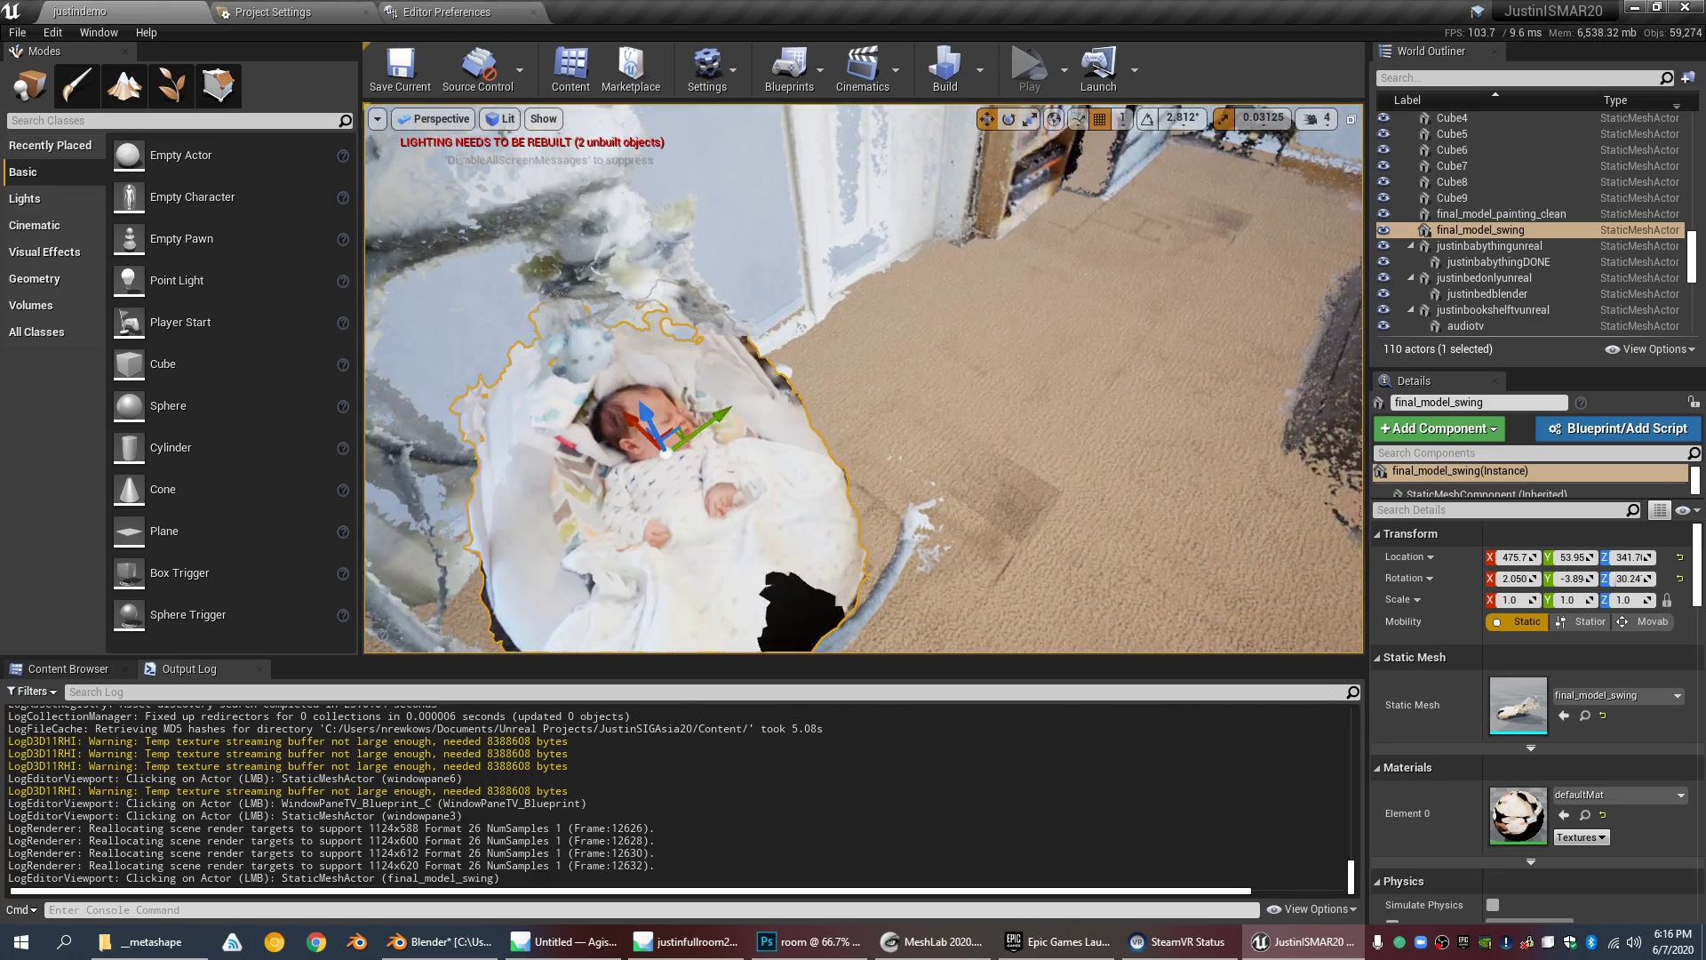
Step: Inspect the room's window corner, cube shelf and dresser from across the room and close up
{"action": "right_click_drag", "start_coordinate": [858, 380], "coordinate": [1142, 268]}
{"action": "key", "text": "w"}
{"action": "right_click_drag", "start_coordinate": [1129, 331], "coordinate": [1142, 282]}
{"action": "key", "text": "s"}
{"action": "mouse_move", "coordinate": [1024, 383]}
{"action": "right_mouse_down"}
{"action": "mouse_move", "coordinate": [995, 457]}
{"action": "mouse_move", "coordinate": [1005, 356]}
{"action": "right_mouse_up"}
{"action": "key", "text": "w"}
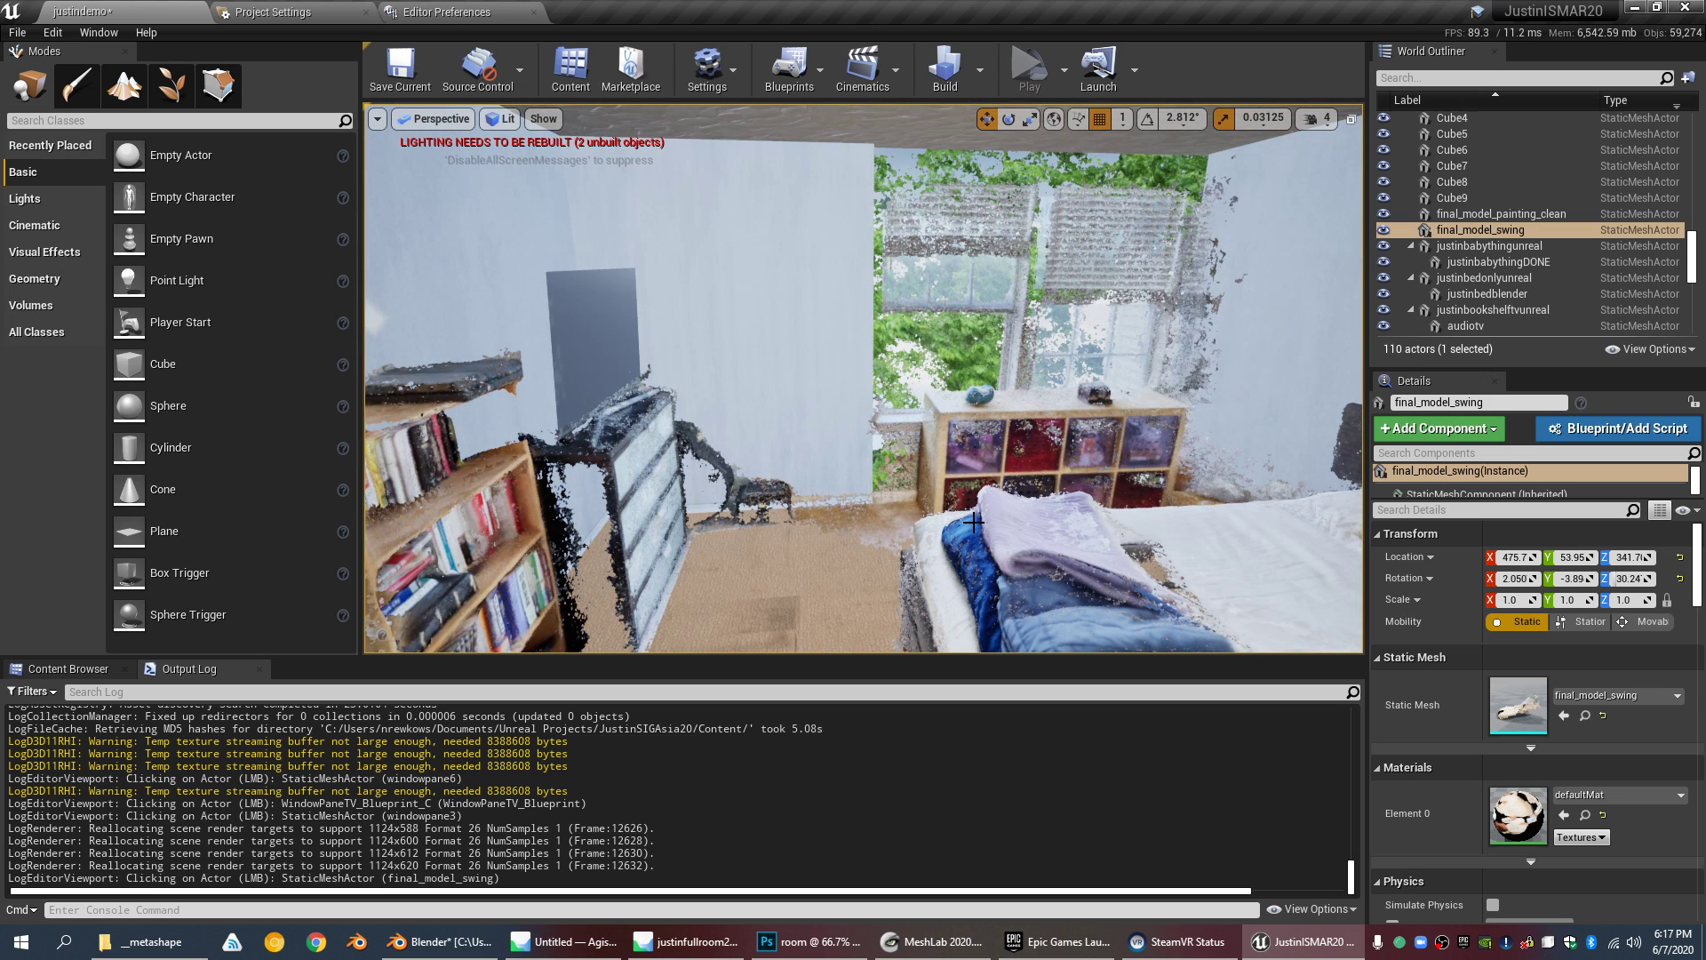
{"action": "scroll", "coordinate": [945, 429], "scroll_direction": "up", "scroll_amount": 4}
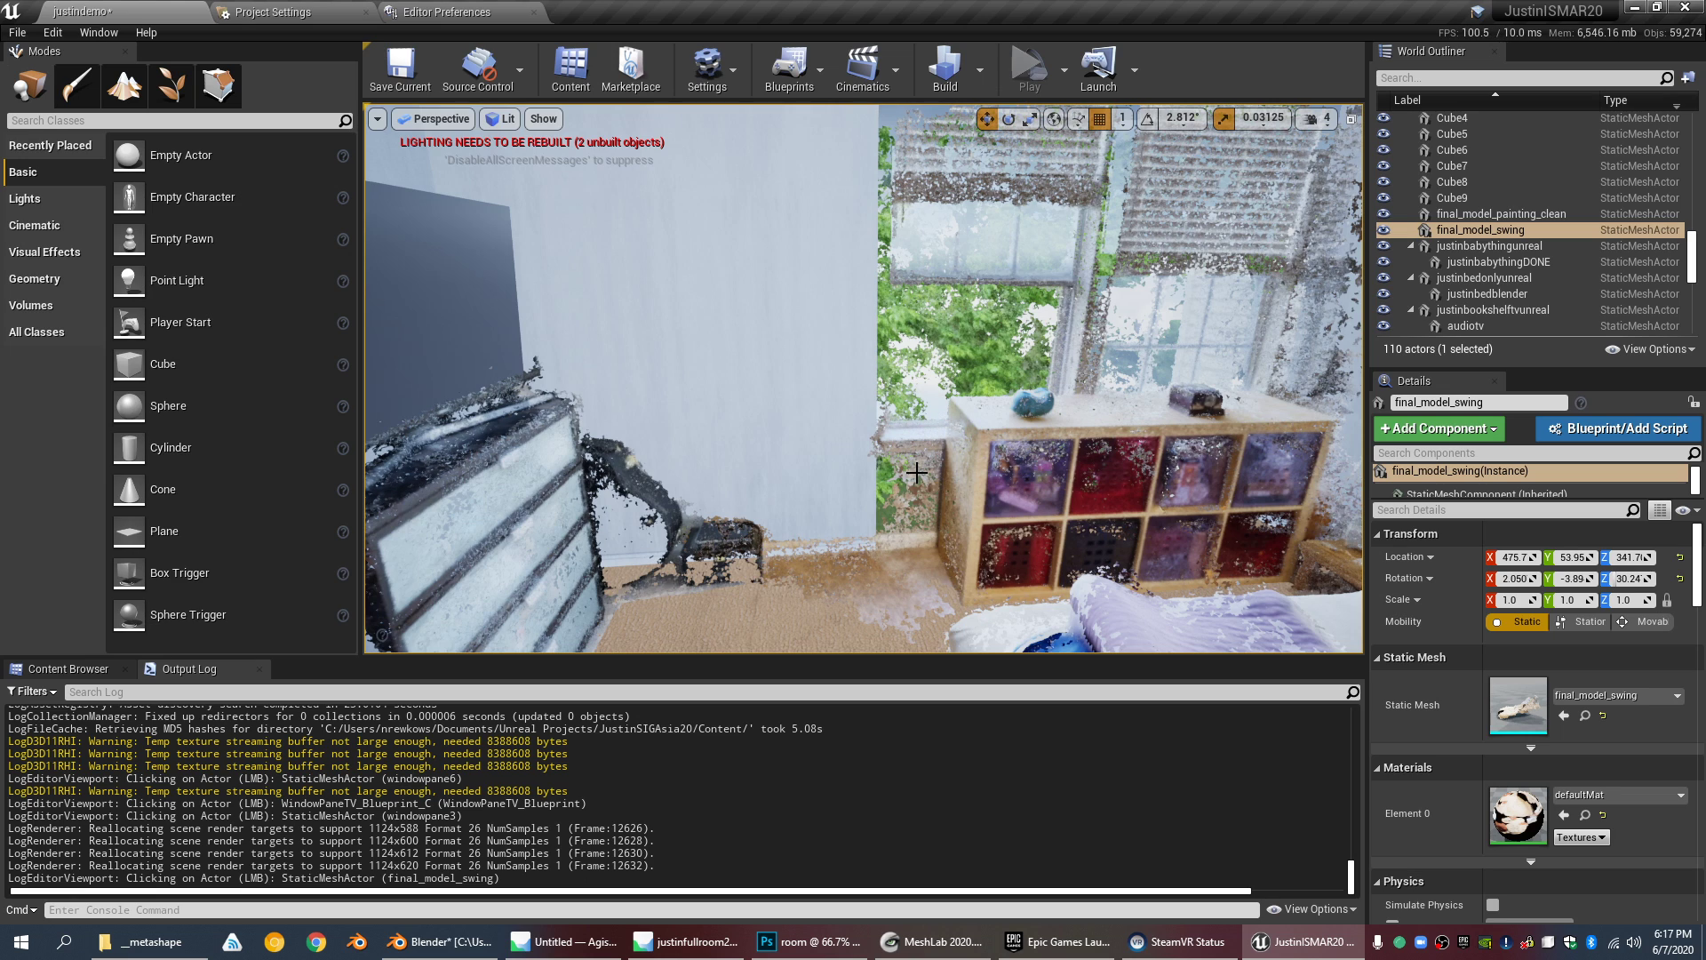
{"action": "scroll", "coordinate": [899, 479], "scroll_direction": "up", "scroll_amount": 3}
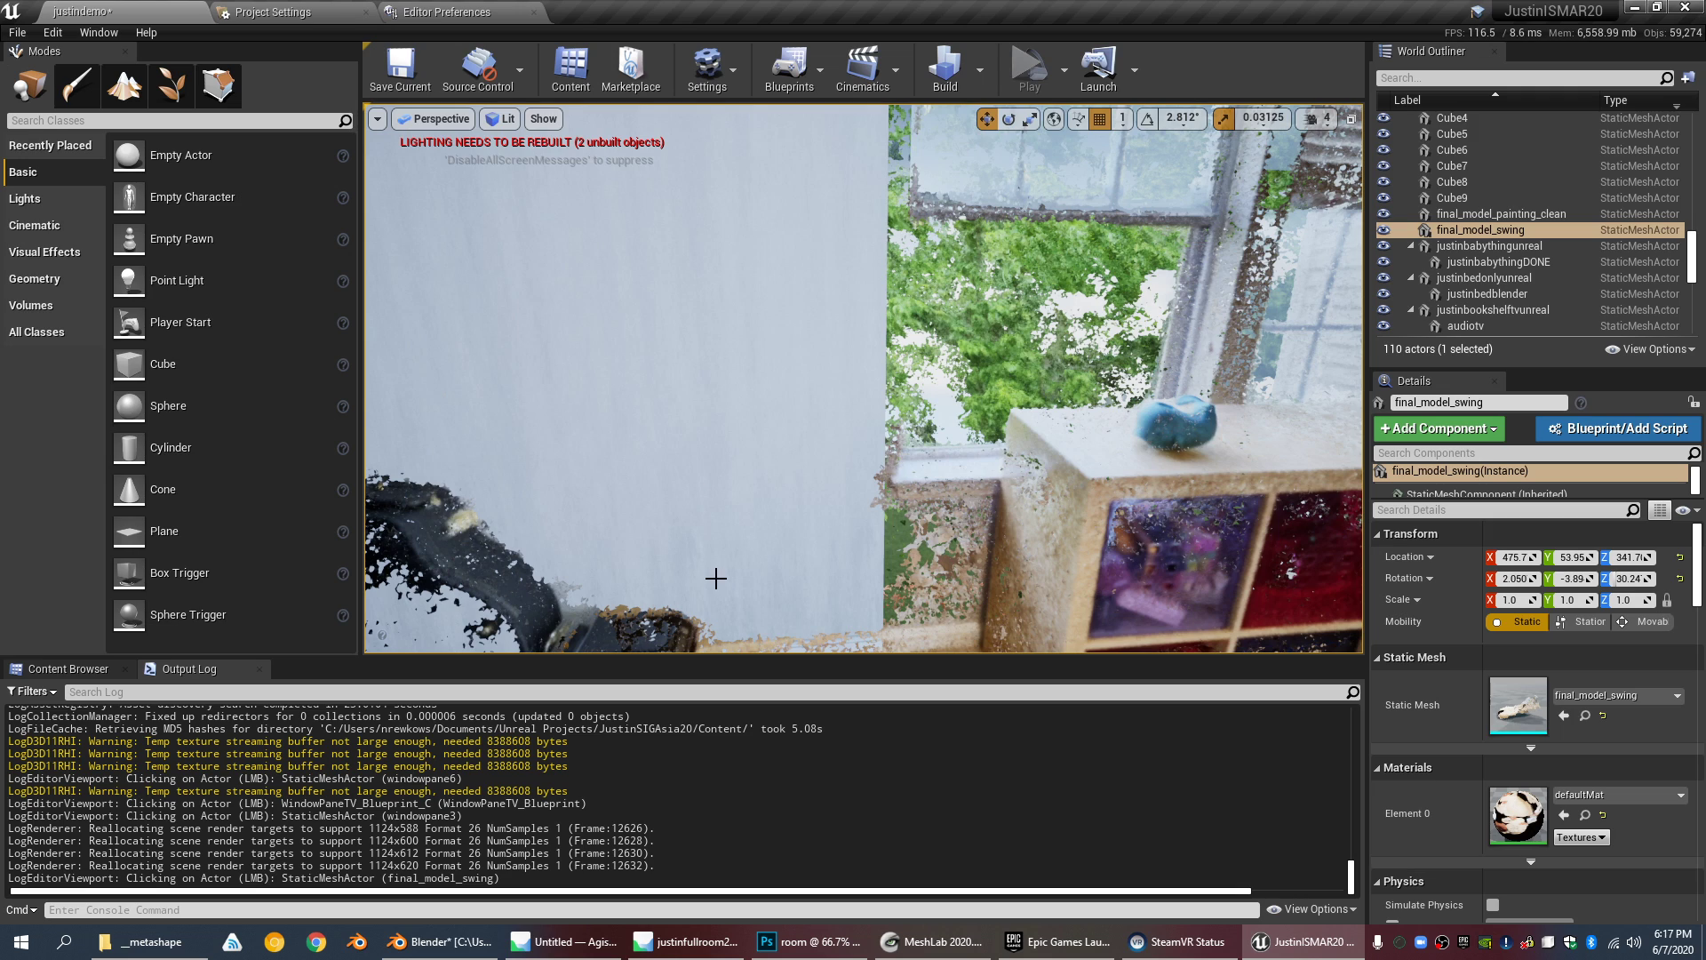
{"action": "scroll", "coordinate": [977, 371], "scroll_direction": "down", "scroll_amount": 4}
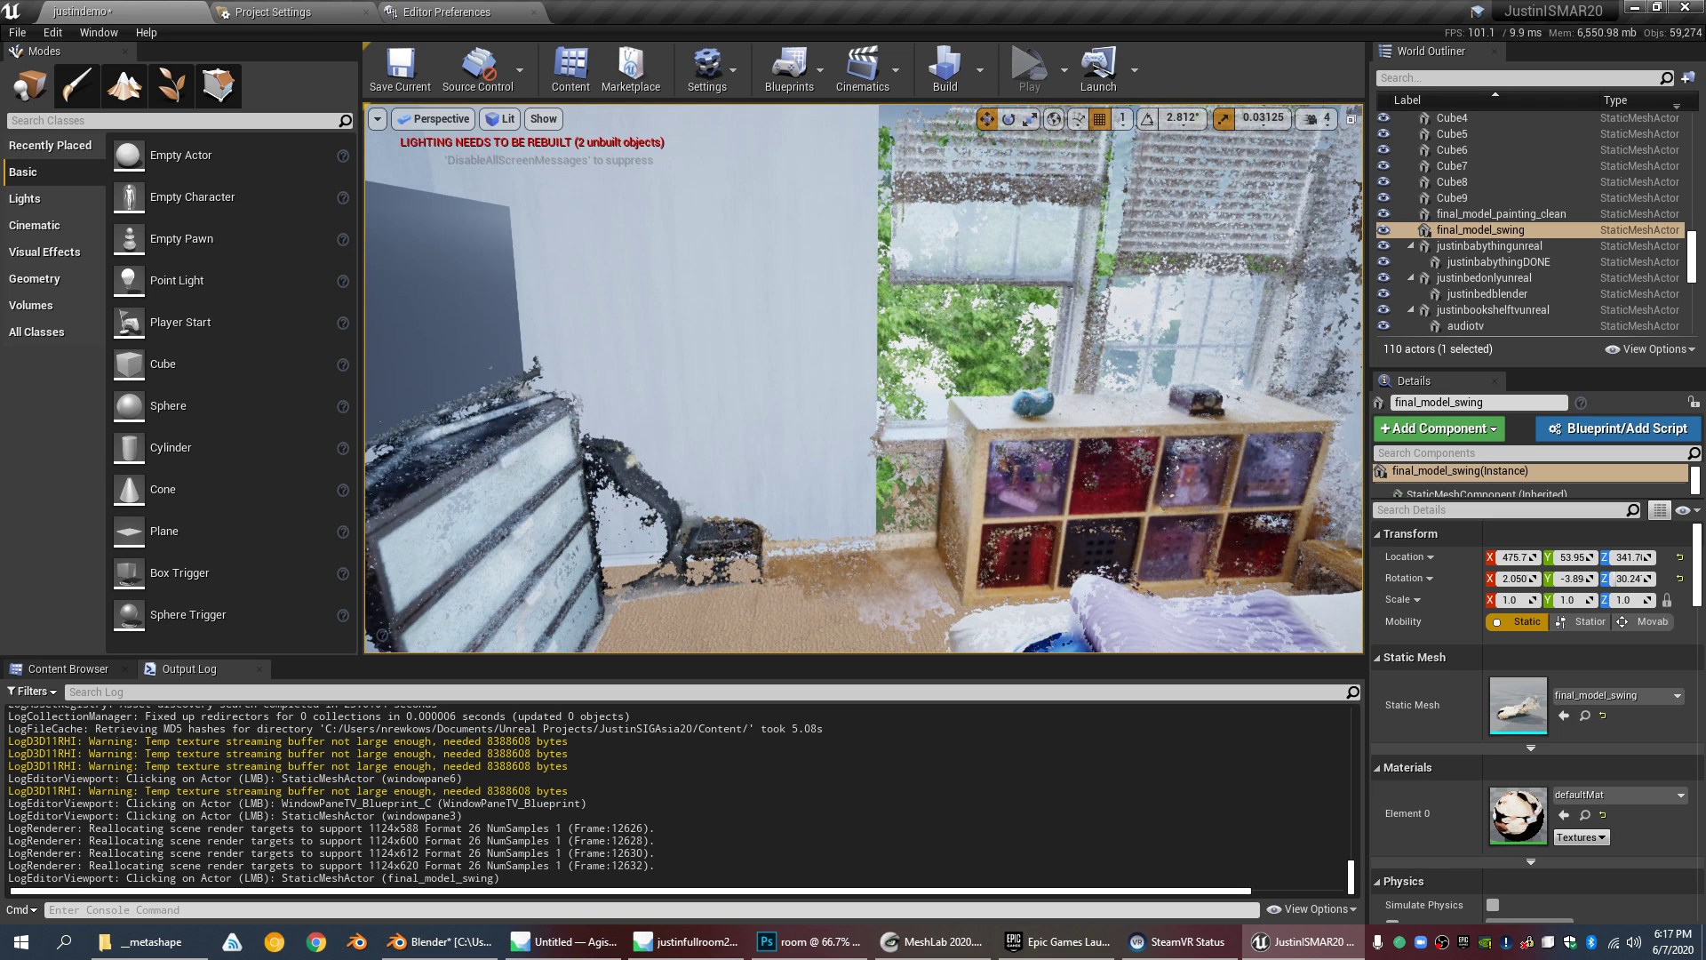
Step: Examine the bed, folded blankets and the surrounding furniture of the scanned room from several distances
{"action": "right_click_drag", "start_coordinate": [797, 291], "coordinate": [942, 331]}
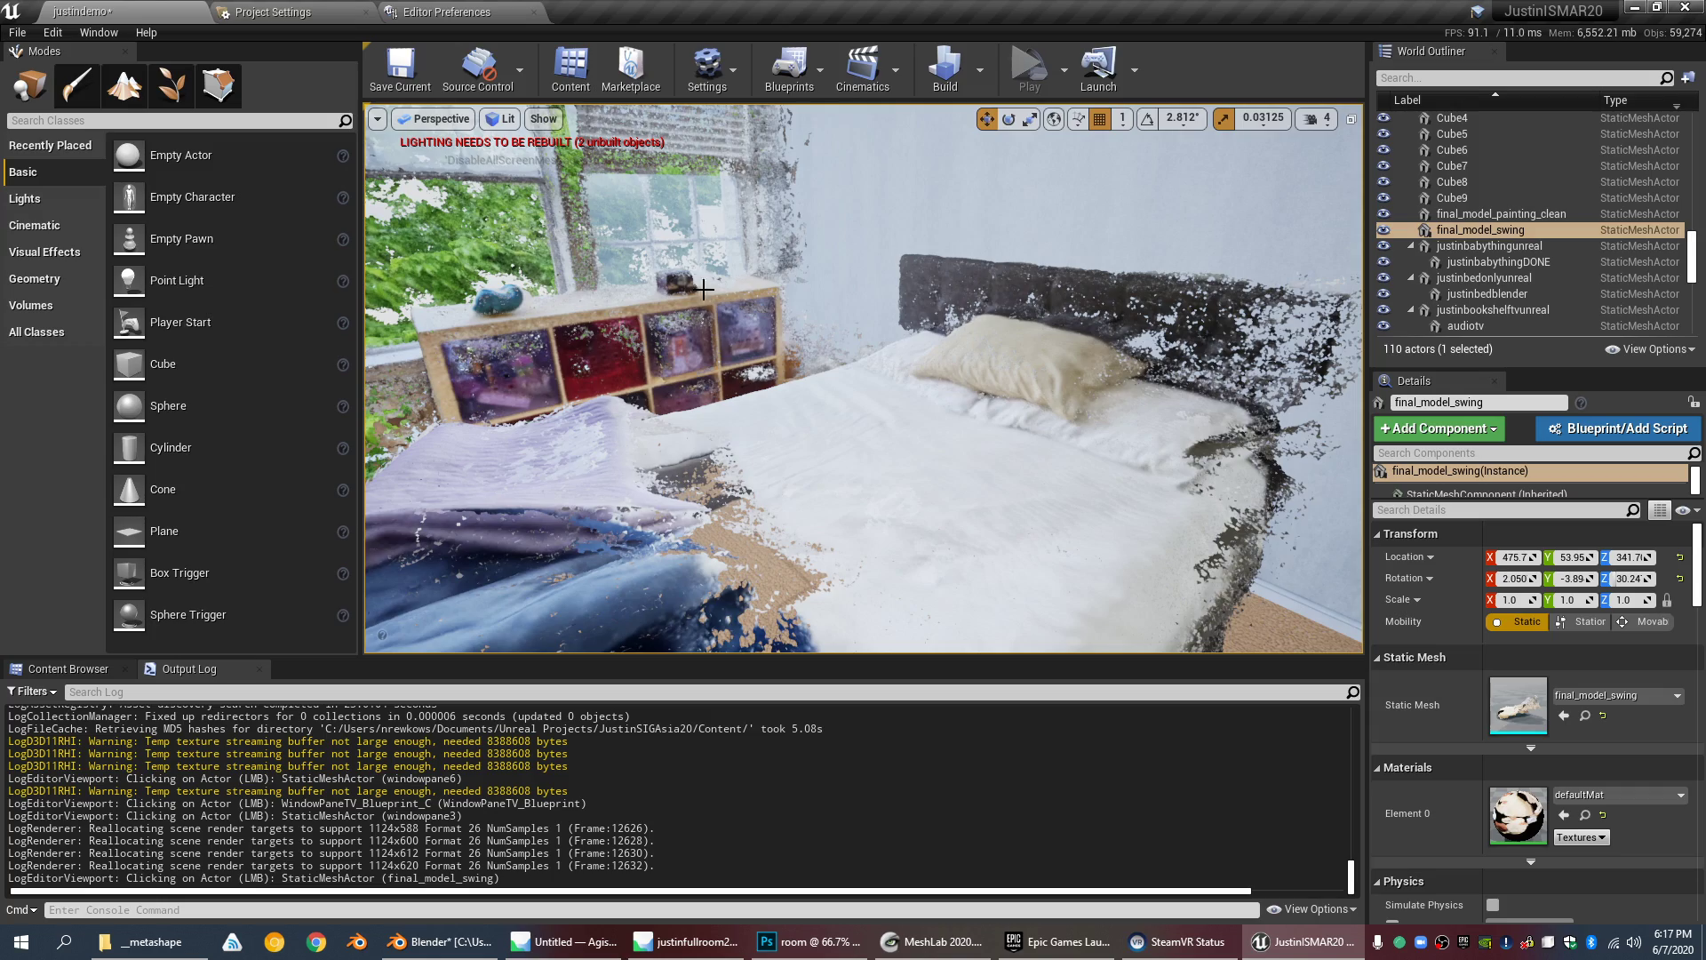
{"action": "right_click_drag", "start_coordinate": [1049, 401], "coordinate": [875, 400]}
{"action": "right_click_drag", "start_coordinate": [990, 358], "coordinate": [983, 342]}
{"action": "right_click_drag", "start_coordinate": [880, 366], "coordinate": [969, 366]}
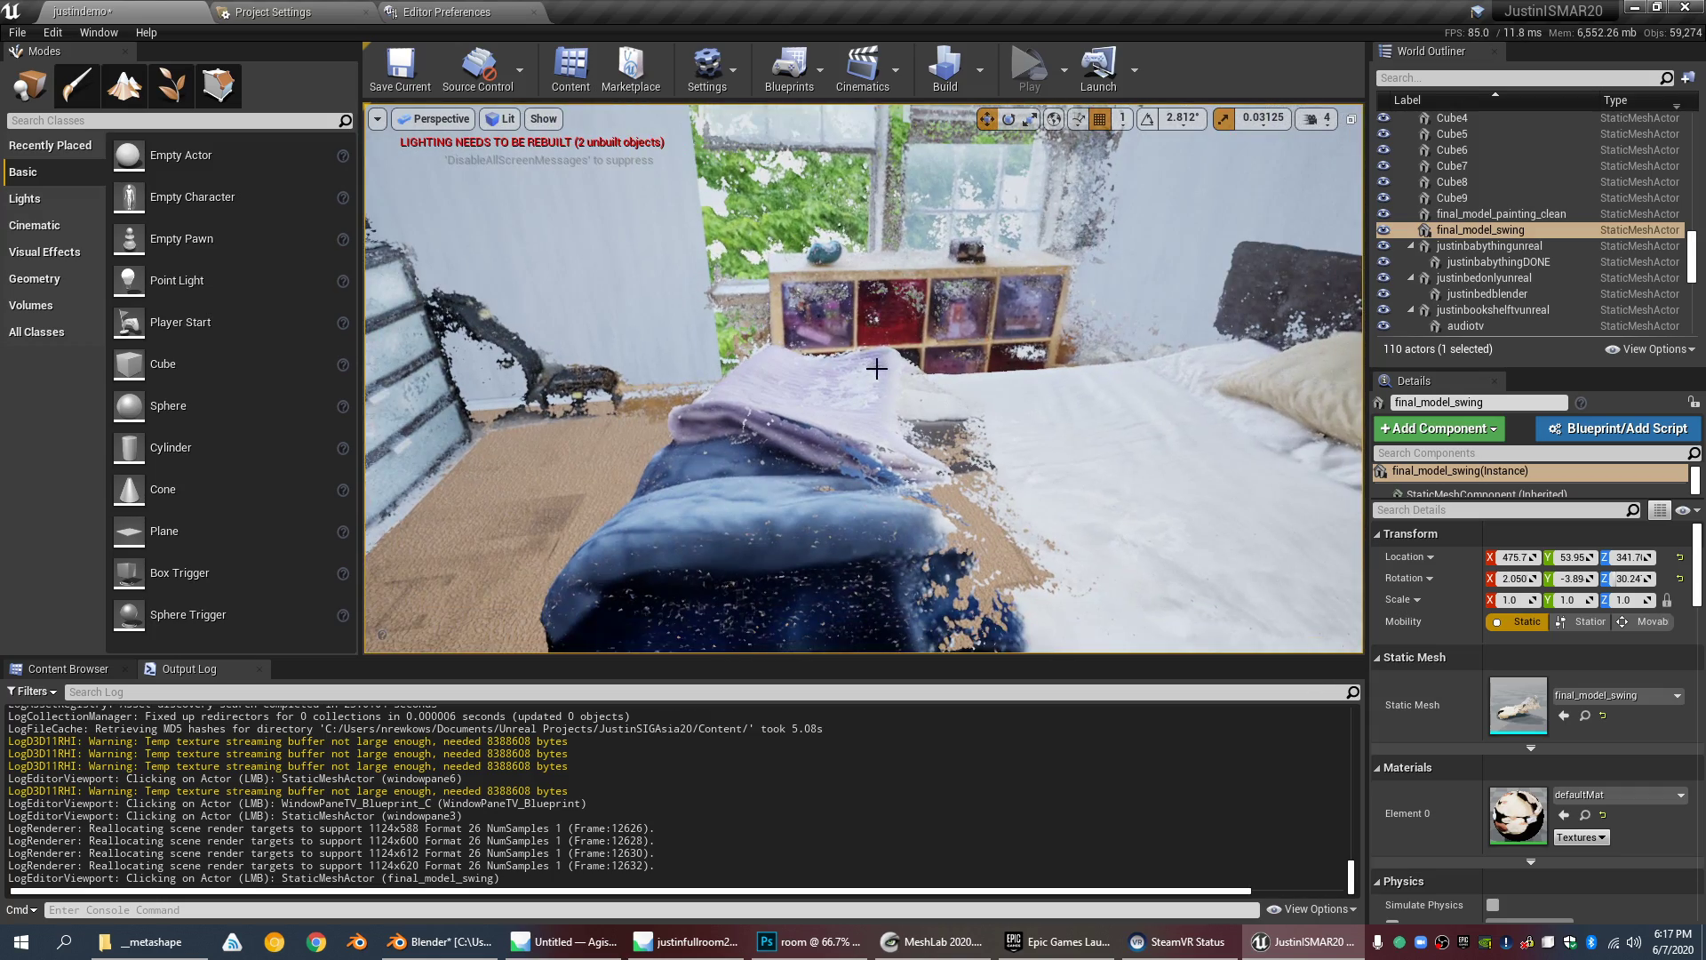
{"action": "scroll", "coordinate": [848, 354], "scroll_direction": "down", "scroll_amount": 3}
{"action": "scroll", "coordinate": [851, 357], "scroll_direction": "down", "scroll_amount": 4}
{"action": "right_click_drag", "start_coordinate": [852, 357], "coordinate": [945, 408]}
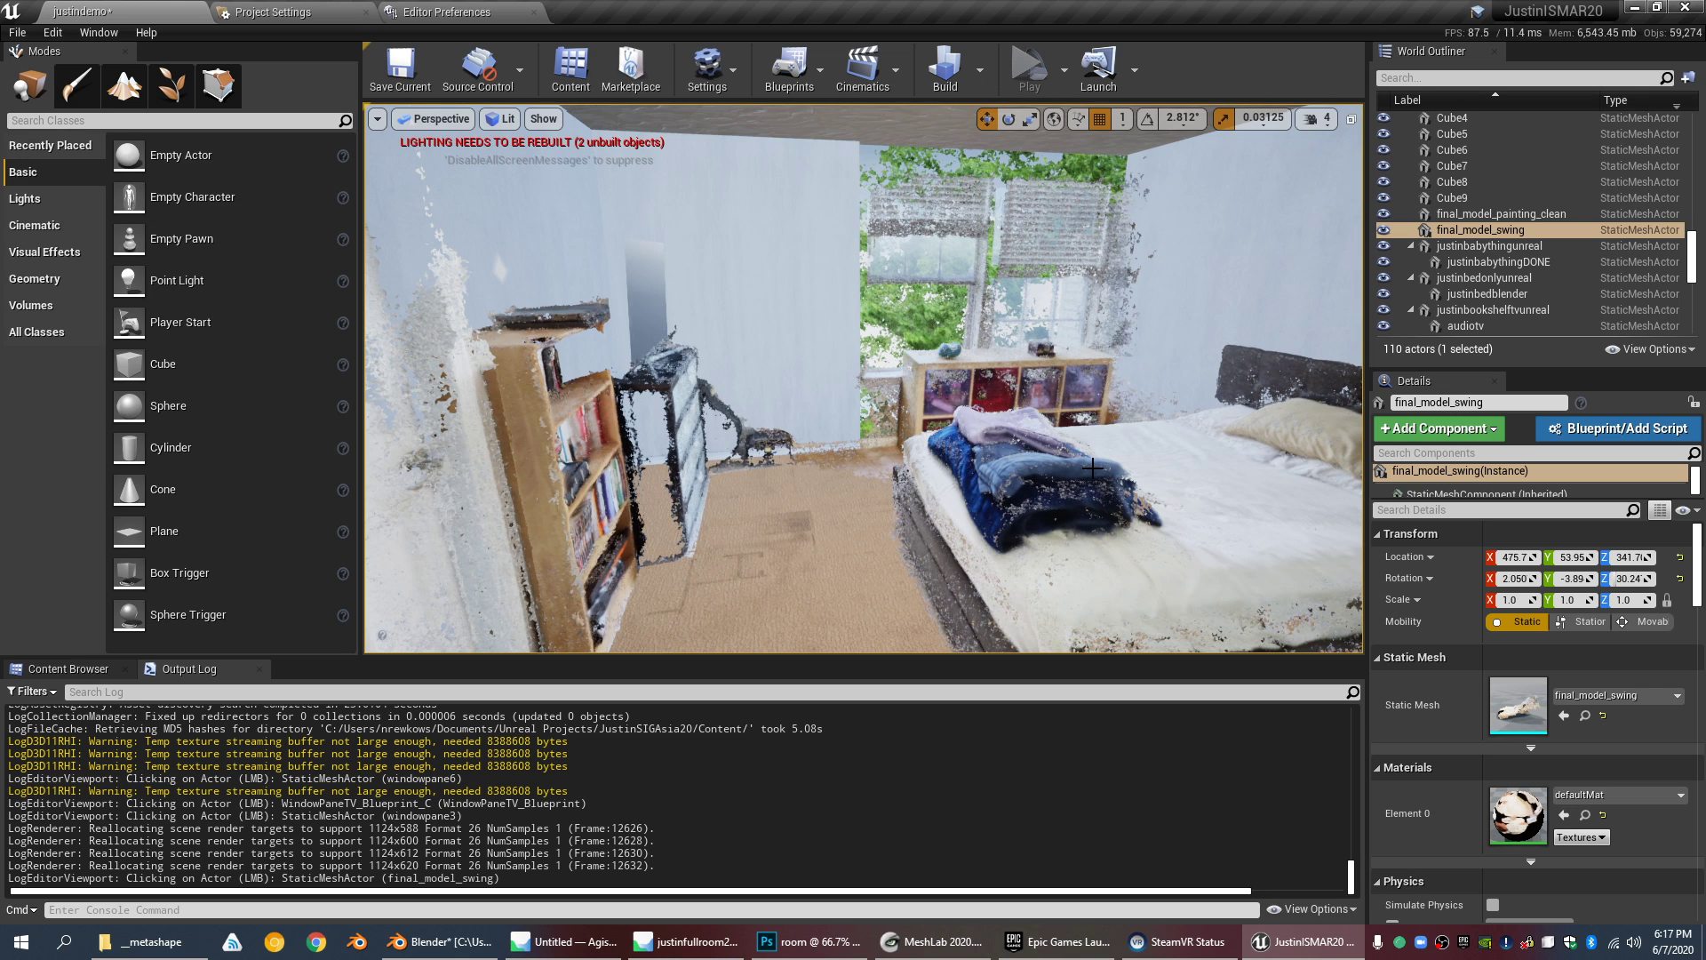
{"action": "scroll", "coordinate": [1063, 470], "scroll_direction": "up", "scroll_amount": 3}
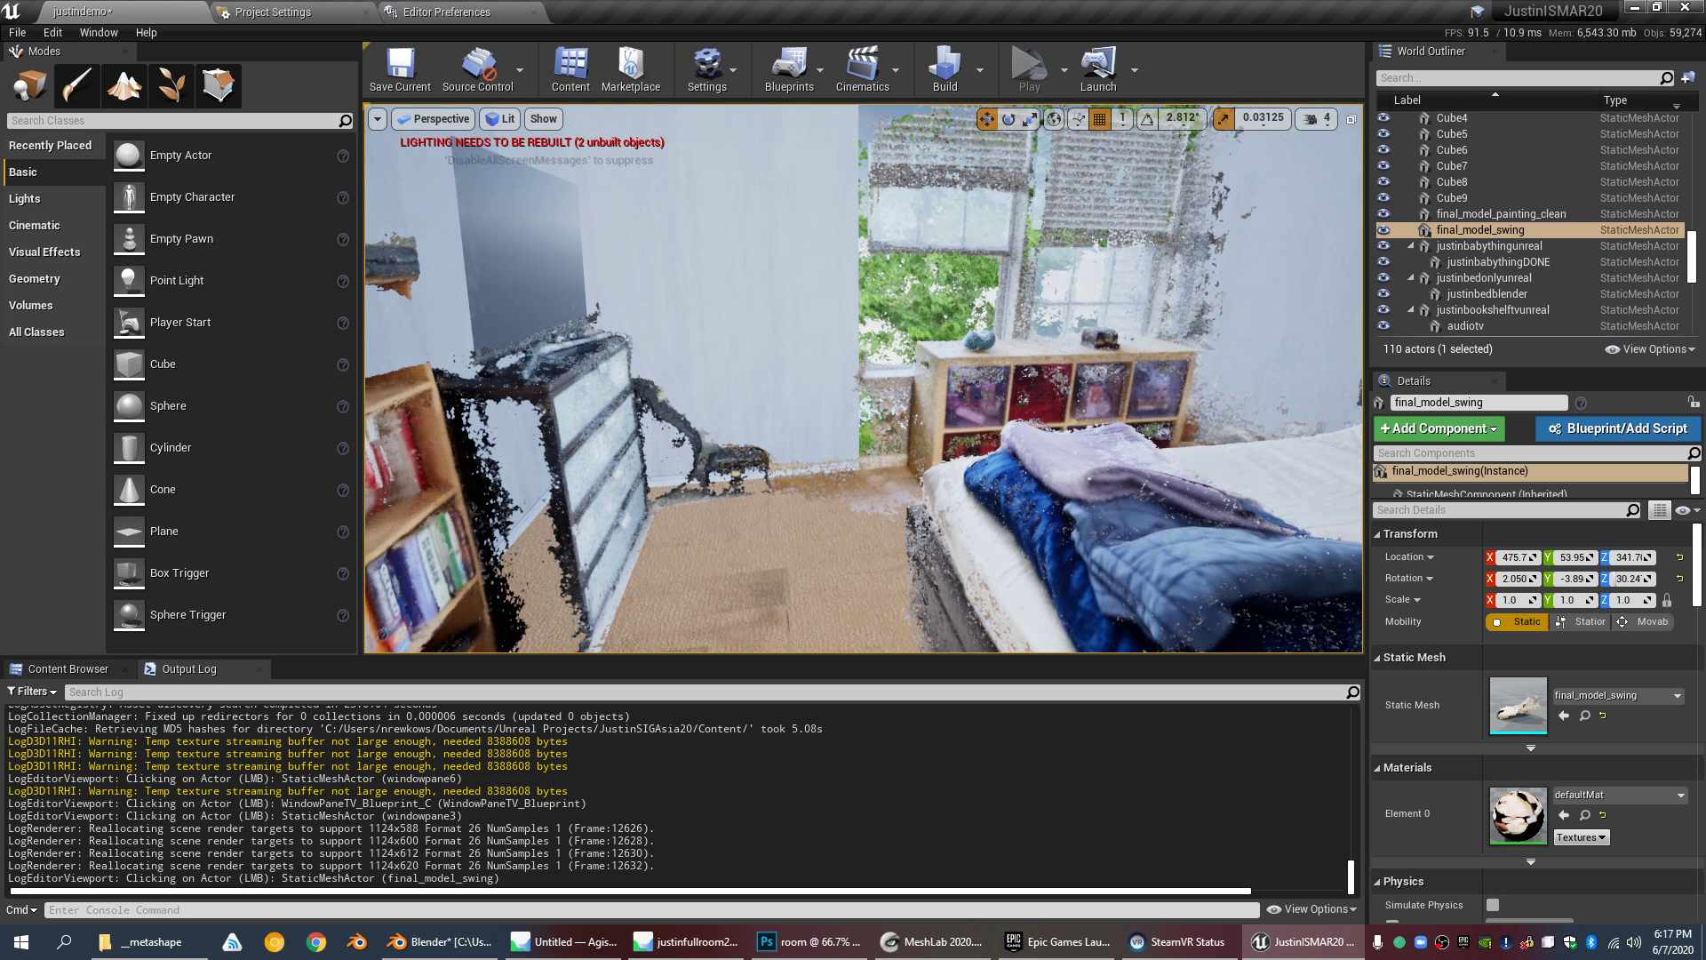
{"action": "right_click_drag", "start_coordinate": [1056, 471], "coordinate": [1045, 461]}
{"action": "scroll", "coordinate": [1044, 460], "scroll_direction": "up", "scroll_amount": 5}
{"action": "scroll", "coordinate": [1044, 459], "scroll_direction": "down", "scroll_amount": 8}
{"action": "scroll", "coordinate": [1044, 460], "scroll_direction": "up", "scroll_amount": 3}
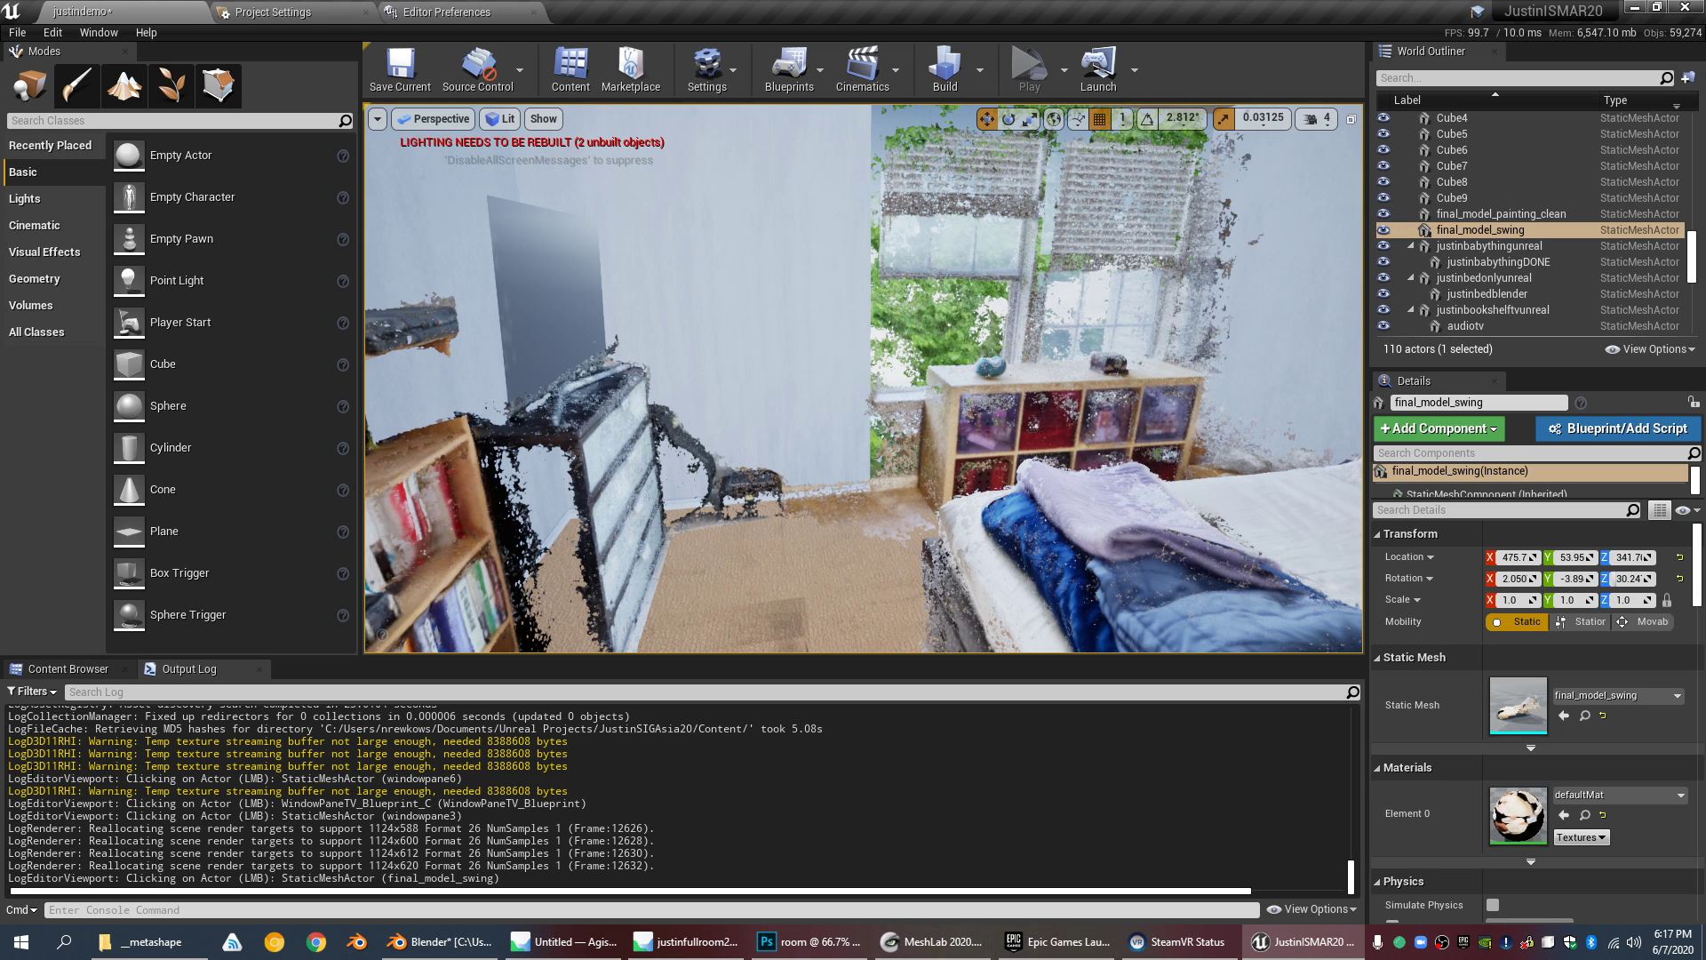
Step: Switch to File Explorer, move the __metashape window off this screen and bring in the captured-footage folder window
{"action": "left_click", "coordinate": [111, 942]}
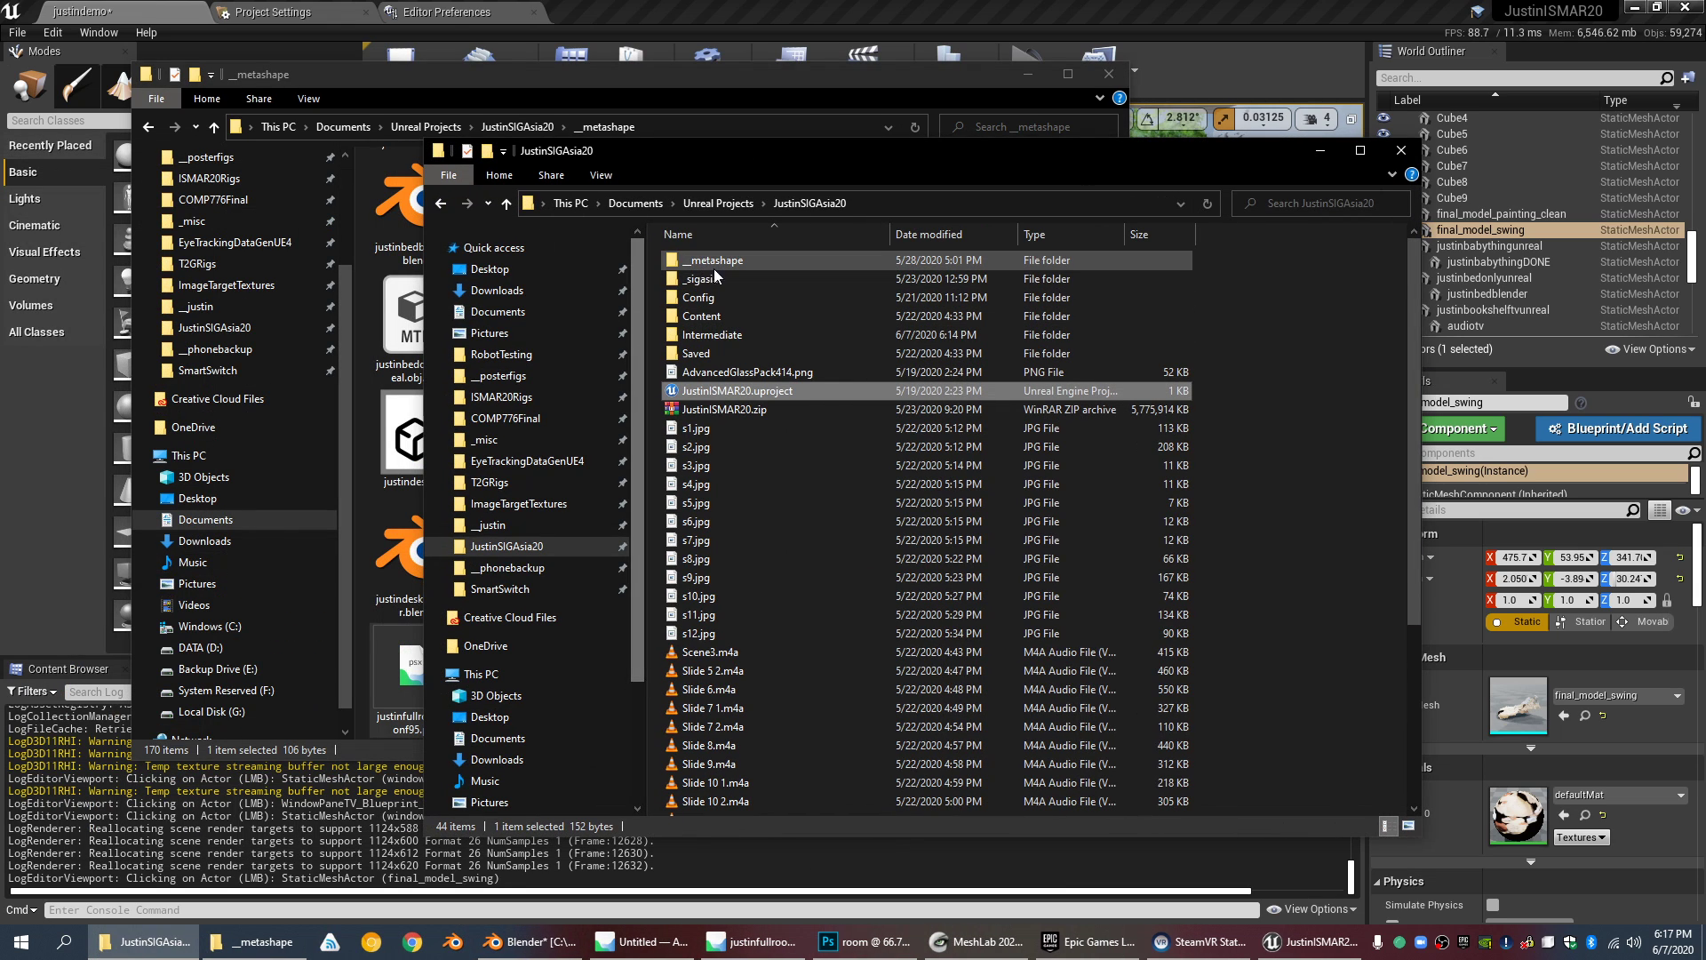
{"action": "left_click", "coordinate": [434, 248]}
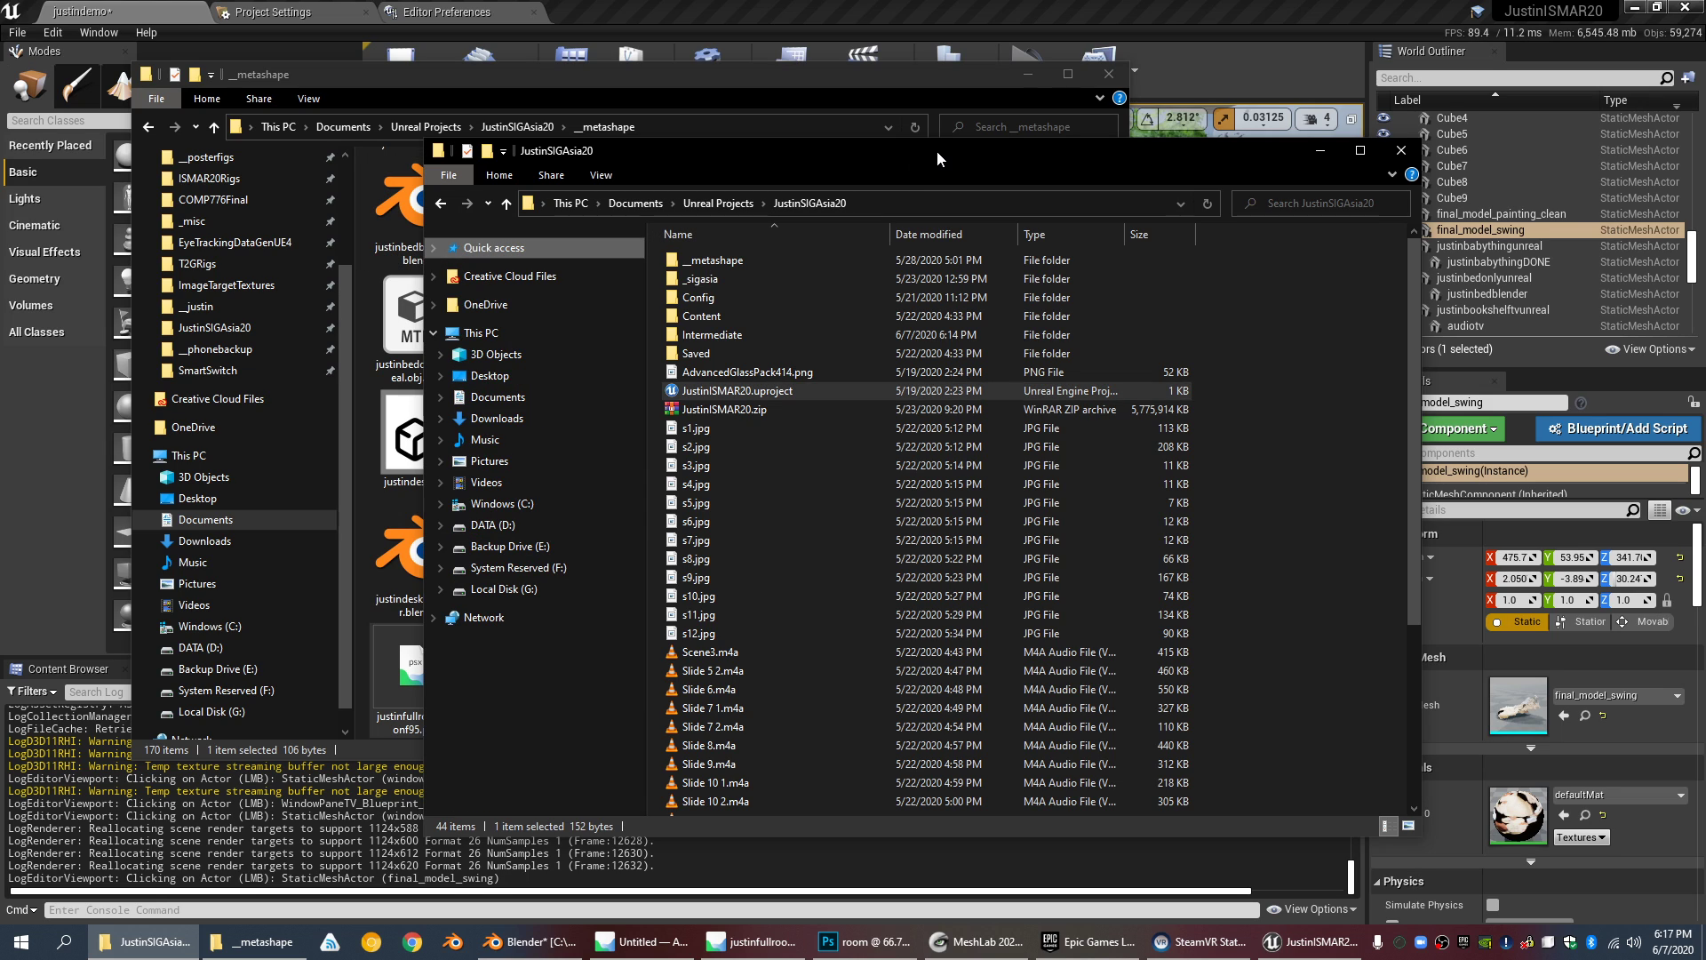
{"action": "left_click_drag", "start_coordinate": [1027, 150], "coordinate": [832, 203]}
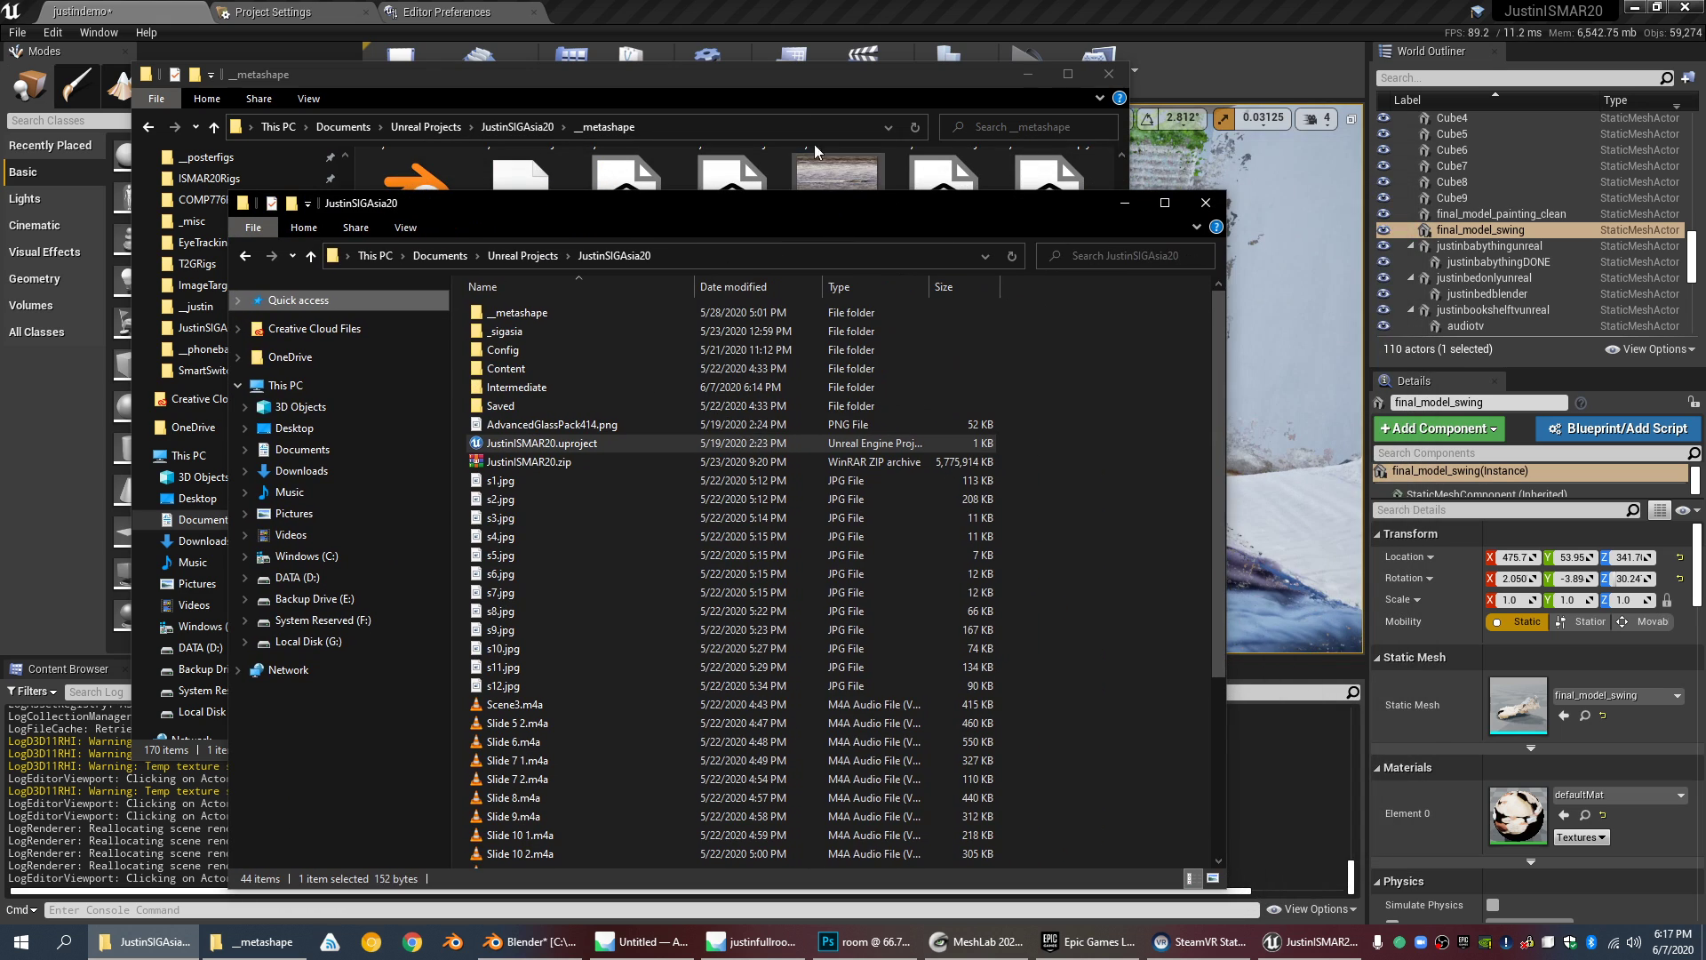
{"action": "left_click", "coordinate": [766, 100]}
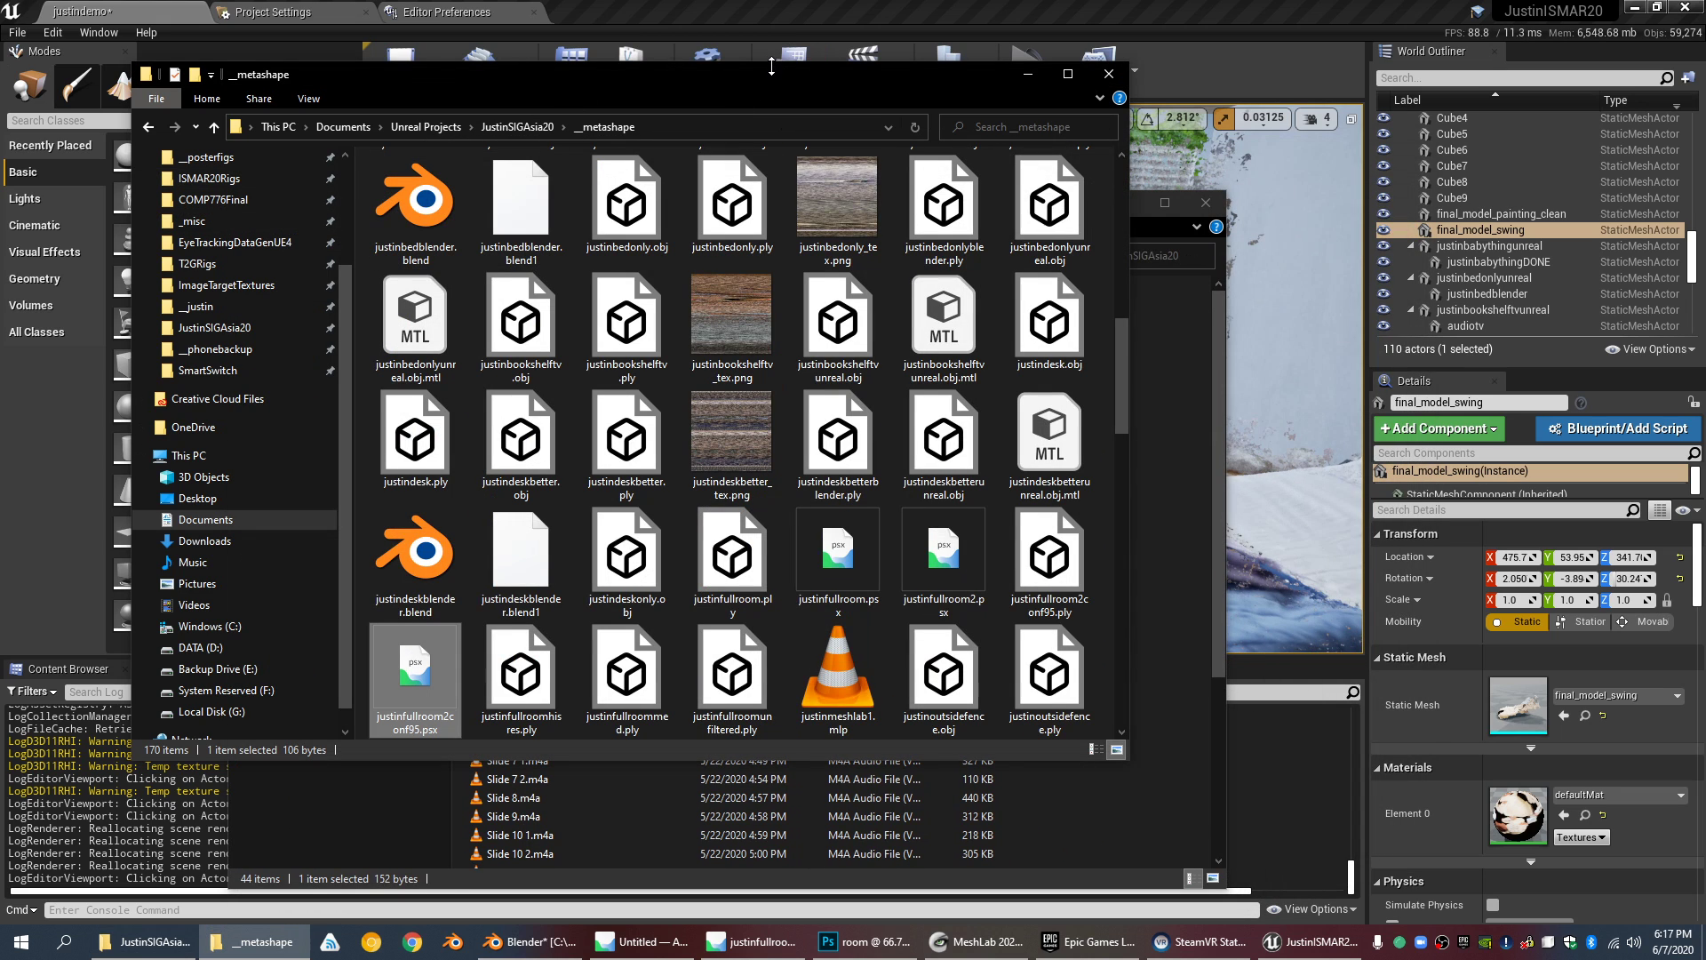
{"action": "left_click_drag", "start_coordinate": [776, 74], "coordinate": [0, 98]}
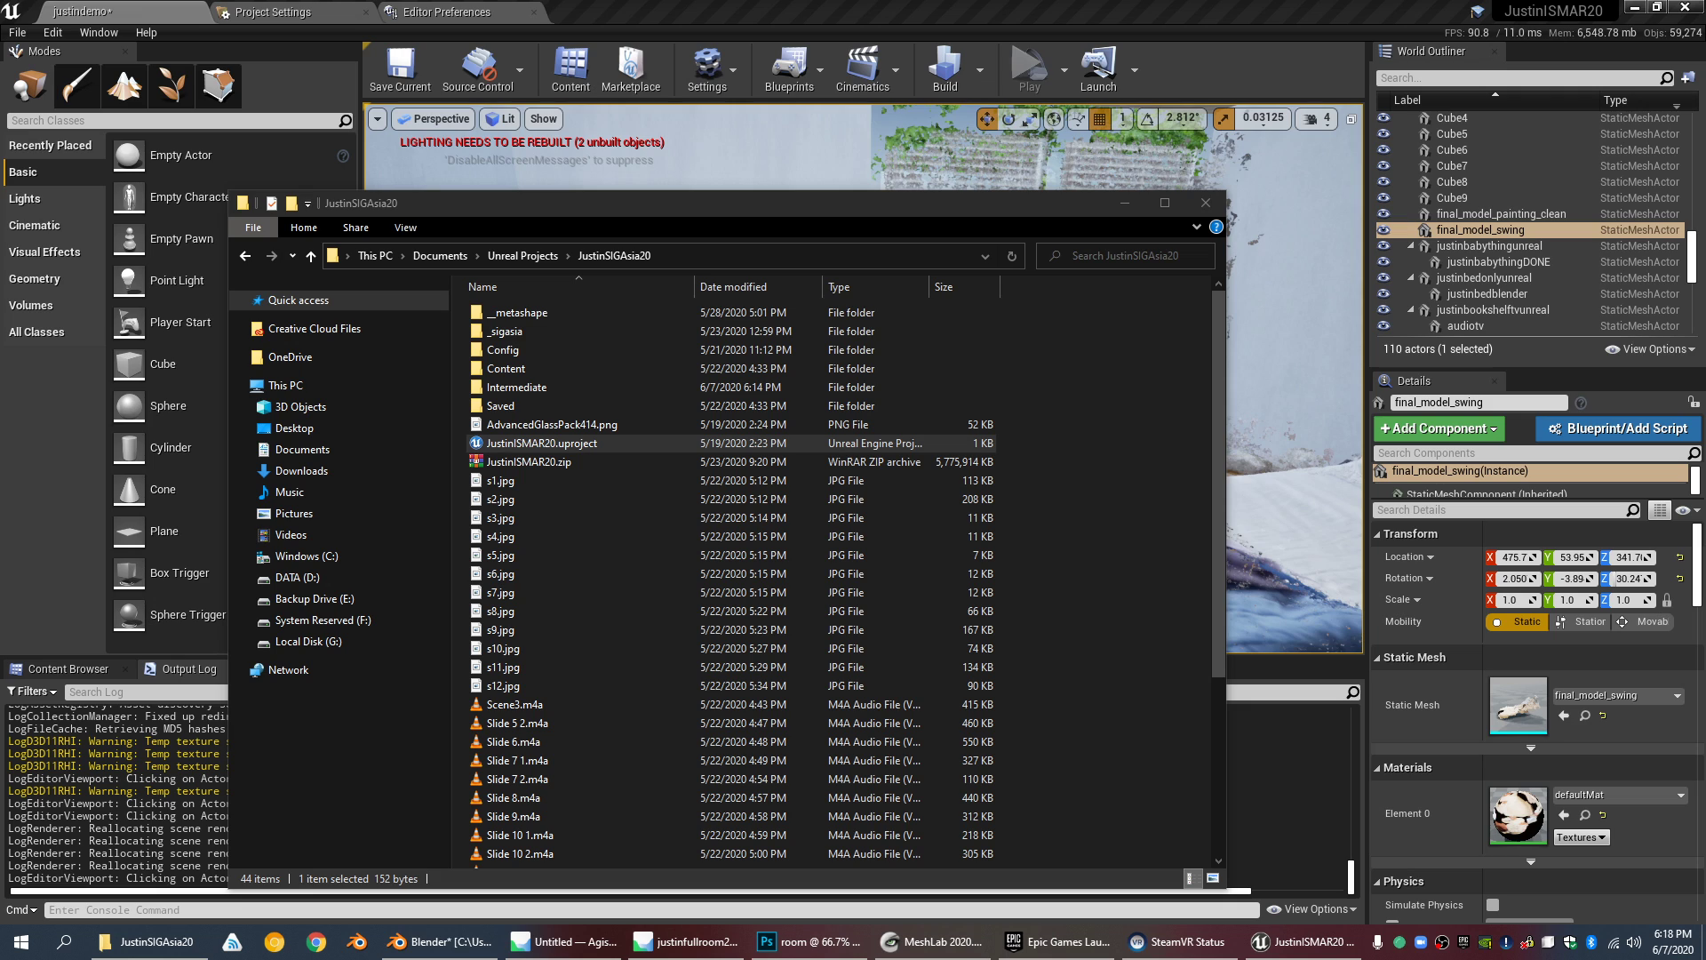
{"action": "left_click_drag", "start_coordinate": [0, 249], "coordinate": [873, 233]}
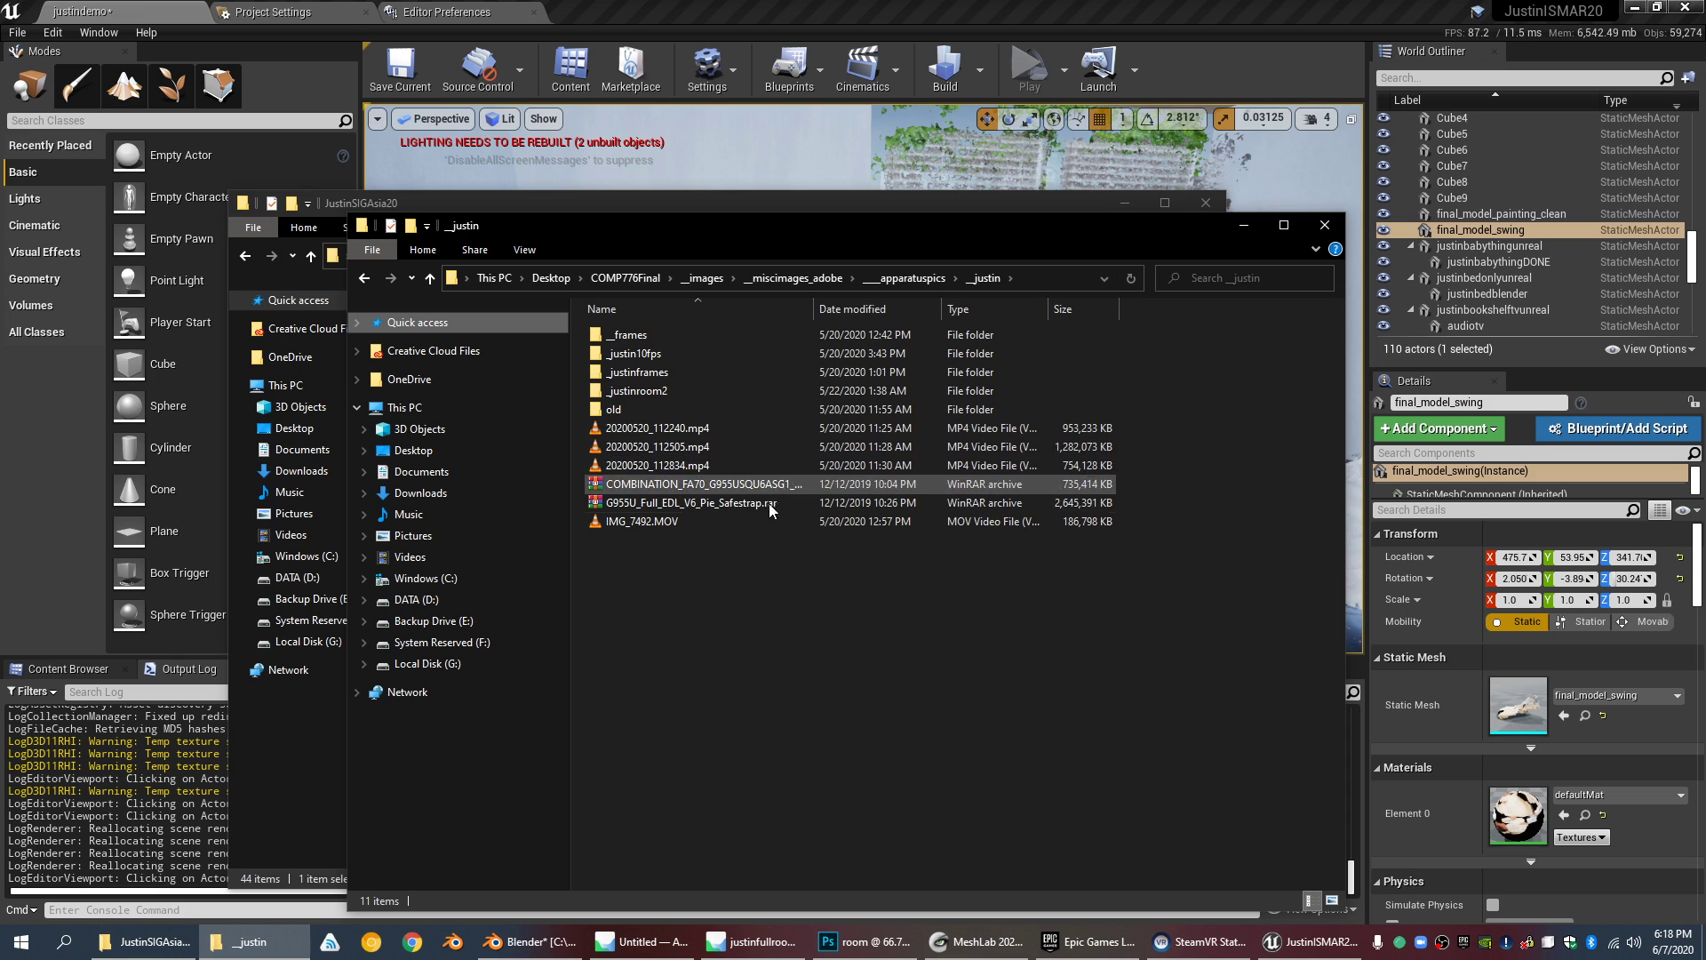
Step: Open the IMG_7492.MOV room recording from the captured-footage folder and show the player maximized
{"action": "left_click", "coordinate": [919, 279]}
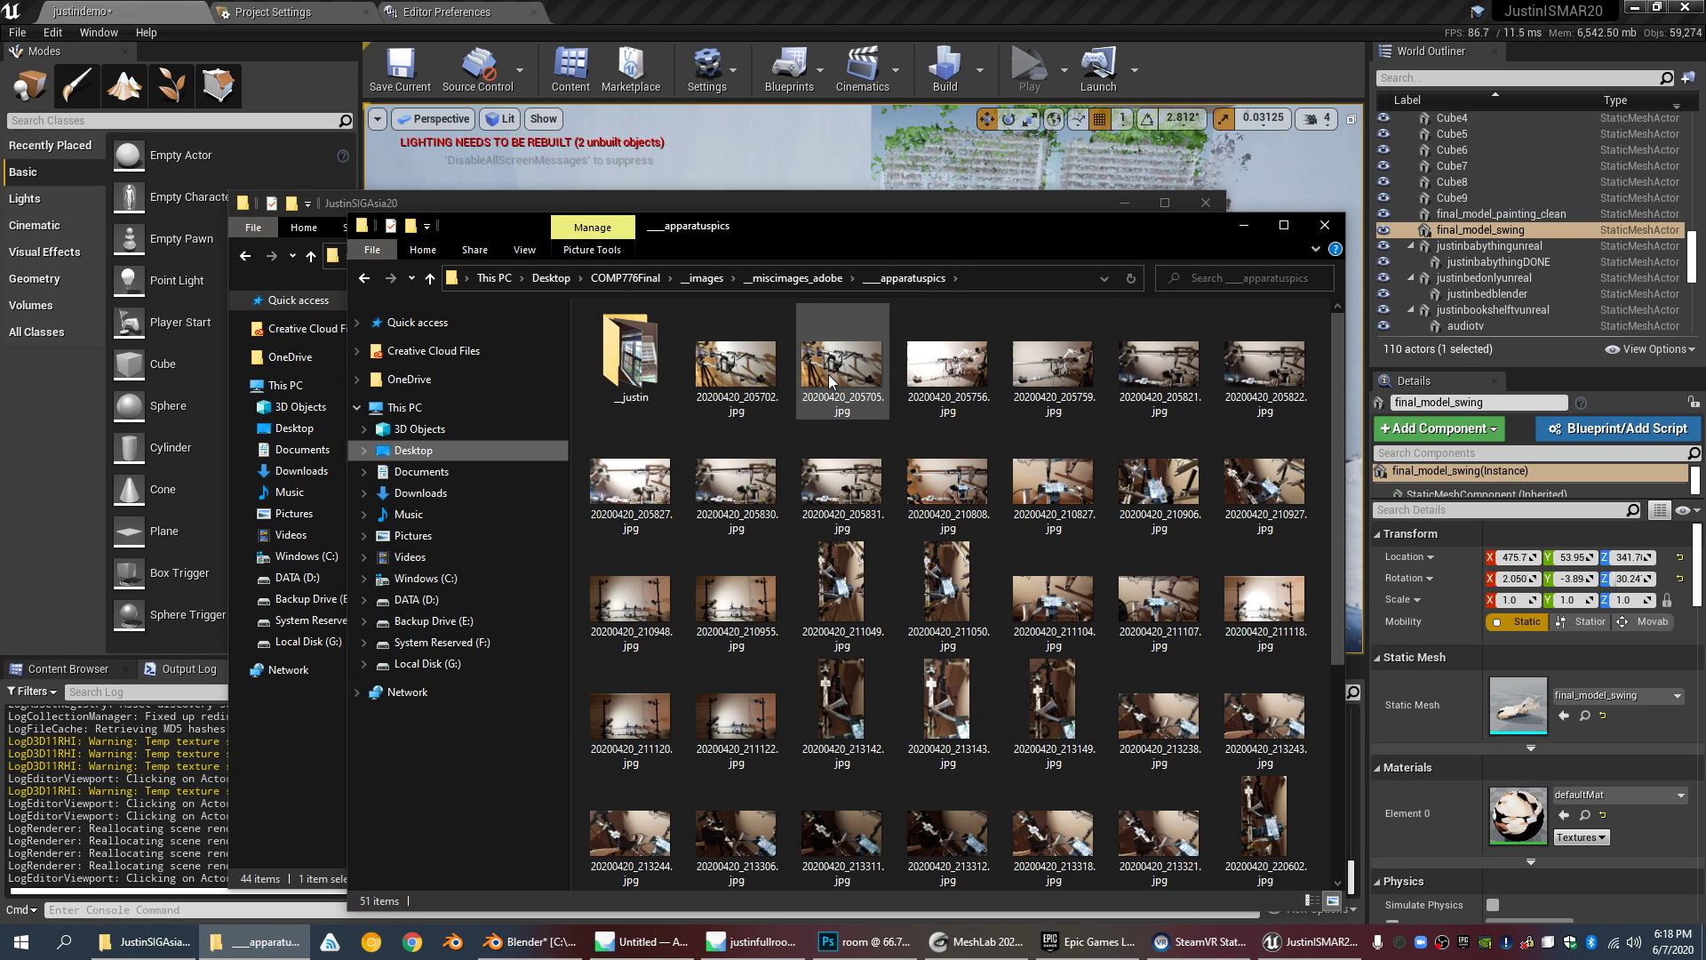
{"action": "left_click", "coordinate": [364, 278]}
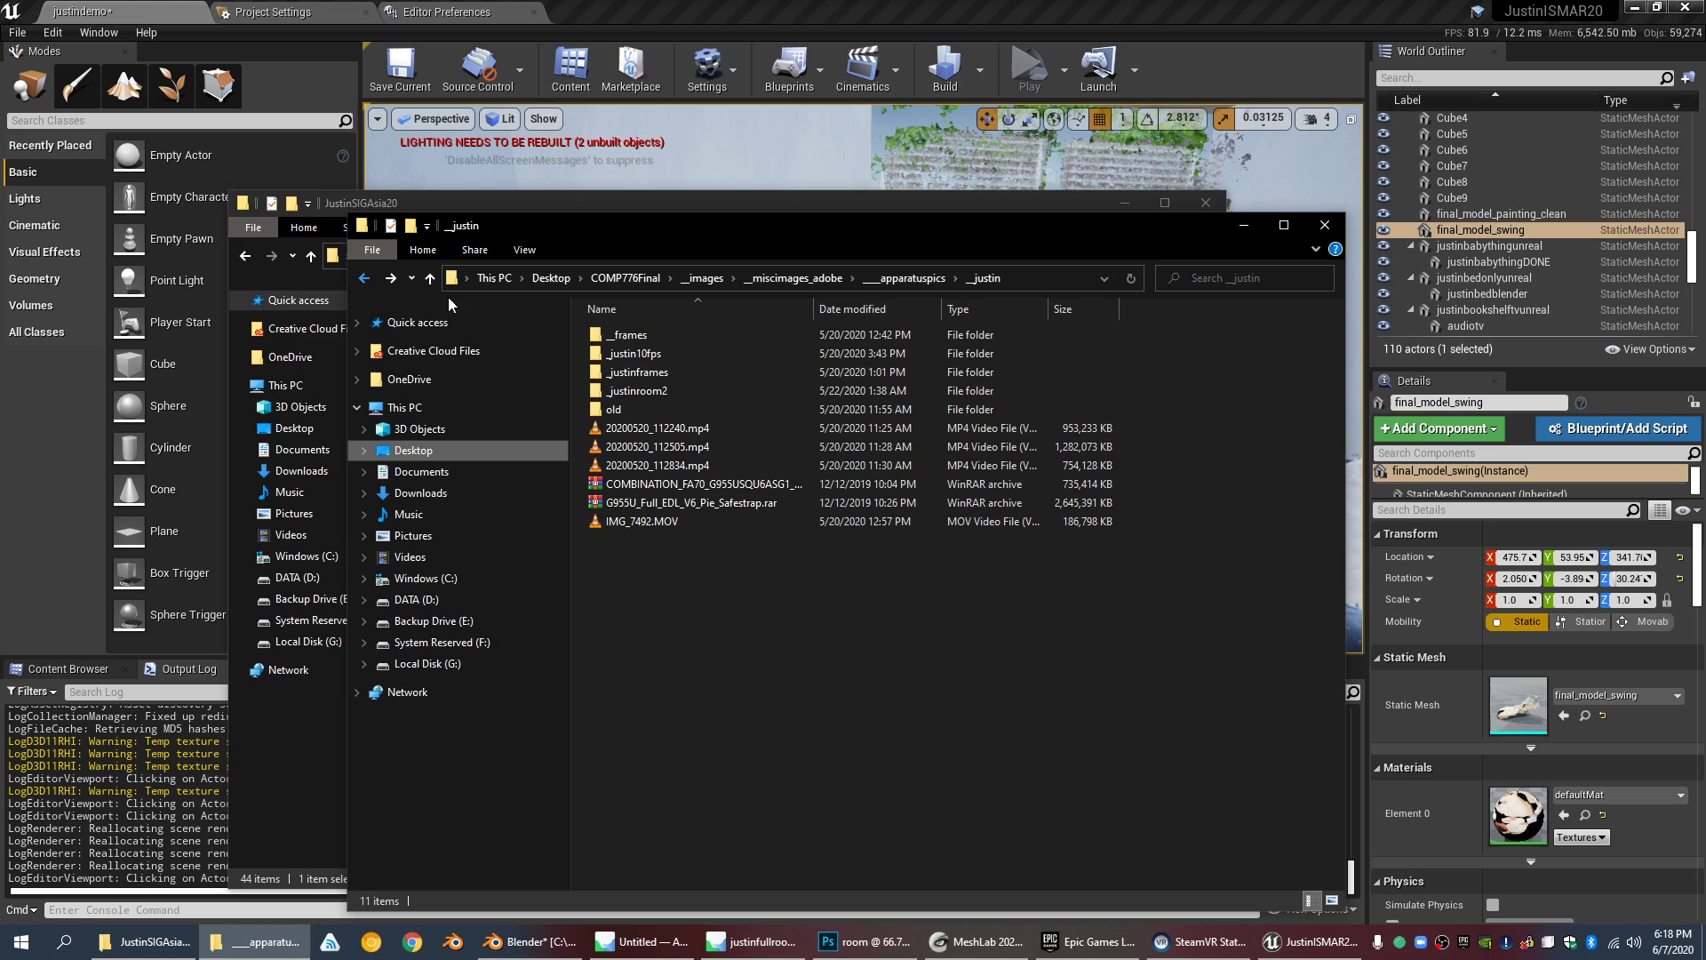
{"action": "left_click", "coordinate": [649, 521]}
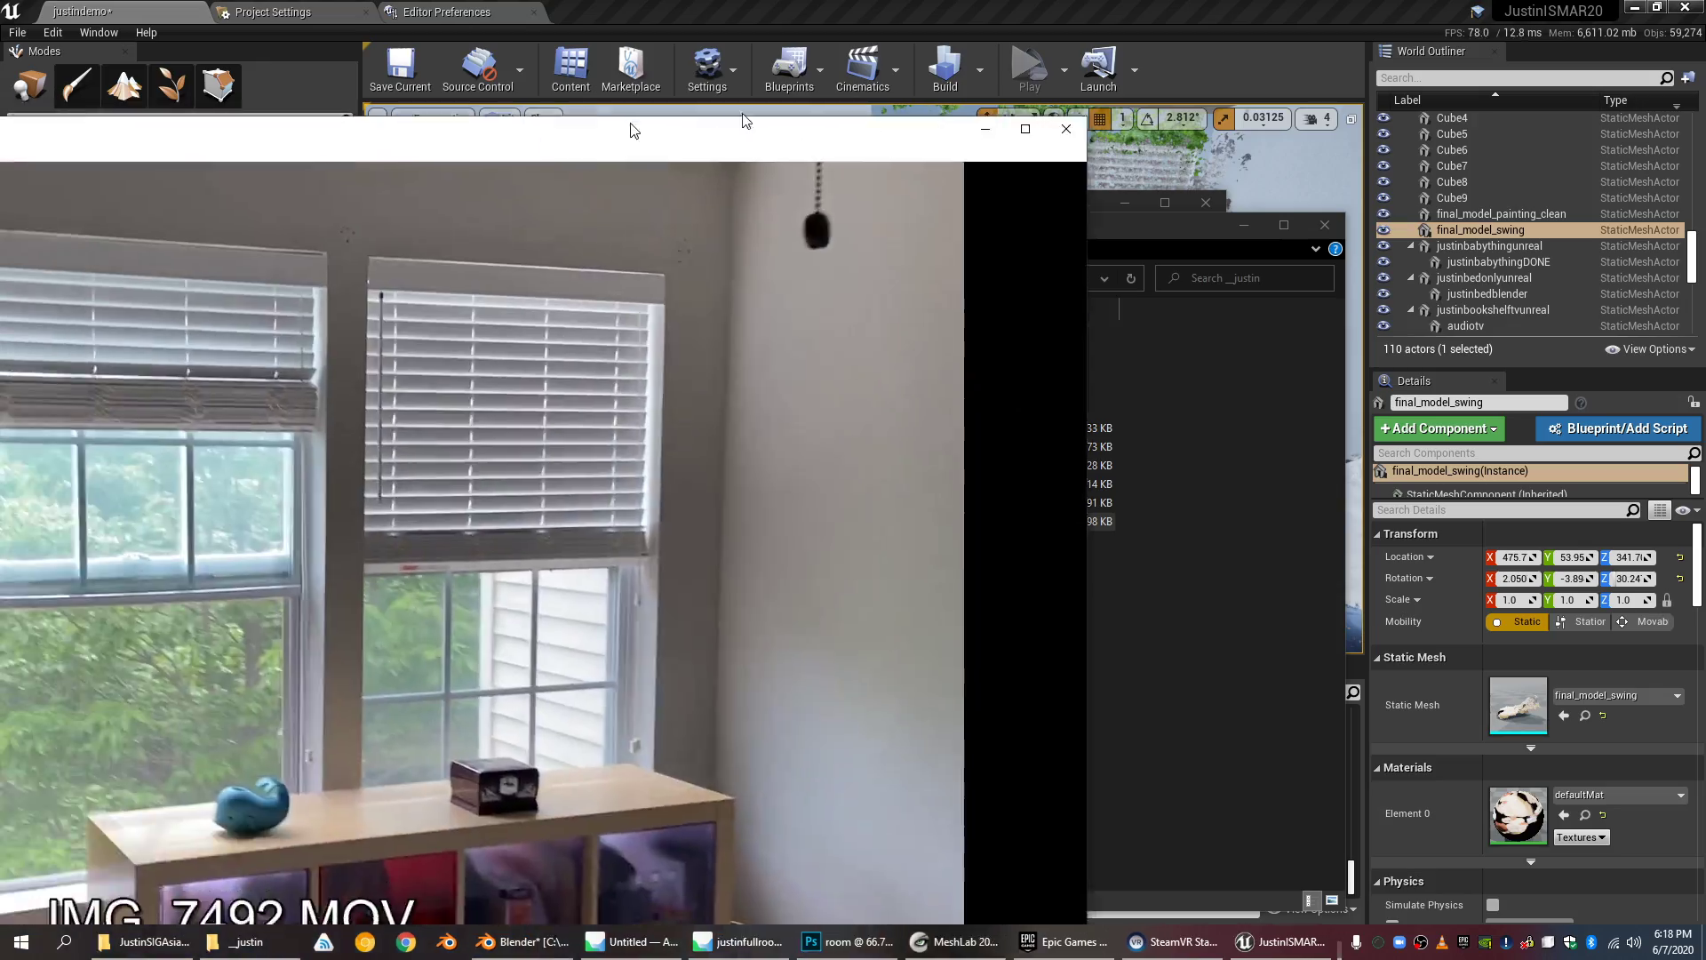
{"action": "left_click_drag", "start_coordinate": [638, 129], "coordinate": [1164, 0]}
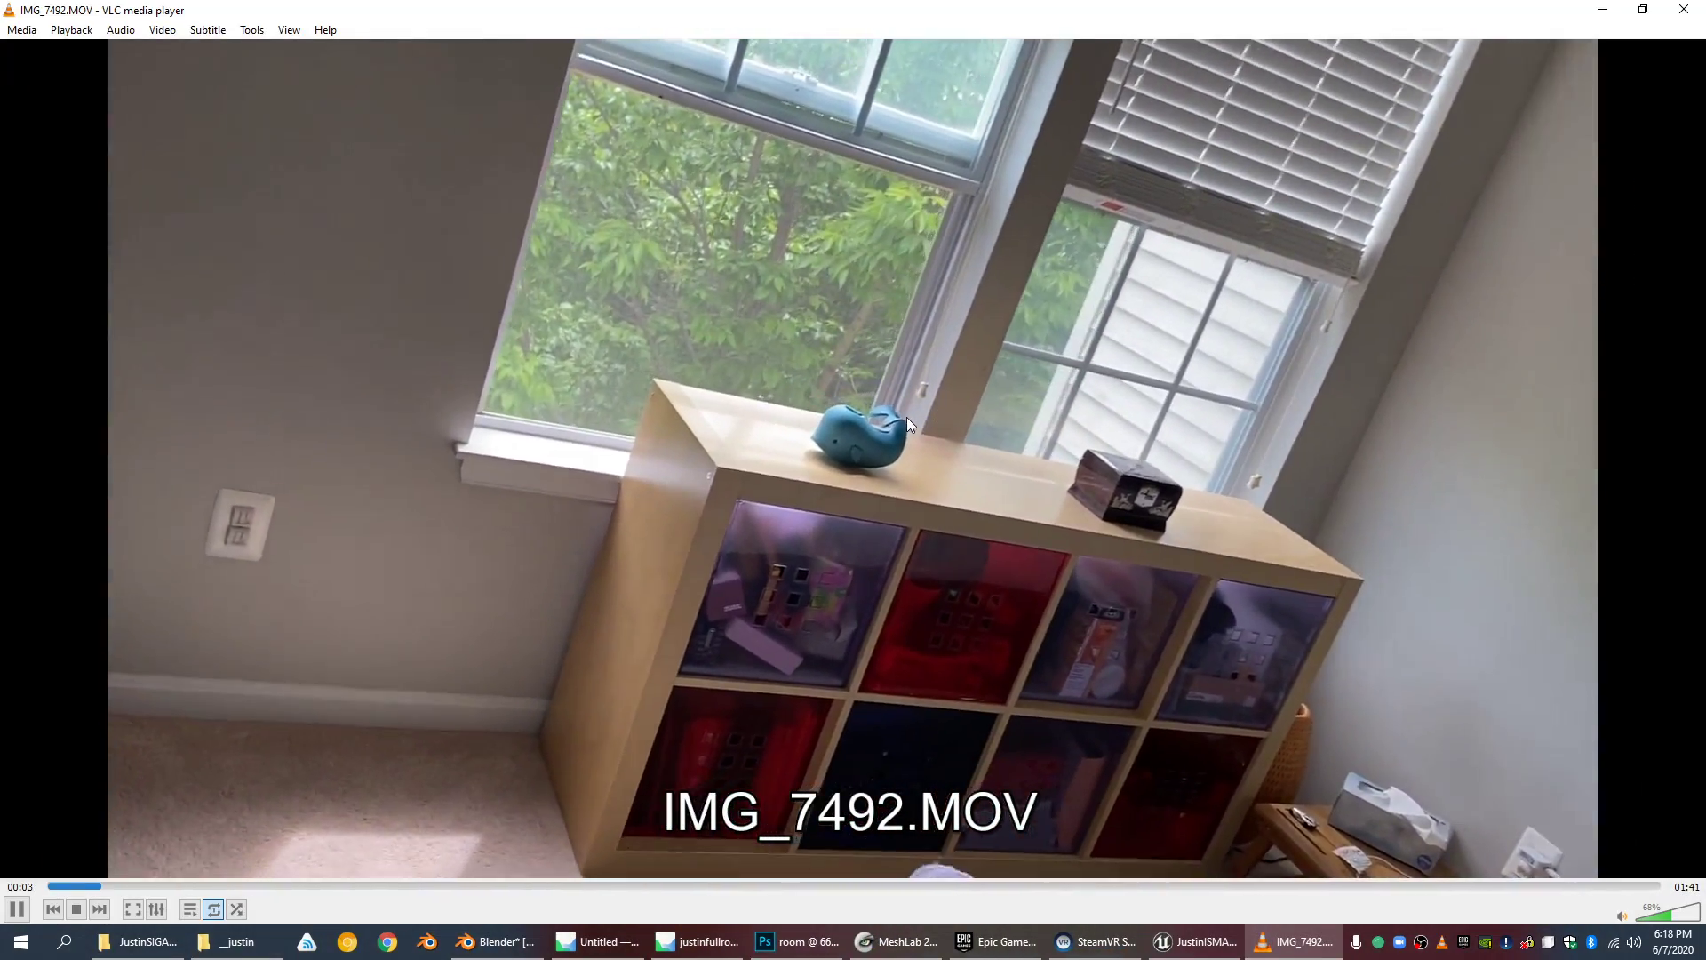
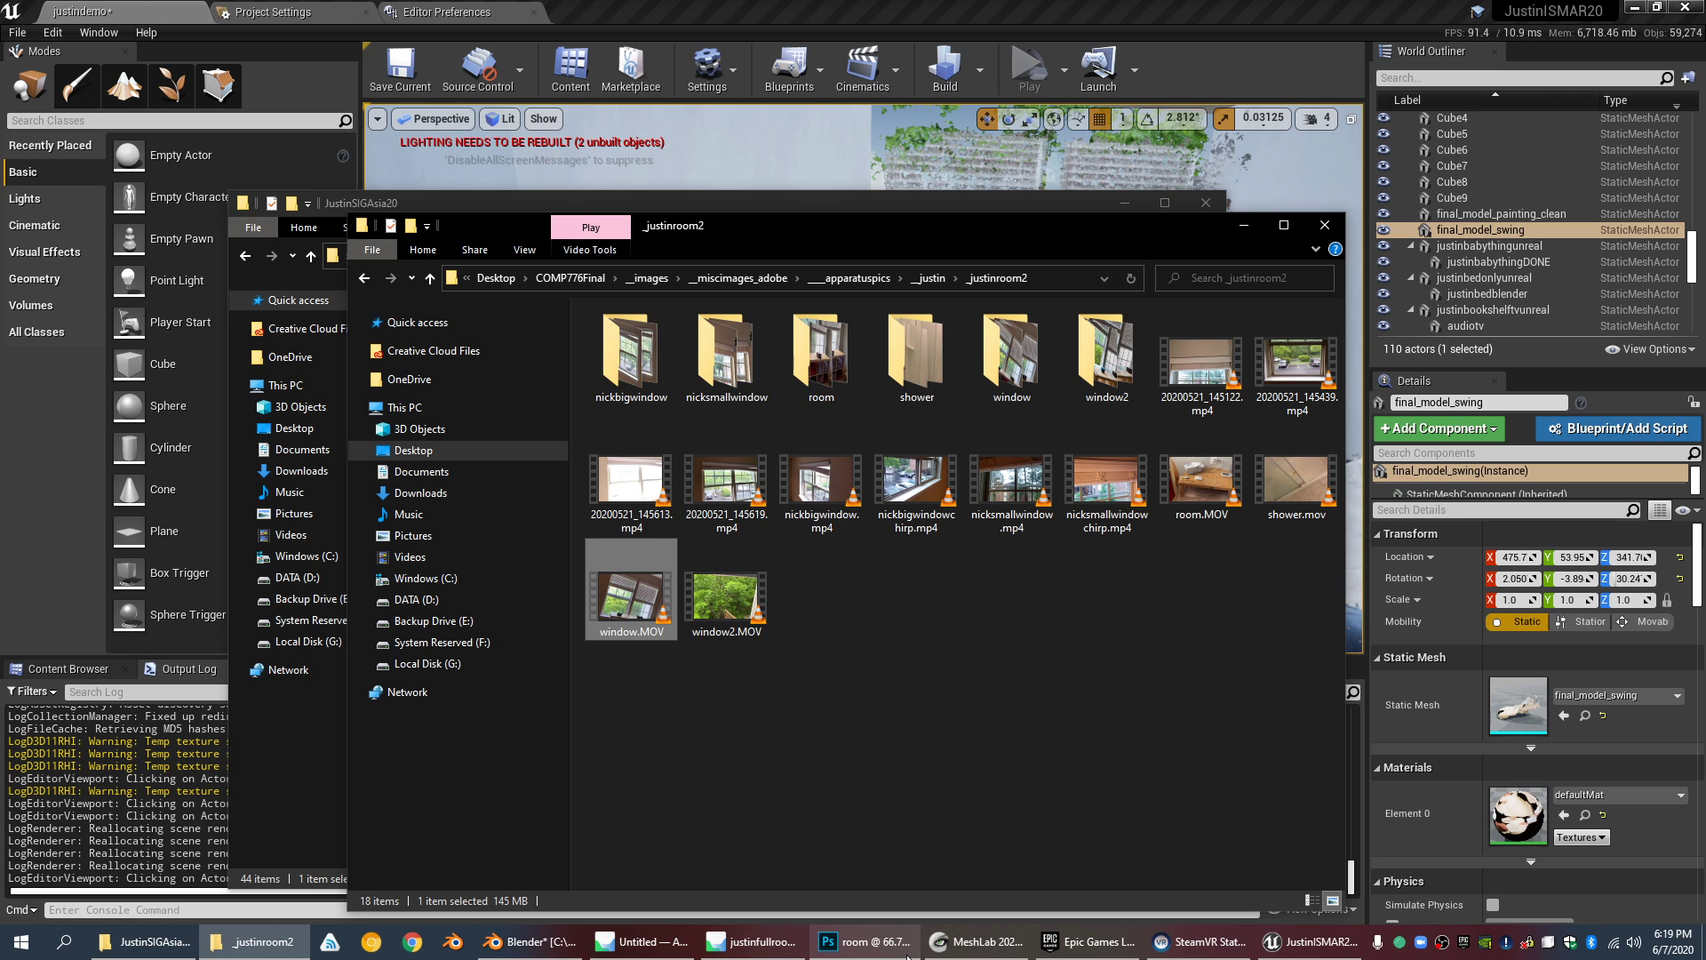
Step: Glance at the room video document in Photoshop, and bring up the file options for window.MOV in File Explorer
{"action": "left_click", "coordinate": [853, 942]}
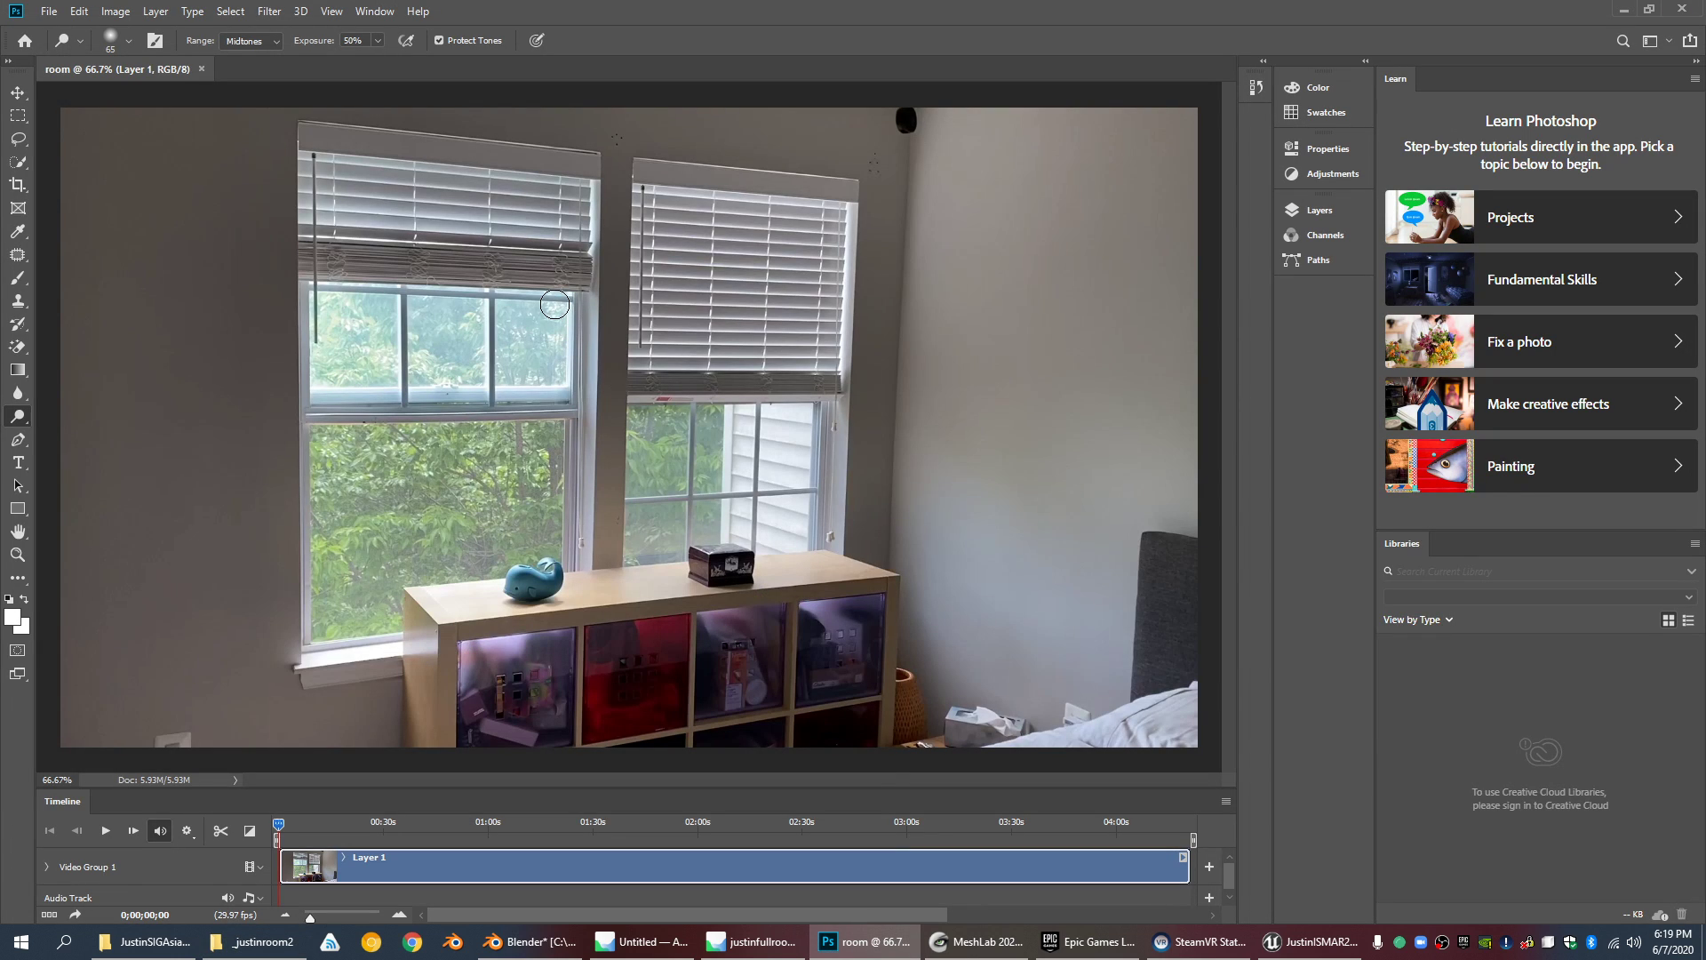
{"action": "left_click", "coordinate": [853, 942]}
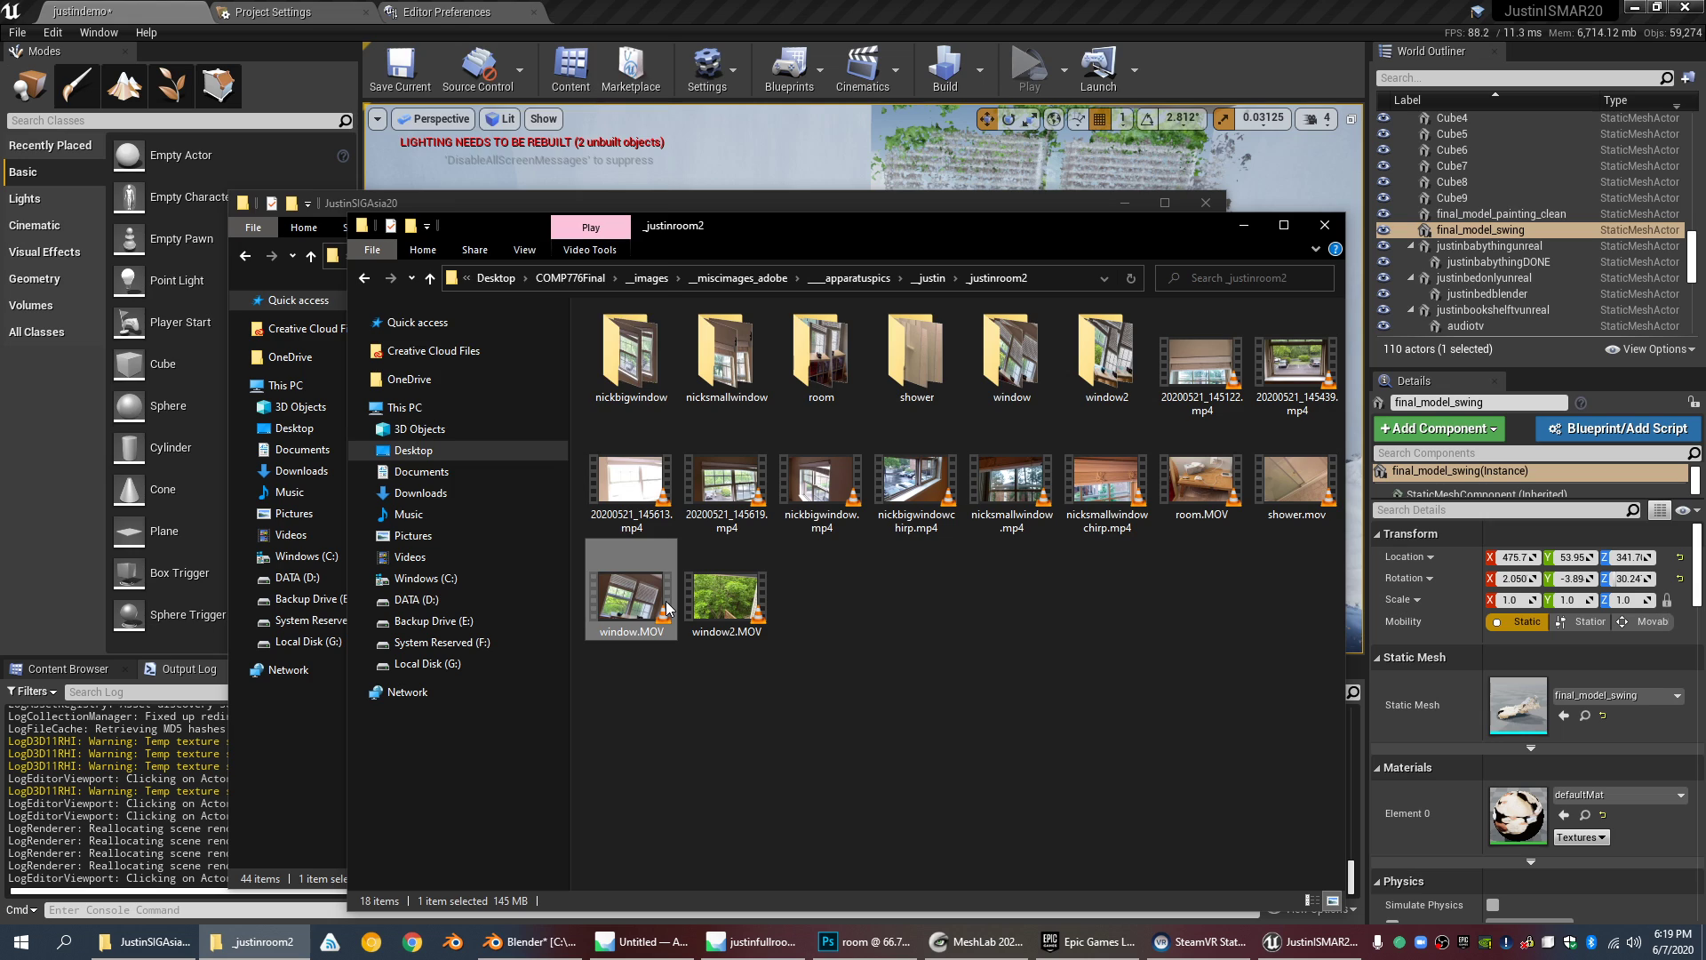
{"action": "right_click", "coordinate": [667, 606]}
{"action": "mouse_move", "coordinate": [609, 313]}
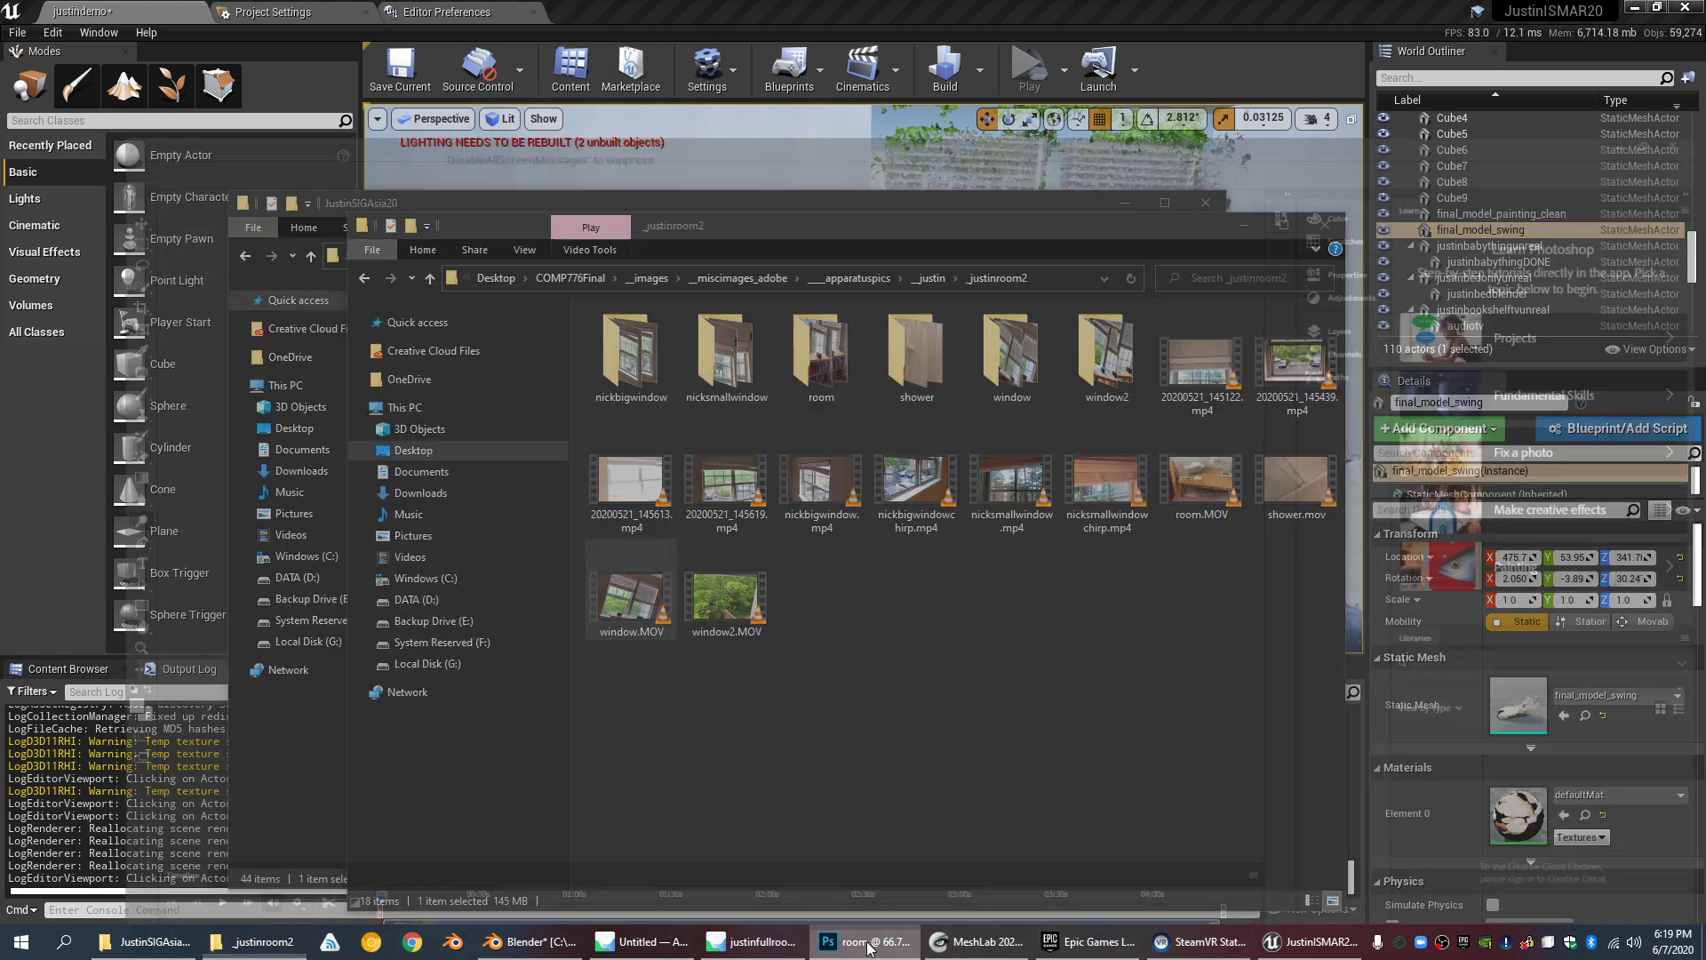
Step: Switch to the room video document in Photoshop, return the playhead to the start and bring up the Render Video settings
{"action": "left_click", "coordinate": [823, 943]}
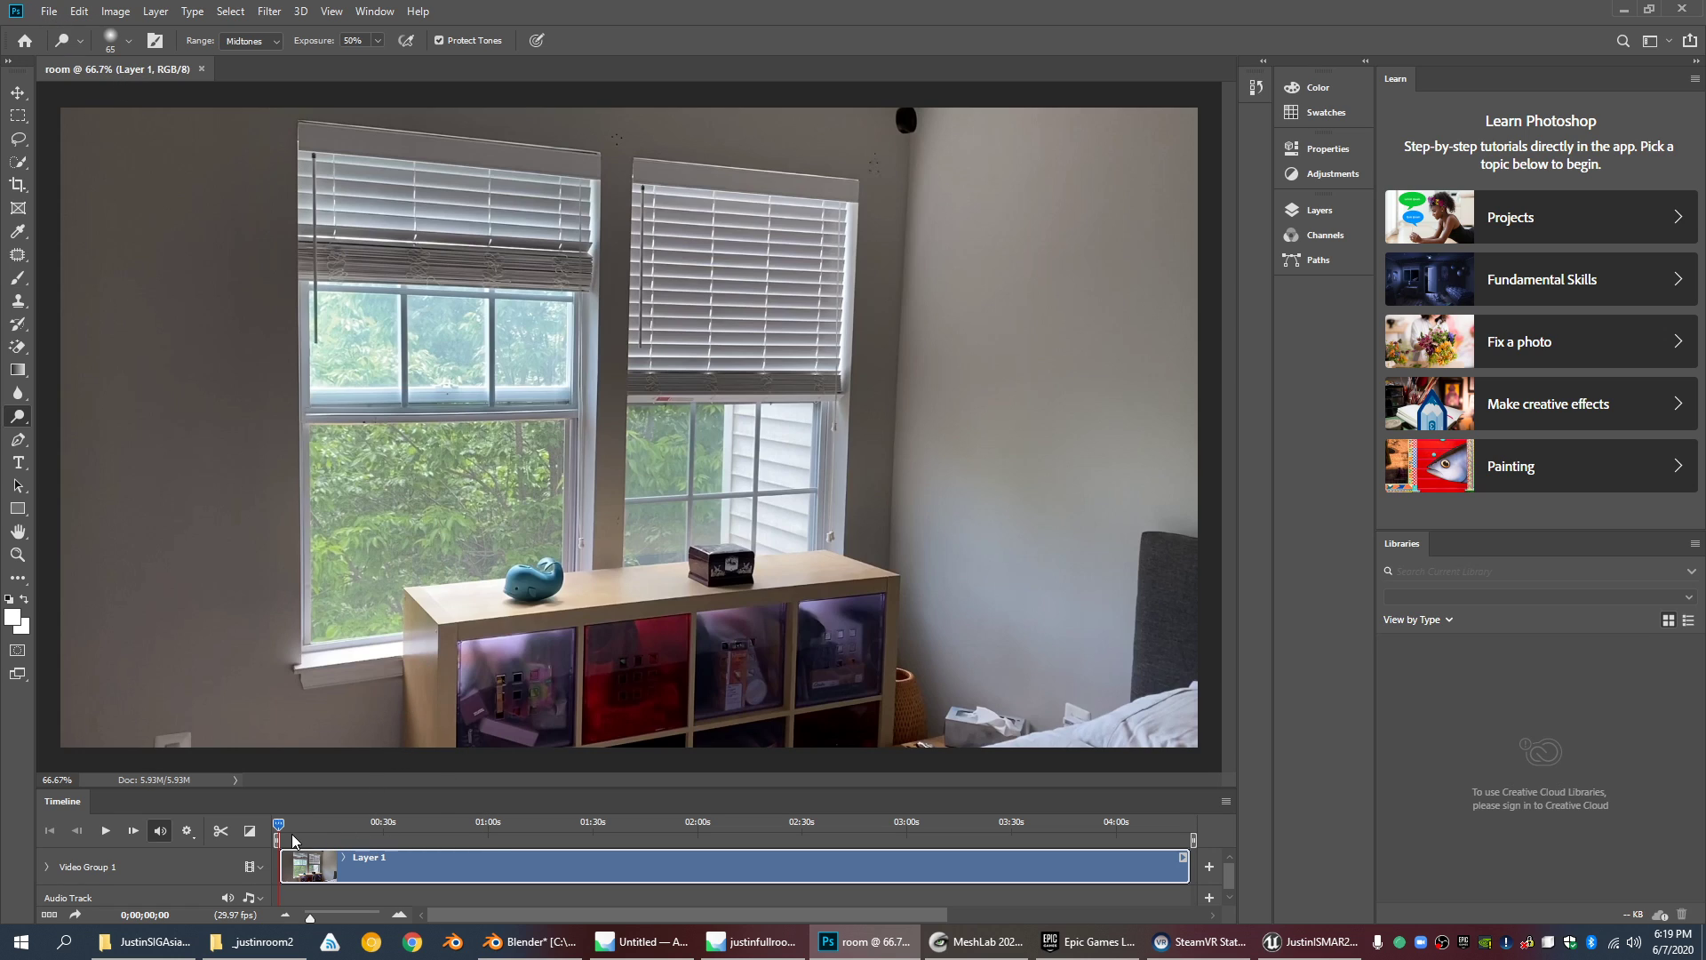
{"action": "mouse_move", "coordinate": [281, 830]}
{"action": "left_mouse_down"}
{"action": "mouse_move", "coordinate": [471, 830]}
{"action": "mouse_move", "coordinate": [278, 830]}
{"action": "left_mouse_up"}
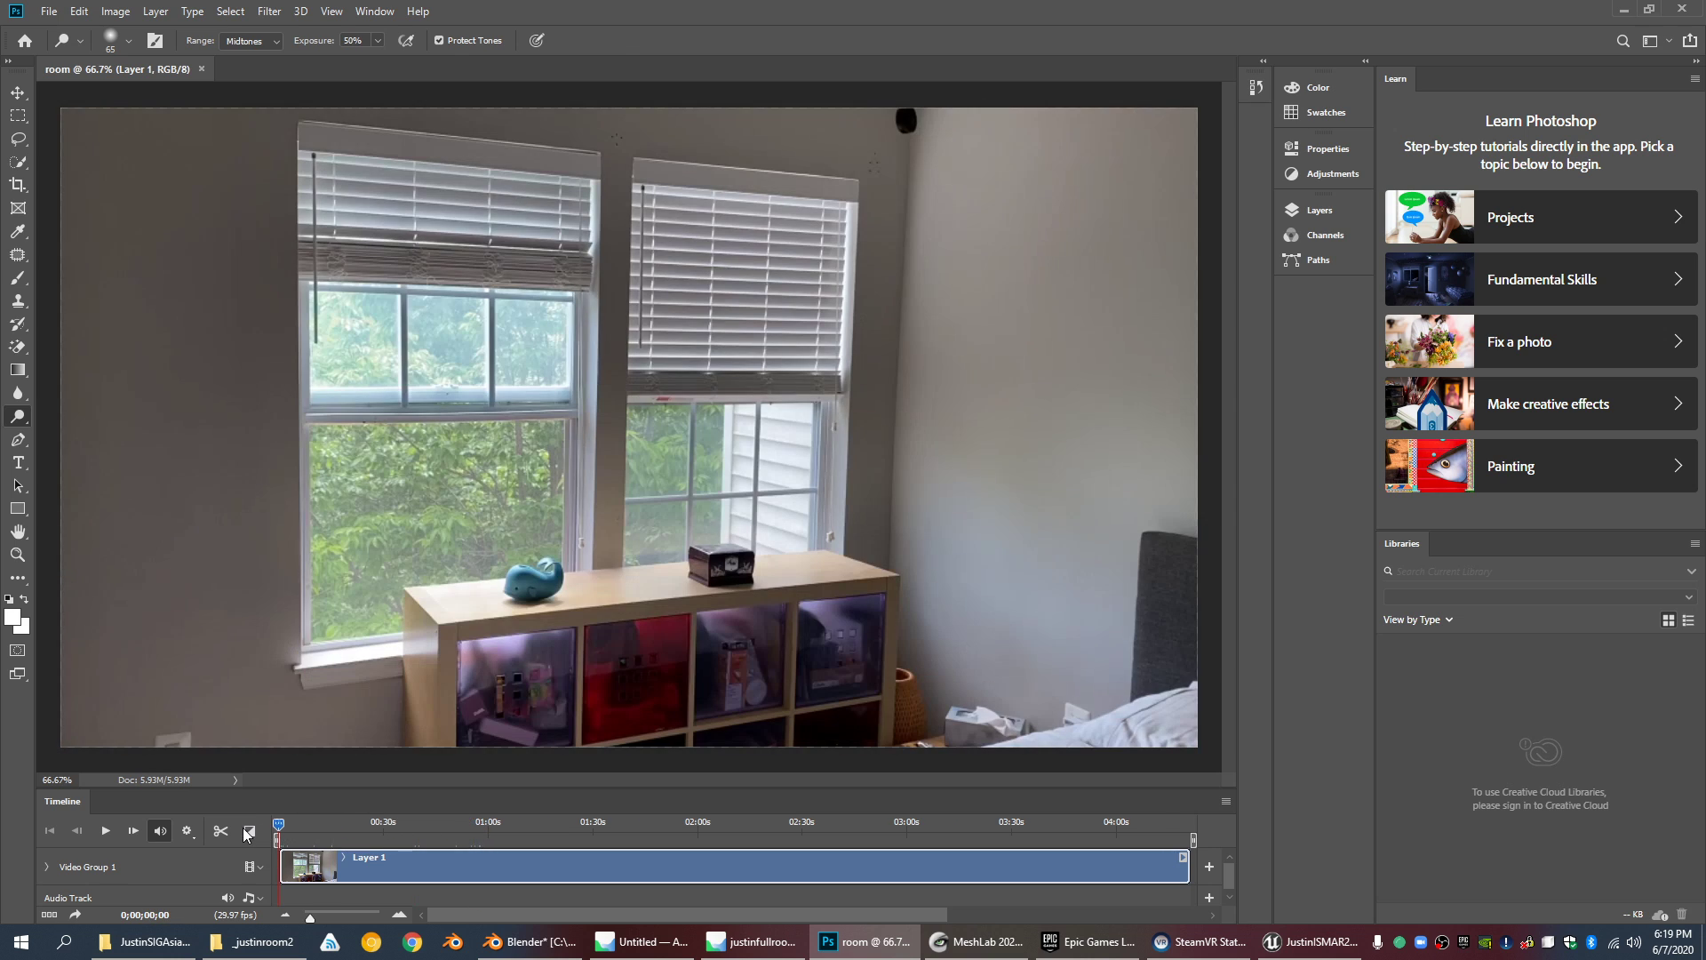
{"action": "left_click", "coordinate": [49, 12]}
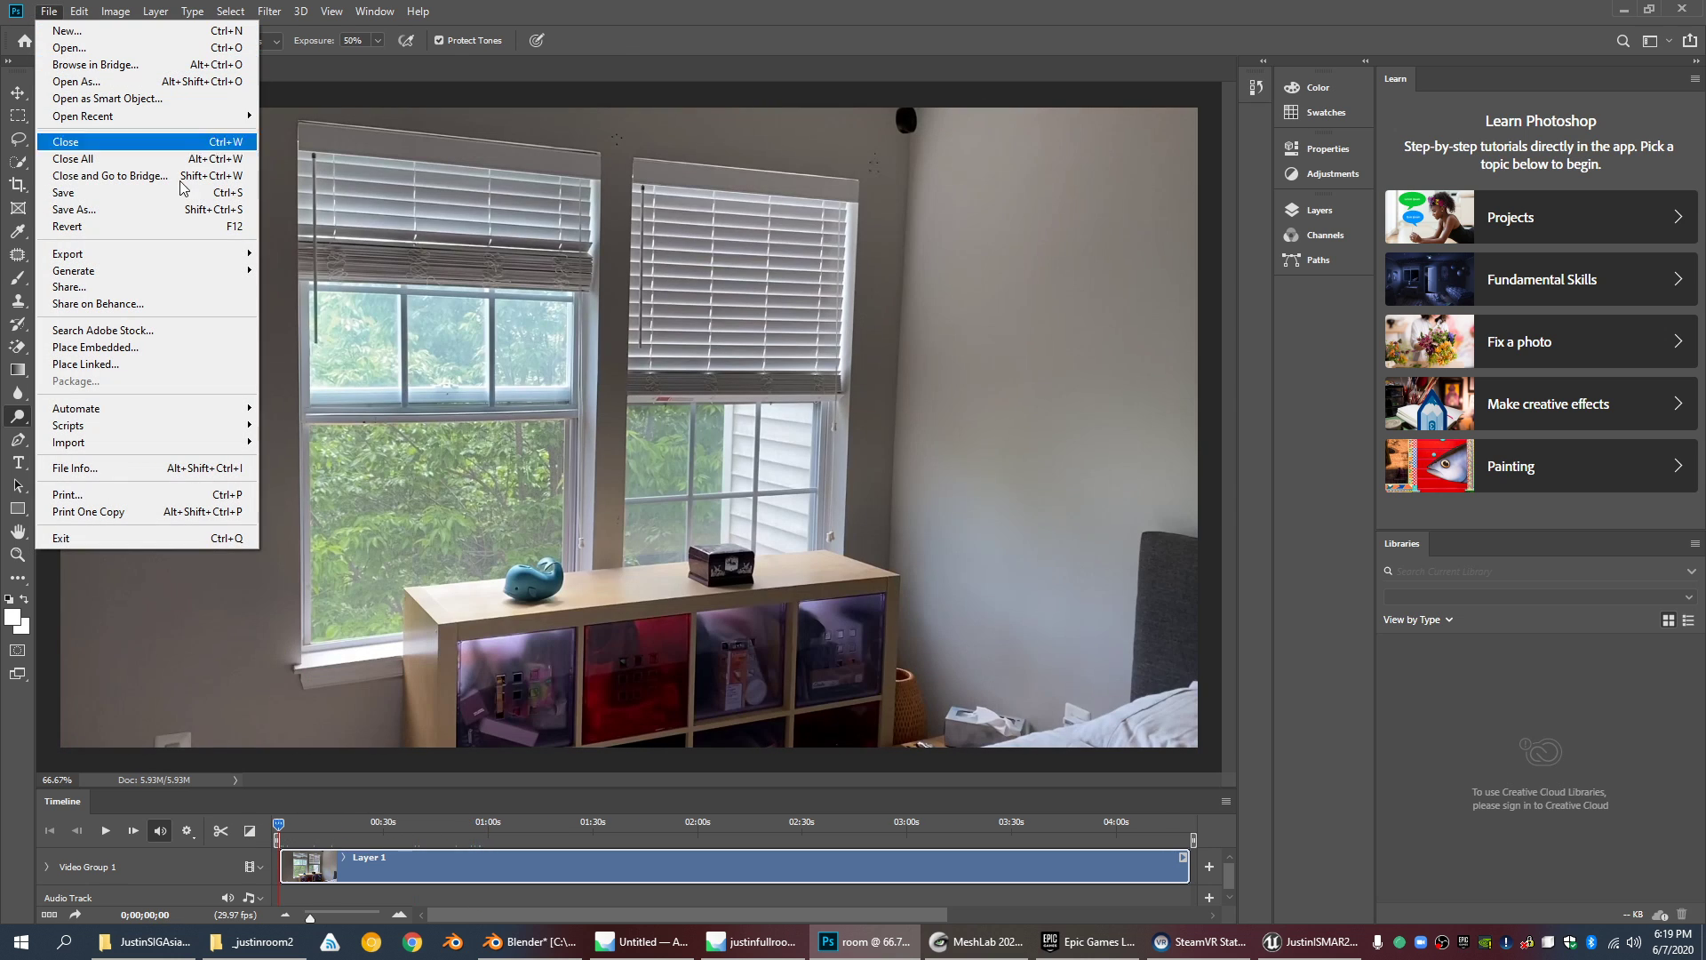
{"action": "mouse_move", "coordinate": [203, 252]}
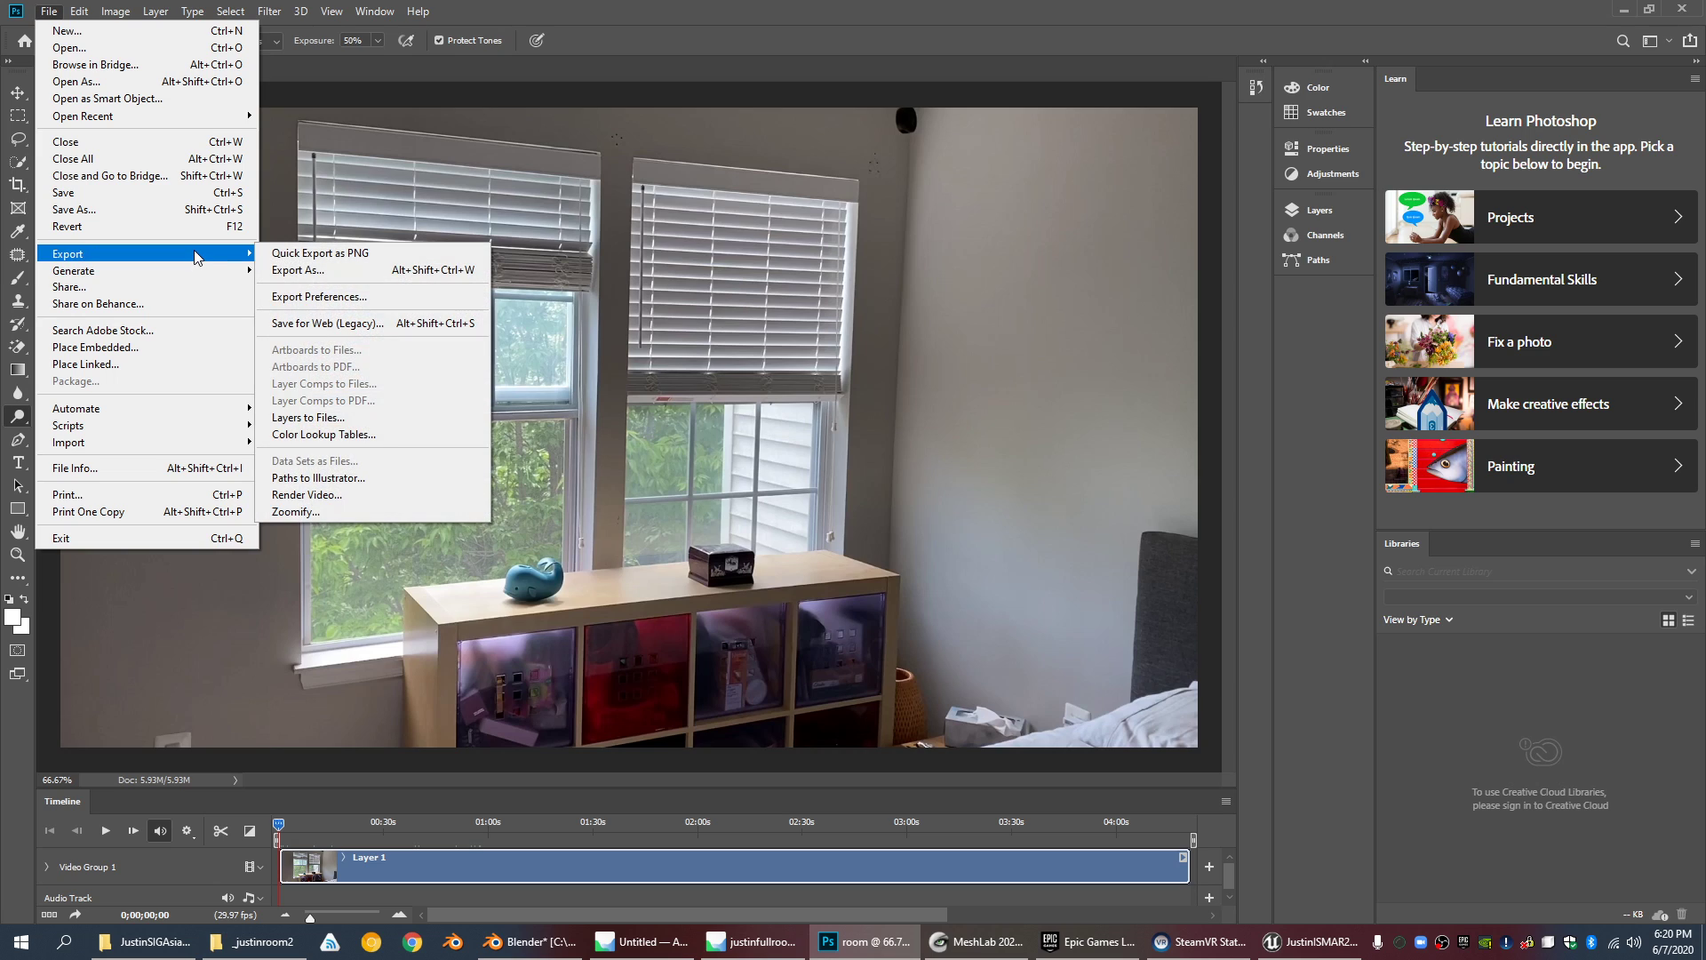
{"action": "left_click", "coordinate": [334, 495]}
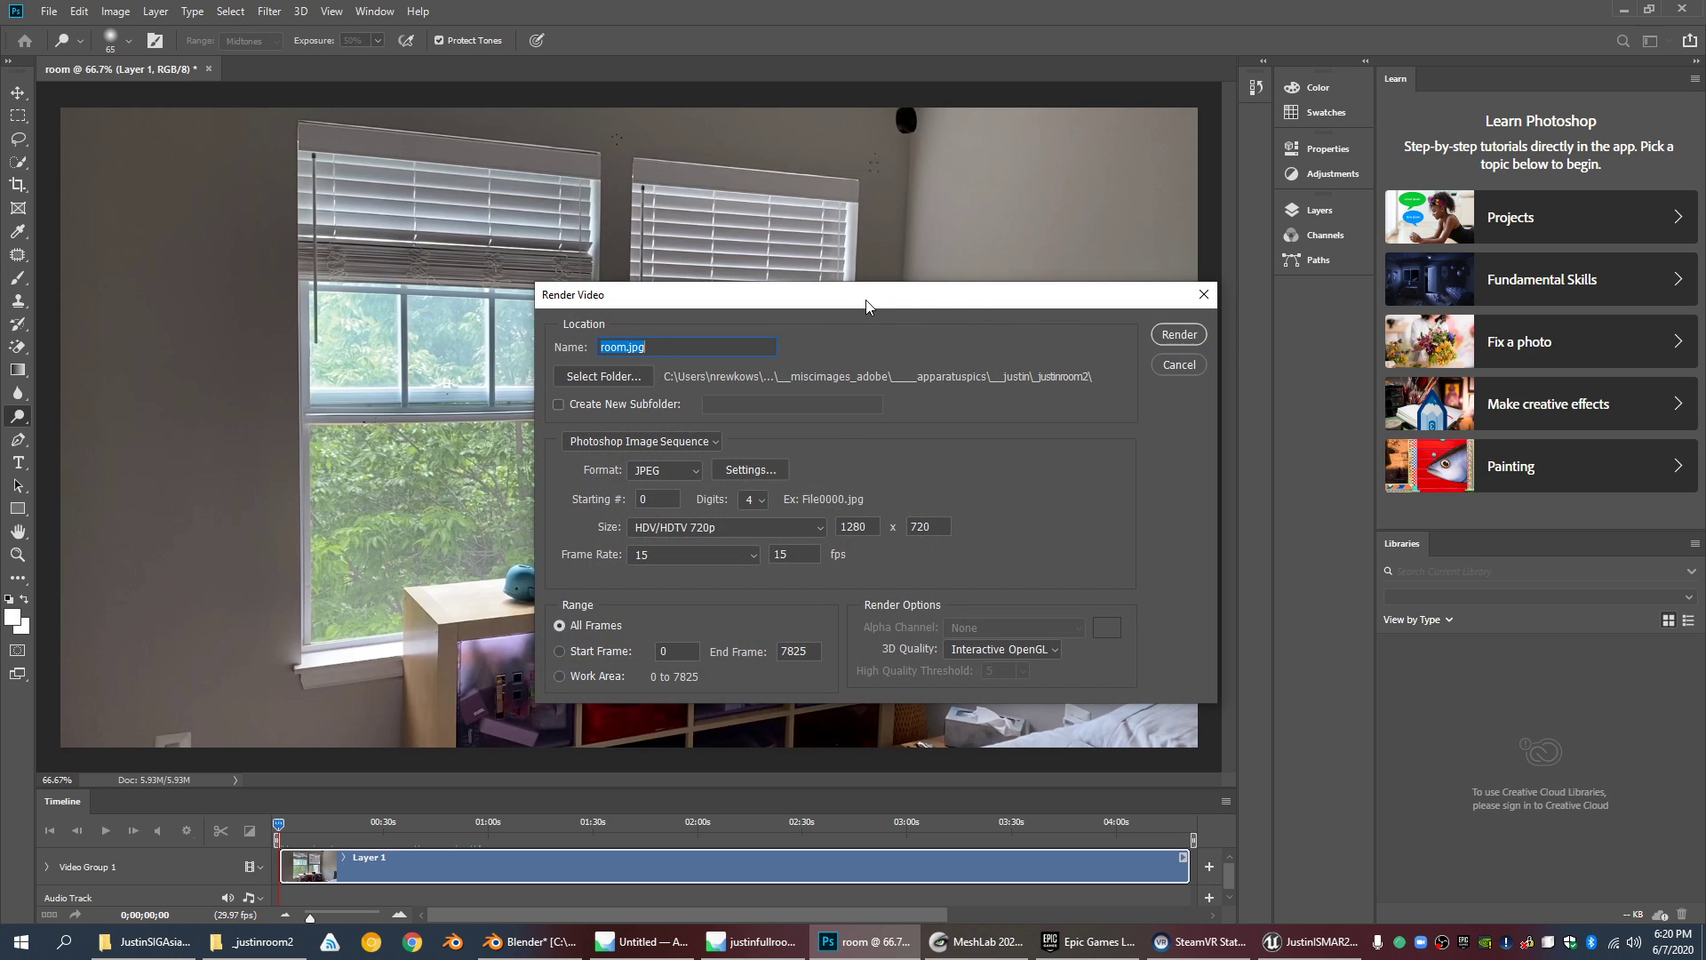
{"action": "left_click_drag", "start_coordinate": [866, 304], "coordinate": [833, 240]}
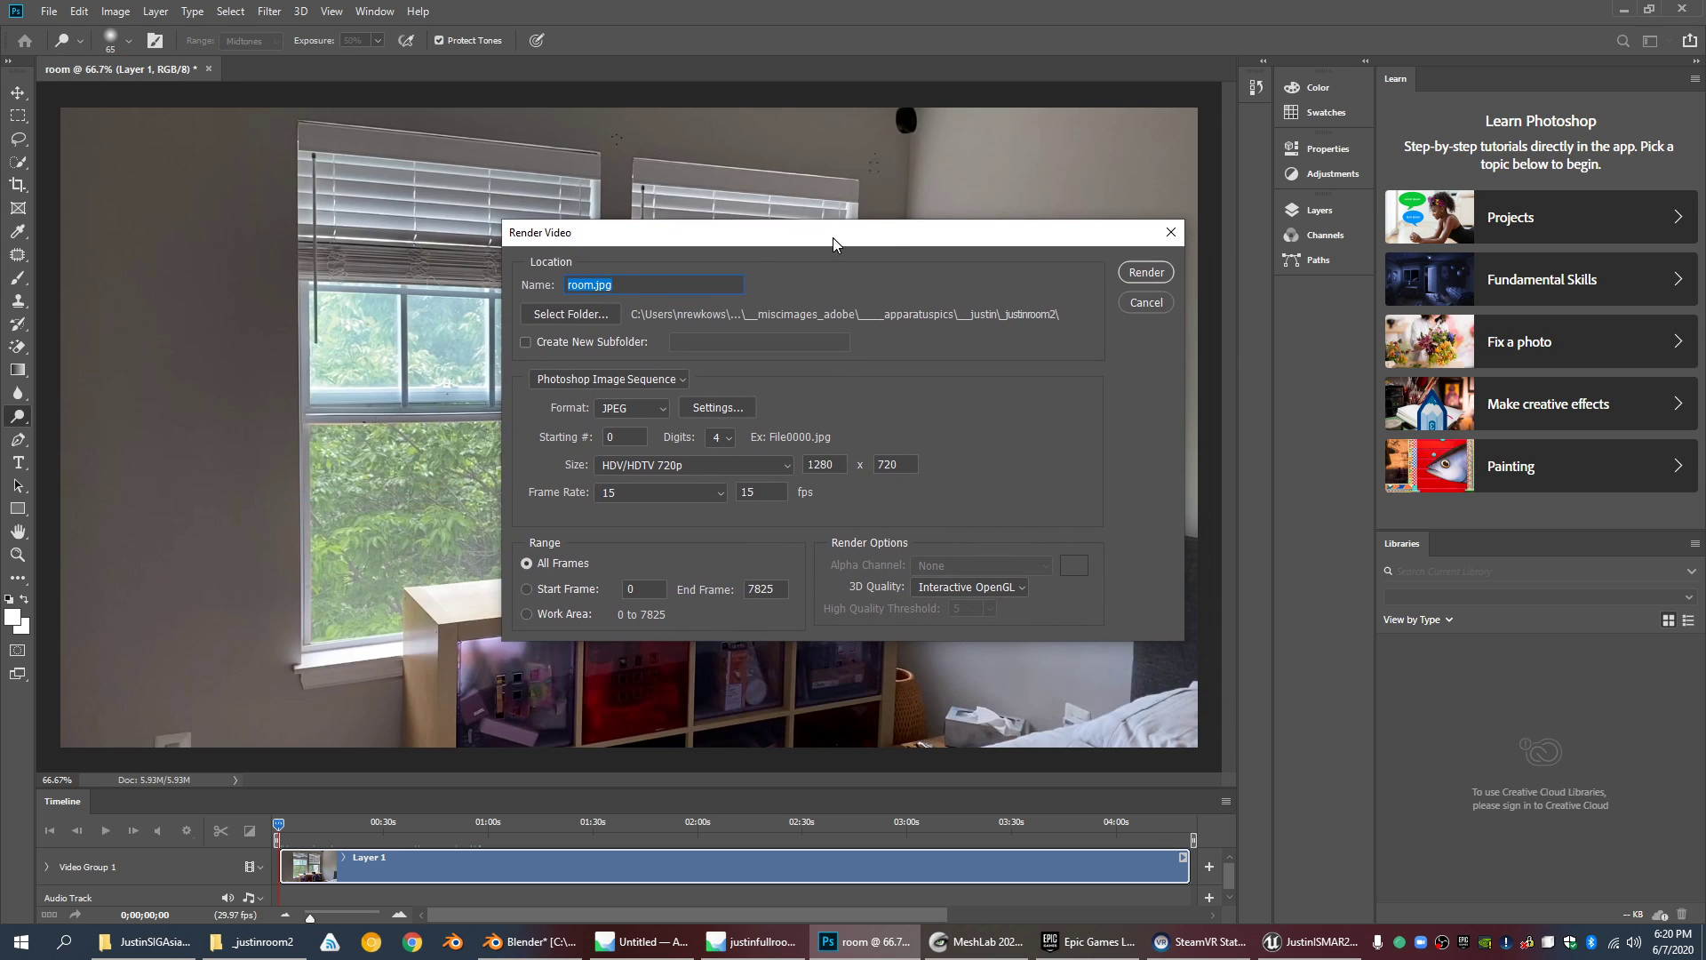
Step: Review the frame rate choices for the JPEG image sequence, keep 15 fps, and close the Render Video settings without rendering
{"action": "left_click", "coordinate": [640, 494]}
{"action": "left_click", "coordinate": [635, 494]}
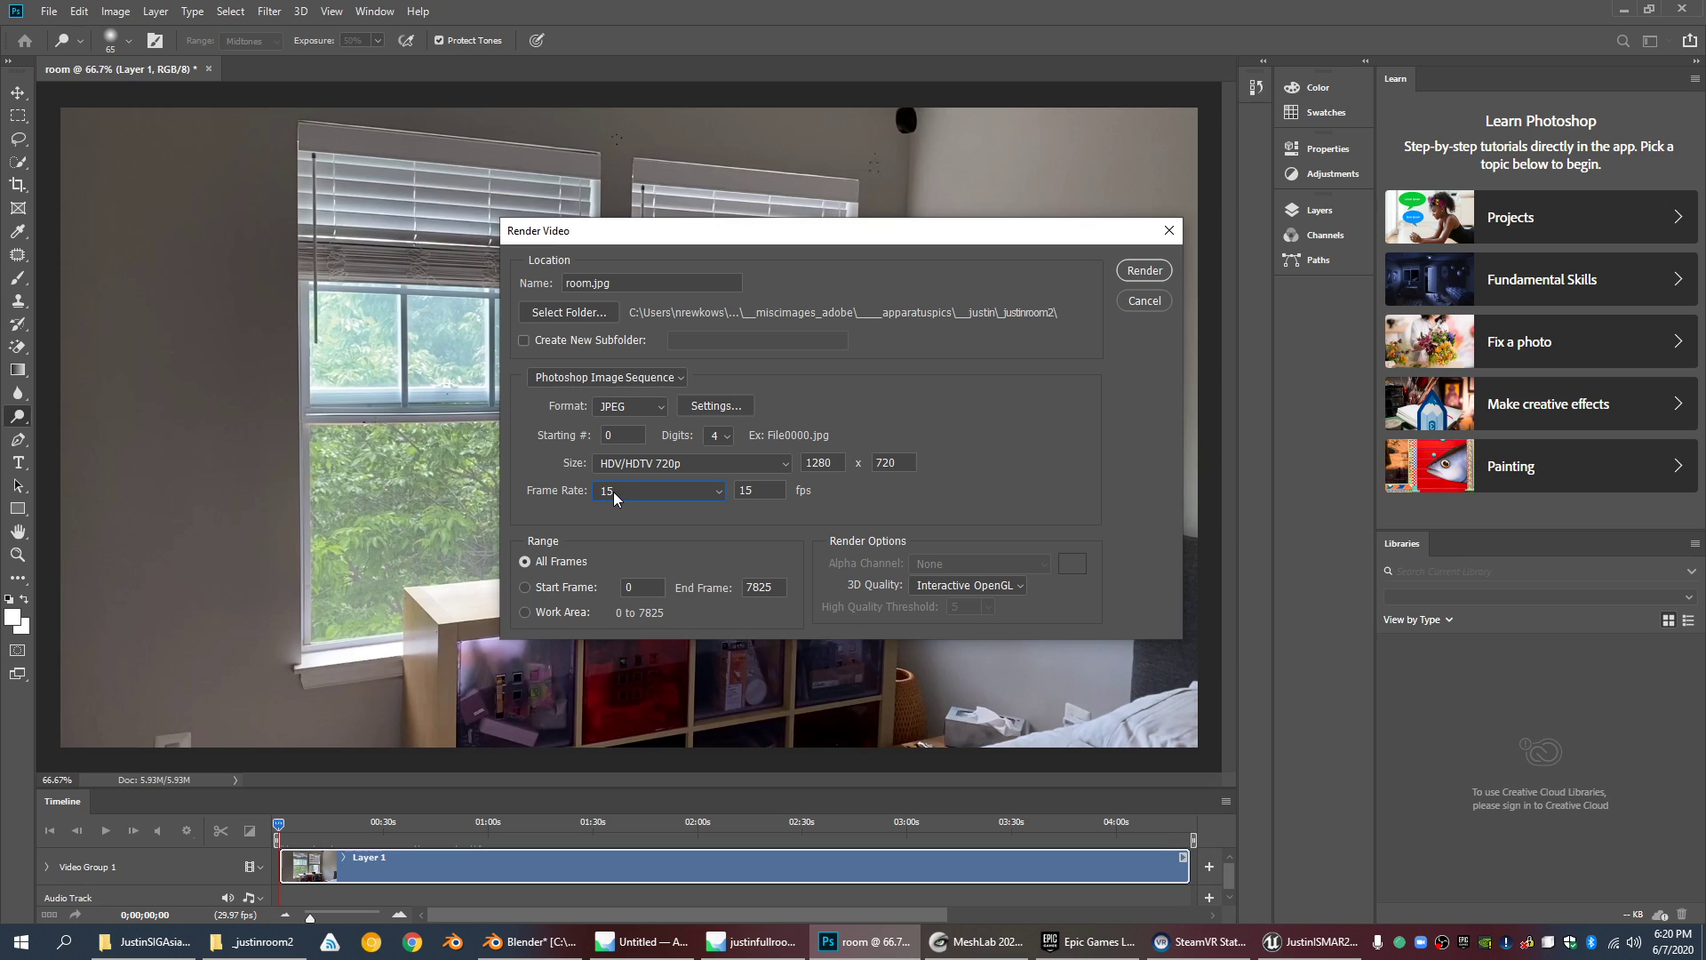
{"action": "left_click", "coordinate": [613, 493]}
{"action": "left_click", "coordinate": [613, 492]}
{"action": "left_click", "coordinate": [688, 494]}
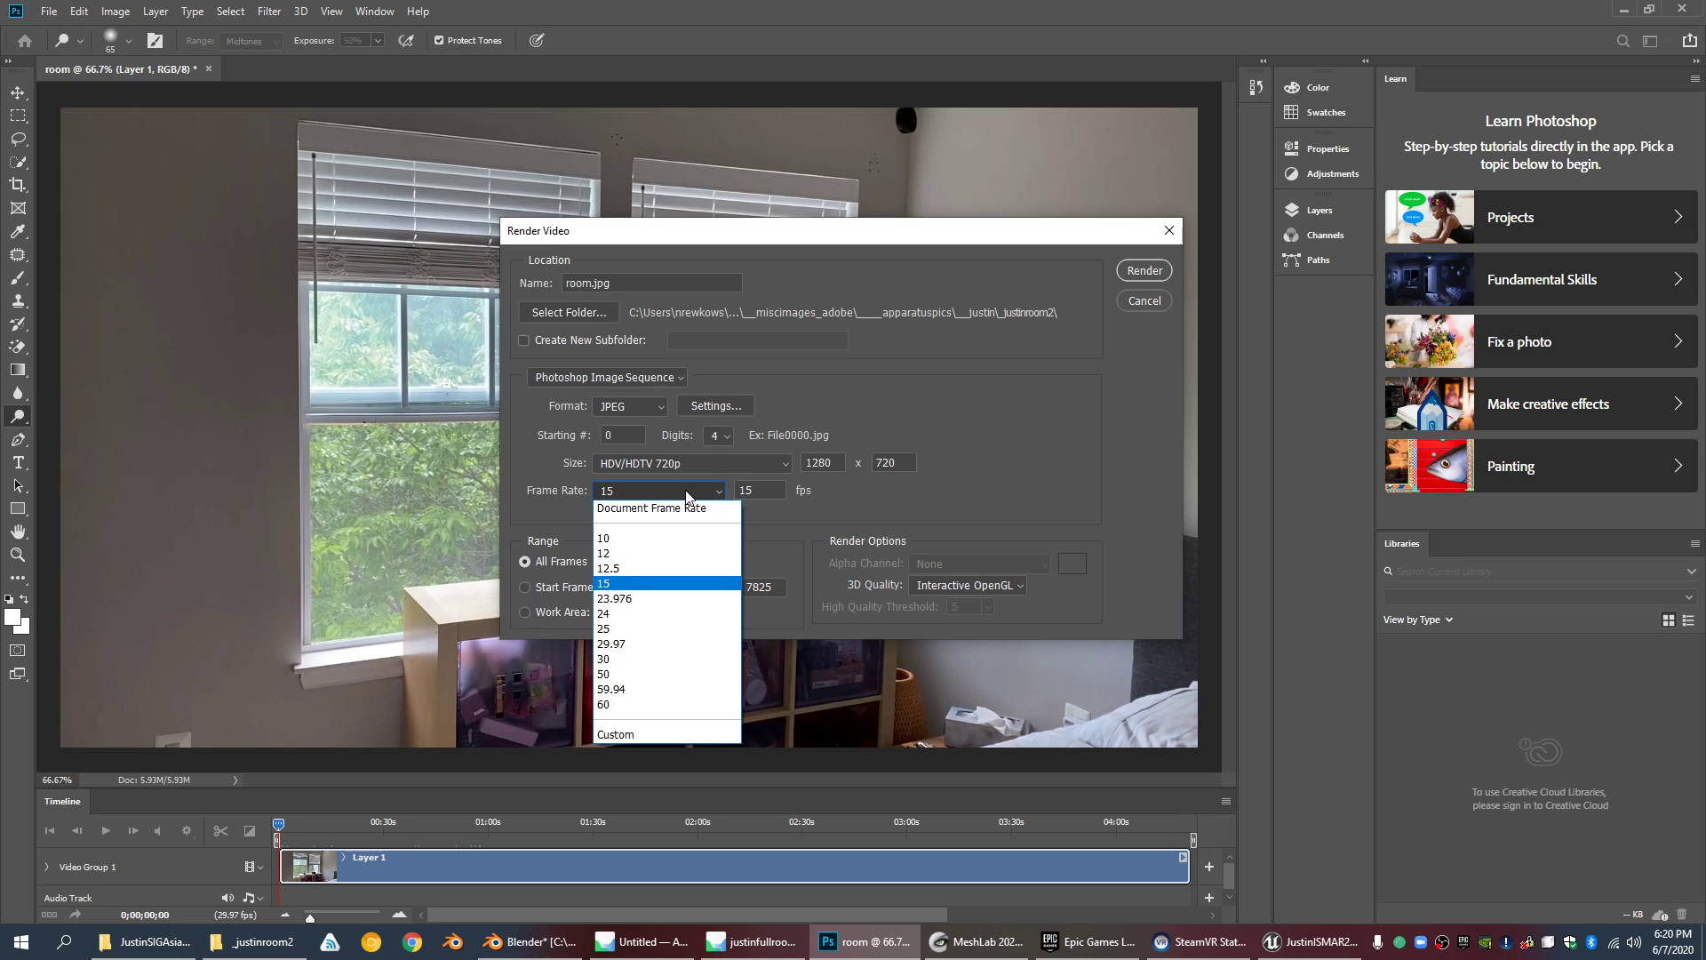
{"action": "left_click", "coordinate": [690, 494]}
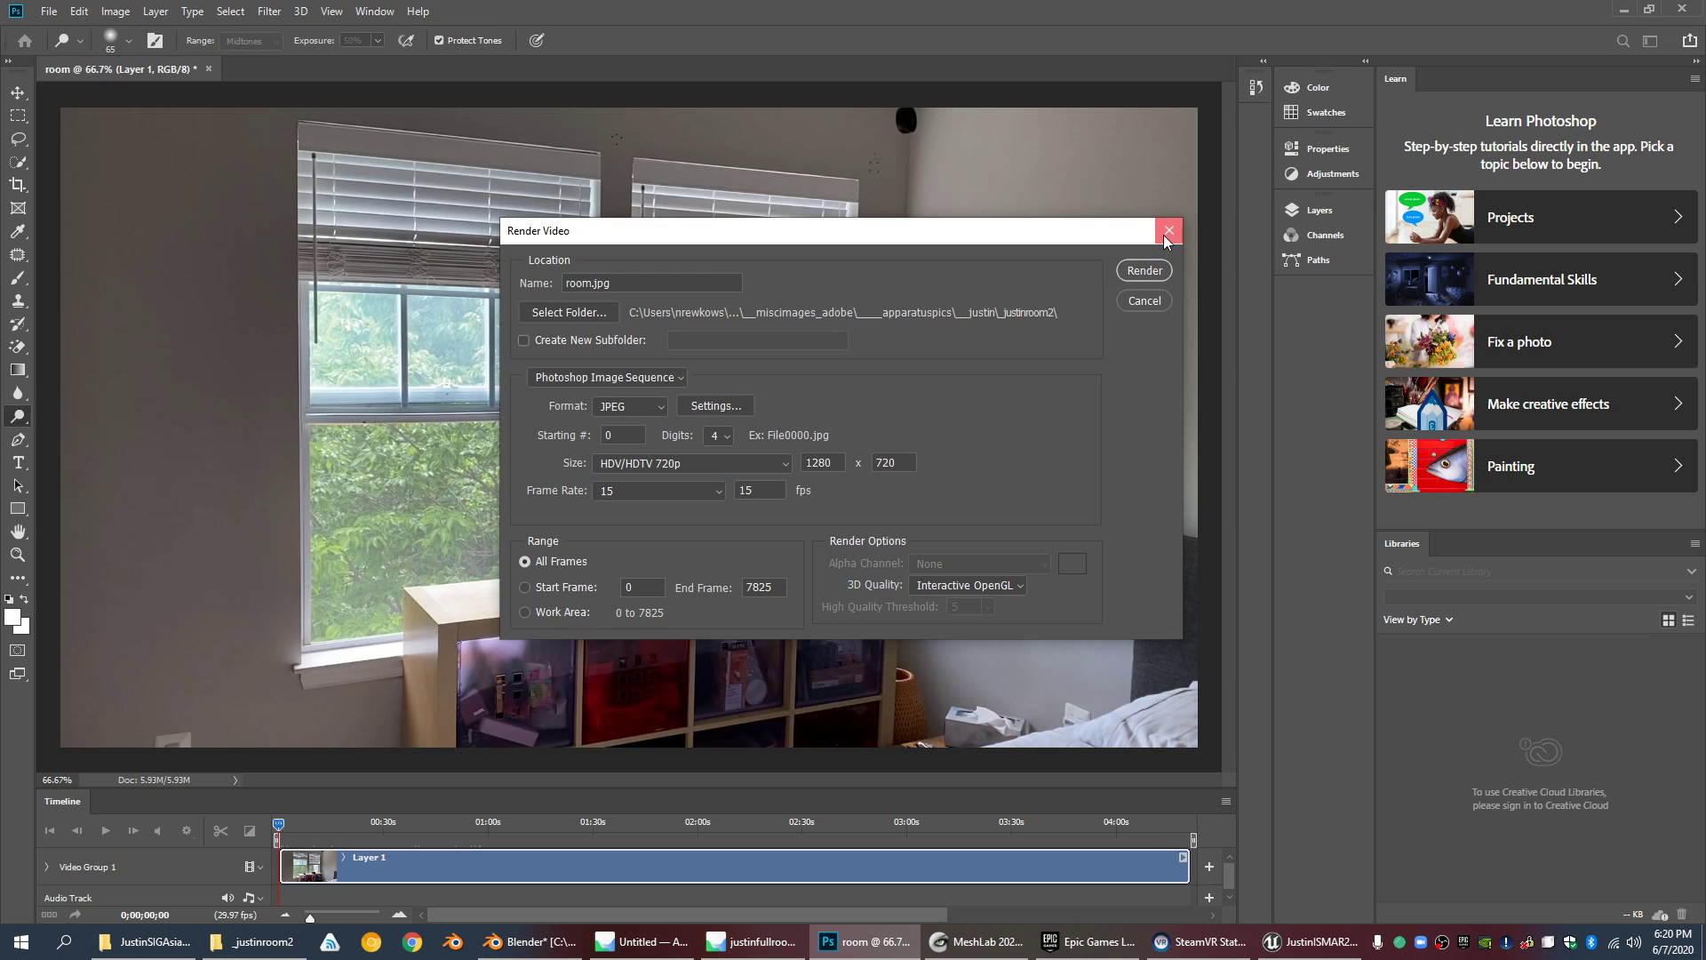
{"action": "left_click", "coordinate": [1167, 235]}
Step: Switch to File Explorer, open the room folder of extracted frames in _justinroom2 and maximize the window
{"action": "left_click", "coordinate": [255, 941]}
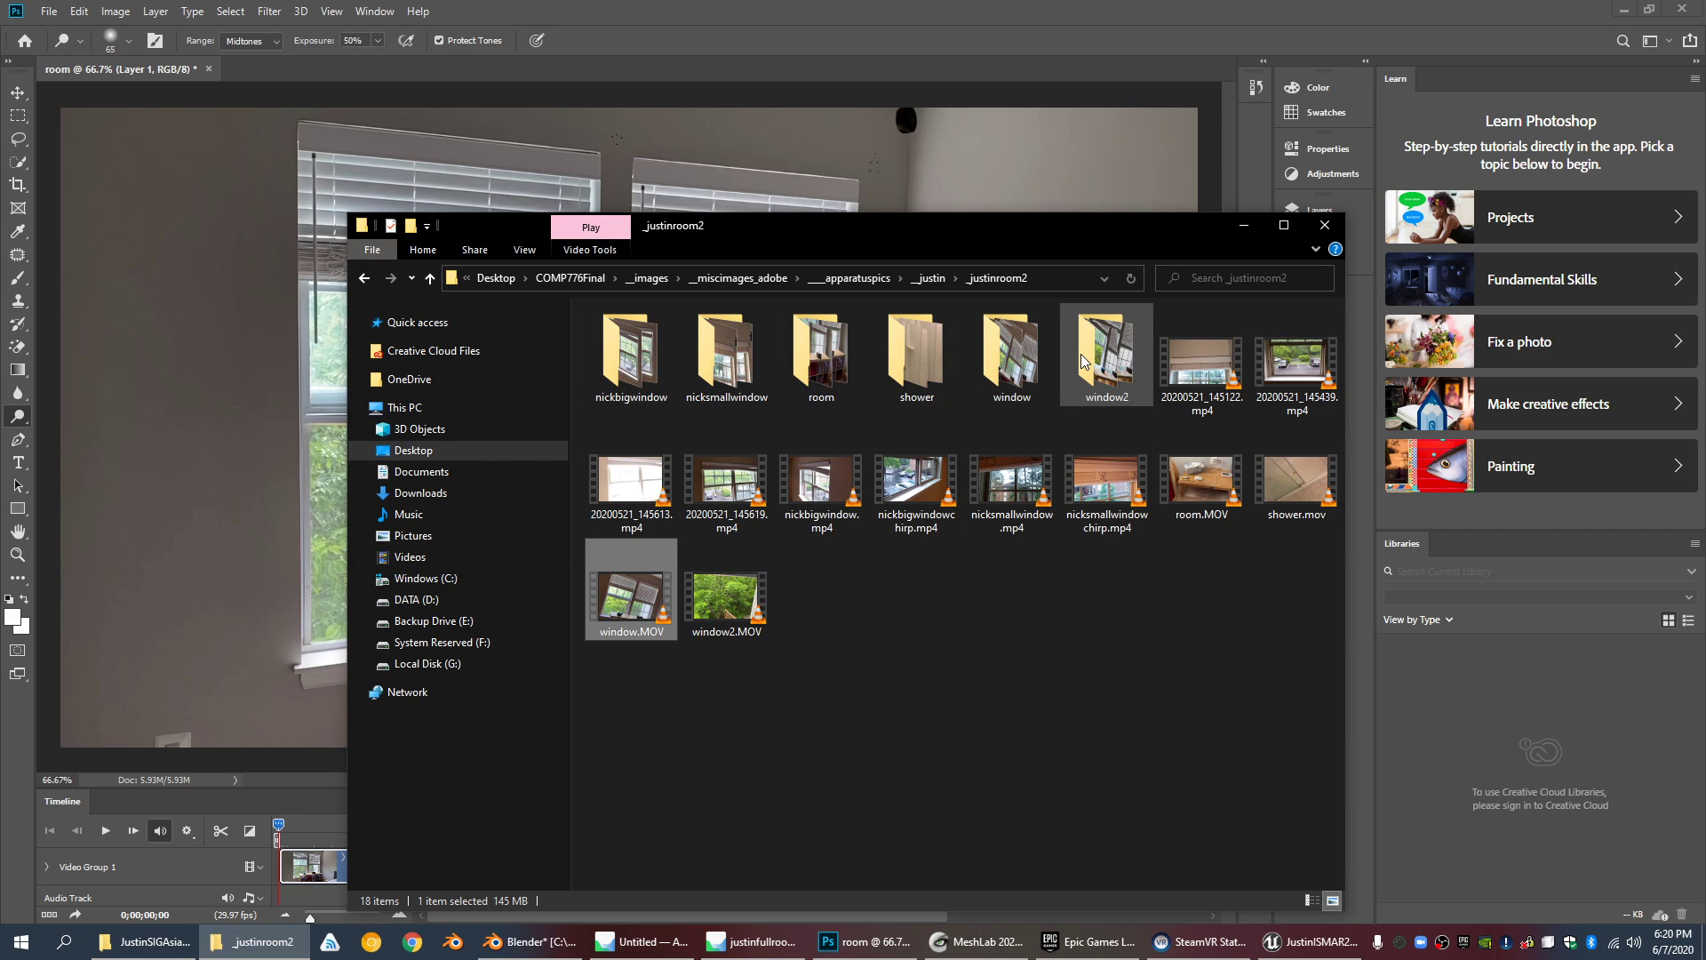
{"action": "double_click", "coordinate": [821, 360]}
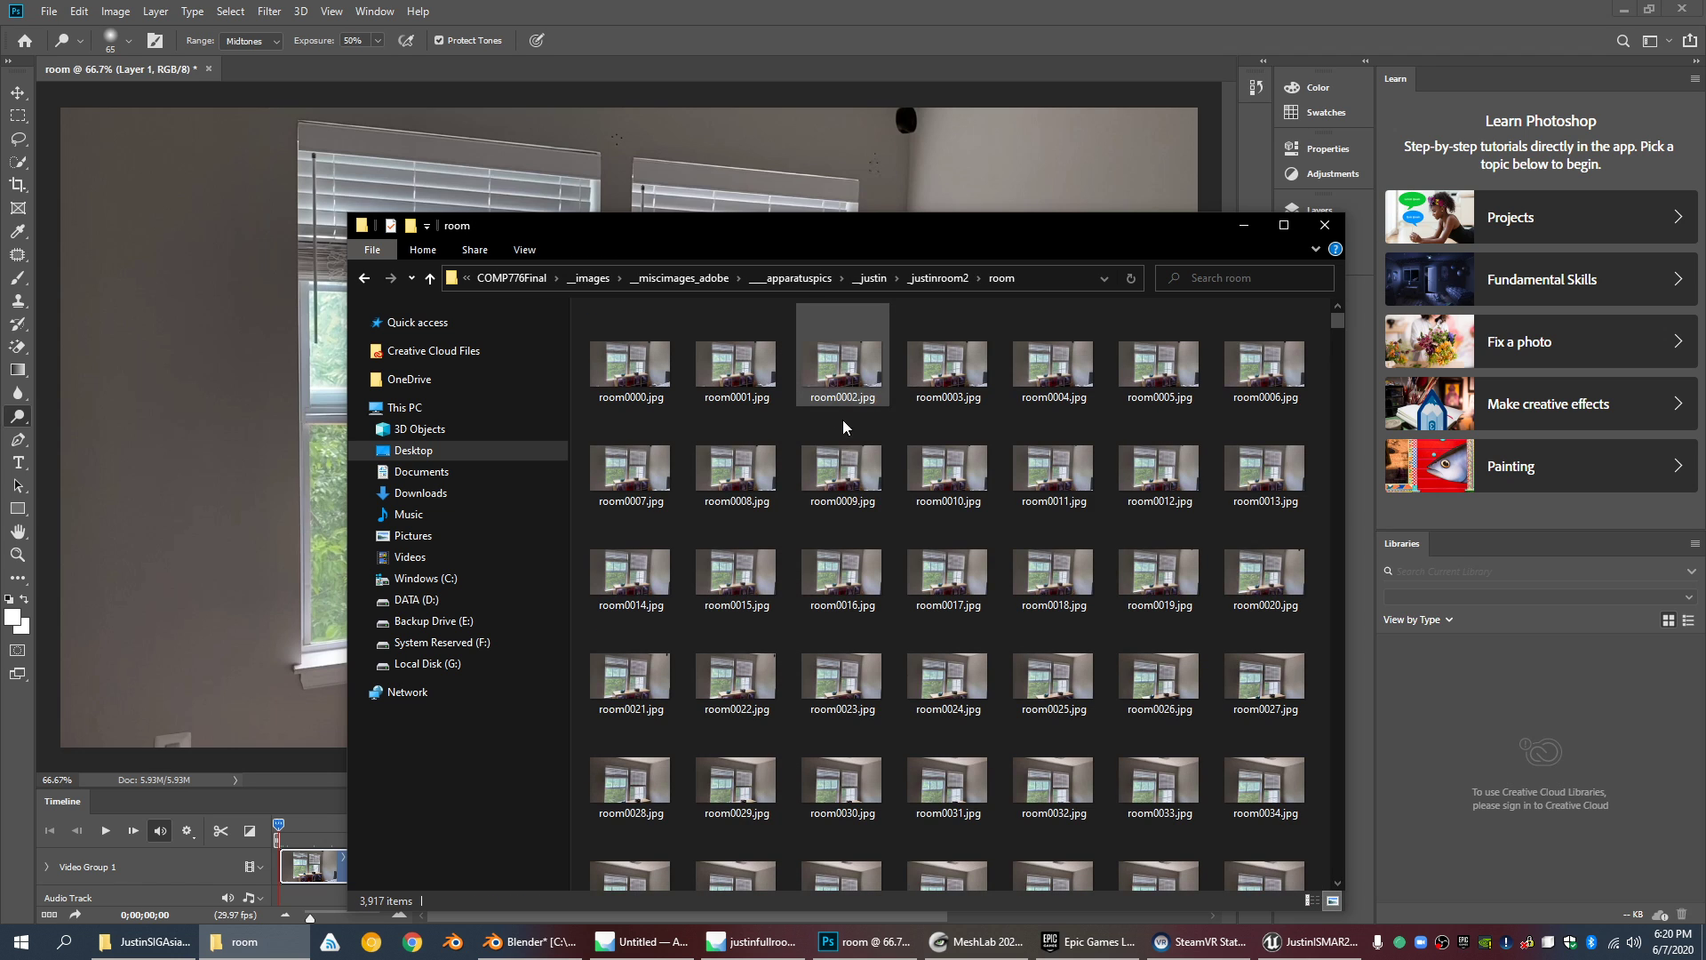
{"action": "left_click", "coordinate": [1283, 225]}
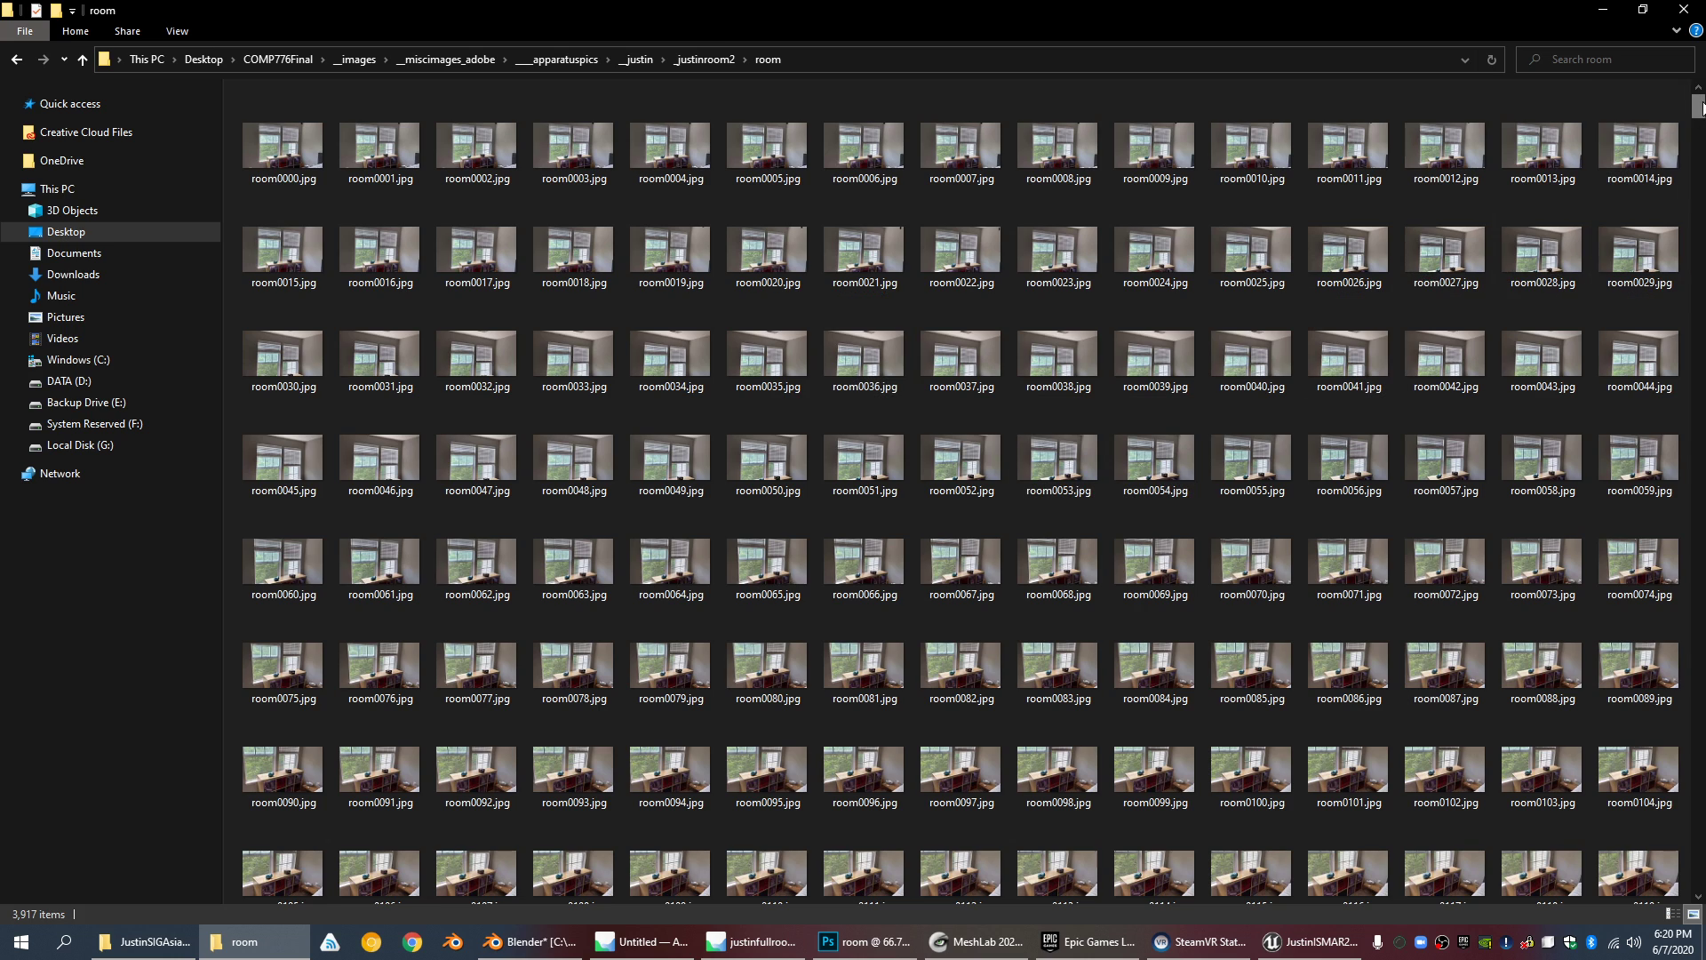
Step: Glance at the justinfullroom2conf95.psx point cloud in Agisoft Metashape and return to the room frames folder
{"action": "left_click", "coordinate": [866, 948]}
{"action": "left_click", "coordinate": [767, 949]}
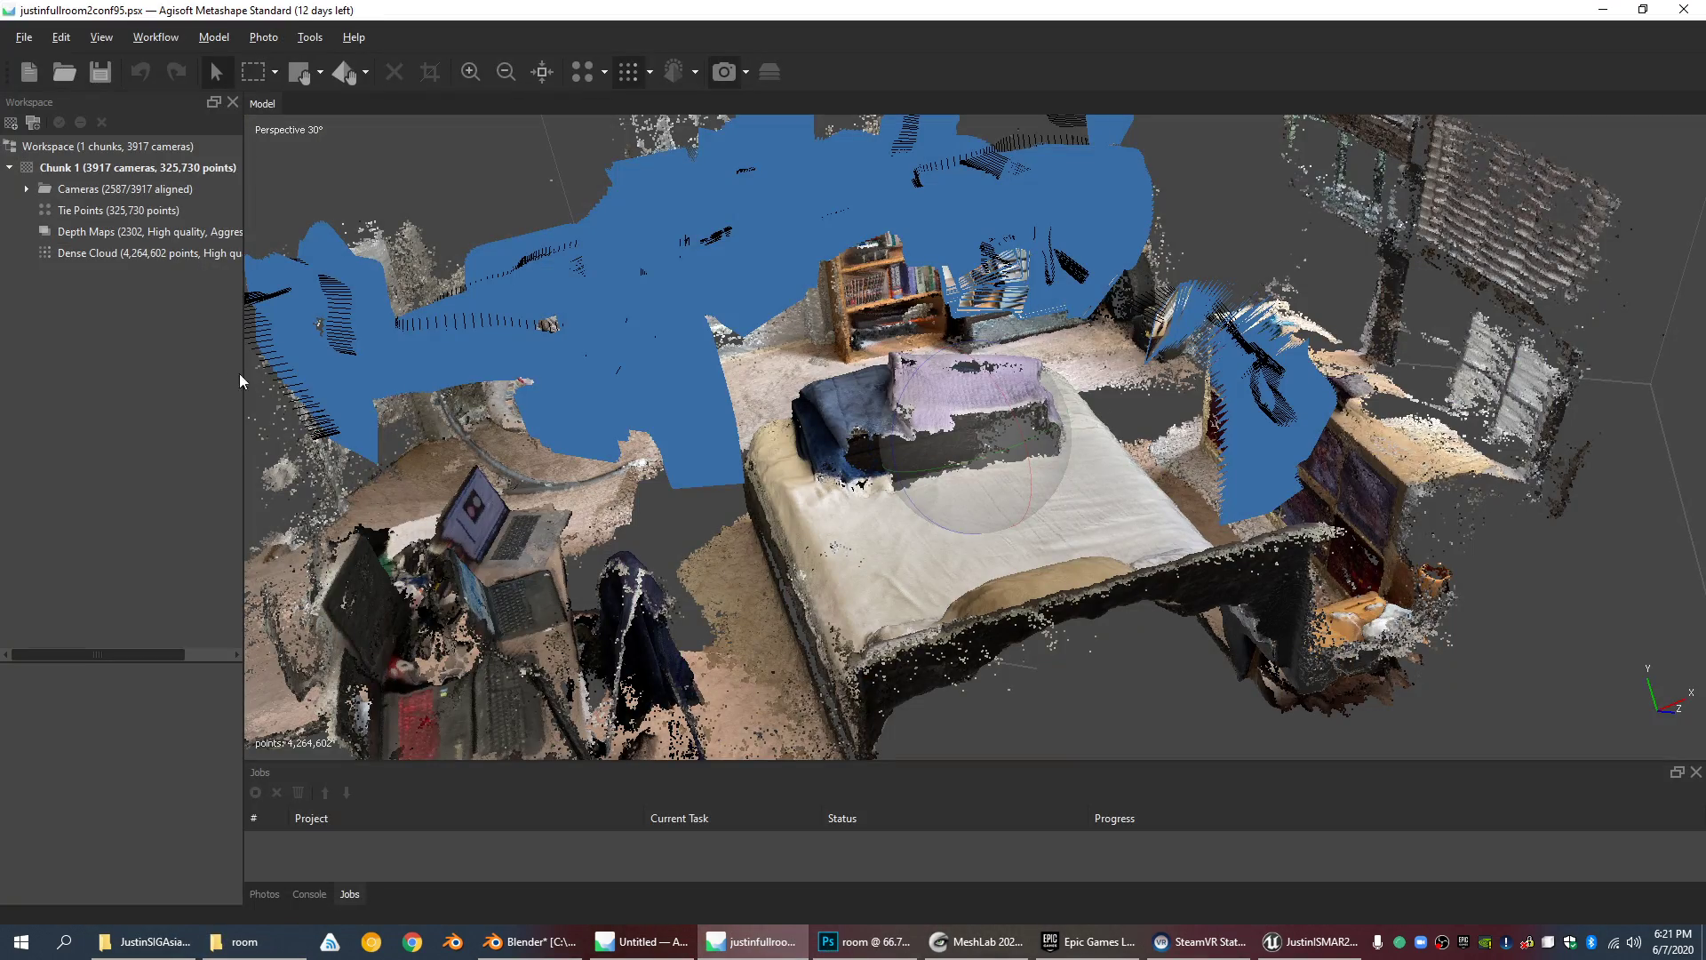
{"action": "left_click", "coordinate": [753, 940]}
Step: Examine the extracted JPEG frames through to the end of the room folder, checking the file sizes of room3913.jpg and room3903.jpg
{"action": "scroll", "coordinate": [1084, 432], "scroll_direction": "down", "scroll_amount": 10}
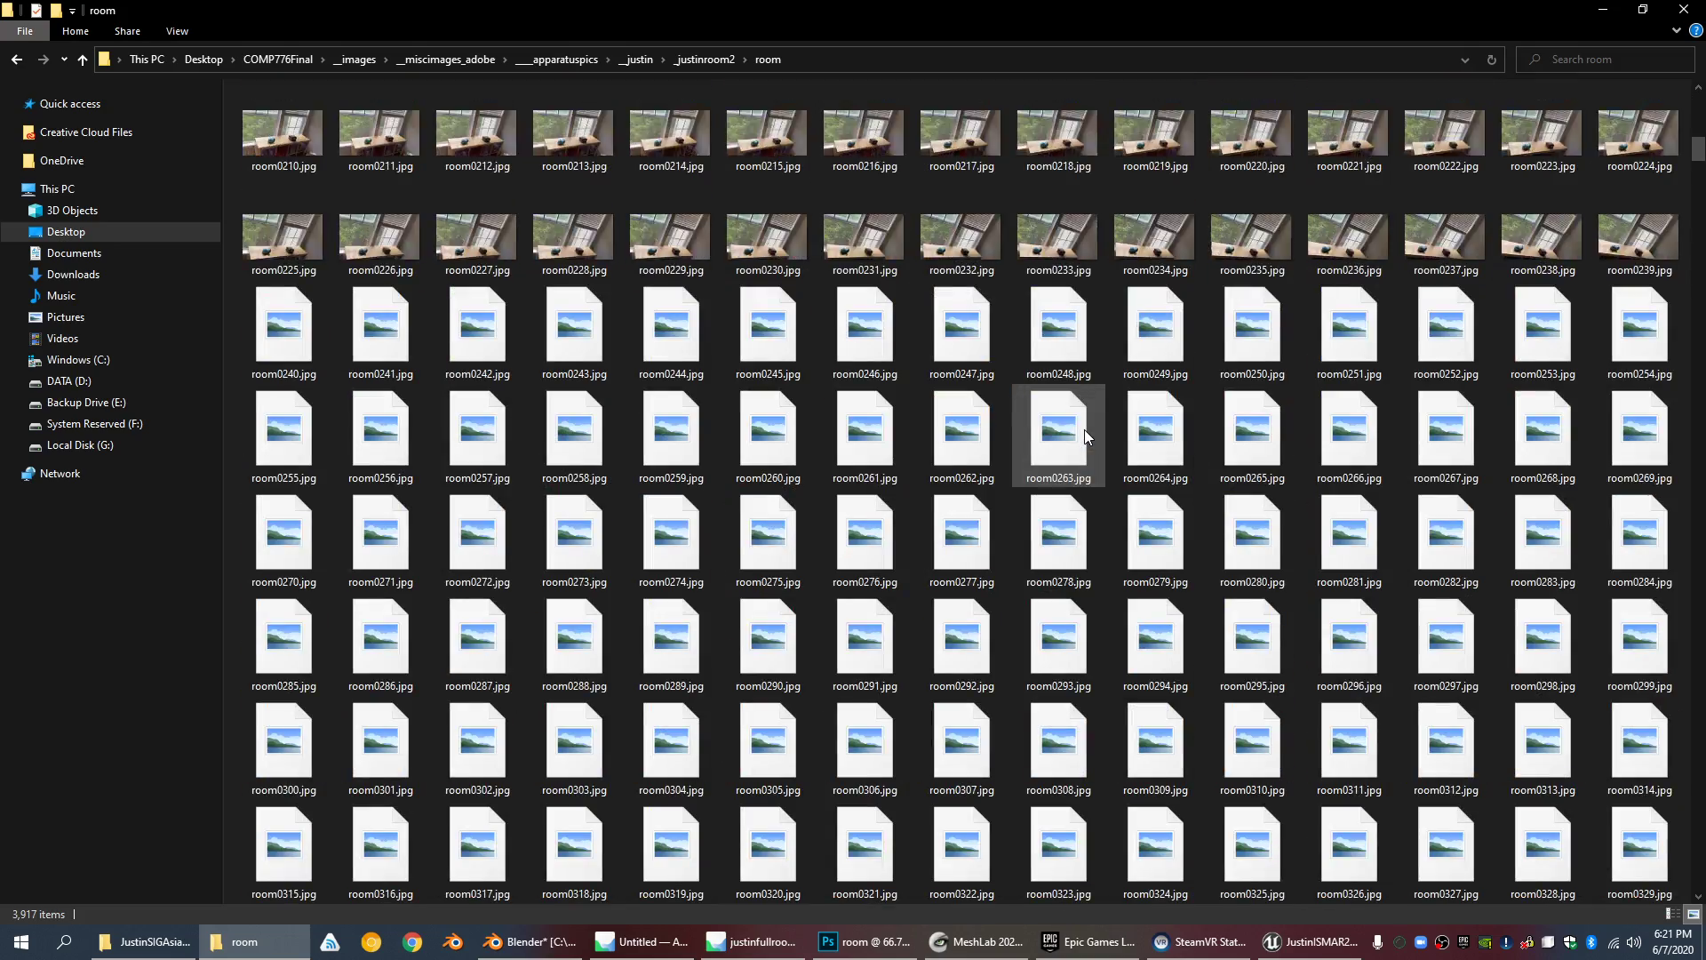
{"action": "scroll", "coordinate": [1084, 429], "scroll_direction": "down", "scroll_amount": 20}
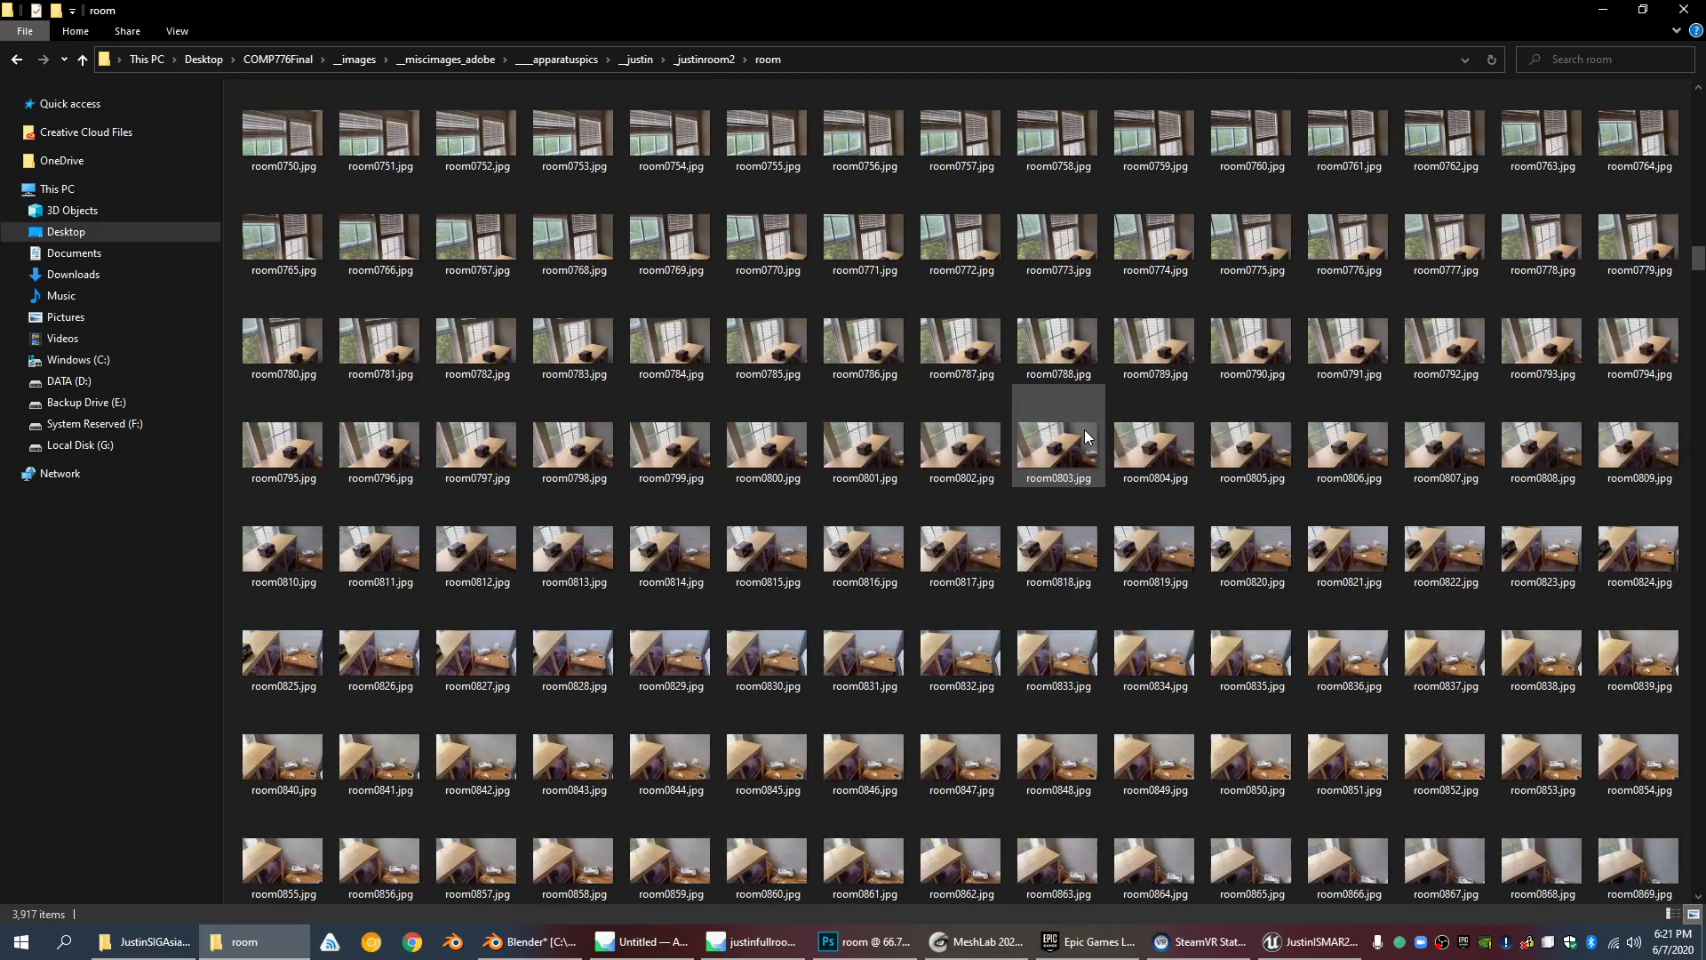
{"action": "scroll", "coordinate": [1084, 430], "scroll_direction": "down", "scroll_amount": 9}
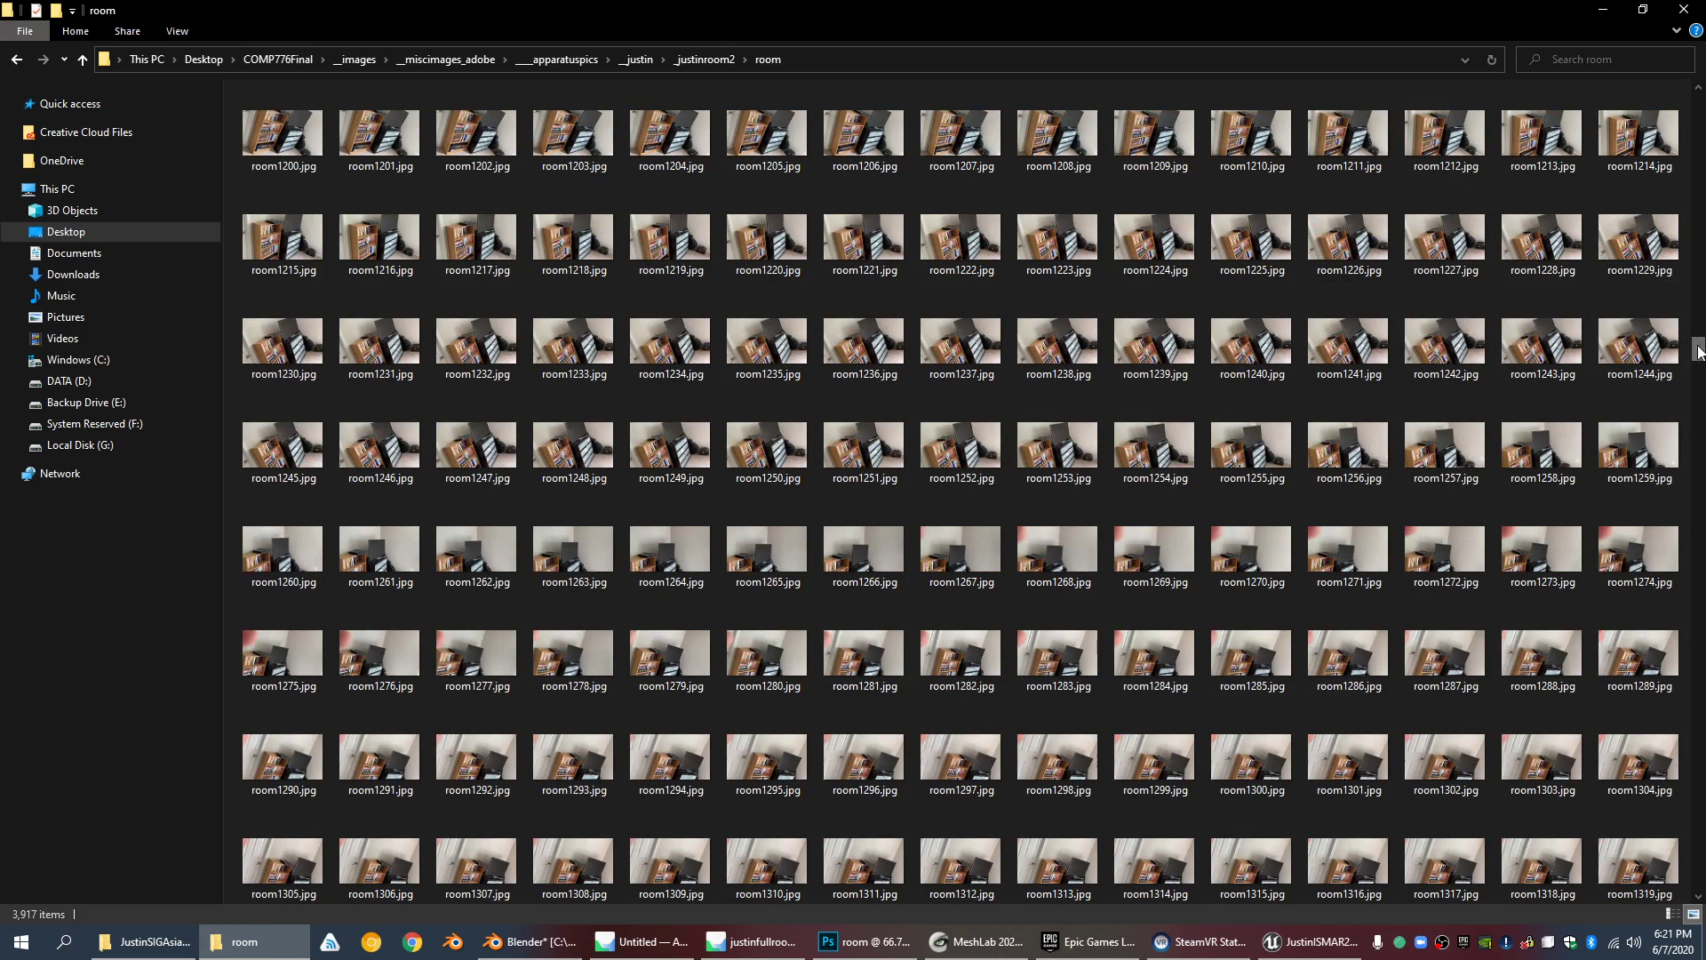
{"action": "left_click_drag", "start_coordinate": [1697, 349], "coordinate": [1698, 875]}
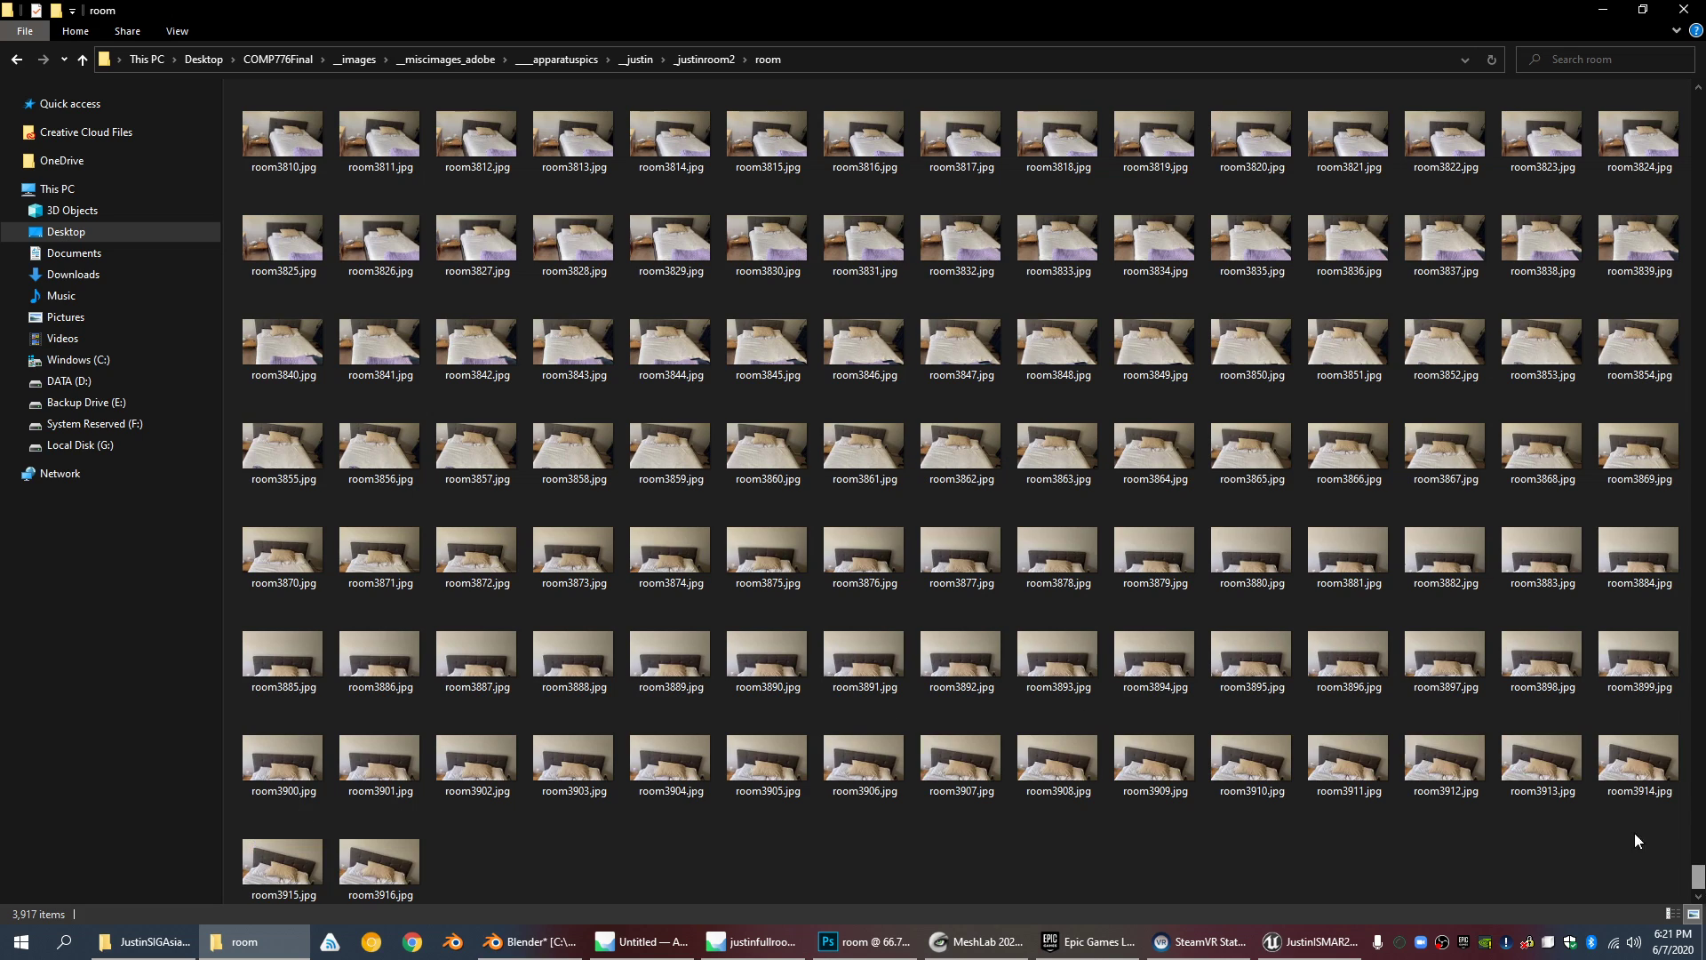
{"action": "left_click", "coordinate": [1507, 755]}
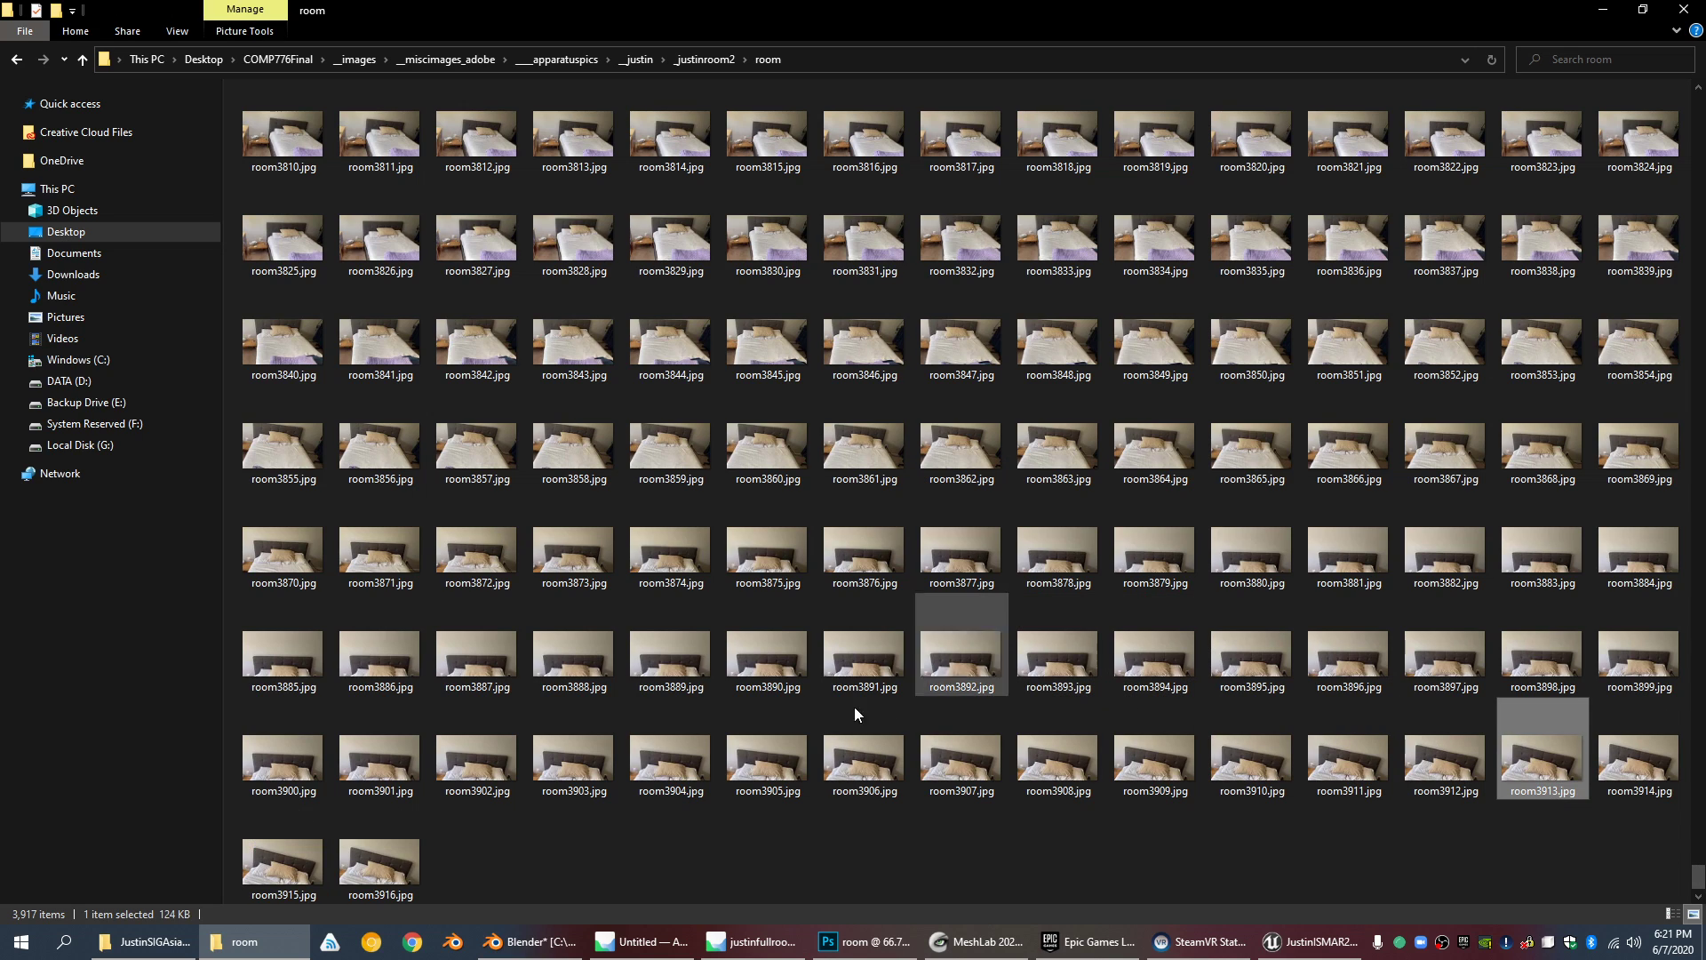
{"action": "left_click", "coordinate": [595, 761]}
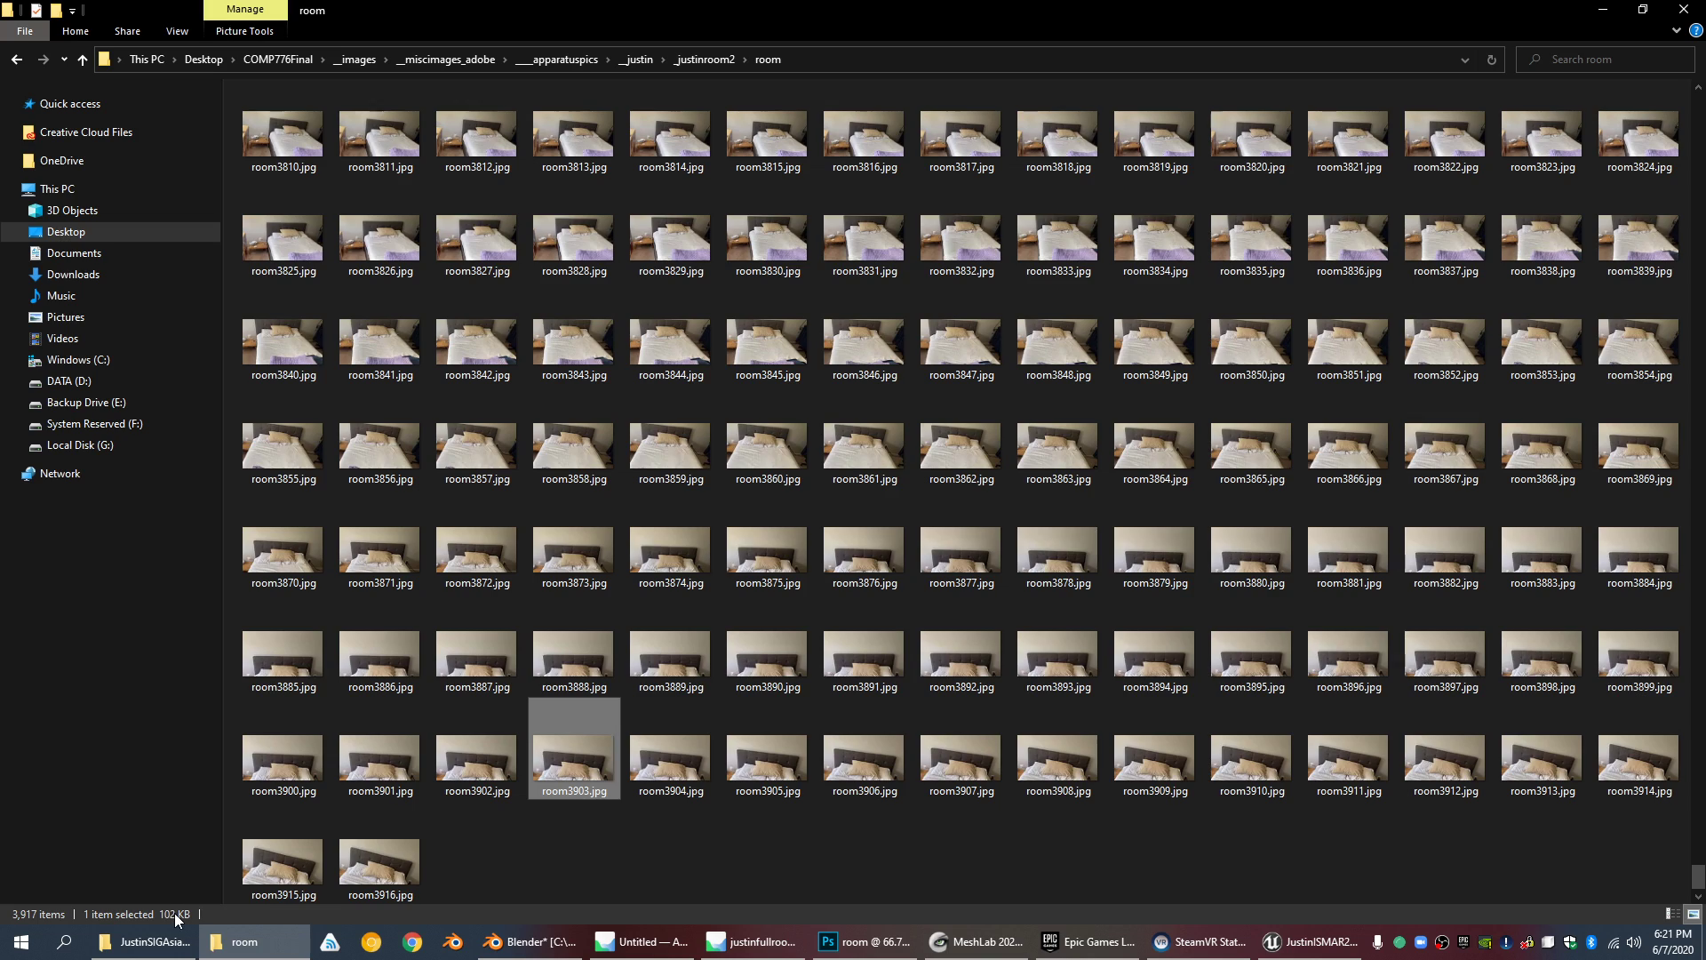
{"action": "scroll", "coordinate": [844, 503], "scroll_direction": "up", "scroll_amount": 15}
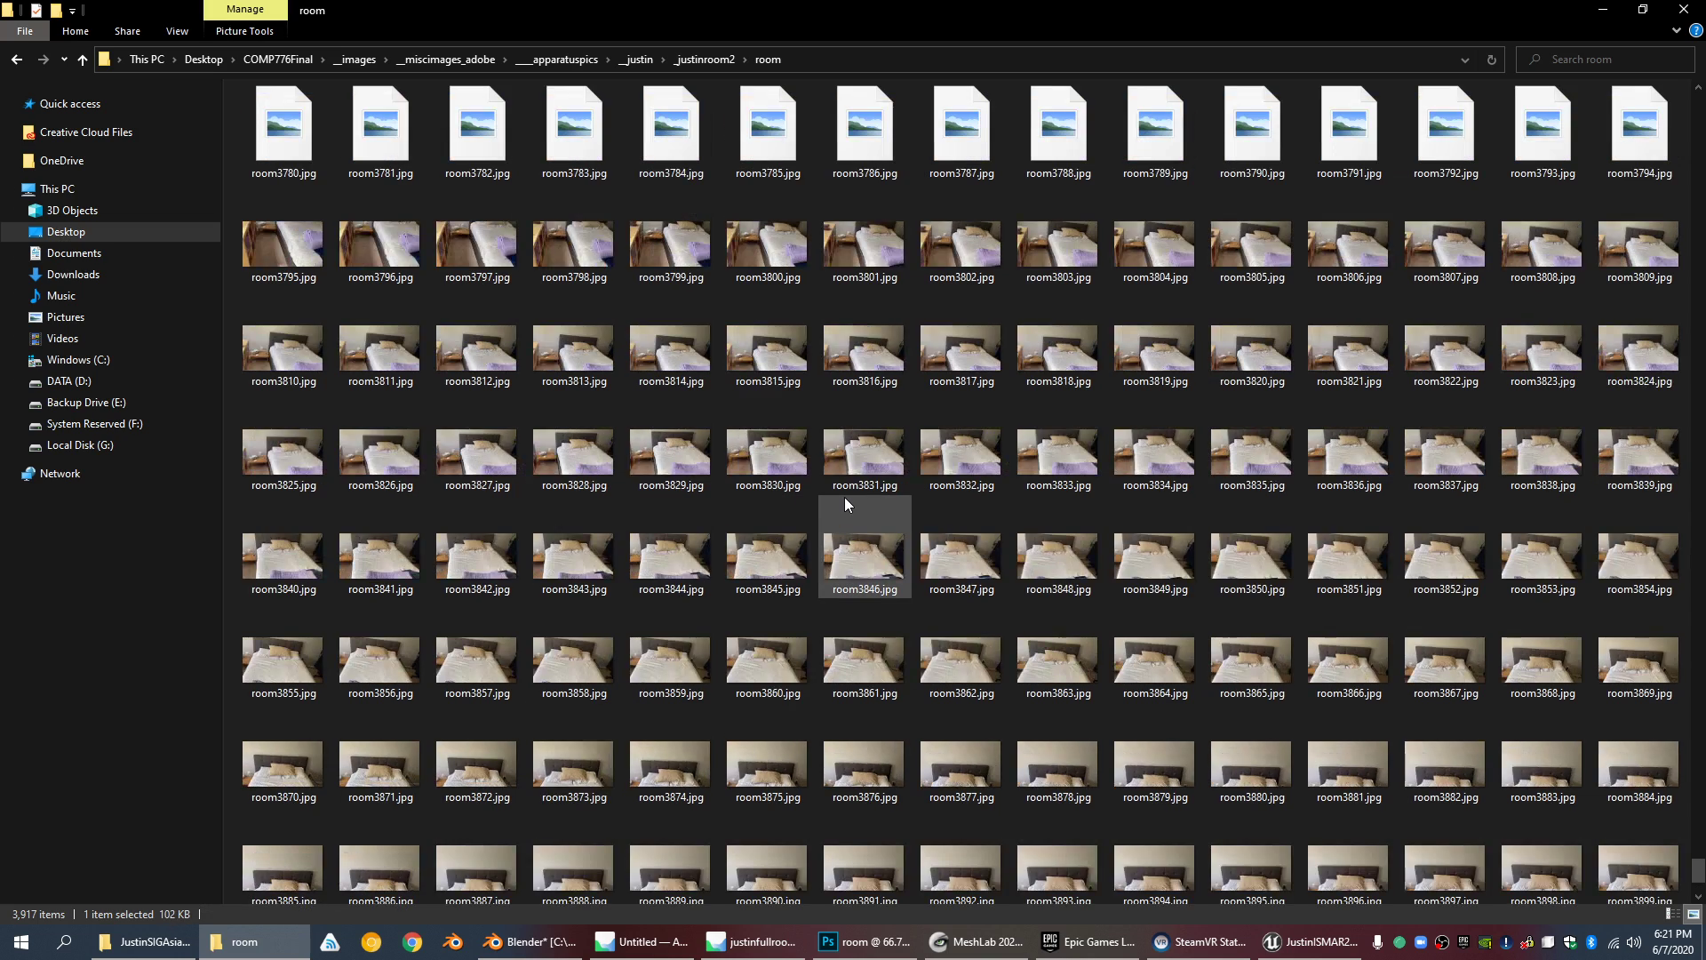
{"action": "scroll", "coordinate": [844, 503], "scroll_direction": "up", "scroll_amount": 20}
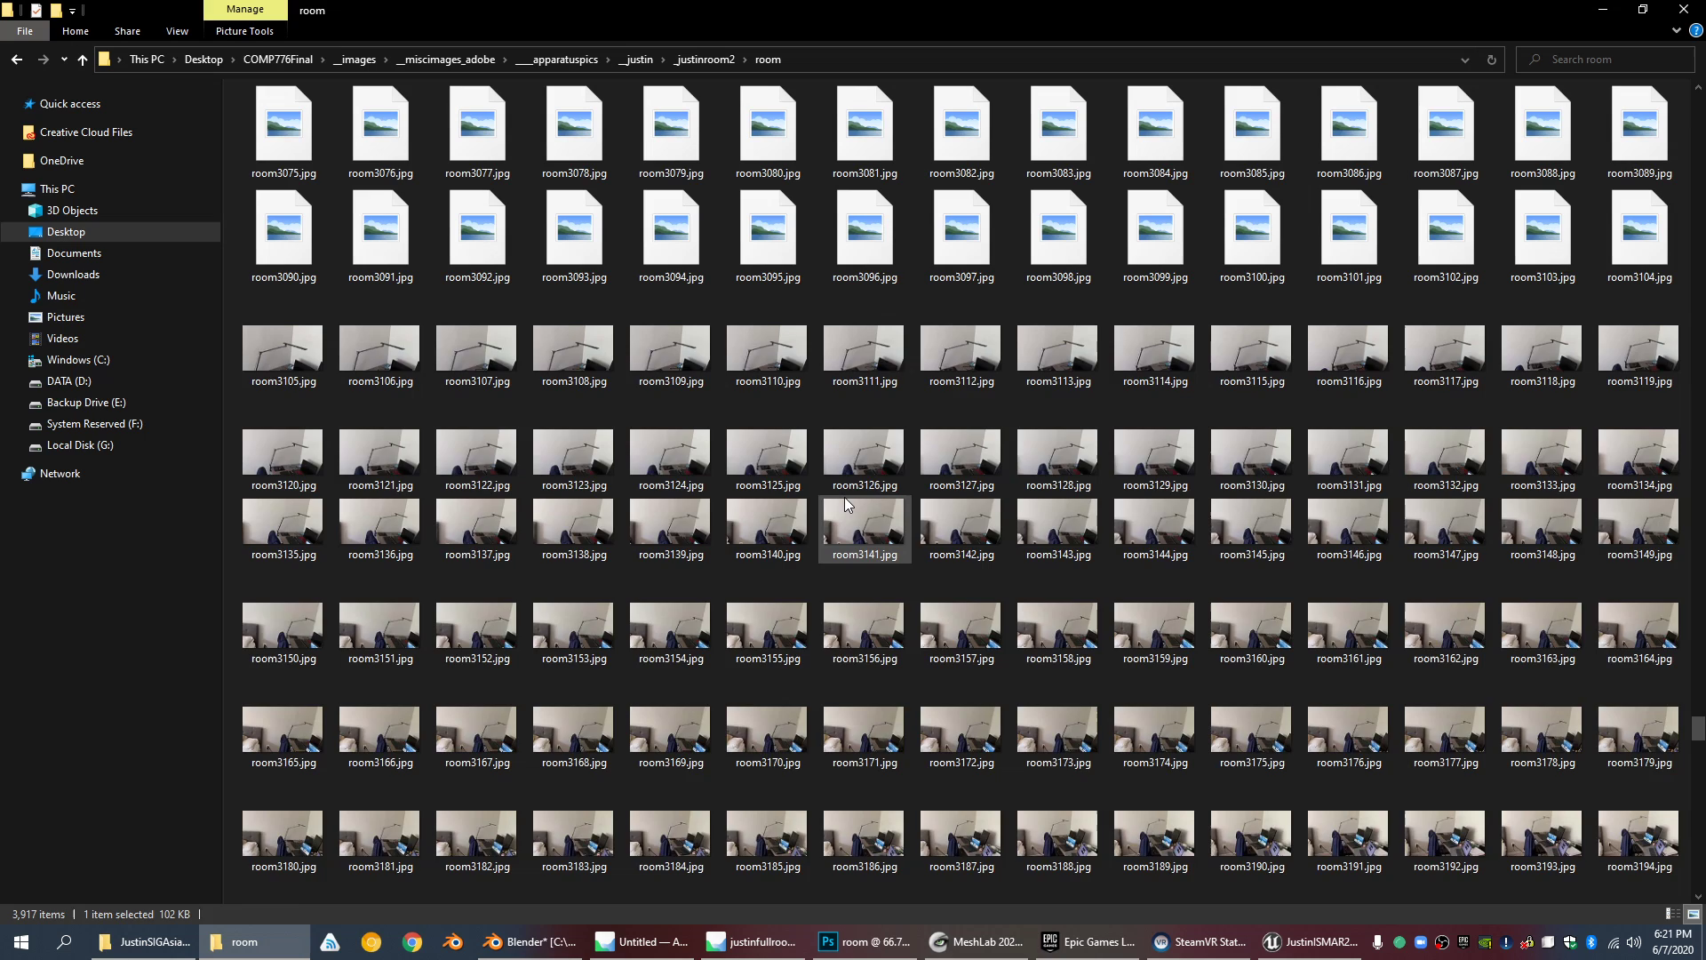
{"action": "scroll", "coordinate": [844, 496], "scroll_direction": "up", "scroll_amount": 11}
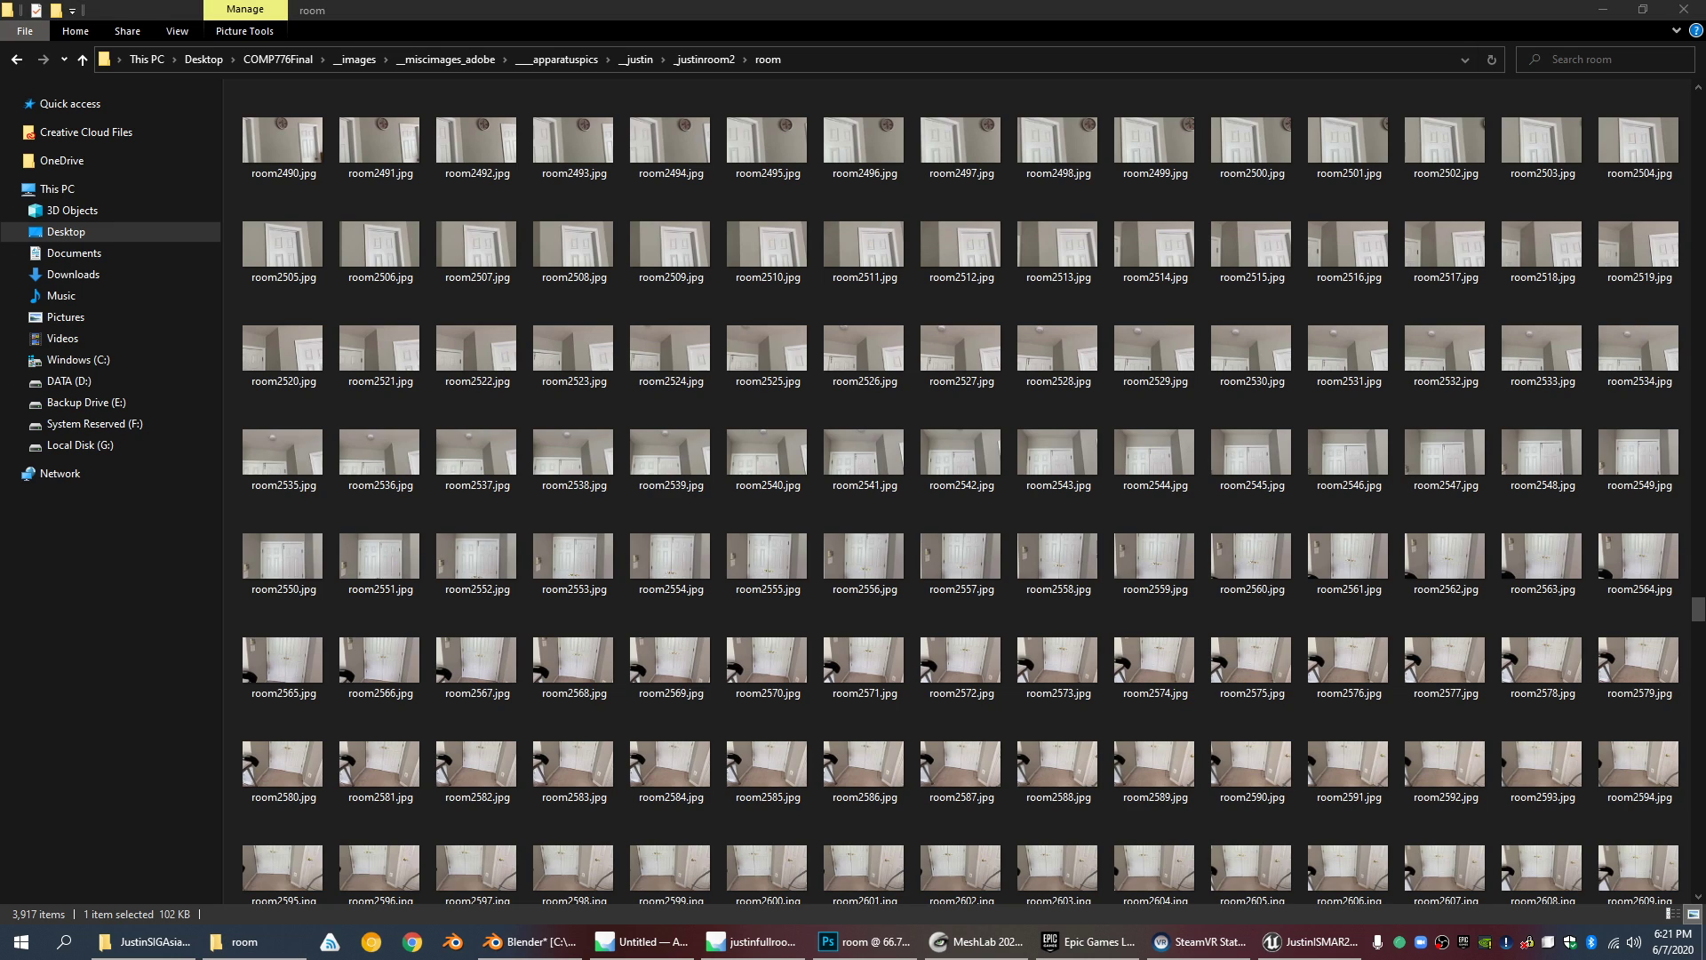
Step: Bring up Photoshop, minimize it, and switch to the untitled Agisoft Metashape project
{"action": "left_click", "coordinate": [871, 951]}
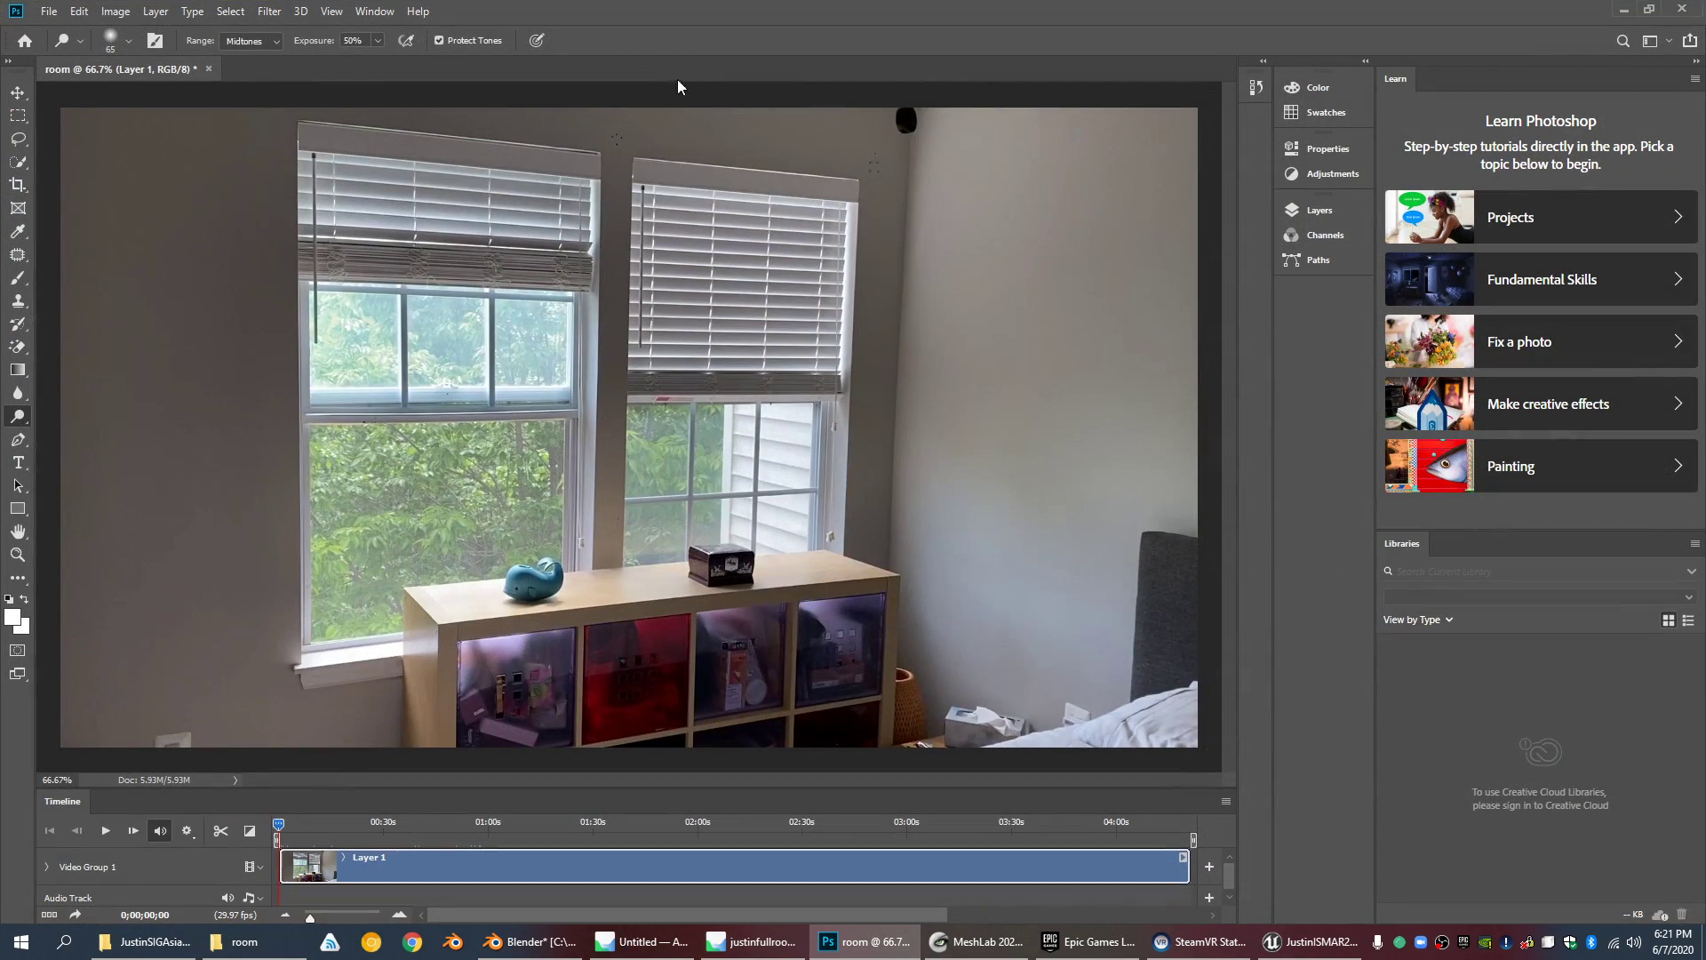
{"action": "left_click", "coordinate": [1624, 9]}
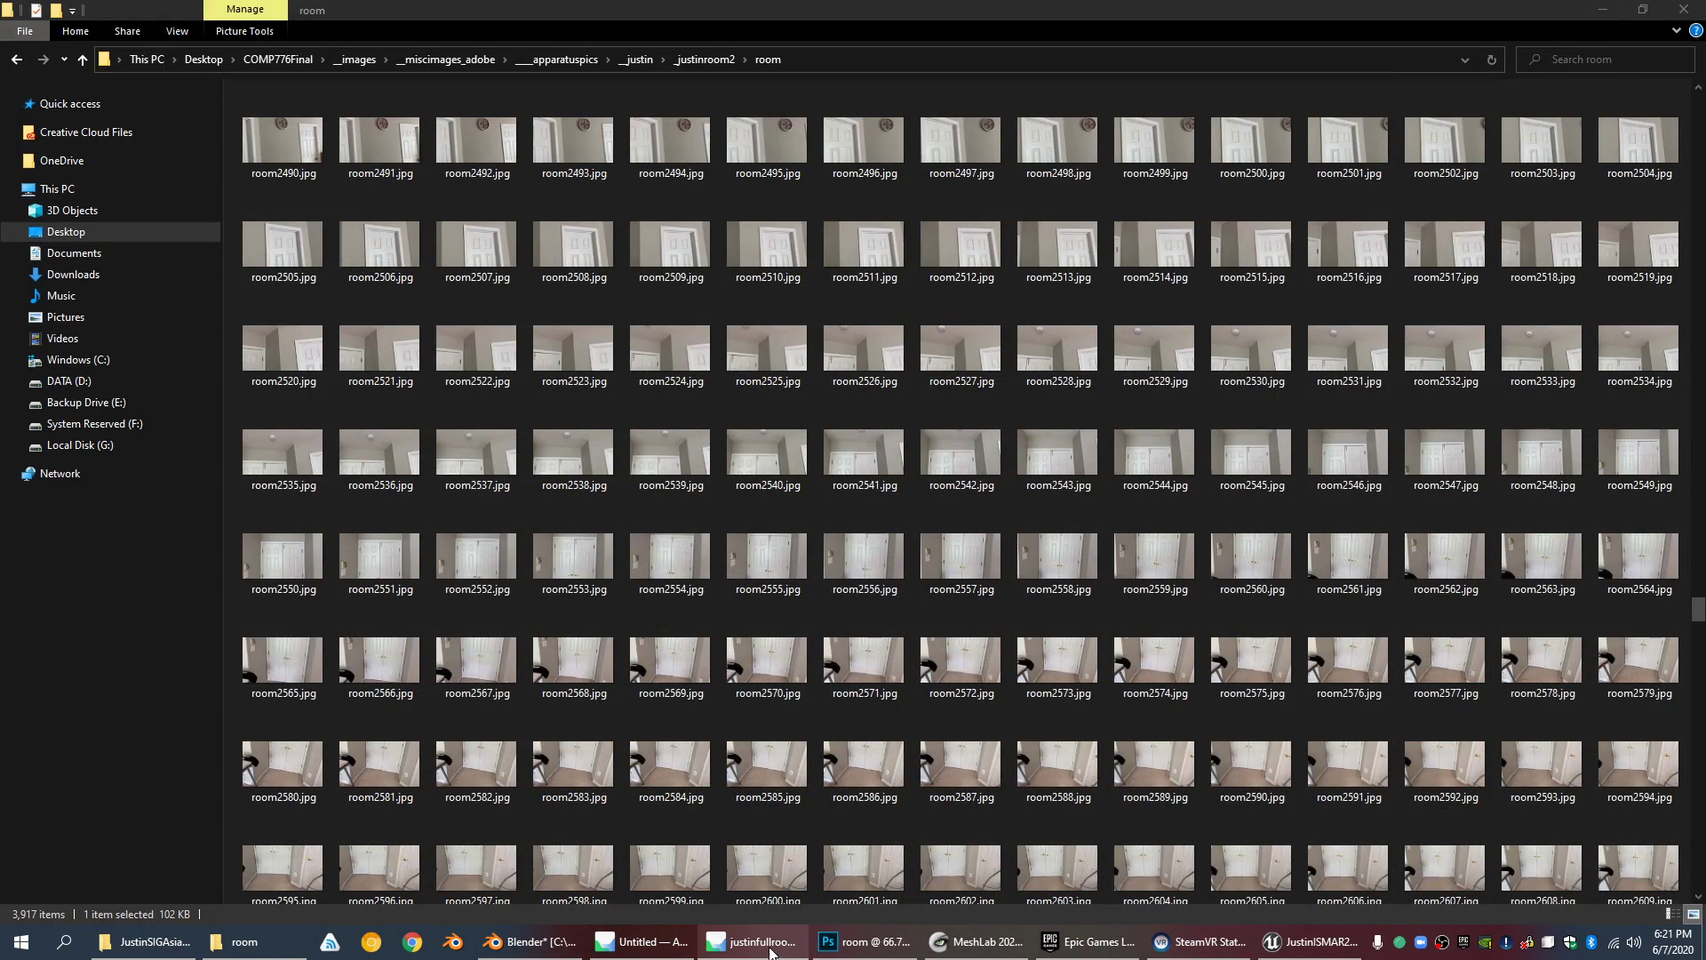
{"action": "mouse_move", "coordinate": [763, 951]}
{"action": "left_click", "coordinate": [620, 879]}
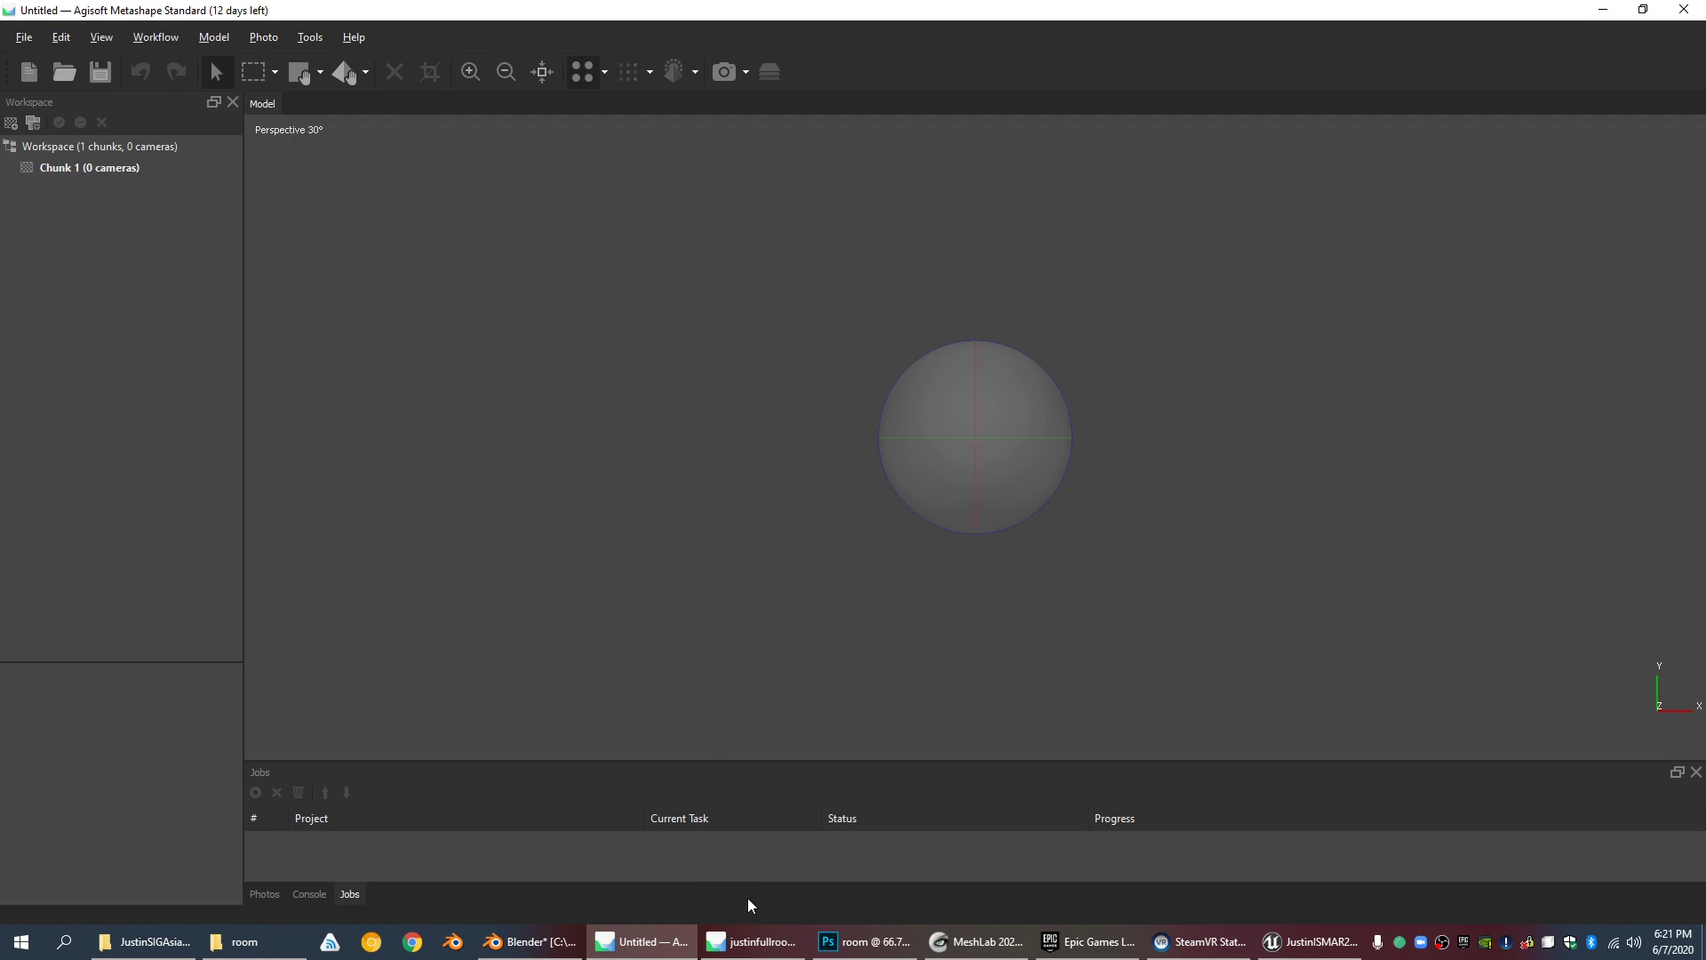
Step: Switch to the Epic Games Launcher, search the library's vault for "photoscan" and clear the search
{"action": "left_click", "coordinate": [1091, 942]}
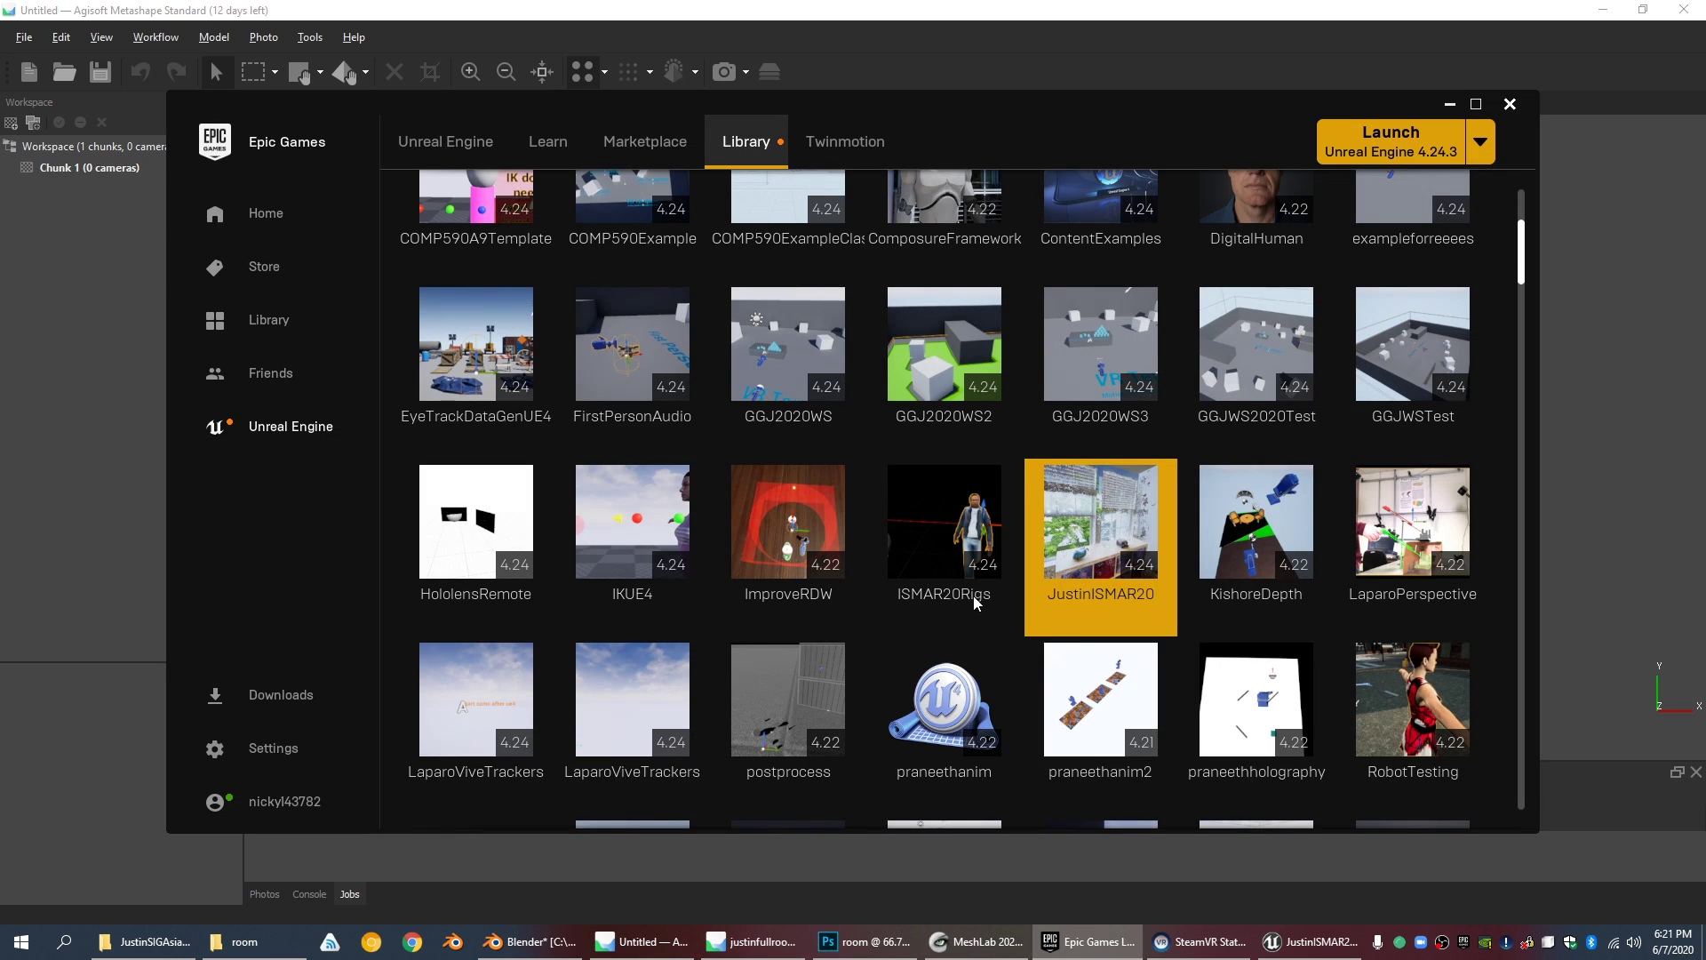
{"action": "scroll", "coordinate": [1033, 531], "scroll_direction": "down", "scroll_amount": 2}
{"action": "scroll", "coordinate": [1253, 400], "scroll_direction": "down", "scroll_amount": 3}
{"action": "scroll", "coordinate": [1359, 453], "scroll_direction": "down", "scroll_amount": 3}
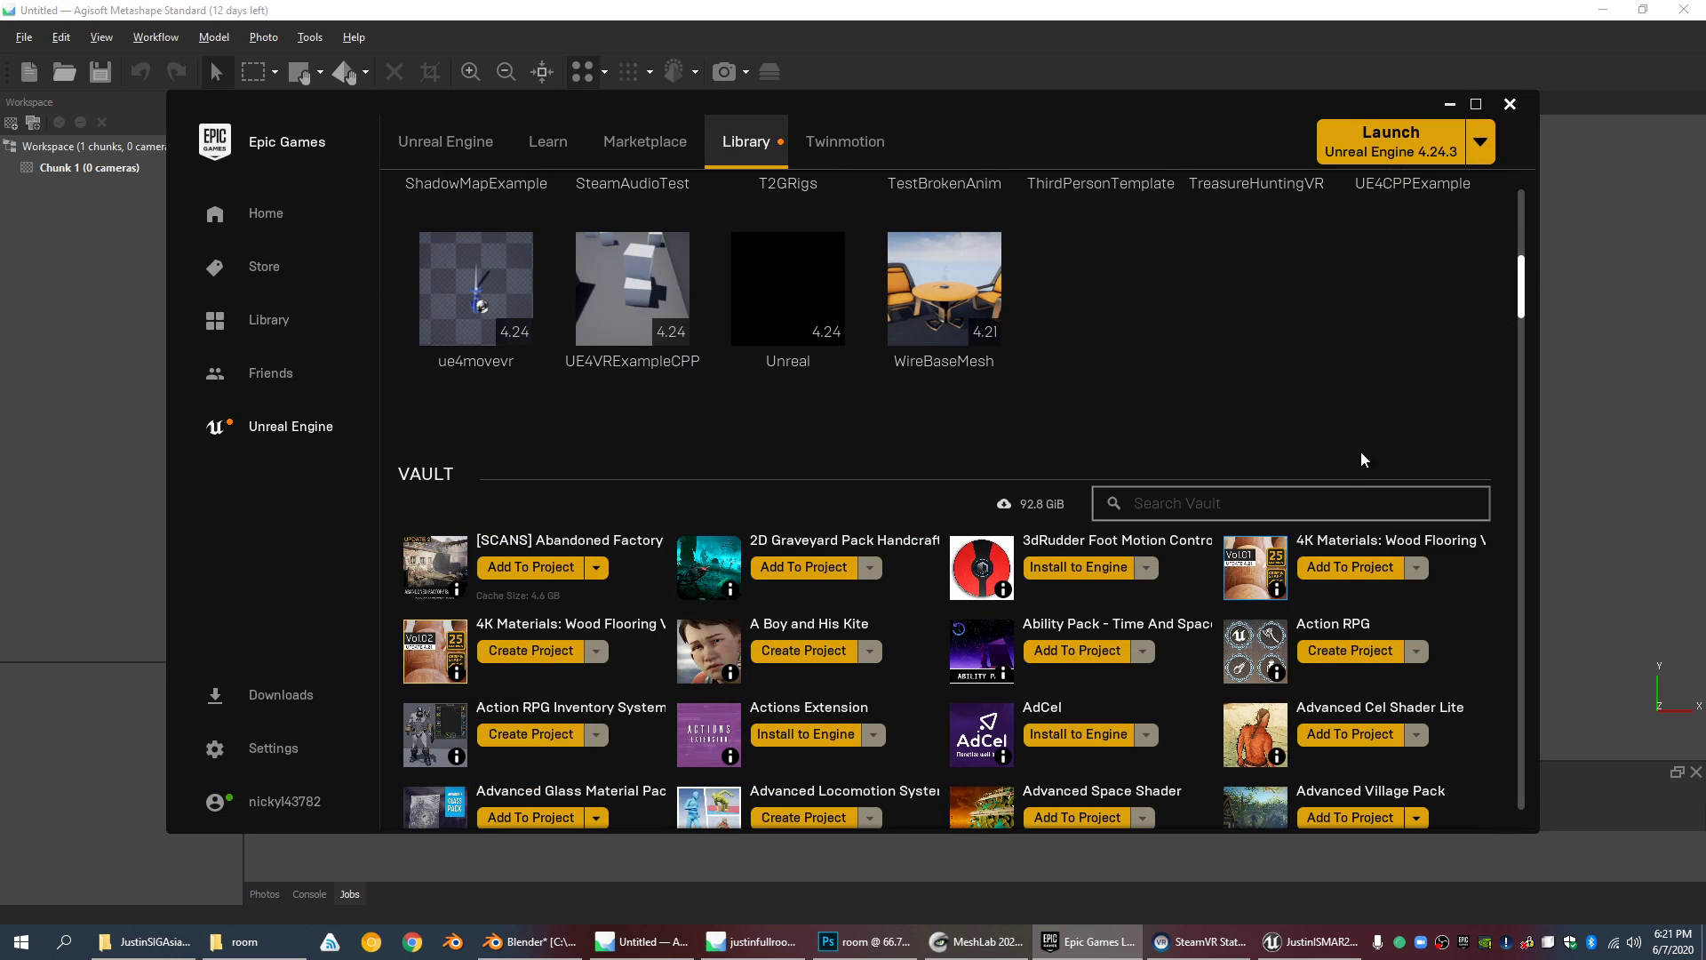
{"action": "type", "text": "photoscan"}
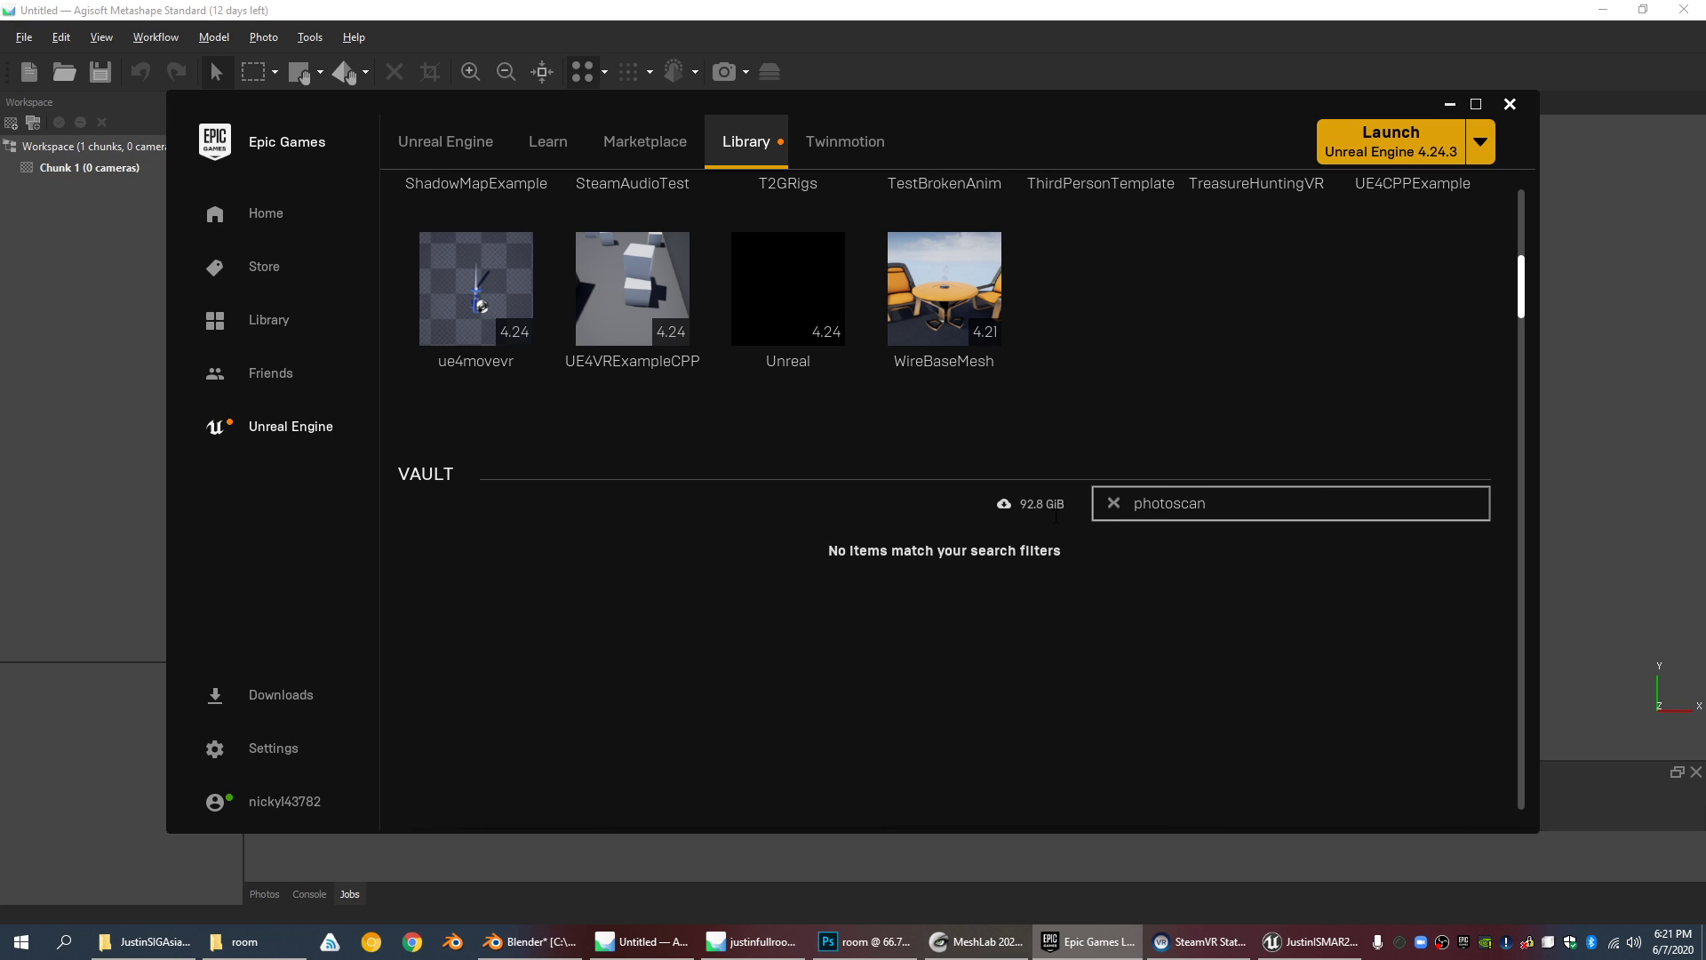
{"action": "key", "text": "ctrl+a"}
{"action": "key", "text": "BackSpace"}
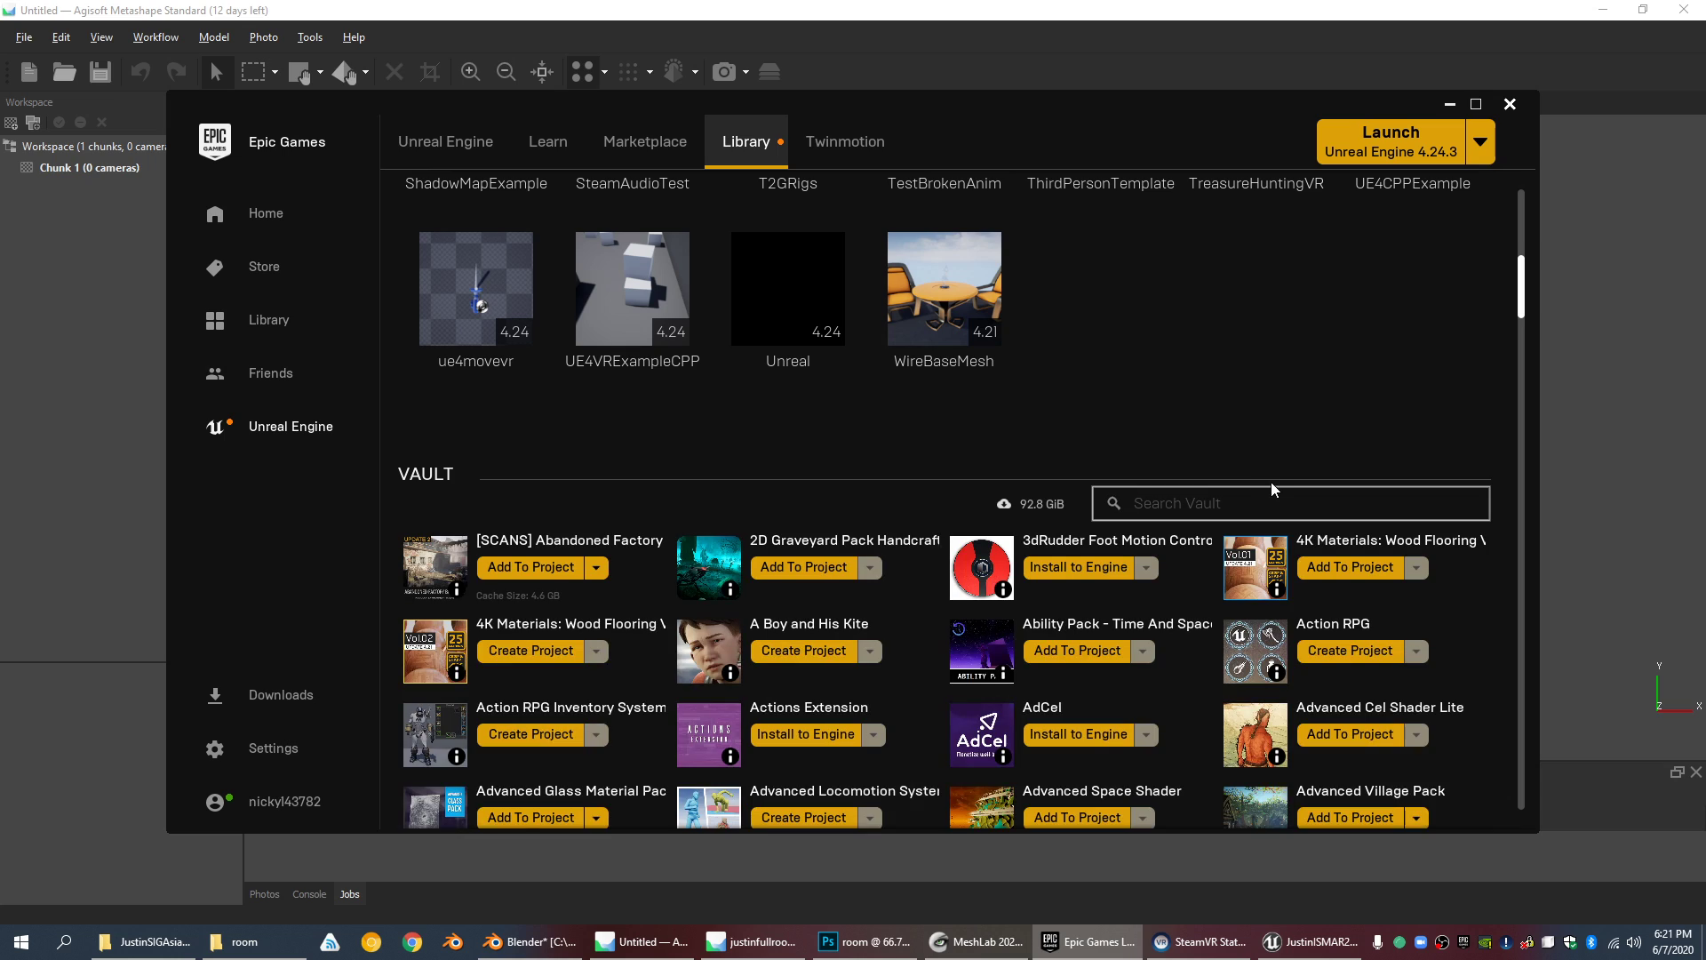
Step: Browse the unfiltered vault assets down to the Infinity Blade packs and beyond
{"action": "scroll", "coordinate": [1262, 462], "scroll_direction": "down", "scroll_amount": 4}
{"action": "scroll", "coordinate": [1265, 451], "scroll_direction": "down", "scroll_amount": 10}
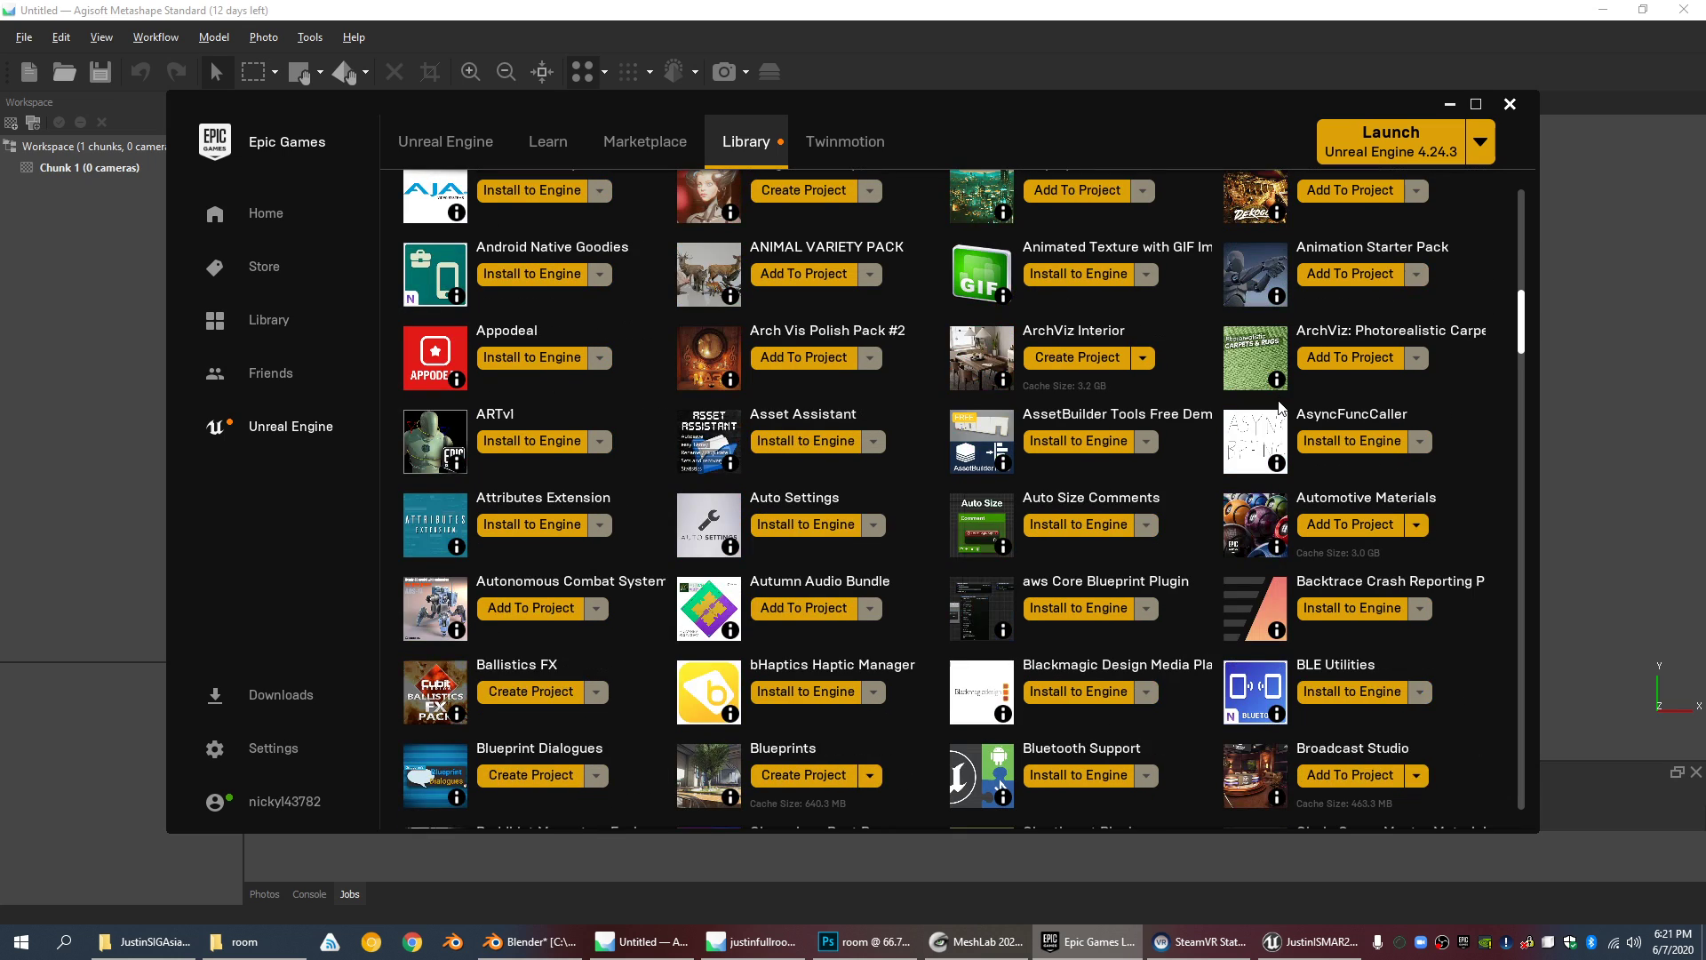
{"action": "scroll", "coordinate": [1280, 407], "scroll_direction": "down", "scroll_amount": 10}
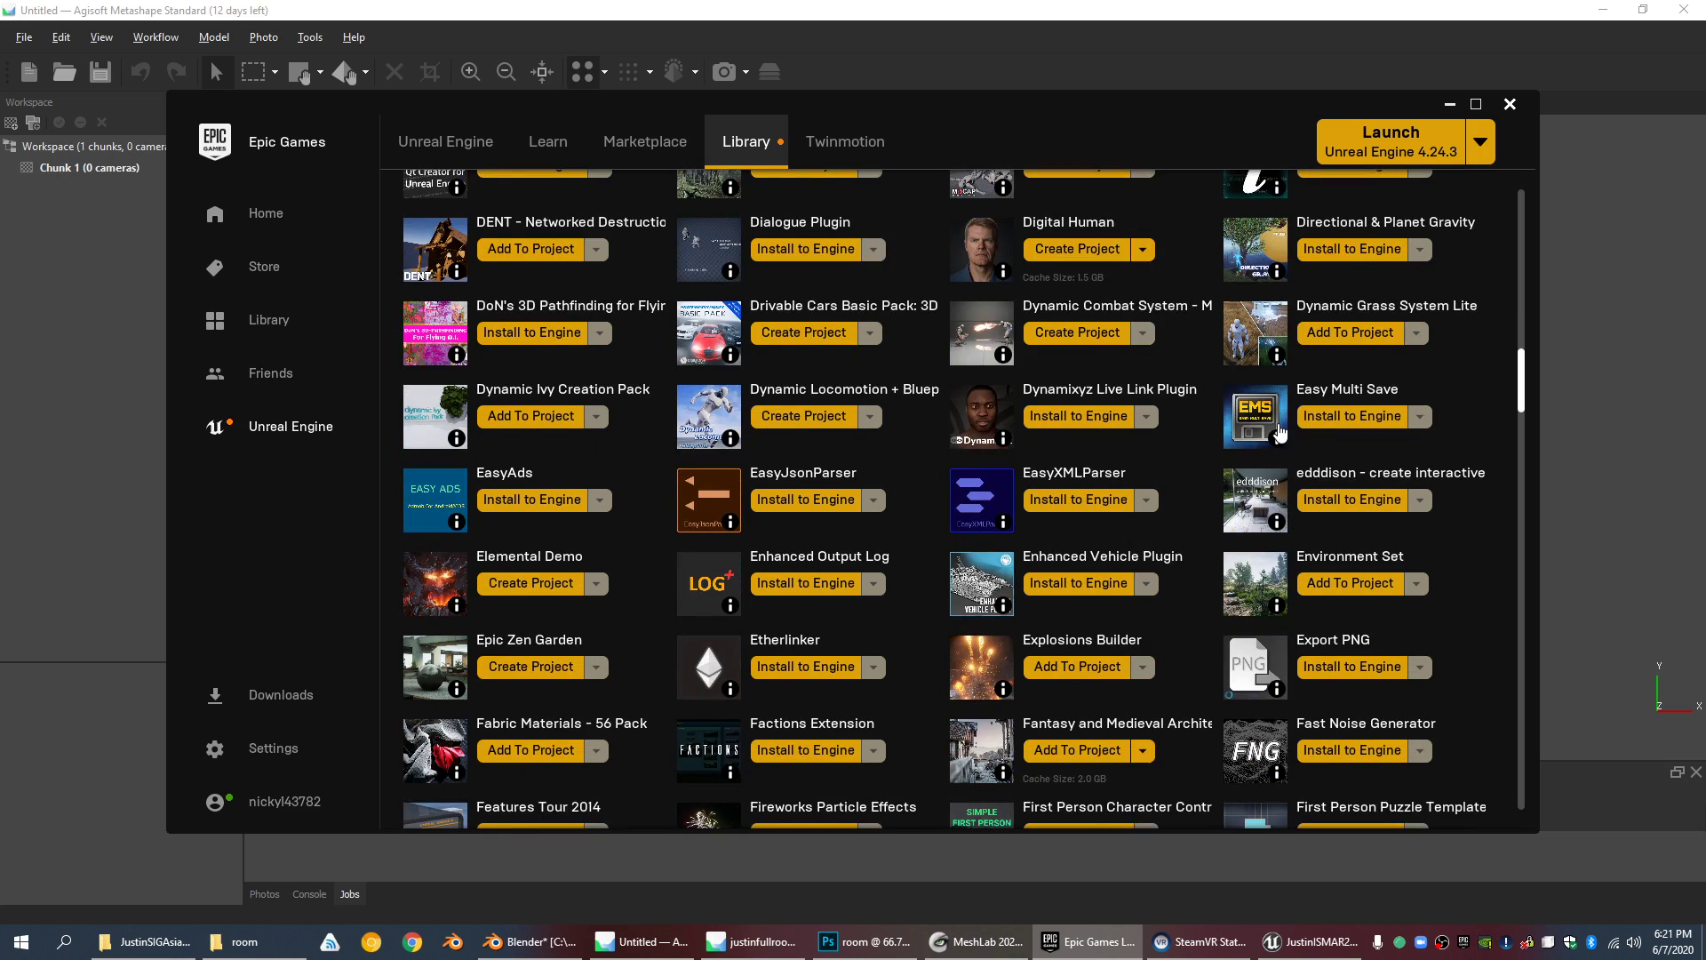
{"action": "scroll", "coordinate": [1280, 432], "scroll_direction": "down", "scroll_amount": 9}
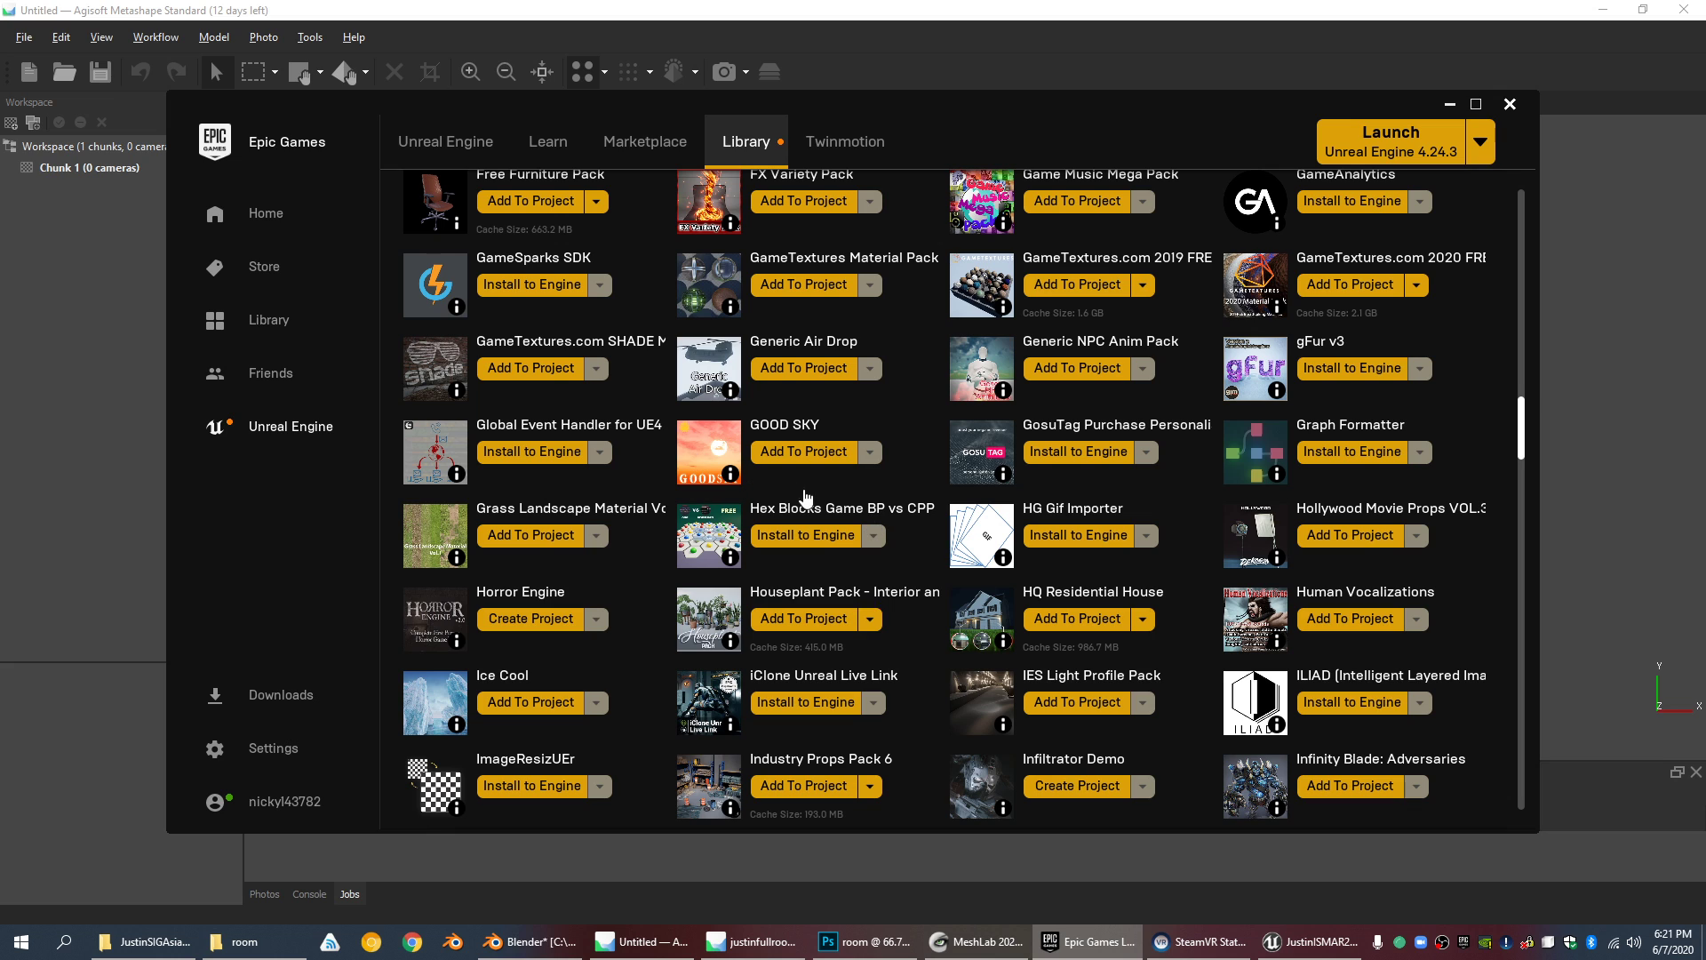
{"action": "scroll", "coordinate": [915, 560], "scroll_direction": "down", "scroll_amount": 6}
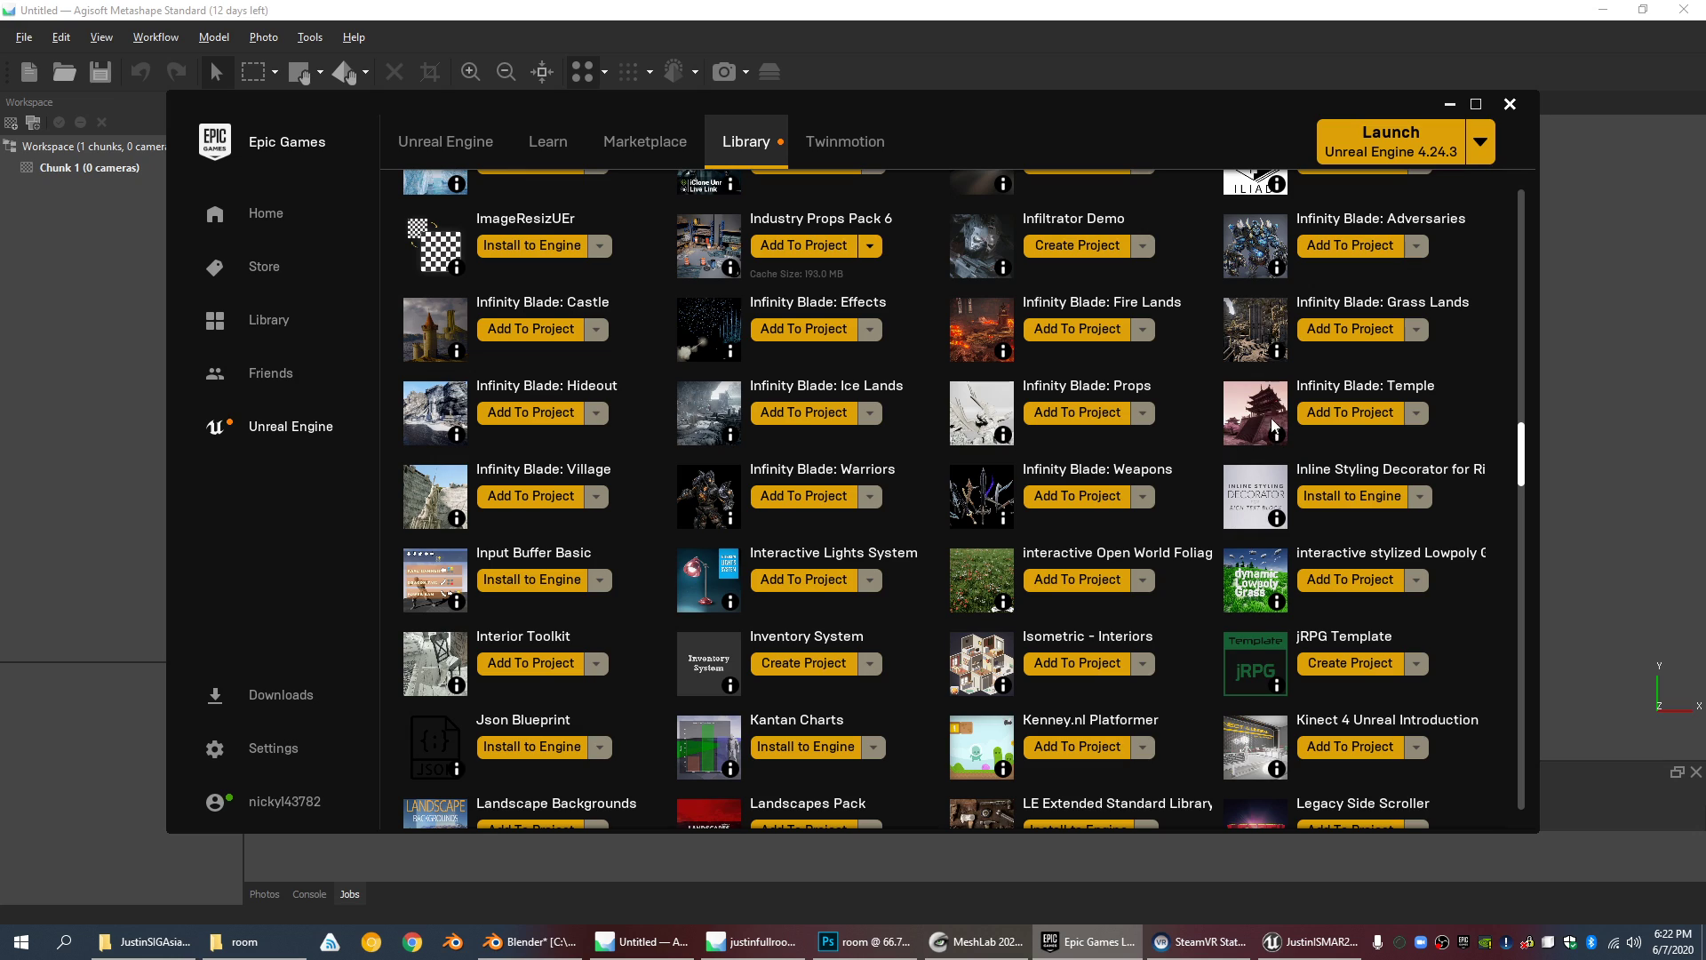
Step: Switch to the untitled Metashape project and review which import and export options are offered
{"action": "left_click", "coordinate": [962, 7]}
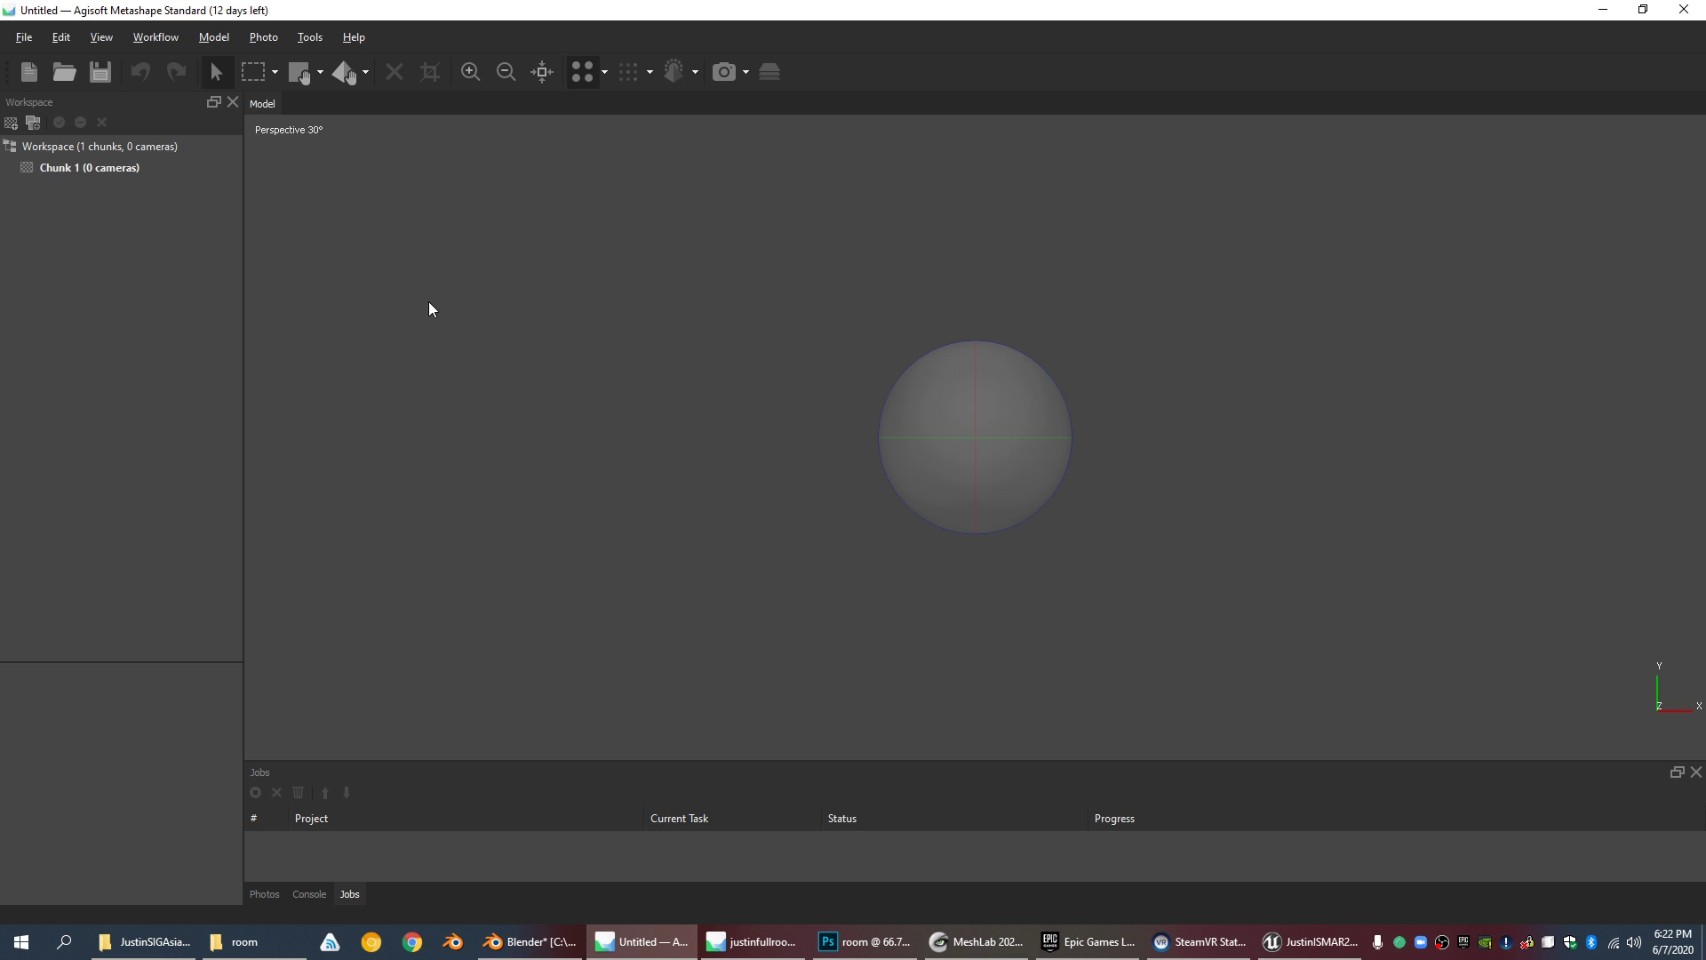
{"action": "left_click", "coordinate": [25, 35]}
{"action": "left_click", "coordinate": [25, 35]}
{"action": "left_click", "coordinate": [24, 38]}
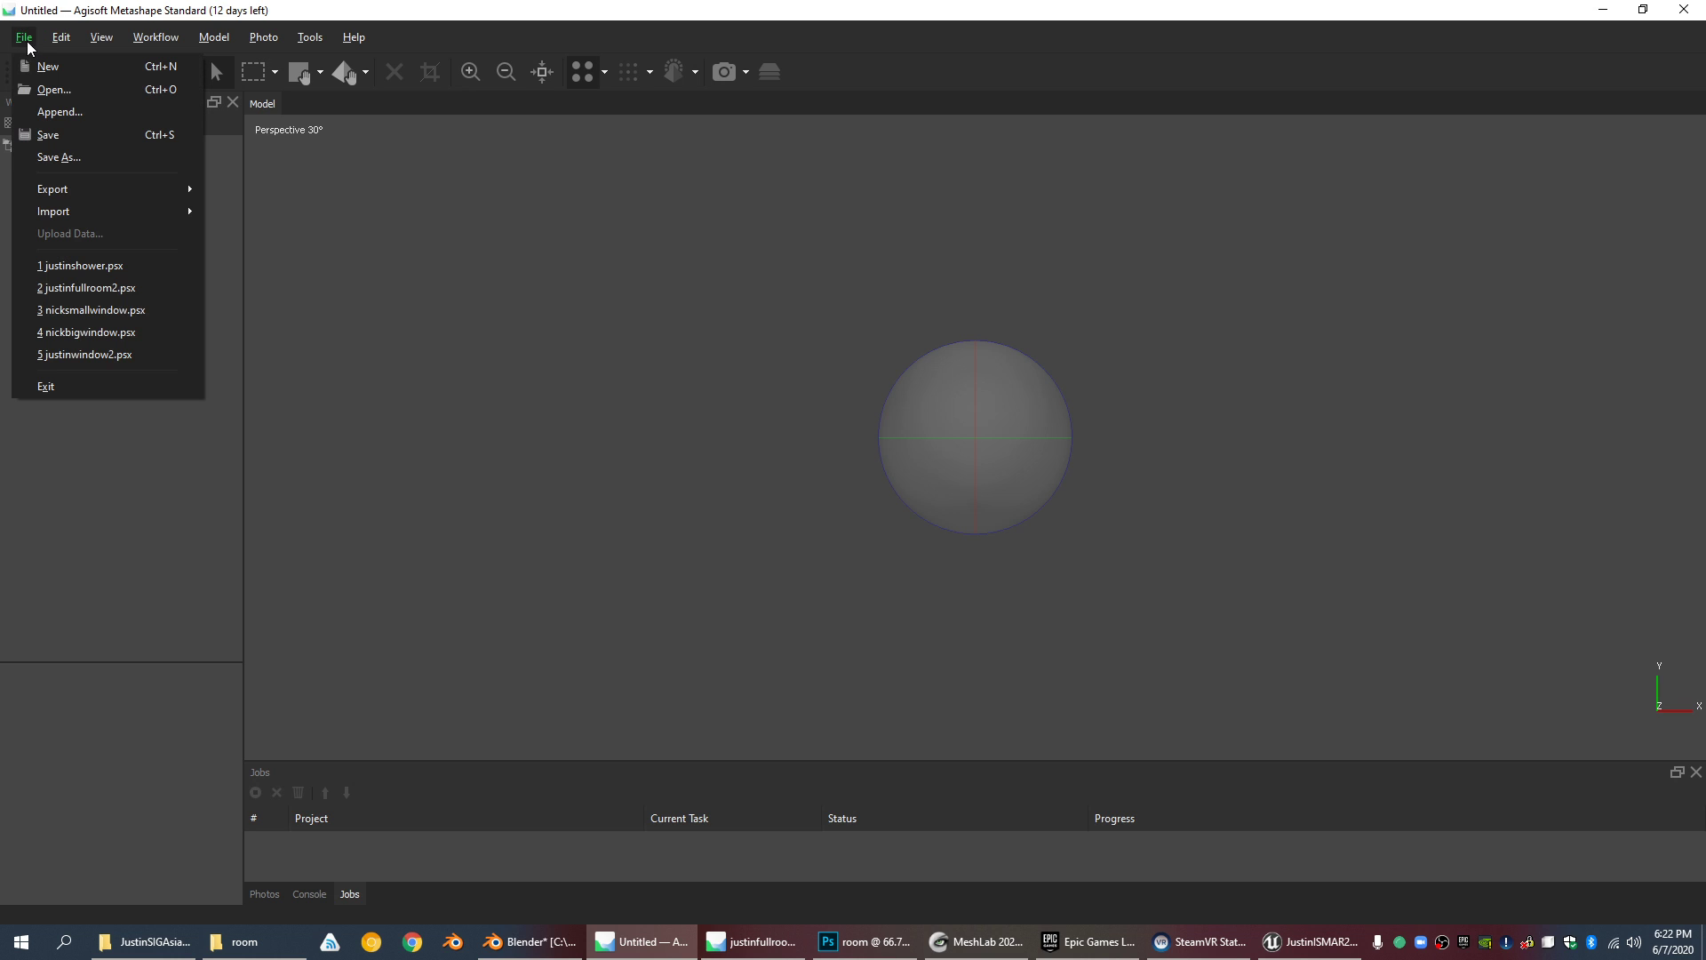
{"action": "mouse_move", "coordinate": [97, 213]}
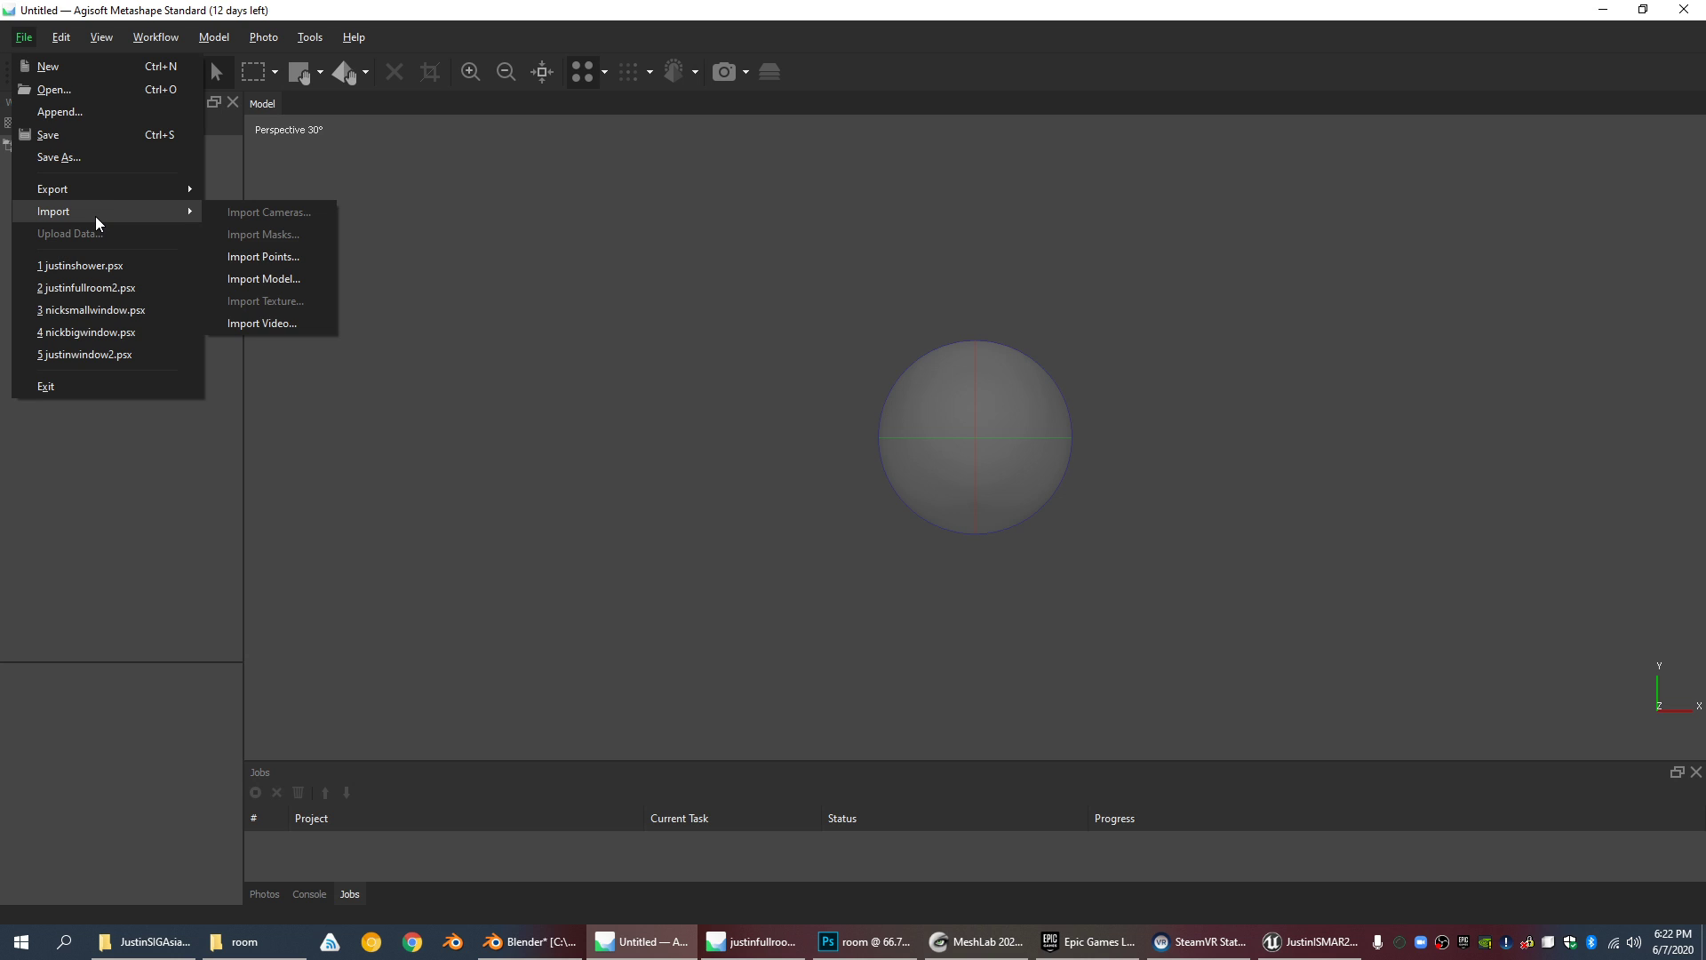
{"action": "left_click", "coordinate": [259, 4]}
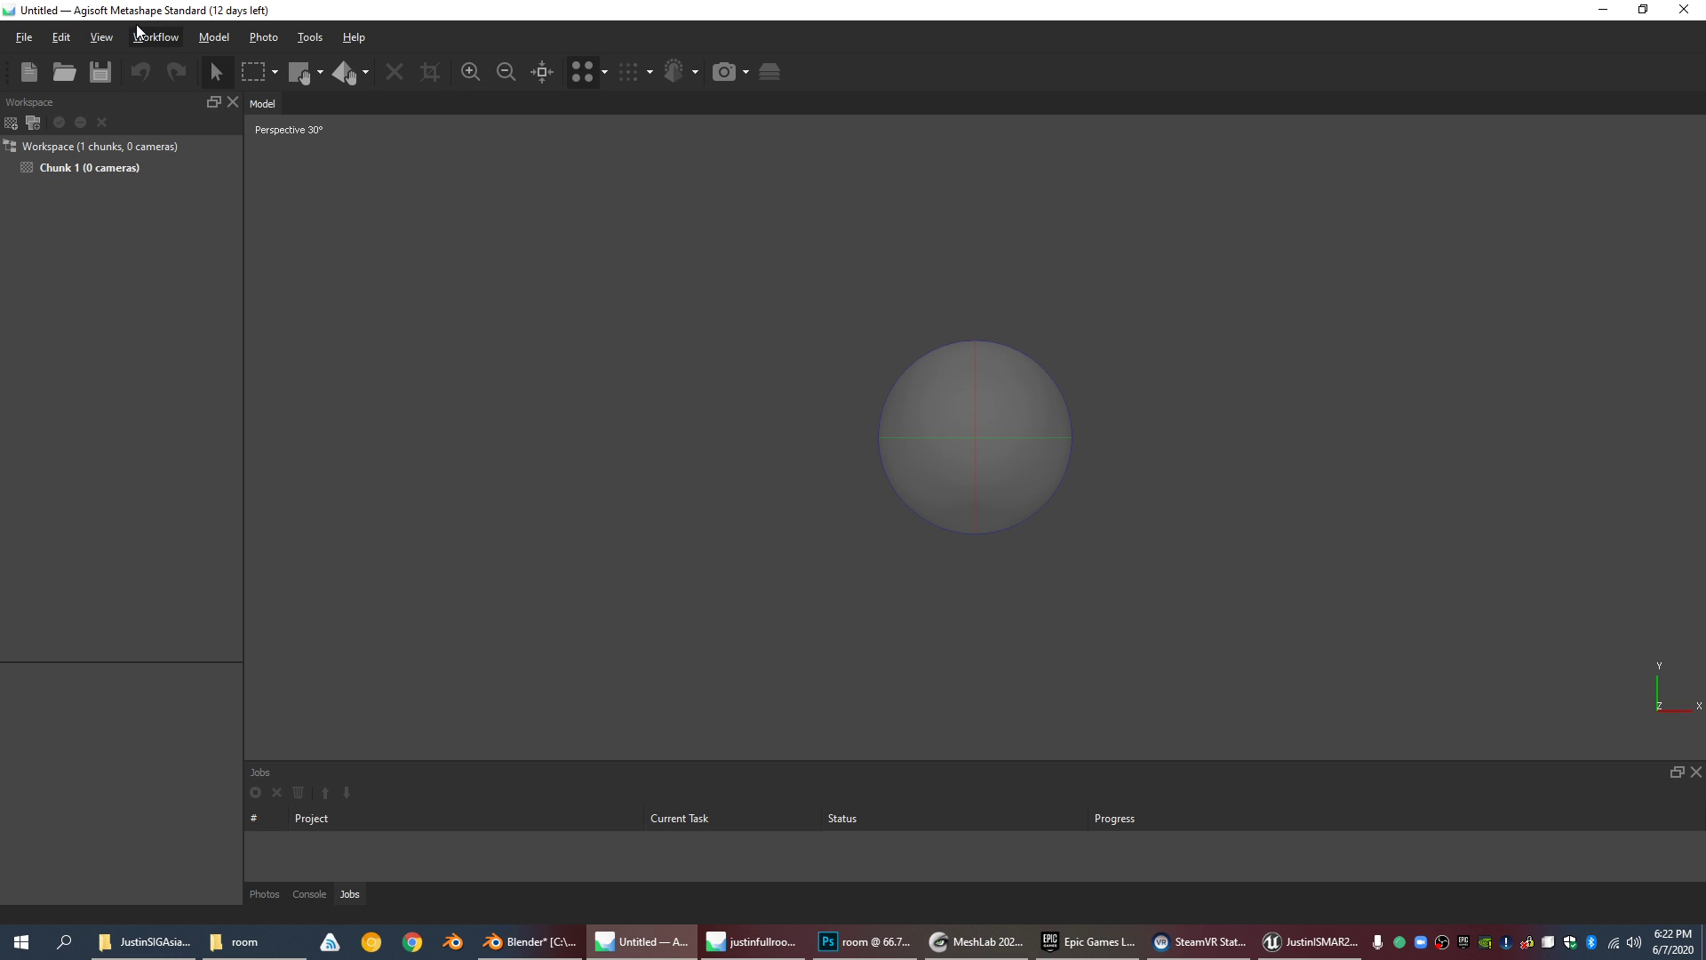
{"action": "left_click", "coordinate": [24, 37]}
{"action": "mouse_move", "coordinate": [30, 41]}
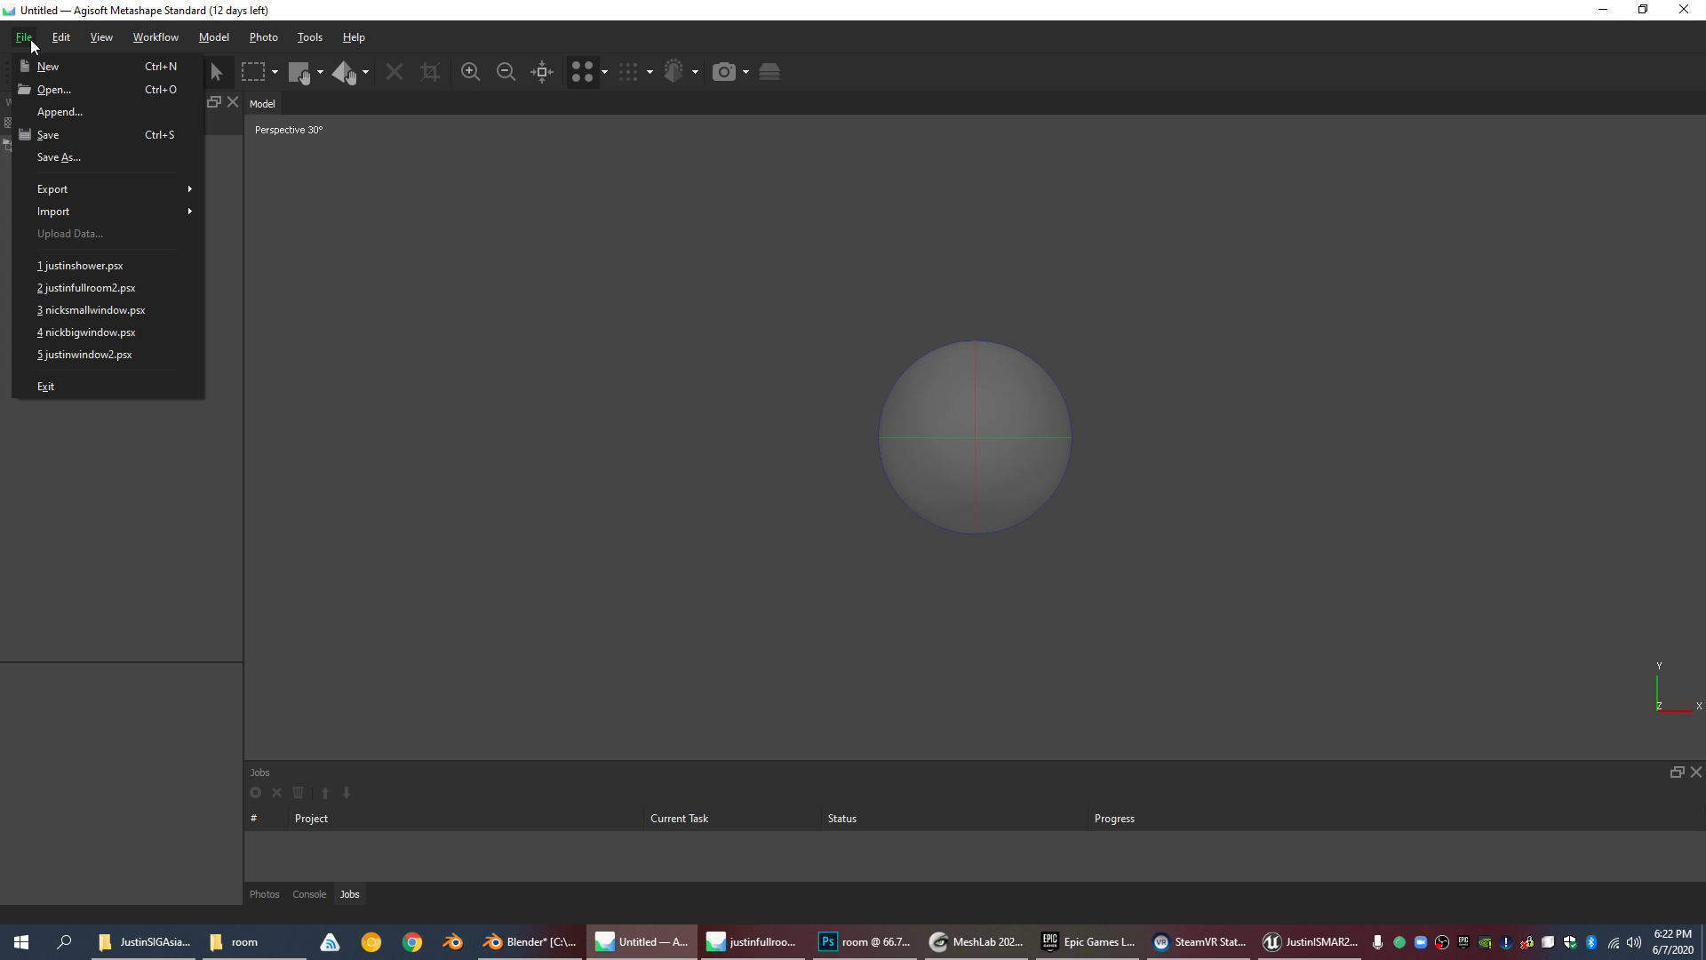
{"action": "mouse_move", "coordinate": [86, 187]}
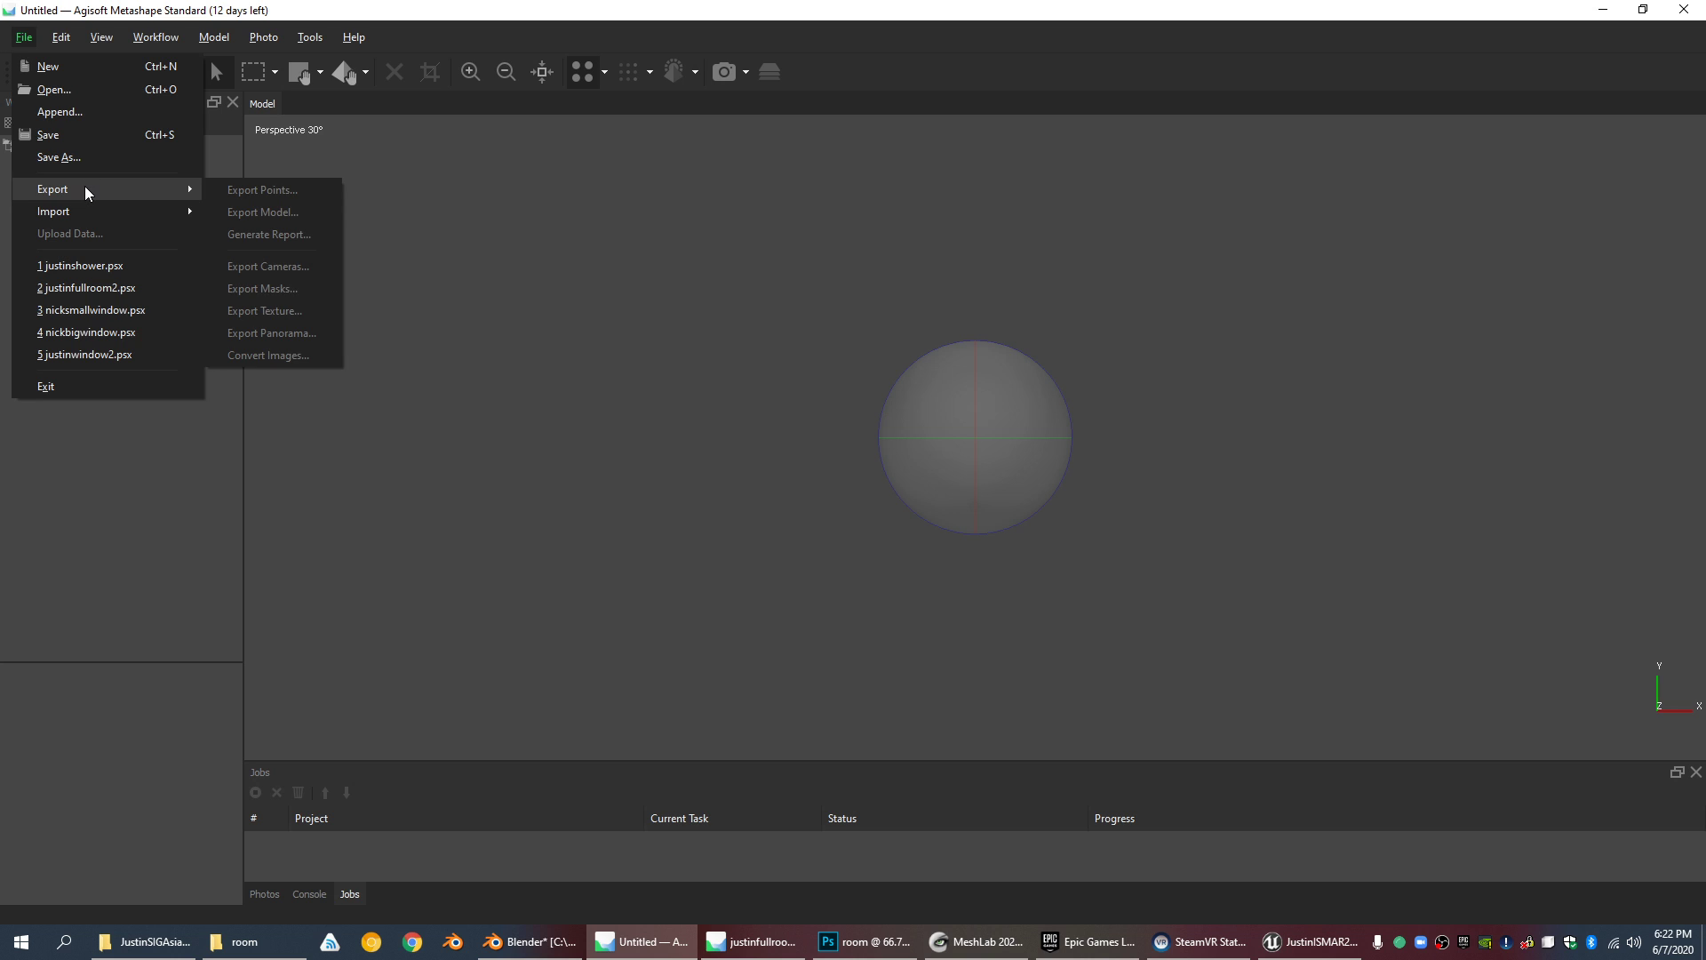
Step: Start adding photos to the chunk and point the file dialog to the room folder using its path from File Explorer
{"action": "mouse_move", "coordinate": [165, 36]}
{"action": "mouse_move", "coordinate": [254, 40]}
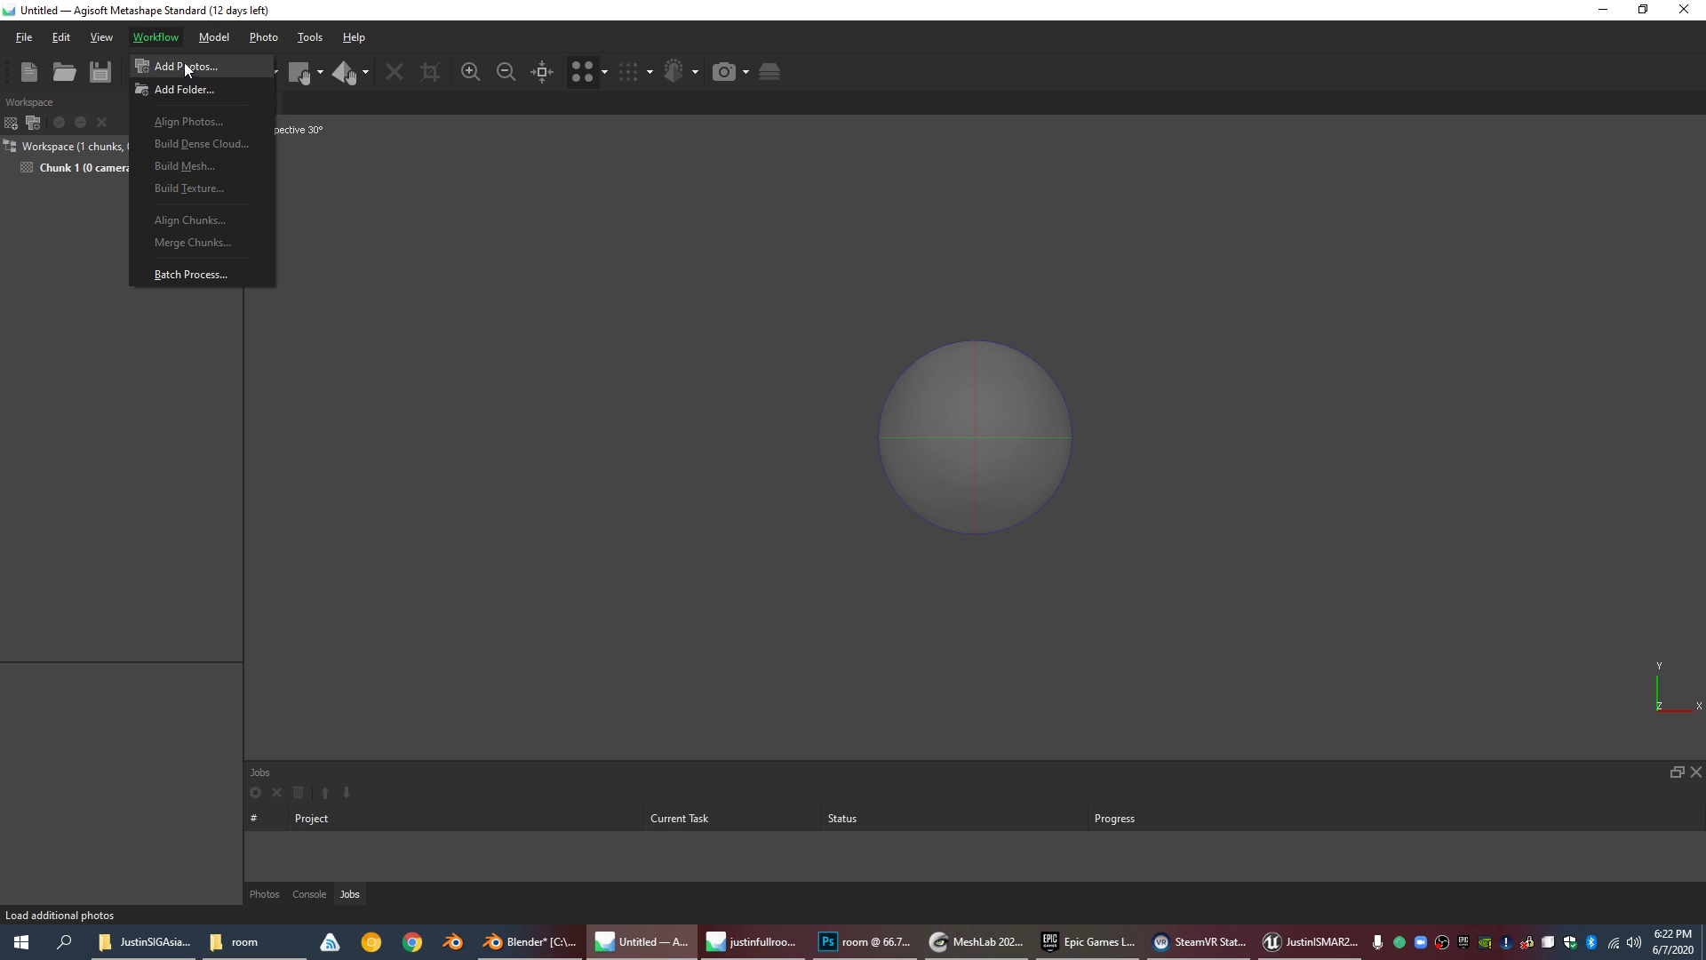
{"action": "left_click", "coordinate": [160, 63]}
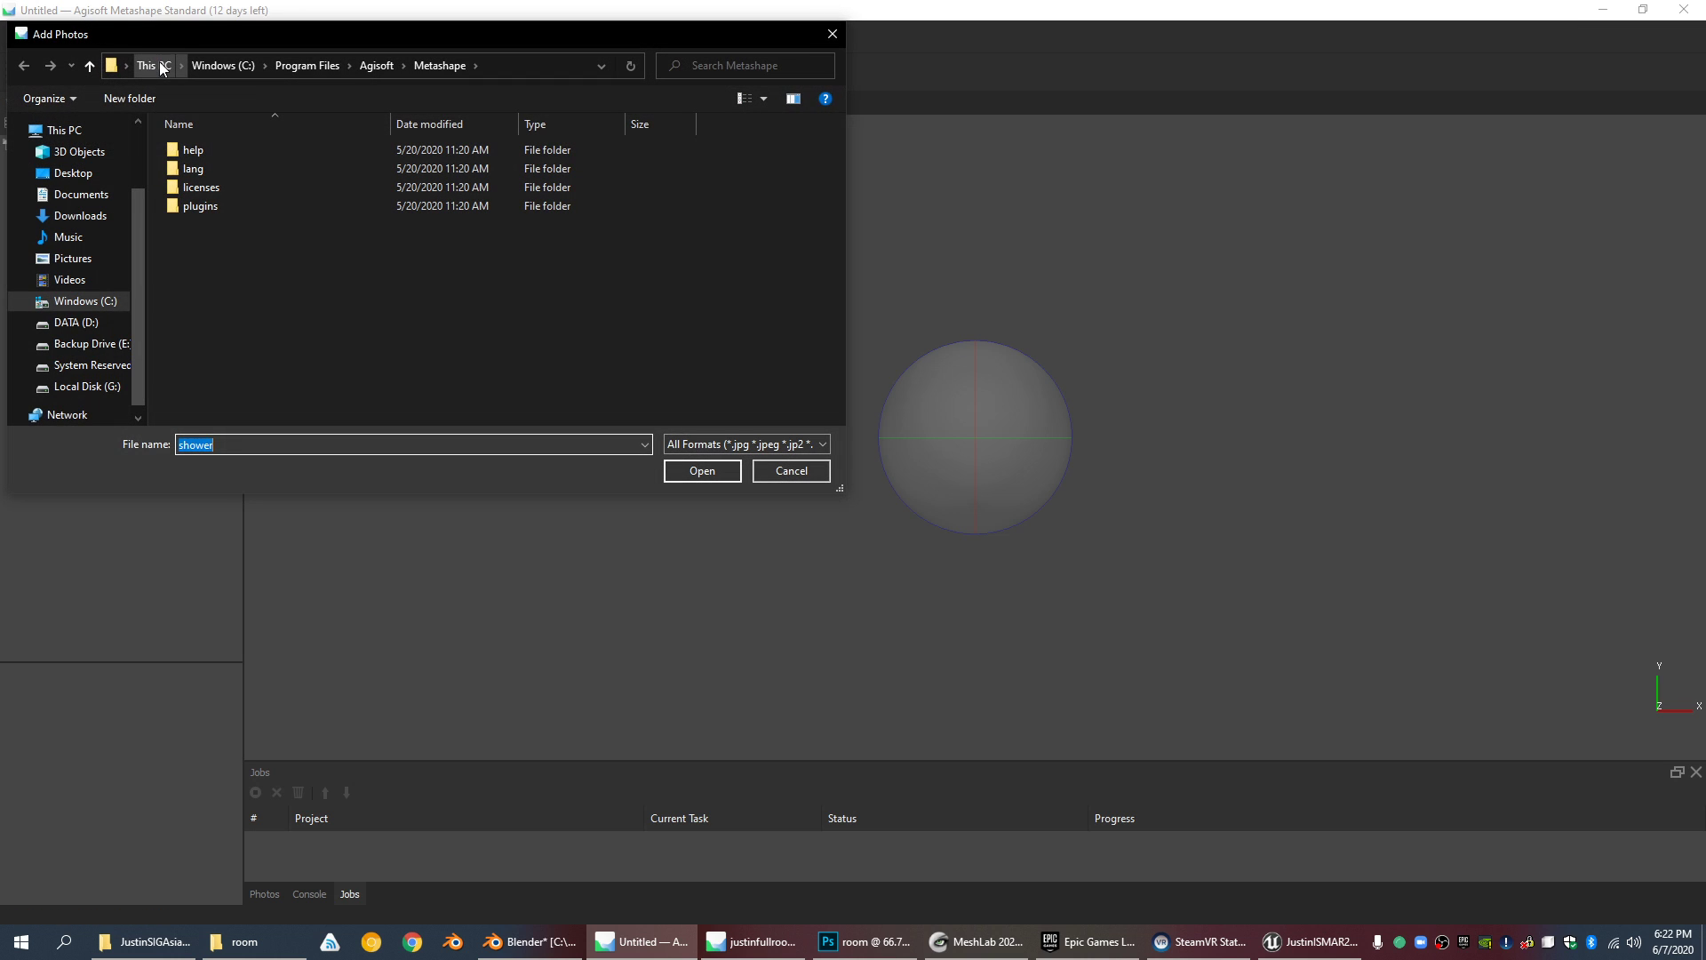
{"action": "key", "text": "Escape"}
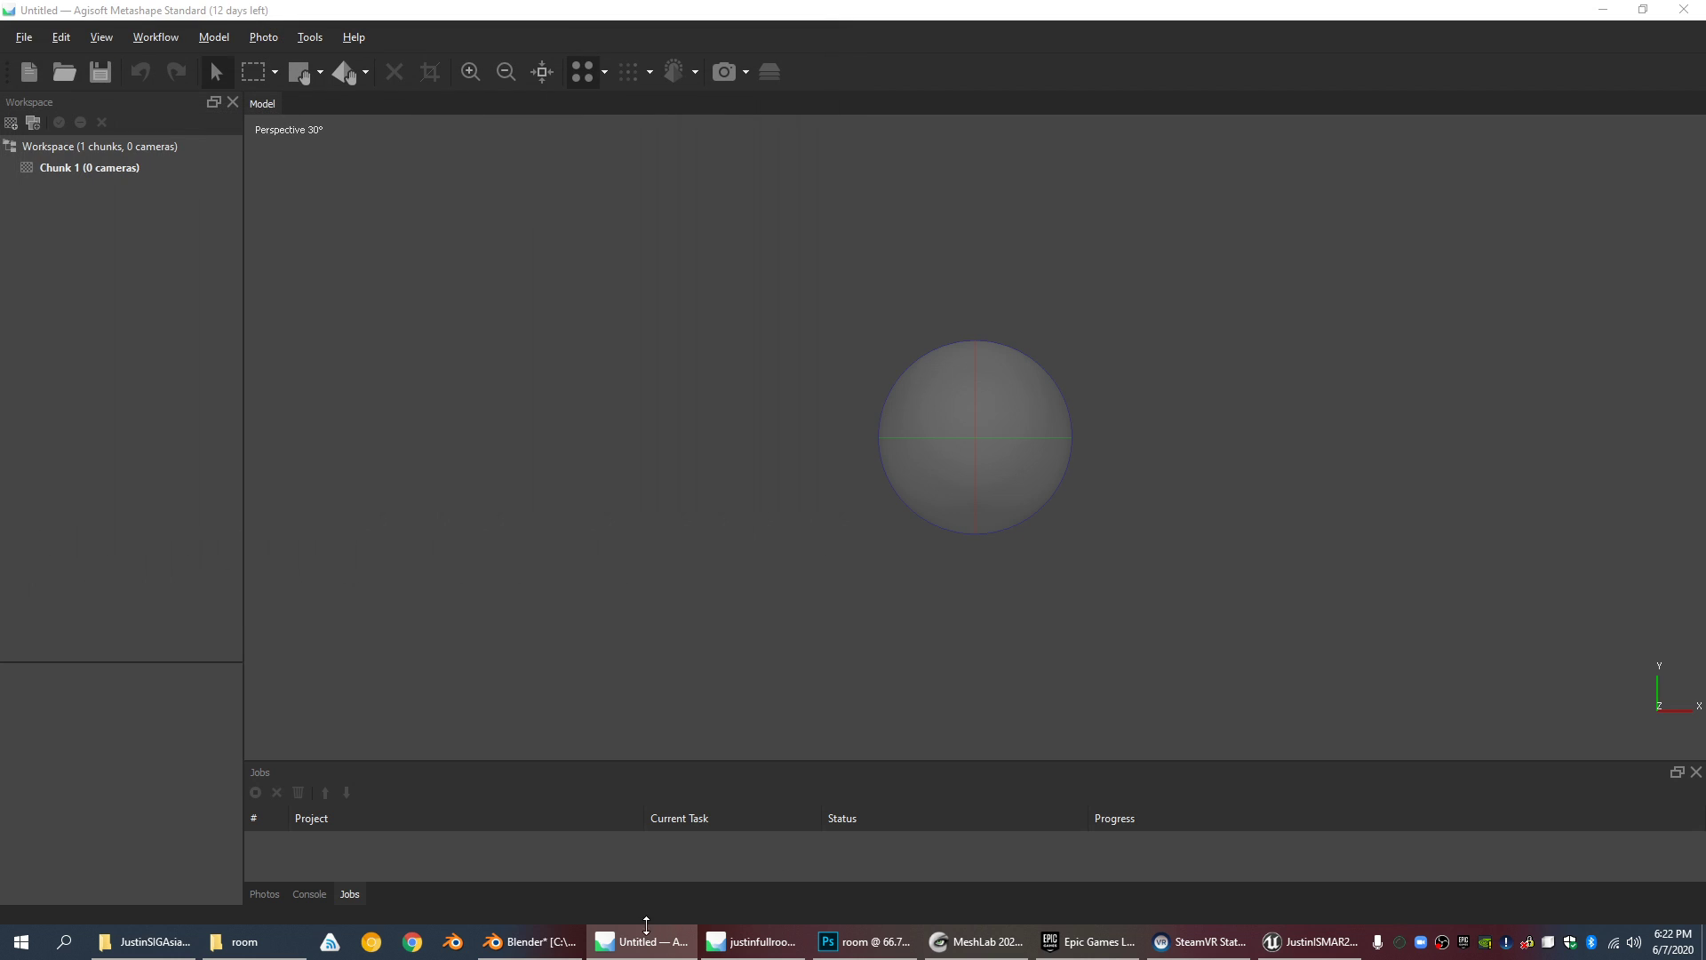
{"action": "left_click_drag", "start_coordinate": [1020, 959], "coordinate": [1020, 266]}
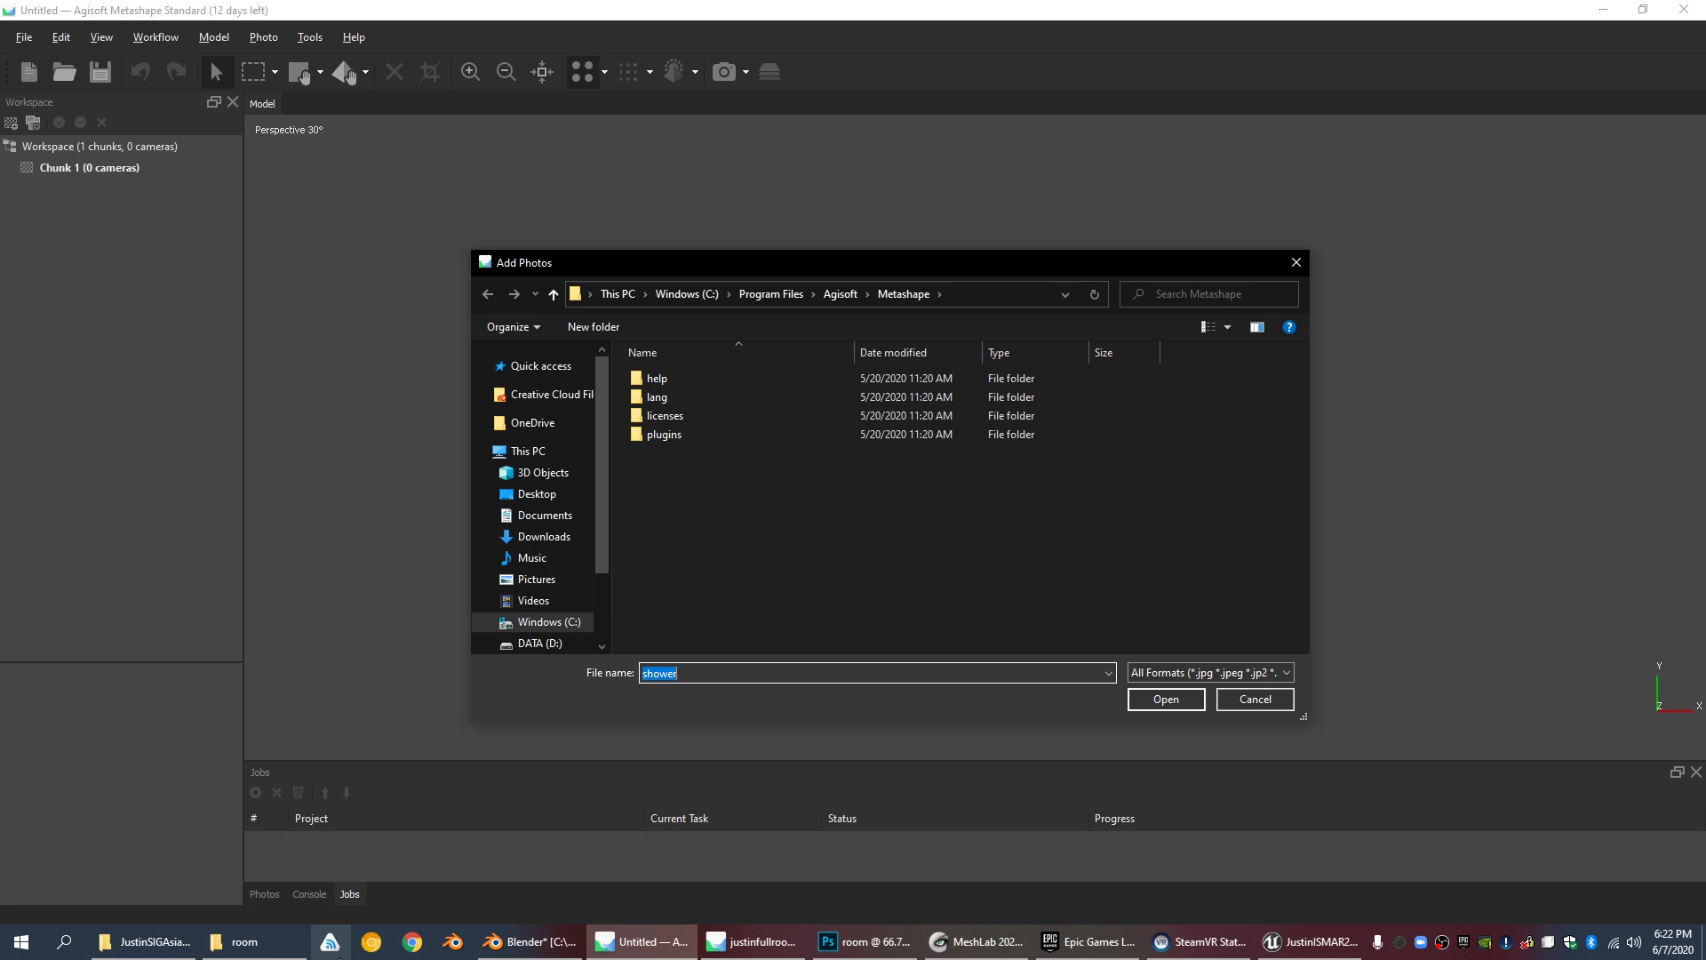
{"action": "left_click", "coordinate": [236, 941]}
{"action": "left_click", "coordinate": [937, 61]}
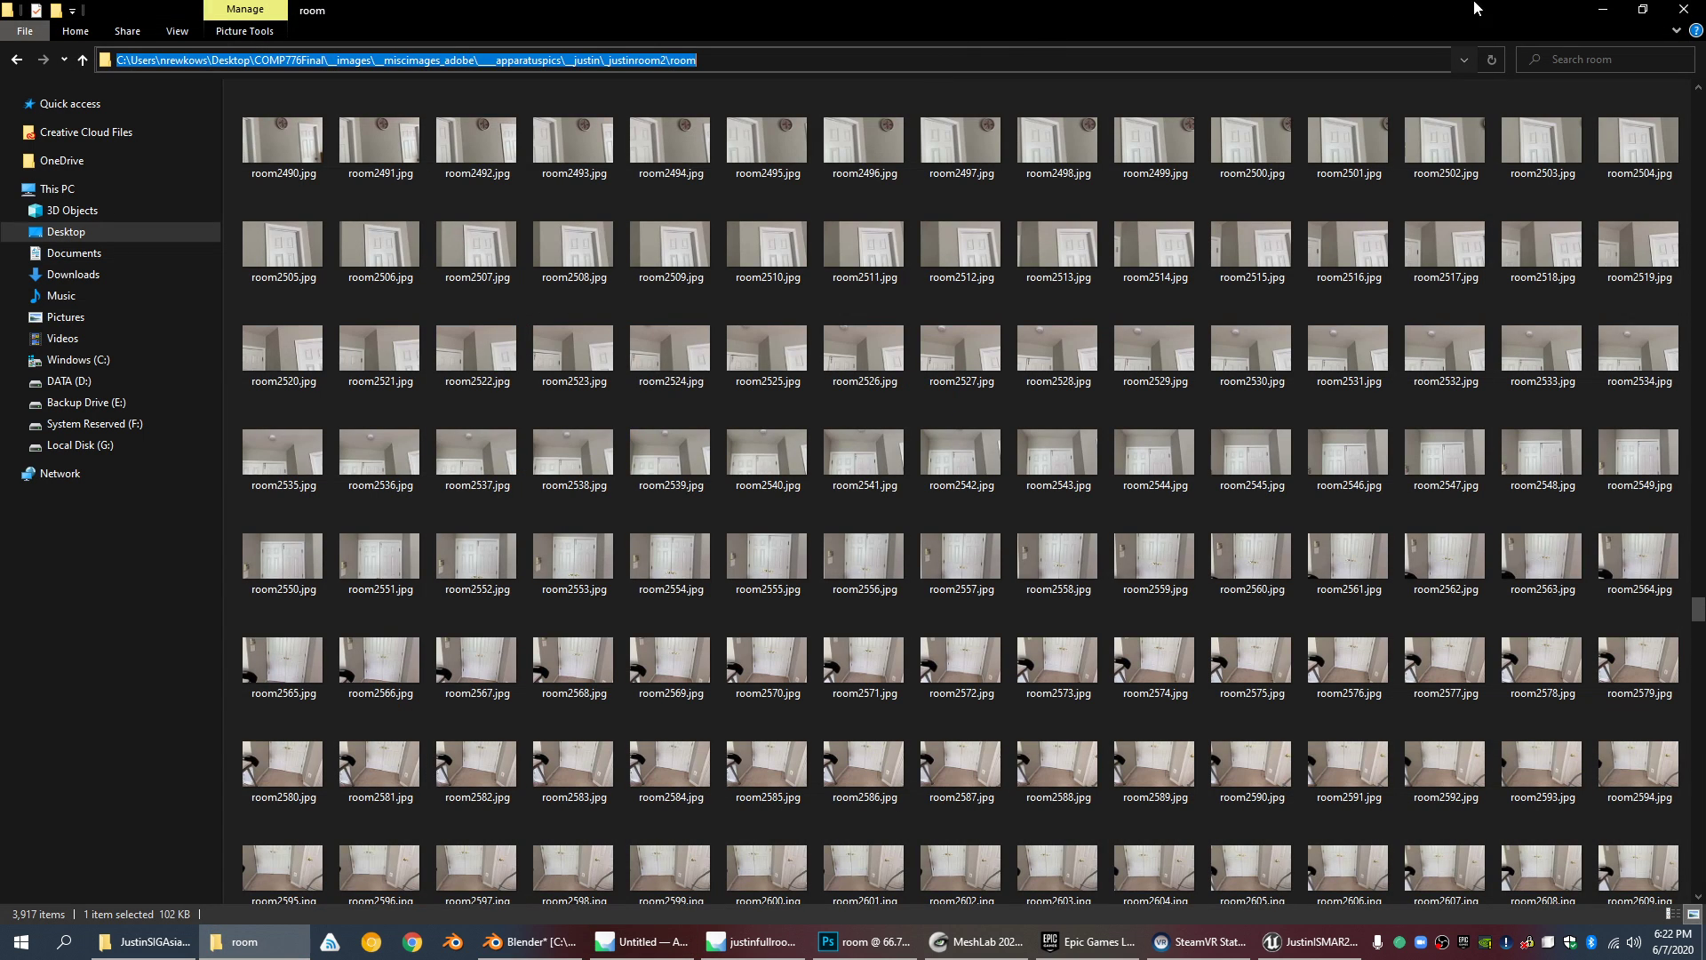
{"action": "key", "text": "alt+Tab"}
{"action": "left_click", "coordinate": [963, 293]}
{"action": "key", "text": "ctrl+v"}
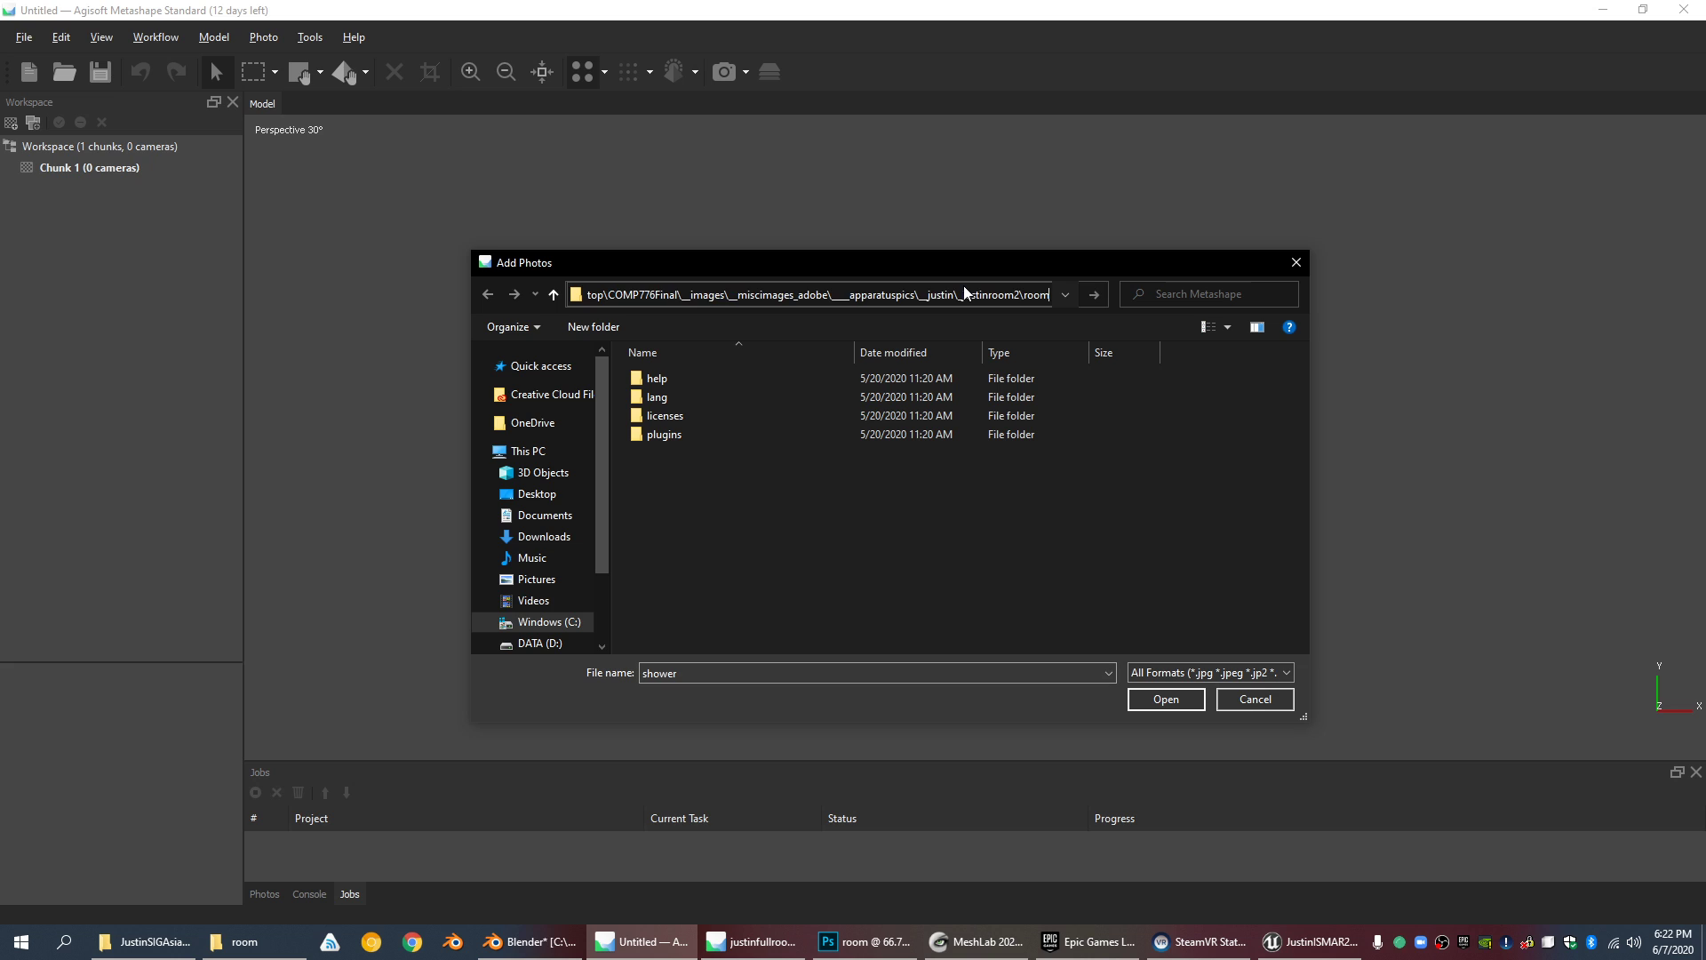
{"action": "key", "text": "Return"}
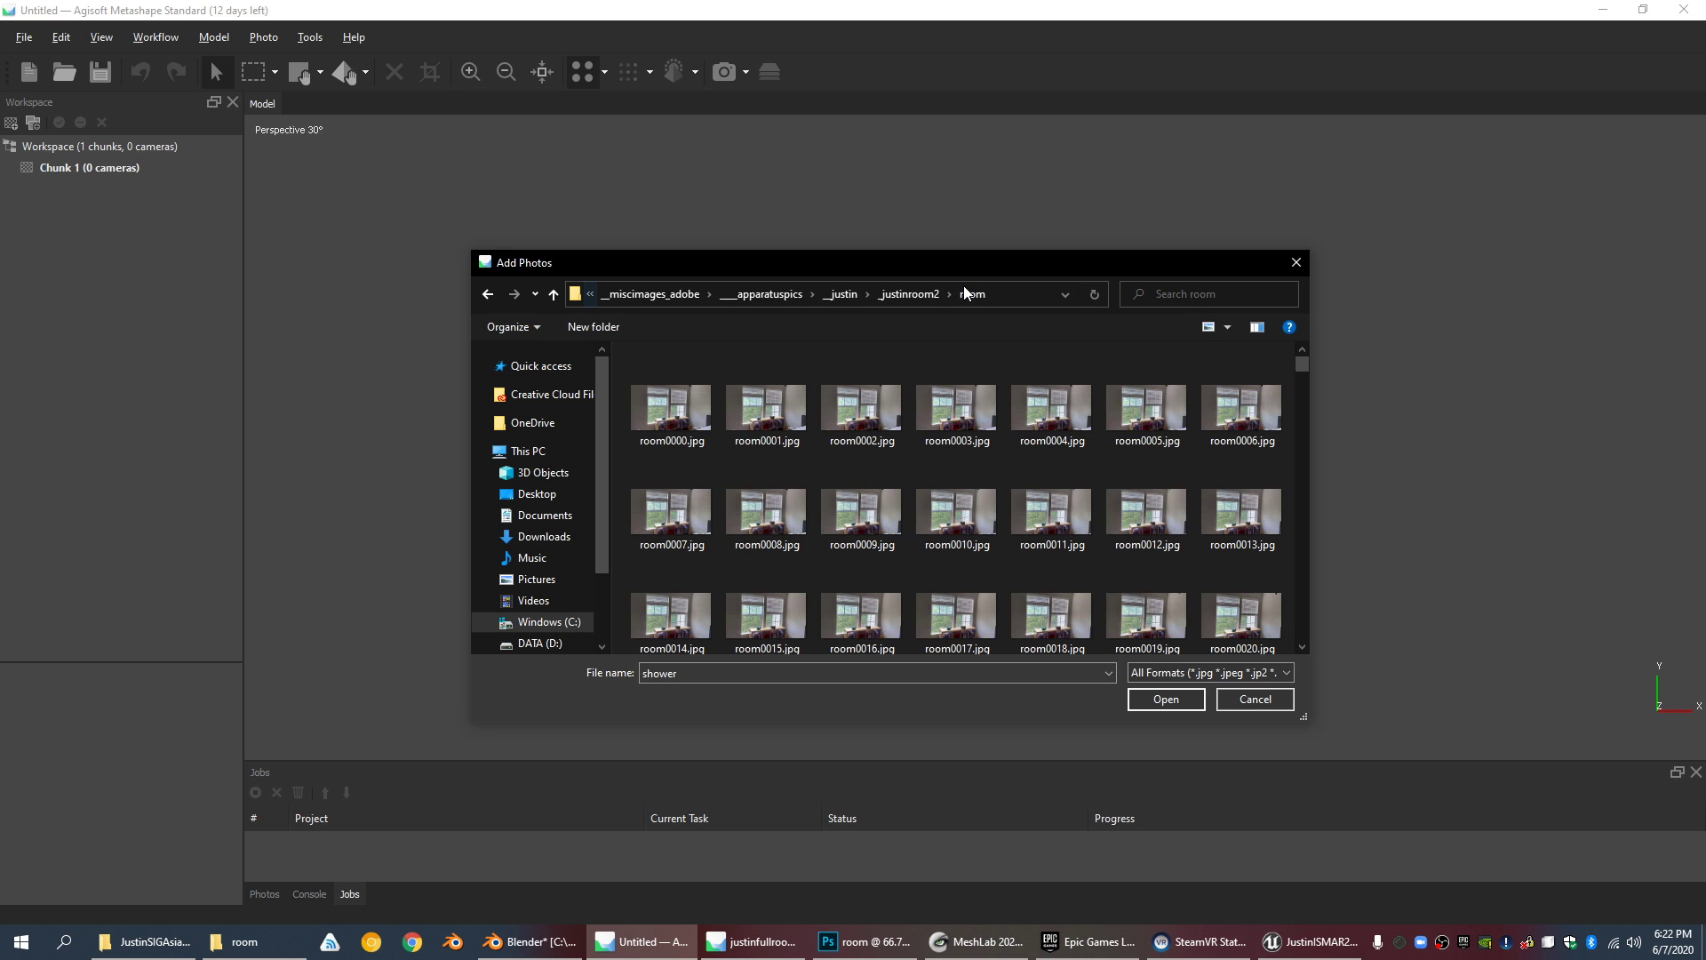
Step: Select all JPEG frames in the room folder and load them into Chunk 1
{"action": "left_click", "coordinate": [931, 386]}
{"action": "key", "text": "ctrl+a"}
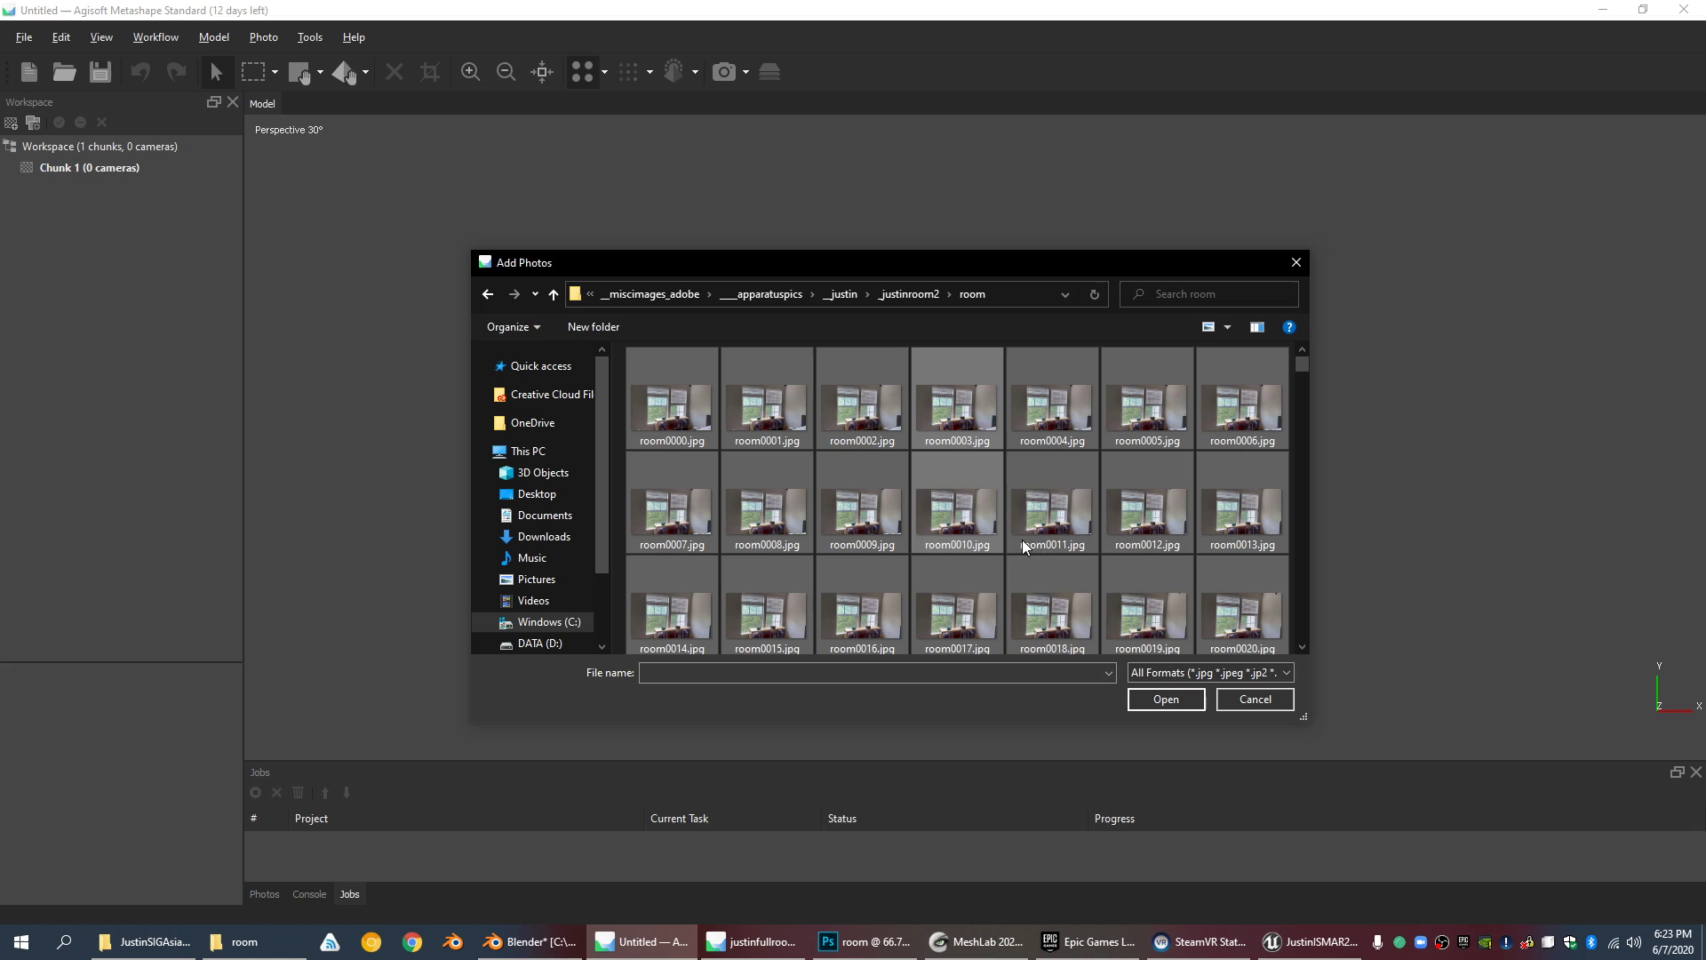
{"action": "left_click", "coordinate": [1146, 699]}
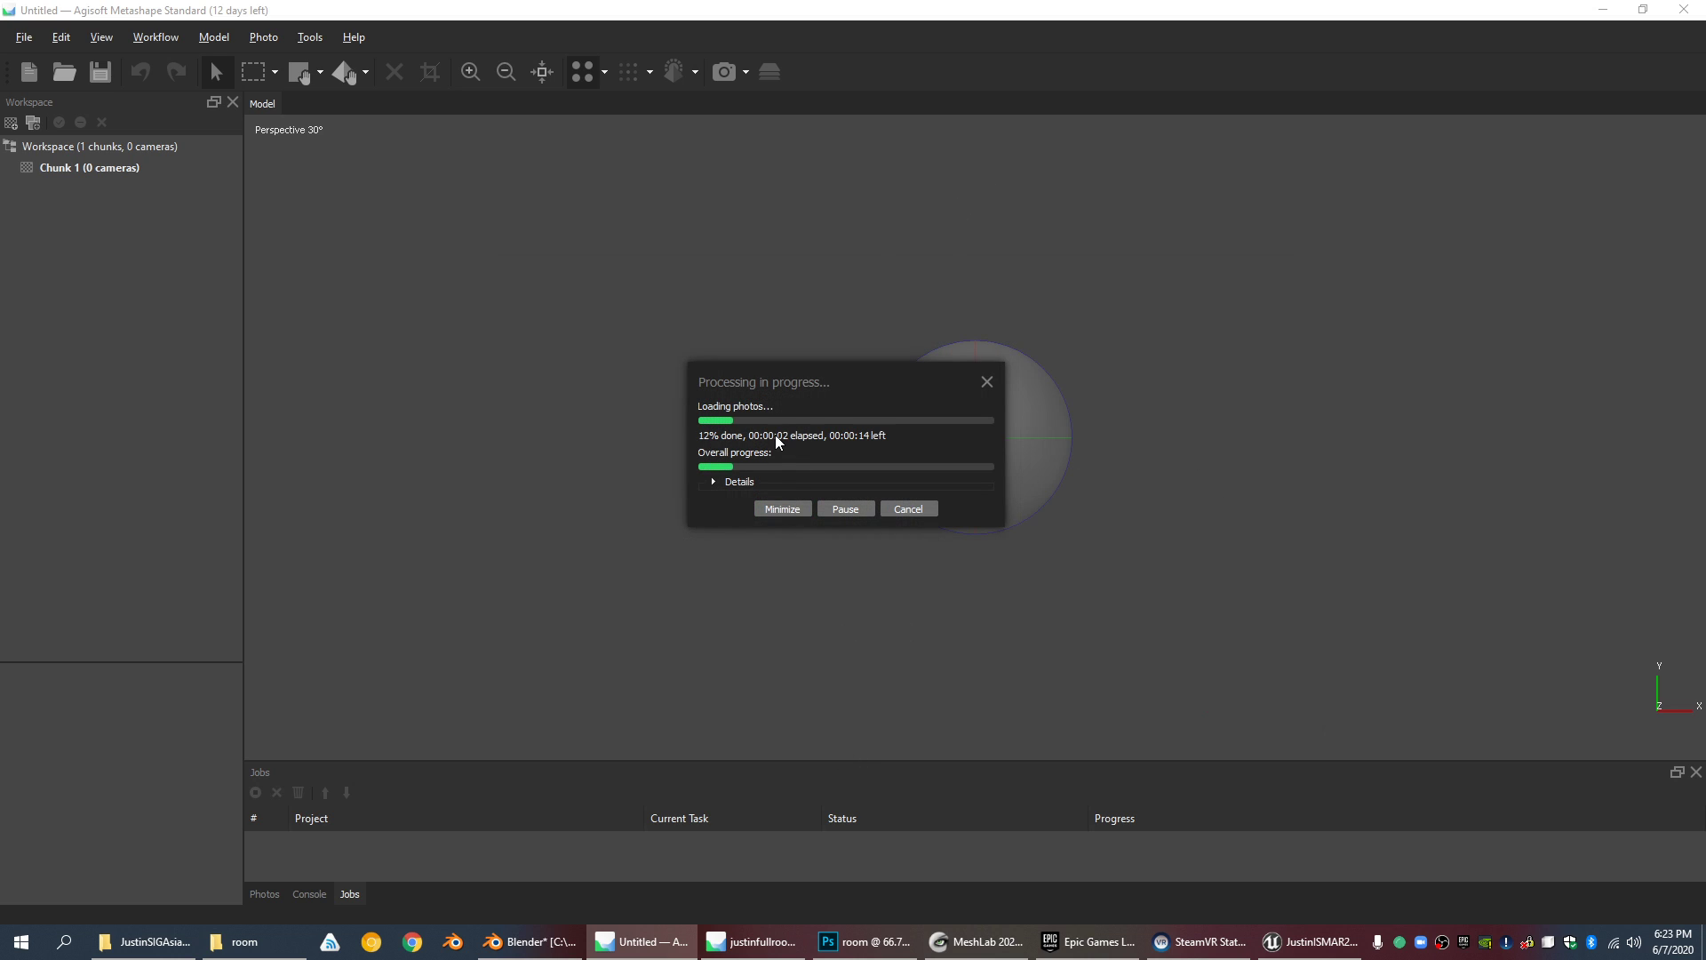
Step: View the reconstructed bedroom in the justinfullroom2conf95.psx project, then return to the untitled project to check the photo loading
{"action": "left_click", "coordinate": [755, 941]}
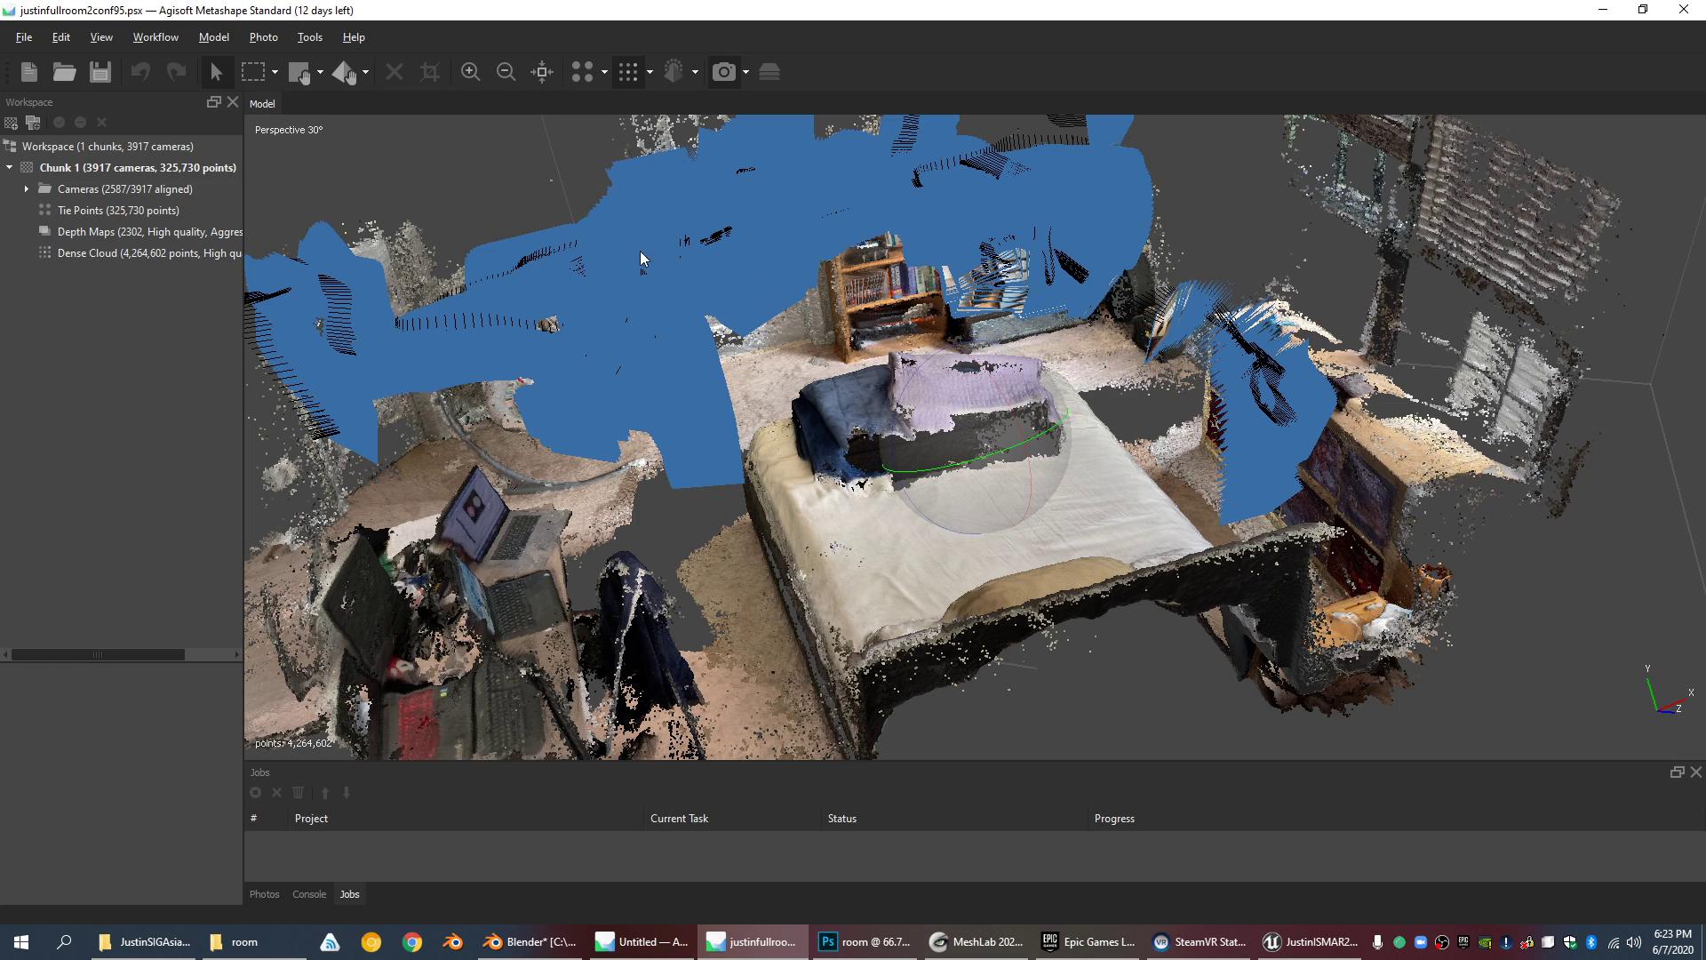
{"action": "left_click", "coordinate": [641, 941]}
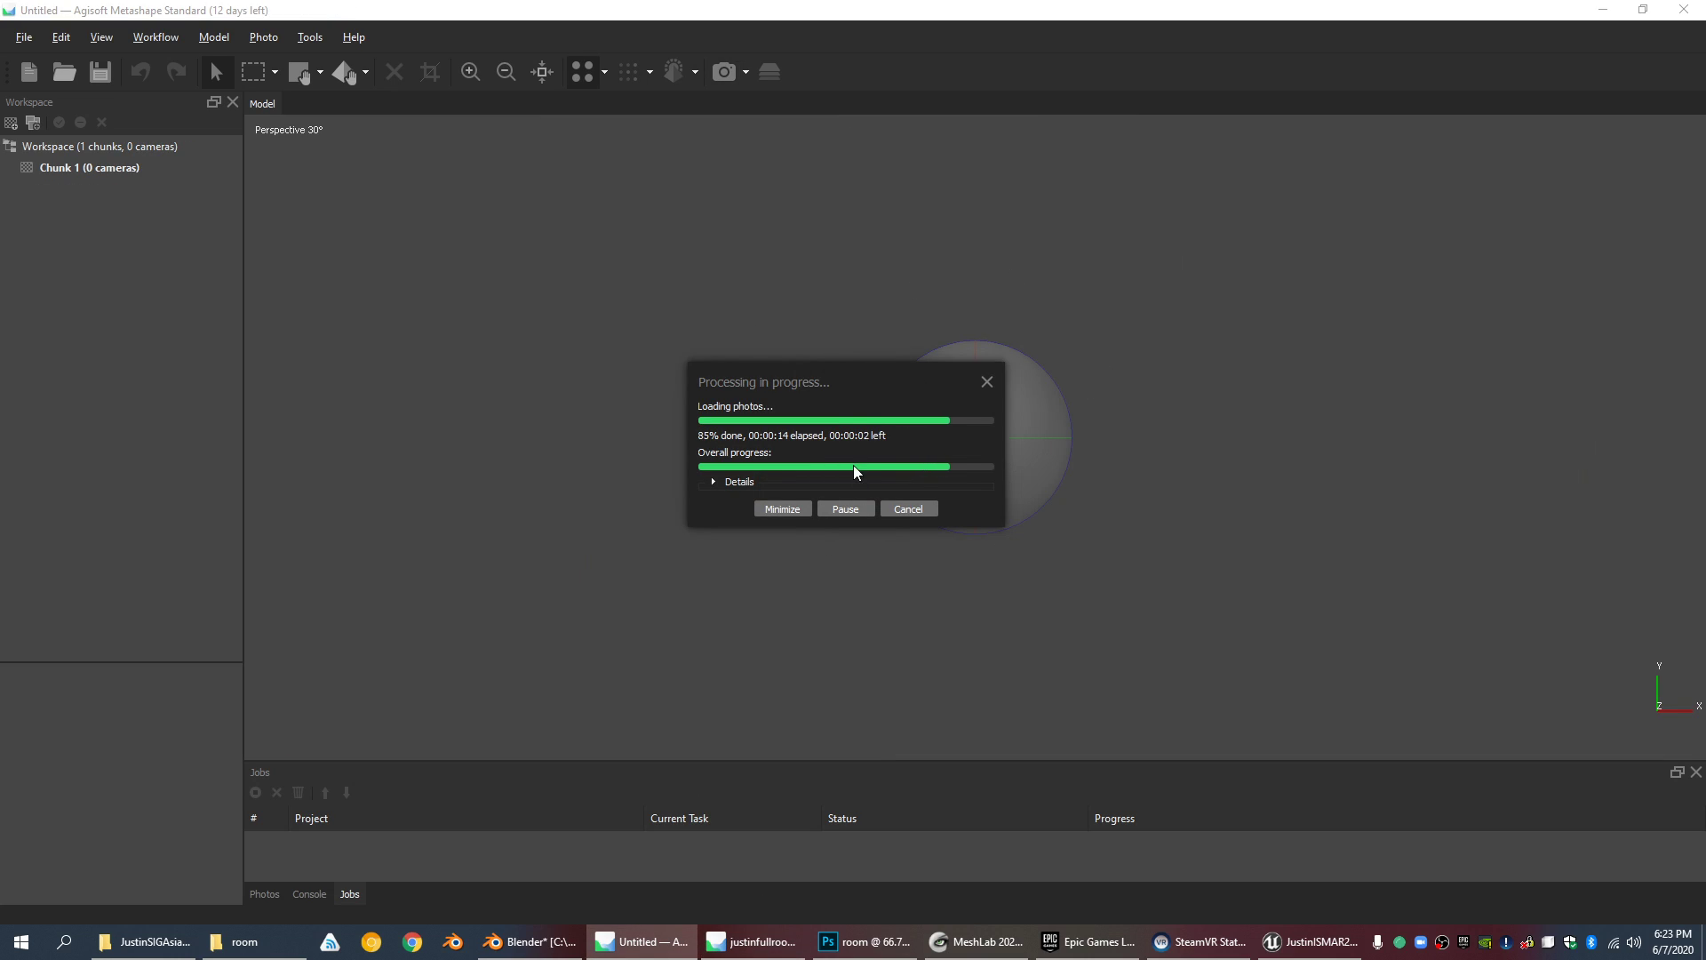
{"action": "left_click", "coordinate": [734, 484]}
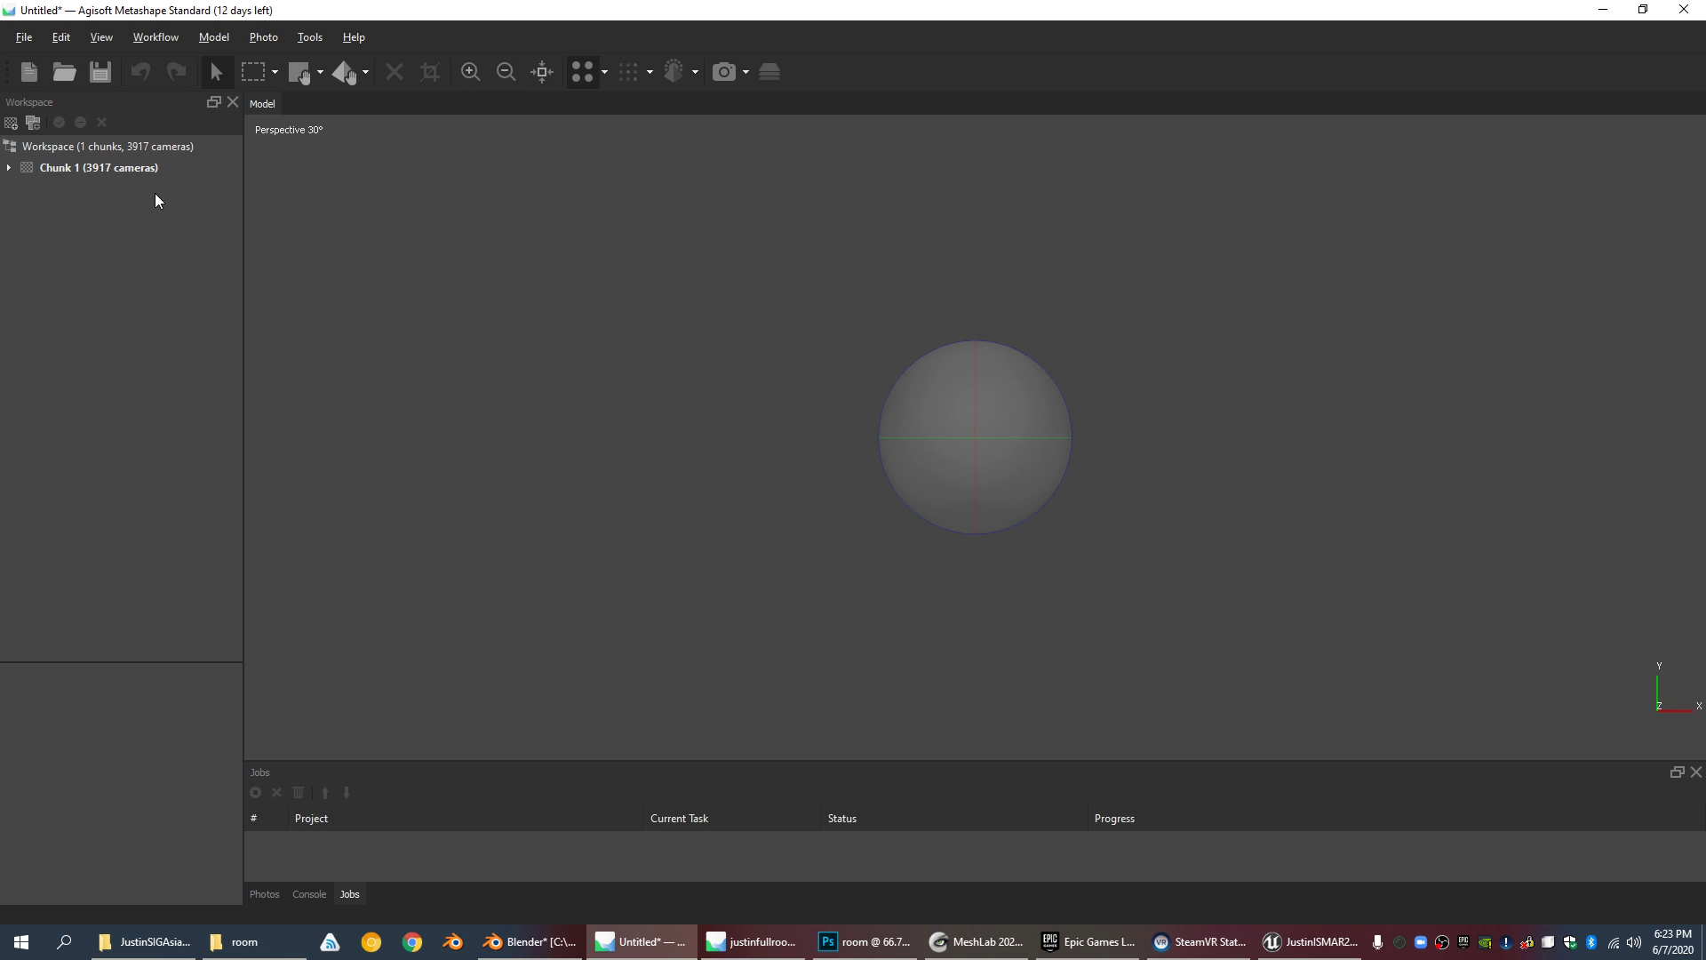
Step: Expand Chunk 1 and its Cameras folder and look through the loaded room frames
{"action": "left_click", "coordinate": [8, 167]}
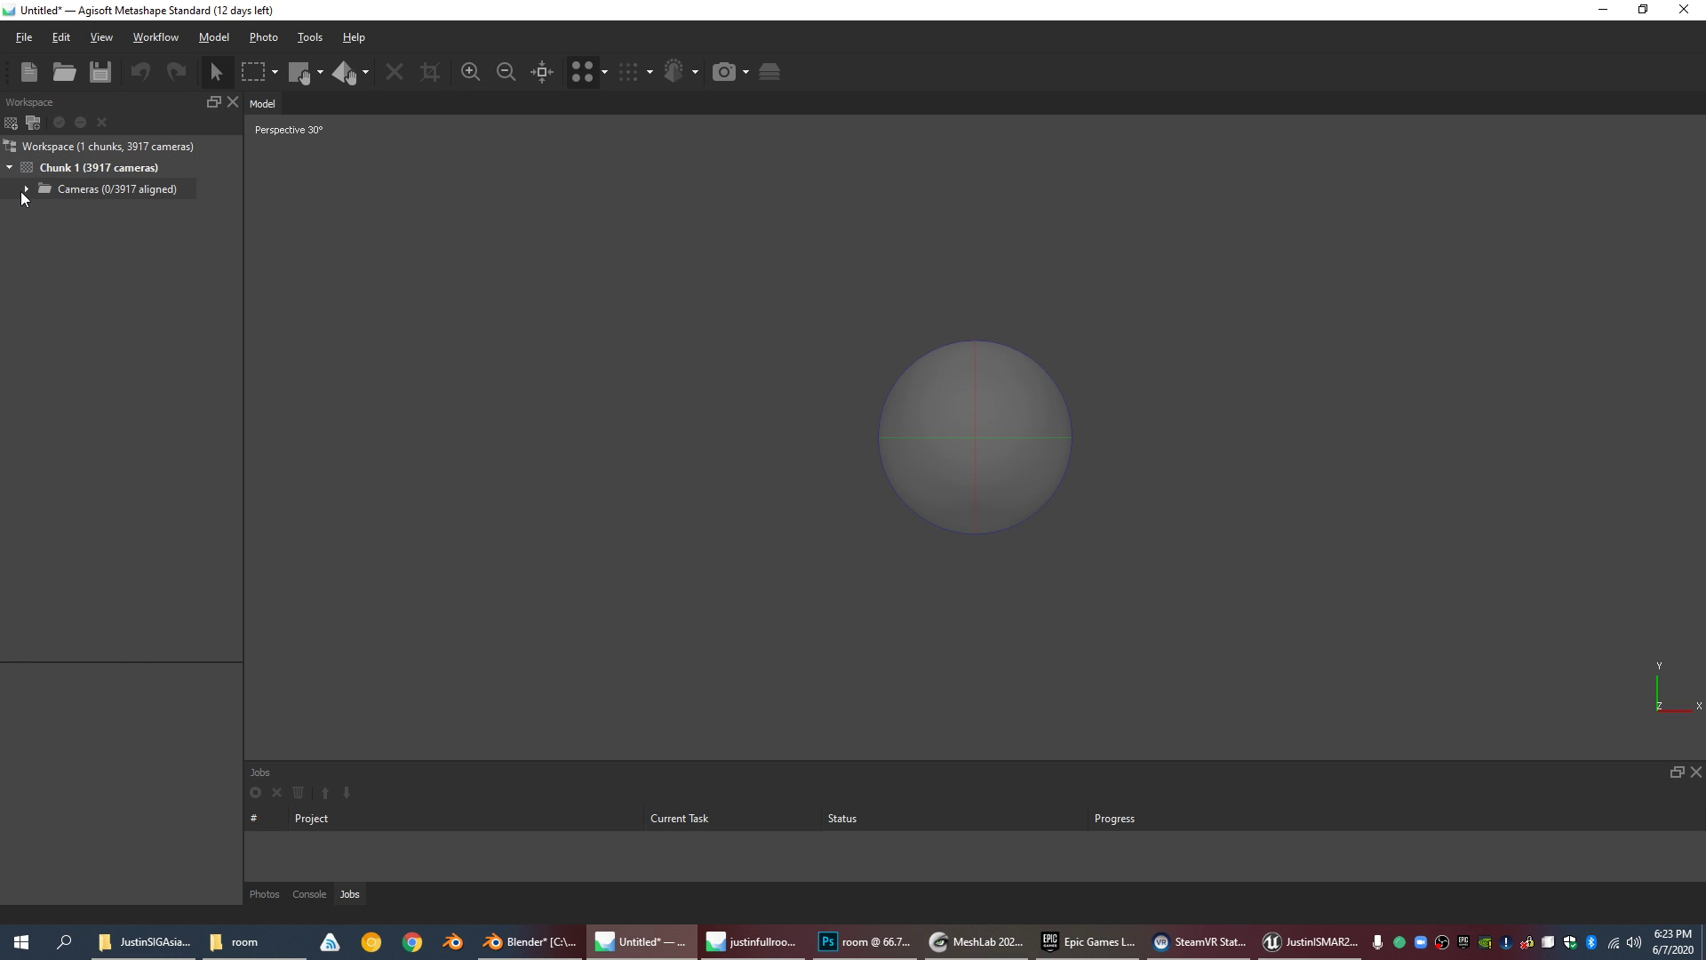
{"action": "left_click", "coordinate": [22, 189]}
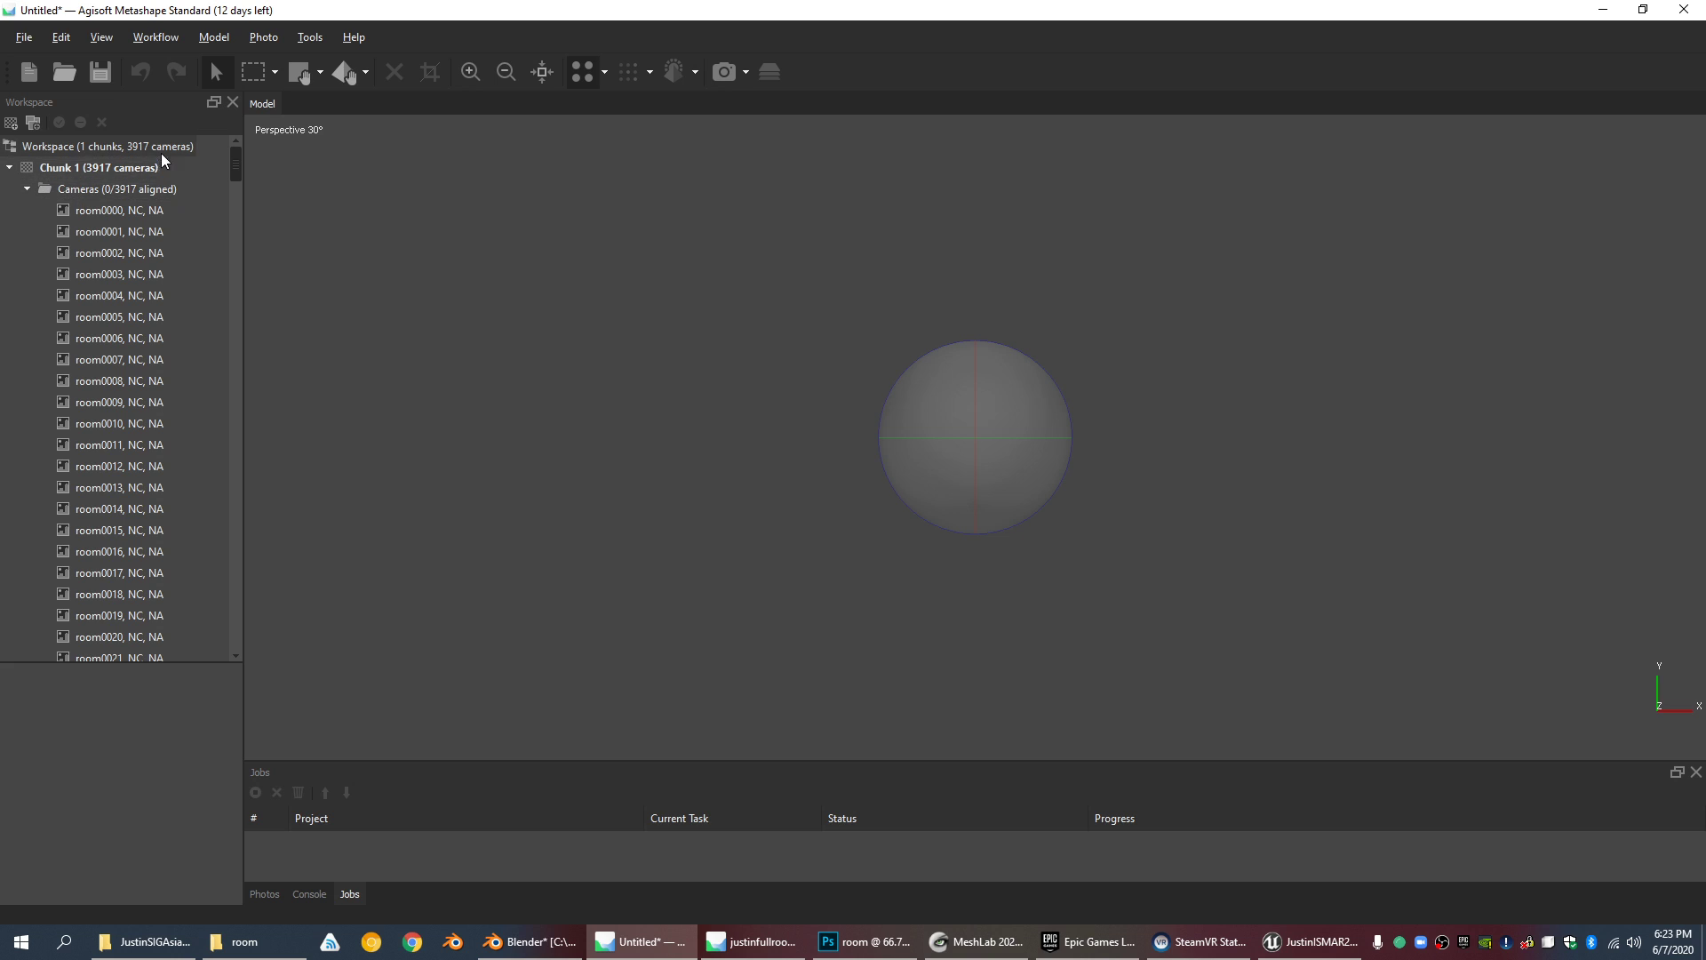
{"action": "left_click_drag", "start_coordinate": [232, 163], "coordinate": [248, 87]}
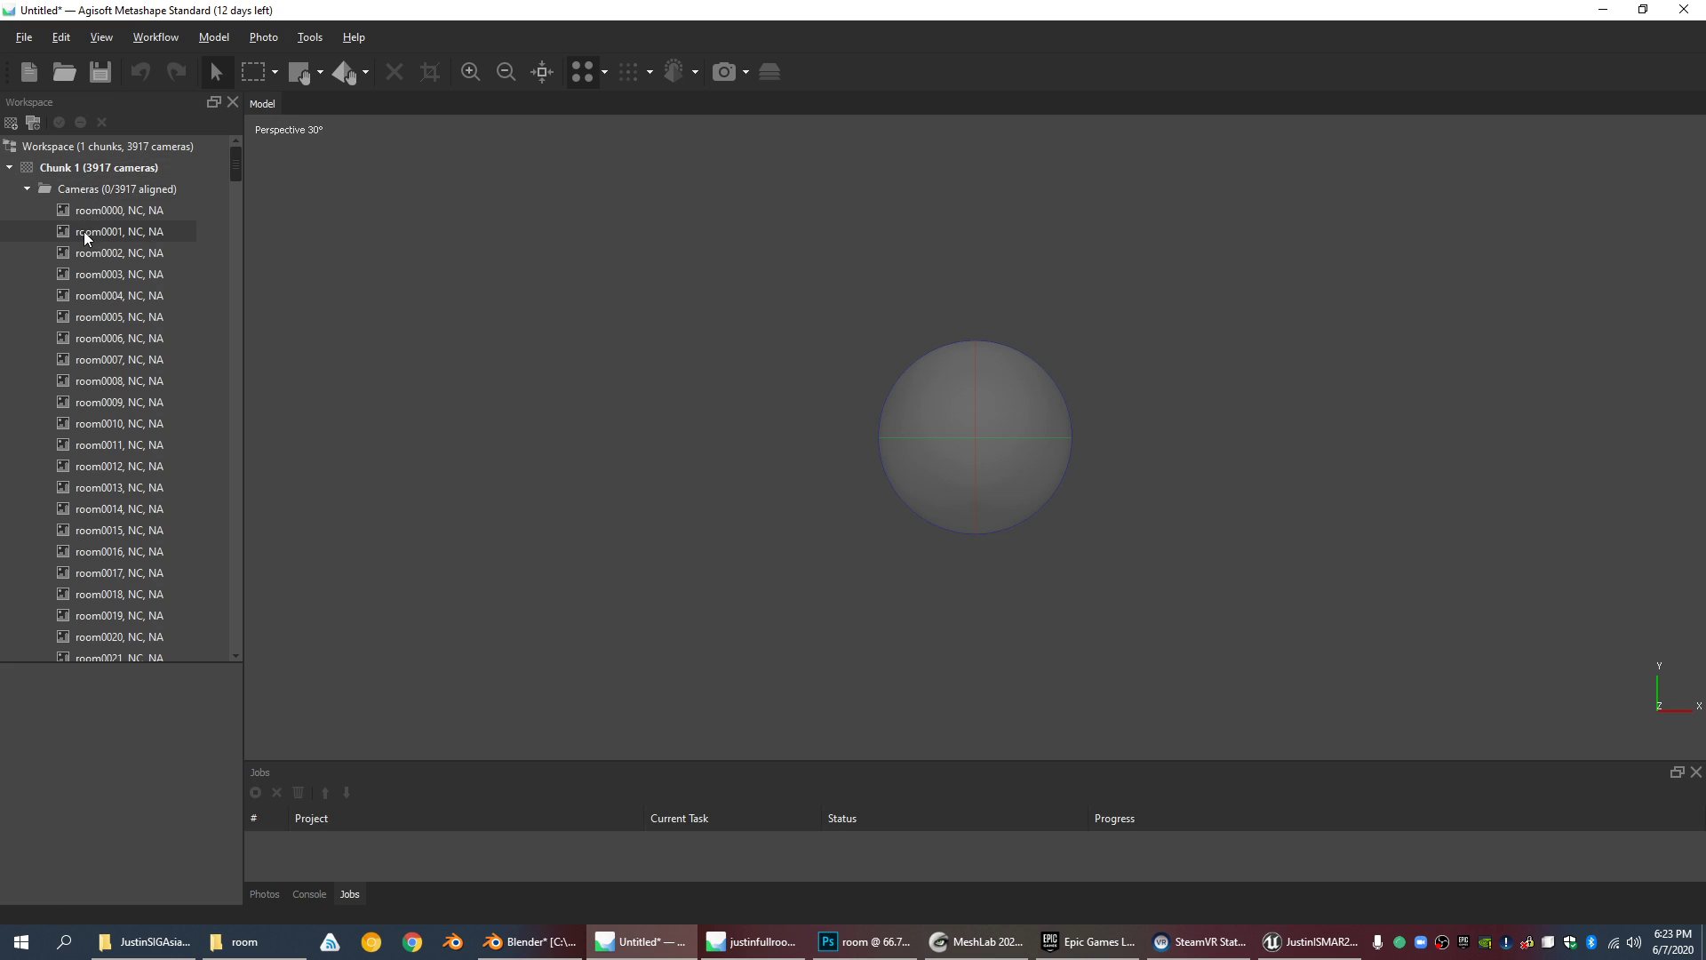
{"action": "scroll", "coordinate": [239, 149], "scroll_direction": "down", "scroll_amount": 10}
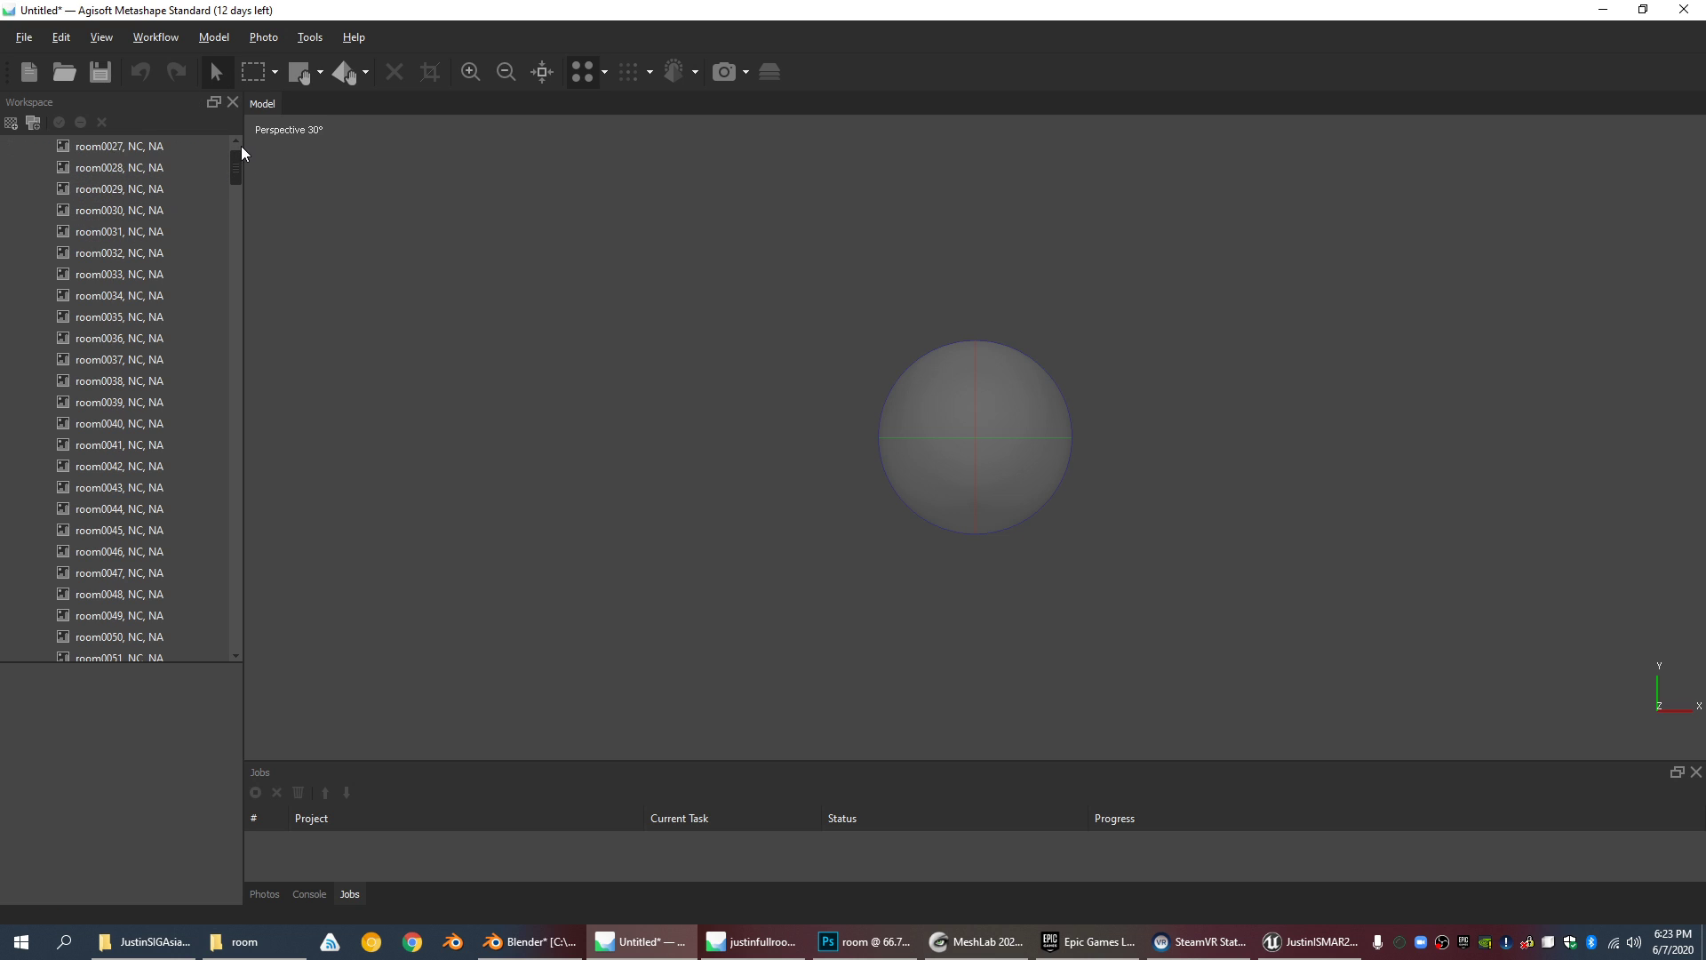
{"action": "scroll", "coordinate": [241, 146], "scroll_direction": "up", "scroll_amount": 10}
{"action": "mouse_move", "coordinate": [136, 215]}
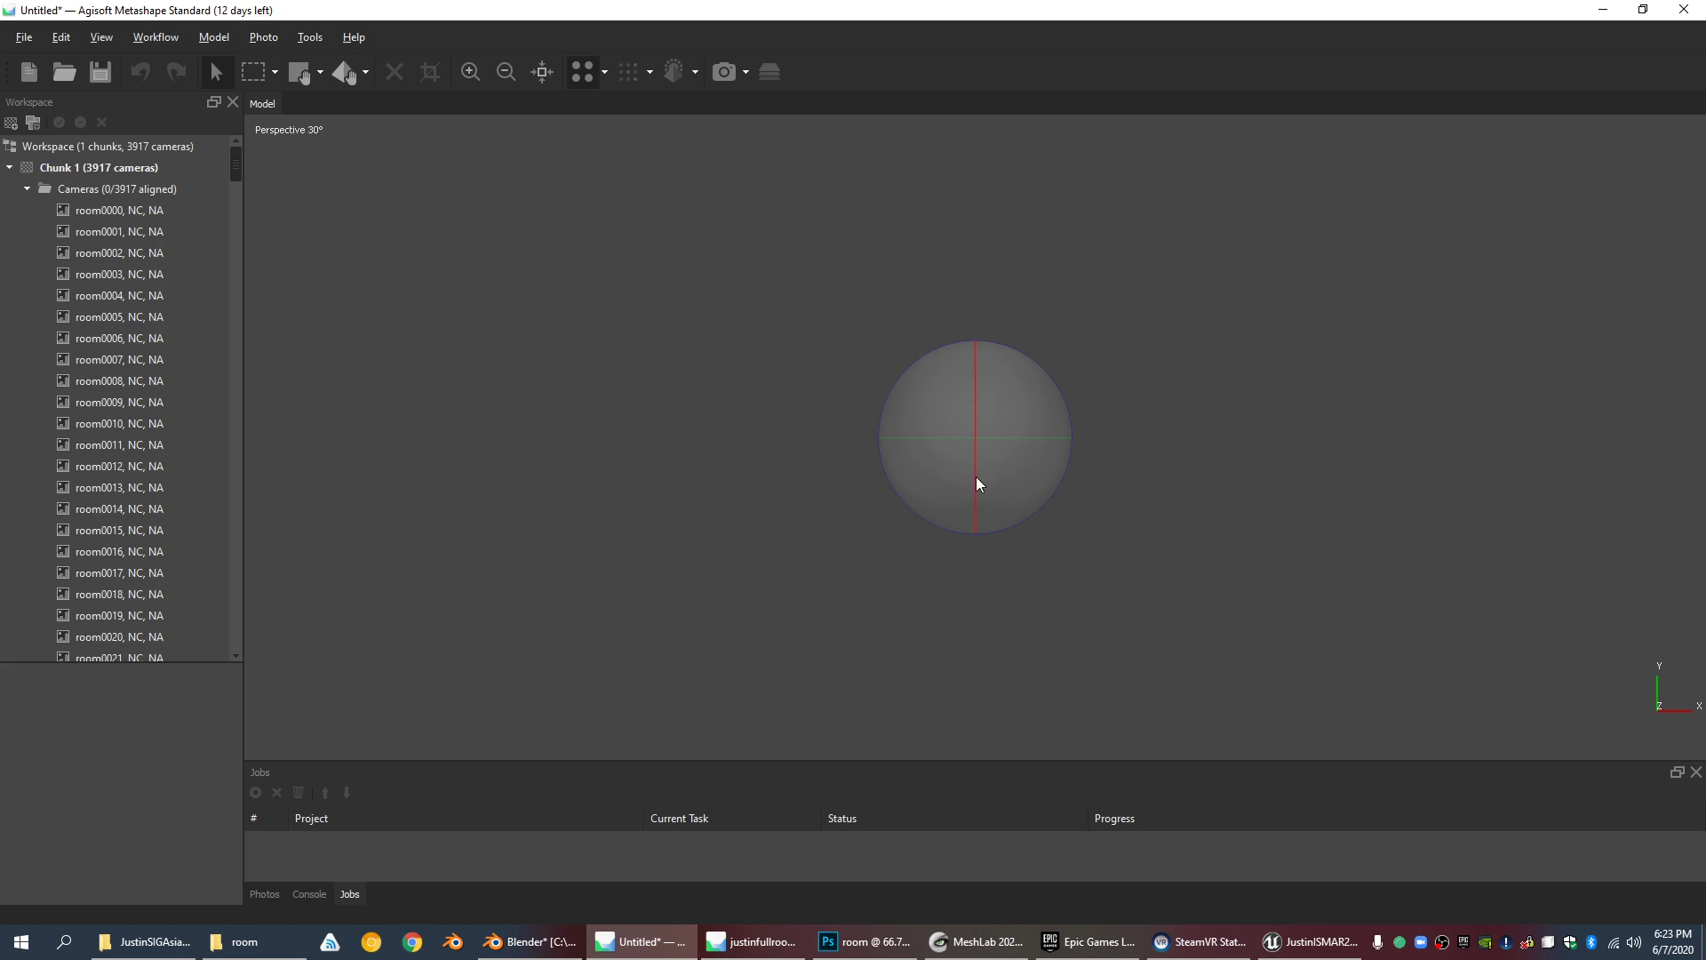
Step: Open the Align Photos settings for the loaded frames, move the dialog aside and expand its advanced options
{"action": "left_click_drag", "start_coordinate": [983, 423], "coordinate": [1107, 459]}
{"action": "left_click", "coordinate": [206, 39]}
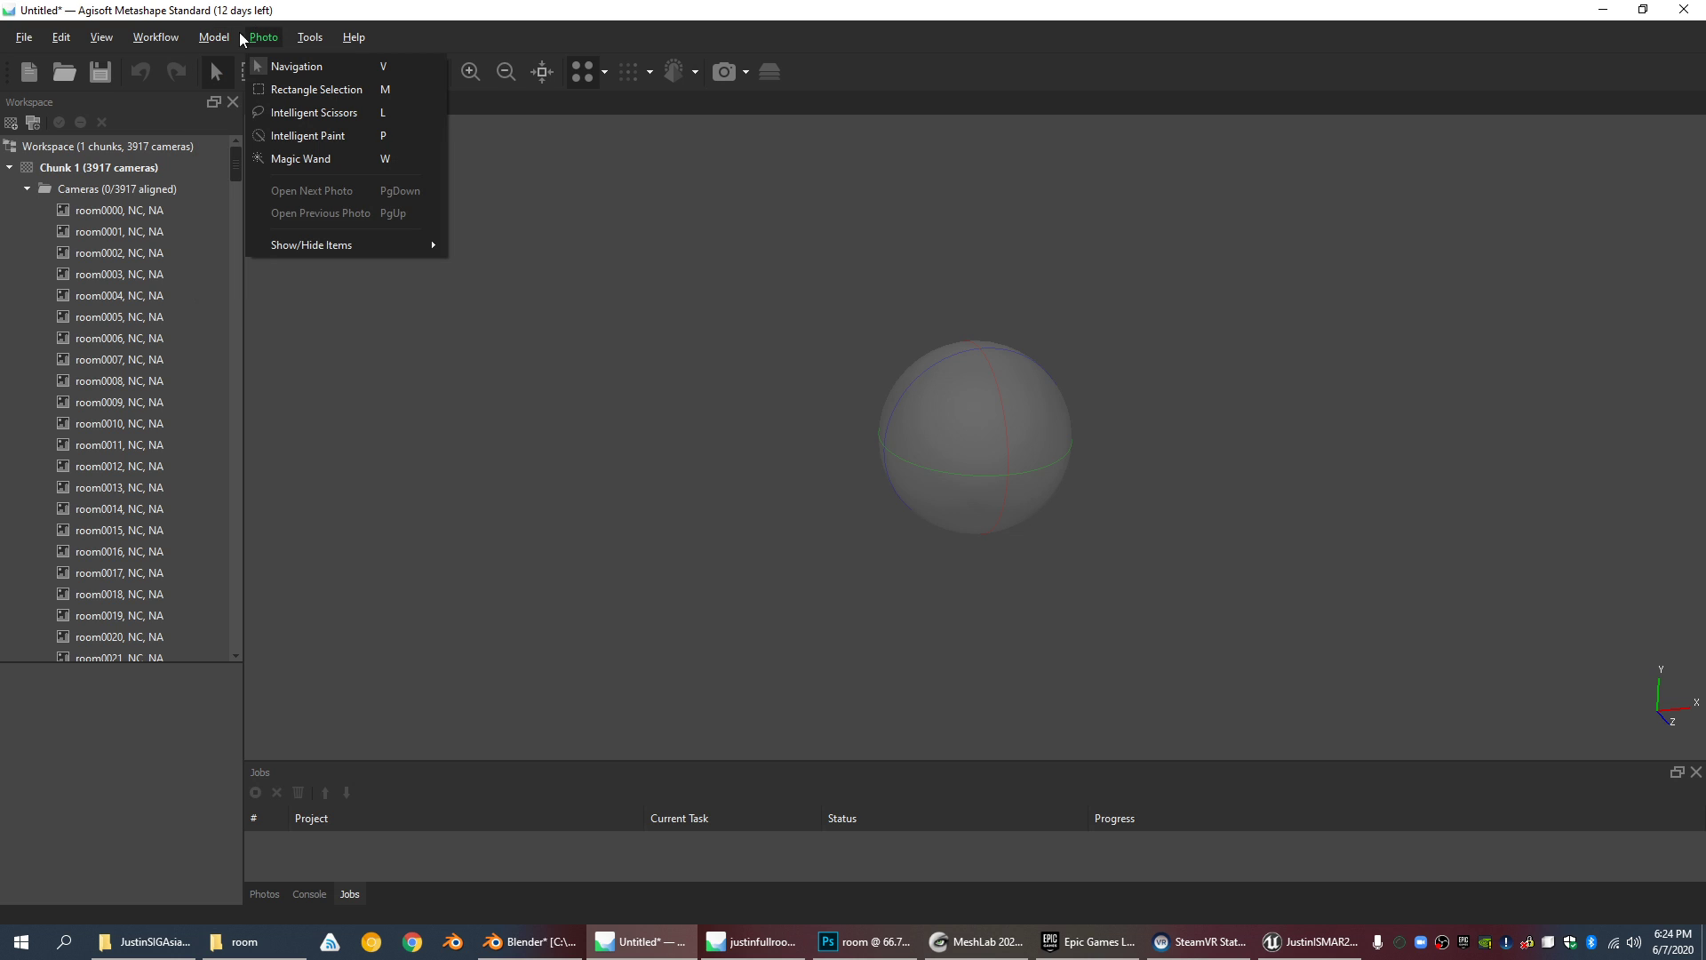
{"action": "mouse_move", "coordinate": [149, 41]}
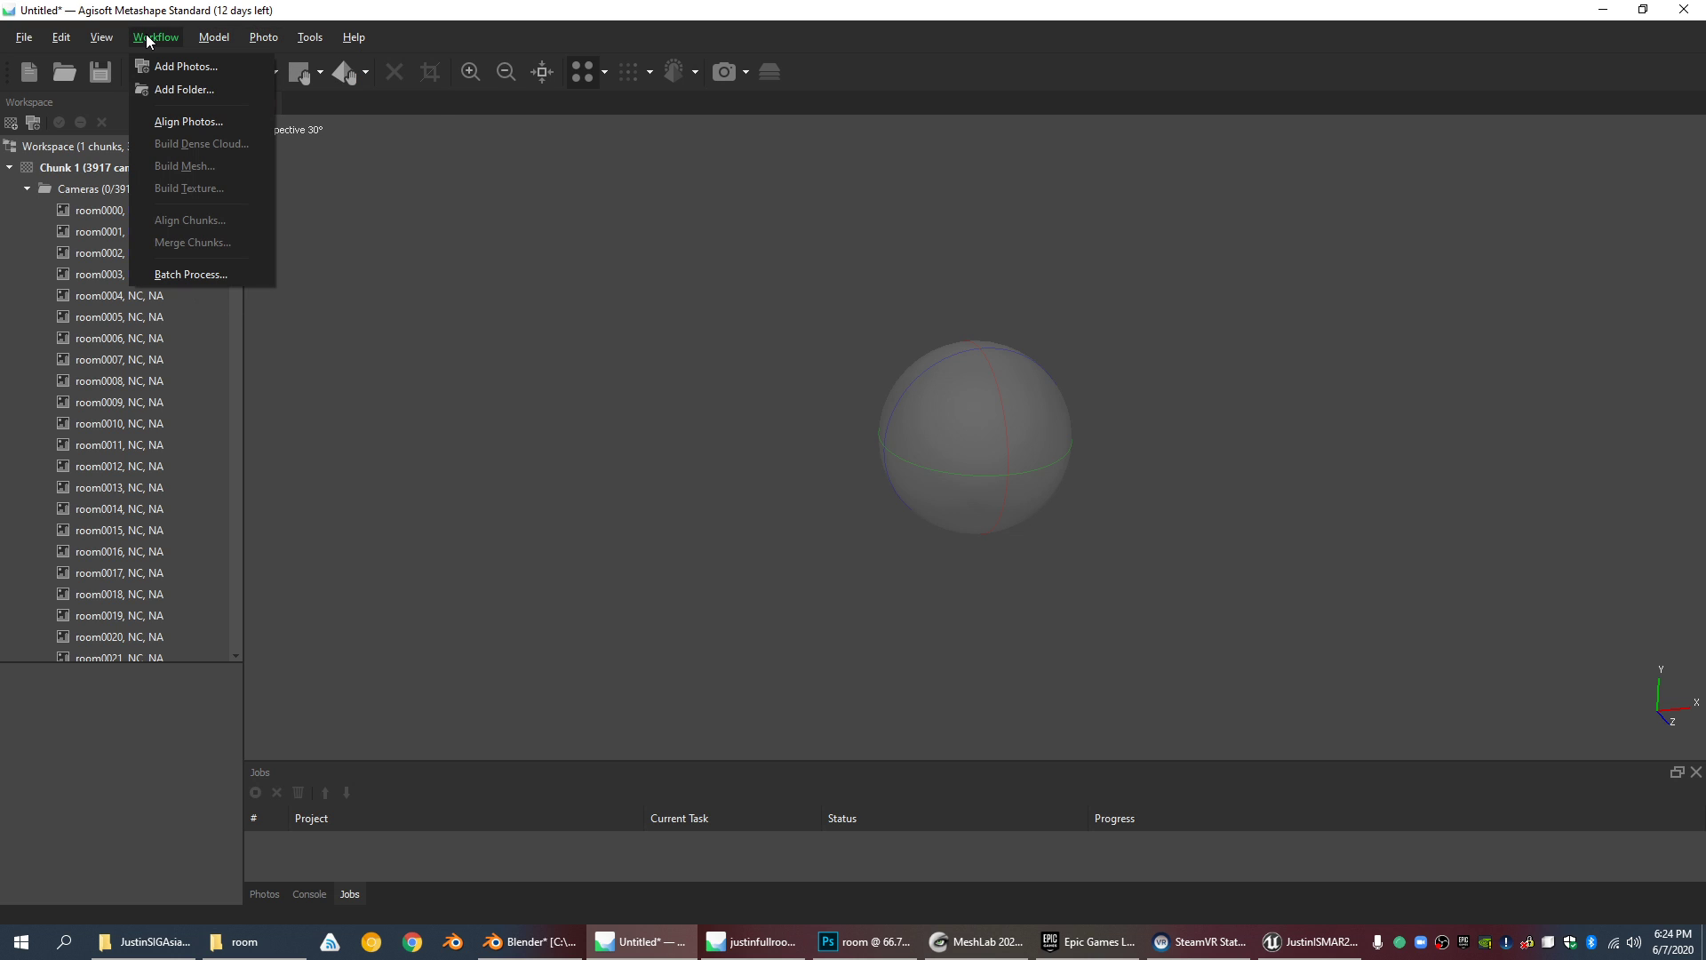
{"action": "left_click", "coordinate": [184, 121]}
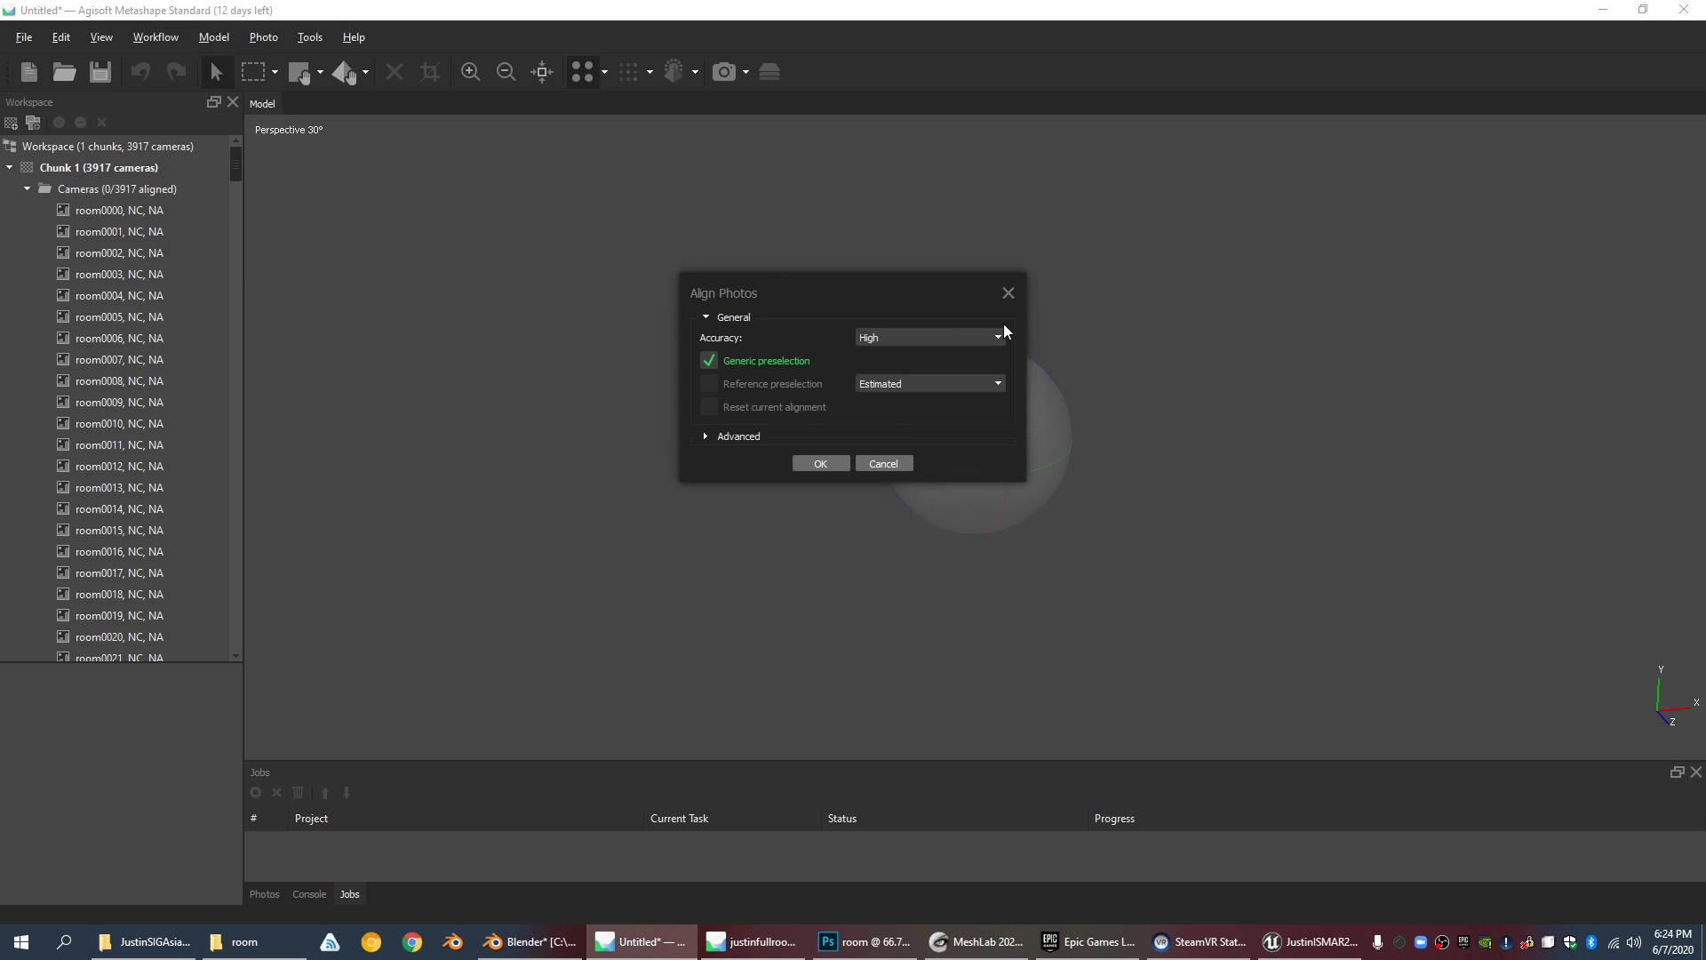
{"action": "left_click_drag", "start_coordinate": [917, 301], "coordinate": [638, 327]}
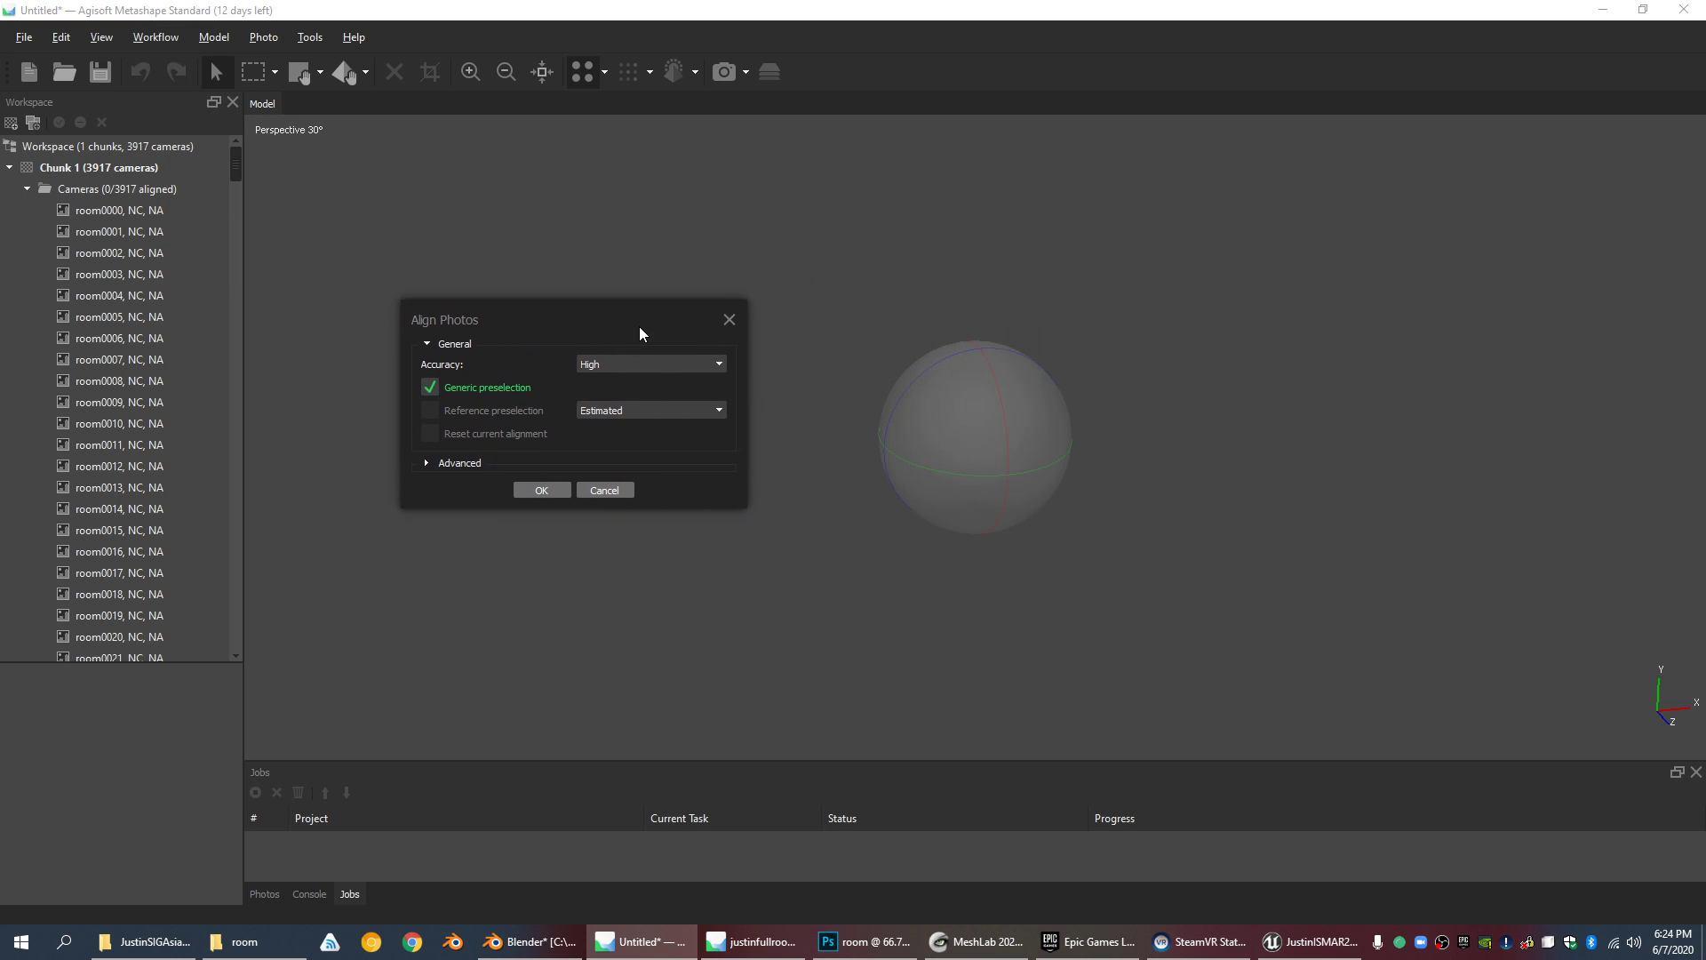
{"action": "left_click", "coordinate": [427, 463]}
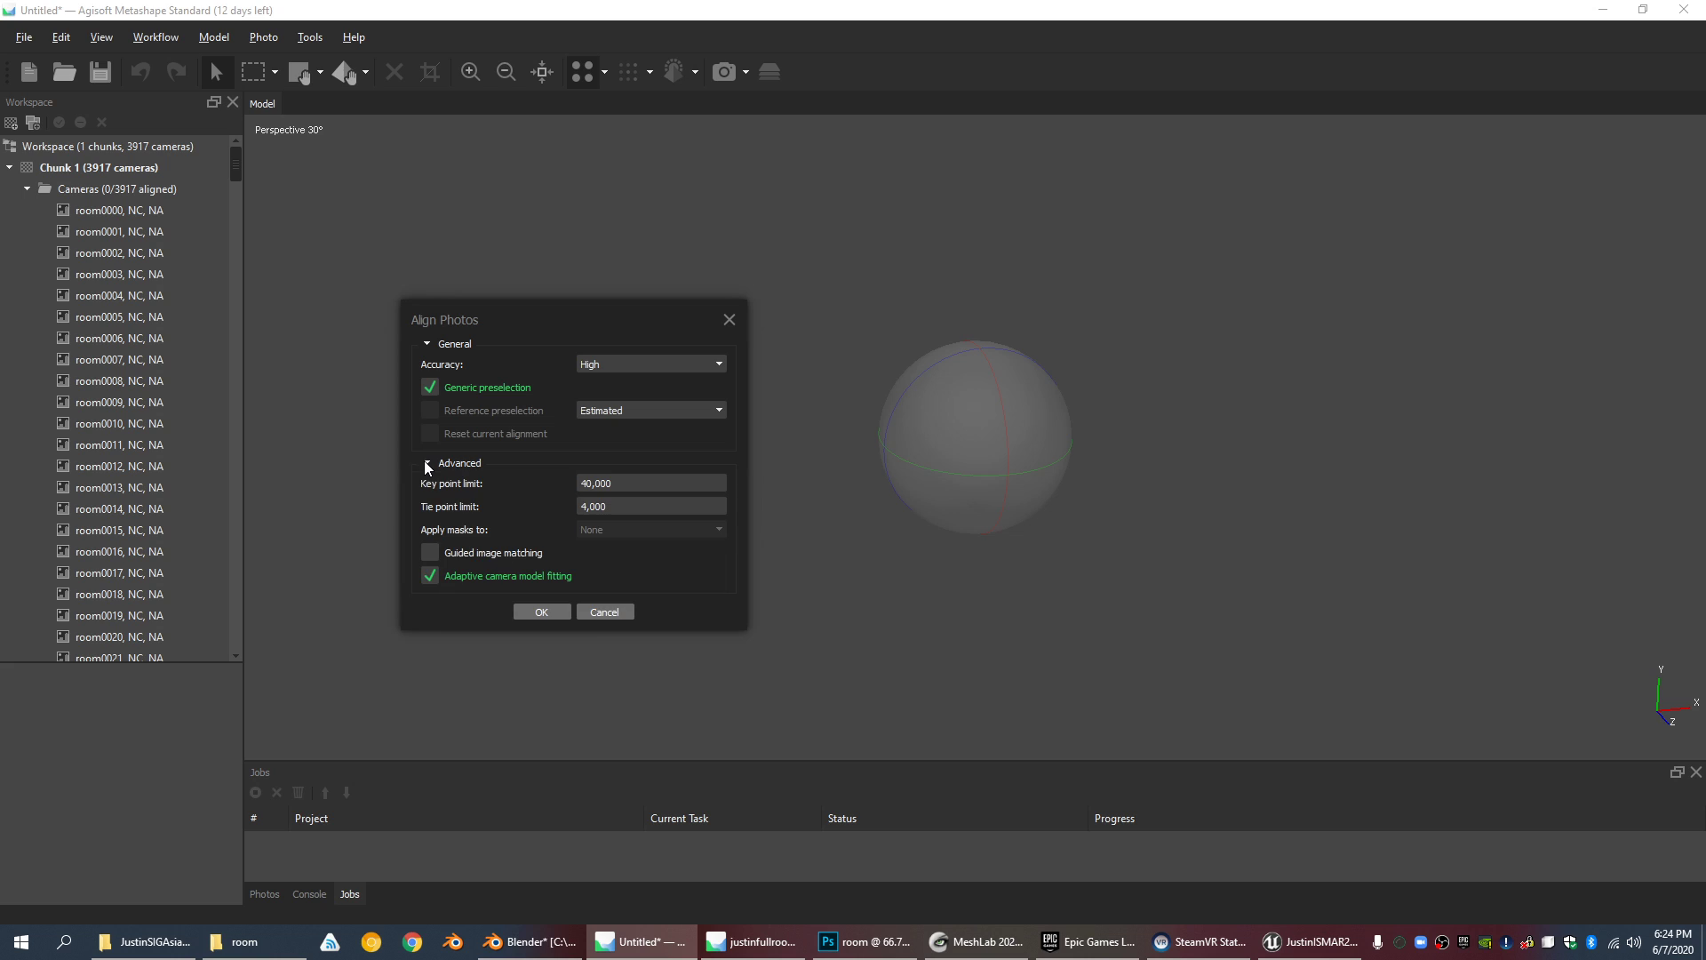
Step: Inspect the accuracy choices for the photo alignment
{"action": "left_click", "coordinate": [625, 366]}
{"action": "left_click", "coordinate": [622, 361]}
{"action": "left_click", "coordinate": [622, 360]}
{"action": "left_click", "coordinate": [606, 359]}
{"action": "left_click", "coordinate": [635, 366]}
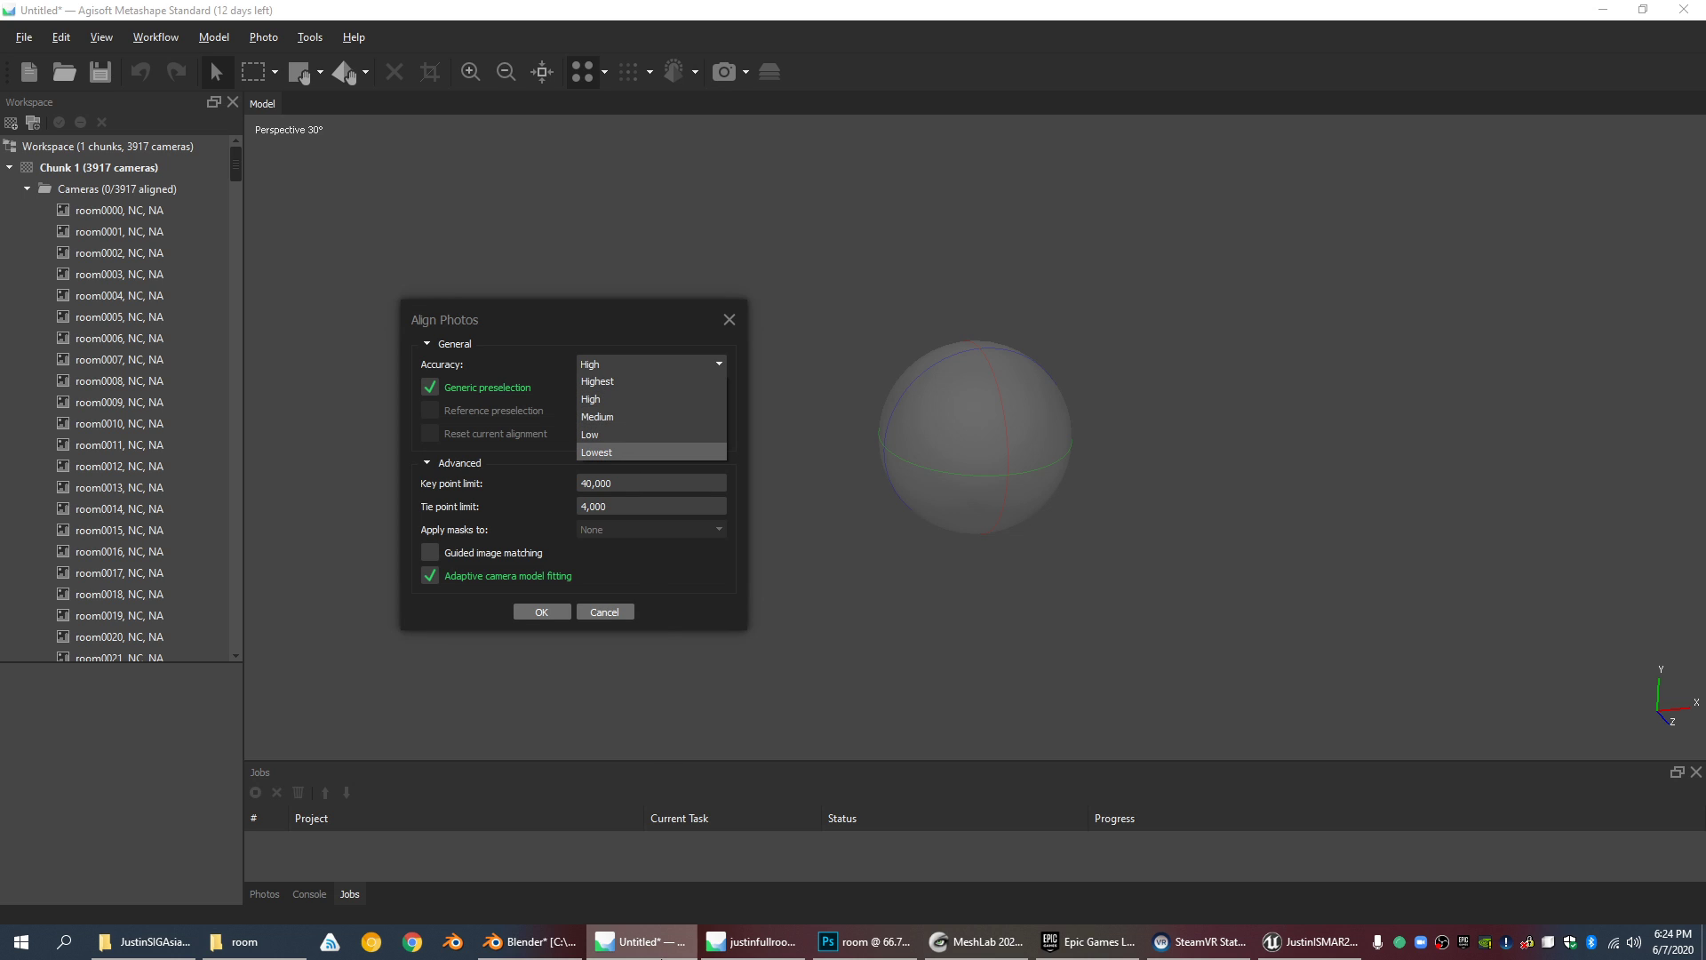
Step: Switch to the justinfullroom2conf95.psx project, inspect the bed area of the dense cloud and hide the camera markers
{"action": "left_click", "coordinate": [743, 944]}
{"action": "scroll", "coordinate": [903, 348], "scroll_direction": "up", "scroll_amount": 6}
{"action": "scroll", "coordinate": [904, 355], "scroll_direction": "down", "scroll_amount": 5}
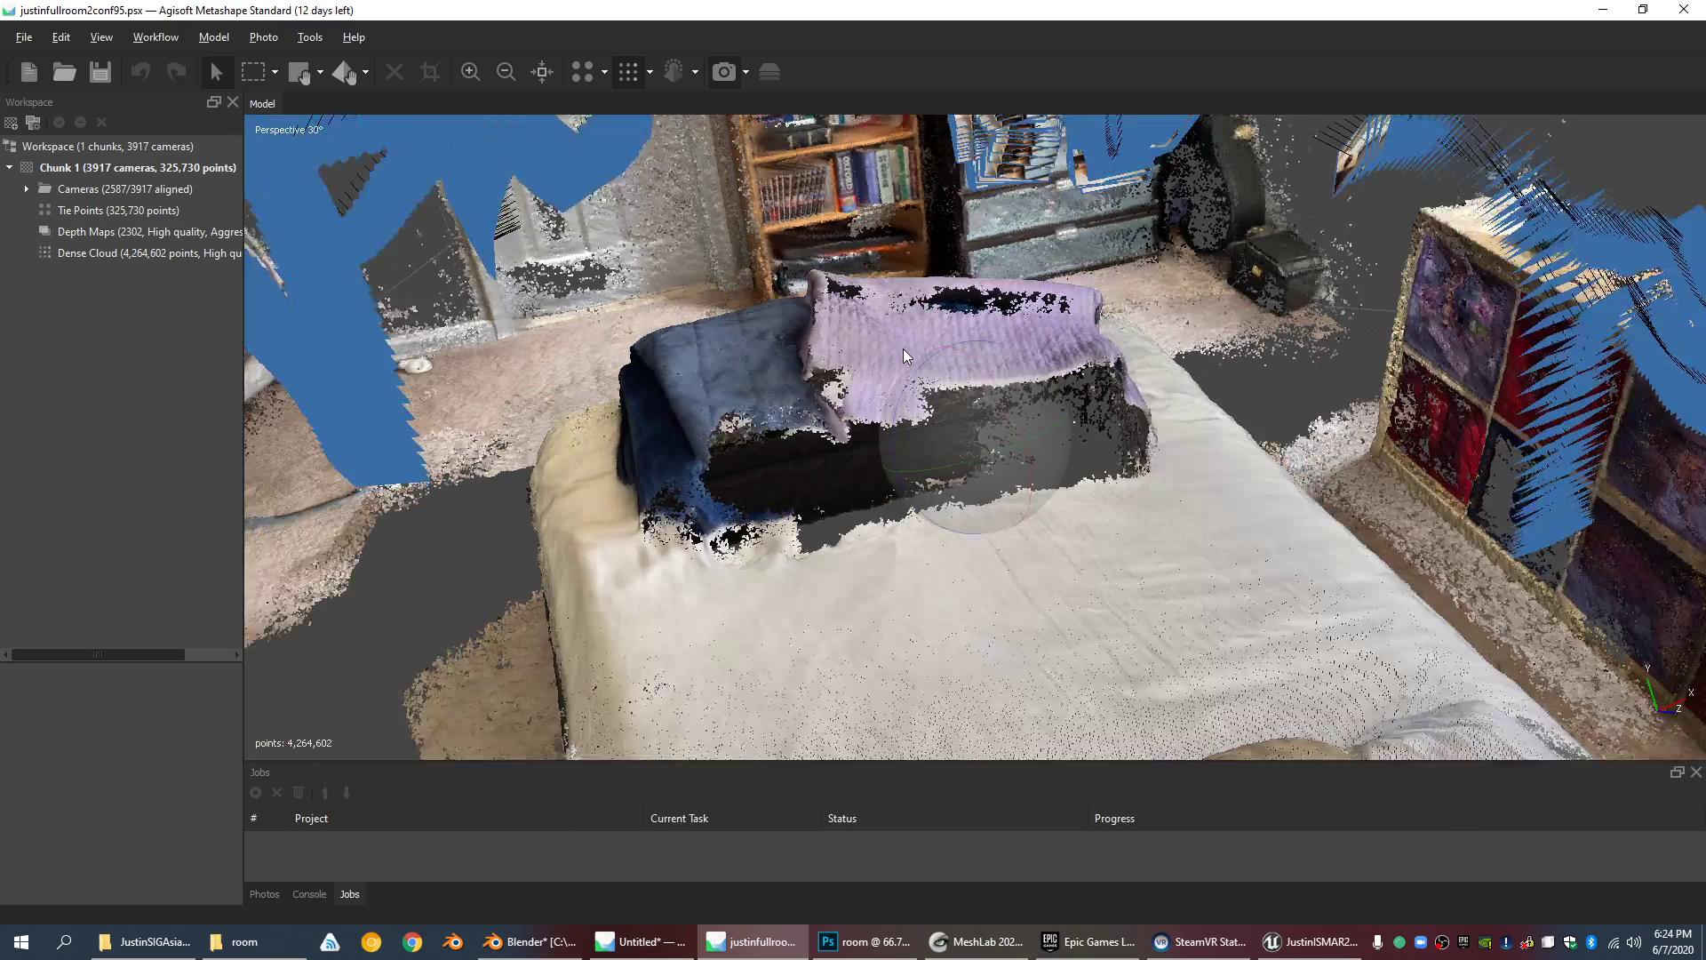
{"action": "left_click", "coordinate": [729, 69]}
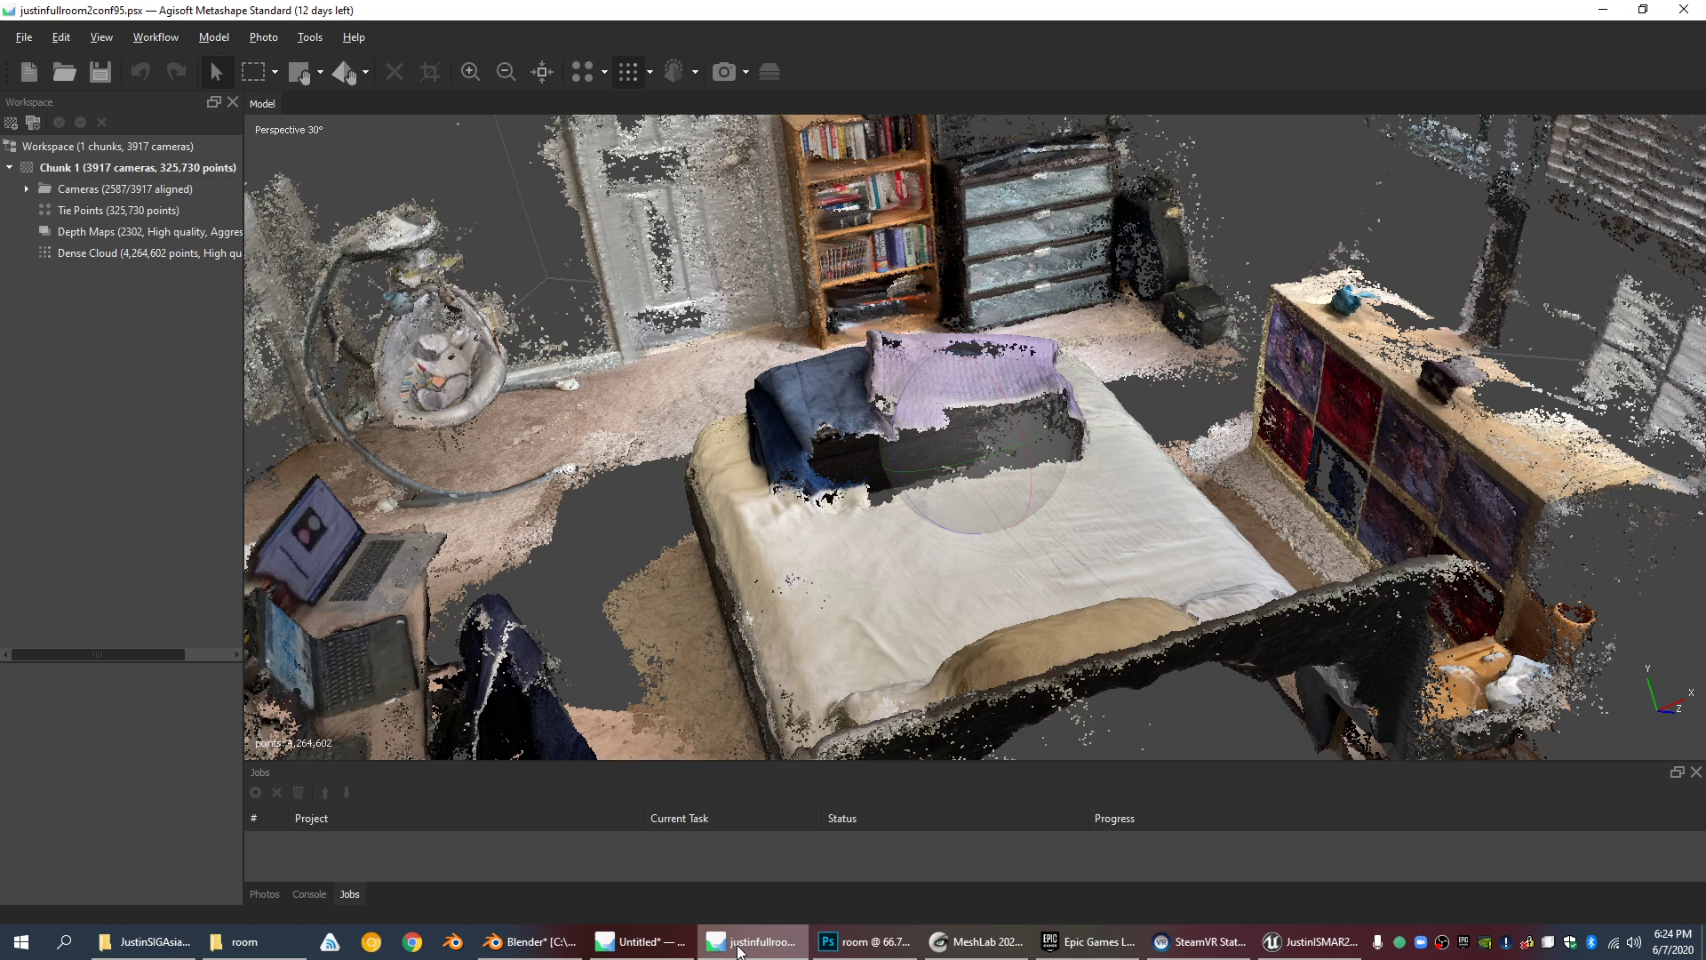
{"action": "mouse_move", "coordinate": [738, 949]}
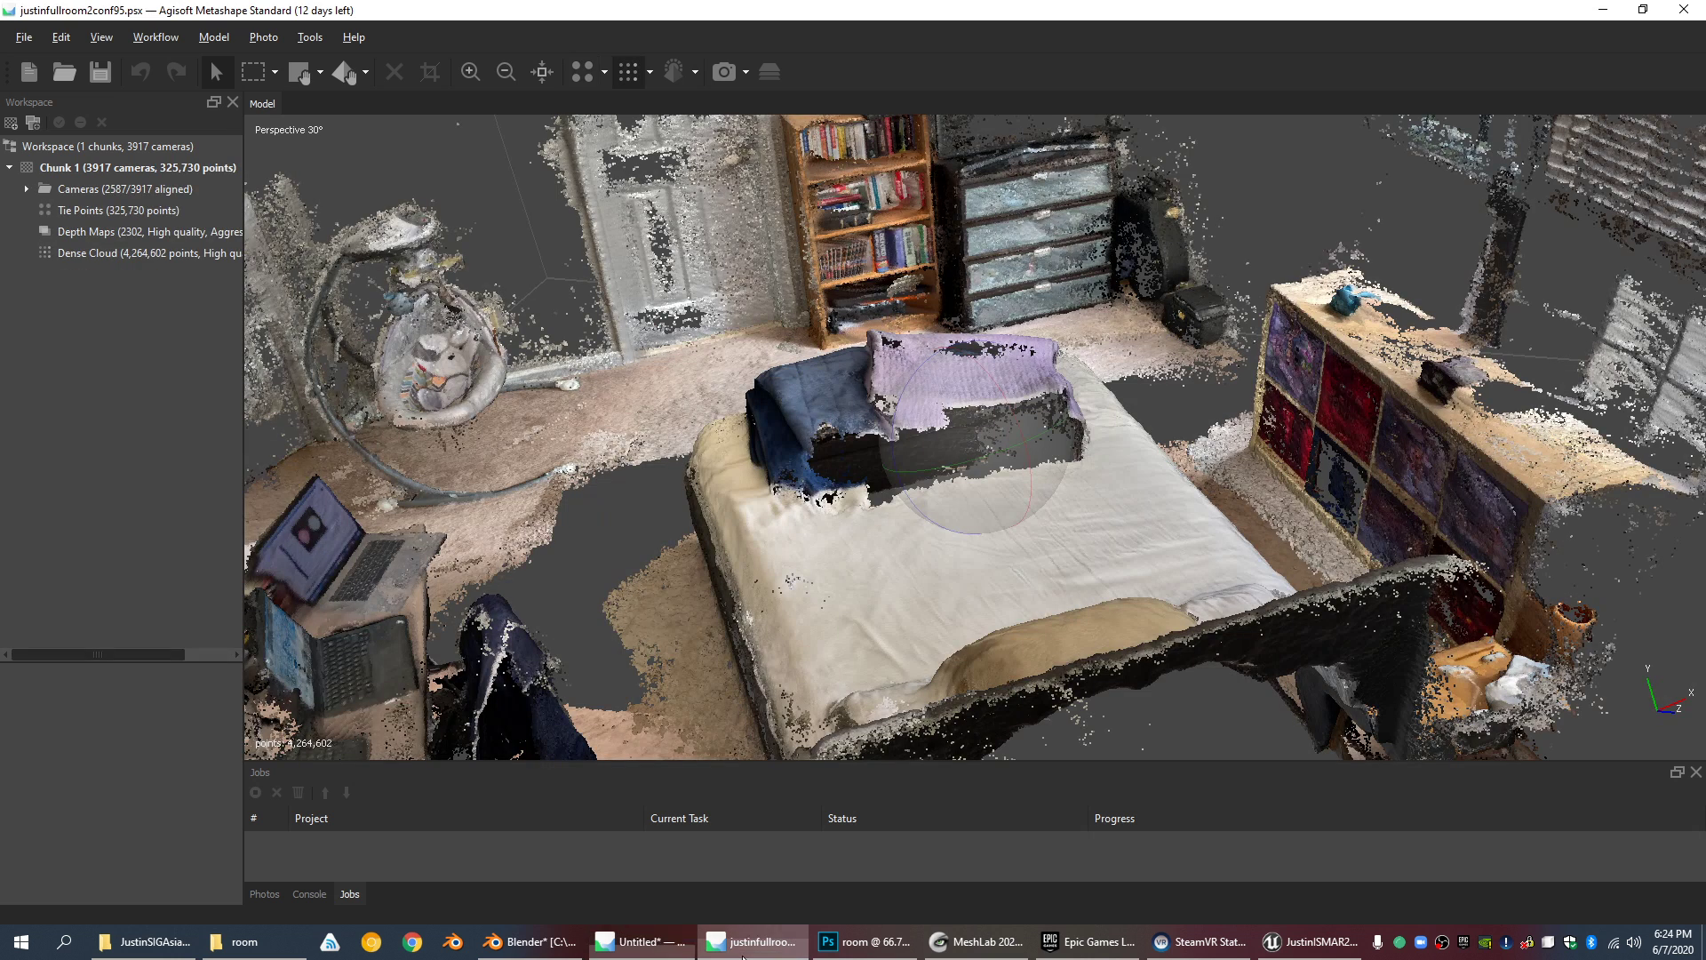
Step: Return to the untitled project's Align Photos settings and review the accuracy levels again, keeping High
{"action": "left_click", "coordinate": [669, 953]}
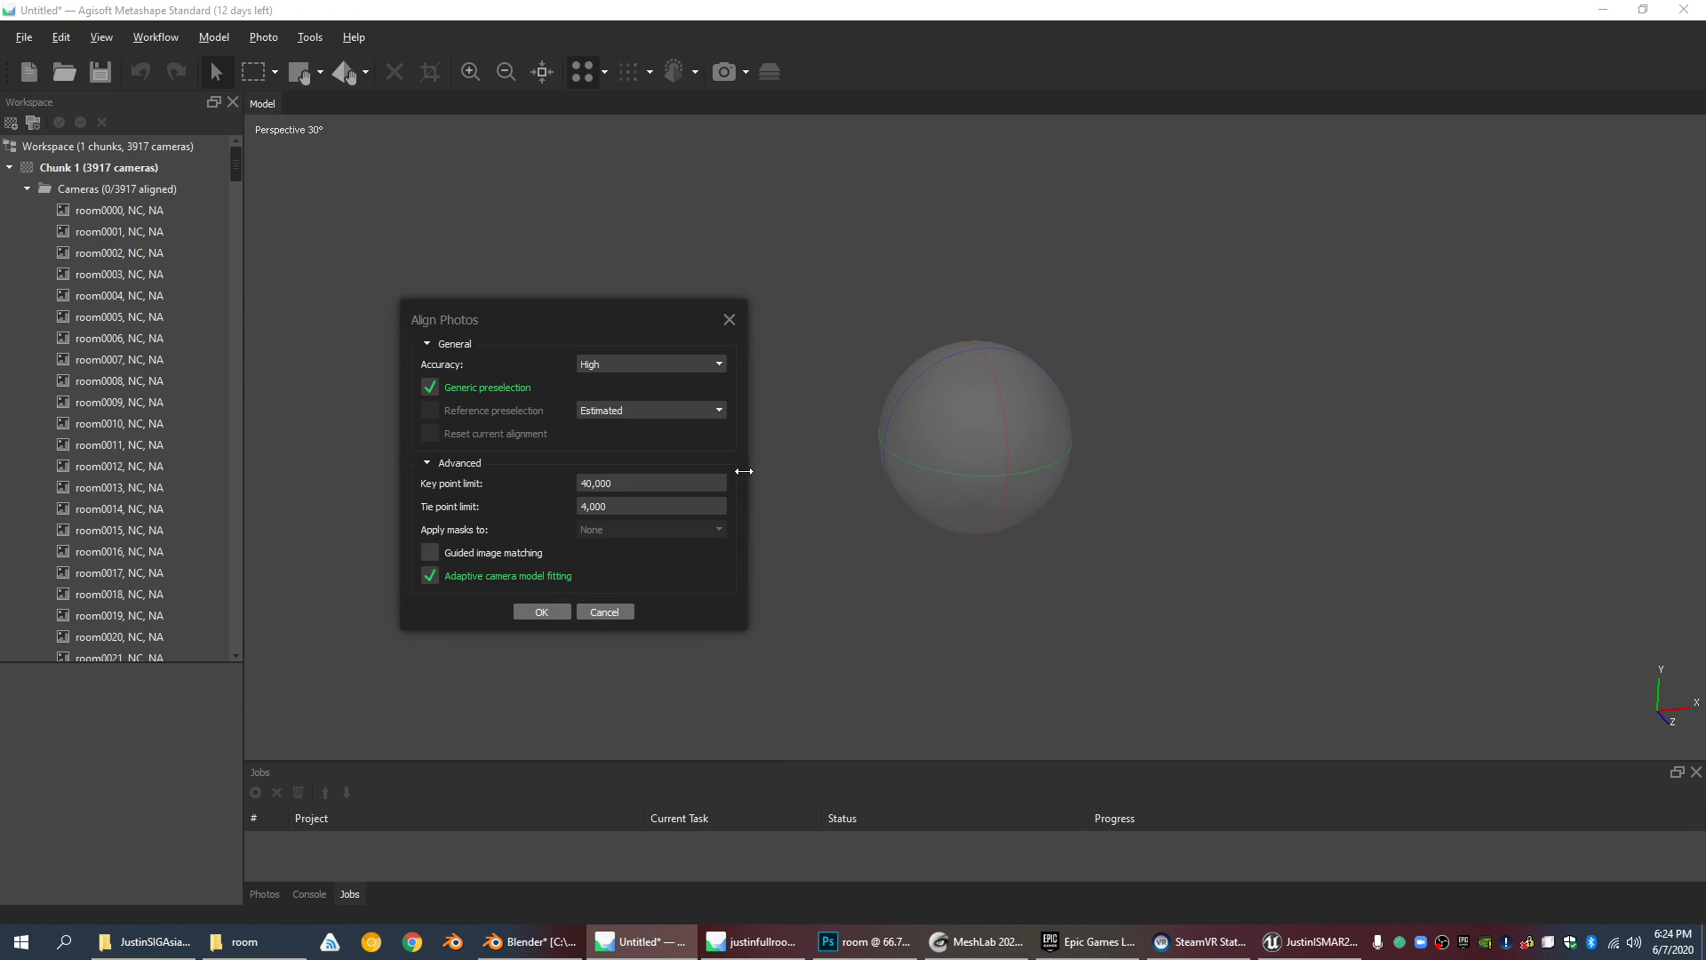
{"action": "left_click", "coordinate": [623, 363]}
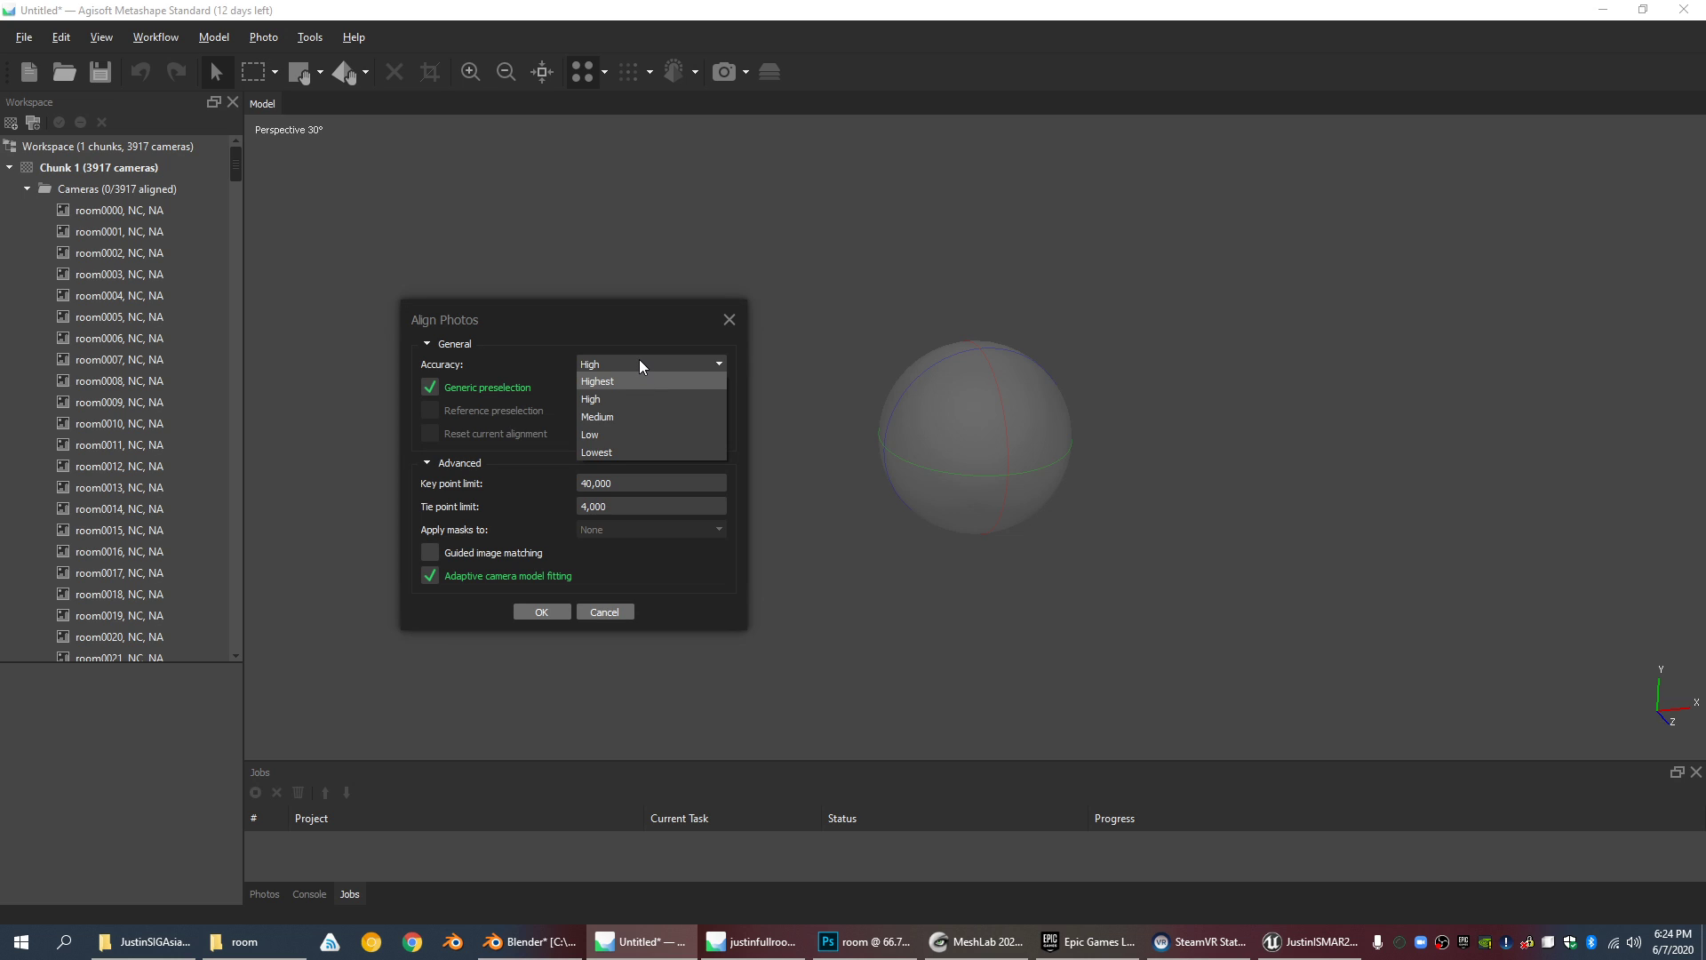
{"action": "left_click", "coordinate": [640, 365]}
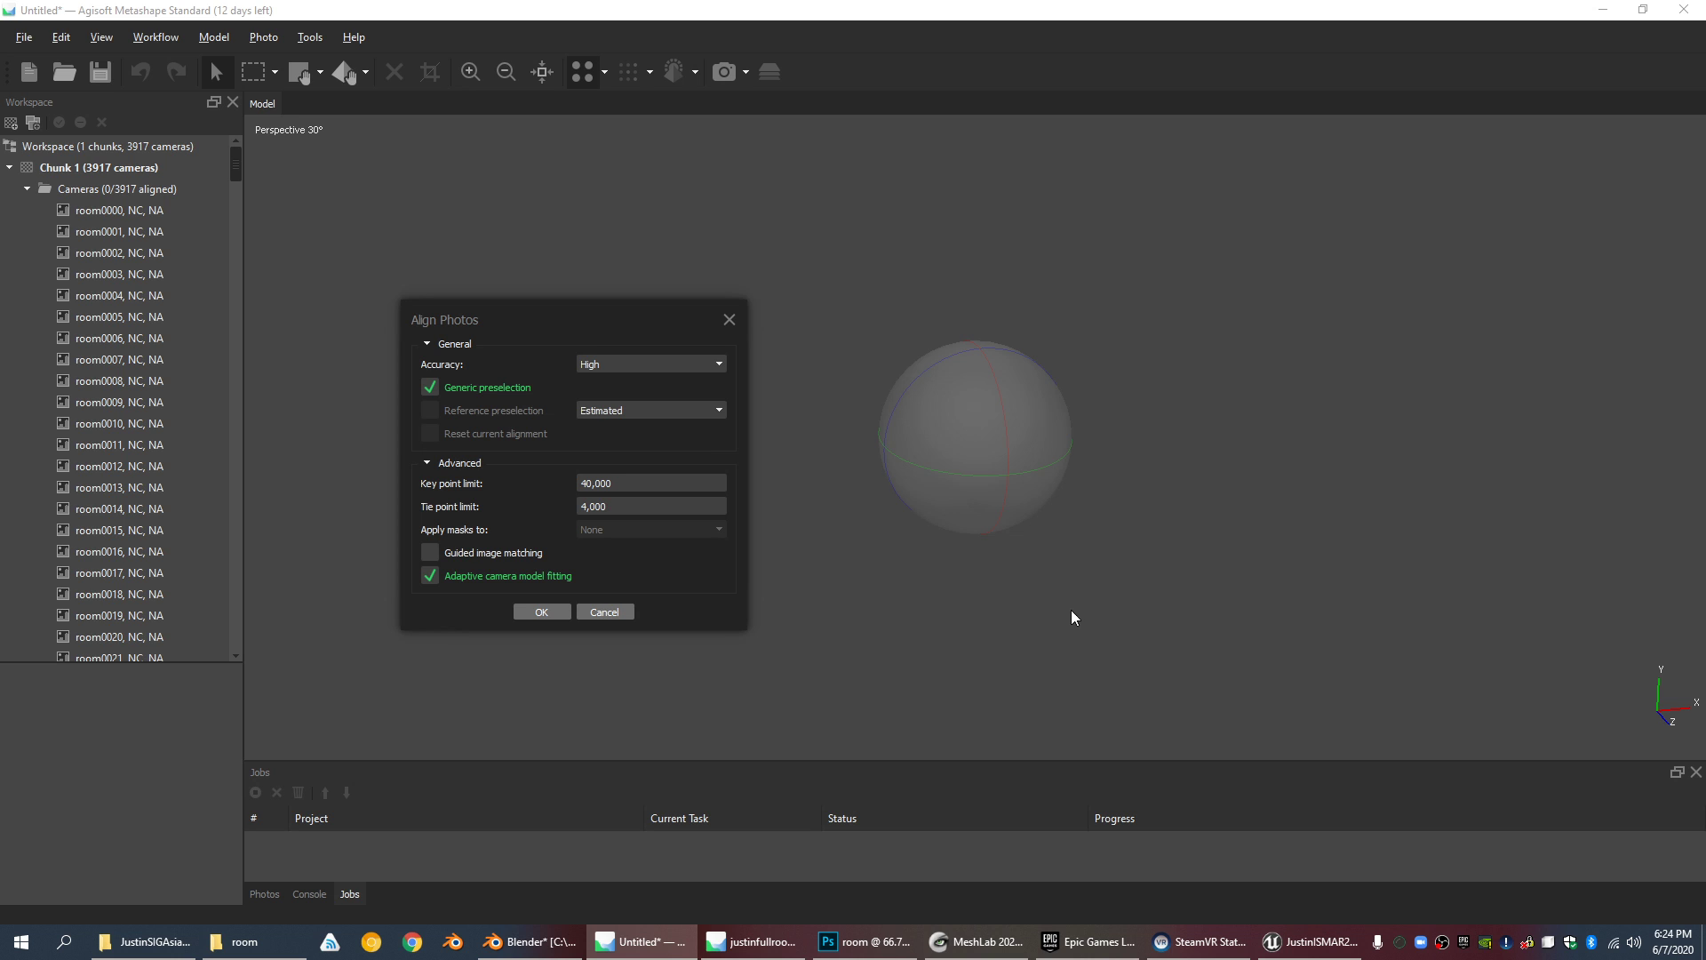
Step: Switch to the justinfullroom2conf95.psx project and examine the dense cloud around the bed, the folded blankets and the rest of the room
{"action": "left_click", "coordinate": [794, 940]}
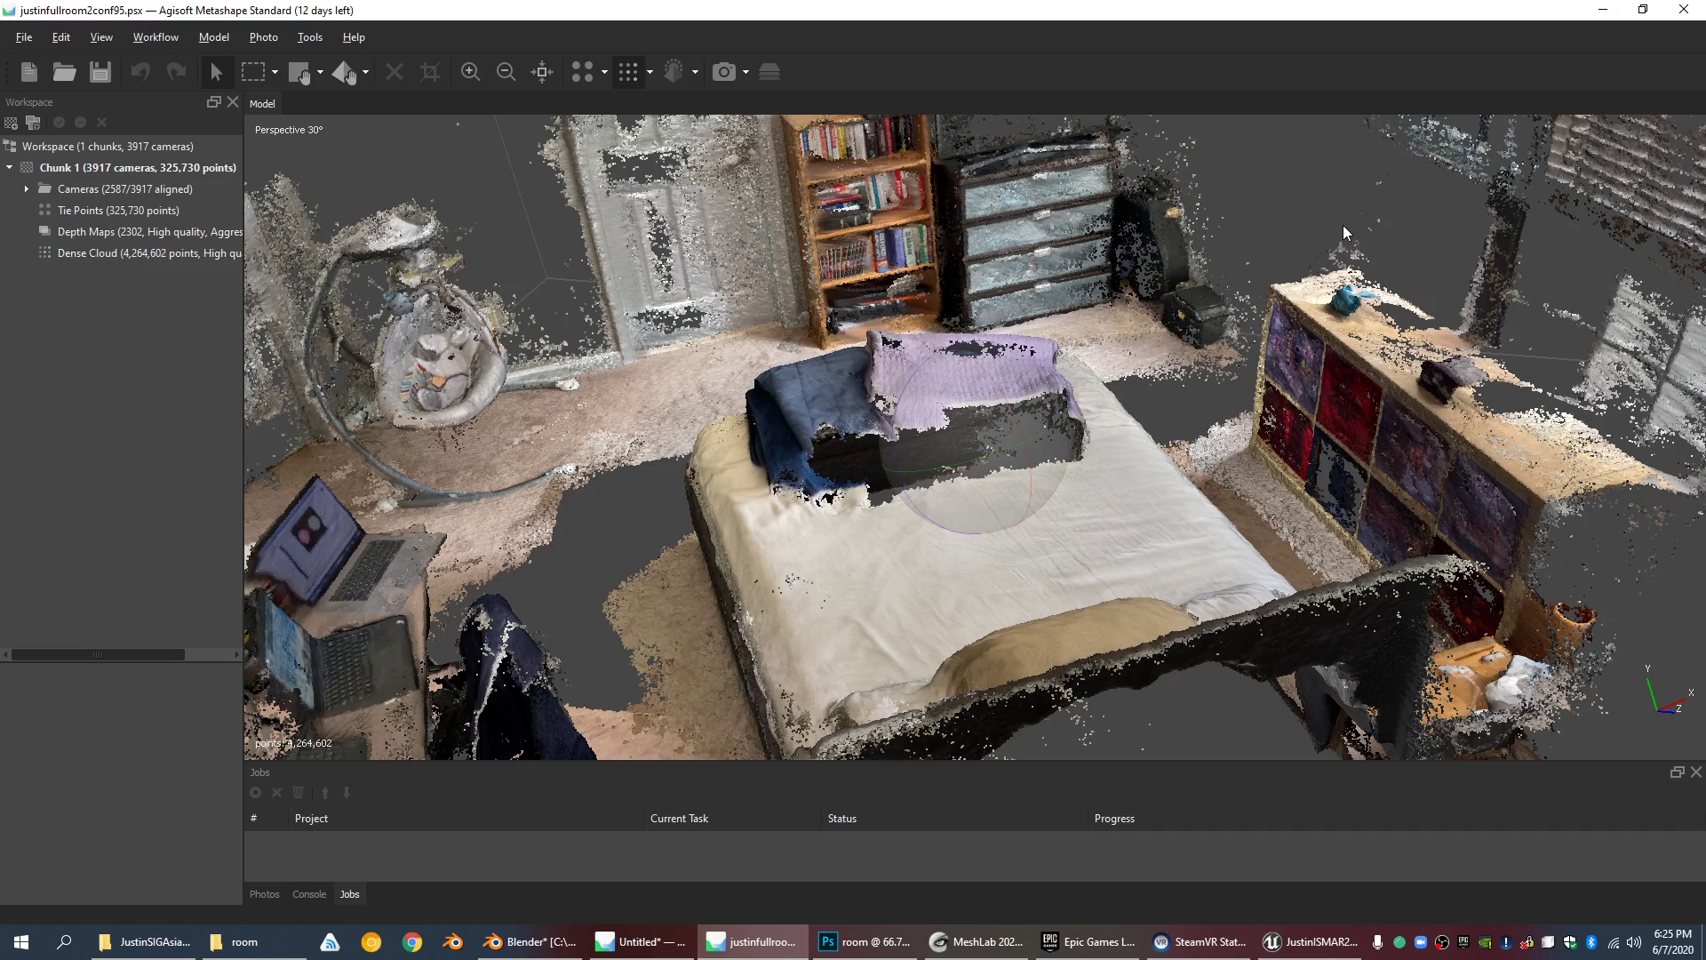
{"action": "scroll", "coordinate": [1192, 357], "scroll_direction": "down", "scroll_amount": 6}
{"action": "middle_click_drag", "start_coordinate": [1192, 356], "coordinate": [1093, 401]}
{"action": "scroll", "coordinate": [1091, 399], "scroll_direction": "up", "scroll_amount": 5}
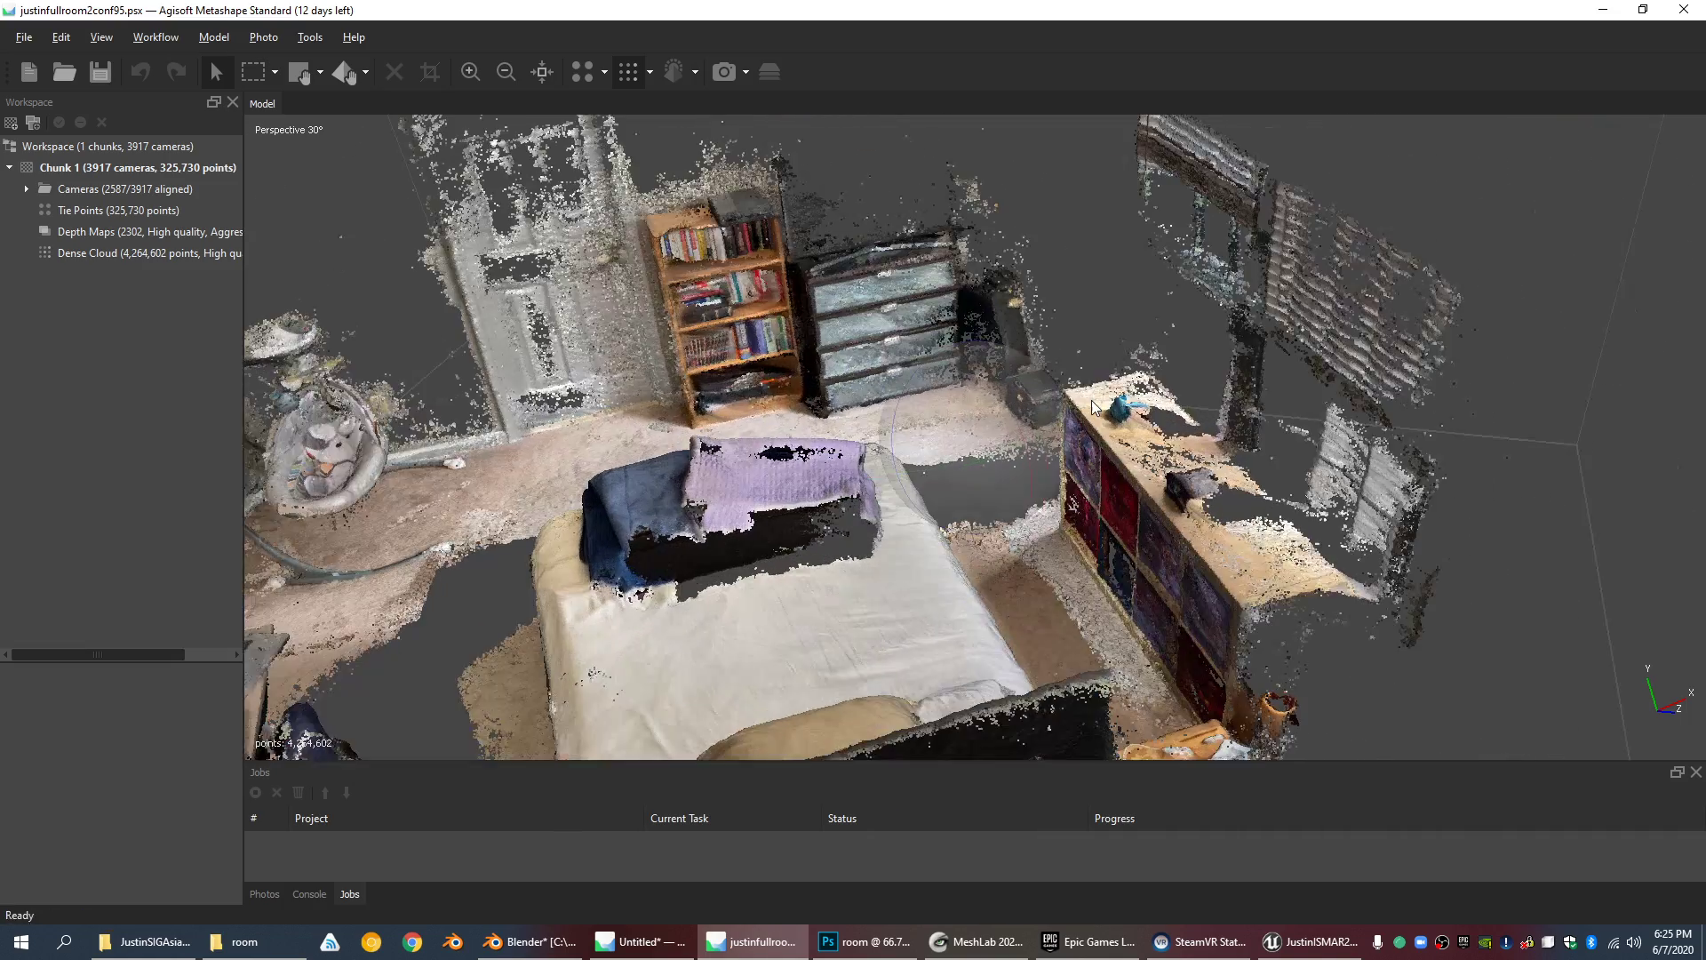
{"action": "scroll", "coordinate": [1093, 401], "scroll_direction": "up", "scroll_amount": 2}
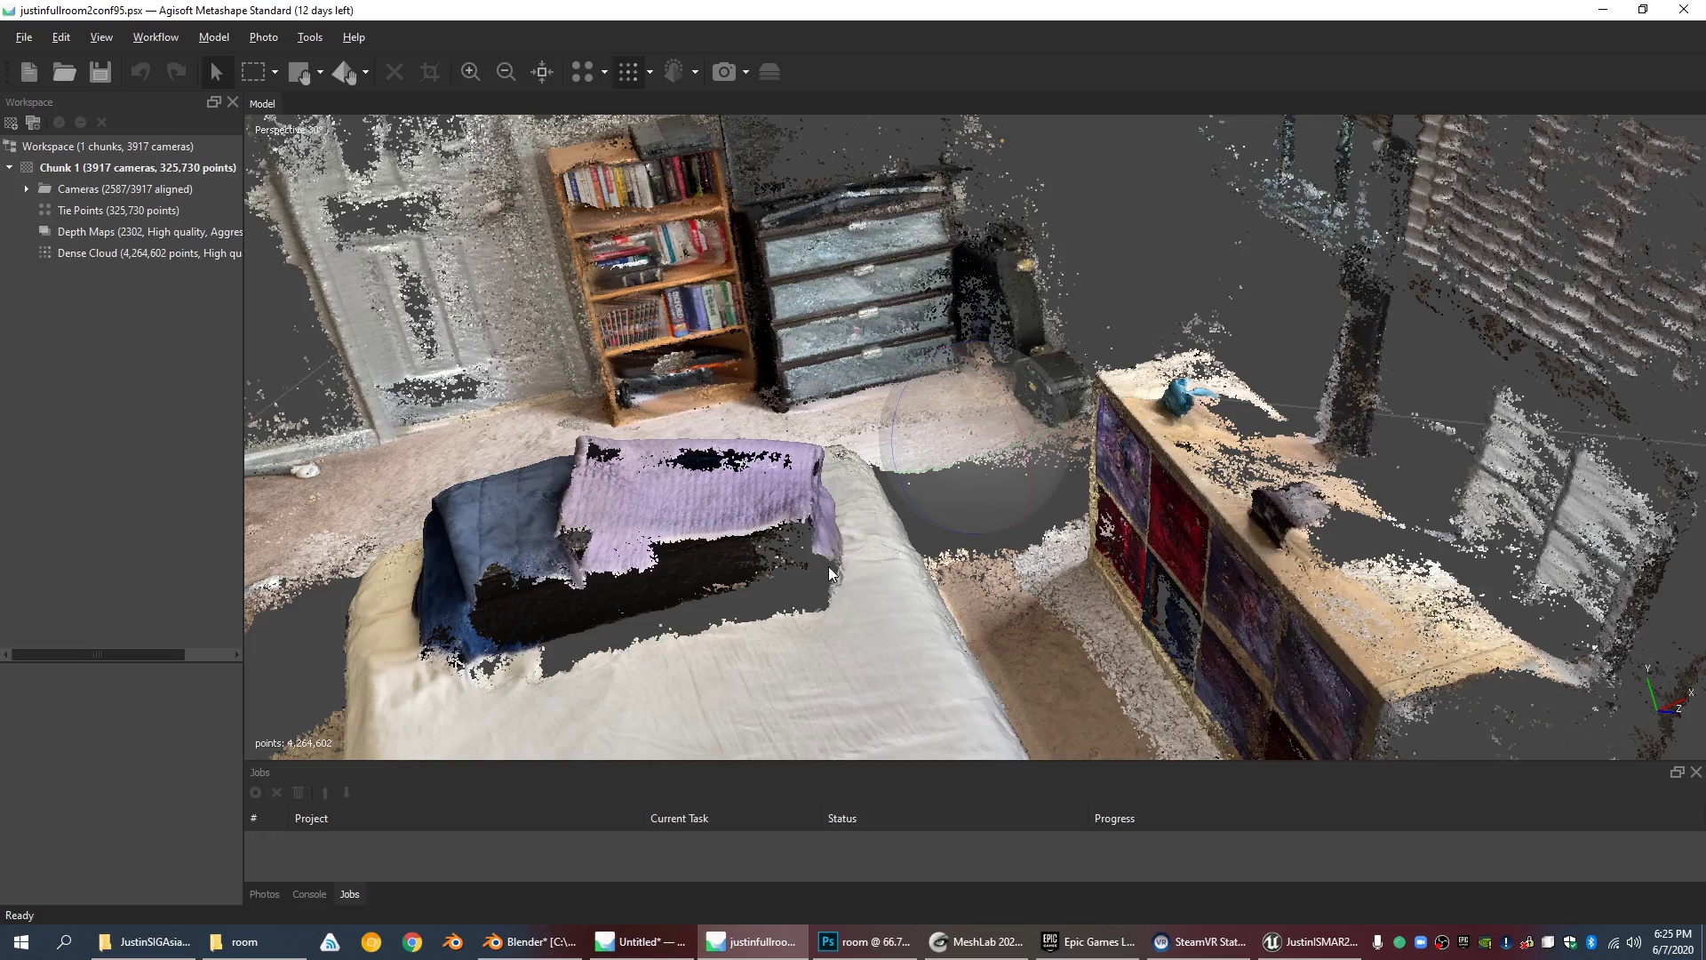
{"action": "left_click_drag", "start_coordinate": [906, 482], "coordinate": [956, 407]}
{"action": "scroll", "coordinate": [967, 482], "scroll_direction": "up", "scroll_amount": 3}
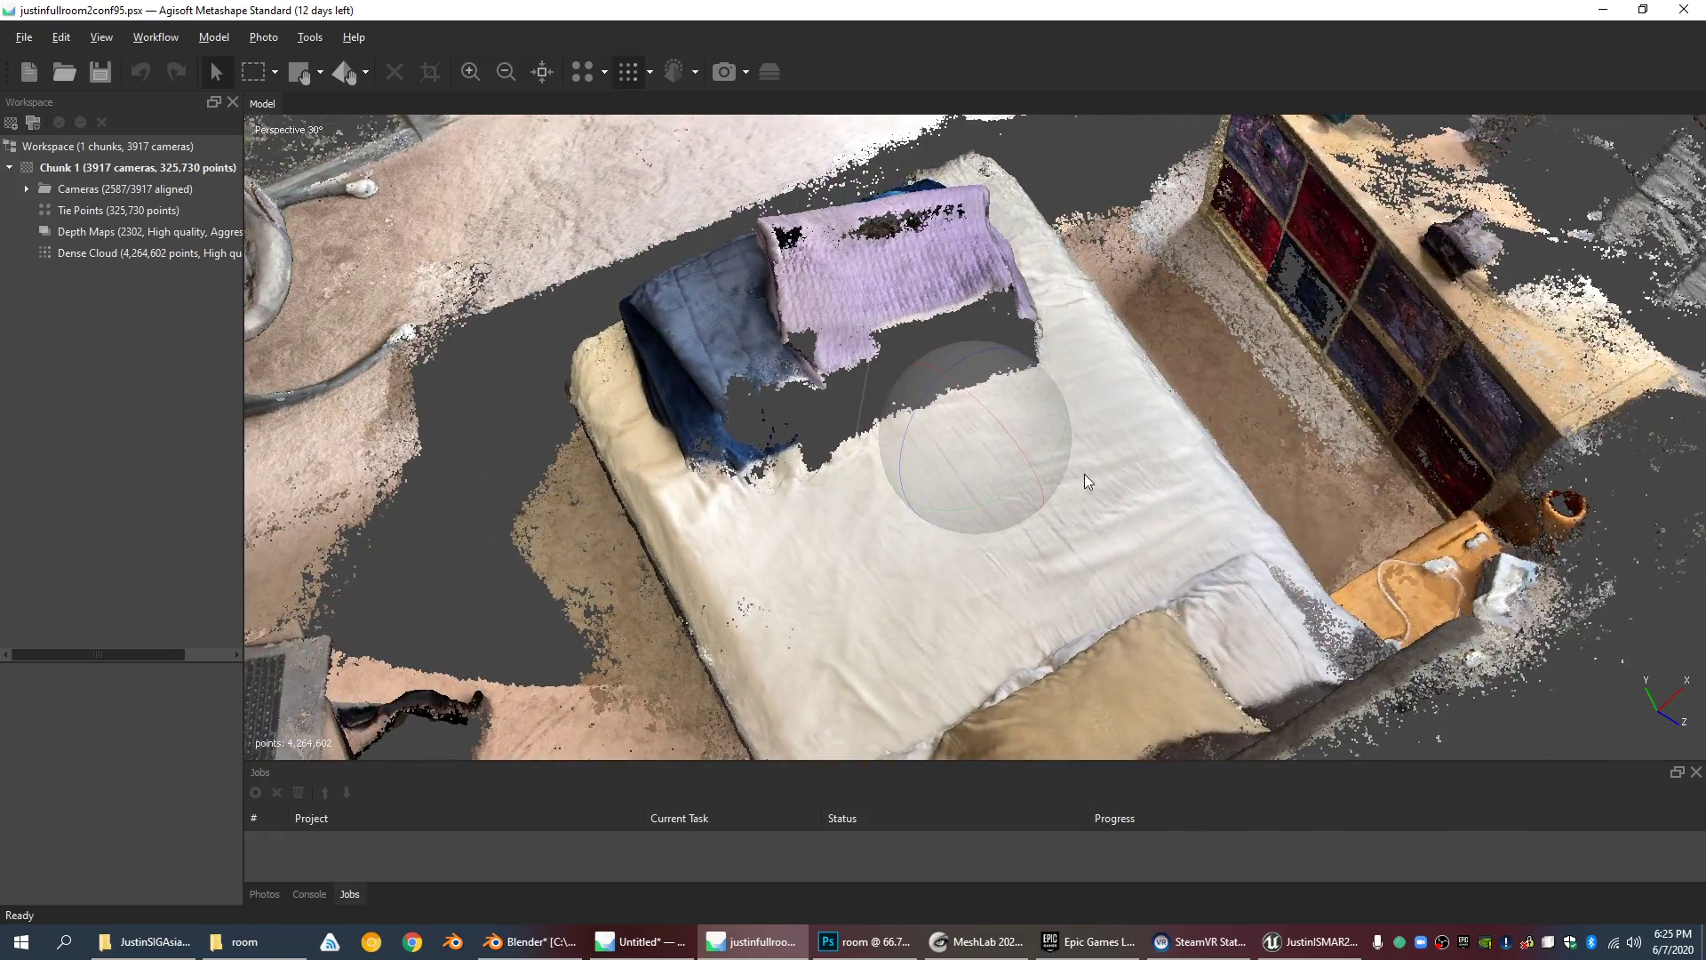
{"action": "middle_click_drag", "start_coordinate": [1084, 473], "coordinate": [1100, 402]}
{"action": "scroll", "coordinate": [1100, 401], "scroll_direction": "down", "scroll_amount": 3}
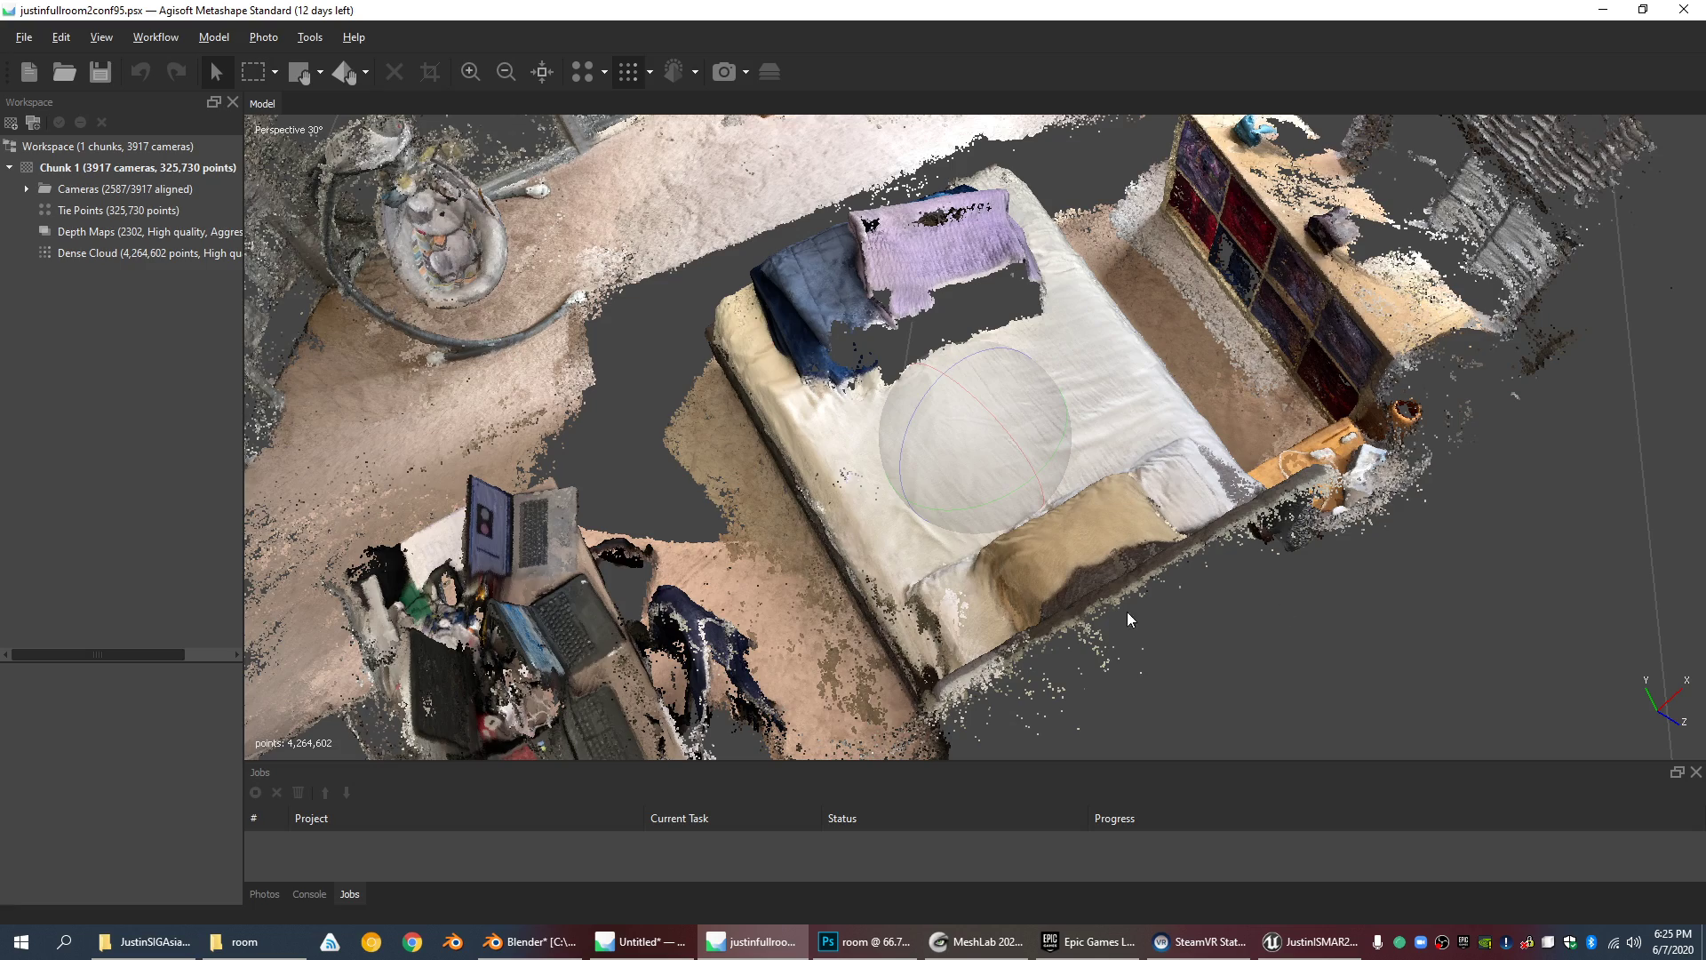
{"action": "scroll", "coordinate": [1067, 505], "scroll_direction": "down", "scroll_amount": 8}
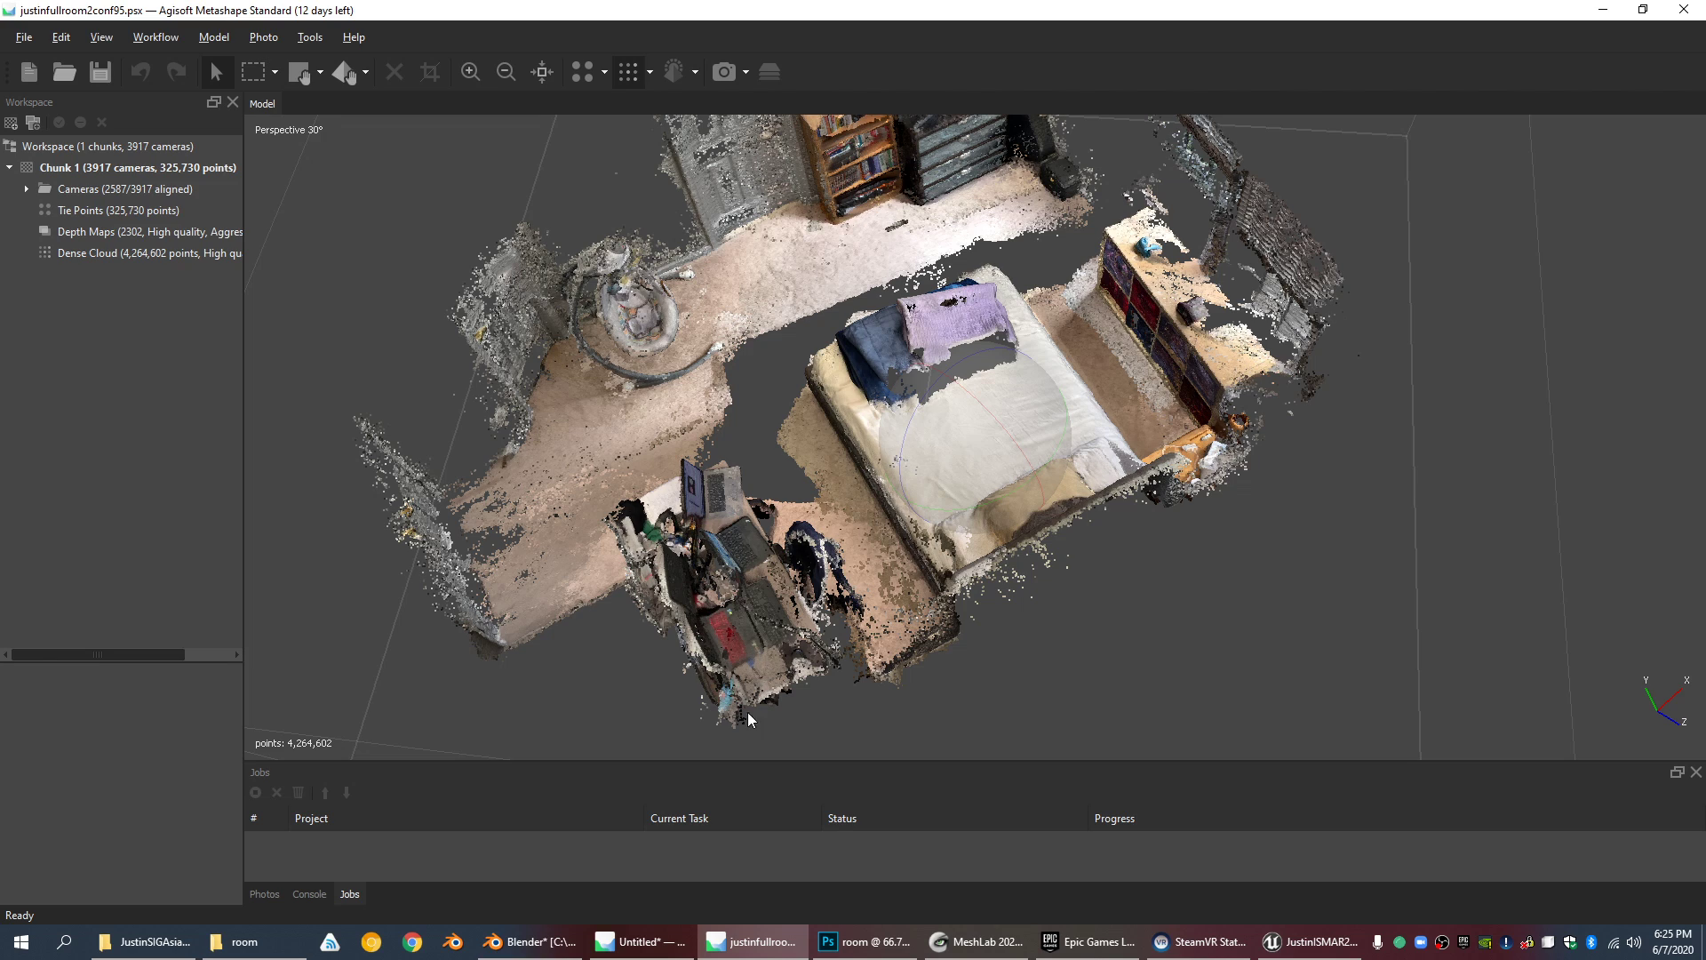
Step: Return to the untitled project, toggle guided image matching and adaptive camera model fitting, and start the High-accuracy alignment with its processing details shown
{"action": "left_click", "coordinate": [614, 940]}
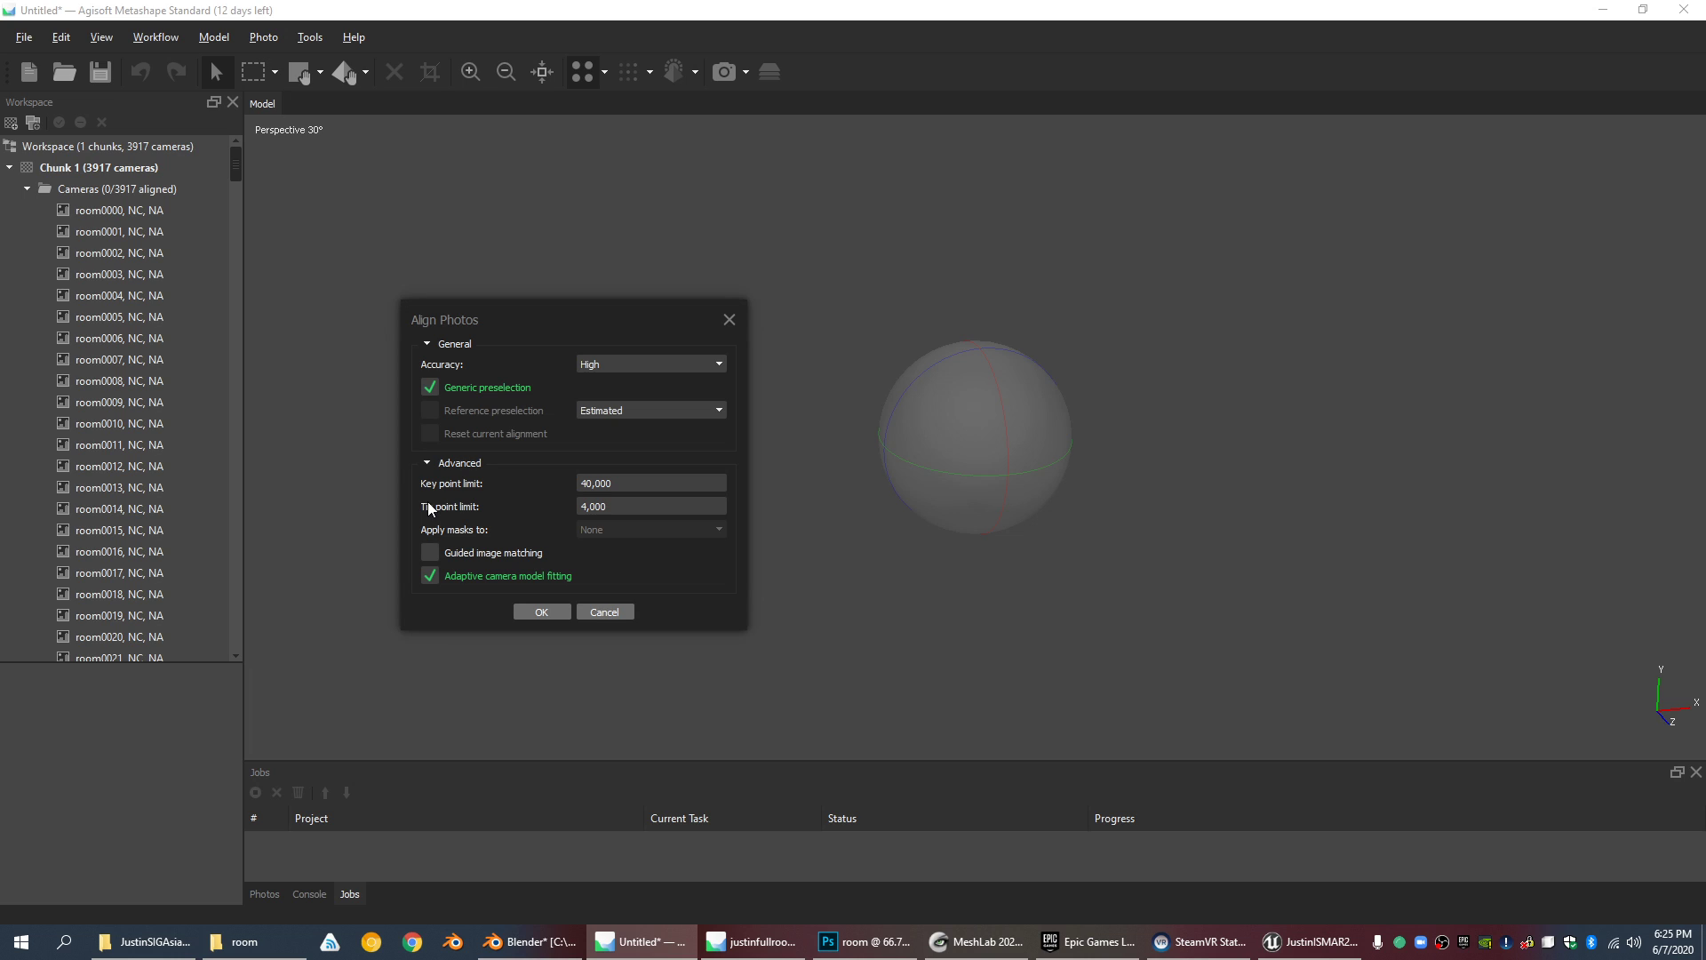
{"action": "left_click", "coordinate": [434, 549]}
{"action": "left_click", "coordinate": [430, 575]}
{"action": "left_click", "coordinate": [526, 611]}
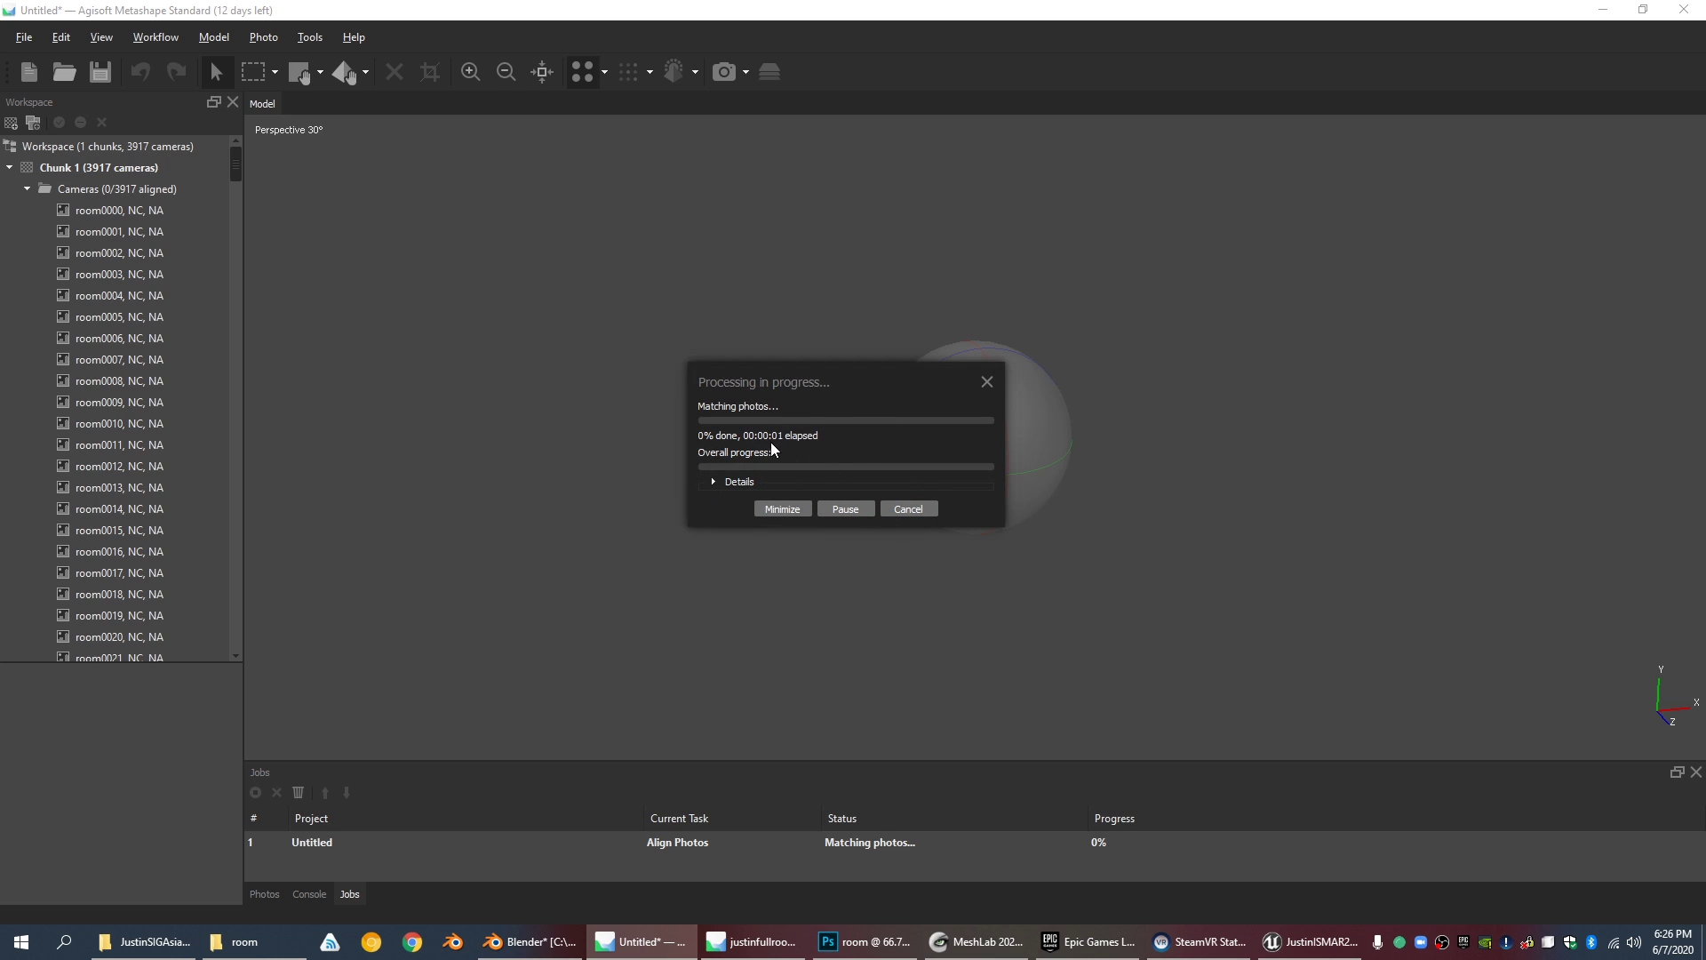
{"action": "left_click", "coordinate": [711, 481]}
{"action": "left_click_drag", "start_coordinate": [890, 383], "coordinate": [775, 220]}
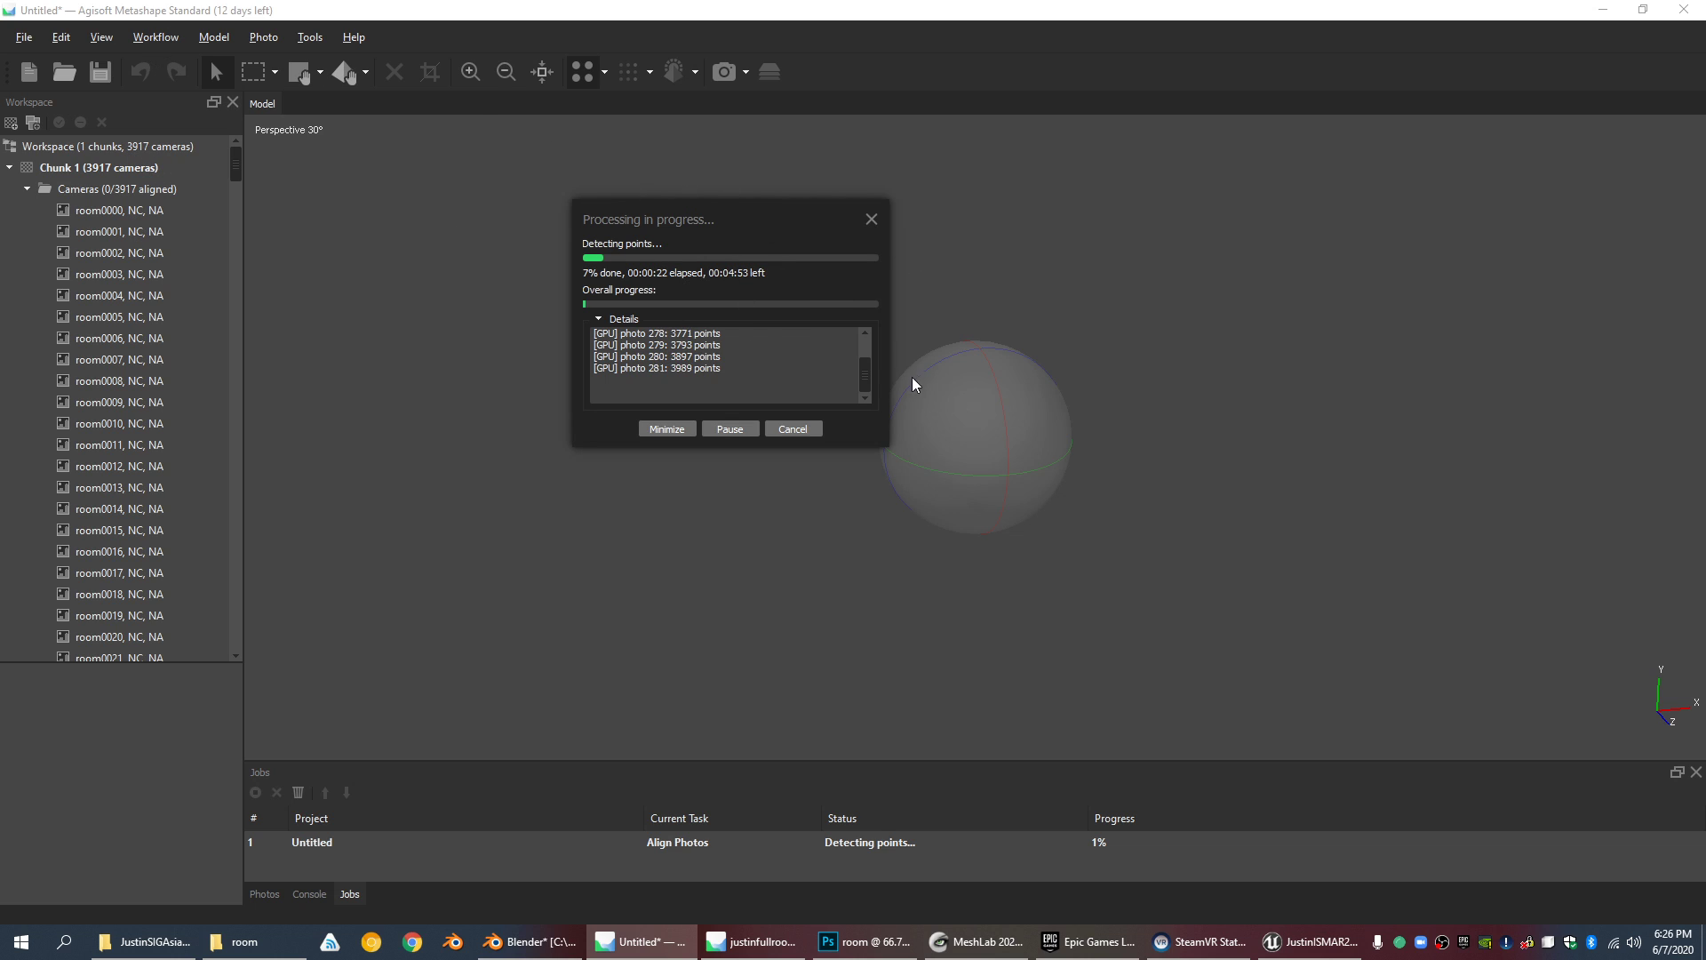
Step: Abort the running photo alignment and dismiss the notice
{"action": "left_click", "coordinate": [814, 428]}
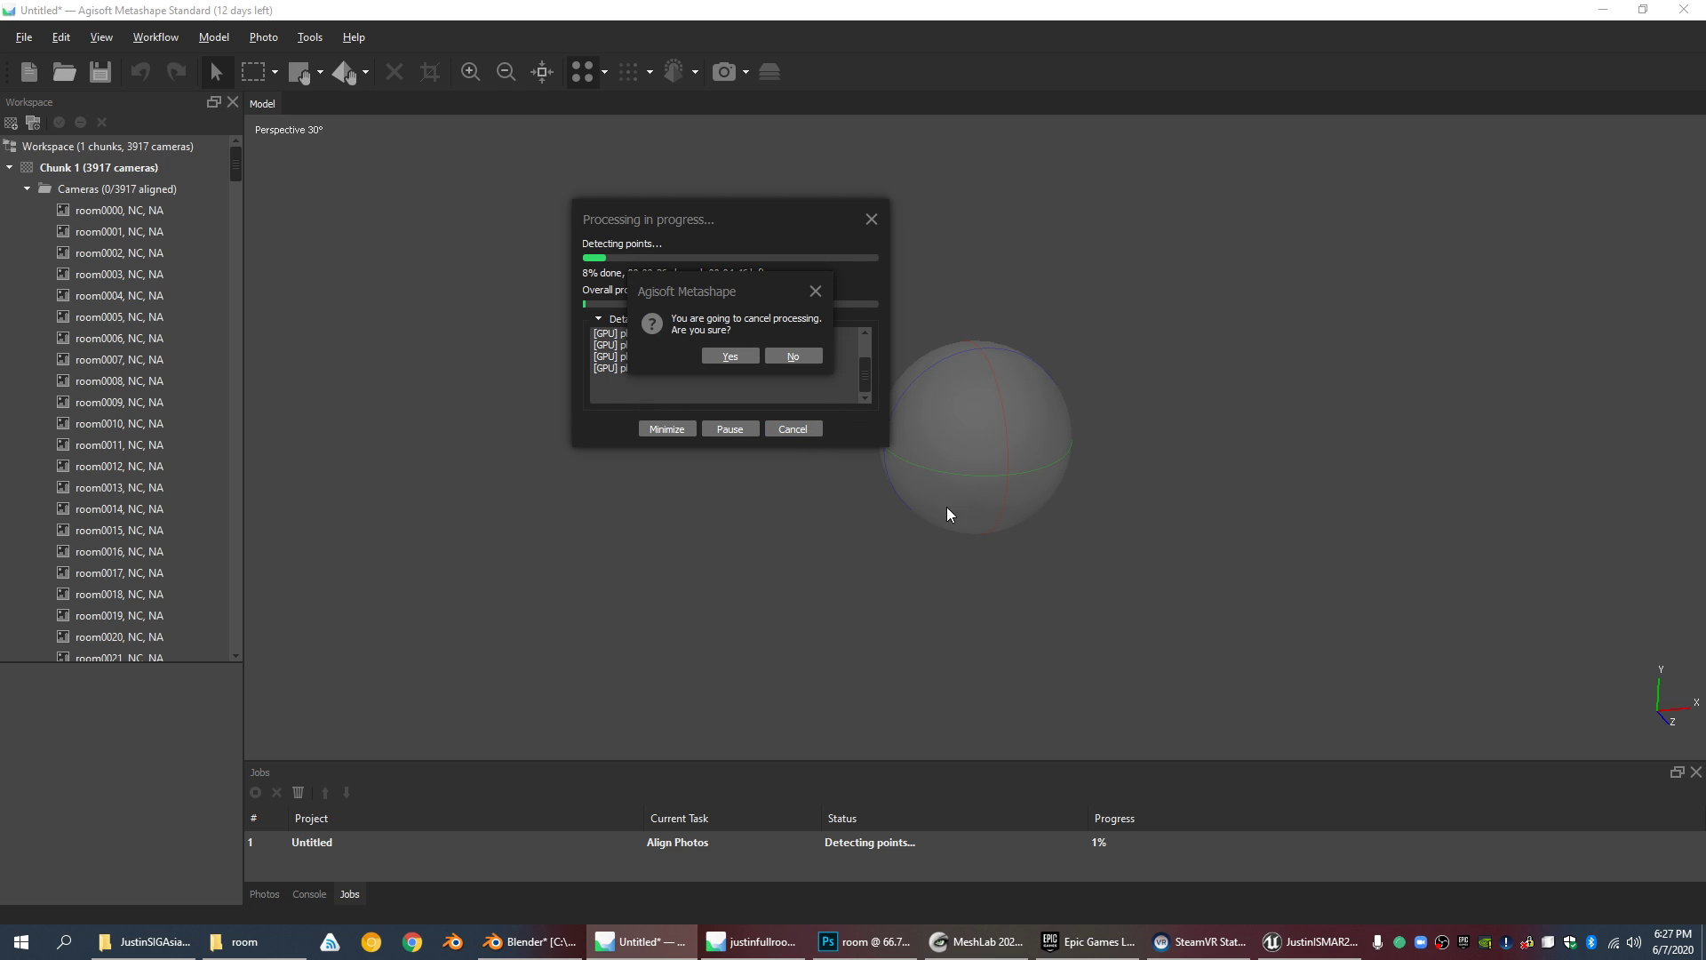
{"action": "left_click", "coordinate": [730, 357]}
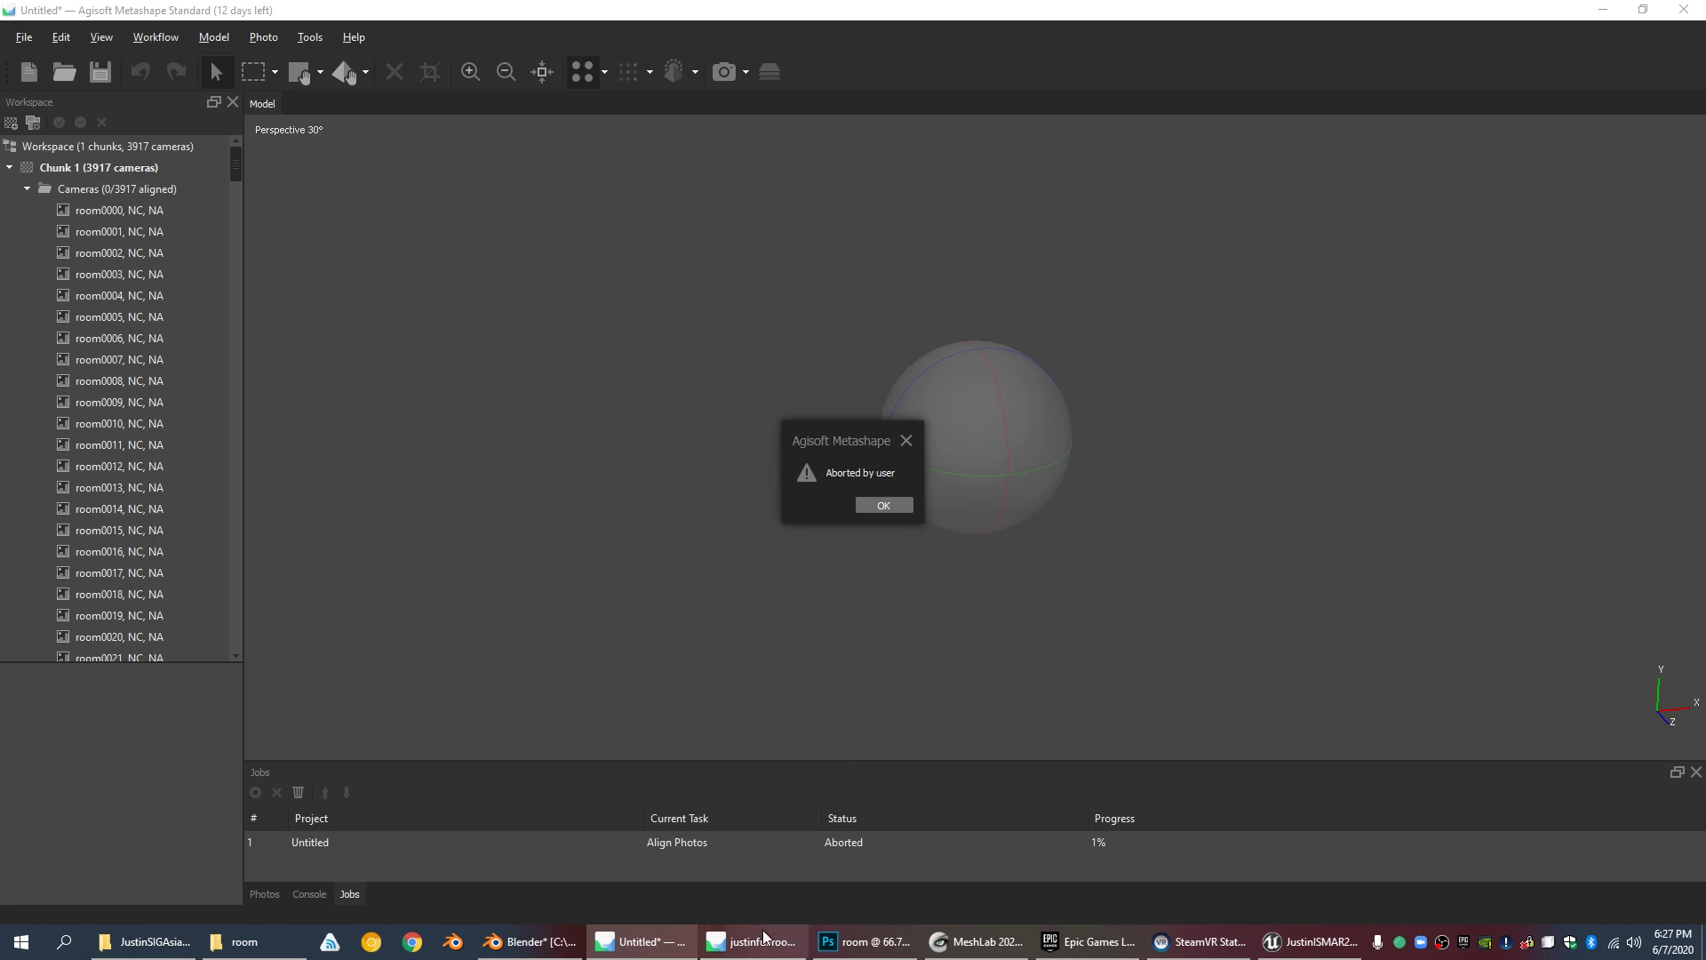
{"action": "left_click", "coordinate": [883, 503]}
Step: Switch to the justinfullroom2conf95.psx project and display its sparse point cloud in place of the dense cloud
{"action": "left_click", "coordinate": [755, 941]}
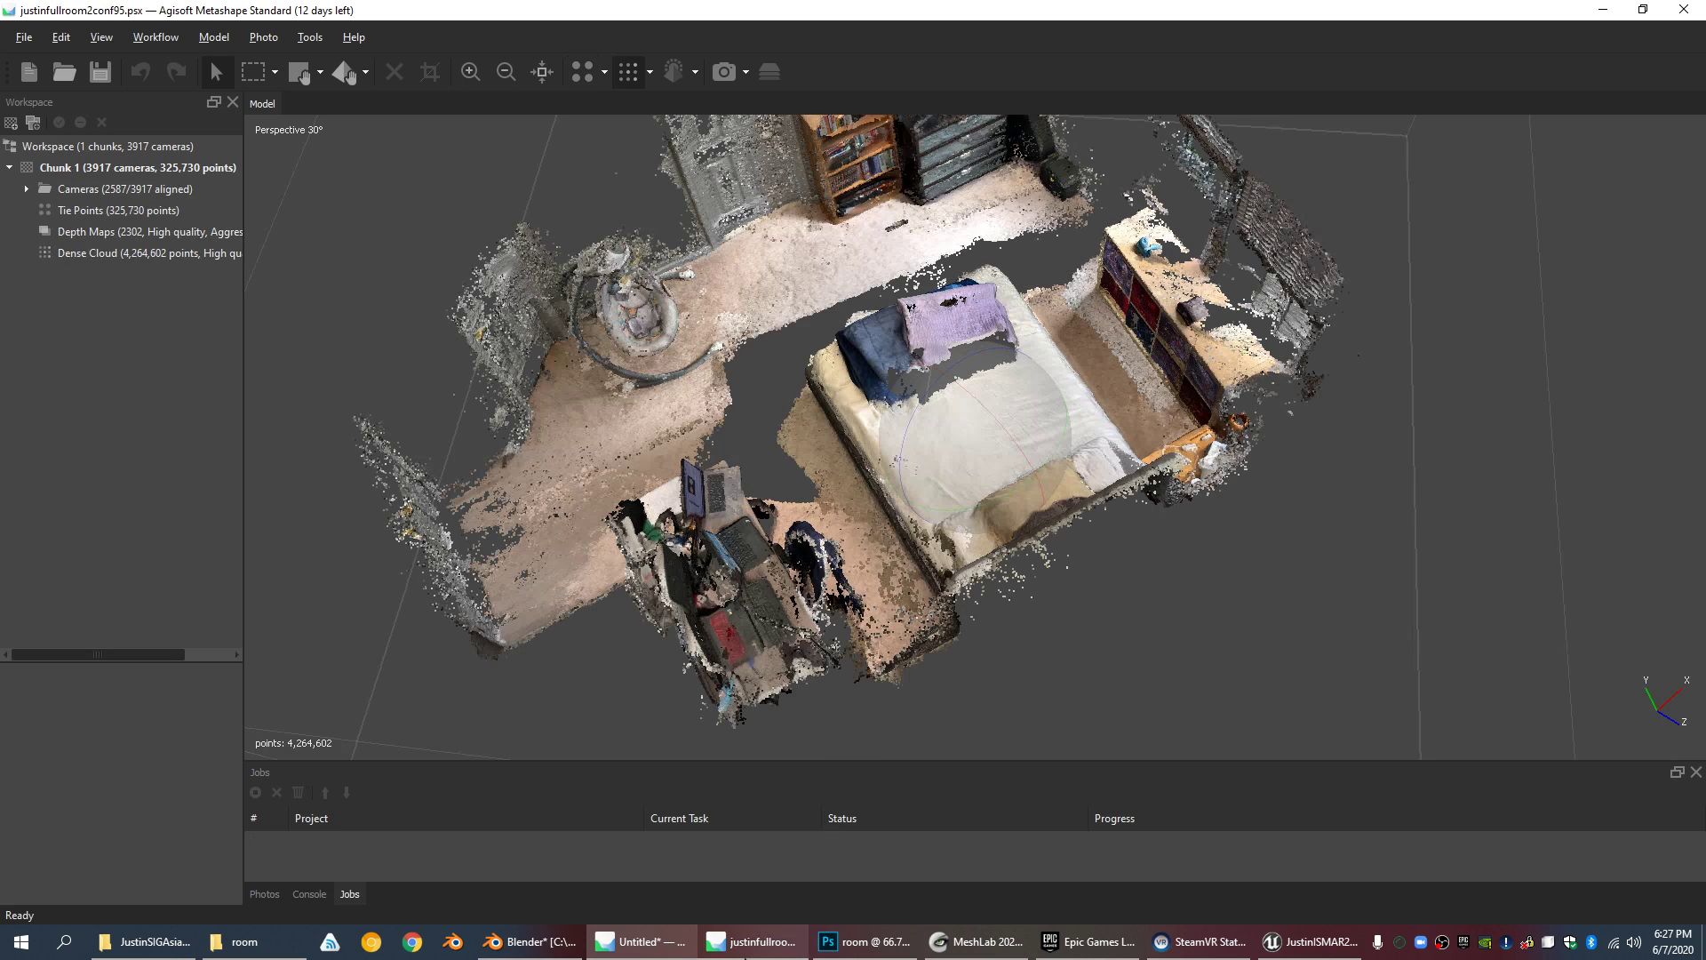
{"action": "scroll", "coordinate": [759, 268], "scroll_direction": "up", "scroll_amount": 5}
{"action": "left_click", "coordinate": [578, 80]}
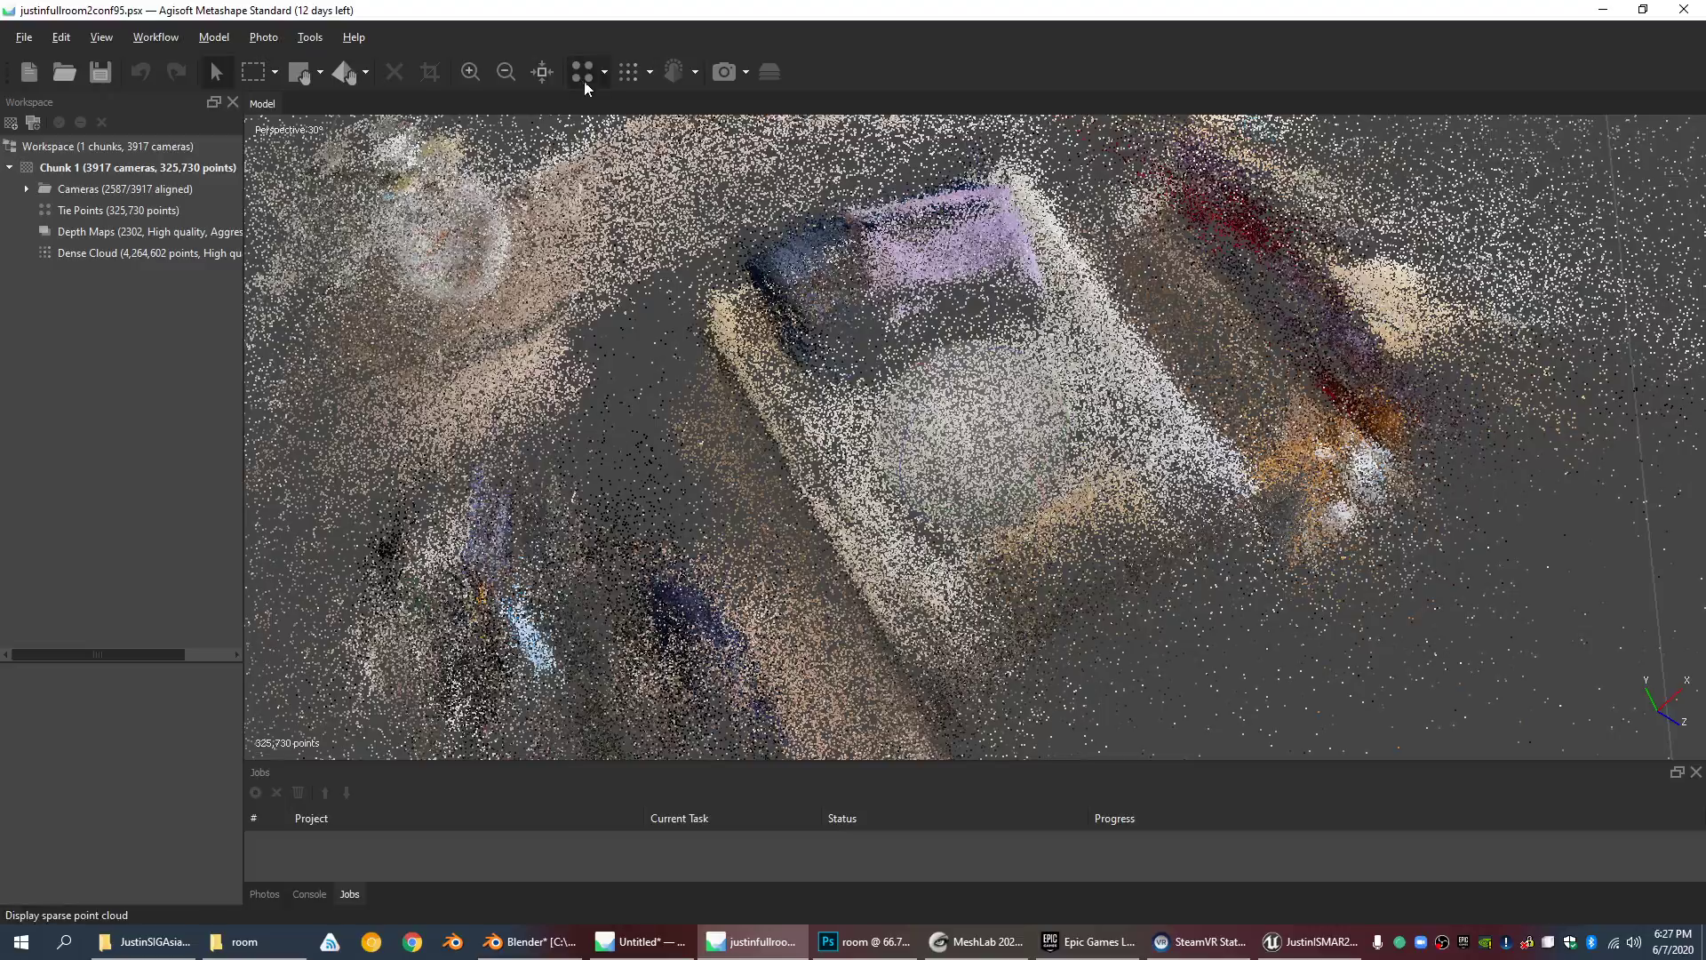
Step: Examine the sparse point cloud of the bedroom from several angles, close up around the bed and from farther away
{"action": "left_click_drag", "start_coordinate": [686, 311], "coordinate": [867, 348]}
{"action": "scroll", "coordinate": [967, 394], "scroll_direction": "up", "scroll_amount": 5}
{"action": "left_click_drag", "start_coordinate": [922, 422], "coordinate": [831, 347]}
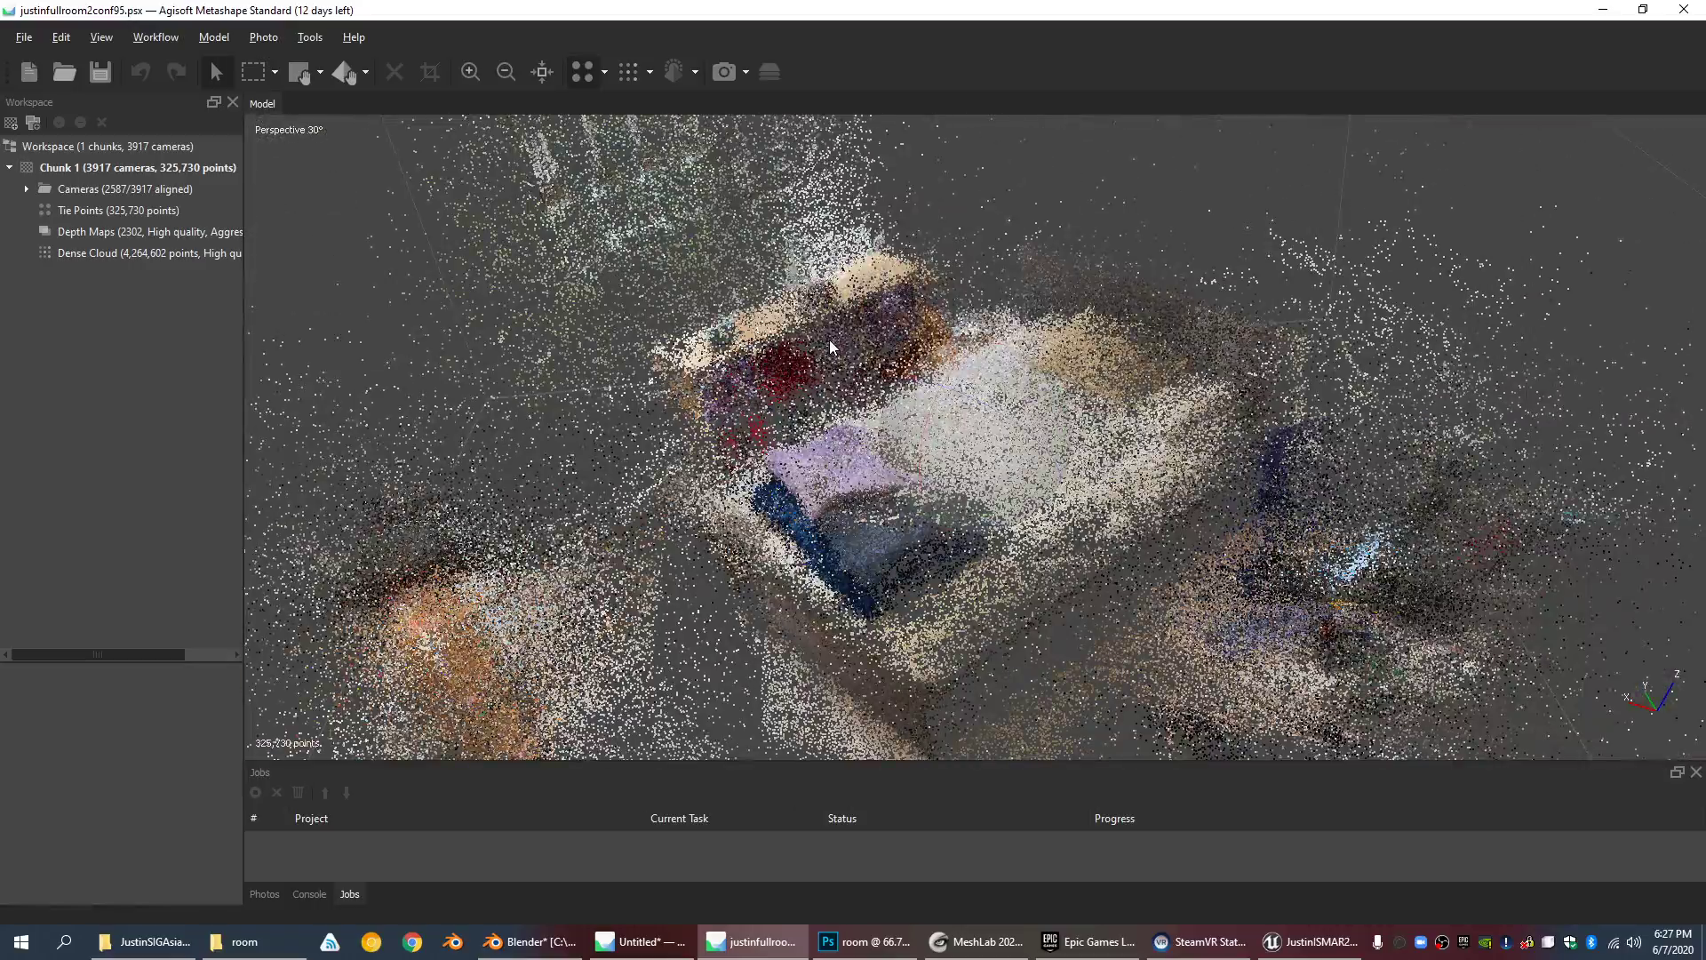
{"action": "scroll", "coordinate": [864, 324], "scroll_direction": "up", "scroll_amount": 4}
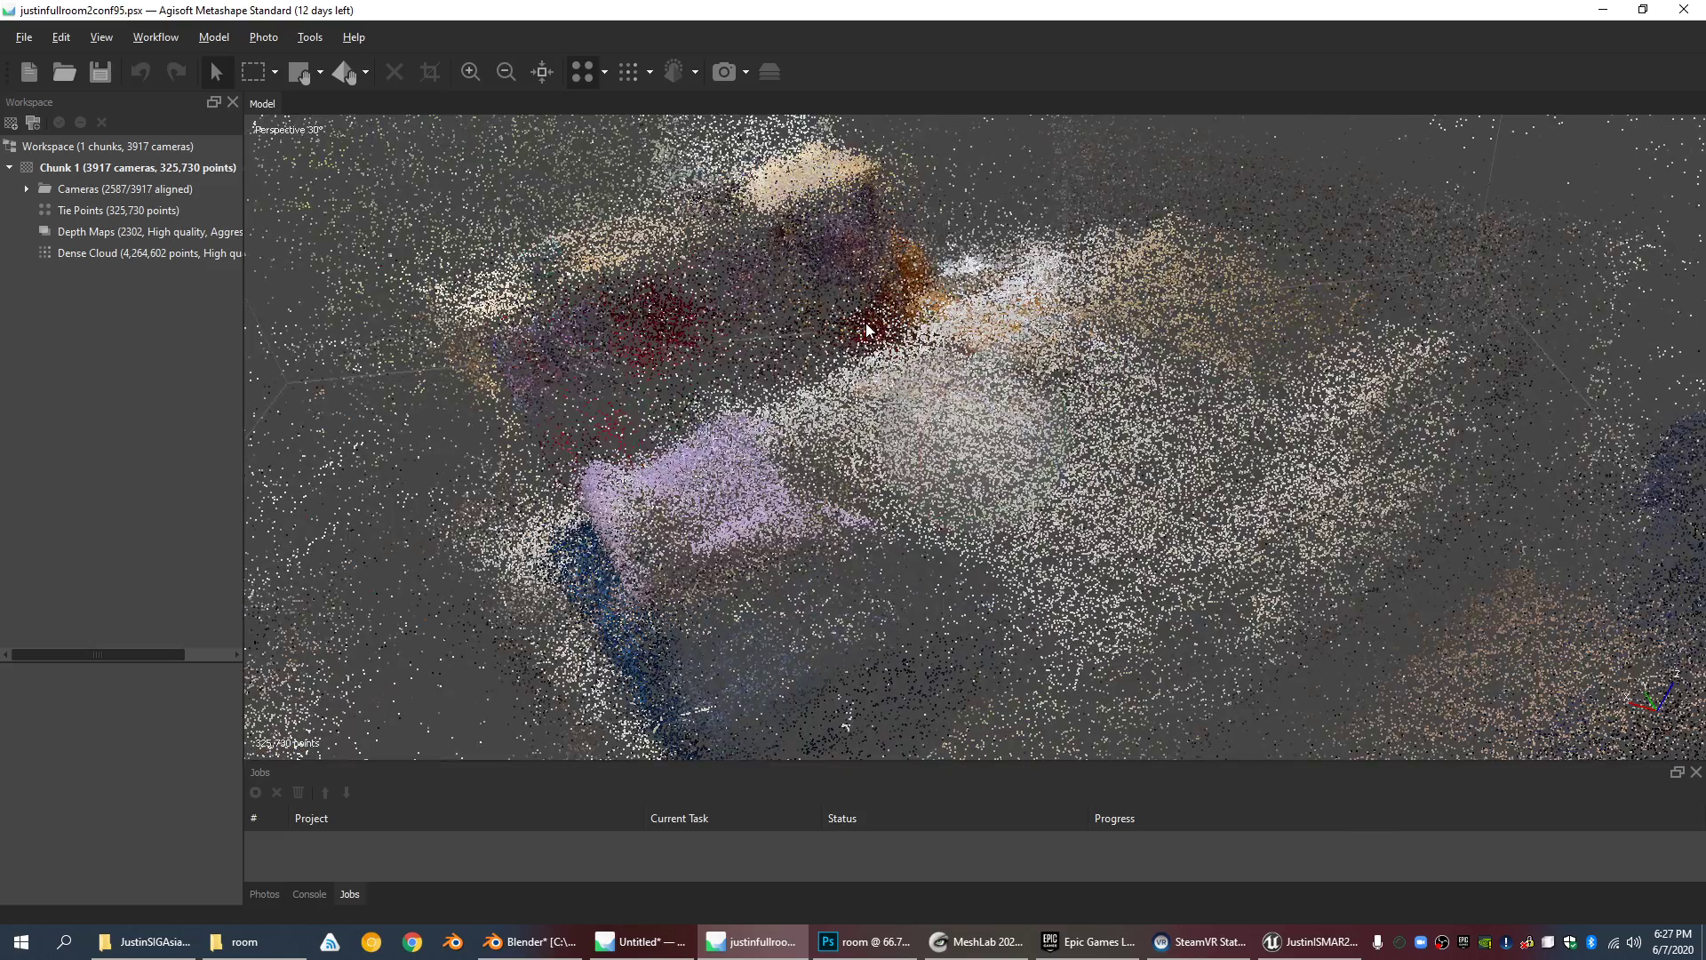
{"action": "scroll", "coordinate": [866, 323], "scroll_direction": "down", "scroll_amount": 5}
{"action": "scroll", "coordinate": [927, 316], "scroll_direction": "up", "scroll_amount": 2}
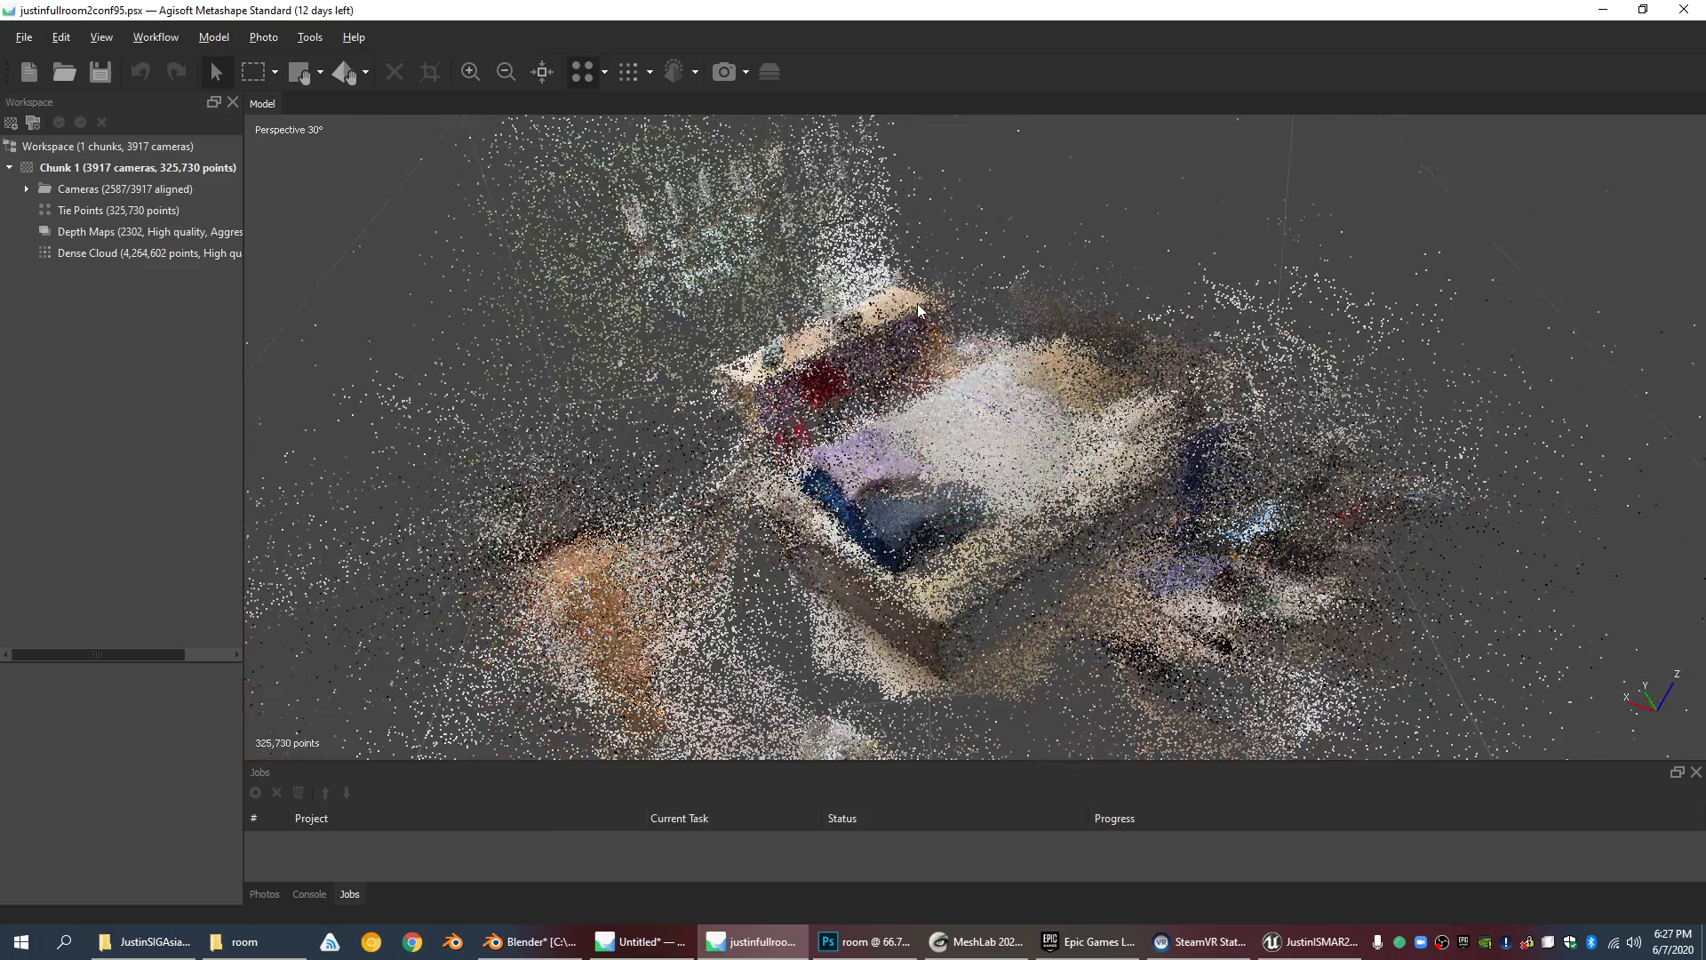
{"action": "scroll", "coordinate": [987, 462], "scroll_direction": "up", "scroll_amount": 2}
{"action": "left_click_drag", "start_coordinate": [995, 462], "coordinate": [906, 373]}
{"action": "middle_click_drag", "start_coordinate": [1038, 486], "coordinate": [836, 551]}
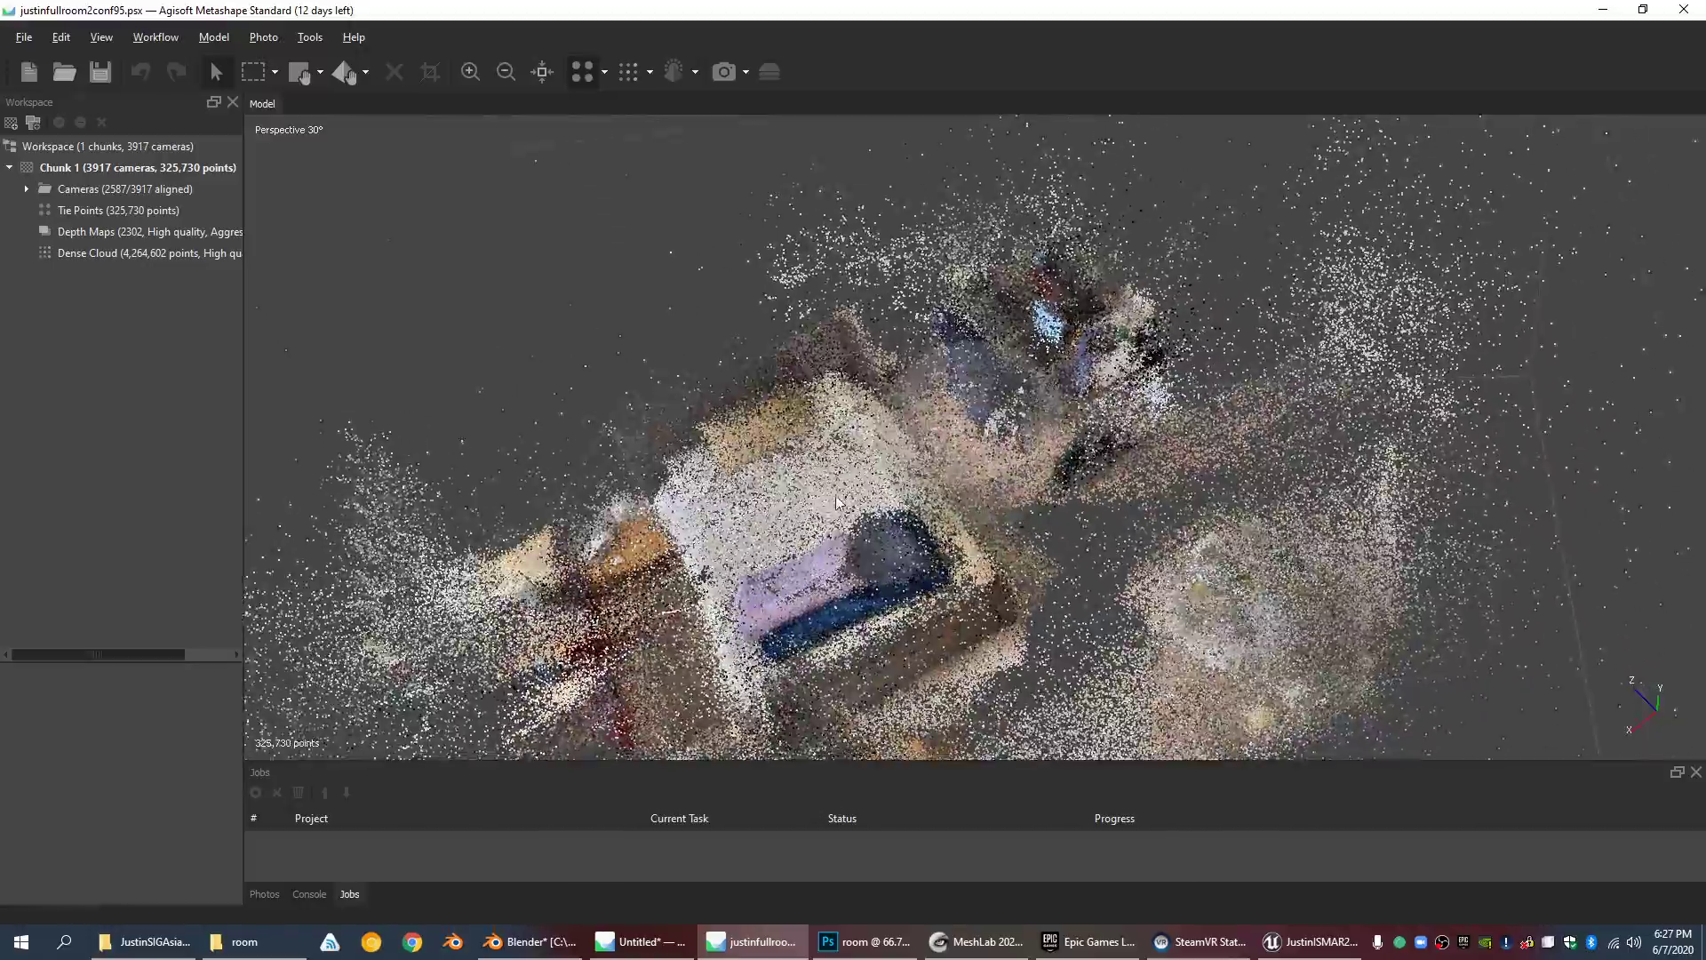
{"action": "scroll", "coordinate": [833, 487], "scroll_direction": "up", "scroll_amount": 4}
{"action": "left_click_drag", "start_coordinate": [819, 454], "coordinate": [887, 452]}
{"action": "scroll", "coordinate": [907, 462], "scroll_direction": "down", "scroll_amount": 5}
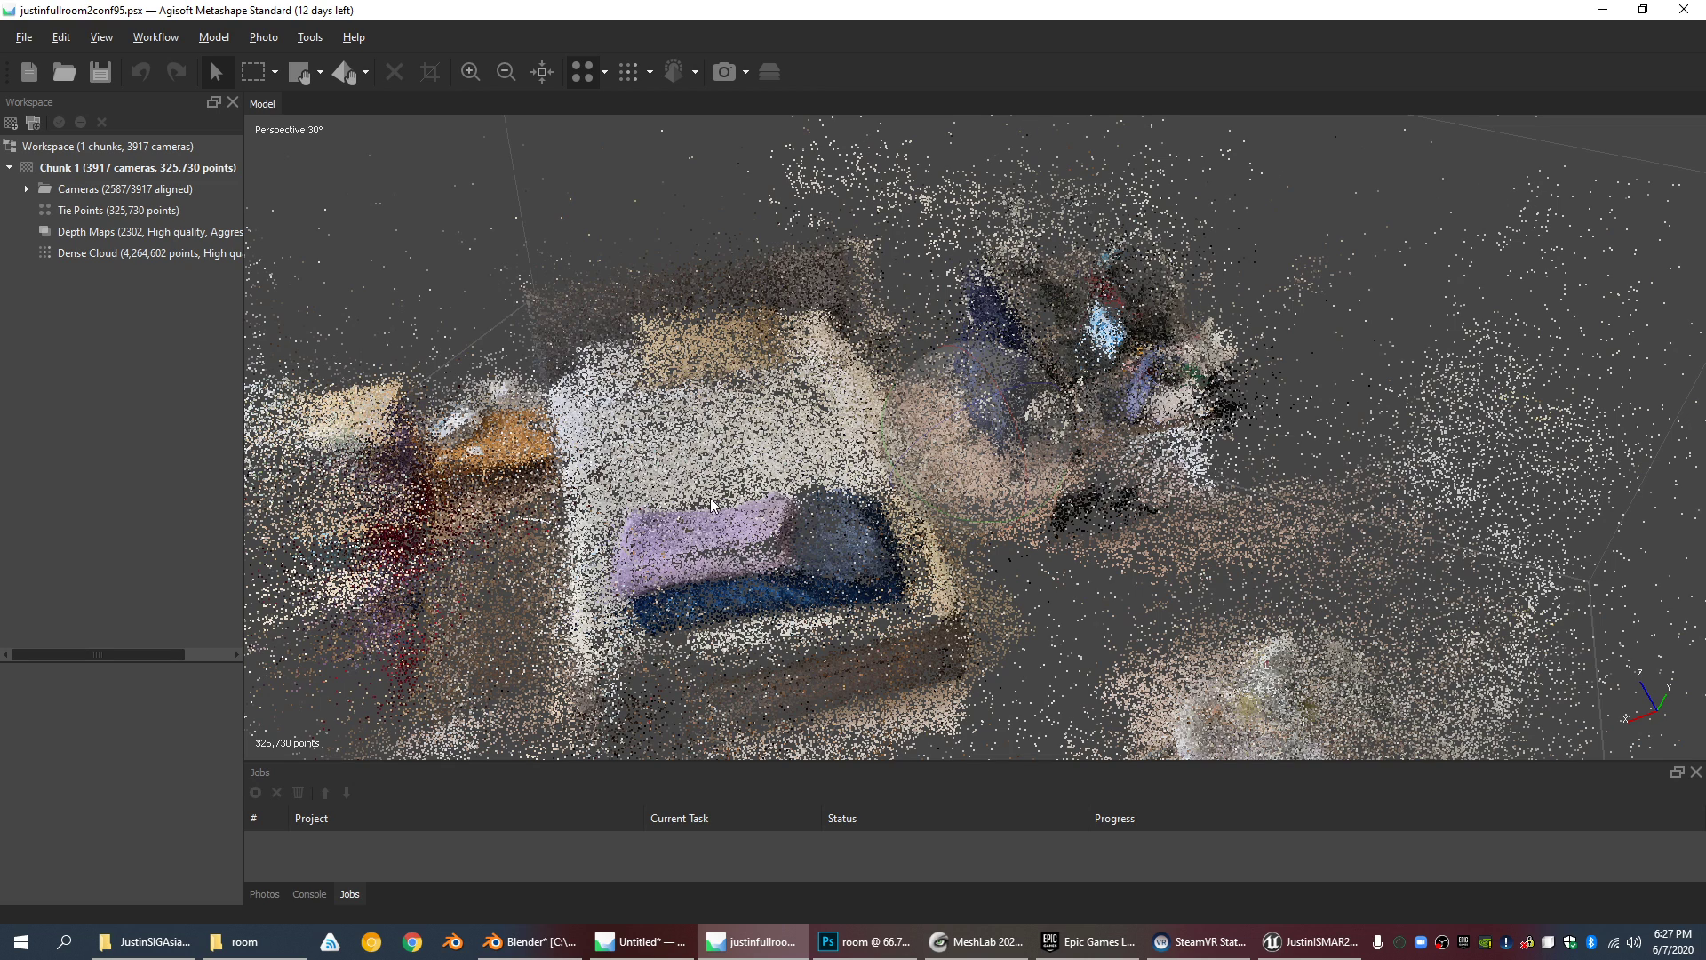
Step: Open the Build Dense Cloud settings, expand the advanced options and inspect the quality choices, keeping High
{"action": "left_click", "coordinate": [157, 39]}
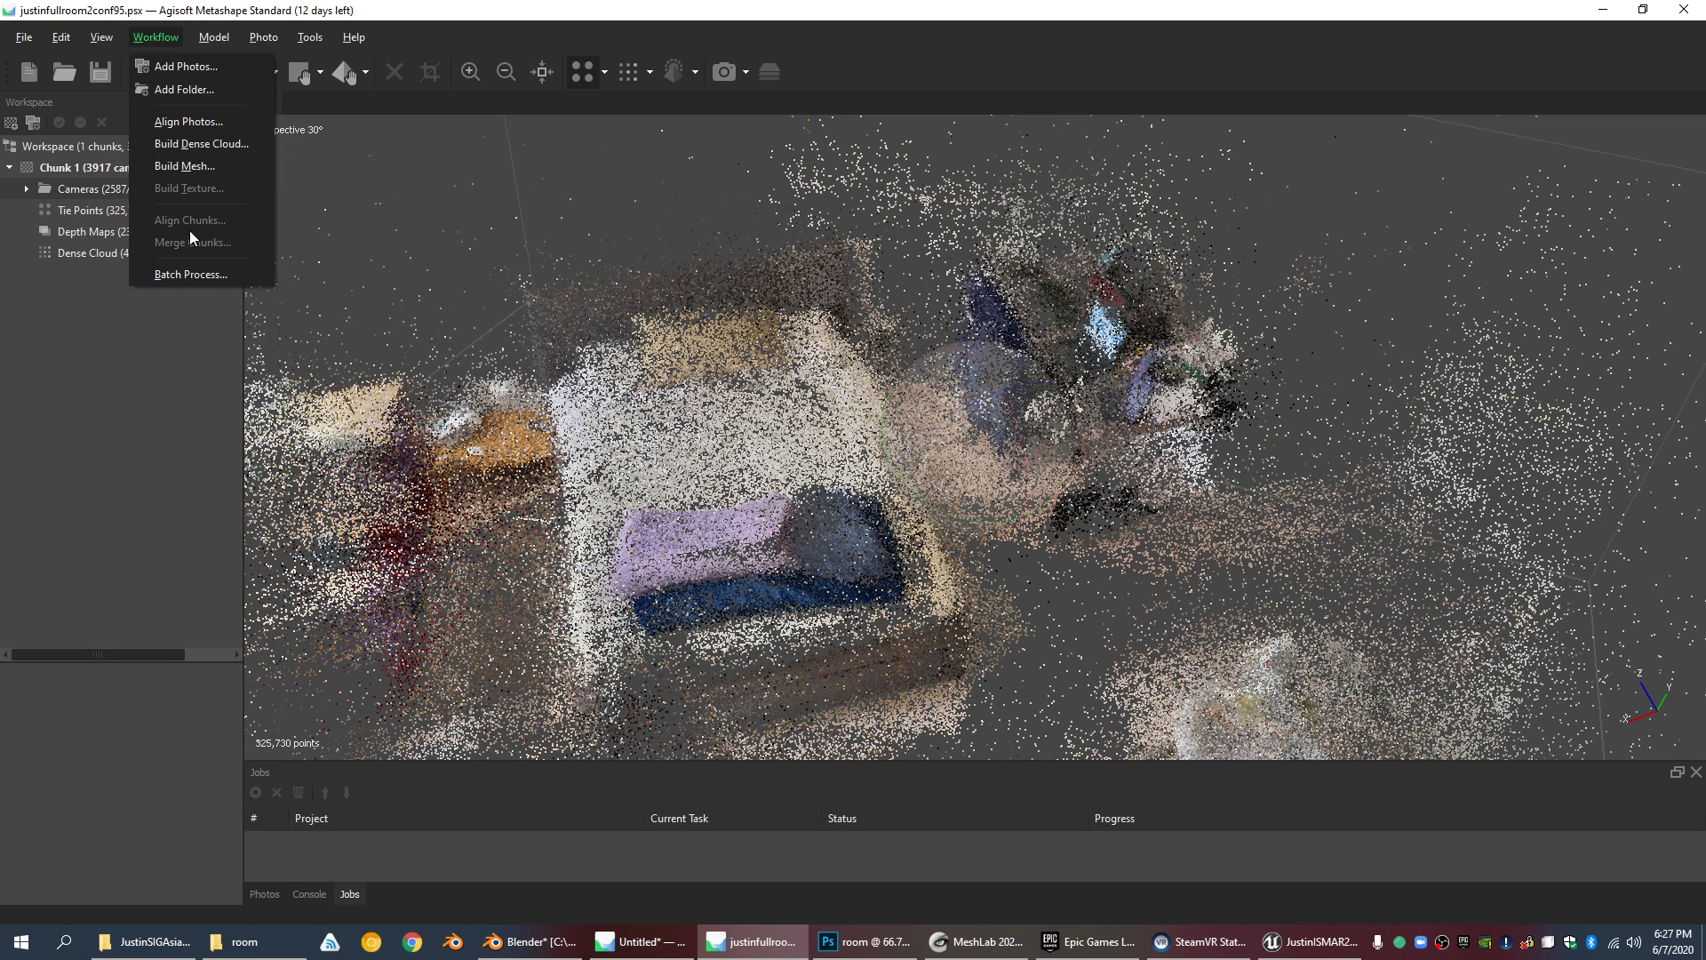
{"action": "left_click", "coordinate": [206, 144]}
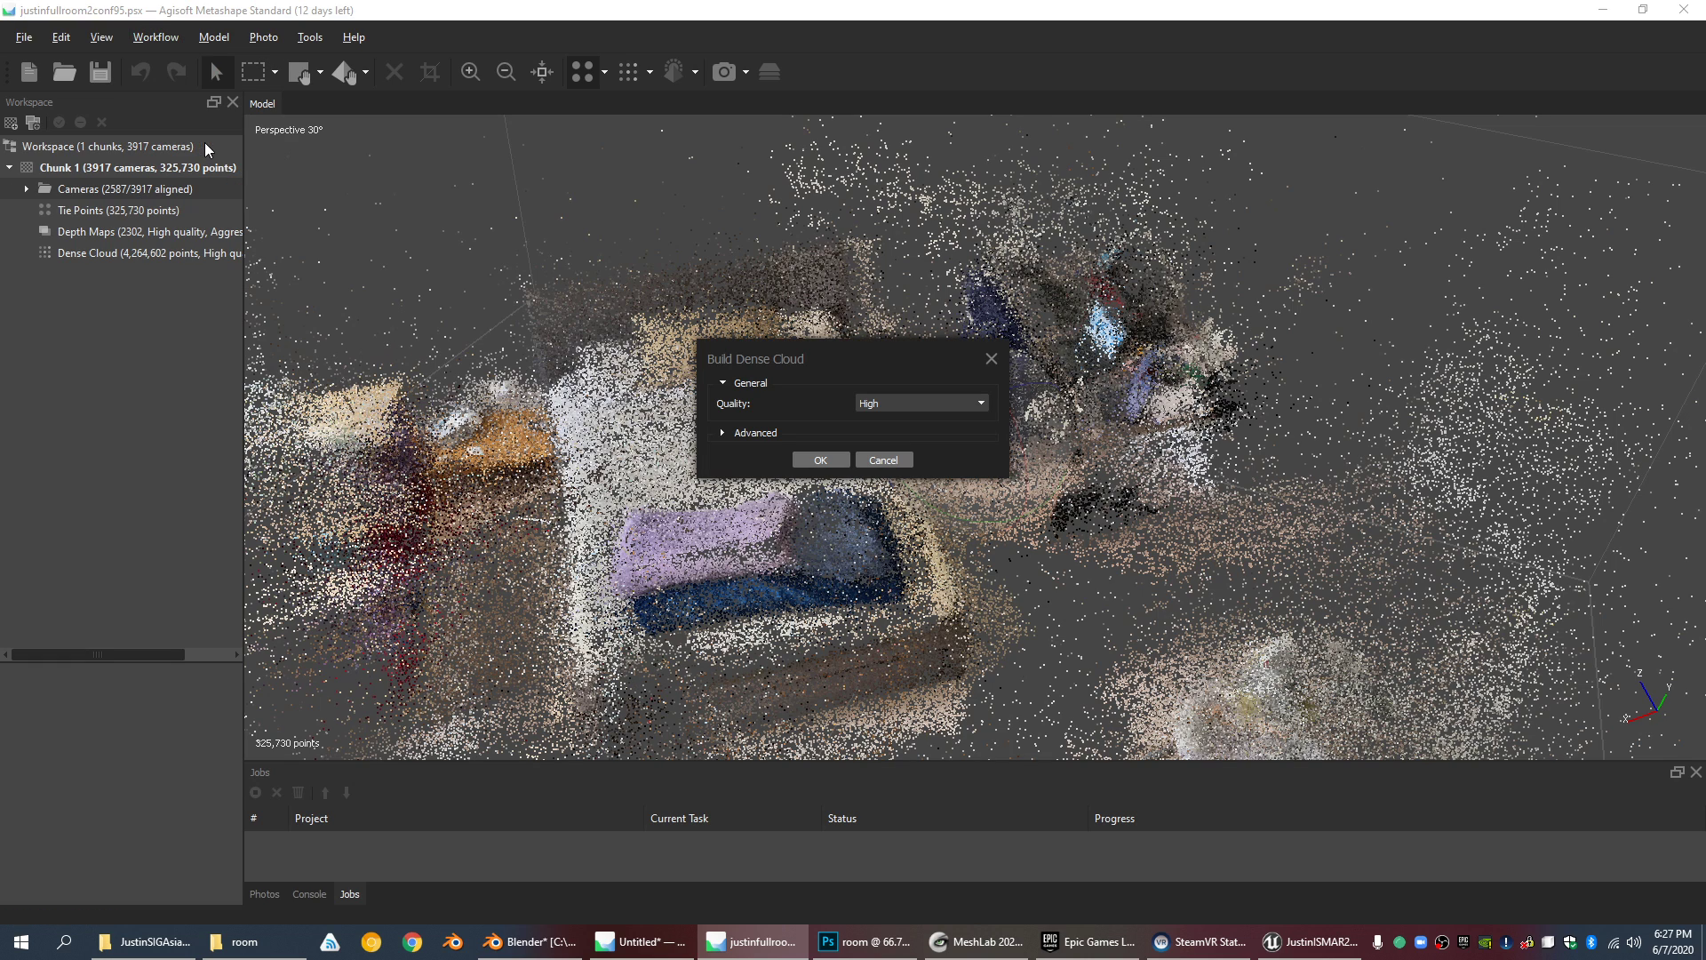
{"action": "left_click", "coordinate": [746, 436]}
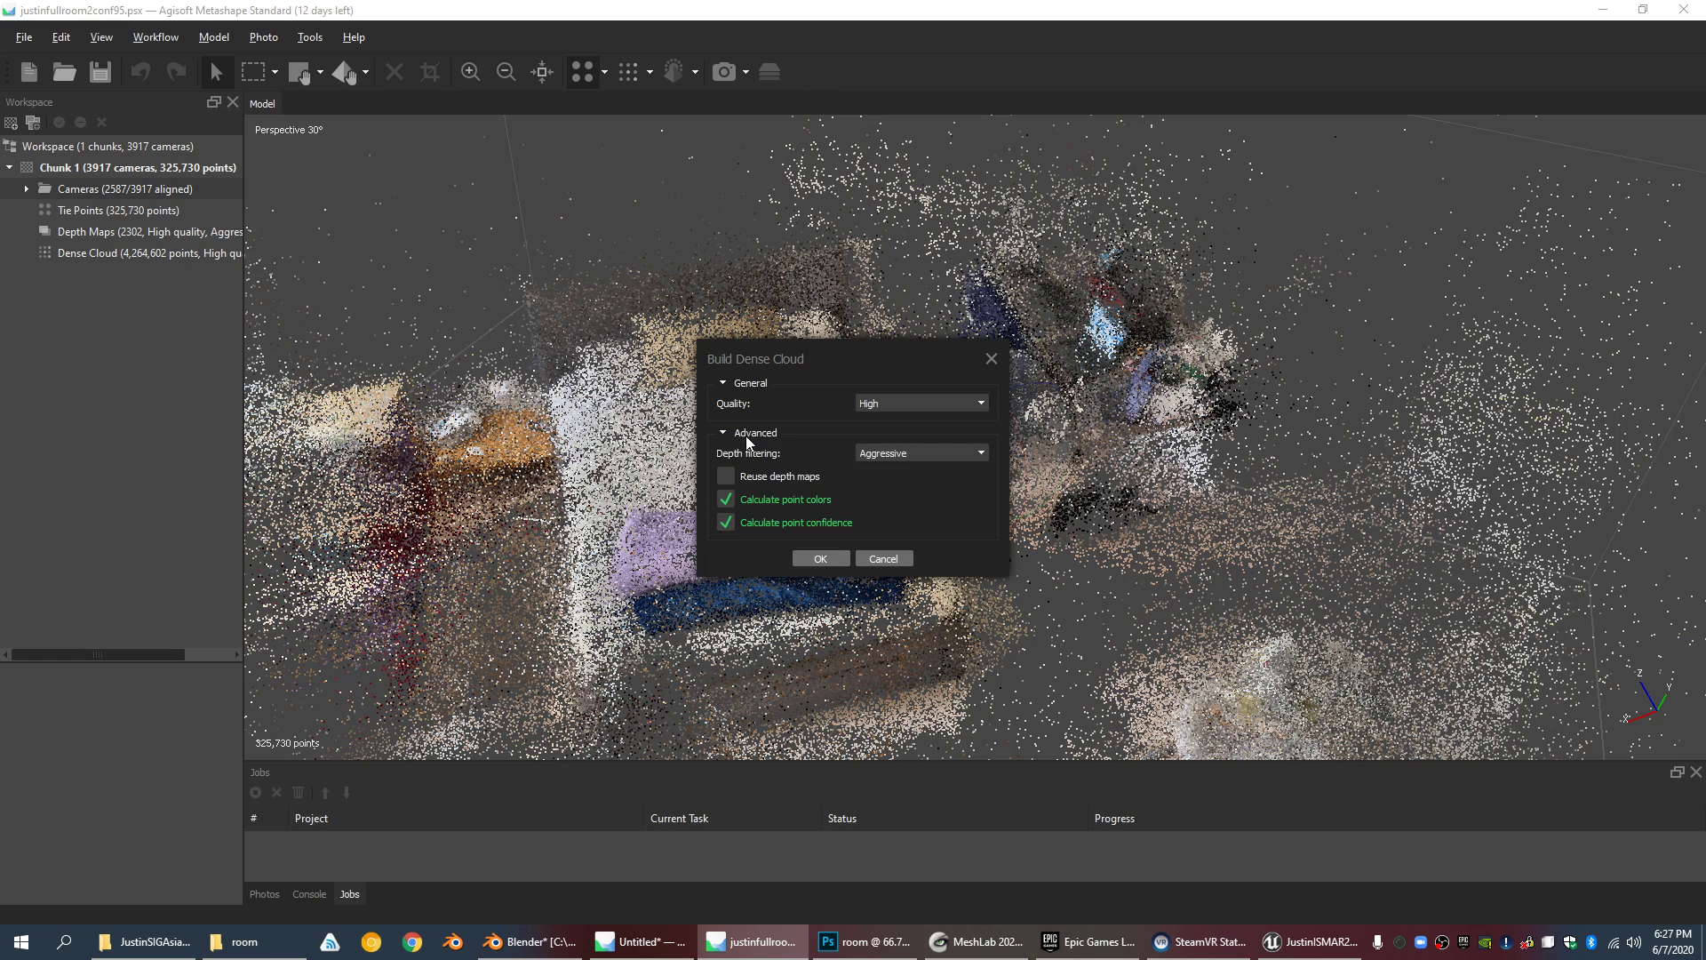
{"action": "left_click", "coordinate": [888, 408]}
{"action": "left_click", "coordinate": [888, 408]}
{"action": "left_click", "coordinate": [892, 407]}
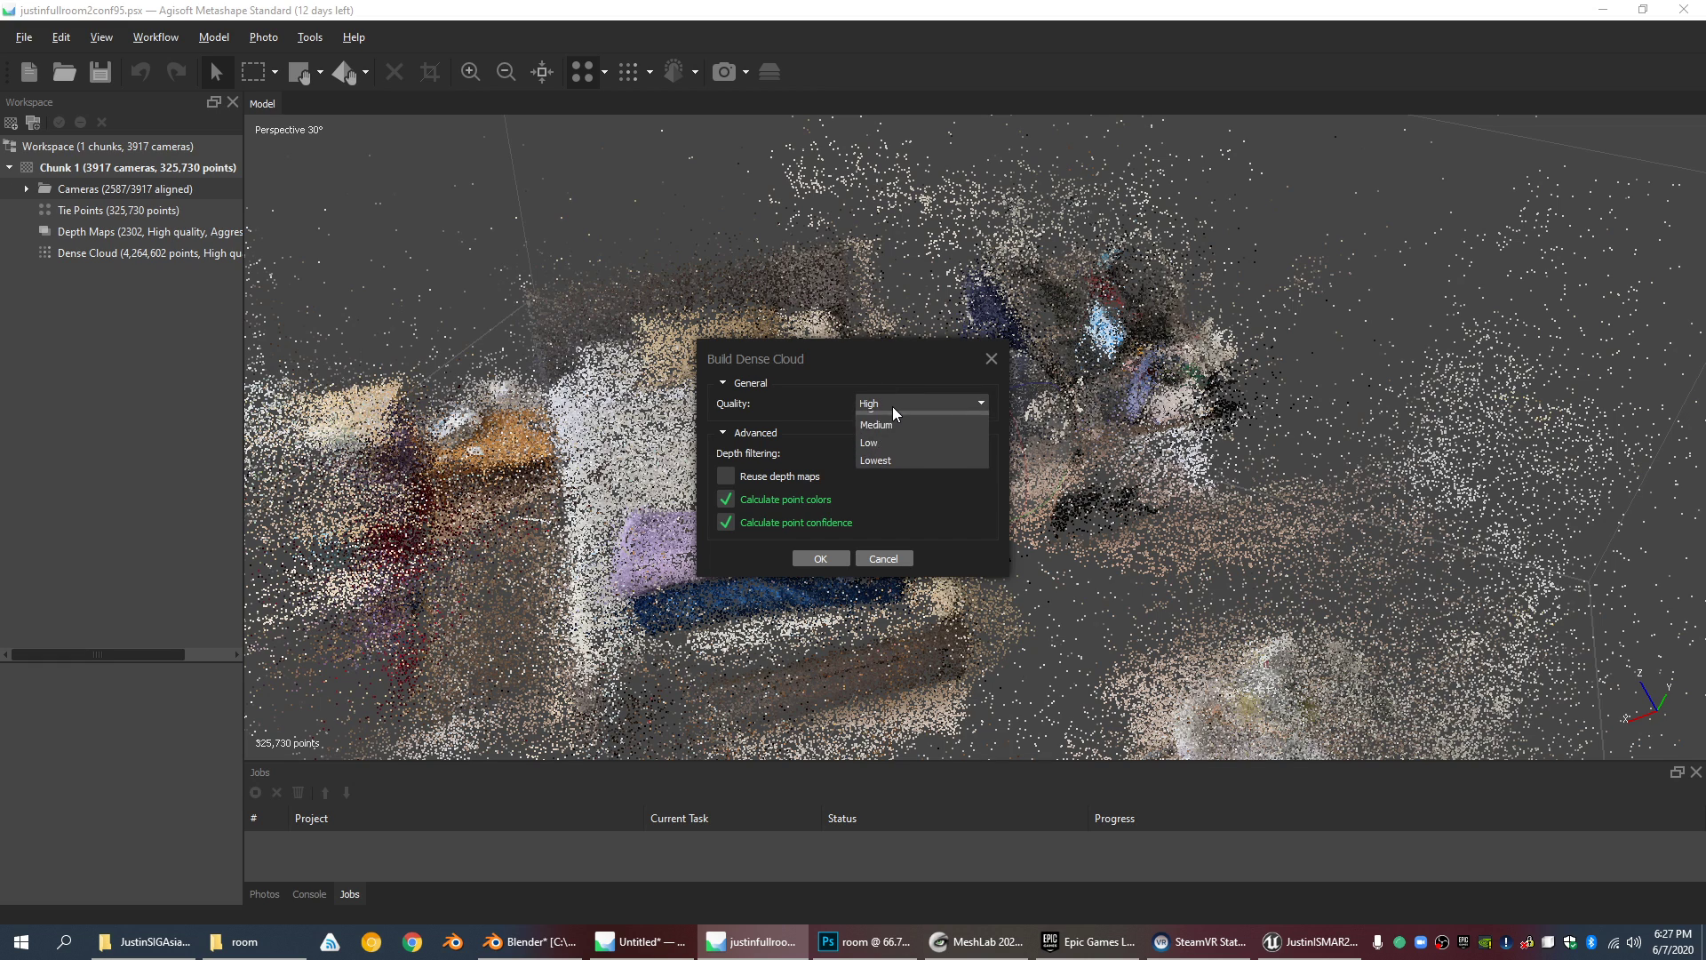
{"action": "left_click", "coordinate": [892, 407]}
Step: Inspect the depth filtering choices for the dense cloud, keep Aggressive and move the dialog aside
{"action": "left_click", "coordinate": [886, 453]}
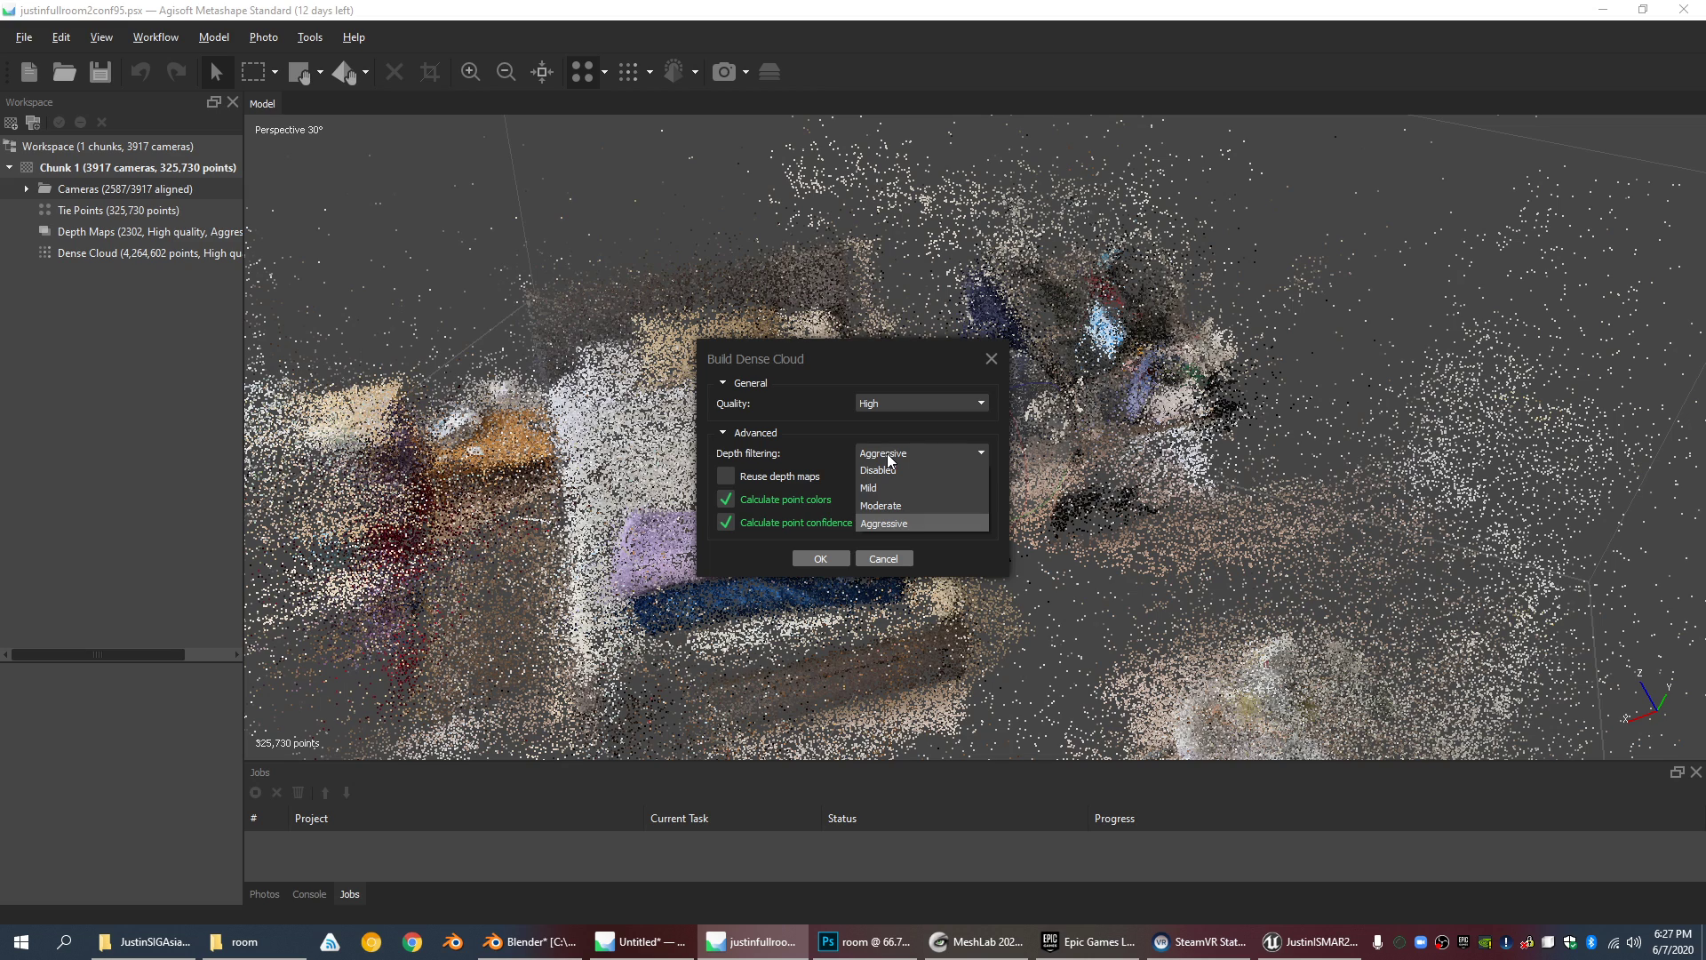
{"action": "left_click", "coordinate": [888, 455]}
{"action": "left_click", "coordinate": [888, 455]}
{"action": "left_click", "coordinate": [898, 456]}
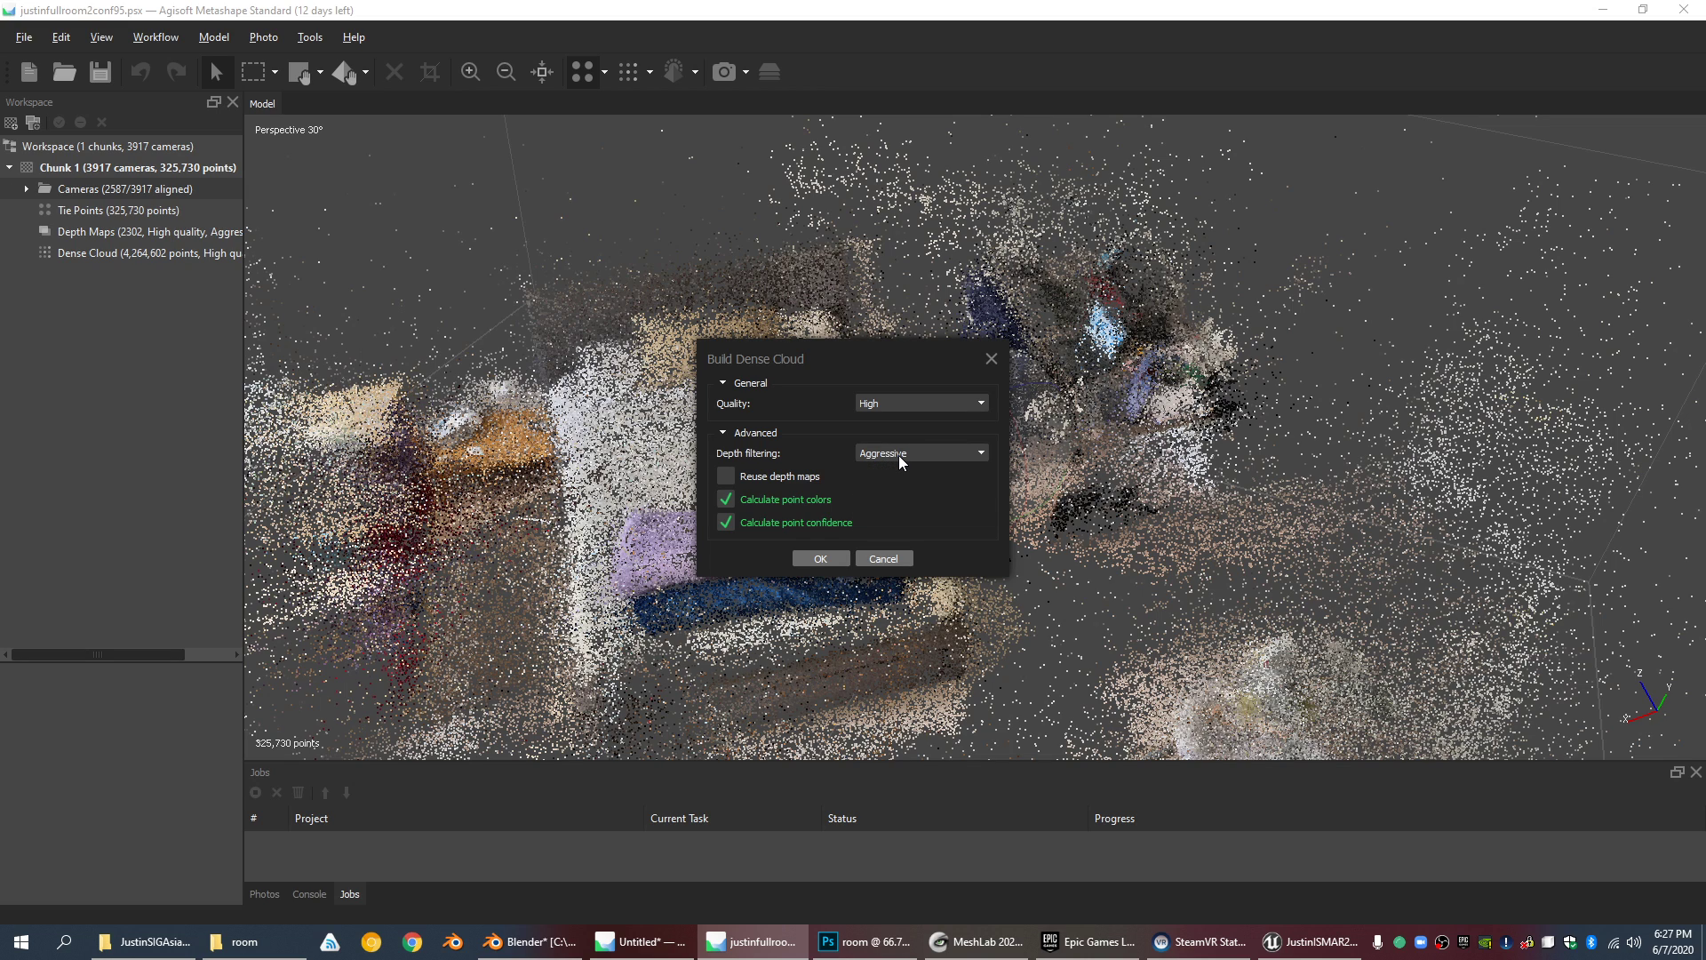
{"action": "left_click", "coordinate": [898, 455]}
{"action": "left_click", "coordinate": [899, 455]}
{"action": "left_click_drag", "start_coordinate": [783, 360], "coordinate": [747, 304]}
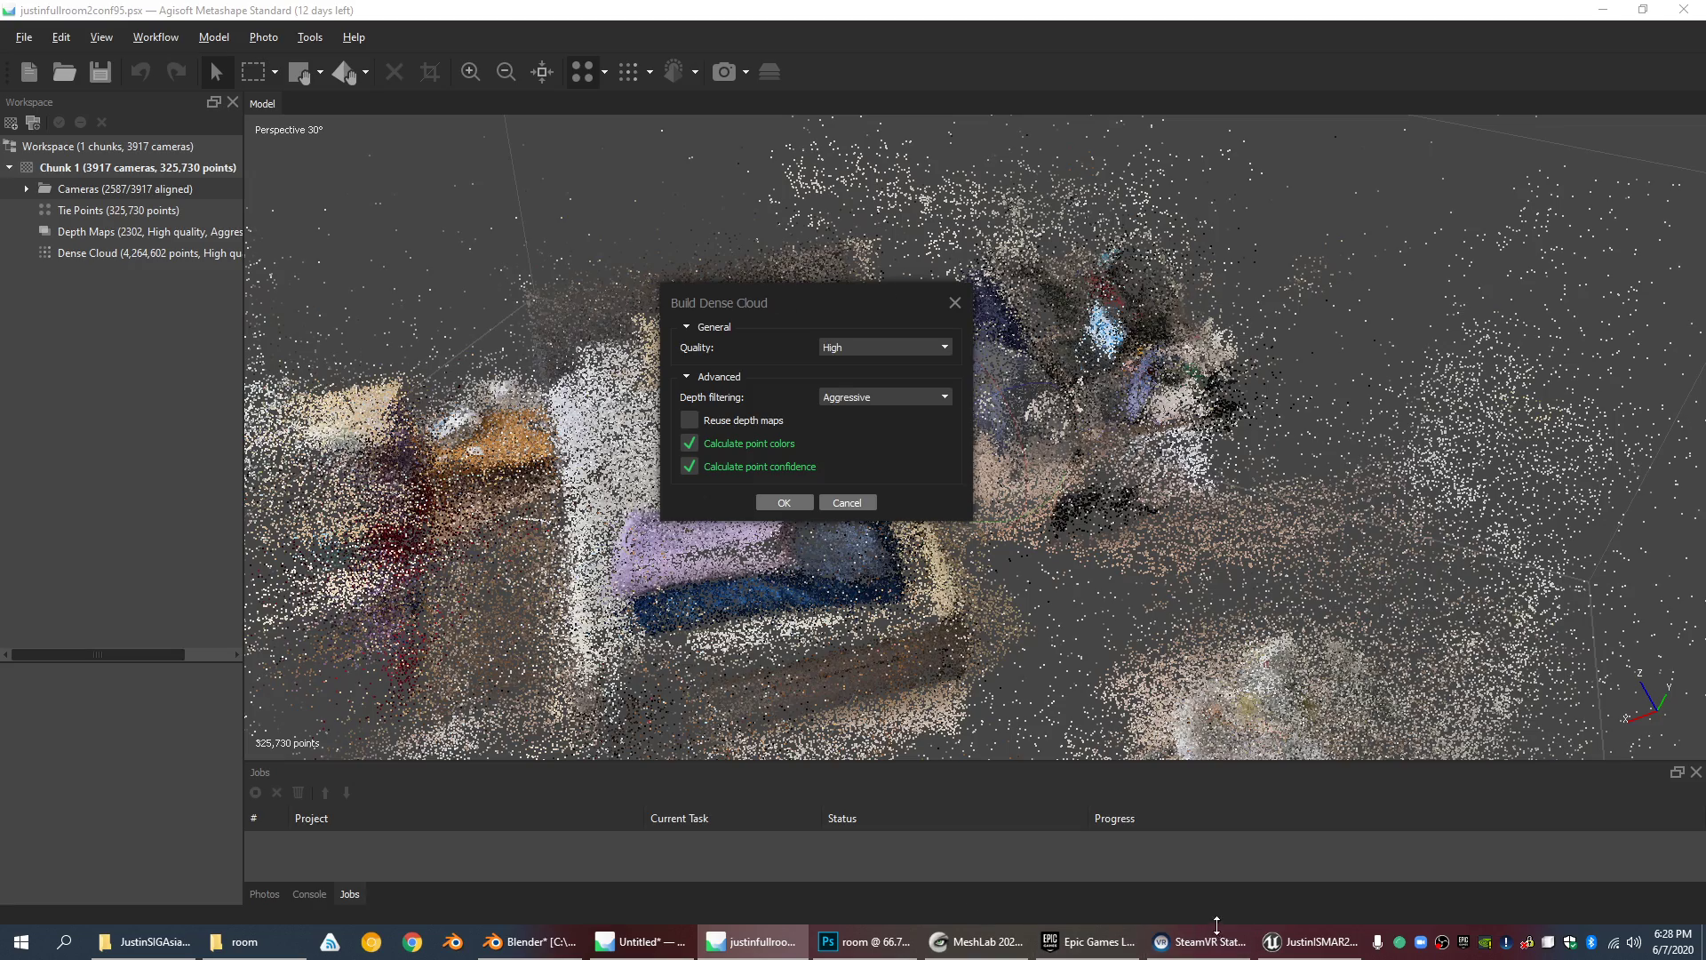
Step: Review the depth filtering choices once more and close the Build Dense Cloud settings without building
{"action": "left_click", "coordinate": [1285, 943]}
{"action": "left_click", "coordinate": [1285, 944]}
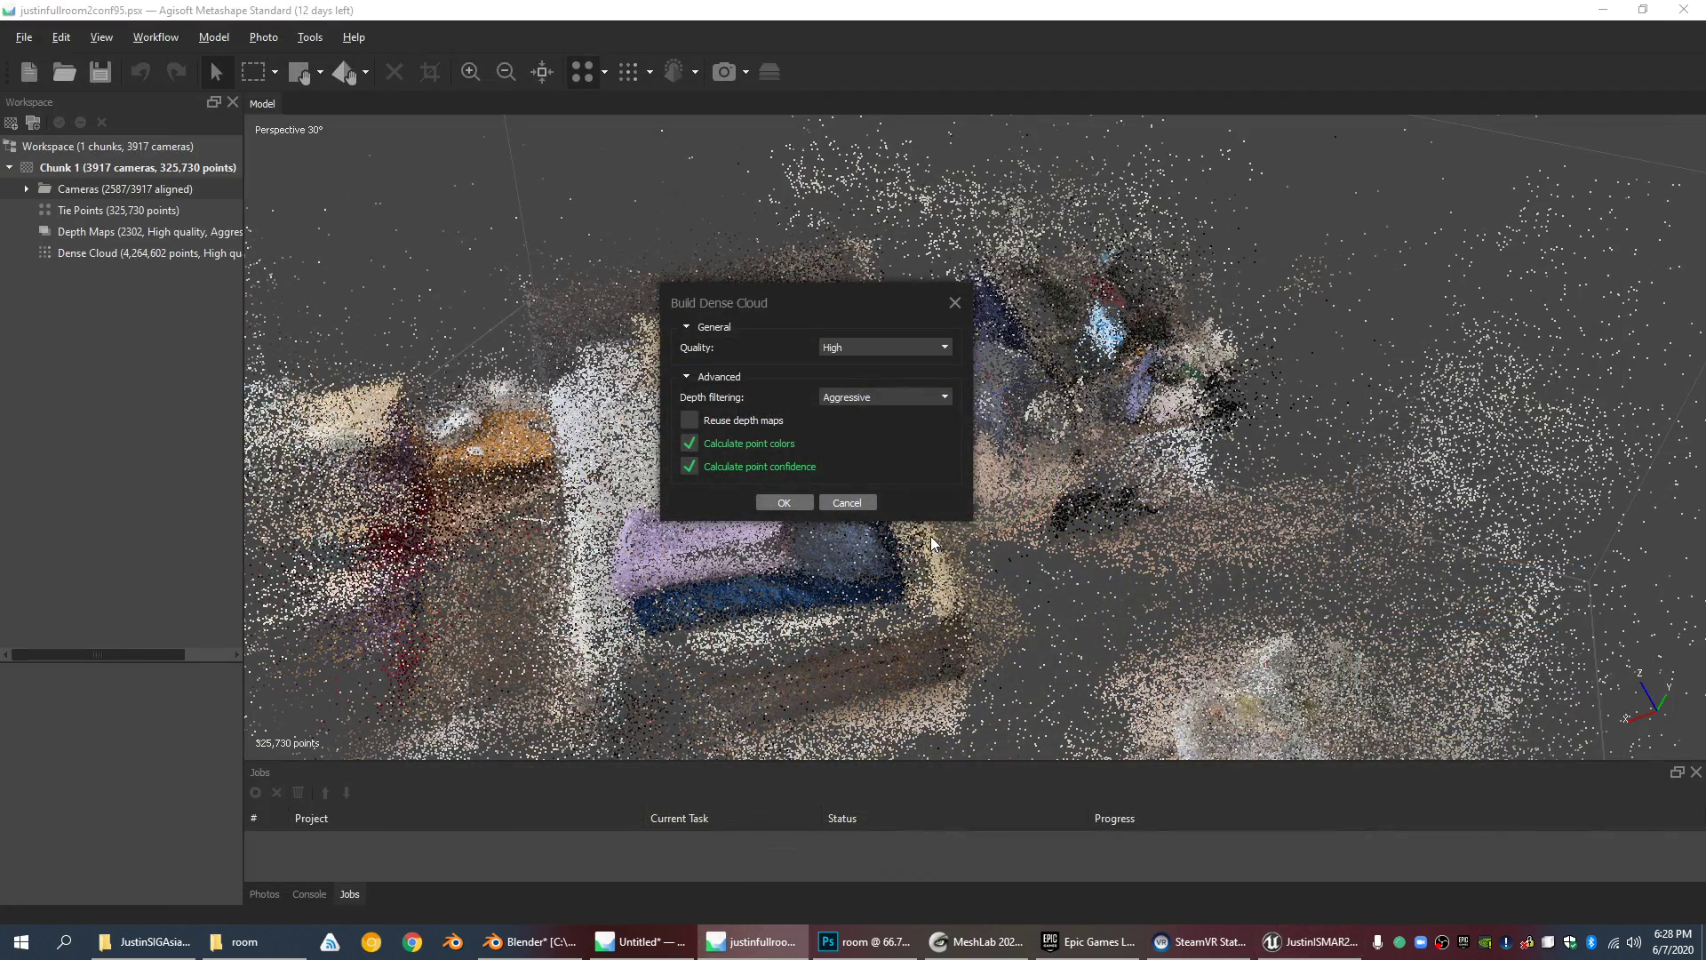
{"action": "left_click", "coordinate": [844, 399]}
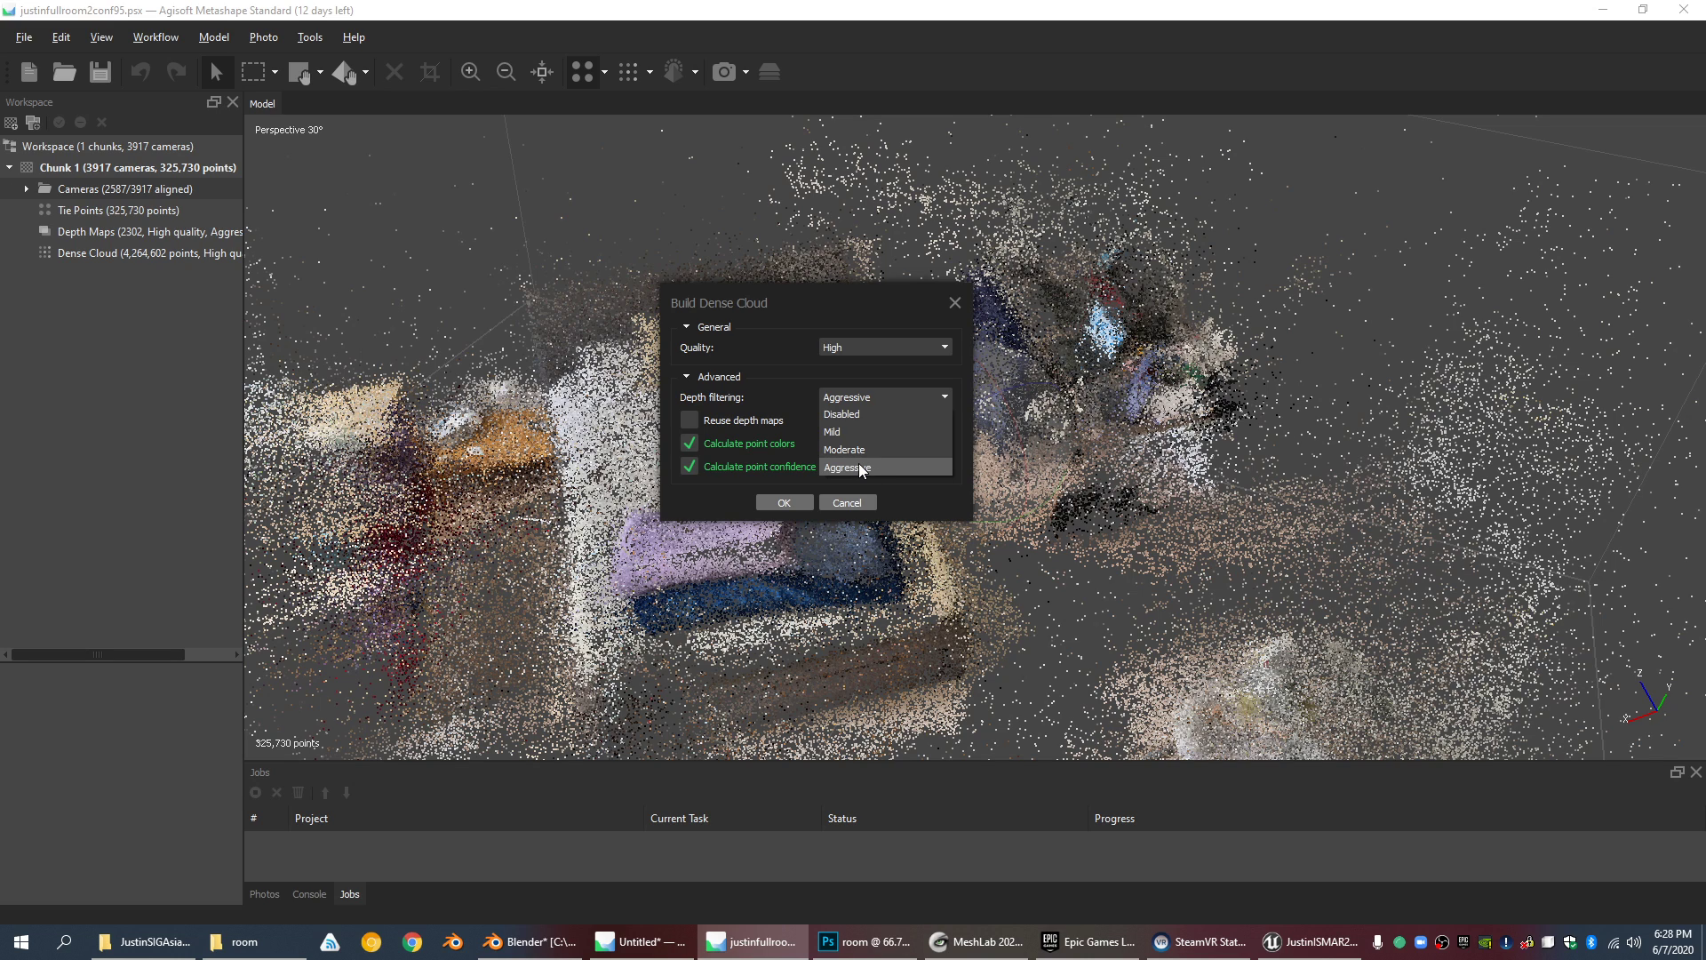
{"action": "left_click", "coordinate": [907, 394]}
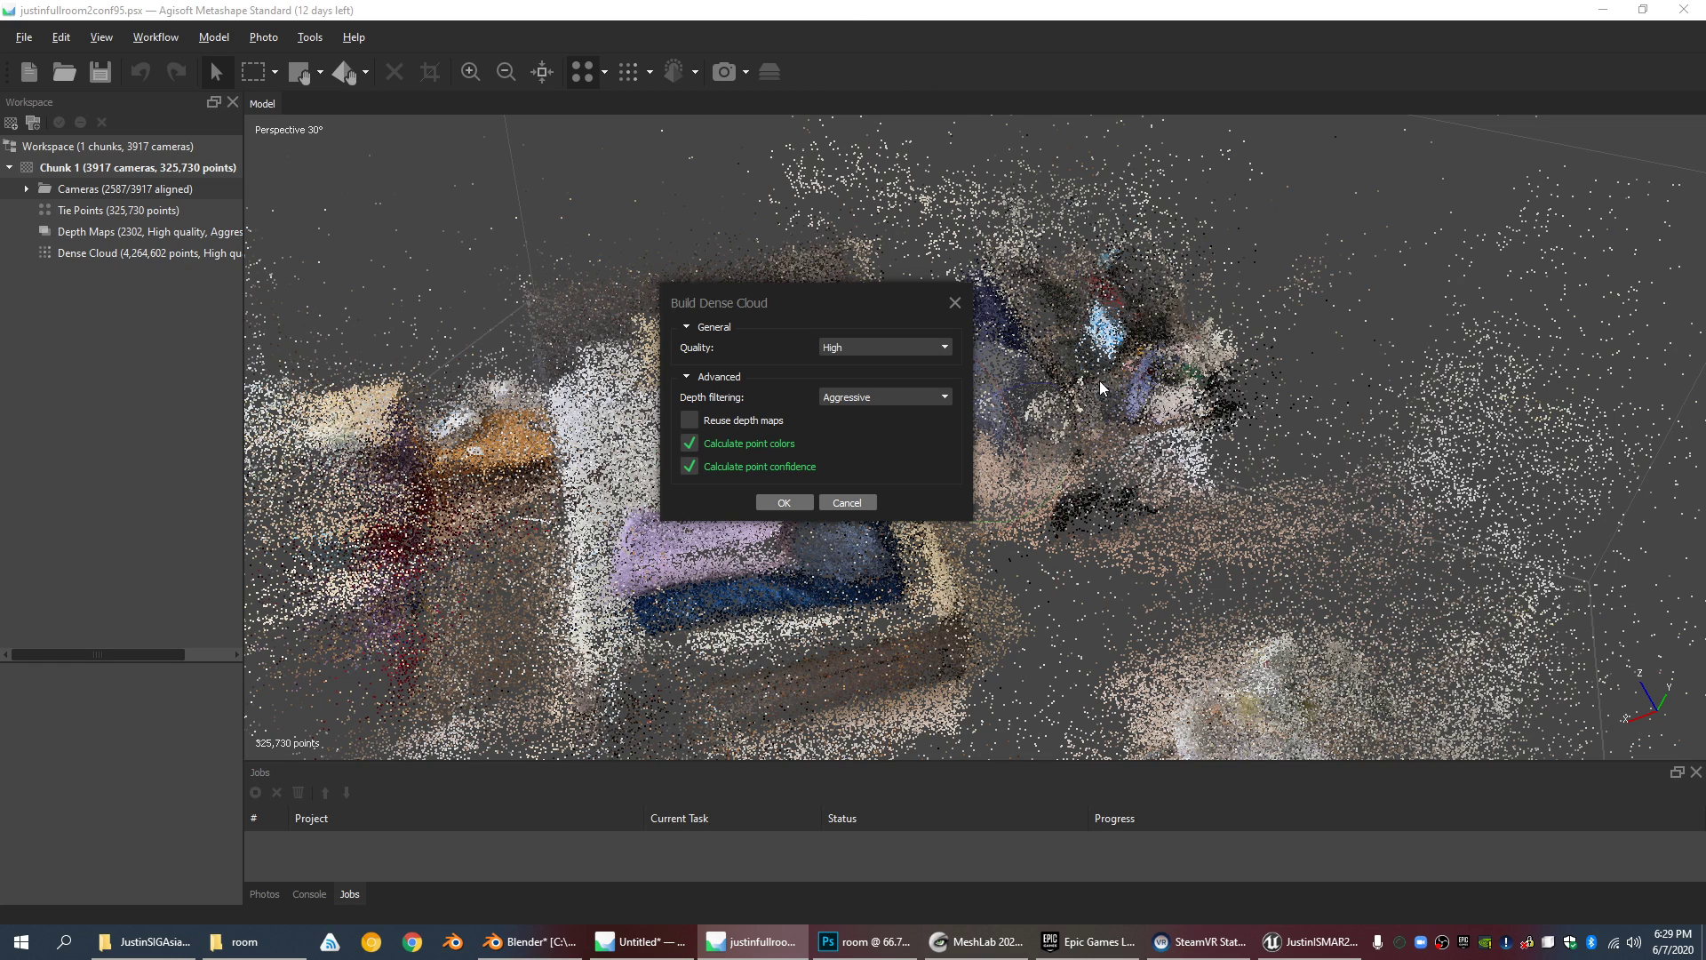
{"action": "left_click", "coordinate": [959, 303]}
Step: Display the camera positions over the sparse point cloud, leaving the camera list collapsed
{"action": "scroll", "coordinate": [480, 183], "scroll_direction": "down", "scroll_amount": 5}
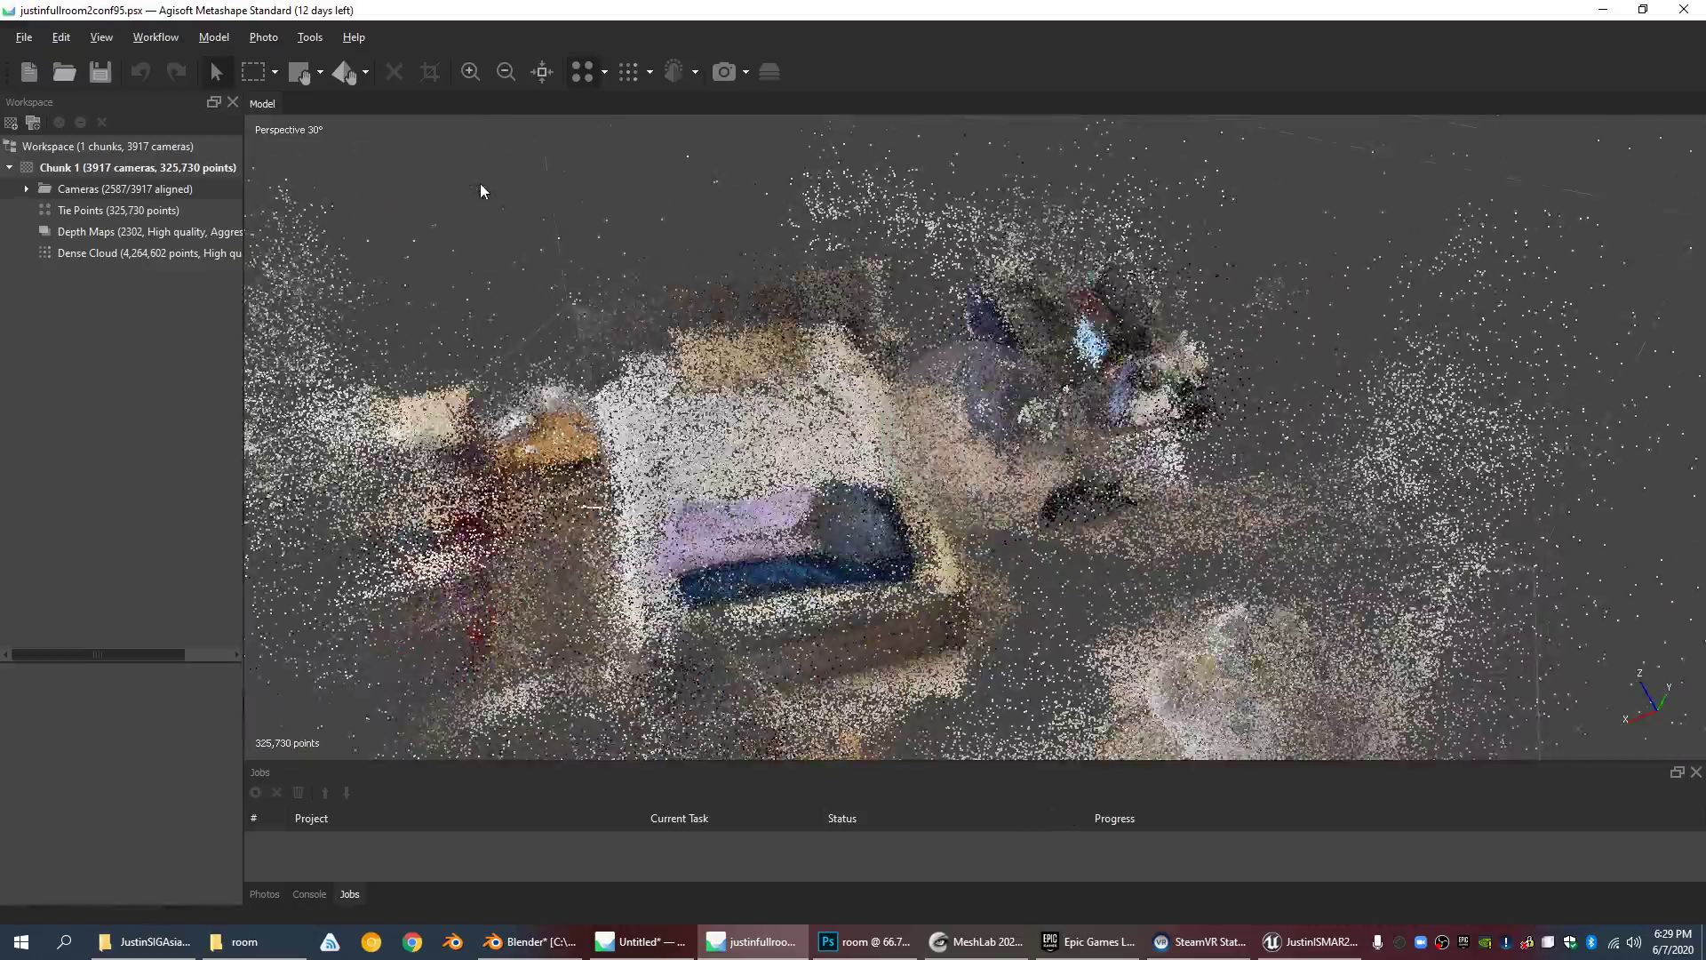
{"action": "scroll", "coordinate": [751, 408], "scroll_direction": "up", "scroll_amount": 8}
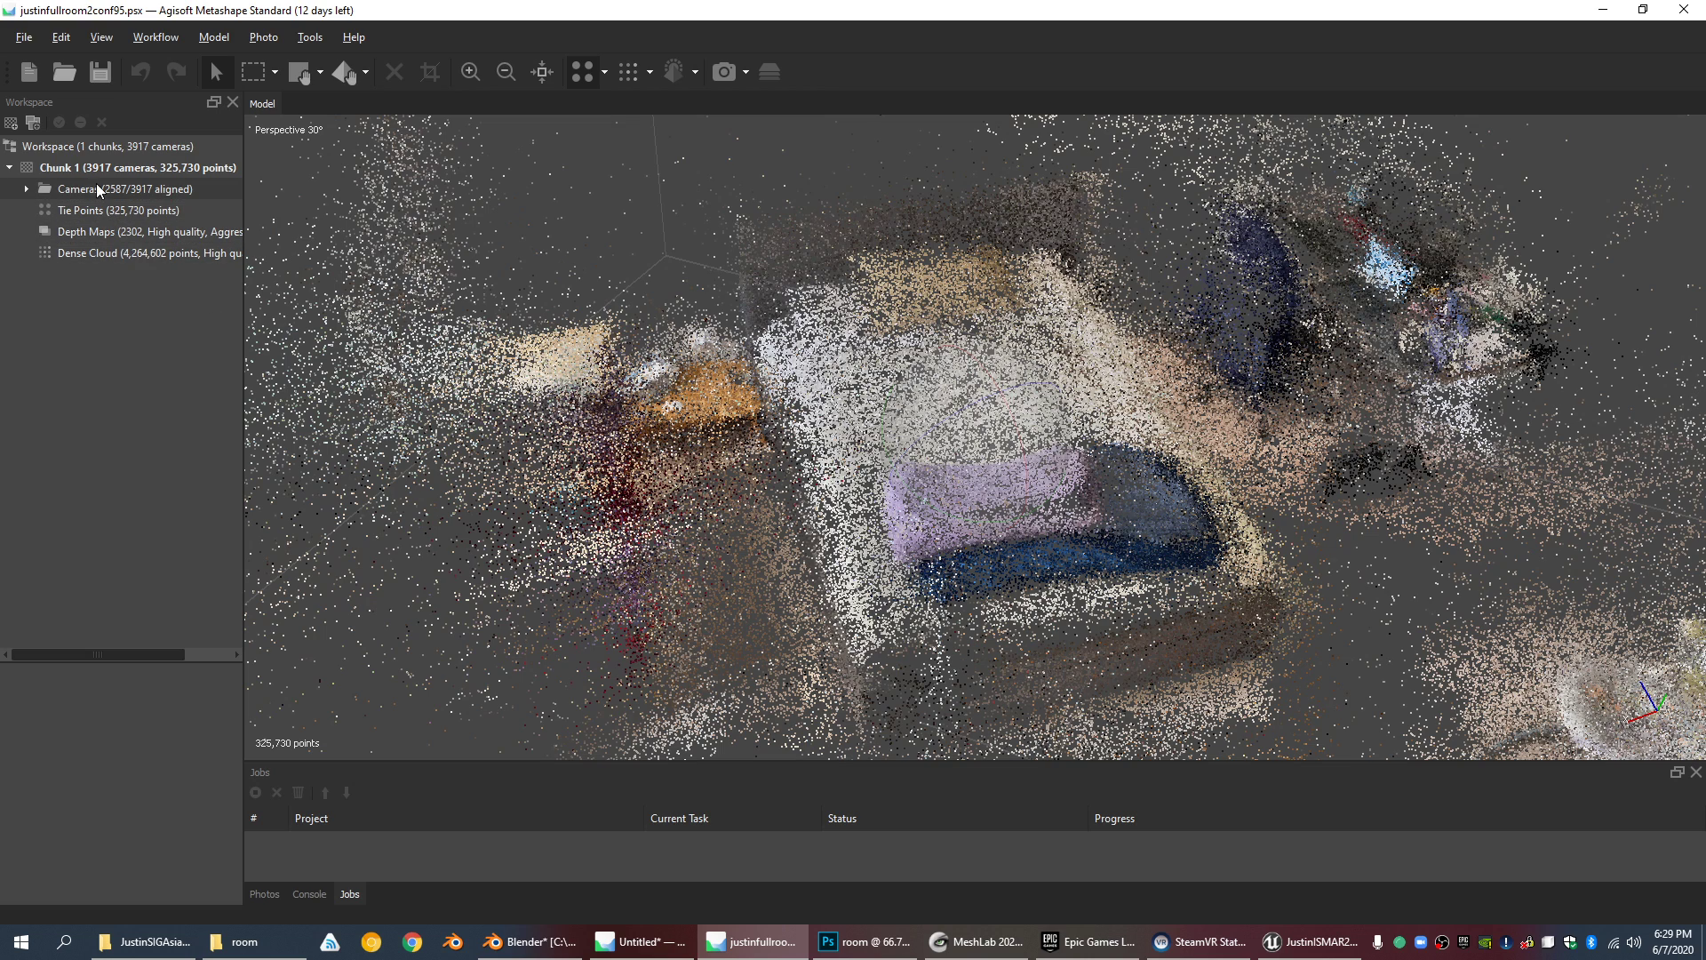
{"action": "left_click", "coordinate": [25, 188]}
{"action": "left_click", "coordinate": [25, 188]}
{"action": "left_click", "coordinate": [723, 72]}
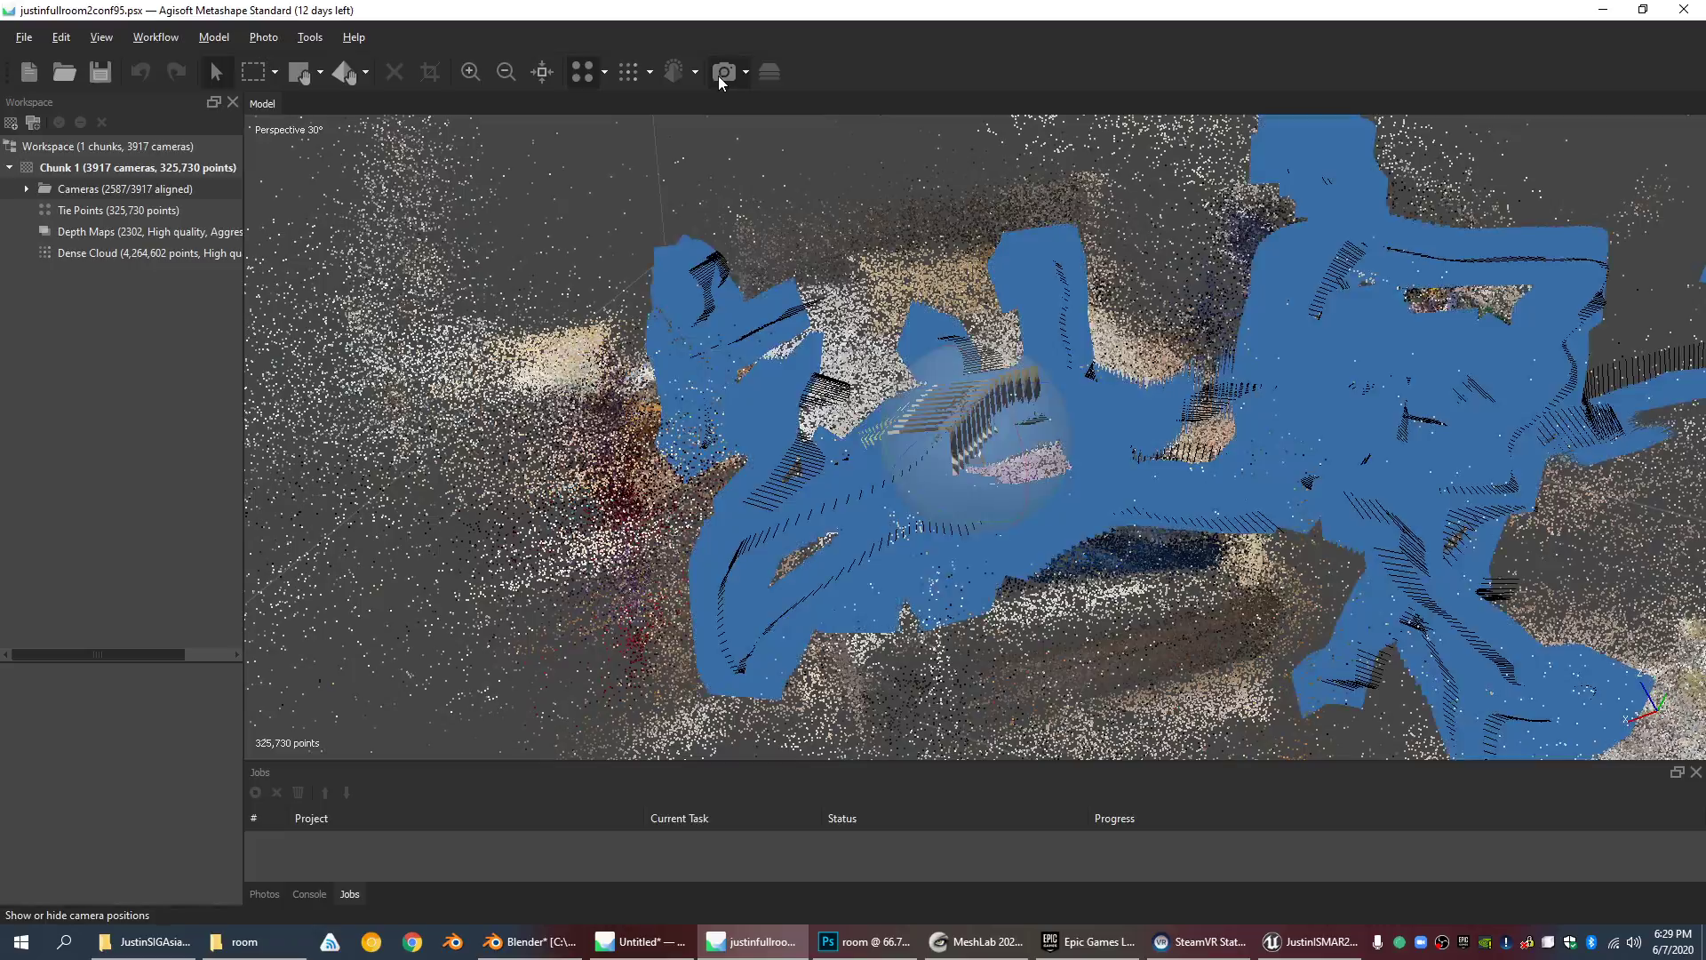
Step: Examine the path of the camera positions and their frame thumbnails around the bed from several angles
{"action": "scroll", "coordinate": [856, 223], "scroll_direction": "up", "scroll_amount": 5}
{"action": "left_click_drag", "start_coordinate": [852, 206], "coordinate": [931, 496]}
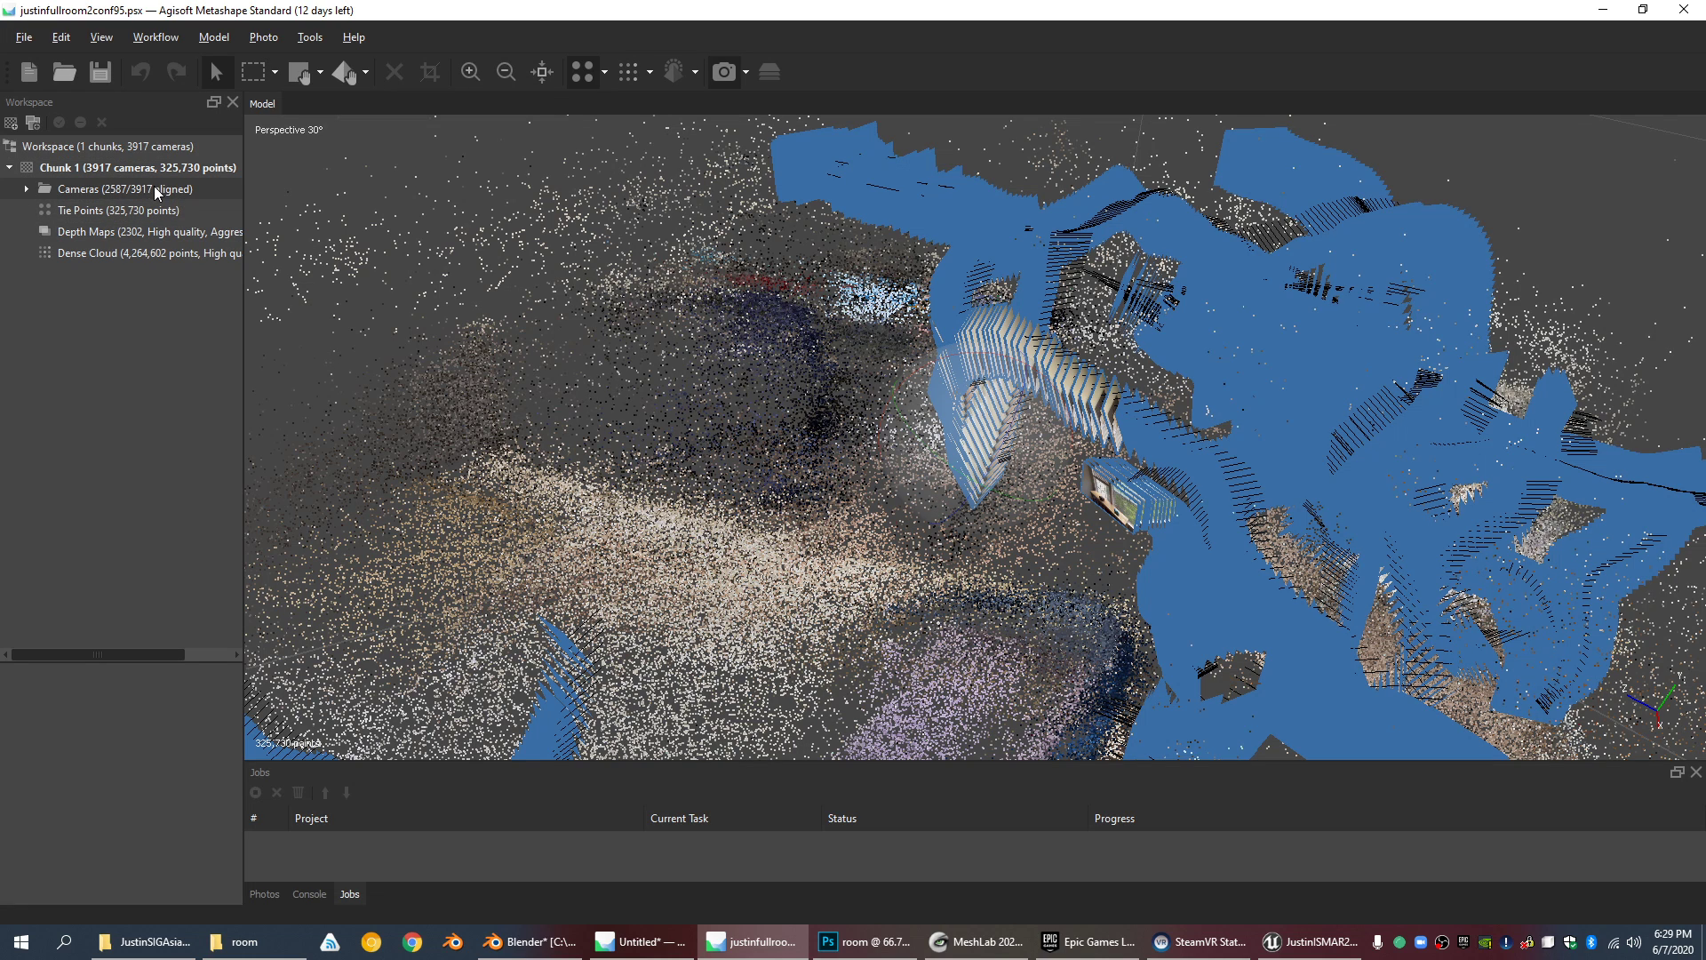
{"action": "left_click_drag", "start_coordinate": [1084, 404], "coordinate": [708, 286]}
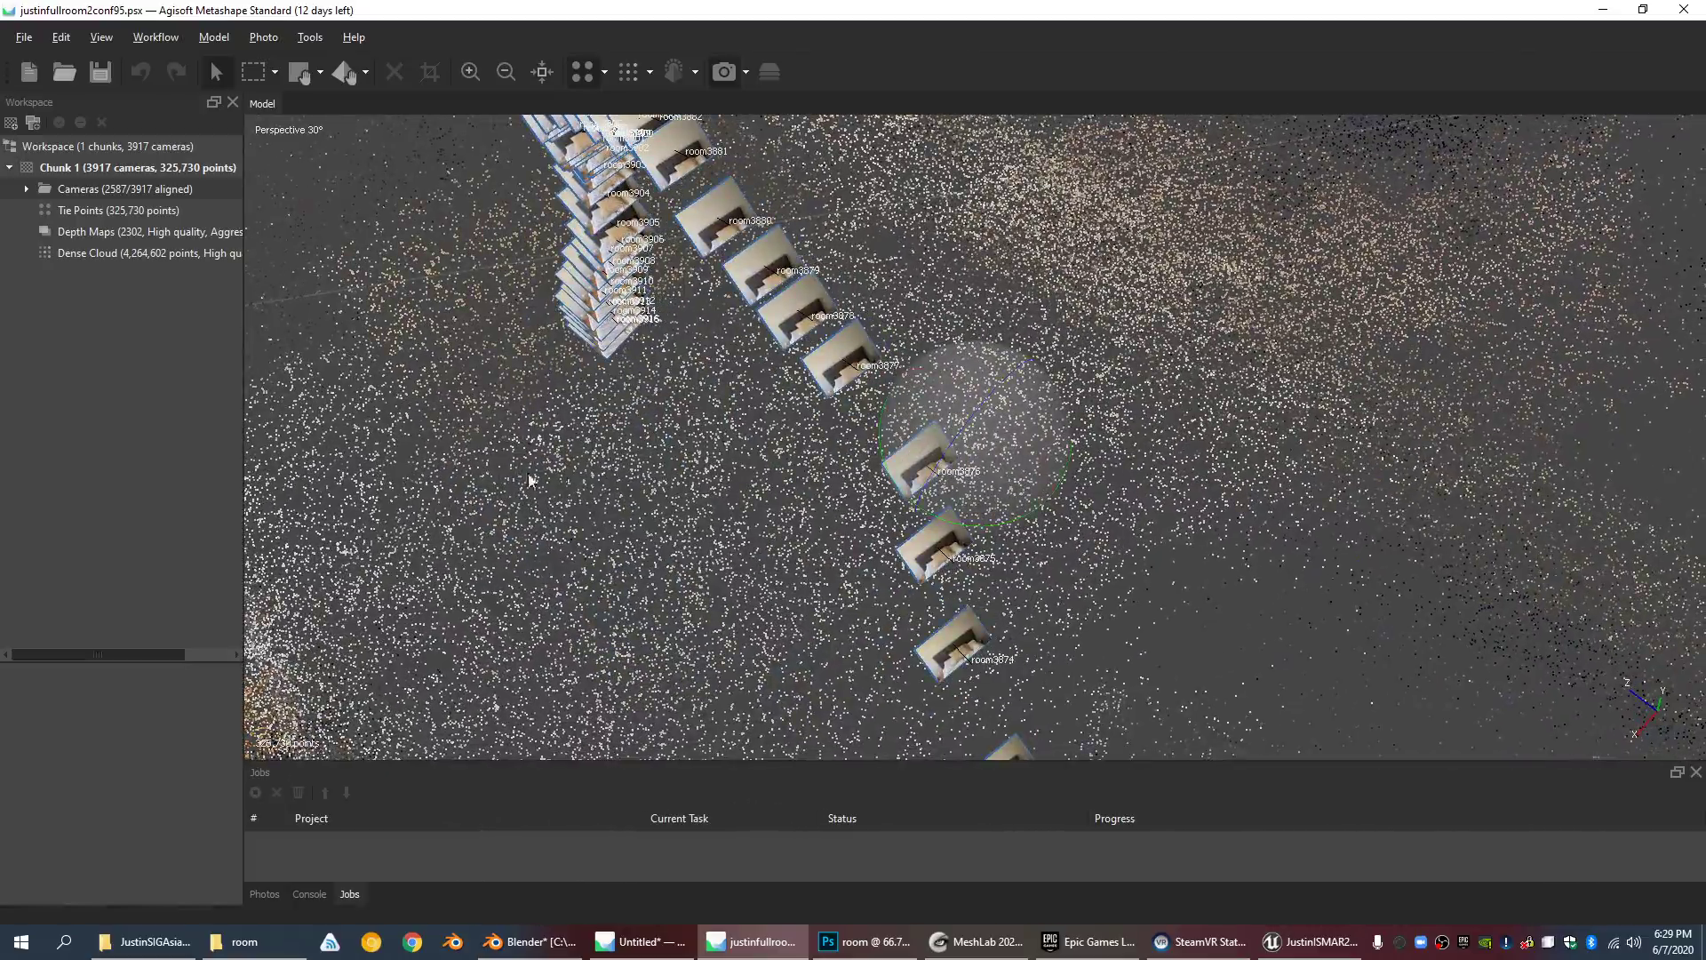
{"action": "left_click_drag", "start_coordinate": [818, 344], "coordinate": [1075, 589]}
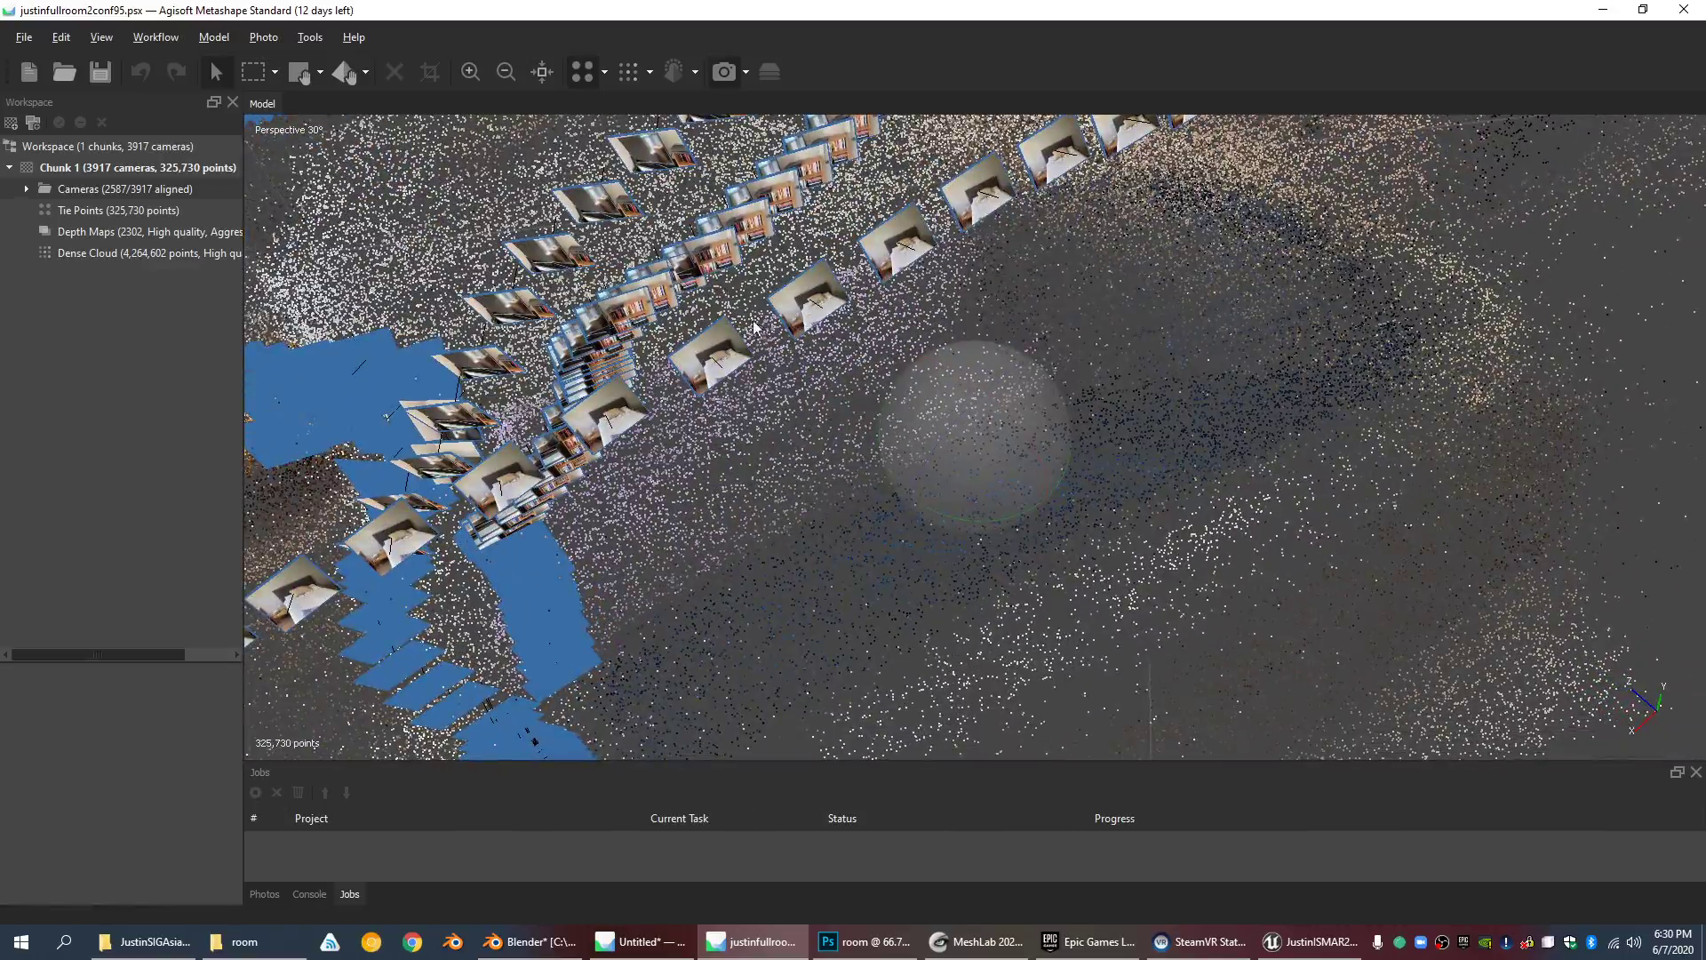
{"action": "left_click_drag", "start_coordinate": [754, 327], "coordinate": [833, 350]}
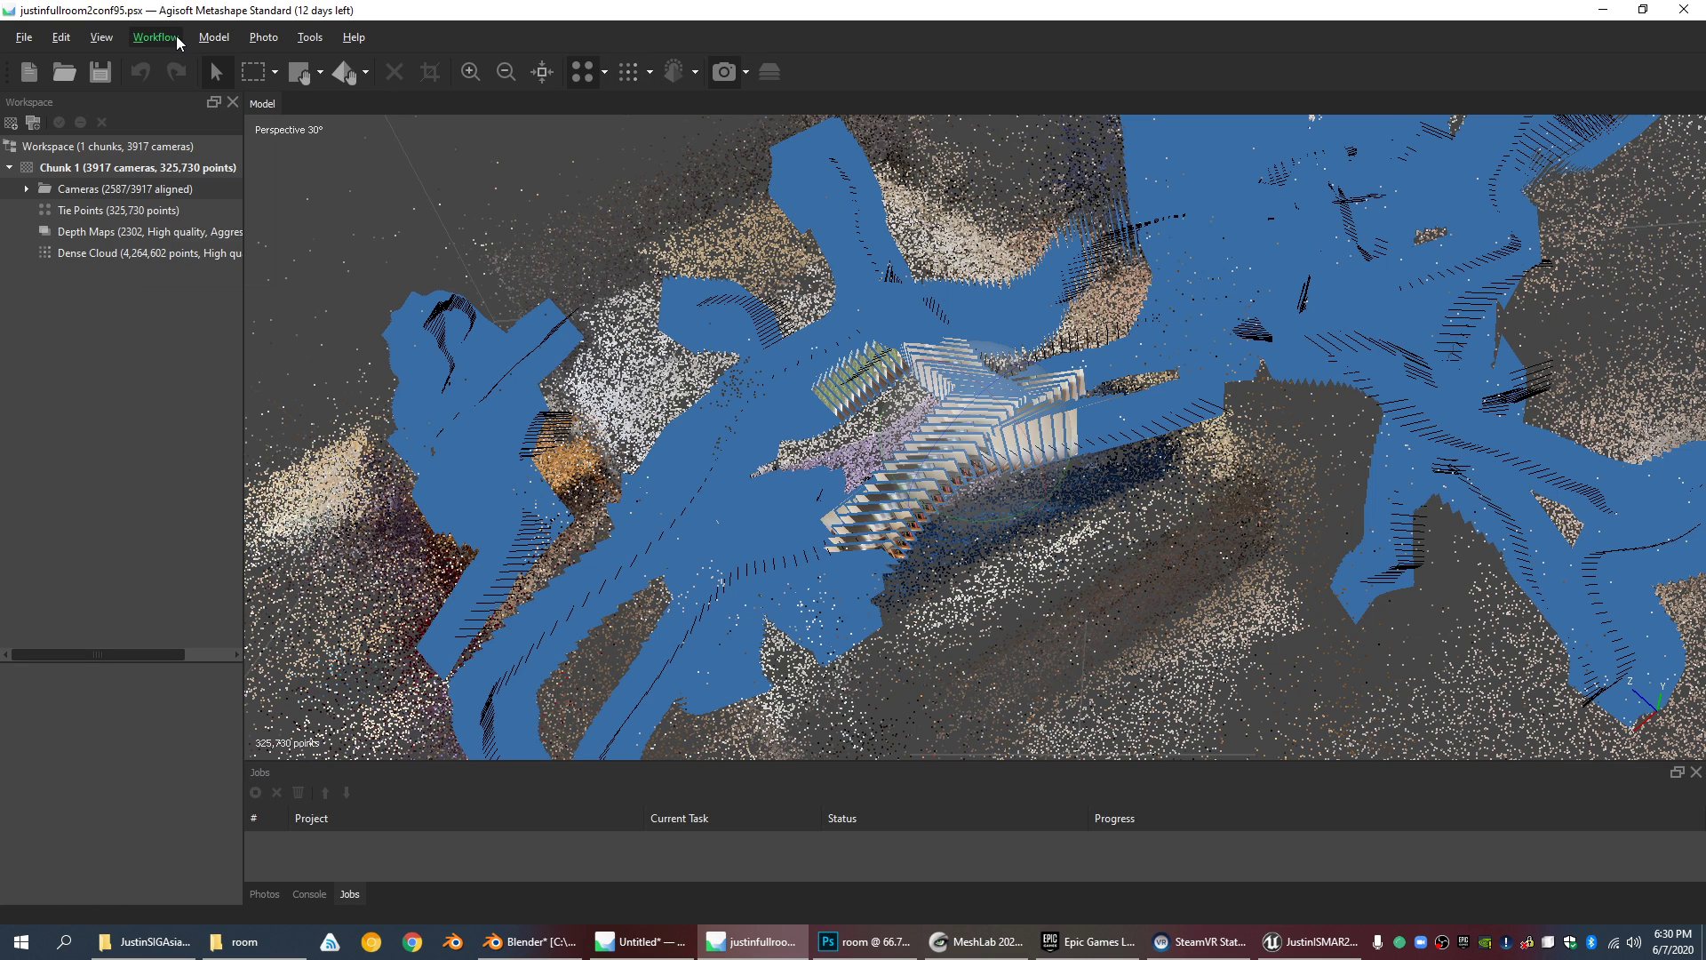
Step: Display the dense point cloud in the model view and hide the camera positions
{"action": "left_click", "coordinate": [179, 43]}
{"action": "left_click", "coordinate": [506, 21]}
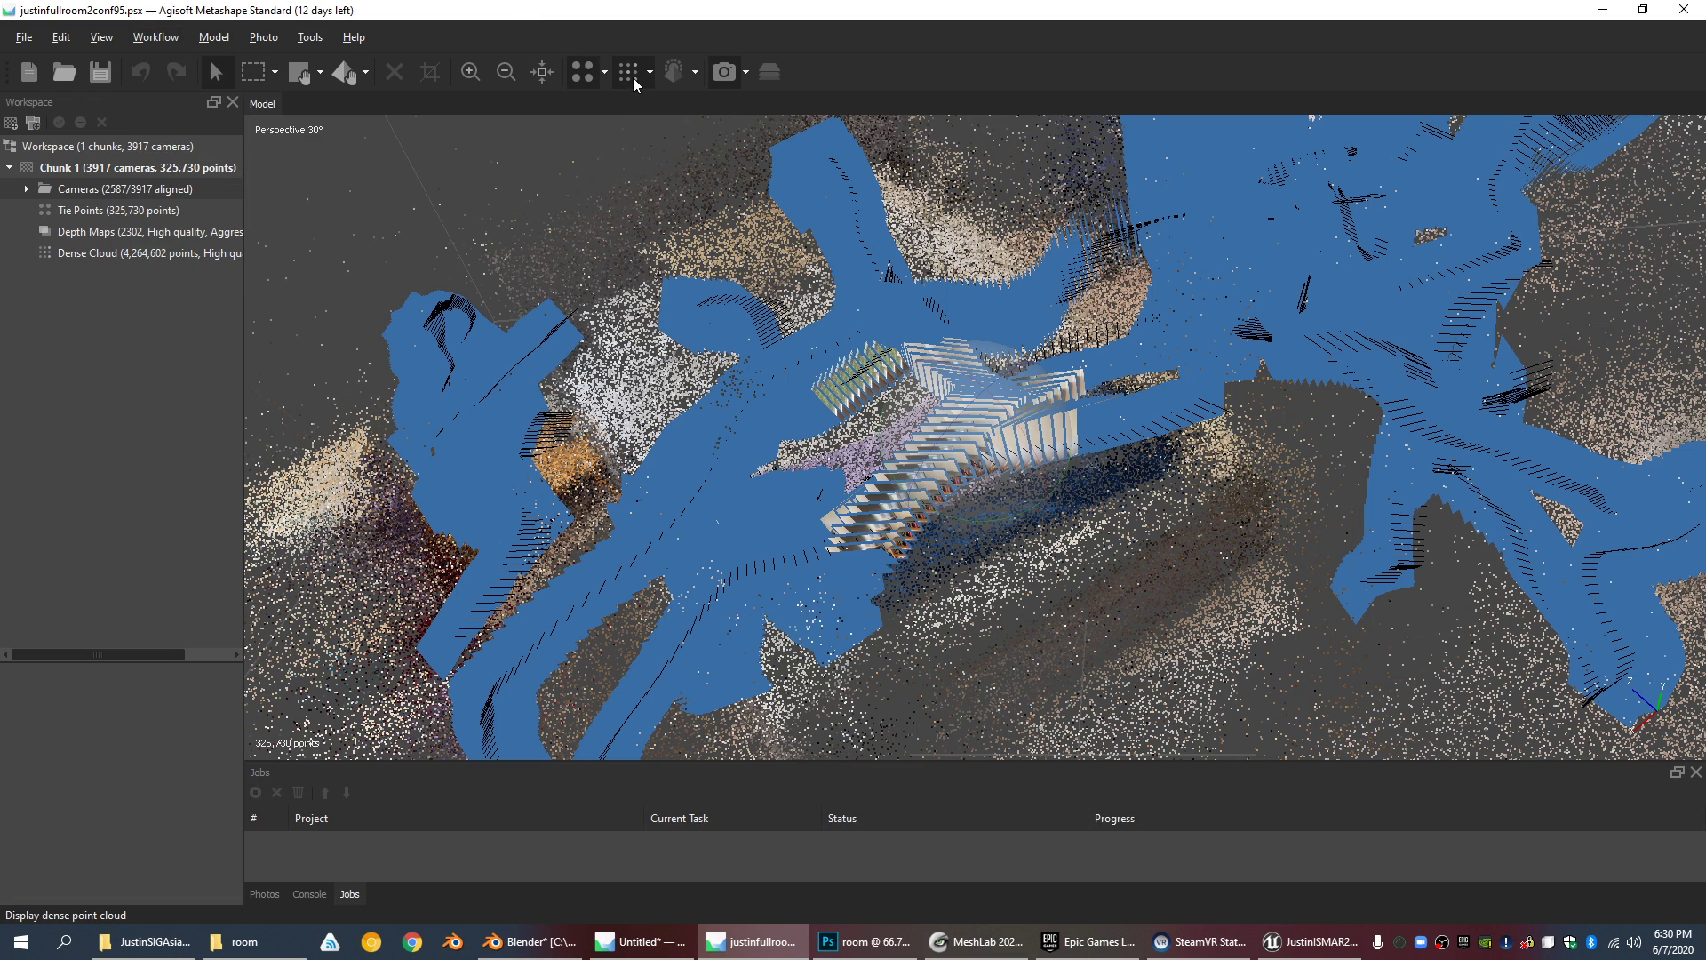
{"action": "left_click", "coordinate": [632, 72]}
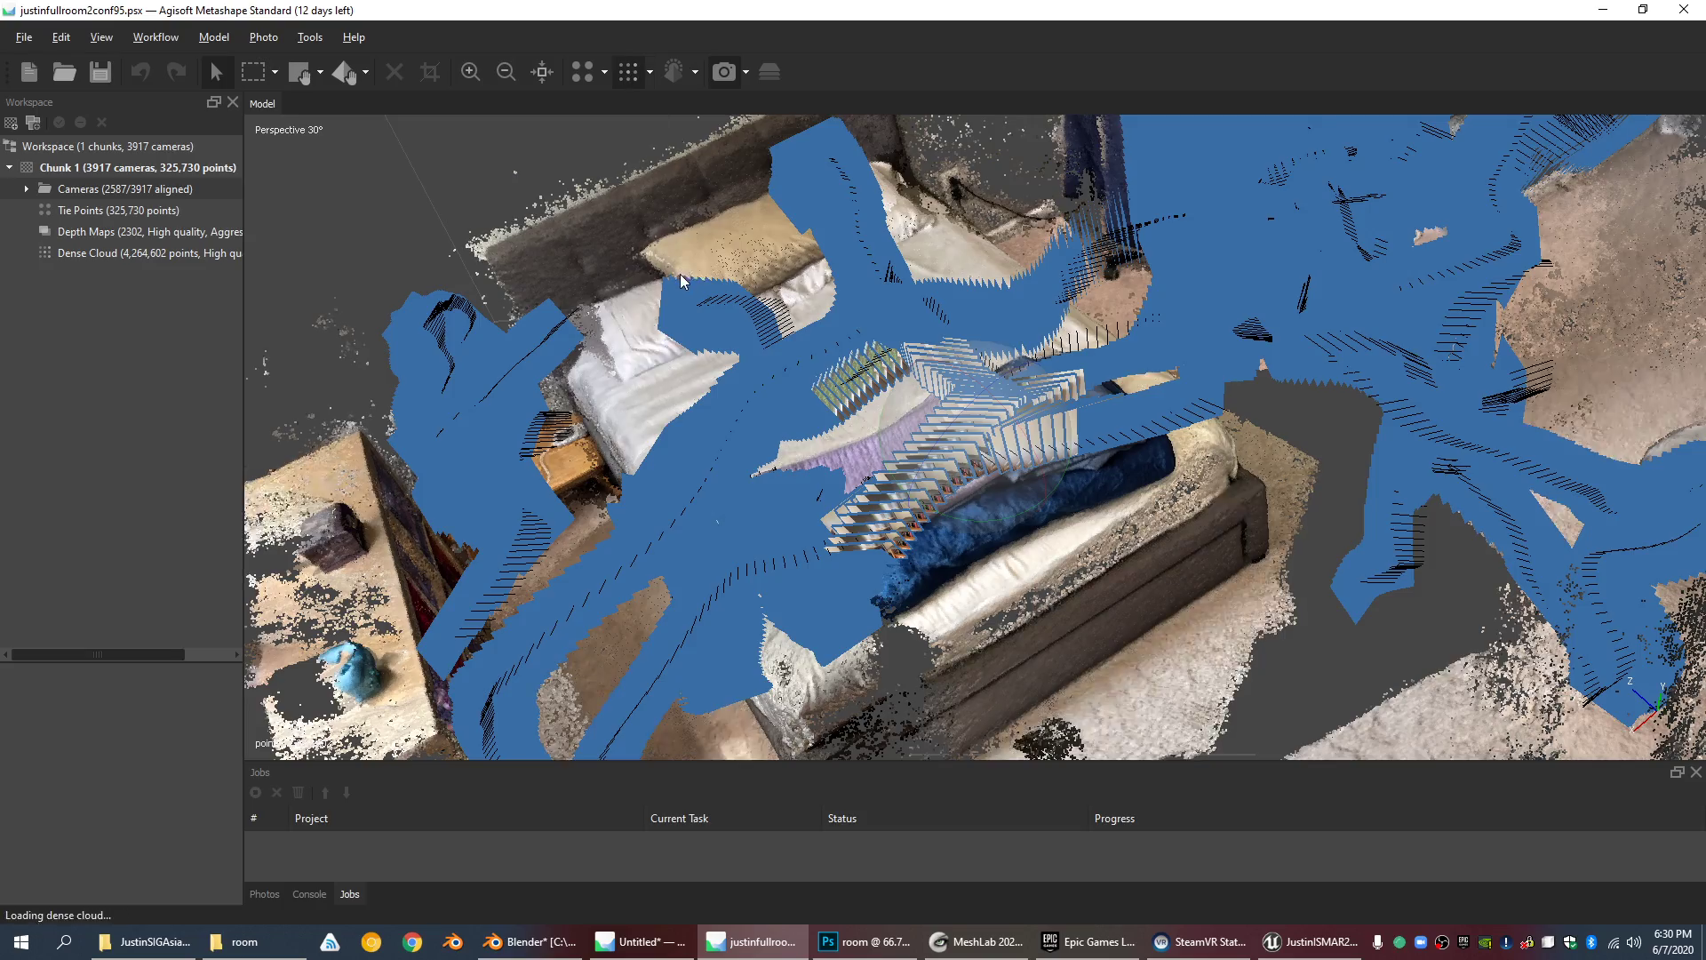
{"action": "scroll", "coordinate": [679, 274], "scroll_direction": "up", "scroll_amount": 5}
{"action": "left_click_drag", "start_coordinate": [711, 267], "coordinate": [986, 313]}
{"action": "left_click", "coordinate": [725, 71]}
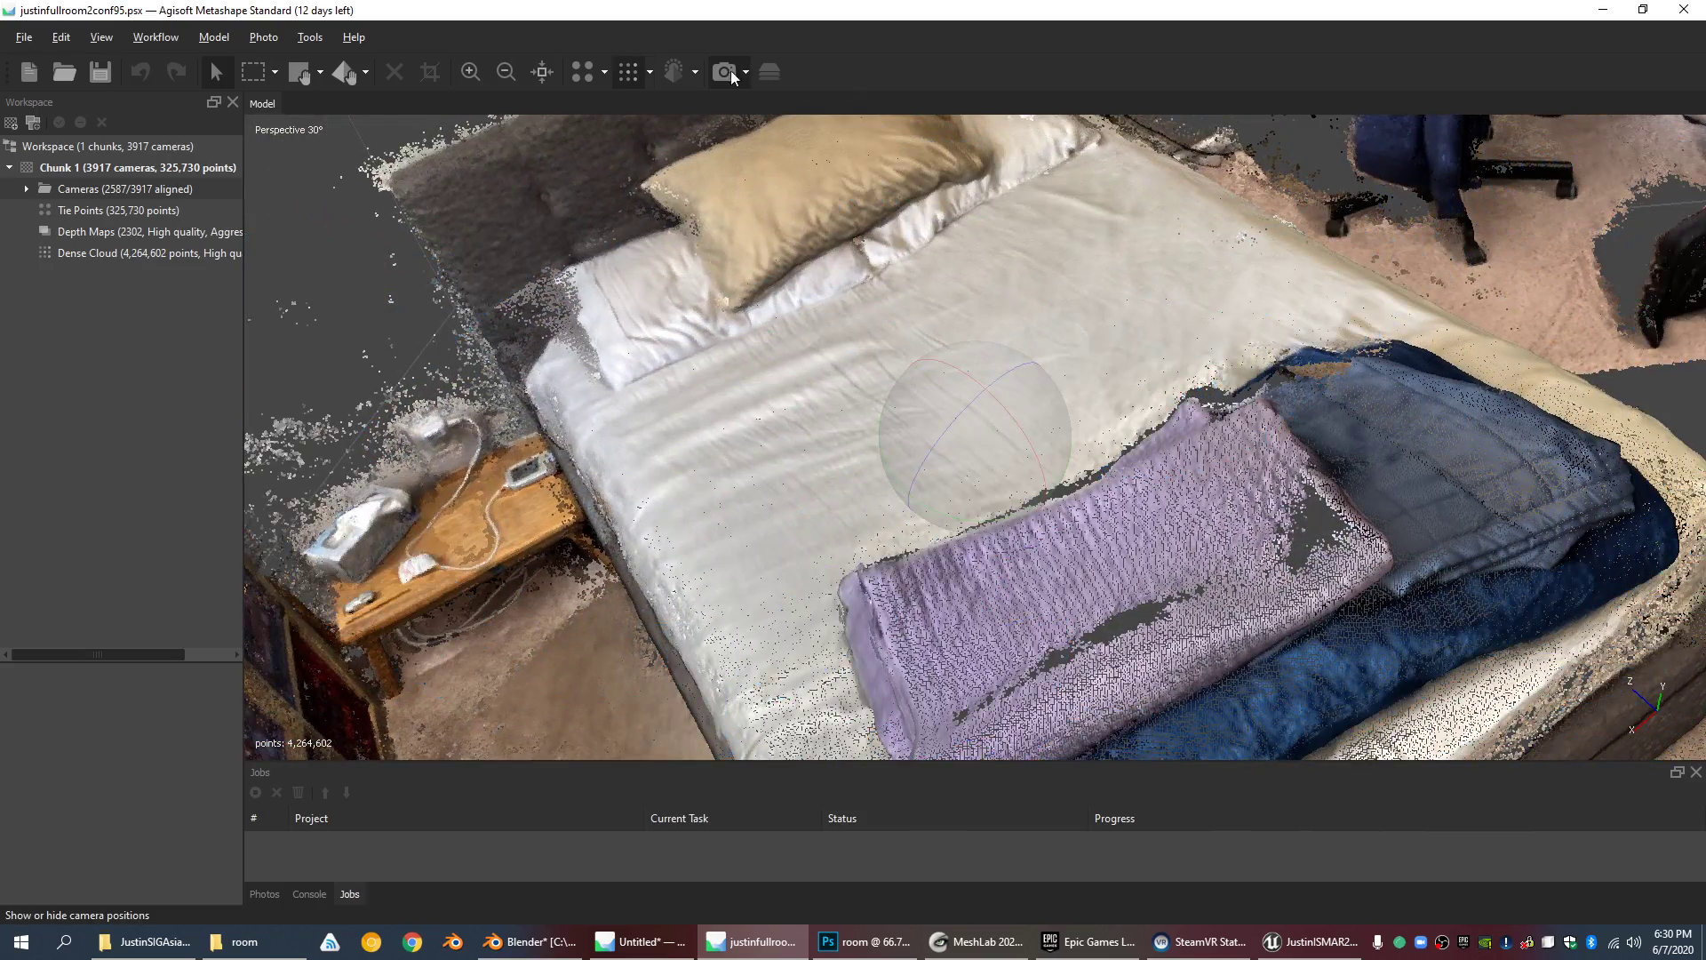
Step: Examine the dense cloud of the bed, pillows and folded blankets close up and from farther away
{"action": "scroll", "coordinate": [924, 206], "scroll_direction": "down", "scroll_amount": 3}
{"action": "left_click_drag", "start_coordinate": [915, 498], "coordinate": [927, 460]}
{"action": "scroll", "coordinate": [1039, 409], "scroll_direction": "up", "scroll_amount": 3}
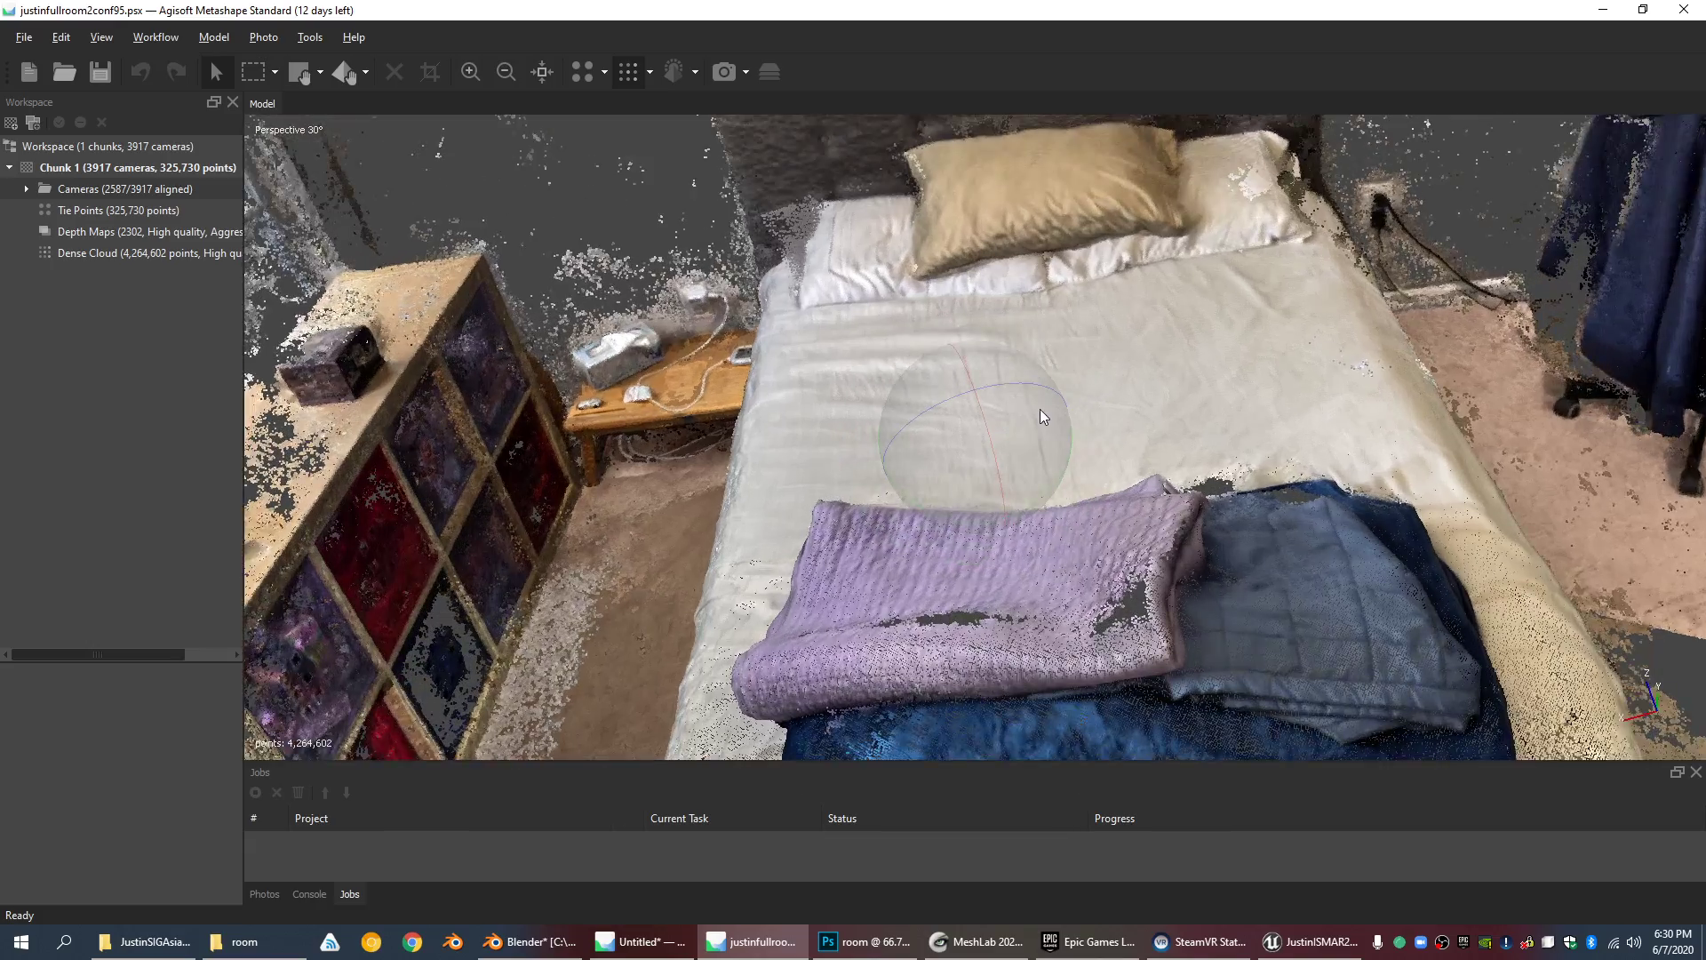
{"action": "scroll", "coordinate": [1027, 370], "scroll_direction": "down", "scroll_amount": 4}
{"action": "scroll", "coordinate": [1022, 357], "scroll_direction": "up", "scroll_amount": 2}
{"action": "scroll", "coordinate": [1021, 357], "scroll_direction": "down", "scroll_amount": 2}
{"action": "scroll", "coordinate": [1022, 357], "scroll_direction": "down", "scroll_amount": 2}
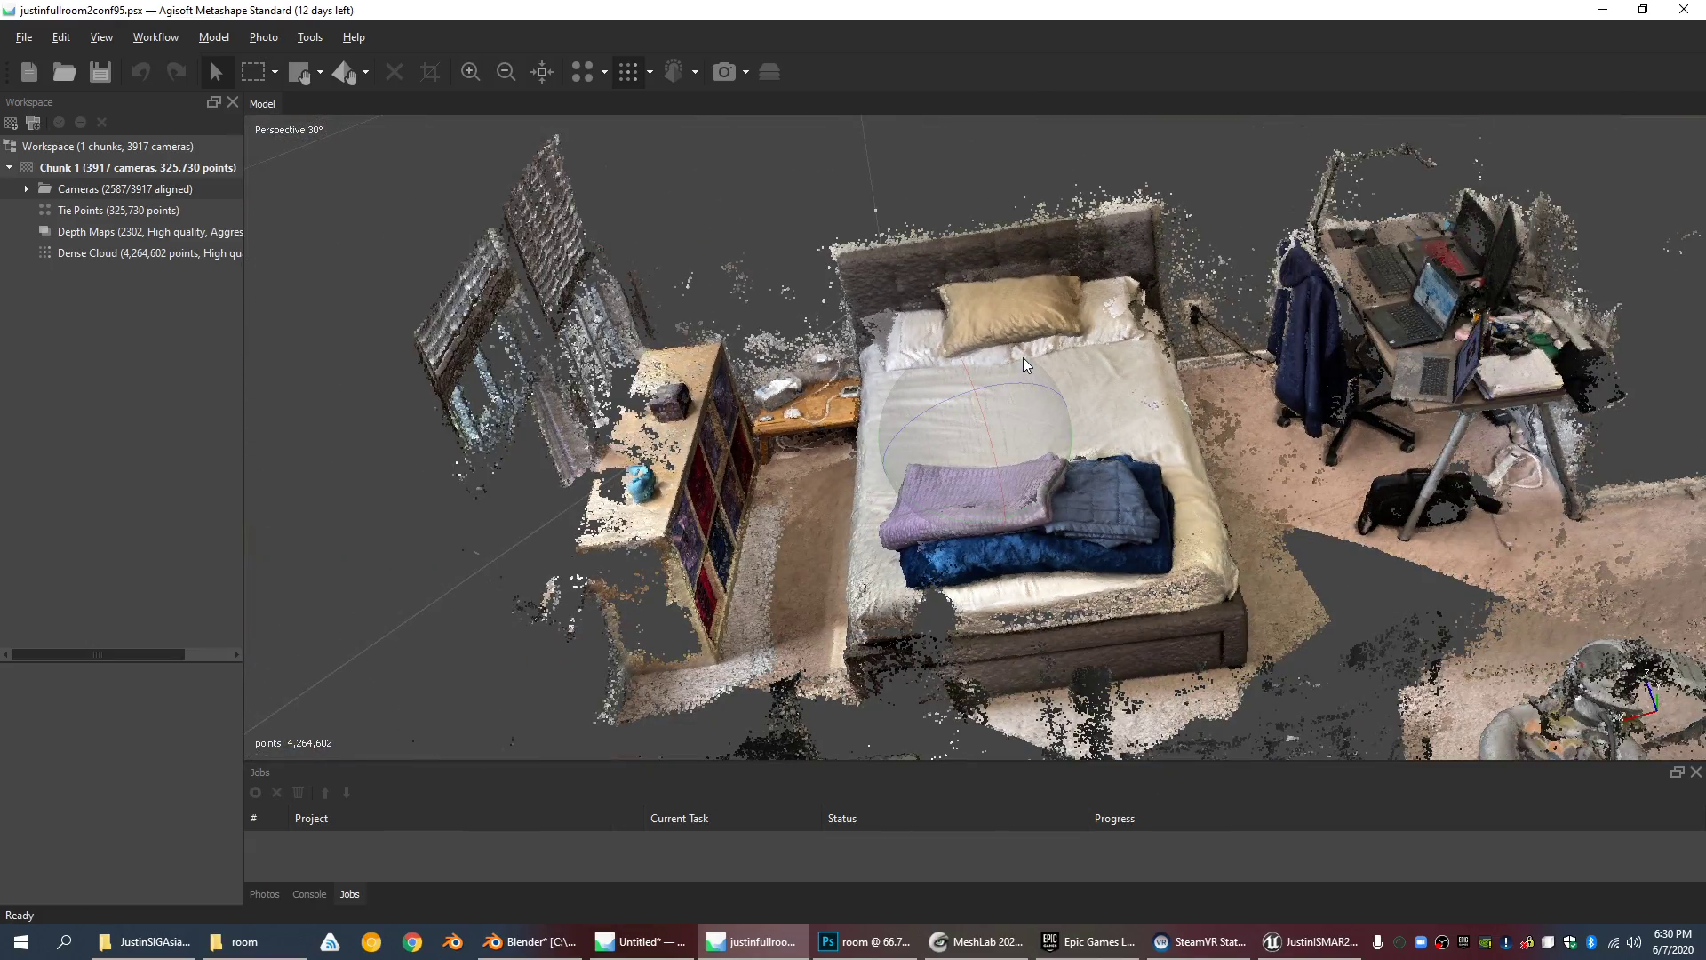
{"action": "scroll", "coordinate": [1022, 357], "scroll_direction": "up", "scroll_amount": 3}
{"action": "left_click_drag", "start_coordinate": [1020, 345], "coordinate": [925, 498]}
{"action": "scroll", "coordinate": [924, 504], "scroll_direction": "down", "scroll_amount": 2}
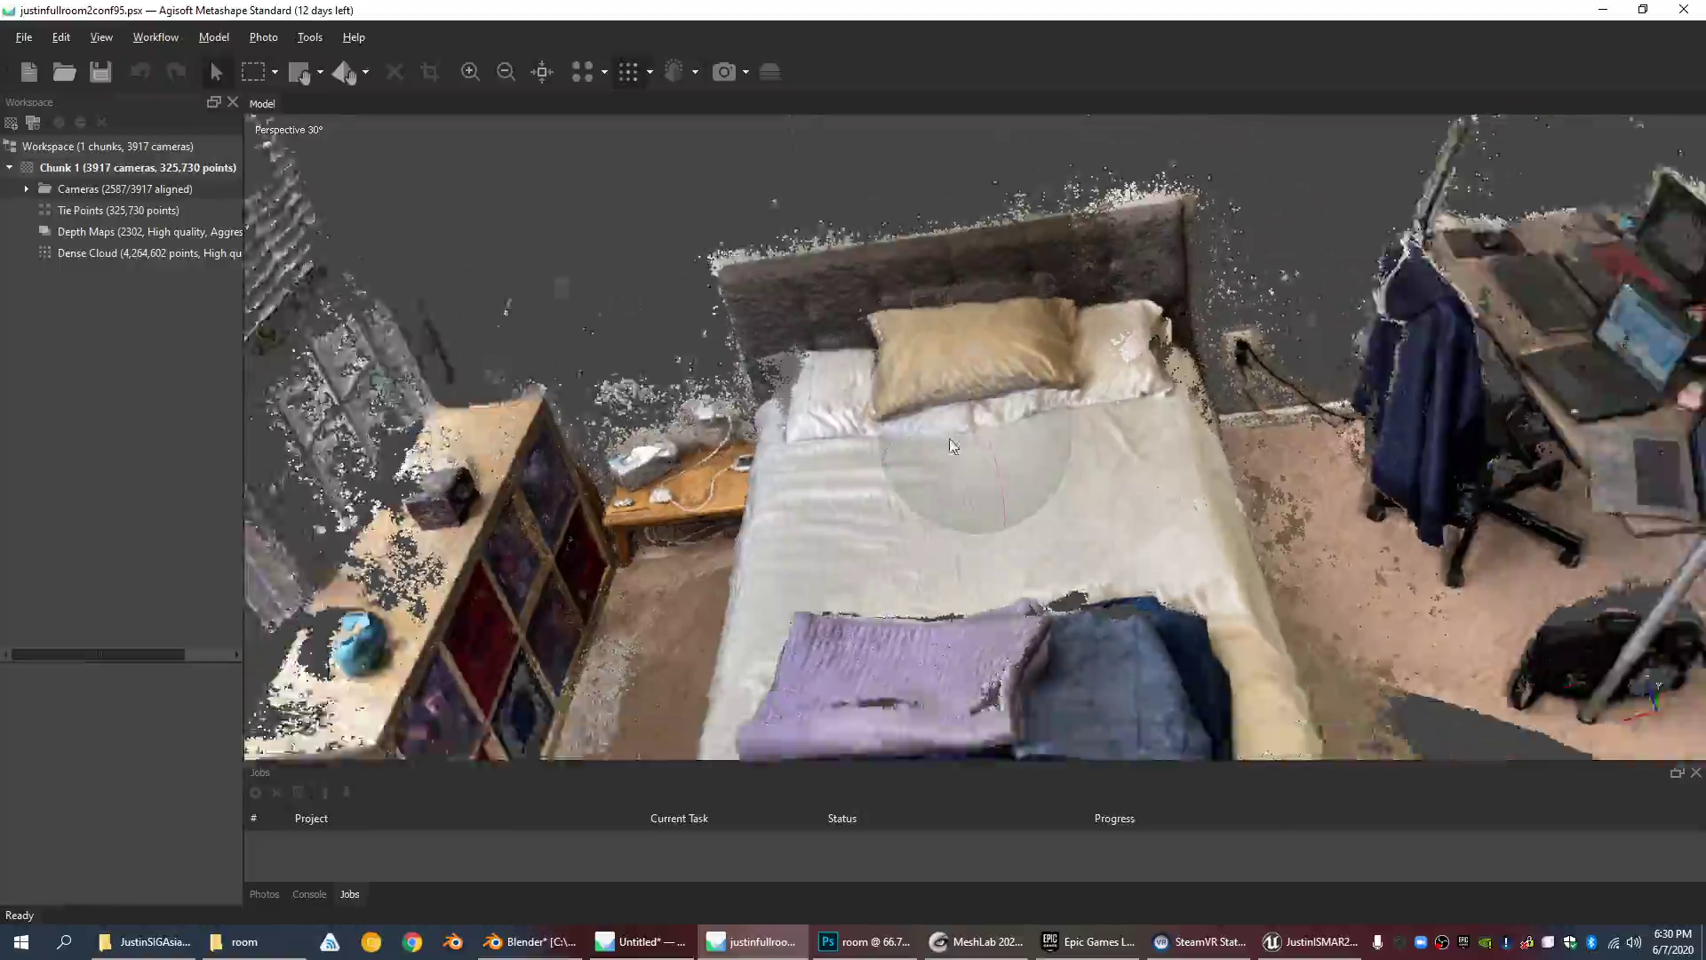
{"action": "scroll", "coordinate": [945, 438], "scroll_direction": "up", "scroll_amount": 6}
{"action": "scroll", "coordinate": [906, 564], "scroll_direction": "down", "scroll_amount": 6}
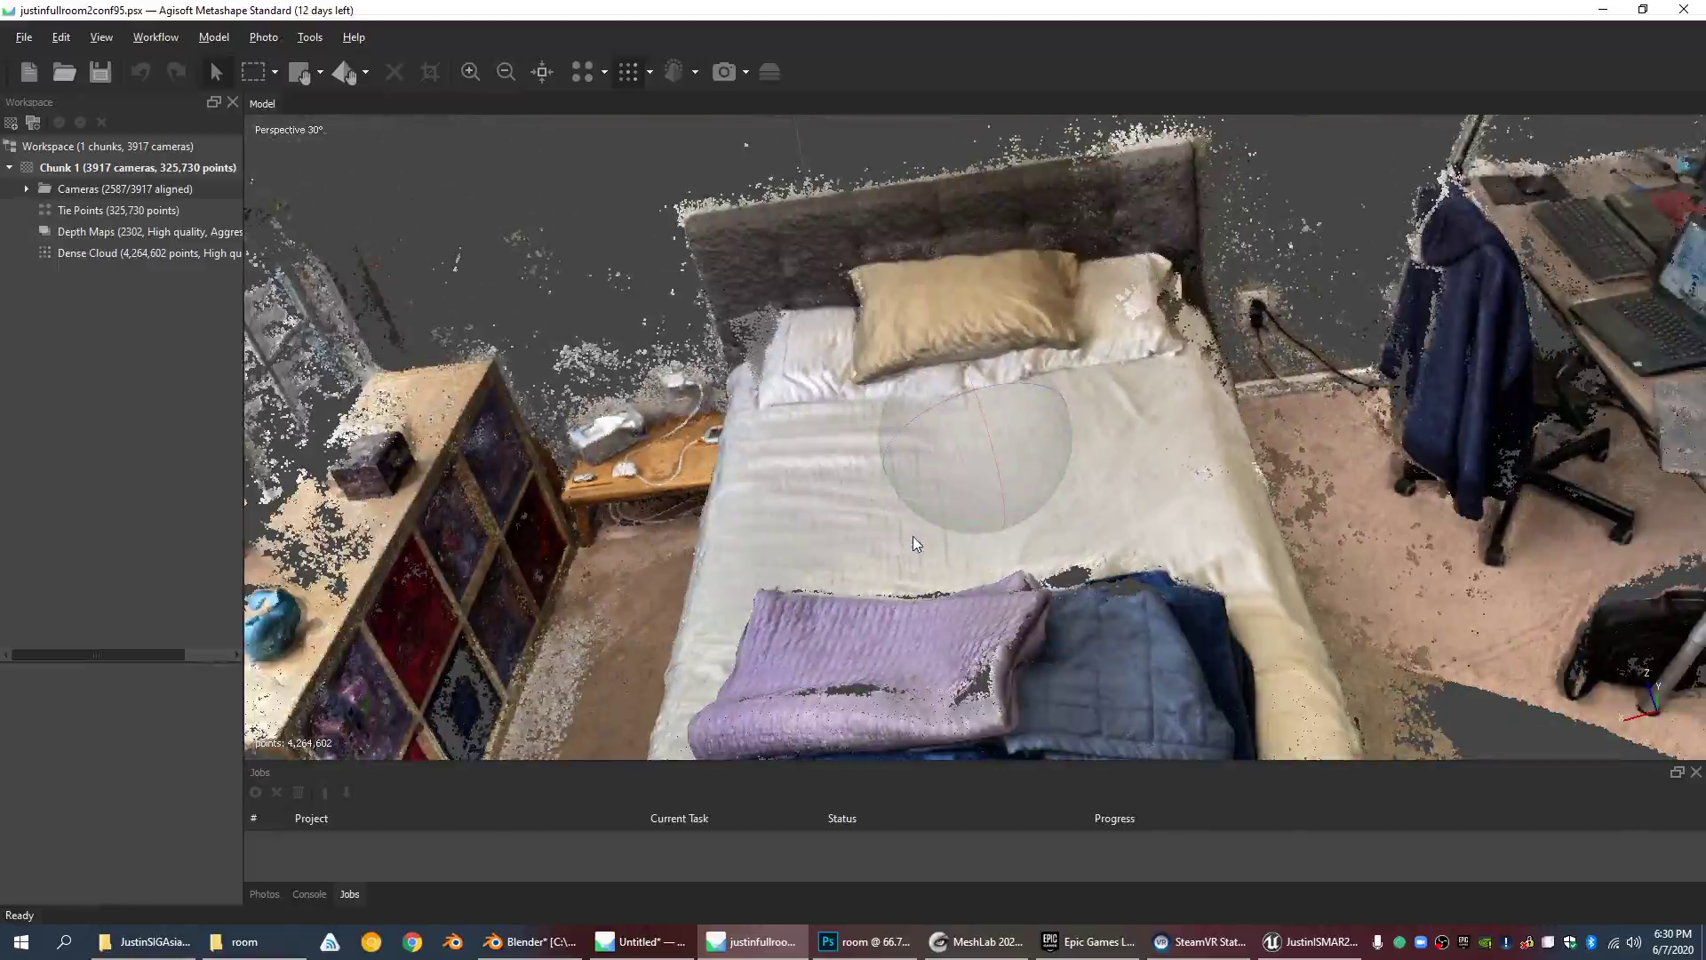
Step: Inspect the dense cloud around the foot of the bed, the windows and the cube shelf for missing areas
{"action": "middle_click_drag", "start_coordinate": [913, 536], "coordinate": [889, 404]}
{"action": "scroll", "coordinate": [889, 403], "scroll_direction": "down", "scroll_amount": 3}
{"action": "scroll", "coordinate": [888, 402], "scroll_direction": "up", "scroll_amount": 2}
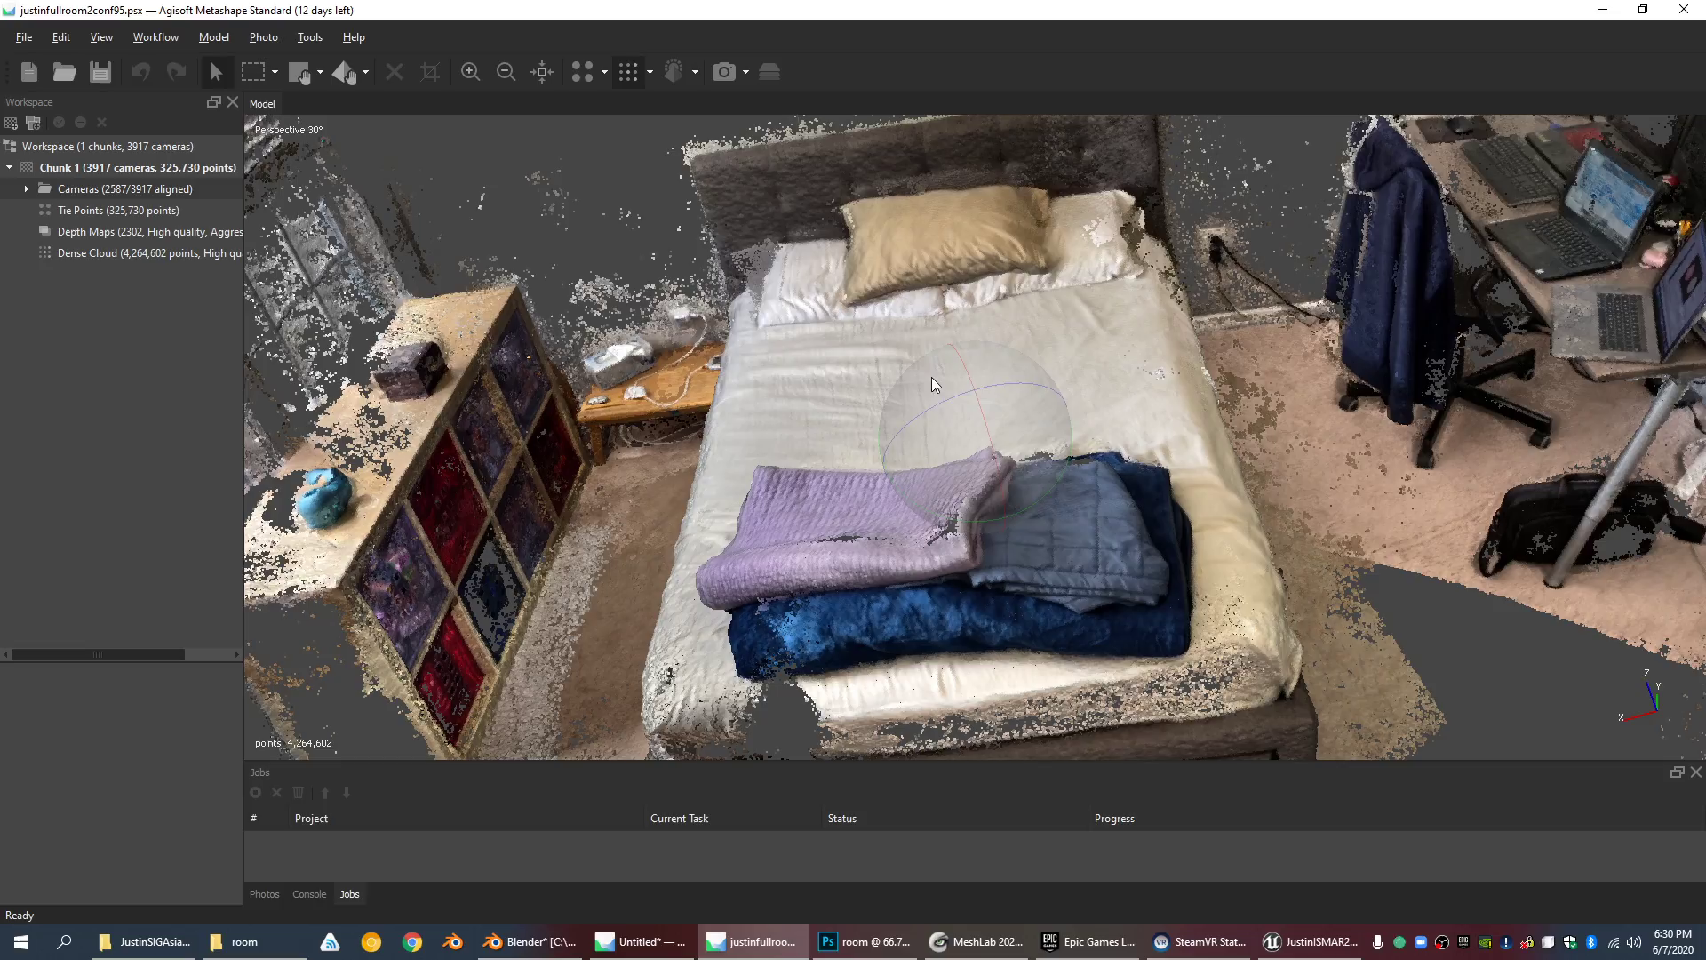
{"action": "left_click_drag", "start_coordinate": [1042, 515], "coordinate": [1164, 476]}
{"action": "scroll", "coordinate": [1097, 454], "scroll_direction": "down", "scroll_amount": 5}
{"action": "middle_click_drag", "start_coordinate": [977, 187], "coordinate": [983, 338]}
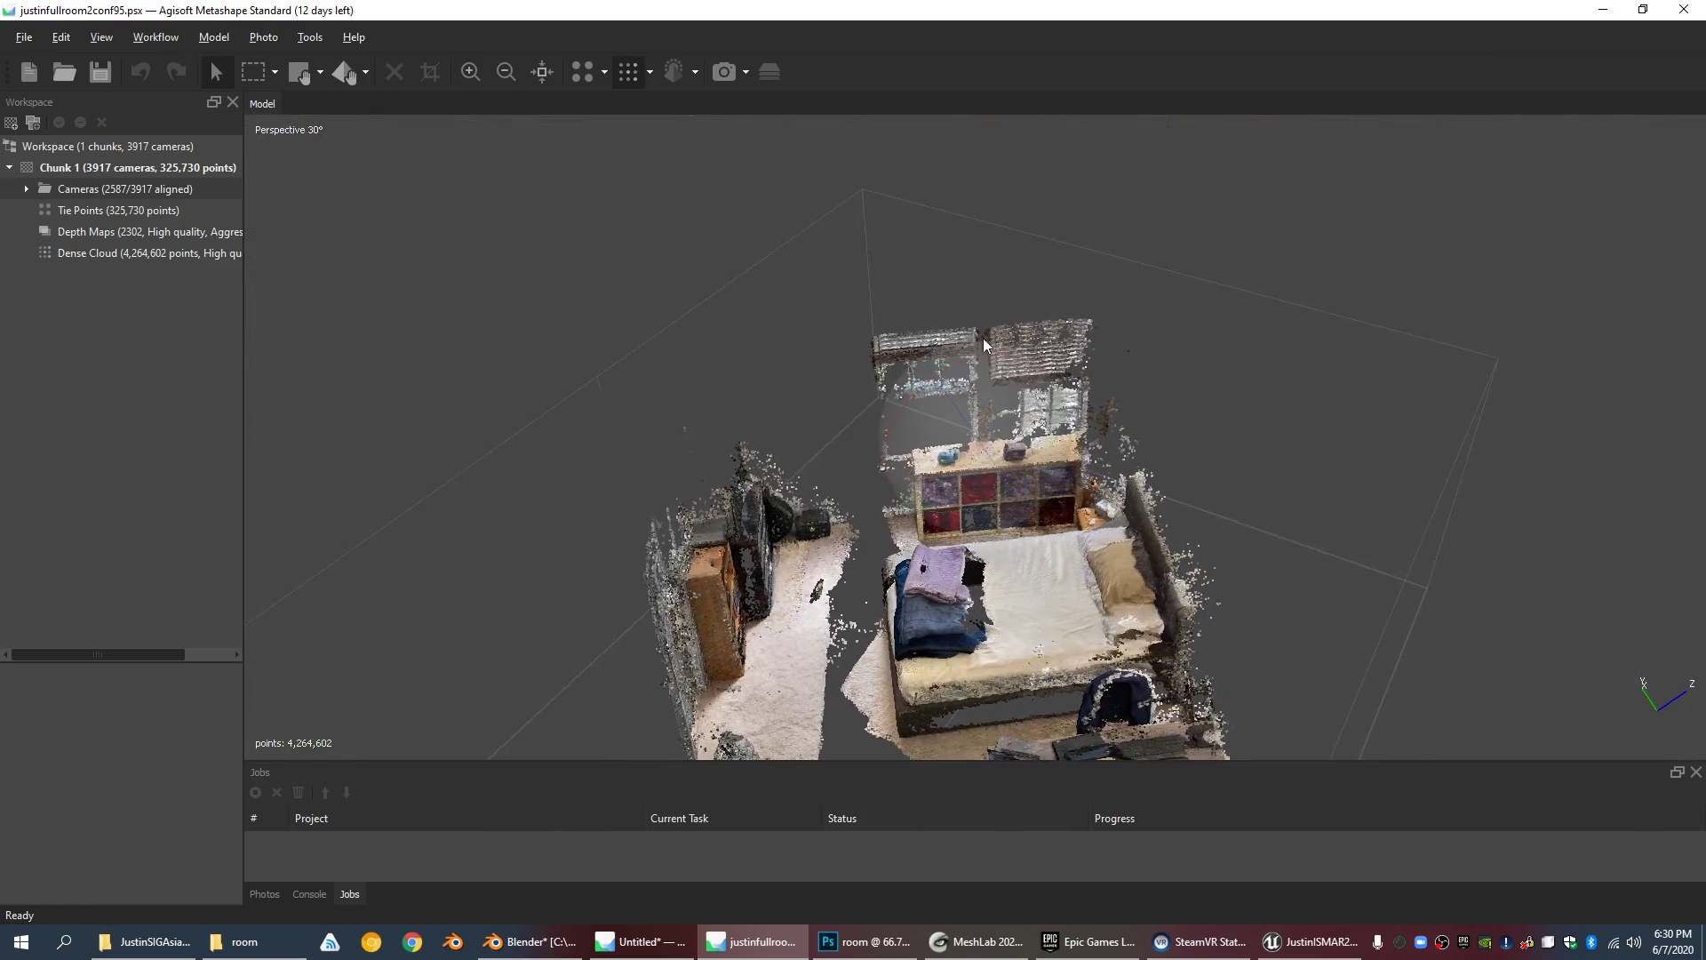
{"action": "scroll", "coordinate": [983, 337], "scroll_direction": "up", "scroll_amount": 6}
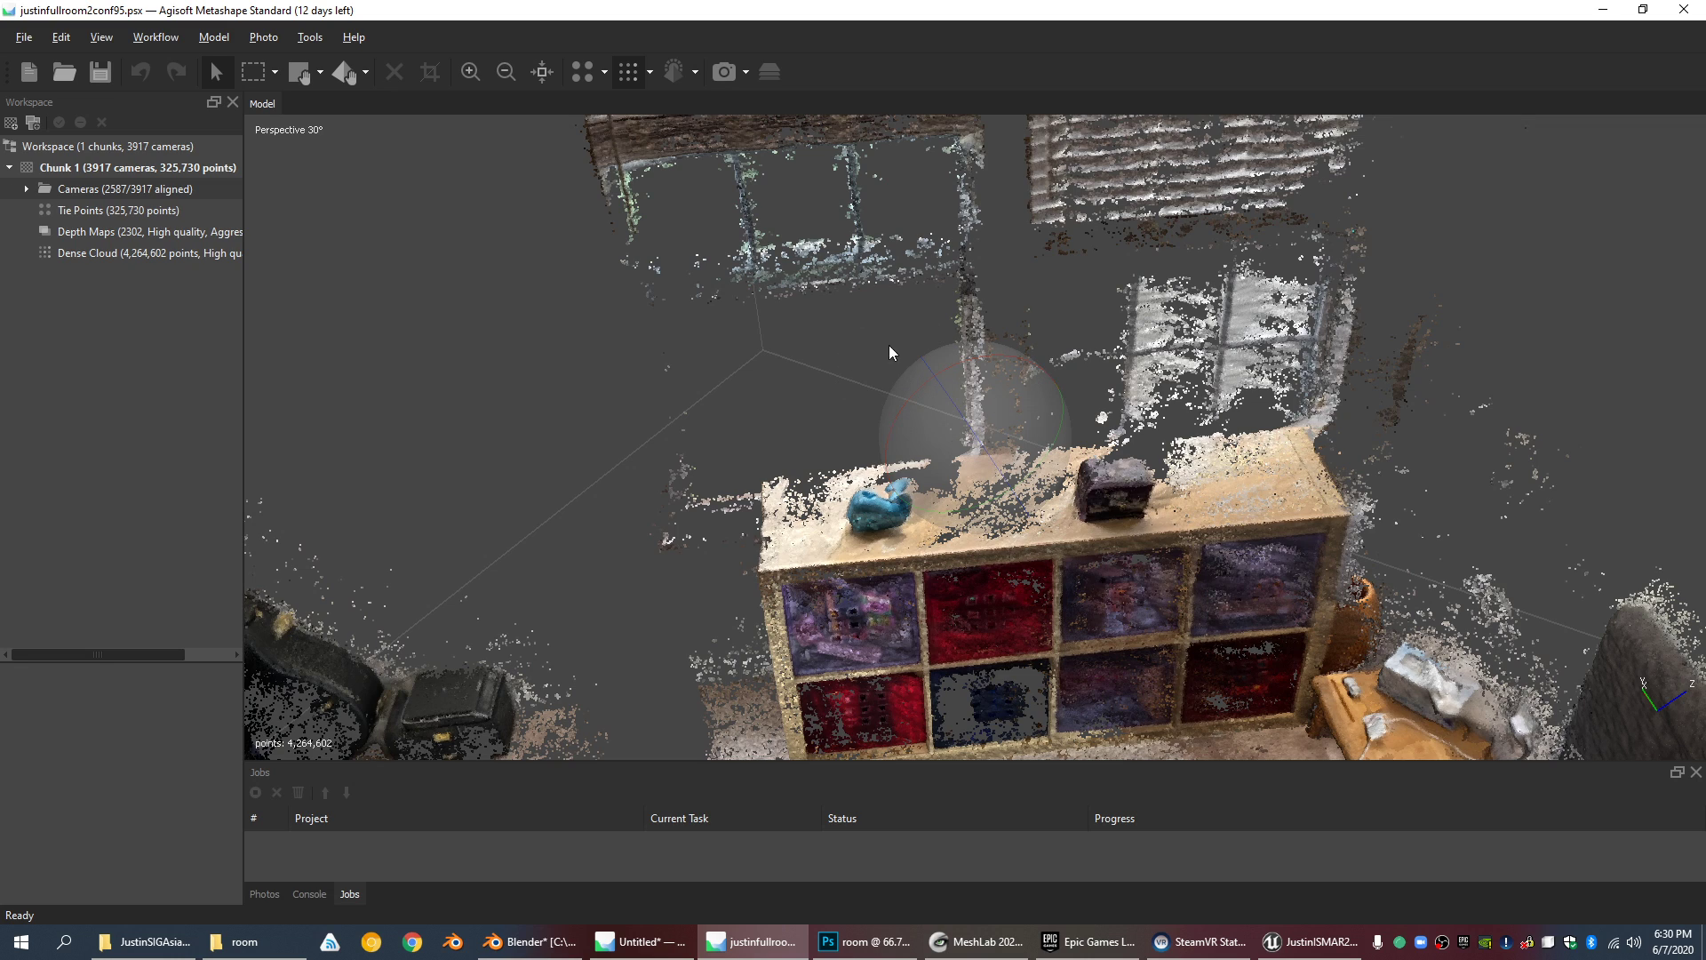
{"action": "scroll", "coordinate": [960, 324], "scroll_direction": "down", "scroll_amount": 3}
{"action": "left_click_drag", "start_coordinate": [963, 316], "coordinate": [1017, 416]}
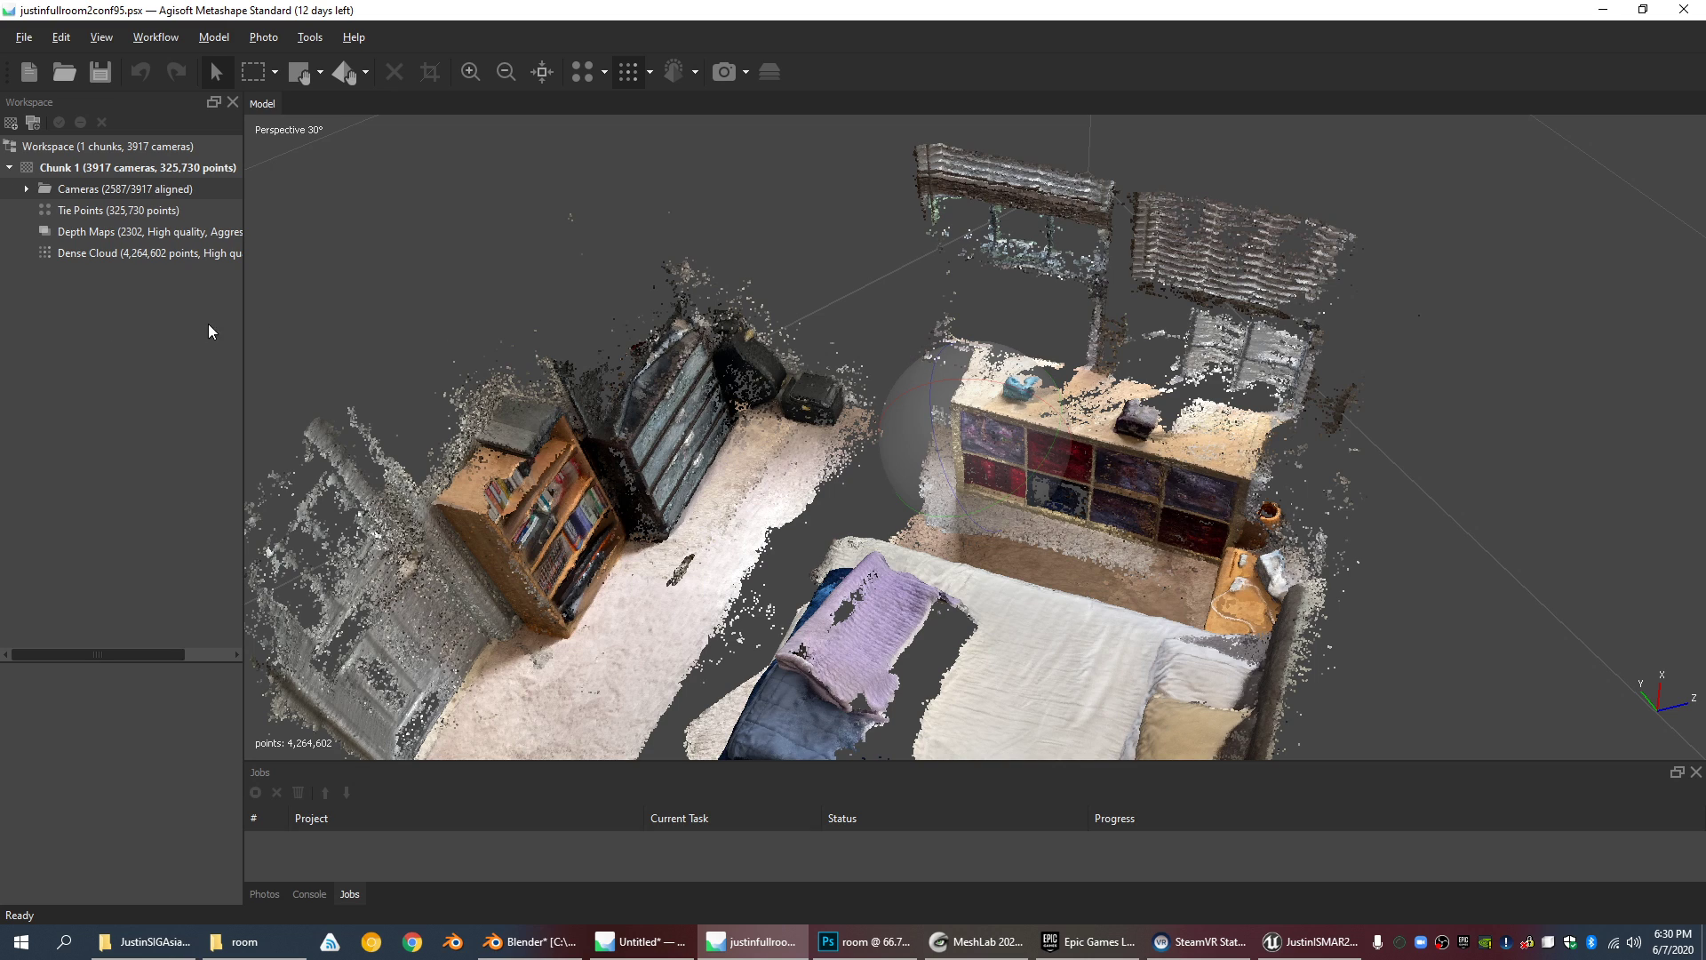
Step: Look up the dense cloud's Filter by Confidence command and leave it without applying a filter
{"action": "left_click", "coordinate": [309, 38]}
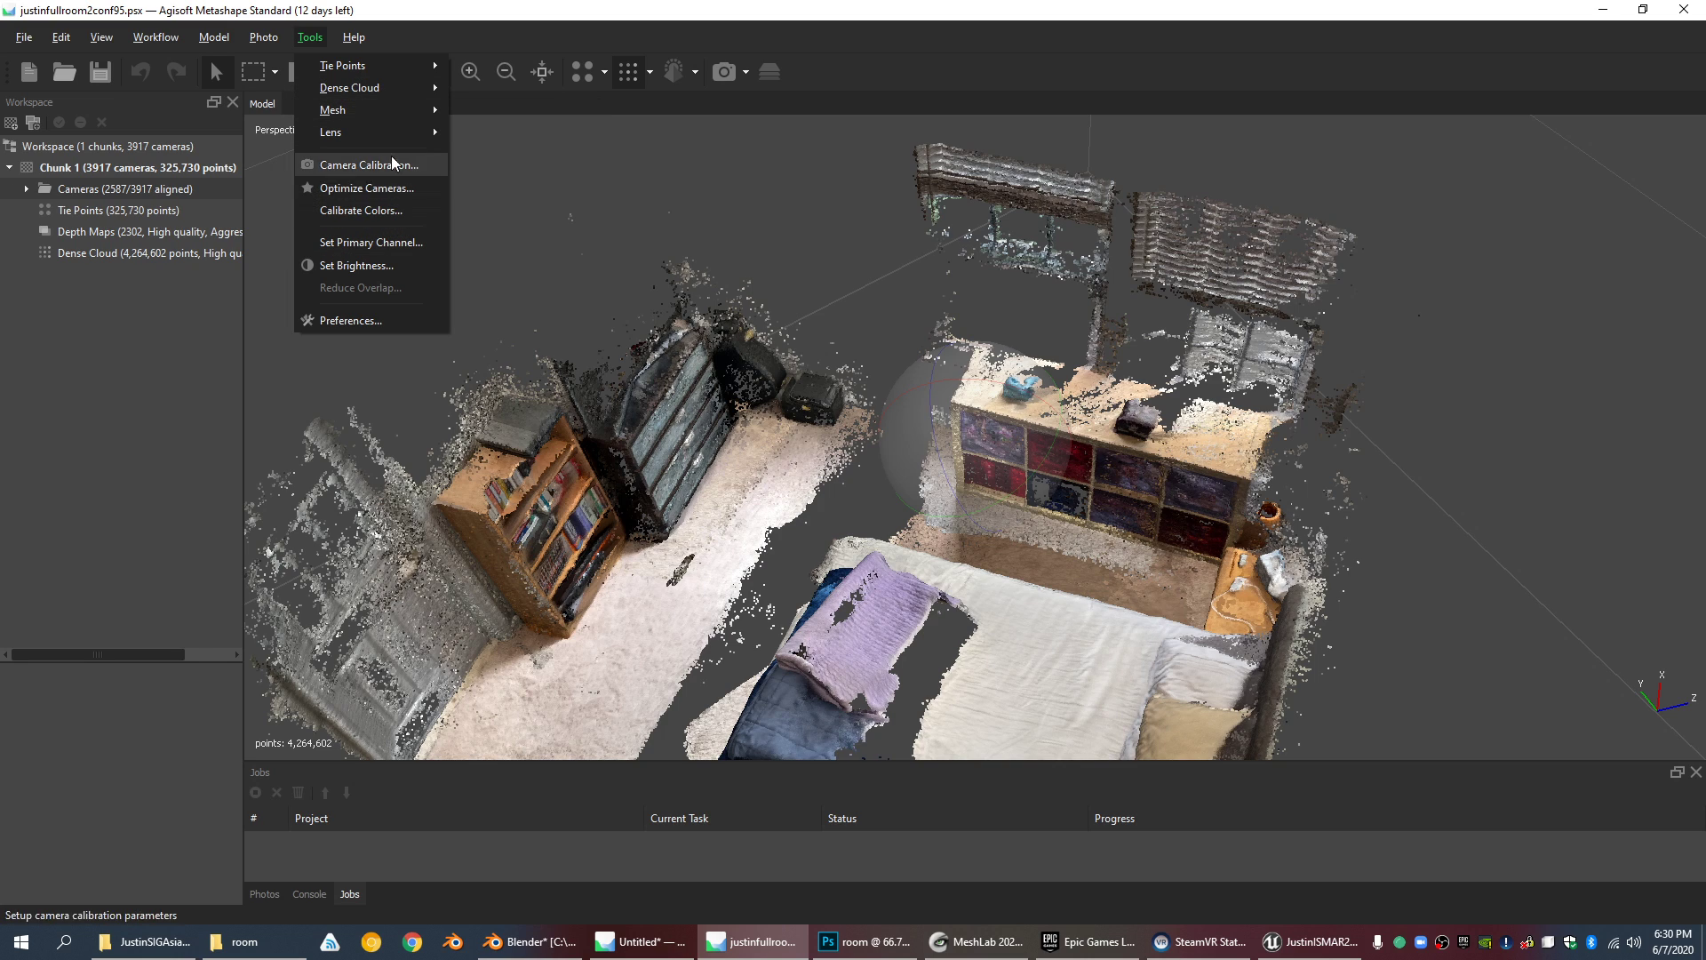
{"action": "mouse_move", "coordinate": [380, 89]}
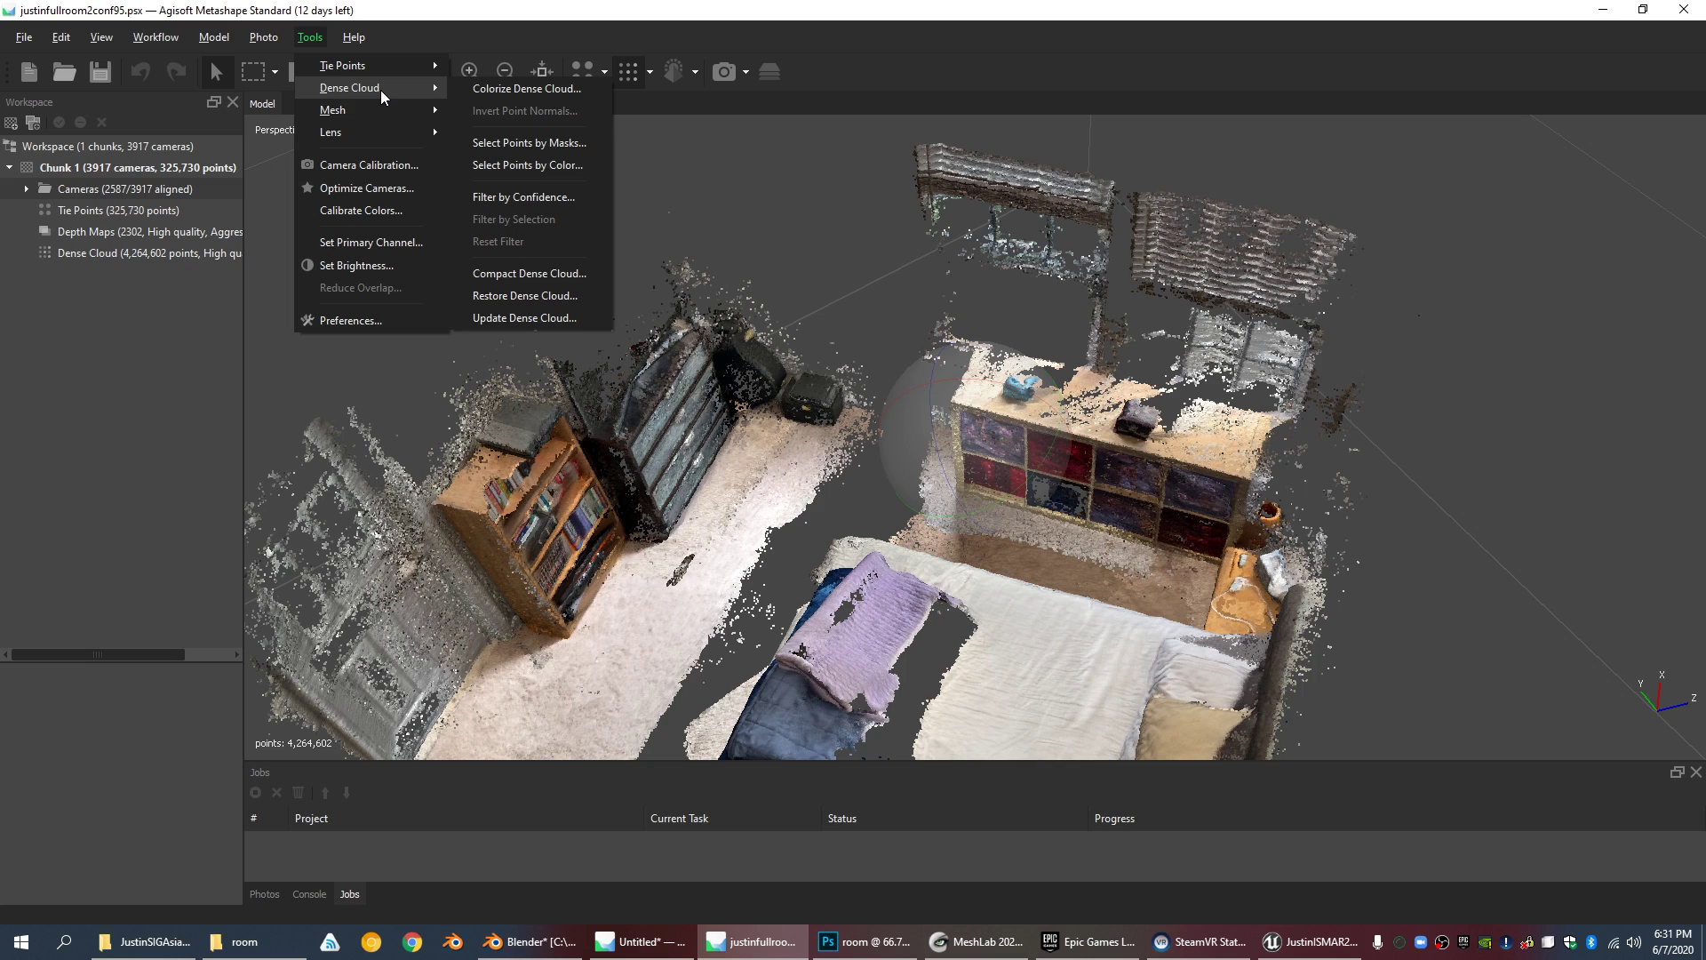
{"action": "left_click", "coordinate": [563, 196]}
{"action": "left_click", "coordinate": [820, 511]}
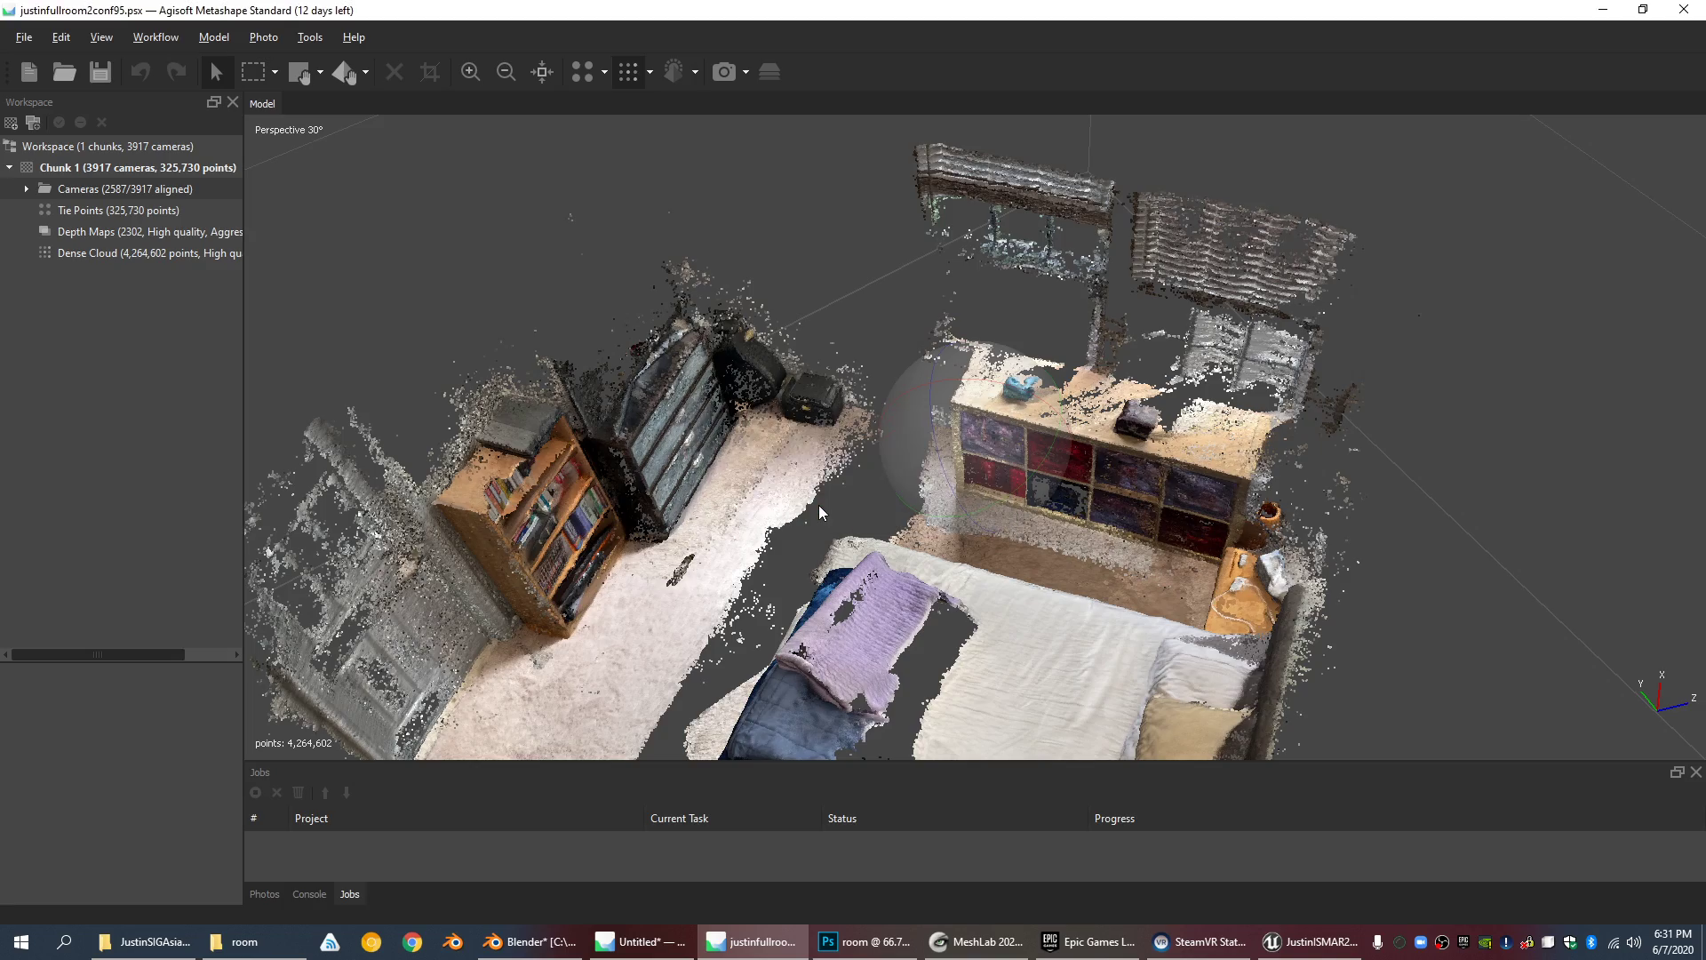
Step: Review the dense cloud of the whole room, from the bookshelf side round to the foot of the bed
{"action": "scroll", "coordinate": [690, 381], "scroll_direction": "up", "scroll_amount": 3}
{"action": "scroll", "coordinate": [690, 375], "scroll_direction": "down", "scroll_amount": 4}
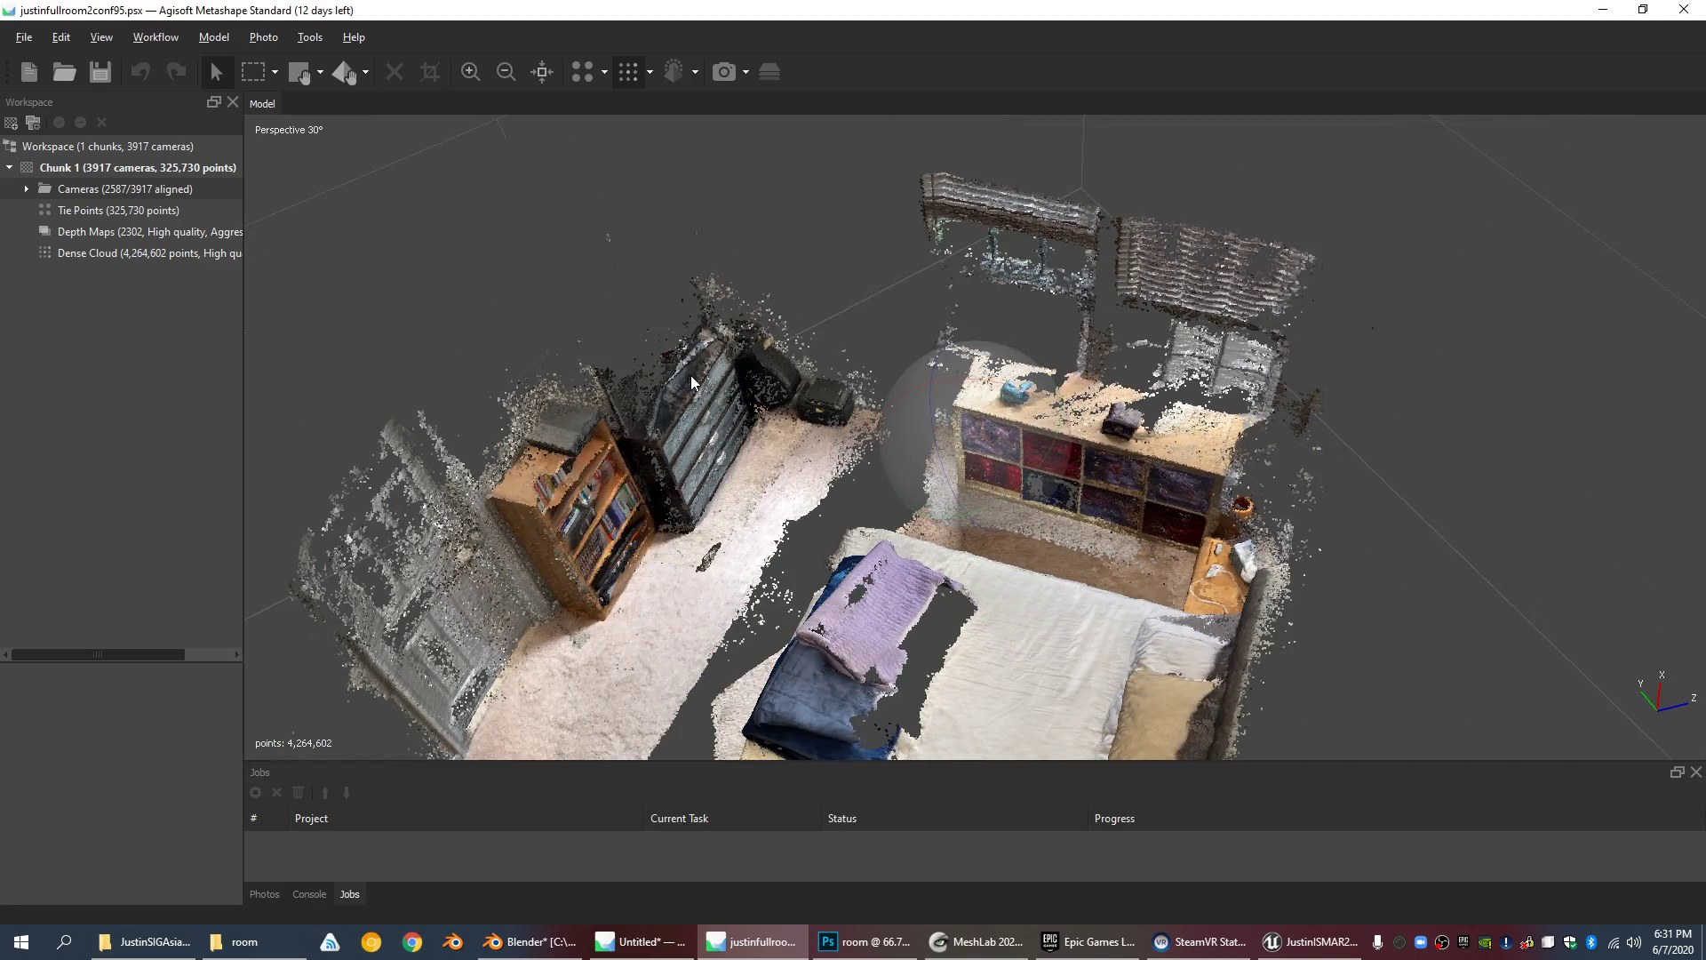
{"action": "middle_click_drag", "start_coordinate": [928, 633], "coordinate": [920, 466]}
{"action": "scroll", "coordinate": [914, 442], "scroll_direction": "up", "scroll_amount": 4}
{"action": "scroll", "coordinate": [913, 440], "scroll_direction": "down", "scroll_amount": 5}
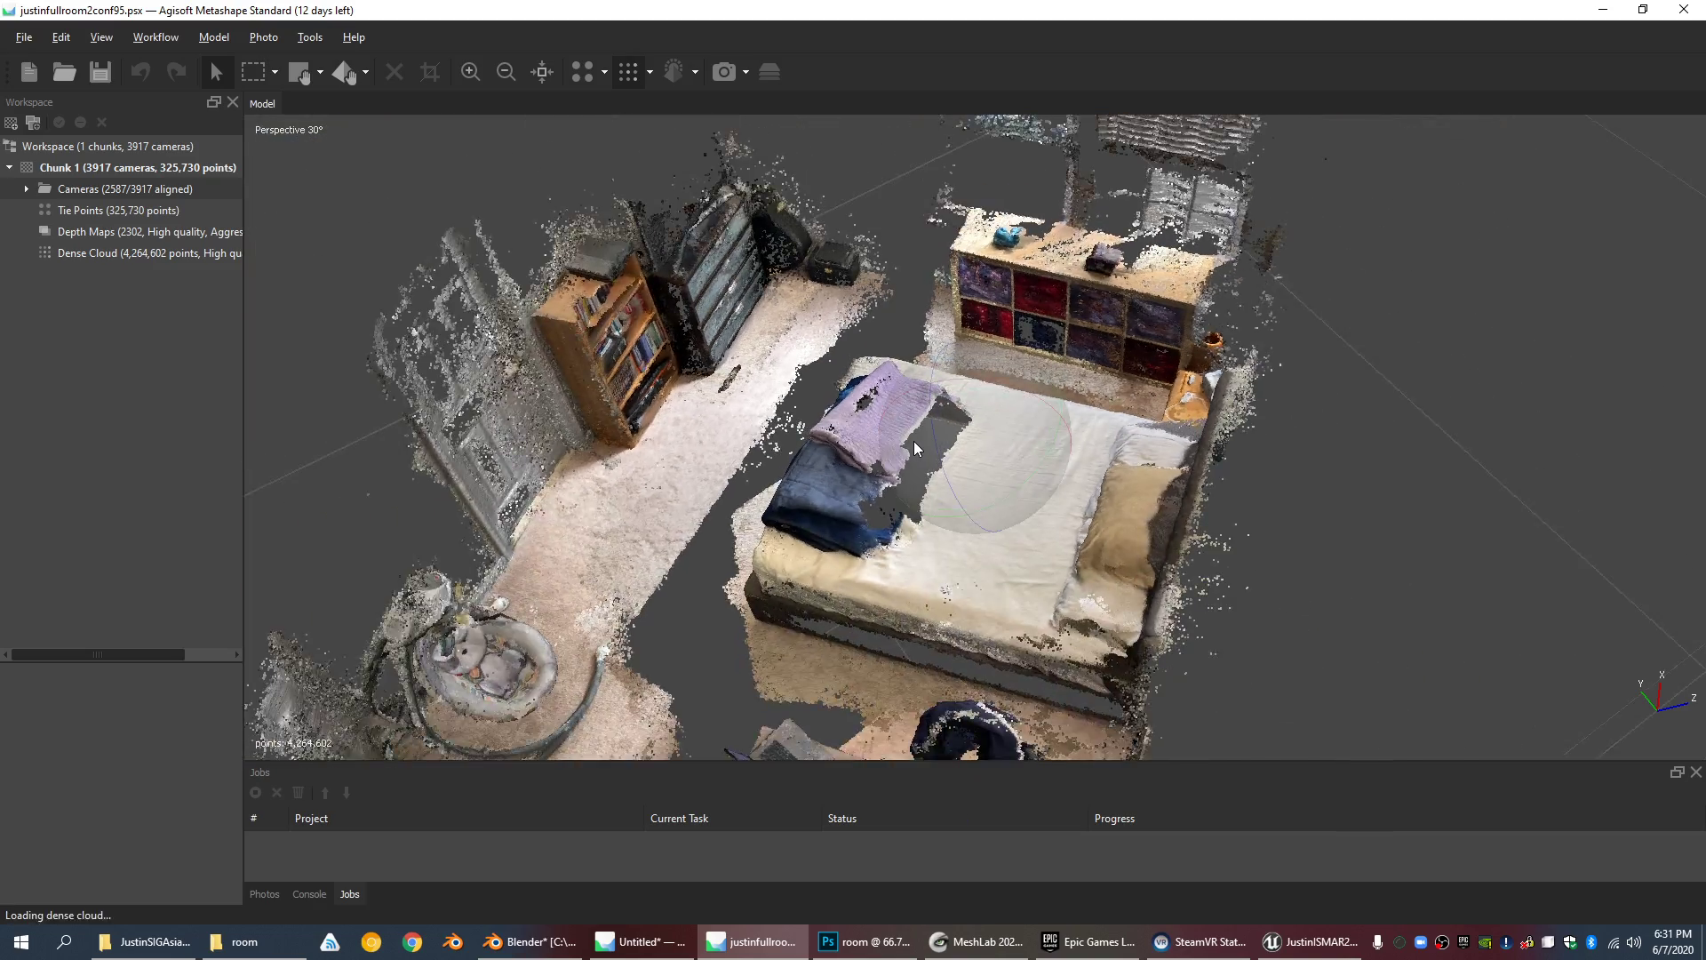
{"action": "left_click_drag", "start_coordinate": [913, 441], "coordinate": [962, 441]}
{"action": "scroll", "coordinate": [960, 439], "scroll_direction": "up", "scroll_amount": 5}
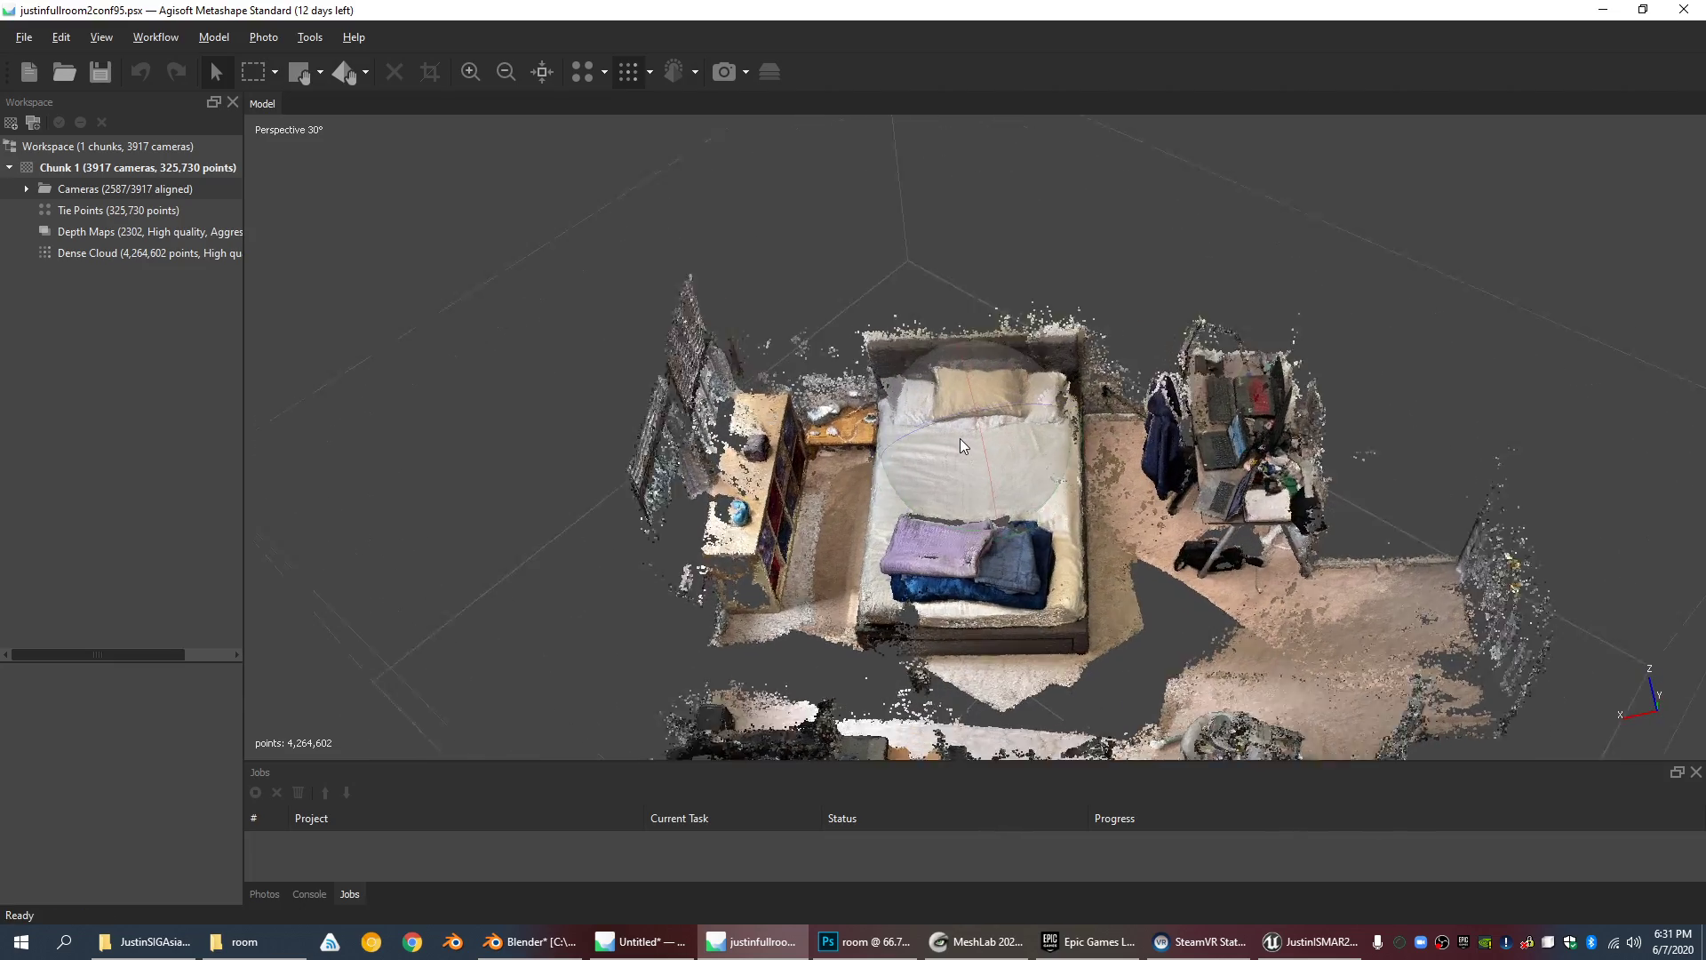
Step: Show the dense cloud coloured by point confidence and view the whole room in that display
{"action": "left_click", "coordinate": [650, 72]}
{"action": "left_click", "coordinate": [651, 71]}
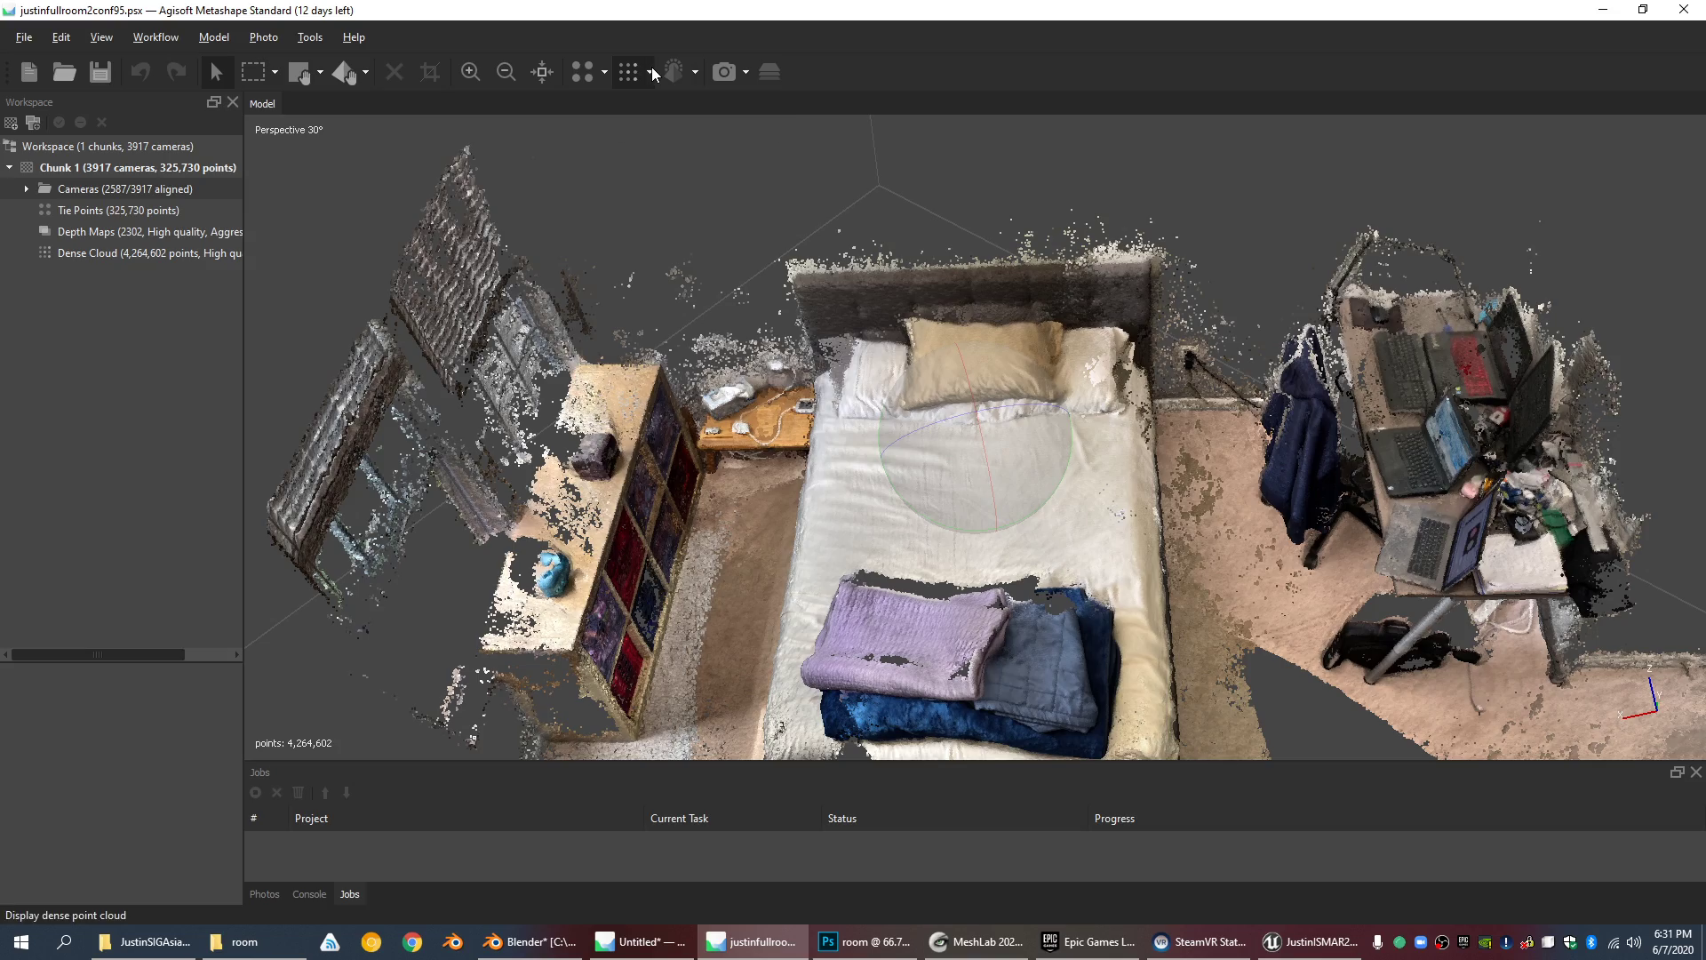
{"action": "left_click", "coordinate": [651, 72]}
{"action": "left_click", "coordinate": [673, 133]}
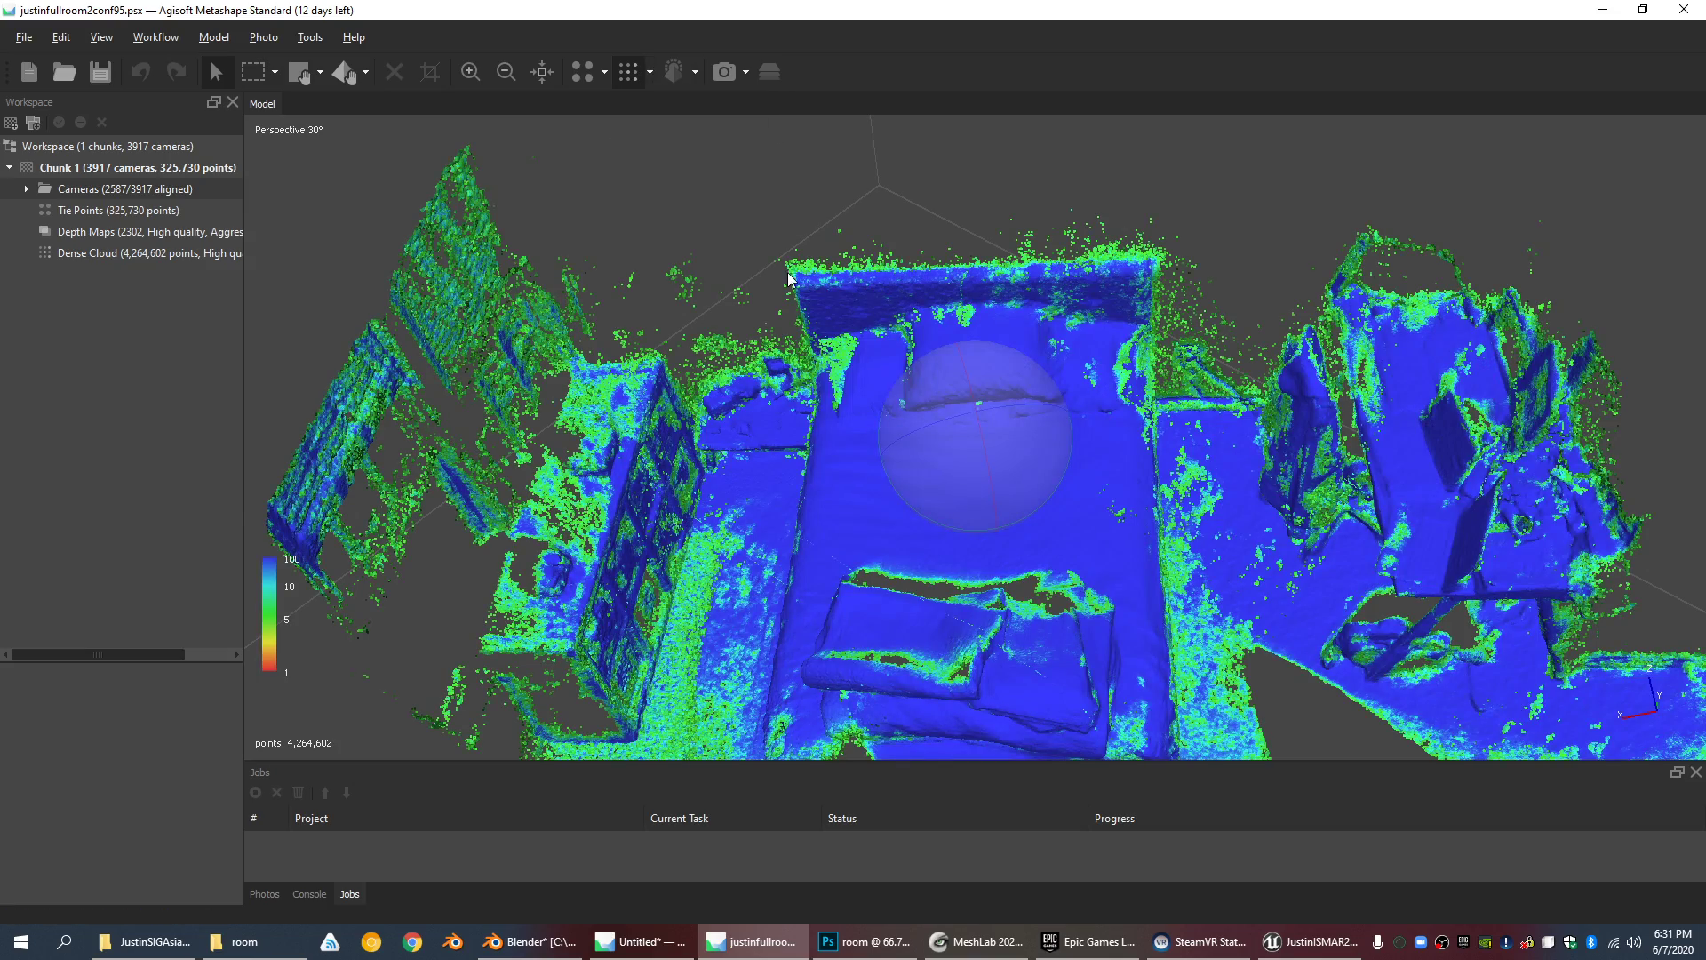
{"action": "scroll", "coordinate": [829, 329], "scroll_direction": "up", "scroll_amount": 3}
{"action": "scroll", "coordinate": [829, 328], "scroll_direction": "down", "scroll_amount": 5}
{"action": "scroll", "coordinate": [829, 332], "scroll_direction": "down", "scroll_amount": 4}
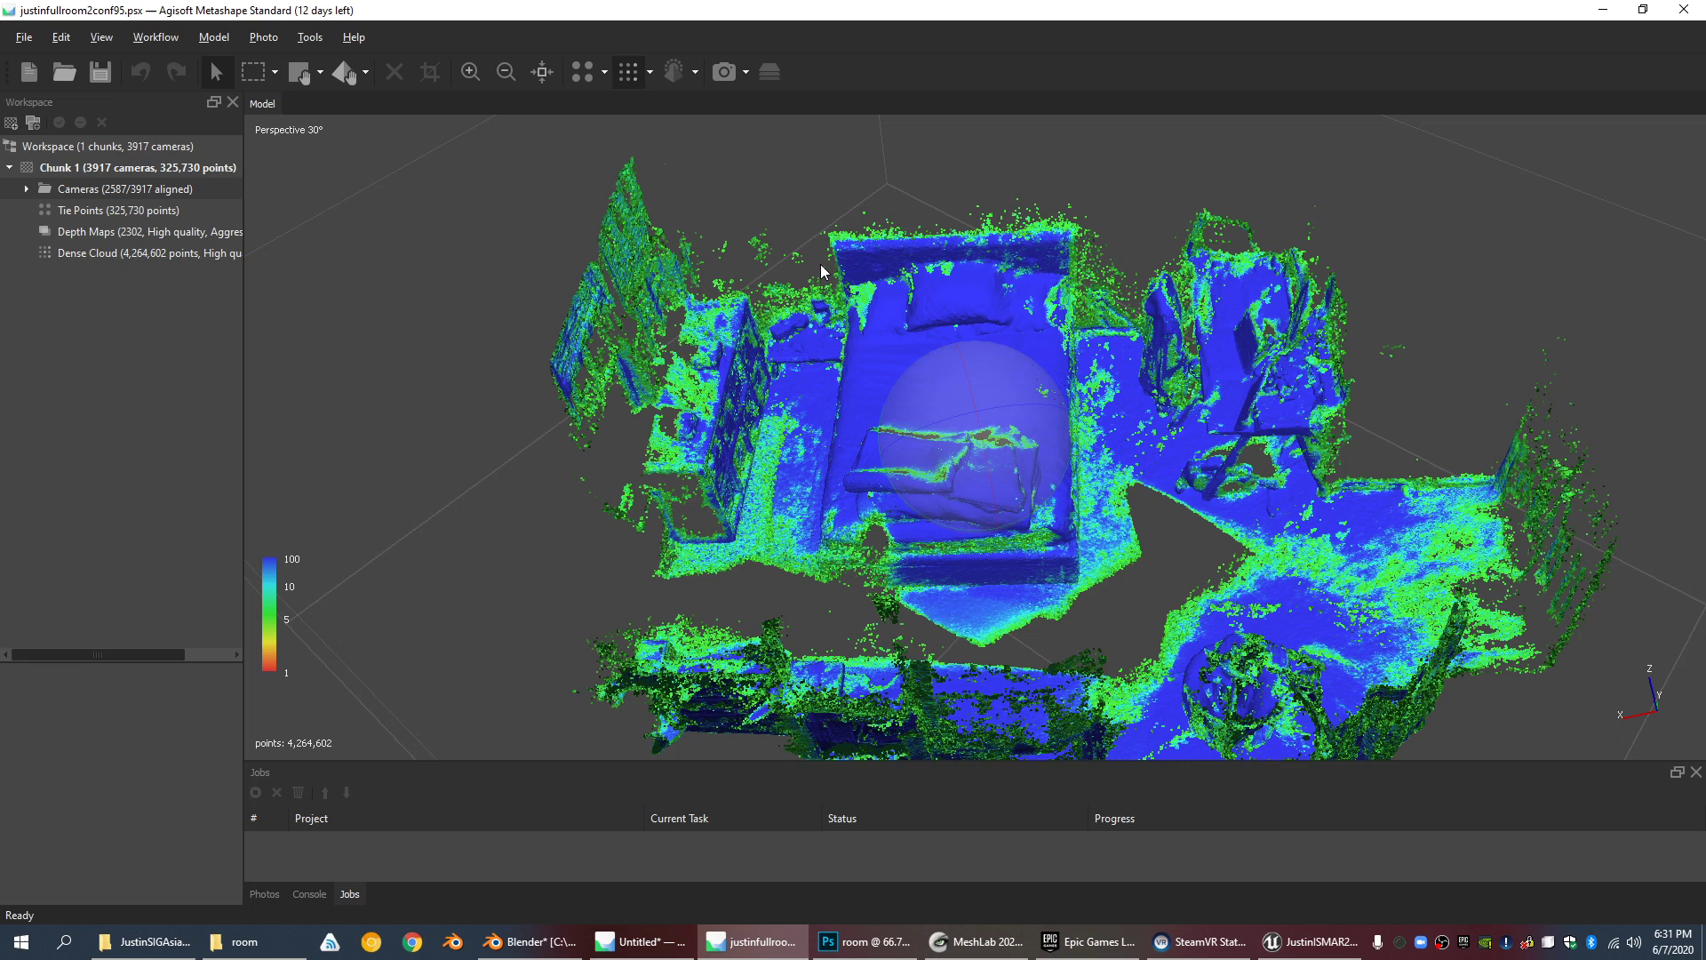
Step: Try to open the recent project justinfullroom2.psx
{"action": "left_click", "coordinate": [263, 36]}
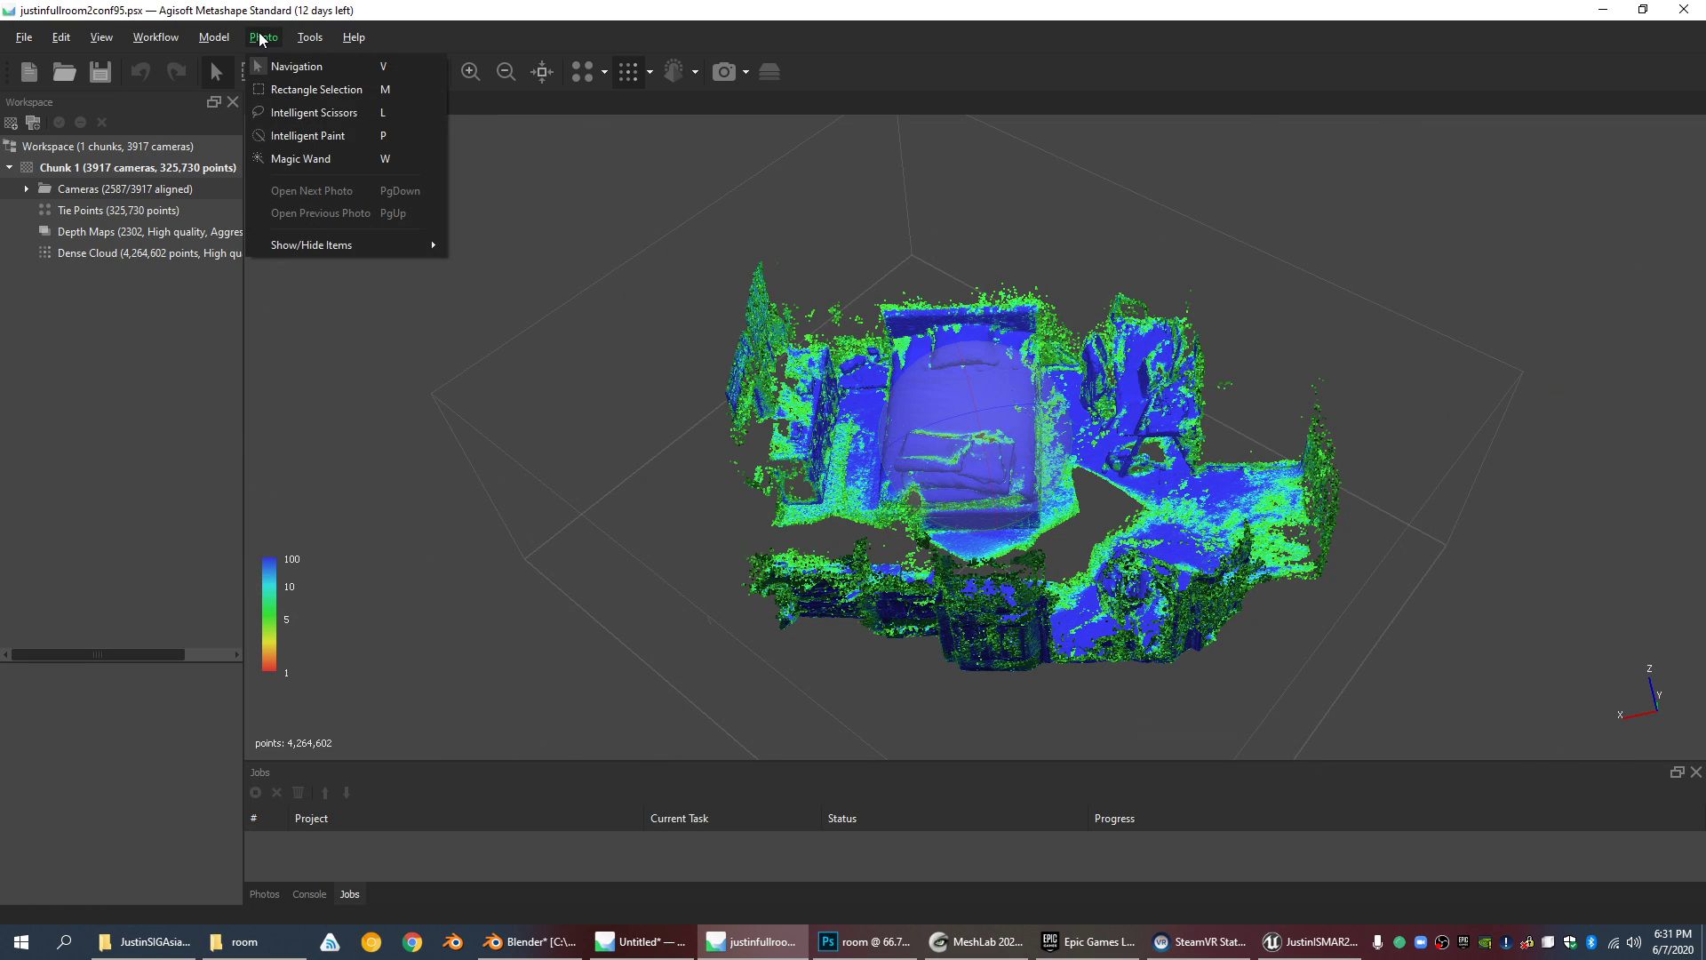
{"action": "mouse_move", "coordinate": [120, 210]}
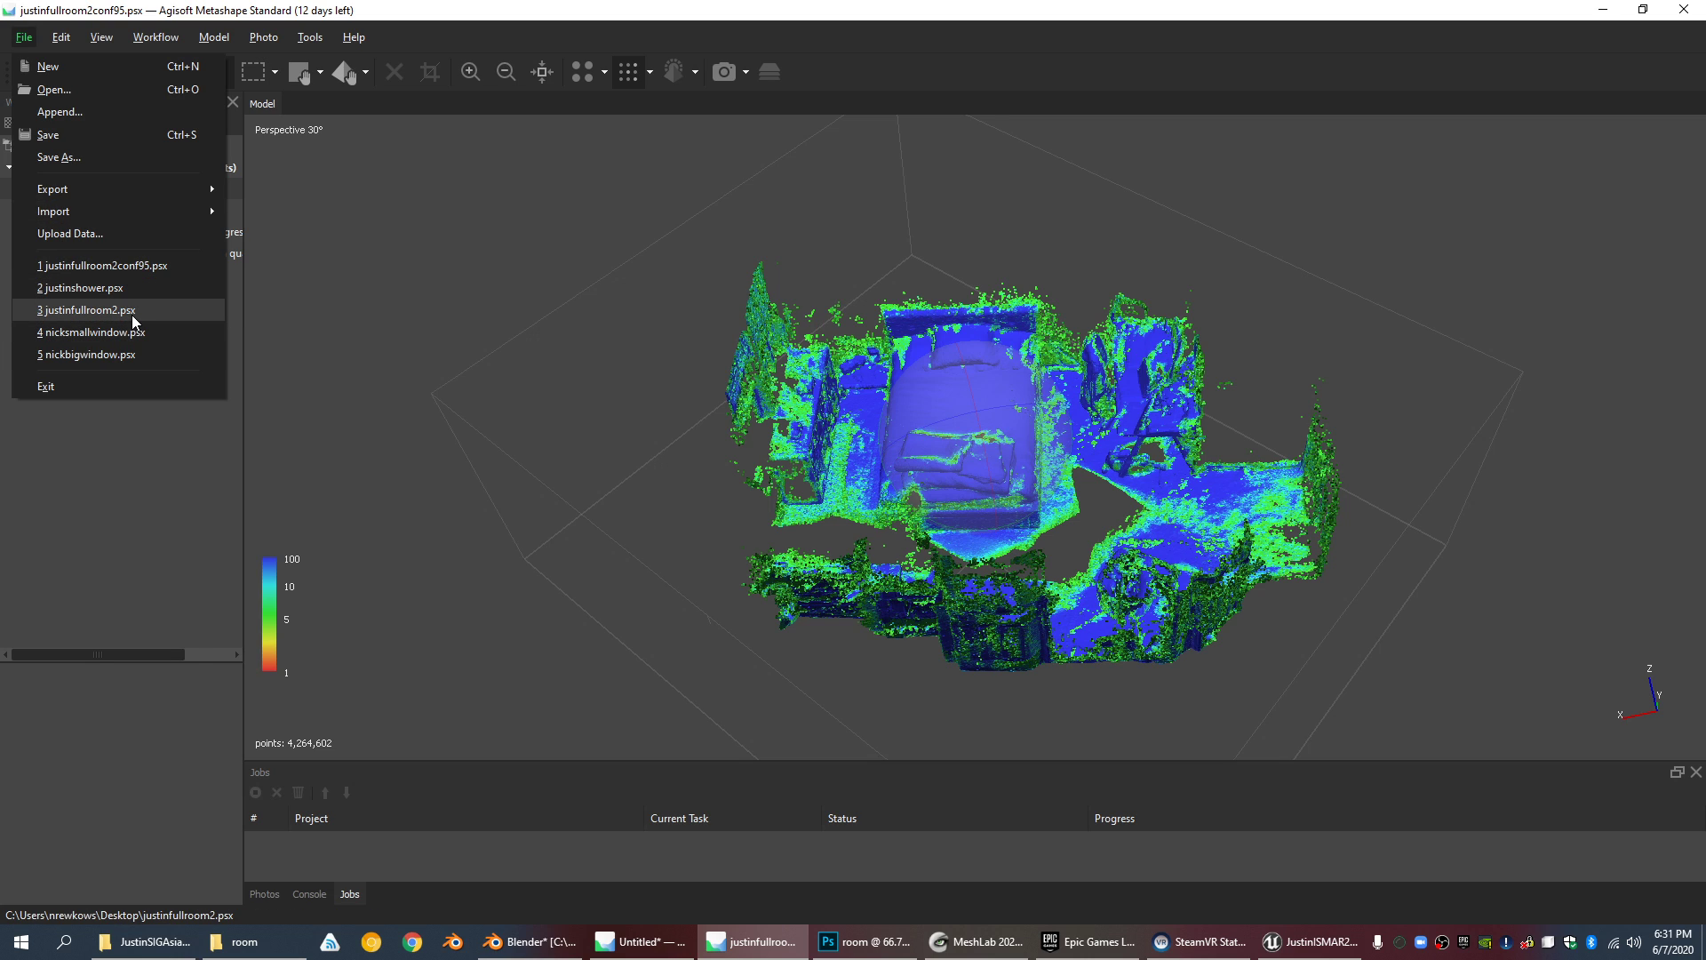
{"action": "left_click", "coordinate": [89, 309]}
{"action": "left_click", "coordinate": [1031, 505]}
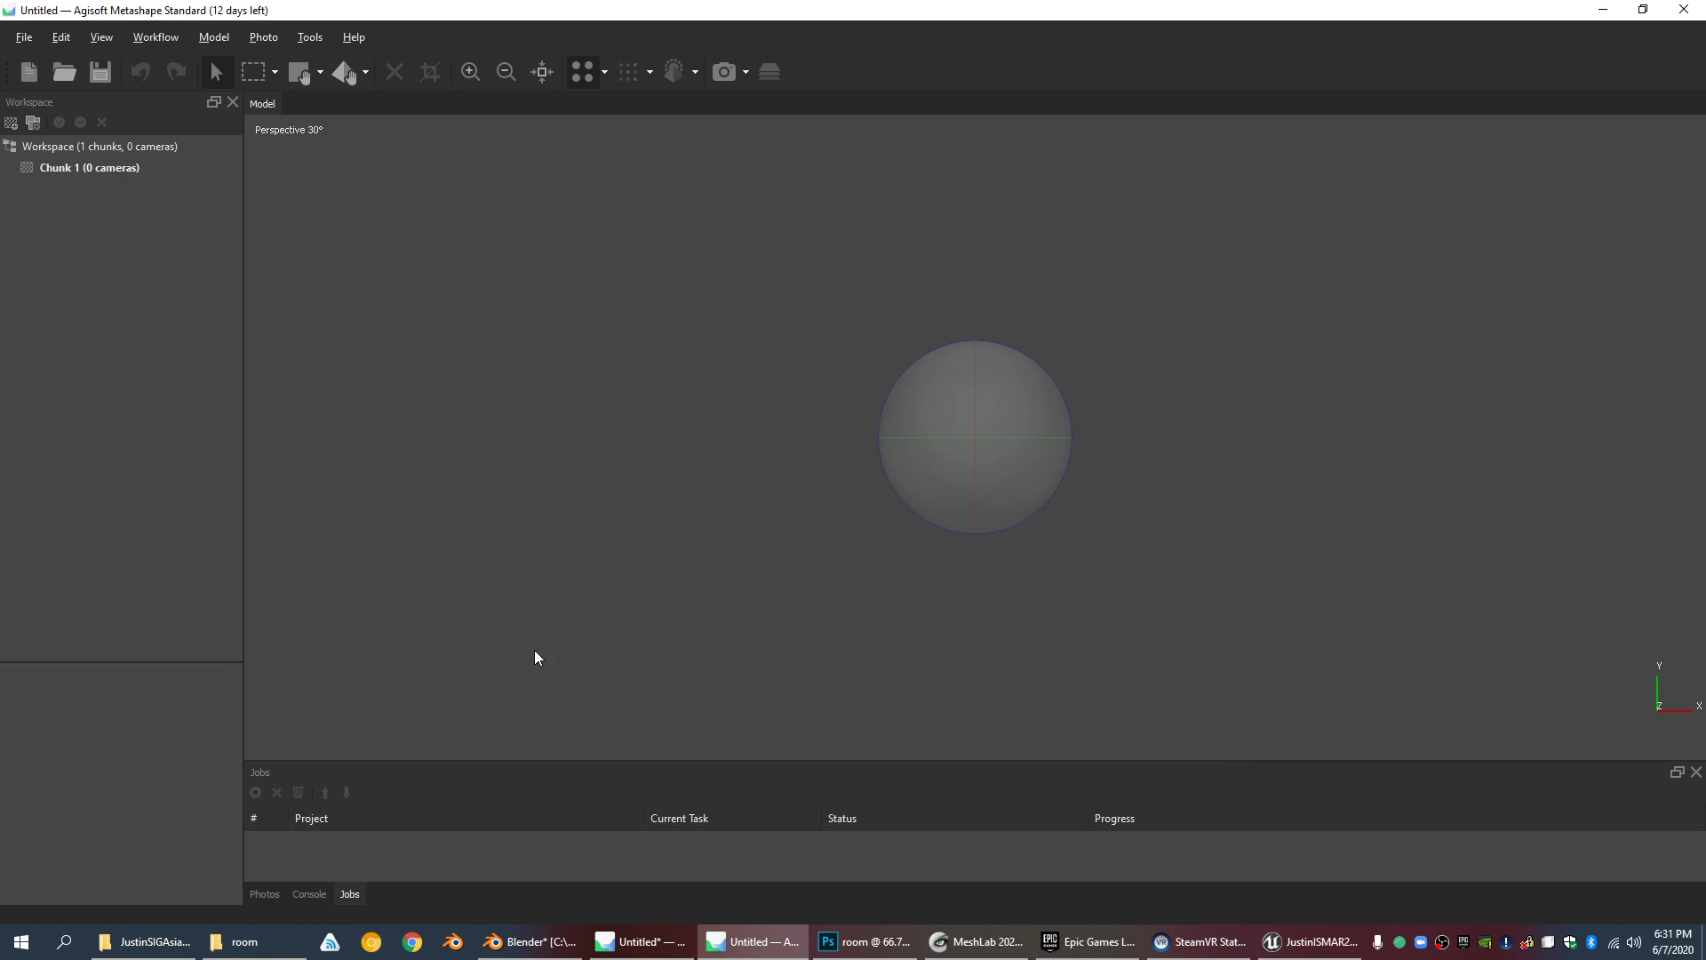
Step: Switch to File Explorer and look through the __images and __miscimages_adobe folders above the room photos for the project
{"action": "left_click", "coordinate": [240, 940]}
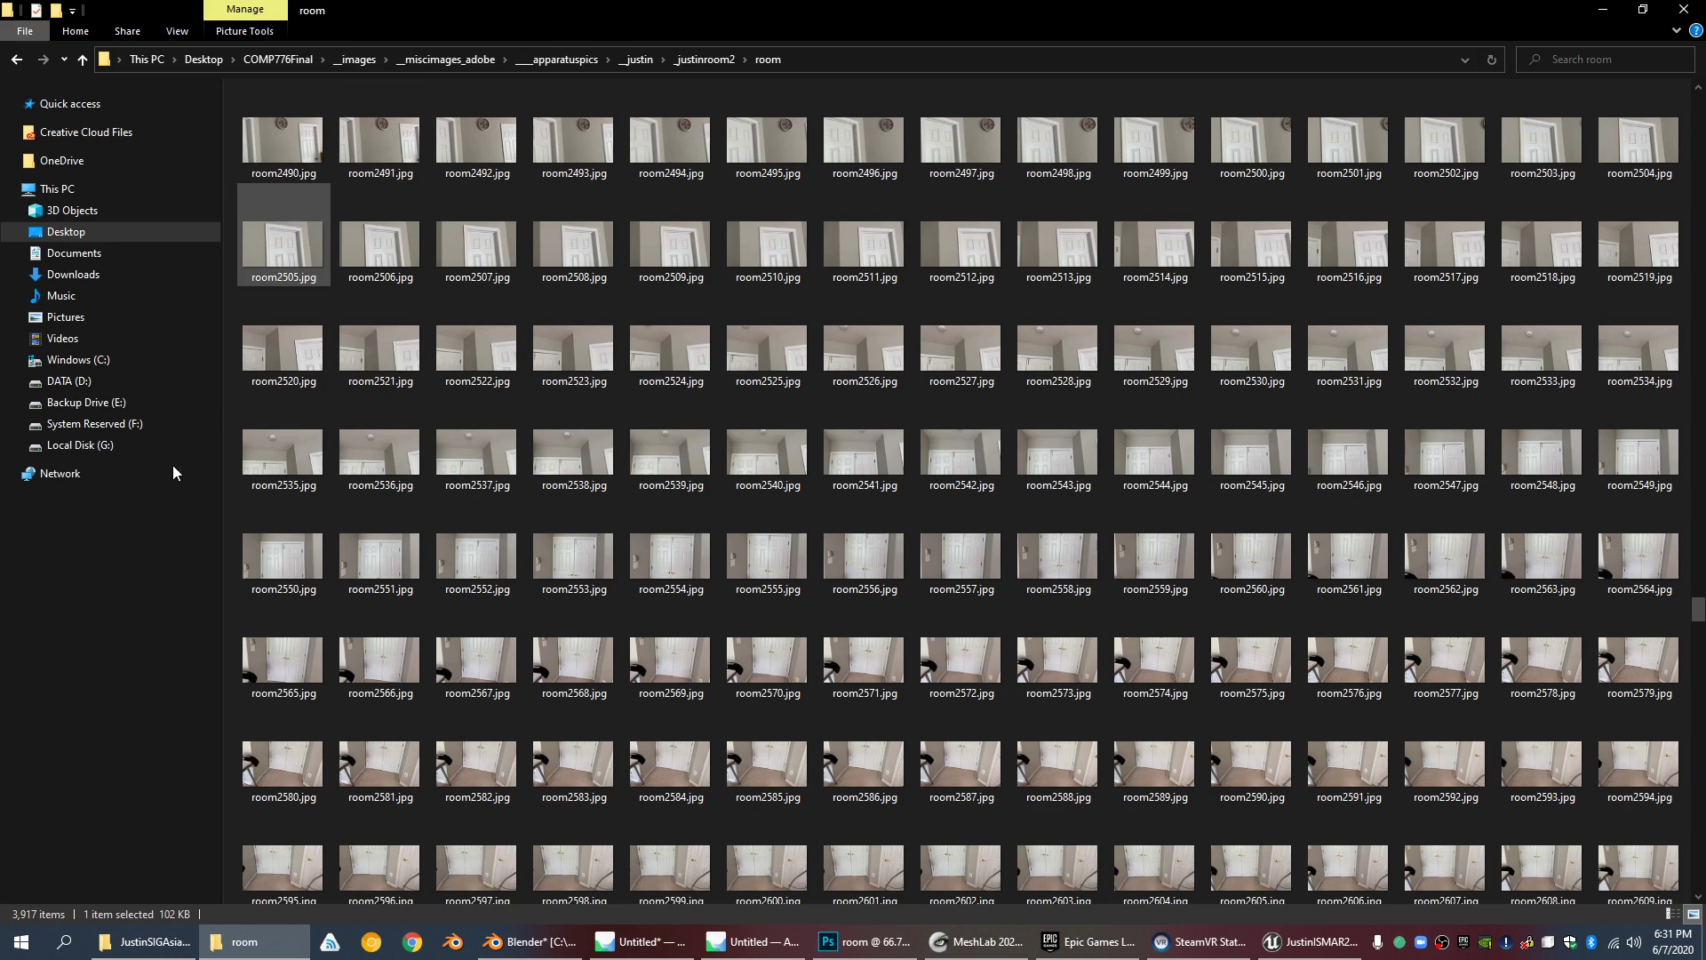
{"action": "left_click", "coordinate": [135, 956]}
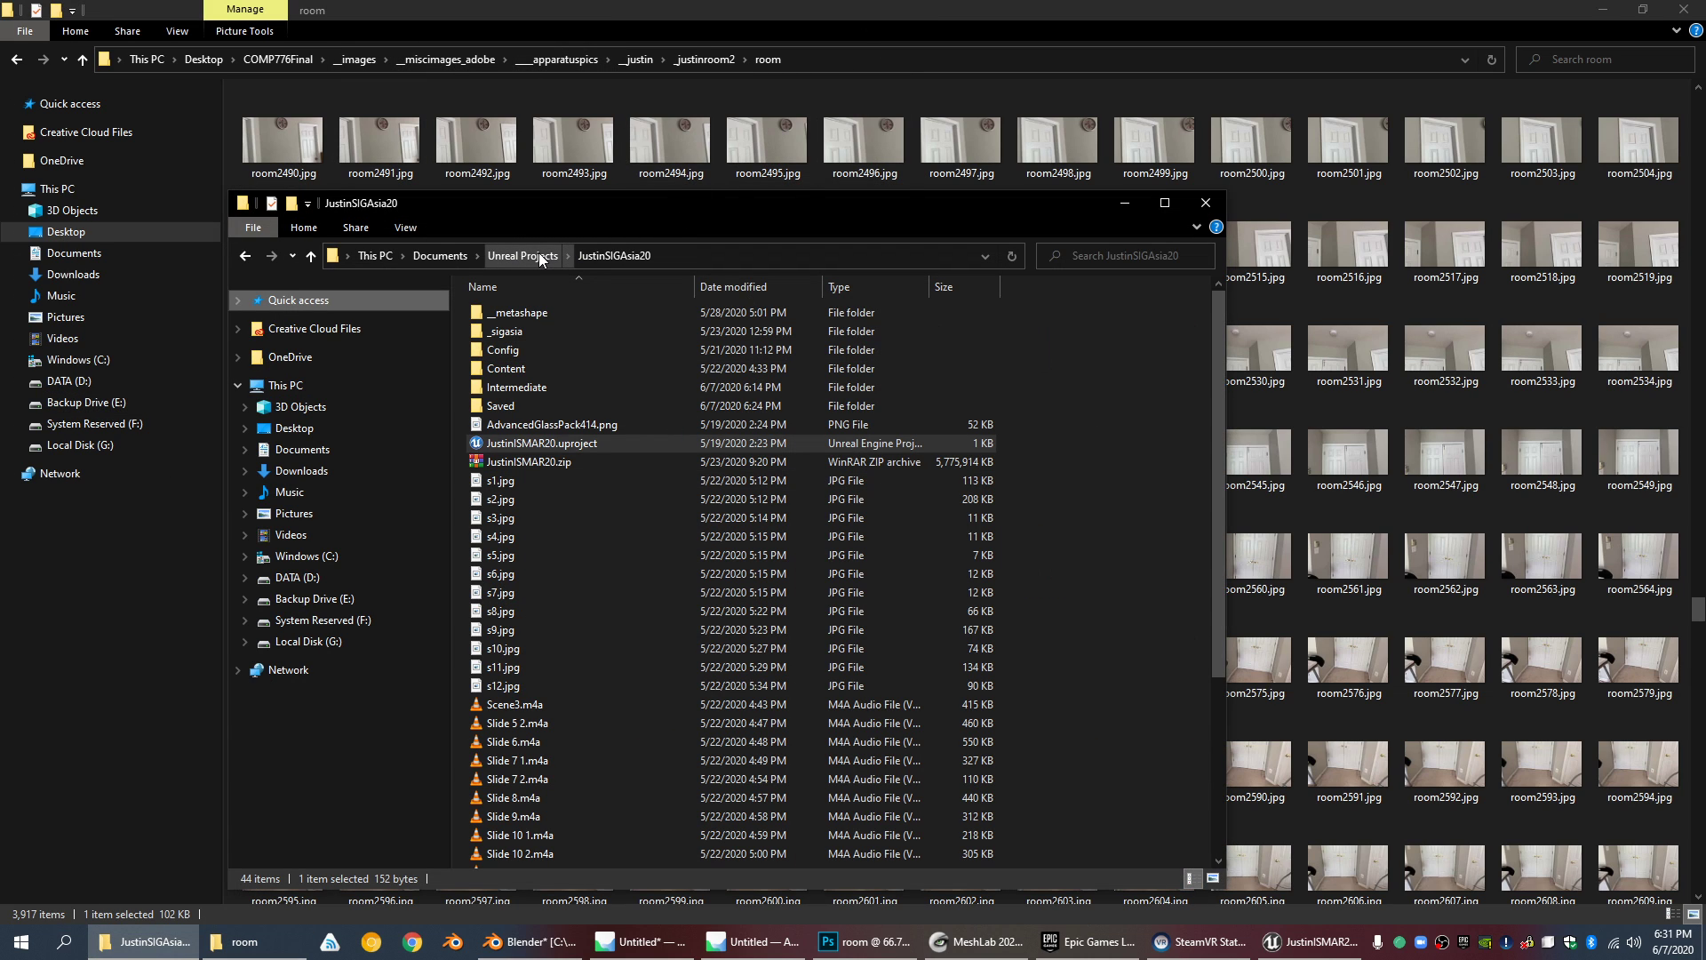
{"action": "left_click", "coordinate": [370, 62]}
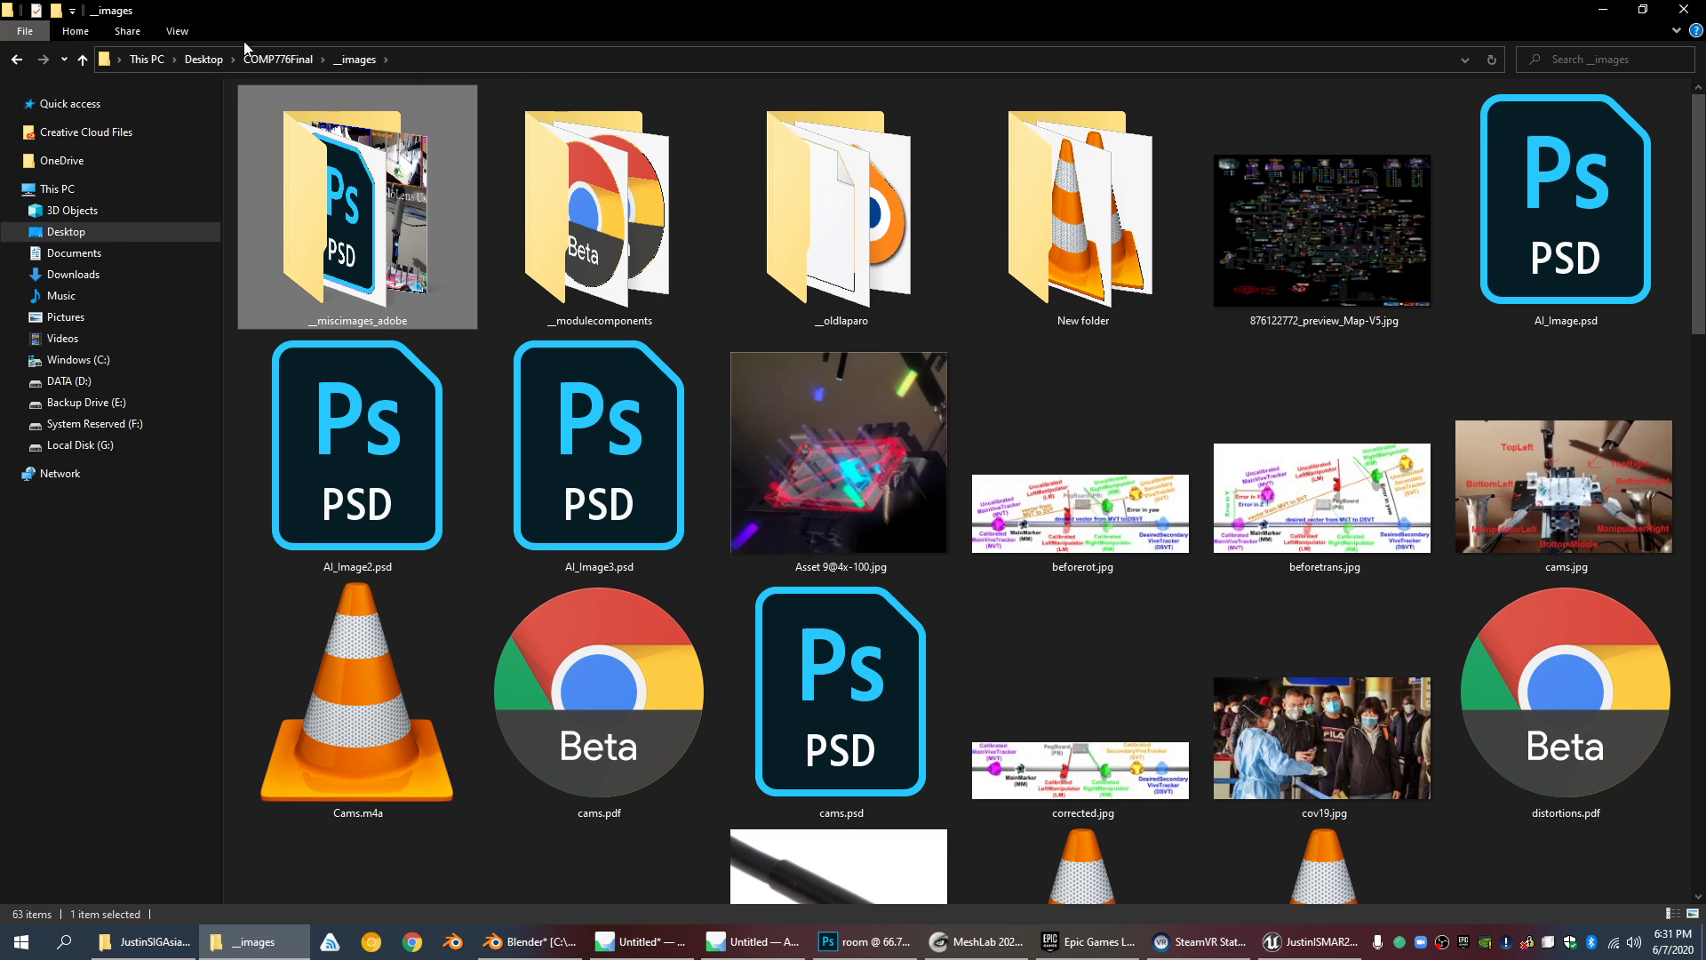
{"action": "left_click", "coordinate": [16, 61]}
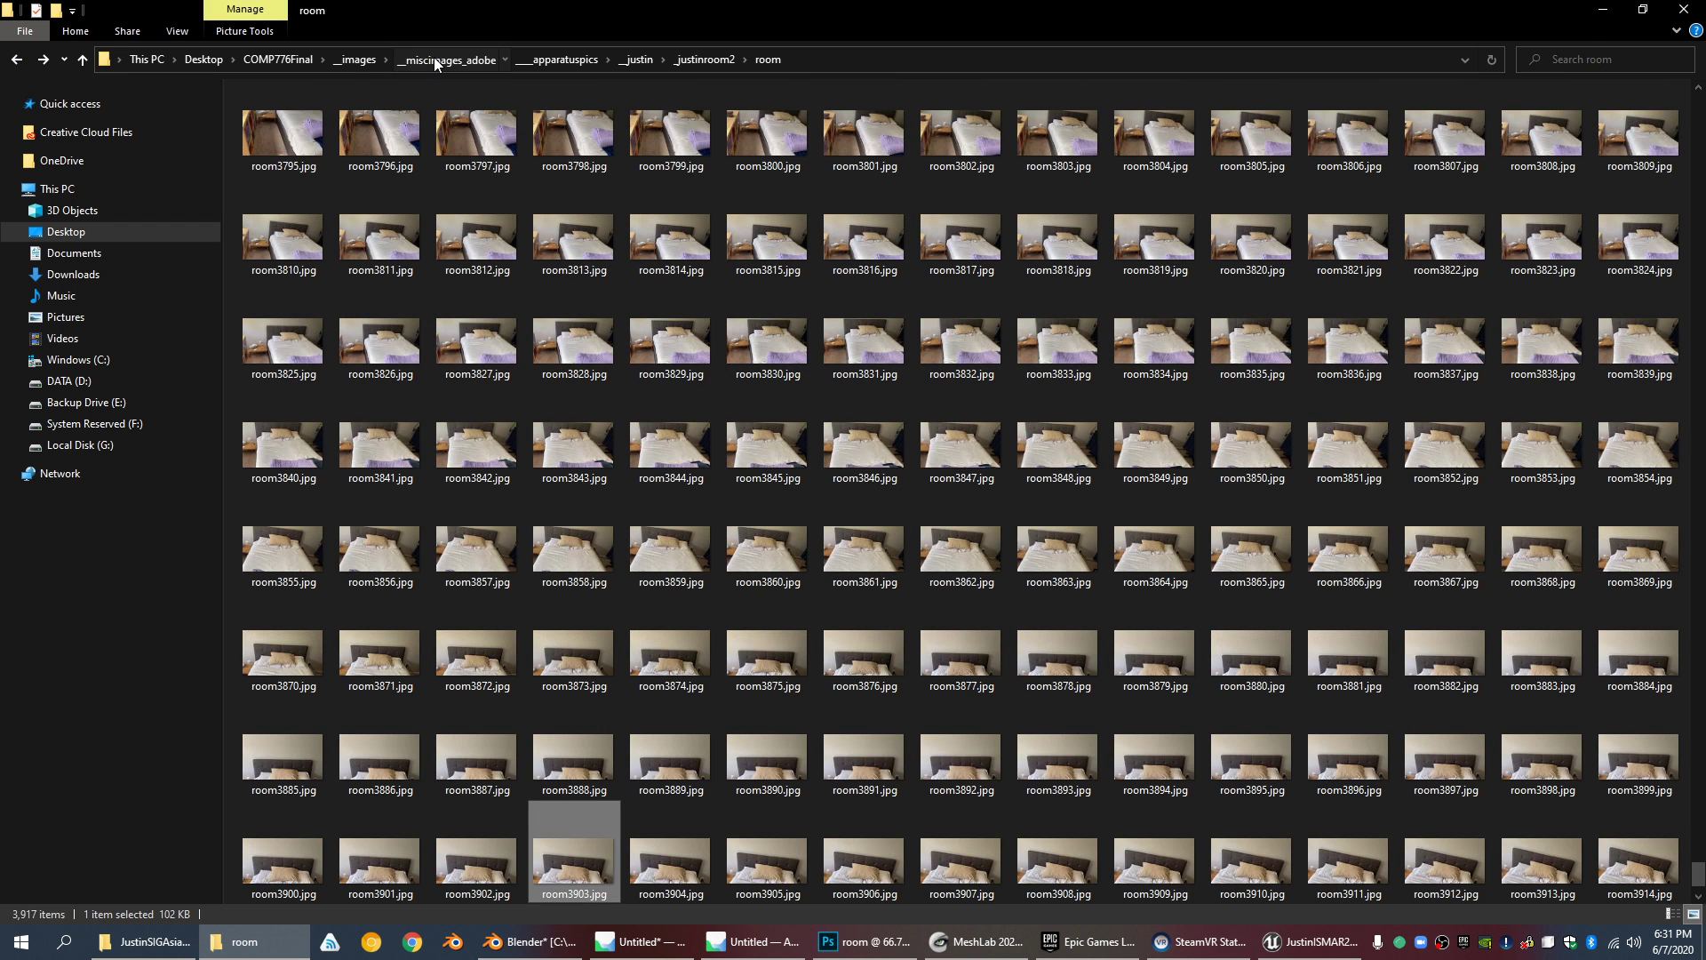
{"action": "left_click", "coordinate": [434, 59]}
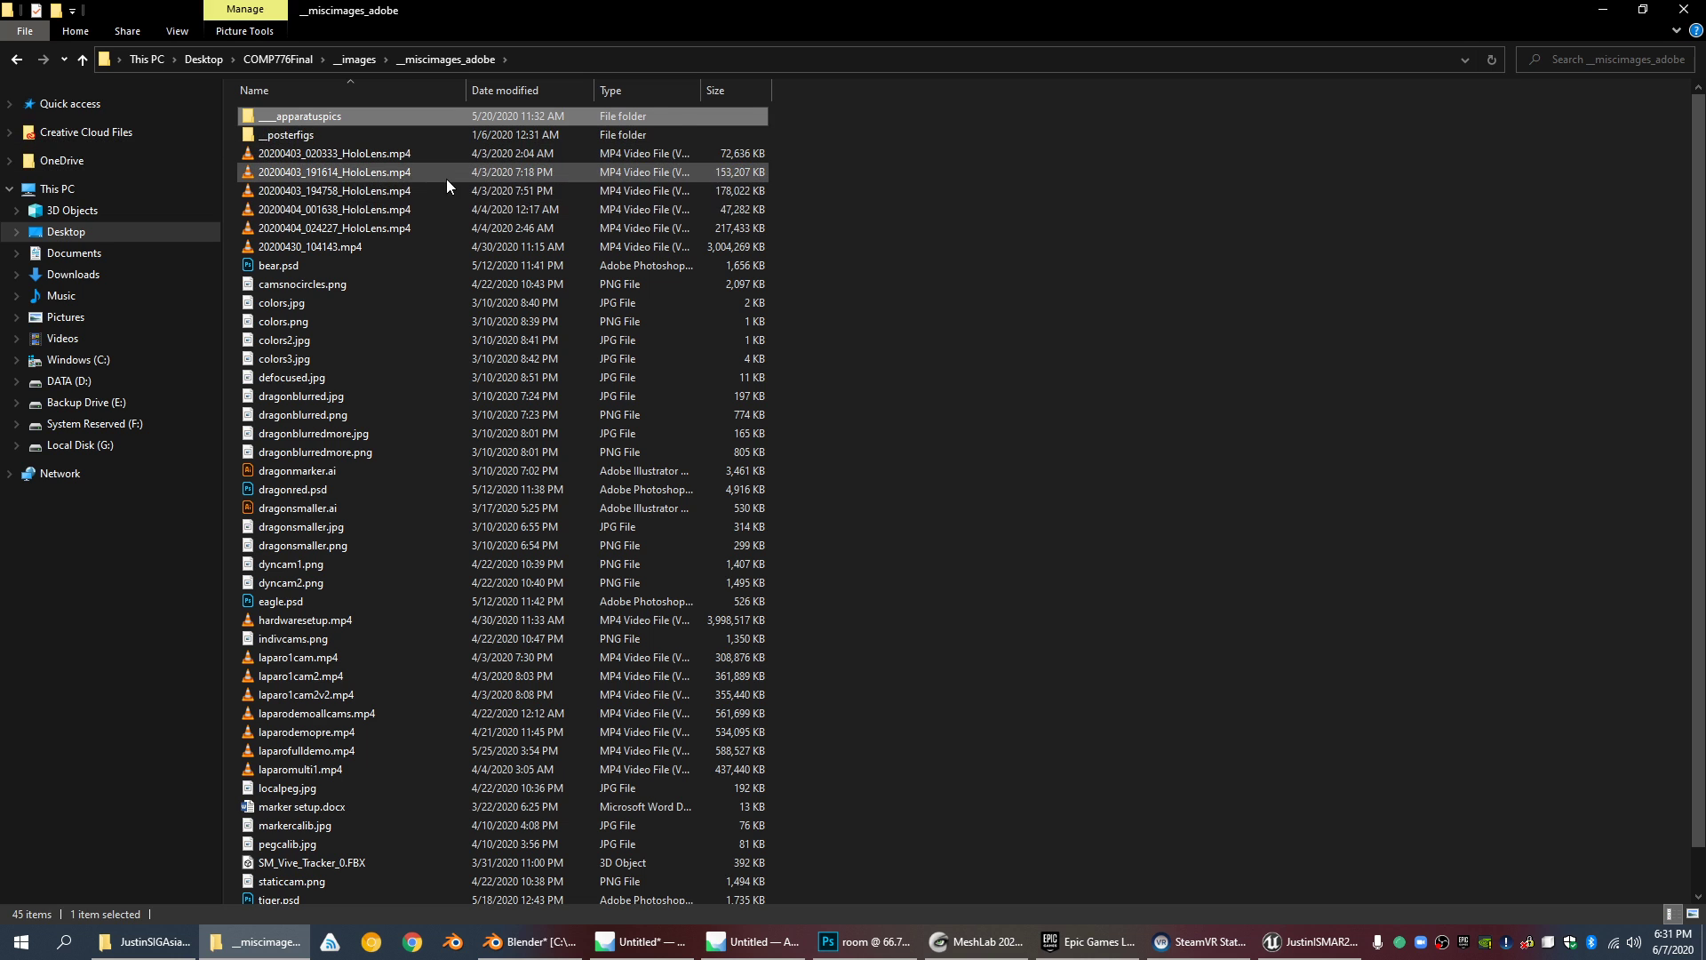
{"action": "left_click", "coordinate": [16, 61]}
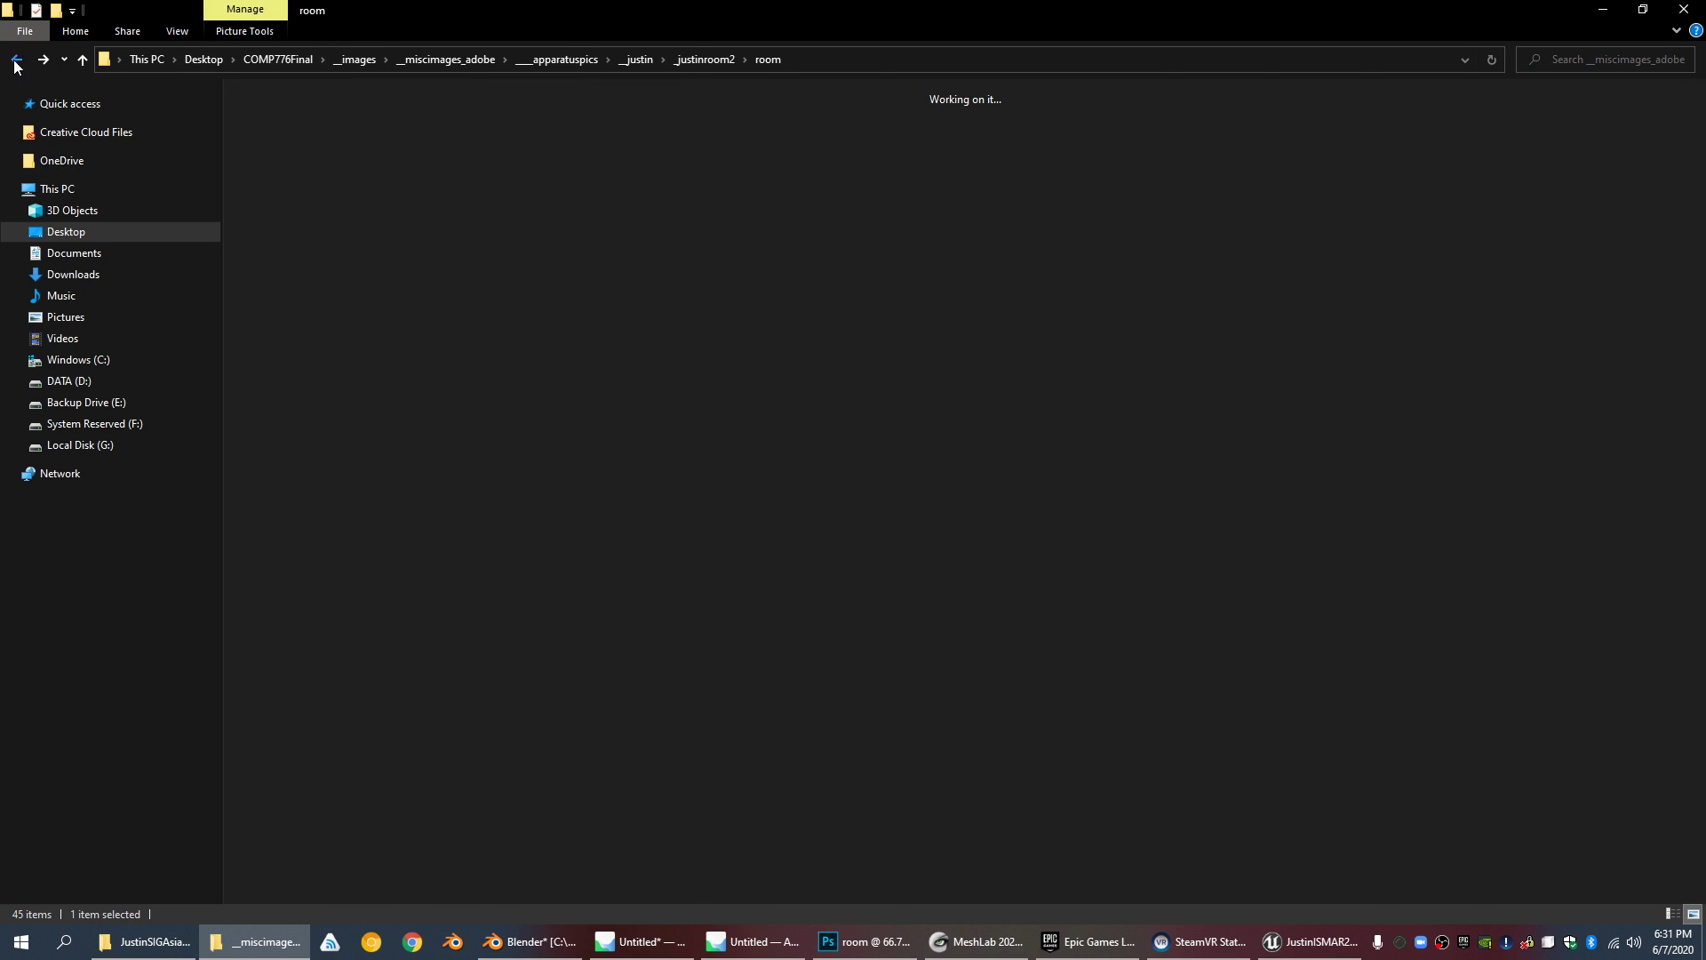
Step: Open the __metashape folder in JustinSIGAsia20, load justinfullroom.psx from it and close that project again
{"action": "left_click", "coordinate": [144, 941]}
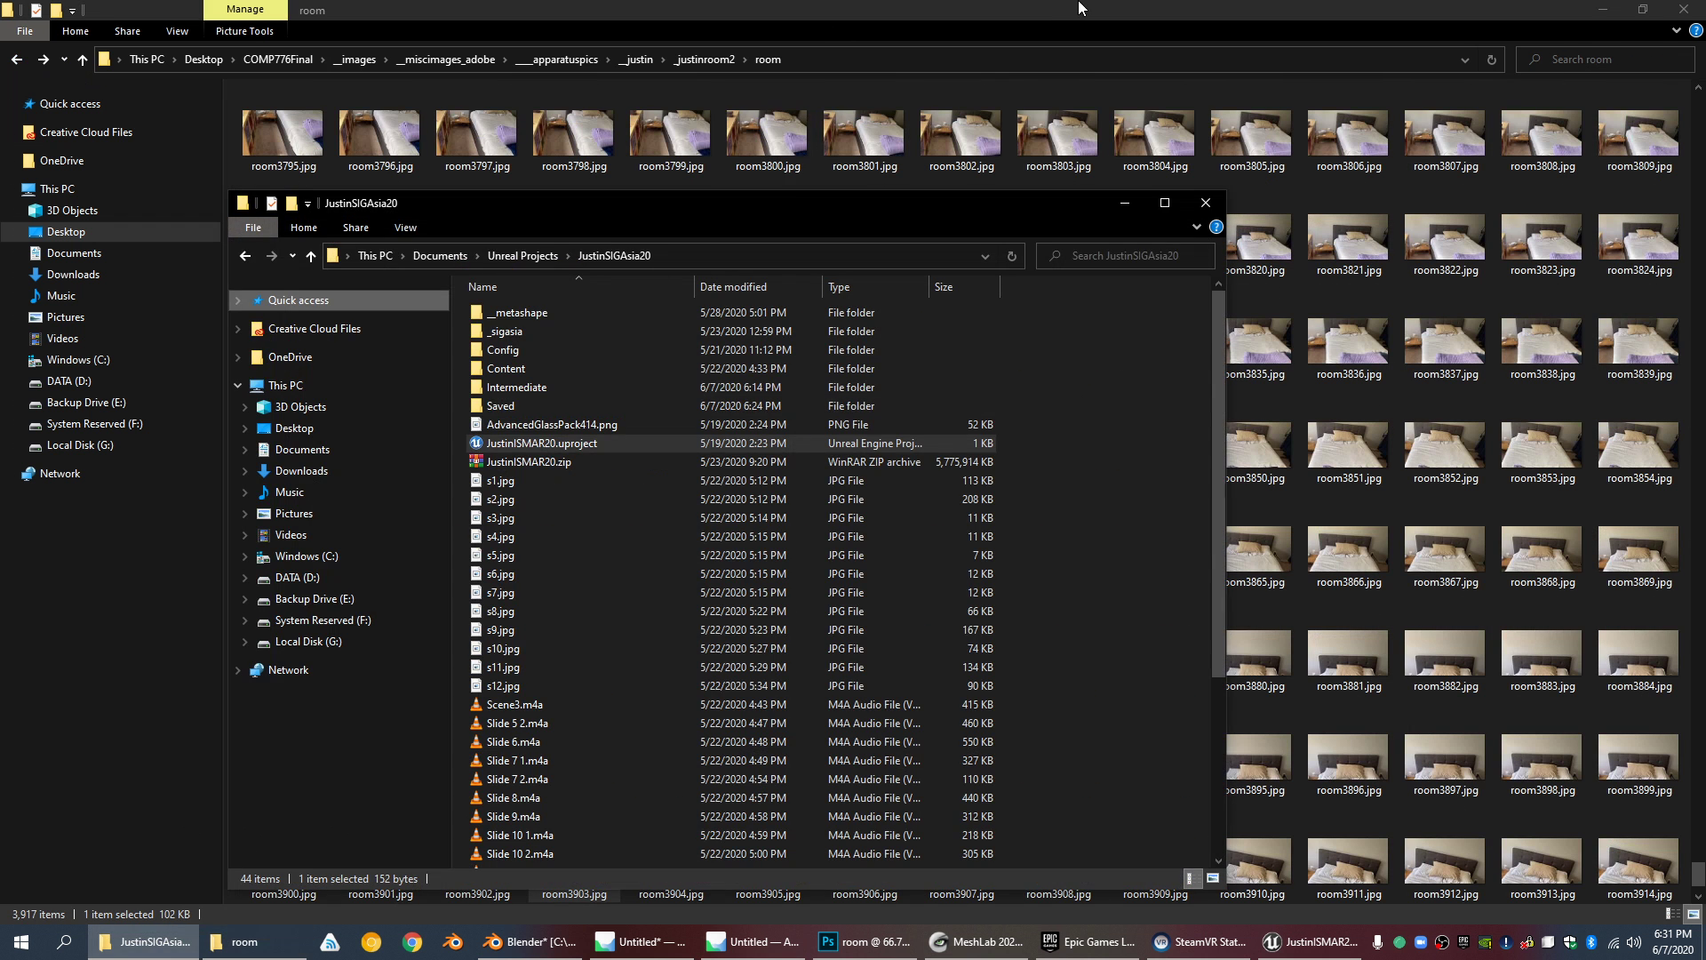
{"action": "double_click", "coordinate": [602, 312]}
{"action": "scroll", "coordinate": [660, 435], "scroll_direction": "down", "scroll_amount": 5}
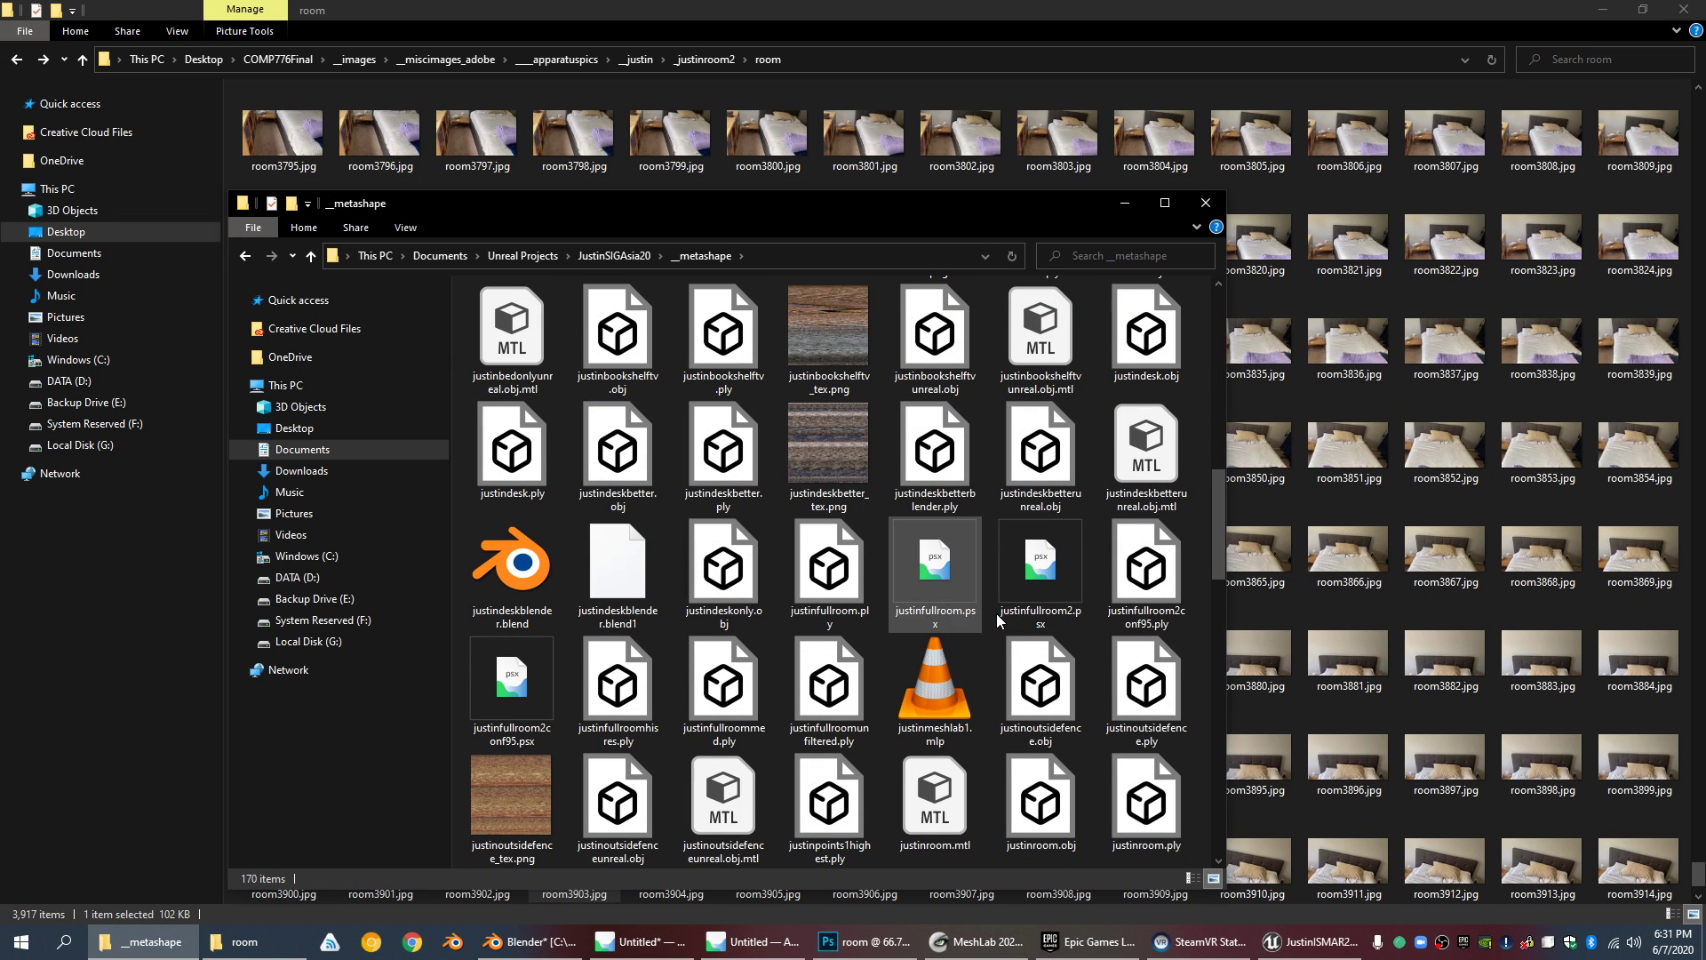
{"action": "double_click", "coordinate": [971, 604]}
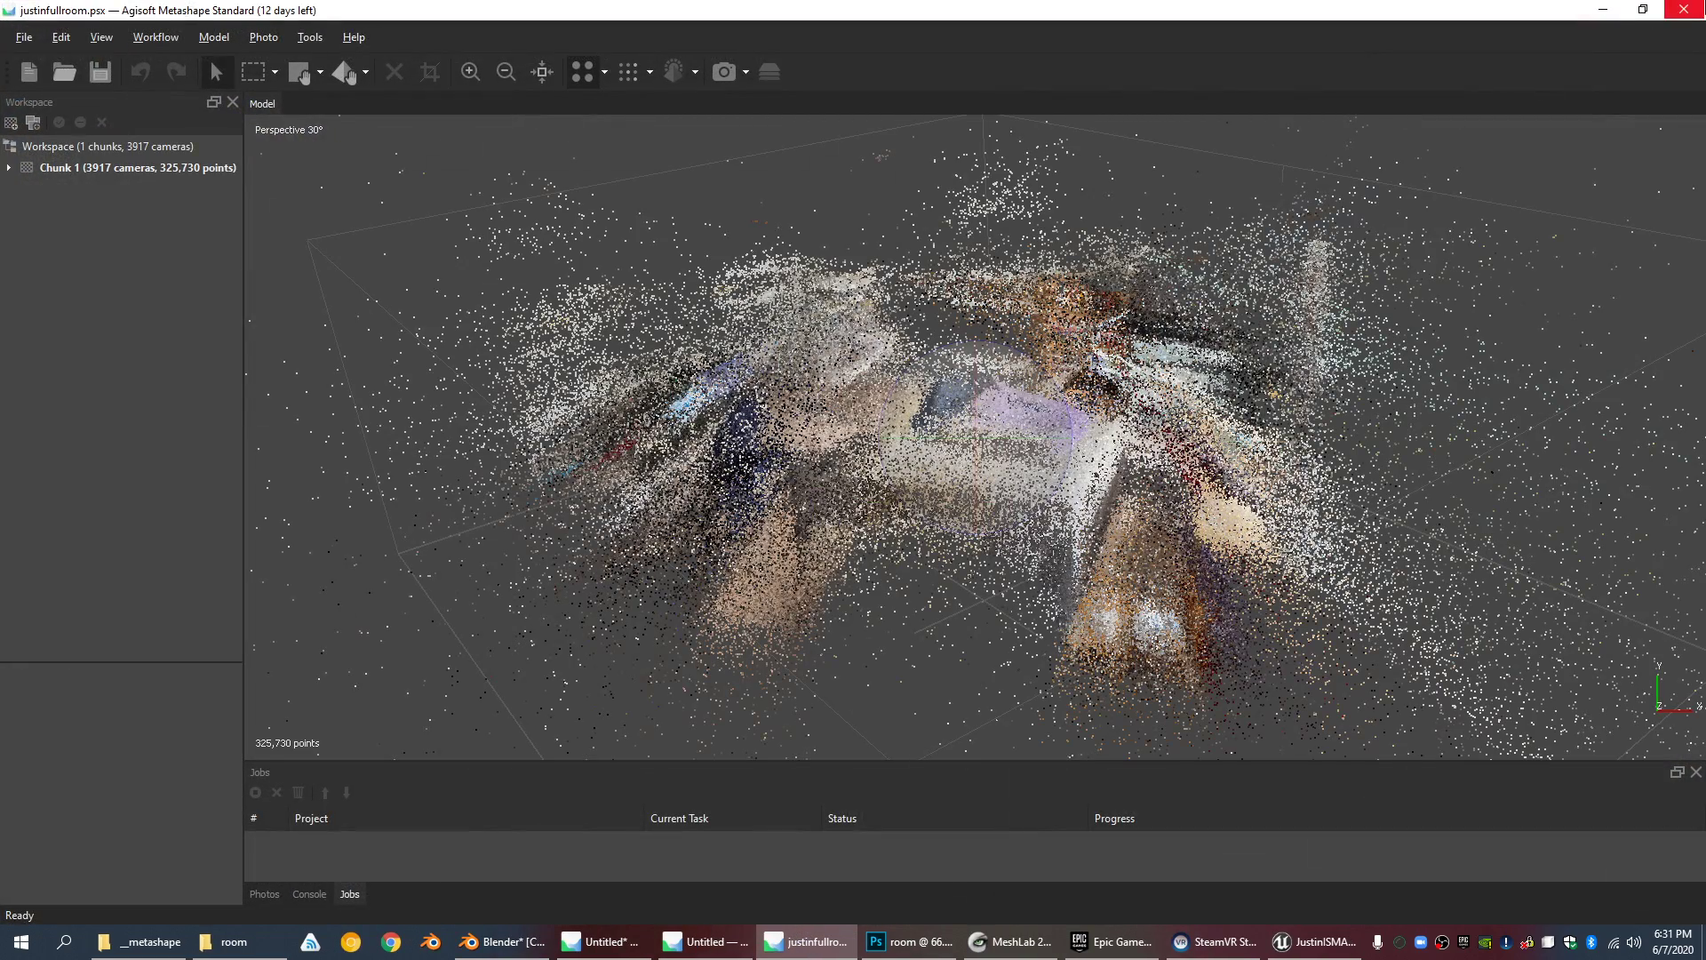
{"action": "left_click", "coordinate": [1684, 10]}
Step: Open justinfullroom2.psx from the __metashape folder and inspect its sparse point cloud of the room
{"action": "double_click", "coordinate": [1078, 544]}
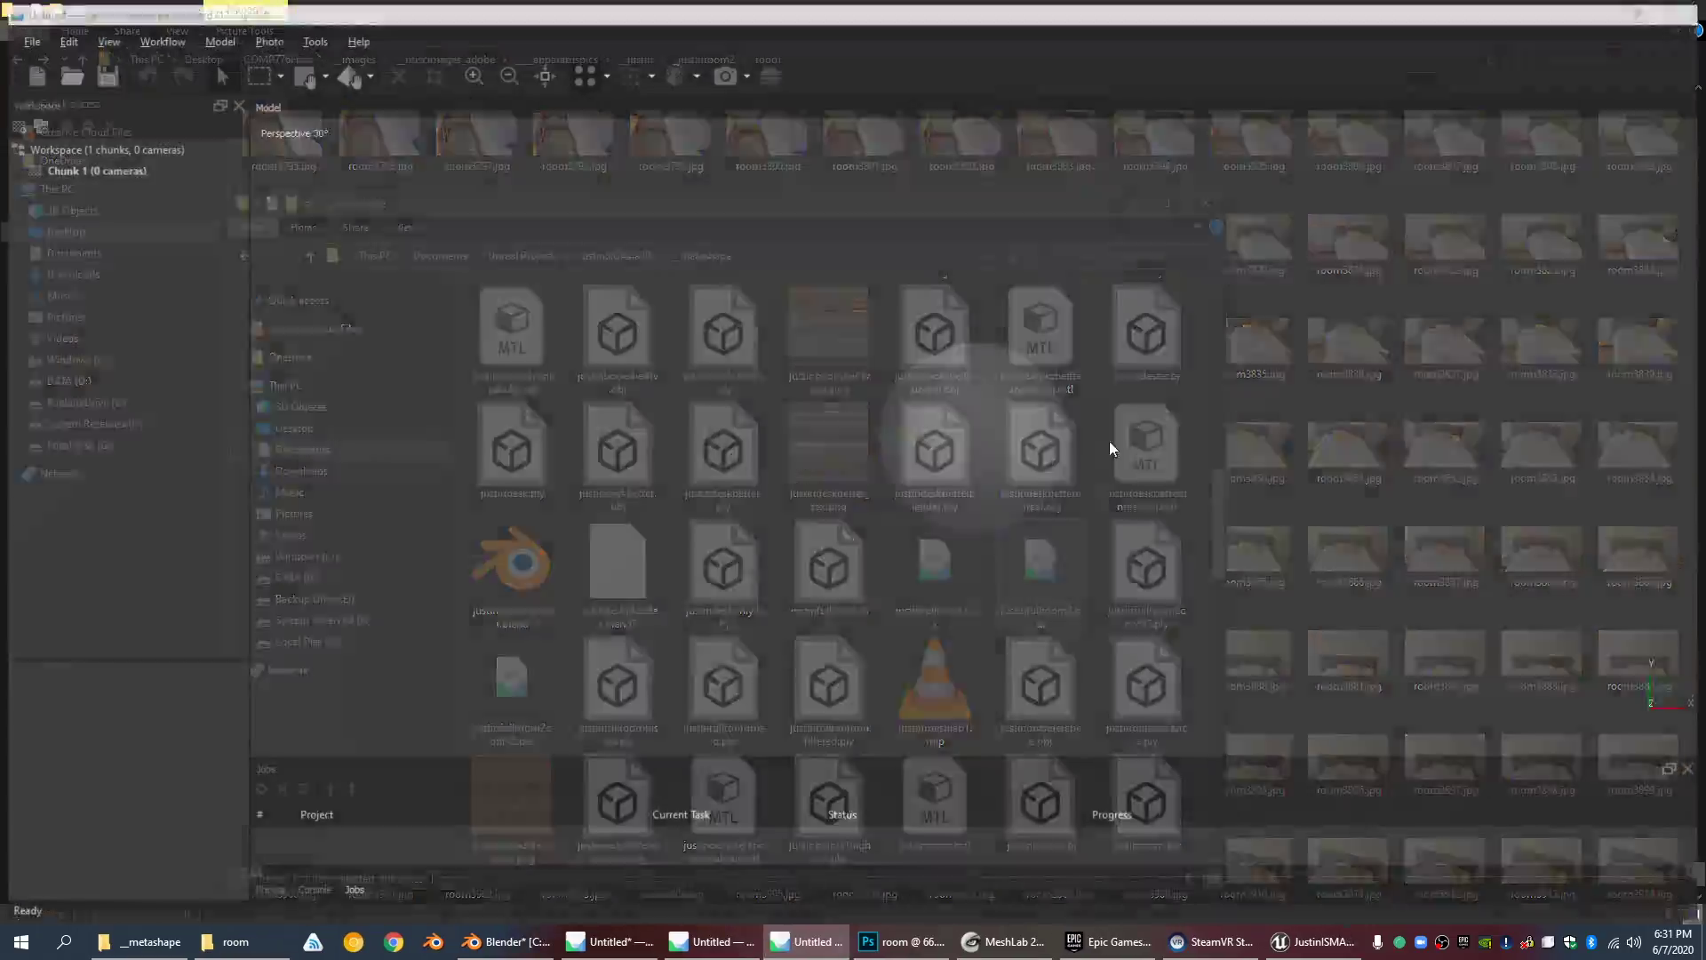
{"action": "scroll", "coordinate": [962, 327], "scroll_direction": "up", "scroll_amount": 3}
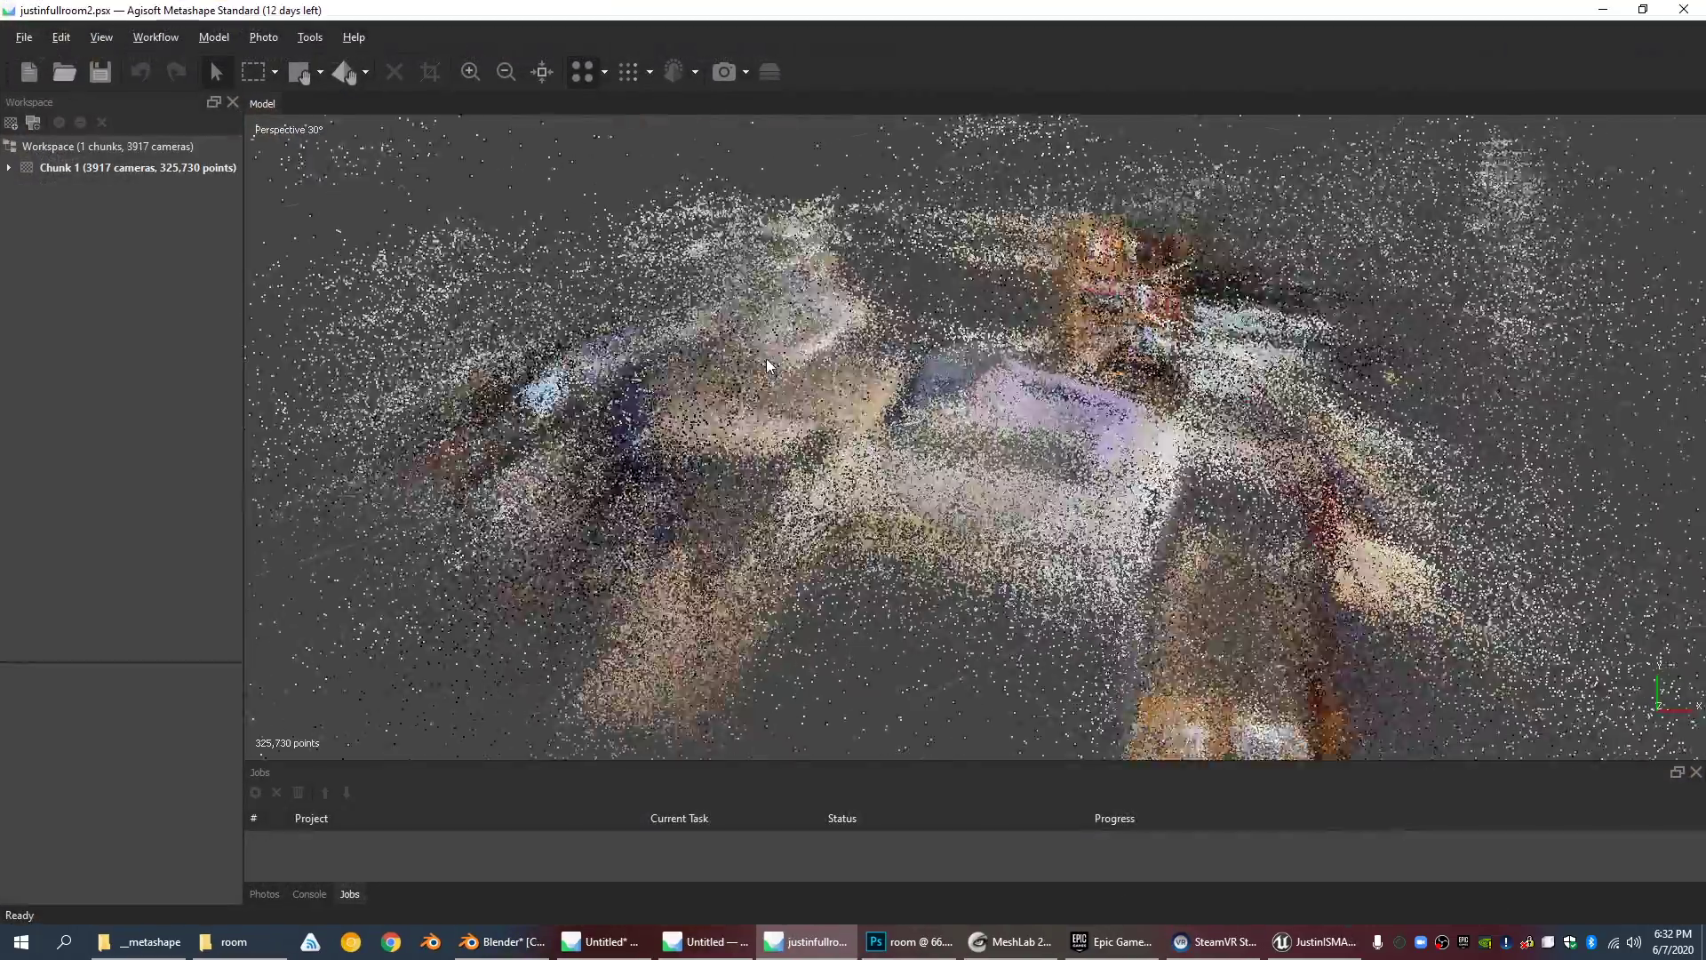
{"action": "scroll", "coordinate": [963, 328], "scroll_direction": "down", "scroll_amount": 3}
{"action": "left_click_drag", "start_coordinate": [963, 330], "coordinate": [960, 471]}
{"action": "scroll", "coordinate": [959, 475], "scroll_direction": "up", "scroll_amount": 3}
{"action": "scroll", "coordinate": [959, 486], "scroll_direction": "down", "scroll_amount": 1}
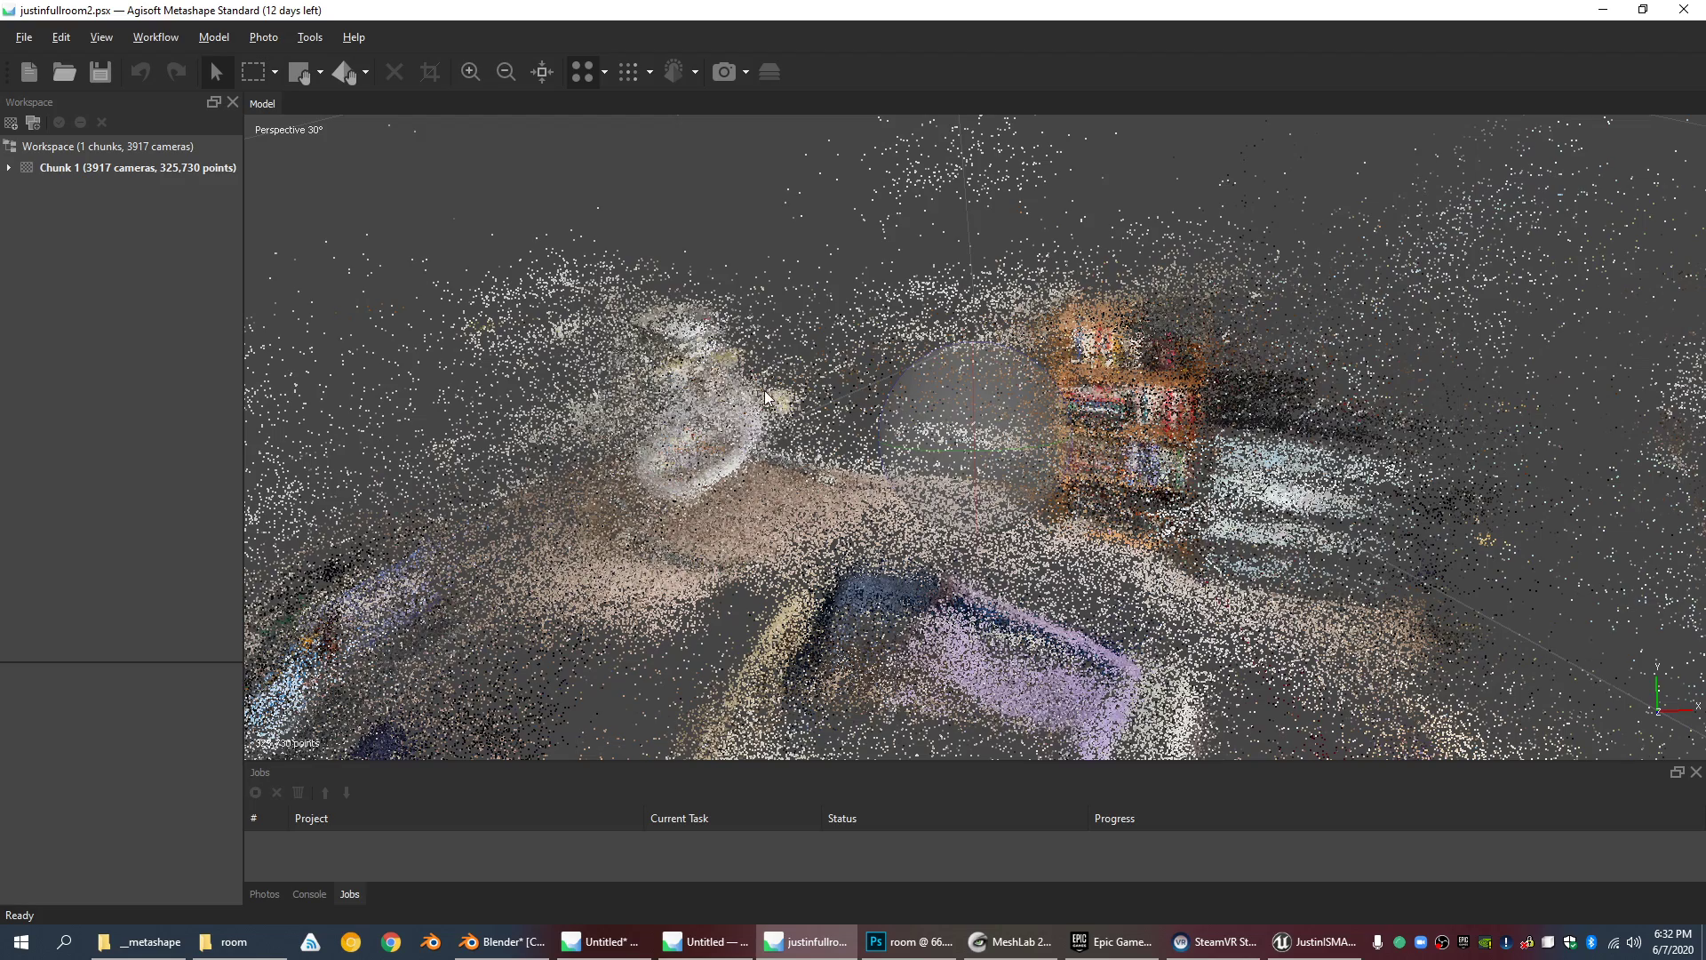
Step: Expand Chunk 1 and switch the model view from the tie points to the dense cloud
{"action": "scroll", "coordinate": [736, 338], "scroll_direction": "down", "scroll_amount": 3}
{"action": "double_click", "coordinate": [43, 171]}
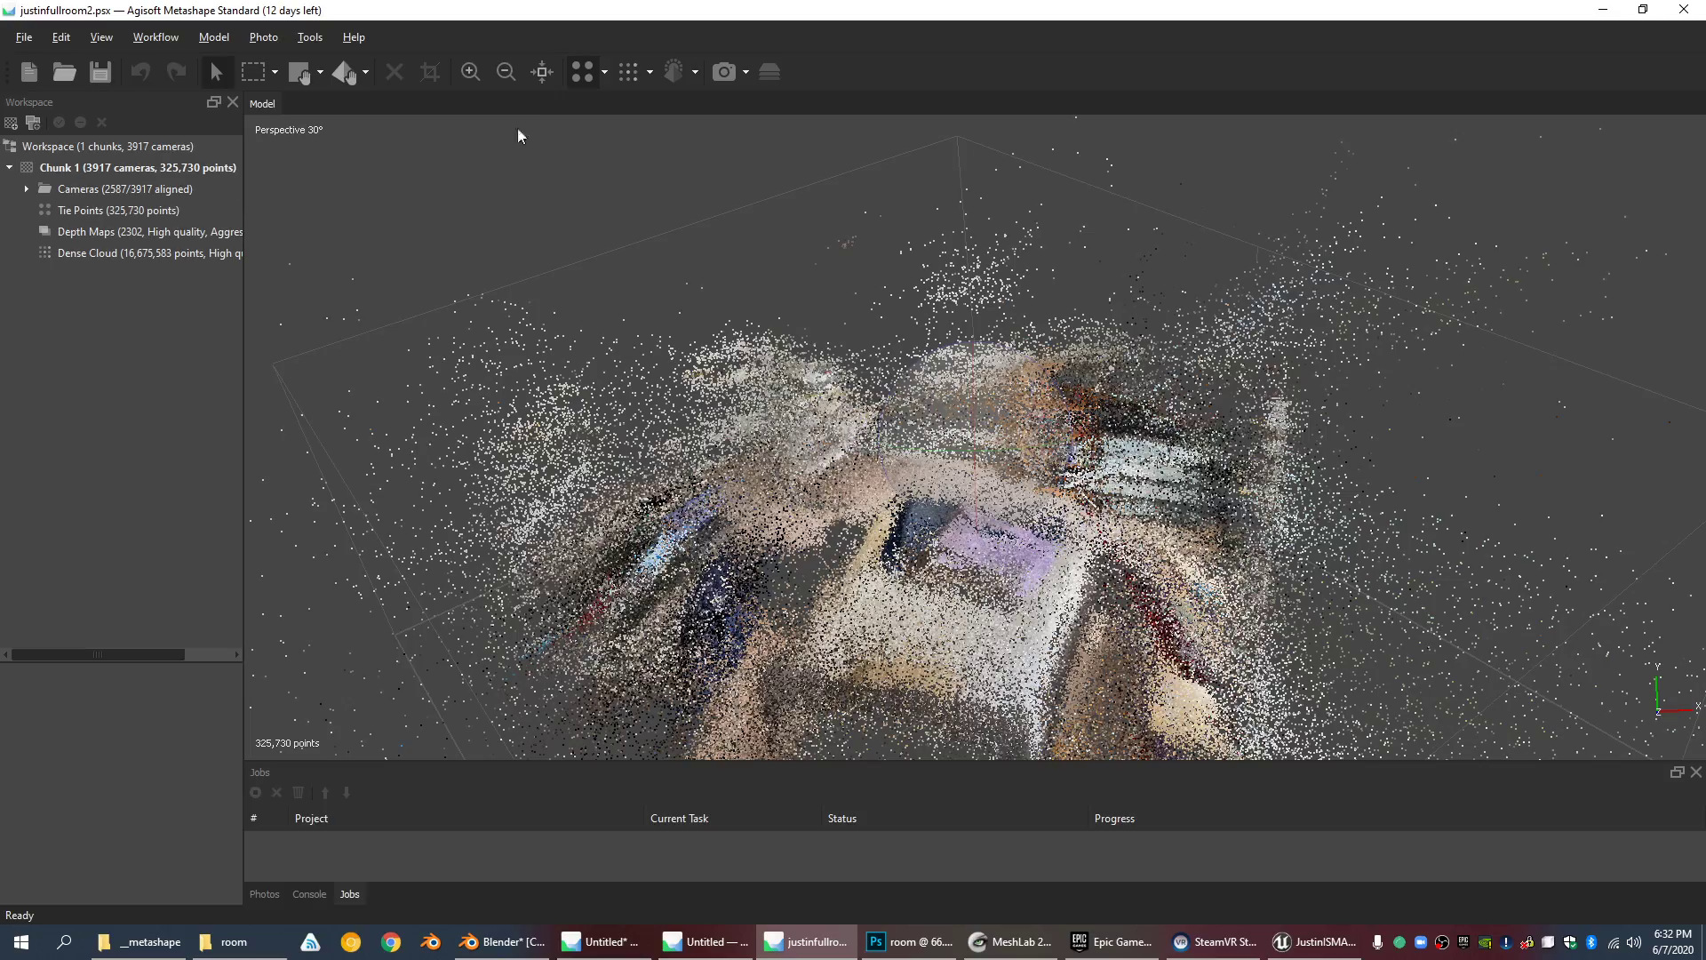
{"action": "left_click", "coordinate": [636, 71]}
{"action": "scroll", "coordinate": [972, 538], "scroll_direction": "up", "scroll_amount": 3}
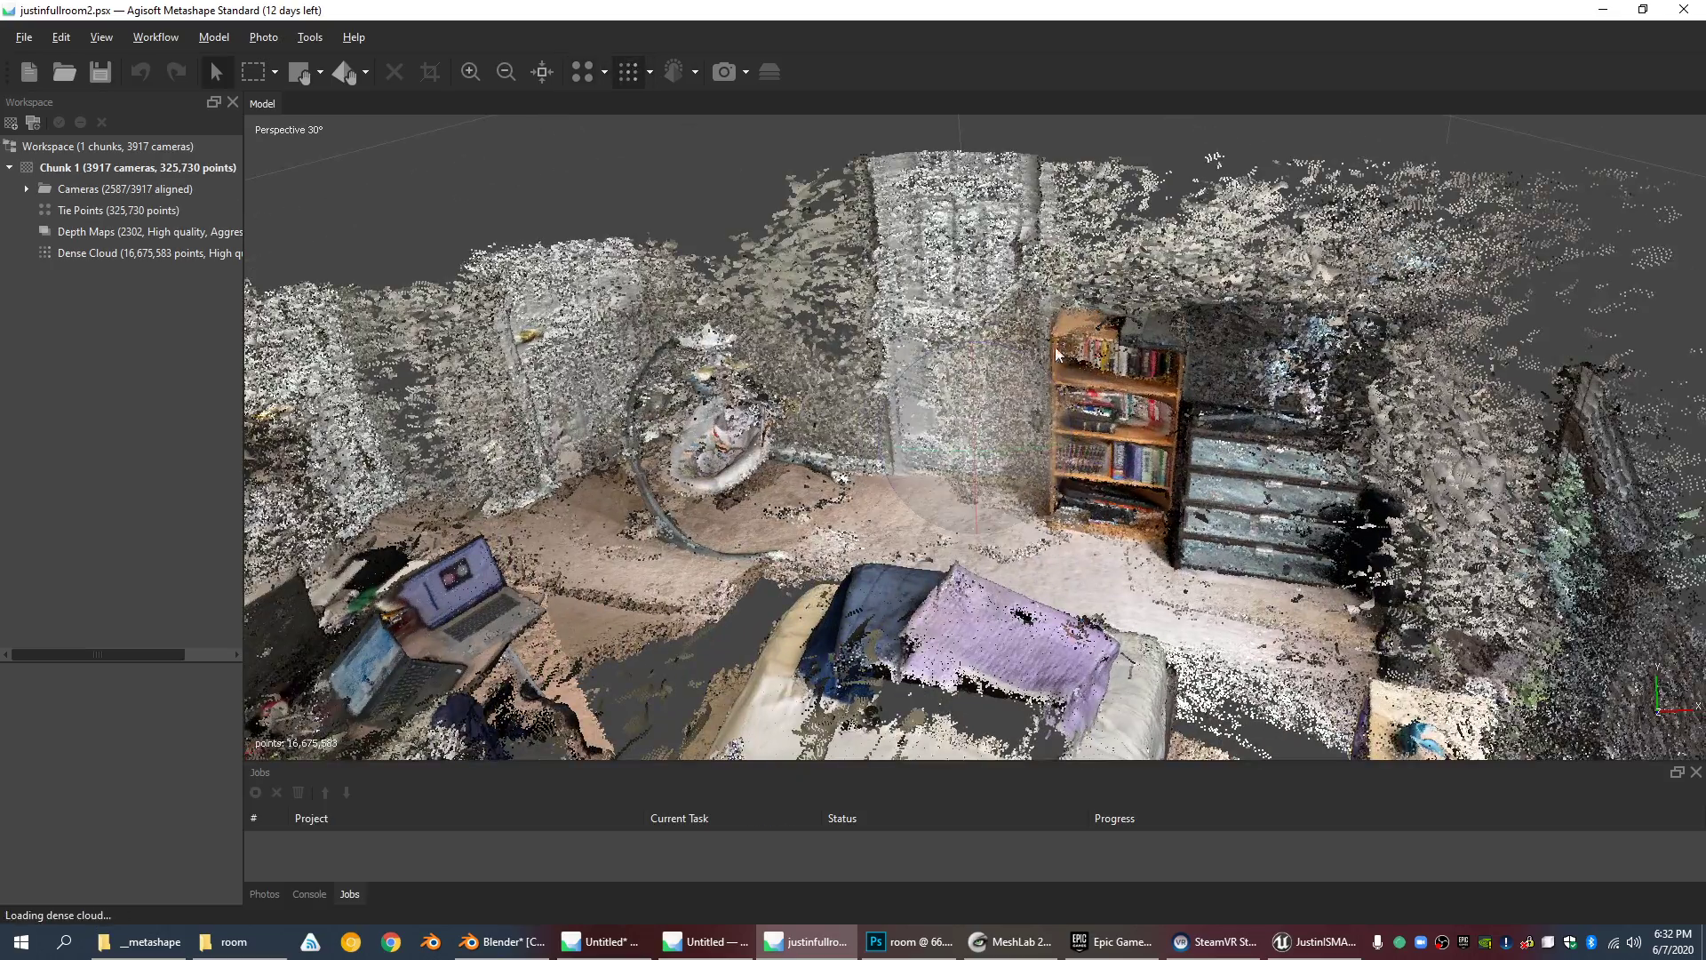
Step: Examine the dense cloud around the bed, folded blankets, cube shelf and windows, including the stray points outside the windows
{"action": "left_click_drag", "start_coordinate": [972, 538], "coordinate": [1010, 405]}
{"action": "scroll", "coordinate": [1128, 407], "scroll_direction": "down", "scroll_amount": 5}
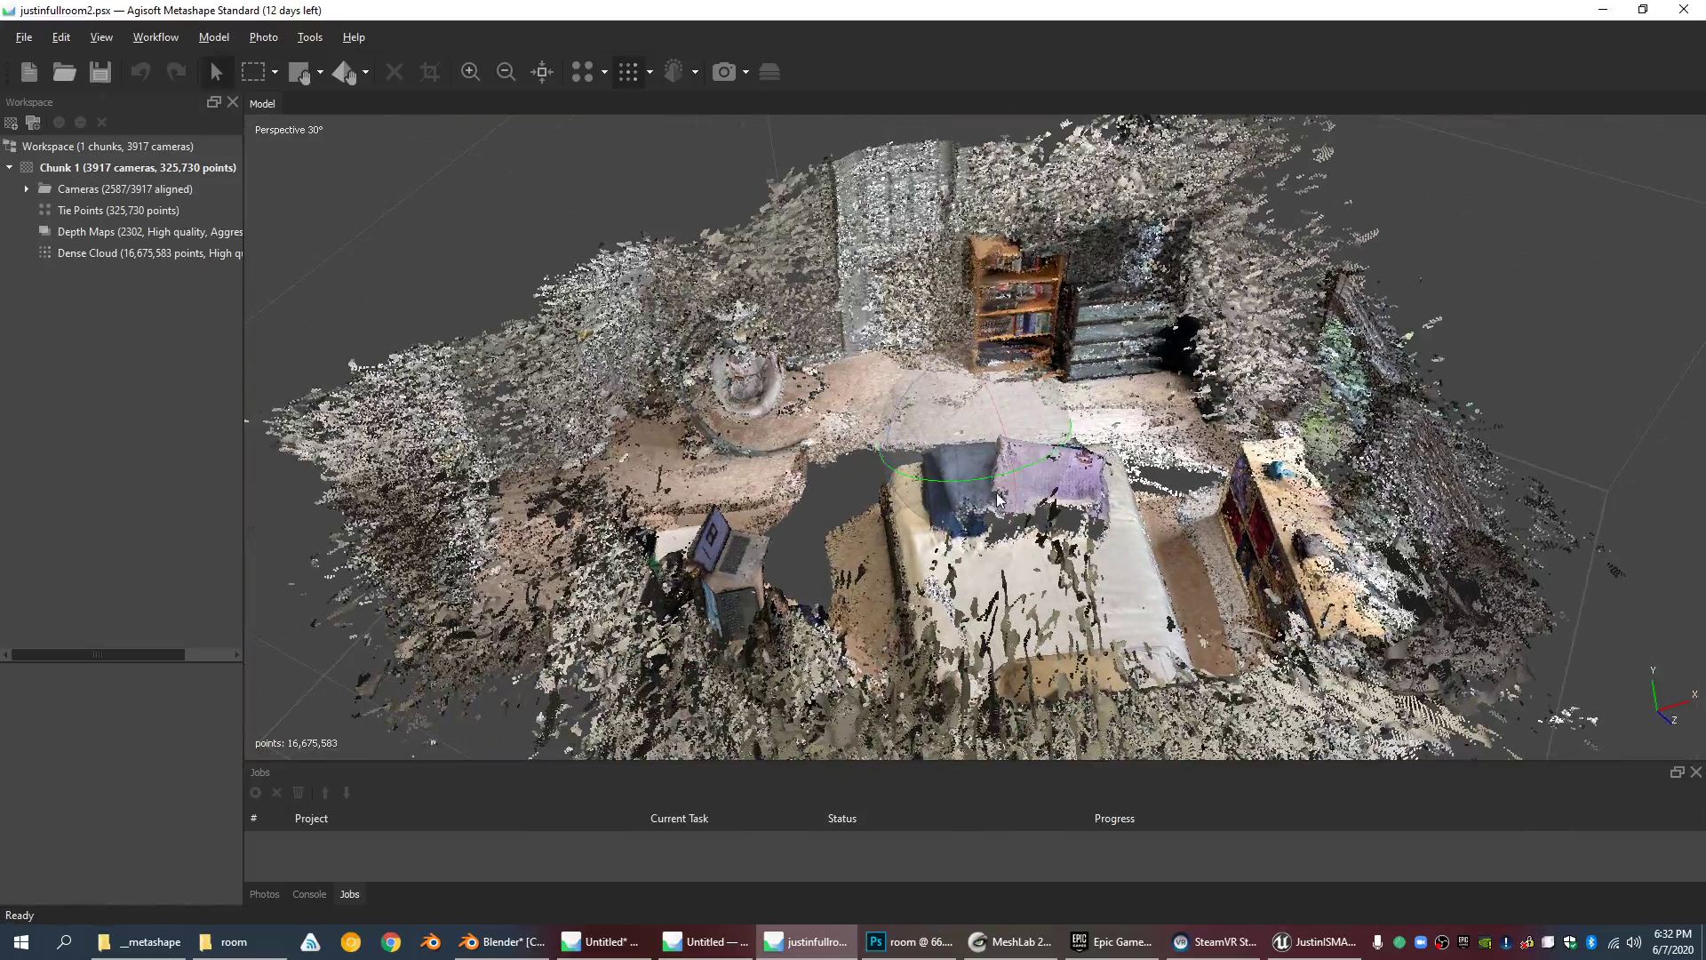
{"action": "left_click_drag", "start_coordinate": [997, 499], "coordinate": [1046, 423]}
{"action": "scroll", "coordinate": [1149, 392], "scroll_direction": "up", "scroll_amount": 4}
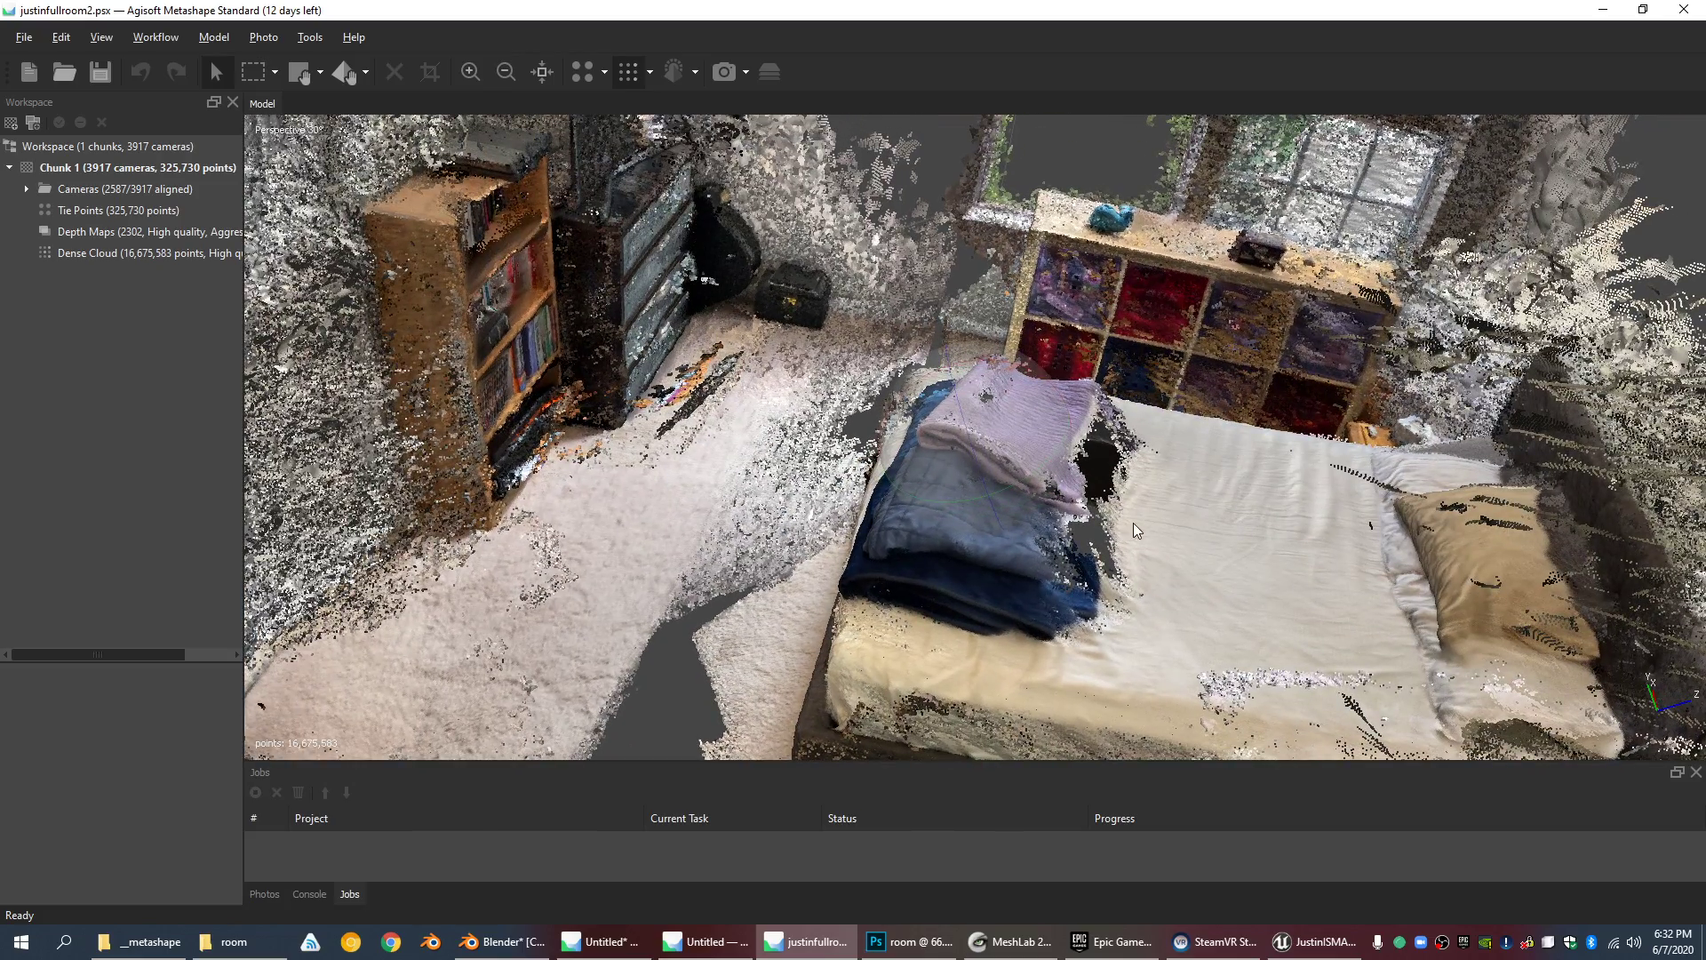
{"action": "left_click_drag", "start_coordinate": [1006, 494], "coordinate": [1020, 432]}
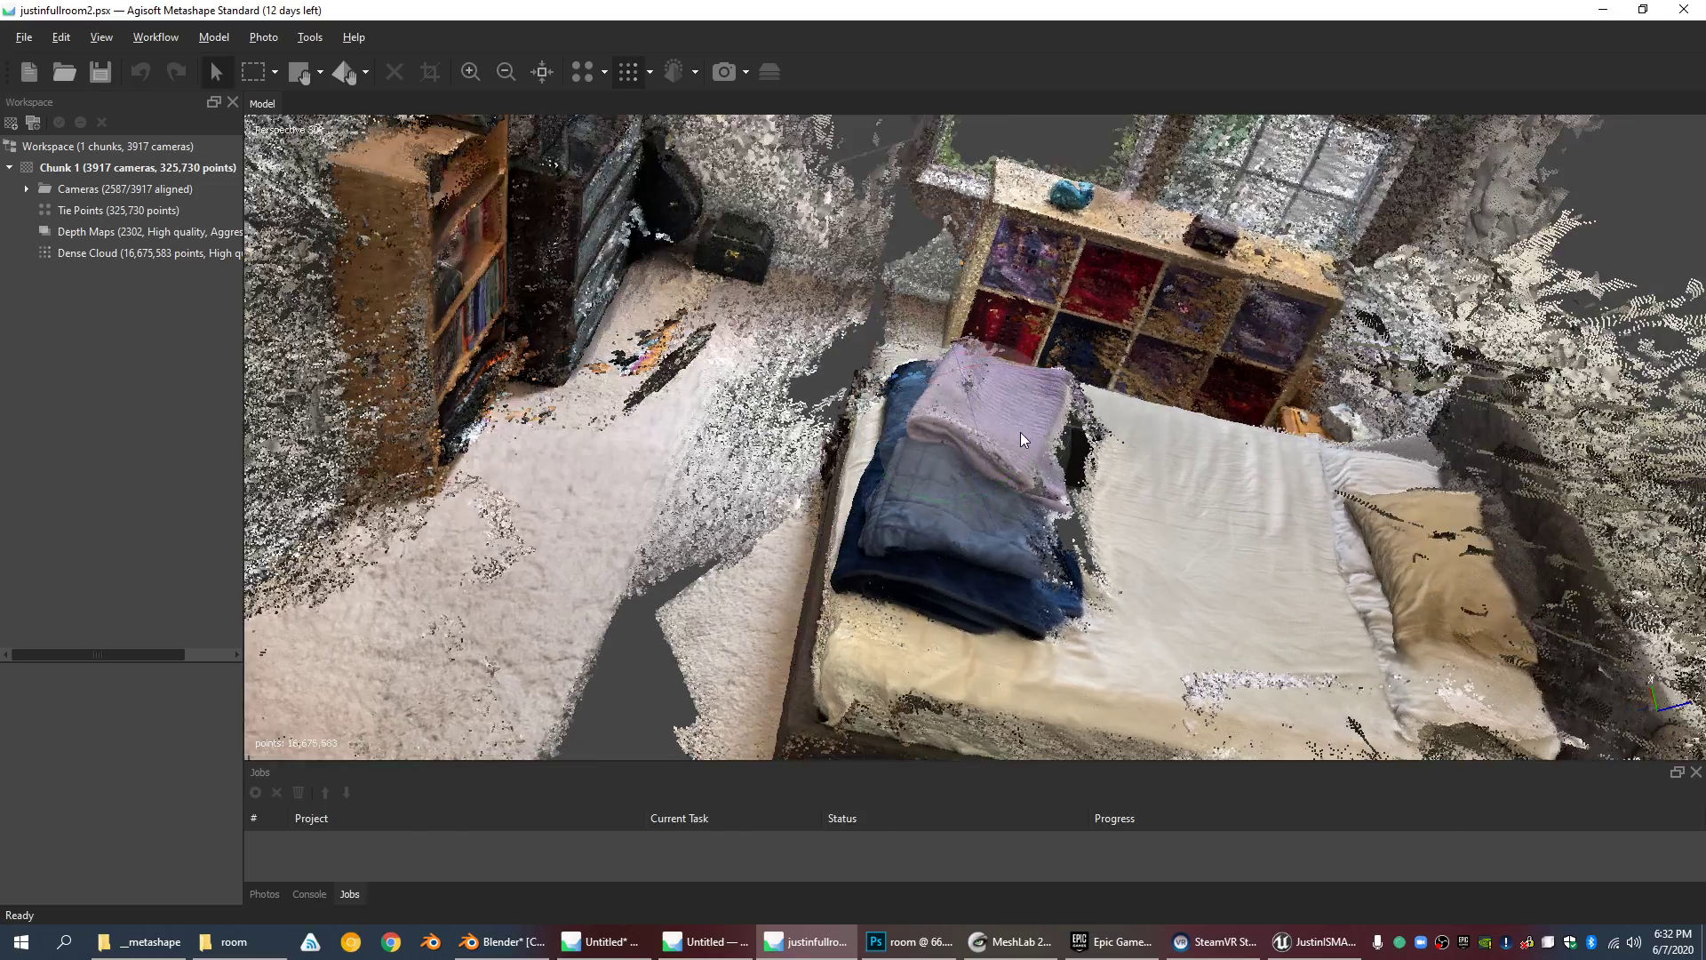
{"action": "middle_click_drag", "start_coordinate": [1139, 185], "coordinate": [1071, 340]}
{"action": "scroll", "coordinate": [1071, 340], "scroll_direction": "up", "scroll_amount": 2}
{"action": "scroll", "coordinate": [1101, 337], "scroll_direction": "down", "scroll_amount": 2}
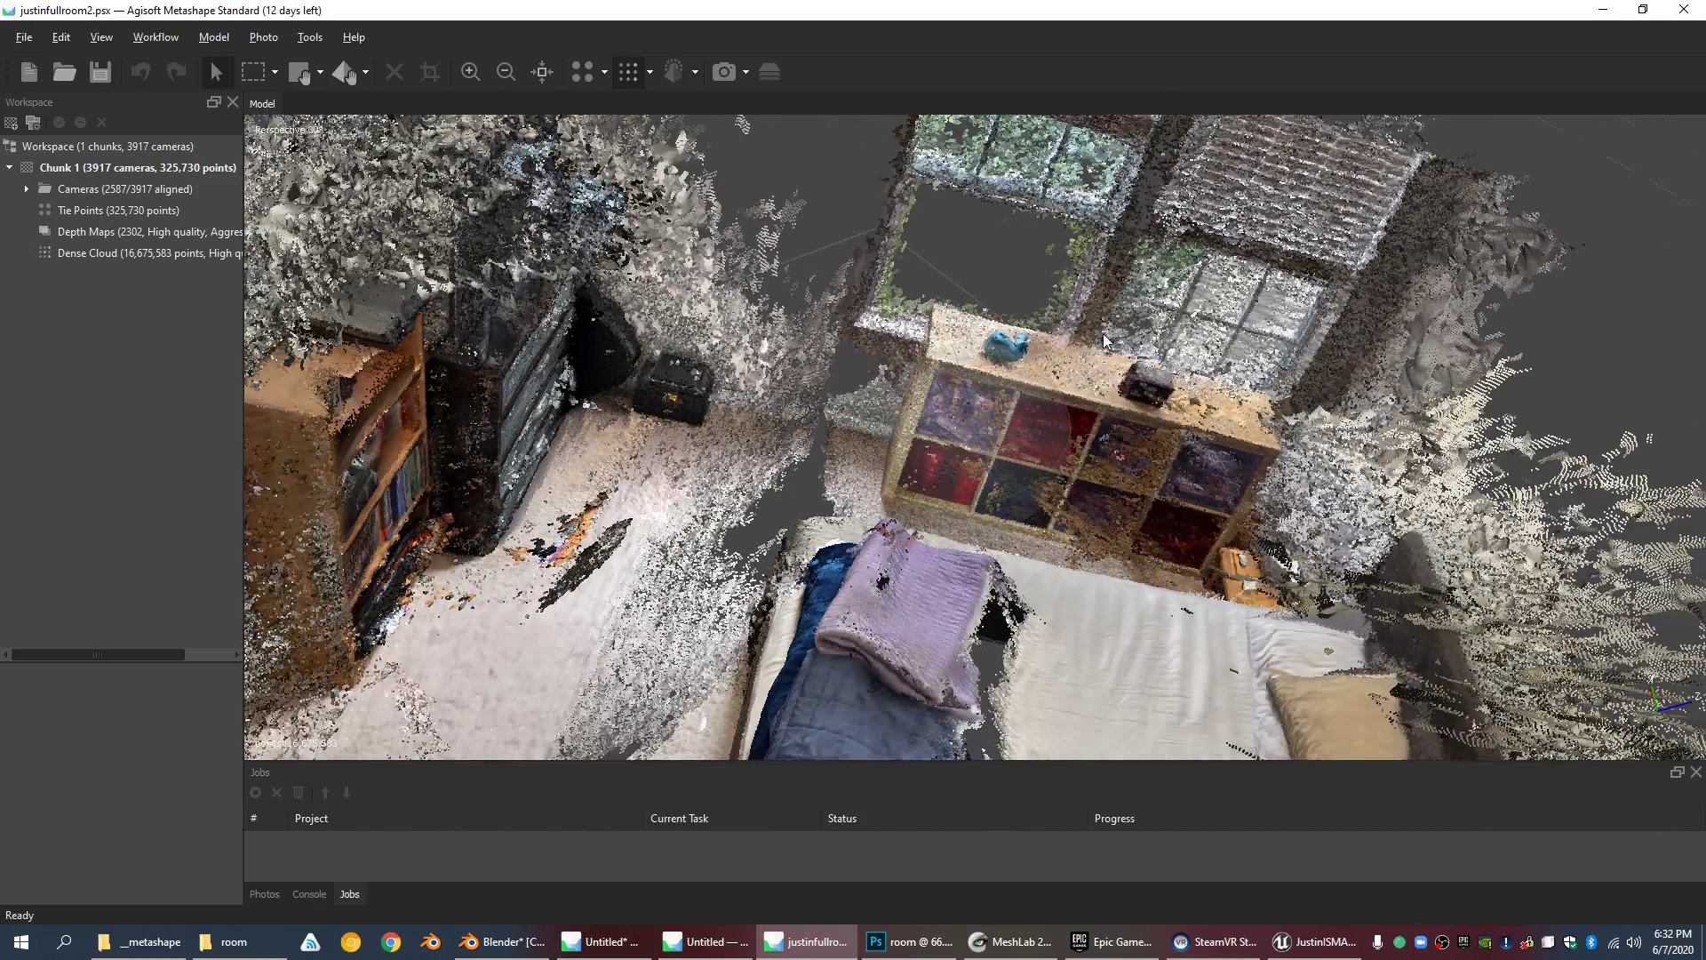
{"action": "left_click_drag", "start_coordinate": [1009, 437], "coordinate": [979, 522]}
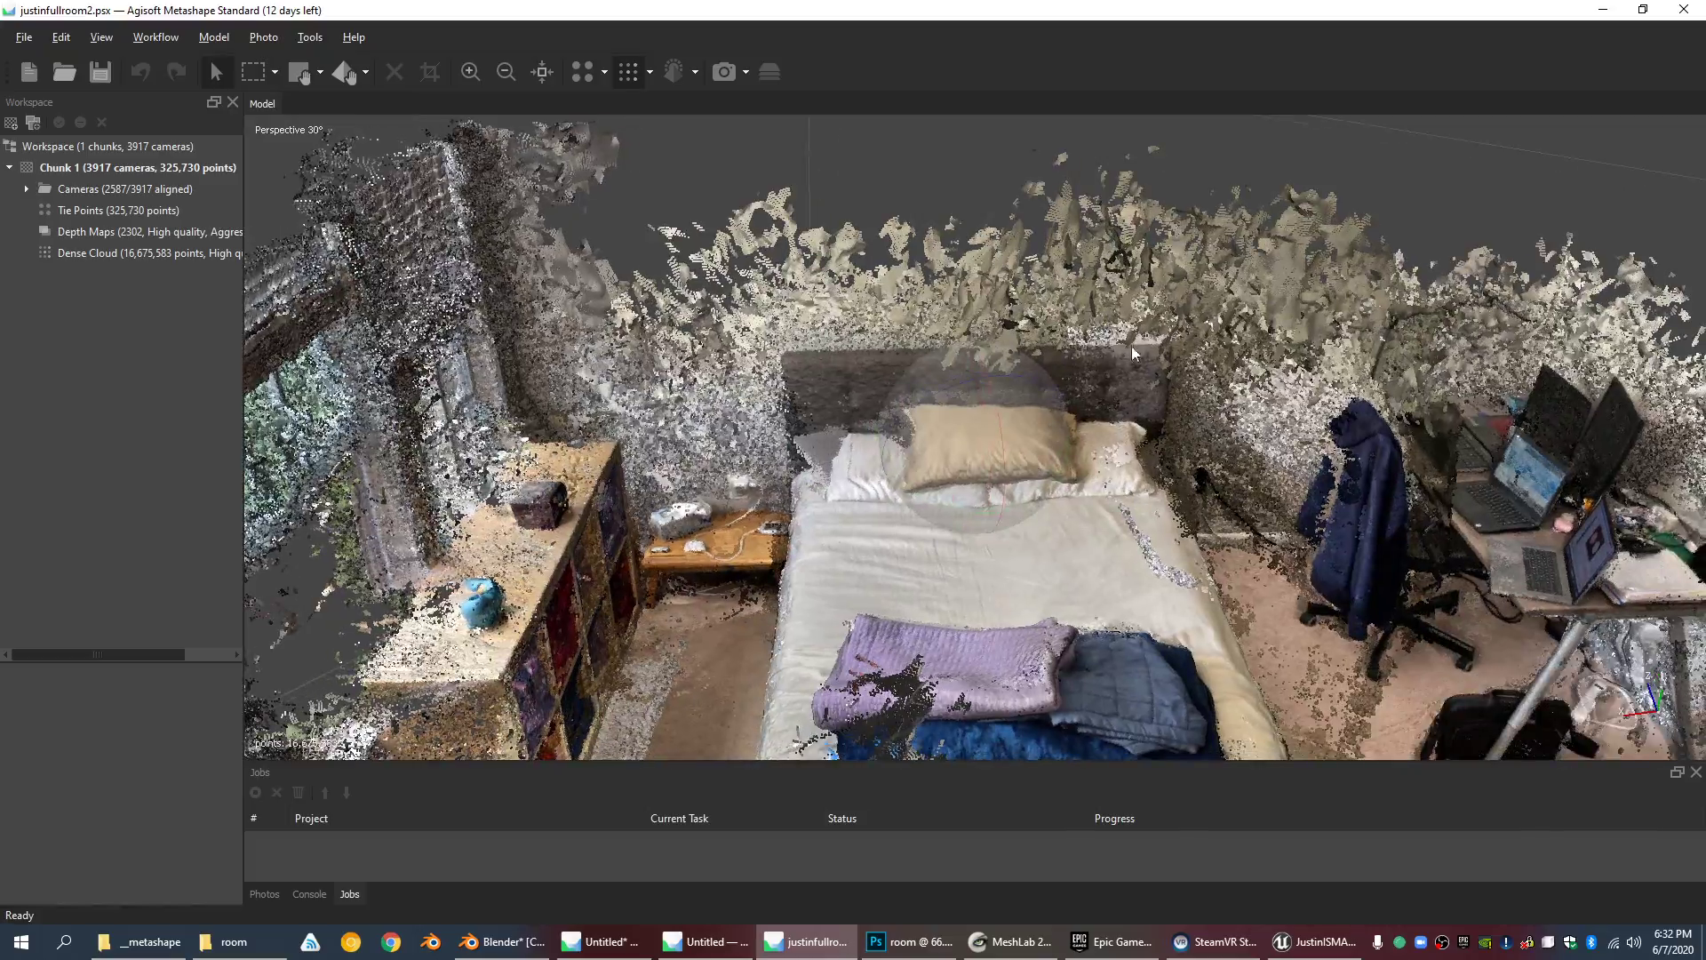
{"action": "middle_click_drag", "start_coordinate": [1132, 345], "coordinate": [1128, 455]}
{"action": "left_click_drag", "start_coordinate": [936, 448], "coordinate": [968, 519]}
{"action": "middle_click_drag", "start_coordinate": [968, 435], "coordinate": [976, 522]}
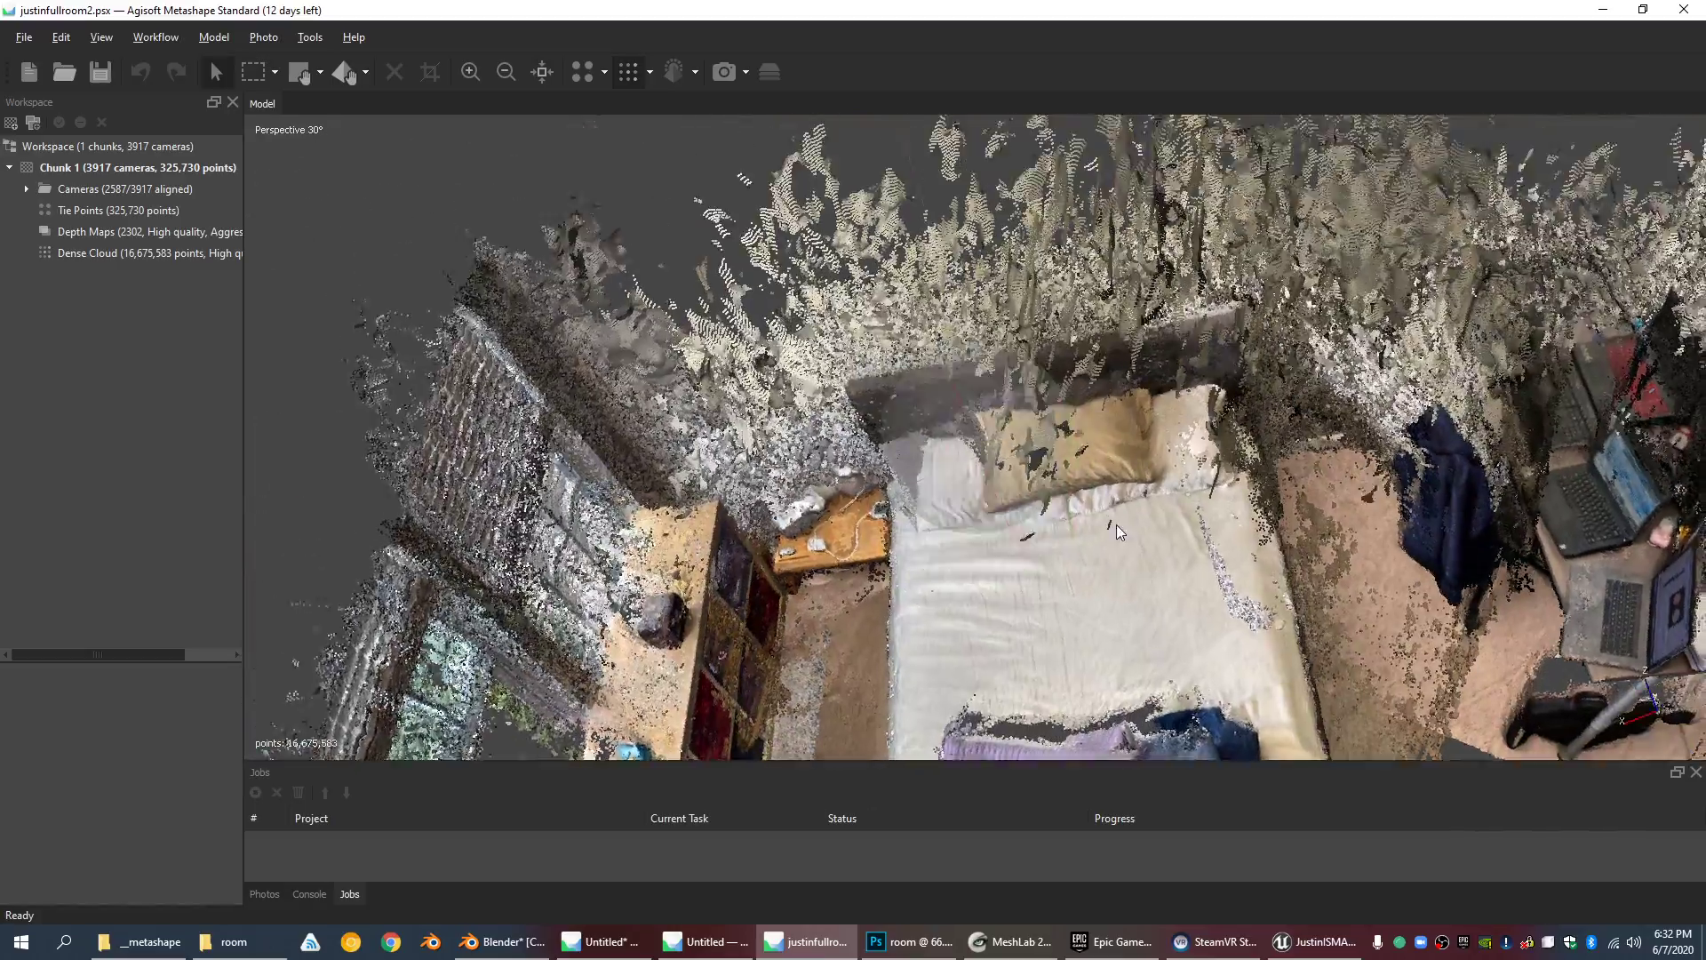
{"action": "left_click_drag", "start_coordinate": [975, 522], "coordinate": [1009, 515]}
{"action": "middle_click_drag", "start_coordinate": [622, 462], "coordinate": [1102, 313]}
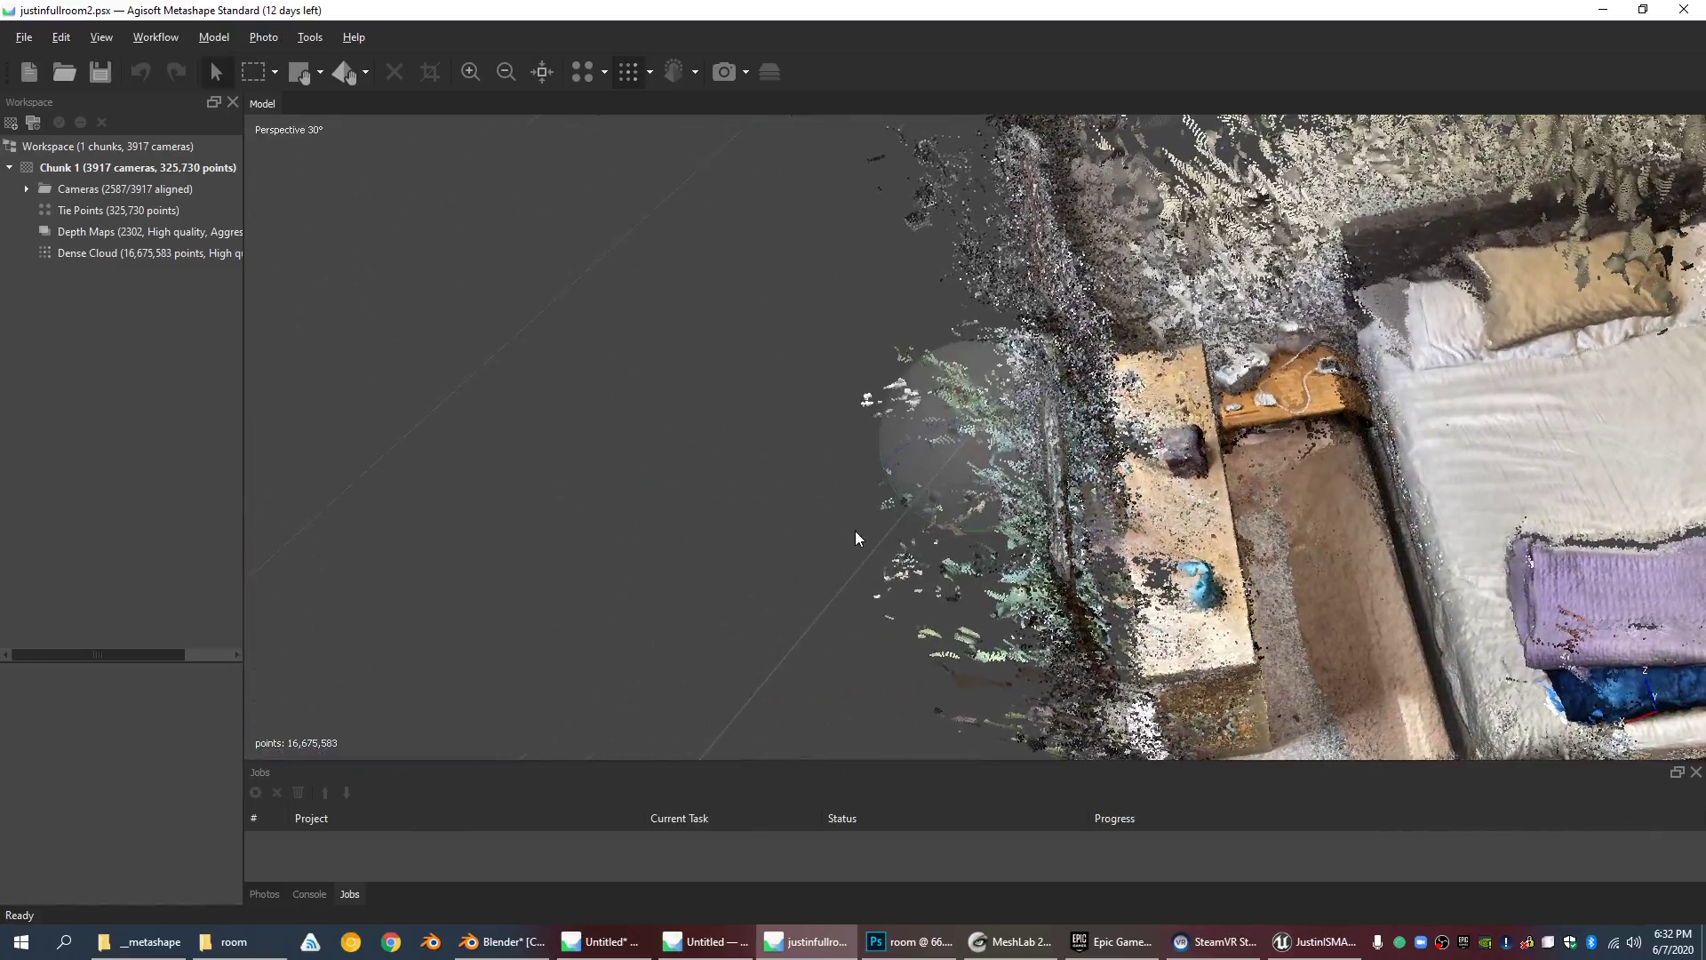
{"action": "scroll", "coordinate": [855, 531], "scroll_direction": "up", "scroll_amount": 3}
{"action": "middle_click_drag", "start_coordinate": [854, 531], "coordinate": [1185, 329]}
{"action": "scroll", "coordinate": [1281, 296], "scroll_direction": "up", "scroll_amount": 3}
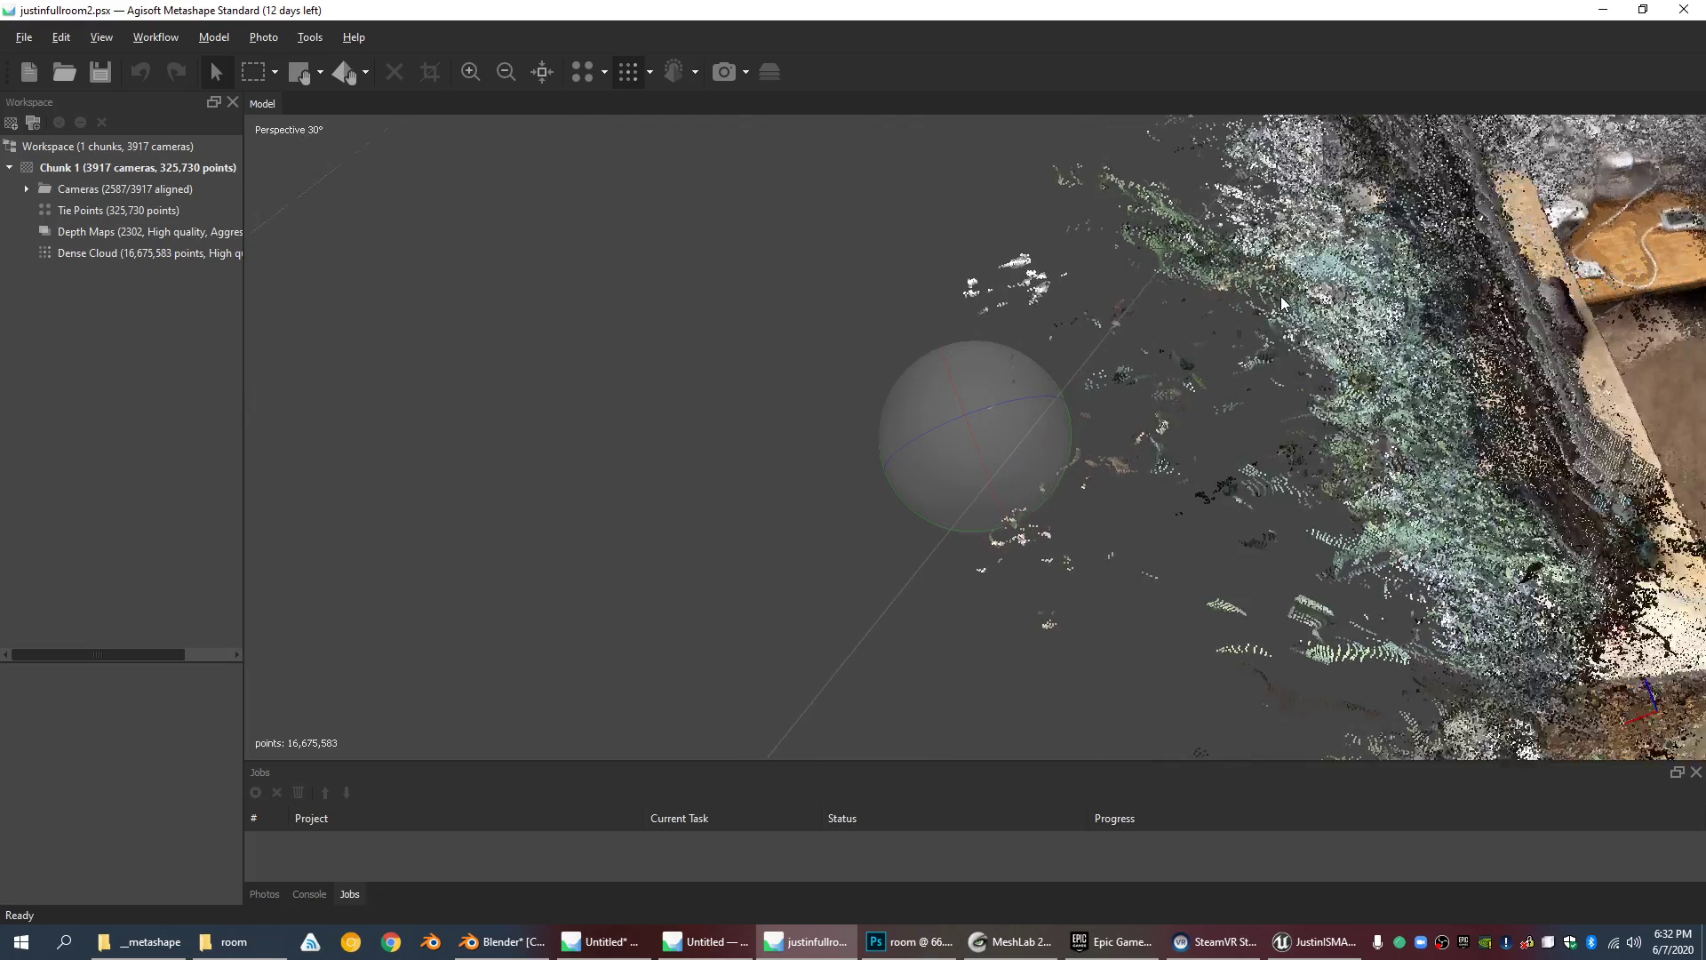
Step: Examine the noisy points around the bookcase and dresser from behind and inside, as well as the dense cloud of the whole room
{"action": "scroll", "coordinate": [1281, 296], "scroll_direction": "down", "scroll_amount": 5}
{"action": "middle_click_drag", "start_coordinate": [1003, 450], "coordinate": [1015, 450]}
{"action": "left_click_drag", "start_coordinate": [1015, 450], "coordinate": [952, 384]}
{"action": "left_click_drag", "start_coordinate": [992, 460], "coordinate": [904, 635]}
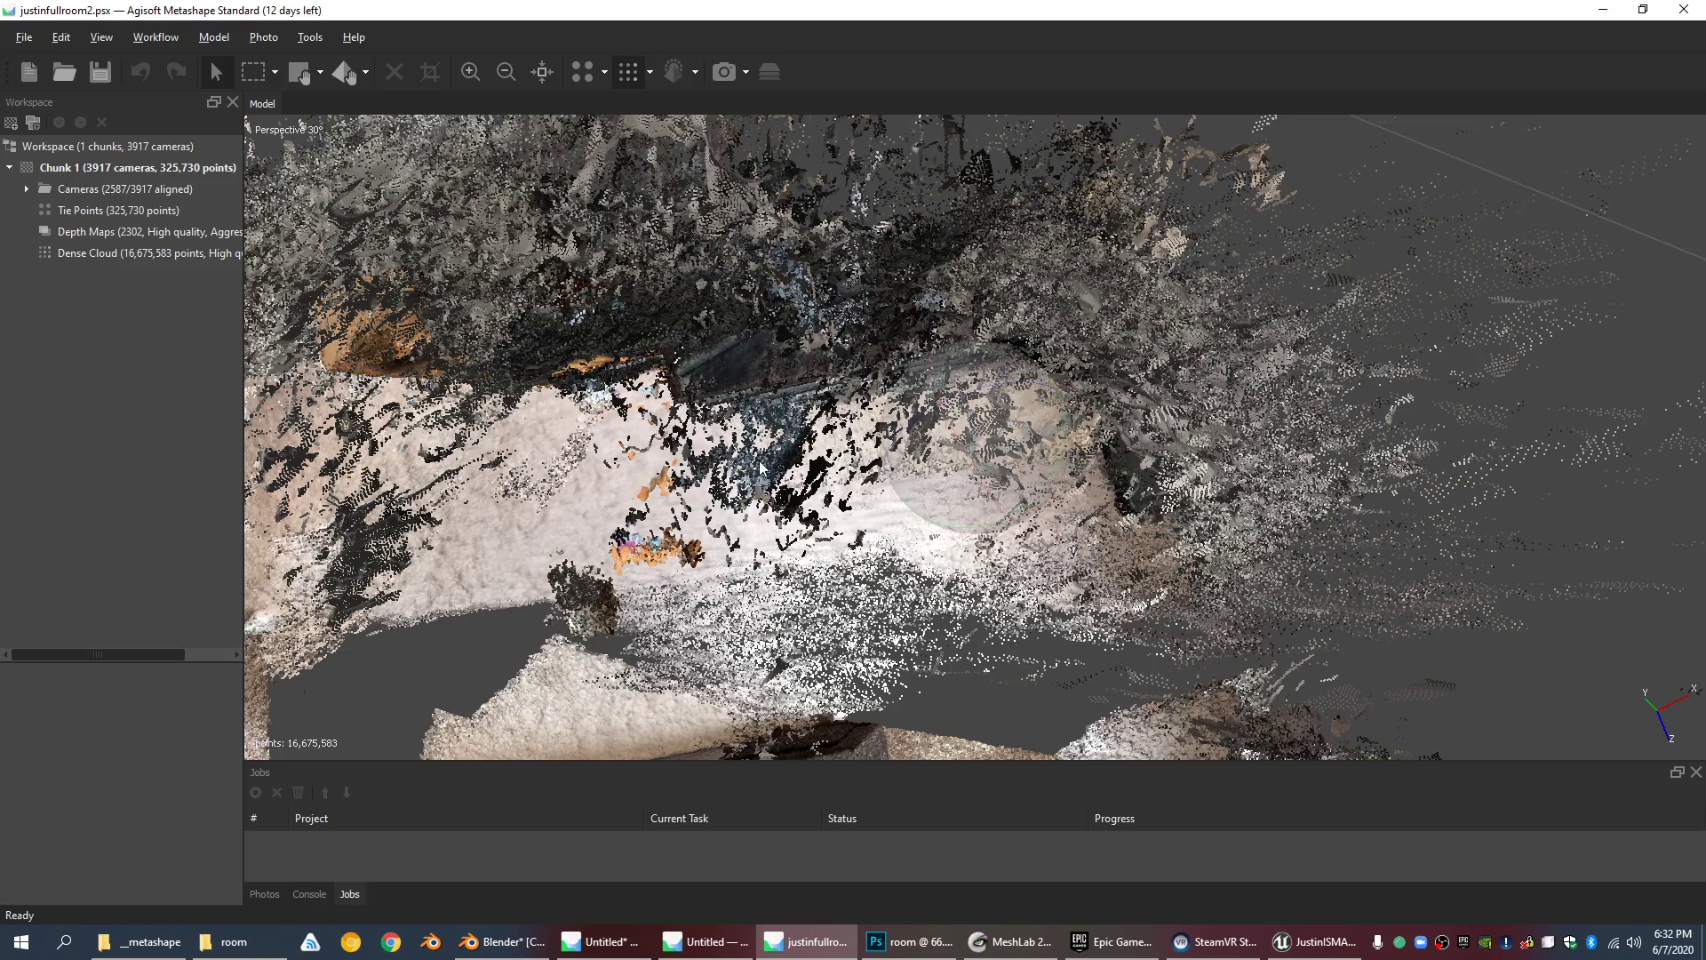
{"action": "middle_click_drag", "start_coordinate": [819, 474], "coordinate": [967, 422]}
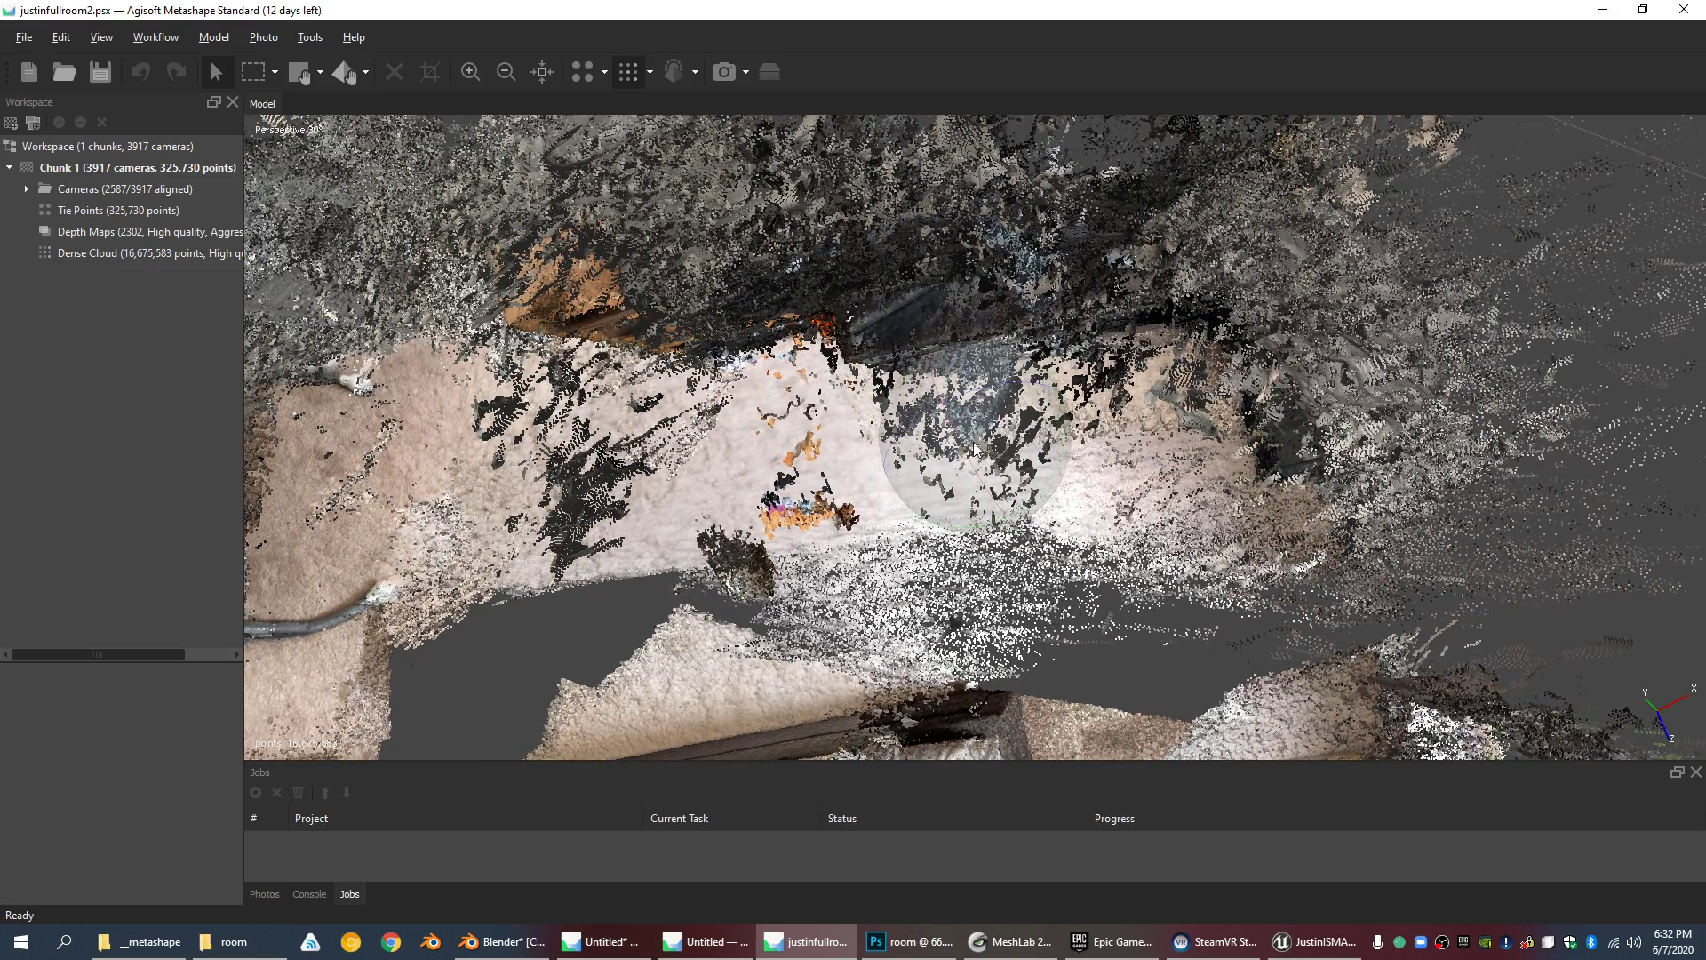
{"action": "left_click_drag", "start_coordinate": [997, 420], "coordinate": [969, 317]}
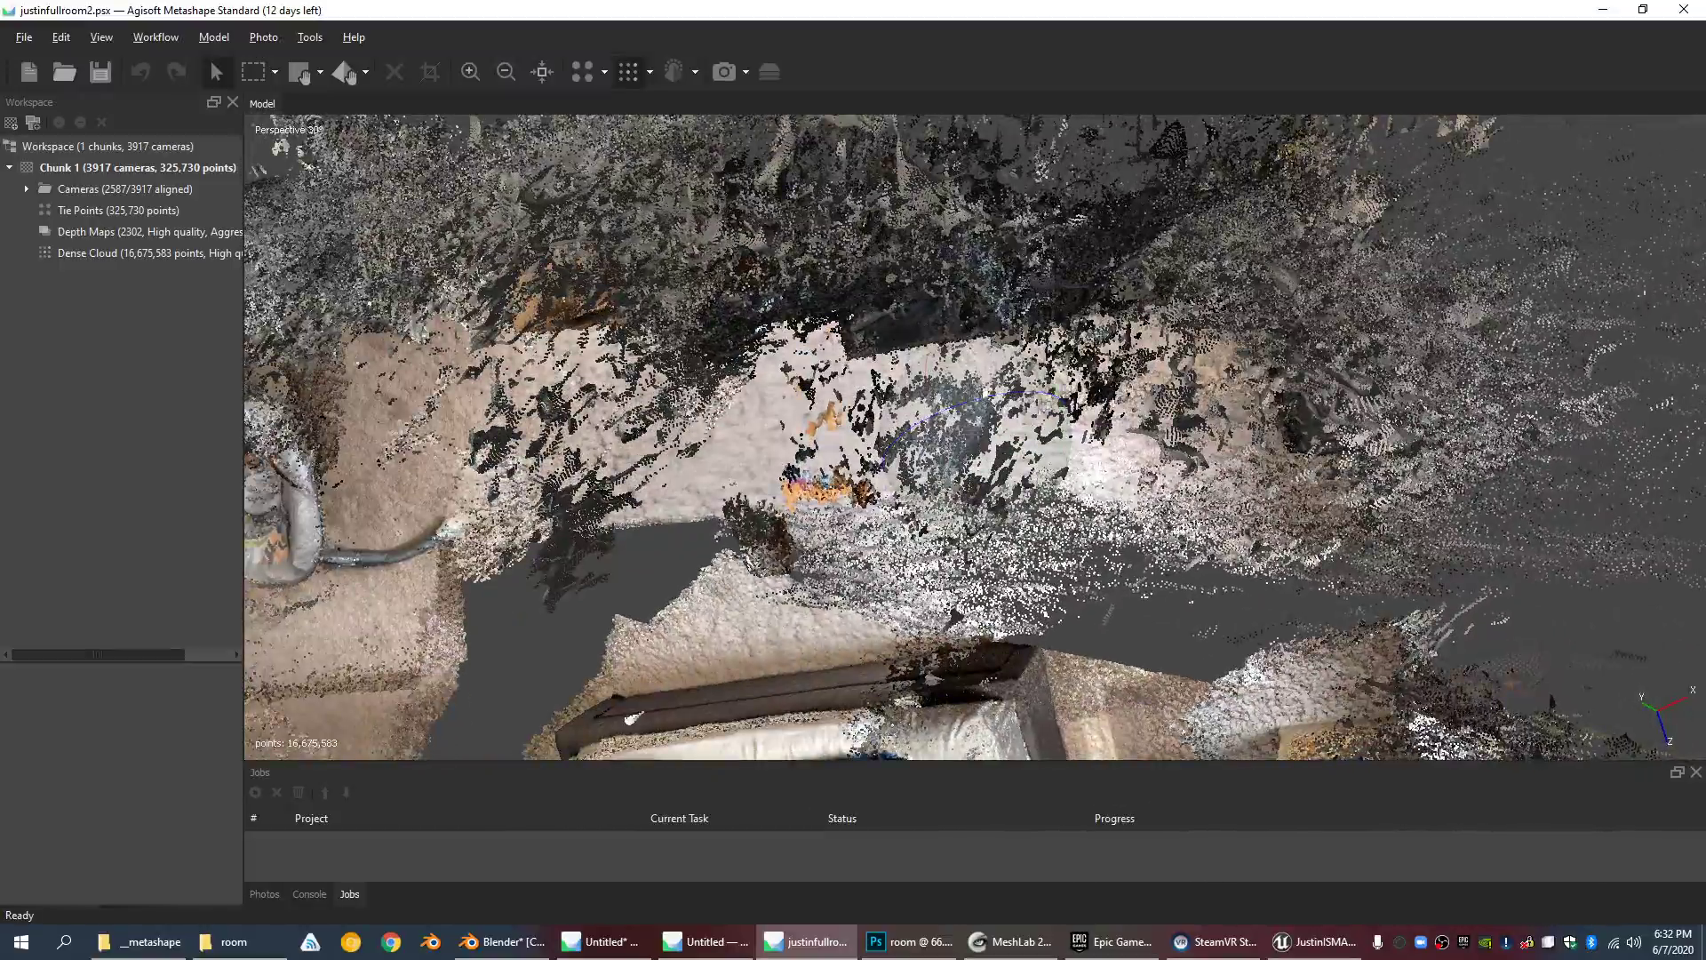
{"action": "left_click_drag", "start_coordinate": [984, 391], "coordinate": [888, 309]}
{"action": "scroll", "coordinate": [981, 325], "scroll_direction": "down", "scroll_amount": 5}
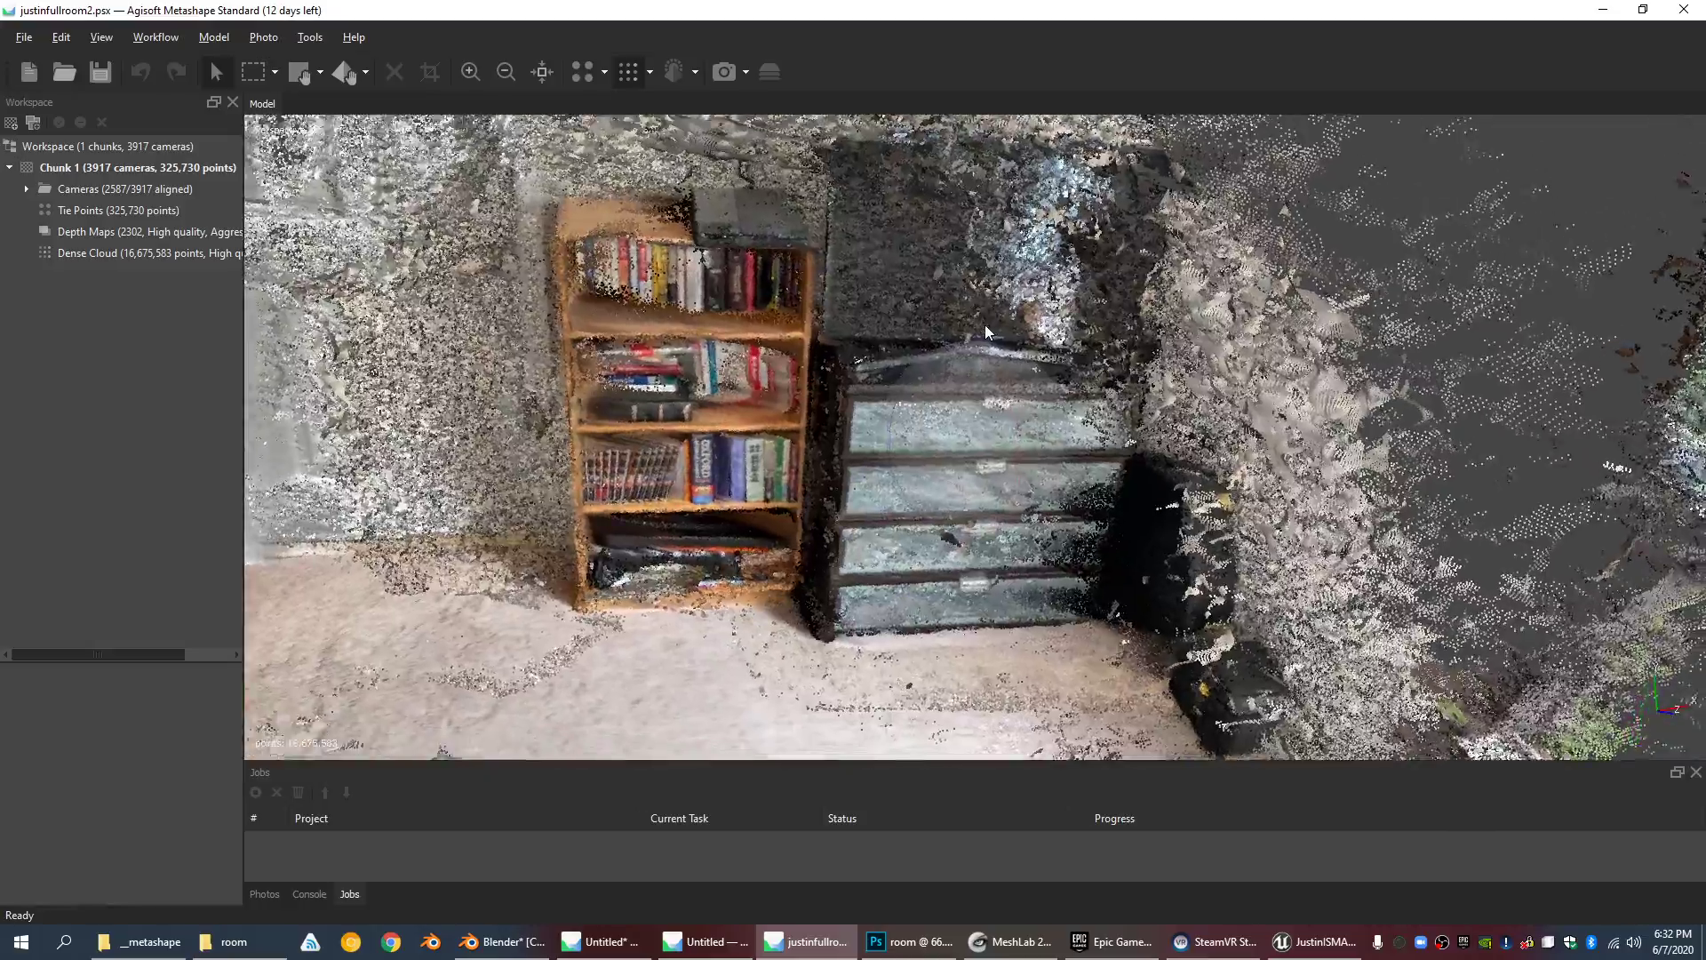
{"action": "left_click_drag", "start_coordinate": [899, 392], "coordinate": [1020, 361]}
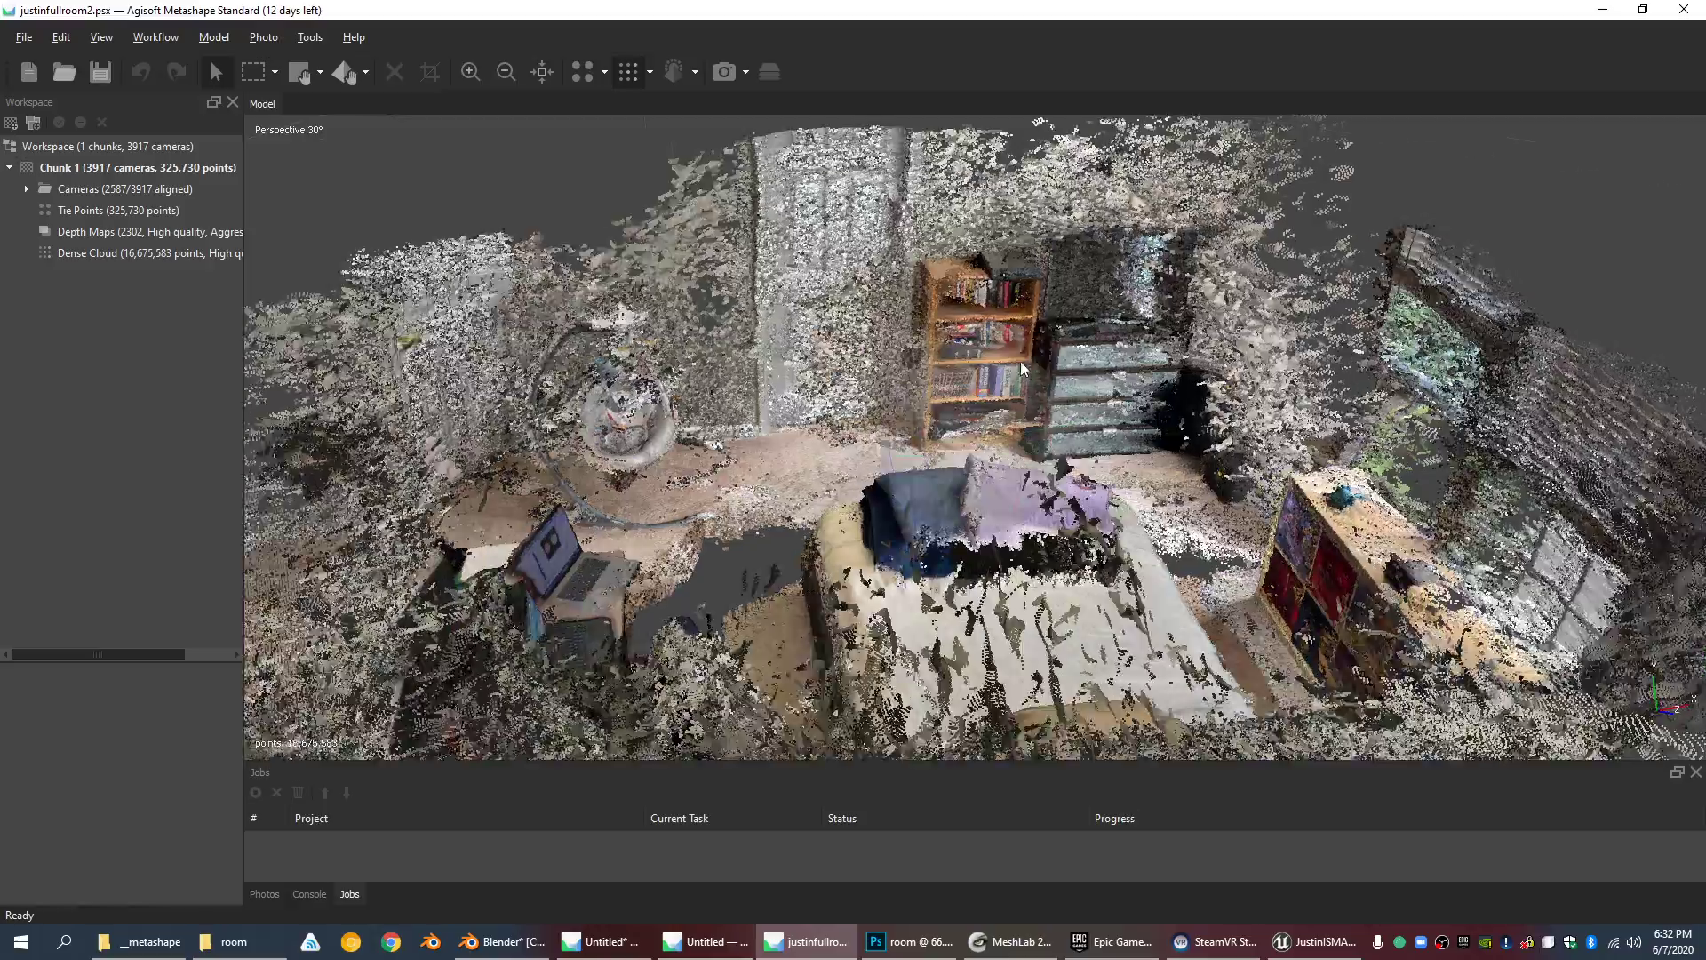
{"action": "scroll", "coordinate": [989, 373], "scroll_direction": "up", "scroll_amount": 3}
{"action": "scroll", "coordinate": [978, 362], "scroll_direction": "down", "scroll_amount": 1}
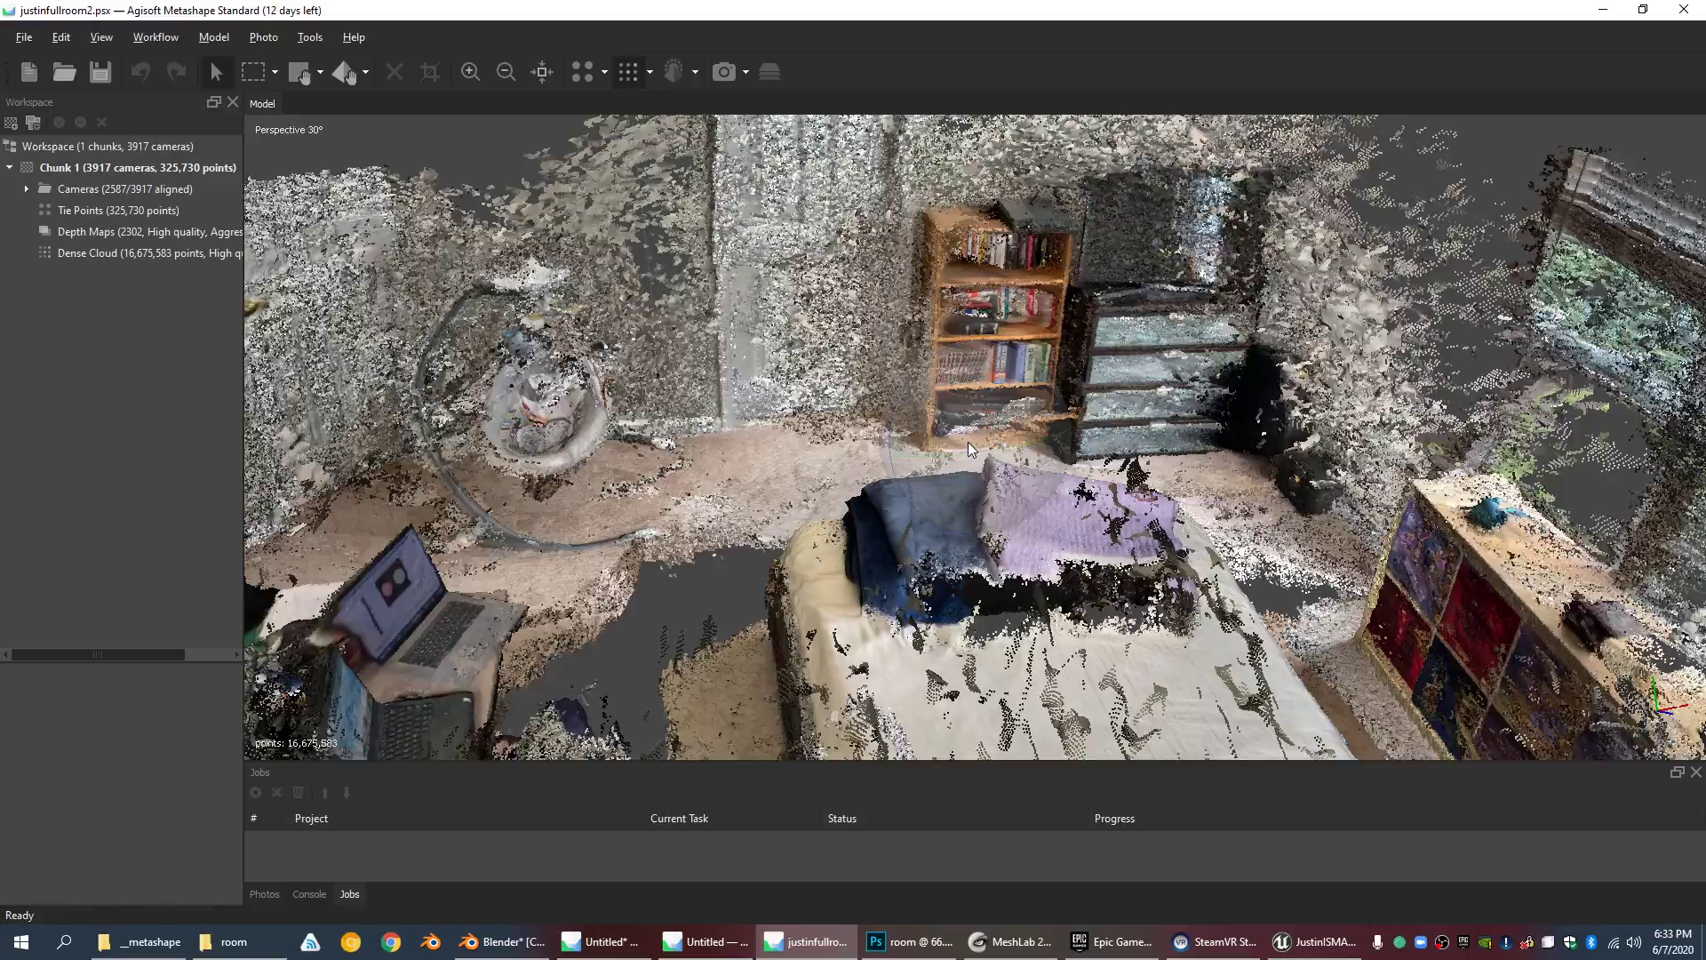
{"action": "left_click_drag", "start_coordinate": [974, 467], "coordinate": [935, 419]}
{"action": "left_click_drag", "start_coordinate": [1045, 583], "coordinate": [1042, 563]}
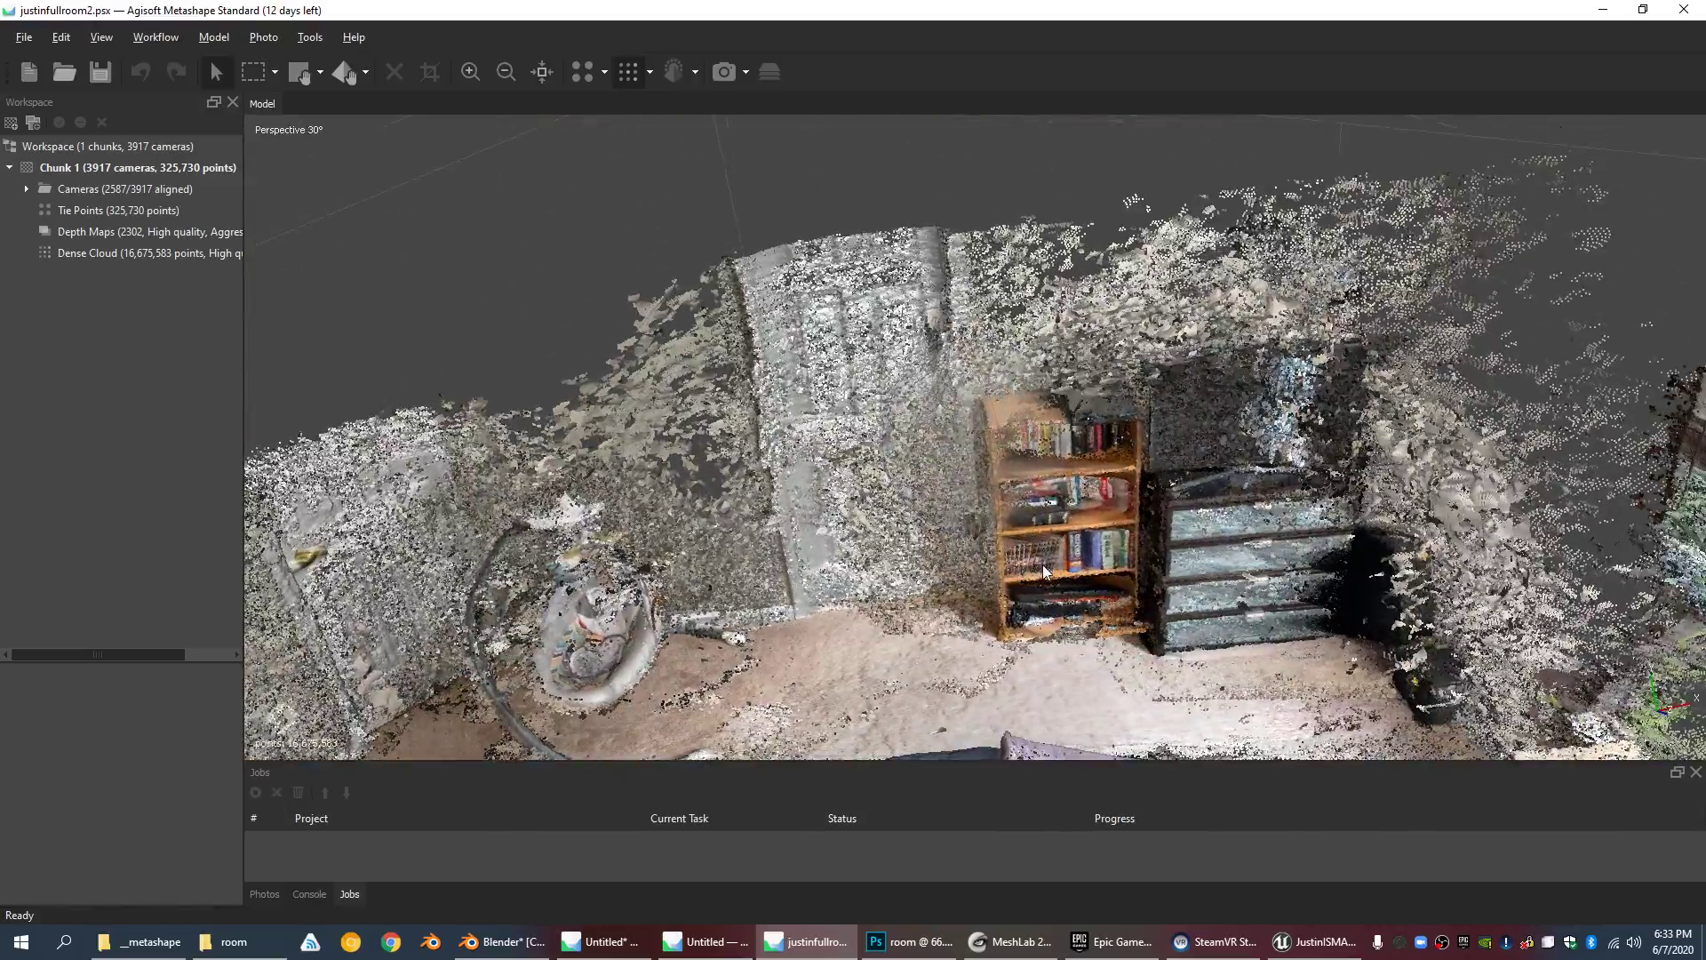
{"action": "left_click_drag", "start_coordinate": [965, 476], "coordinate": [1095, 407]}
{"action": "scroll", "coordinate": [1101, 457], "scroll_direction": "down", "scroll_amount": 10}
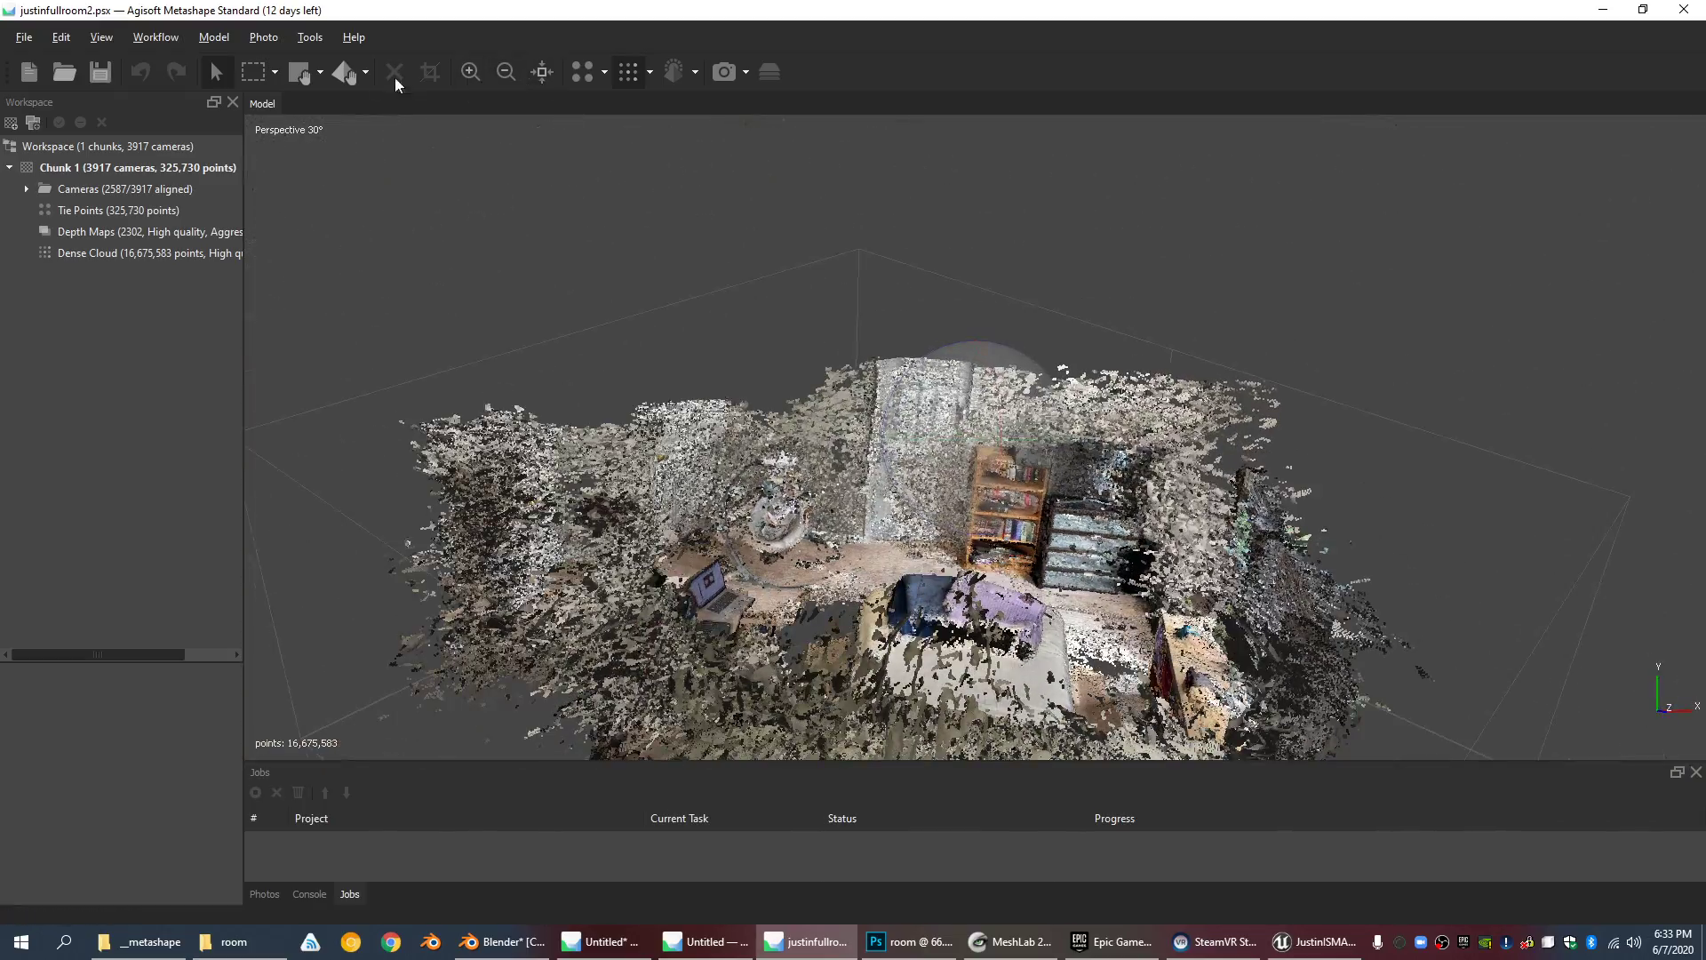
Step: Filter the dense cloud by confidence with a range of 4 to 255
{"action": "left_click", "coordinate": [309, 37]}
{"action": "mouse_move", "coordinate": [323, 71]}
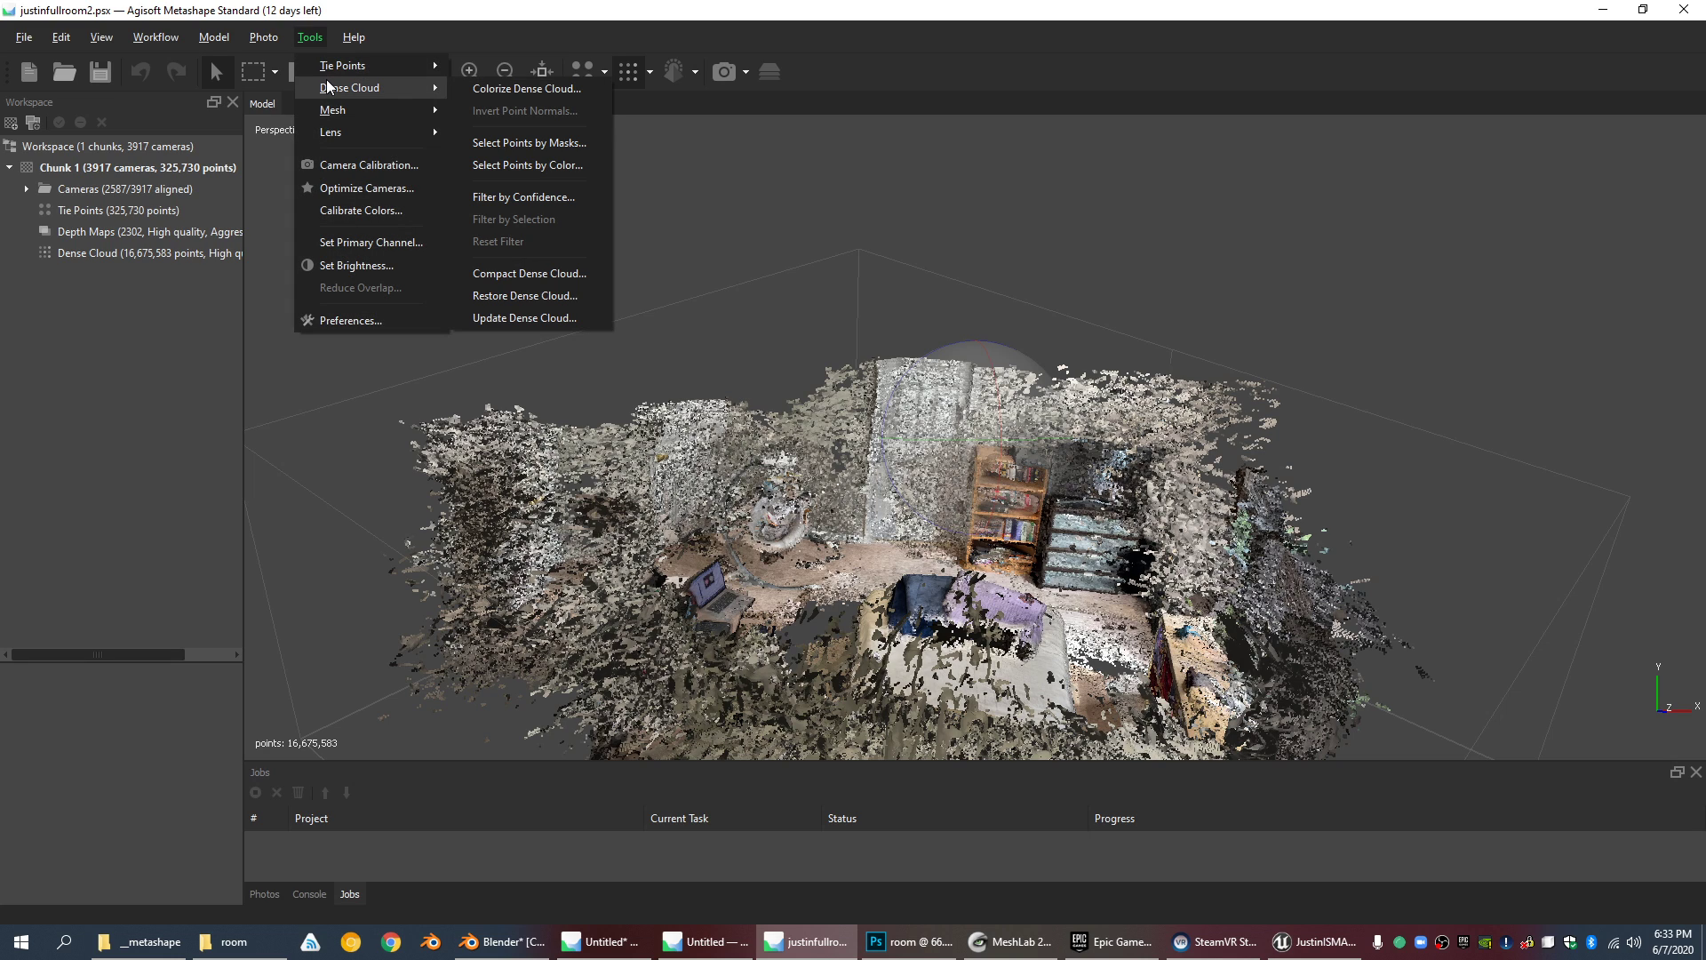
{"action": "left_click", "coordinate": [312, 41]}
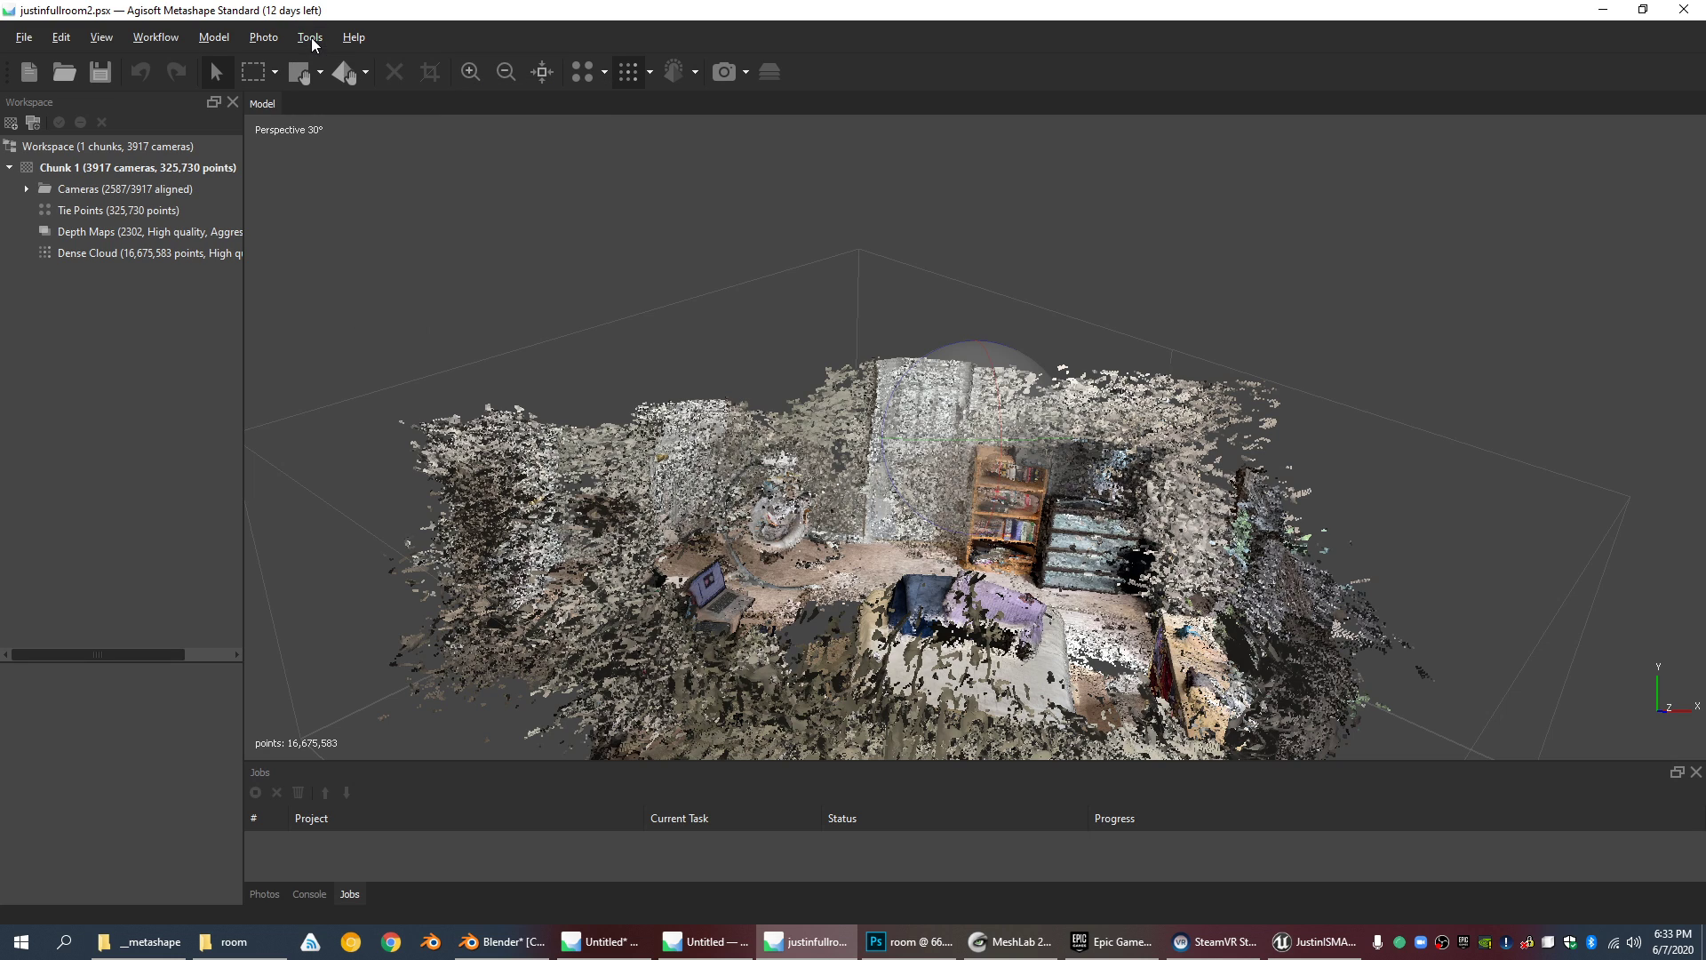
{"action": "left_click", "coordinate": [312, 40]}
{"action": "mouse_move", "coordinate": [382, 89]}
{"action": "left_click", "coordinate": [543, 198]}
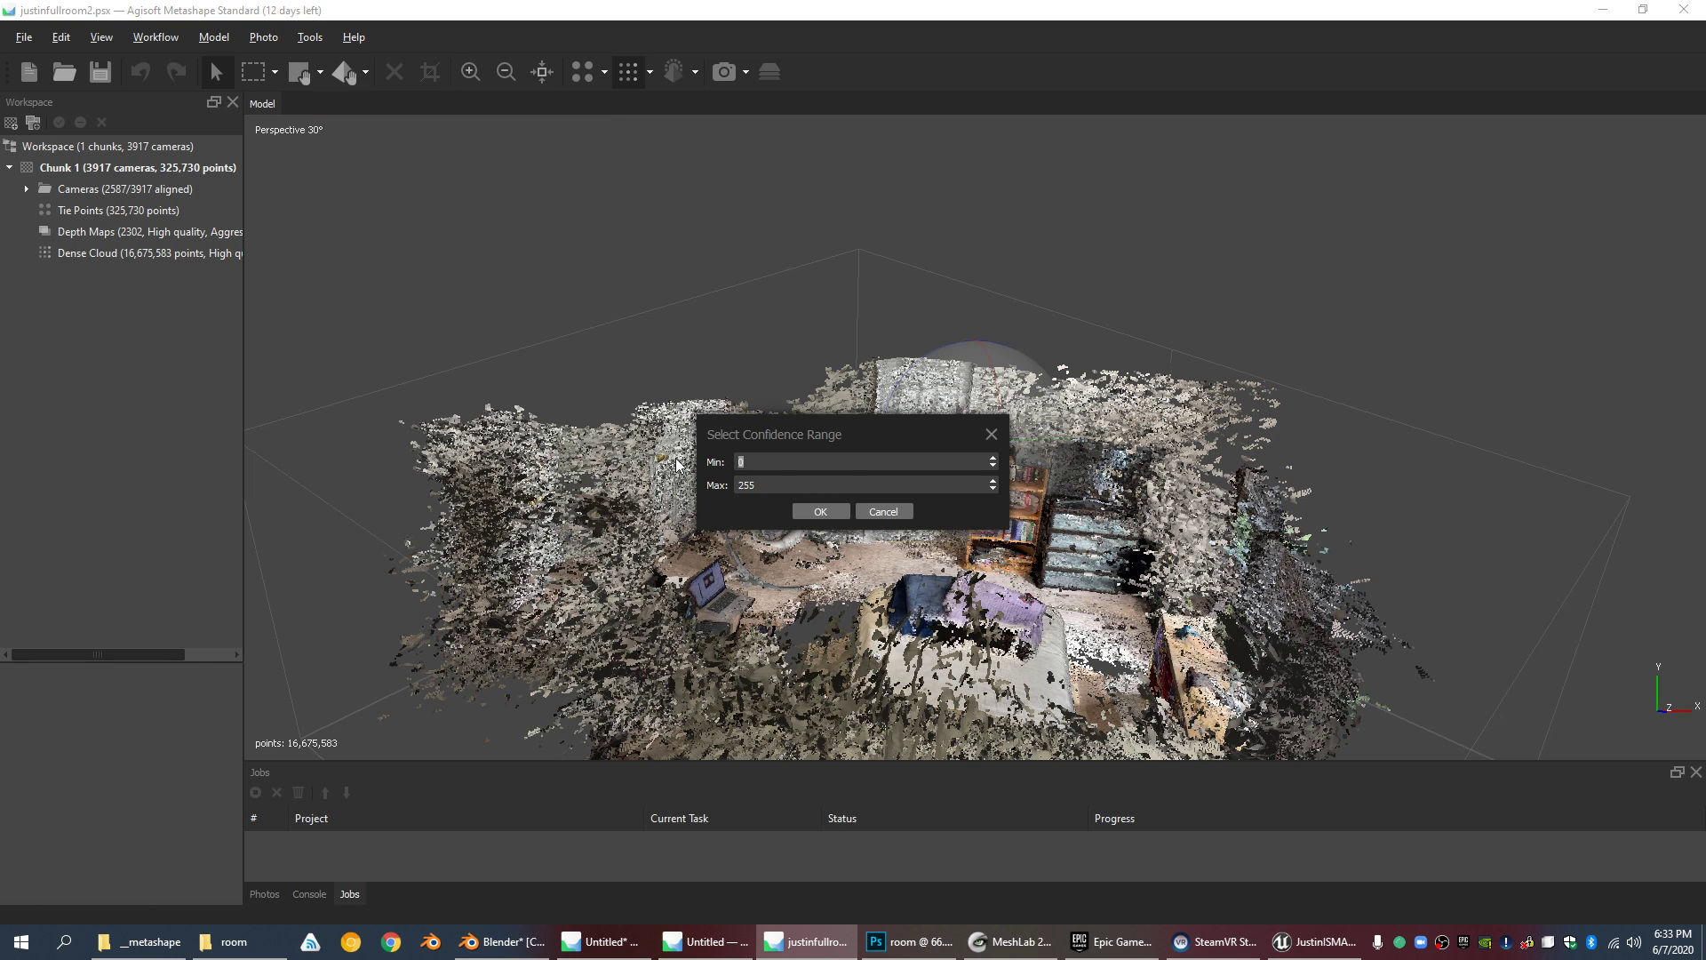
{"action": "type", "text": "4"}
{"action": "left_click", "coordinate": [815, 510]}
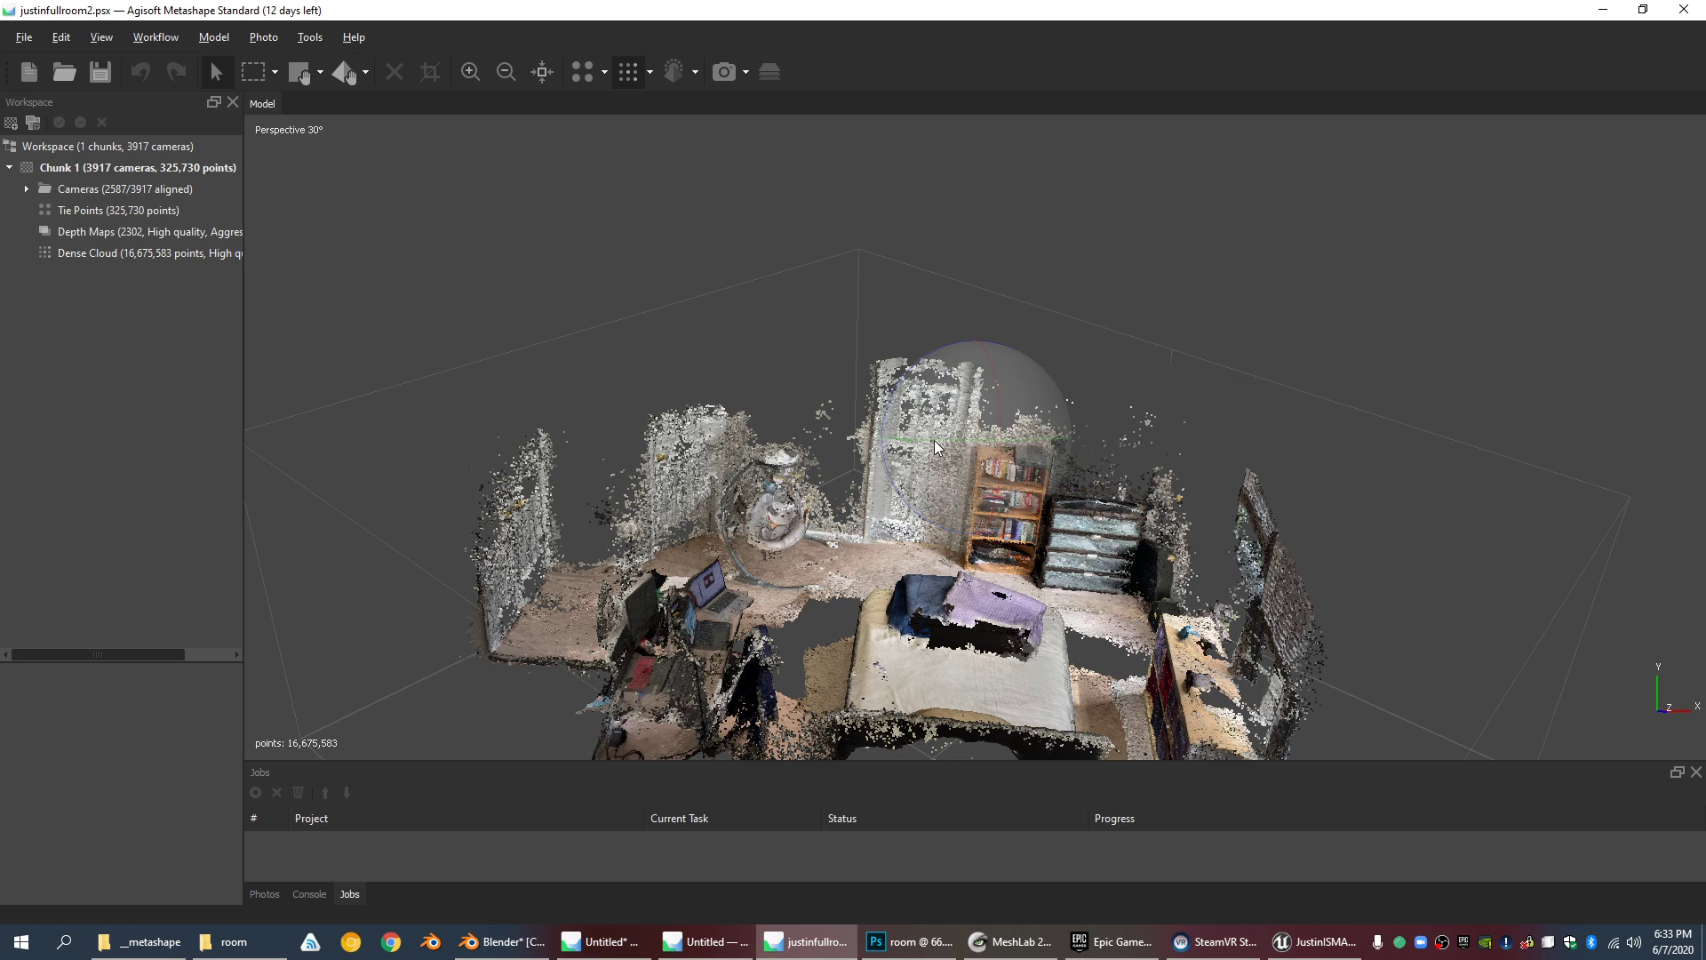
Step: Inspect the filtered room up close and reset the dense cloud's confidence filter
{"action": "left_click_drag", "start_coordinate": [934, 439], "coordinate": [916, 364]}
{"action": "left_click", "coordinate": [471, 73]}
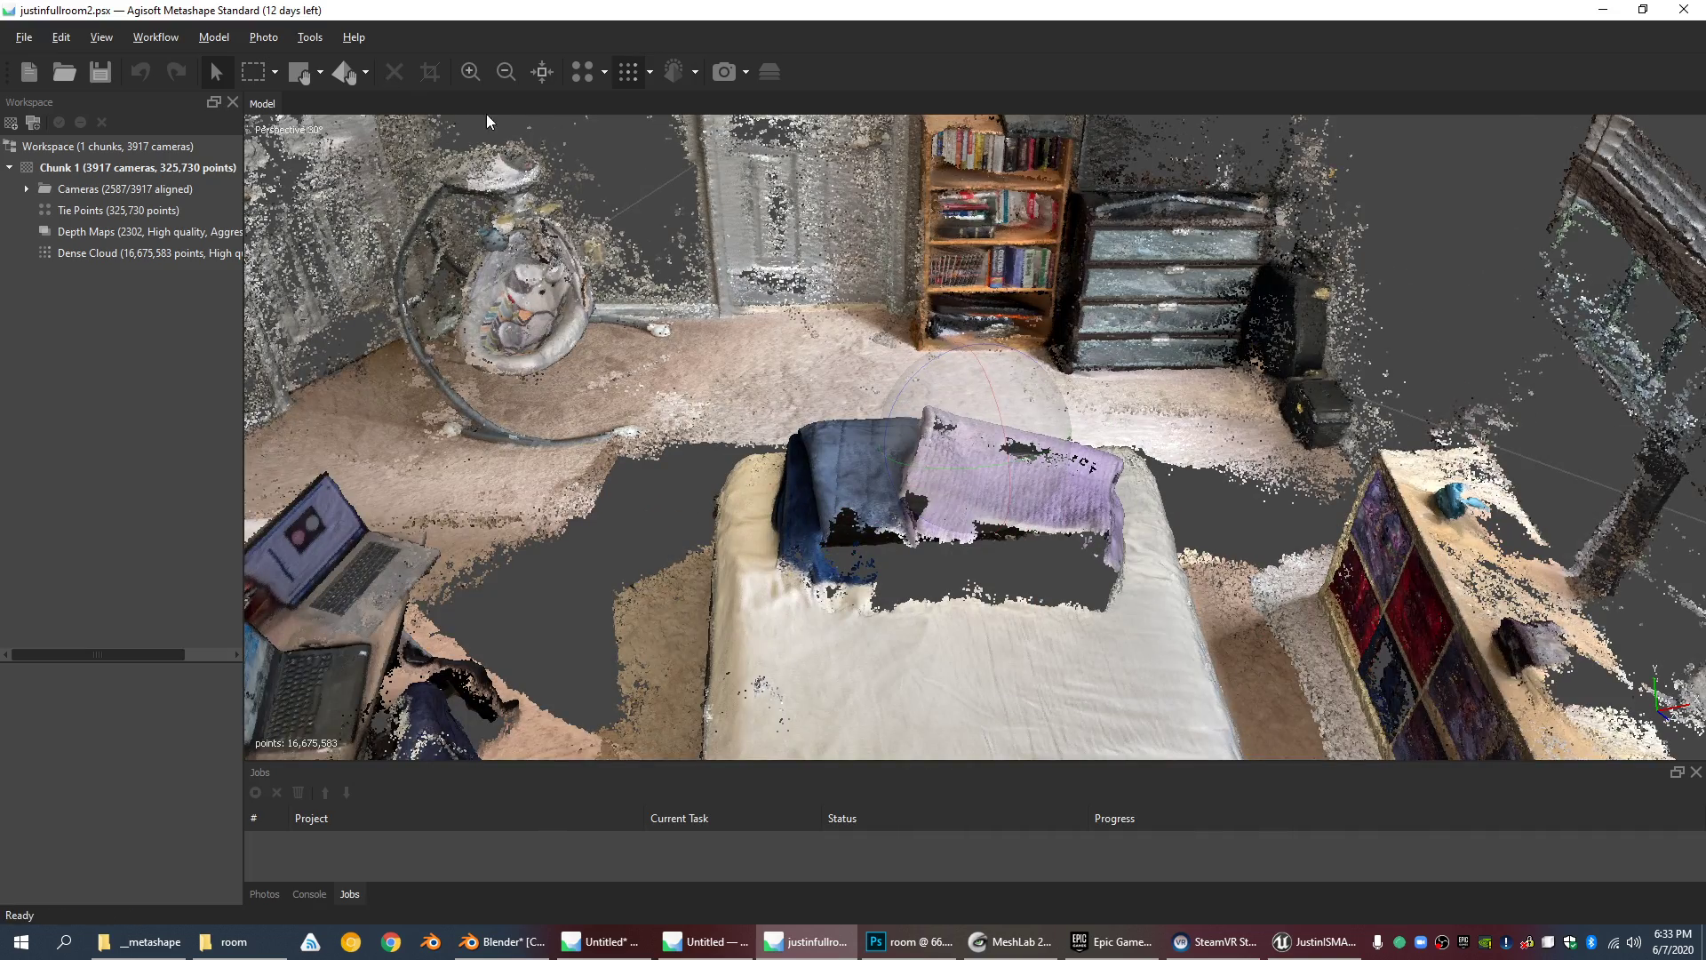
{"action": "scroll", "coordinate": [952, 482], "scroll_direction": "down", "scroll_amount": 2}
{"action": "scroll", "coordinate": [1219, 160], "scroll_direction": "up", "scroll_amount": 2}
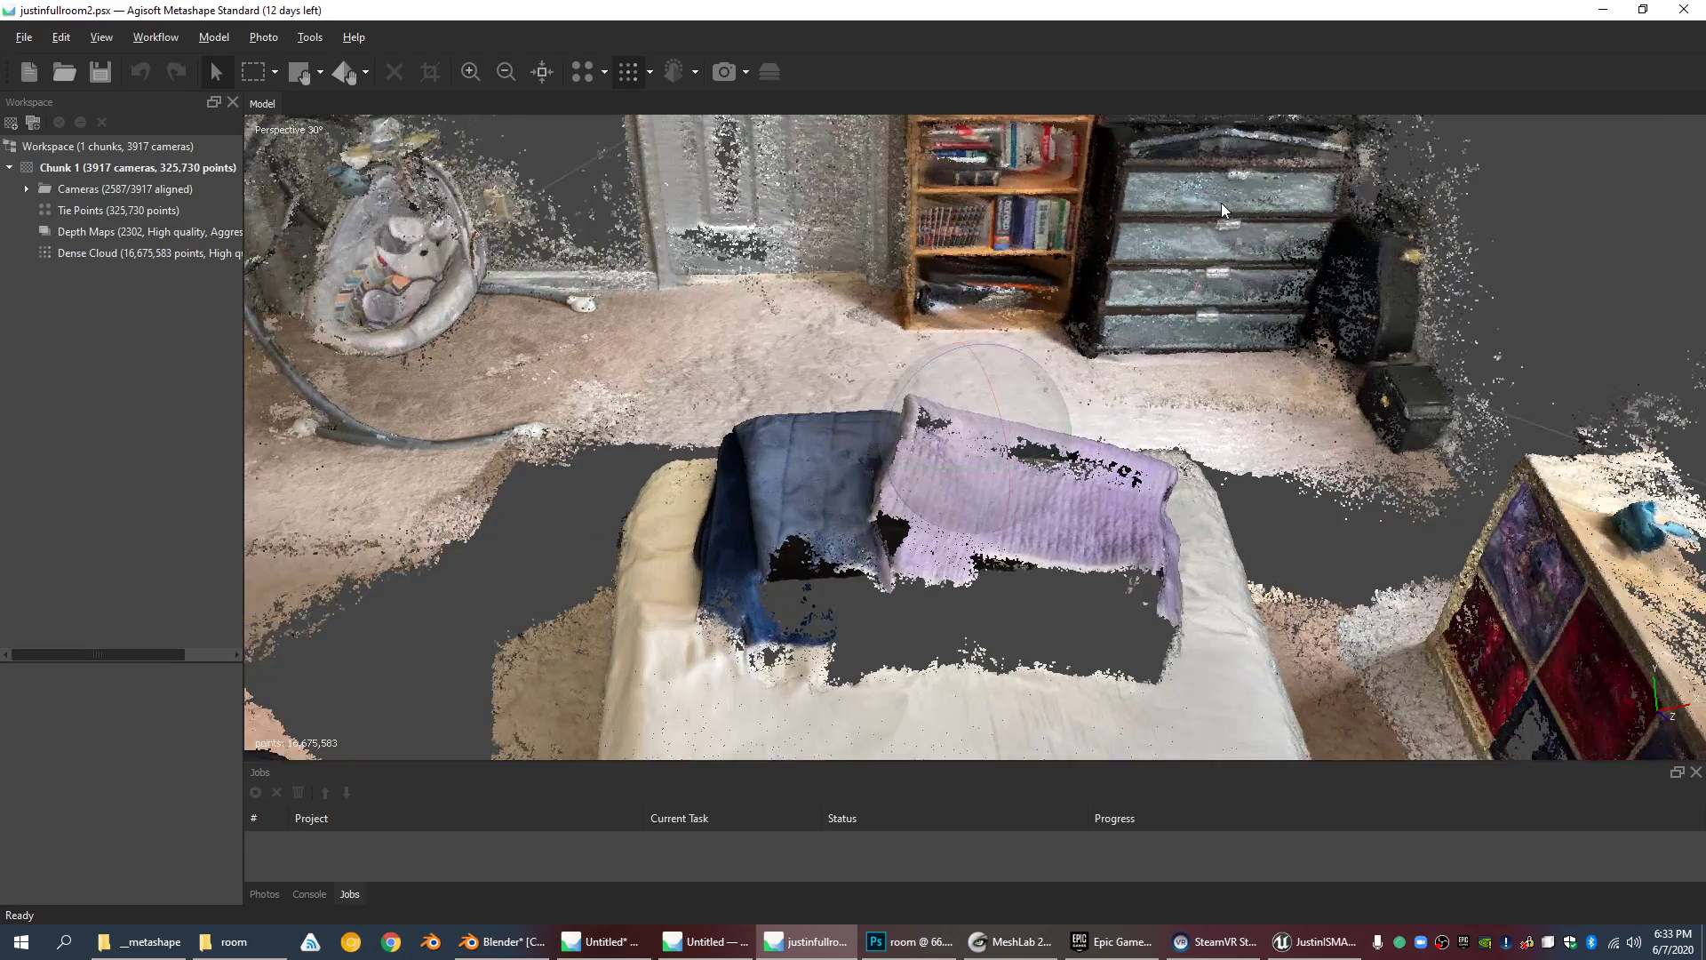
{"action": "scroll", "coordinate": [1220, 202], "scroll_direction": "down", "scroll_amount": 2}
{"action": "left_click", "coordinate": [309, 36]}
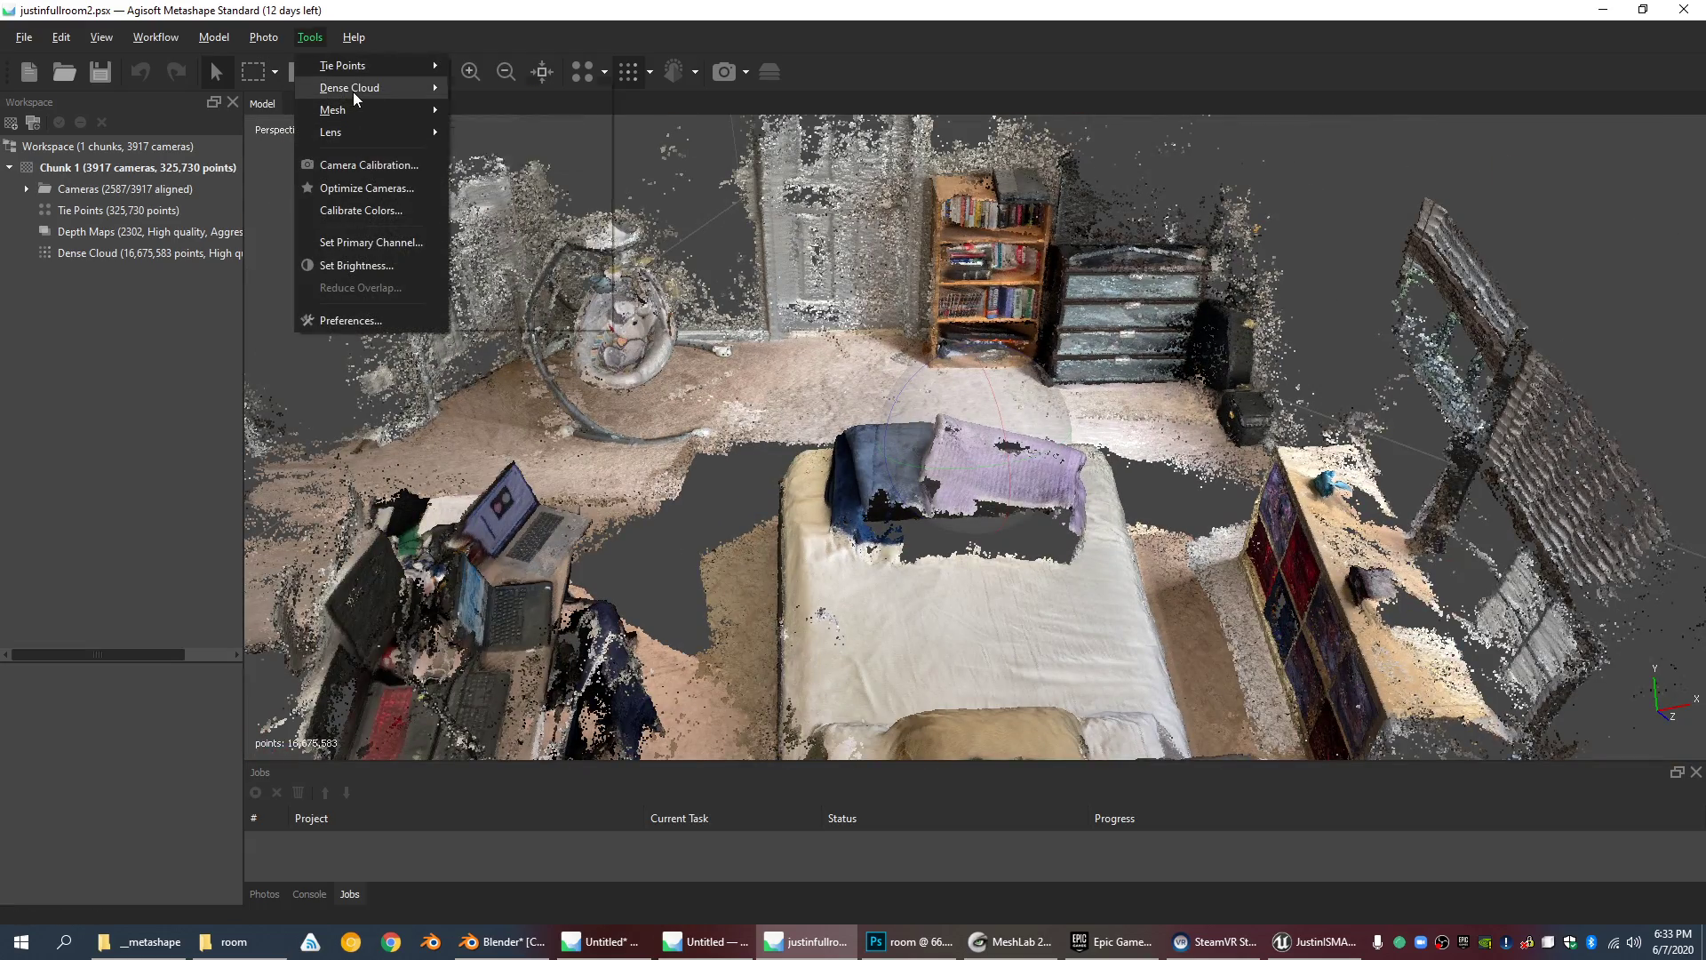
{"action": "mouse_move", "coordinate": [353, 93]}
{"action": "left_click", "coordinate": [524, 243]}
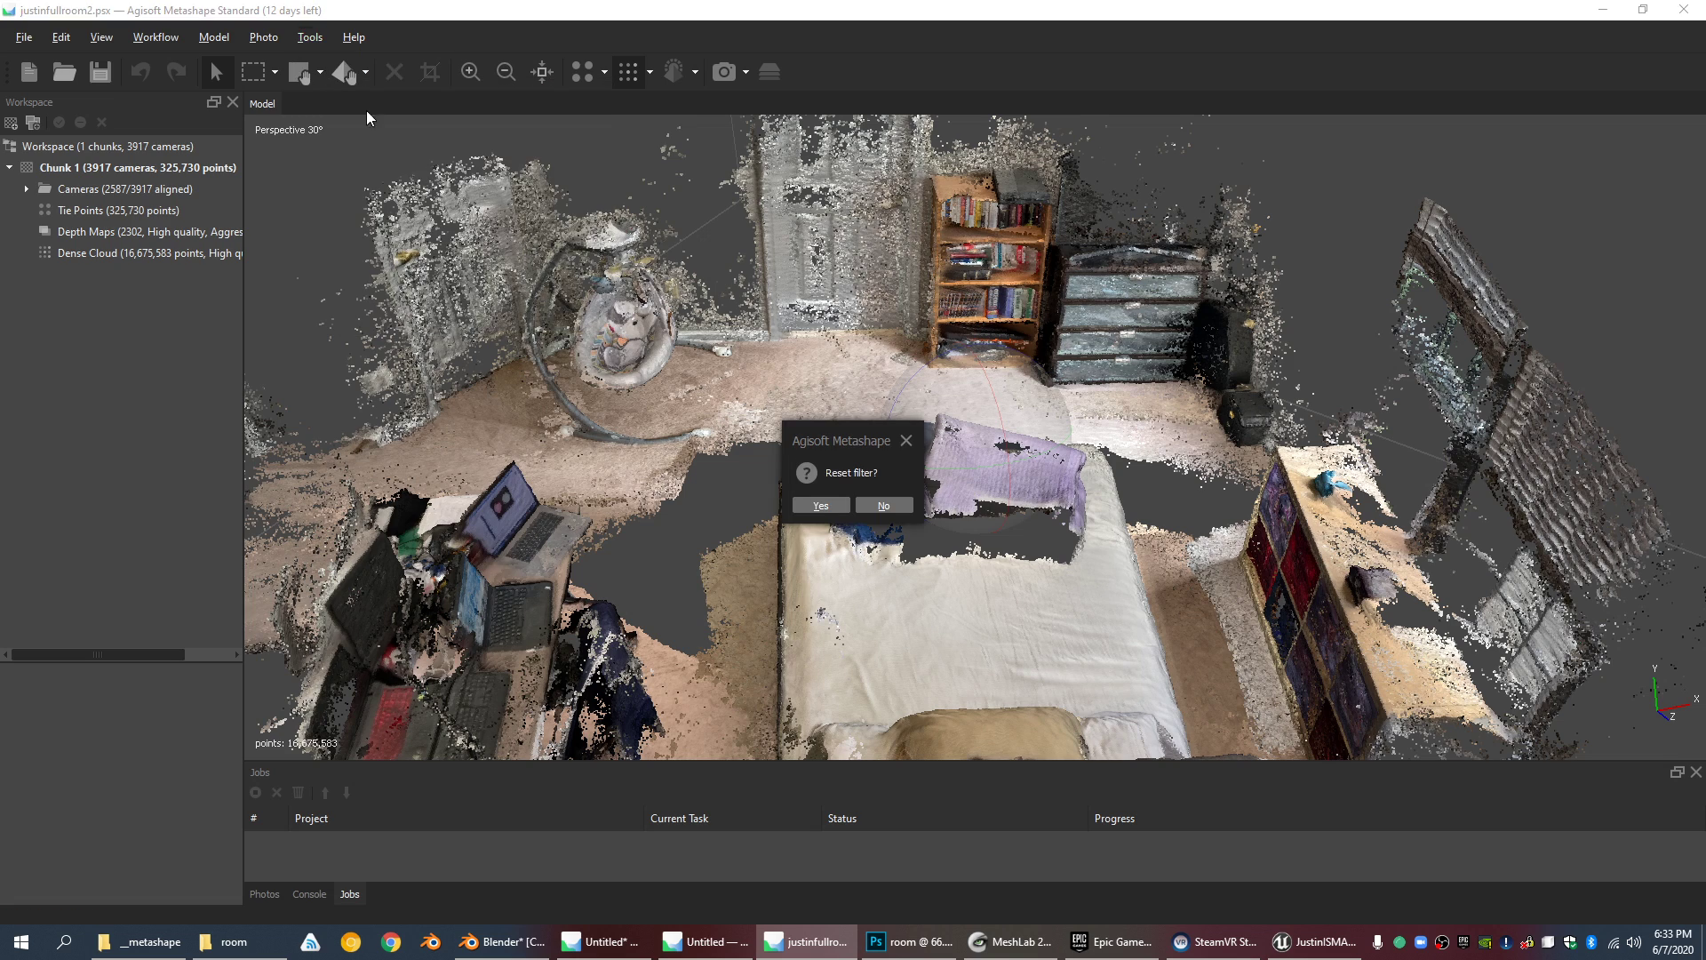
{"action": "left_click", "coordinate": [816, 505]}
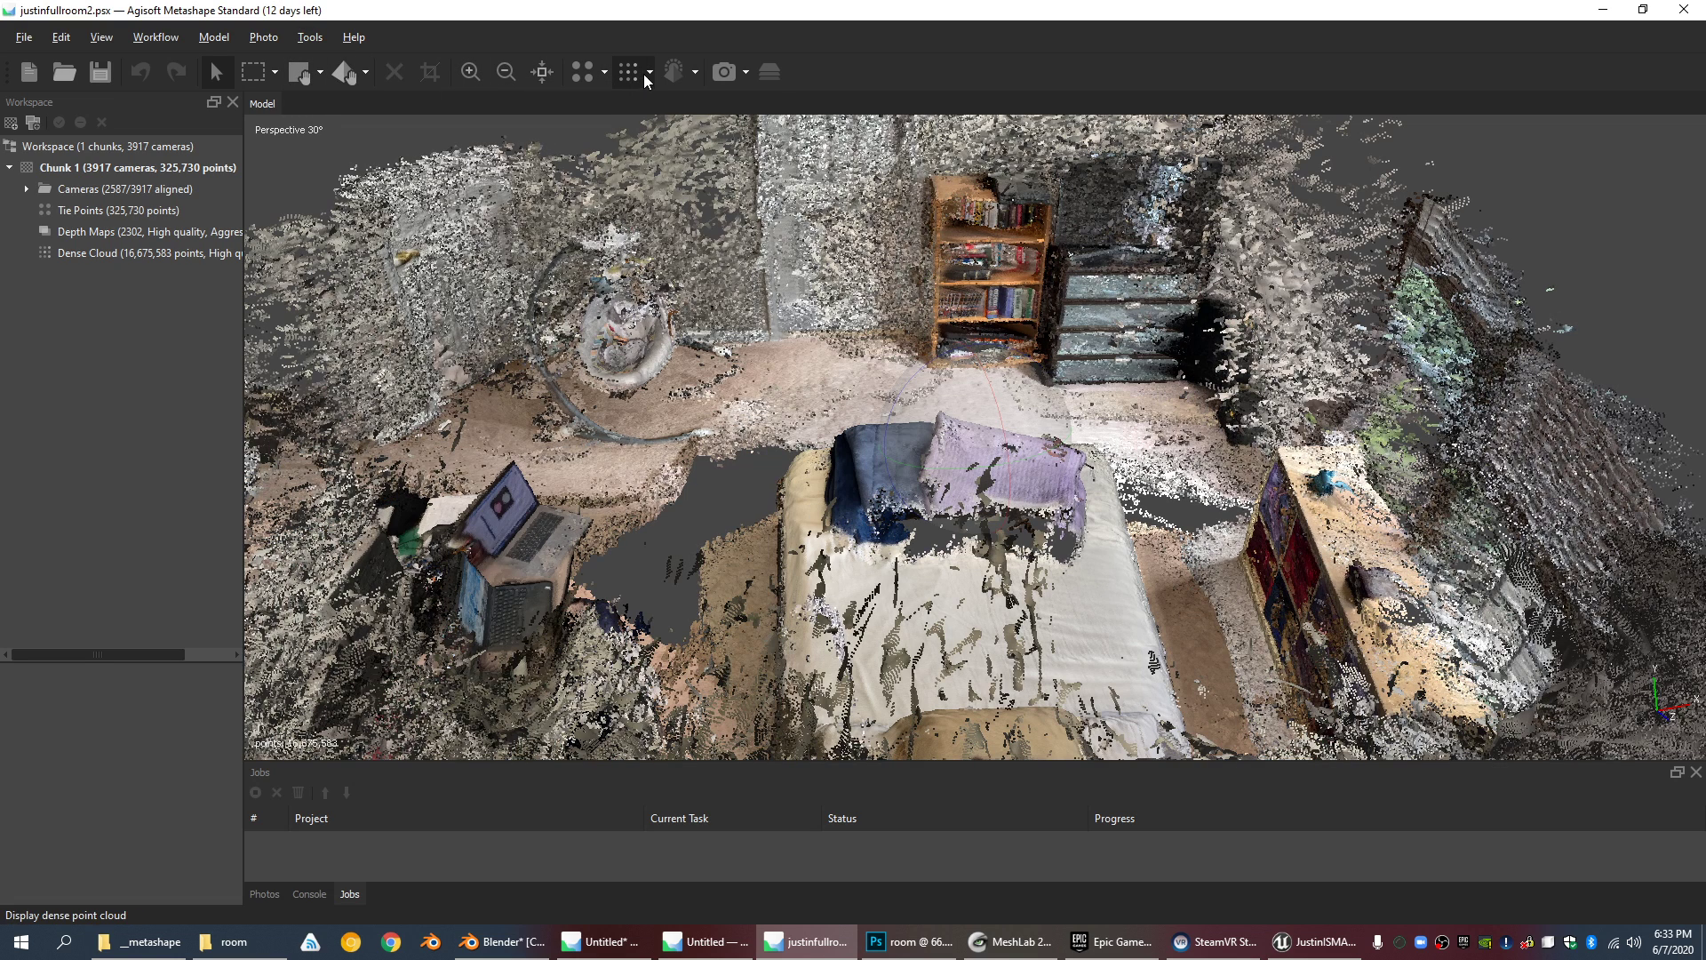
Step: Display the dense cloud coloured by point confidence across the whole room
{"action": "left_click", "coordinate": [649, 72]}
{"action": "left_click", "coordinate": [665, 124]}
{"action": "scroll", "coordinate": [1087, 157], "scroll_direction": "down", "scroll_amount": 4}
{"action": "scroll", "coordinate": [1133, 284], "scroll_direction": "up", "scroll_amount": 2}
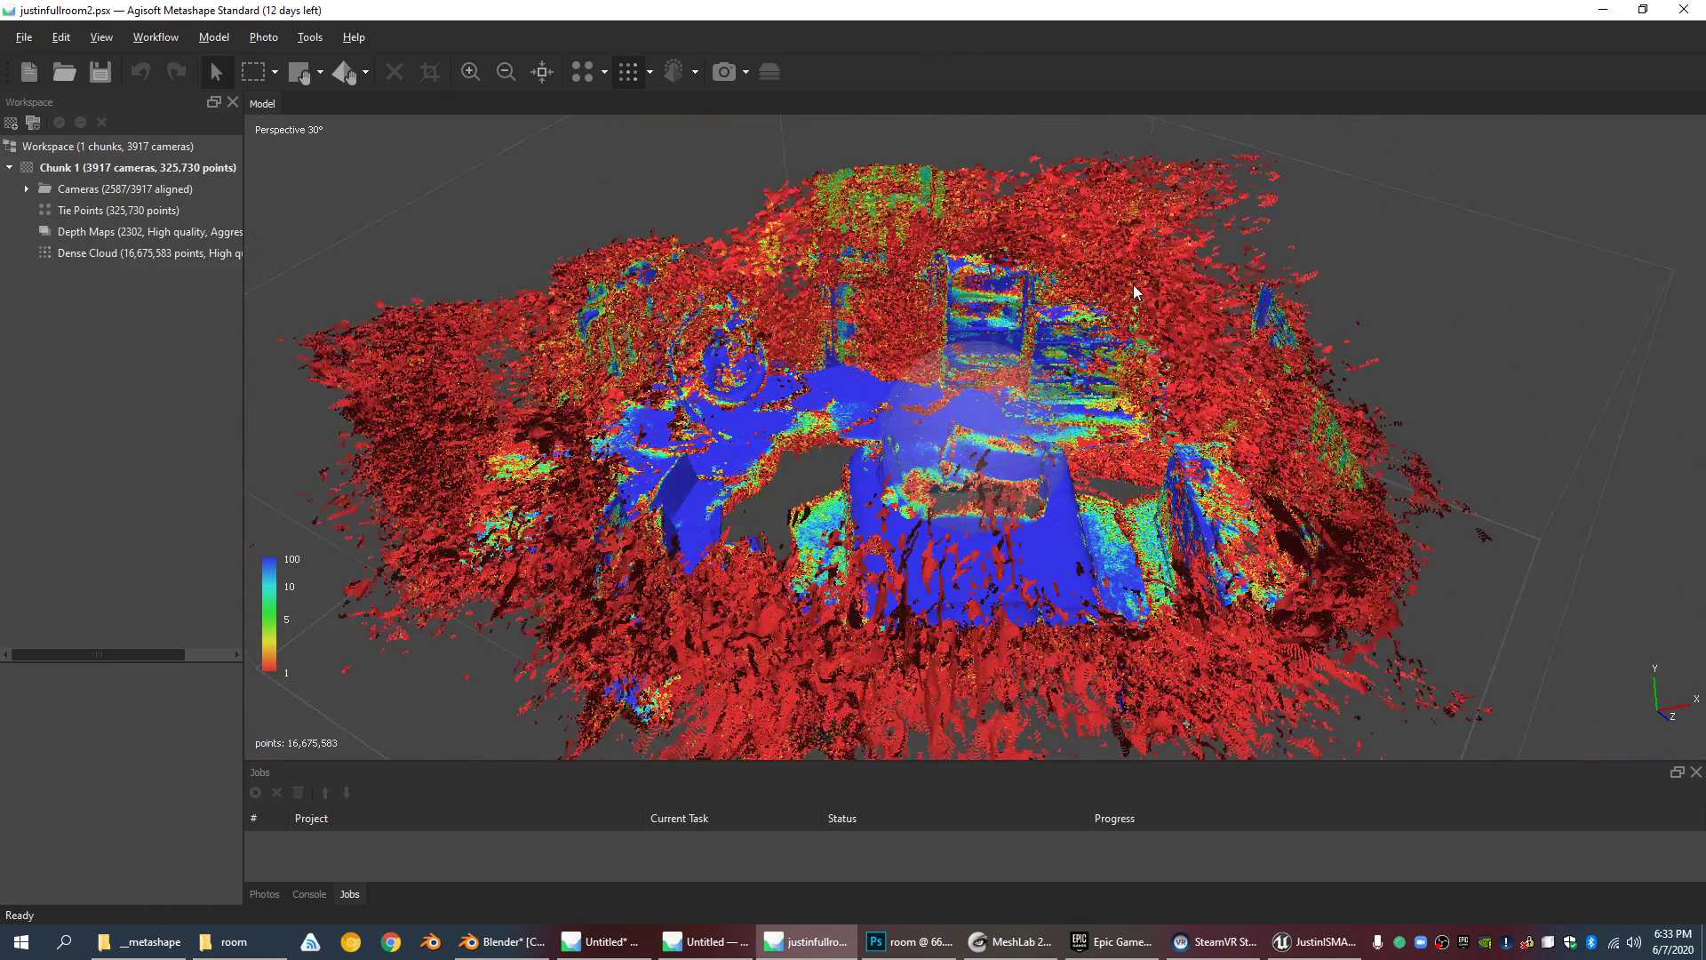
Step: Examine the confidence colours on the floor, bed, bookcase, dresser and surrounding walls of the room
{"action": "scroll", "coordinate": [1133, 284], "scroll_direction": "up", "scroll_amount": 2}
{"action": "scroll", "coordinate": [1035, 325], "scroll_direction": "up", "scroll_amount": 2}
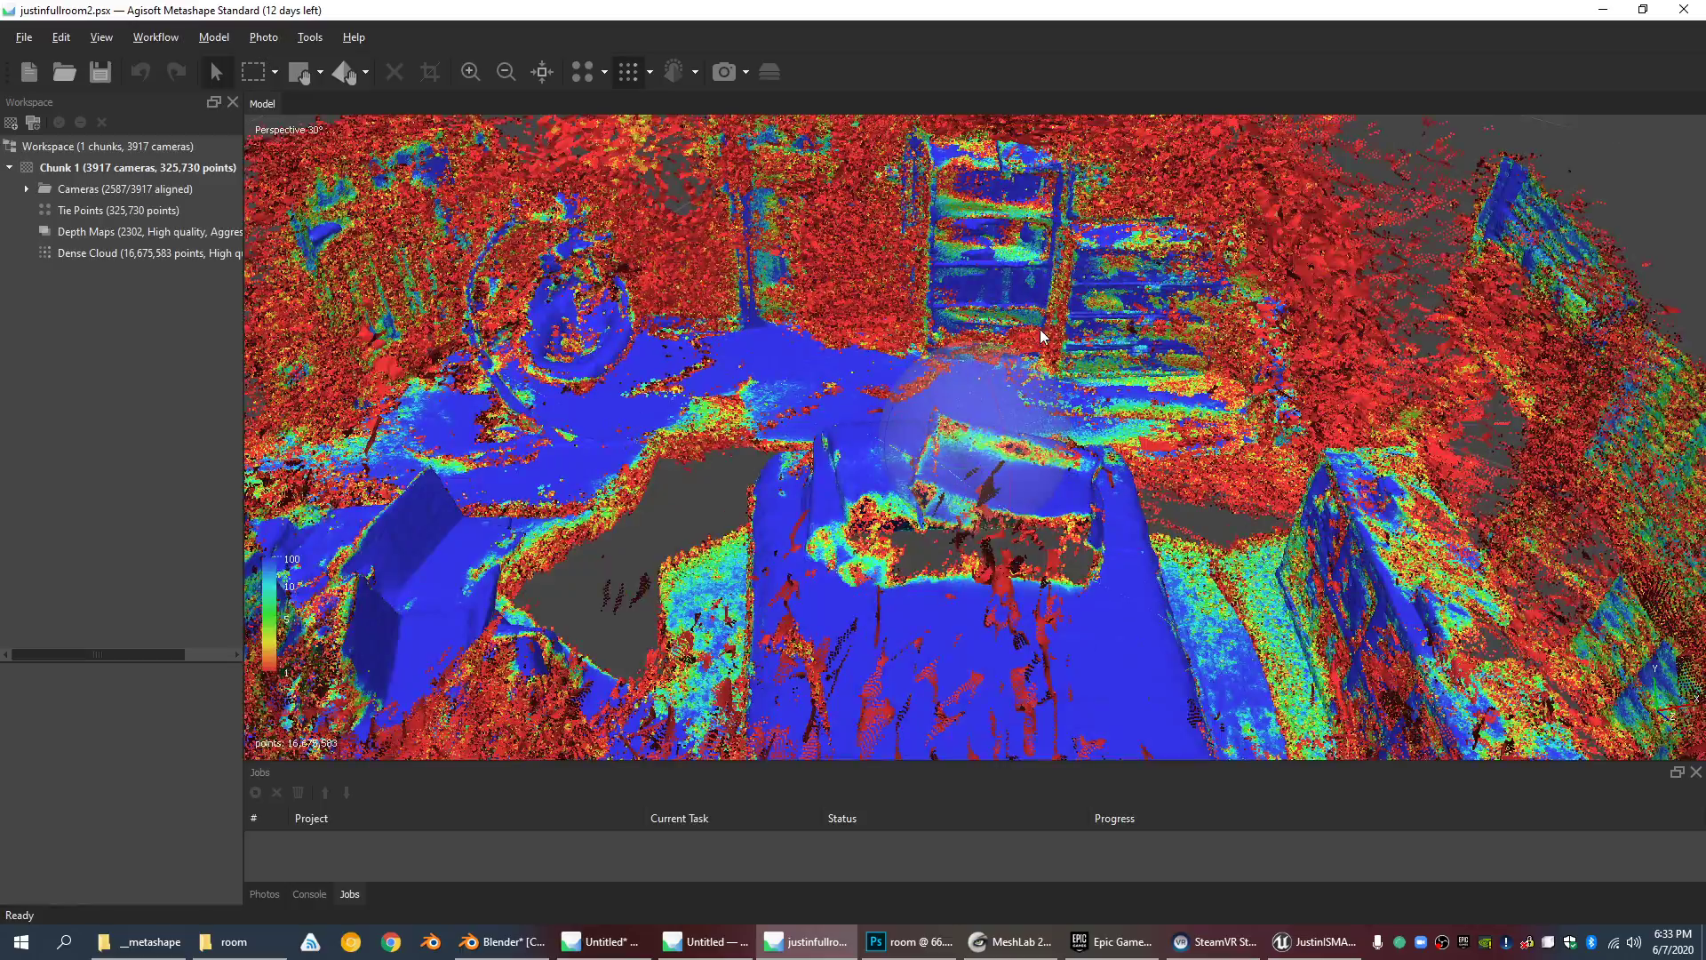
{"action": "middle_click_drag", "start_coordinate": [1041, 333], "coordinate": [958, 485]}
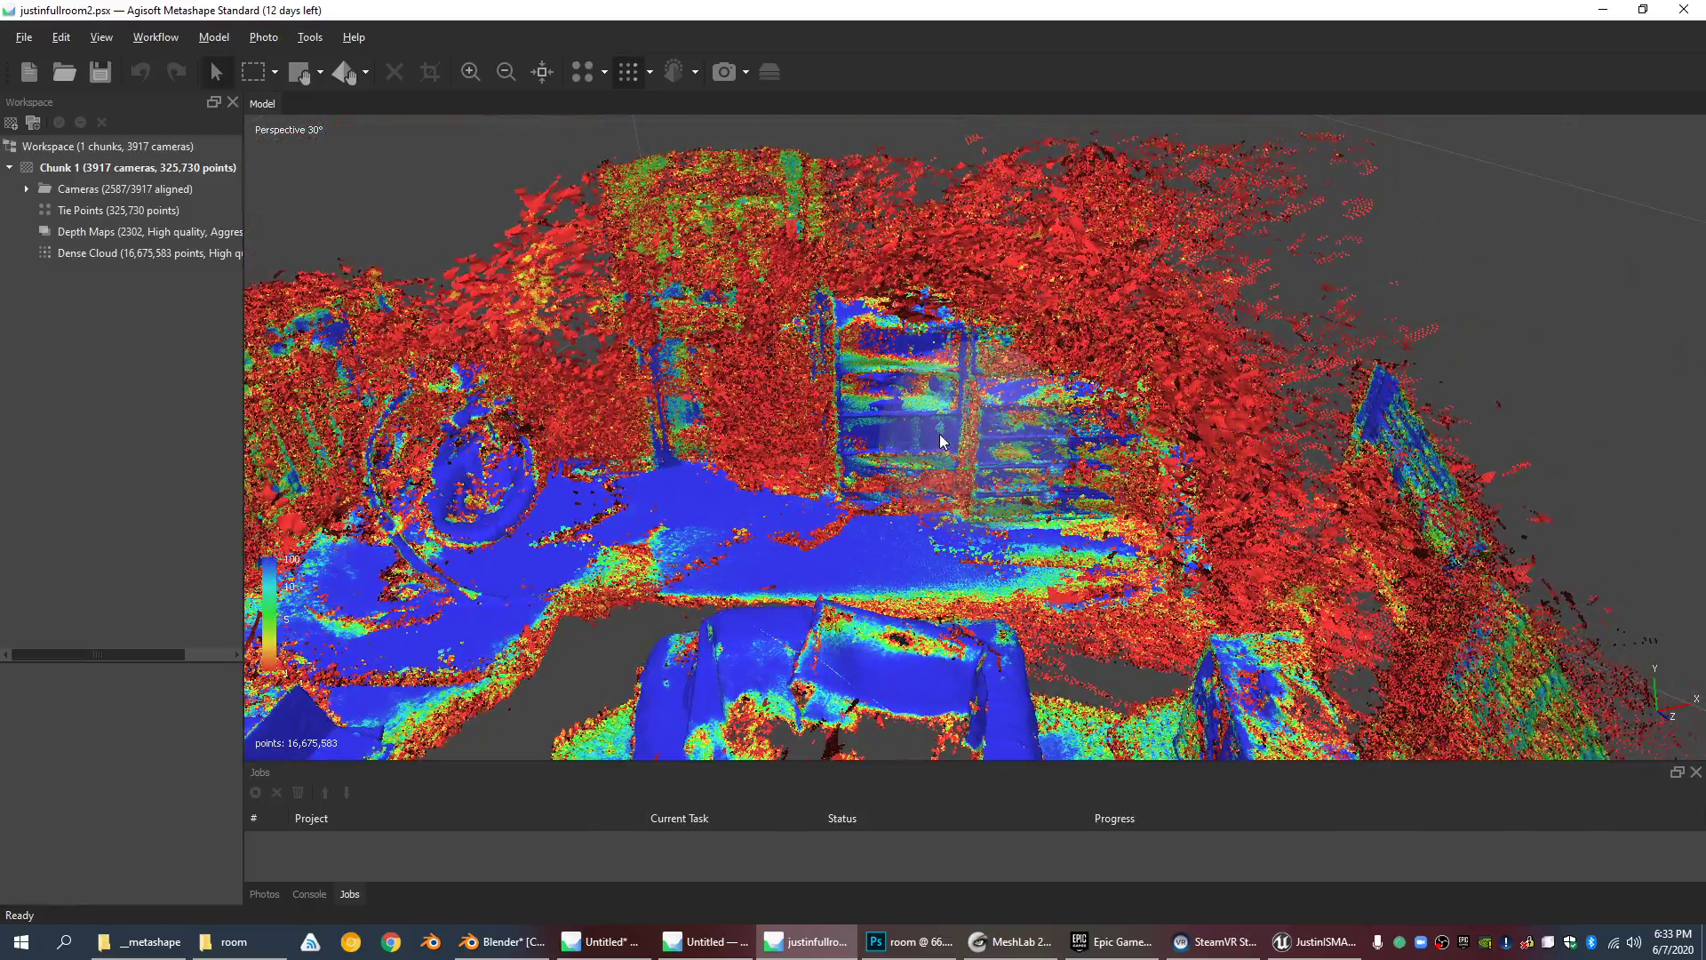
{"action": "mouse_move", "coordinate": [940, 433]}
{"action": "left_mouse_down"}
{"action": "mouse_move", "coordinate": [937, 400]}
{"action": "mouse_move", "coordinate": [933, 417]}
{"action": "left_mouse_up"}
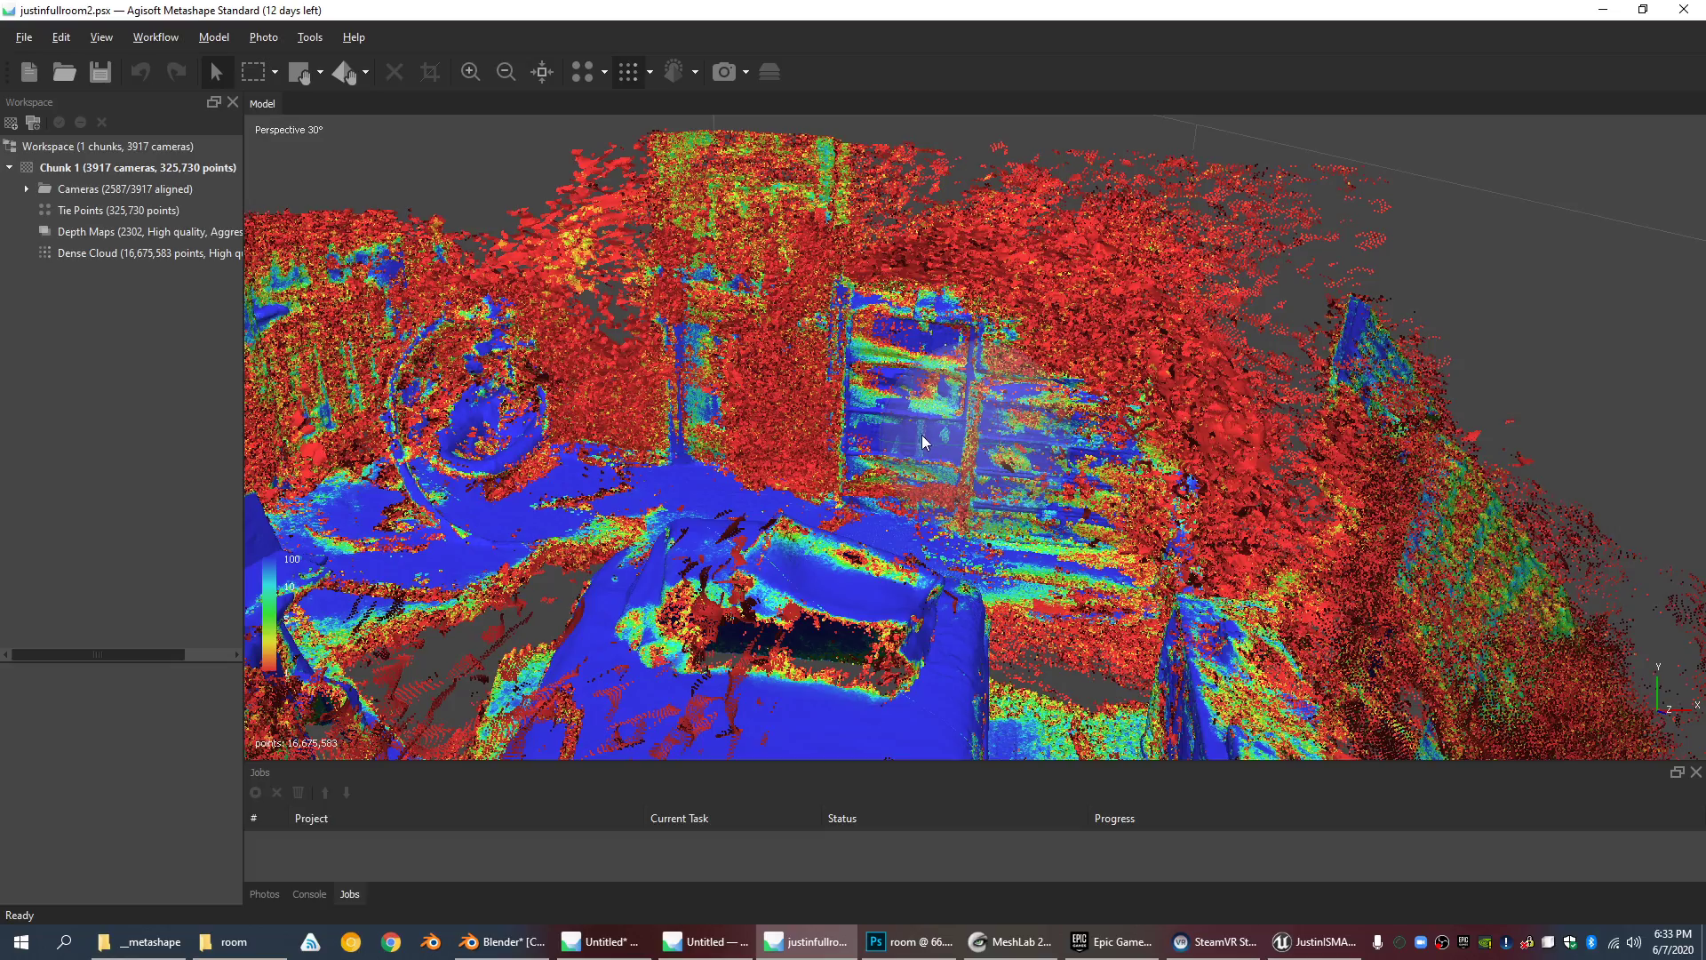
{"action": "scroll", "coordinate": [947, 478], "scroll_direction": "down", "scroll_amount": 2}
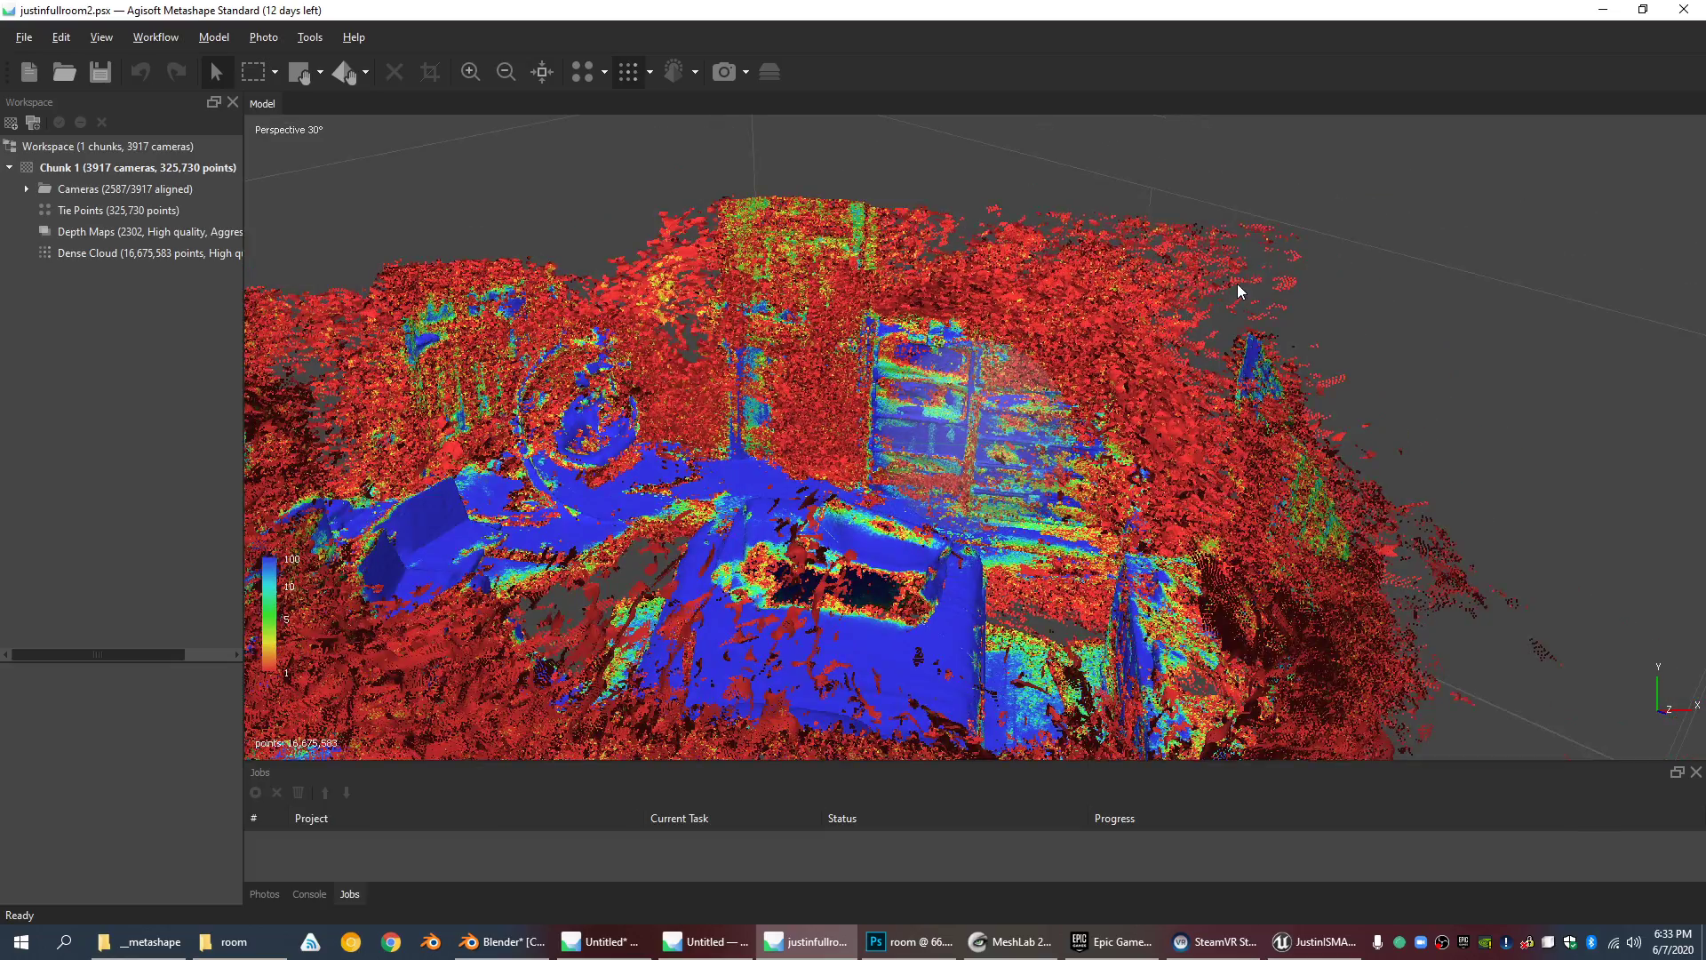
{"action": "scroll", "coordinate": [1239, 284], "scroll_direction": "up", "scroll_amount": 2}
{"action": "left_click_drag", "start_coordinate": [1238, 281], "coordinate": [1173, 317]}
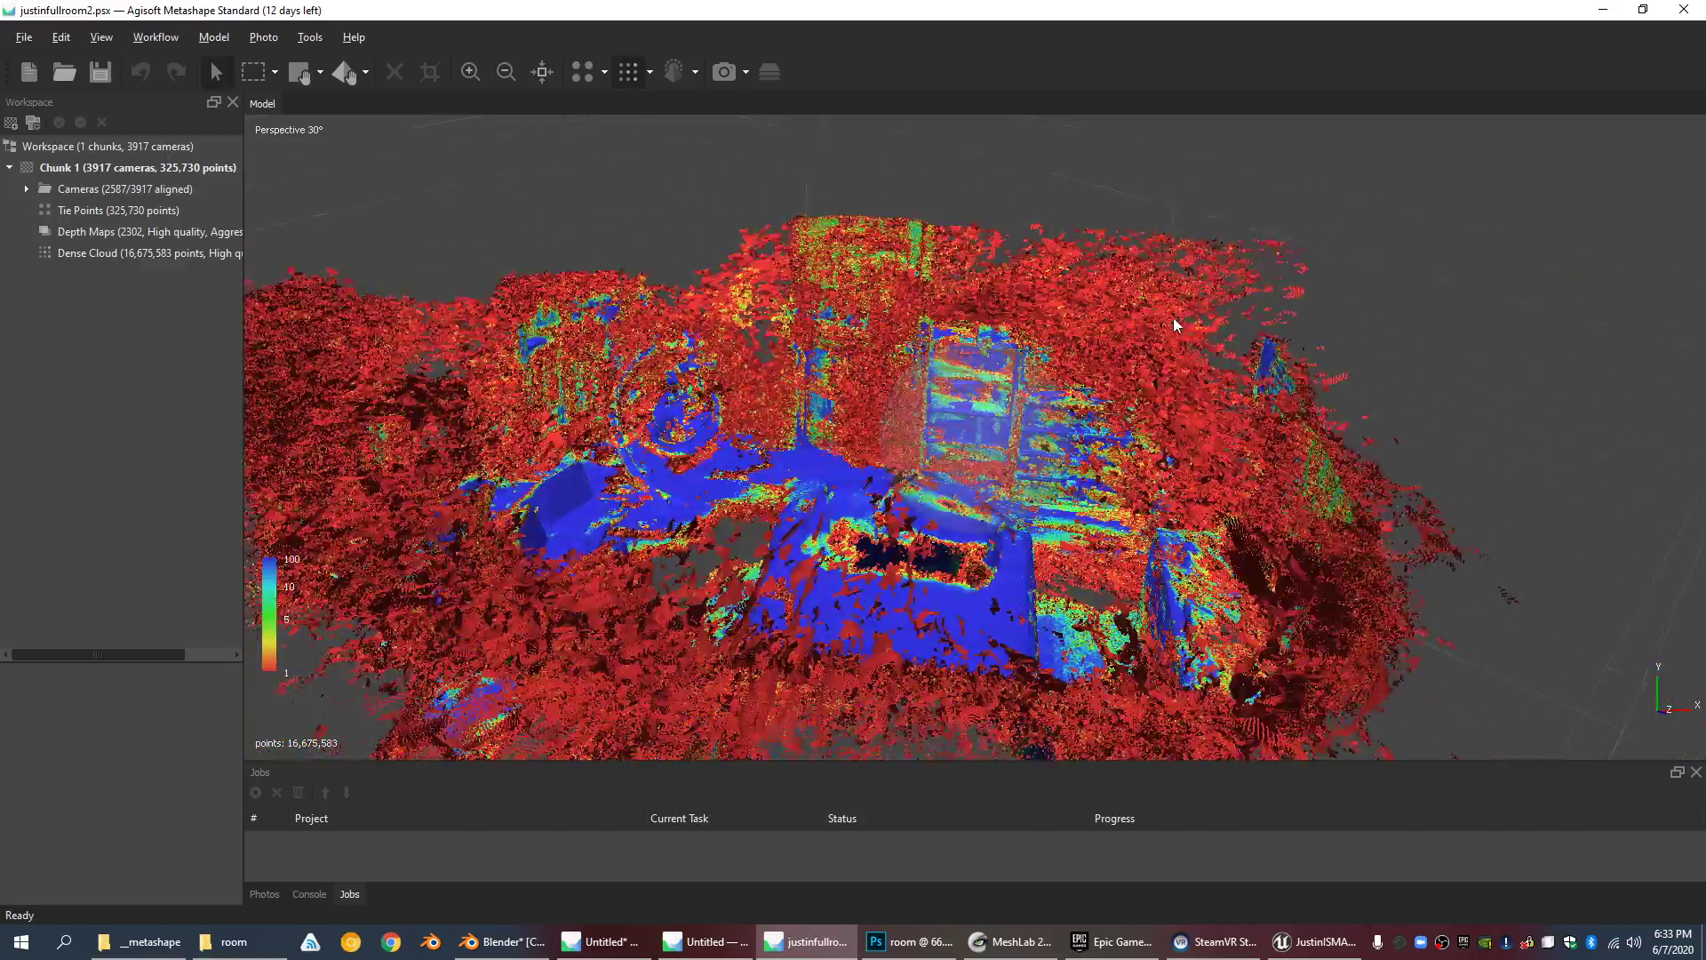
{"action": "scroll", "coordinate": [1171, 318], "scroll_direction": "up", "scroll_amount": 3}
{"action": "middle_click_drag", "start_coordinate": [1135, 349], "coordinate": [1084, 435]}
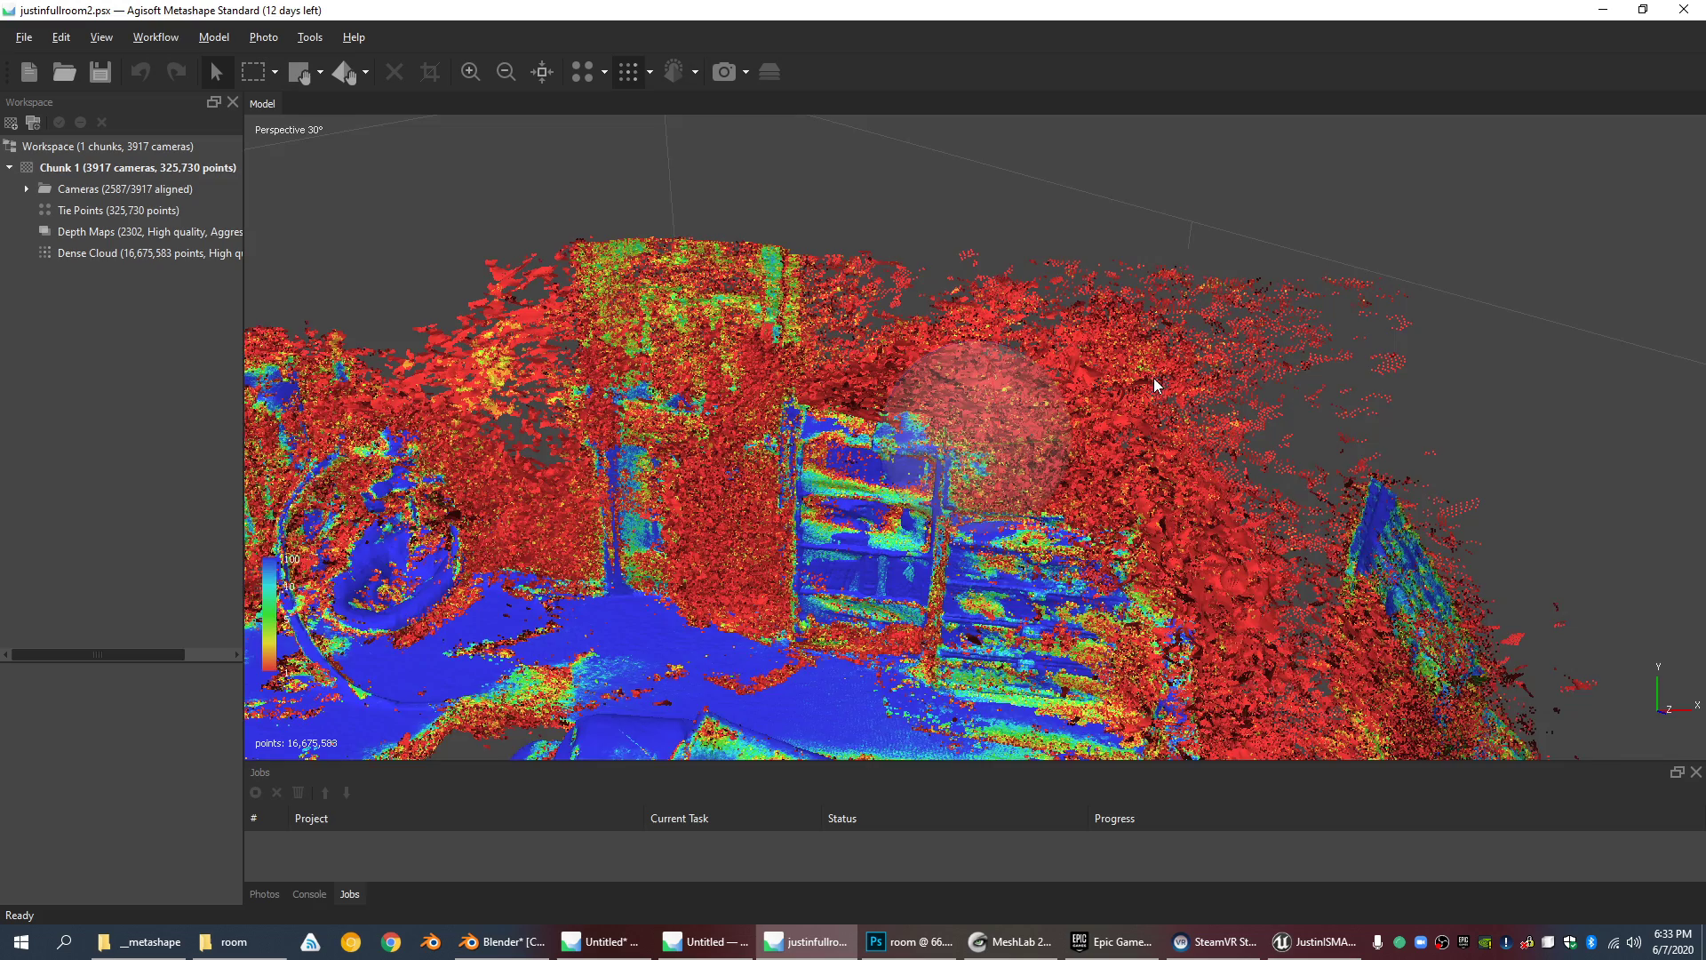
{"action": "scroll", "coordinate": [1155, 383], "scroll_direction": "up", "scroll_amount": 2}
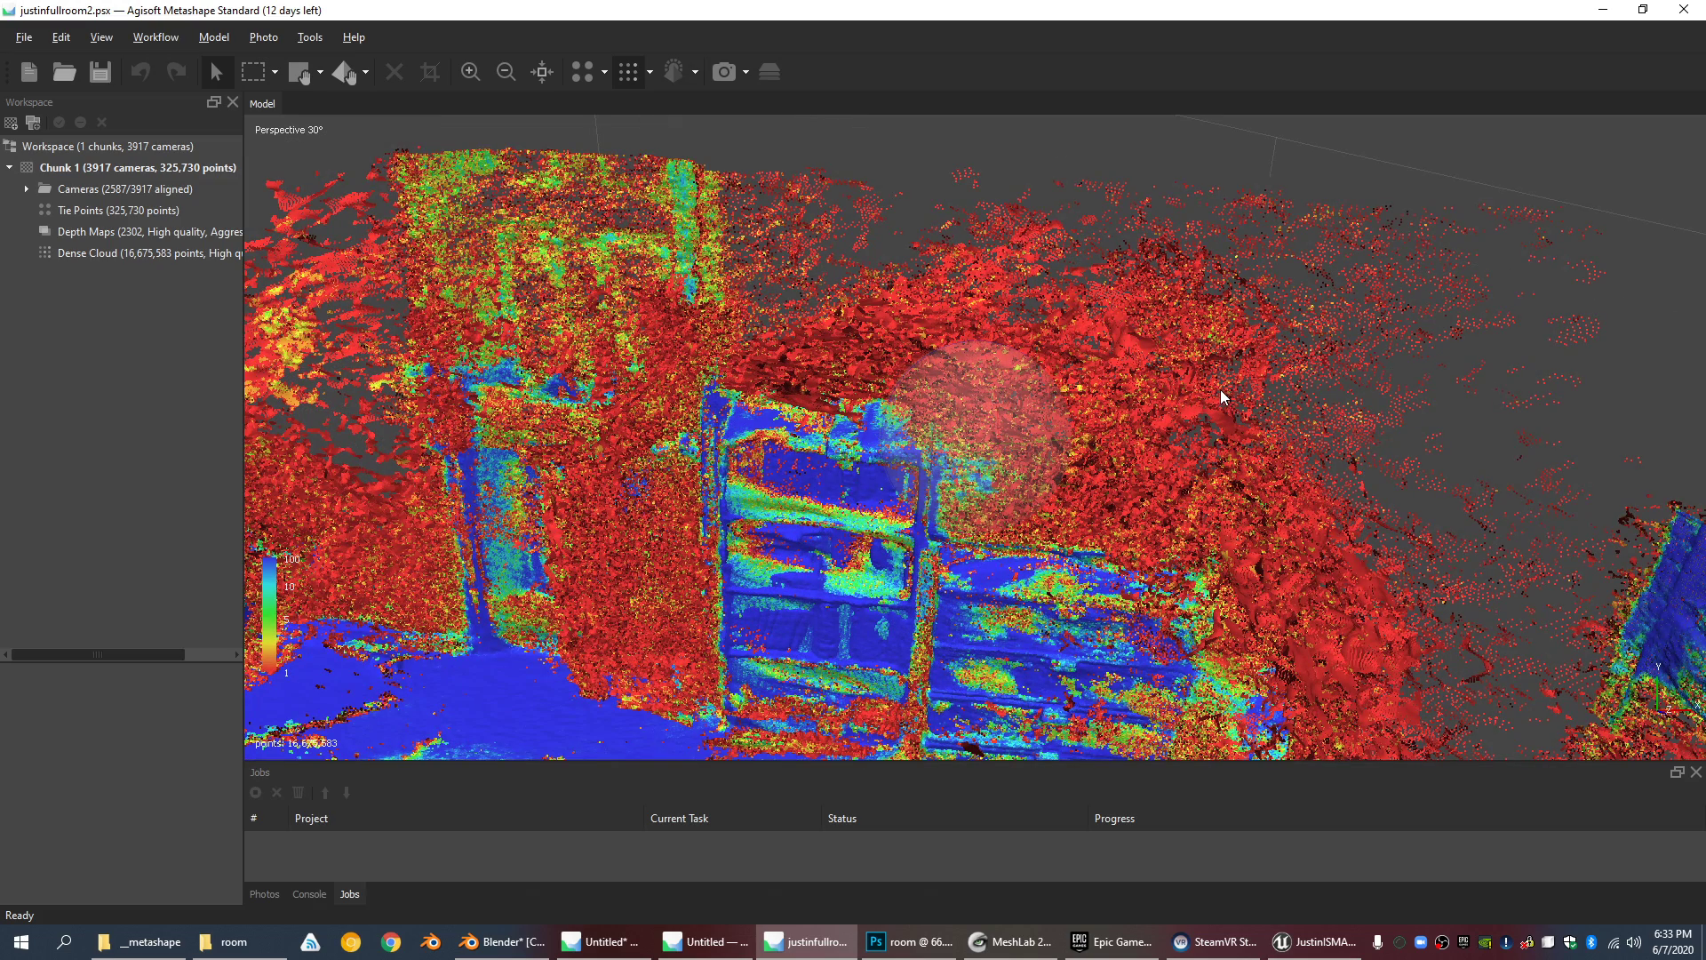
Step: Filter the dense cloud by confidence to isolate its low-confidence points, with the minimum at 0 and a reduced maximum
{"action": "left_click_drag", "start_coordinate": [1221, 395], "coordinate": [895, 331]}
{"action": "middle_click_drag", "start_coordinate": [895, 331], "coordinate": [882, 287]}
{"action": "scroll", "coordinate": [914, 469], "scroll_direction": "up", "scroll_amount": 5}
{"action": "scroll", "coordinate": [913, 469], "scroll_direction": "down", "scroll_amount": 5}
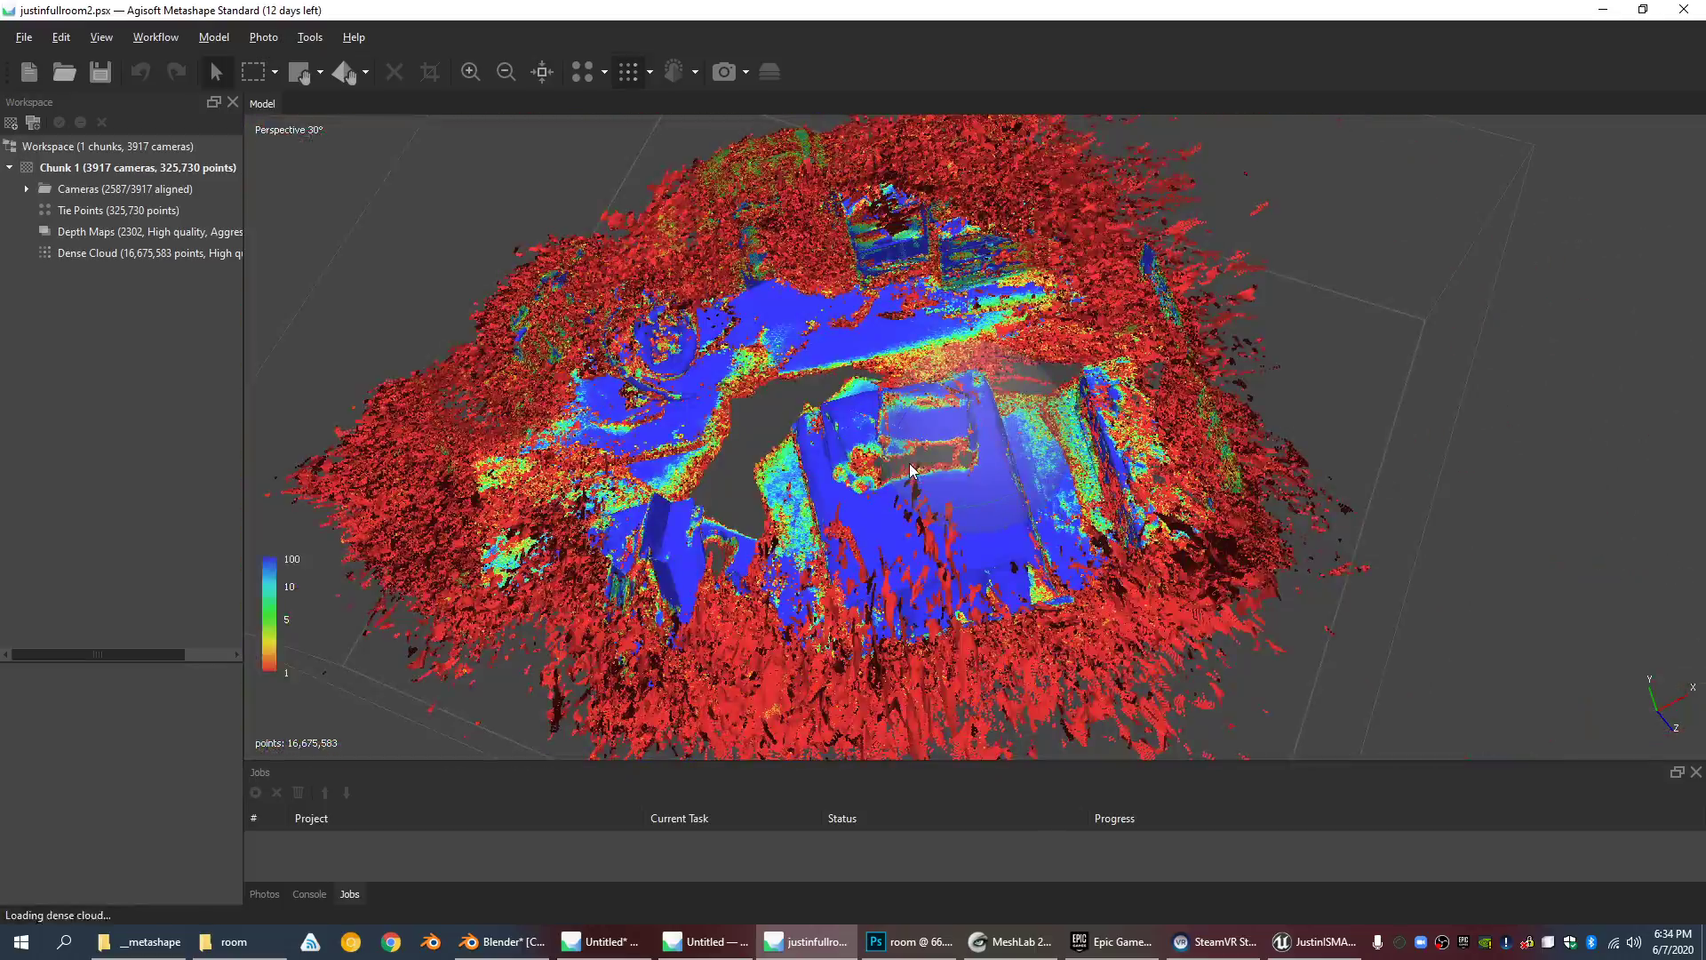
{"action": "scroll", "coordinate": [928, 427], "scroll_direction": "up", "scroll_amount": 8}
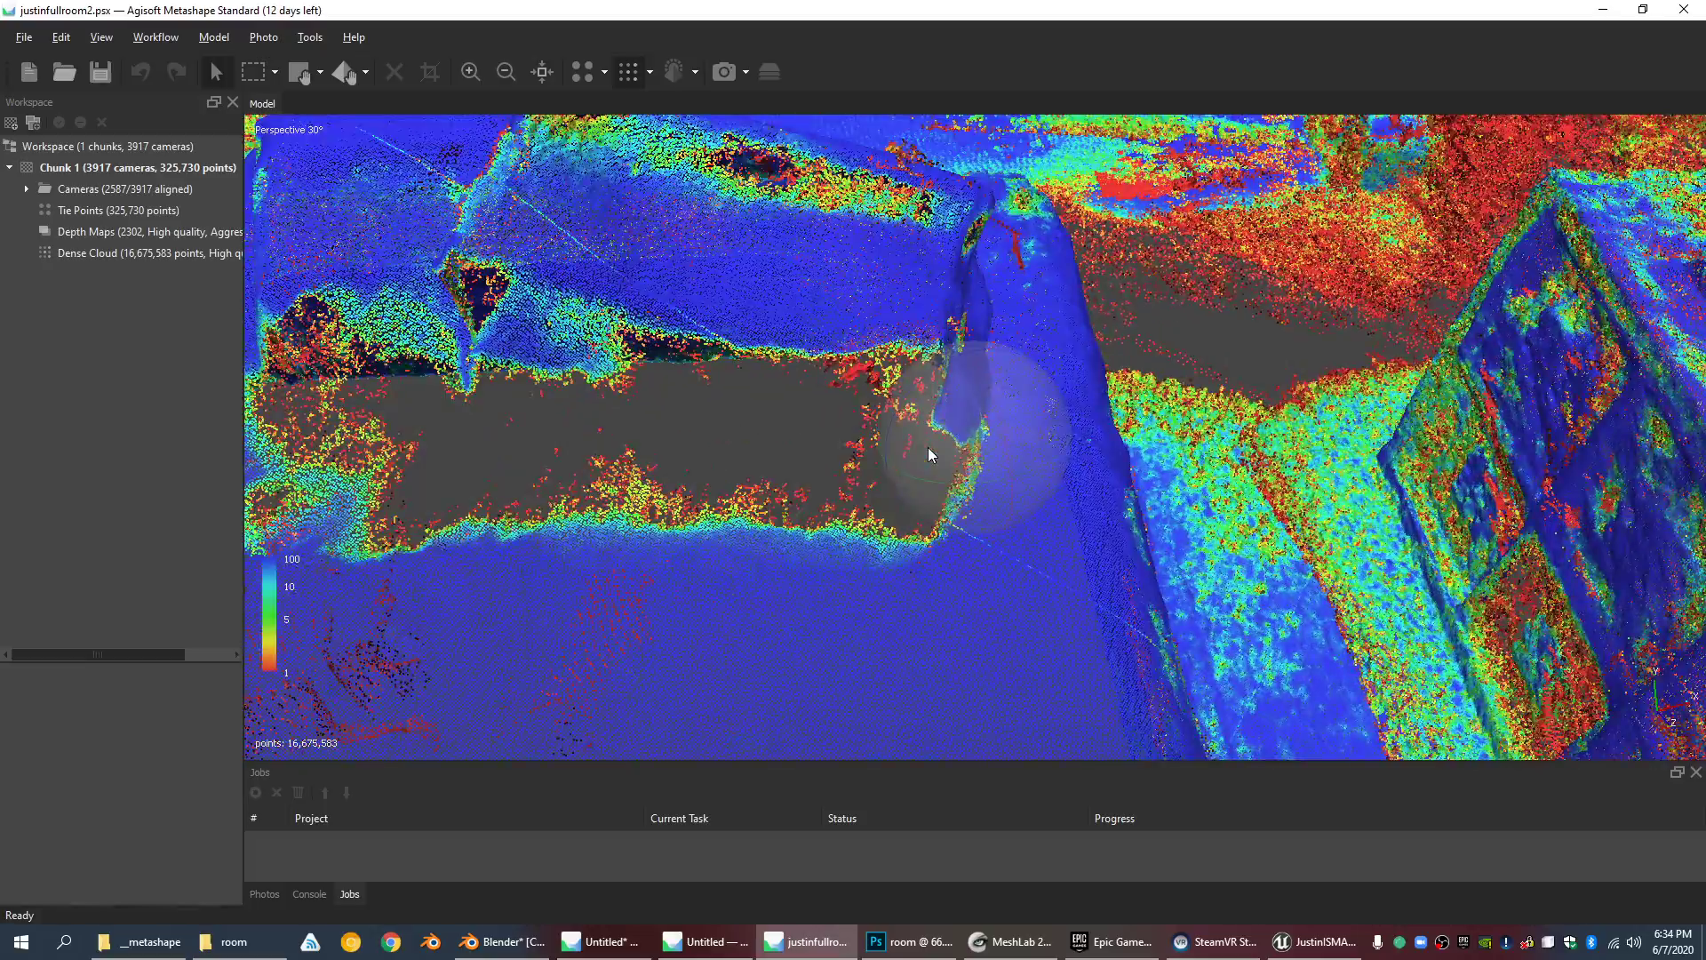
{"action": "scroll", "coordinate": [930, 446], "scroll_direction": "down", "scroll_amount": 8}
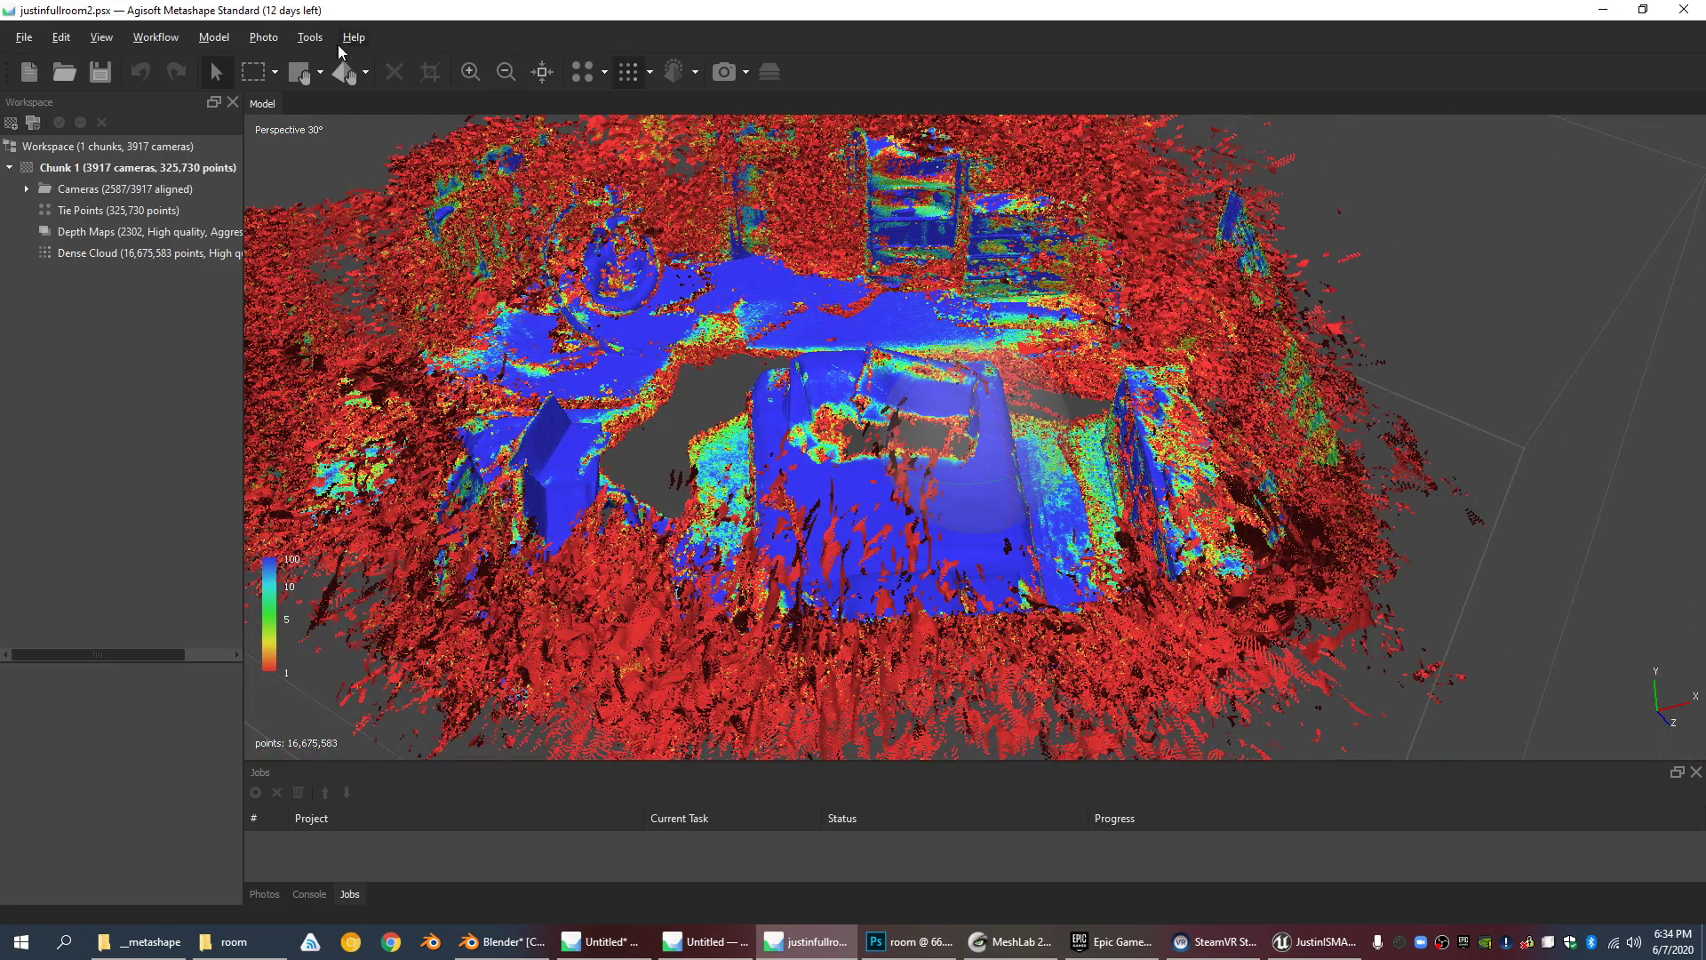
{"action": "left_click", "coordinate": [309, 36]}
{"action": "mouse_move", "coordinate": [347, 88]}
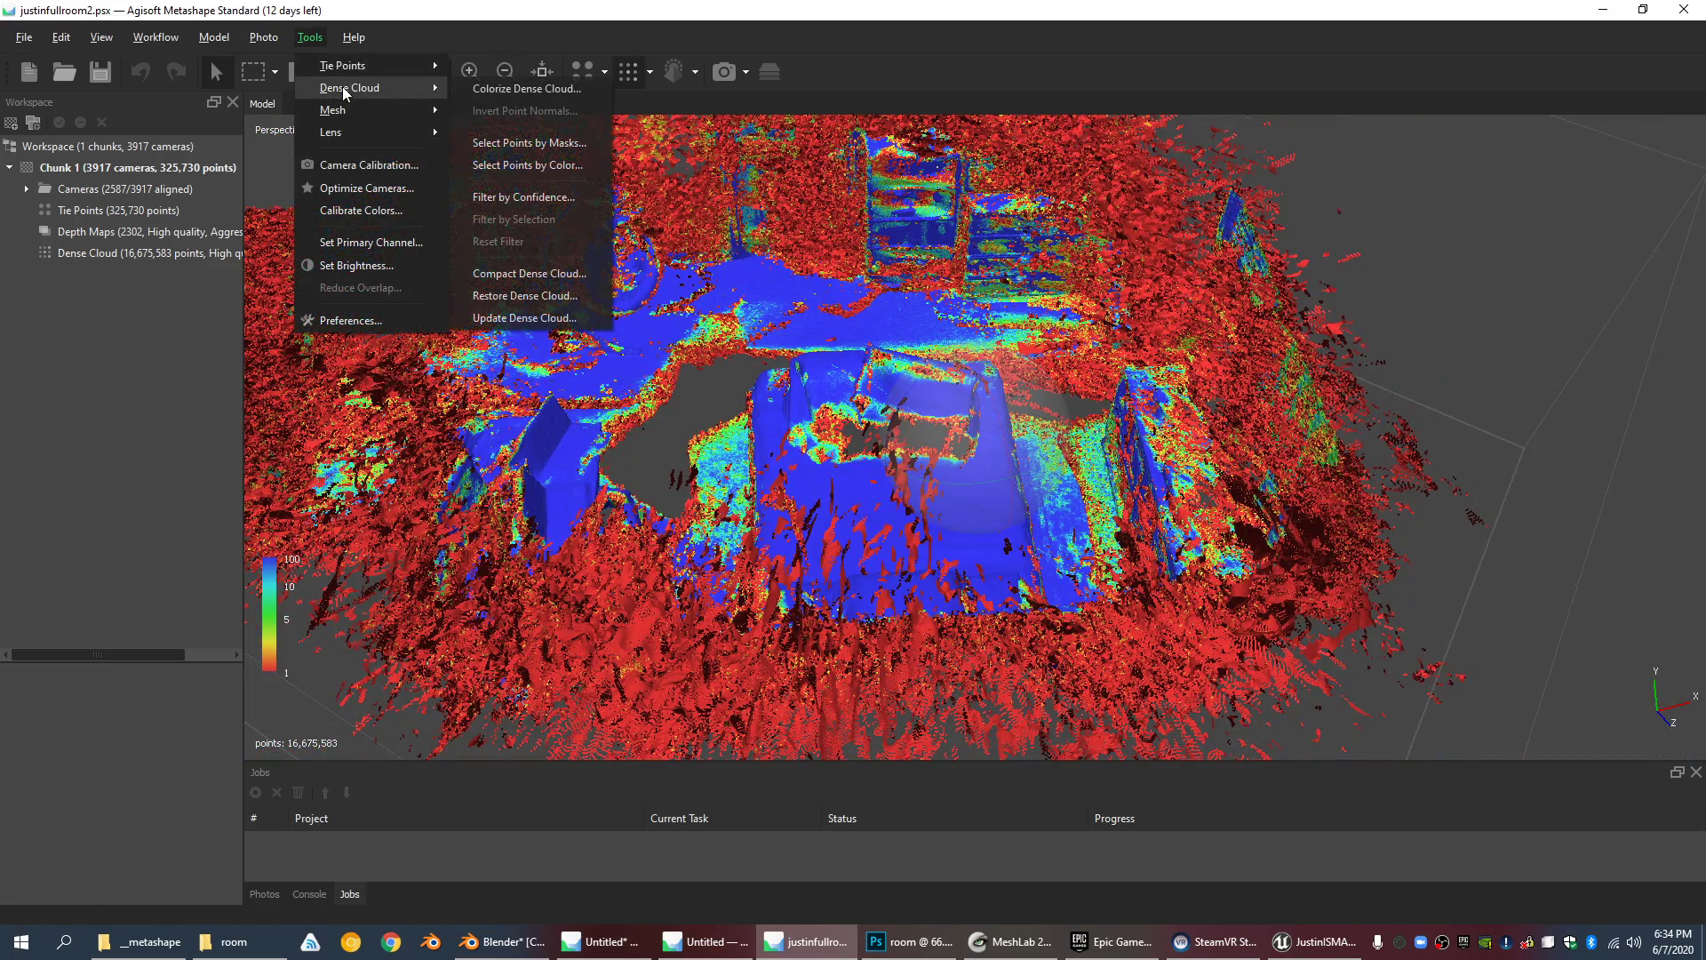
{"action": "left_click", "coordinate": [522, 198]}
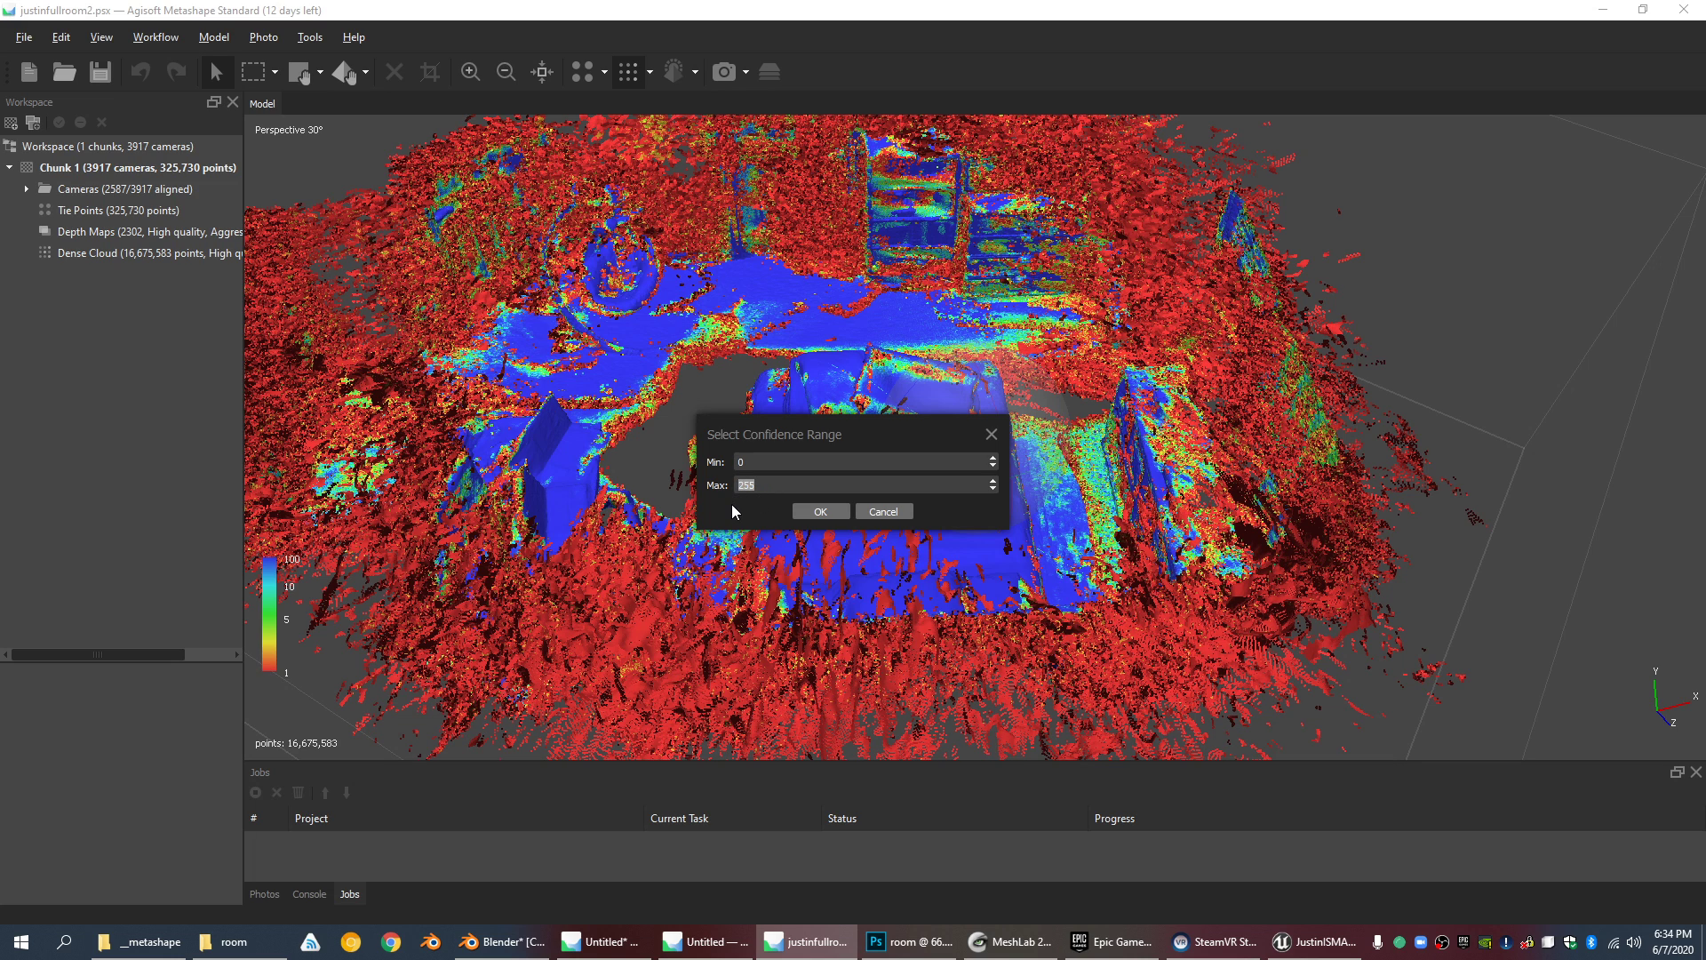
{"action": "left_click", "coordinate": [808, 511]}
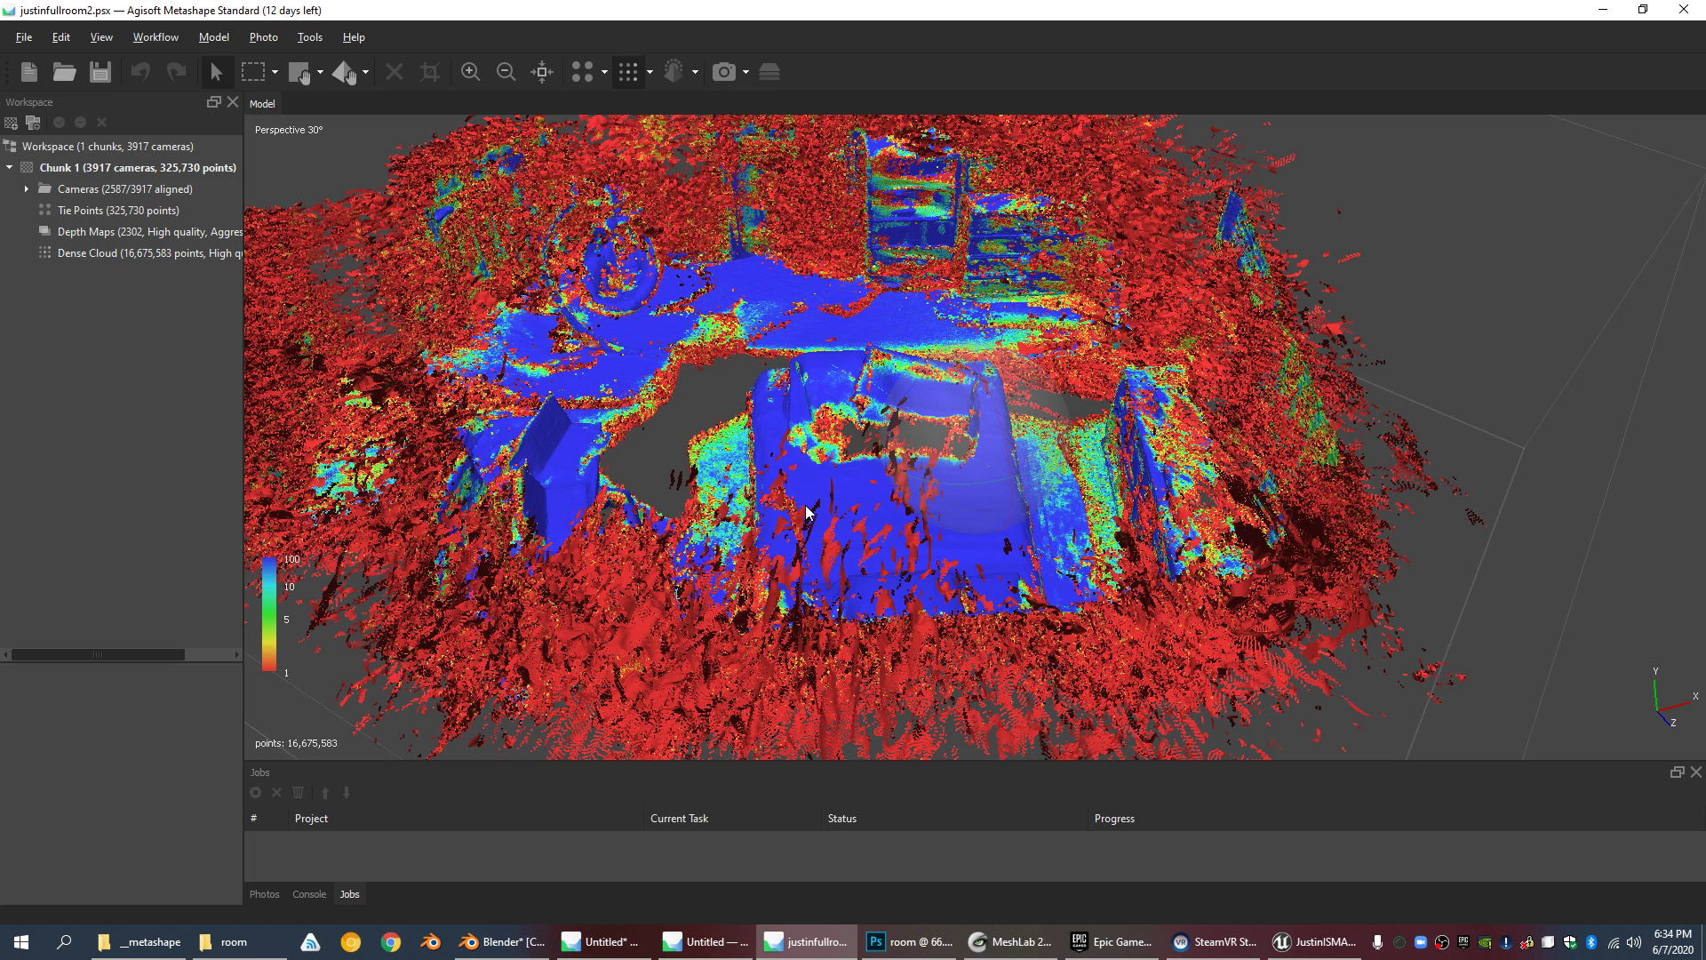
Step: Select all the filtered low-confidence points of the room with the rectangle selection
{"action": "scroll", "coordinate": [830, 567], "scroll_direction": "down", "scroll_amount": 5}
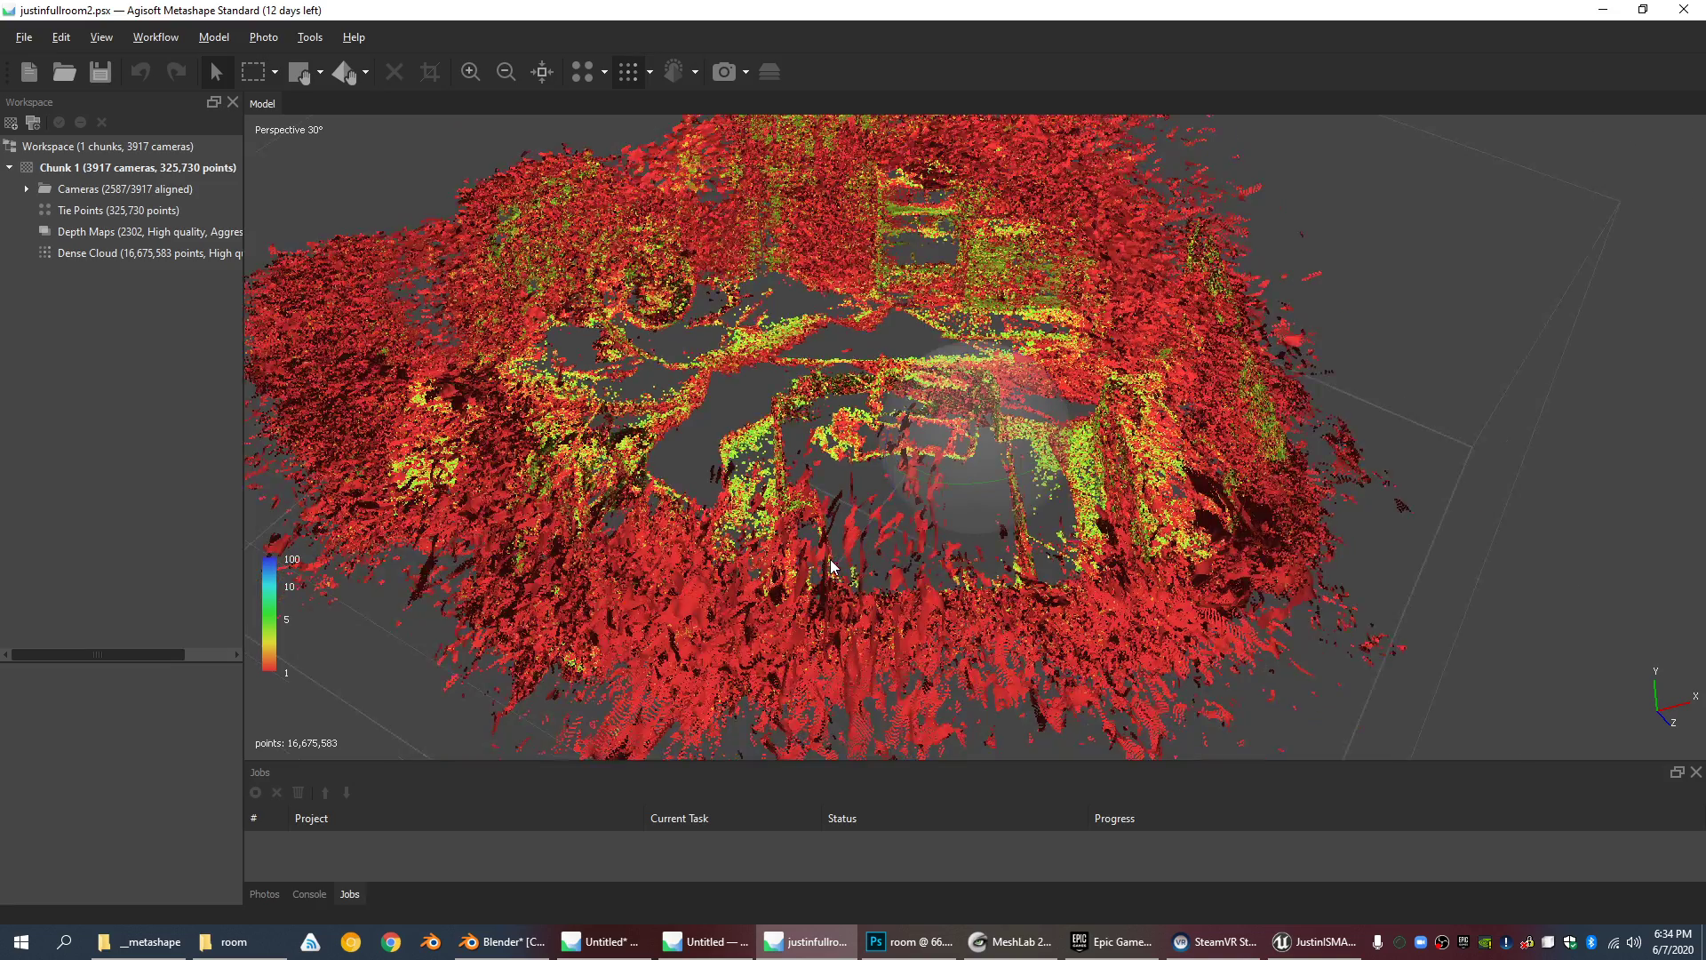
{"action": "scroll", "coordinate": [831, 567], "scroll_direction": "up", "scroll_amount": 3}
{"action": "scroll", "coordinate": [830, 555], "scroll_direction": "down", "scroll_amount": 4}
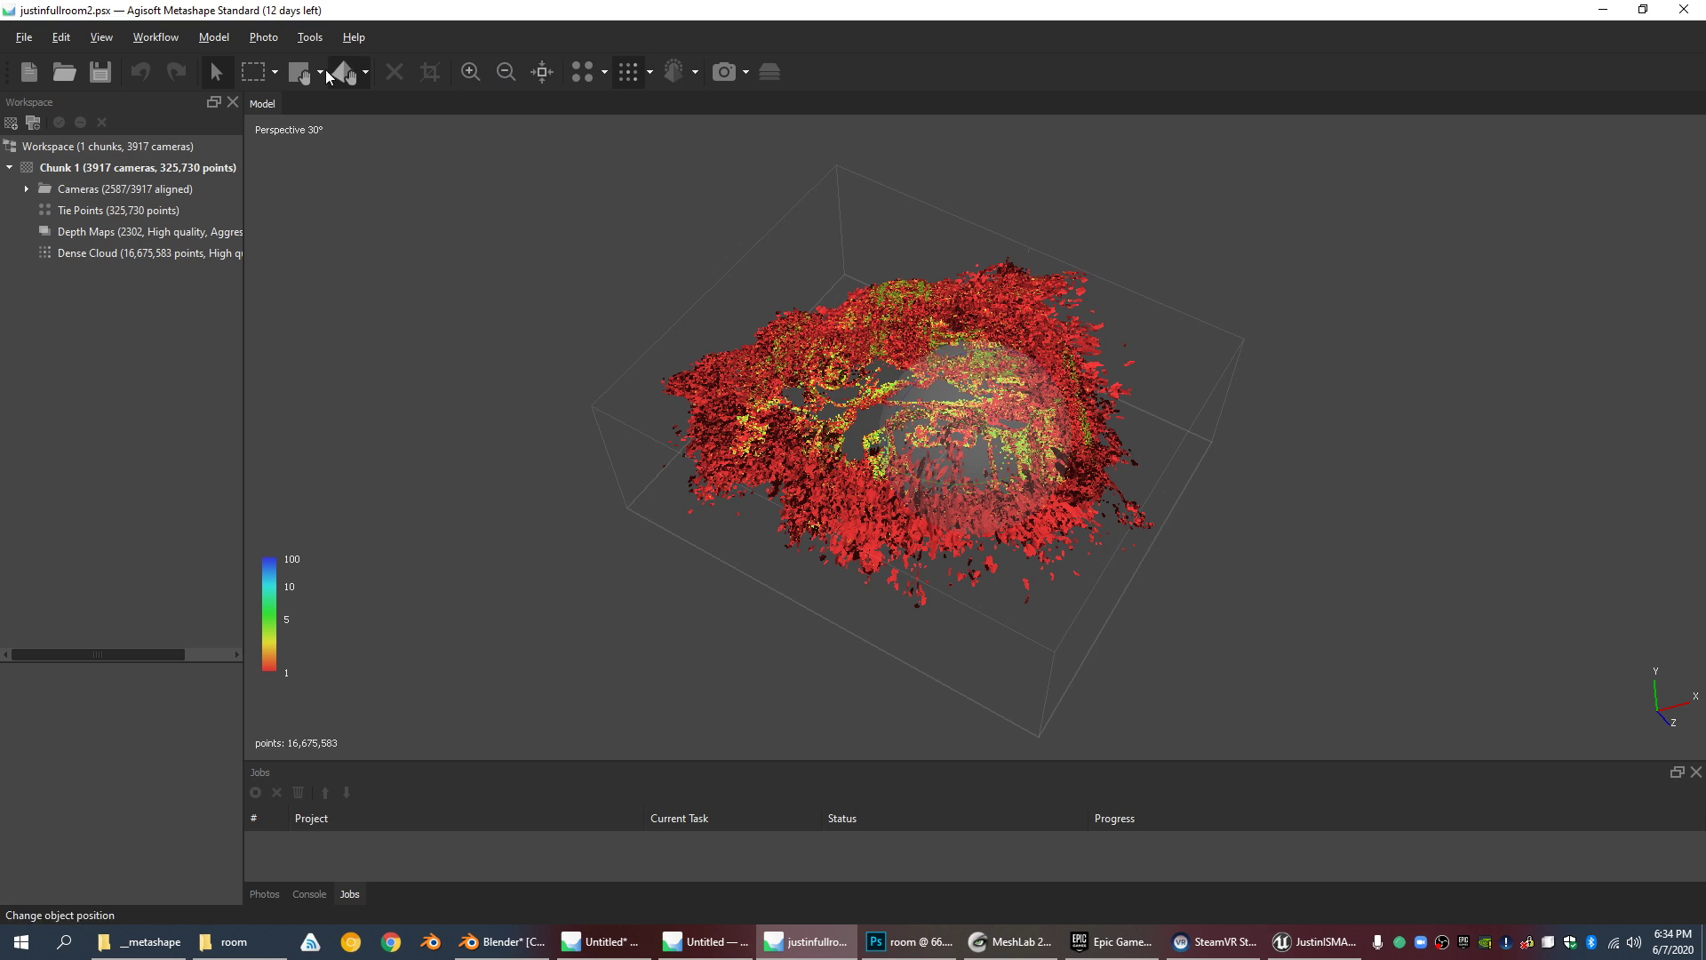
{"action": "left_click", "coordinate": [253, 71]}
{"action": "left_click_drag", "start_coordinate": [600, 210], "coordinate": [1324, 701]}
Step: Examine the selected low-confidence points around the bed, floor and outer walls of the room
{"action": "scroll", "coordinate": [830, 419], "scroll_direction": "up", "scroll_amount": 6}
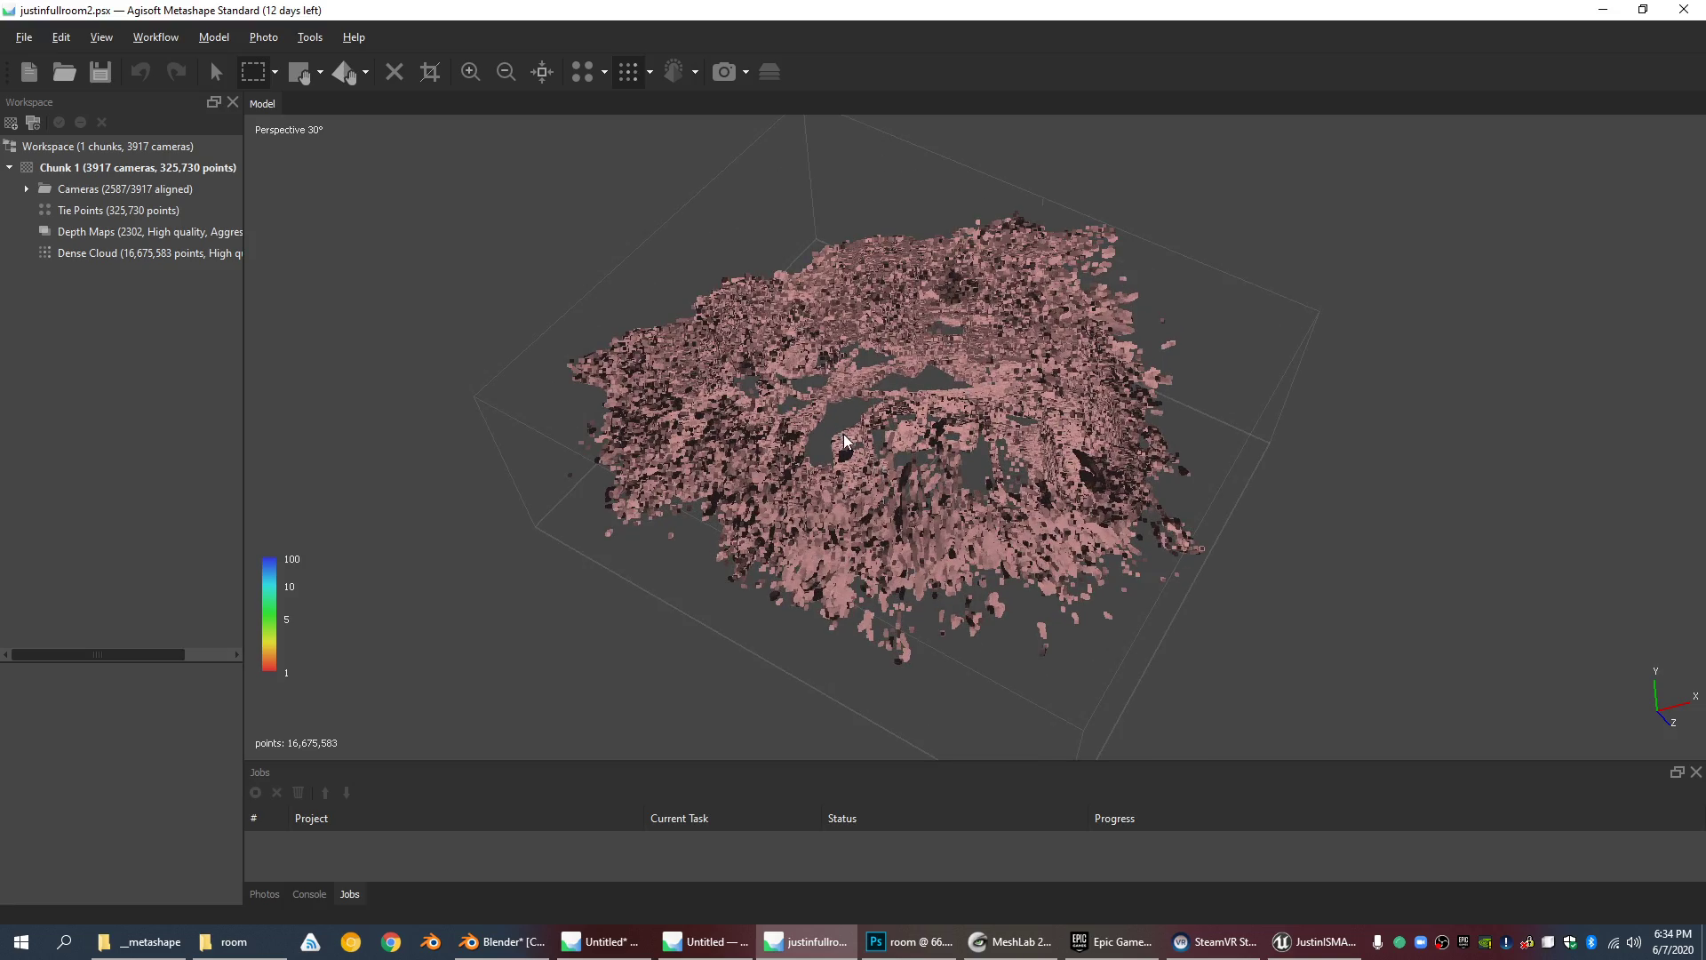
{"action": "scroll", "coordinate": [1096, 426], "scroll_direction": "down", "scroll_amount": 5}
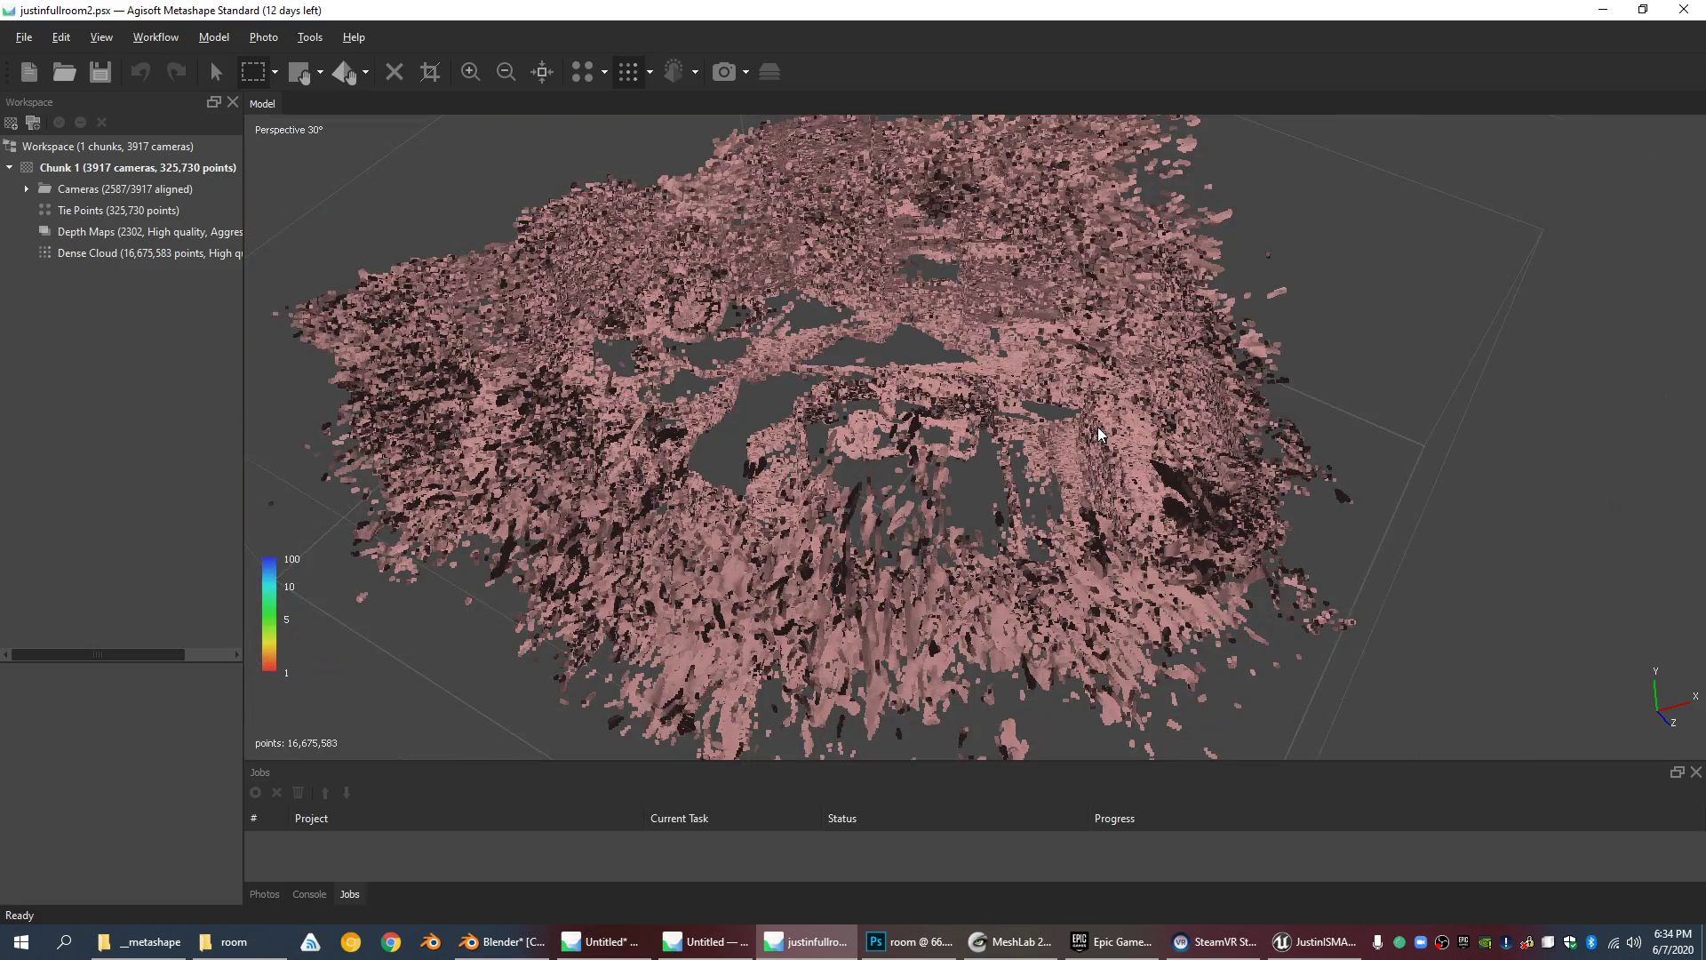
{"action": "scroll", "coordinate": [1101, 431], "scroll_direction": "up", "scroll_amount": 2}
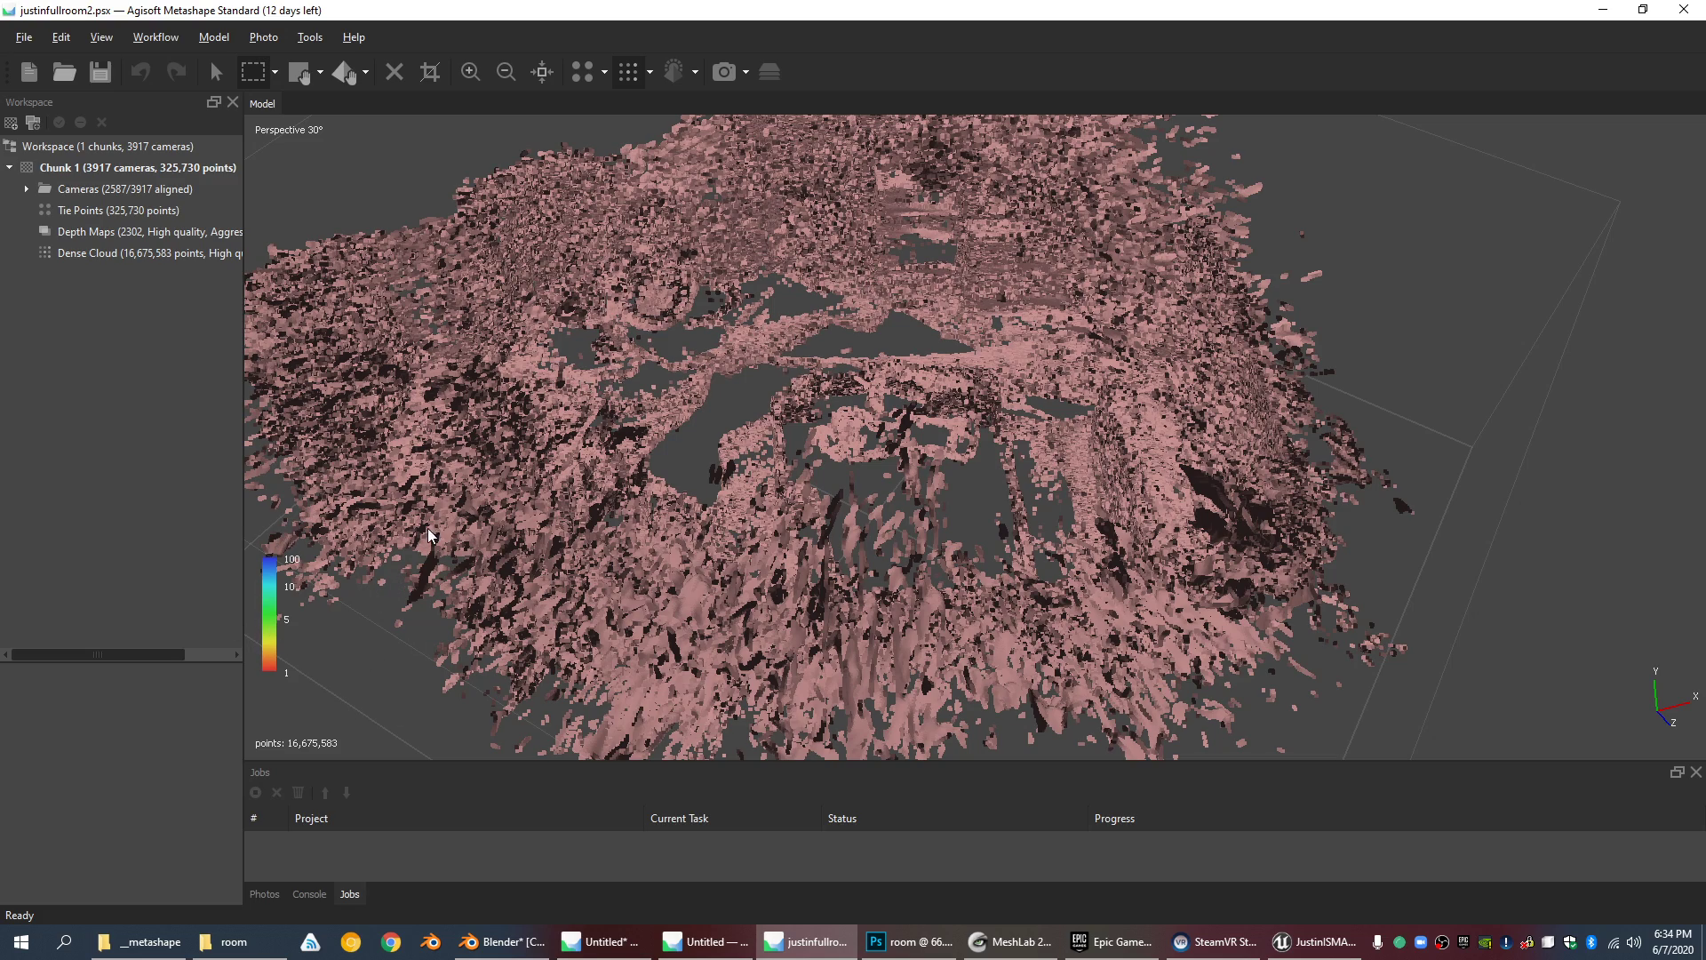
{"action": "scroll", "coordinate": [340, 711], "scroll_direction": "up", "scroll_amount": 4}
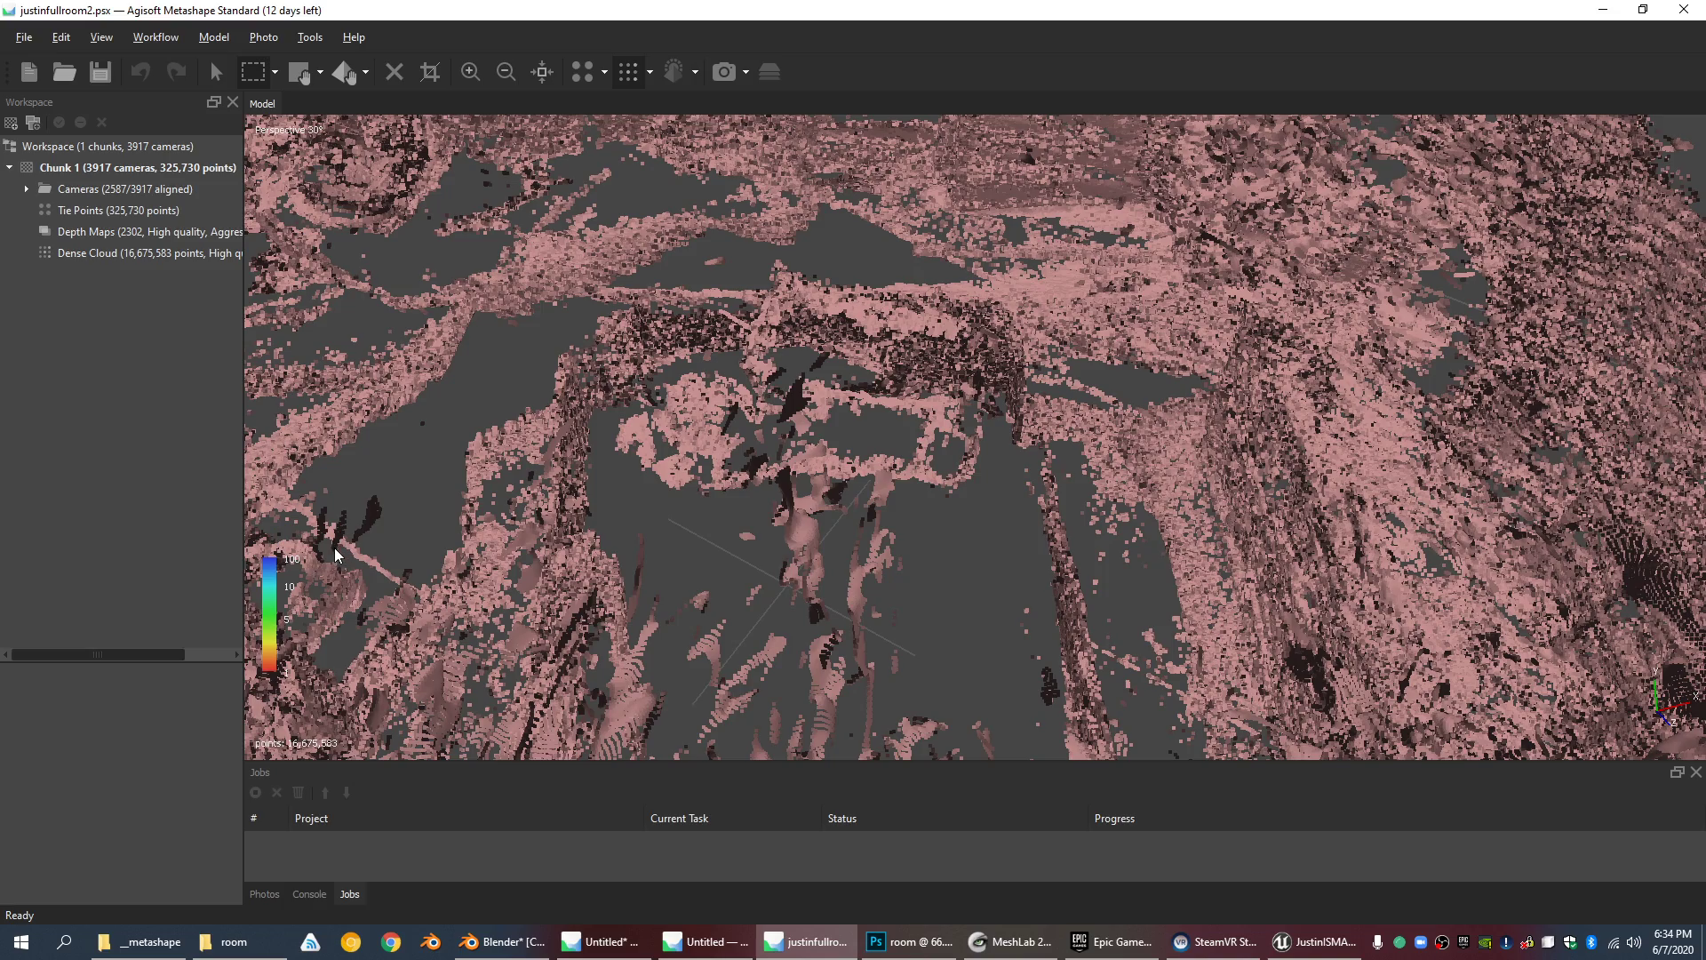
{"action": "scroll", "coordinate": [432, 633], "scroll_direction": "down", "scroll_amount": 4}
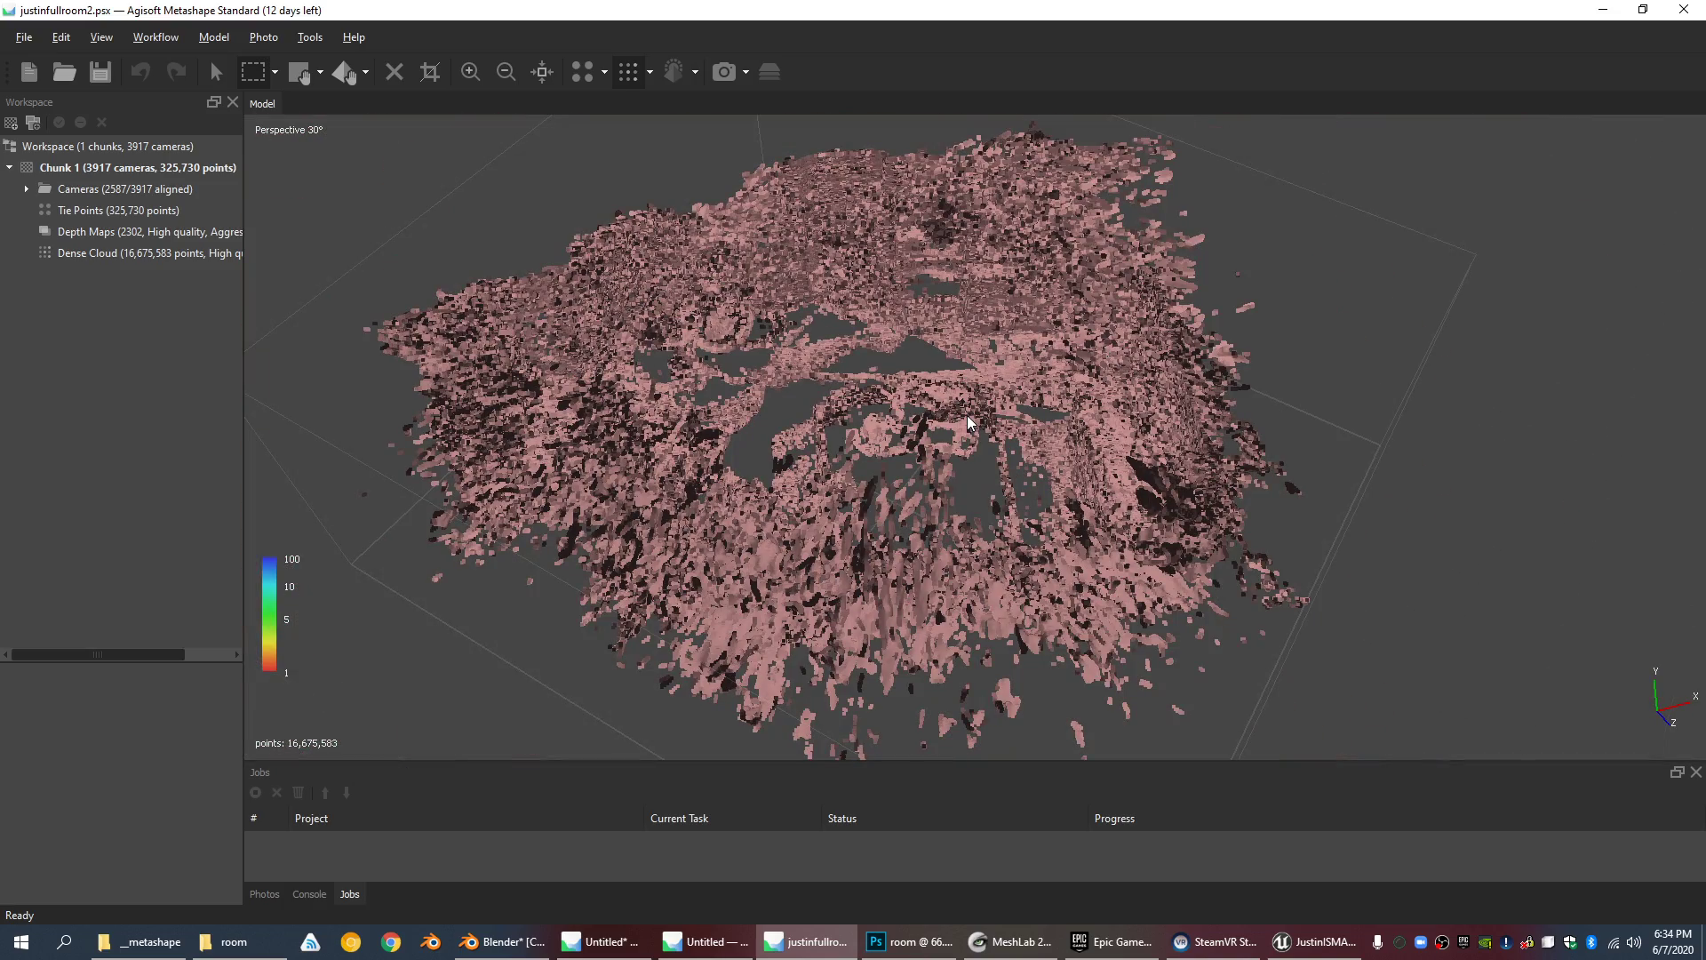
{"action": "scroll", "coordinate": [984, 254], "scroll_direction": "up", "scroll_amount": 2}
{"action": "scroll", "coordinate": [985, 254], "scroll_direction": "down", "scroll_amount": 5}
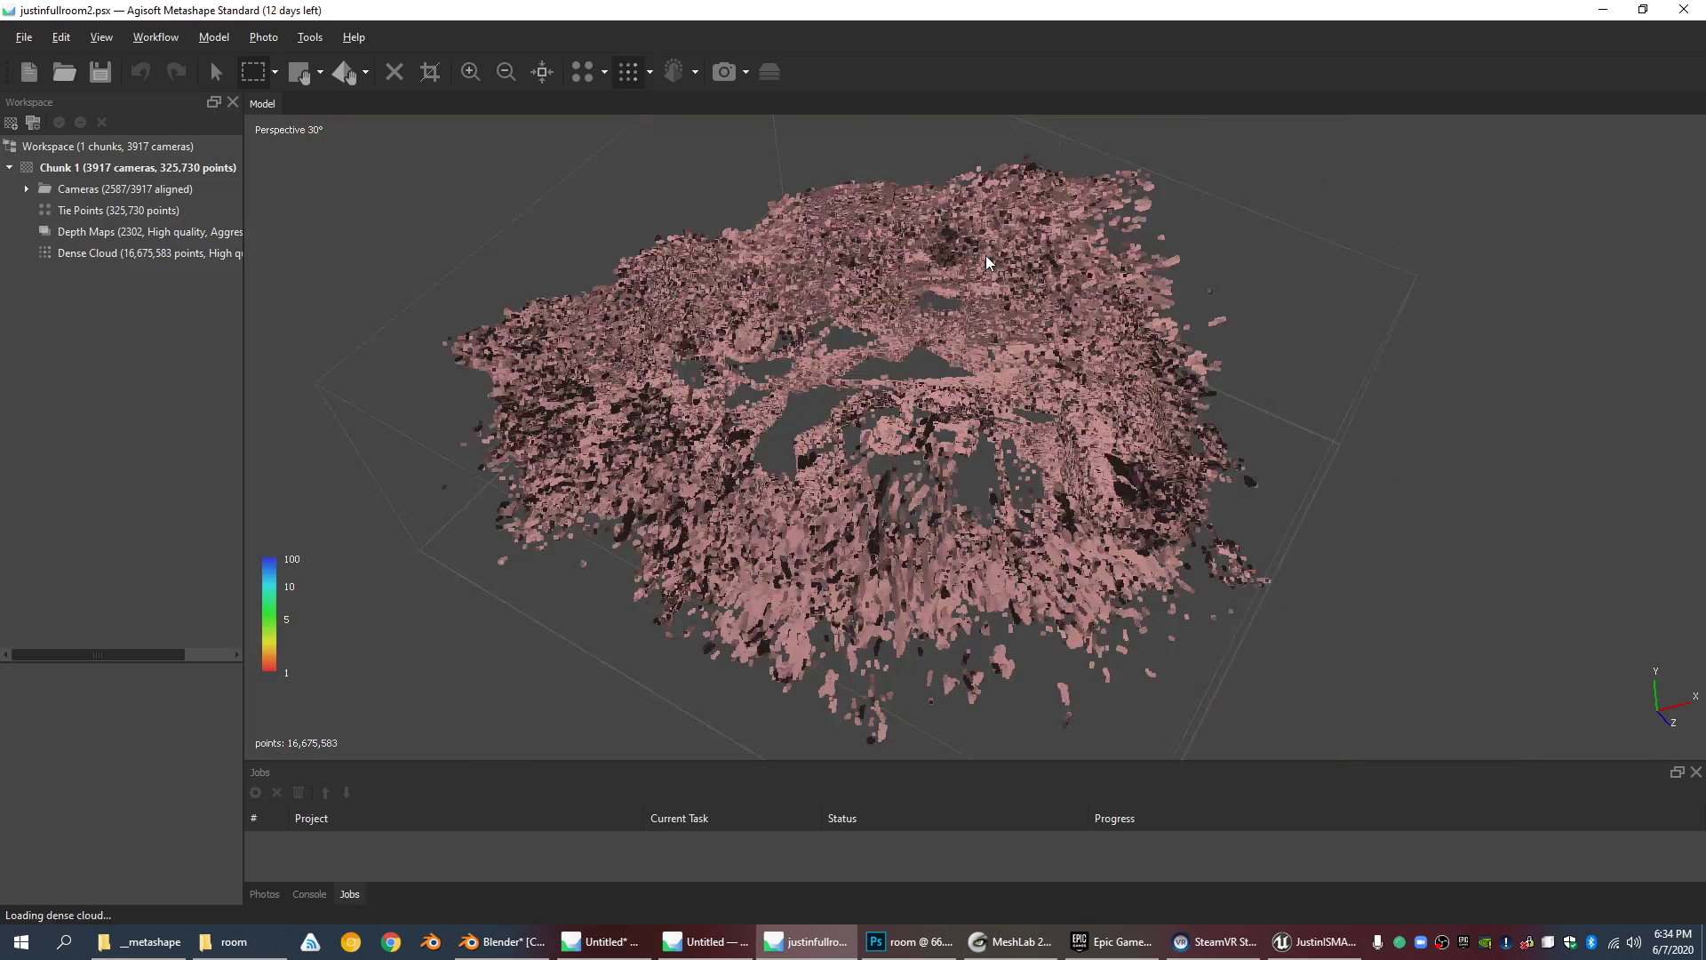
{"action": "scroll", "coordinate": [983, 340], "scroll_direction": "up", "scroll_amount": 2}
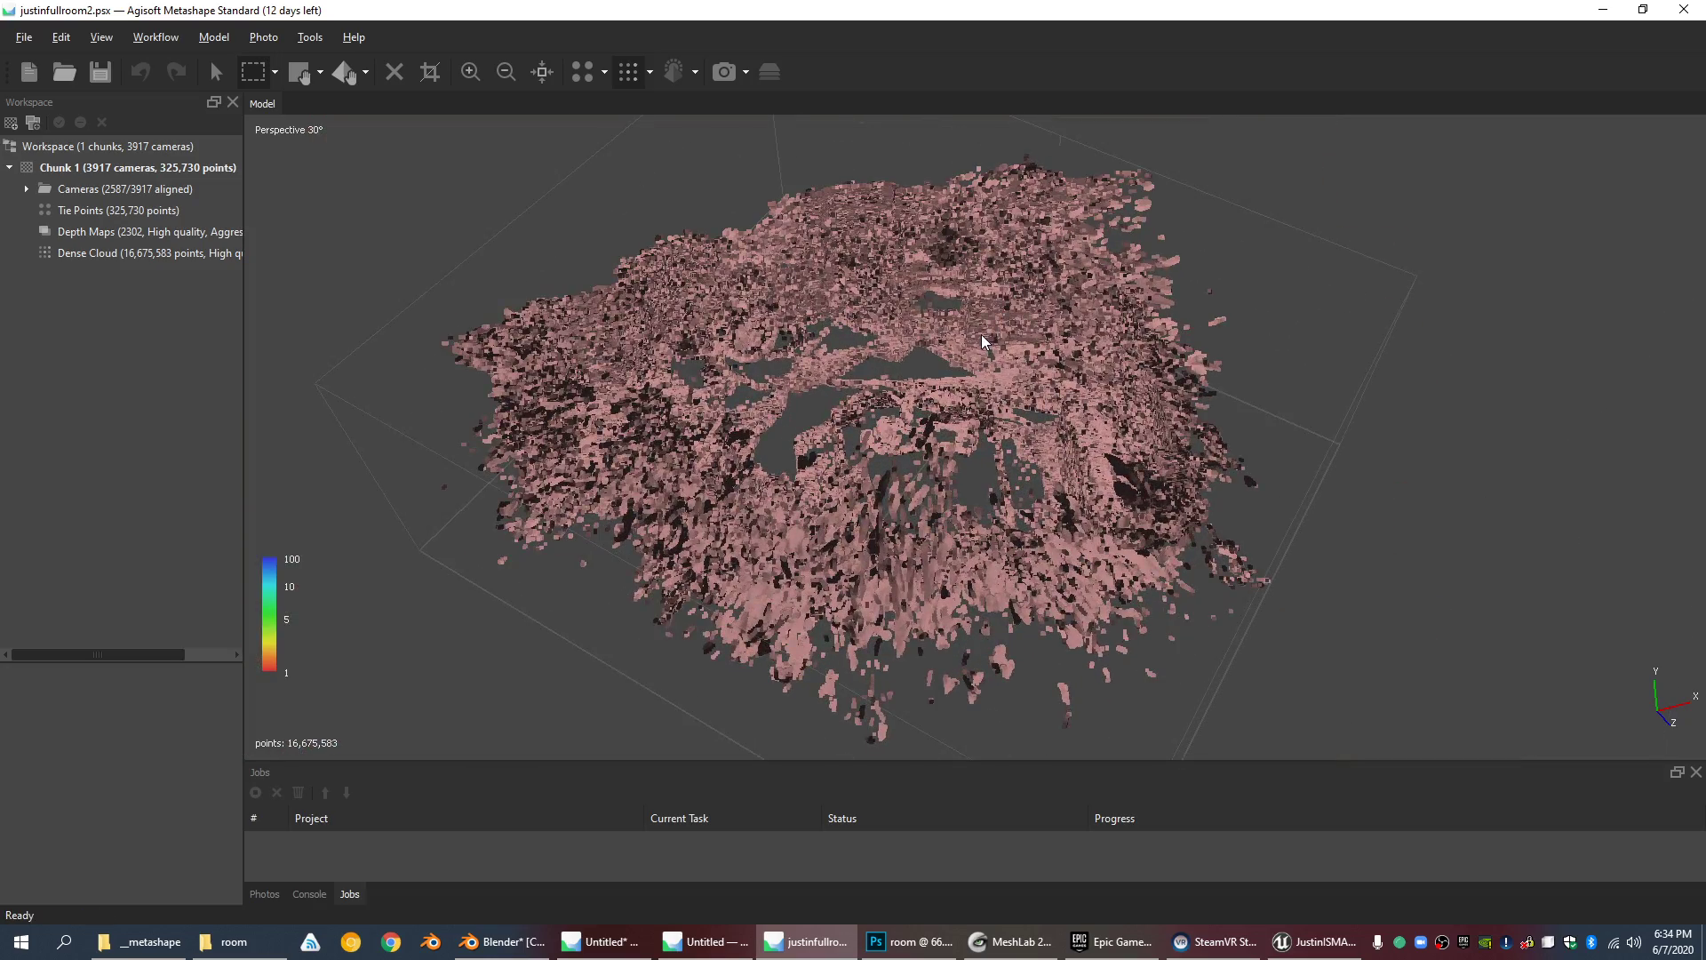
{"action": "scroll", "coordinate": [983, 339], "scroll_direction": "up", "scroll_amount": 2}
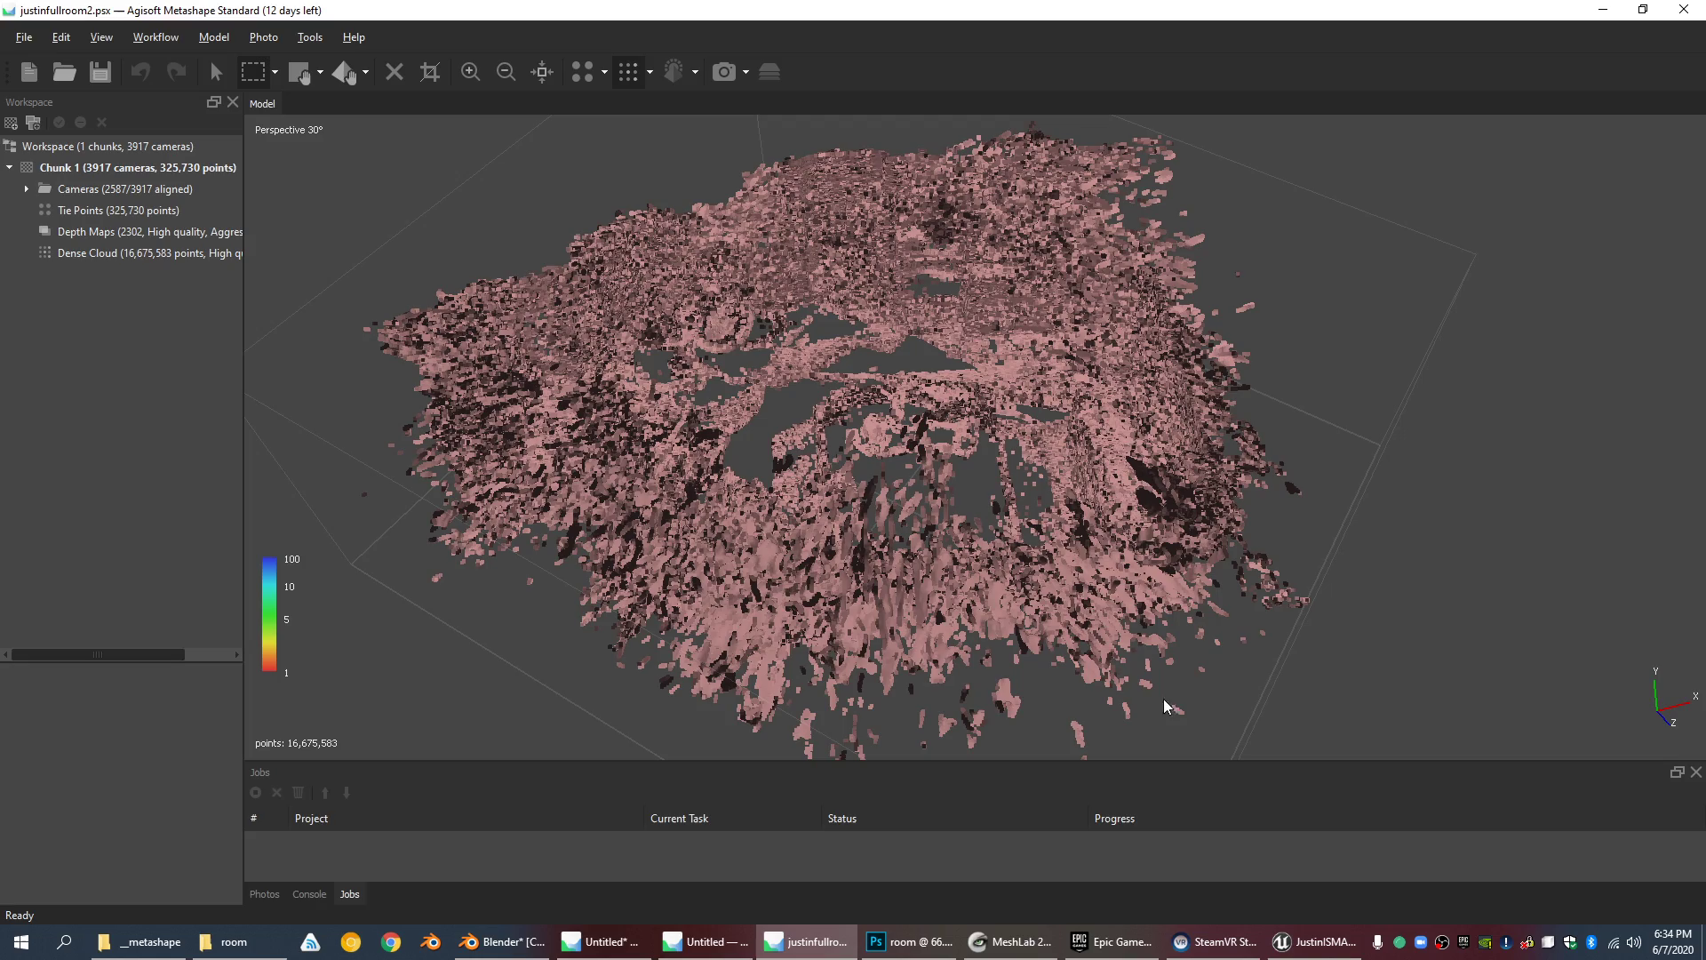
{"action": "left_click", "coordinate": [1022, 944]}
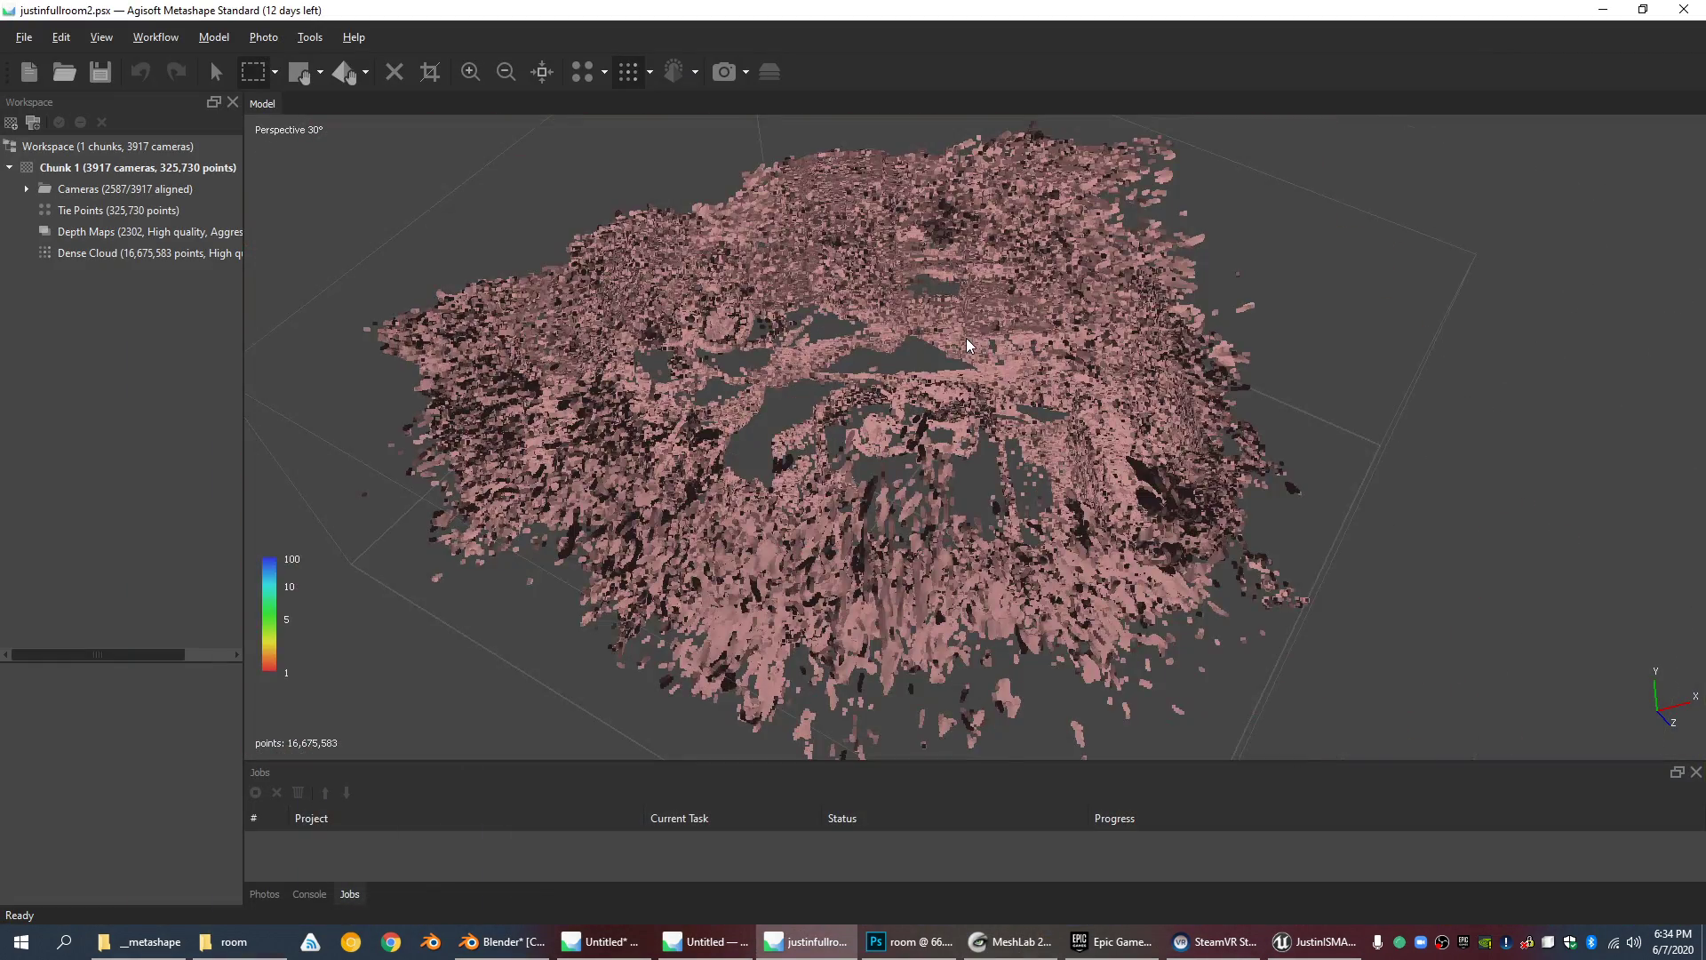
{"action": "scroll", "coordinate": [983, 202], "scroll_direction": "down", "scroll_amount": 3}
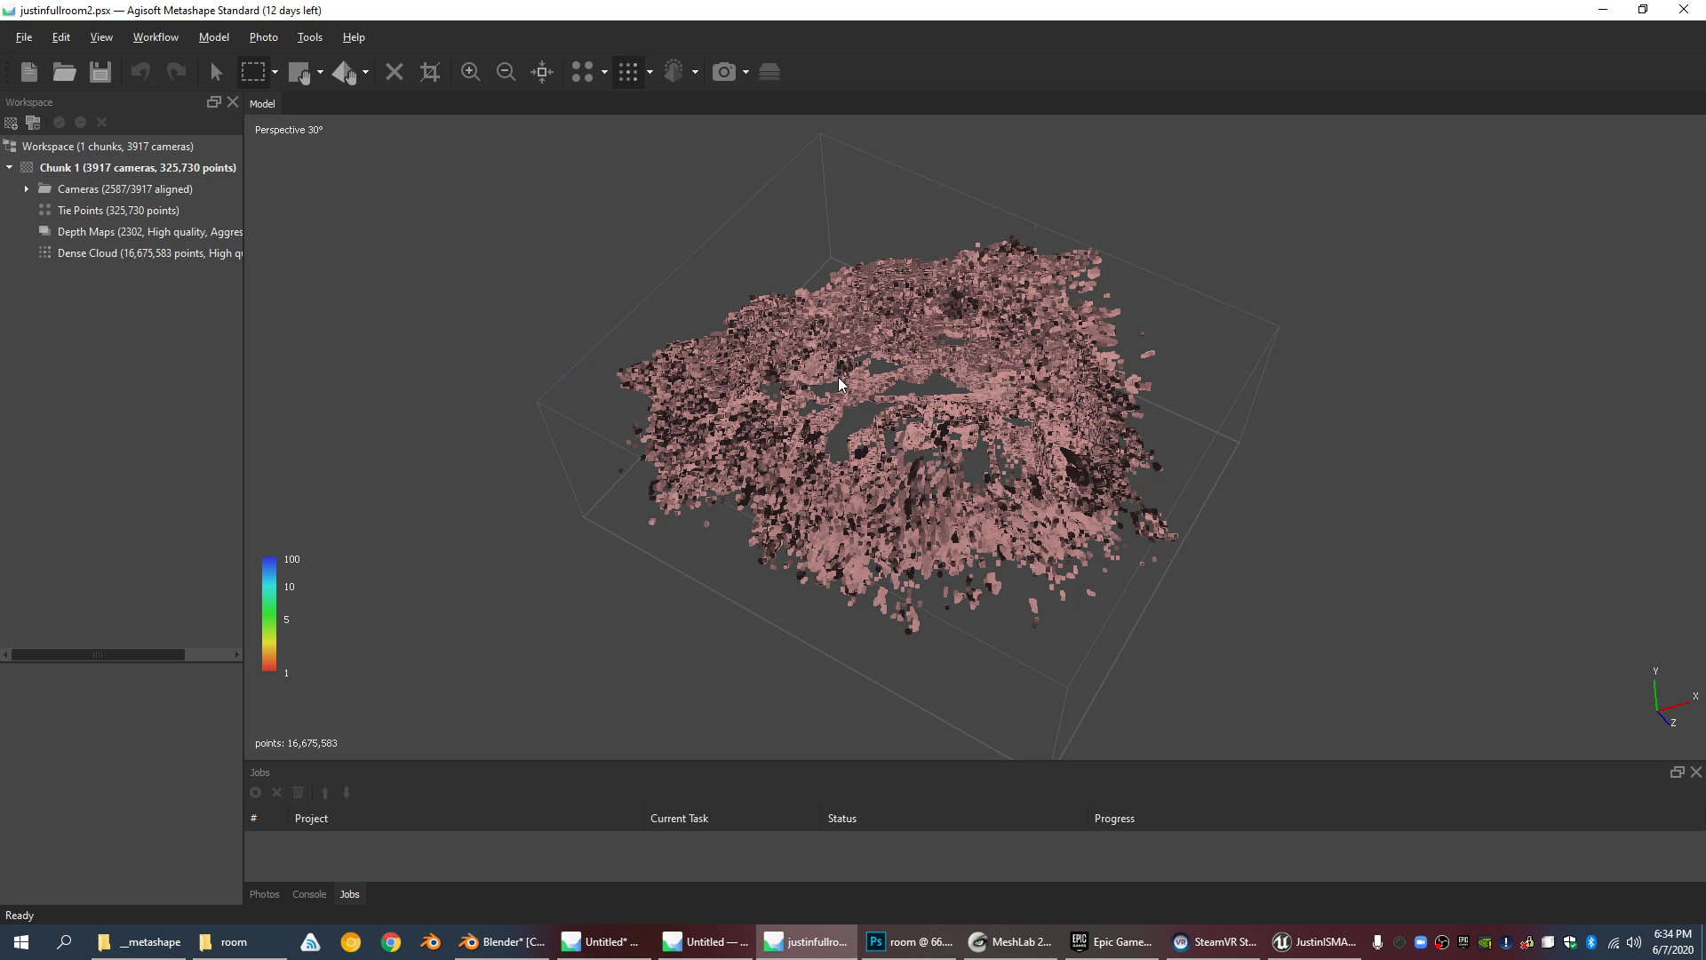
{"action": "scroll", "coordinate": [894, 371], "scroll_direction": "up", "scroll_amount": 2}
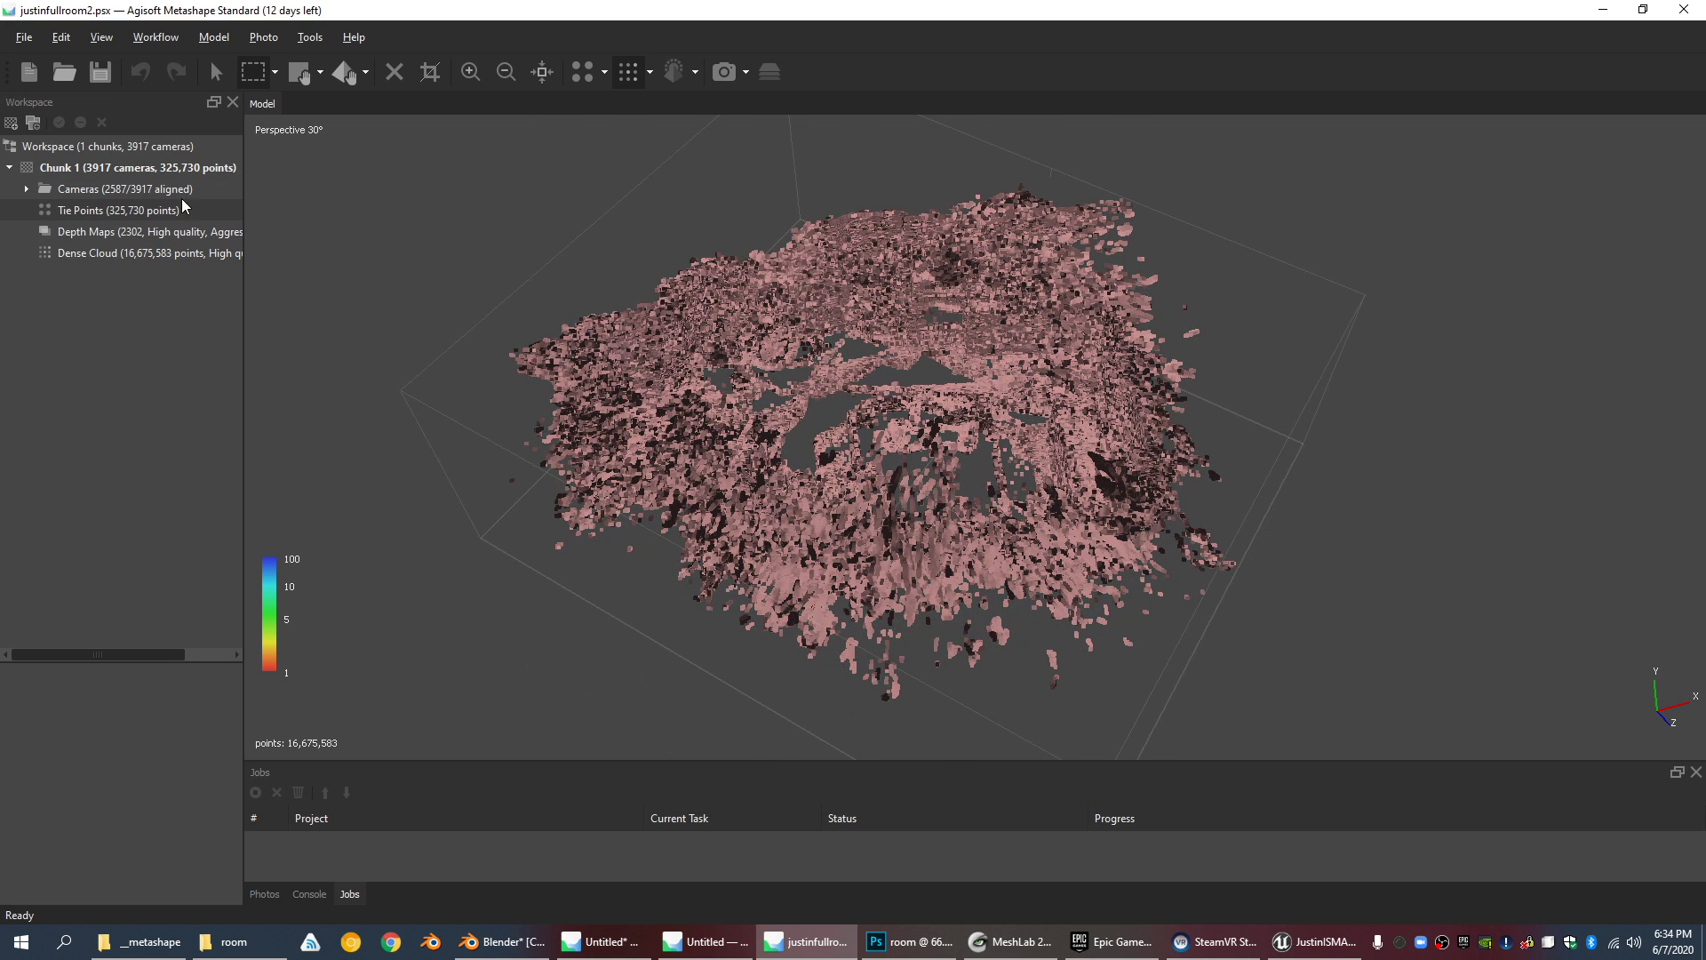
{"action": "scroll", "coordinate": [654, 347], "scroll_direction": "up", "scroll_amount": 3}
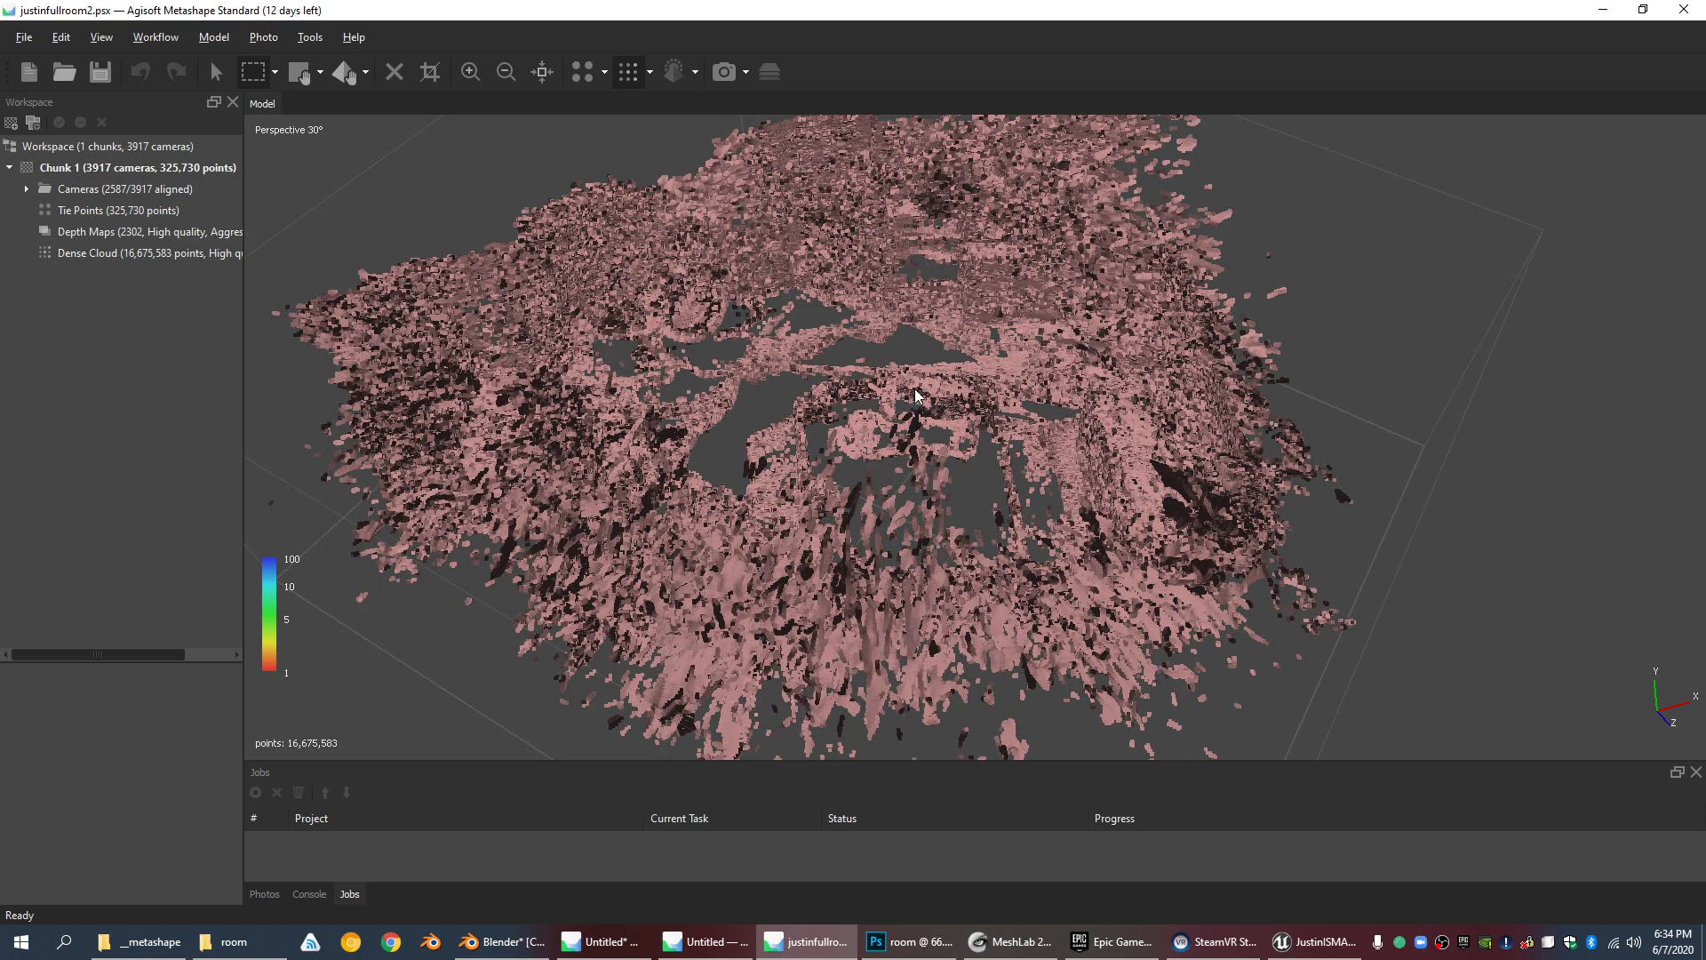
{"action": "scroll", "coordinate": [916, 395], "scroll_direction": "down", "scroll_amount": 5}
Step: Widen the workspace pane to fit the full dense cloud entry and delete the selected low-confidence points
{"action": "key", "text": "Delete"}
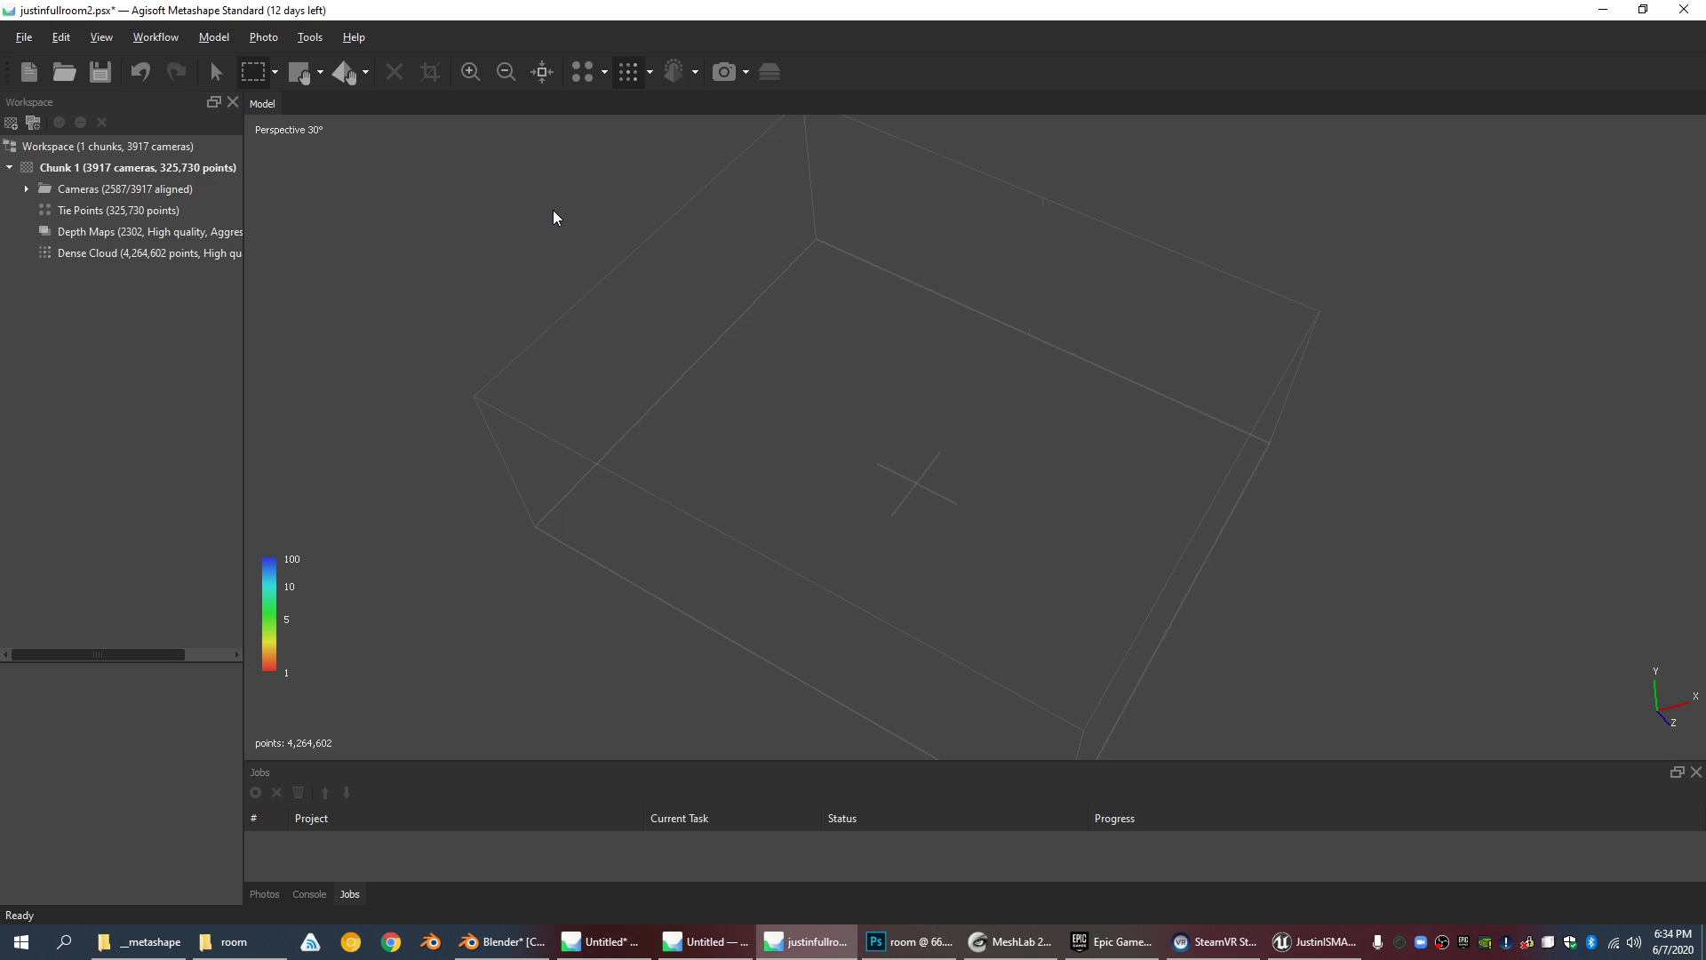
{"action": "key", "text": "ctrl+z"}
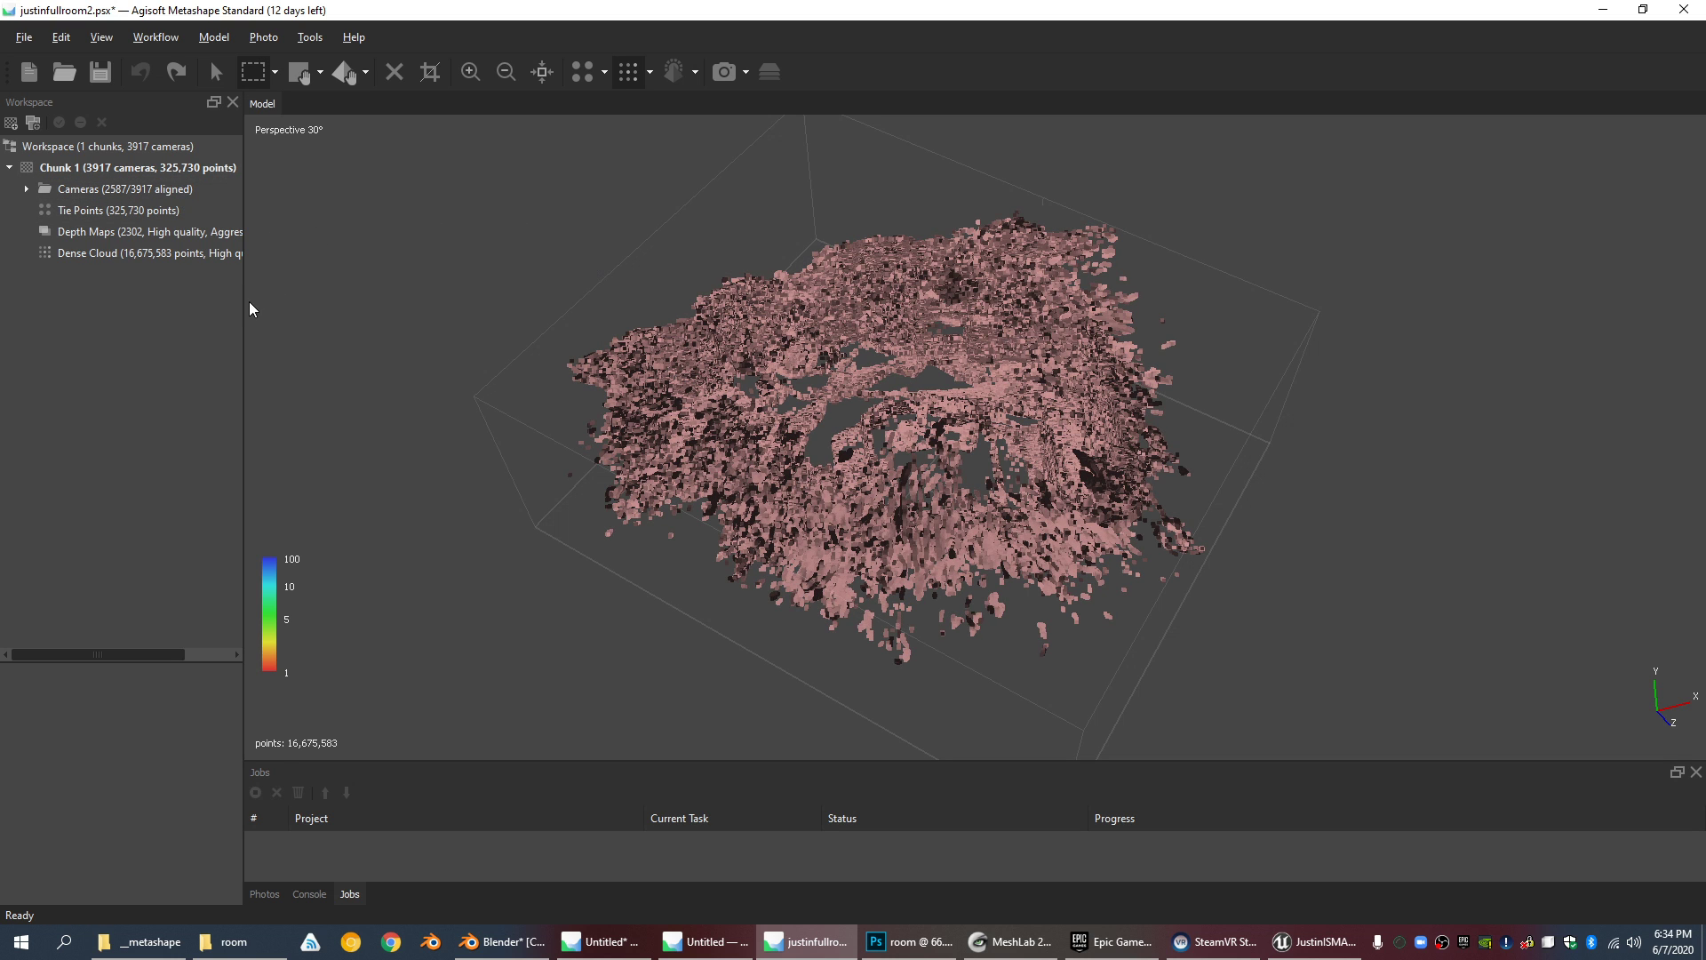
{"action": "left_click_drag", "start_coordinate": [243, 303], "coordinate": [337, 302]}
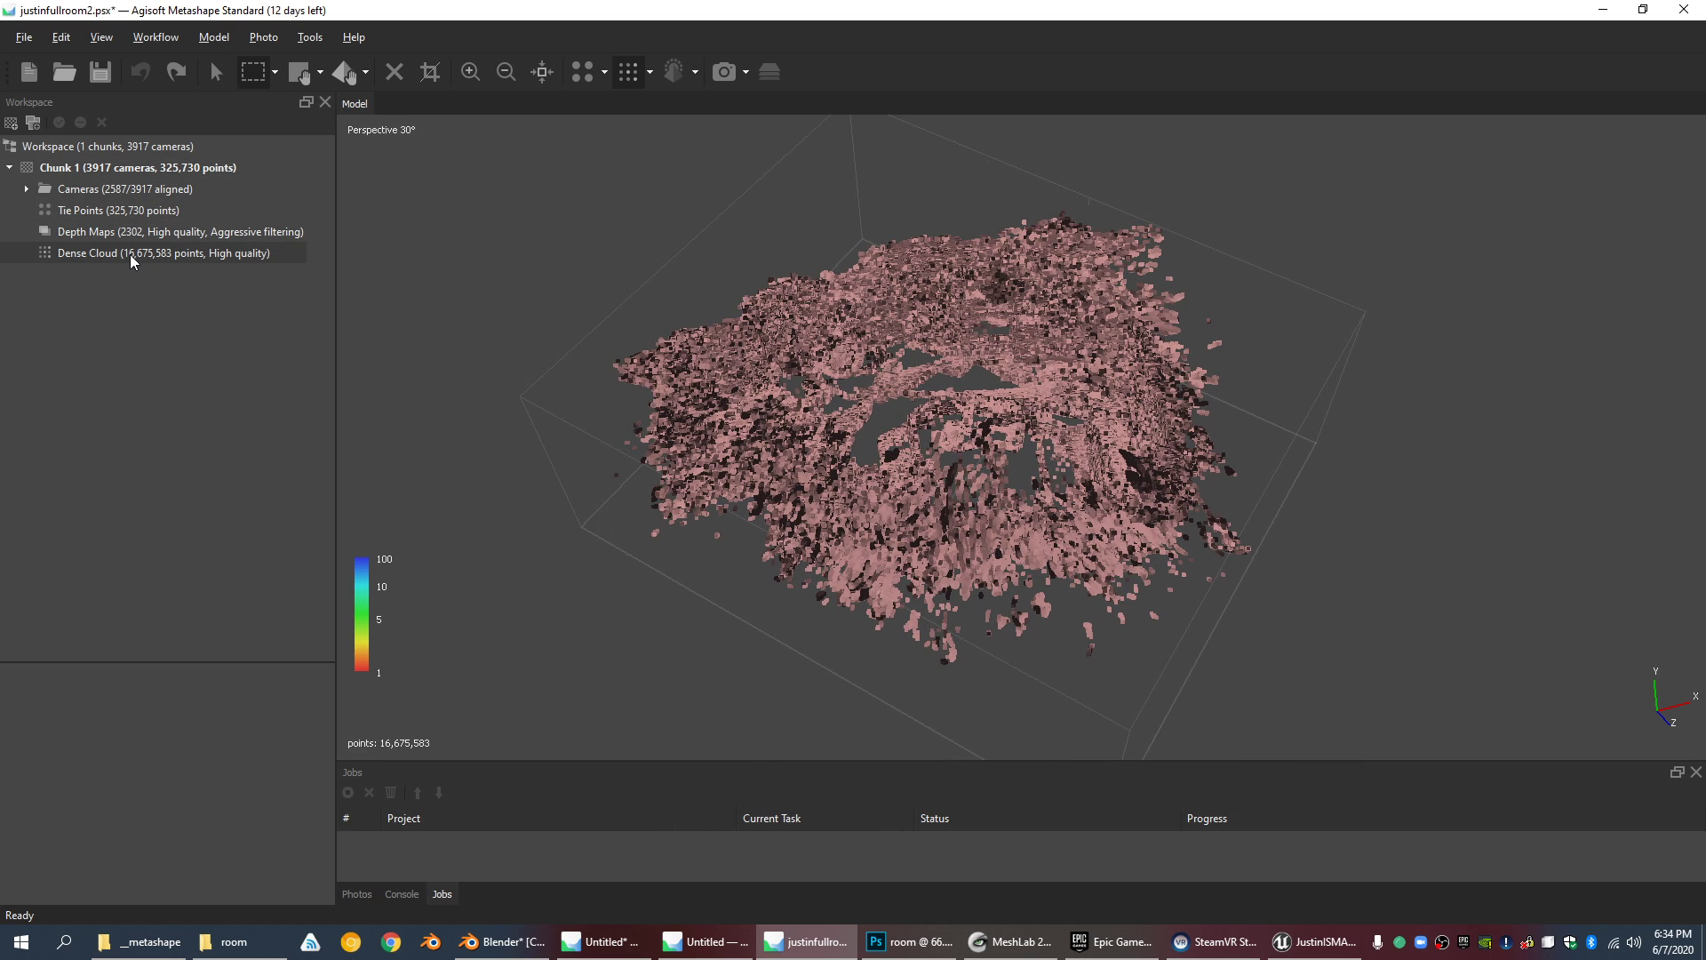
{"action": "scroll", "coordinate": [926, 354], "scroll_direction": "up", "scroll_amount": 3}
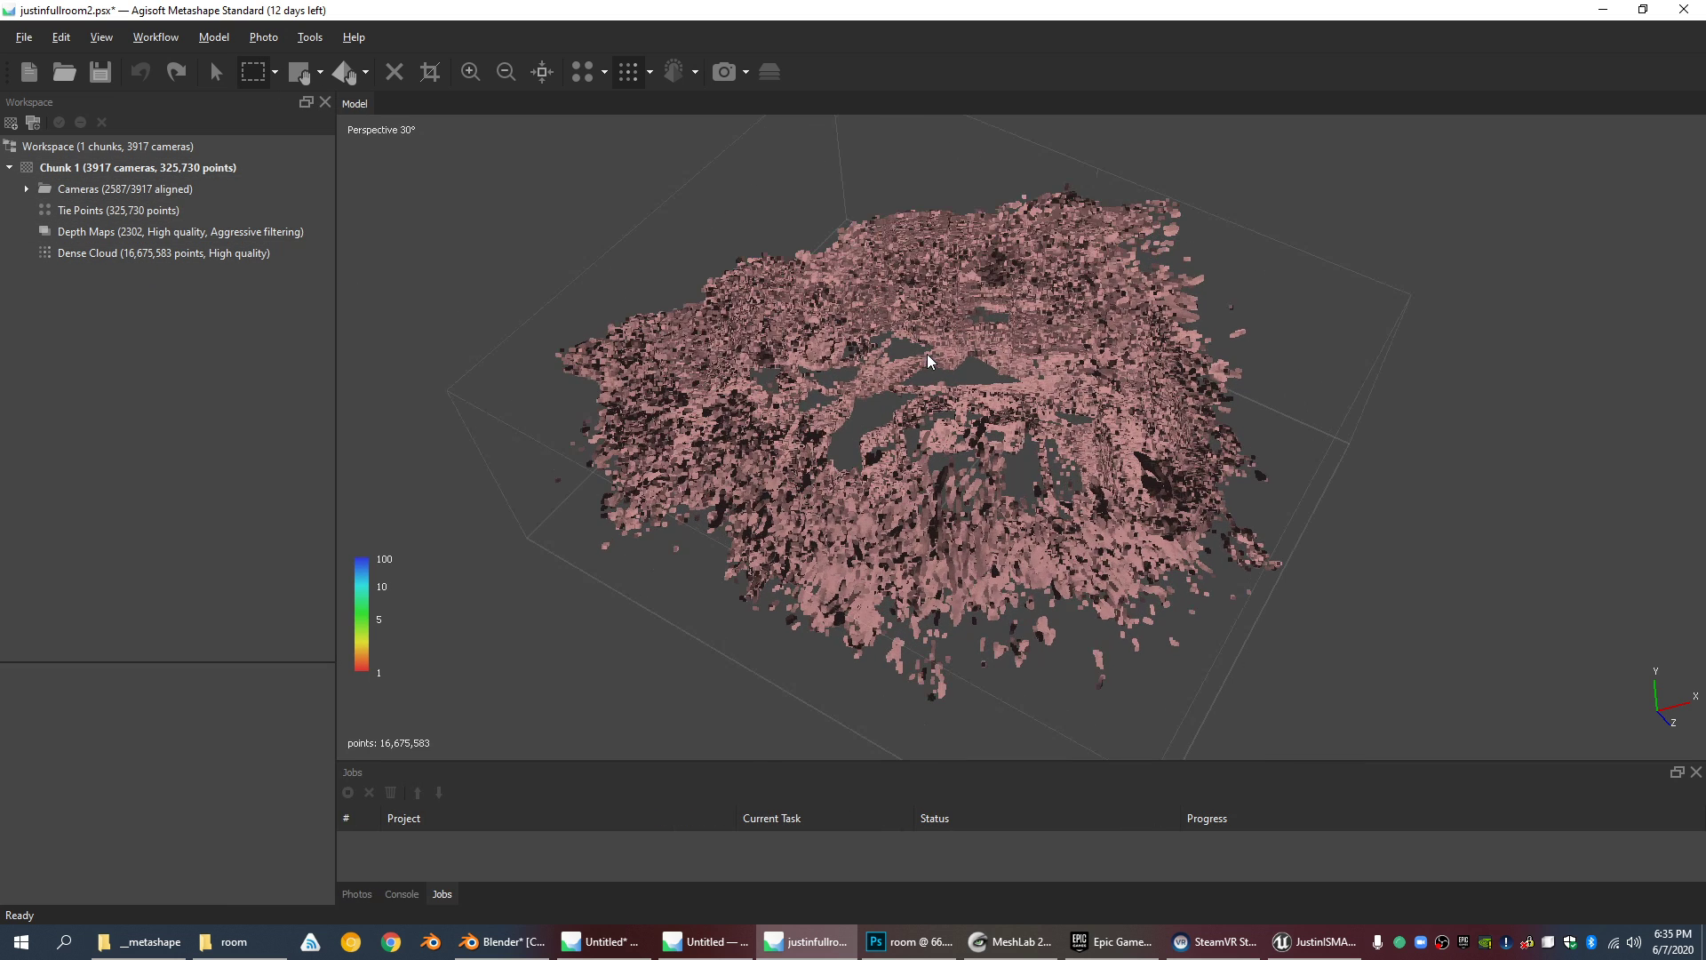
{"action": "scroll", "coordinate": [882, 375], "scroll_direction": "down", "scroll_amount": 3}
{"action": "key", "text": "Delete"}
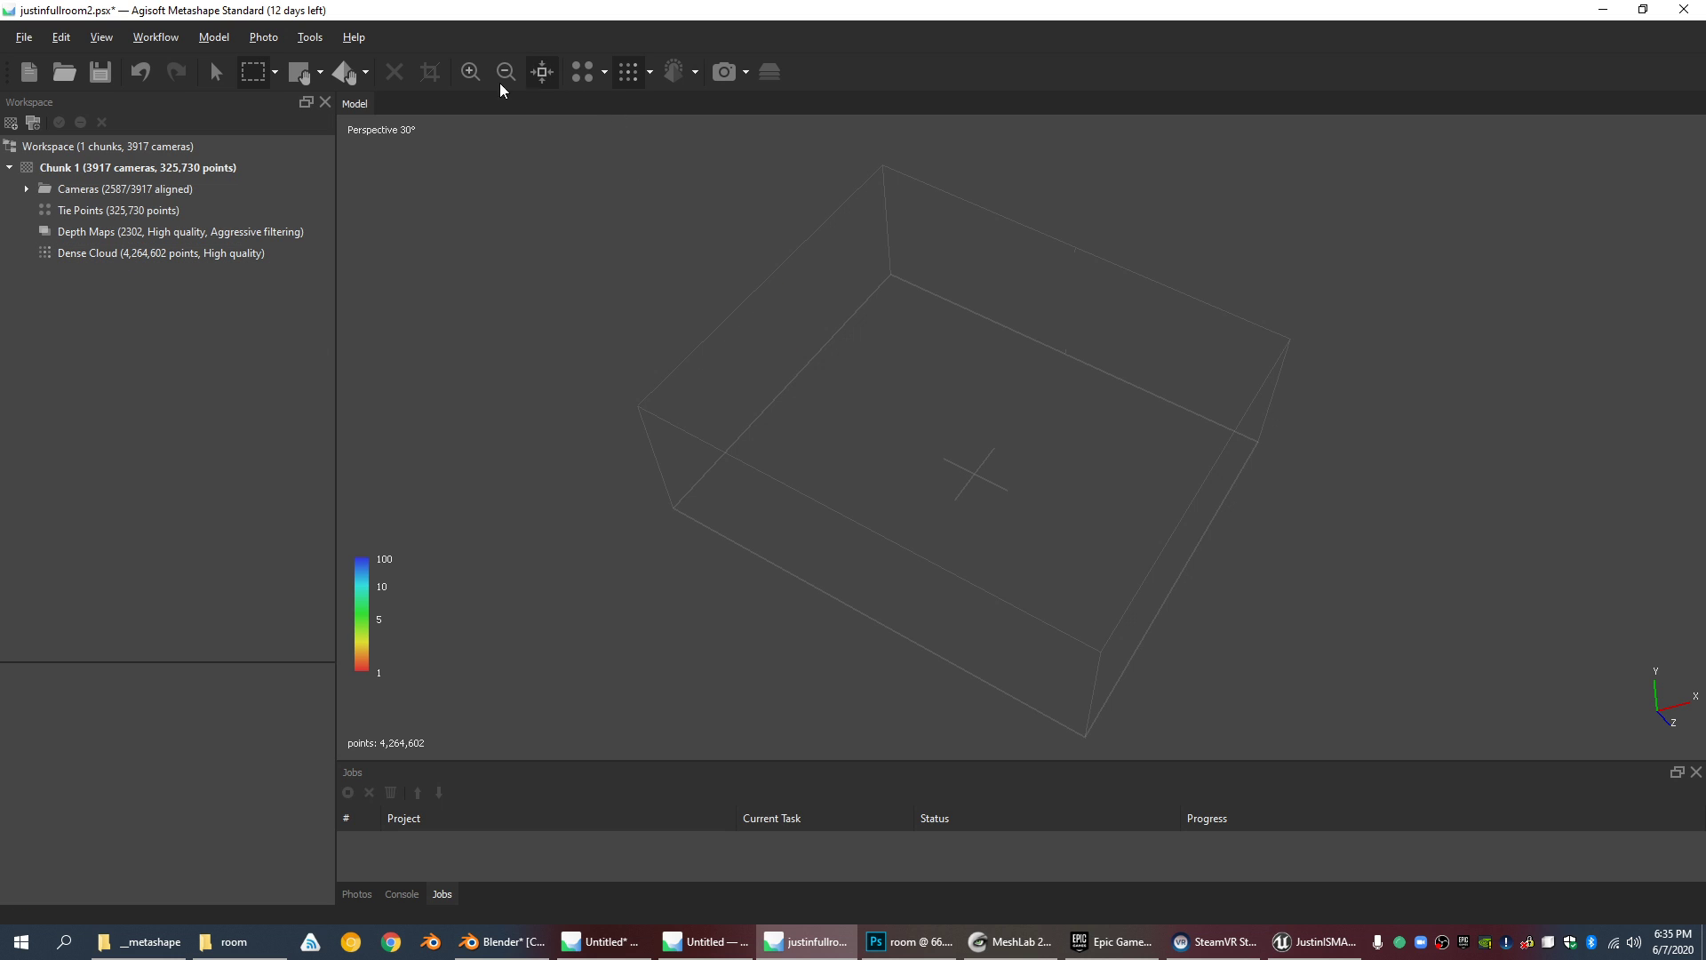
Step: Reset the dense cloud's confidence filter to bring back the remaining points of the room
{"action": "left_click", "coordinate": [309, 37]}
{"action": "mouse_move", "coordinate": [369, 92]}
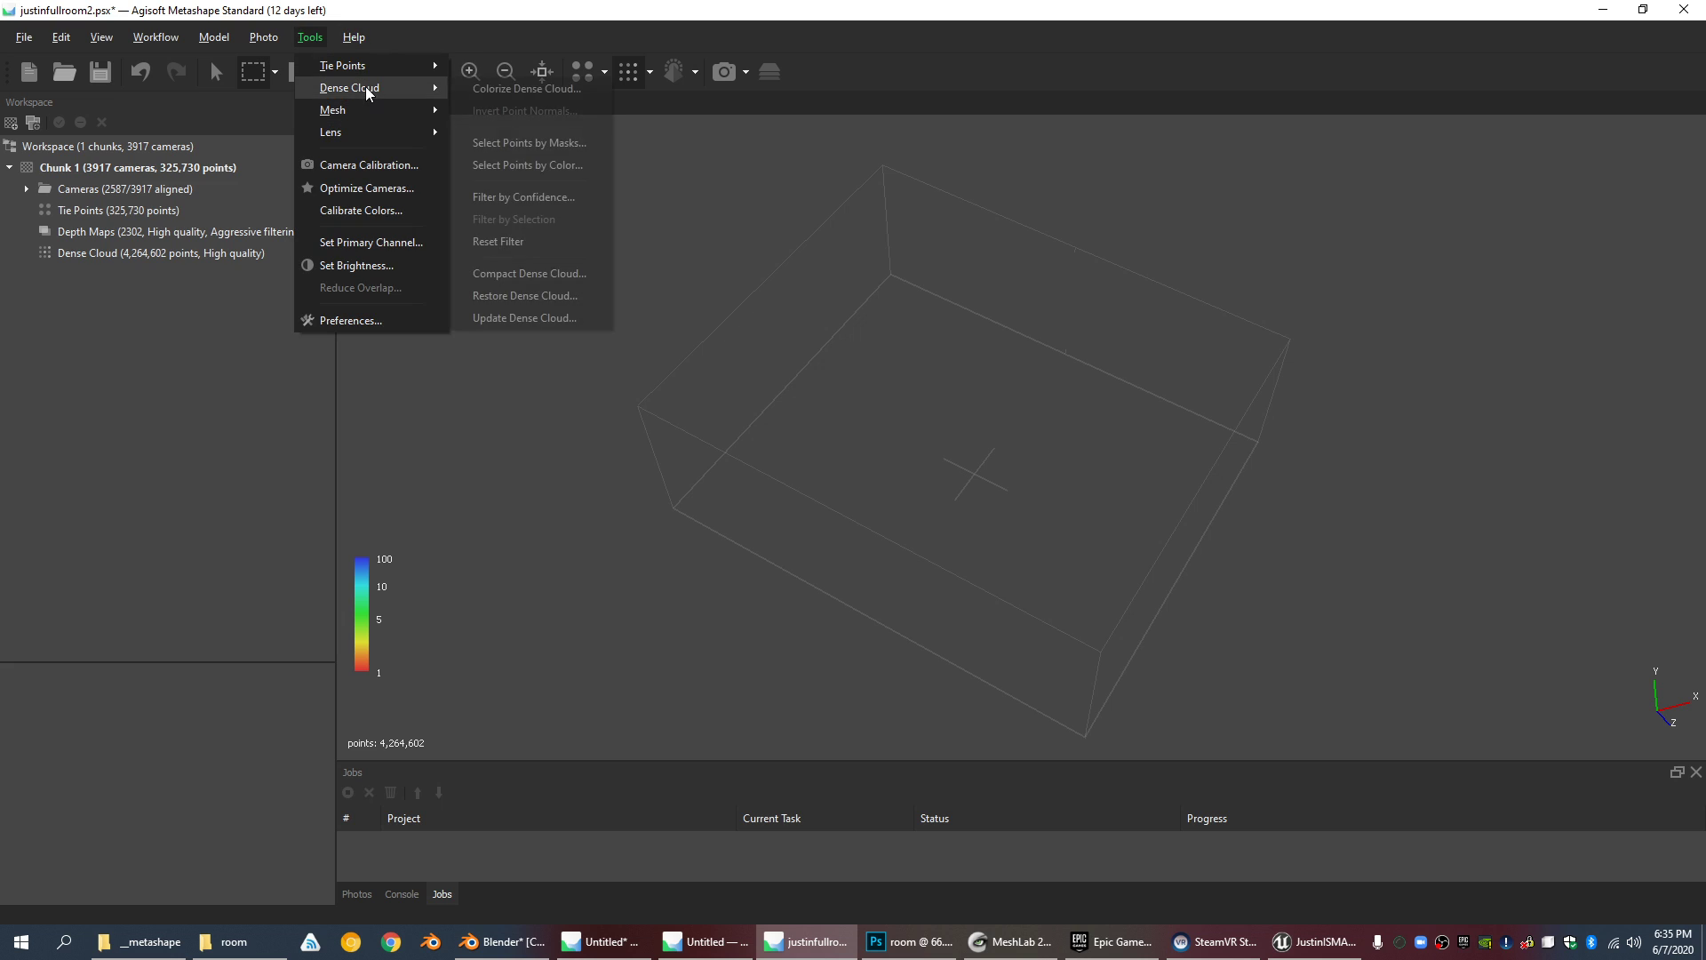
{"action": "left_click", "coordinate": [533, 242]}
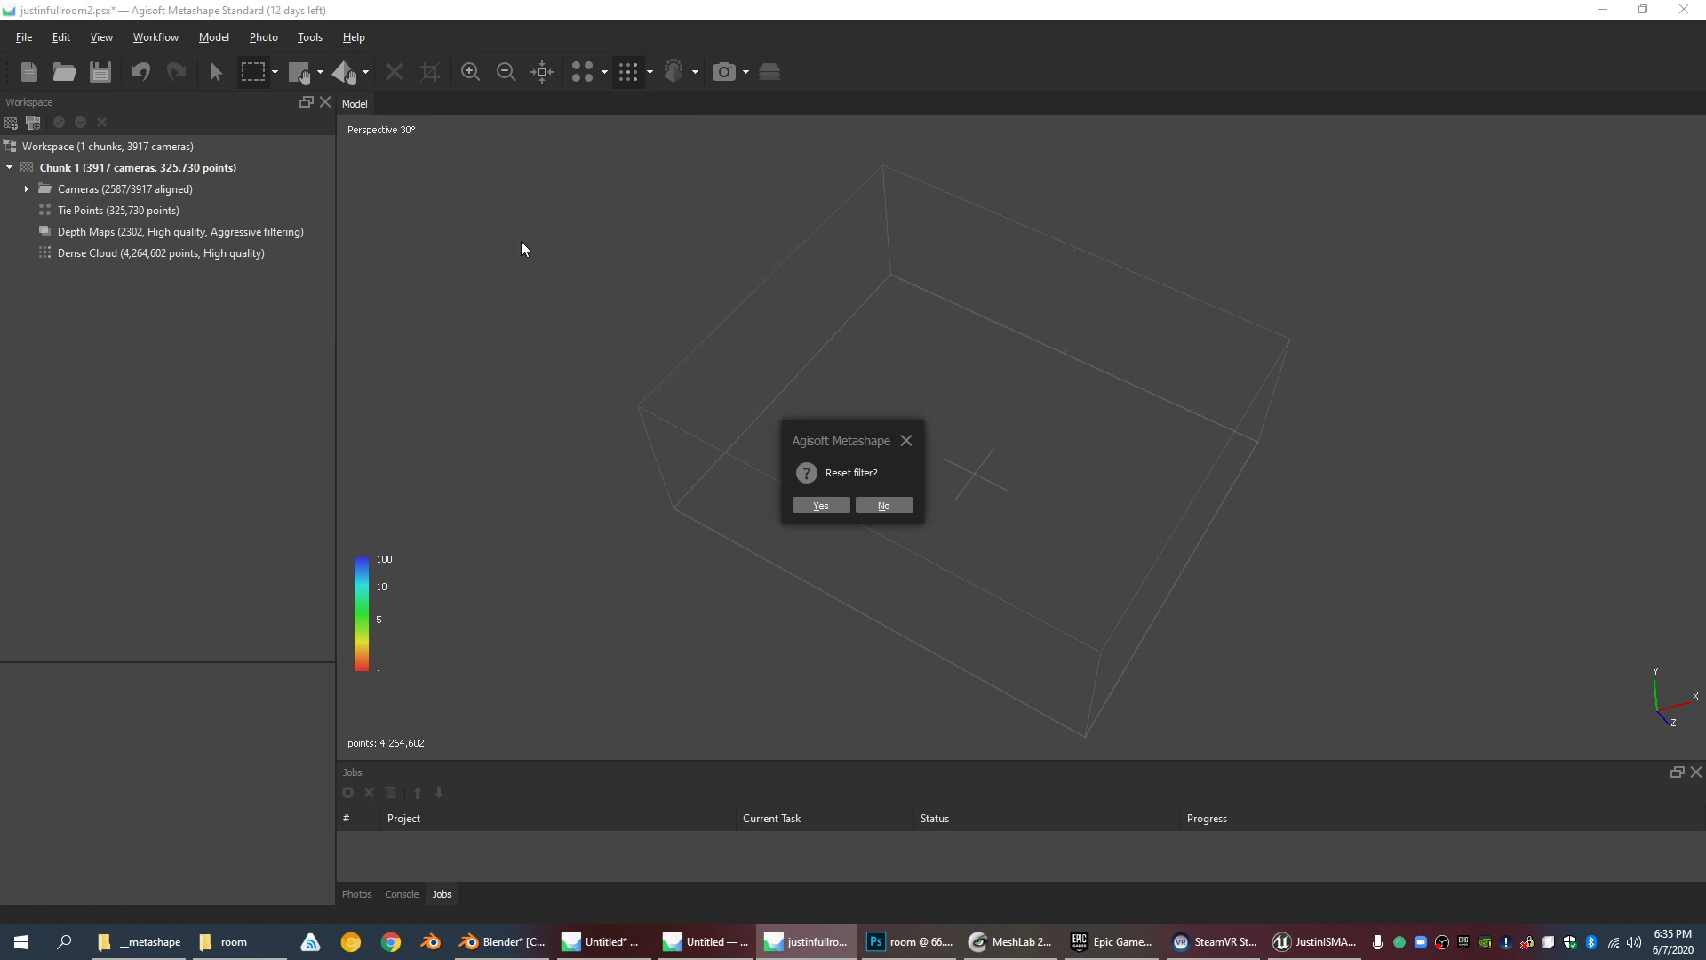
{"action": "left_click", "coordinate": [821, 505]}
{"action": "scroll", "coordinate": [892, 374], "scroll_direction": "up", "scroll_amount": 8}
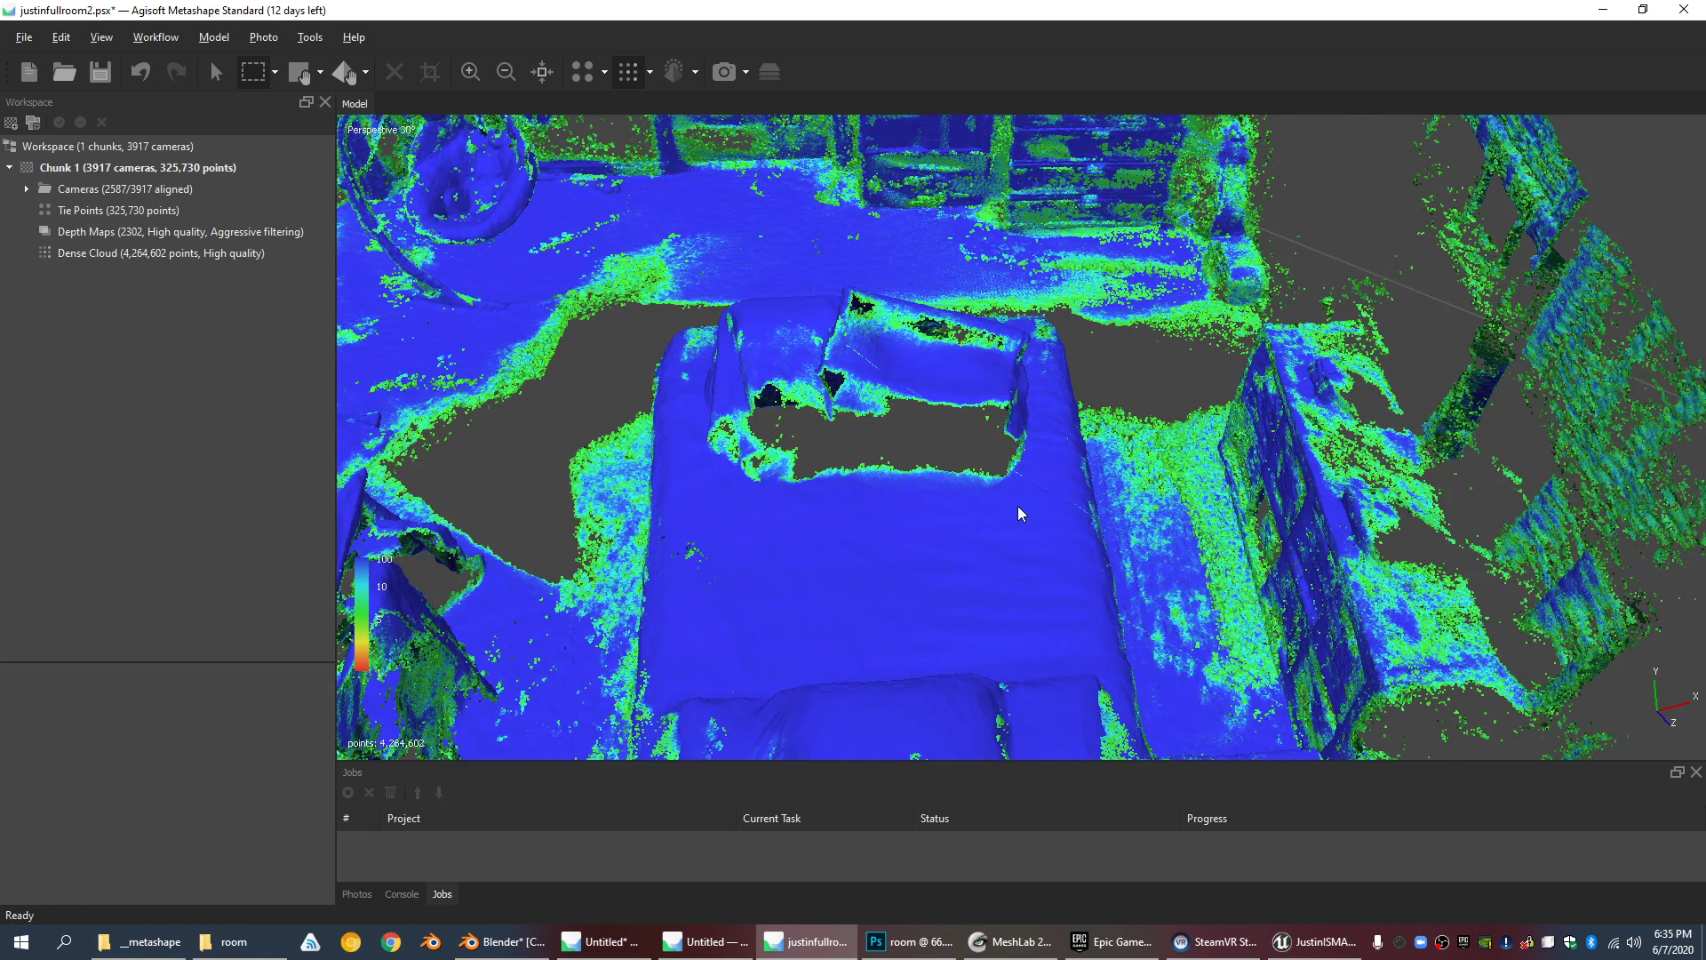
Step: Switch the dense cloud display from confidence colours to its natural photo colours
{"action": "left_click", "coordinate": [653, 77]}
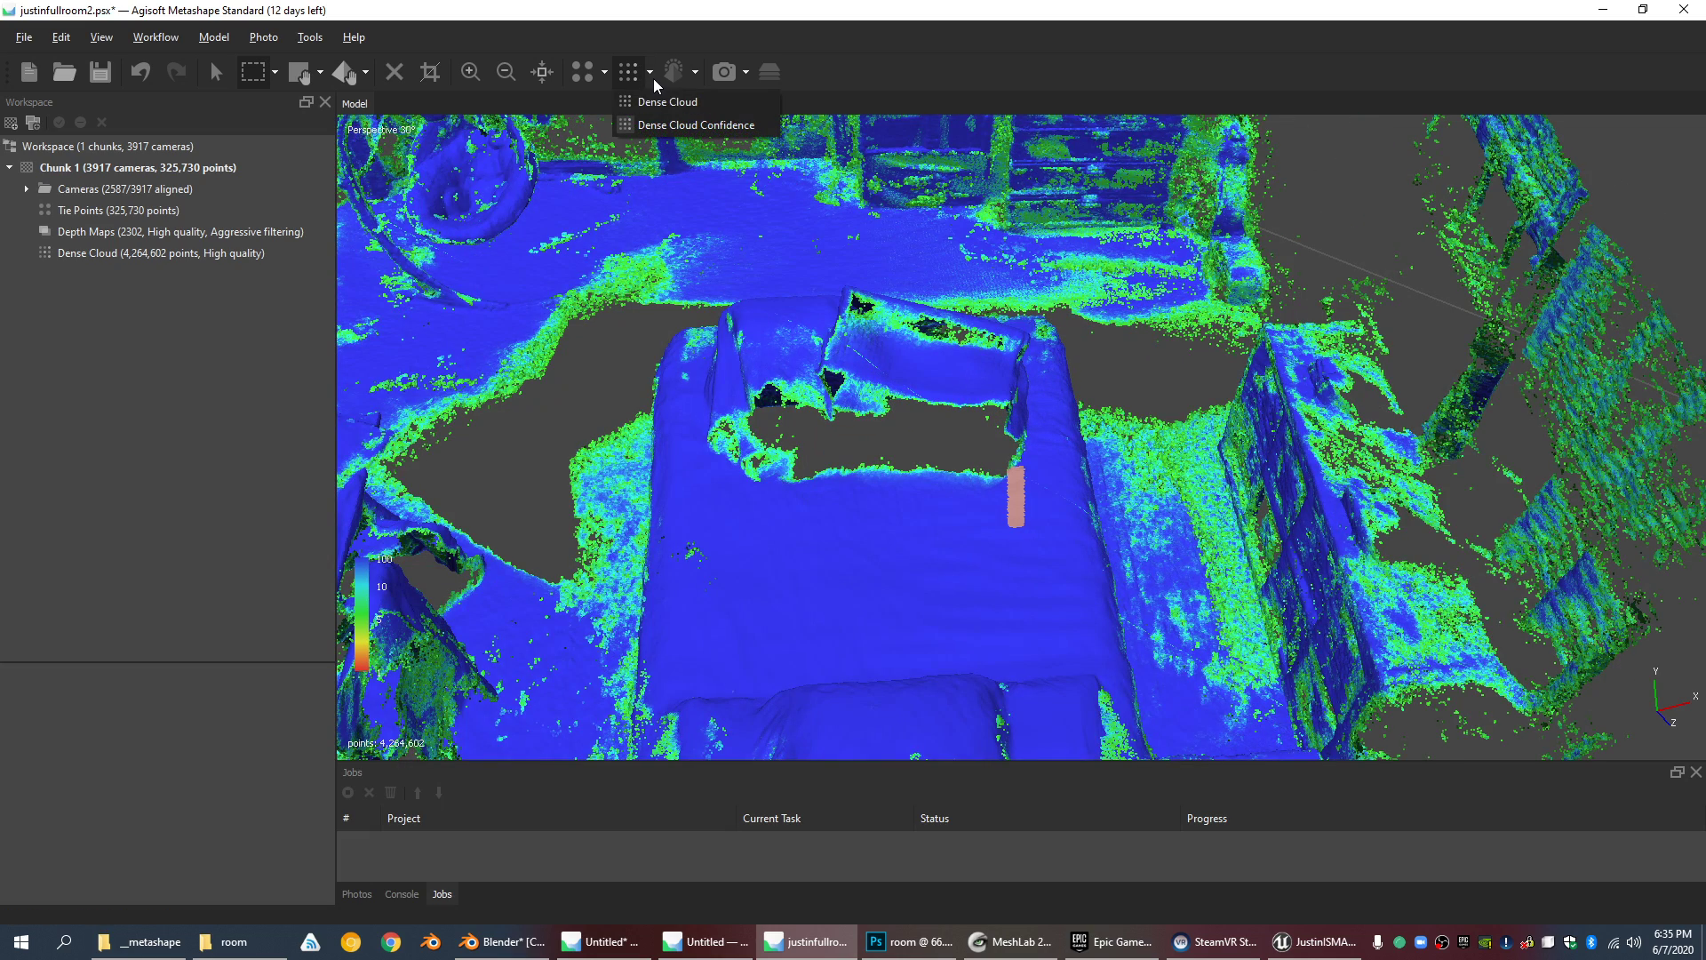
{"action": "left_click", "coordinate": [651, 75]}
{"action": "left_click", "coordinate": [650, 77]}
{"action": "left_click", "coordinate": [654, 108]}
{"action": "key", "text": "Delete"}
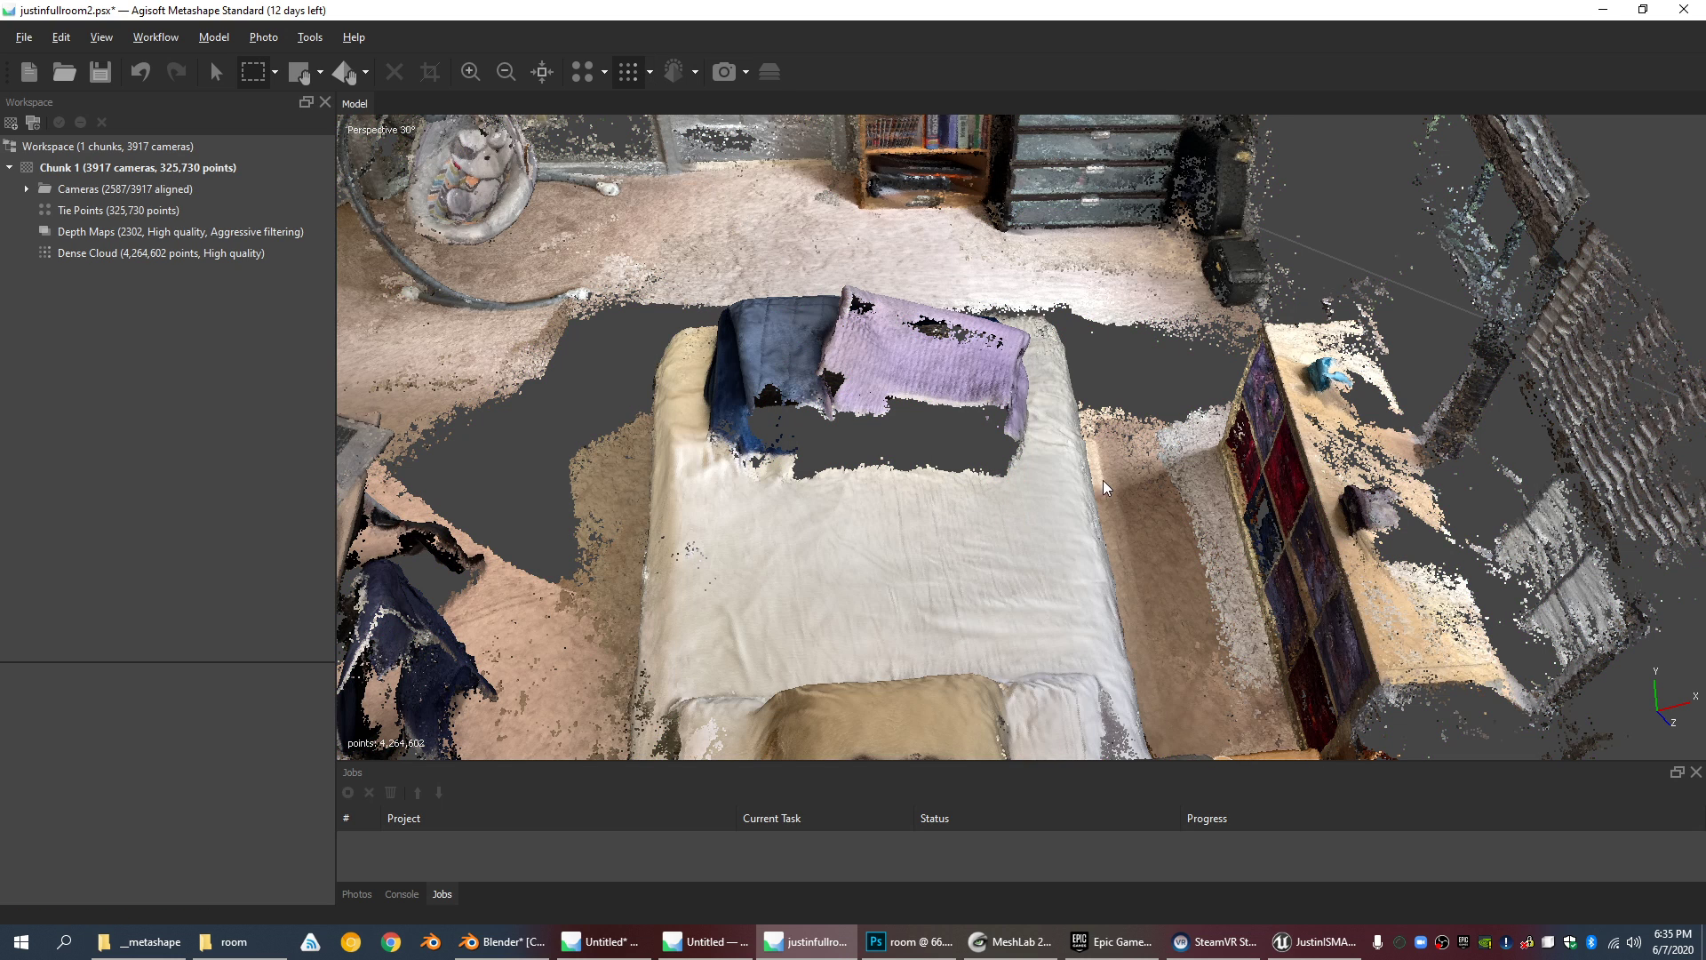
Step: Inspect the cleaned dense cloud around the bed, desk, hanging chair, bookcase and dressers from several angles
{"action": "left_click", "coordinate": [216, 71]}
{"action": "scroll", "coordinate": [787, 323], "scroll_direction": "up", "scroll_amount": 4}
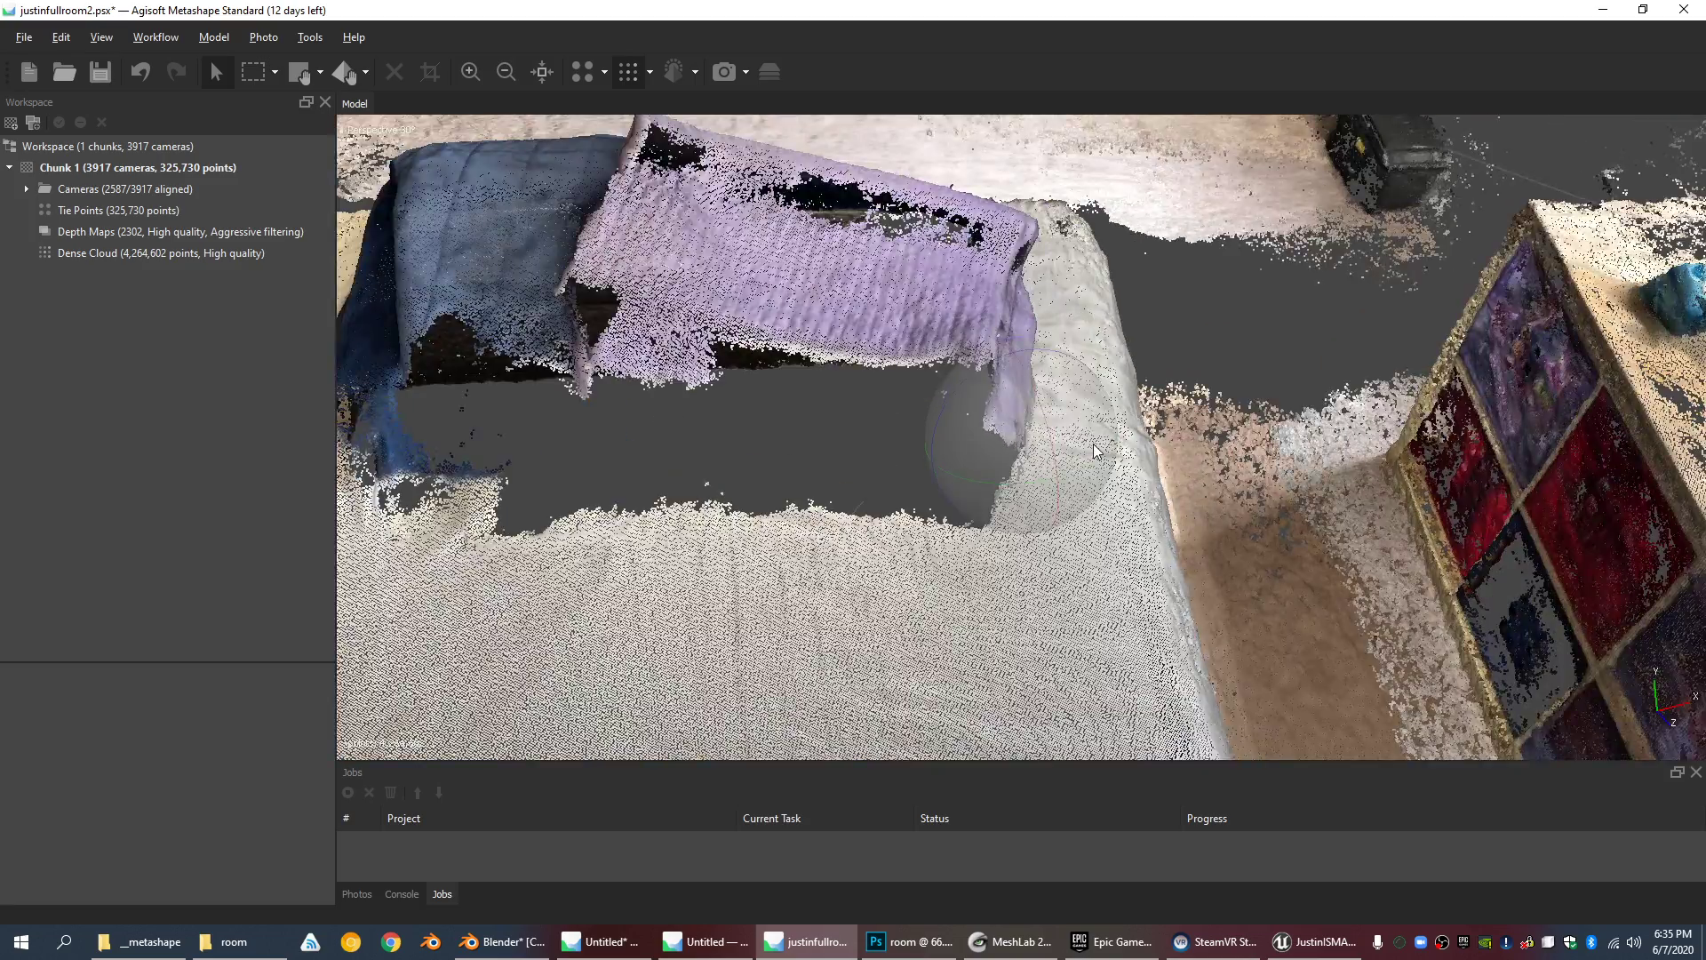
{"action": "scroll", "coordinate": [787, 323], "scroll_direction": "down", "scroll_amount": 8}
{"action": "left_click_drag", "start_coordinate": [1000, 403], "coordinate": [1041, 394]}
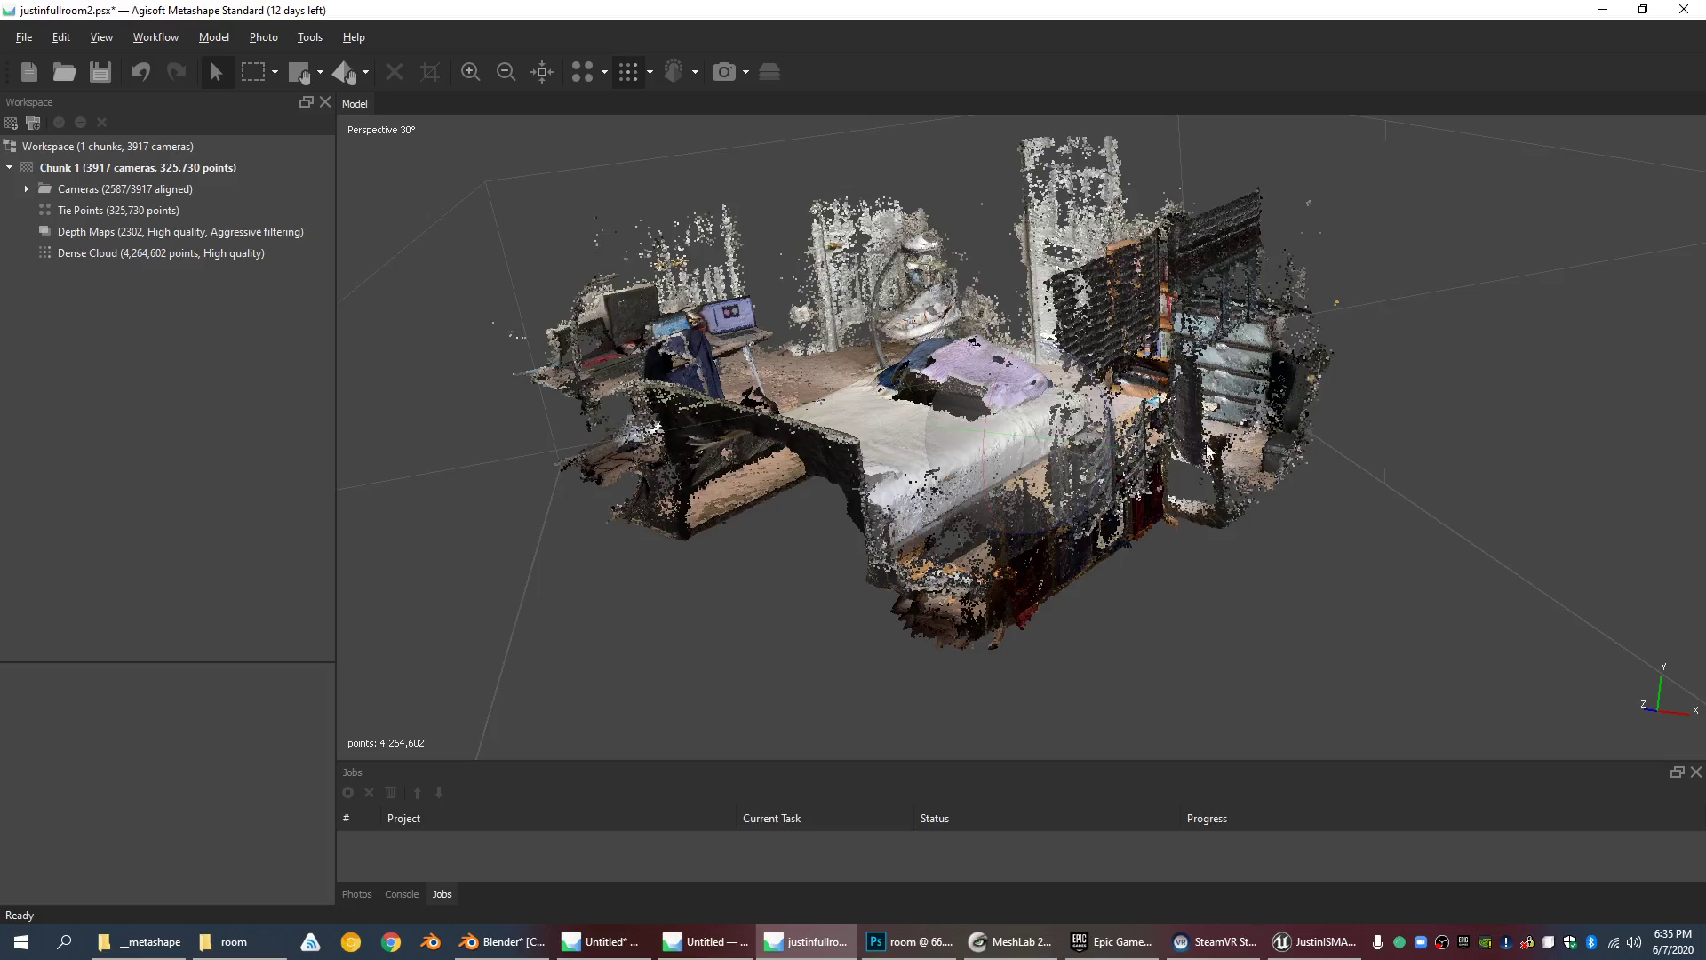
{"action": "left_click_drag", "start_coordinate": [1206, 452], "coordinate": [1251, 549]}
{"action": "scroll", "coordinate": [1251, 549], "scroll_direction": "up", "scroll_amount": 6}
{"action": "left_click_drag", "start_coordinate": [1074, 458], "coordinate": [1085, 495]}
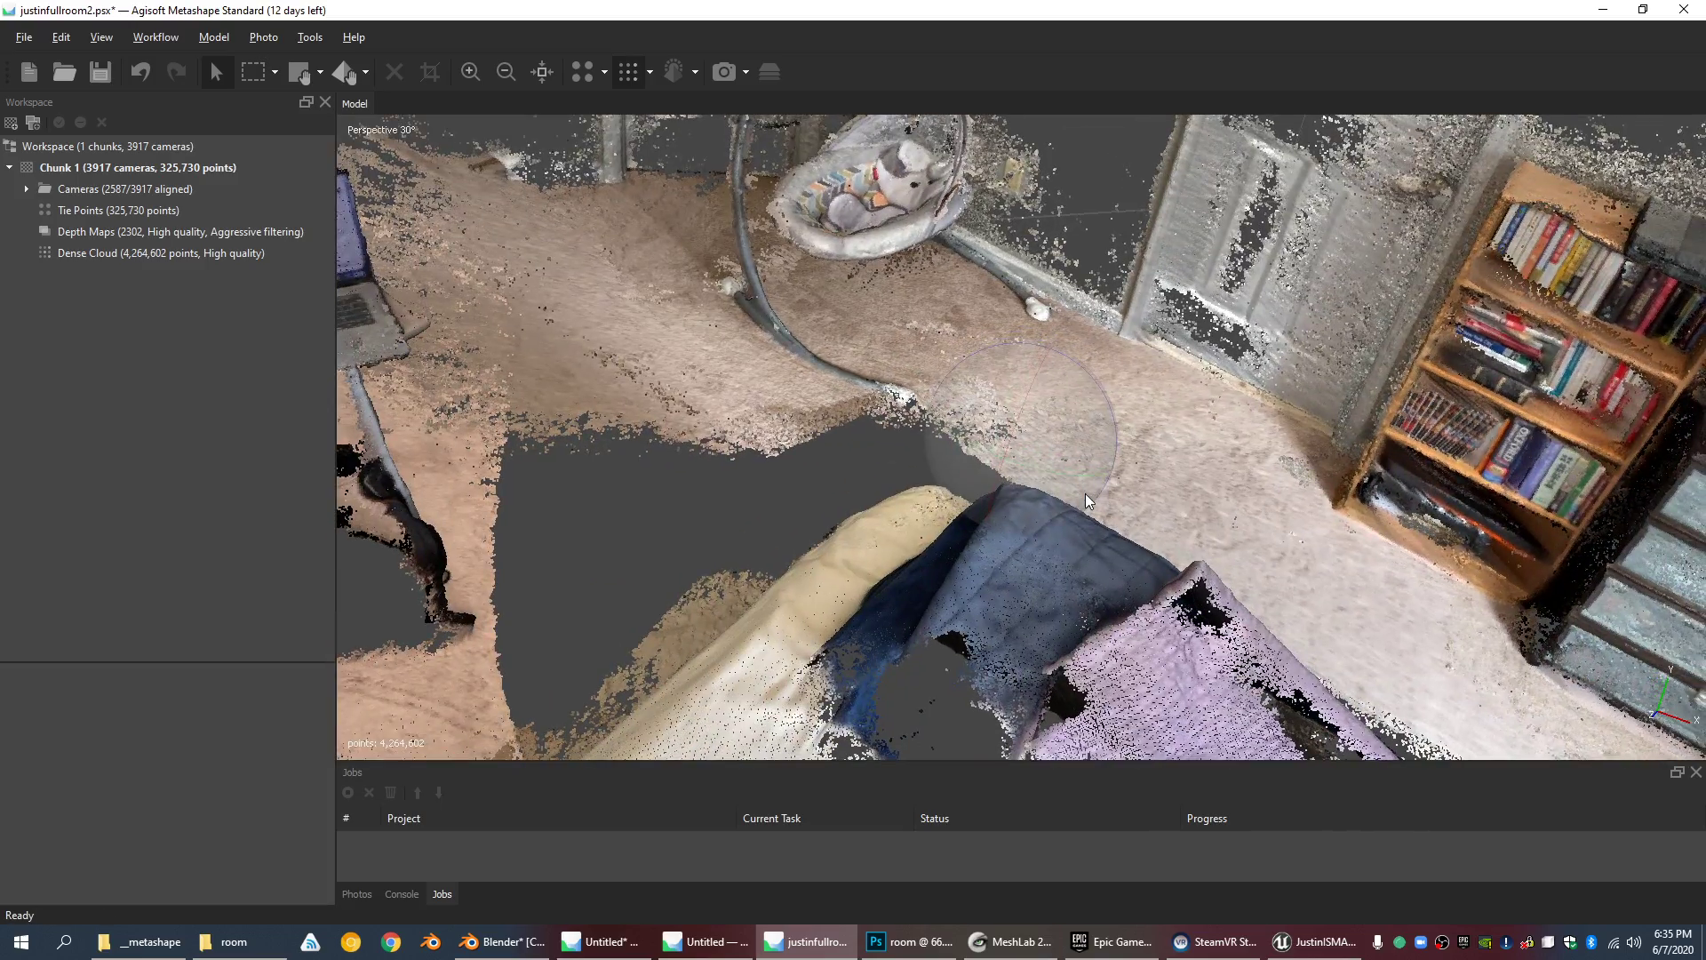
{"action": "scroll", "coordinate": [1085, 493], "scroll_direction": "down", "scroll_amount": 6}
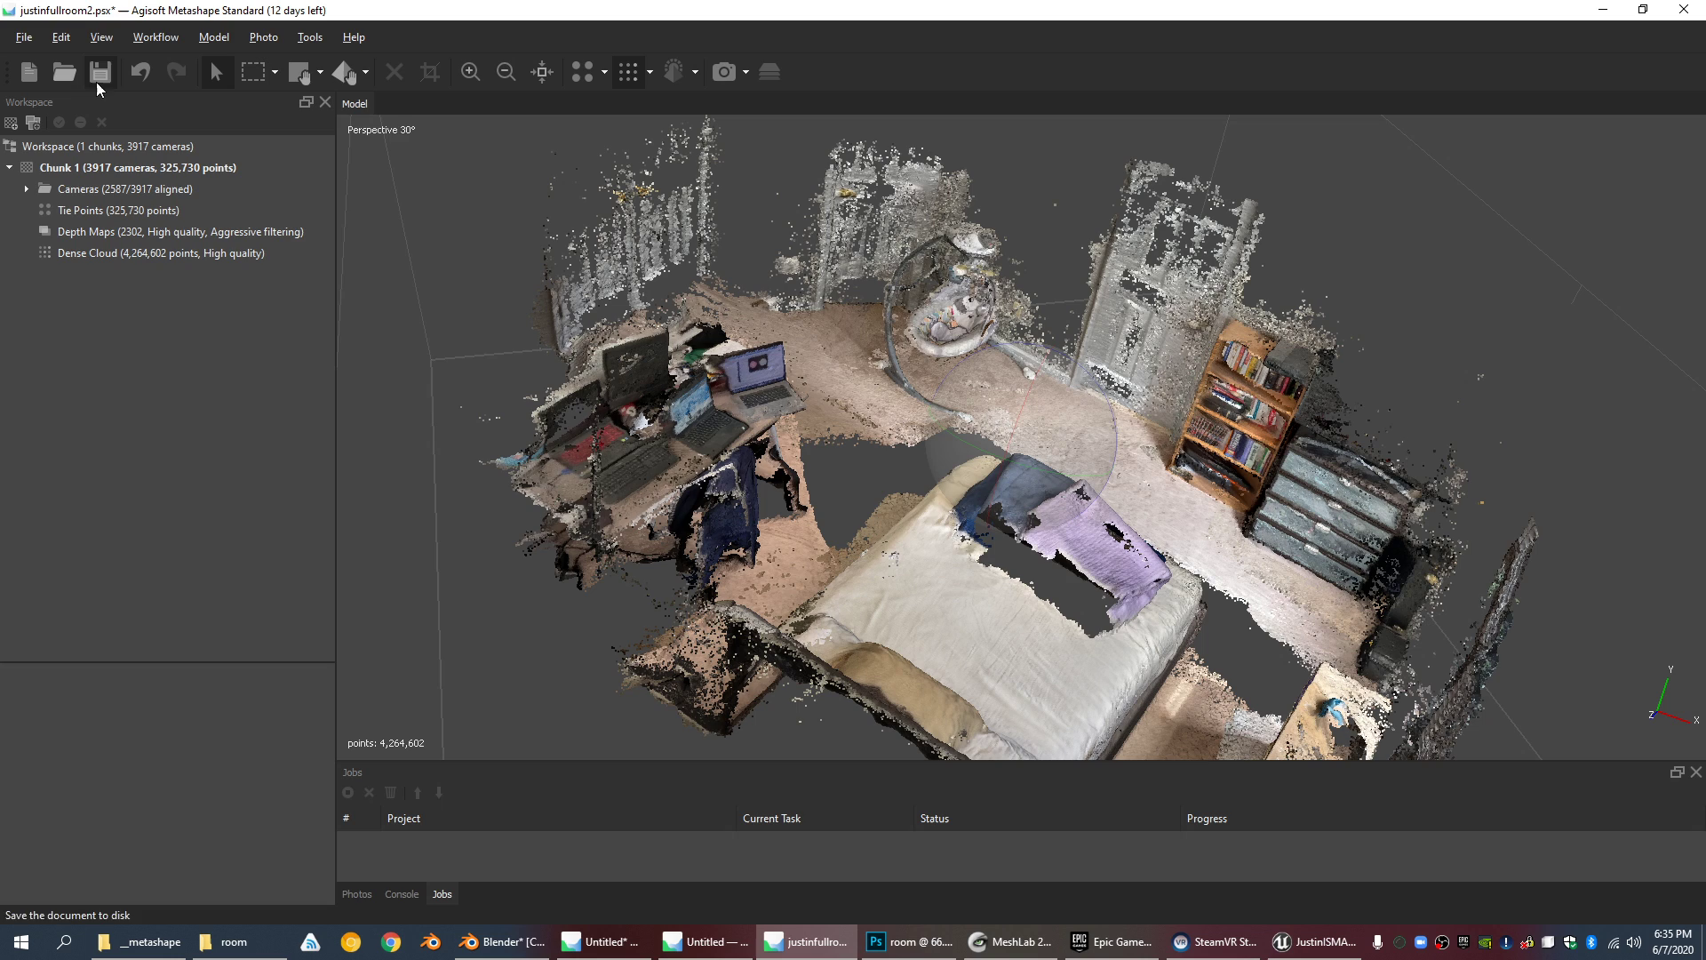
Step: Inspect the dense cloud's bed, pillows and folded blankets close up from several angles
{"action": "left_click", "coordinate": [214, 38]}
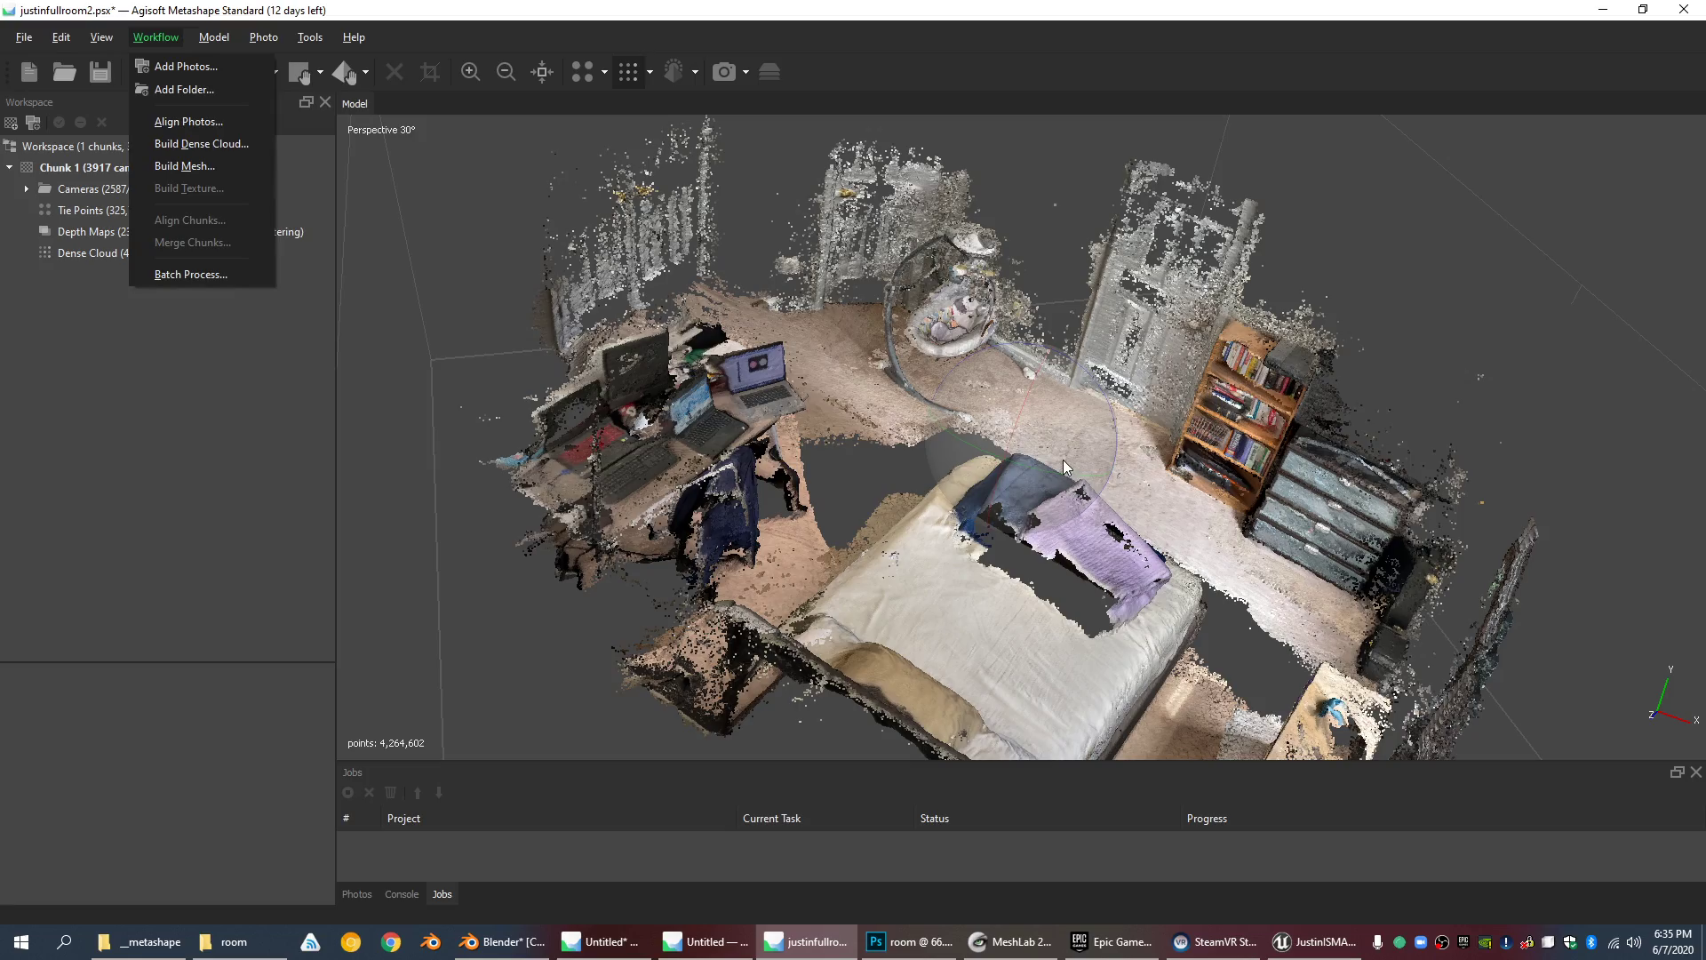
{"action": "left_click_drag", "start_coordinate": [1063, 460], "coordinate": [990, 604]}
{"action": "middle_click_drag", "start_coordinate": [990, 604], "coordinate": [929, 429]}
{"action": "scroll", "coordinate": [915, 438], "scroll_direction": "up", "scroll_amount": 4}
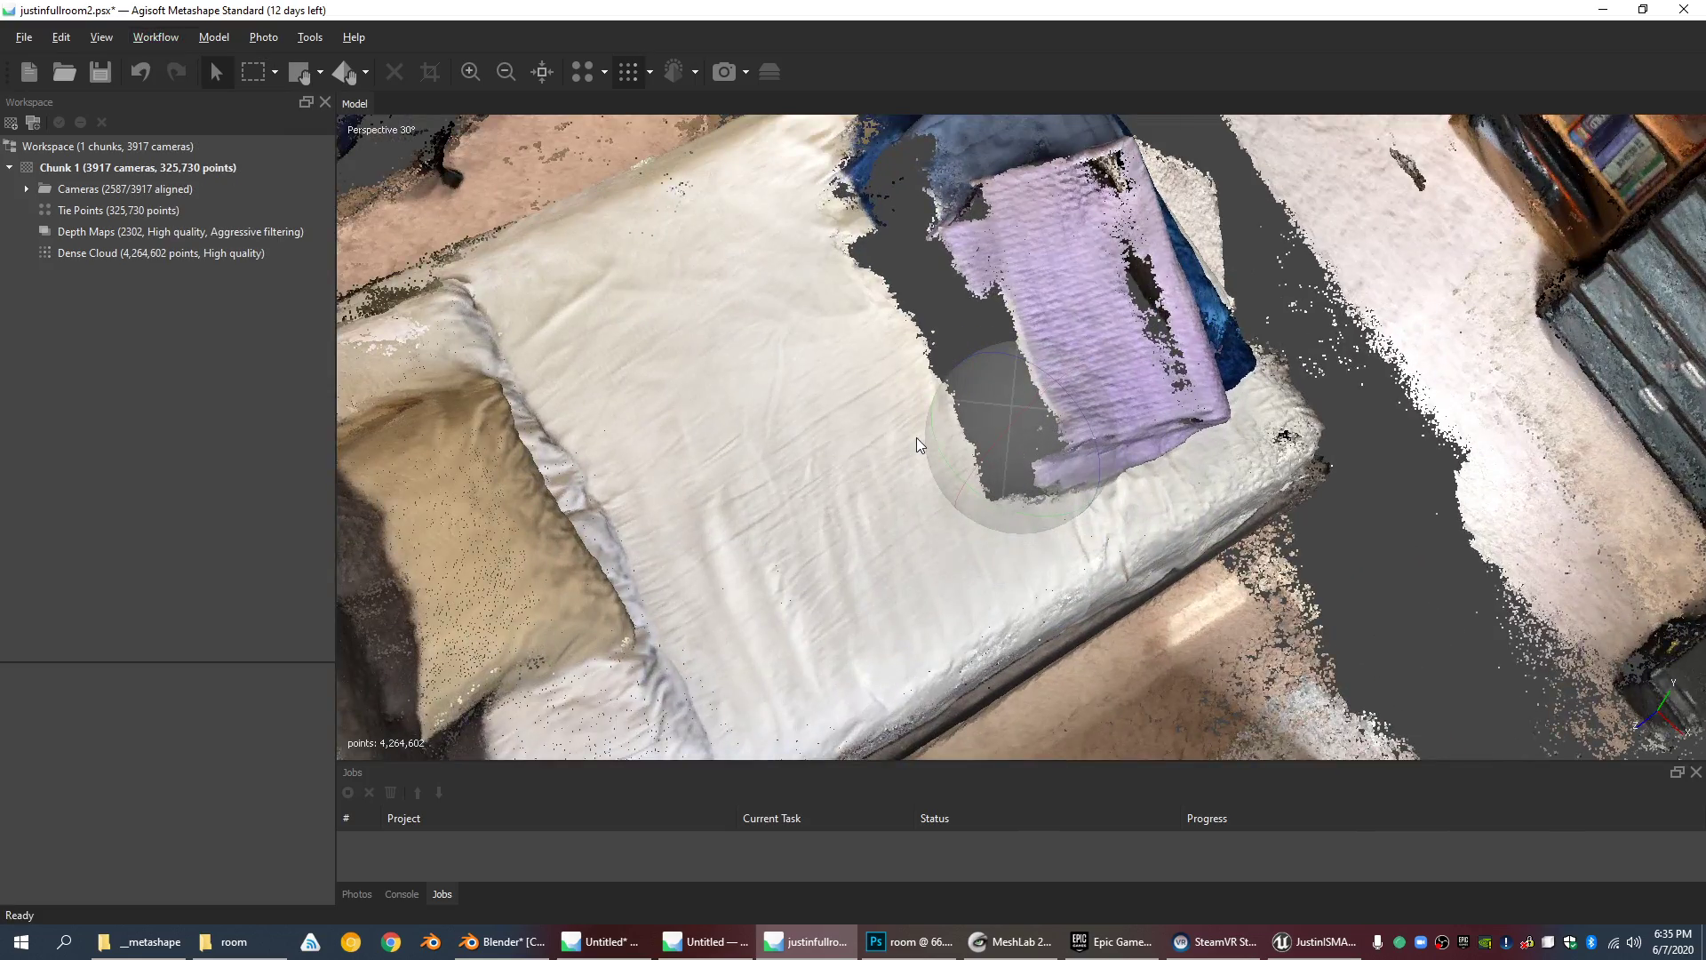
{"action": "scroll", "coordinate": [910, 449], "scroll_direction": "down", "scroll_amount": 2}
{"action": "scroll", "coordinate": [897, 459], "scroll_direction": "up", "scroll_amount": 3}
{"action": "middle_click_drag", "start_coordinate": [817, 443], "coordinate": [972, 408]}
{"action": "scroll", "coordinate": [999, 383], "scroll_direction": "up", "scroll_amount": 4}
{"action": "scroll", "coordinate": [999, 382], "scroll_direction": "down", "scroll_amount": 5}
{"action": "left_click_drag", "start_coordinate": [972, 408], "coordinate": [963, 383]}
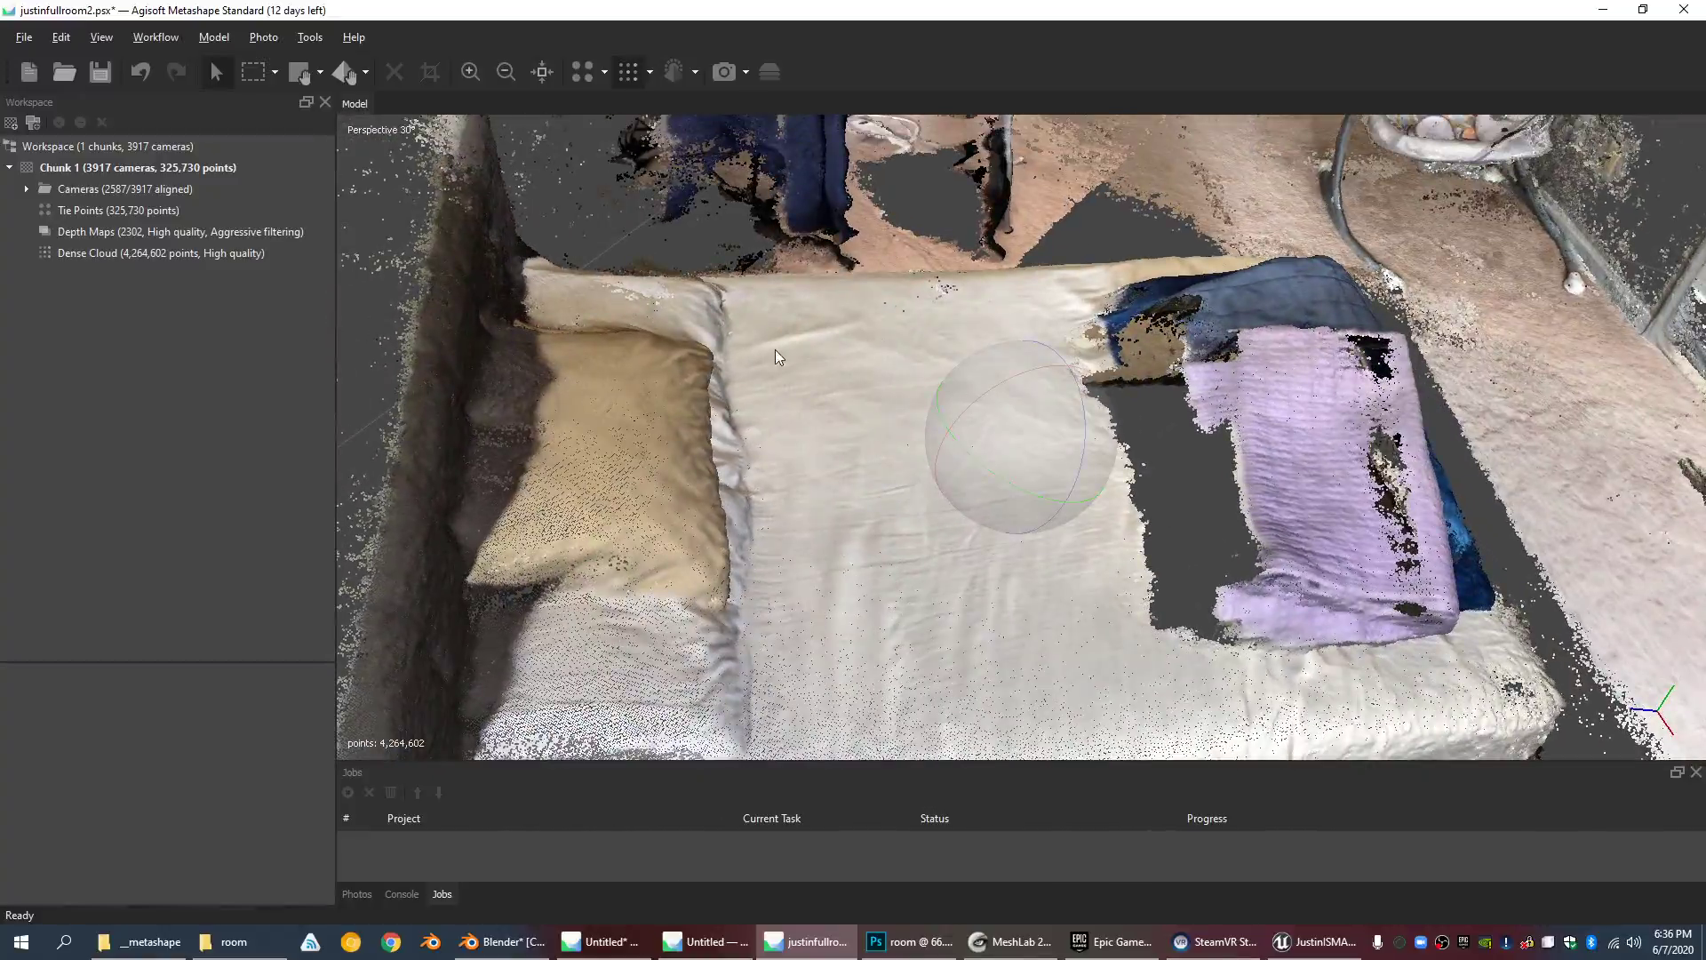
{"action": "scroll", "coordinate": [989, 457], "scroll_direction": "up", "scroll_amount": 4}
{"action": "scroll", "coordinate": [946, 471], "scroll_direction": "down", "scroll_amount": 4}
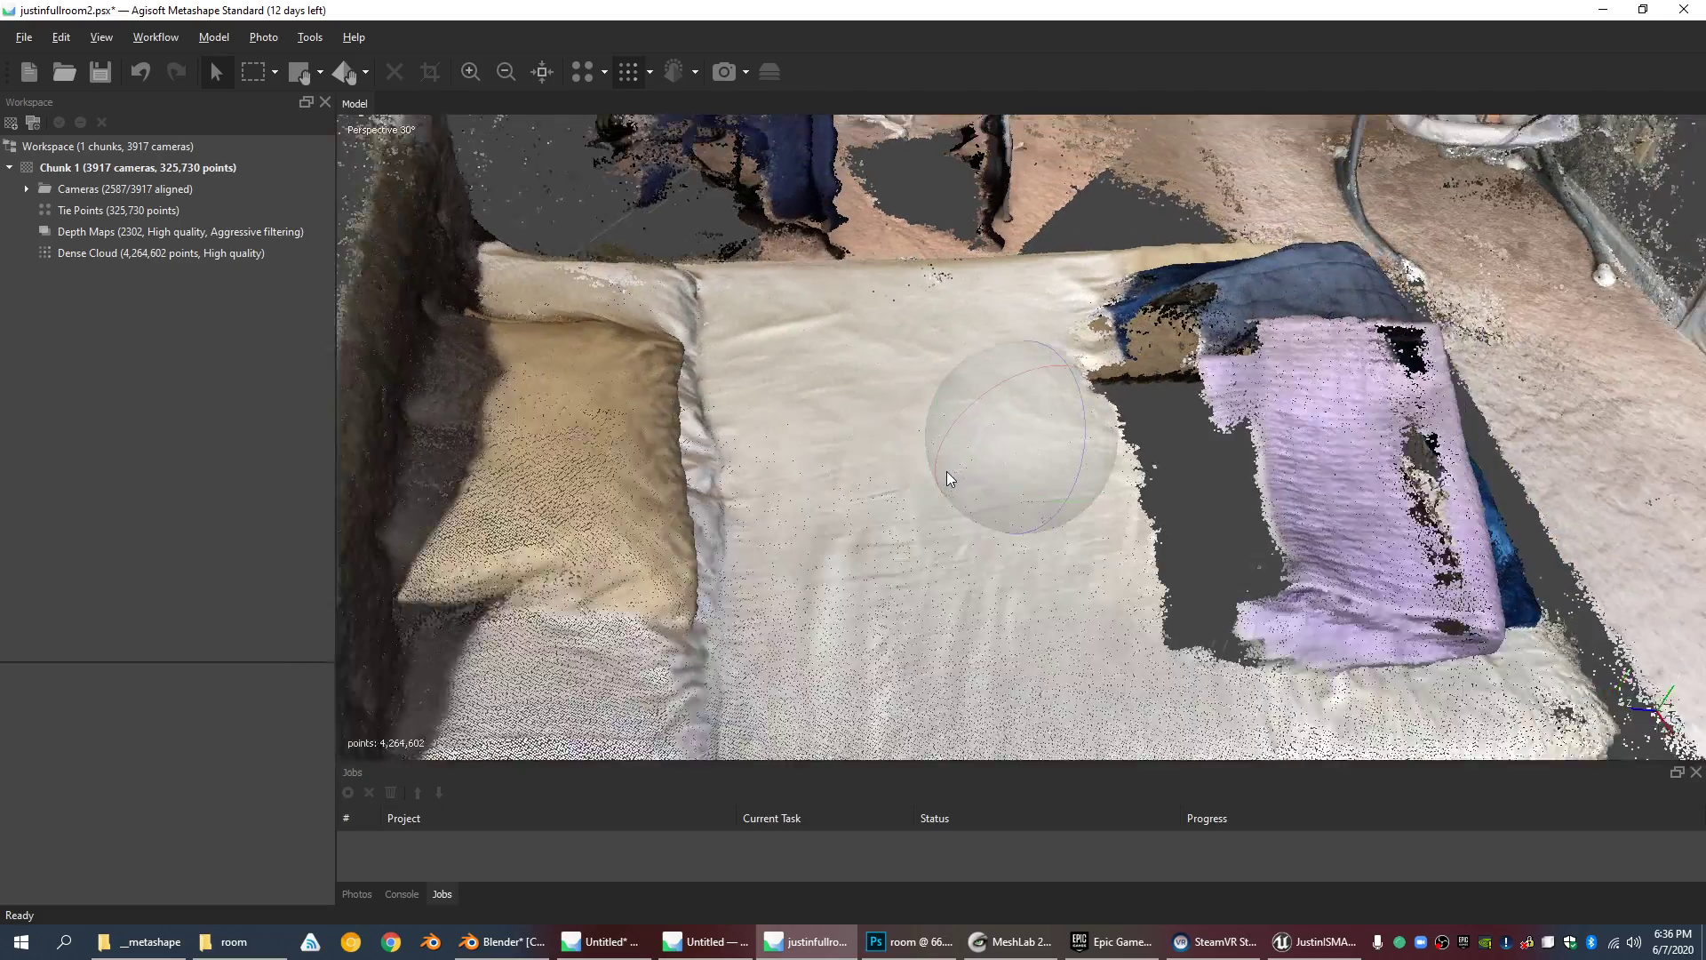
{"action": "left_click_drag", "start_coordinate": [946, 471], "coordinate": [1006, 432]}
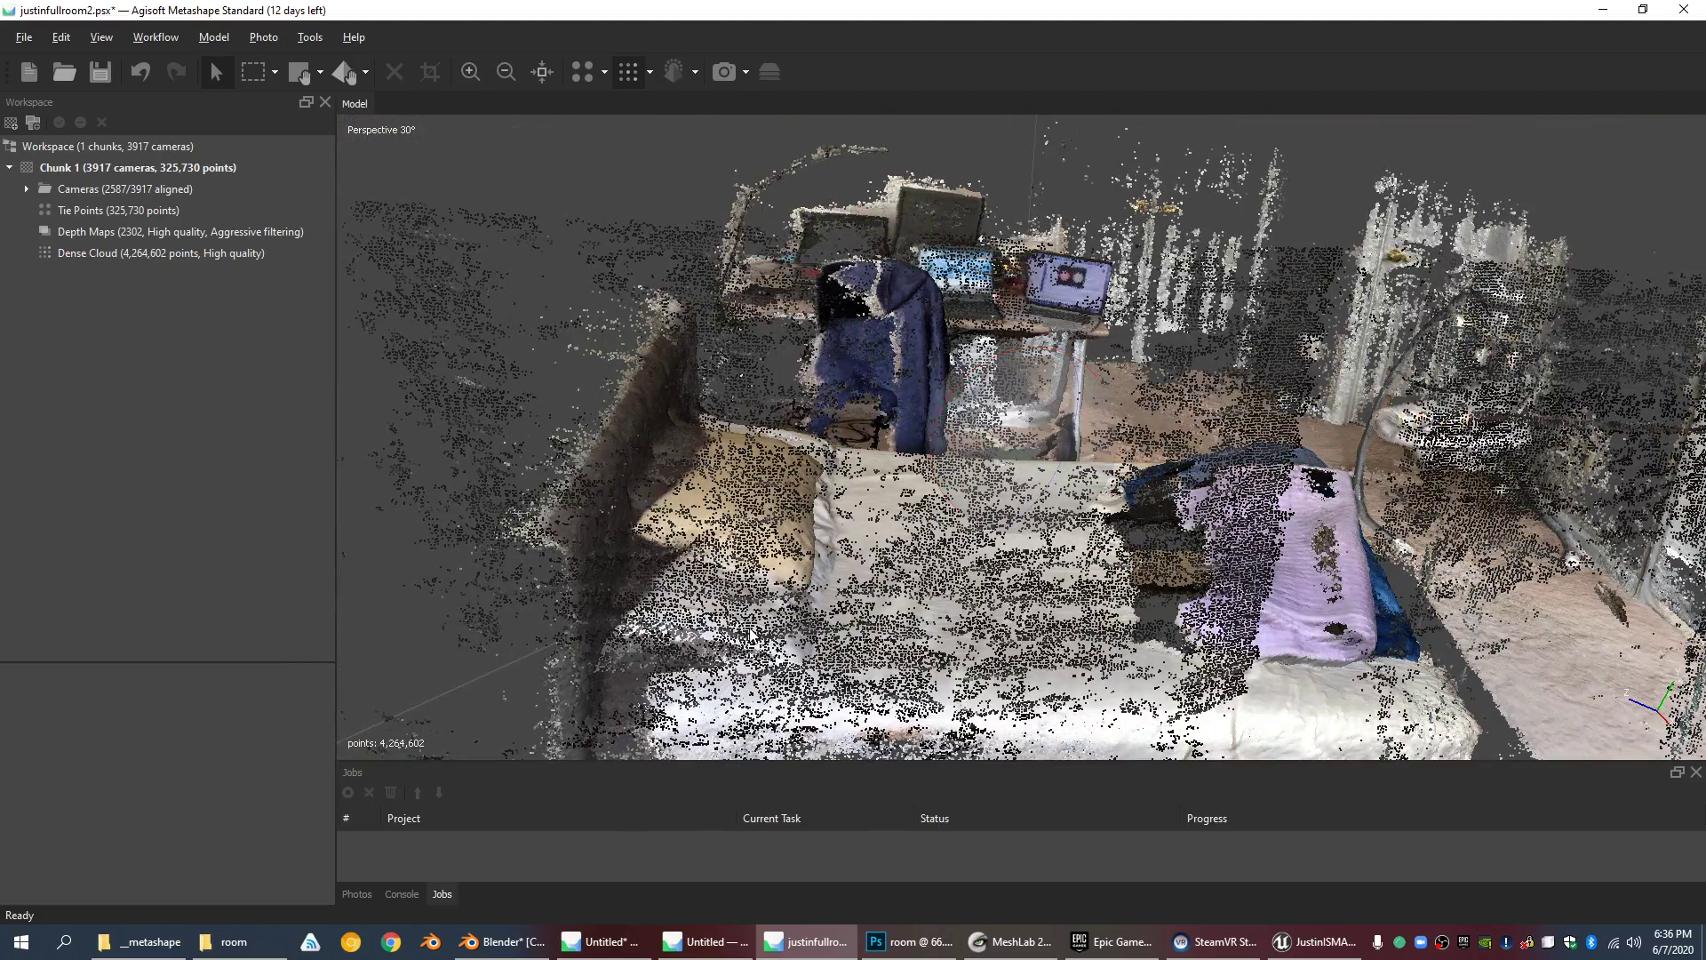
{"action": "scroll", "coordinate": [1026, 480], "scroll_direction": "up", "scroll_amount": 3}
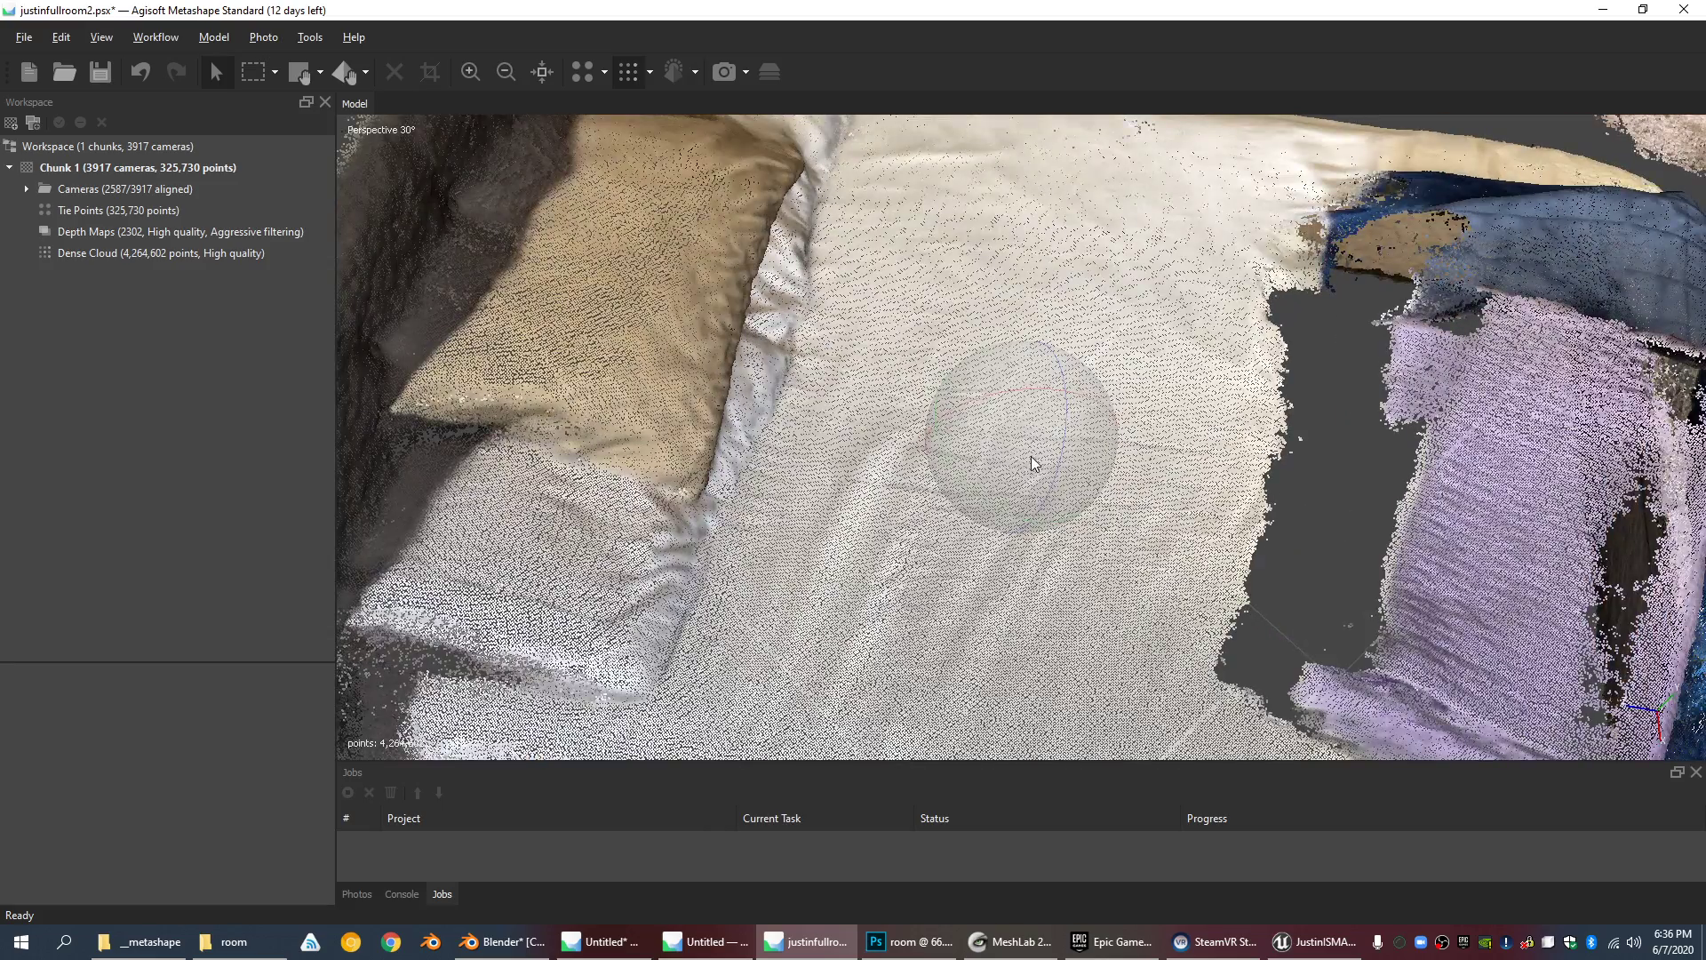
{"action": "scroll", "coordinate": [1028, 464], "scroll_direction": "down", "scroll_amount": 4}
{"action": "scroll", "coordinate": [1021, 435], "scroll_direction": "up", "scroll_amount": 2}
{"action": "scroll", "coordinate": [1025, 431], "scroll_direction": "down", "scroll_amount": 10}
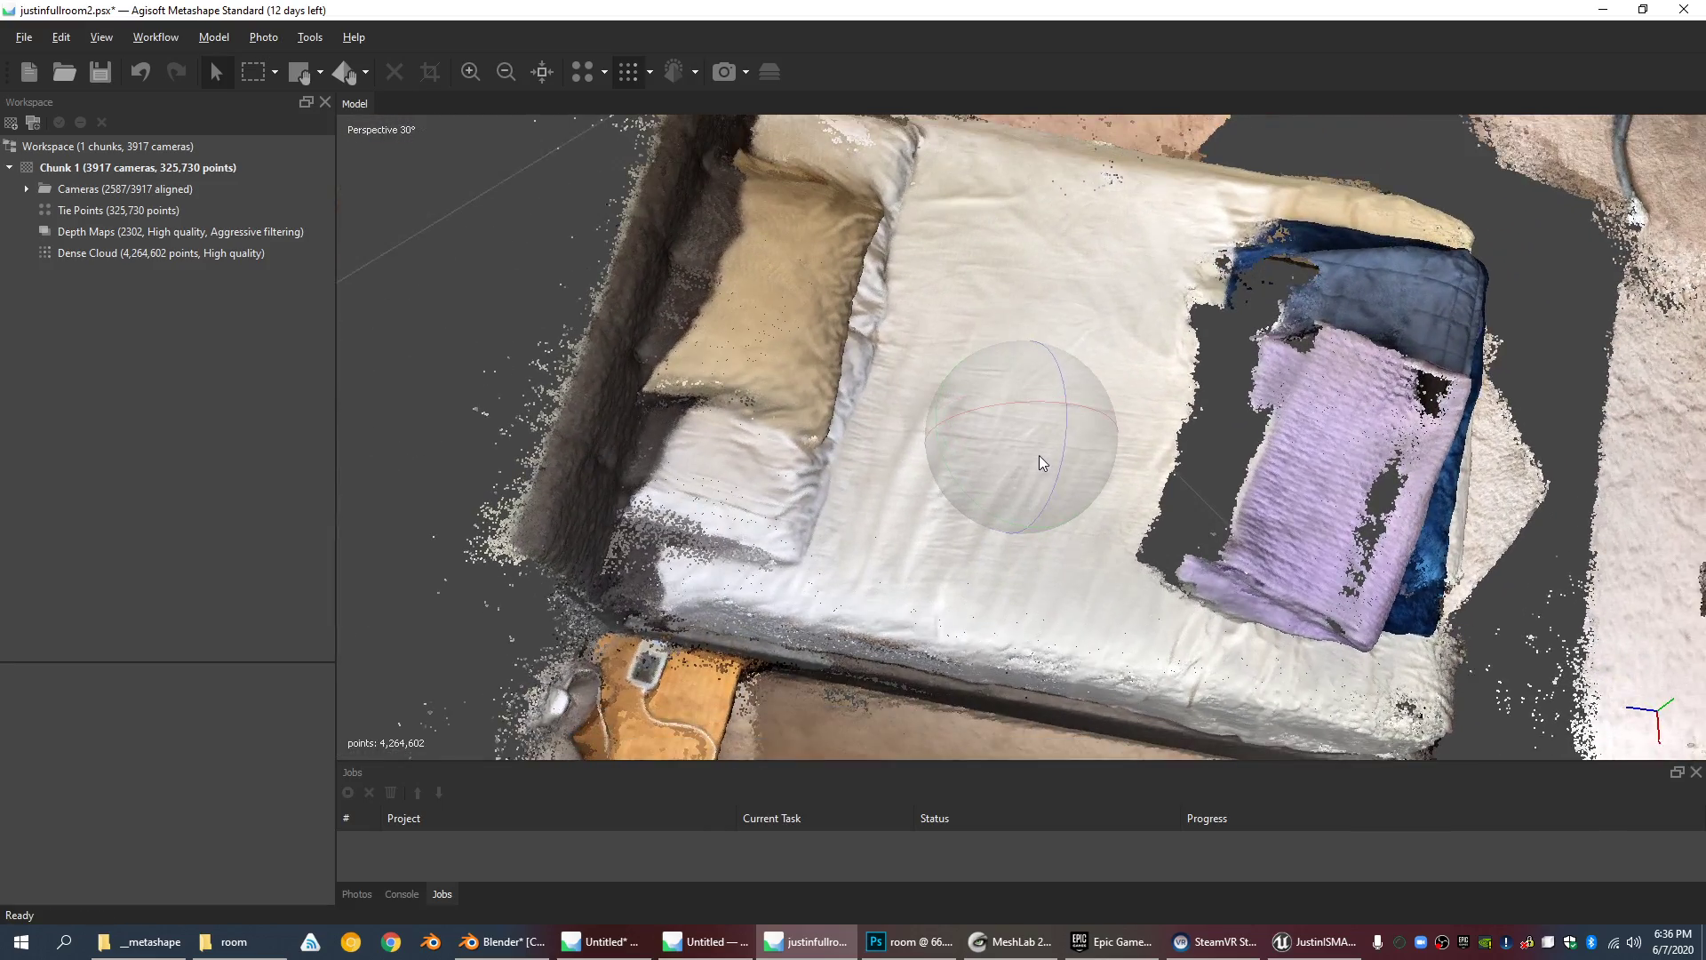
{"action": "scroll", "coordinate": [1098, 458], "scroll_direction": "up", "scroll_amount": 8}
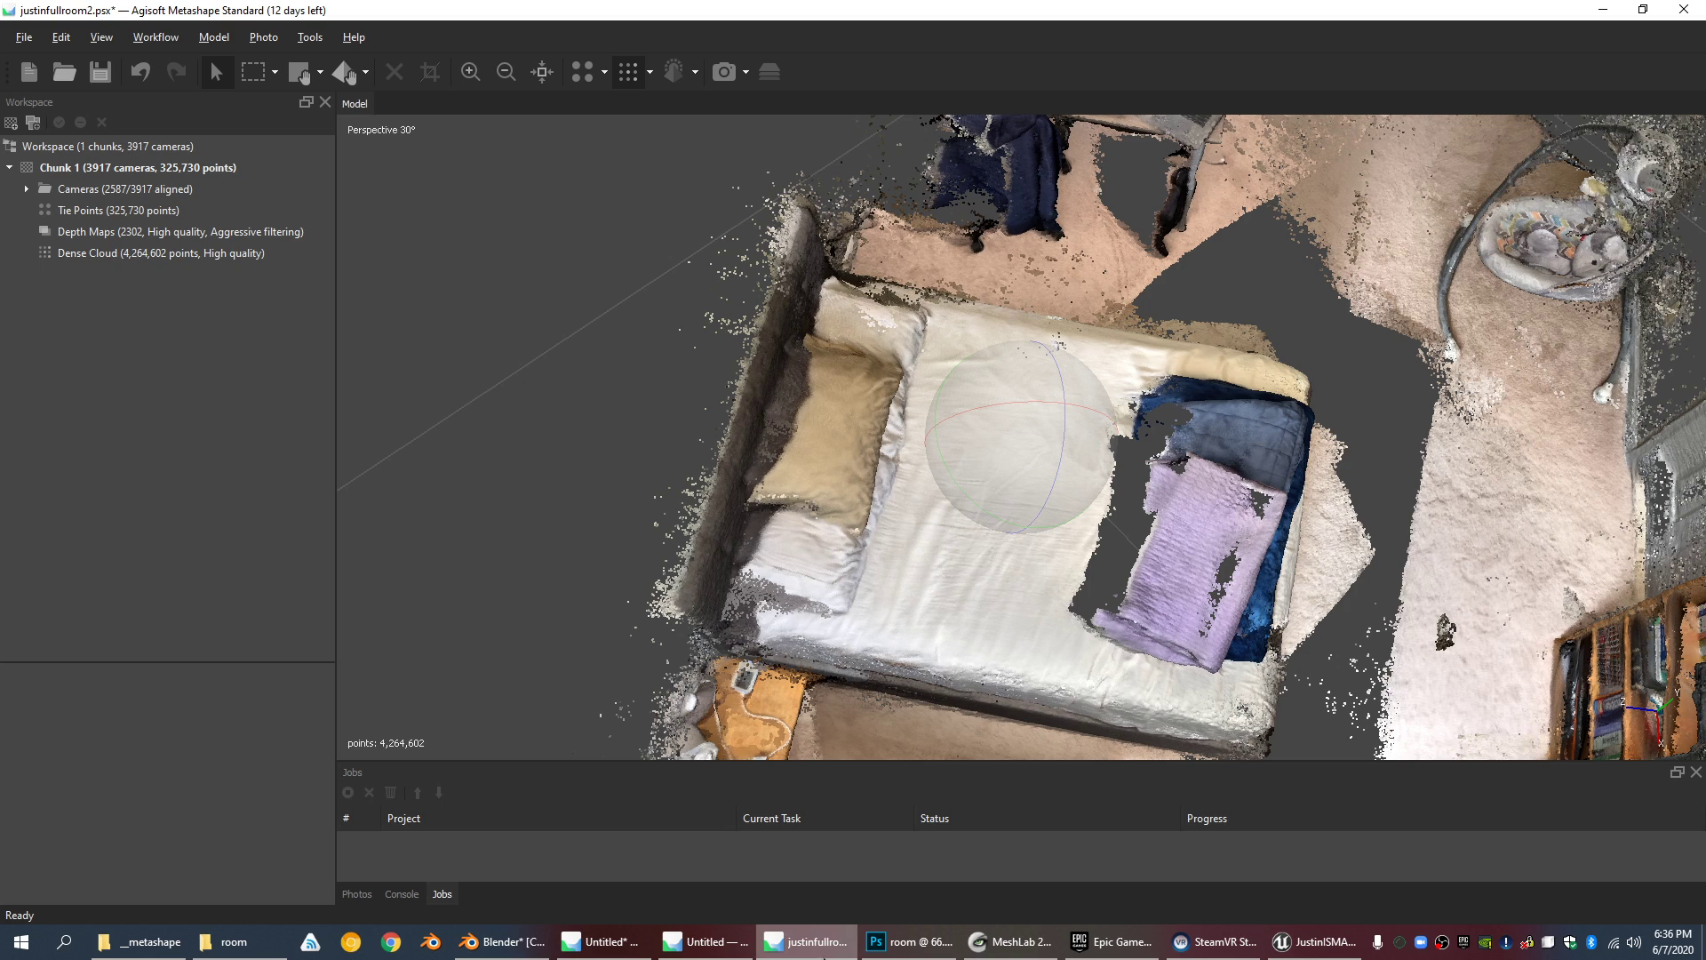
Step: Review the file formats offered for exporting the dense cloud's points, keep Stanford PLY, and cancel the export
{"action": "left_click", "coordinate": [24, 38]}
{"action": "left_click", "coordinate": [24, 38]}
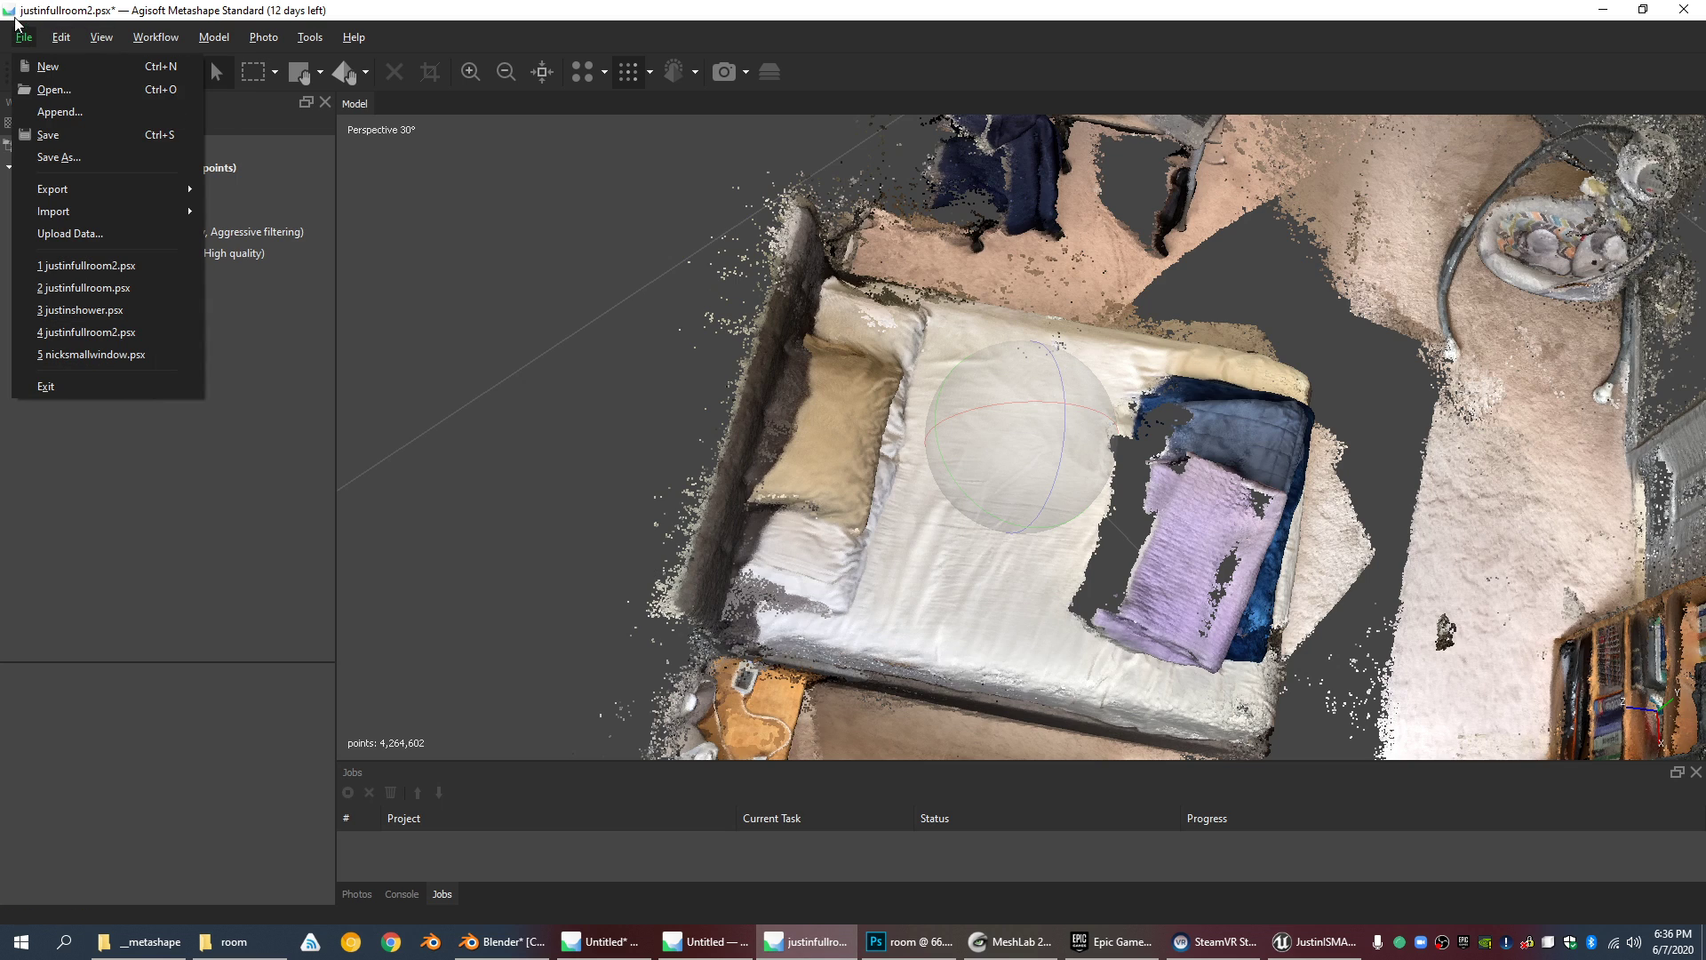
{"action": "mouse_move", "coordinate": [138, 185]}
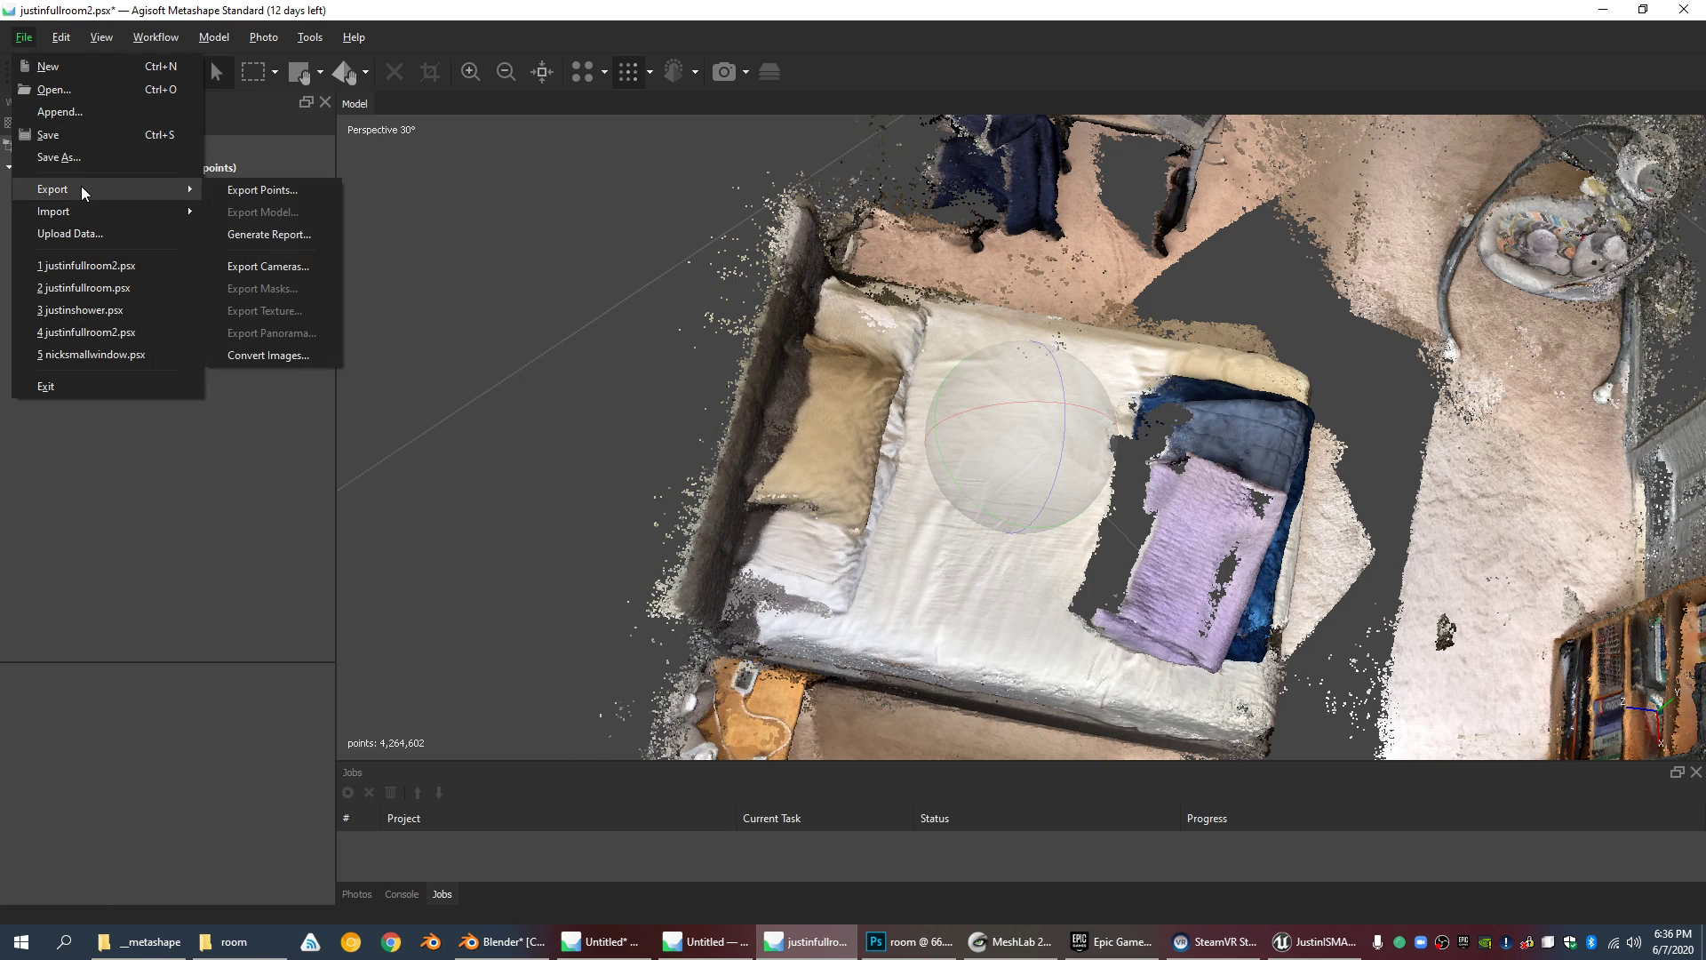
{"action": "left_click", "coordinate": [257, 191]}
{"action": "left_click", "coordinate": [756, 658]}
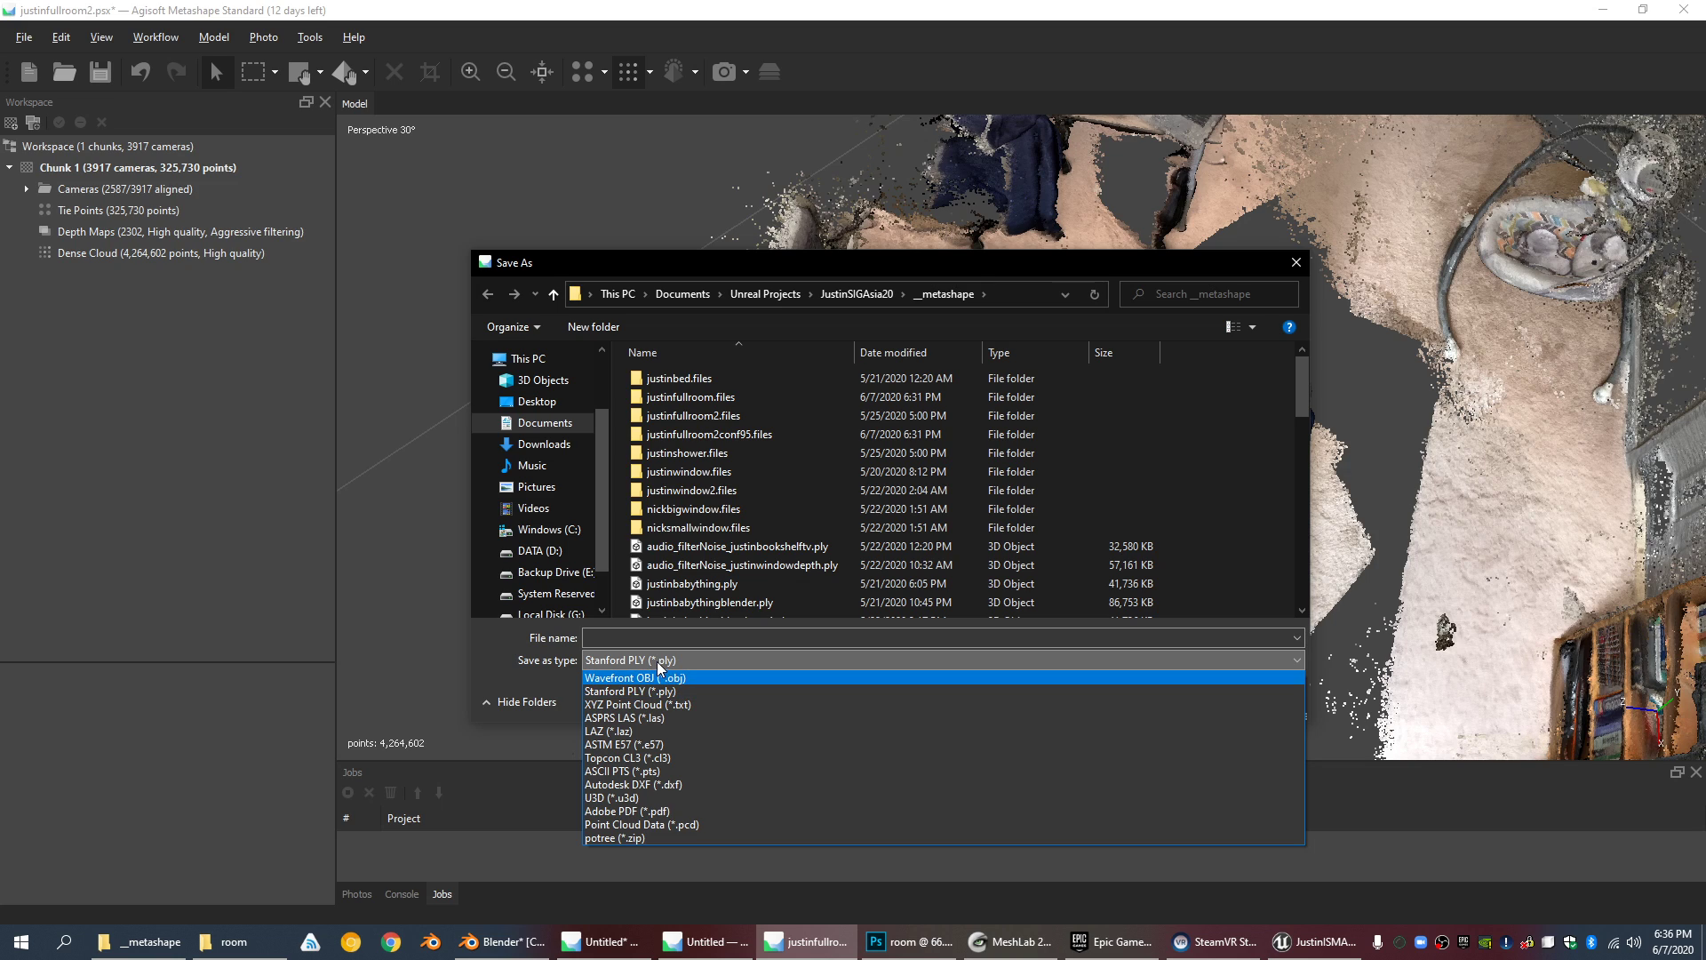
{"action": "left_click", "coordinate": [659, 664]}
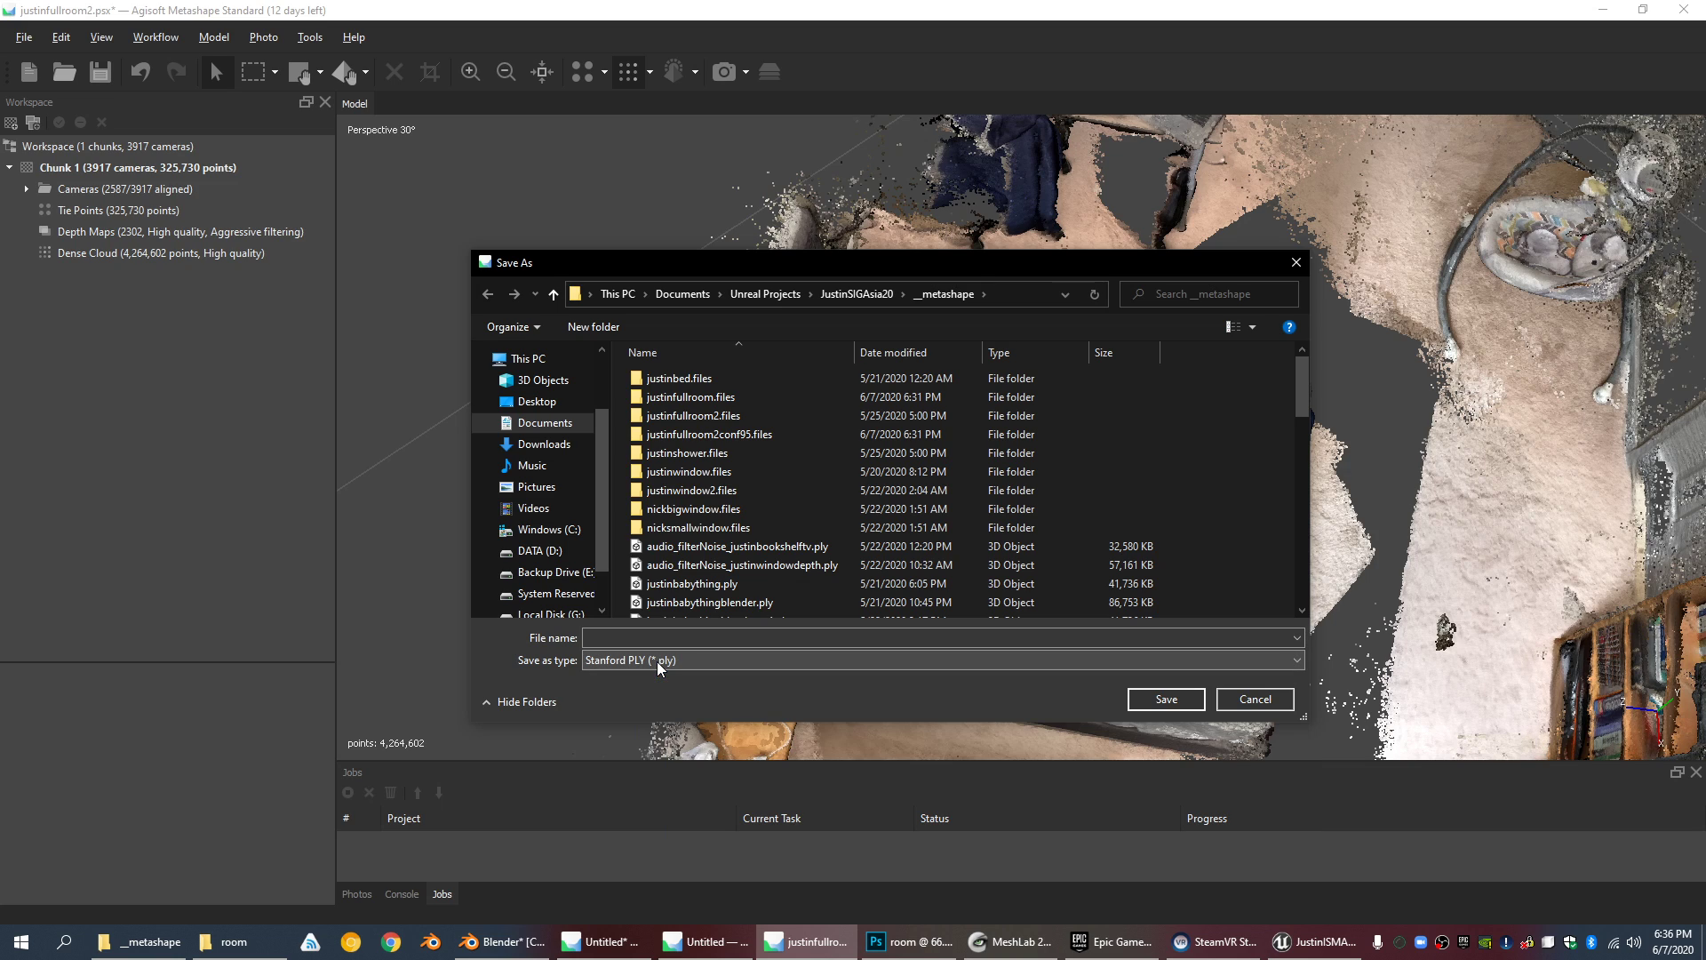
{"action": "left_click", "coordinate": [1253, 699]}
Step: Examine the dense cloud's bed, headboard and nightstand area from above and from the foot of the bed
{"action": "scroll", "coordinate": [990, 438], "scroll_direction": "up", "scroll_amount": 5}
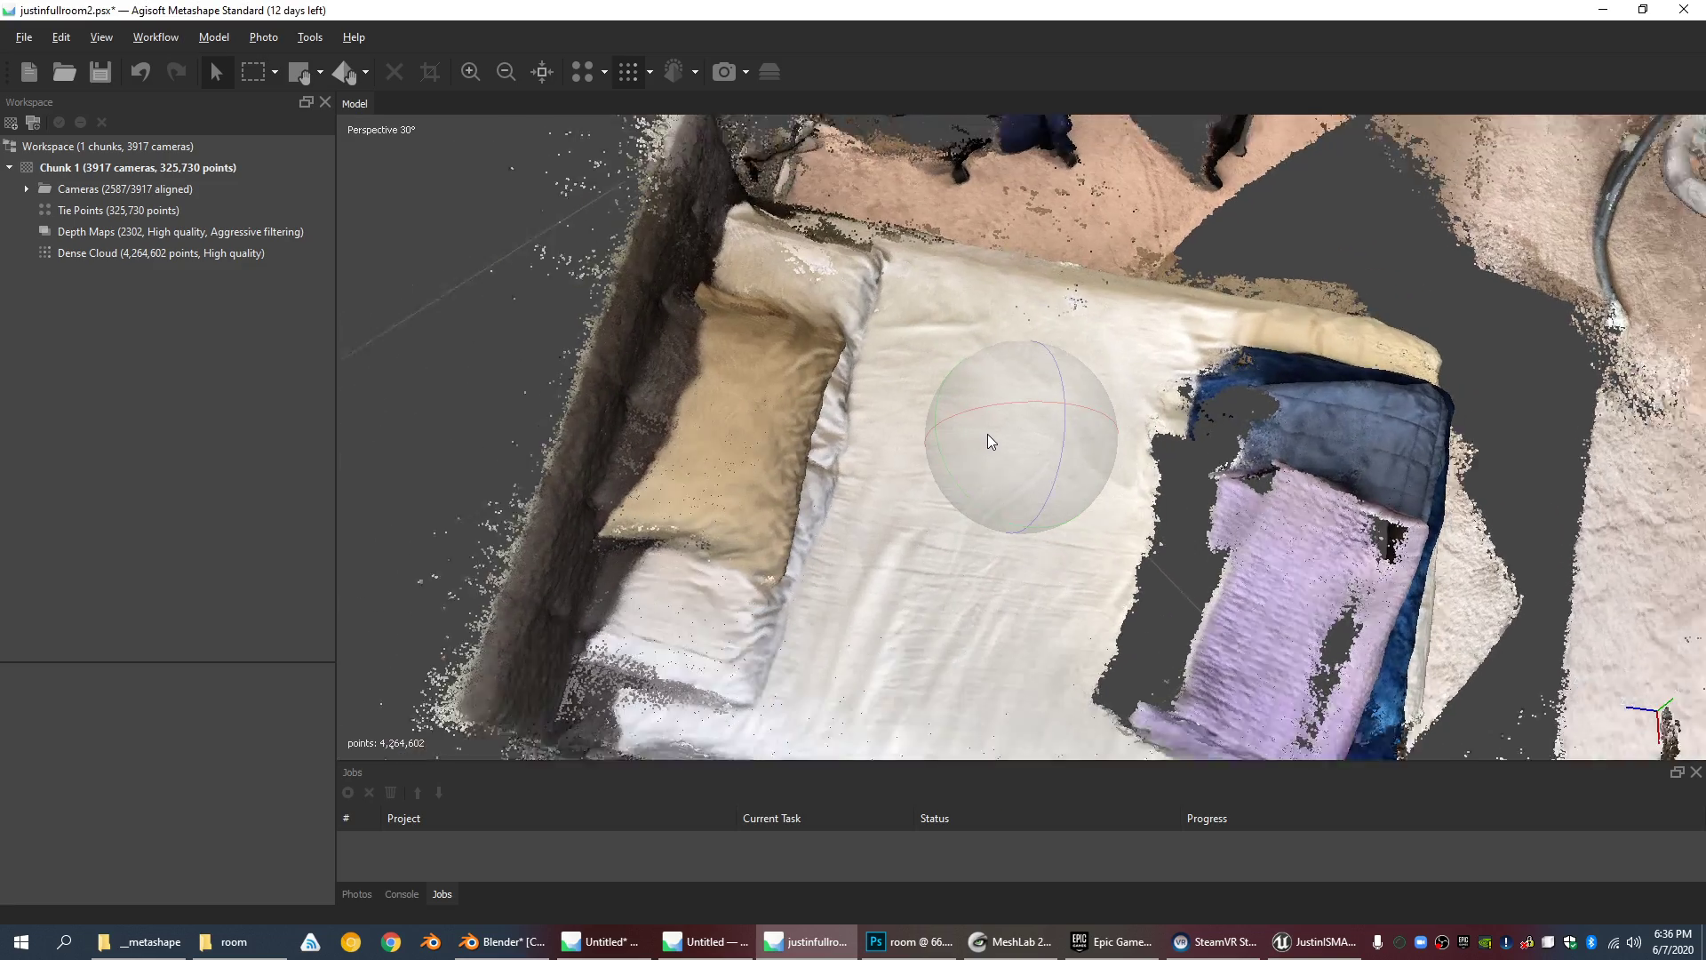
{"action": "scroll", "coordinate": [991, 440], "scroll_direction": "down", "scroll_amount": 5}
{"action": "scroll", "coordinate": [991, 441], "scroll_direction": "up", "scroll_amount": 4}
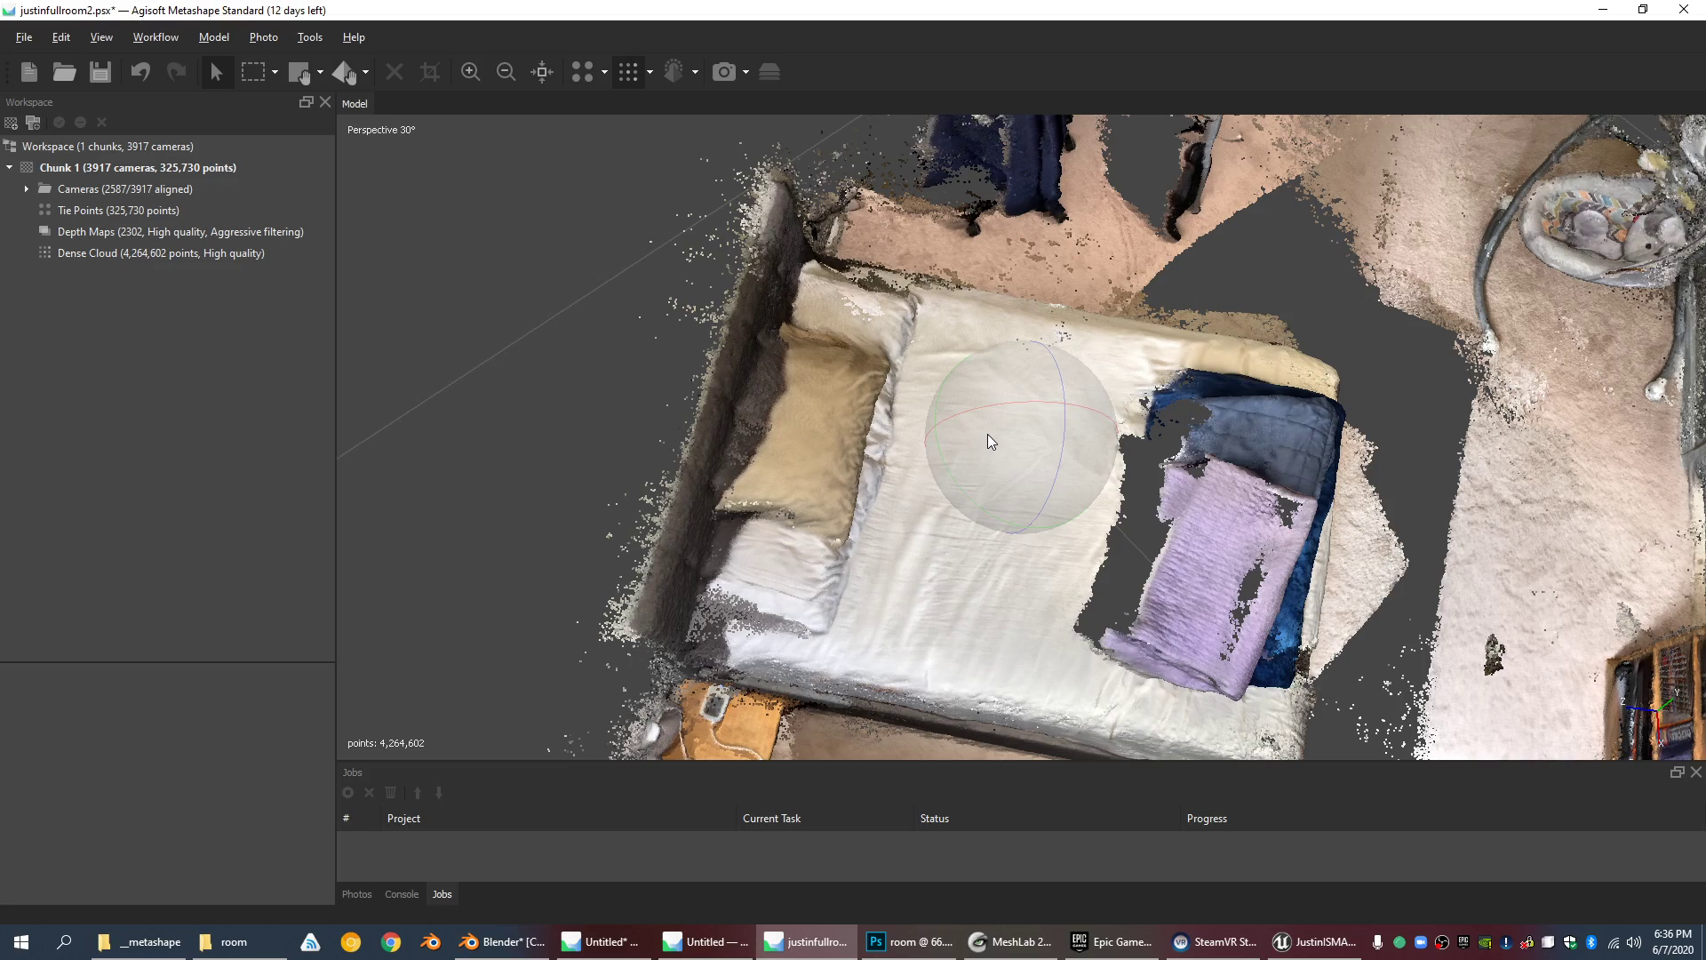
{"action": "left_click_drag", "start_coordinate": [998, 452], "coordinate": [869, 499]}
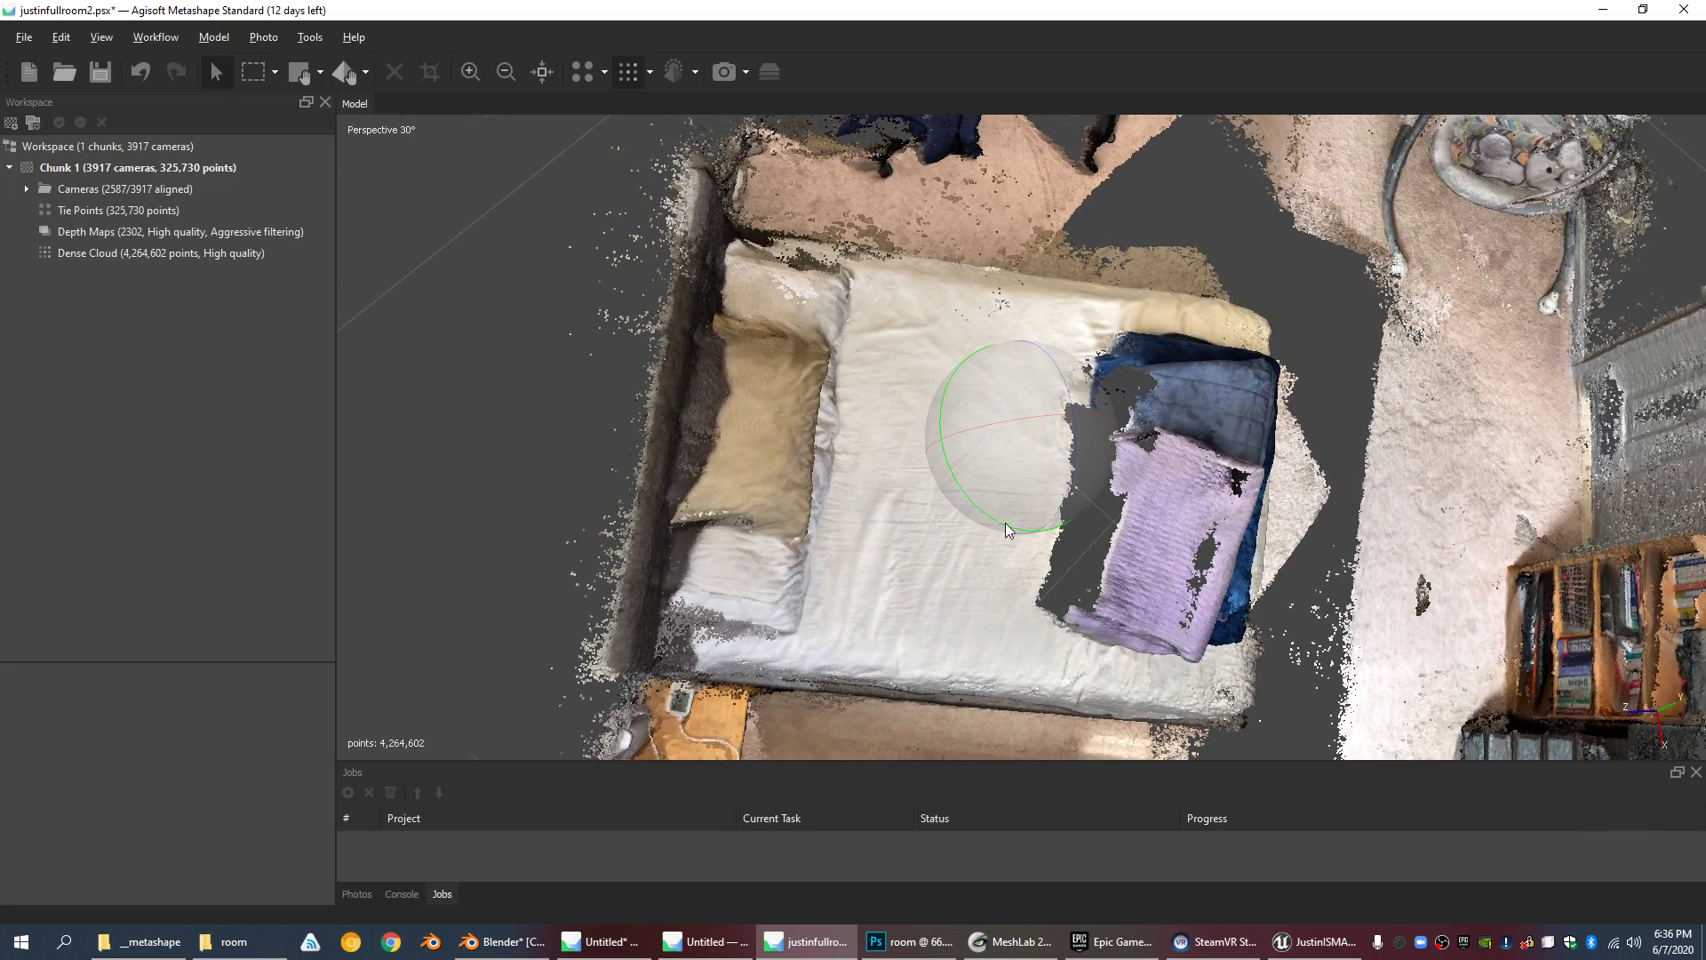
{"action": "left_click_drag", "start_coordinate": [1020, 511], "coordinate": [906, 404]}
{"action": "left_click", "coordinate": [25, 37]}
{"action": "left_click", "coordinate": [924, 515]}
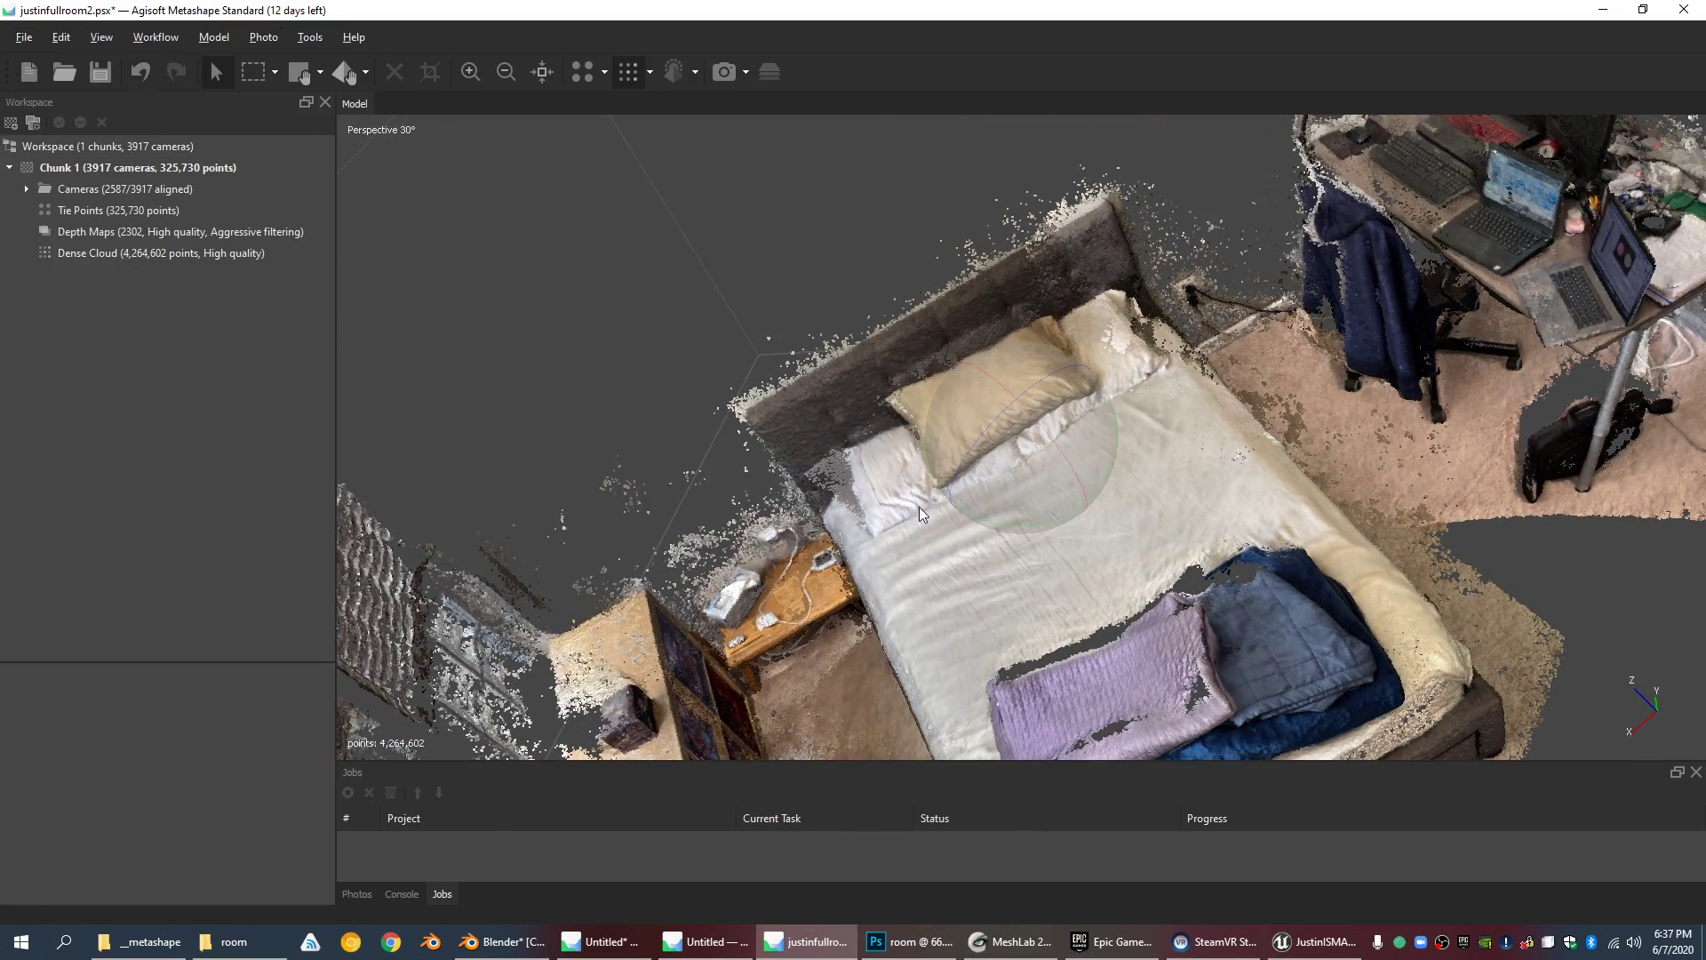
Step: Switch to MeshLab and import justinfullroom2conf95.ply from the __metashape folder
{"action": "left_click", "coordinate": [1013, 941]}
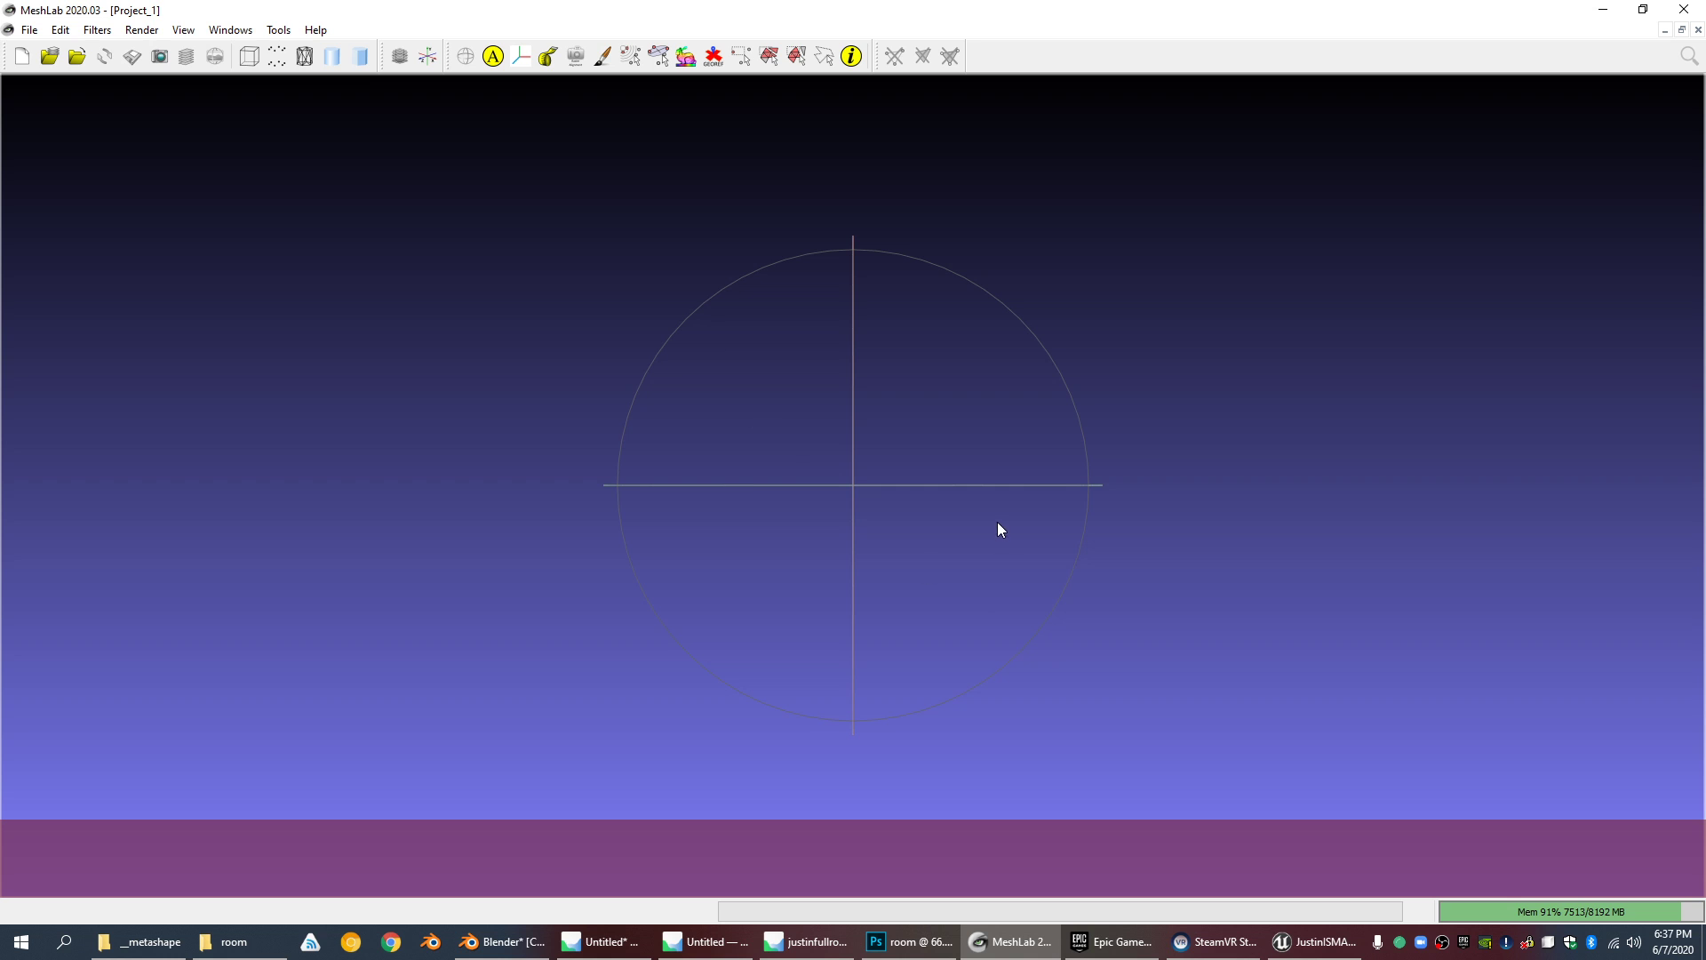
{"action": "left_click_drag", "start_coordinate": [988, 519], "coordinate": [718, 567]}
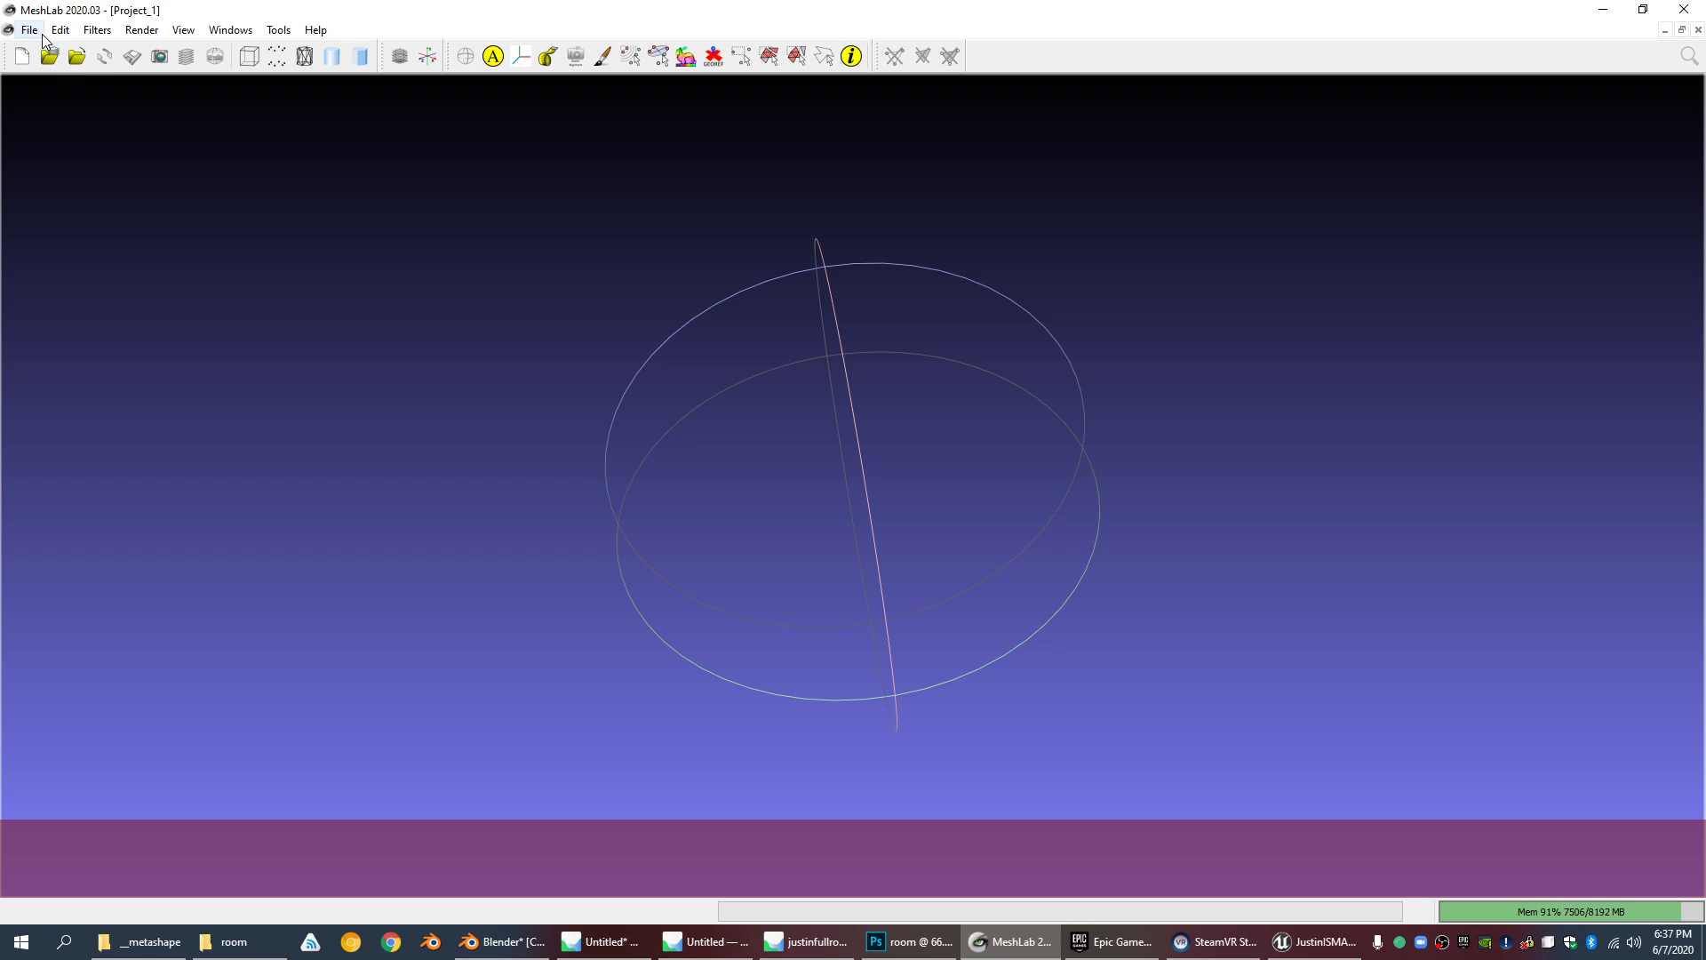
{"action": "left_click", "coordinate": [151, 956]}
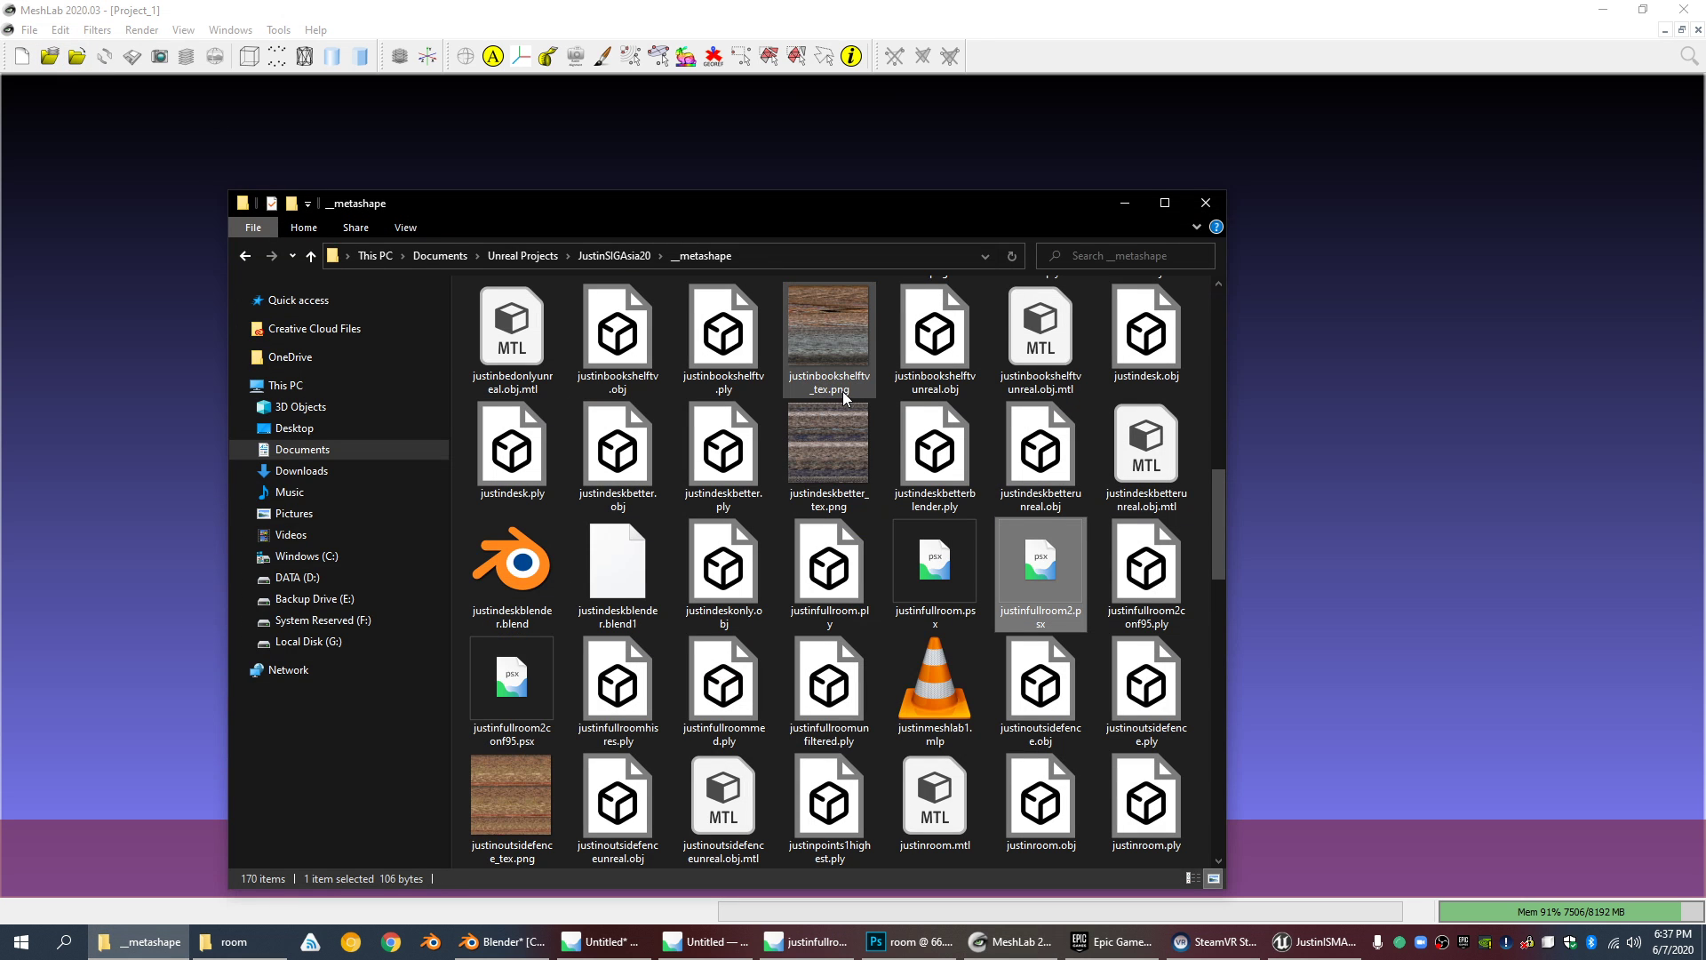
{"action": "scroll", "coordinate": [995, 485], "scroll_direction": "up", "scroll_amount": 5}
{"action": "scroll", "coordinate": [996, 489], "scroll_direction": "down", "scroll_amount": 5}
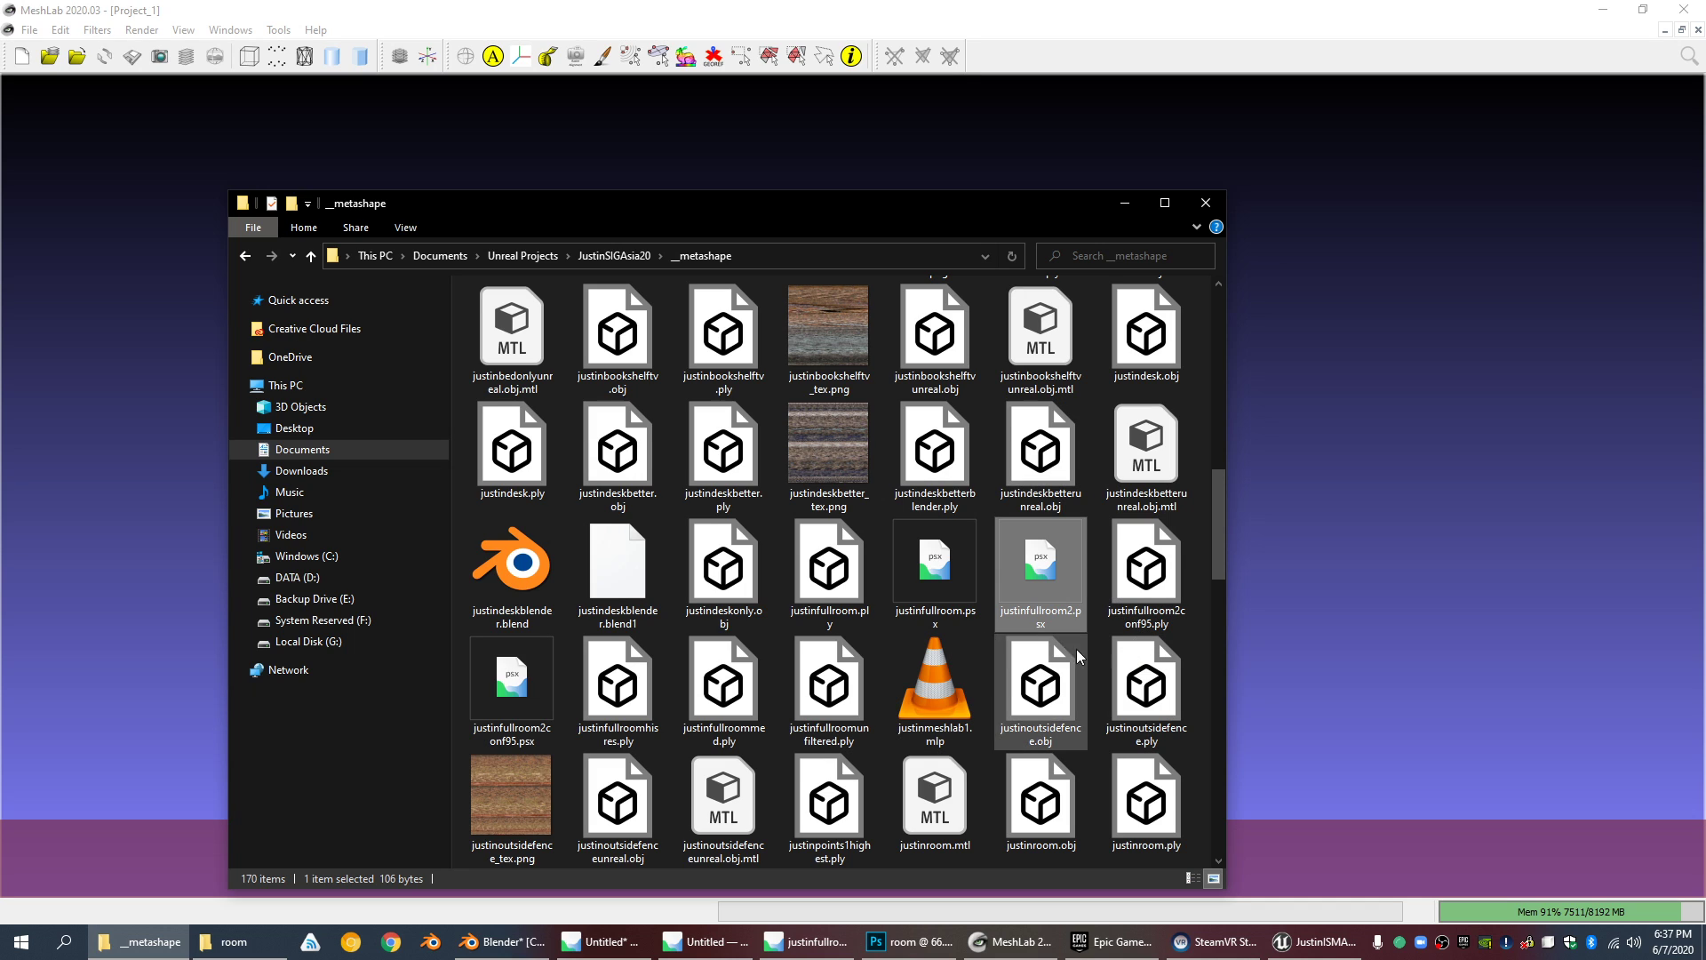
{"action": "left_click", "coordinate": [1132, 625]}
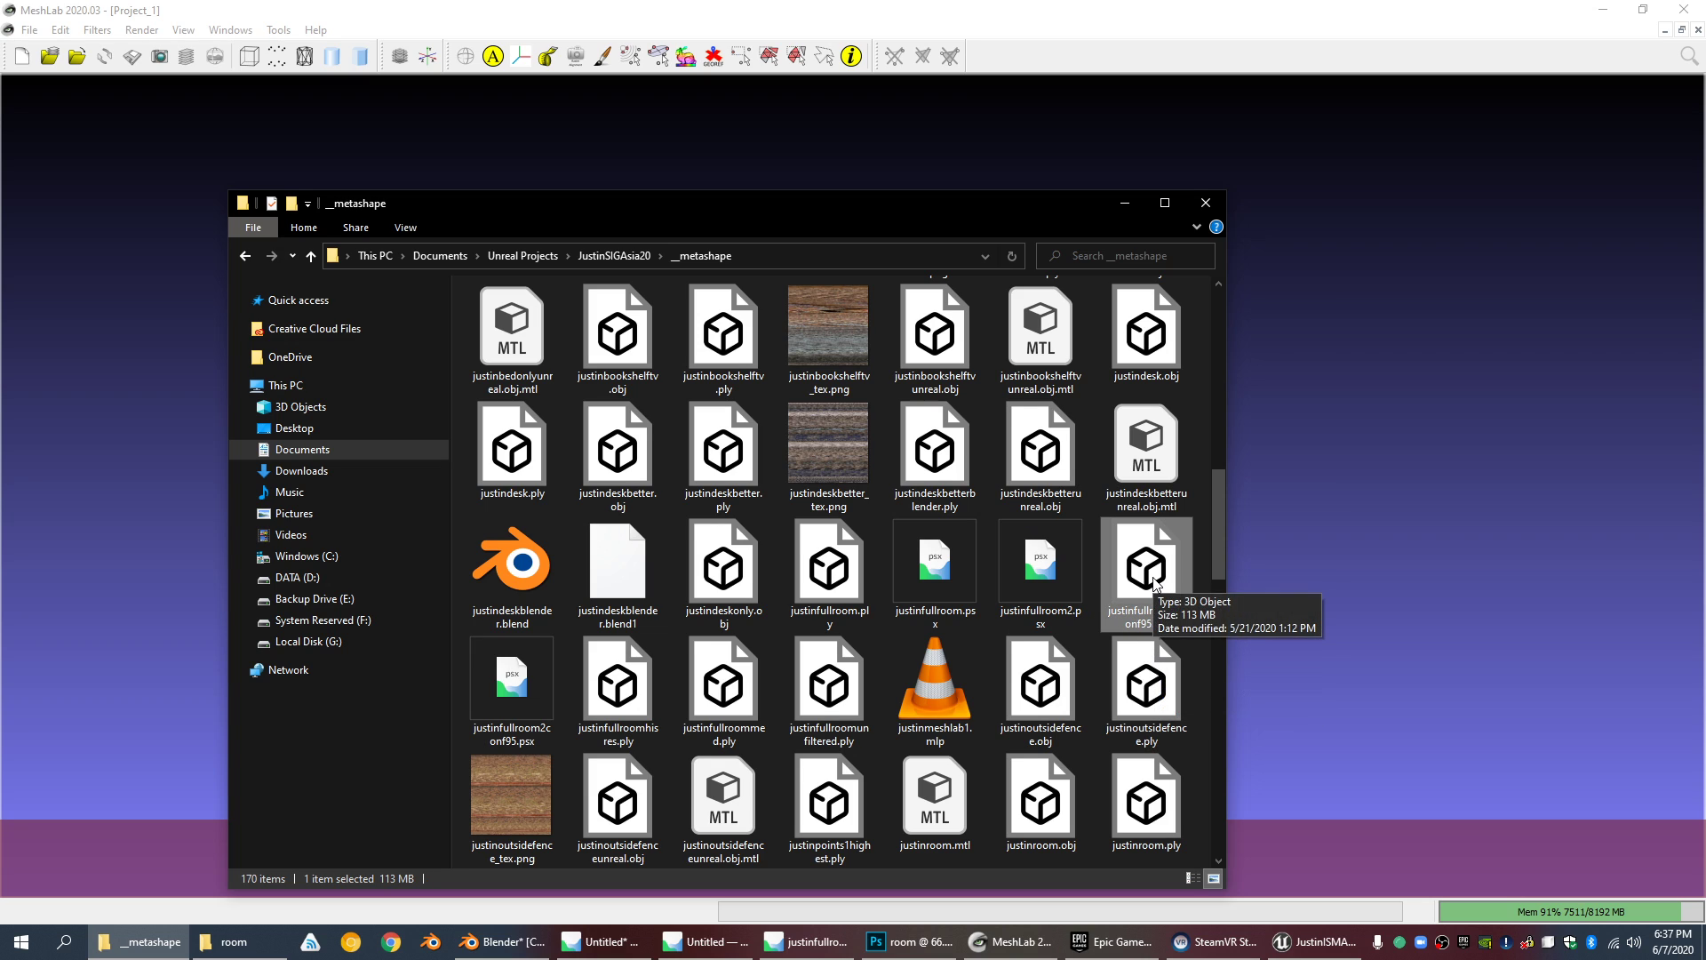
{"action": "left_click_drag", "start_coordinate": [1155, 582], "coordinate": [1341, 530]}
{"action": "left_click", "coordinate": [1124, 203]}
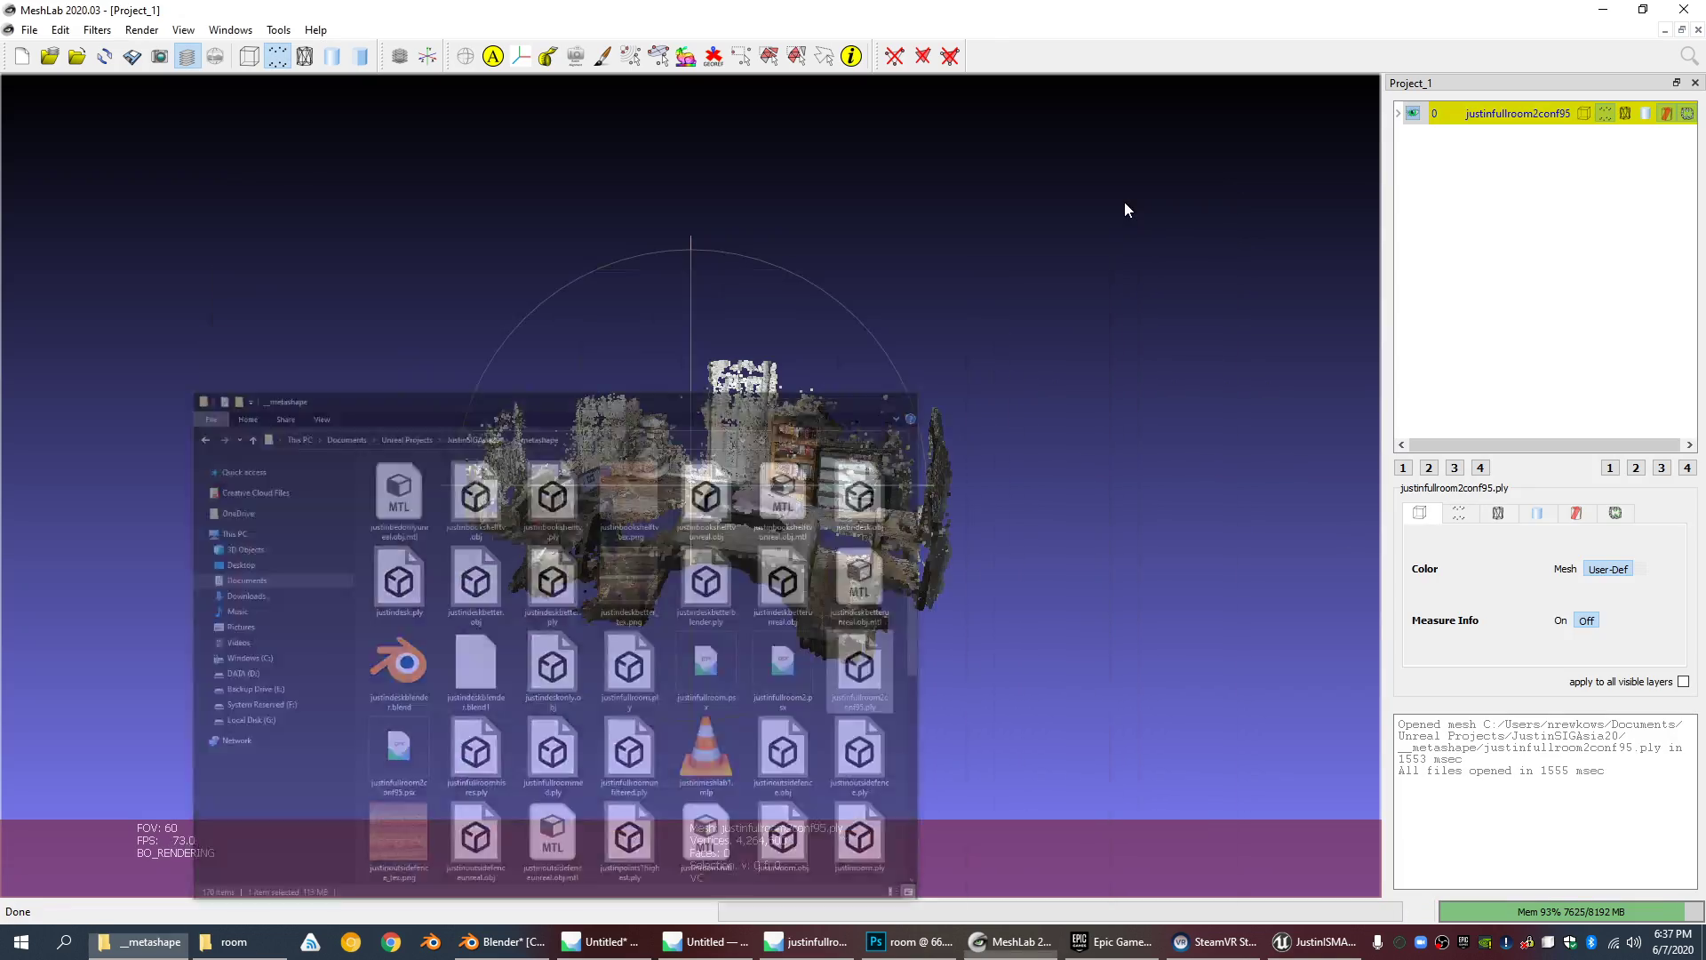
Step: Adjust the display point size of the imported room cloud and check it on the bed and across the whole room
{"action": "scroll", "coordinate": [692, 478], "scroll_direction": "up", "scroll_amount": 15}
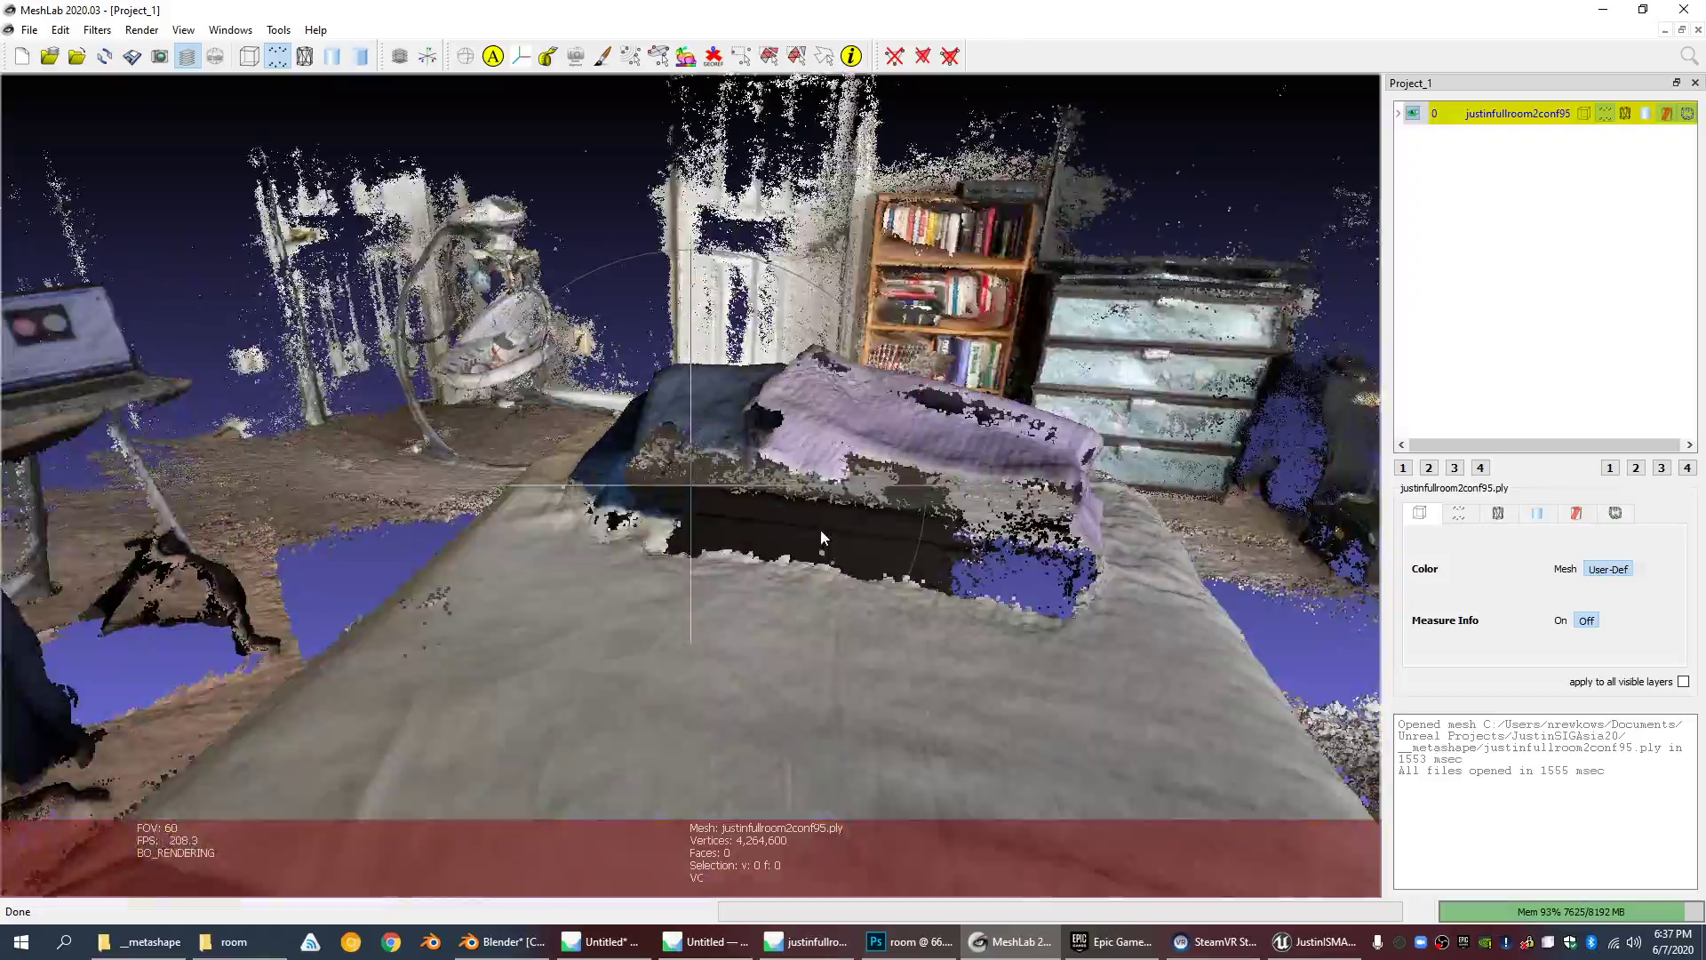
{"action": "scroll", "coordinate": [816, 522], "scroll_direction": "up", "scroll_amount": 5}
{"action": "left_click_drag", "start_coordinate": [817, 522], "coordinate": [772, 419]}
{"action": "scroll", "coordinate": [772, 416], "scroll_direction": "down", "scroll_amount": 4}
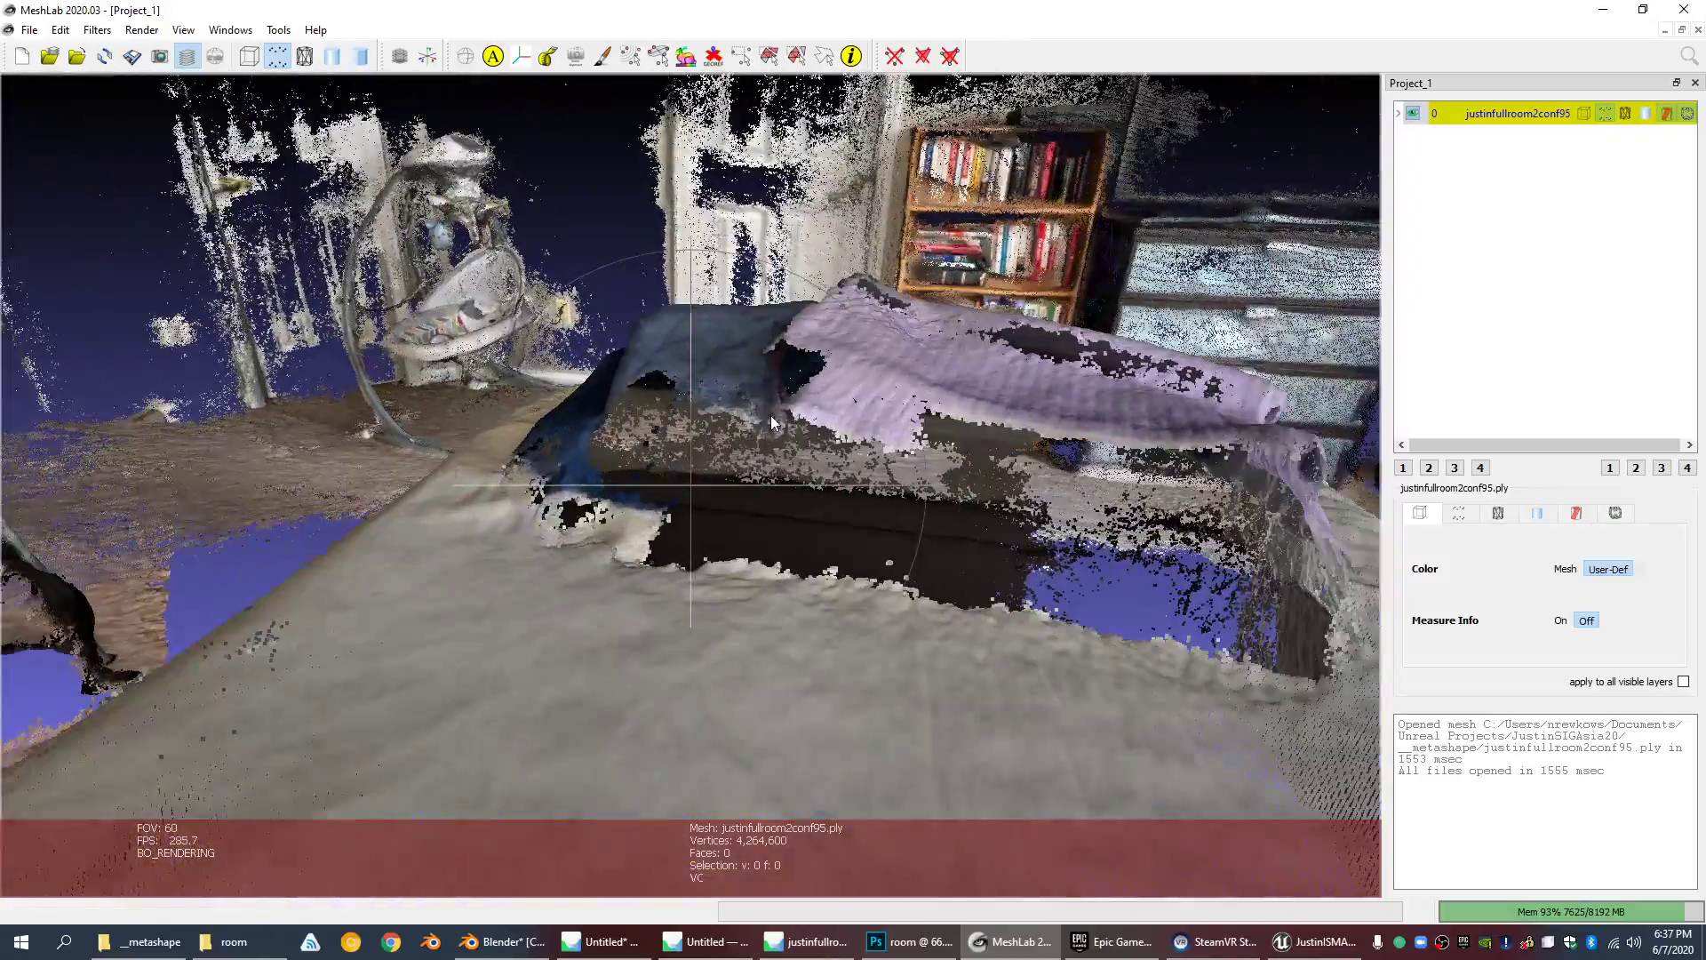
{"action": "left_click", "coordinate": [1460, 515]}
{"action": "mouse_move", "coordinate": [1585, 628]}
{"action": "left_mouse_down"}
{"action": "mouse_move", "coordinate": [1638, 634]}
{"action": "mouse_move", "coordinate": [1554, 643]}
{"action": "mouse_move", "coordinate": [1583, 639]}
{"action": "left_mouse_up"}
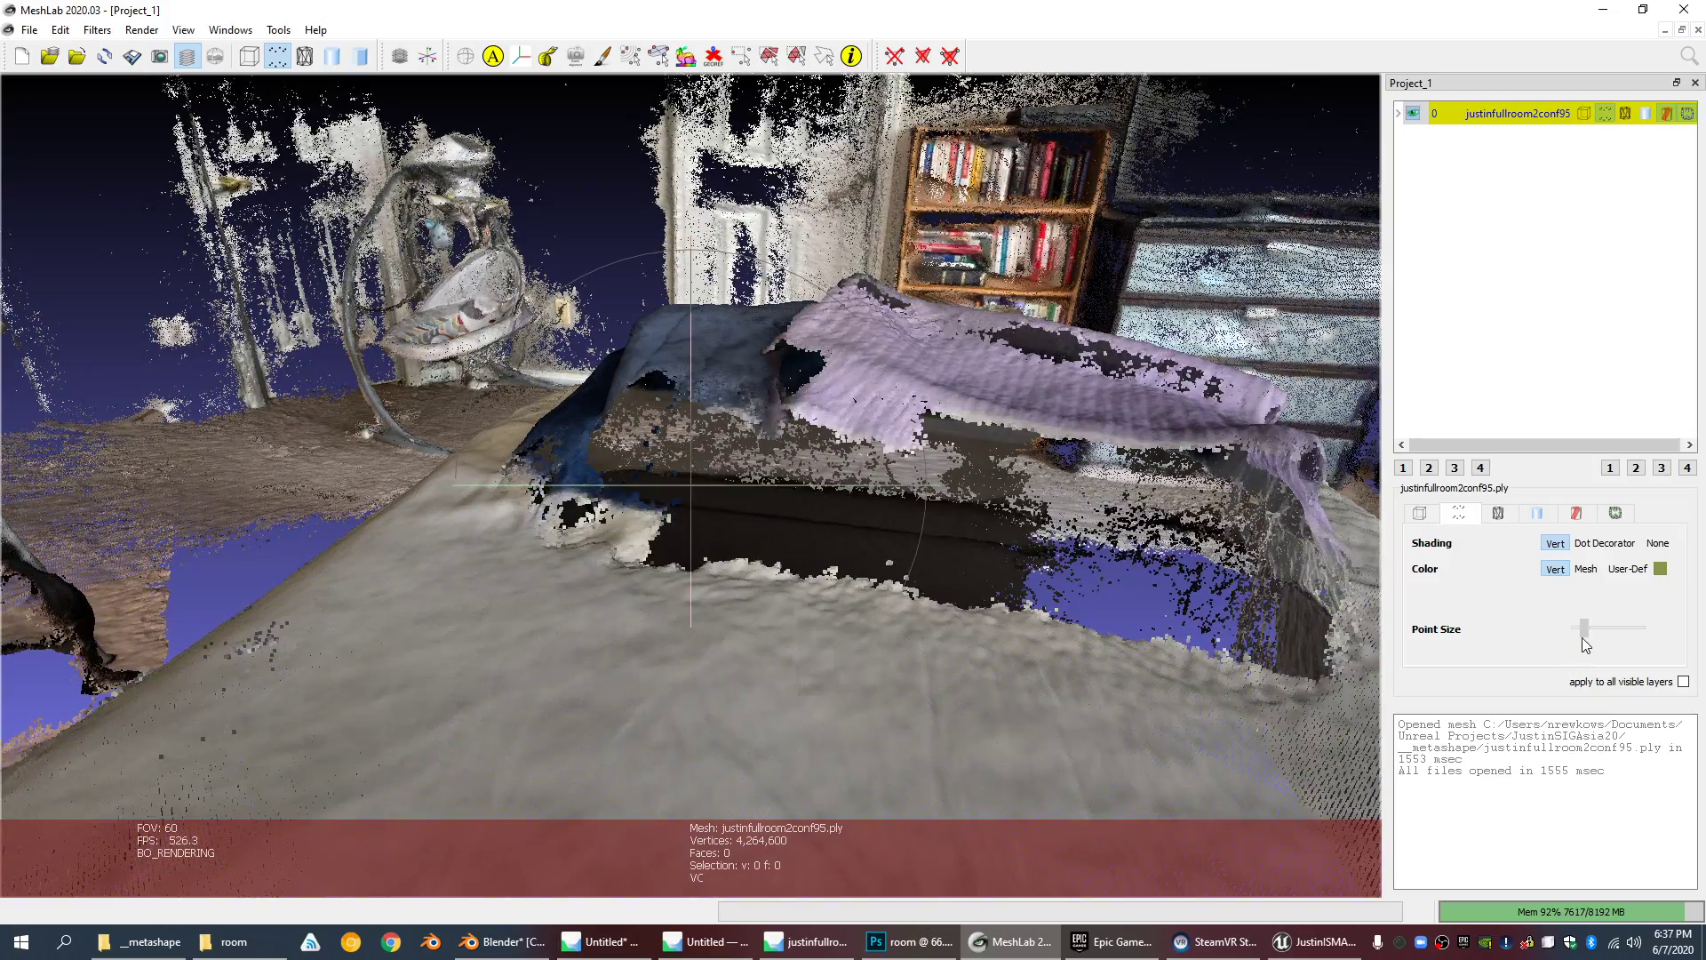
{"action": "left_click_drag", "start_coordinate": [1099, 470], "coordinate": [793, 440]}
{"action": "scroll", "coordinate": [800, 479], "scroll_direction": "down", "scroll_amount": 10}
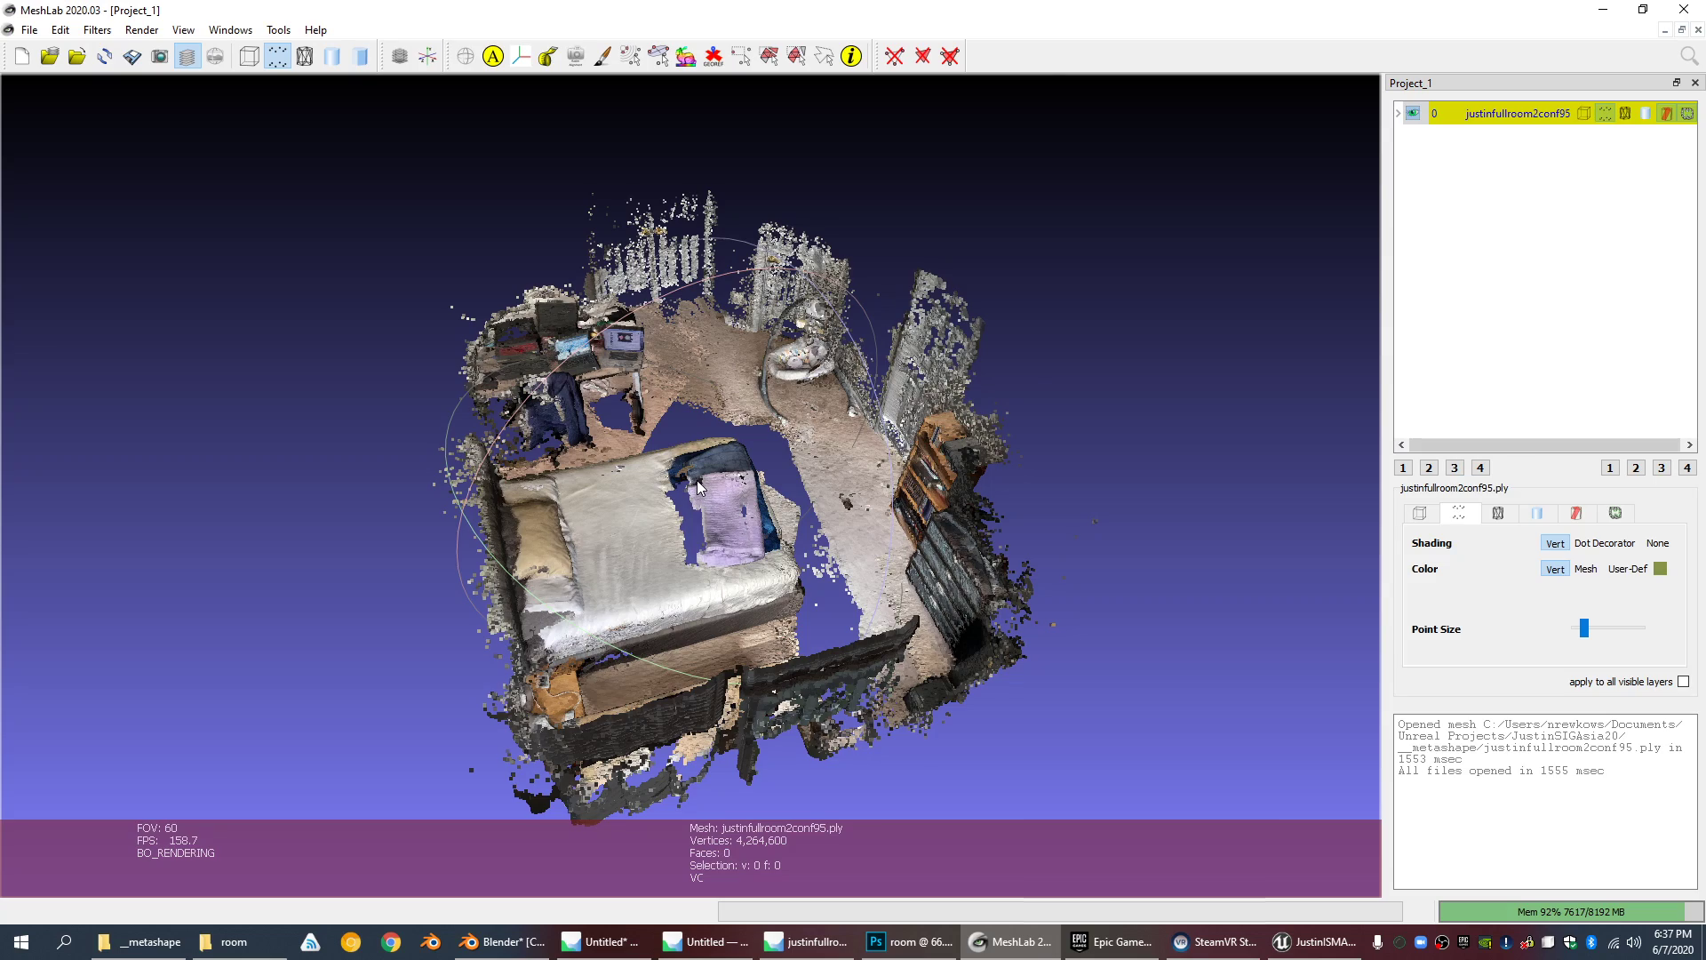
{"action": "scroll", "coordinate": [692, 477], "scroll_direction": "up", "scroll_amount": 5}
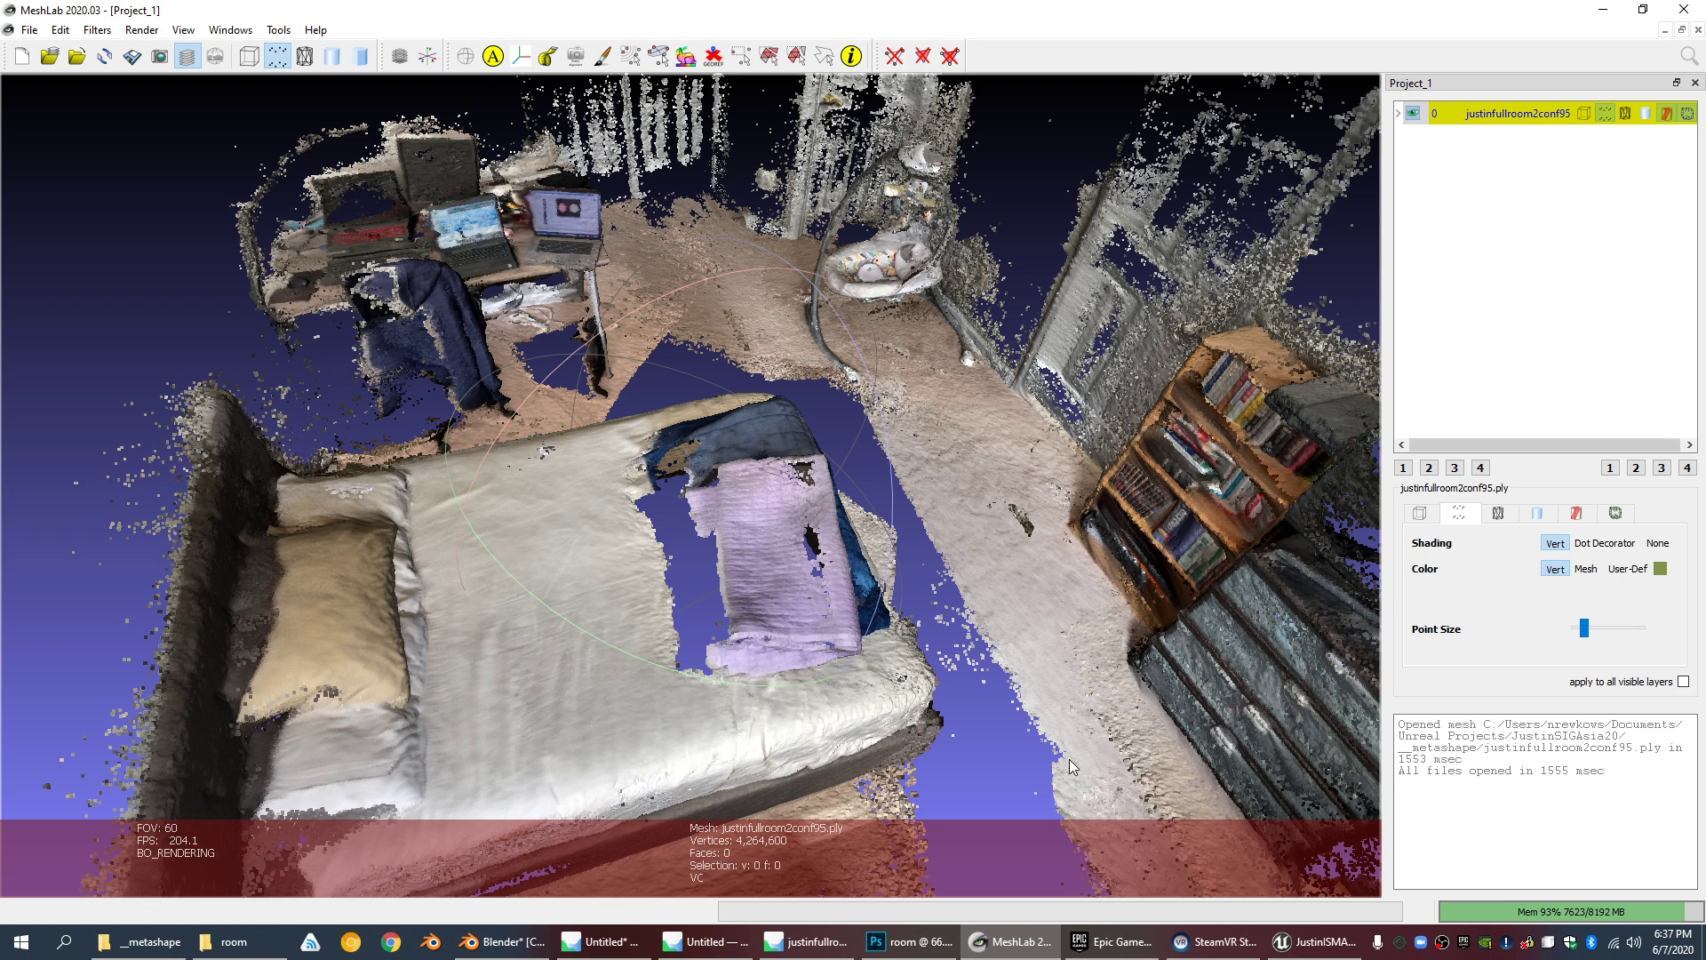
Step: Switch to Blender to view the textured hanging chair meshes, and return to MeshLab
{"action": "left_click", "coordinate": [502, 942]}
{"action": "scroll", "coordinate": [580, 462], "scroll_direction": "up", "scroll_amount": 6}
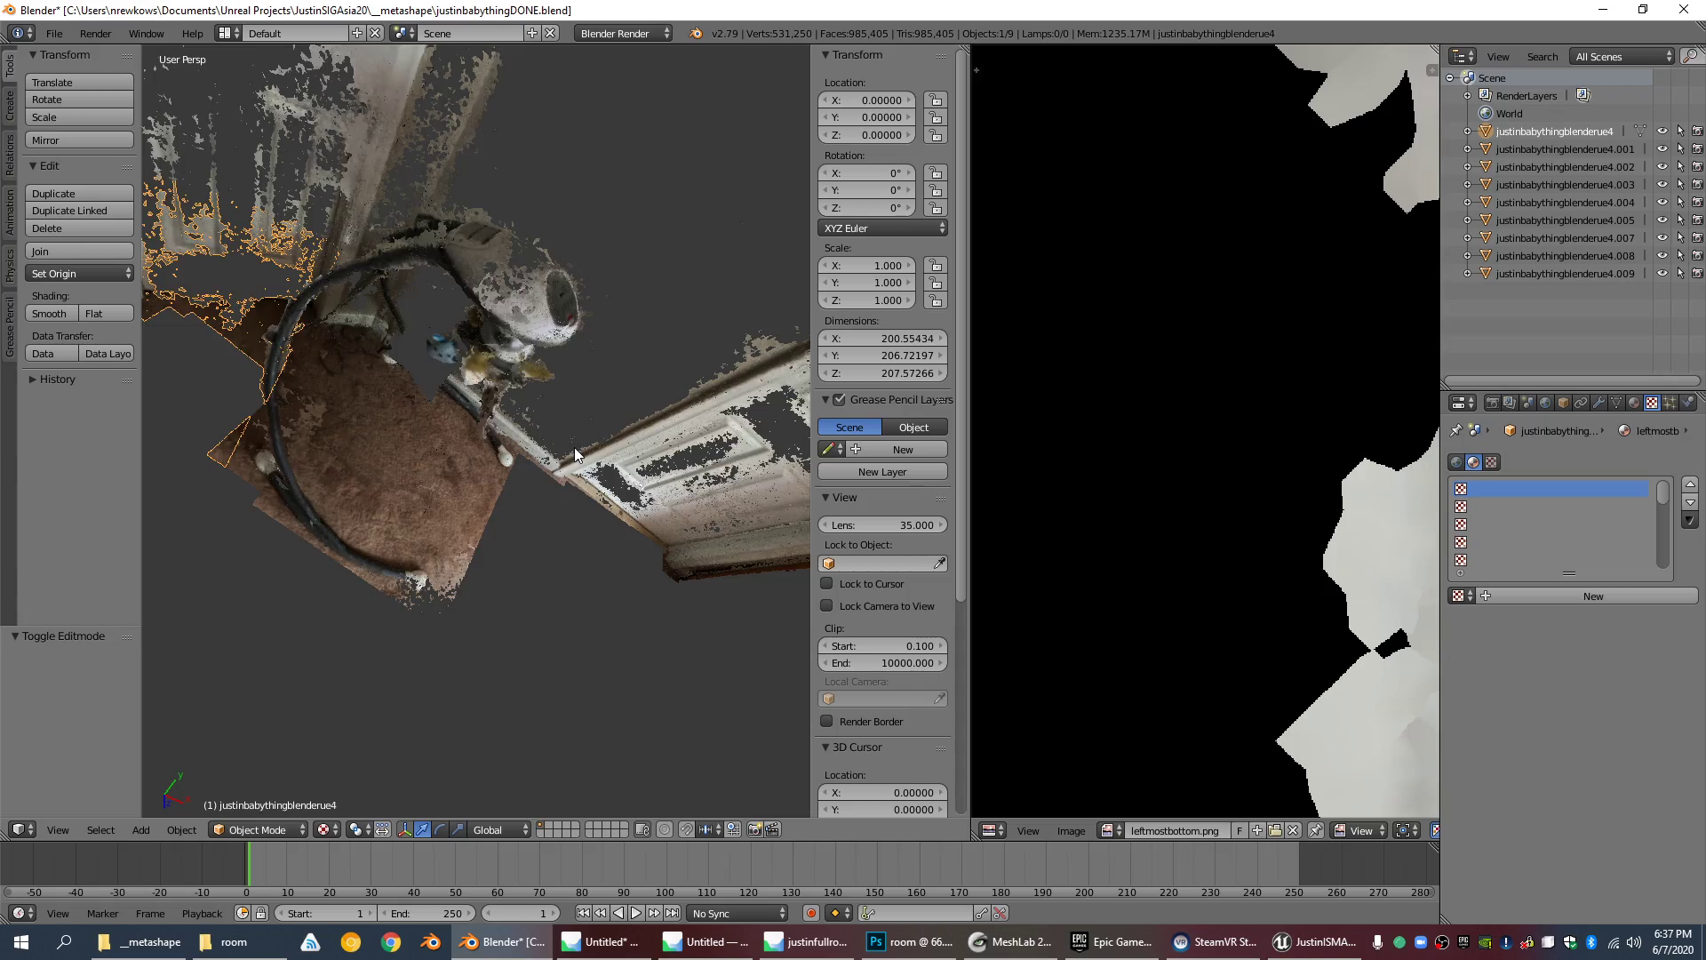
{"action": "scroll", "coordinate": [574, 448], "scroll_direction": "down", "scroll_amount": 5}
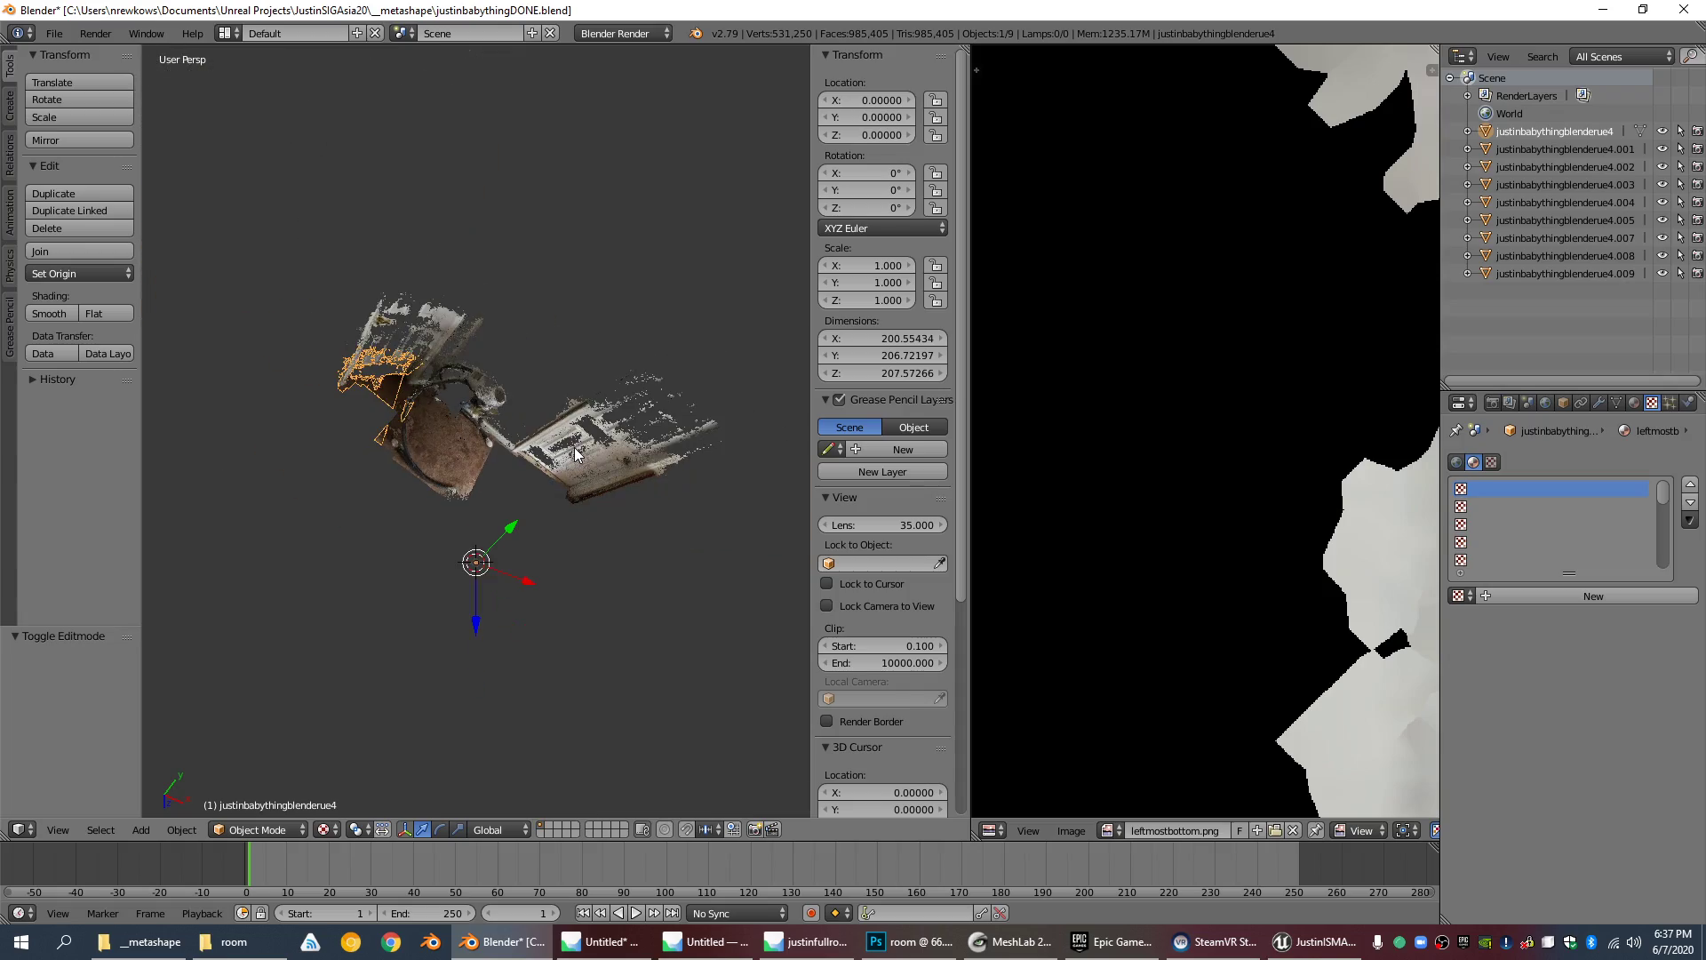
{"action": "left_click", "coordinate": [1603, 8]}
Step: Examine the imported room cloud in MeshLab around the bed, floor gaps, bookcase and dressers from several angles
{"action": "scroll", "coordinate": [776, 421], "scroll_direction": "down", "scroll_amount": 6}
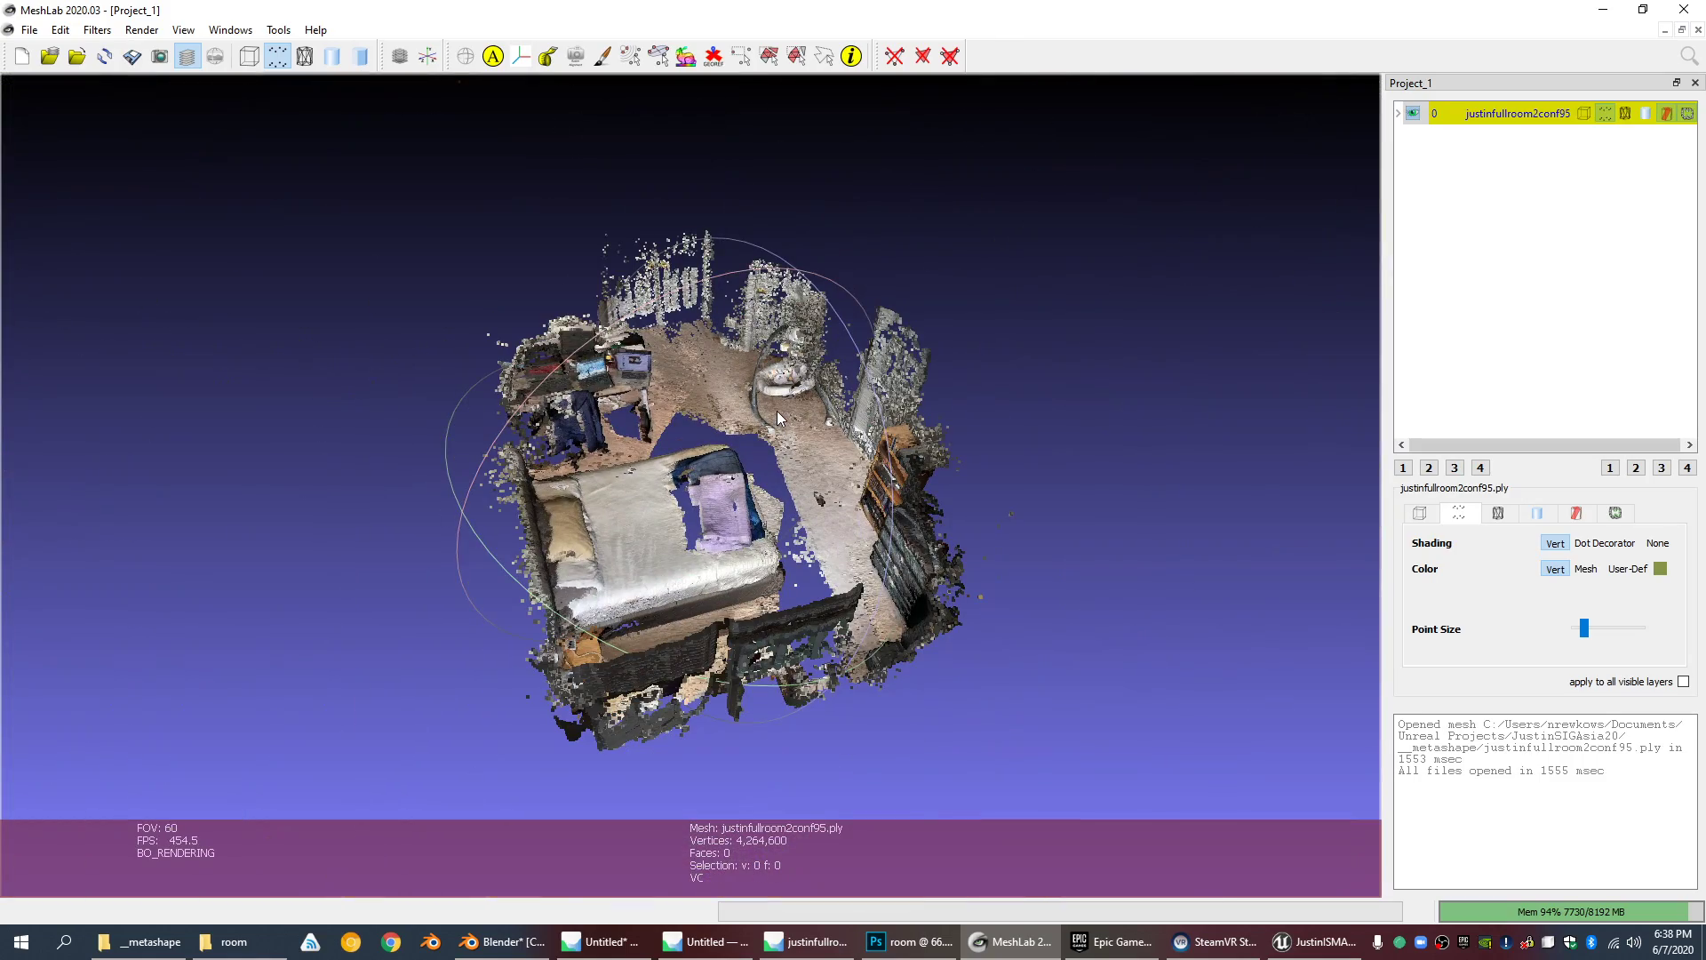
{"action": "scroll", "coordinate": [711, 466], "scroll_direction": "up", "scroll_amount": 2}
{"action": "scroll", "coordinate": [711, 465], "scroll_direction": "down", "scroll_amount": 3}
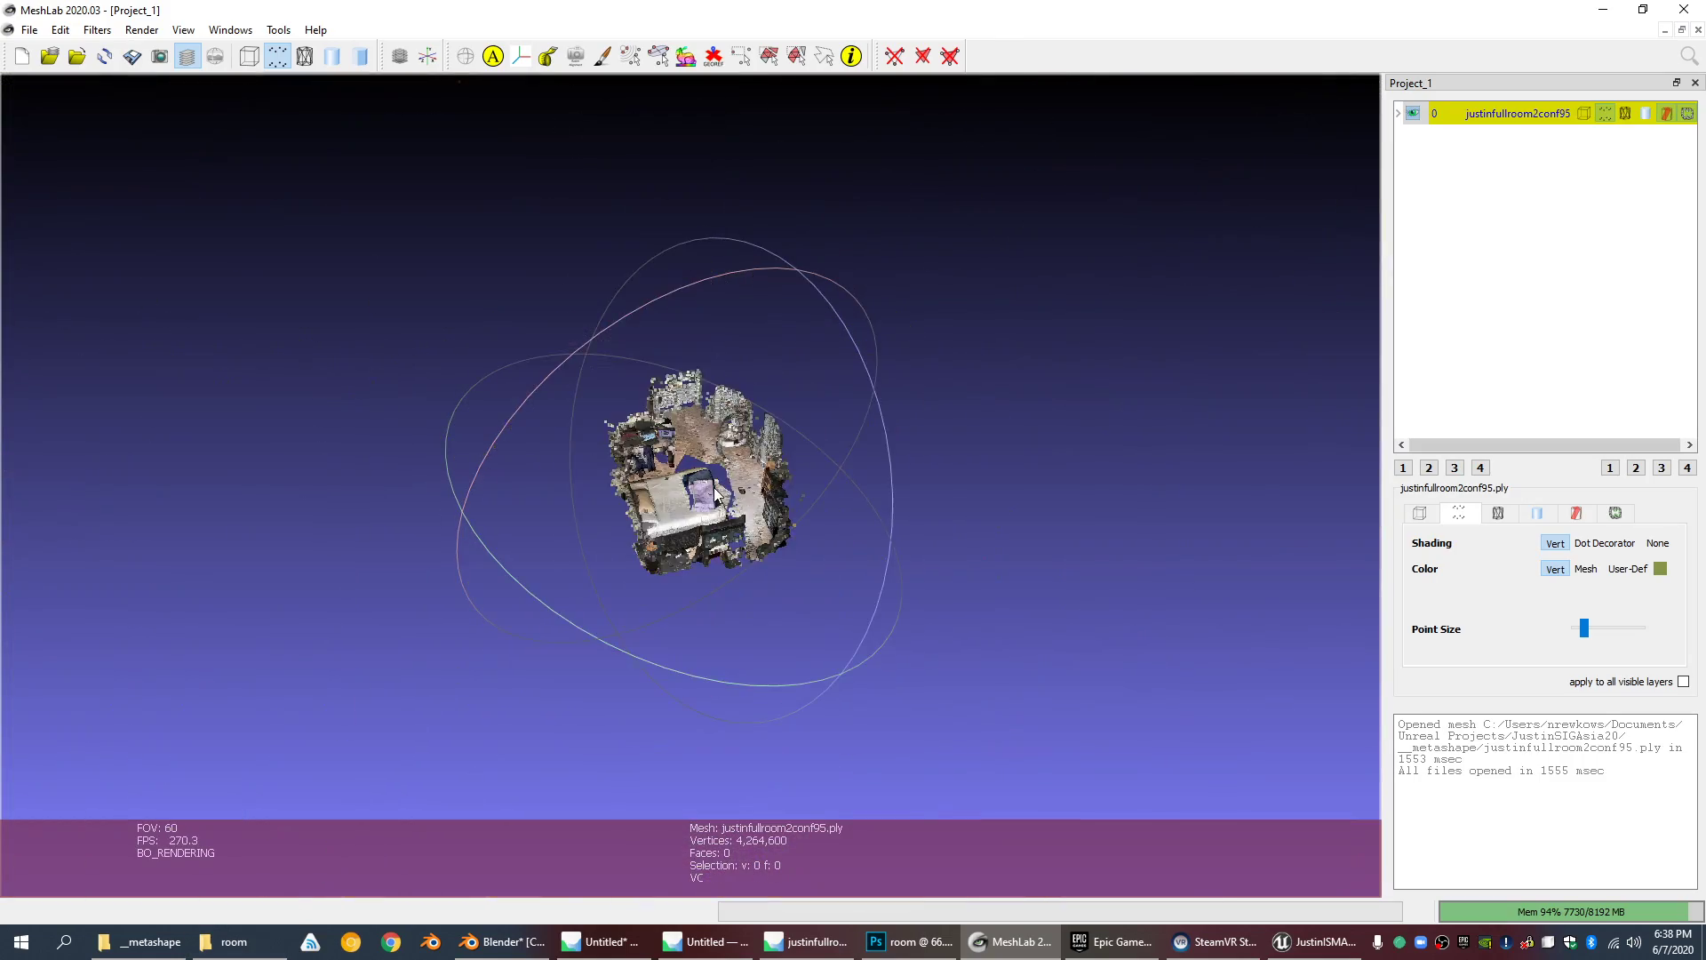
{"action": "scroll", "coordinate": [710, 465], "scroll_direction": "up", "scroll_amount": 8}
{"action": "scroll", "coordinate": [711, 464], "scroll_direction": "down", "scroll_amount": 7}
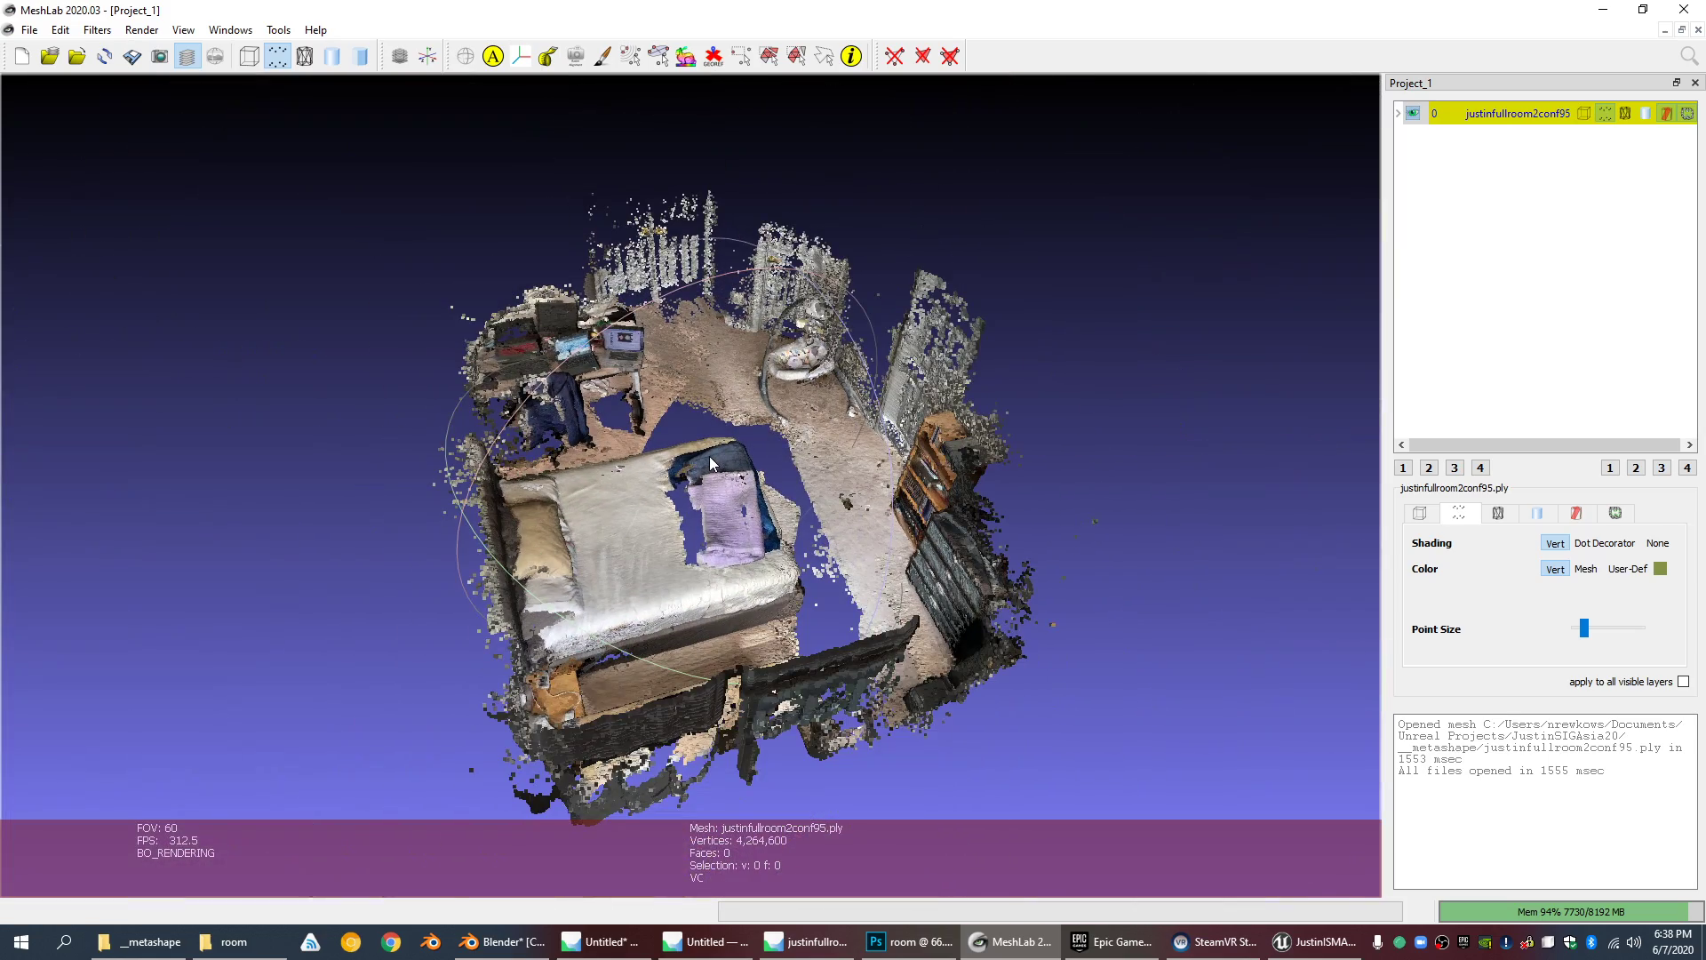
{"action": "left_click_drag", "start_coordinate": [808, 490], "coordinate": [793, 429]}
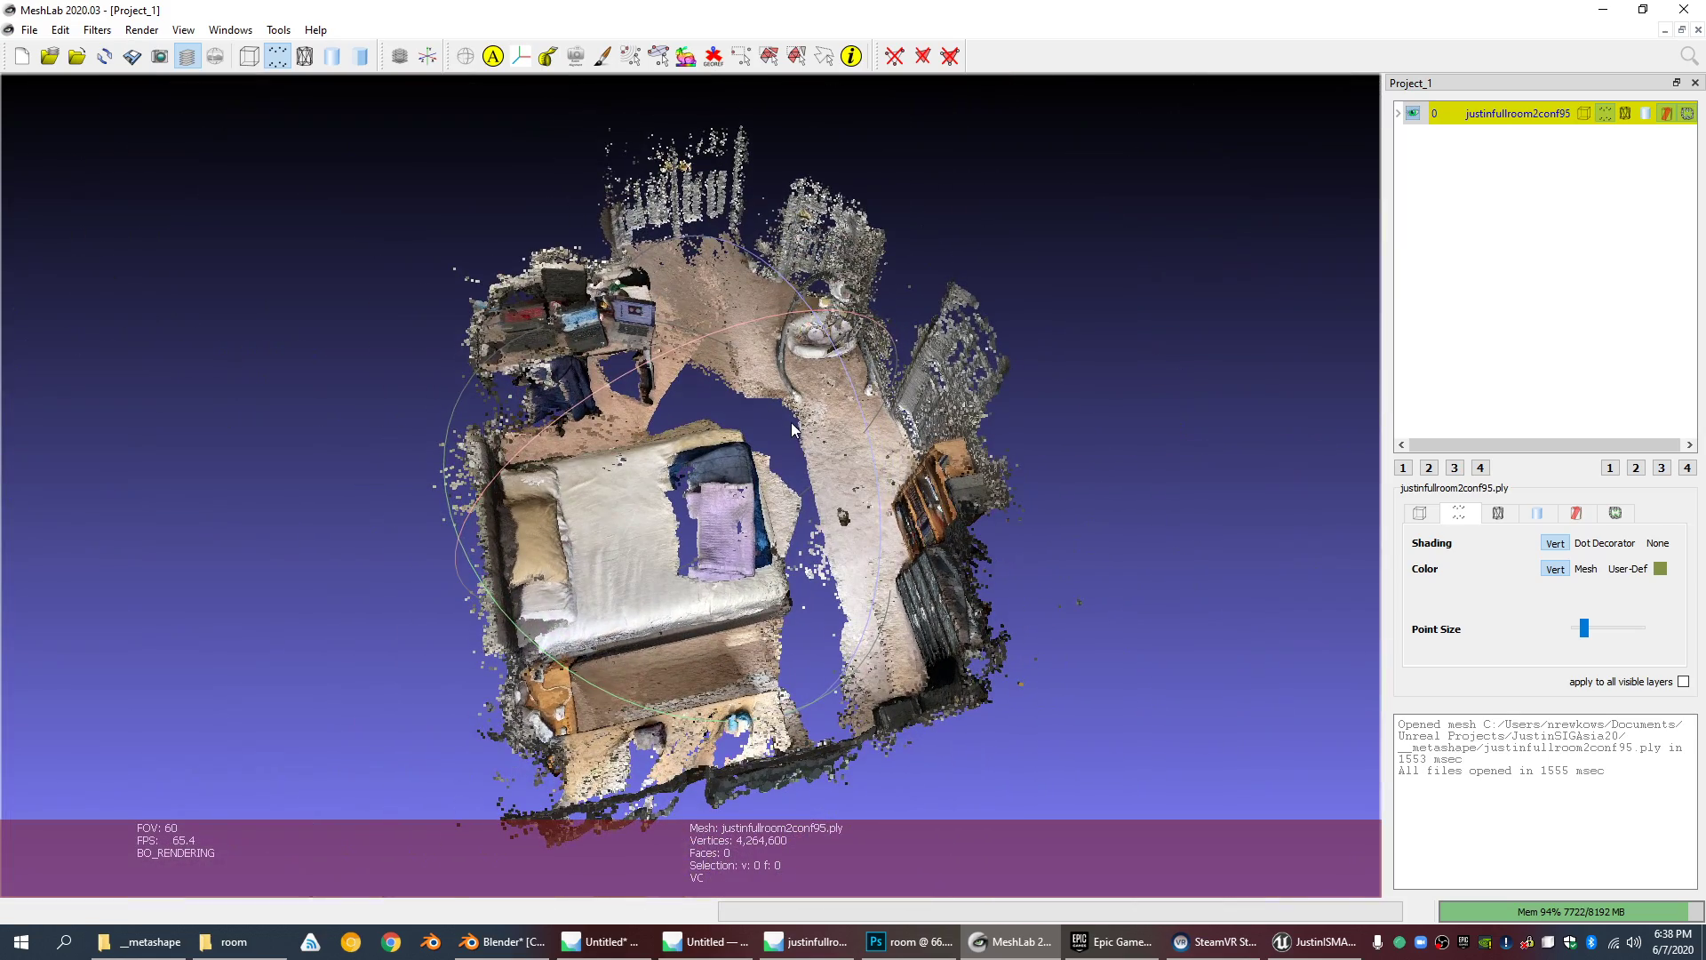
{"action": "scroll", "coordinate": [621, 317], "scroll_direction": "down", "scroll_amount": 4}
{"action": "scroll", "coordinate": [621, 316], "scroll_direction": "up", "scroll_amount": 9}
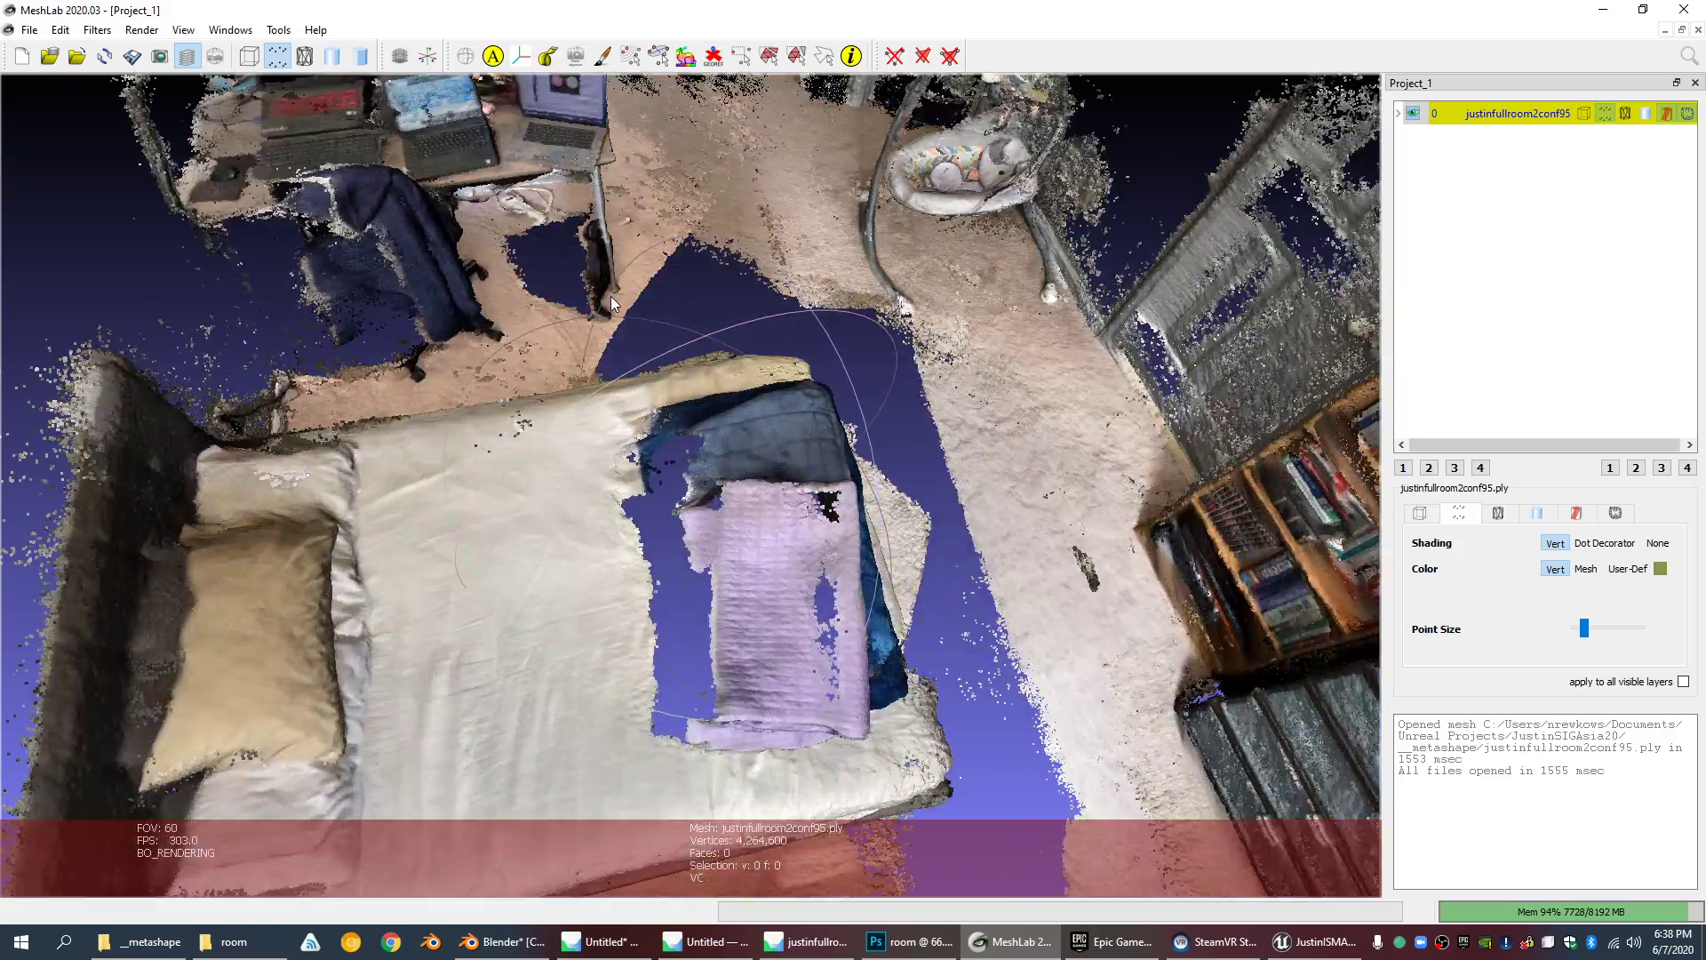
{"action": "middle_click_drag", "start_coordinate": [611, 295], "coordinate": [766, 567]}
{"action": "left_click_drag", "start_coordinate": [765, 567], "coordinate": [951, 341]}
{"action": "middle_click_drag", "start_coordinate": [736, 624], "coordinate": [648, 291]}
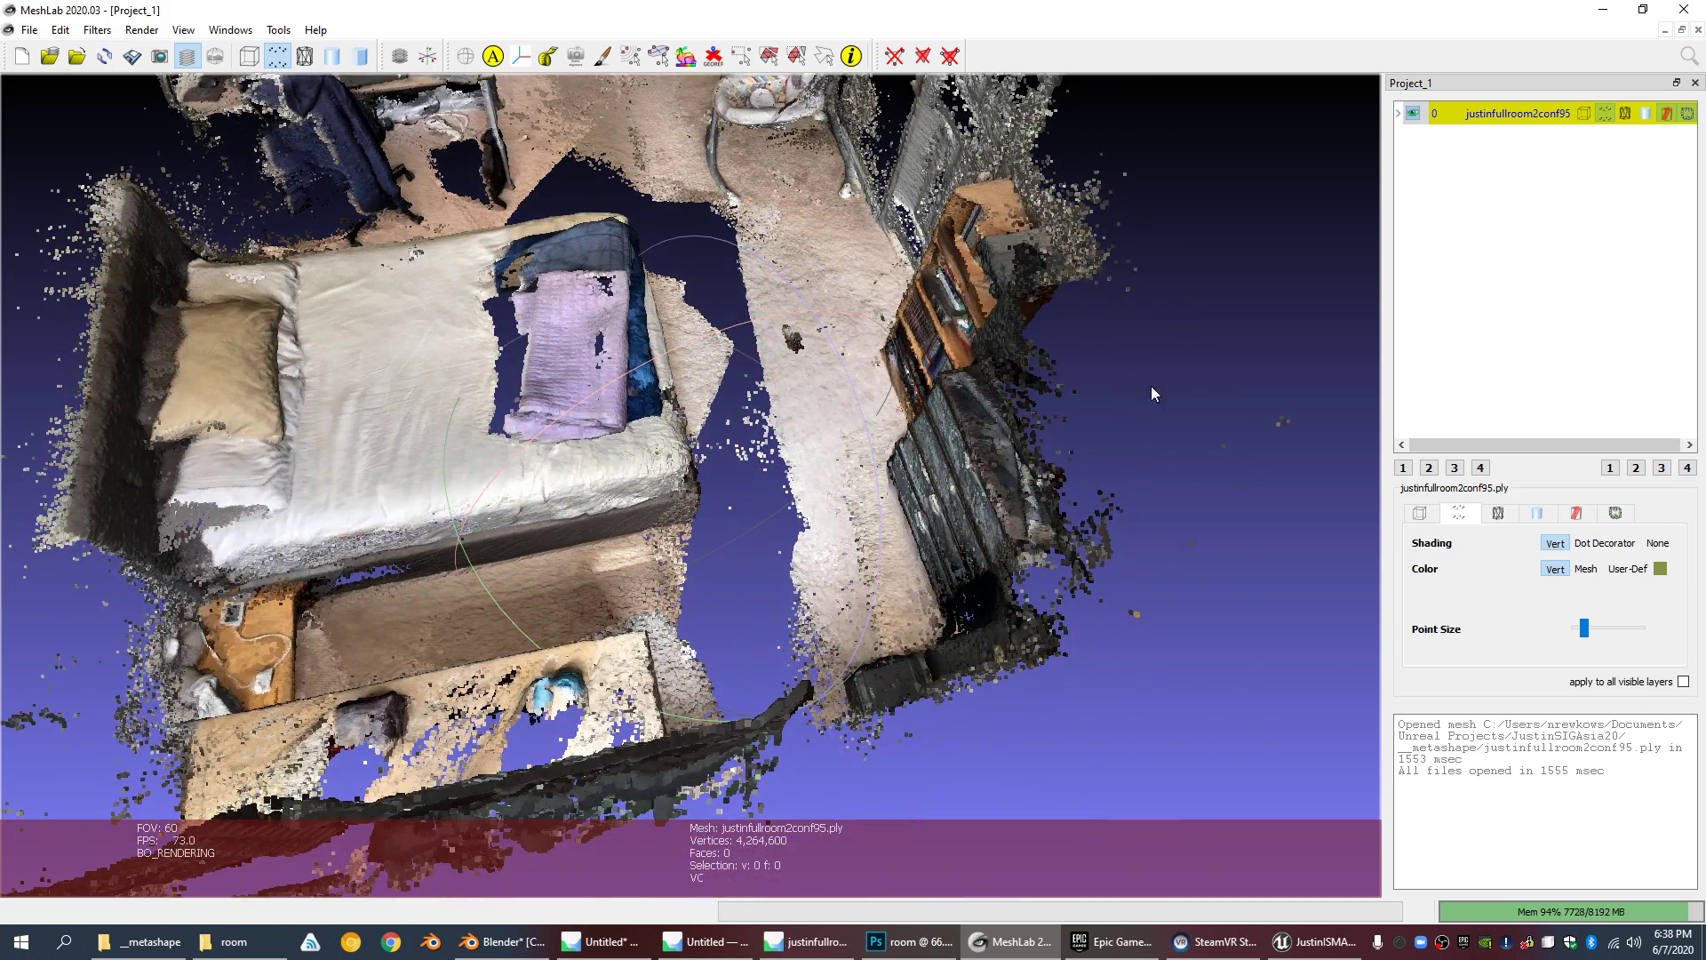
Step: Try selecting the vertices across the bed, dresser and bookcase half of the room cloud from above, and subtract them from the selection
{"action": "left_click_drag", "start_coordinate": [659, 608], "coordinate": [566, 801]}
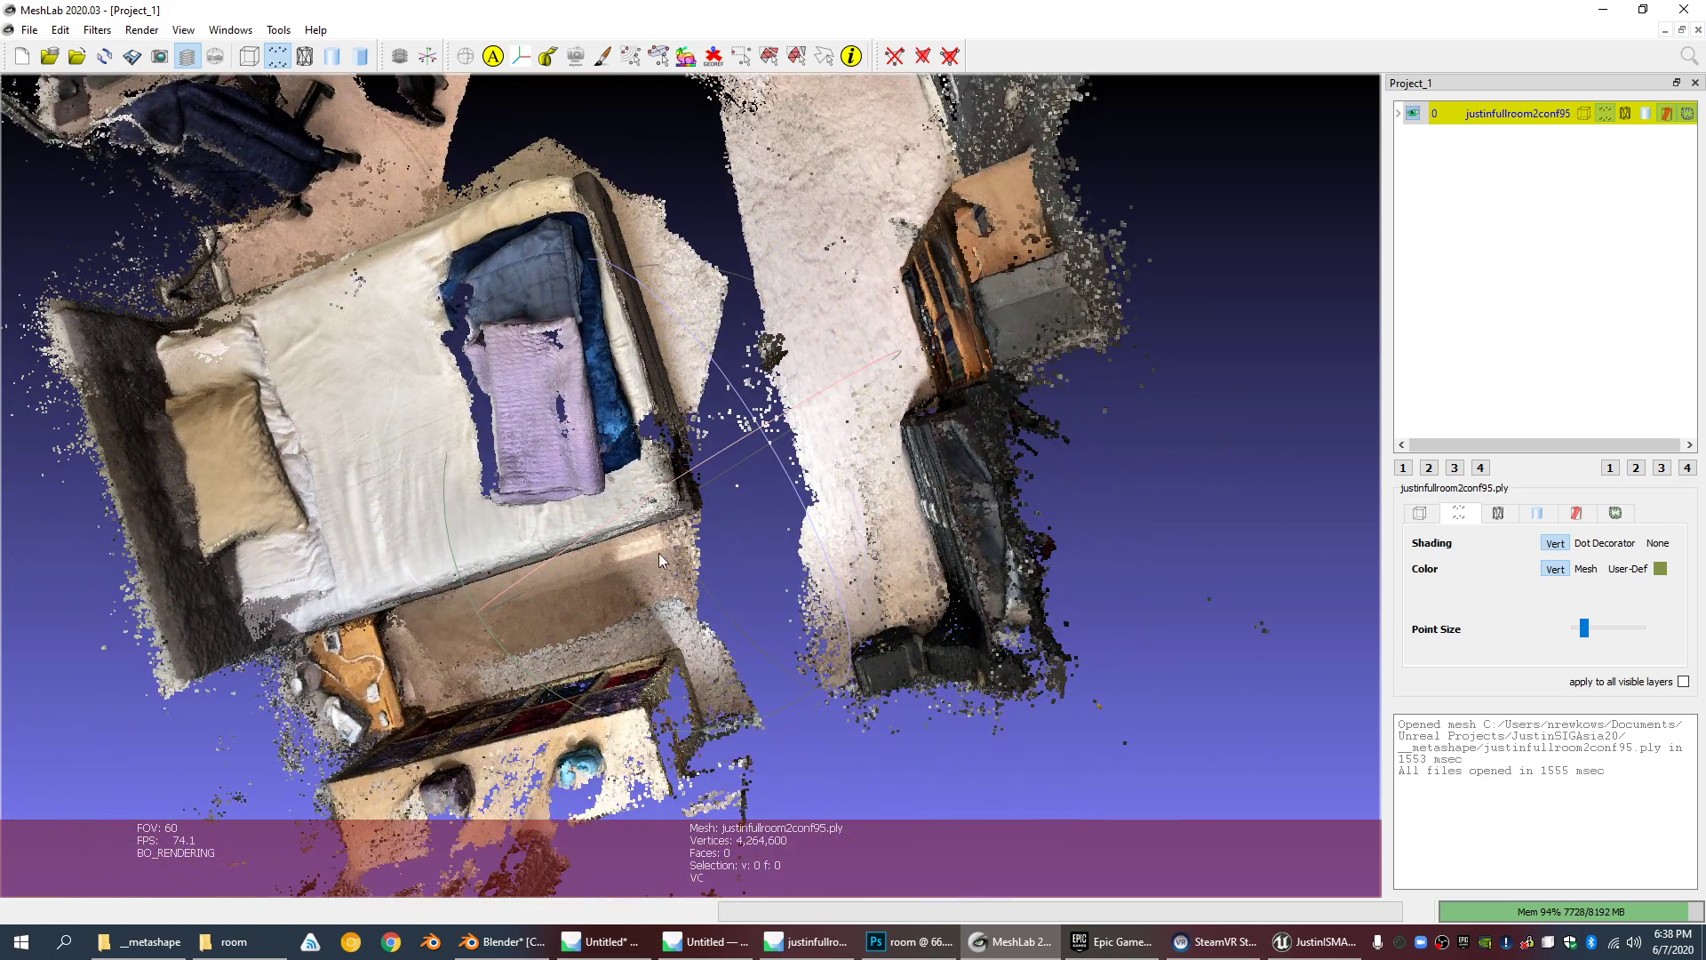
{"action": "middle_click_drag", "start_coordinate": [497, 325], "coordinate": [684, 347]}
{"action": "scroll", "coordinate": [684, 346], "scroll_direction": "down", "scroll_amount": 8}
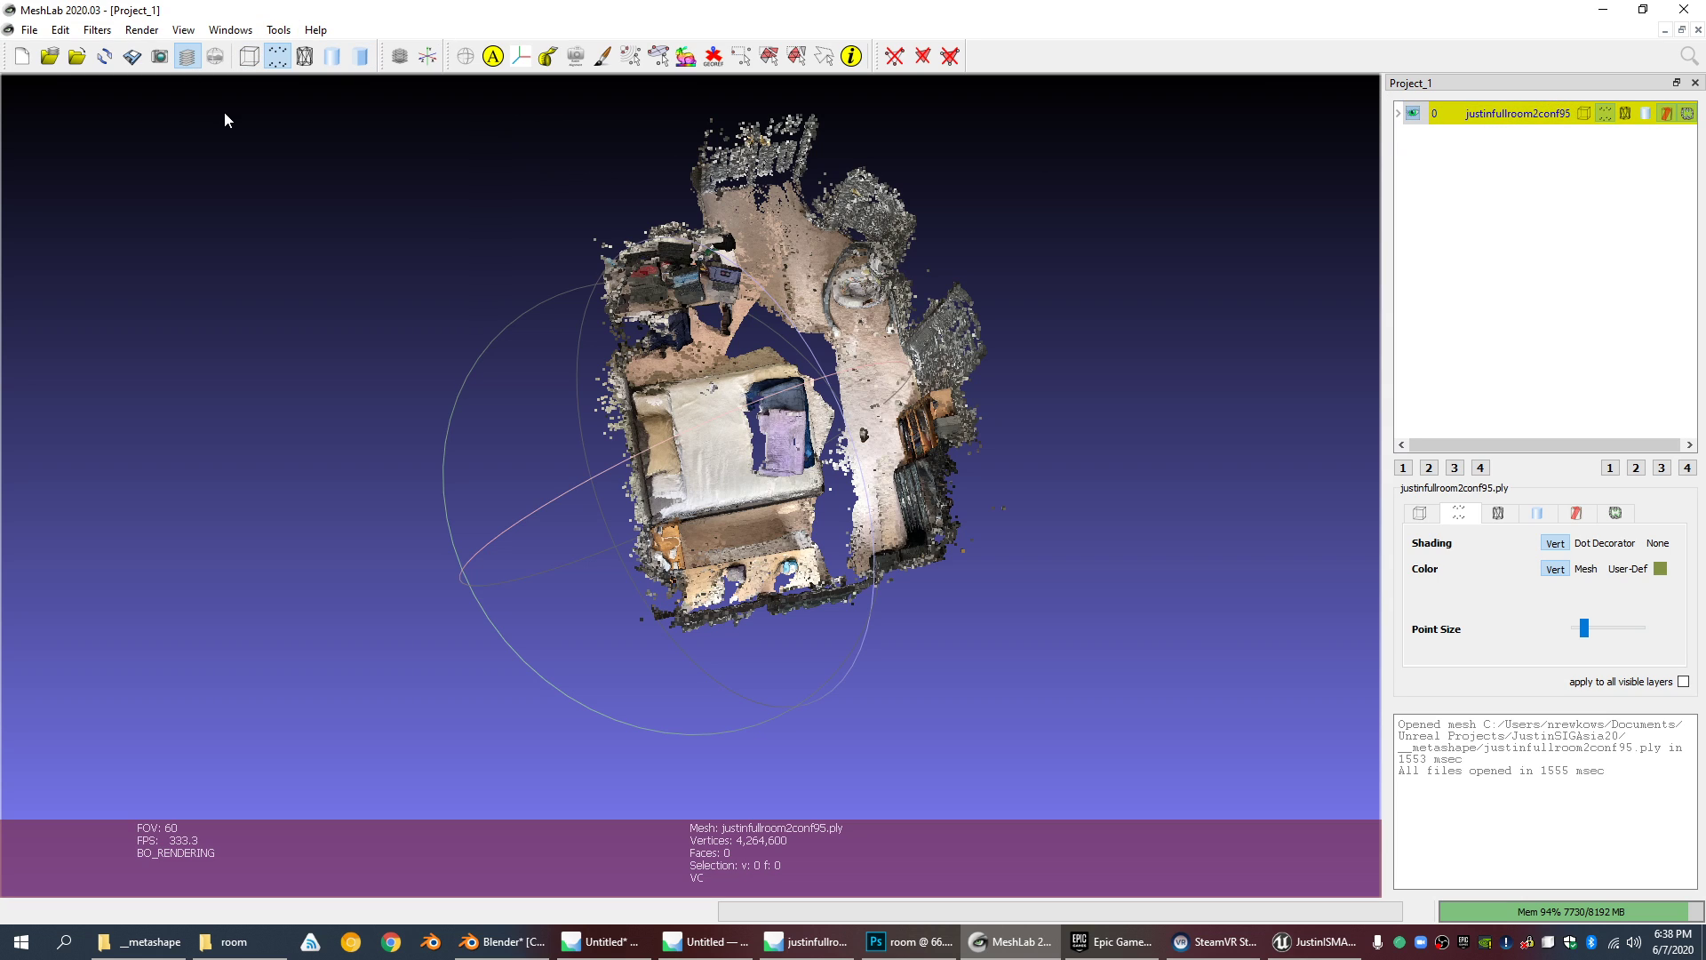
{"action": "middle_click_drag", "start_coordinate": [739, 297], "coordinate": [681, 395]}
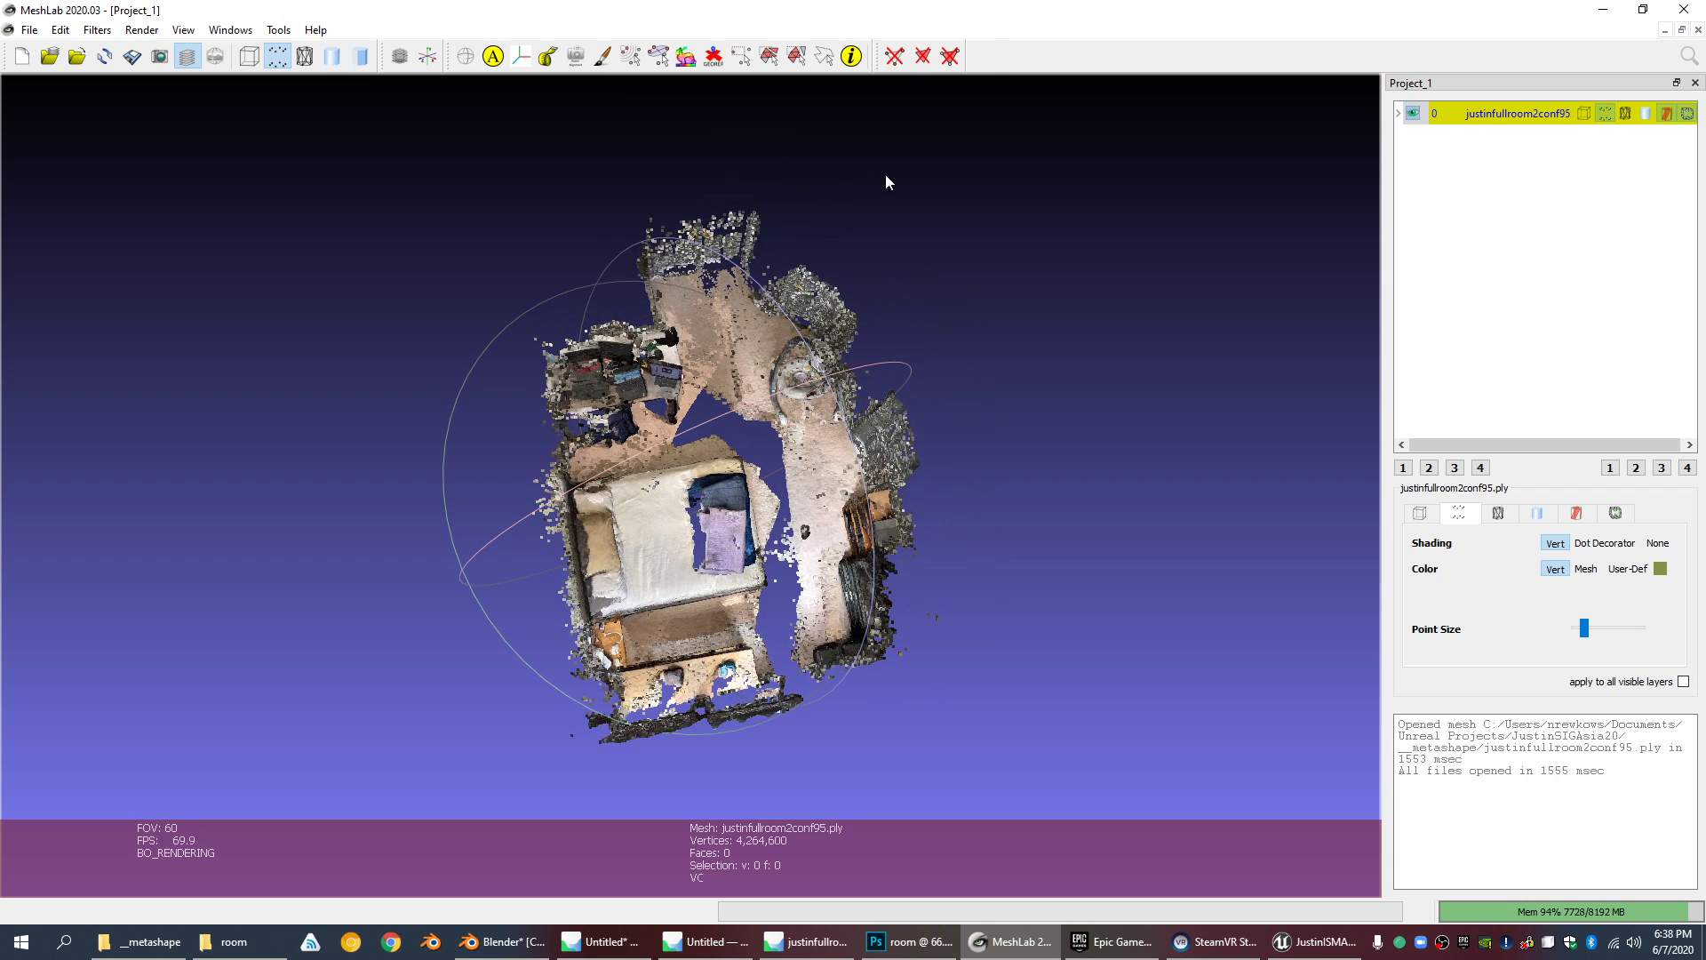
{"action": "left_click", "coordinate": [741, 56]}
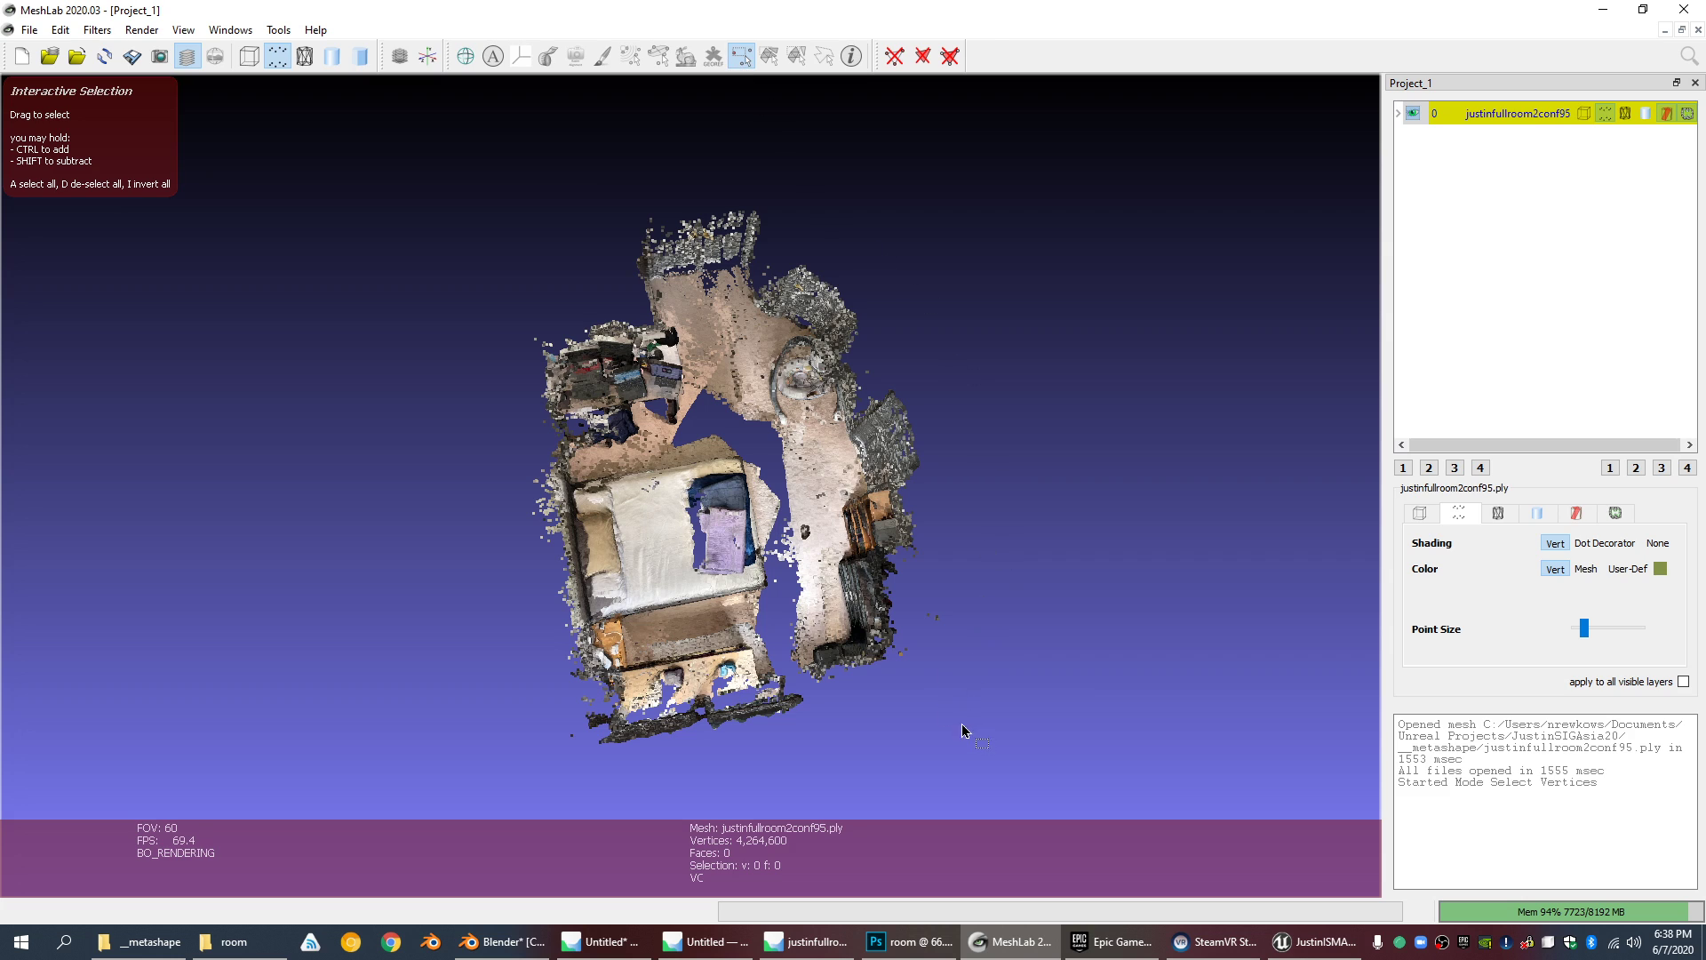
{"action": "left_click_drag", "start_coordinate": [967, 734], "coordinate": [429, 524]}
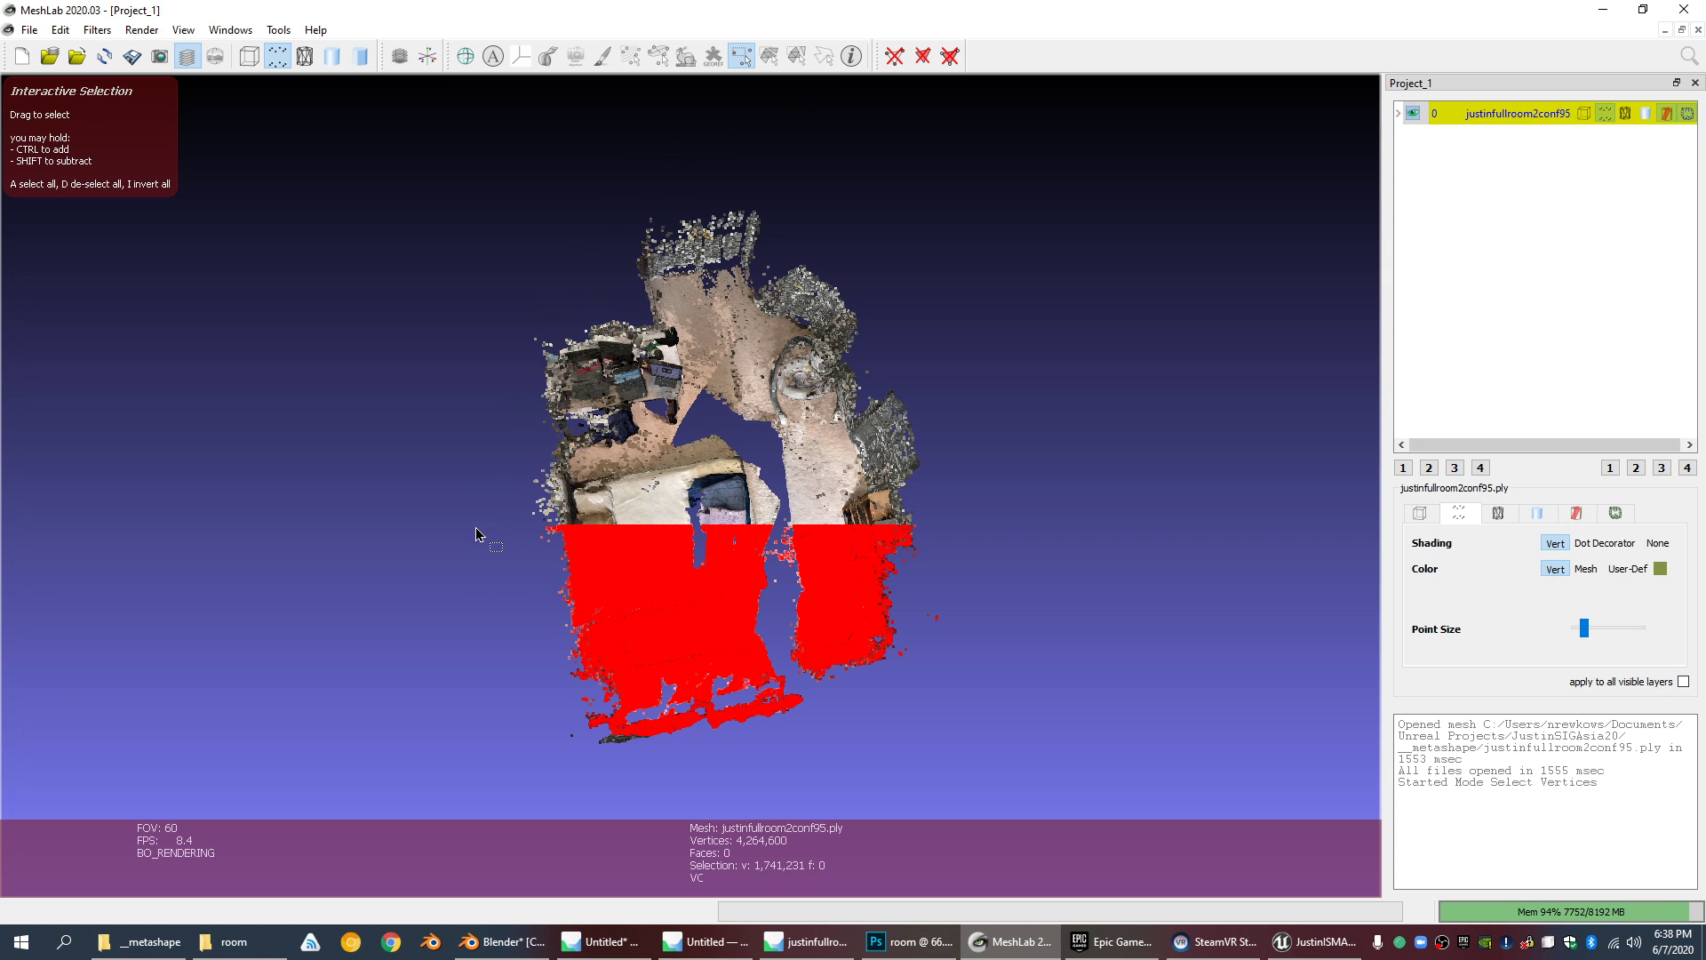
{"action": "left_click_drag", "start_coordinate": [449, 477], "coordinate": [1116, 812], "text": "shift"}
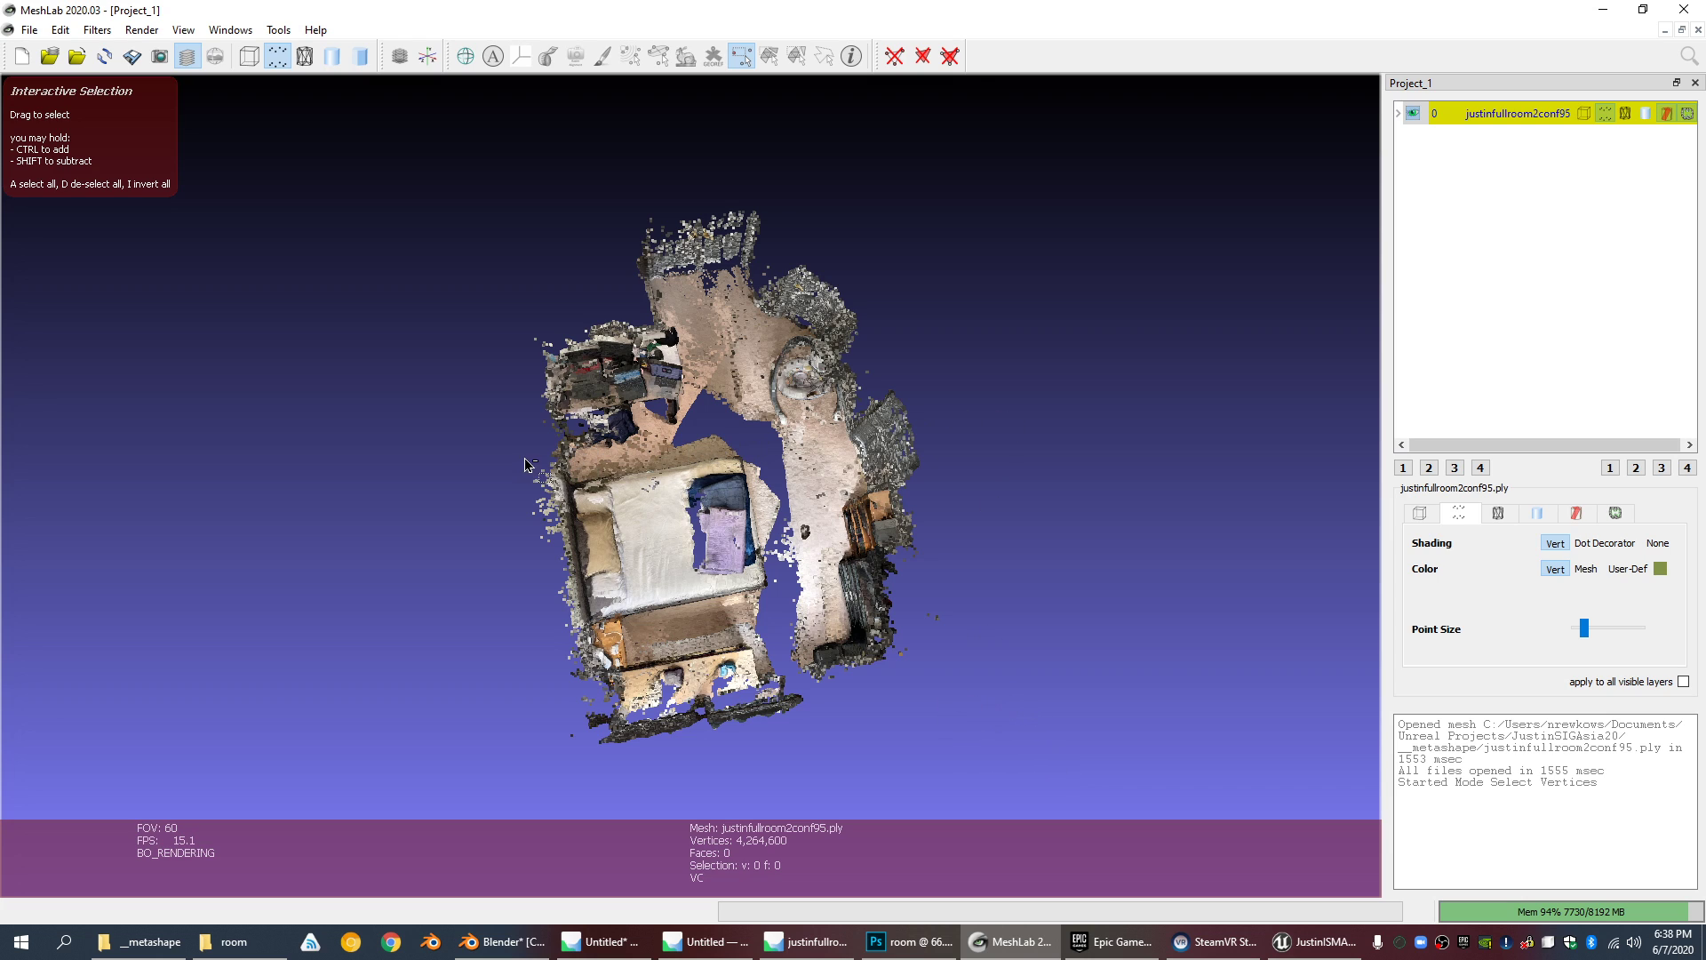
{"action": "left_click", "coordinate": [752, 56]}
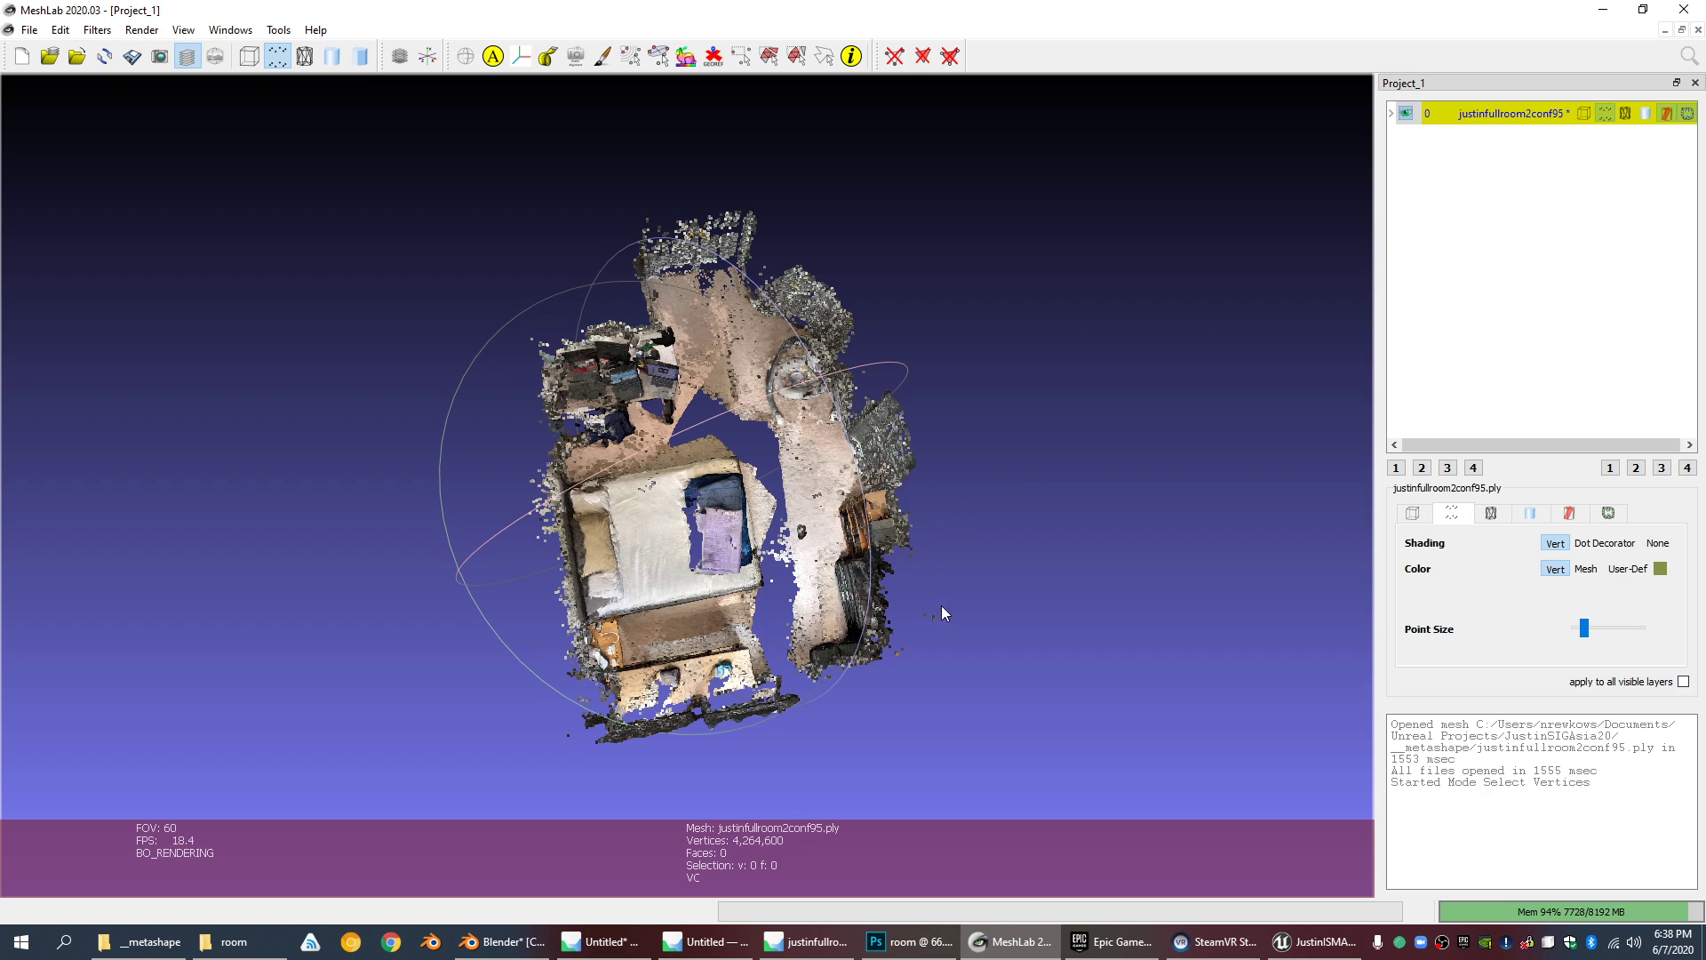
Step: Select the vertices of the bed area in the room cloud from a straightened top-down view
{"action": "left_click_drag", "start_coordinate": [941, 605], "coordinate": [904, 659]}
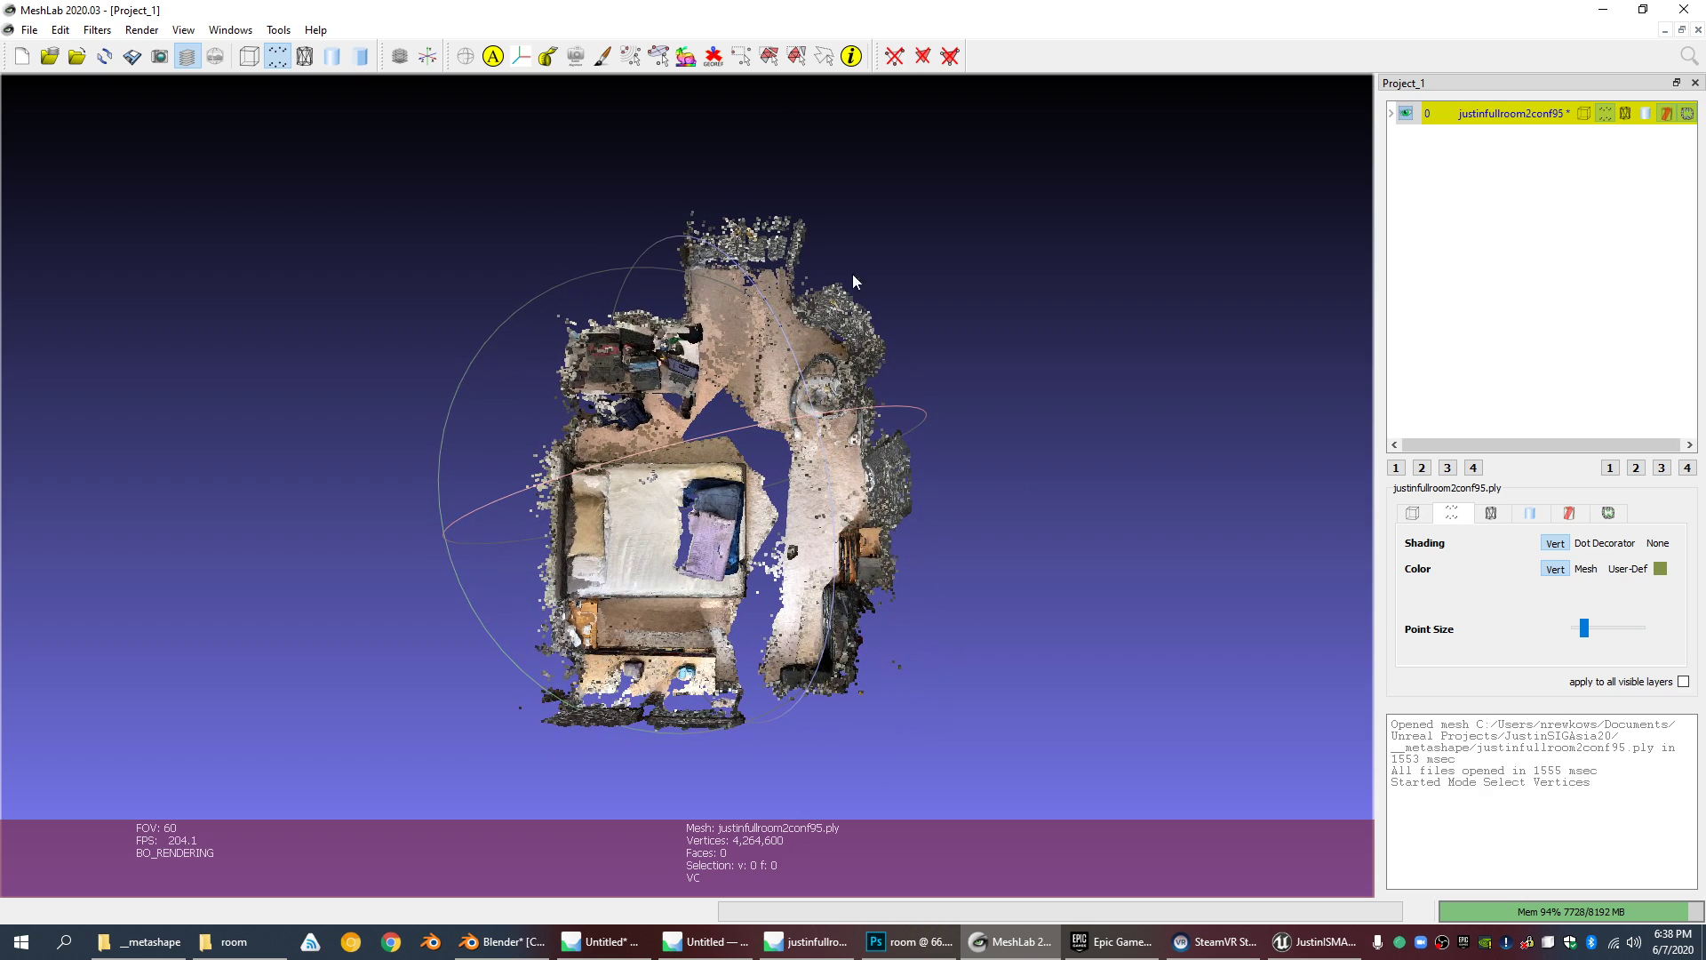
{"action": "left_click", "coordinate": [741, 59]}
{"action": "left_click_drag", "start_coordinate": [510, 436], "coordinate": [781, 614]}
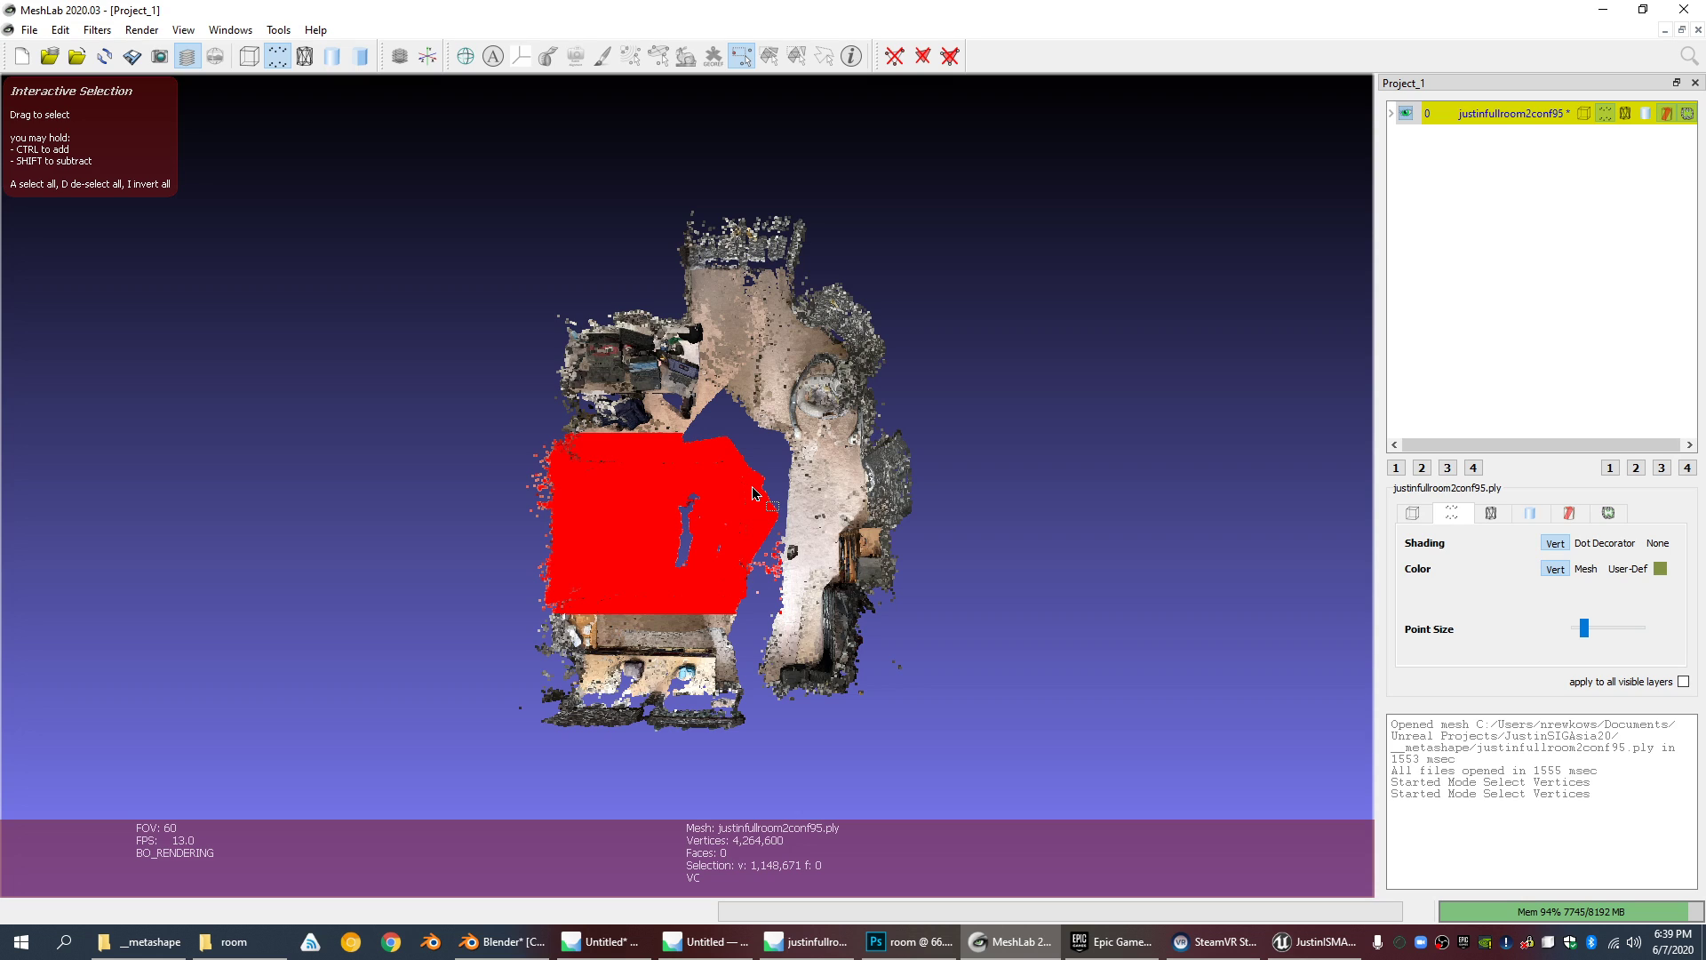
Step: Delete the selected block of points from the room point cloud
{"action": "left_click", "coordinate": [894, 58]}
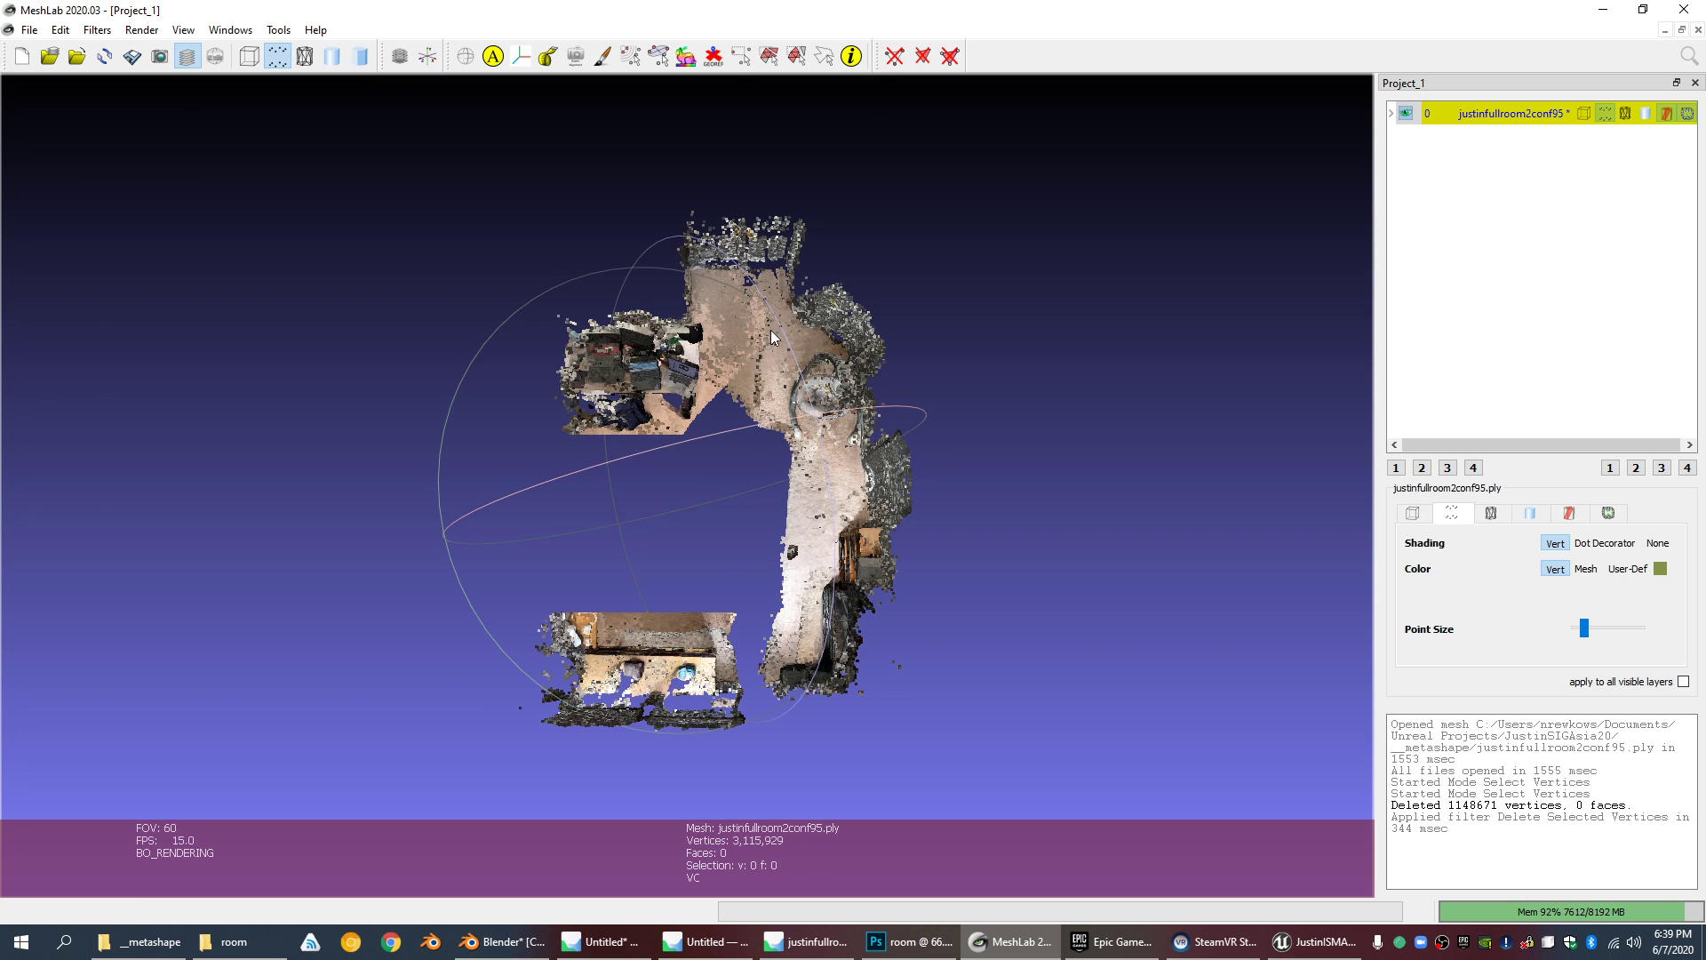
{"action": "left_click", "coordinate": [895, 58]}
Step: Examine the remaining room point cloud from several angles and distances, including the area around the deleted section
{"action": "left_click_drag", "start_coordinate": [619, 314], "coordinate": [545, 249]}
{"action": "scroll", "coordinate": [602, 327], "scroll_direction": "up", "scroll_amount": 5}
{"action": "scroll", "coordinate": [601, 325], "scroll_direction": "down", "scroll_amount": 13}
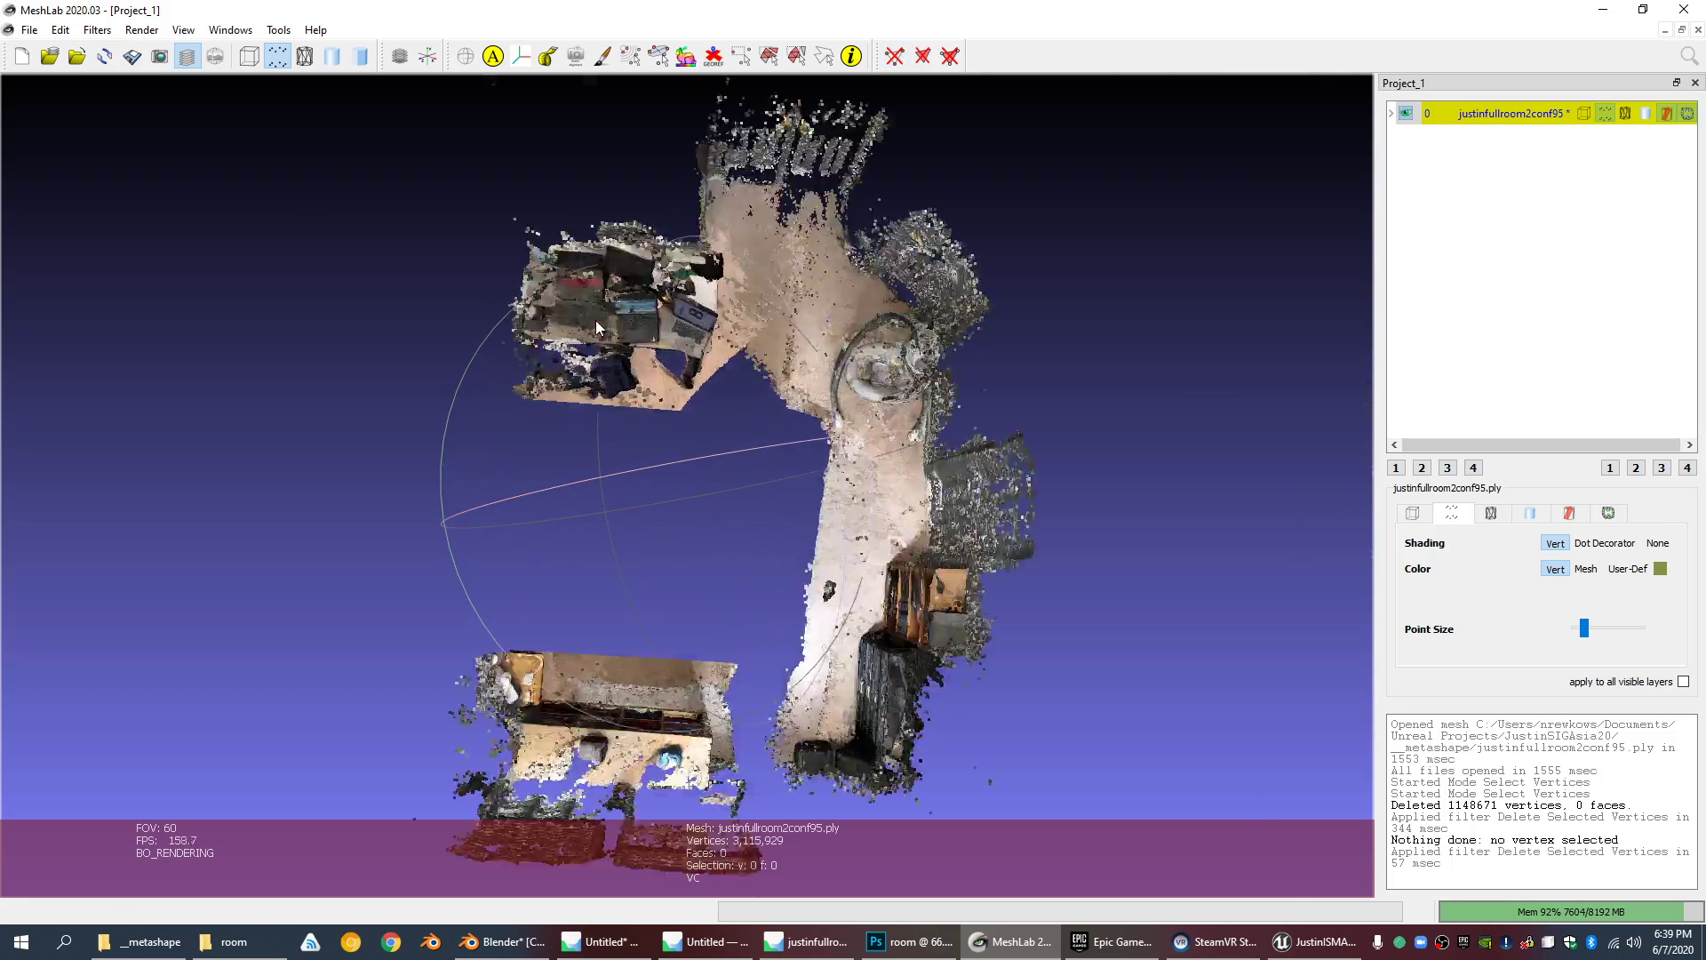
{"action": "scroll", "coordinate": [659, 384], "scroll_direction": "up", "scroll_amount": 4}
{"action": "left_click_drag", "start_coordinate": [807, 574], "coordinate": [794, 222]}
{"action": "scroll", "coordinate": [755, 471], "scroll_direction": "up", "scroll_amount": 7}
{"action": "scroll", "coordinate": [776, 425], "scroll_direction": "up", "scroll_amount": 4}
{"action": "scroll", "coordinate": [776, 423], "scroll_direction": "down", "scroll_amount": 5}
{"action": "left_click_drag", "start_coordinate": [776, 423], "coordinate": [722, 602]}
{"action": "scroll", "coordinate": [780, 468], "scroll_direction": "up", "scroll_amount": 4}
{"action": "scroll", "coordinate": [778, 462], "scroll_direction": "down", "scroll_amount": 5}
{"action": "scroll", "coordinate": [722, 602], "scroll_direction": "up", "scroll_amount": 3}
{"action": "scroll", "coordinate": [721, 602], "scroll_direction": "down", "scroll_amount": 10}
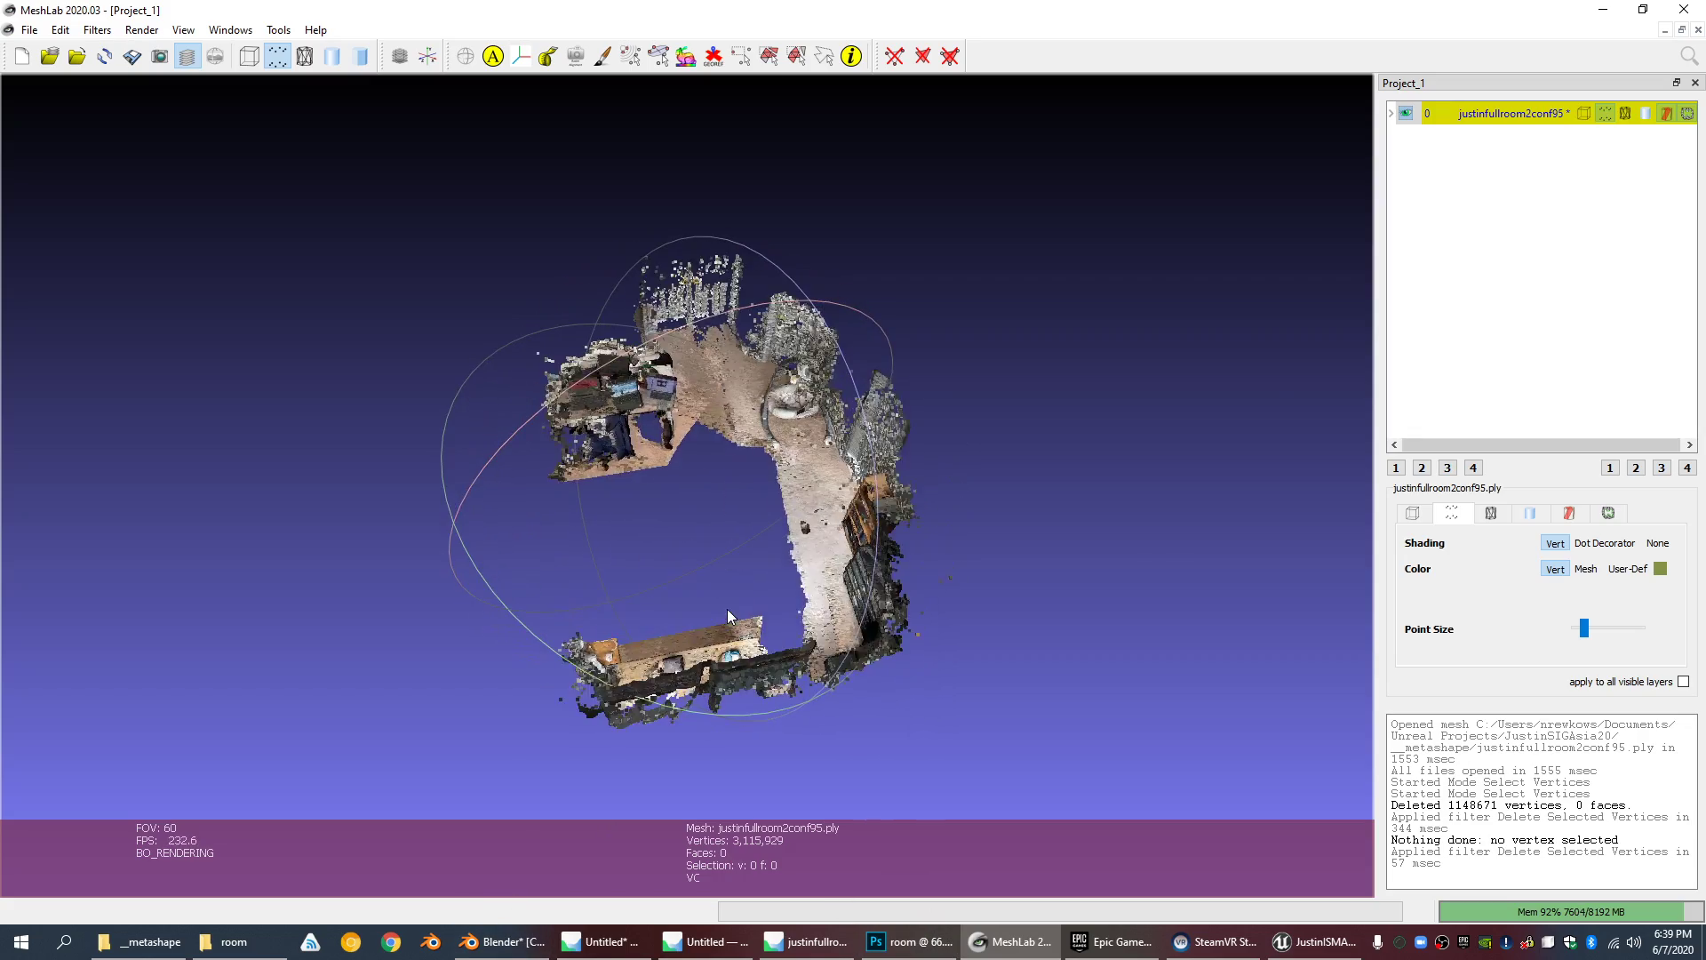
{"action": "middle_click_drag", "start_coordinate": [721, 600], "coordinate": [722, 493]}
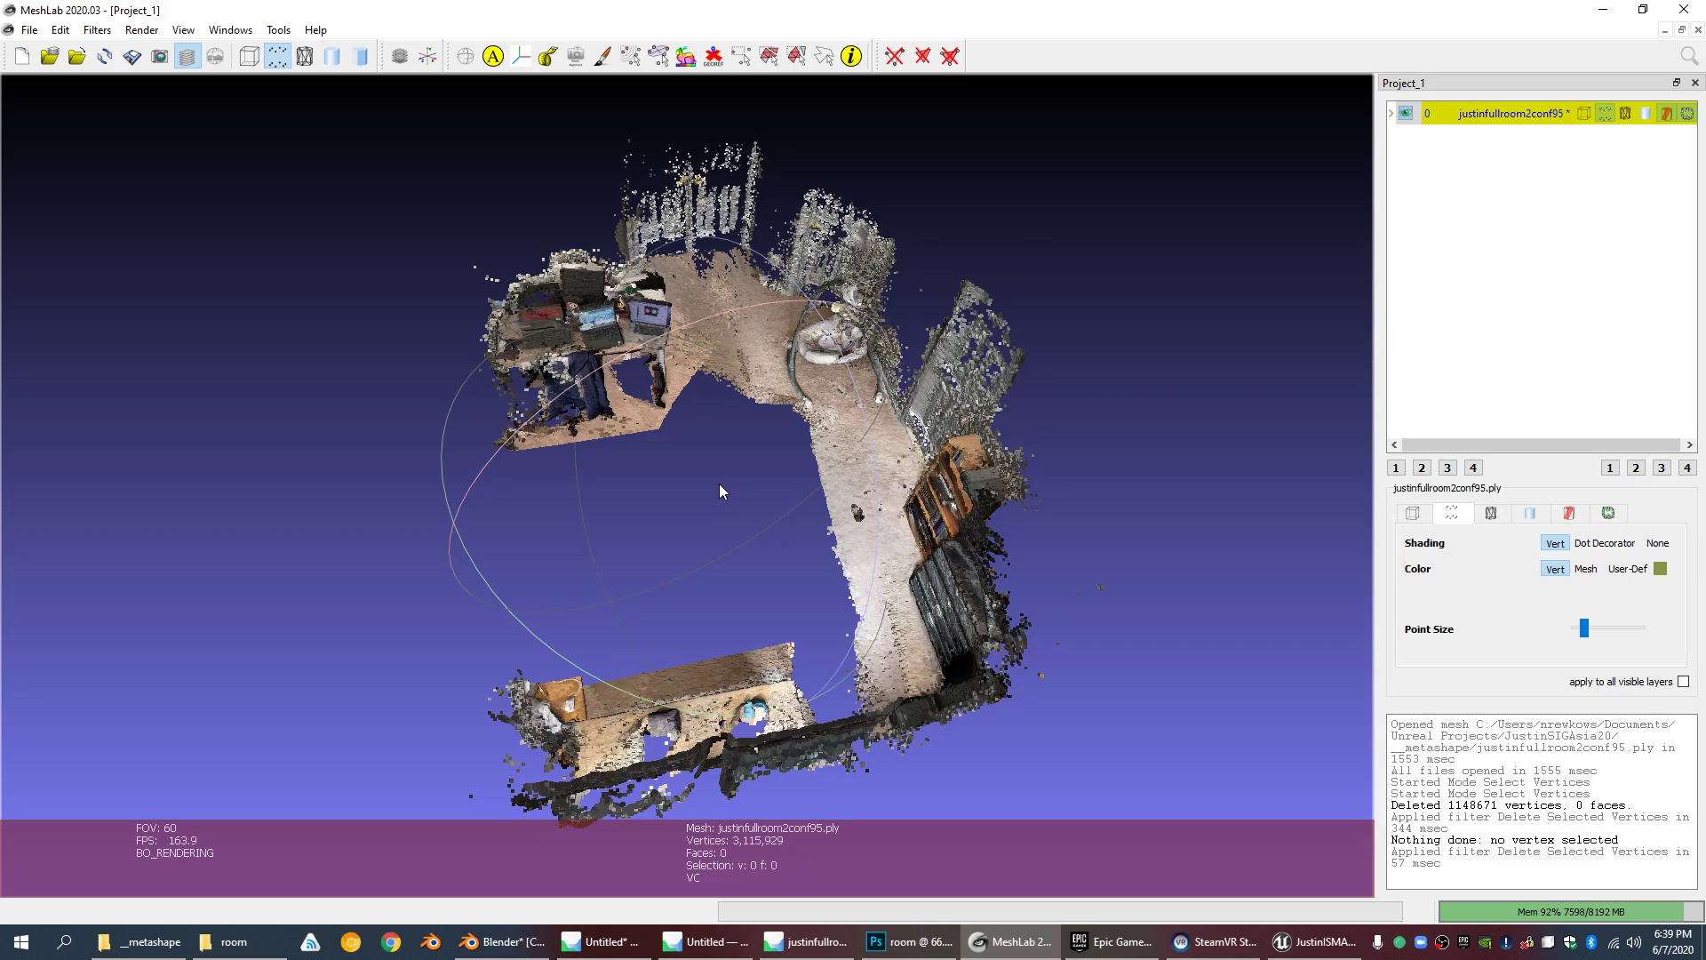
{"action": "left_click_drag", "start_coordinate": [720, 490], "coordinate": [808, 380]}
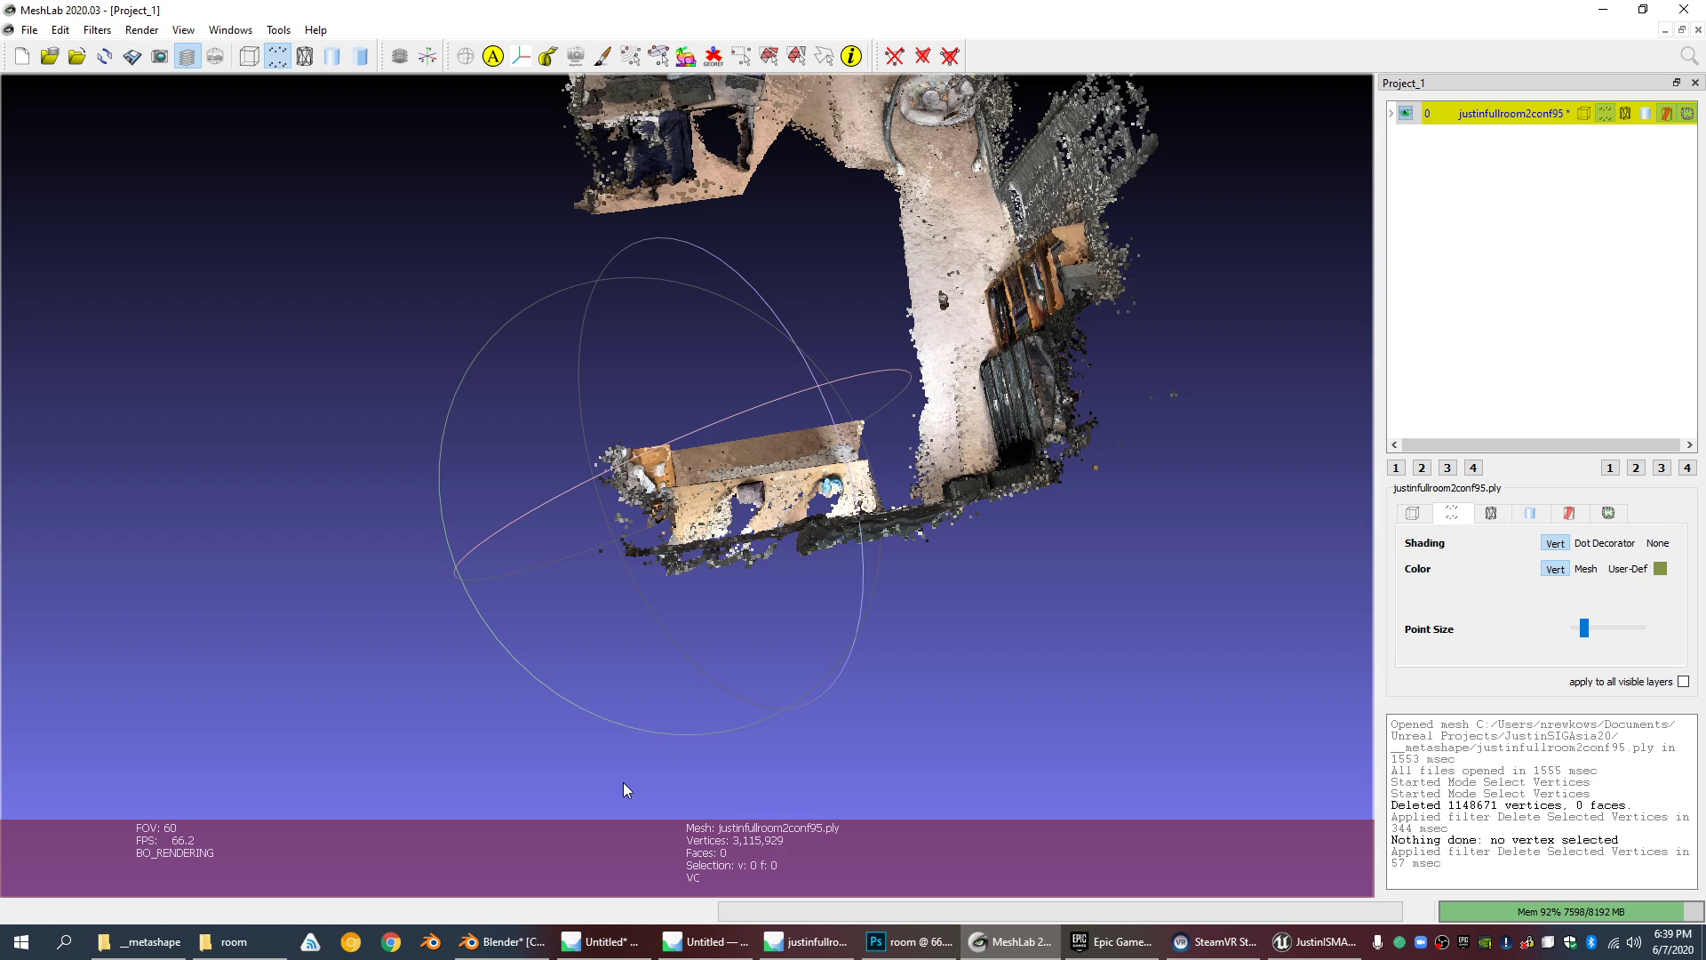
Step: Create a new empty project and import justindeskbetterblender.ply from the __metashape folder into it
{"action": "left_click", "coordinate": [21, 56]}
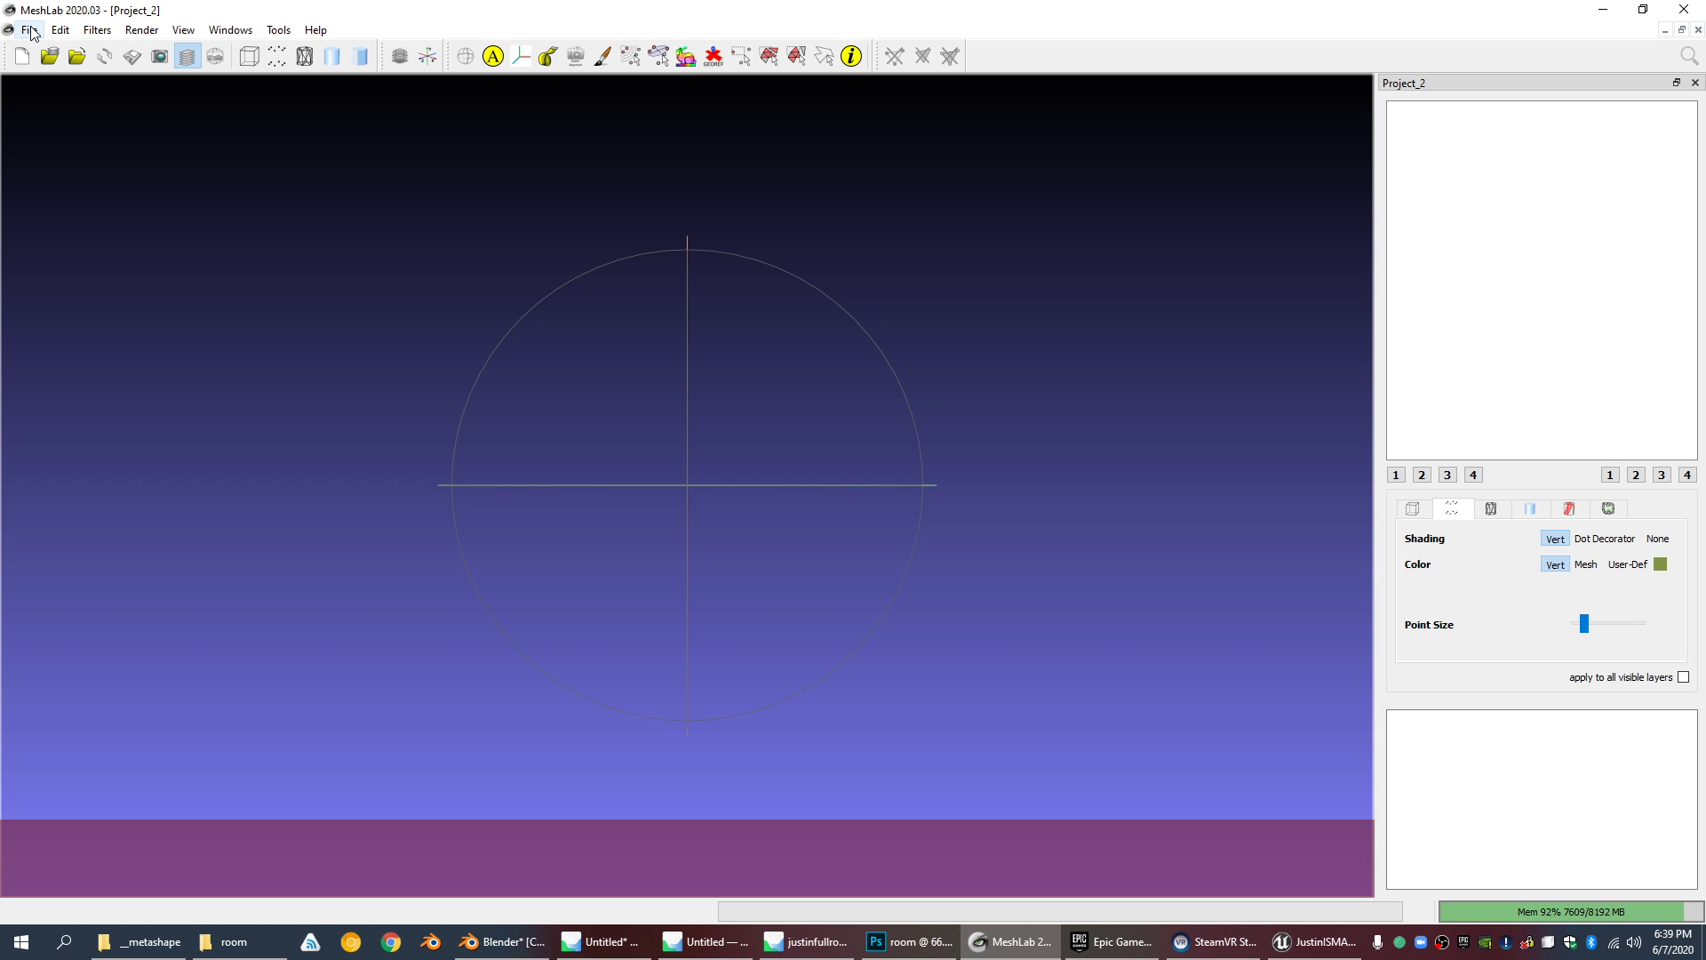
{"action": "left_click", "coordinate": [218, 940]}
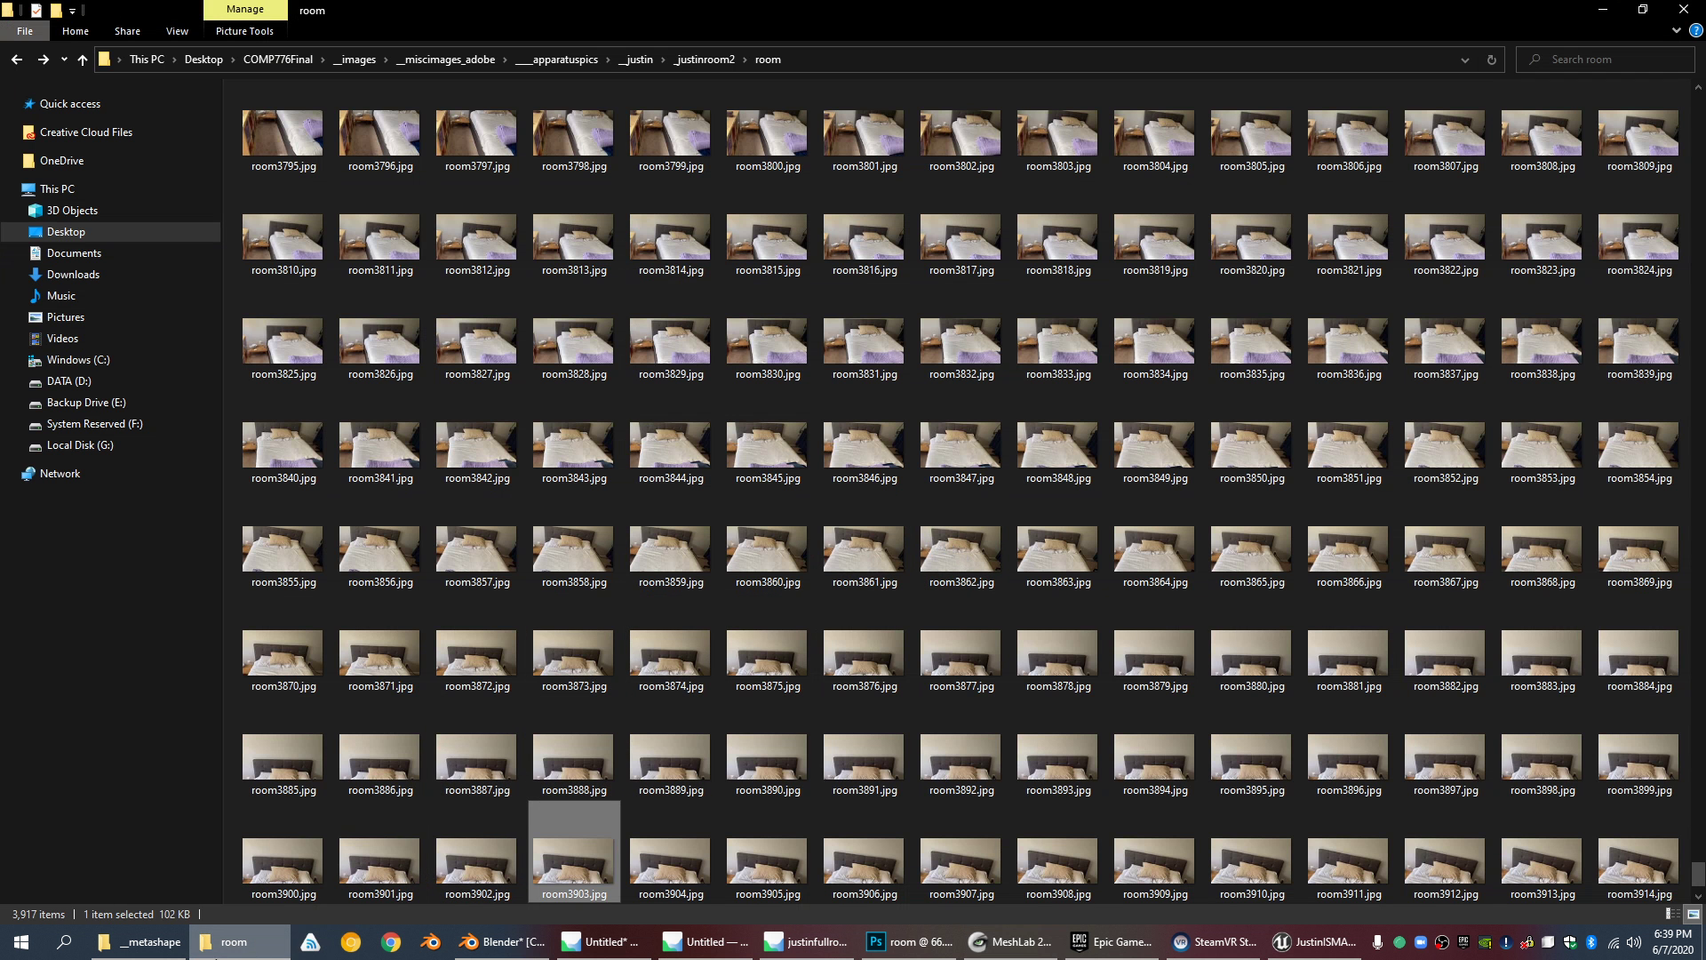
{"action": "left_click", "coordinate": [227, 940]}
{"action": "left_click", "coordinate": [140, 945]}
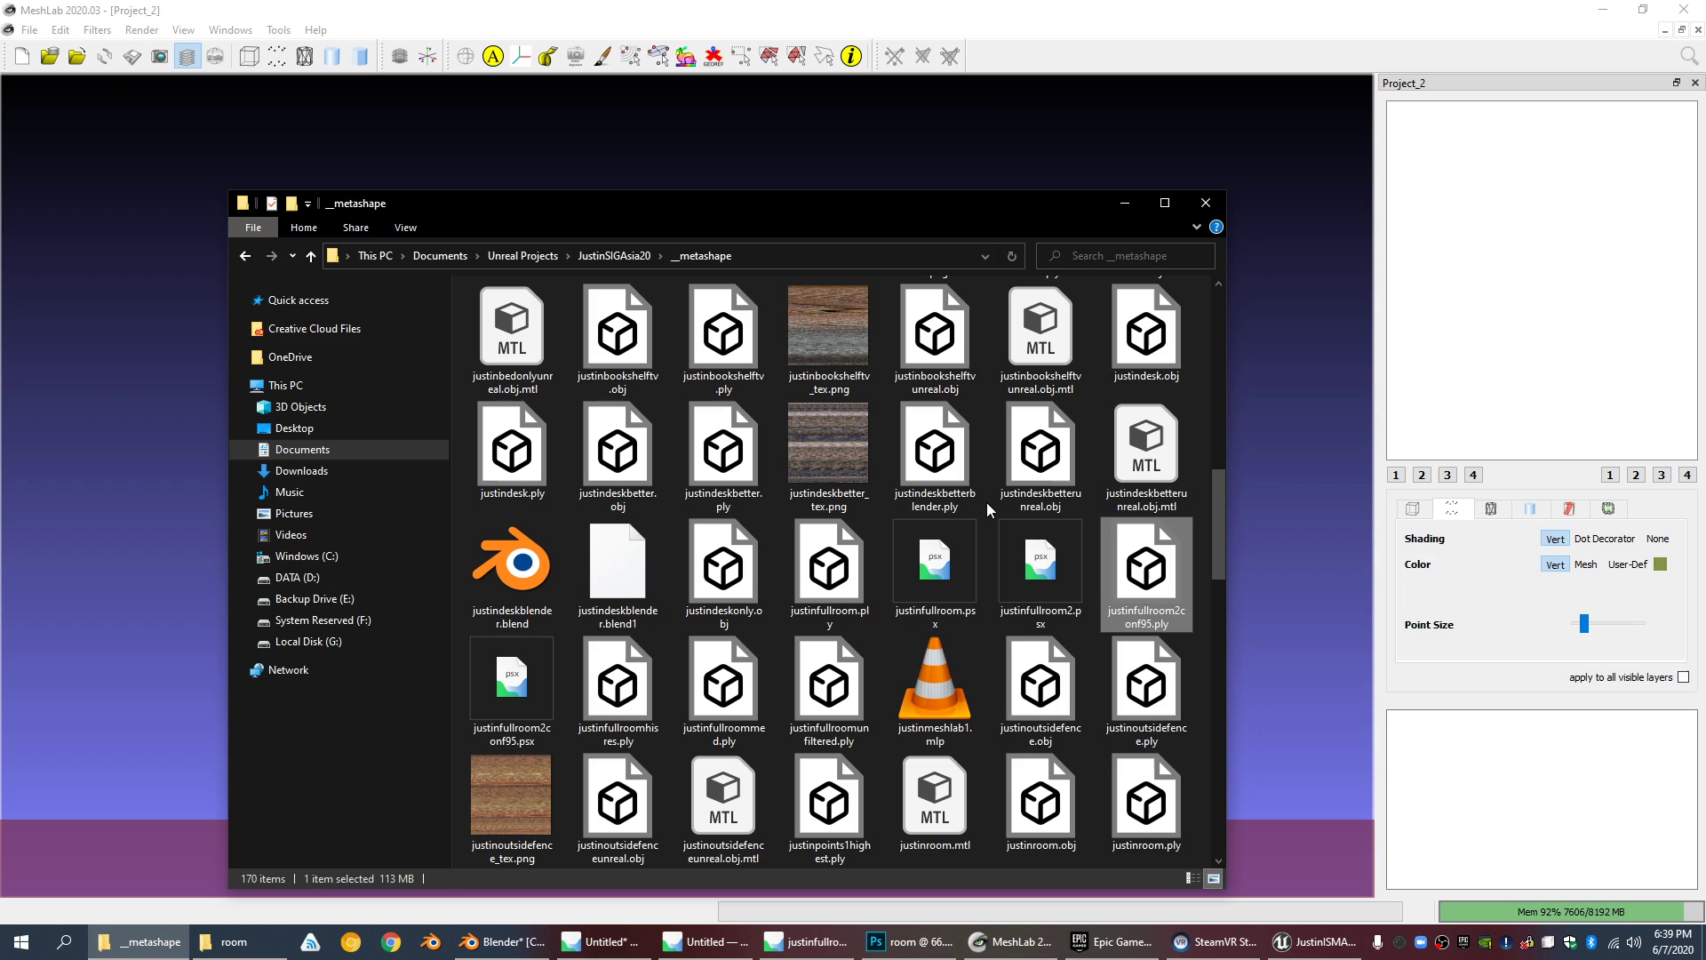
{"action": "left_click", "coordinate": [964, 495]}
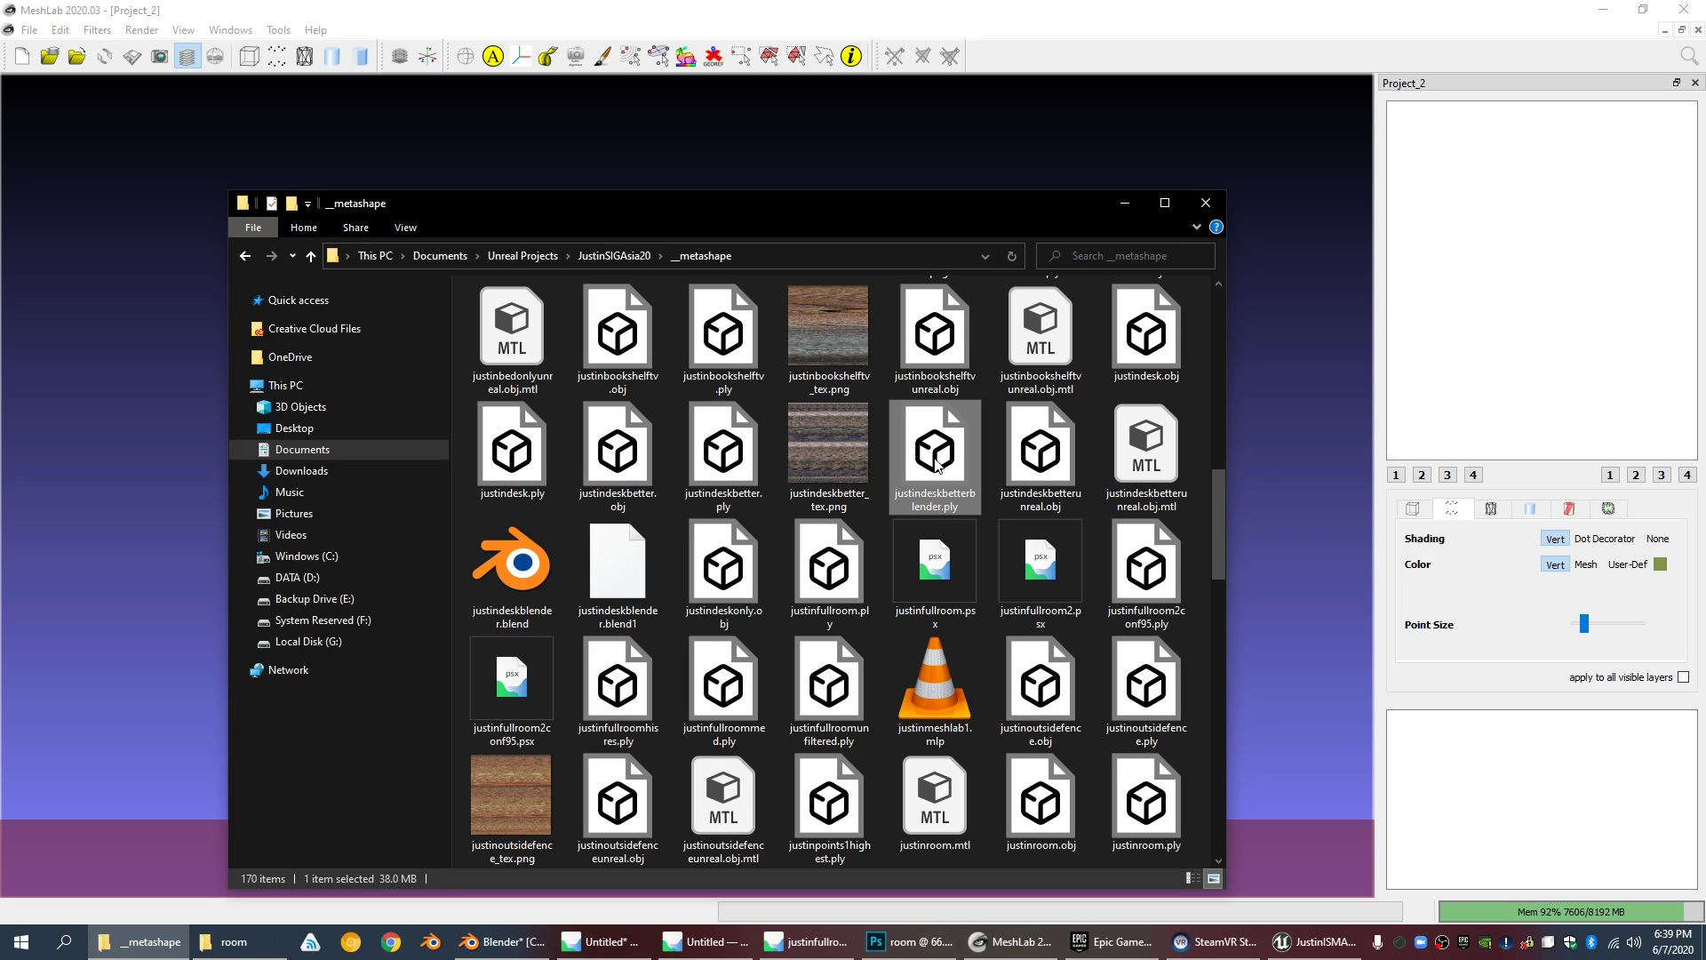
{"action": "left_click_drag", "start_coordinate": [937, 464], "coordinate": [1272, 341]}
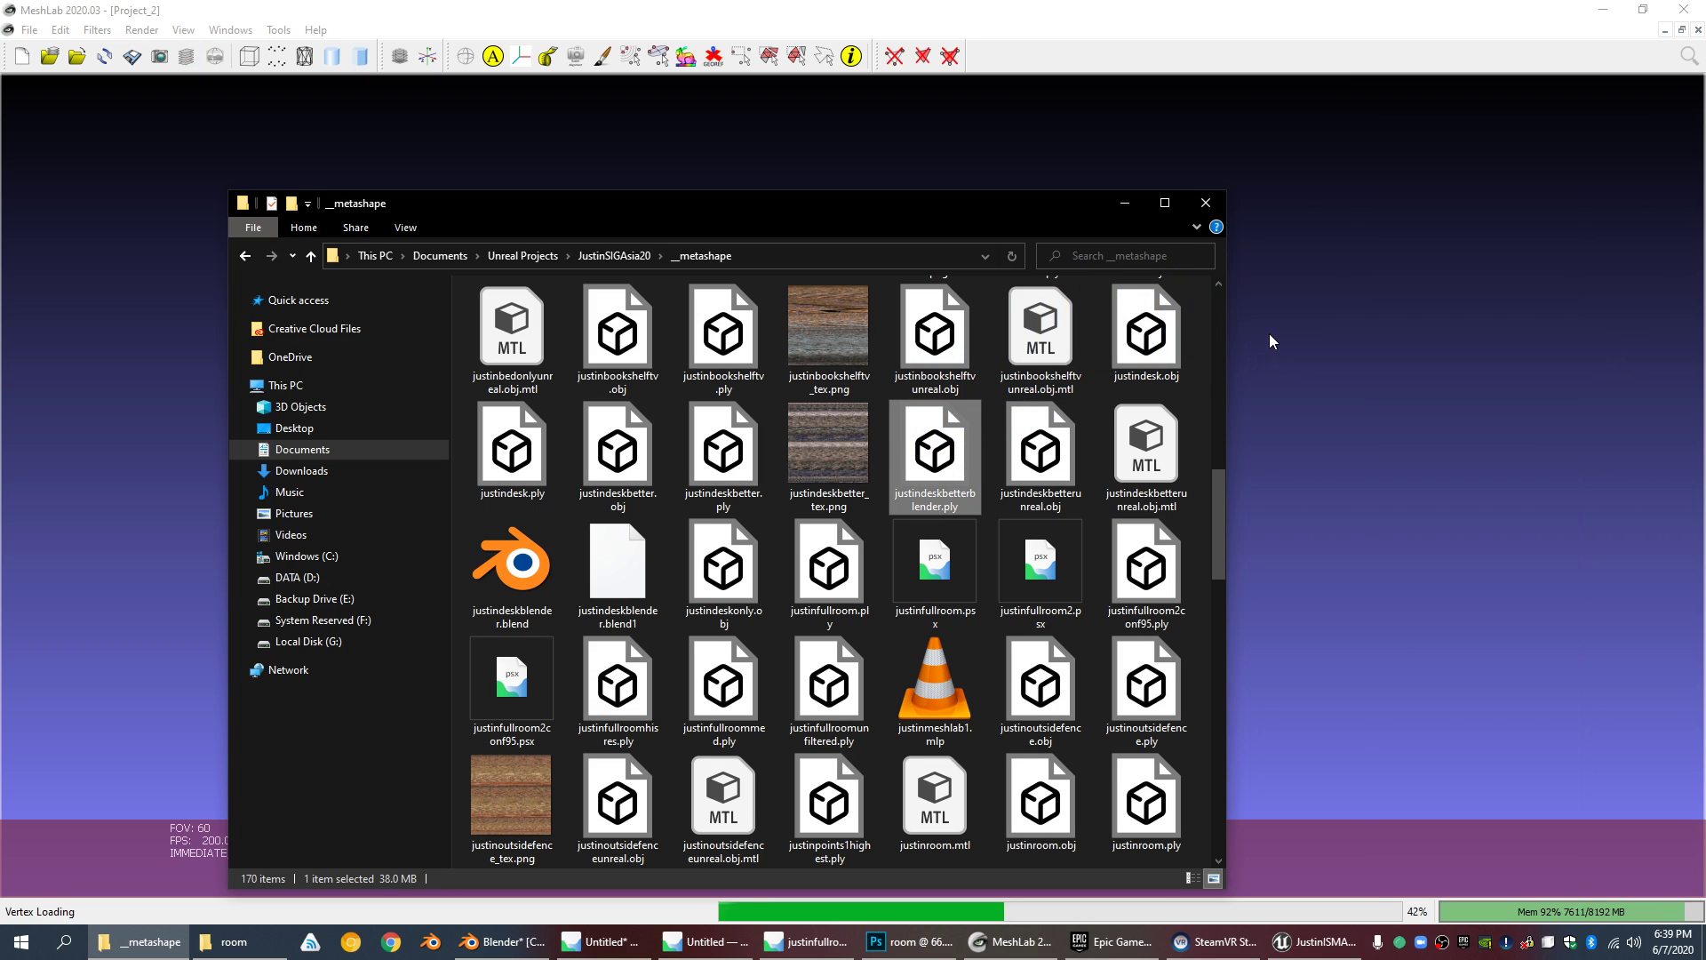
{"action": "left_click", "coordinate": [1129, 205]}
Step: Display the imported desk mesh as points instead of shaded faces
{"action": "scroll", "coordinate": [797, 586], "scroll_direction": "up", "scroll_amount": 6}
{"action": "scroll", "coordinate": [888, 590], "scroll_direction": "down", "scroll_amount": 9}
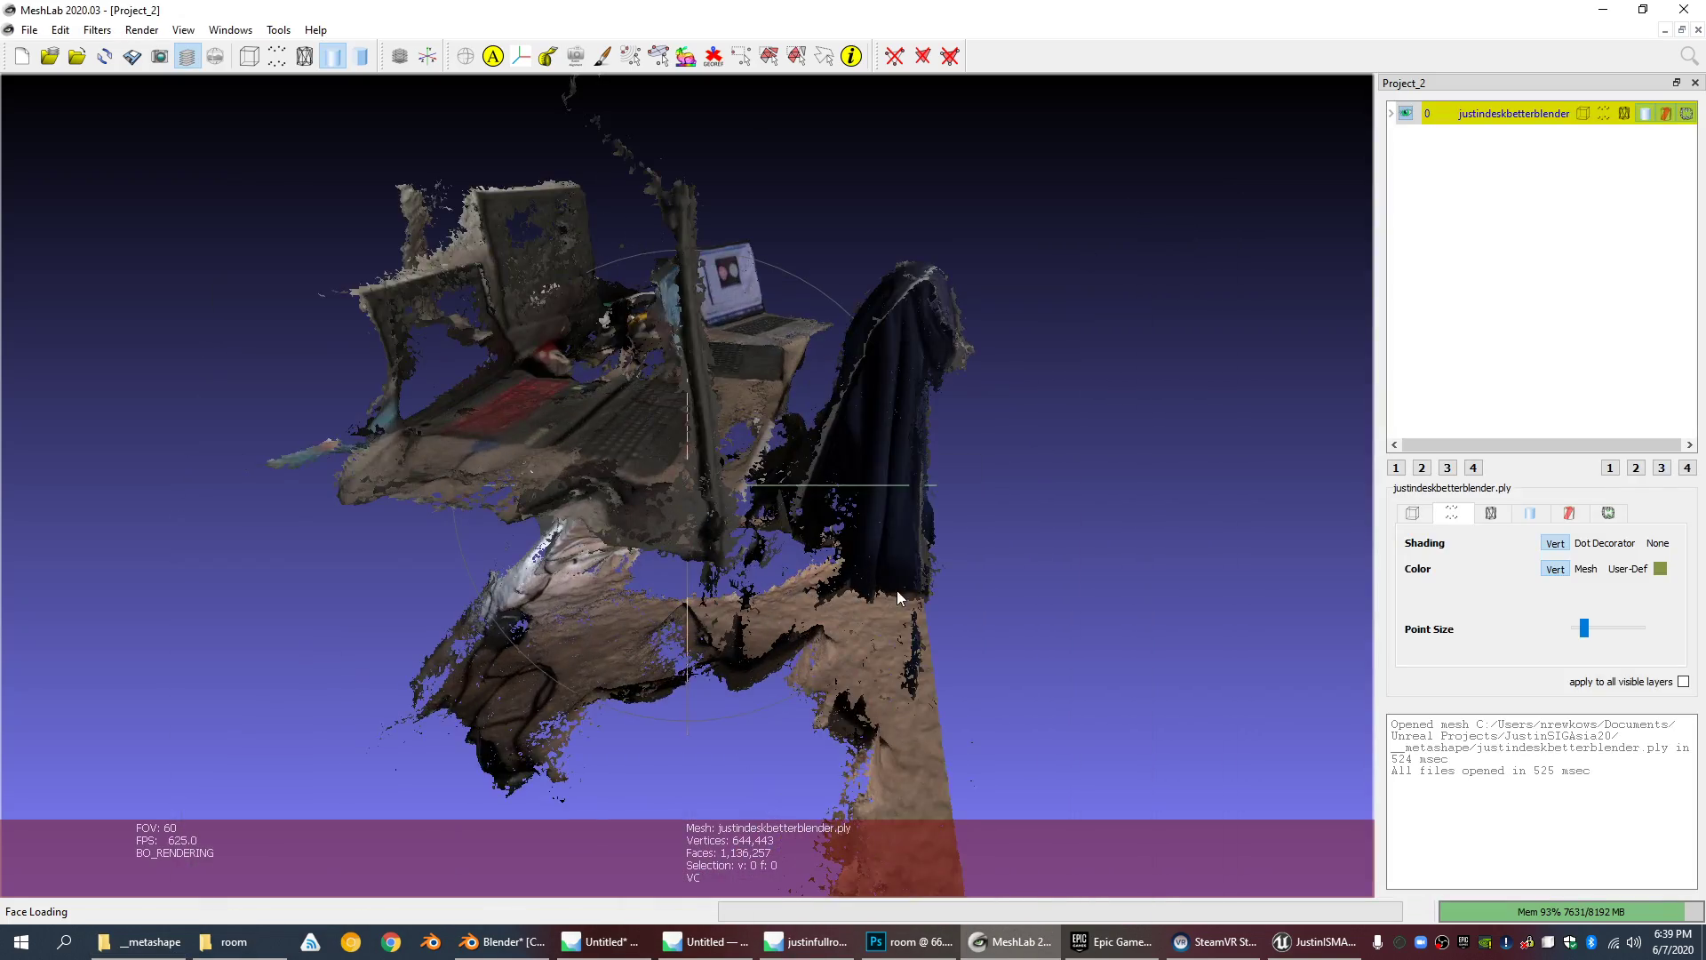
{"action": "left_click_drag", "start_coordinate": [898, 590], "coordinate": [693, 488]}
{"action": "scroll", "coordinate": [693, 487], "scroll_direction": "up", "scroll_amount": 3}
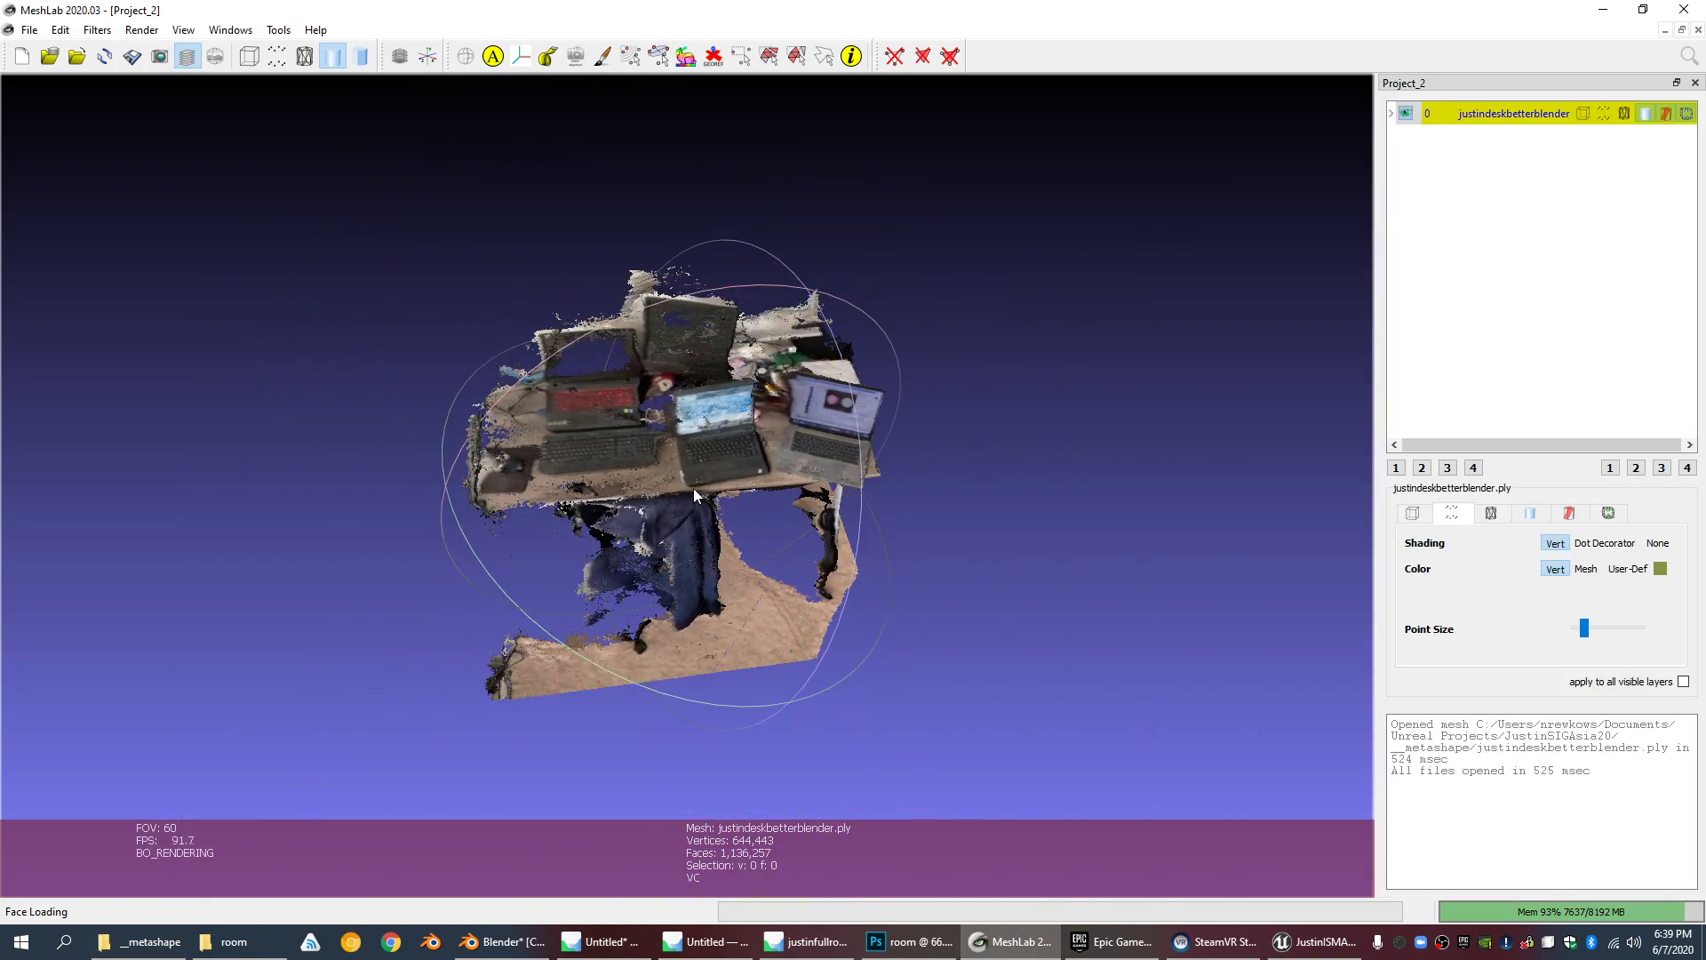
{"action": "scroll", "coordinate": [722, 412], "scroll_direction": "down", "scroll_amount": 8}
{"action": "scroll", "coordinate": [722, 412], "scroll_direction": "up", "scroll_amount": 3}
{"action": "scroll", "coordinate": [1074, 366], "scroll_direction": "up", "scroll_amount": 2}
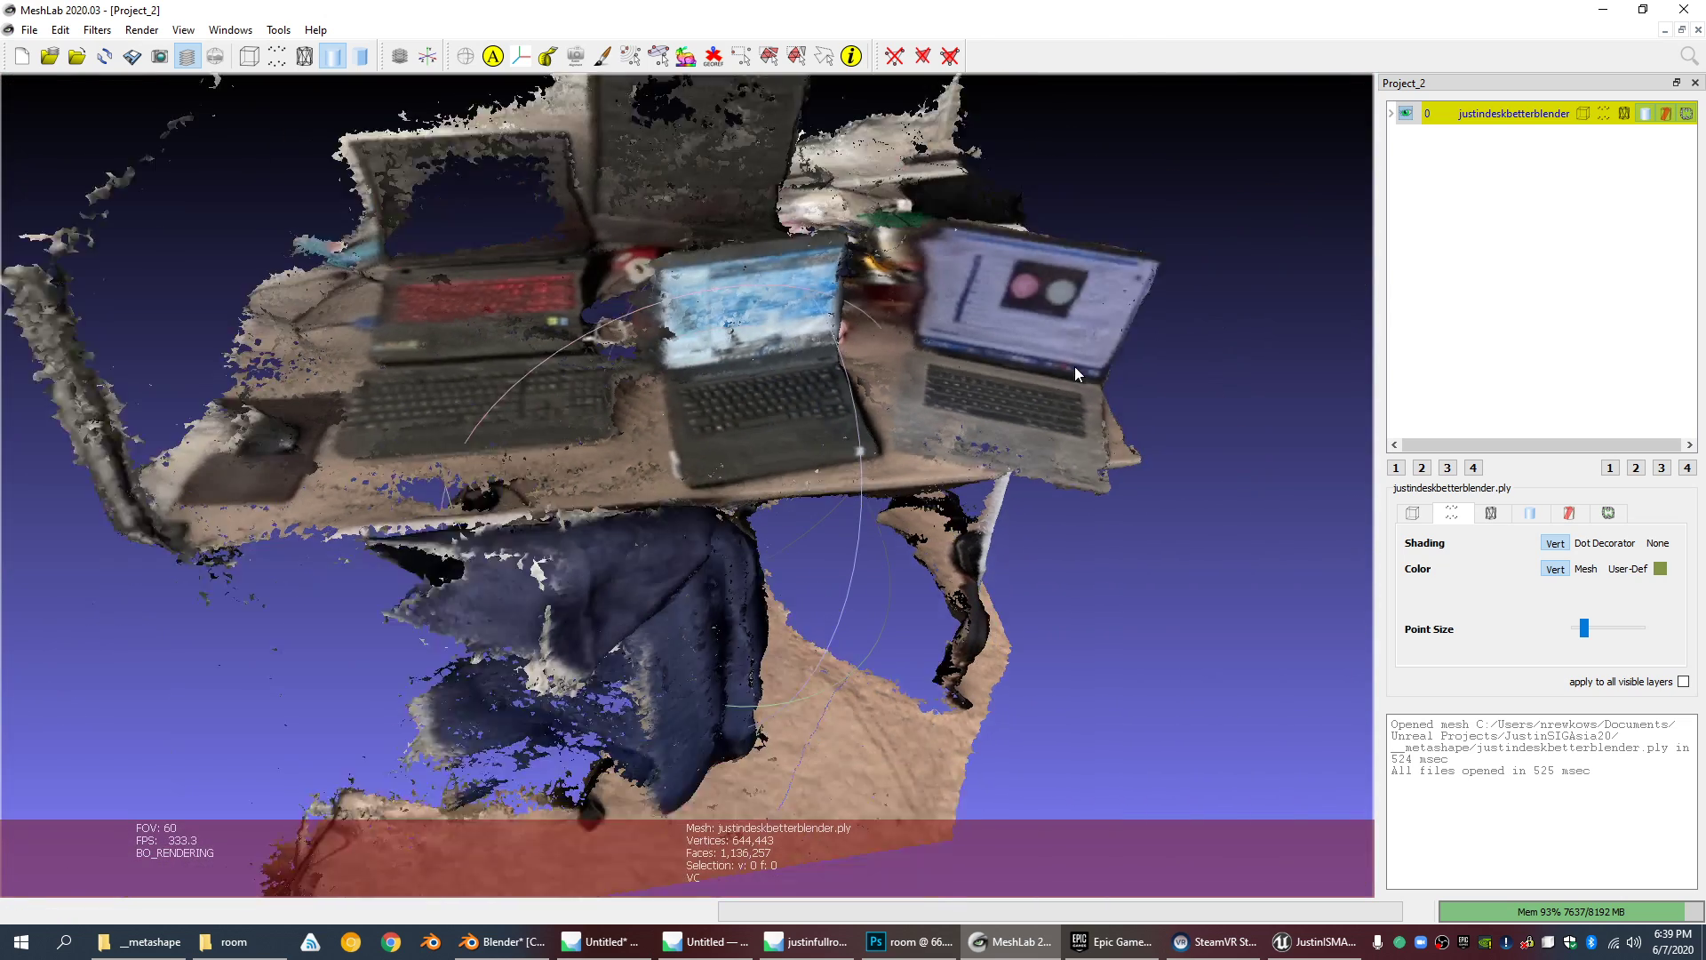
{"action": "scroll", "coordinate": [1074, 366], "scroll_direction": "up", "scroll_amount": 3}
{"action": "left_click", "coordinate": [1604, 112]}
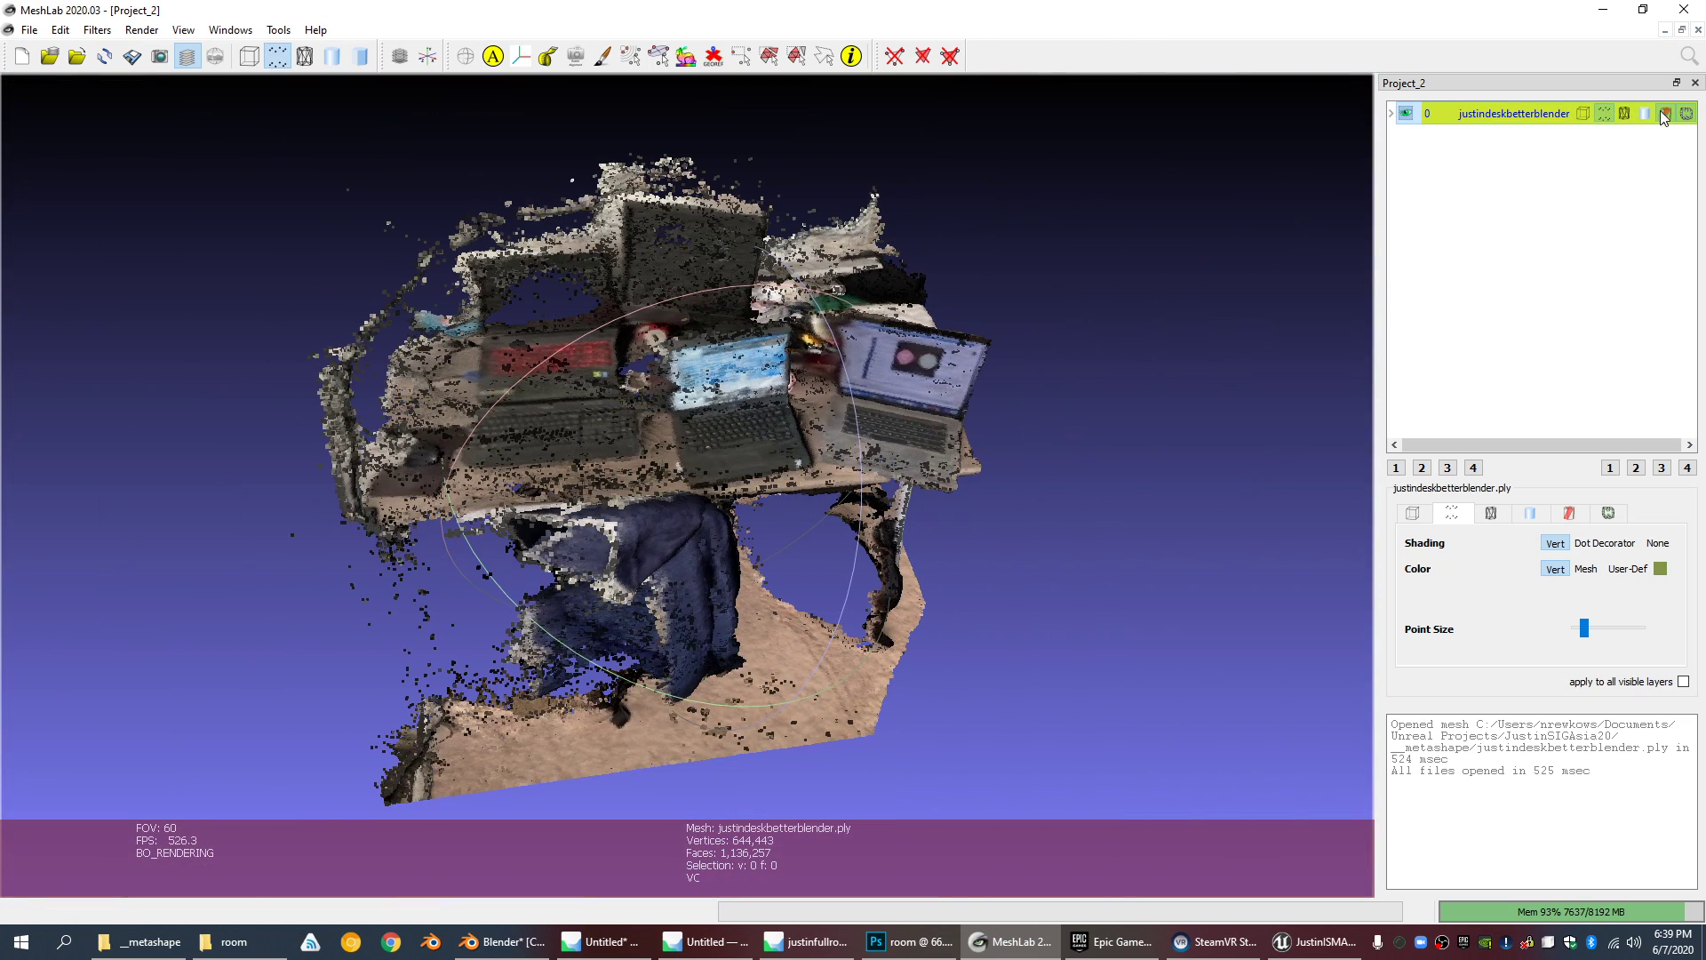
Step: Examine the point density on the desk's laptops, the chair and the floor, both close up and from afar
{"action": "left_click_drag", "start_coordinate": [1036, 408], "coordinate": [781, 502]}
{"action": "scroll", "coordinate": [781, 503], "scroll_direction": "down", "scroll_amount": 6}
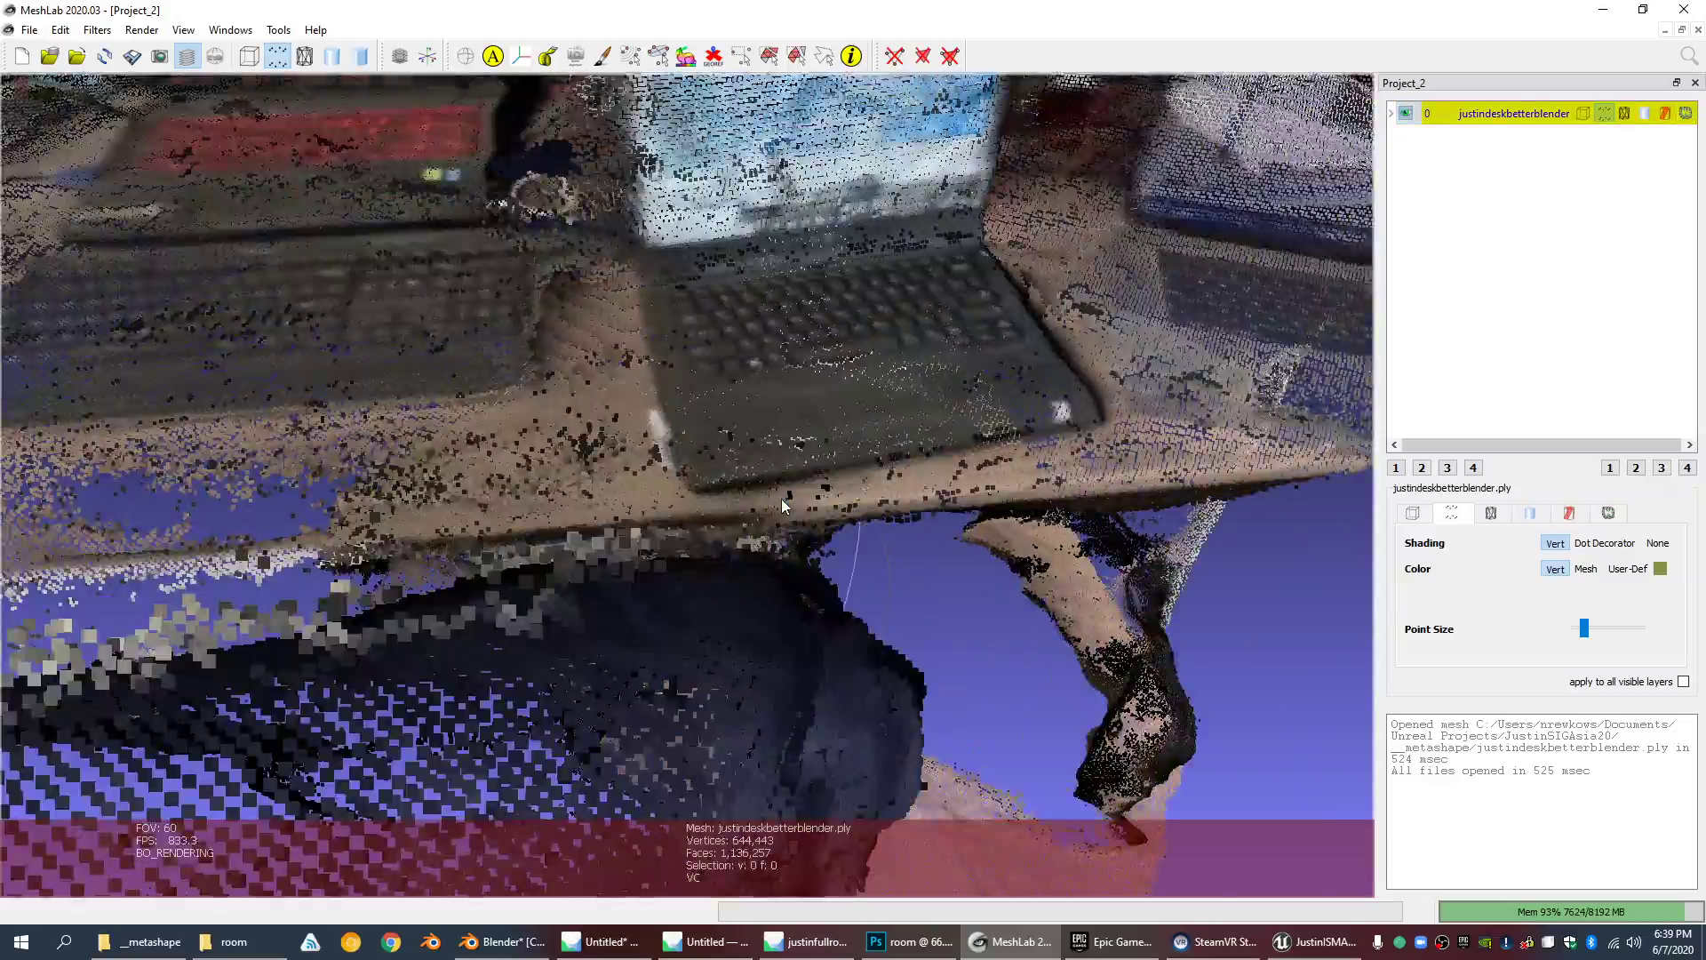
{"action": "scroll", "coordinate": [782, 498], "scroll_direction": "down", "scroll_amount": 3}
{"action": "middle_click_drag", "start_coordinate": [782, 499], "coordinate": [754, 541]}
{"action": "scroll", "coordinate": [753, 541], "scroll_direction": "down", "scroll_amount": 4}
{"action": "scroll", "coordinate": [754, 536], "scroll_direction": "up", "scroll_amount": 6}
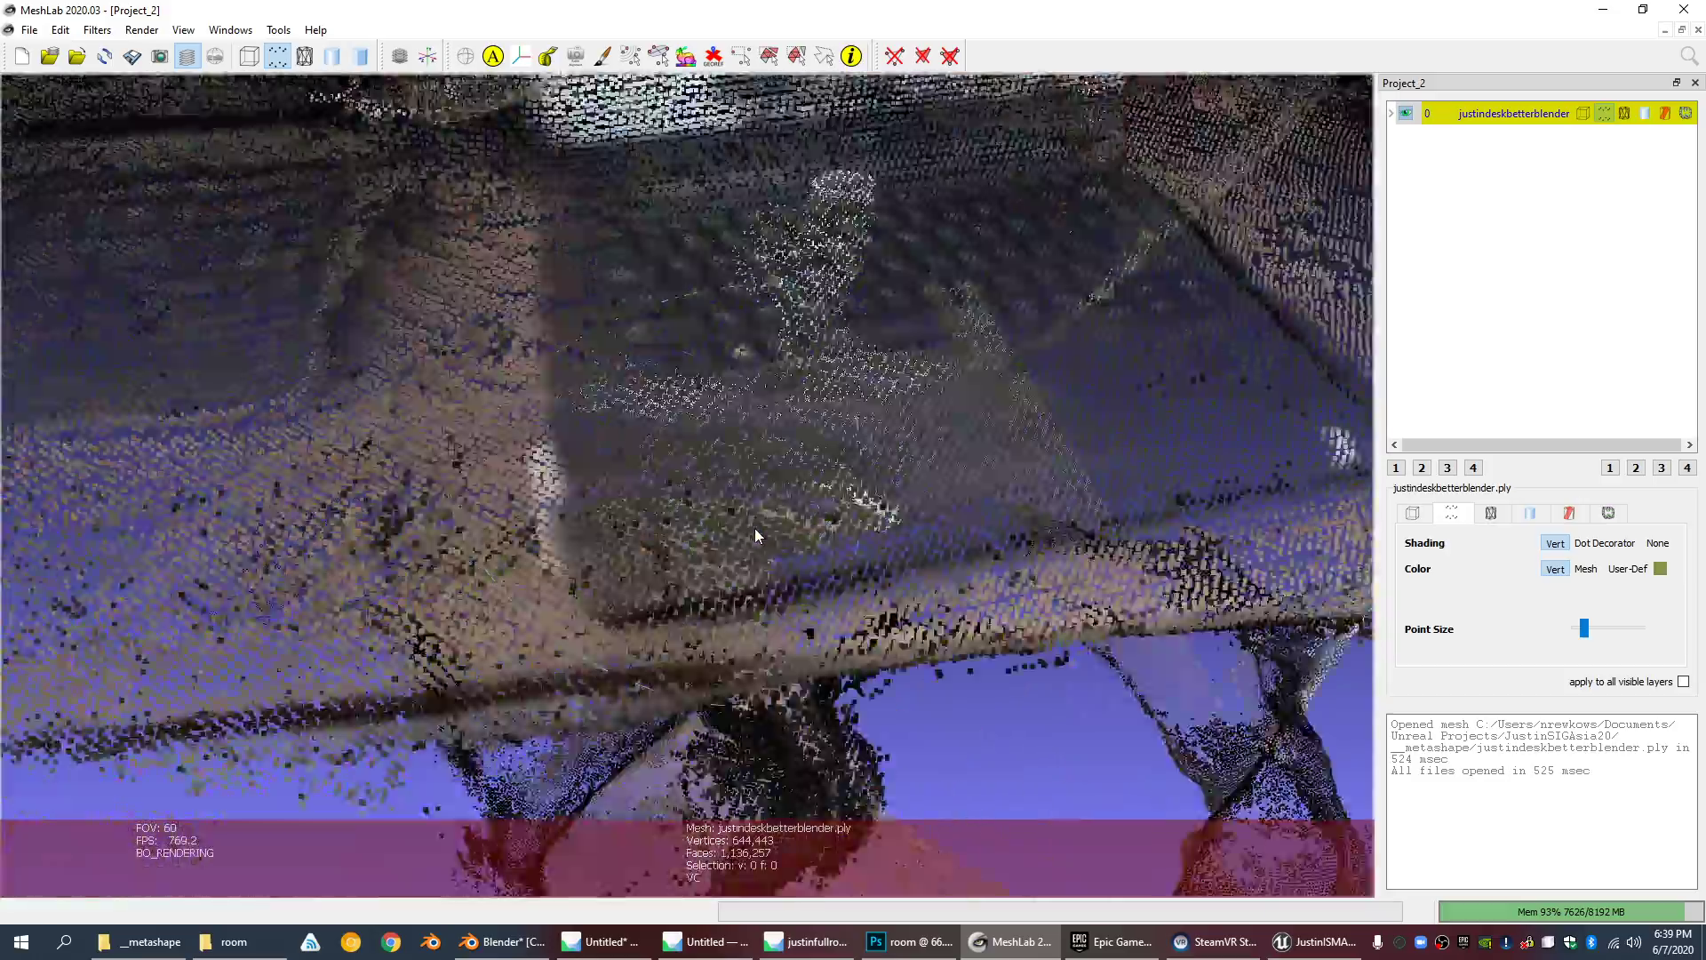
{"action": "scroll", "coordinate": [755, 526], "scroll_direction": "down", "scroll_amount": 4}
{"action": "scroll", "coordinate": [754, 511], "scroll_direction": "up", "scroll_amount": 10}
{"action": "left_click_drag", "start_coordinate": [754, 506], "coordinate": [657, 475]}
{"action": "scroll", "coordinate": [658, 475], "scroll_direction": "up", "scroll_amount": 5}
{"action": "scroll", "coordinate": [669, 483], "scroll_direction": "down", "scroll_amount": 10}
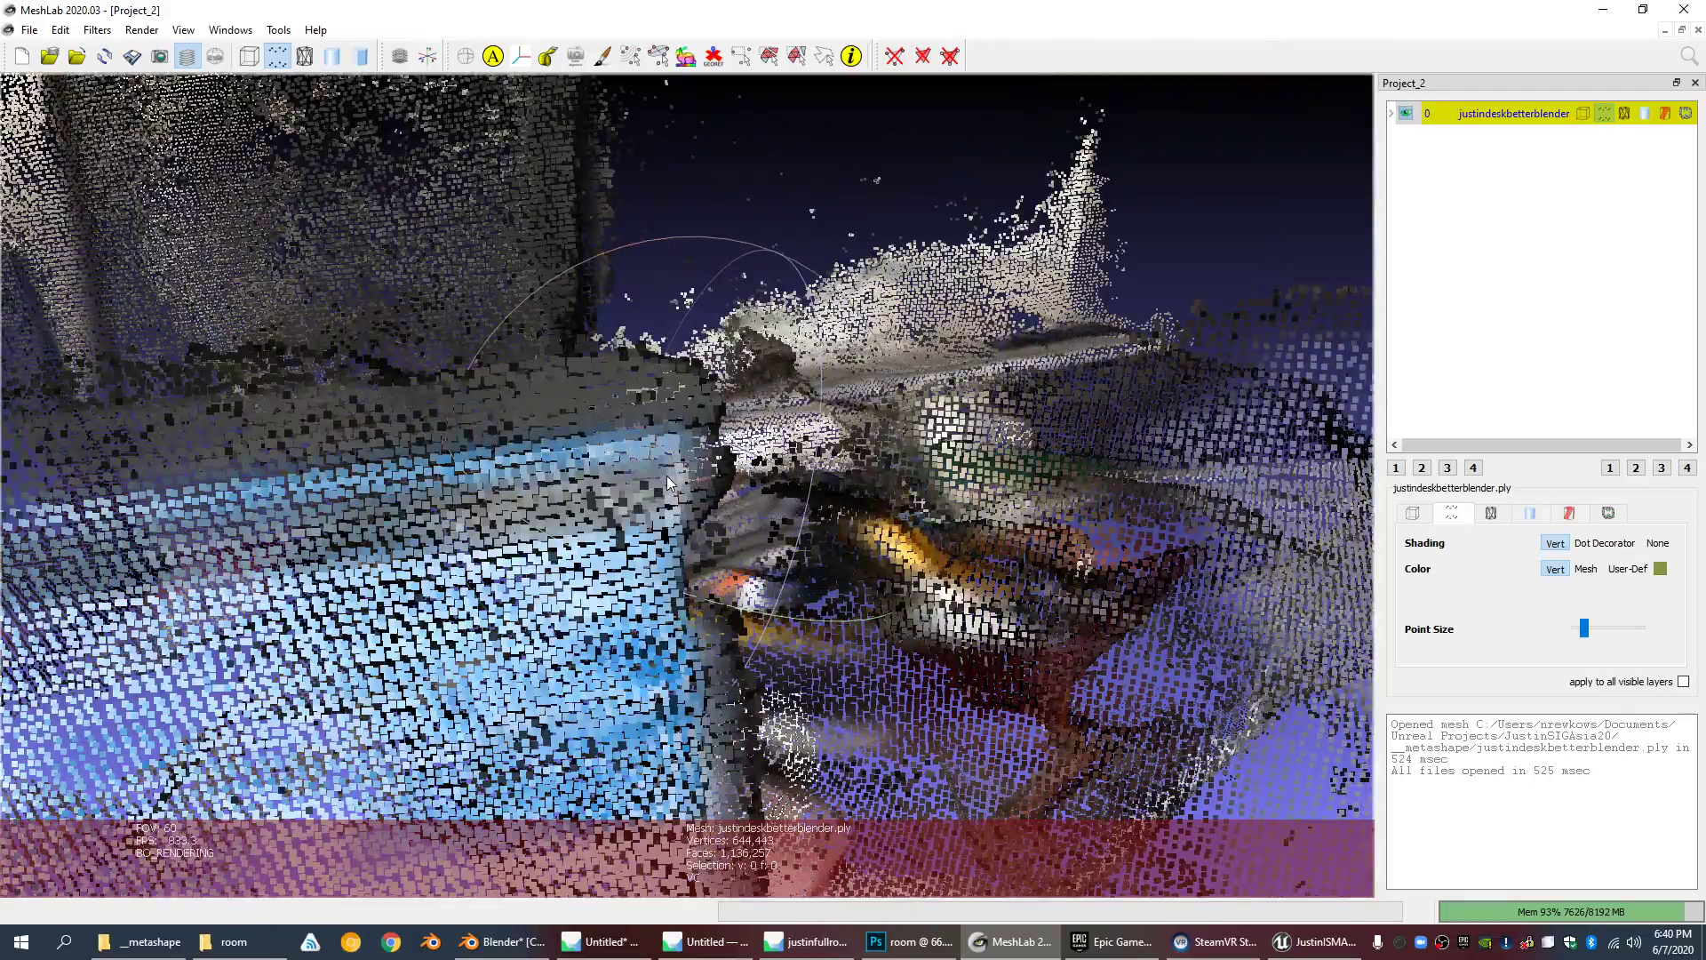
{"action": "scroll", "coordinate": [669, 482], "scroll_direction": "up", "scroll_amount": 10}
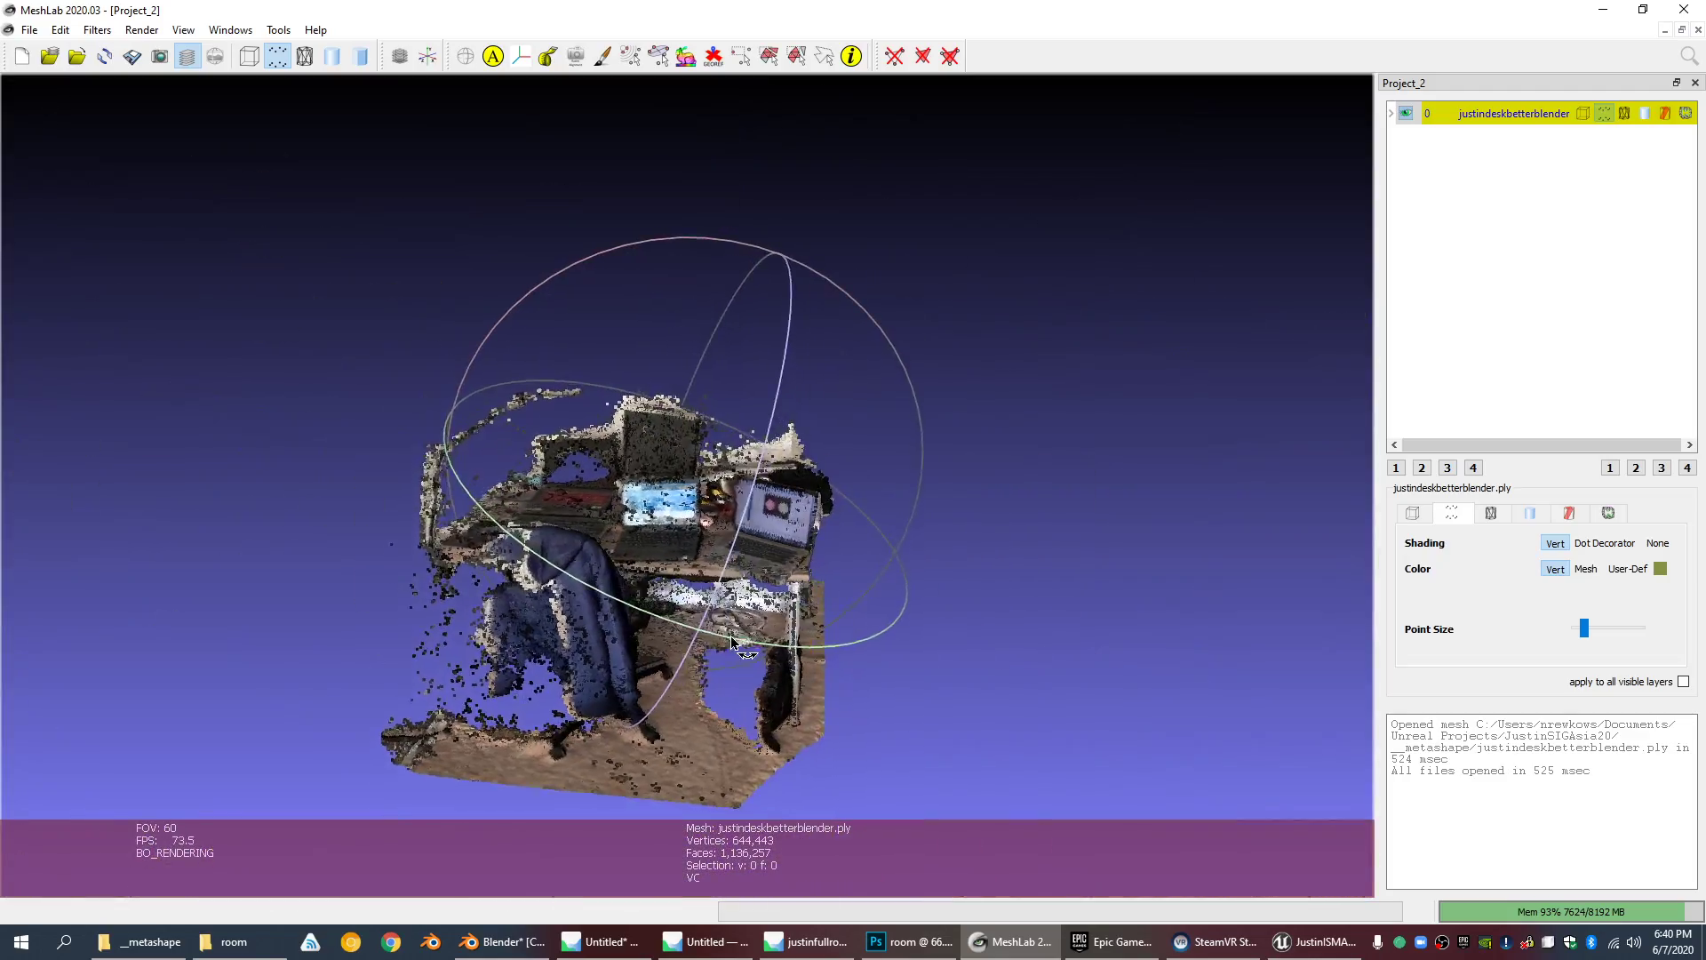
{"action": "left_click_drag", "start_coordinate": [734, 641], "coordinate": [800, 551]}
{"action": "scroll", "coordinate": [861, 496], "scroll_direction": "down", "scroll_amount": 5}
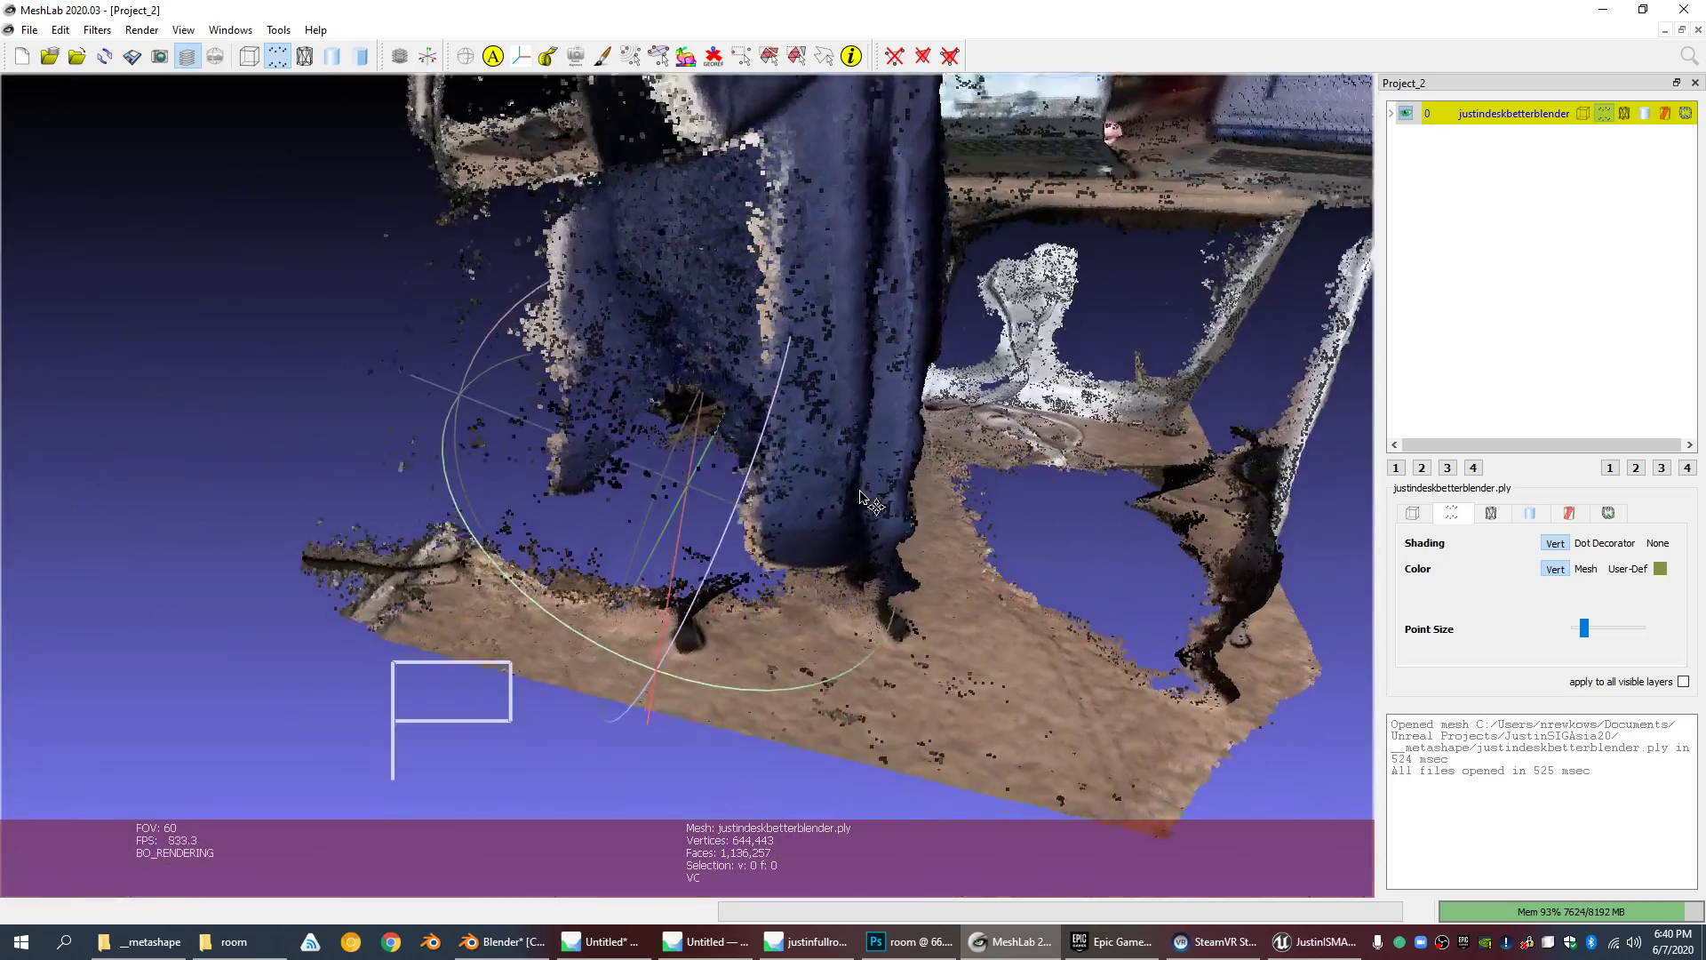
{"action": "scroll", "coordinate": [860, 495], "scroll_direction": "up", "scroll_amount": 5}
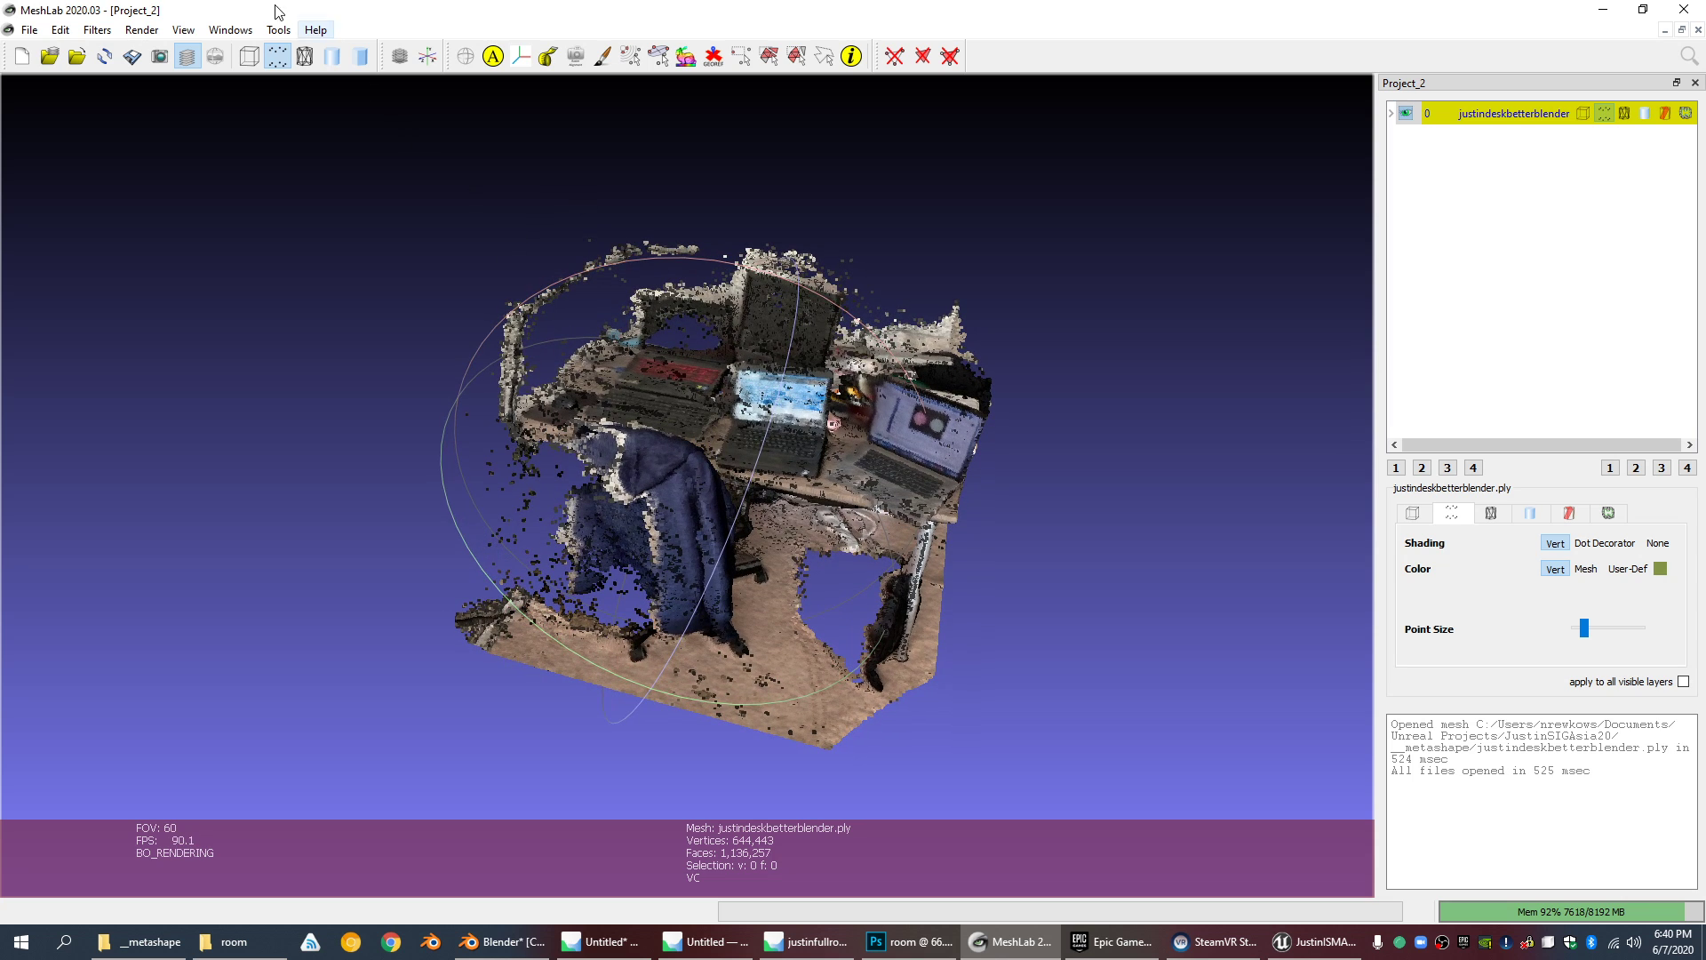
Step: Open the Surface Reconstruction: Ball Pivoting filter and move its dialog clear of the desk model
{"action": "left_click", "coordinate": [97, 29]}
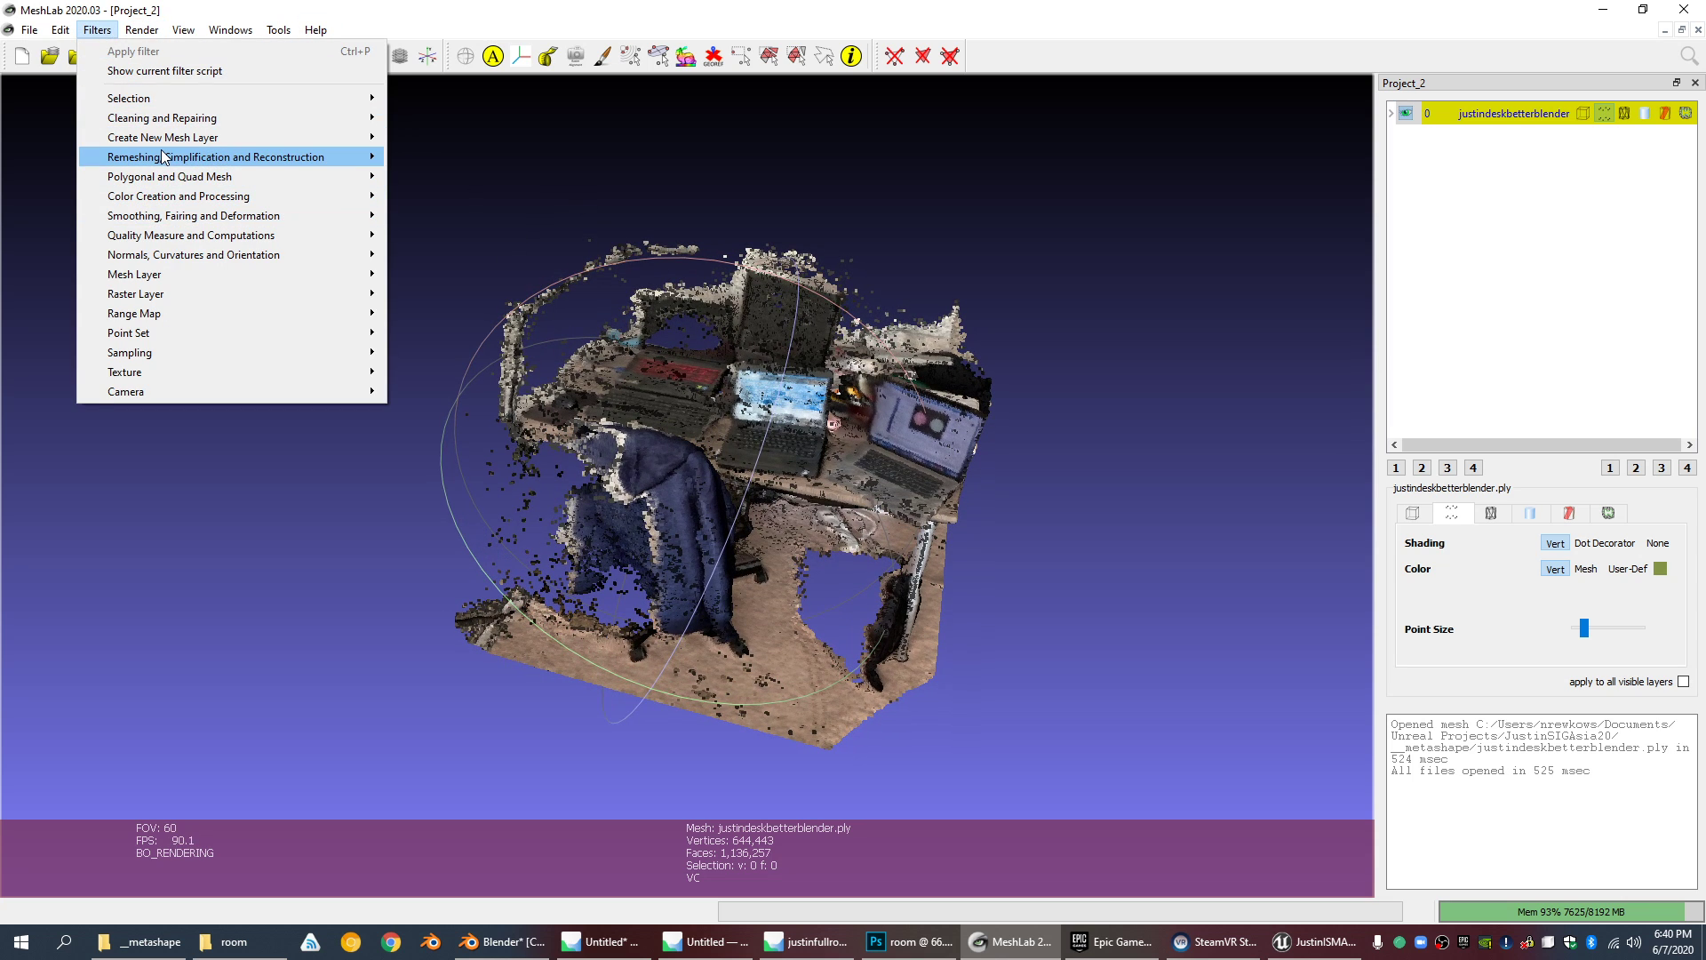
{"action": "left_click", "coordinate": [101, 31]}
{"action": "left_click", "coordinate": [103, 32]}
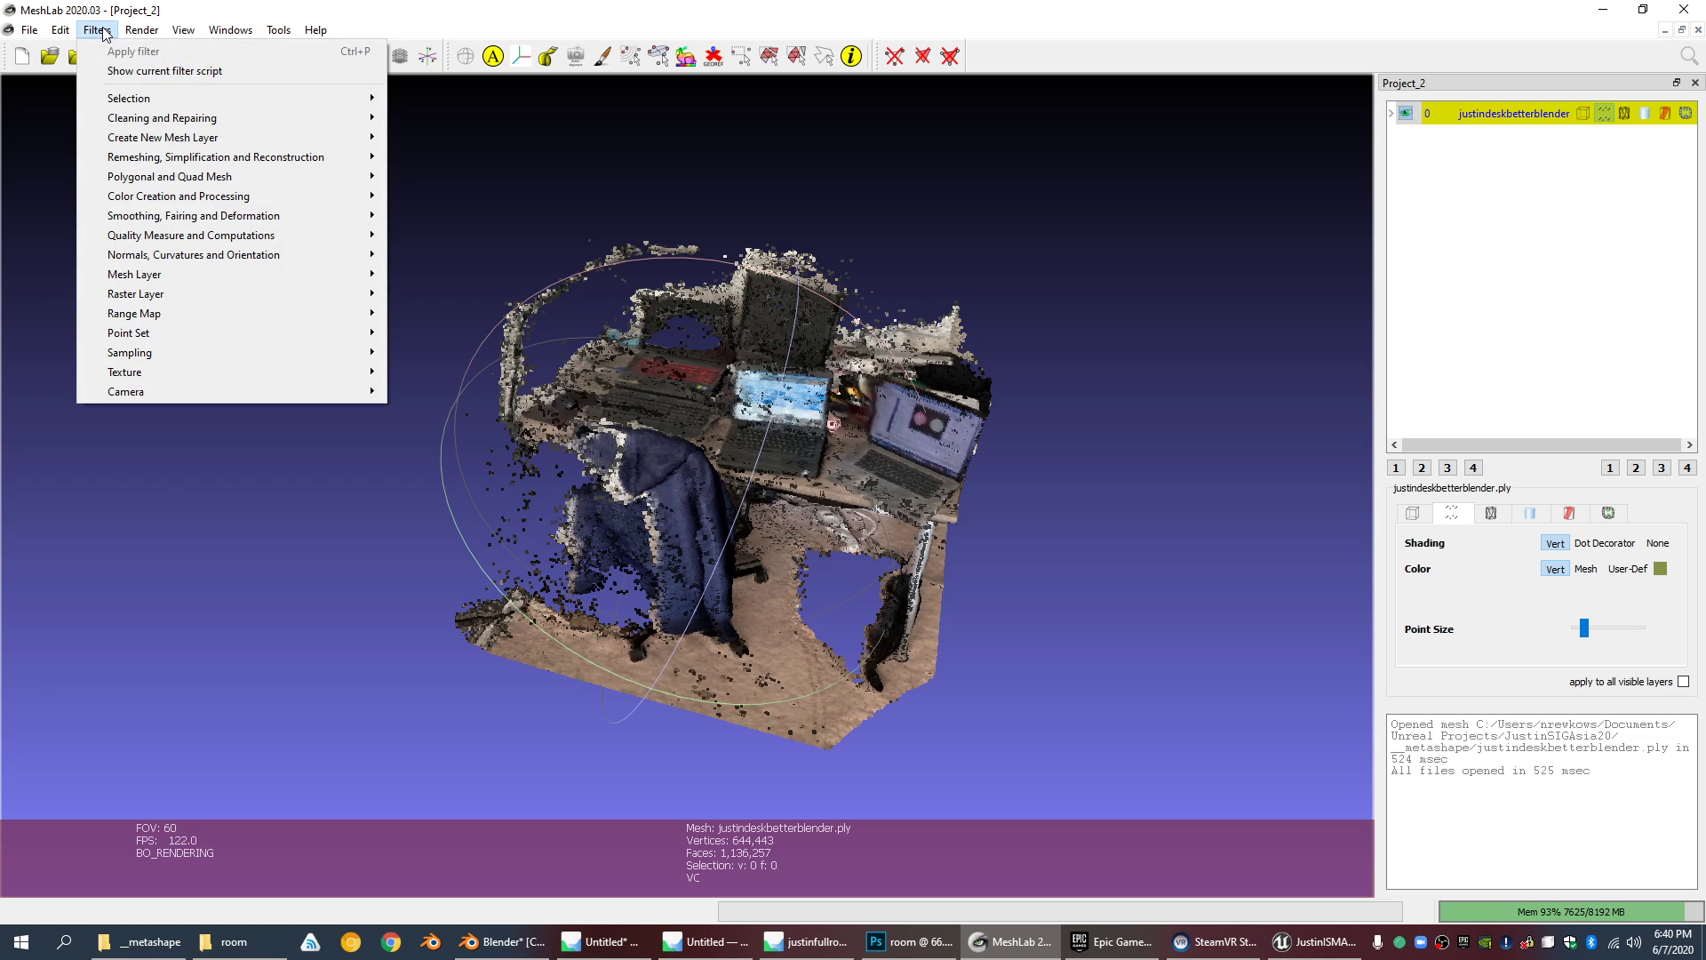
{"action": "mouse_move", "coordinate": [151, 160]}
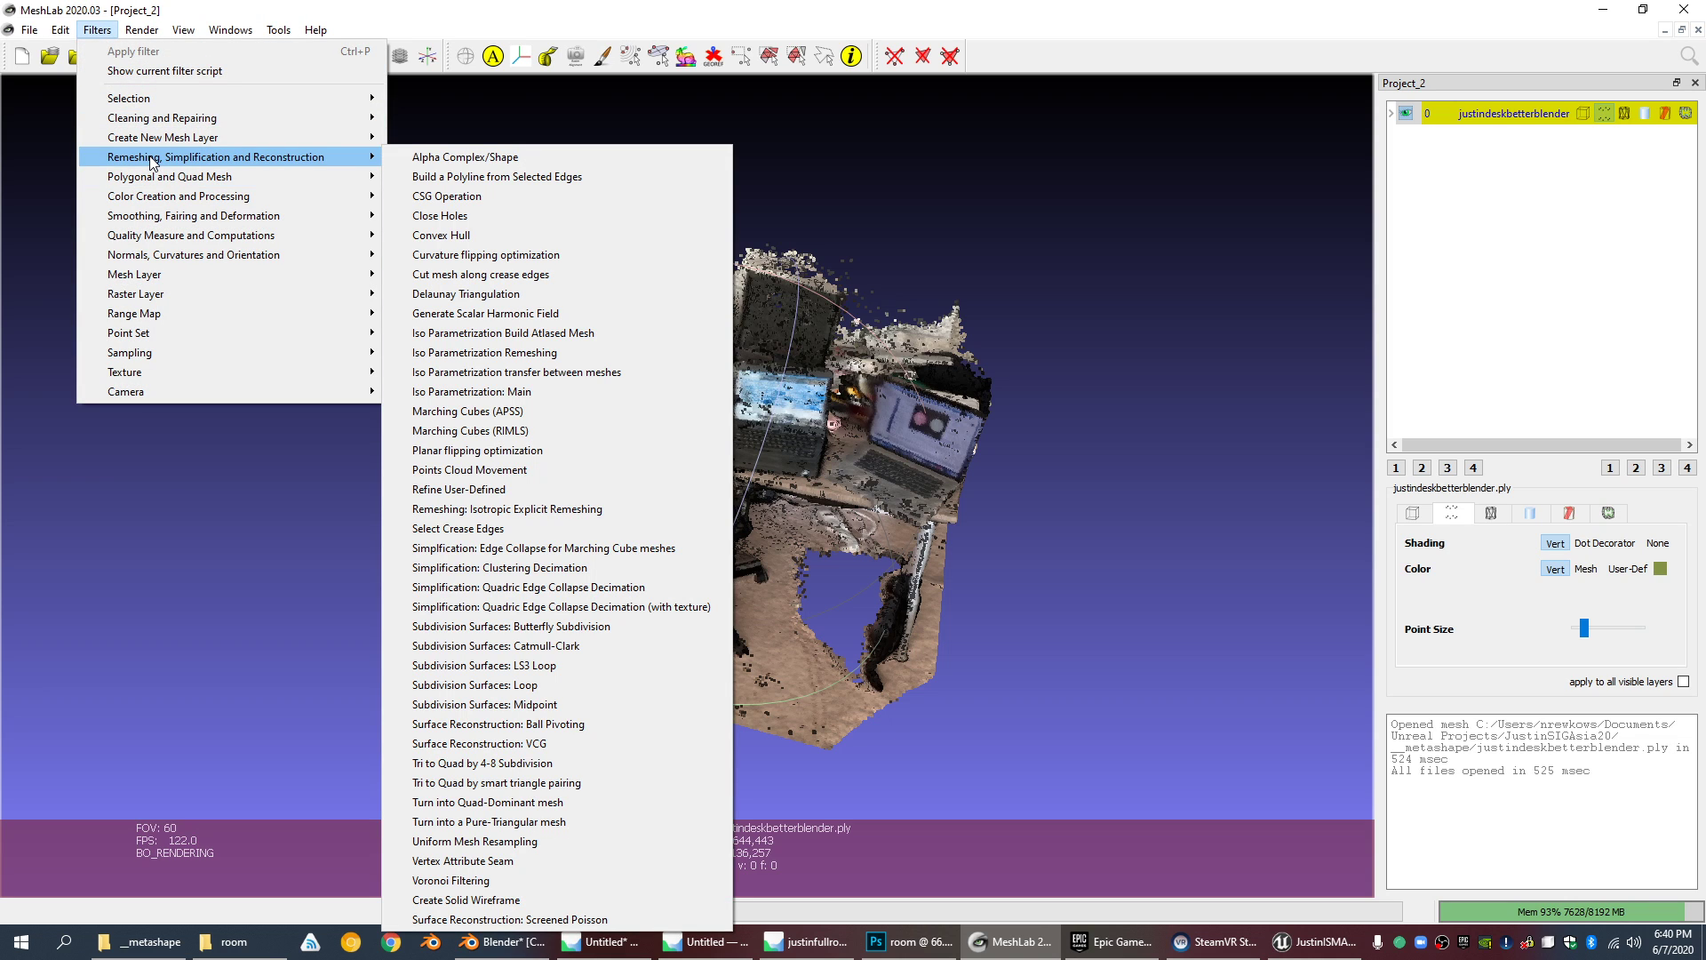
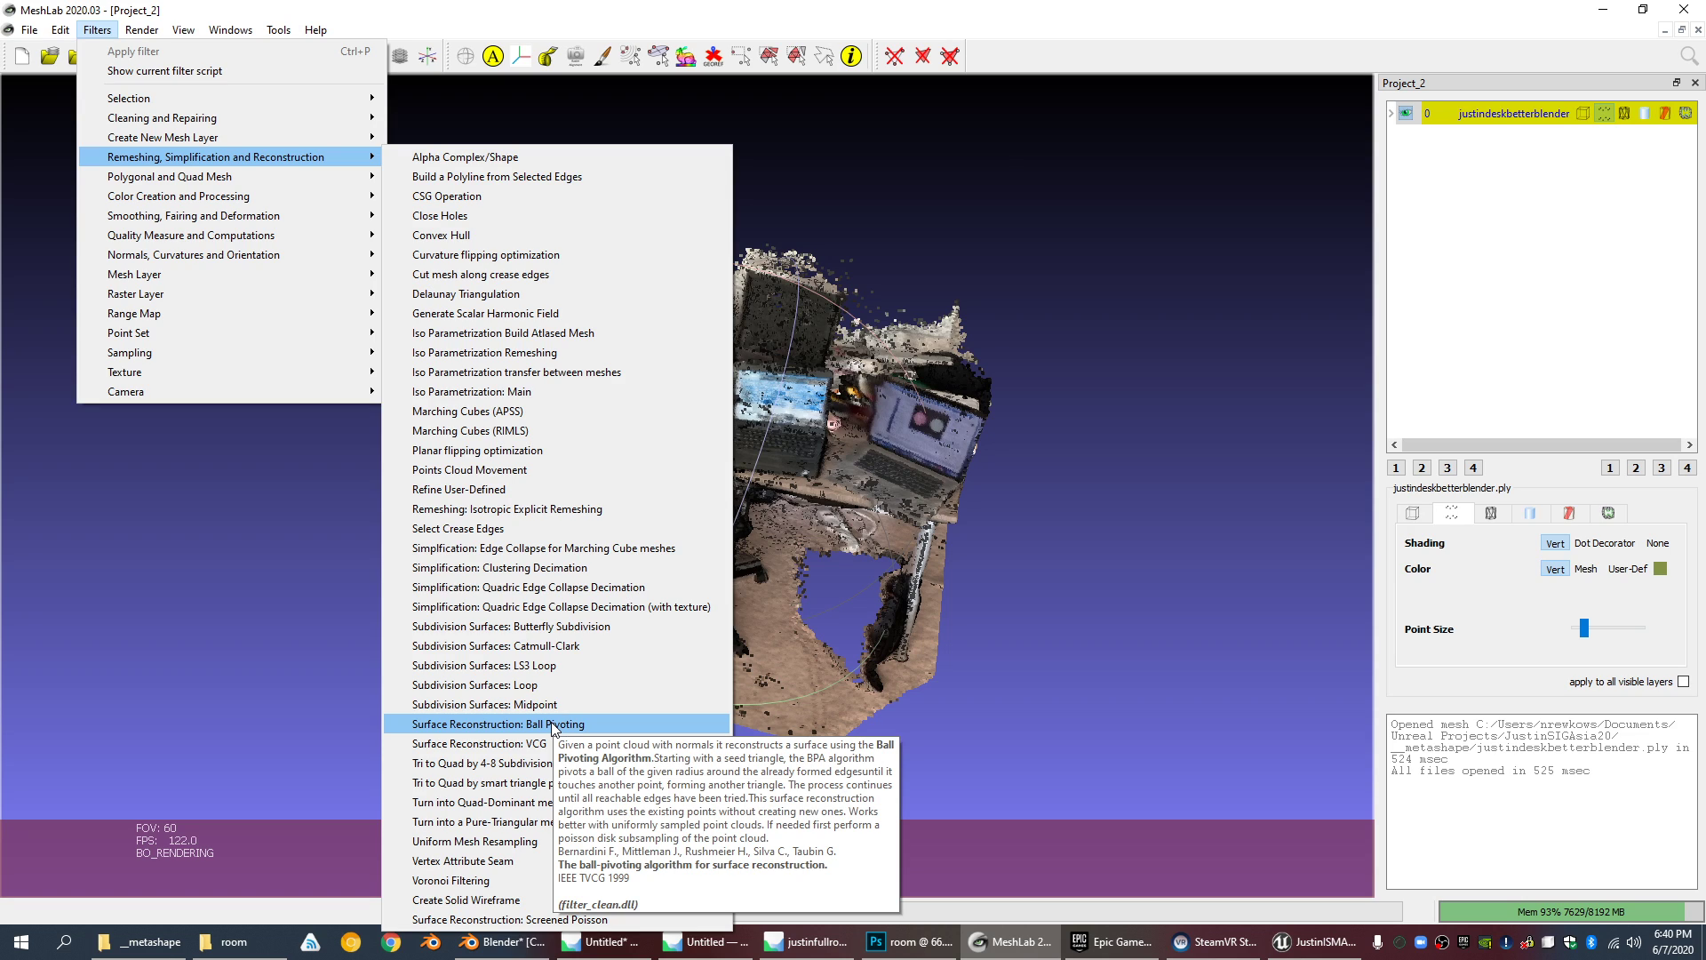
{"action": "left_click", "coordinate": [551, 724]}
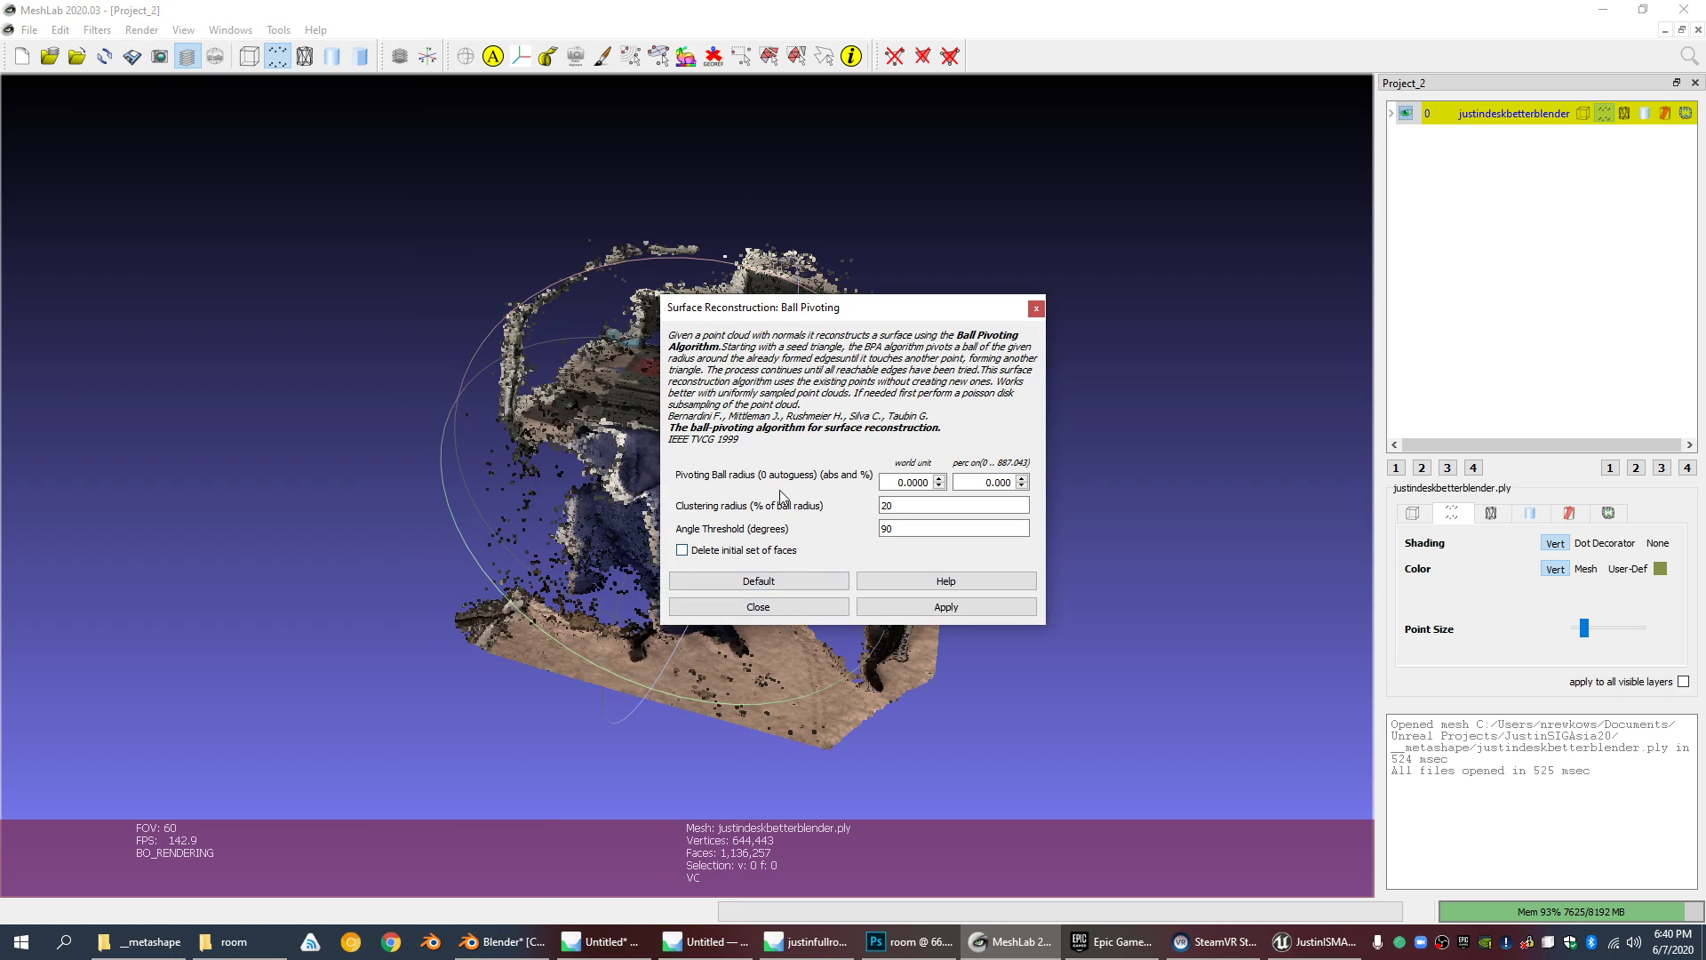
{"action": "left_click_drag", "start_coordinate": [784, 313], "coordinate": [679, 271]}
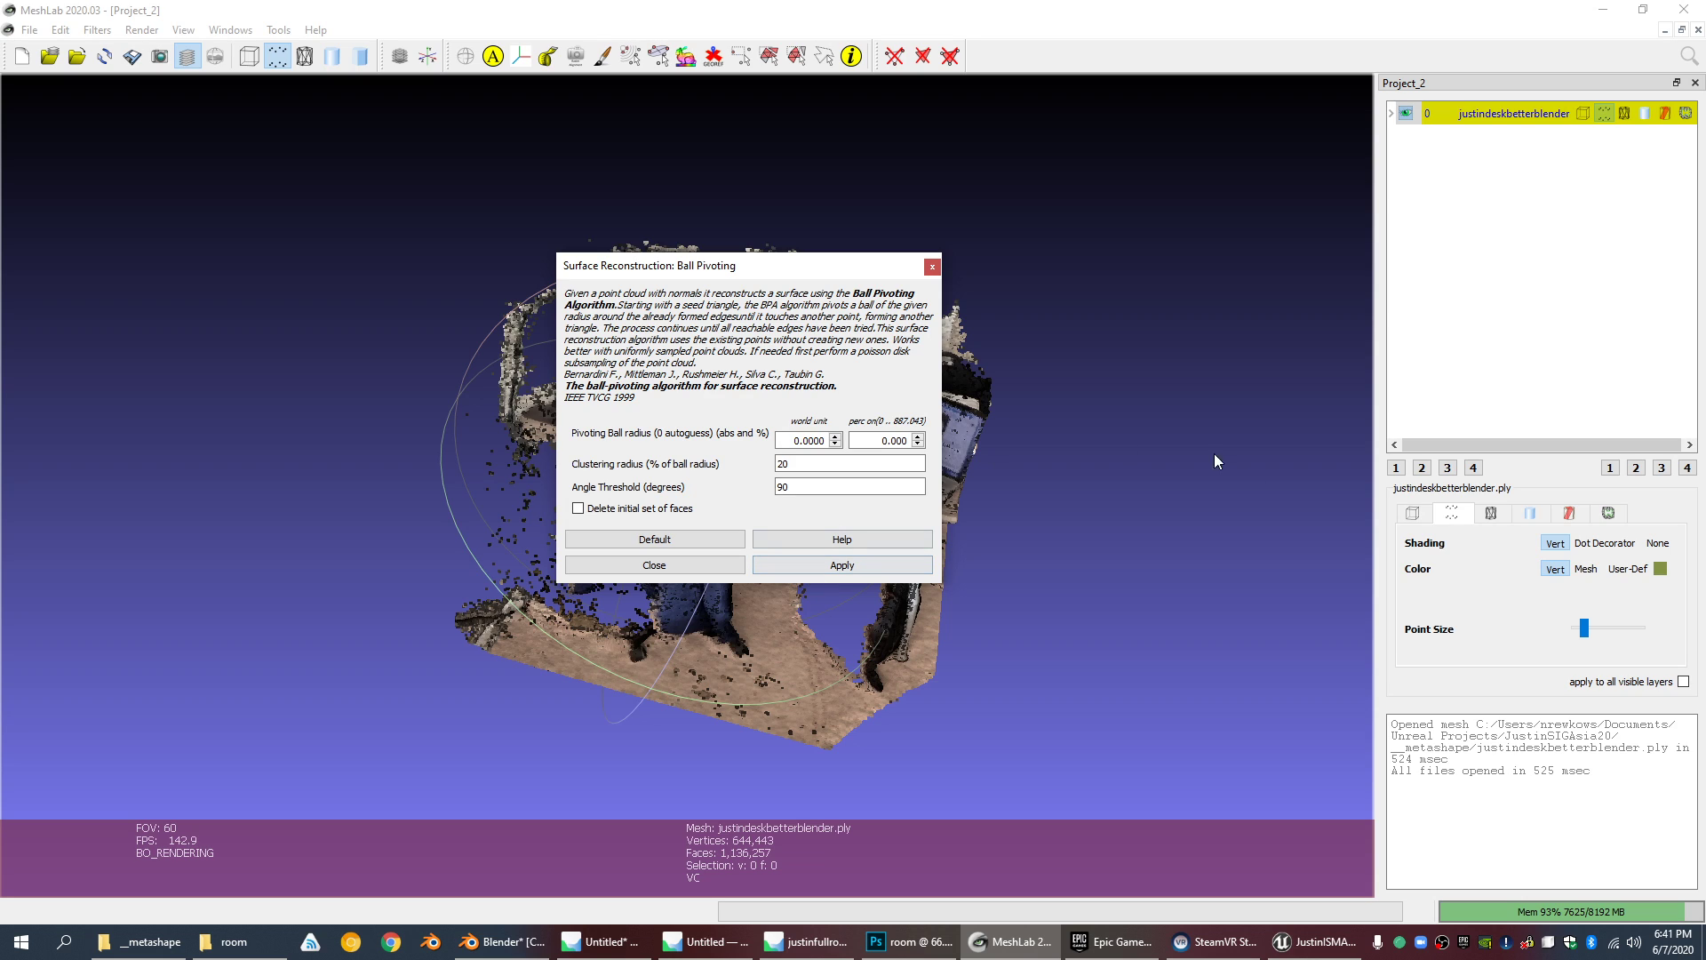
{"action": "left_click_drag", "start_coordinate": [869, 275], "coordinate": [353, 255]}
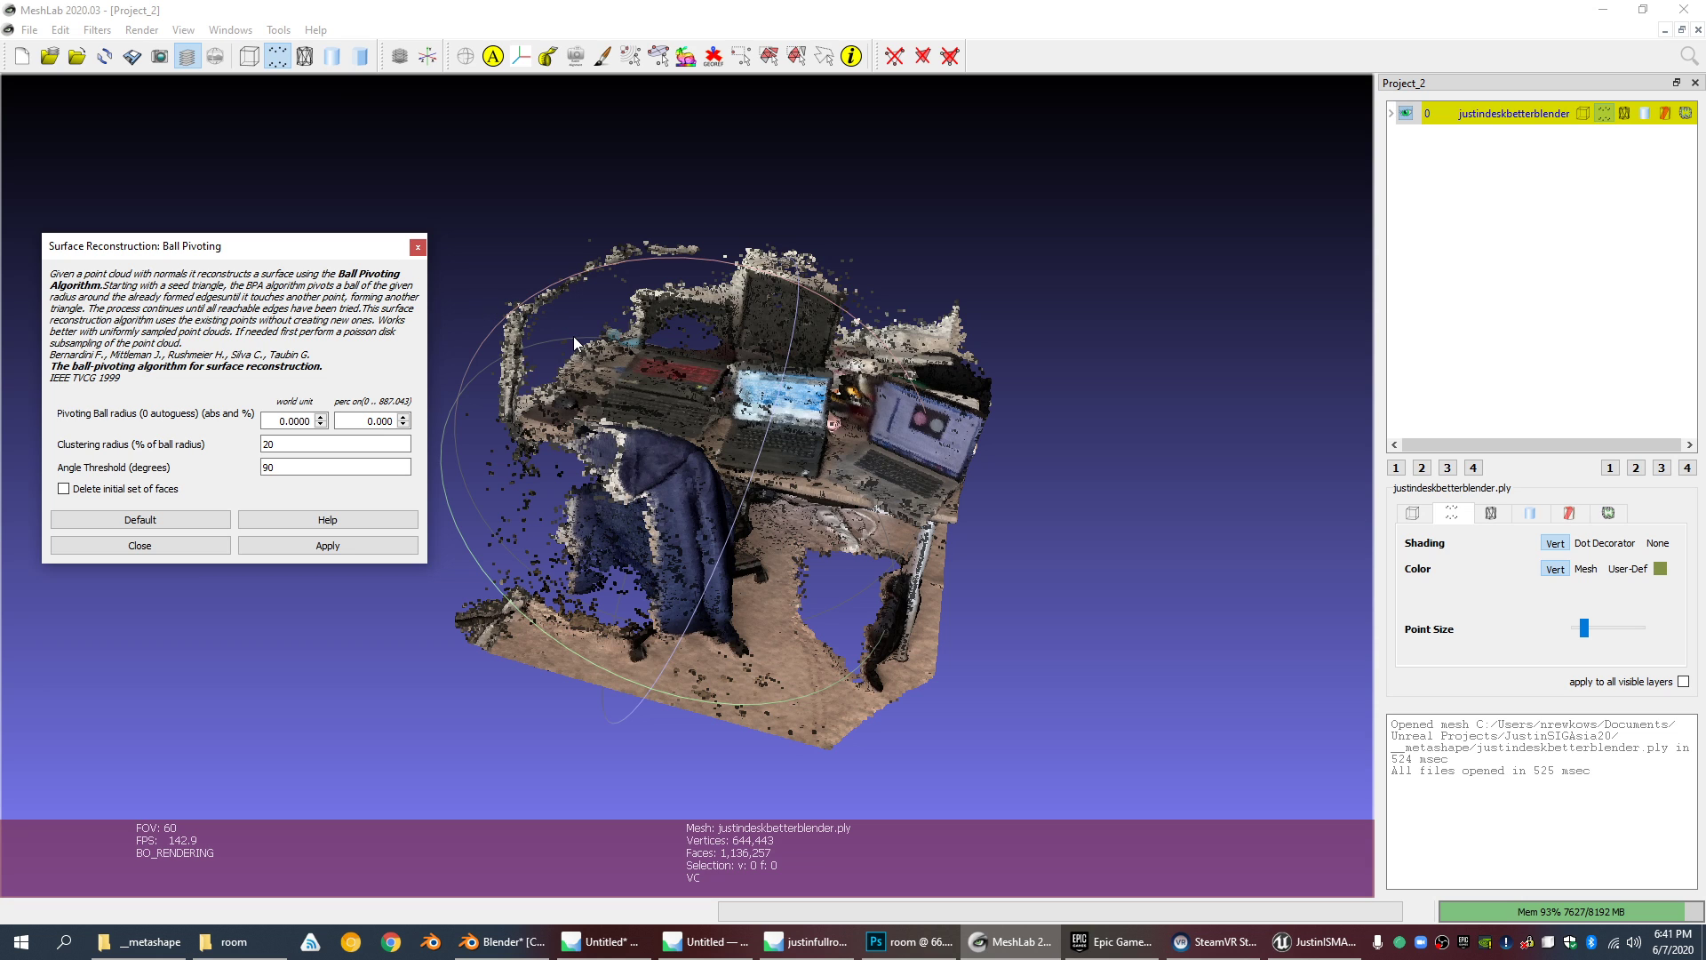
Step: Inspect the desk point cloud from different angles and zoom levels while keeping the Ball Pivoting settings open
{"action": "left_click_drag", "start_coordinate": [635, 531], "coordinate": [663, 558]}
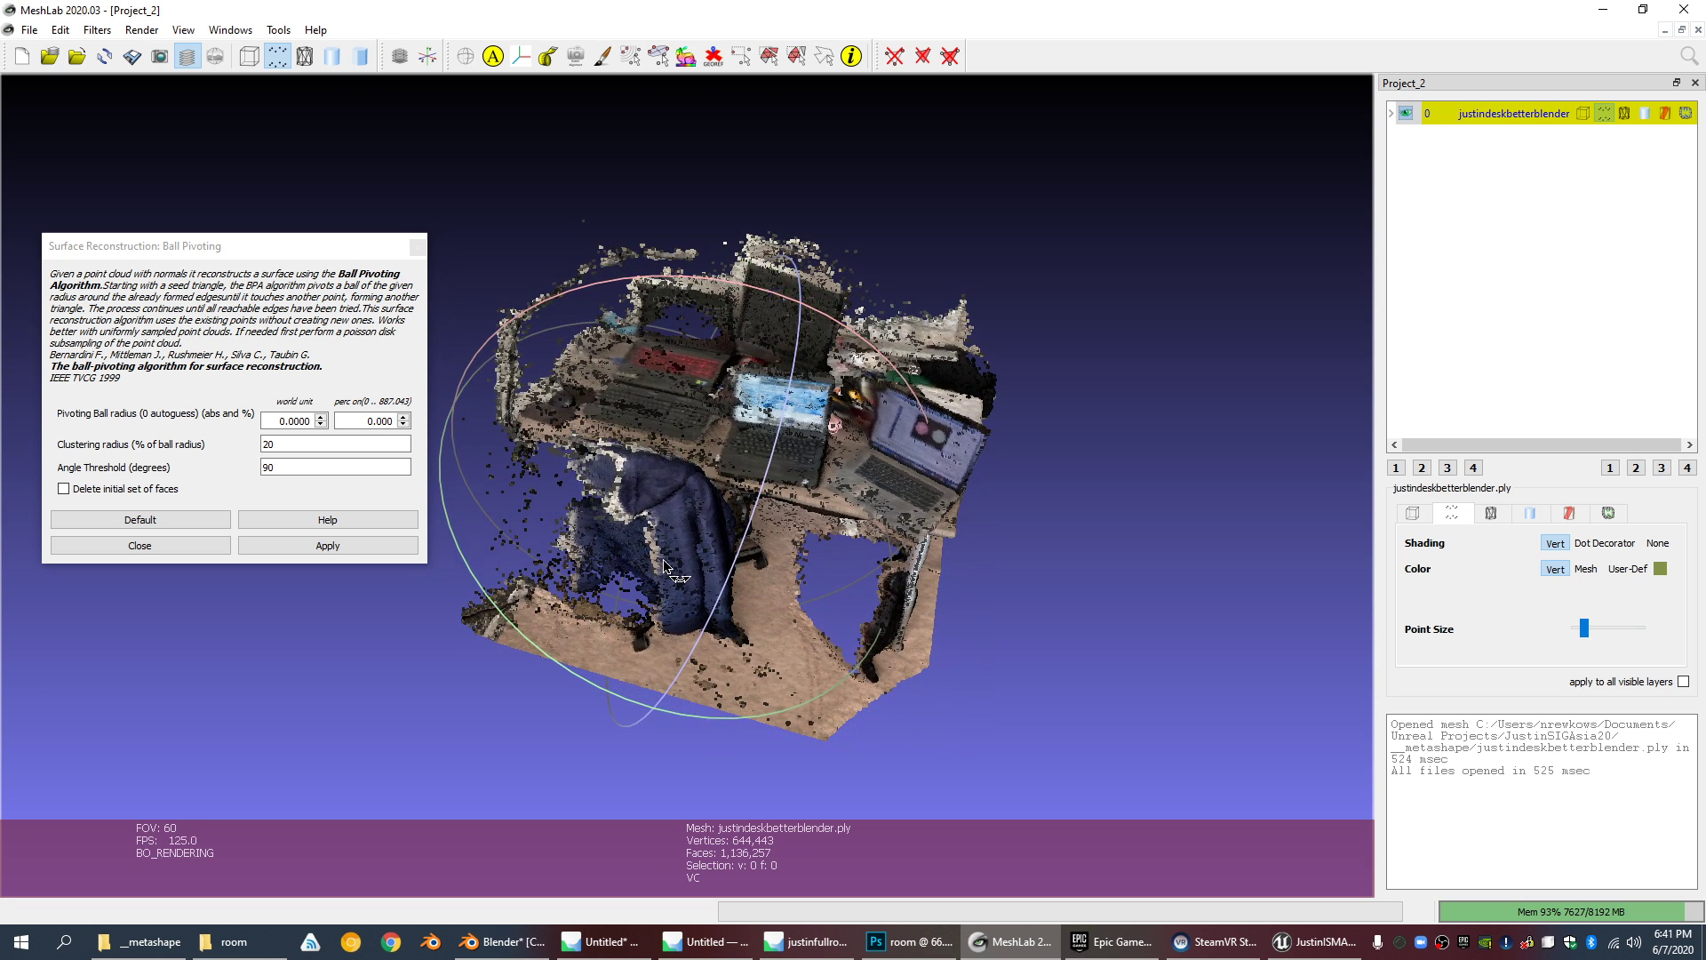
{"action": "scroll", "coordinate": [655, 550], "scroll_direction": "up", "scroll_amount": 4}
{"action": "scroll", "coordinate": [675, 462], "scroll_direction": "up", "scroll_amount": 3}
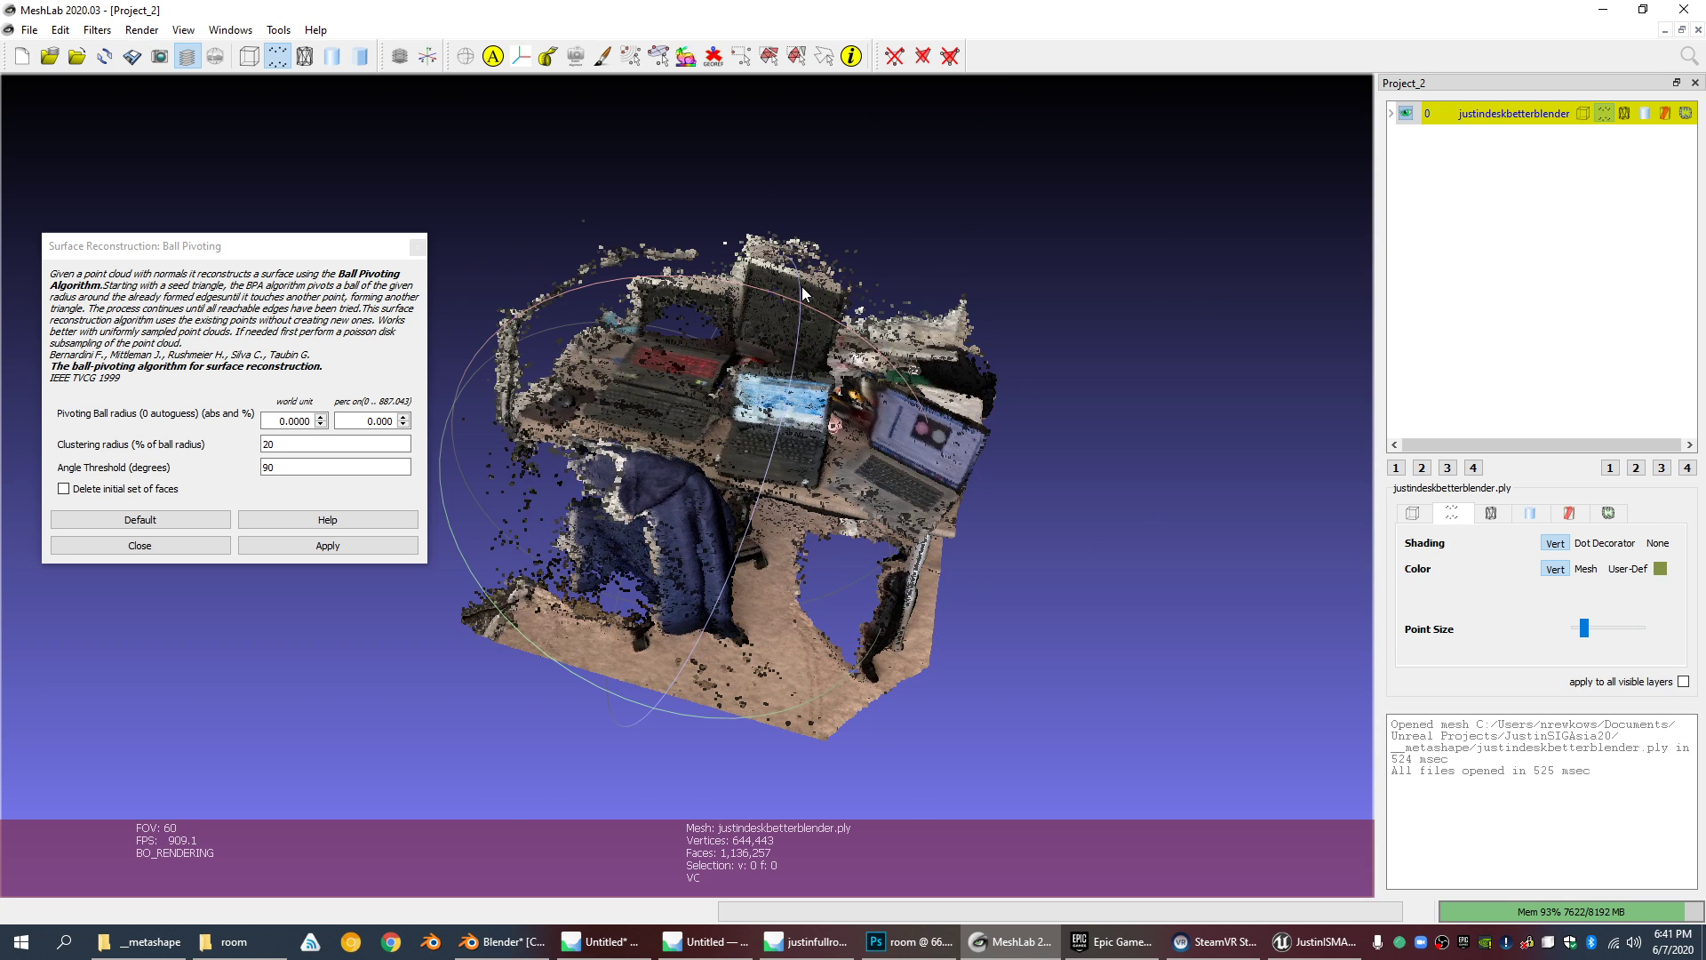
{"action": "scroll", "coordinate": [803, 293], "scroll_direction": "up", "scroll_amount": 3}
{"action": "left_click_drag", "start_coordinate": [698, 518], "coordinate": [805, 615]}
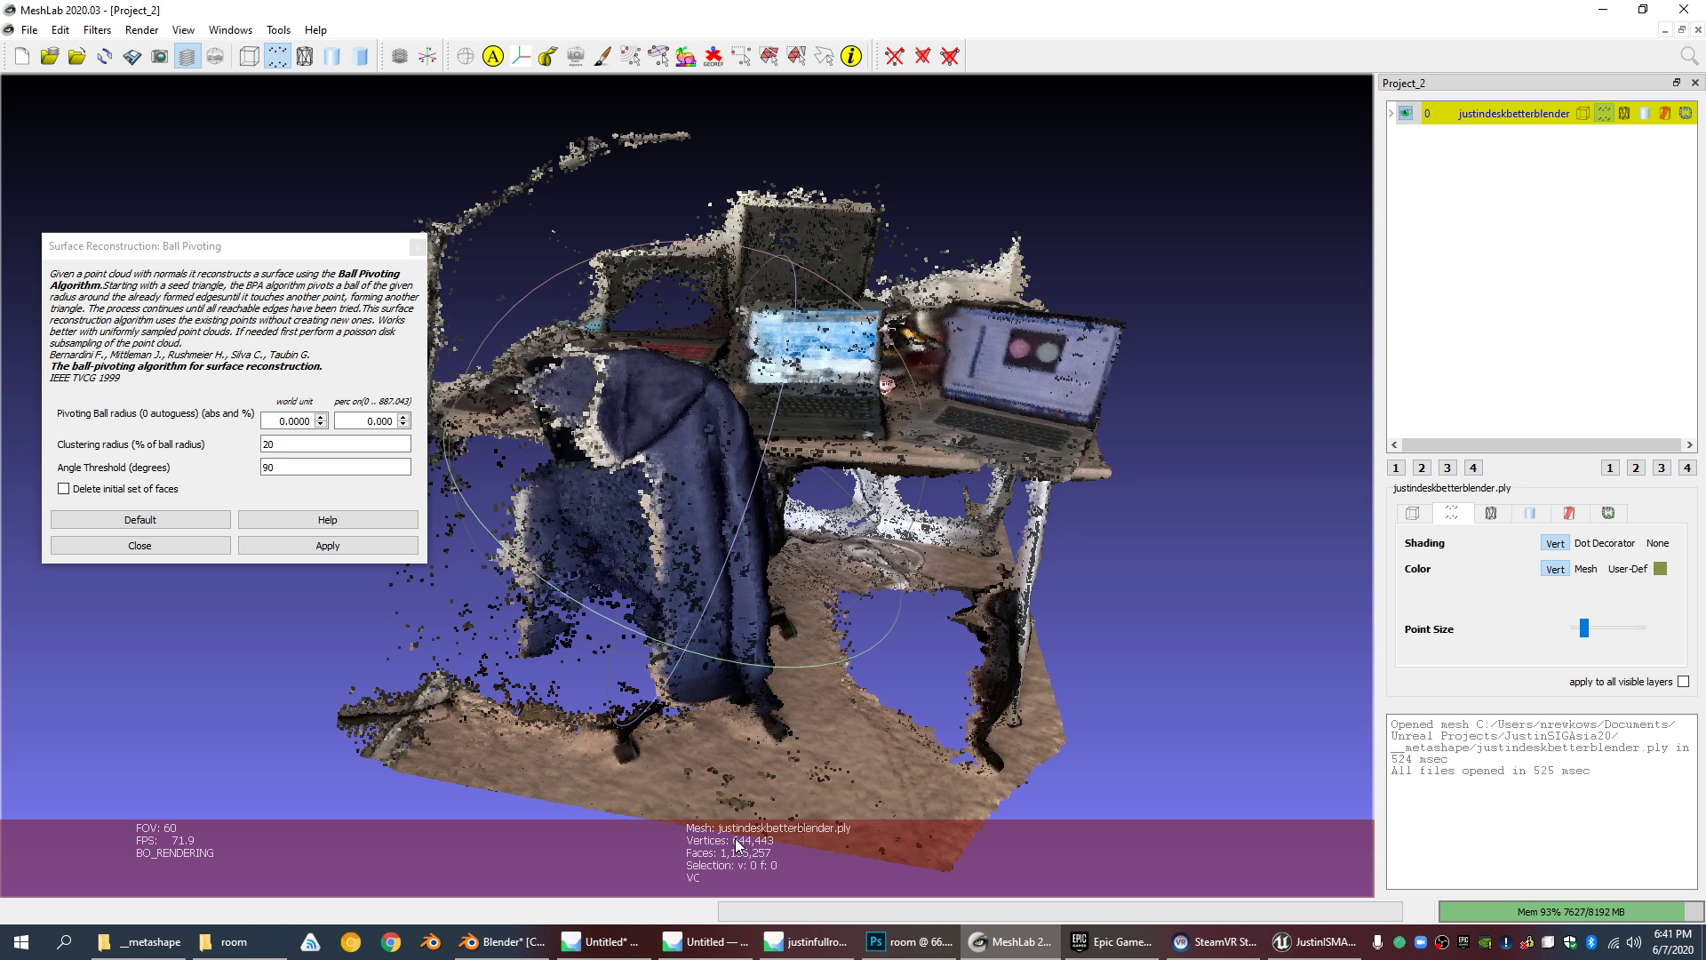
{"action": "scroll", "coordinate": [851, 524], "scroll_direction": "down", "scroll_amount": 6}
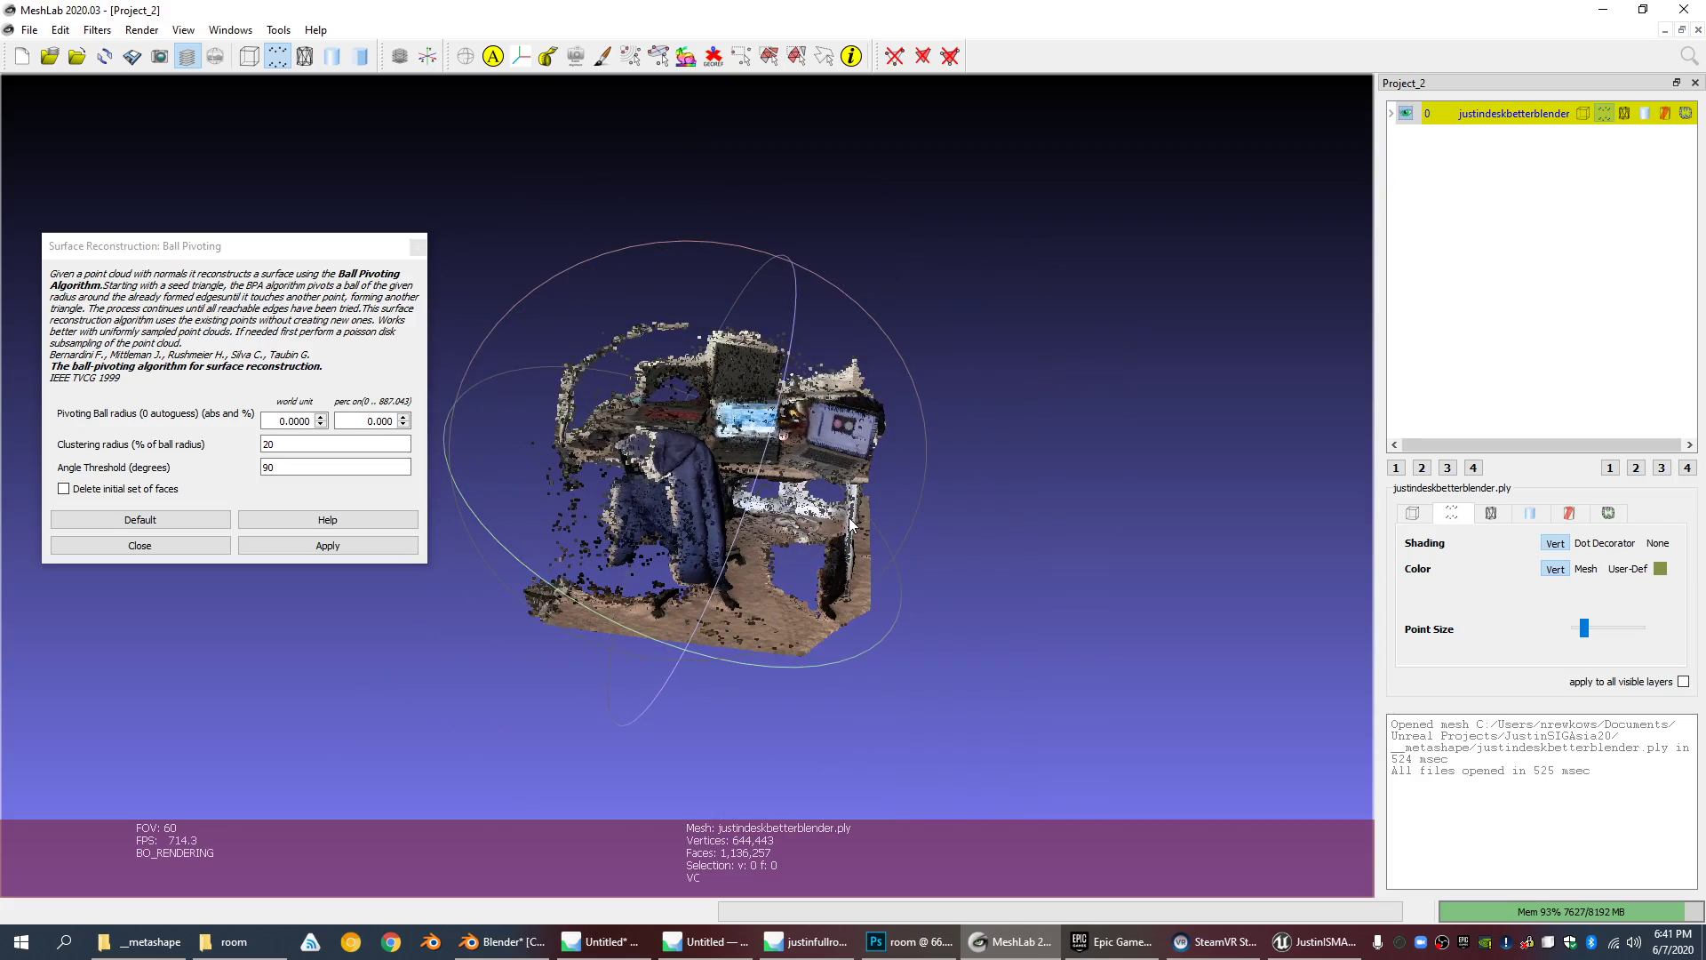
{"action": "scroll", "coordinate": [849, 520], "scroll_direction": "up", "scroll_amount": 6}
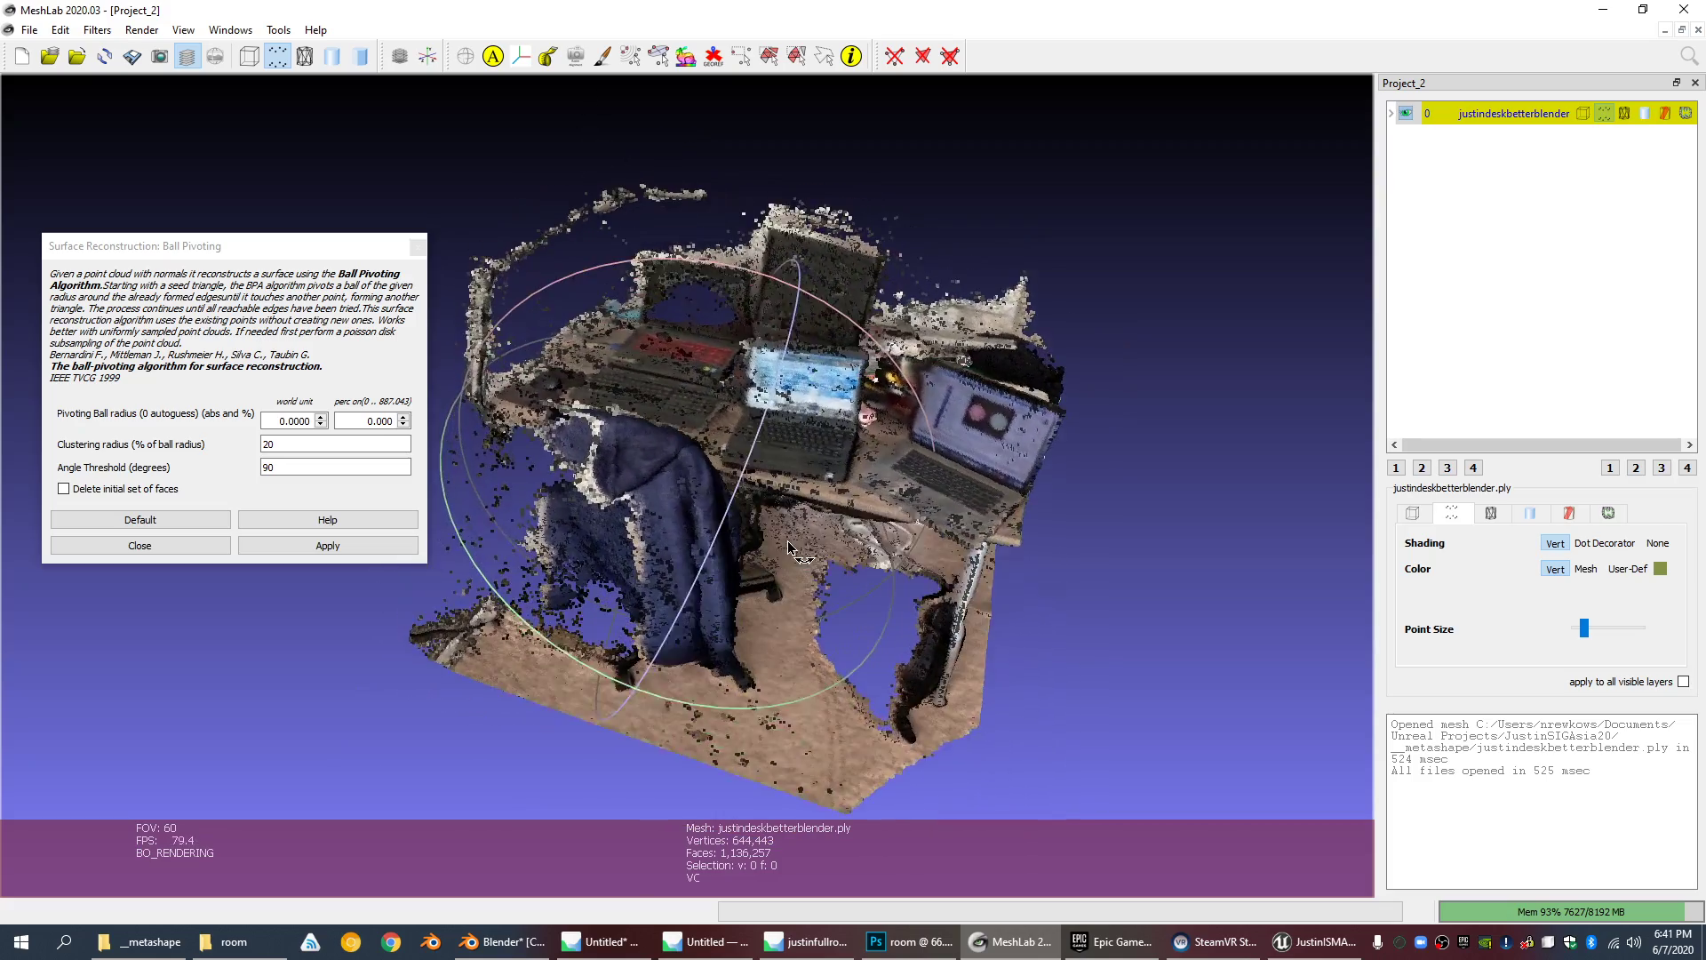
{"action": "left_click_drag", "start_coordinate": [788, 545], "coordinate": [818, 462]}
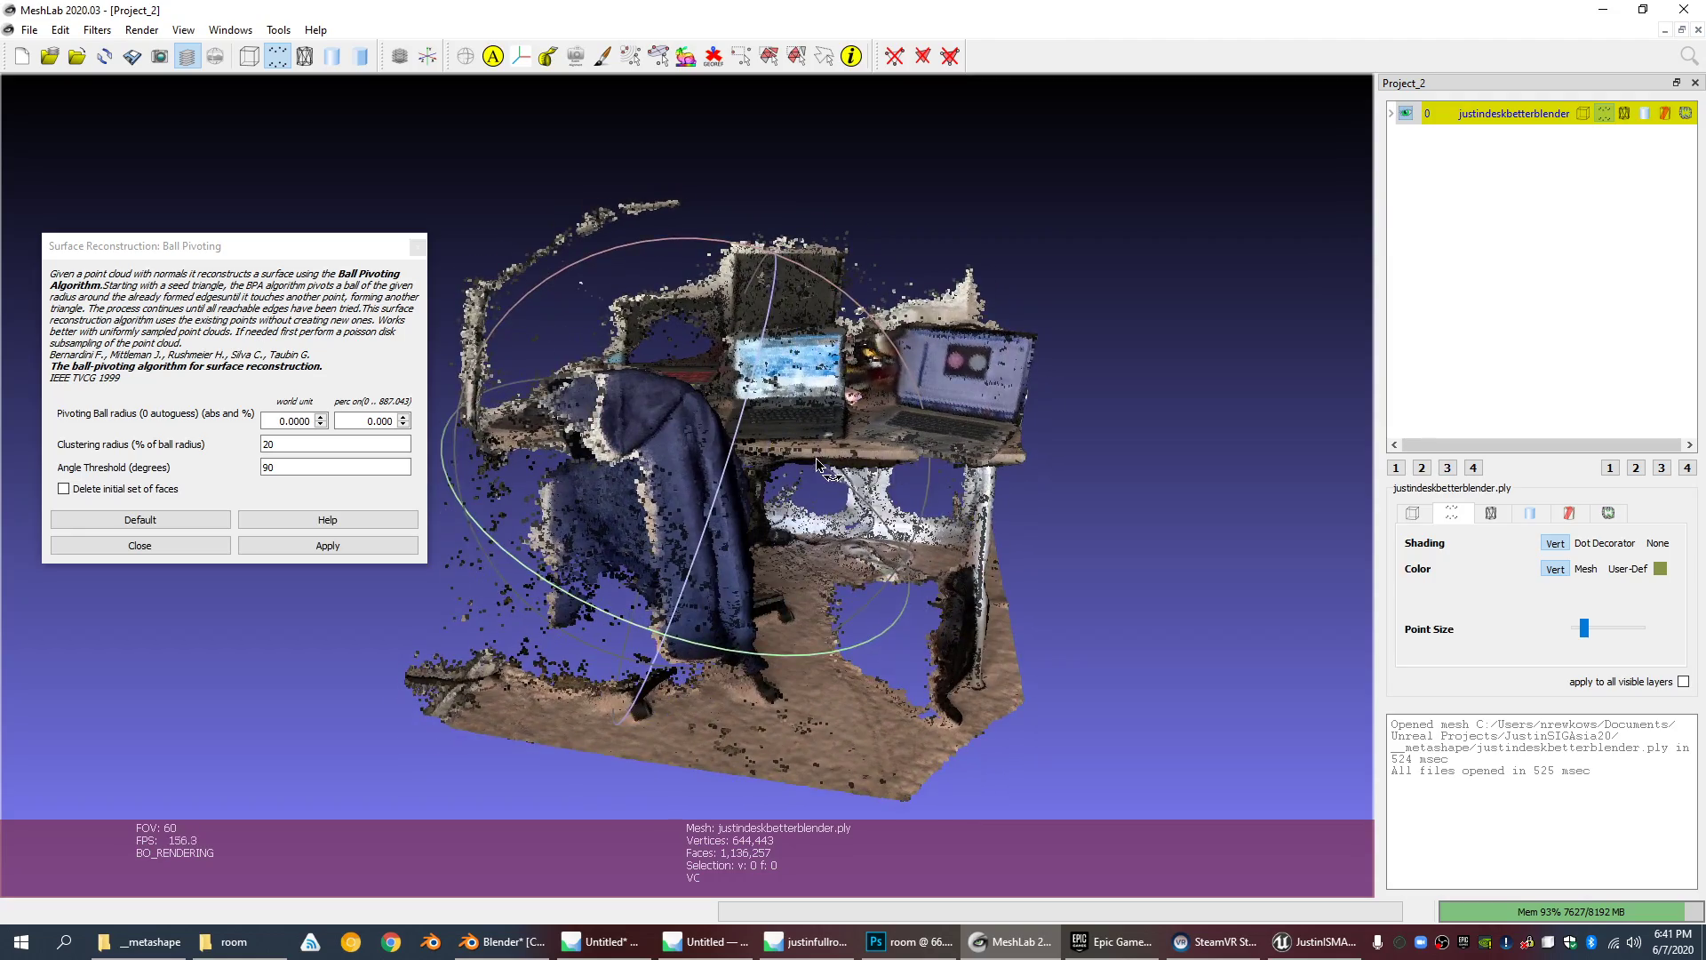
{"action": "scroll", "coordinate": [782, 520], "scroll_direction": "up", "scroll_amount": 4}
{"action": "scroll", "coordinate": [782, 520], "scroll_direction": "down", "scroll_amount": 6}
{"action": "scroll", "coordinate": [782, 520], "scroll_direction": "up", "scroll_amount": 2}
{"action": "scroll", "coordinate": [776, 491], "scroll_direction": "up", "scroll_amount": 4}
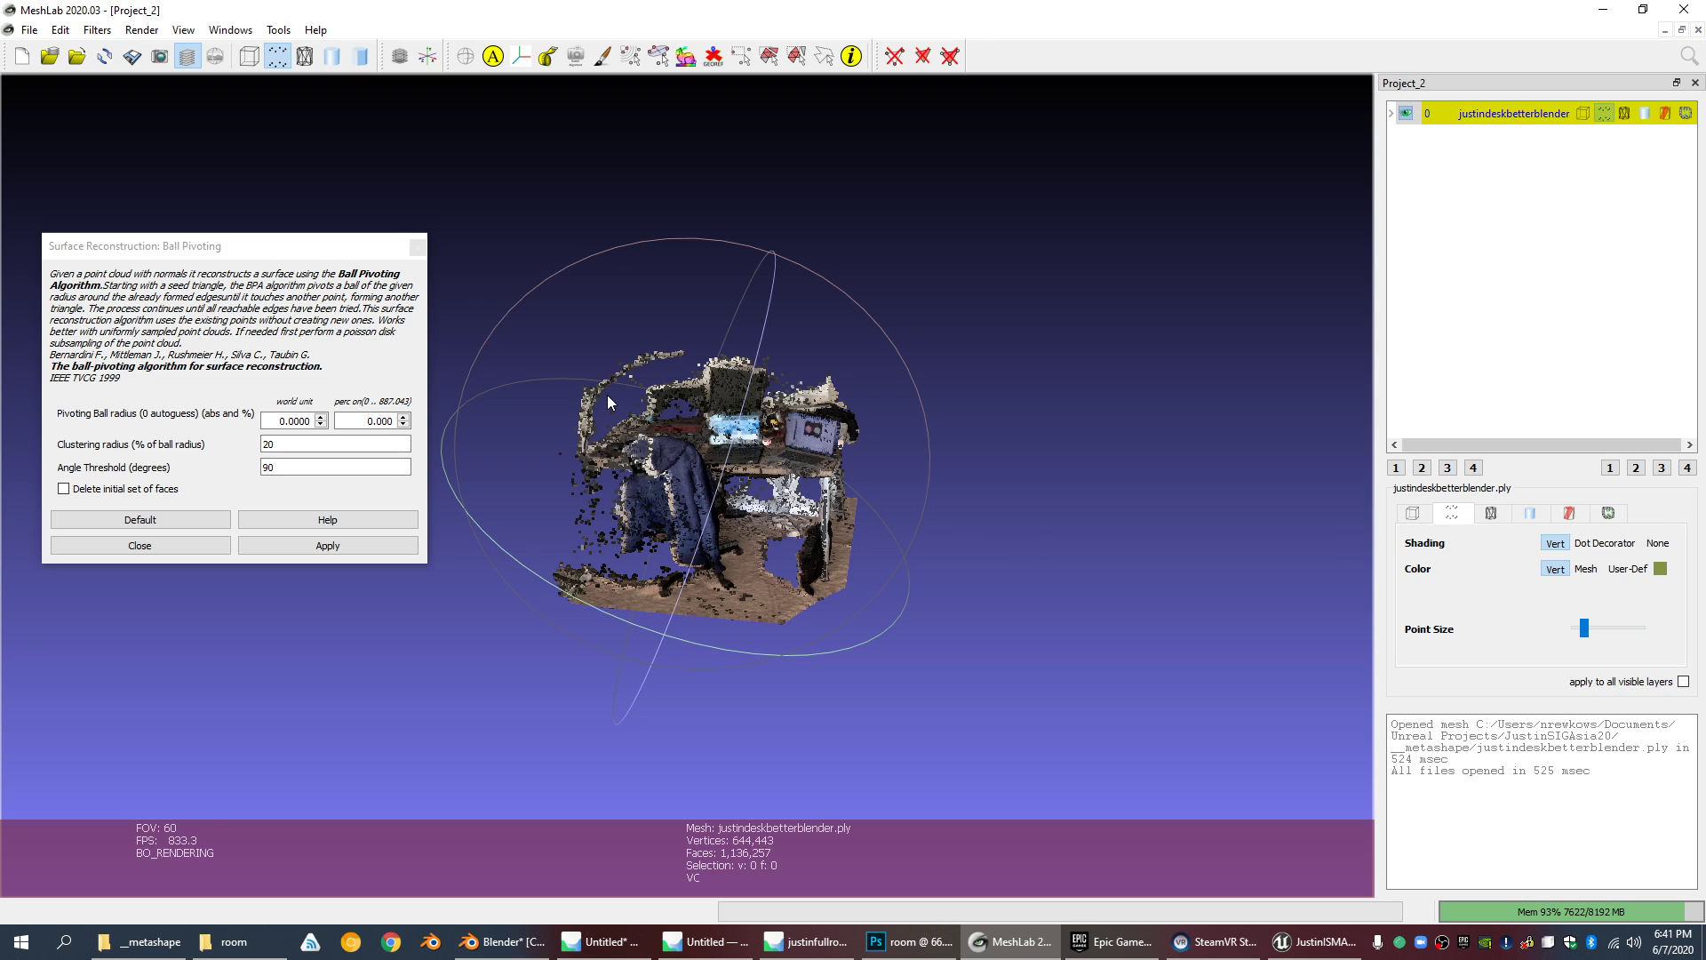
{"action": "left_click_drag", "start_coordinate": [749, 446], "coordinate": [693, 483]}
{"action": "scroll", "coordinate": [712, 468], "scroll_direction": "up", "scroll_amount": 3}
{"action": "scroll", "coordinate": [713, 468], "scroll_direction": "down", "scroll_amount": 5}
{"action": "middle_click_drag", "start_coordinate": [713, 469], "coordinate": [673, 431]}
{"action": "scroll", "coordinate": [706, 503], "scroll_direction": "down", "scroll_amount": 8}
{"action": "scroll", "coordinate": [698, 488], "scroll_direction": "up", "scroll_amount": 4}
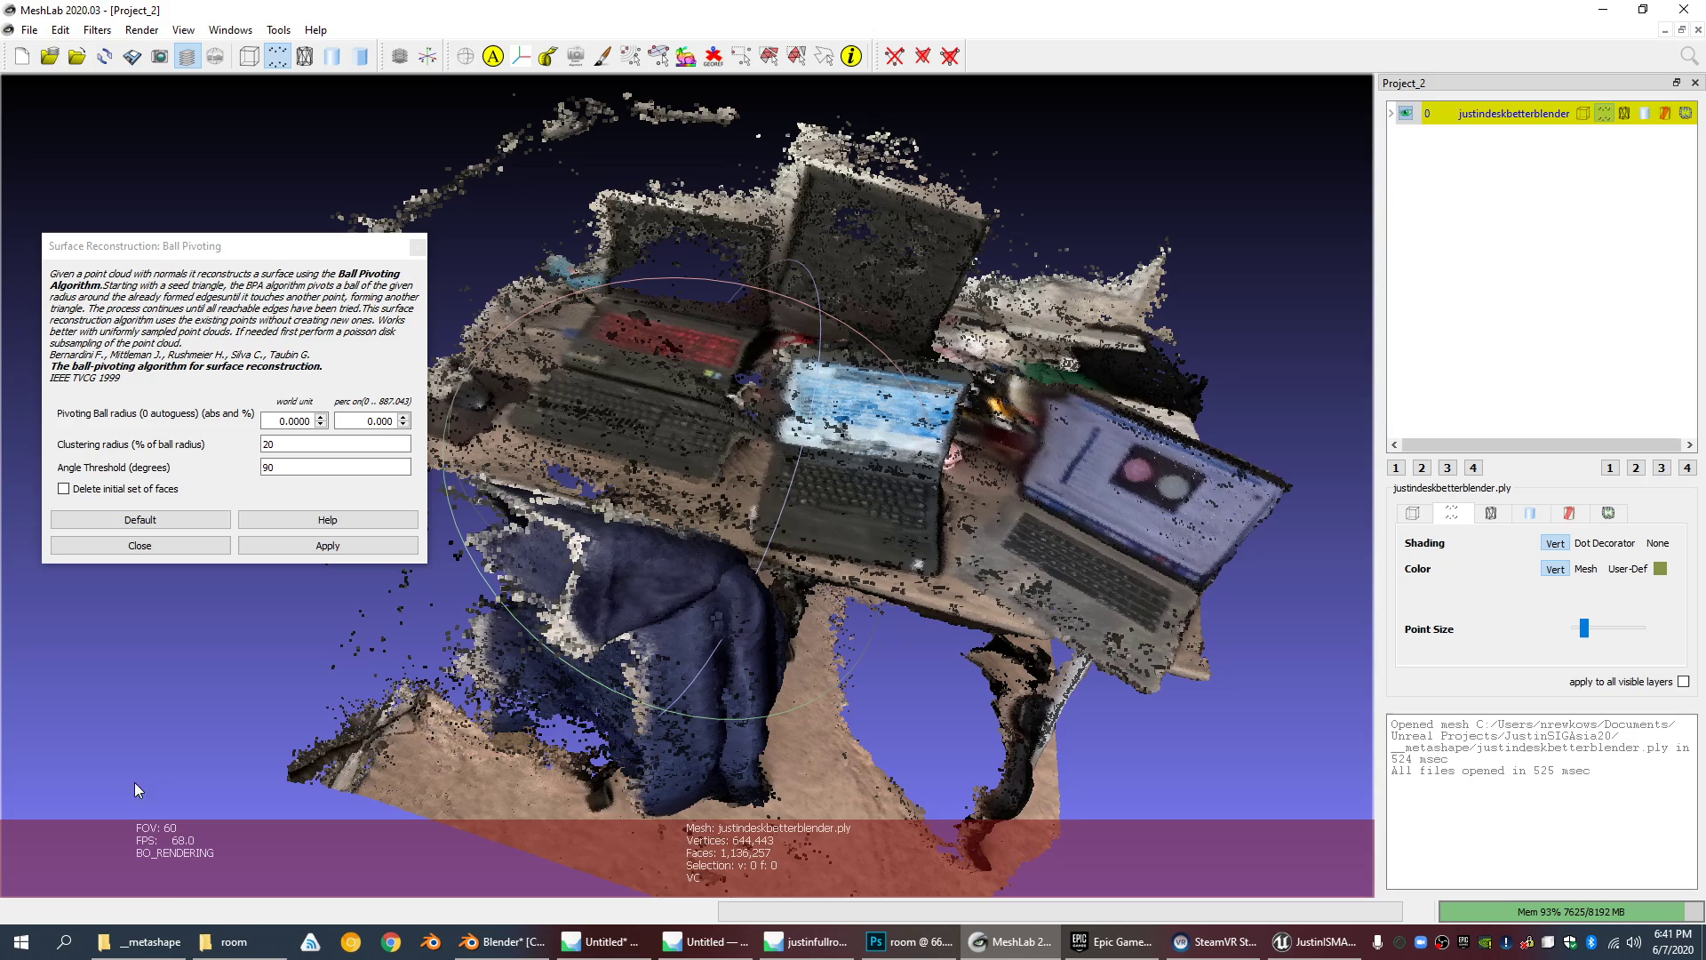
Step: Play the shower.mov clip from the _justinroom2 folder to review the source footage, and return to the desk model
{"action": "left_click", "coordinate": [234, 942]}
{"action": "left_click", "coordinate": [689, 59]}
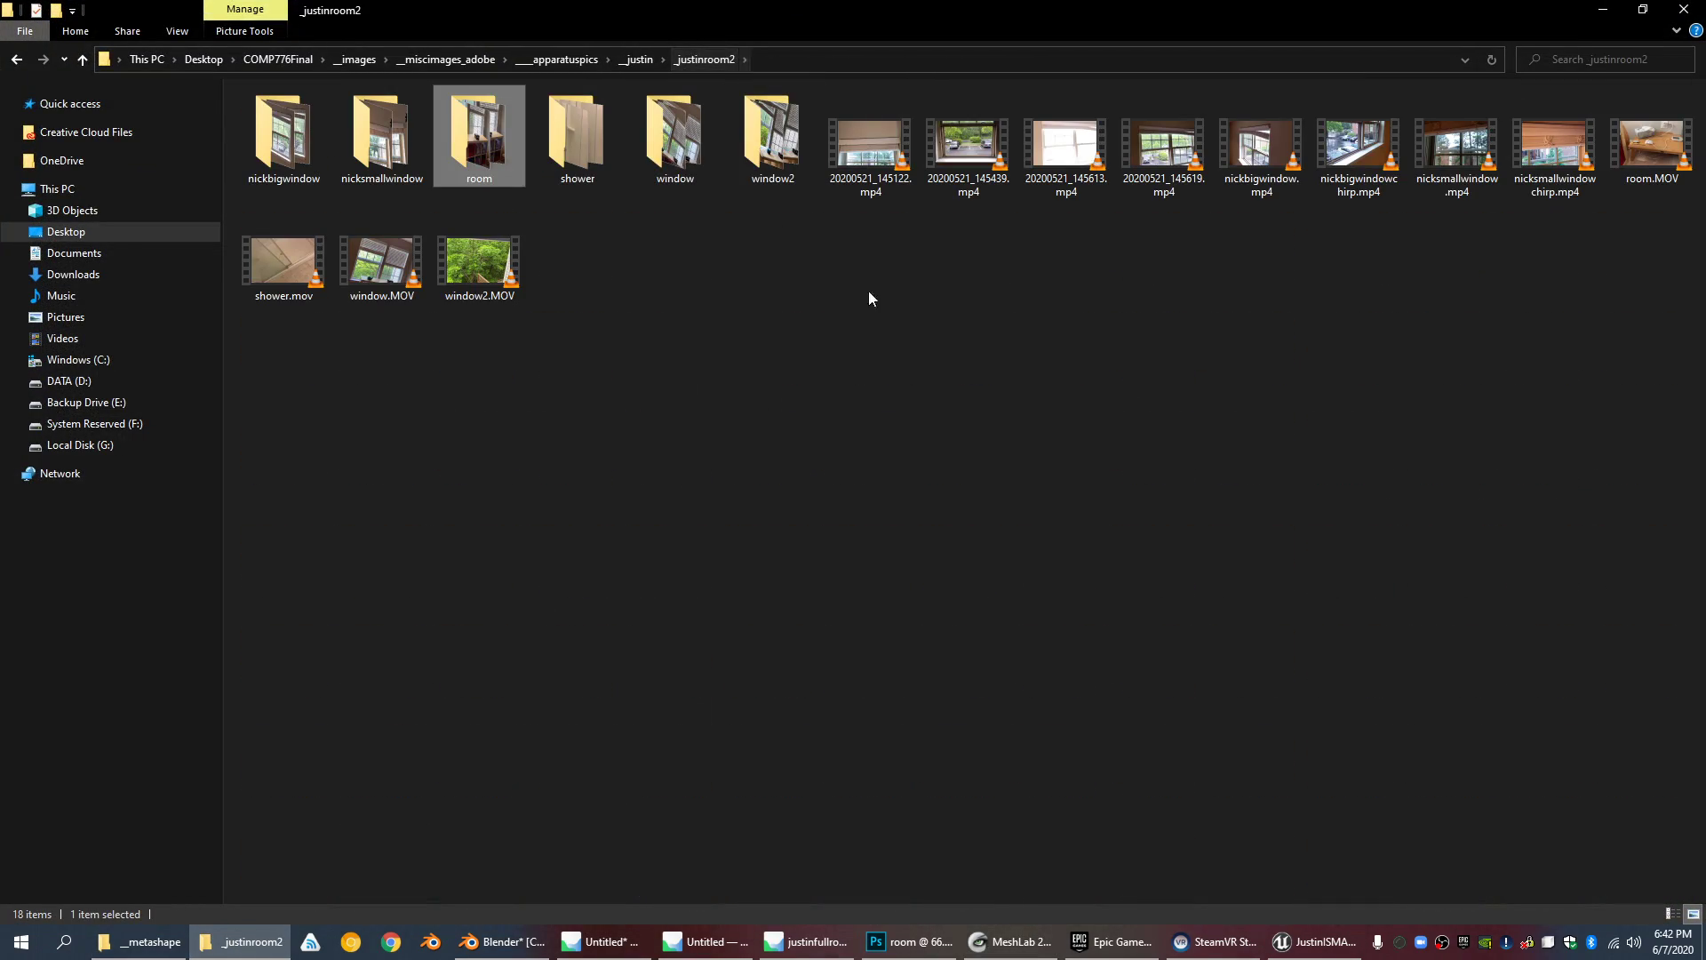
{"action": "double_click", "coordinate": [259, 263]}
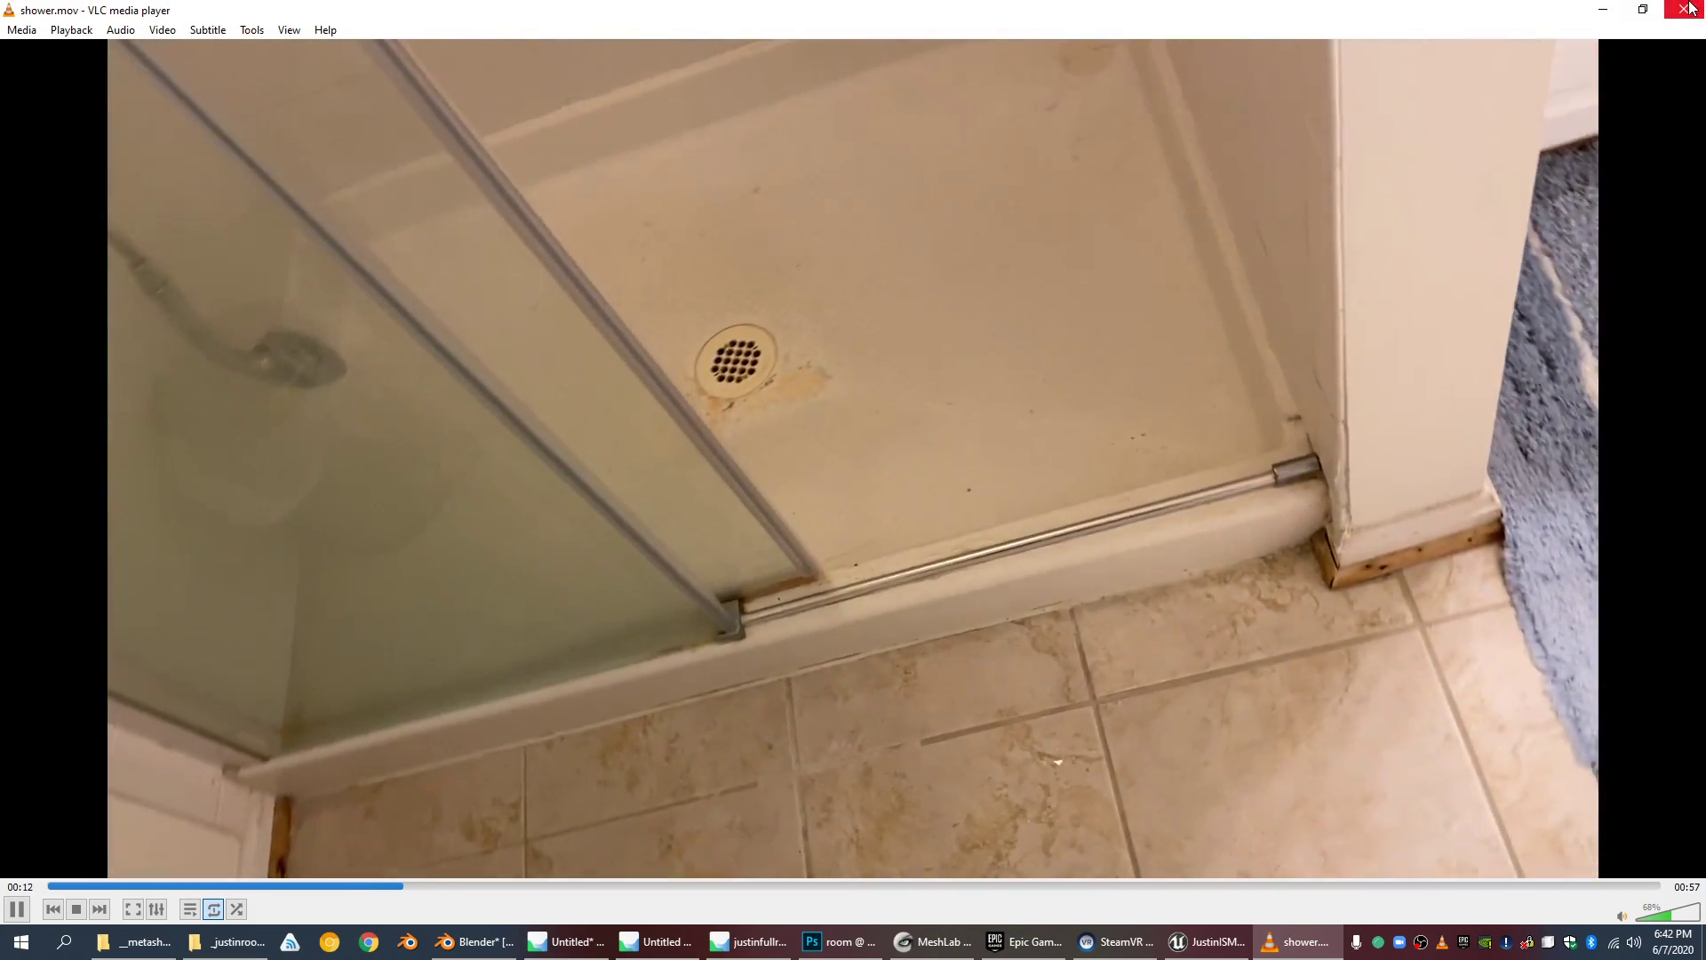
{"action": "left_click", "coordinate": [1687, 9]}
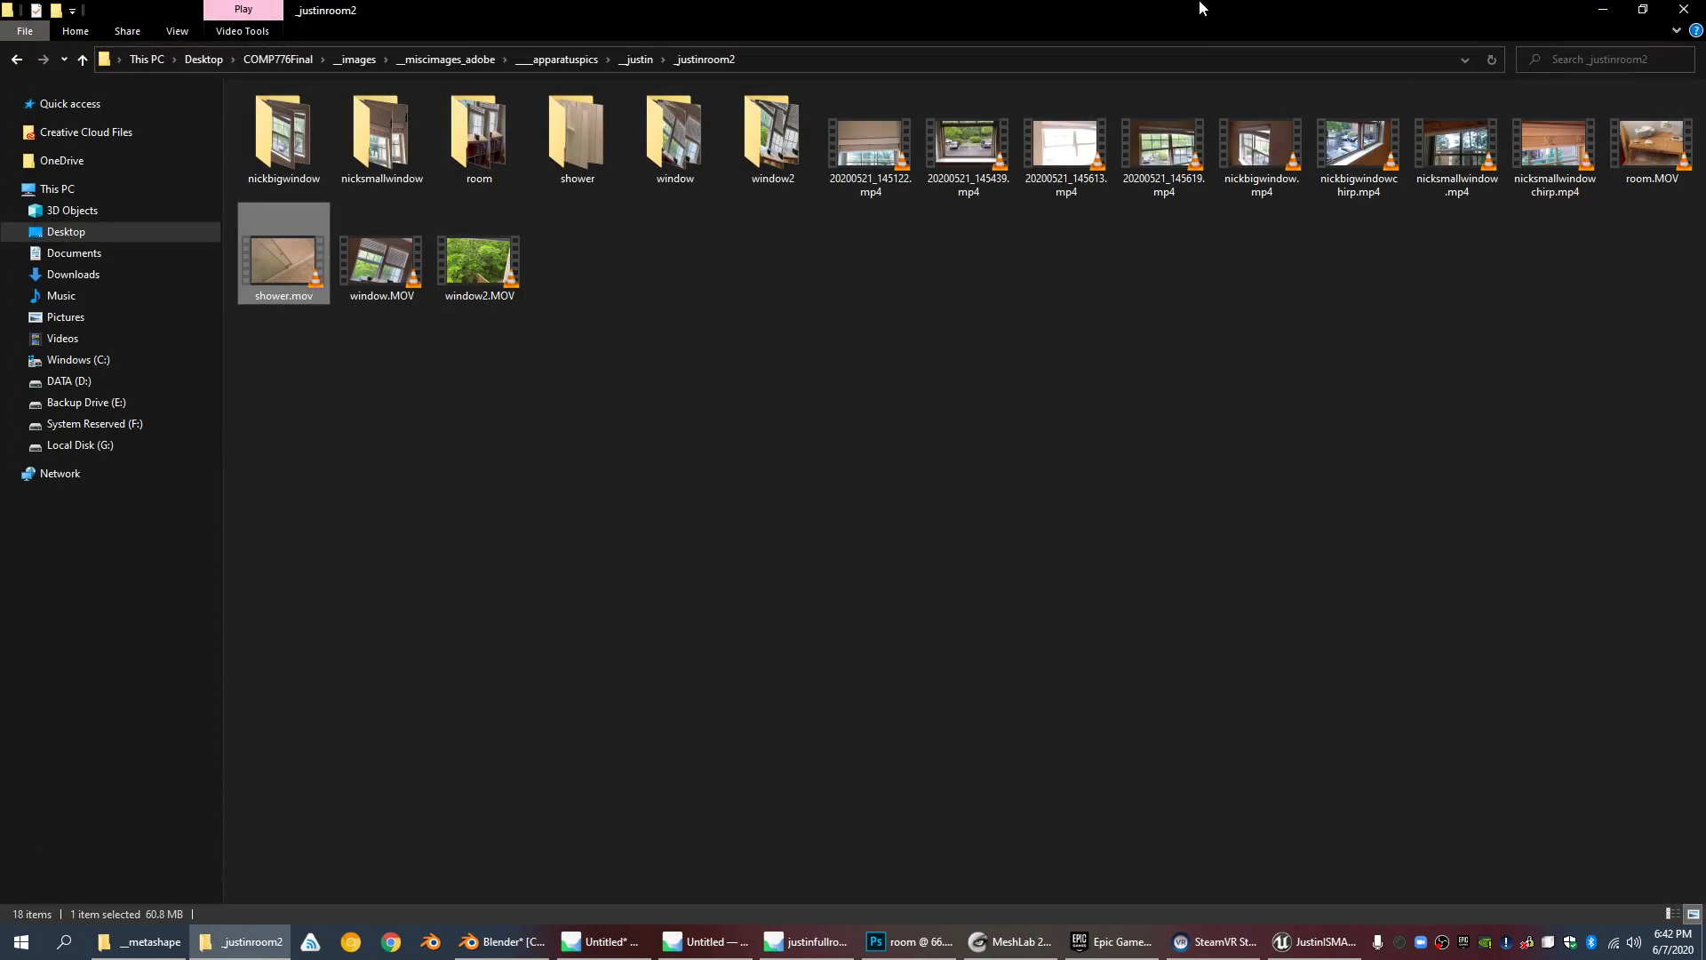
{"action": "left_click", "coordinate": [1602, 9]}
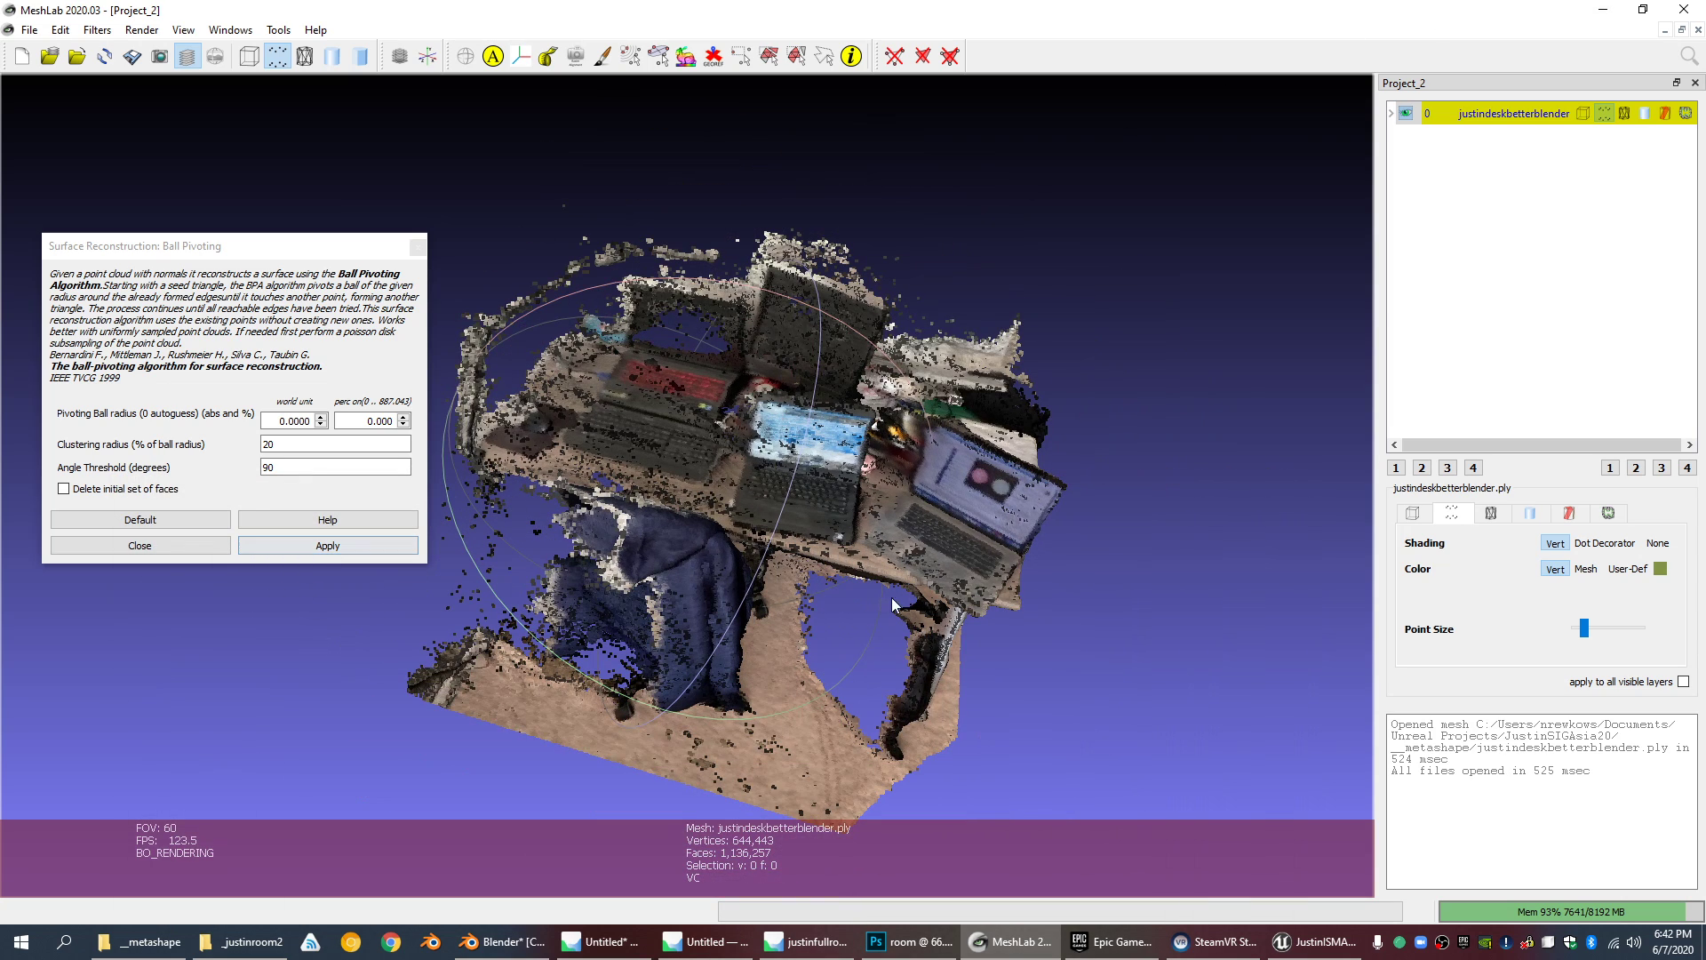
Step: Dismiss the Ball Pivoting settings and display the desk mesh as shaded faces instead of points
{"action": "left_click", "coordinate": [418, 246]}
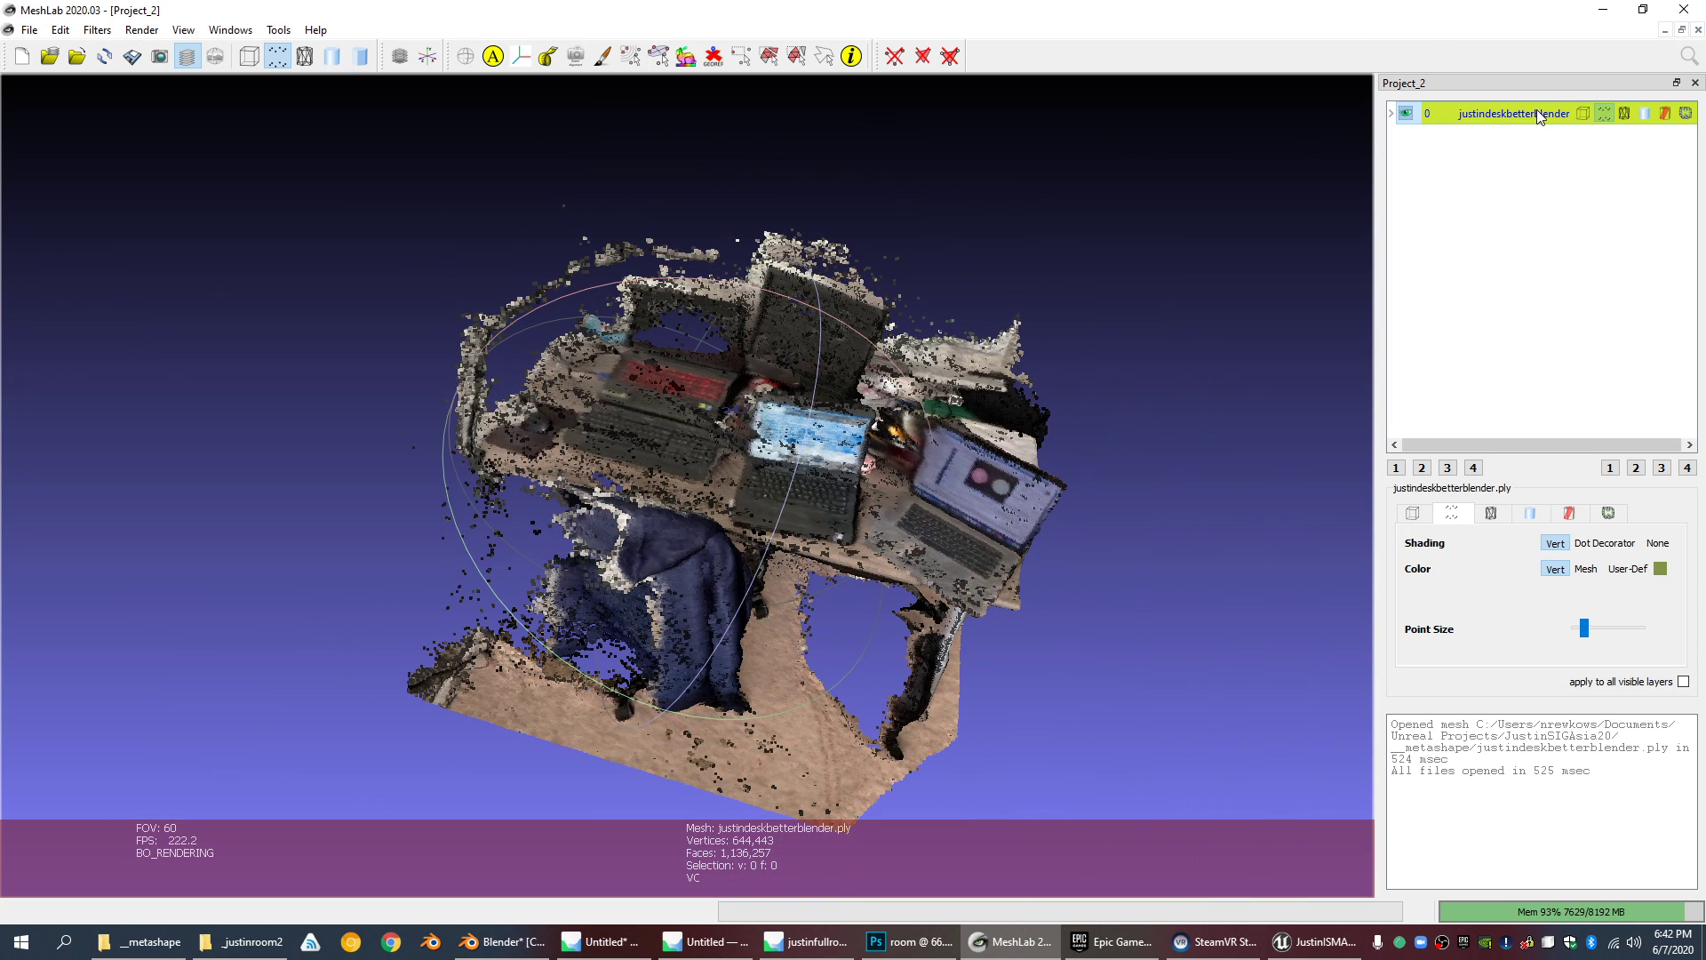
{"action": "left_click", "coordinate": [1604, 112]}
{"action": "left_click", "coordinate": [1643, 113]}
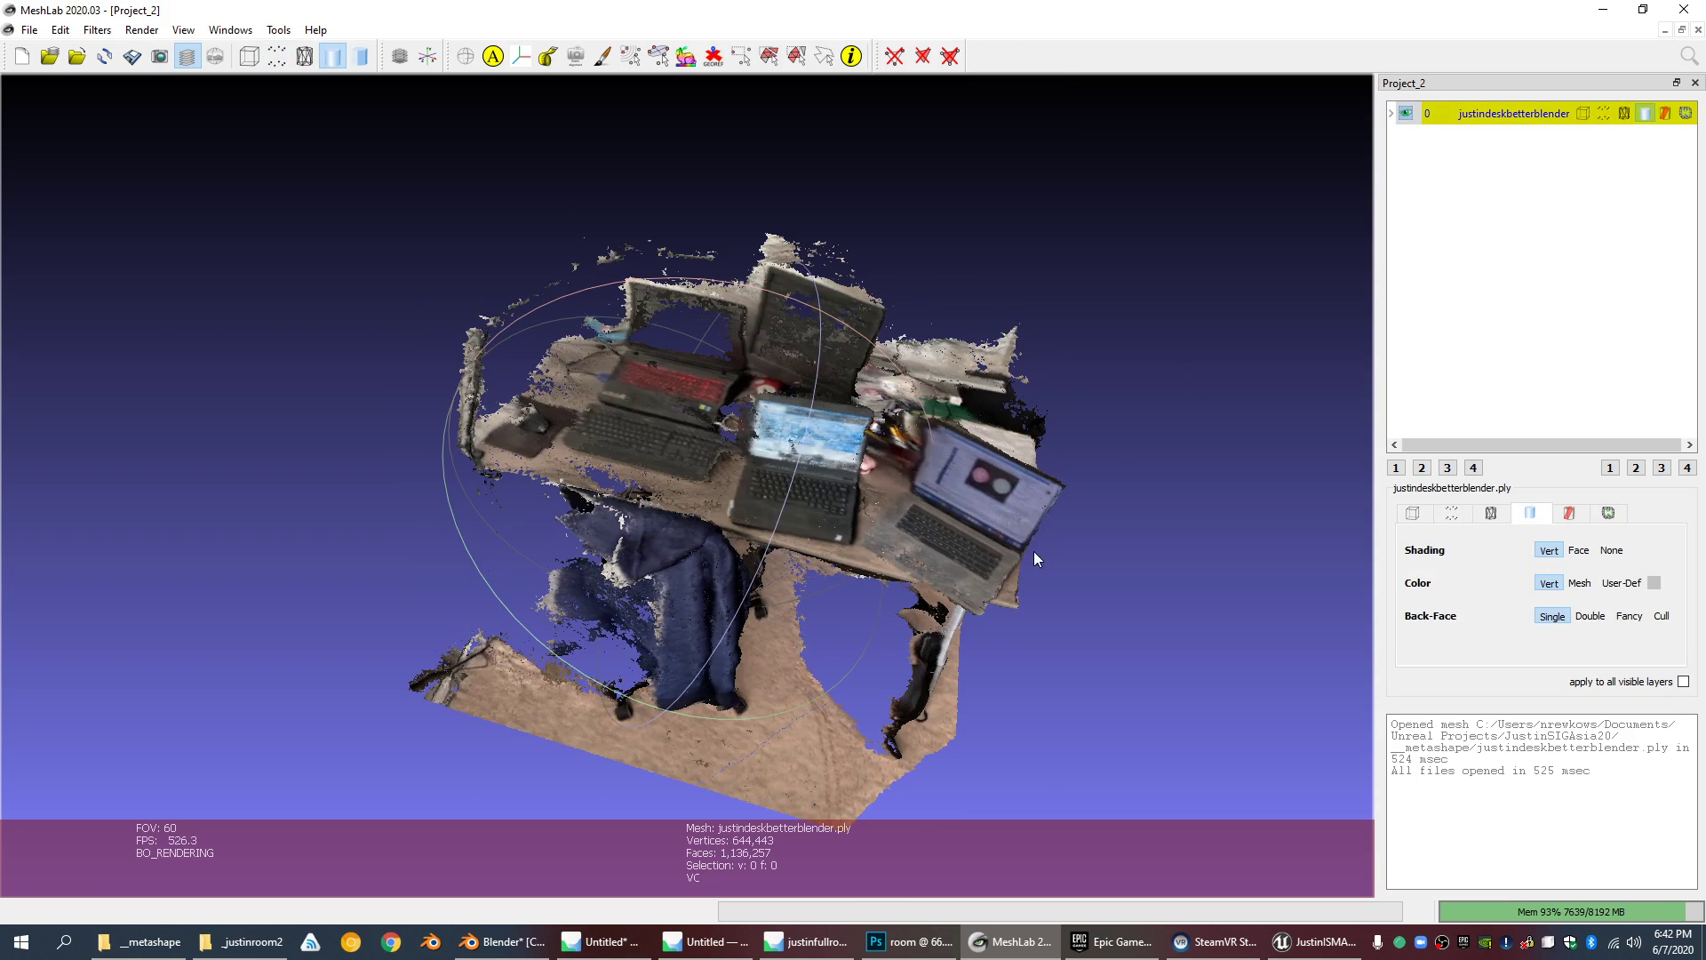
Step: Examine the shaded desk mesh around the desktop's front edge and the laptops, close up and from afar
{"action": "scroll", "coordinate": [1031, 530], "scroll_direction": "up", "scroll_amount": 10}
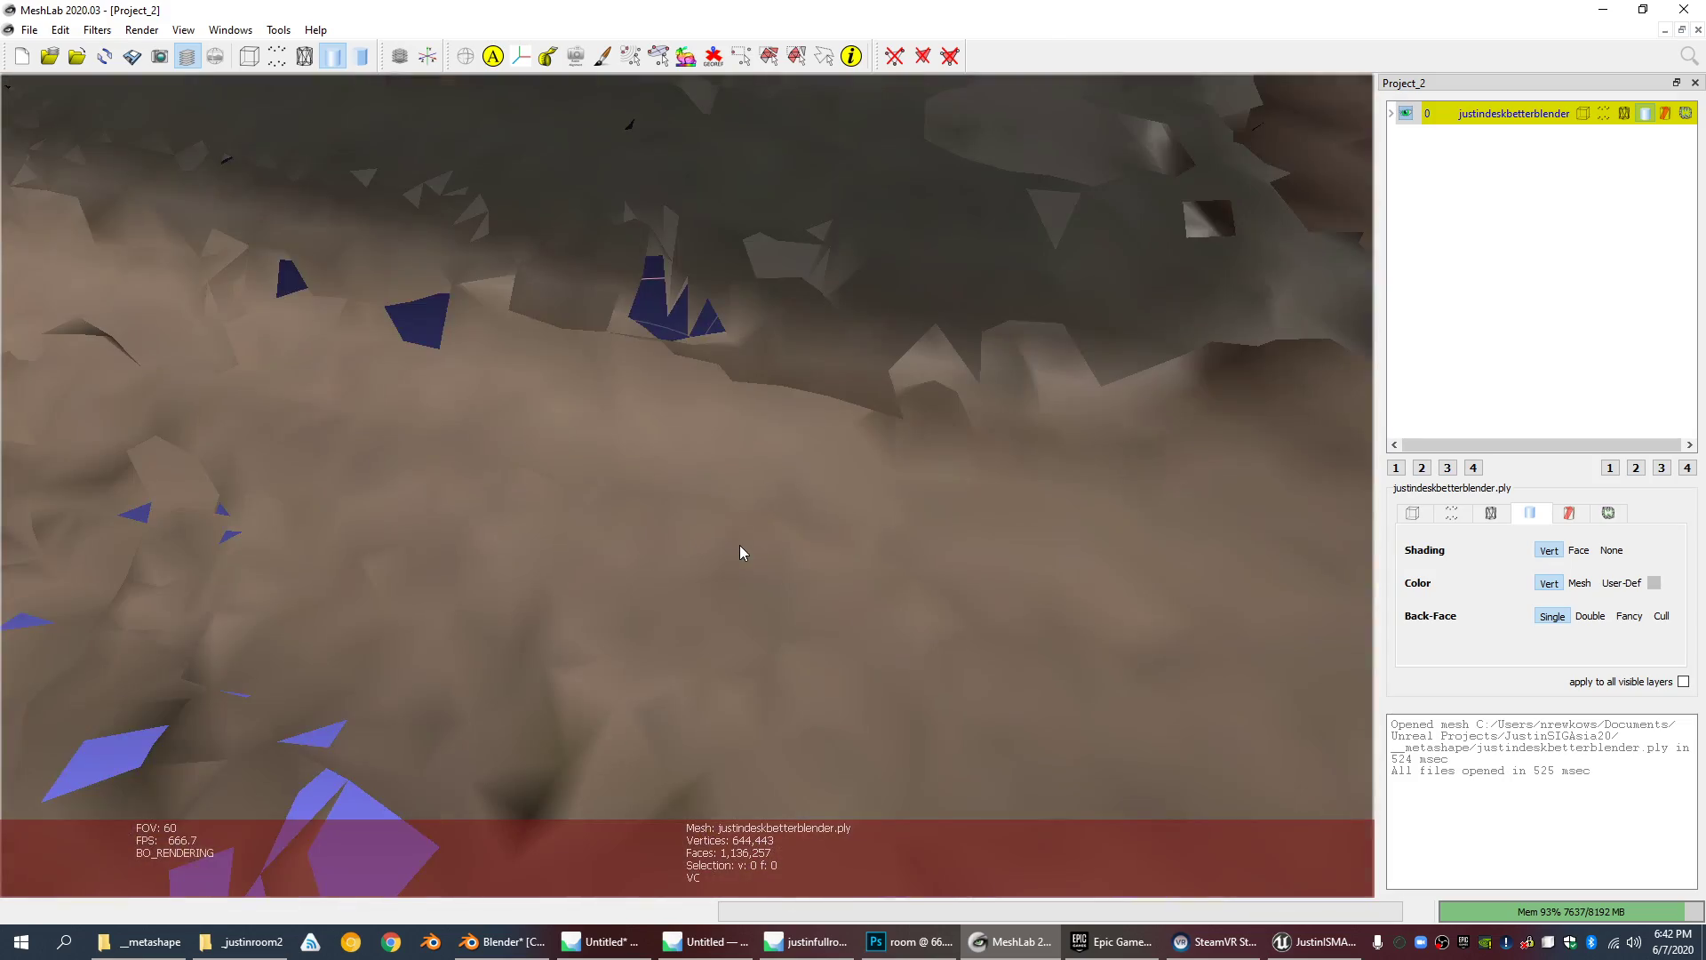
{"action": "left_click_drag", "start_coordinate": [740, 546], "coordinate": [777, 403]}
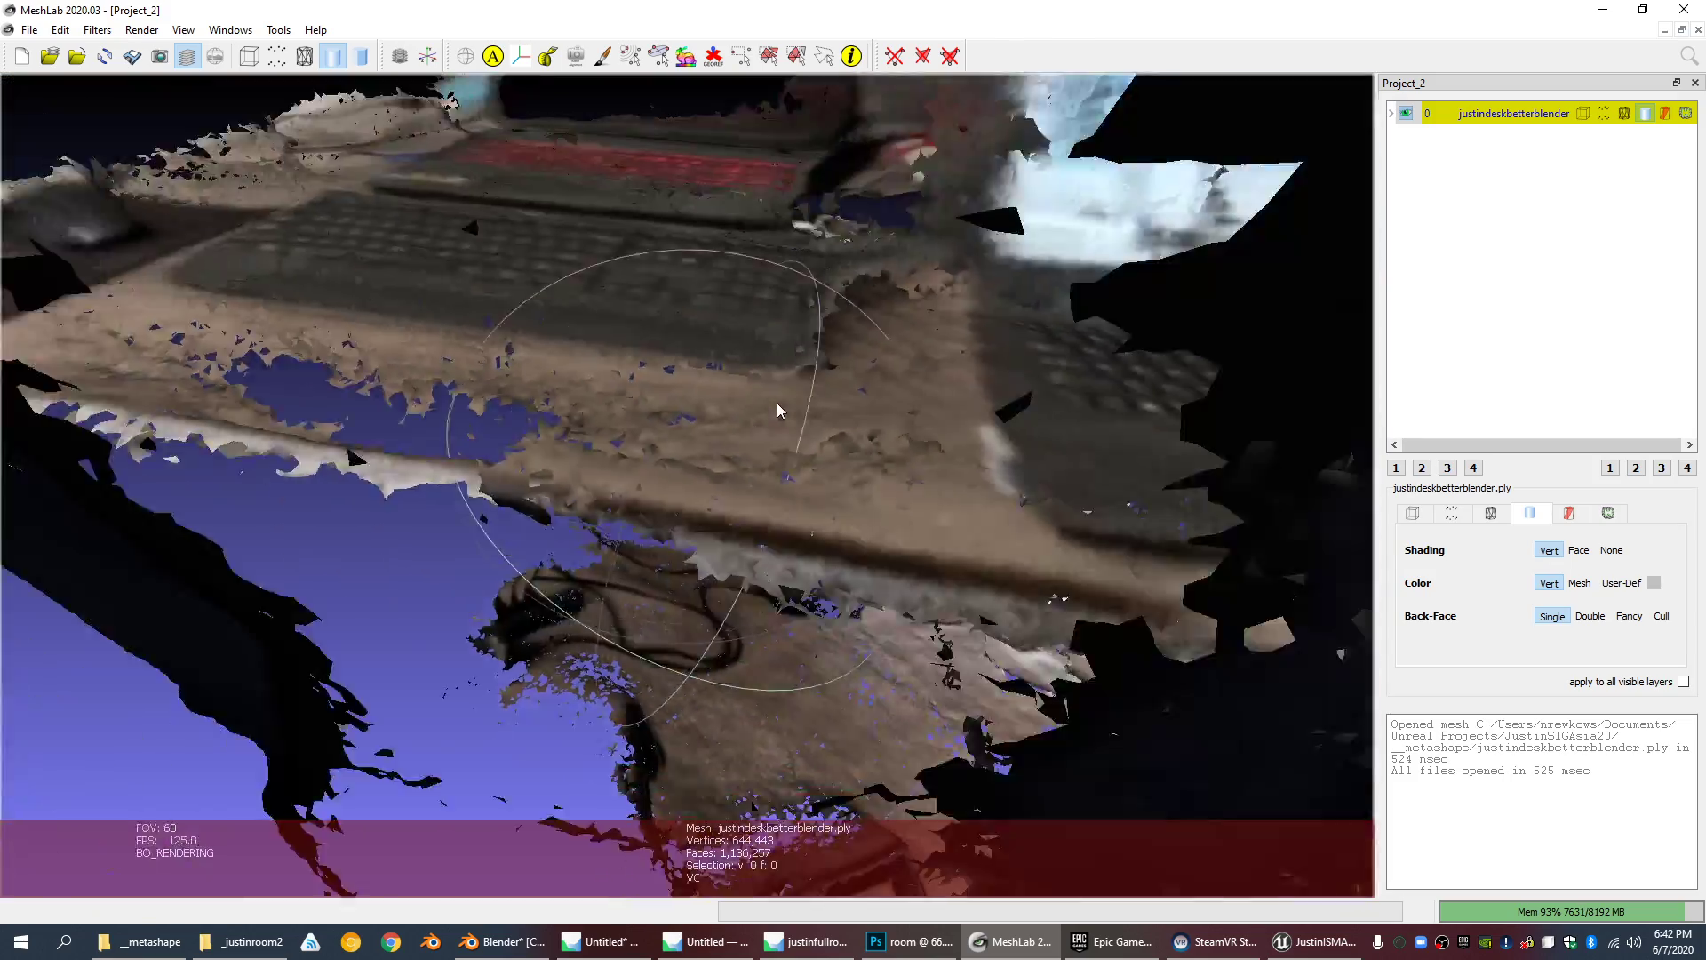
{"action": "scroll", "coordinate": [776, 403], "scroll_direction": "down", "scroll_amount": 8}
{"action": "middle_click_drag", "start_coordinate": [780, 393], "coordinate": [711, 451]}
{"action": "left_click_drag", "start_coordinate": [1082, 632], "coordinate": [1077, 590]}
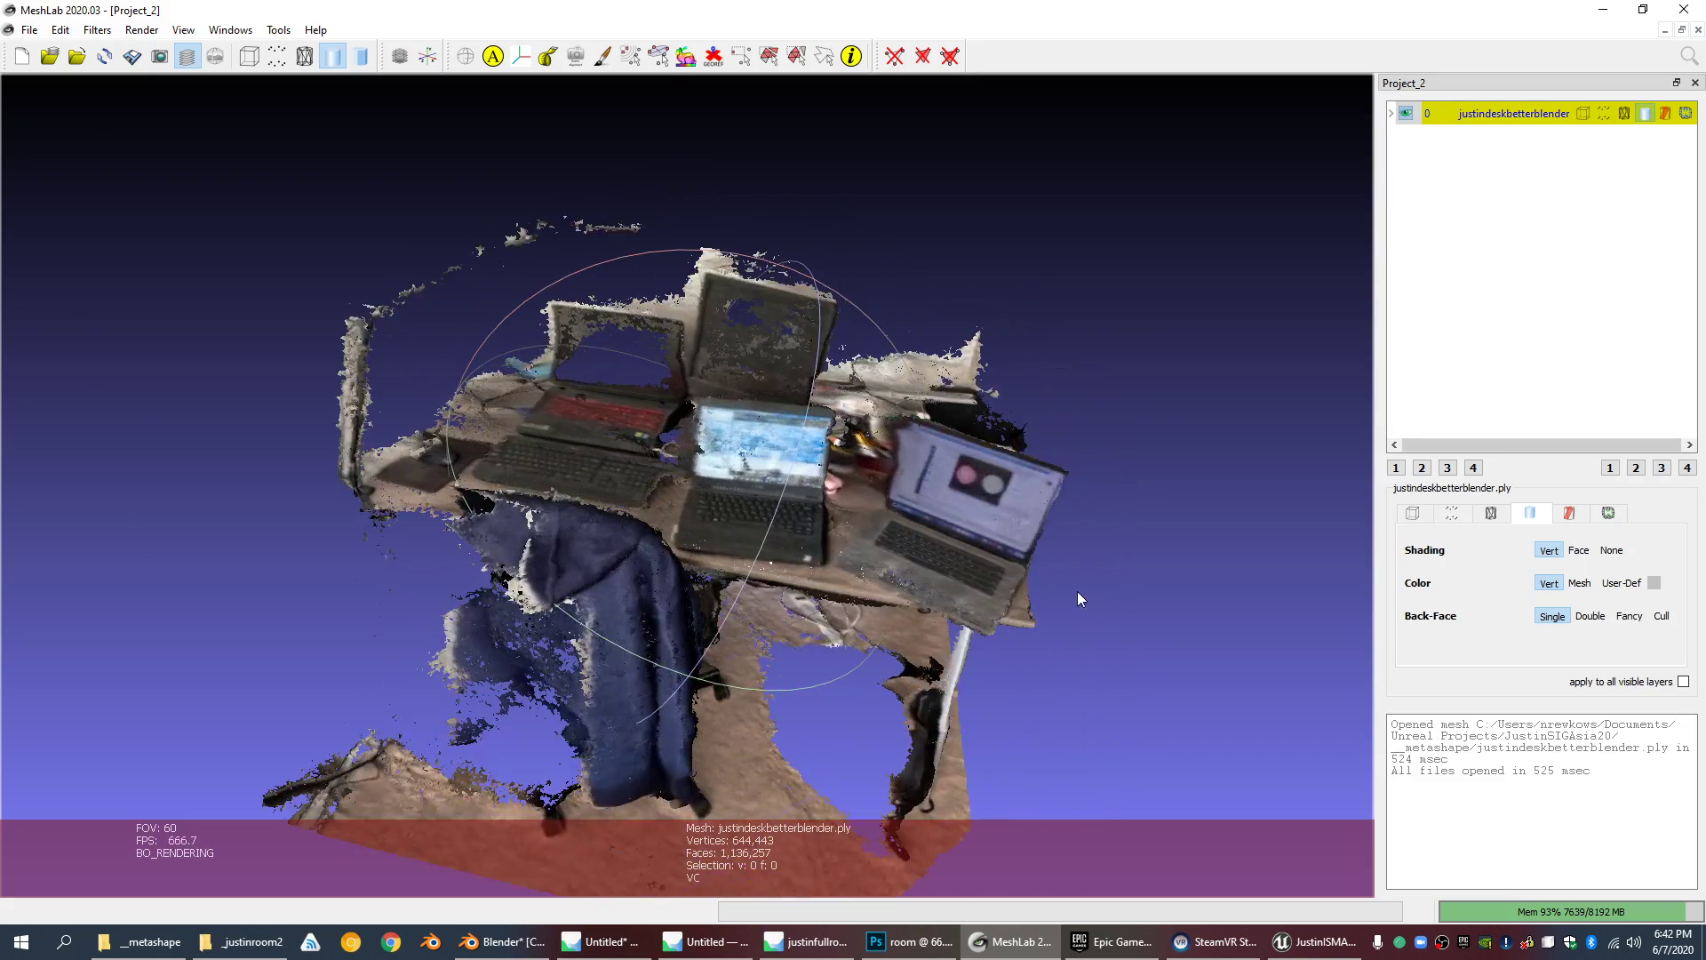
{"action": "scroll", "coordinate": [1077, 590], "scroll_direction": "down", "scroll_amount": 4}
{"action": "middle_click_drag", "start_coordinate": [1077, 590], "coordinate": [934, 524]}
{"action": "scroll", "coordinate": [935, 524], "scroll_direction": "up", "scroll_amount": 2}
{"action": "scroll", "coordinate": [941, 519], "scroll_direction": "down", "scroll_amount": 4}
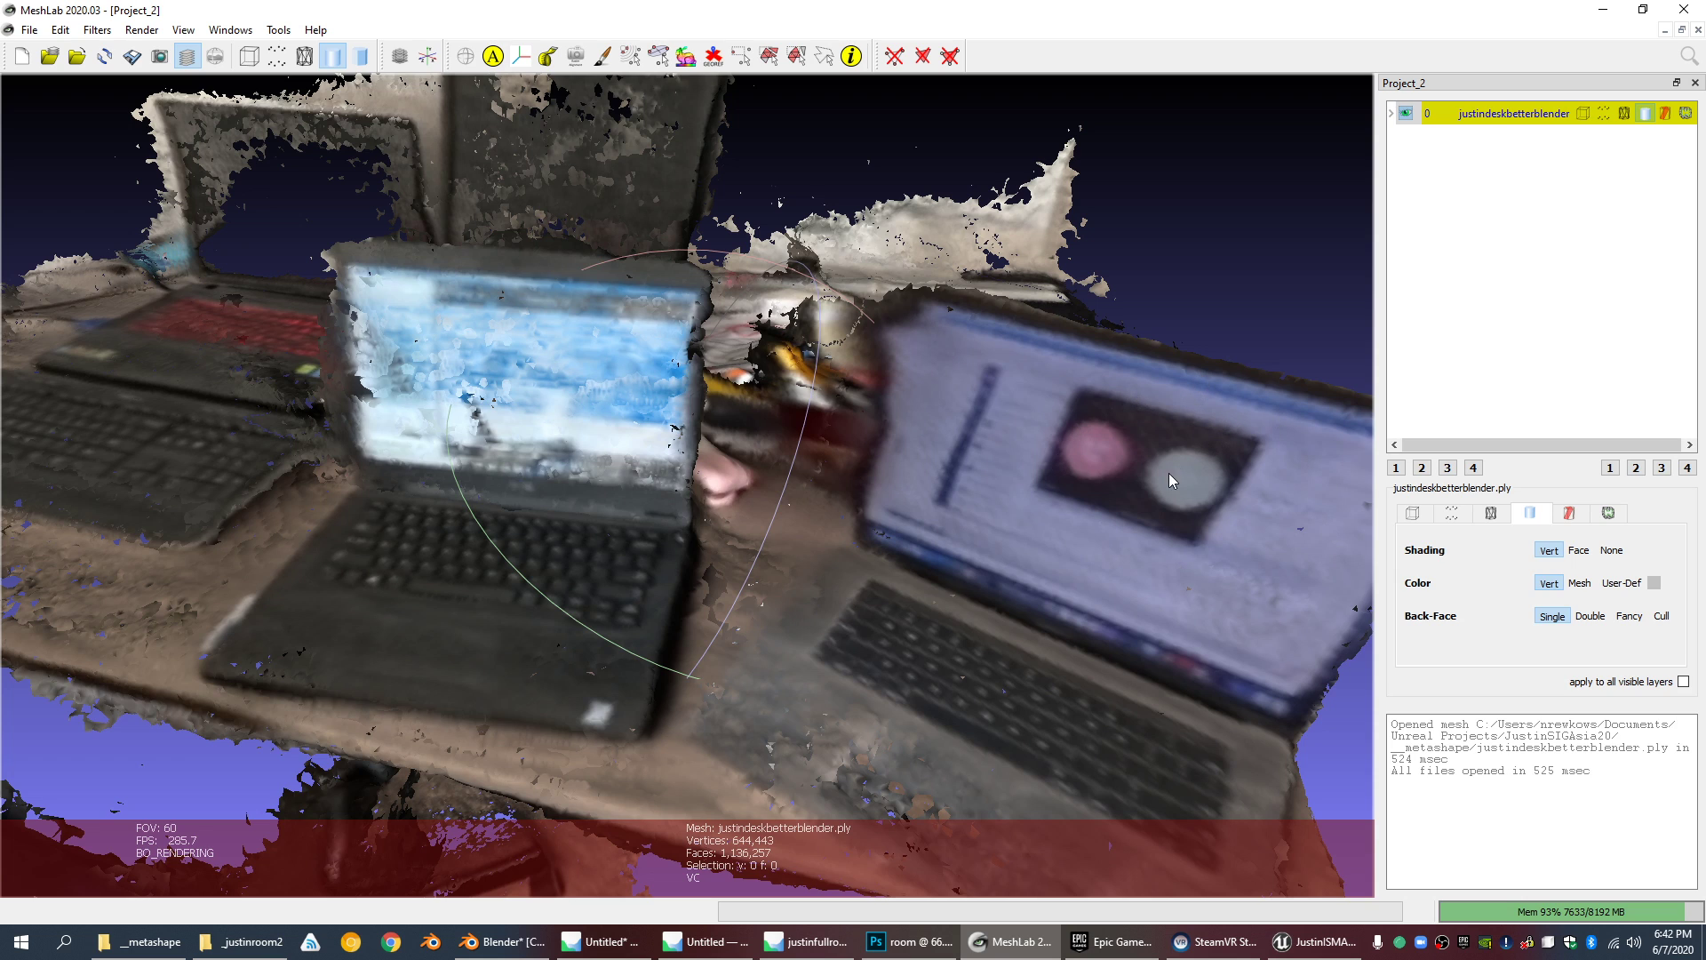
{"action": "scroll", "coordinate": [1079, 461], "scroll_direction": "down", "scroll_amount": 2}
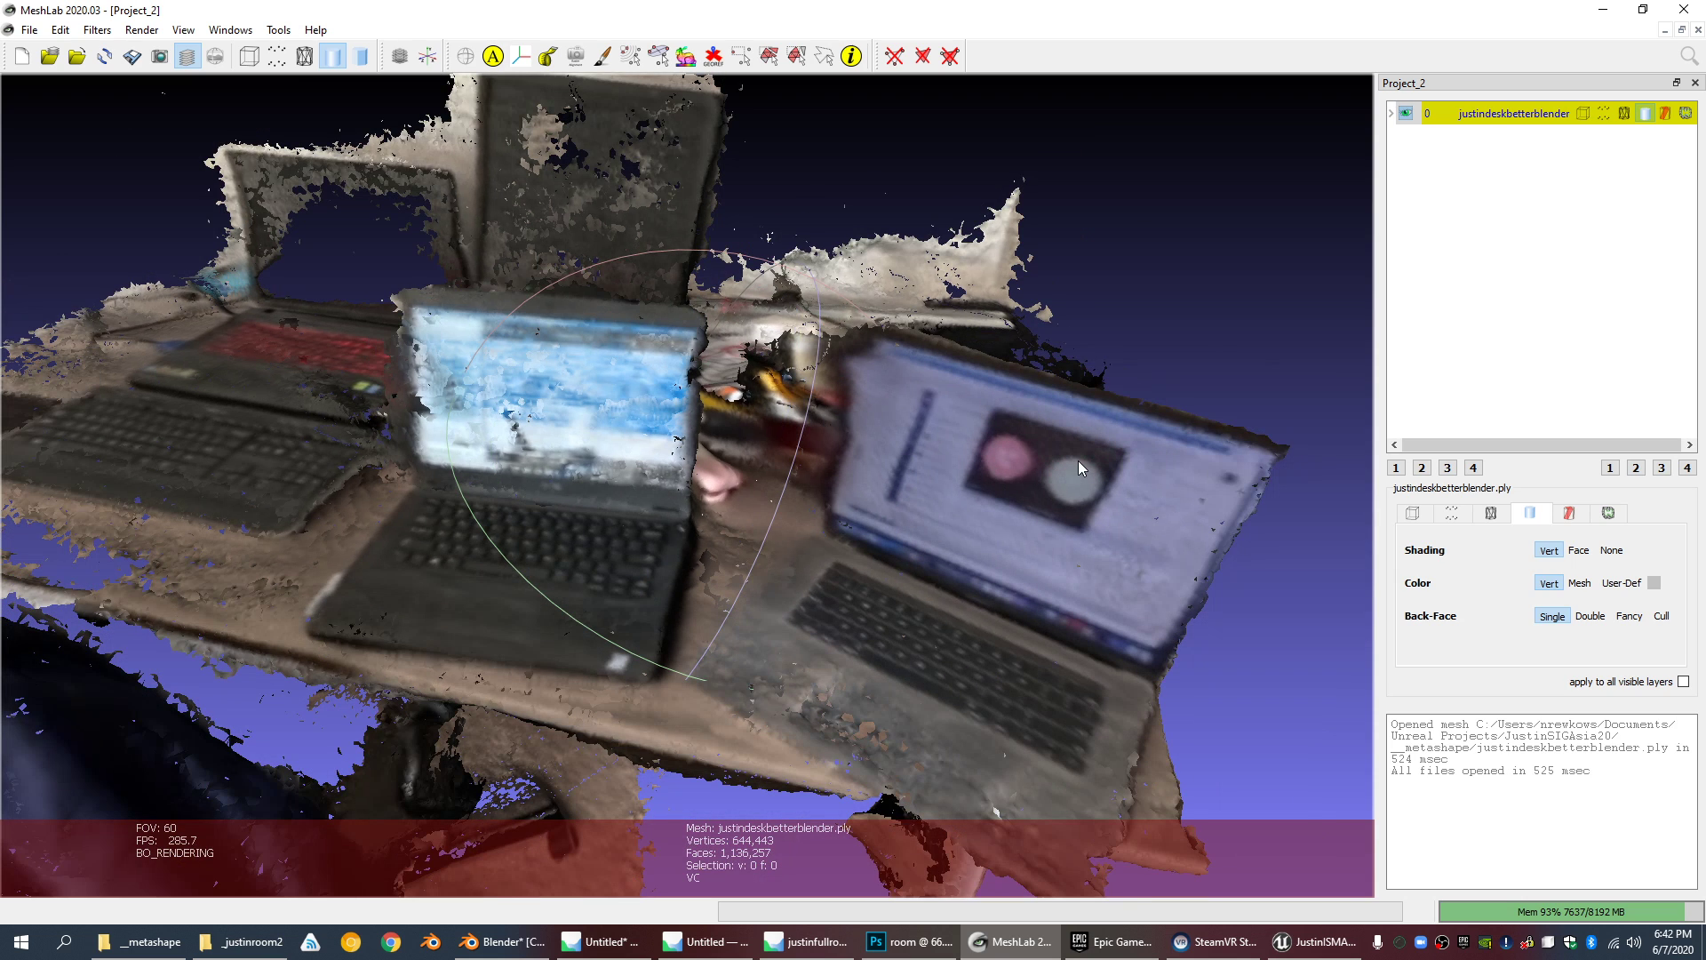
{"action": "scroll", "coordinate": [1105, 502], "scroll_direction": "up", "scroll_amount": 1}
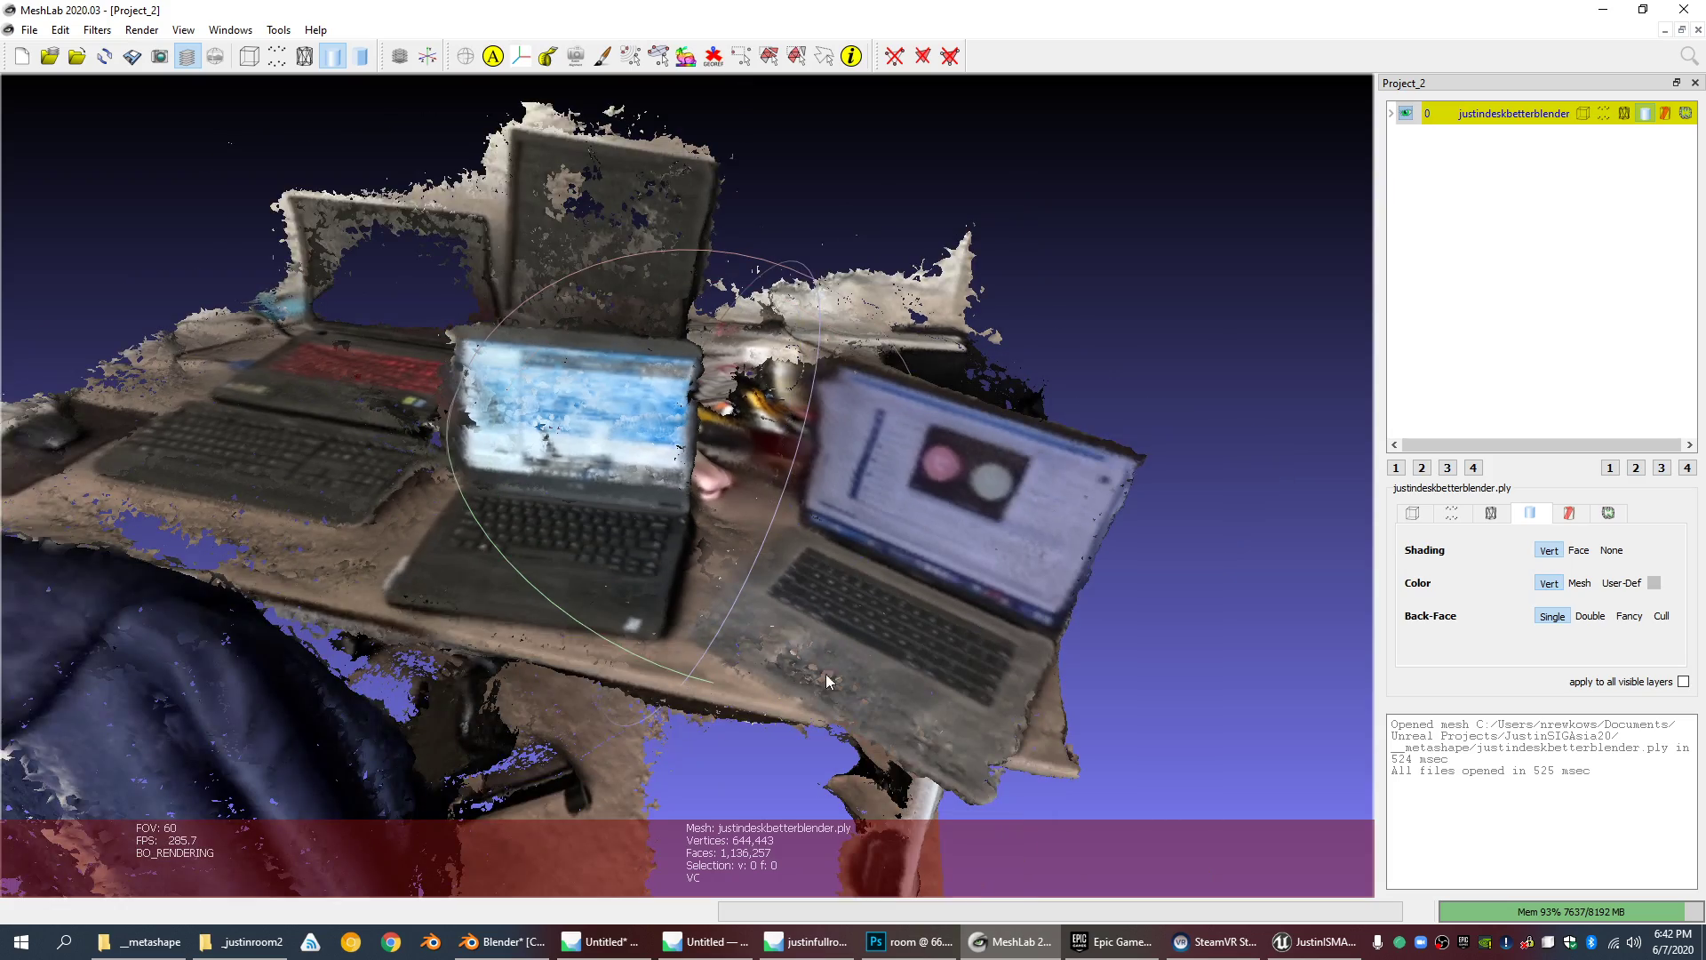
Step: Examine the laptop screens, the jacket-covered chair and the floor of the desk mesh from several angles
{"action": "middle_click_drag", "start_coordinate": [825, 674], "coordinate": [837, 592]}
{"action": "scroll", "coordinate": [837, 503], "scroll_direction": "up", "scroll_amount": 2}
{"action": "scroll", "coordinate": [855, 462], "scroll_direction": "down", "scroll_amount": 6}
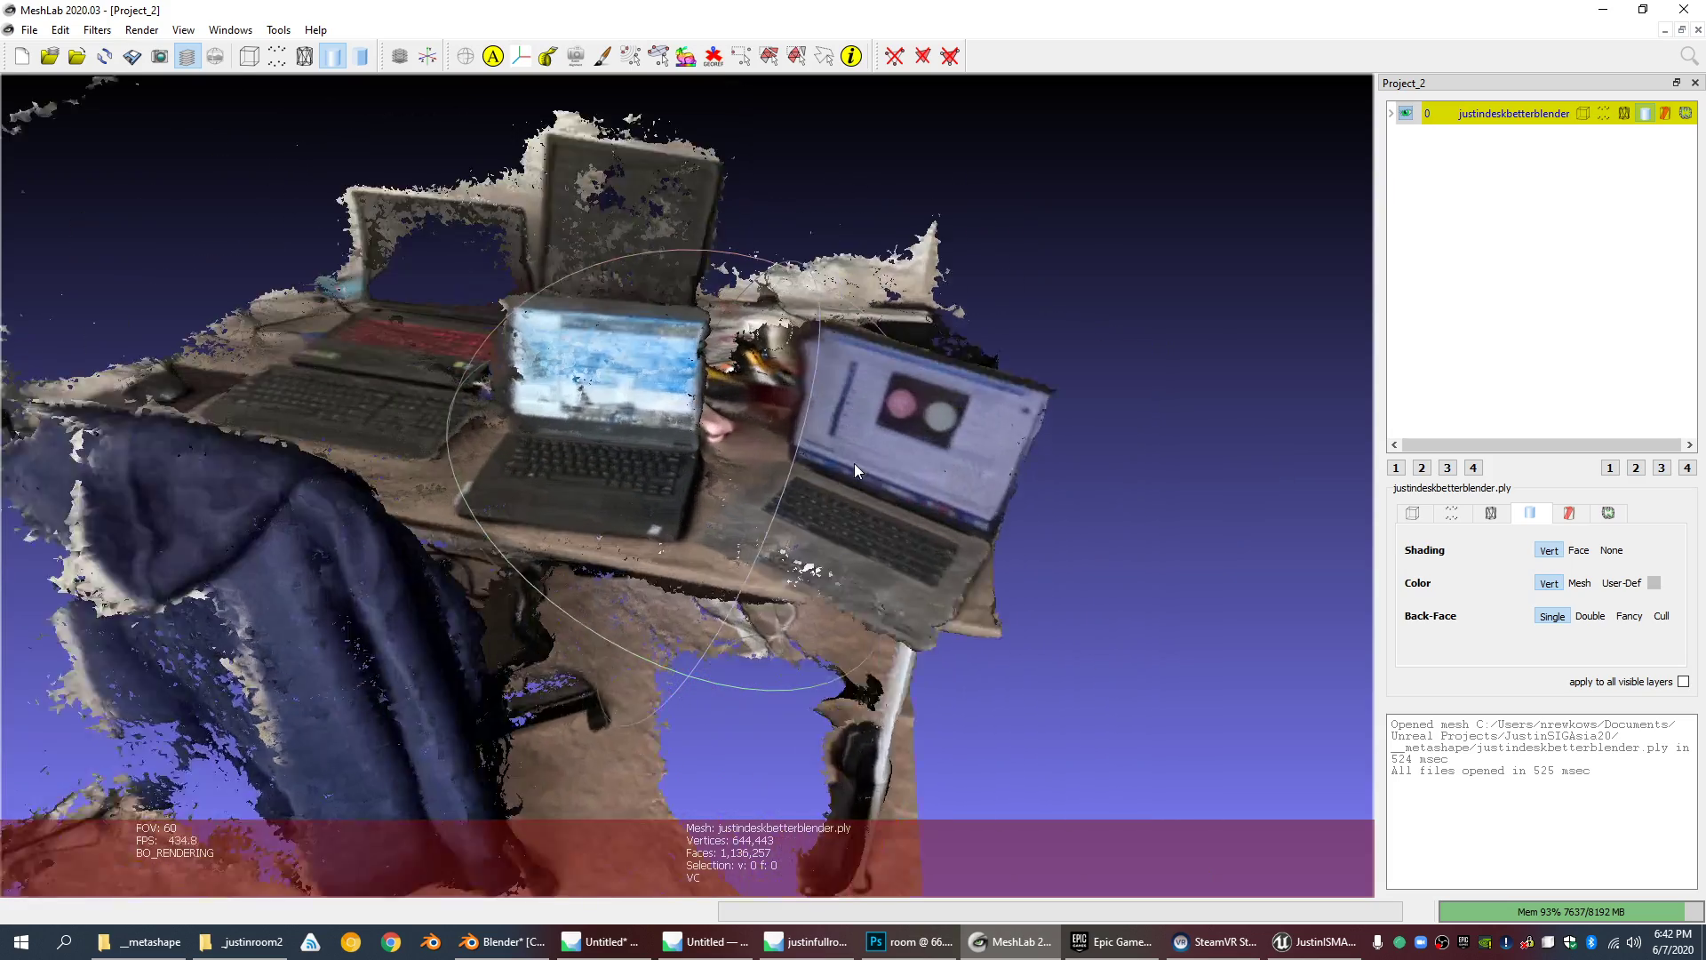
{"action": "middle_click_drag", "start_coordinate": [1173, 355], "coordinate": [757, 492]}
{"action": "scroll", "coordinate": [751, 521], "scroll_direction": "down", "scroll_amount": 5}
{"action": "scroll", "coordinate": [751, 520], "scroll_direction": "up", "scroll_amount": 4}
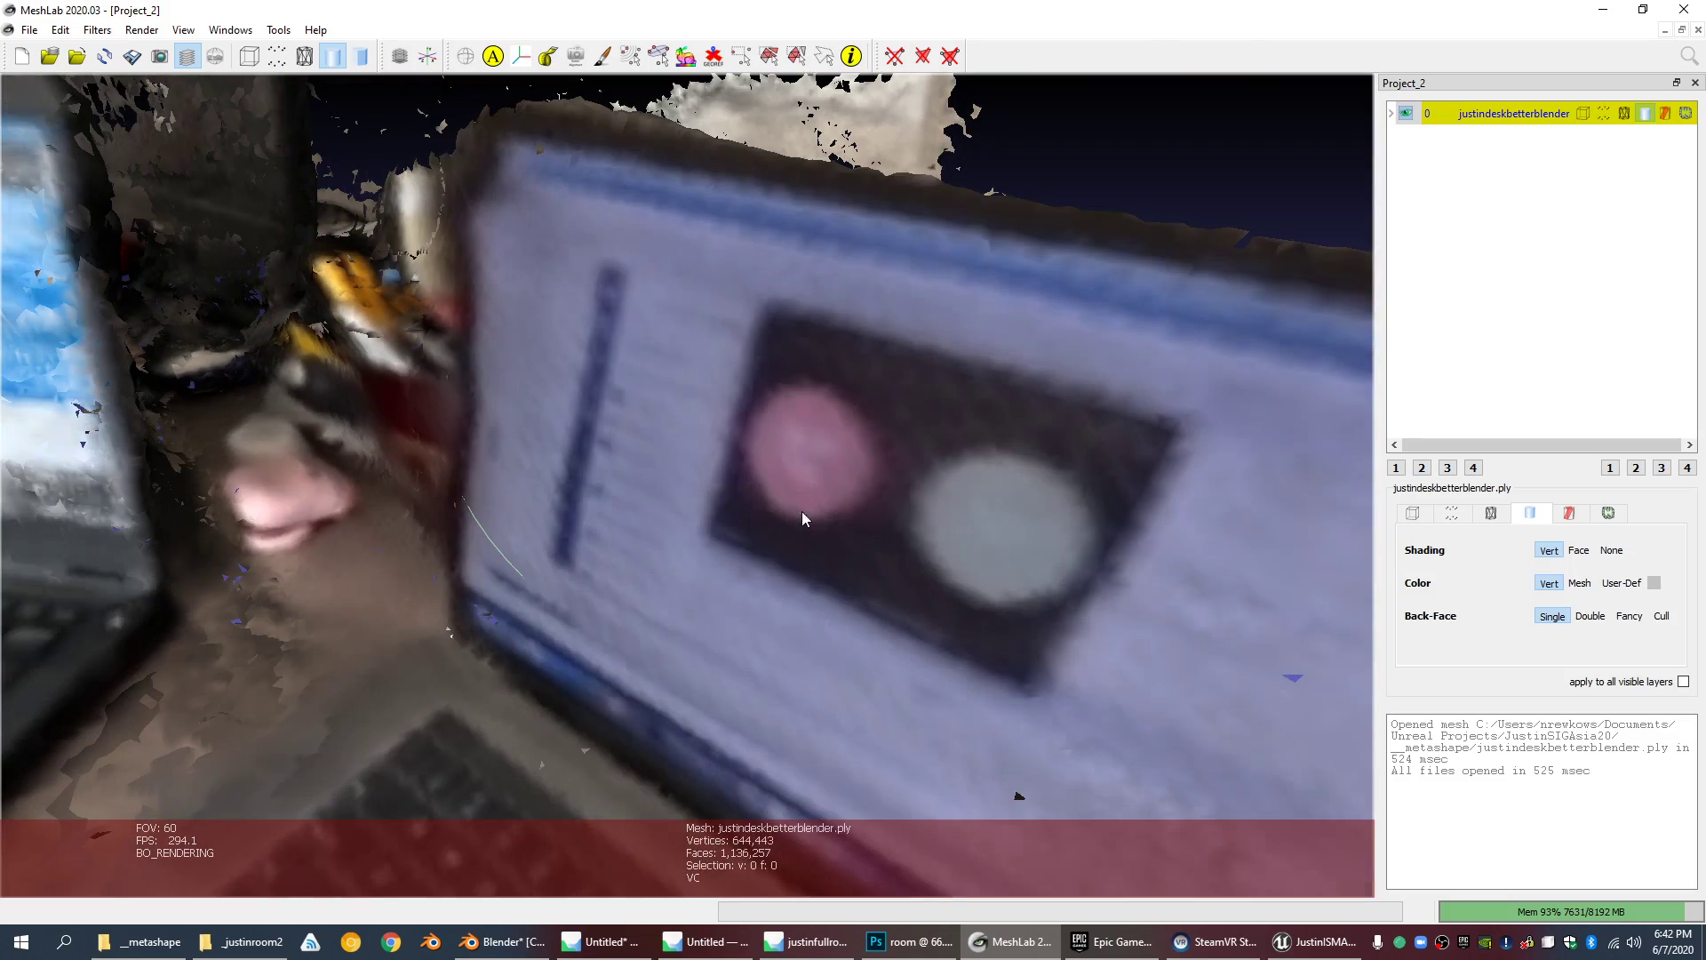
{"action": "scroll", "coordinate": [919, 510], "scroll_direction": "up", "scroll_amount": 4}
{"action": "middle_click_drag", "start_coordinate": [583, 590], "coordinate": [897, 508]}
{"action": "scroll", "coordinate": [898, 508], "scroll_direction": "down", "scroll_amount": 3}
{"action": "scroll", "coordinate": [897, 508], "scroll_direction": "up", "scroll_amount": 6}
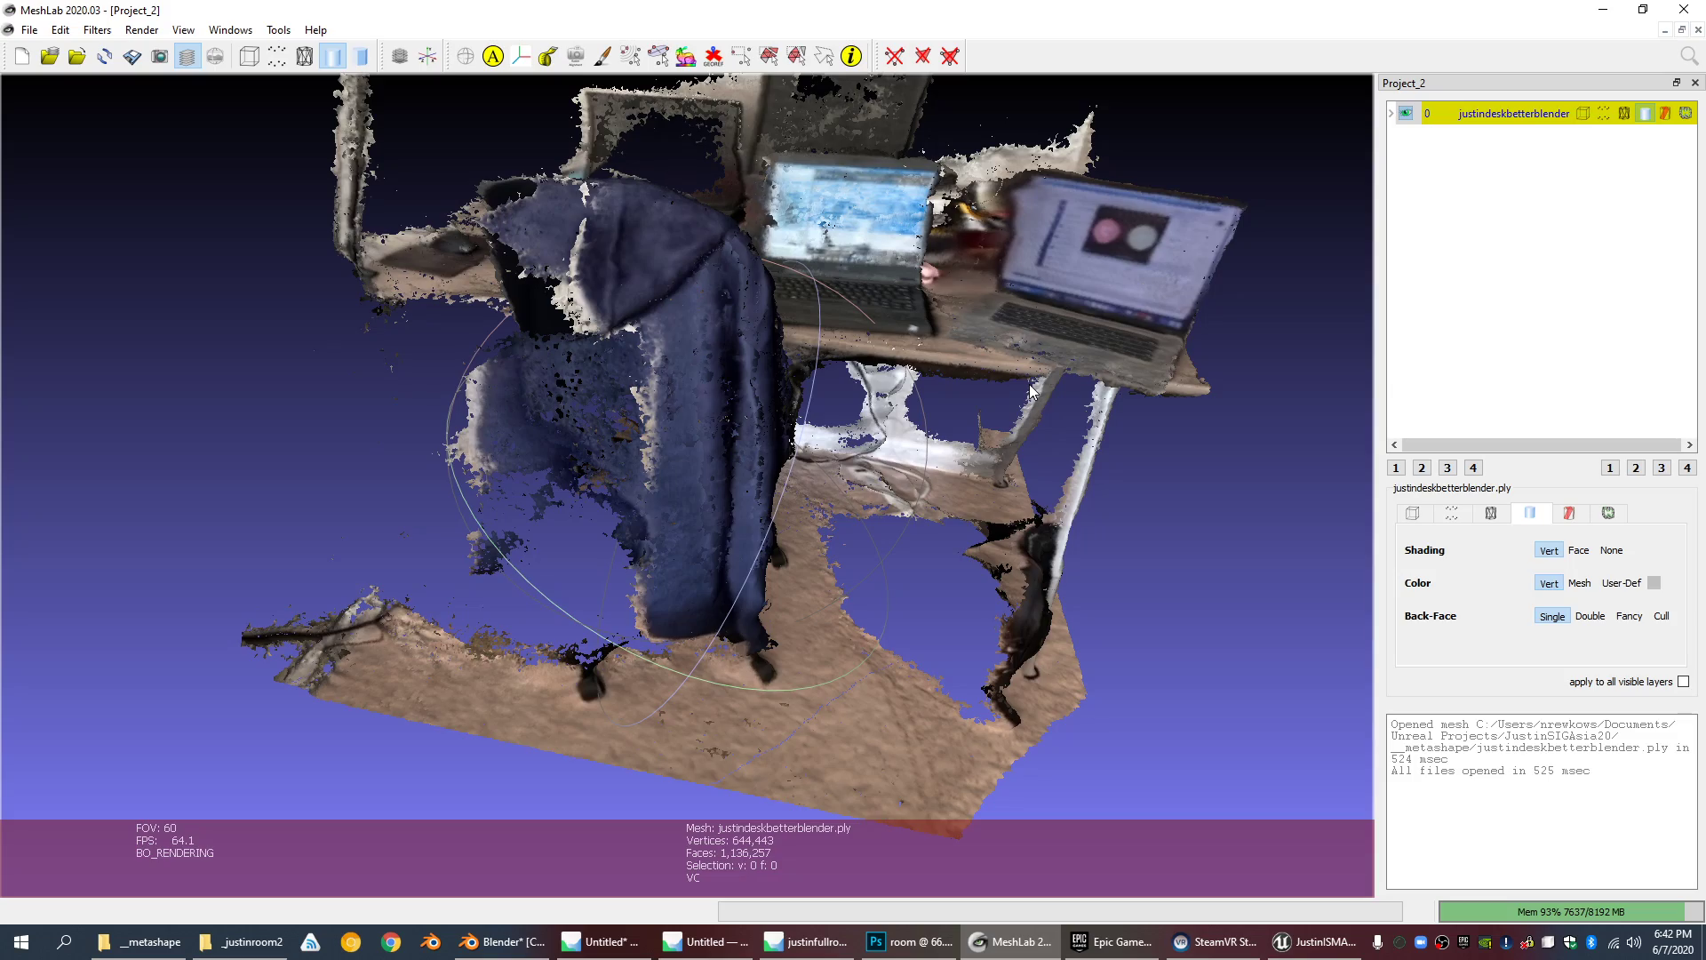
{"action": "left_click_drag", "start_coordinate": [1030, 391], "coordinate": [764, 498]}
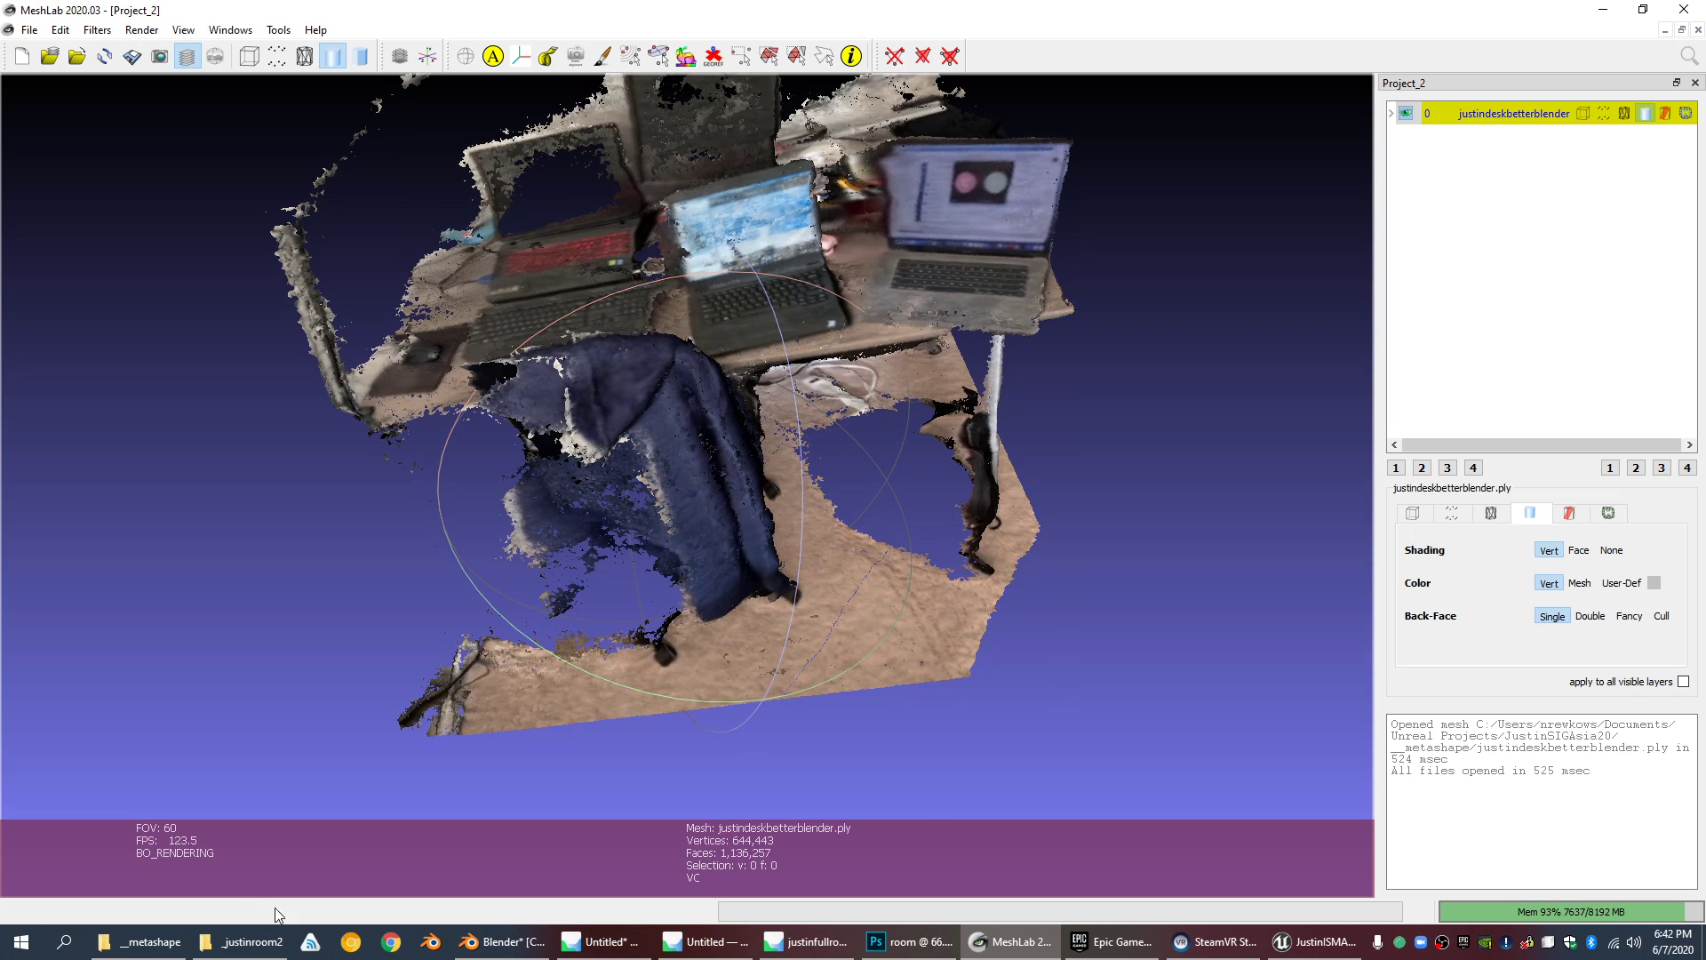
Step: Play room.MOV from the _justinroom2 folder, skip to the footage of the desk chair, and return to the mesh
{"action": "left_click", "coordinate": [244, 941]}
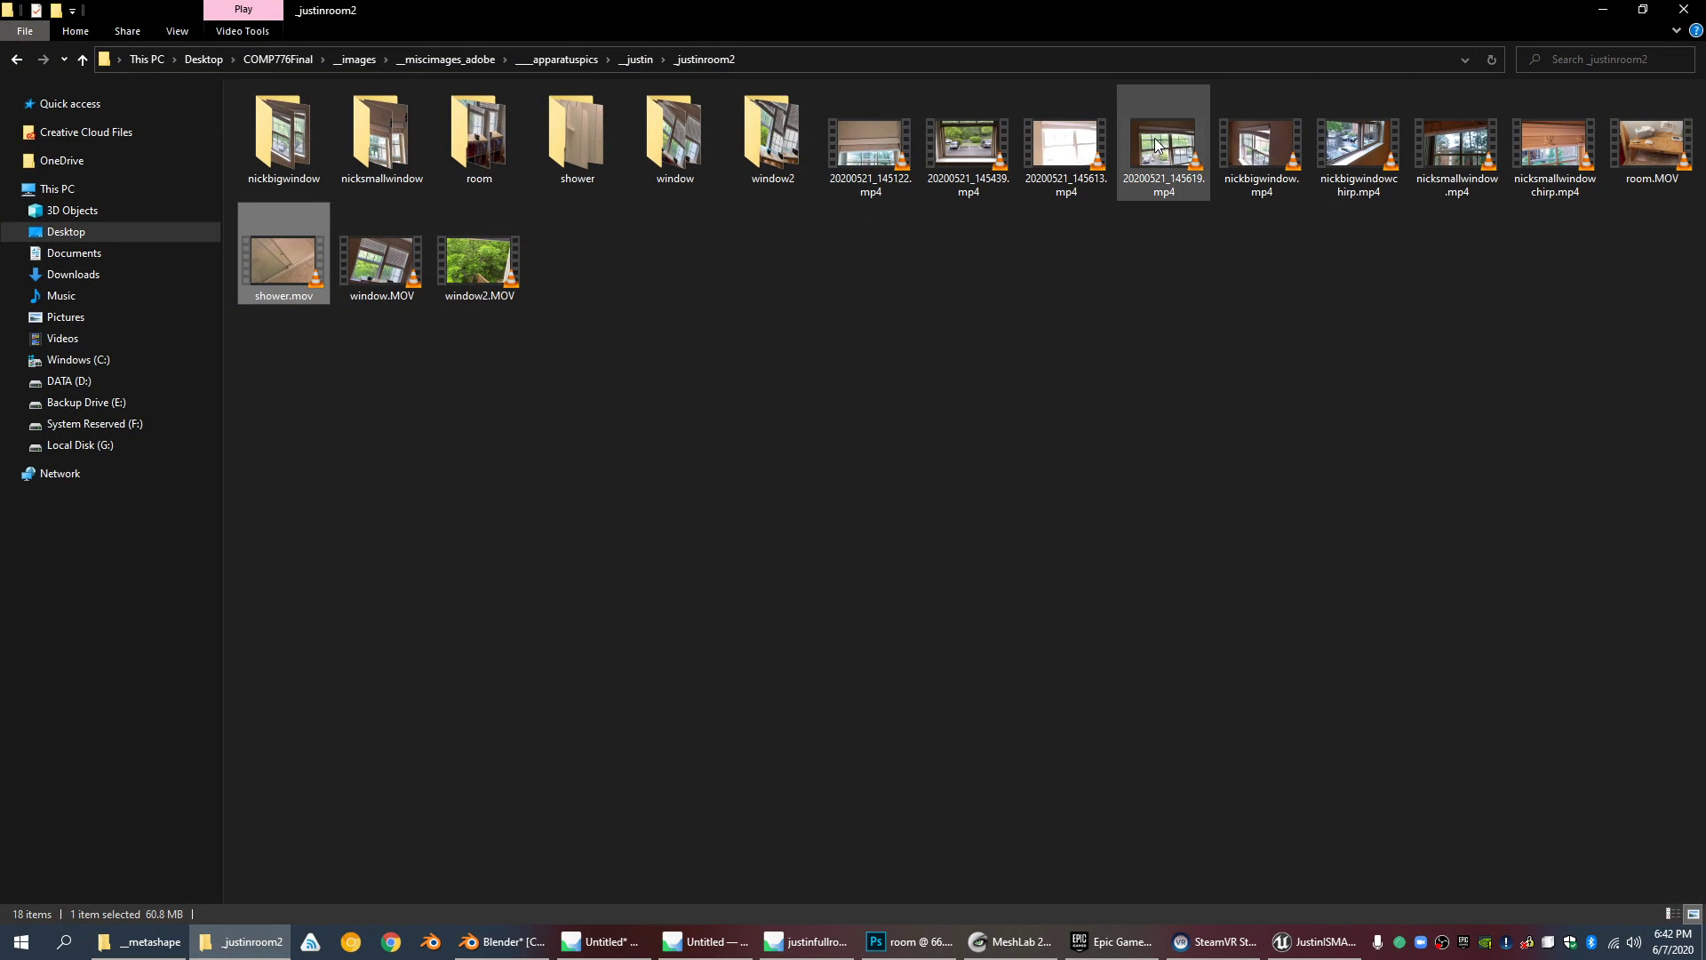
{"action": "double_click", "coordinate": [1651, 142]}
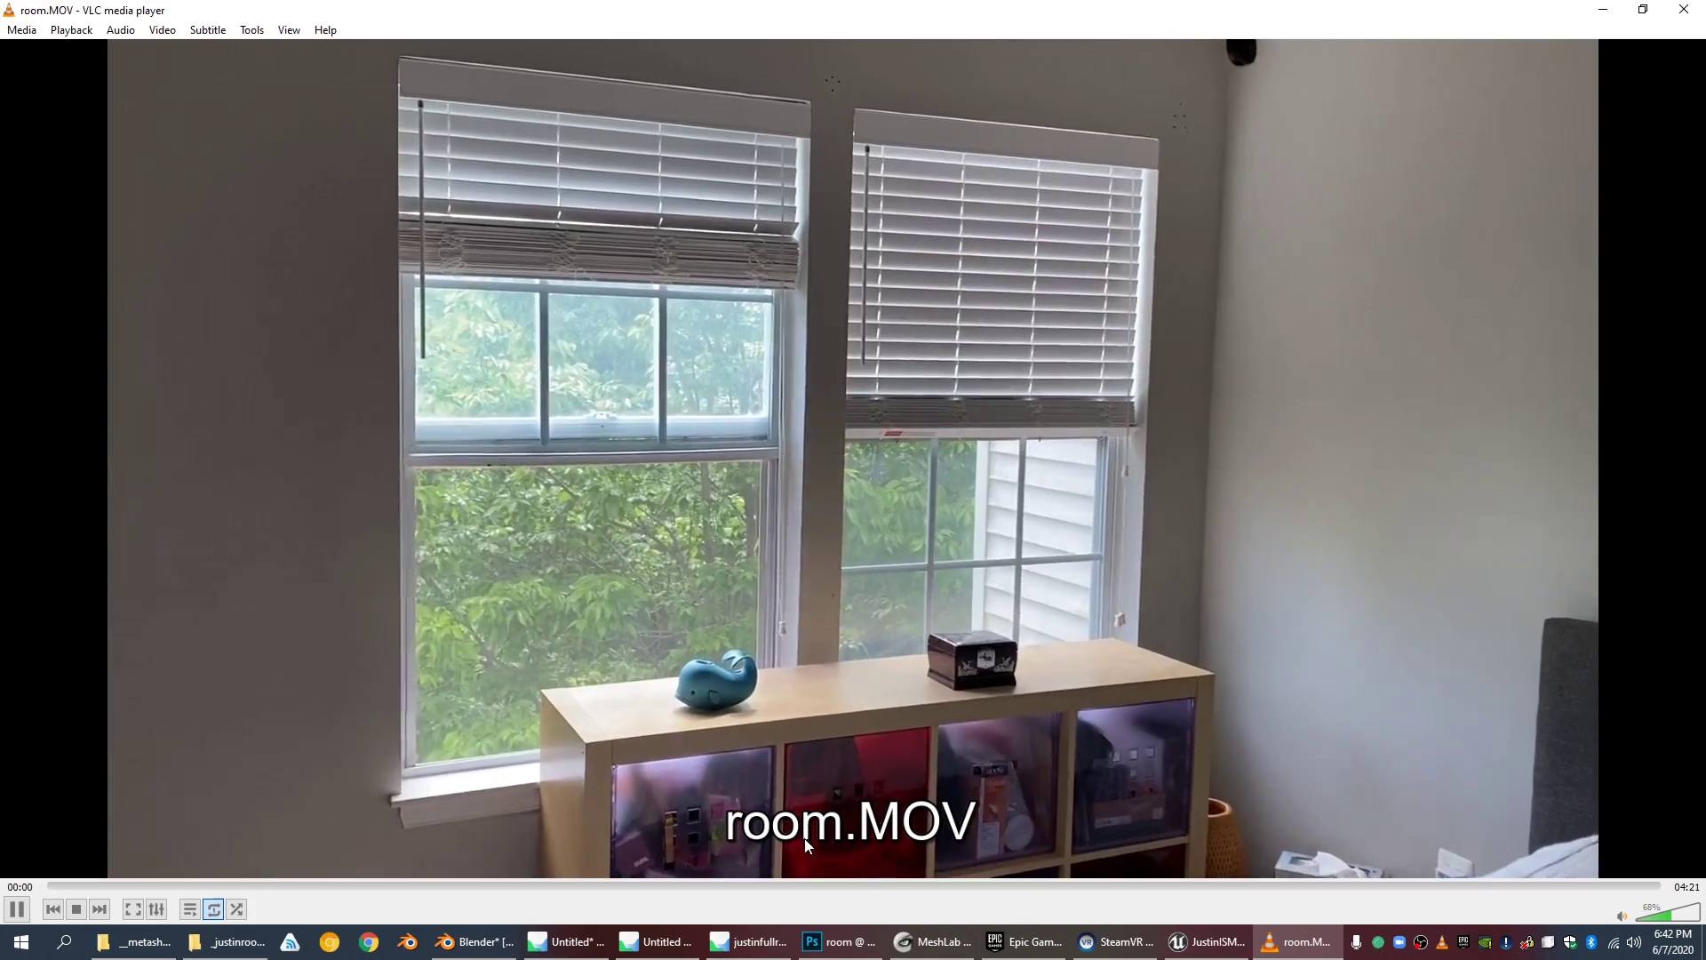
{"action": "left_click", "coordinate": [1235, 885]}
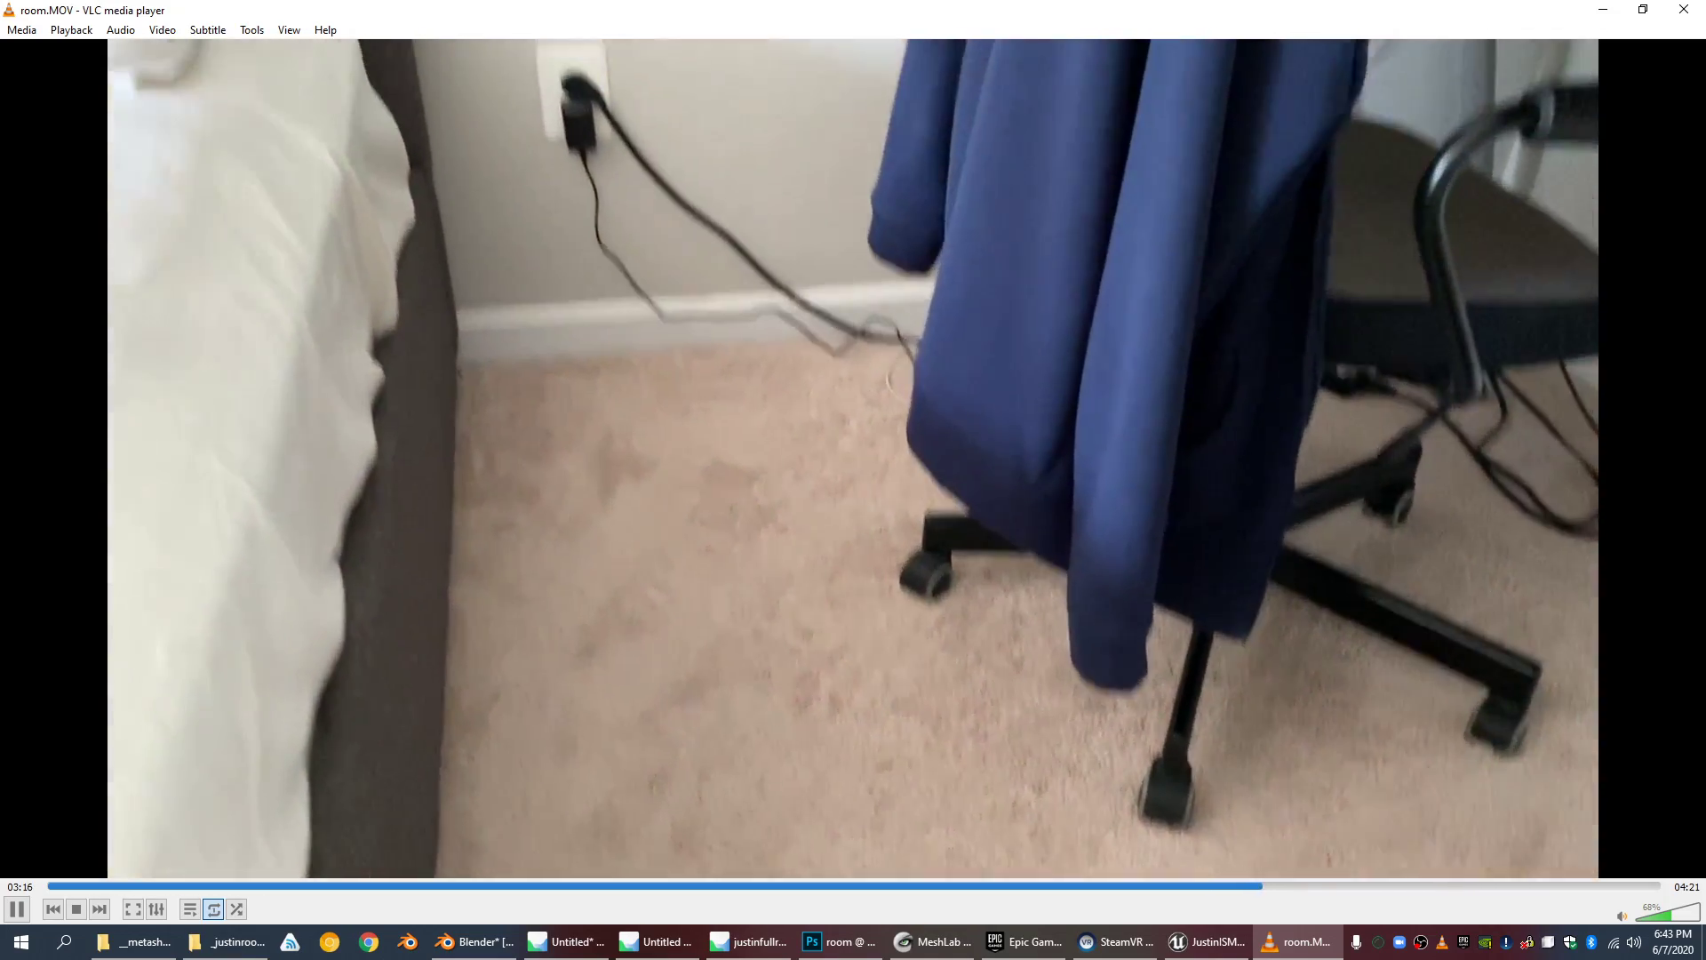
{"action": "left_click", "coordinate": [1684, 9]}
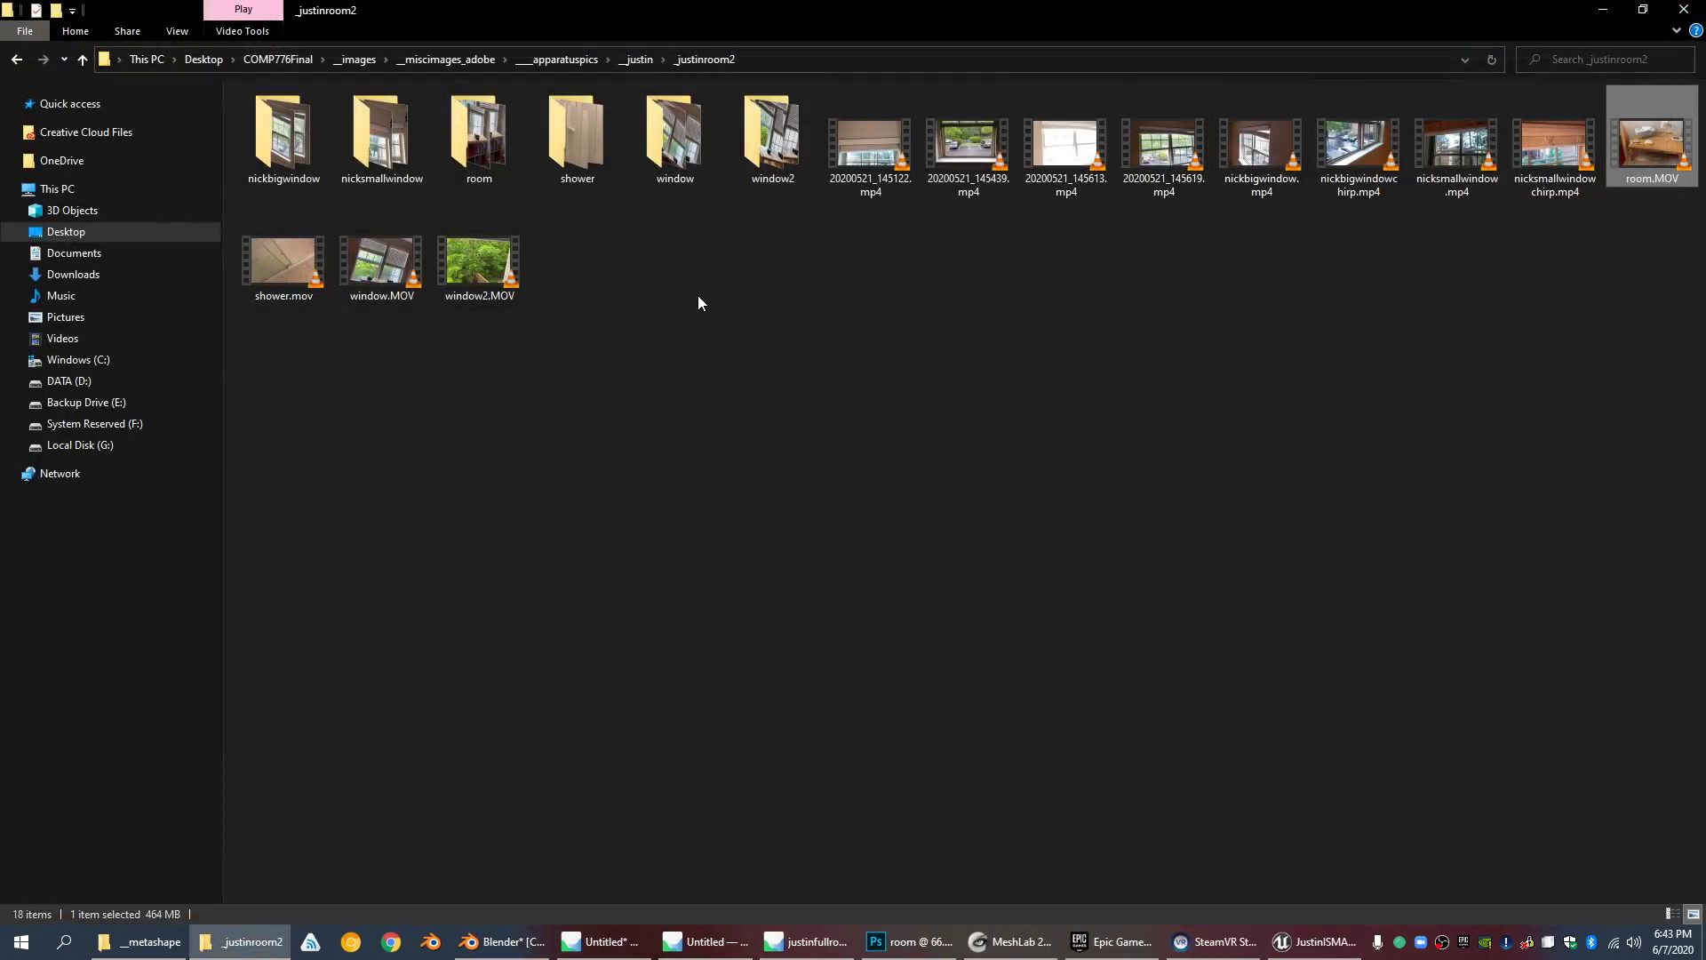
{"action": "key", "text": "alt+Tab"}
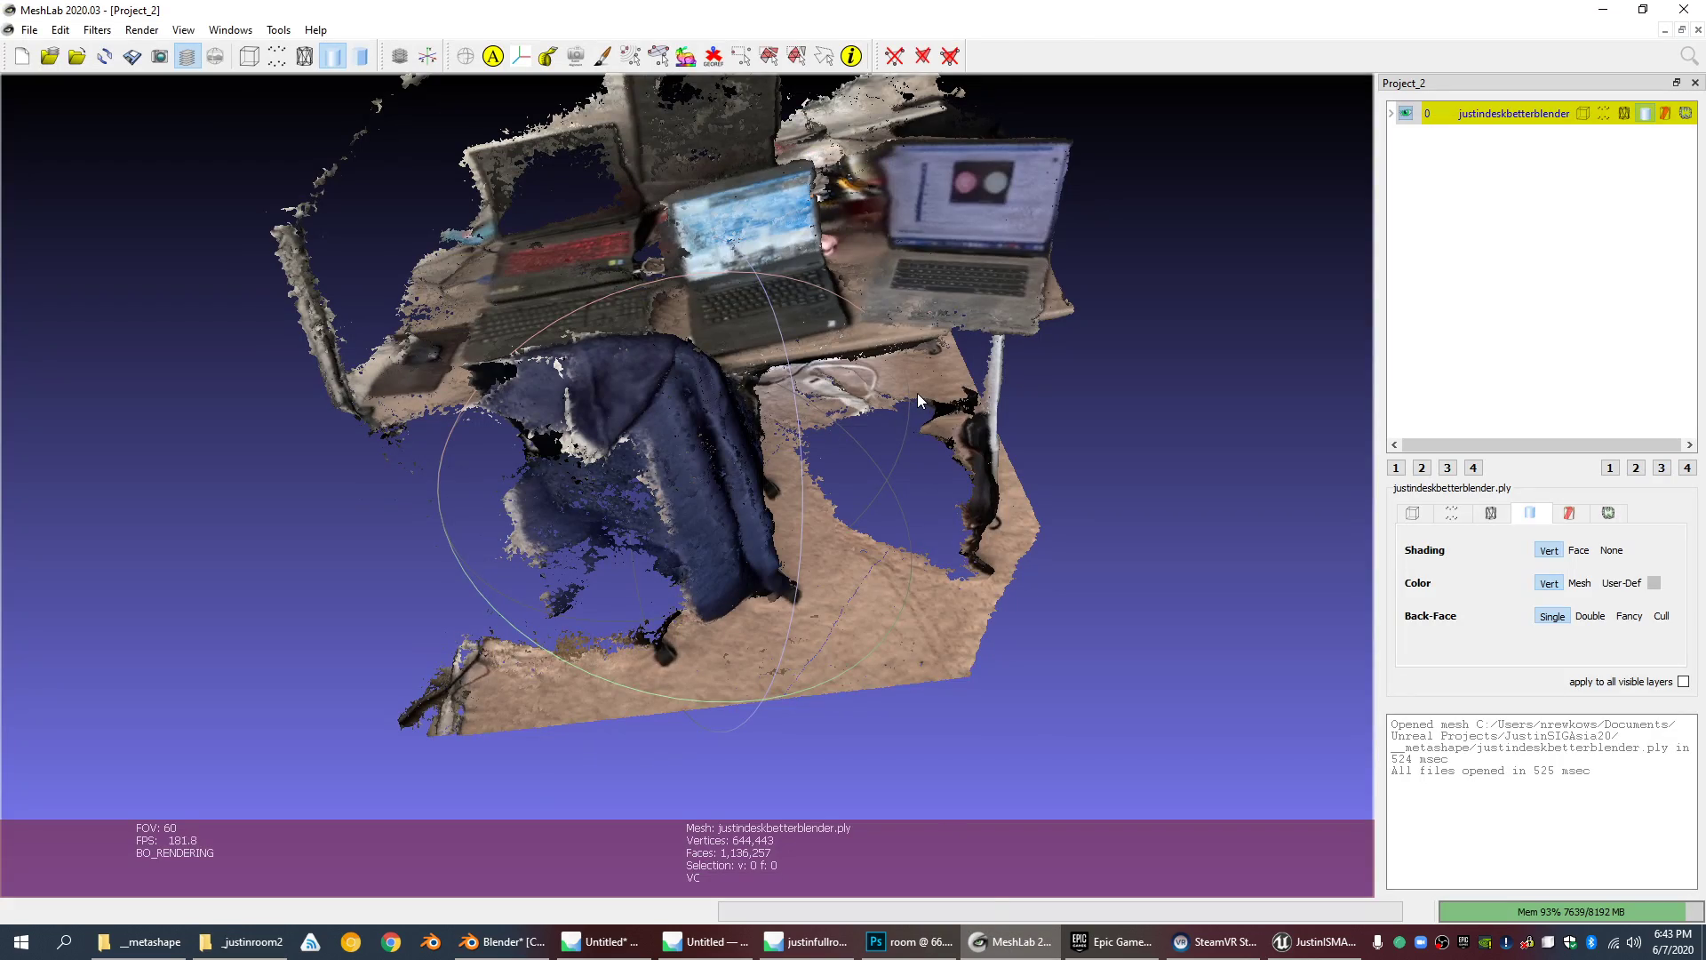
{"action": "left_click_drag", "start_coordinate": [917, 393], "coordinate": [943, 445]}
Step: Switch to the Unreal Editor and inspect the desk scan placed in the room level, close up and from afar
{"action": "left_click", "coordinate": [1315, 941]}
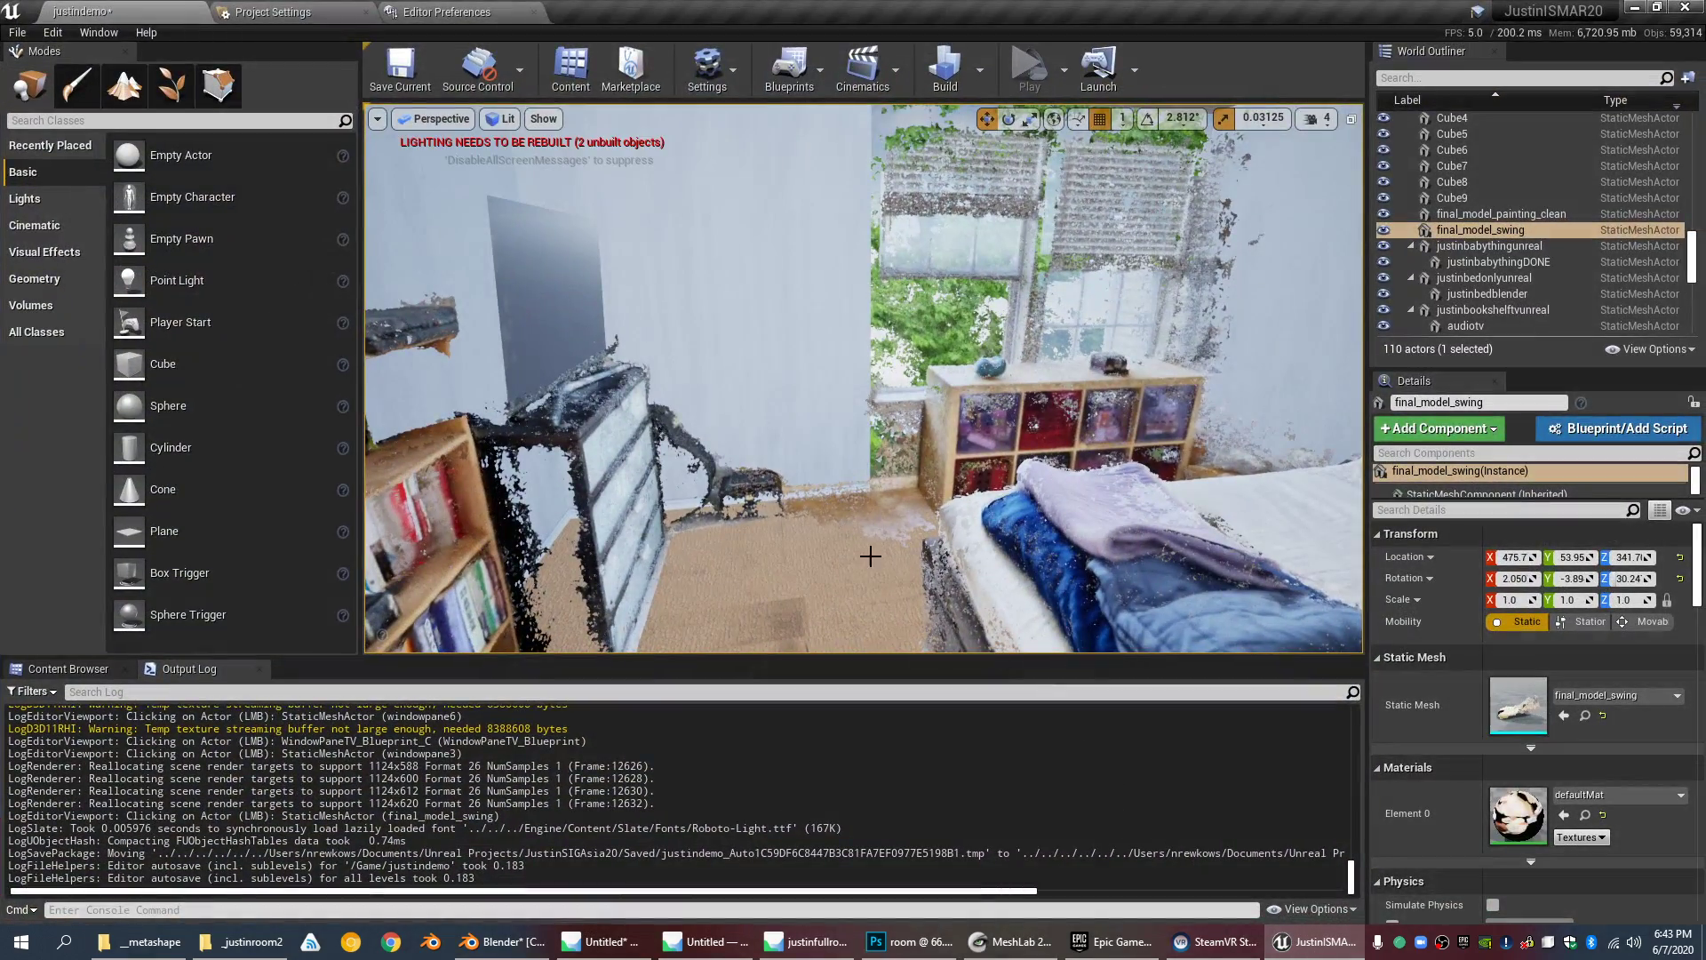
{"action": "right_click_drag", "start_coordinate": [840, 415], "coordinate": [1048, 426]}
{"action": "key", "text": "w"}
{"action": "right_click_drag", "start_coordinate": [648, 438], "coordinate": [652, 481]}
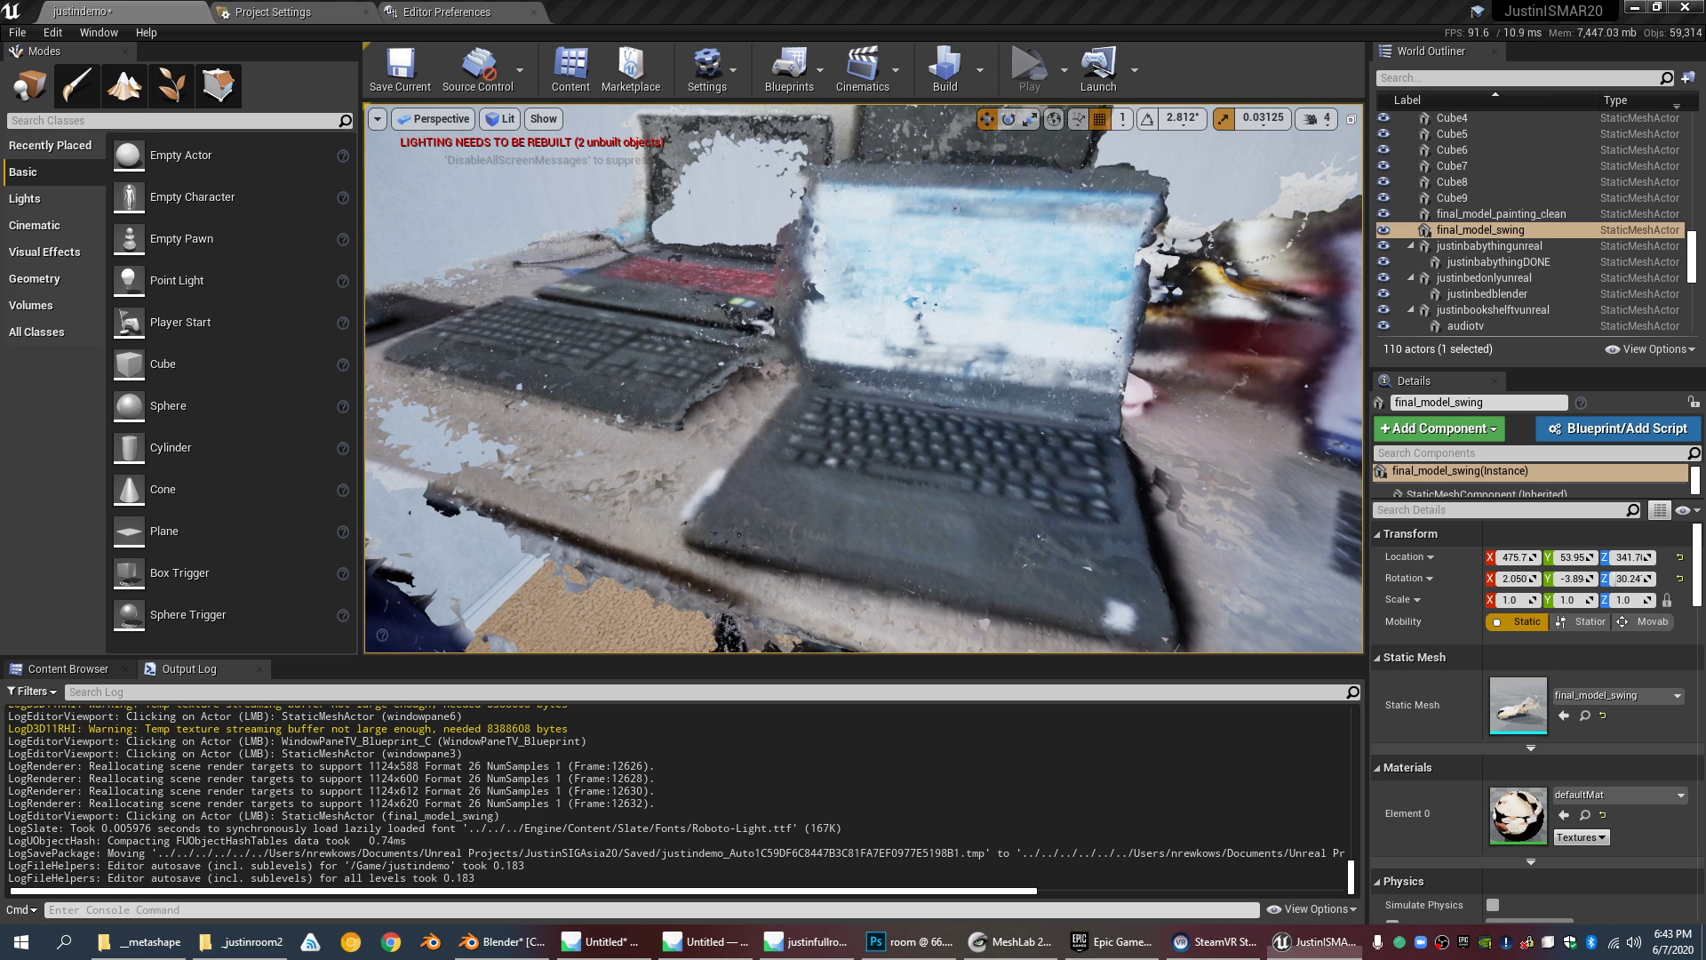
{"action": "scroll", "coordinate": [713, 443], "scroll_direction": "down", "scroll_amount": 5}
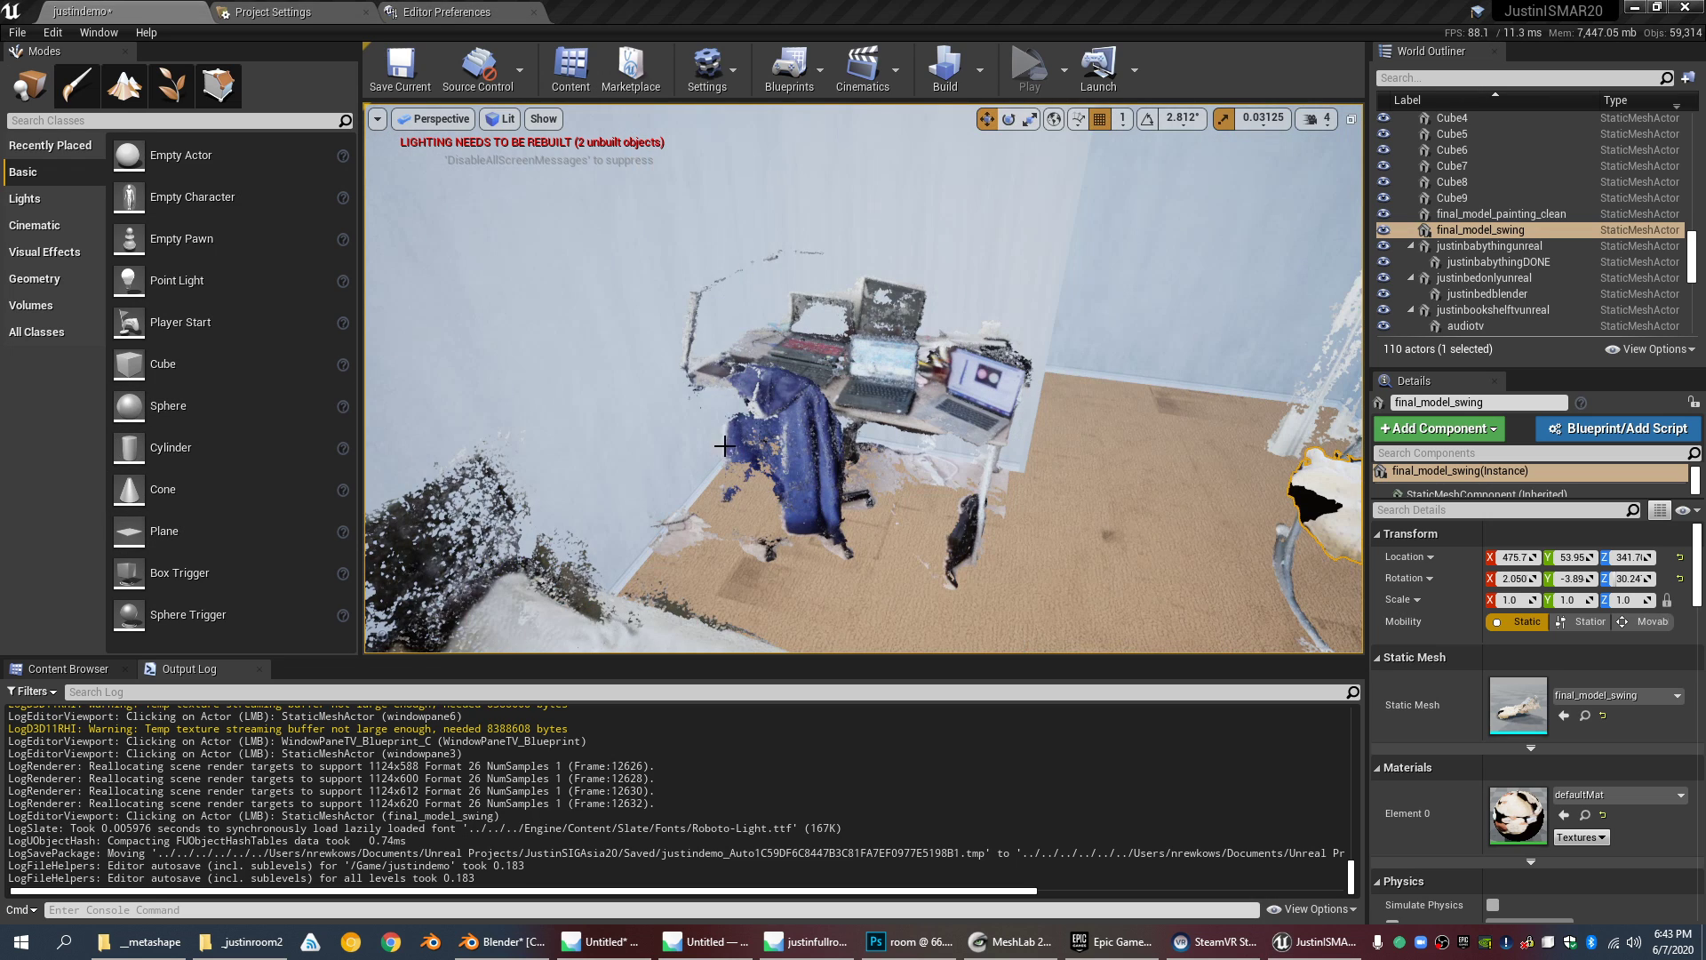
Step: Switch back to MeshLab and inspect the whole desk mesh, including the chair and floor
{"action": "left_click", "coordinate": [1011, 941]}
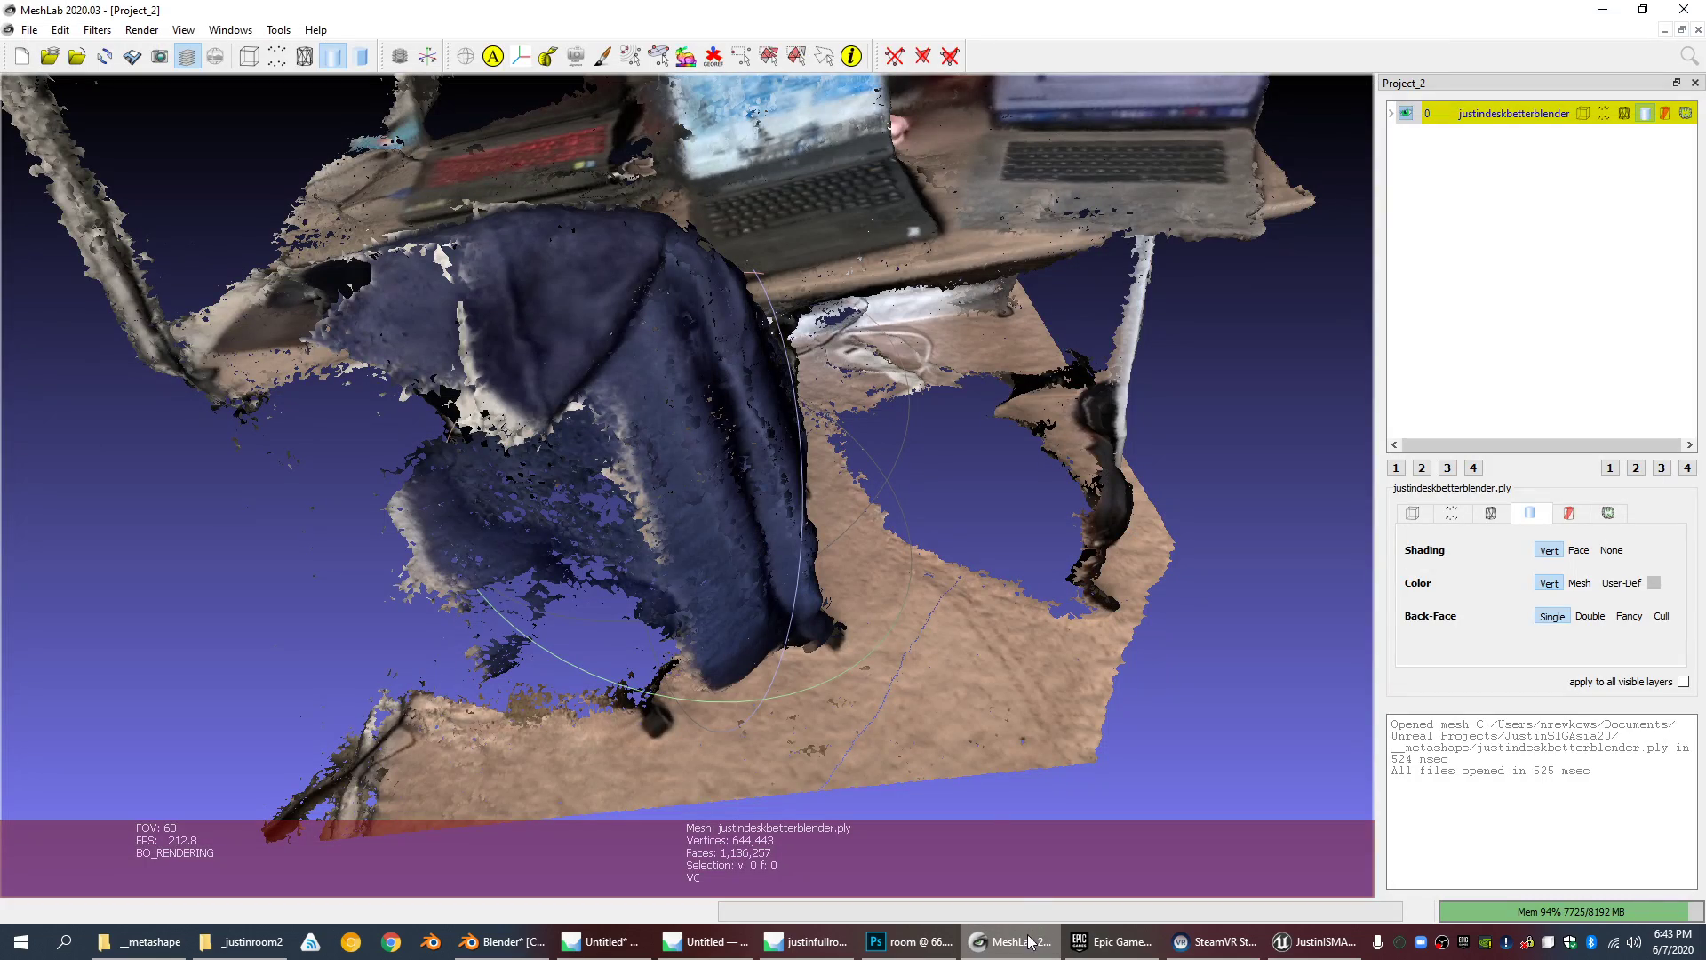
{"action": "left_click_drag", "start_coordinate": [952, 753], "coordinate": [686, 573]}
{"action": "scroll", "coordinate": [769, 594], "scroll_direction": "up", "scroll_amount": 5}
{"action": "scroll", "coordinate": [764, 590], "scroll_direction": "down", "scroll_amount": 8}
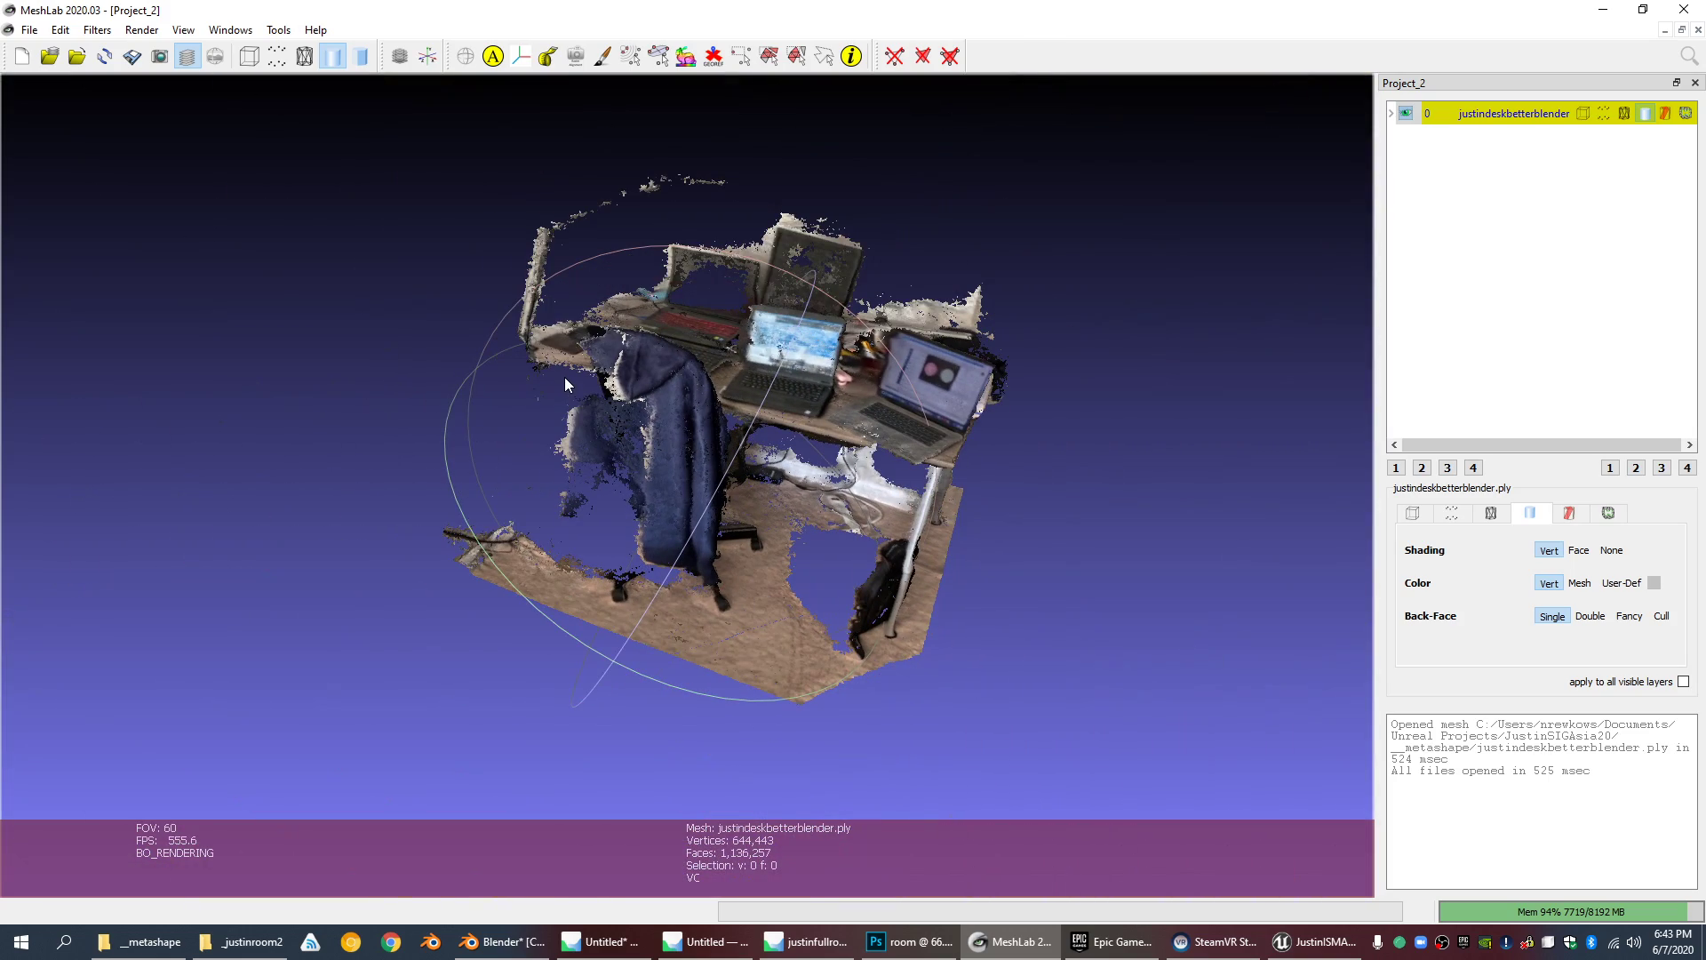
Step: View the file formats available for exporting the desk mesh, without saving it
{"action": "left_click", "coordinate": [29, 29]}
{"action": "left_click", "coordinate": [114, 199]}
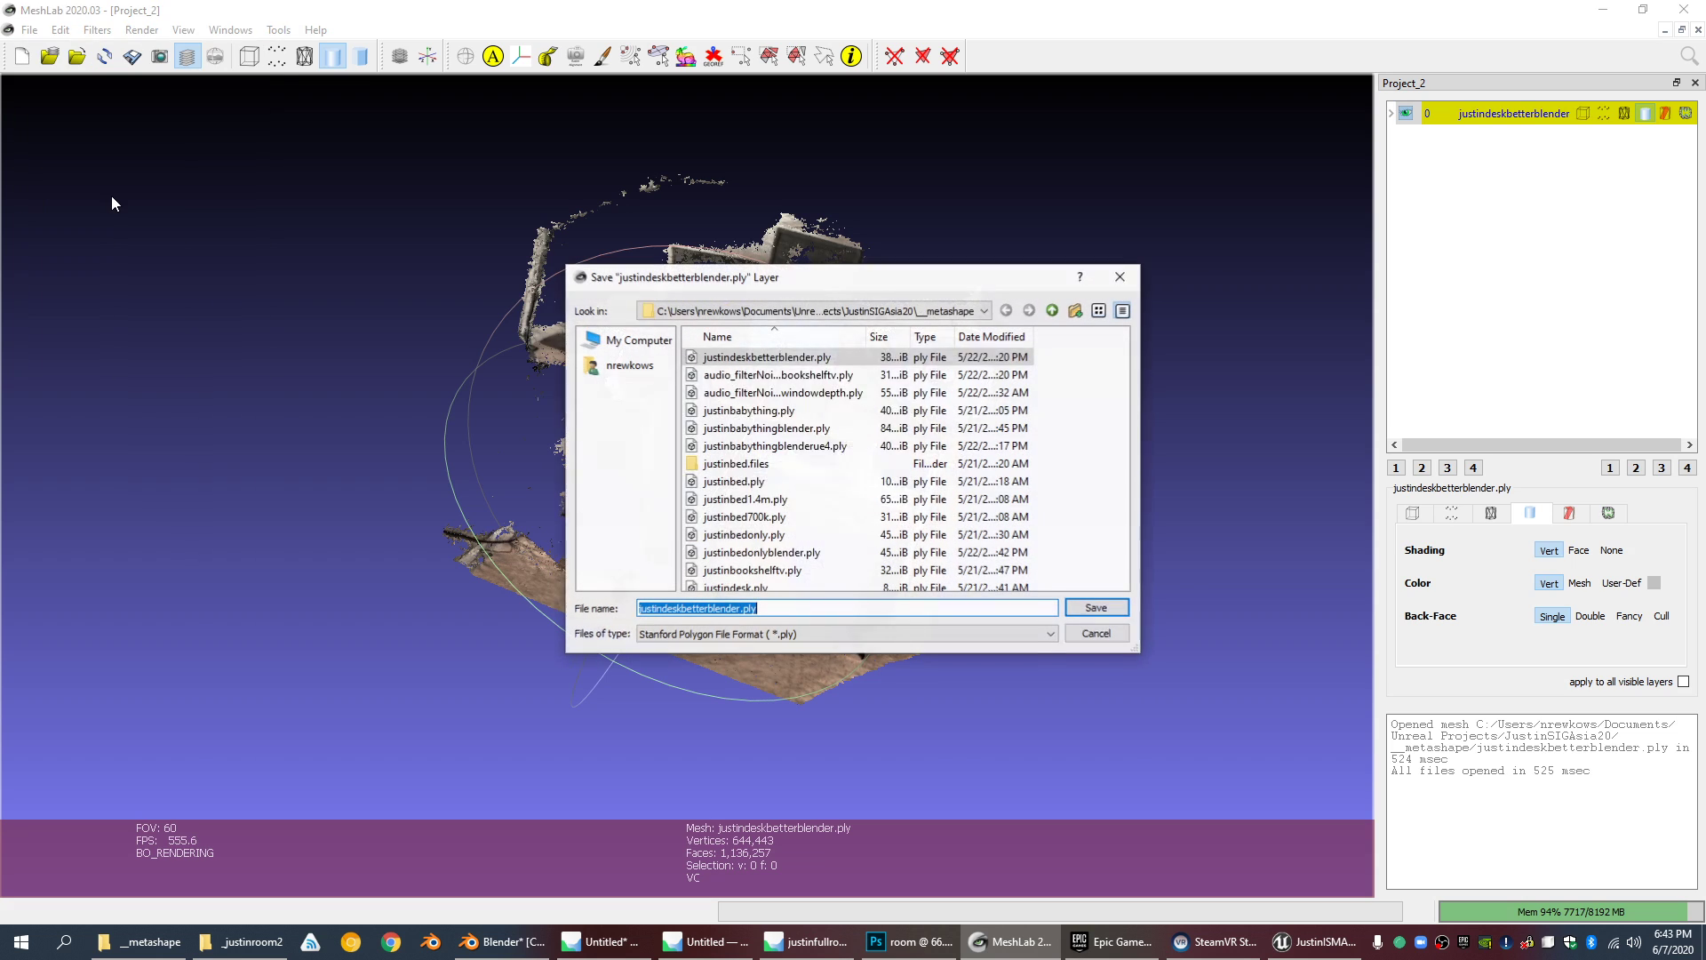
{"action": "left_click", "coordinate": [789, 633]}
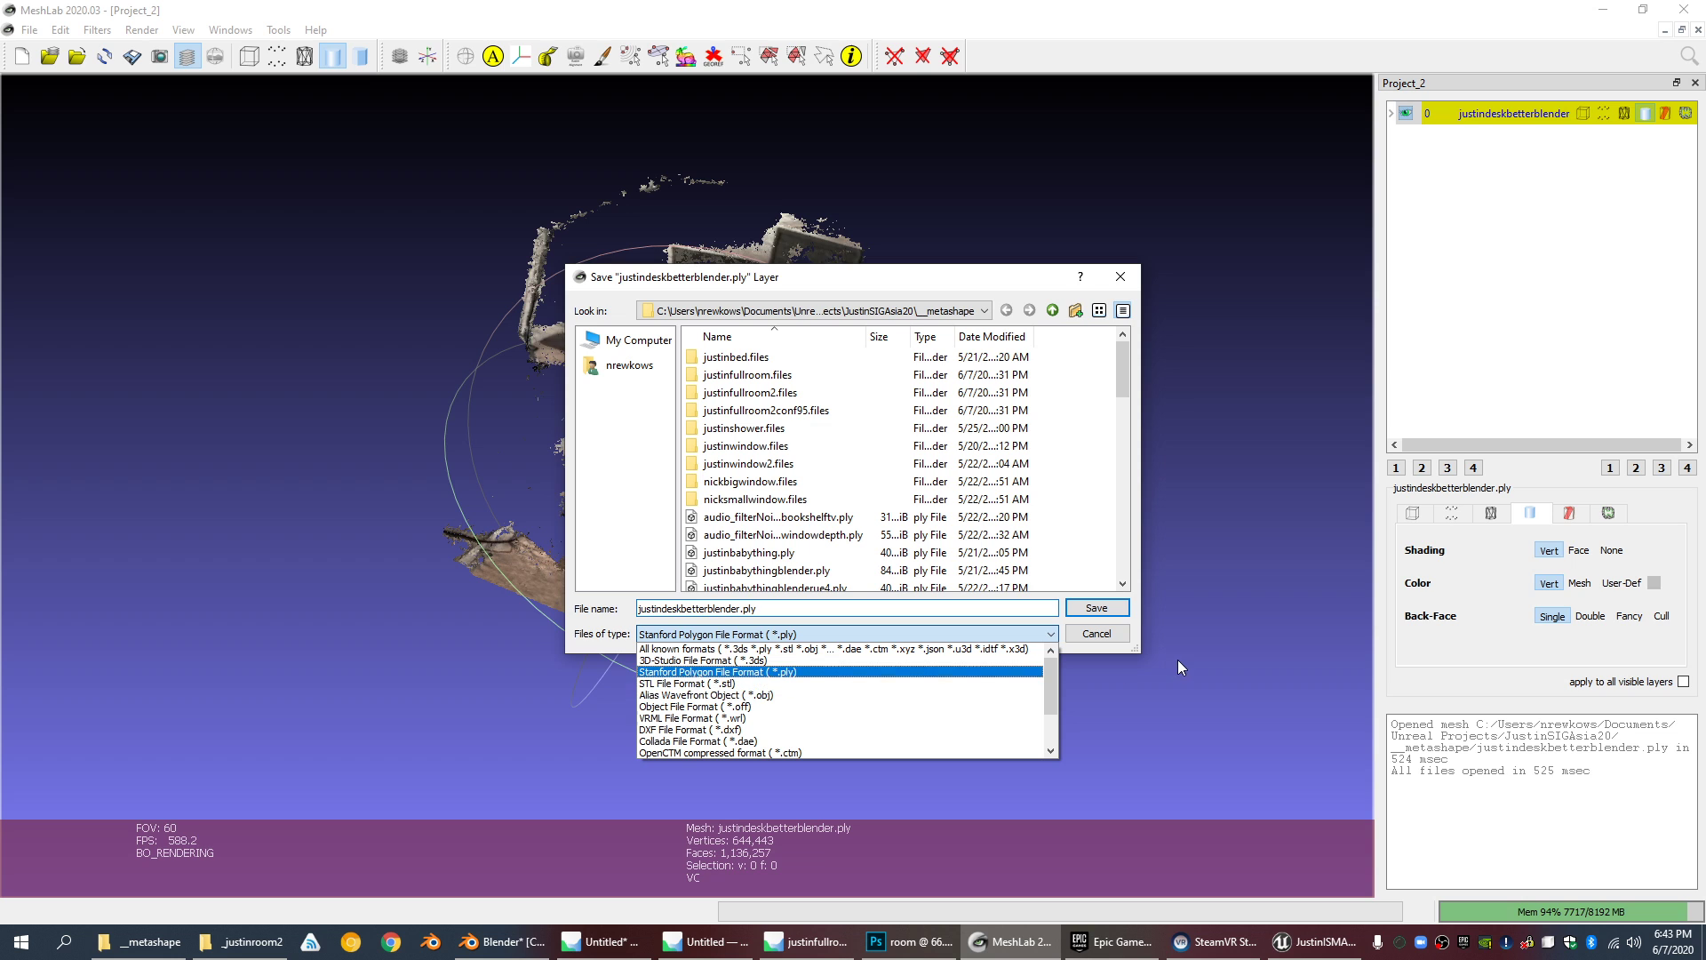
{"action": "left_click", "coordinate": [1109, 633]}
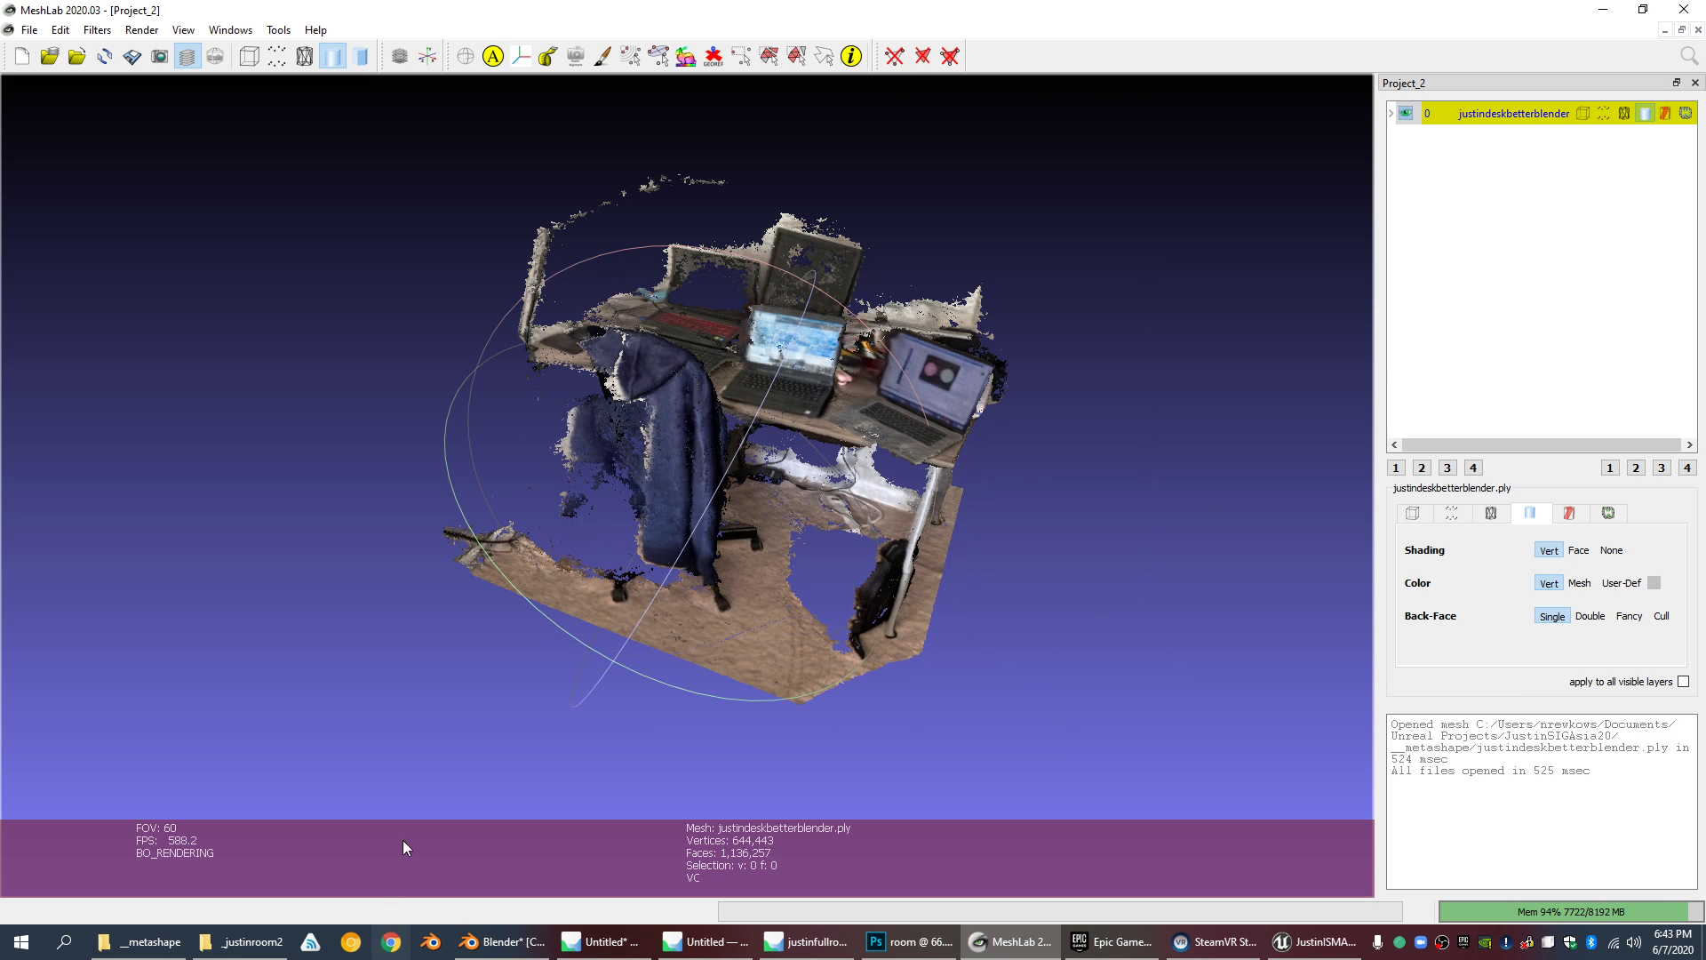
{"action": "scroll", "coordinate": [642, 648], "scroll_direction": "up", "scroll_amount": 10}
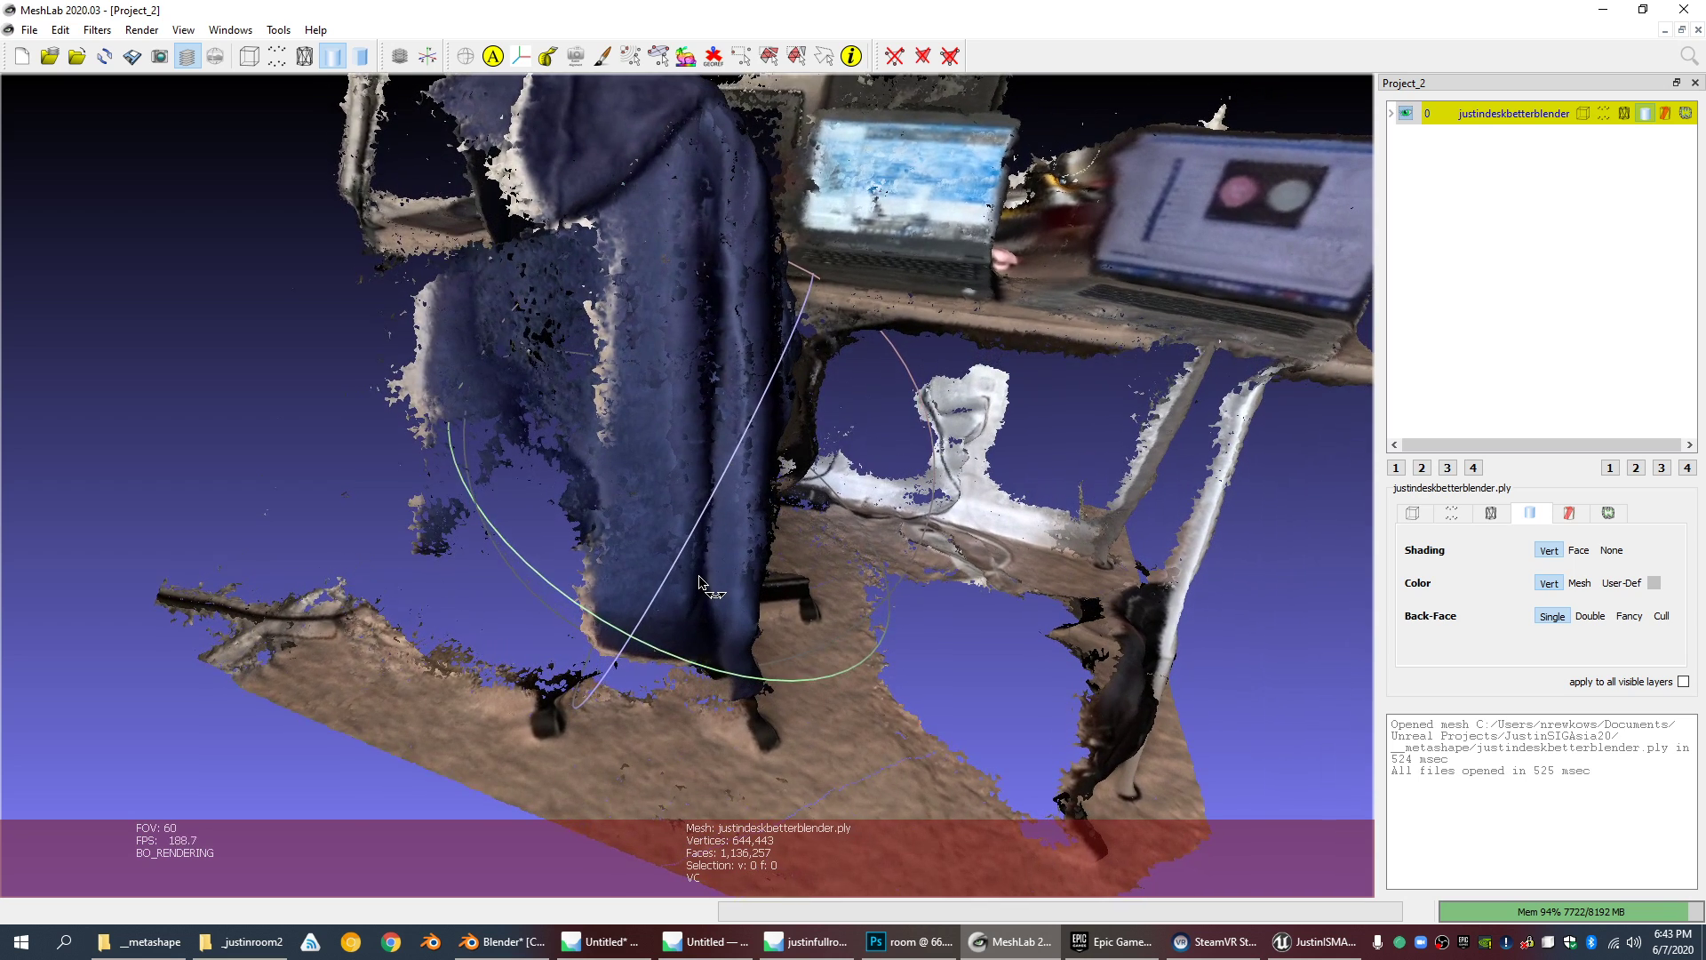
{"action": "left_click", "coordinate": [30, 30]}
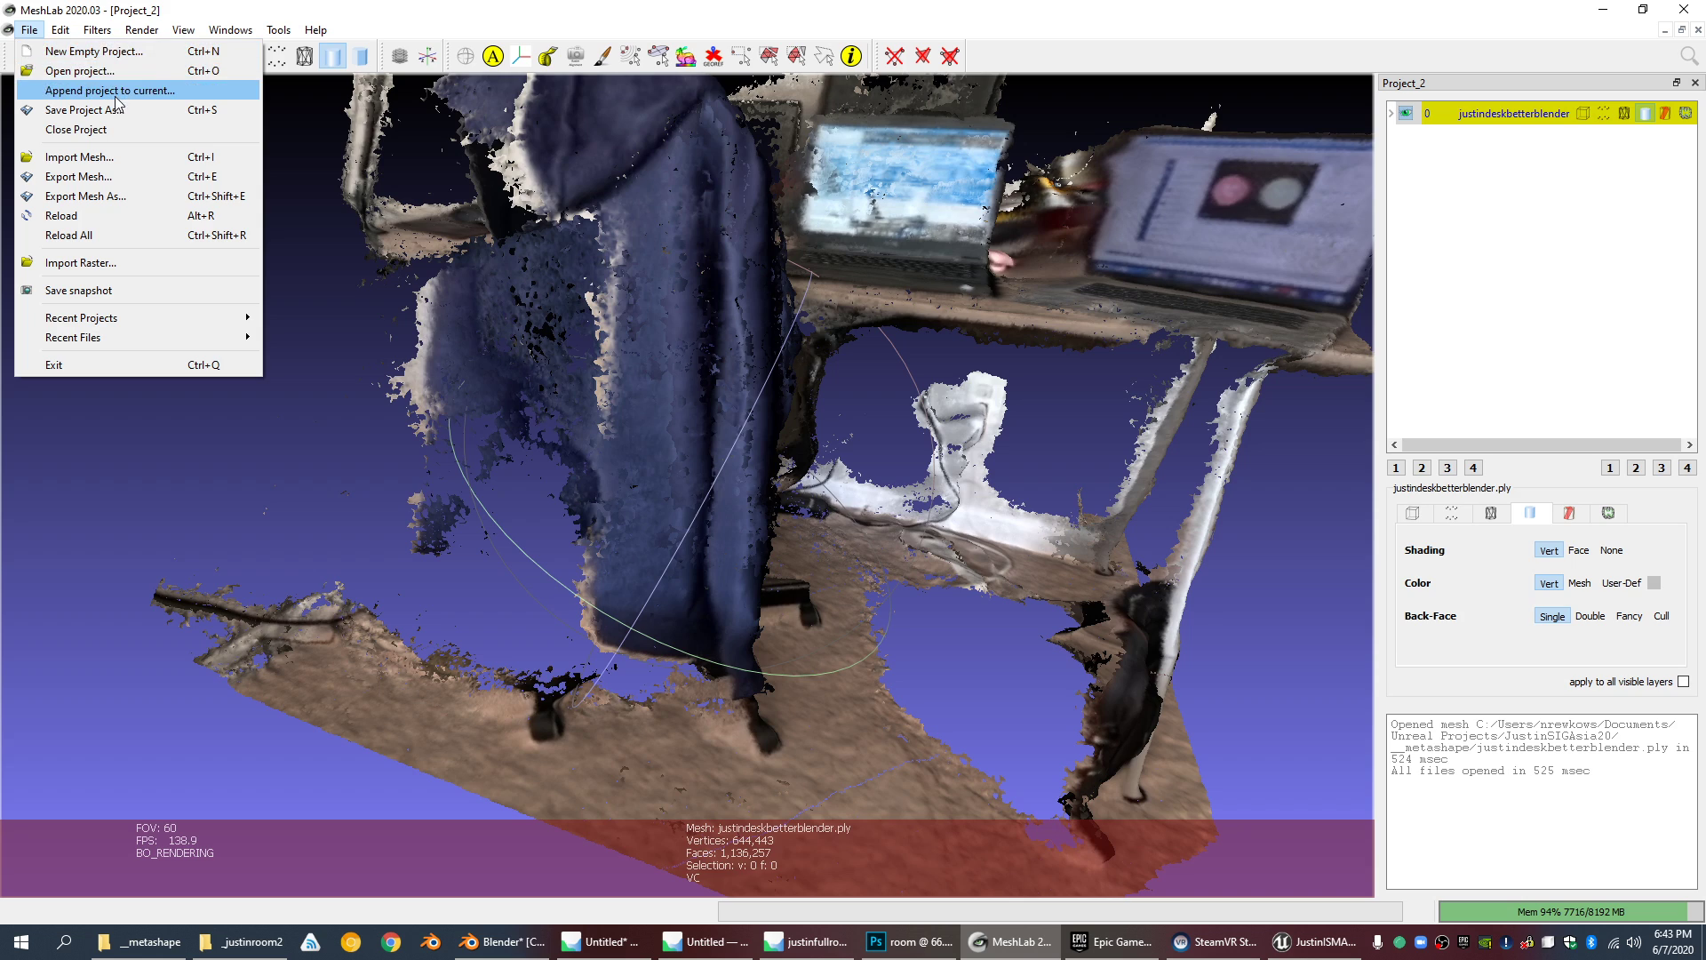
{"action": "mouse_move", "coordinate": [68, 36]}
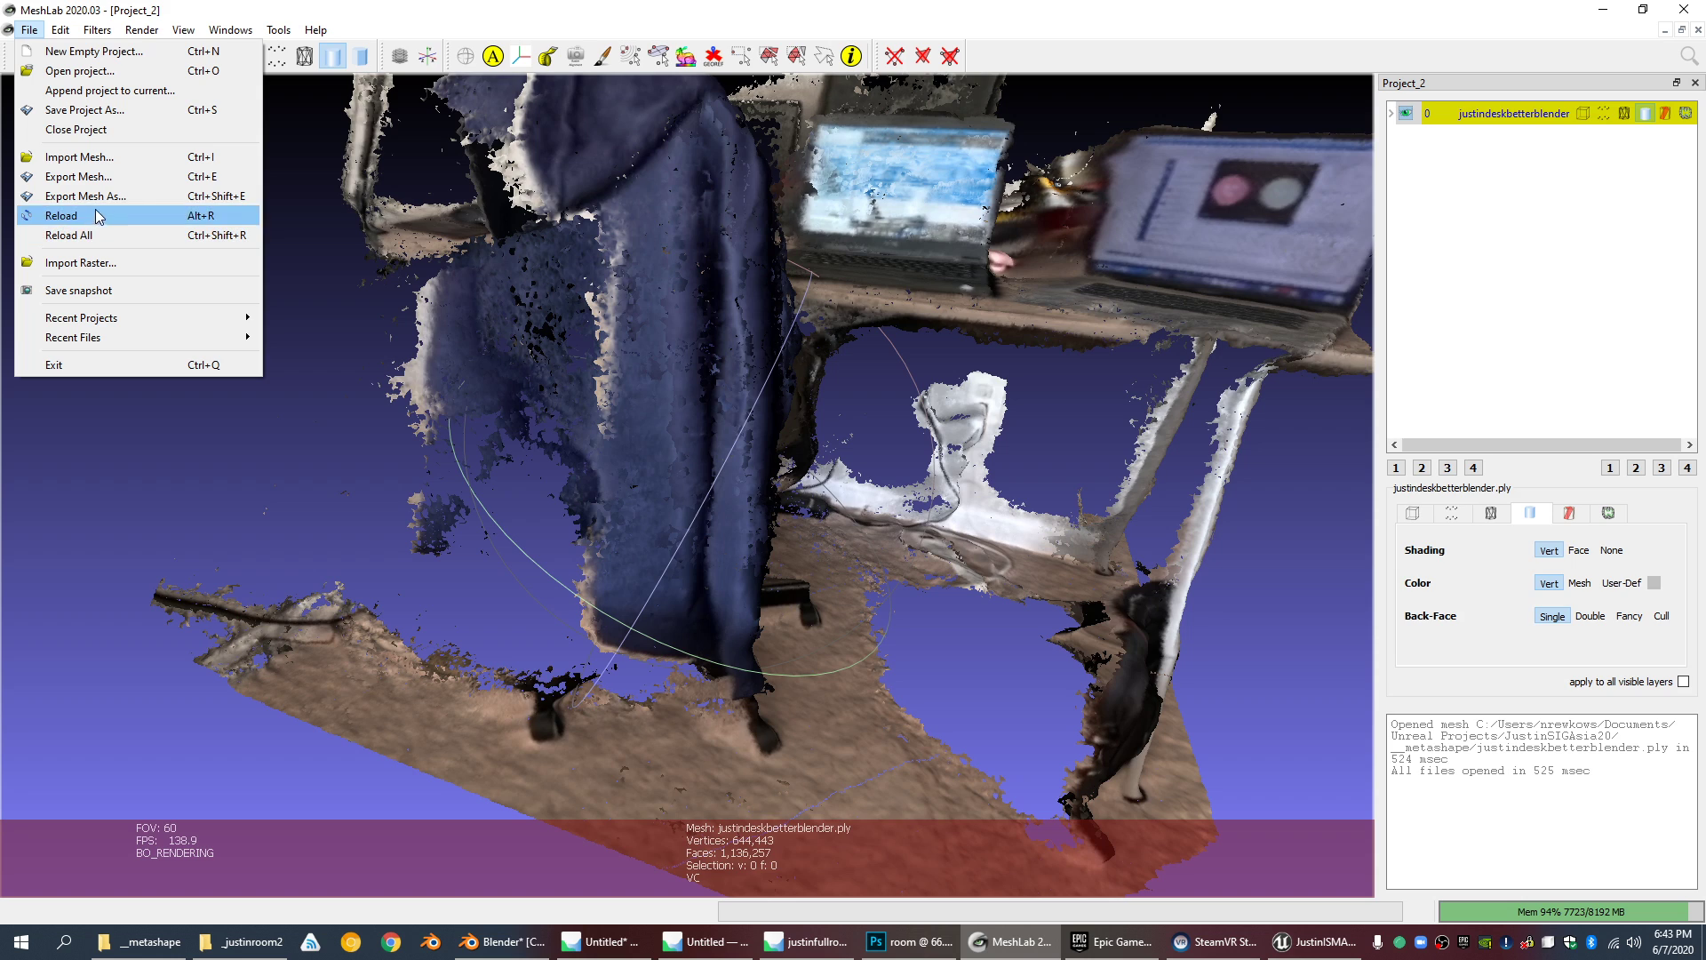
Step: Switch to the Unreal Editor and show the project's assets in the Content Browser
{"action": "left_click", "coordinate": [1600, 9]}
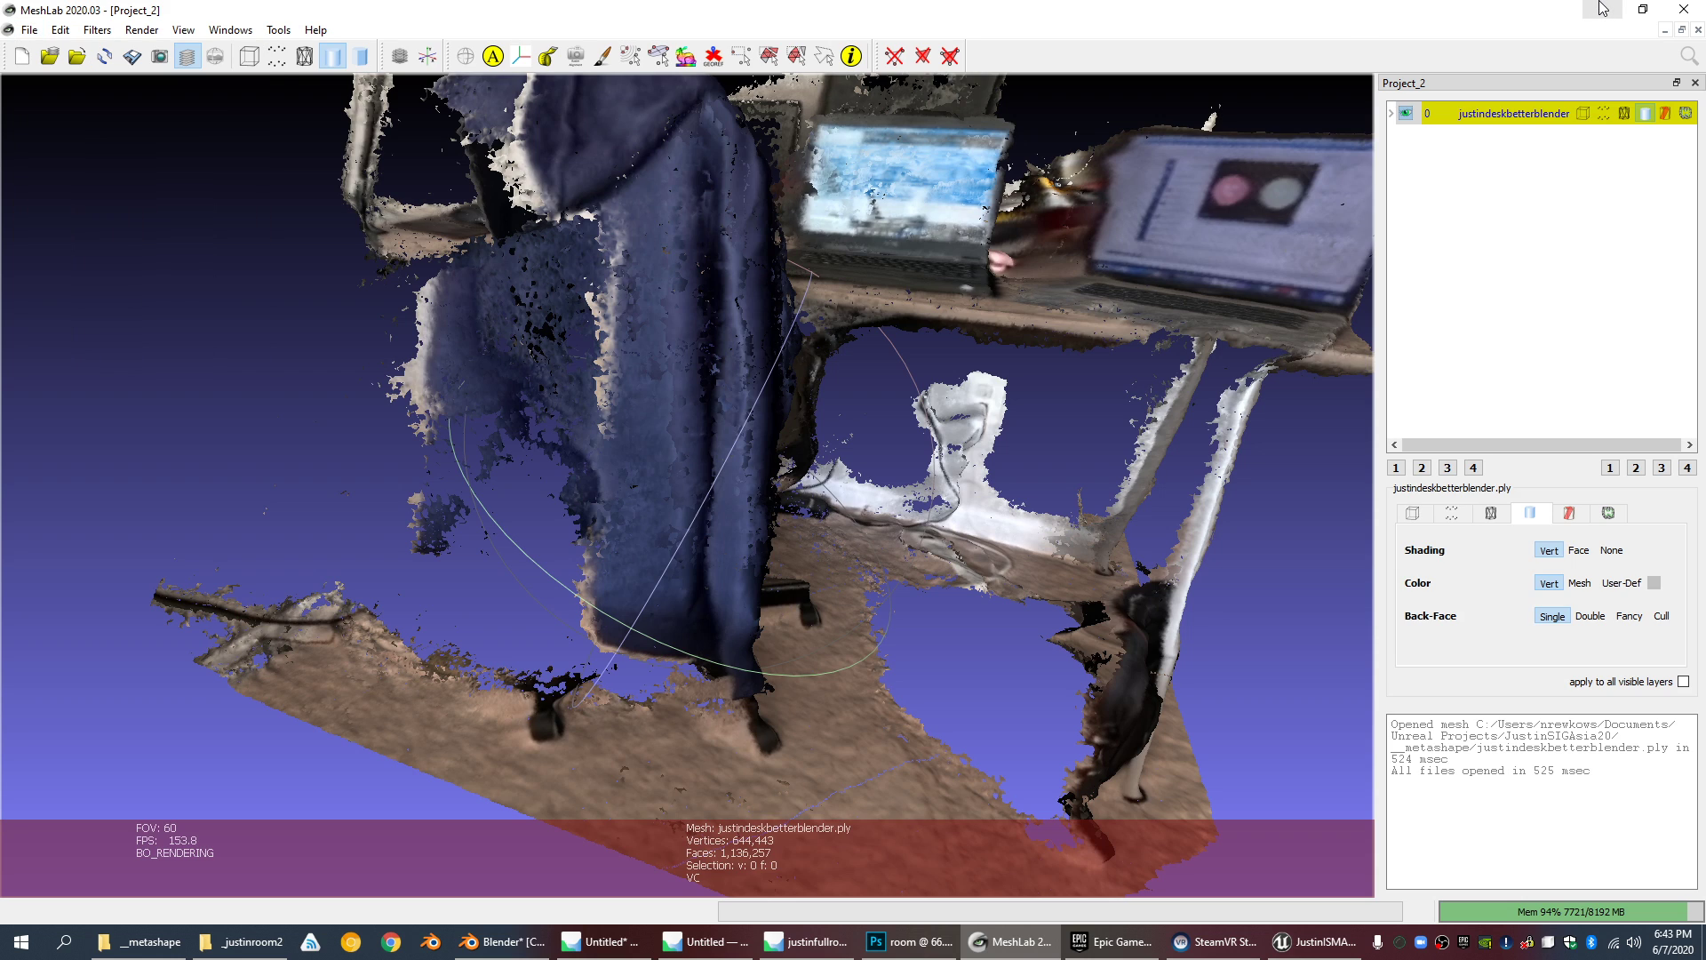
{"action": "left_click", "coordinate": [1600, 9]}
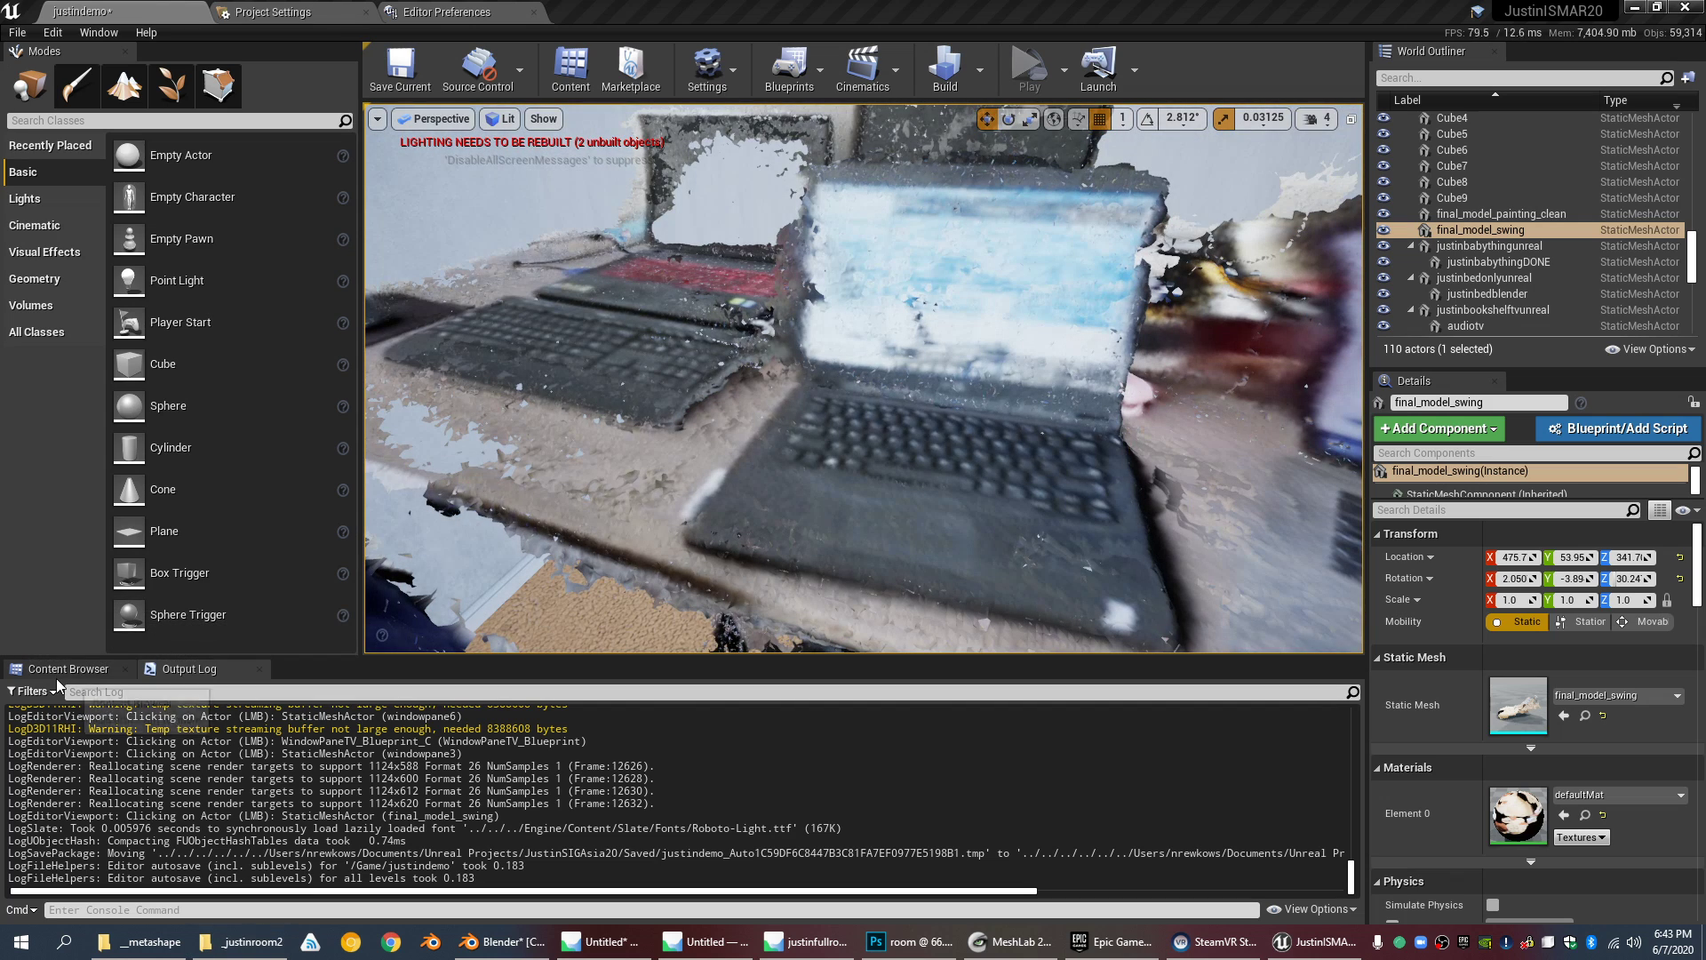
{"action": "left_click", "coordinate": [69, 668]}
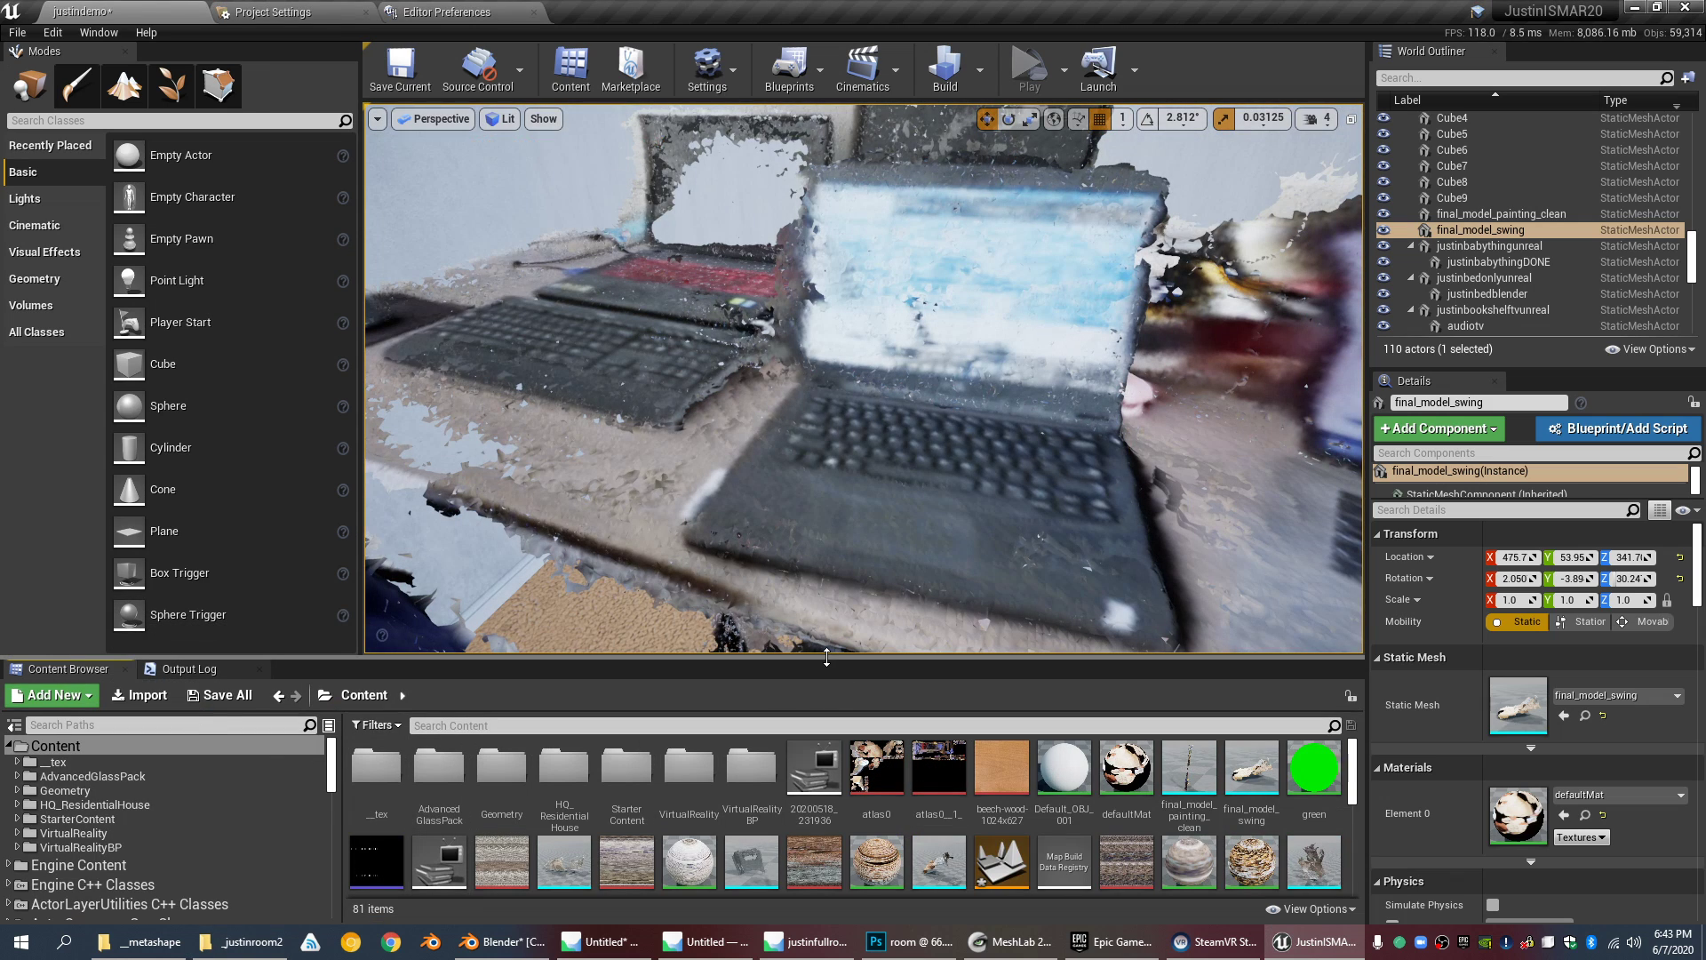
Step: Enlarge the Content Browser and open the __crib folder inside __tex to view the crib mesh and its textures
{"action": "left_click_drag", "start_coordinate": [833, 658], "coordinate": [830, 454]}
{"action": "scroll", "coordinate": [649, 391], "scroll_direction": "down", "scroll_amount": 3}
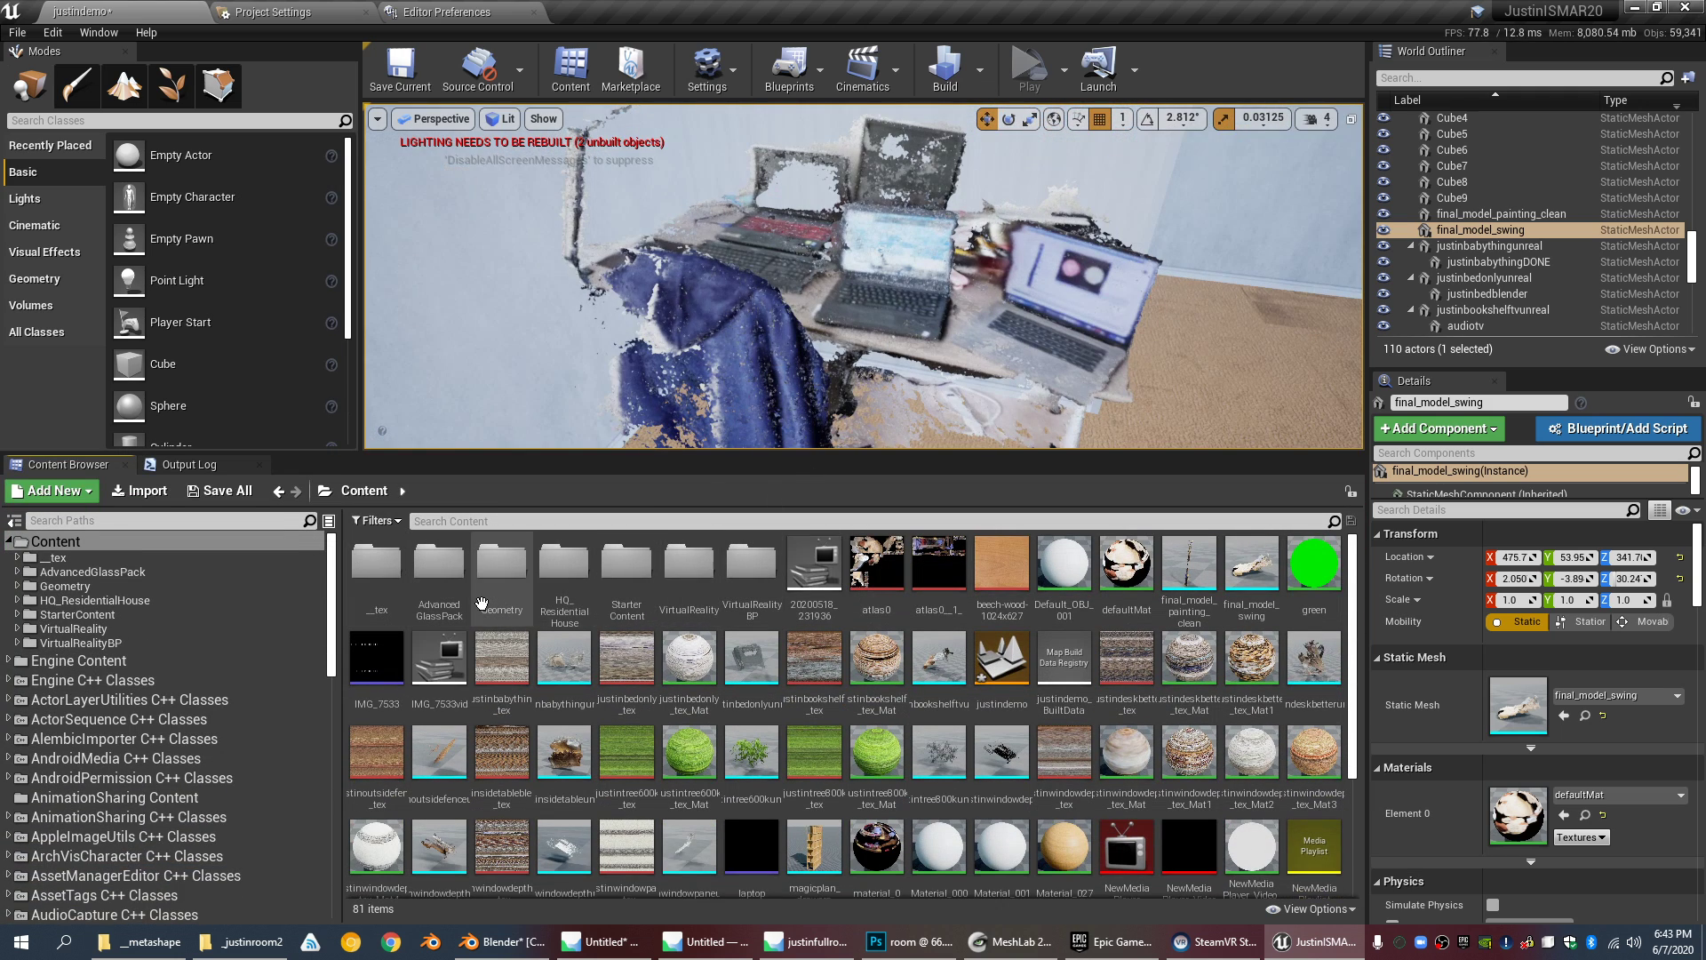
{"action": "double_click", "coordinate": [380, 566]}
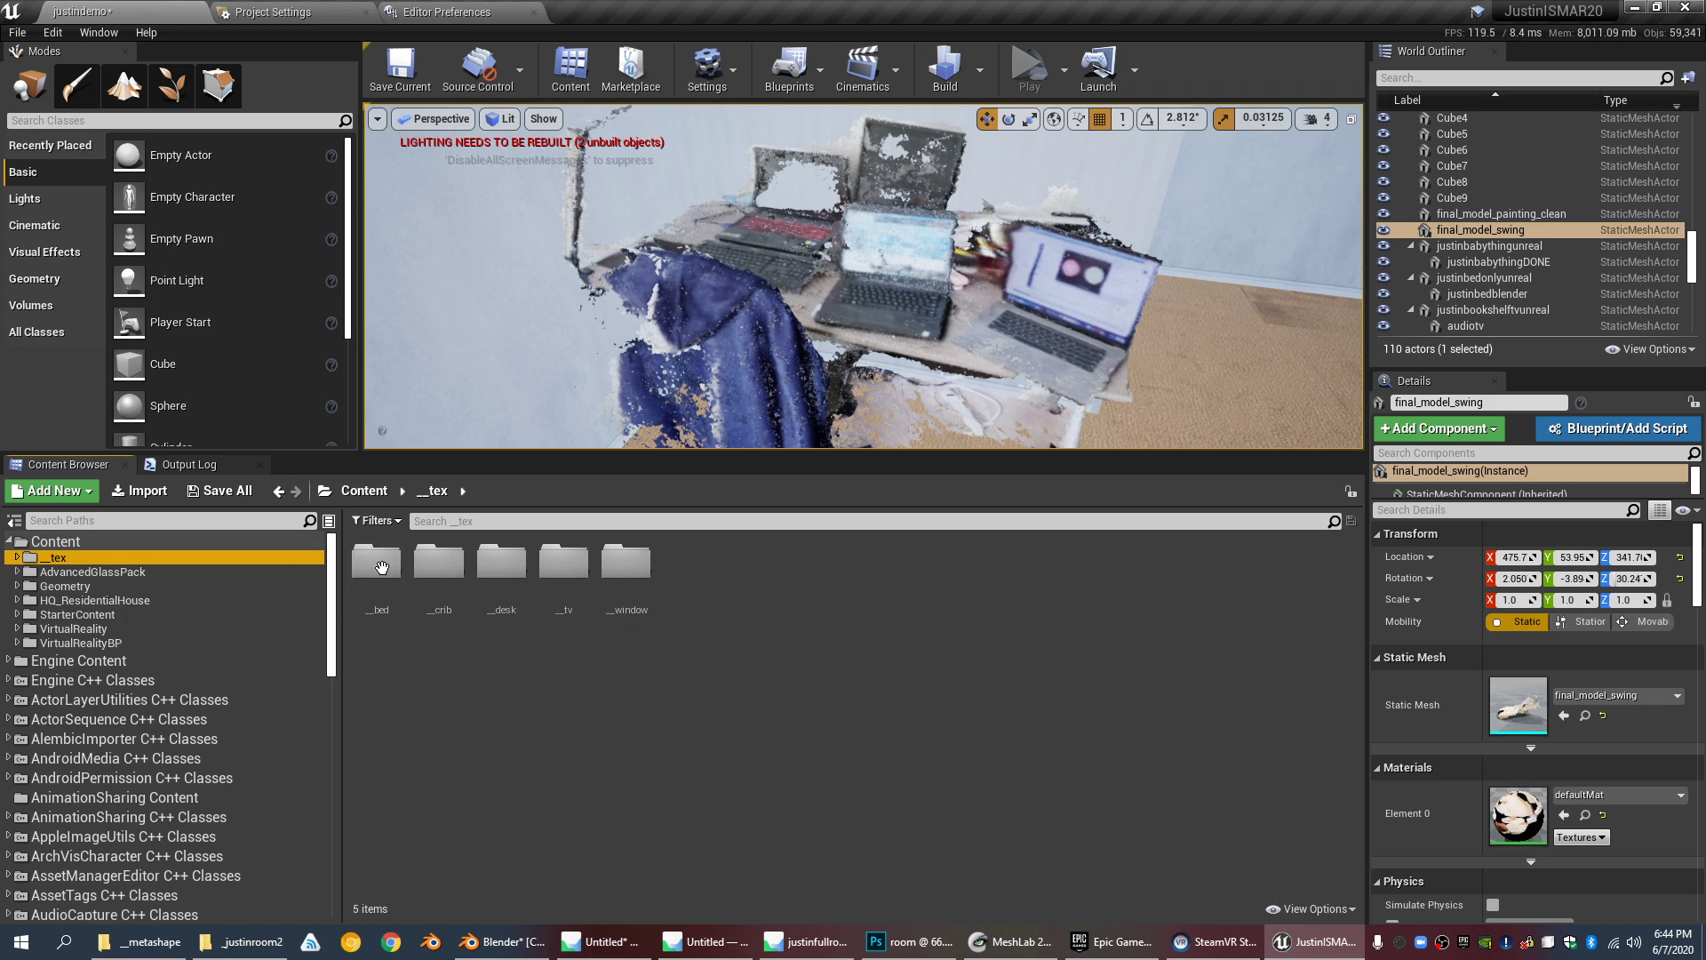
{"action": "double_click", "coordinate": [439, 563]}
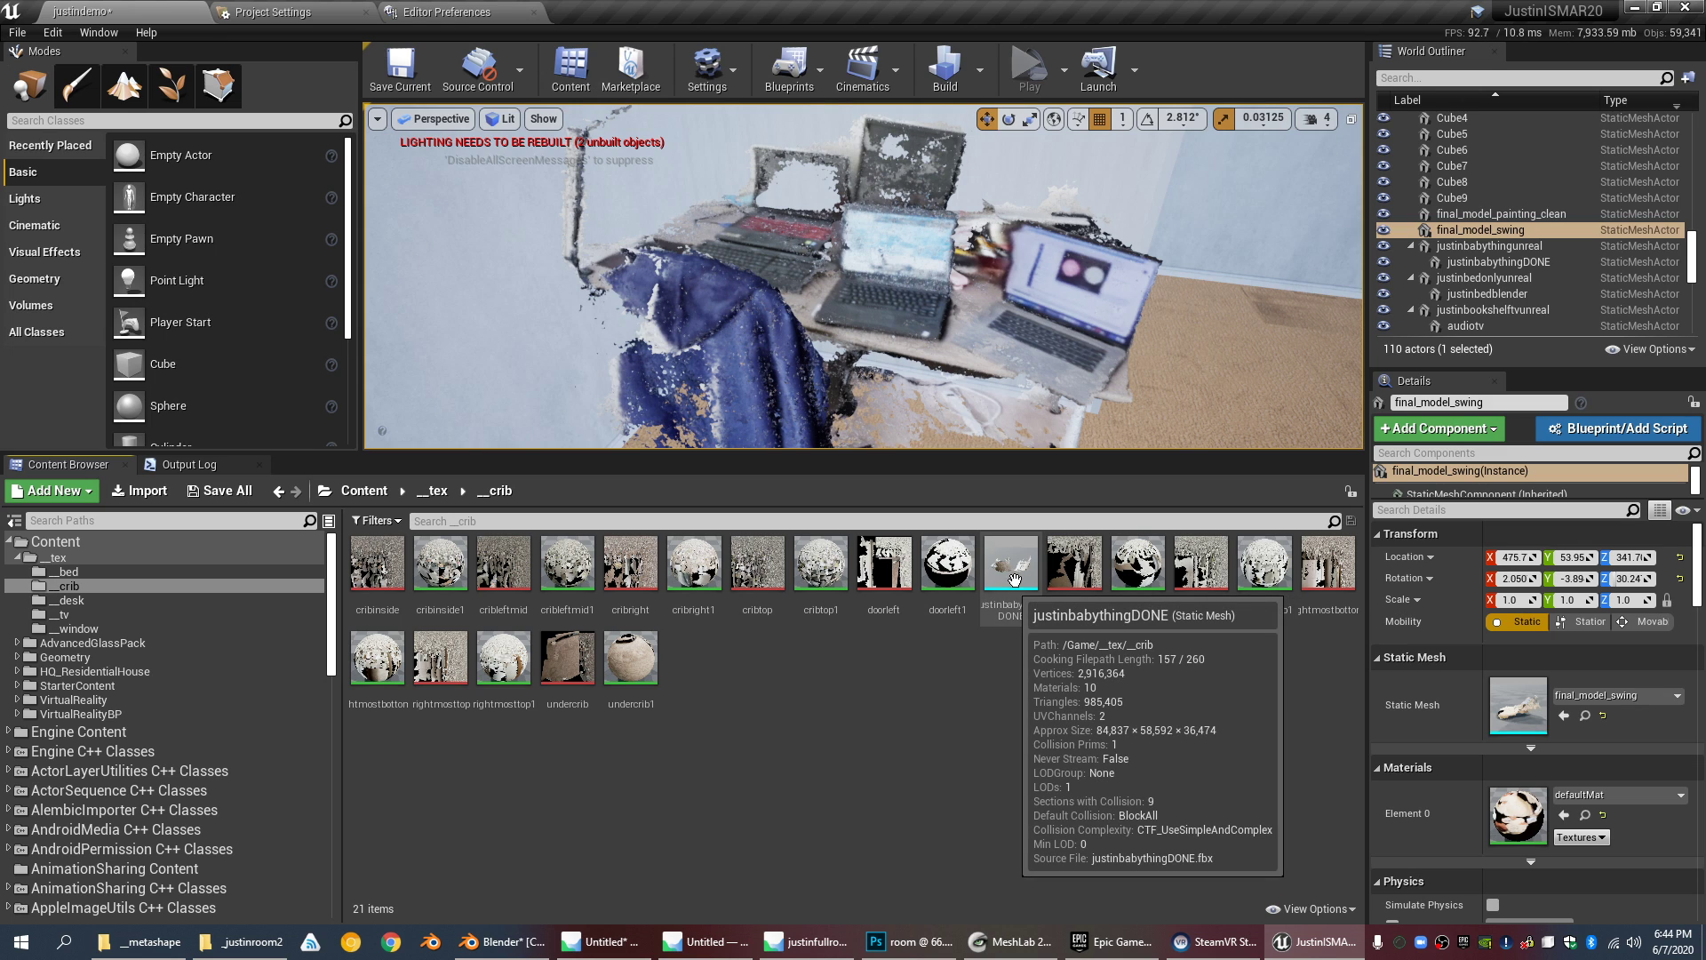
Step: Return to the main Content folder and view the details of the magicplan_drawers static mesh
{"action": "left_click", "coordinate": [154, 550]}
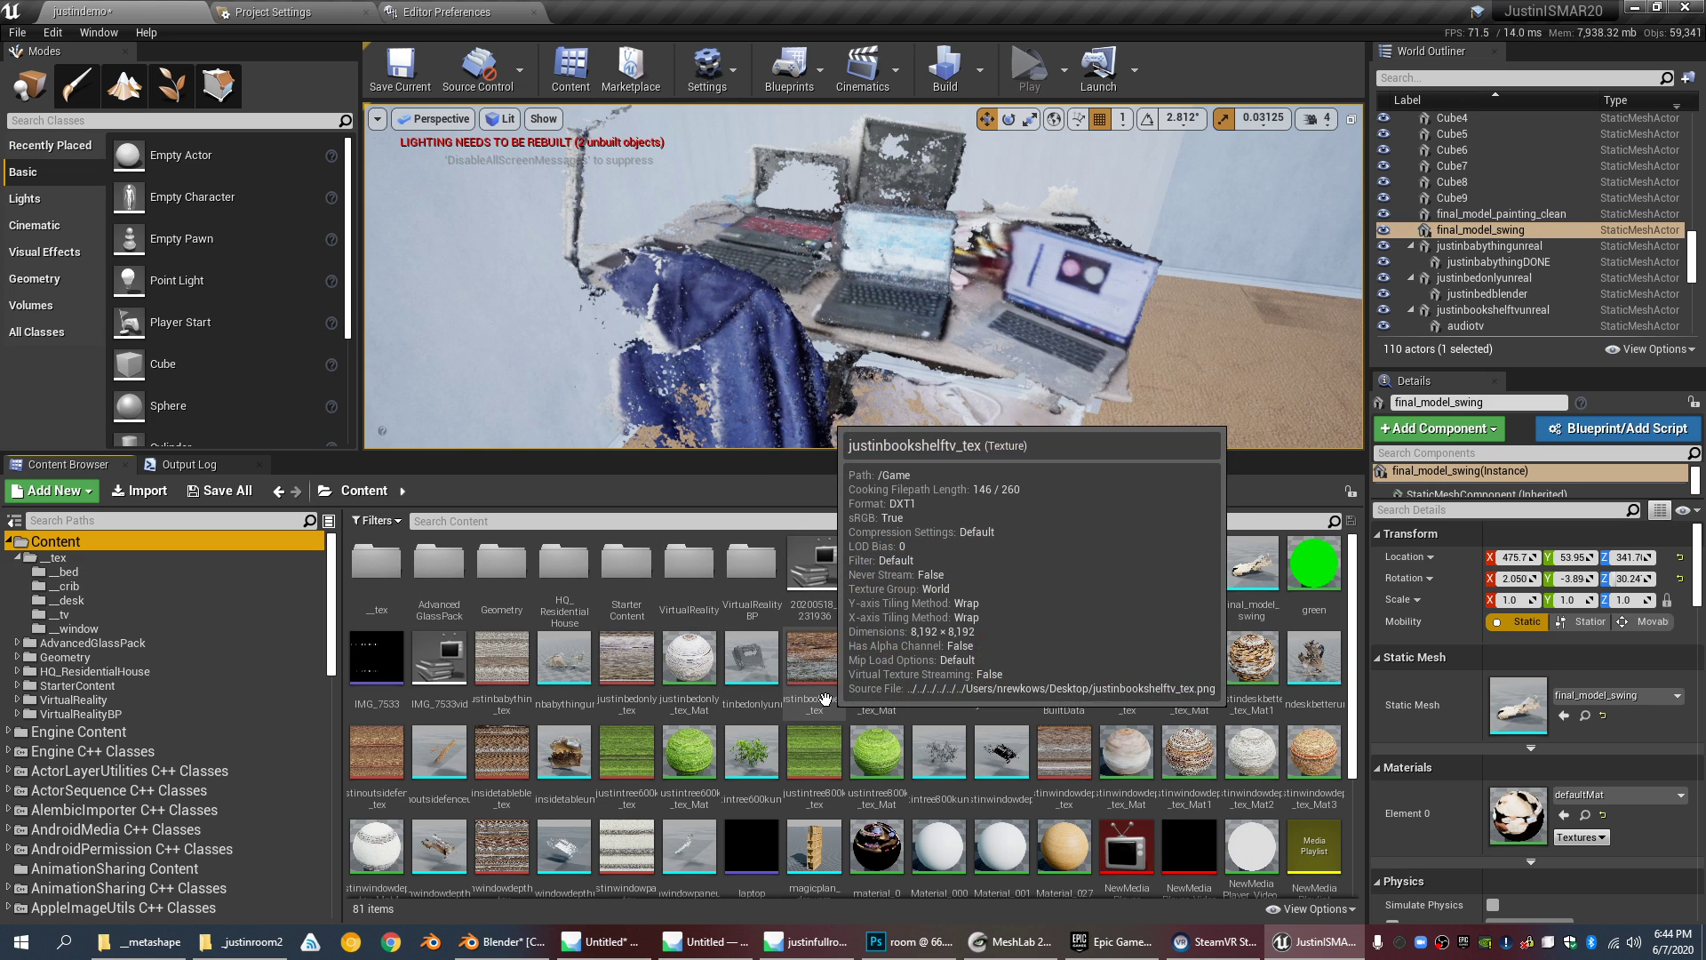
{"action": "scroll", "coordinate": [817, 695], "scroll_direction": "down", "scroll_amount": 3}
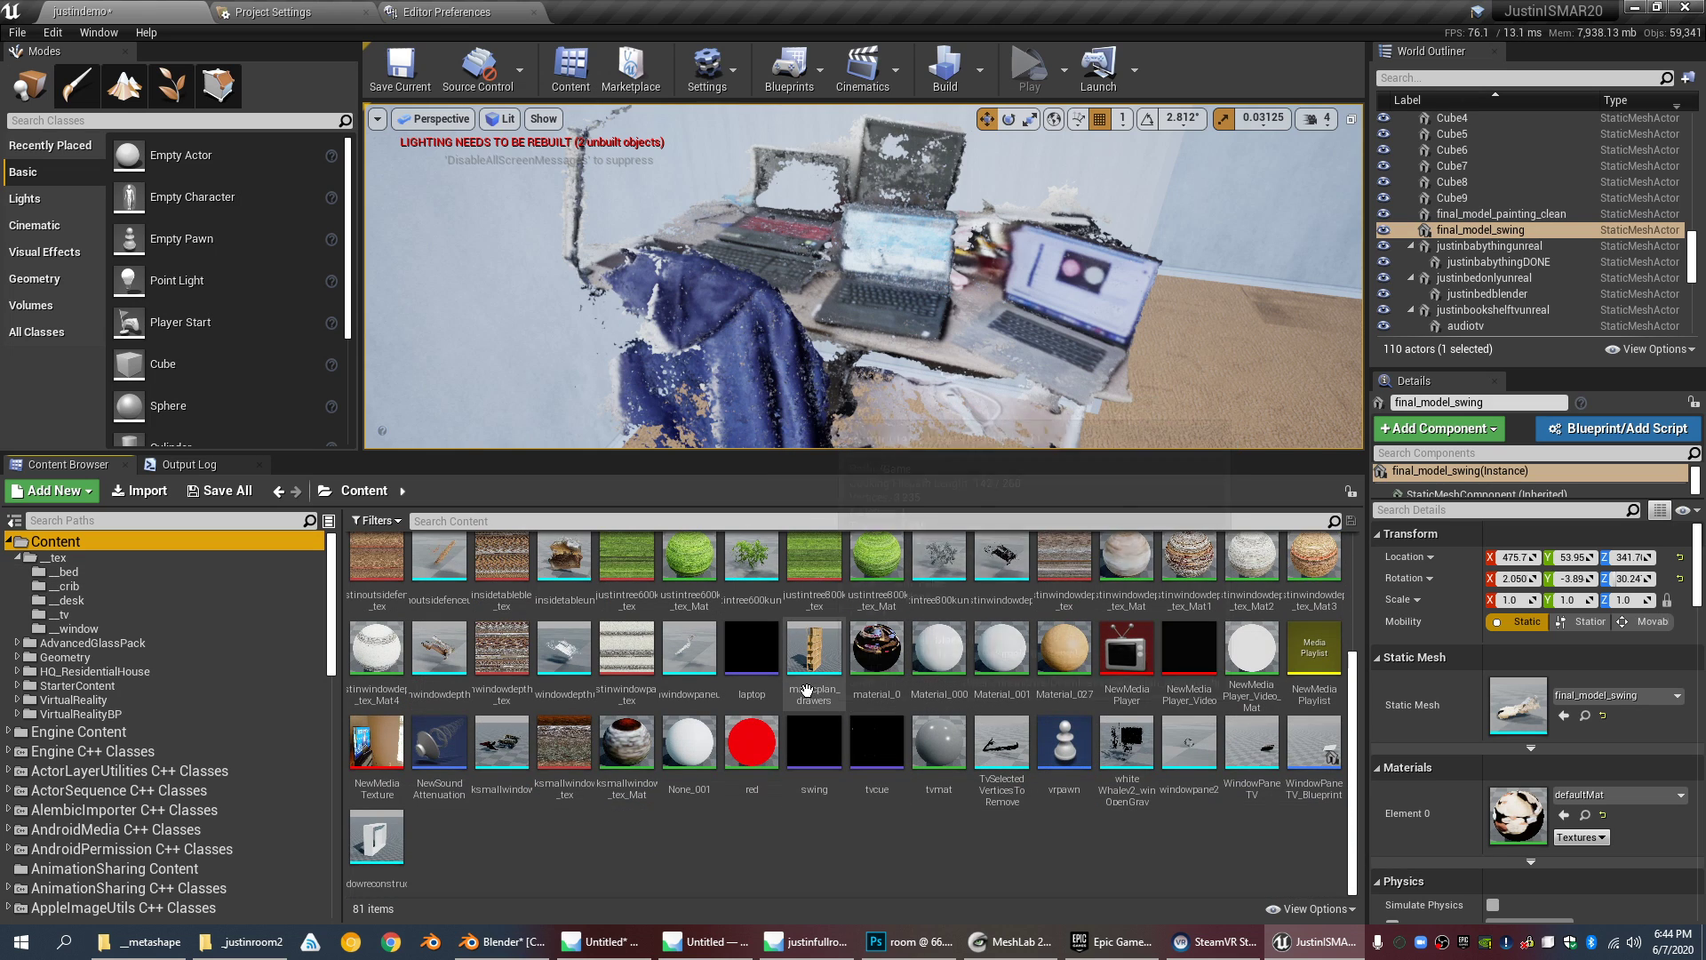
{"action": "mouse_move", "coordinate": [805, 690]}
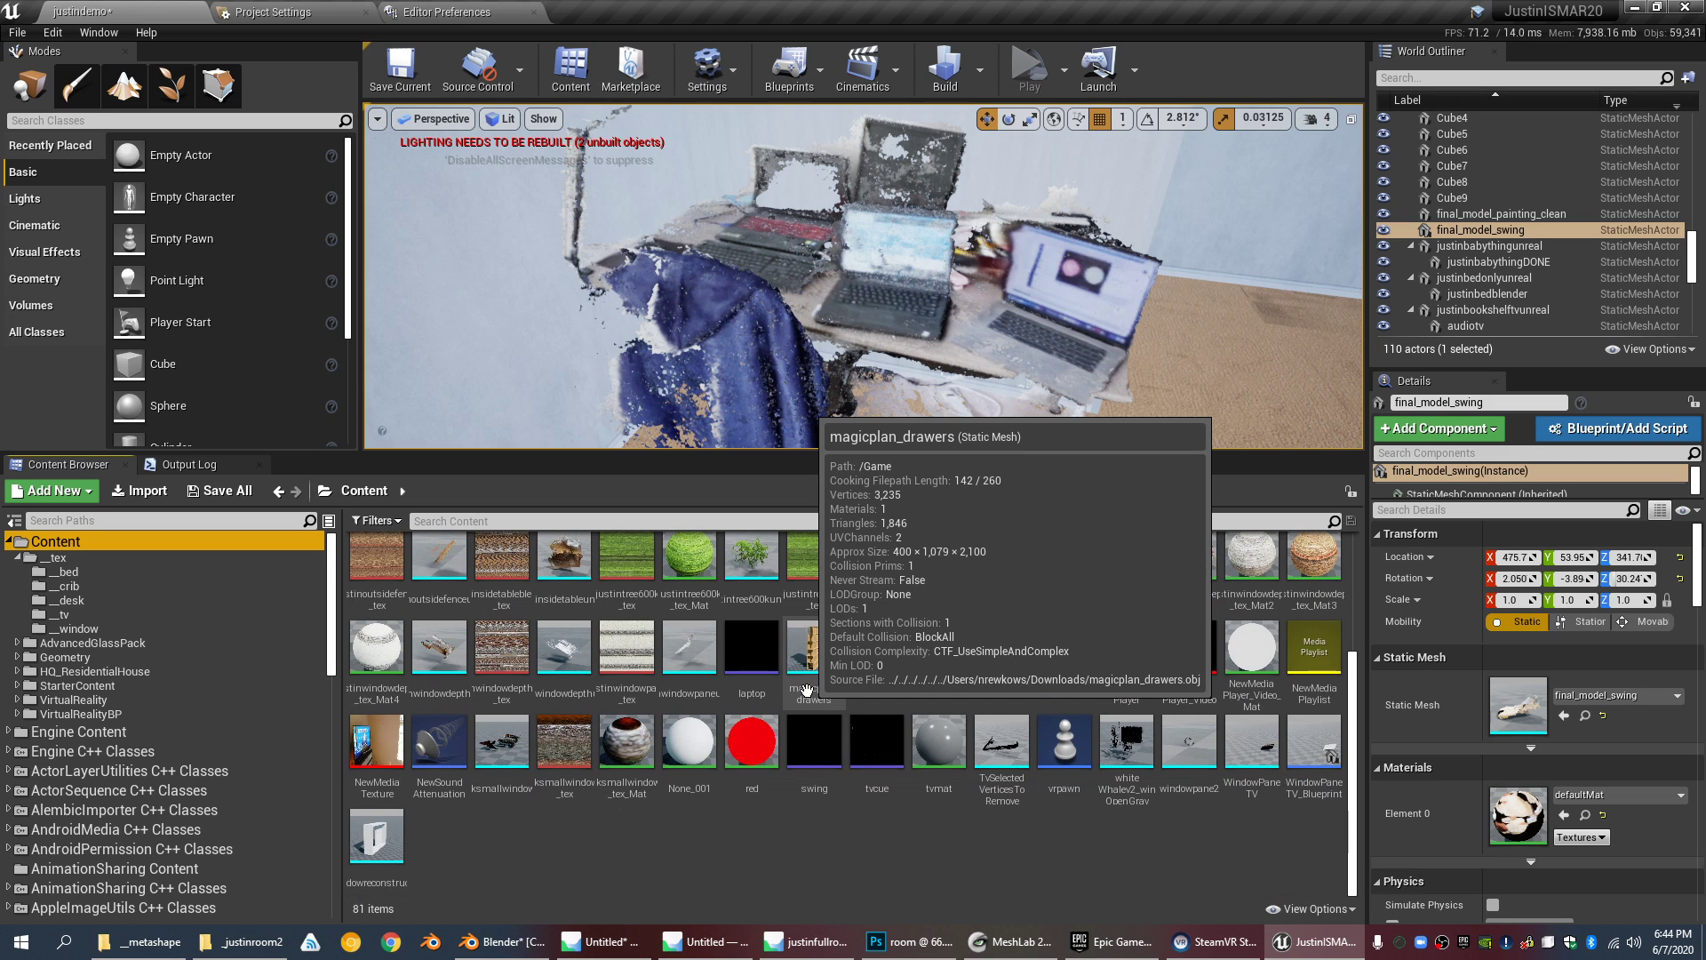
Step: Move through the room level to the bed and bookshelf scans, and enlarge the viewport to show them
{"action": "right_click_drag", "start_coordinate": [942, 317], "coordinate": [836, 347]}
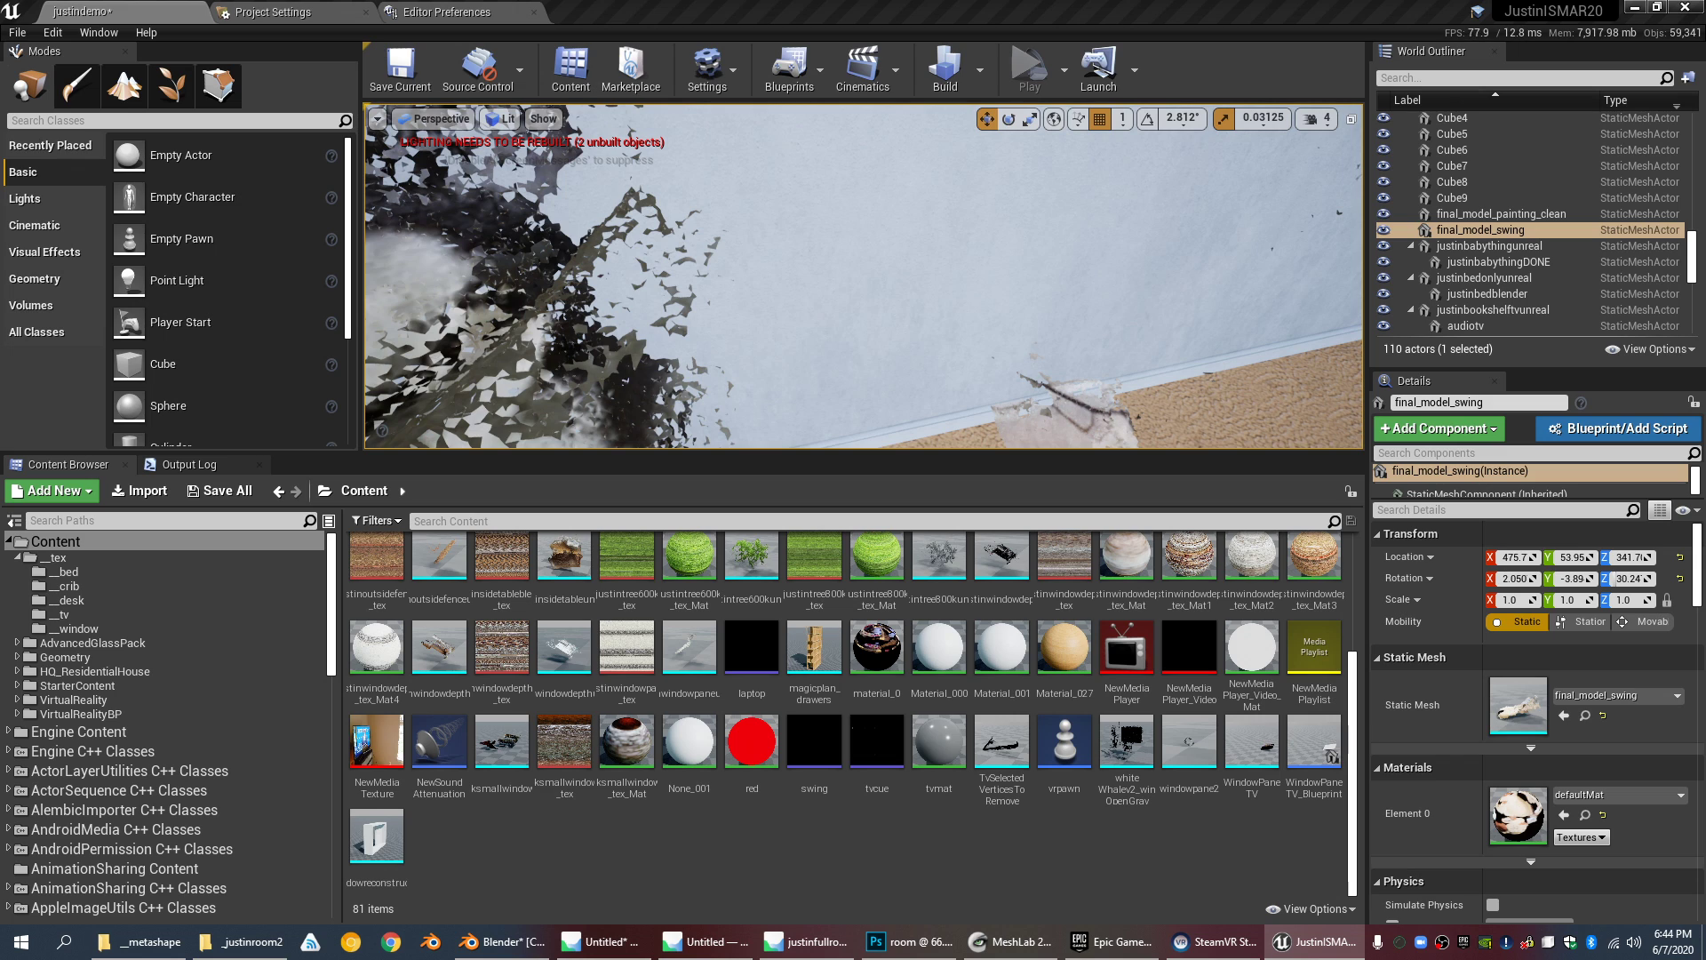
{"action": "right_click_drag", "start_coordinate": [1002, 297], "coordinate": [868, 389]}
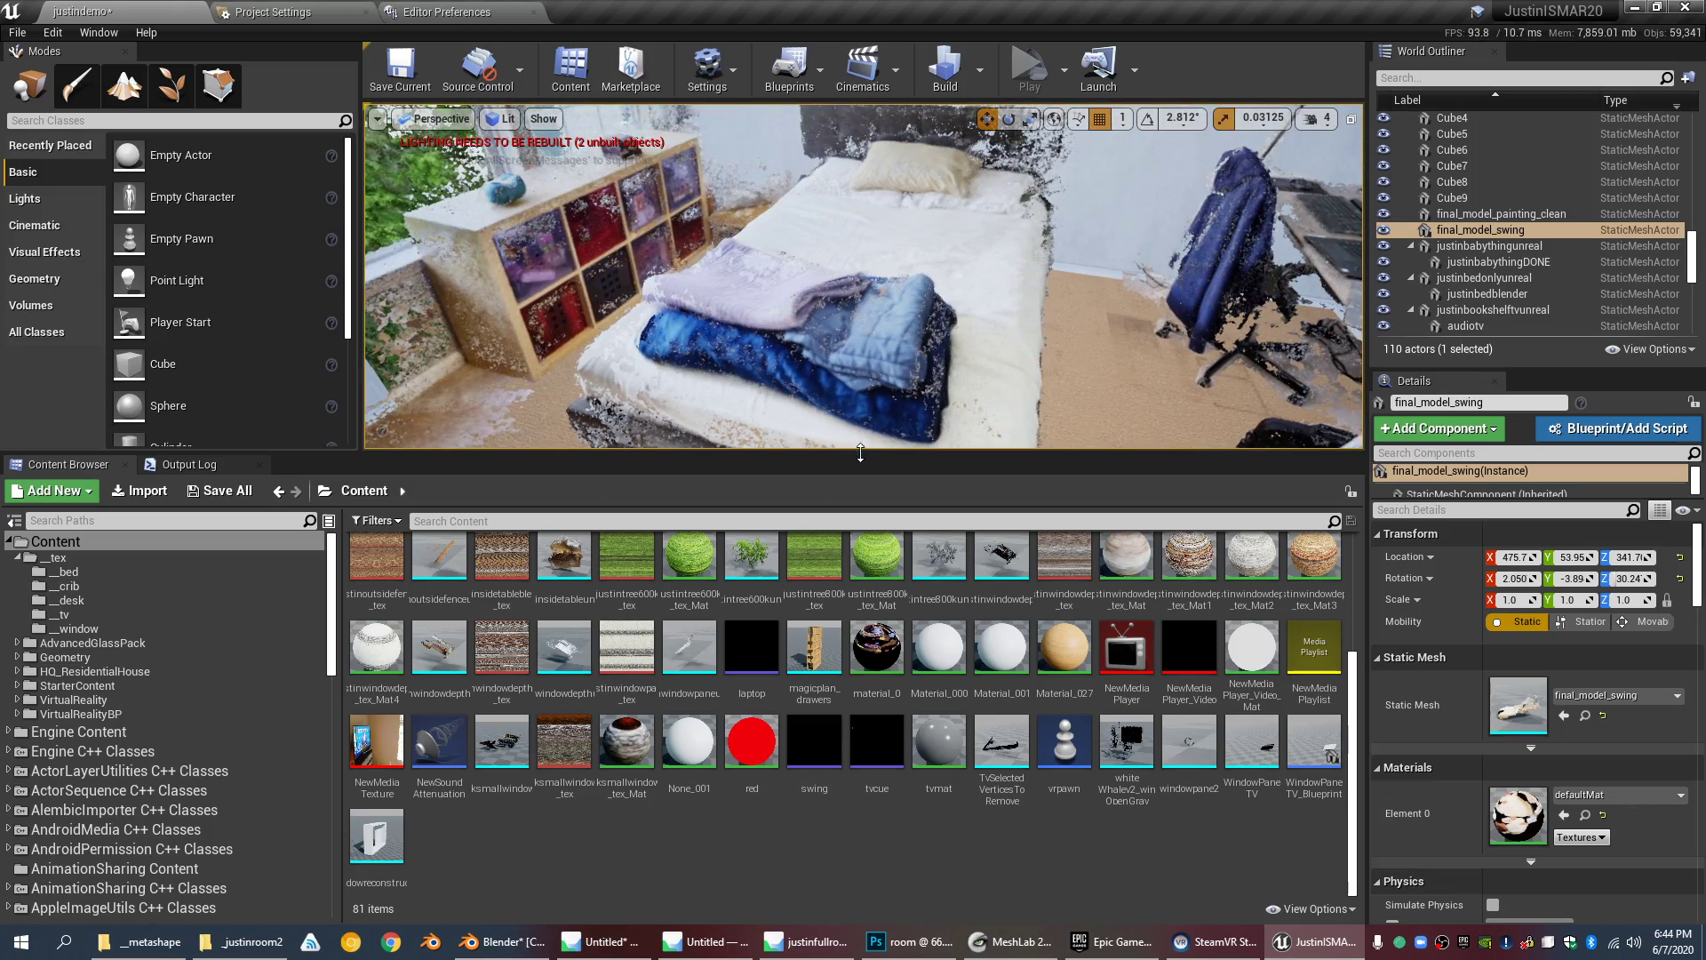
{"action": "left_click_drag", "start_coordinate": [860, 453], "coordinate": [860, 738]}
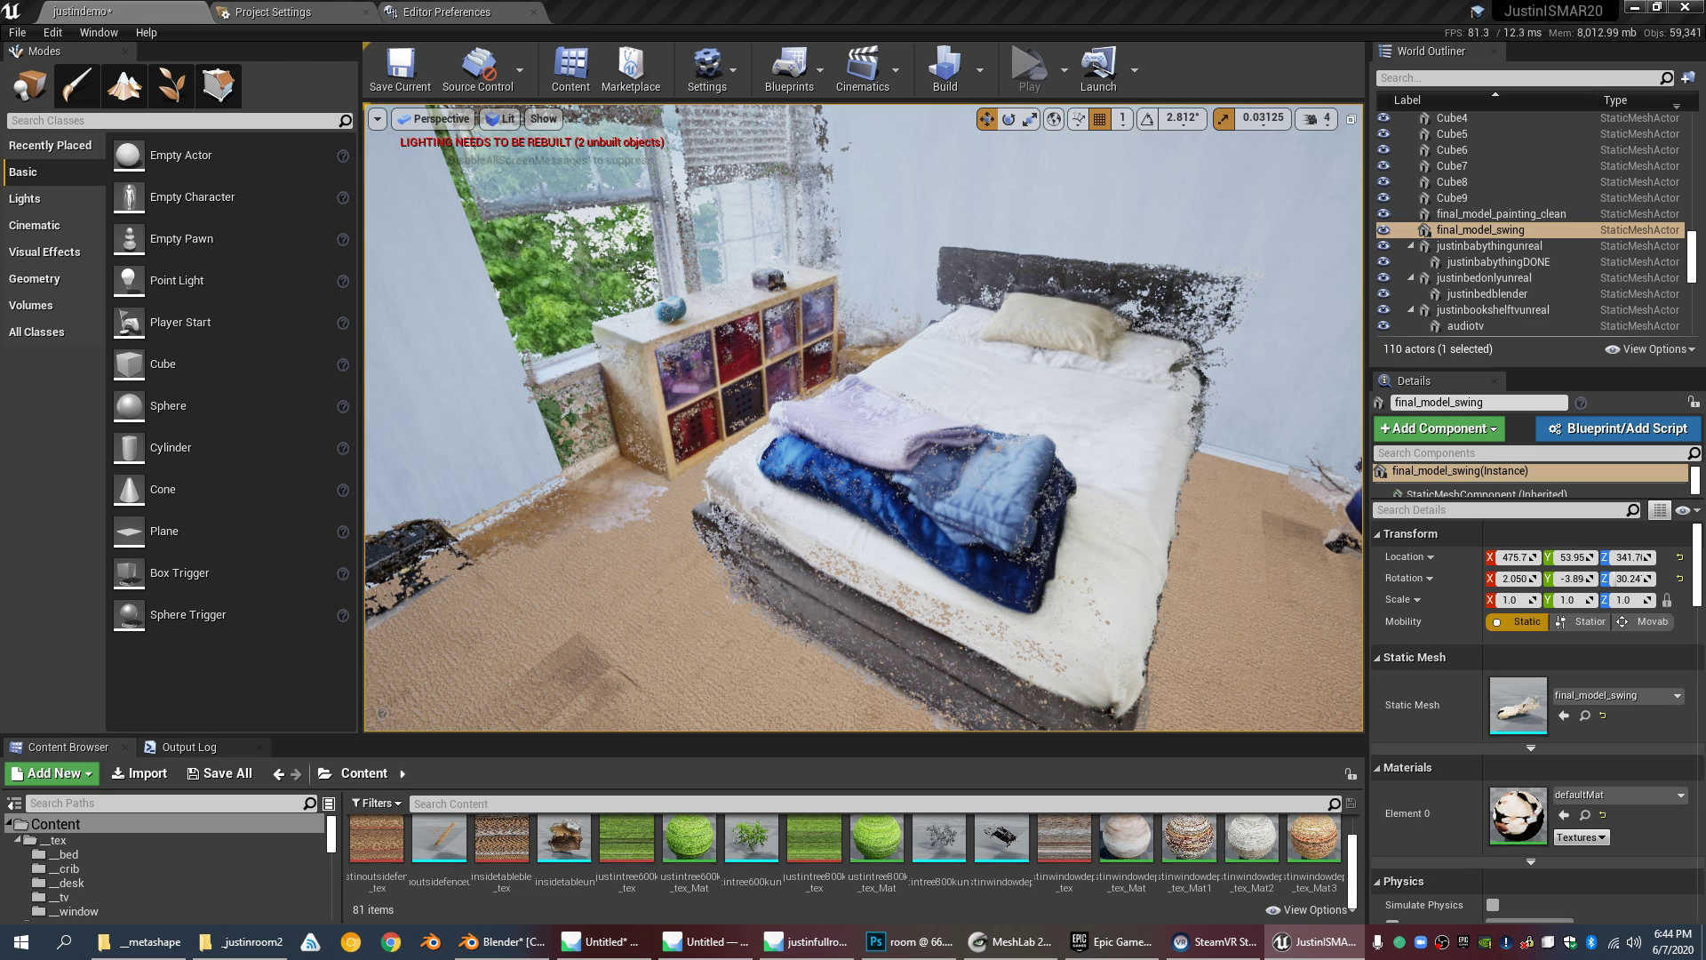
Step: Bring up the "sigasia20 demo v1" YouTube video, play it muted in full screen, and pause at 0:25
{"action": "left_click_drag", "start_coordinate": [1705, 164], "coordinate": [819, 147]}
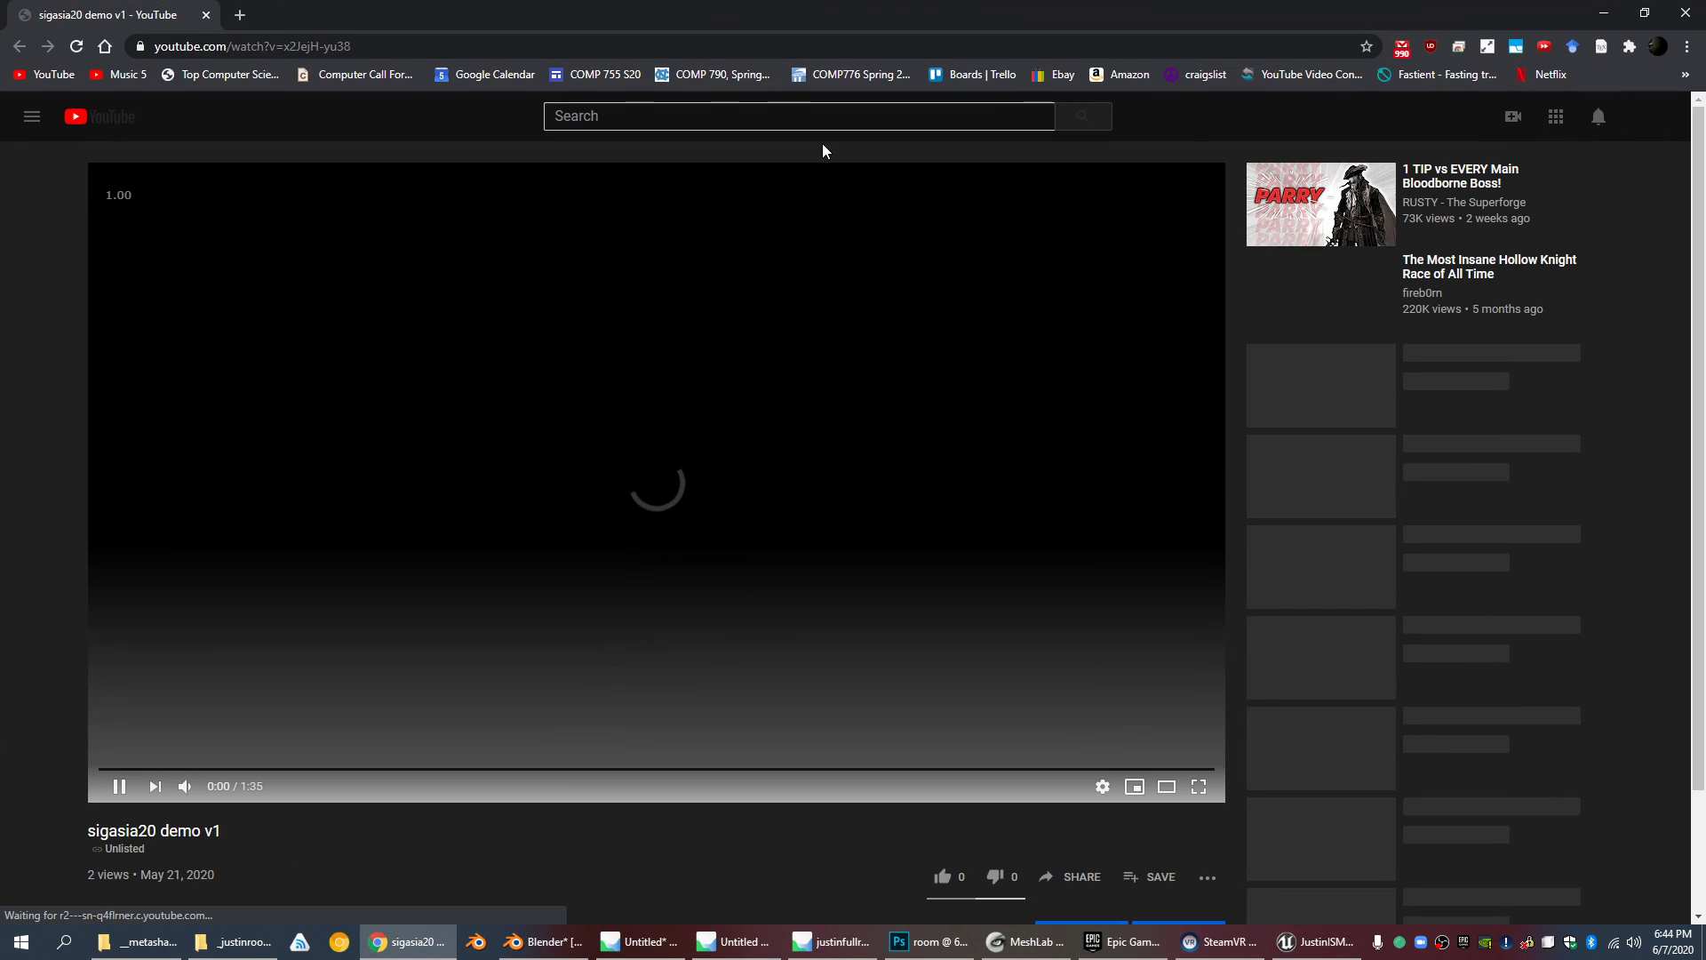
{"action": "double_click", "coordinate": [700, 318]}
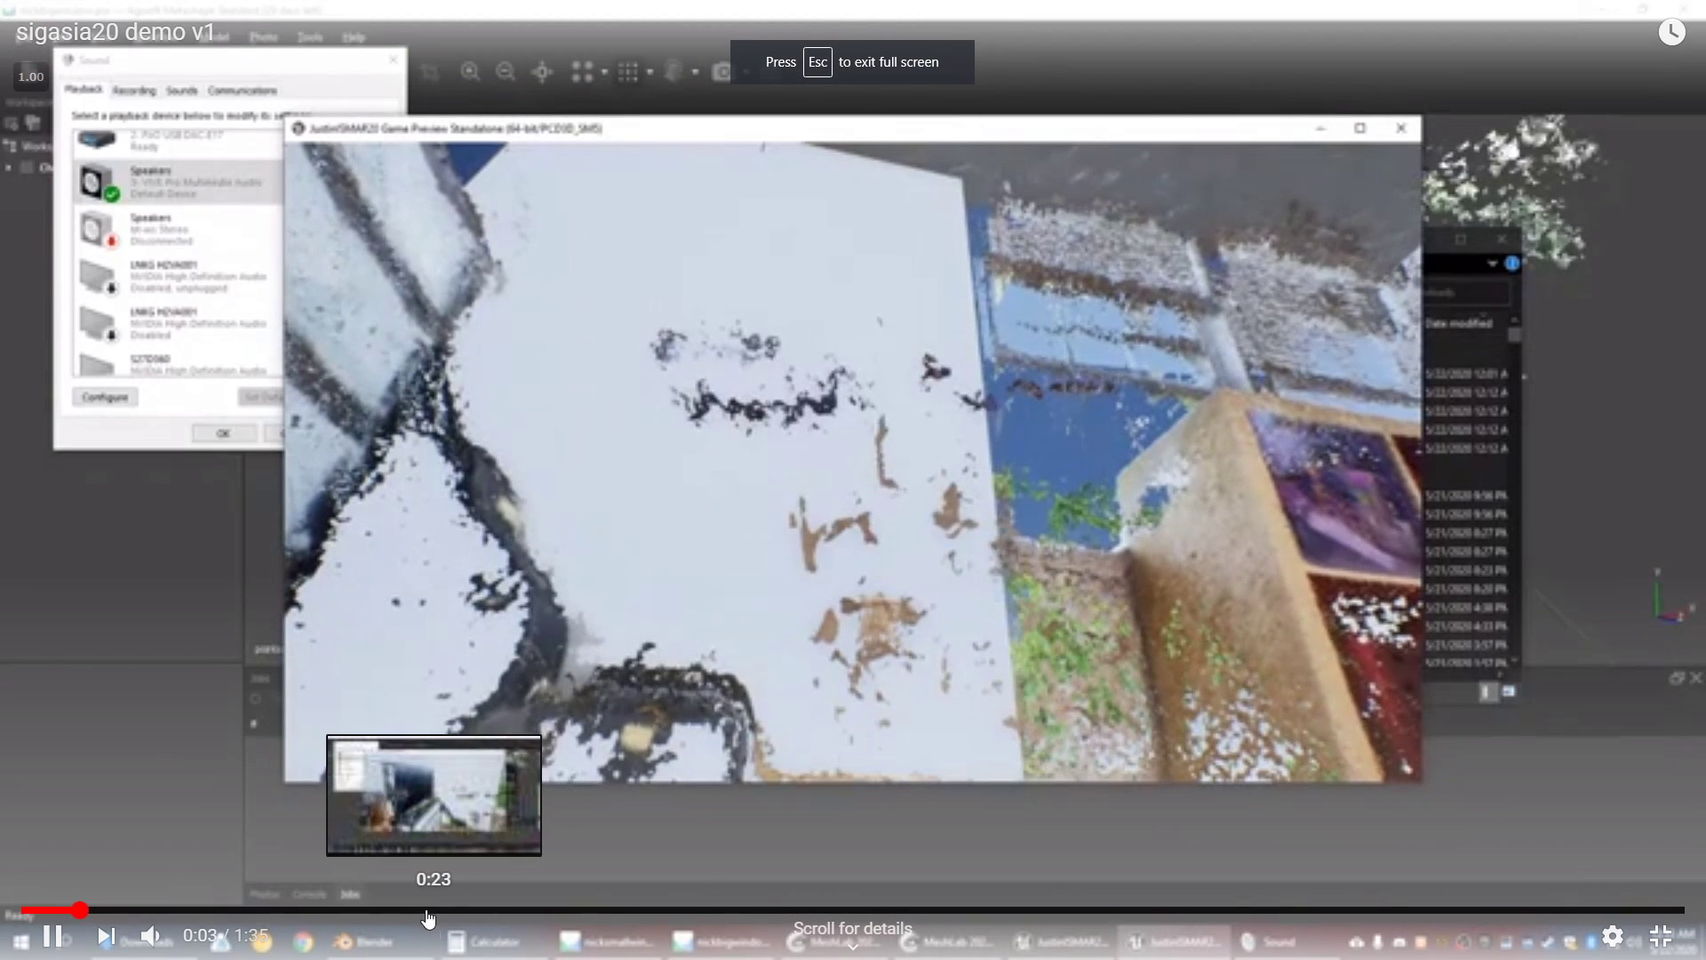
{"action": "left_click_drag", "start_coordinate": [189, 935], "coordinate": [178, 935]}
{"action": "left_click", "coordinate": [266, 910]}
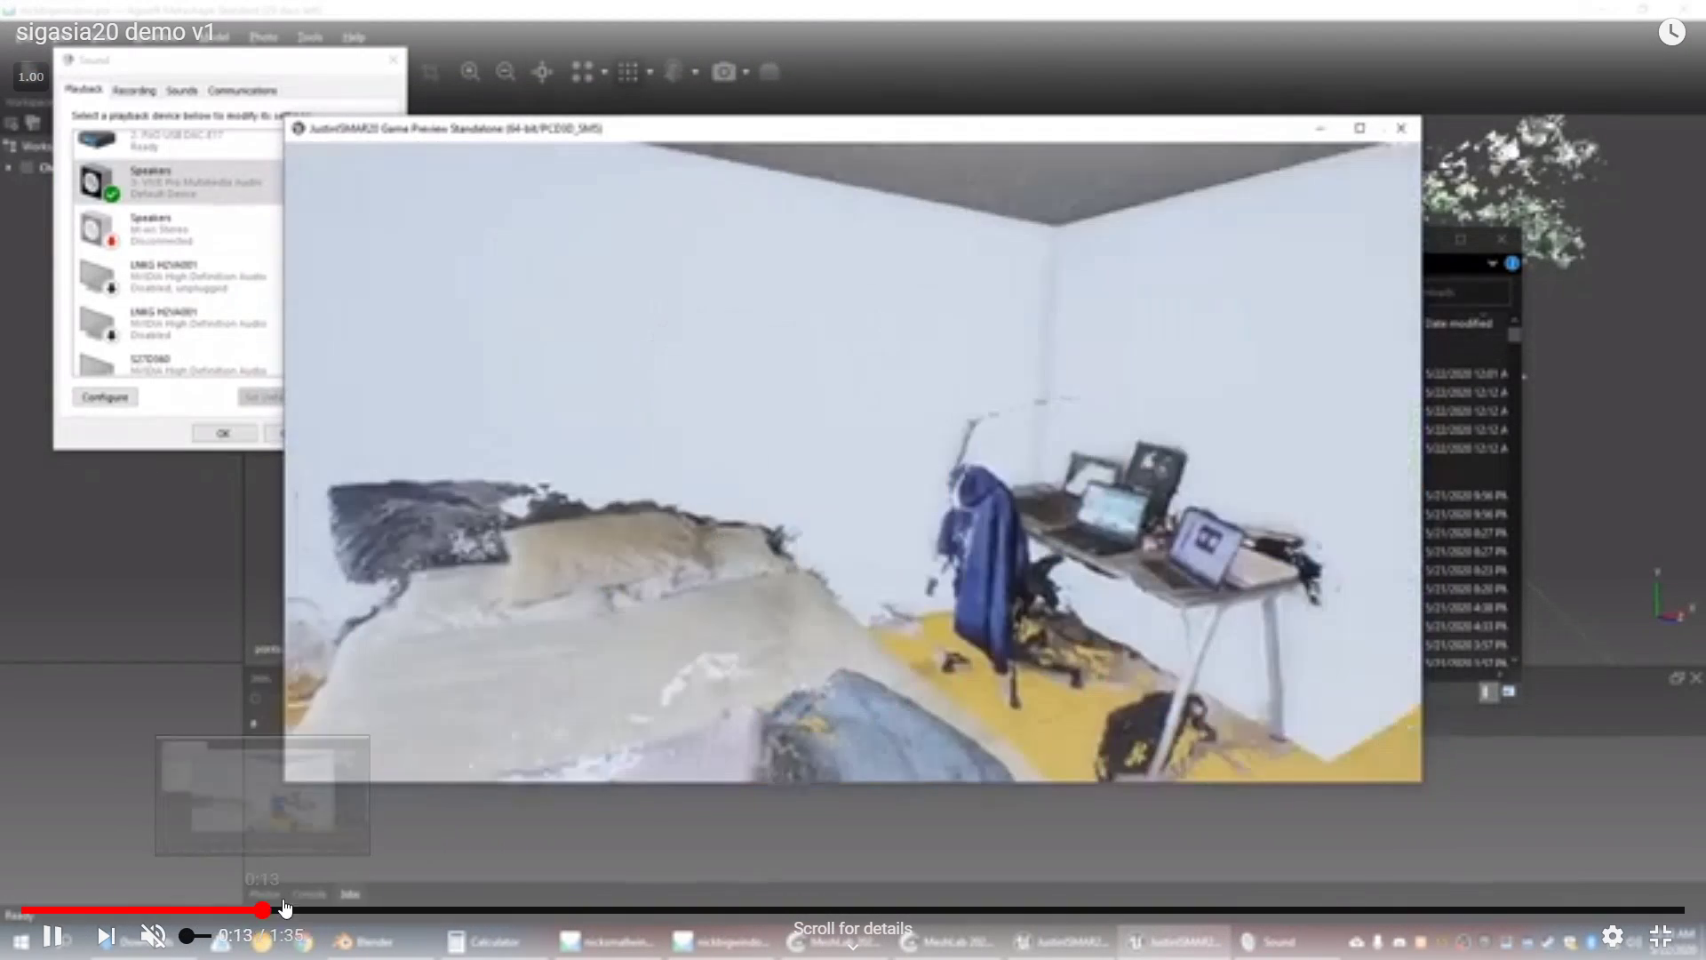
{"action": "left_click", "coordinate": [450, 909]}
{"action": "left_click", "coordinate": [593, 717]}
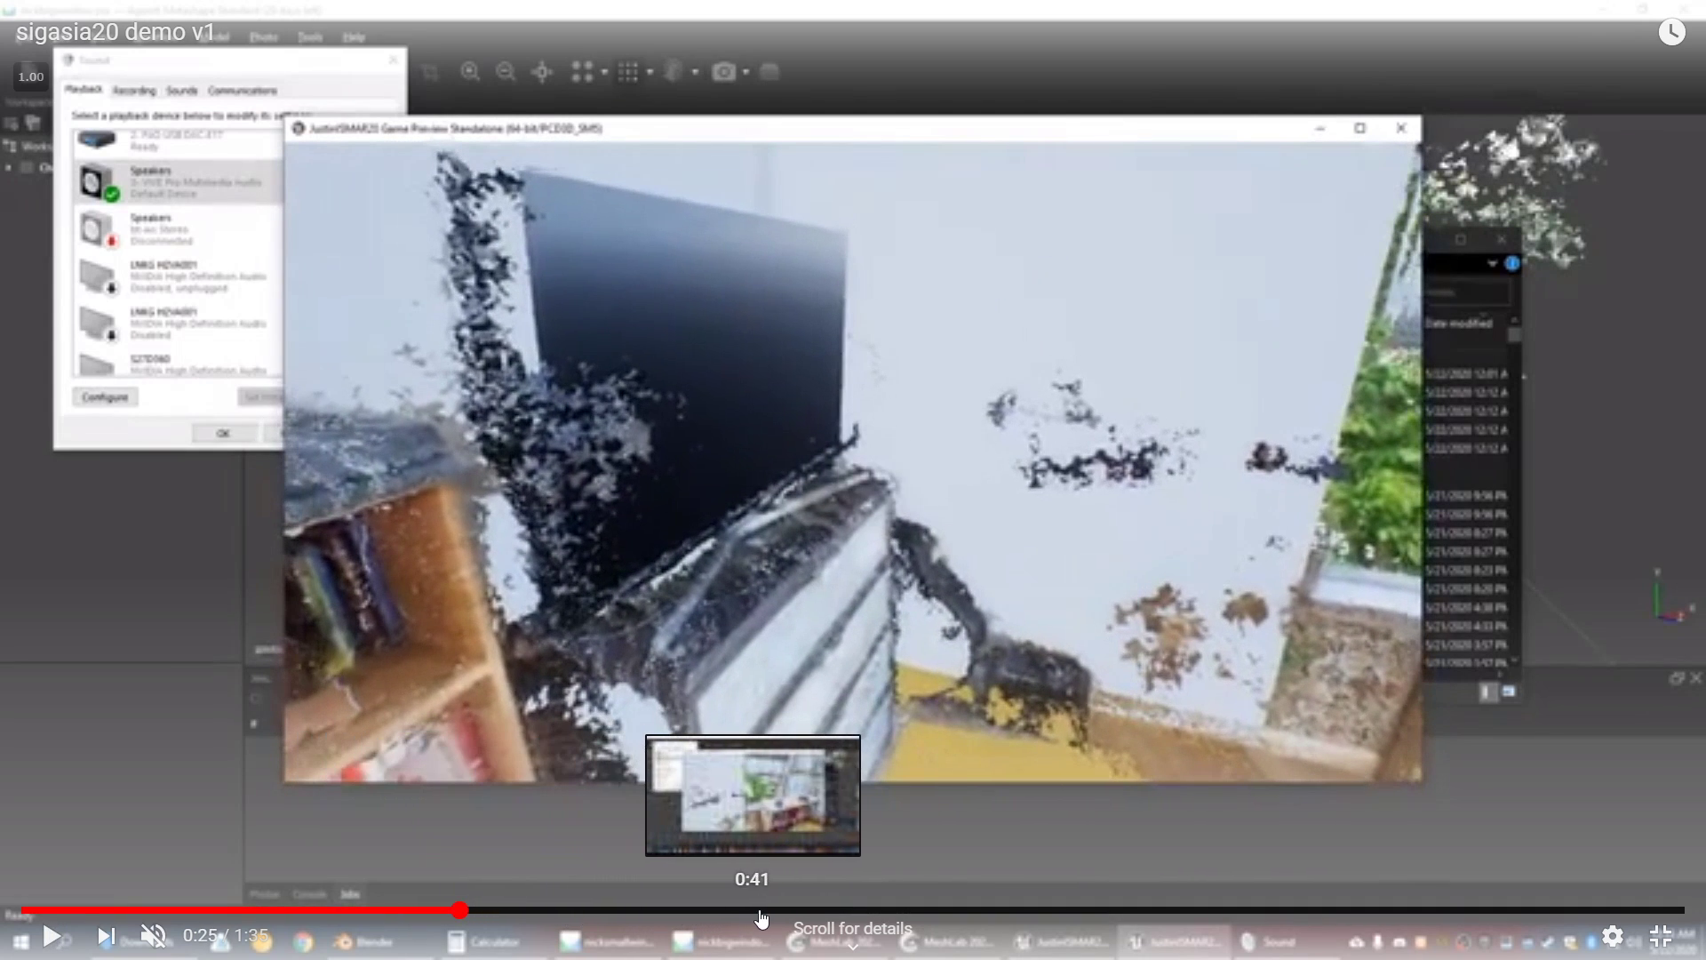
Step: Skim the paused demo video from 0:54 onward to the view of the bed and desk at 1:06
{"action": "left_click", "coordinate": [980, 915]}
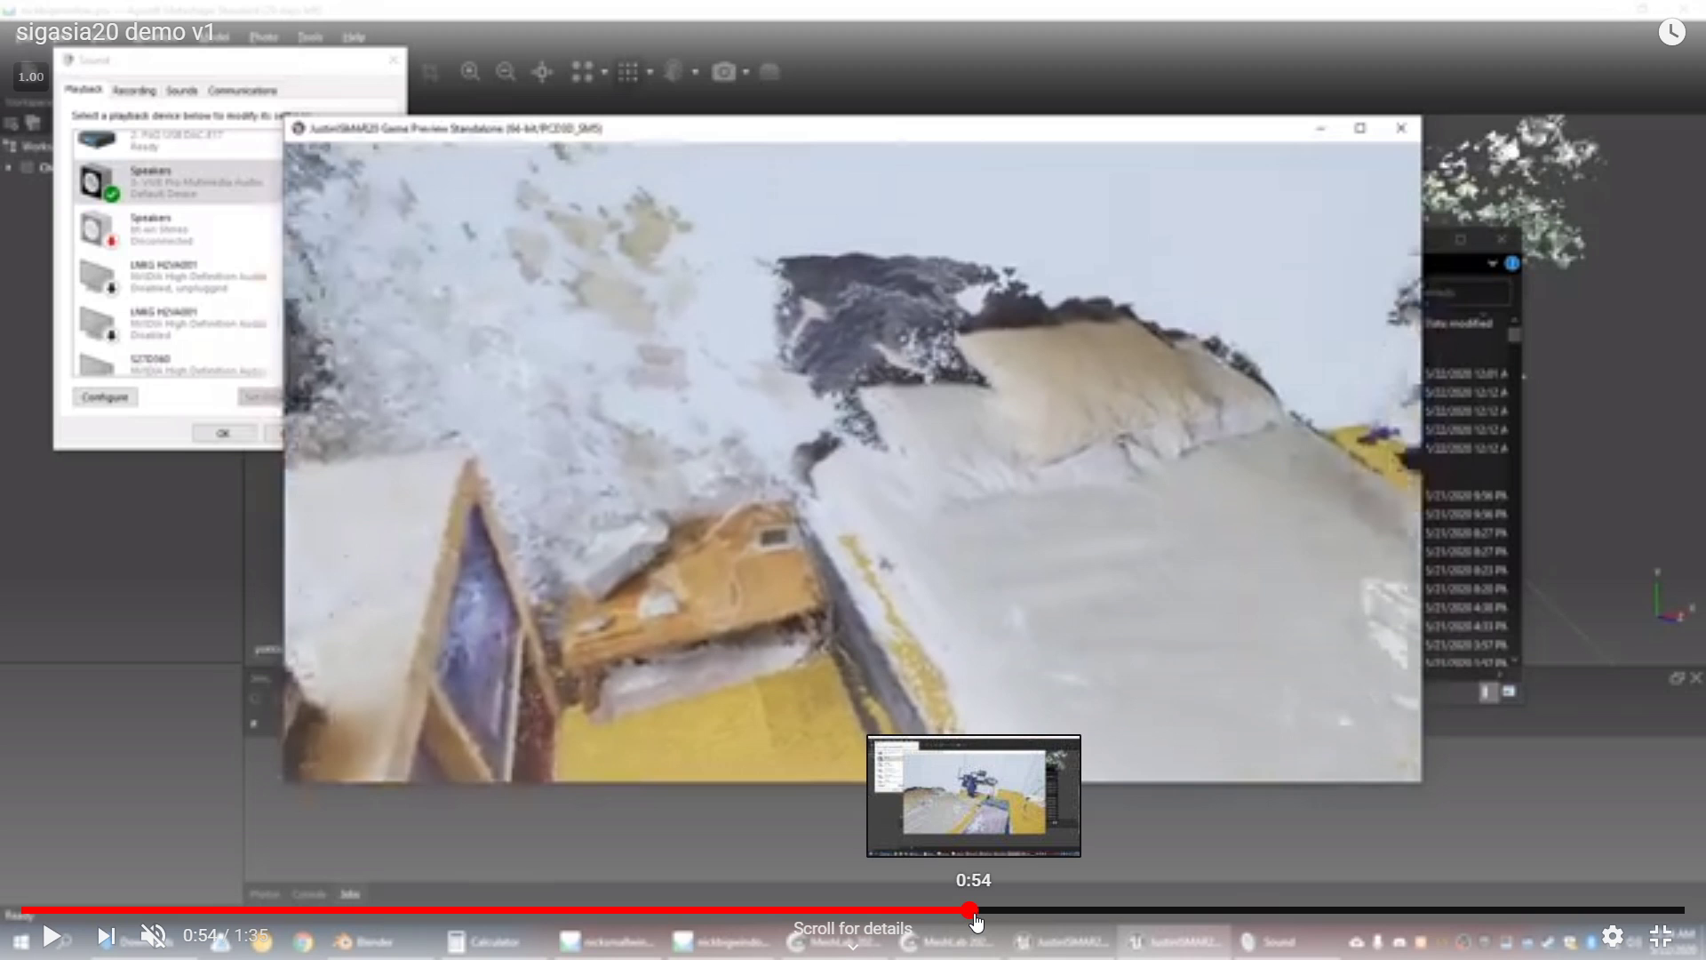
{"action": "left_click", "coordinate": [993, 915]}
{"action": "left_click", "coordinate": [1019, 913]}
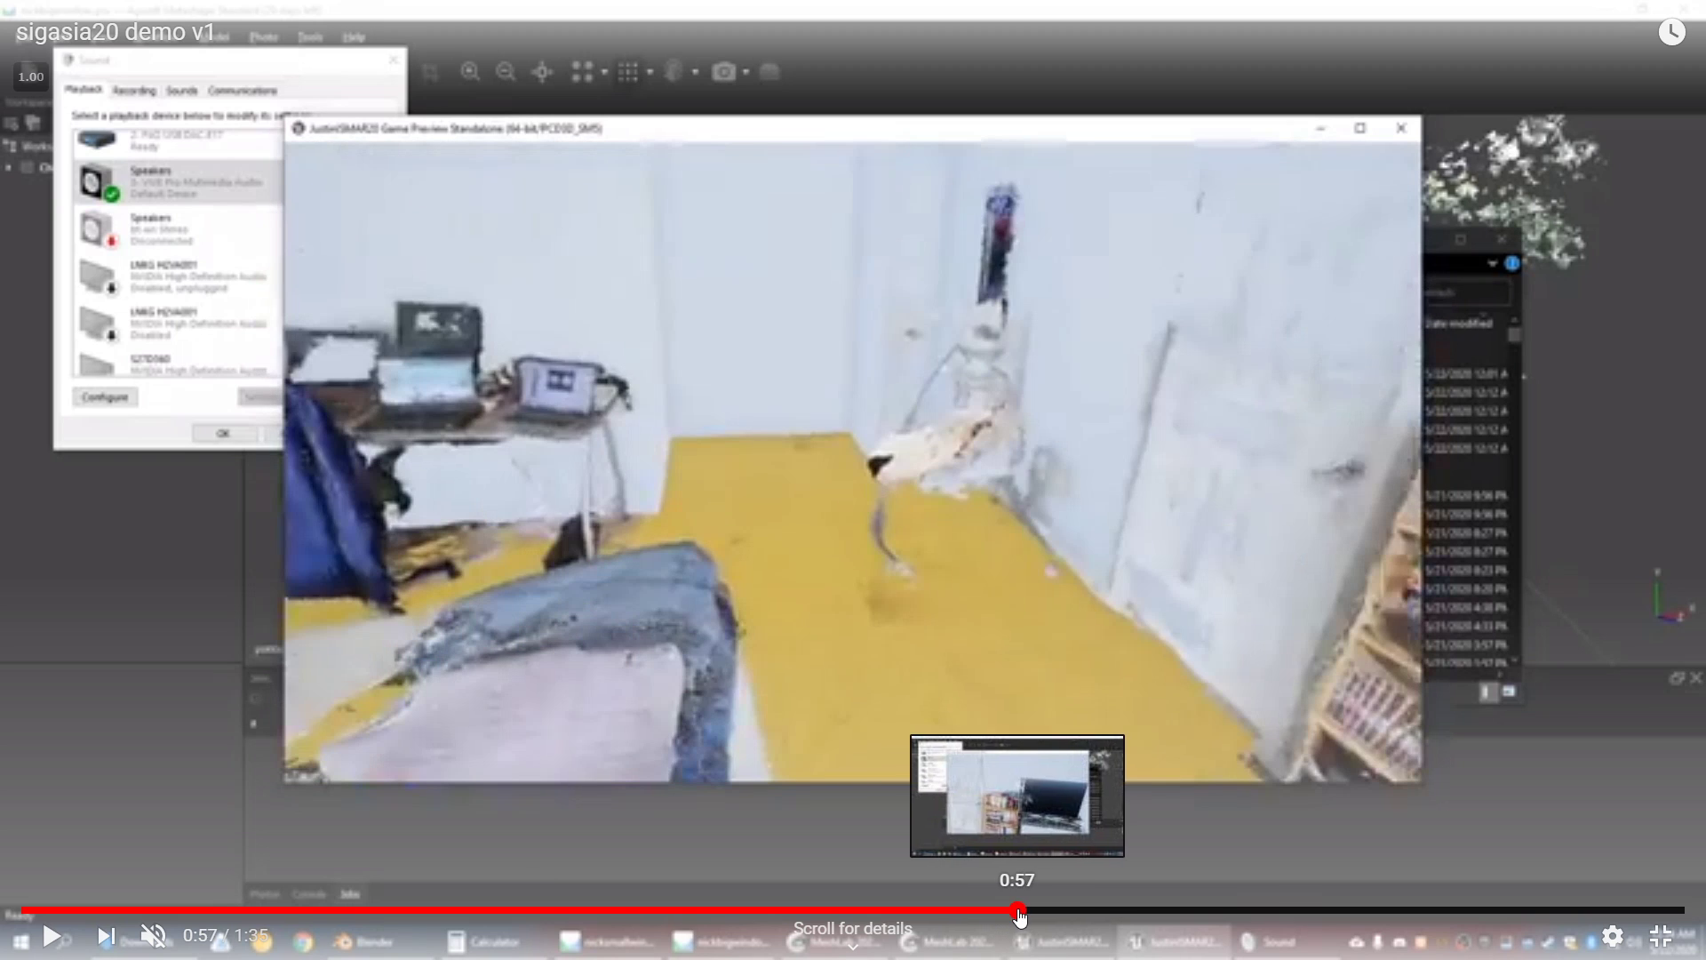
{"action": "left_click", "coordinate": [1034, 911]}
{"action": "left_click", "coordinate": [1094, 912]}
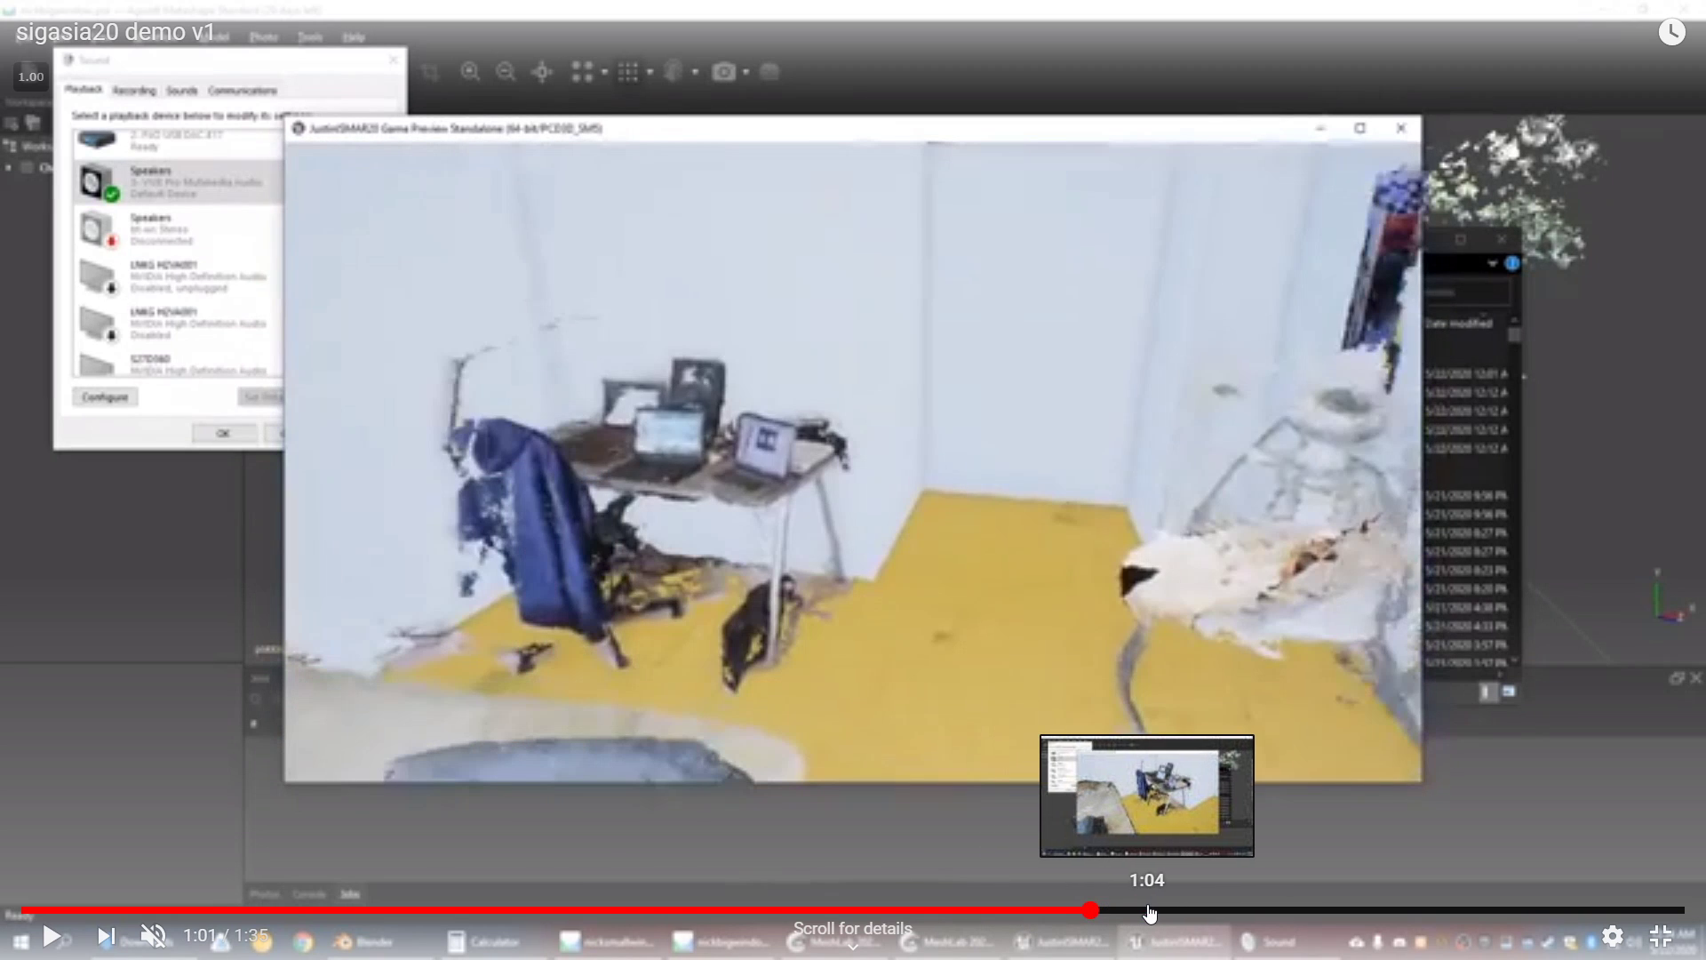
{"action": "left_click", "coordinate": [1149, 912]}
{"action": "left_click", "coordinate": [1171, 913]}
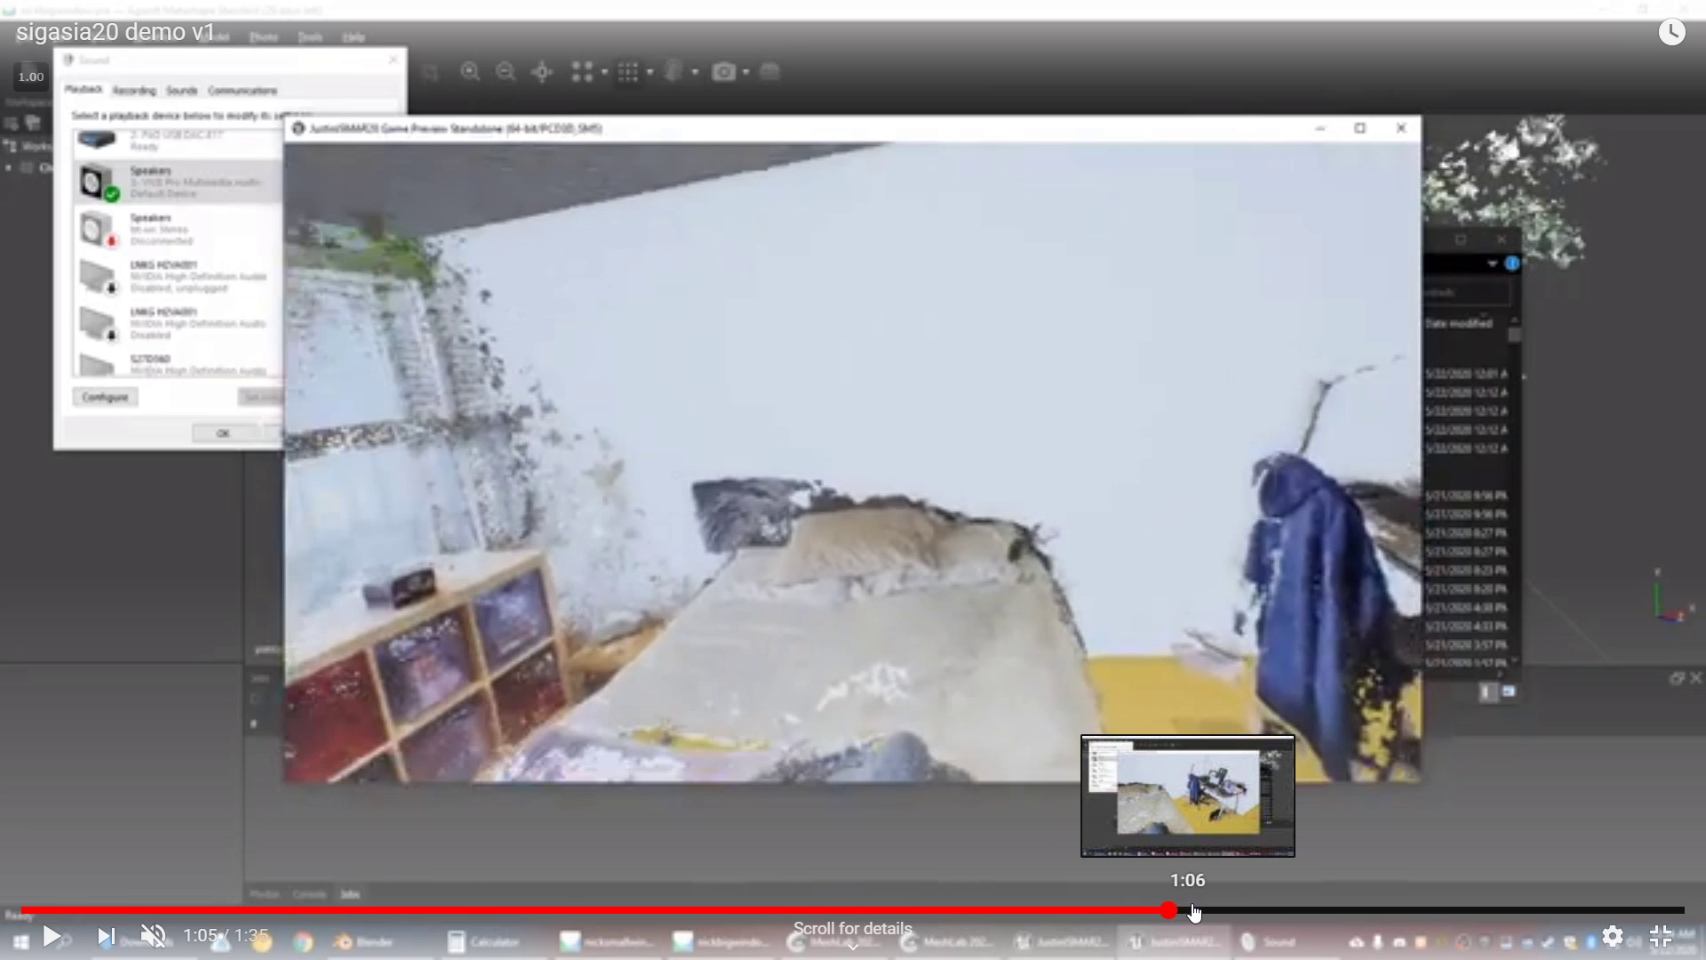
{"action": "left_click", "coordinate": [1200, 914]}
{"action": "left_click", "coordinate": [1233, 913]}
{"action": "left_click", "coordinate": [1179, 913]}
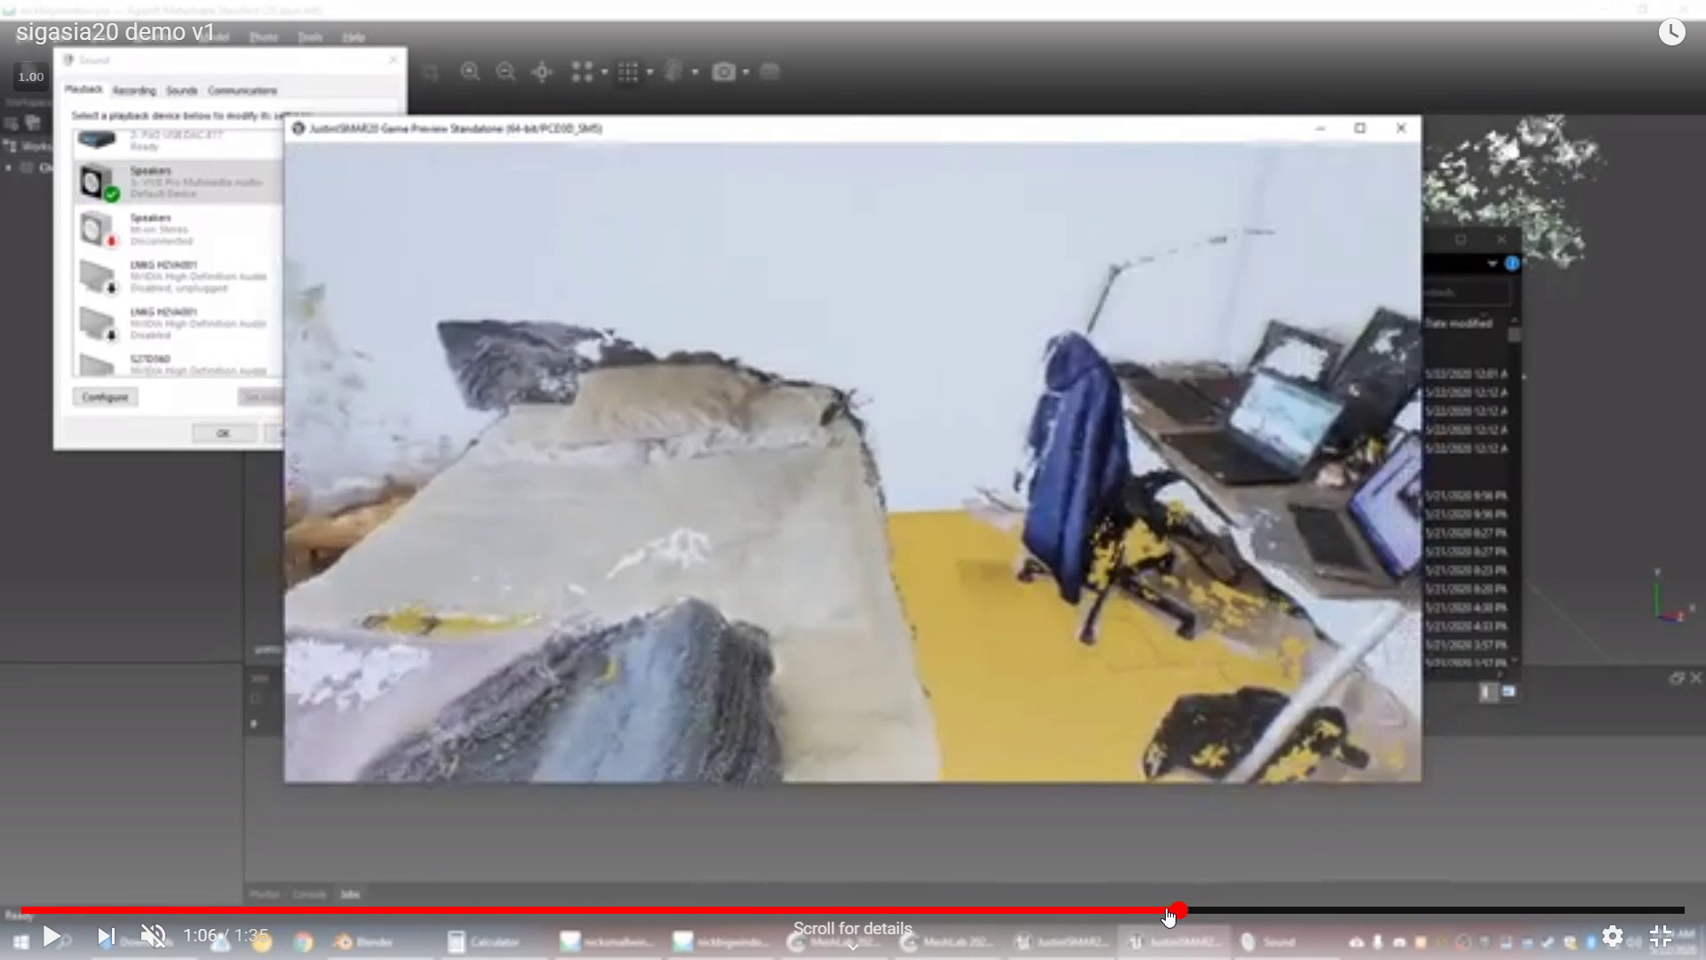
Step: Switch the demo video's playback quality from automatic to an HD resolution
{"action": "left_click", "coordinate": [1612, 936]}
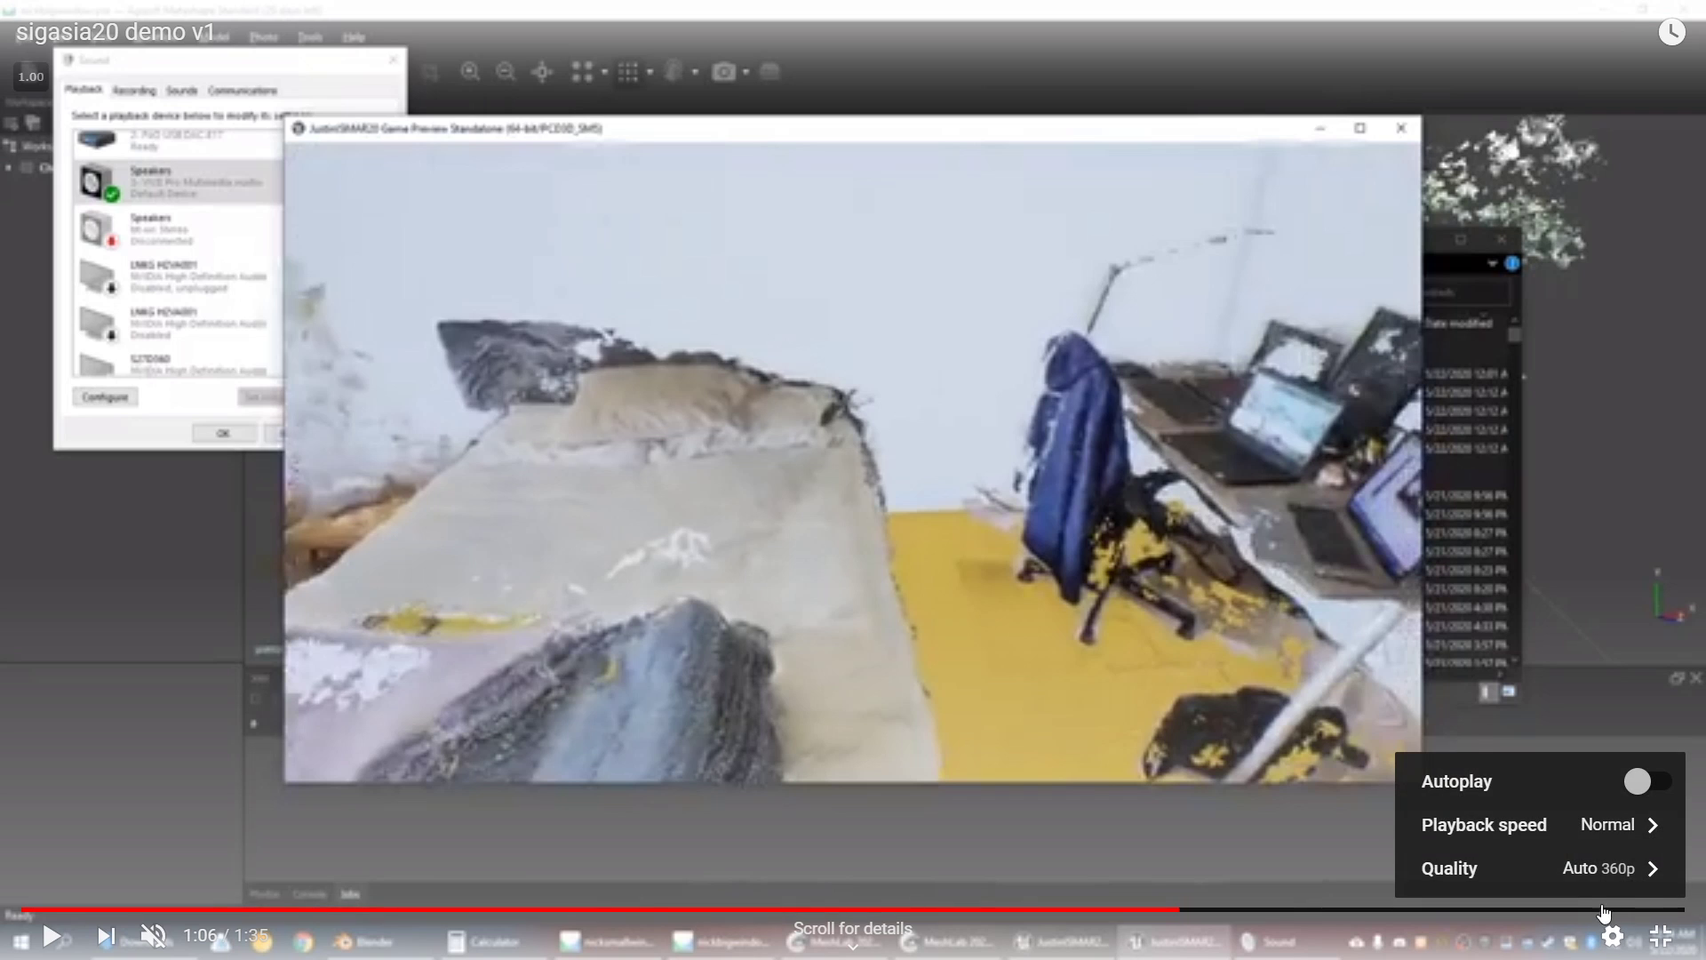
{"action": "left_click", "coordinate": [1581, 868]}
{"action": "left_click", "coordinate": [1523, 608]}
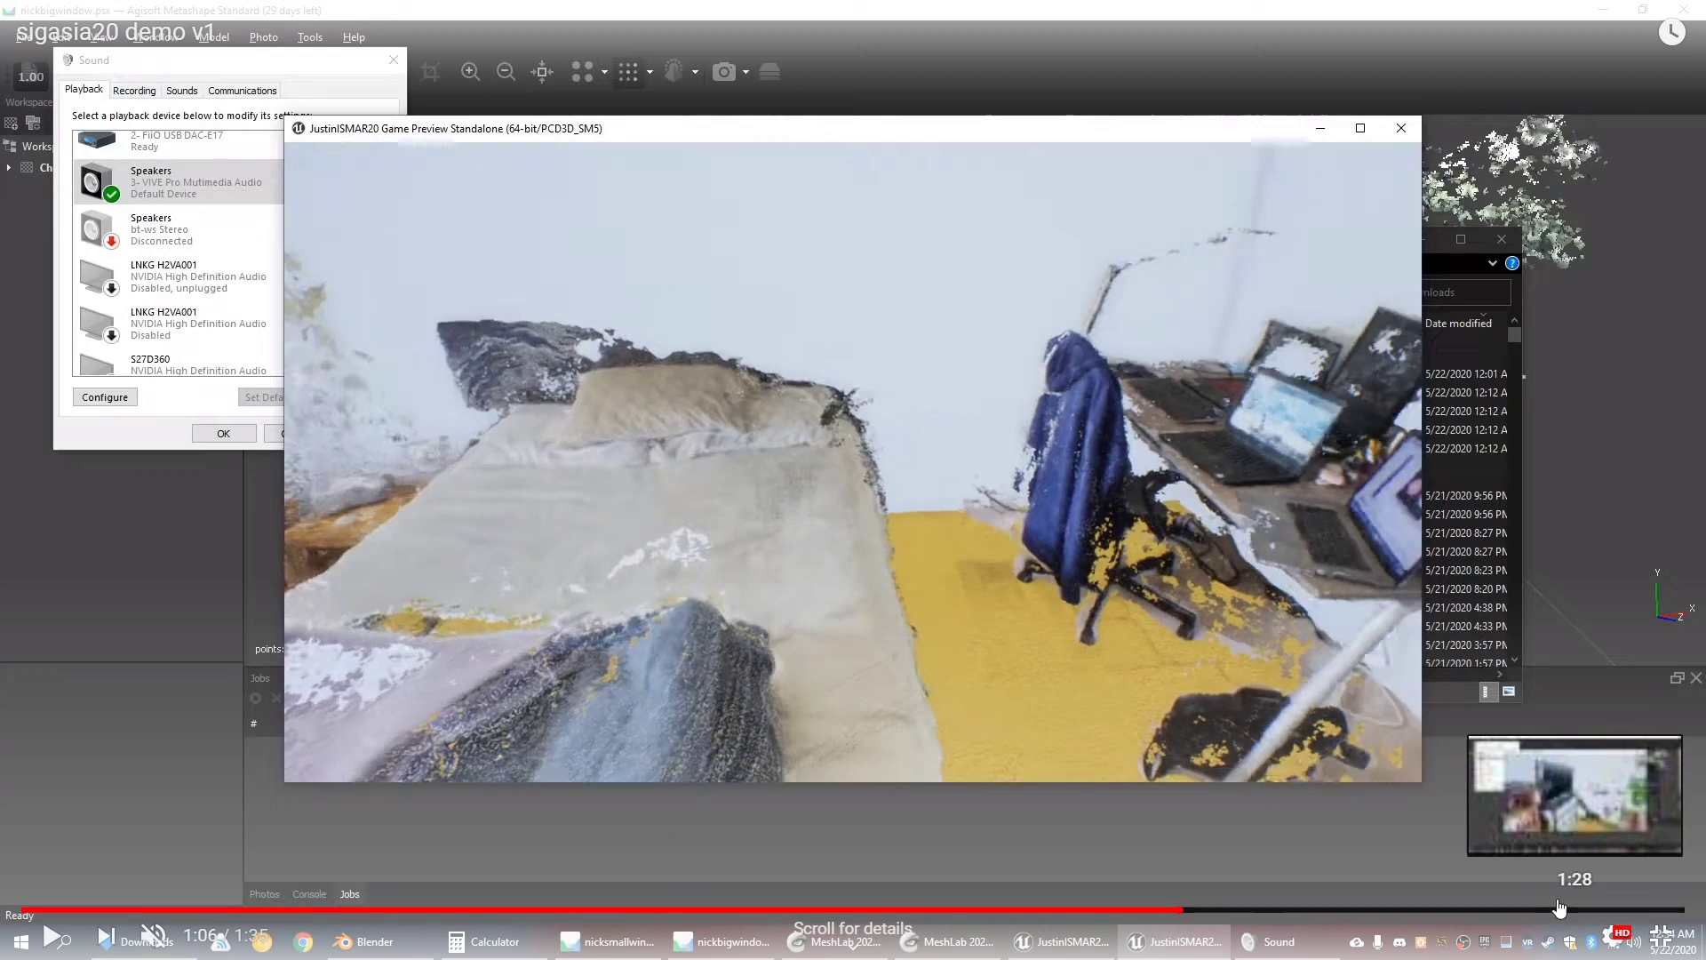
Step: View the window and bookshelf at 0:51 in the demo video, and close the video's browser tab
{"action": "left_click", "coordinate": [922, 910]}
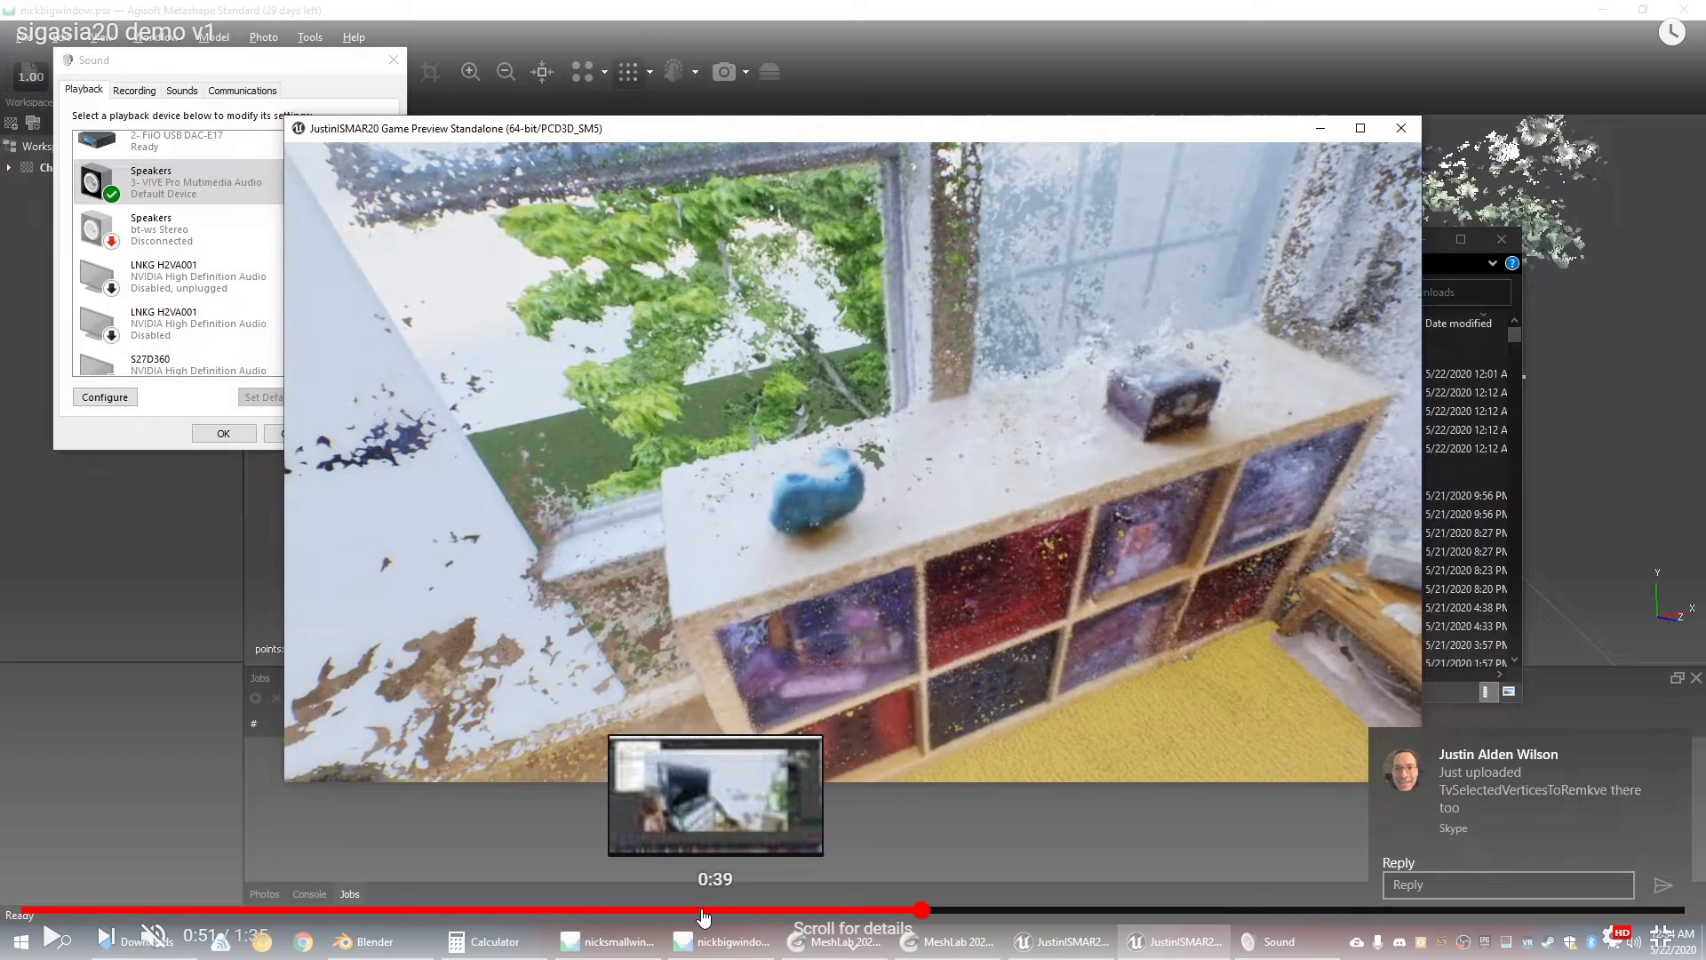
{"action": "left_click", "coordinate": [1655, 949]}
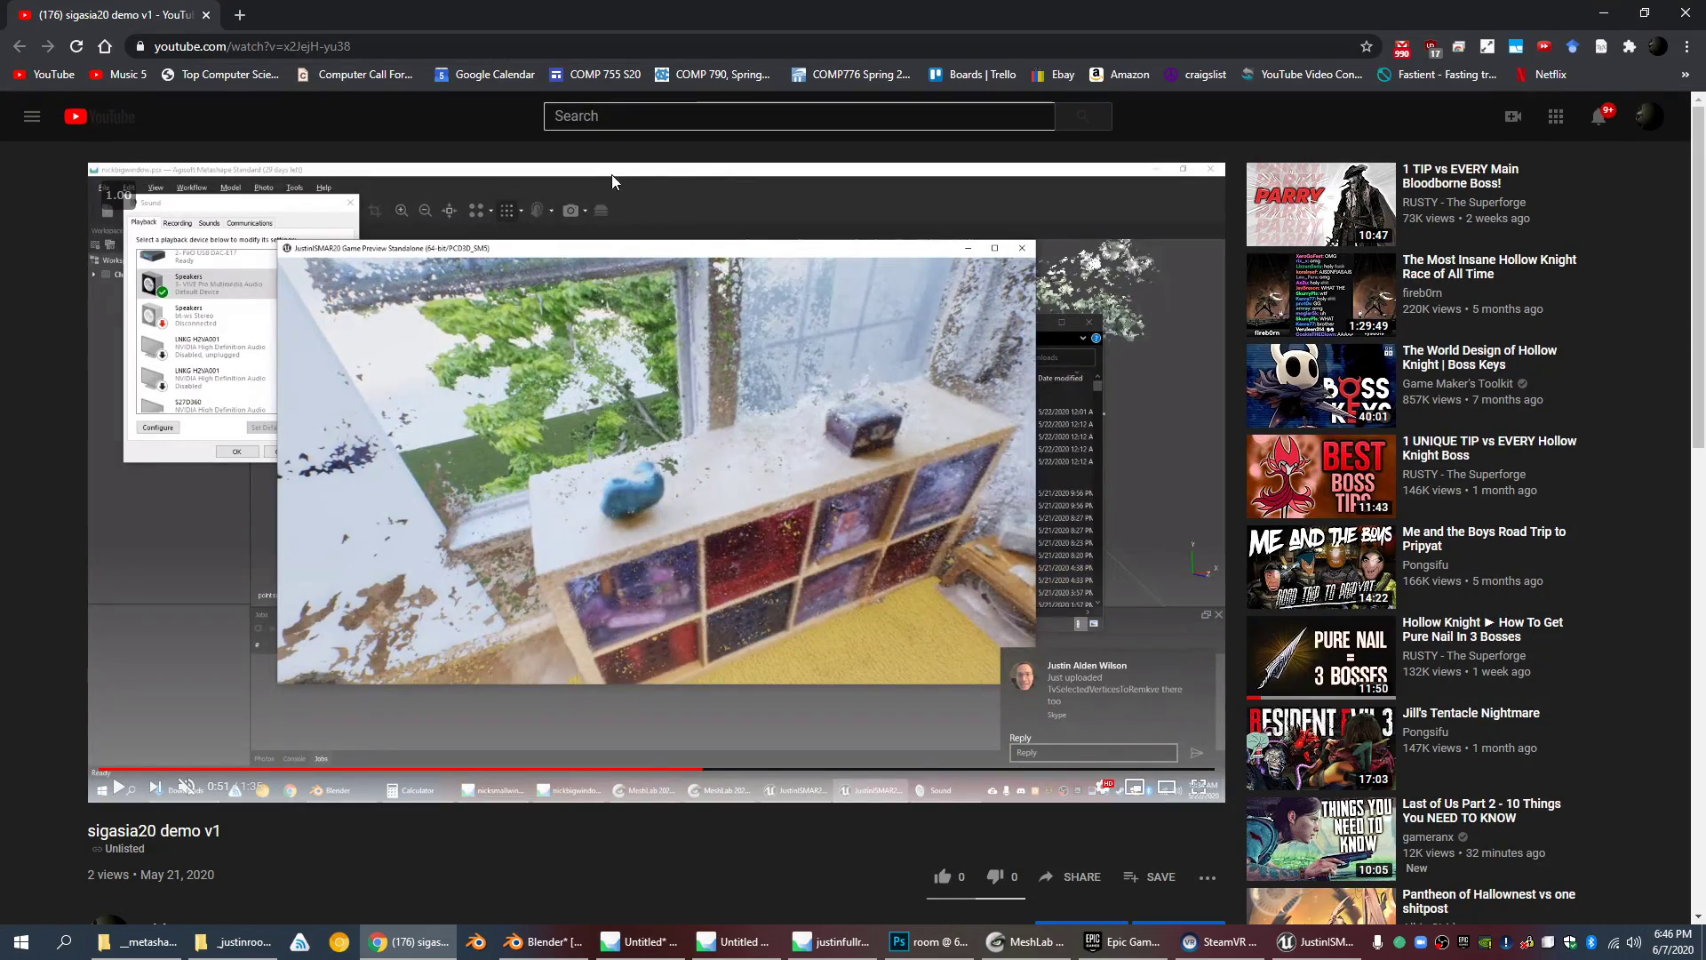
{"action": "left_click", "coordinate": [206, 15]}
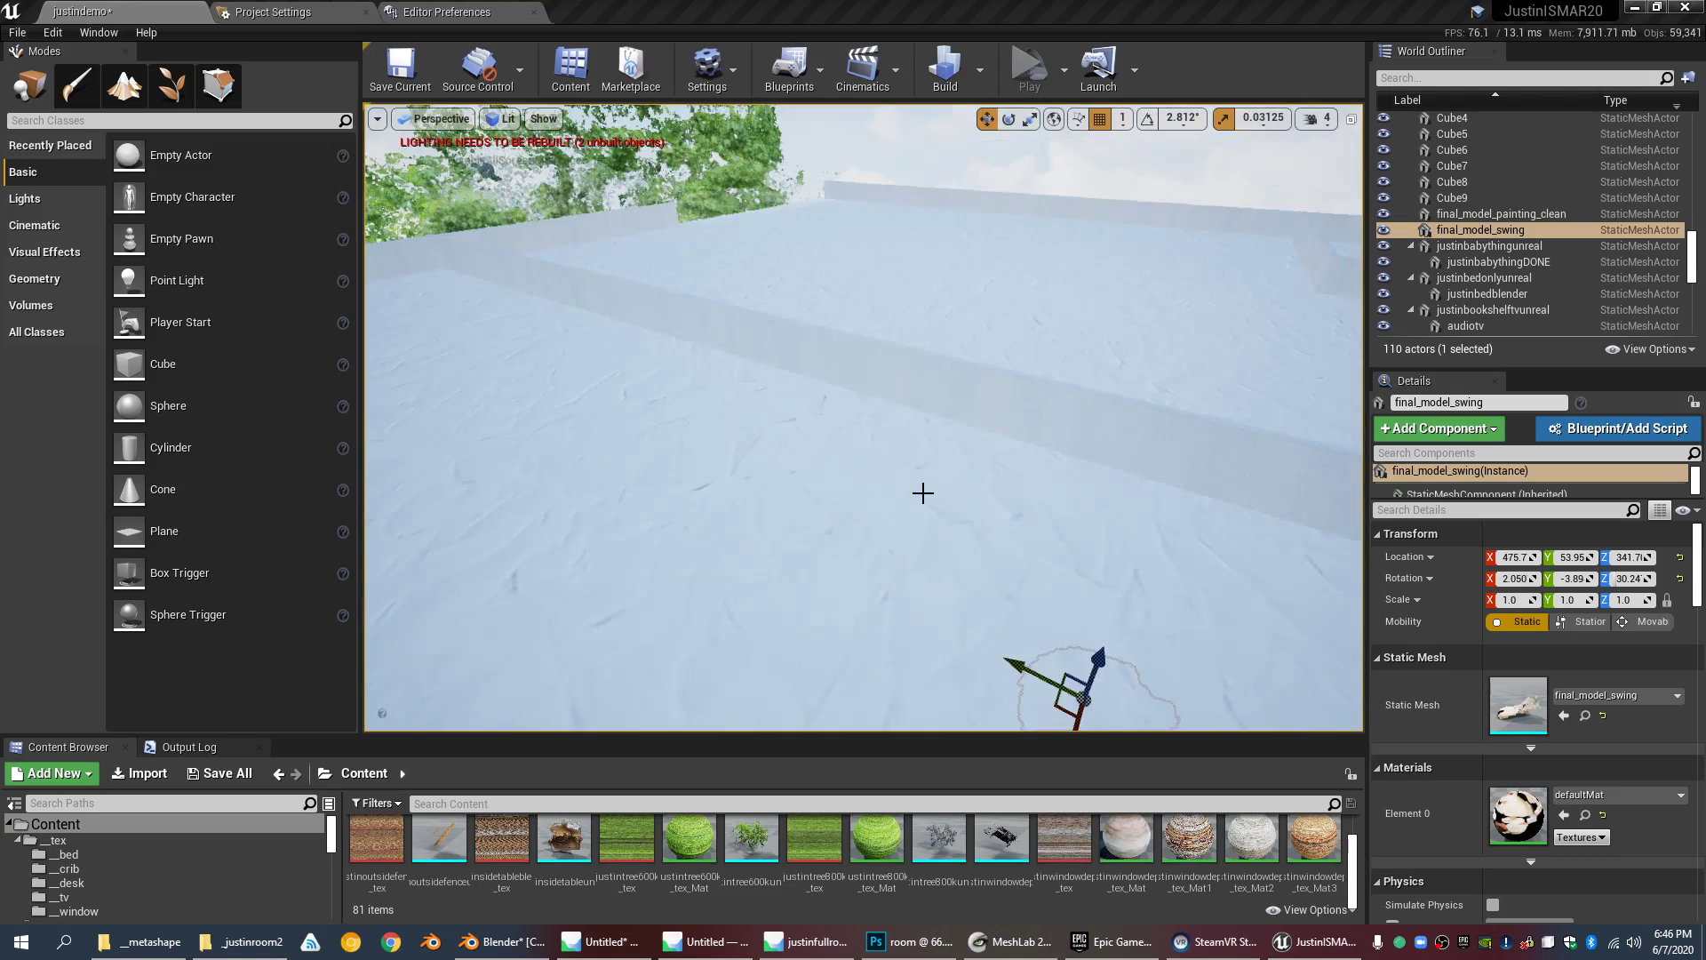
Step: Switch to Blender and inspect the baby swing scan in justinbabythingDONE.blend from above and from the front
{"action": "left_click", "coordinate": [480, 946]}
{"action": "scroll", "coordinate": [579, 538], "scroll_direction": "up", "scroll_amount": 4}
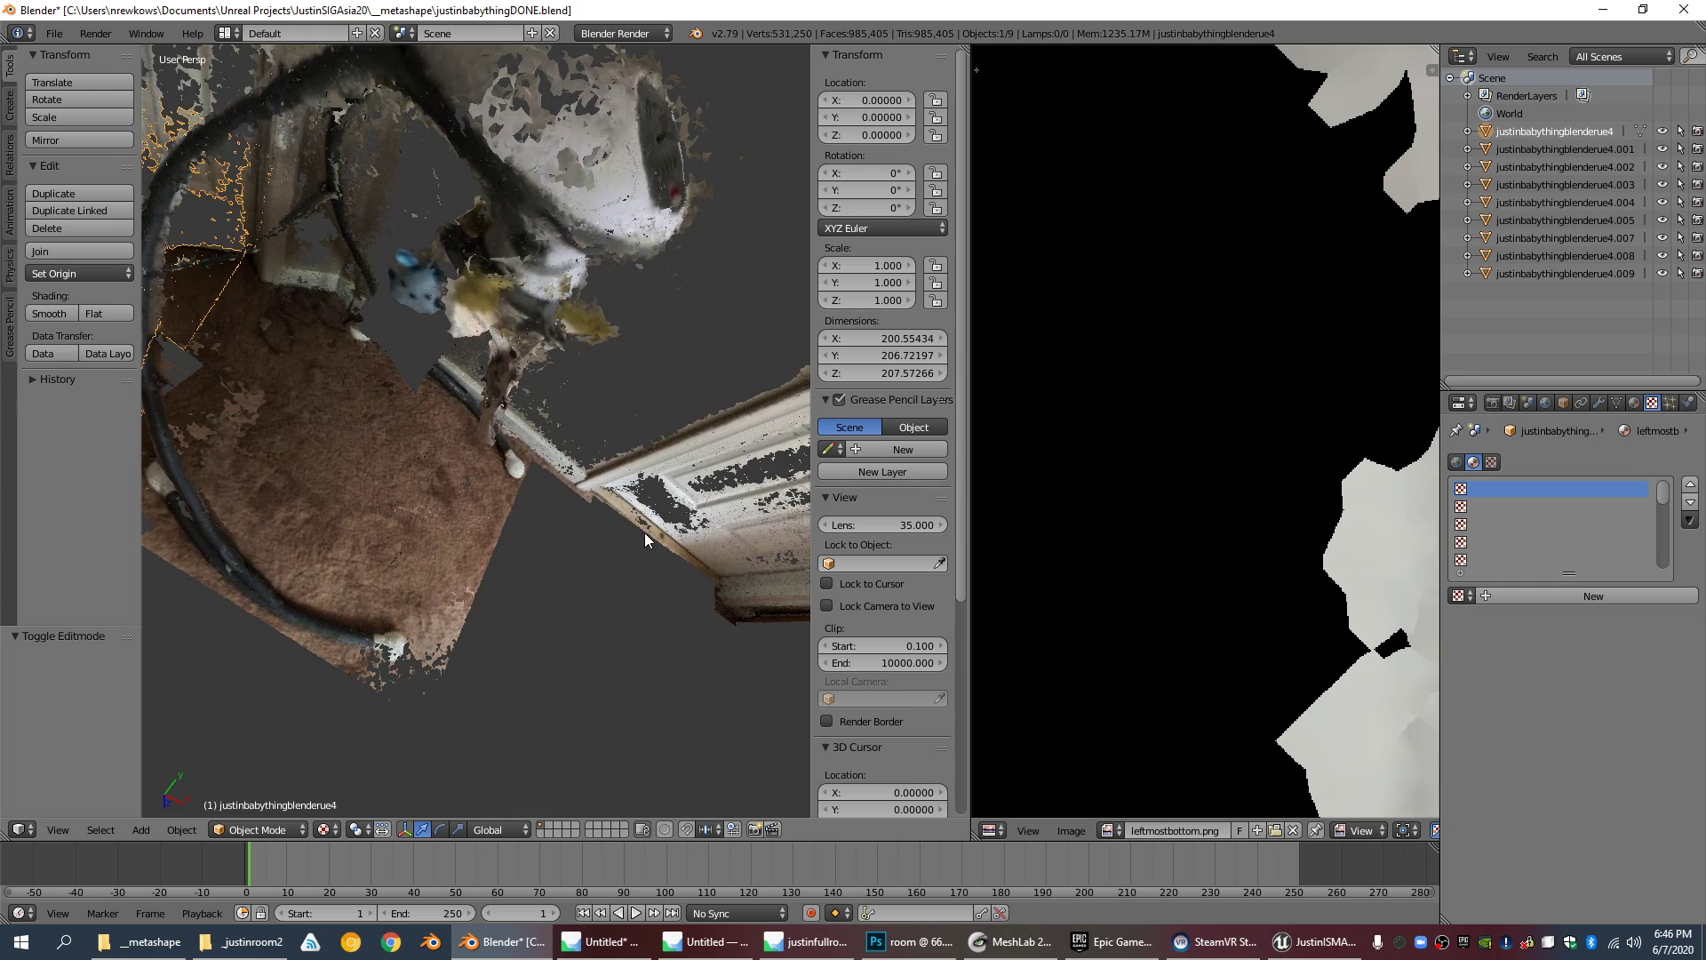
{"action": "middle_click_drag", "start_coordinate": [644, 531], "coordinate": [602, 398]}
{"action": "scroll", "coordinate": [584, 437], "scroll_direction": "up", "scroll_amount": 3}
{"action": "scroll", "coordinate": [584, 437], "scroll_direction": "down", "scroll_amount": 5}
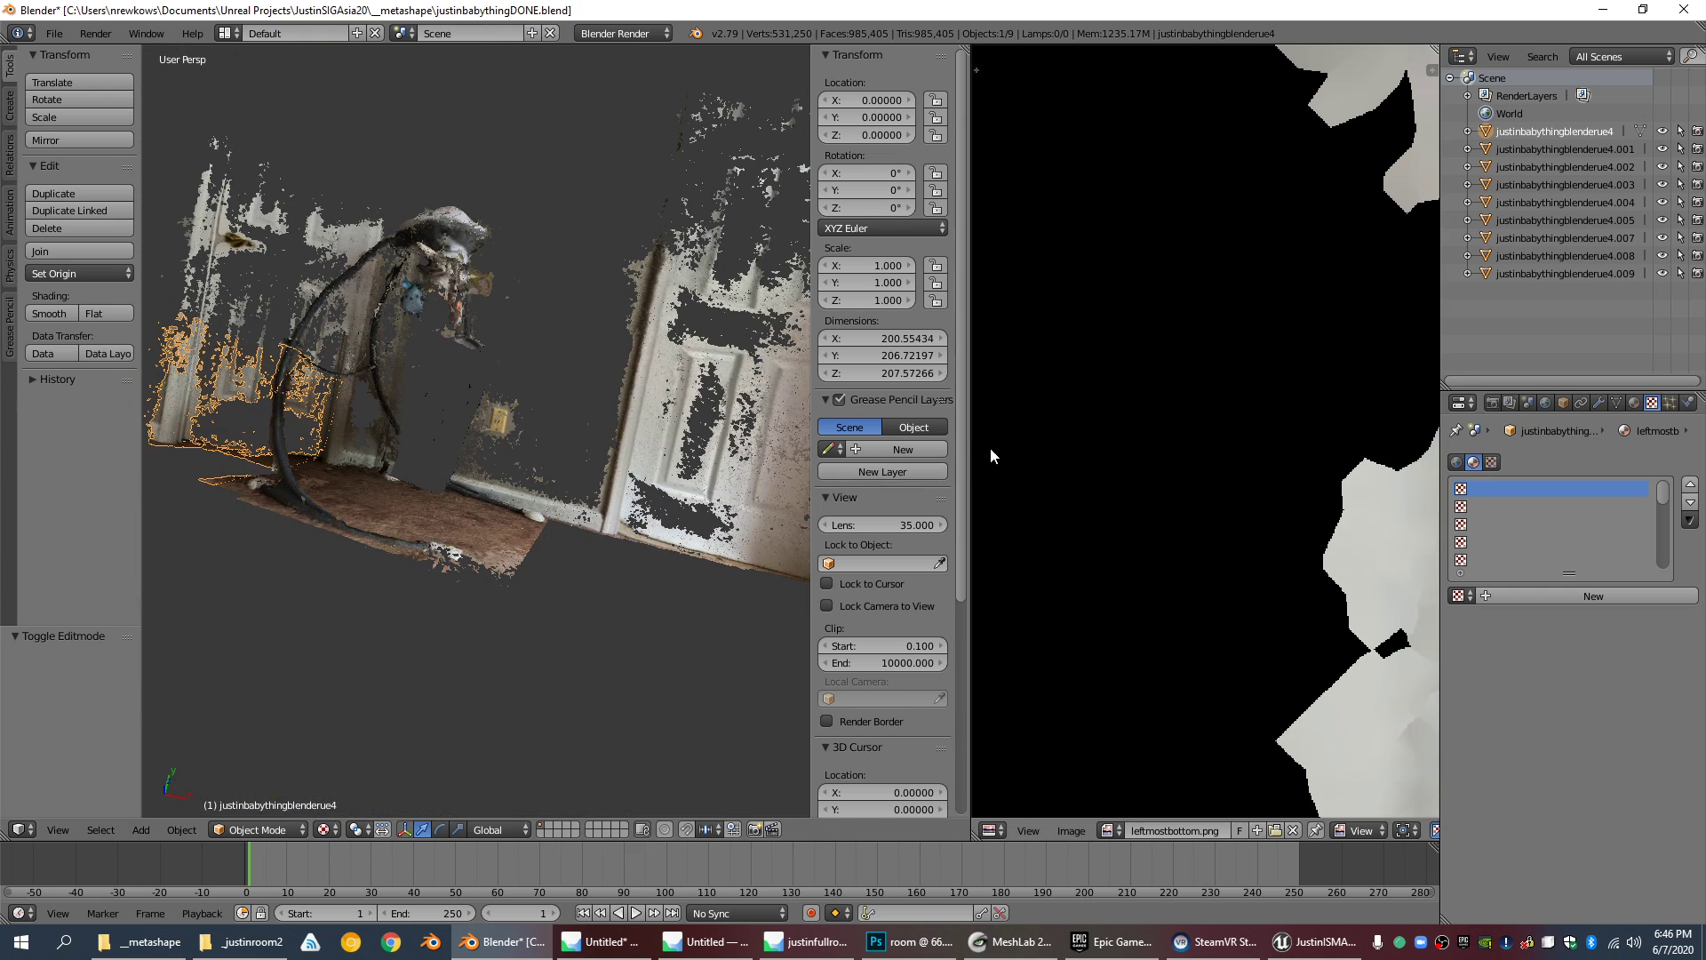
Step: Widen the 3D view and examine the swing, carpet, and doors of the scan from above and from the front
{"action": "left_click_drag", "start_coordinate": [972, 437], "coordinate": [1368, 439]}
{"action": "middle_click_drag", "start_coordinate": [1226, 426], "coordinate": [588, 313]}
{"action": "scroll", "coordinate": [691, 556], "scroll_direction": "up", "scroll_amount": 3}
{"action": "scroll", "coordinate": [691, 557], "scroll_direction": "down", "scroll_amount": 6}
{"action": "scroll", "coordinate": [691, 557], "scroll_direction": "up", "scroll_amount": 2}
{"action": "scroll", "coordinate": [691, 556], "scroll_direction": "up", "scroll_amount": 2}
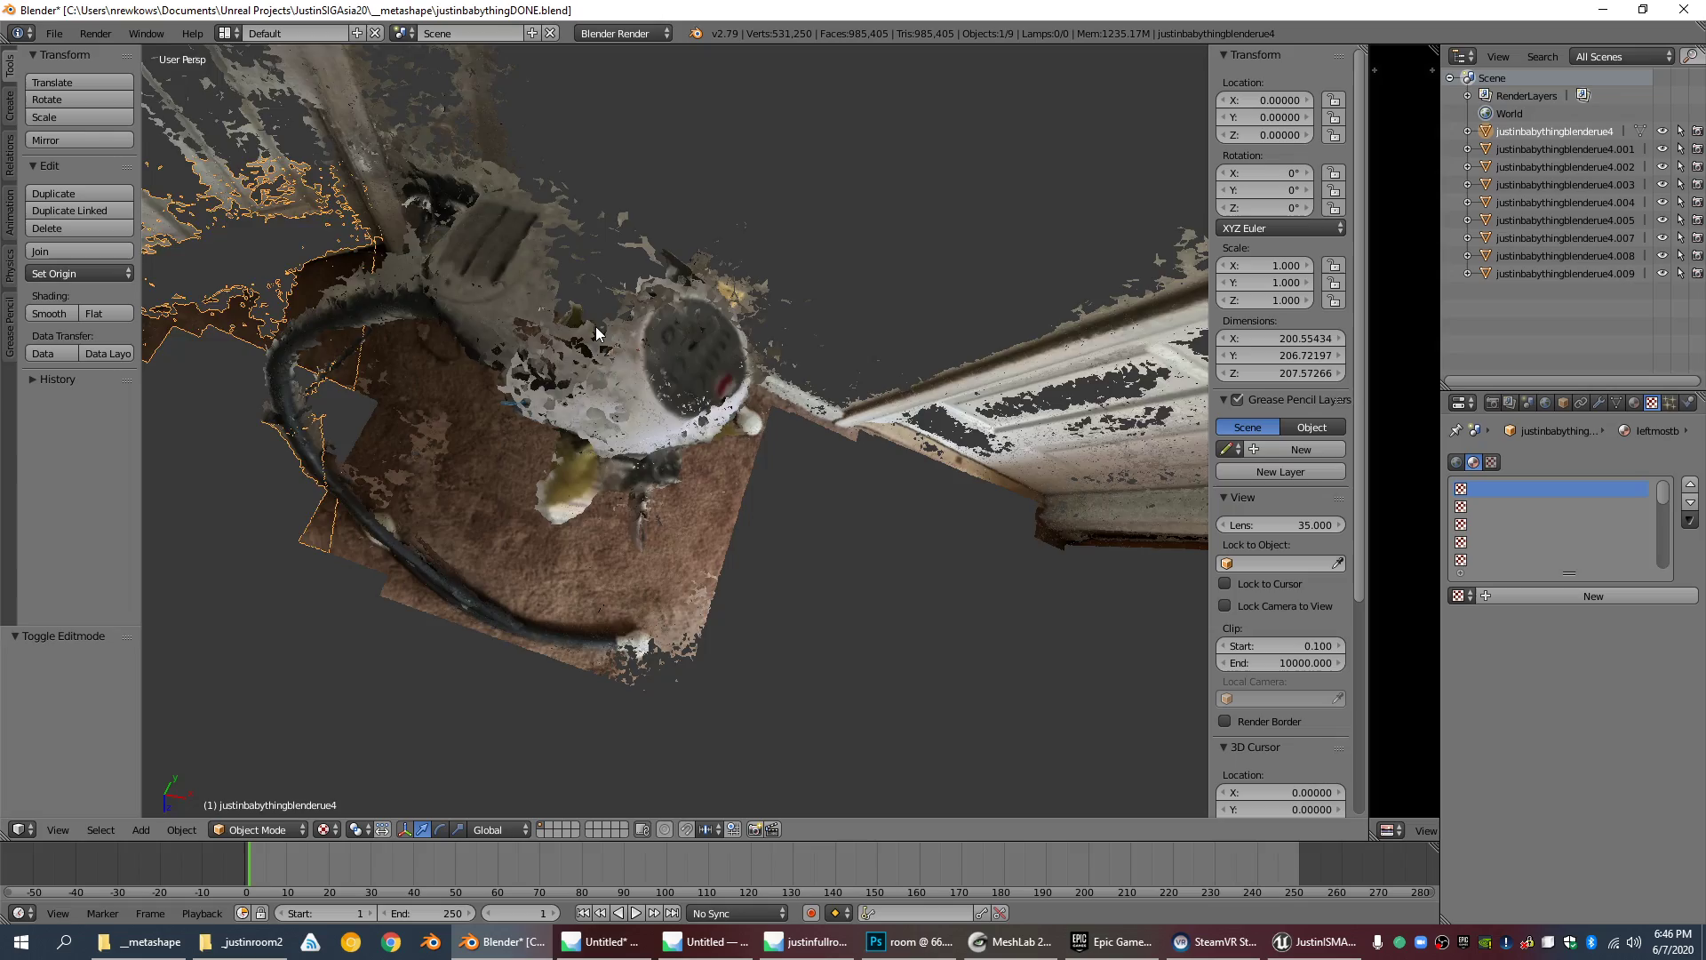
{"action": "scroll", "coordinate": [589, 313], "scroll_direction": "up", "scroll_amount": 3}
{"action": "scroll", "coordinate": [588, 313], "scroll_direction": "down", "scroll_amount": 3}
{"action": "scroll", "coordinate": [588, 313], "scroll_direction": "down", "scroll_amount": 1}
{"action": "middle_click_drag", "start_coordinate": [900, 411], "coordinate": [859, 299]}
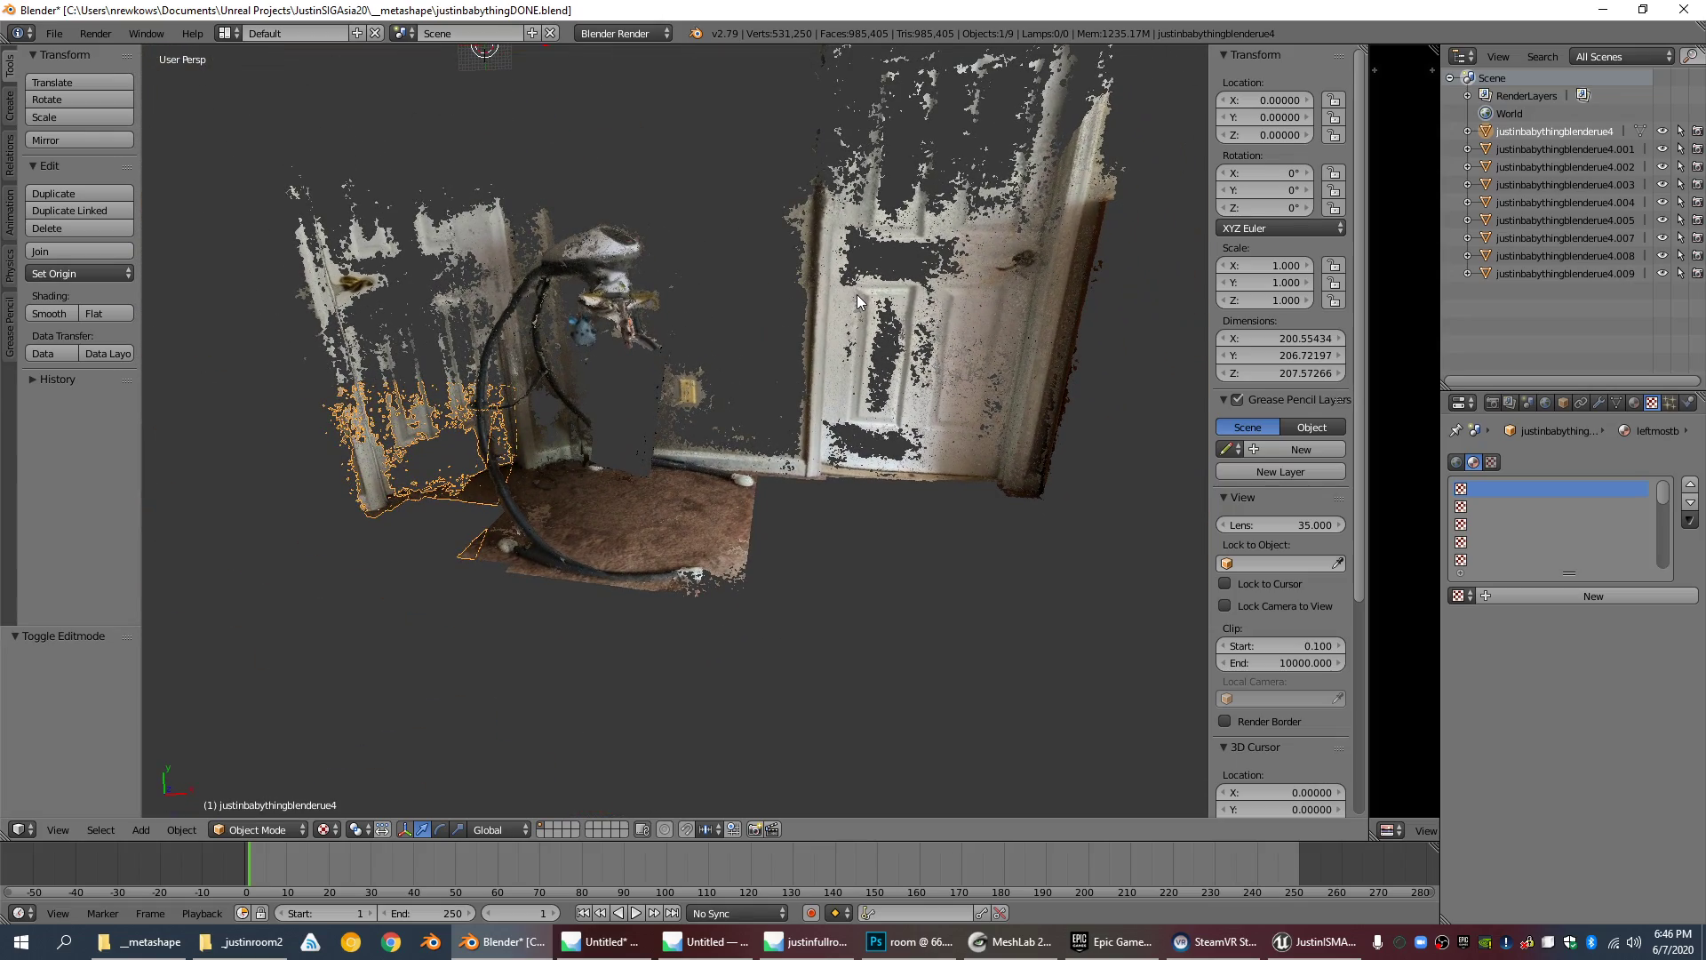
Step: Examine the wall outlet and baseboard area of the scan close up, and view the whole scan with both doors
{"action": "scroll", "coordinate": [684, 483], "scroll_direction": "up", "scroll_amount": 4}
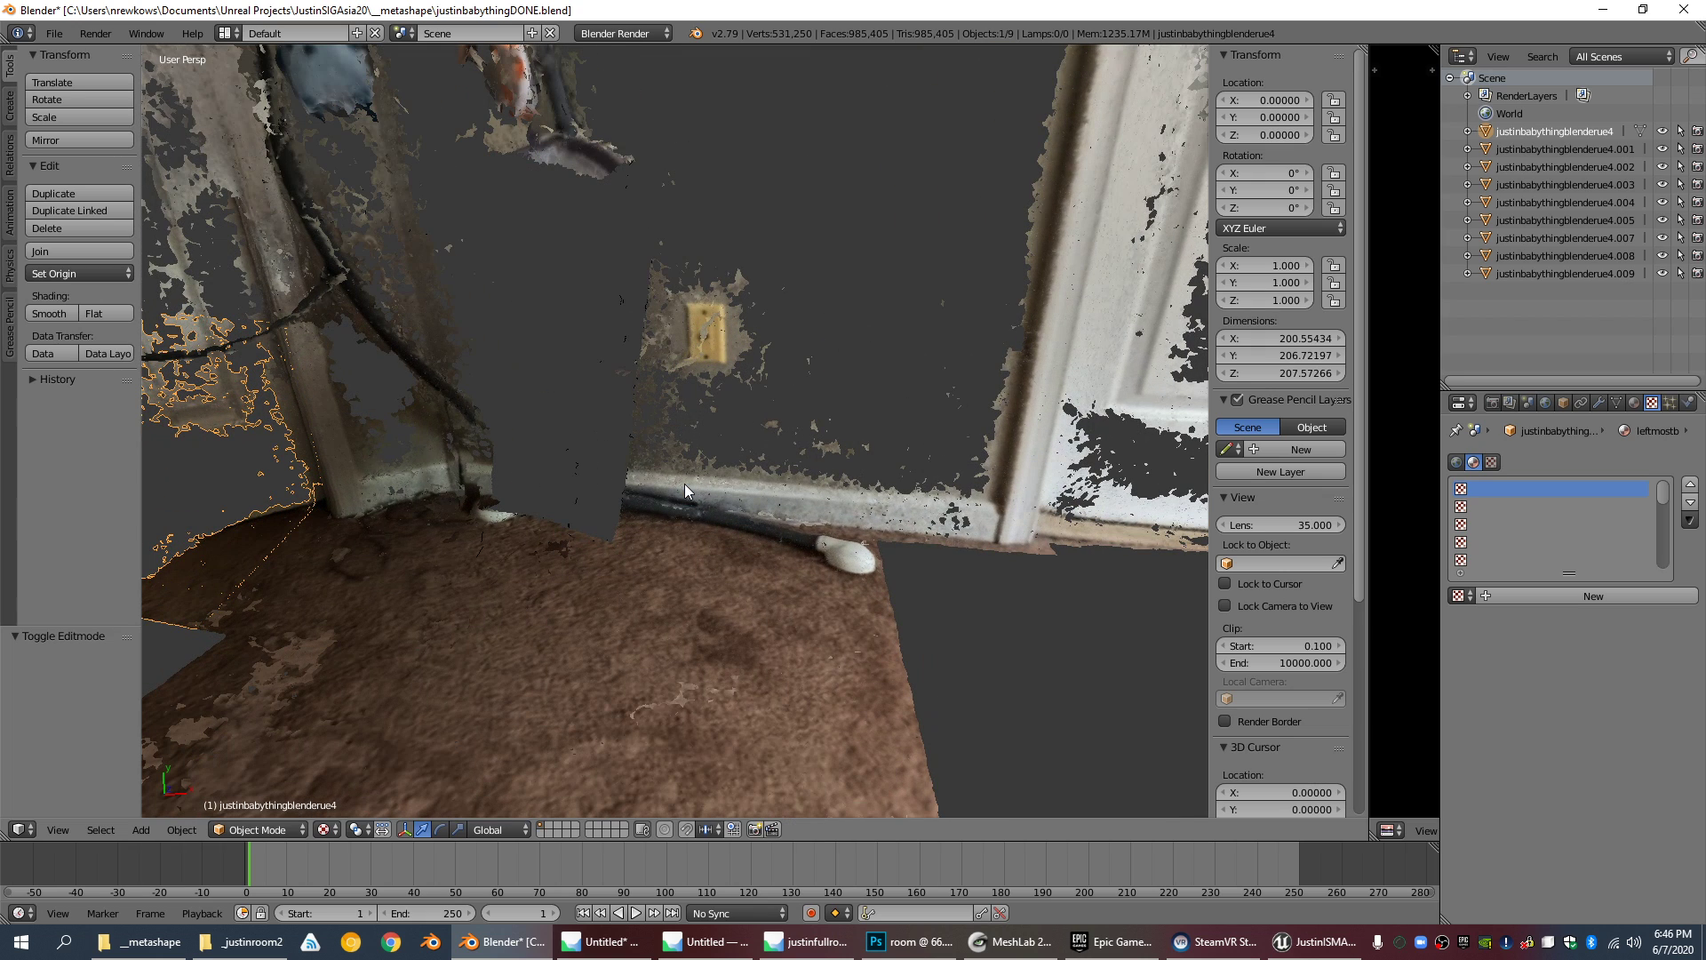
{"action": "scroll", "coordinate": [684, 483], "scroll_direction": "down", "scroll_amount": 3}
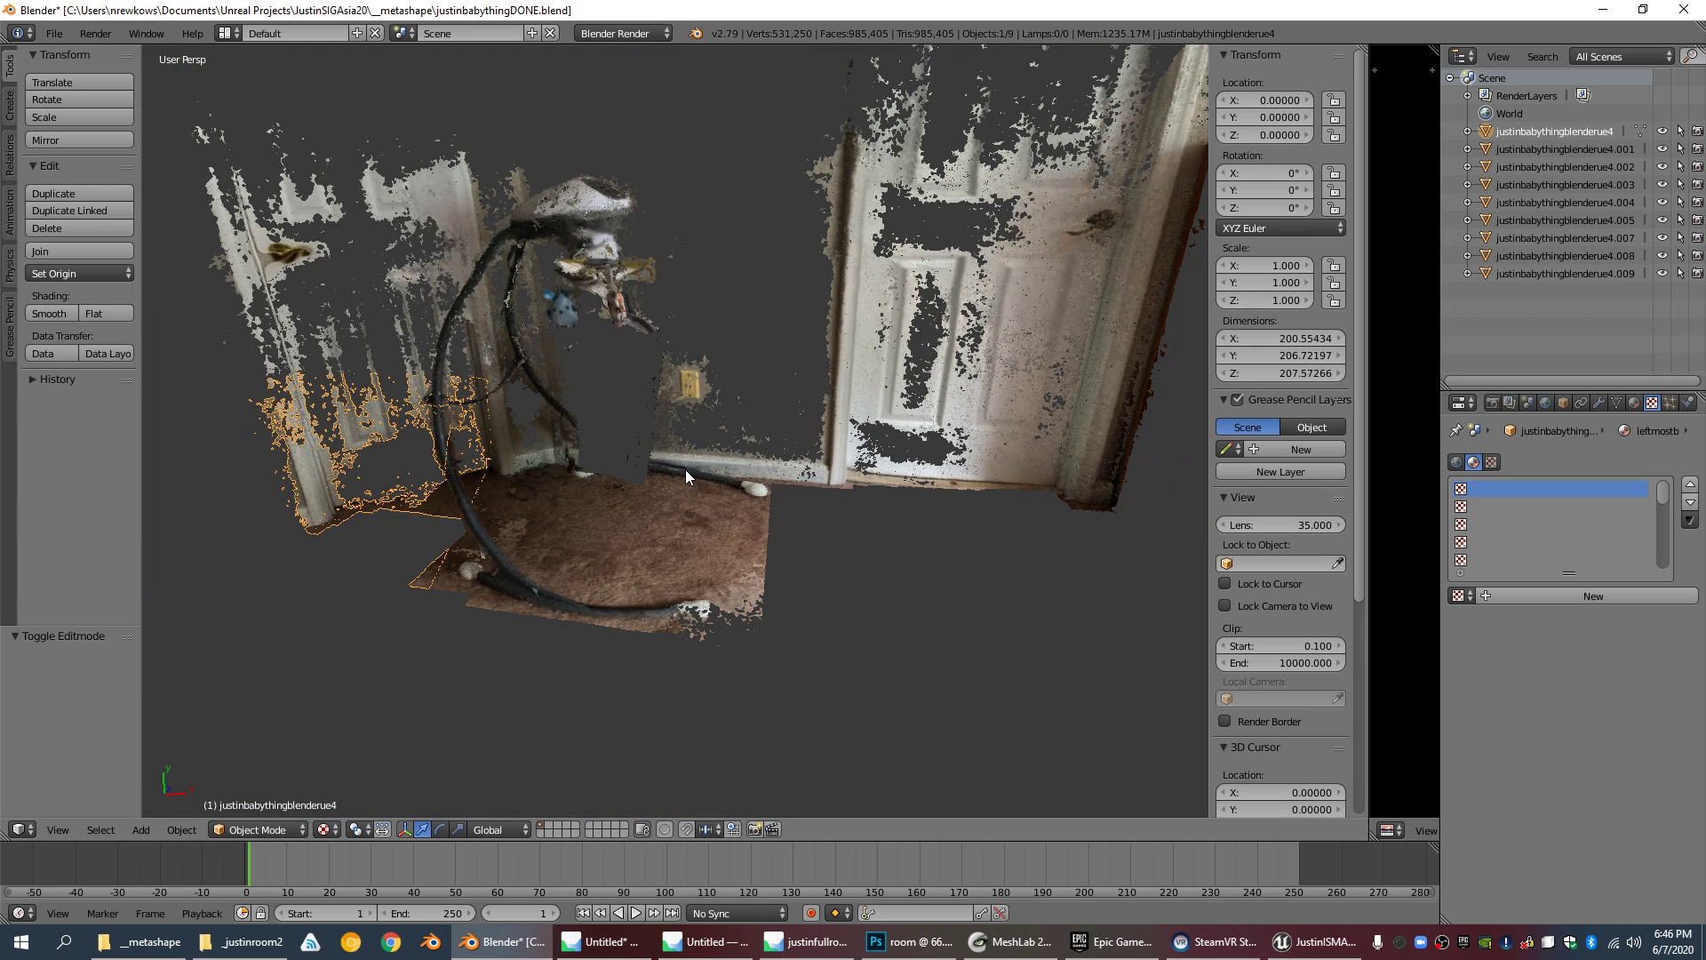
{"action": "scroll", "coordinate": [720, 487], "scroll_direction": "down", "scroll_amount": 4}
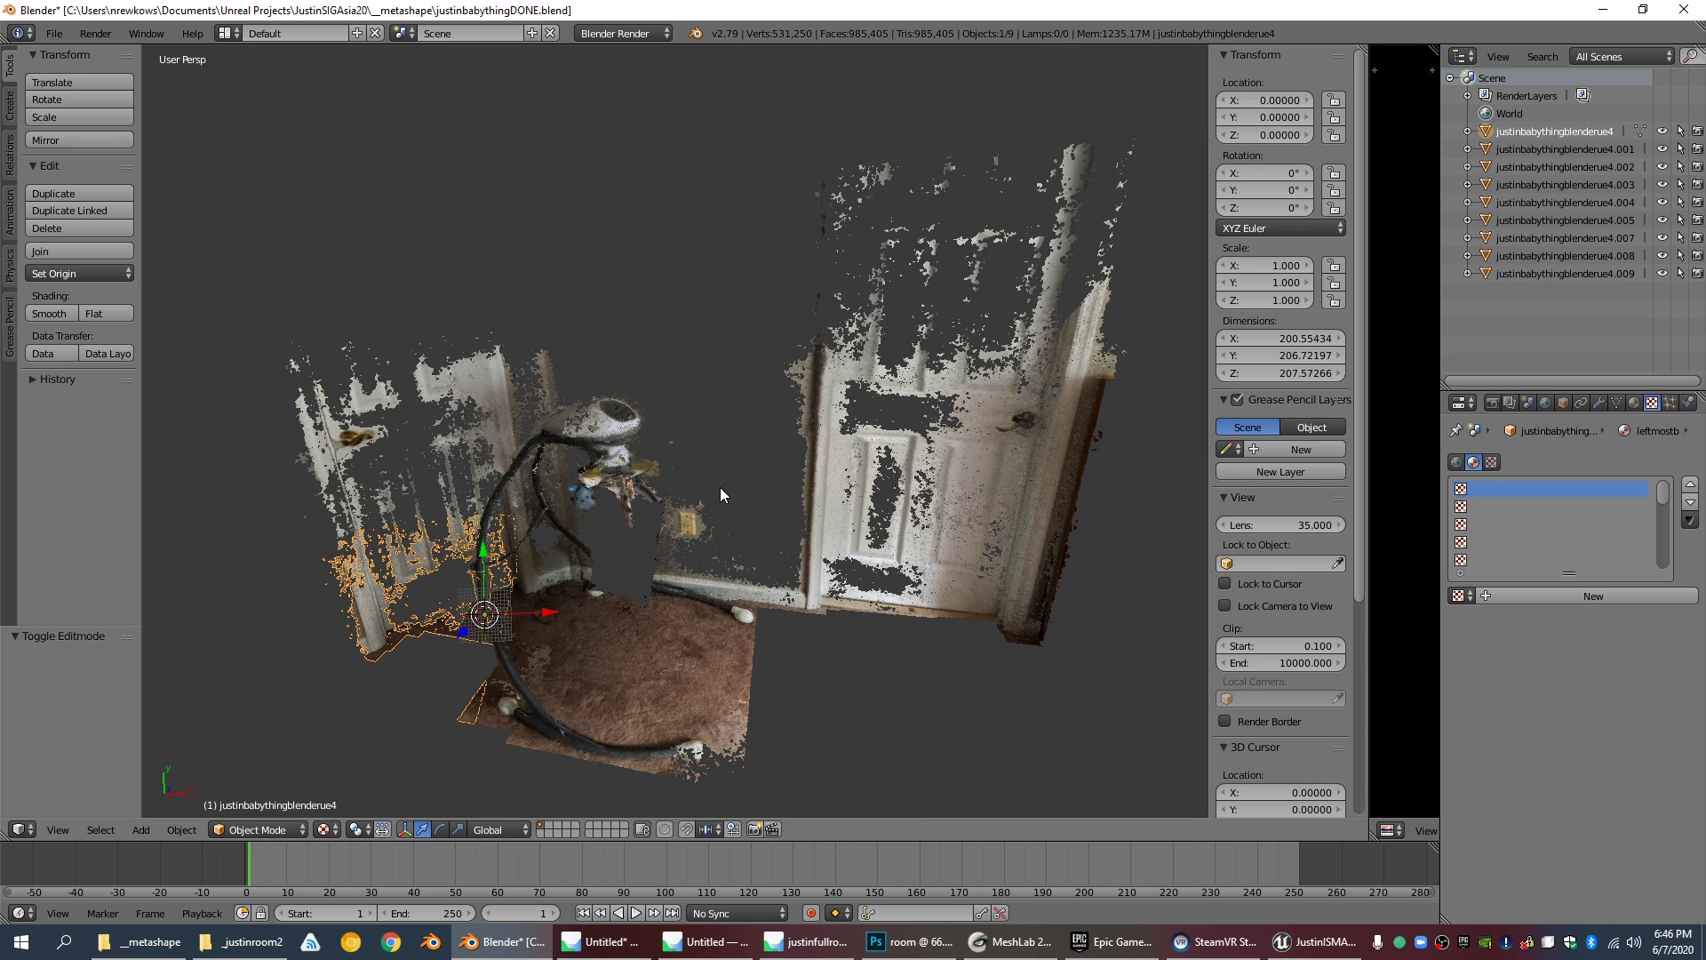
{"action": "scroll", "coordinate": [720, 487], "scroll_direction": "up", "scroll_amount": 1}
{"action": "scroll", "coordinate": [720, 487], "scroll_direction": "down", "scroll_amount": 1}
{"action": "scroll", "coordinate": [733, 497], "scroll_direction": "up", "scroll_amount": 2}
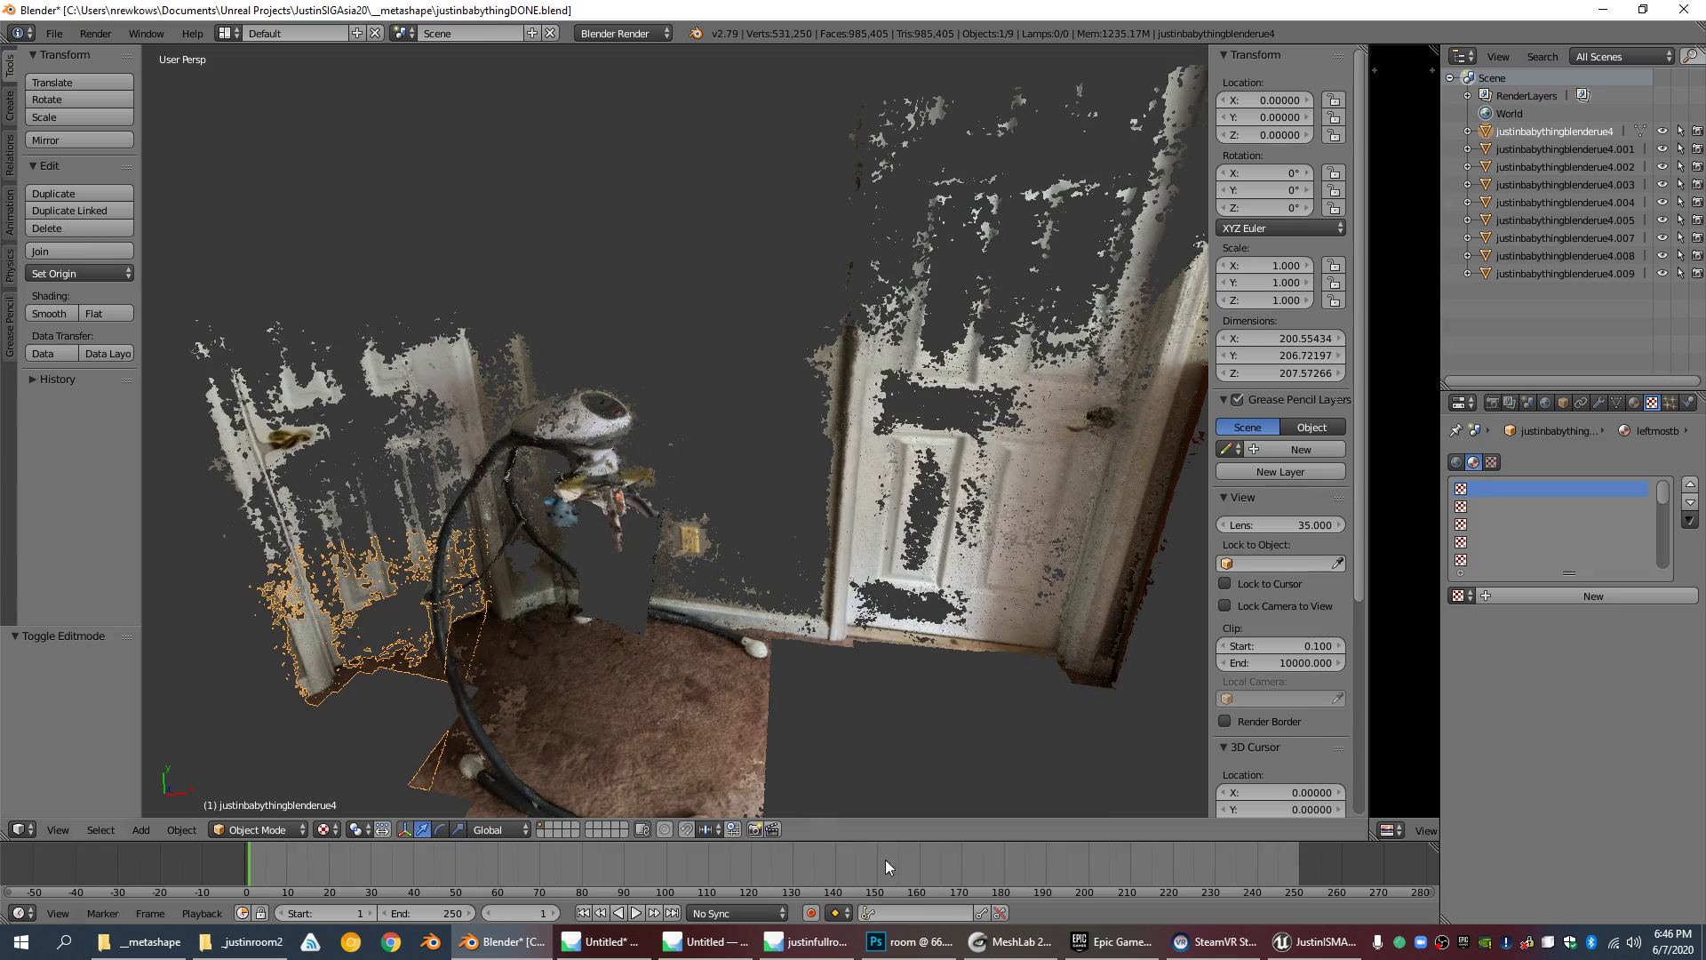
Step: Switch to the Unreal Editor, select the bed scan in the room level, and enlarge the Content Browser to show the project assets
{"action": "left_click", "coordinate": [1308, 942]}
{"action": "scroll", "coordinate": [916, 587], "scroll_direction": "up", "scroll_amount": 3}
{"action": "scroll", "coordinate": [916, 586], "scroll_direction": "down", "scroll_amount": 3}
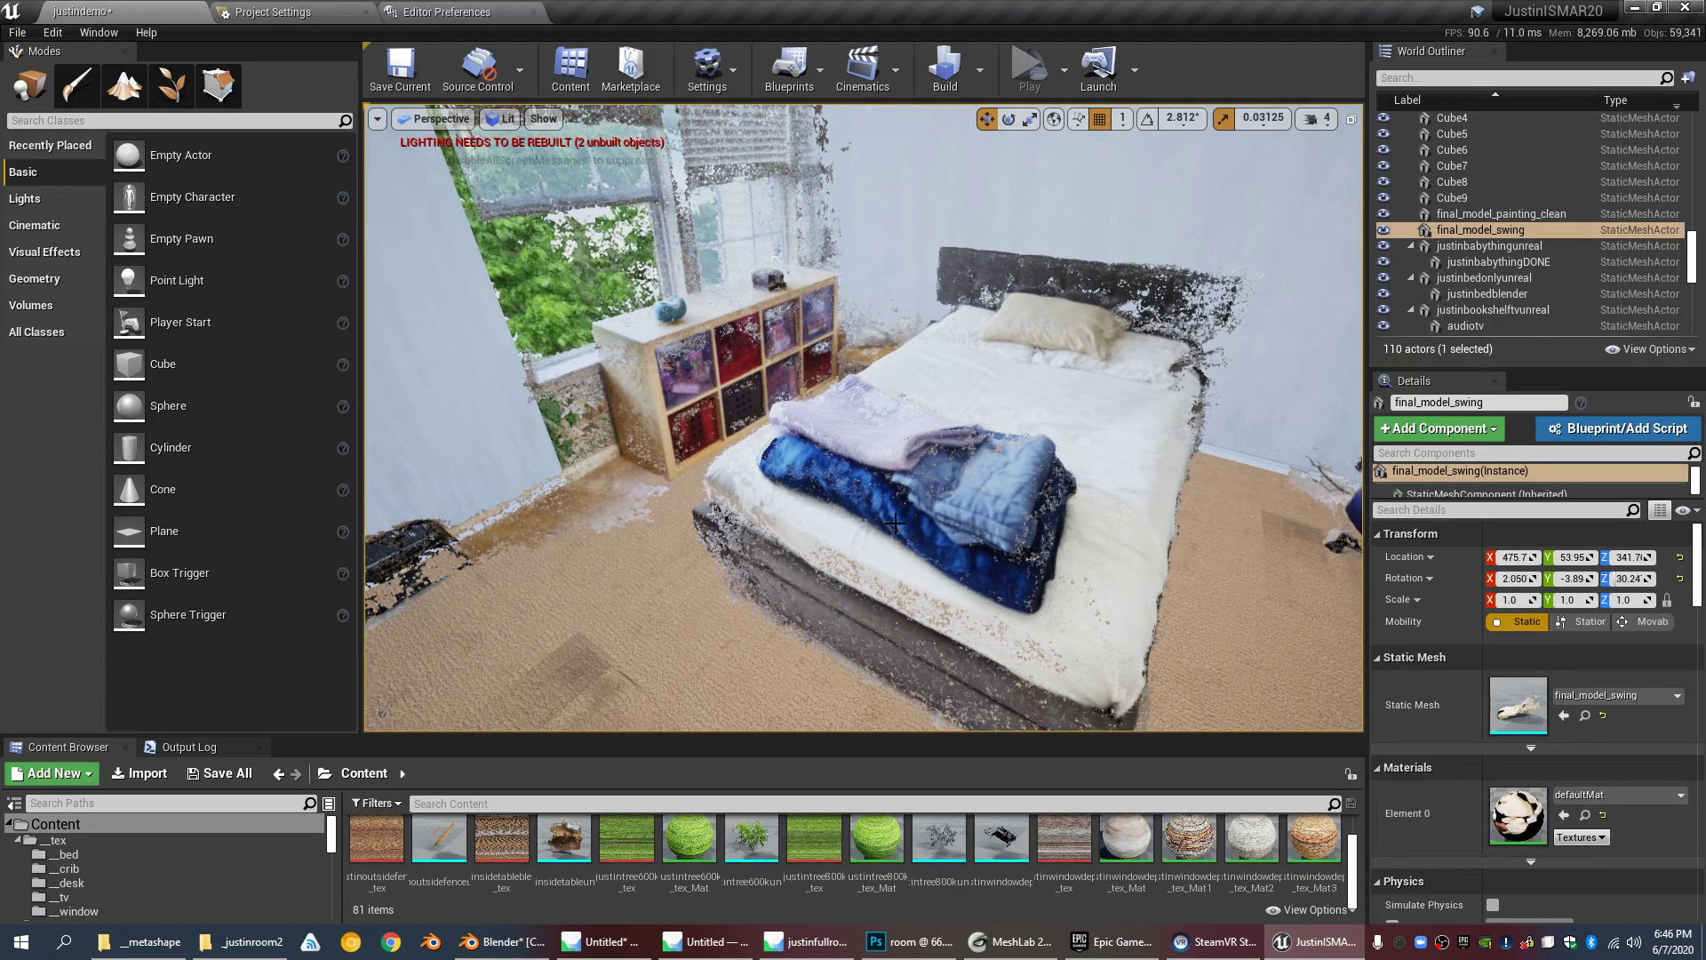
{"action": "left_click", "coordinate": [895, 522]}
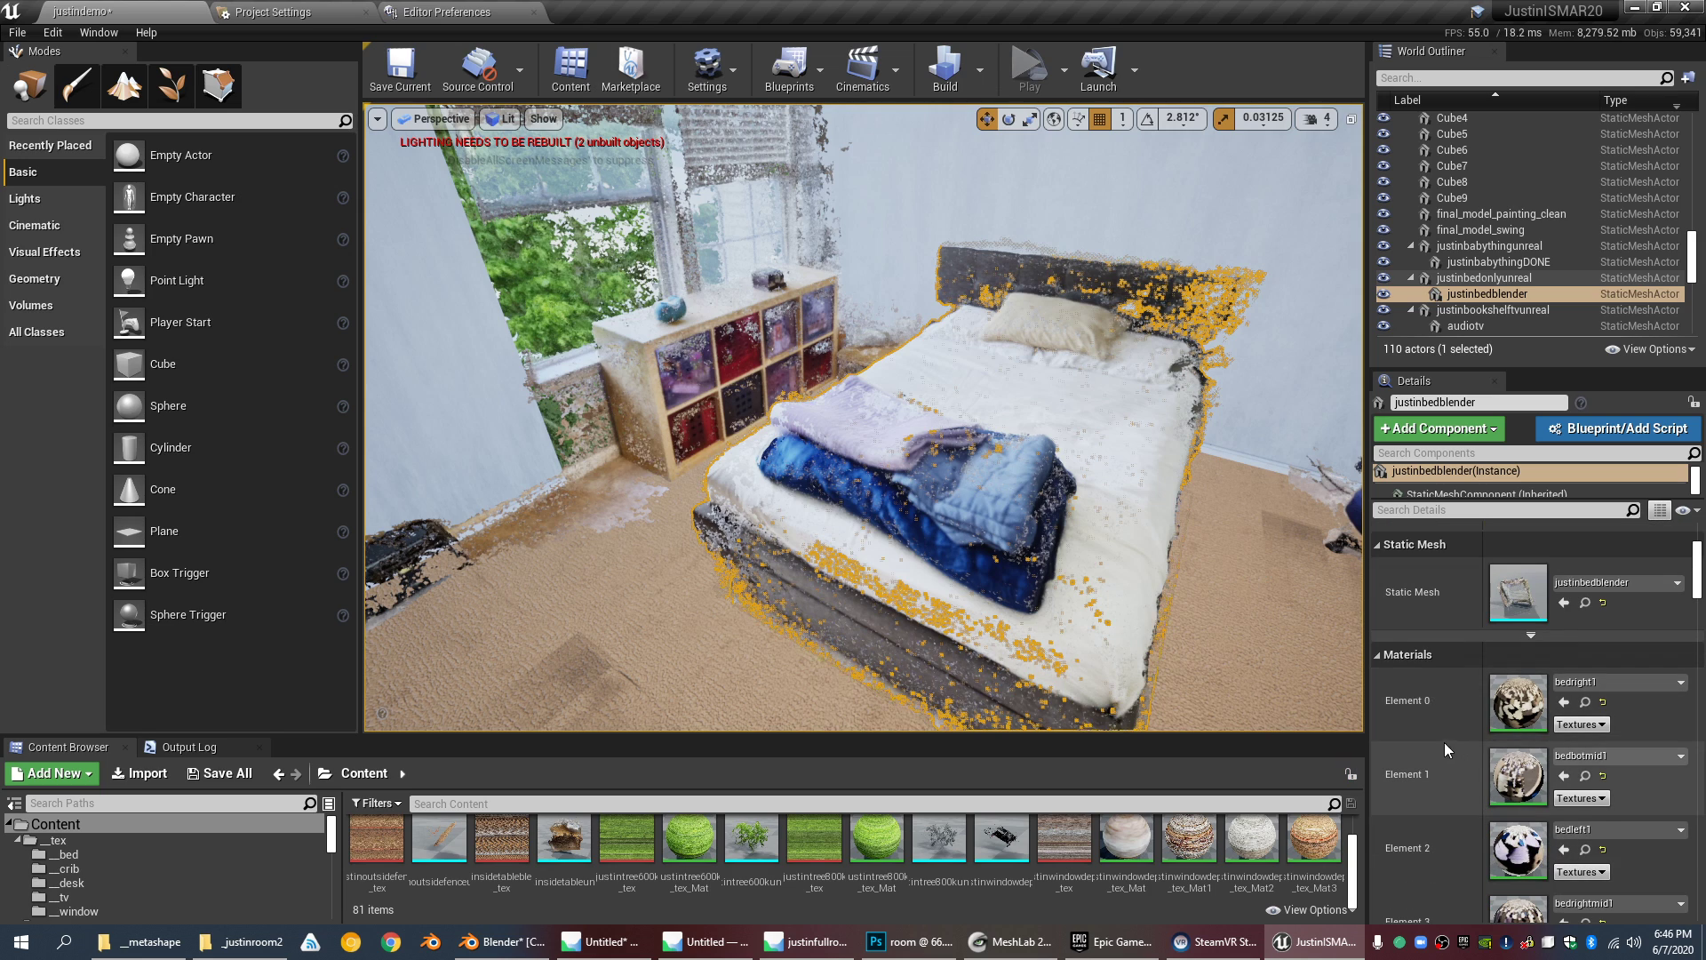
{"action": "left_click_drag", "start_coordinate": [1255, 736], "coordinate": [977, 404]}
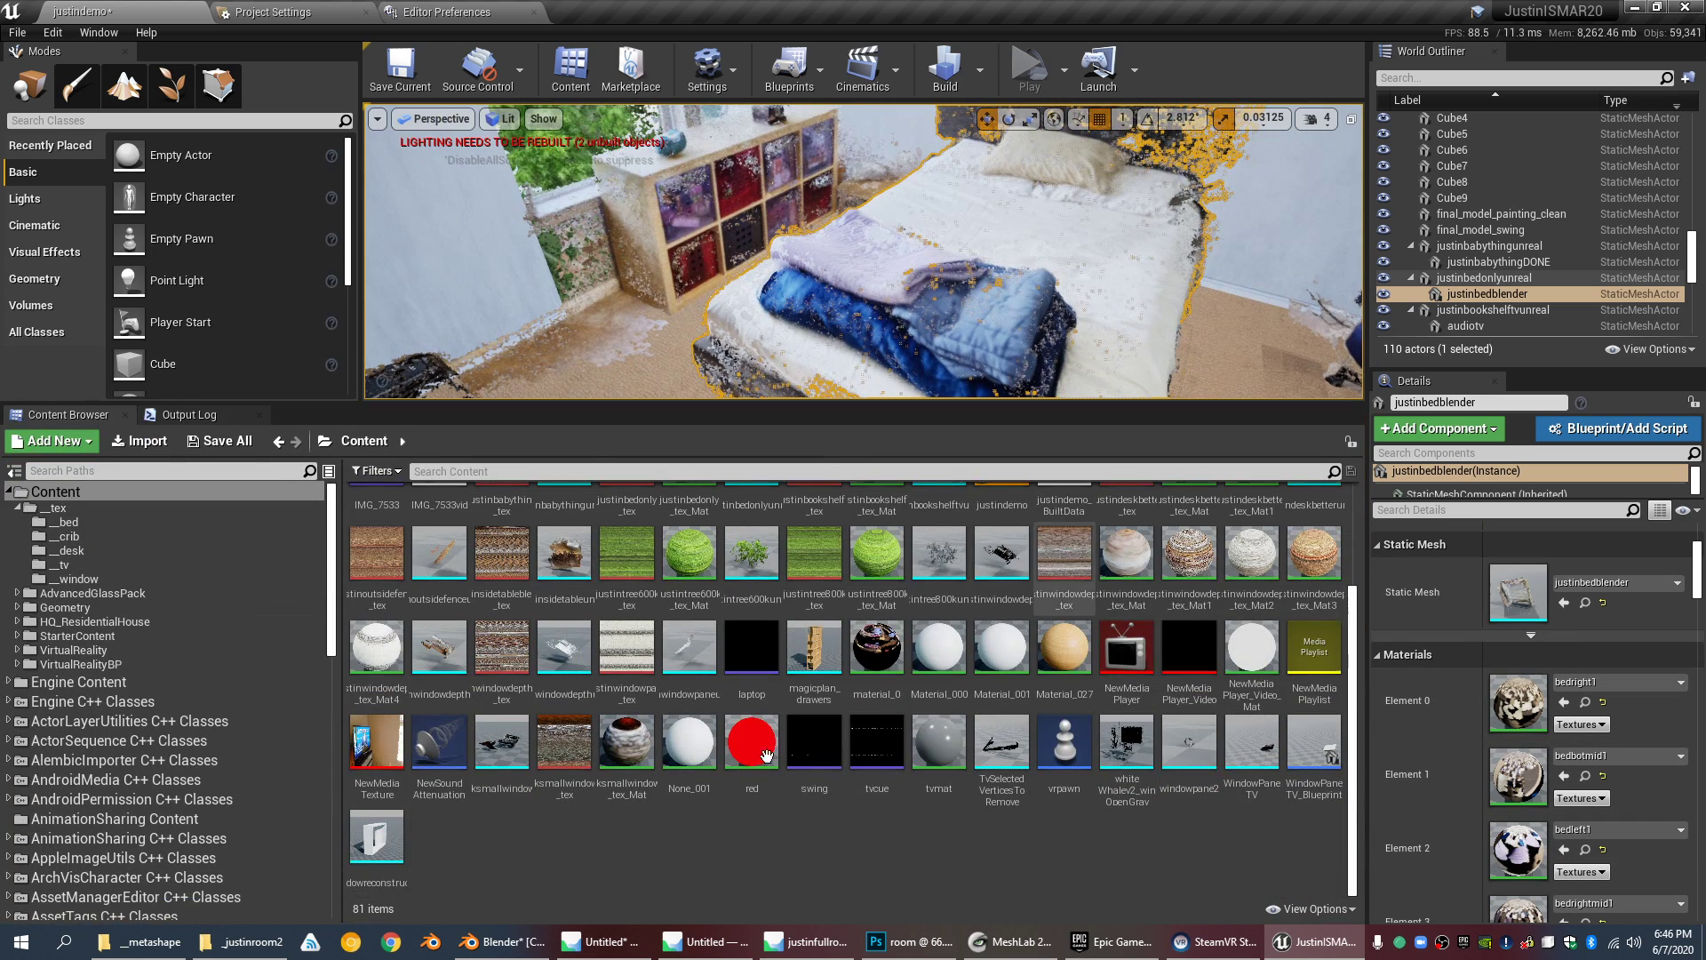
{"action": "scroll", "coordinate": [766, 755], "scroll_direction": "up", "scroll_amount": 1}
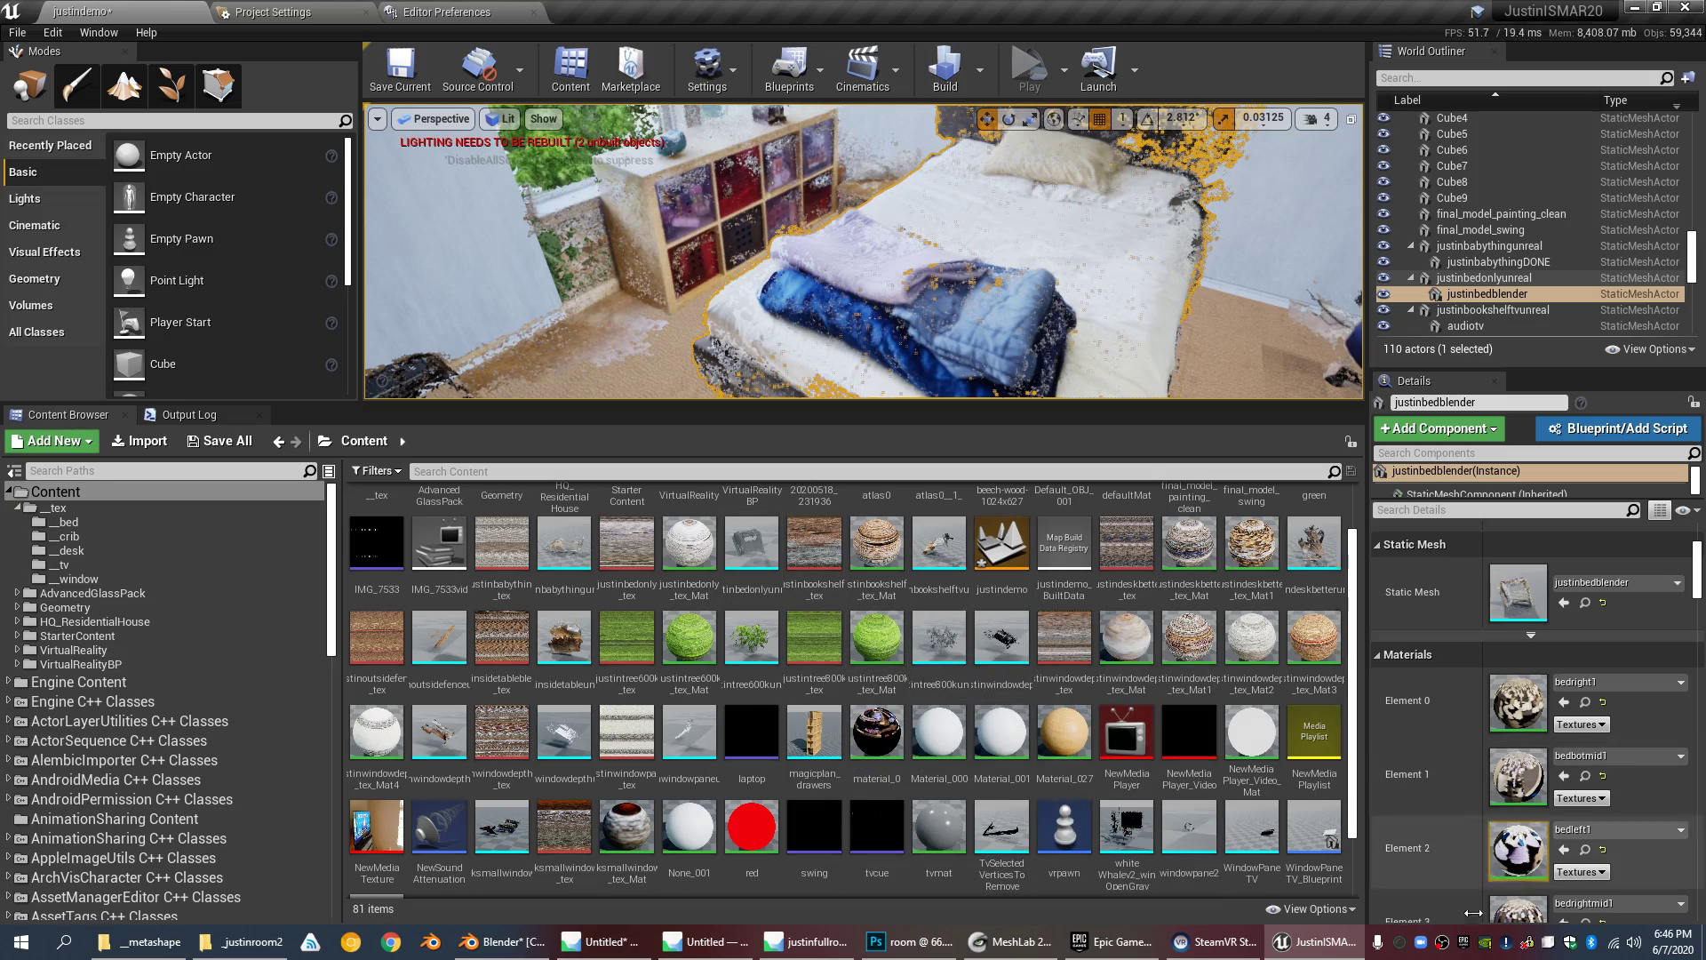
Step: Switch back to Blender, select the upper part of the more complete door in the baby swing scan, and examine it
{"action": "key", "text": "alt+Tab"}
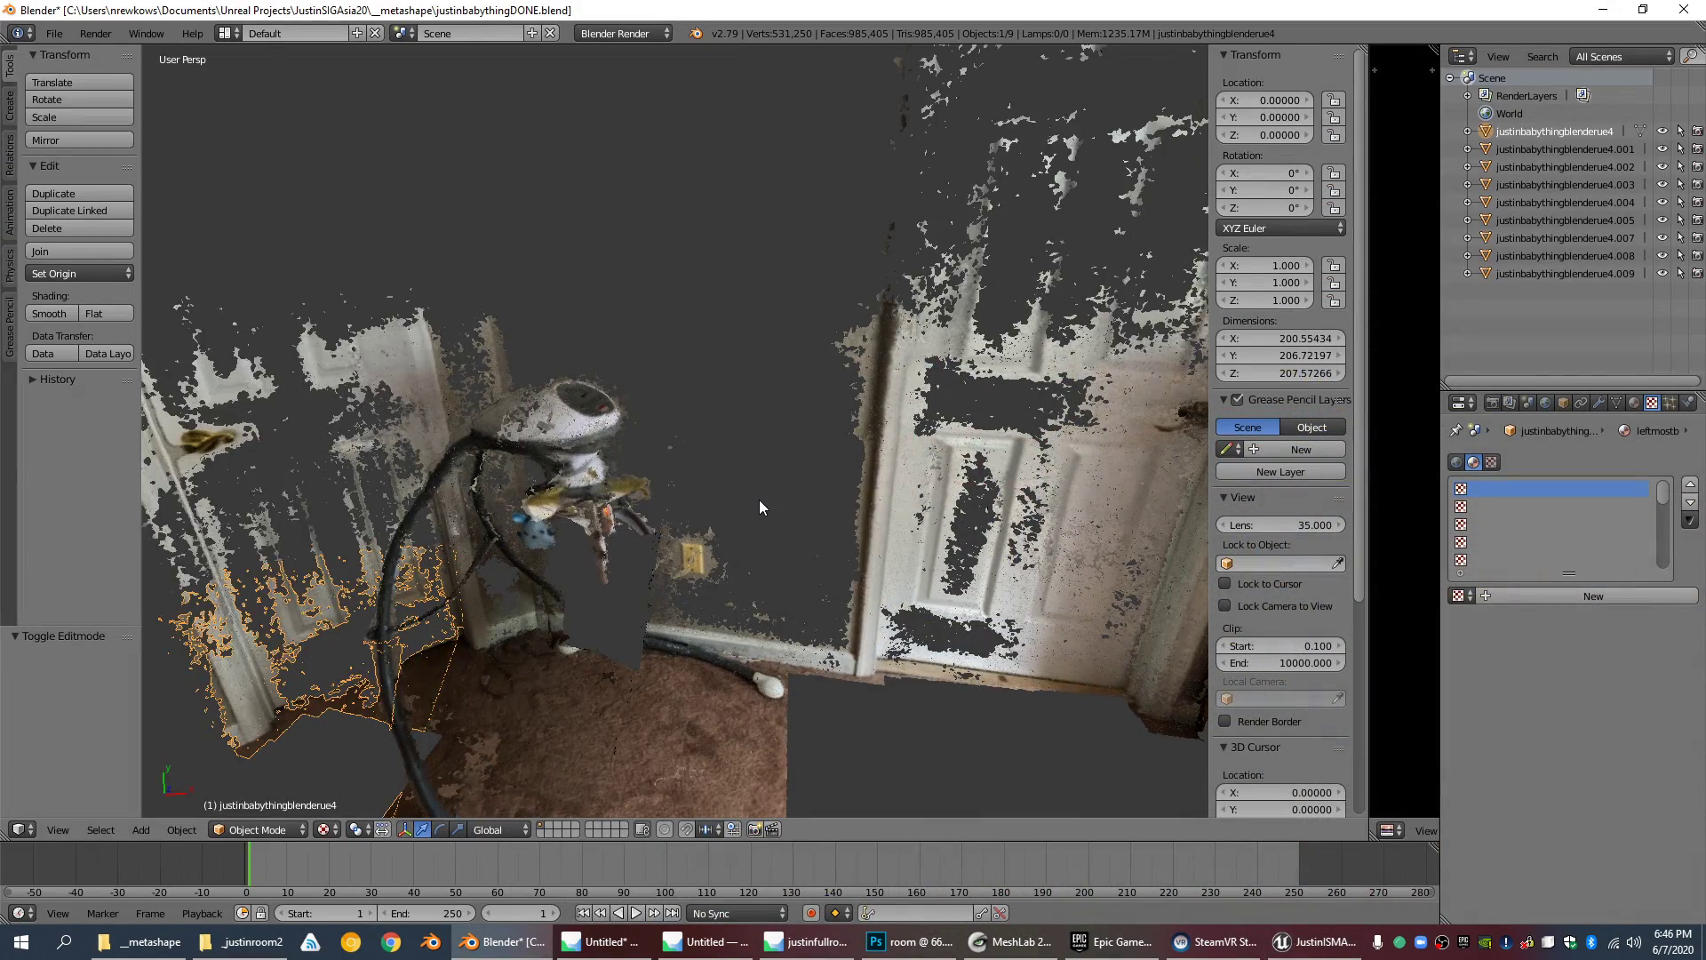
{"action": "scroll", "coordinate": [760, 499], "scroll_direction": "down", "scroll_amount": 5}
{"action": "right_click", "coordinate": [878, 392]}
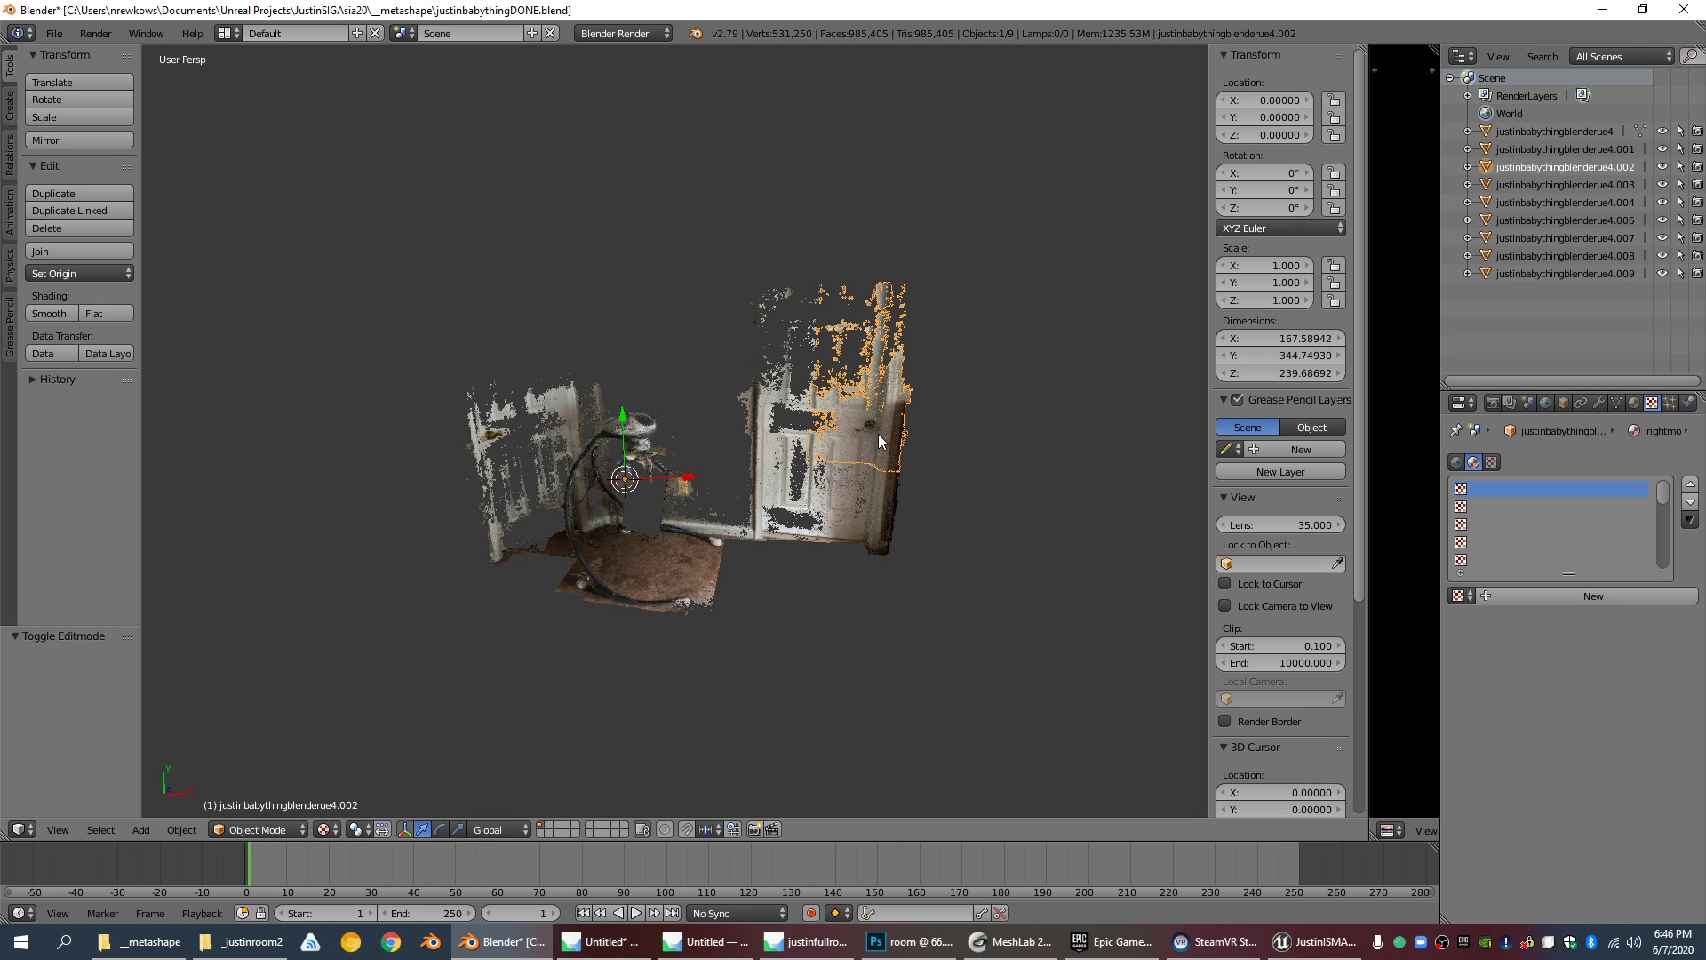
{"action": "scroll", "coordinate": [878, 433], "scroll_direction": "up", "scroll_amount": 5}
{"action": "scroll", "coordinate": [878, 433], "scroll_direction": "down", "scroll_amount": 5}
{"action": "scroll", "coordinate": [988, 463], "scroll_direction": "up", "scroll_amount": 3}
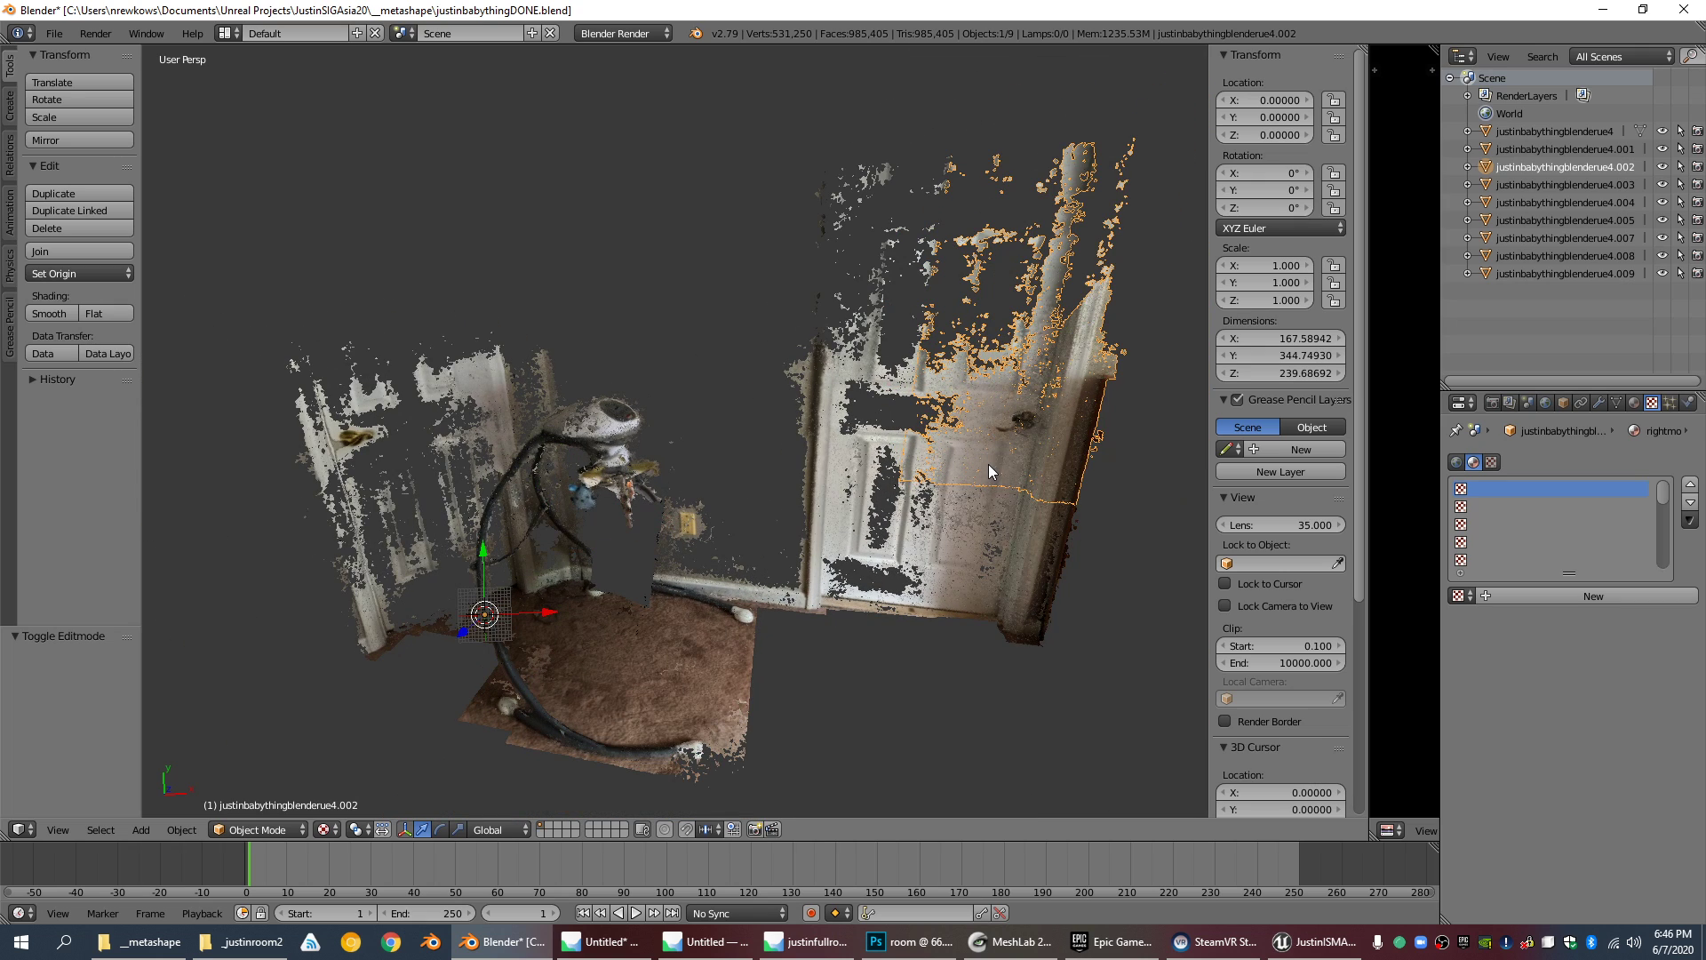
{"action": "scroll", "coordinate": [1020, 486], "scroll_direction": "up", "scroll_amount": 2}
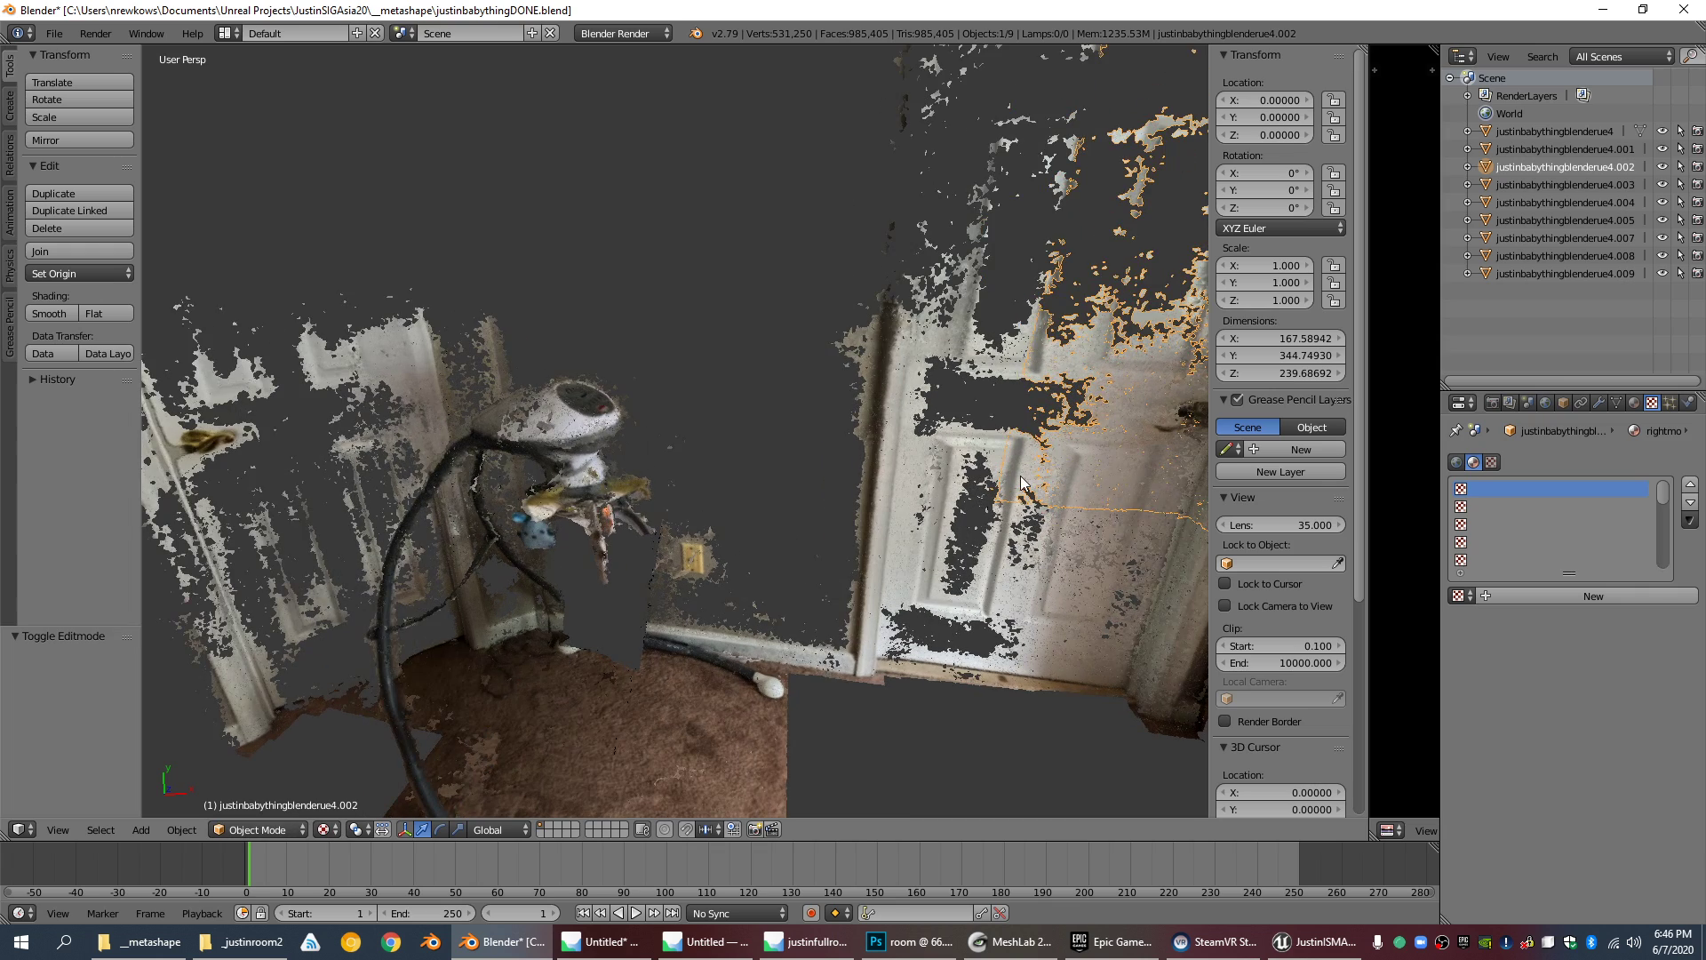
{"action": "scroll", "coordinate": [1020, 486], "scroll_direction": "down", "scroll_amount": 4}
Step: Launch a second Blender session and start a Stanford (.ply) import
{"action": "key", "text": "super"}
{"action": "type", "text": "blender"}
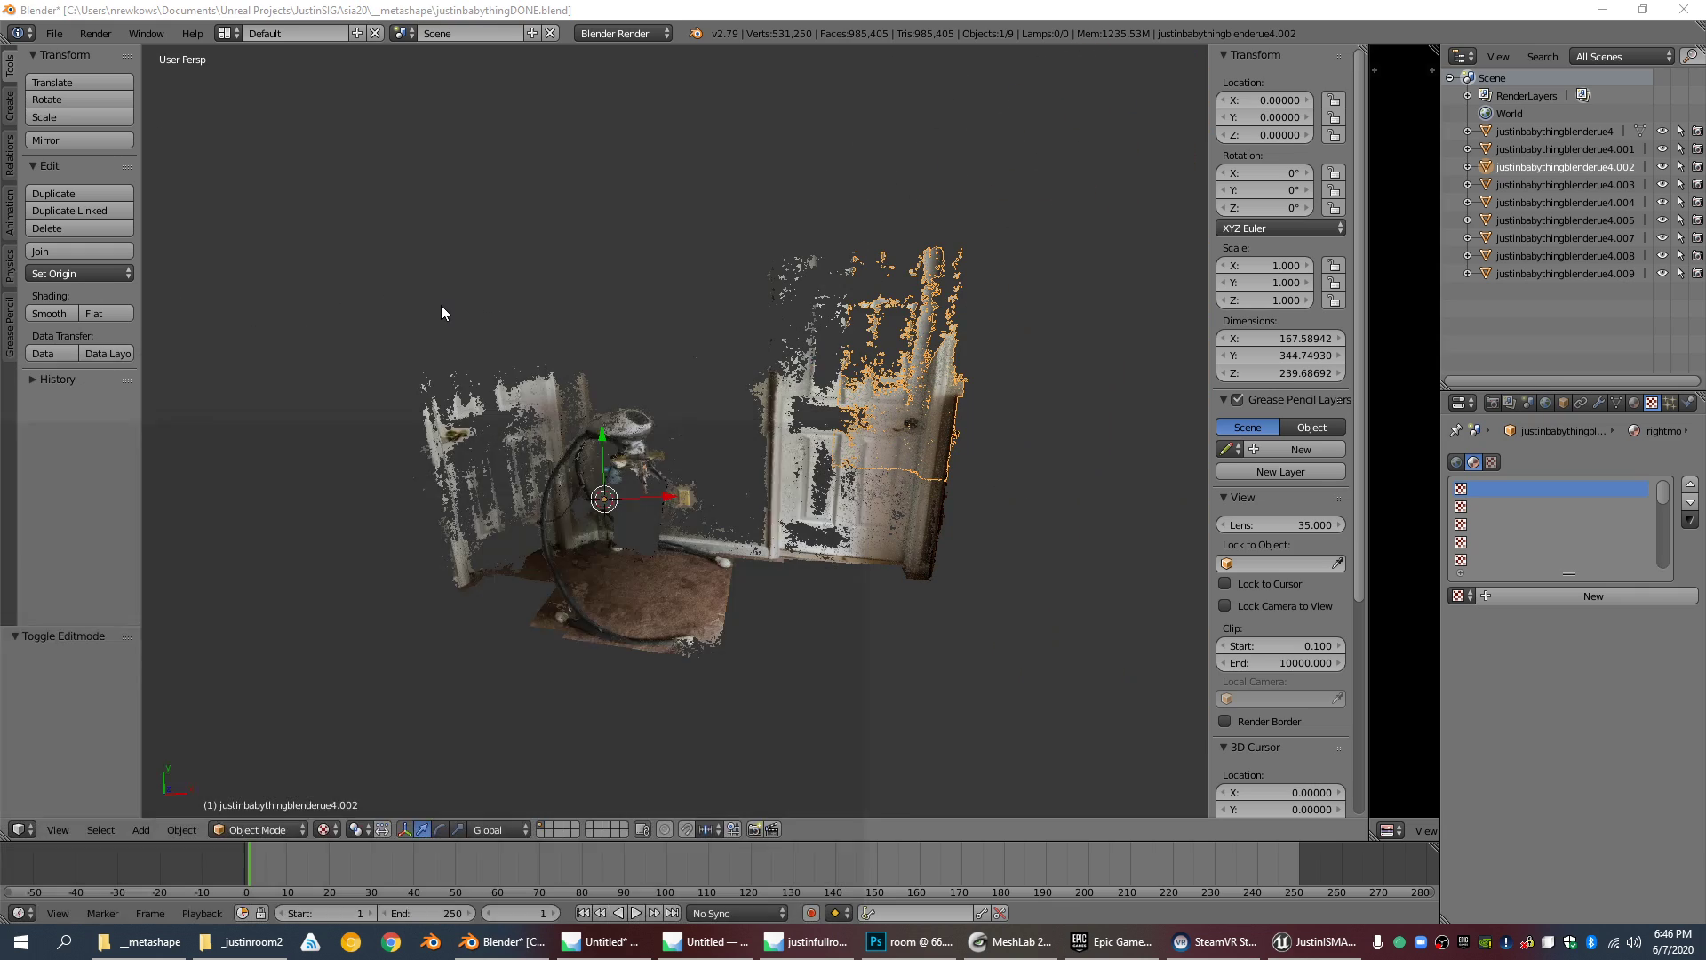
{"action": "key", "text": "Return"}
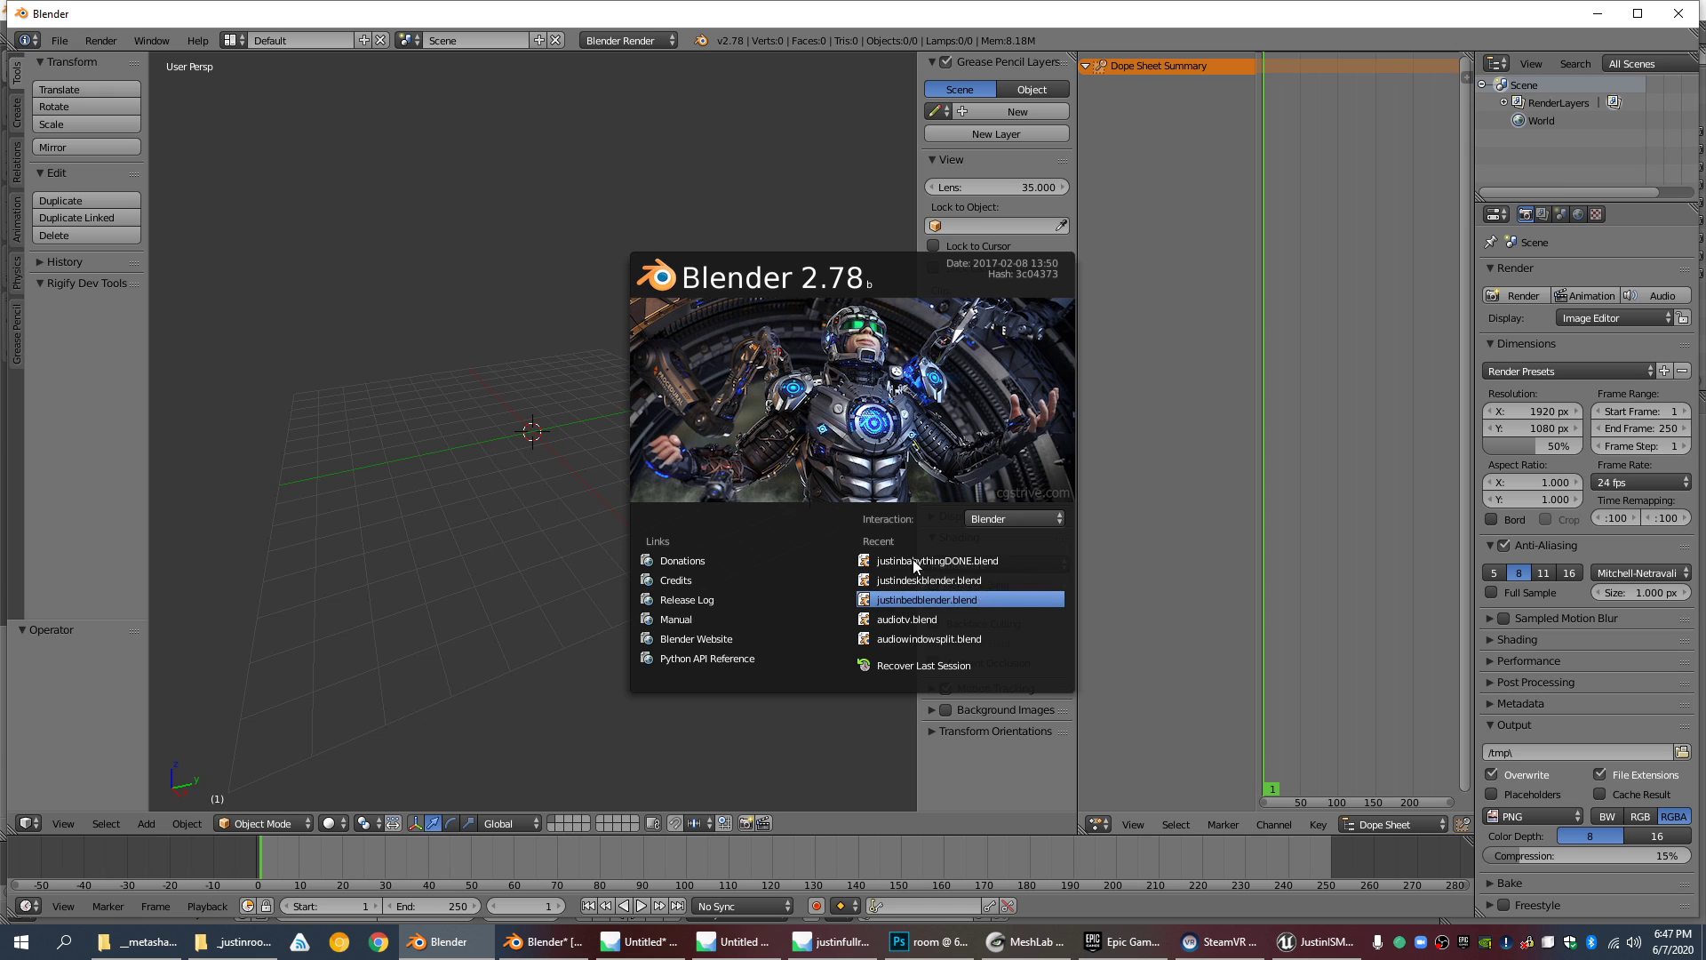
{"action": "left_click", "coordinate": [59, 41]}
{"action": "mouse_move", "coordinate": [174, 360]}
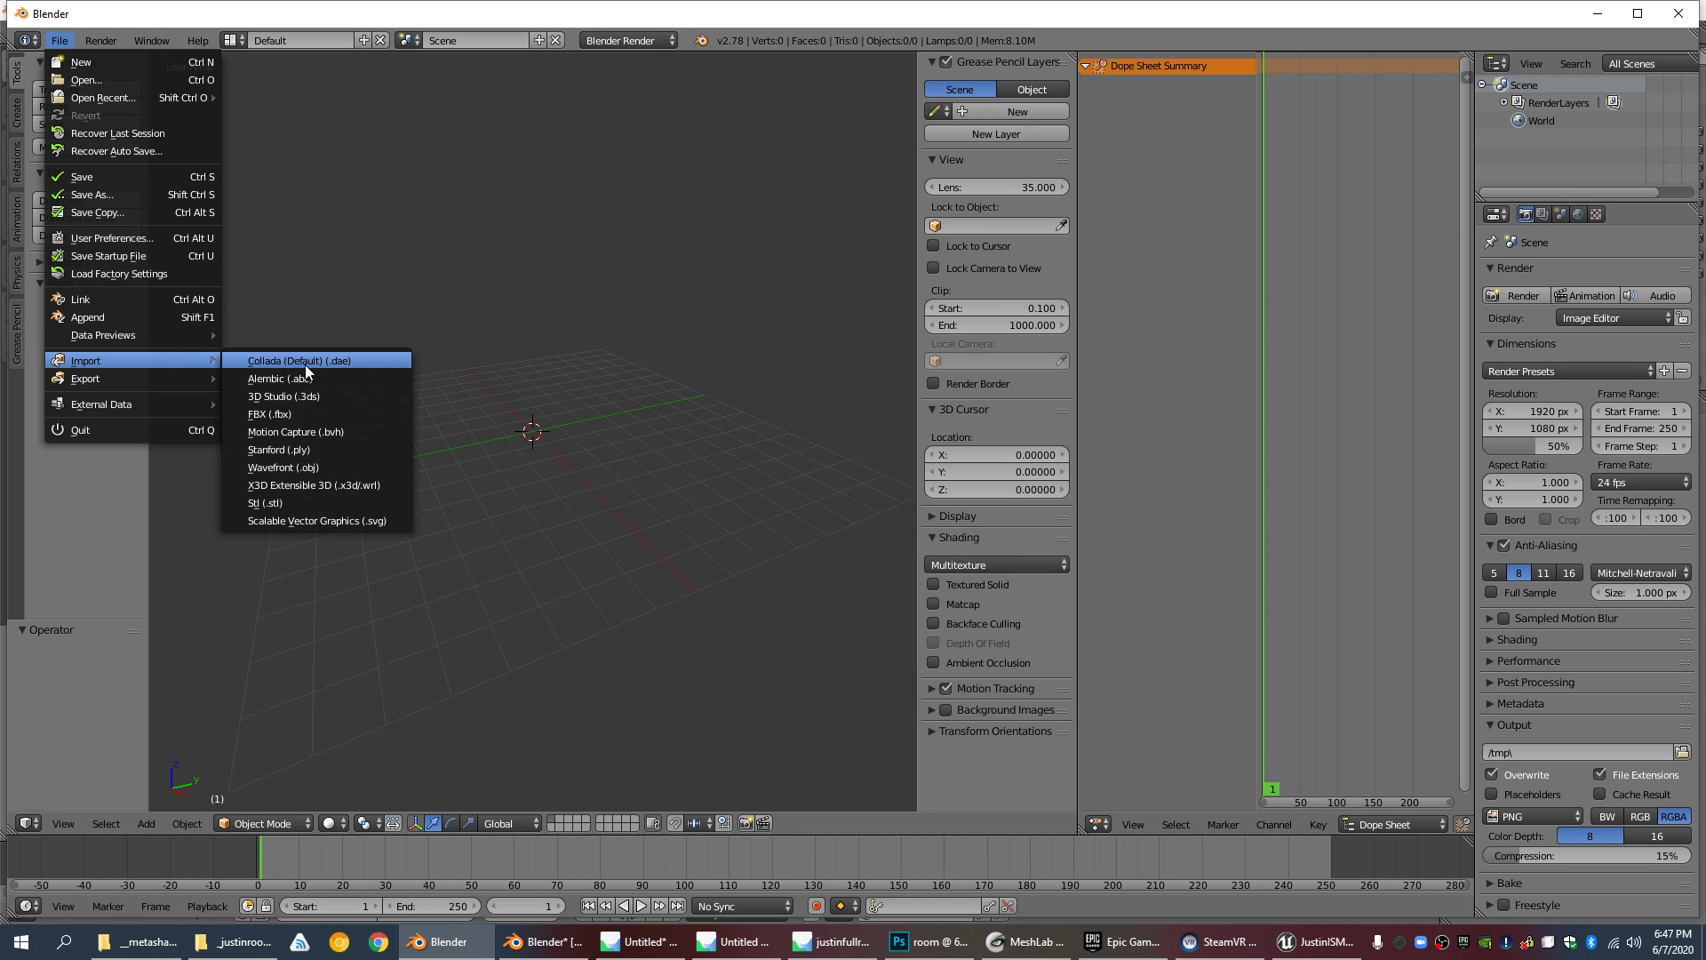
{"action": "left_click", "coordinate": [316, 450]}
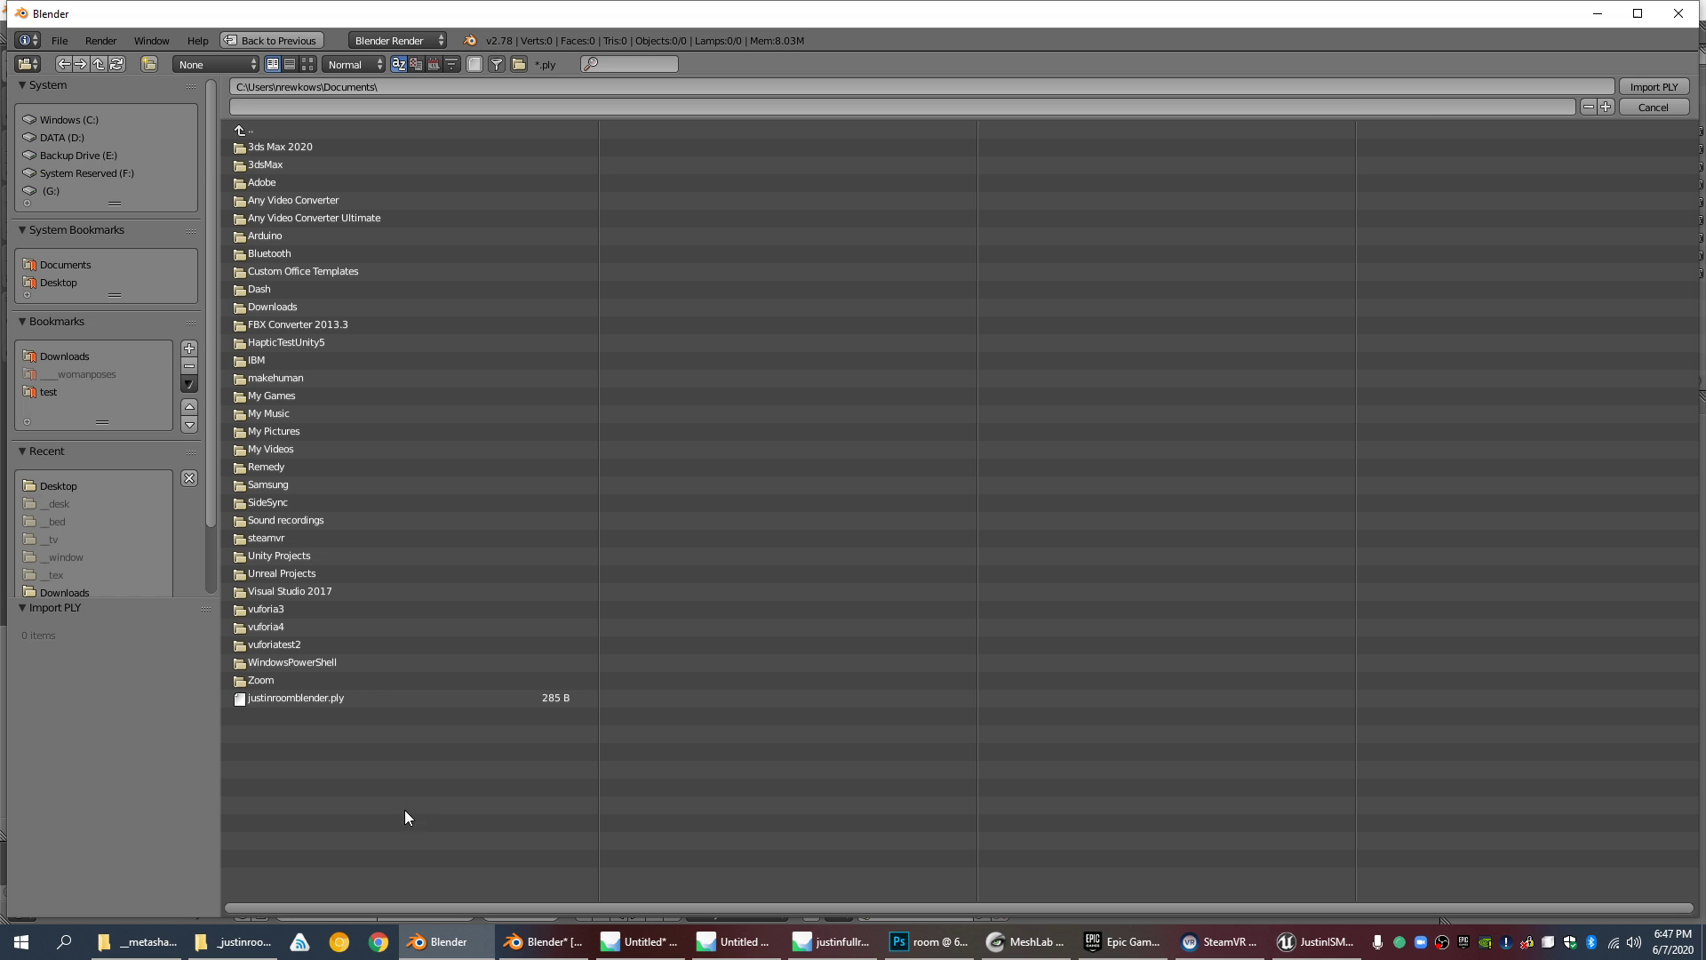
Step: Copy the __metashape folder path from File Explorer and open that folder in Blender's PLY import browser
{"action": "left_click", "coordinate": [138, 942]}
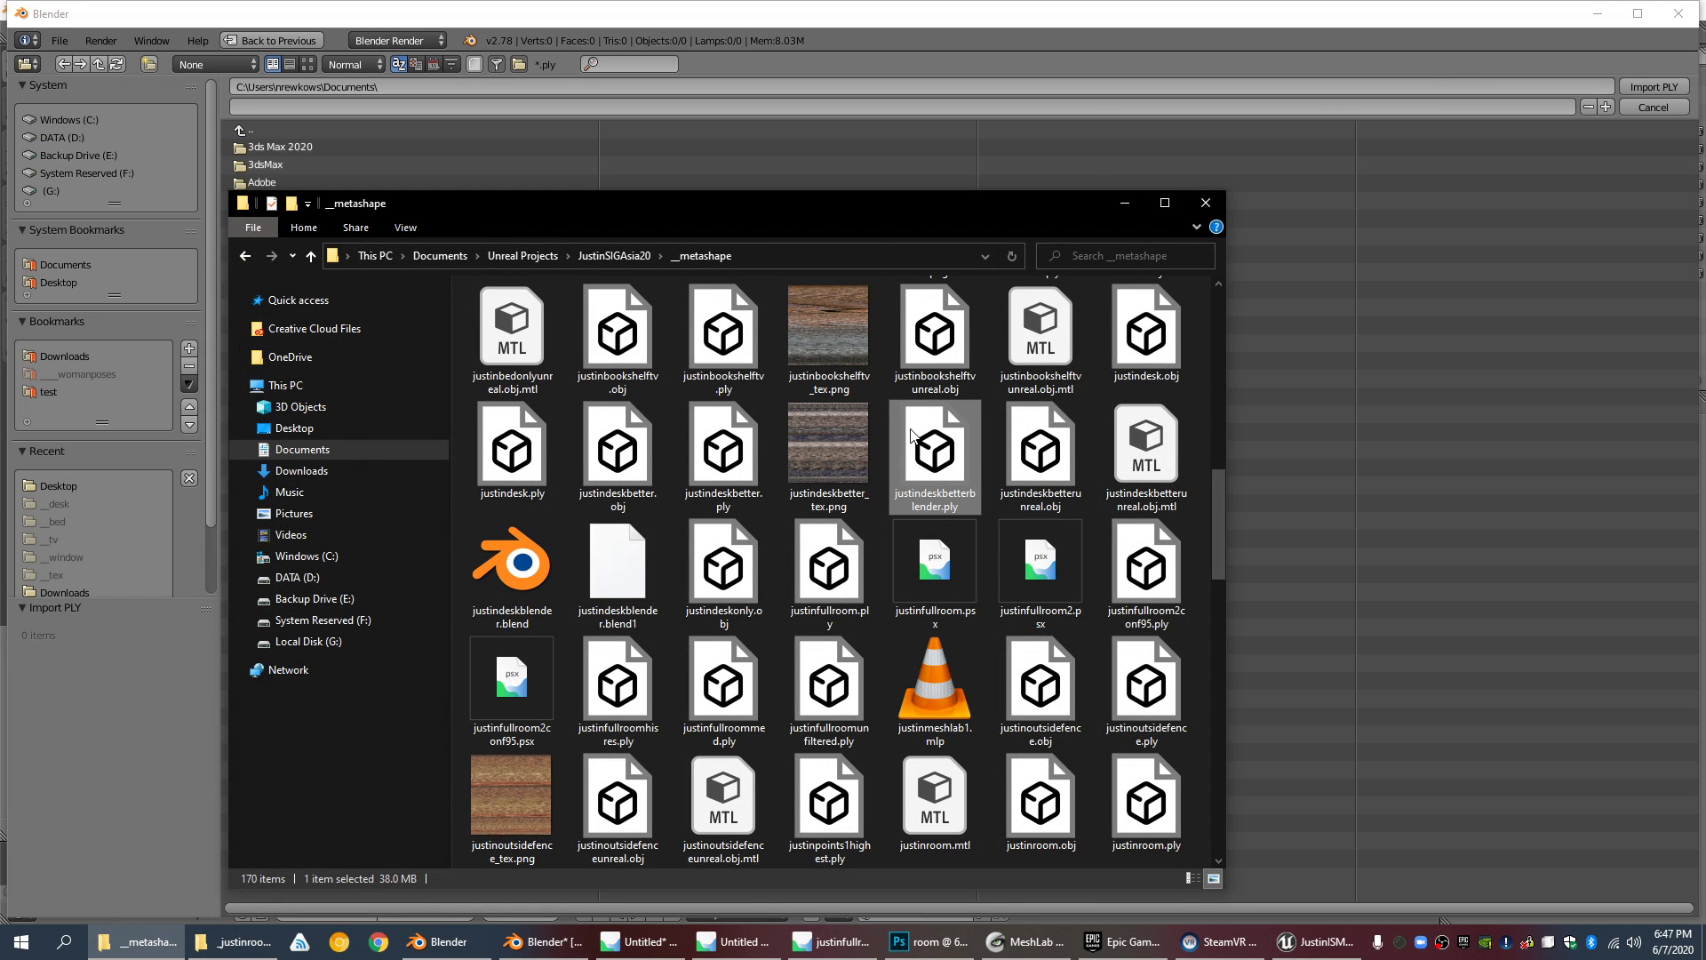
{"action": "scroll", "coordinate": [867, 494], "scroll_direction": "up", "scroll_amount": 10}
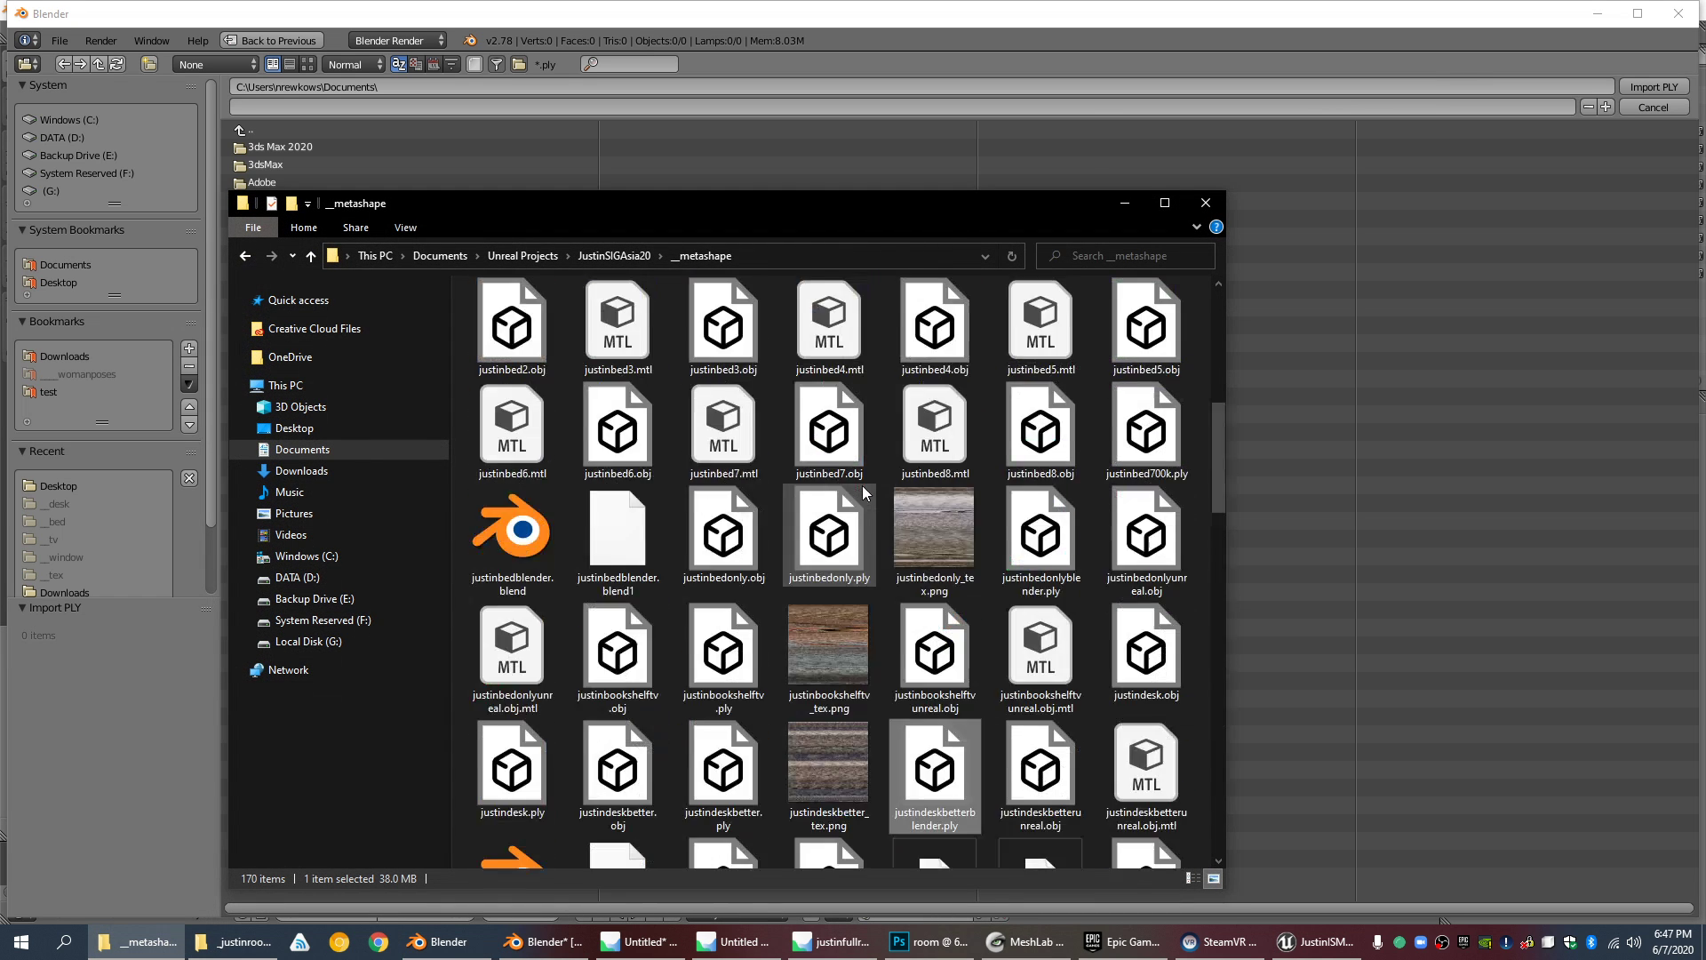
{"action": "left_click", "coordinate": [897, 255]}
{"action": "key", "text": "ctrl+c"}
{"action": "left_click", "coordinate": [824, 87]}
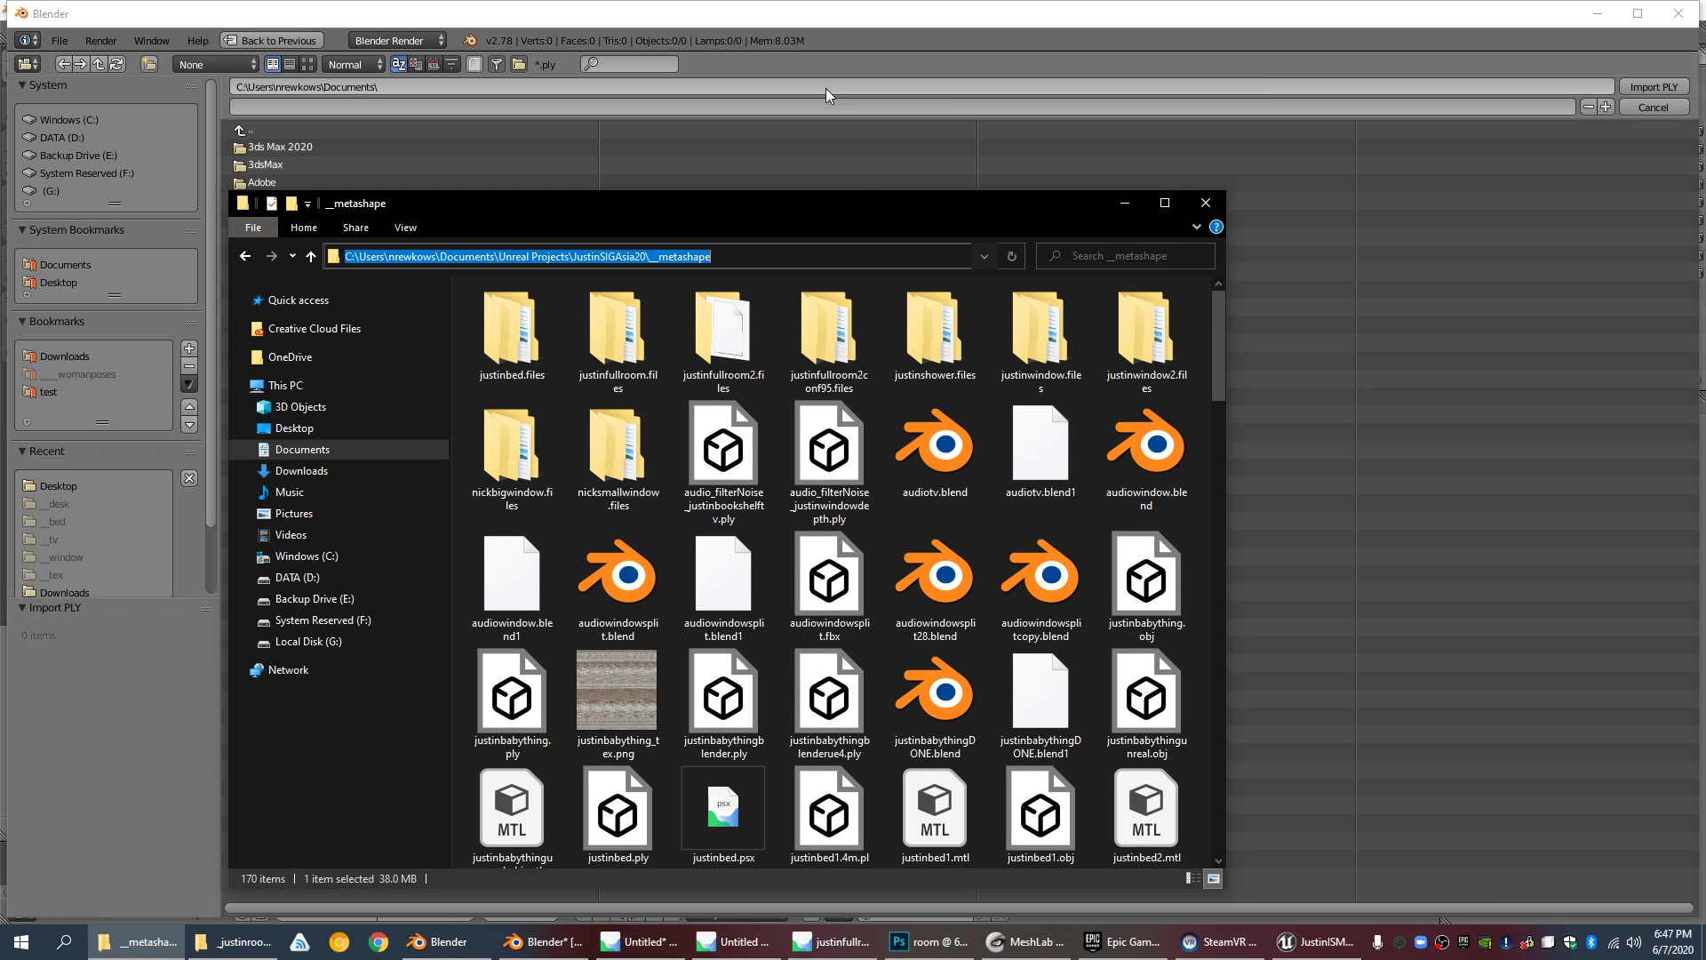
{"action": "key", "text": "ctrl+v"}
{"action": "key", "text": "Return"}
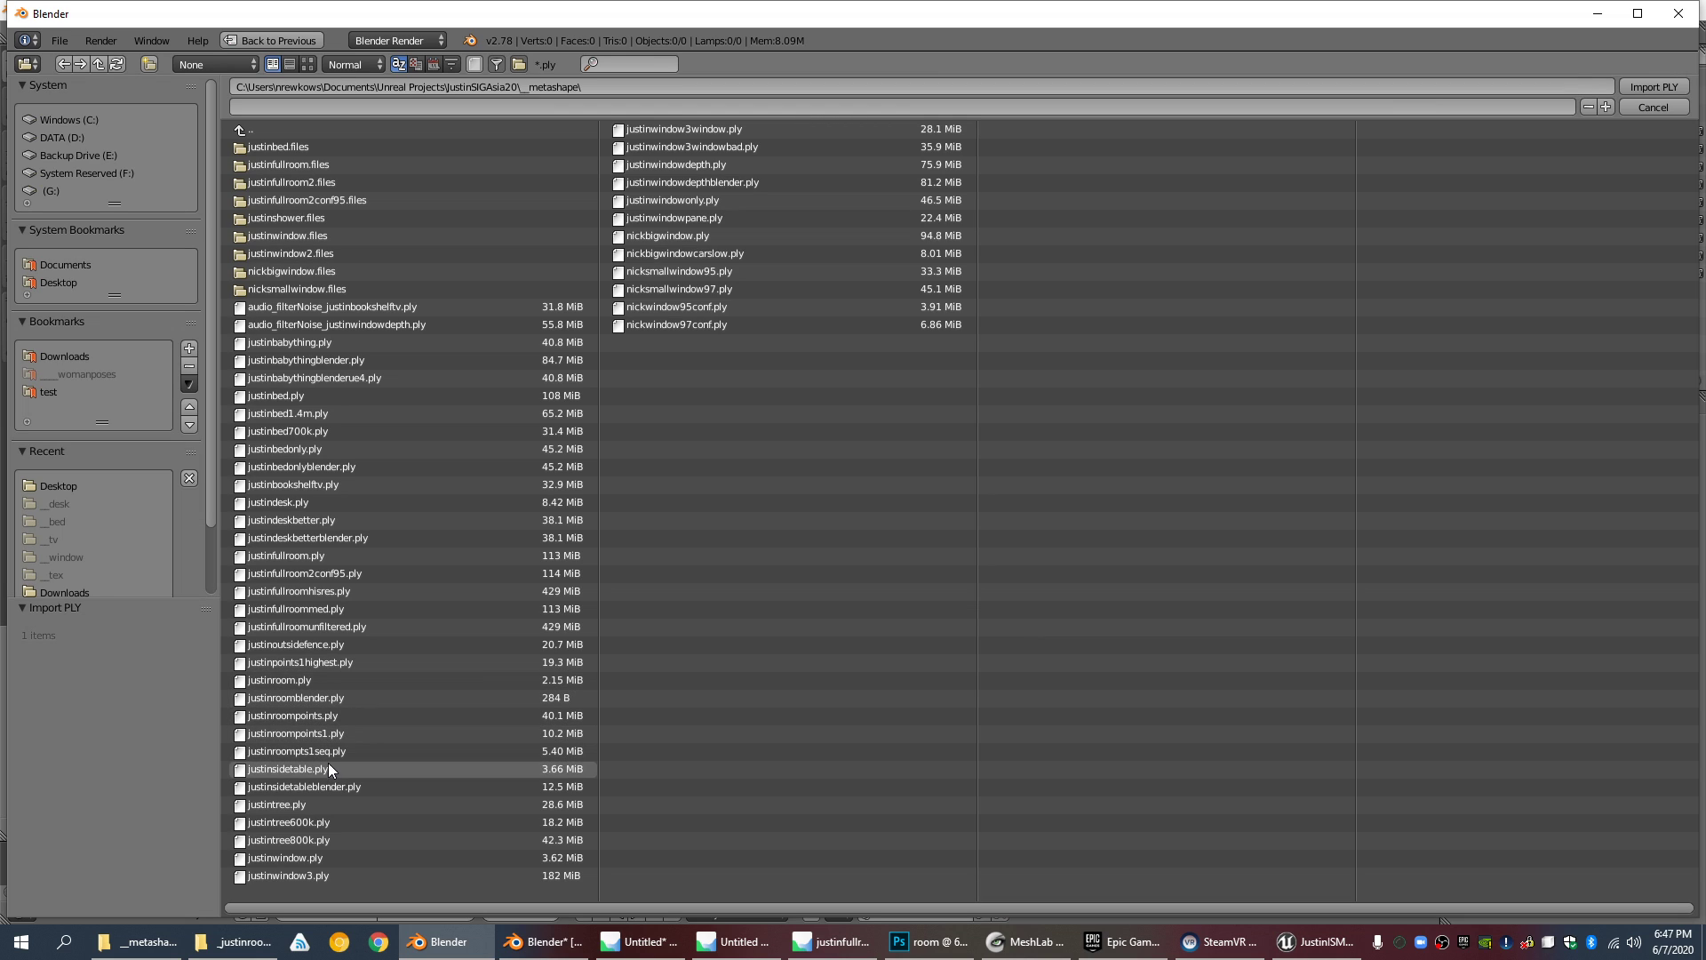
Step: Import justinroom.ply to inspect its mesh from several angles, and delete it from the scene
{"action": "left_click", "coordinate": [322, 684]}
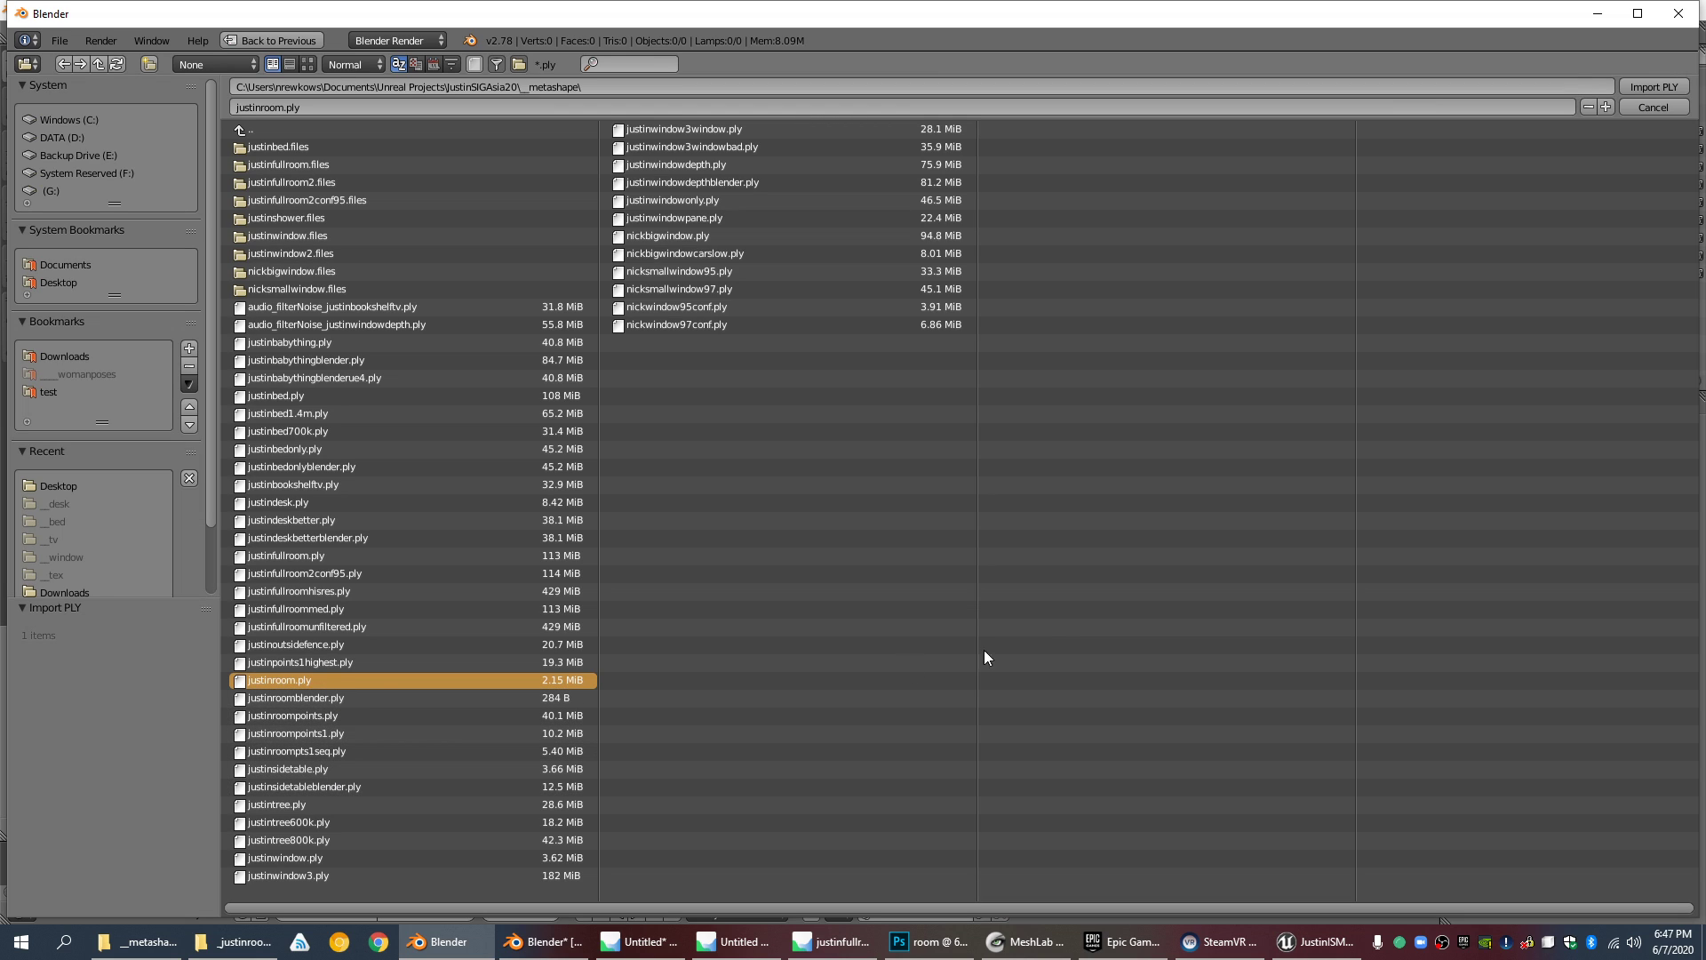
{"action": "scroll", "coordinate": [503, 569], "scroll_direction": "down", "scroll_amount": 8}
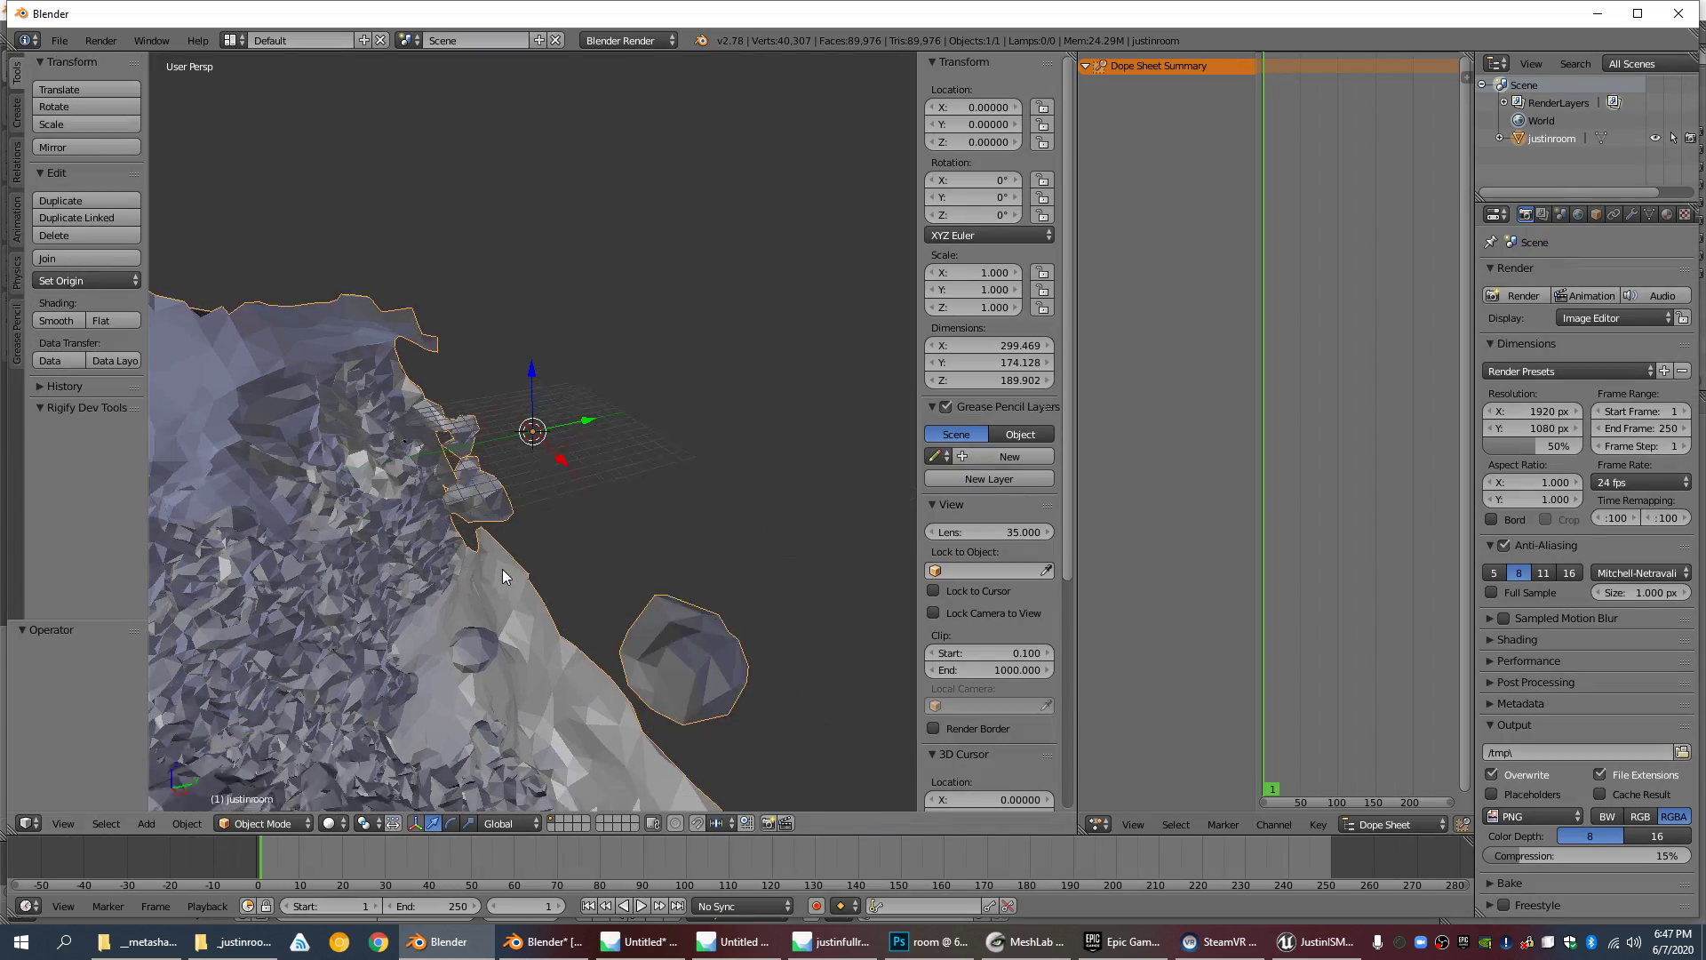
{"action": "middle_click_drag", "start_coordinate": [613, 593], "coordinate": [445, 539]}
{"action": "scroll", "coordinate": [455, 569], "scroll_direction": "down", "scroll_amount": 5}
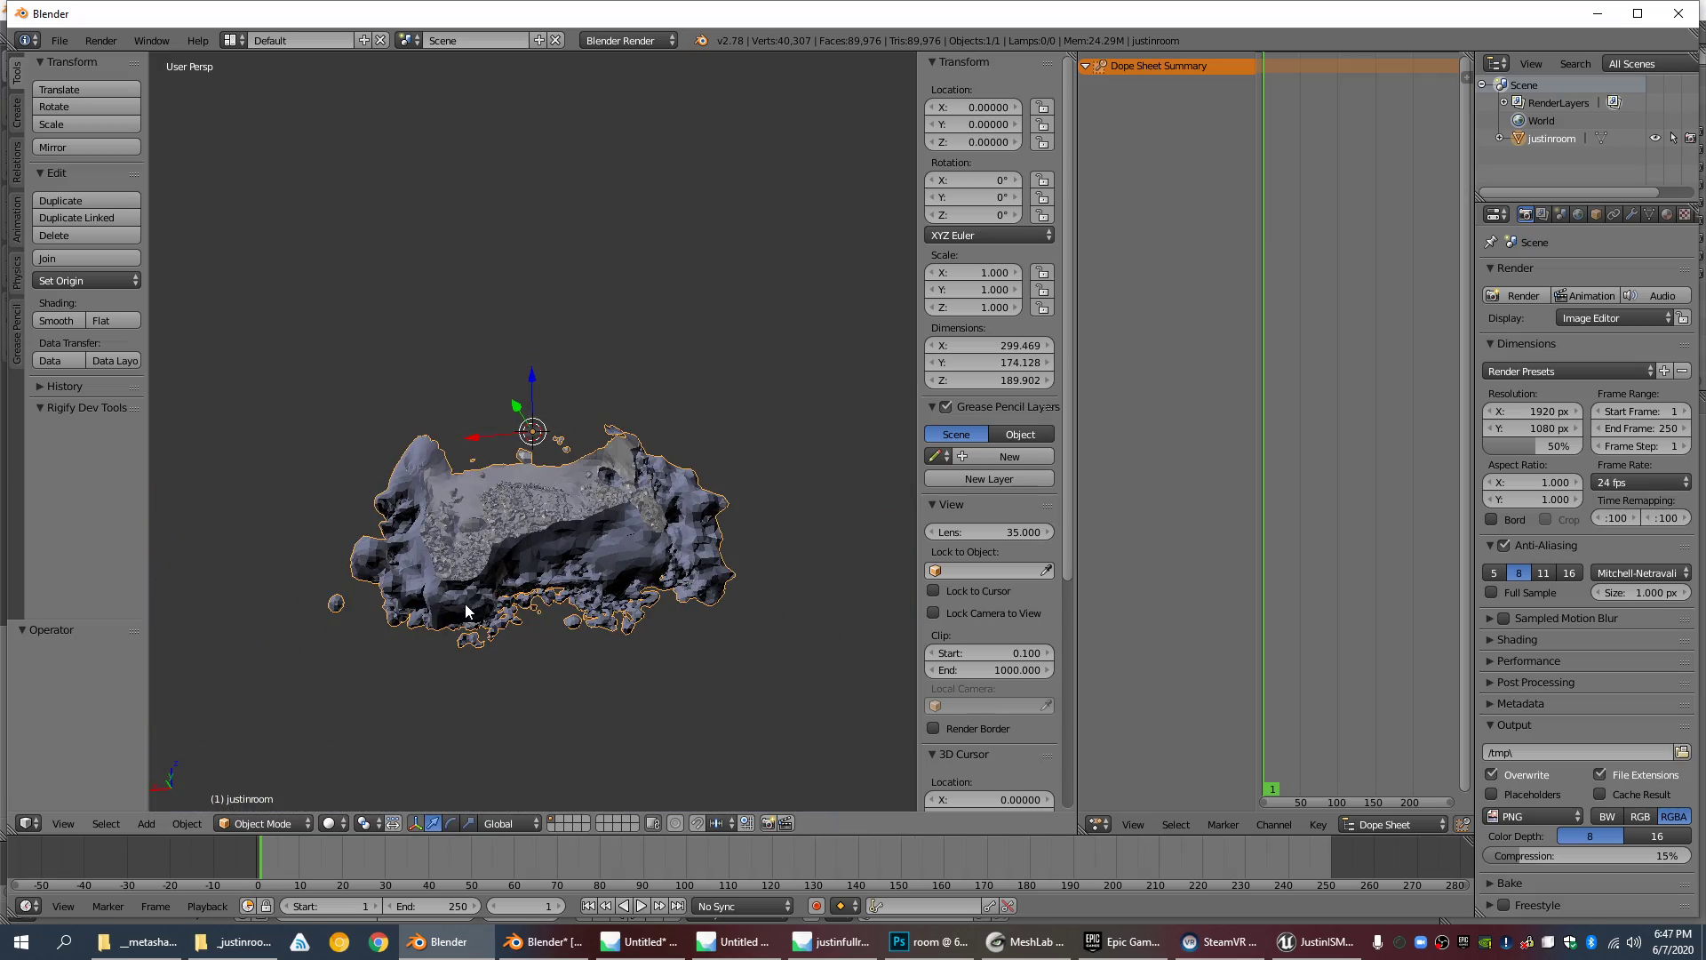
{"action": "middle_click_drag", "start_coordinate": [521, 603], "coordinate": [544, 695]}
{"action": "scroll", "coordinate": [502, 557], "scroll_direction": "up", "scroll_amount": 6}
{"action": "middle_click_drag", "start_coordinate": [503, 554], "coordinate": [495, 625]}
{"action": "key", "text": "x"}
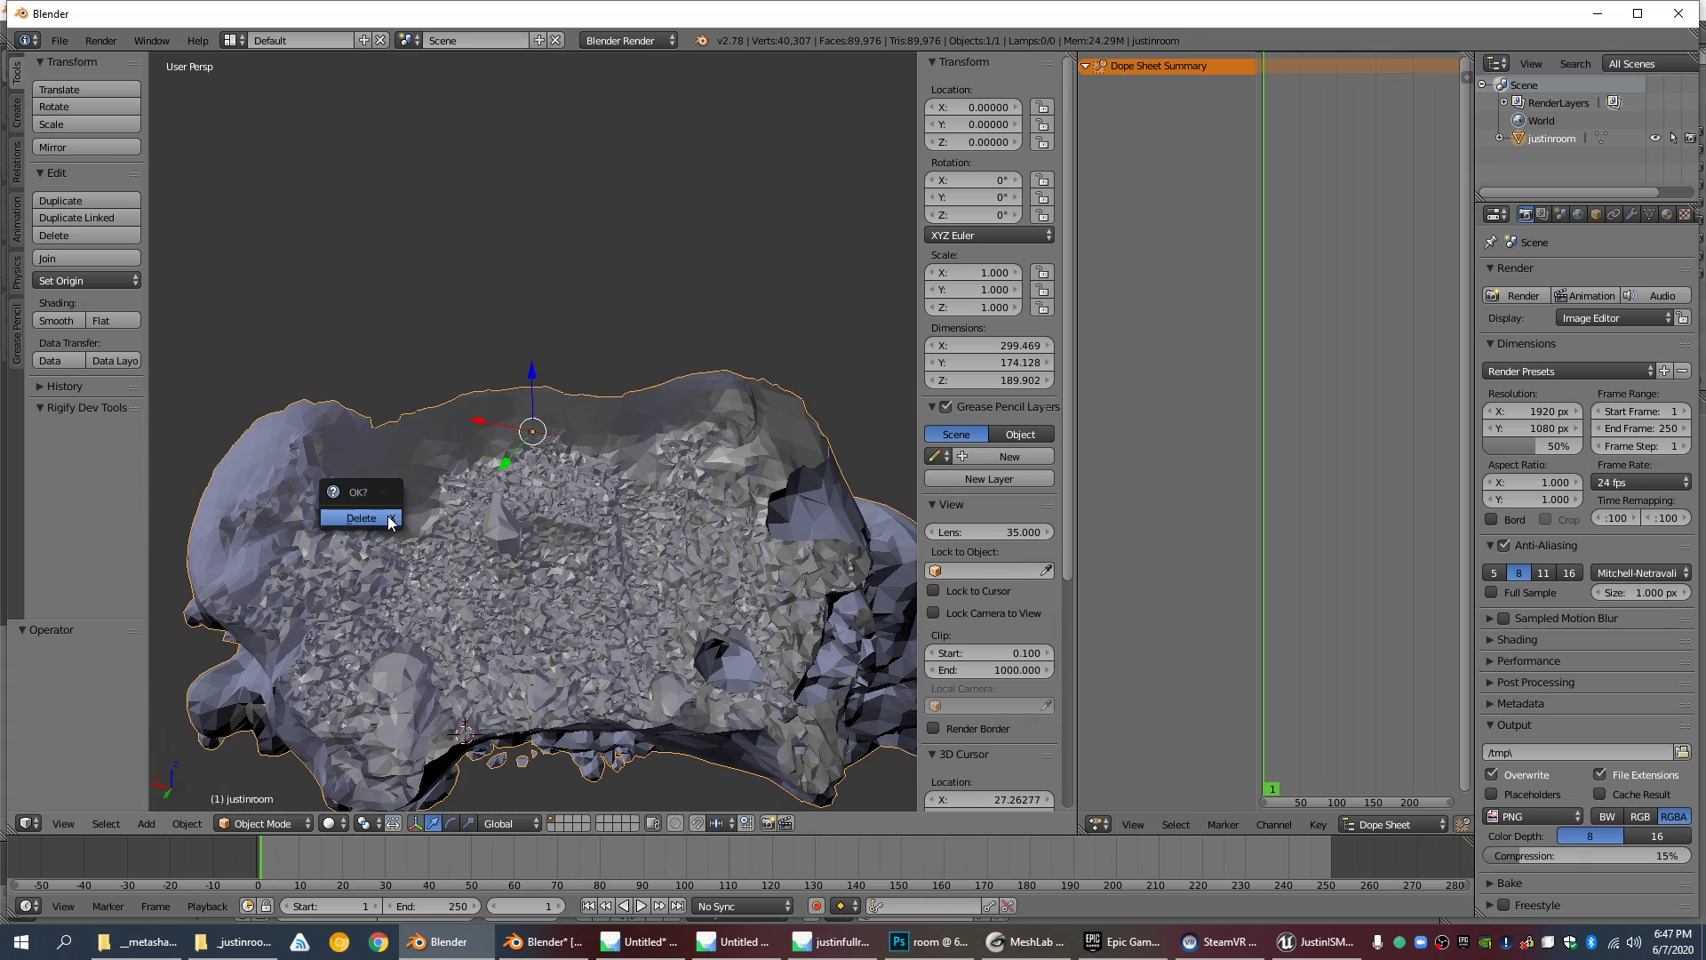
{"action": "left_click", "coordinate": [387, 516]}
Step: Import justinroompoints.ply from the __metashape folder
{"action": "left_click", "coordinate": [58, 40]}
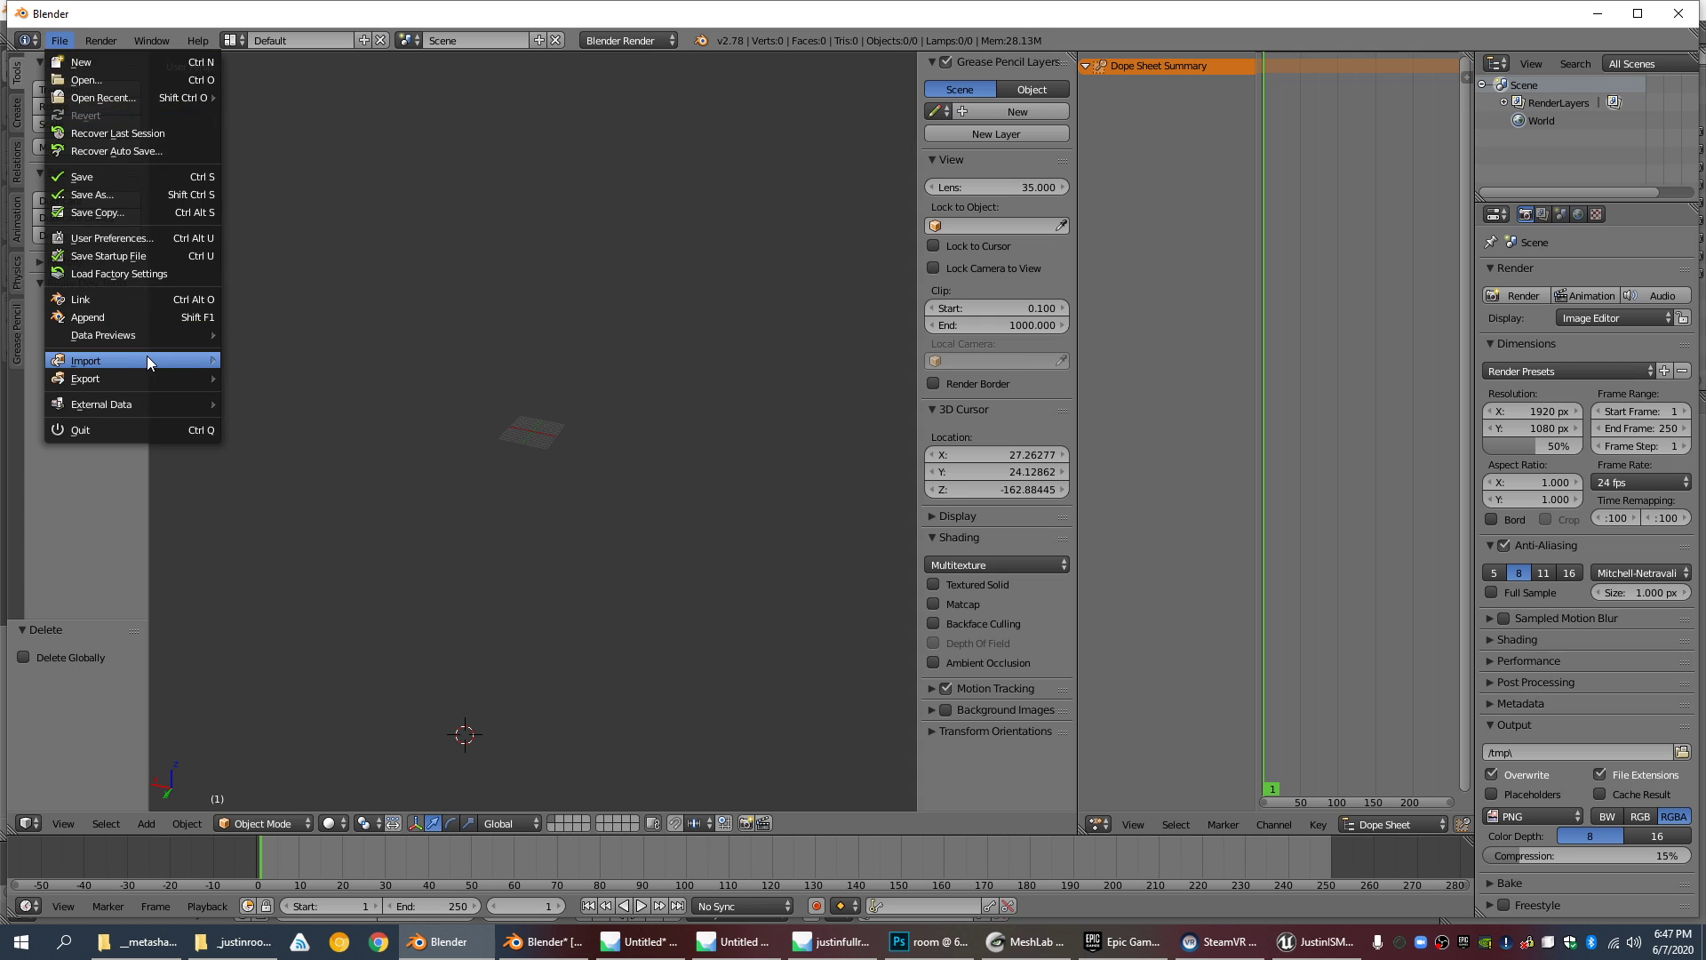
{"action": "mouse_move", "coordinate": [147, 360]}
{"action": "left_click", "coordinate": [309, 453]}
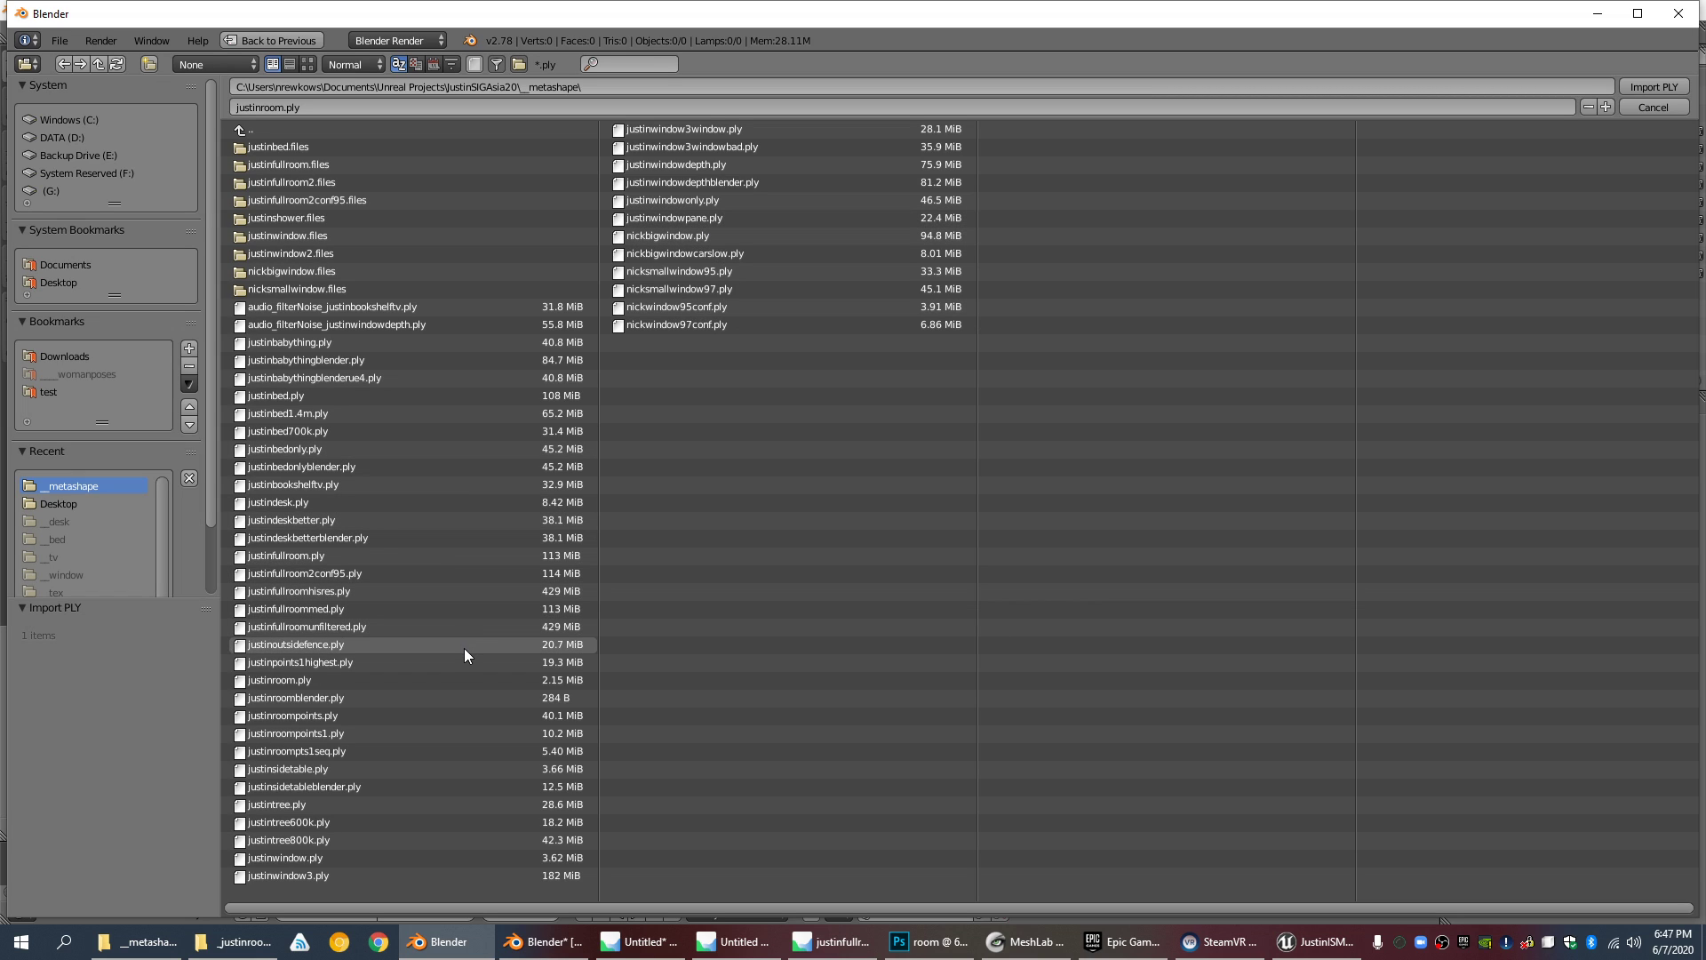
{"action": "left_click", "coordinate": [347, 716]}
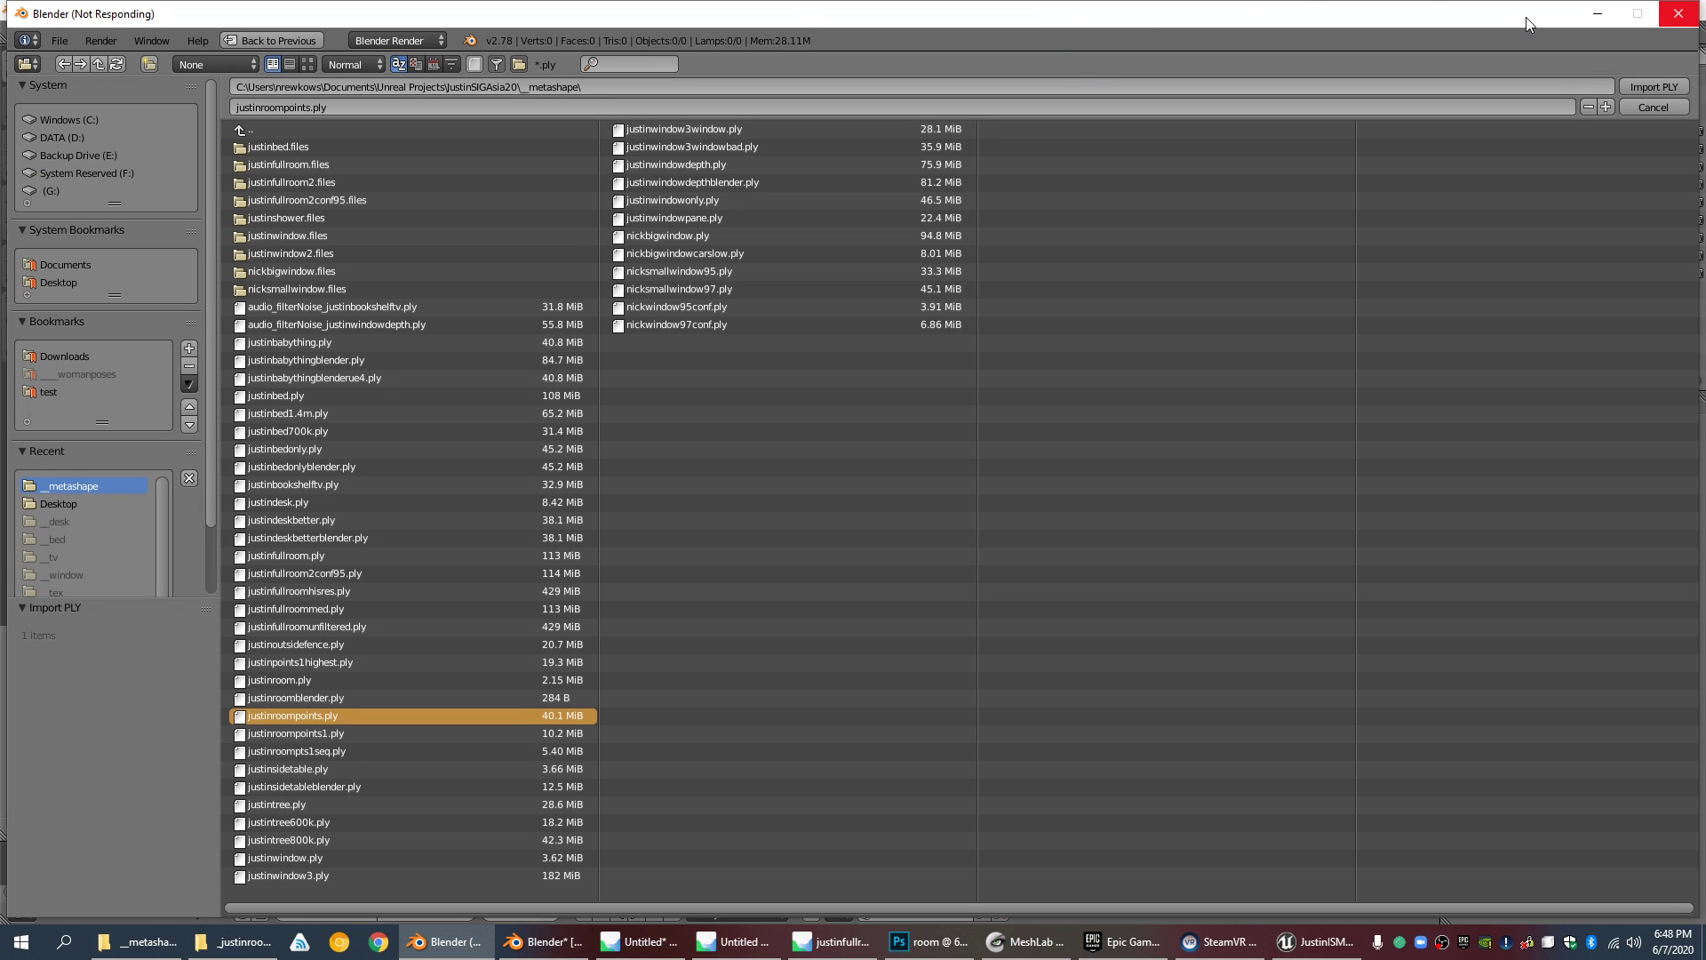
{"action": "left_click_drag", "start_coordinate": [1526, 18], "coordinate": [1516, 18]}
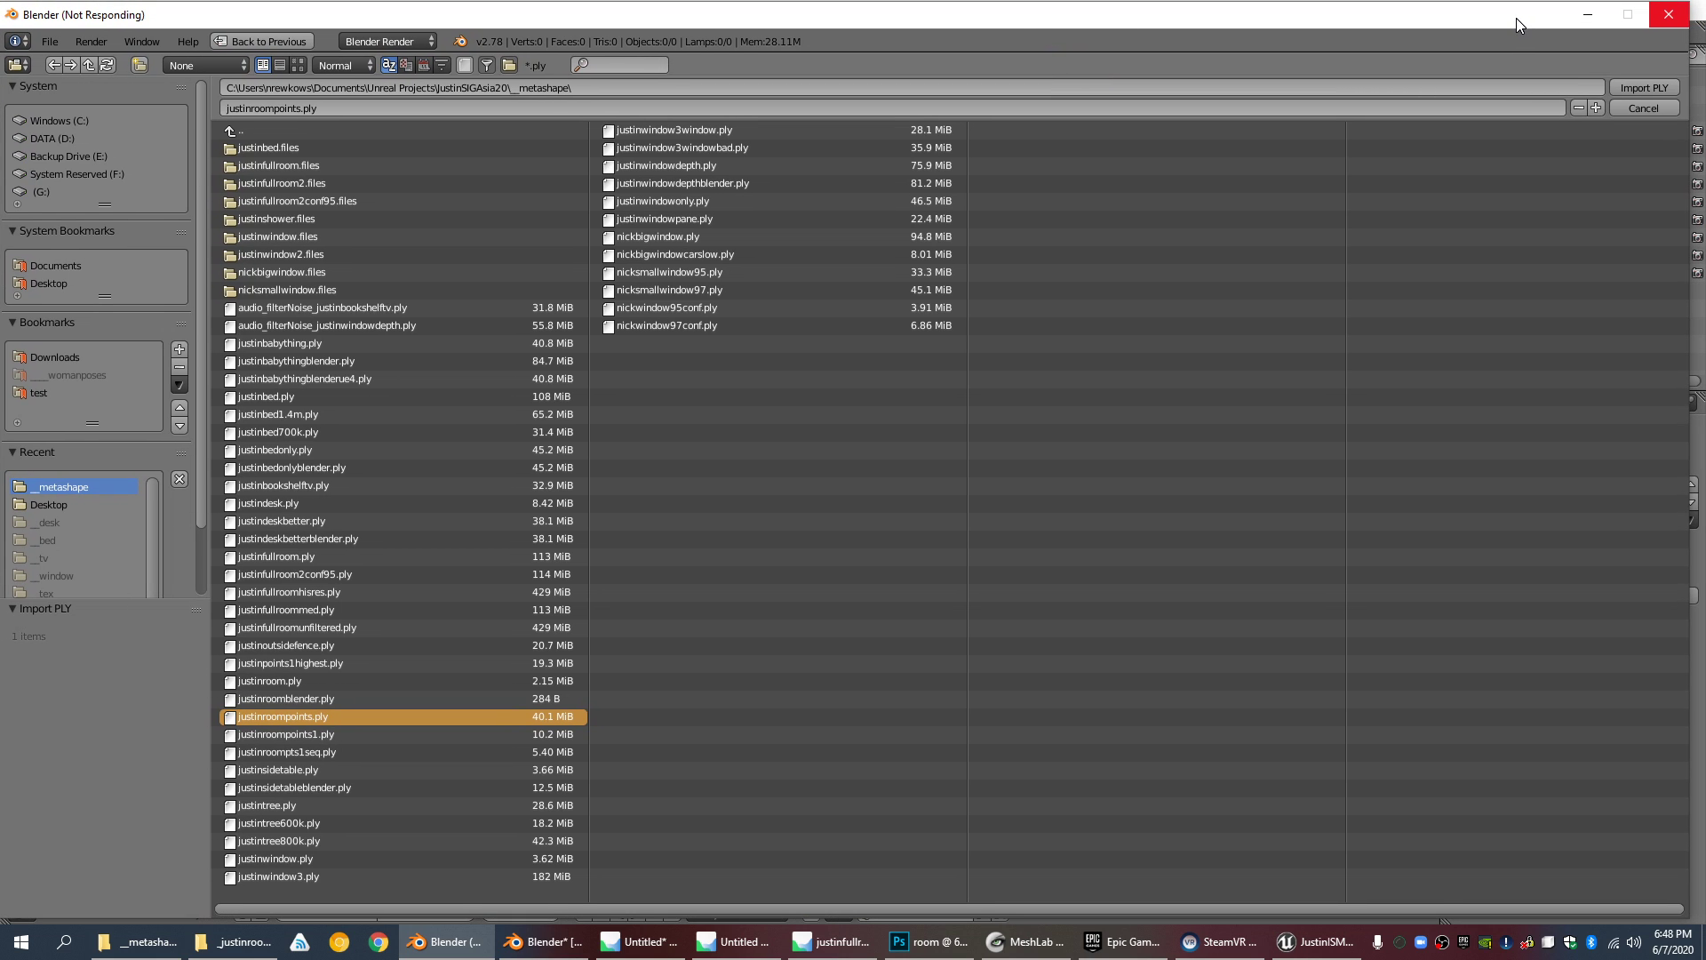
{"action": "scroll", "coordinate": [698, 595], "scroll_direction": "up", "scroll_amount": 6}
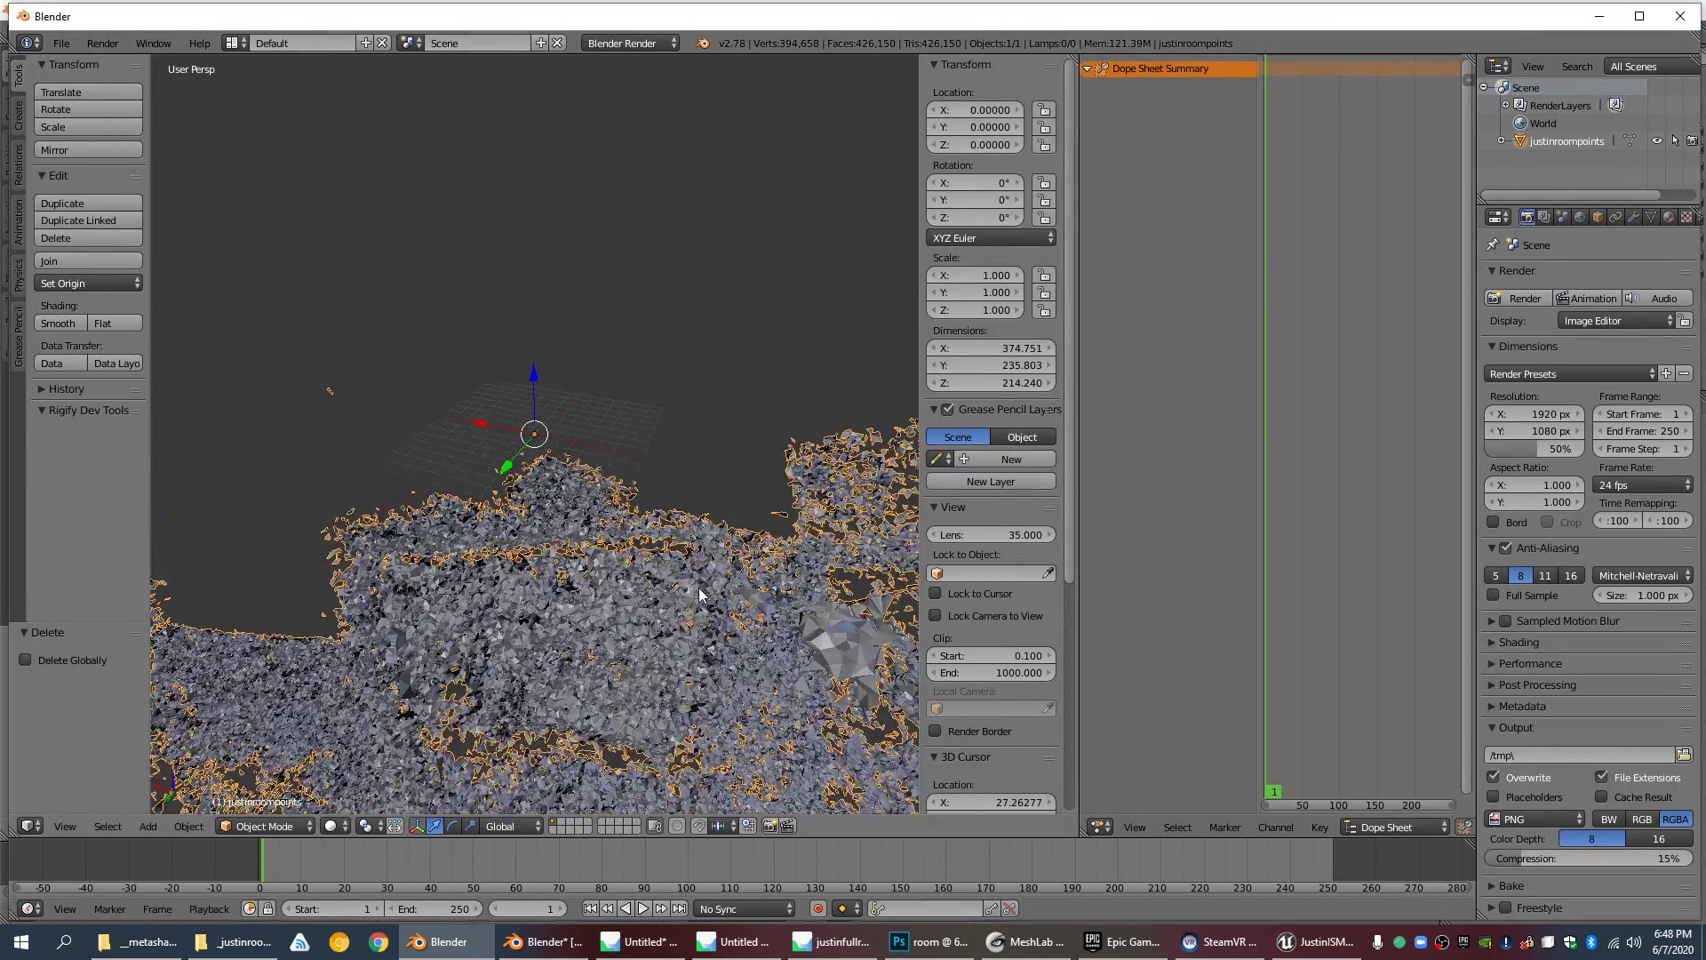
Step: Set the viewport shading to Texture and inspect the bed and shelf areas of the room points mesh
{"action": "middle_click_drag", "start_coordinate": [699, 595], "coordinate": [691, 638]}
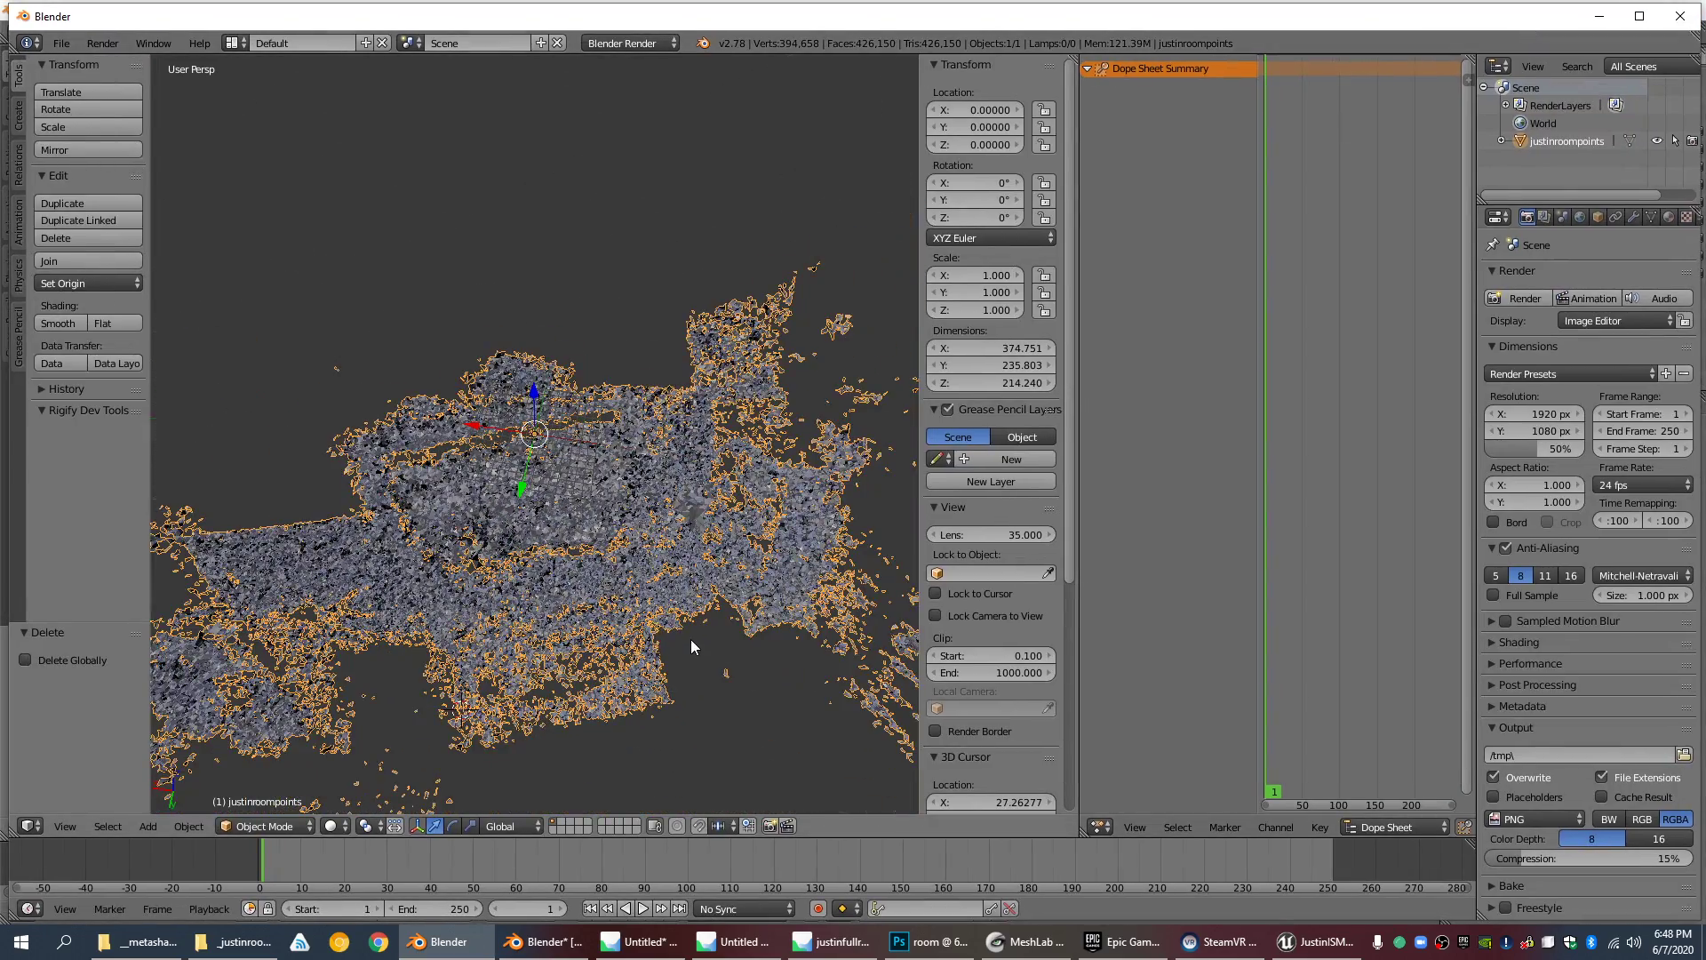
{"action": "scroll", "coordinate": [689, 632], "scroll_direction": "down", "scroll_amount": 3}
{"action": "scroll", "coordinate": [634, 606], "scroll_direction": "up", "scroll_amount": 6}
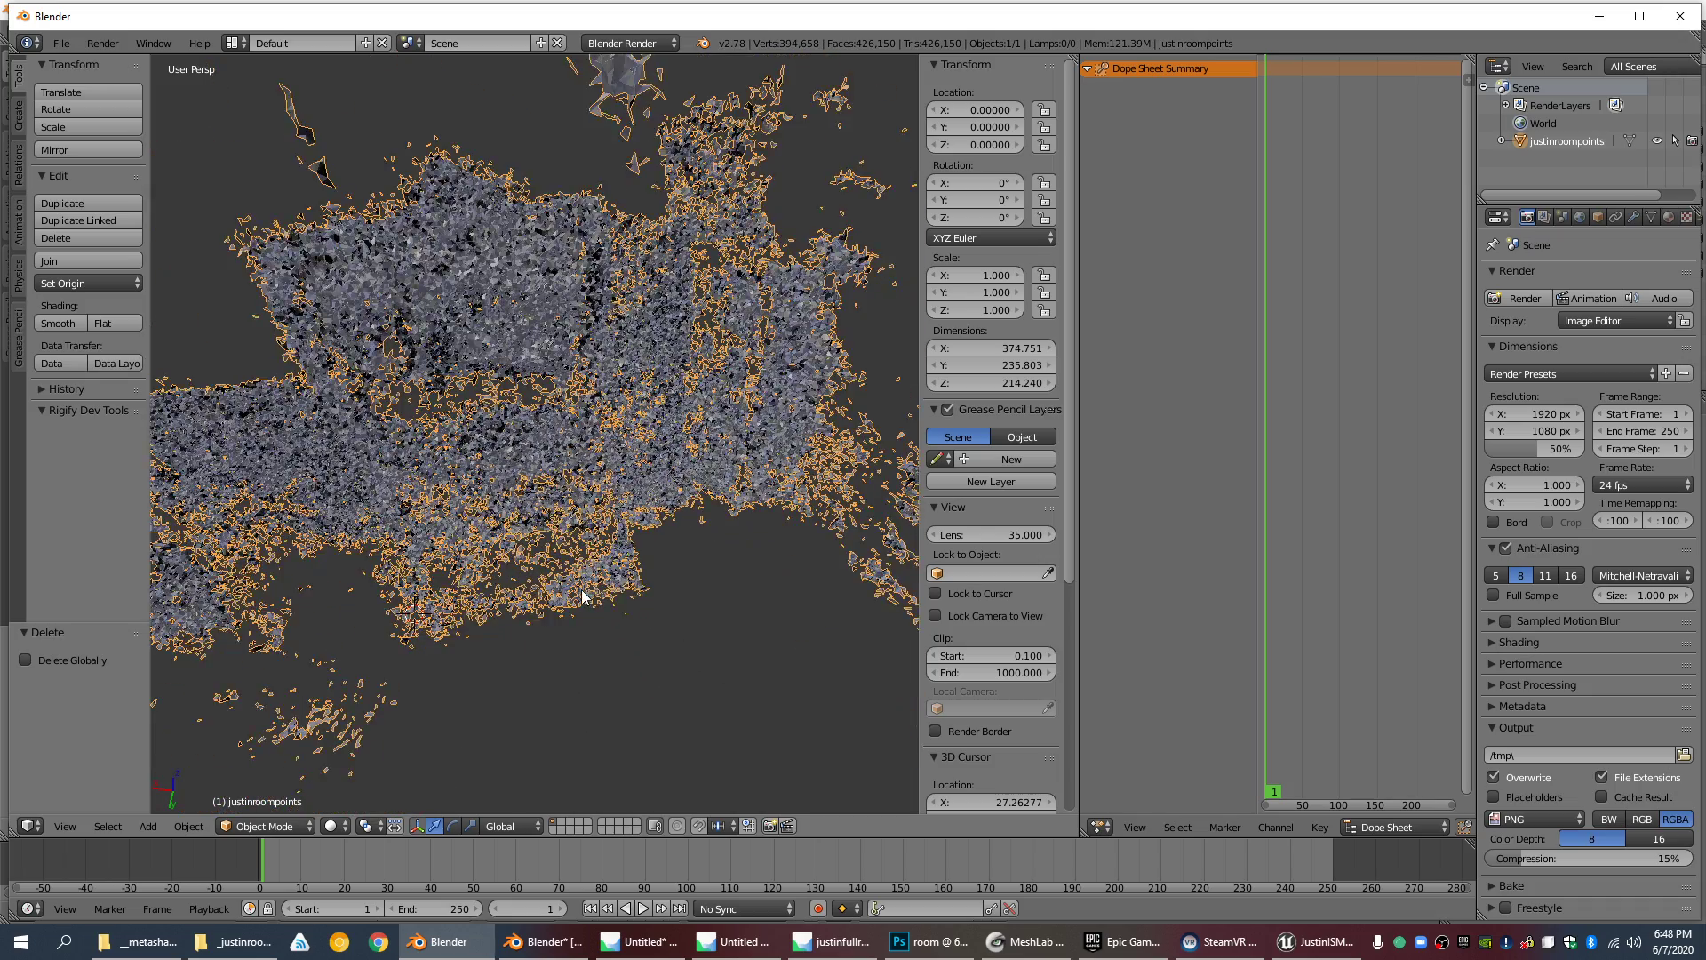
{"action": "middle_click_drag", "start_coordinate": [581, 589], "coordinate": [498, 629]}
{"action": "left_click", "coordinate": [331, 826]}
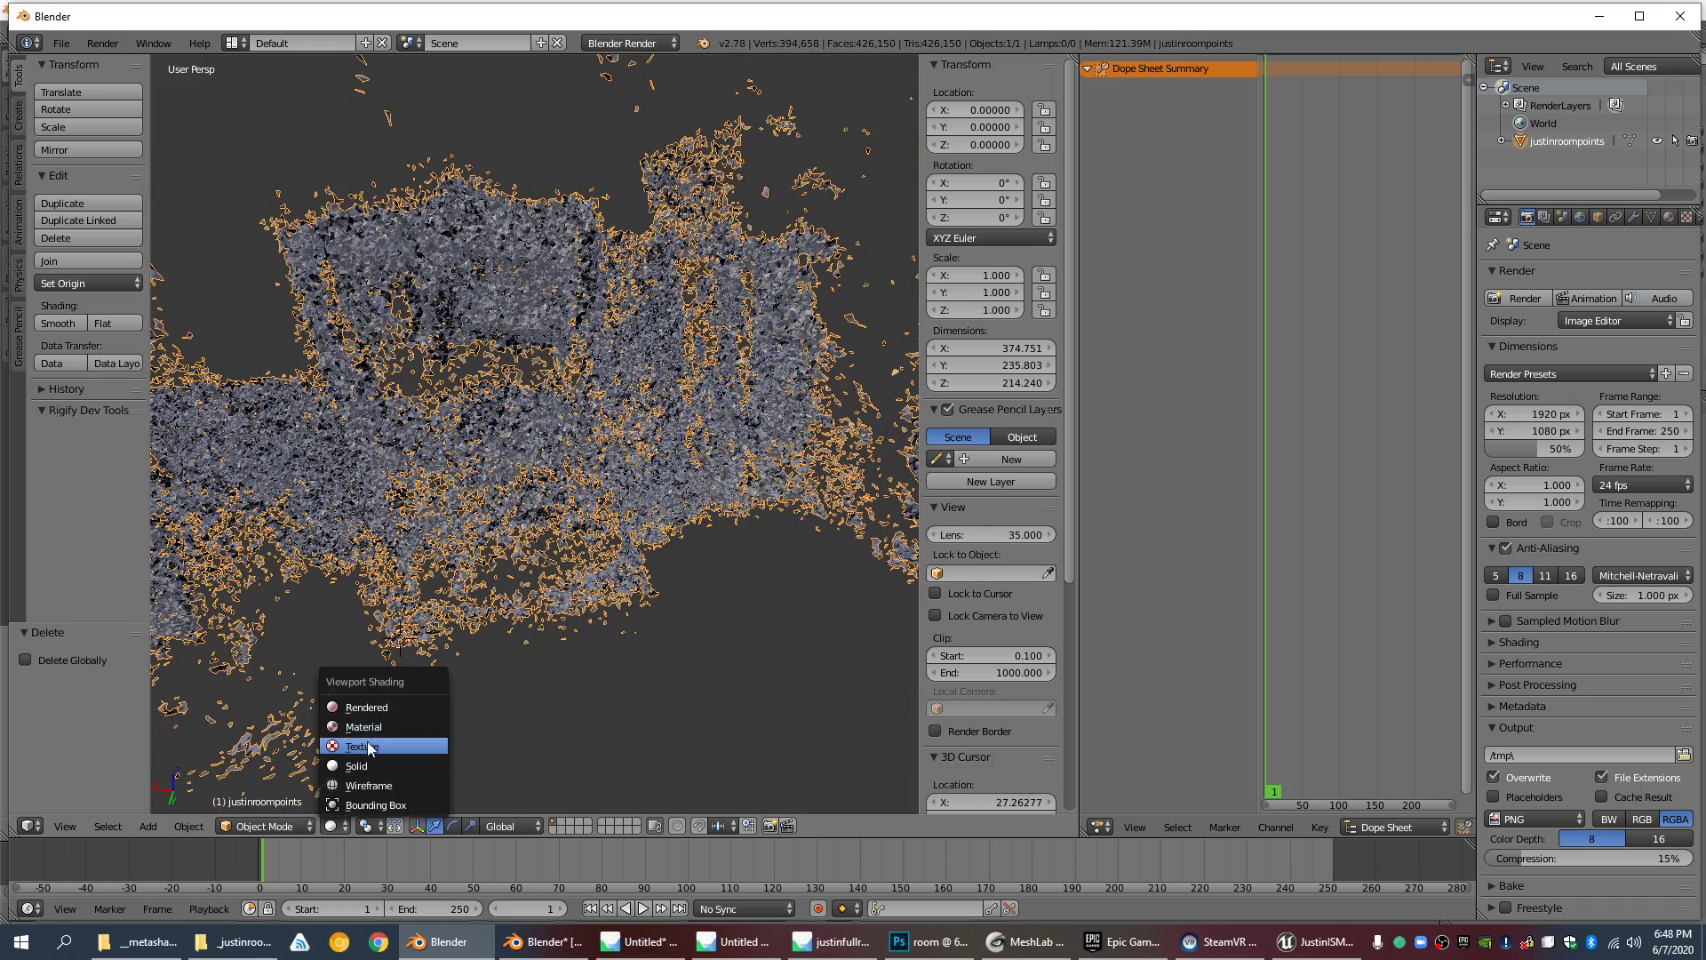
{"action": "left_click", "coordinate": [366, 727]}
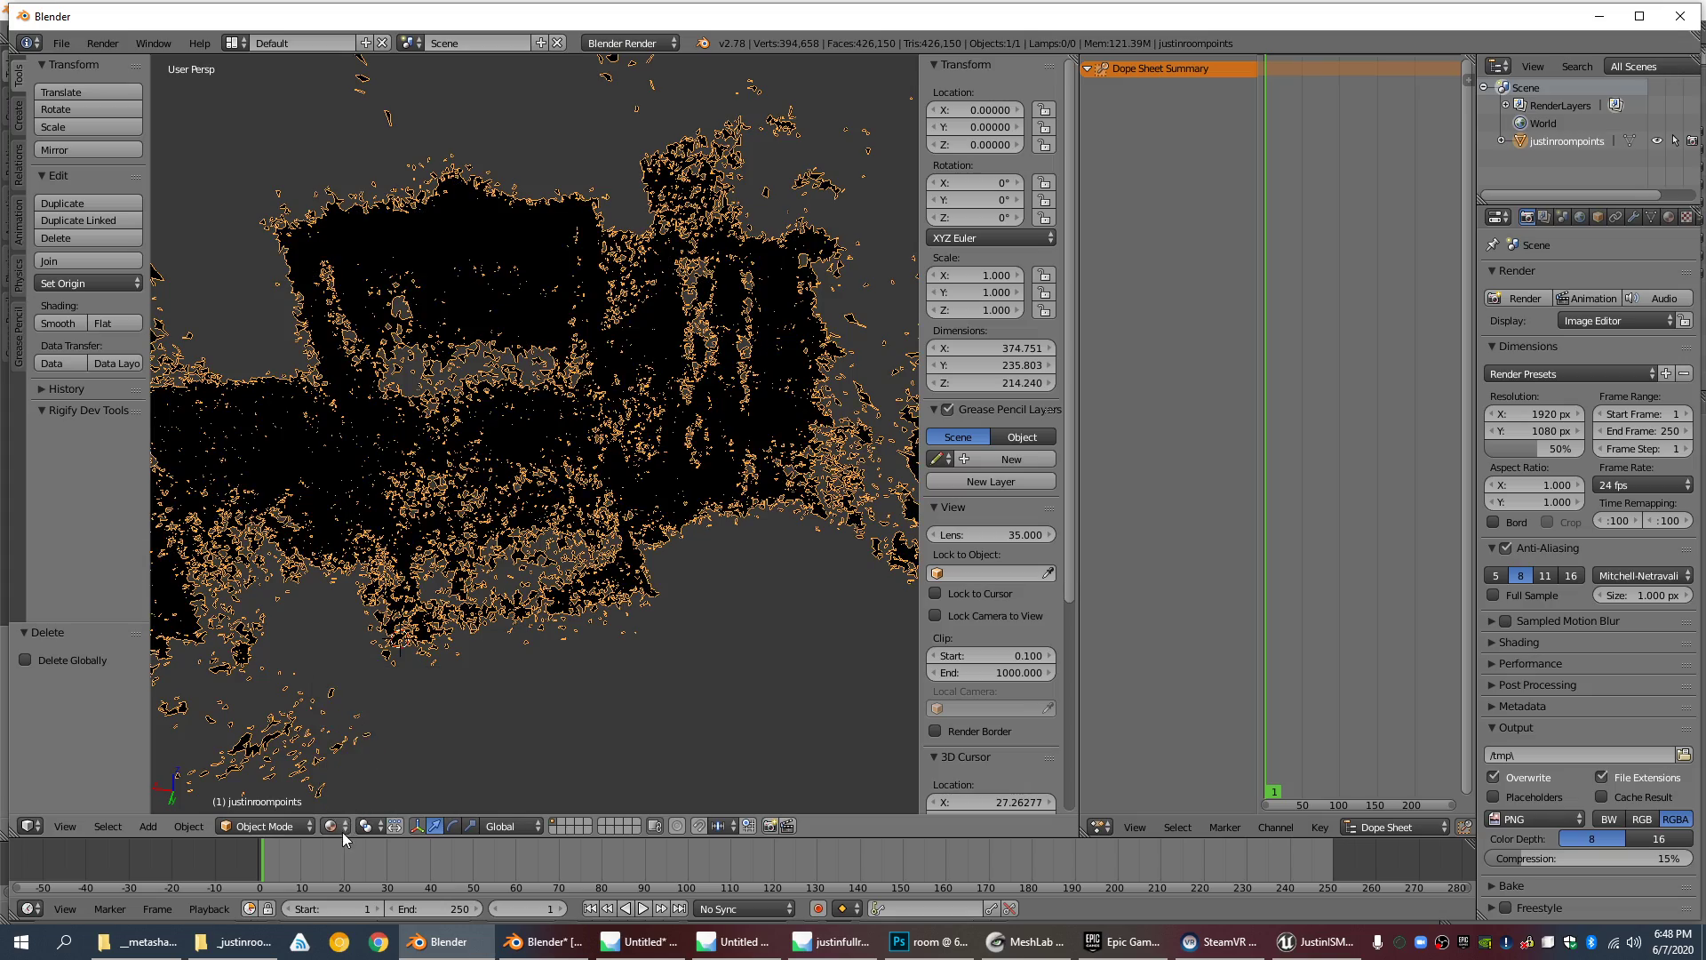
{"action": "left_click", "coordinate": [331, 826]}
{"action": "left_click", "coordinate": [360, 747]}
{"action": "scroll", "coordinate": [568, 416], "scroll_direction": "up", "scroll_amount": 5}
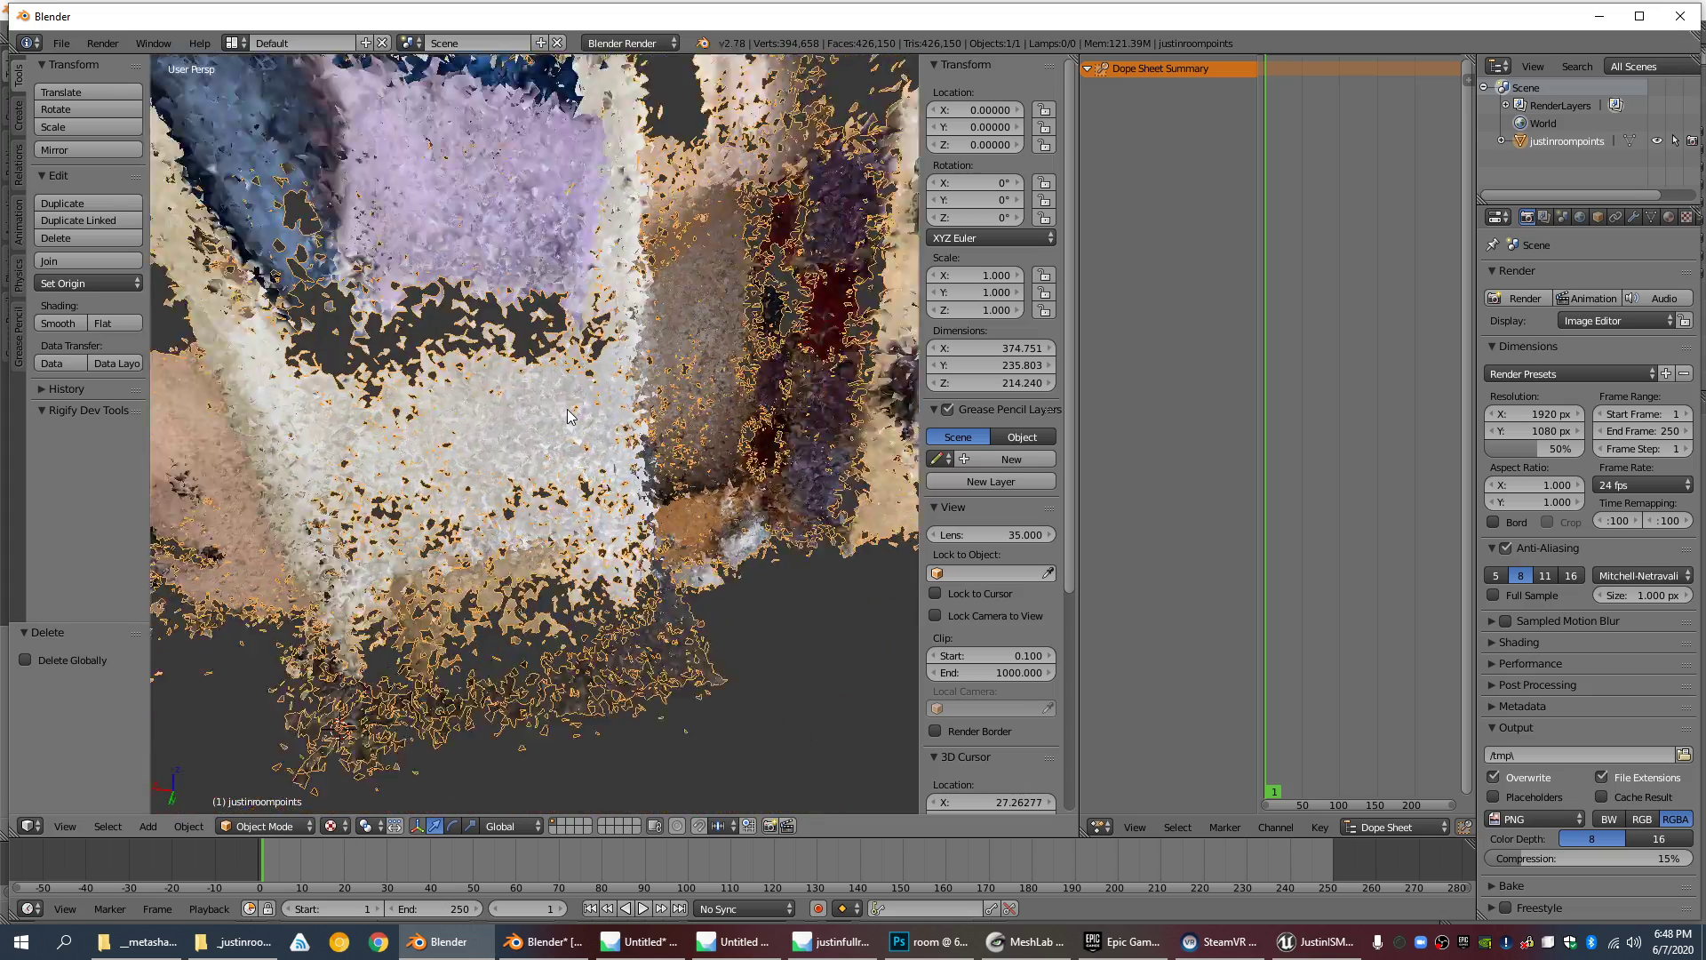
{"action": "scroll", "coordinate": [569, 416], "scroll_direction": "up", "scroll_amount": 3}
{"action": "scroll", "coordinate": [605, 473], "scroll_direction": "down", "scroll_amount": 10}
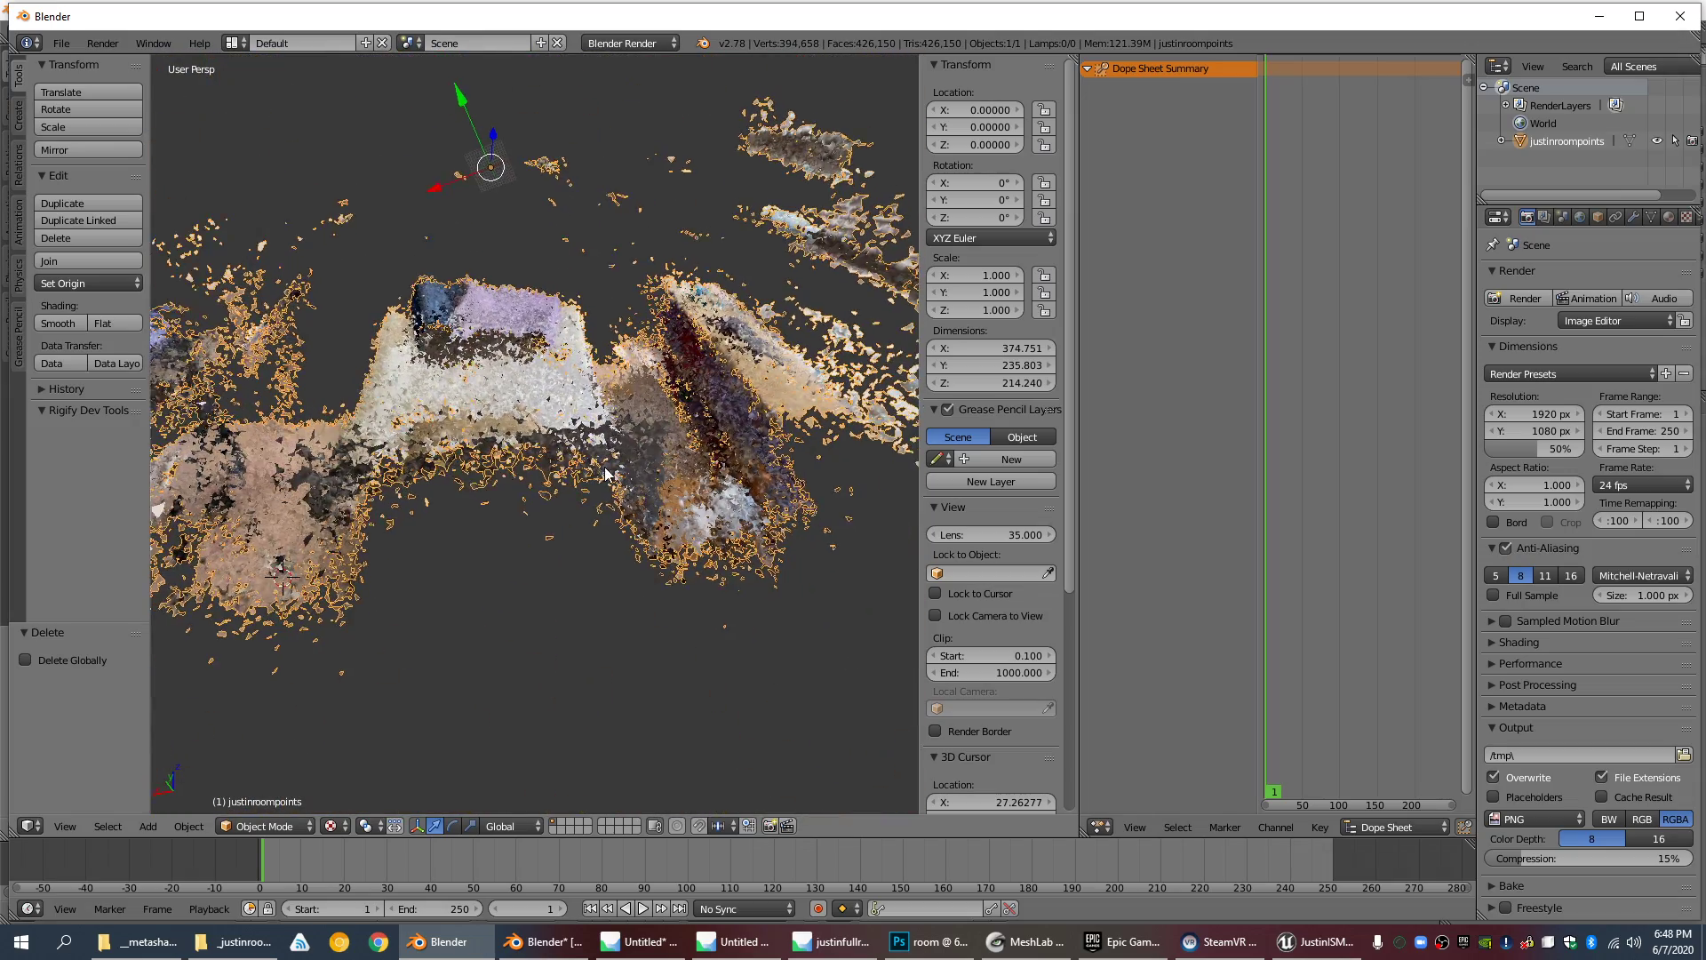
{"action": "middle_click_drag", "start_coordinate": [605, 469], "coordinate": [613, 469]}
Step: Examine the vertices and triangles around the bed in Edit Mode, and return to Object Mode
{"action": "key", "text": "Tab"}
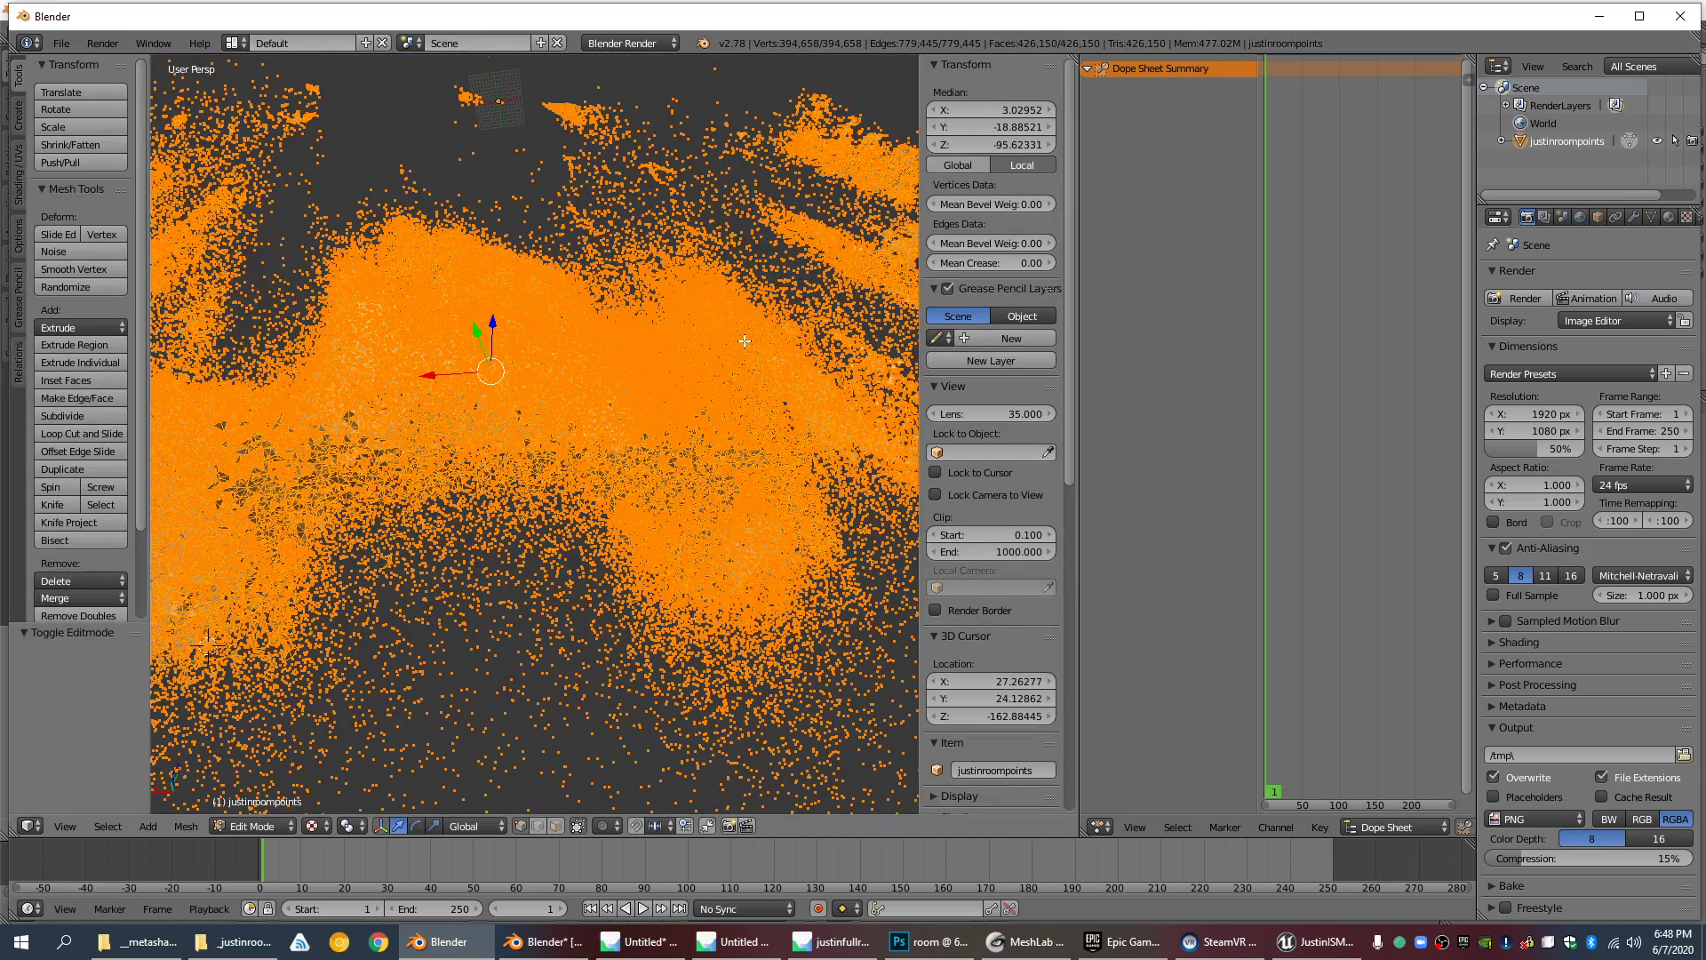
{"action": "key", "text": "Tab"}
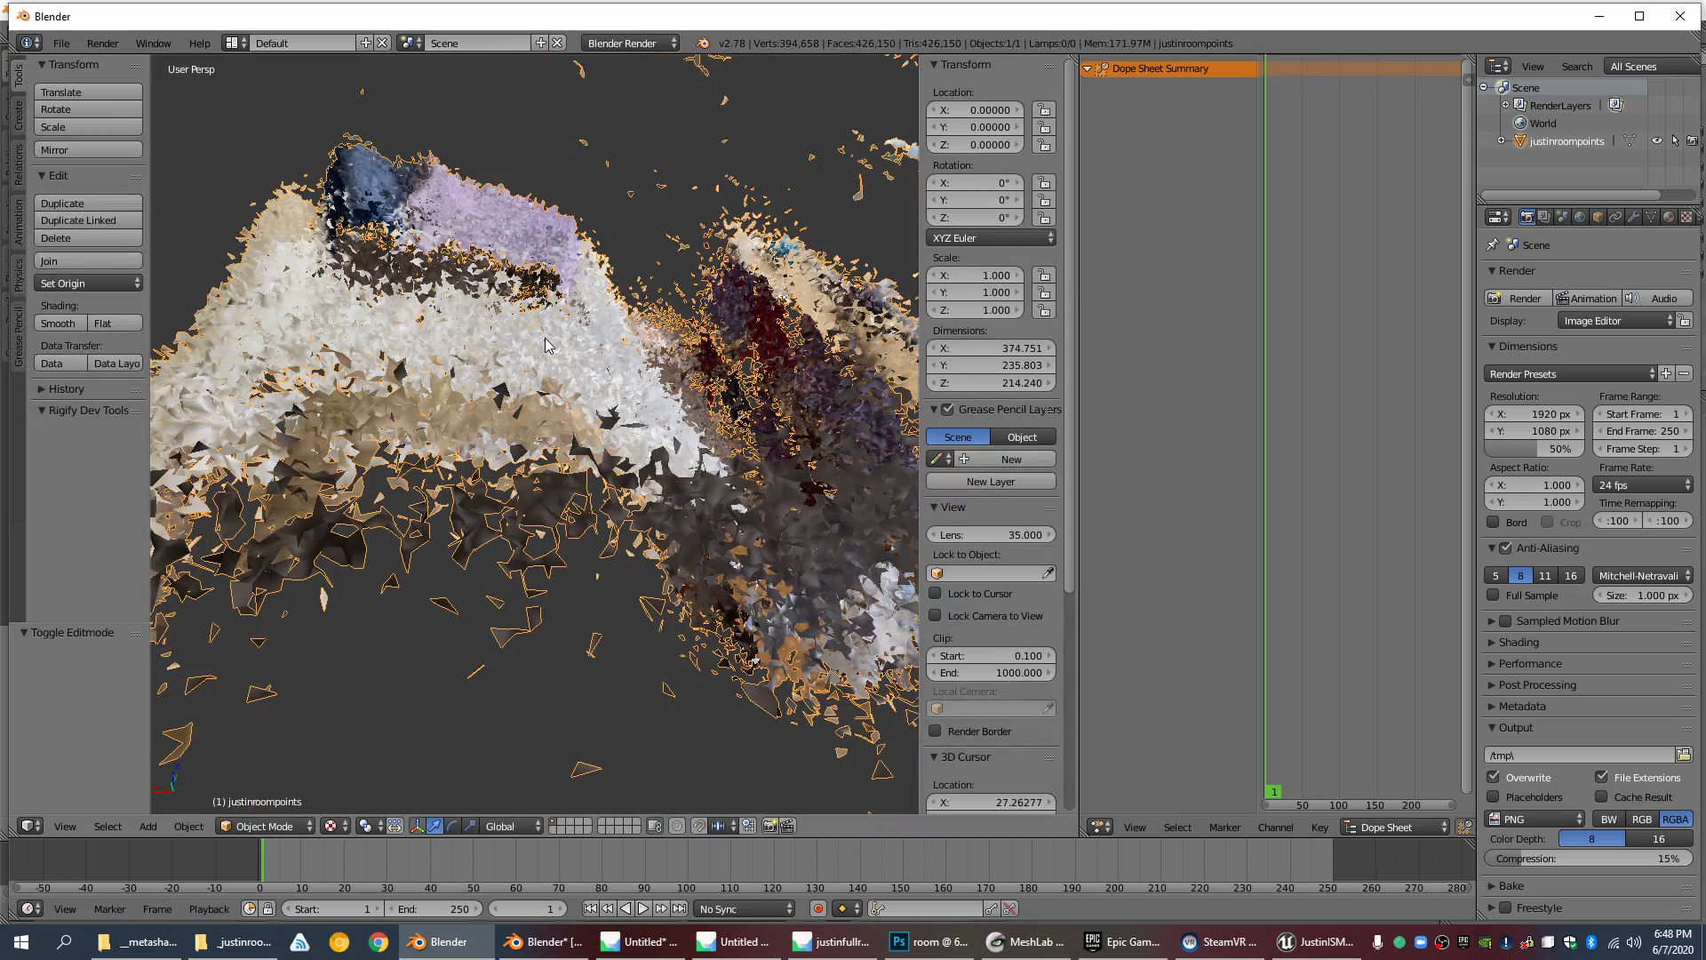
{"action": "key", "text": "Tab"}
{"action": "scroll", "coordinate": [615, 452], "scroll_direction": "up", "scroll_amount": 3}
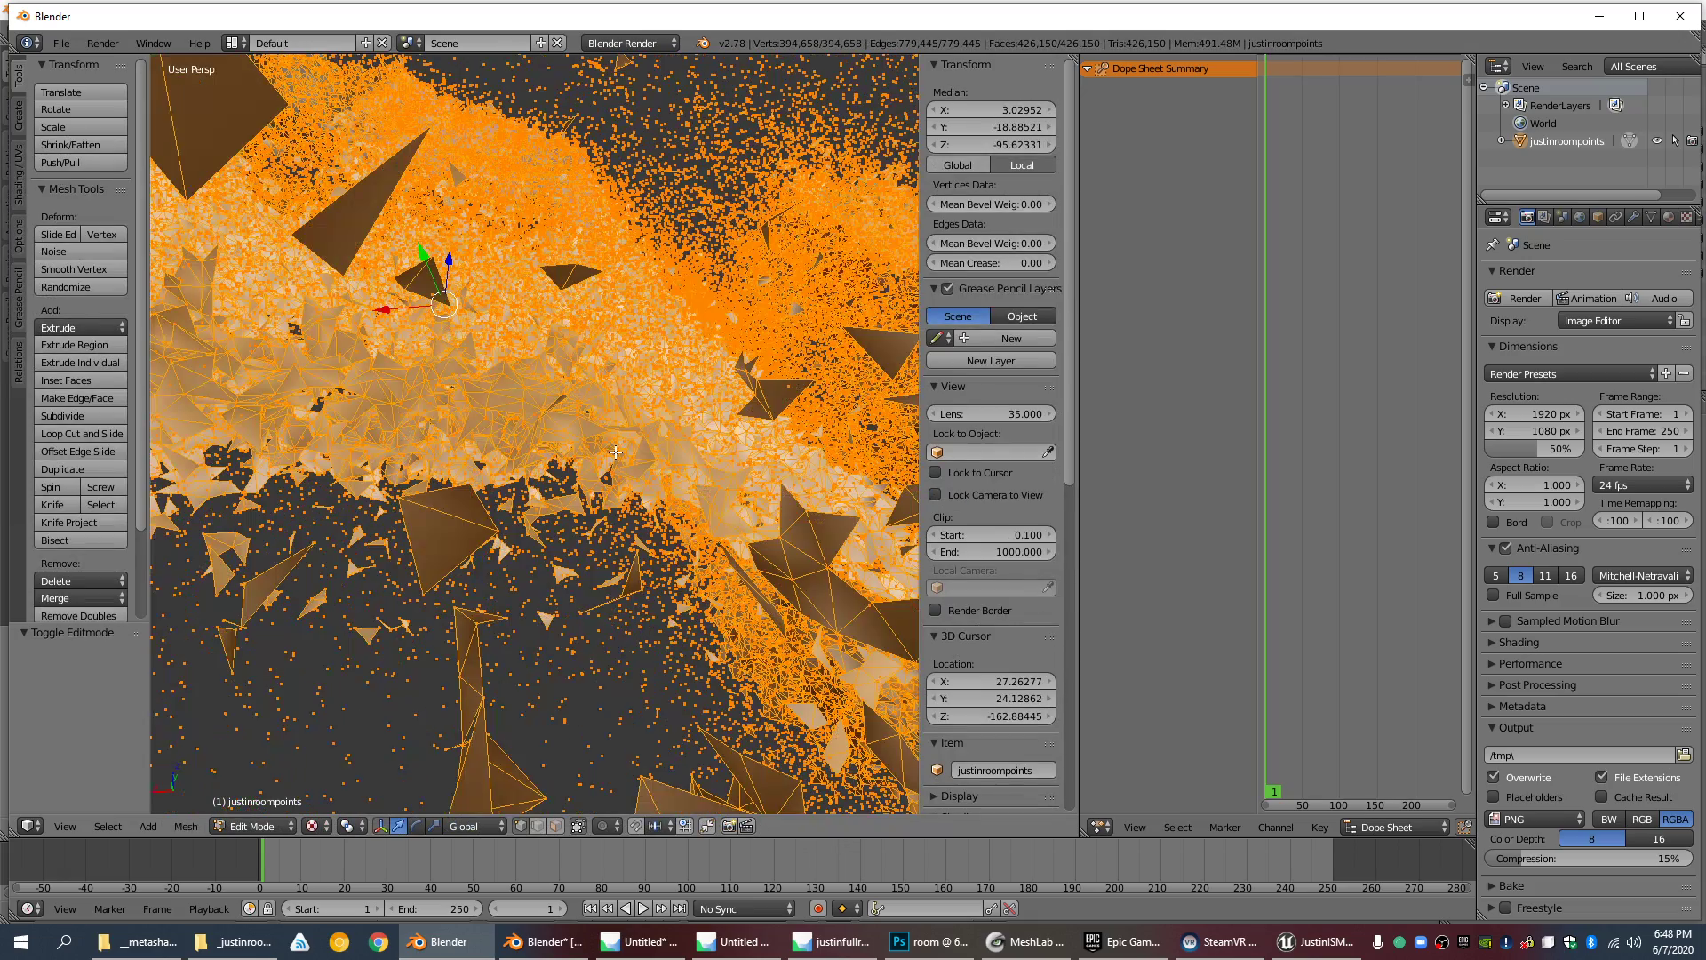
{"action": "scroll", "coordinate": [615, 452], "scroll_direction": "up", "scroll_amount": 2}
{"action": "scroll", "coordinate": [614, 446], "scroll_direction": "up", "scroll_amount": 2}
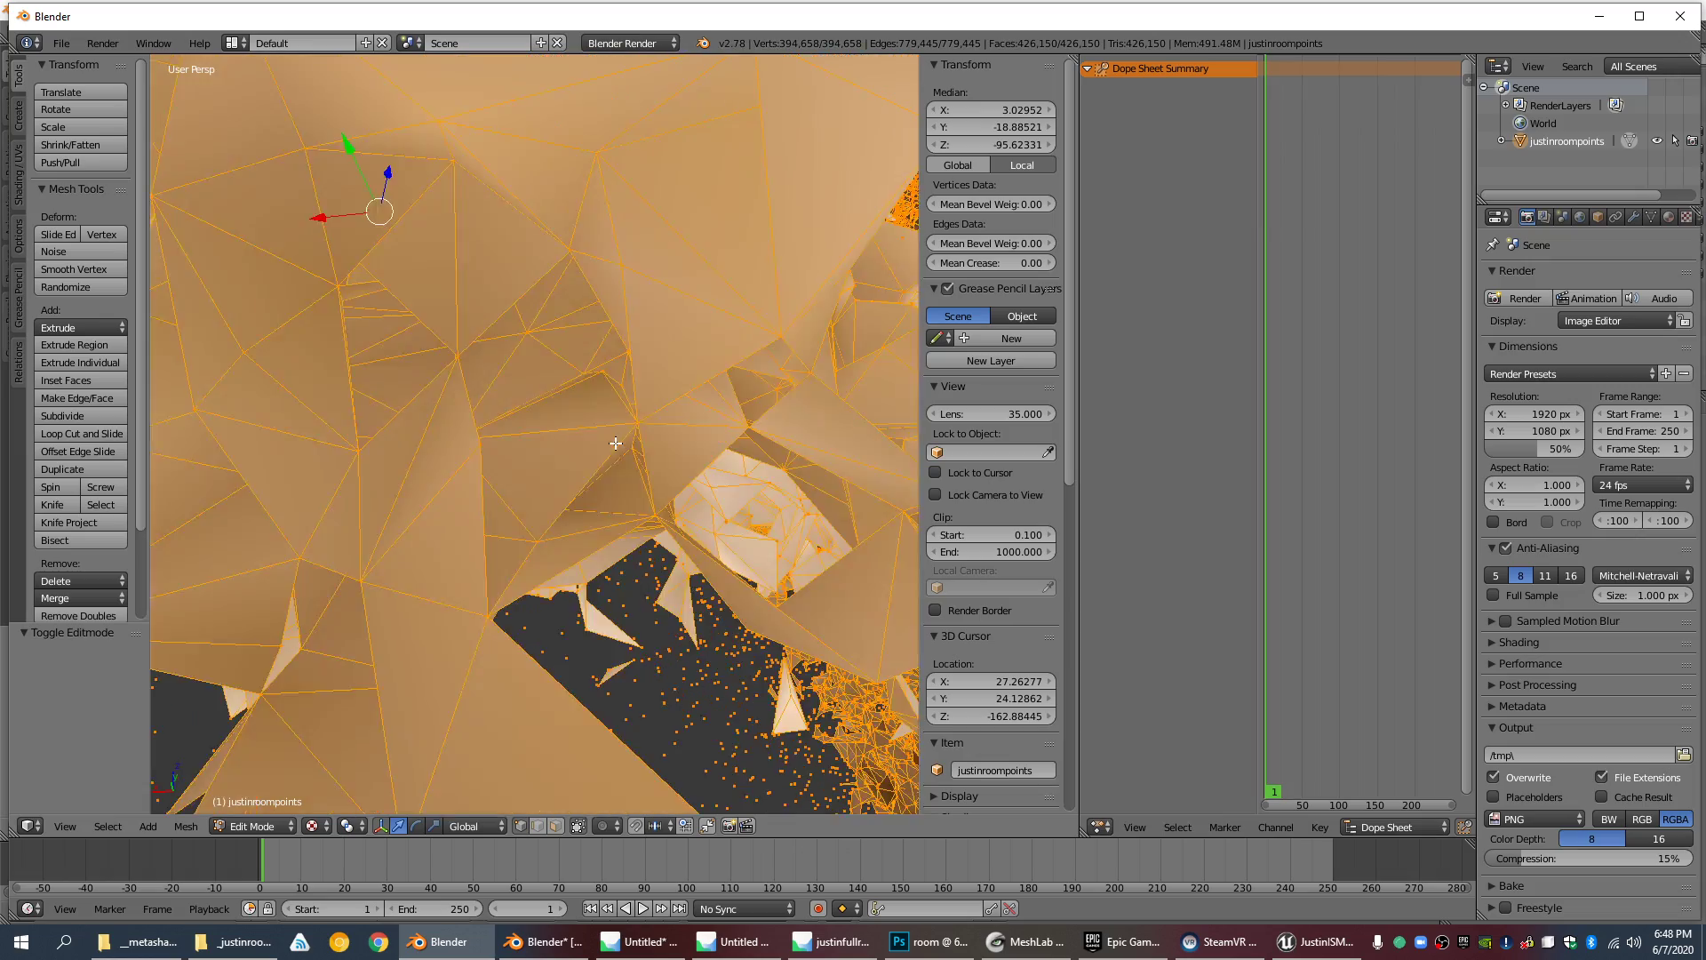
{"action": "scroll", "coordinate": [608, 471], "scroll_direction": "down", "scroll_amount": 5}
{"action": "scroll", "coordinate": [605, 499], "scroll_direction": "down", "scroll_amount": 2}
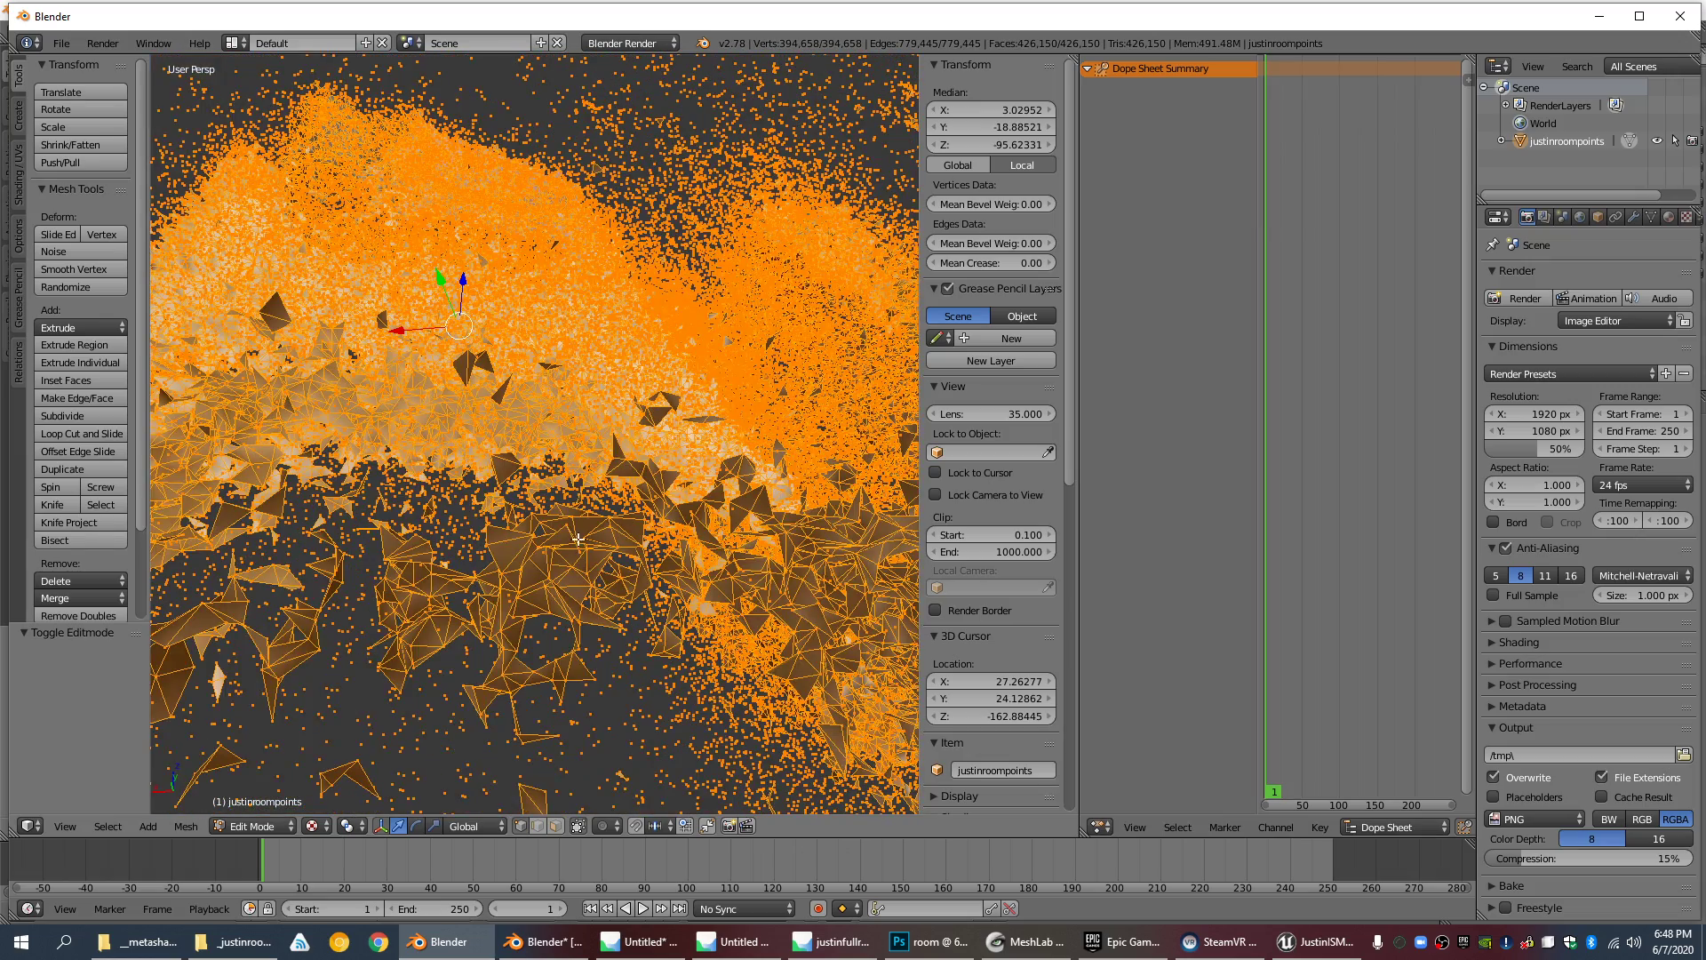
{"action": "middle_click_drag", "start_coordinate": [578, 540], "coordinate": [599, 388]}
{"action": "key", "text": "Tab"}
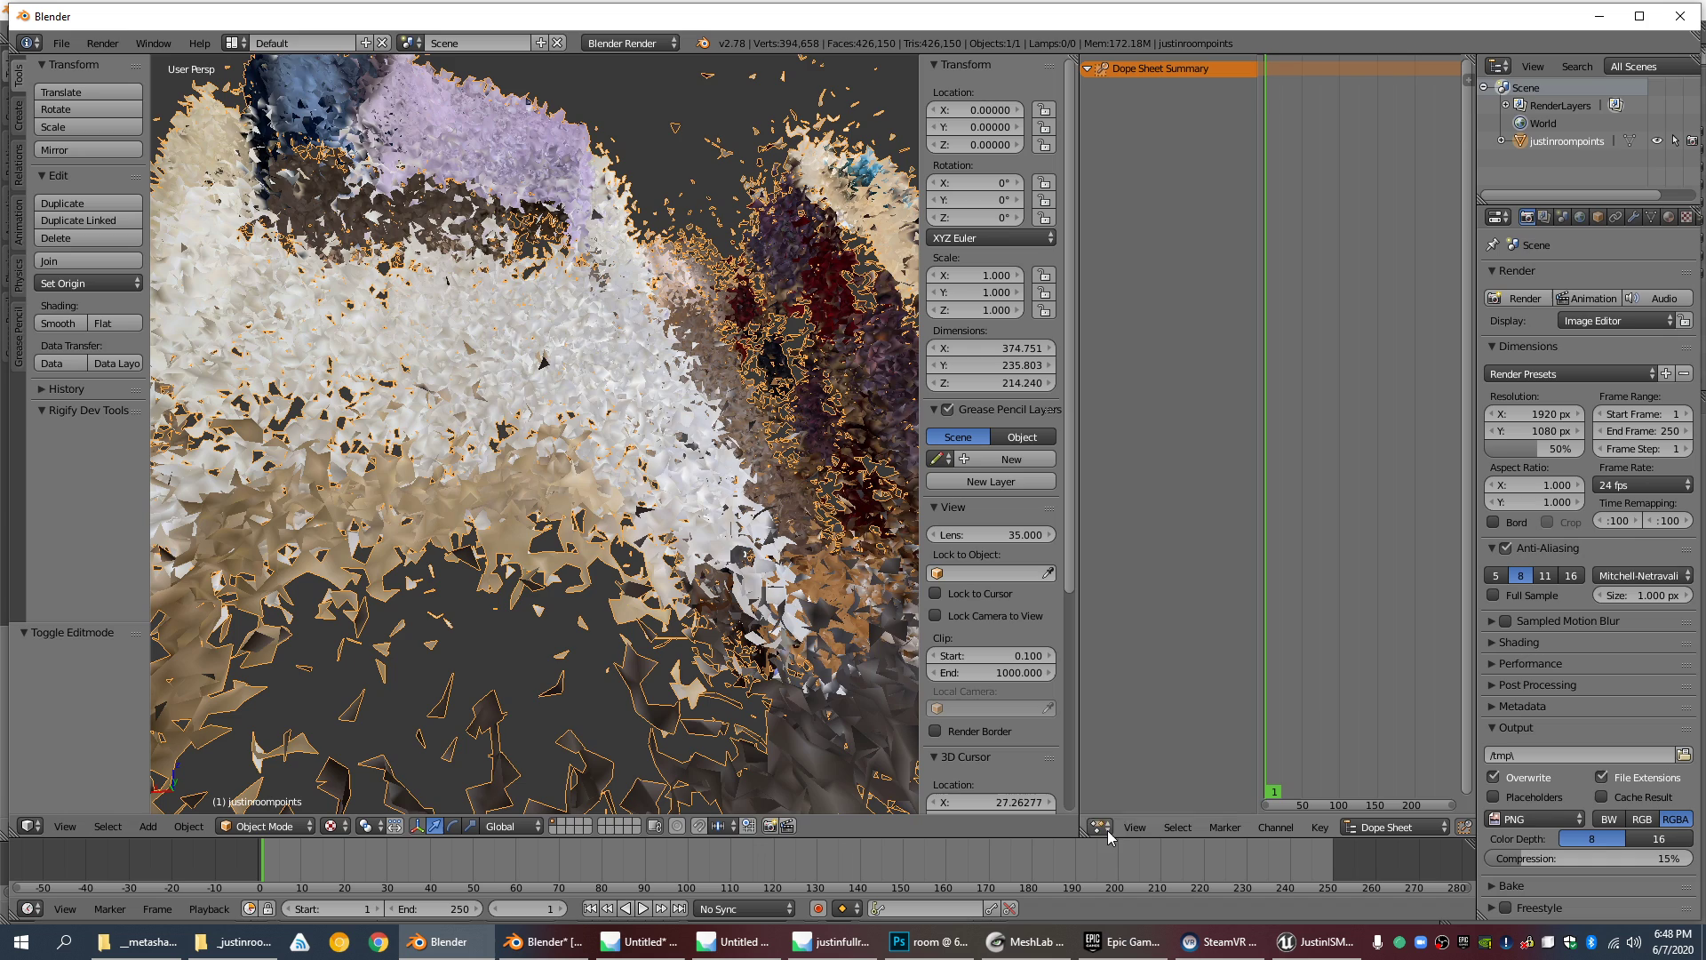
Step: Change the Dope Sheet area to the UV/Image Editor
{"action": "left_click", "coordinate": [1106, 831]}
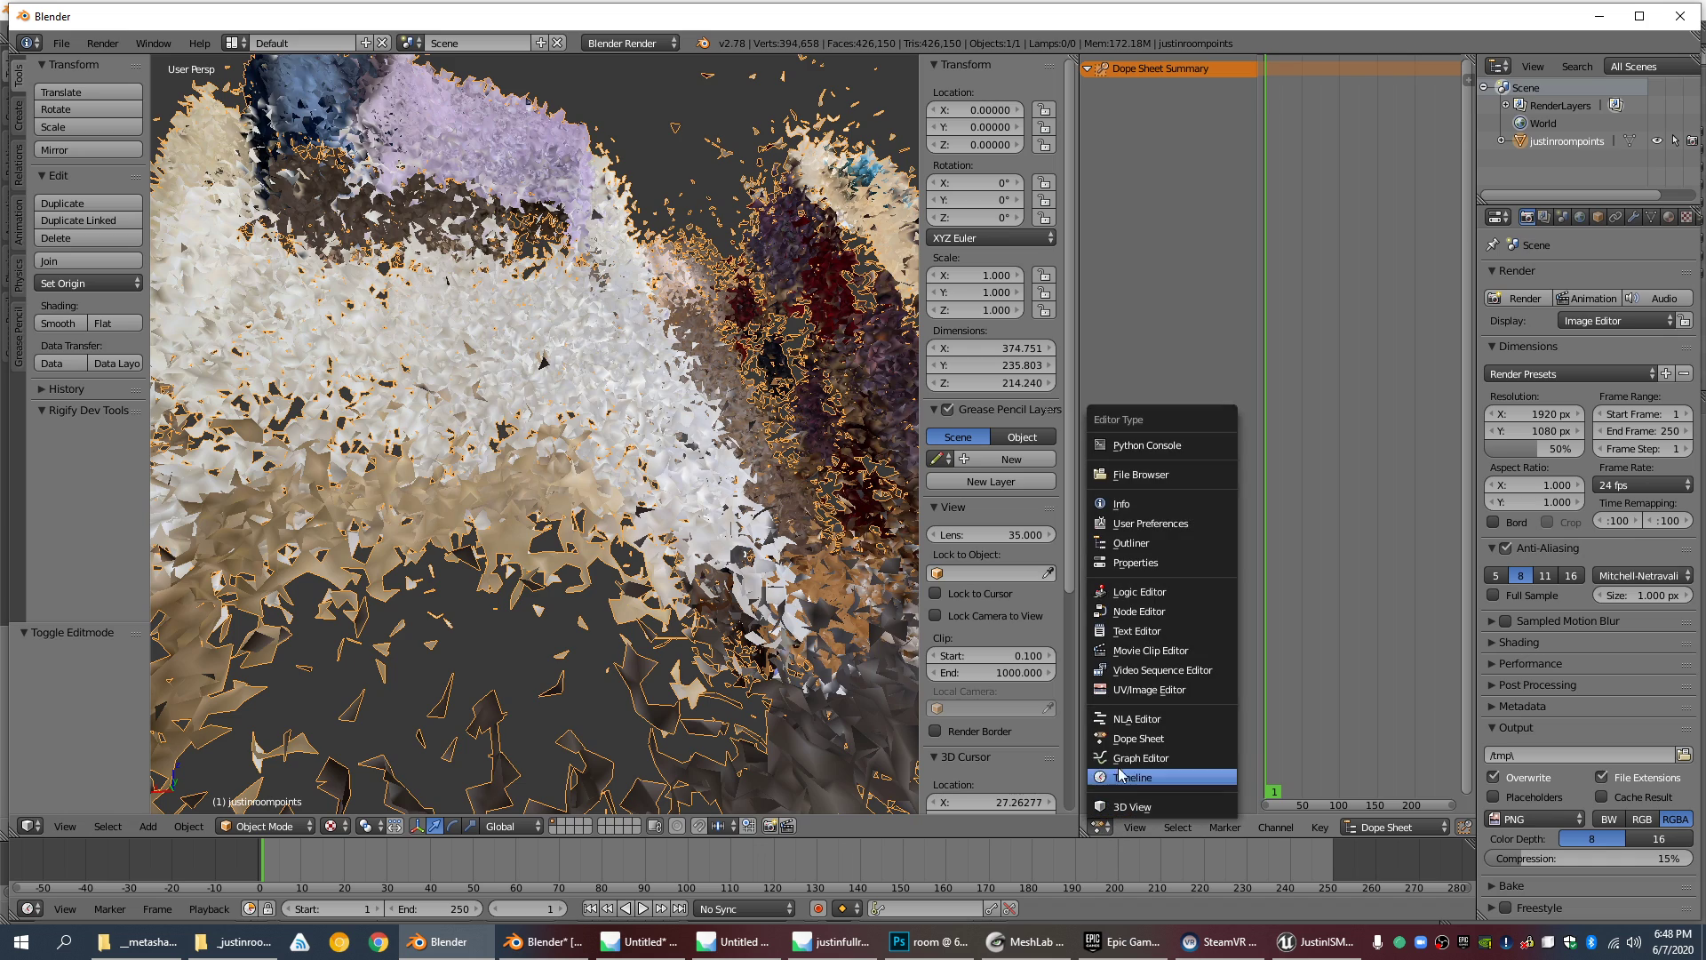
{"action": "left_click", "coordinate": [1128, 696]}
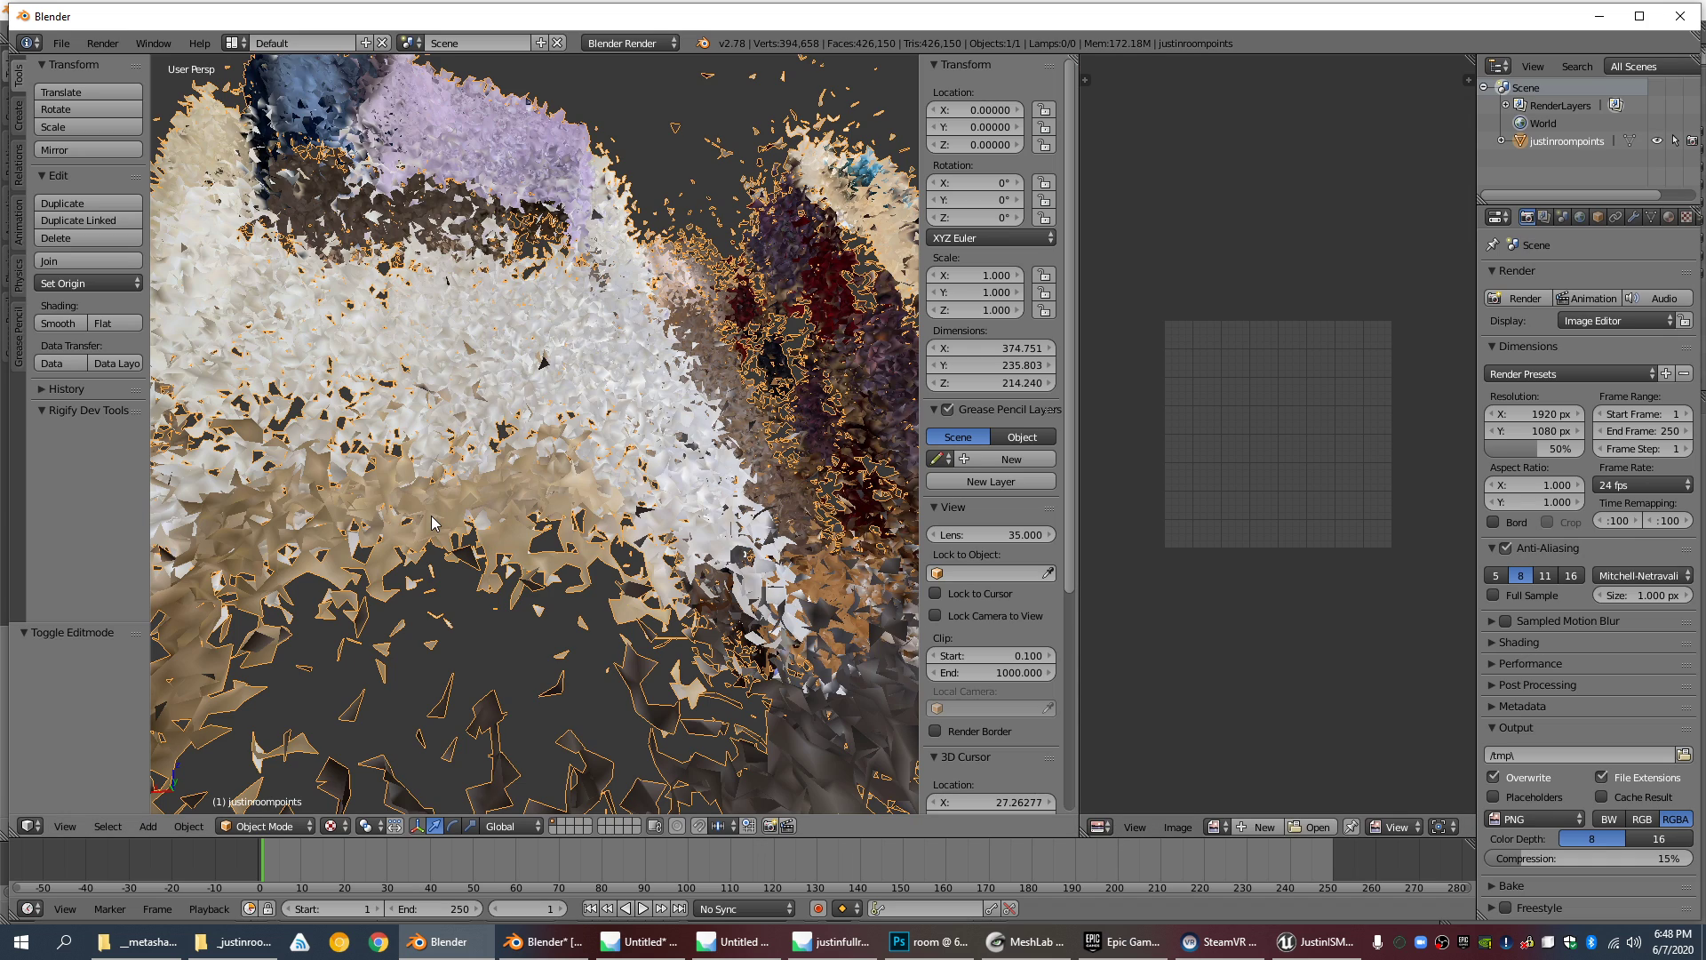
Step: Examine the density of the room points mesh around the bed in Edit Mode, and return to Object Mode
{"action": "key", "text": "Tab"}
{"action": "scroll", "coordinate": [550, 414], "scroll_direction": "down", "scroll_amount": 2}
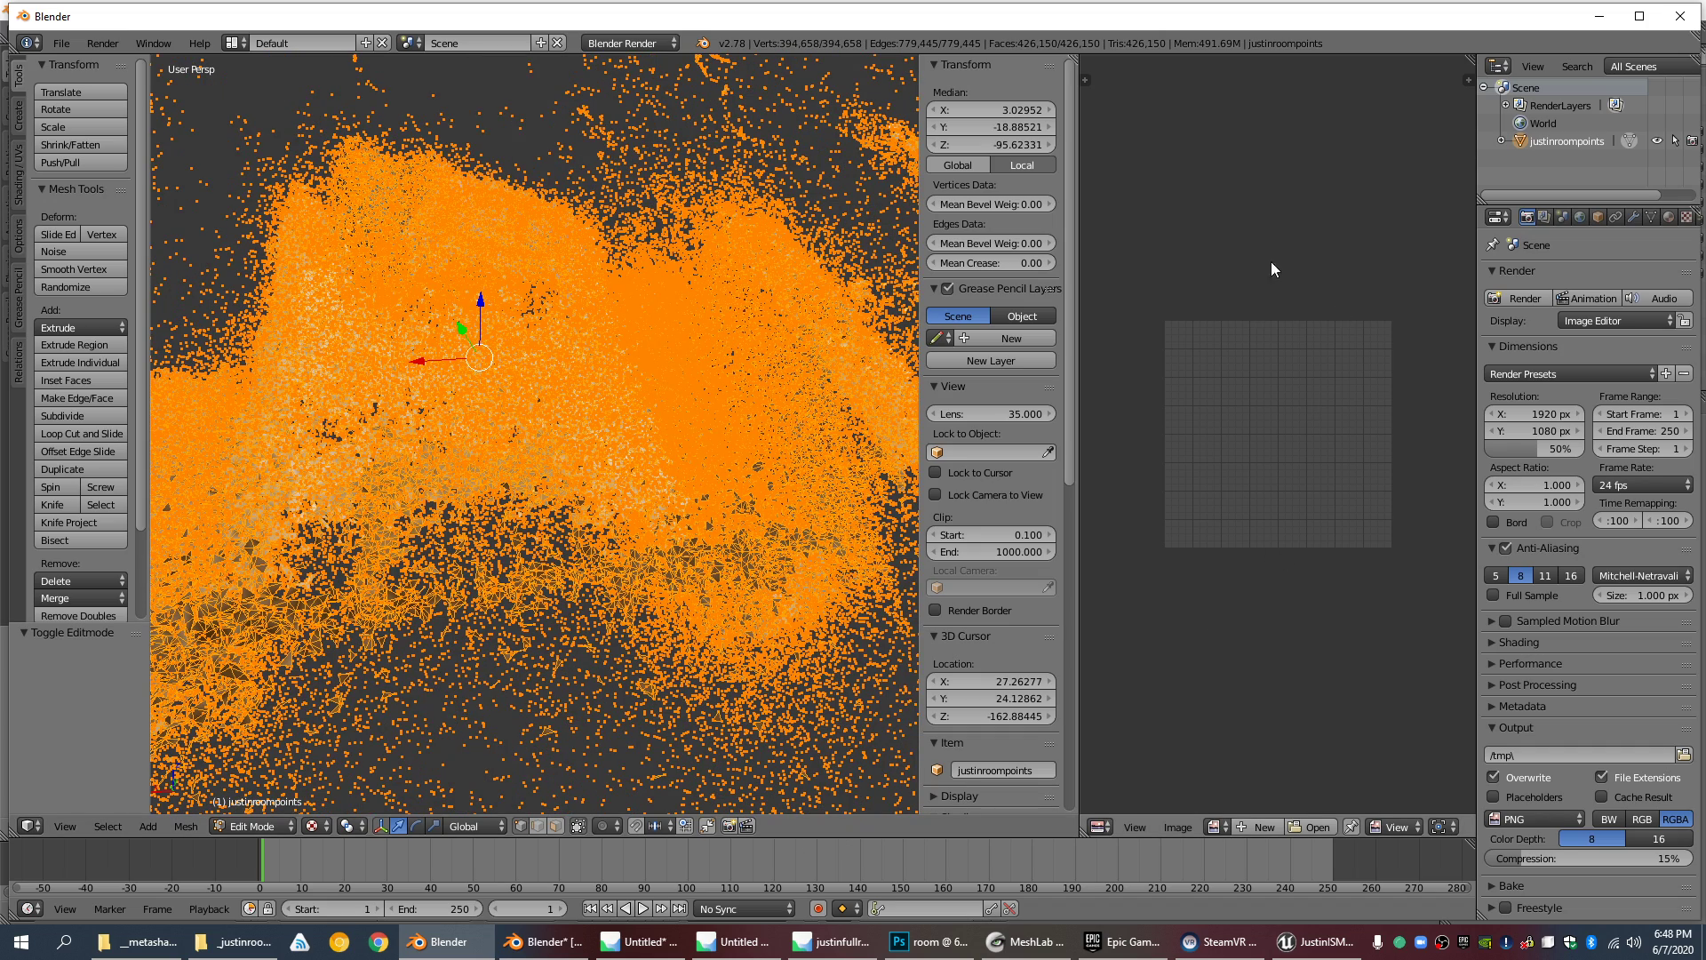
{"action": "scroll", "coordinate": [664, 451], "scroll_direction": "up", "scroll_amount": 2}
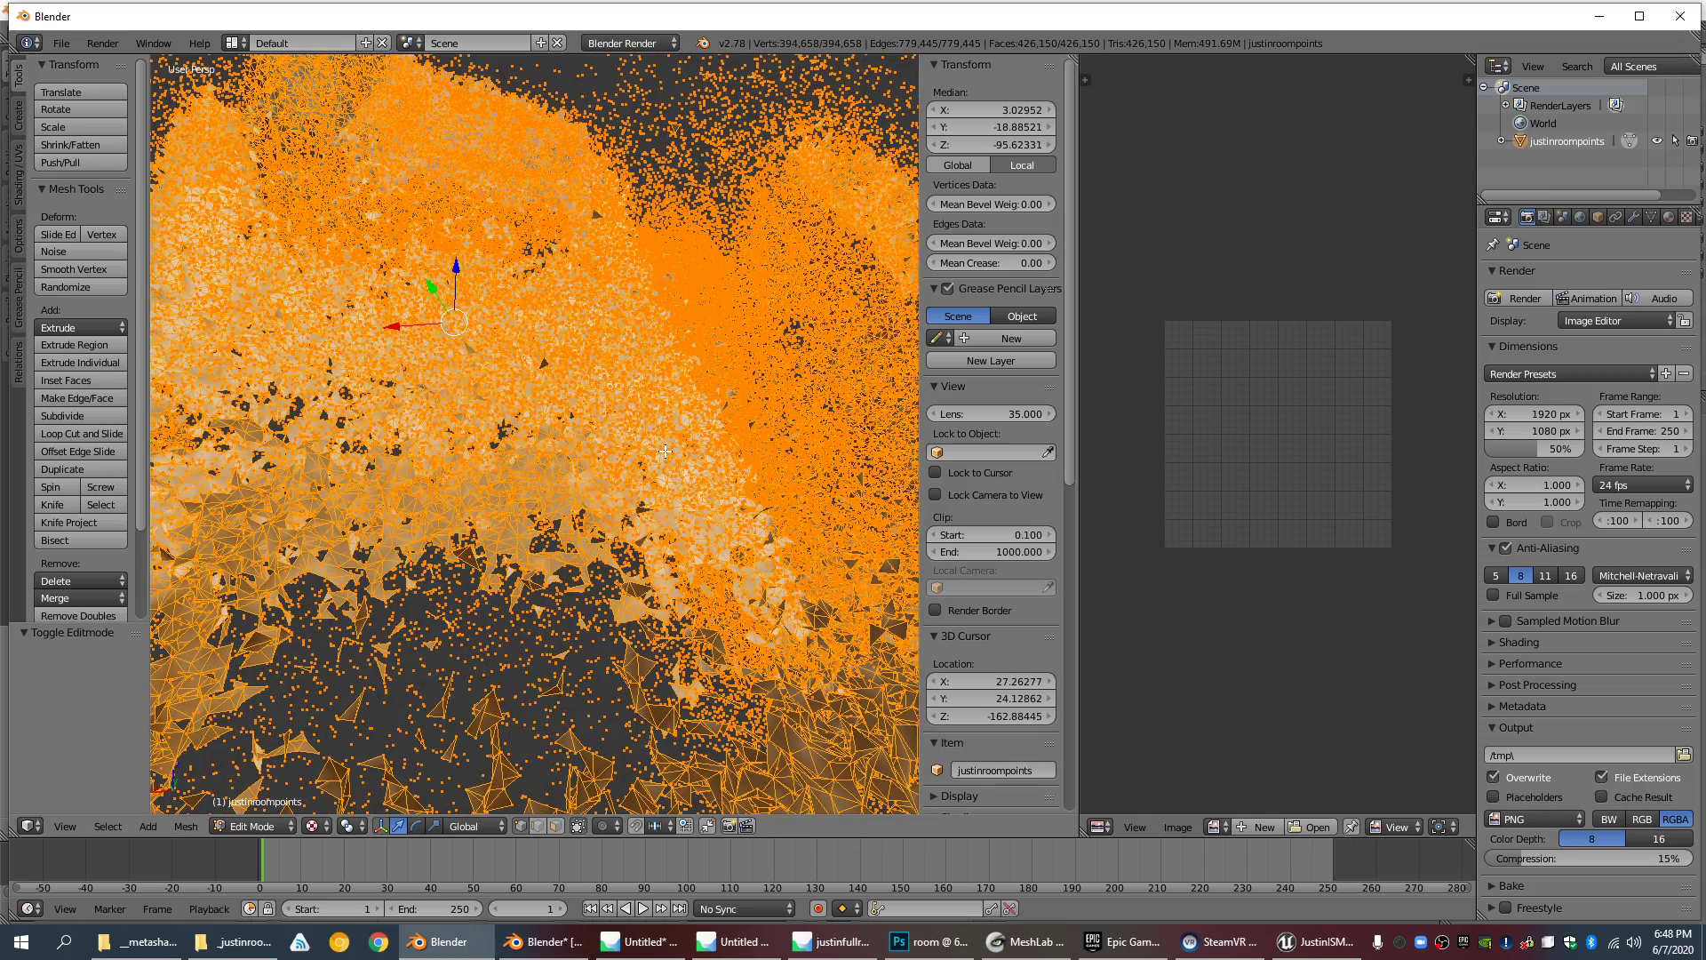
{"action": "scroll", "coordinate": [664, 451], "scroll_direction": "up", "scroll_amount": 2}
{"action": "scroll", "coordinate": [656, 449], "scroll_direction": "down", "scroll_amount": 3}
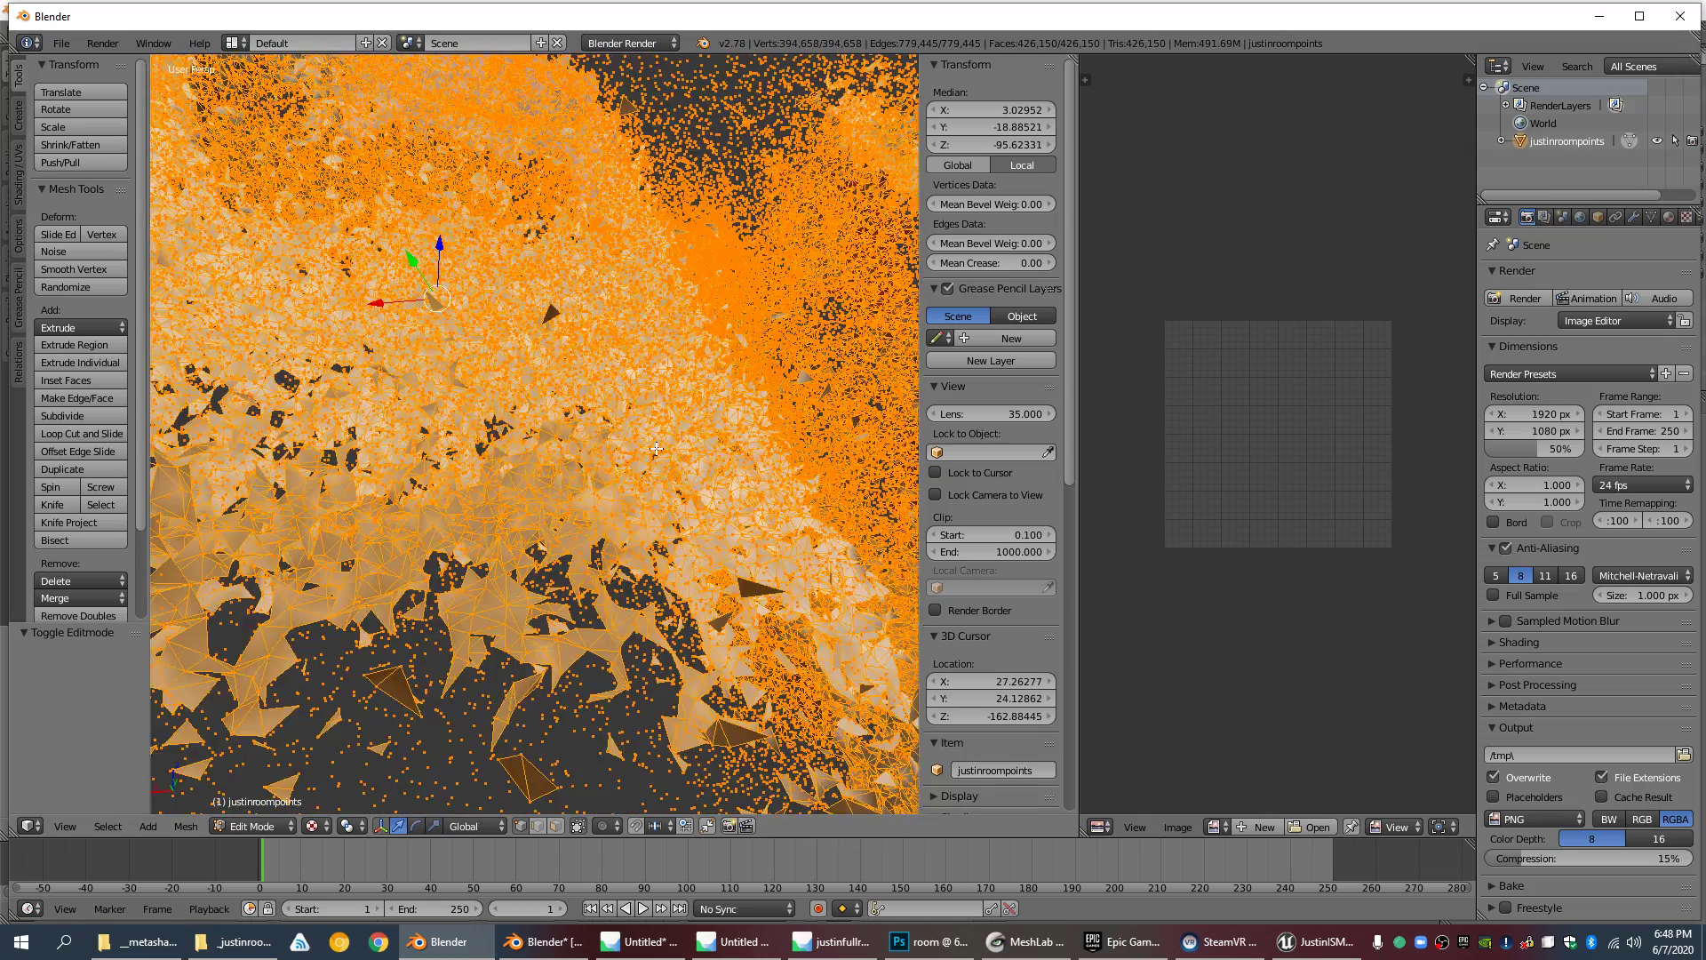
{"action": "key", "text": "Tab"}
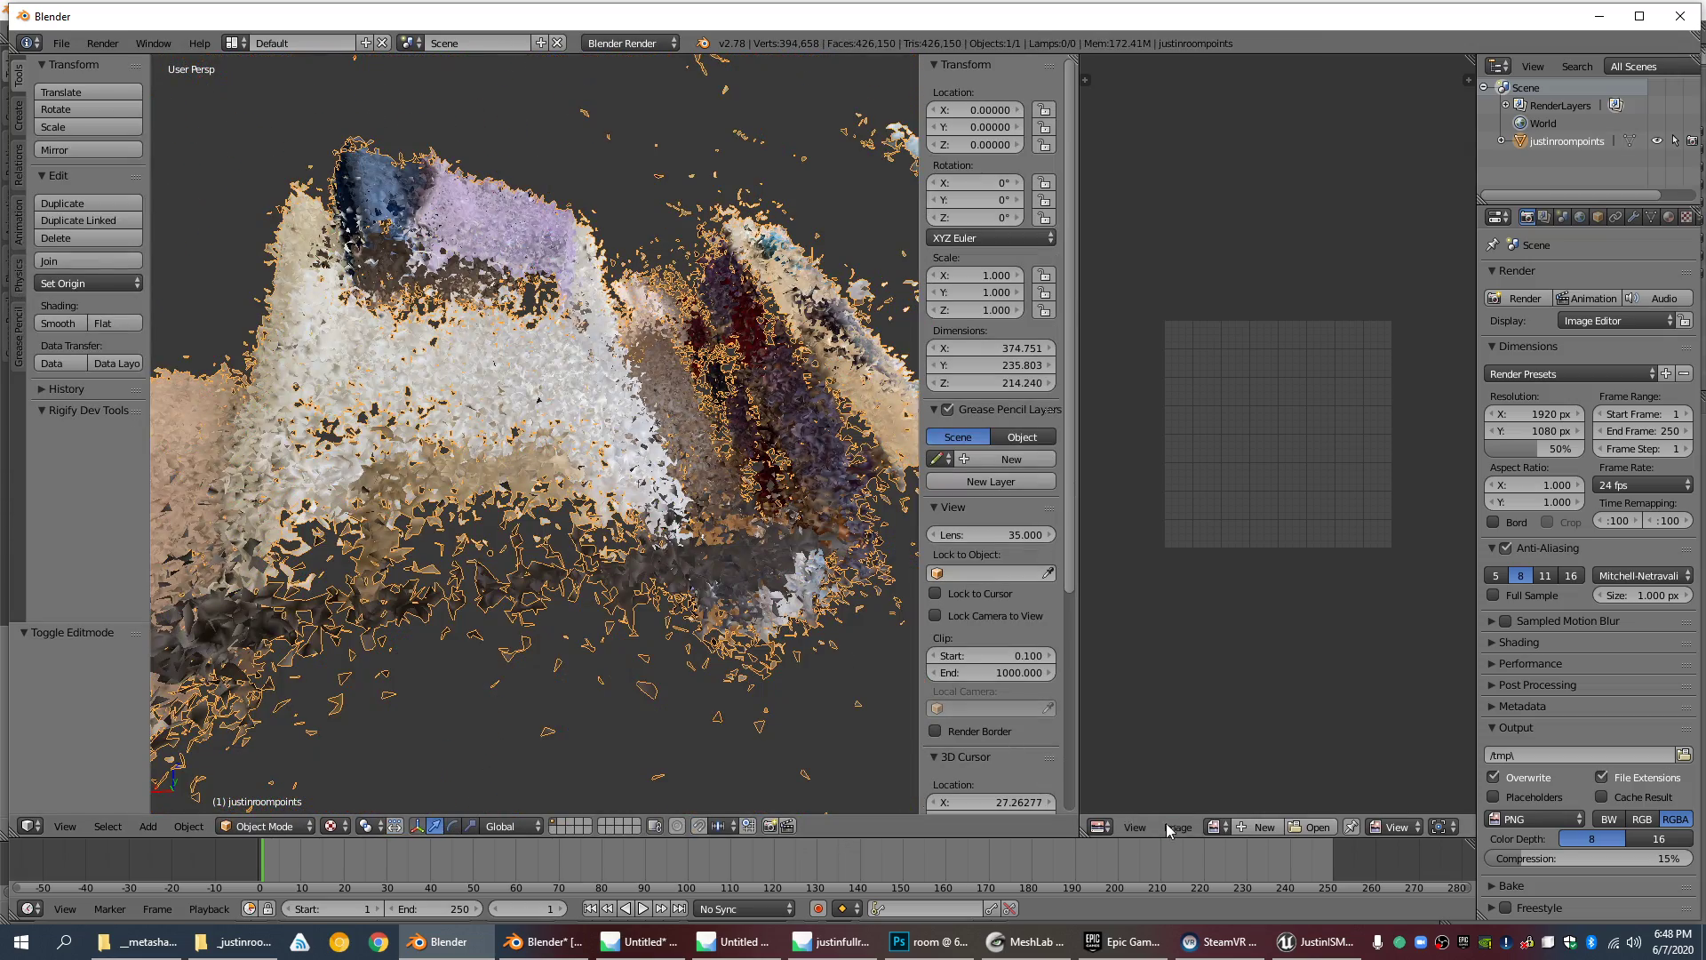
Step: Switch to the Unreal Editor, open the justindeskbetter_tex texture, and examine its color pattern up close and as a whole
{"action": "left_click", "coordinate": [1315, 941]}
{"action": "scroll", "coordinate": [898, 605], "scroll_direction": "up", "scroll_amount": 1}
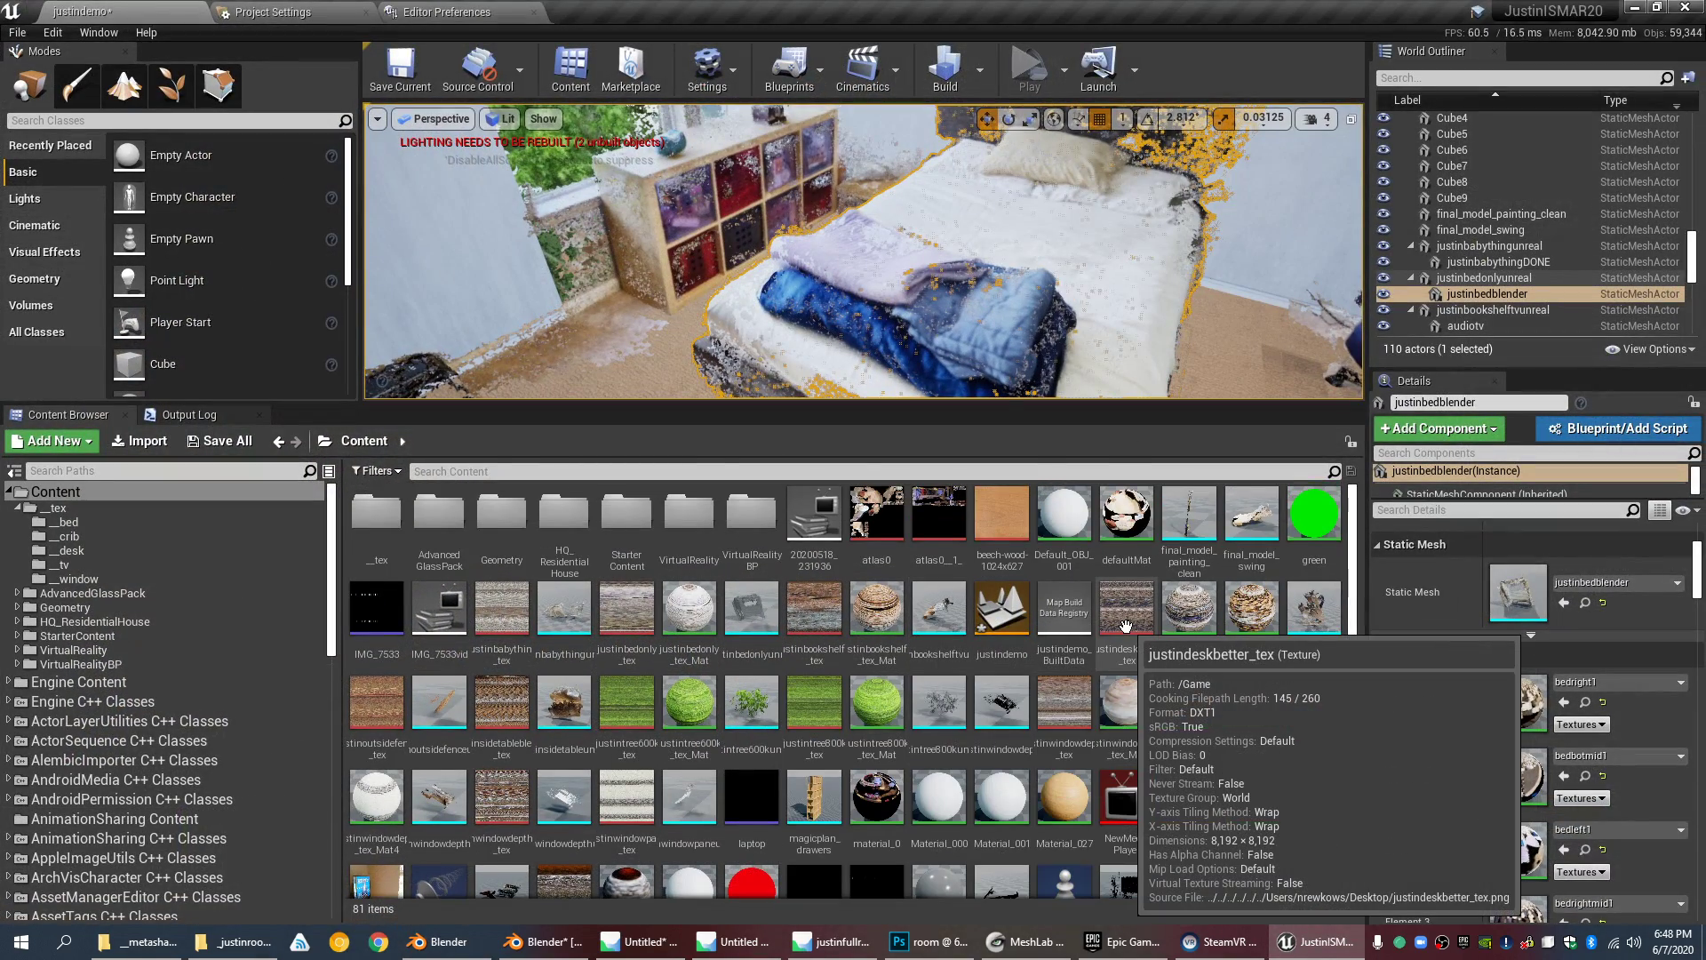
{"action": "left_click", "coordinate": [1125, 626]}
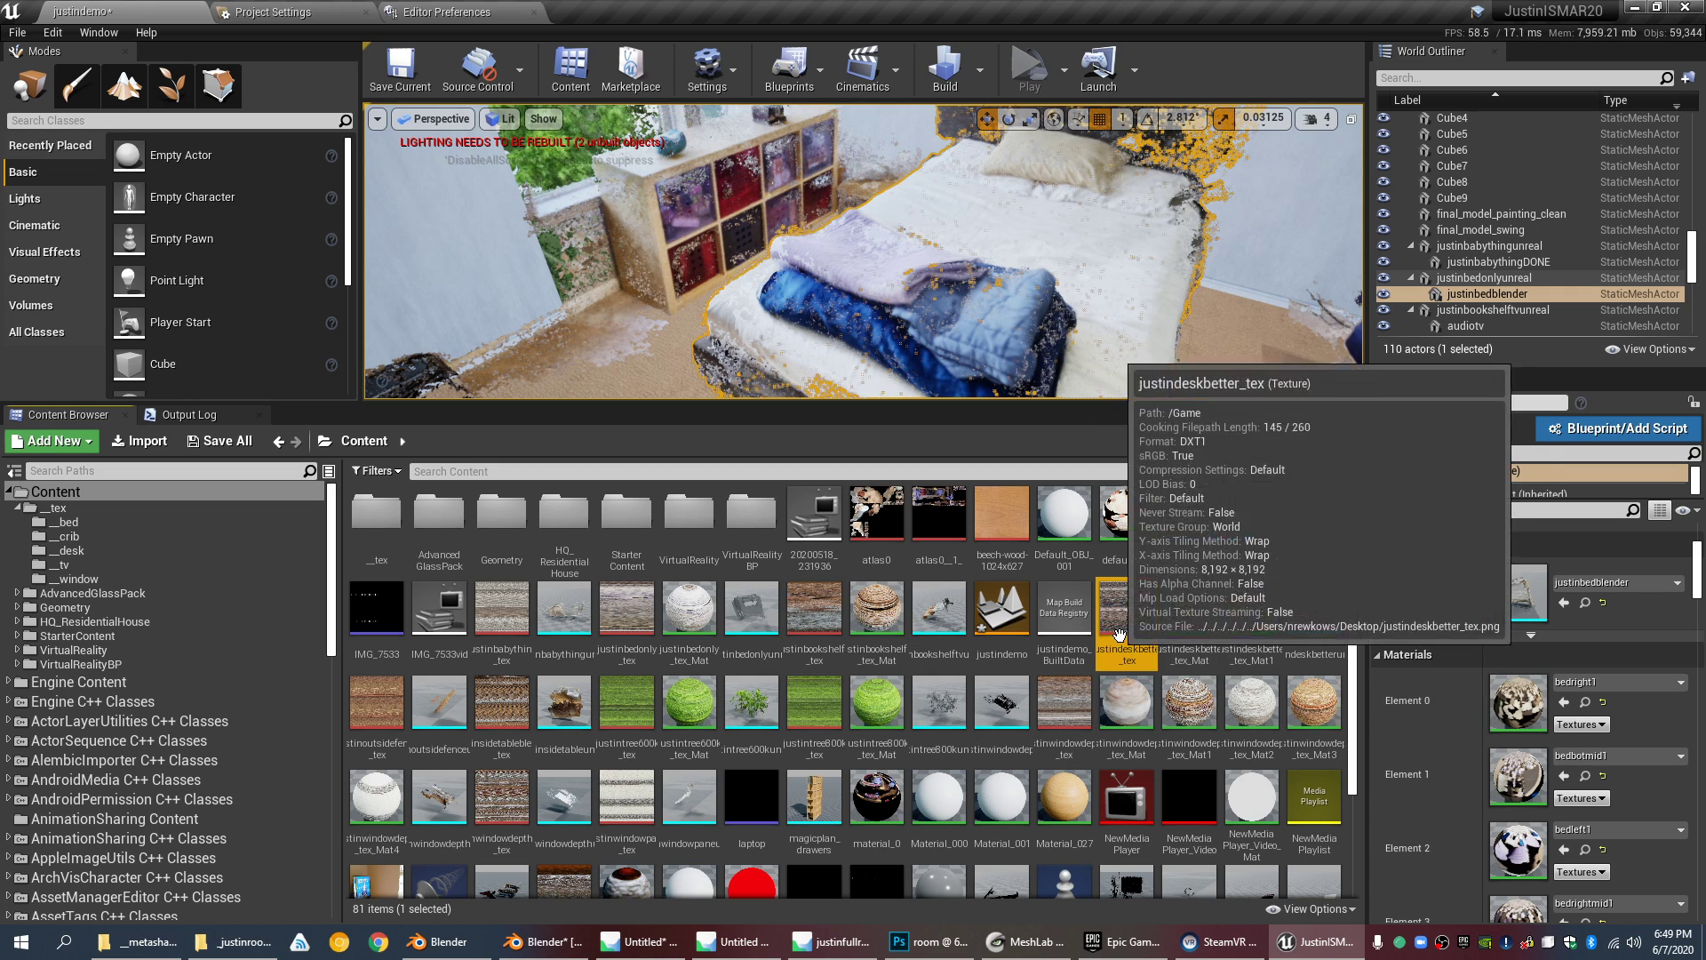
{"action": "double_click", "coordinate": [1113, 657]}
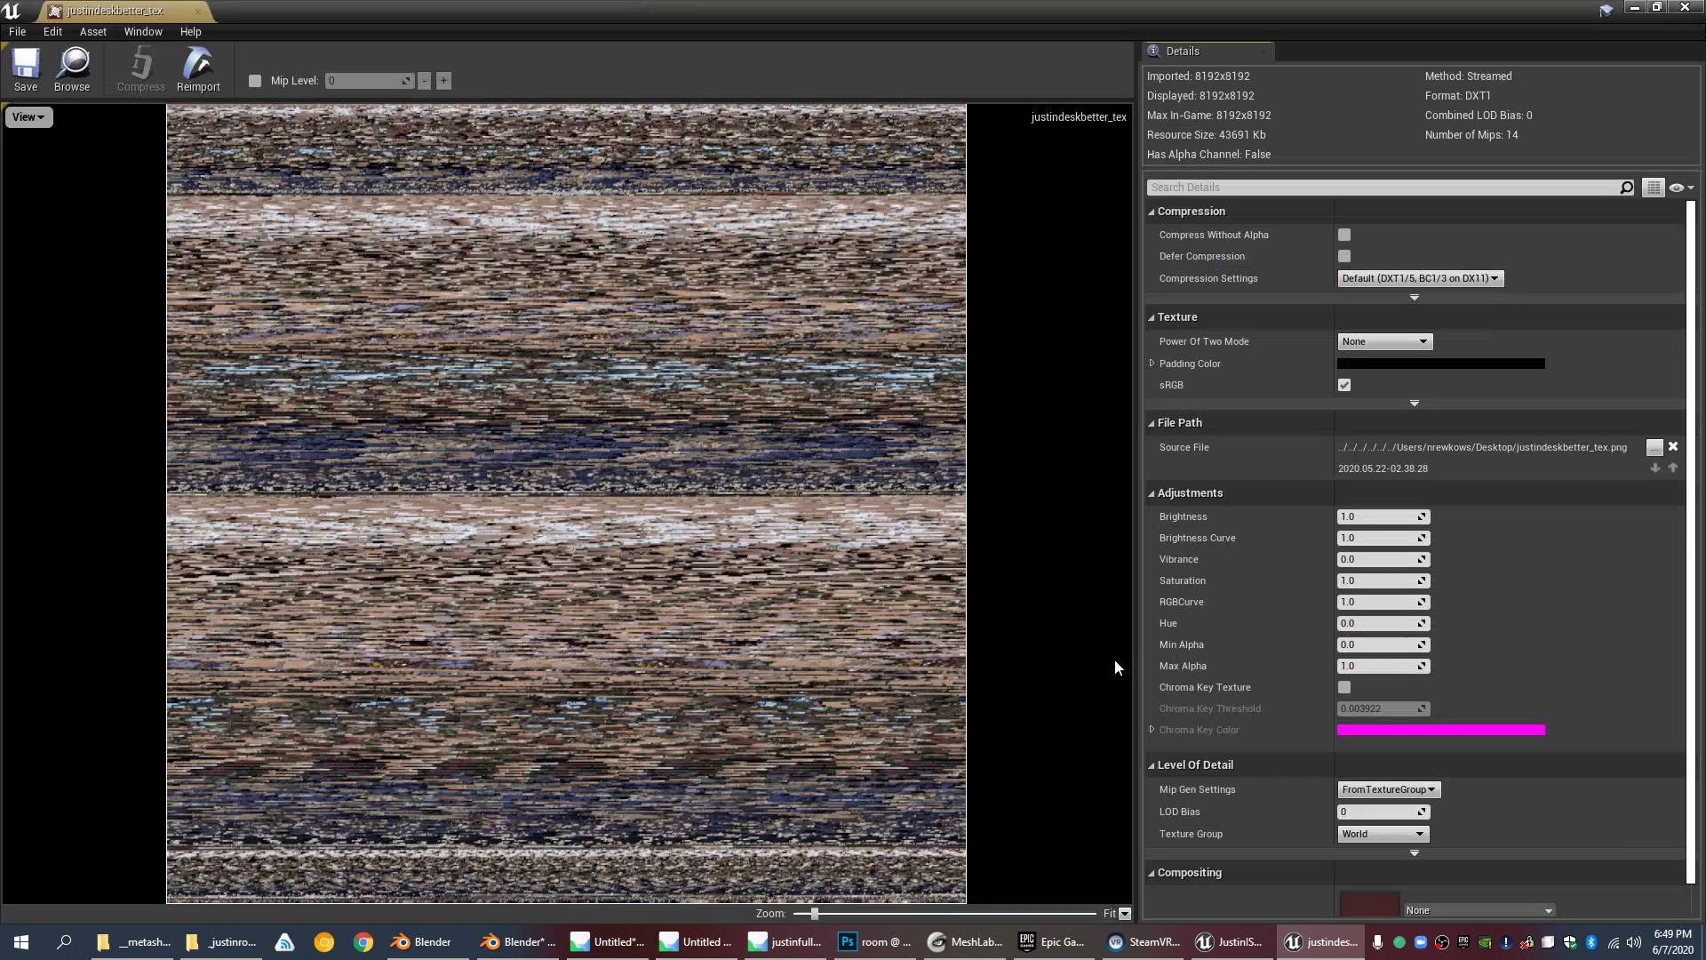
{"action": "scroll", "coordinate": [573, 494], "scroll_direction": "up", "scroll_amount": 5}
{"action": "scroll", "coordinate": [573, 492], "scroll_direction": "down", "scroll_amount": 6}
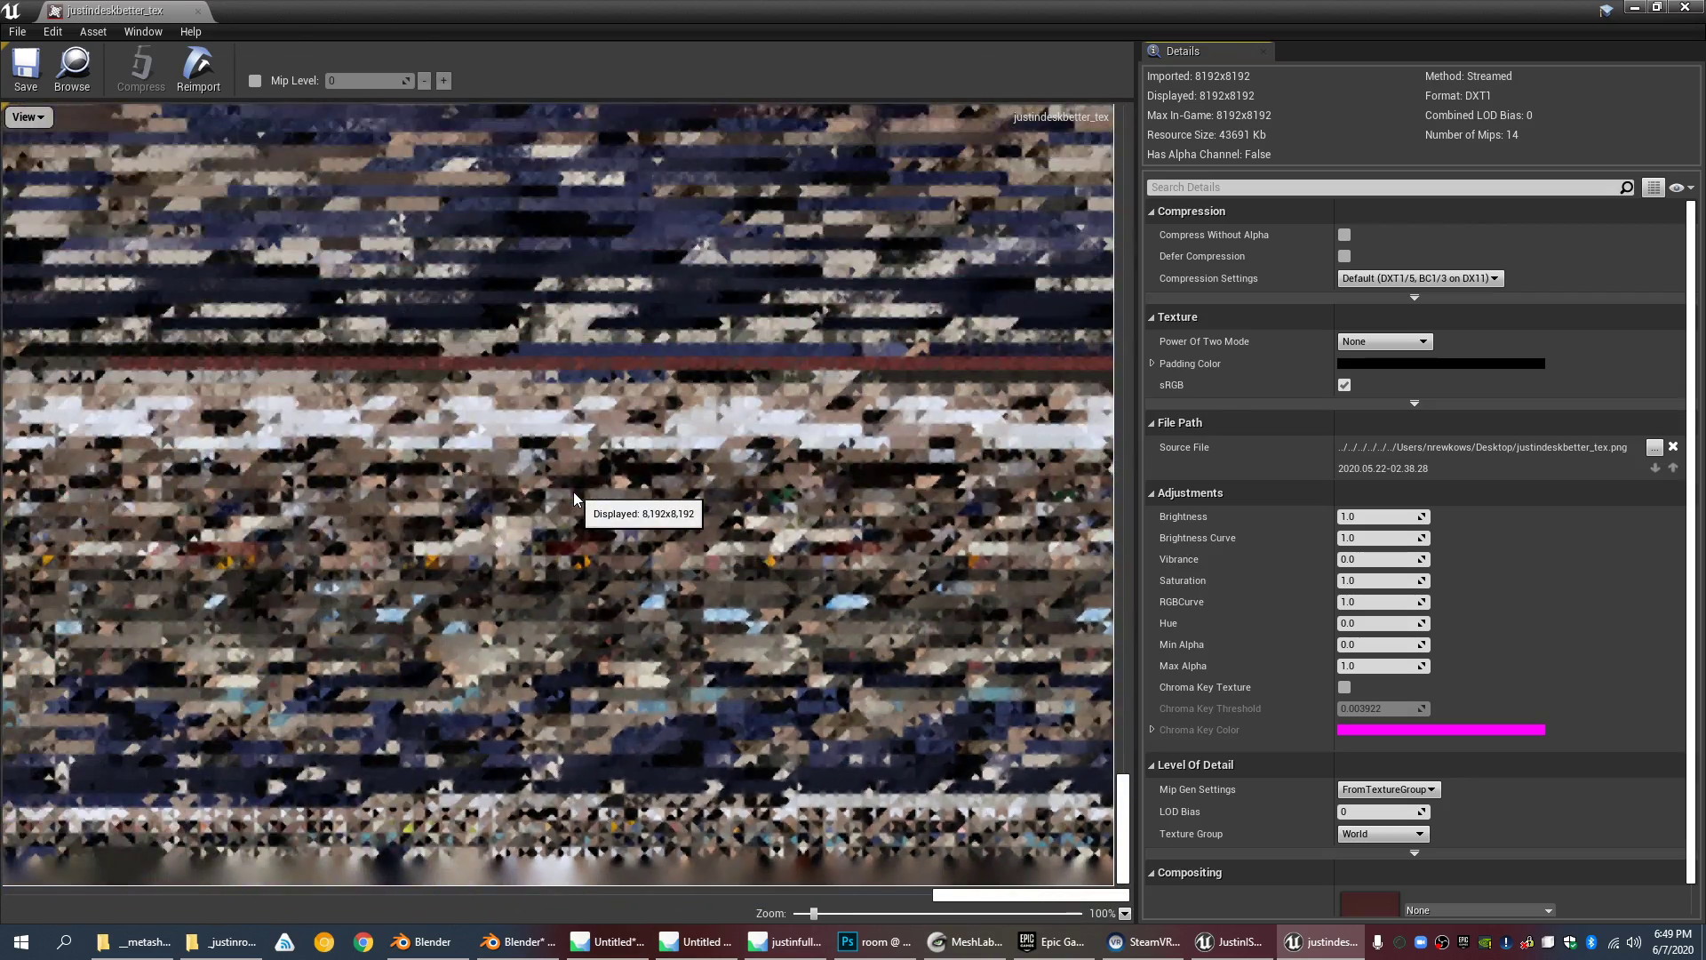
{"action": "scroll", "coordinate": [573, 492], "scroll_direction": "down", "scroll_amount": 2}
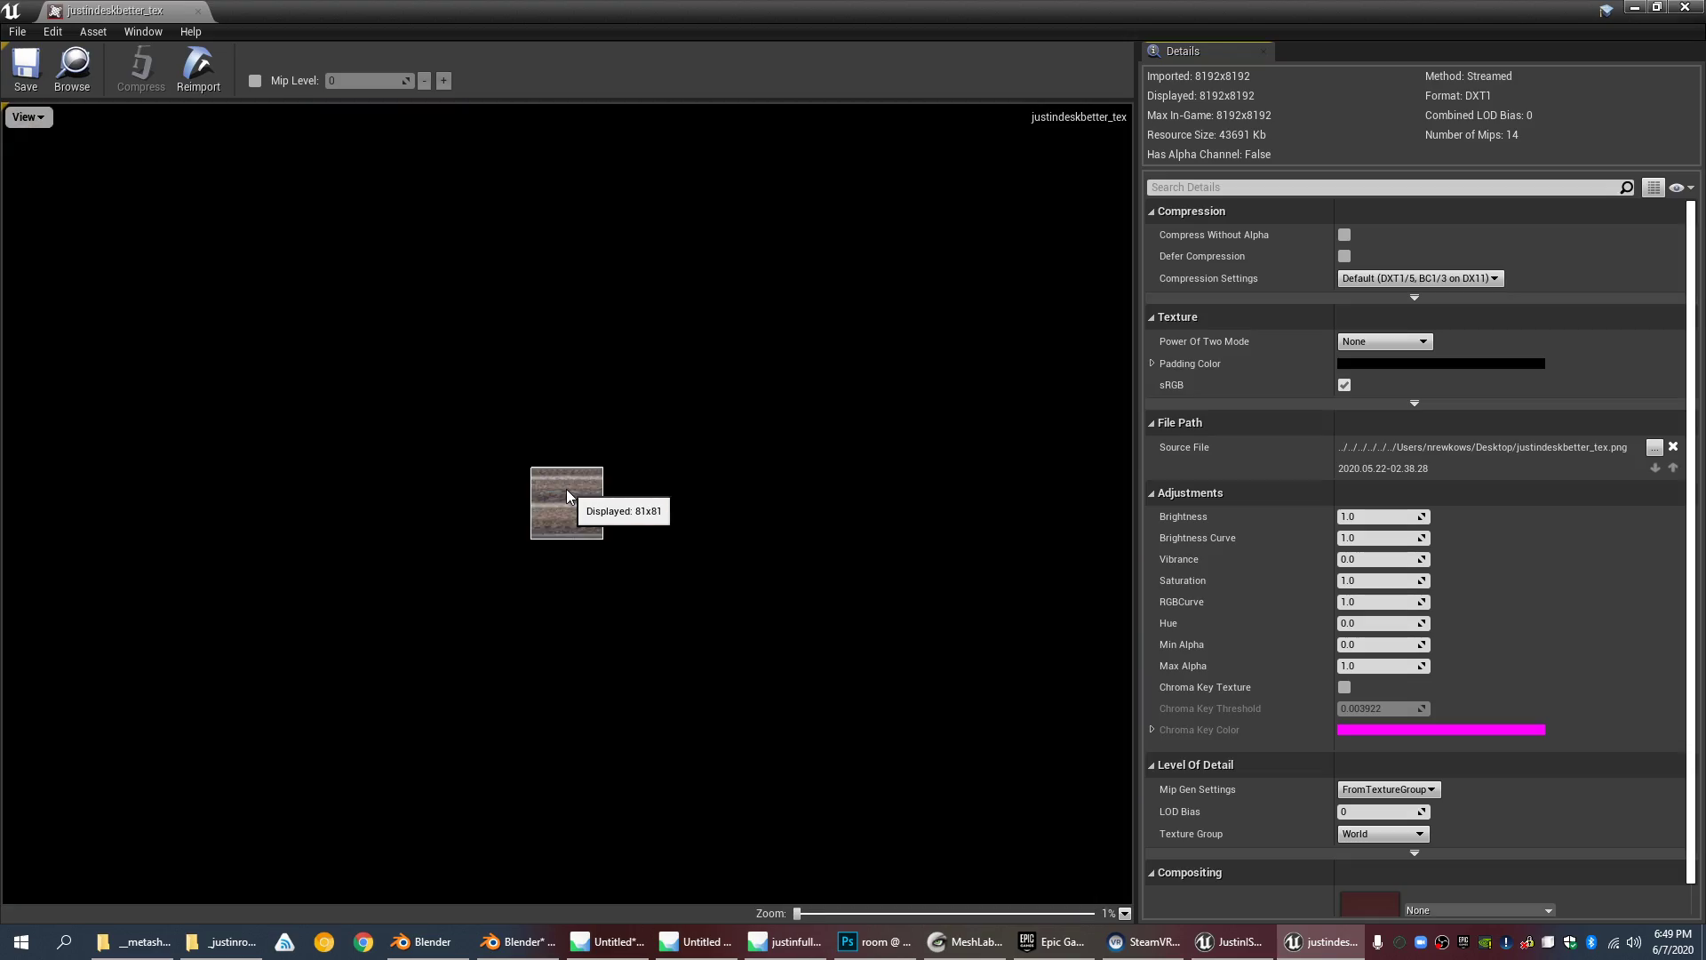
{"action": "scroll", "coordinate": [573, 492], "scroll_direction": "up", "scroll_amount": 1}
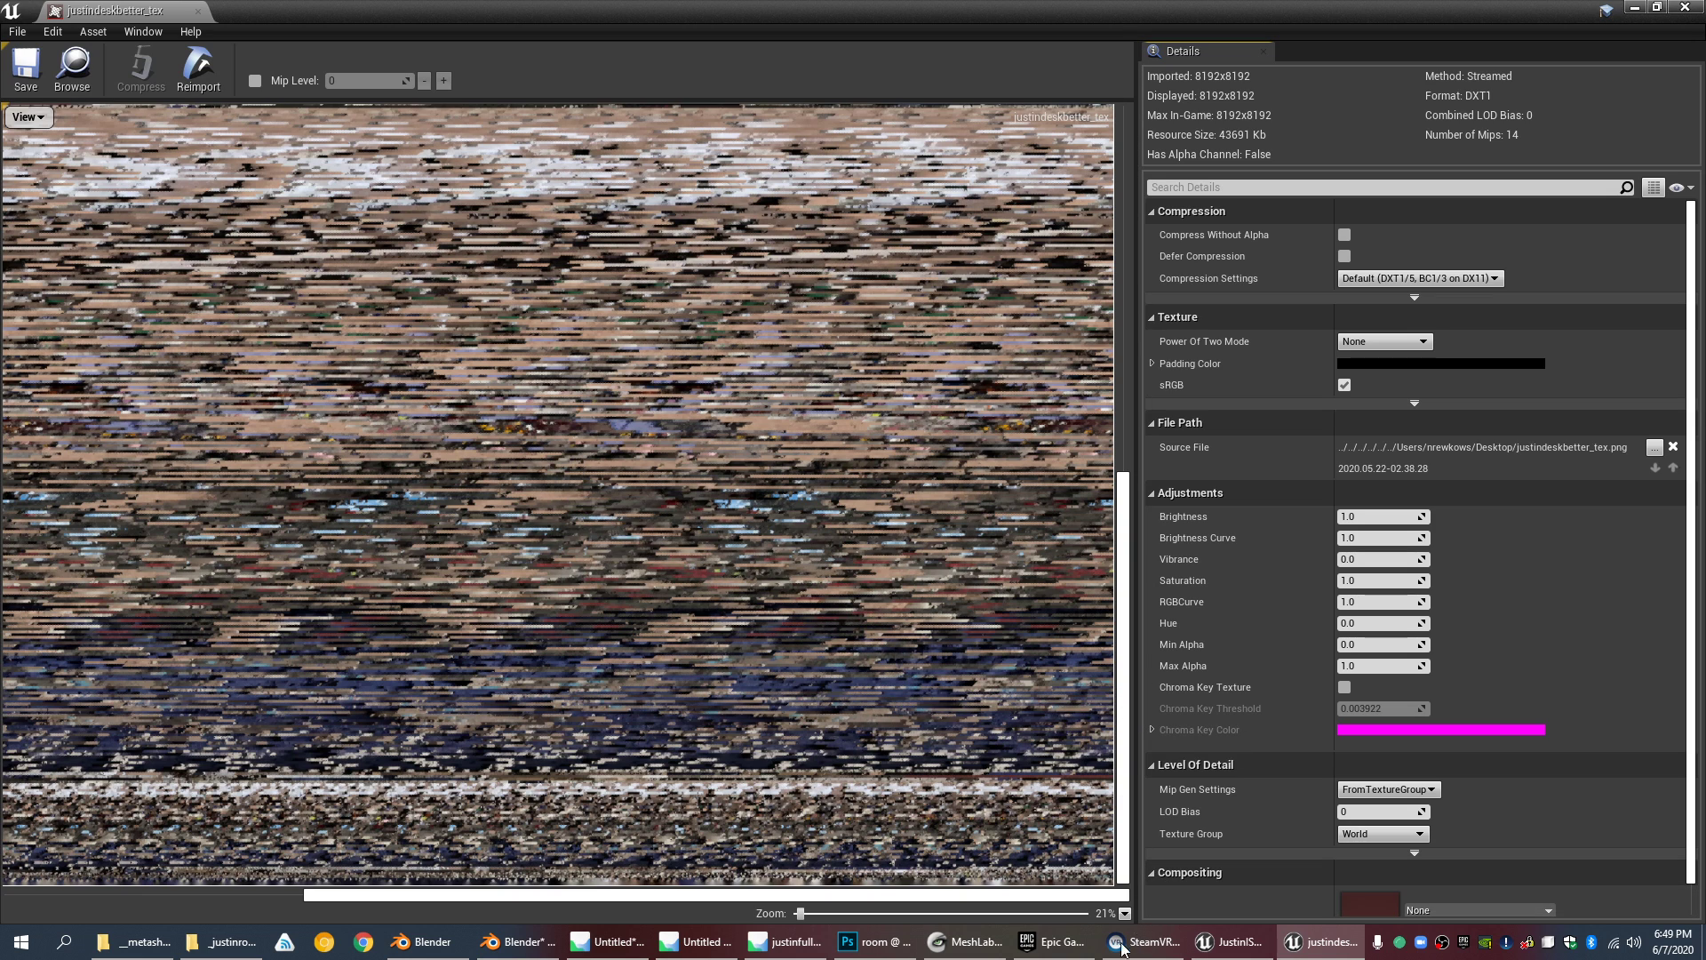
Step: Switch to MeshLab and look over the justindeskbetterblender mesh and the available file commands
{"action": "left_click", "coordinate": [520, 942]}
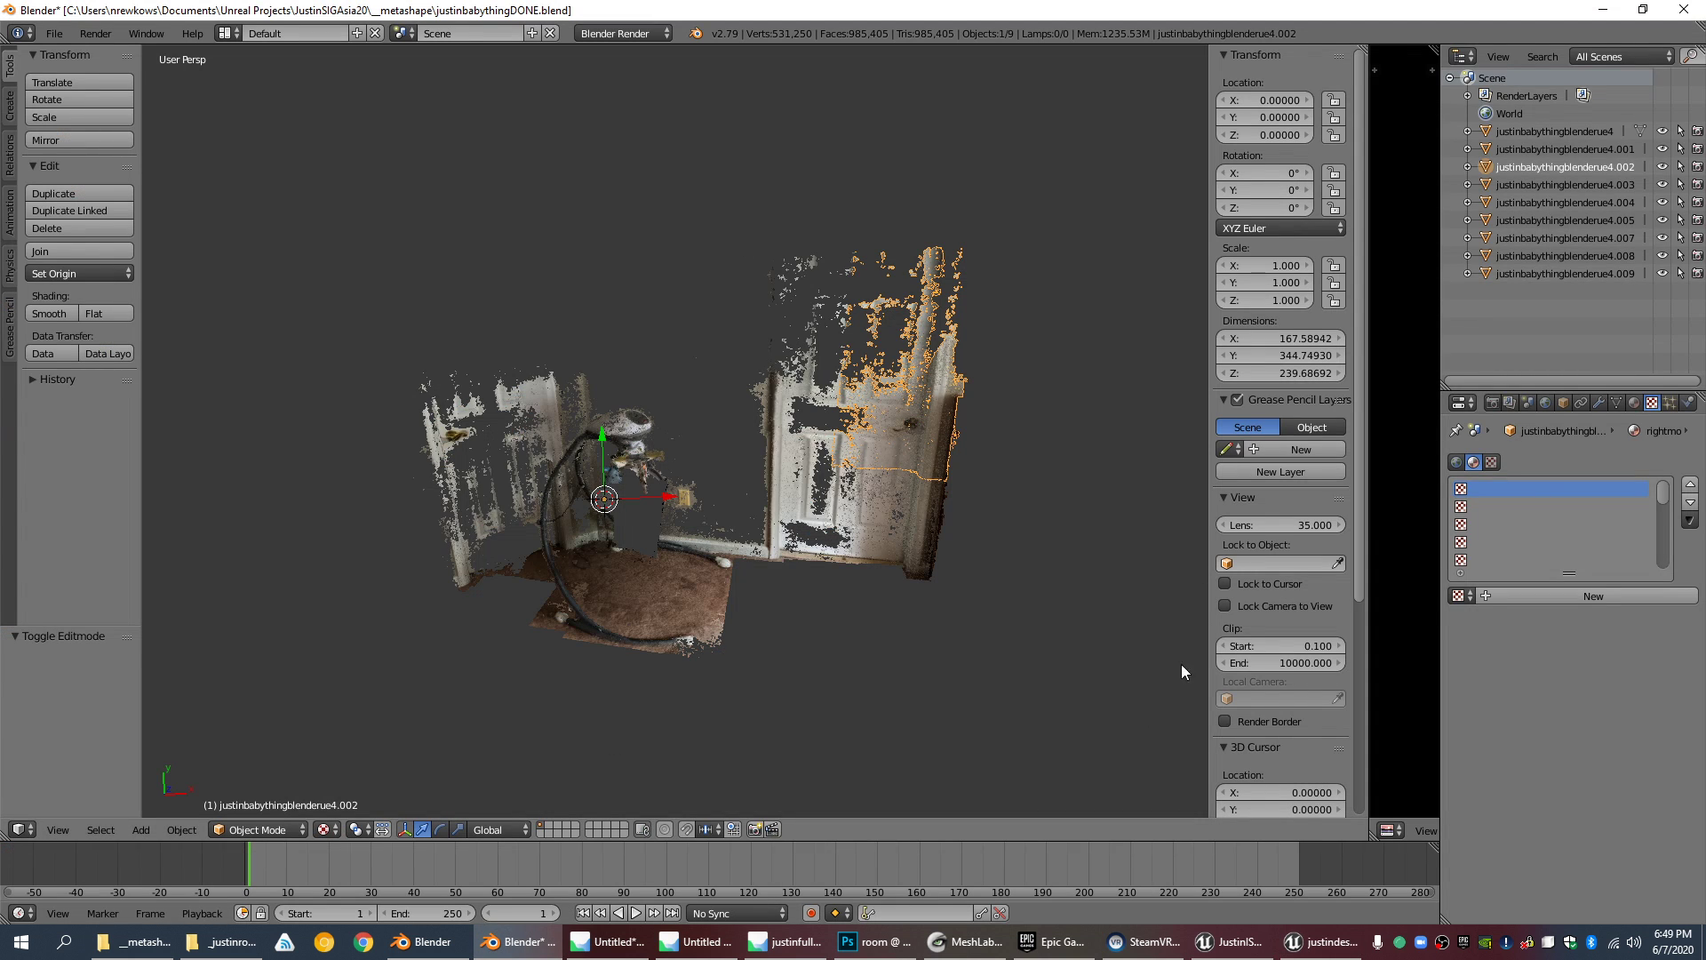
{"action": "left_click", "coordinate": [786, 942]}
{"action": "left_click", "coordinate": [722, 942]}
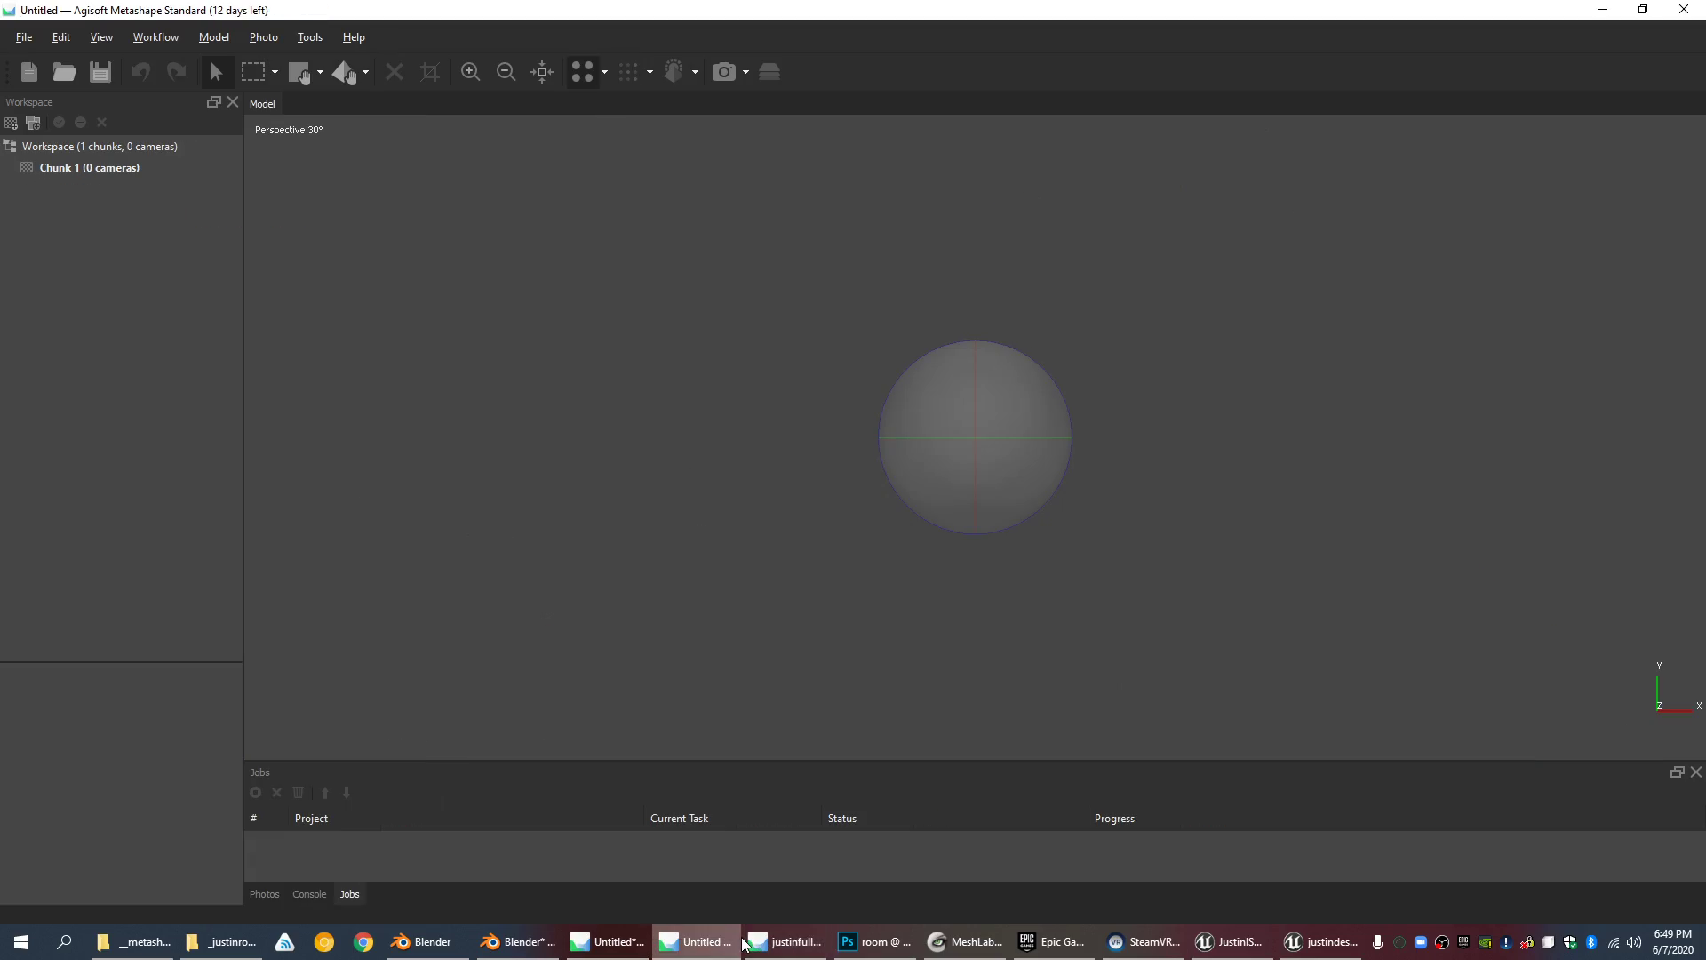
{"action": "left_click", "coordinate": [904, 940]}
{"action": "left_click", "coordinate": [955, 940]}
{"action": "scroll", "coordinate": [777, 495], "scroll_direction": "up", "scroll_amount": 3}
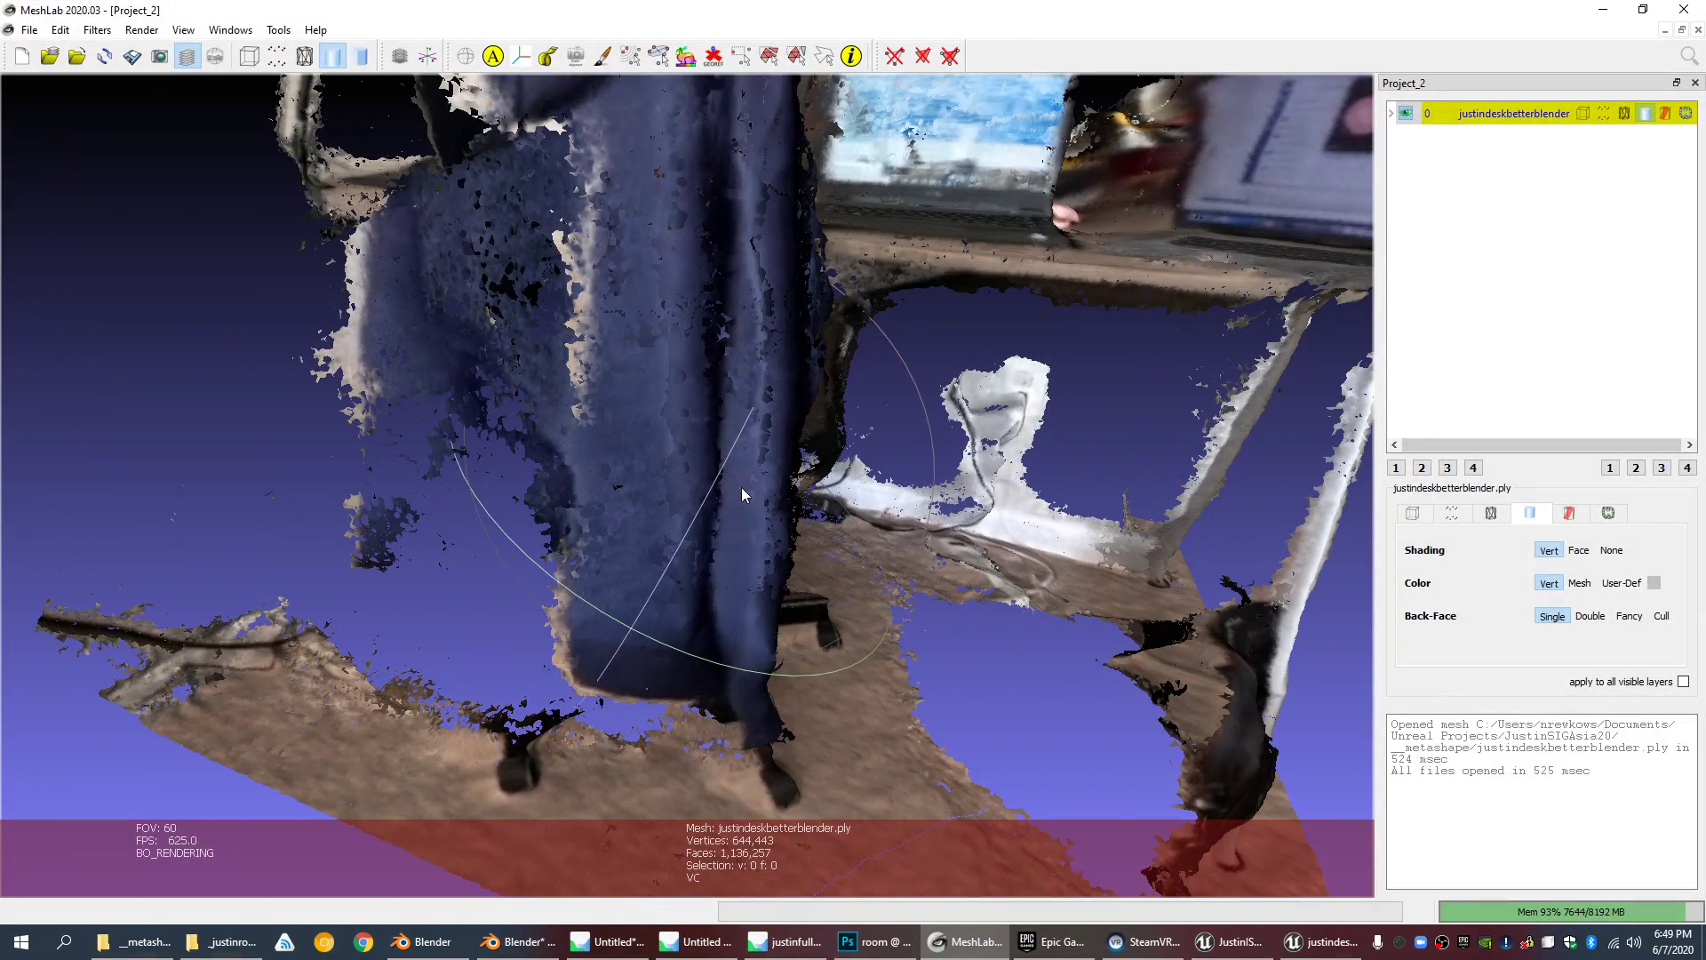
{"action": "left_click", "coordinate": [31, 29]}
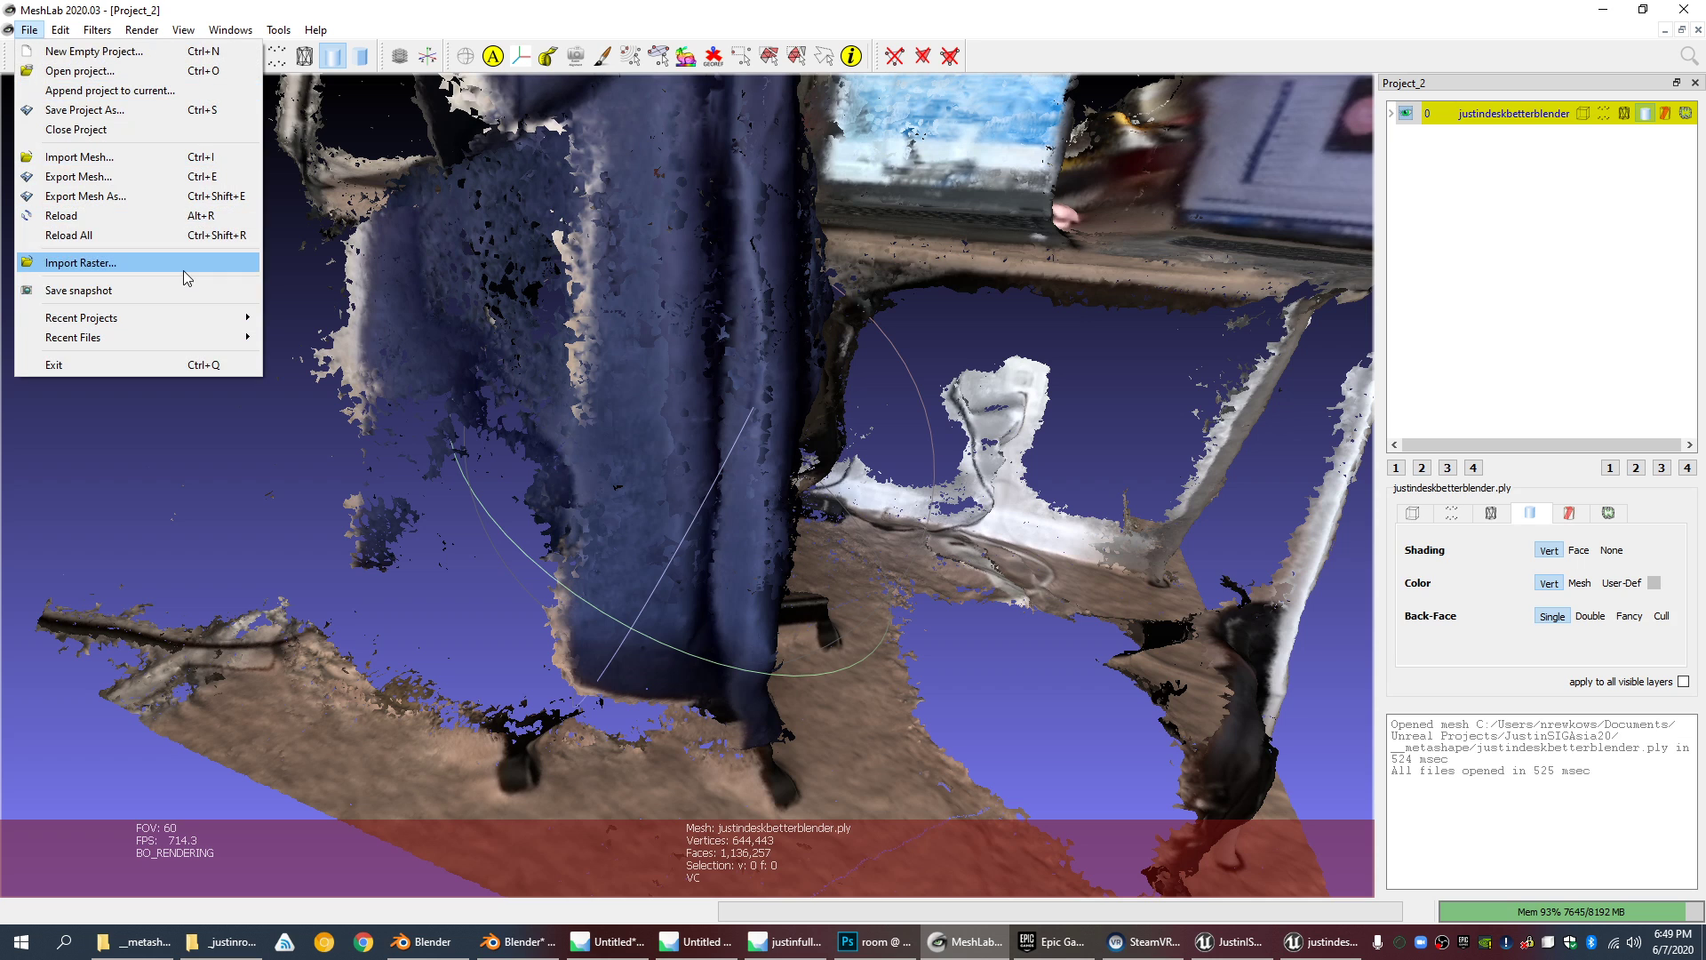
Step: Return to the Blender scene with justinroompoints, enter Edit Mode, and look up the available UV unwrap methods
{"action": "left_click", "coordinate": [979, 938]}
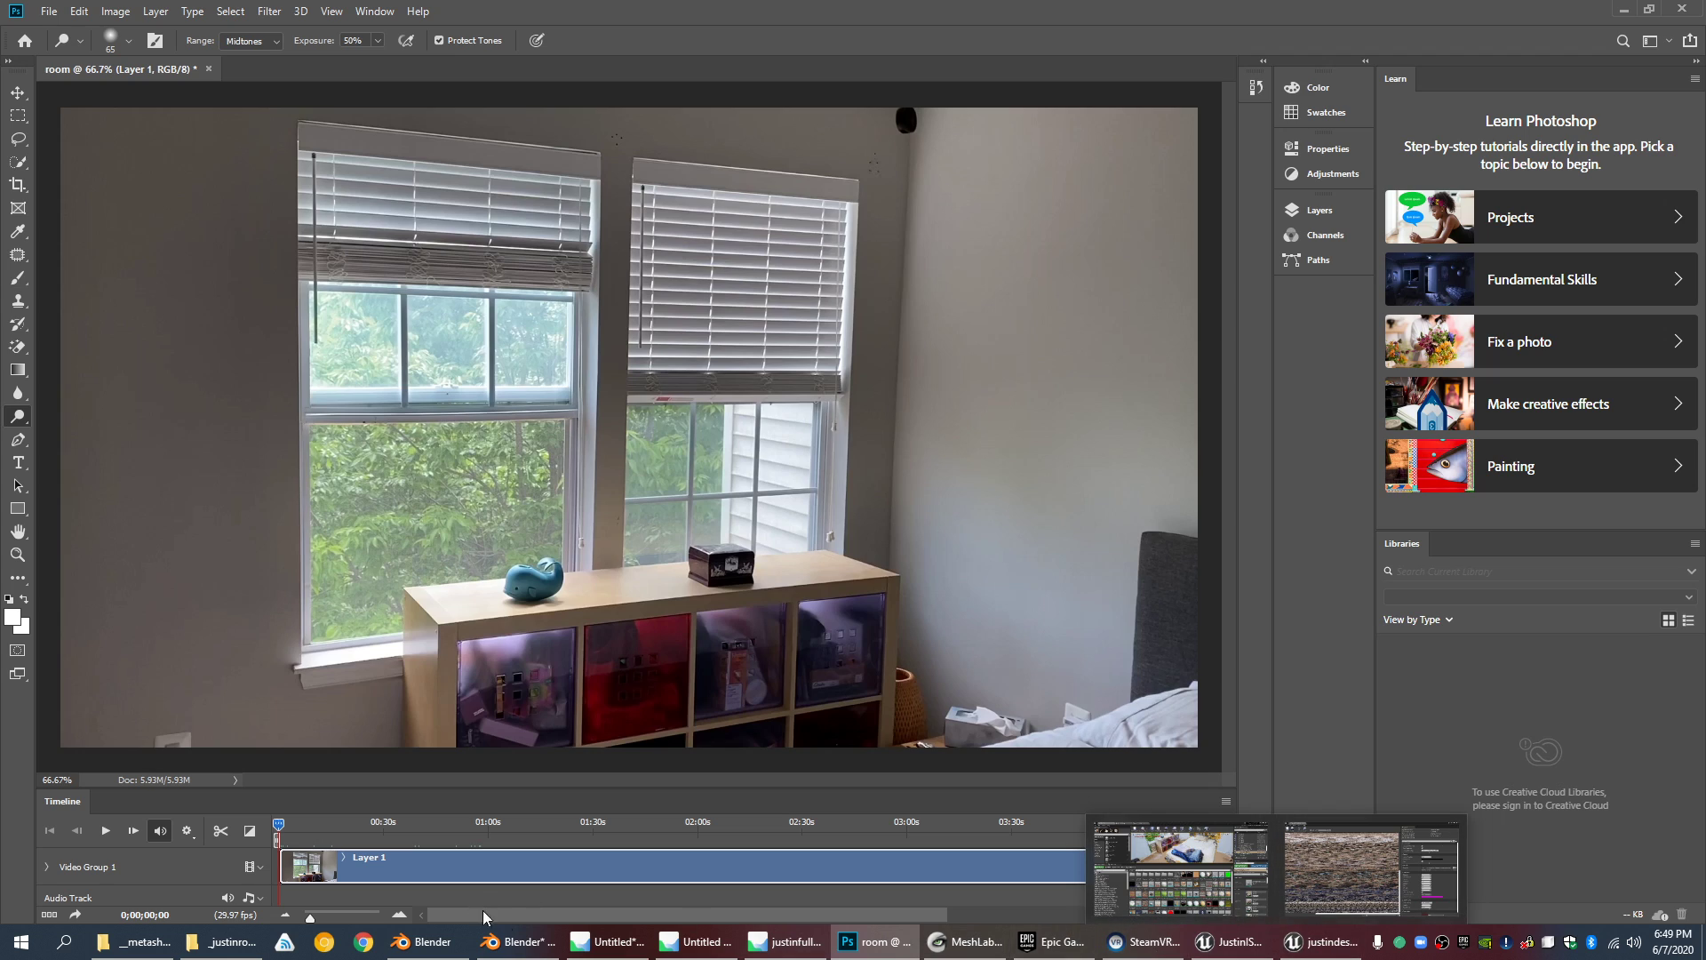
{"action": "left_click", "coordinate": [545, 952]}
{"action": "left_click", "coordinate": [435, 943]}
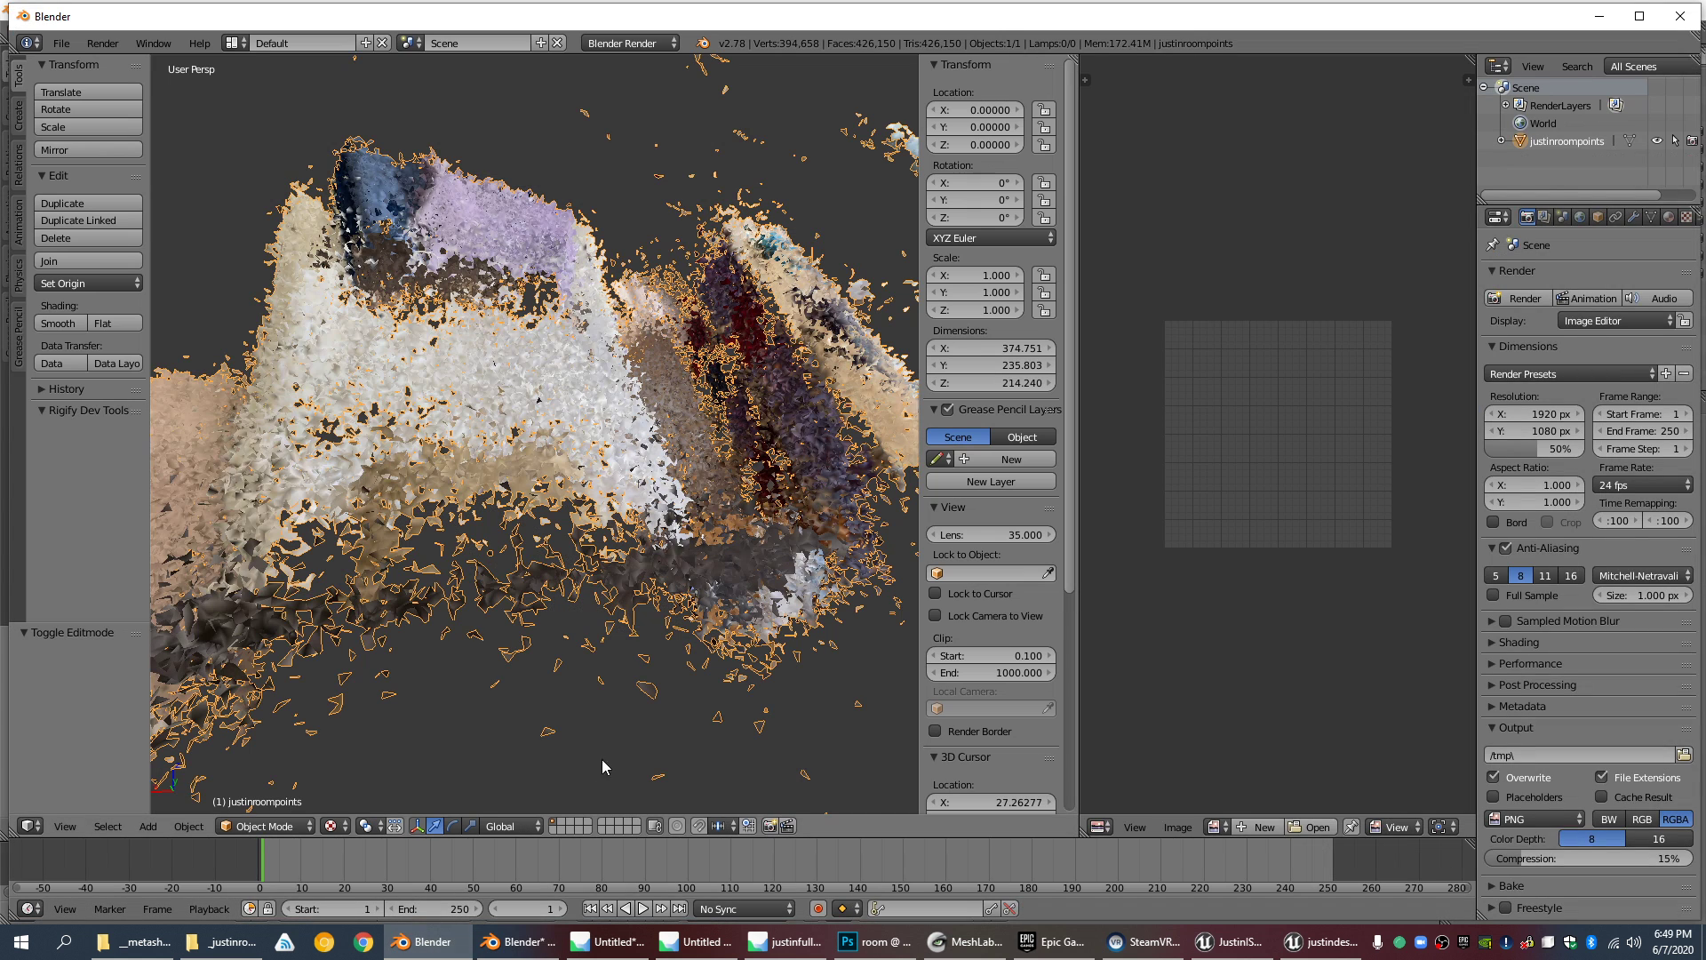
{"action": "scroll", "coordinate": [507, 682], "scroll_direction": "down", "scroll_amount": 2}
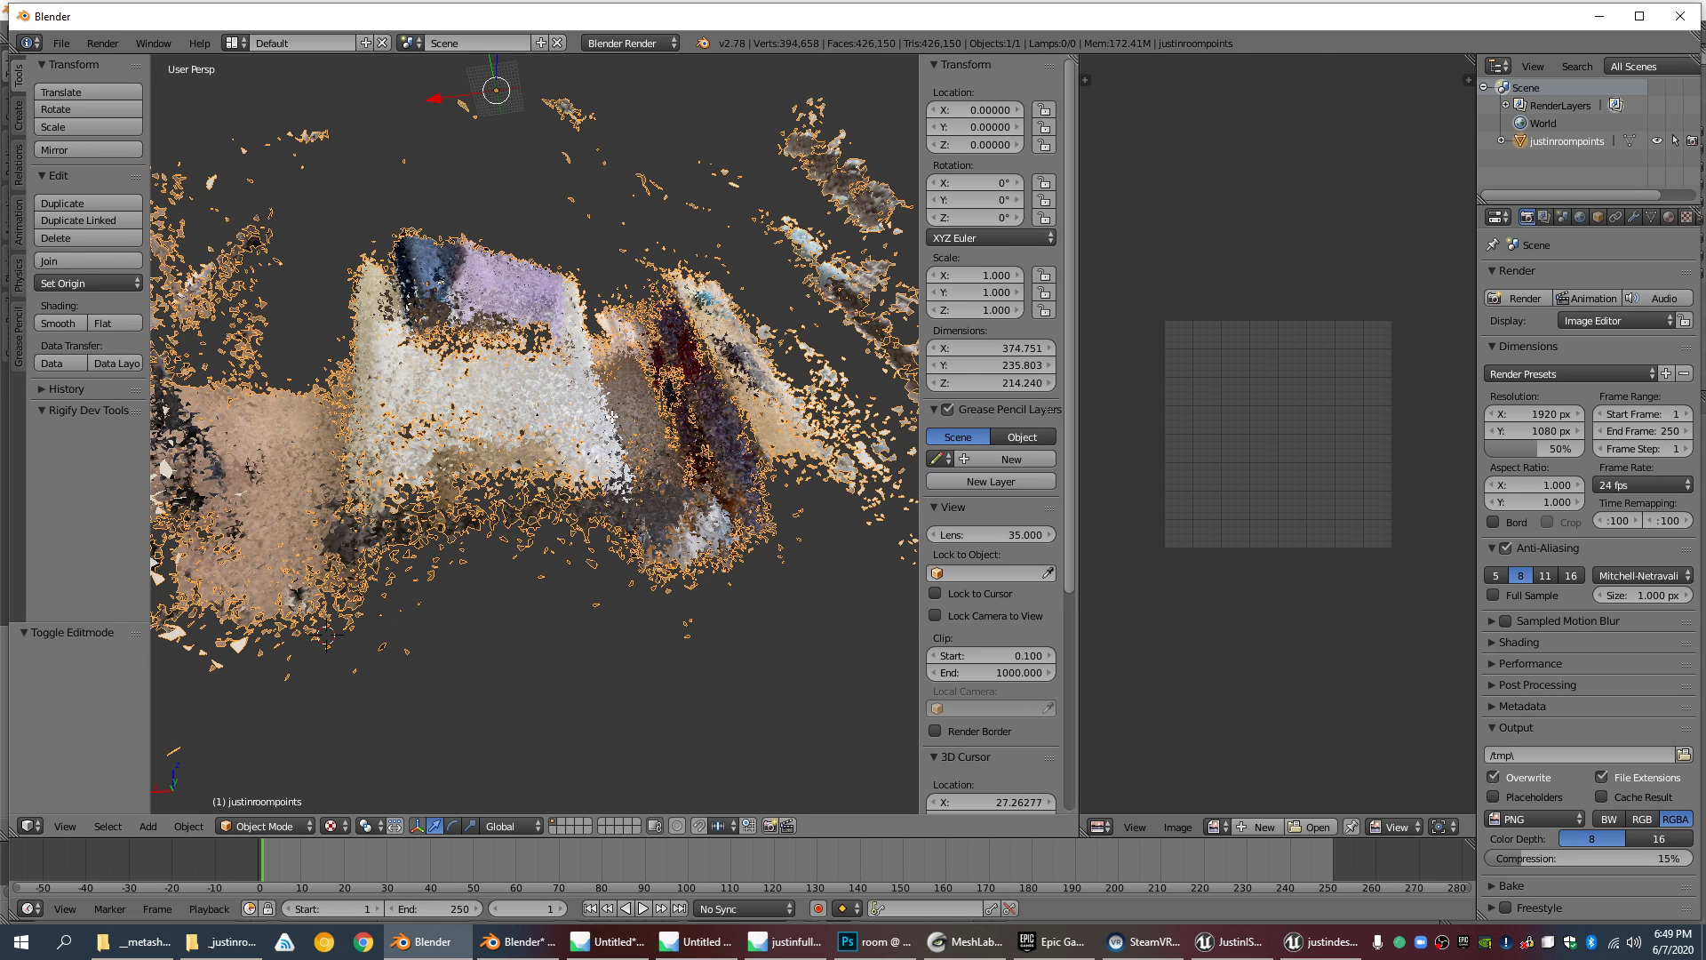
{"action": "key", "text": "Tab"}
{"action": "left_click", "coordinate": [185, 826]}
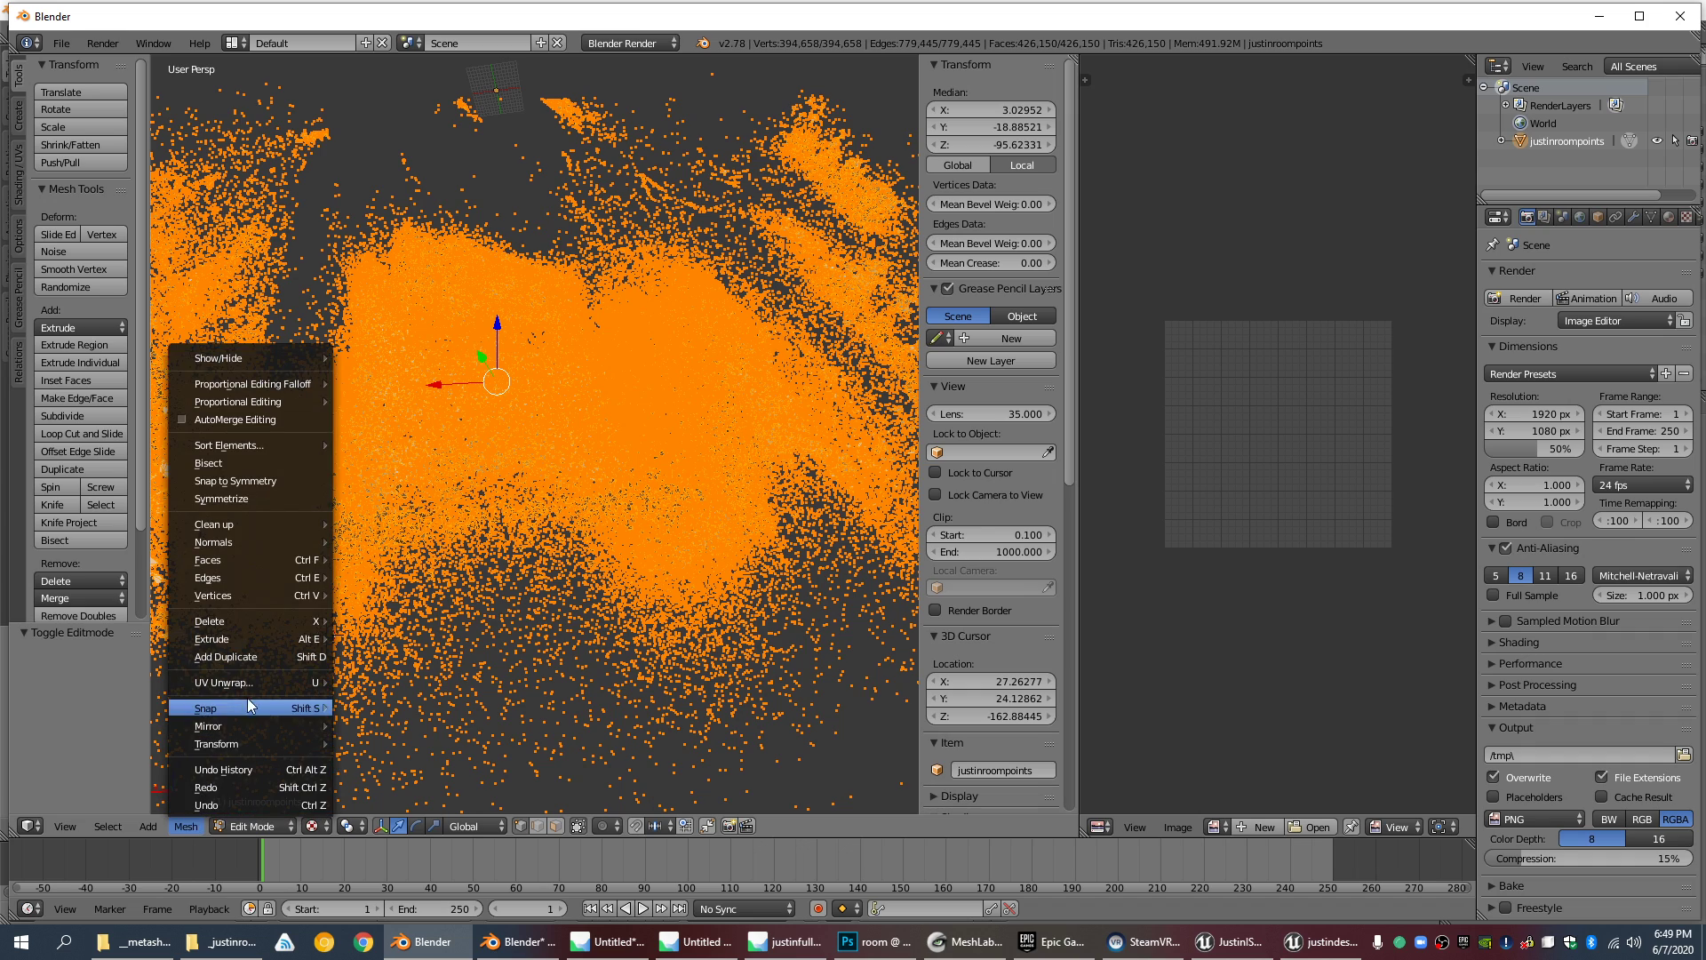
{"action": "mouse_move", "coordinate": [254, 681]}
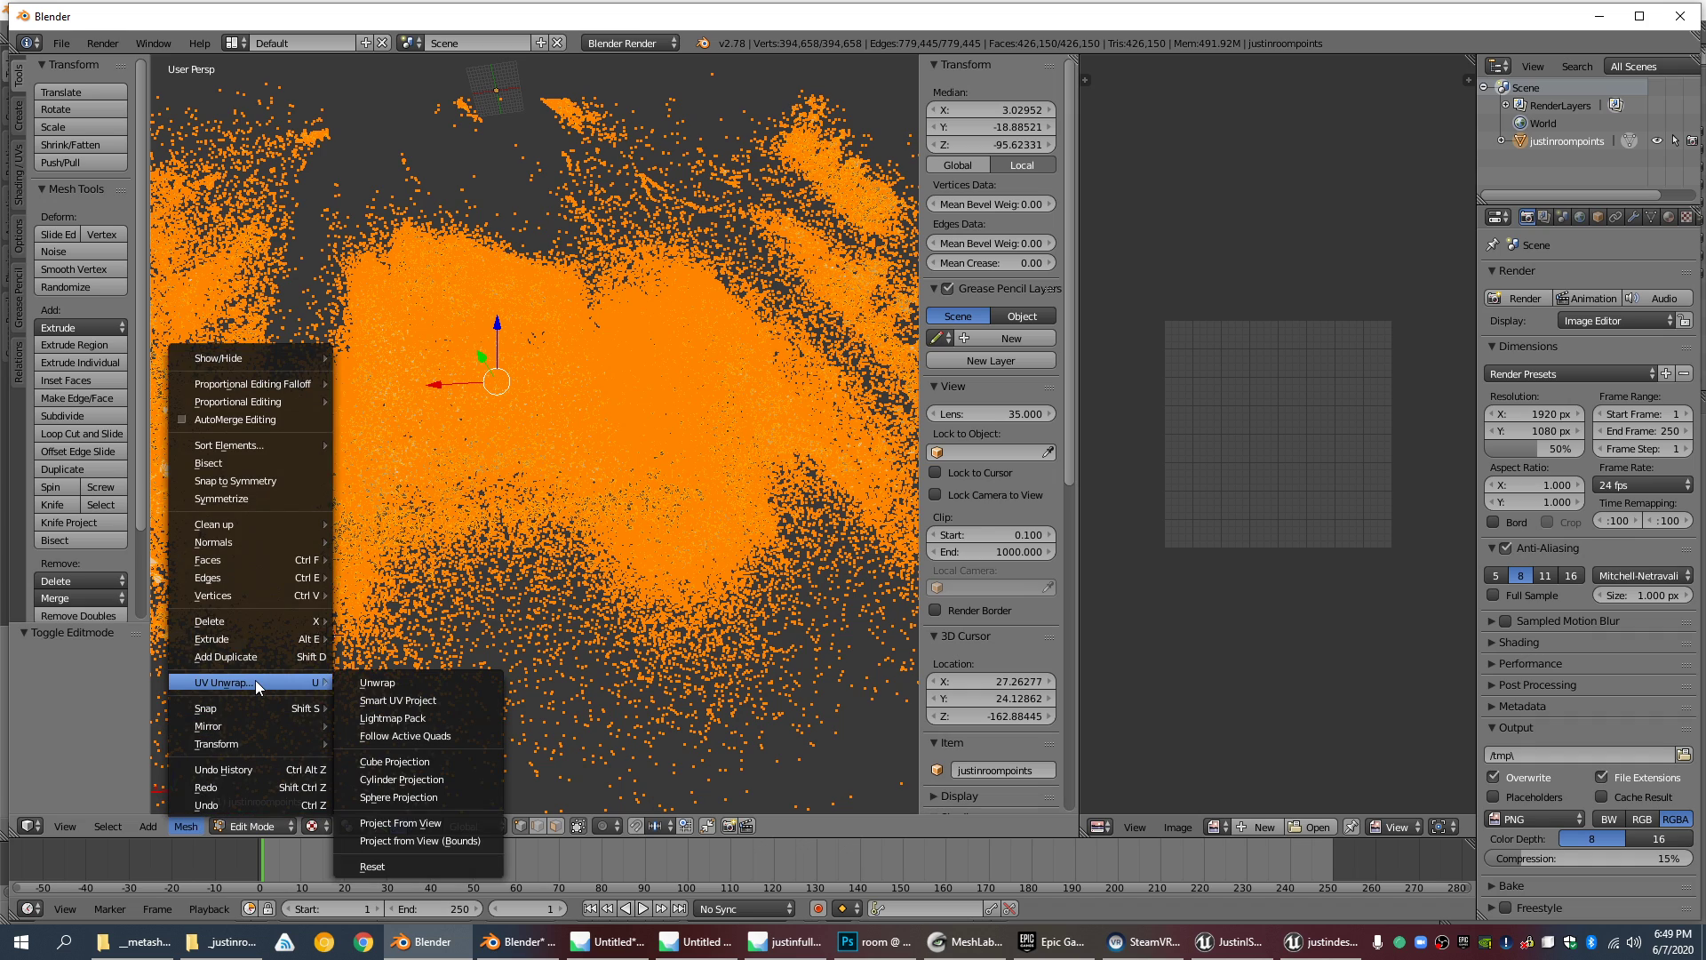
{"action": "left_click", "coordinate": [416, 684]}
{"action": "mouse_move", "coordinate": [1324, 942]}
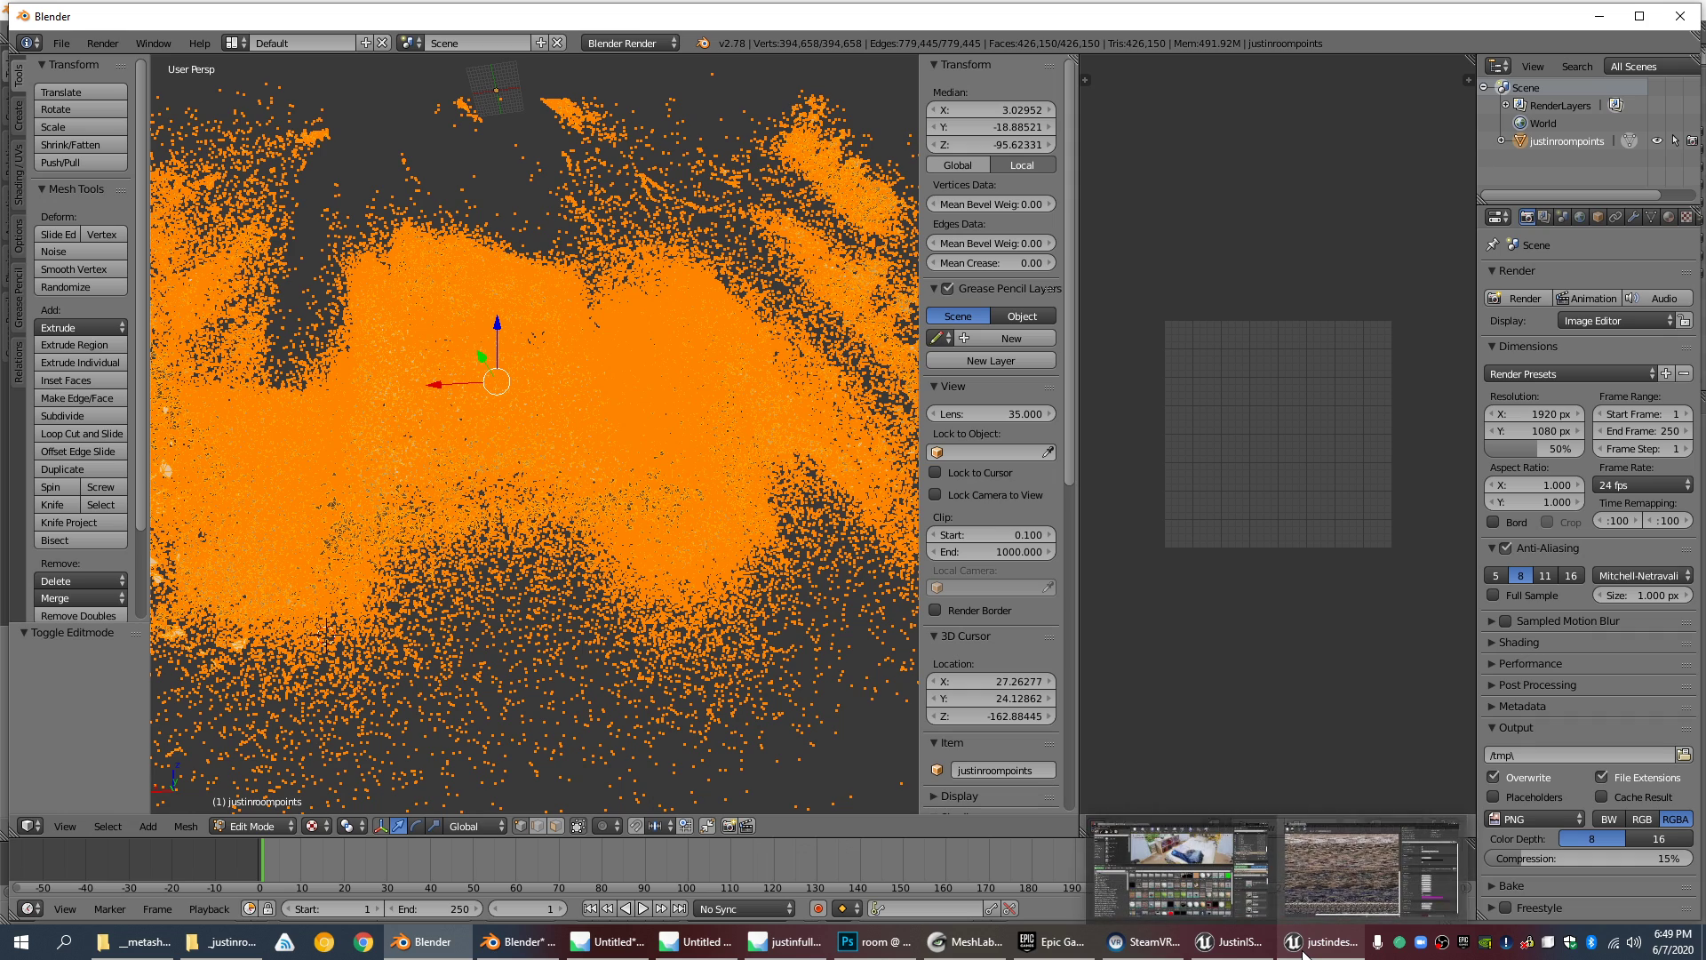
Step: Expand the Bake settings, widen the Properties area, and enable Bake to Vertex Color
{"action": "scroll", "coordinate": [1496, 886], "scroll_direction": "down", "scroll_amount": 2}
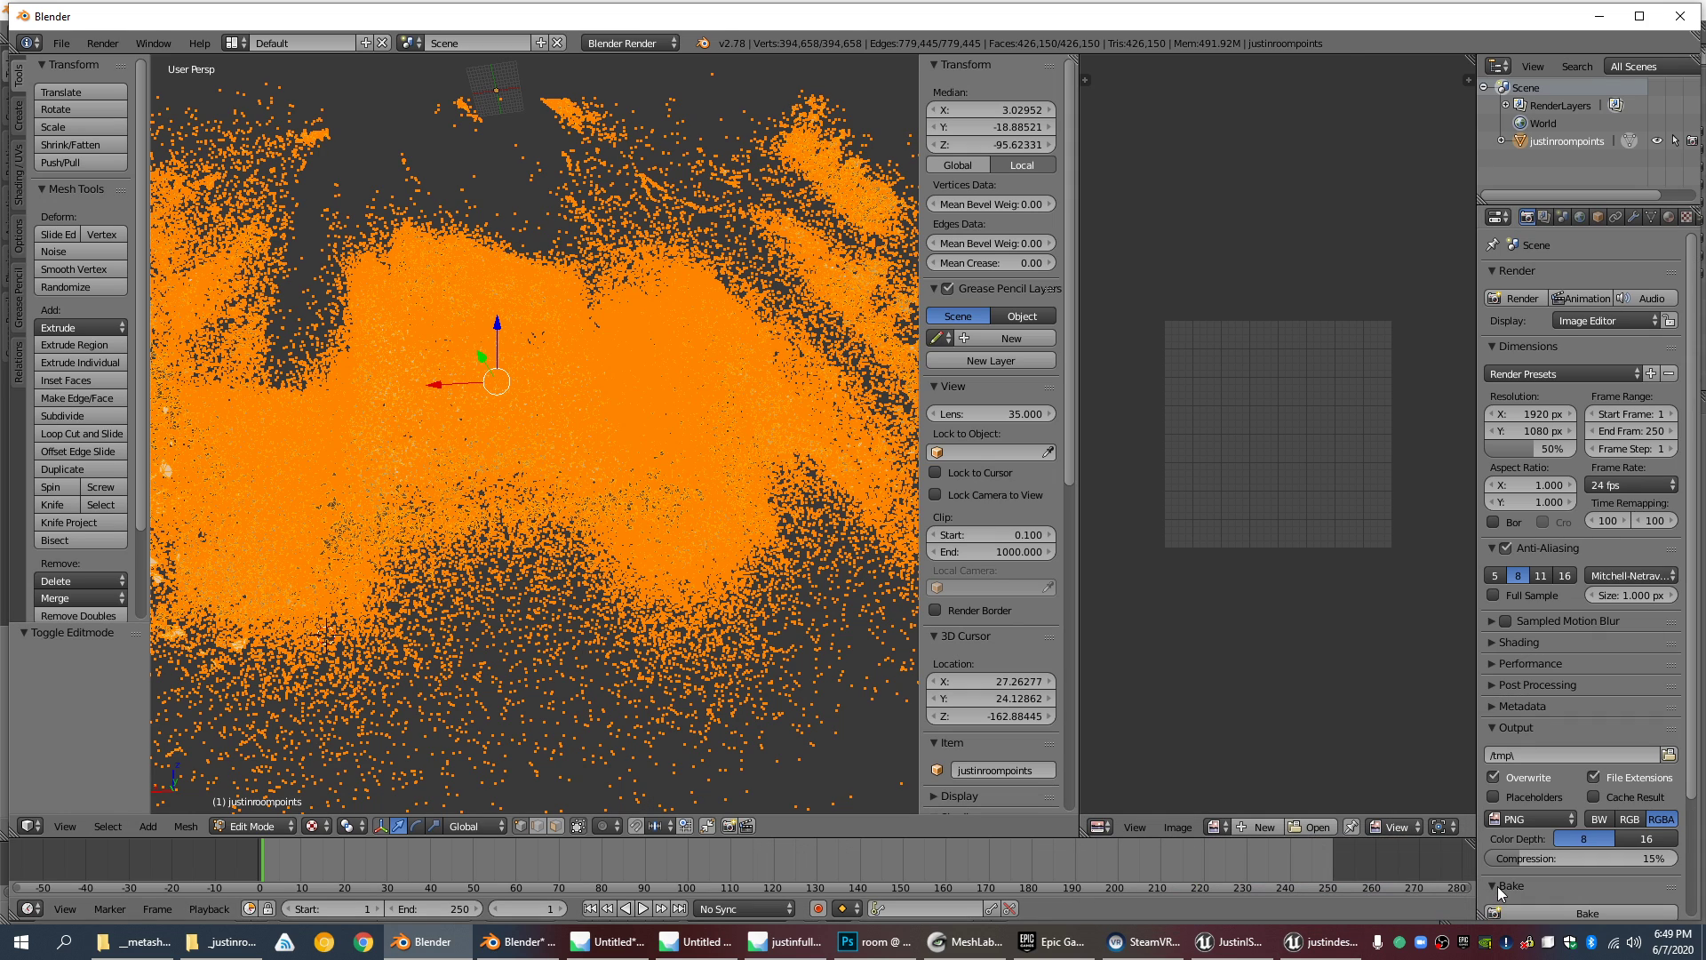
{"action": "scroll", "coordinate": [1498, 885], "scroll_direction": "down", "scroll_amount": 2}
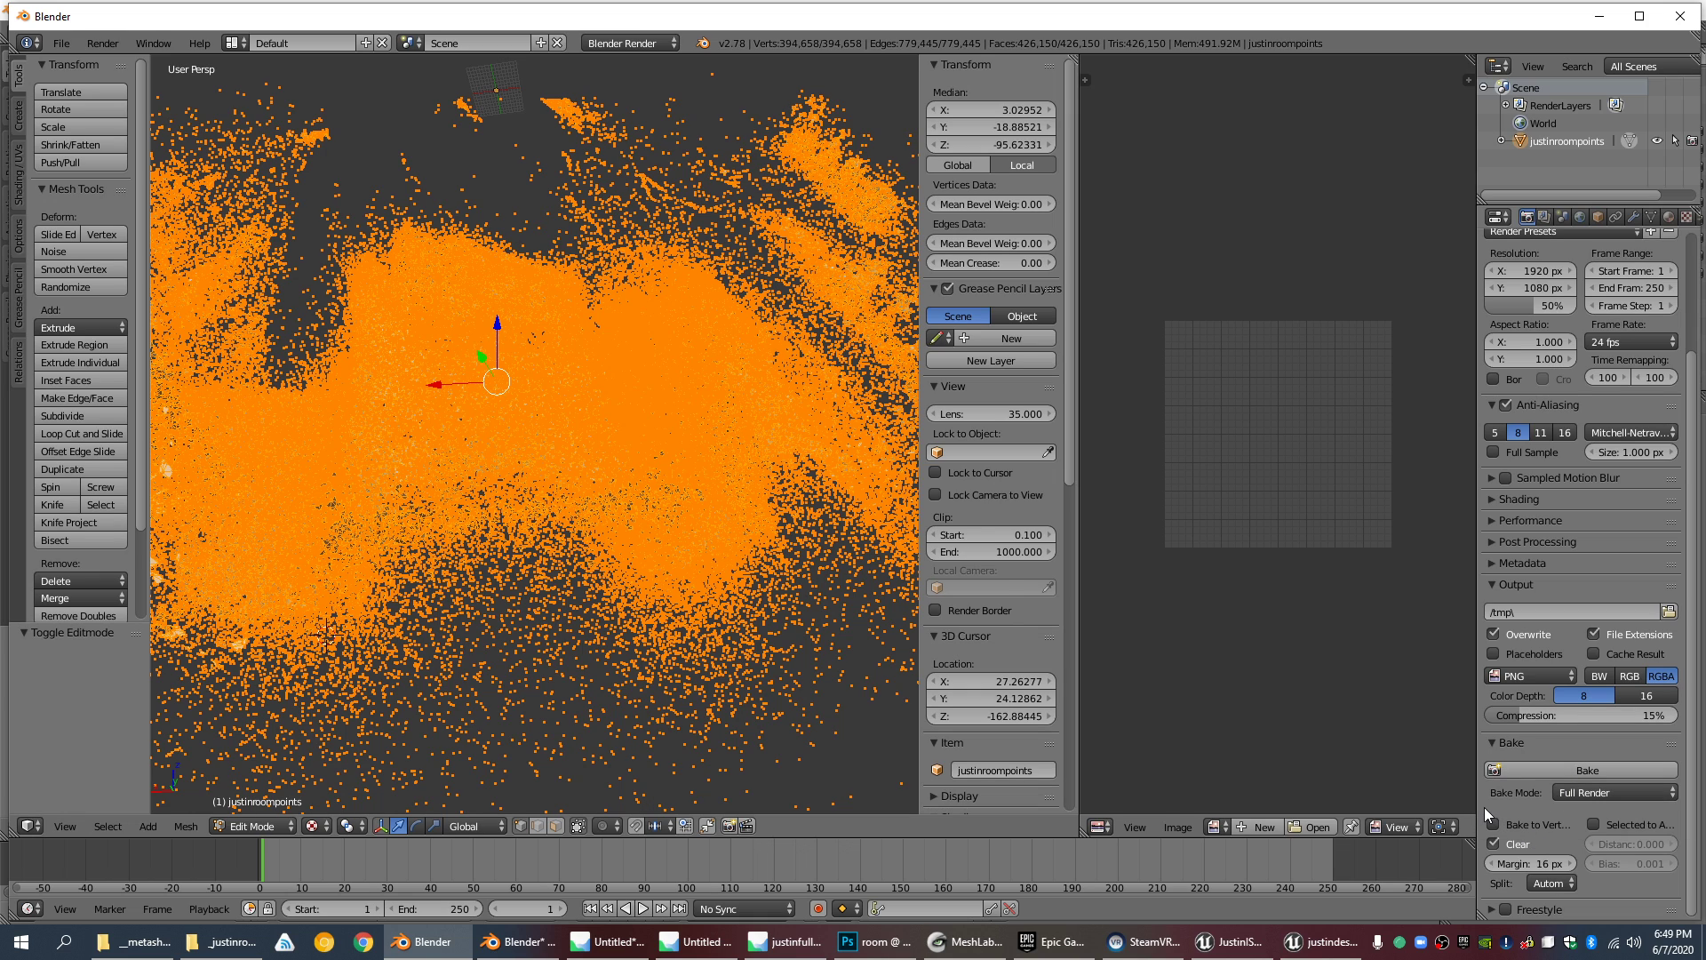
{"action": "left_click_drag", "start_coordinate": [1478, 805], "coordinate": [1279, 808]}
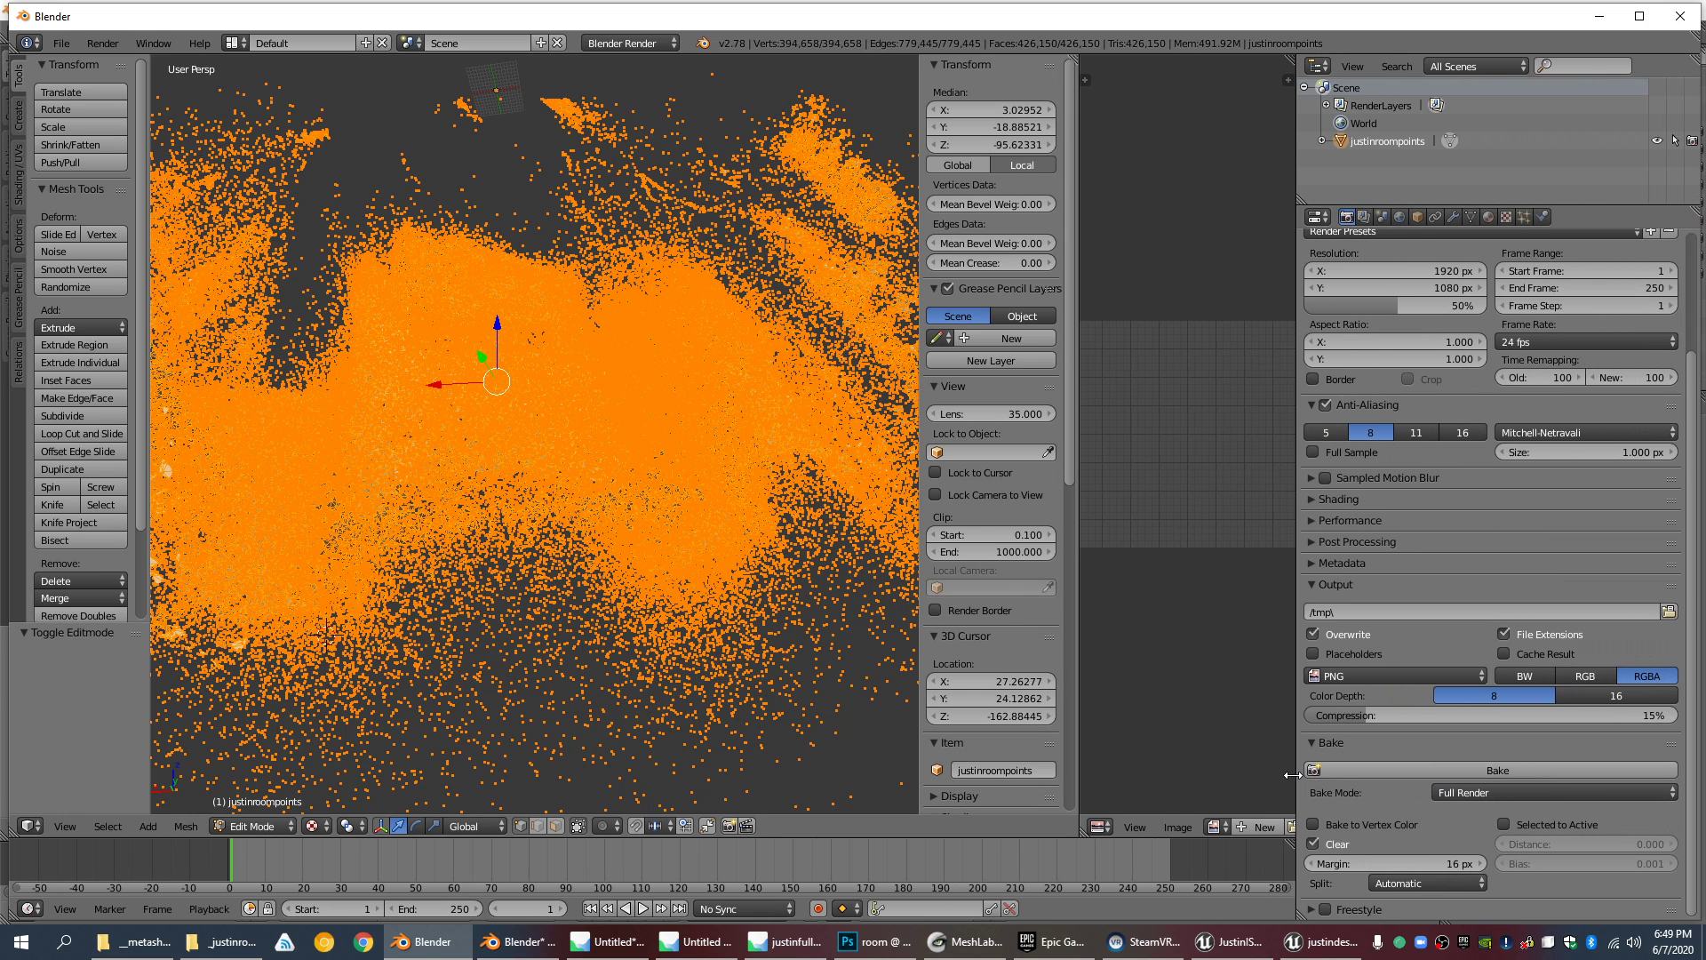
{"action": "left_click", "coordinate": [1345, 824]}
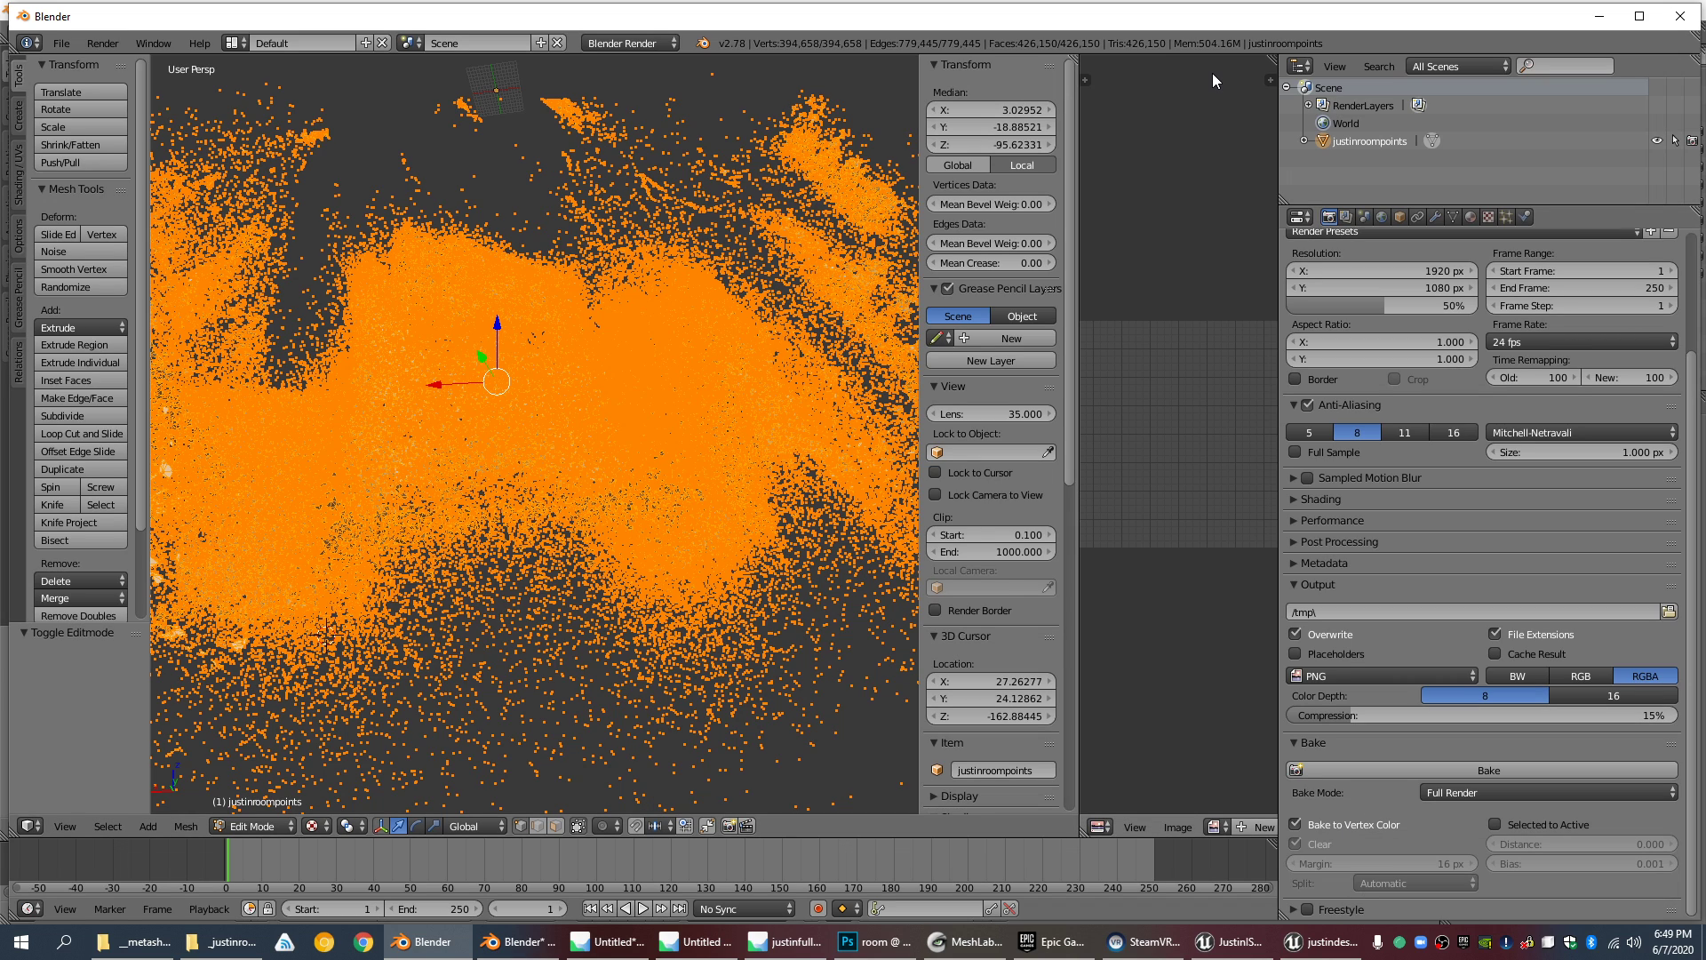
{"action": "scroll", "coordinate": [652, 347], "scroll_direction": "up", "scroll_amount": 2}
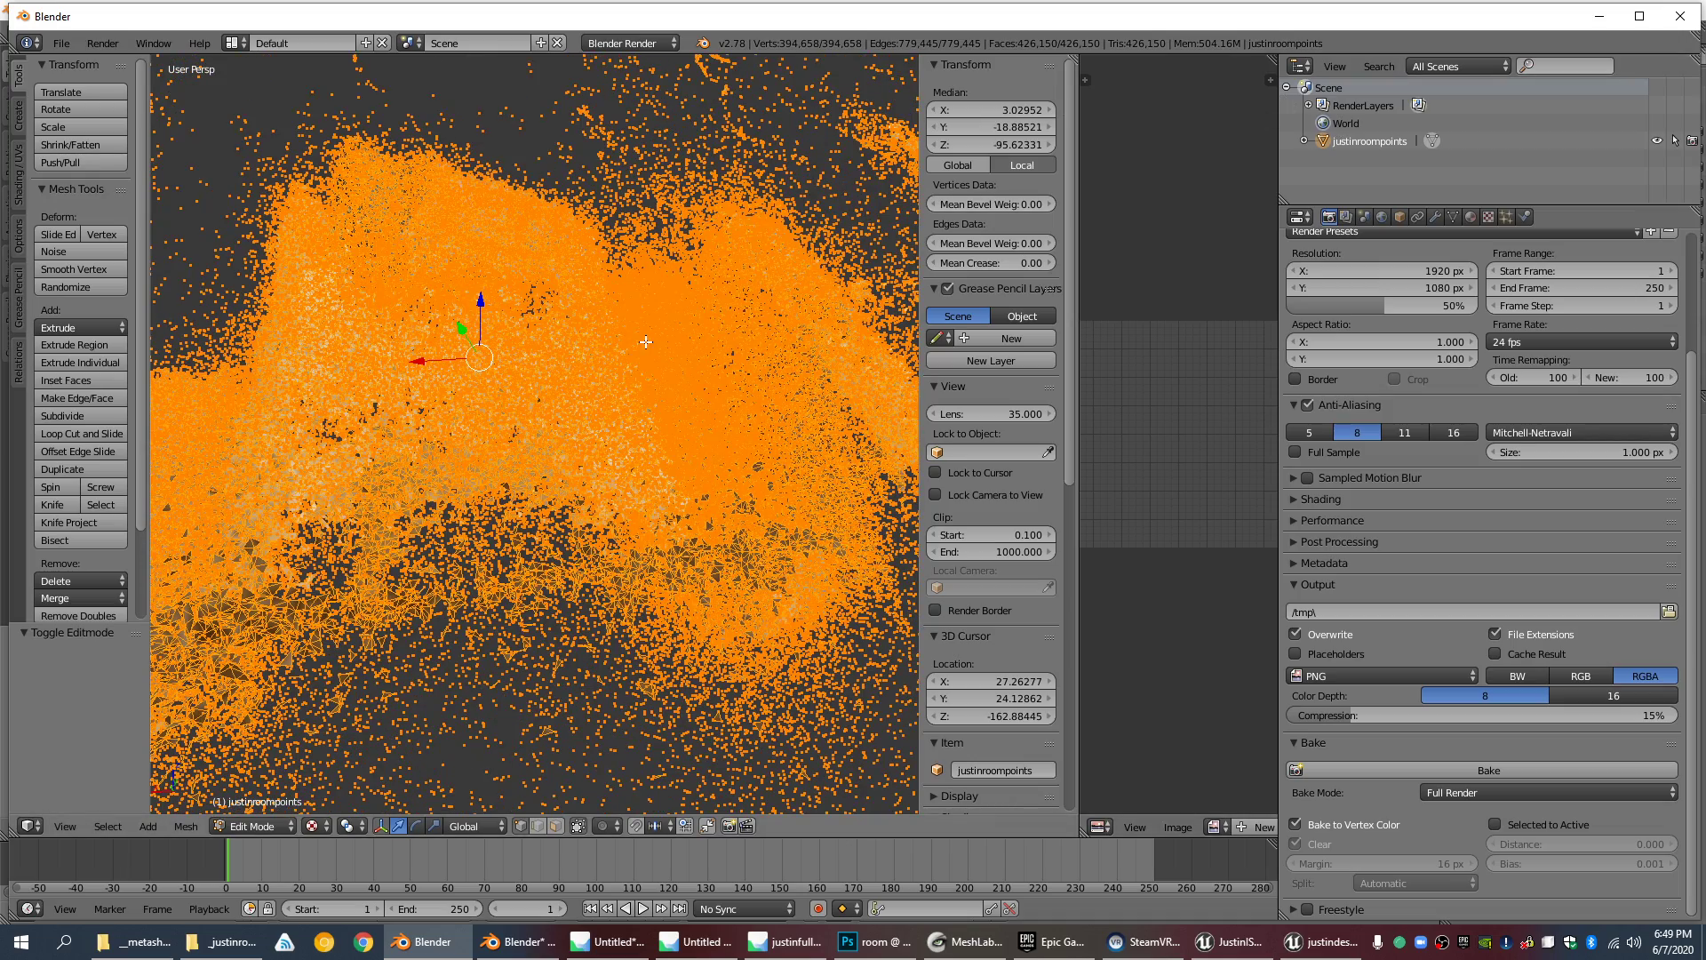
{"action": "scroll", "coordinate": [624, 352], "scroll_direction": "down", "scroll_amount": 2}
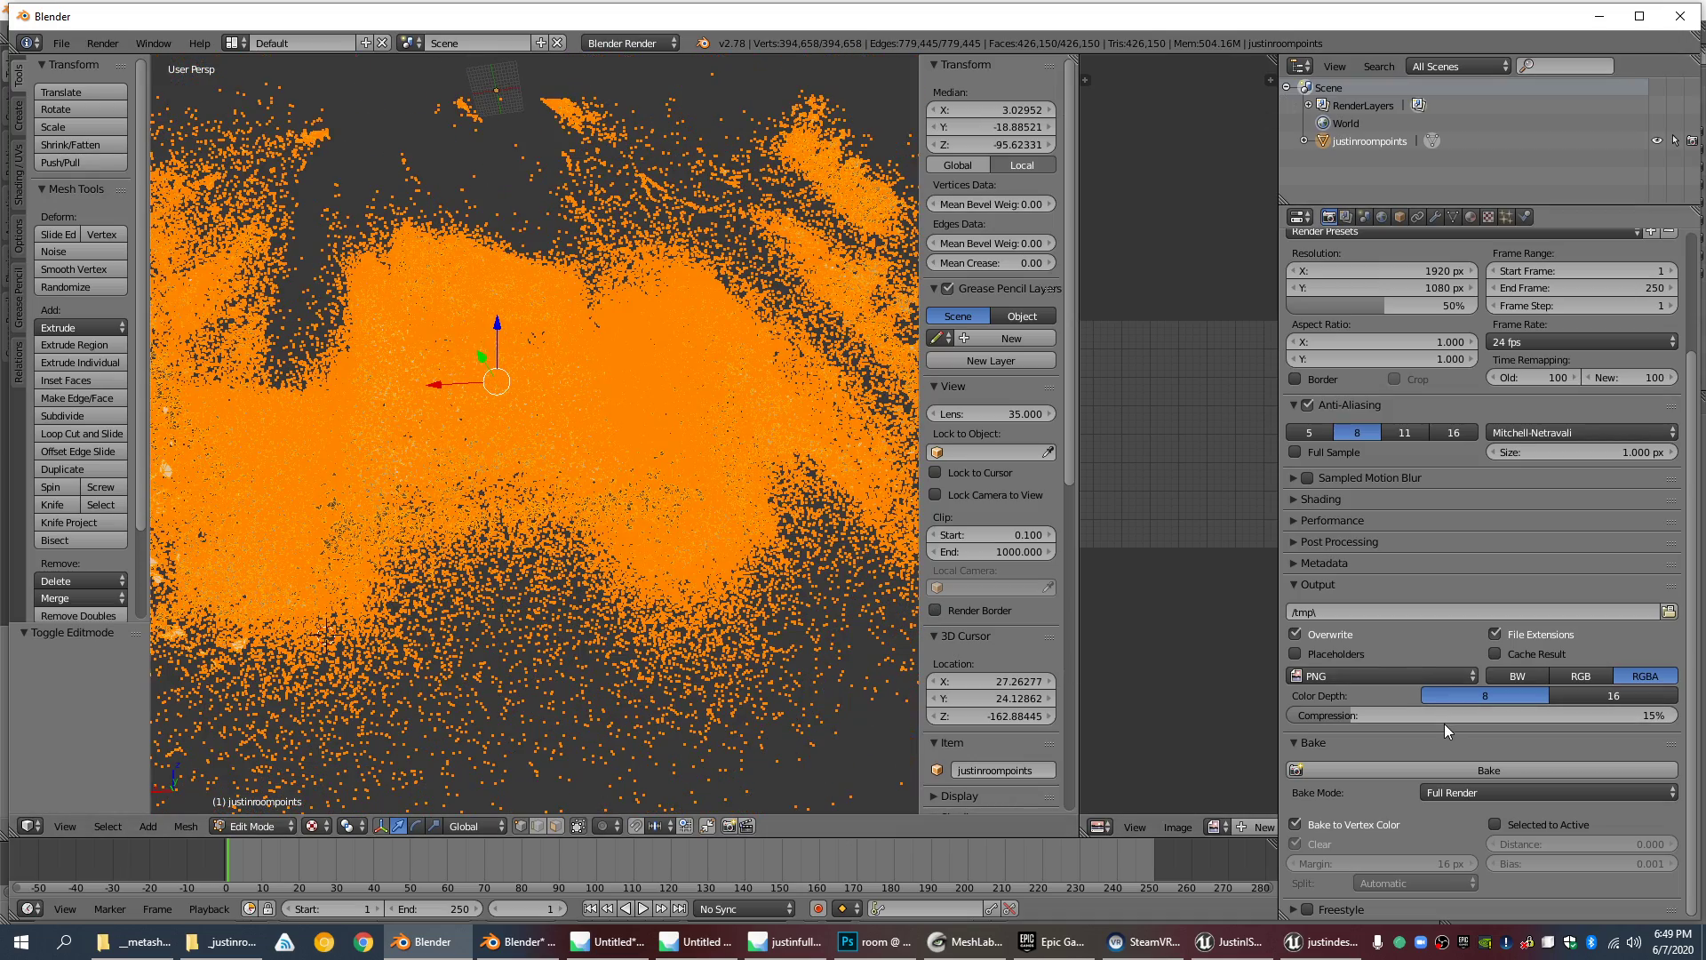
Step: Switch back to the justindeskbetter_tex texture in Unreal and examine its color rows in detail across different areas
{"action": "left_click", "coordinate": [520, 942]}
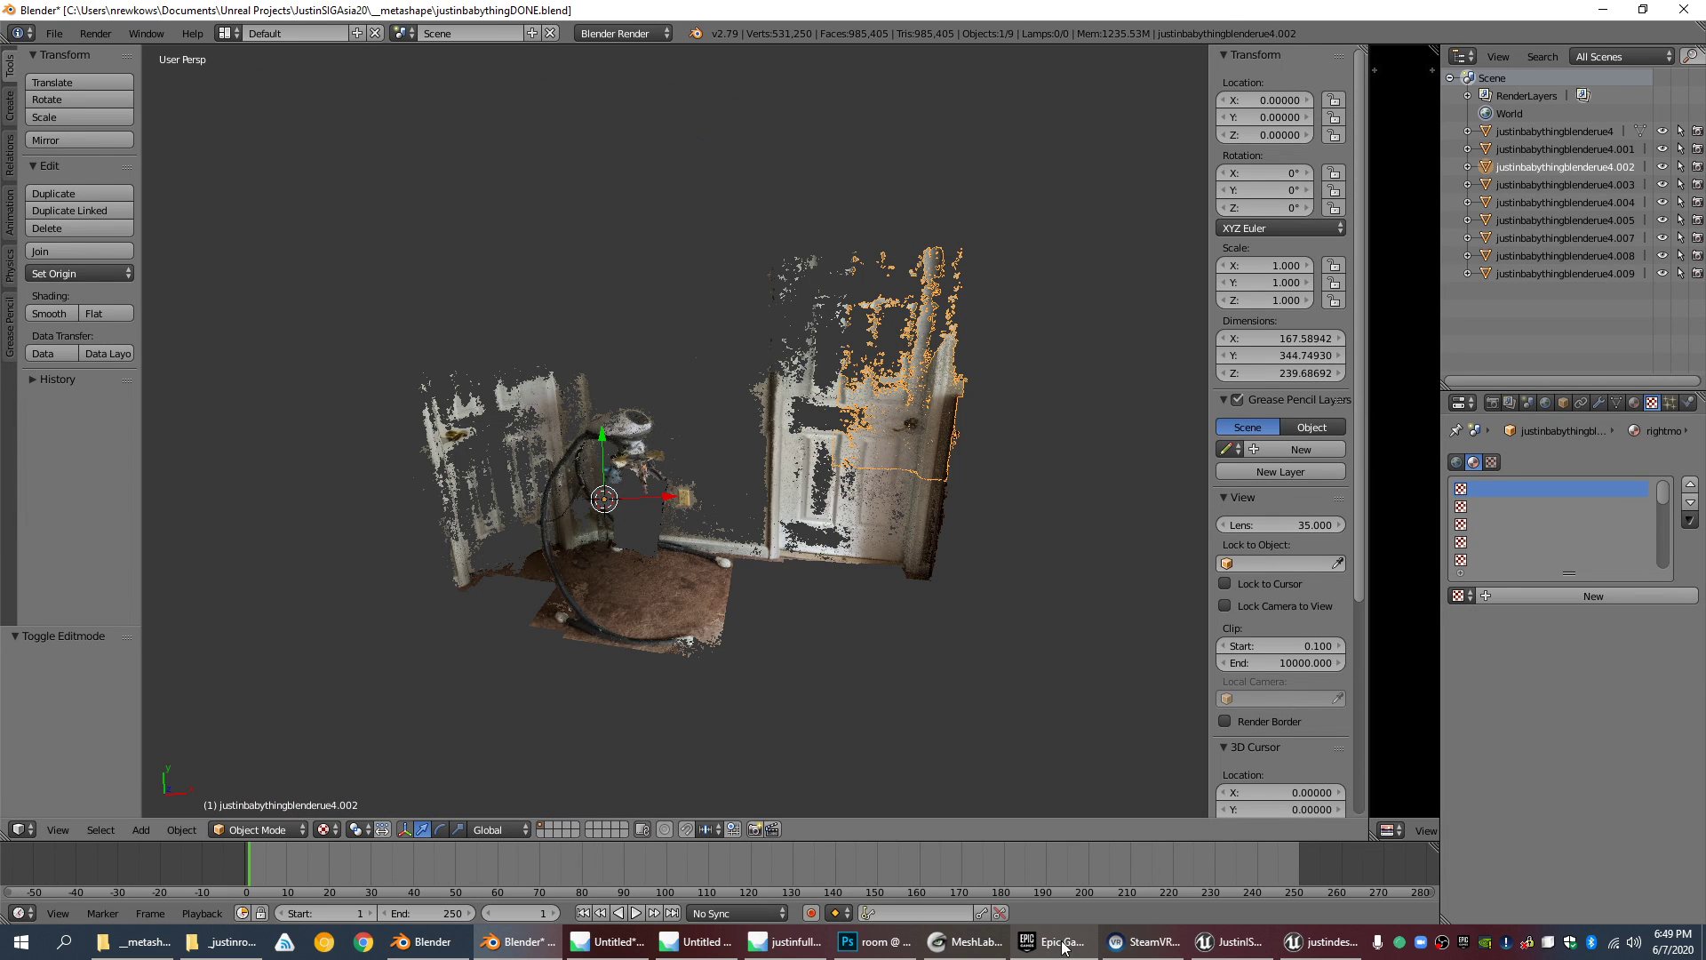
{"action": "left_click", "coordinate": [1034, 949]}
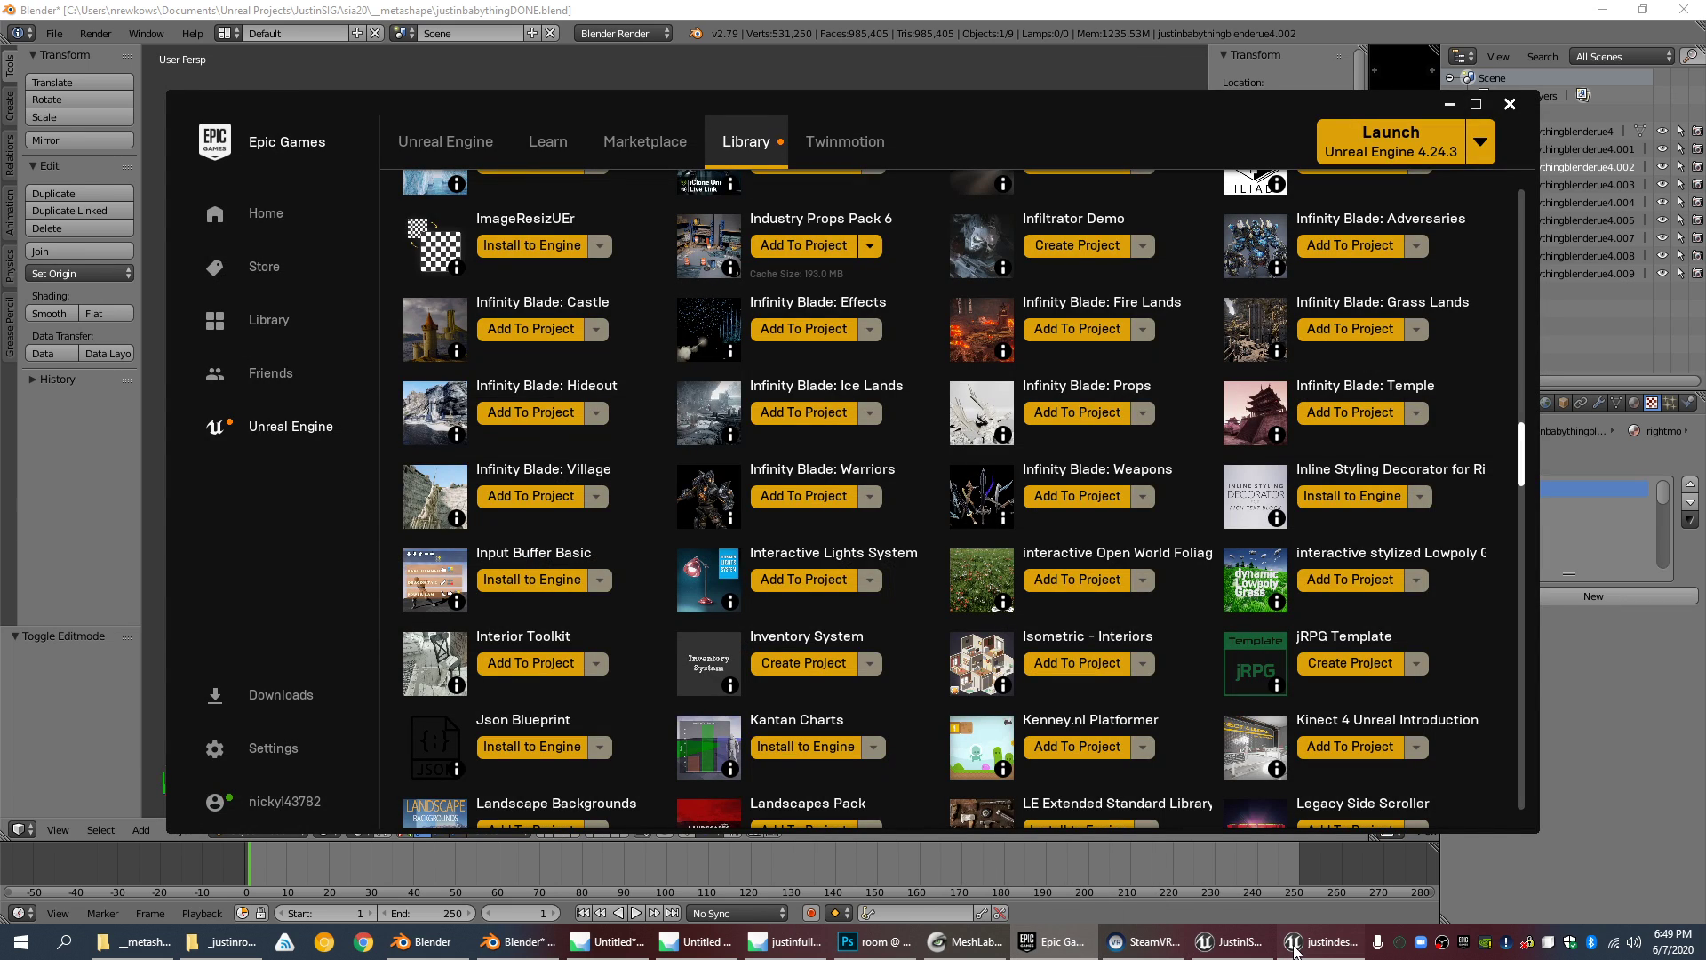
{"action": "left_click", "coordinate": [1295, 949]}
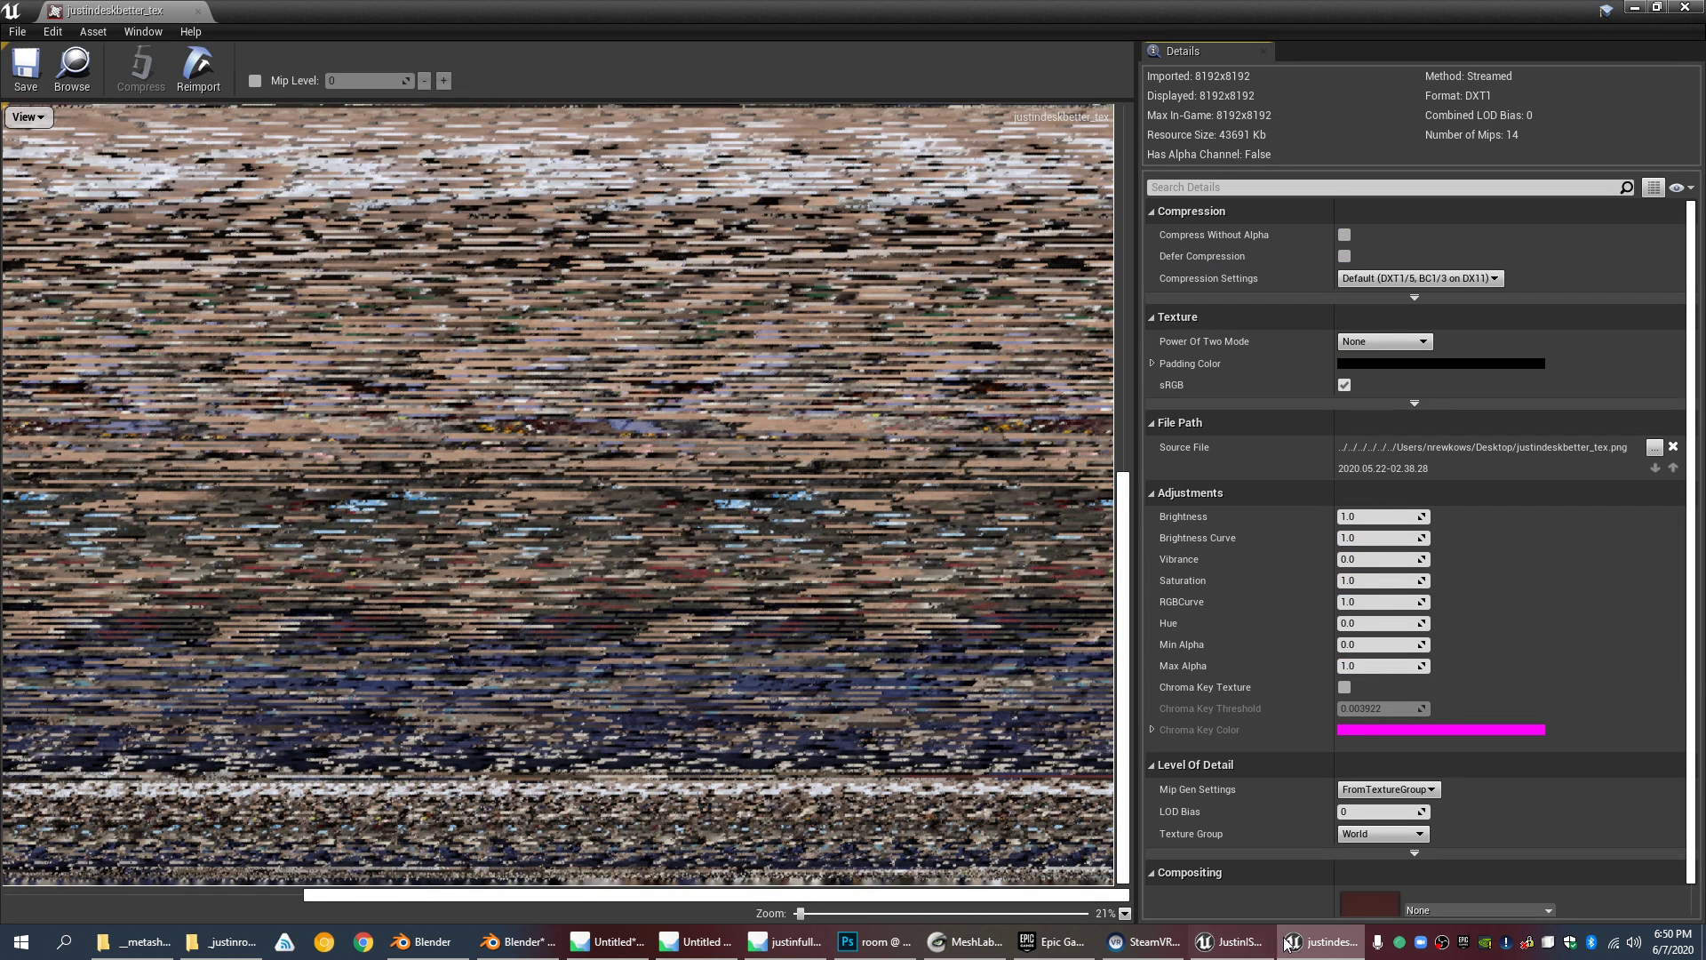
{"action": "scroll", "coordinate": [851, 549], "scroll_direction": "up", "scroll_amount": 10}
{"action": "scroll", "coordinate": [851, 548], "scroll_direction": "down", "scroll_amount": 12}
{"action": "scroll", "coordinate": [585, 434], "scroll_direction": "up", "scroll_amount": 8}
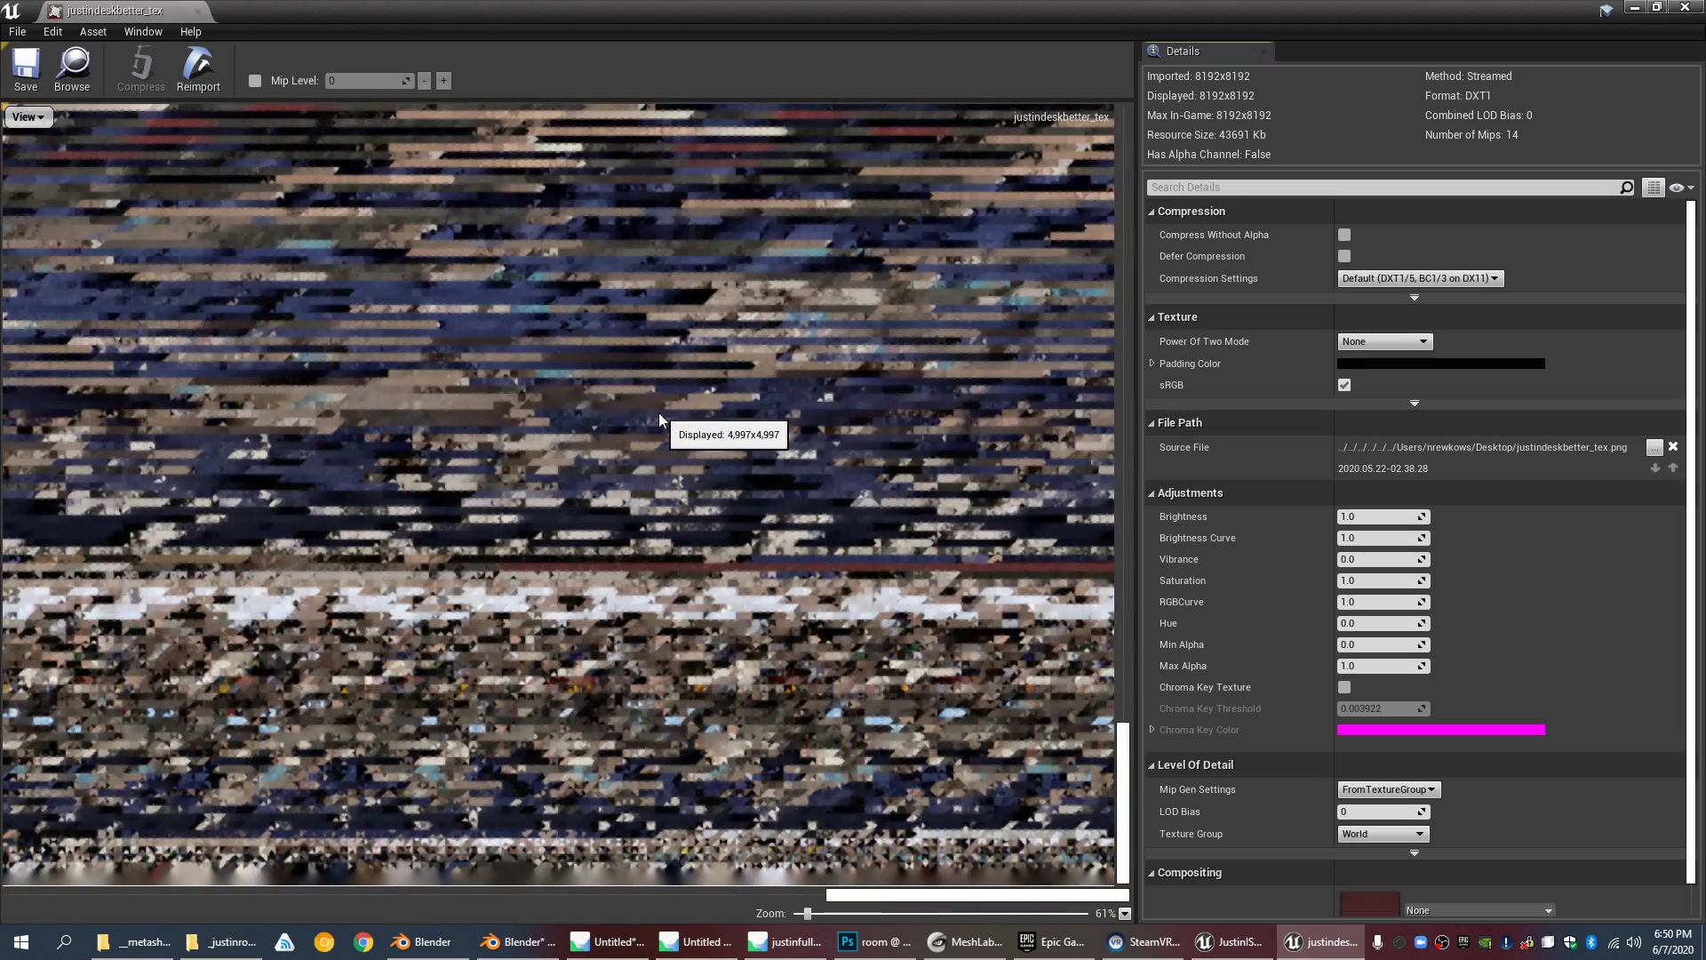
{"action": "scroll", "coordinate": [658, 412], "scroll_direction": "up", "scroll_amount": 3}
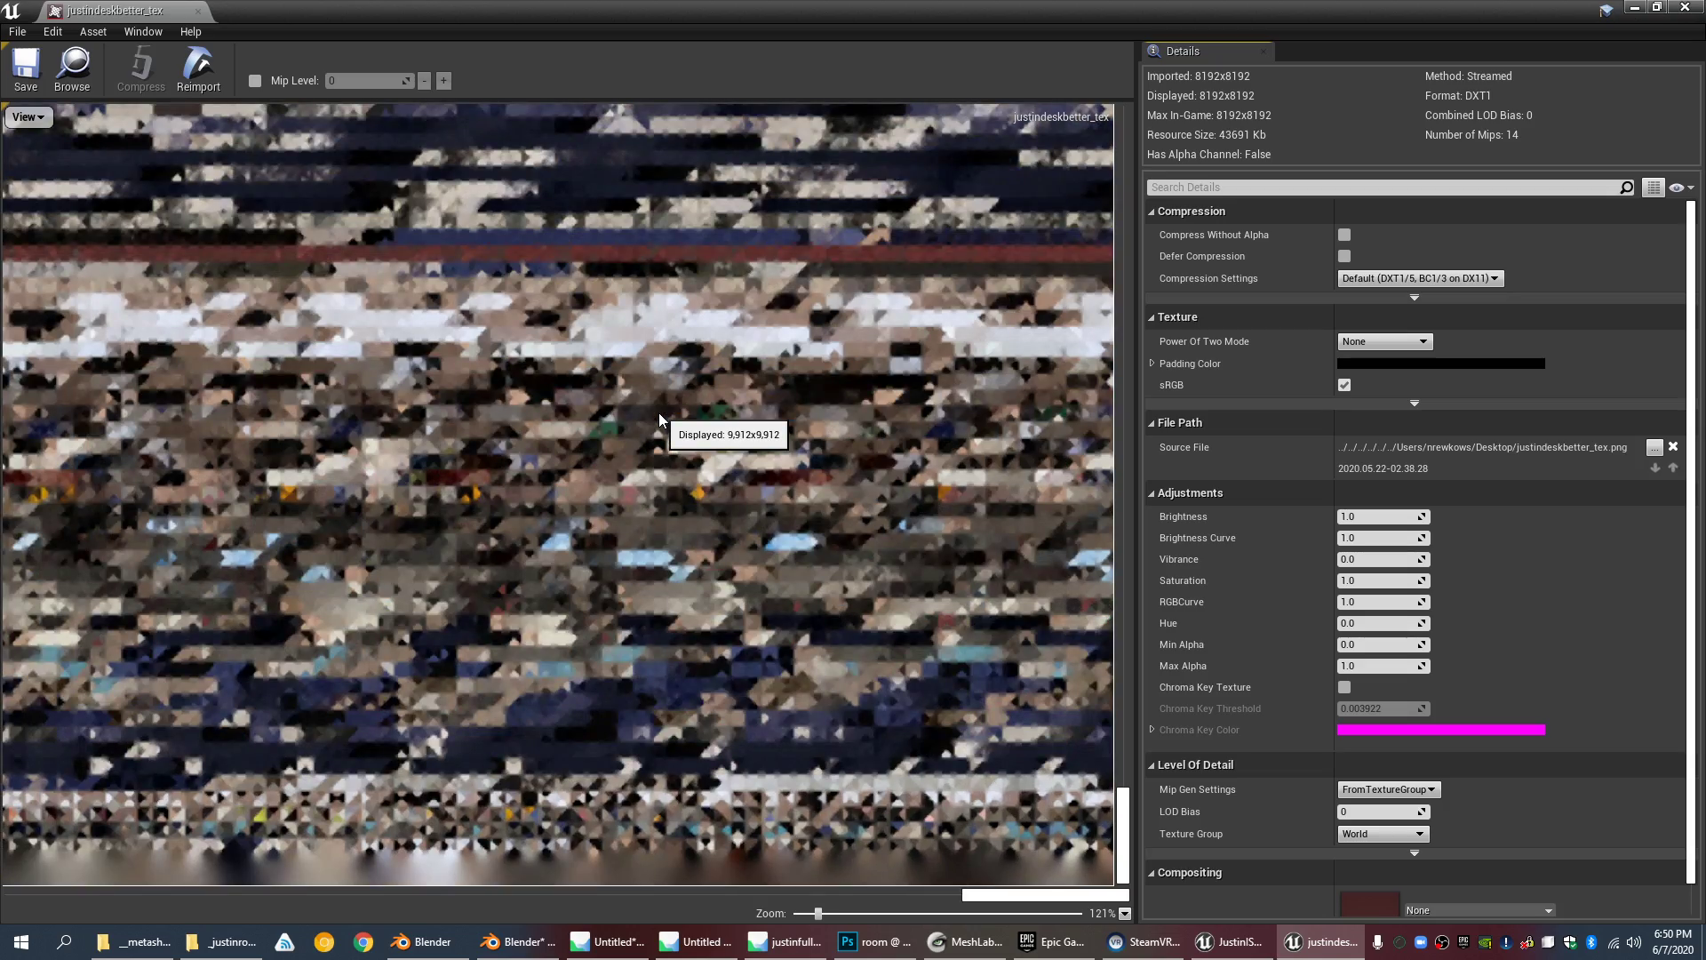
{"action": "scroll", "coordinate": [658, 413], "scroll_direction": "down", "scroll_amount": 12}
{"action": "scroll", "coordinate": [536, 530], "scroll_direction": "up", "scroll_amount": 6}
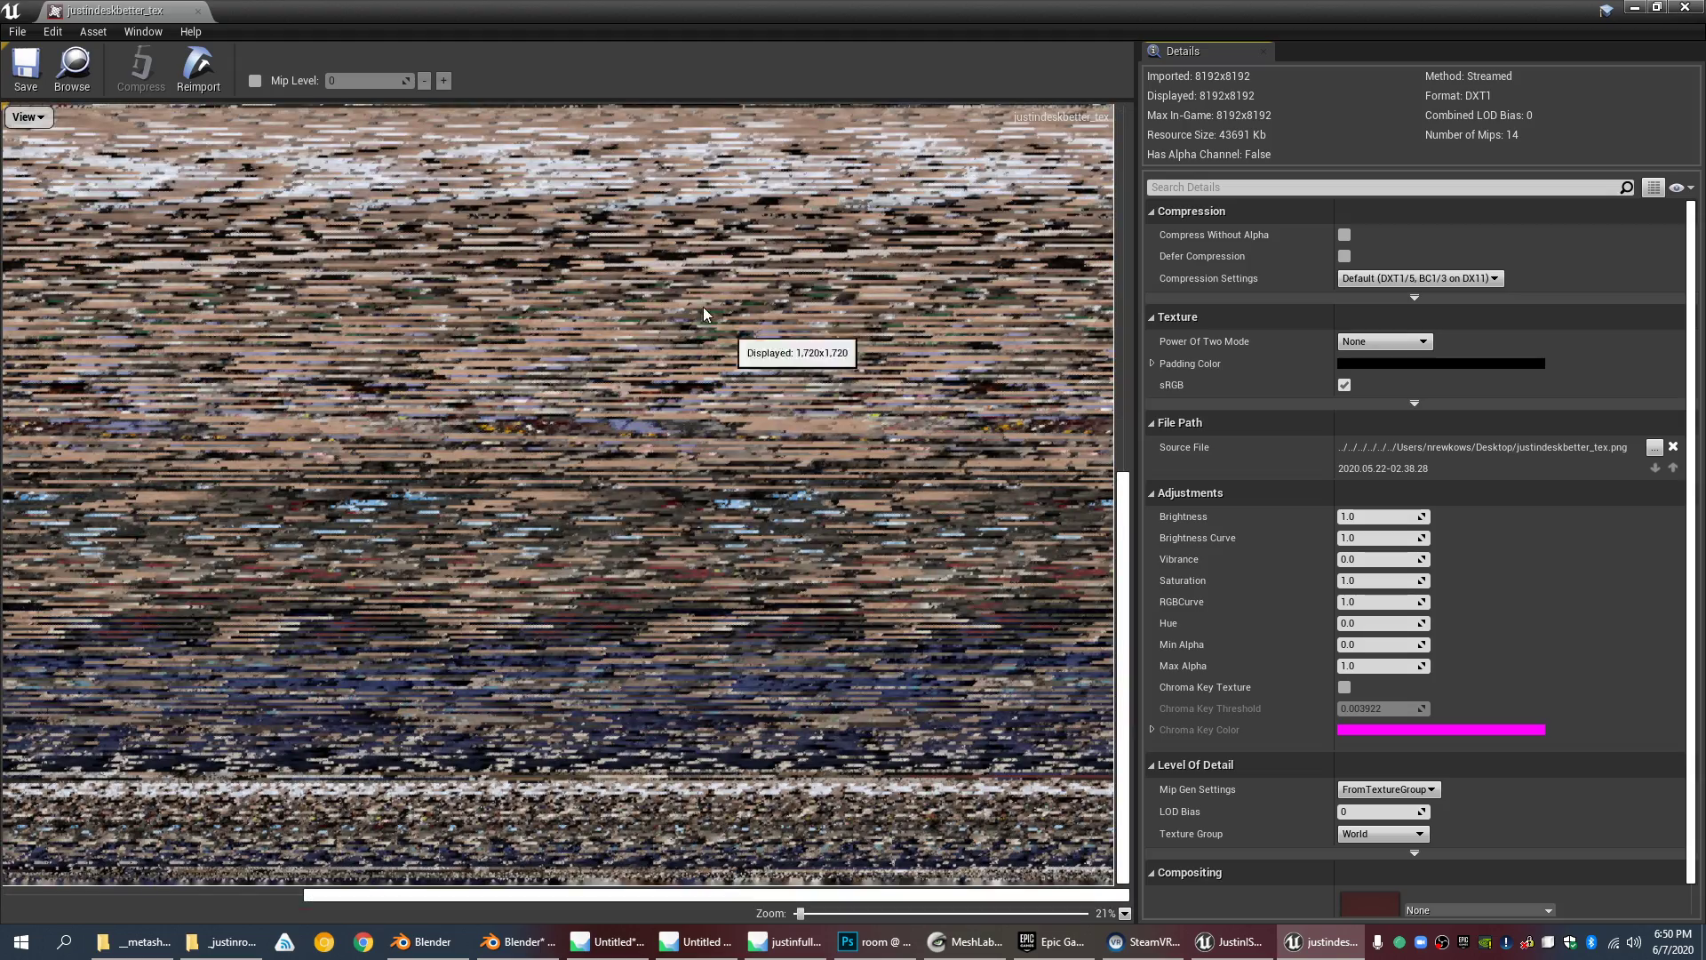
{"action": "scroll", "coordinate": [883, 476], "scroll_direction": "down", "scroll_amount": 6}
{"action": "scroll", "coordinate": [878, 471], "scroll_direction": "up", "scroll_amount": 6}
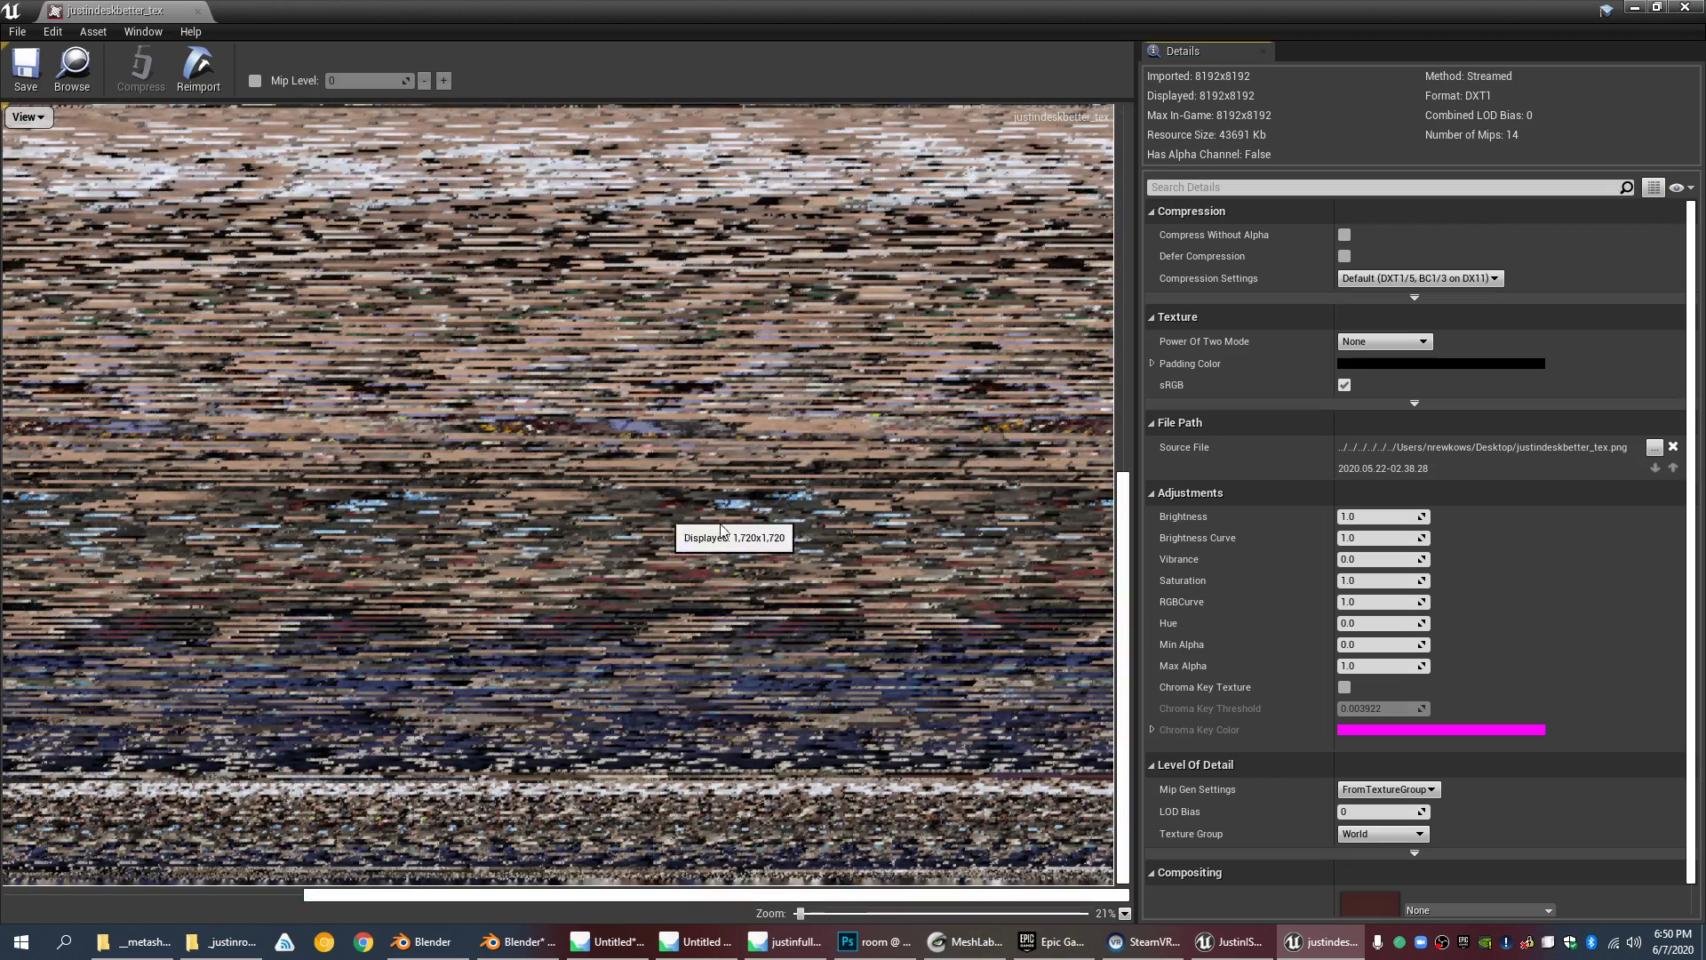
{"action": "left_click_drag", "start_coordinate": [1122, 591], "coordinate": [1122, 420]}
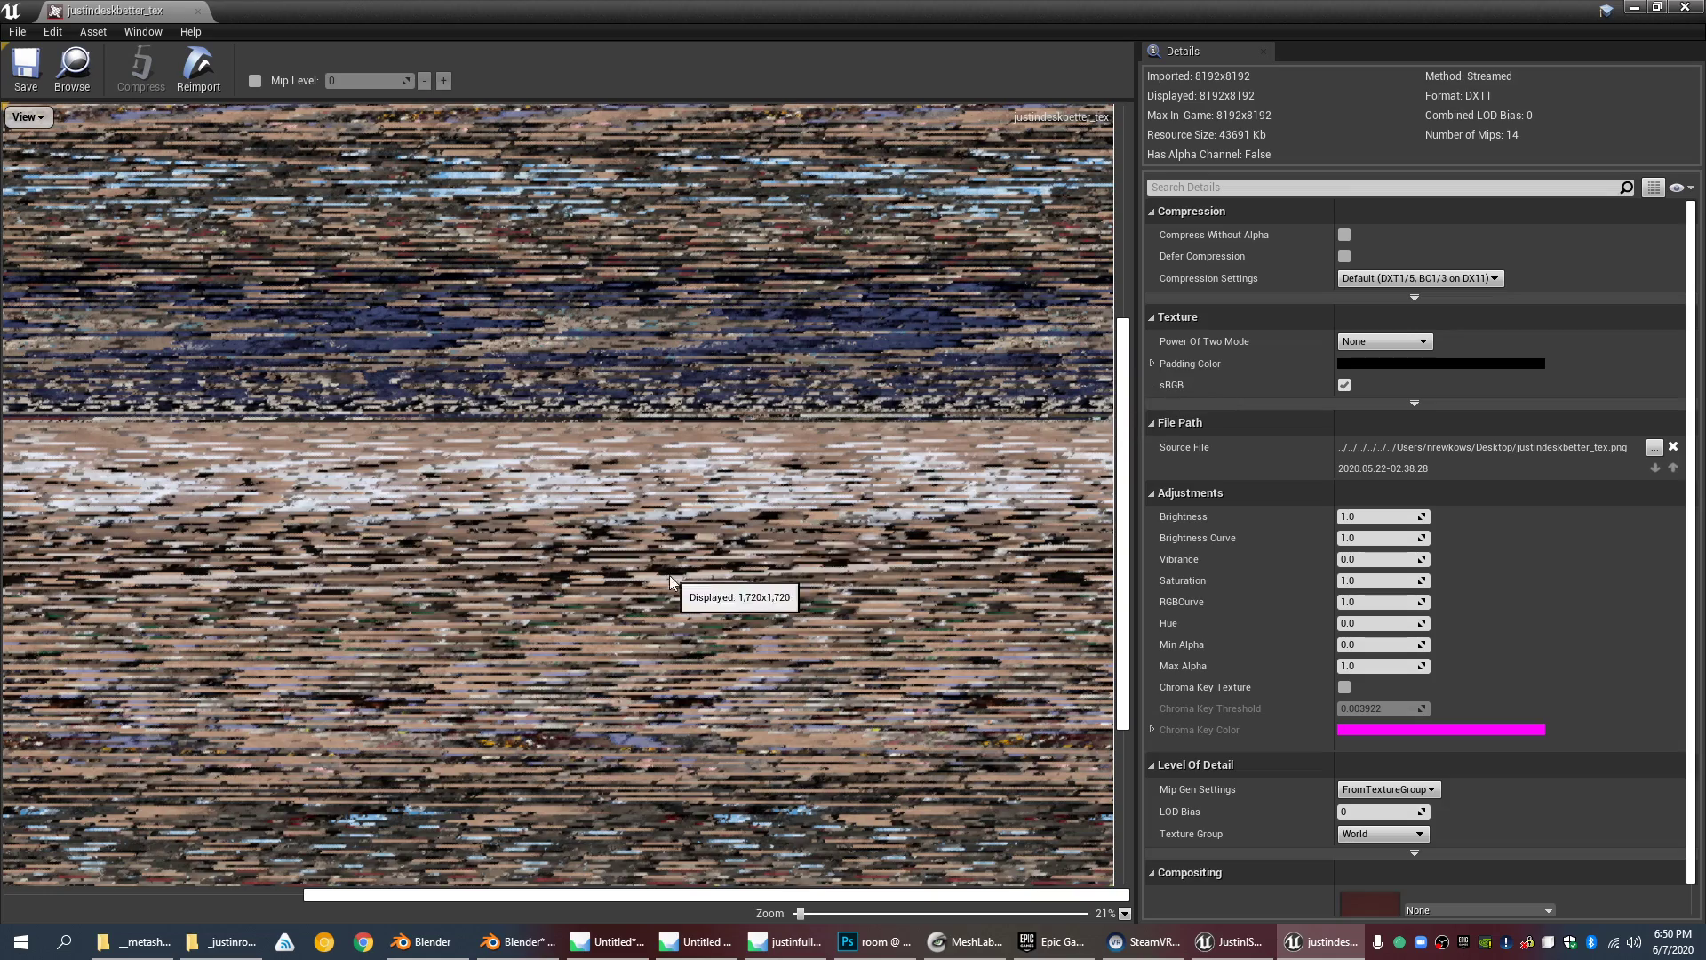
{"action": "left_click_drag", "start_coordinate": [875, 895], "coordinate": [576, 895]}
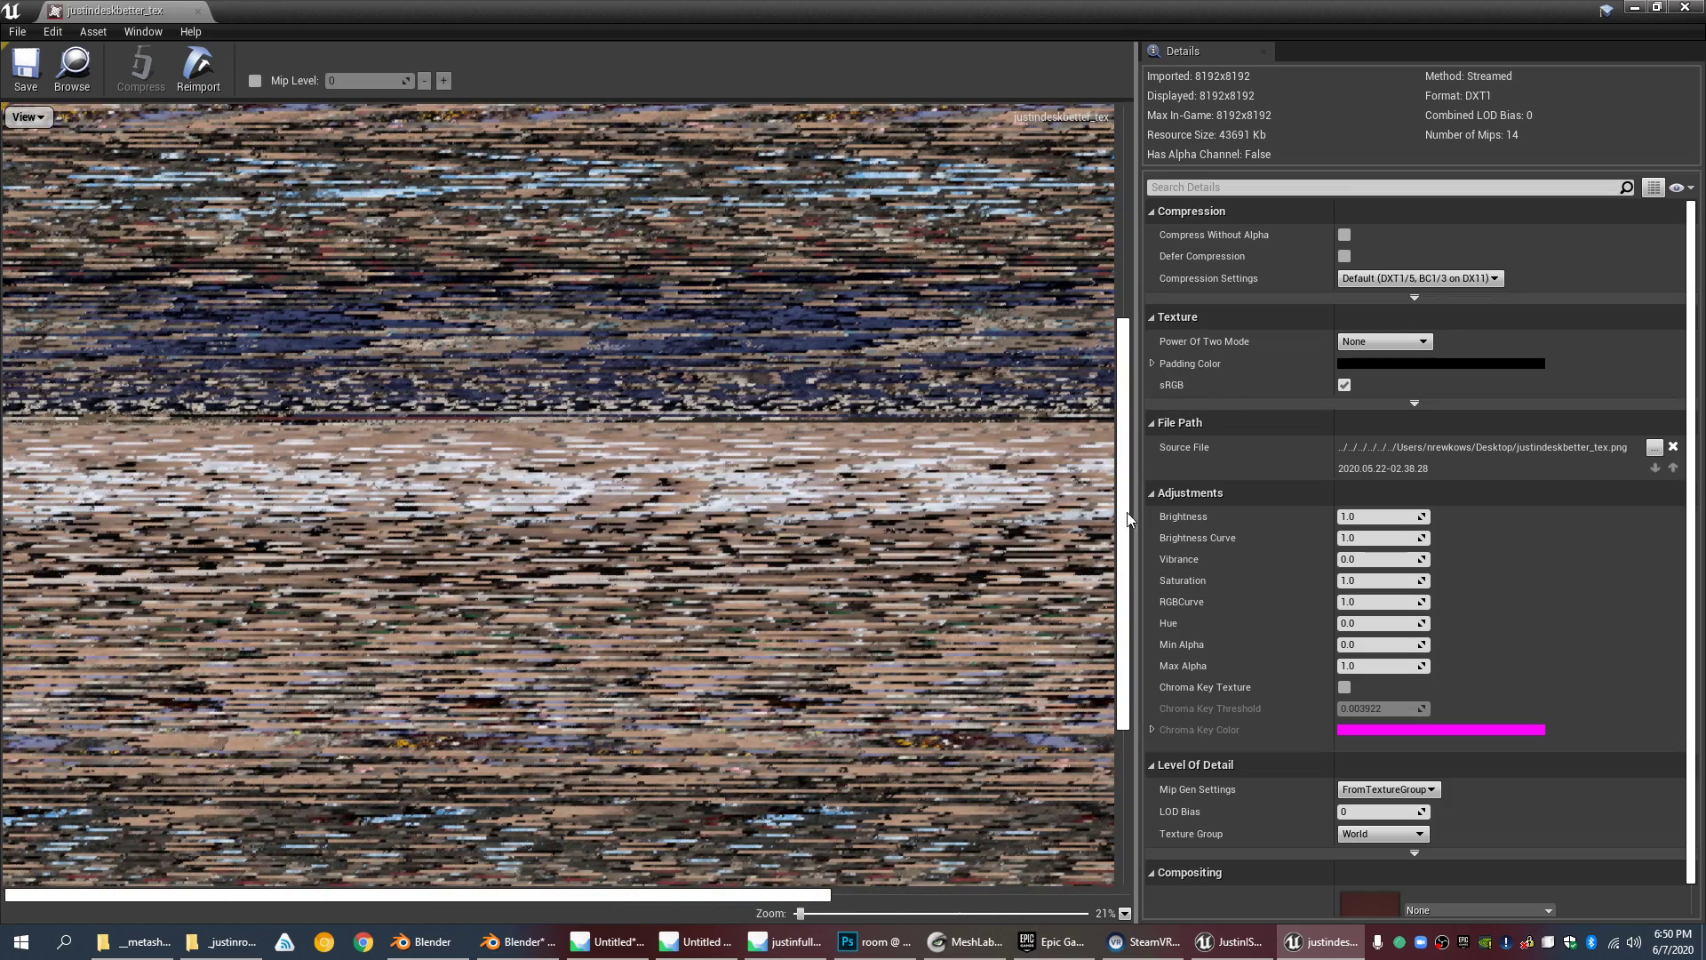
Step: Close the justindeskbetter_tex texture and return to the justinroompoints scene in Blender to look up its UV unwrap methods
{"action": "left_click_drag", "start_coordinate": [1124, 520], "coordinate": [1097, 255]}
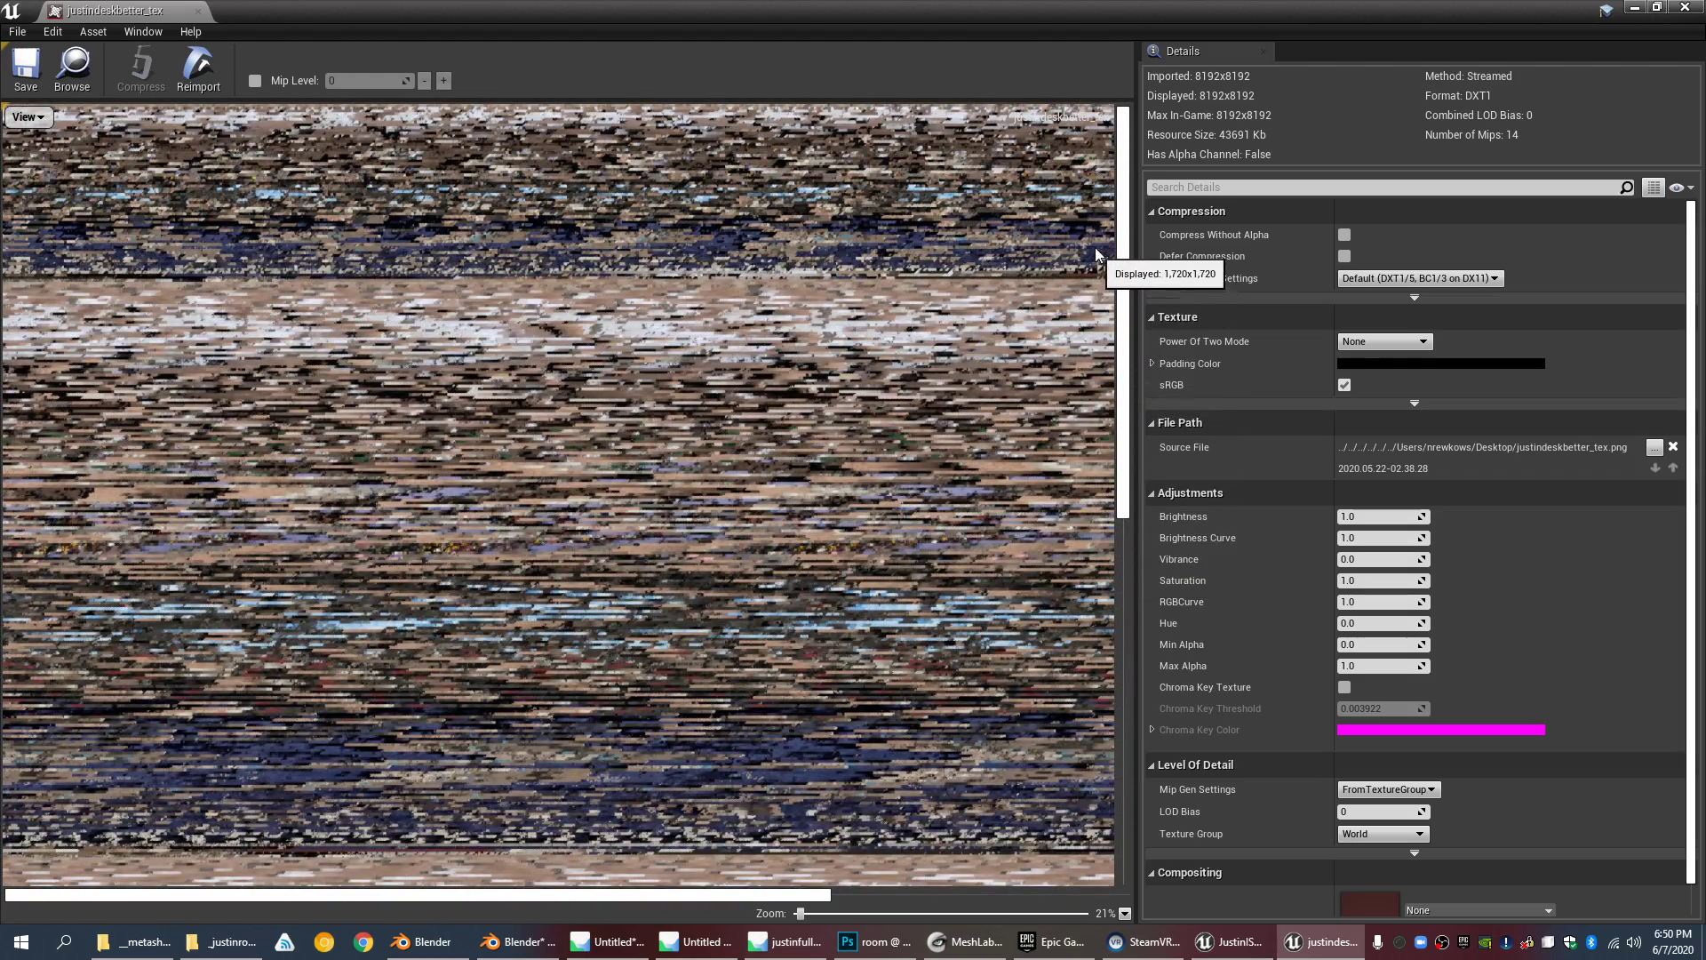
{"action": "left_click", "coordinate": [1687, 8]}
{"action": "left_click", "coordinate": [545, 948]}
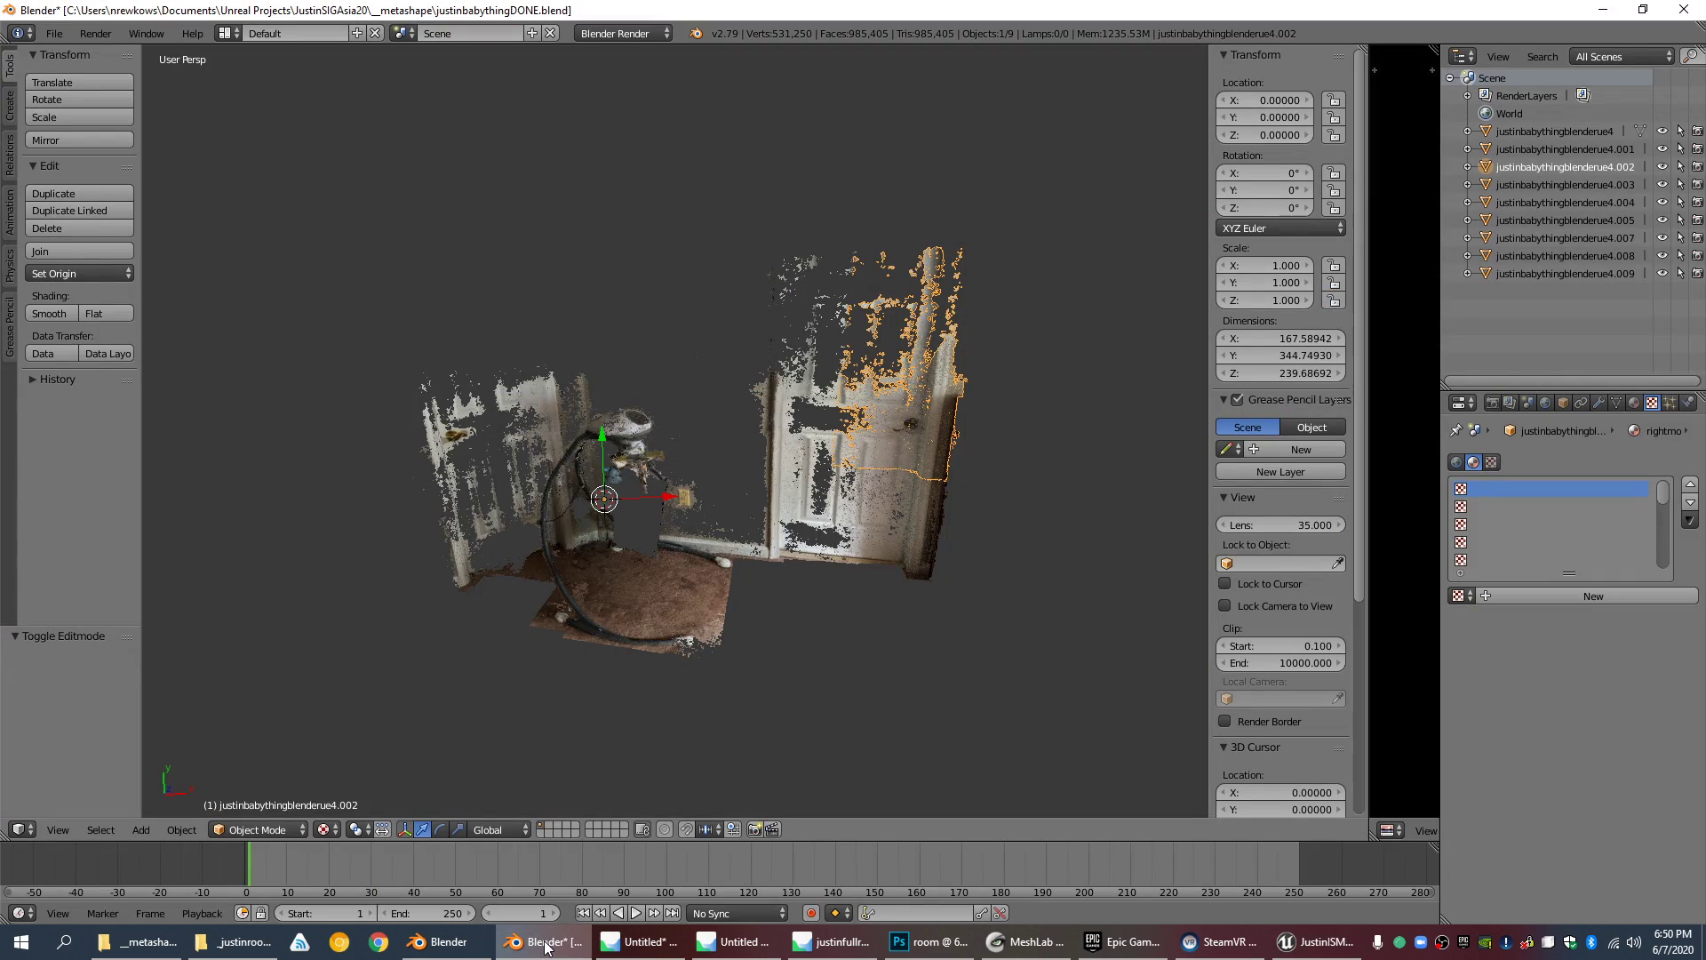
{"action": "left_click", "coordinate": [438, 944]}
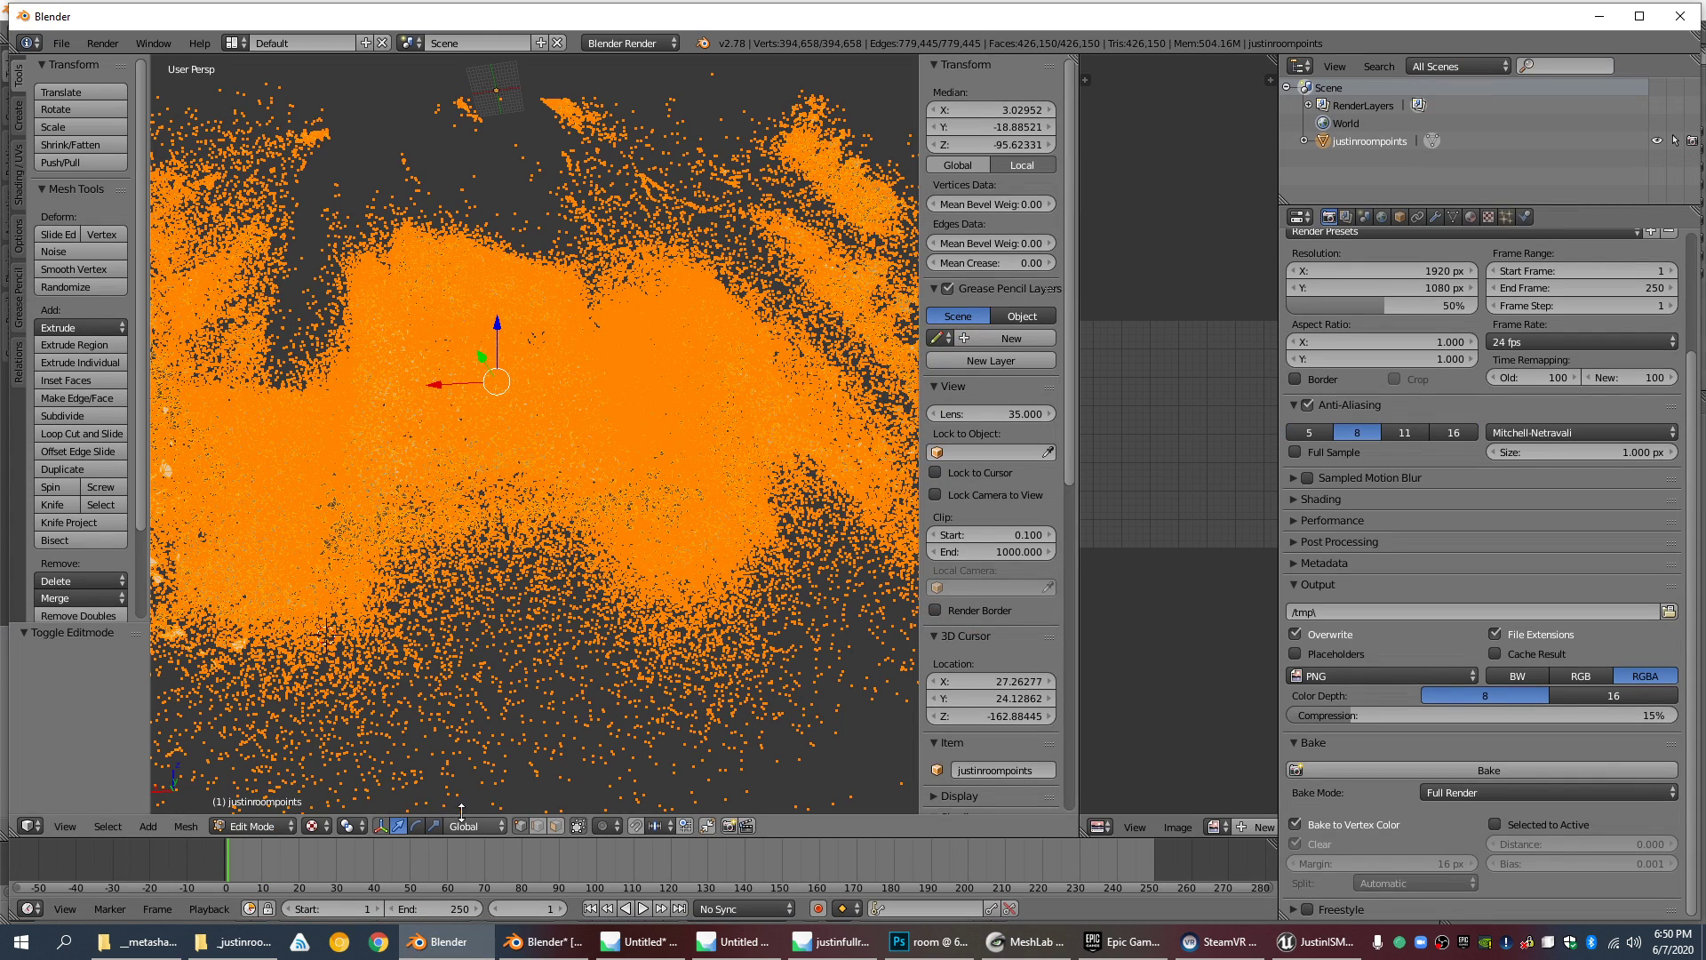
{"action": "left_click", "coordinate": [186, 826]}
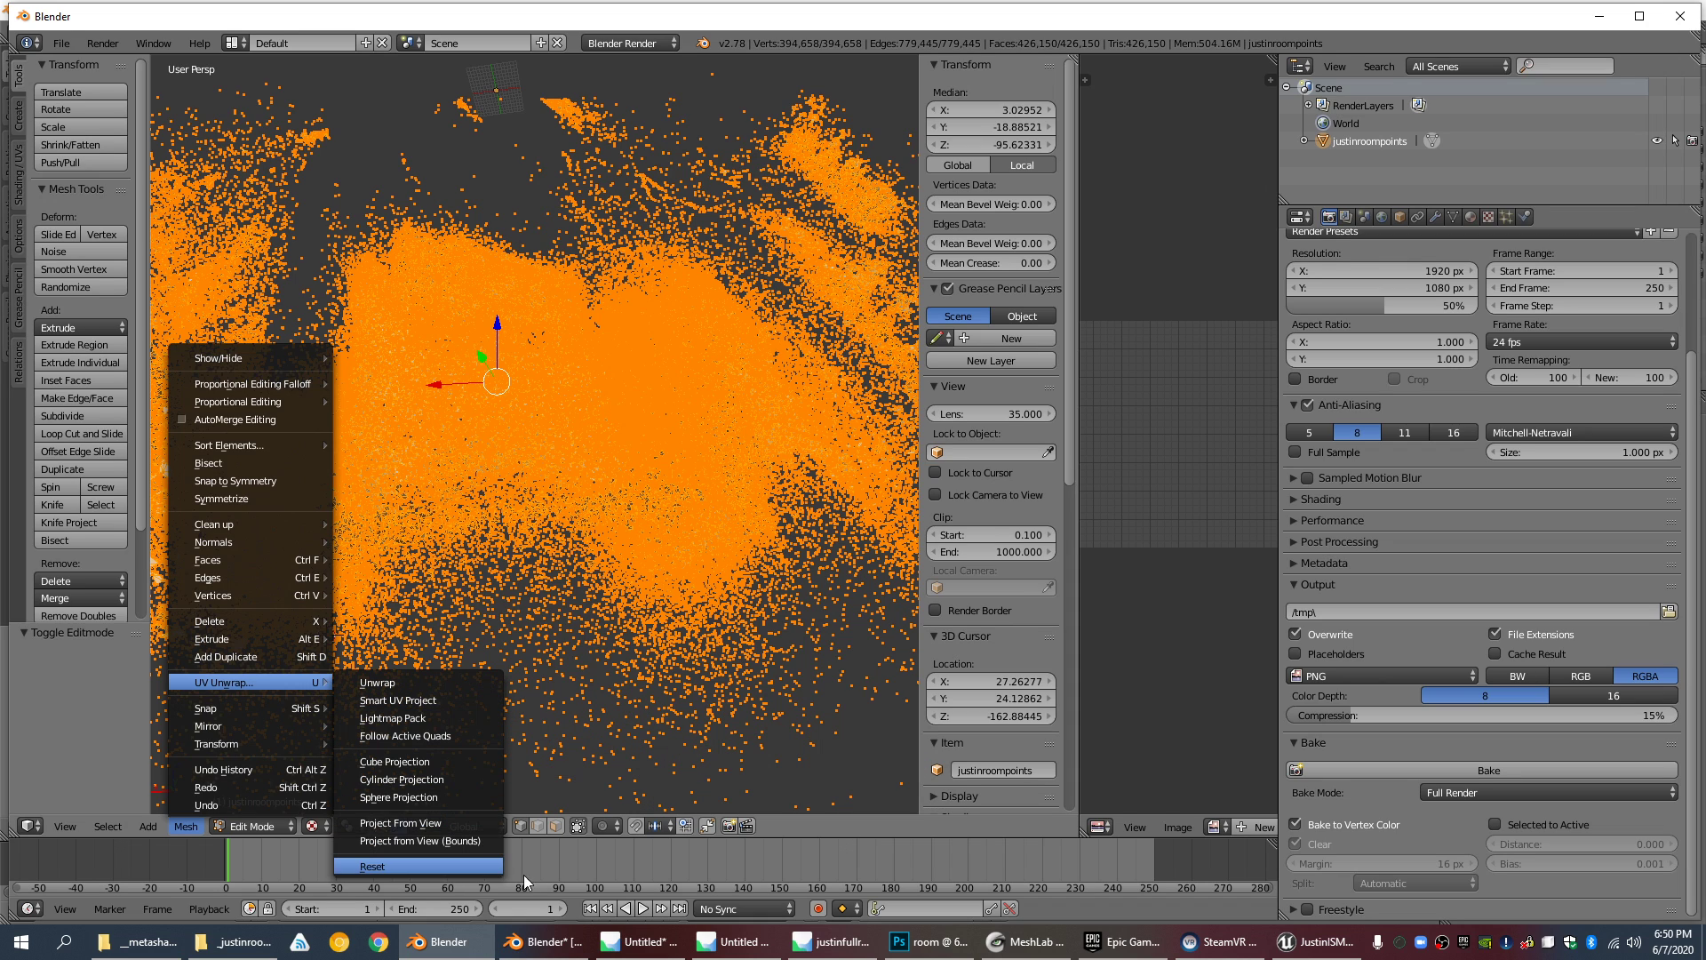
Step: Switch to the justinbabythingDONE.blend scene and widen the image editor to view the whole rightmosttop.png texture
{"action": "left_click", "coordinate": [558, 944]}
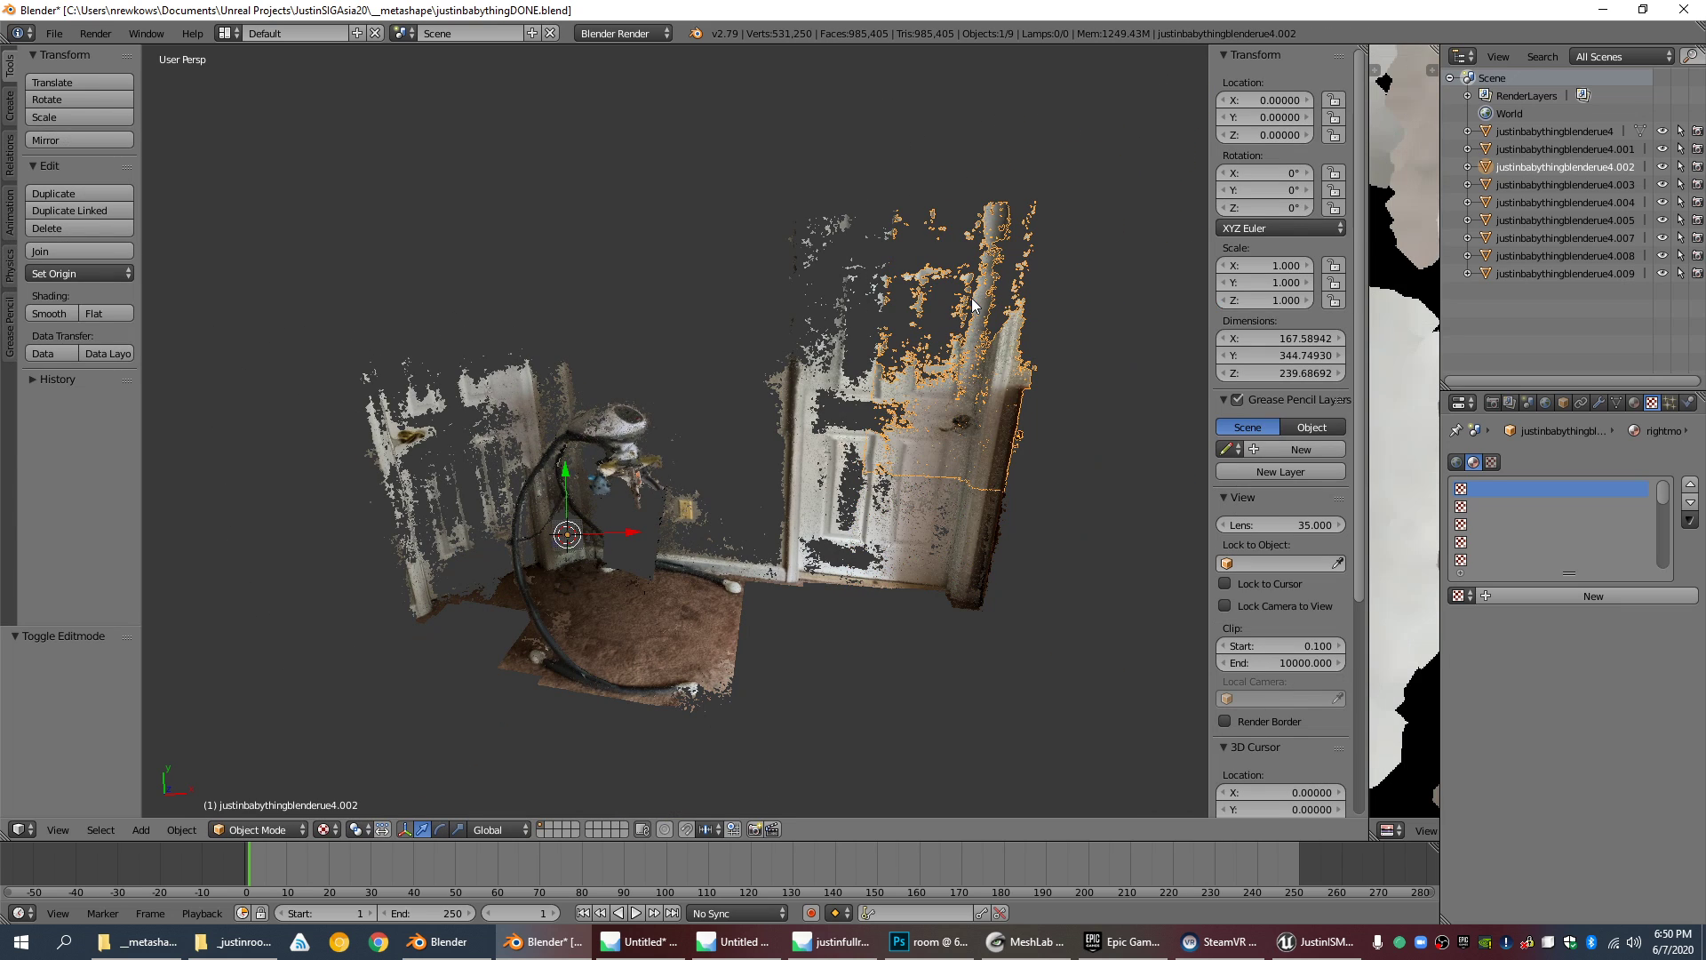
{"action": "left_click_drag", "start_coordinate": [1367, 435], "coordinate": [1067, 419]}
{"action": "scroll", "coordinate": [1242, 471], "scroll_direction": "down", "scroll_amount": 8}
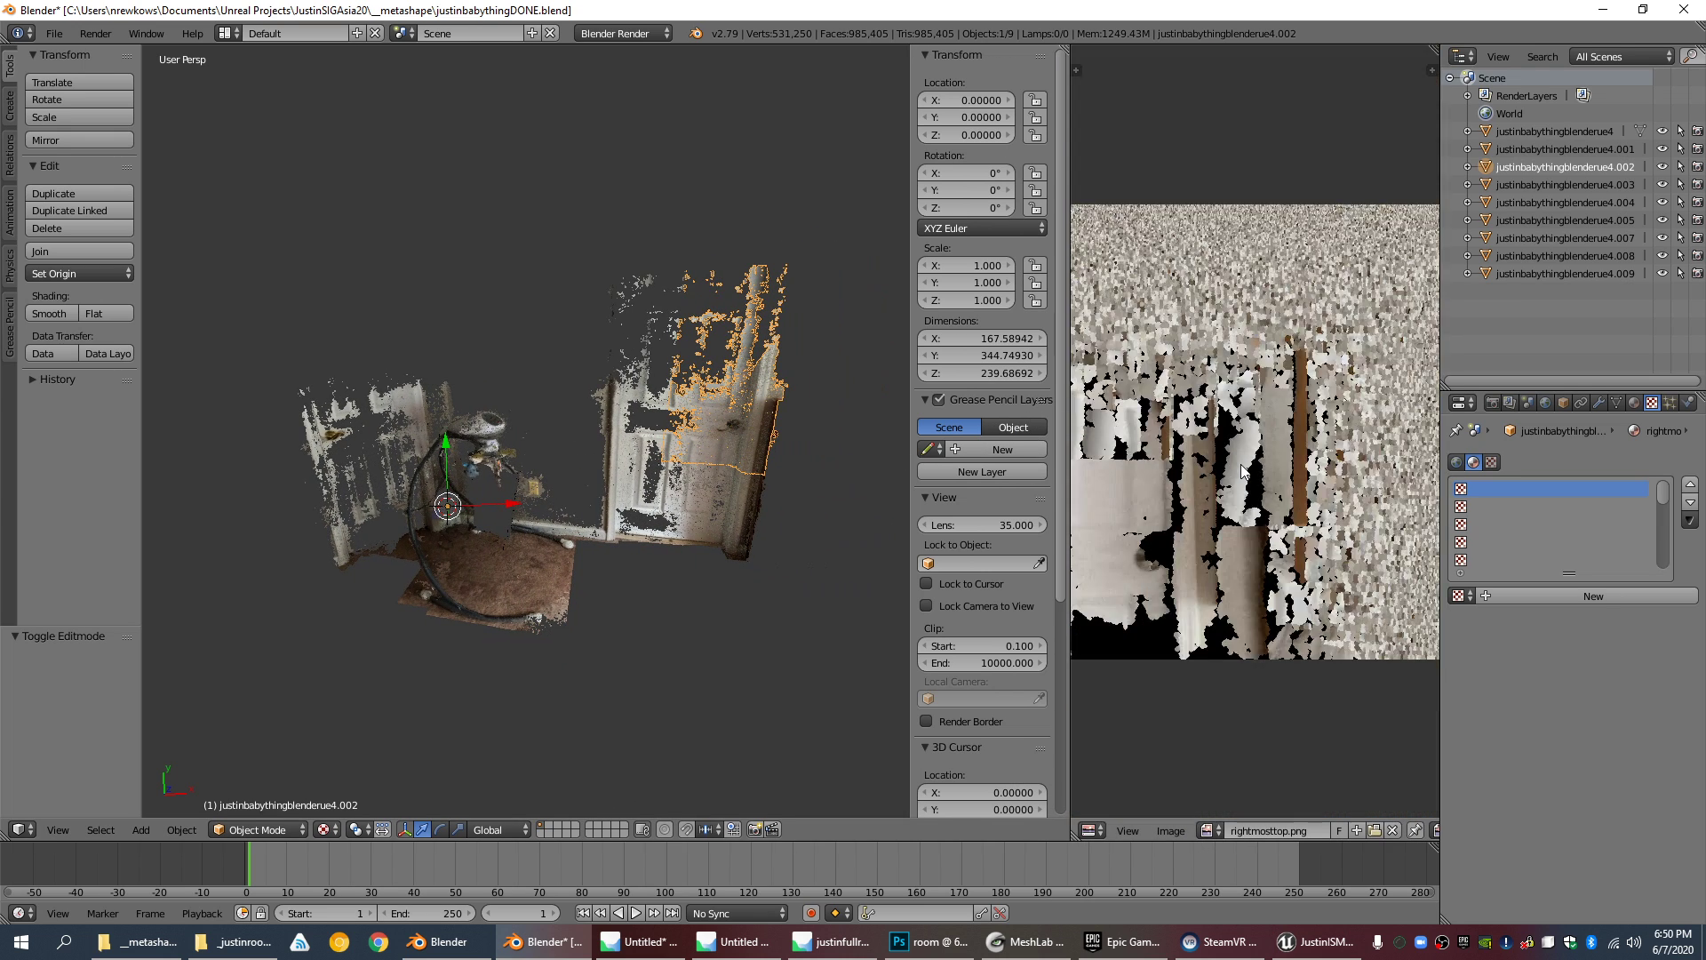
{"action": "scroll", "coordinate": [1241, 469], "scroll_direction": "up", "scroll_amount": 6}
{"action": "scroll", "coordinate": [1240, 469], "scroll_direction": "down", "scroll_amount": 6}
{"action": "scroll", "coordinate": [1212, 444], "scroll_direction": "up", "scroll_amount": 4}
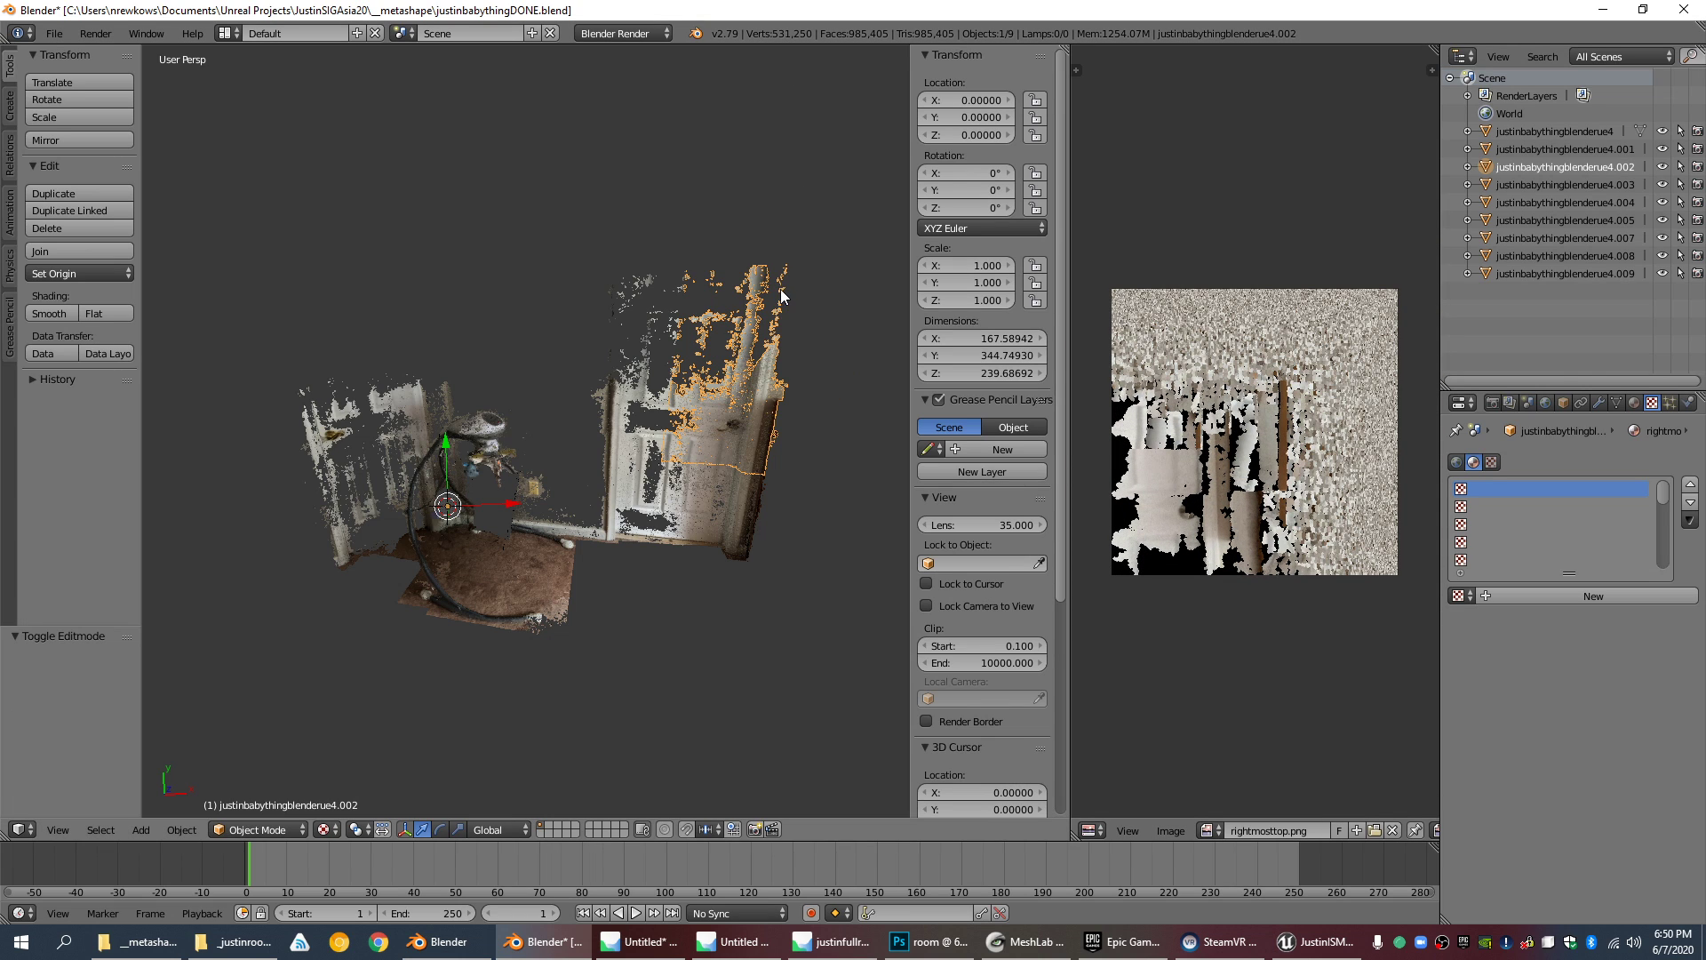
Step: Inspect the upper and lower pieces of the rightmost door in Edit Mode, checking each one's UV layout and vertex count
{"action": "key", "text": "Tab"}
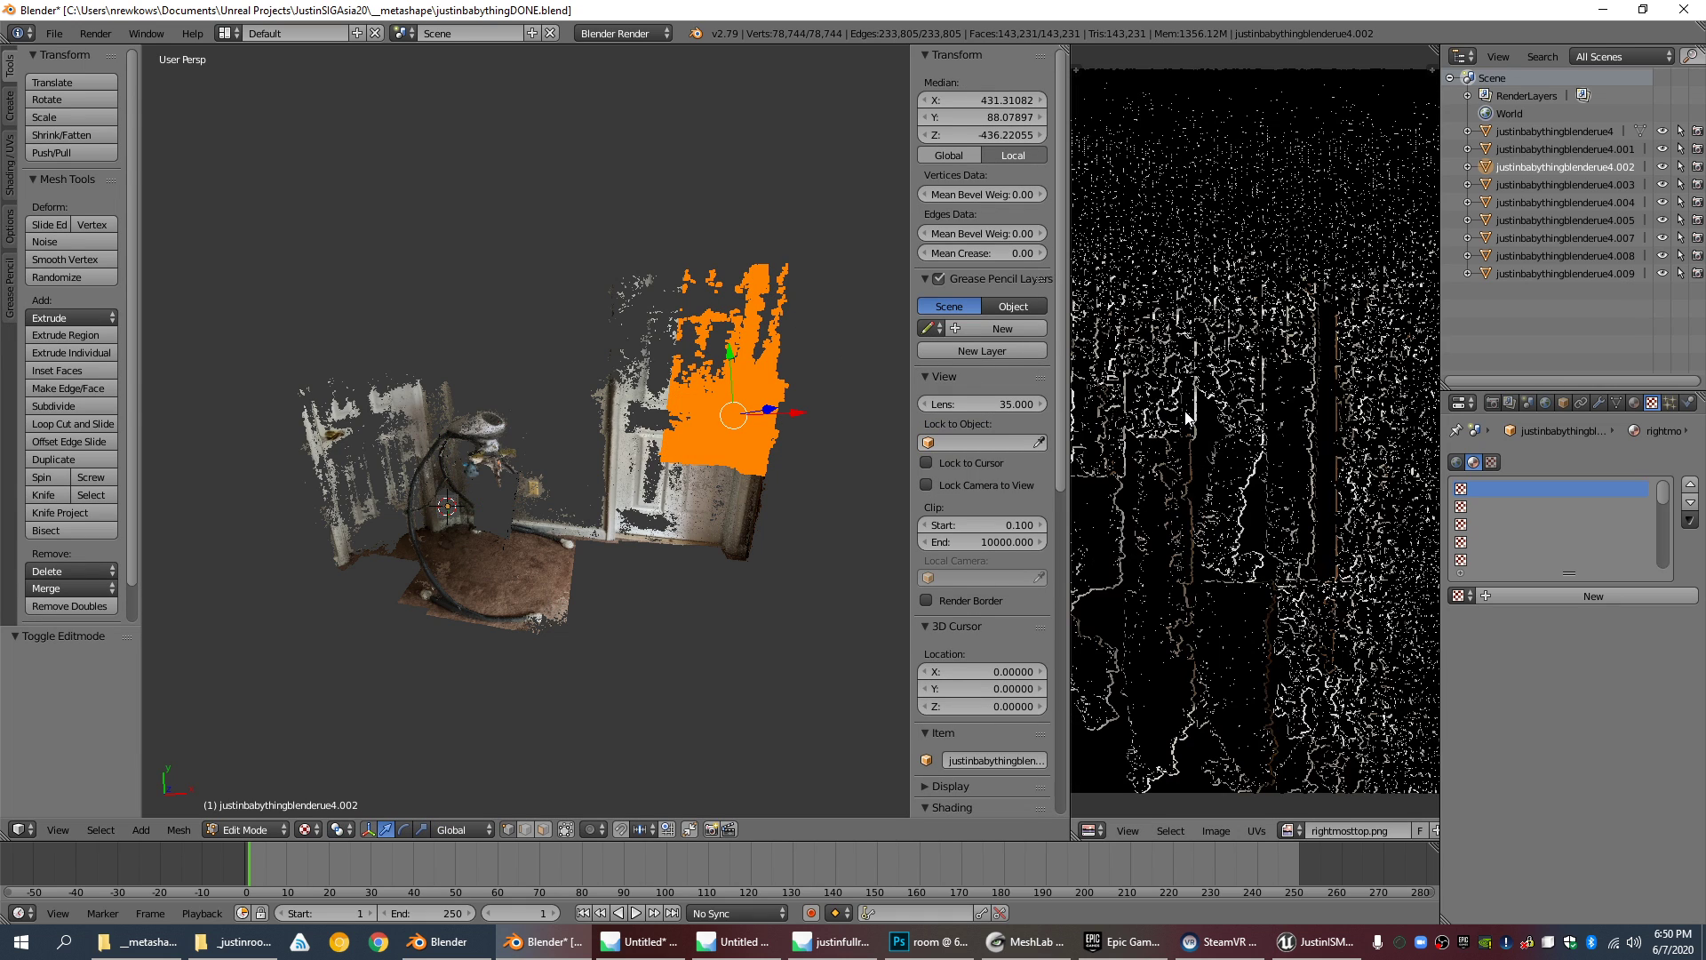
{"action": "scroll", "coordinate": [885, 383], "scroll_direction": "up", "scroll_amount": 2}
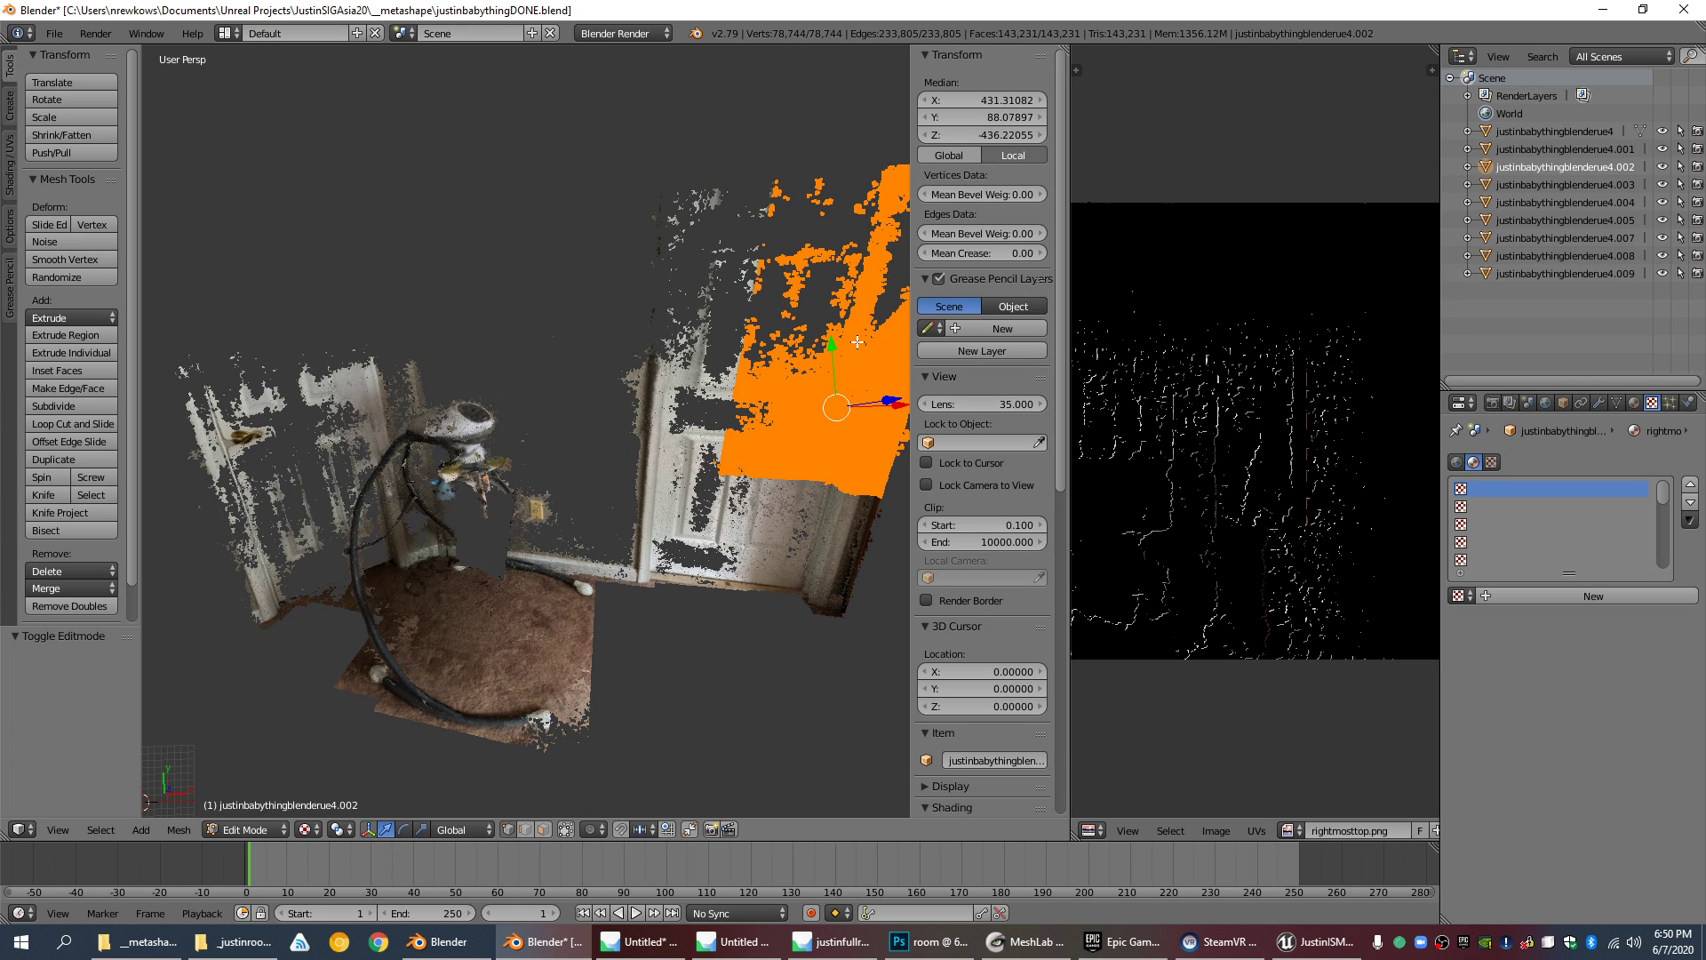
{"action": "scroll", "coordinate": [800, 318], "scroll_direction": "down", "scroll_amount": 2}
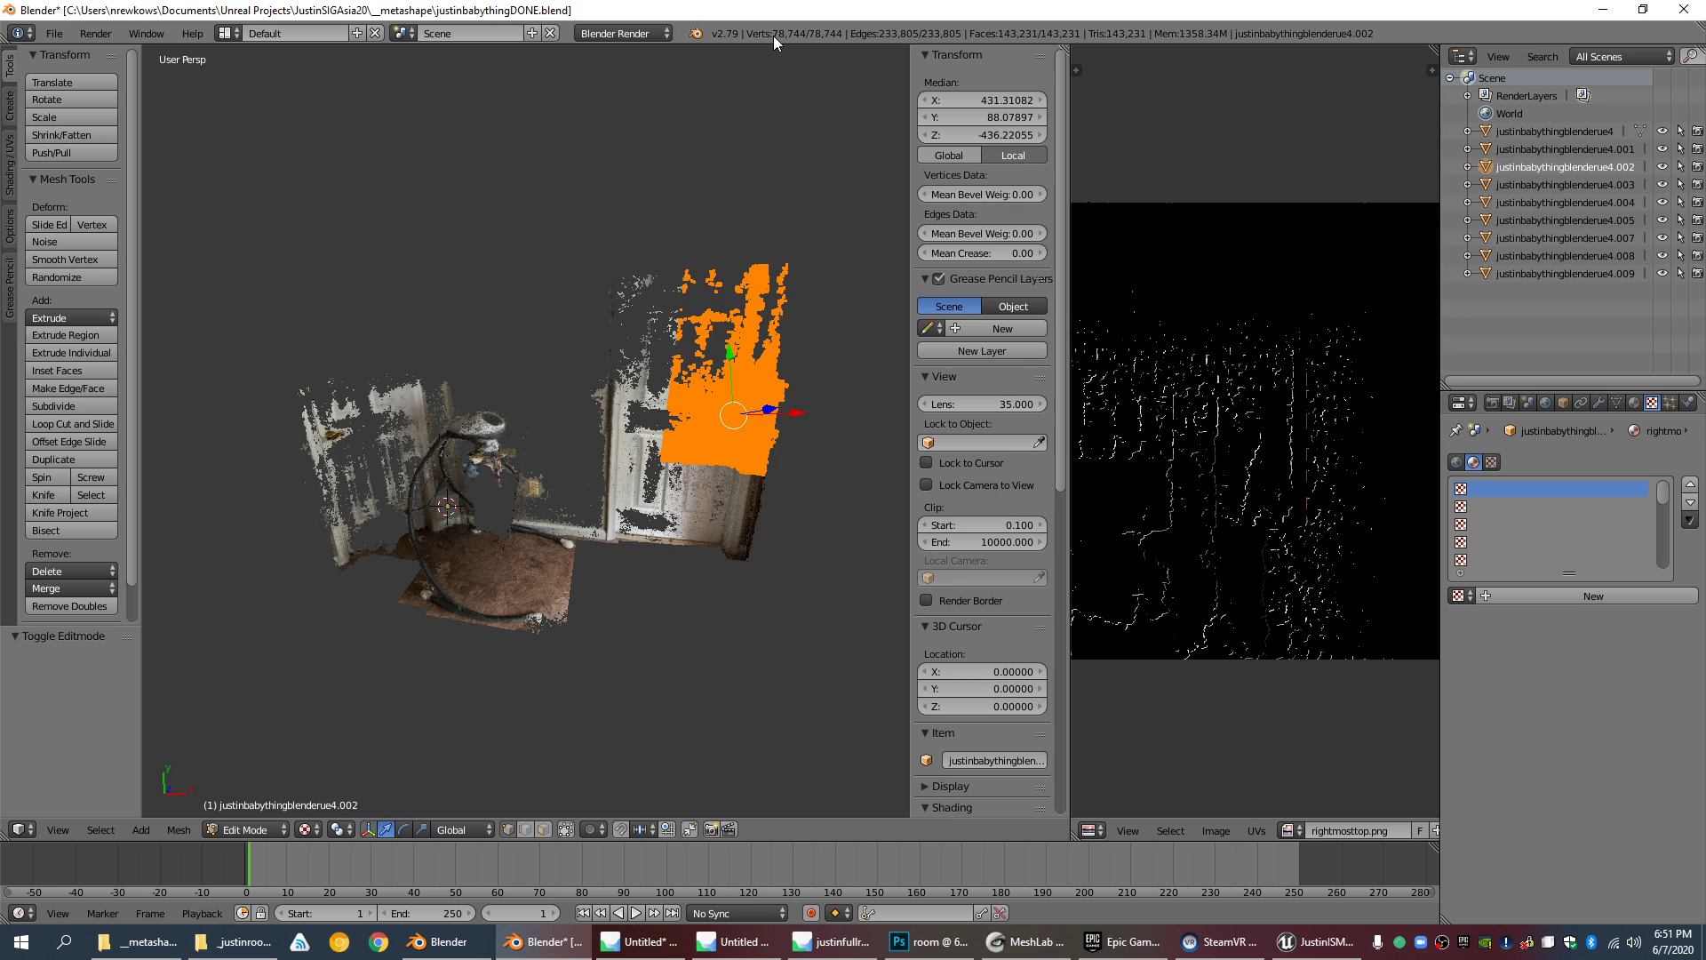
{"action": "key", "text": "Tab"}
{"action": "right_click", "coordinate": [741, 478]}
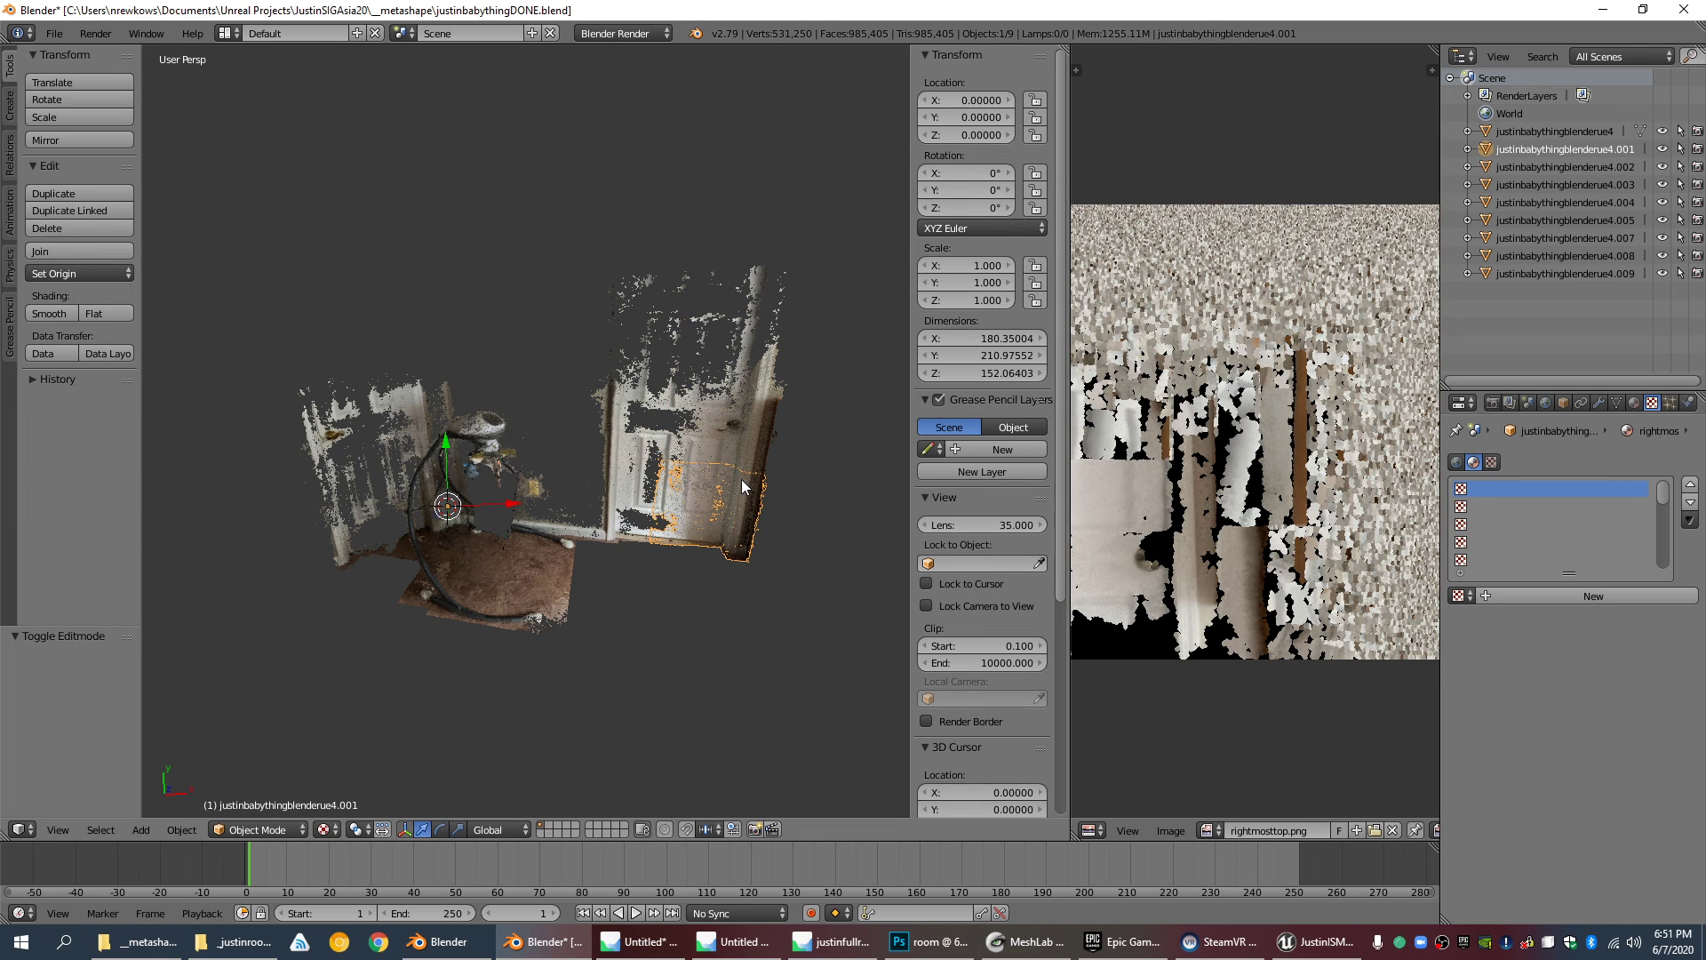
{"action": "key", "text": "Tab"}
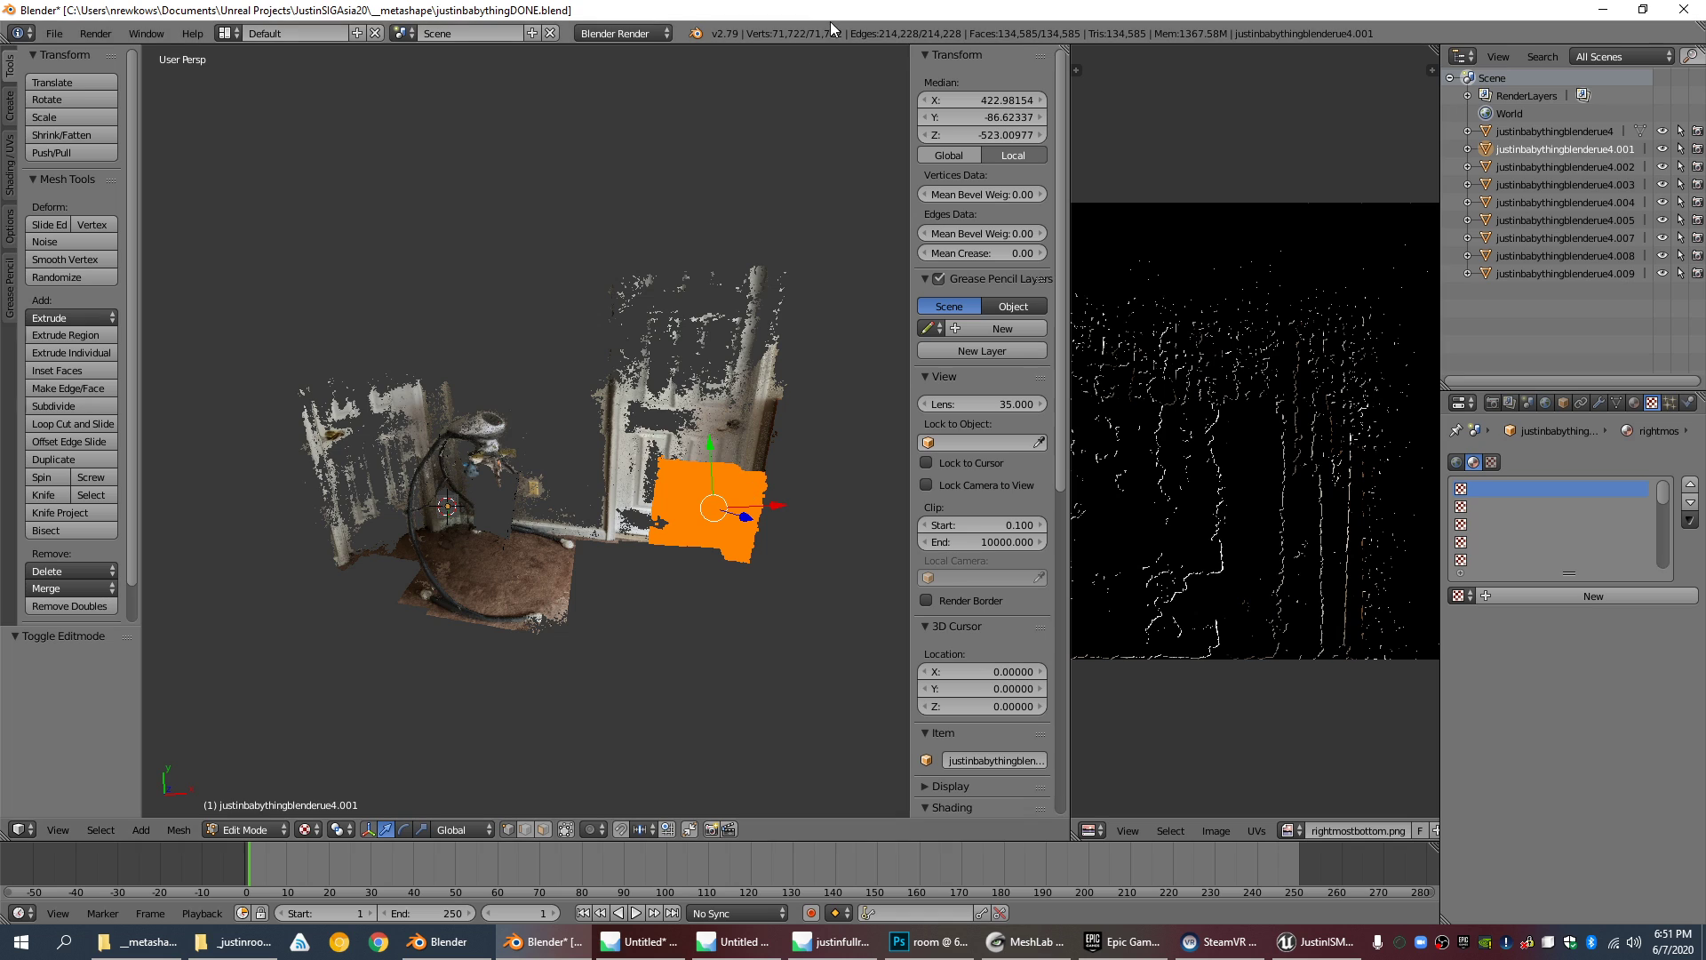
{"action": "key", "text": "Tab"}
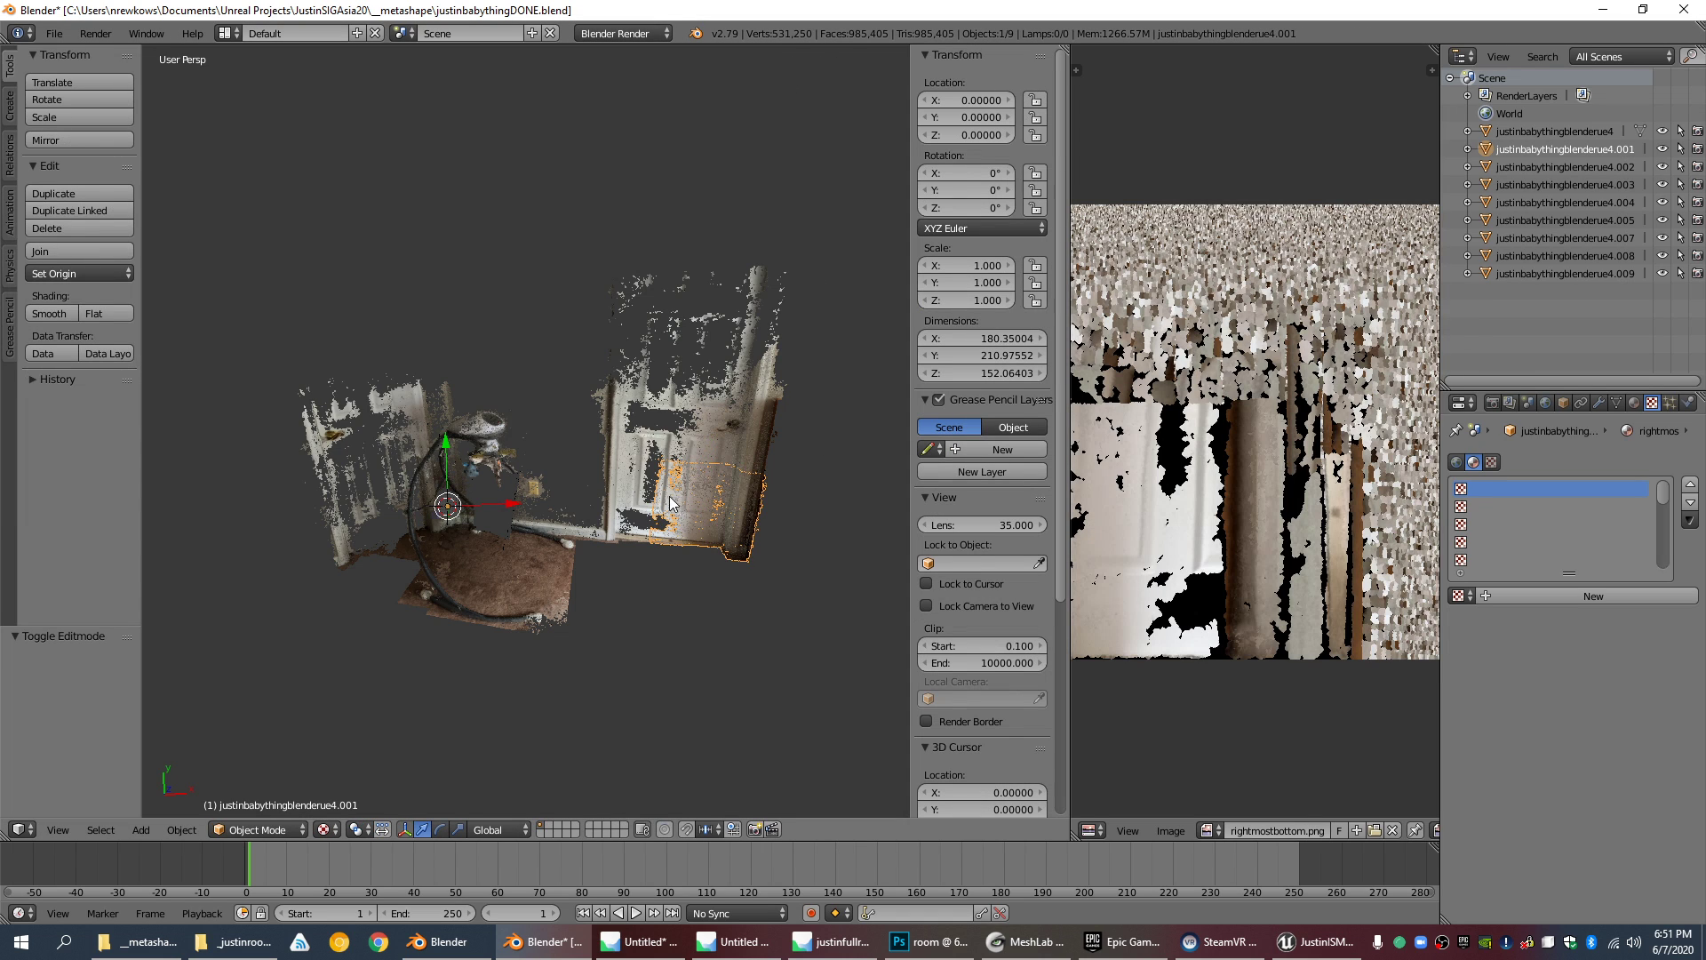
Step: Select the left door piece, load its doorleft.png texture through Edit Mode, and examine the mesh up close
{"action": "right_click", "coordinate": [631, 485]}
{"action": "key", "text": "Tab"}
{"action": "key", "text": "Tab"}
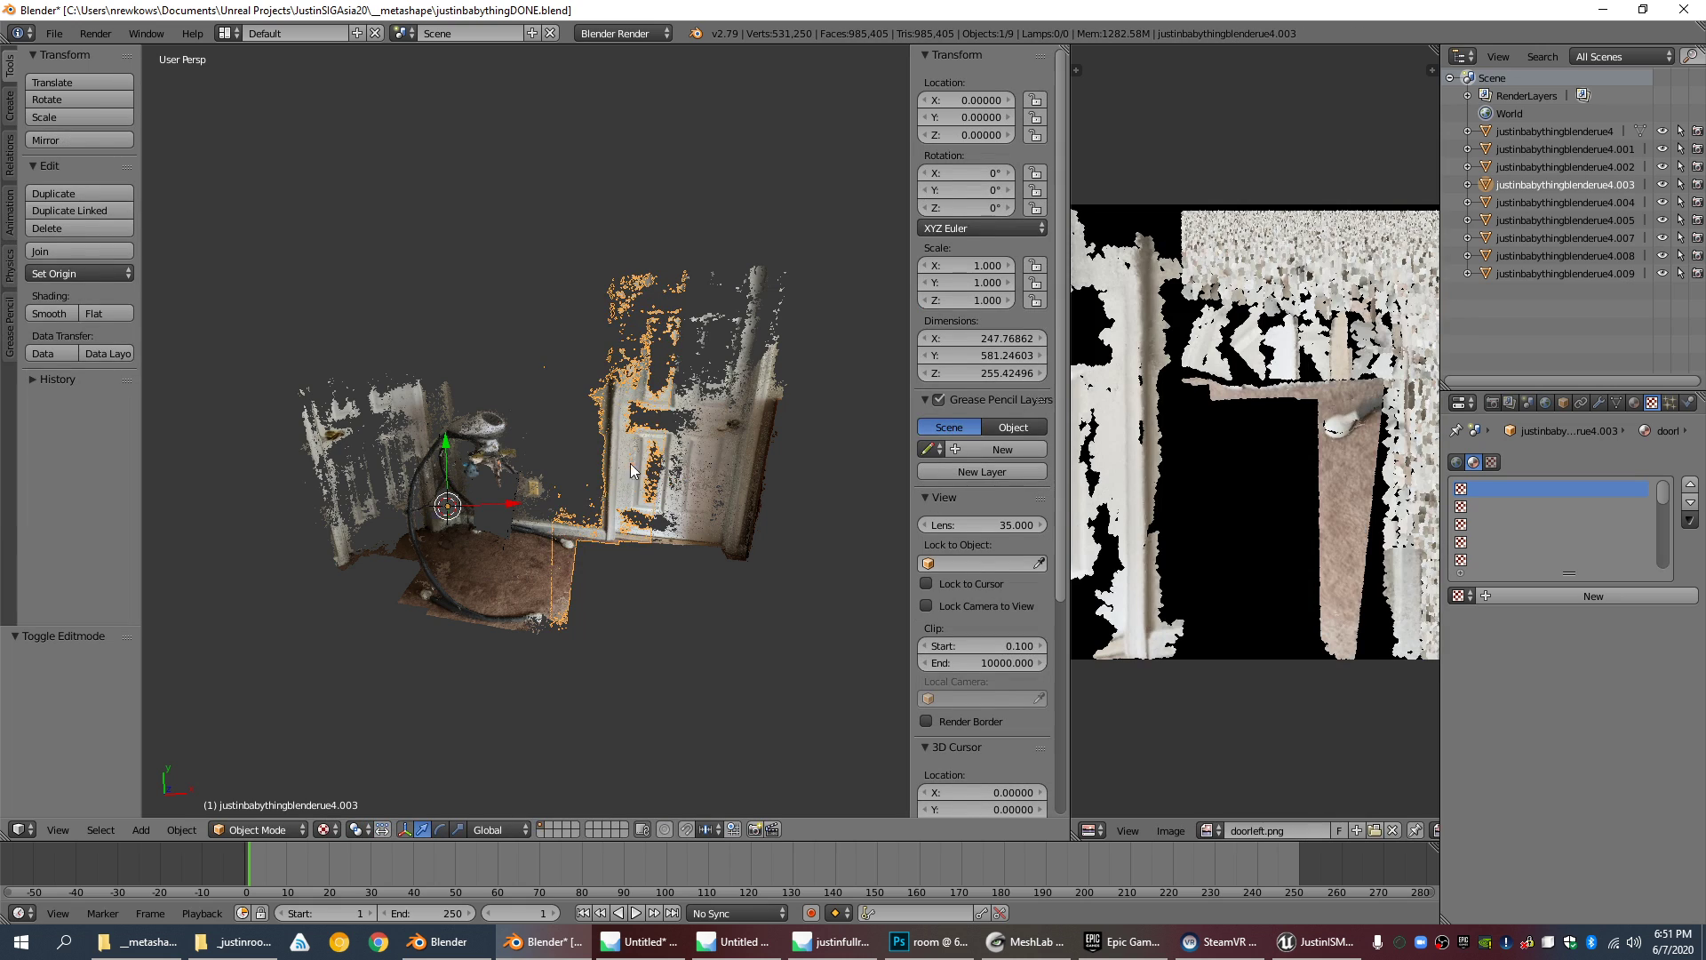
{"action": "scroll", "coordinate": [593, 686], "scroll_direction": "up", "scroll_amount": 5}
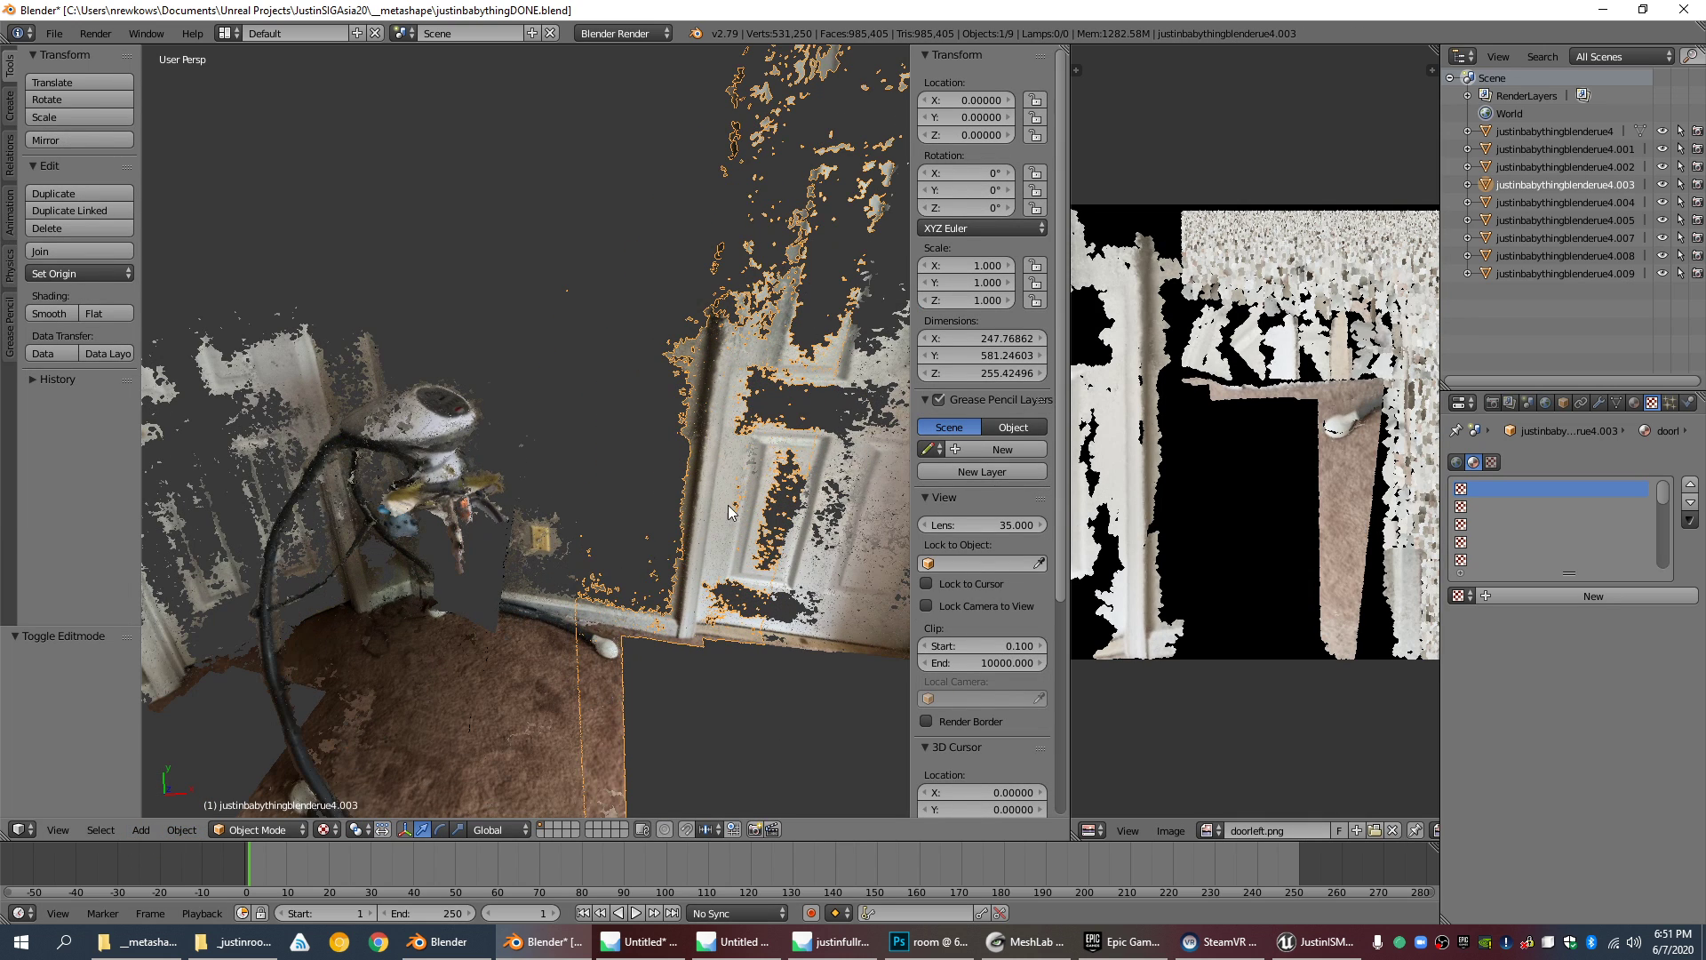
{"action": "scroll", "coordinate": [727, 504], "scroll_direction": "down", "scroll_amount": 4}
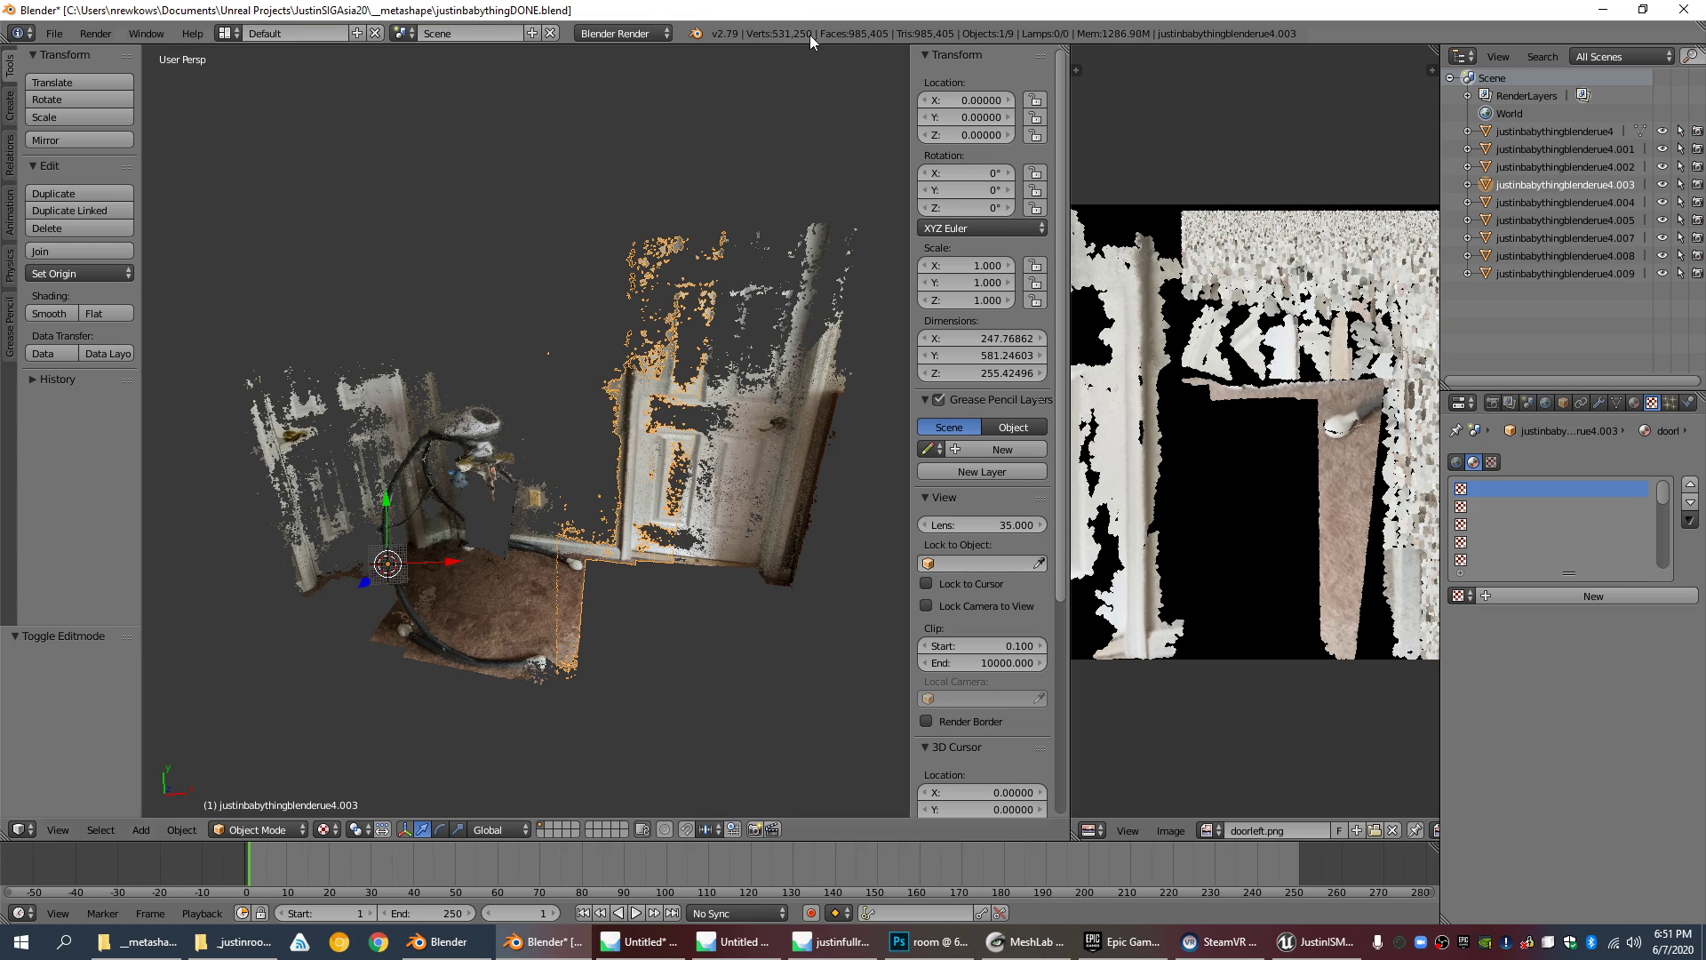
{"action": "left_click", "coordinate": [183, 829]}
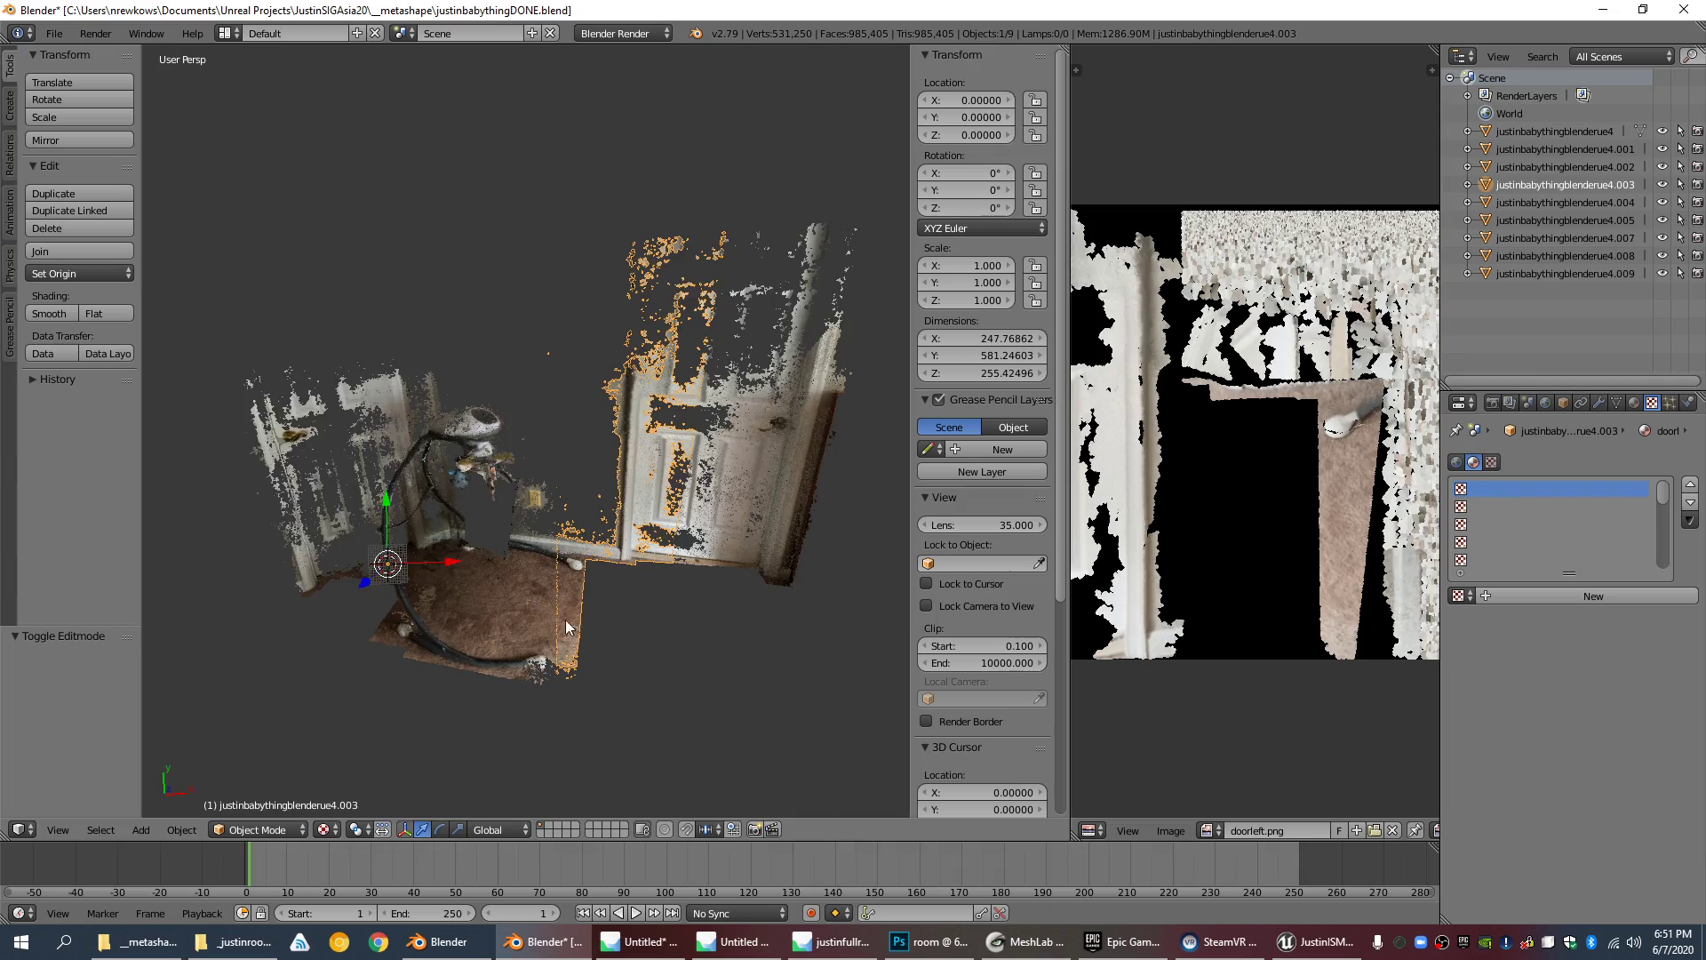
Step: Select the crib top piece and switch repeatedly between Edit and Object Mode to compare its UV layout with cribtop.png
{"action": "scroll", "coordinate": [504, 622], "scroll_direction": "up", "scroll_amount": 5}
{"action": "scroll", "coordinate": [509, 624], "scroll_direction": "down", "scroll_amount": 3}
{"action": "middle_click_drag", "start_coordinate": [525, 619], "coordinate": [487, 548]}
{"action": "scroll", "coordinate": [554, 569], "scroll_direction": "down", "scroll_amount": 3}
{"action": "right_click", "coordinate": [540, 561]}
{"action": "scroll", "coordinate": [541, 569], "scroll_direction": "down", "scroll_amount": 2}
{"action": "right_click", "coordinate": [459, 451]}
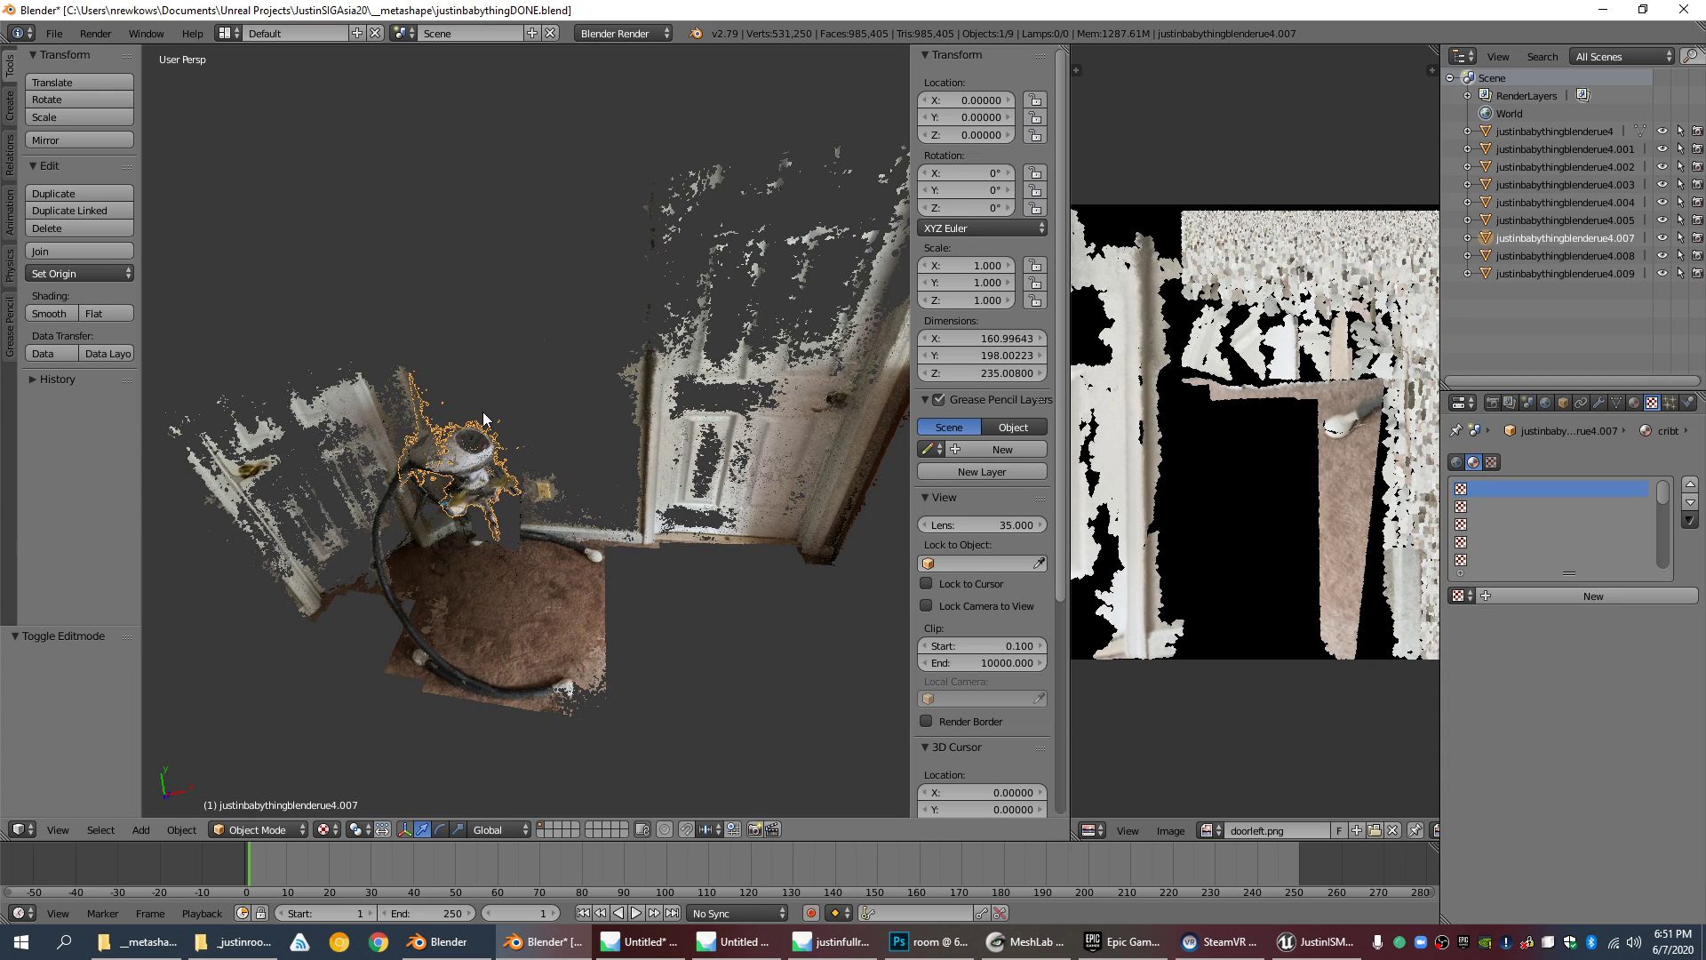
{"action": "key", "text": "Tab"}
{"action": "key", "text": "Tab"}
{"action": "key", "text": "Tab"}
{"action": "key", "text": "Tab"}
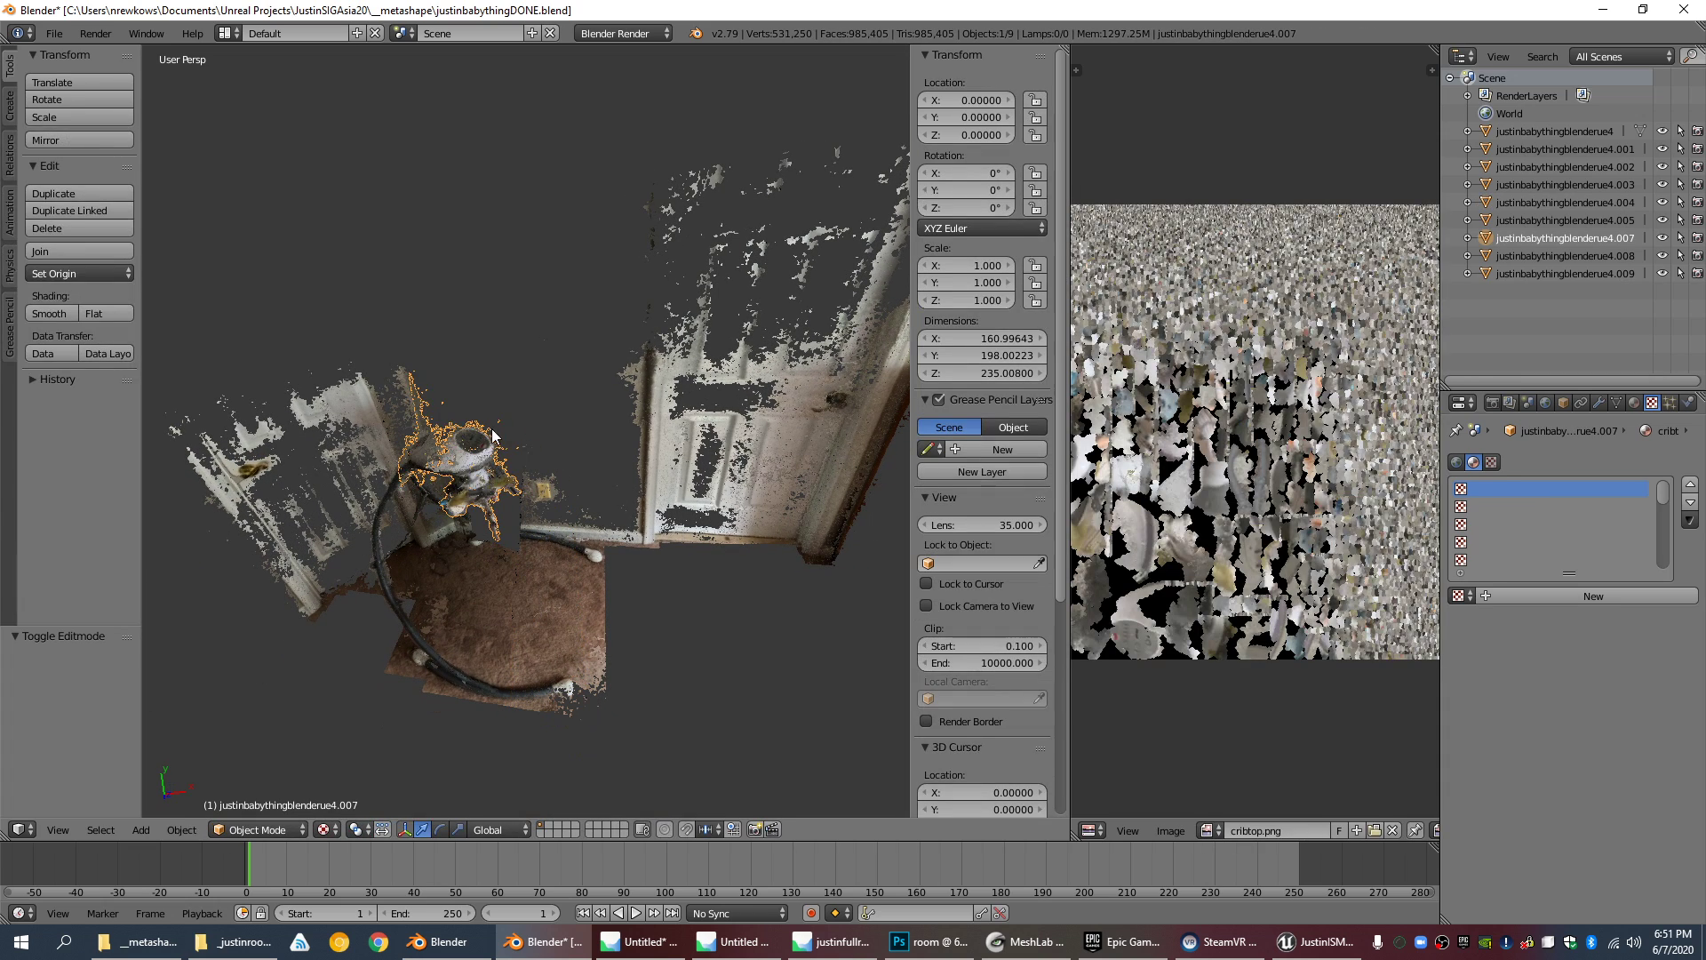
{"action": "key", "text": "Tab"}
{"action": "key", "text": "Tab"}
{"action": "key", "text": "Tab"}
{"action": "key", "text": "Tab"}
{"action": "right_click", "coordinate": [382, 562]}
{"action": "key", "text": "g"}
{"action": "right_click", "coordinate": [476, 559]}
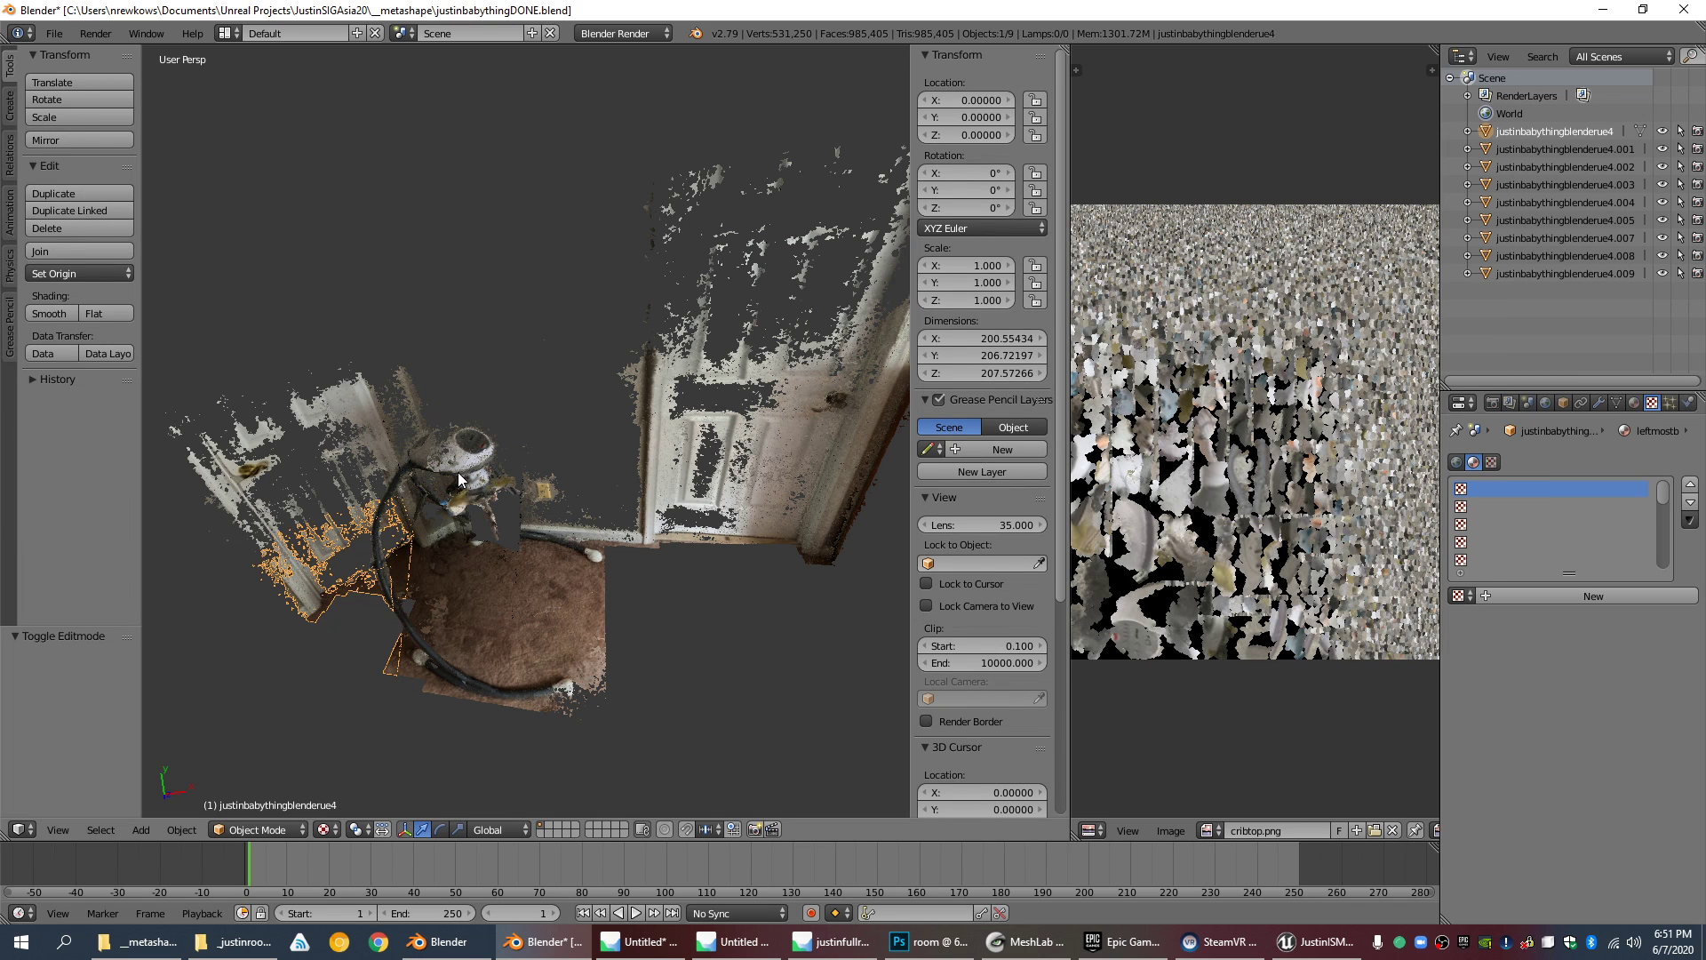
Step: Reselect the crib top piece, enter Edit Mode, and call up Smart UV Project from the UV unwrap methods
{"action": "right_click", "coordinate": [505, 450]}
{"action": "key", "text": "Tab"}
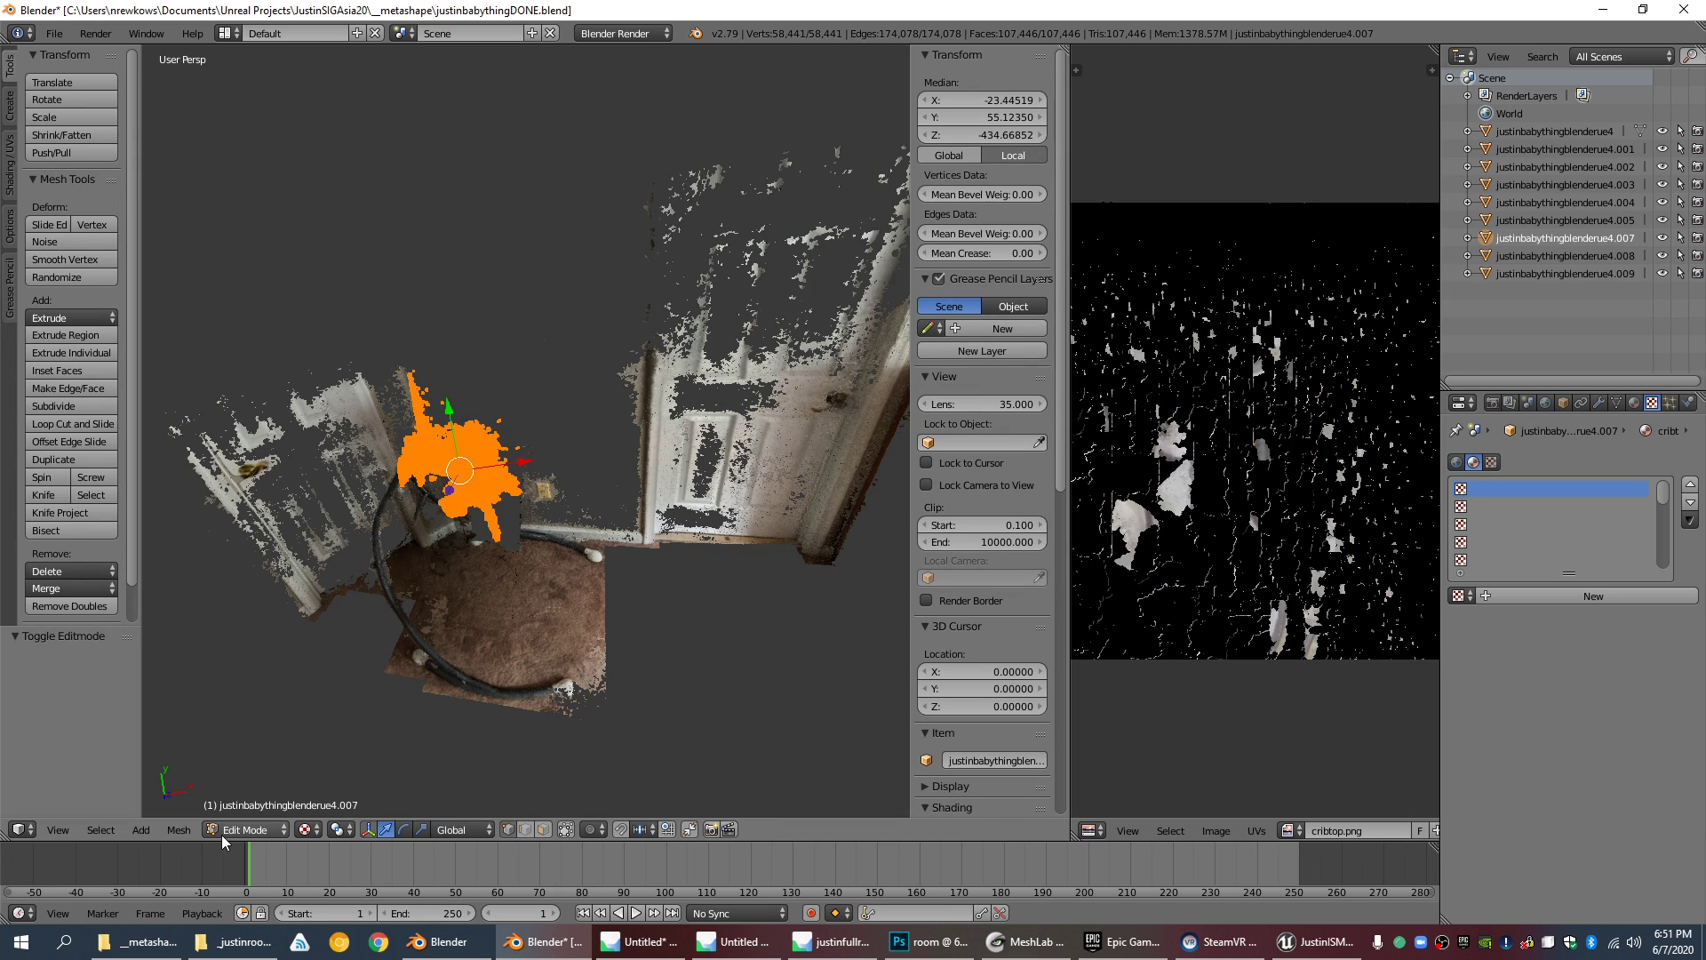
{"action": "left_click", "coordinate": [166, 826]}
{"action": "mouse_move", "coordinate": [293, 686]}
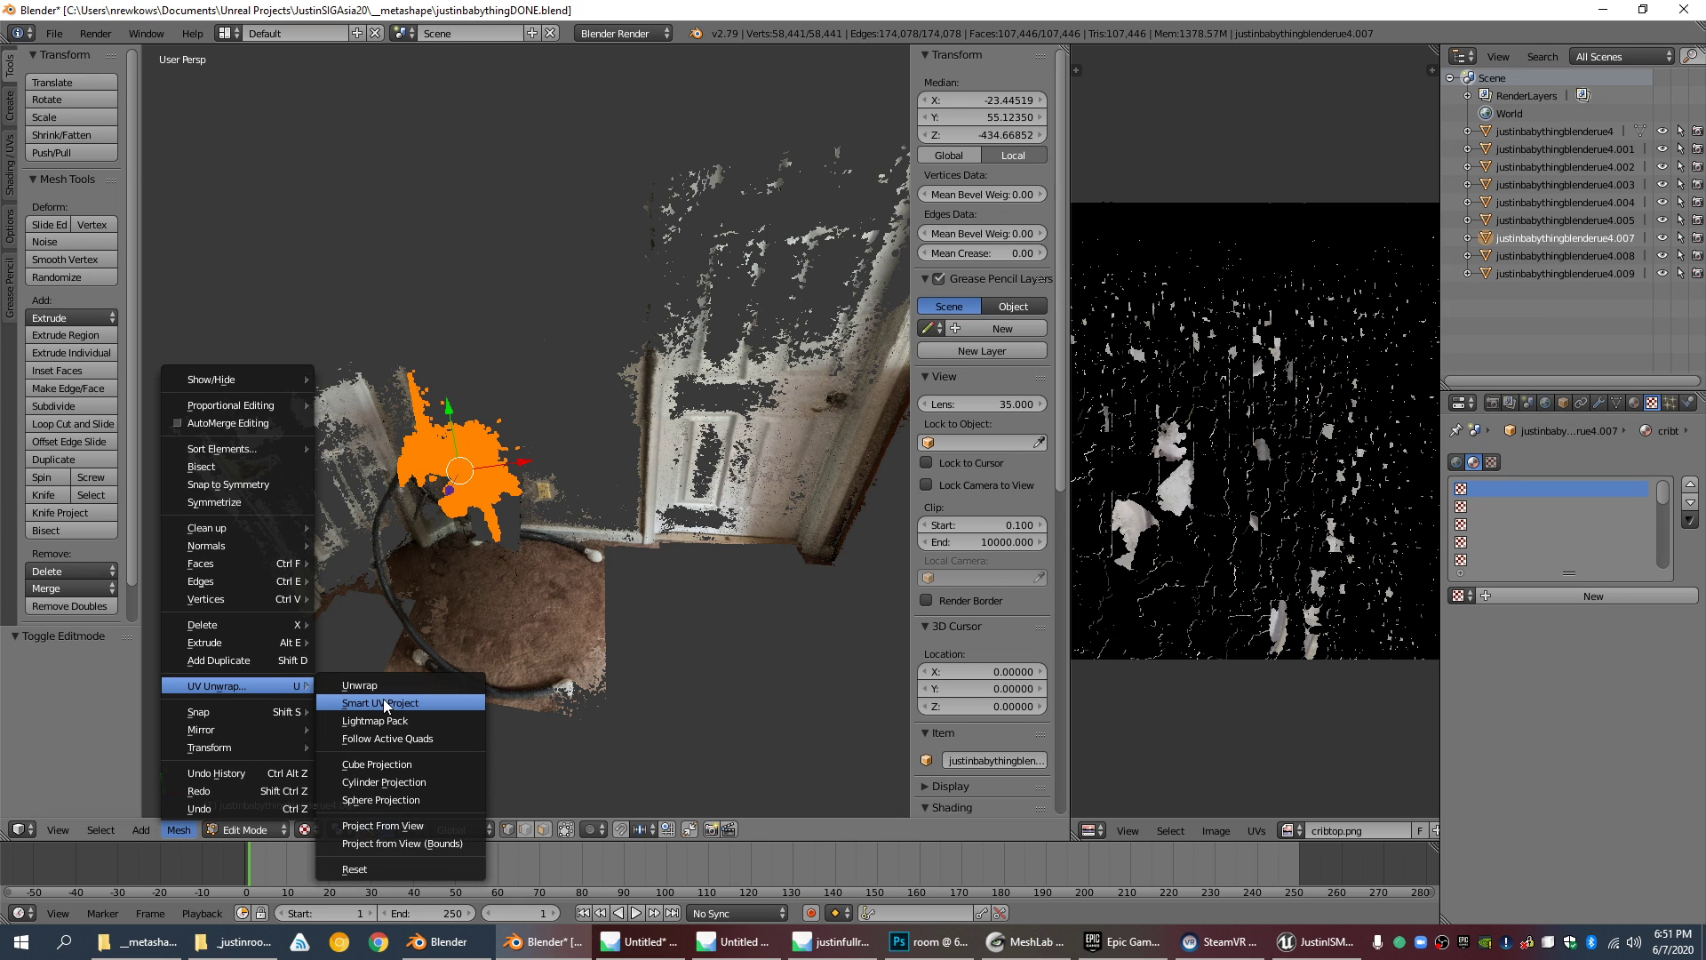
{"action": "left_click", "coordinate": [383, 703]}
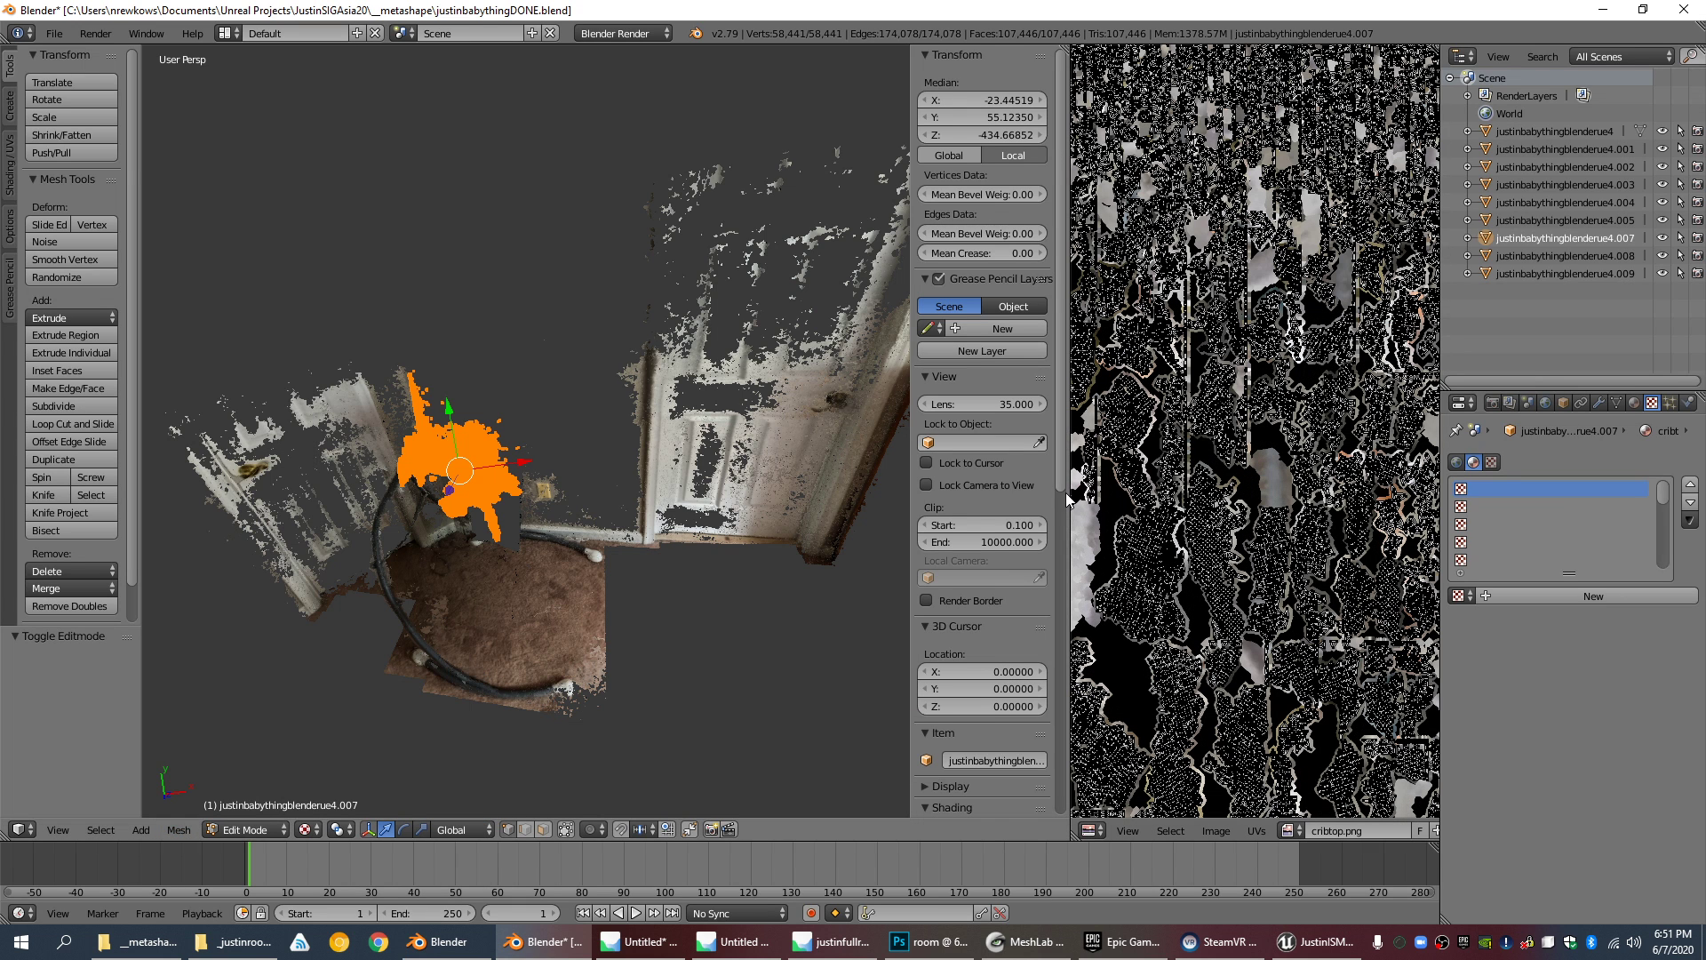
Step: Enlarge the UV editor and examine the crib top's UV islands over cribtop.png, from the overall layout down to individual triangles
{"action": "left_click_drag", "start_coordinate": [1071, 494], "coordinate": [493, 497]}
{"action": "scroll", "coordinate": [1044, 550], "scroll_direction": "up", "scroll_amount": 3}
{"action": "scroll", "coordinate": [1041, 551], "scroll_direction": "down", "scroll_amount": 3}
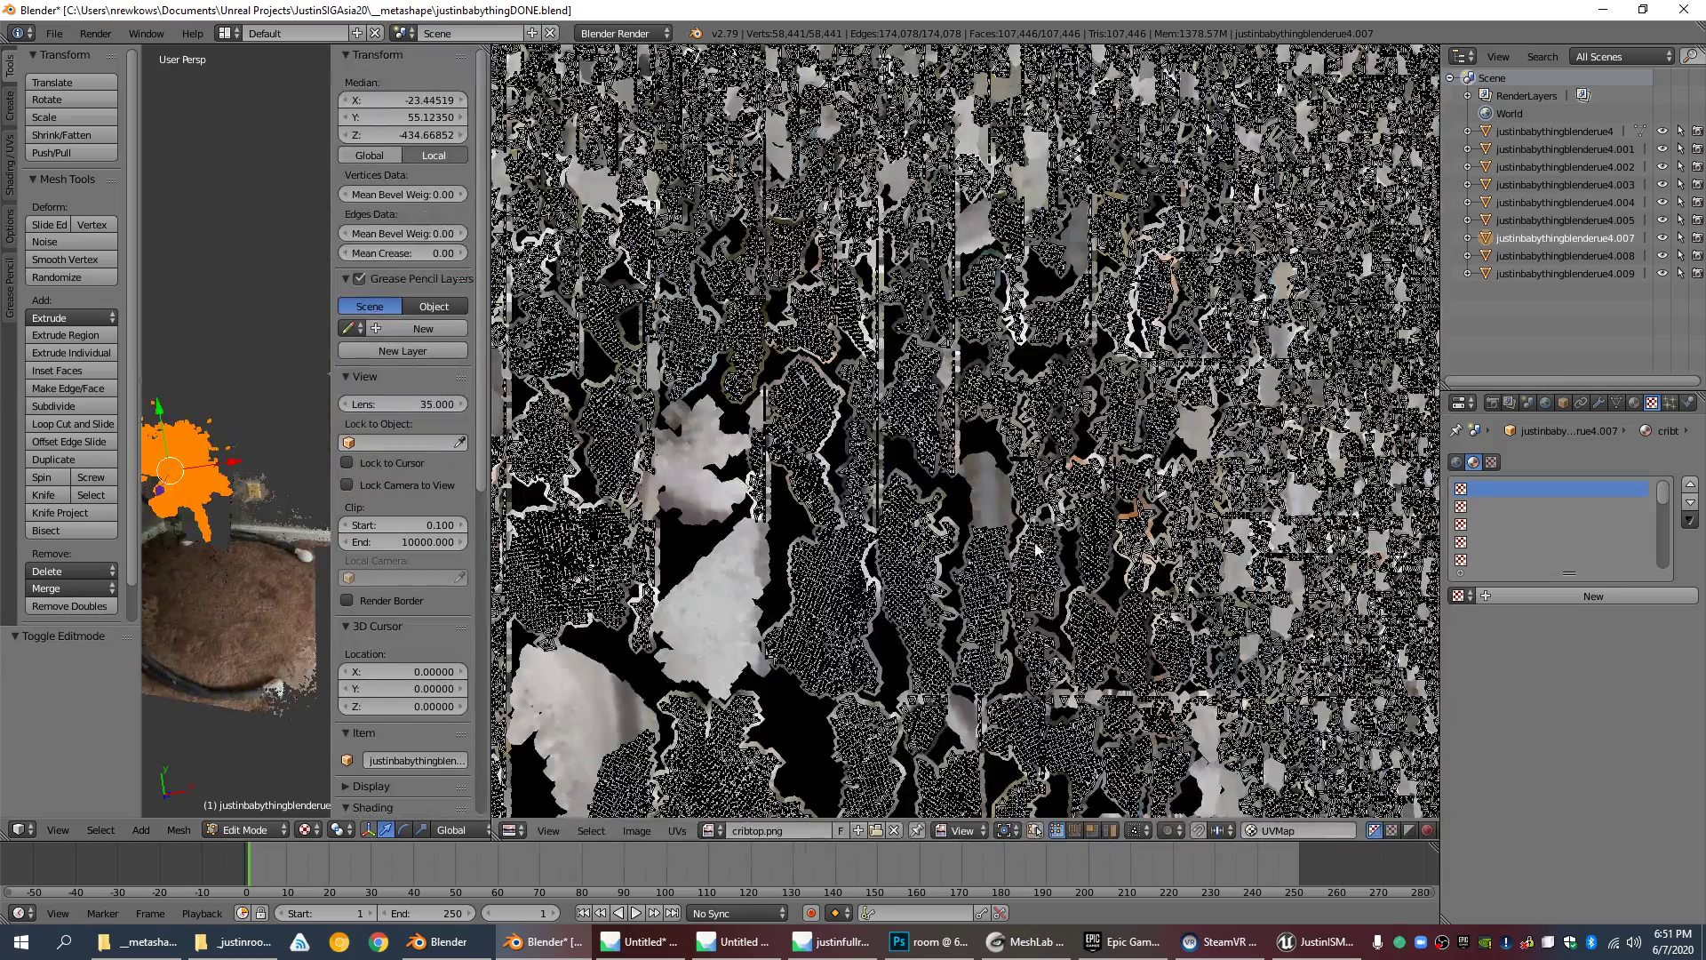
{"action": "scroll", "coordinate": [1033, 544], "scroll_direction": "up", "scroll_amount": 4}
{"action": "scroll", "coordinate": [921, 555], "scroll_direction": "up", "scroll_amount": 3}
{"action": "scroll", "coordinate": [924, 547], "scroll_direction": "down", "scroll_amount": 2}
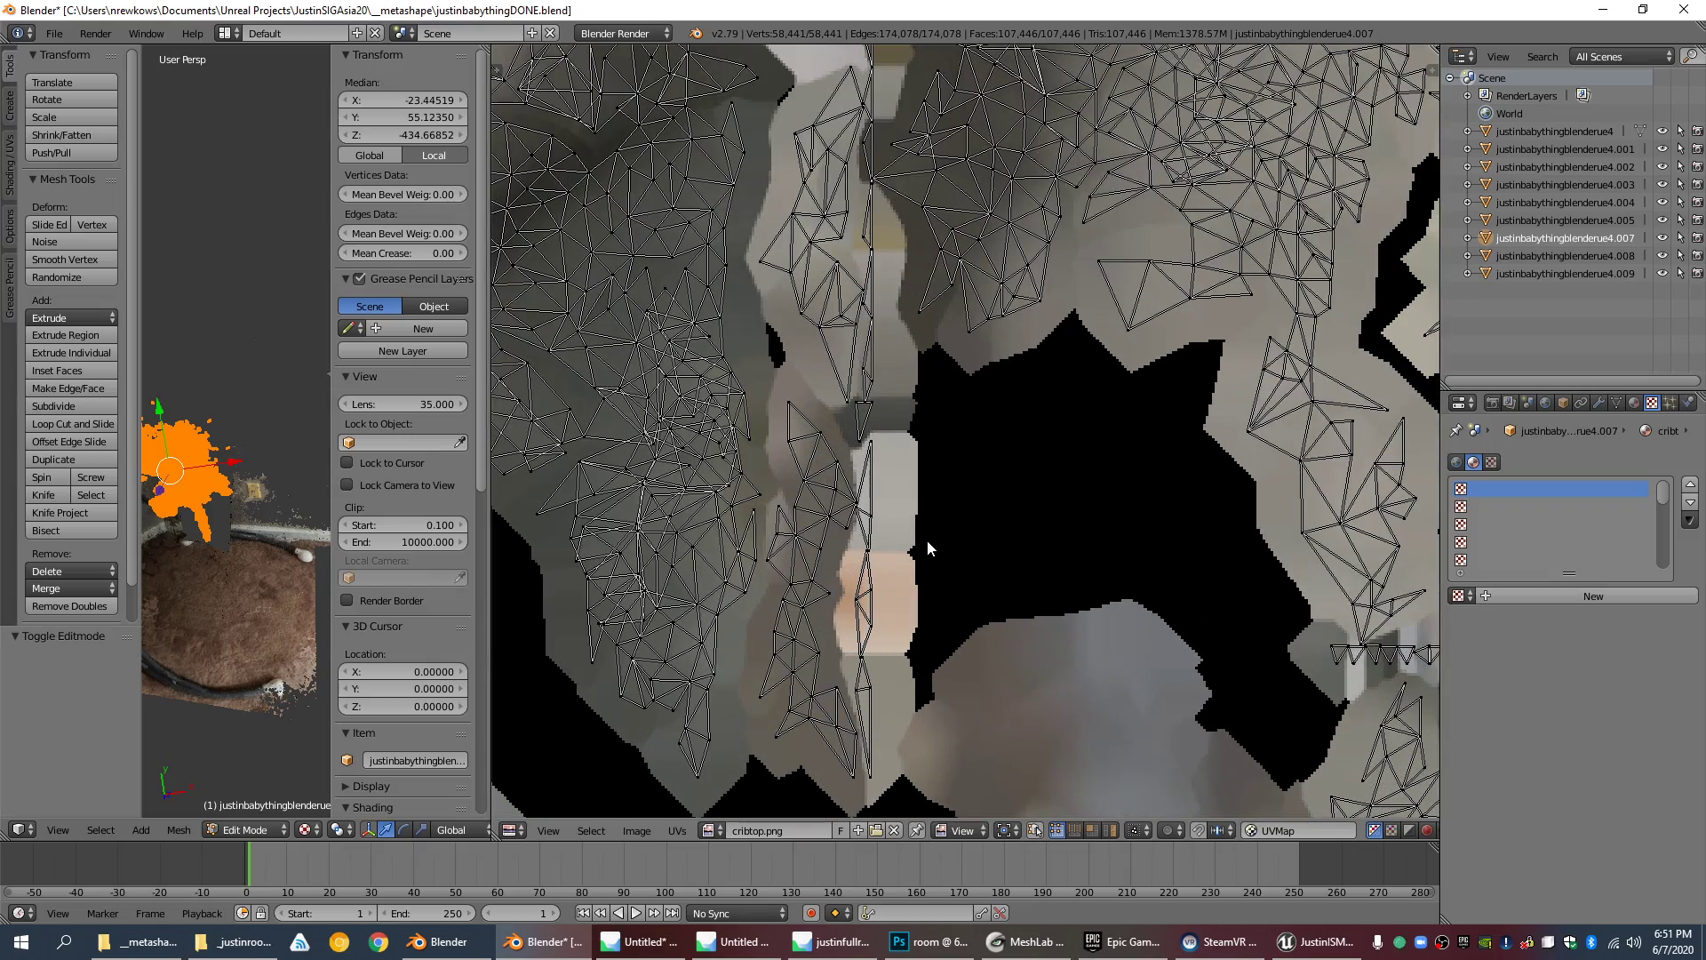
{"action": "scroll", "coordinate": [919, 542], "scroll_direction": "down", "scroll_amount": 3}
{"action": "scroll", "coordinate": [917, 541], "scroll_direction": "down", "scroll_amount": 2}
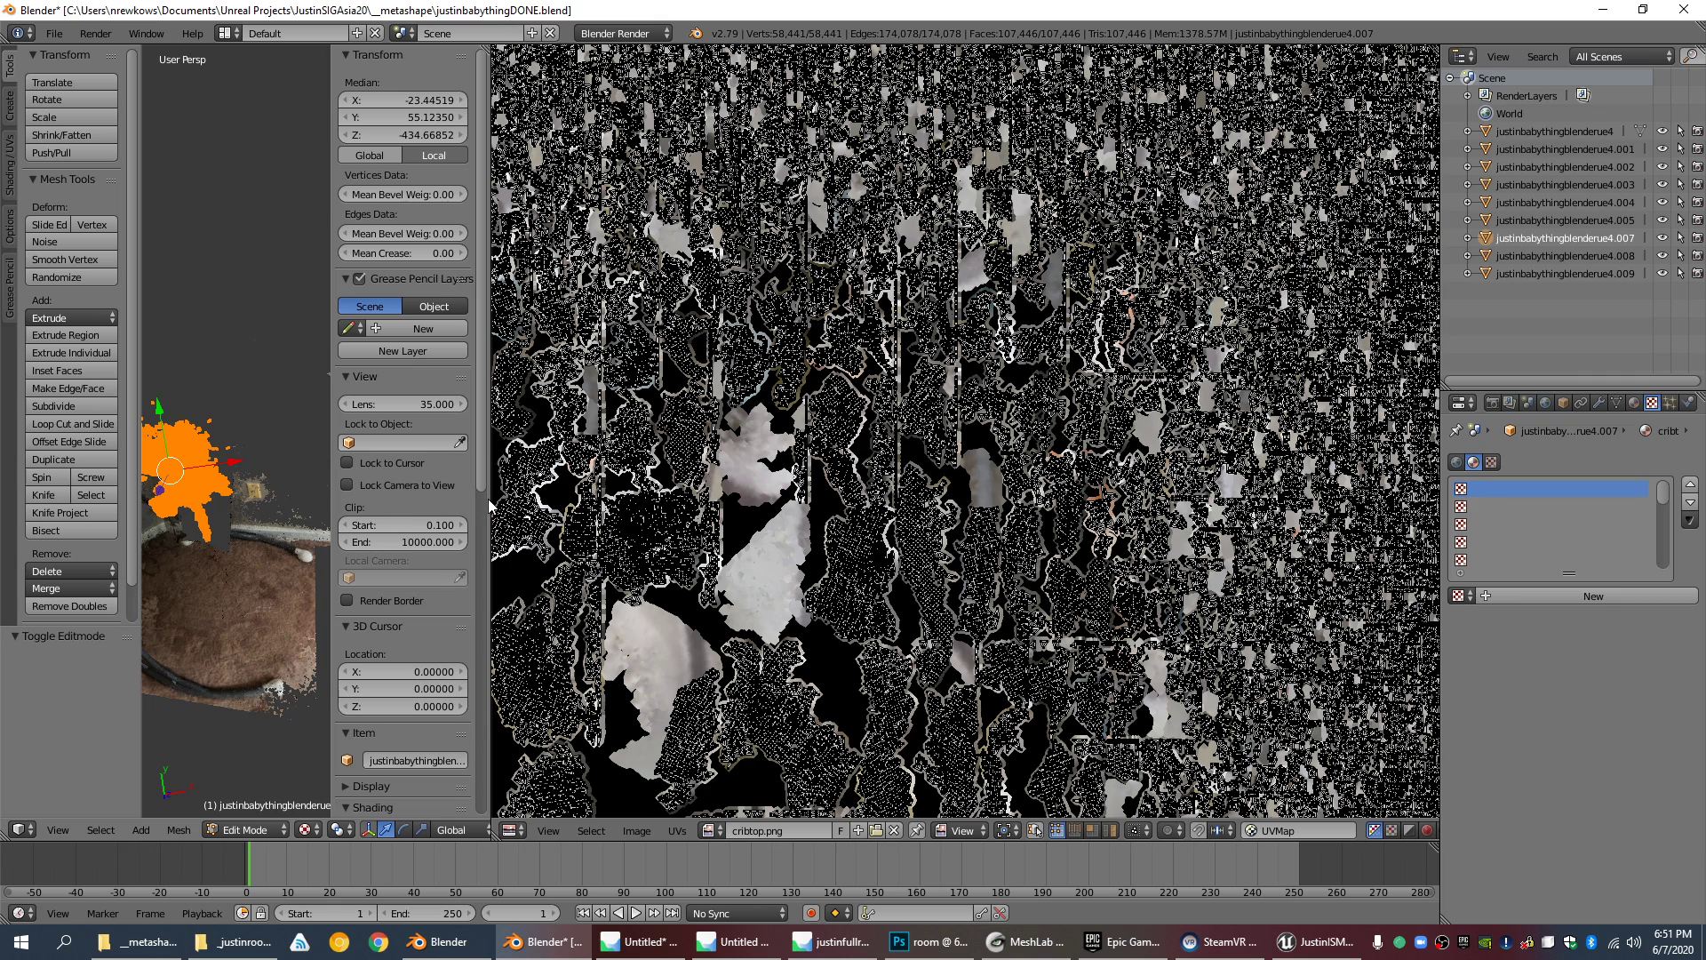
{"action": "left_click_drag", "start_coordinate": [490, 505], "coordinate": [640, 504]}
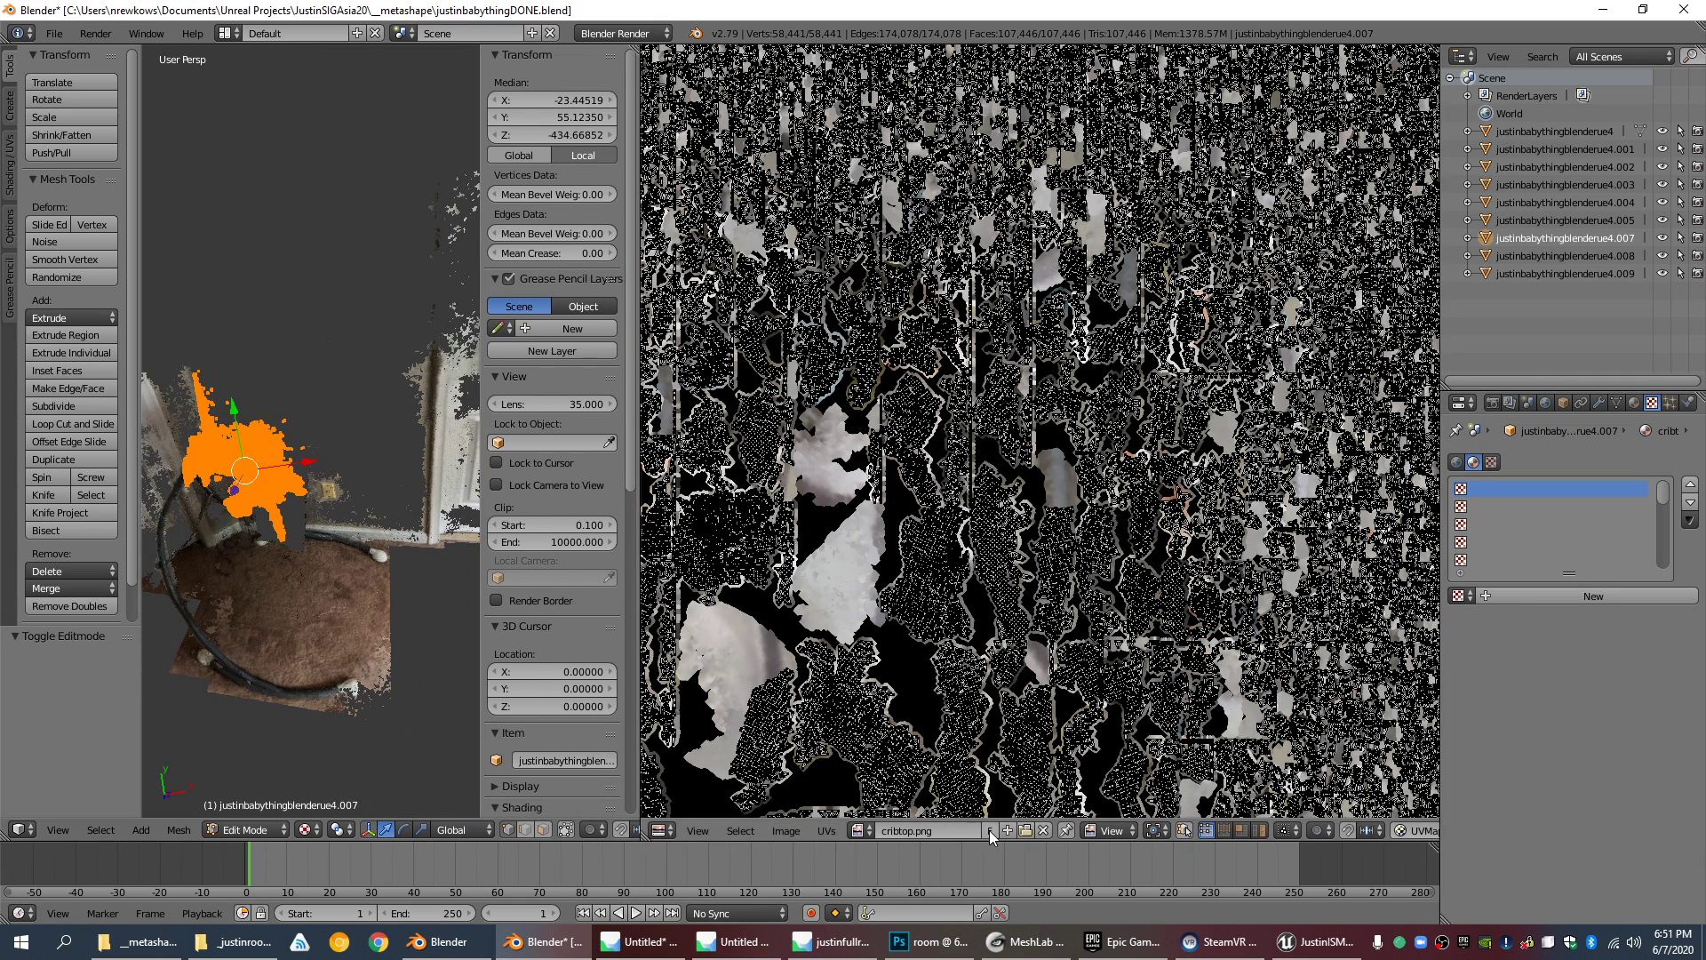
Step: Return to Object Mode, unlink cribtop.png from the image editor, and open the settings for a new image
{"action": "left_click", "coordinate": [786, 830]}
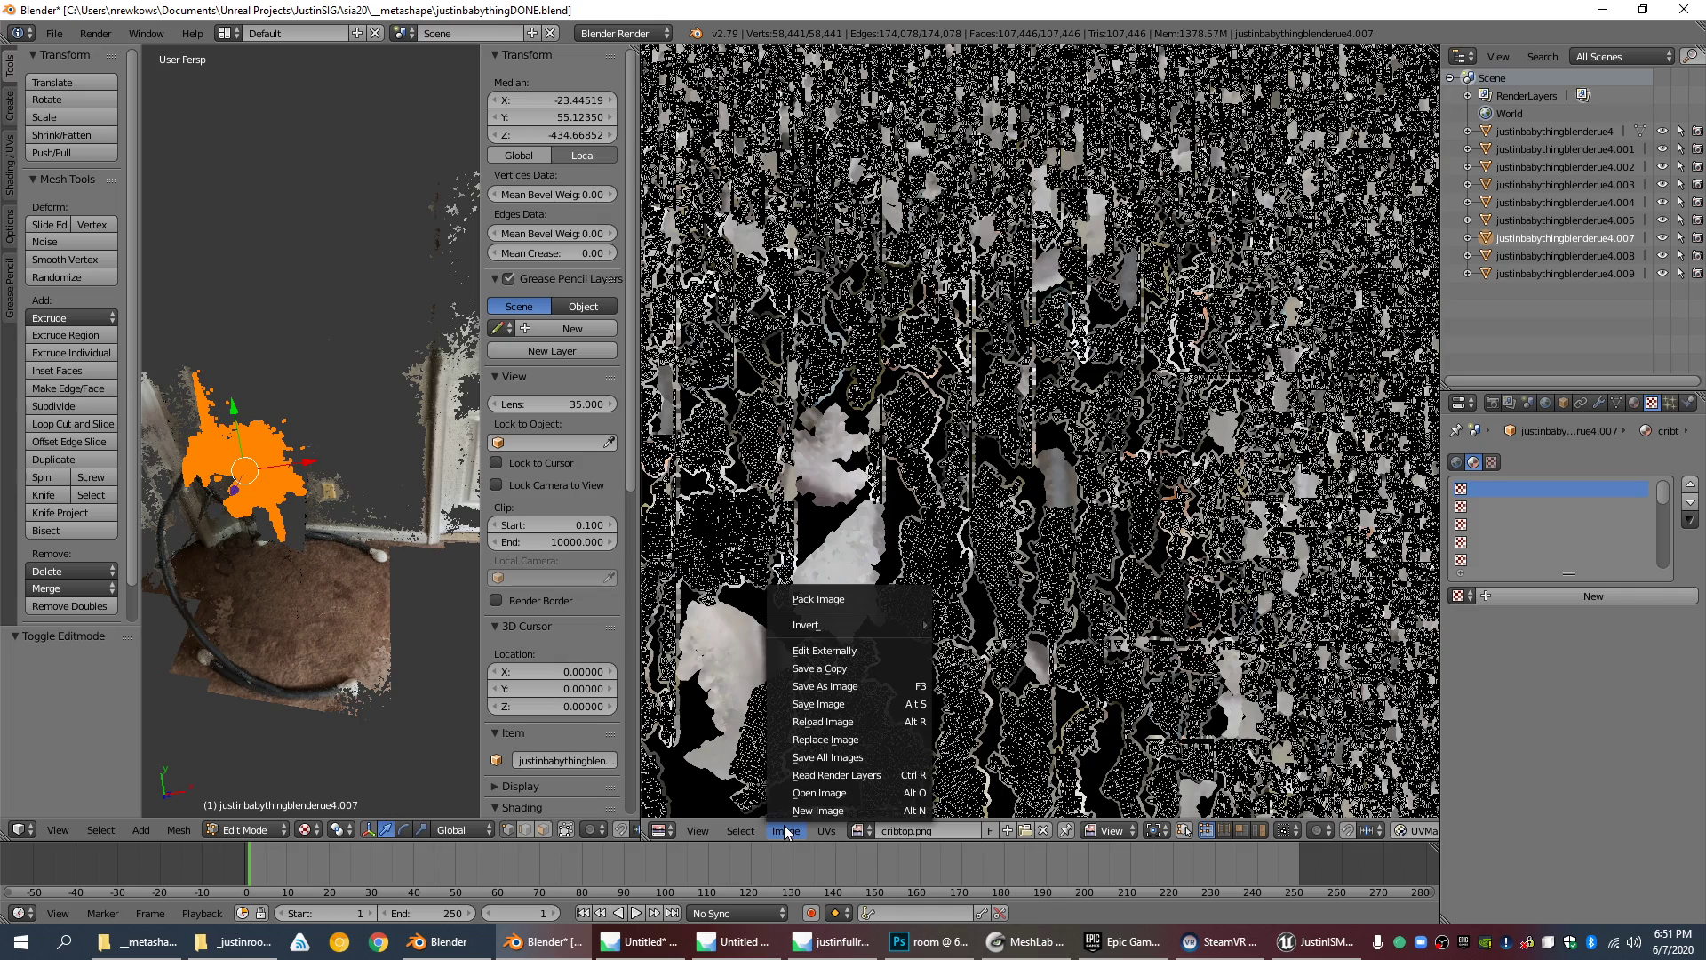
{"action": "key", "text": "Tab"}
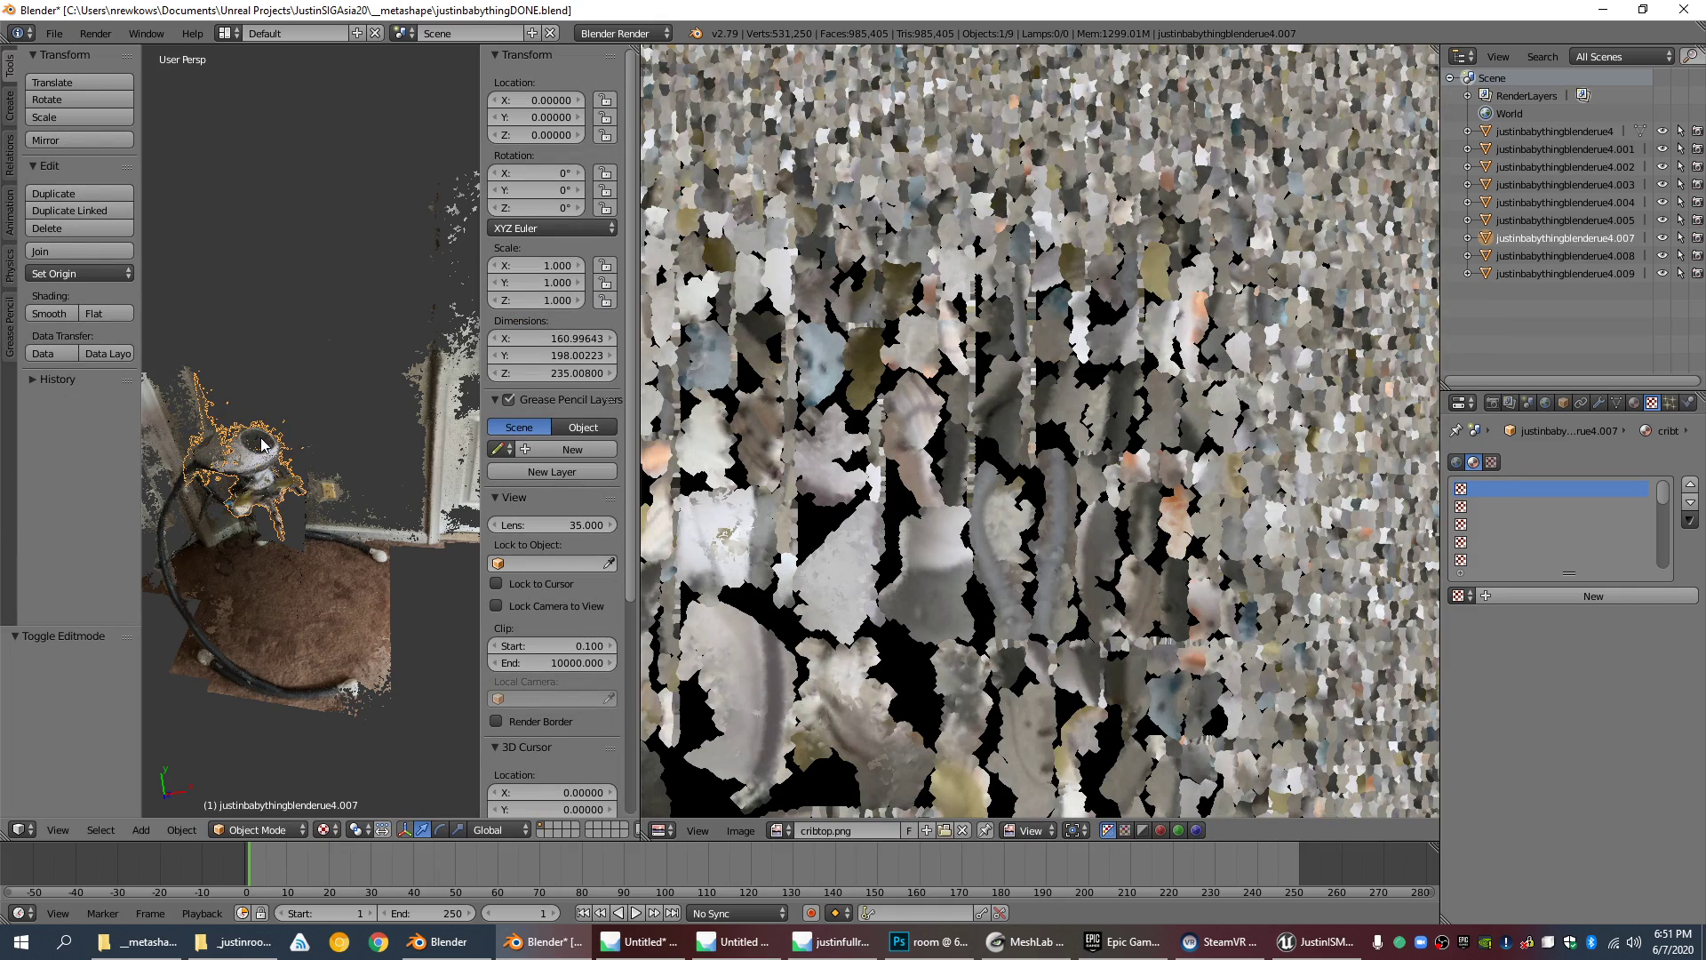
{"action": "scroll", "coordinate": [770, 610], "scroll_direction": "down", "scroll_amount": 6}
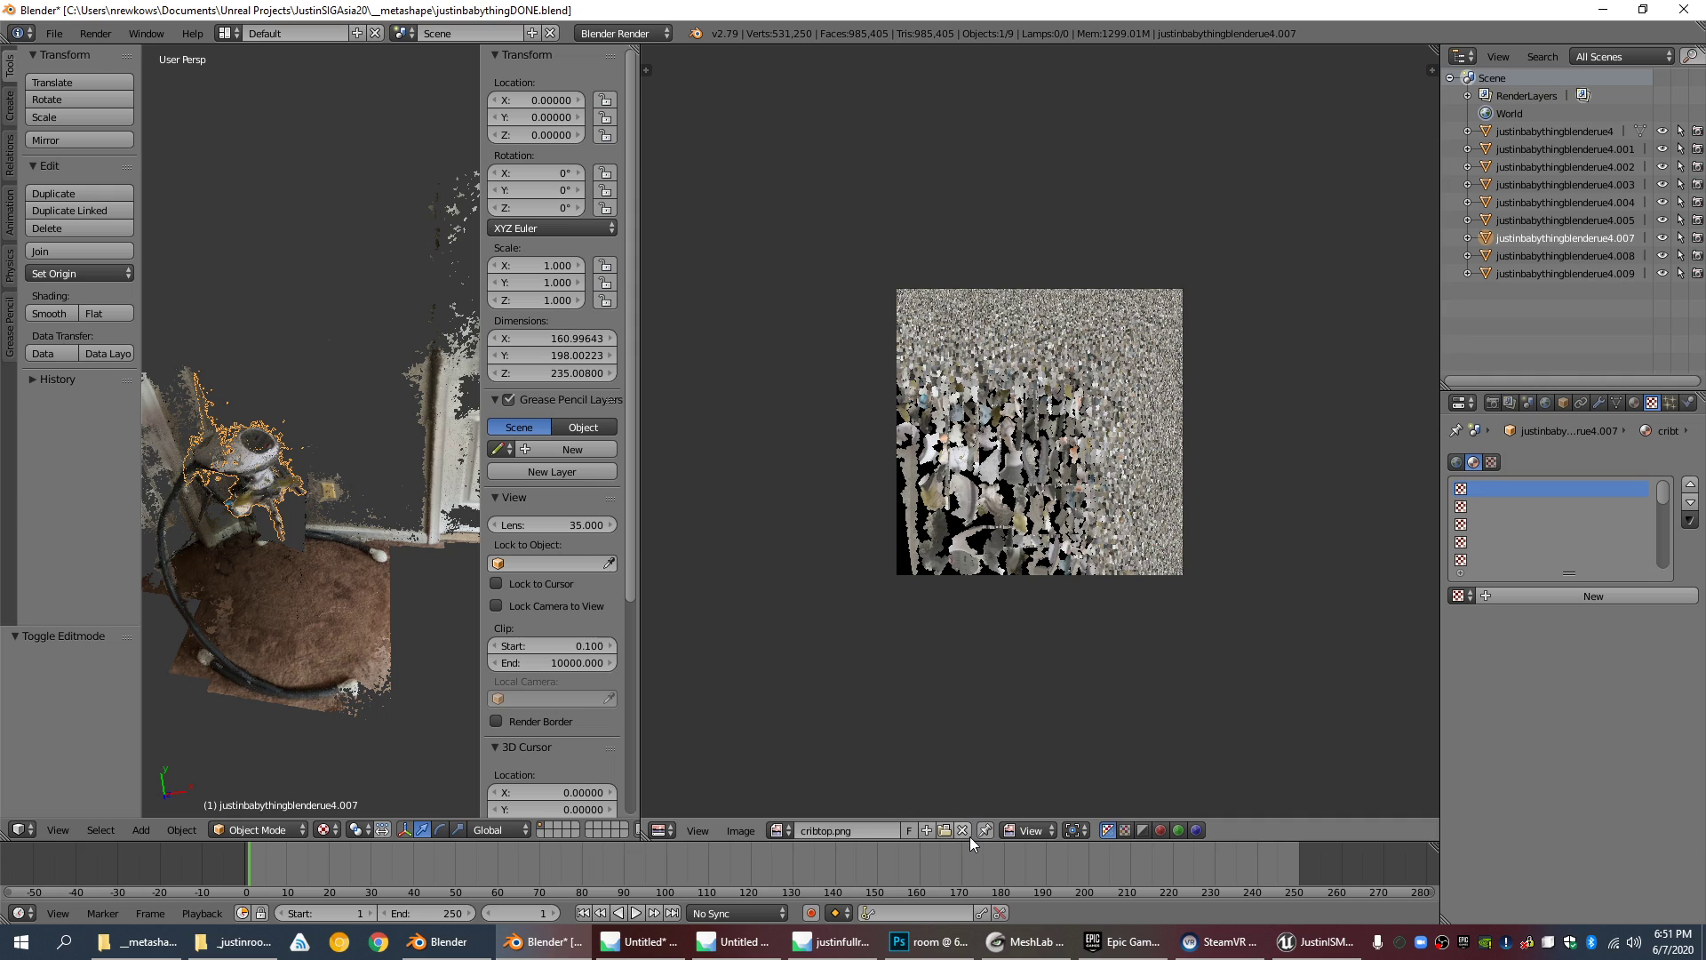
{"action": "left_click", "coordinate": [965, 830]}
{"action": "left_click", "coordinate": [825, 830]}
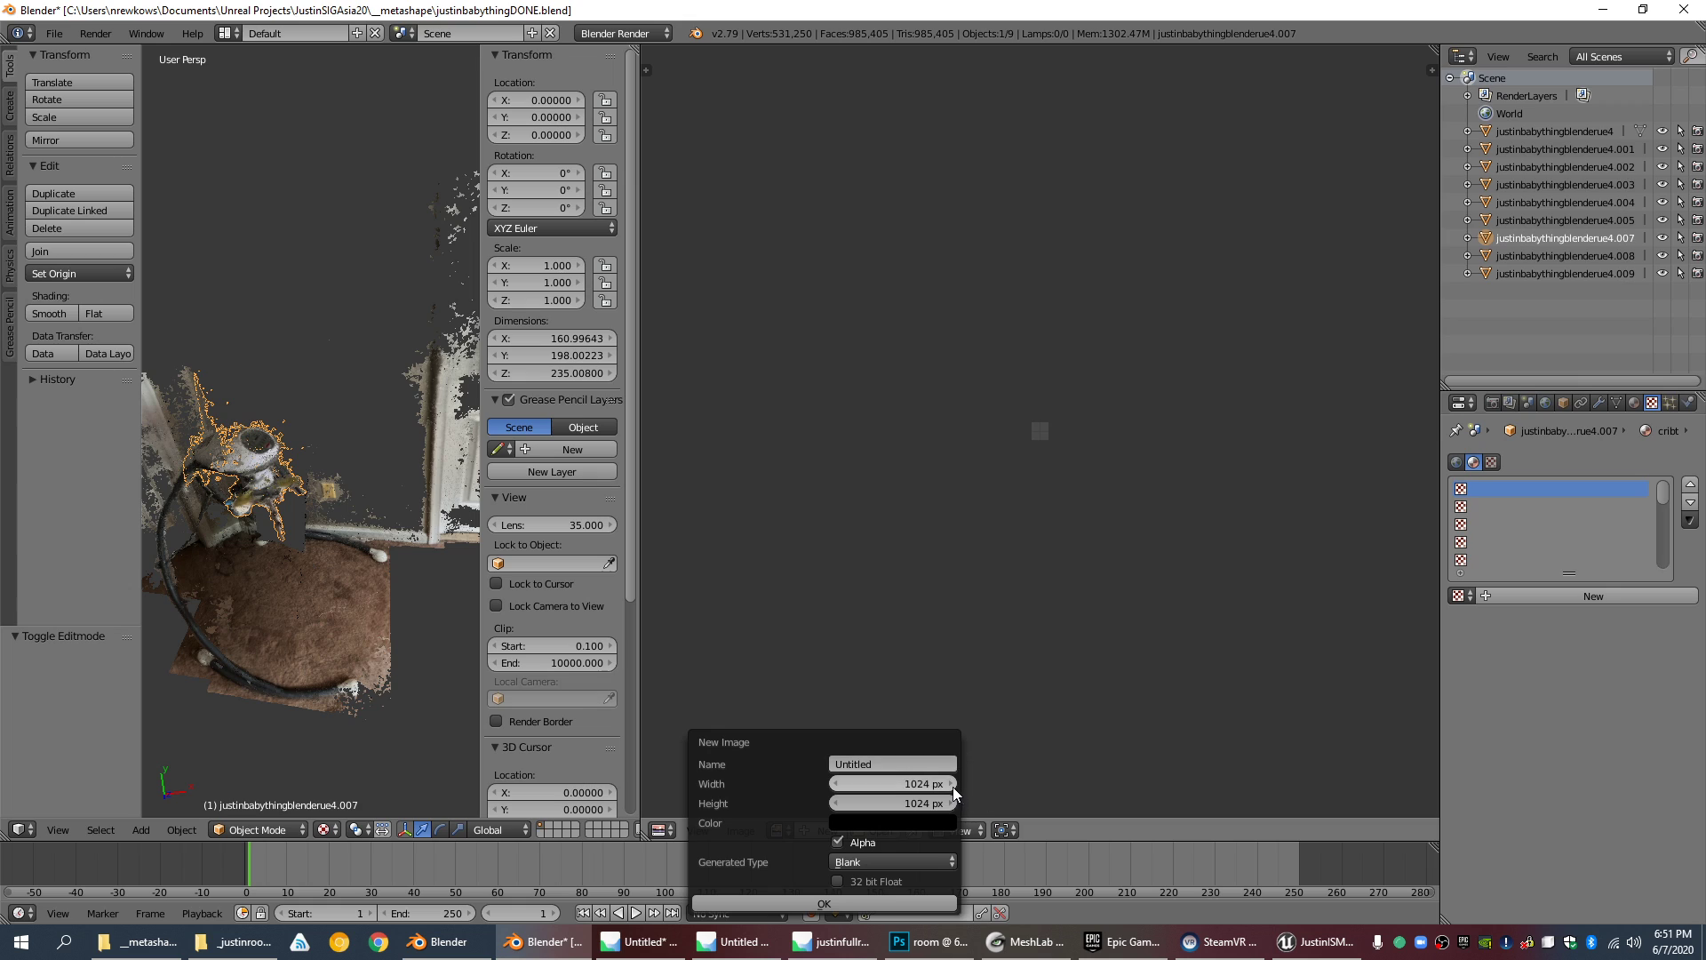
Step: Show the Render properties, return the crib top piece to Edit Mode, and examine its full UV layout over cribtop.png
{"action": "left_click", "coordinate": [1492, 404]}
{"action": "middle_click_drag", "start_coordinate": [324, 438], "coordinate": [277, 452]}
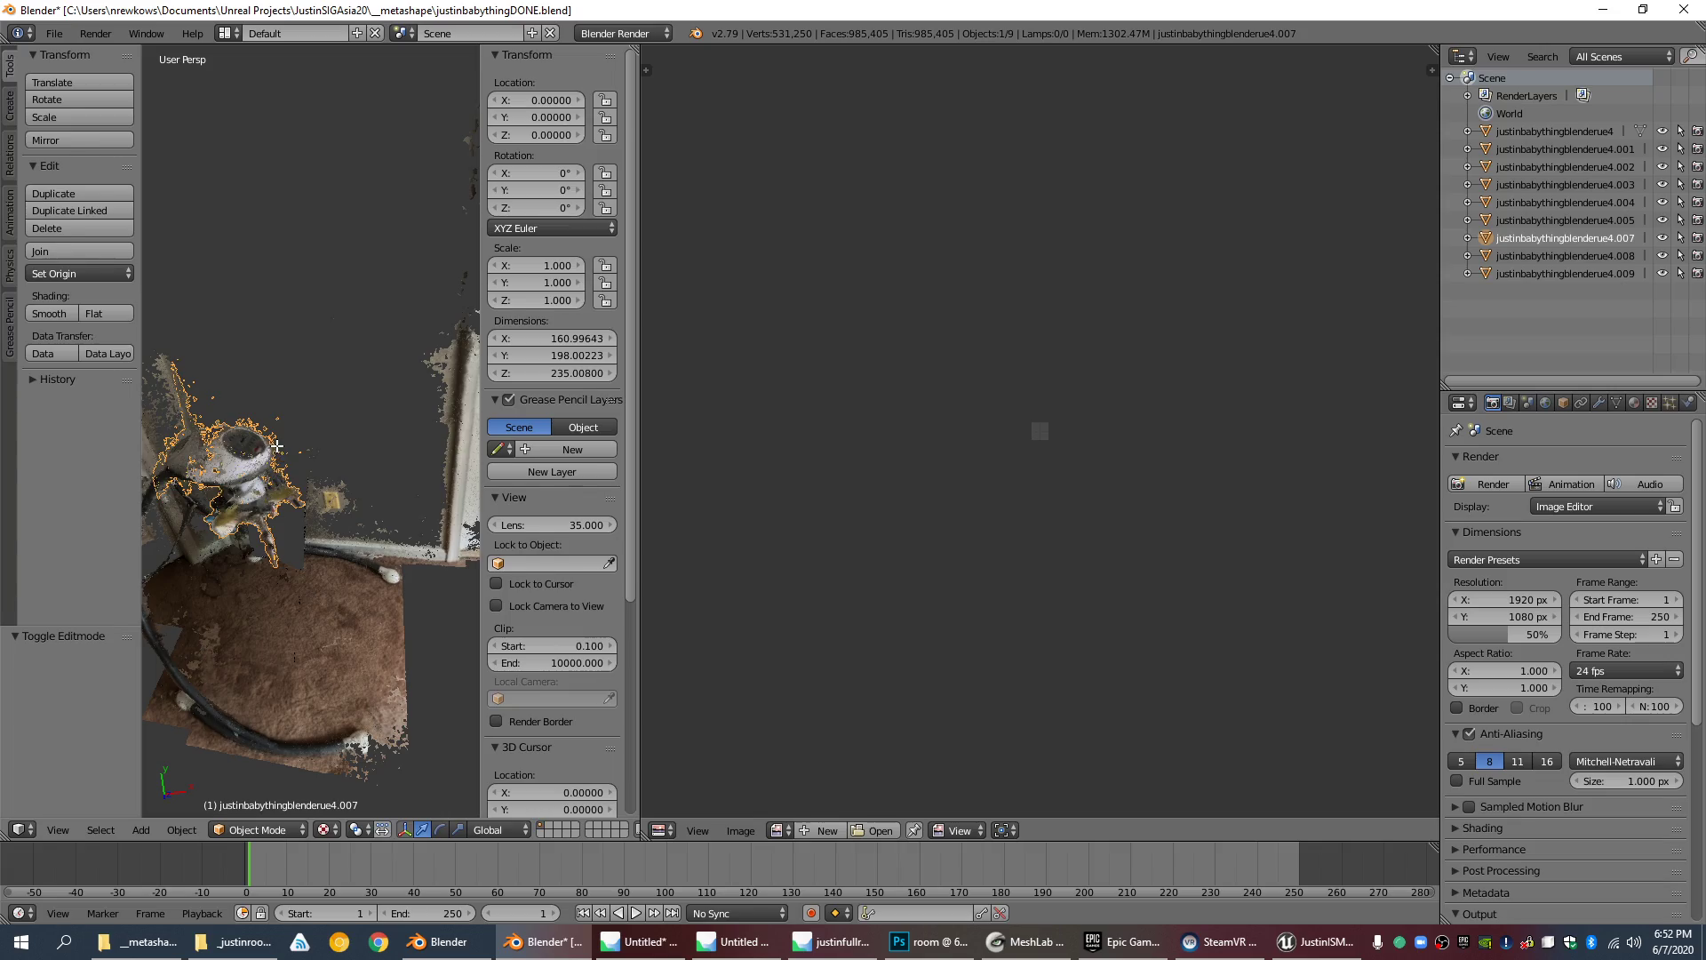
{"action": "key", "text": "Tab"}
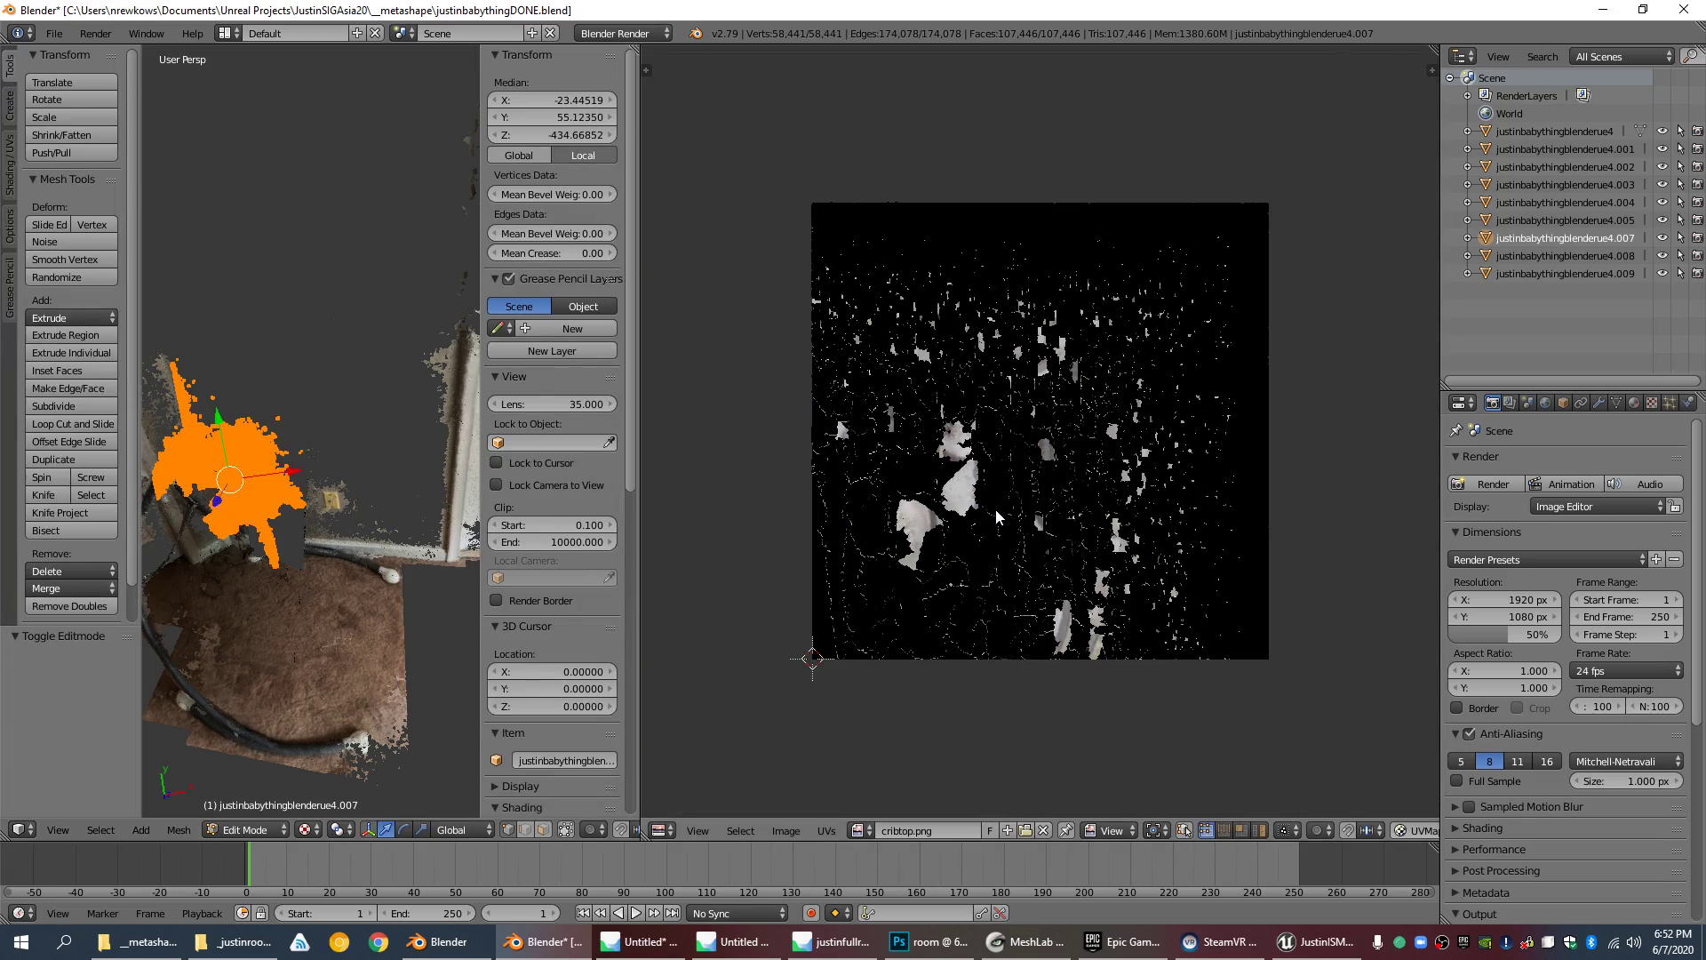
{"action": "scroll", "coordinate": [899, 493], "scroll_direction": "up", "scroll_amount": 4}
{"action": "scroll", "coordinate": [899, 492], "scroll_direction": "down", "scroll_amount": 5}
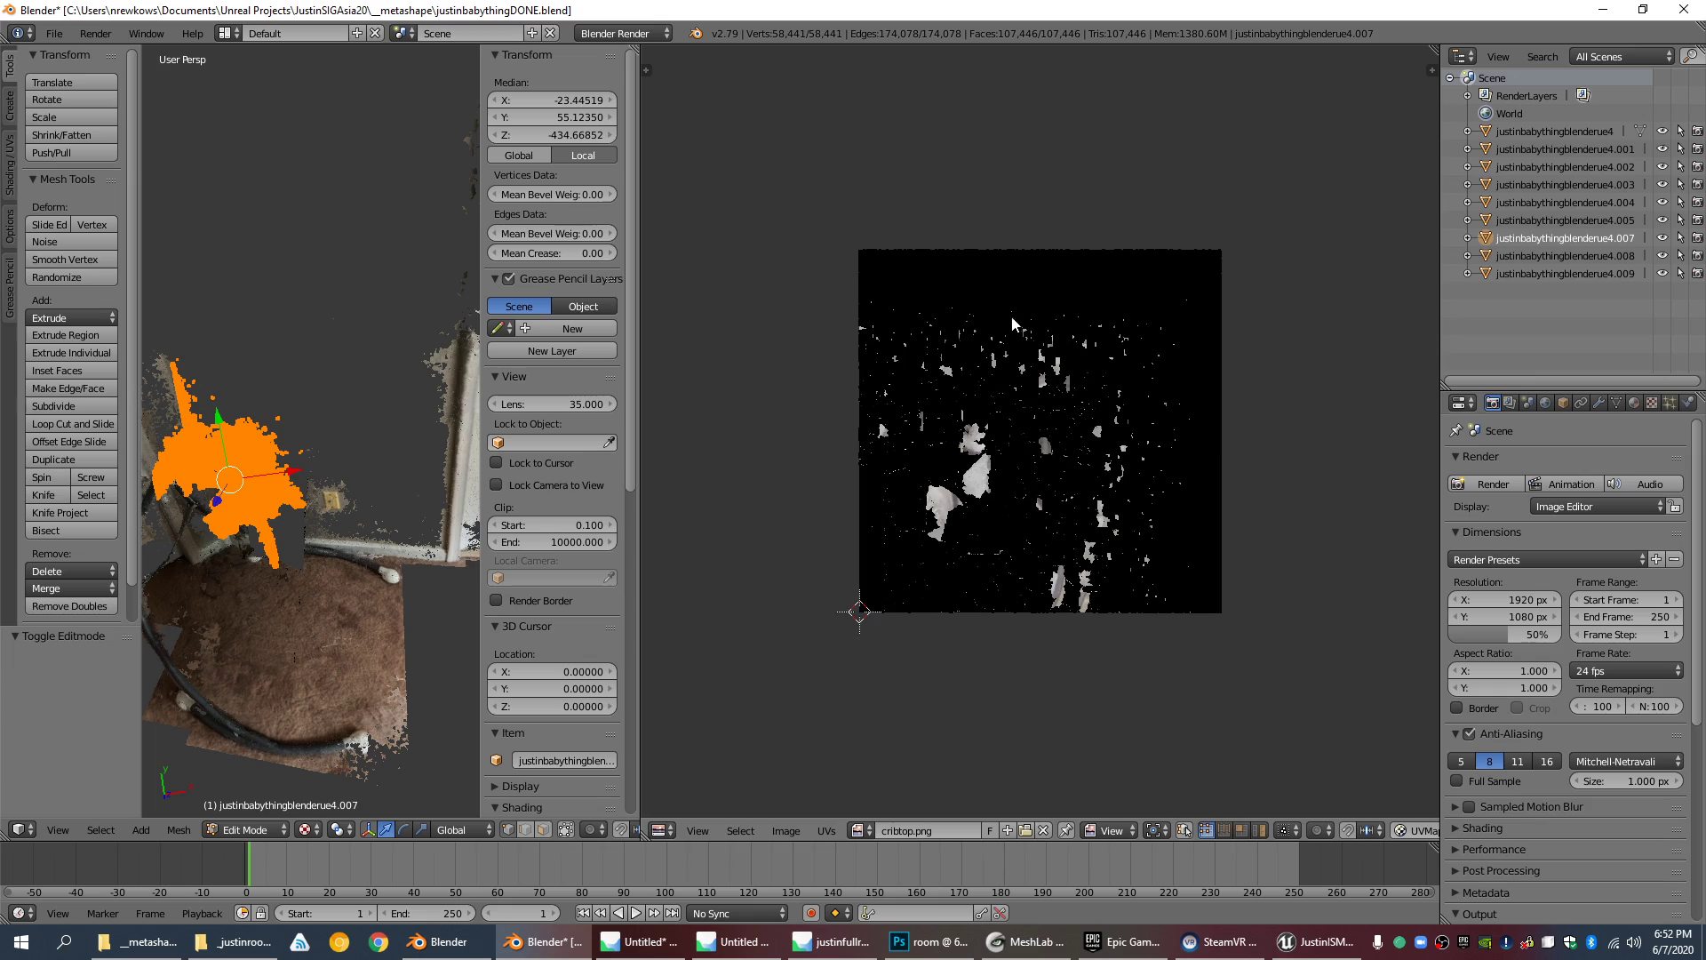
{"action": "scroll", "coordinate": [1013, 323], "scroll_direction": "up", "scroll_amount": 2}
{"action": "scroll", "coordinate": [940, 486], "scroll_direction": "up", "scroll_amount": 2}
{"action": "scroll", "coordinate": [940, 486], "scroll_direction": "down", "scroll_amount": 1}
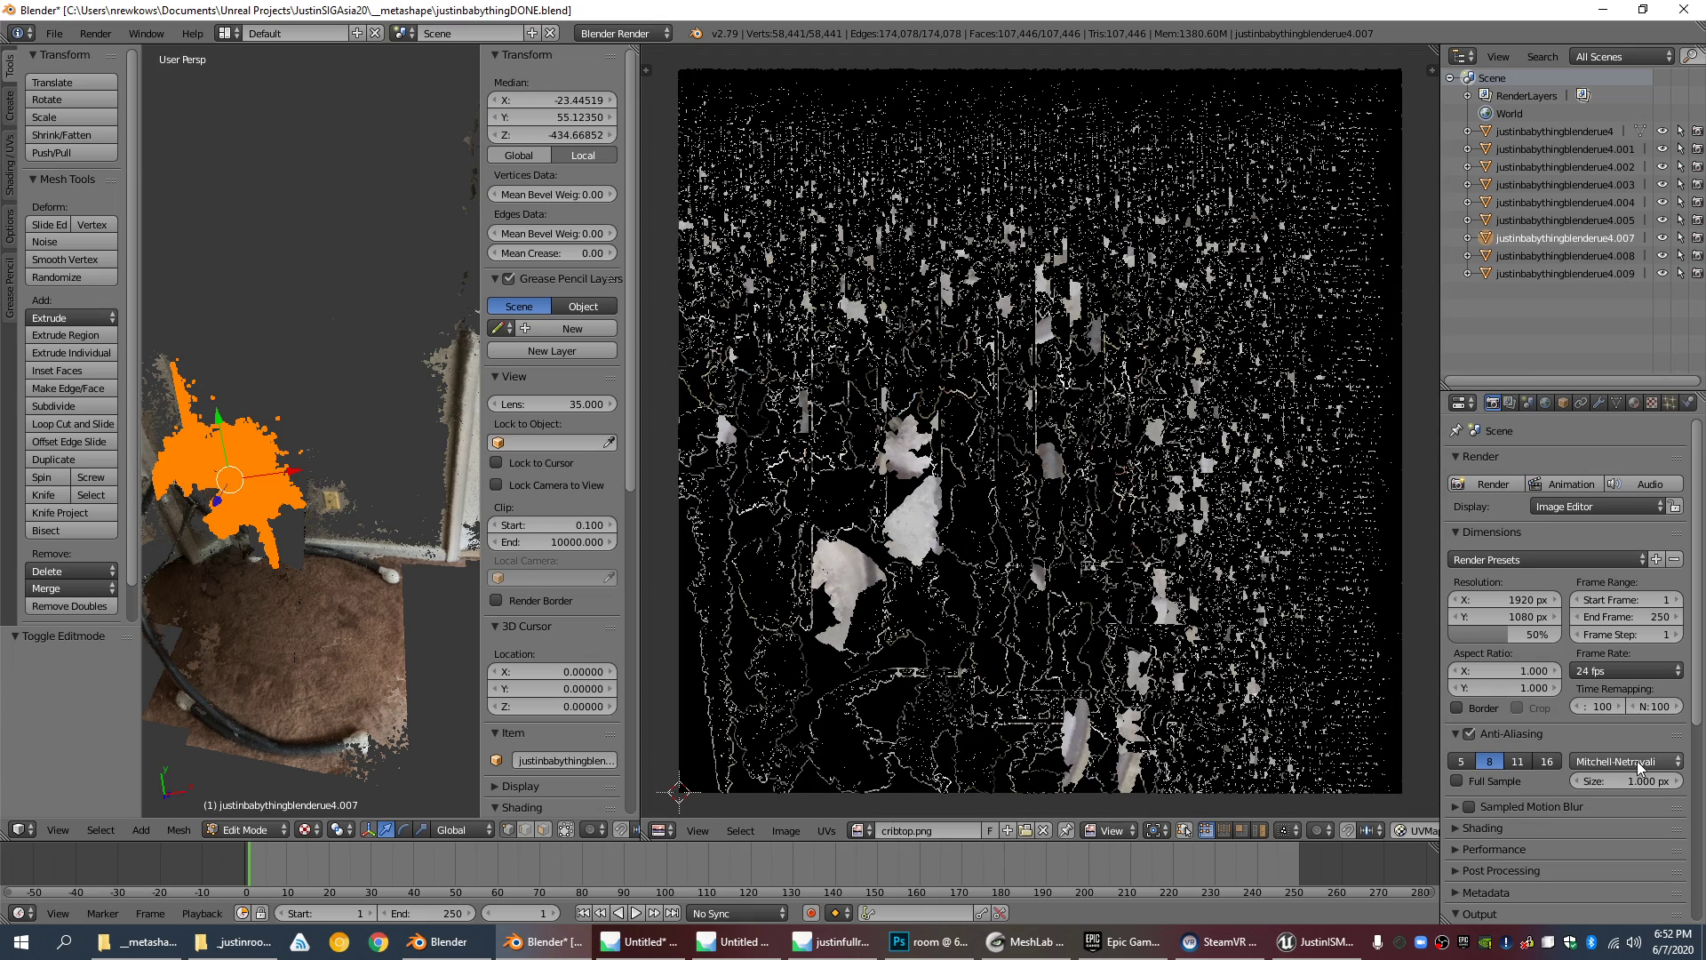
Step: Bring up the Bake settings in the Render properties, enable Bake to Vertex Color, and widen the properties editor
{"action": "scroll", "coordinate": [1570, 757], "scroll_direction": "down", "scroll_amount": 8}
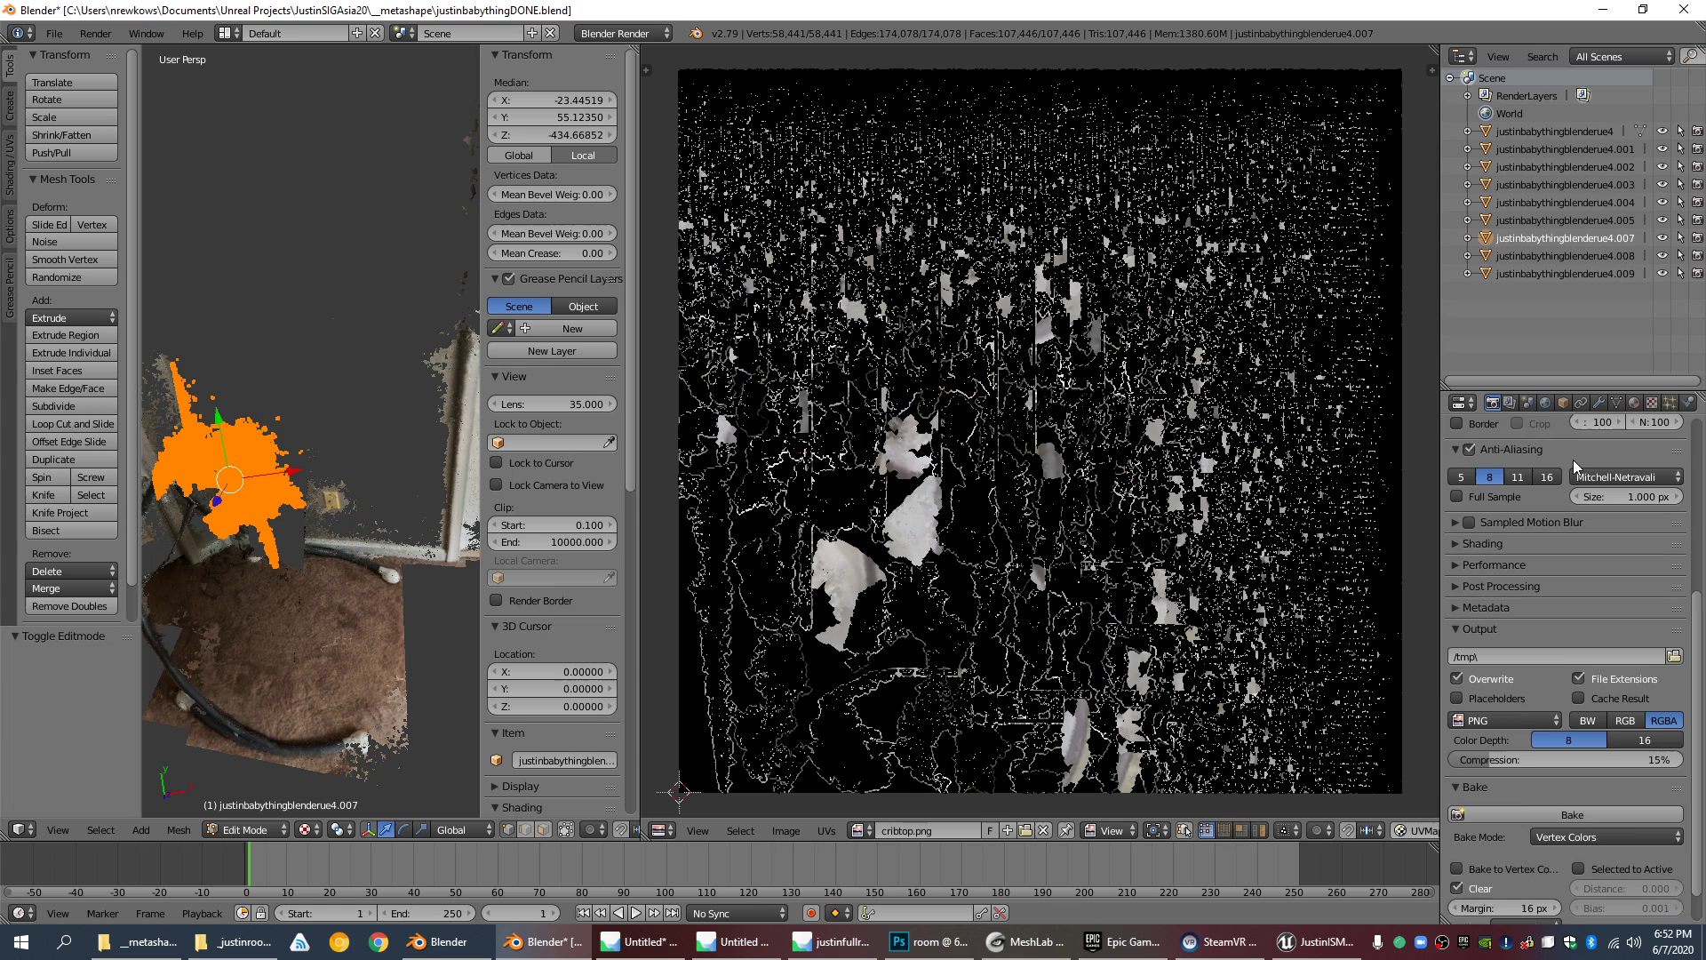
{"action": "scroll", "coordinate": [1595, 560], "scroll_direction": "up", "scroll_amount": 4}
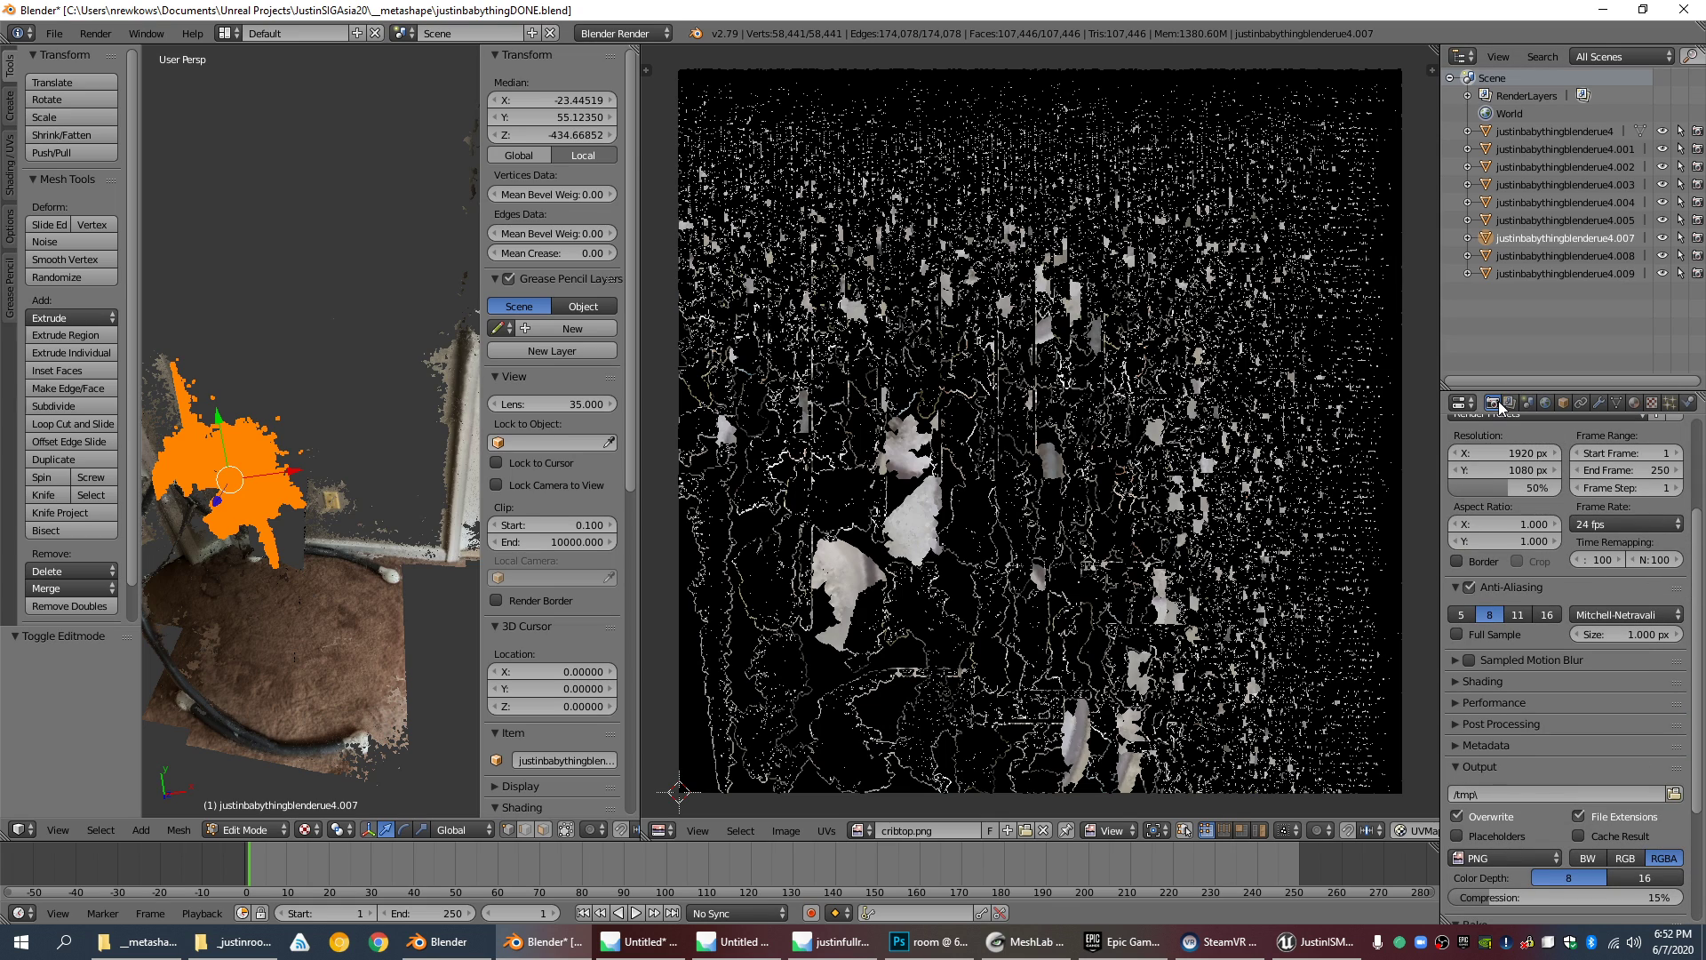
{"action": "scroll", "coordinate": [1491, 600], "scroll_direction": "down", "scroll_amount": 5}
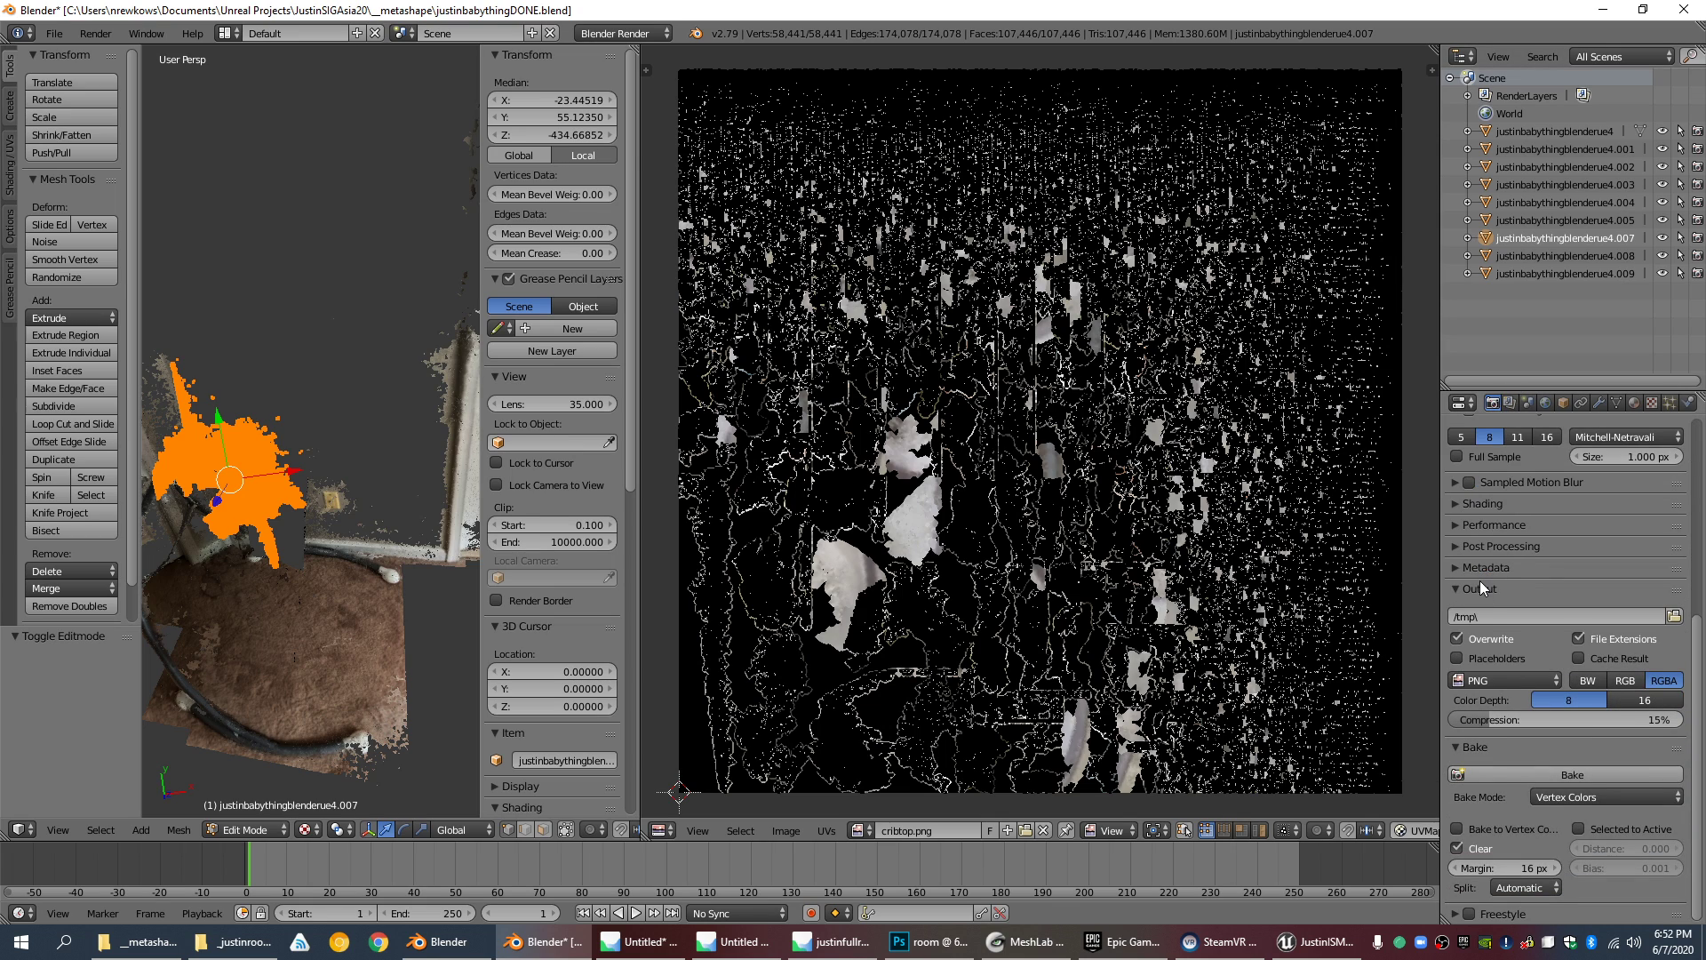
{"action": "left_click", "coordinate": [1484, 831]}
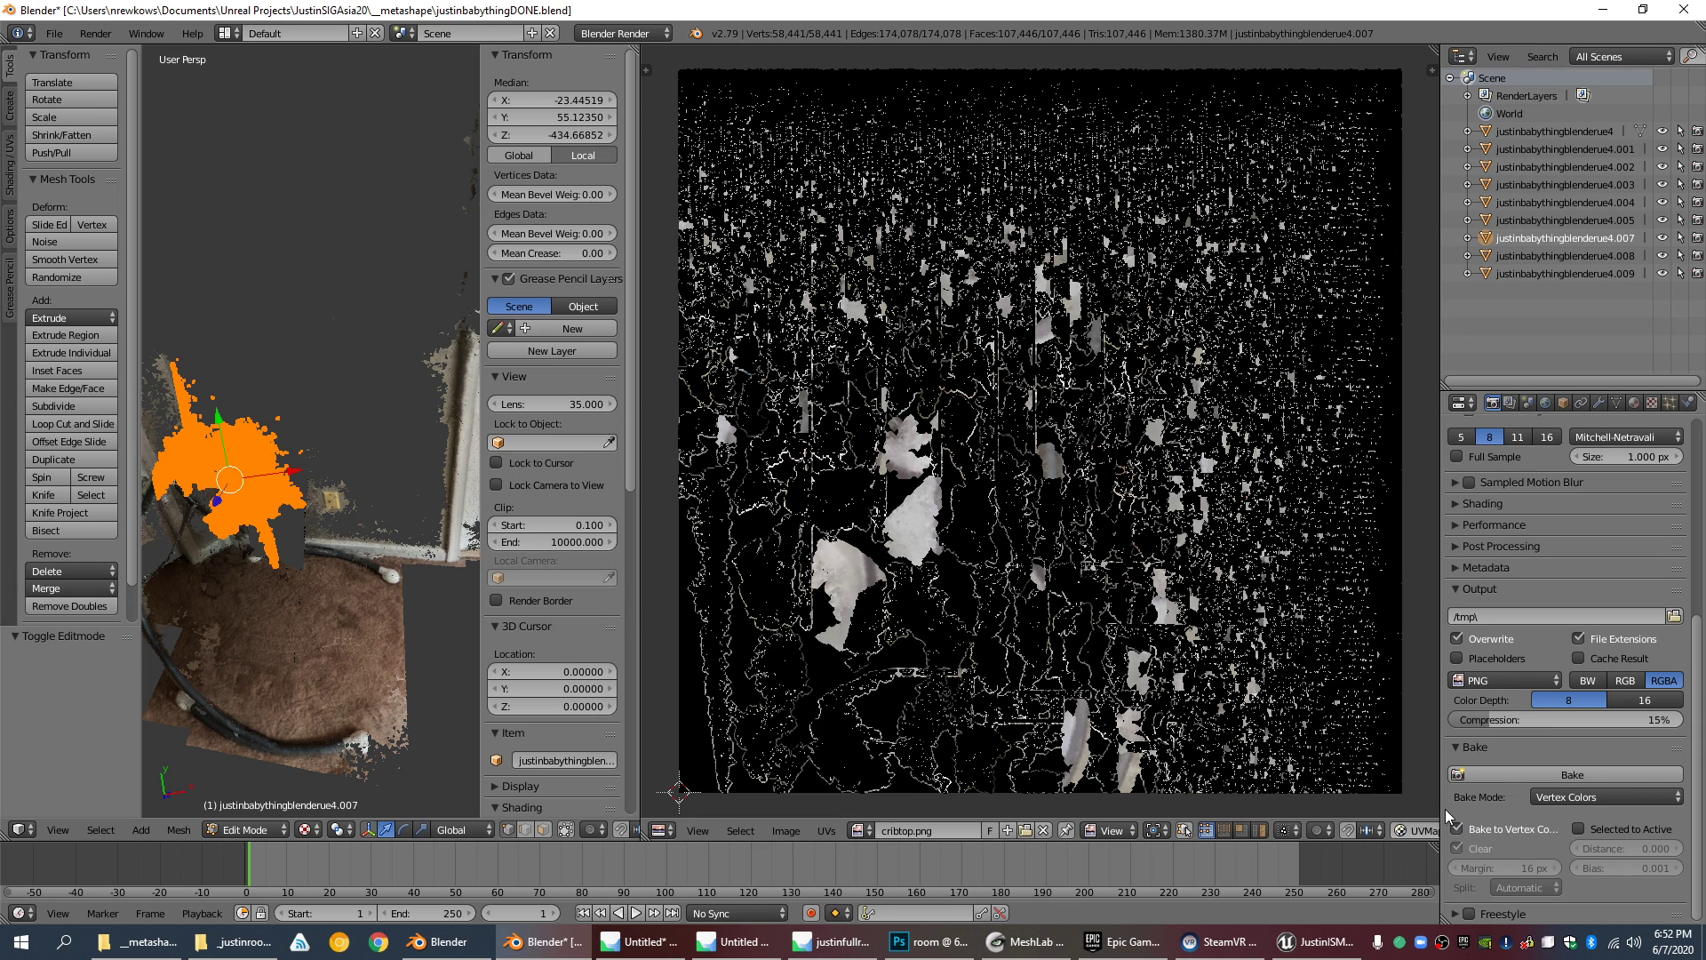
{"action": "left_click_drag", "start_coordinate": [1443, 402], "coordinate": [1233, 402]}
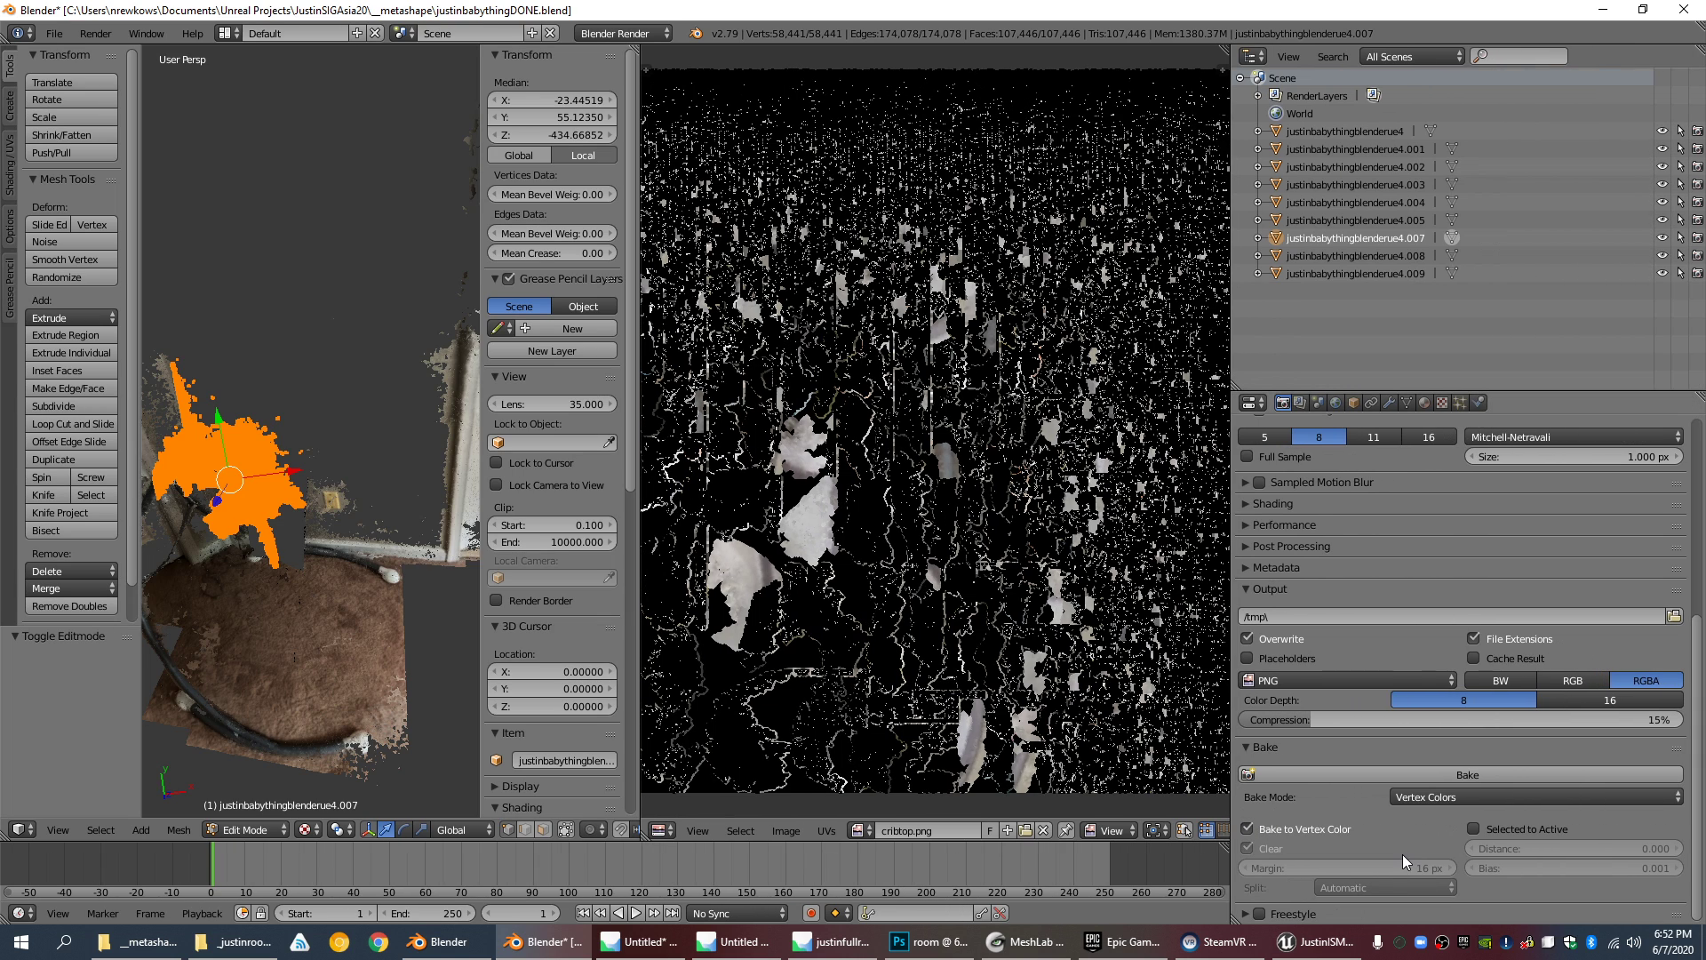
Step: Look at the cribtop material's properties and return to the Bake settings in the Render properties
{"action": "left_click", "coordinate": [1425, 403]}
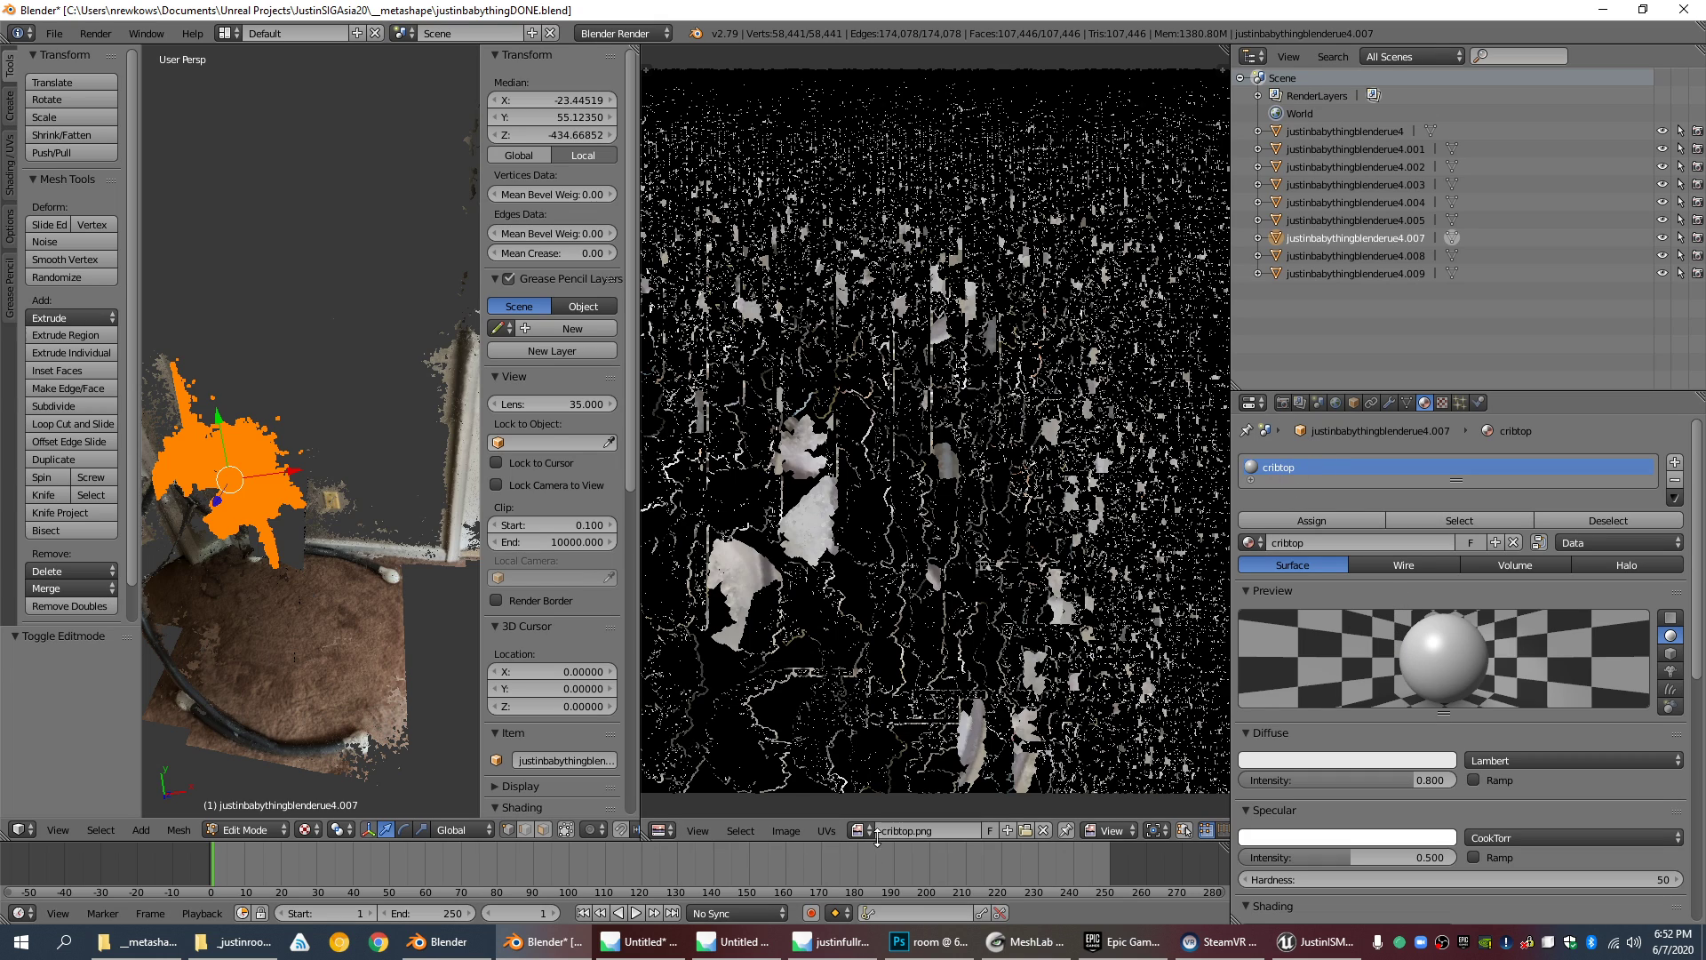
{"action": "left_click", "coordinate": [1283, 402]}
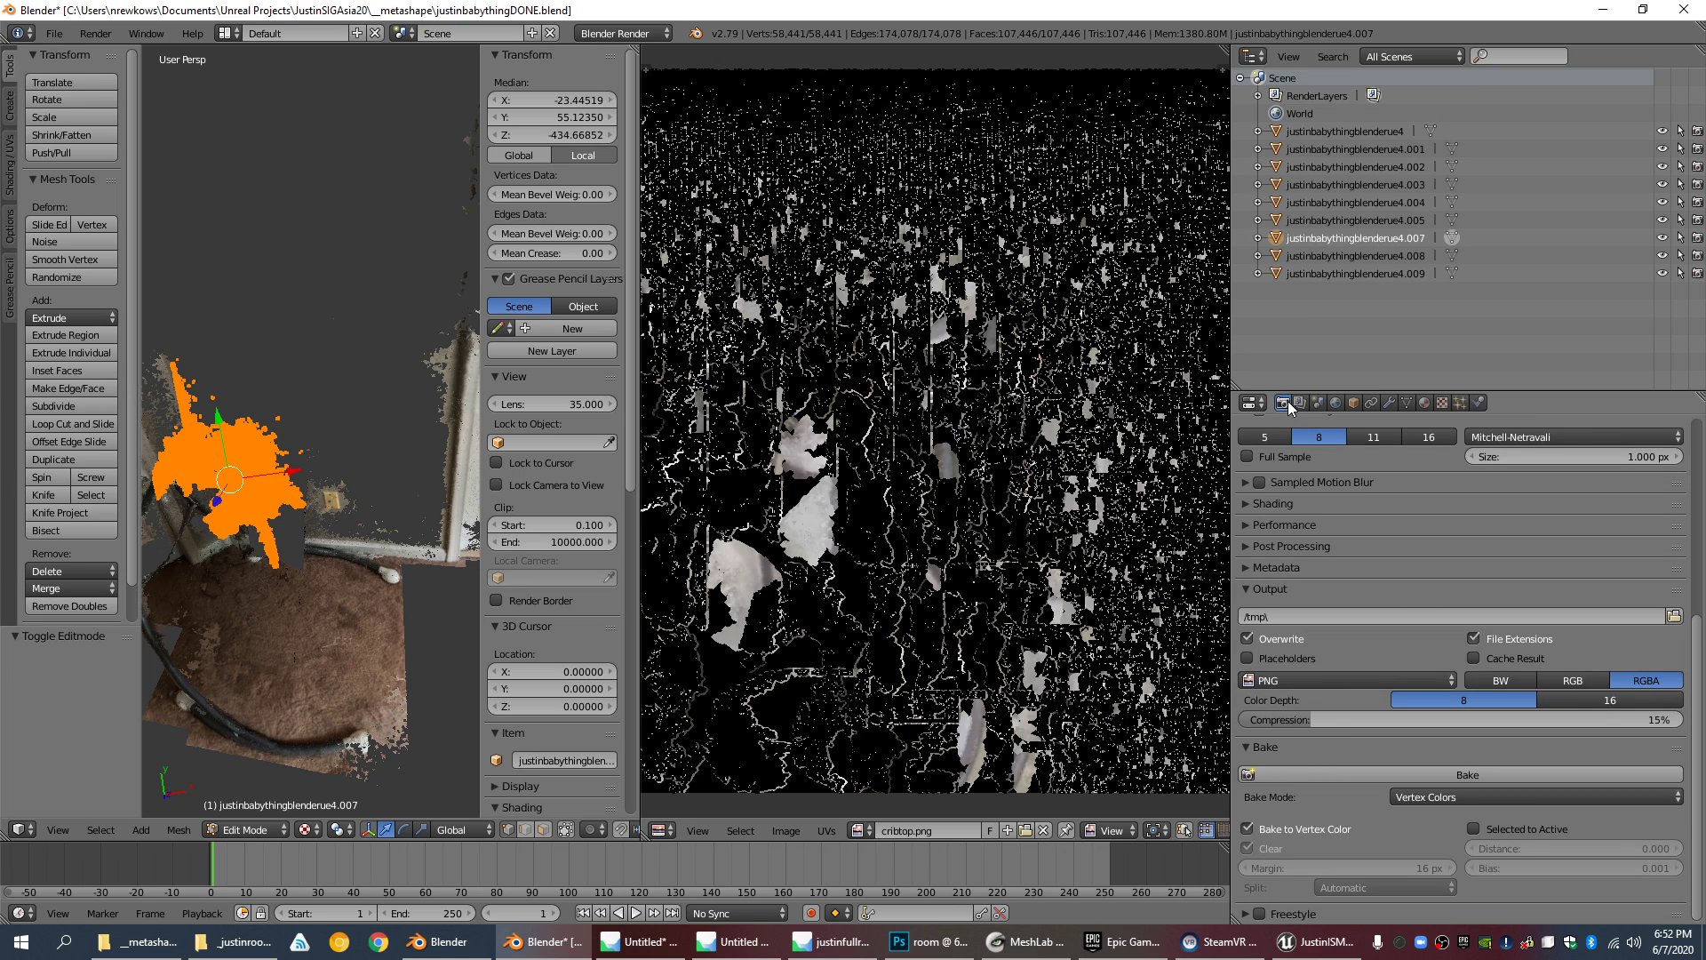
{"action": "scroll", "coordinate": [1449, 691], "scroll_direction": "down", "scroll_amount": 3}
{"action": "scroll", "coordinate": [1450, 692], "scroll_direction": "down", "scroll_amount": 5}
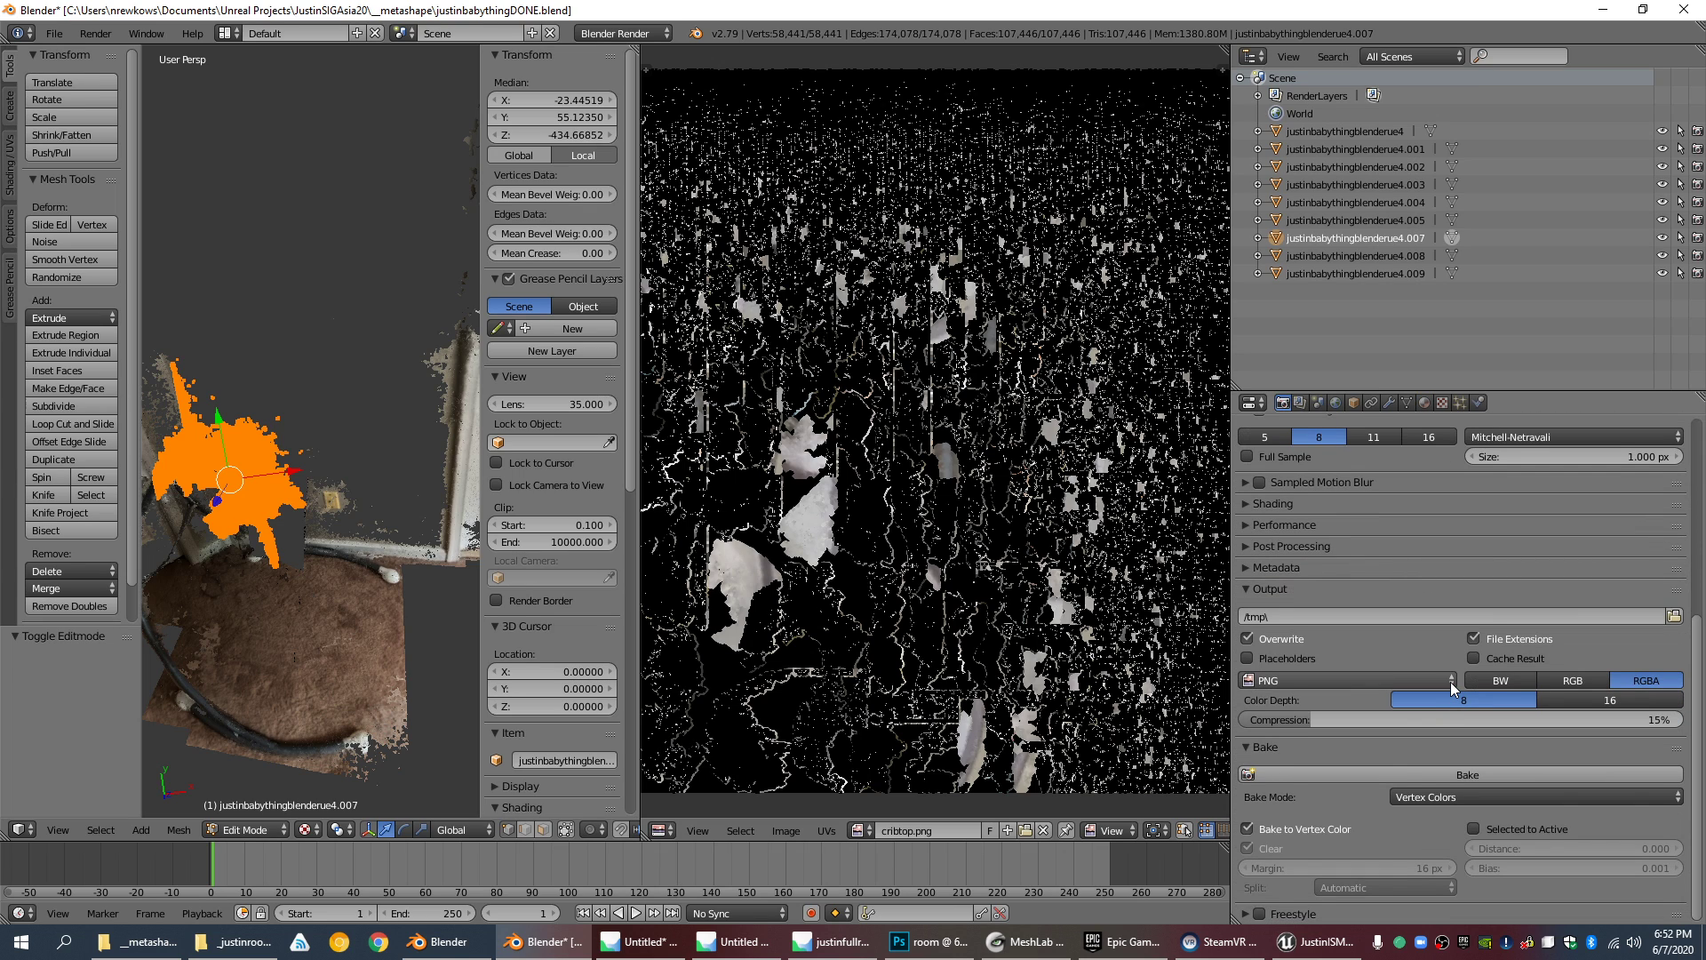
Step: Glance at the room in Unreal Editor, return to Blender, and examine the whole cribtop.png layout at several scales
{"action": "left_click", "coordinate": [1323, 948]}
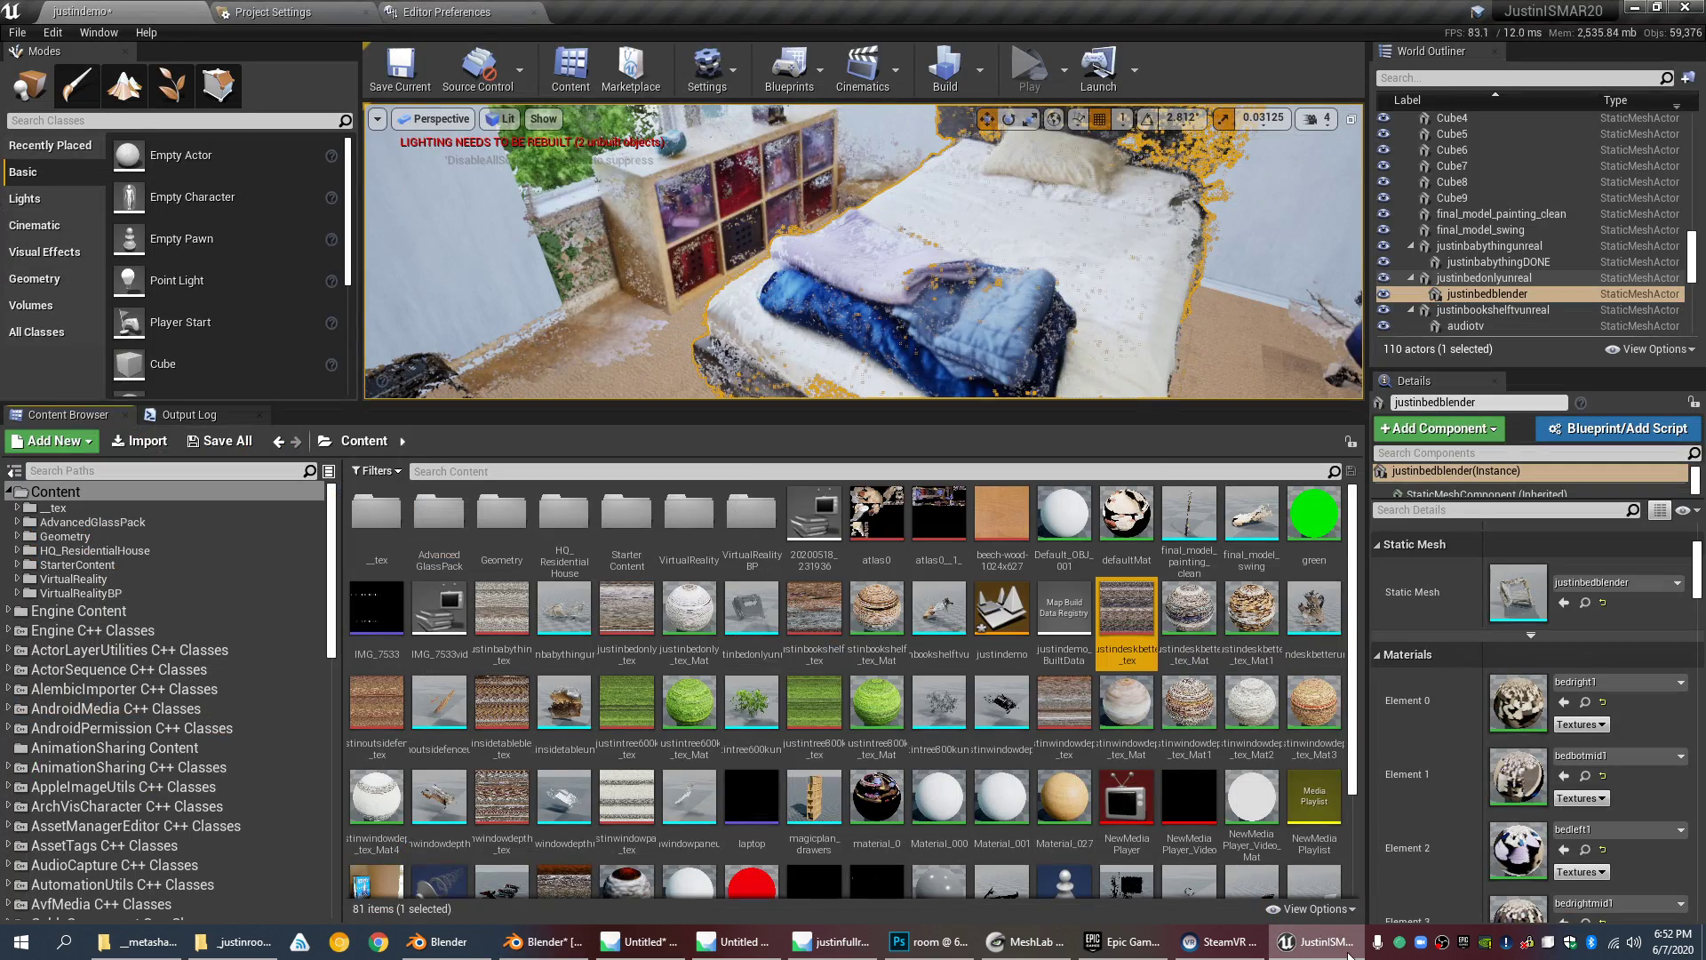
{"action": "left_click", "coordinate": [1309, 942]}
{"action": "scroll", "coordinate": [1015, 688], "scroll_direction": "up", "scroll_amount": 4}
{"action": "scroll", "coordinate": [1013, 683], "scroll_direction": "down", "scroll_amount": 6}
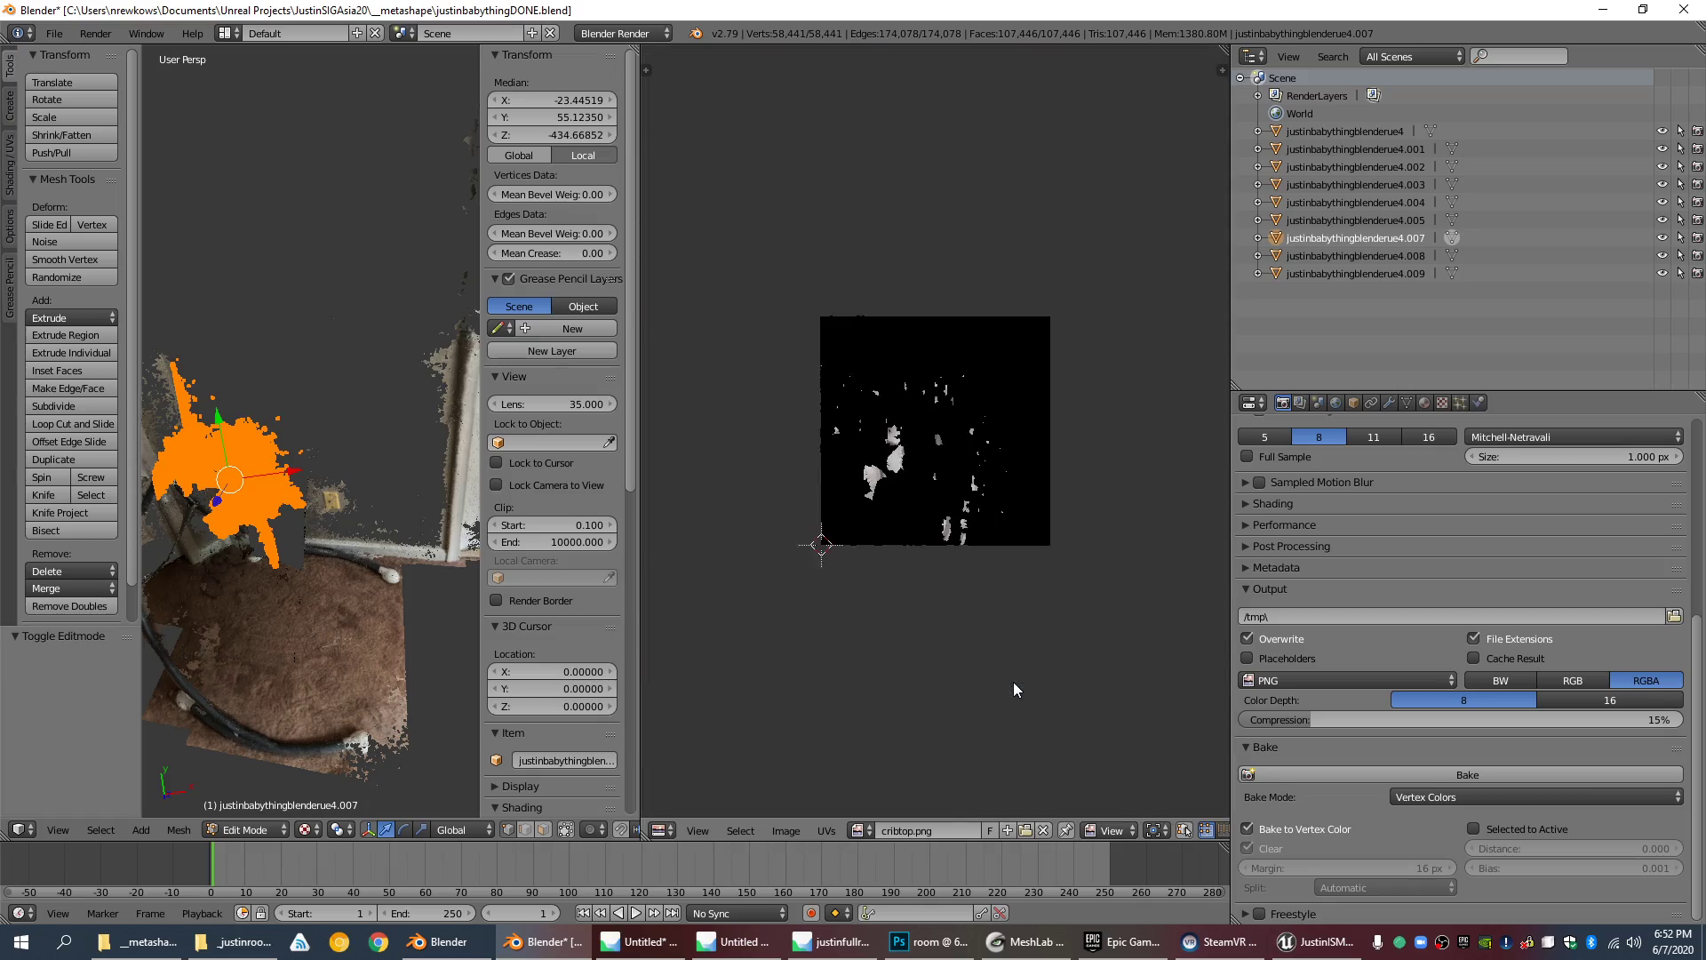
{"action": "scroll", "coordinate": [1013, 680], "scroll_direction": "up", "scroll_amount": 6}
{"action": "scroll", "coordinate": [855, 578], "scroll_direction": "down", "scroll_amount": 3}
{"action": "scroll", "coordinate": [855, 578], "scroll_direction": "up", "scroll_amount": 3}
{"action": "scroll", "coordinate": [855, 578], "scroll_direction": "down", "scroll_amount": 2}
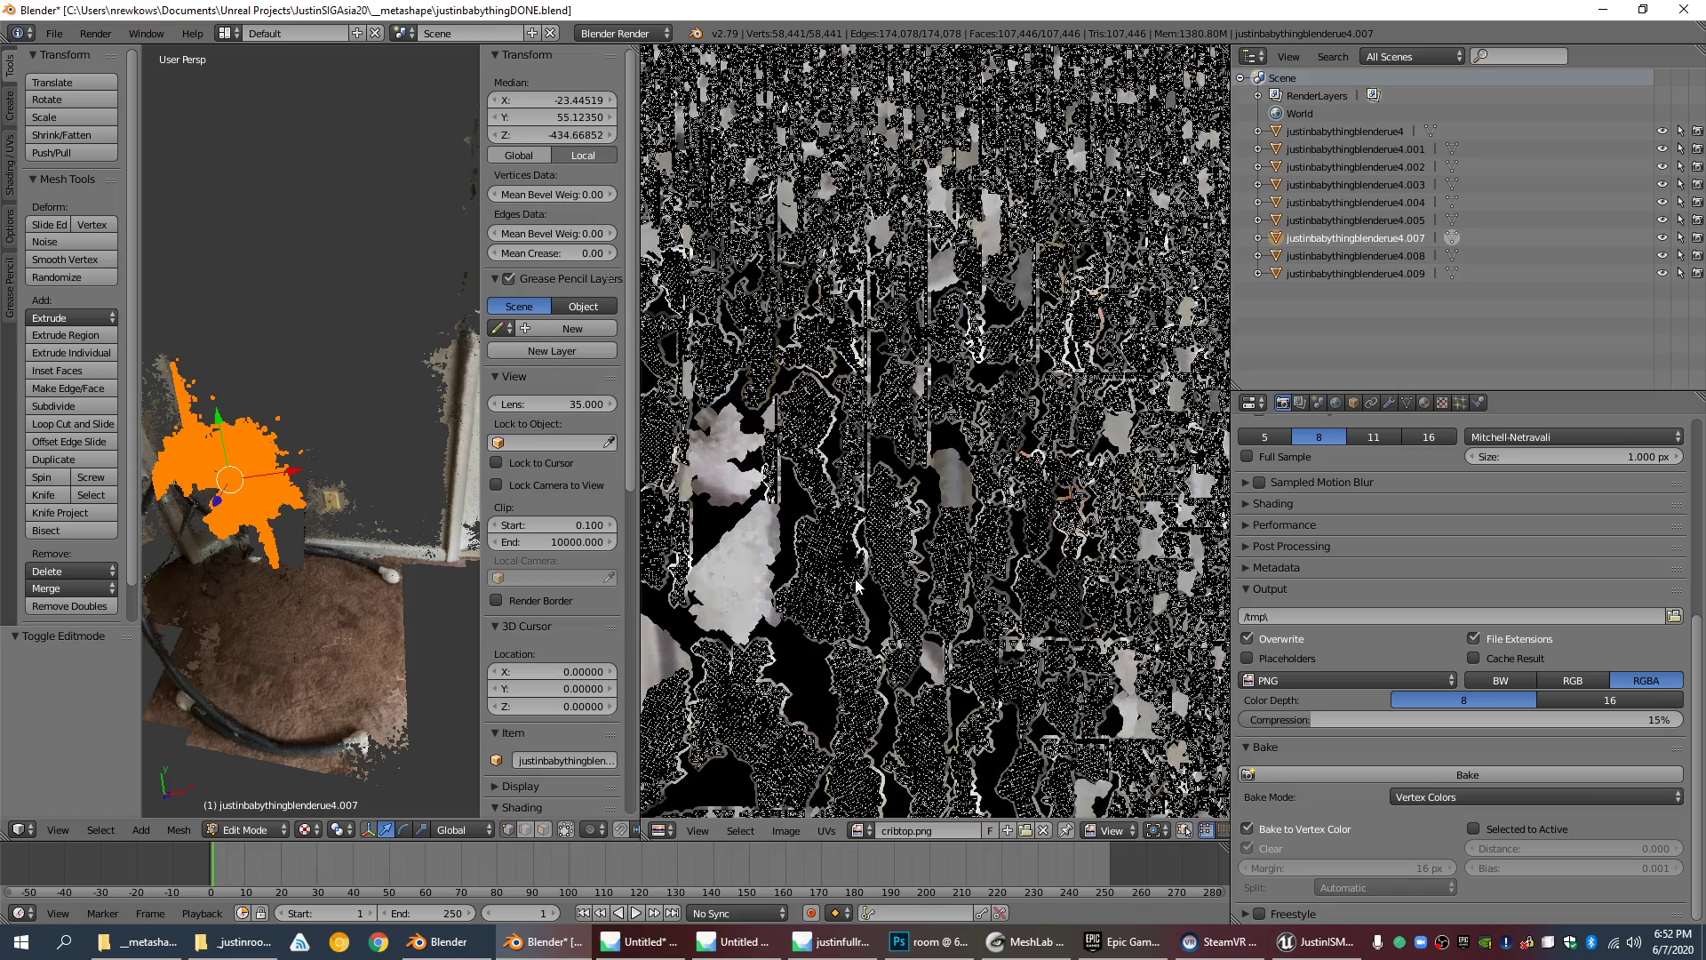
{"action": "scroll", "coordinate": [841, 564], "scroll_direction": "down", "scroll_amount": 1}
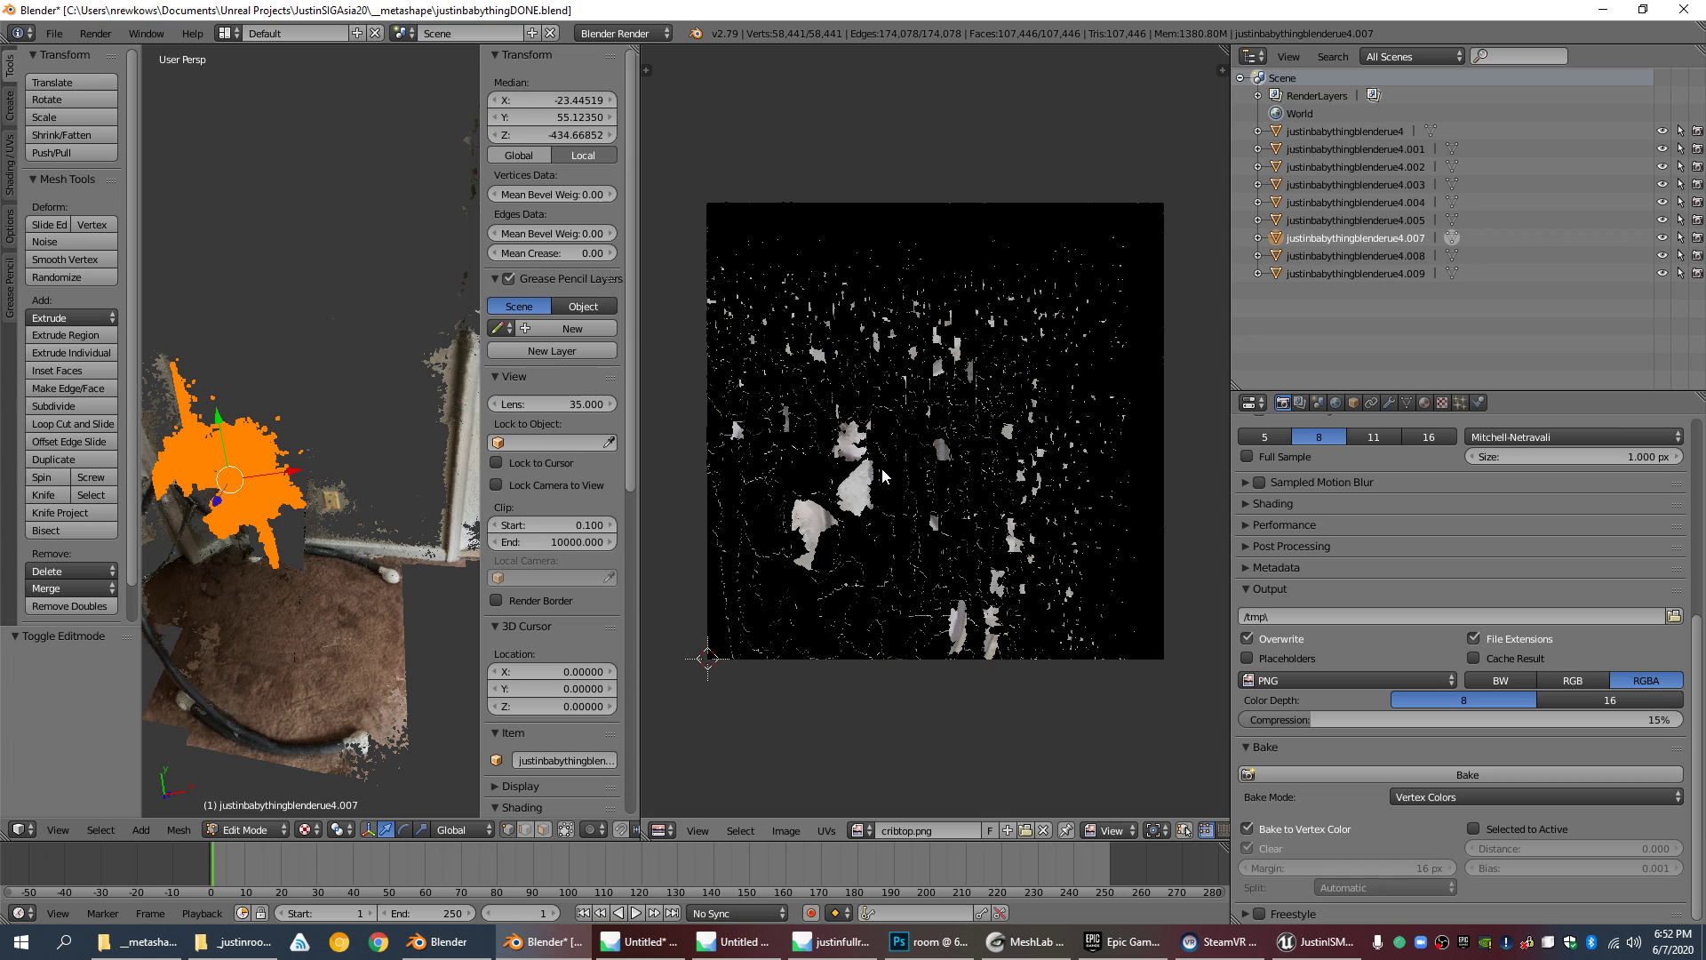
{"action": "scroll", "coordinate": [922, 475], "scroll_direction": "up", "scroll_amount": 2}
{"action": "scroll", "coordinate": [923, 474], "scroll_direction": "down", "scroll_amount": 1}
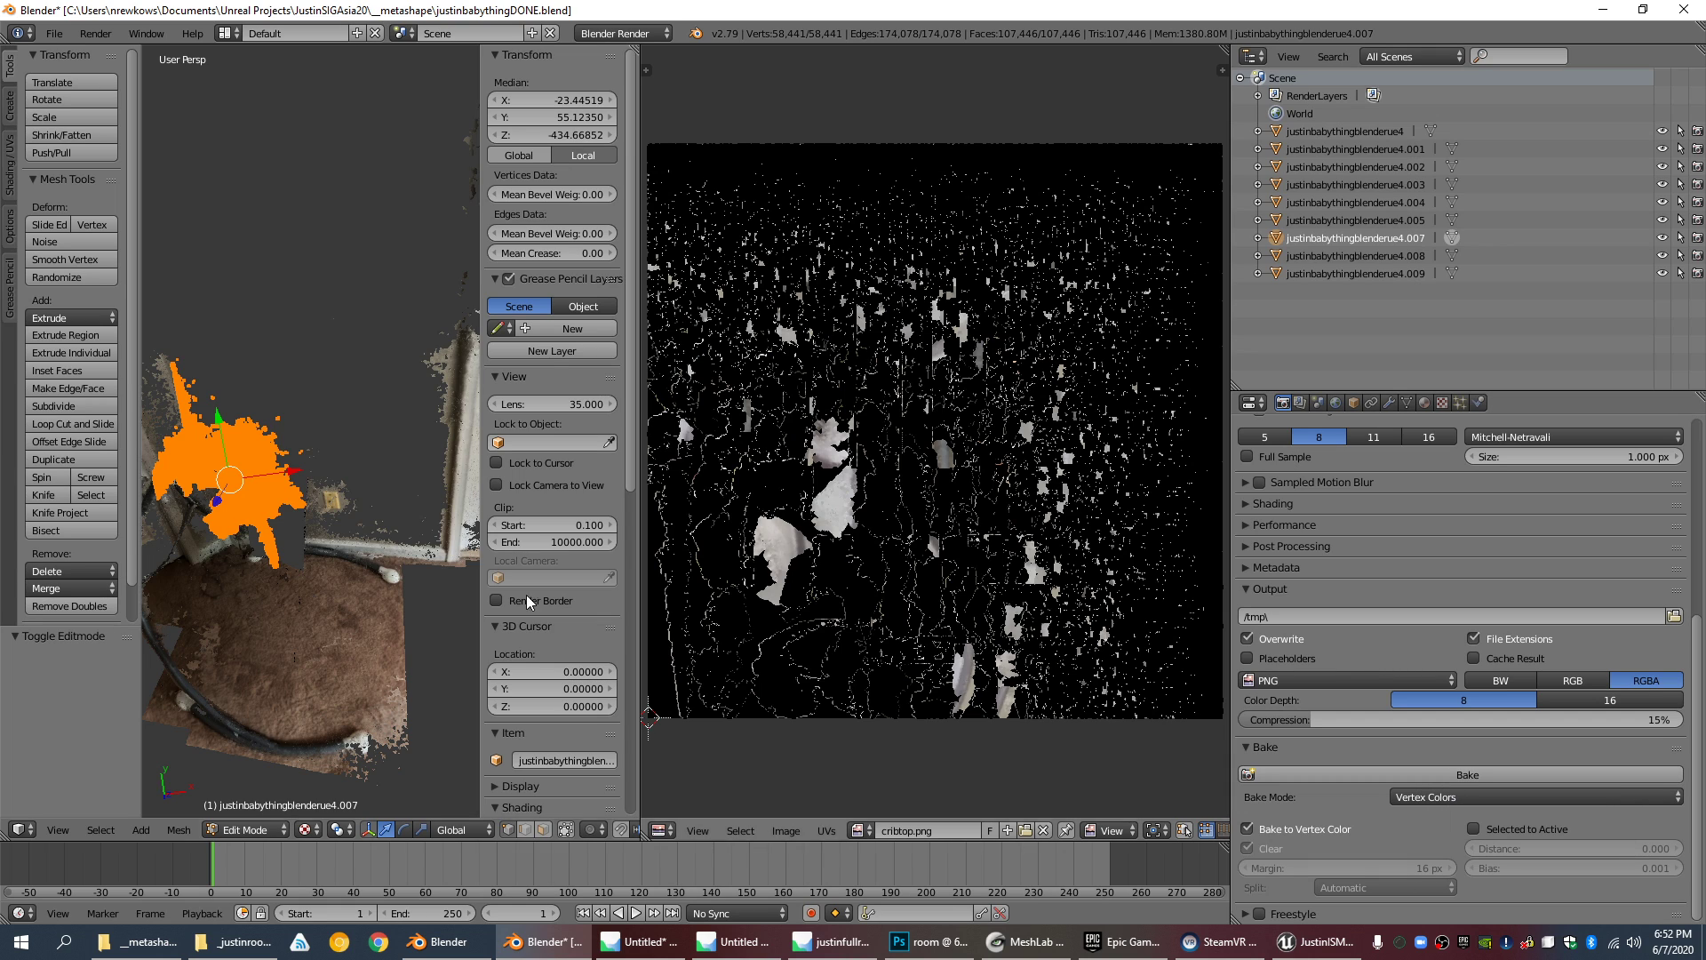
Step: Inspect individual UV islands of the crib top piece closely, comparing their triangles and baked margins with the full layout
{"action": "scroll", "coordinate": [291, 579], "scroll_direction": "up", "scroll_amount": 2}
{"action": "scroll", "coordinate": [292, 579], "scroll_direction": "down", "scroll_amount": 2}
{"action": "scroll", "coordinate": [773, 557], "scroll_direction": "up", "scroll_amount": 5}
{"action": "scroll", "coordinate": [823, 616], "scroll_direction": "up", "scroll_amount": 4}
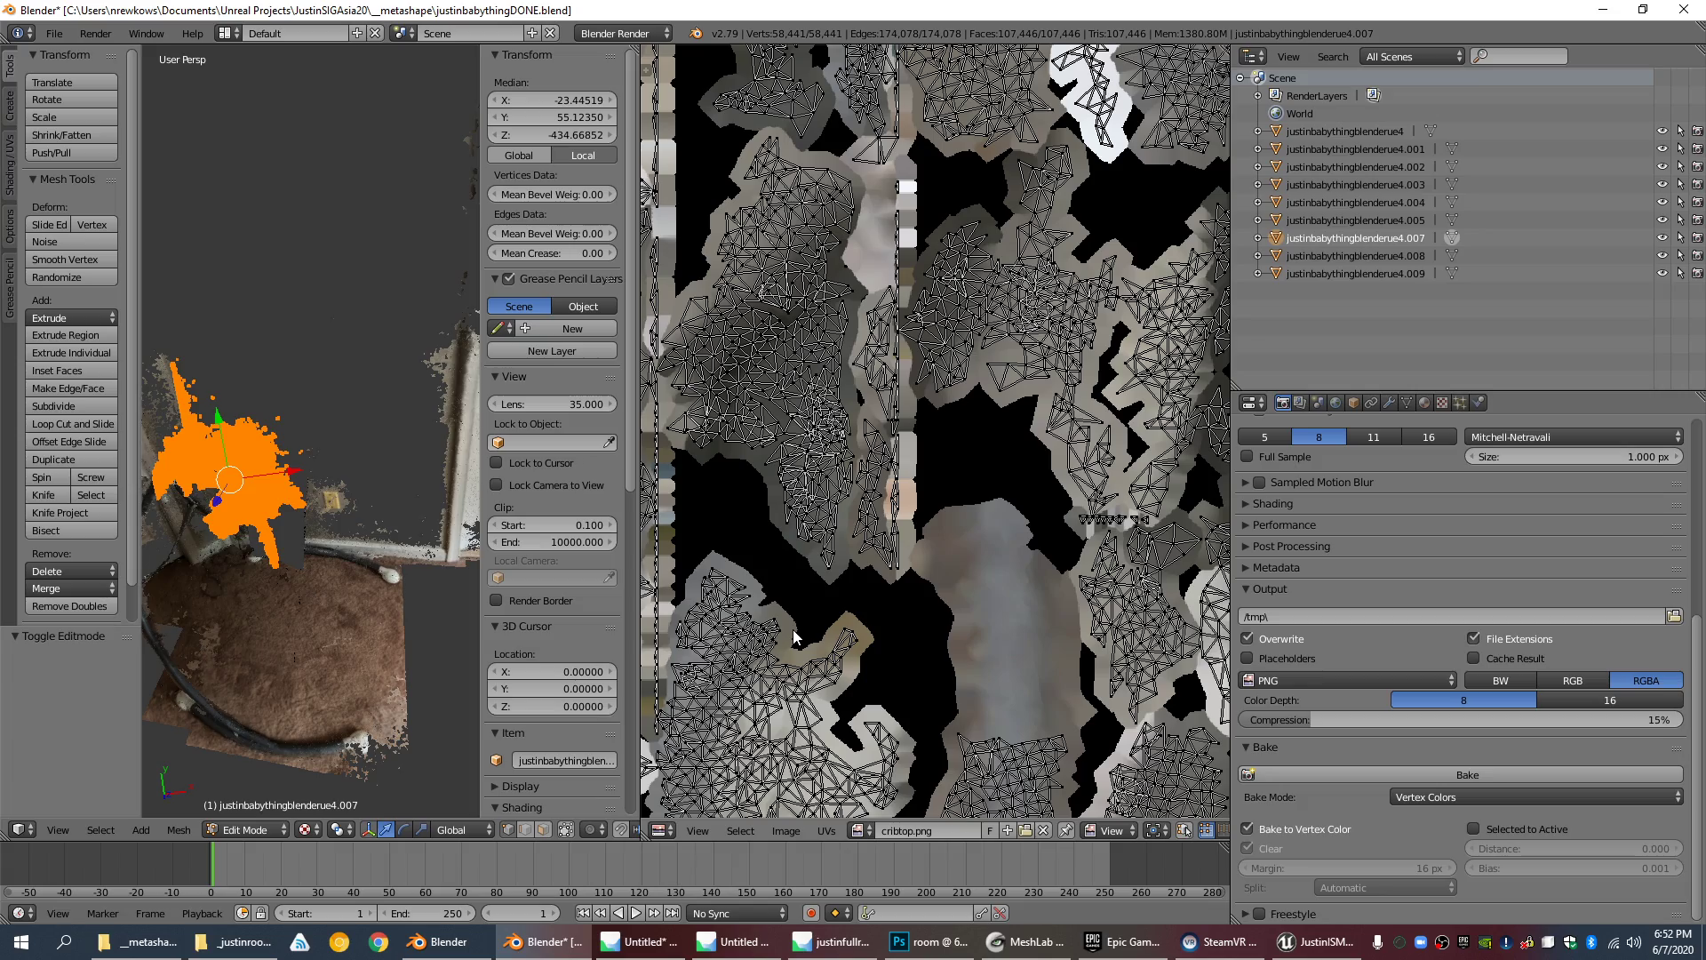
{"action": "scroll", "coordinate": [793, 630], "scroll_direction": "down", "scroll_amount": 6}
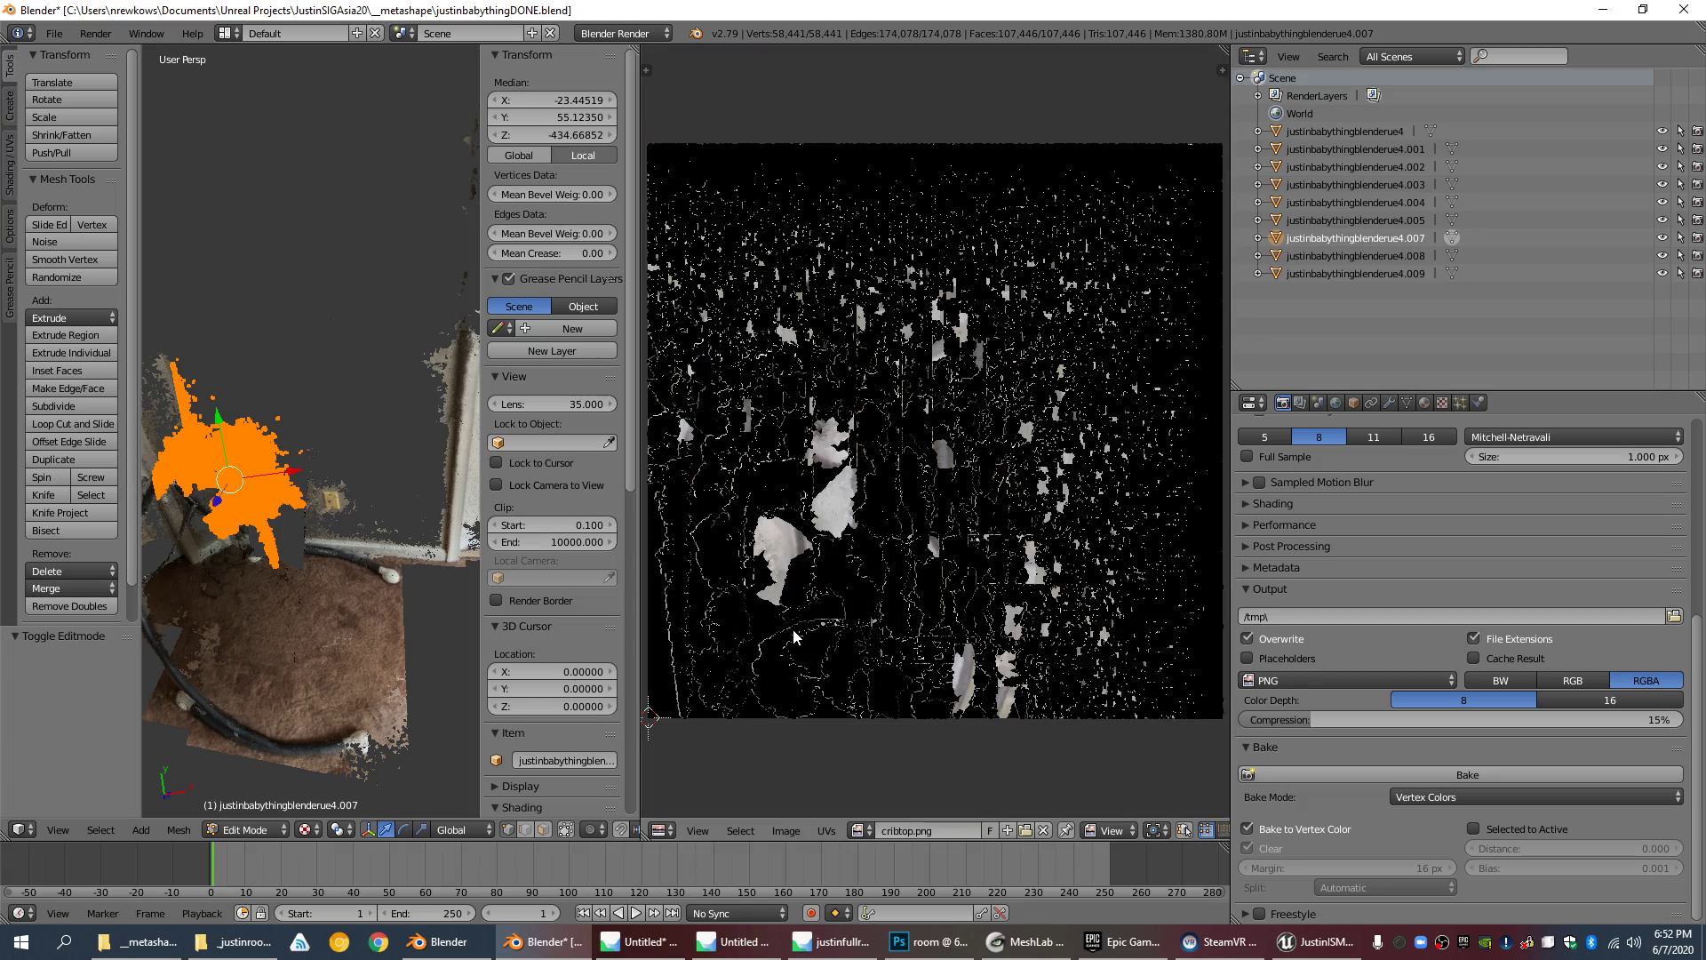
{"action": "scroll", "coordinate": [858, 544], "scroll_direction": "up", "scroll_amount": 3}
{"action": "scroll", "coordinate": [859, 544], "scroll_direction": "up", "scroll_amount": 2}
{"action": "scroll", "coordinate": [937, 331], "scroll_direction": "up", "scroll_amount": 2}
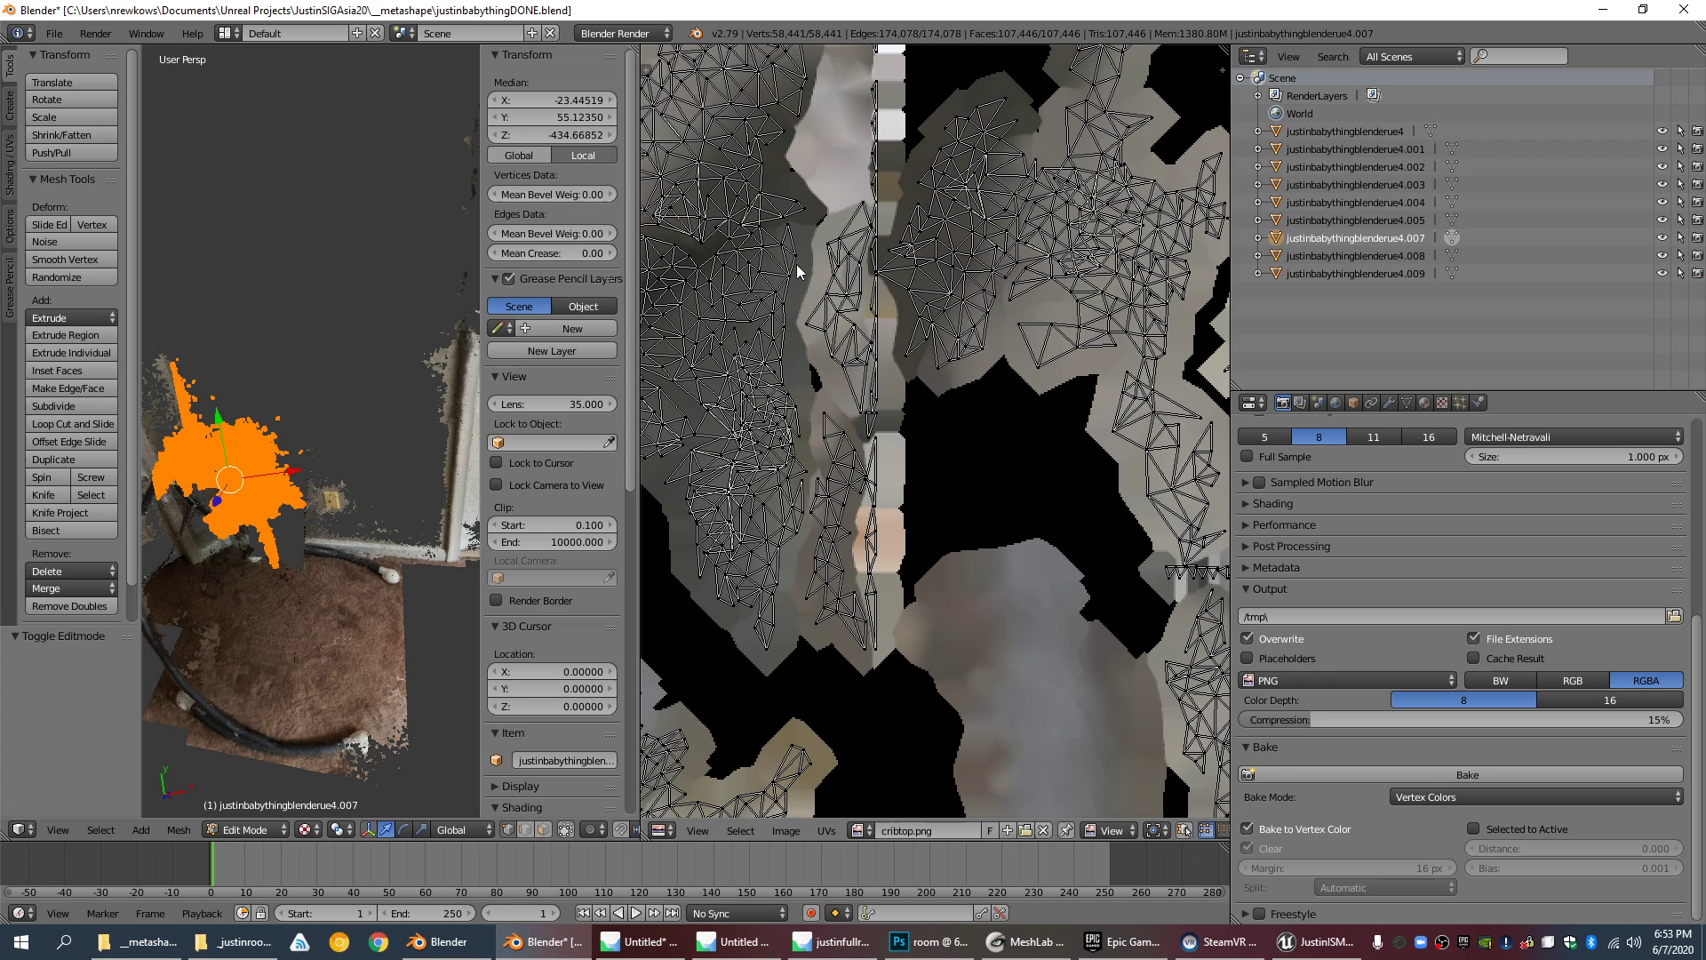
{"action": "scroll", "coordinate": [877, 397], "scroll_direction": "down", "scroll_amount": 5}
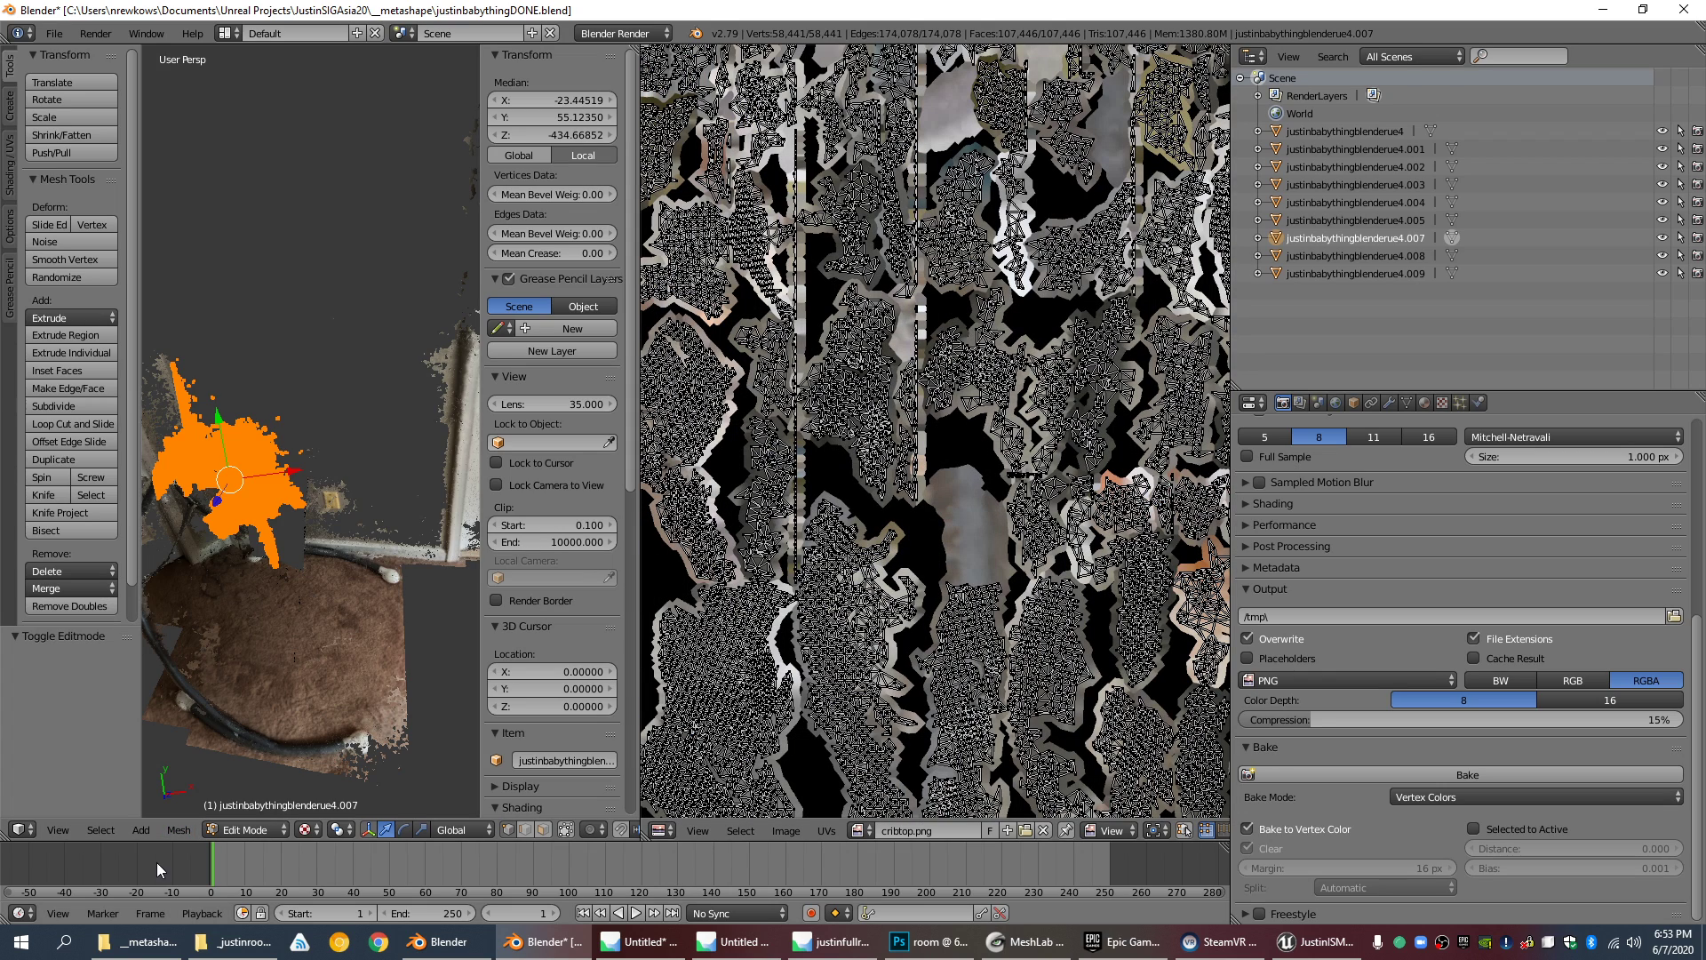
Step: Review the UV unwrap methods for the crib top piece and call up the Smart UV Project options
{"action": "left_click", "coordinate": [178, 829]}
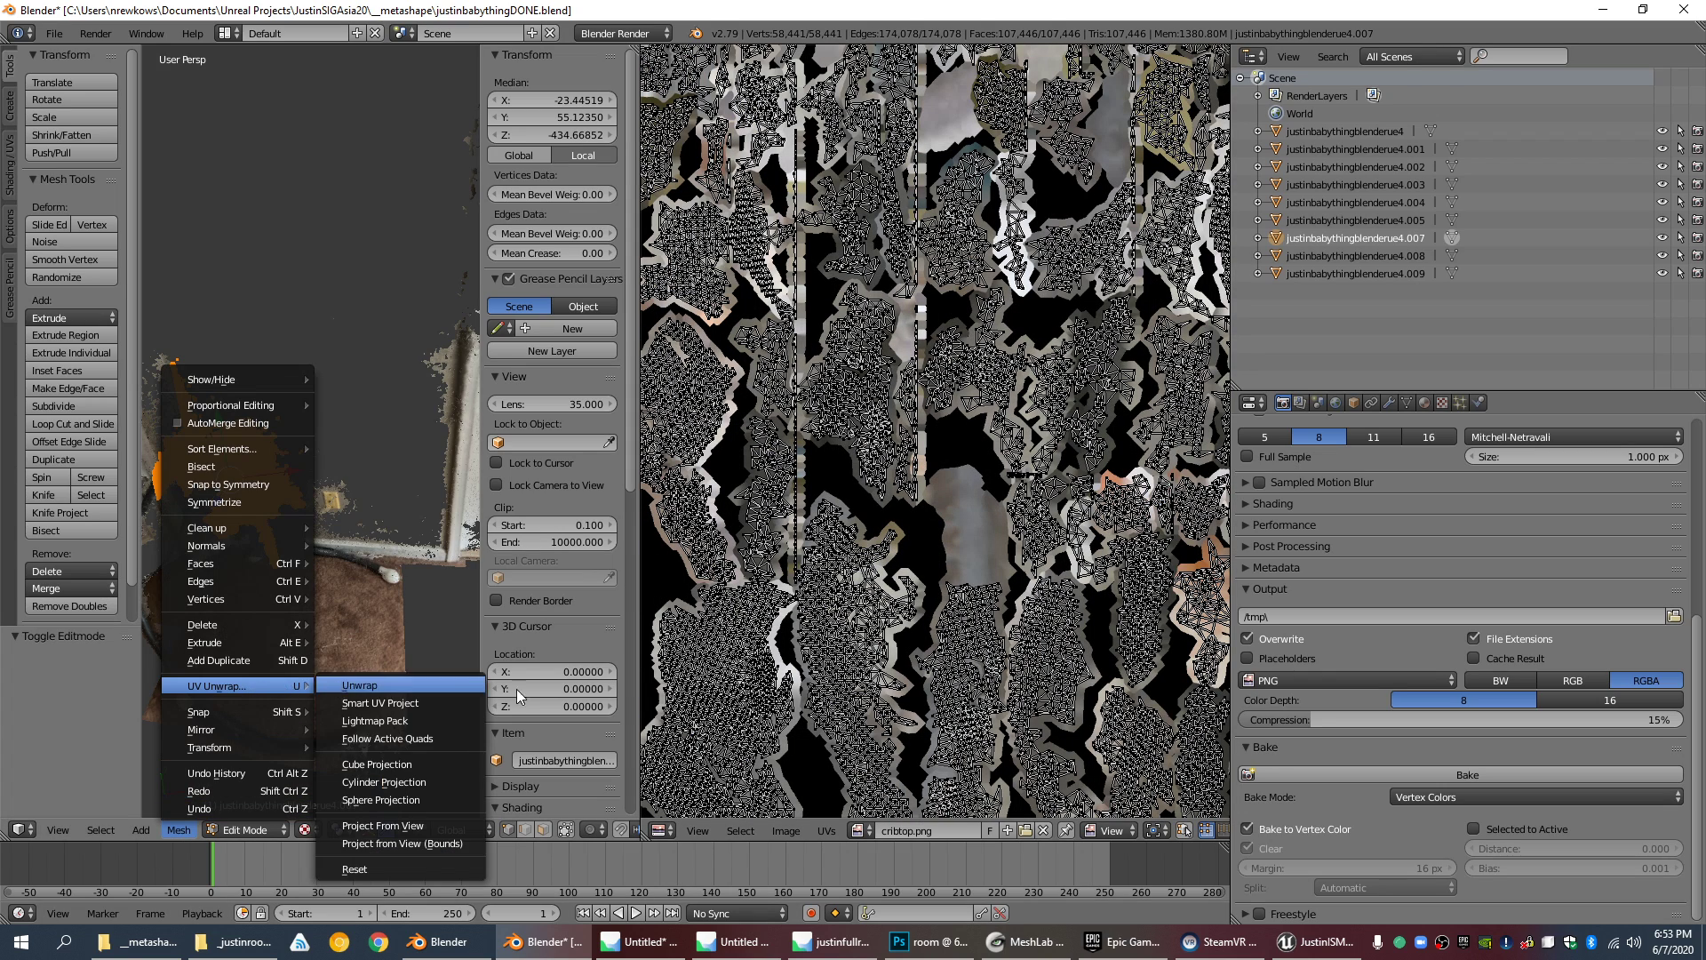
{"action": "left_click", "coordinate": [391, 685]}
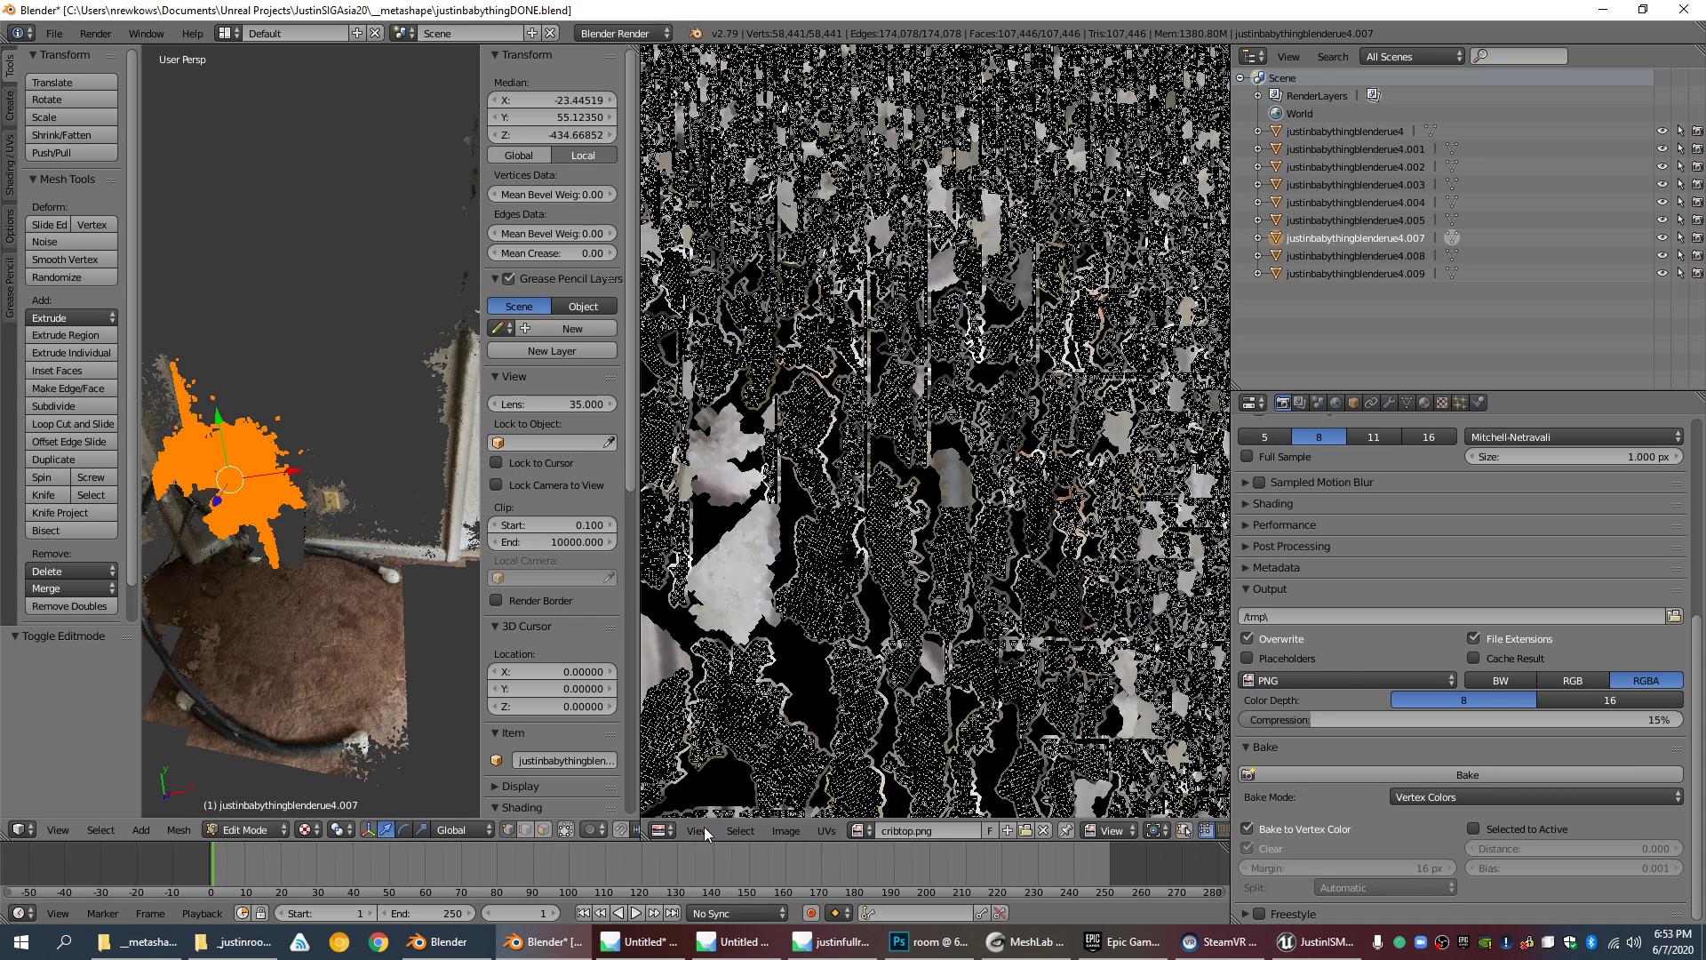
{"action": "left_click", "coordinate": [179, 830]}
{"action": "mouse_move", "coordinate": [283, 686]}
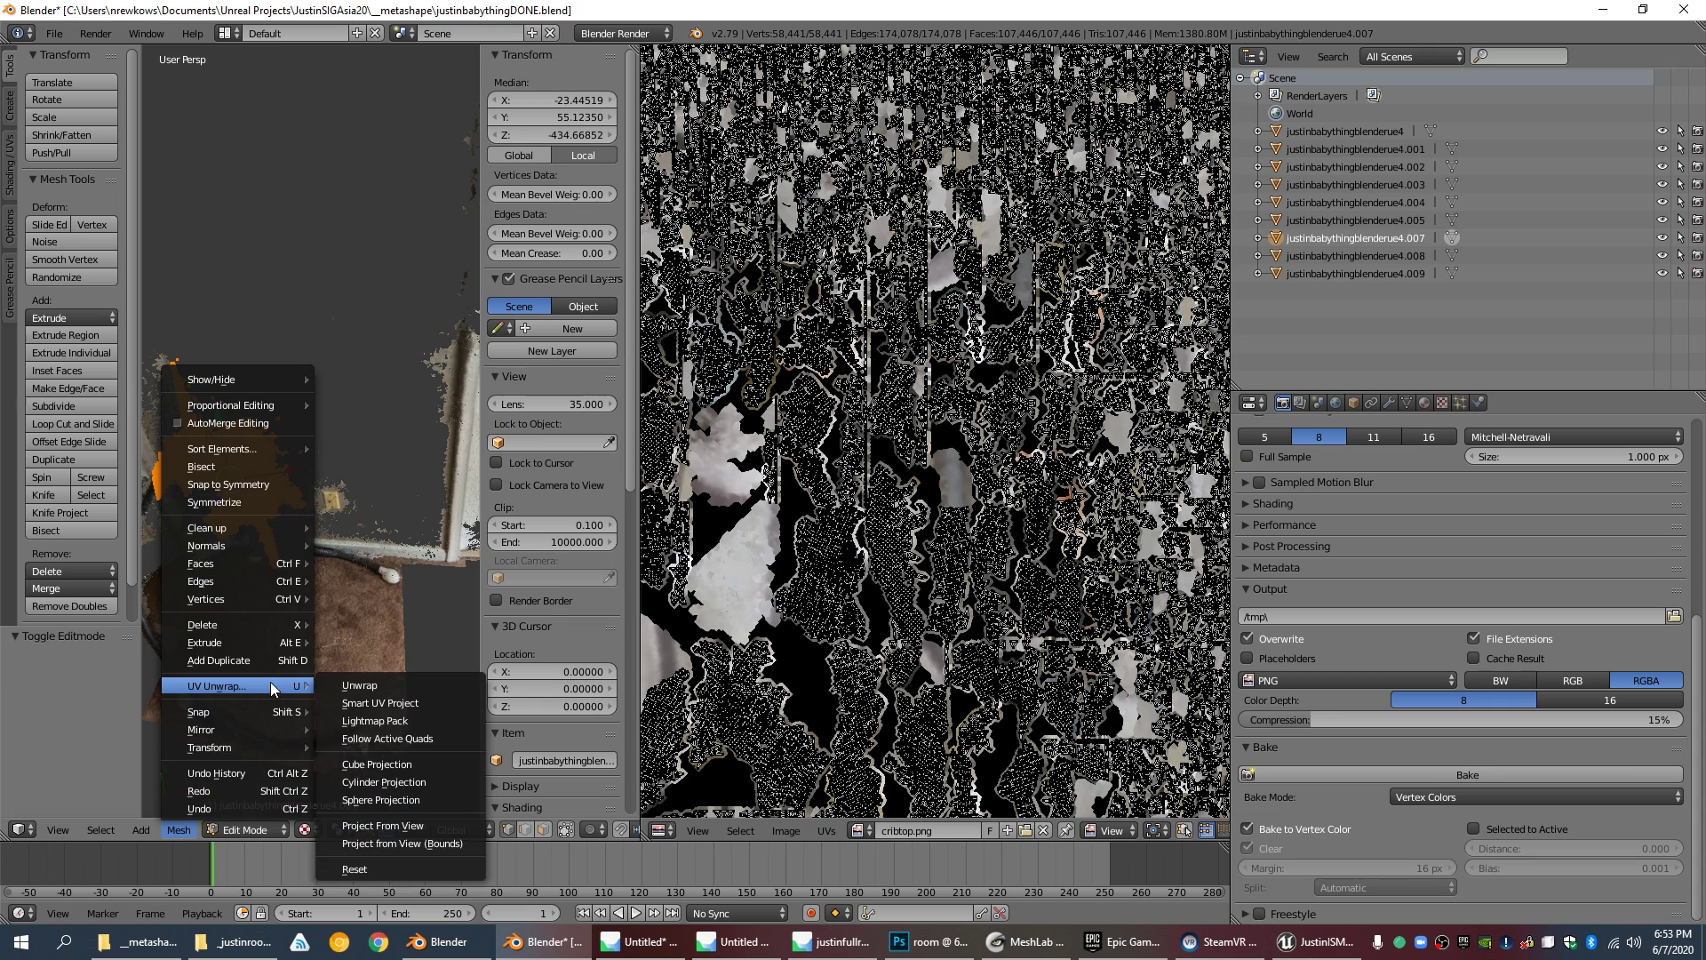
{"action": "left_click", "coordinate": [386, 704]}
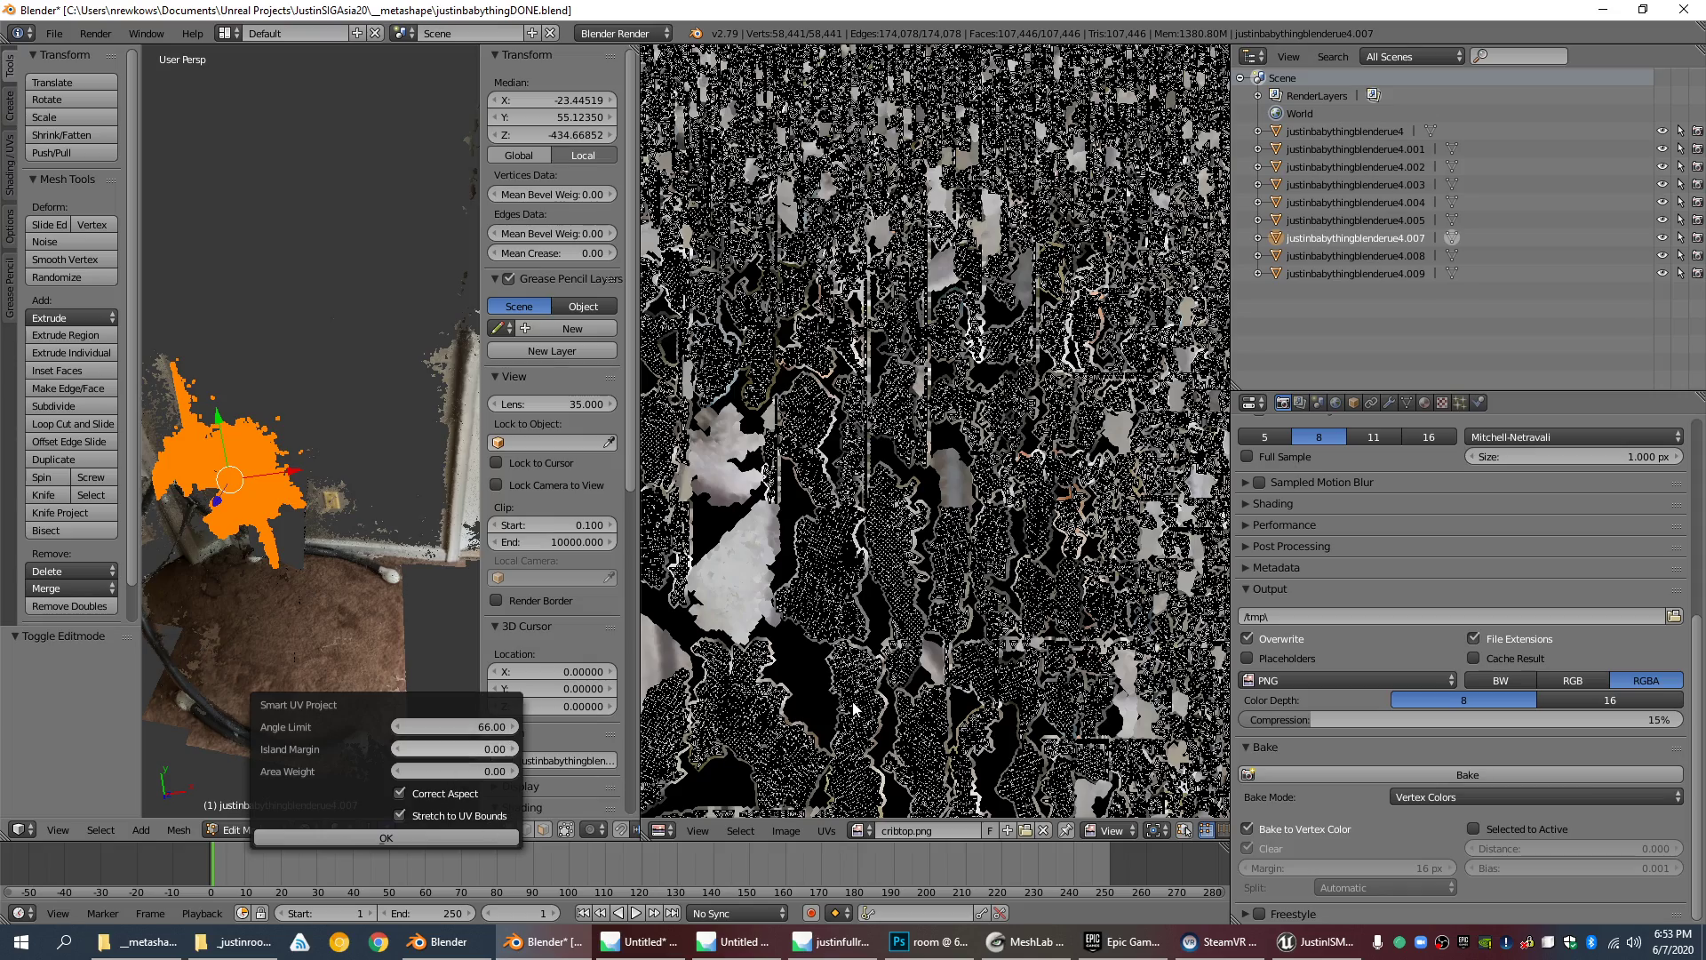
Step: Leave the Smart UV Project options unapplied and examine how the crib top's UV islands fill cribtop.png
{"action": "scroll", "coordinate": [952, 551], "scroll_direction": "down", "scroll_amount": 2}
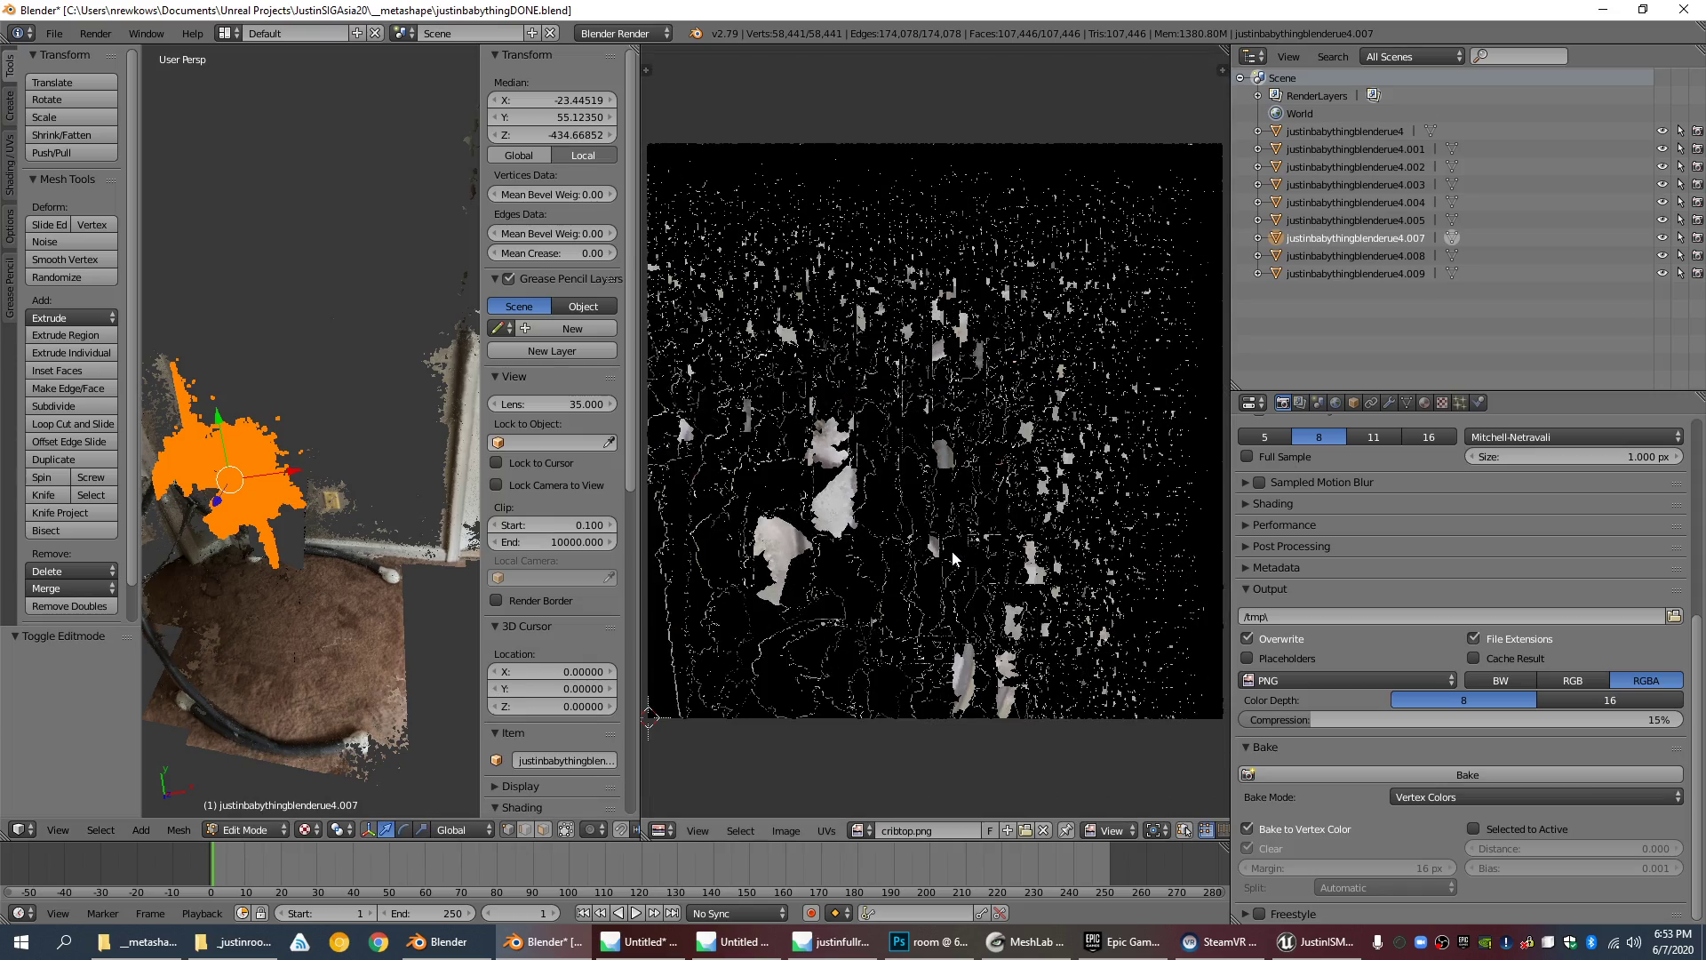
{"action": "scroll", "coordinate": [952, 551], "scroll_direction": "up", "scroll_amount": 6}
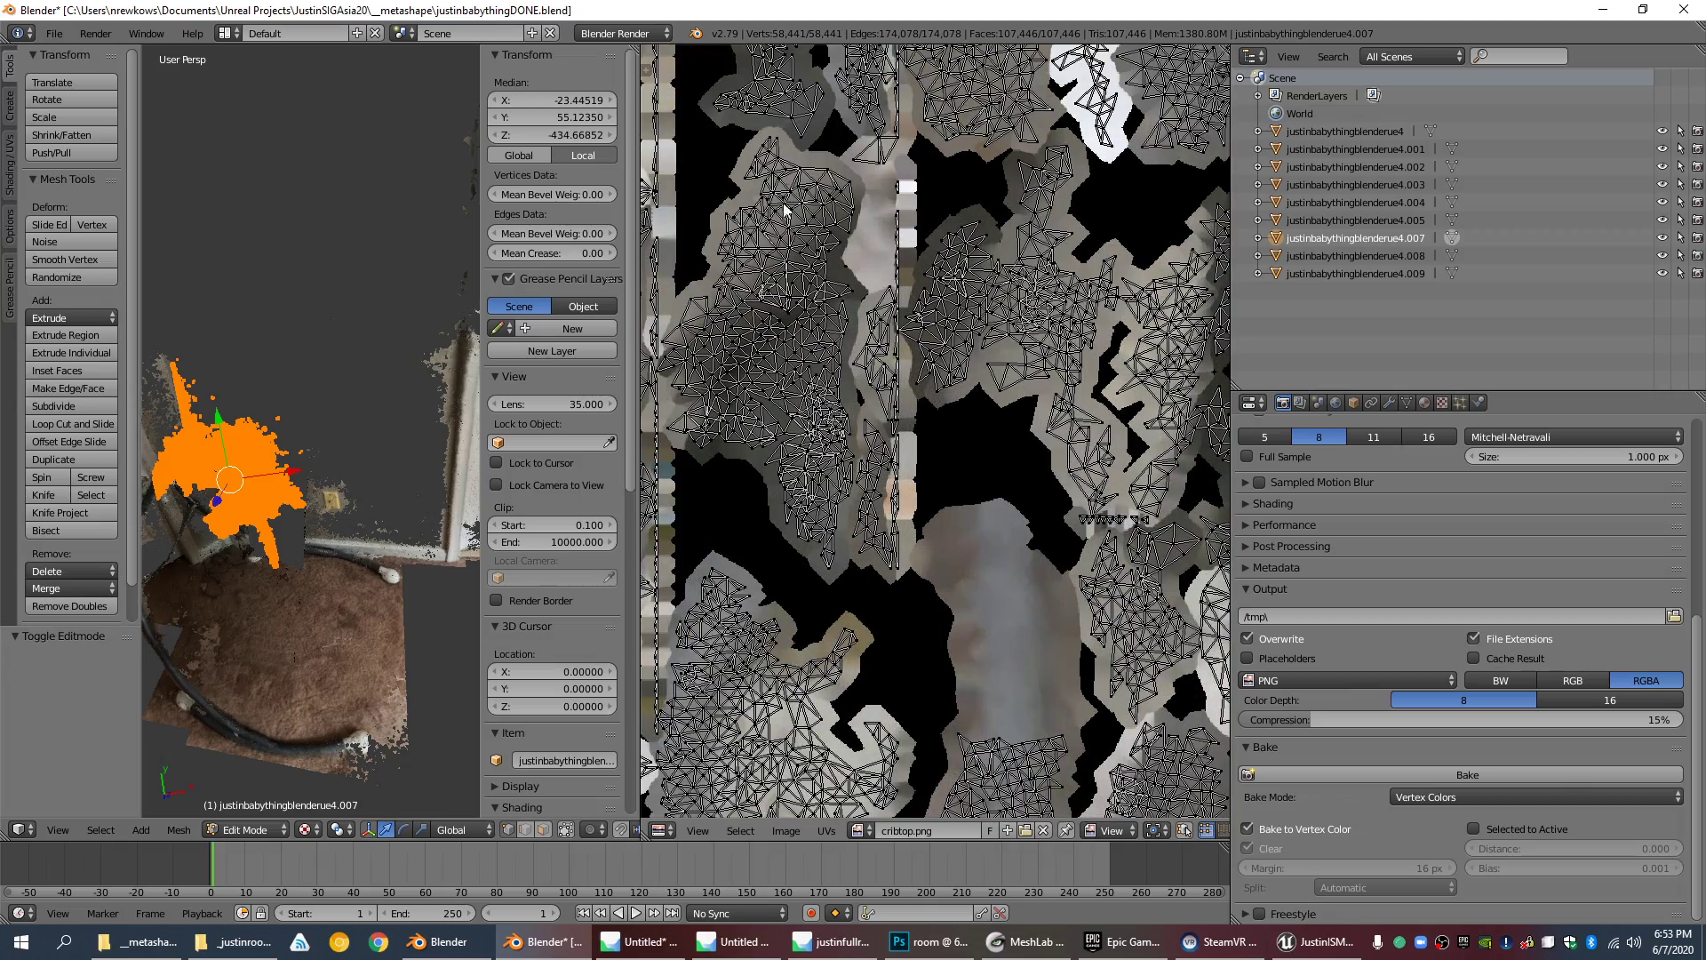
{"action": "scroll", "coordinate": [776, 263], "scroll_direction": "down", "scroll_amount": 4}
{"action": "scroll", "coordinate": [1047, 499], "scroll_direction": "down", "scroll_amount": 2}
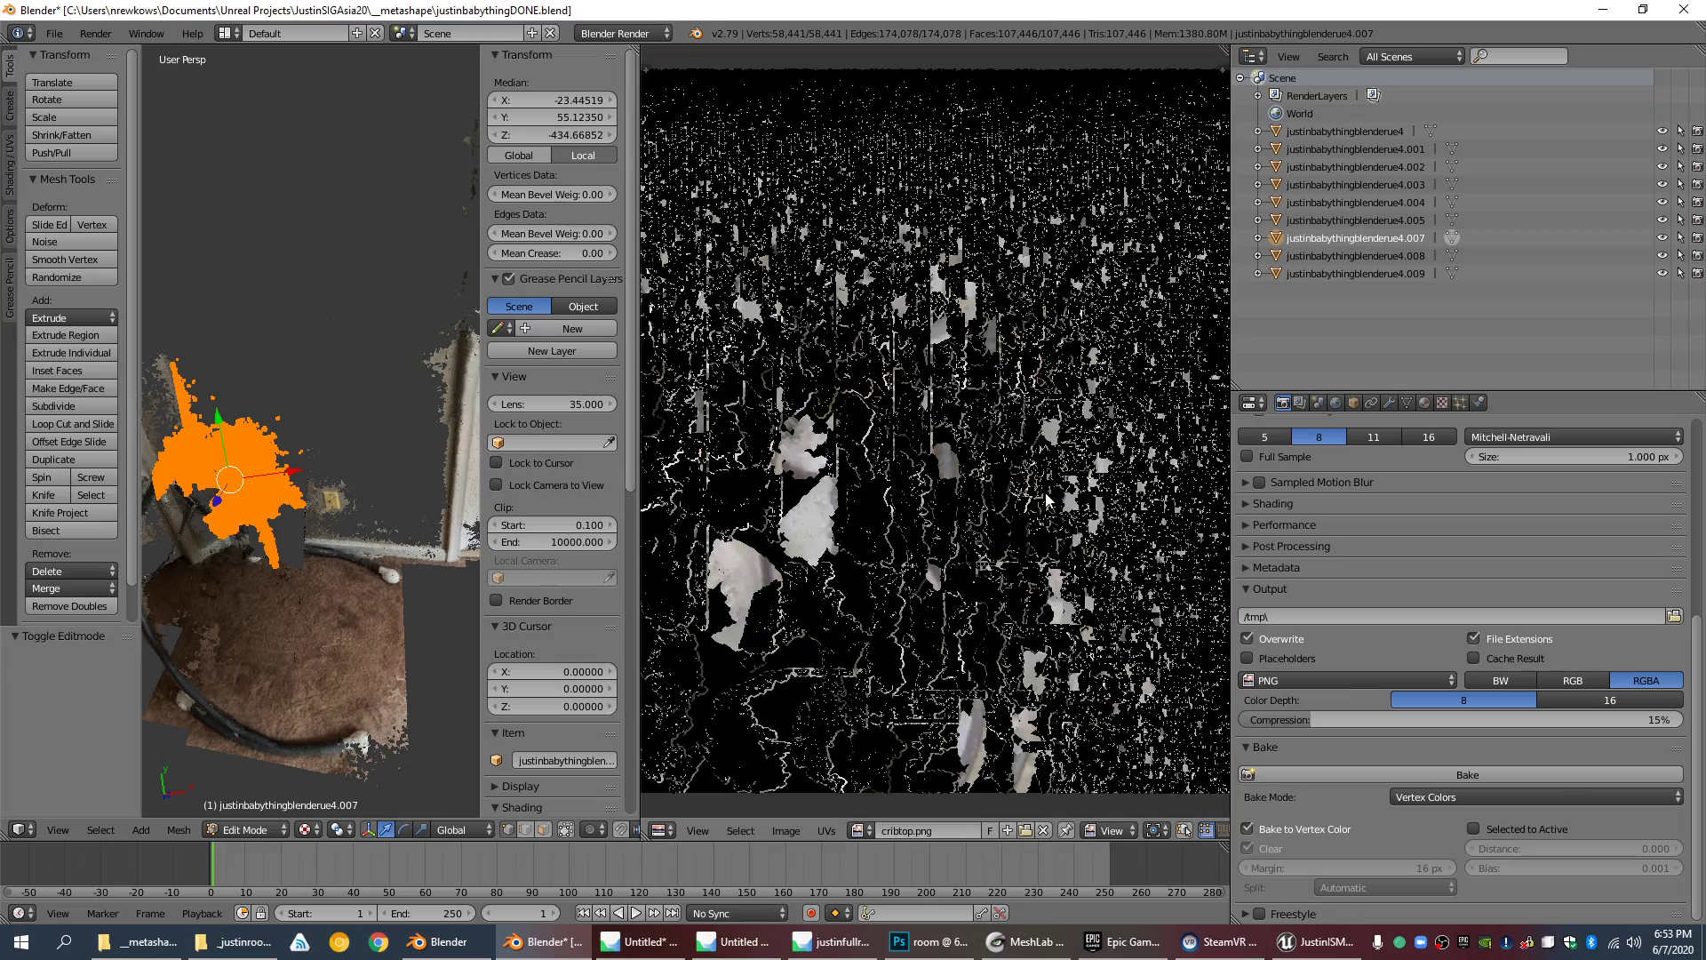
{"action": "scroll", "coordinate": [866, 489], "scroll_direction": "up", "scroll_amount": 2}
{"action": "scroll", "coordinate": [803, 617], "scroll_direction": "down", "scroll_amount": 4}
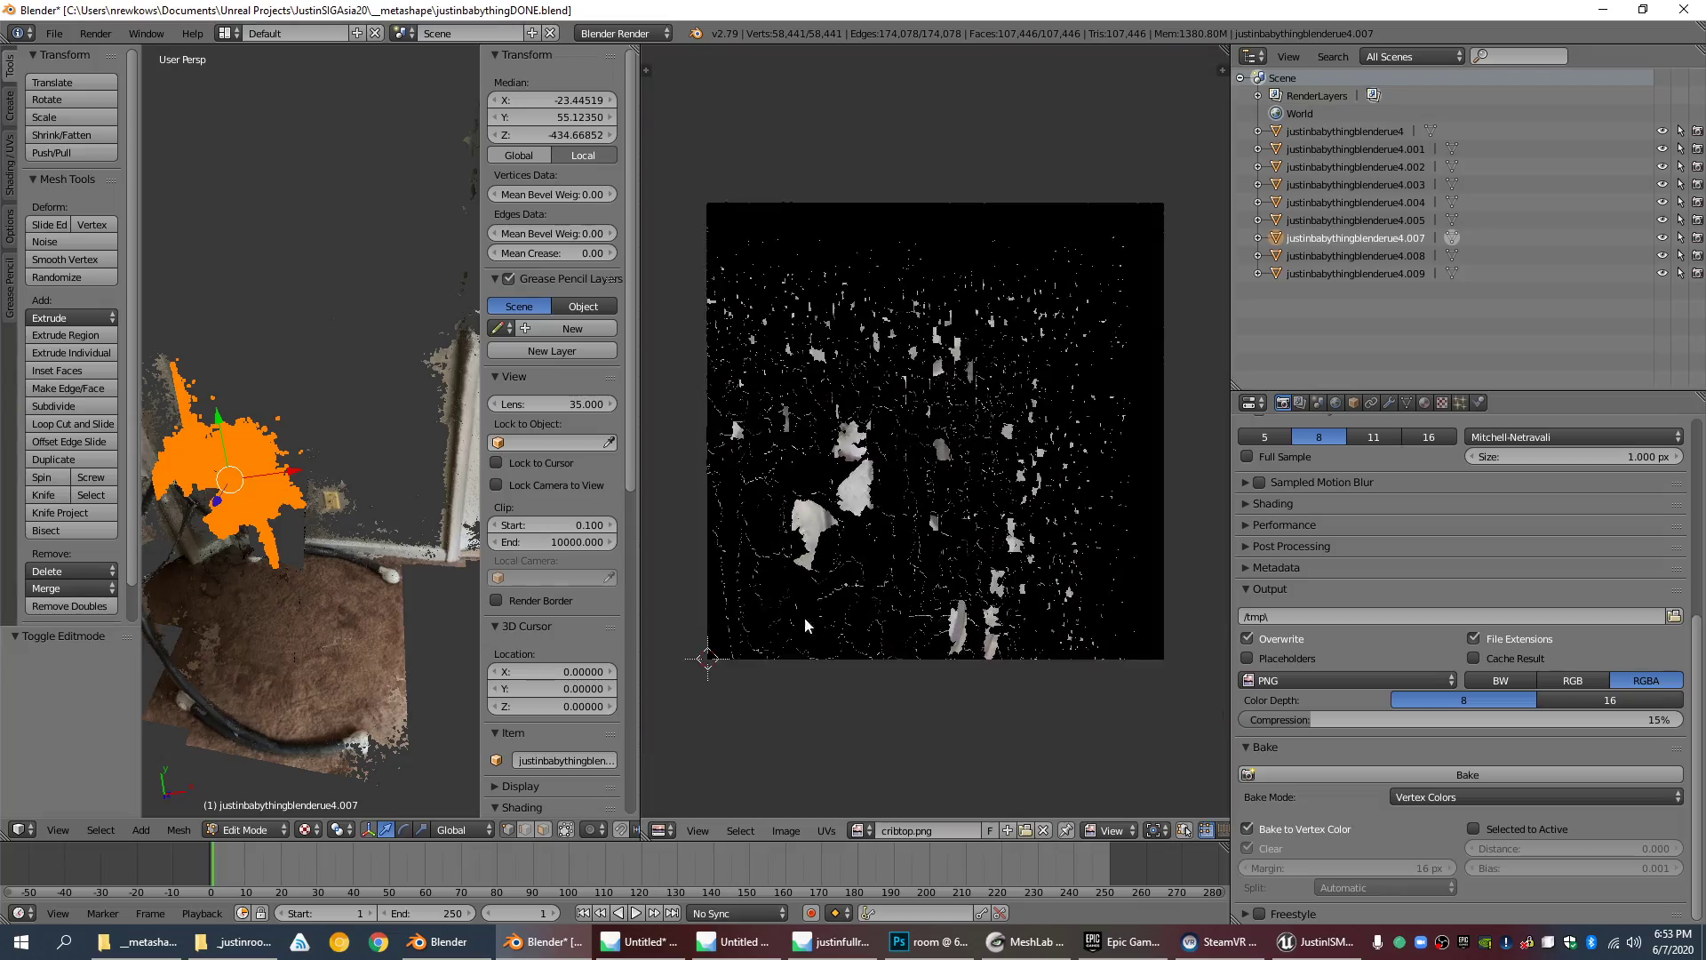
{"action": "scroll", "coordinate": [726, 670], "scroll_direction": "up", "scroll_amount": 4}
{"action": "scroll", "coordinate": [726, 670], "scroll_direction": "up", "scroll_amount": 5}
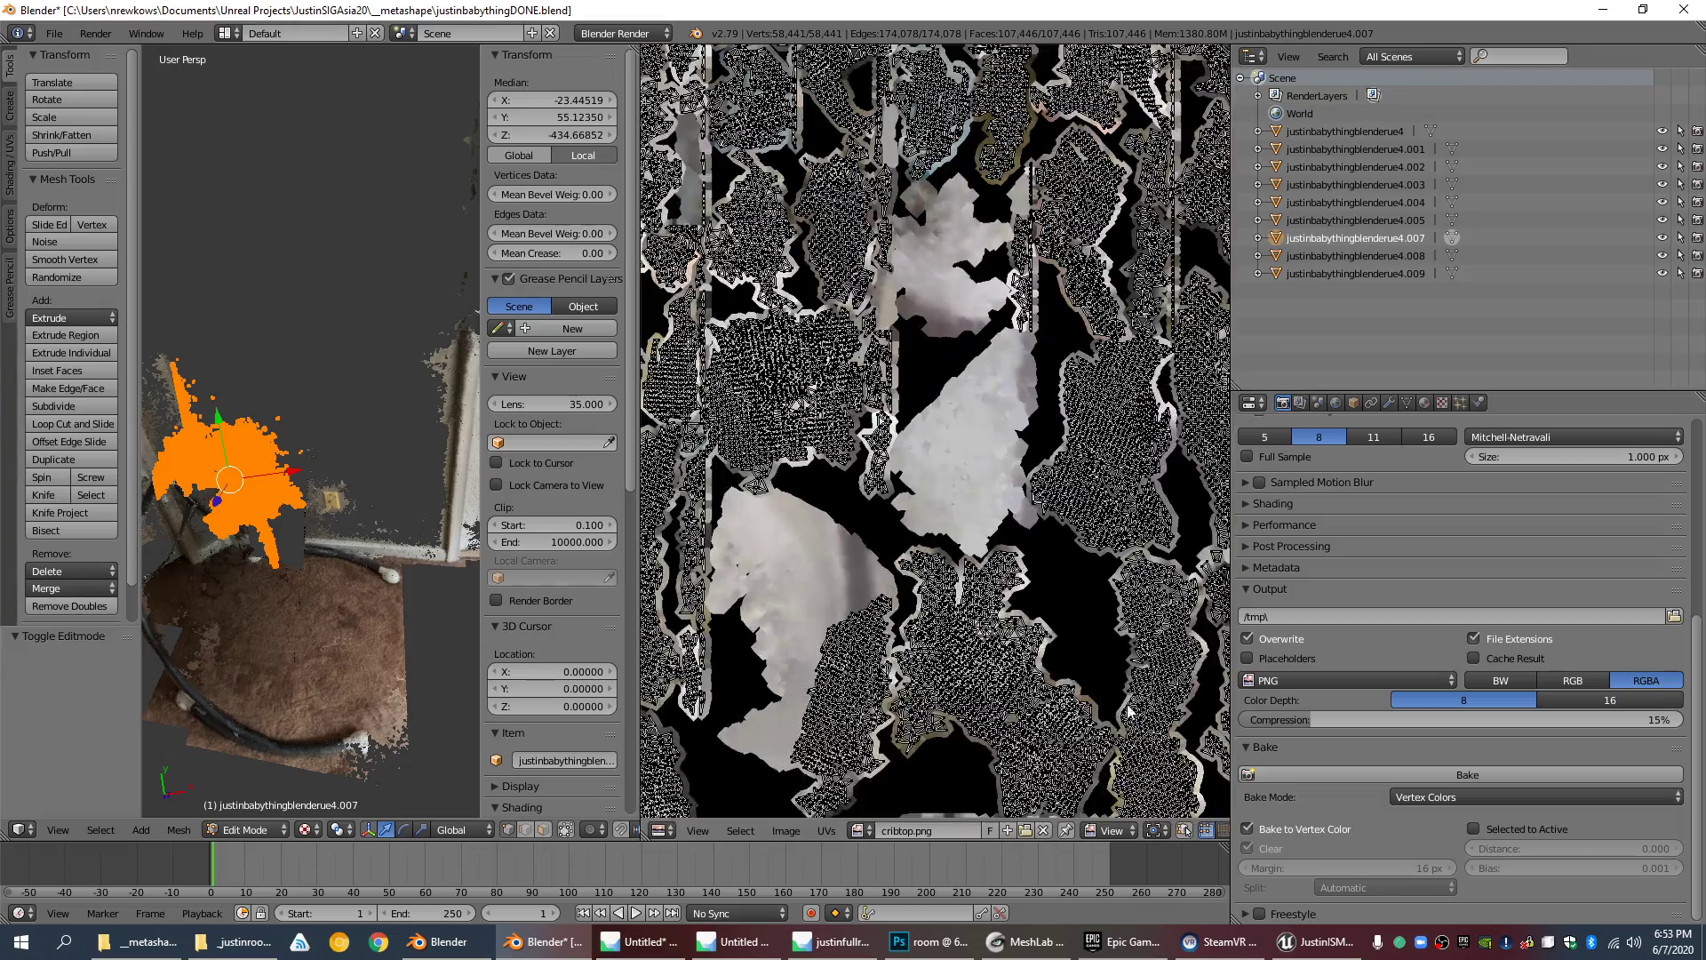
Step: Switch to Unreal Editor, inspect the justindeskbetter_tex texture, minimize its viewer, and return to Blender
{"action": "left_click", "coordinate": [1313, 954]}
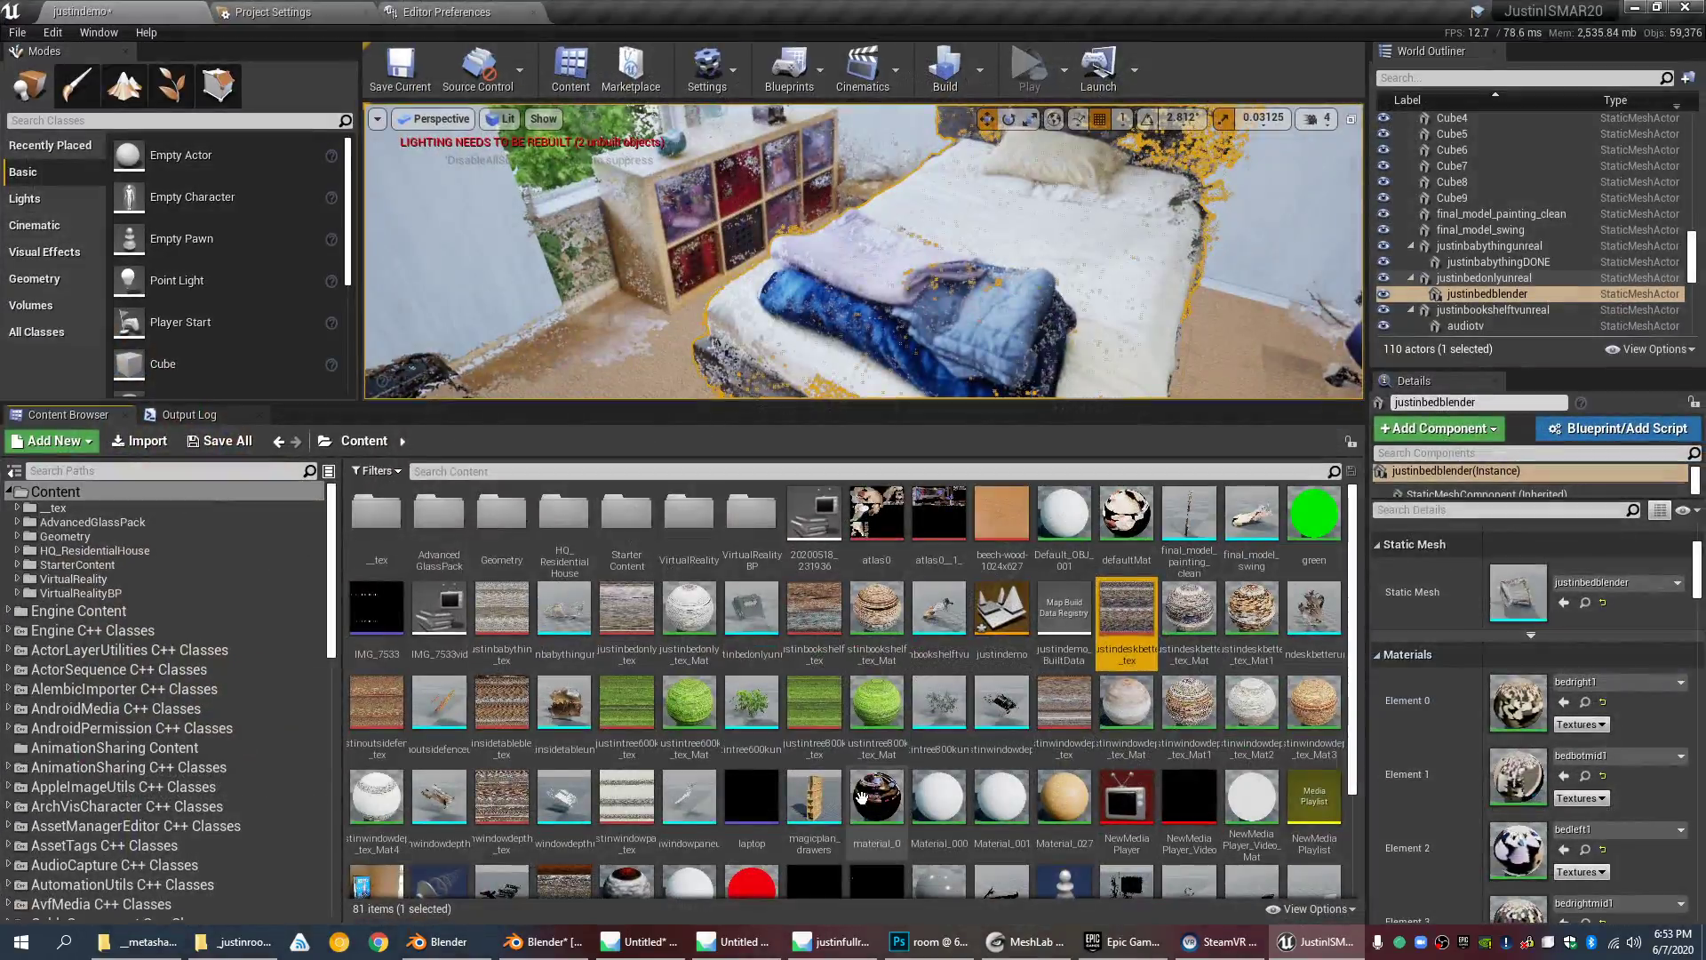
{"action": "double_click", "coordinate": [1127, 615]}
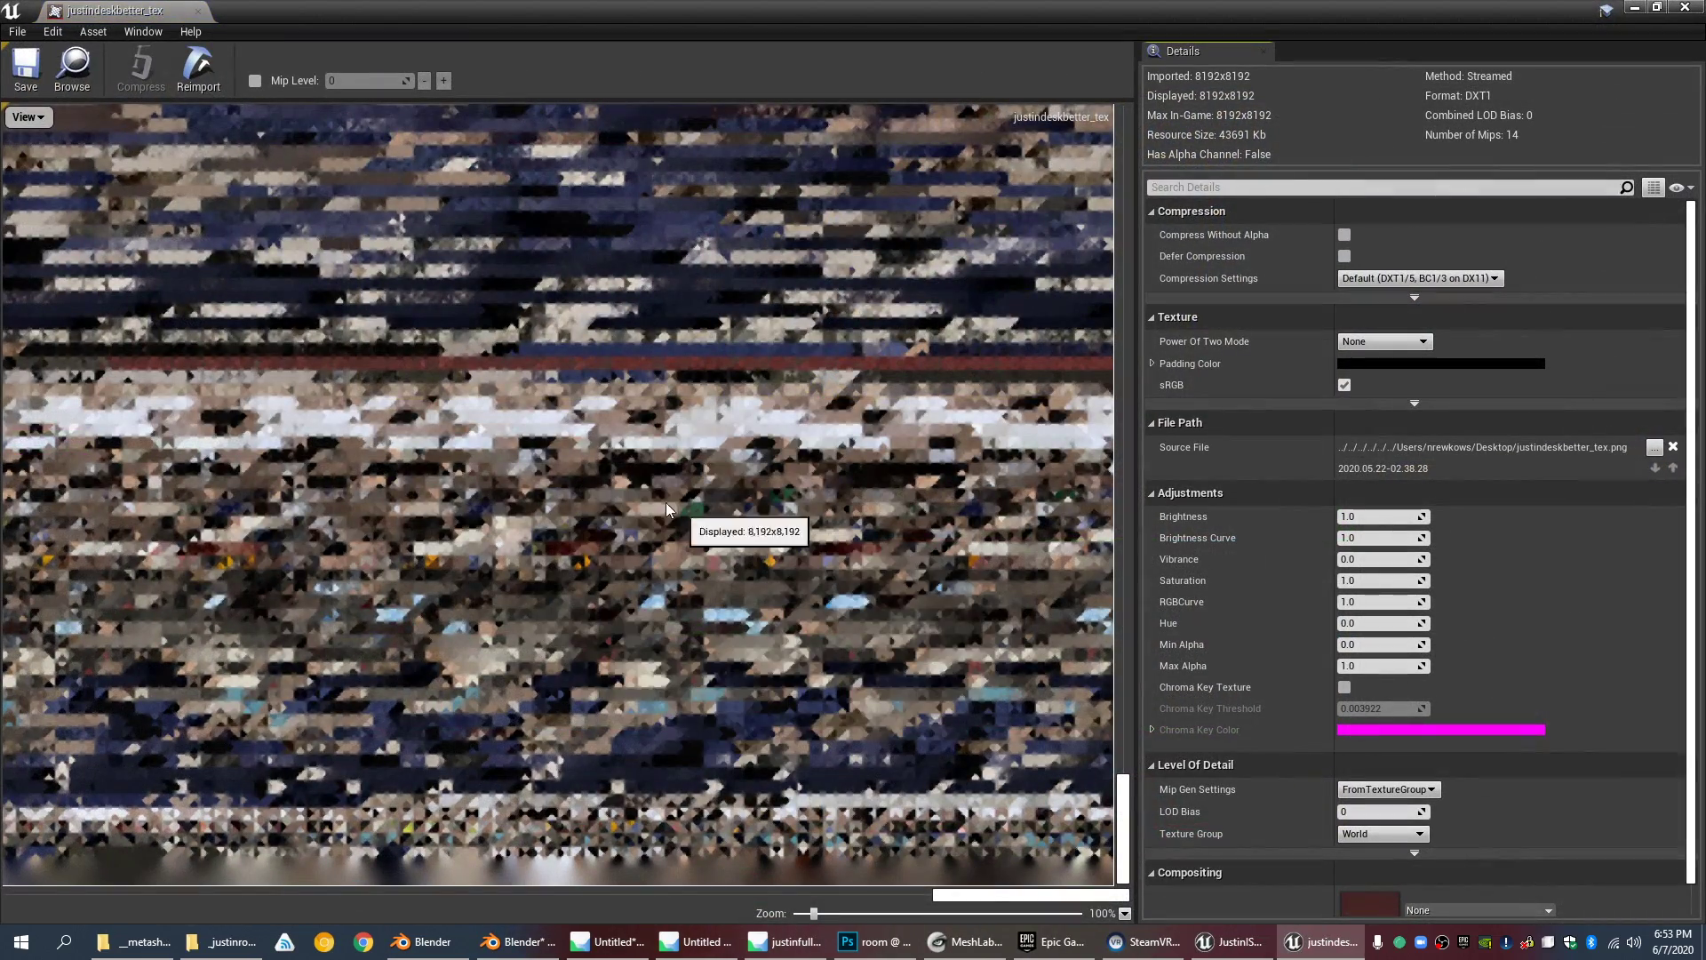
{"action": "scroll", "coordinate": [711, 515], "scroll_direction": "up", "scroll_amount": 3}
{"action": "left_click", "coordinate": [1635, 7]}
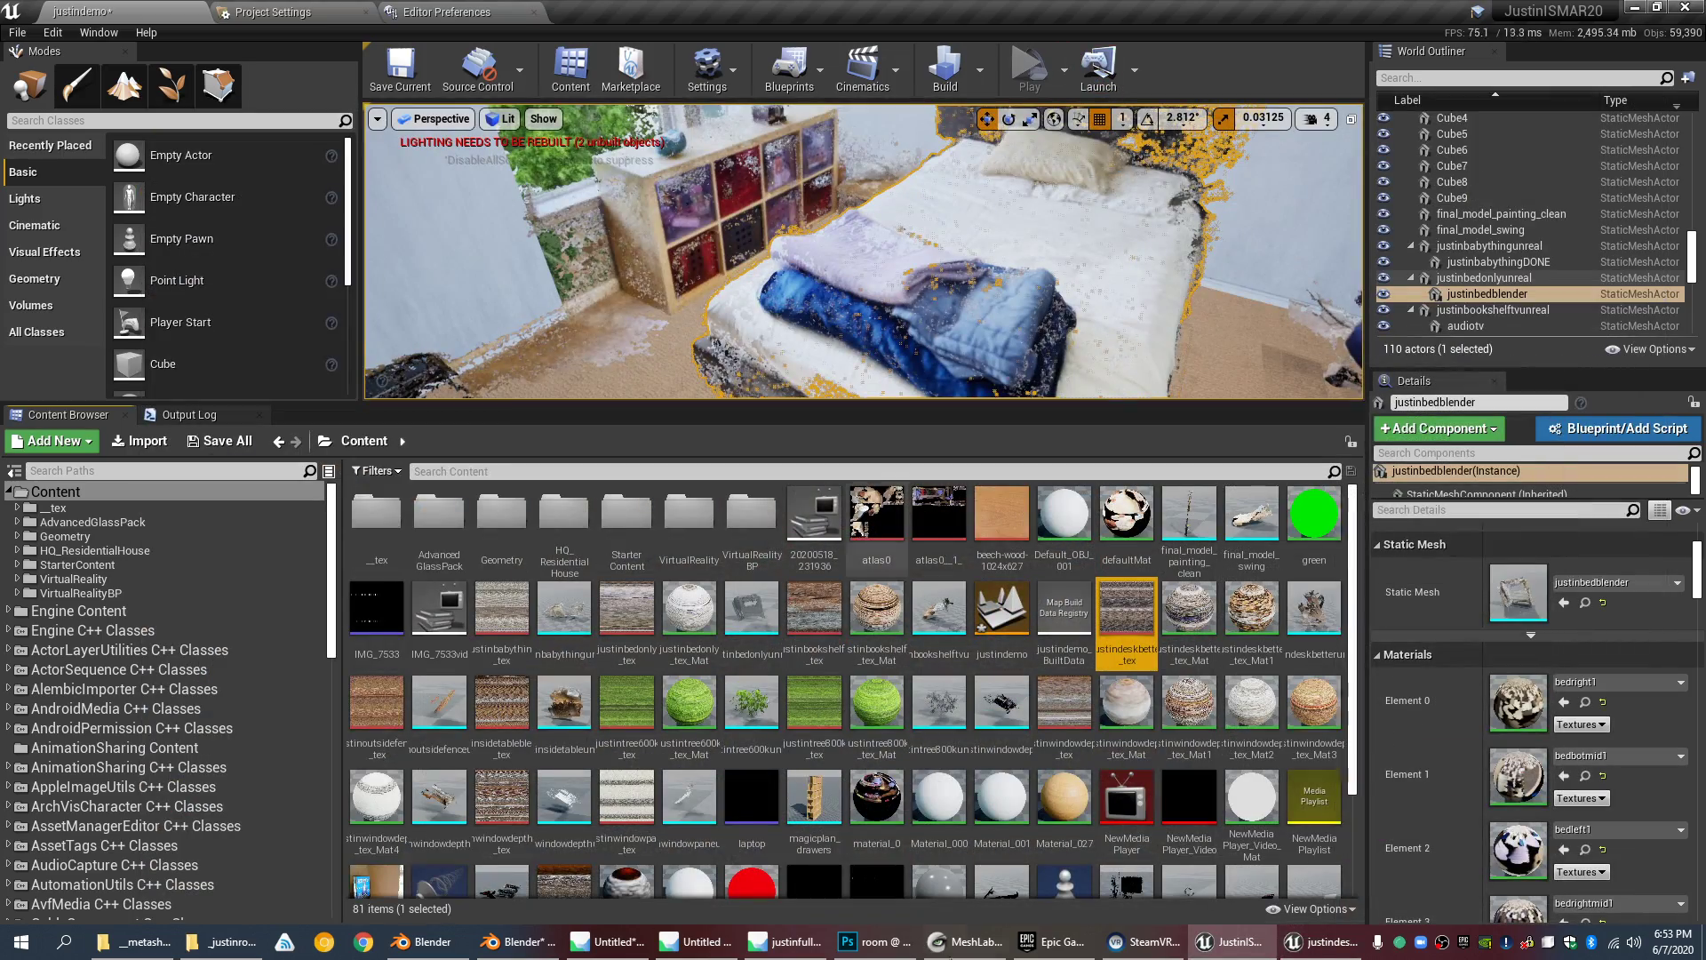
{"action": "left_click", "coordinate": [518, 941]}
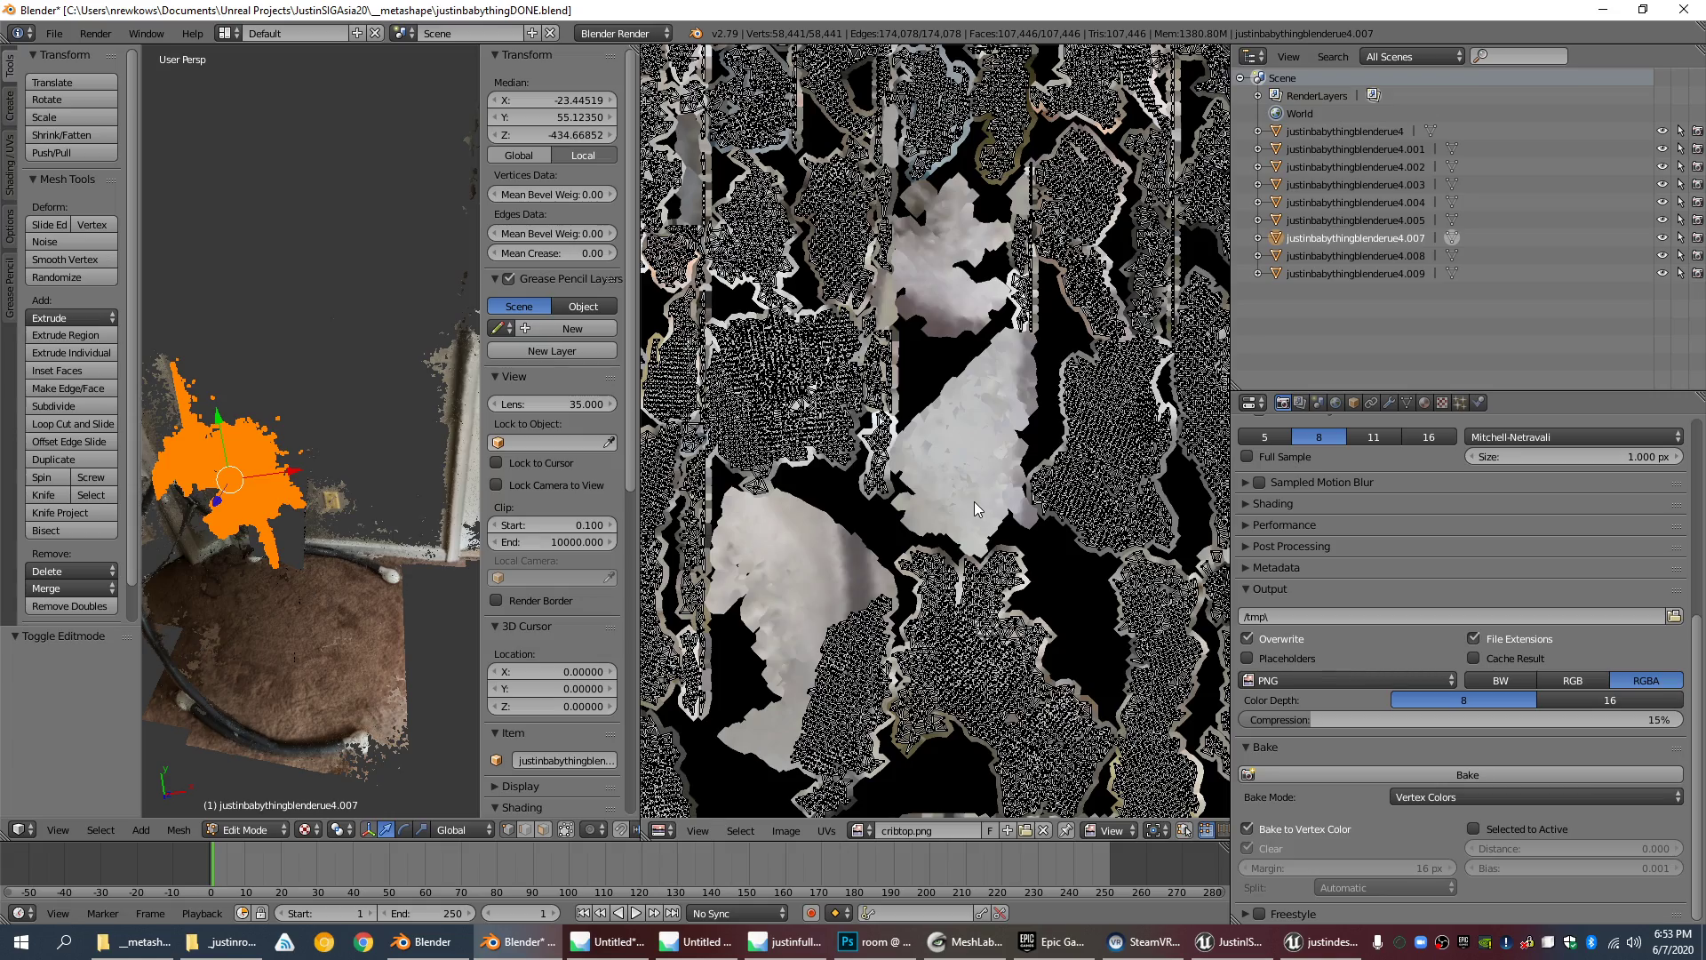
Step: Examine the larger baked patches and surrounding UV islands in cribtop.png for comparison with the desk texture
{"action": "scroll", "coordinate": [974, 501], "scroll_direction": "down", "scroll_amount": 3}
{"action": "scroll", "coordinate": [974, 501], "scroll_direction": "up", "scroll_amount": 5}
{"action": "scroll", "coordinate": [974, 501], "scroll_direction": "down", "scroll_amount": 4}
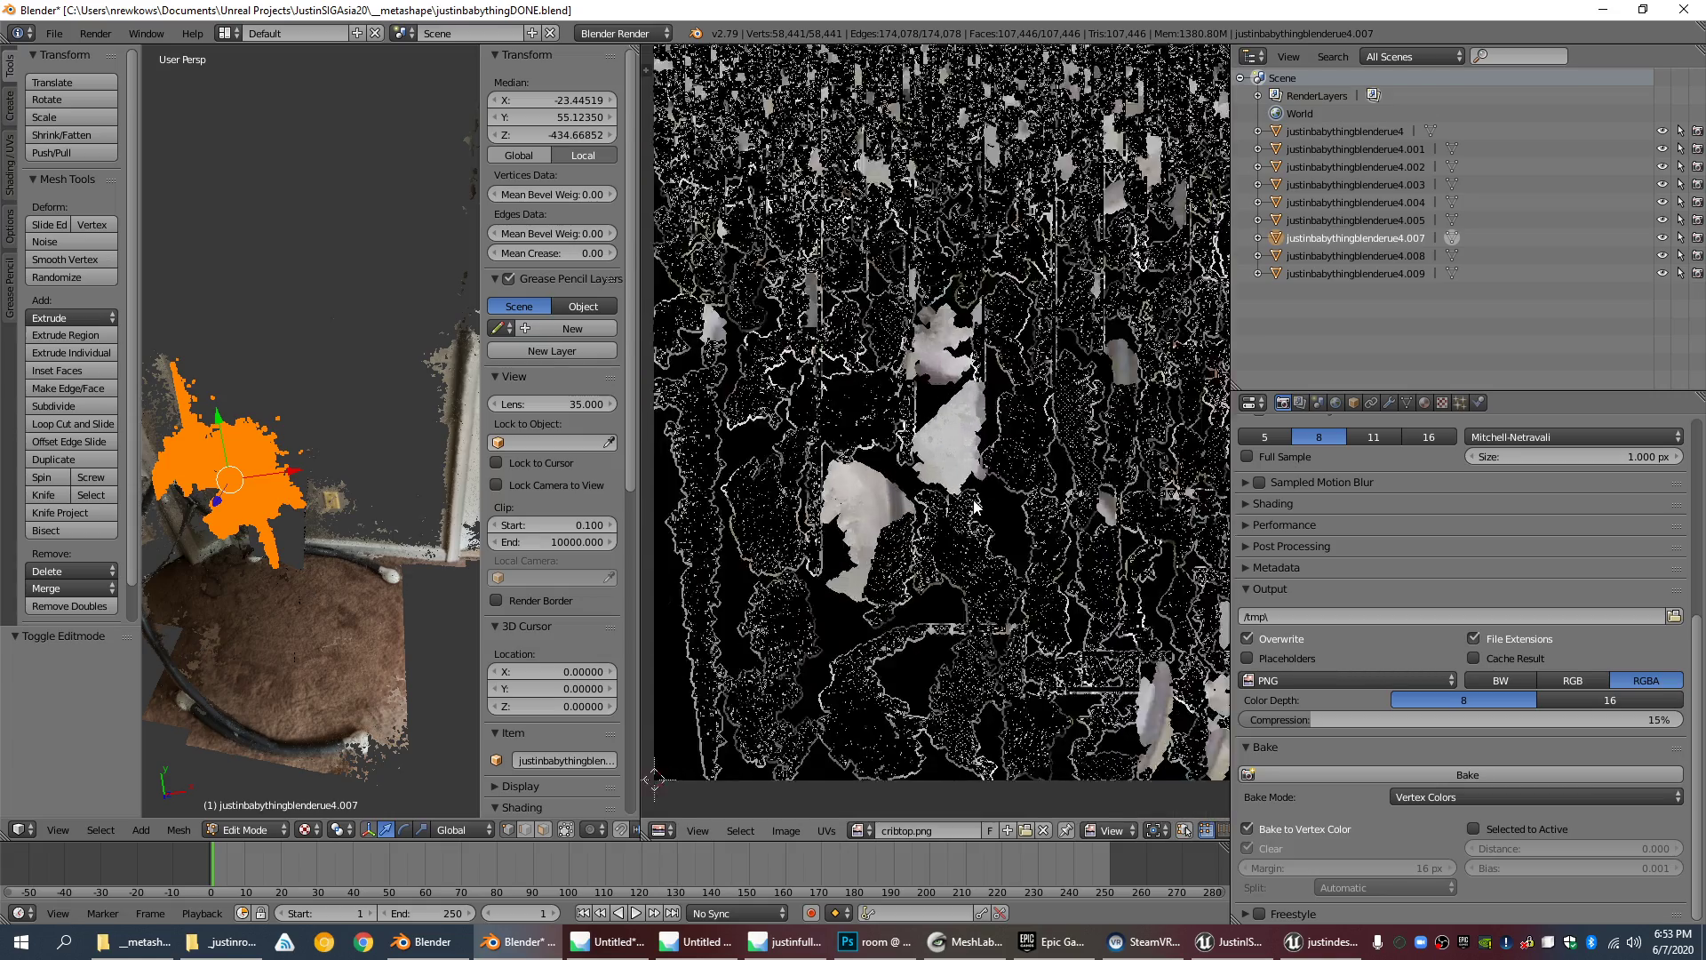
{"action": "scroll", "coordinate": [973, 499], "scroll_direction": "up", "scroll_amount": 4}
{"action": "scroll", "coordinate": [973, 499], "scroll_direction": "down", "scroll_amount": 2}
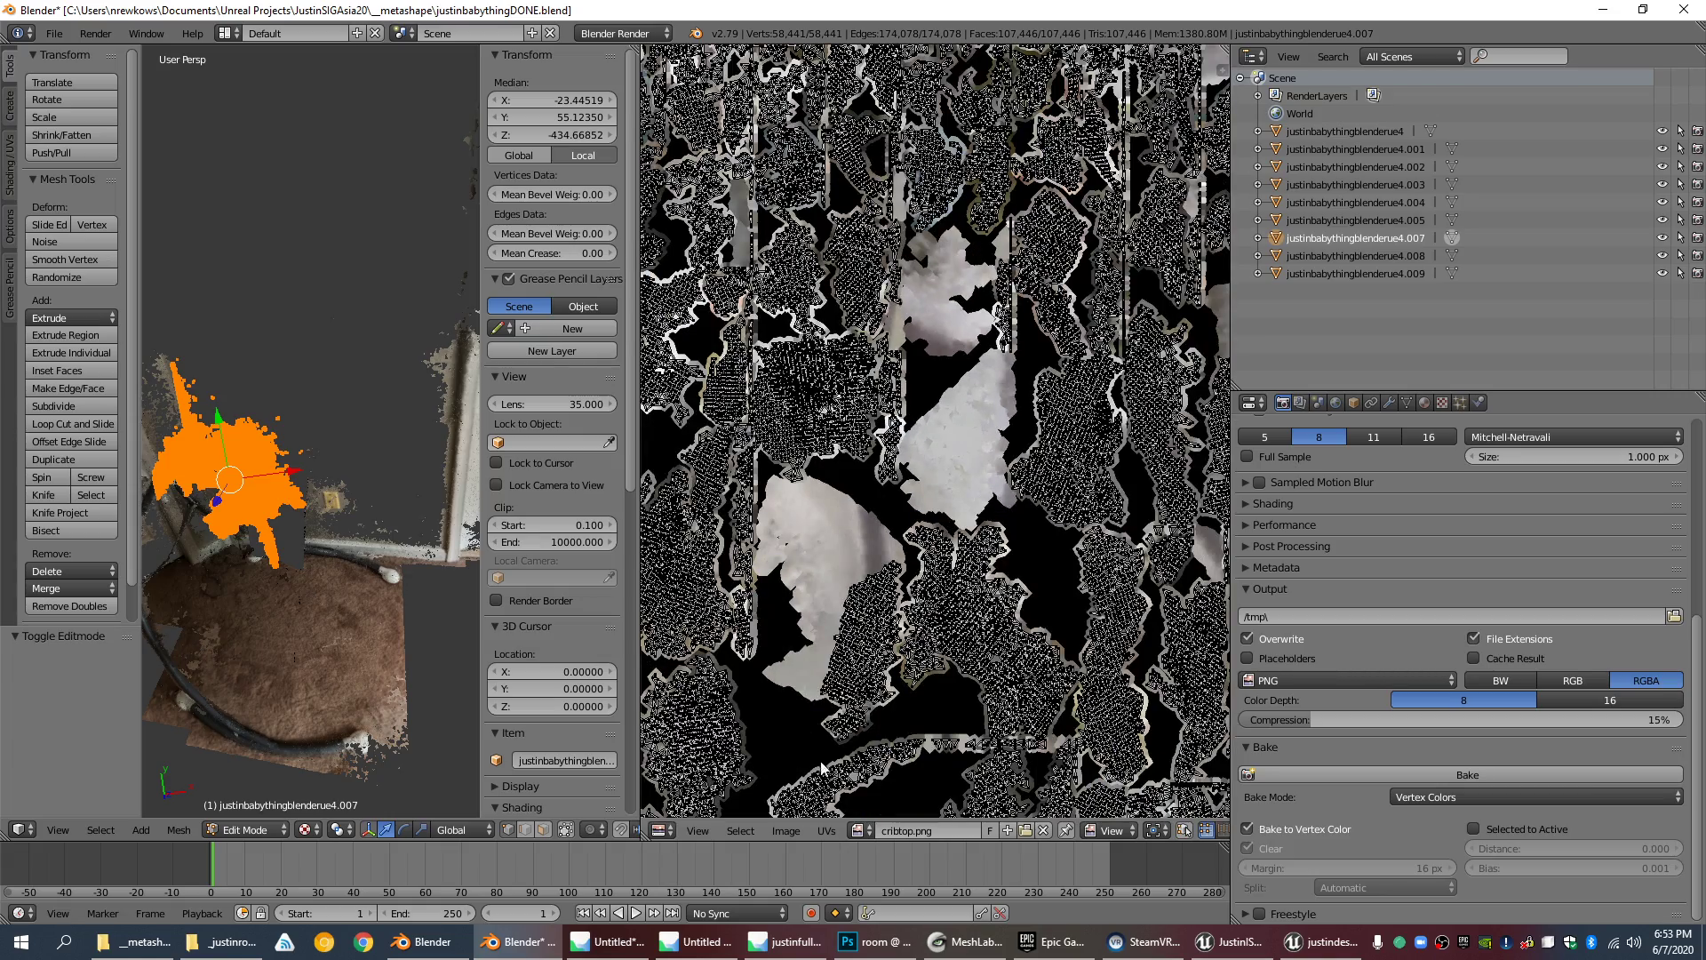
Step: Show the image saving options for cribtop.png, dismiss them, and view the full texture again
{"action": "left_click", "coordinate": [787, 831]}
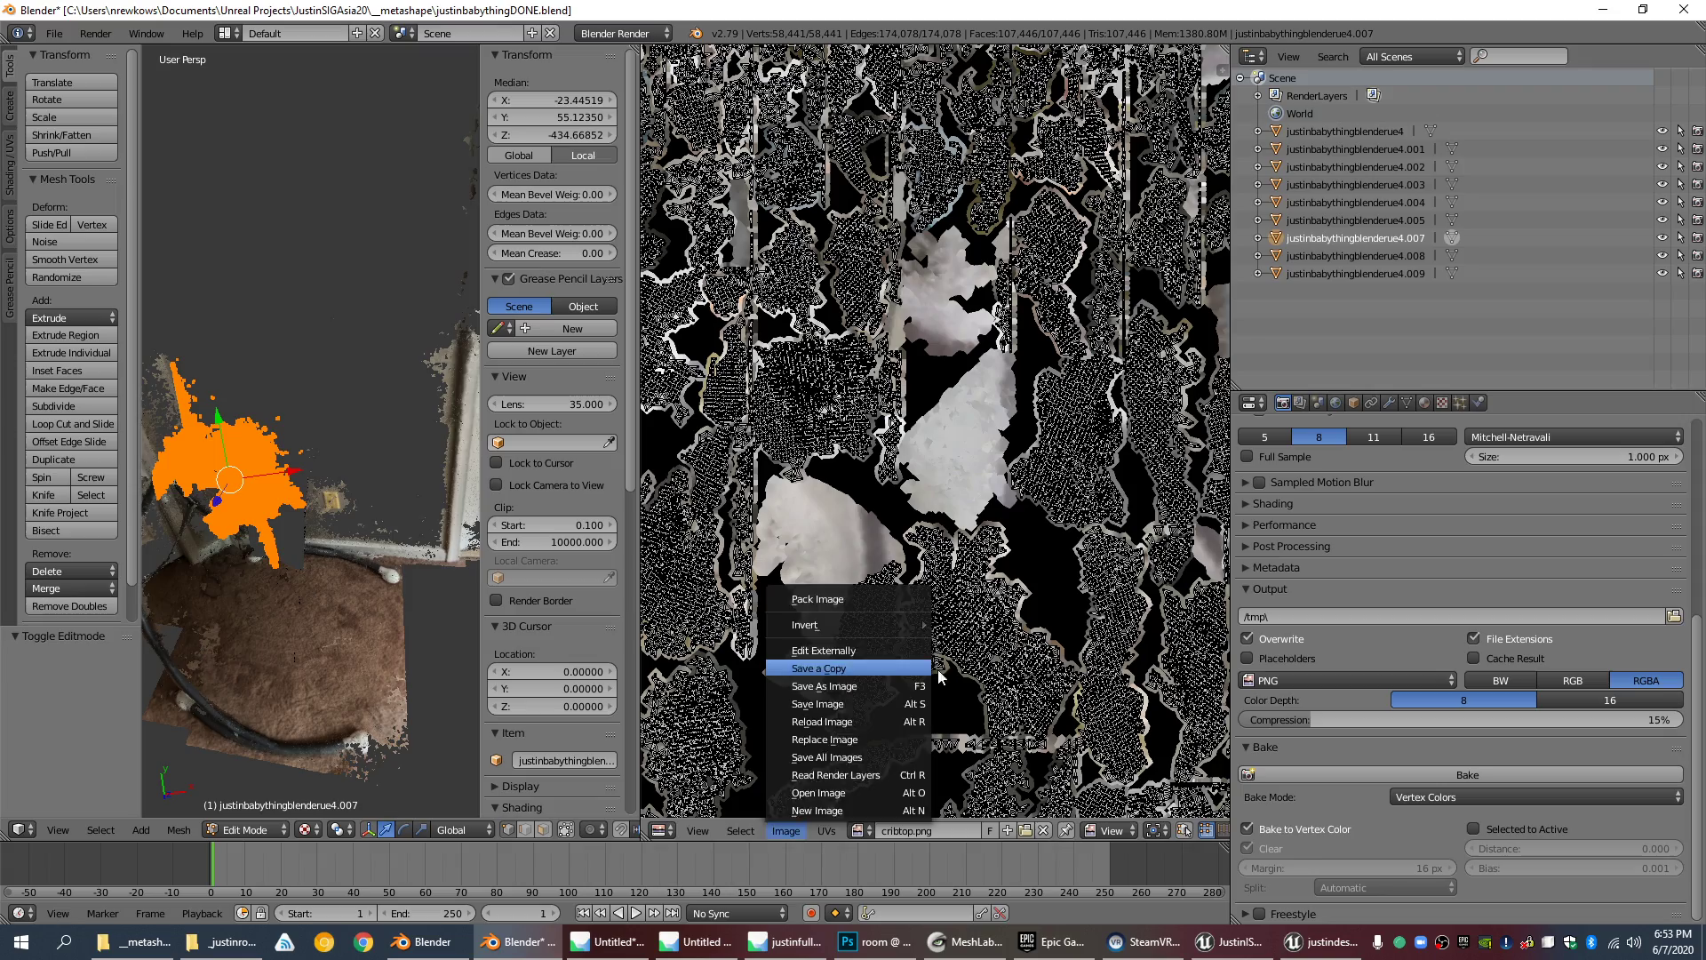
{"action": "scroll", "coordinate": [1066, 719], "scroll_direction": "down", "scroll_amount": 3}
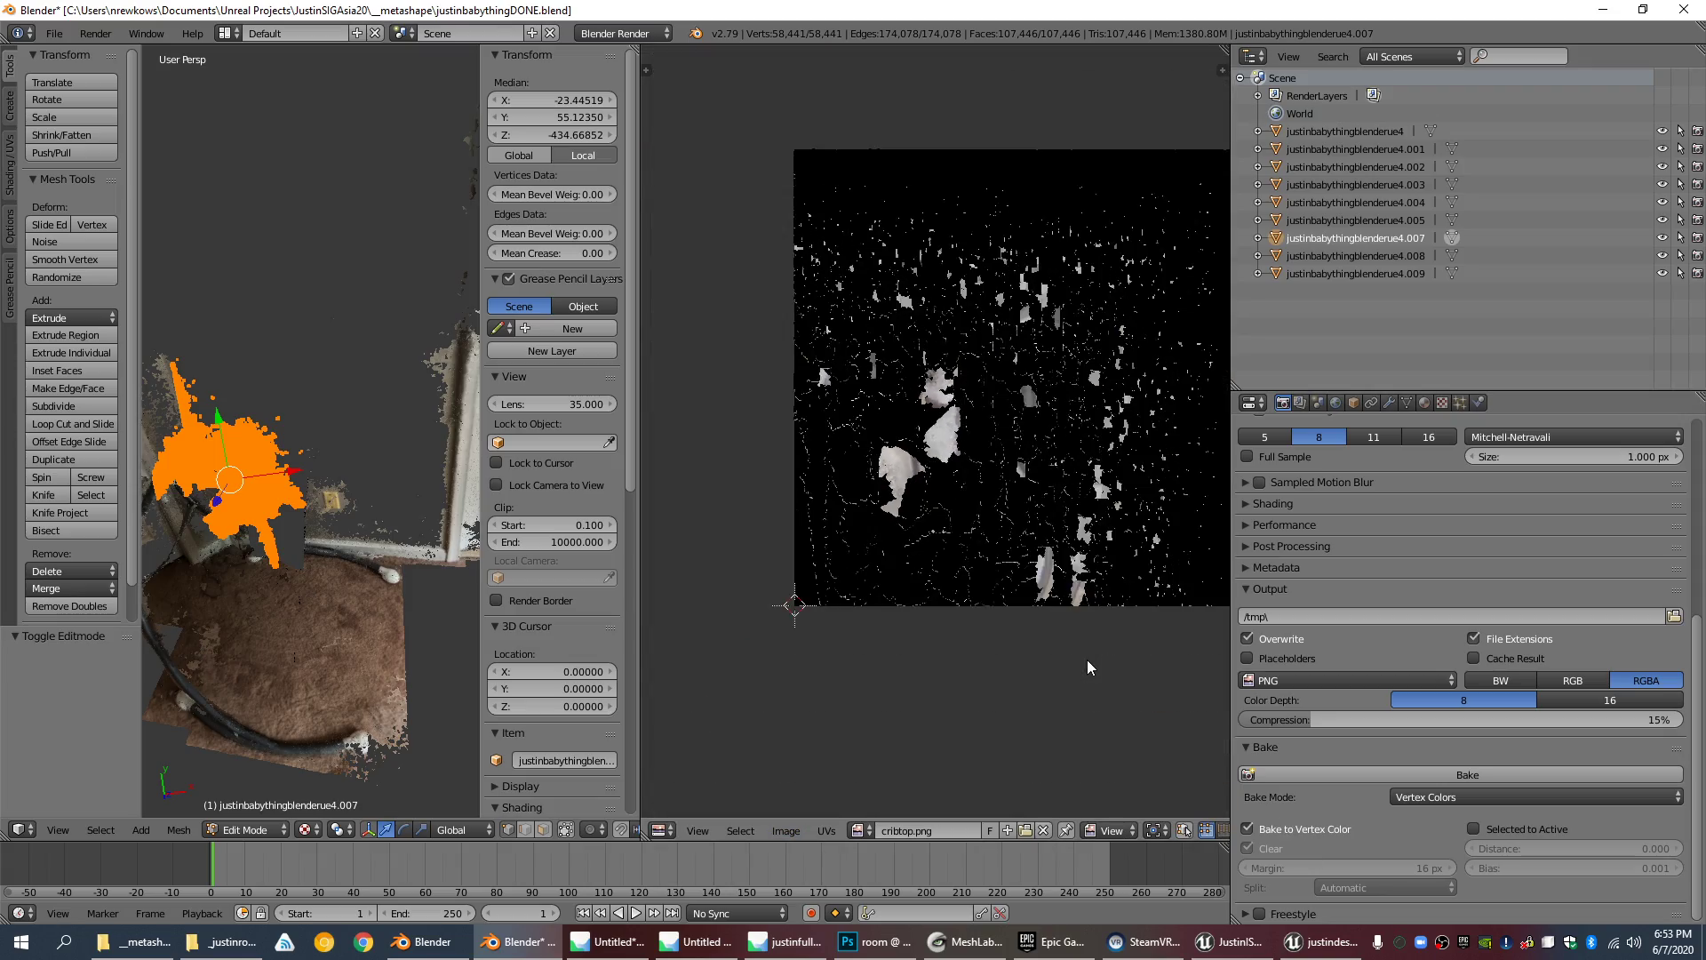
{"action": "scroll", "coordinate": [1086, 660], "scroll_direction": "up", "scroll_amount": 3}
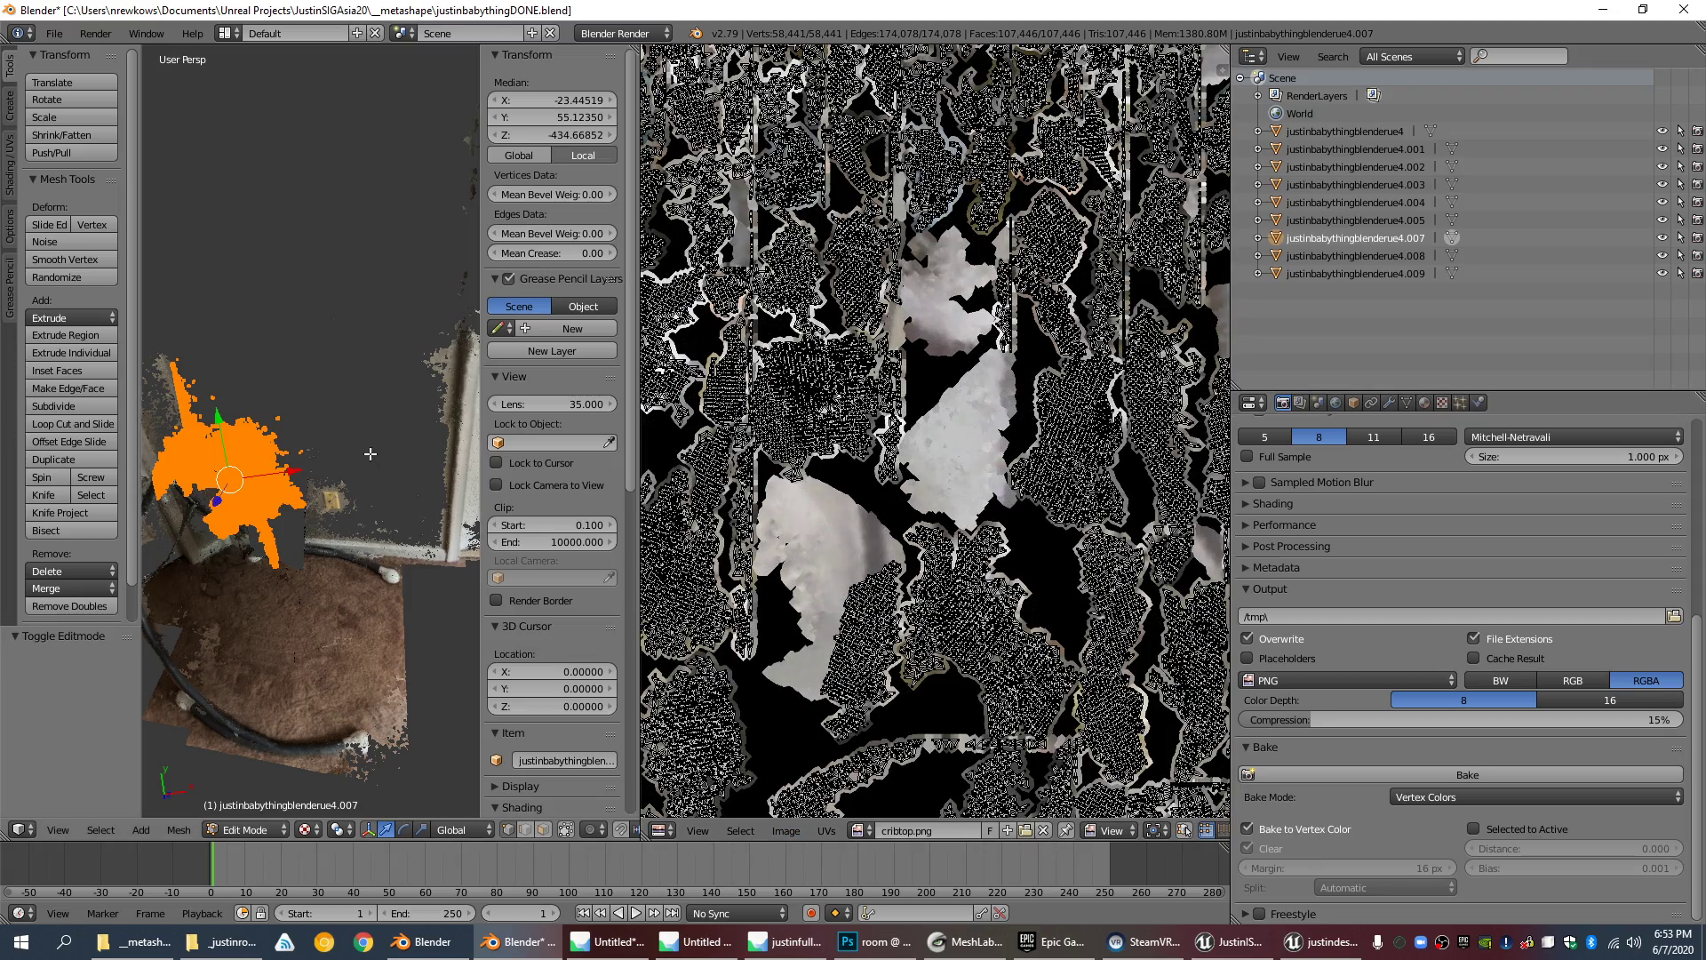
Step: Toggle the crib-top mesh between Edit Mode and Object Mode to compare its UV islands with the baked cribtop.png
{"action": "key", "text": "Tab"}
{"action": "key", "text": "Tab"}
{"action": "key", "text": "Tab"}
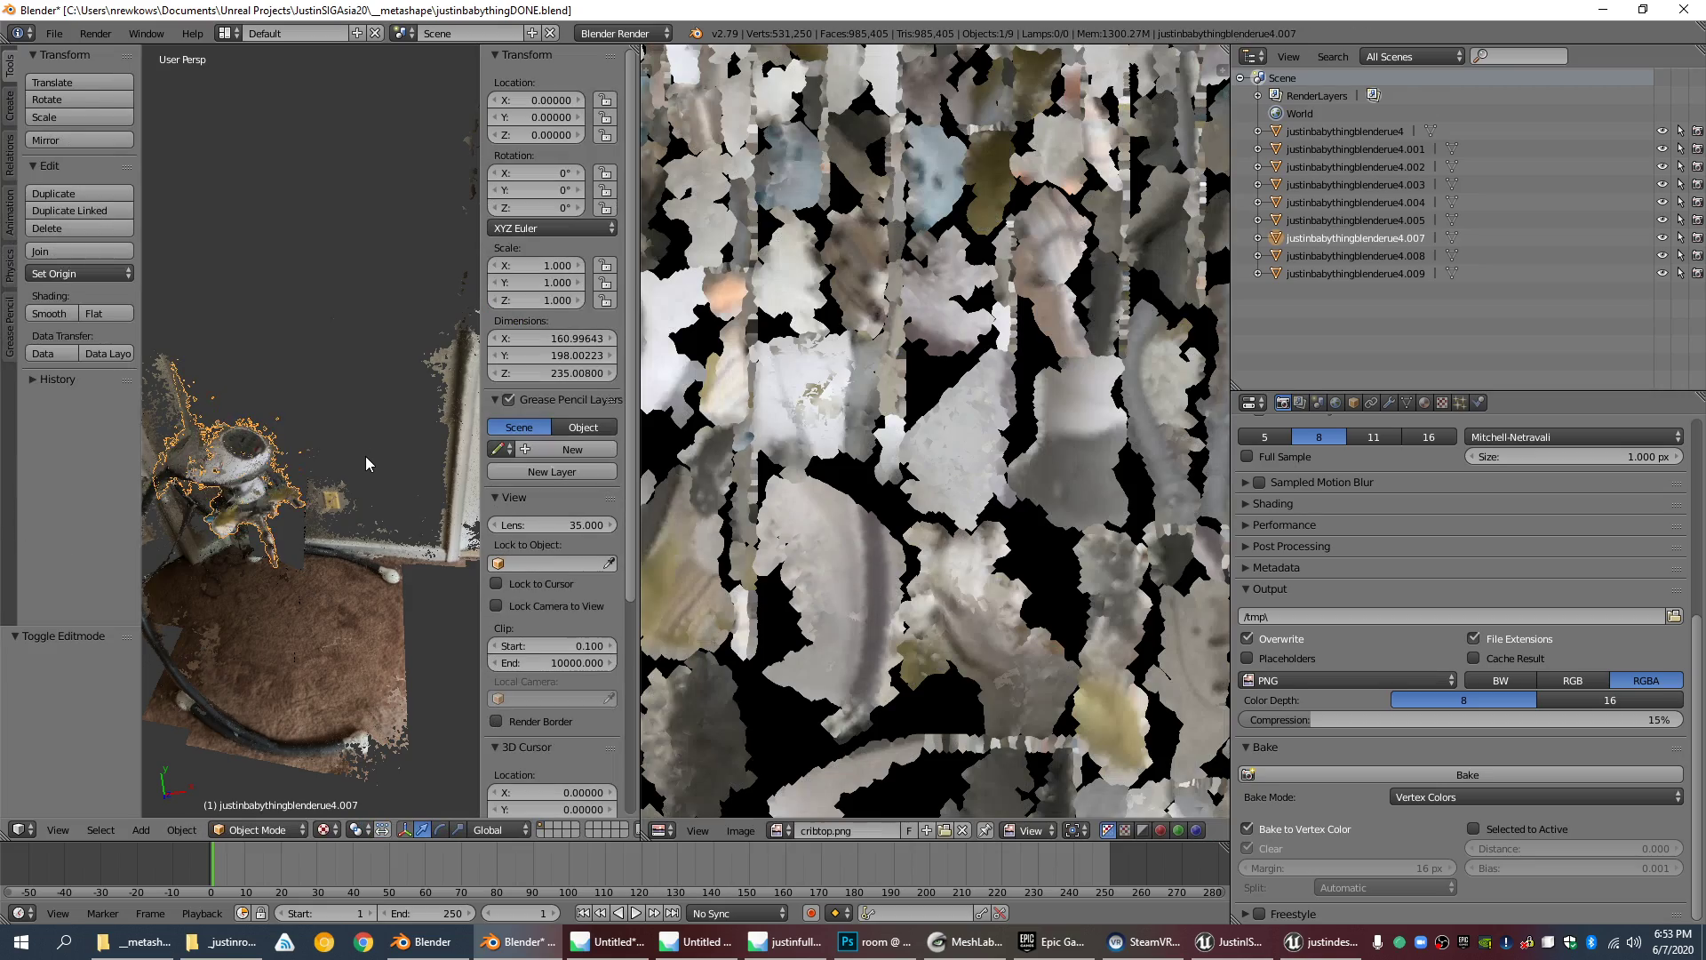
{"action": "key", "text": "Tab"}
{"action": "key", "text": "Tab"}
Step: Enlarge the 3D view, select the upper door piece justinbabythingblenderue4.002, and toggle Edit Mode to examine the area it covers
{"action": "left_click_drag", "start_coordinate": [642, 495], "coordinate": [1080, 498]}
{"action": "scroll", "coordinate": [729, 584], "scroll_direction": "down", "scroll_amount": 5}
{"action": "middle_click_drag", "start_coordinate": [728, 584], "coordinate": [746, 417]}
{"action": "right_click", "coordinate": [740, 341]}
{"action": "key", "text": "Tab"}
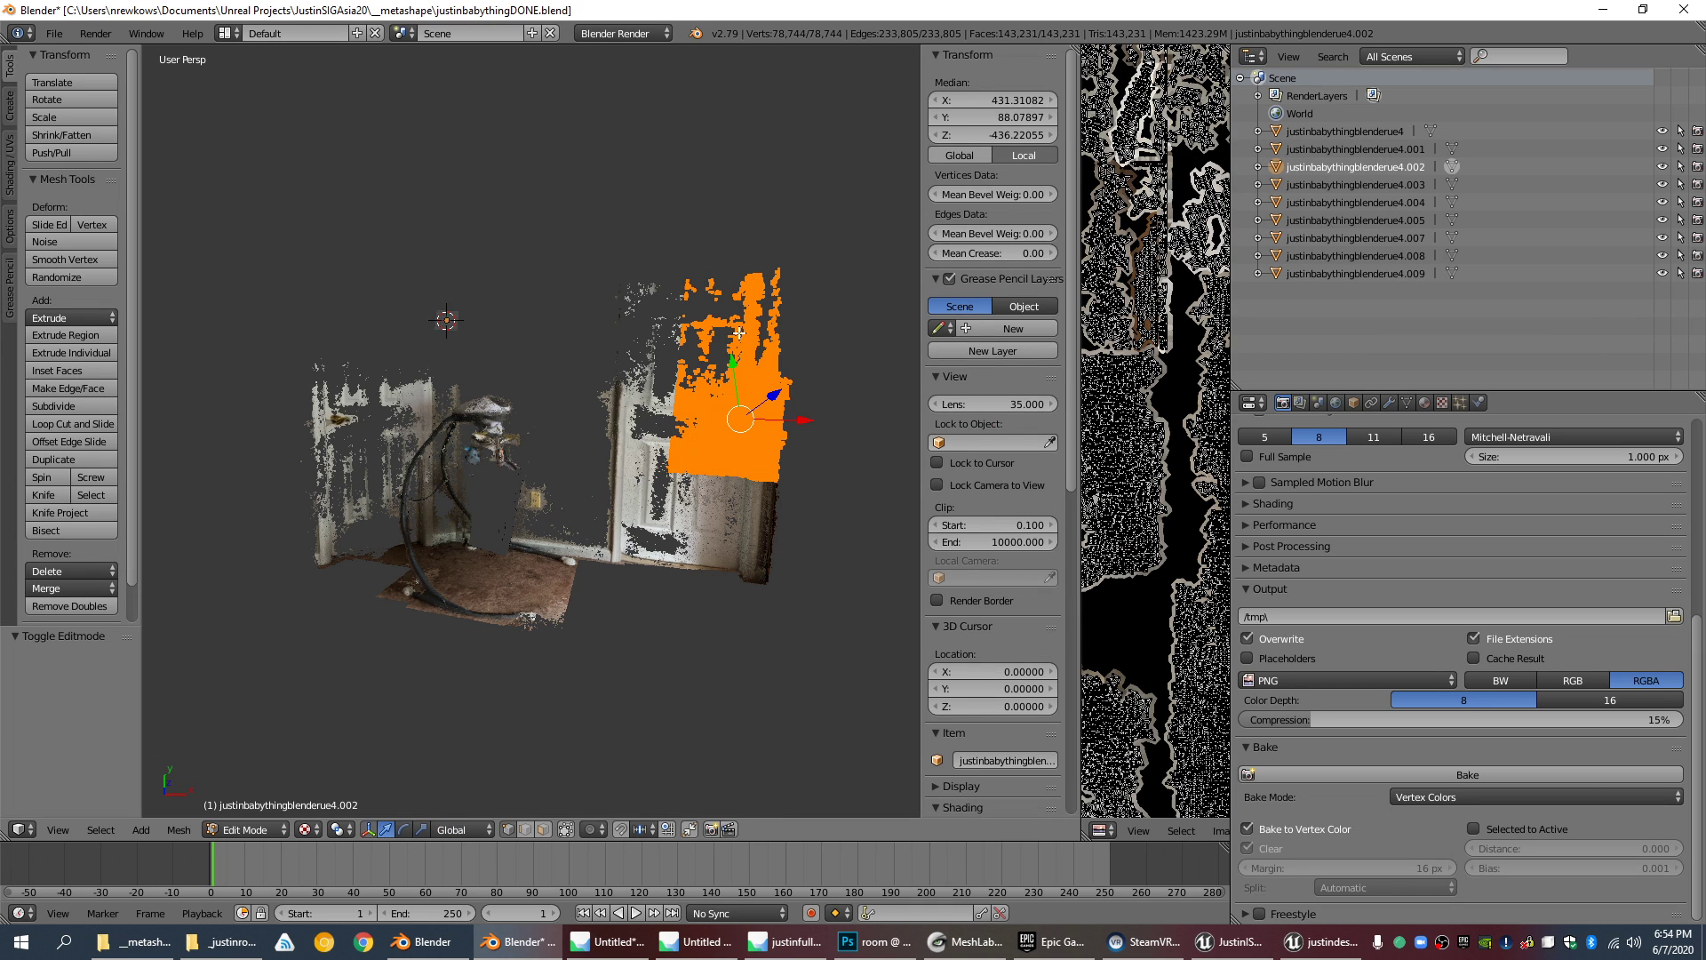
{"action": "key", "text": "Tab"}
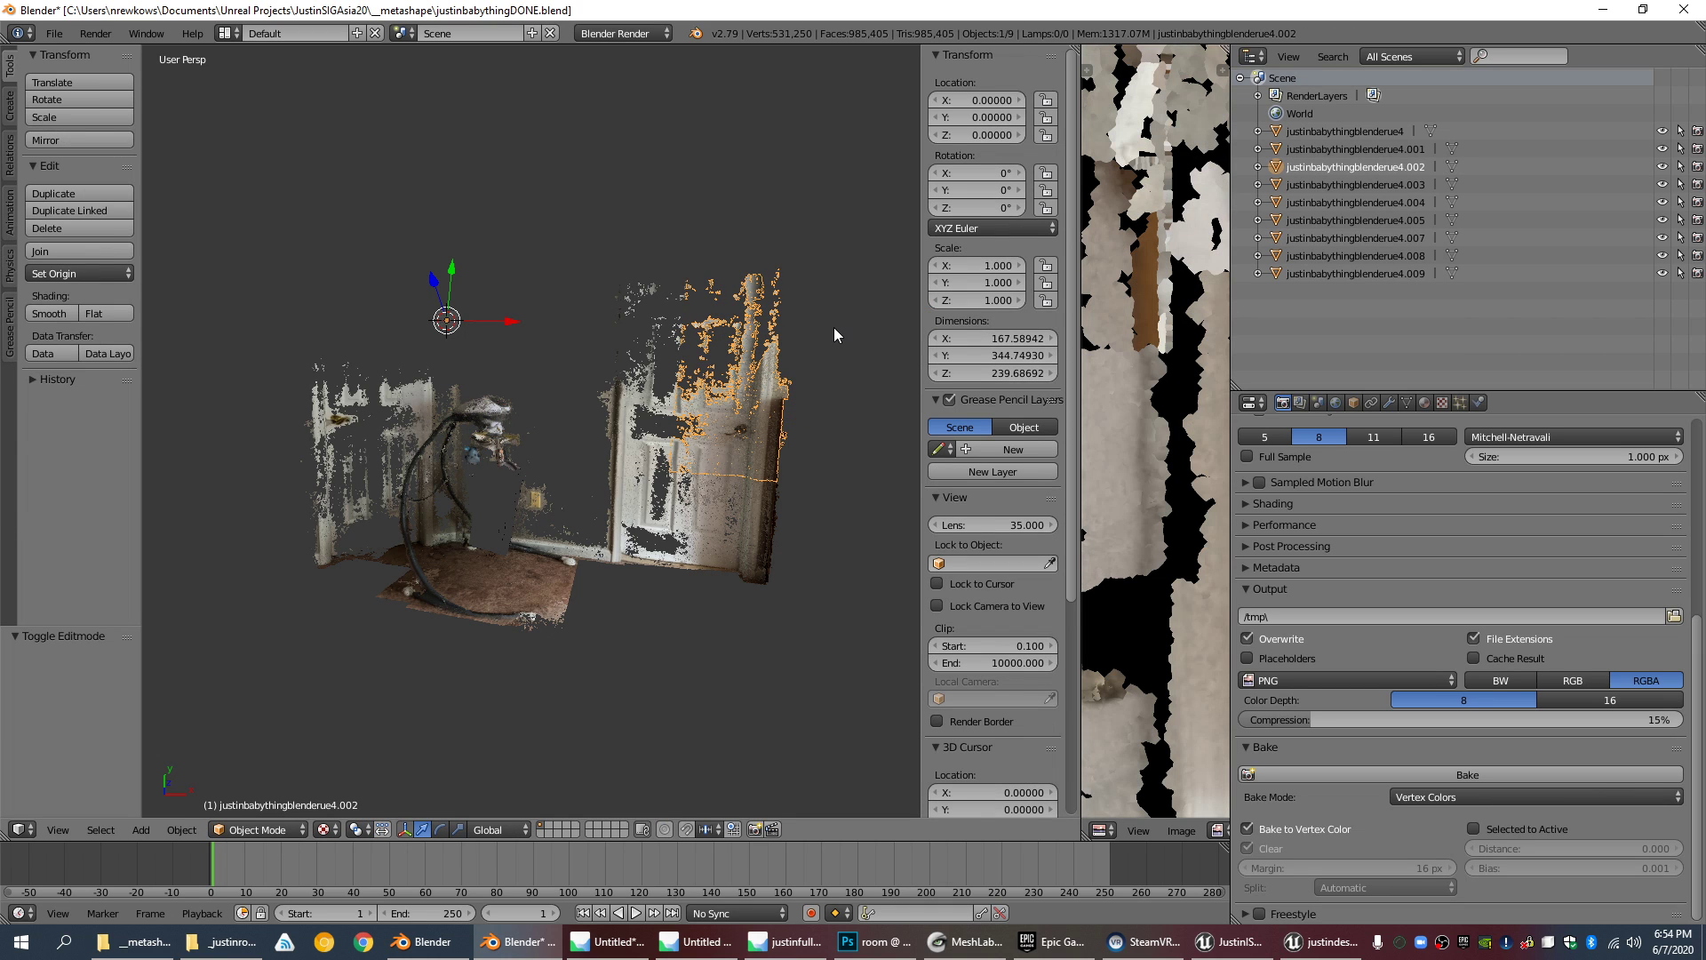
{"action": "key", "text": "Tab"}
{"action": "key", "text": "Tab"}
{"action": "key", "text": "Tab"}
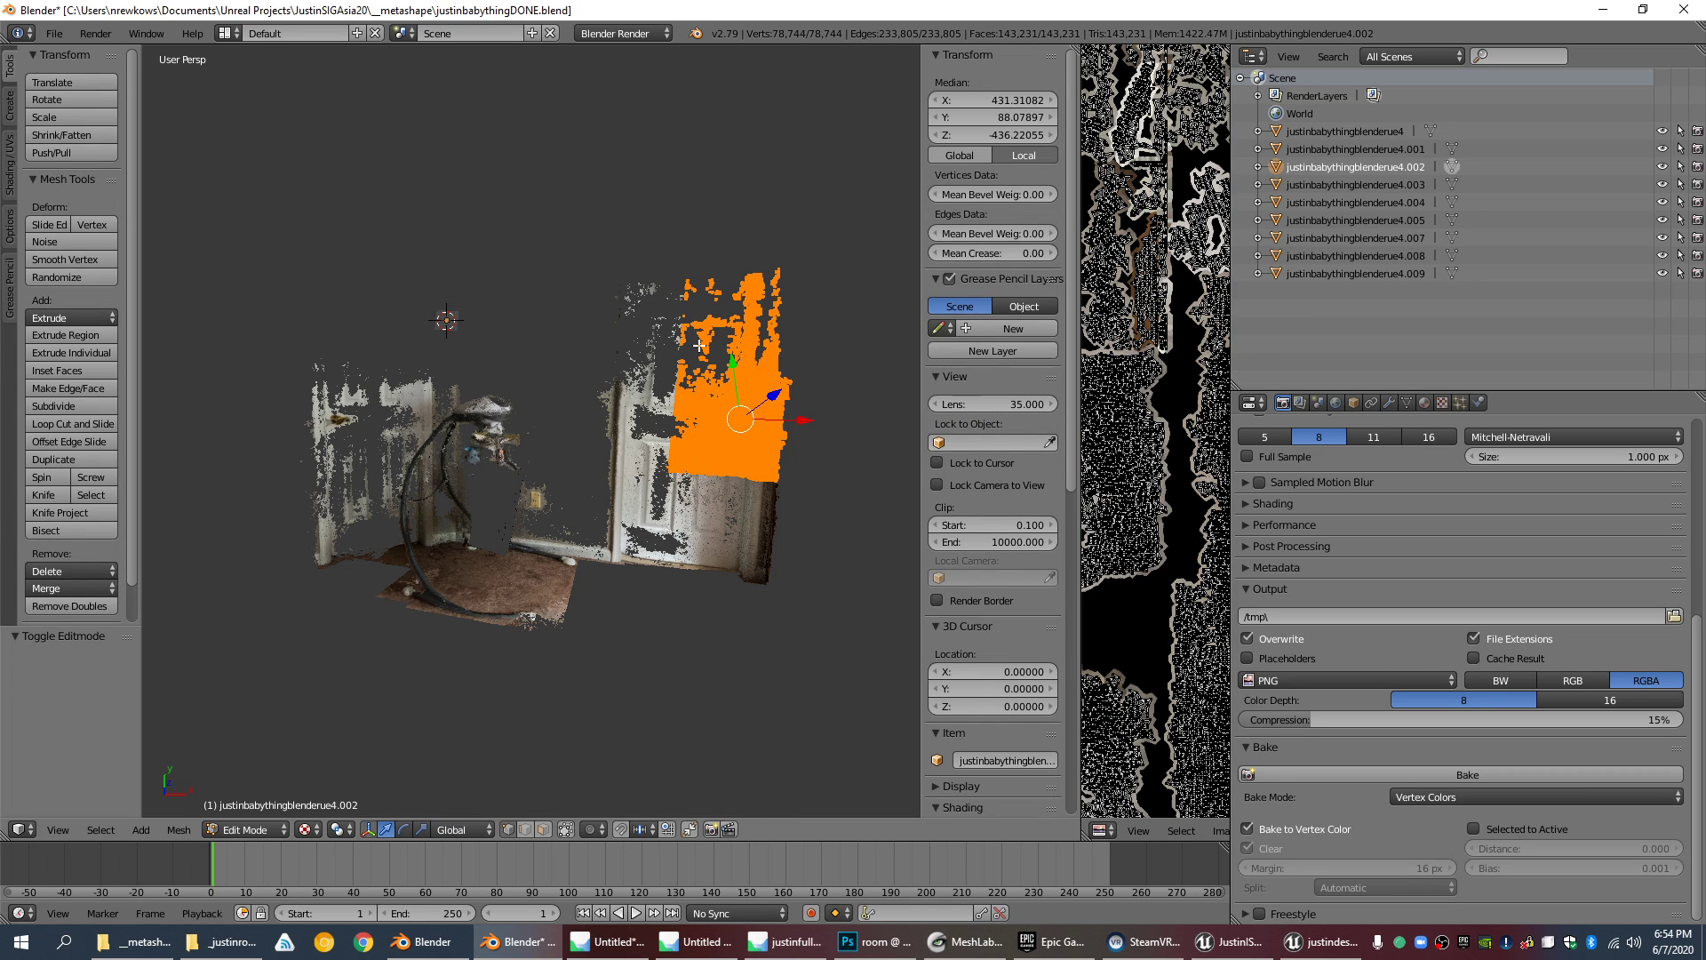
Step: Box-select the top part of the upper door piece, show the Separate options, dismiss them, and return to Object Mode
{"action": "key", "text": "a"}
{"action": "key", "text": "b"}
{"action": "left_click_drag", "start_coordinate": [830, 225], "coordinate": [617, 392]}
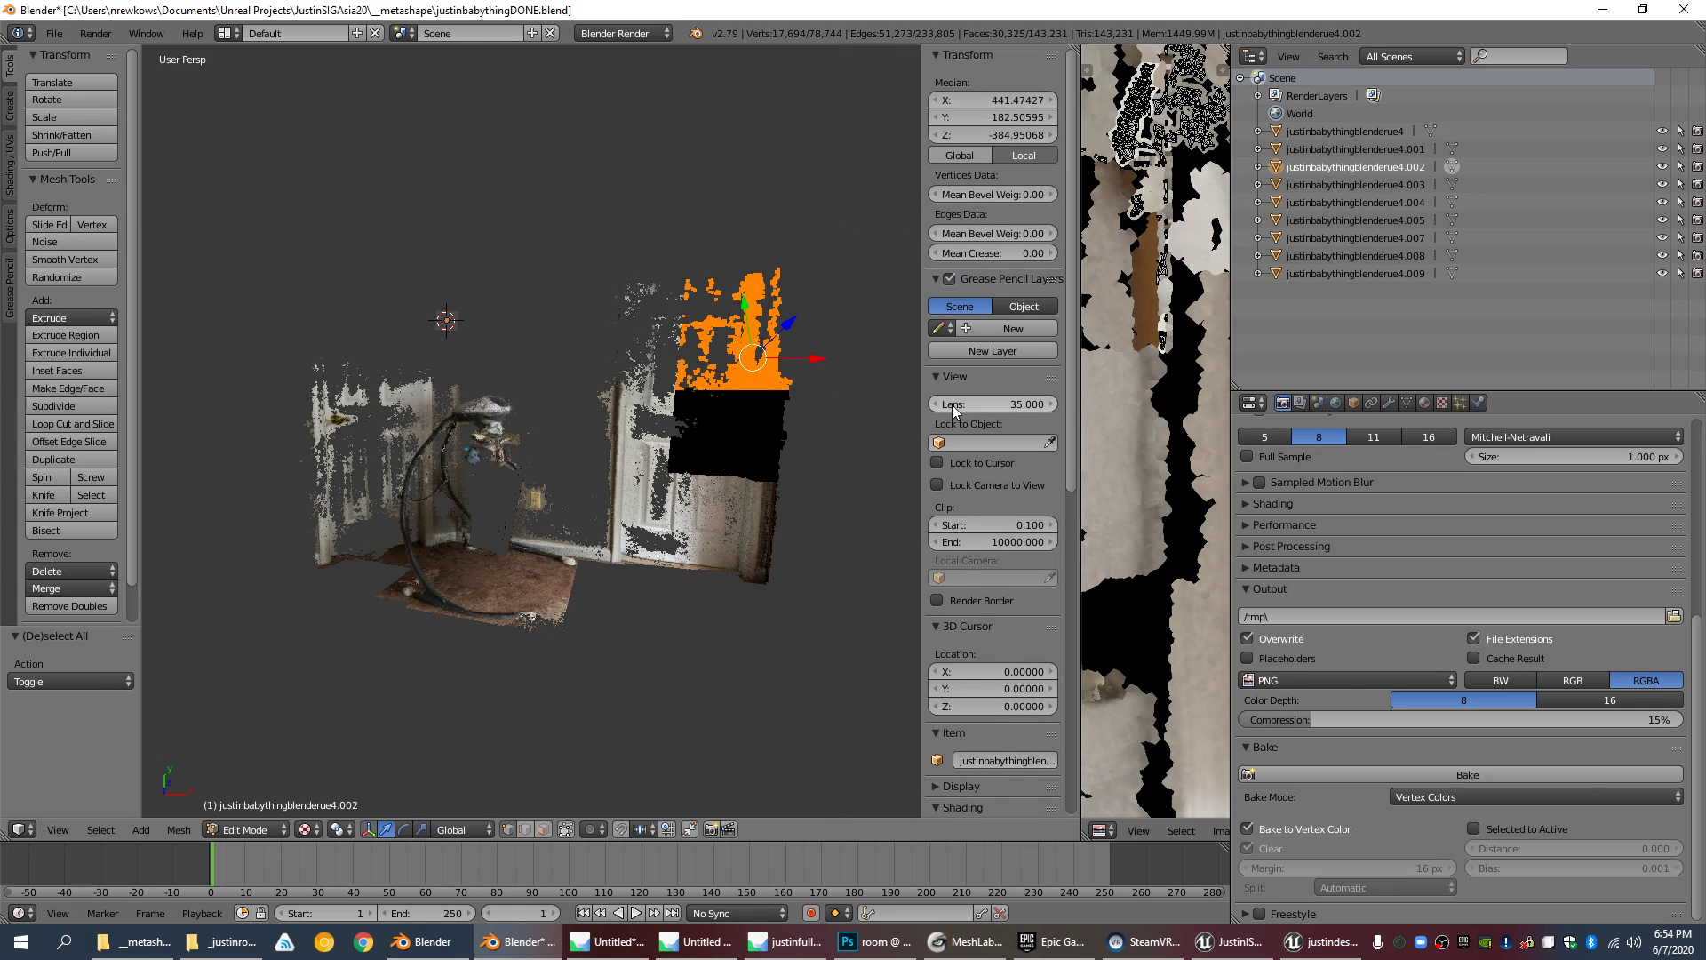
{"action": "key", "text": "p"}
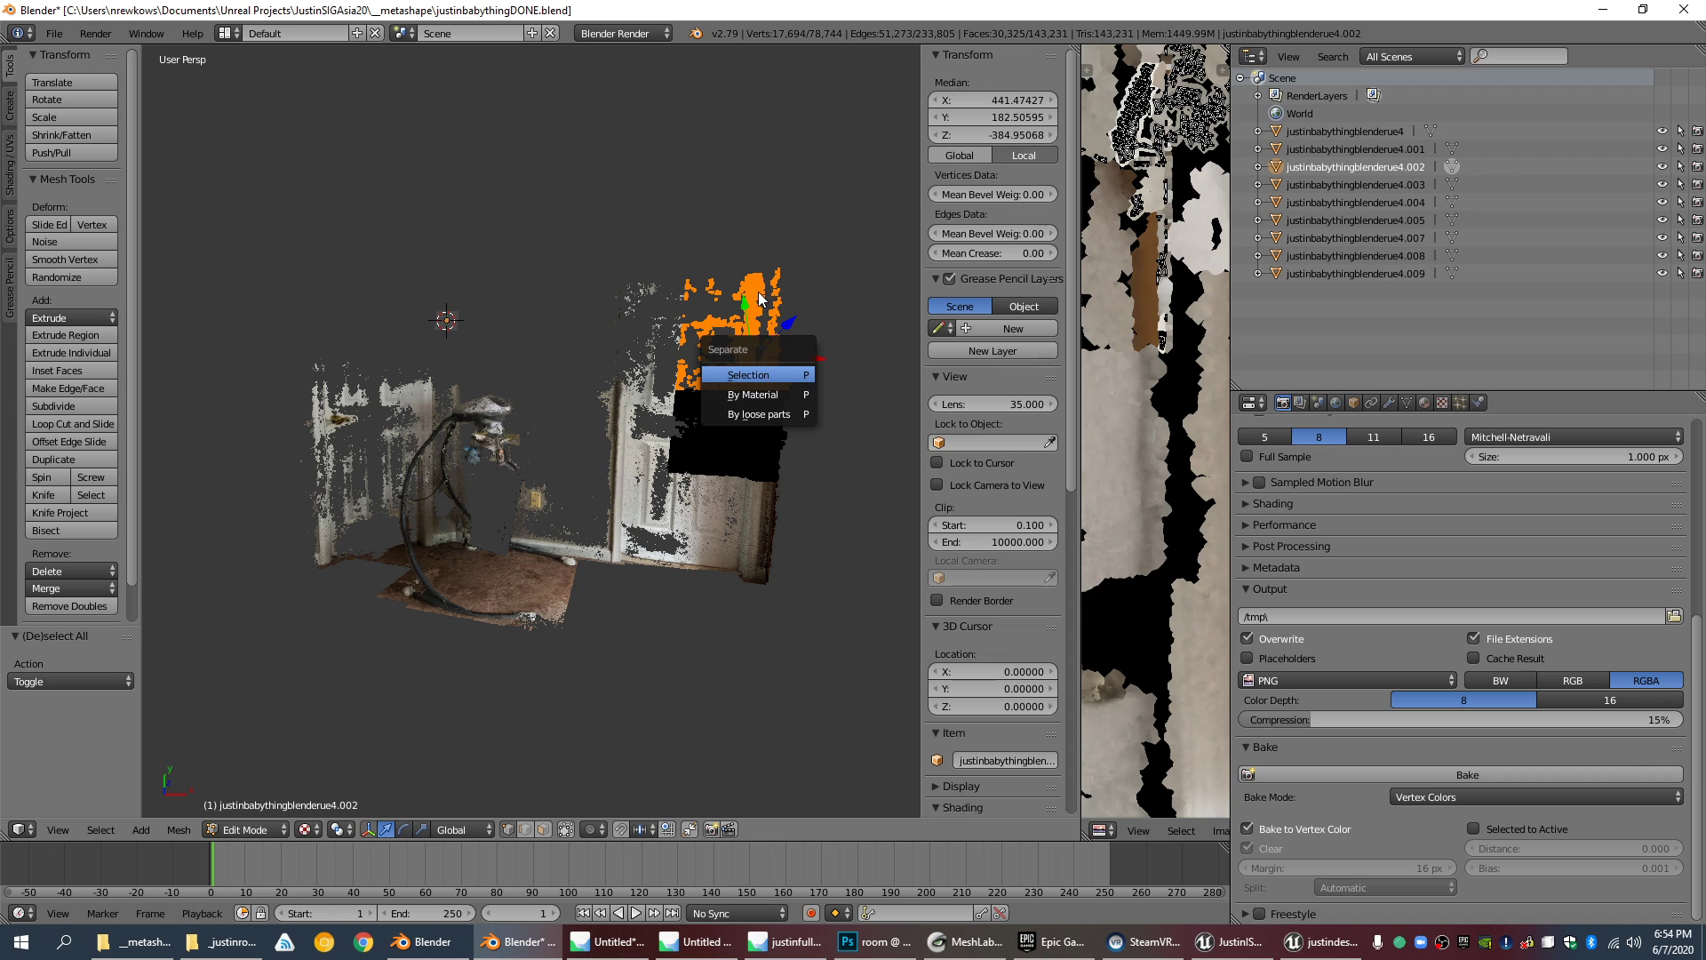
{"action": "scroll", "coordinate": [804, 361], "scroll_direction": "up", "scroll_amount": 3}
{"action": "scroll", "coordinate": [782, 364], "scroll_direction": "down", "scroll_amount": 3}
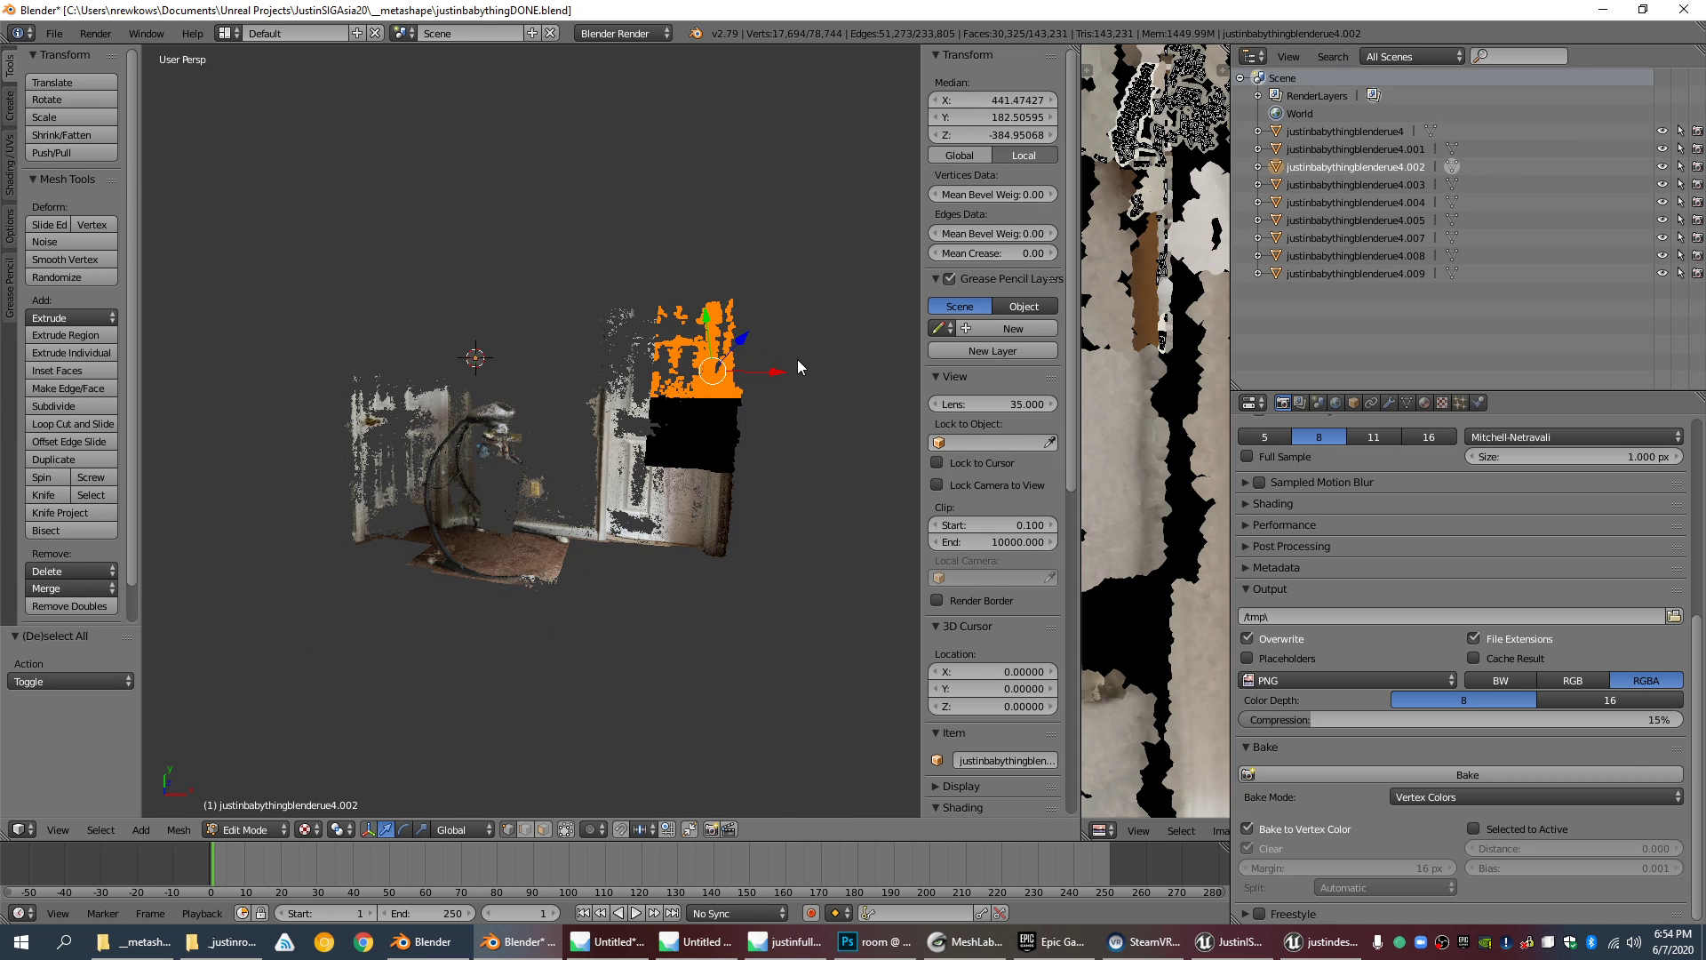
{"action": "key", "text": "Tab"}
{"action": "scroll", "coordinate": [722, 384], "scroll_direction": "up", "scroll_amount": 3}
{"action": "scroll", "coordinate": [721, 384], "scroll_direction": "down", "scroll_amount": 3}
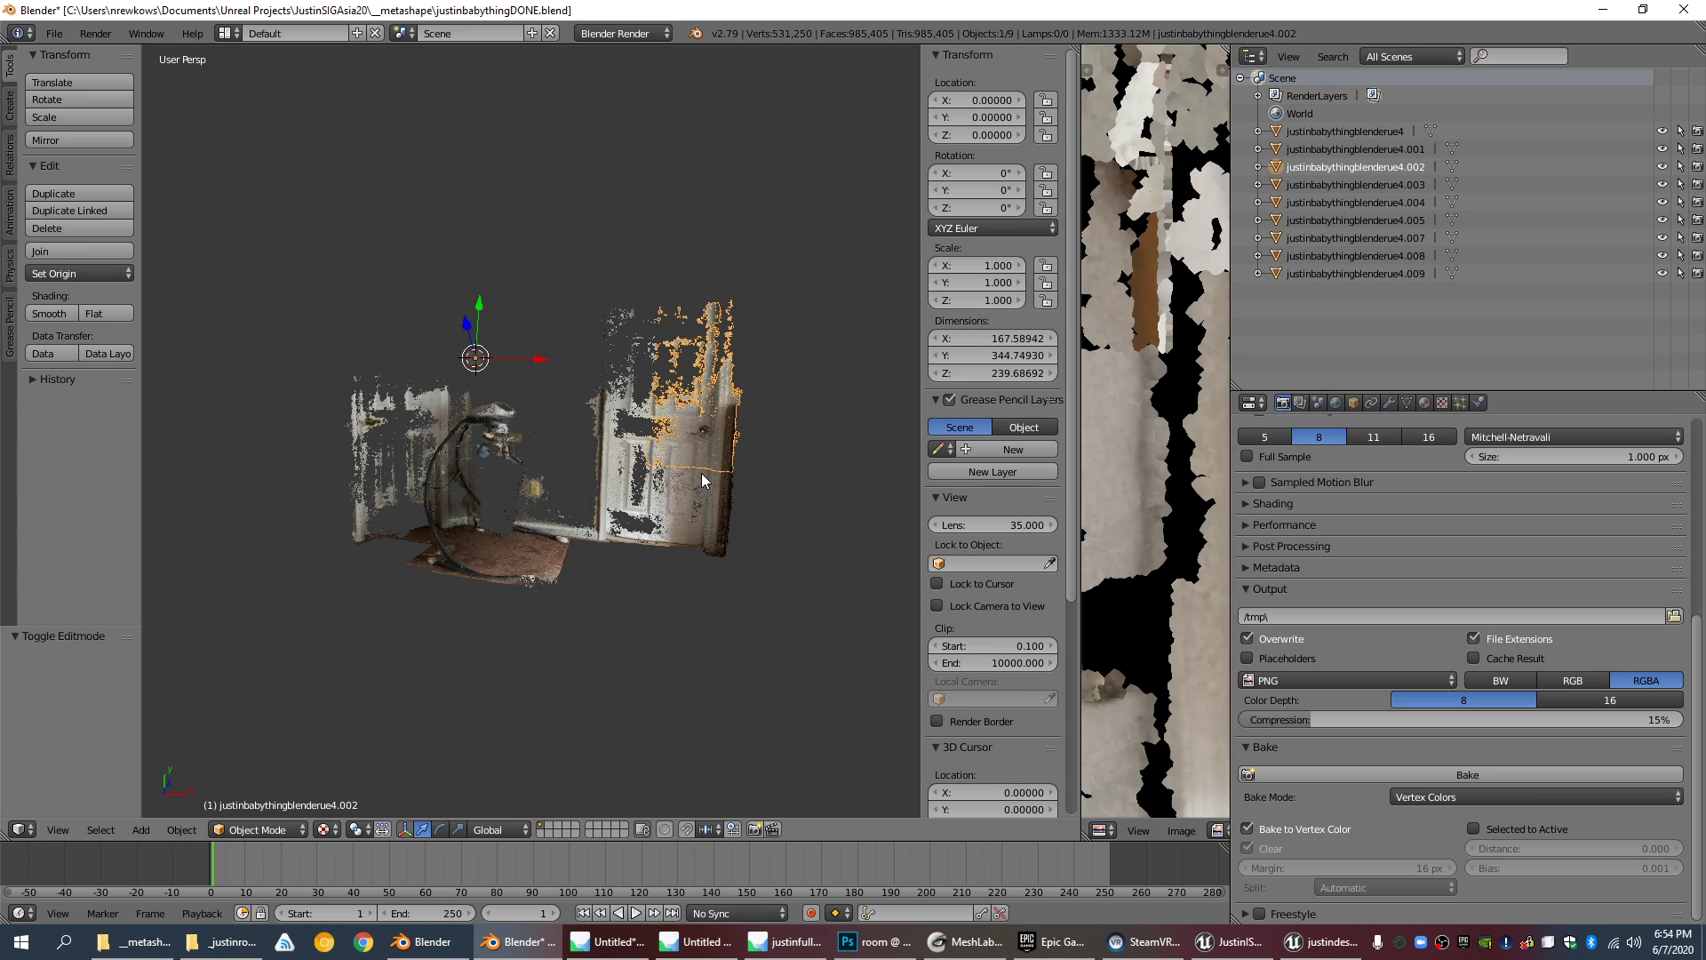
Step: Select the lower door piece justinbabythingblenderue4.001, check it in Edit Mode, and examine the split door from another angle
{"action": "right_click", "coordinate": [701, 472]}
{"action": "key", "text": "Tab"}
{"action": "key", "text": "Tab"}
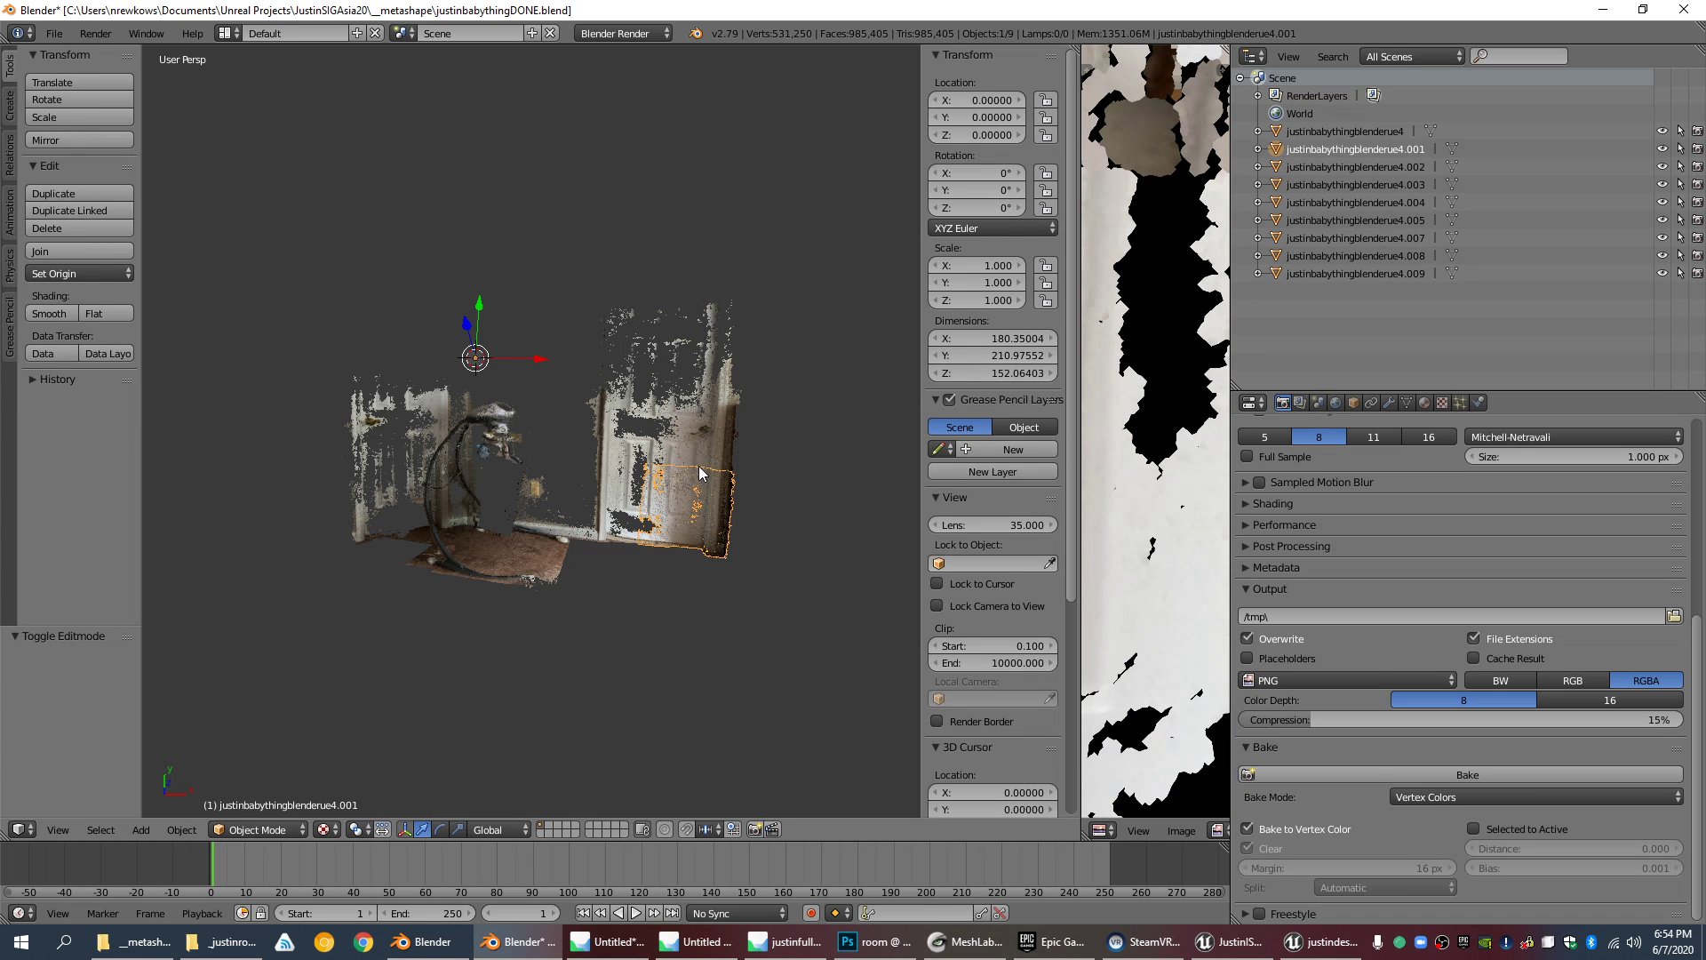
{"action": "scroll", "coordinate": [698, 465], "scroll_direction": "down", "scroll_amount": 3}
{"action": "scroll", "coordinate": [699, 466], "scroll_direction": "up", "scroll_amount": 4}
{"action": "scroll", "coordinate": [700, 472], "scroll_direction": "down", "scroll_amount": 1}
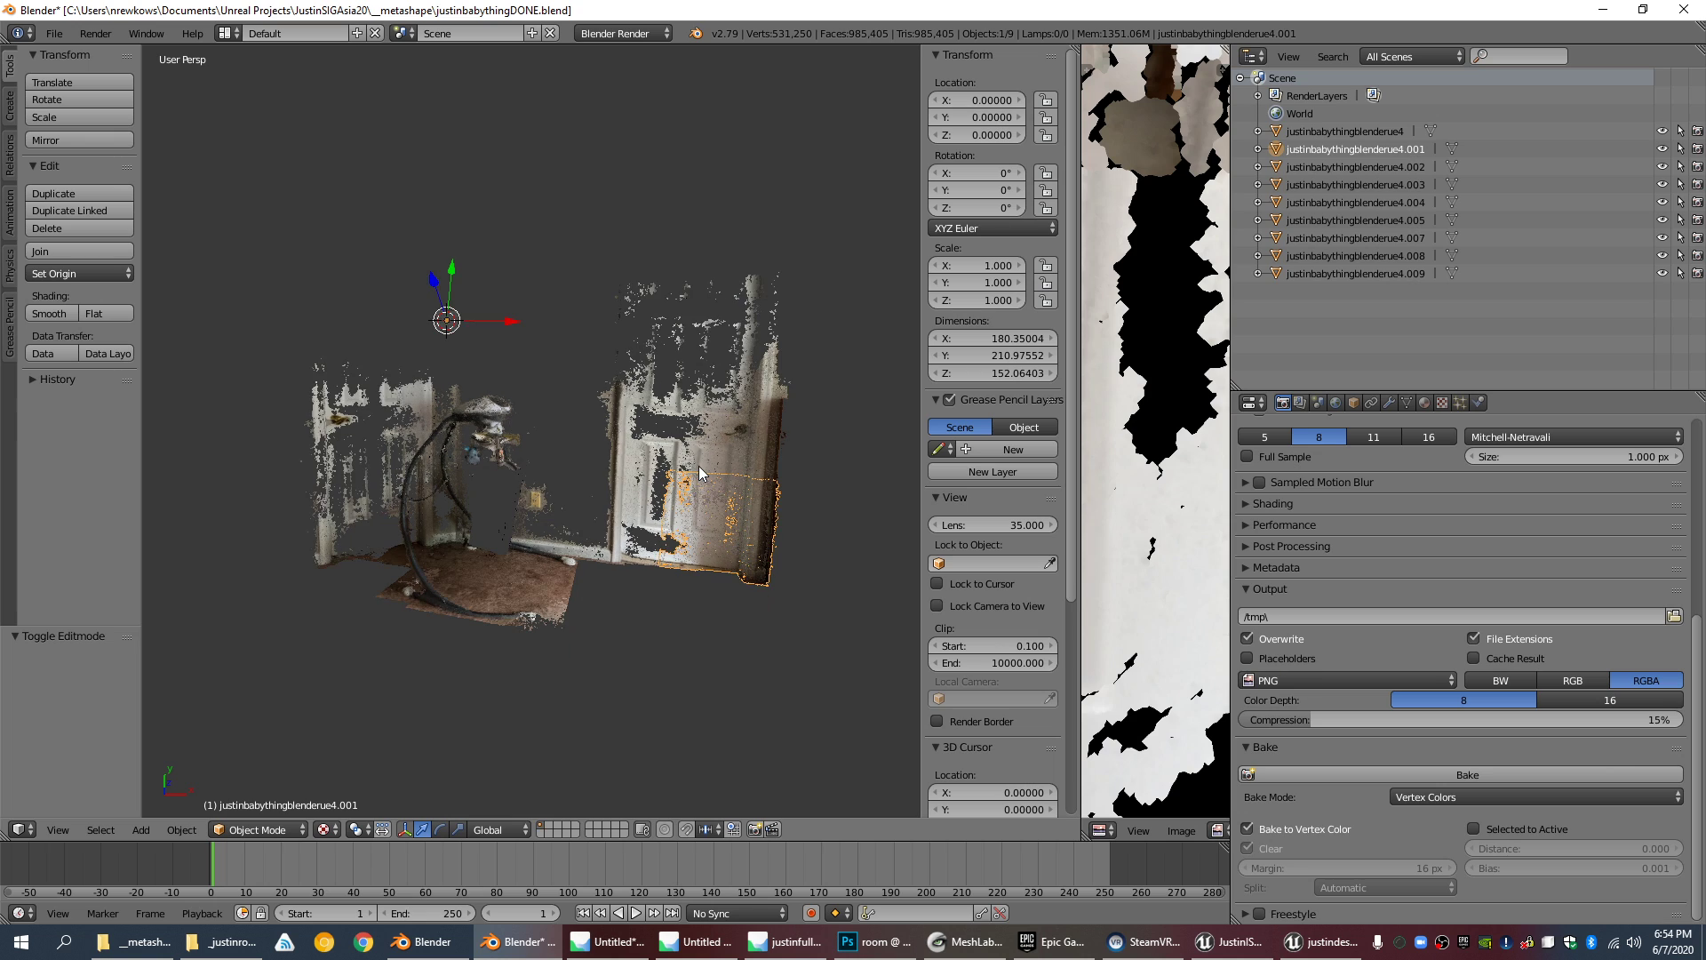
{"action": "middle_click_drag", "start_coordinate": [723, 536], "coordinate": [728, 222]}
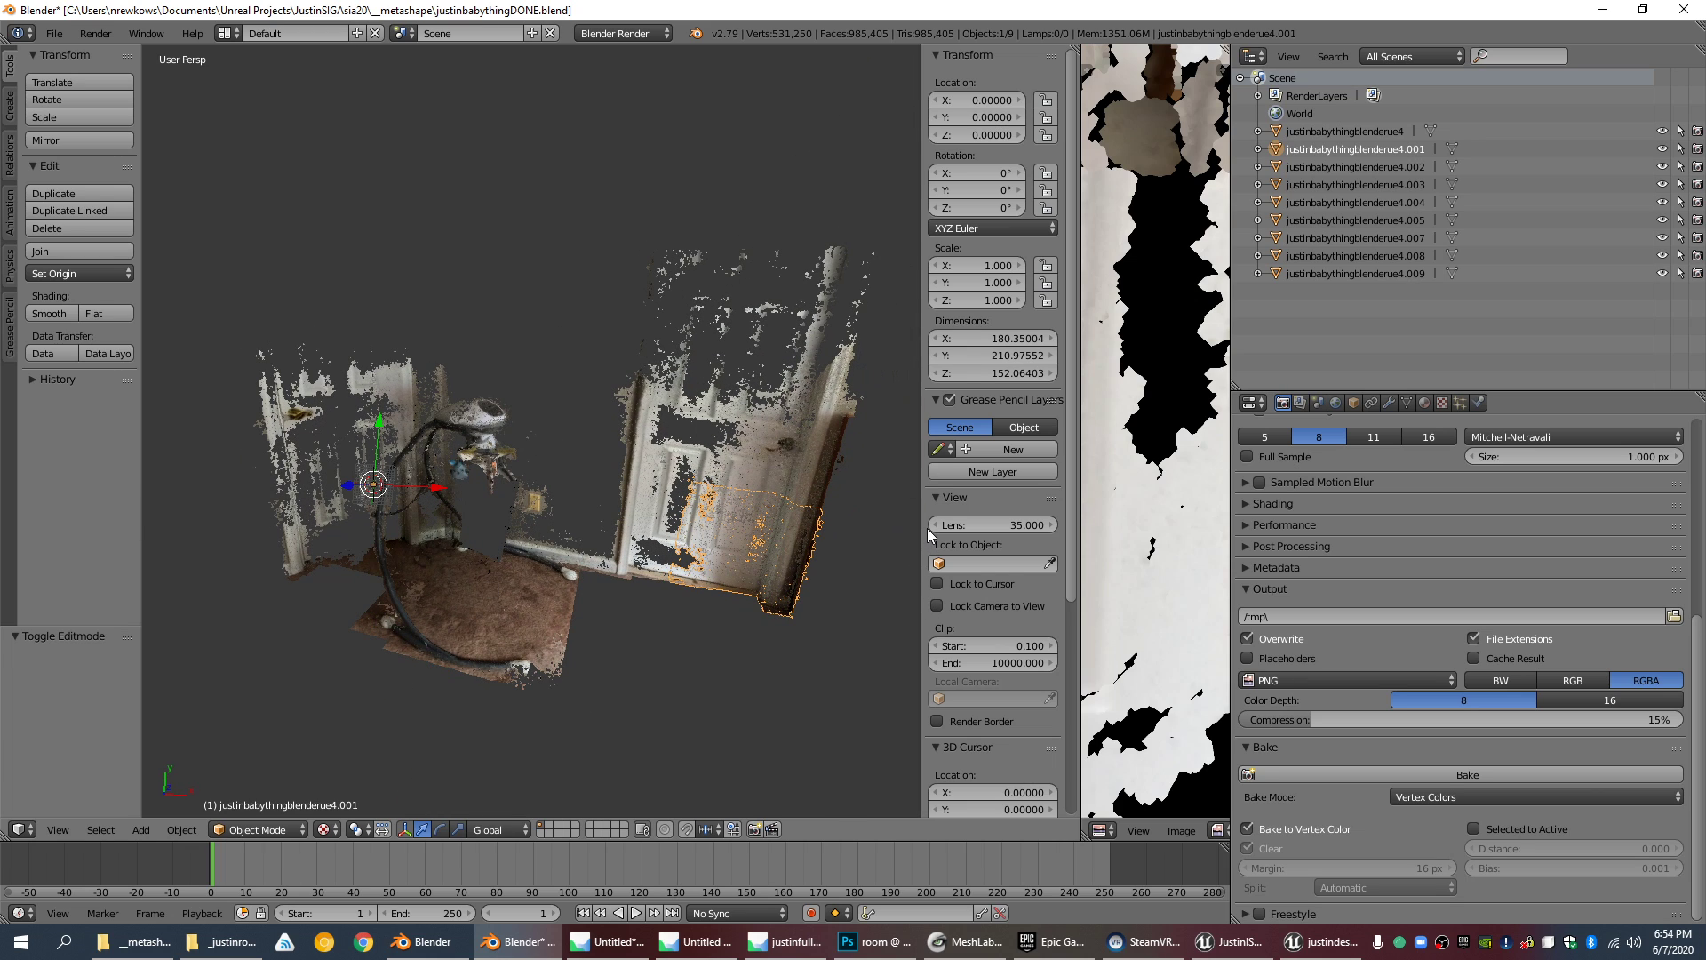
{"action": "scroll", "coordinate": [714, 520], "scroll_direction": "up", "scroll_amount": 1}
{"action": "scroll", "coordinate": [707, 606], "scroll_direction": "down", "scroll_amount": 4}
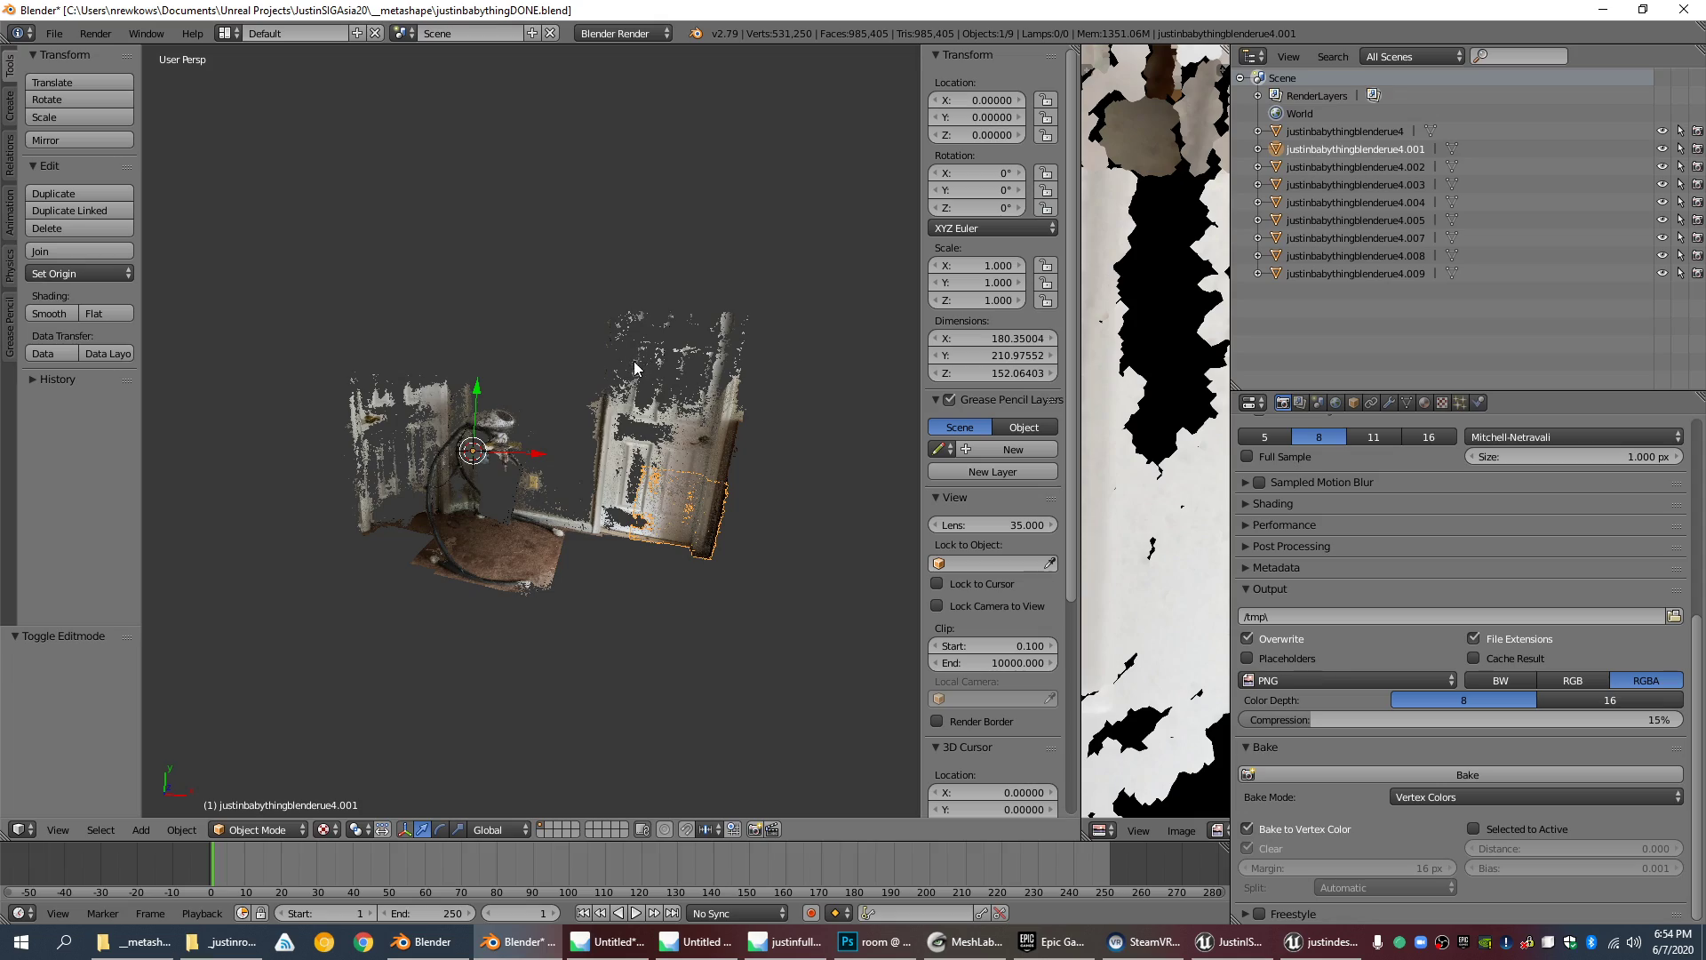
Step: Switch to Agisoft Metashape and examine the full room's dense cloud around the desk, crib, doors and bed, including from above
{"action": "left_click", "coordinate": [785, 941]}
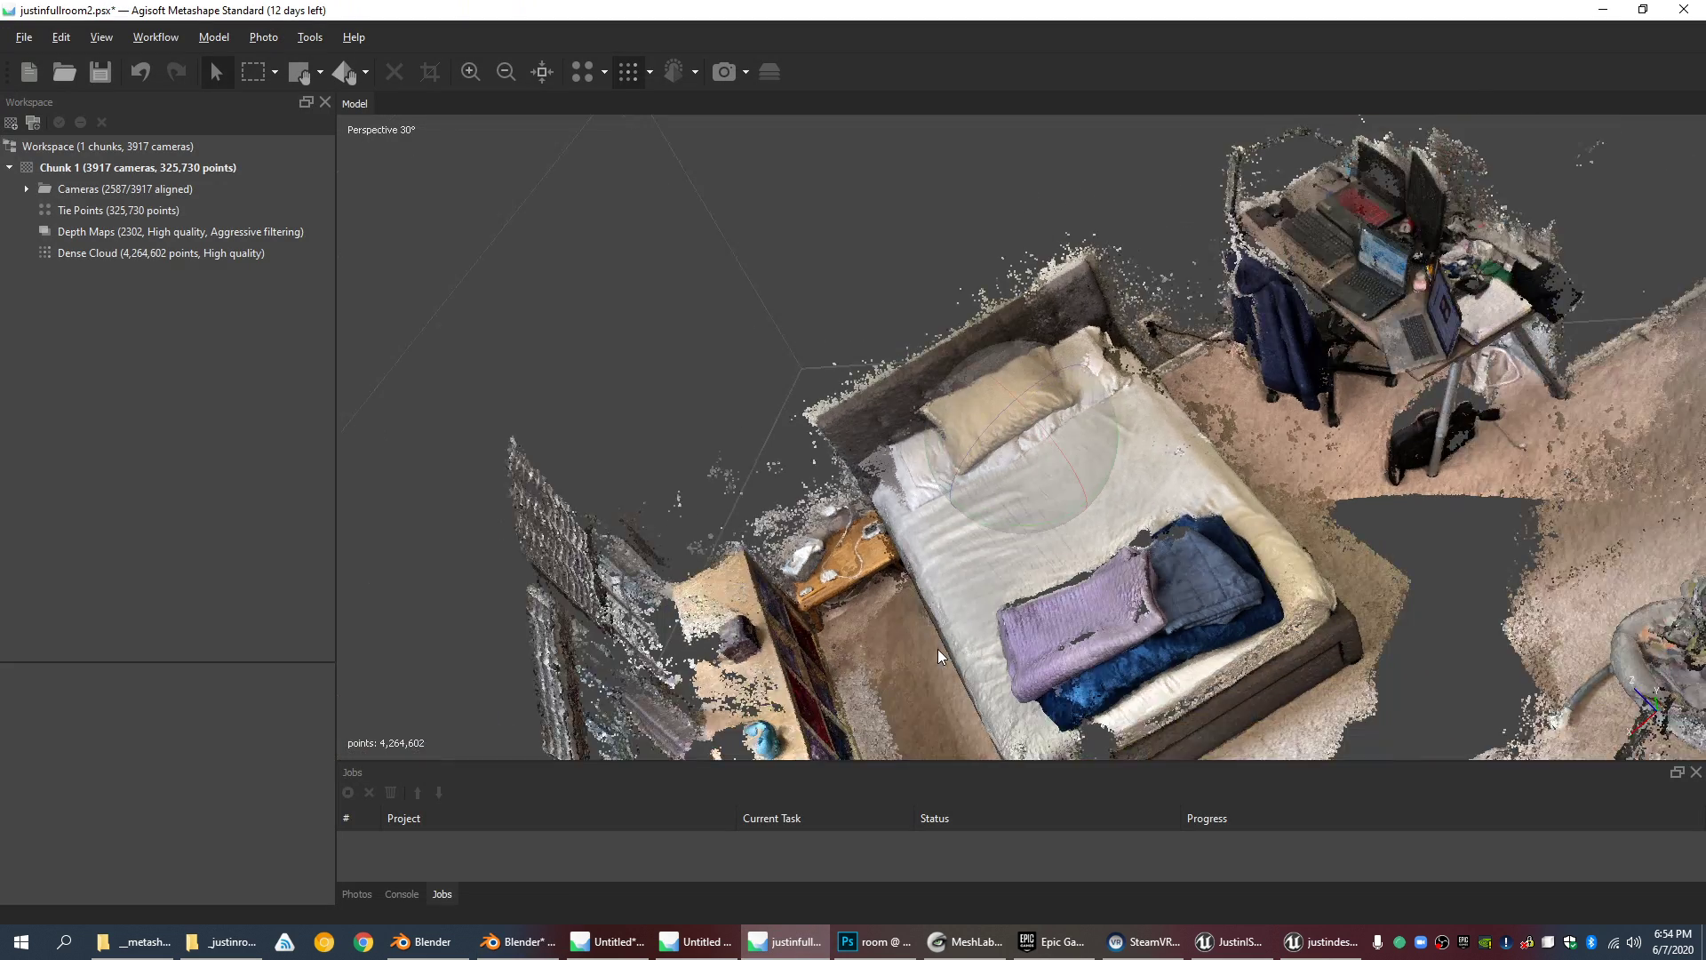
{"action": "scroll", "coordinate": [941, 656], "scroll_direction": "down", "scroll_amount": 4}
{"action": "middle_click_drag", "start_coordinate": [1181, 524], "coordinate": [1044, 460]}
{"action": "scroll", "coordinate": [1044, 460], "scroll_direction": "up", "scroll_amount": 6}
{"action": "left_click_drag", "start_coordinate": [1044, 454], "coordinate": [1085, 421]}
{"action": "scroll", "coordinate": [1085, 427], "scroll_direction": "down", "scroll_amount": 6}
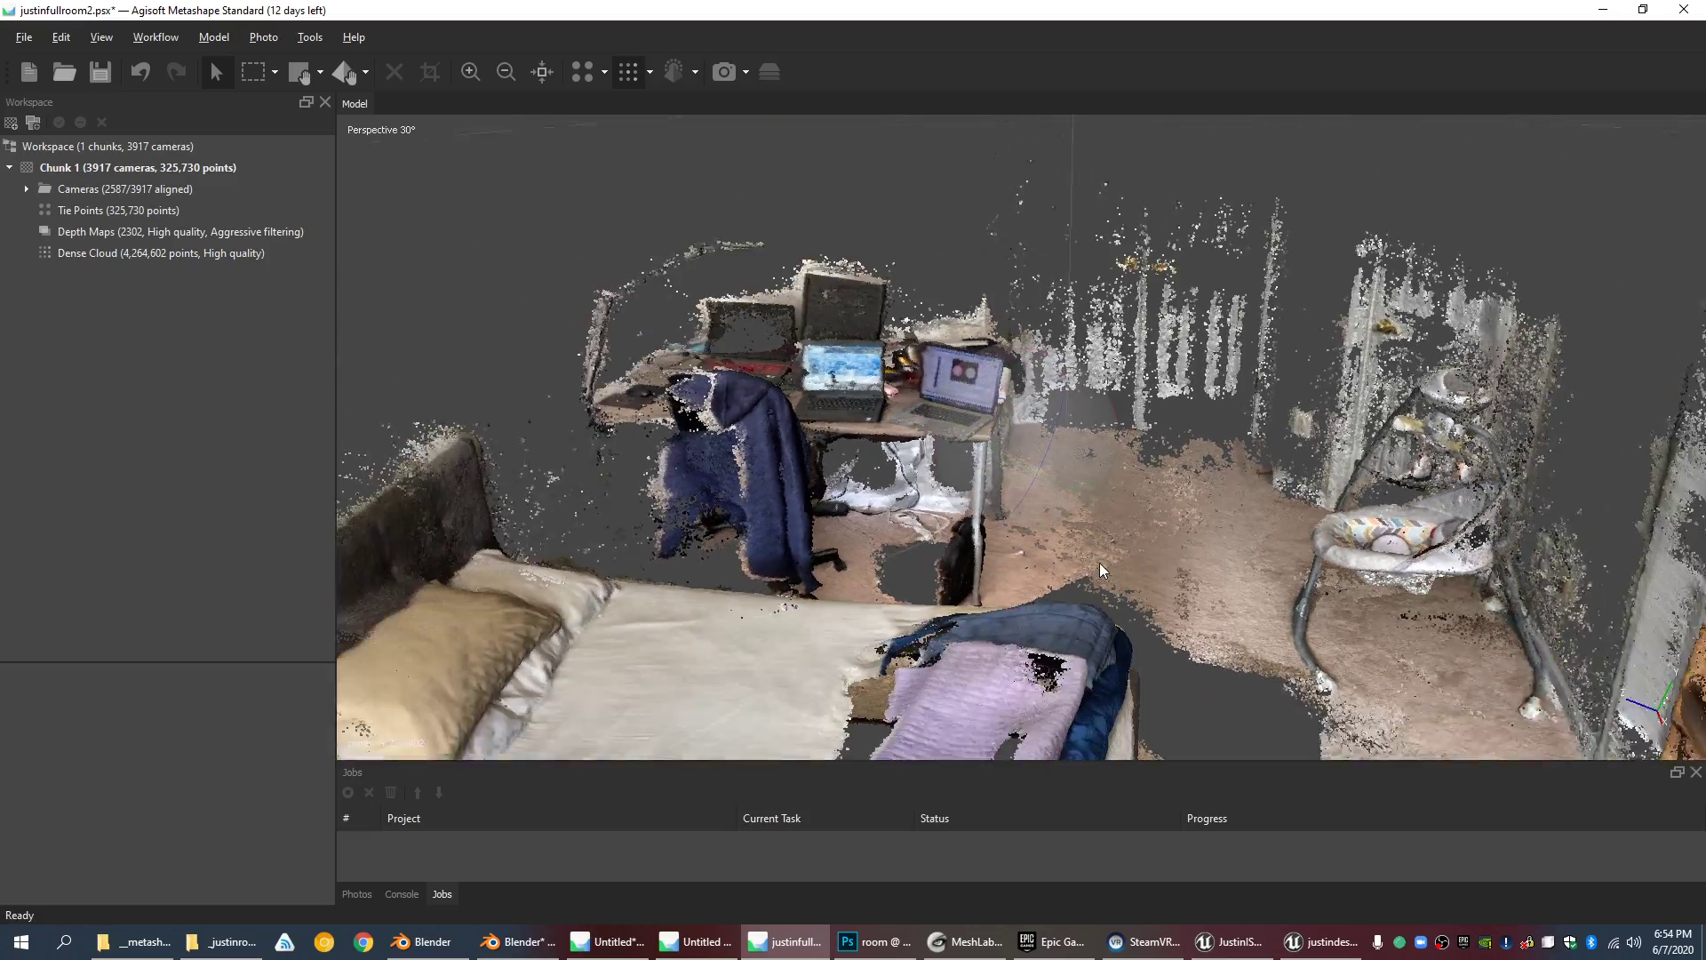
{"action": "left_click_drag", "start_coordinate": [1100, 570], "coordinate": [1094, 505]}
{"action": "left_click_drag", "start_coordinate": [1041, 438], "coordinate": [1068, 404]}
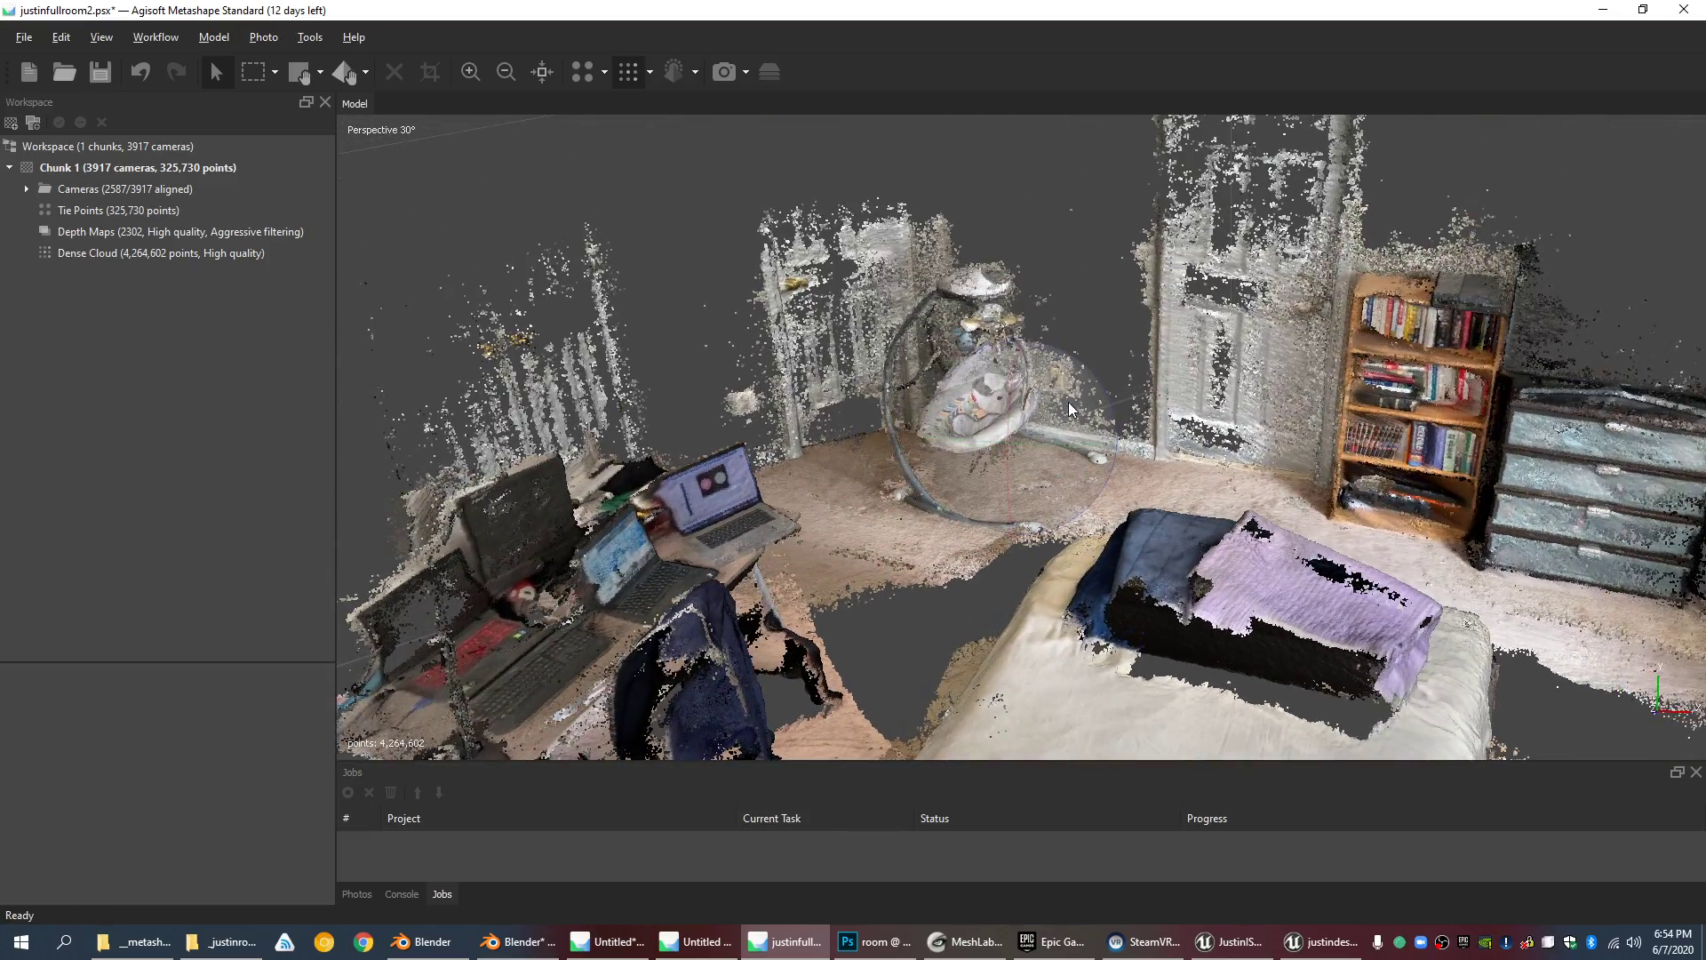
{"action": "scroll", "coordinate": [1132, 542], "scroll_direction": "down", "scroll_amount": 4}
{"action": "scroll", "coordinate": [1132, 543], "scroll_direction": "up", "scroll_amount": 5}
{"action": "left_click_drag", "start_coordinate": [1032, 393], "coordinate": [1026, 505]}
{"action": "middle_click_drag", "start_coordinate": [1048, 571], "coordinate": [869, 369]}
{"action": "scroll", "coordinate": [1066, 531], "scroll_direction": "down", "scroll_amount": 5}
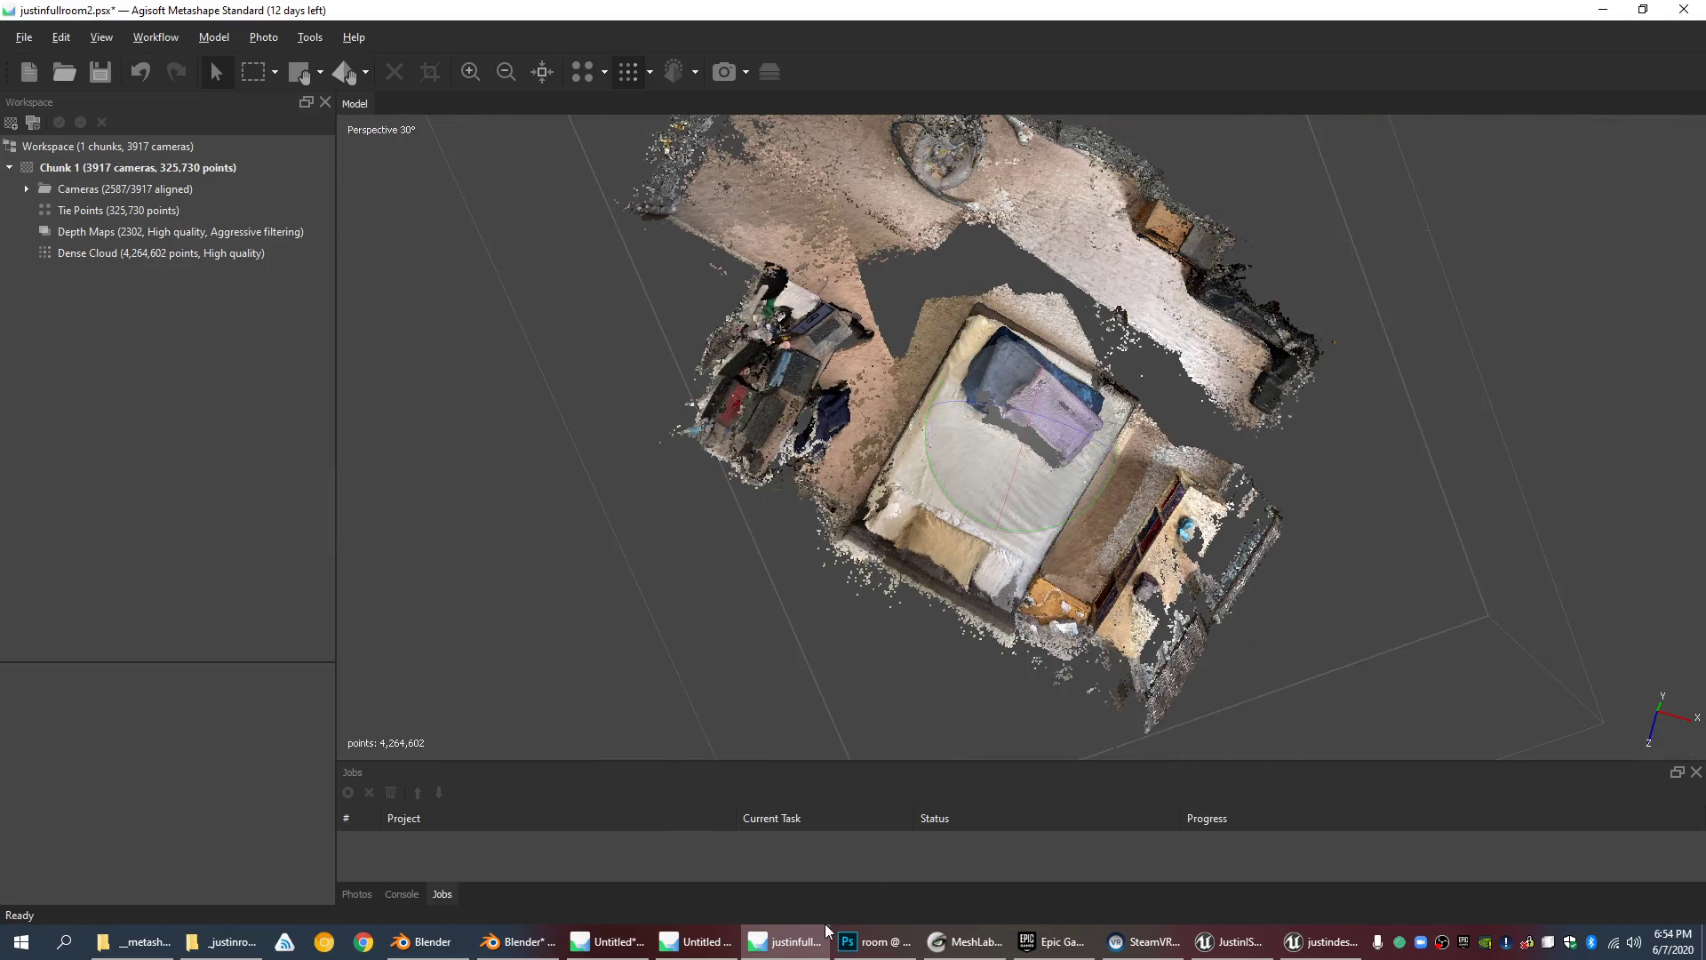
Step: Return to Blender's door scan, look briefly at the whole desk mesh in MeshLab, and go back to Blender
{"action": "left_click", "coordinate": [517, 941]}
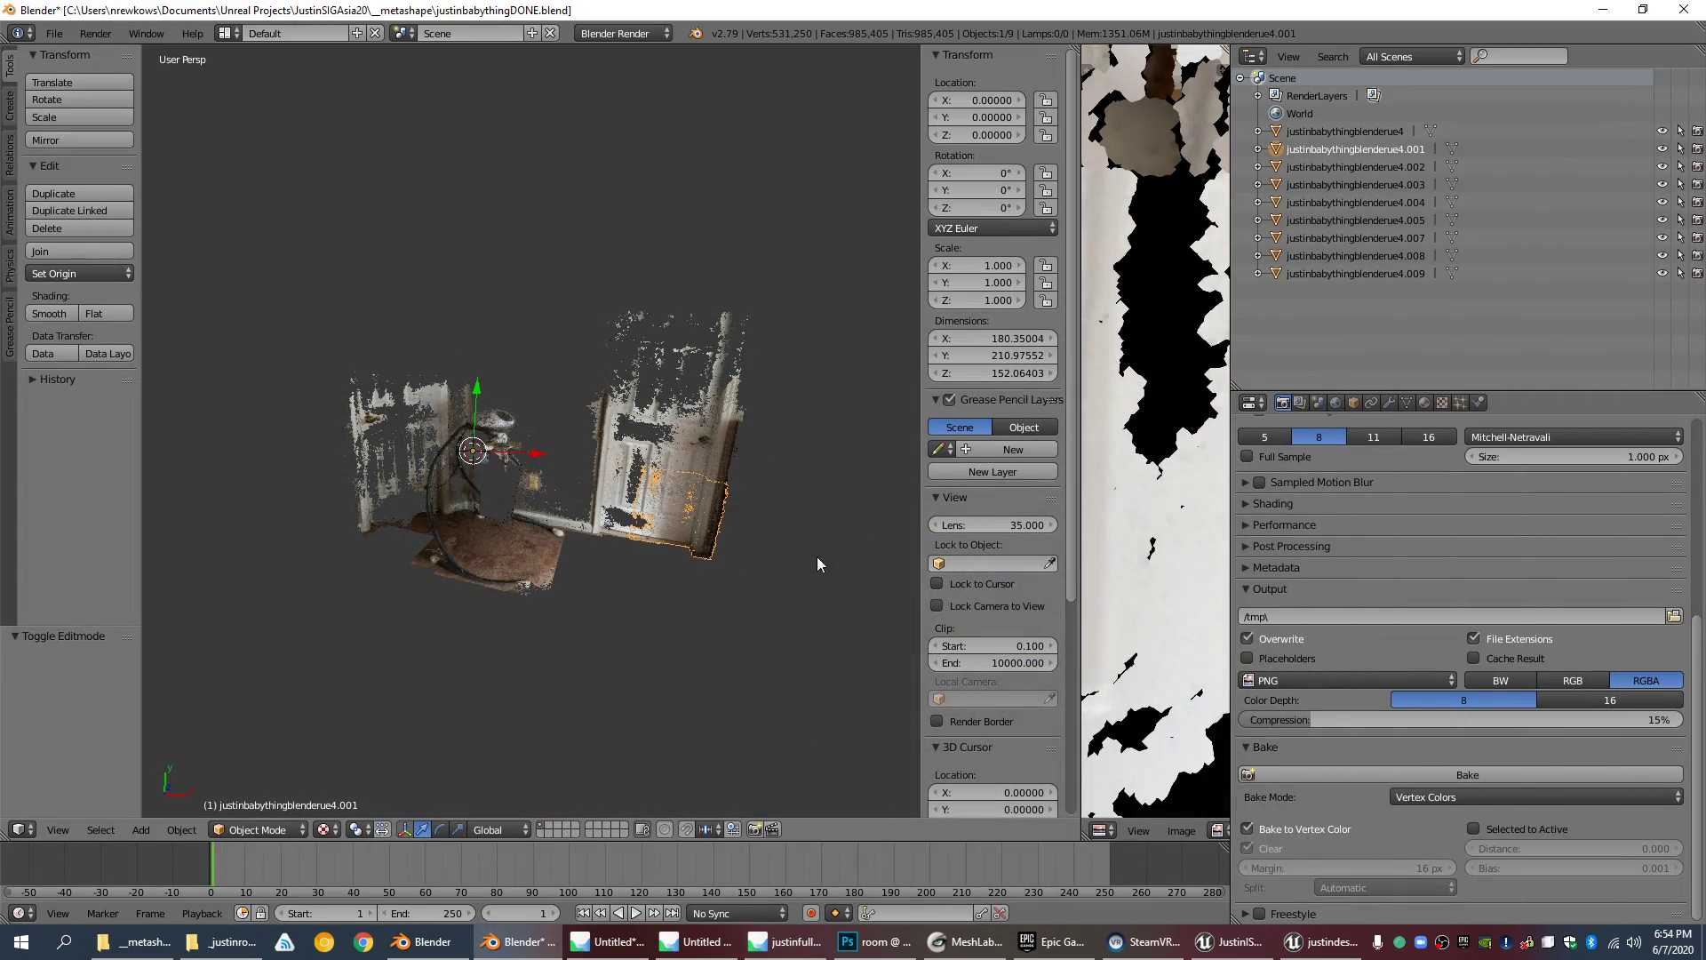
{"action": "middle_click_drag", "start_coordinate": [818, 556], "coordinate": [544, 580]}
{"action": "scroll", "coordinate": [544, 580], "scroll_direction": "up", "scroll_amount": 5}
{"action": "scroll", "coordinate": [546, 579], "scroll_direction": "down", "scroll_amount": 4}
{"action": "left_click", "coordinate": [965, 941]}
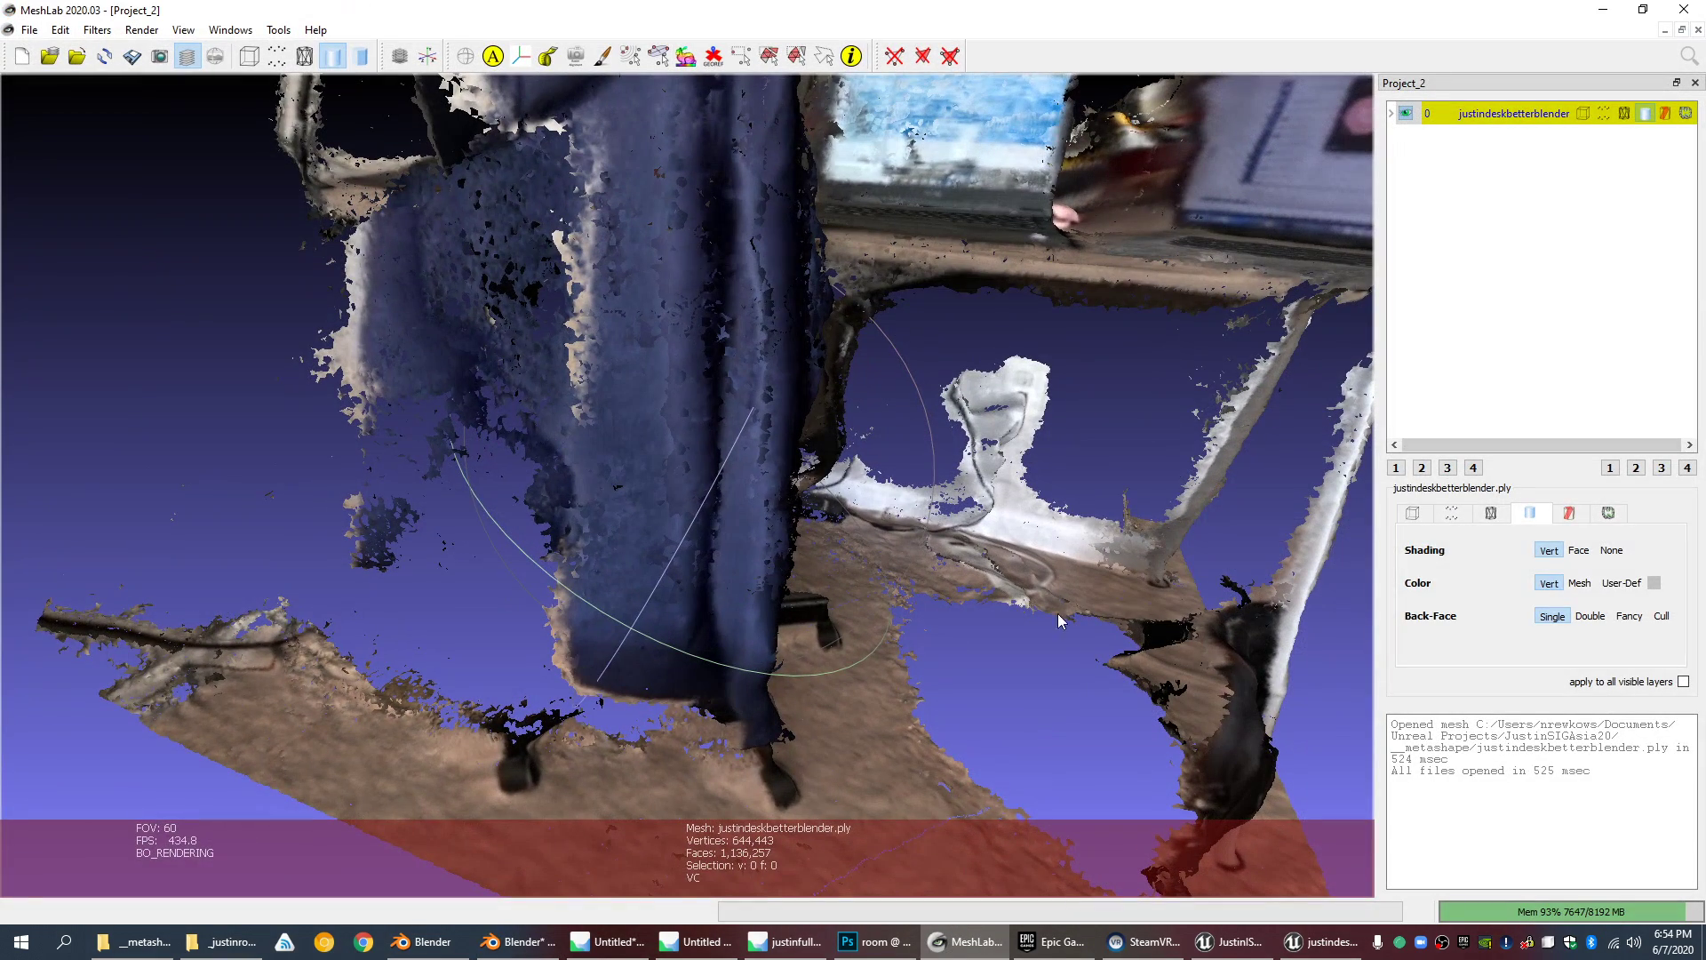
{"action": "scroll", "coordinate": [1013, 591], "scroll_direction": "down", "scroll_amount": 8}
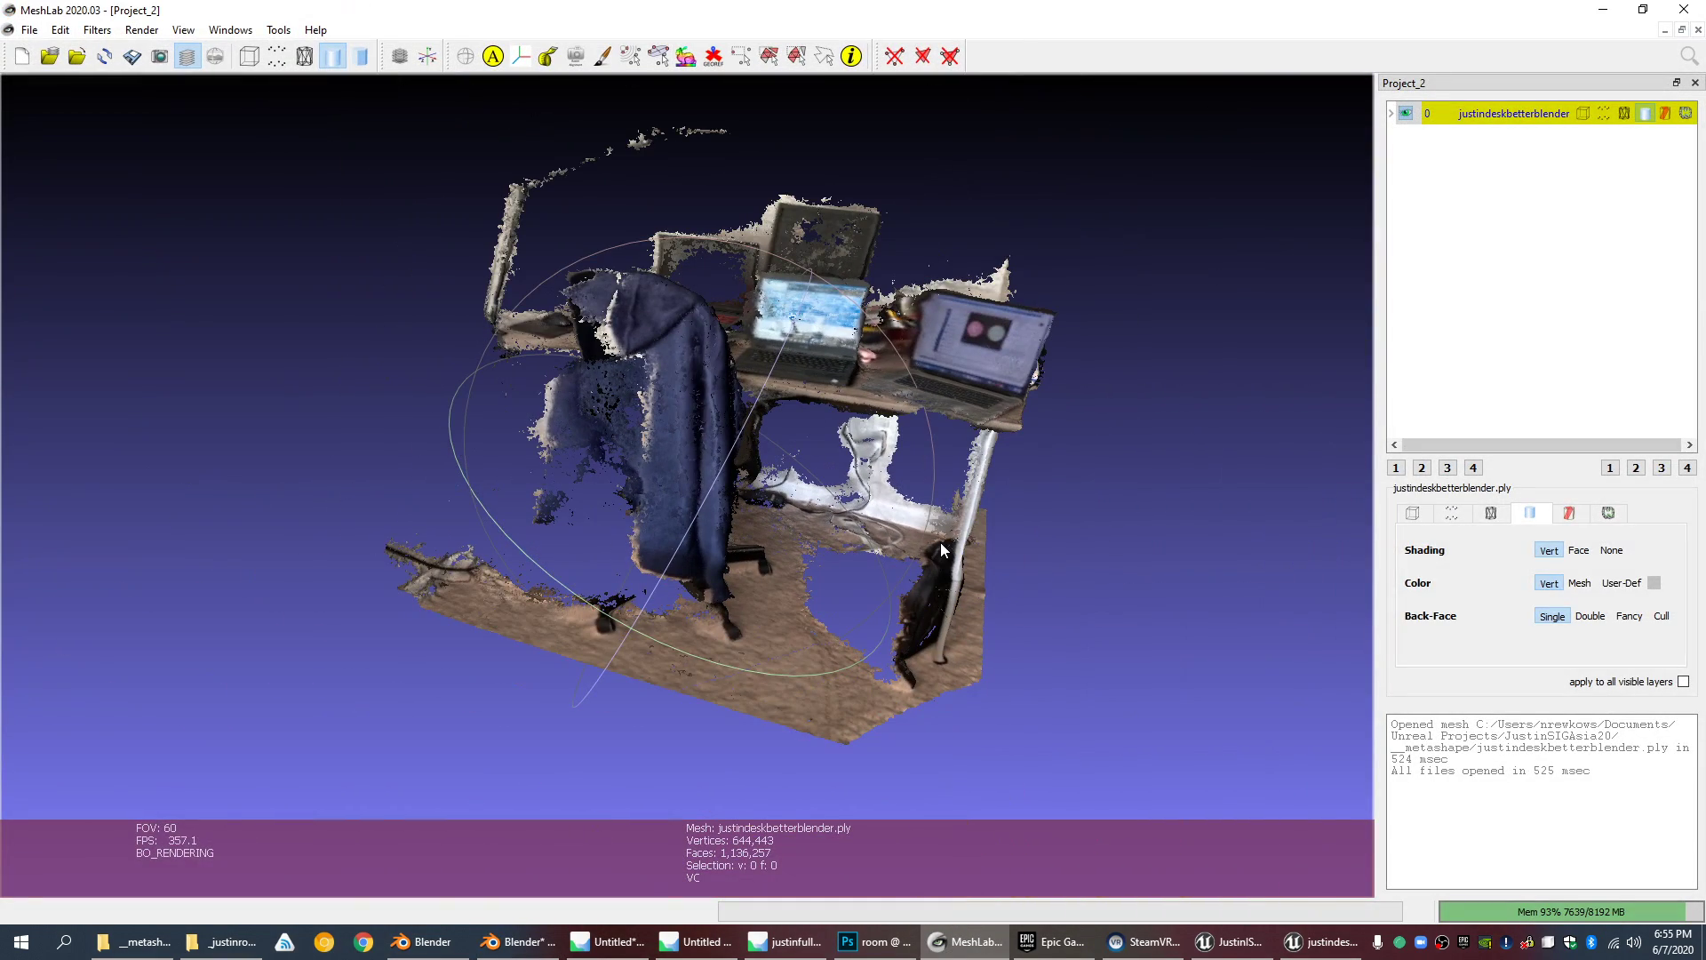
{"action": "left_click", "coordinate": [965, 941]}
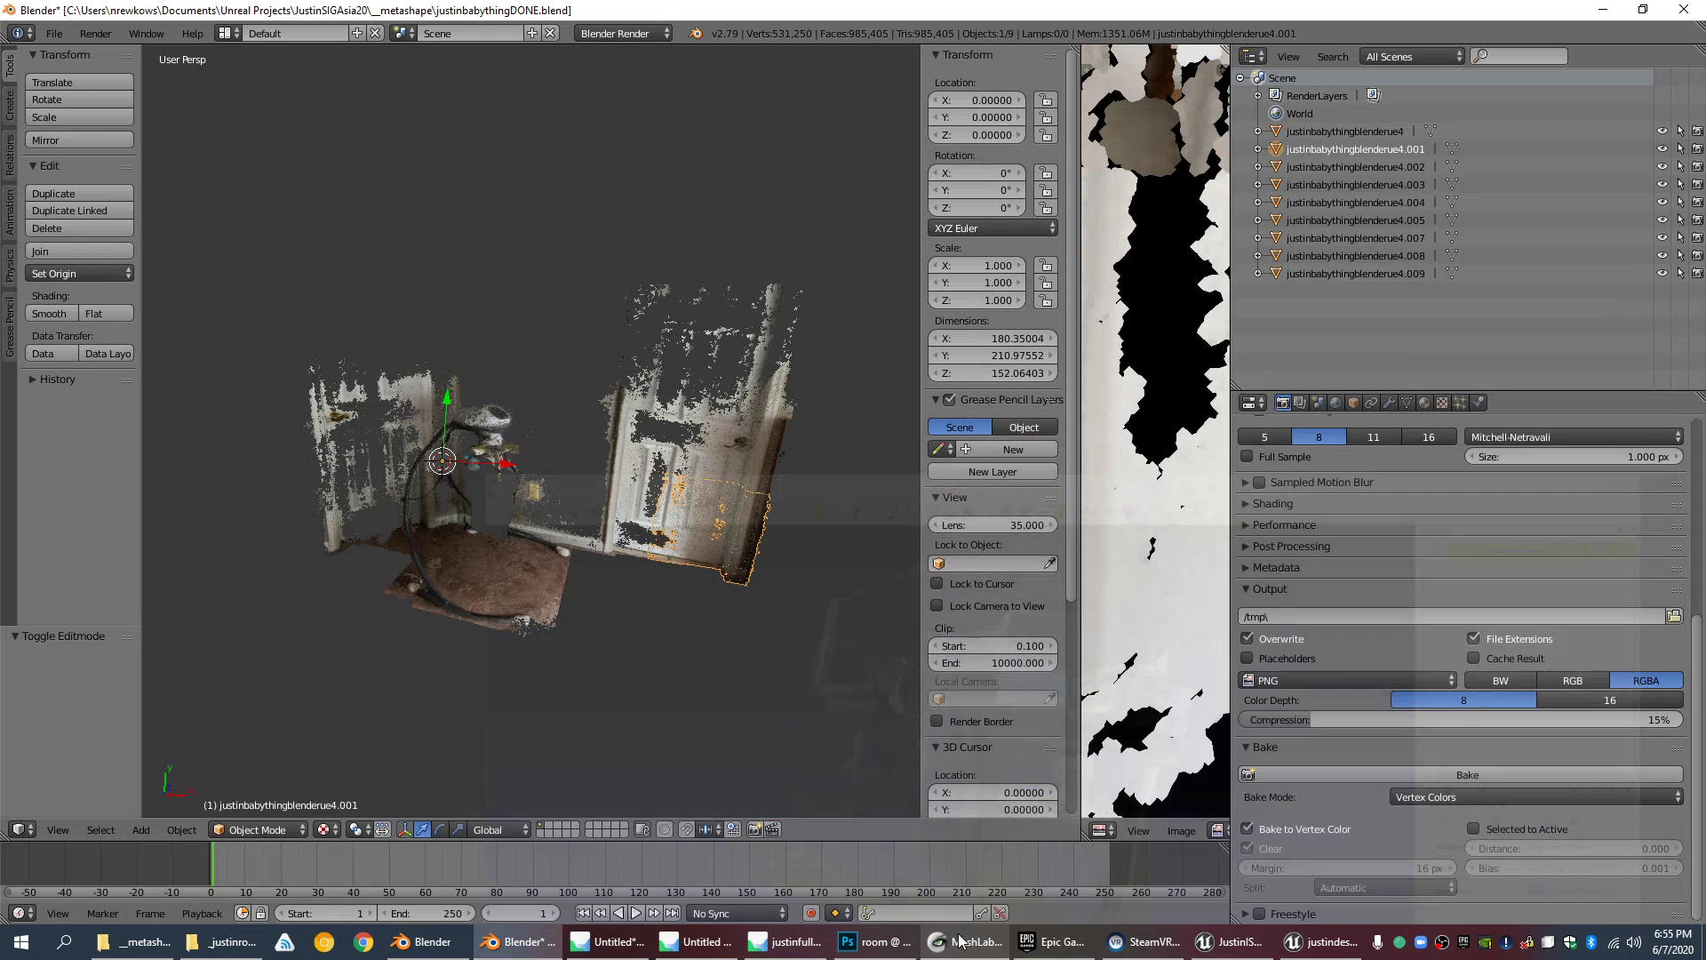
Step: Inspect the upper door piece in Edit Mode, and select the lower piece to compare how the door is divided
{"action": "scroll", "coordinate": [807, 326], "scroll_direction": "up", "scroll_amount": 2}
{"action": "right_click", "coordinate": [776, 318]}
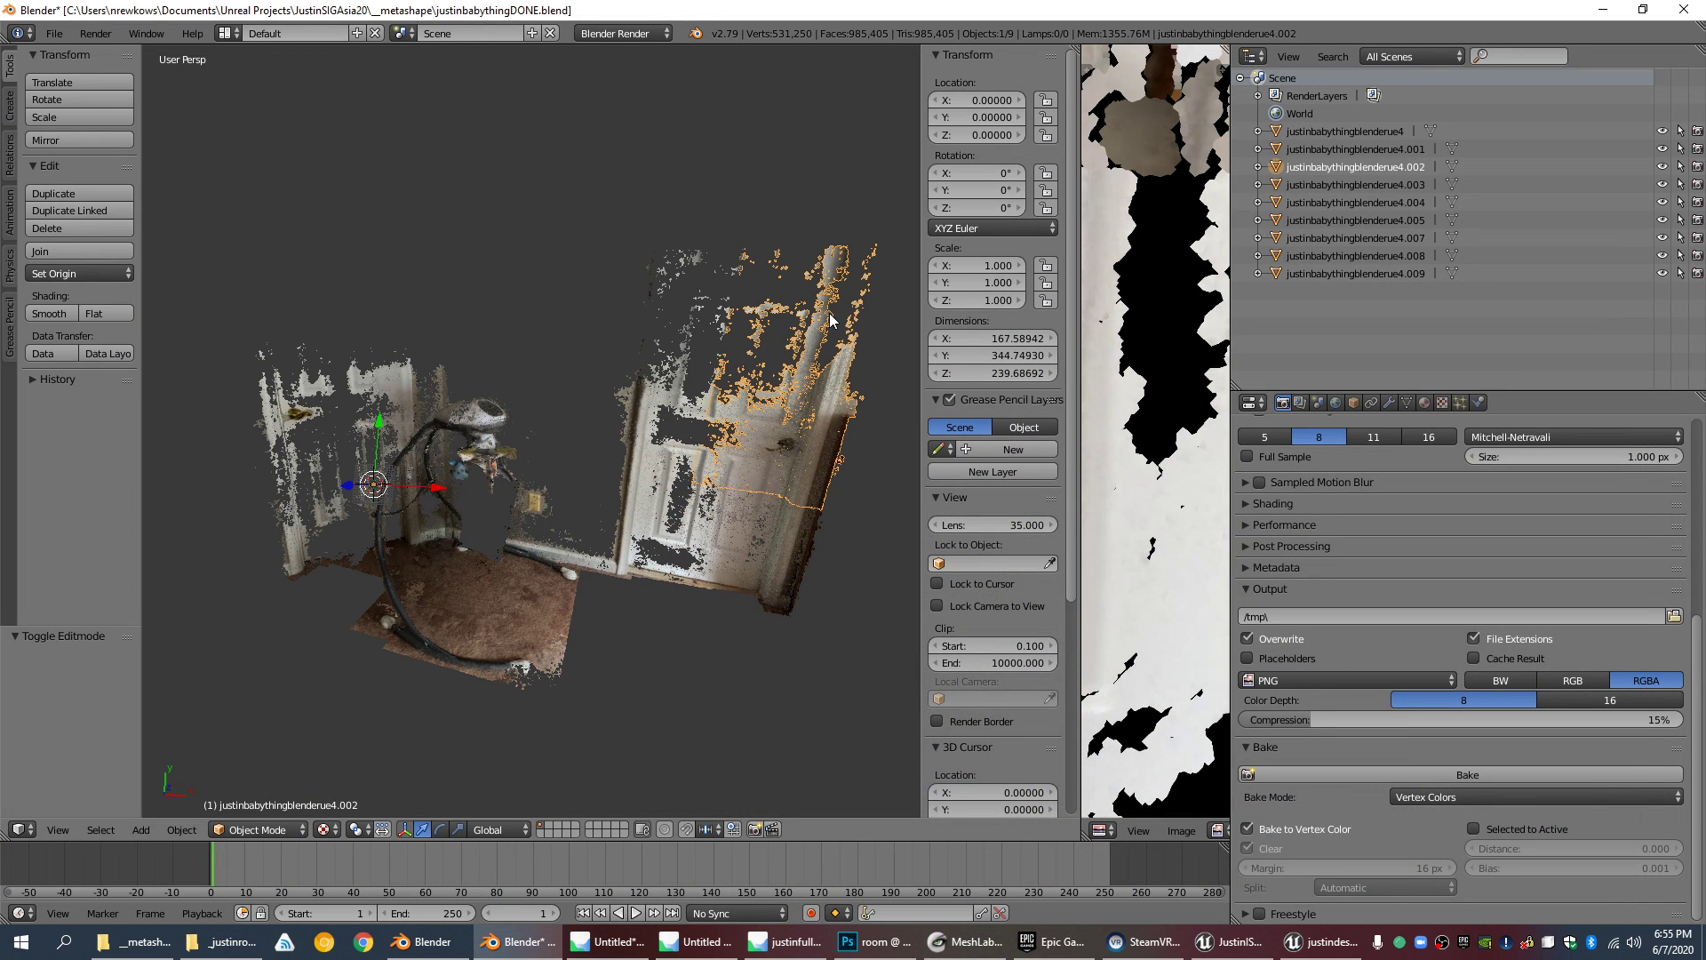
{"action": "key", "text": "Tab"}
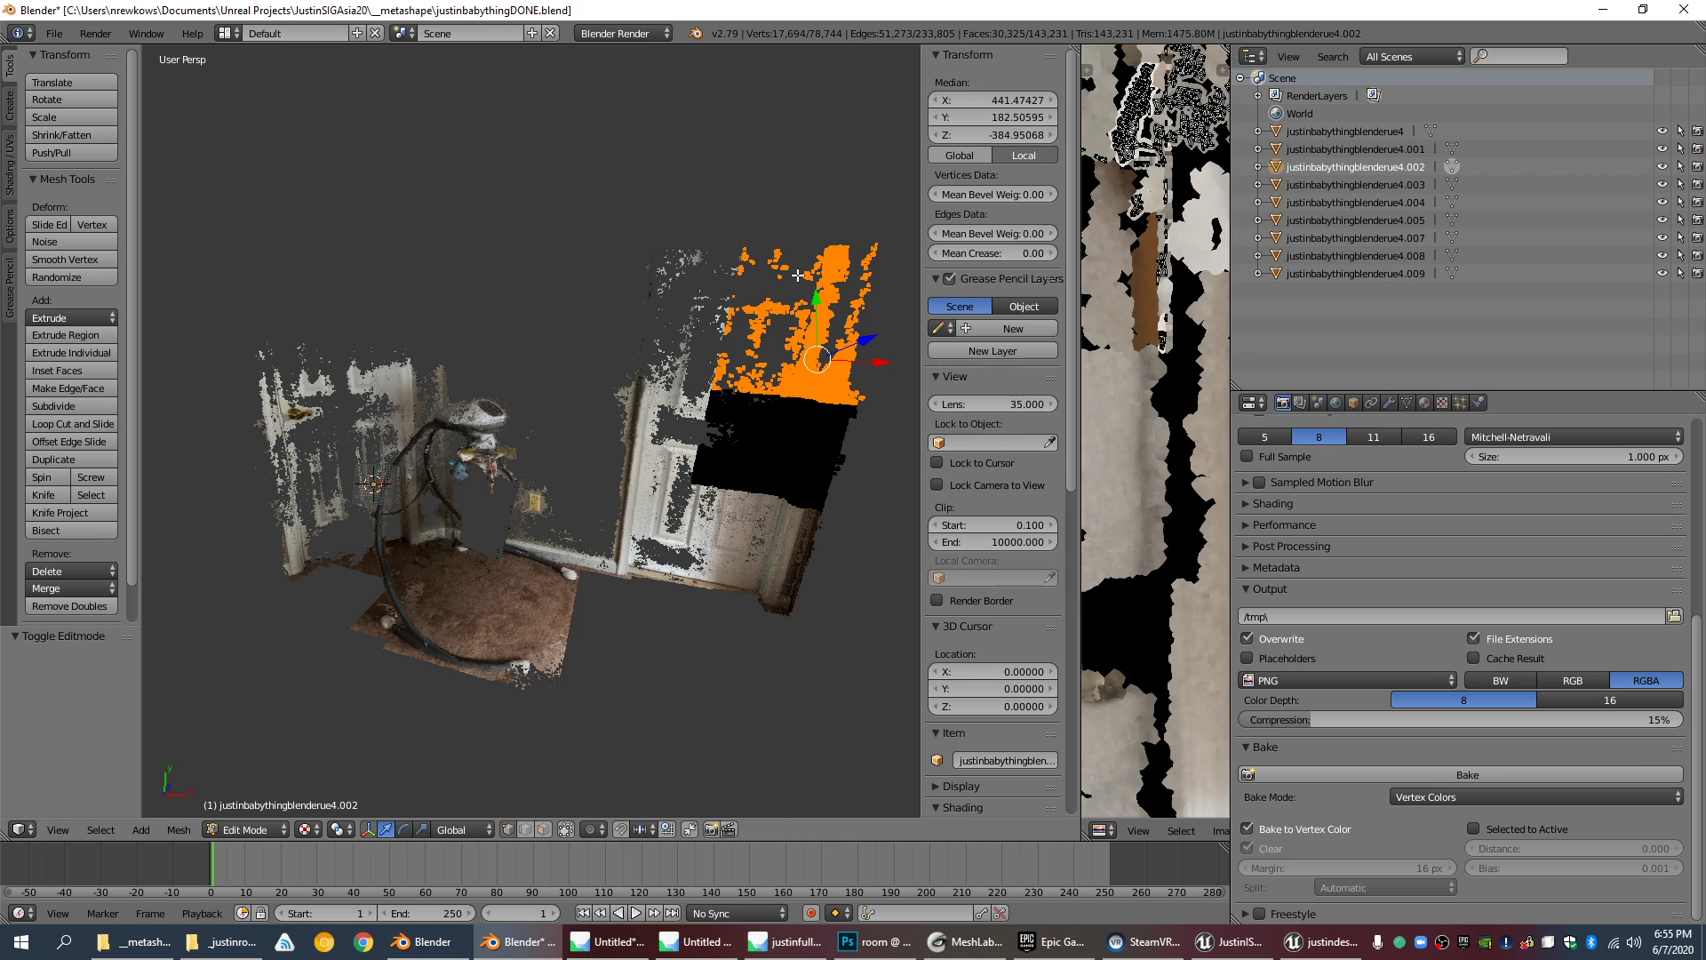
{"action": "key", "text": "Tab"}
{"action": "scroll", "coordinate": [797, 274], "scroll_direction": "down", "scroll_amount": 4}
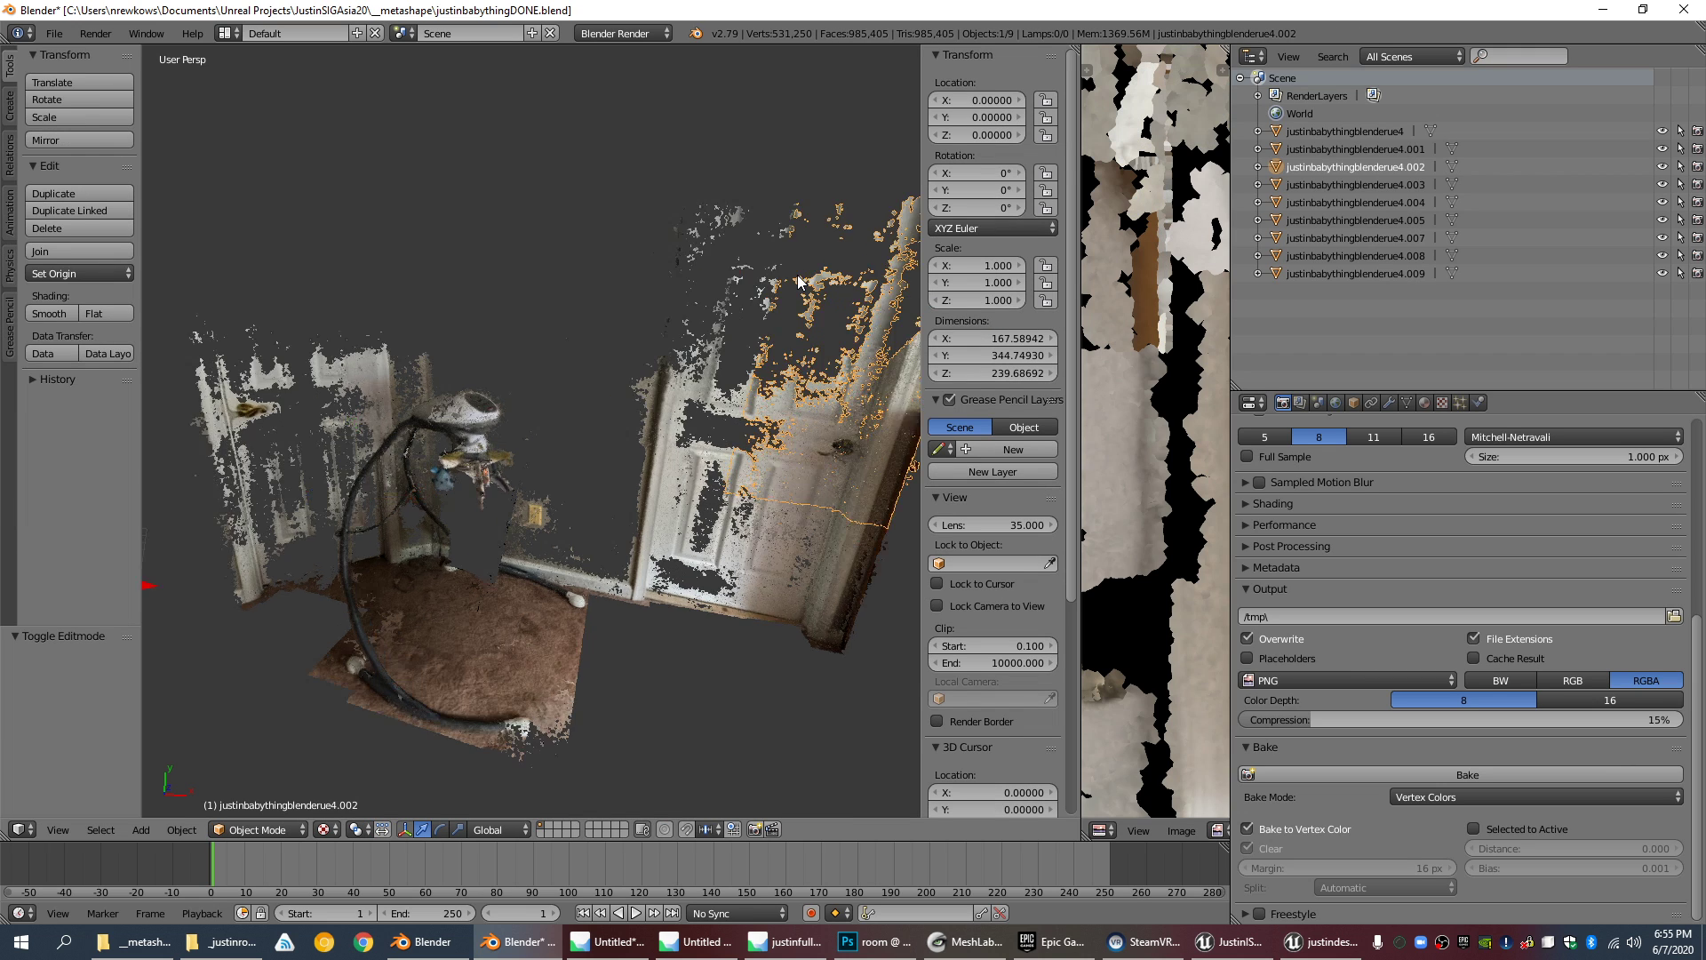
{"action": "scroll", "coordinate": [797, 275], "scroll_direction": "up", "scroll_amount": 2}
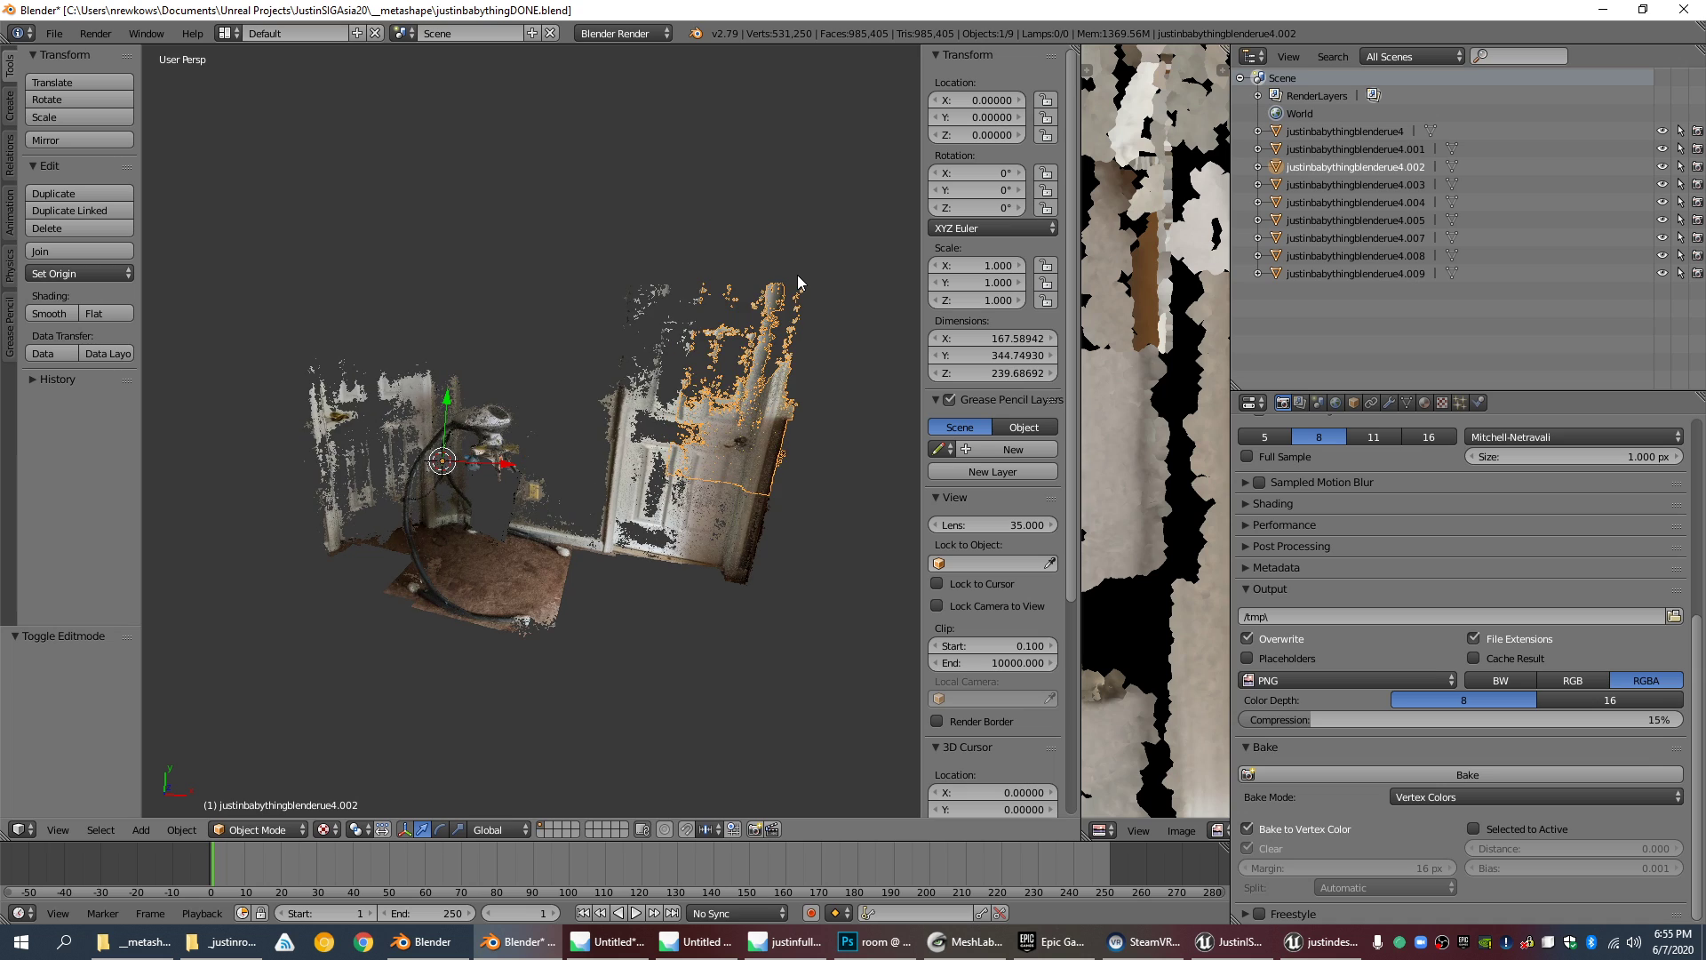
{"action": "right_click", "coordinate": [680, 553]}
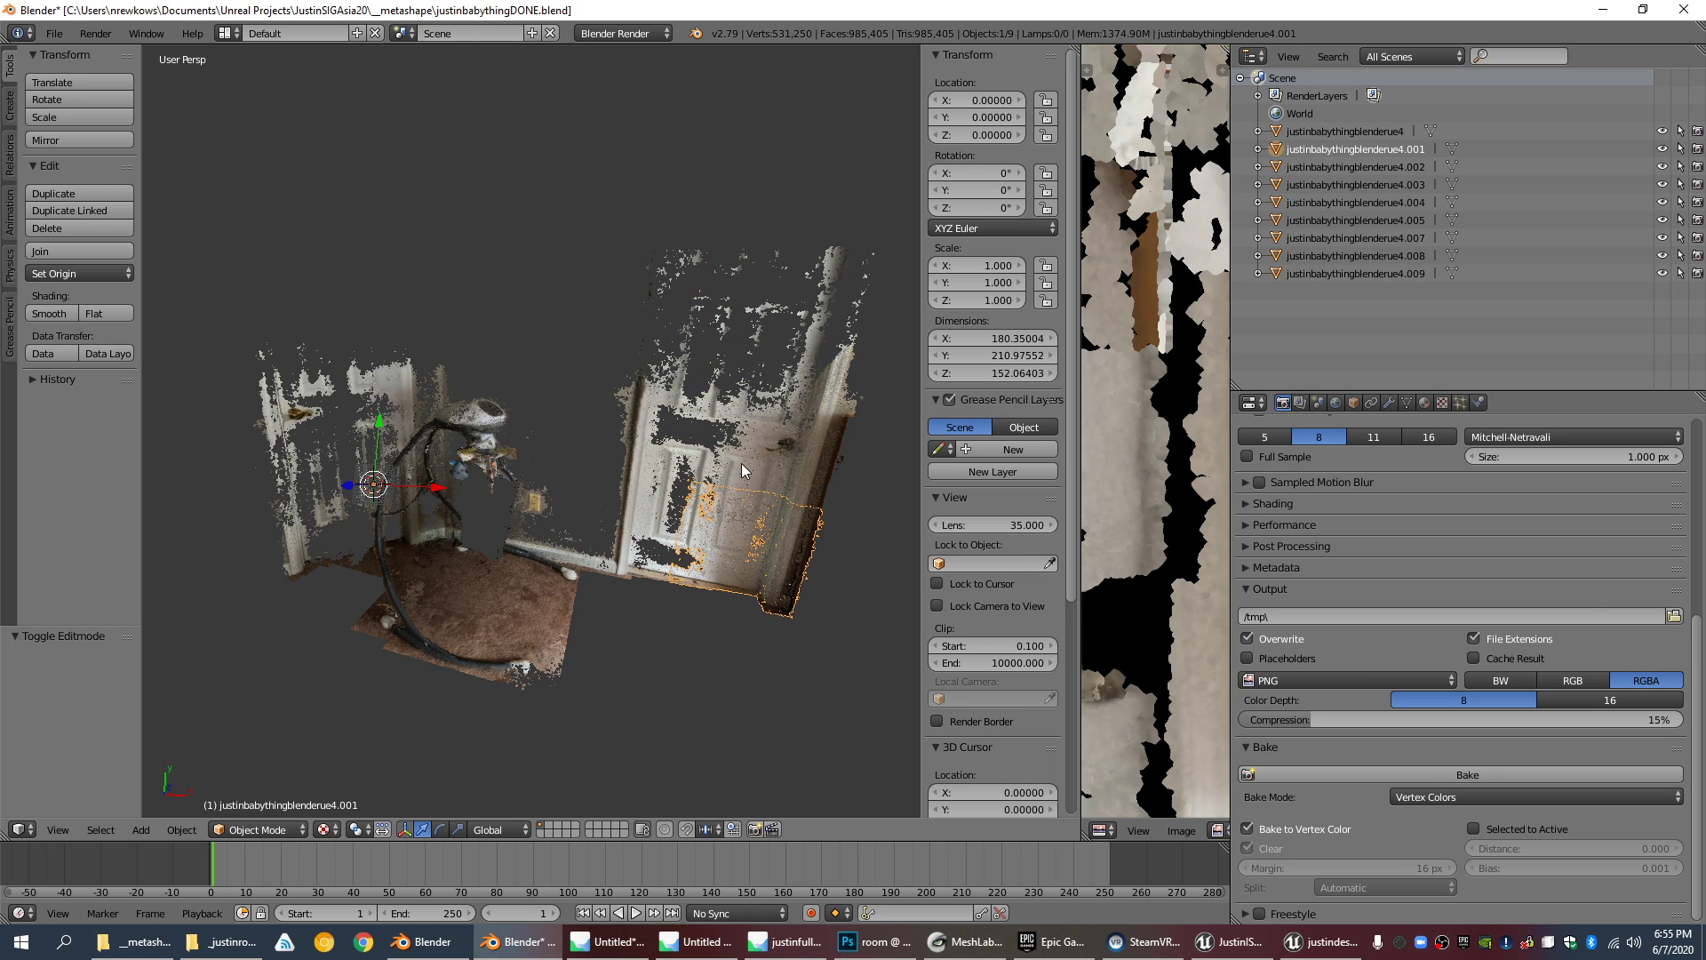
Step: Select the upper door piece again, clear its vertex selection in Edit Mode, and return to Object Mode
{"action": "right_click", "coordinate": [759, 400]}
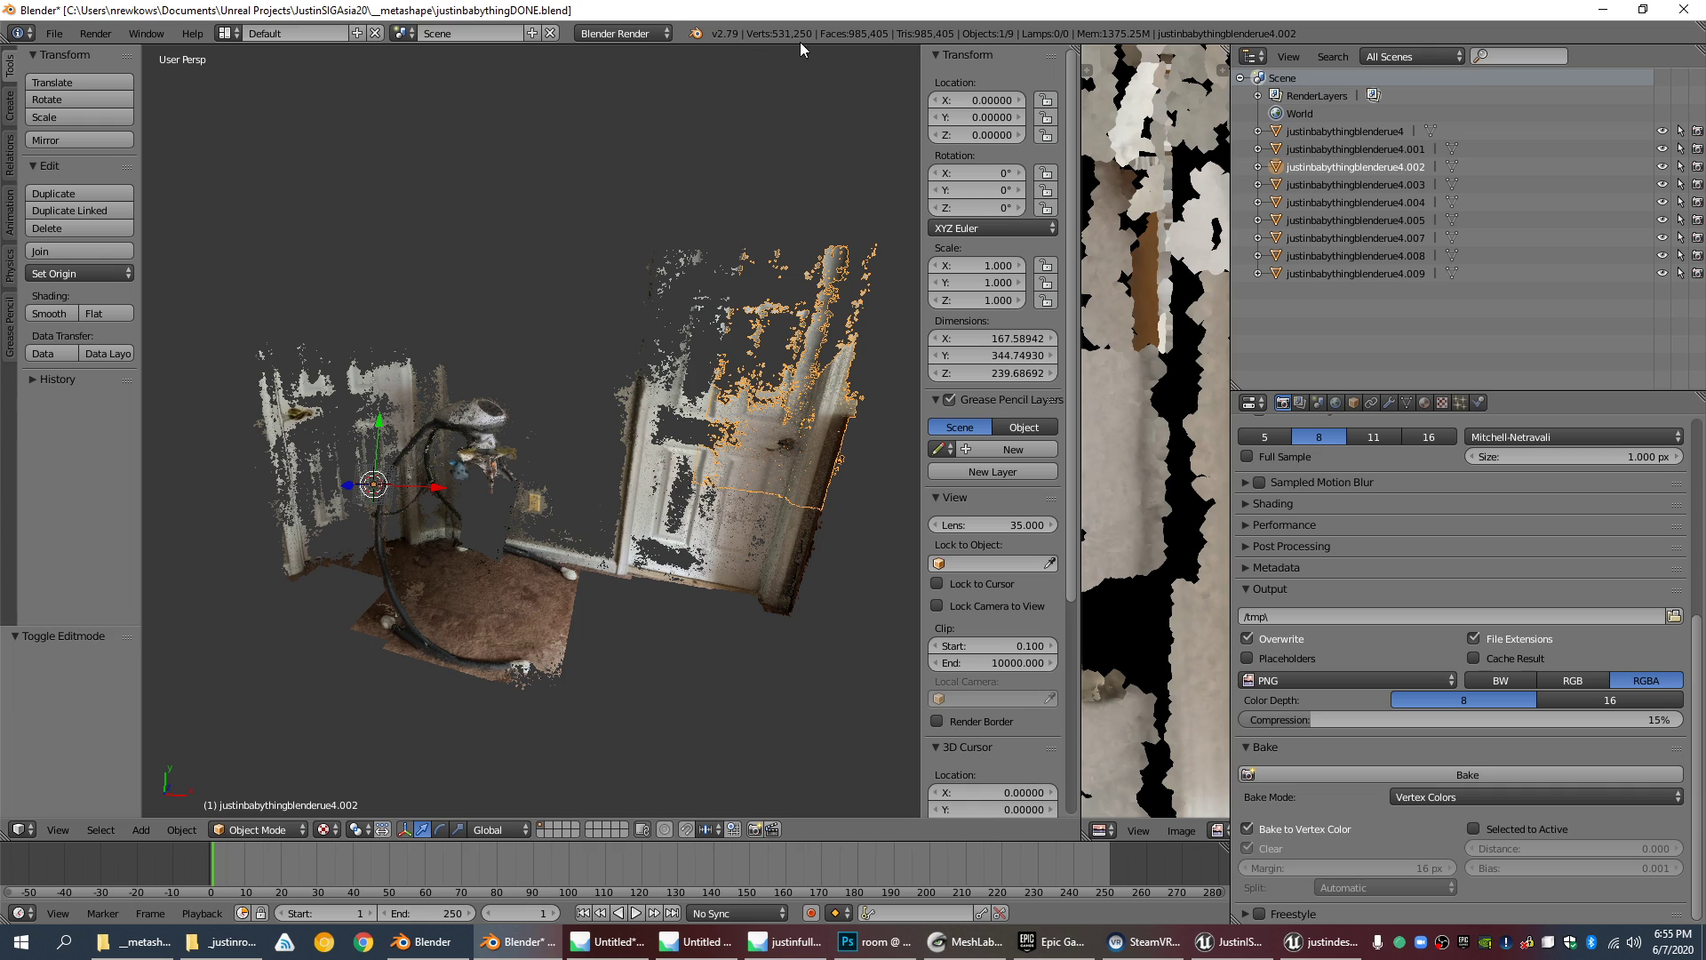
{"action": "key", "text": "Tab"}
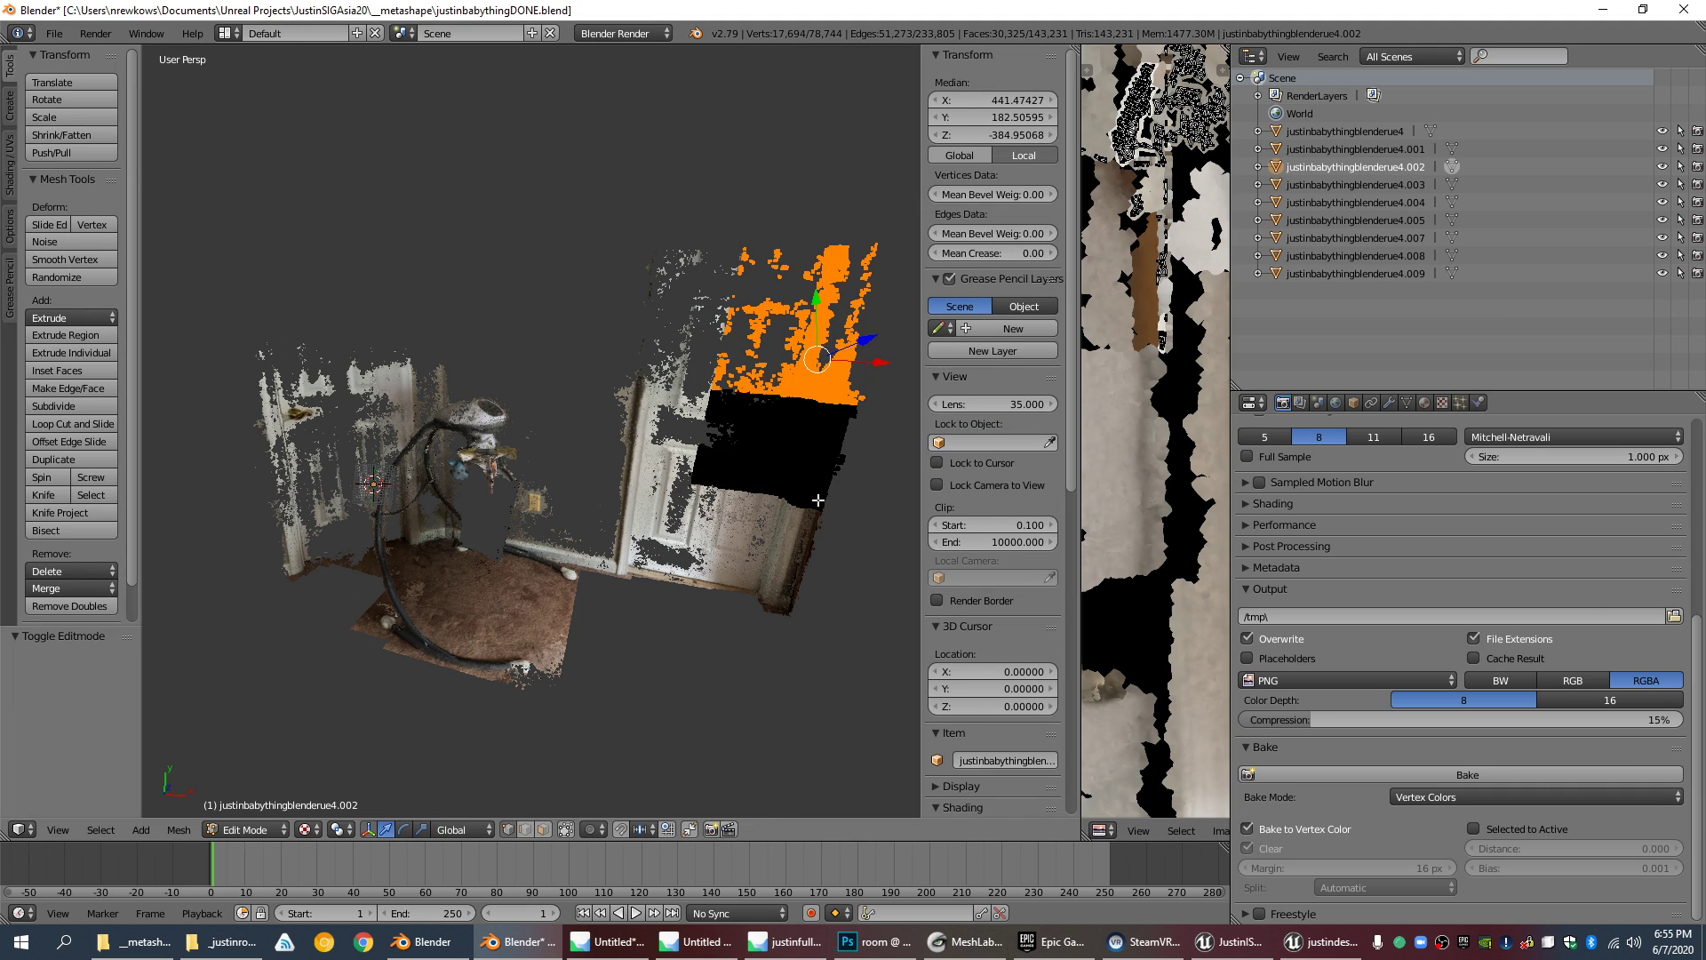
{"action": "key", "text": "a"}
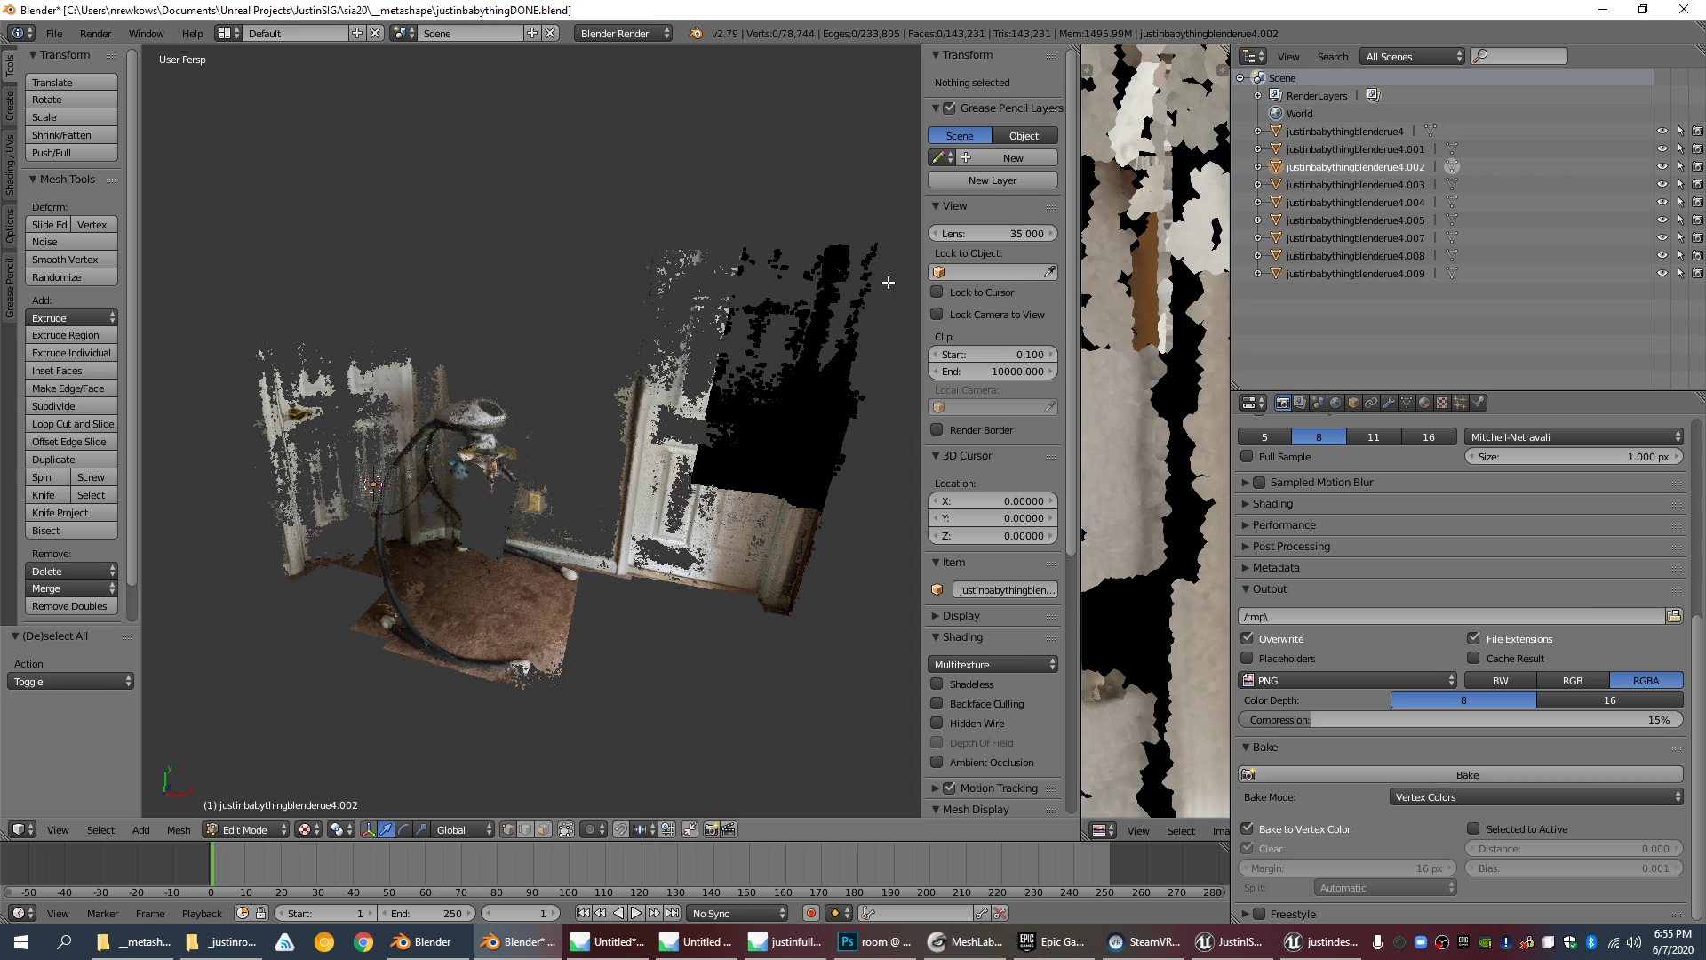
{"action": "key", "text": "Tab"}
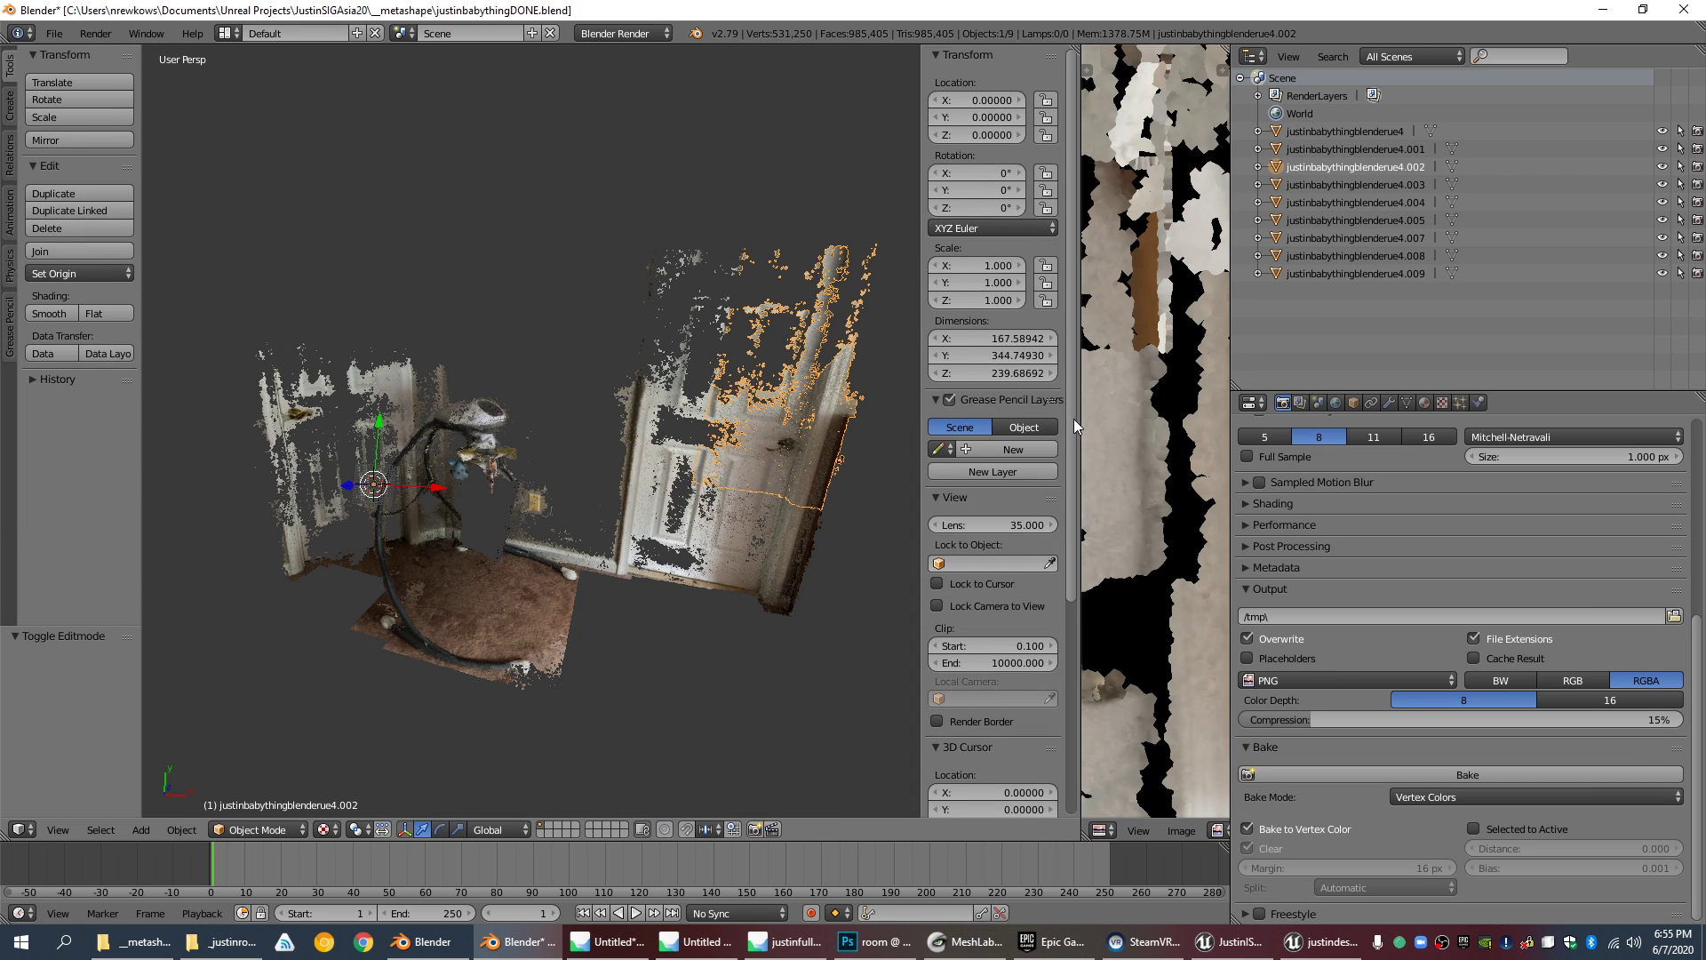
Step: Widen the image editor and examine rightmosttop.png with and without all of the upper door piece's UV islands
{"action": "left_click_drag", "start_coordinate": [1079, 414], "coordinate": [797, 414]}
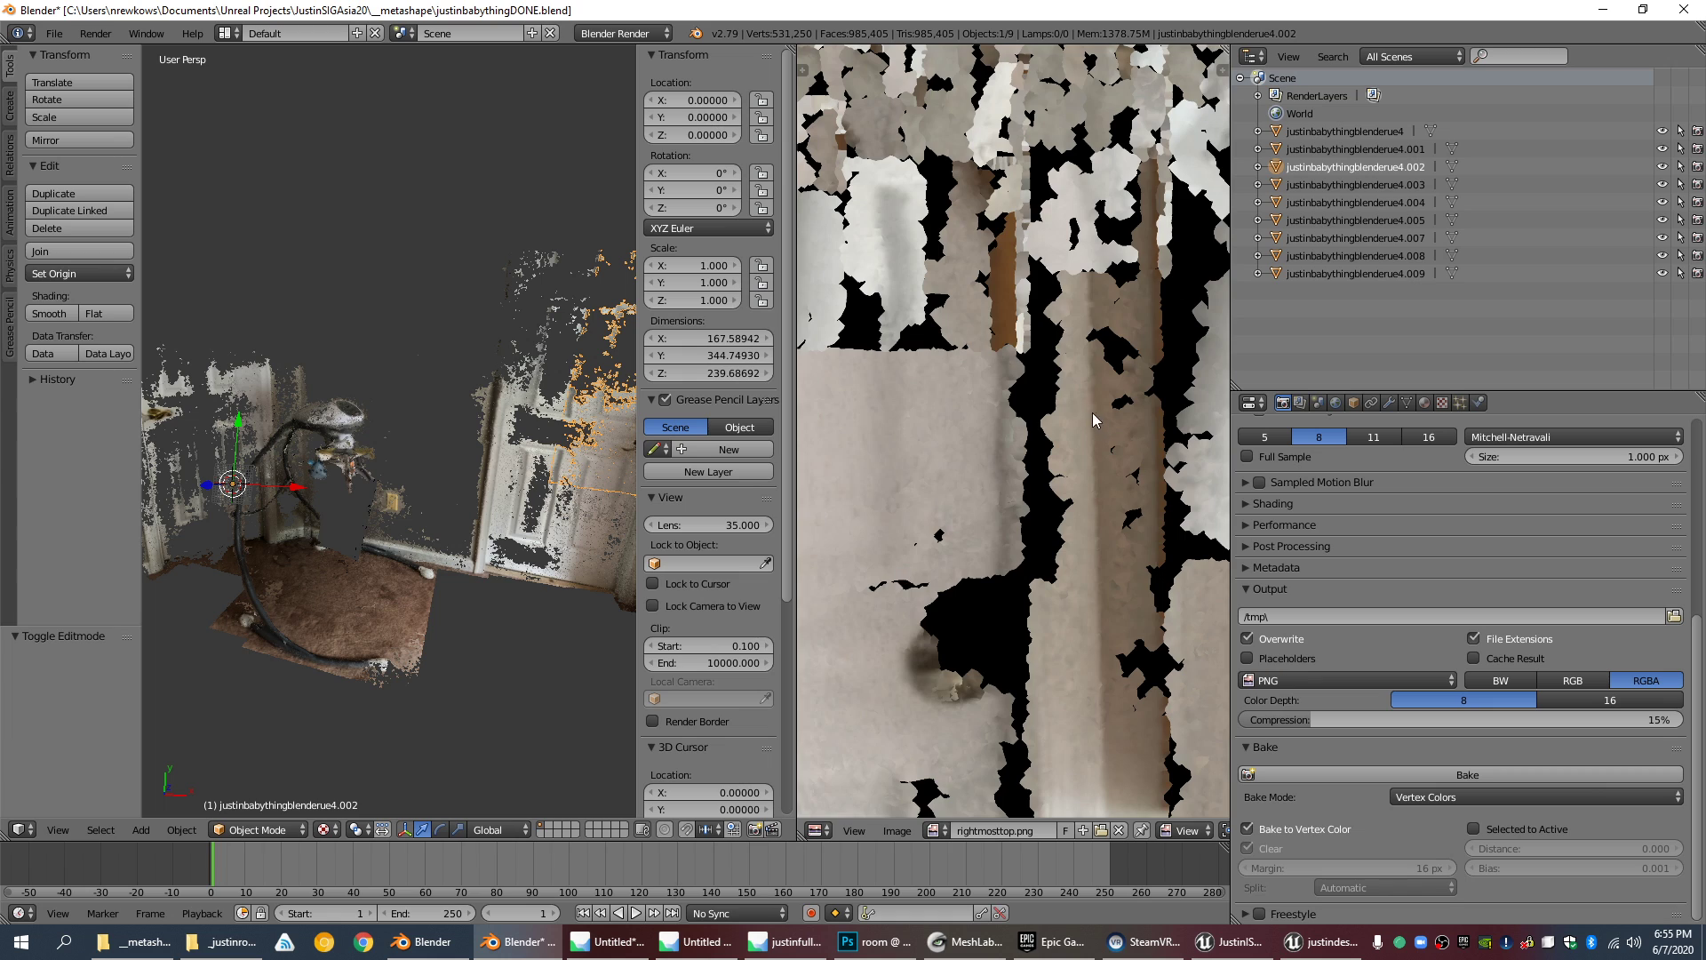
{"action": "scroll", "coordinate": [1091, 413], "scroll_direction": "down", "scroll_amount": 4}
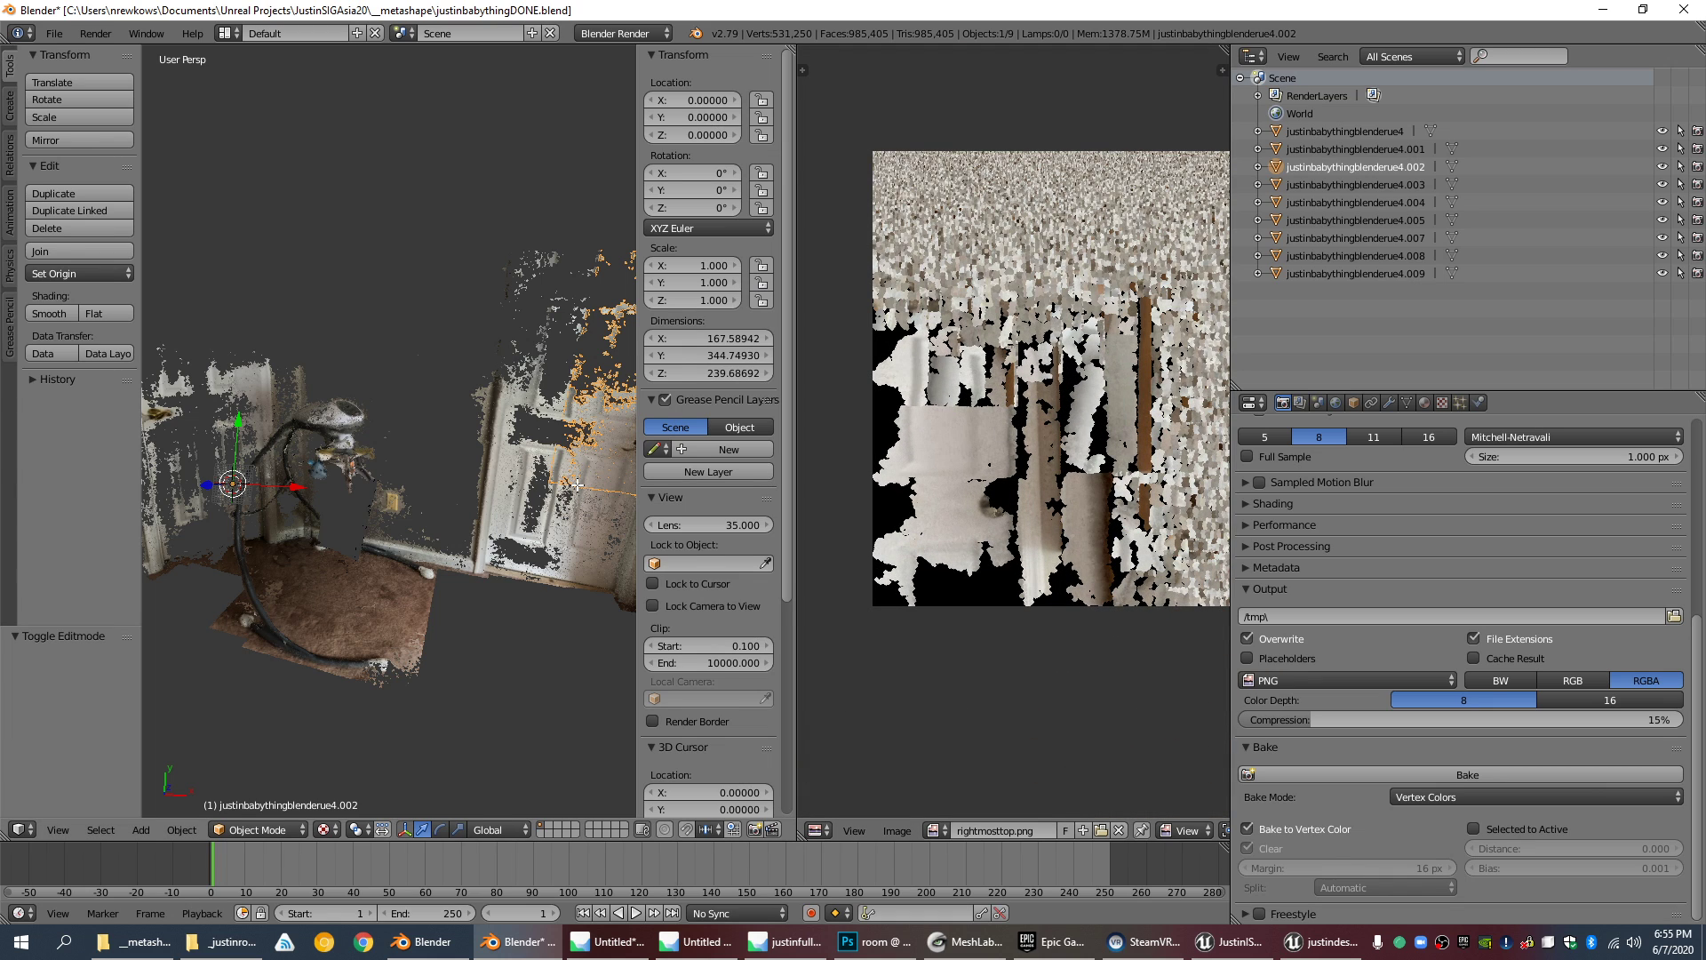
{"action": "key", "text": "Tab"}
{"action": "key", "text": "a"}
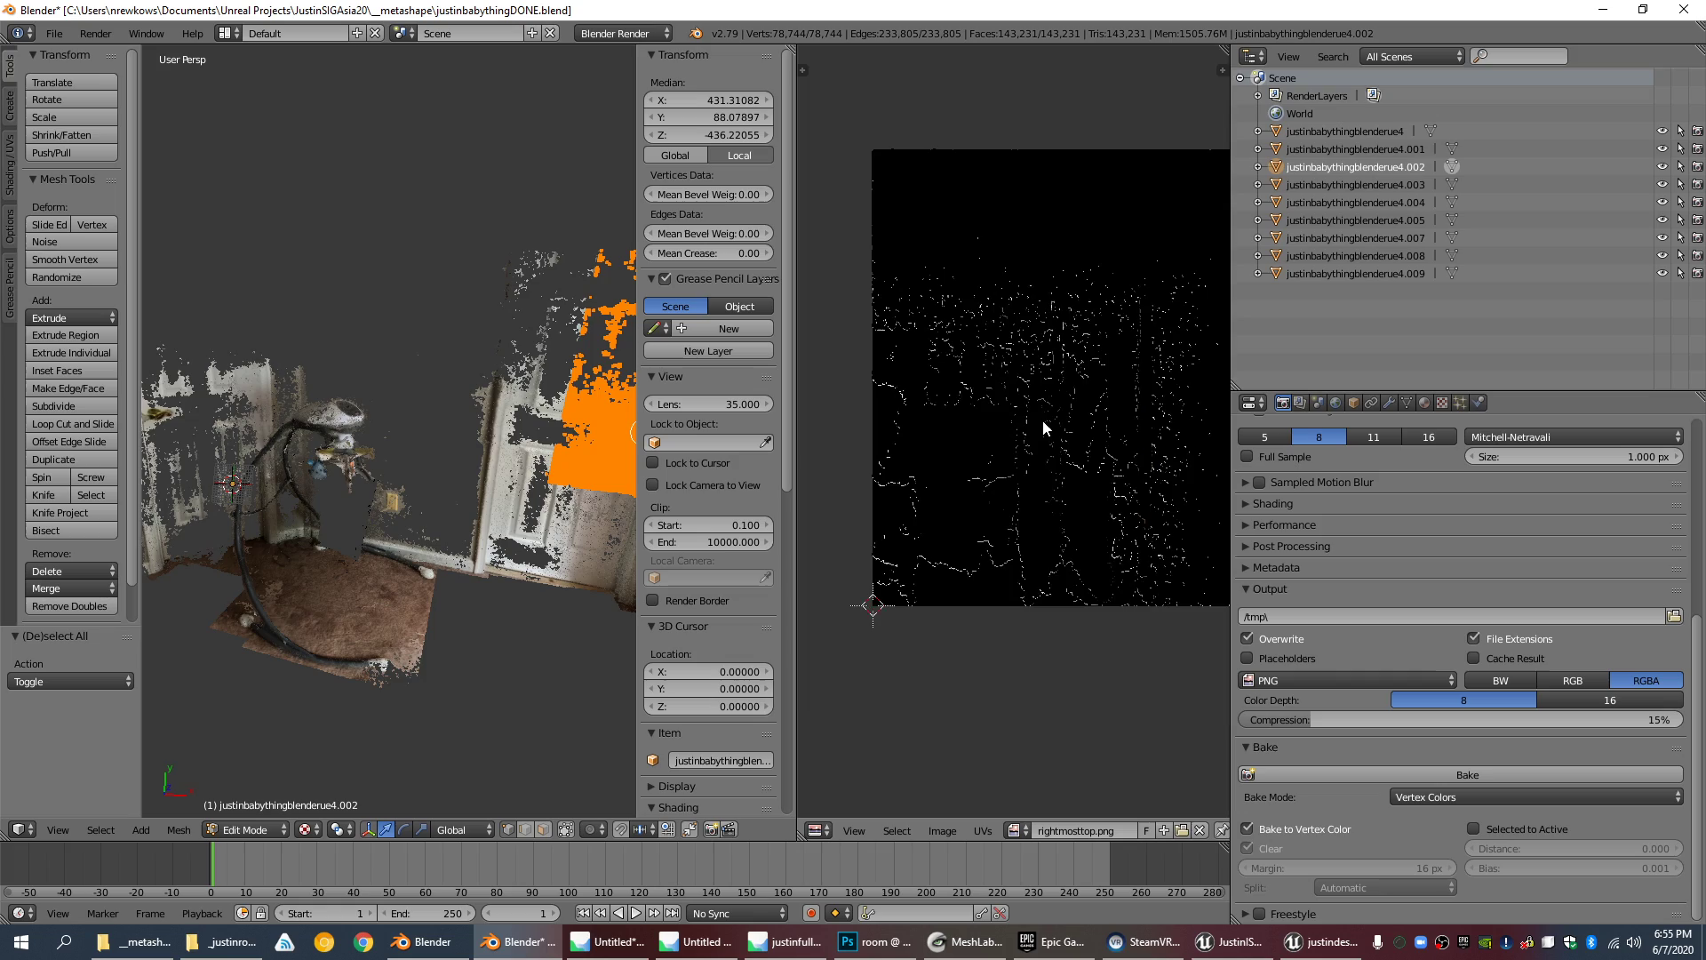
{"action": "scroll", "coordinate": [1043, 420], "scroll_direction": "up", "scroll_amount": 7}
{"action": "scroll", "coordinate": [1043, 420], "scroll_direction": "down", "scroll_amount": 5}
{"action": "key", "text": "Tab"}
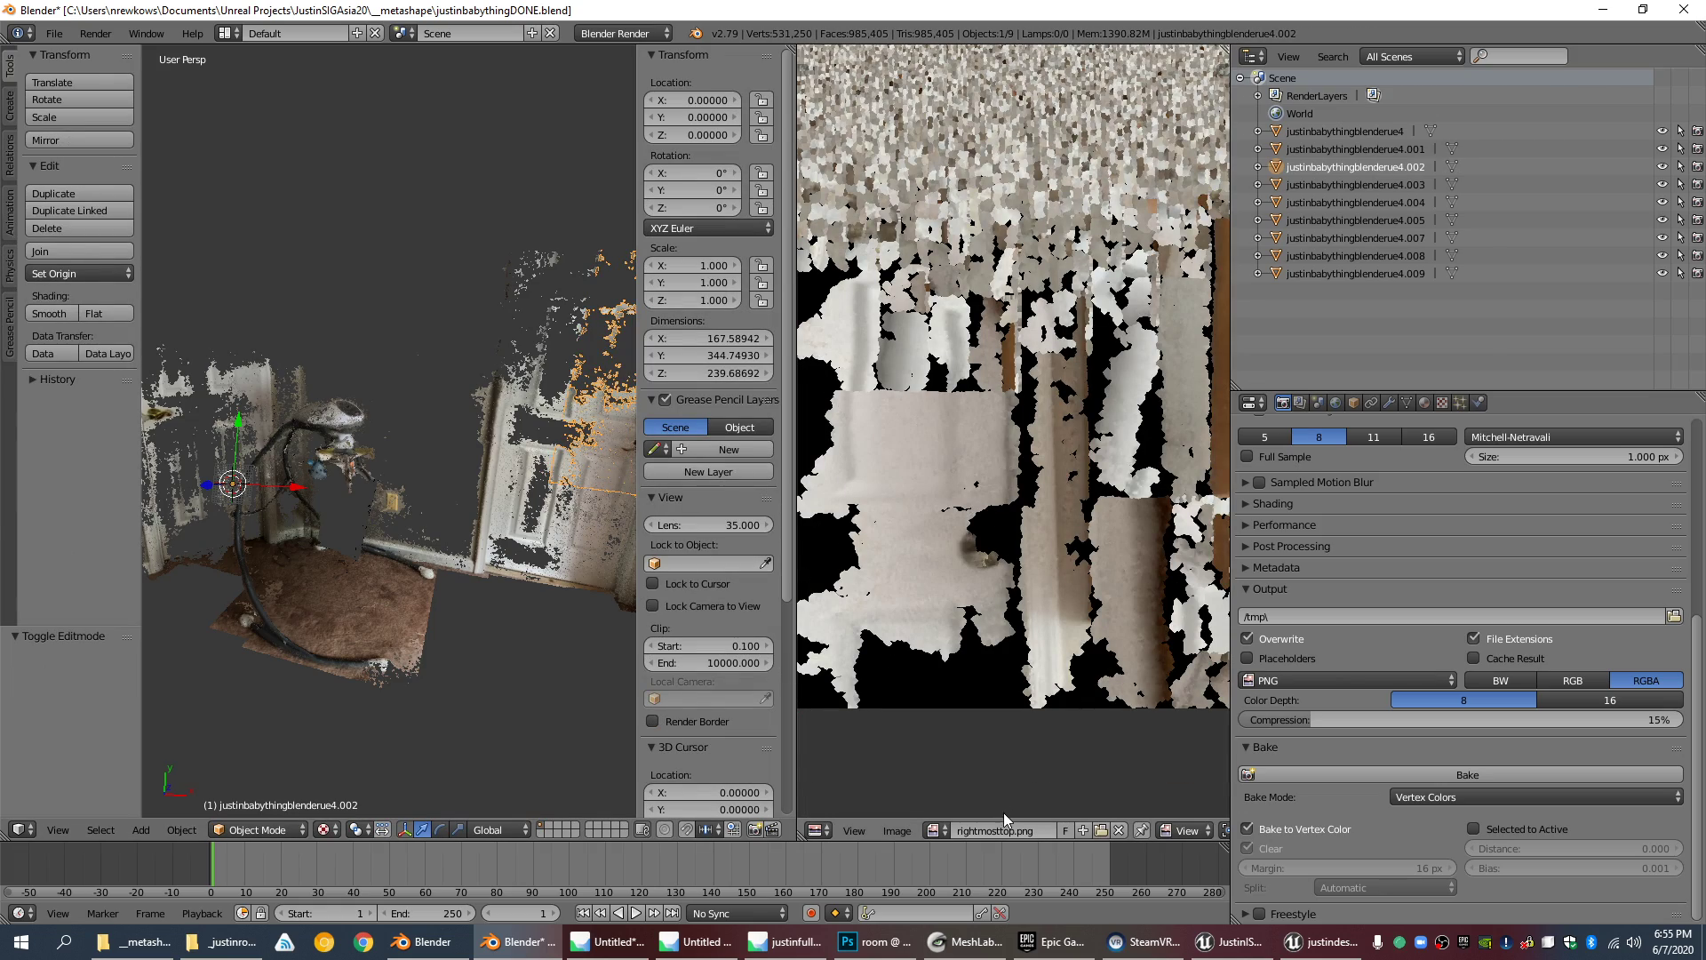
Step: Select the lower door piece and load its baked texture, rightmostbottom.png, through Edit Mode for viewing
{"action": "right_click", "coordinate": [590, 556]}
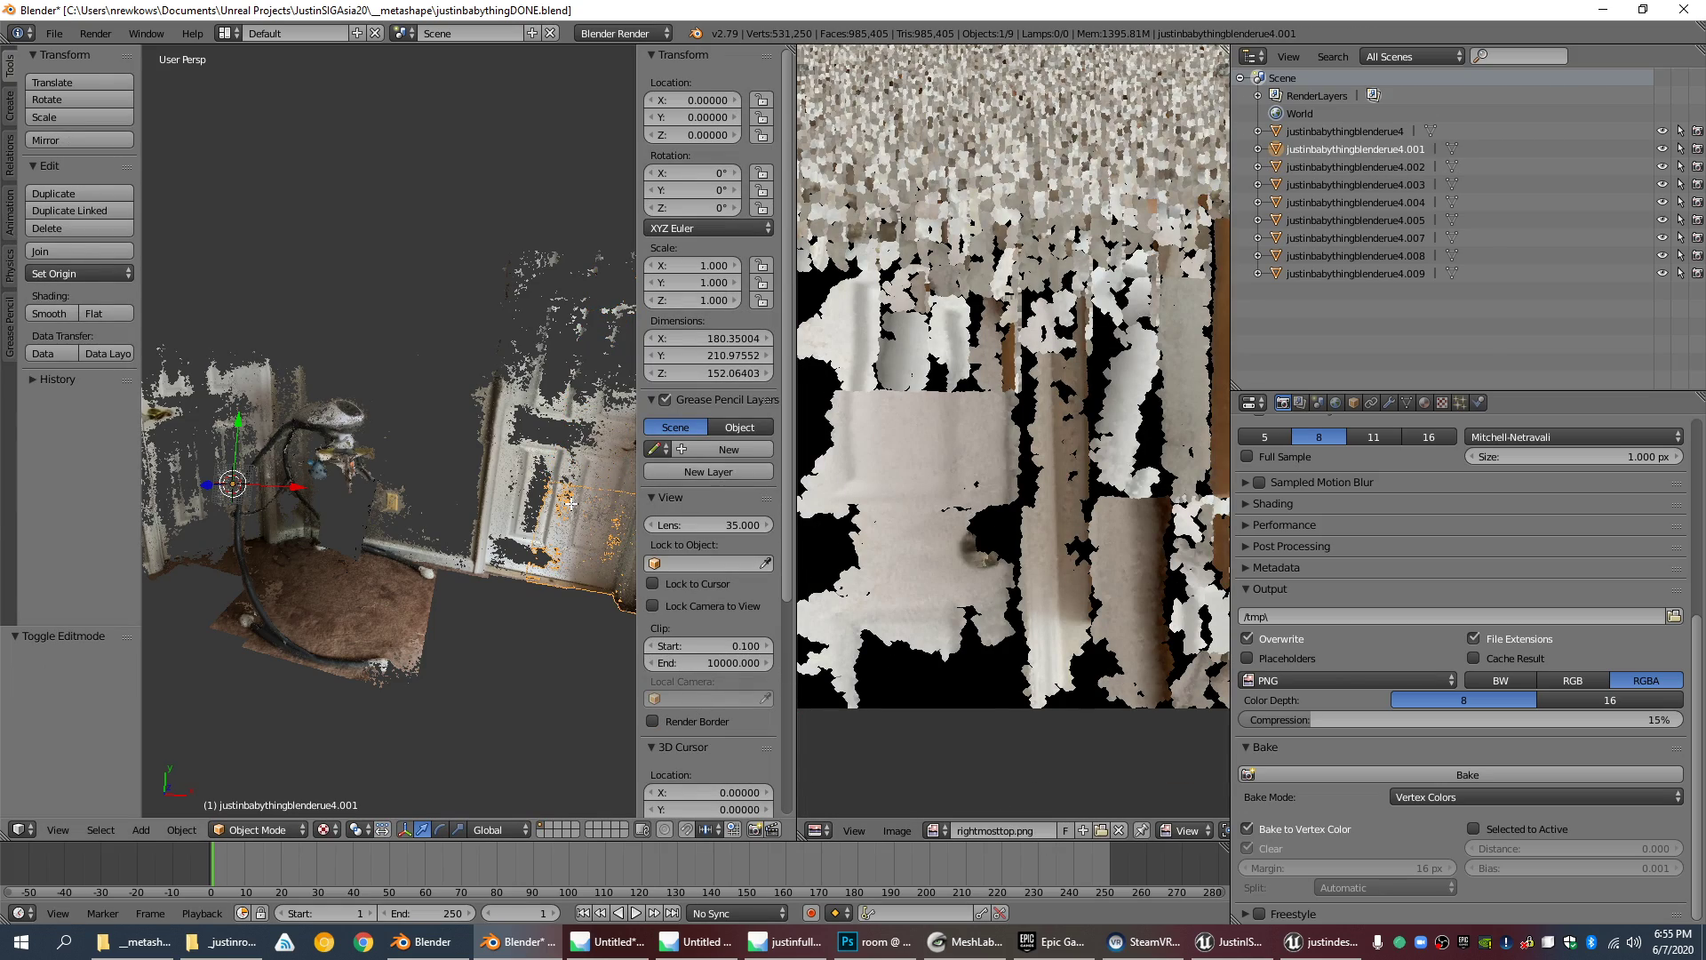
{"action": "key", "text": "Tab"}
{"action": "key", "text": "Tab"}
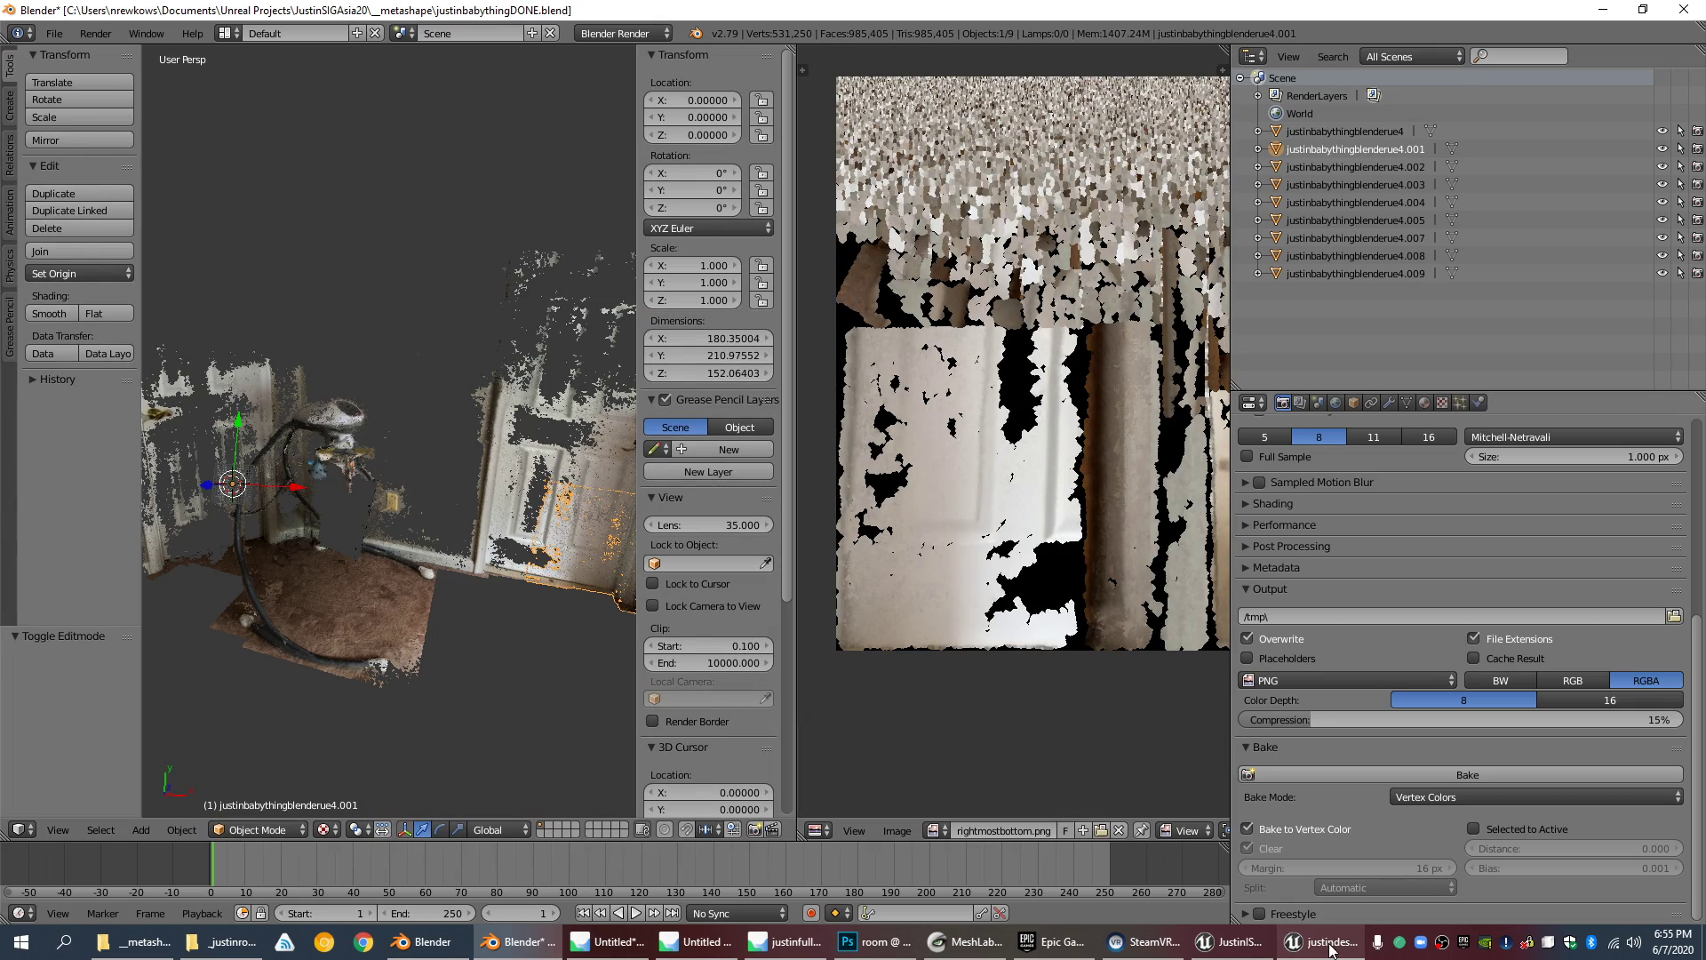
Step: Switch to File Explorer and bring up the _justinroom2 folder and the __metashape project folder
{"action": "left_click", "coordinate": [234, 951]}
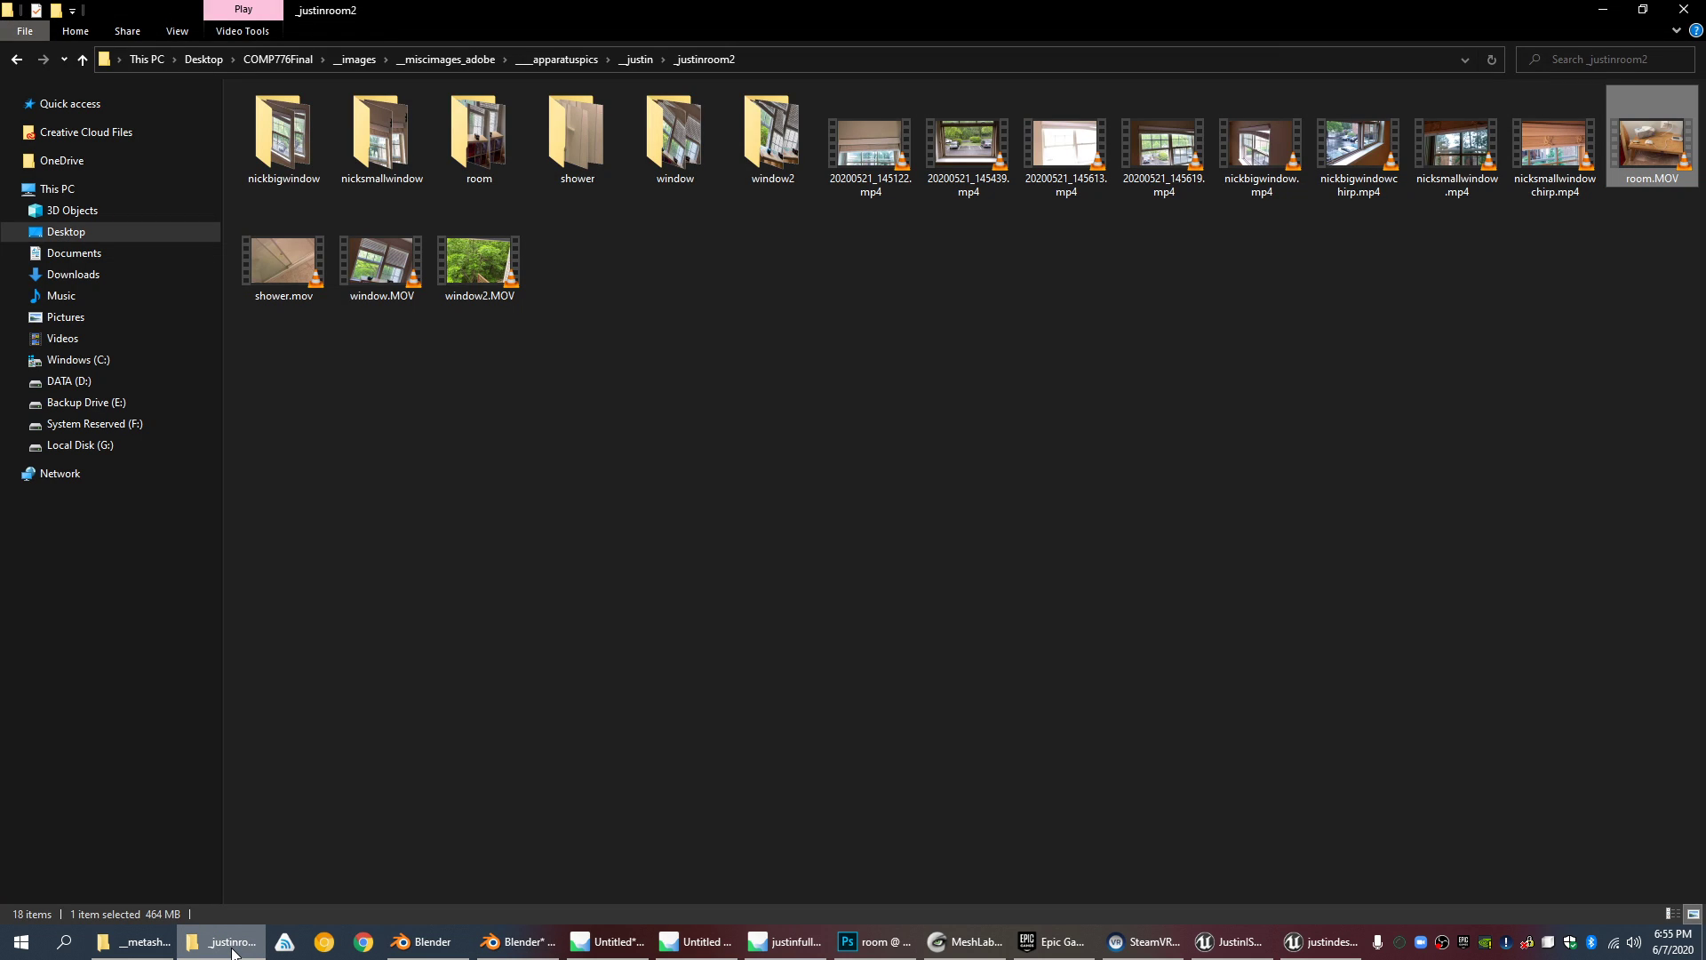
{"action": "left_click", "coordinate": [133, 942]}
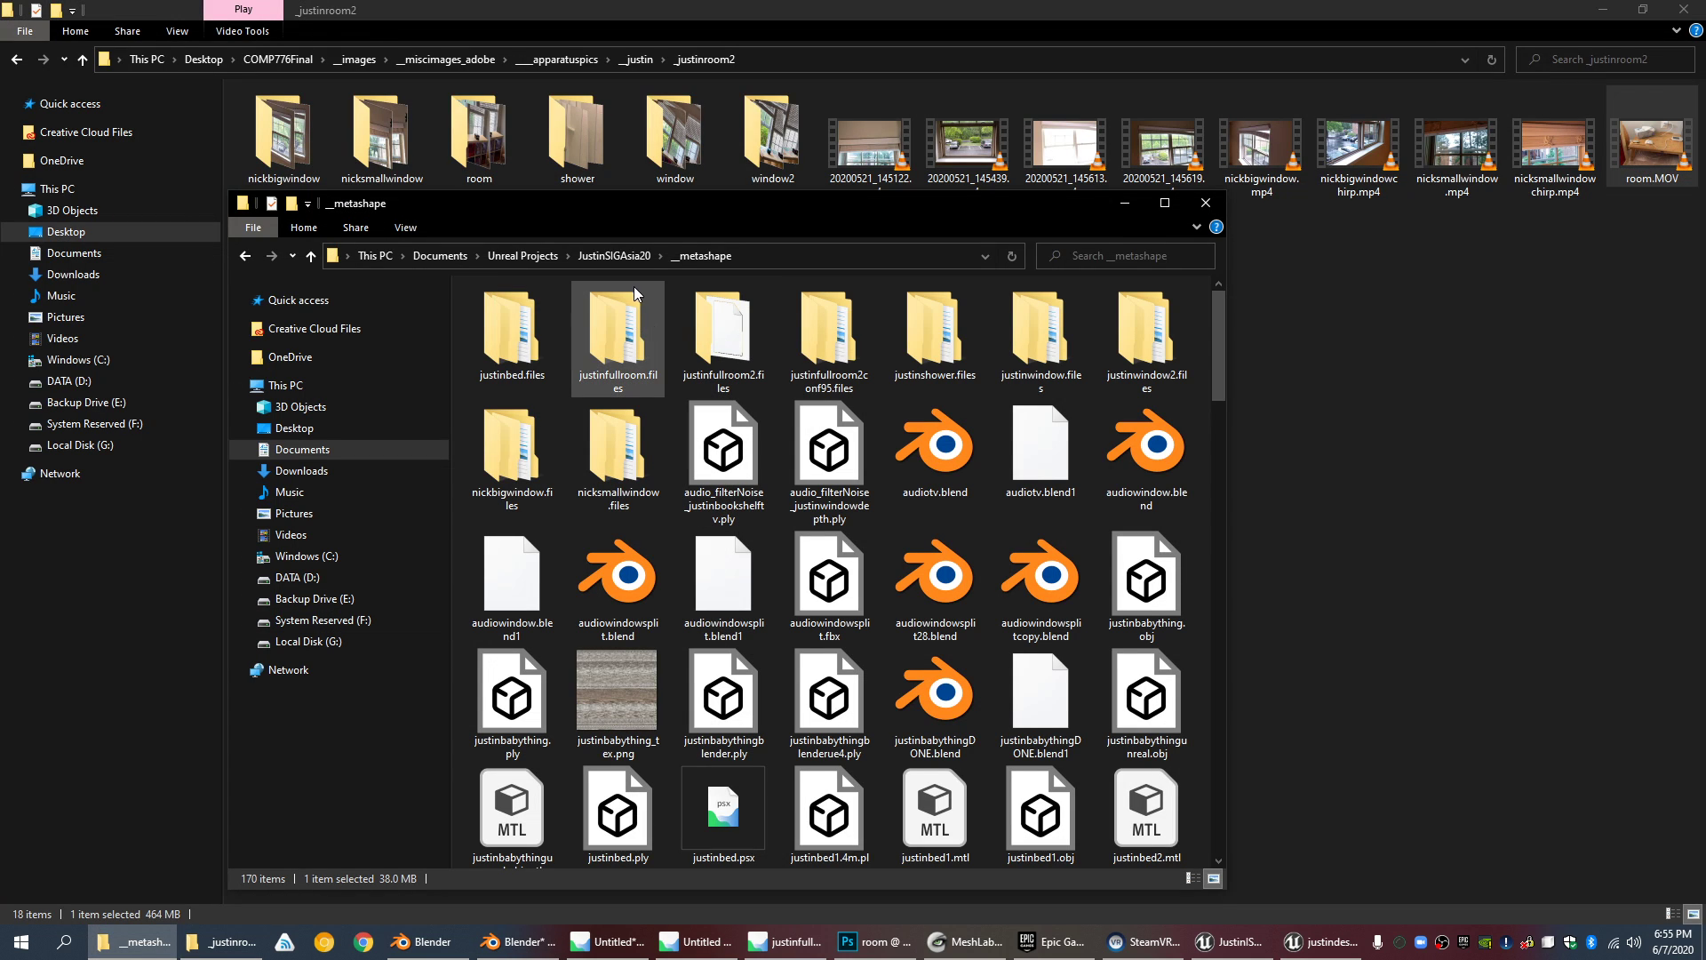
Step: Browse from the JustinSIGAsia20 project folder to Content > __tex > __crib and look through its texture and asset files
{"action": "left_click", "coordinate": [613, 256]}
{"action": "left_click", "coordinate": [540, 368]}
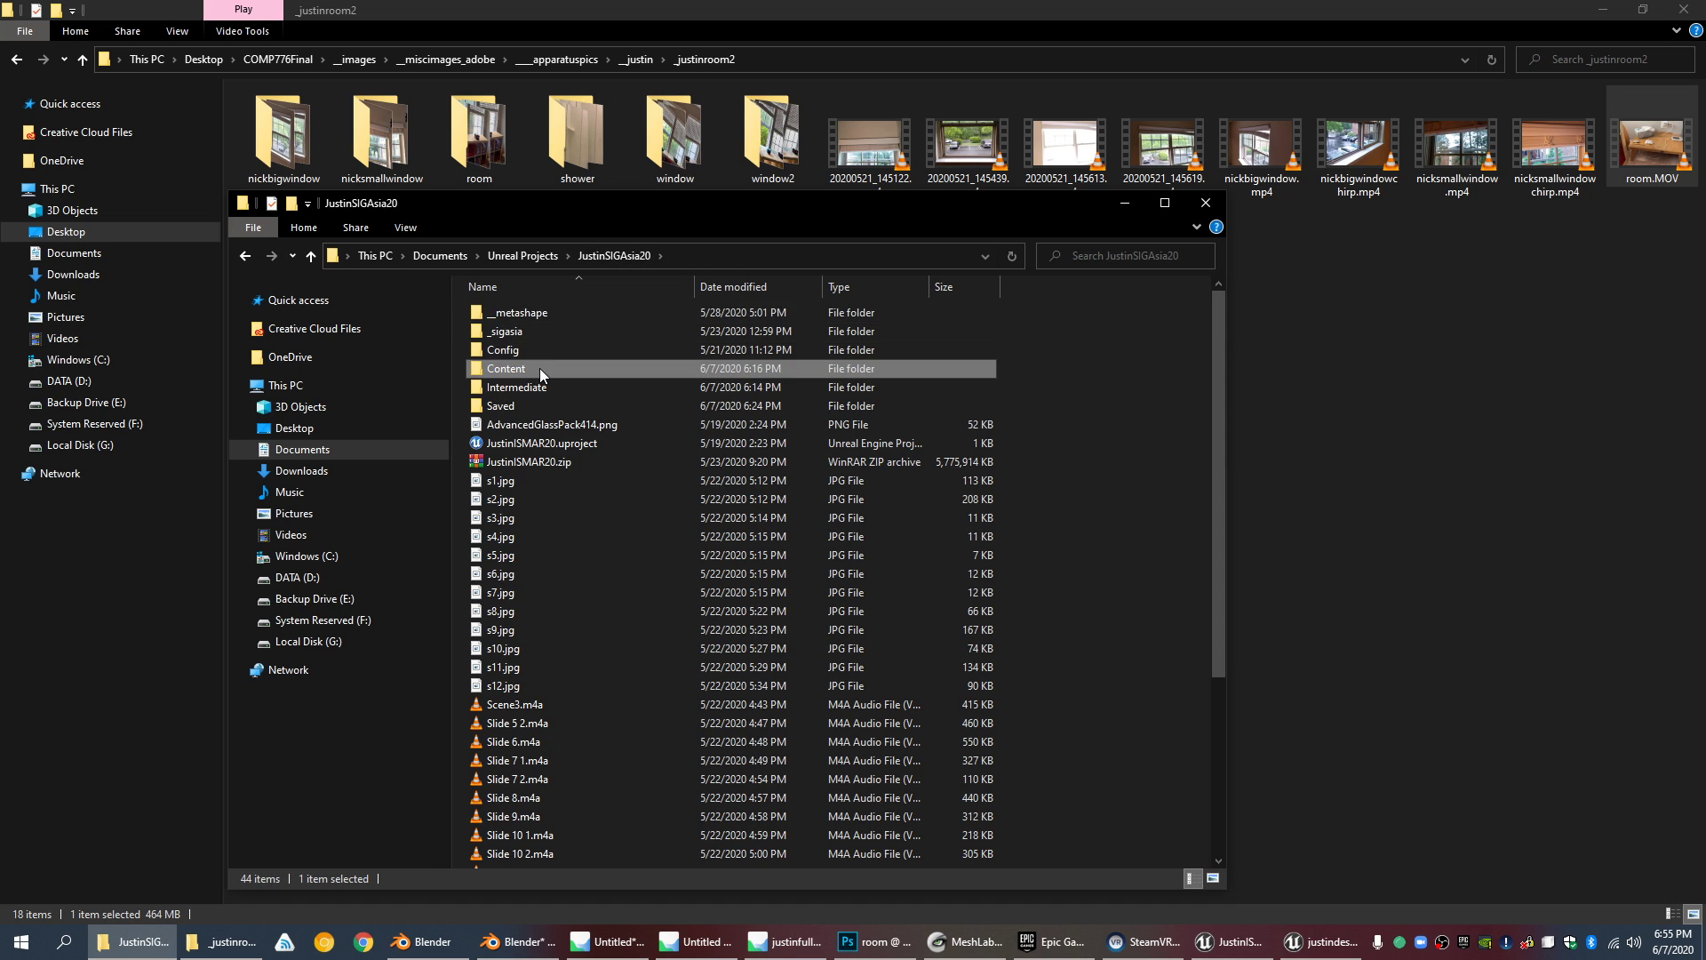
{"action": "double_click", "coordinate": [540, 368]}
{"action": "double_click", "coordinate": [541, 311]}
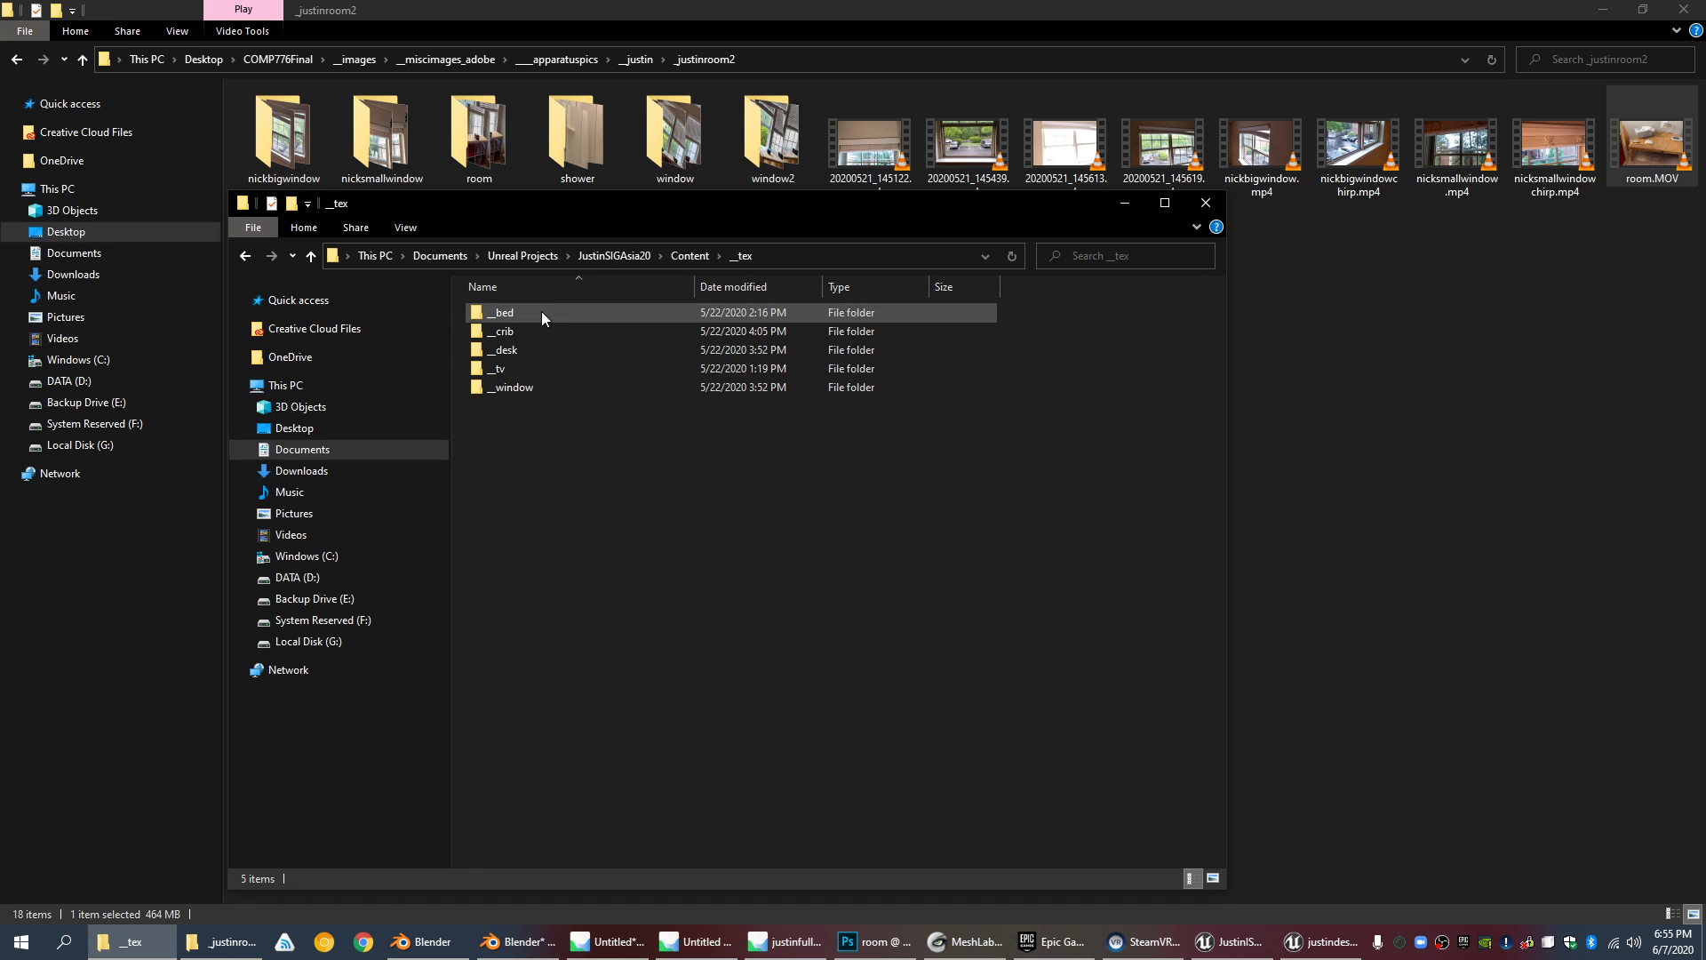
{"action": "double_click", "coordinate": [540, 331]}
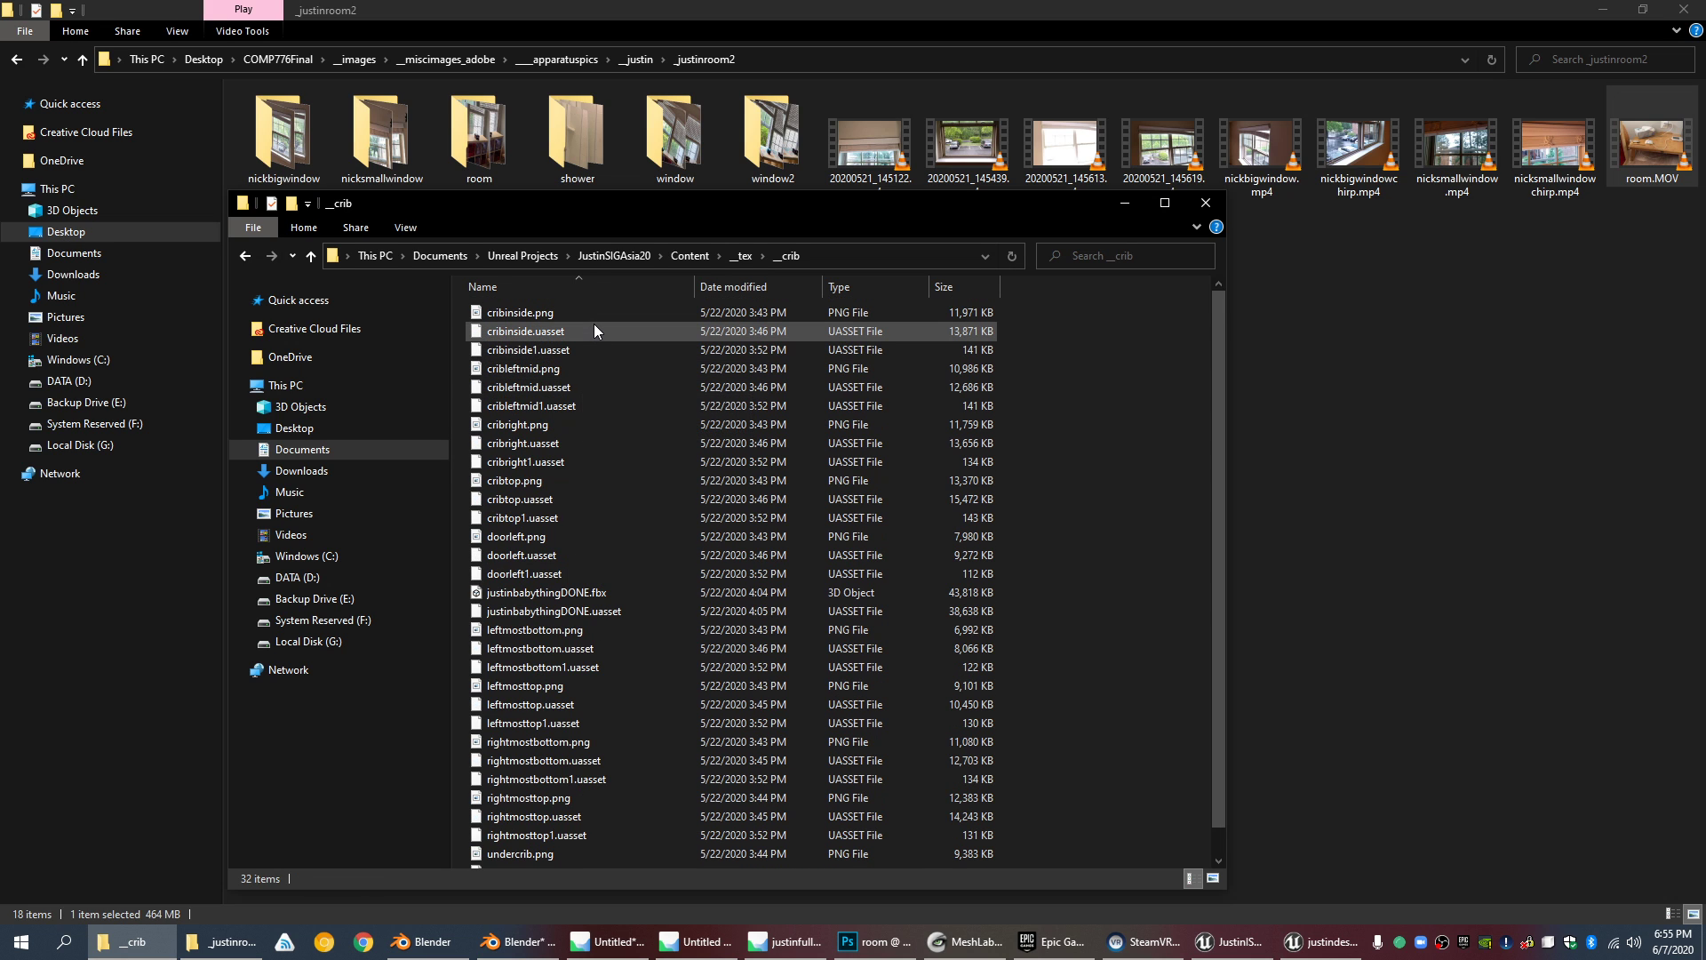
{"action": "scroll", "coordinate": [608, 764], "scroll_direction": "down", "scroll_amount": 1}
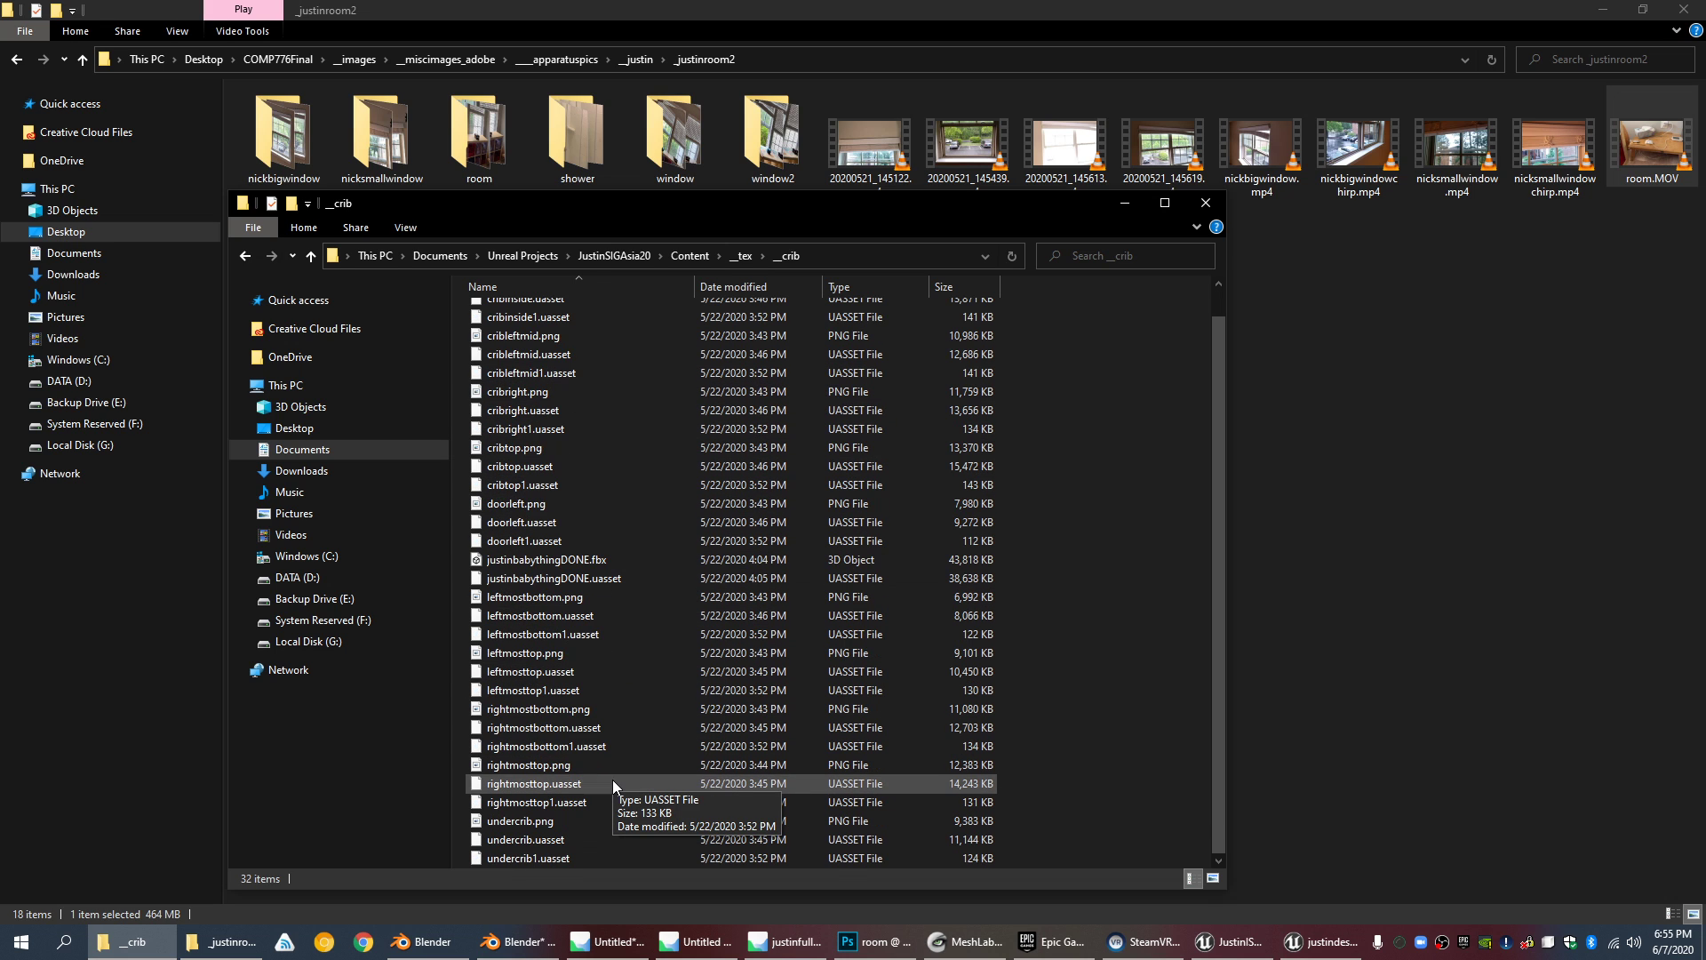
Step: Switch to Unreal Editor, view the matching __tex > __crib assets, and return to File Explorer
{"action": "left_click", "coordinate": [1244, 951]}
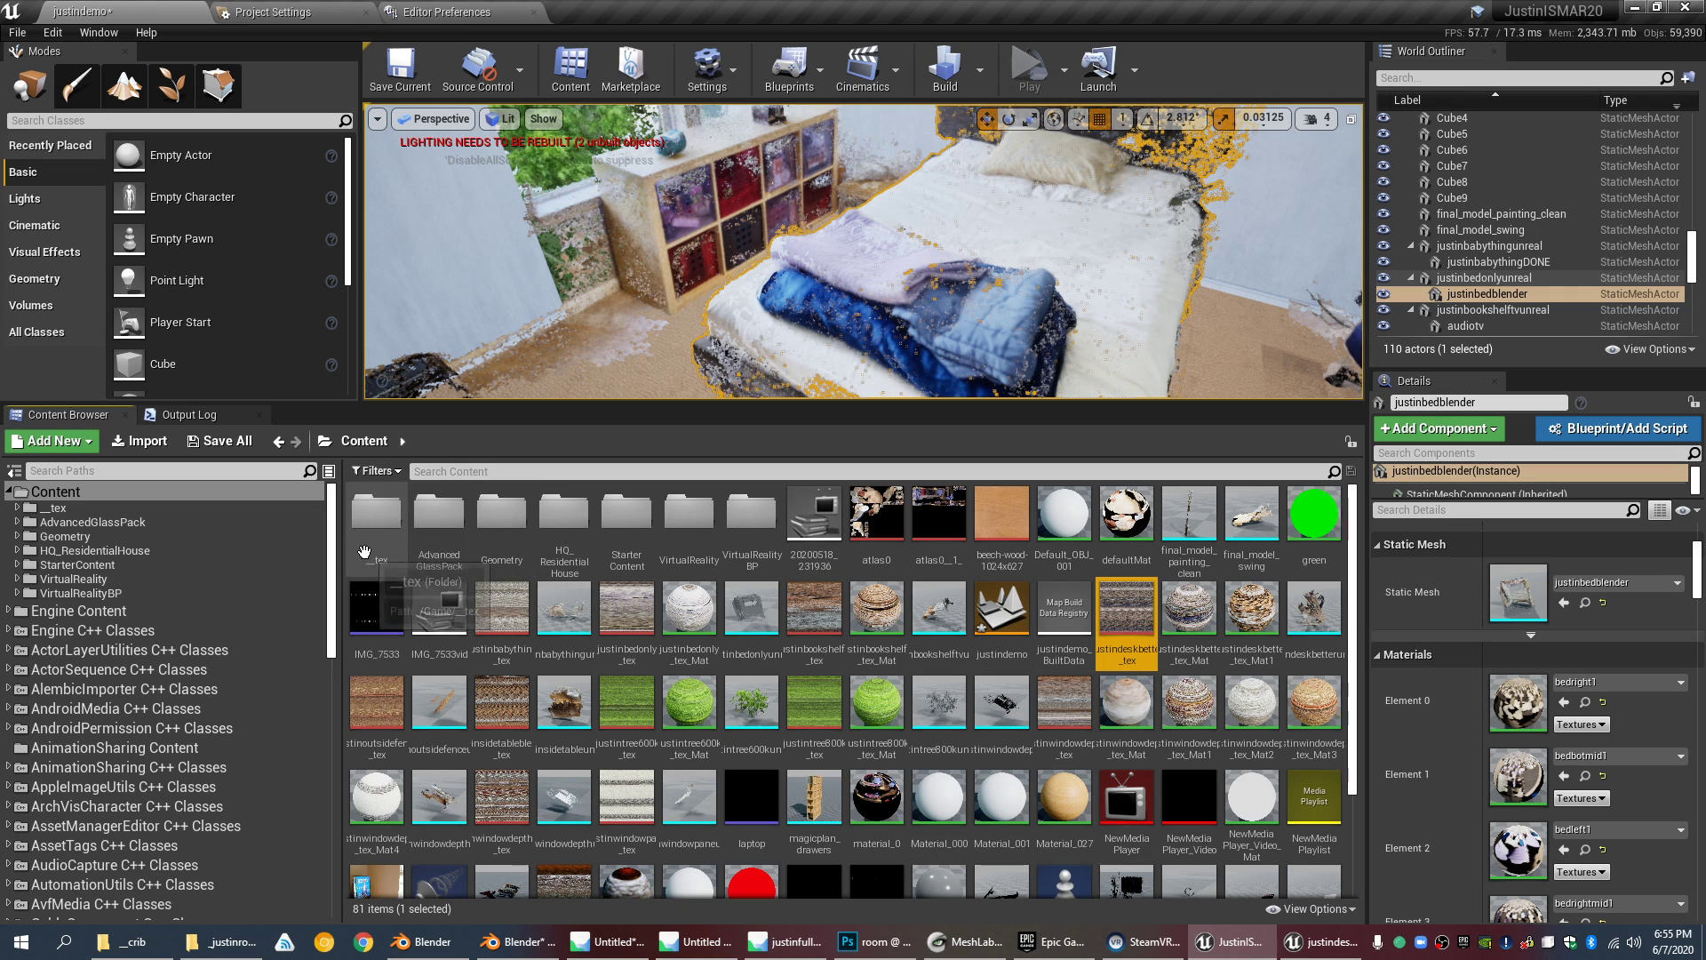
{"action": "double_click", "coordinate": [438, 513]}
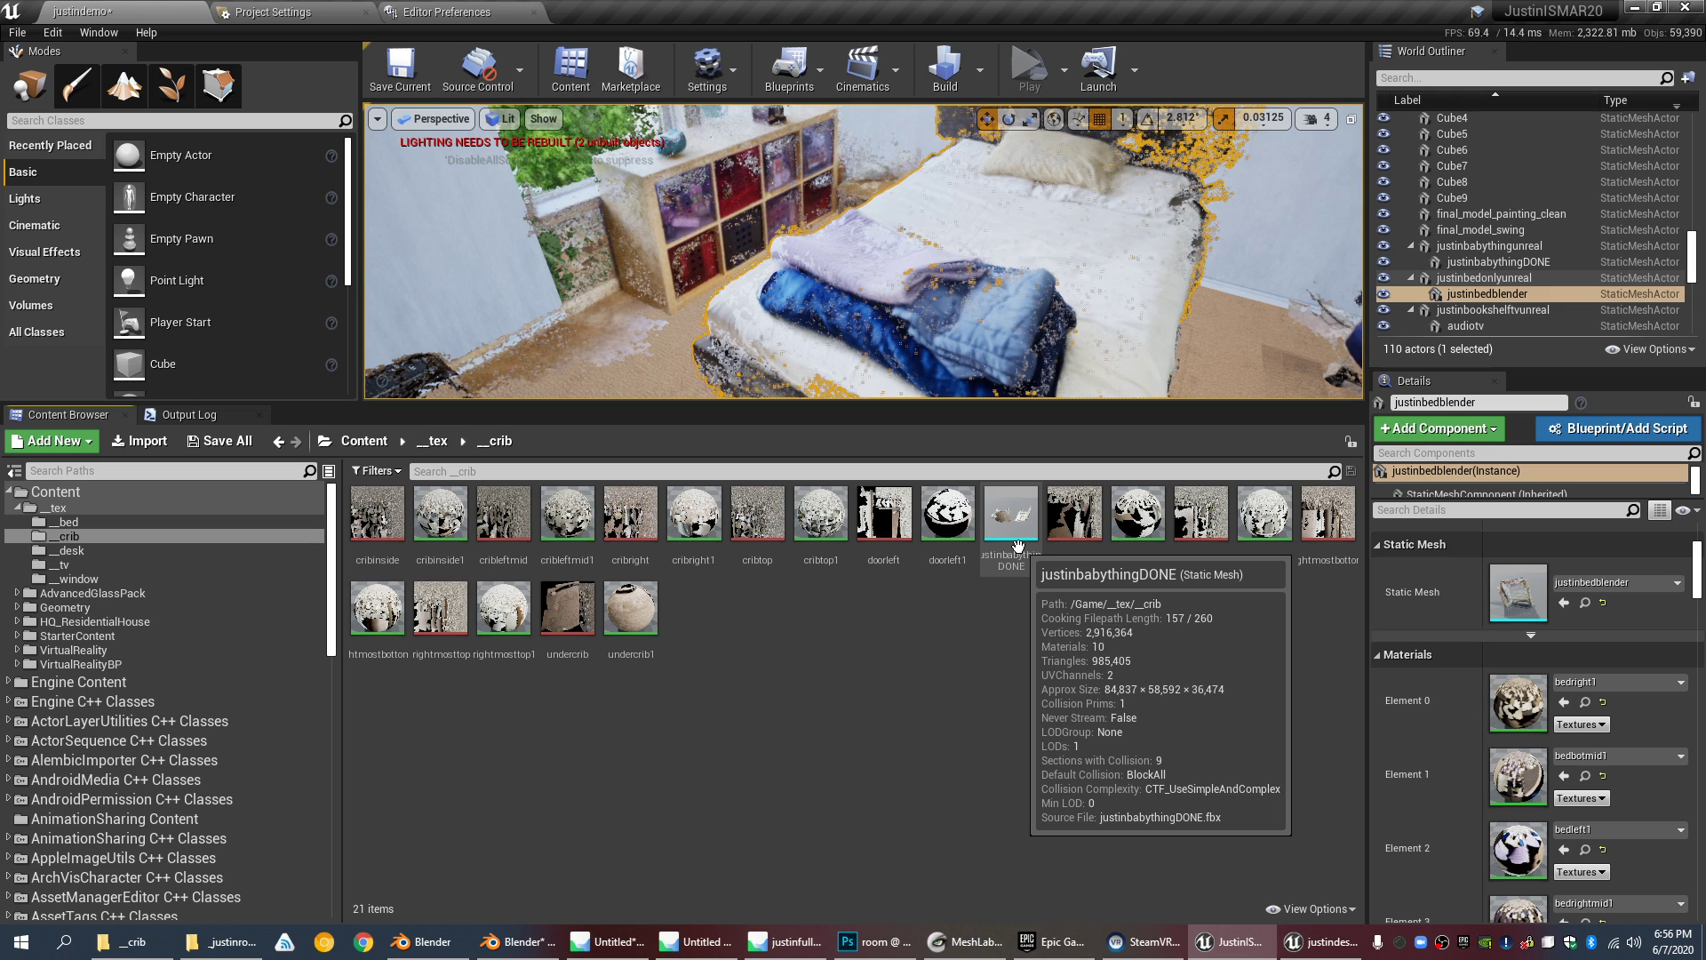
{"action": "left_click", "coordinate": [1233, 947]}
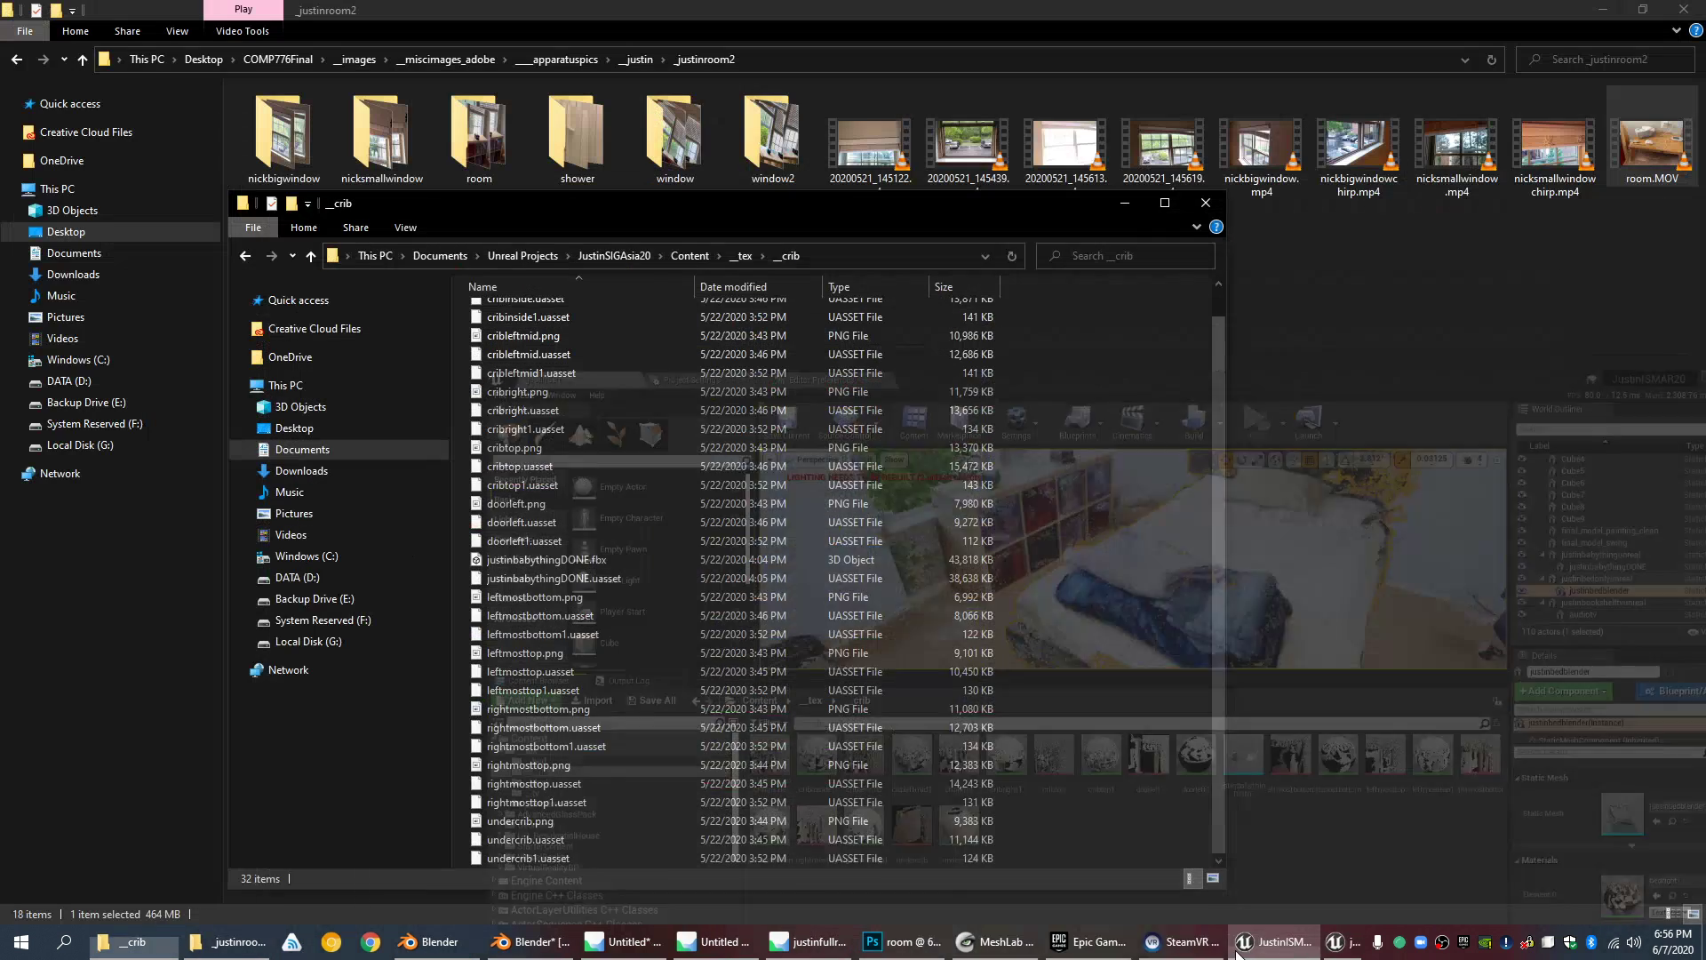
Step: Point out justinbabythingDONE.fbx and its .uasset counterpart in the __crib folder, leaving the FBX file selected
{"action": "left_click", "coordinate": [752, 558]}
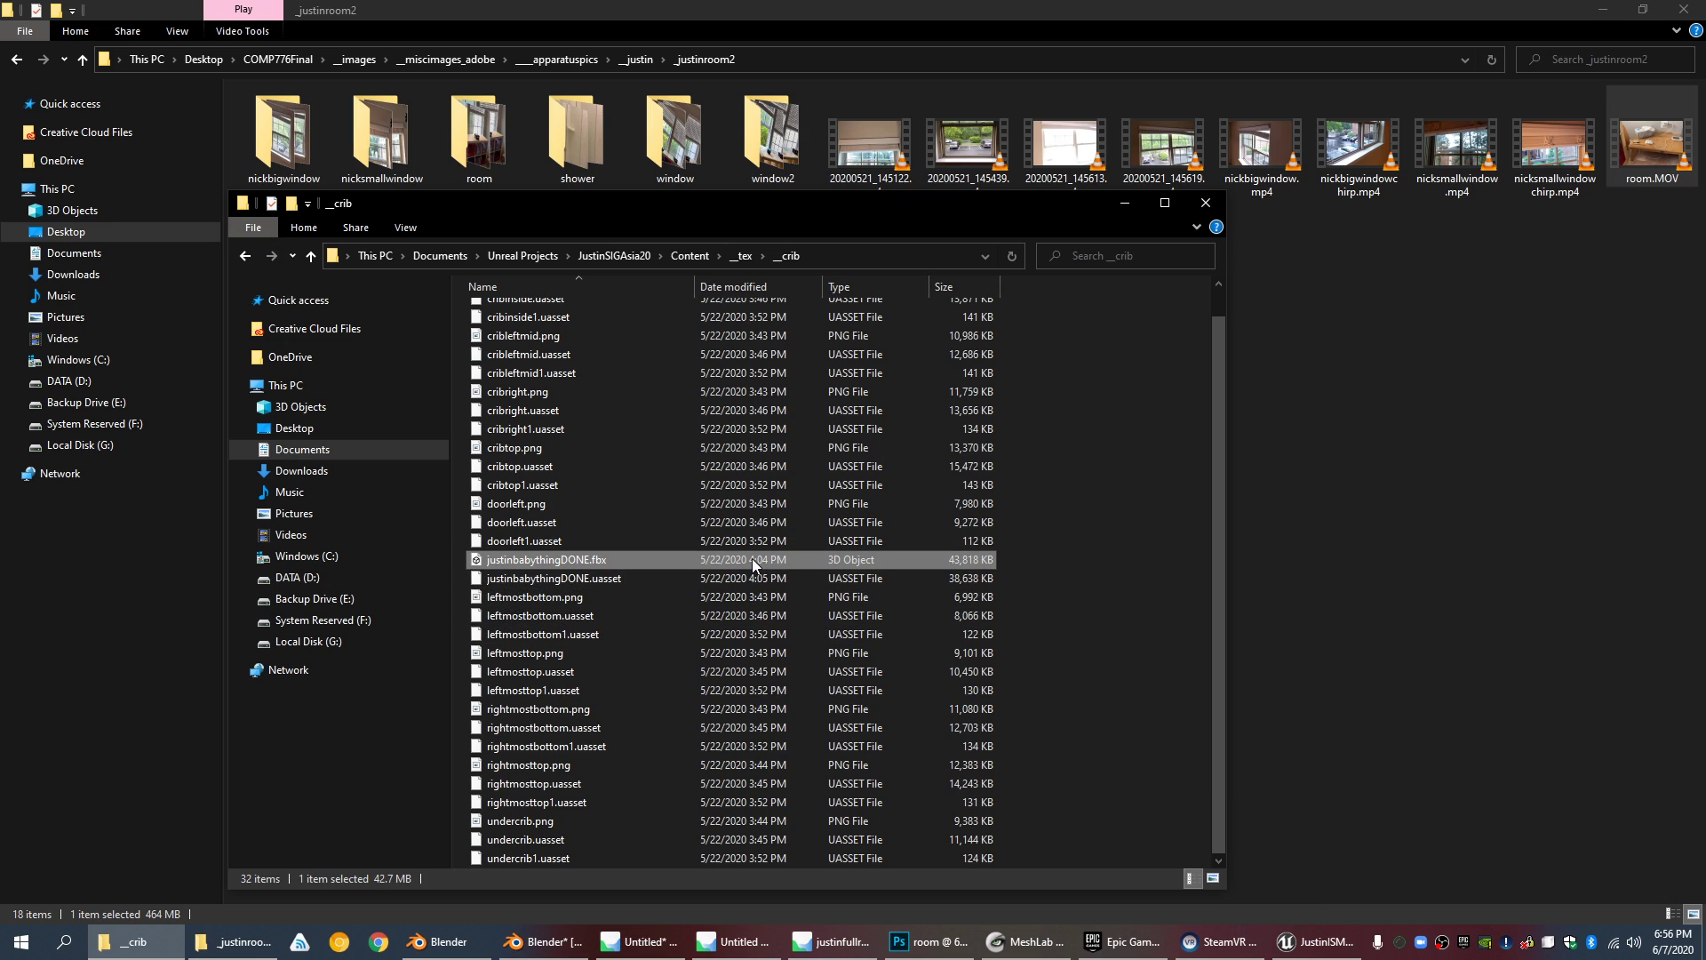
{"action": "left_click", "coordinate": [763, 579], "text": "shift"}
{"action": "scroll", "coordinate": [710, 550], "scroll_direction": "up", "scroll_amount": 1}
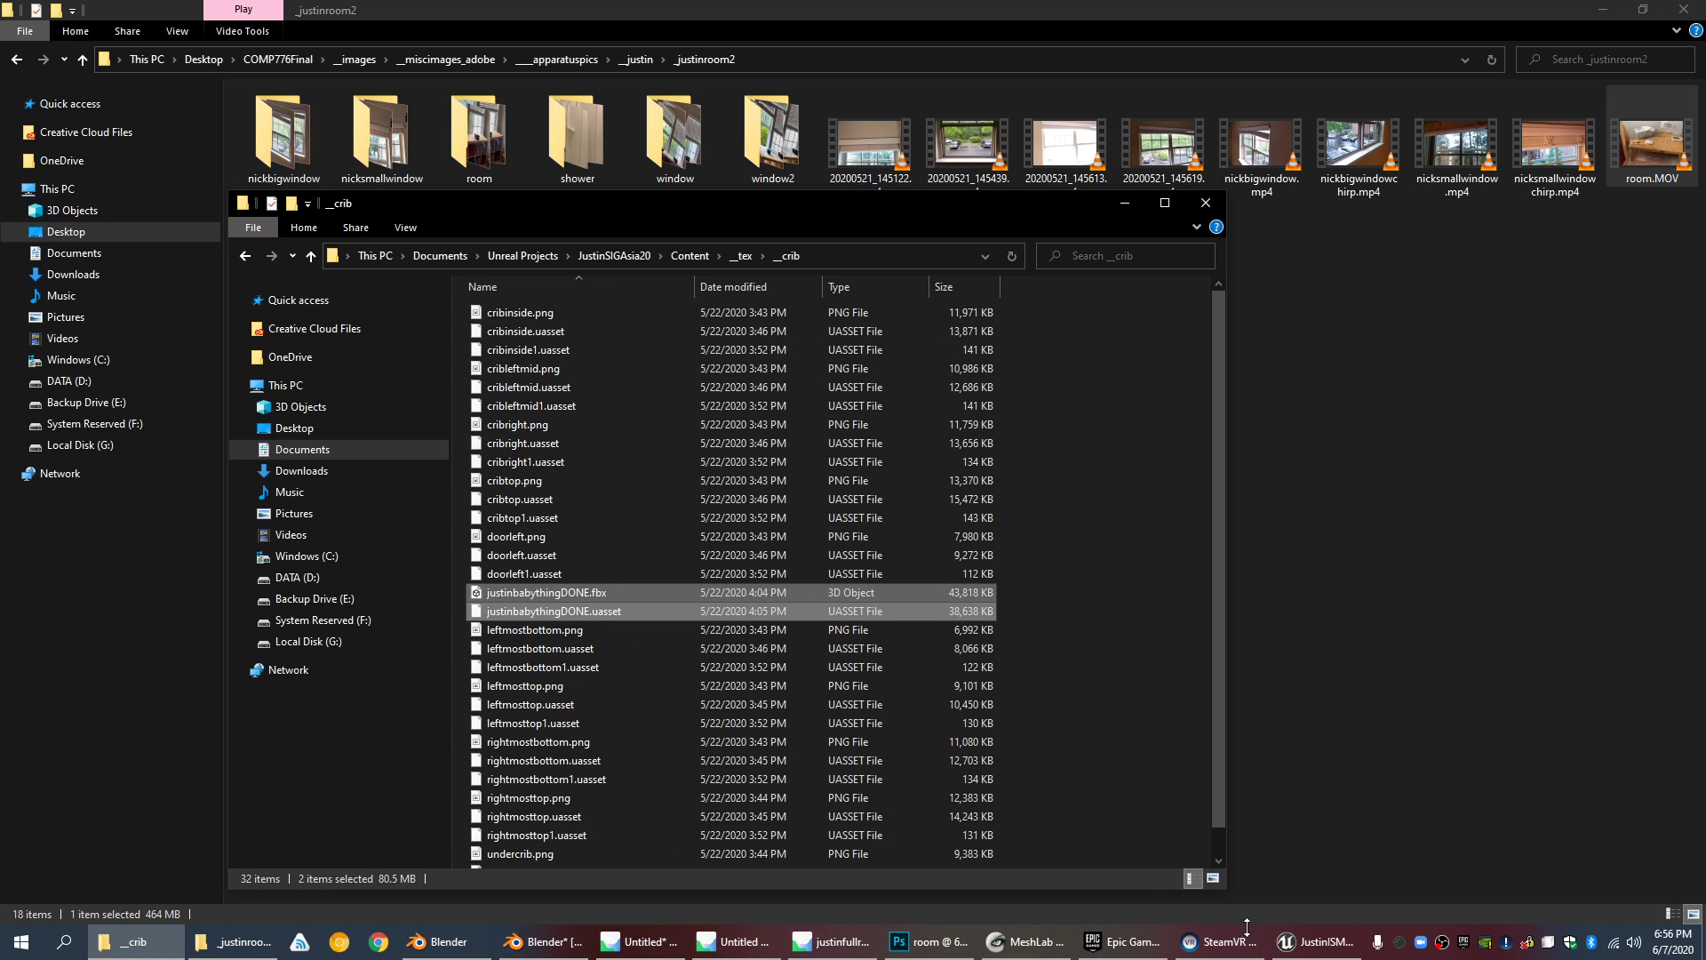
{"action": "left_click", "coordinate": [725, 562]}
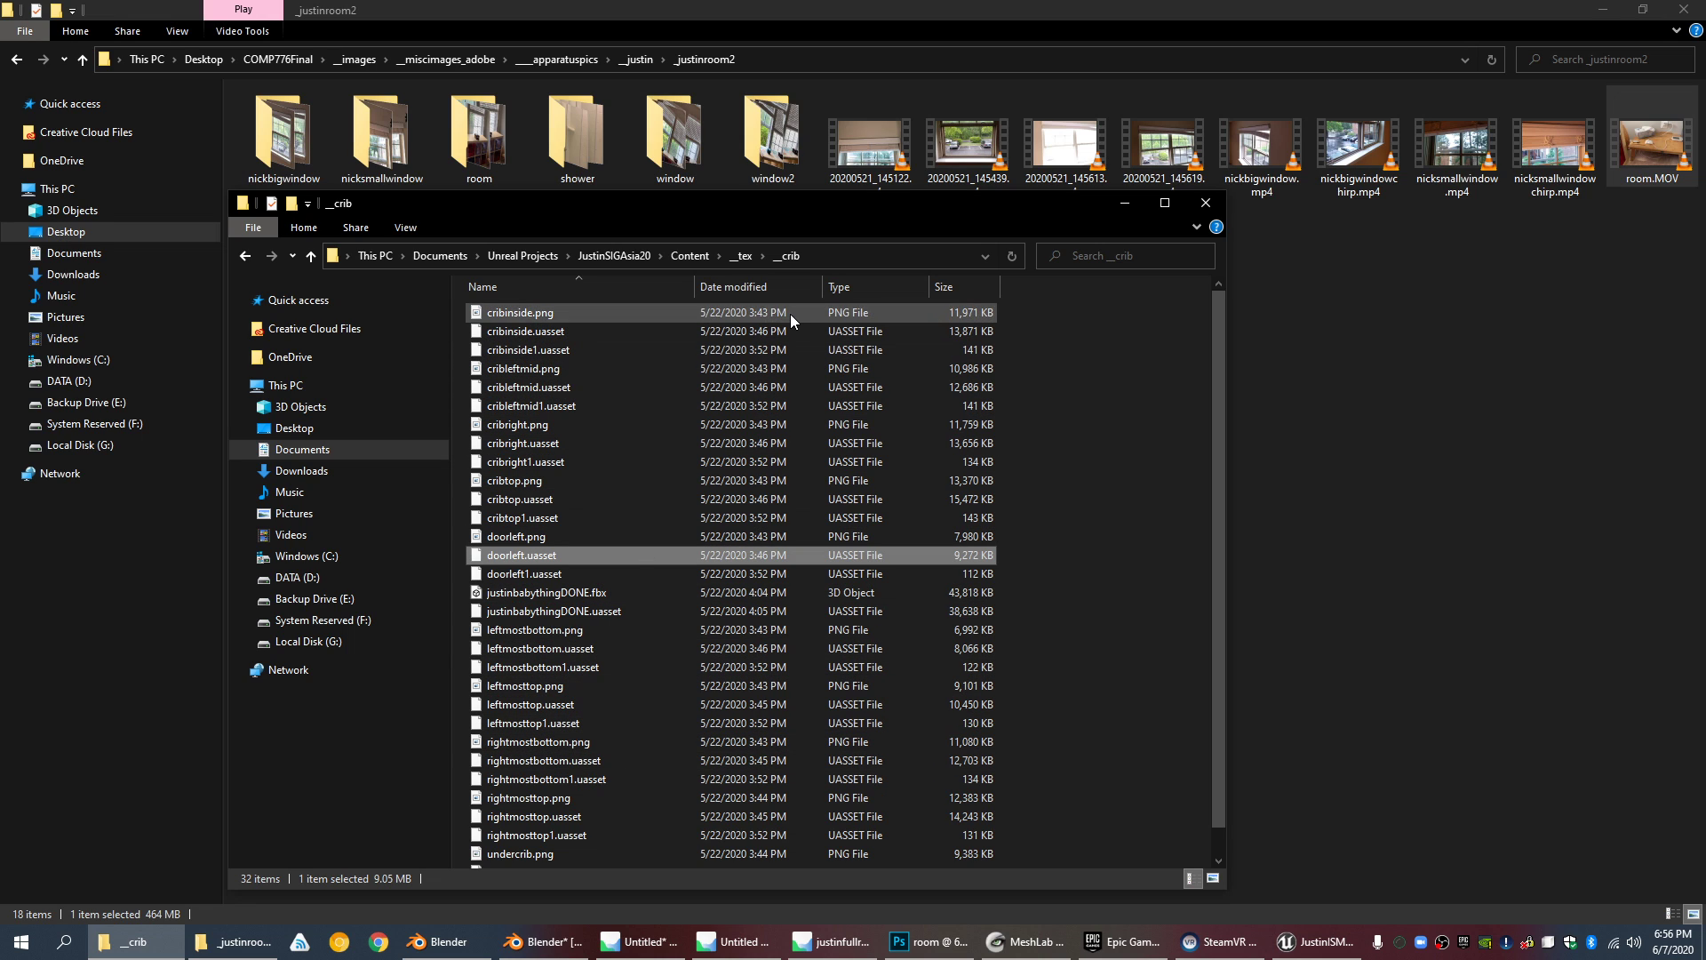
{"action": "left_click", "coordinate": [562, 592]}
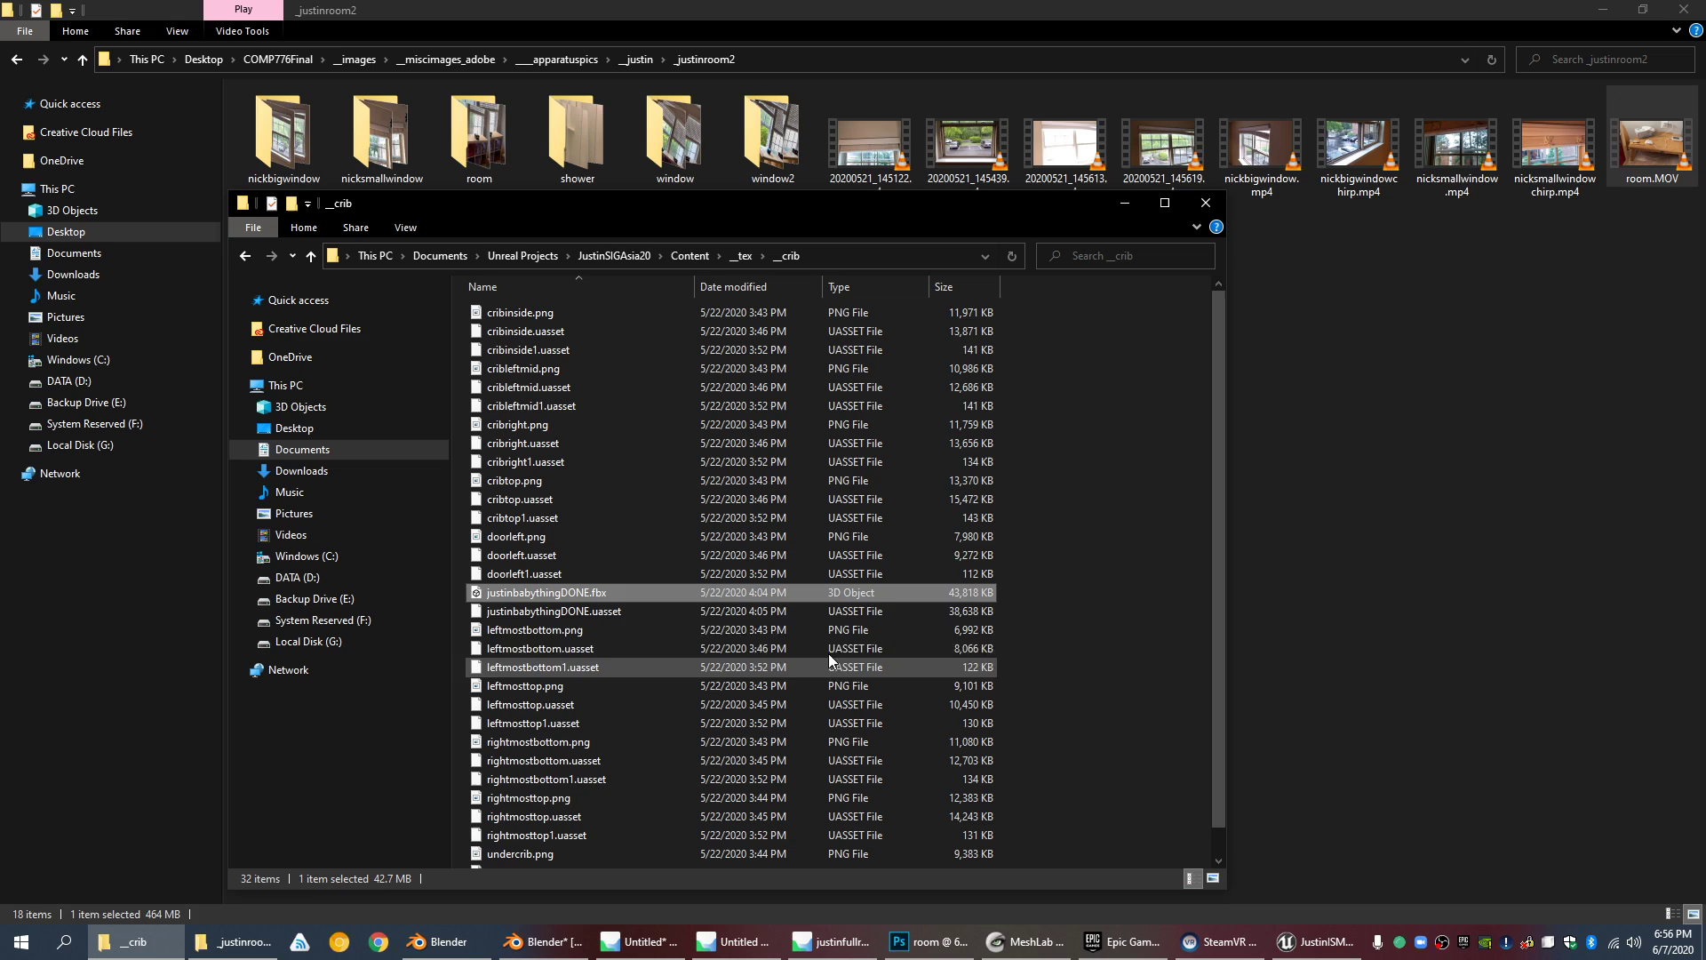
Step: Go back to the __tex folder and look over its per-object subfolders from __bed to __window
{"action": "left_click", "coordinate": [742, 256]}
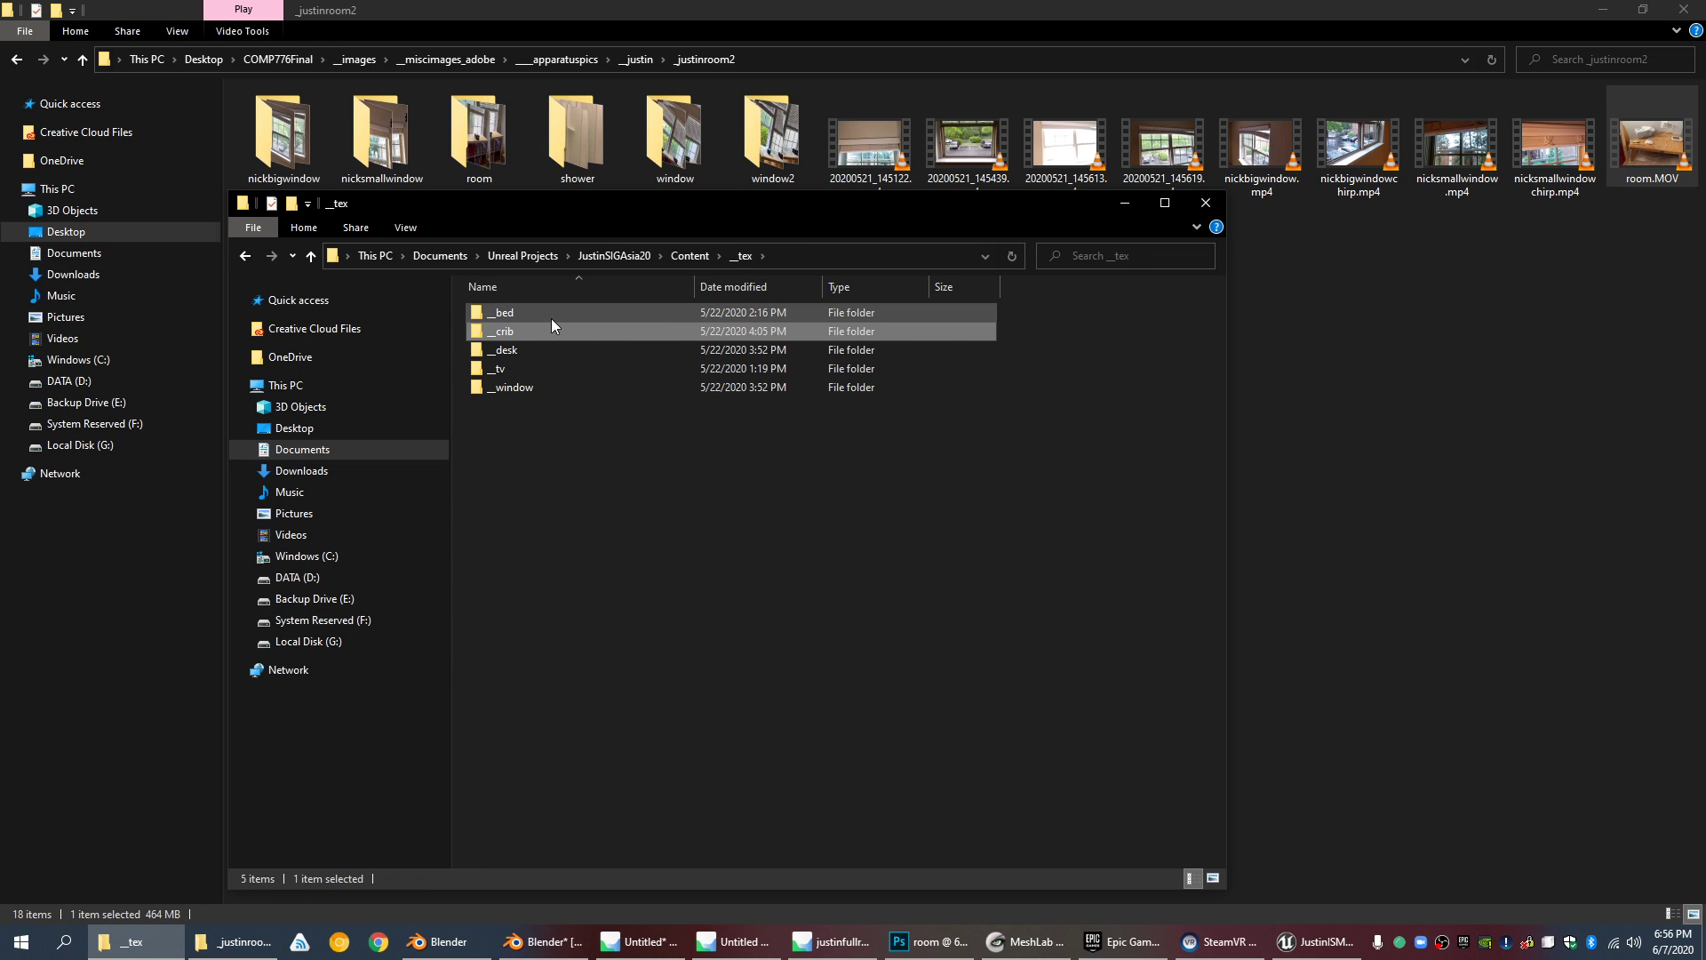
{"action": "left_click", "coordinate": [551, 367]}
{"action": "left_click", "coordinate": [558, 391]}
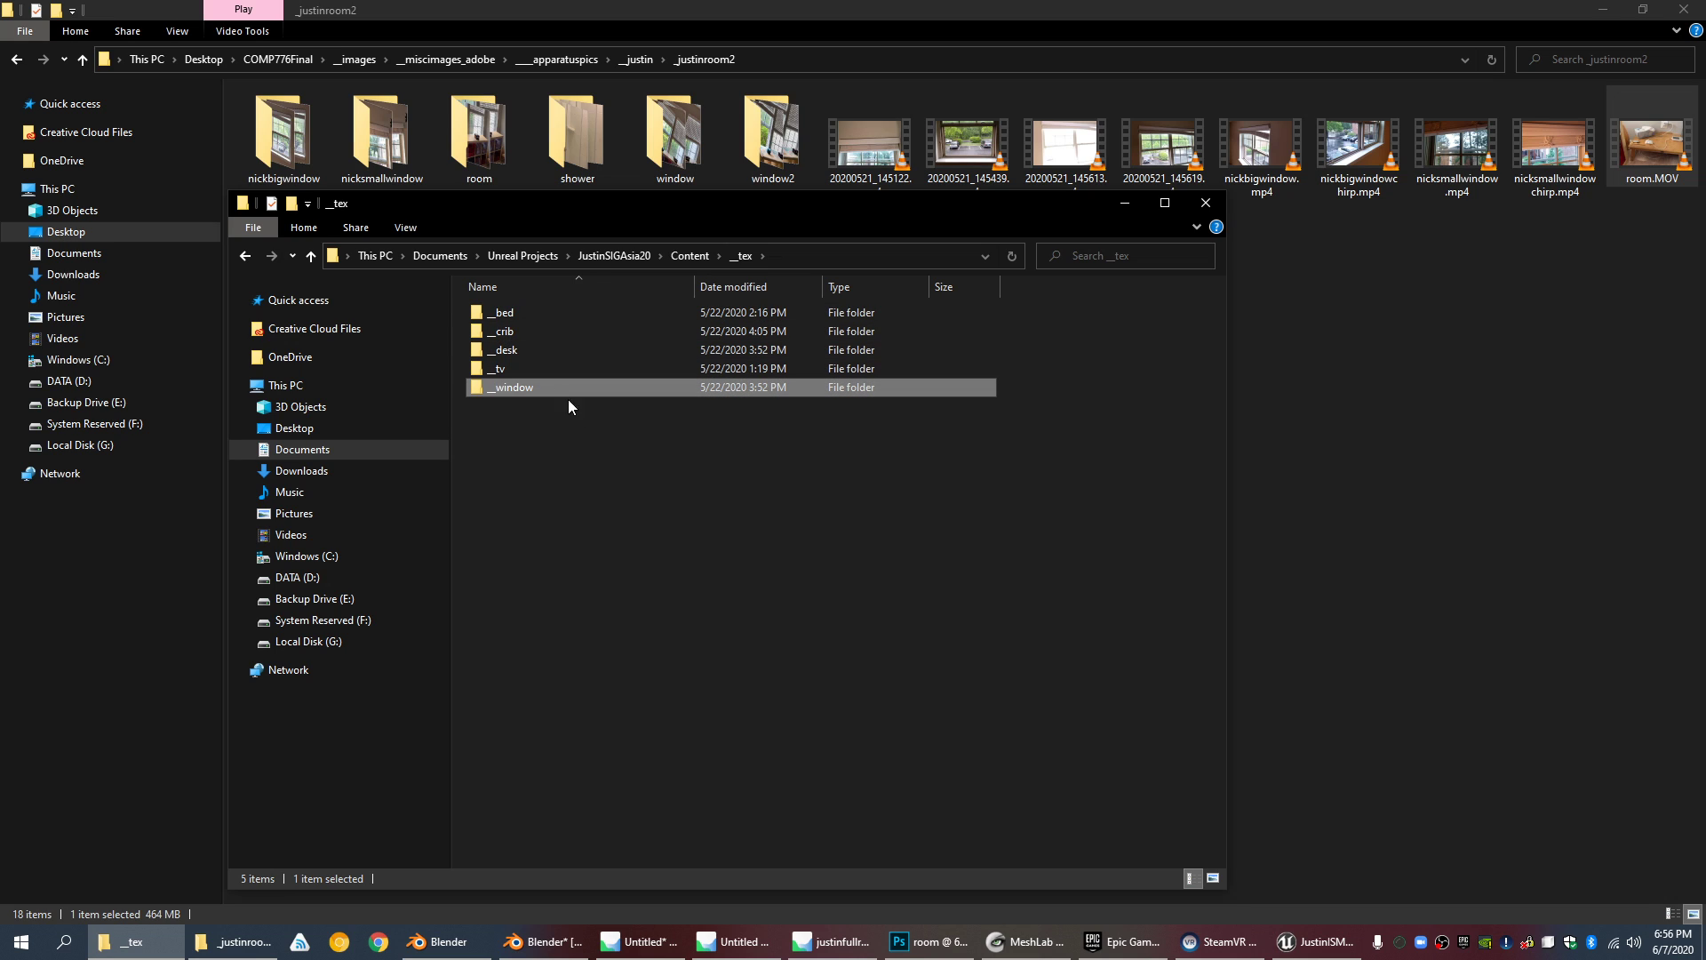
{"action": "left_click_drag", "start_coordinate": [813, 505], "coordinate": [638, 308]}
{"action": "left_click", "coordinate": [826, 497]}
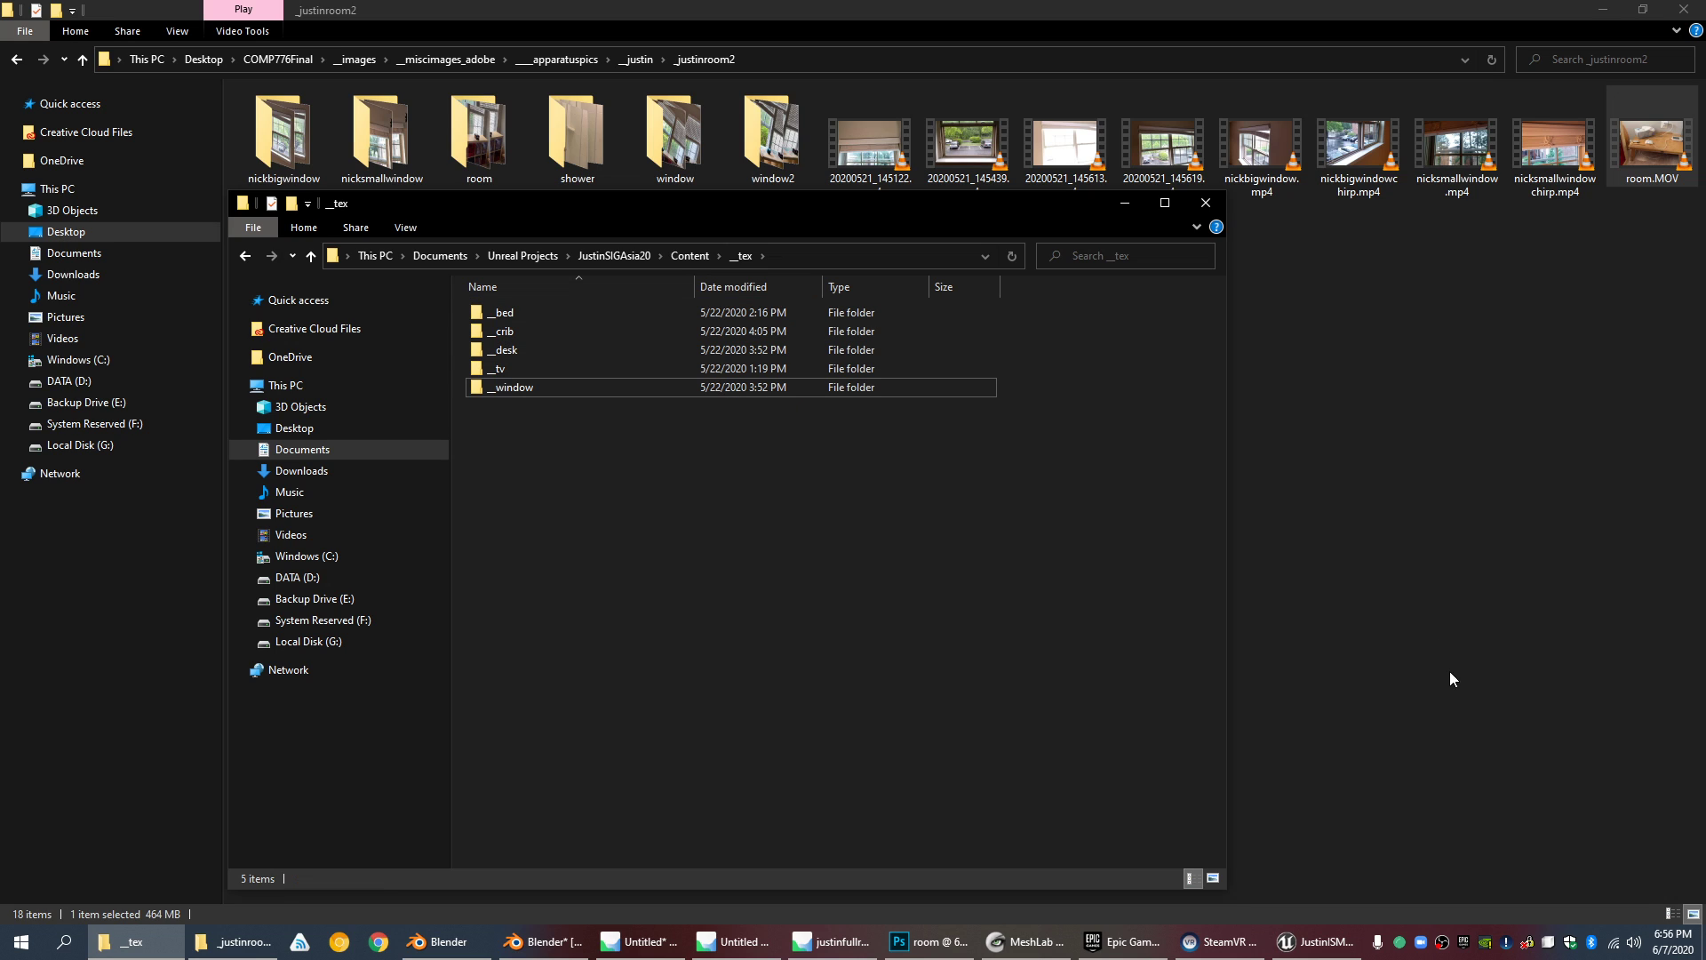
Step: Switch to Unreal Editor and show the assets of the __bed folder under __tex
{"action": "left_click", "coordinate": [1324, 944]}
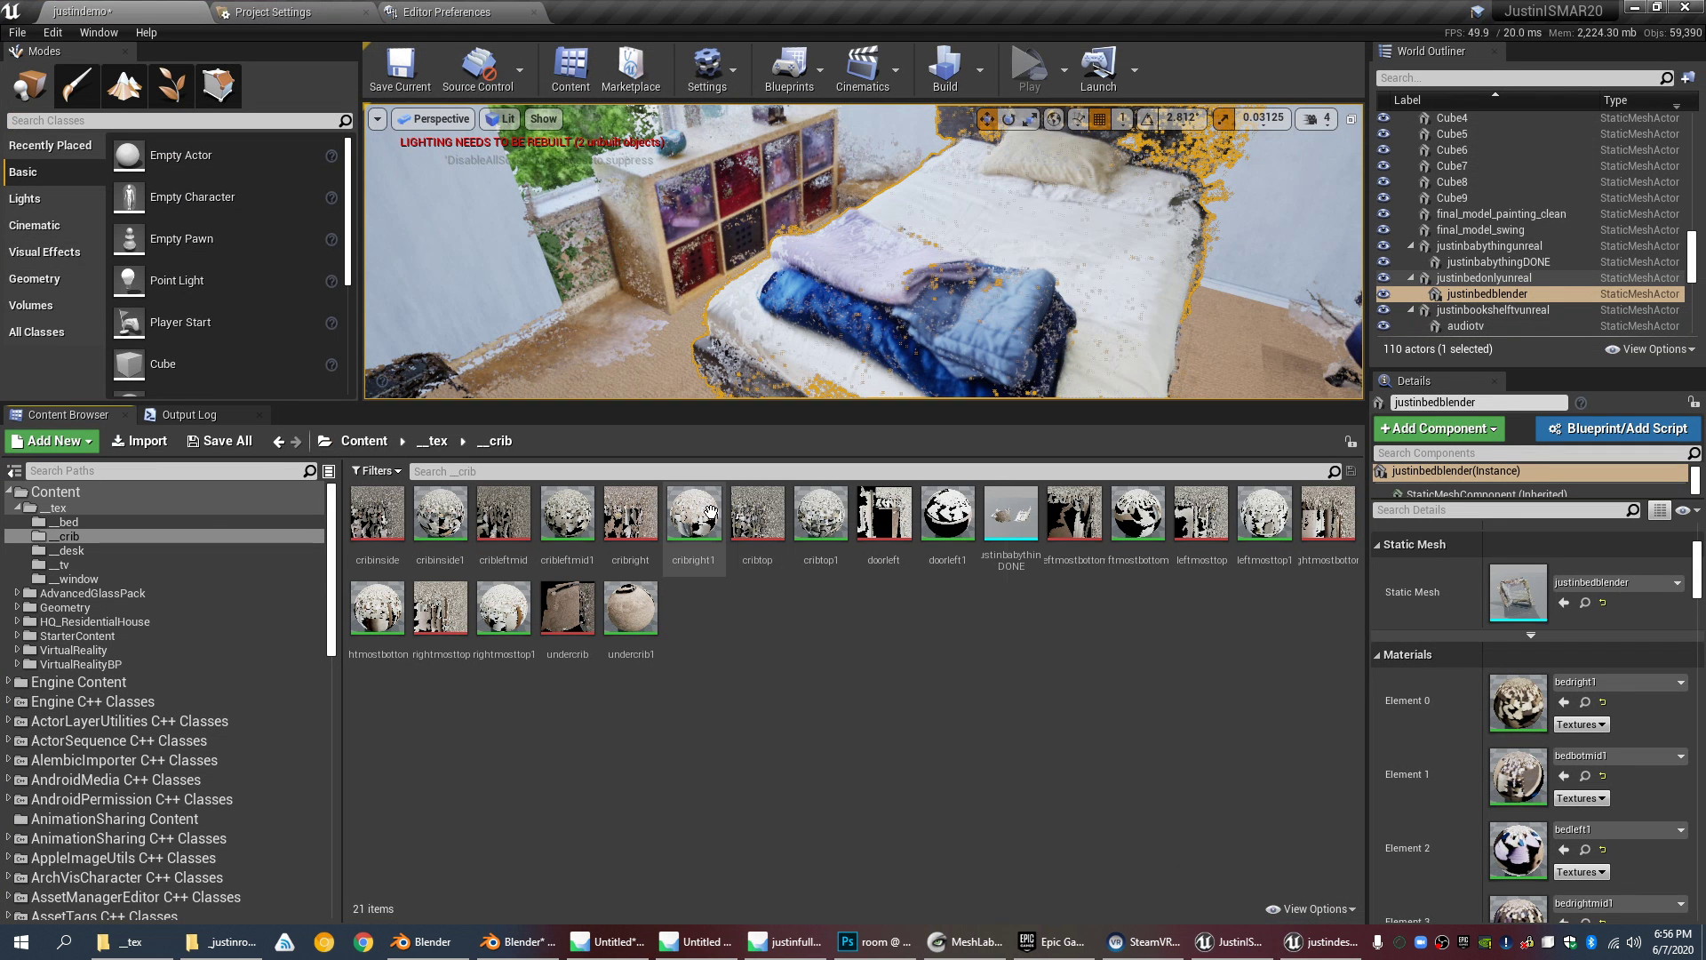
{"action": "left_click", "coordinate": [98, 506]}
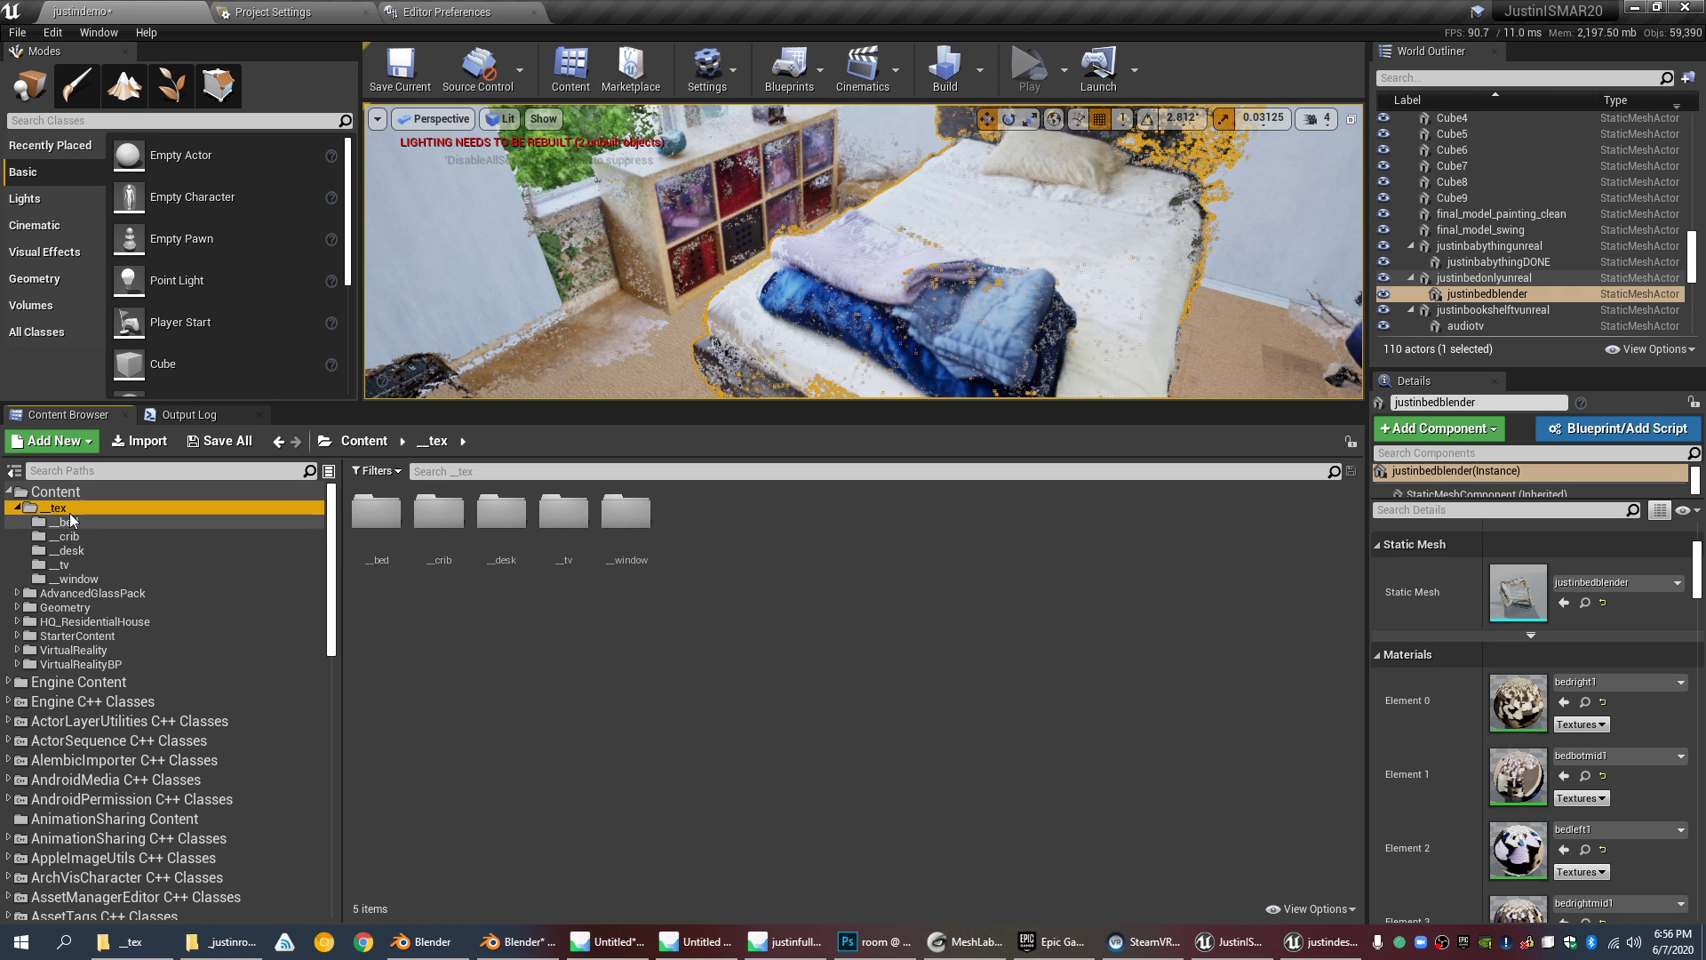
{"action": "left_click", "coordinate": [78, 533]}
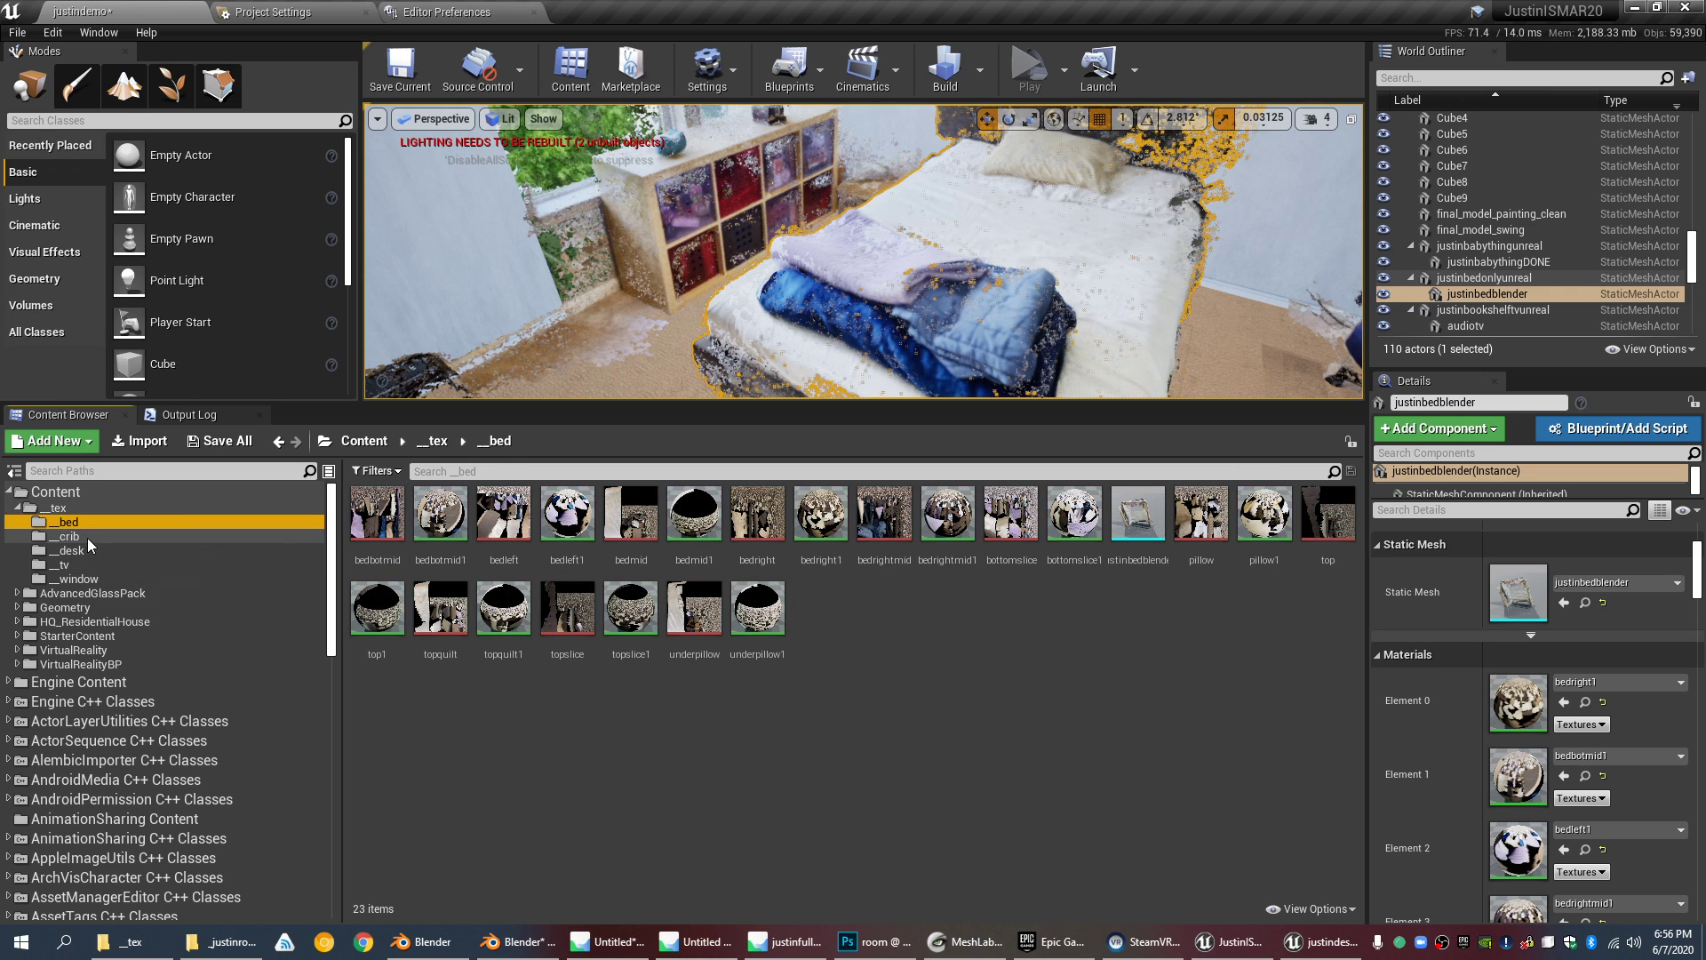
{"action": "left_click", "coordinate": [87, 549]}
{"action": "left_click", "coordinate": [86, 522]}
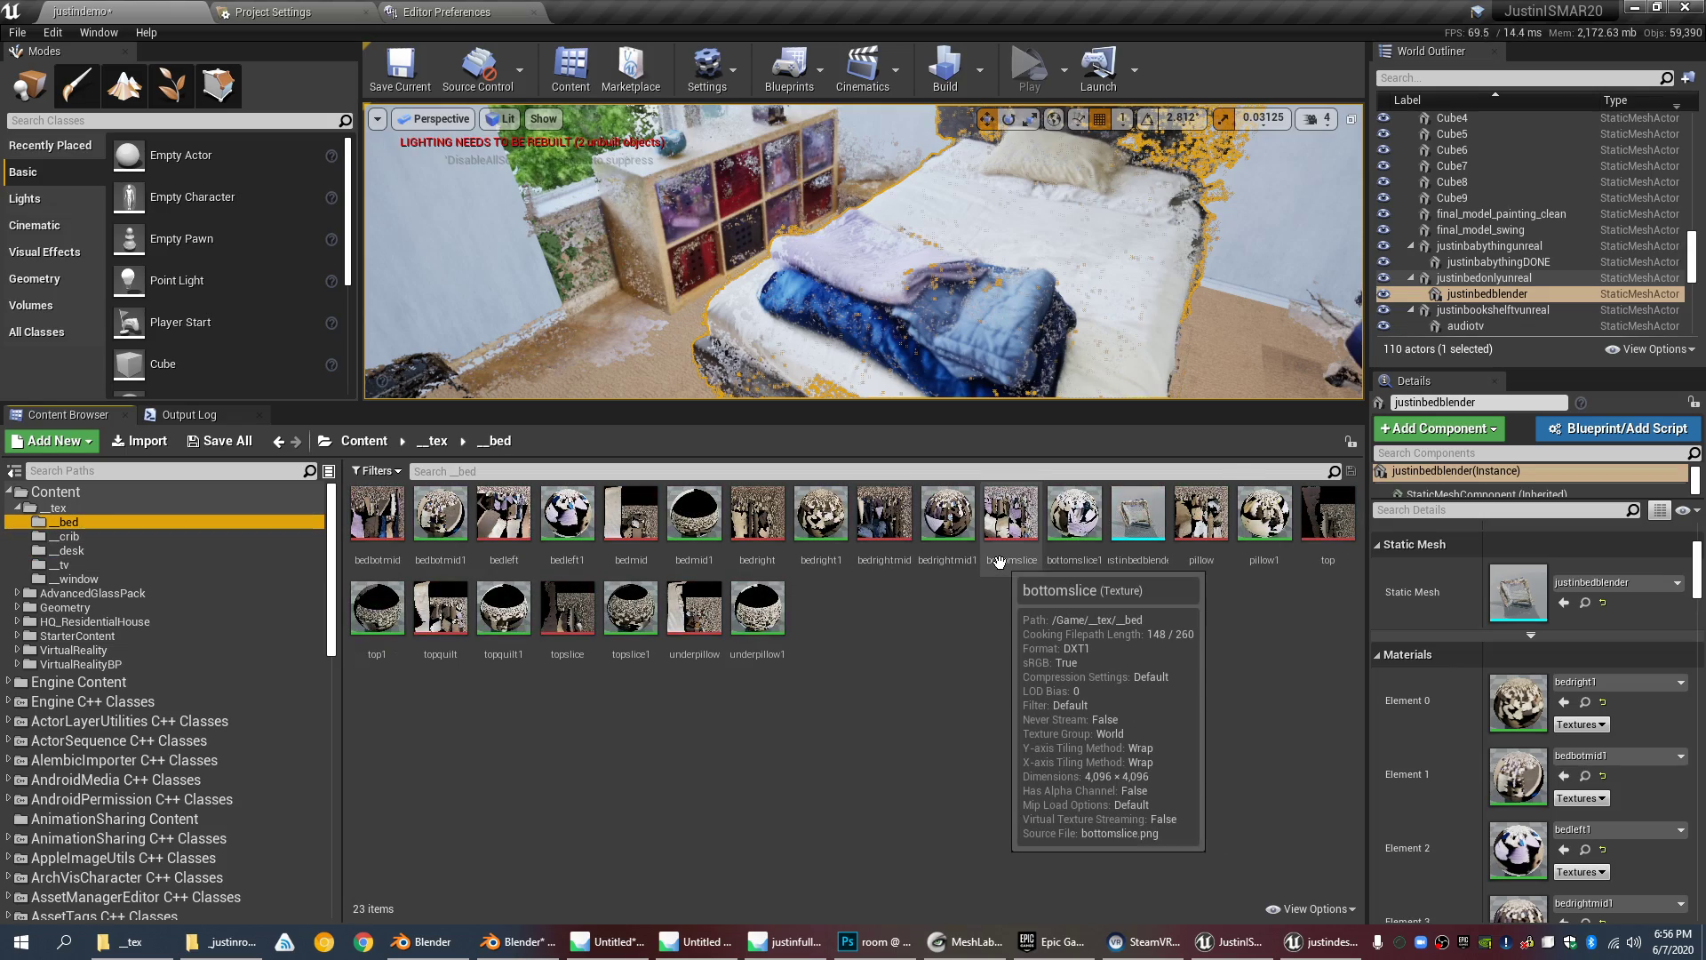
Step: Open the justinbedblender static mesh, inspect the bed scan from several angles, and close the asset editor window
{"action": "double_click", "coordinate": [1132, 550]}
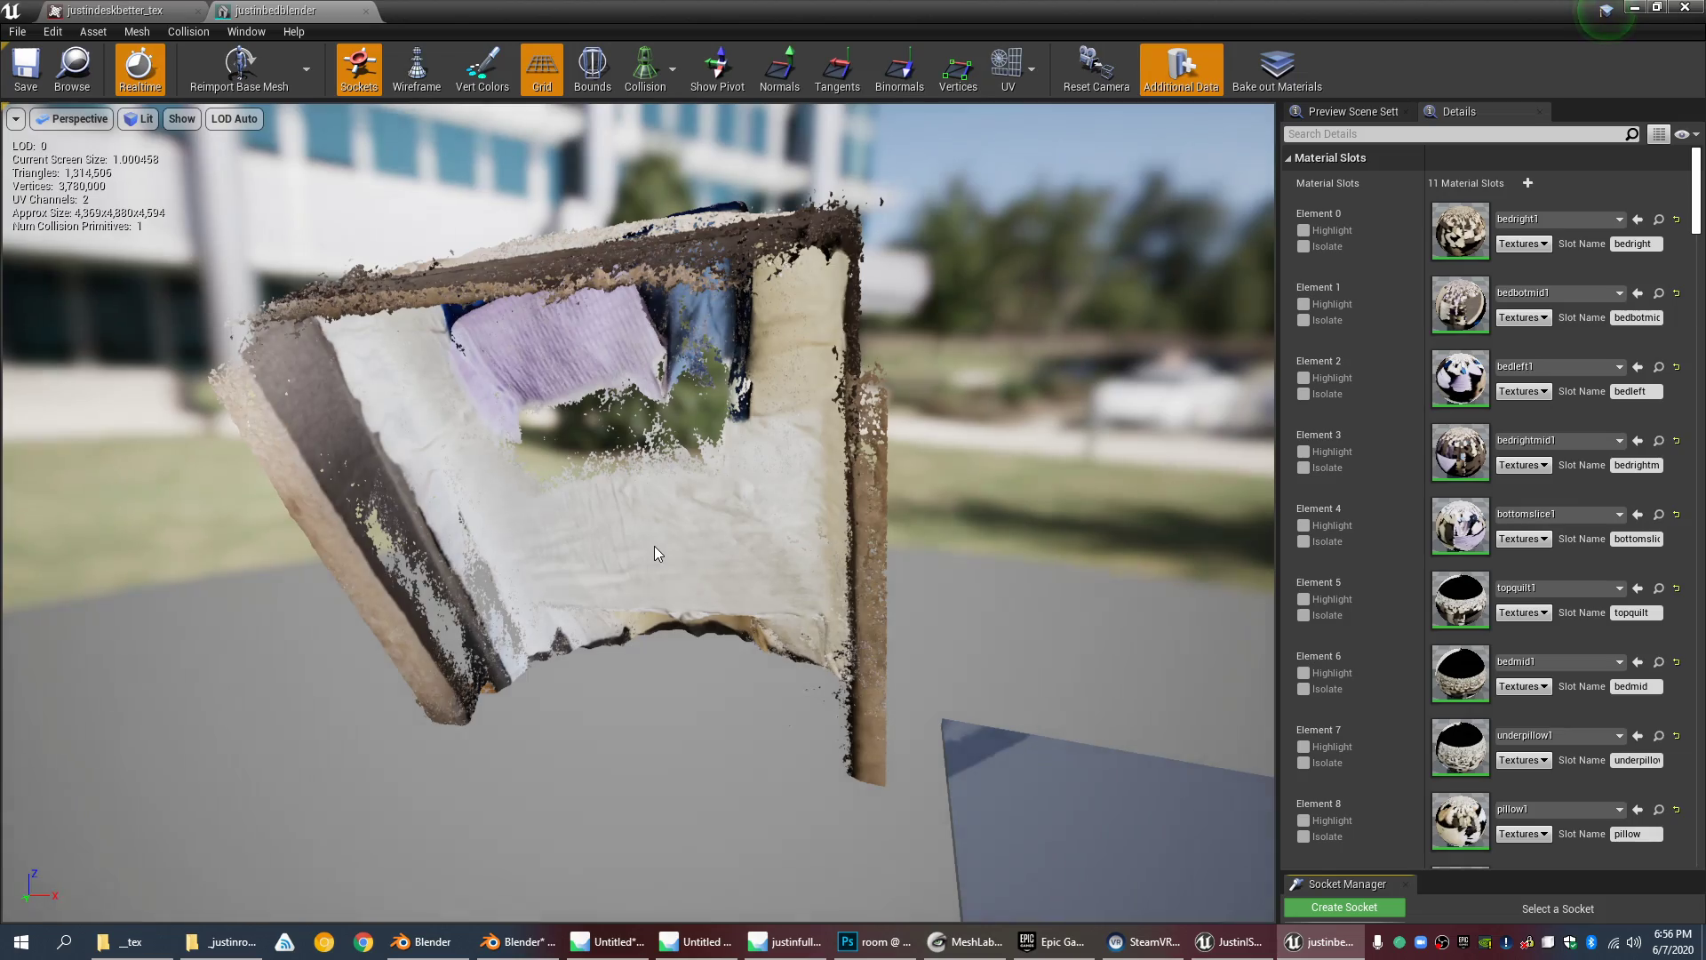
{"action": "mouse_move", "coordinate": [654, 545]}
{"action": "right_mouse_down"}
{"action": "mouse_move", "coordinate": [632, 542]}
{"action": "mouse_move", "coordinate": [684, 546]}
{"action": "right_mouse_up"}
{"action": "scroll", "coordinate": [615, 450], "scroll_direction": "up", "scroll_amount": 4}
{"action": "right_click_drag", "start_coordinate": [615, 450], "coordinate": [524, 450]}
{"action": "right_click_drag", "start_coordinate": [1094, 377], "coordinate": [1155, 381]}
{"action": "middle_click_drag", "start_coordinate": [765, 485], "coordinate": [844, 485]}
{"action": "scroll", "coordinate": [749, 472], "scroll_direction": "down", "scroll_amount": 6}
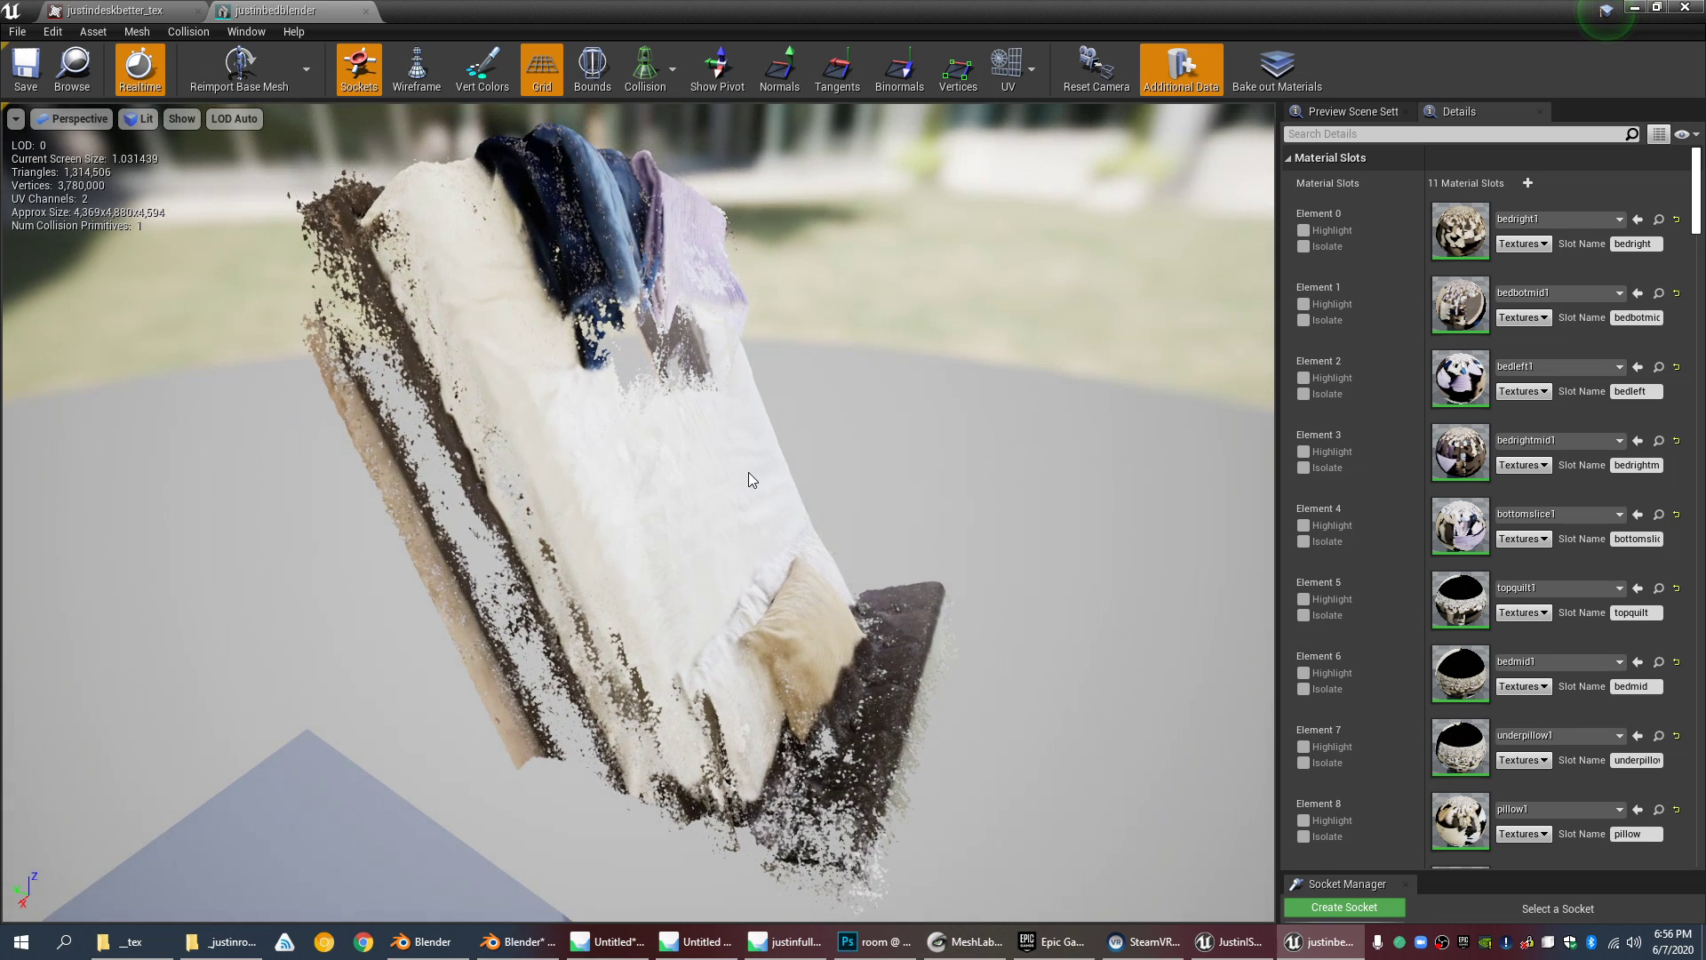
{"action": "scroll", "coordinate": [760, 608], "scroll_direction": "down", "scroll_amount": 2}
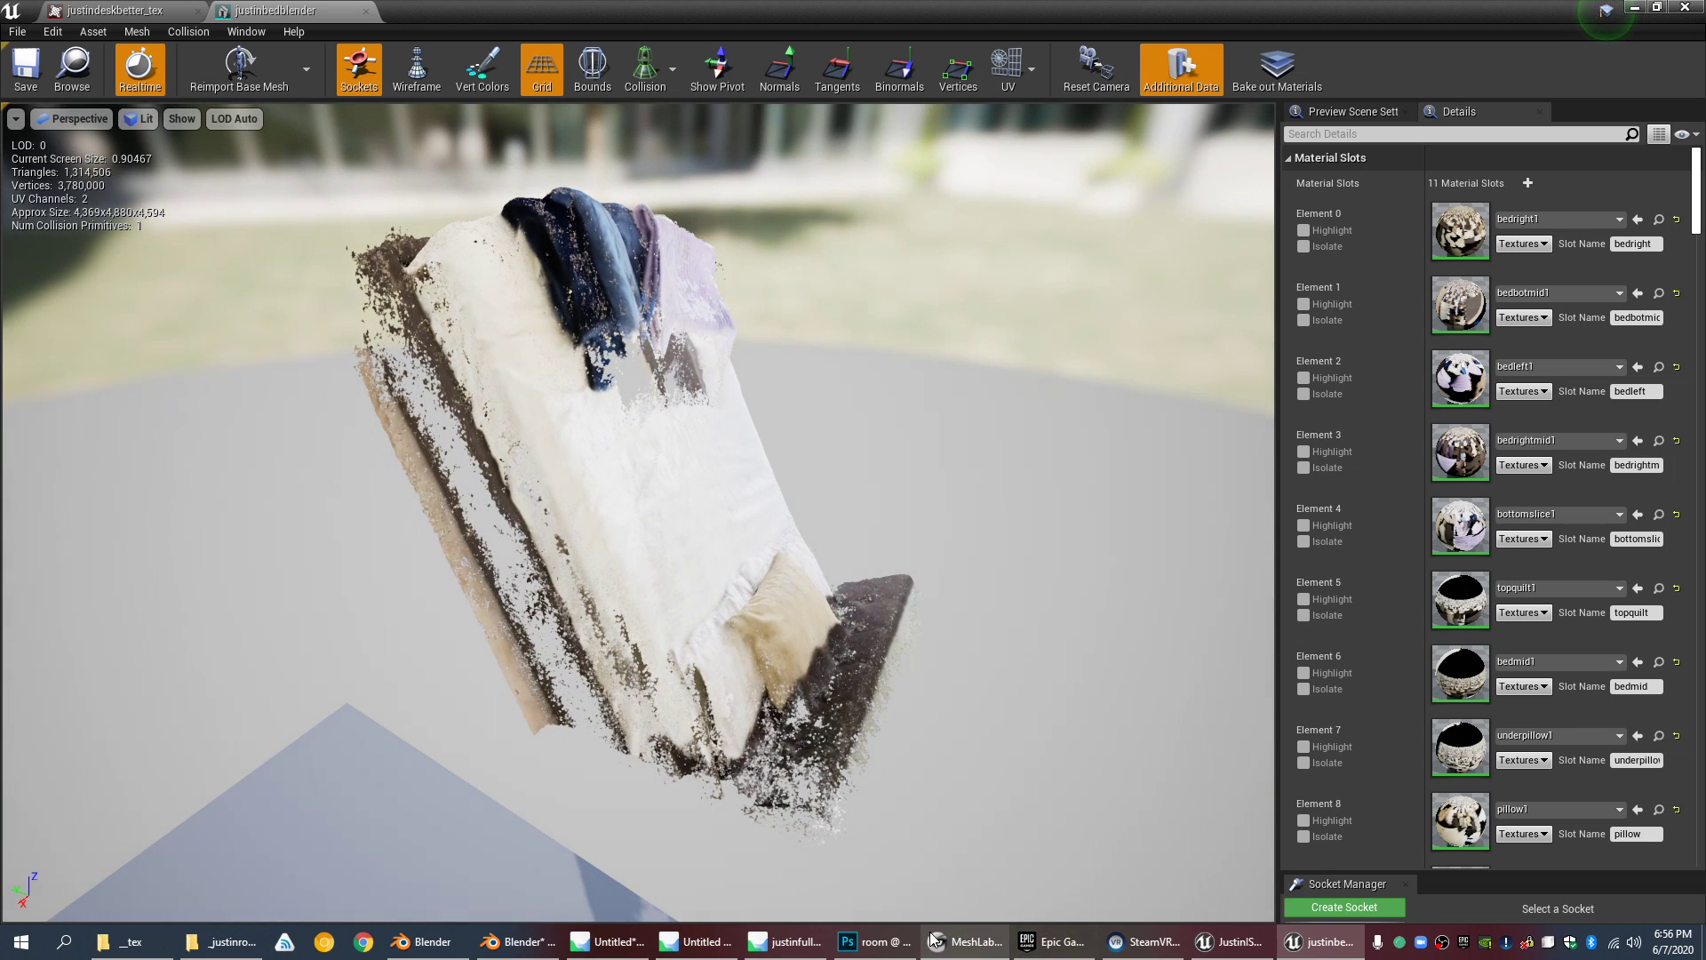
{"action": "mouse_move", "coordinate": [962, 944]}
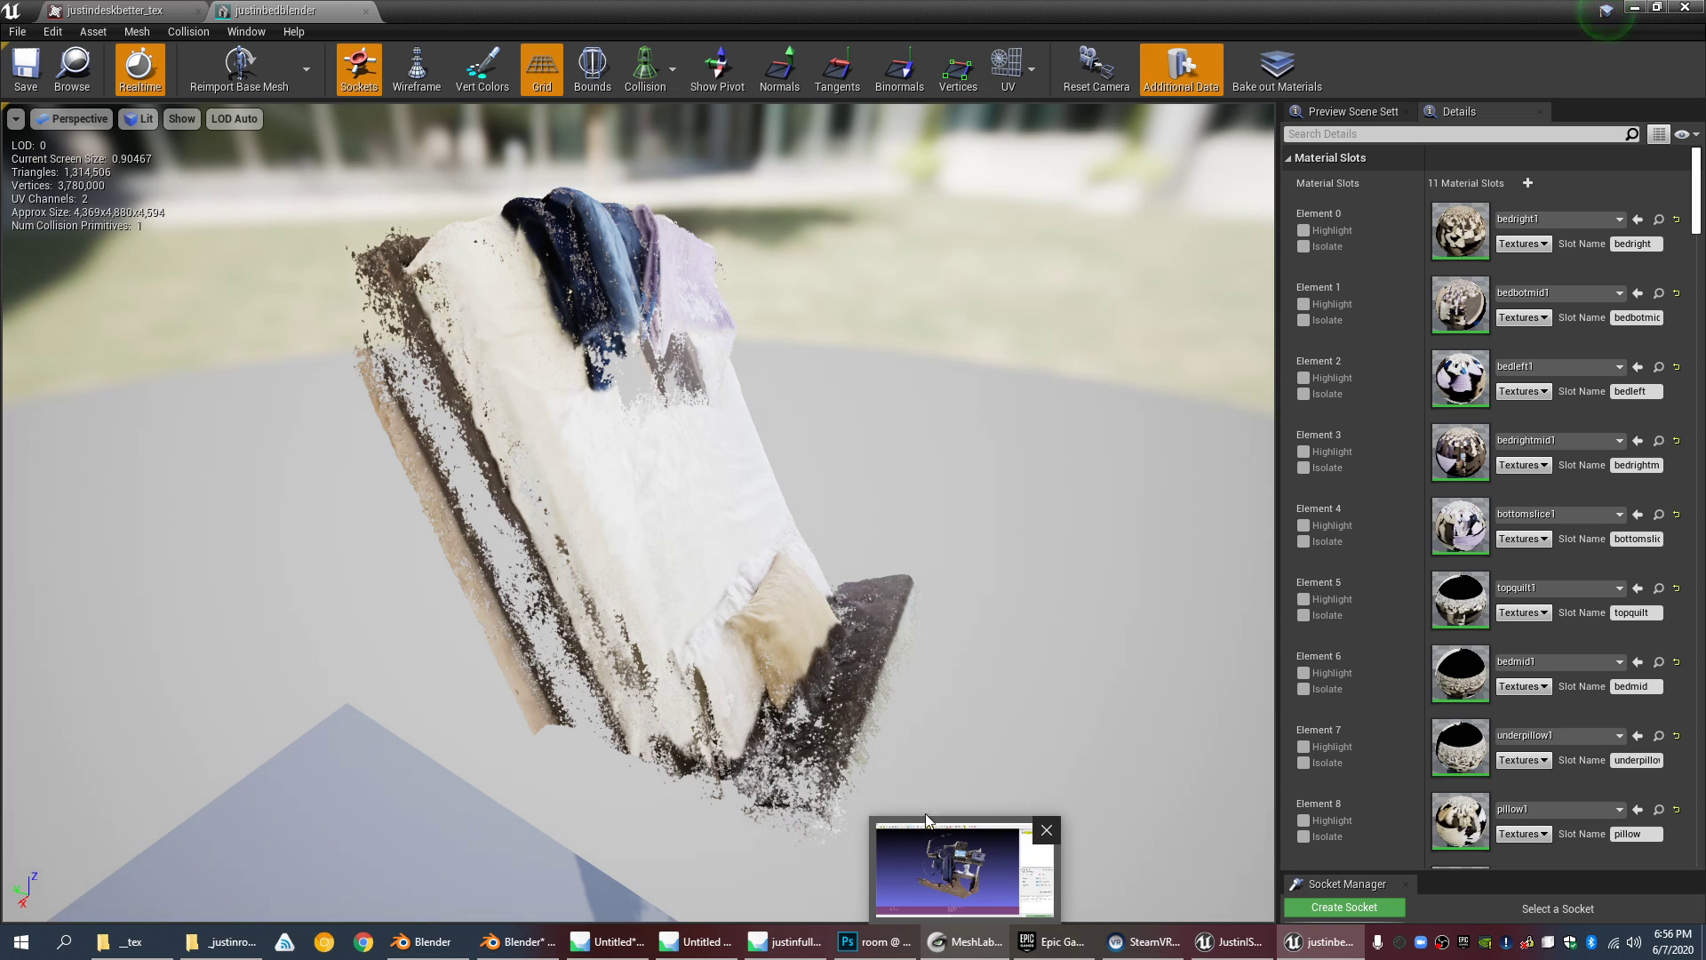
{"action": "scroll", "coordinate": [513, 457], "scroll_direction": "up", "scroll_amount": 5}
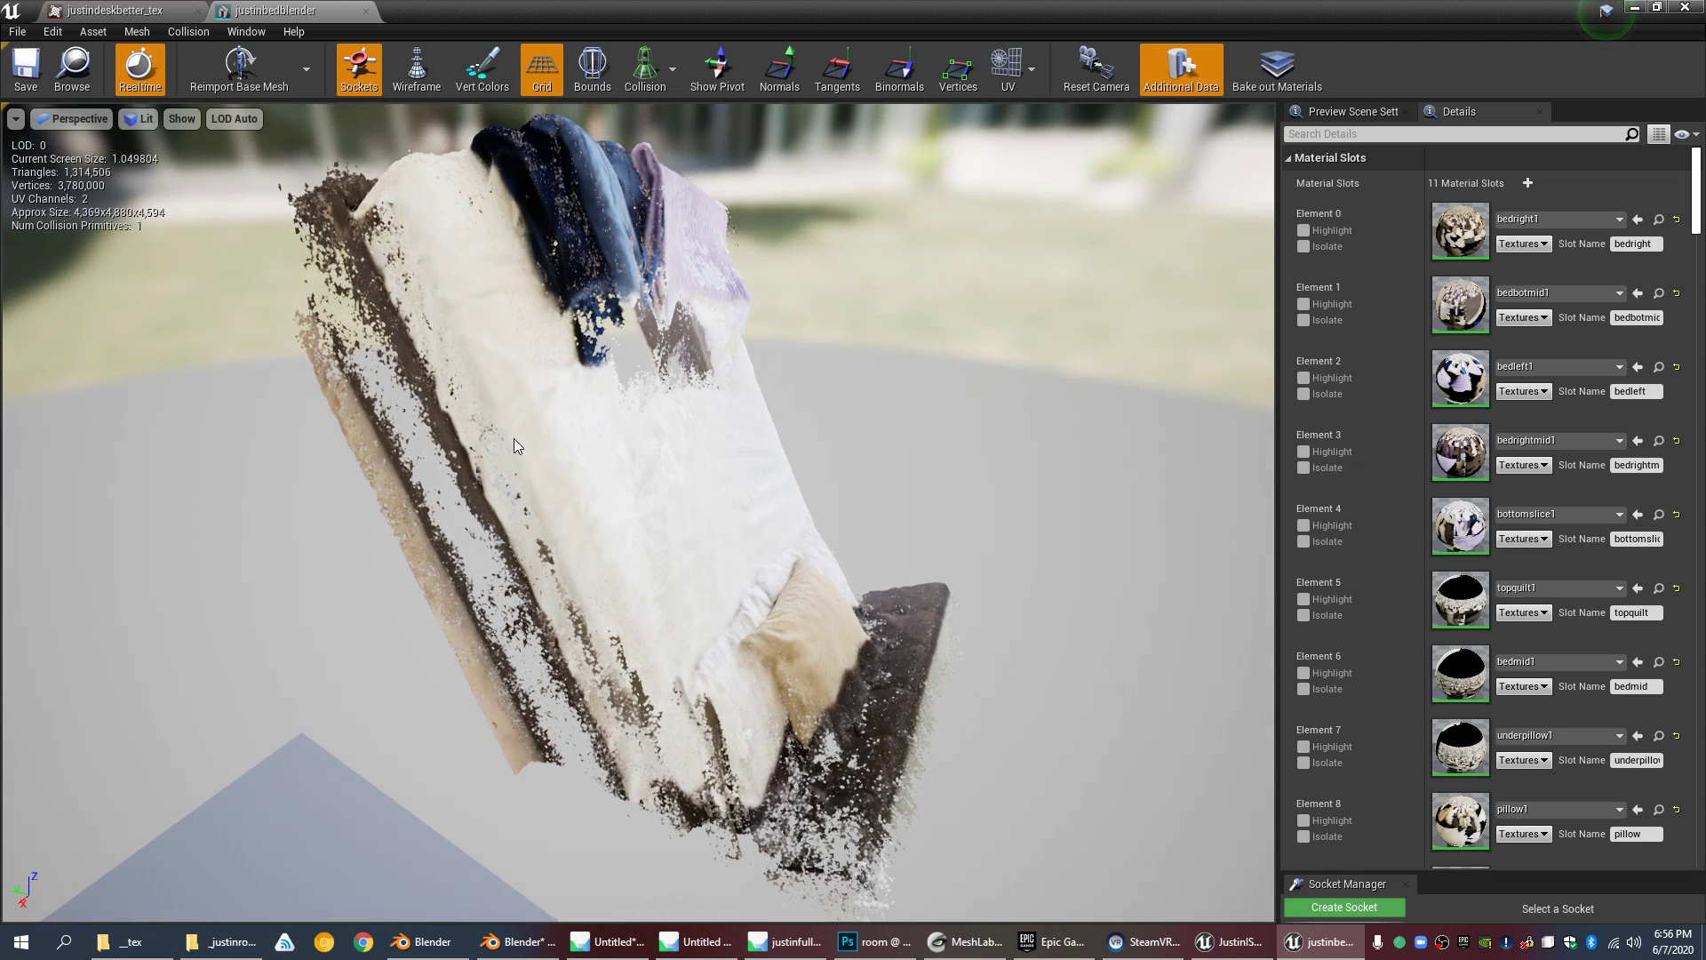
{"action": "scroll", "coordinate": [514, 439], "scroll_direction": "down", "scroll_amount": 5}
{"action": "left_click", "coordinate": [102, 10]}
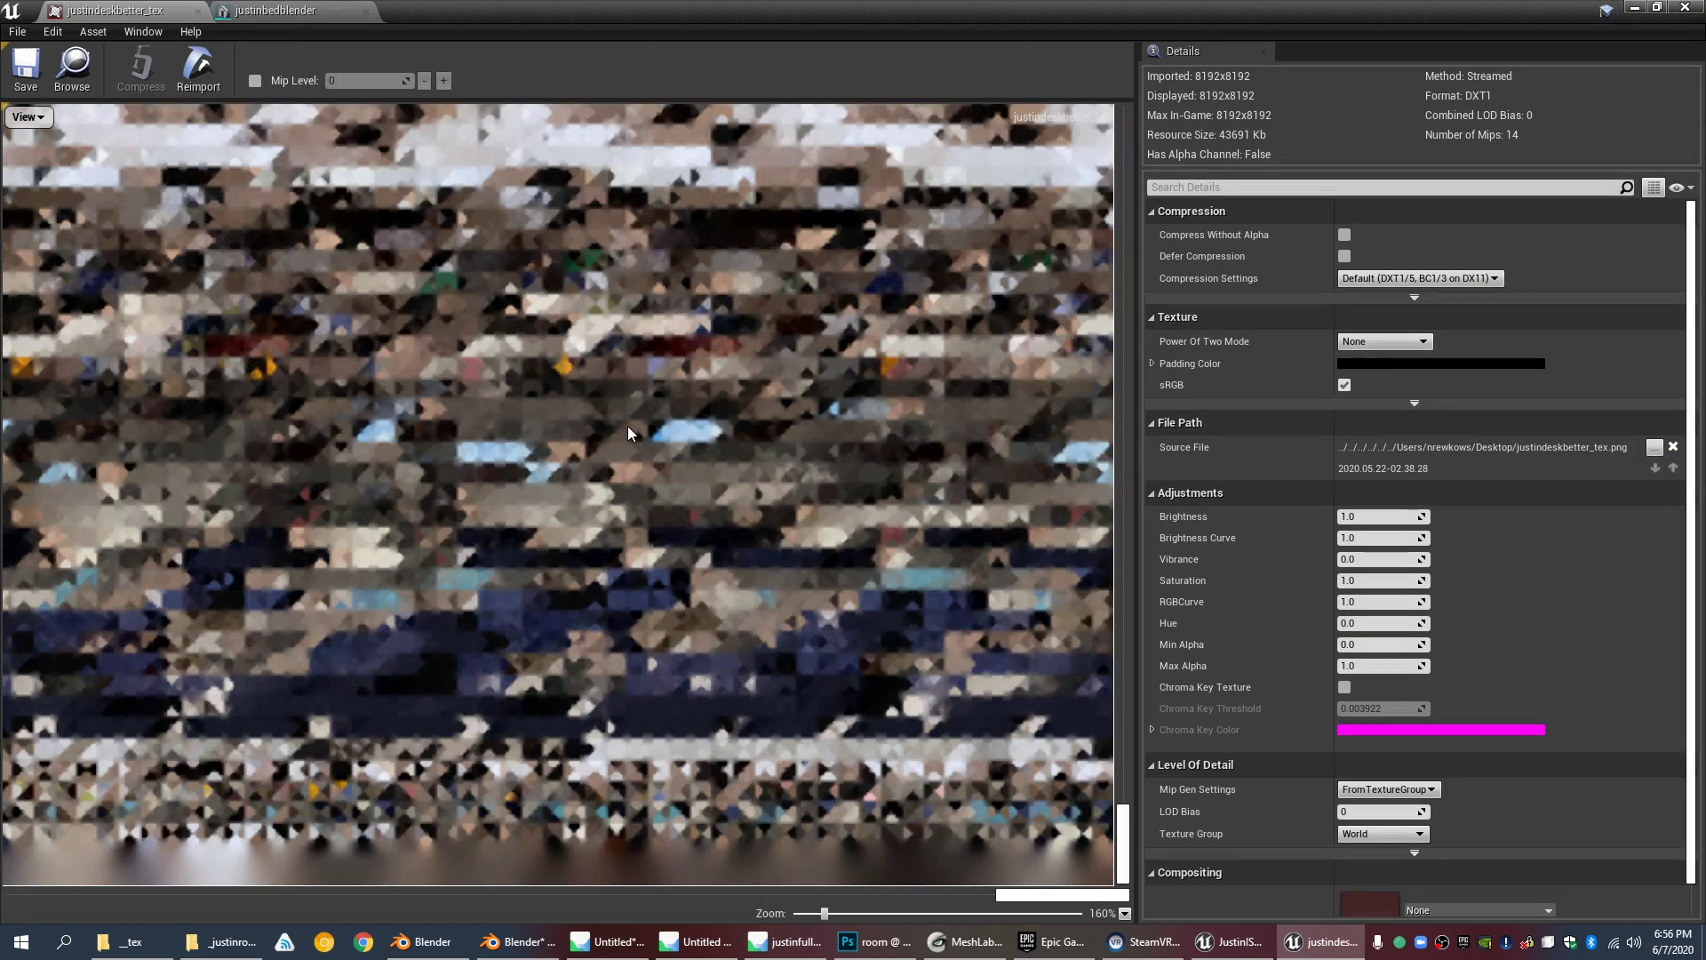
{"action": "left_click", "coordinate": [1680, 8]}
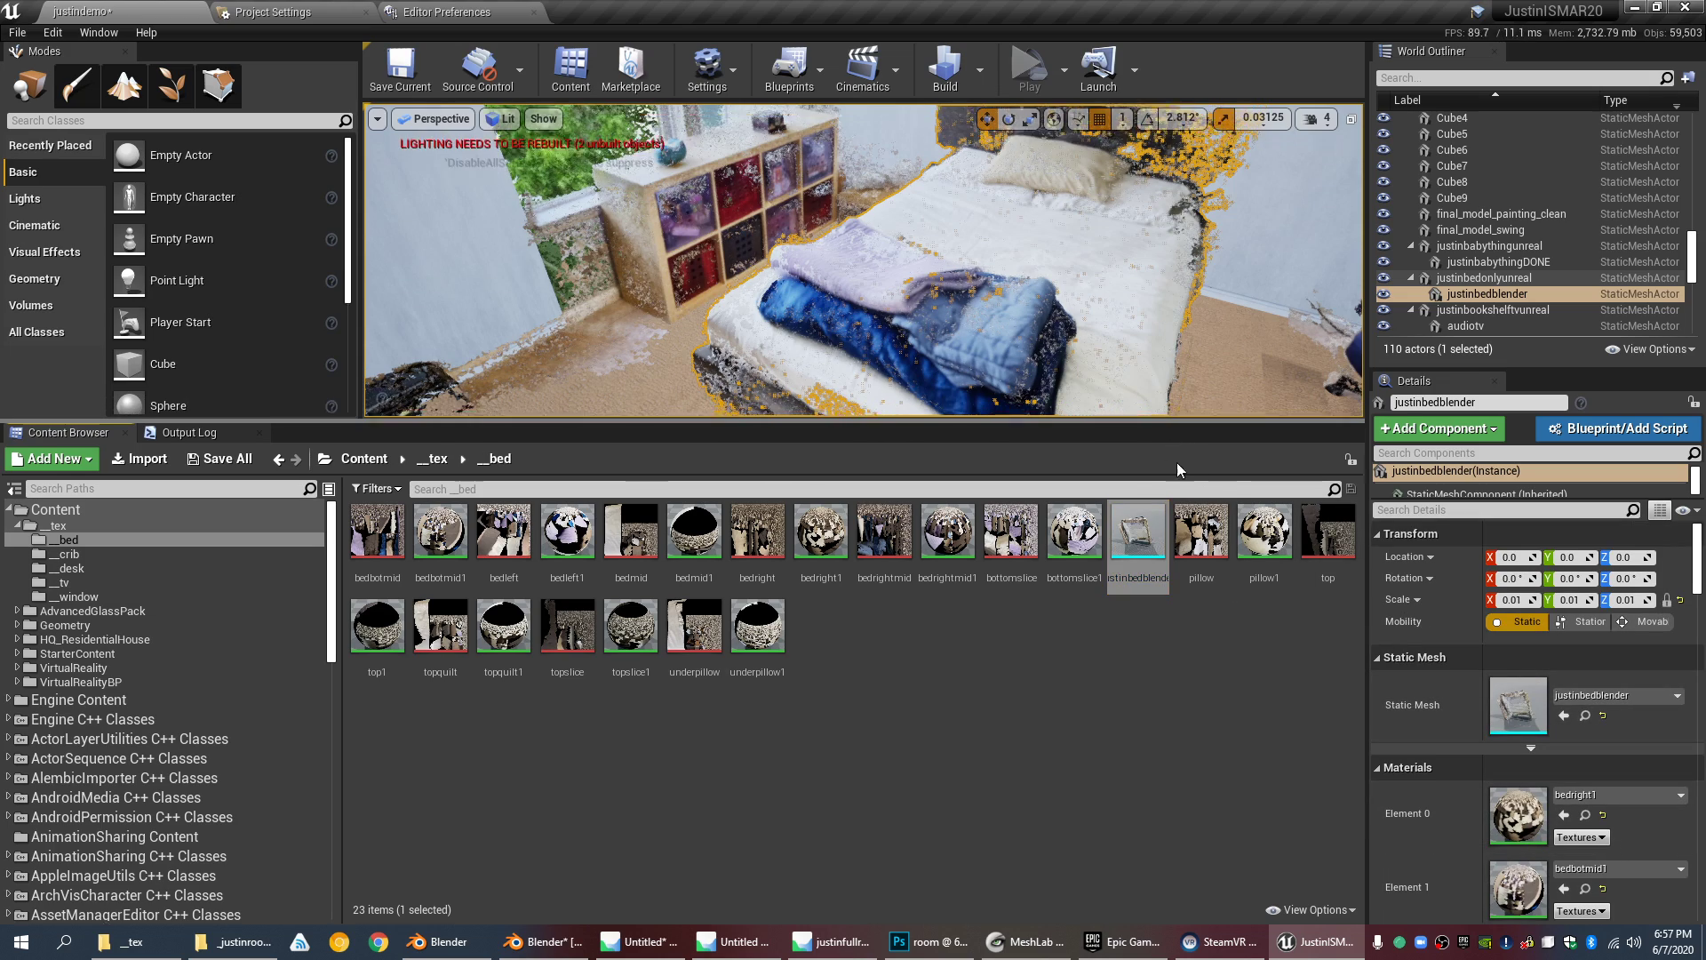
Step: Enlarge the level viewport and select the justinbedonlyunreal actor, widening its details to show the full transform values
{"action": "left_click_drag", "start_coordinate": [1175, 406], "coordinate": [1239, 681]}
{"action": "left_click", "coordinate": [1467, 278]}
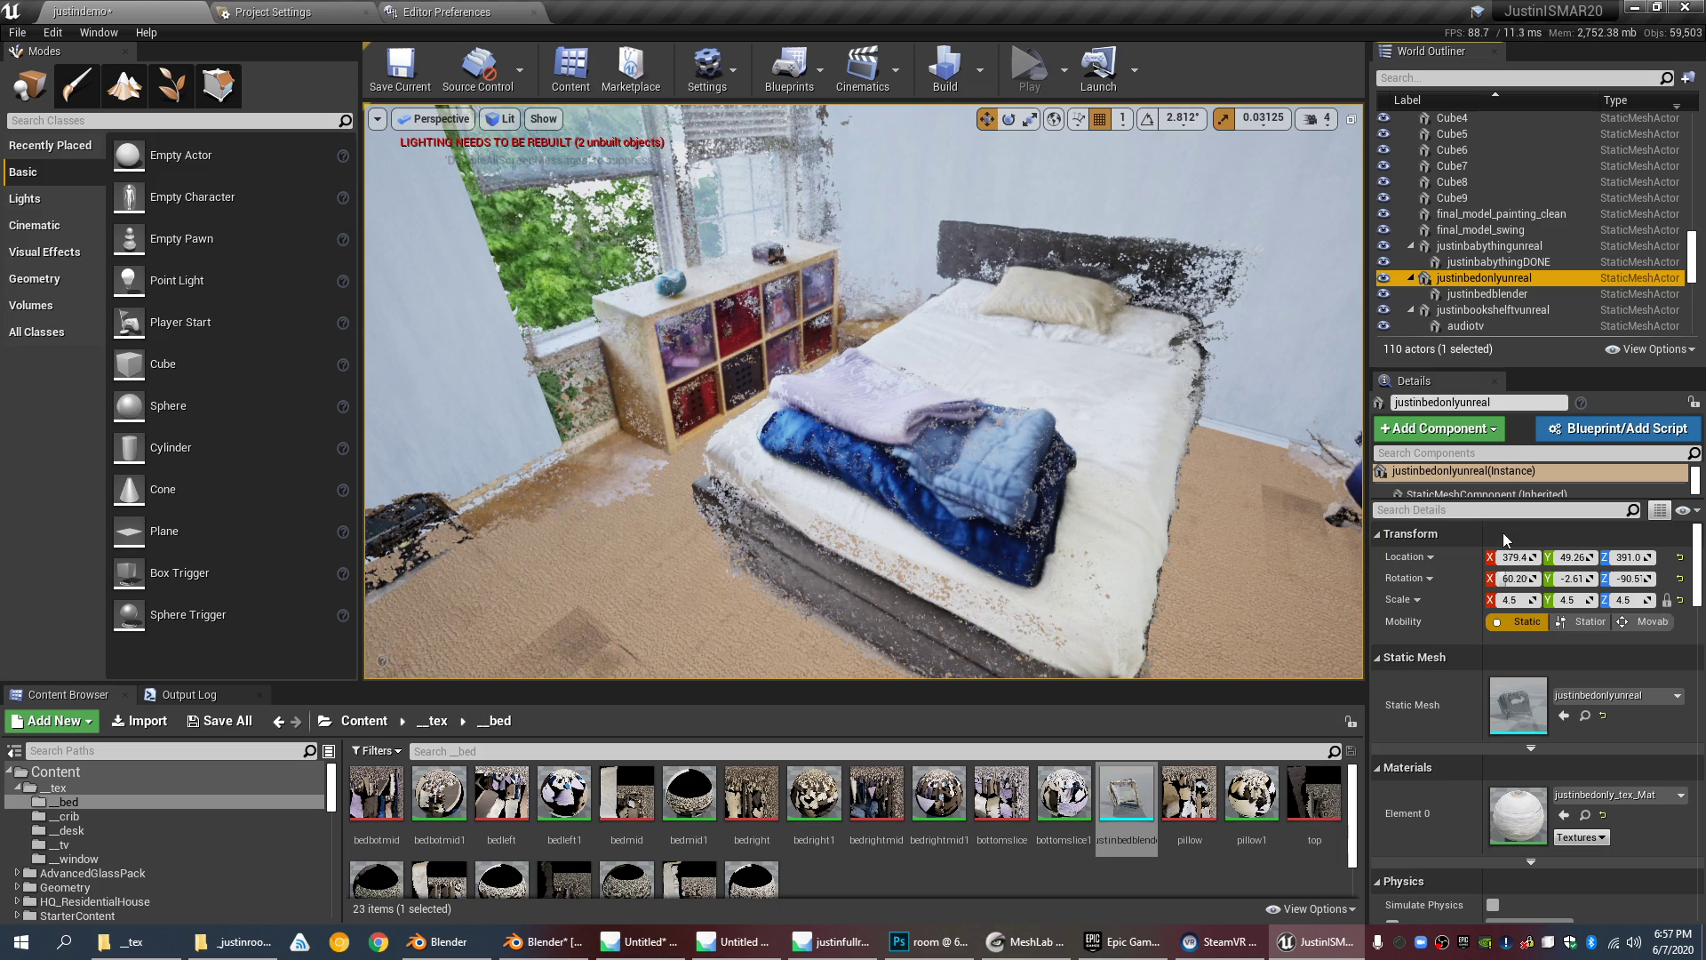
{"action": "left_click_drag", "start_coordinate": [1369, 568], "coordinate": [1118, 569]}
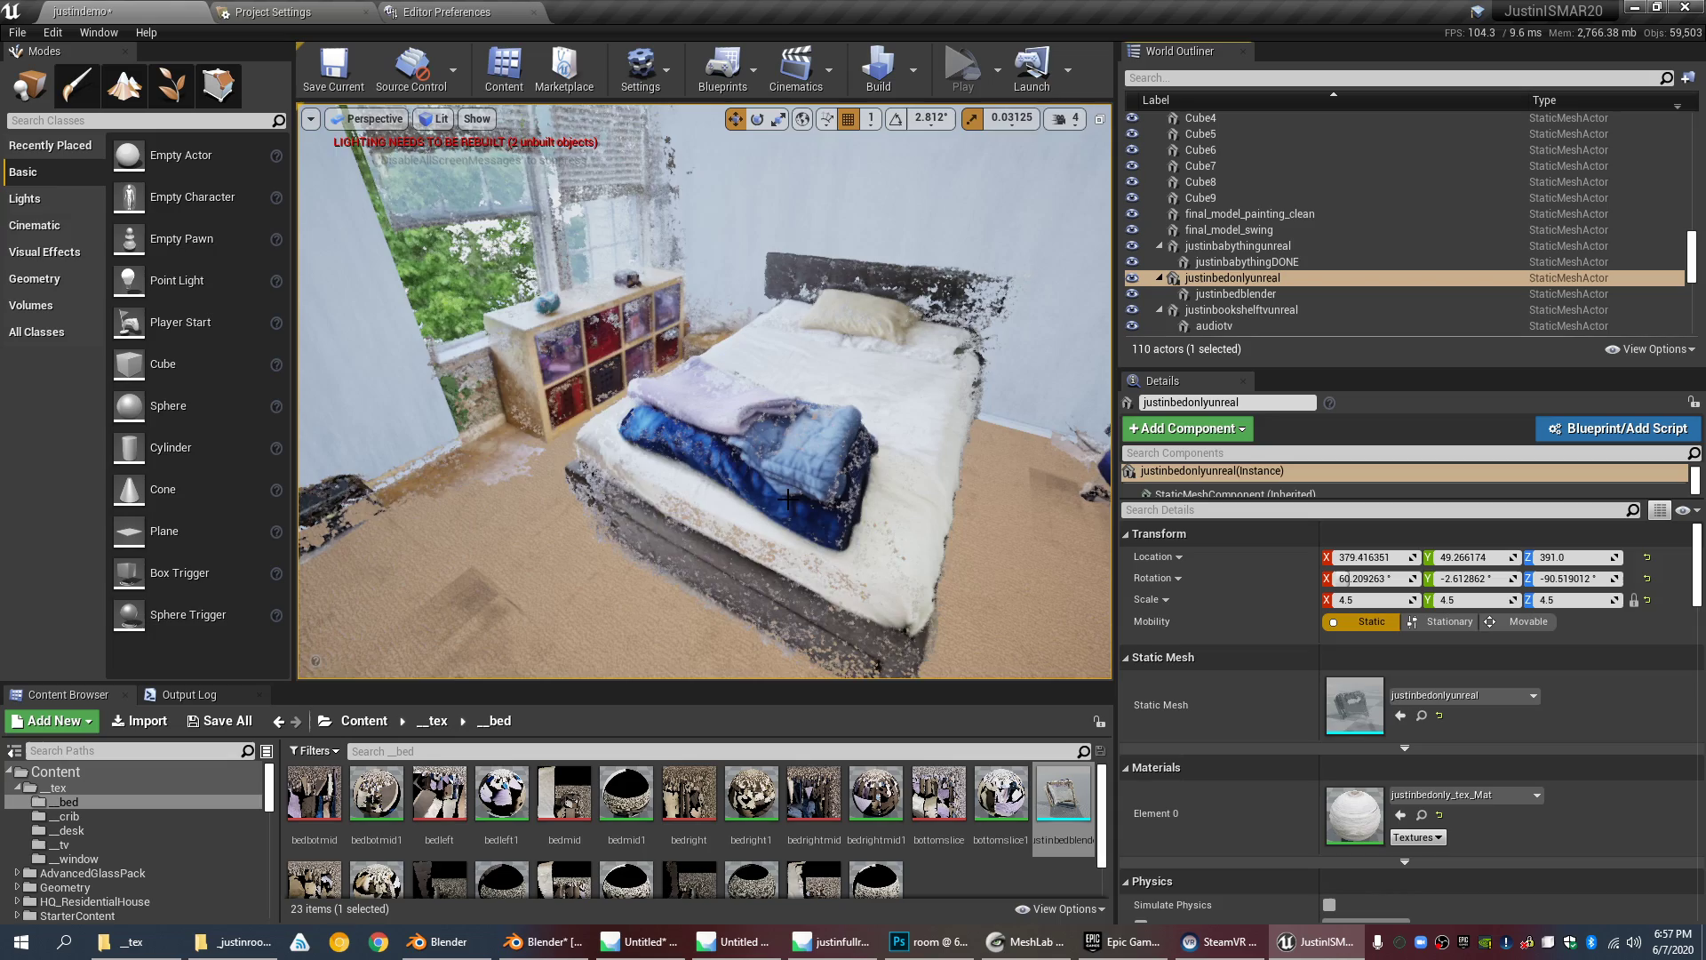
Step: Inspect the scanned bedroom up close around the bed, side table and window, selecting a piece of the window mesh
{"action": "scroll", "coordinate": [785, 500], "scroll_direction": "up", "scroll_amount": 10}
{"action": "scroll", "coordinate": [777, 502], "scroll_direction": "down", "scroll_amount": 8}
{"action": "right_click_drag", "start_coordinate": [773, 503], "coordinate": [768, 485]}
{"action": "scroll", "coordinate": [761, 505], "scroll_direction": "up", "scroll_amount": 3}
{"action": "scroll", "coordinate": [742, 442], "scroll_direction": "up", "scroll_amount": 2}
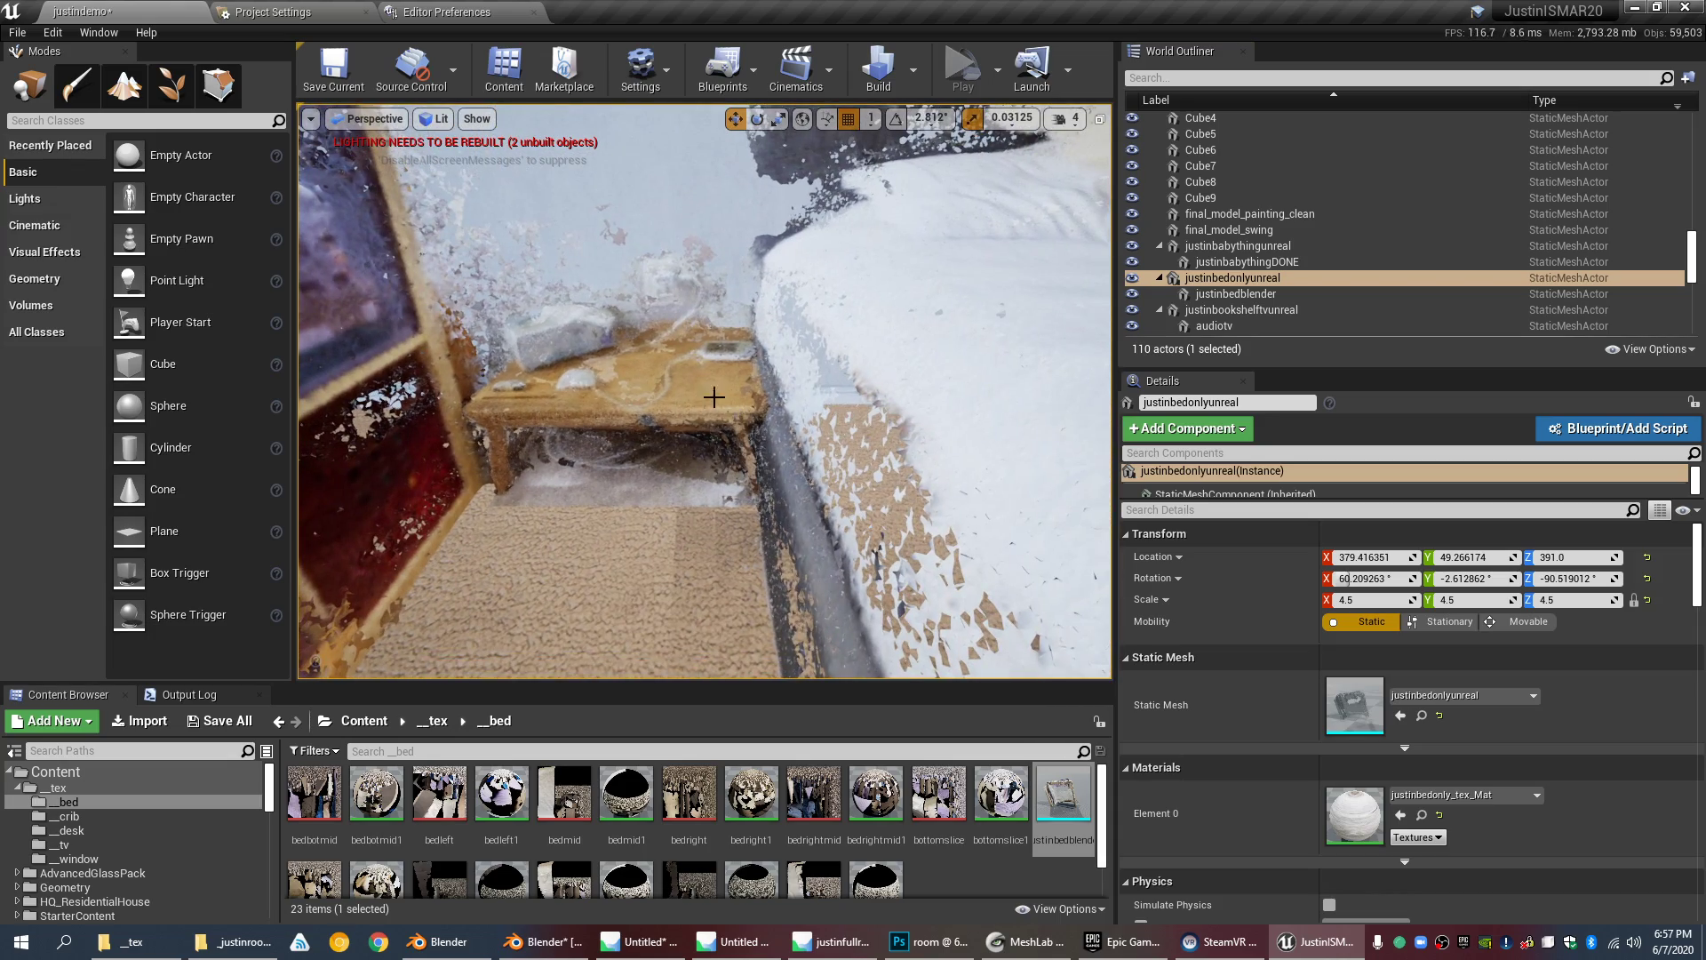
{"action": "left_click", "coordinate": [728, 373]}
{"action": "right_click_drag", "start_coordinate": [729, 373], "coordinate": [681, 285]}
{"action": "right_click_drag", "start_coordinate": [675, 356], "coordinate": [853, 431]}
{"action": "left_click", "coordinate": [833, 388]}
{"action": "left_click", "coordinate": [834, 366]}
{"action": "scroll", "coordinate": [870, 388], "scroll_direction": "down", "scroll_amount": 4}
{"action": "scroll", "coordinate": [880, 385], "scroll_direction": "up", "scroll_amount": 4}
{"action": "scroll", "coordinate": [964, 365], "scroll_direction": "down", "scroll_amount": 8}
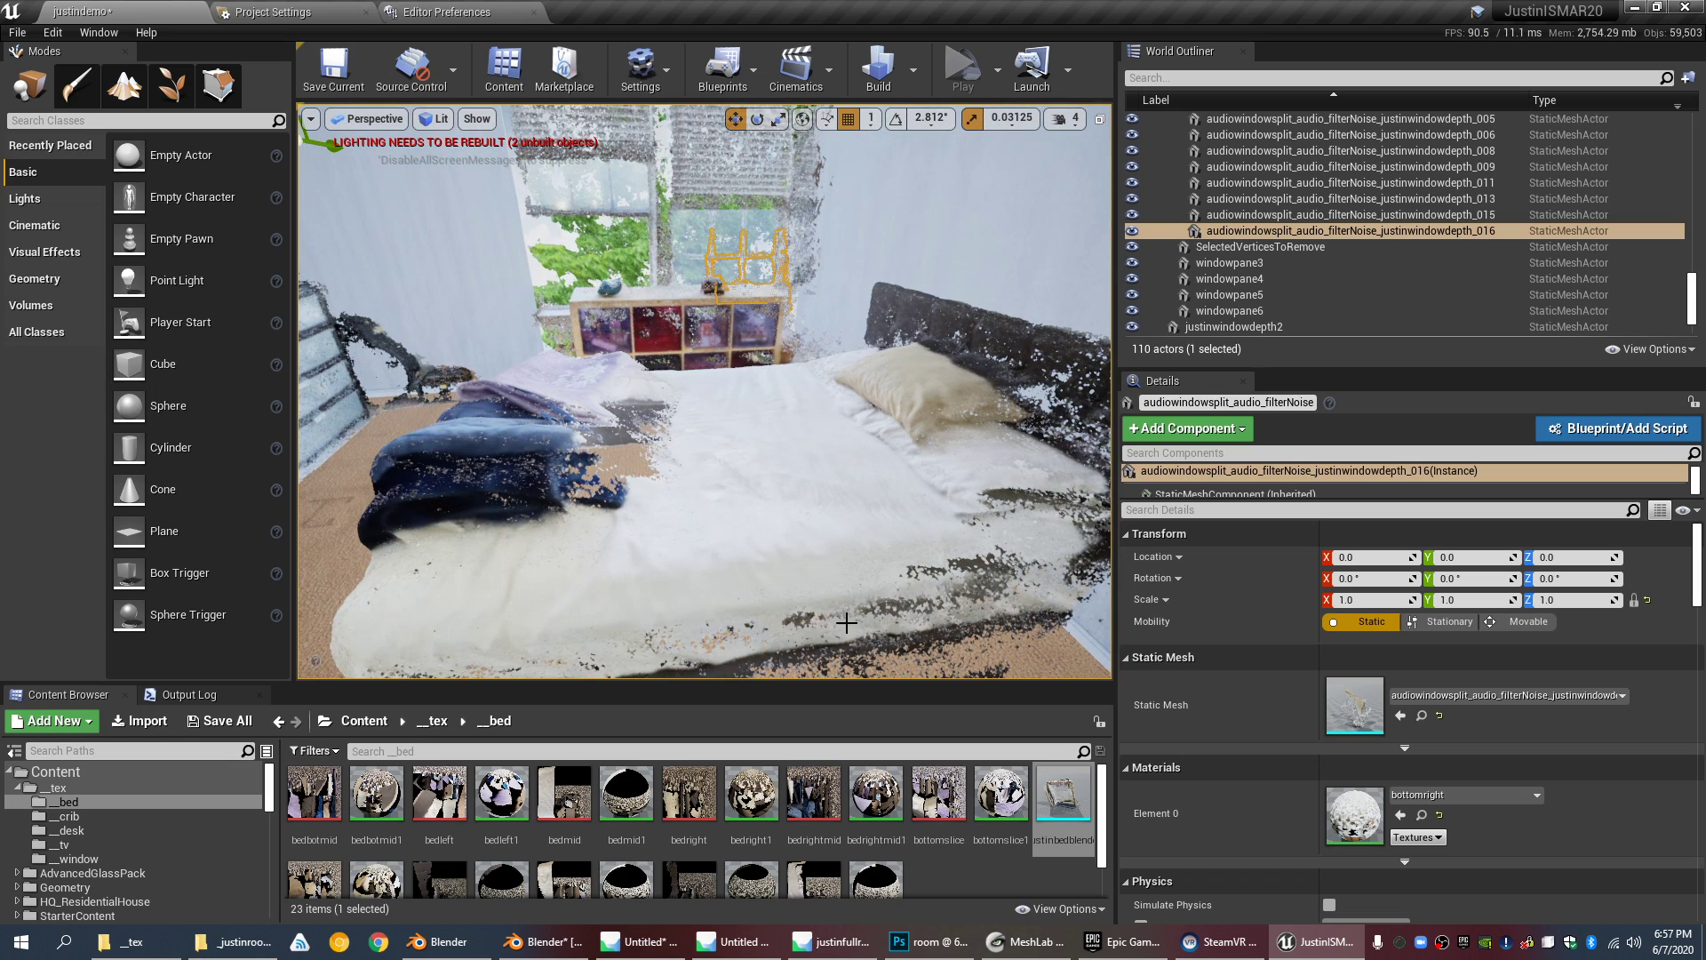
Step: Enlarge the asset browsing area, then open the justinbedblender mesh to view its material slots and close it
{"action": "left_click_drag", "start_coordinate": [849, 683], "coordinate": [844, 387]}
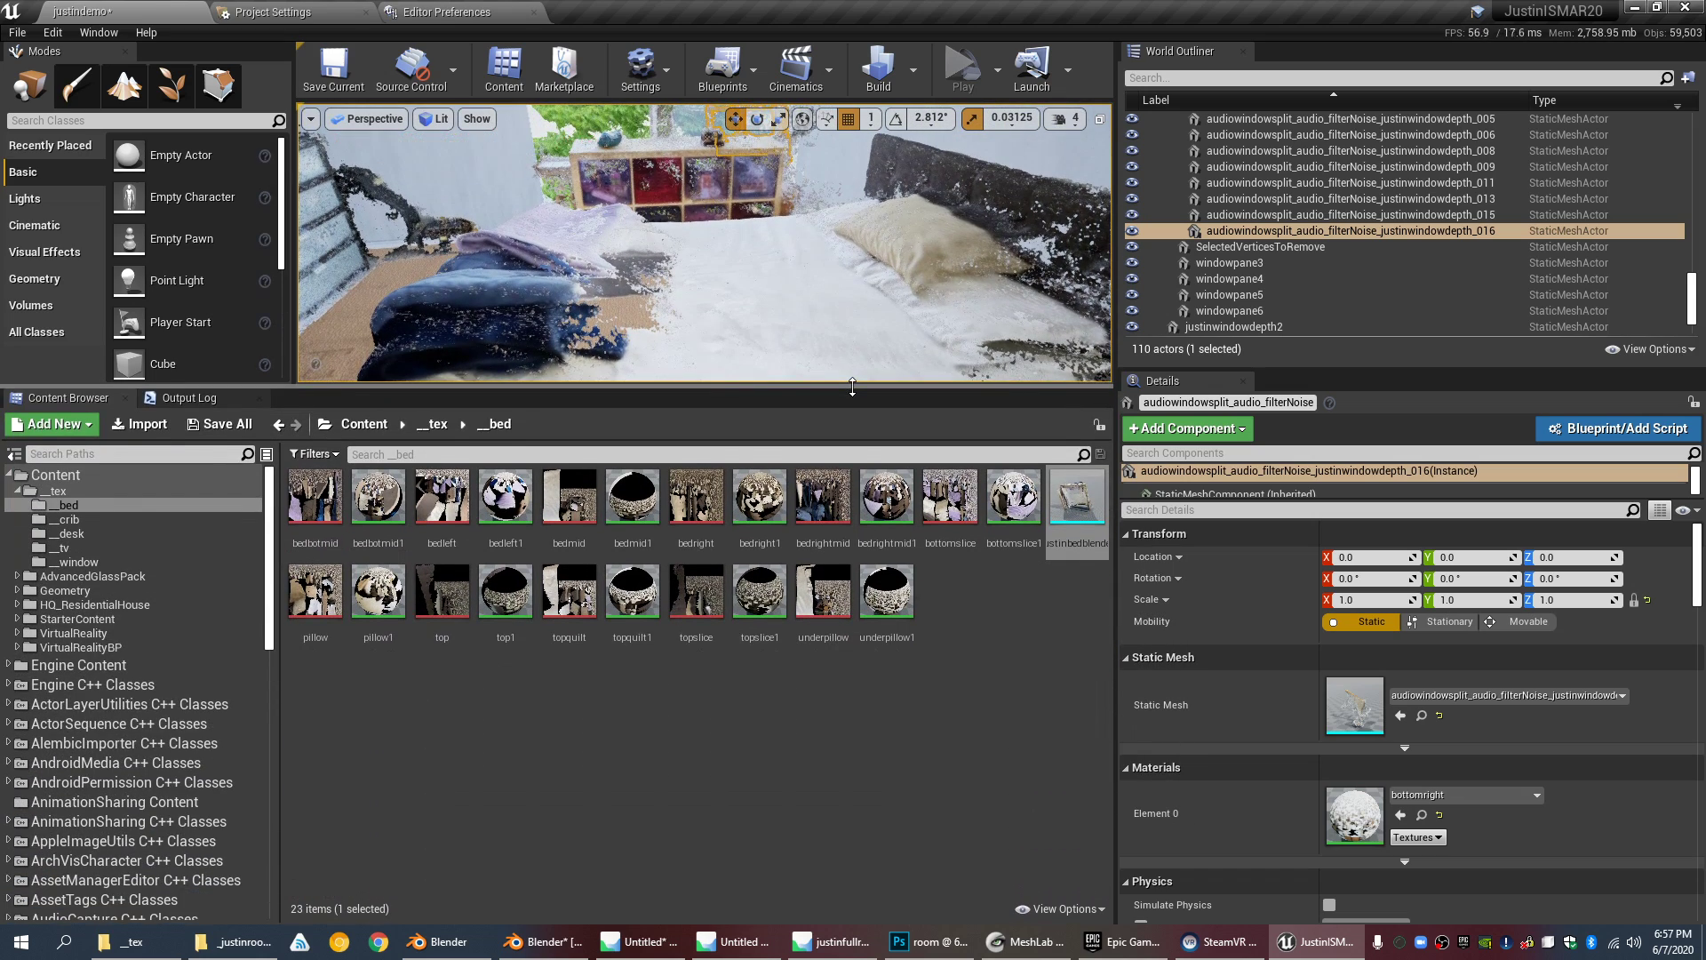
{"action": "double_click", "coordinate": [1051, 518]}
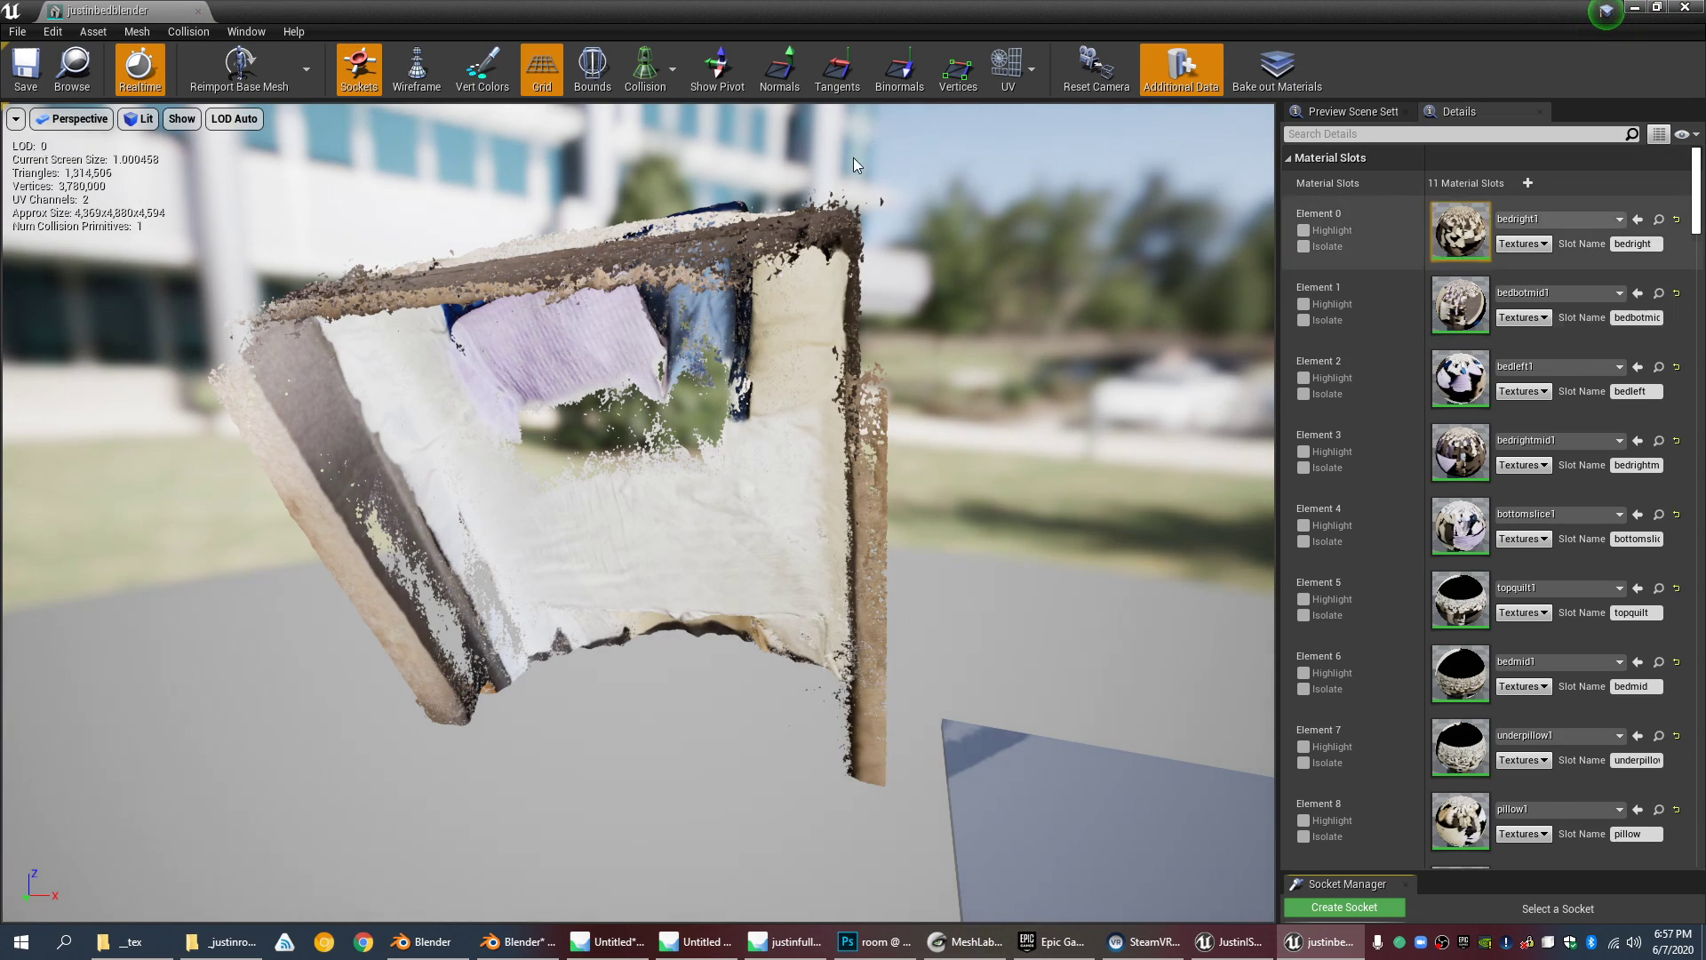
{"action": "left_click", "coordinate": [200, 11]}
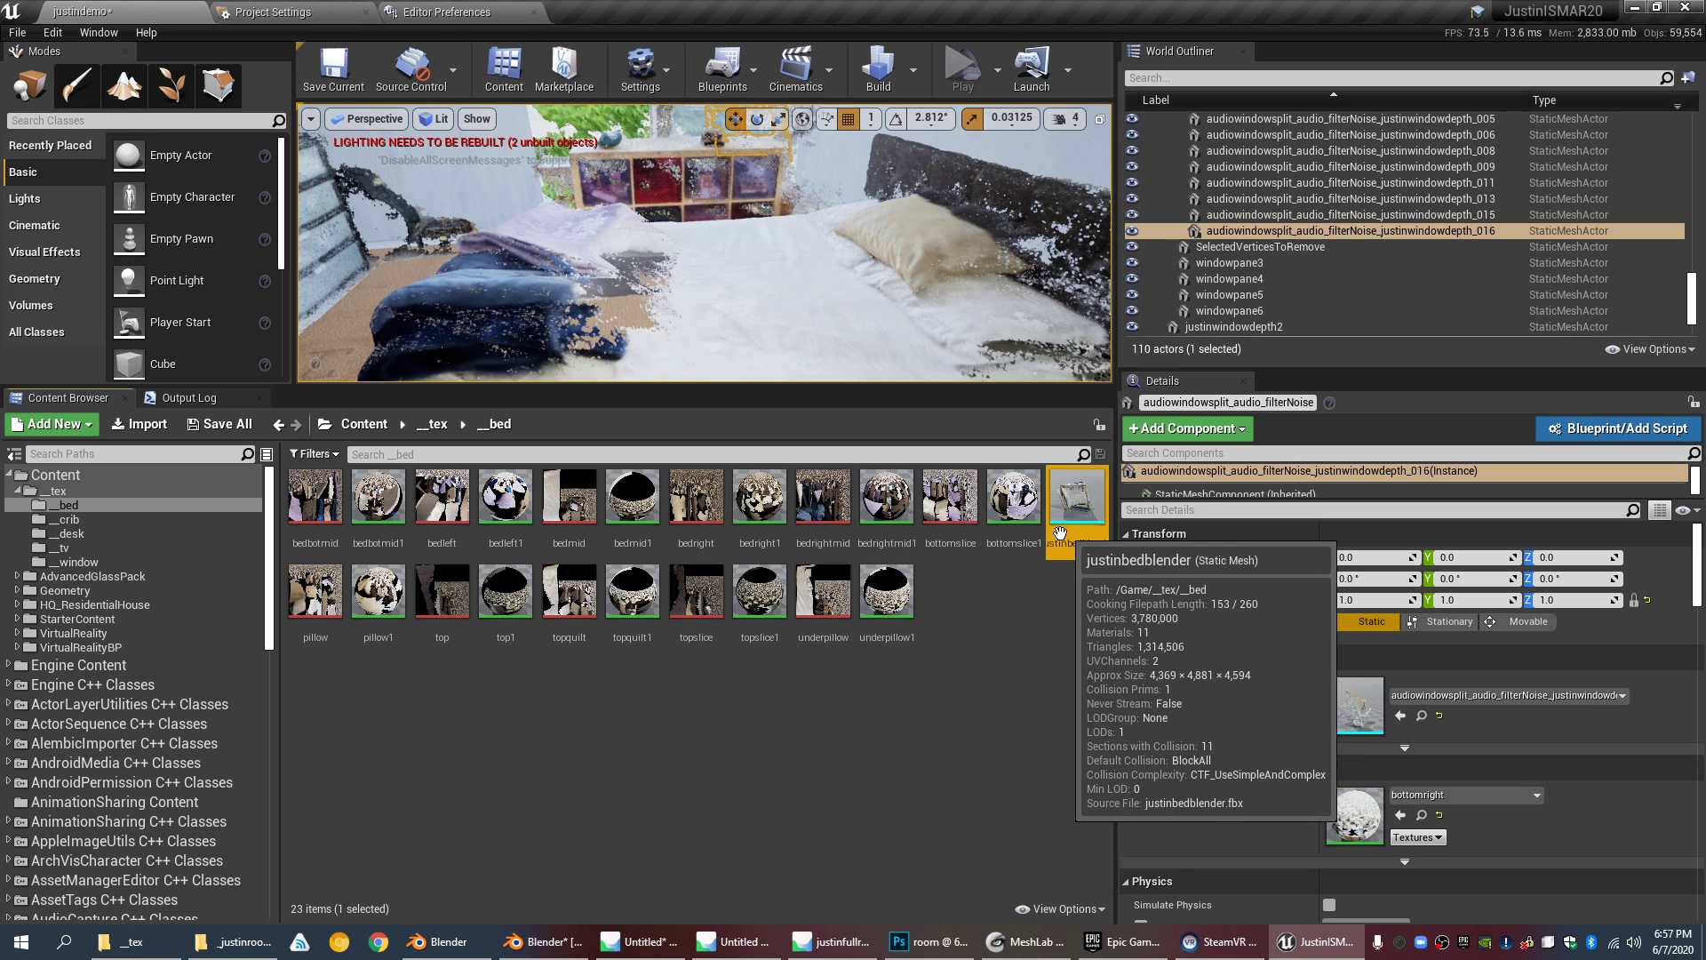
Step: Open the bottomslice1 material and examine how its texture sample feeds the base color and emissive color
{"action": "double_click", "coordinate": [1005, 533]}
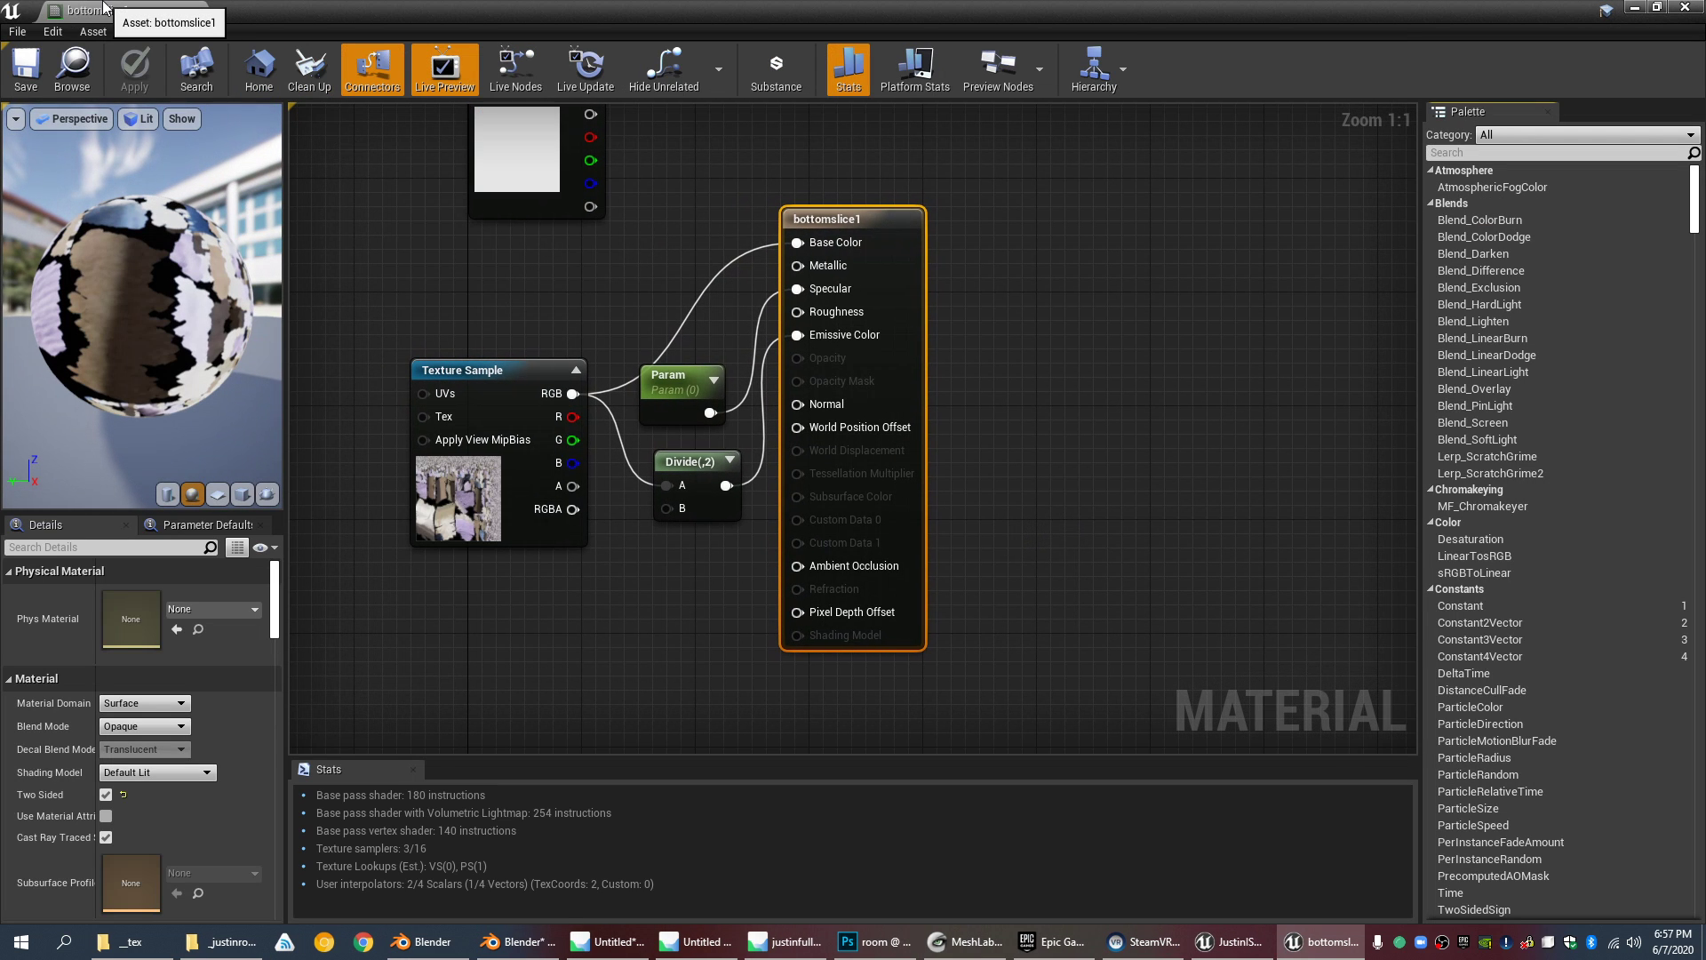
{"action": "scroll", "coordinate": [646, 472], "scroll_direction": "down", "scroll_amount": 3}
{"action": "scroll", "coordinate": [645, 472], "scroll_direction": "up", "scroll_amount": 3}
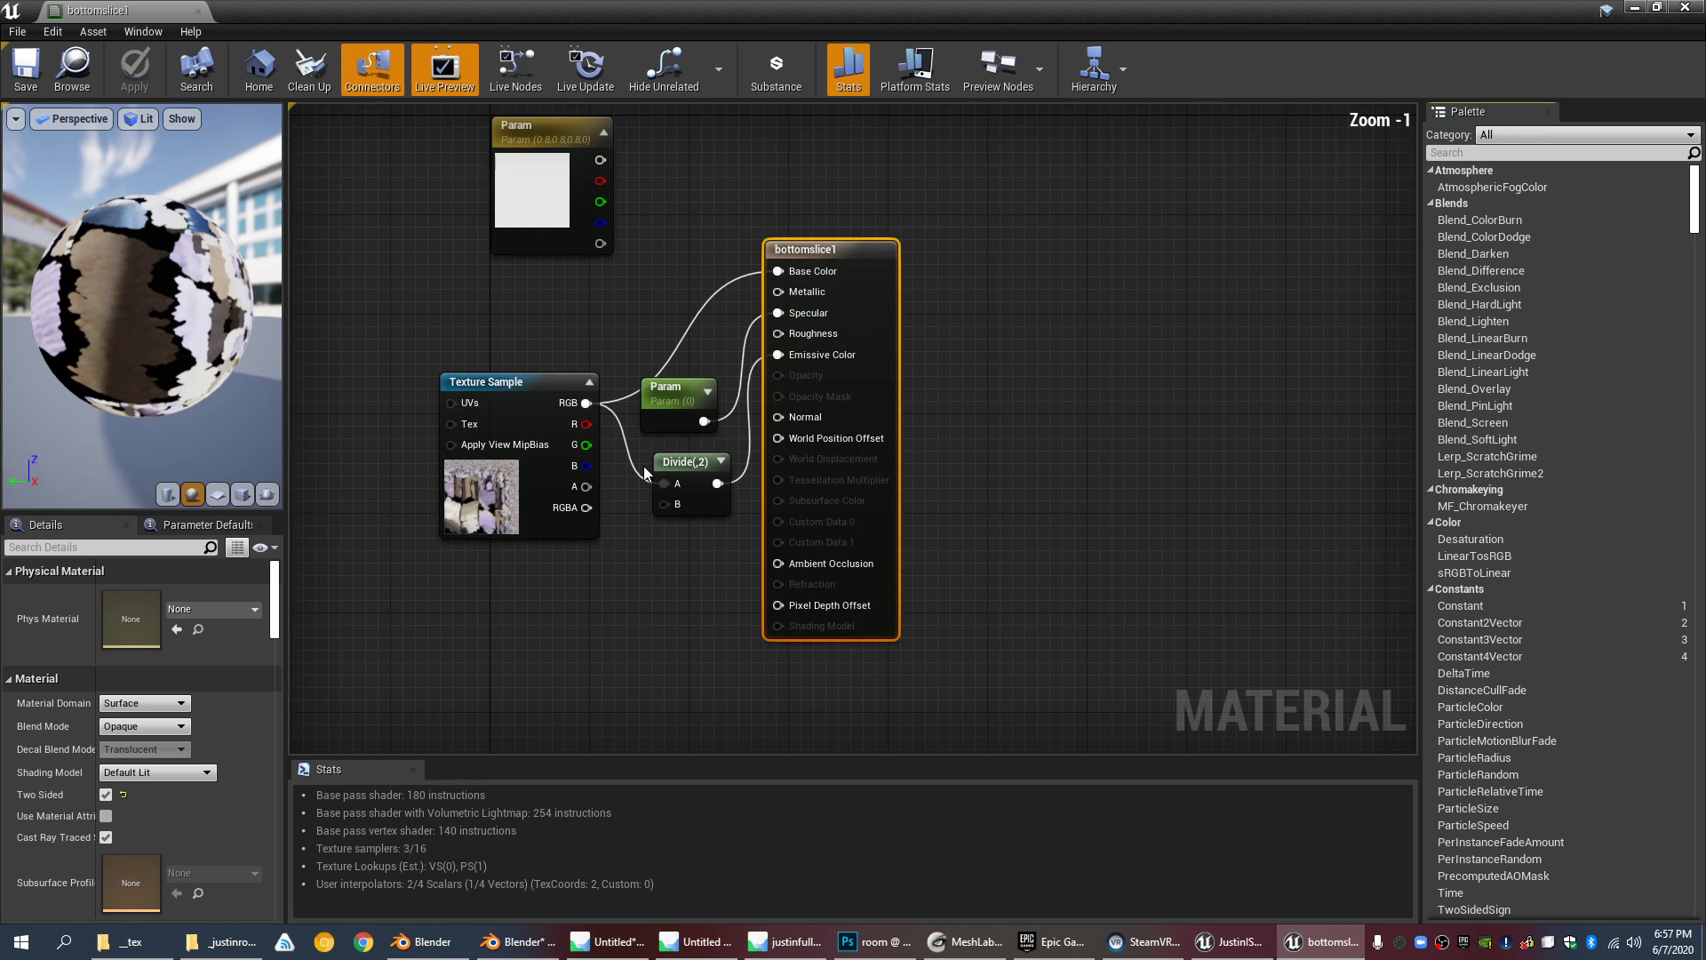
{"action": "right_click_drag", "start_coordinate": [628, 476], "coordinate": [845, 446]}
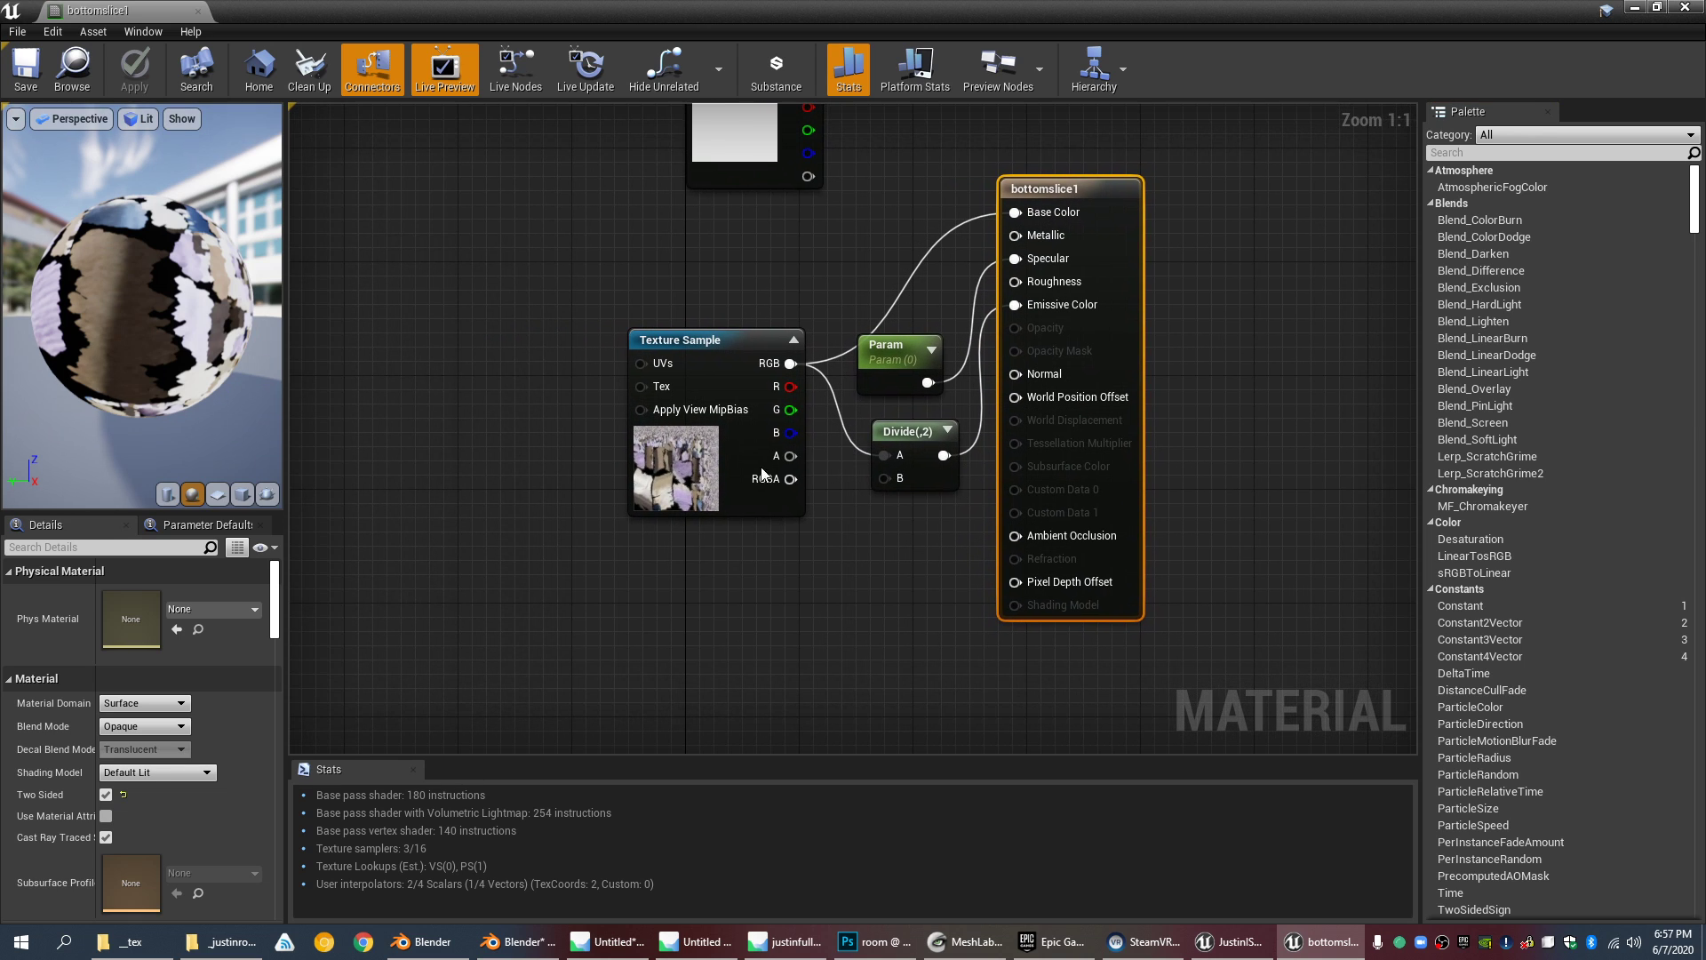
Step: Move the Texture Sample node farther from the material's result node and dock the bottomslice1 editor alongside the justindemo level
{"action": "left_click_drag", "start_coordinate": [699, 469], "coordinate": [630, 390]}
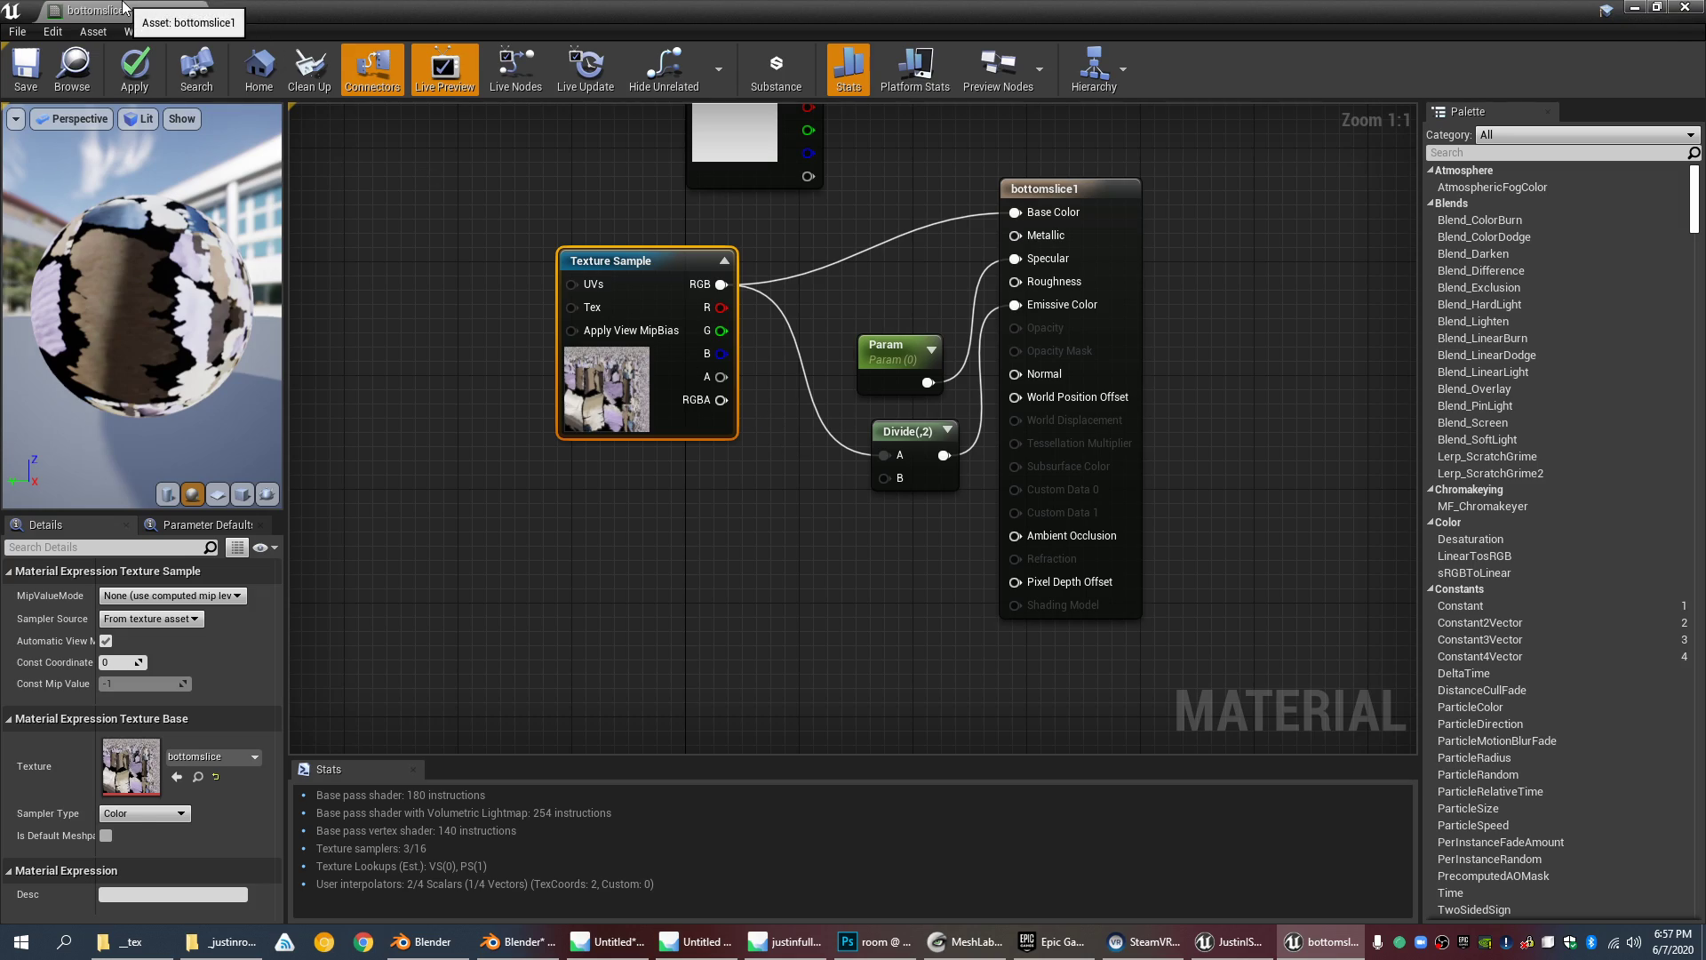
{"action": "left_click_drag", "start_coordinate": [123, 5], "coordinate": [862, 7]}
{"action": "left_click", "coordinate": [71, 7]}
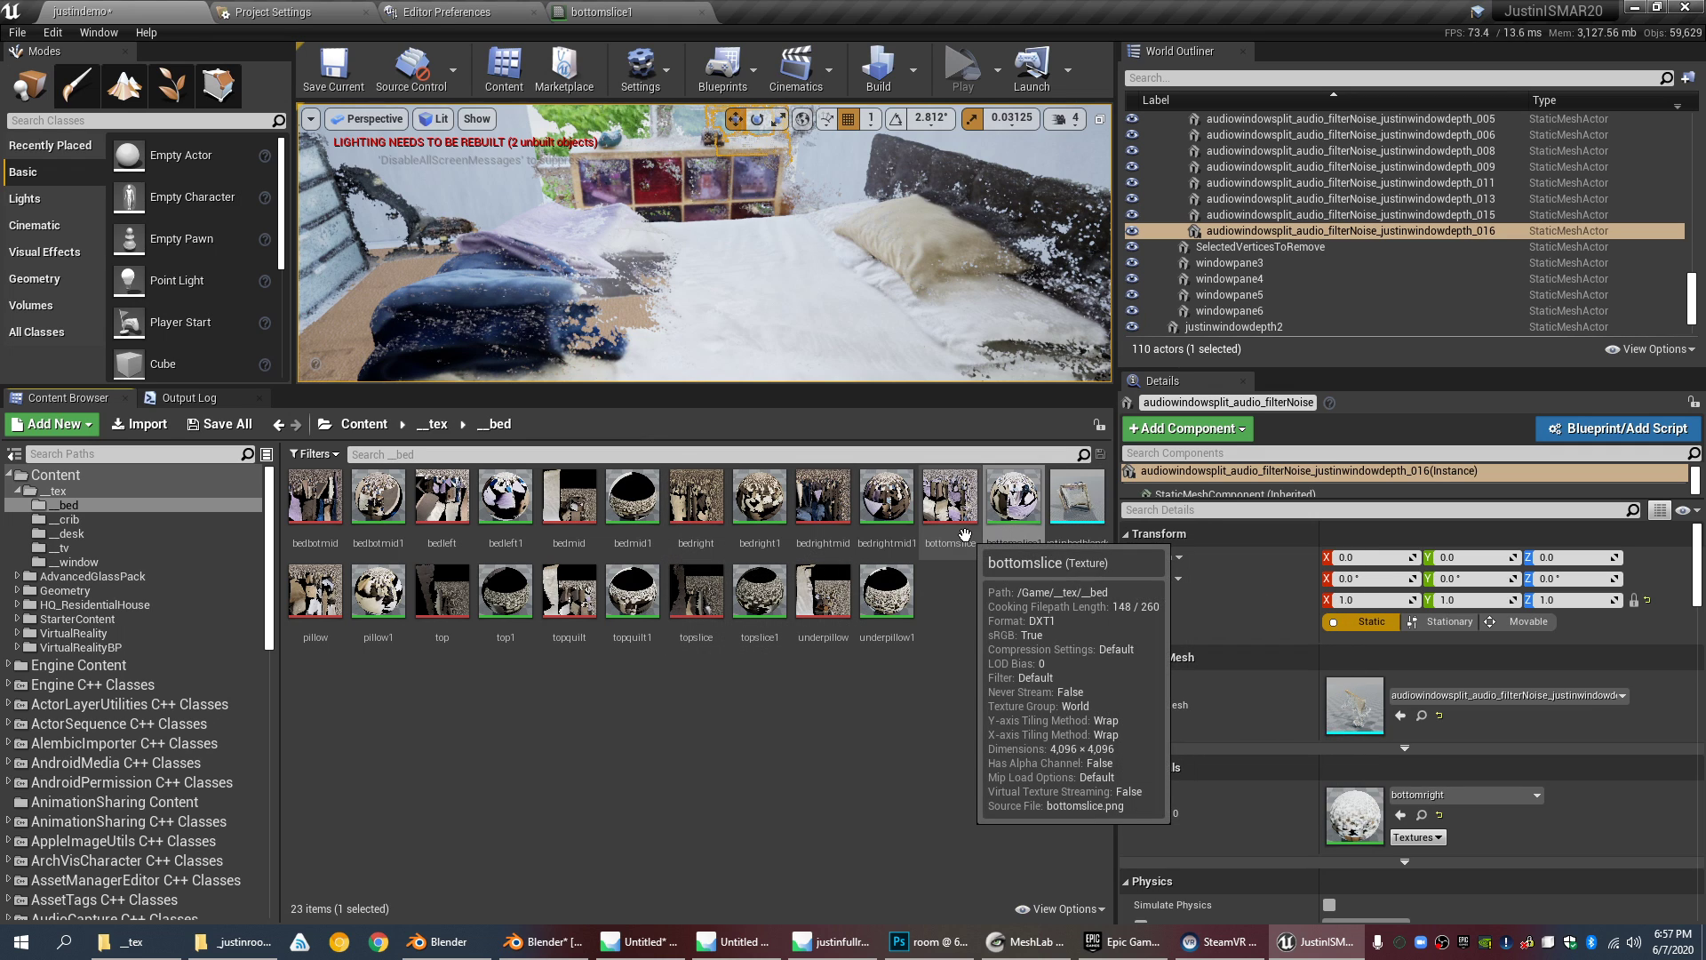
{"action": "left_click", "coordinate": [574, 8]}
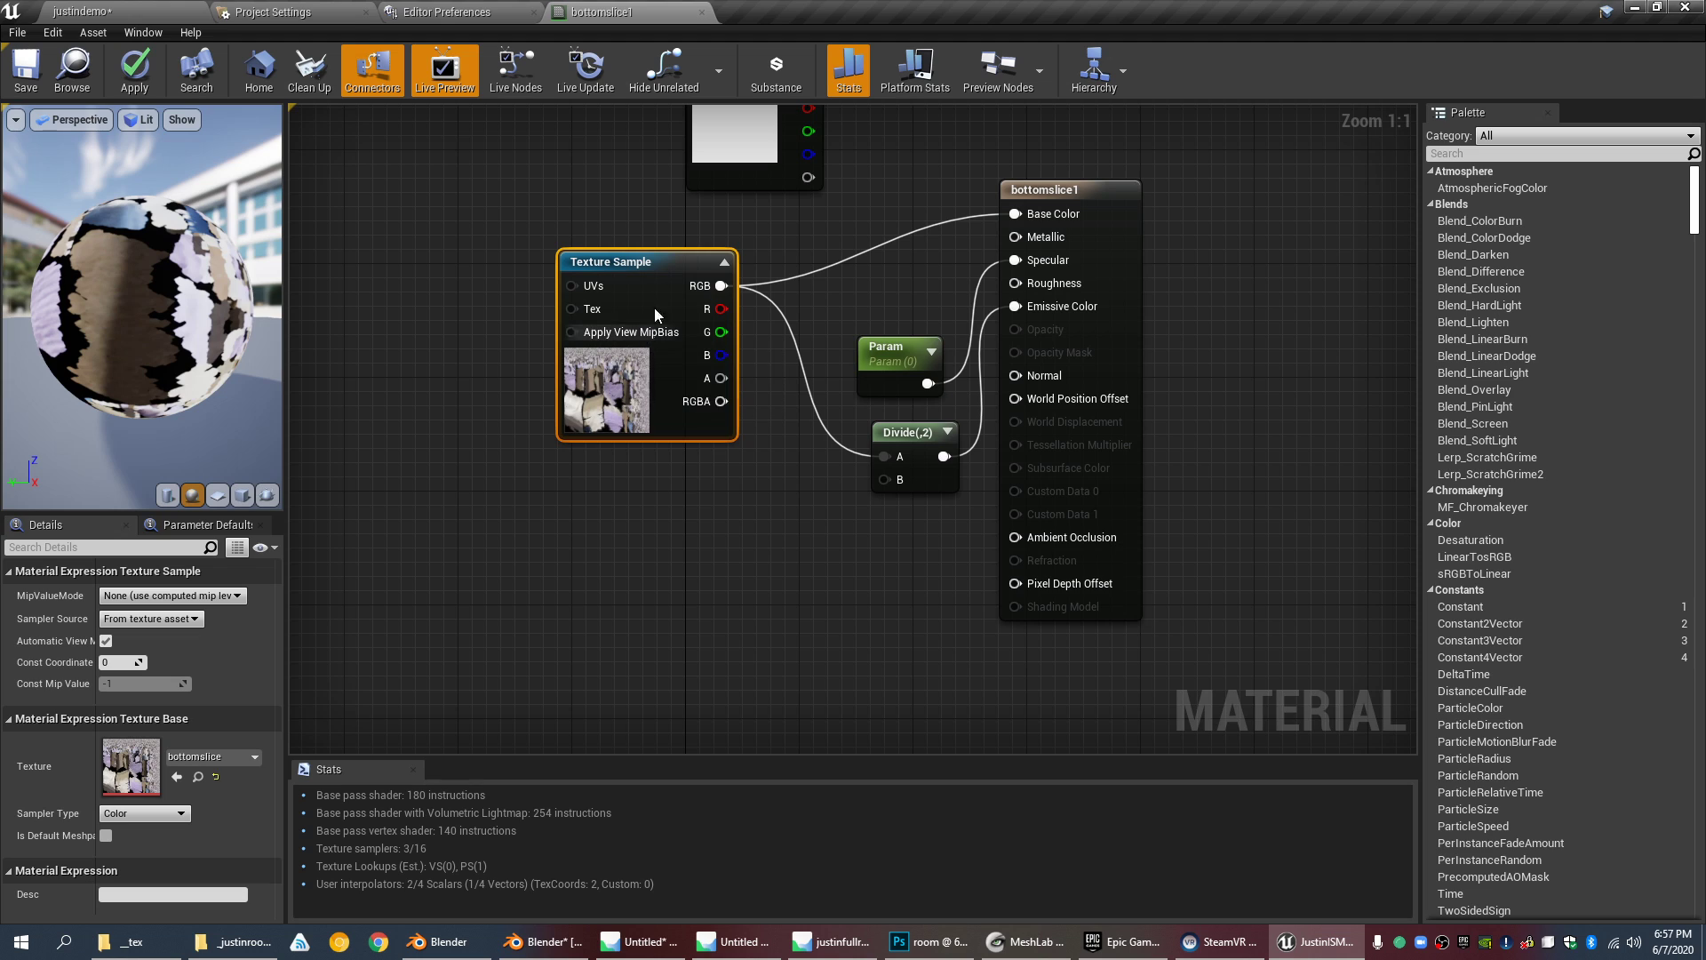
Step: Disconnect the Divide and scalar Param nodes from the texture sample and the bottomslice1 result node, and move both nodes away
{"action": "right_click_drag", "start_coordinate": [932, 249], "coordinate": [907, 334]}
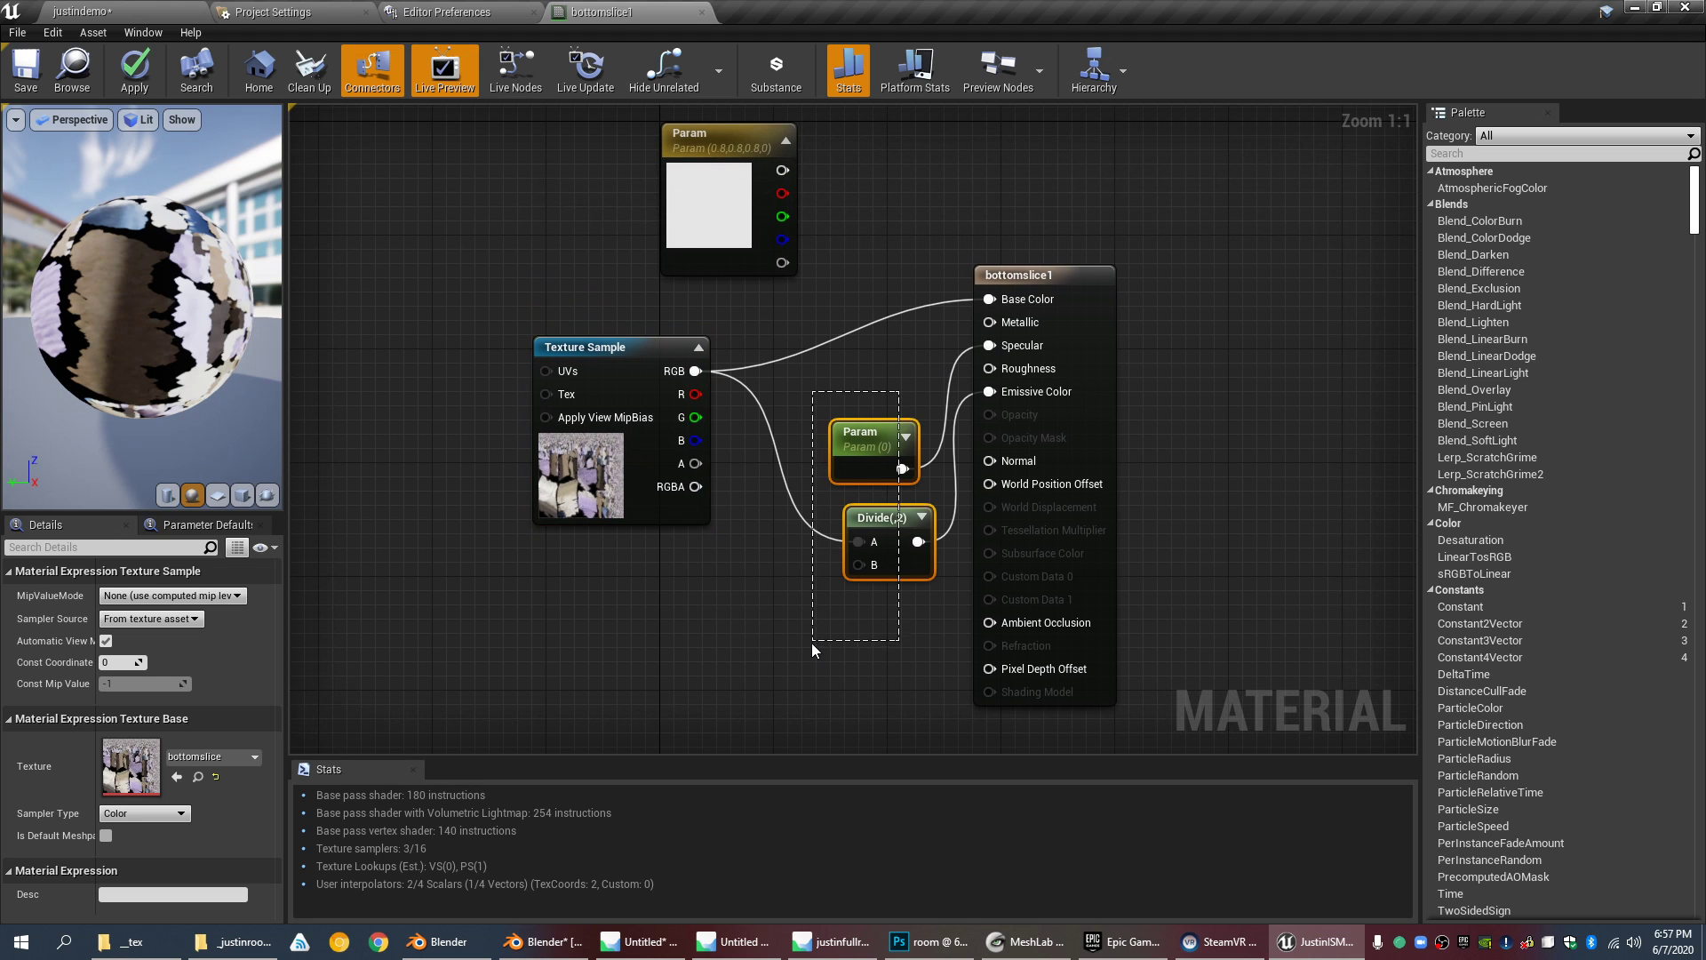
{"action": "left_click_drag", "start_coordinate": [812, 645], "coordinate": [810, 642]}
{"action": "left_click", "coordinate": [790, 486]}
{"action": "left_click", "coordinate": [765, 411], "text": "alt"}
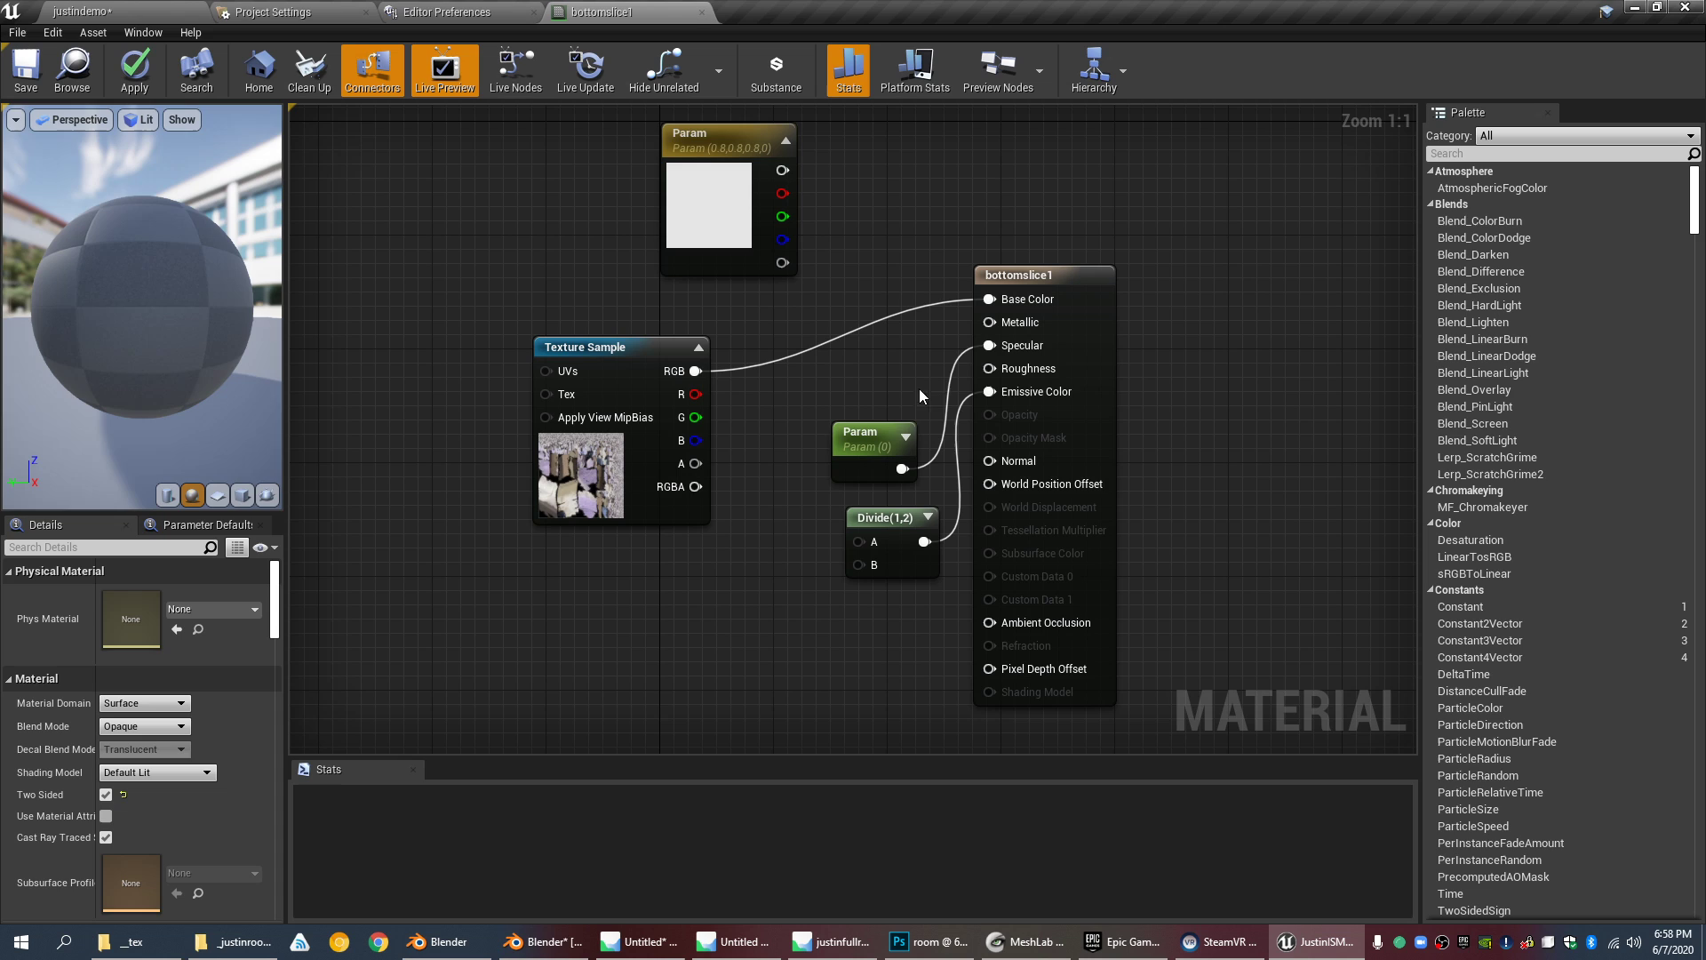
{"action": "left_click", "coordinate": [959, 411], "text": "alt"}
{"action": "left_click_drag", "start_coordinate": [950, 424], "coordinate": [879, 533]}
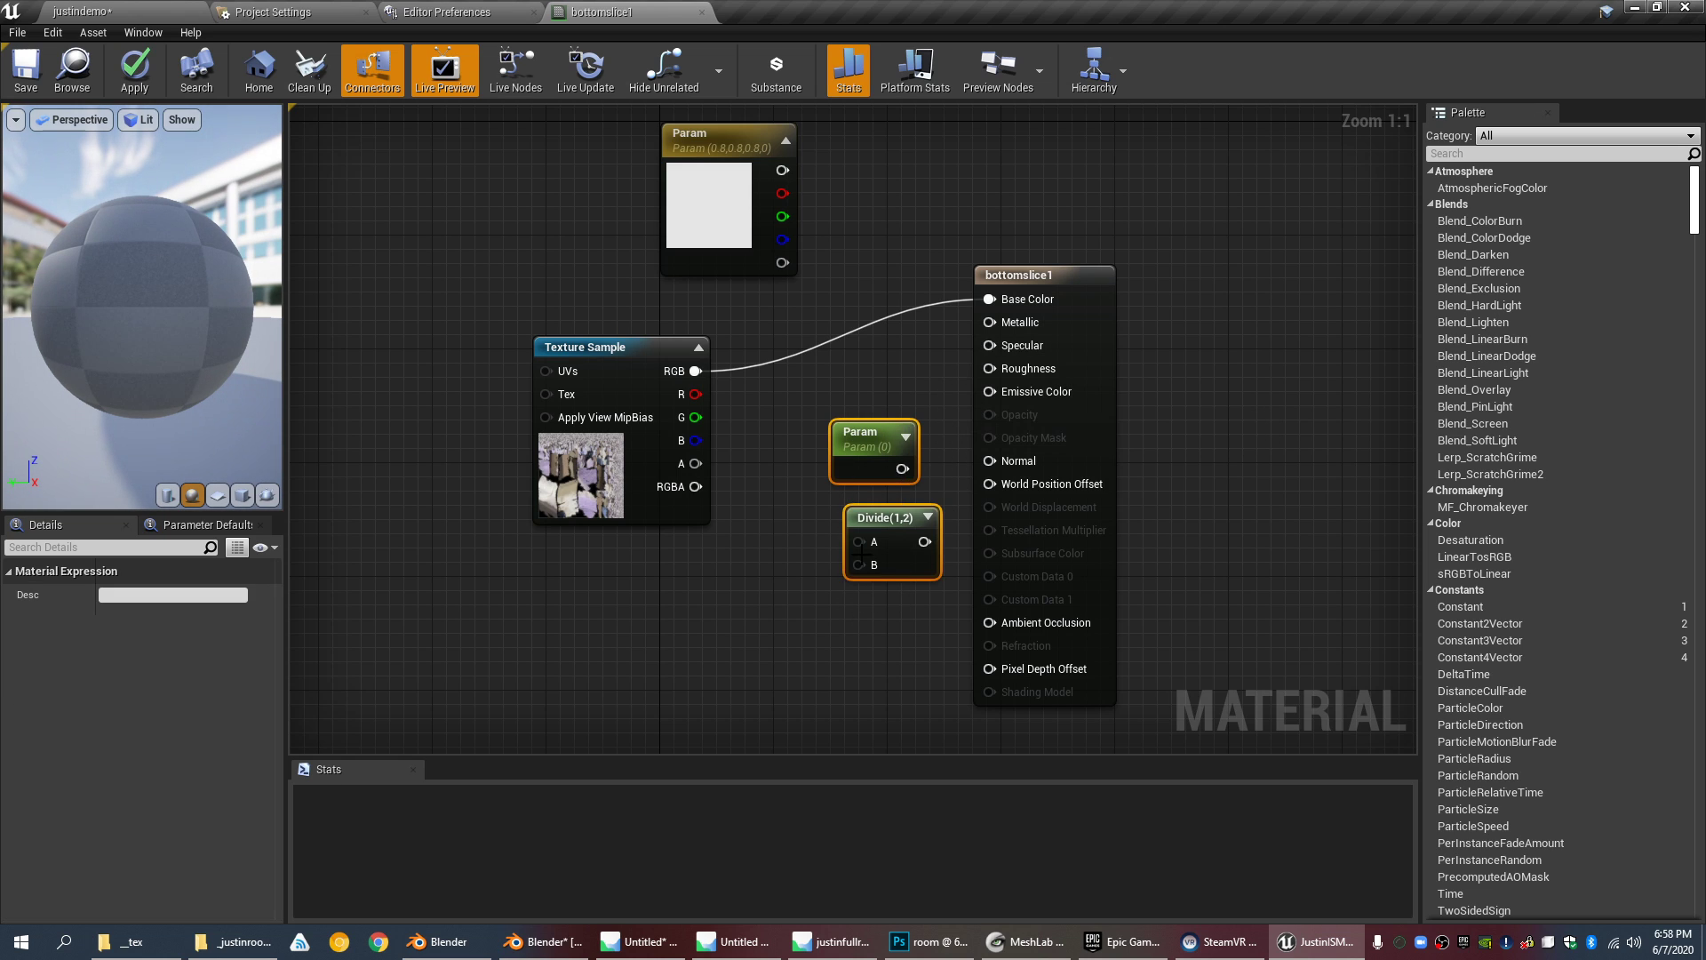
{"action": "left_click_drag", "start_coordinate": [875, 429], "coordinate": [491, 658]}
Step: Align the Texture Sample with the bottomslice1 result node so its RGB link runs straight to Base Color, and rotate the material preview
{"action": "left_click_drag", "start_coordinate": [667, 389], "coordinate": [895, 347]}
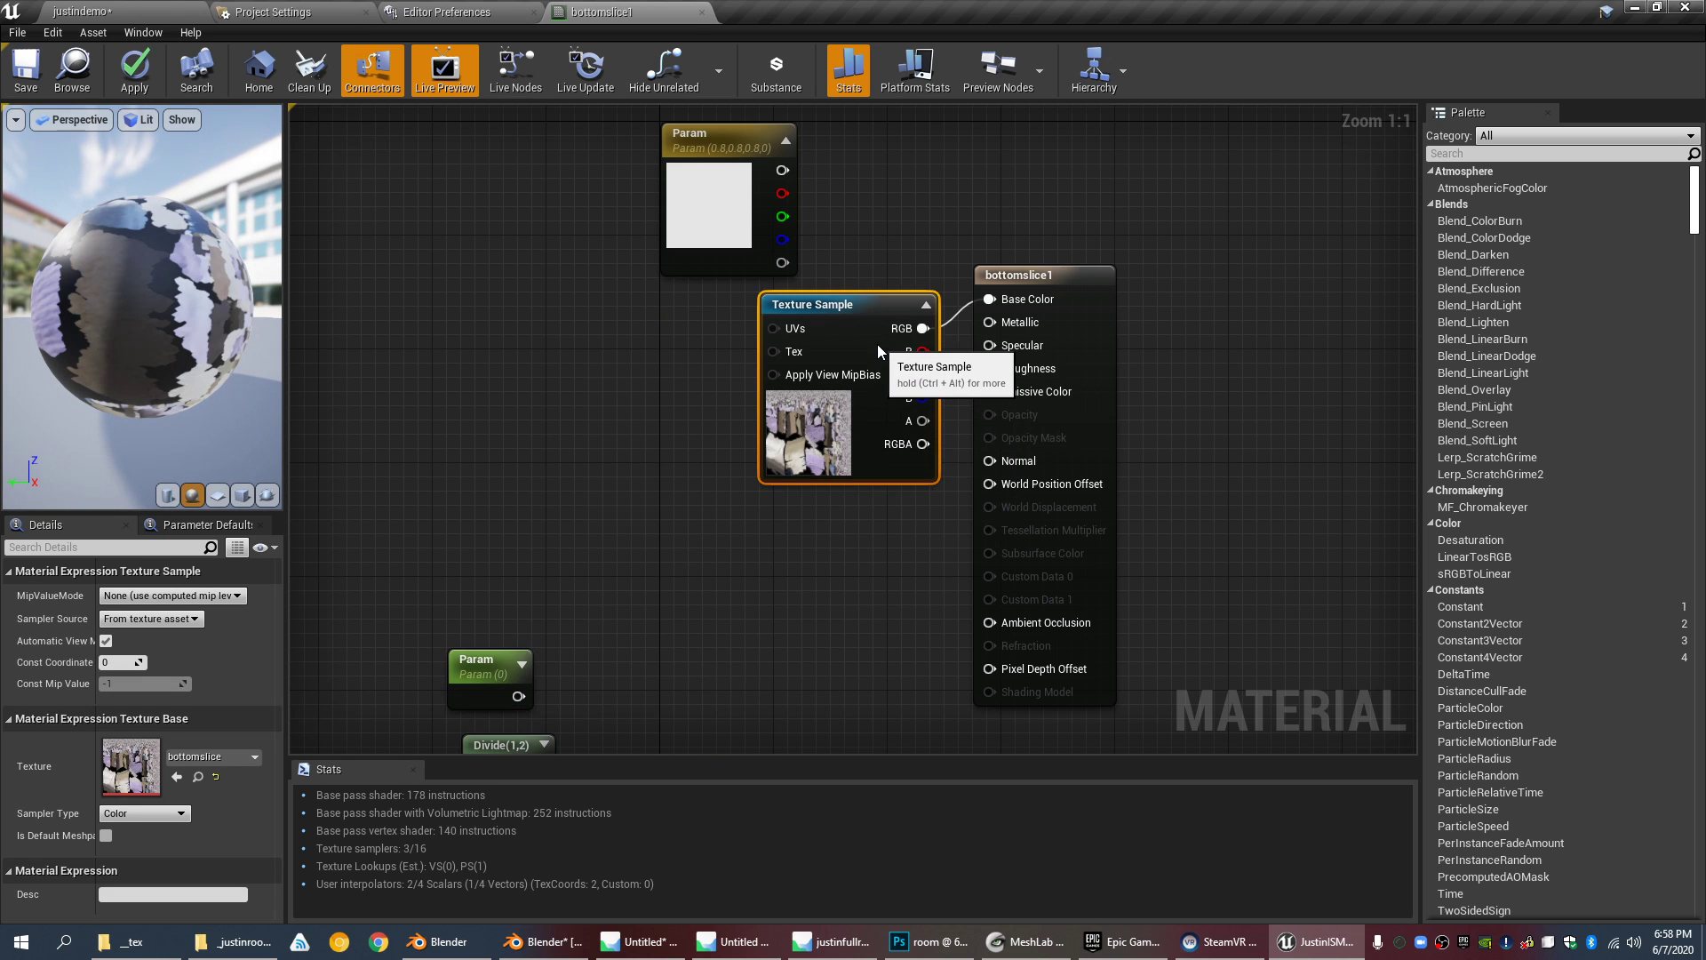
{"action": "left_click_drag", "start_coordinate": [1048, 276], "coordinate": [1153, 317]}
{"action": "left_click", "coordinate": [1155, 277]}
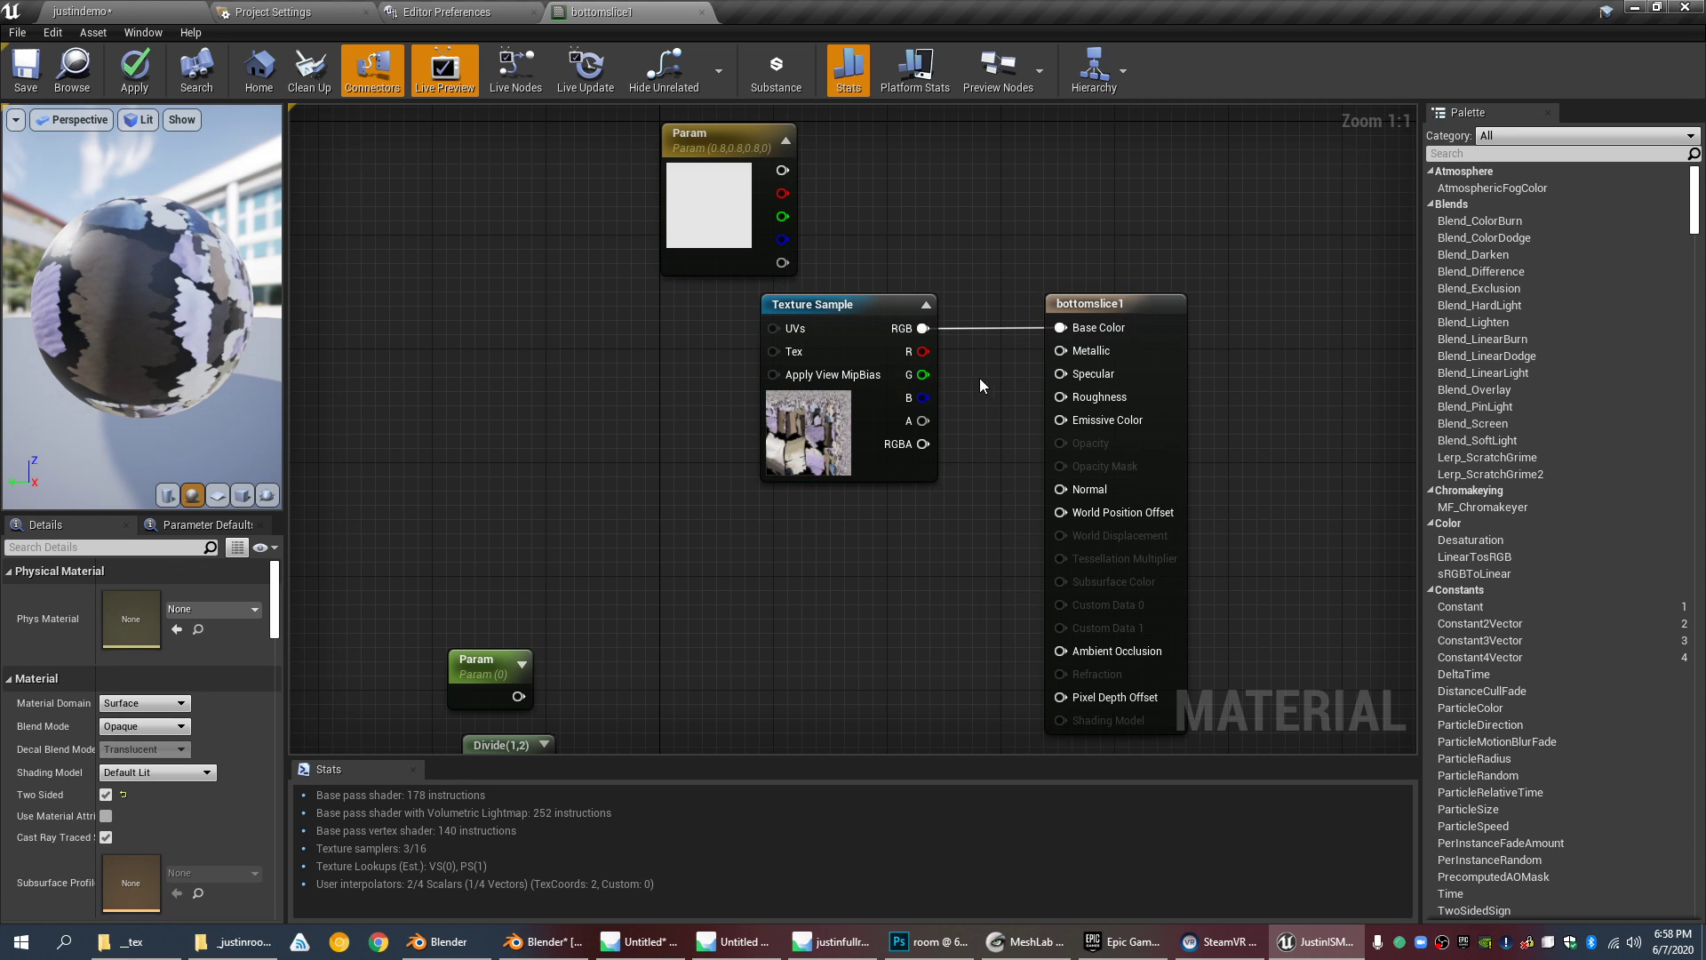
{"action": "left_click_drag", "start_coordinate": [706, 286], "coordinate": [1122, 528]}
{"action": "left_click", "coordinate": [713, 576]}
{"action": "right_click_drag", "start_coordinate": [711, 602], "coordinate": [711, 530]}
{"action": "scroll", "coordinate": [711, 536], "scroll_direction": "down", "scroll_amount": 1}
{"action": "left_click_drag", "start_coordinate": [142, 307], "coordinate": [168, 255]}
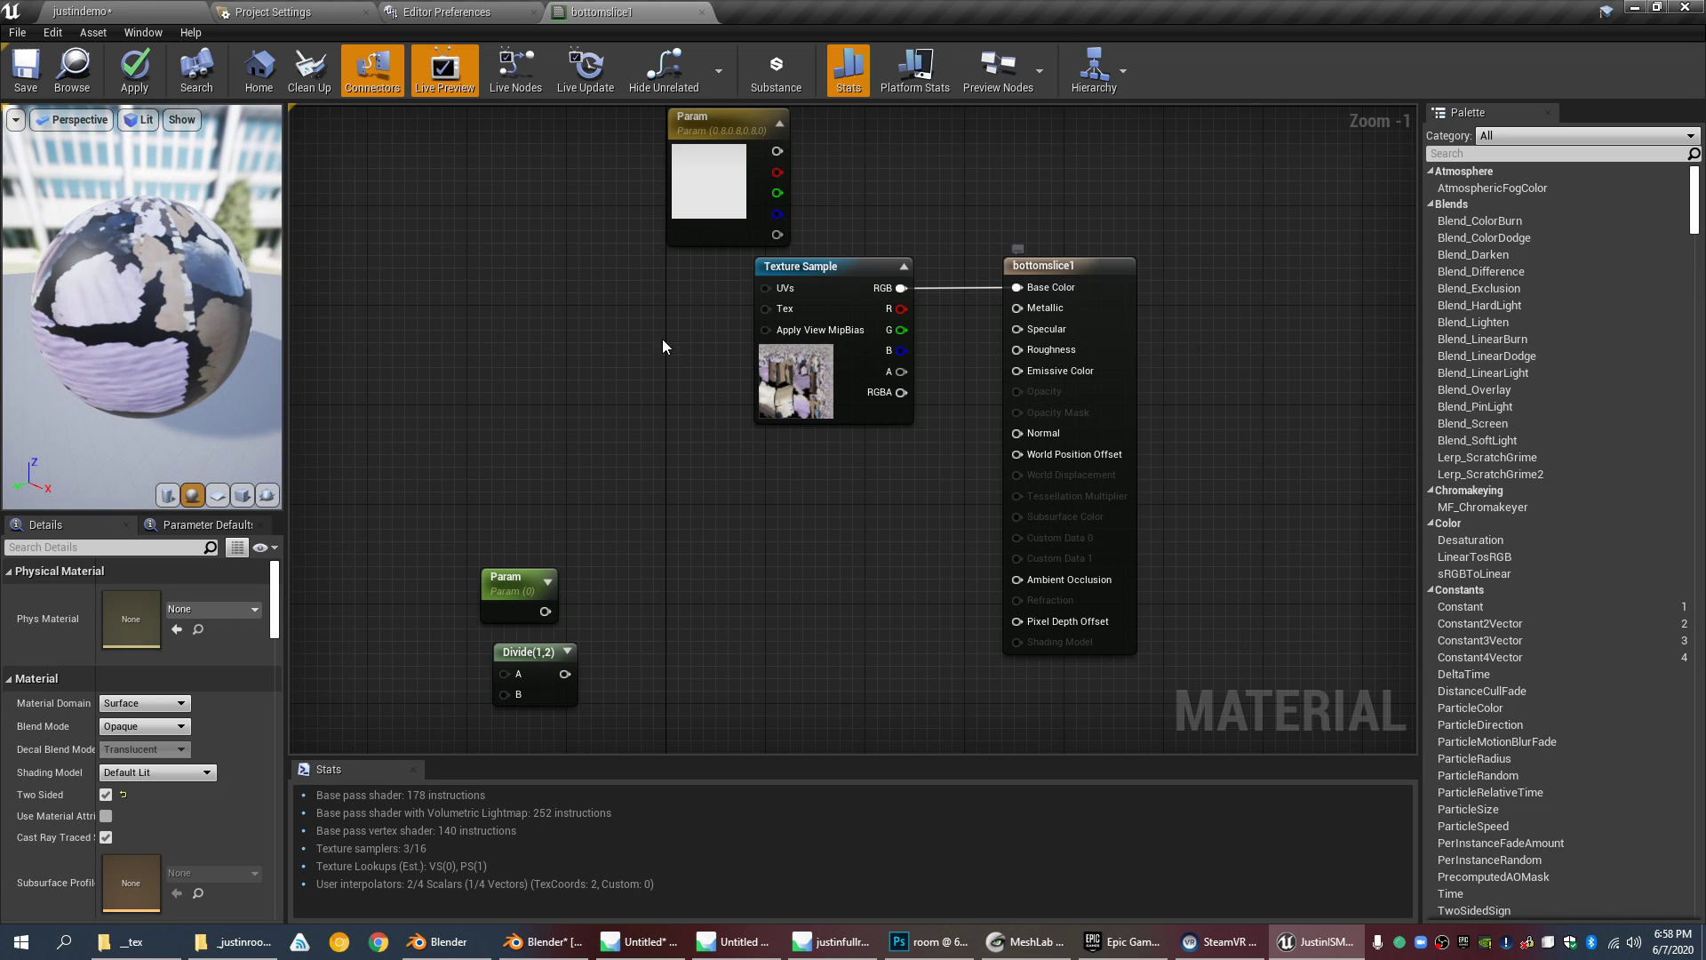
Step: Move the scalar Param node below the Texture Sample and connect its output to Specular
{"action": "left_click_drag", "start_coordinate": [489, 584], "coordinate": [874, 472]}
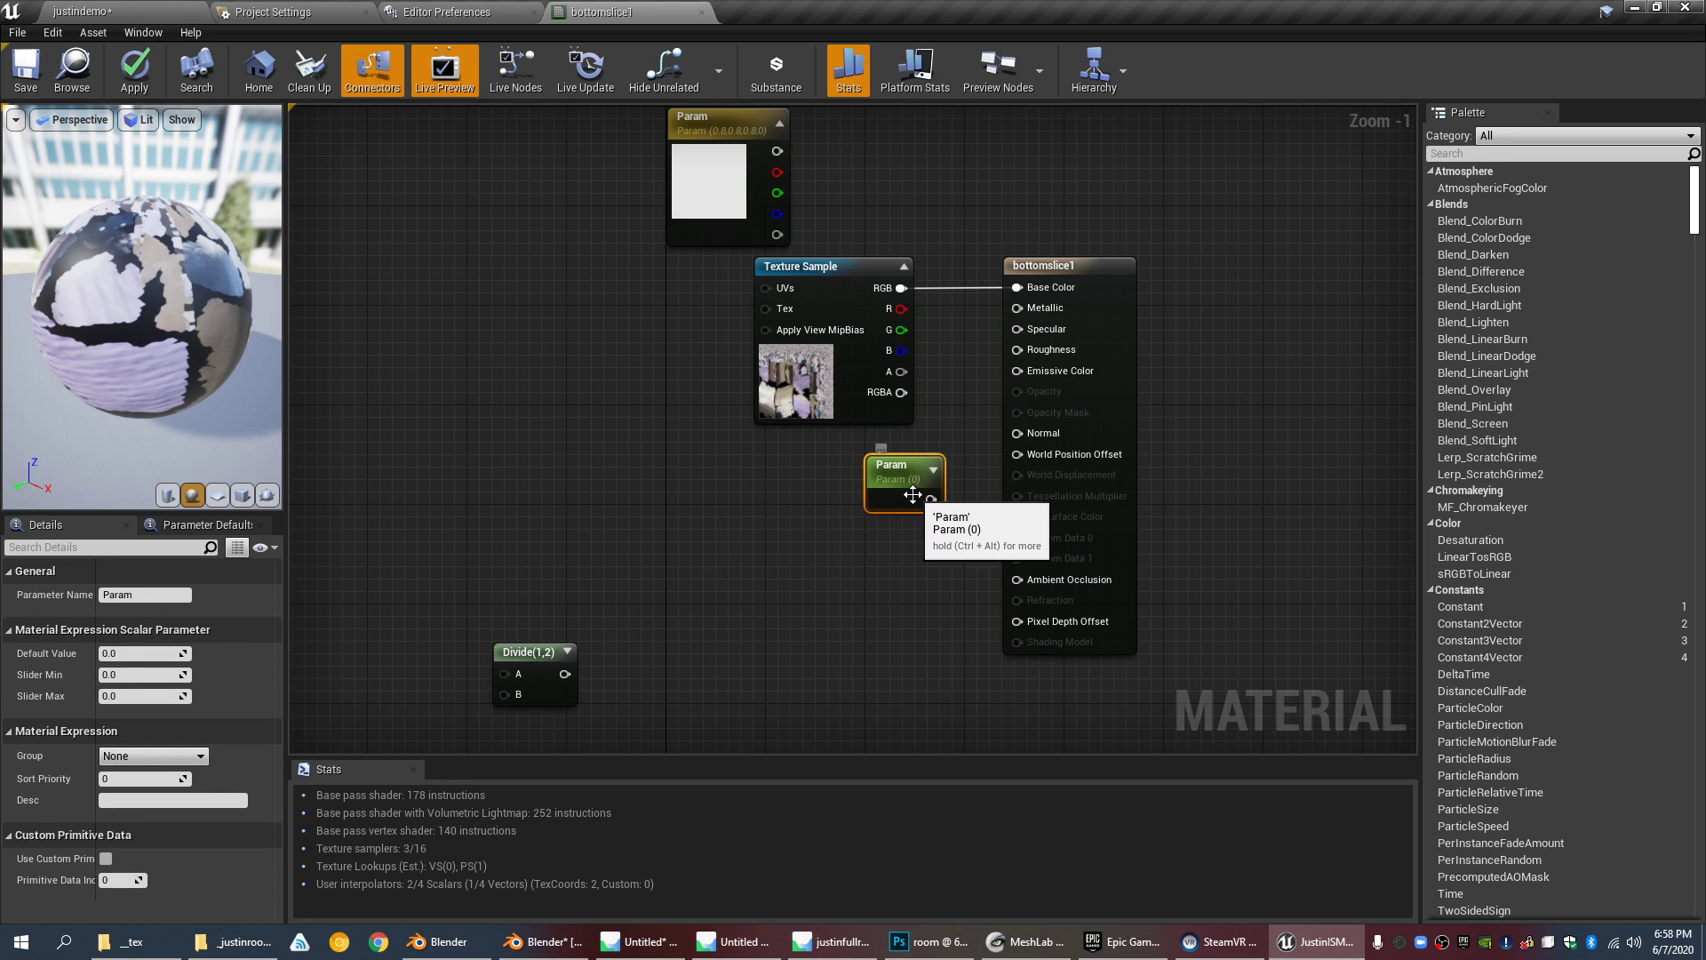
{"action": "left_click", "coordinate": [762, 500]}
{"action": "right_click", "coordinate": [710, 472]}
{"action": "left_click", "coordinate": [575, 403]}
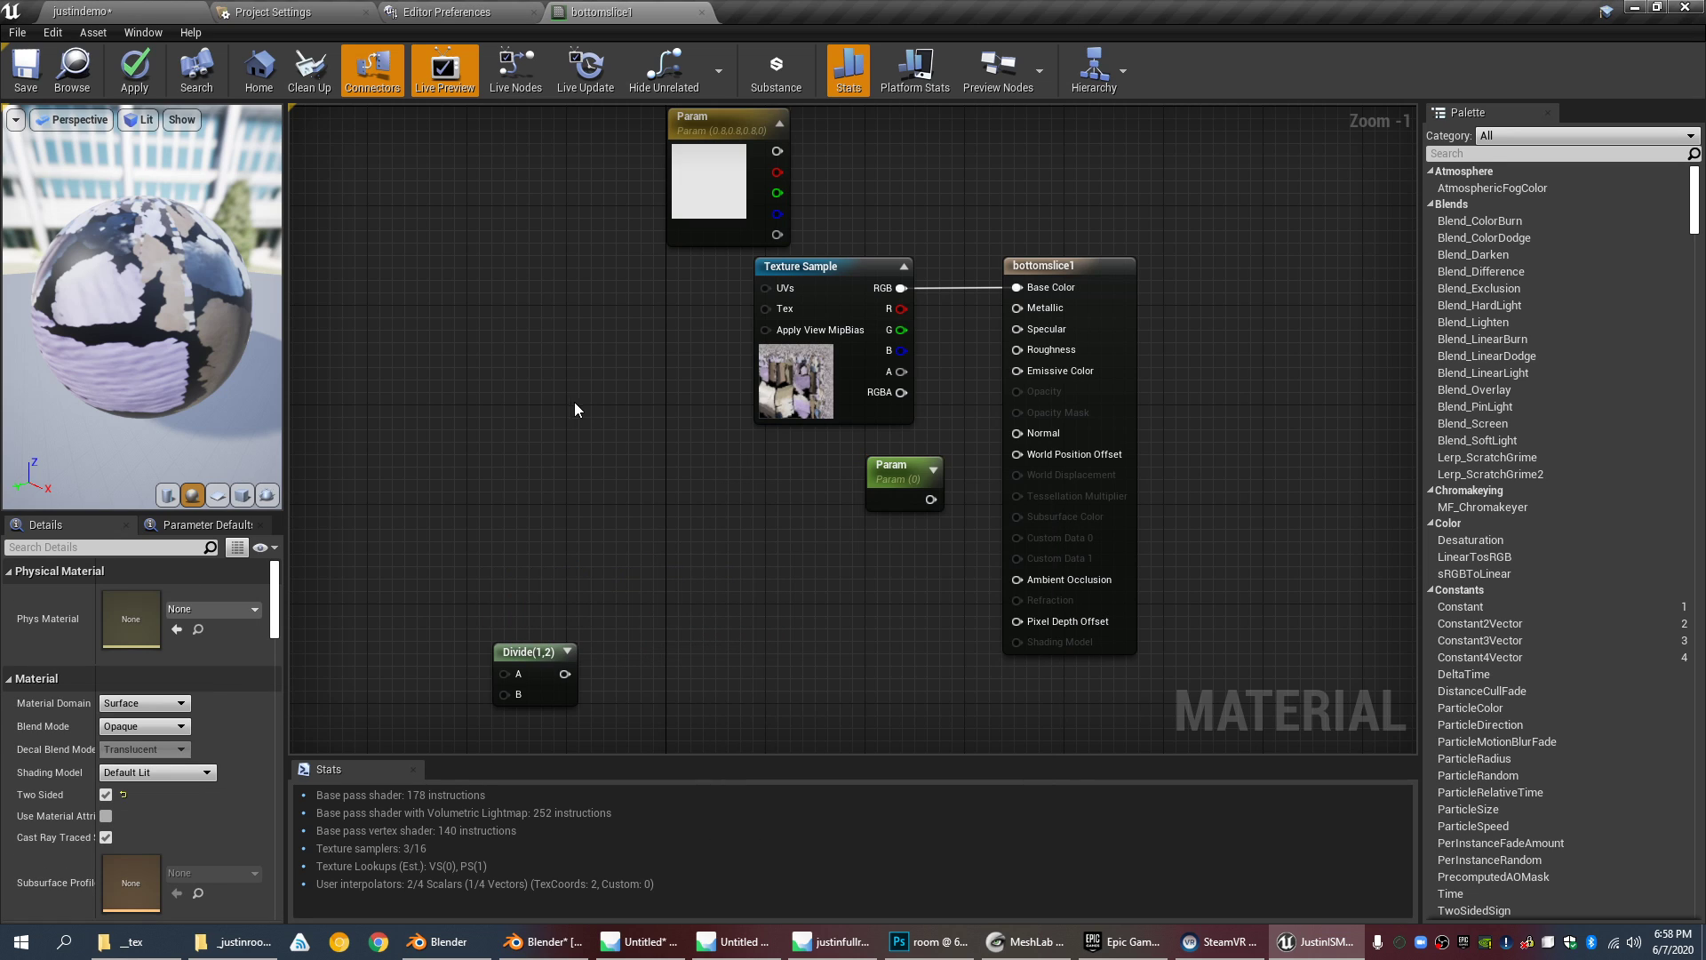
{"action": "left_click_drag", "start_coordinate": [930, 499], "coordinate": [812, 468]}
{"action": "left_click", "coordinate": [599, 482]}
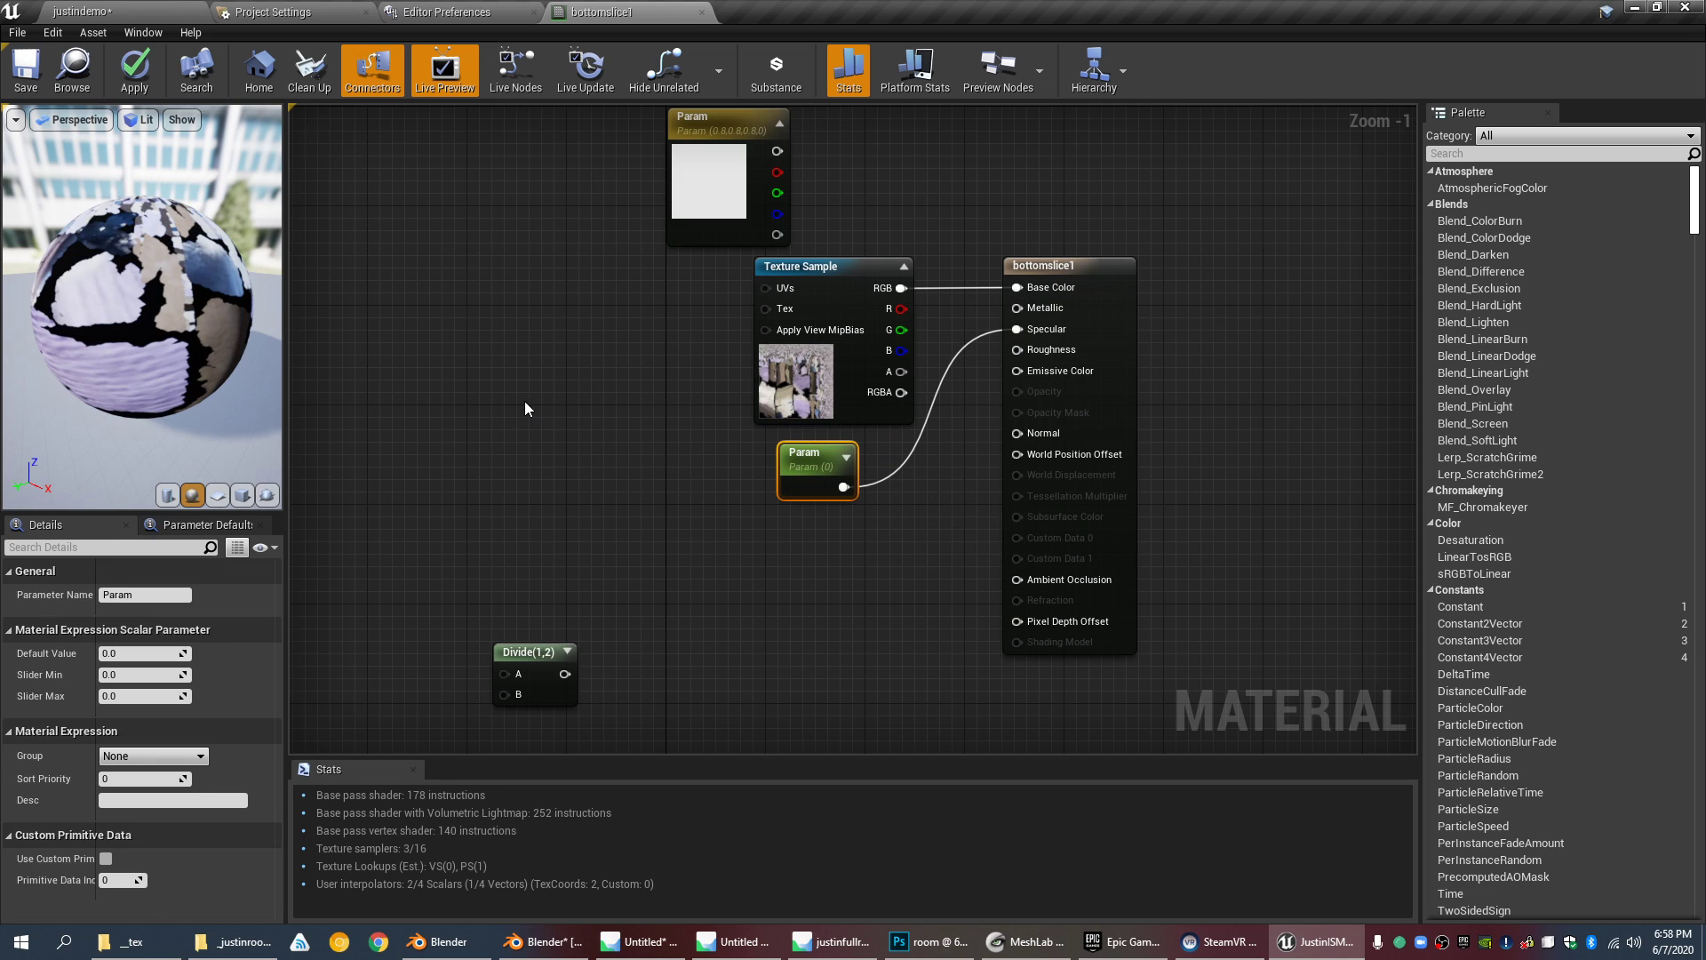
Step: Add a ScalarParameter node to the material graph and set its default value to 0.304762
{"action": "right_click", "coordinate": [526, 408]}
{"action": "type", "text": "scalarpar"}
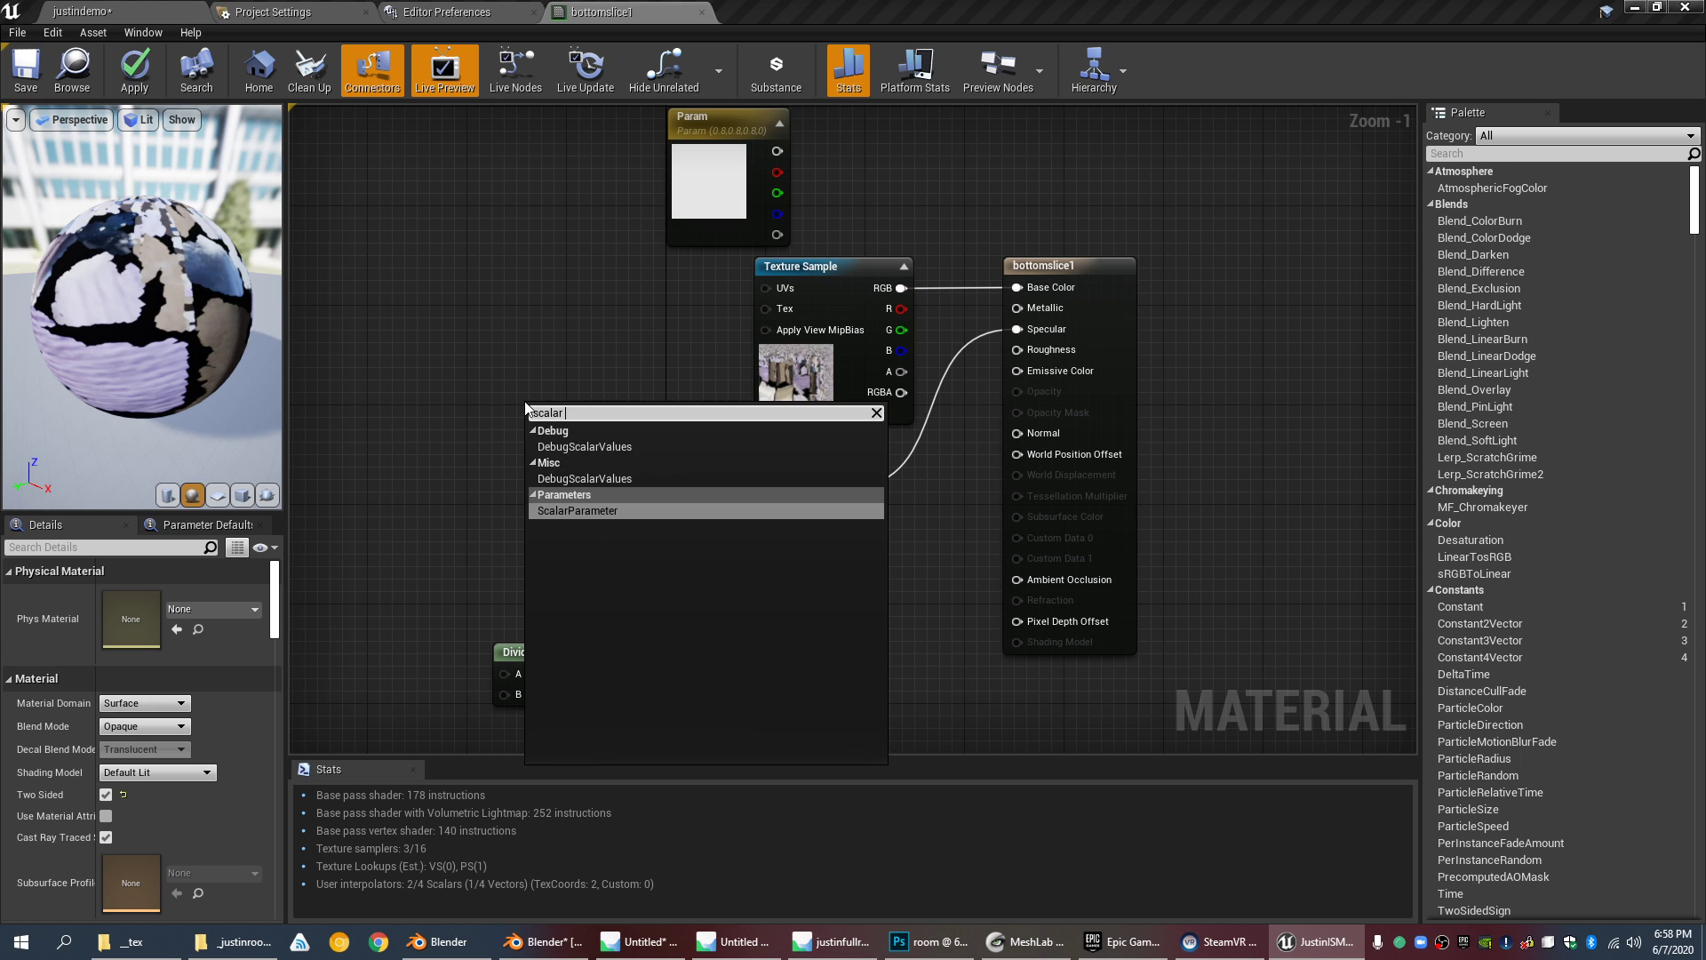
{"action": "key", "text": "Return"}
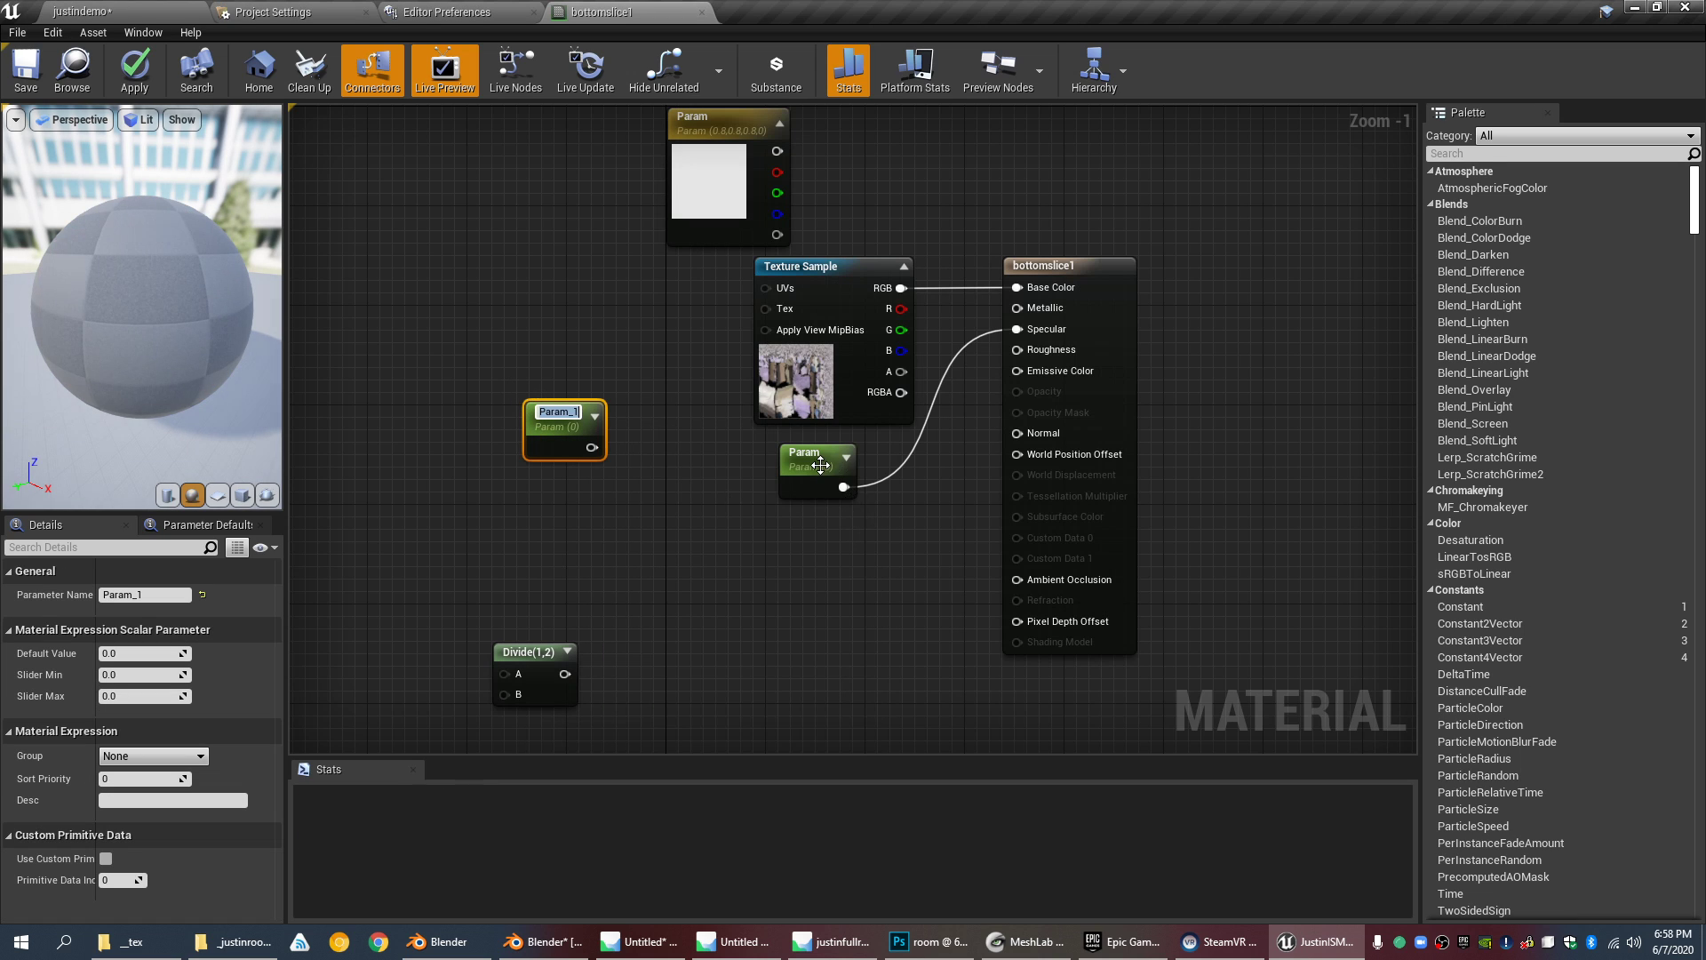
{"action": "left_click", "coordinate": [647, 480]}
{"action": "left_click", "coordinate": [562, 446]}
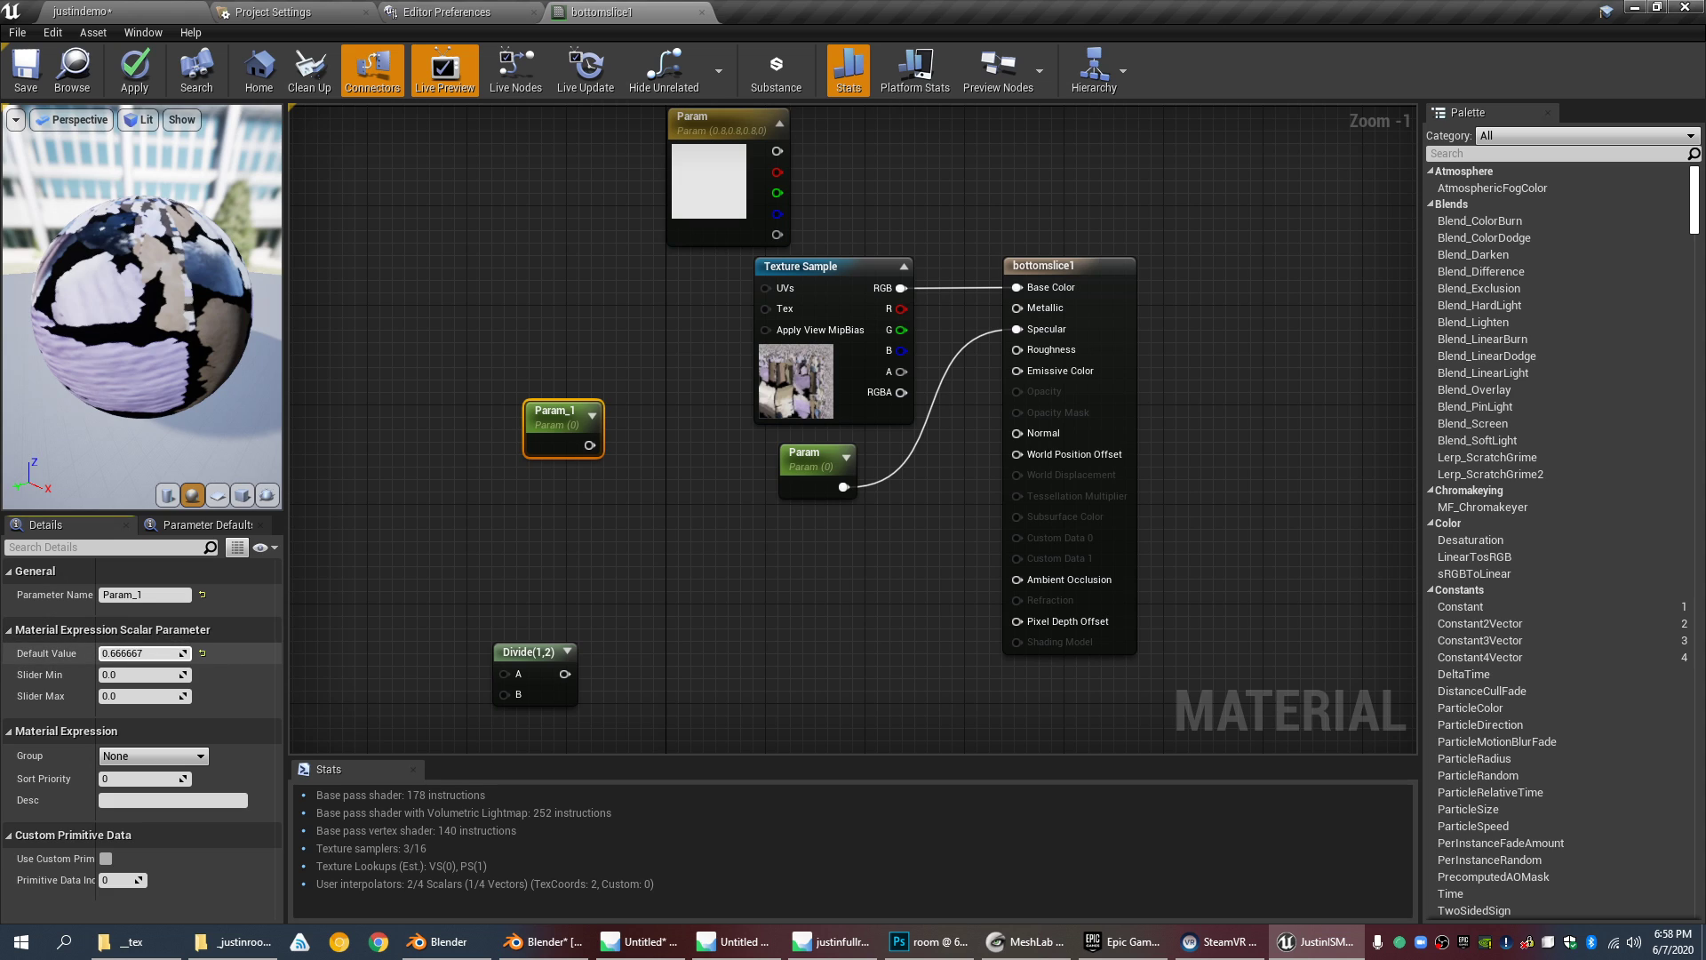
{"action": "left_click_drag", "start_coordinate": [116, 653], "coordinate": [114, 653]}
{"action": "left_click", "coordinate": [736, 394]}
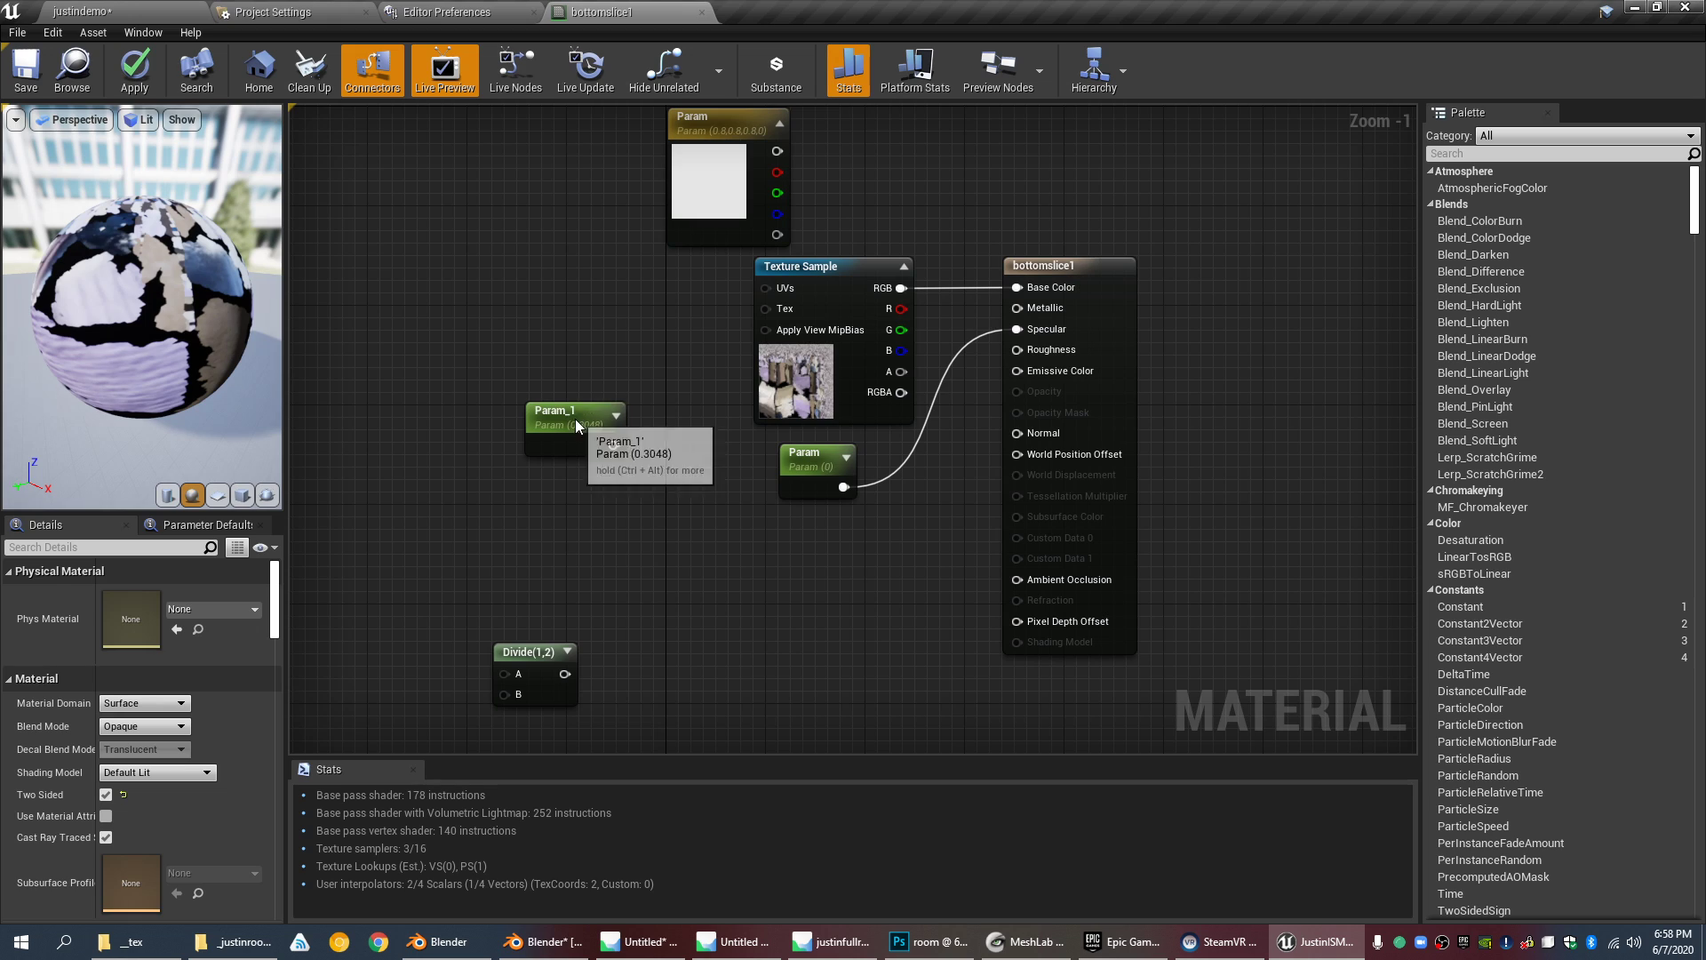
Step: Line up Param_1 with the Param node, move Divide beneath them, and select the result node to show the material's settings
{"action": "left_click_drag", "start_coordinate": [576, 420], "coordinate": [581, 459]}
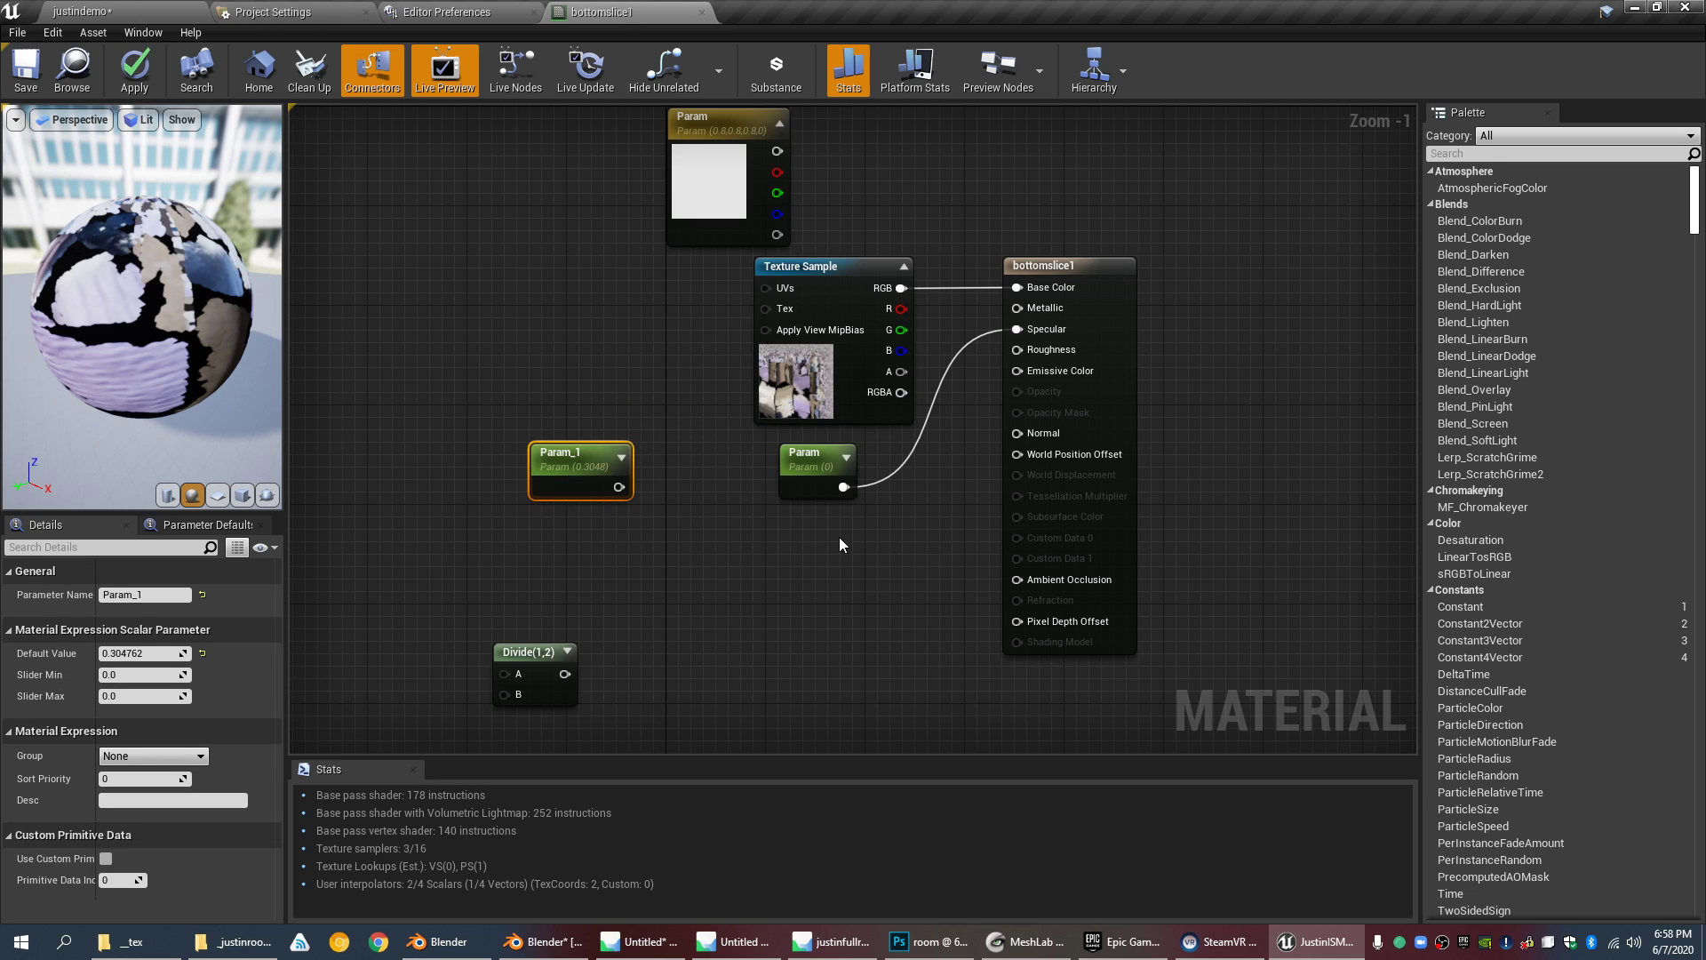
{"action": "left_click_drag", "start_coordinate": [565, 668], "coordinate": [898, 595]}
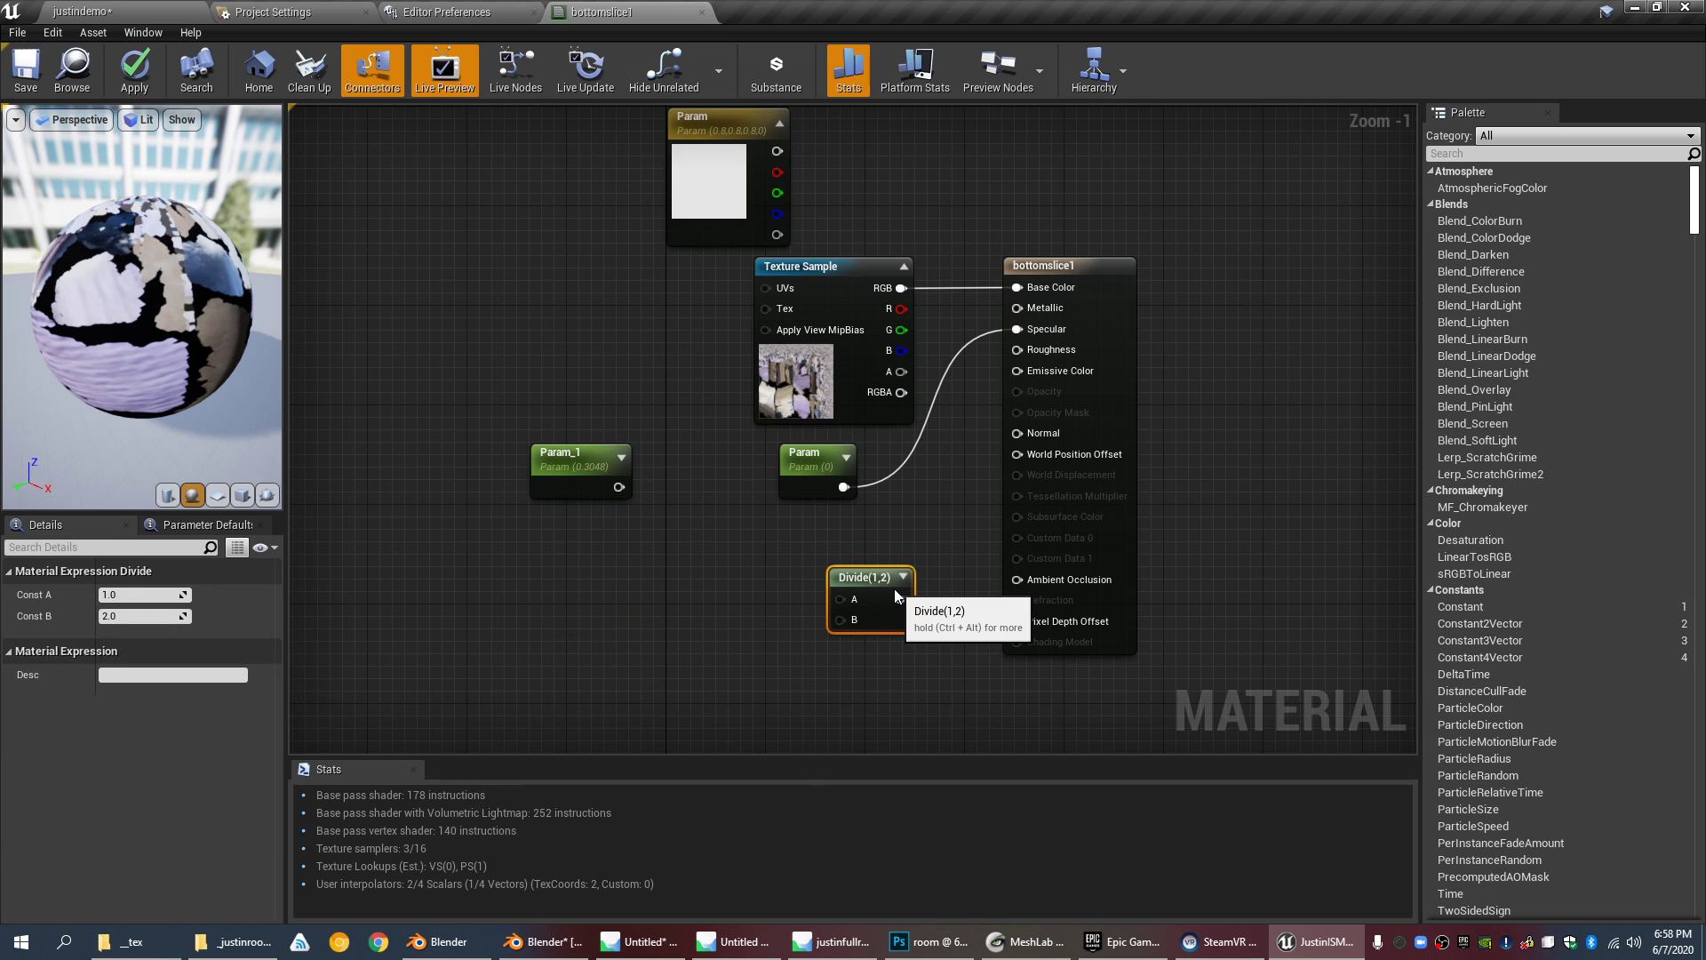
{"action": "left_click", "coordinate": [1112, 423]}
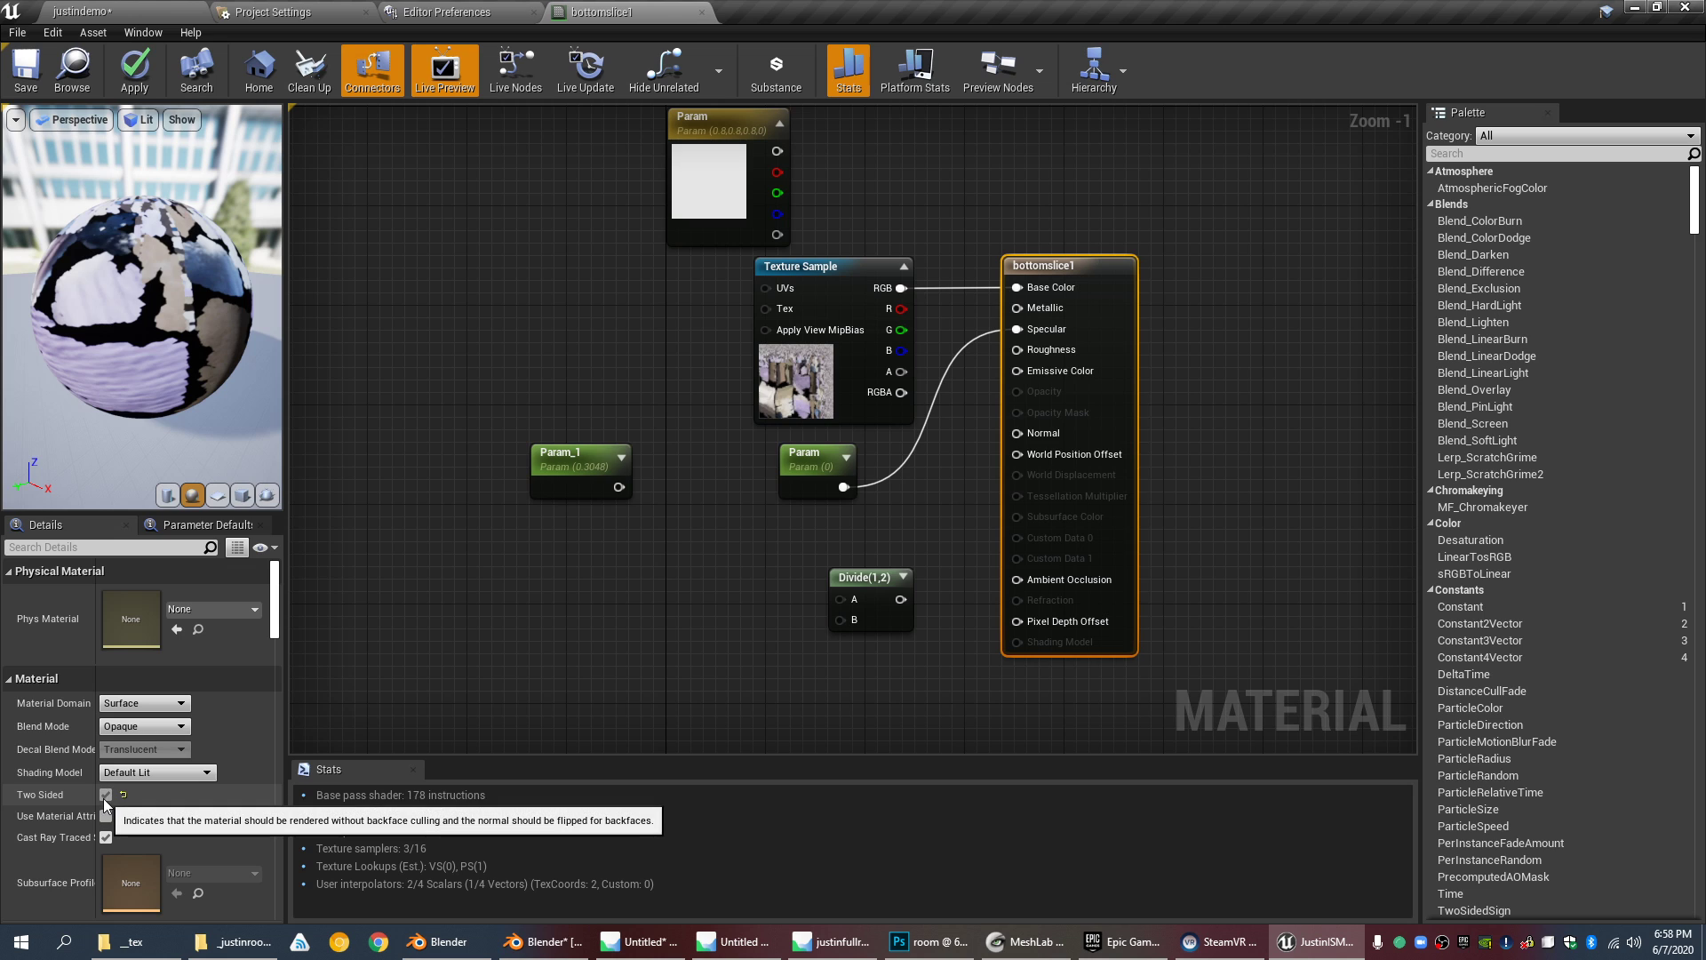
Step: Return to the justindemo level and enlarge its viewport in height and width
{"action": "left_click", "coordinate": [109, 9]}
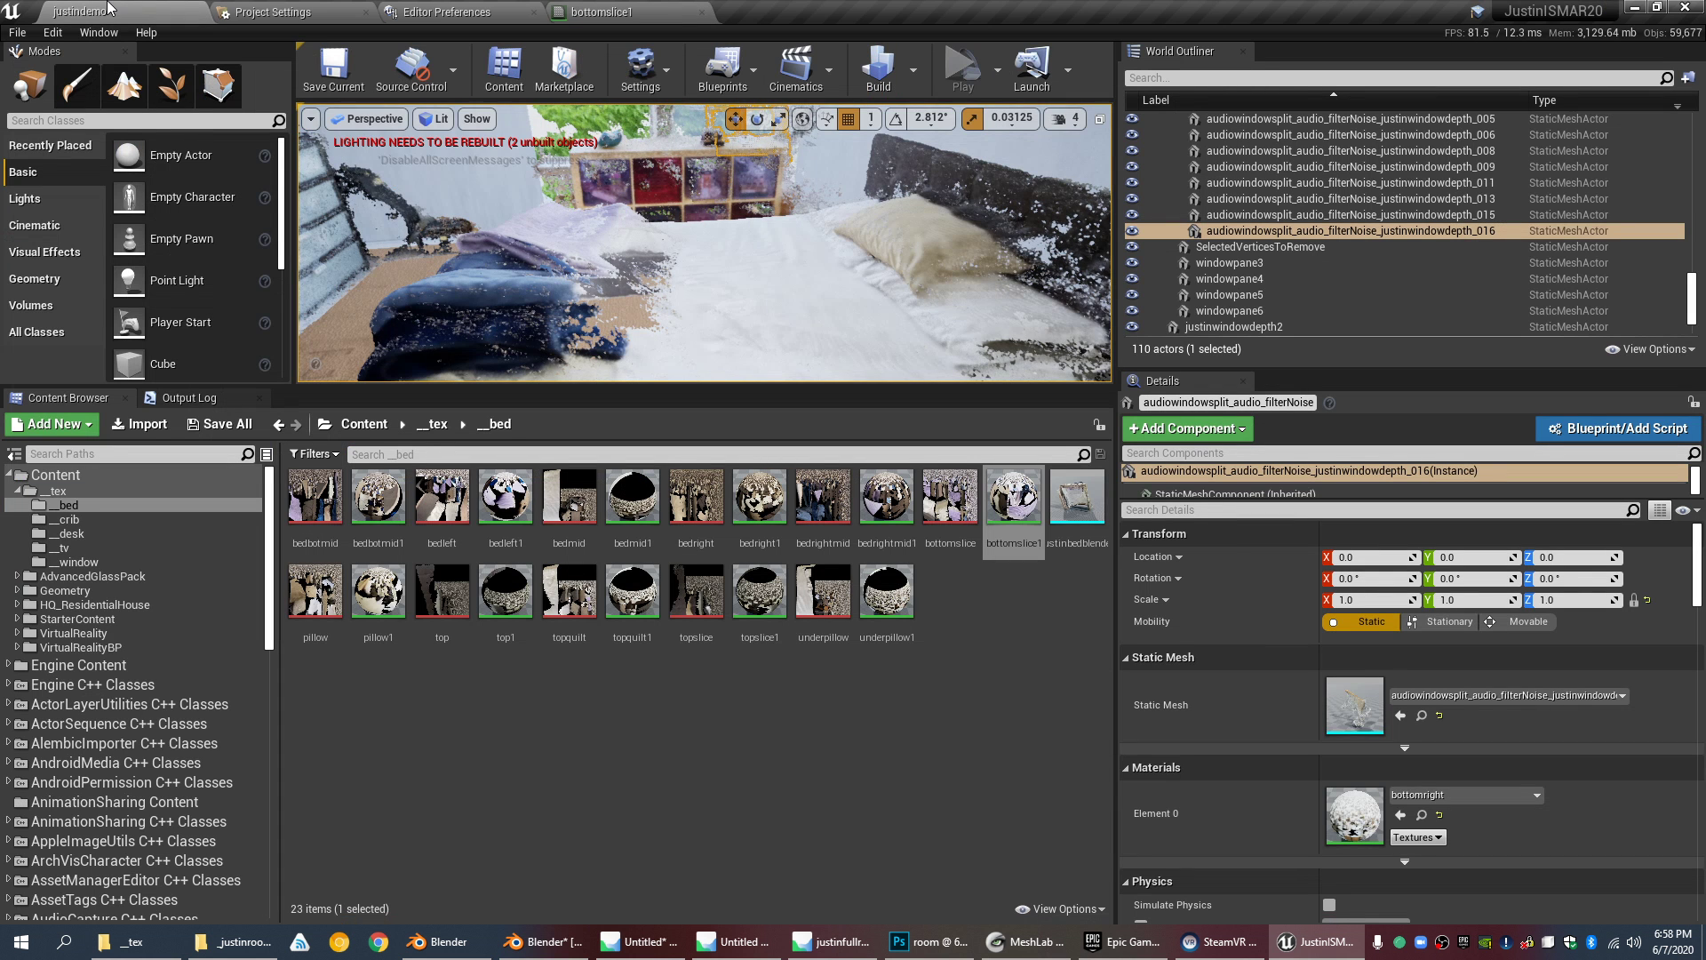
{"action": "right_click_drag", "start_coordinate": [701, 237], "coordinate": [699, 213]}
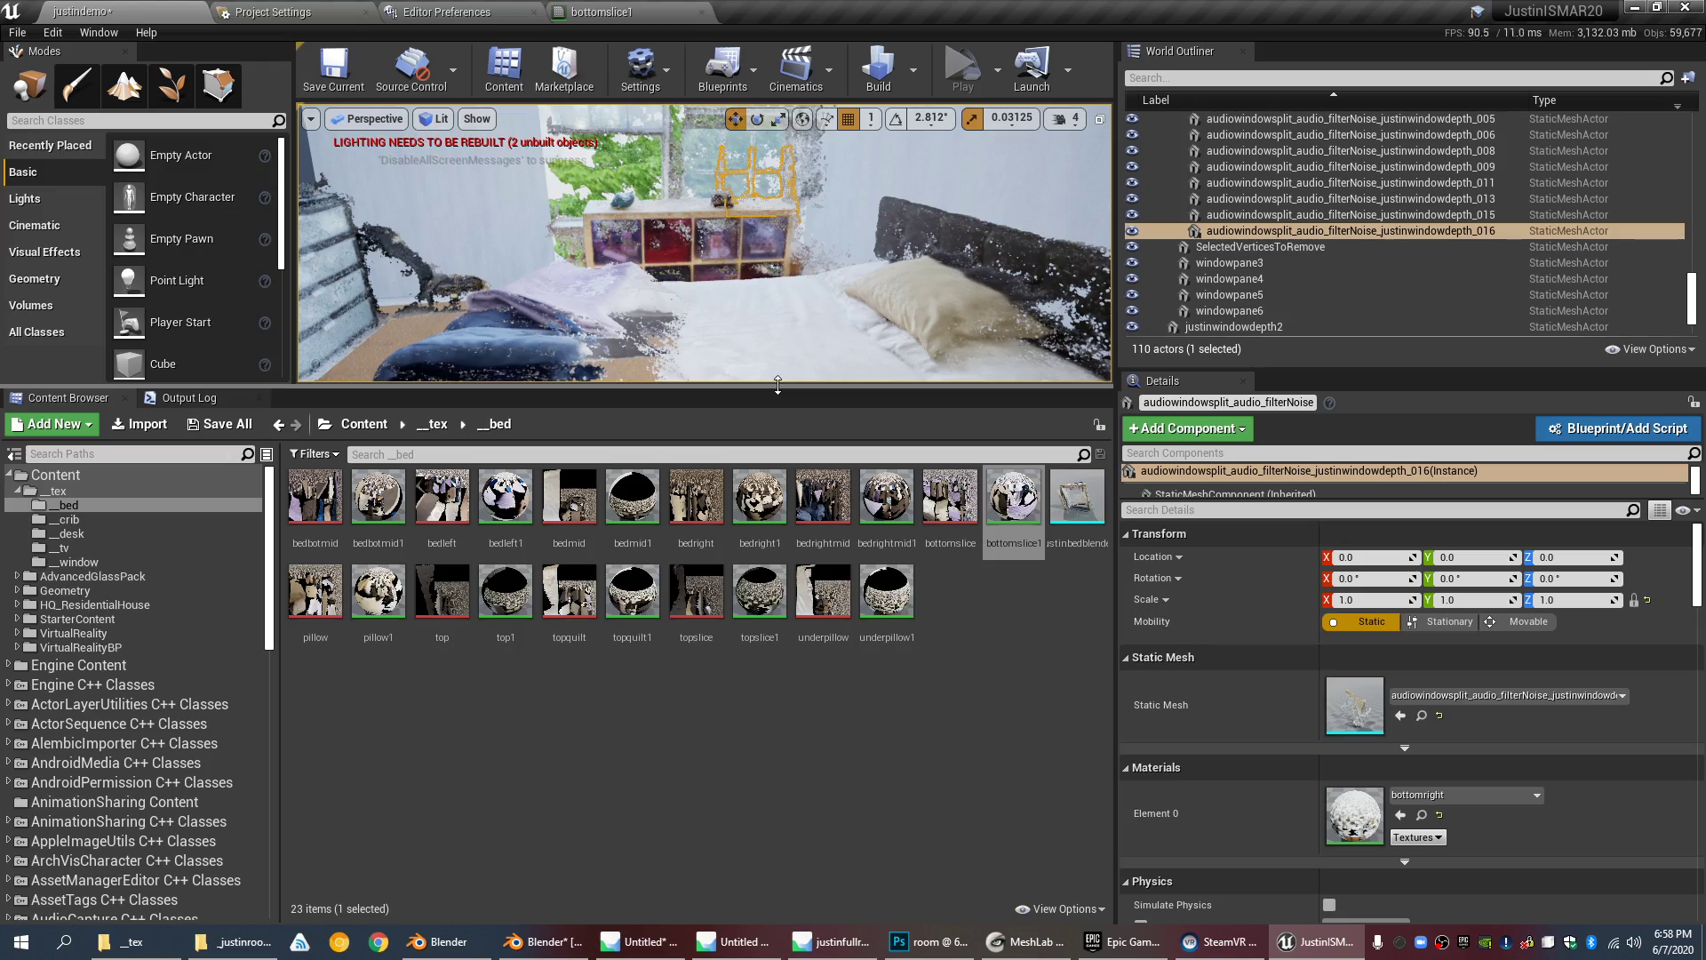
{"action": "left_click_drag", "start_coordinate": [778, 380], "coordinate": [791, 689]}
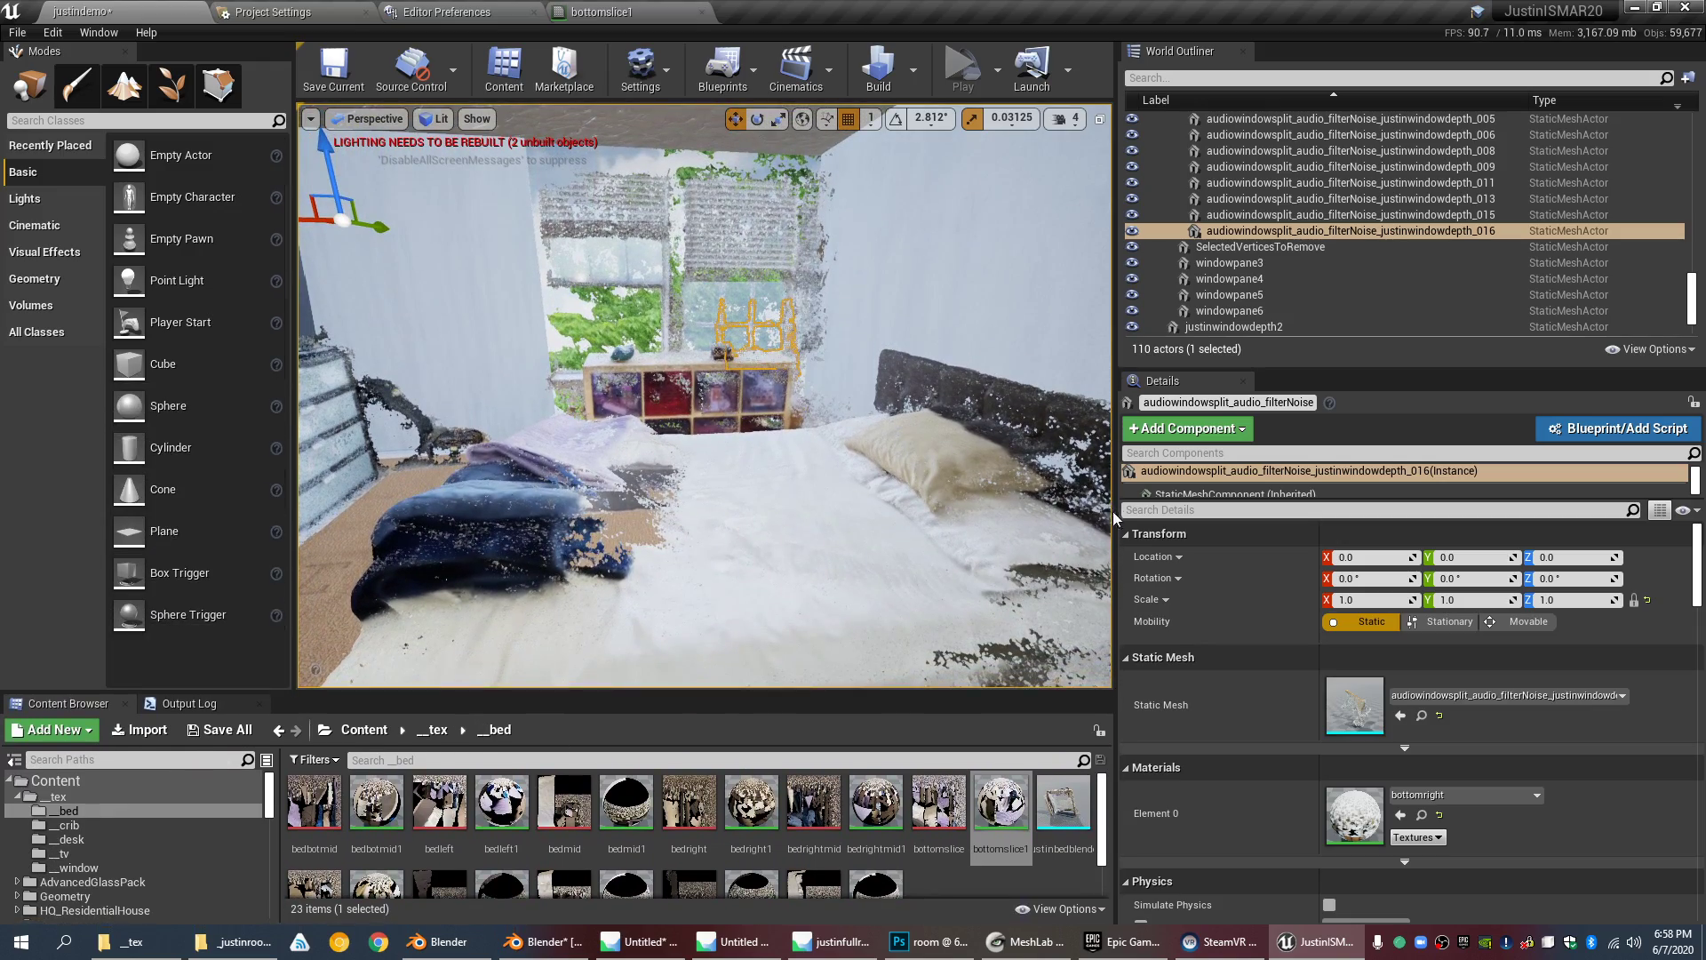
{"action": "left_click_drag", "start_coordinate": [1116, 519], "coordinate": [1508, 502]}
Step: Inspect the scanned cube shelf by the window up close to see how its surfaces render
{"action": "right_click_drag", "start_coordinate": [1347, 459], "coordinate": [1626, 449]}
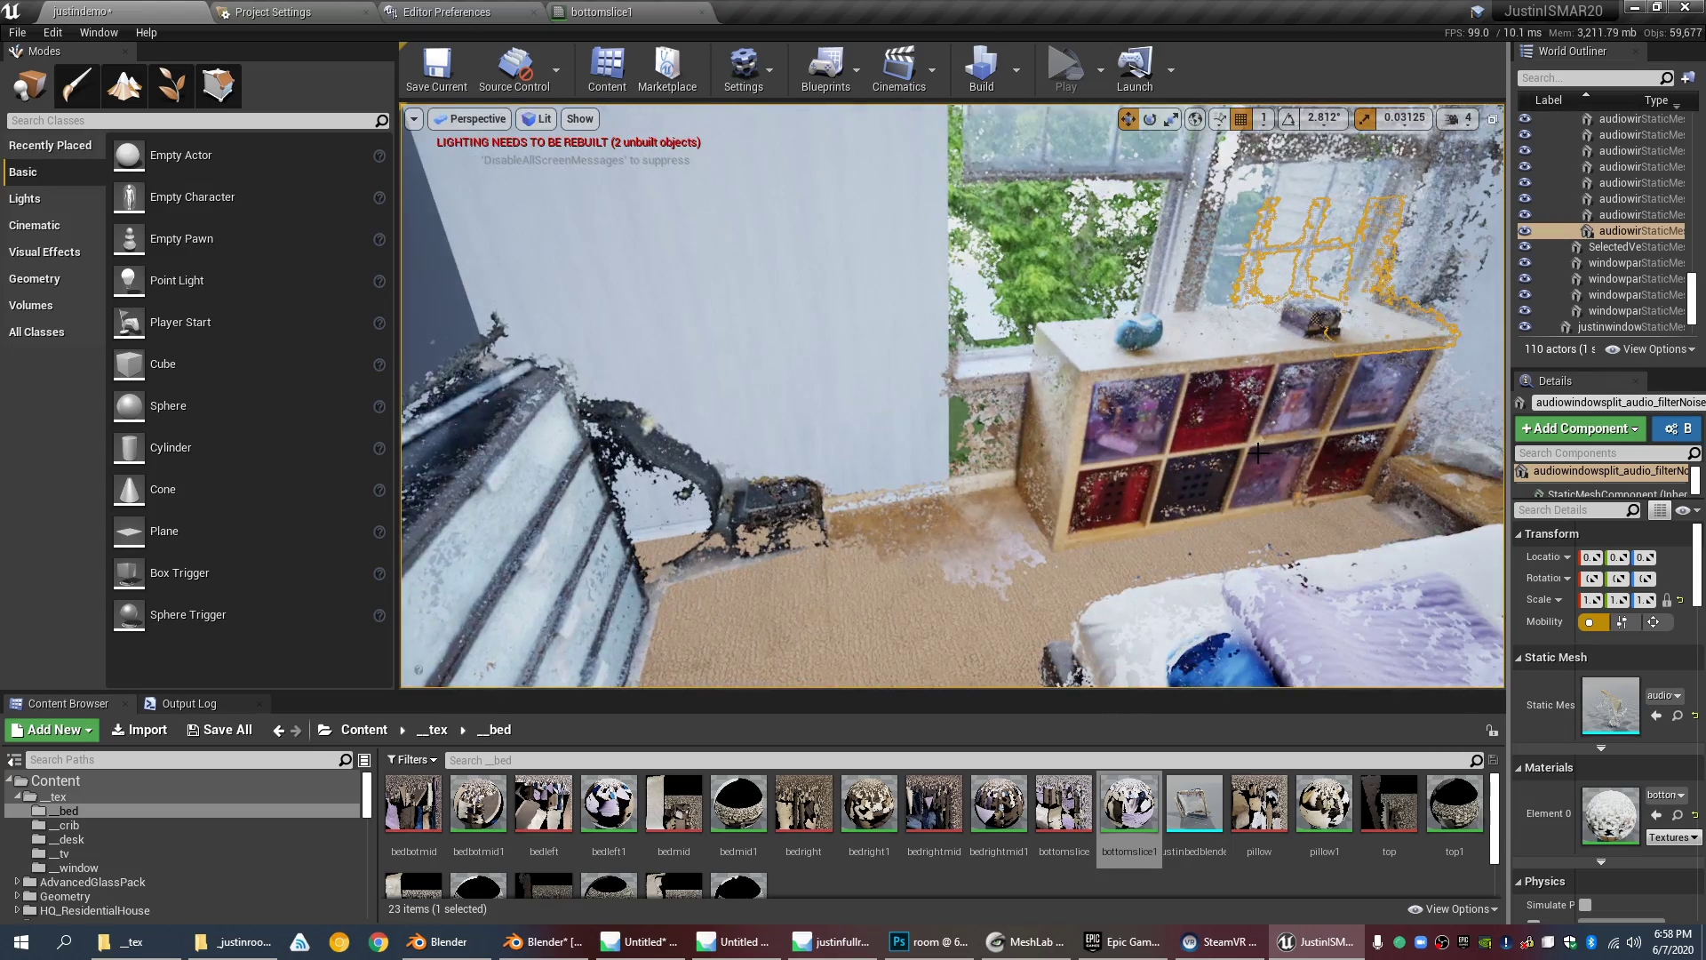
{"action": "right_click_drag", "start_coordinate": [1258, 453], "coordinate": [1097, 414]}
{"action": "scroll", "coordinate": [940, 412], "scroll_direction": "up", "scroll_amount": 5}
{"action": "scroll", "coordinate": [1001, 392], "scroll_direction": "up", "scroll_amount": 5}
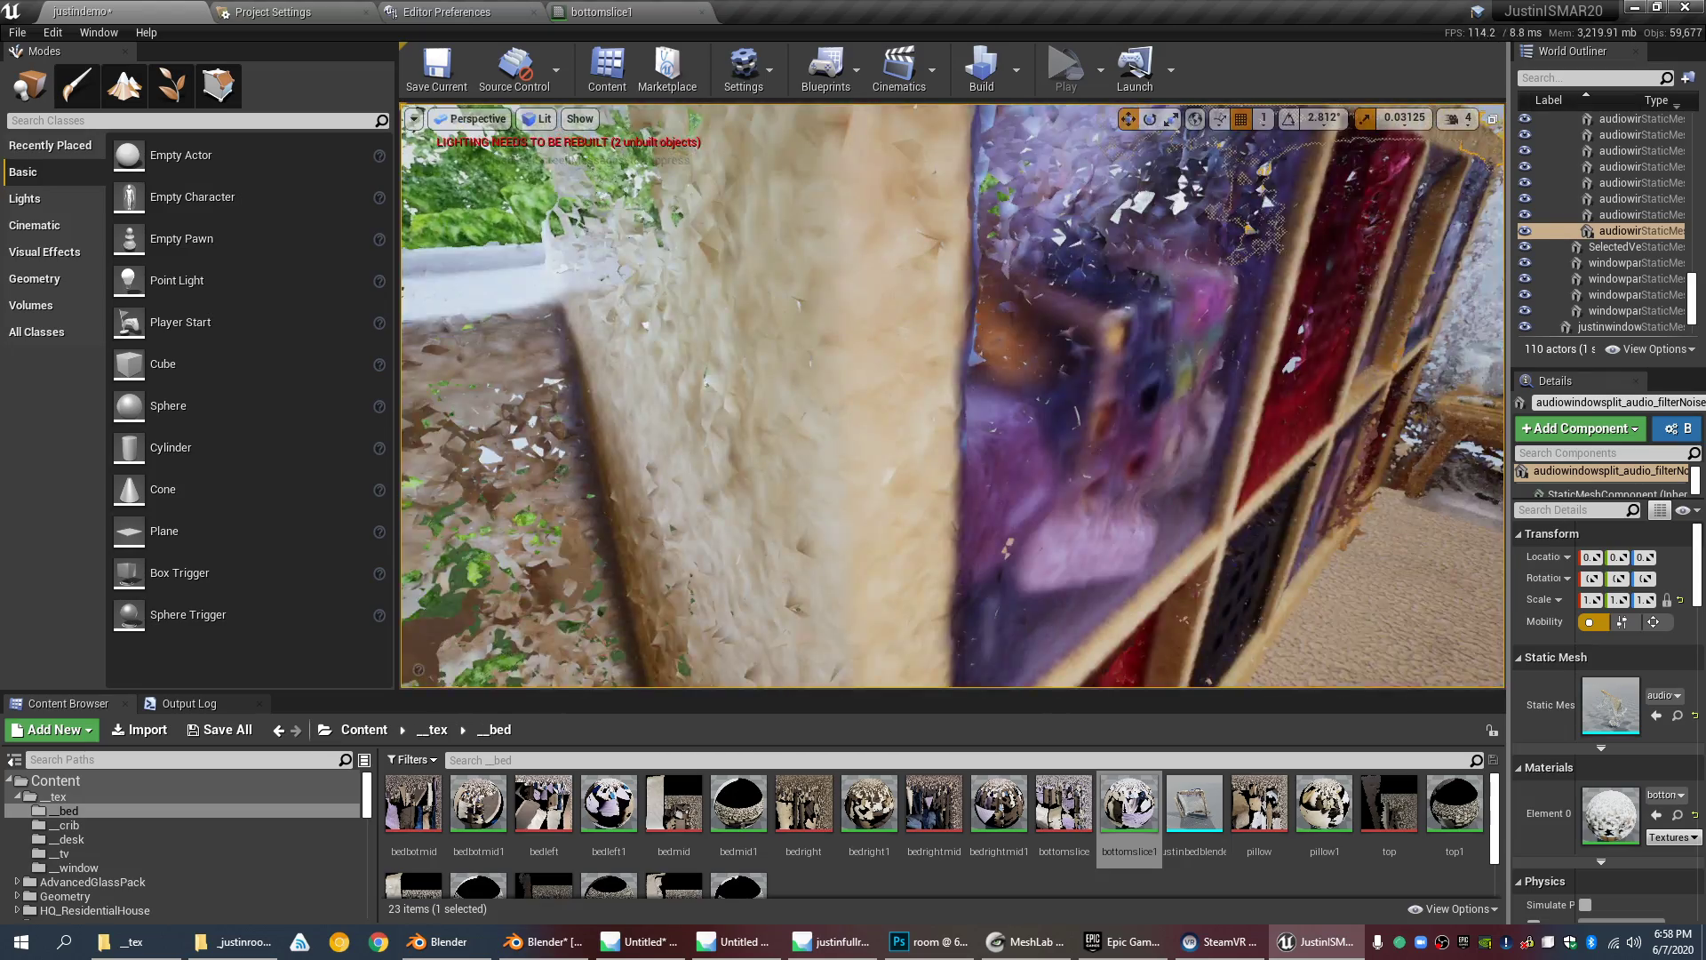
{"action": "right_click_drag", "start_coordinate": [851, 416], "coordinate": [867, 404]}
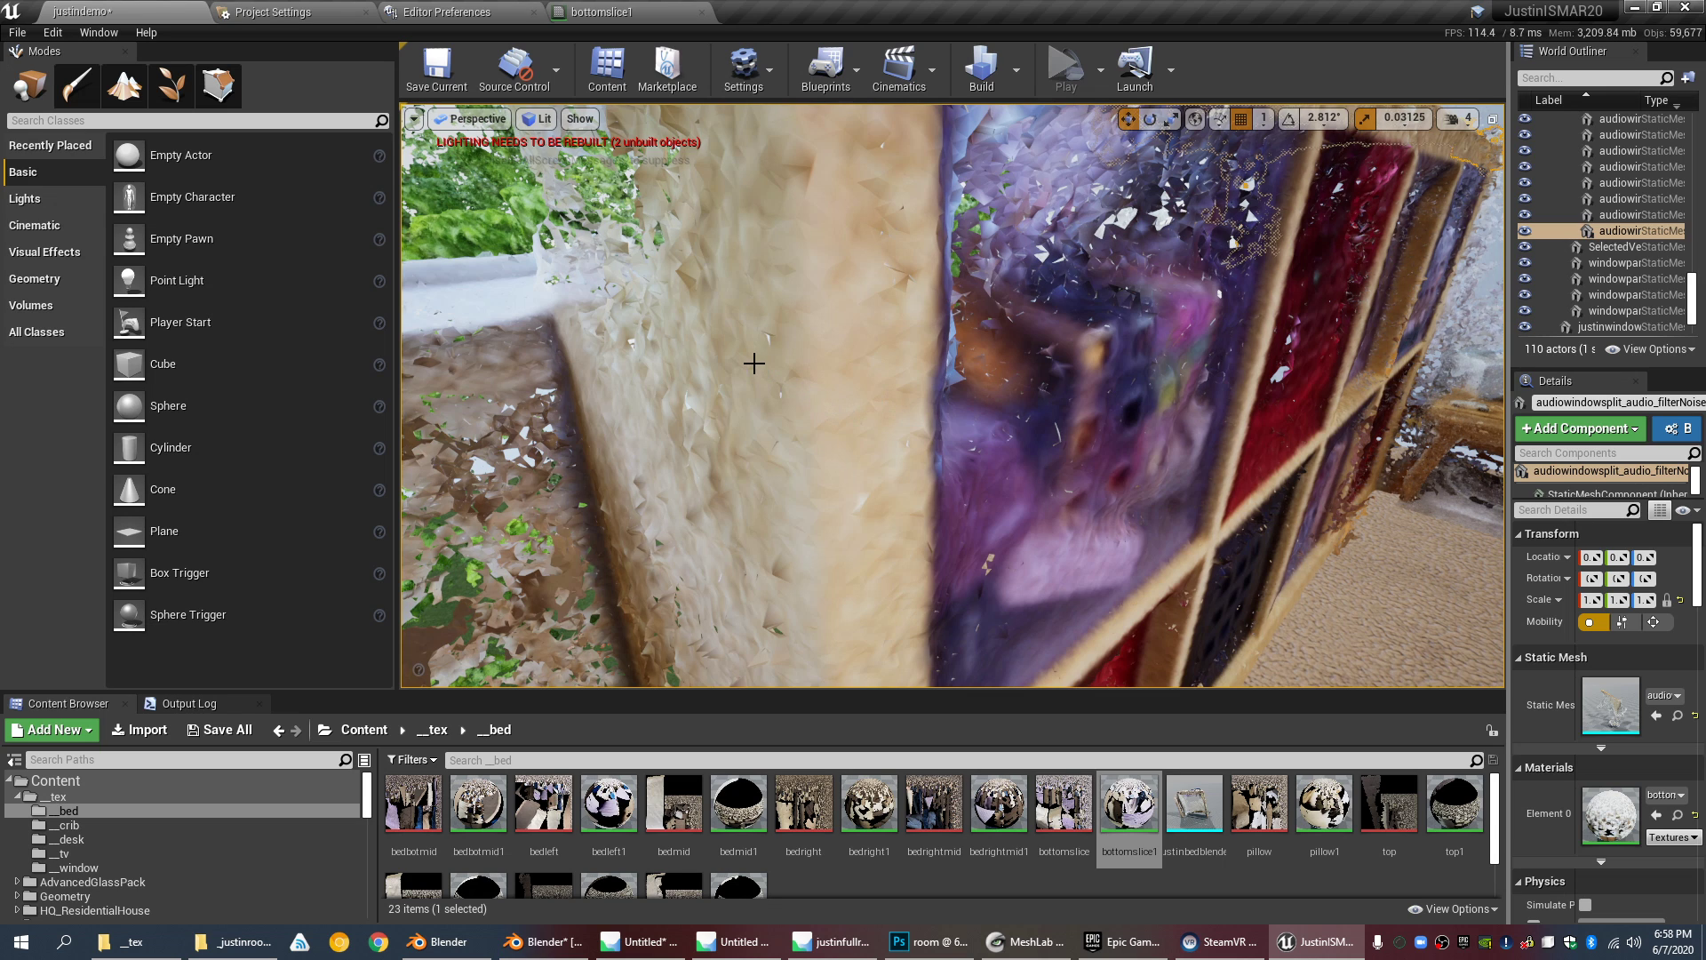
{"action": "scroll", "coordinate": [755, 364], "scroll_direction": "down", "scroll_amount": 5}
Step: Review the Two Sided setting of the bottomslice1 material, and look over the bed, shelf and window in the level
{"action": "left_click", "coordinate": [583, 11]}
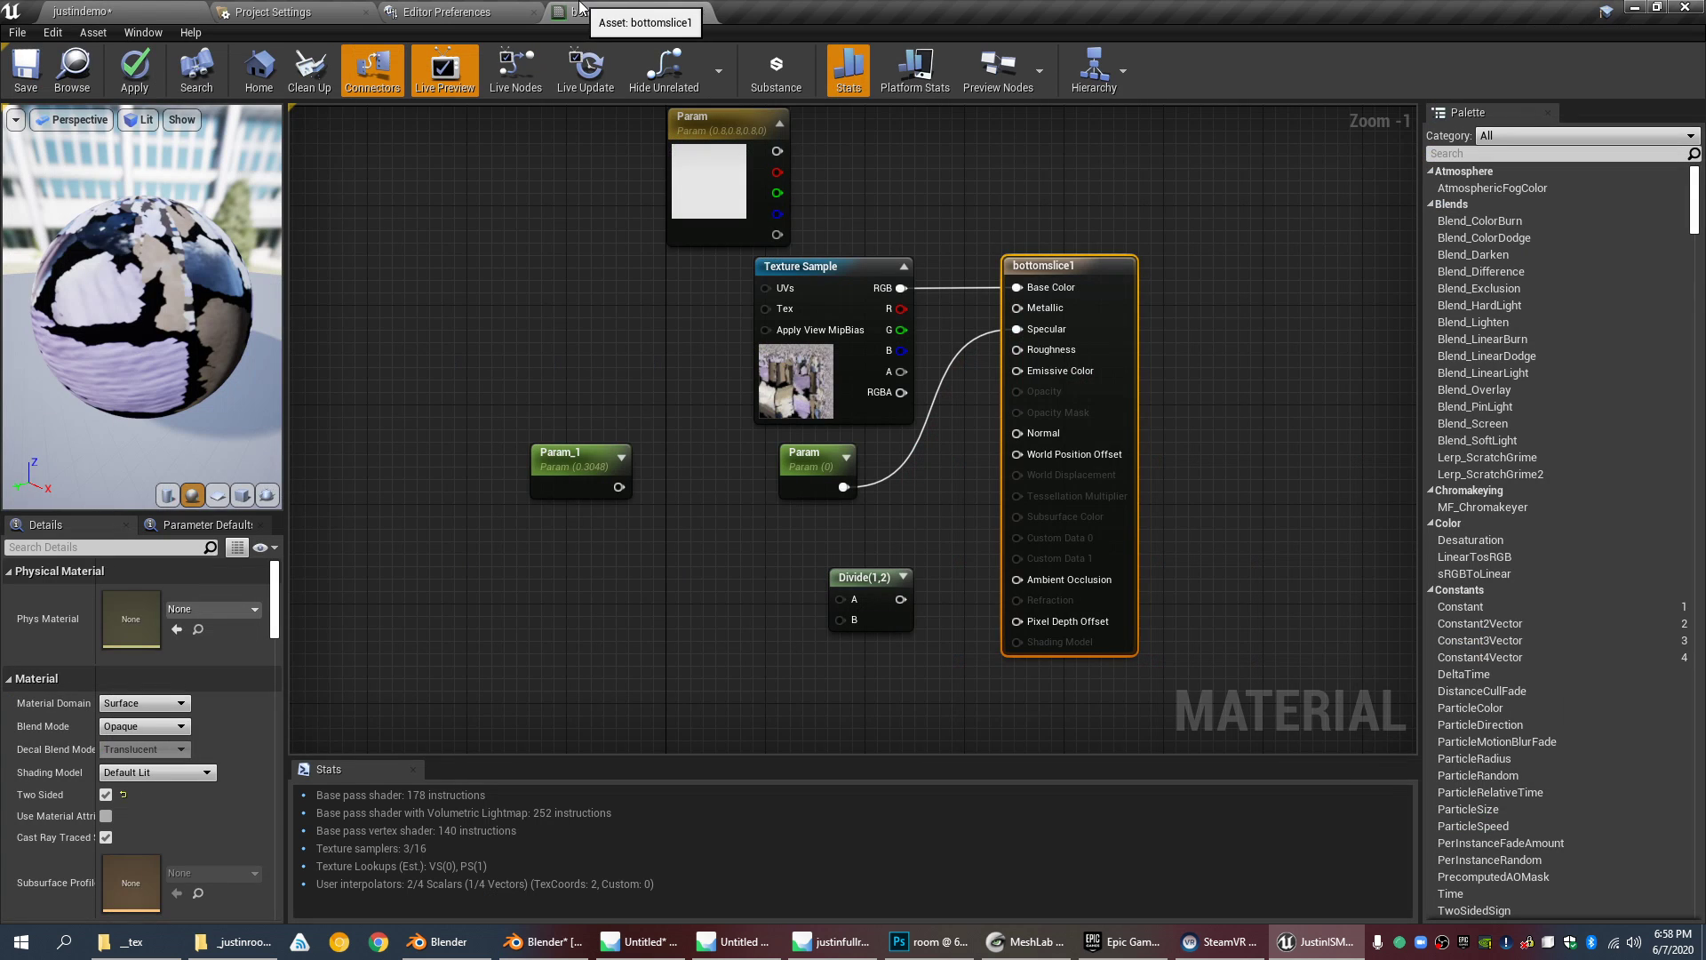
{"action": "left_click", "coordinate": [105, 795]}
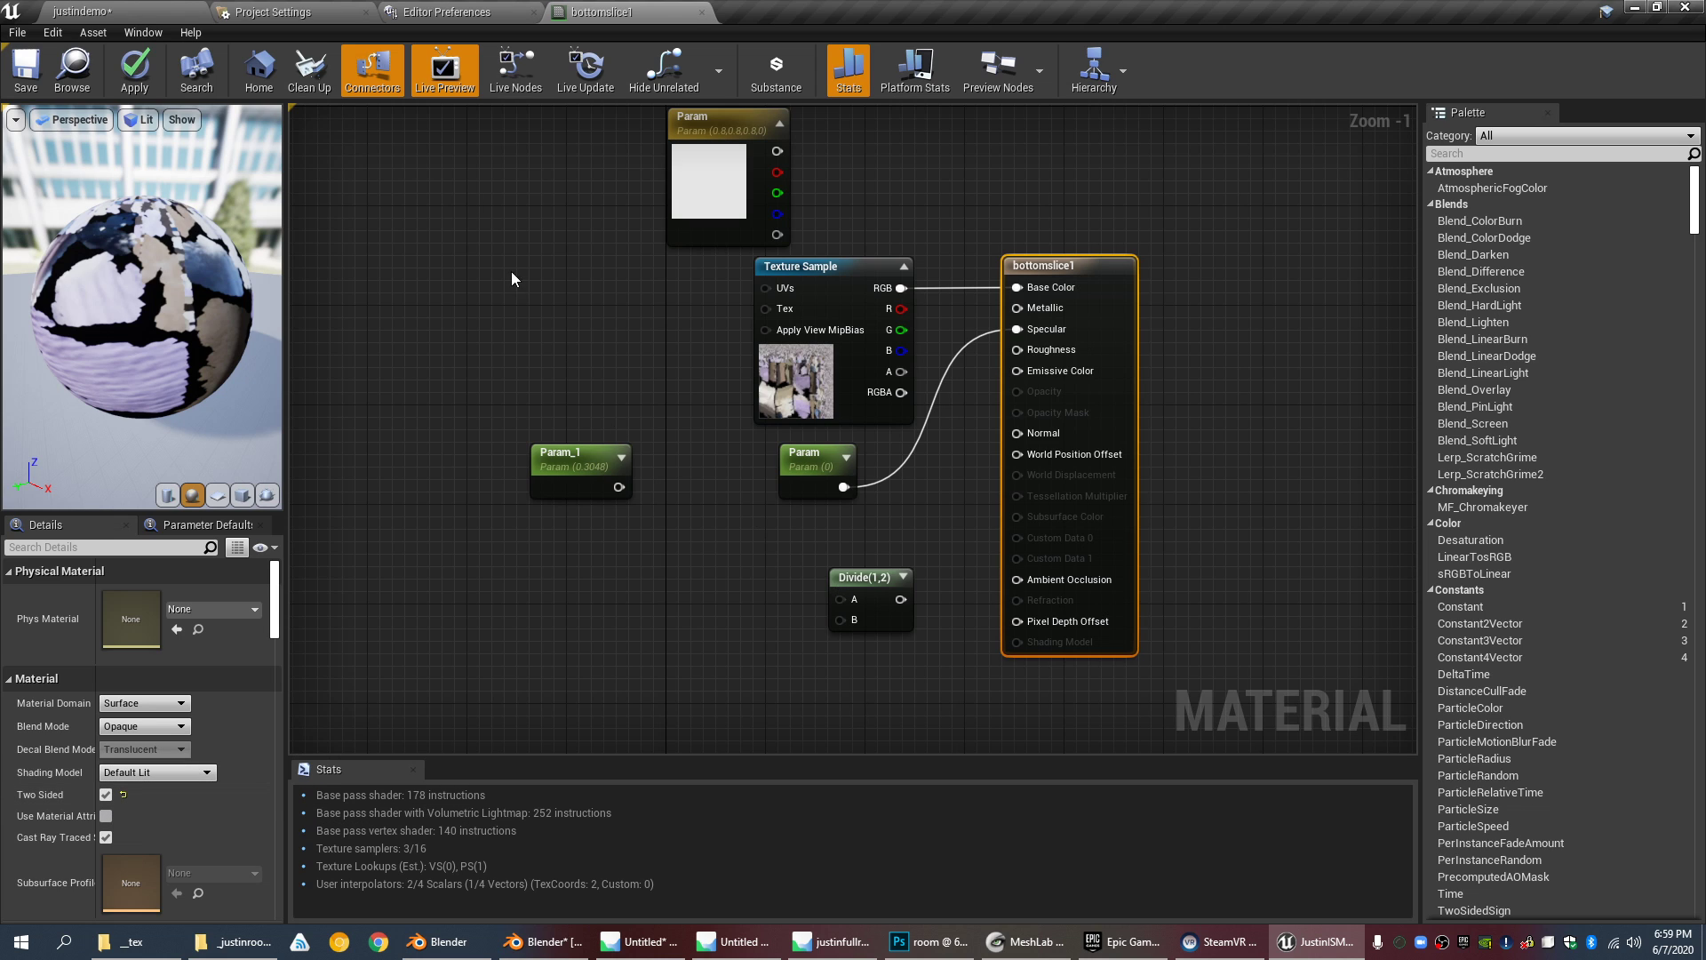
{"action": "left_click", "coordinate": [187, 9]}
{"action": "right_click_drag", "start_coordinate": [819, 342], "coordinate": [767, 268]}
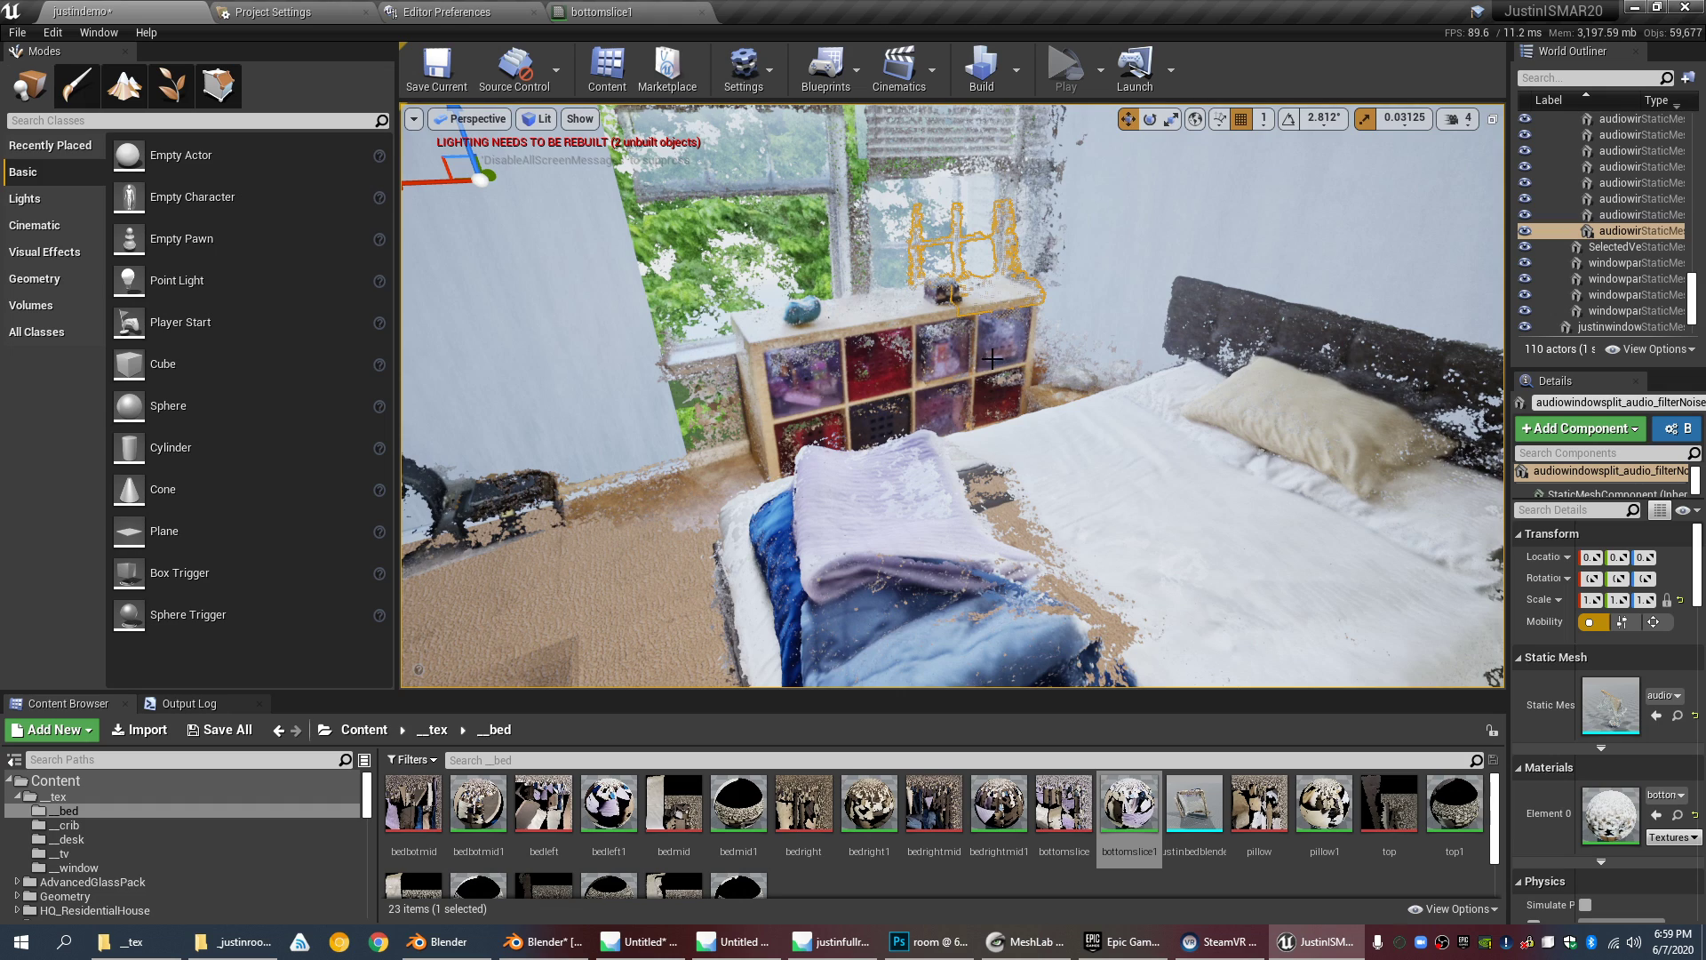
{"action": "scroll", "coordinate": [978, 353], "scroll_direction": "up", "scroll_amount": 3}
{"action": "right_click_drag", "start_coordinate": [978, 353], "coordinate": [1057, 311]}
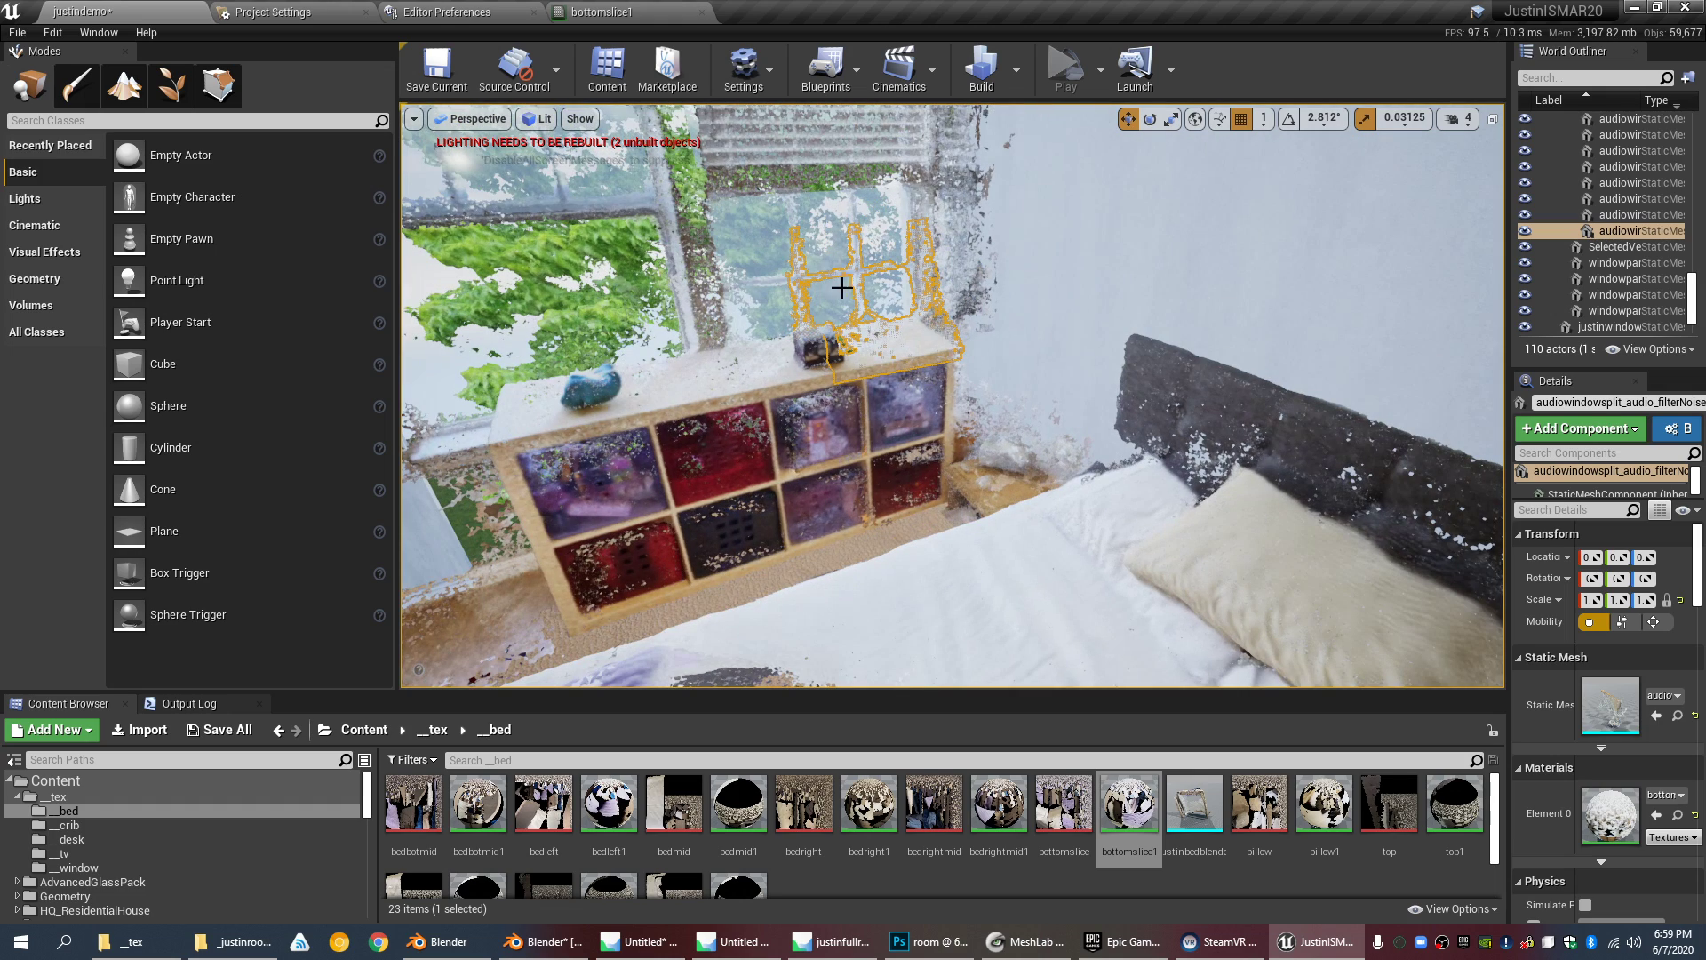
Step: Route the Texture Sample's RGB through the Divide node into Emissive Color, rearranging the Texture Sample, Divide and Param nodes around the links
{"action": "left_click", "coordinate": [685, 9]}
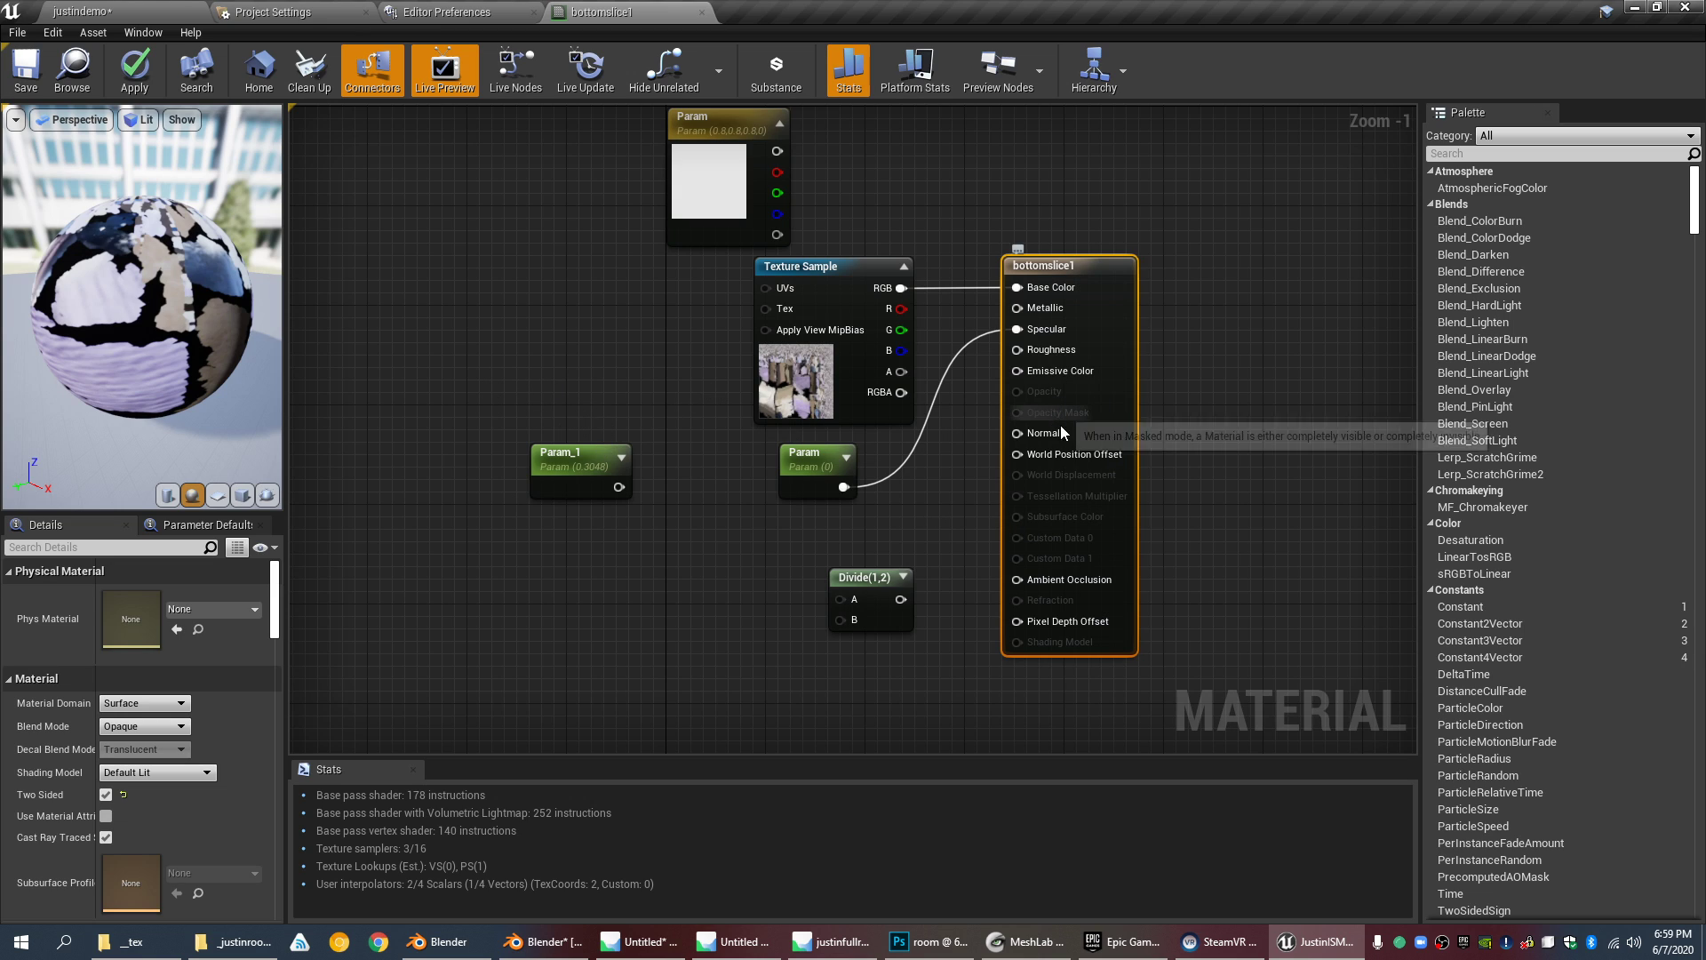
{"action": "left_click_drag", "start_coordinate": [866, 589], "coordinate": [891, 540]}
{"action": "left_click_drag", "start_coordinate": [800, 372], "coordinate": [502, 384]}
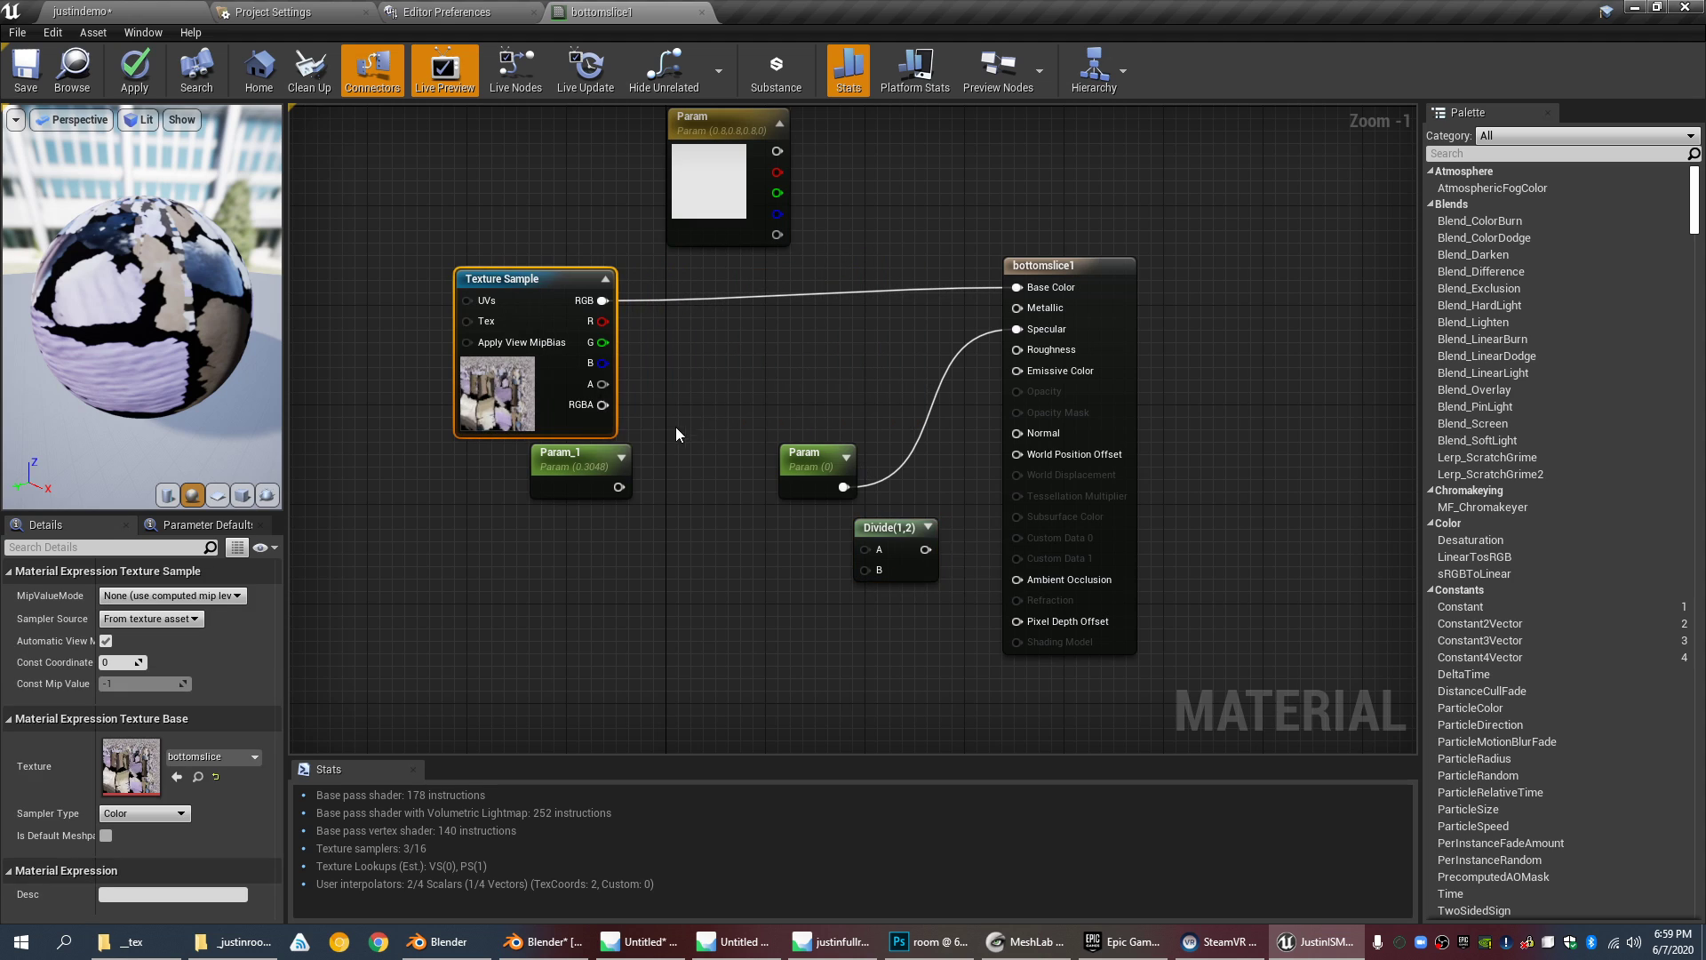
{"action": "left_click_drag", "start_coordinate": [604, 302], "coordinate": [765, 594]}
{"action": "left_click_drag", "start_coordinate": [806, 599], "coordinate": [1046, 378]}
{"action": "left_click_drag", "start_coordinate": [822, 458], "coordinate": [833, 320]}
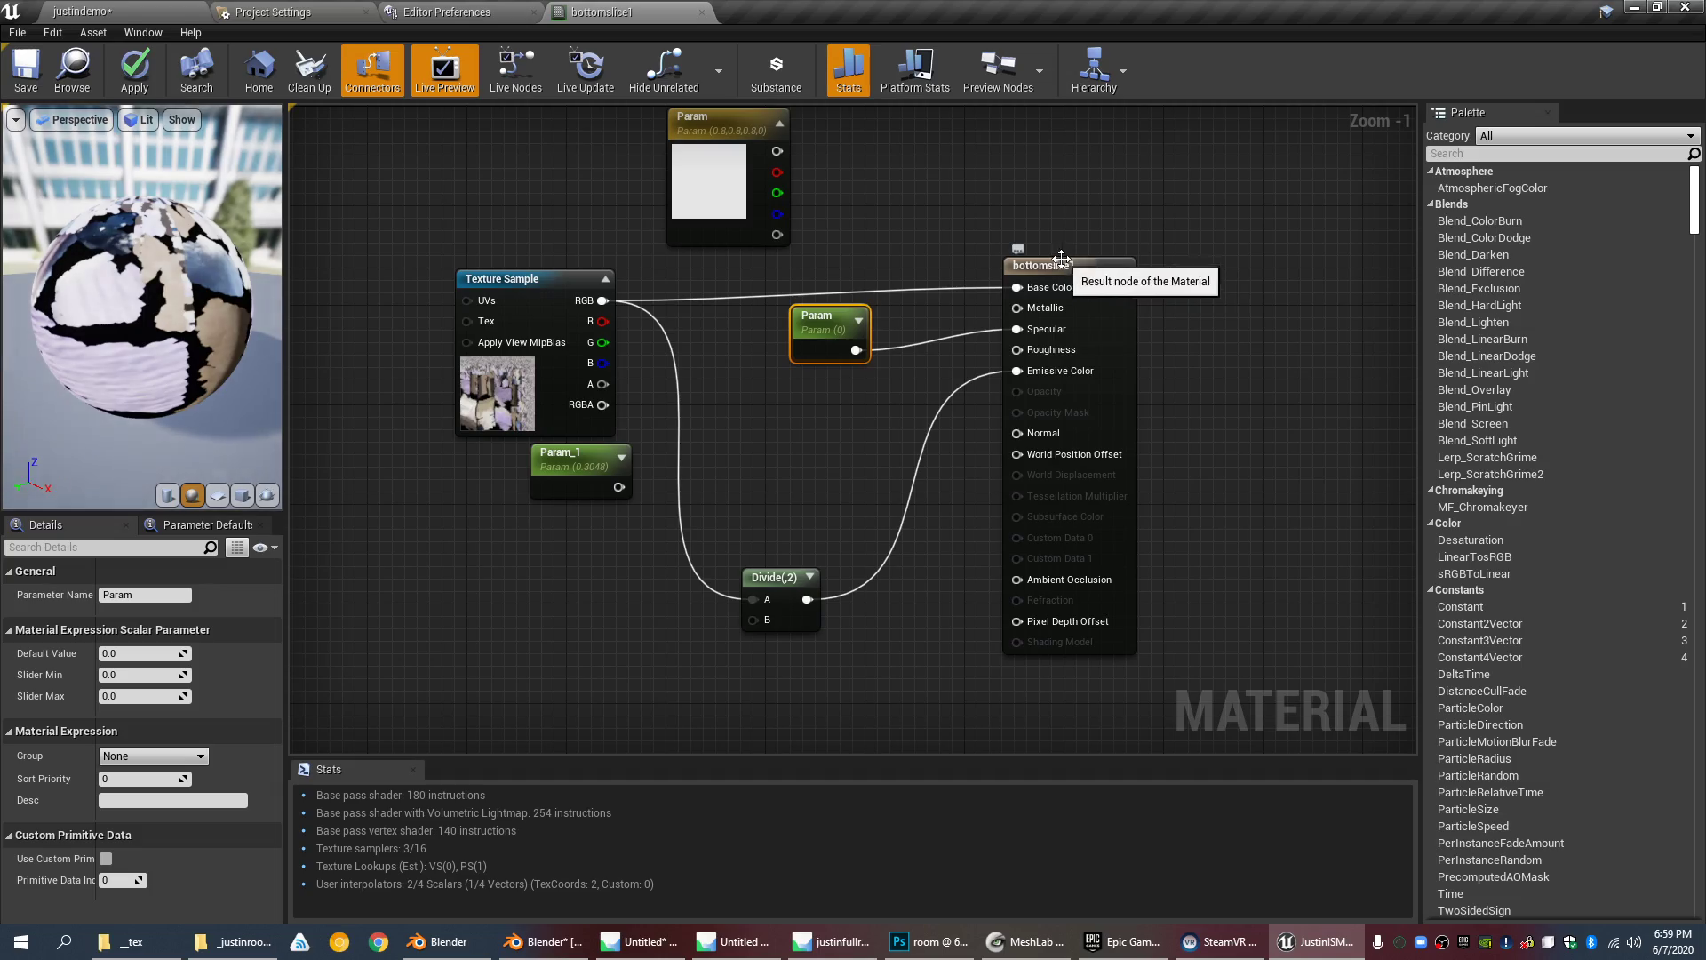
Step: Go back to the level and examine the lighting on the scanned bed and blankets in a slightly taller viewport
{"action": "left_click", "coordinate": [82, 10]}
{"action": "right_click_drag", "start_coordinate": [800, 356], "coordinate": [873, 427]}
{"action": "scroll", "coordinate": [1047, 373], "scroll_direction": "down", "scroll_amount": 3}
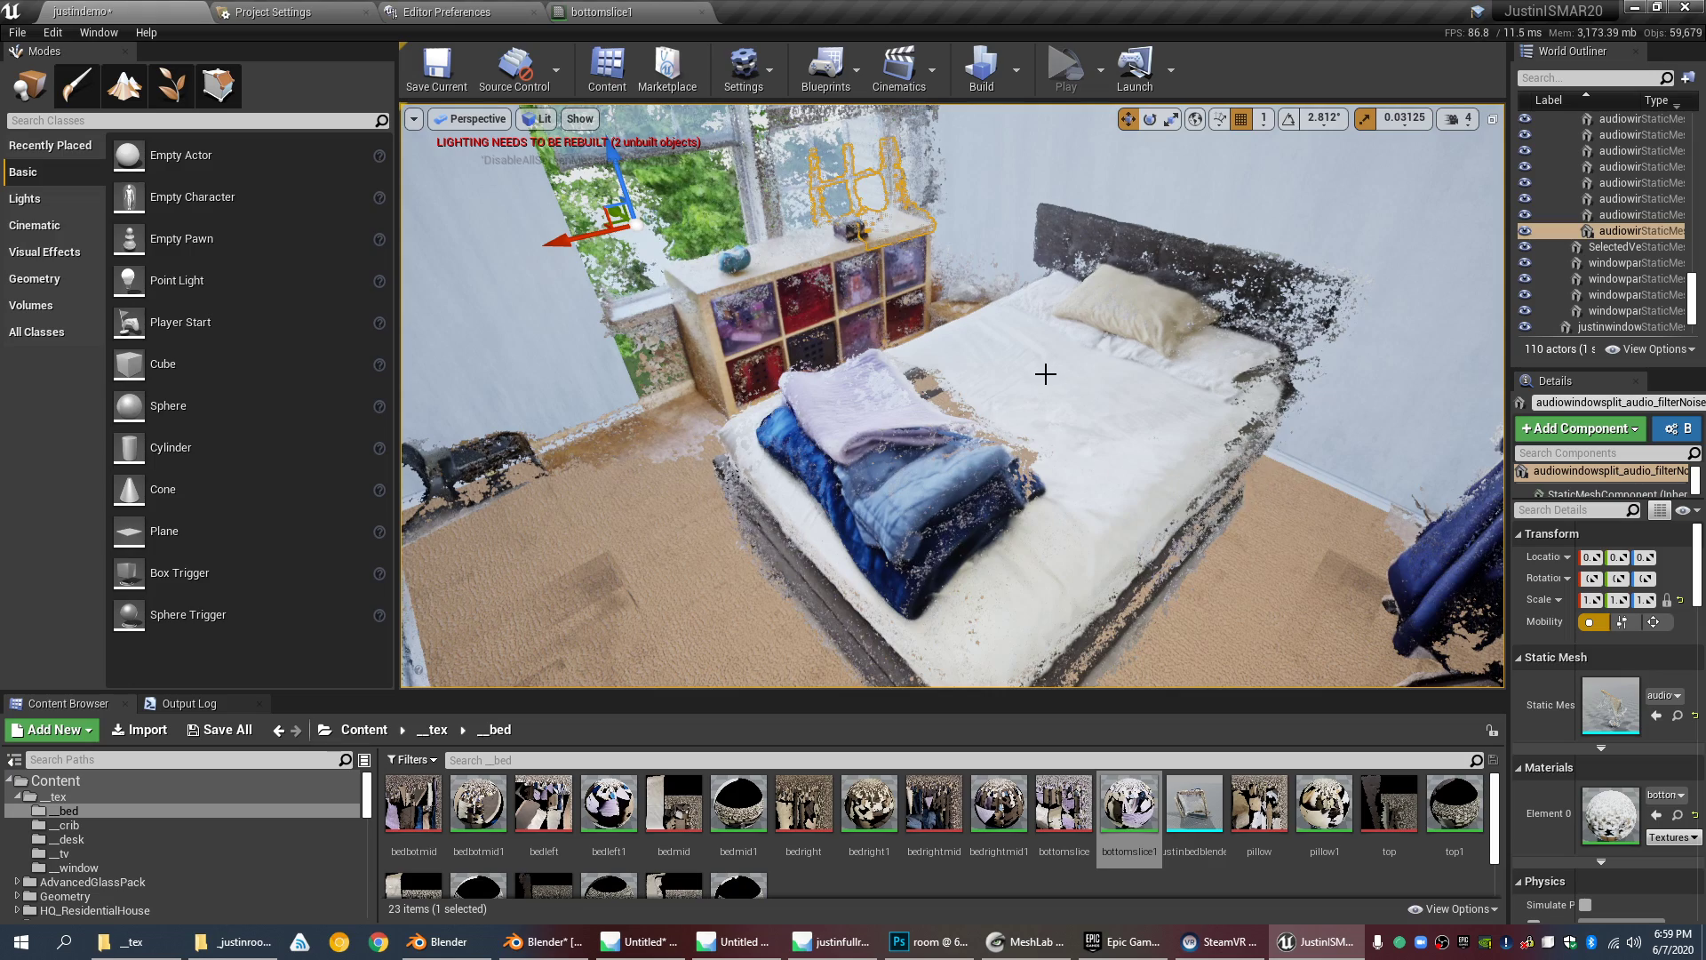
{"action": "mouse_move", "coordinate": [1020, 406]}
{"action": "right_mouse_down"}
{"action": "mouse_move", "coordinate": [1047, 406]}
{"action": "mouse_move", "coordinate": [1022, 395]}
{"action": "right_mouse_up"}
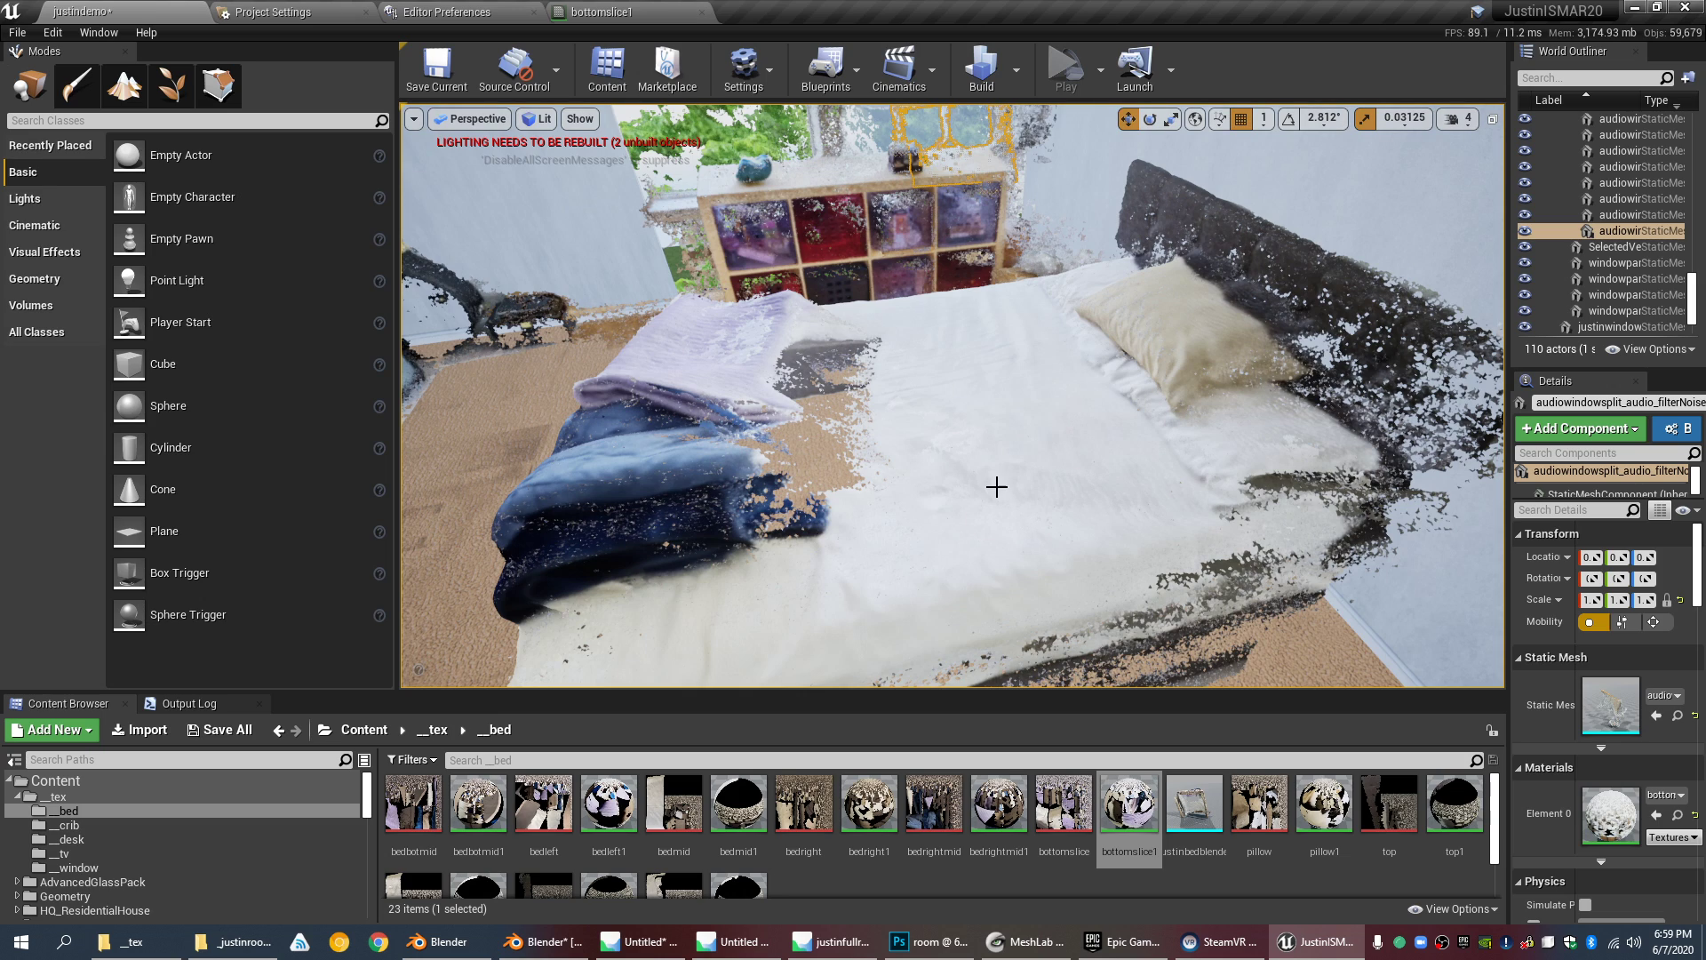
{"action": "left_click_drag", "start_coordinate": [1017, 694], "coordinate": [1018, 731]}
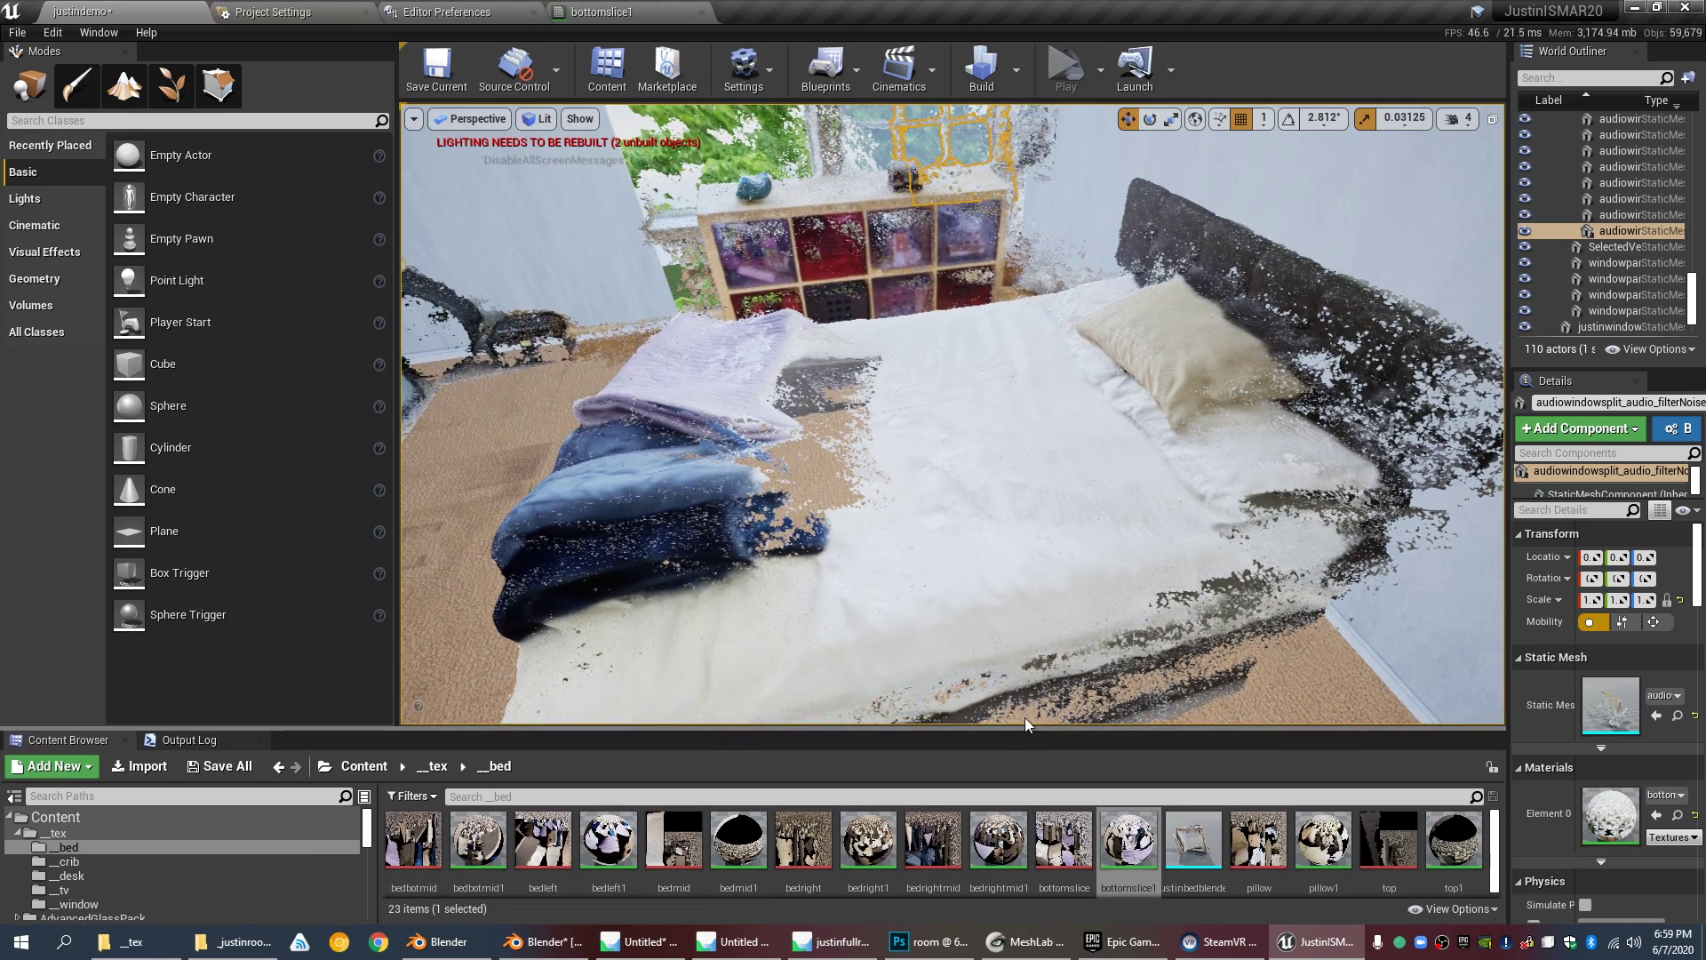
Step: Look over the scanned bed and shelf in the level and examine the Shading Model options of the bottomslice1 material
{"action": "left_click_drag", "start_coordinate": [1156, 239], "coordinate": [1110, 205]}
{"action": "left_click_drag", "start_coordinate": [1121, 342], "coordinate": [1121, 382]}
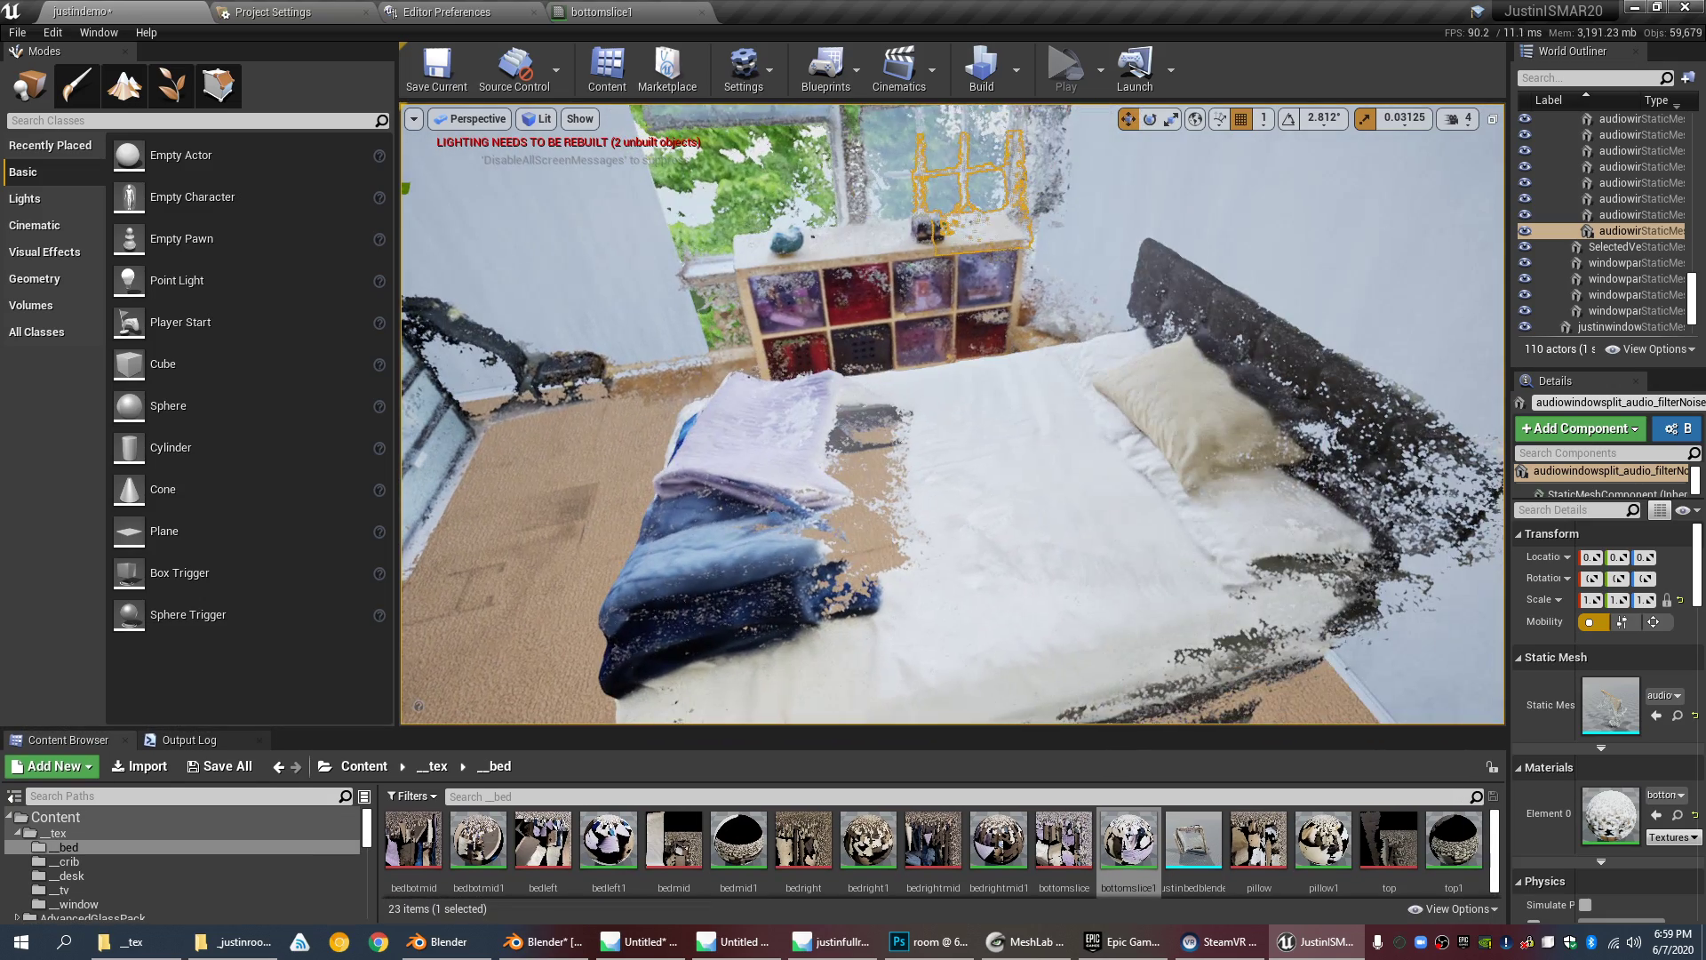
{"action": "scroll", "coordinate": [1021, 377], "scroll_direction": "up", "scroll_amount": 2}
{"action": "scroll", "coordinate": [1014, 377], "scroll_direction": "down", "scroll_amount": 2}
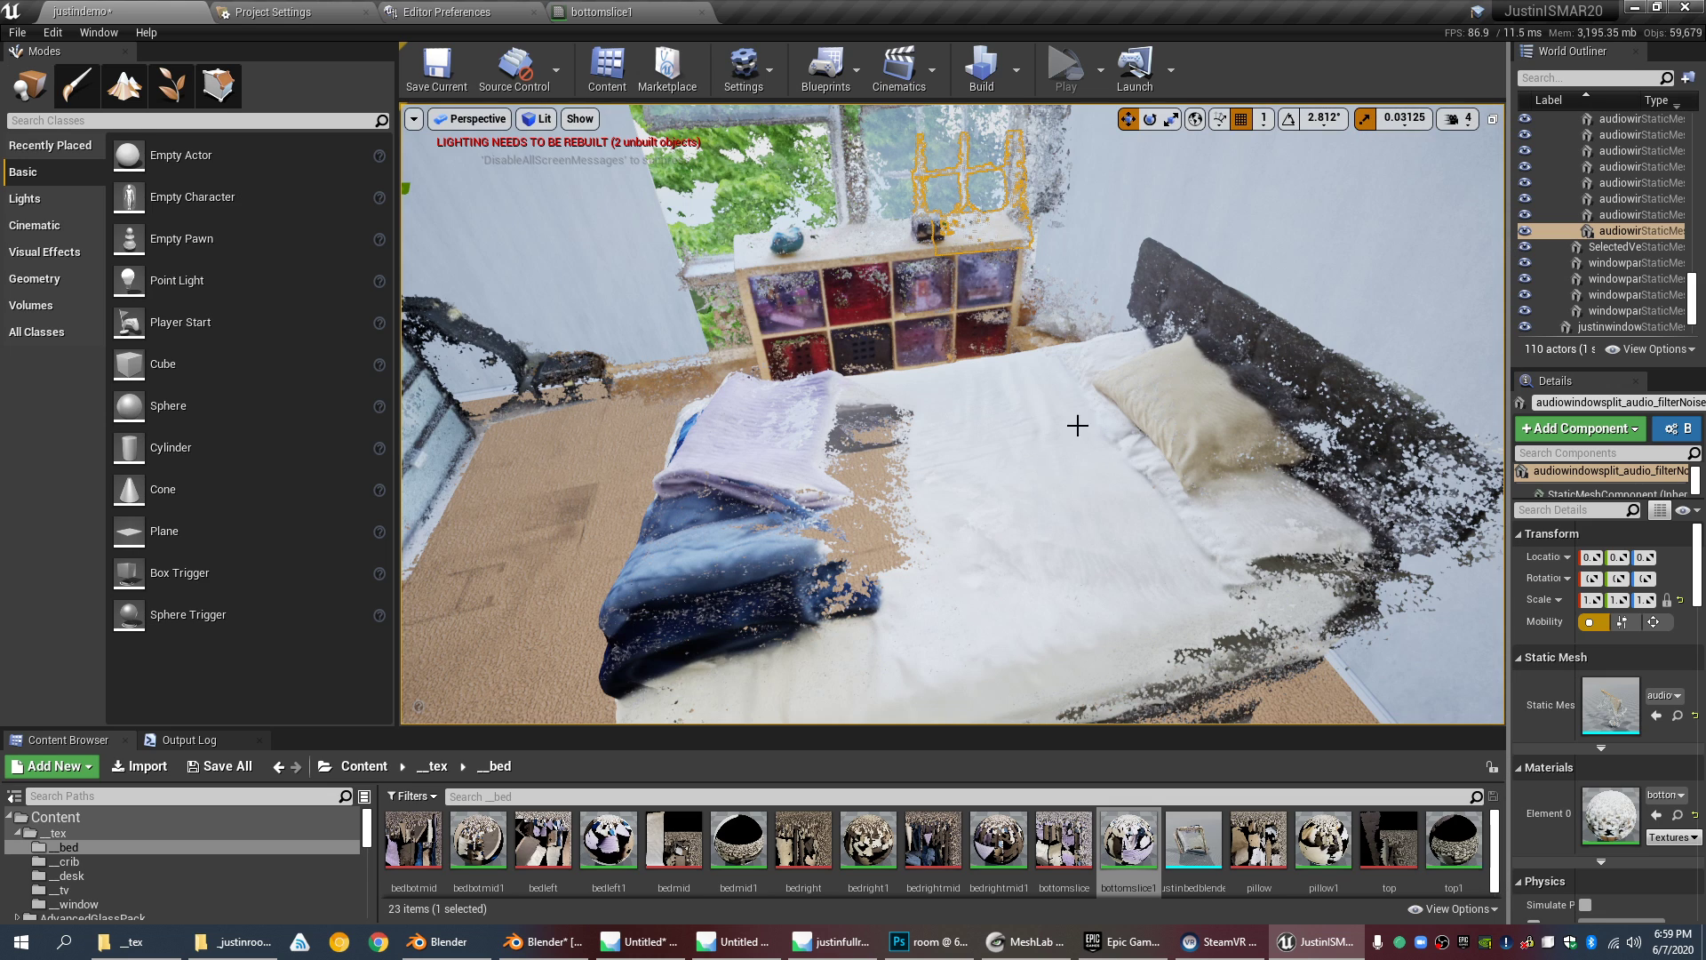
{"action": "left_click", "coordinate": [665, 13]}
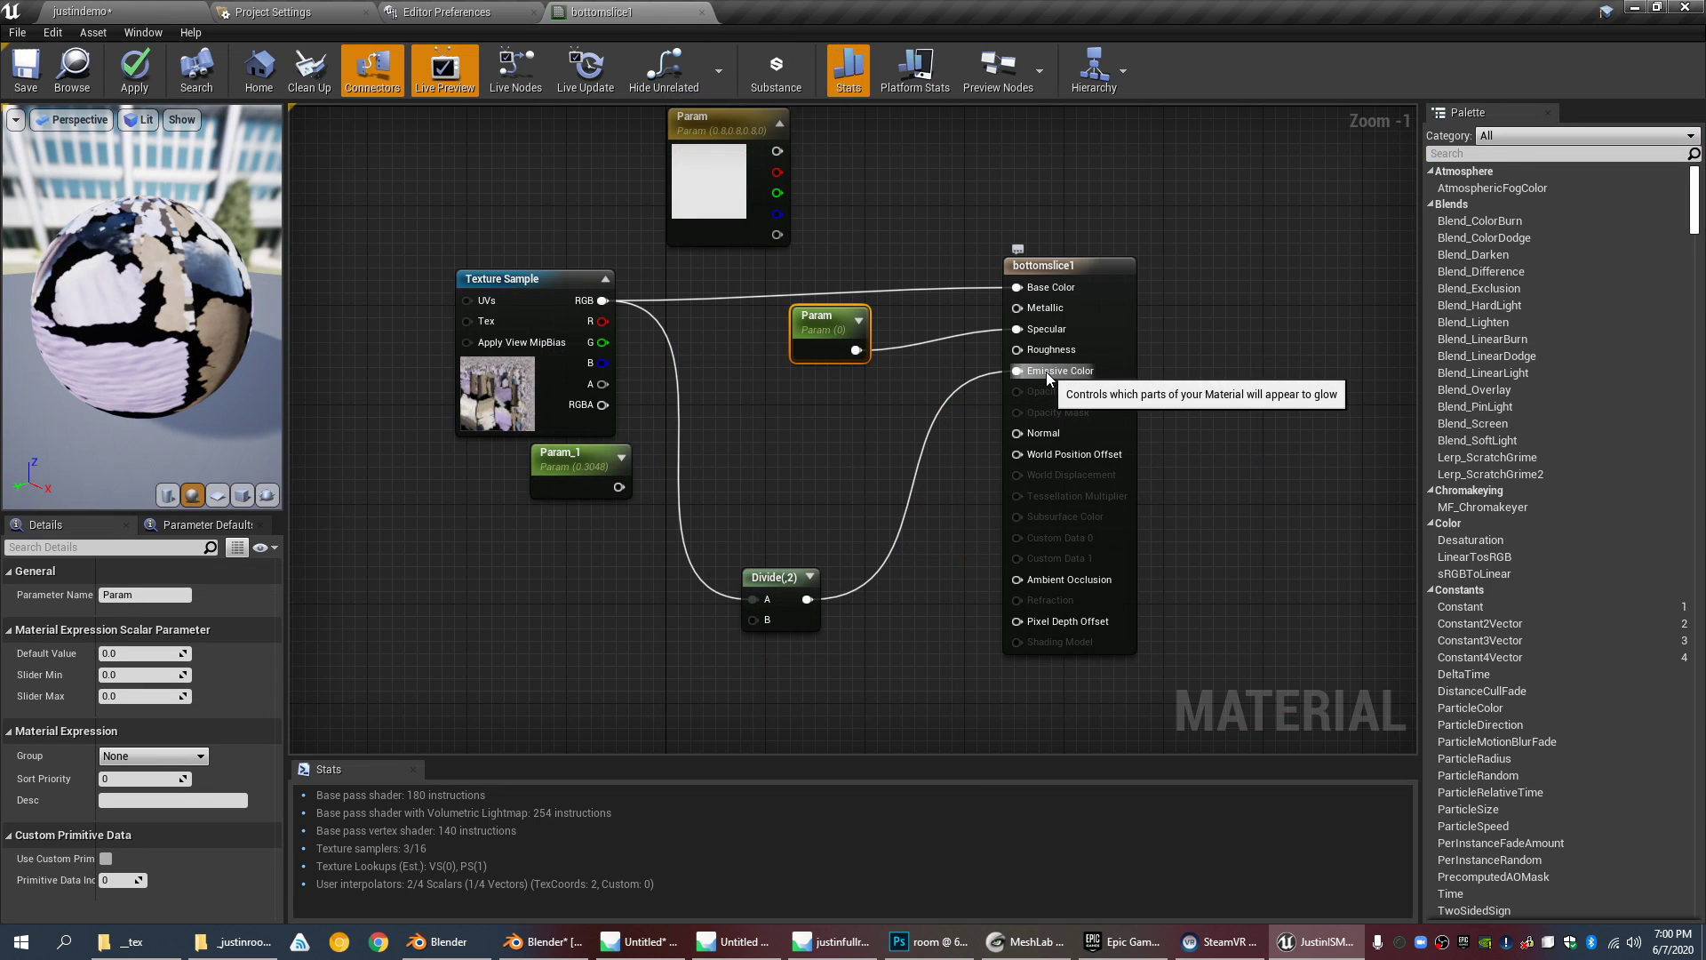
{"action": "left_click", "coordinate": [1101, 334]}
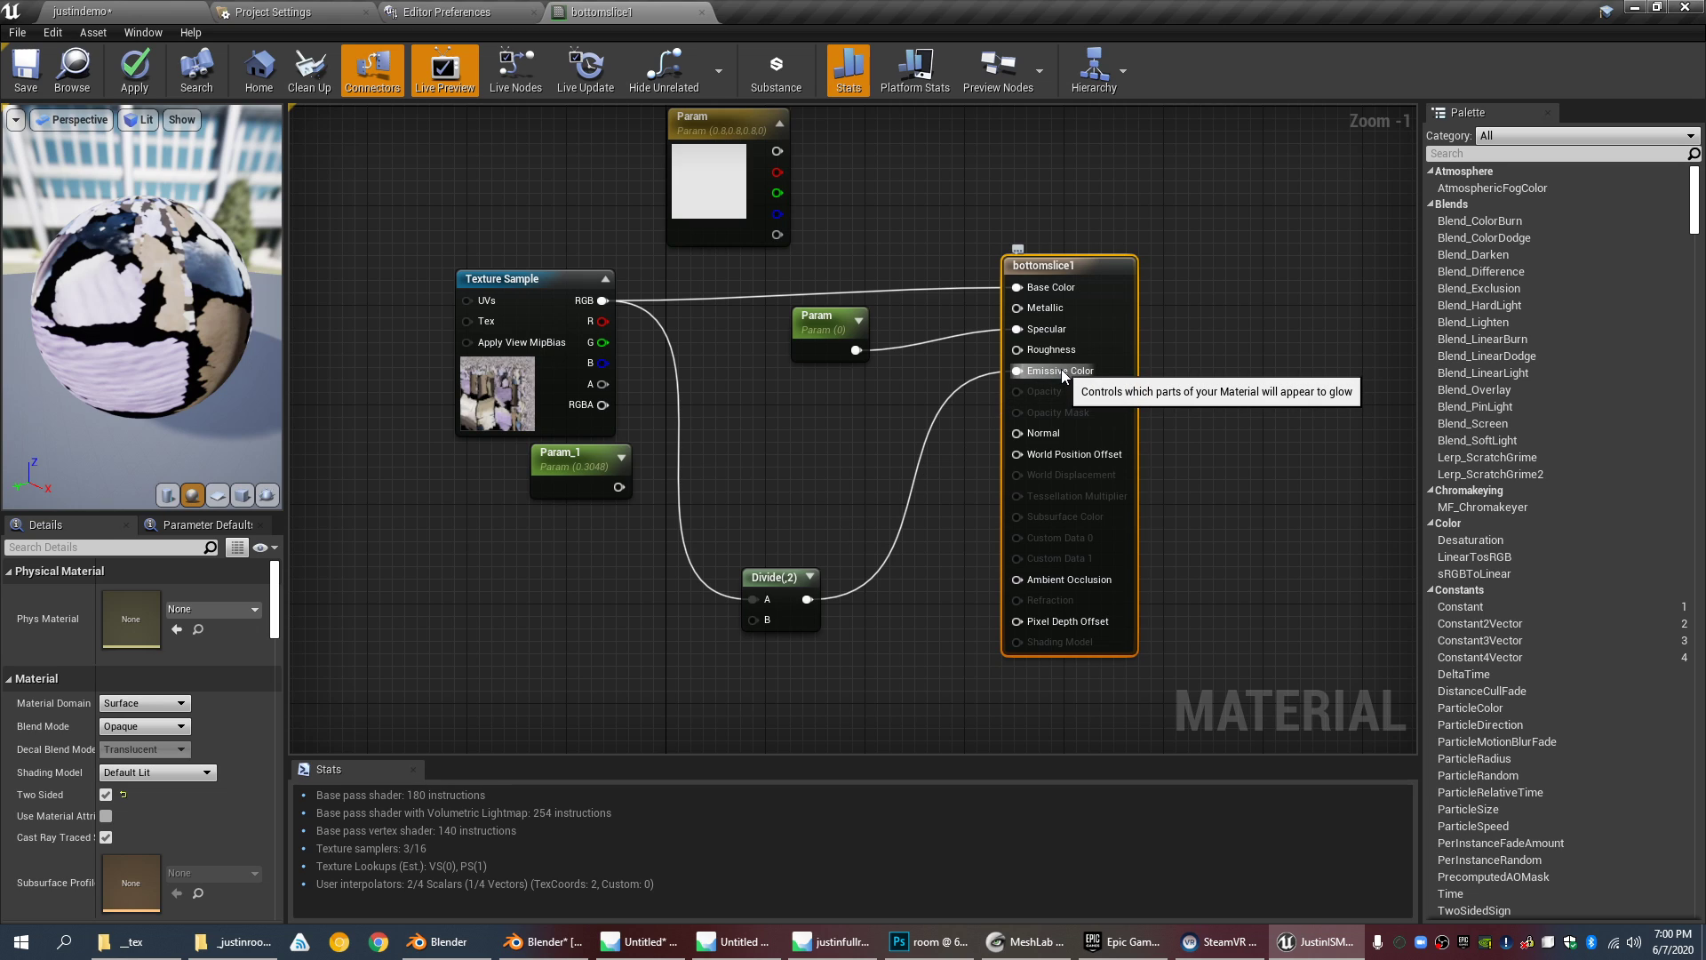
{"action": "left_click", "coordinate": [677, 325]}
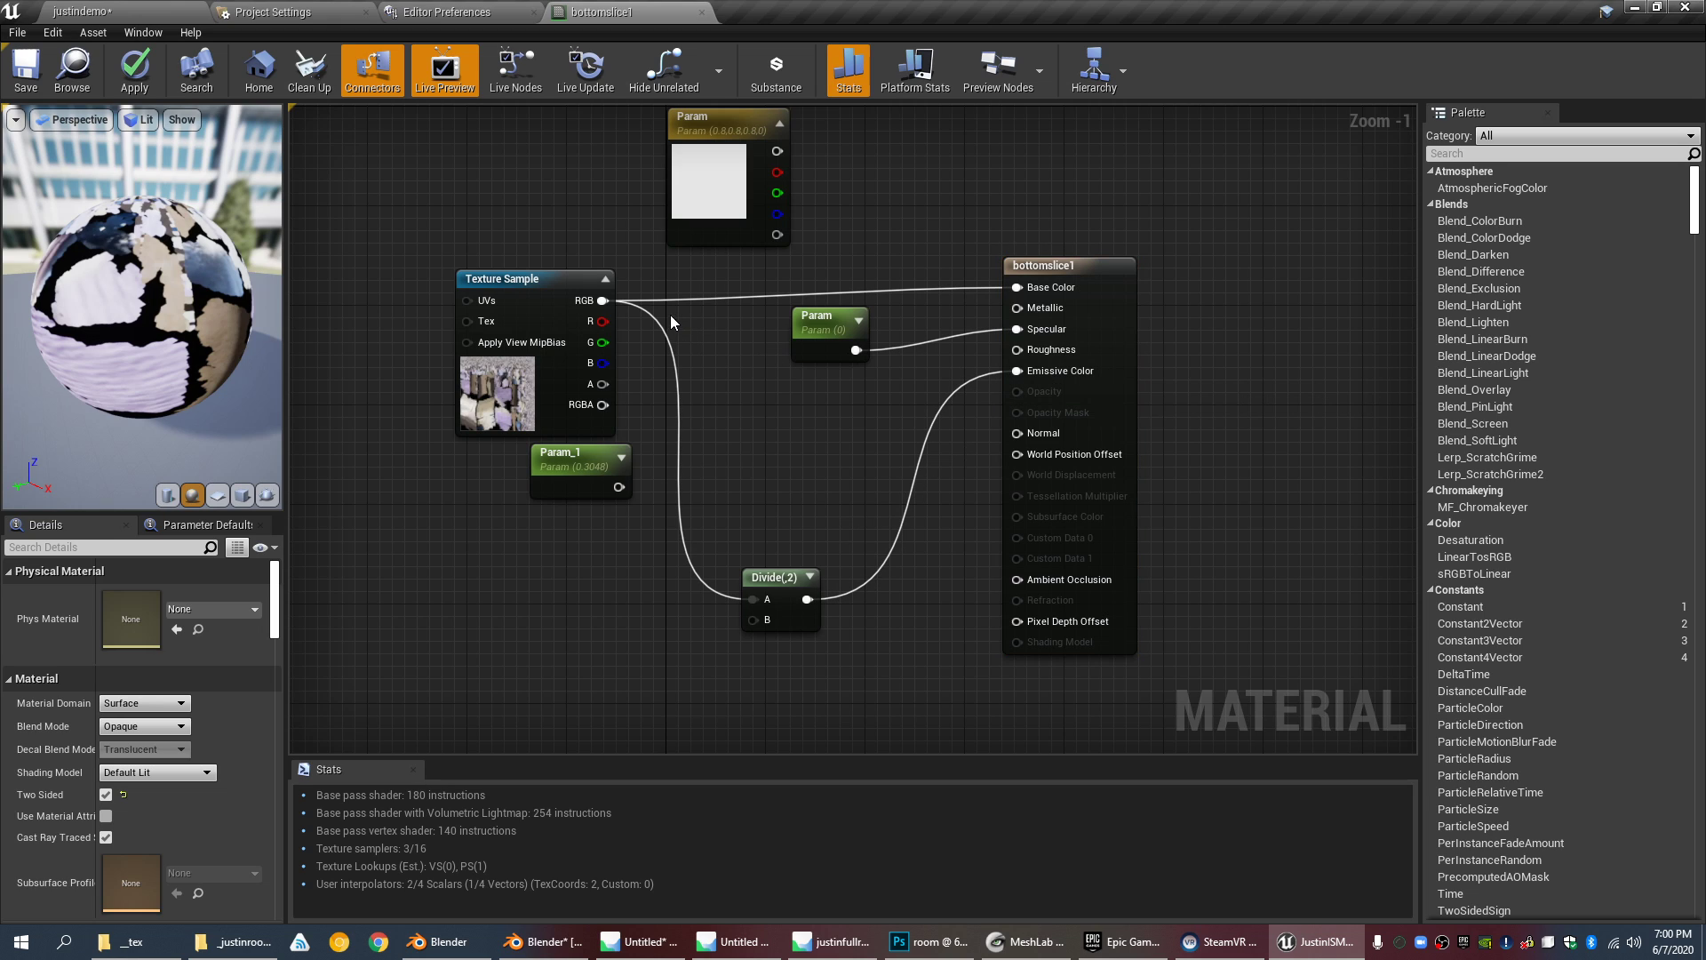
{"action": "left_click", "coordinate": [1099, 280]}
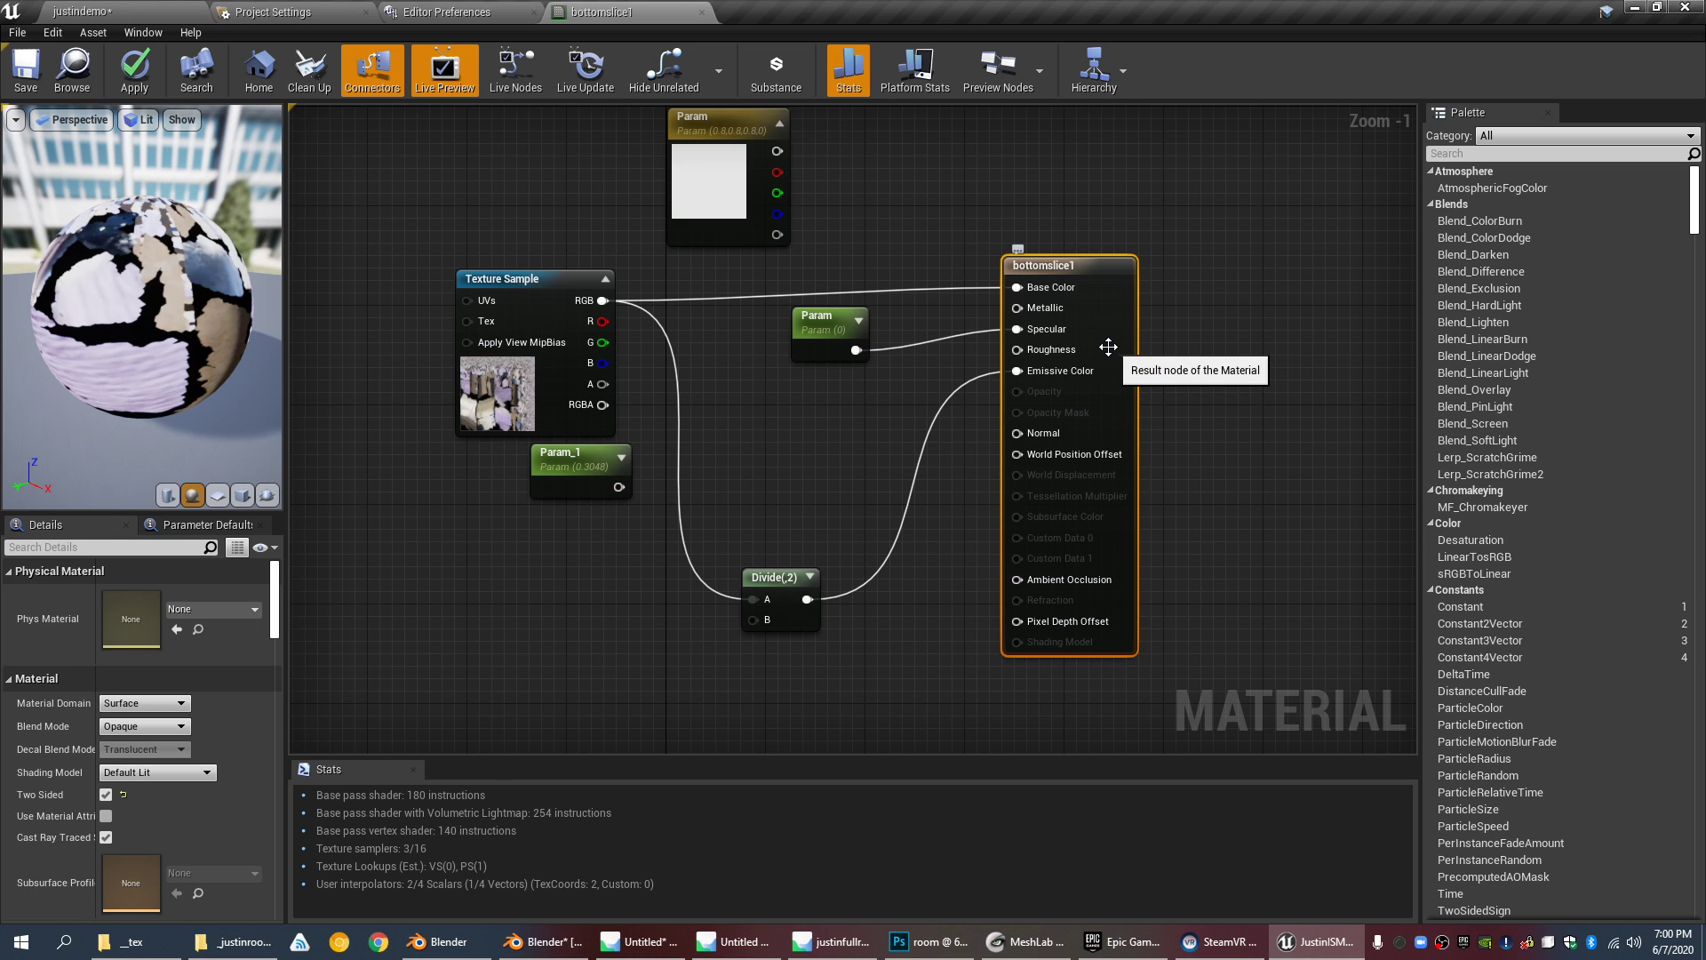
{"action": "left_click", "coordinate": [187, 771]}
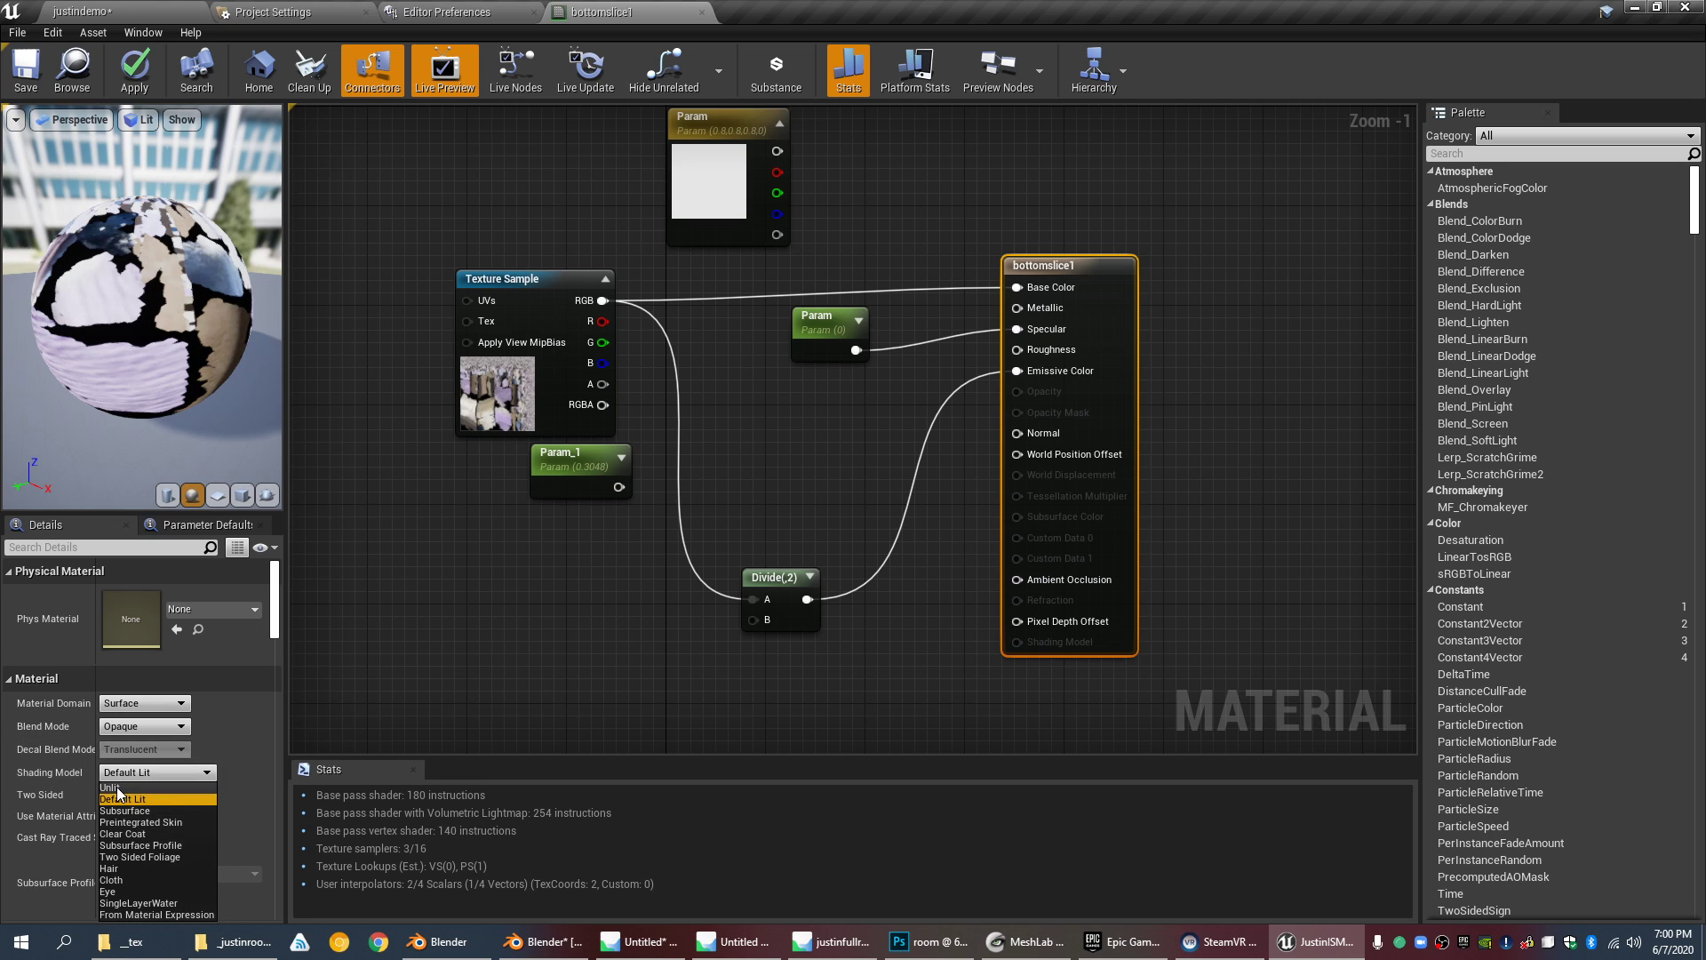
{"action": "left_click", "coordinate": [85, 11]}
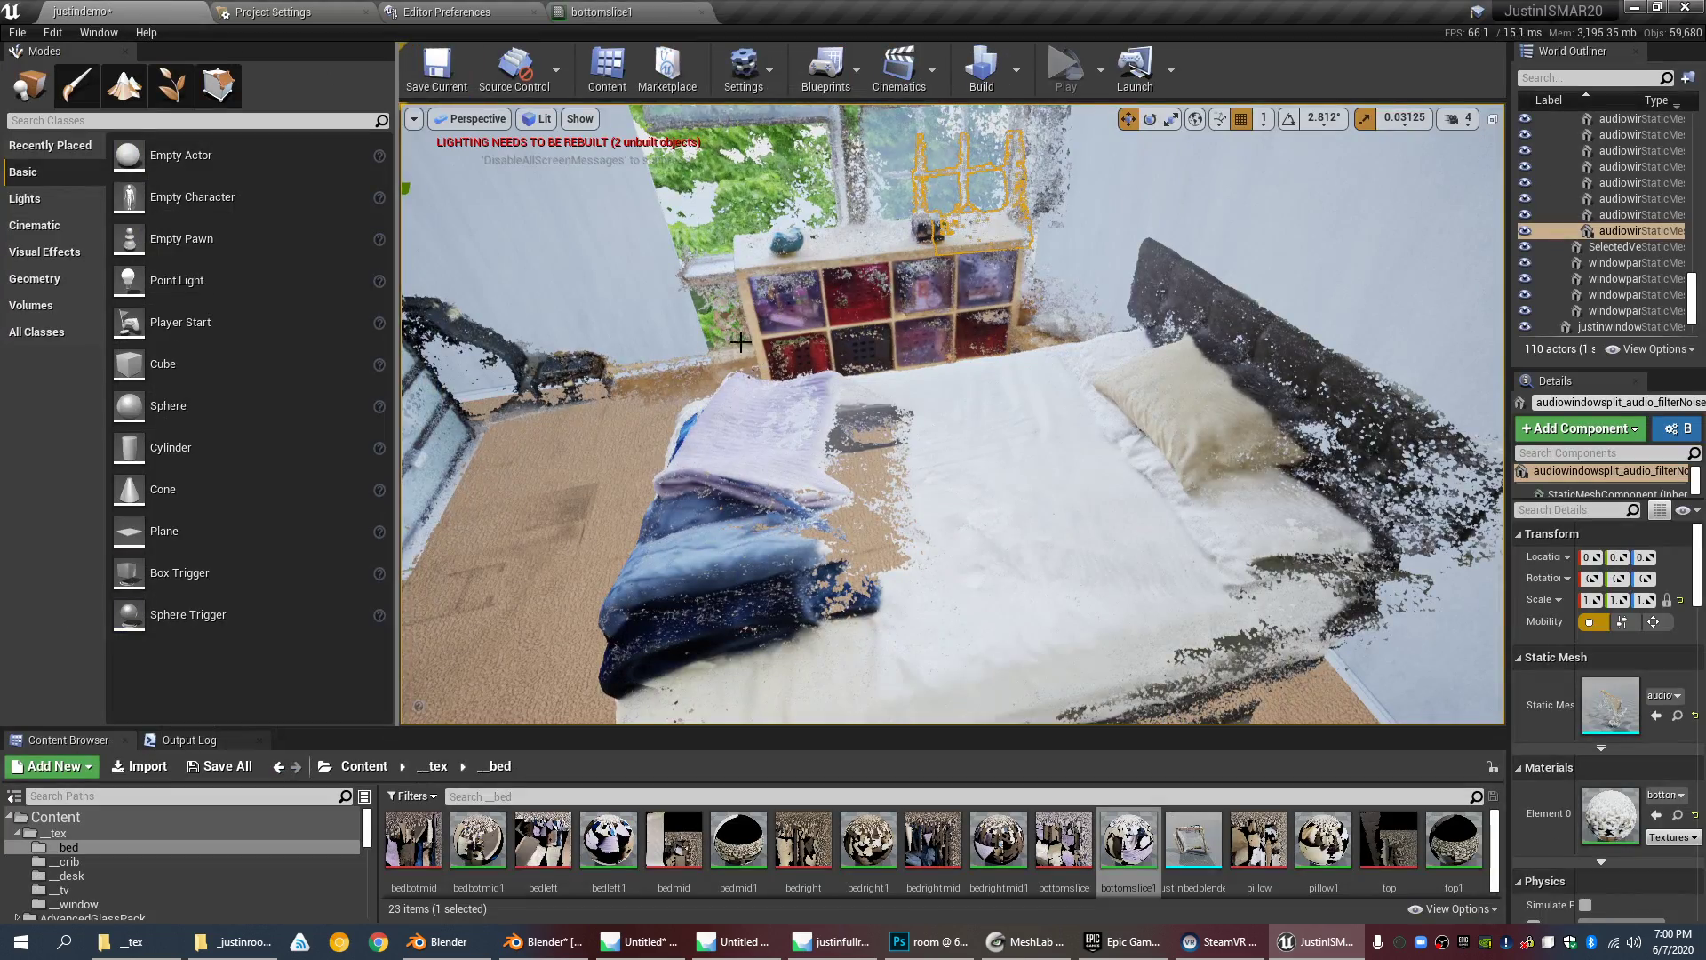
{"action": "right_click_drag", "start_coordinate": [951, 414], "coordinate": [860, 446]}
{"action": "left_click", "coordinate": [604, 12]}
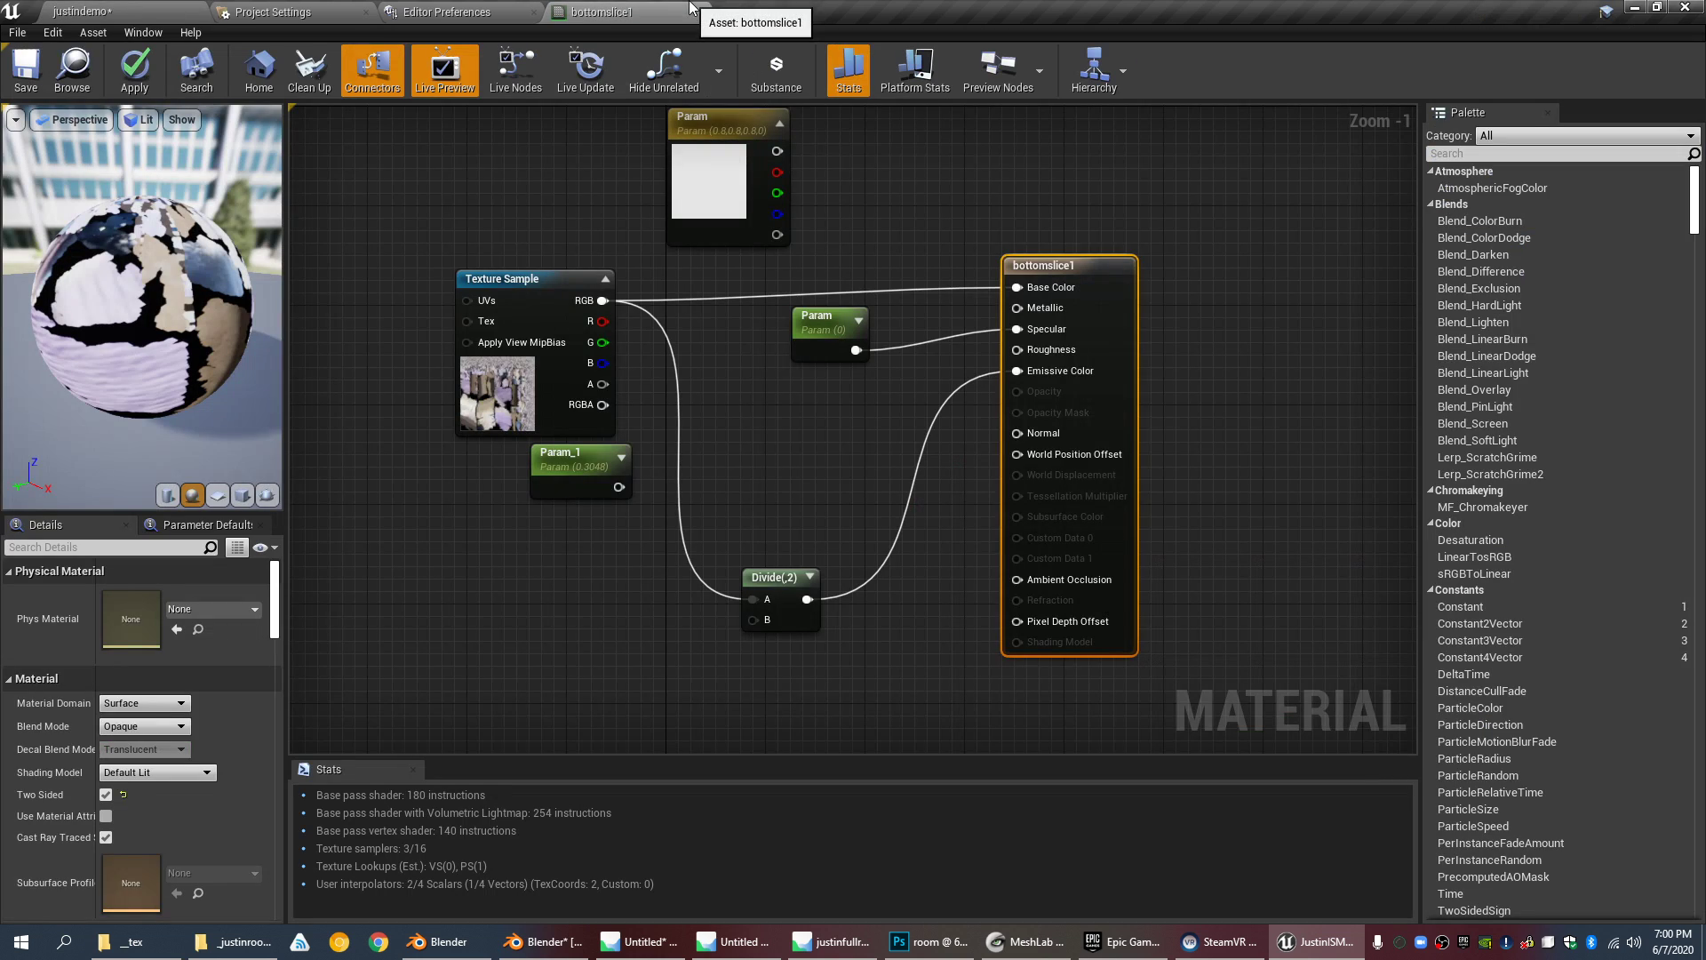
Step: Place the Divide node below the scalar Param node and expand its preview to compare it with the Texture Sample's image
{"action": "left_click_drag", "start_coordinate": [785, 585], "coordinate": [847, 423]}
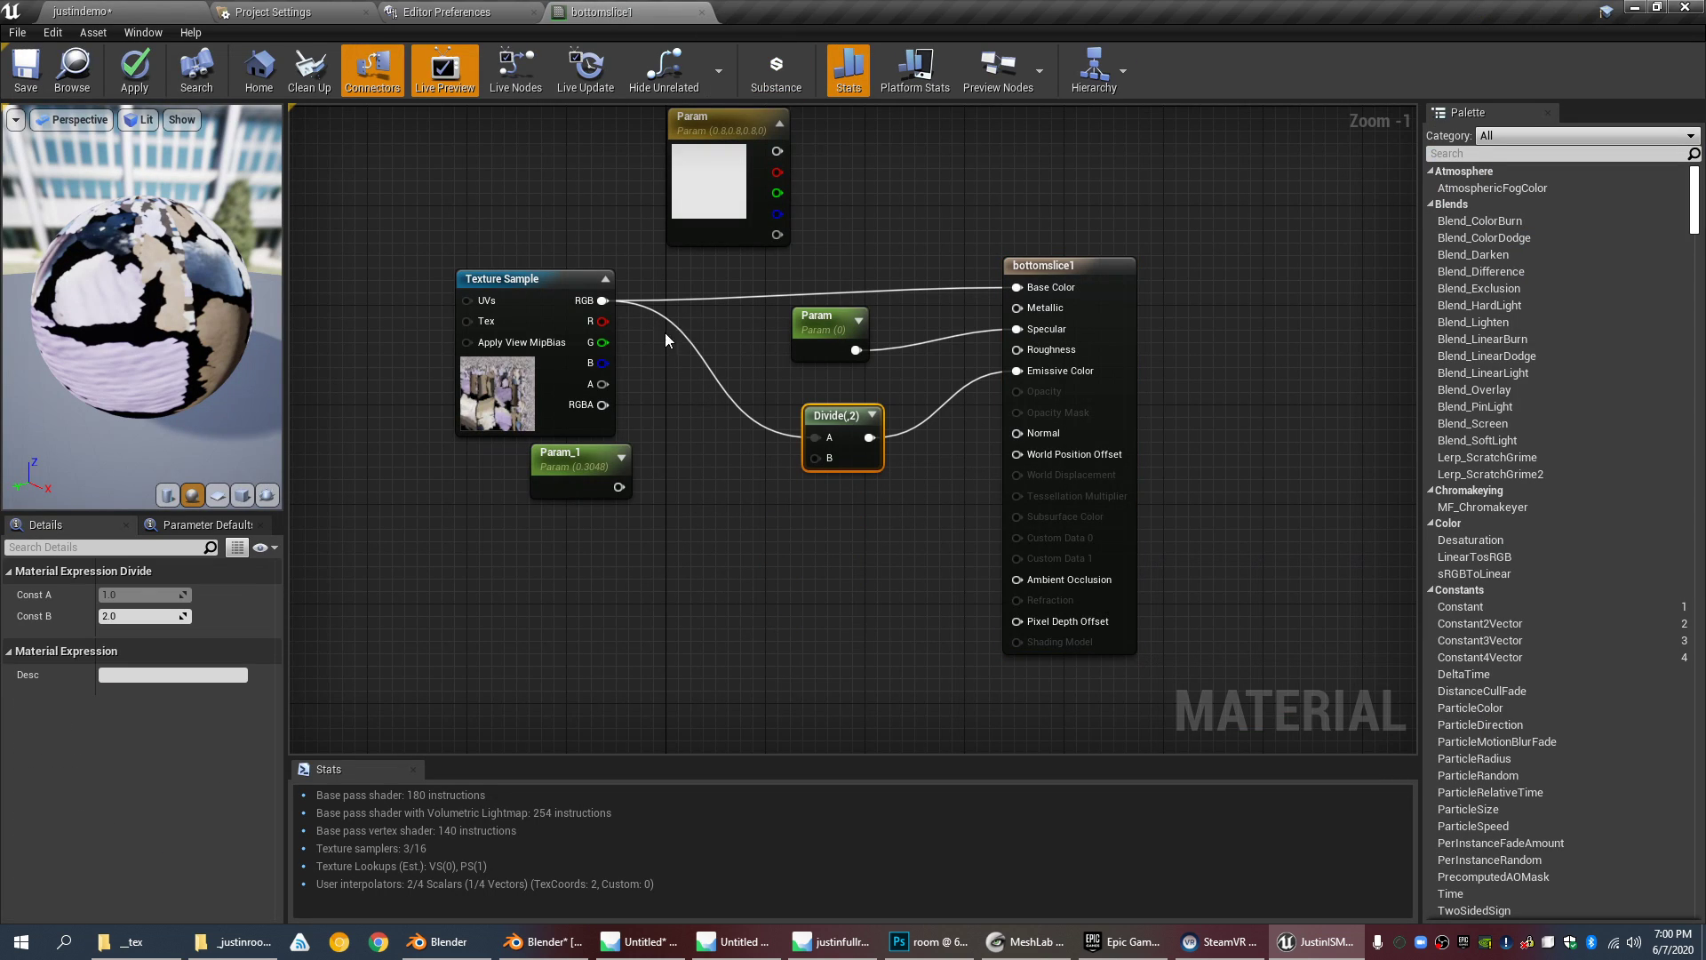
{"action": "left_click_drag", "start_coordinate": [226, 378], "coordinate": [267, 373]}
{"action": "left_click", "coordinate": [872, 414]}
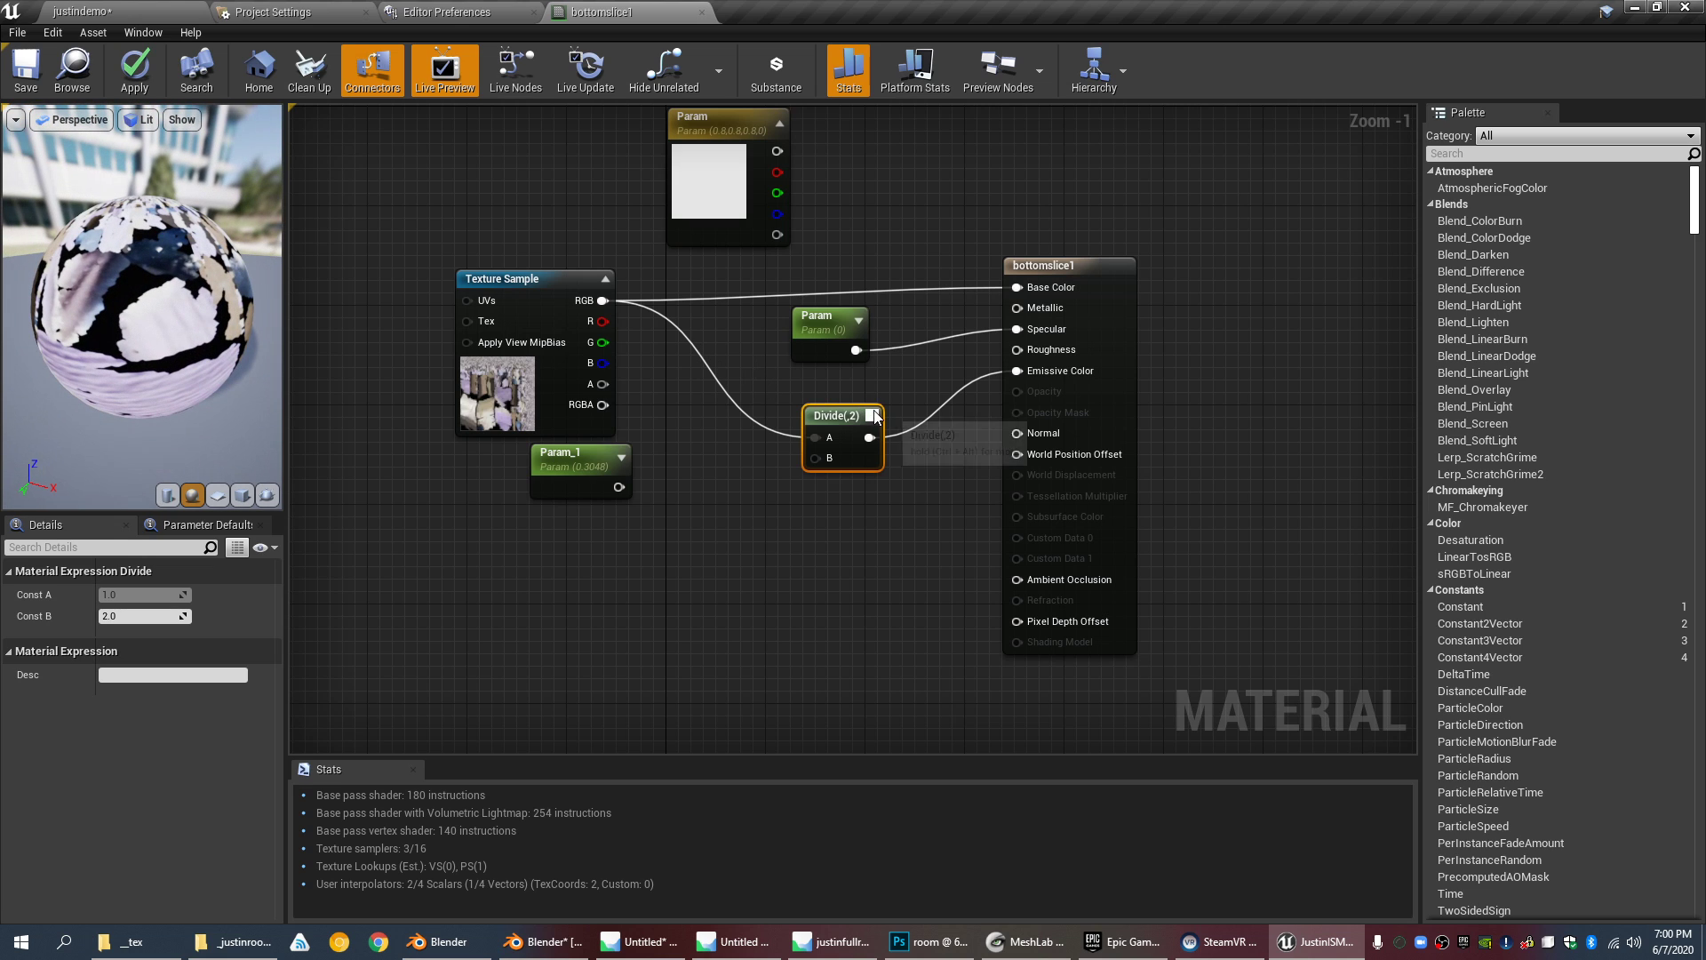
{"action": "left_click_drag", "start_coordinate": [866, 445], "coordinate": [805, 421]}
{"action": "scroll", "coordinate": [730, 508], "scroll_direction": "up", "scroll_amount": 1}
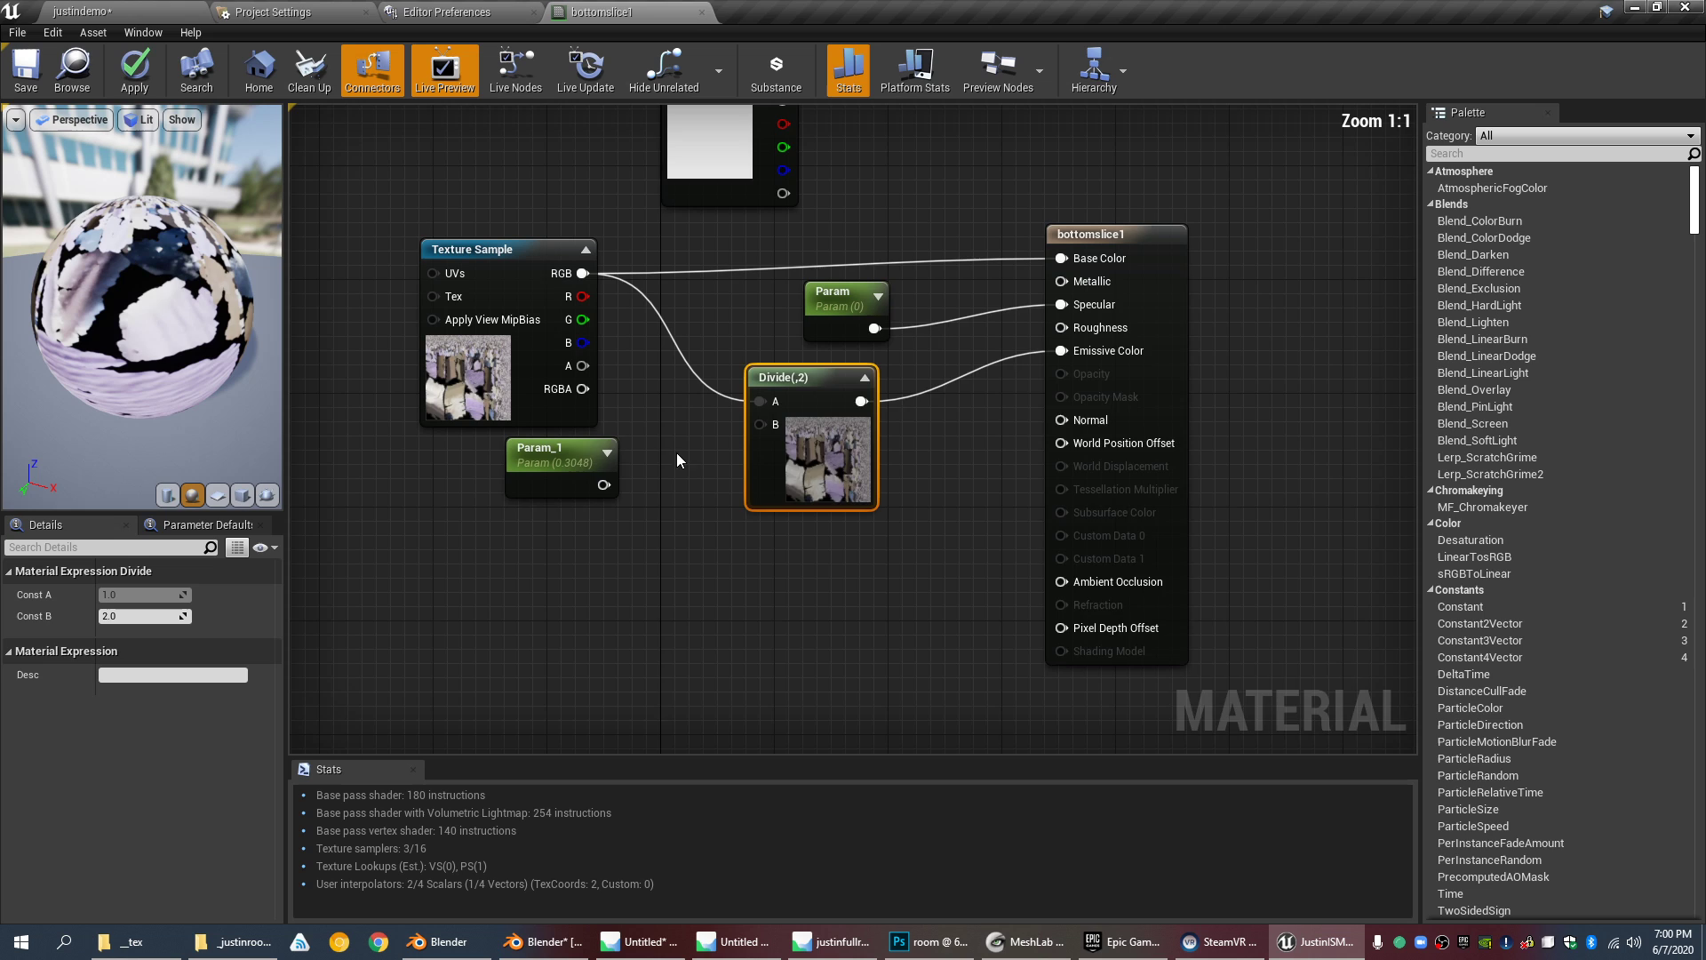
{"action": "right_click_drag", "start_coordinate": [677, 458], "coordinate": [790, 507]}
{"action": "left_click", "coordinate": [579, 437]}
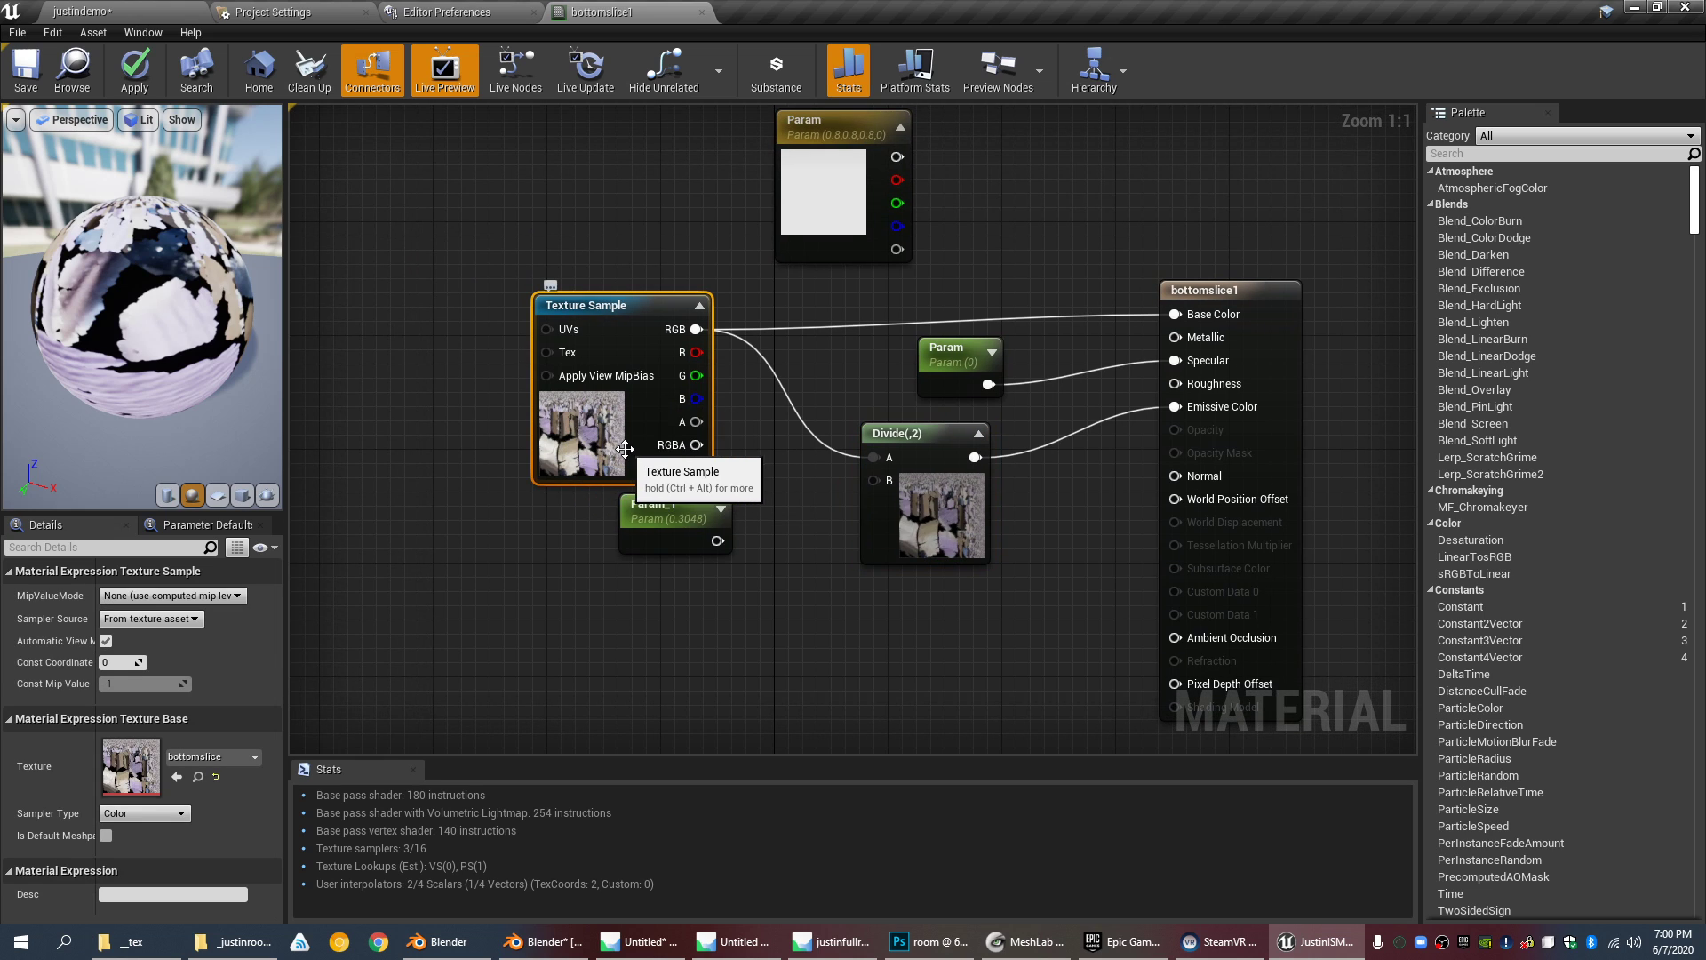
{"action": "left_click_drag", "start_coordinate": [949, 532], "coordinate": [964, 559]}
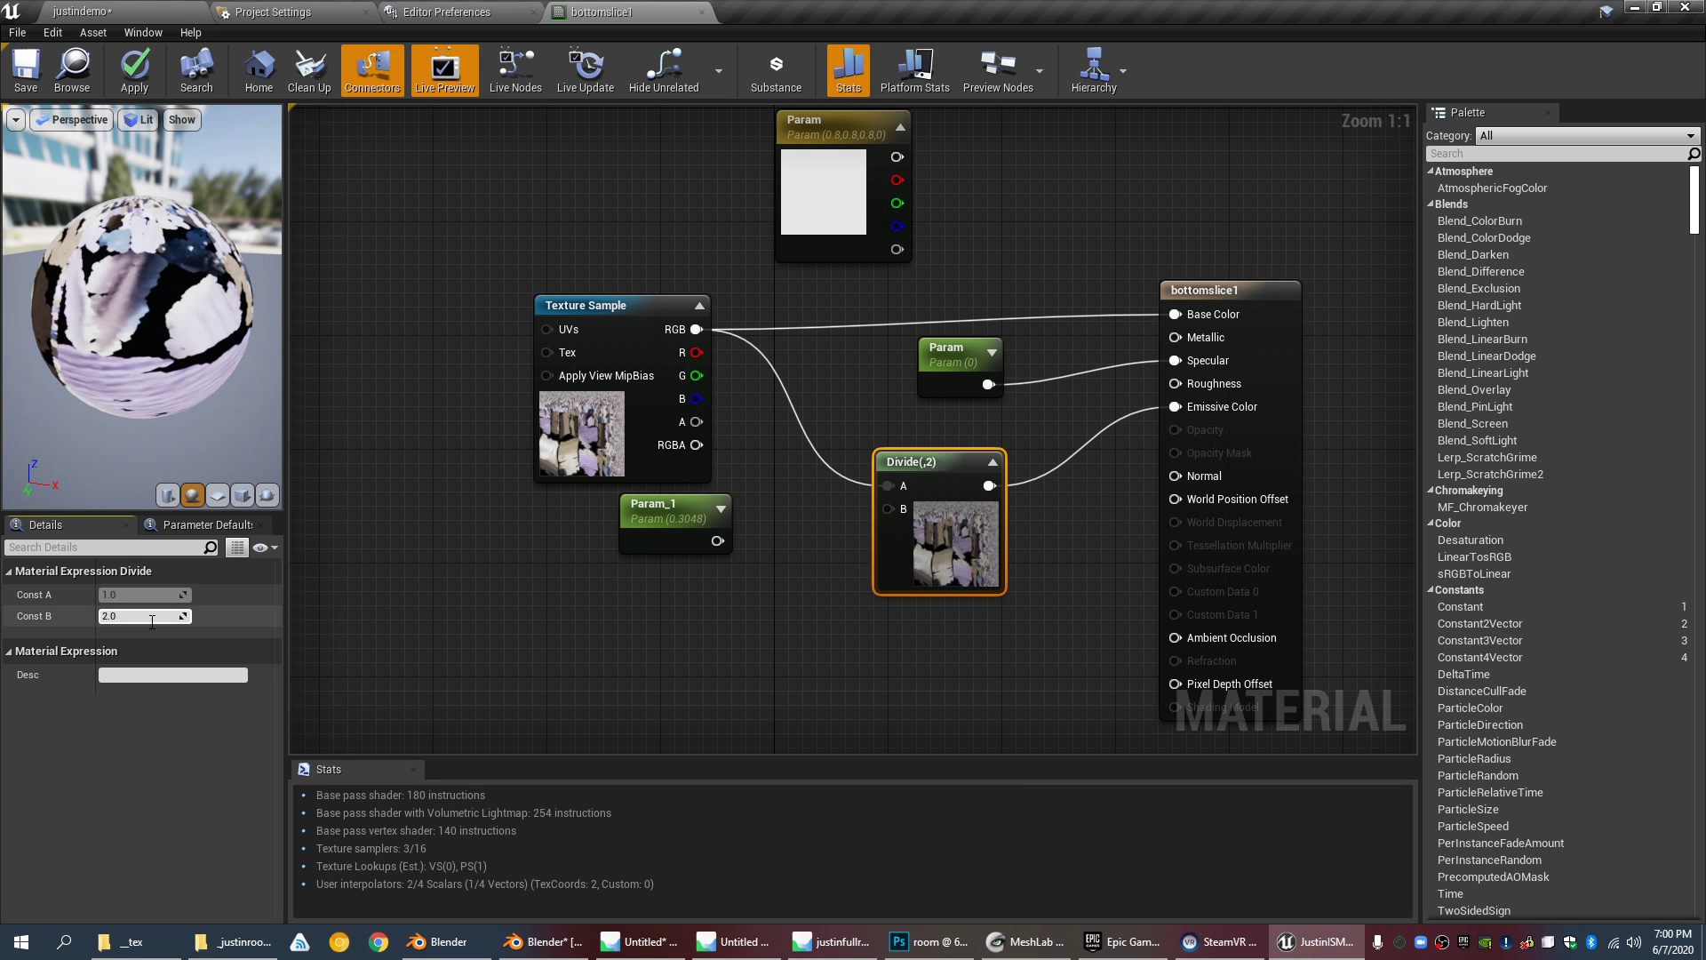
Step: Try a Const B of 1 on the Divide node, and set it back to 2
{"action": "type", "text": "1"}
{"action": "key", "text": "Return"}
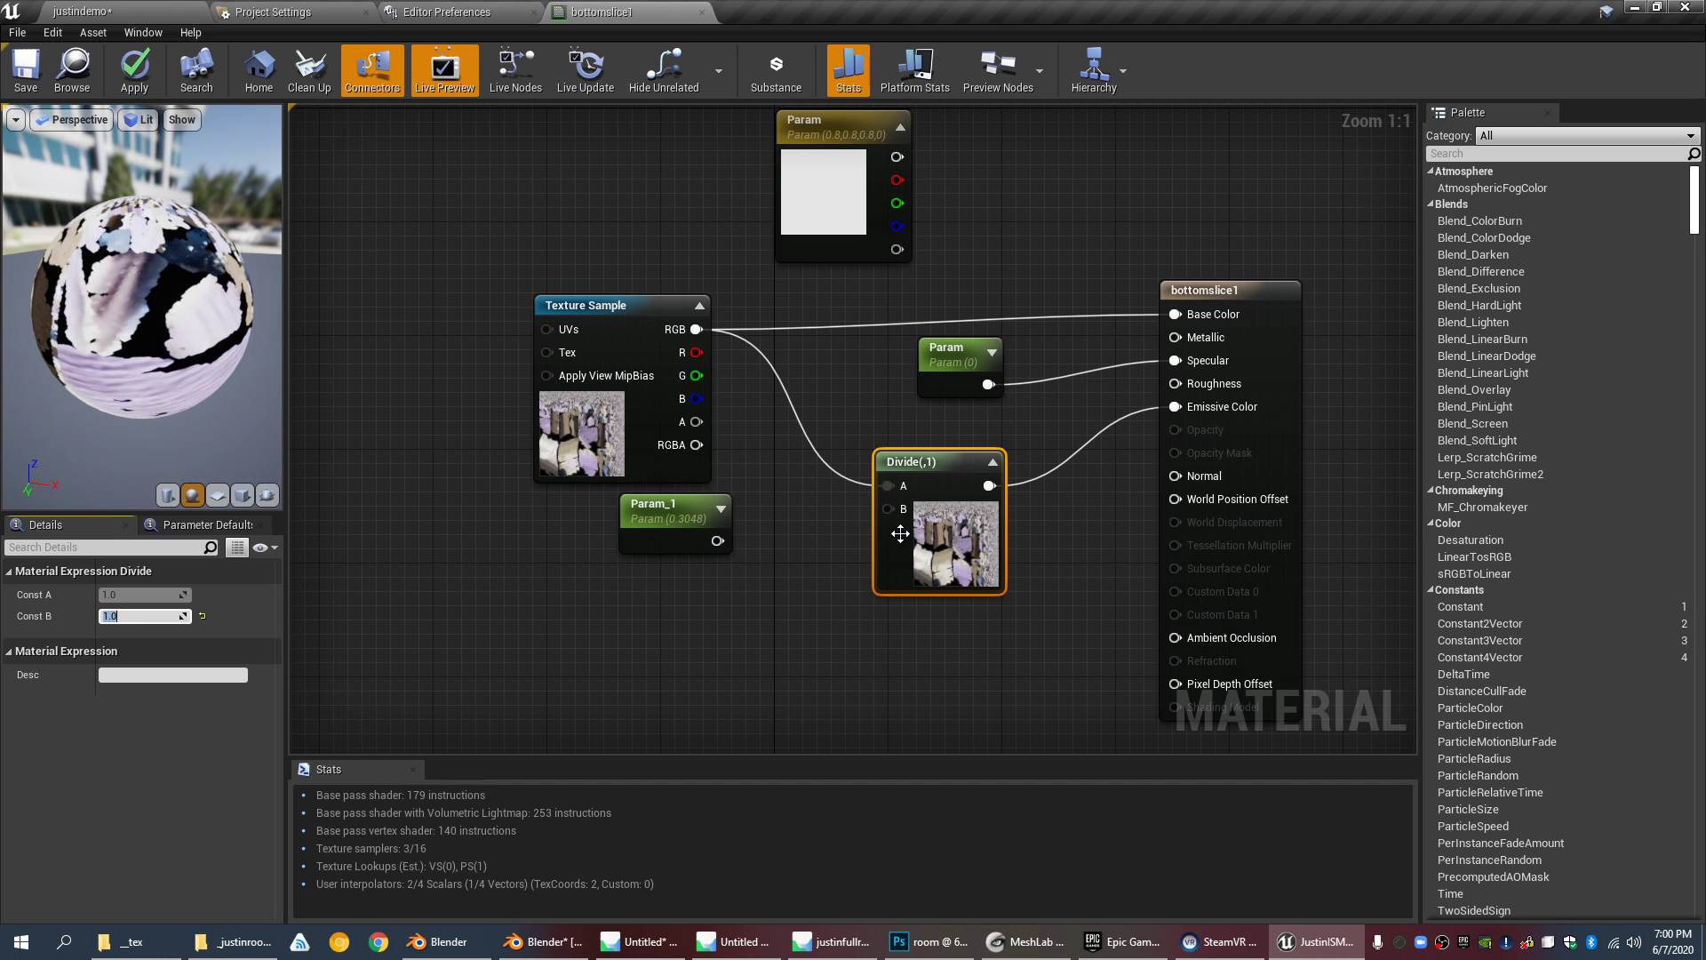
{"action": "type", "text": "2"}
{"action": "key", "text": "Return"}
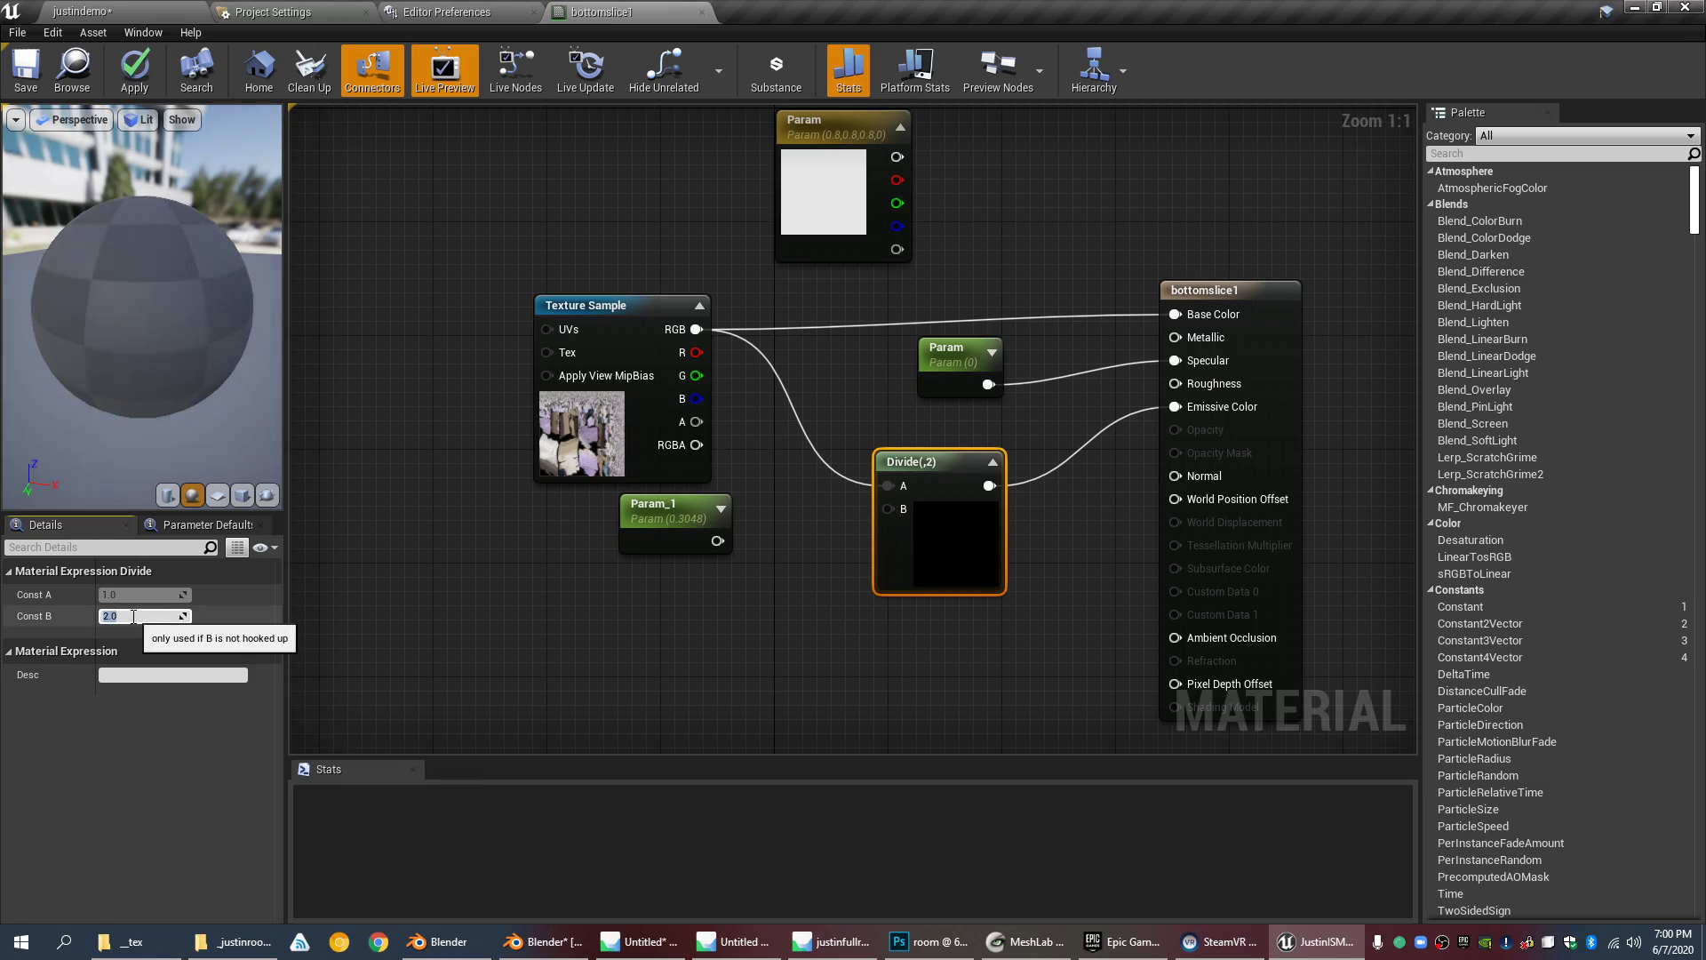
Step: Return to the level, select the shelf piece carrying the blue whale, and open its whale material for editing
{"action": "left_click", "coordinate": [105, 12]}
{"action": "scroll", "coordinate": [1150, 461], "scroll_direction": "up", "scroll_amount": 5}
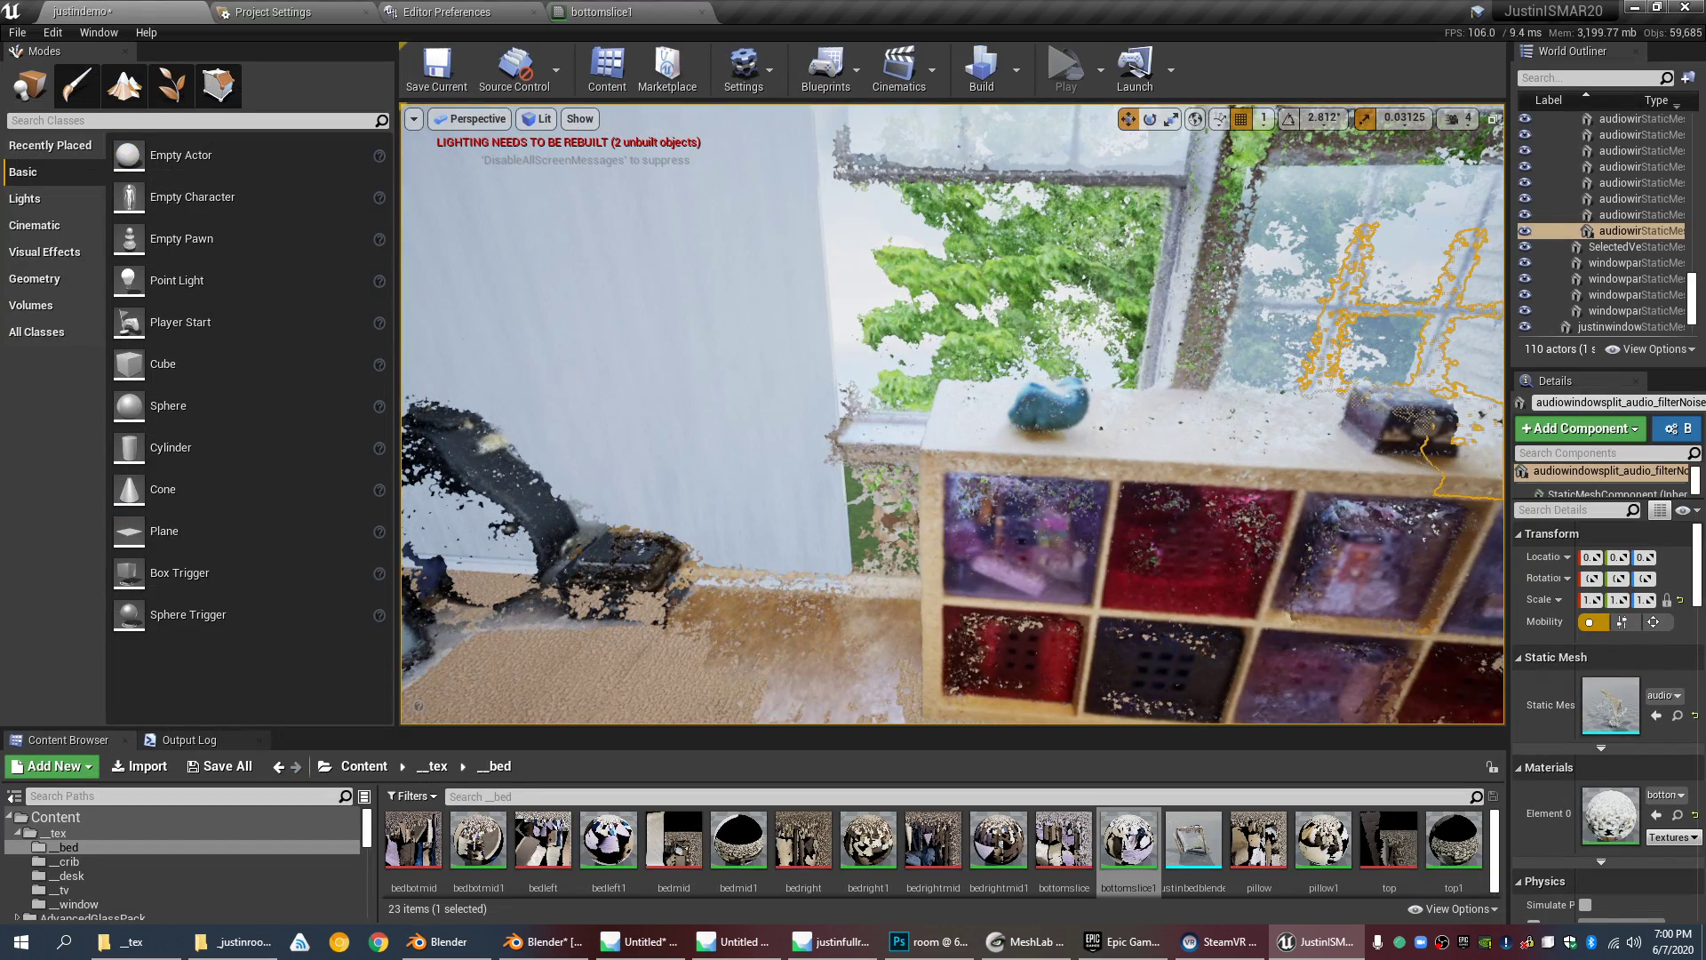
{"action": "left_click", "coordinate": [984, 432]}
{"action": "right_click_drag", "start_coordinate": [984, 432], "coordinate": [1010, 422]}
{"action": "scroll", "coordinate": [1010, 422], "scroll_direction": "up", "scroll_amount": 3}
{"action": "scroll", "coordinate": [1011, 422], "scroll_direction": "down", "scroll_amount": 4}
{"action": "left_click", "coordinate": [598, 272]}
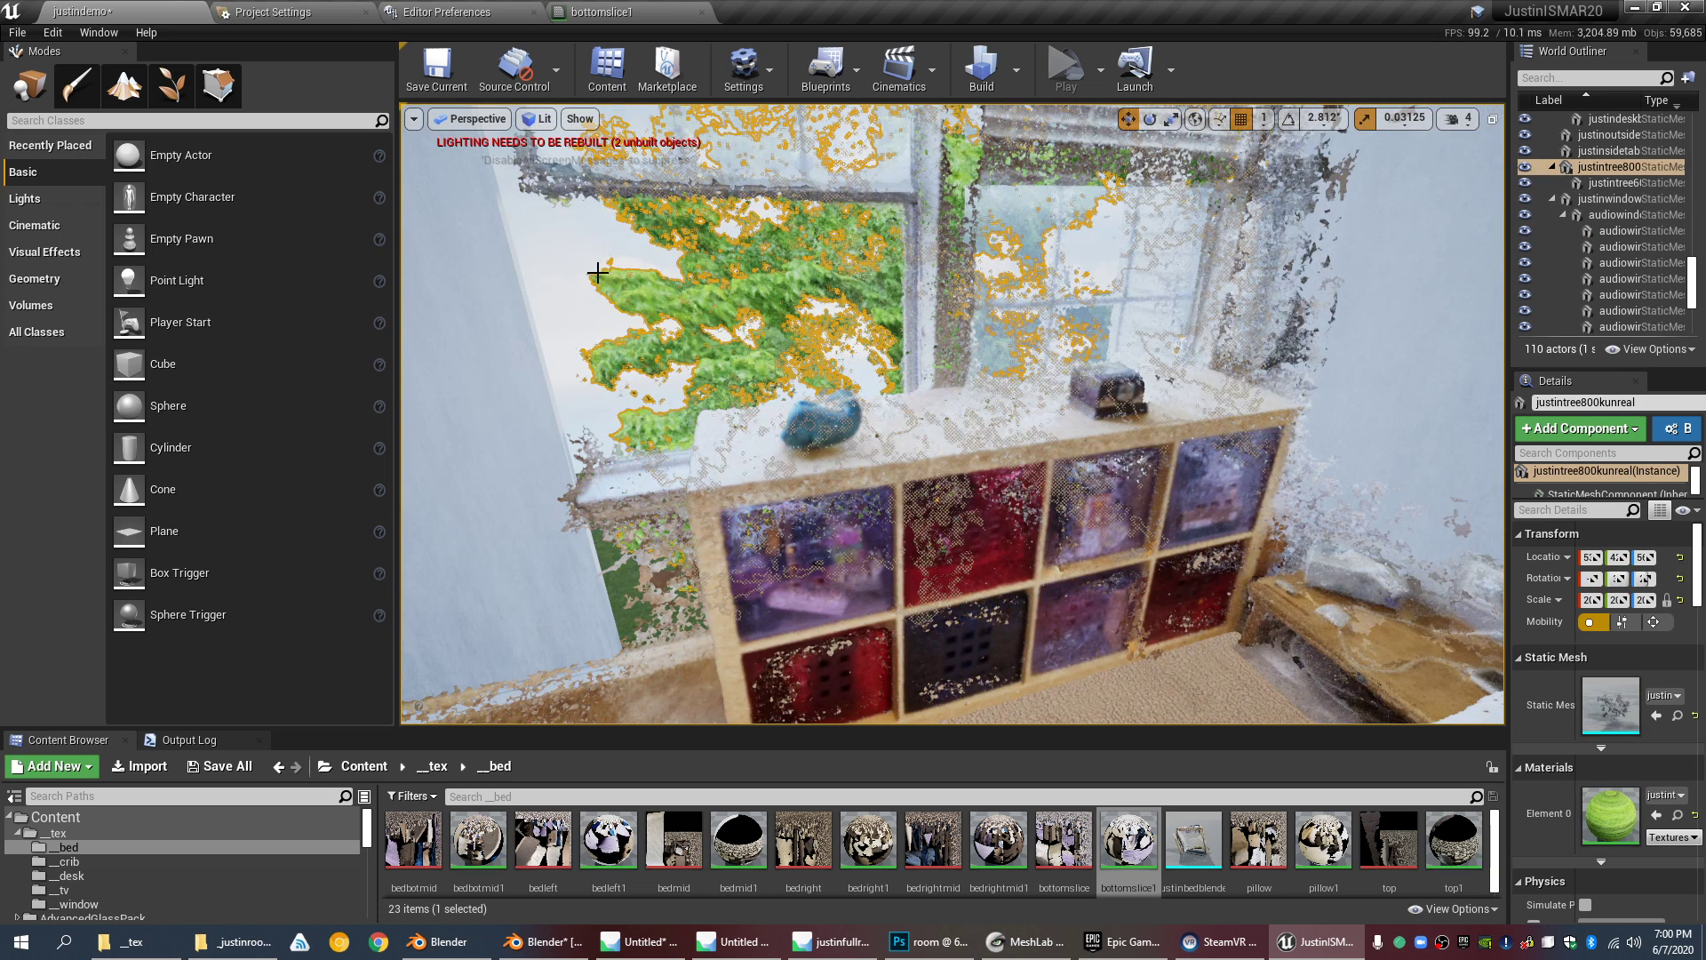
{"action": "left_click", "coordinate": [946, 440]}
{"action": "left_click", "coordinate": [758, 449]}
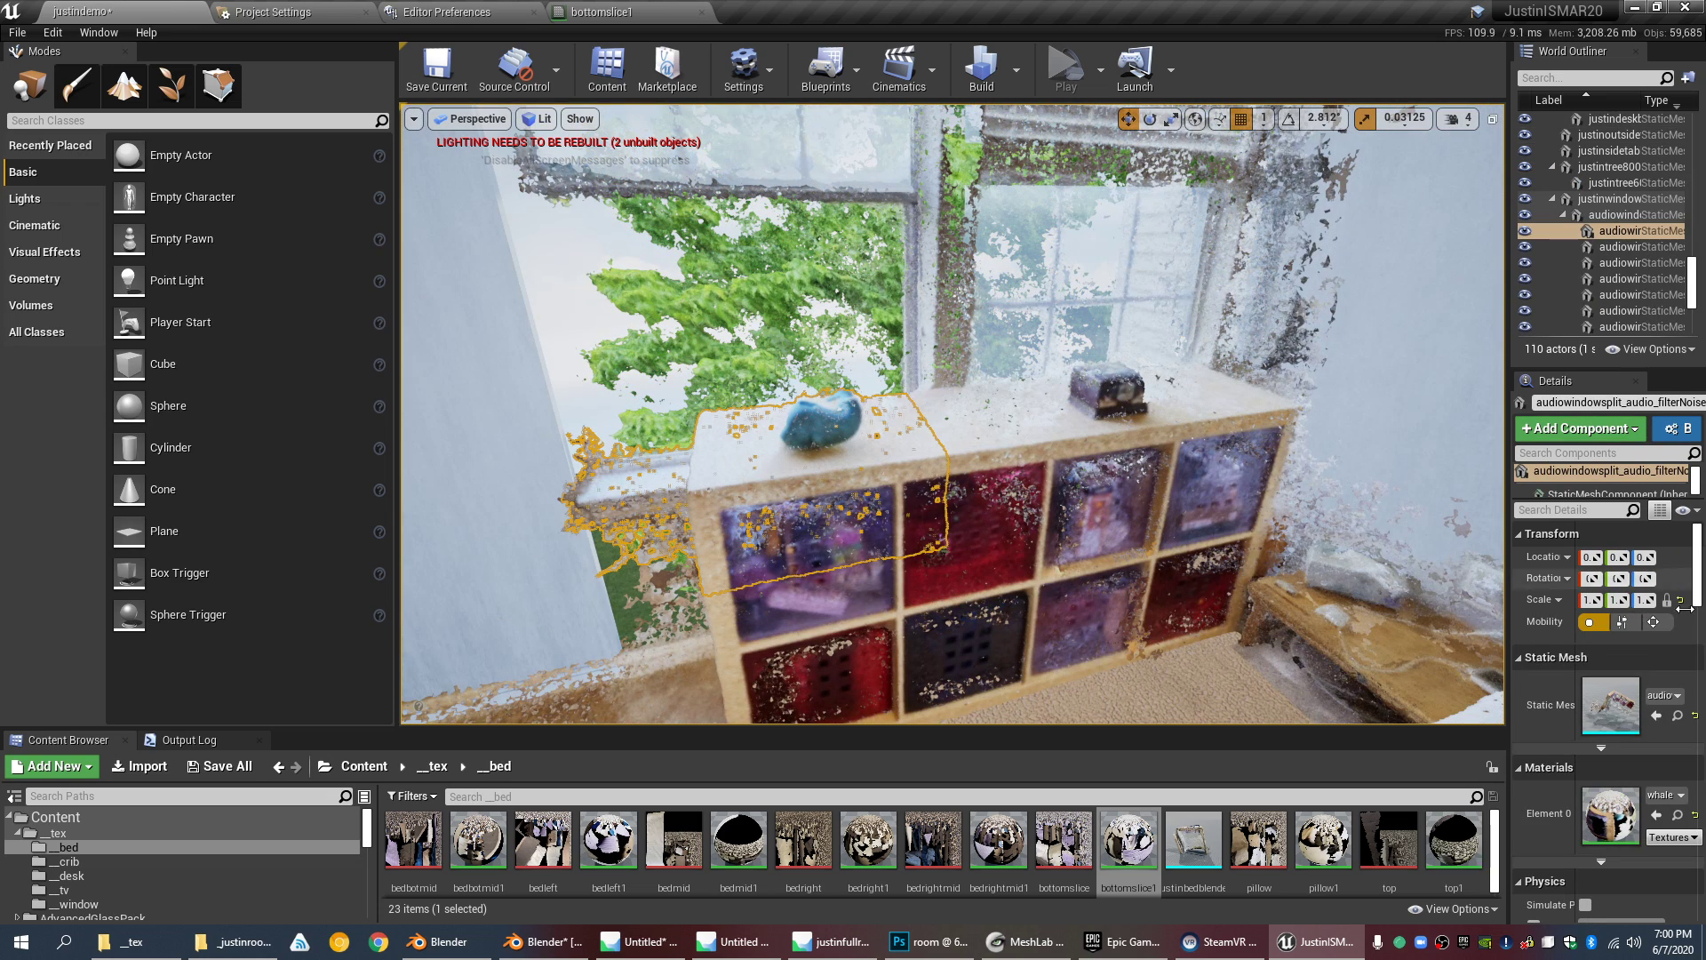
{"action": "double_click", "coordinate": [1608, 805]}
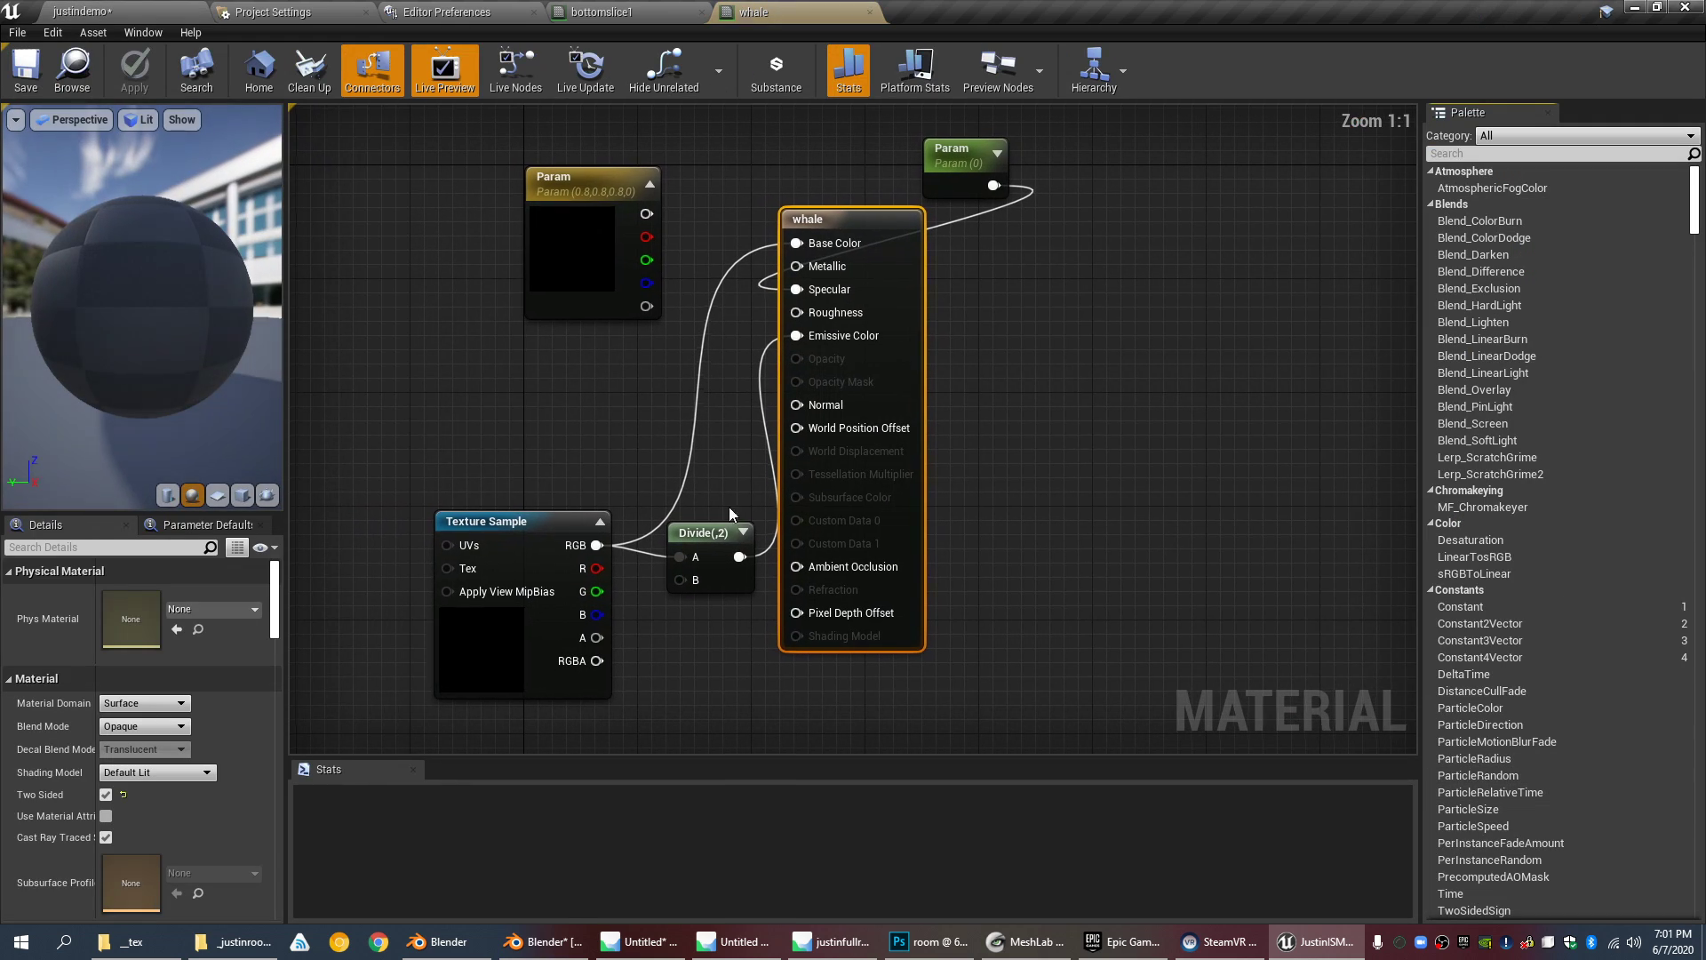
Step: Connect the Texture Sample's RGB directly to Emissive Color in the whale material, bypassing the Divide node, and save it
{"action": "left_click", "coordinate": [703, 575]}
{"action": "left_click_drag", "start_coordinate": [597, 546], "coordinate": [797, 336]}
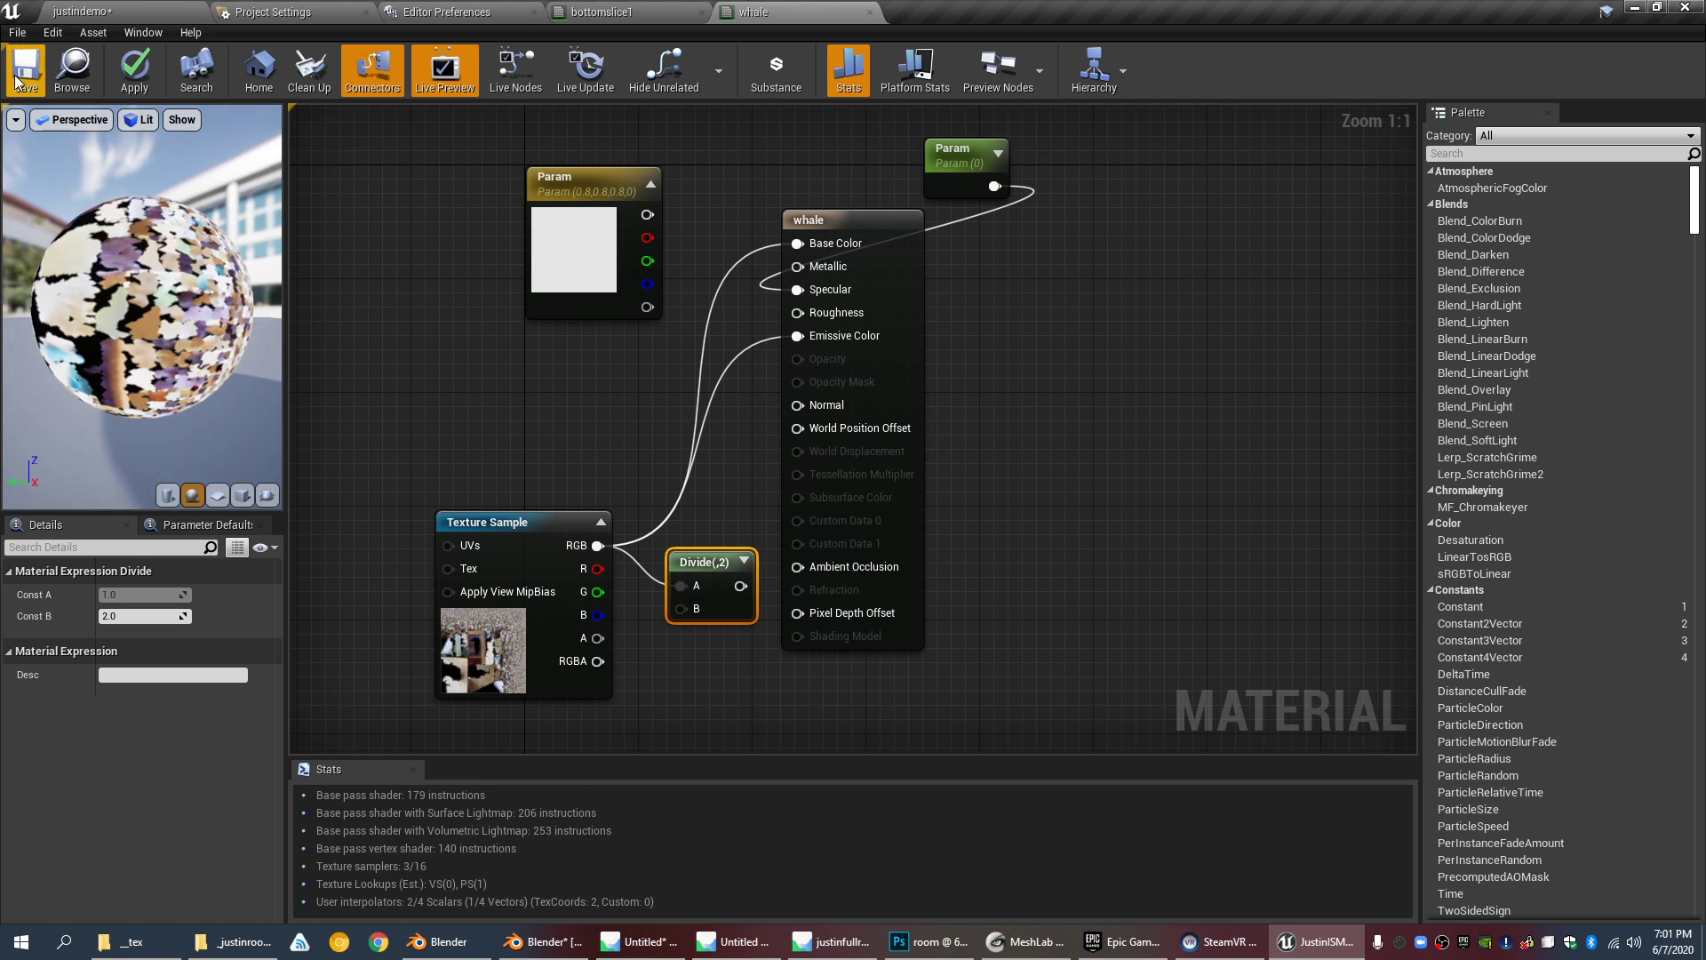
{"action": "left_click", "coordinate": [39, 86]}
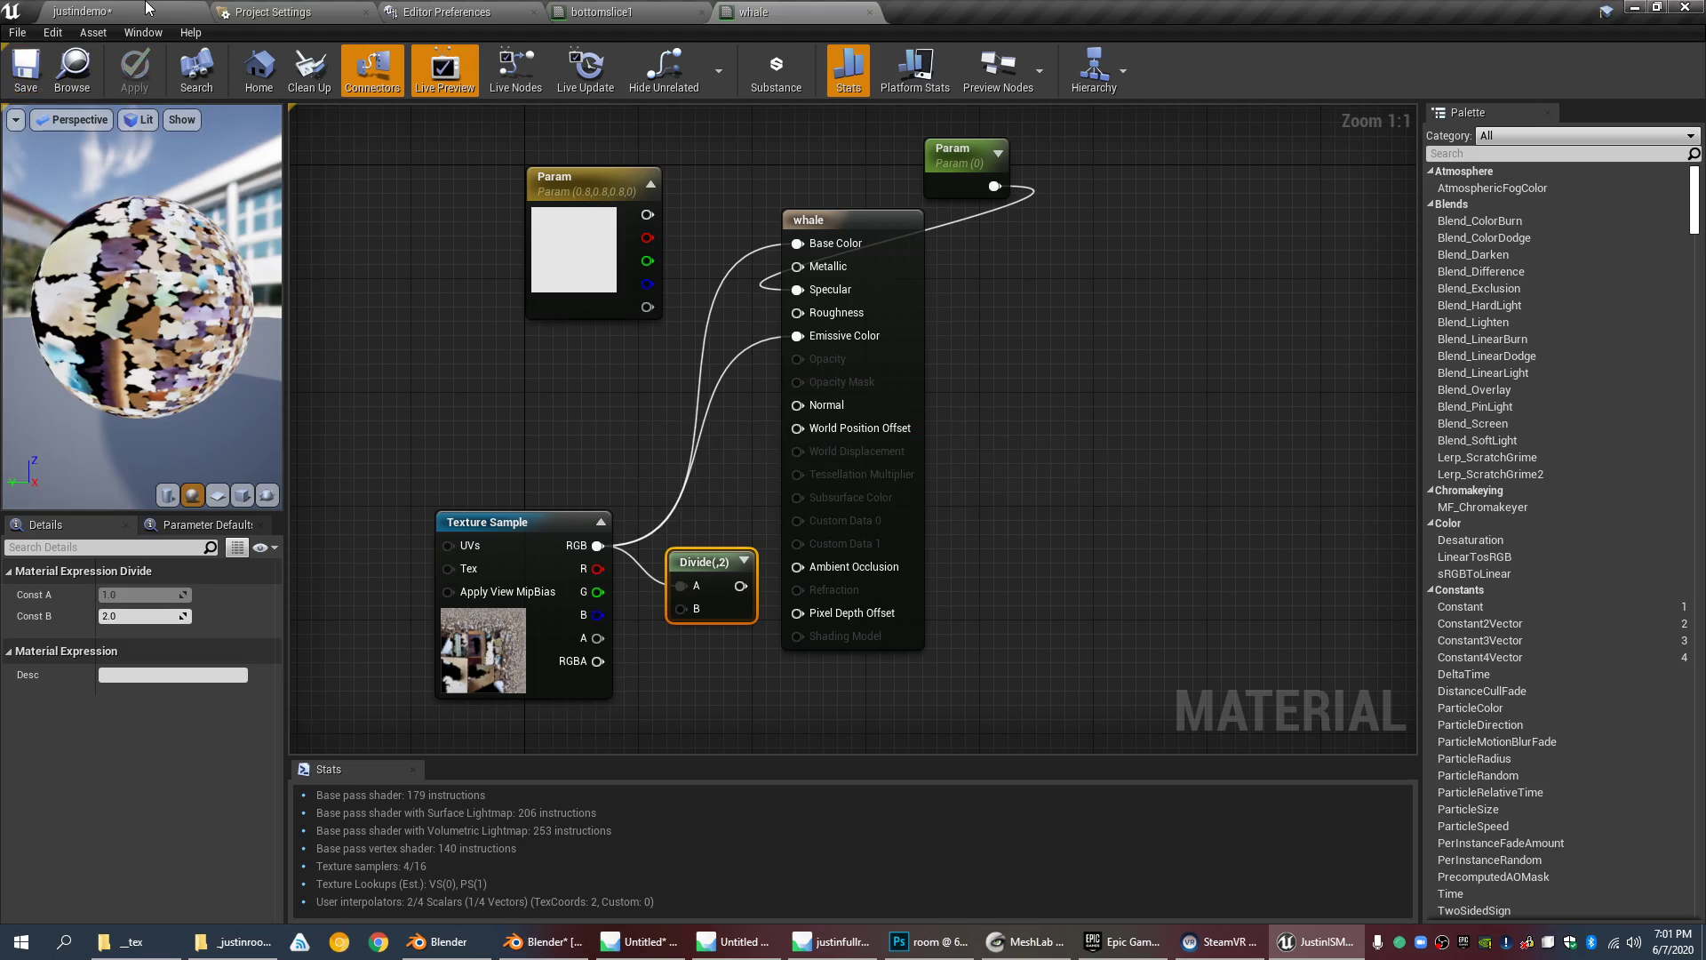
Step: Examine the shelf top around the blue whale in the level, comparing its brightness with the neighbouring pieces
{"action": "left_click", "coordinate": [148, 10]}
{"action": "left_click", "coordinate": [908, 409]}
{"action": "left_click", "coordinate": [597, 368]}
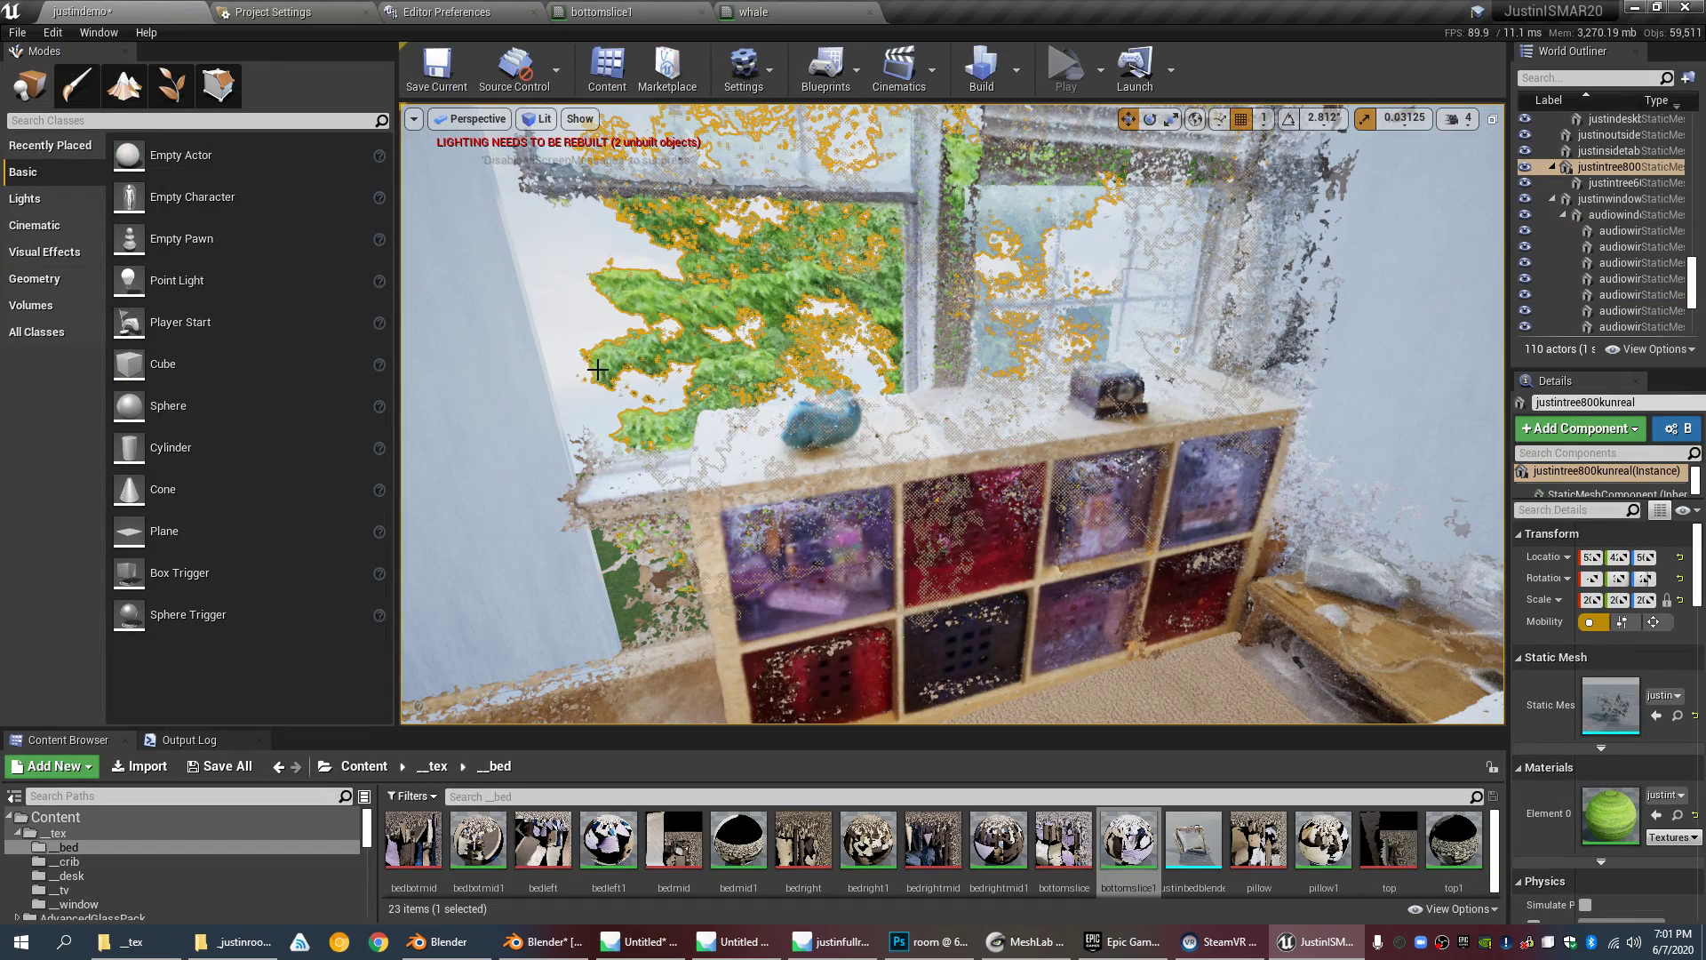
{"action": "left_click", "coordinate": [582, 322]}
{"action": "right_click_drag", "start_coordinate": [582, 322], "coordinate": [533, 352]}
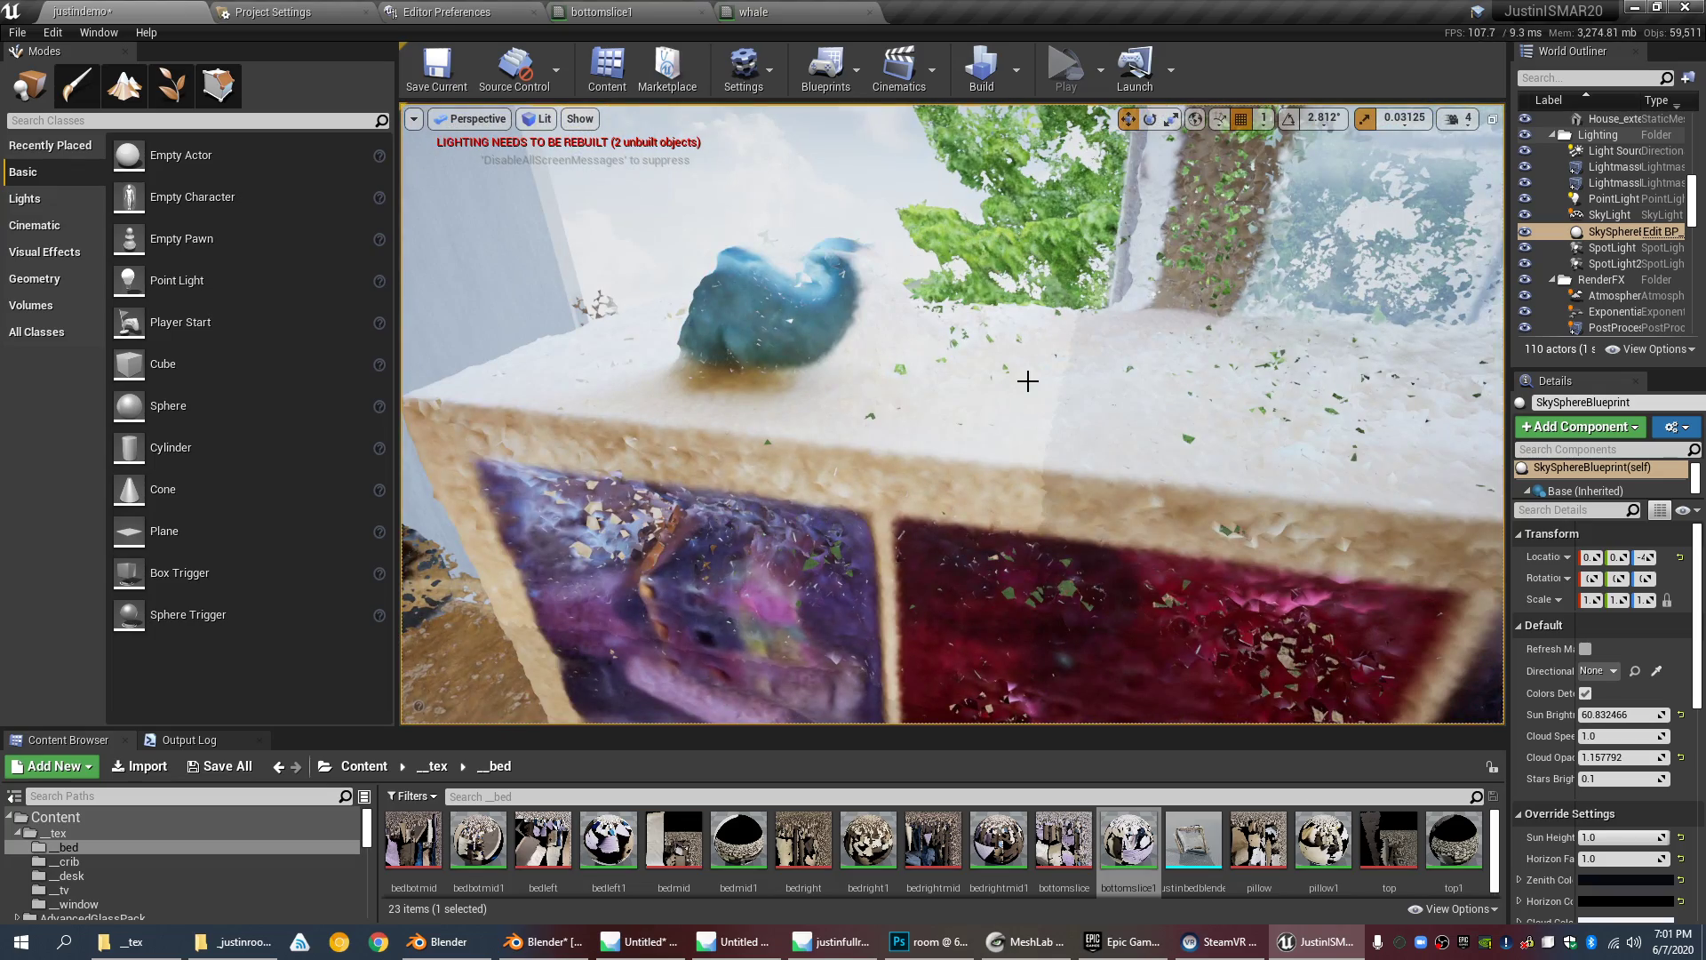
{"action": "right_click_drag", "start_coordinate": [1027, 380], "coordinate": [1173, 400]}
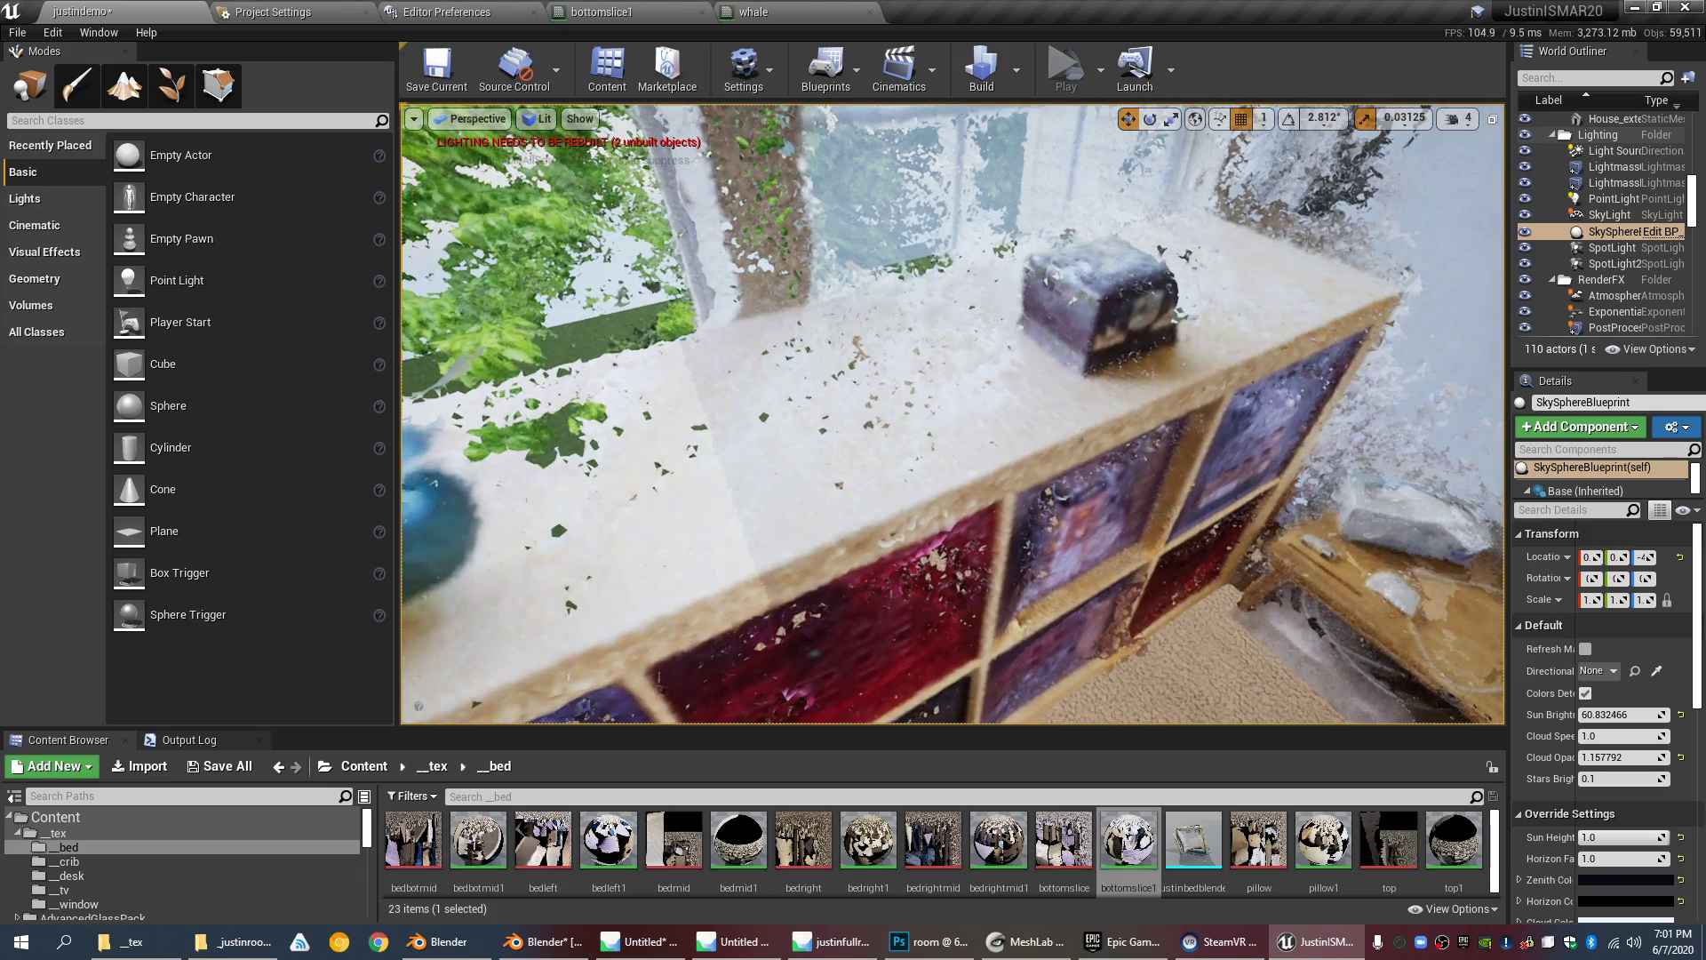
{"action": "right_click_drag", "start_coordinate": [952, 414], "coordinate": [911, 408]}
{"action": "mouse_move", "coordinate": [1019, 388]}
{"action": "right_mouse_down"}
{"action": "mouse_move", "coordinate": [889, 390]}
{"action": "mouse_move", "coordinate": [1102, 382]}
{"action": "mouse_move", "coordinate": [1160, 345]}
{"action": "mouse_move", "coordinate": [1034, 381]}
{"action": "right_mouse_up"}
{"action": "scroll", "coordinate": [1033, 381], "scroll_direction": "down", "scroll_amount": 3}
{"action": "left_click", "coordinate": [1011, 492]}
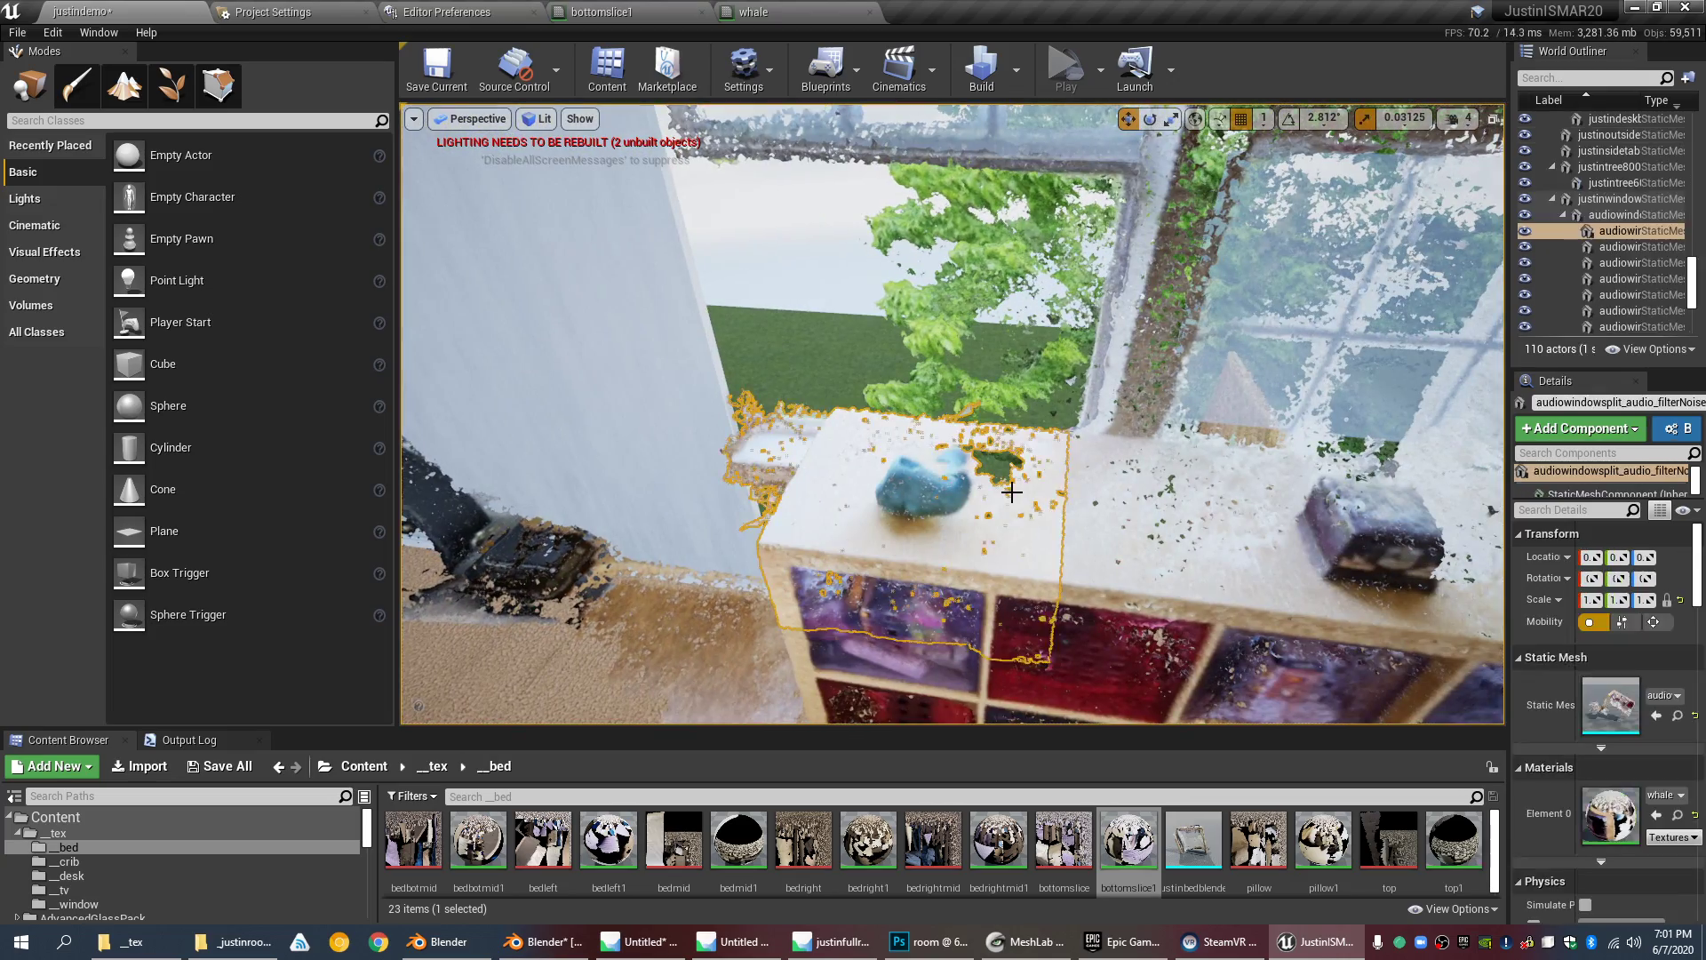
{"action": "right_click_drag", "start_coordinate": [1053, 468], "coordinate": [1097, 453]}
{"action": "left_click", "coordinate": [694, 304]}
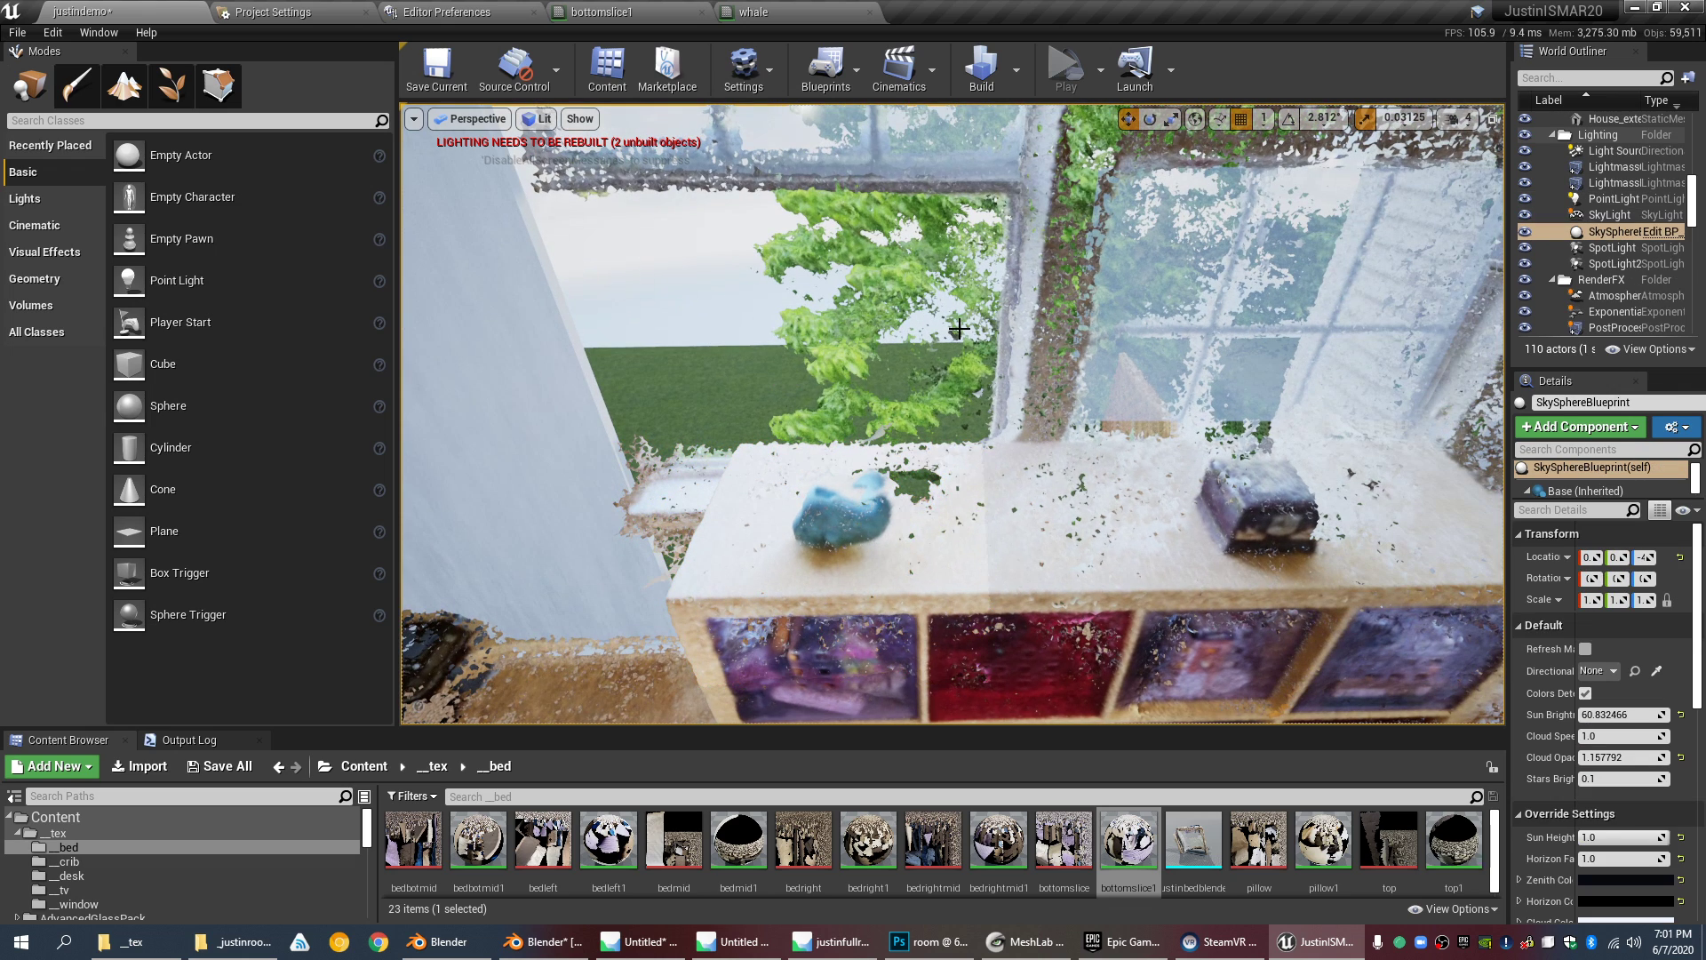
Step: Route the Divide output into the whale material's Emissive Color, spread out the nodes with the Divide preview expanded, and save the material
{"action": "left_click", "coordinate": [800, 11]}
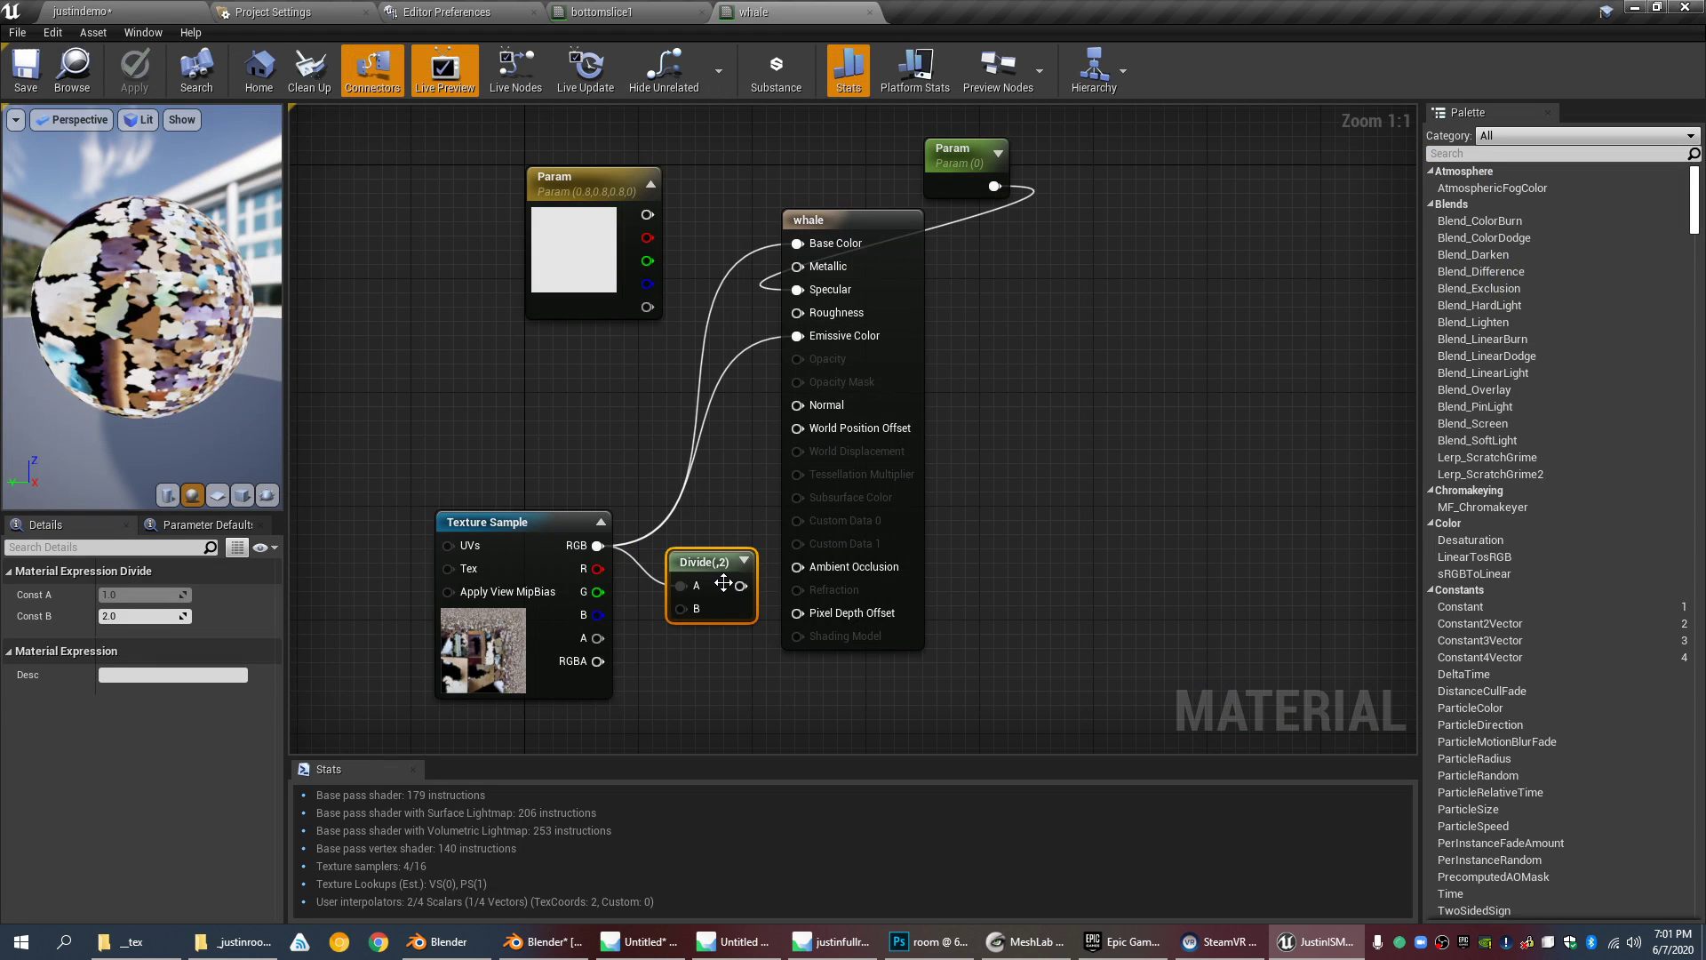
{"action": "left_click_drag", "start_coordinate": [737, 585], "coordinate": [822, 338]}
{"action": "left_click_drag", "start_coordinate": [906, 263], "coordinate": [1166, 342]}
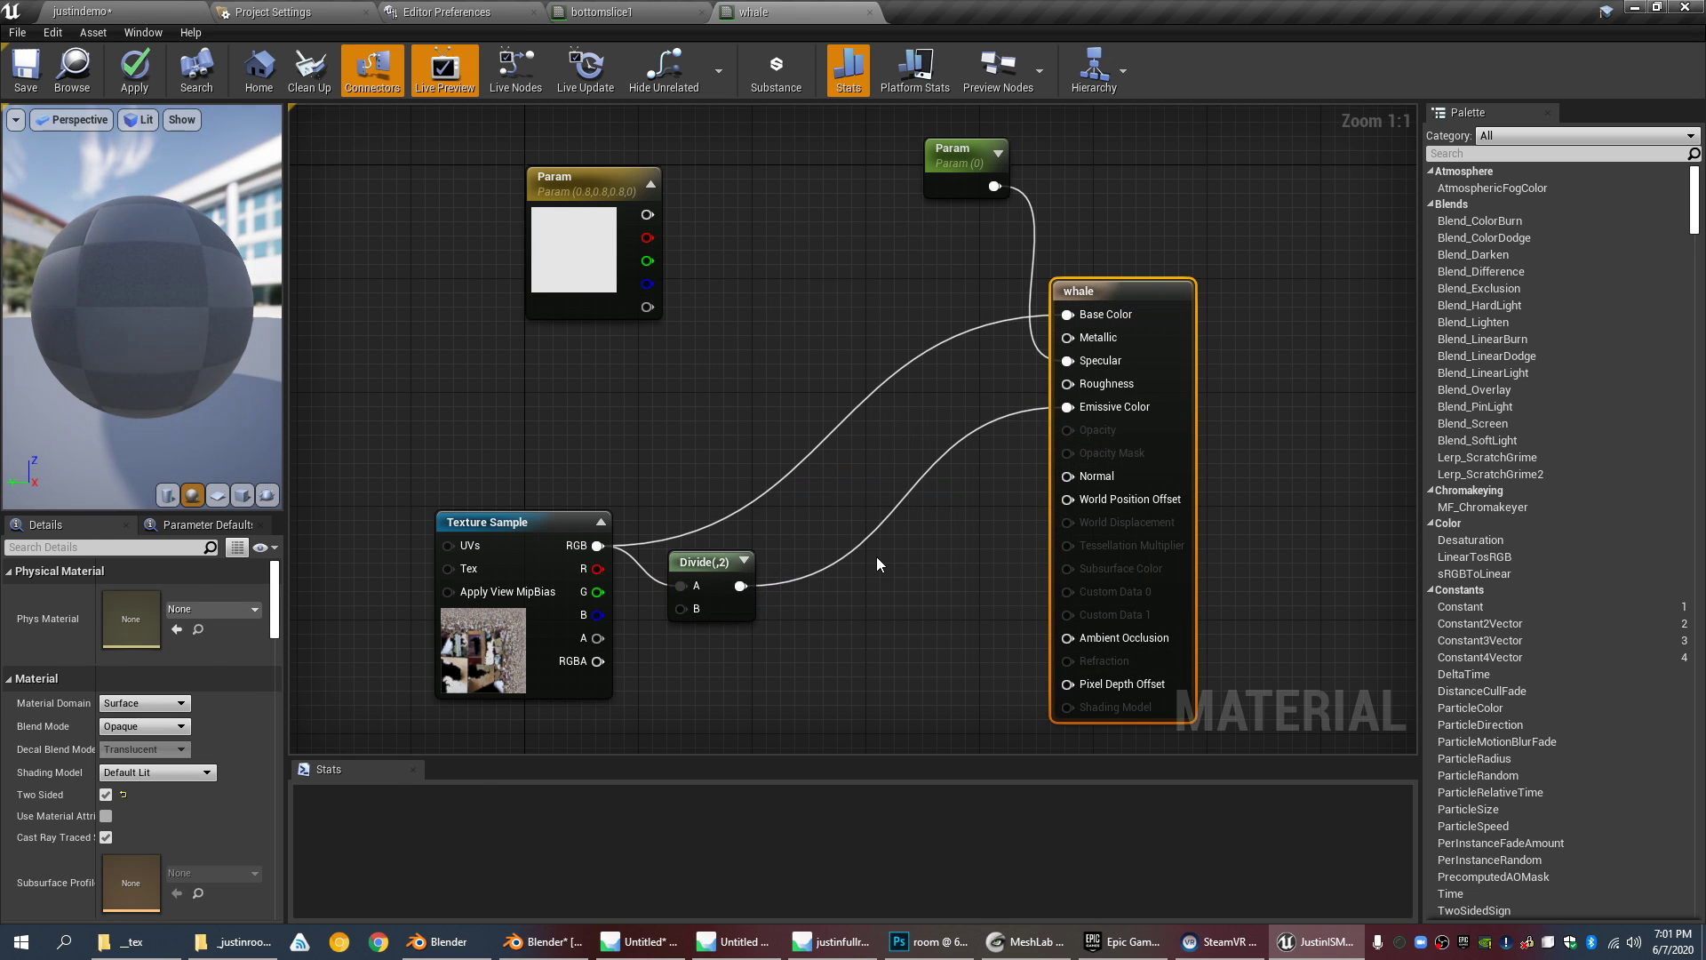
{"action": "left_click", "coordinate": [771, 678]}
{"action": "left_click", "coordinate": [743, 561]}
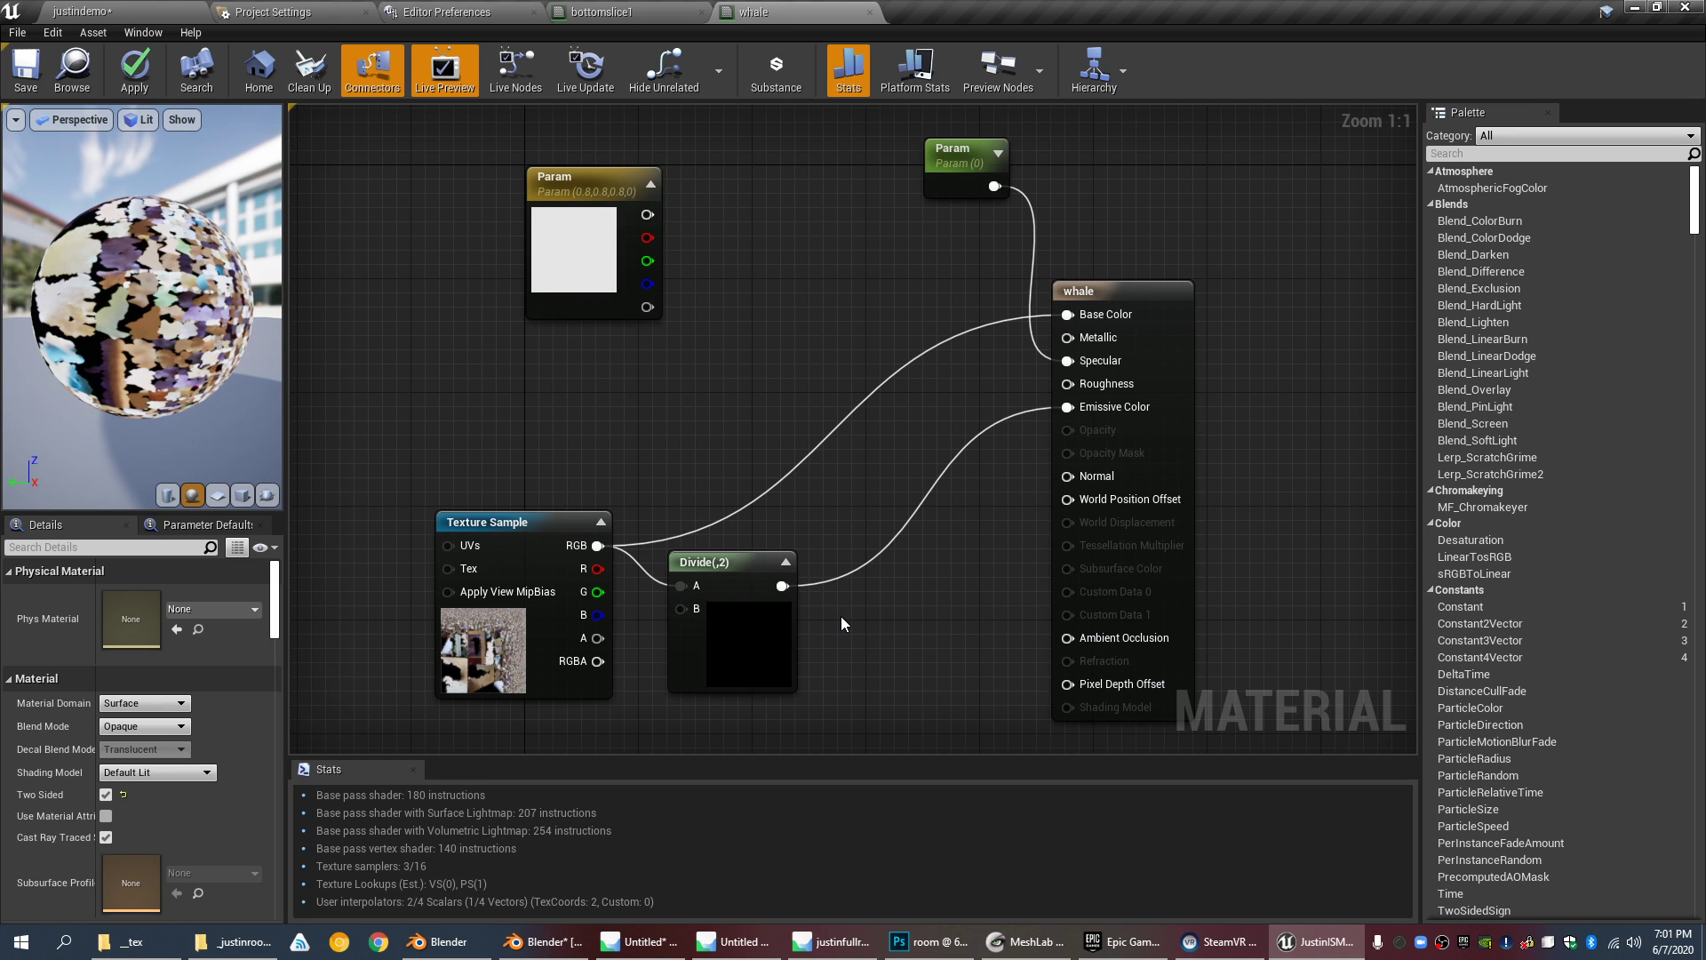
{"action": "left_click_drag", "start_coordinate": [974, 170], "coordinate": [845, 227]}
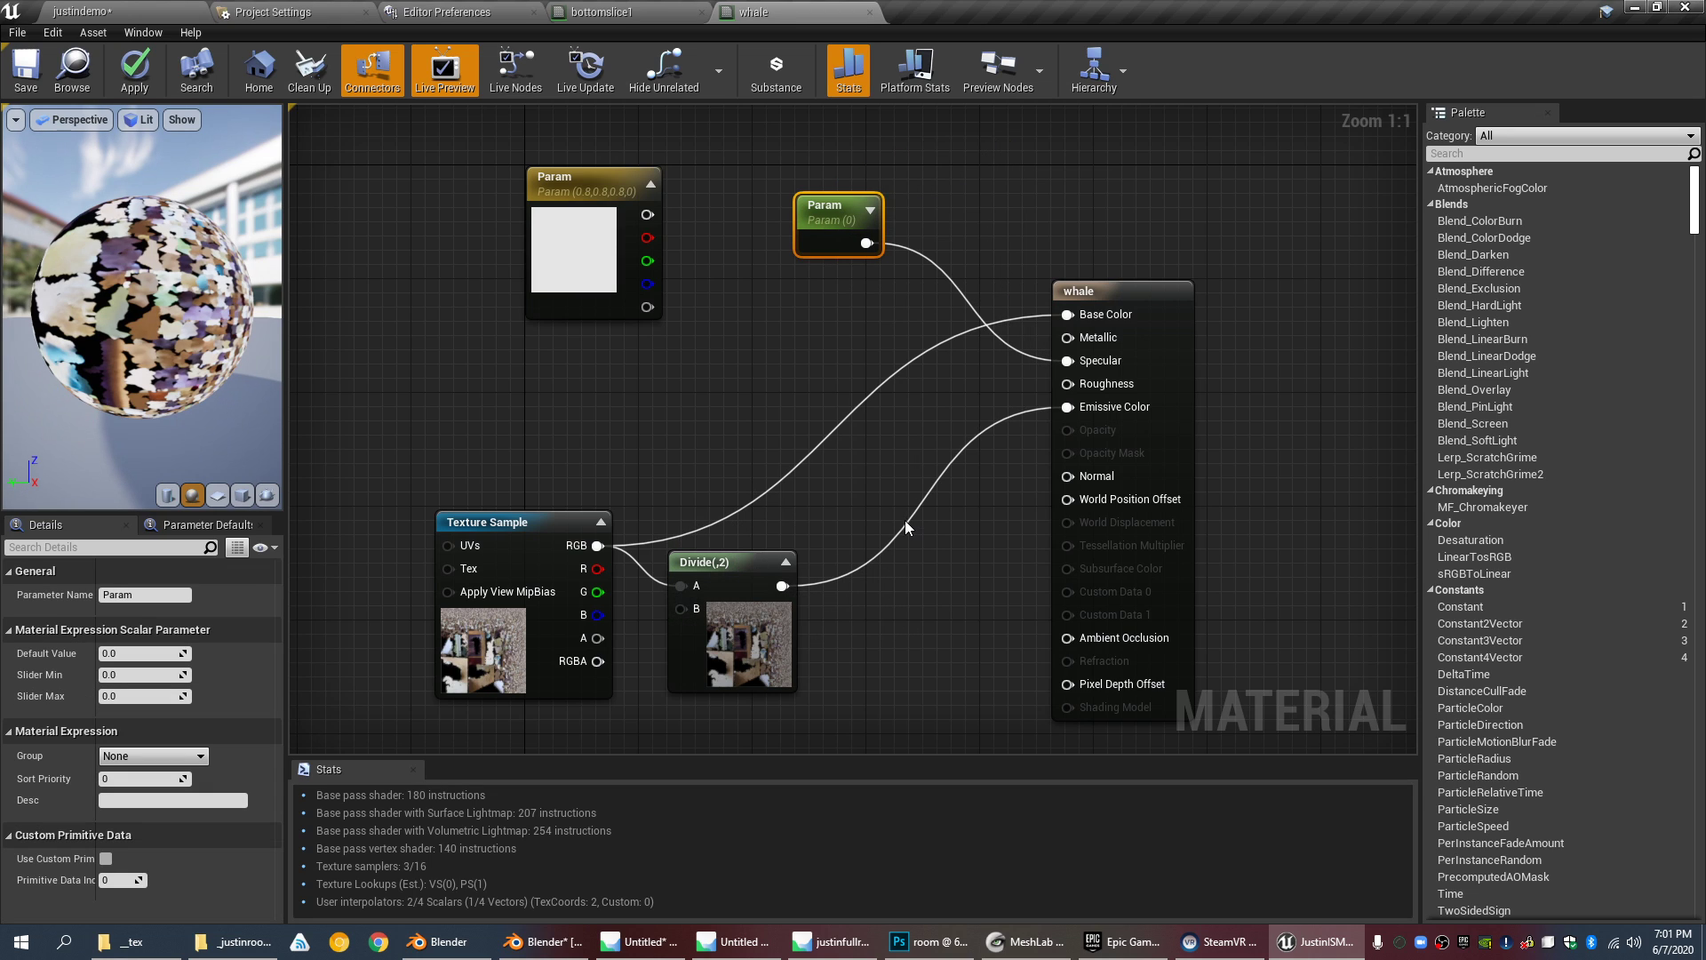
{"action": "left_click", "coordinate": [26, 69]}
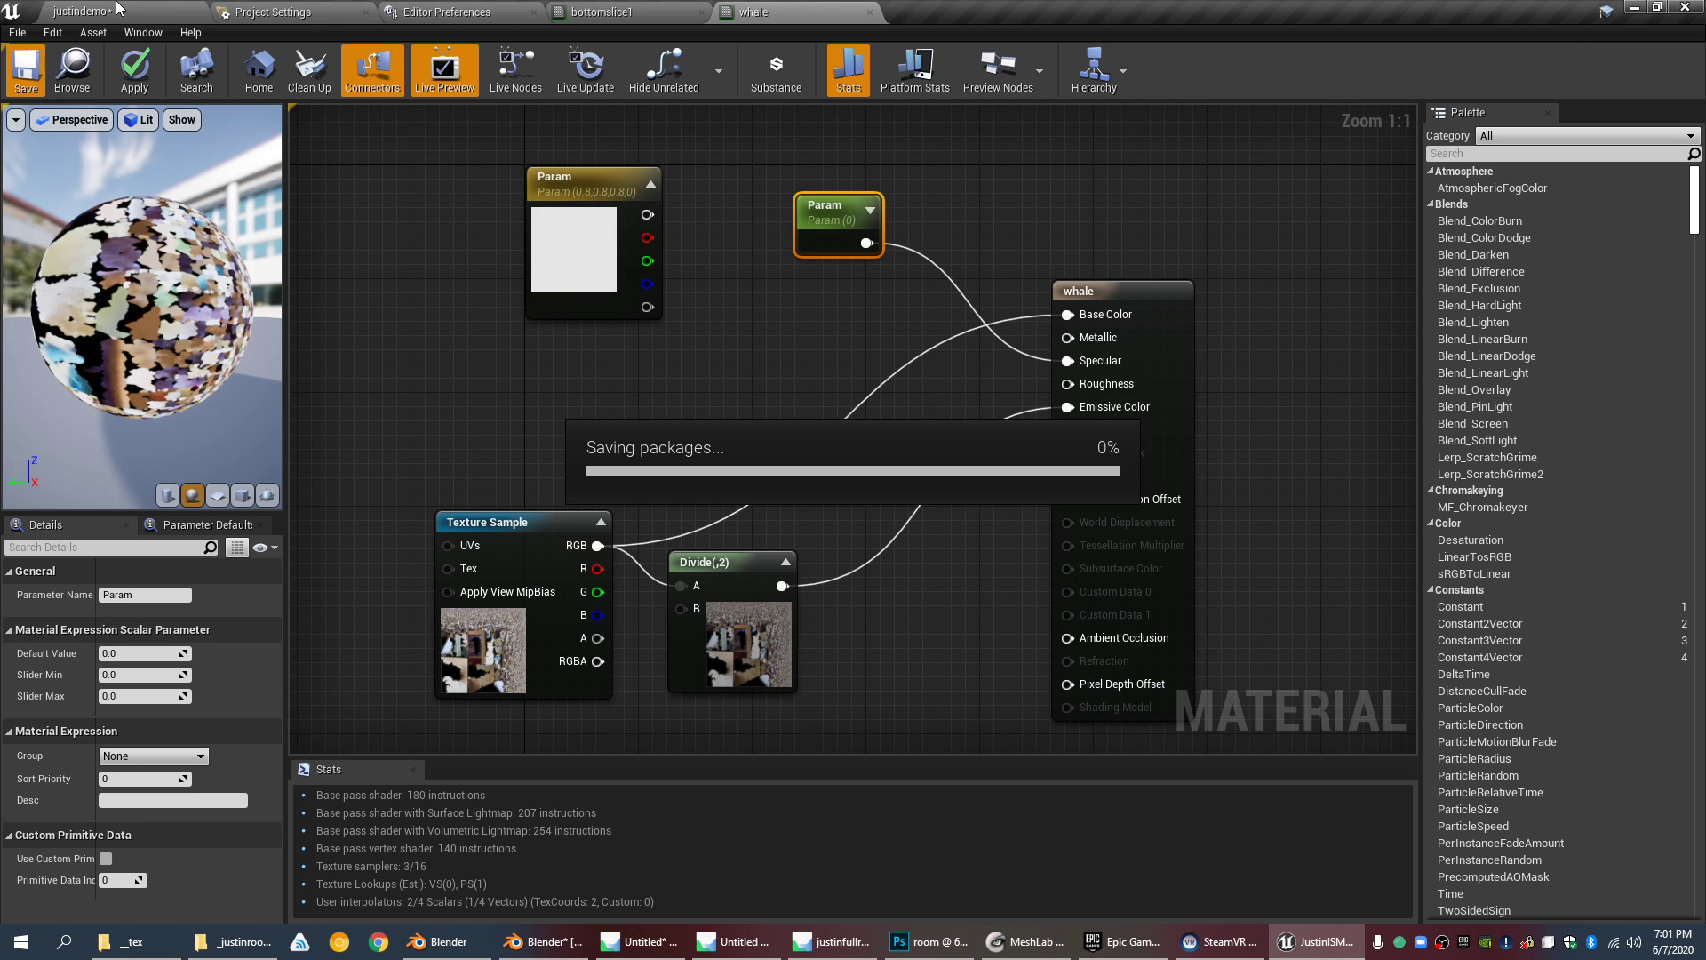
Step: Return to the level and check how the shelf piece with the blue whale blends with the surrounding shelf
{"action": "left_click", "coordinate": [122, 11]}
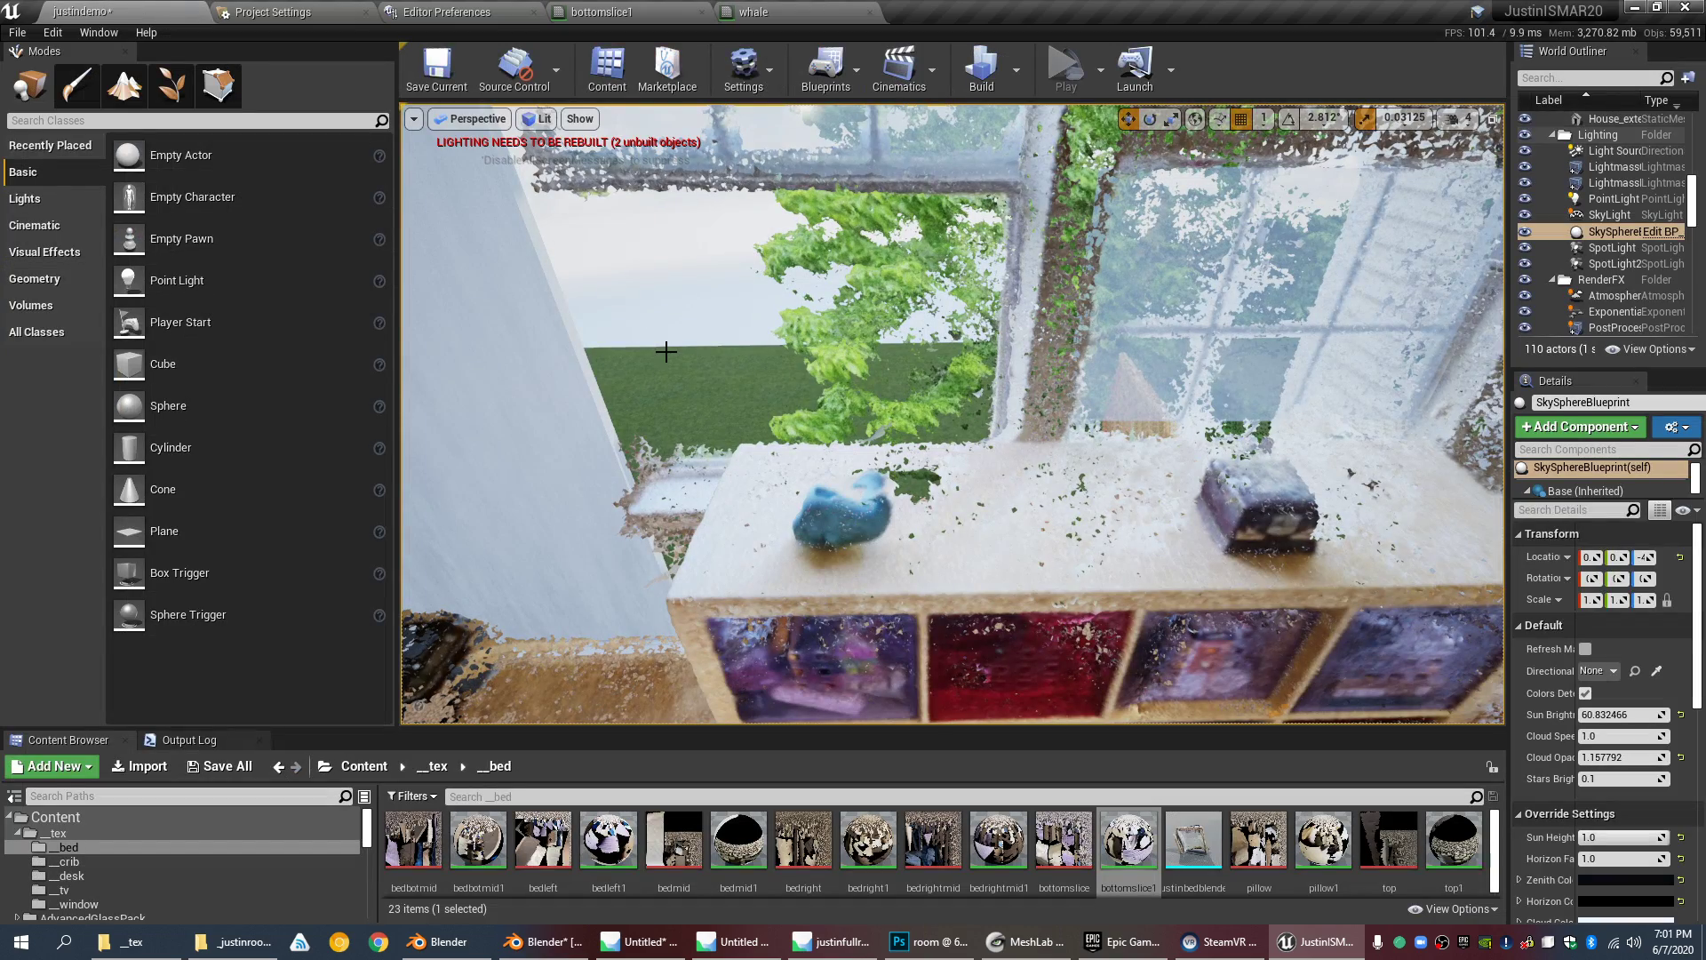
{"action": "middle_click_drag", "start_coordinate": [780, 470], "coordinate": [751, 497]}
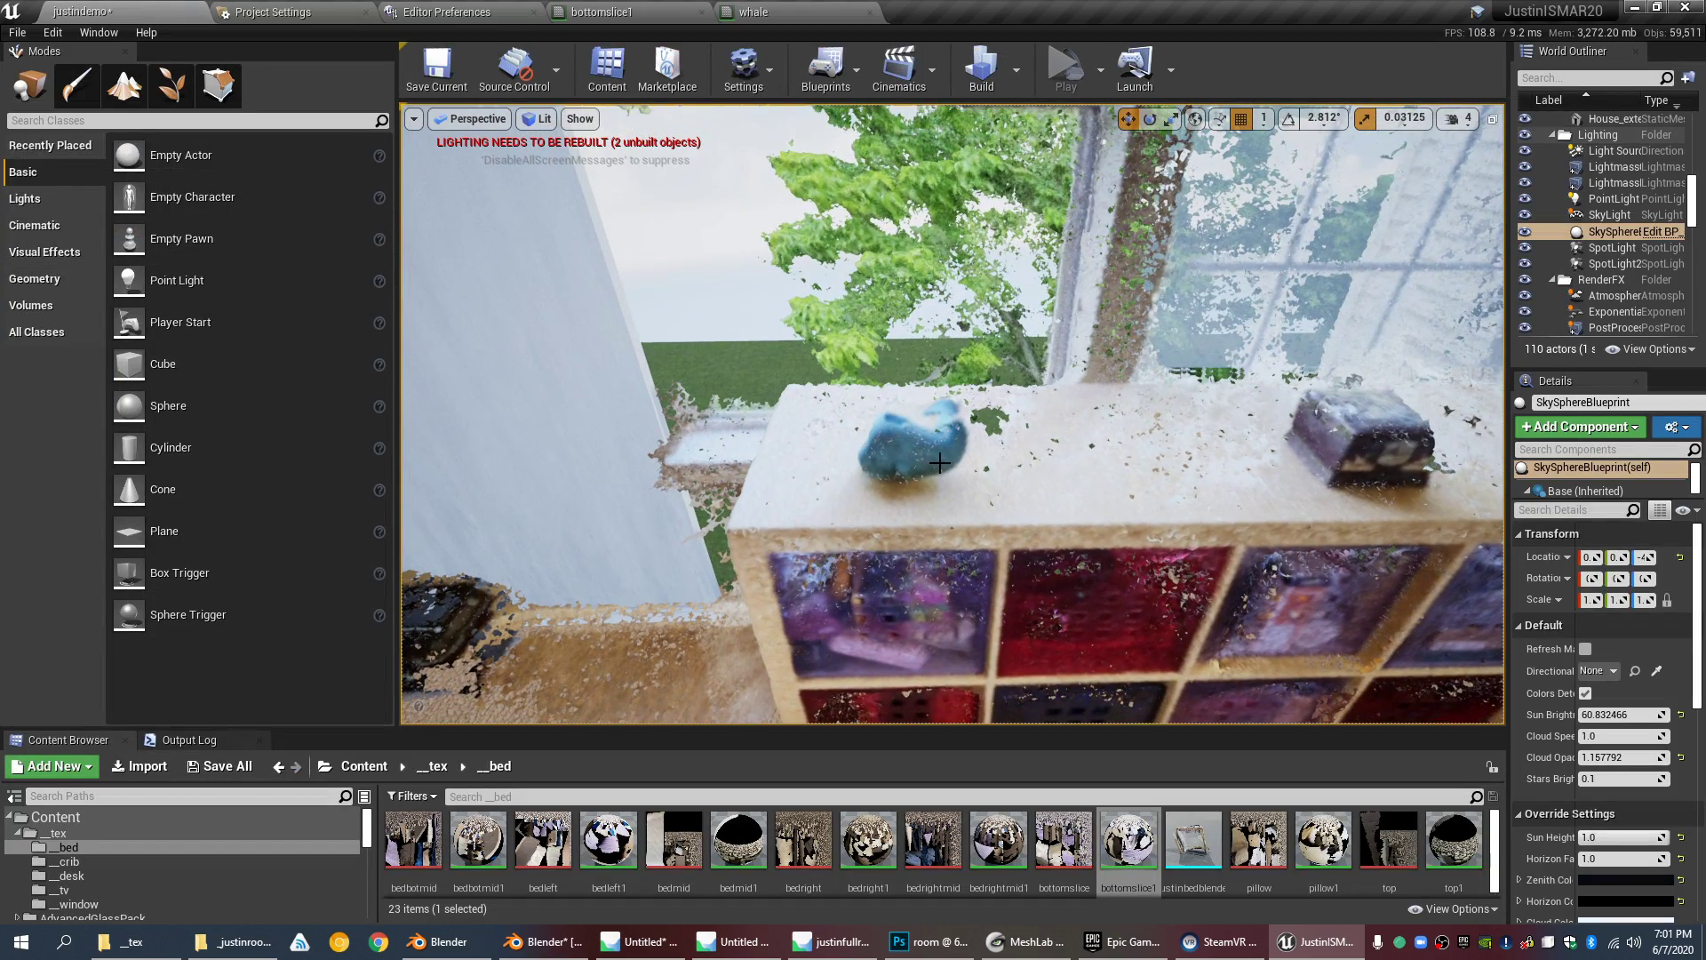
{"action": "middle_click_drag", "start_coordinate": [940, 462], "coordinate": [940, 466]}
{"action": "scroll", "coordinate": [940, 466], "scroll_direction": "down", "scroll_amount": 4}
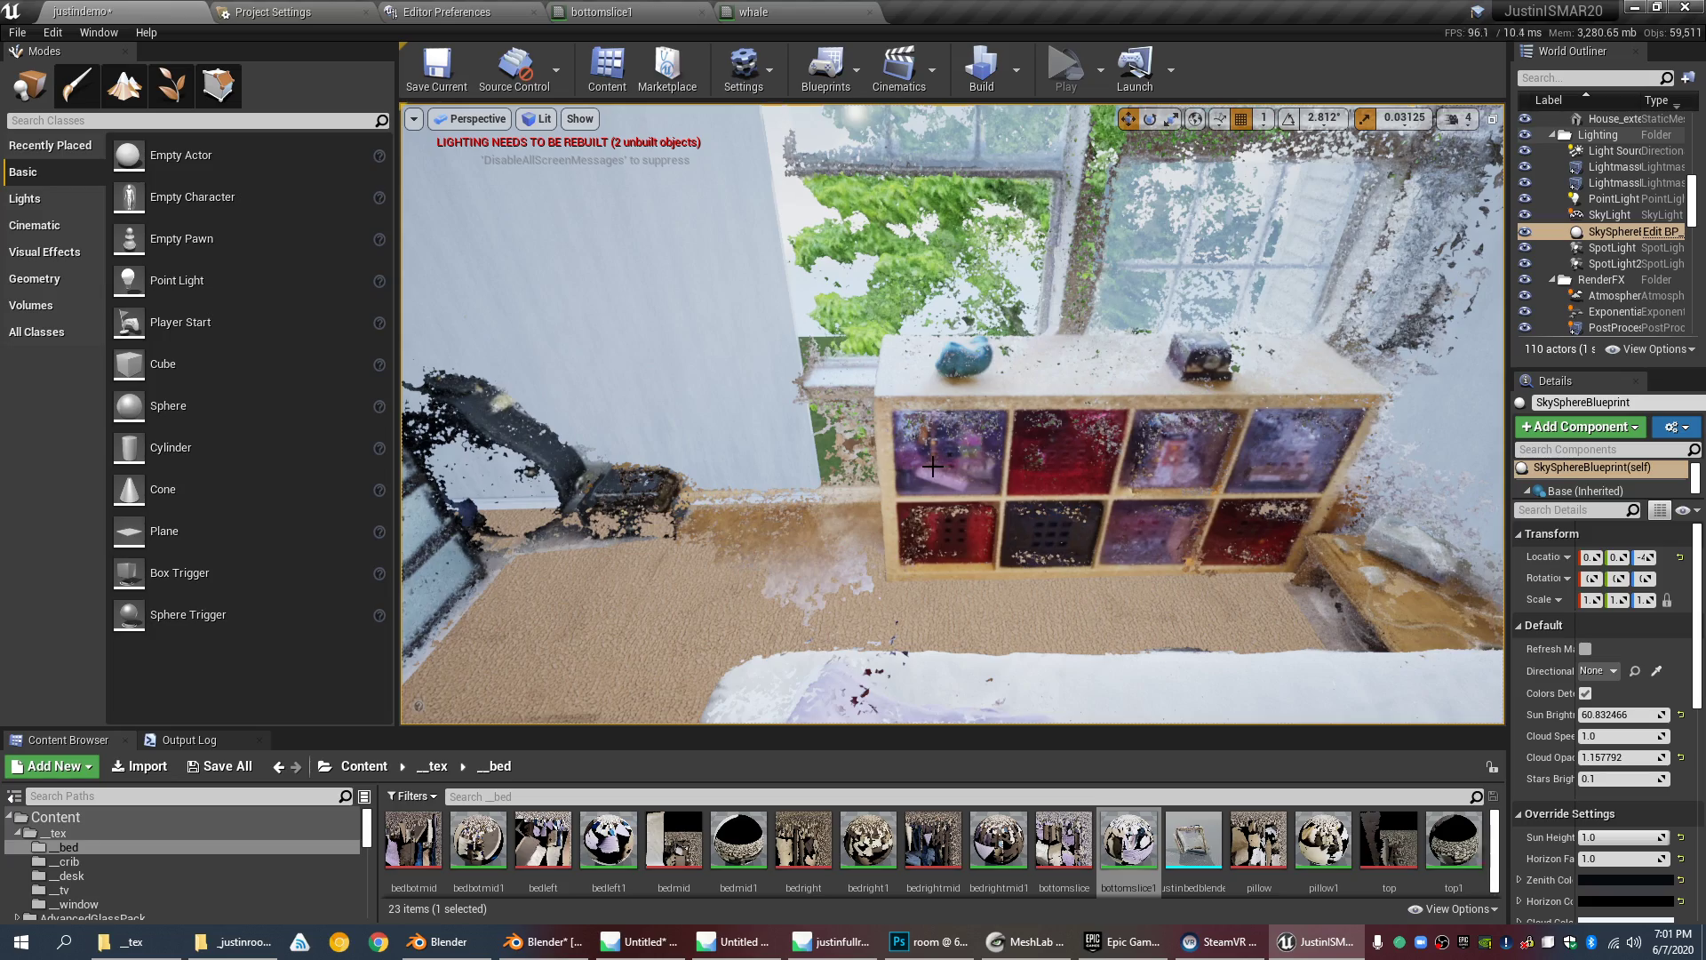
Step: Examine the scanned shelf, windows, dresser corner and bed in the level from several angles
{"action": "right_click_drag", "start_coordinate": [933, 467], "coordinate": [711, 444]}
{"action": "scroll", "coordinate": [957, 467], "scroll_direction": "up", "scroll_amount": 4}
{"action": "right_click_drag", "start_coordinate": [990, 456], "coordinate": [947, 435]}
{"action": "right_click_drag", "start_coordinate": [1263, 538], "coordinate": [1450, 514]}
{"action": "right_click_drag", "start_coordinate": [974, 438], "coordinate": [1299, 446]}
{"action": "scroll", "coordinate": [1030, 453], "scroll_direction": "up", "scroll_amount": 4}
{"action": "right_click_drag", "start_coordinate": [1122, 429], "coordinate": [1395, 433]}
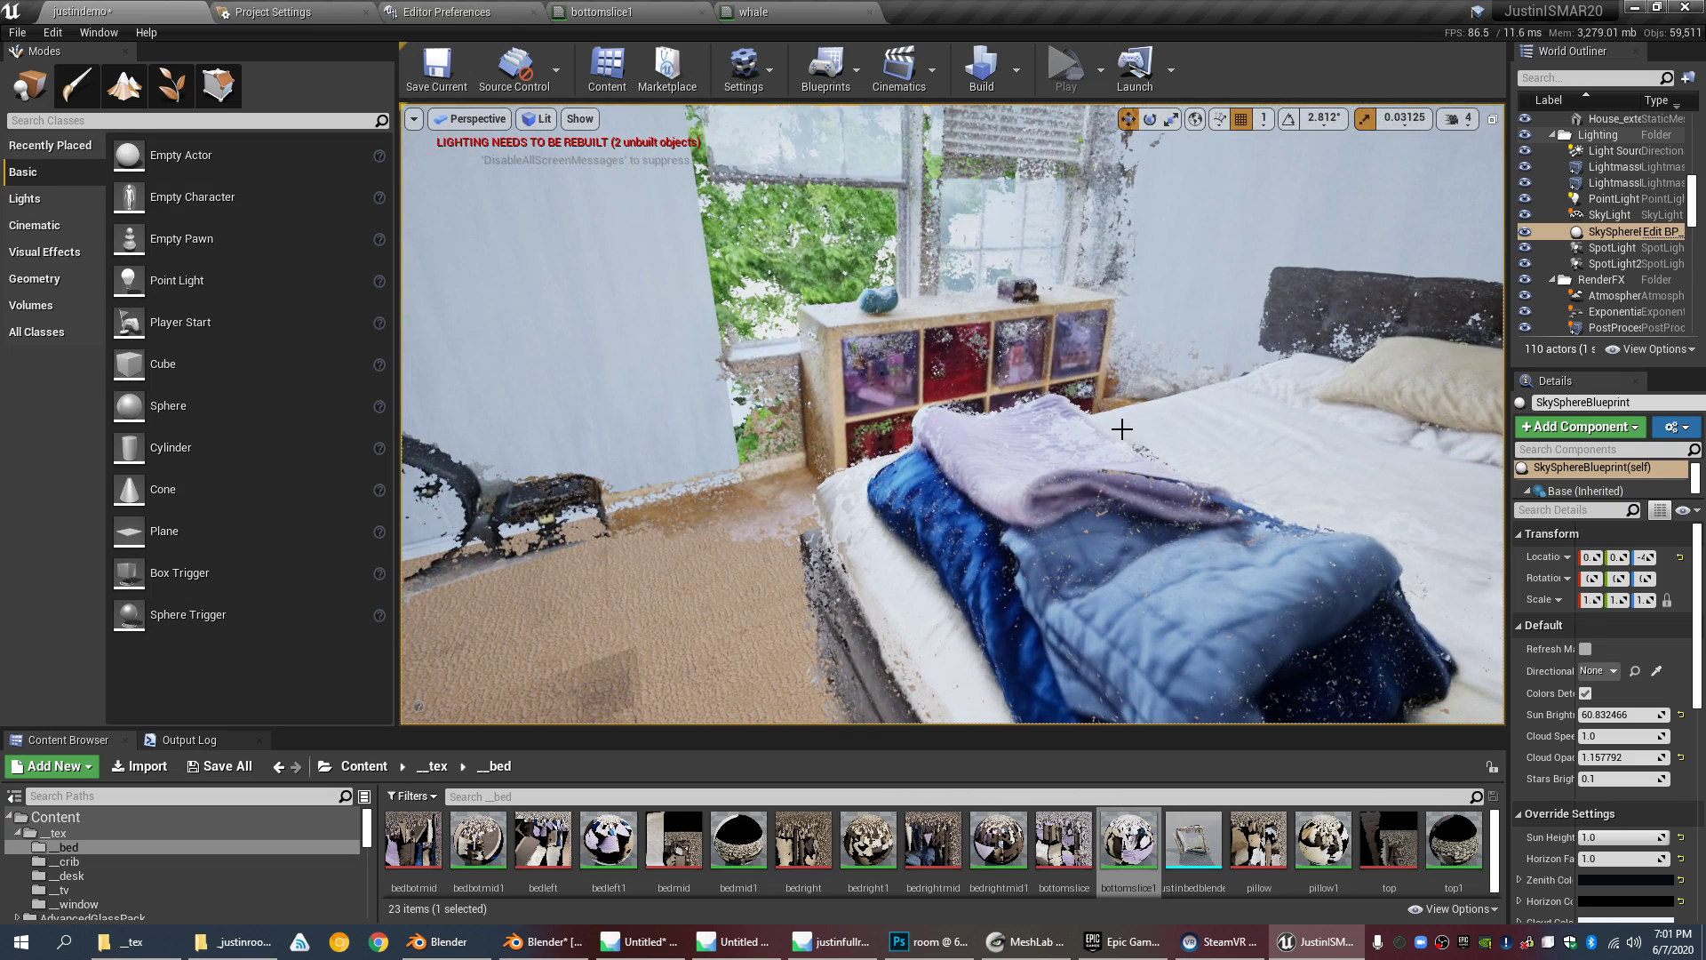
{"action": "scroll", "coordinate": [1122, 429], "scroll_direction": "down", "scroll_amount": 4}
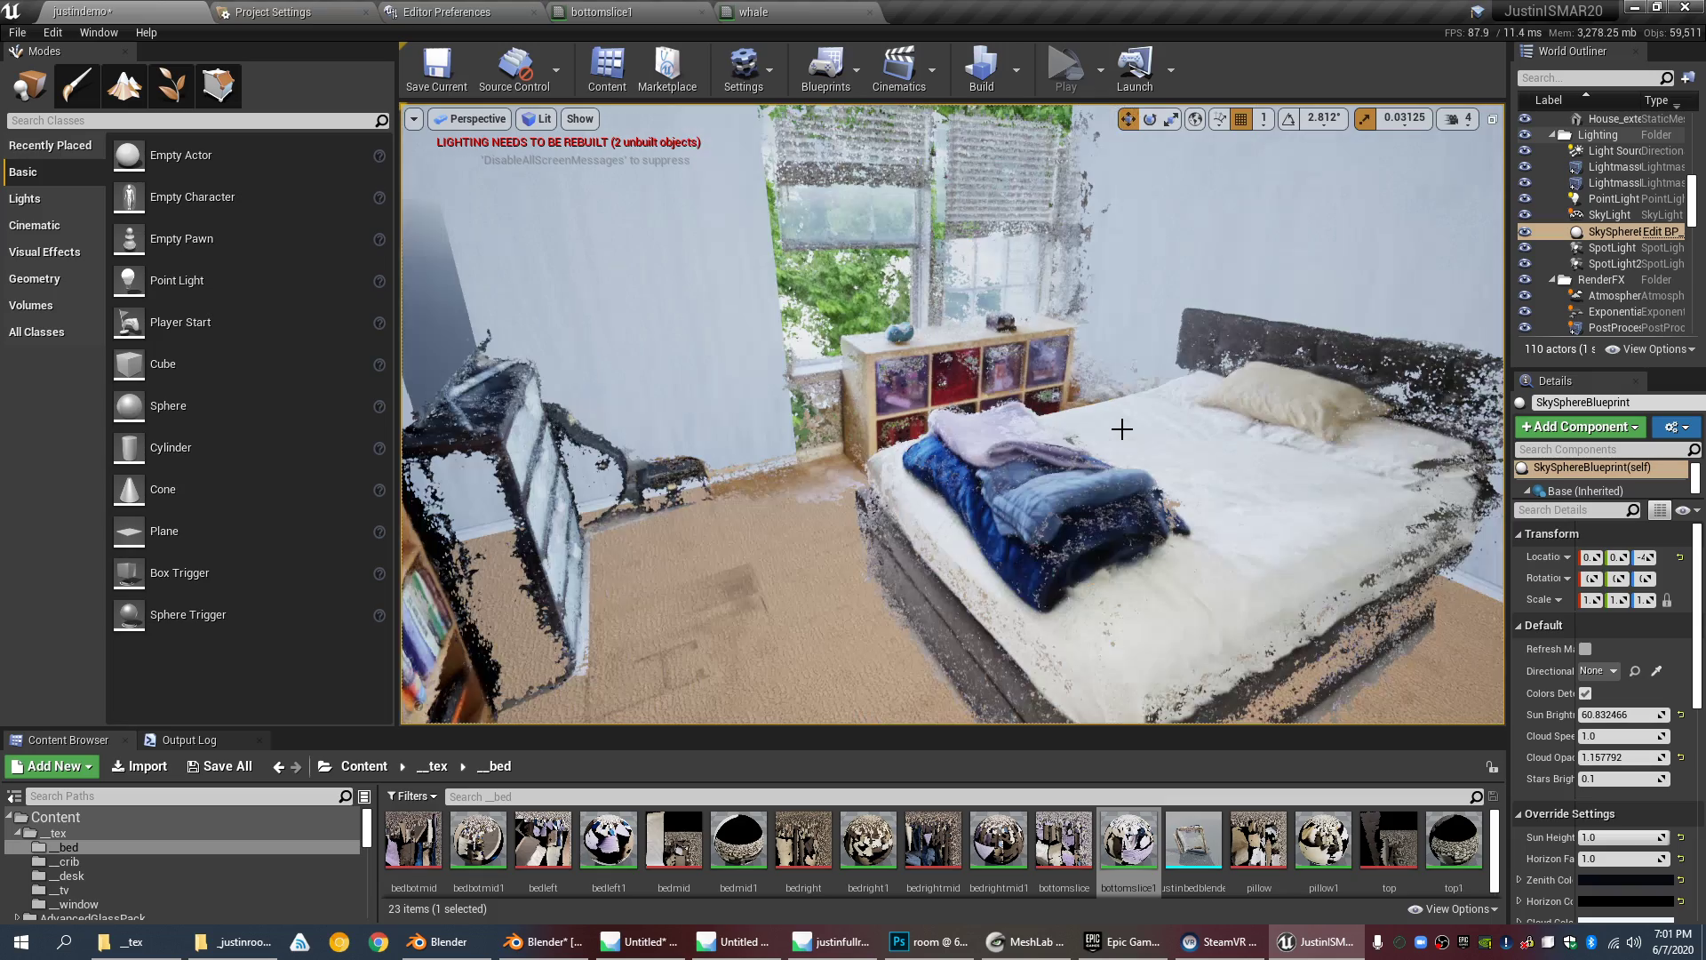
{"action": "right_click_drag", "start_coordinate": [976, 409], "coordinate": [1011, 427]}
{"action": "scroll", "coordinate": [1006, 404], "scroll_direction": "up", "scroll_amount": 4}
Step: Select a plain wall cube and inspect the flat walls around the bed, the room corner and the windows above the shelf
{"action": "left_click", "coordinate": [879, 434]}
{"action": "scroll", "coordinate": [1013, 425], "scroll_direction": "up", "scroll_amount": 5}
{"action": "scroll", "coordinate": [1013, 426], "scroll_direction": "down", "scroll_amount": 3}
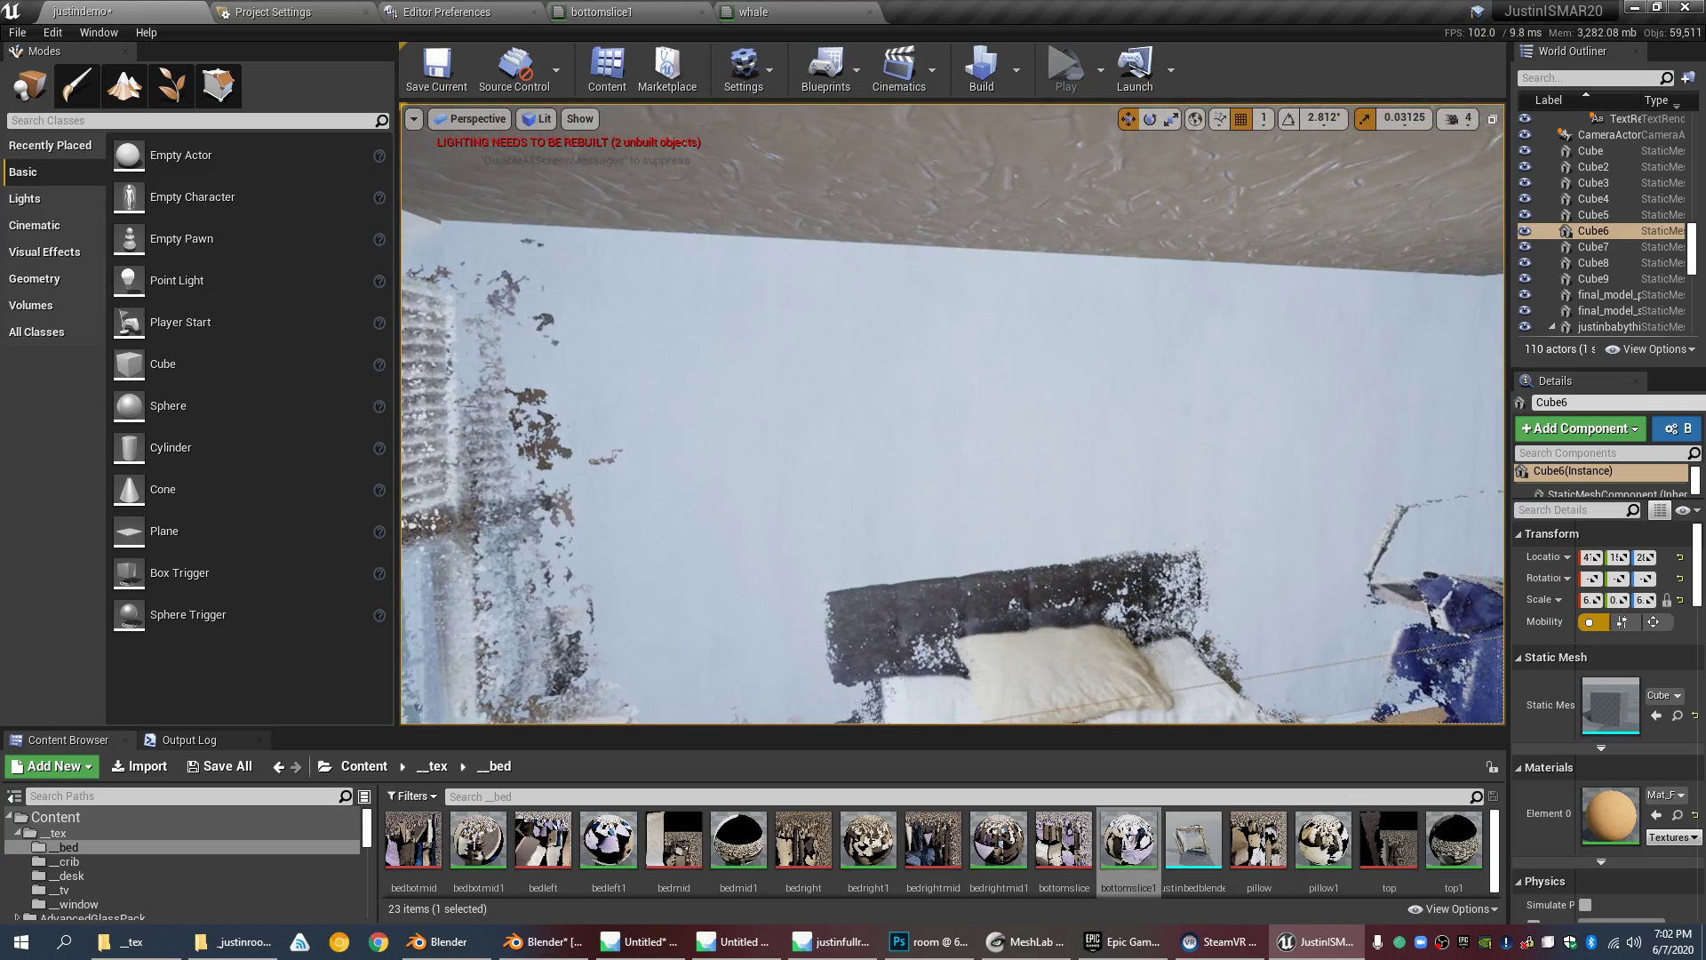
{"action": "right_click_drag", "start_coordinate": [1180, 429], "coordinate": [1124, 396]}
{"action": "scroll", "coordinate": [1161, 423], "scroll_direction": "down", "scroll_amount": 6}
{"action": "scroll", "coordinate": [1162, 424], "scroll_direction": "up", "scroll_amount": 5}
{"action": "scroll", "coordinate": [958, 423], "scroll_direction": "up", "scroll_amount": 4}
{"action": "right_click_drag", "start_coordinate": [957, 422], "coordinate": [956, 416]}
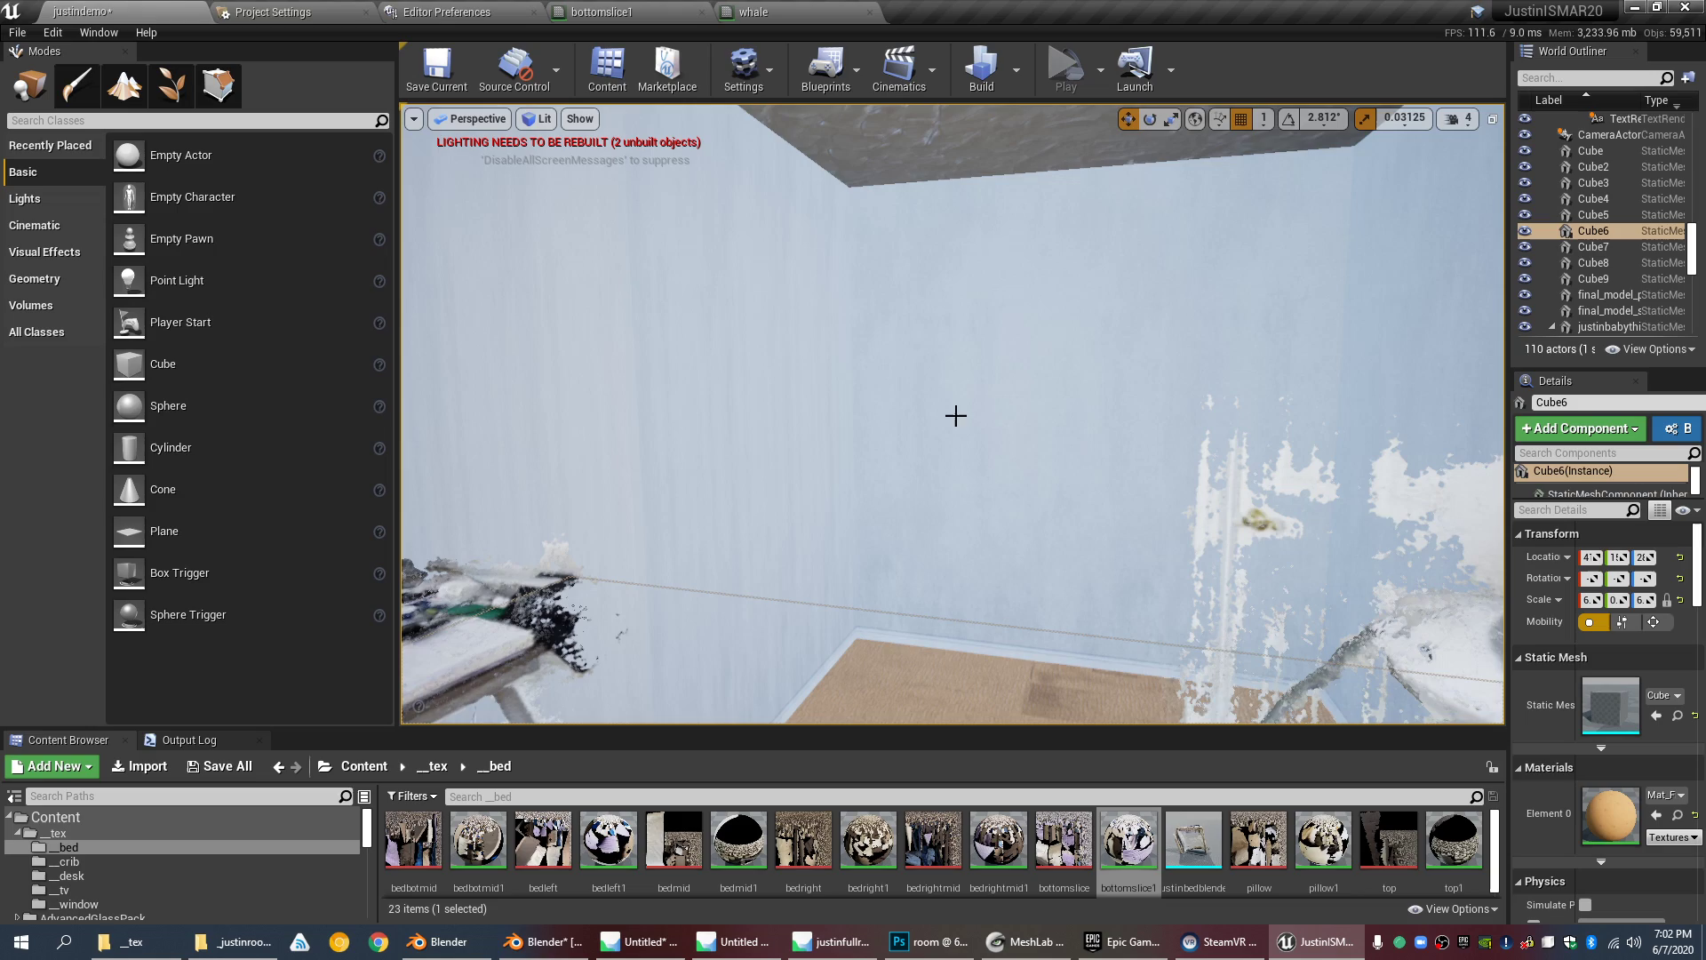
{"action": "mouse_move", "coordinate": [1165, 324]}
{"action": "right_mouse_down"}
{"action": "mouse_move", "coordinate": [999, 328]}
{"action": "mouse_move", "coordinate": [1146, 342]}
{"action": "right_mouse_up"}
{"action": "scroll", "coordinate": [1137, 328], "scroll_direction": "up", "scroll_amount": 4}
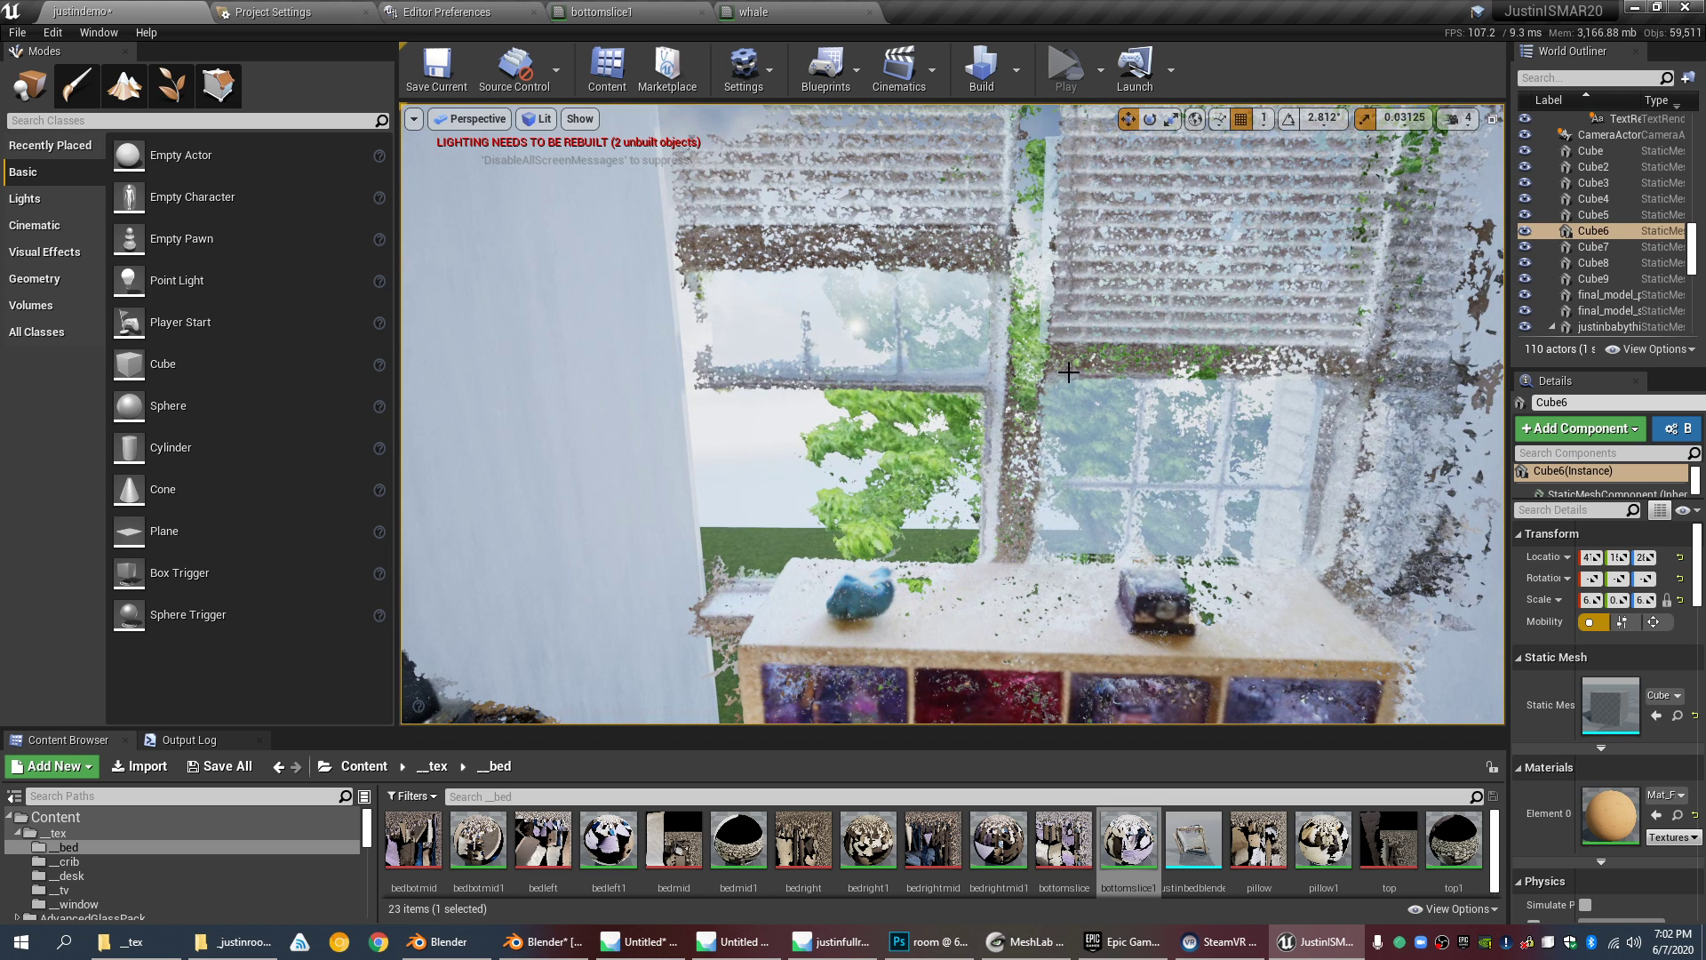
Step: Switch to the _justinroom2 folder, play room.MOV in VLC and pause it on the windows and shelf
{"action": "left_click", "coordinate": [233, 941]}
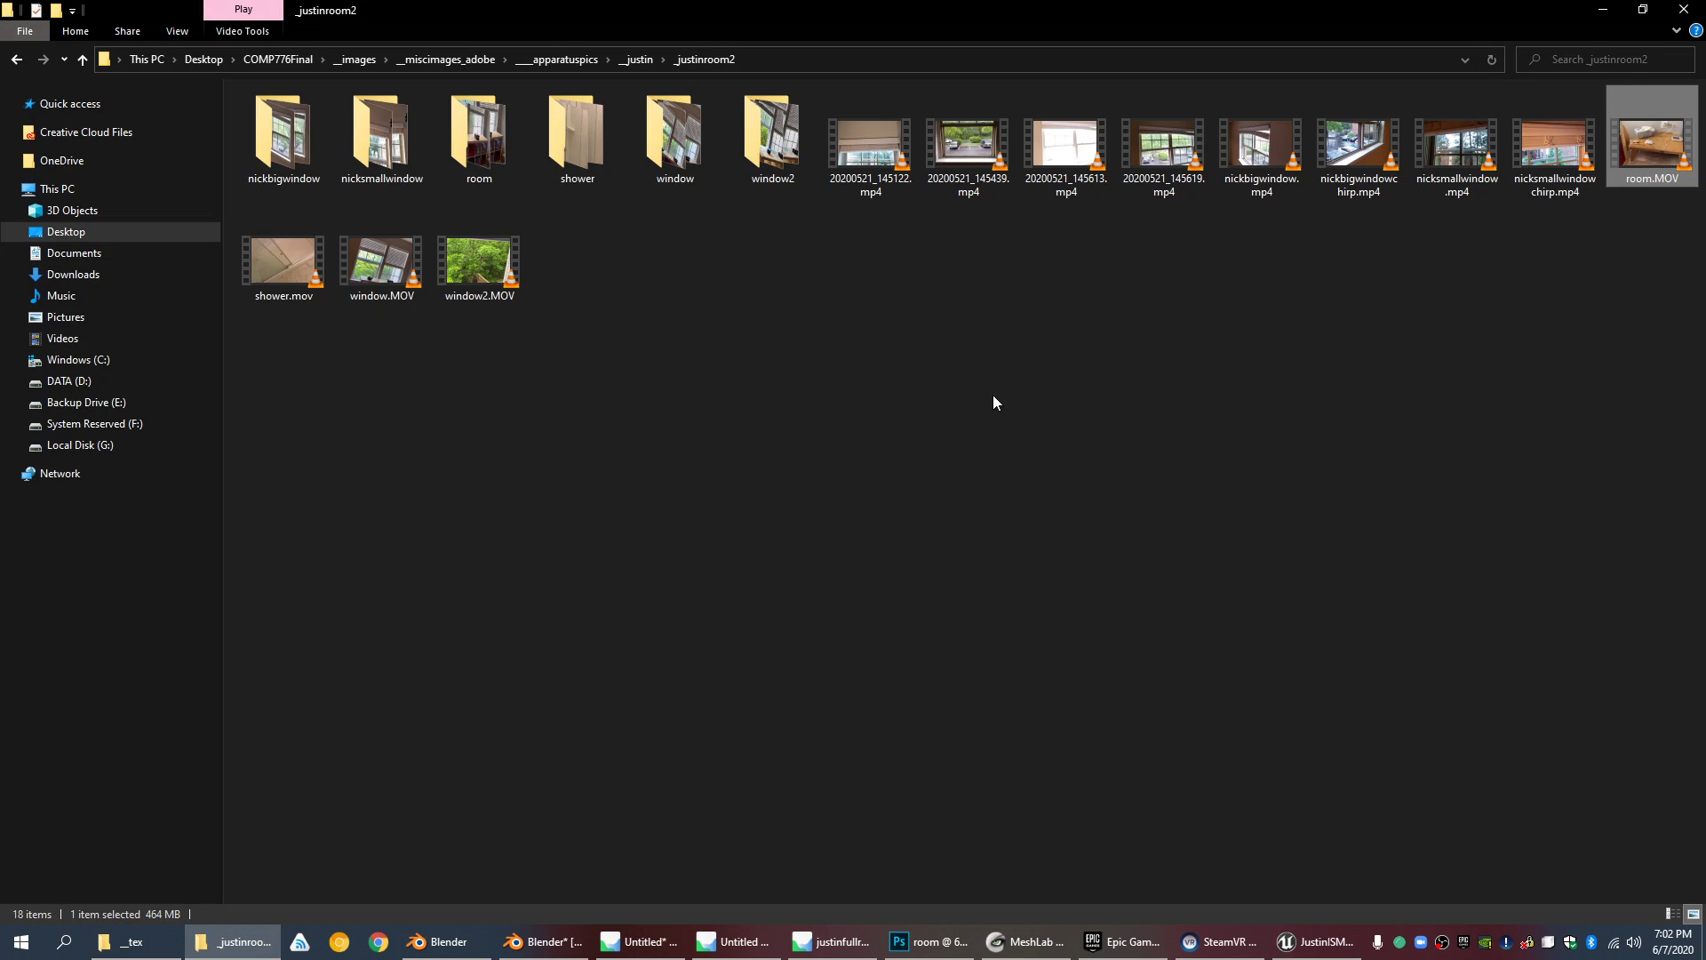
{"action": "double_click", "coordinate": [1674, 160]}
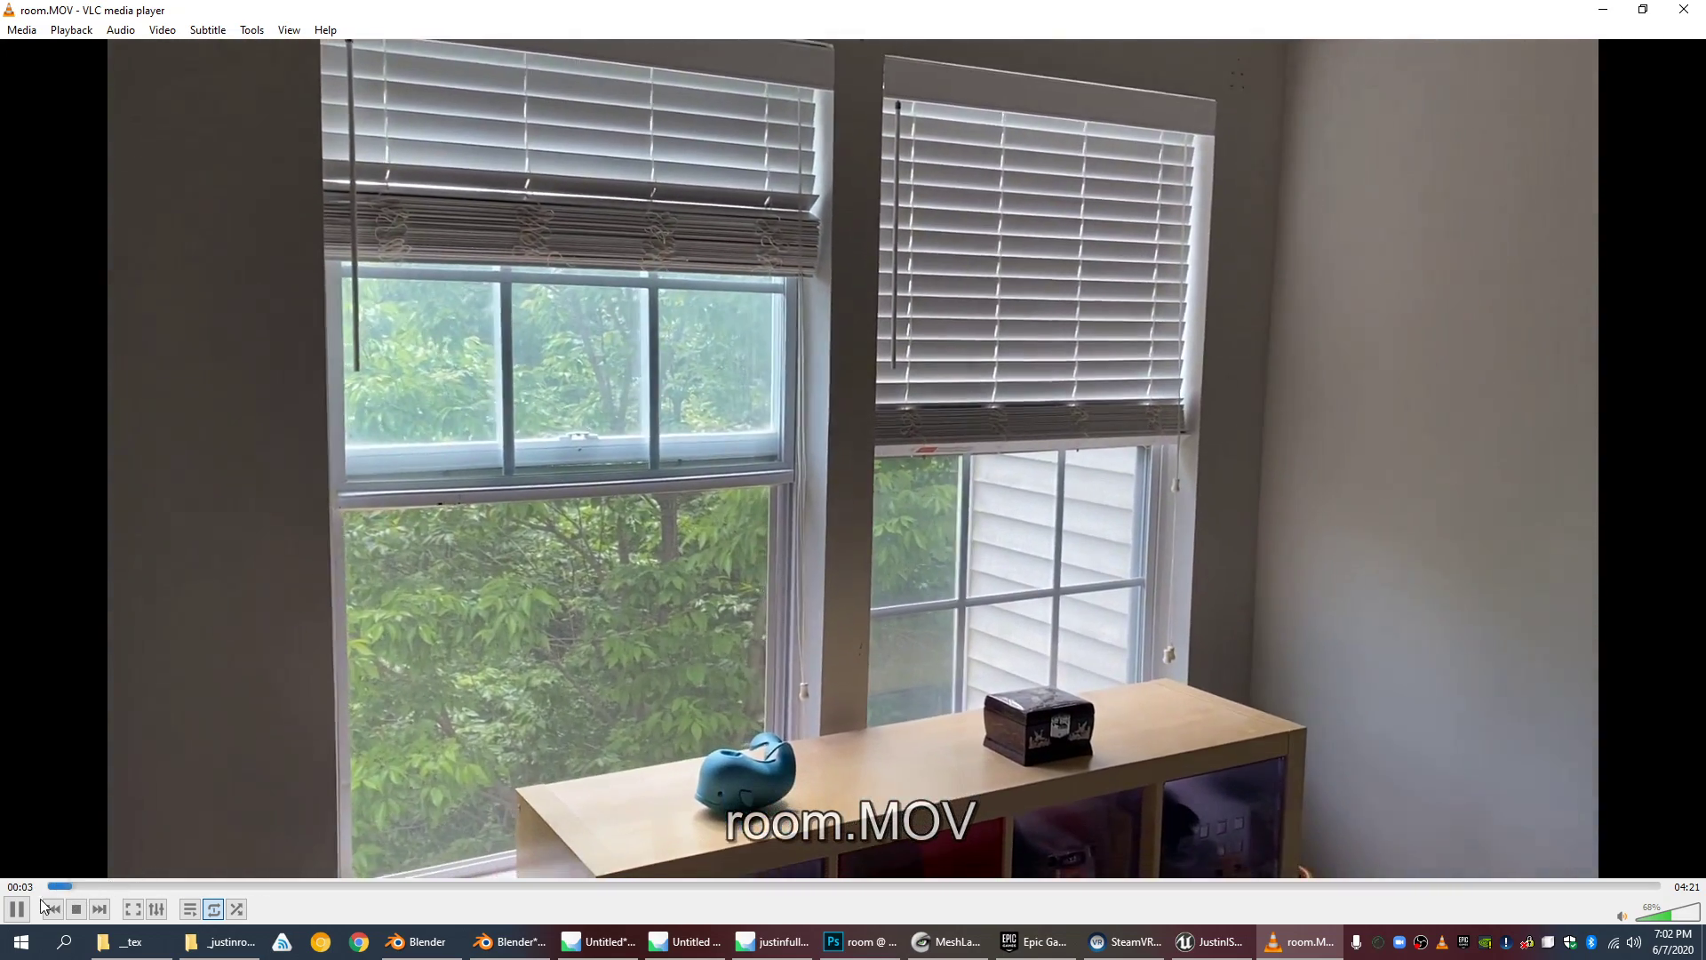
{"action": "key", "text": "space"}
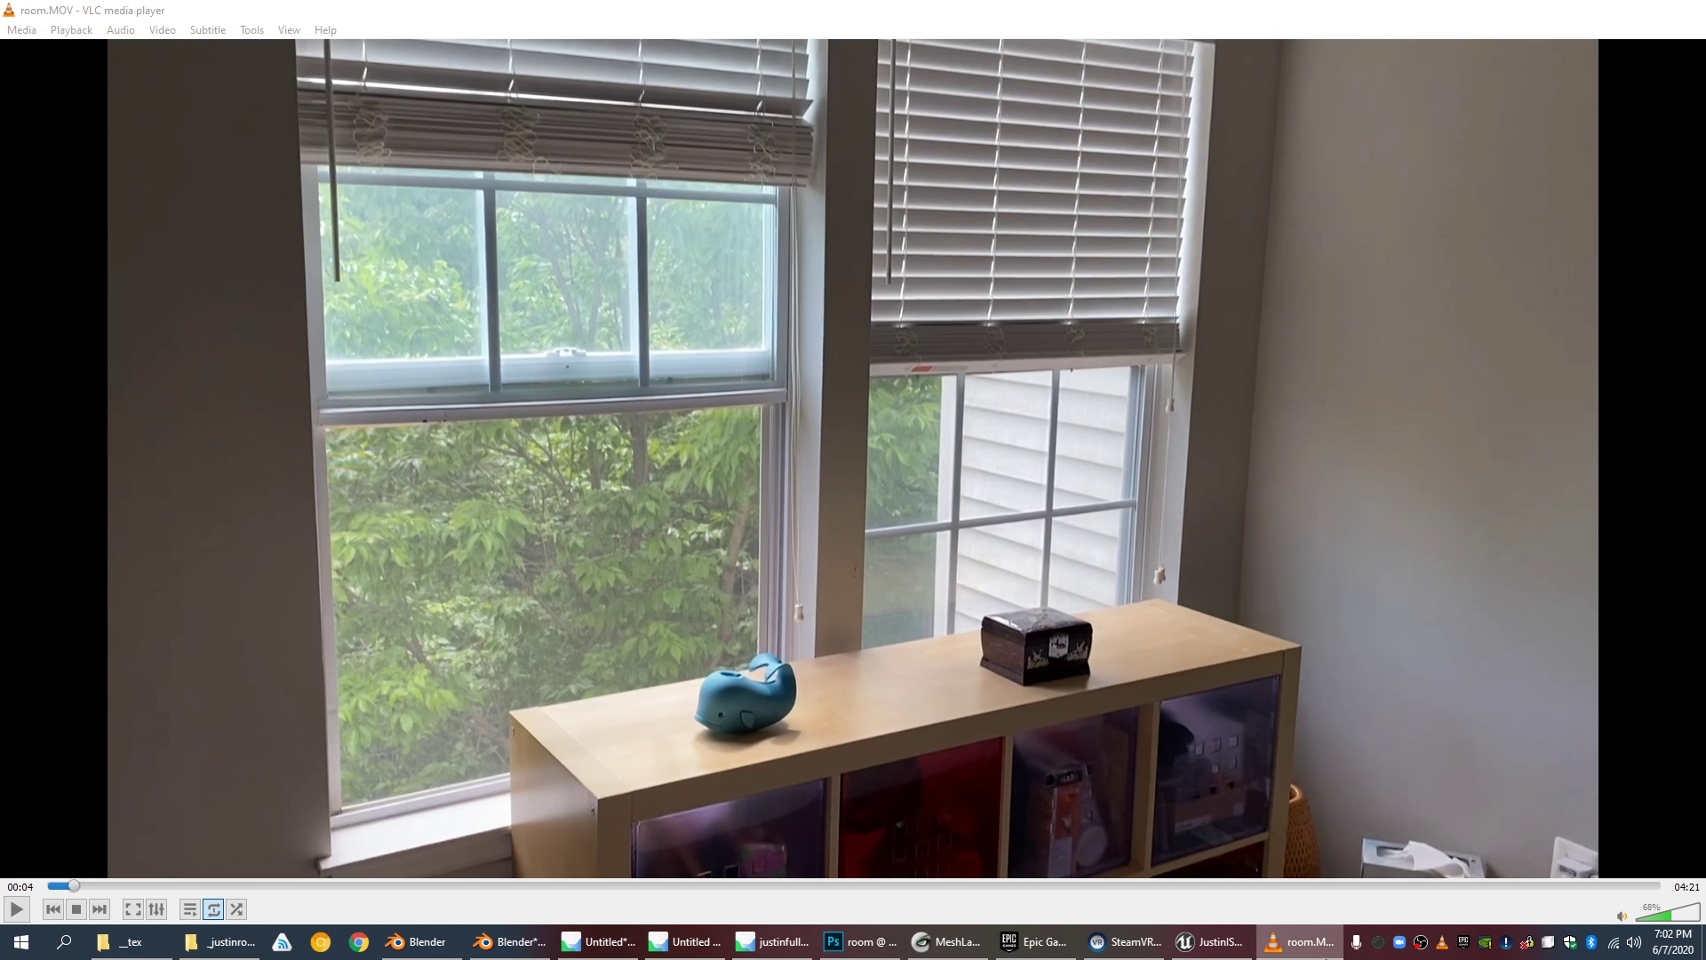
{"action": "left_click", "coordinate": [1302, 942]}
Step: Switch back to Unreal Engine, select a window pane and examine the wall between the dresser and the windows
{"action": "left_click", "coordinate": [1211, 943]}
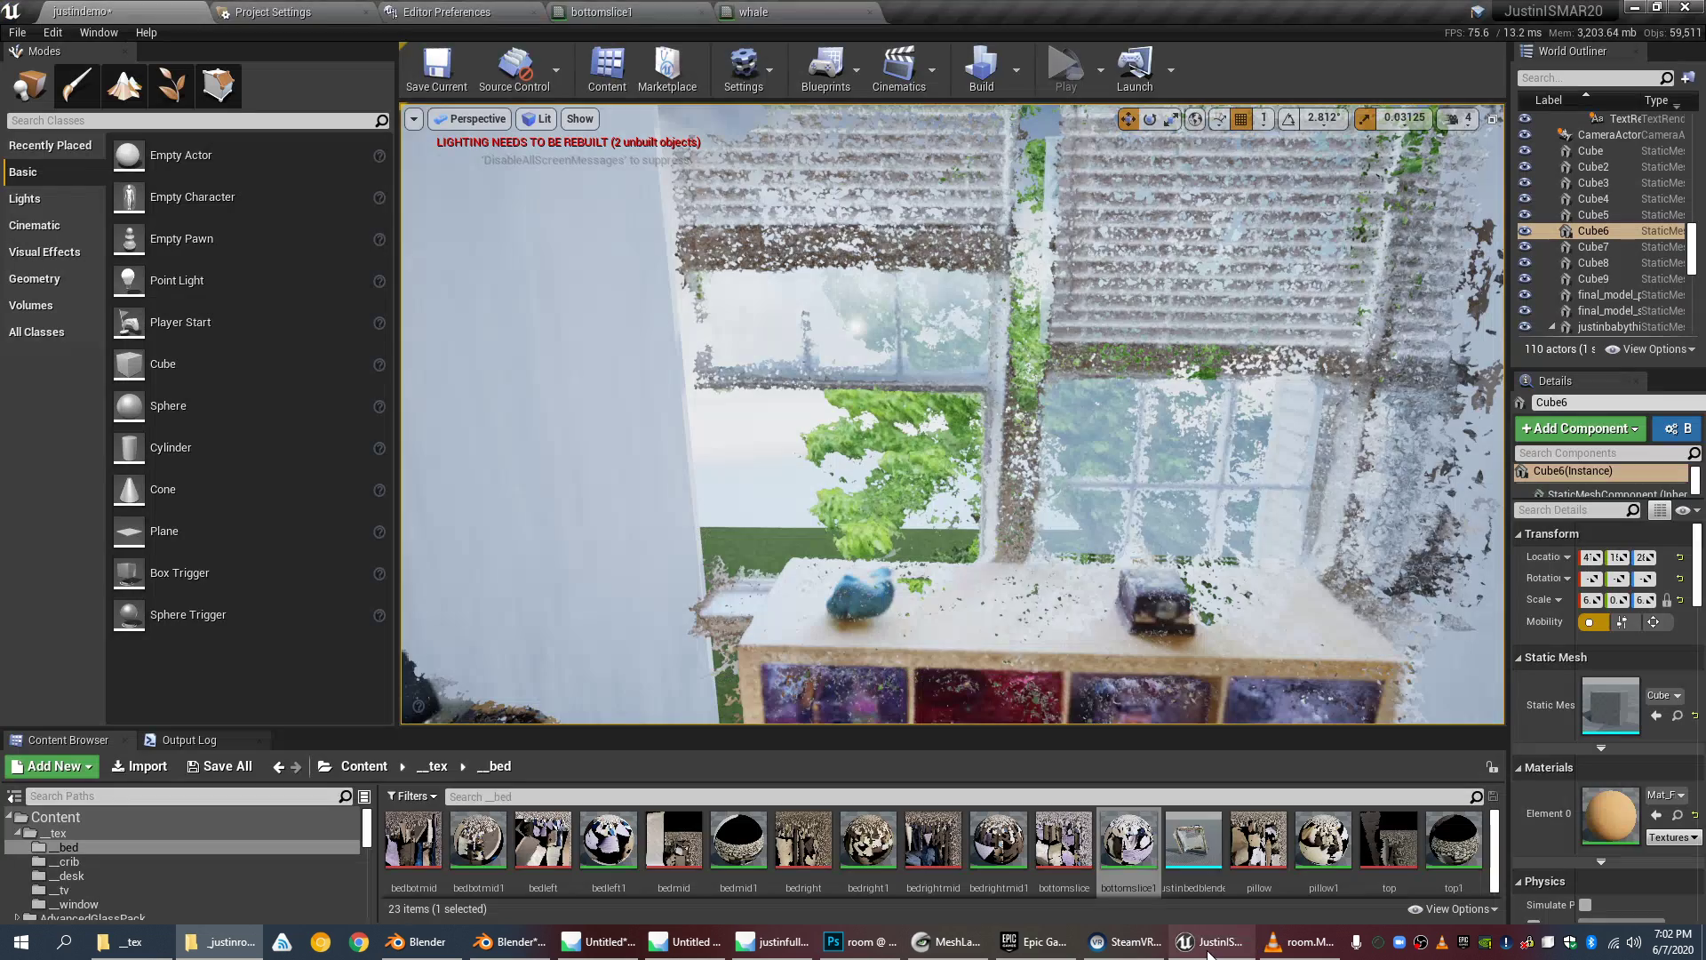
{"action": "right_click_drag", "start_coordinate": [945, 485], "coordinate": [1226, 404]}
{"action": "left_click", "coordinate": [966, 398]}
{"action": "right_click_drag", "start_coordinate": [1003, 370], "coordinate": [959, 369]}
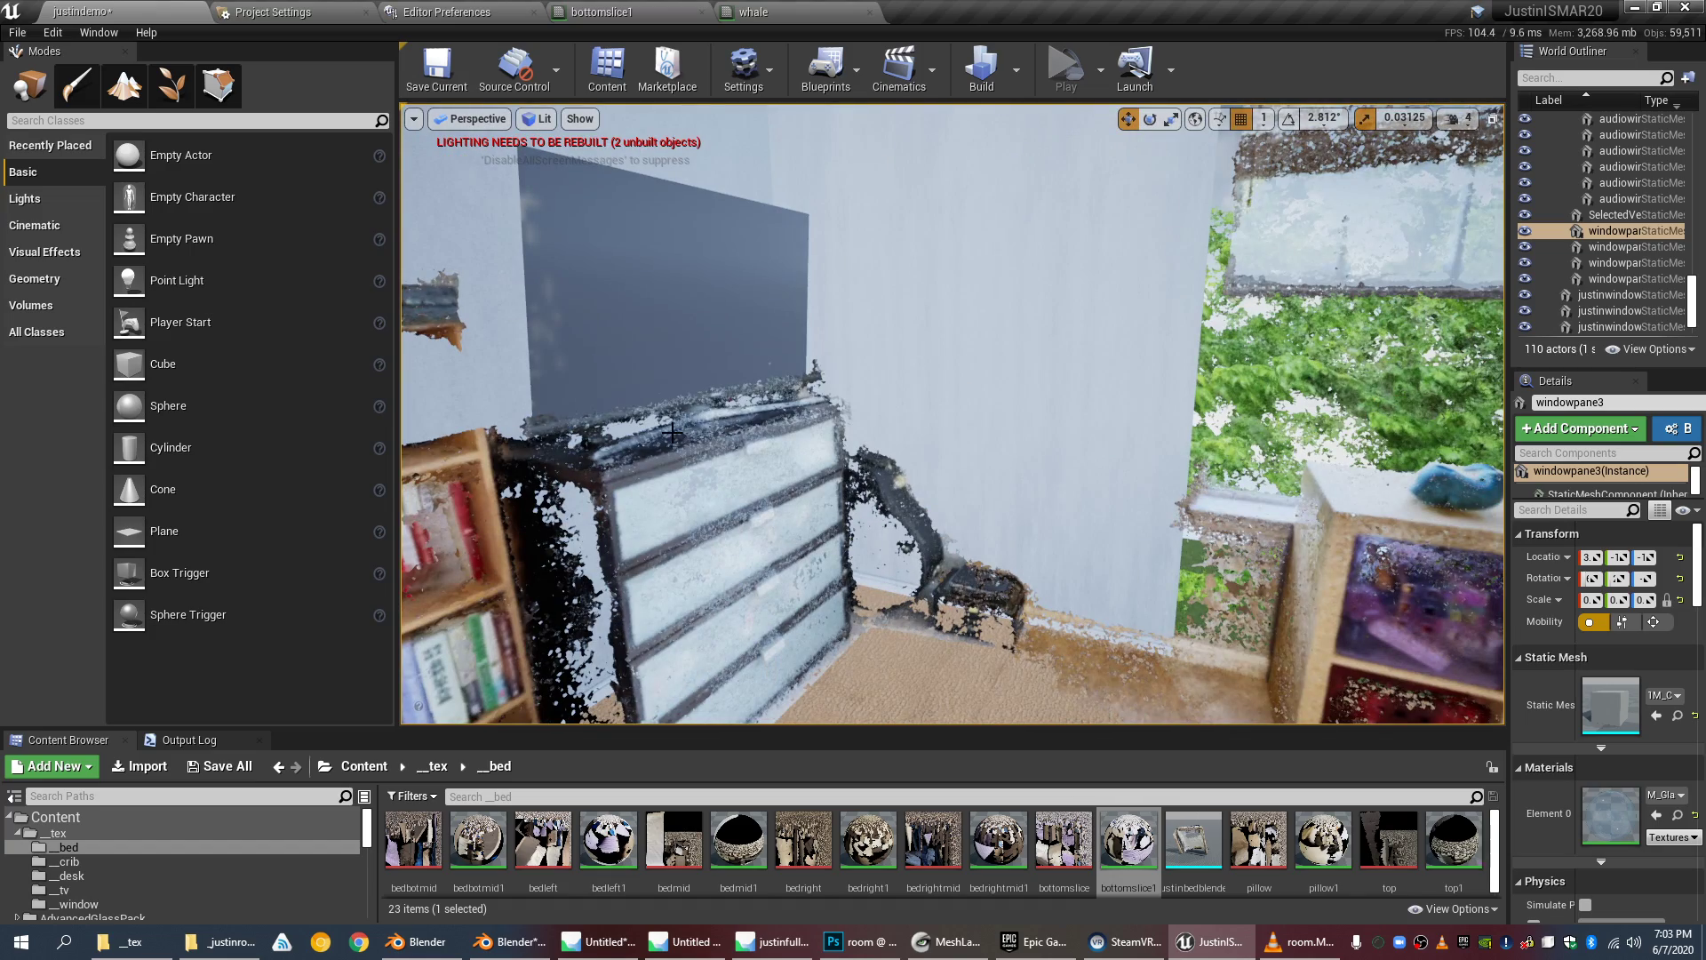
Step: Glance at the desk scan in MeshLab, return to Unreal Engine and inspect the plain wall beside the window and headboard
{"action": "left_click", "coordinate": [949, 941]}
{"action": "scroll", "coordinate": [999, 486], "scroll_direction": "down", "scroll_amount": 5}
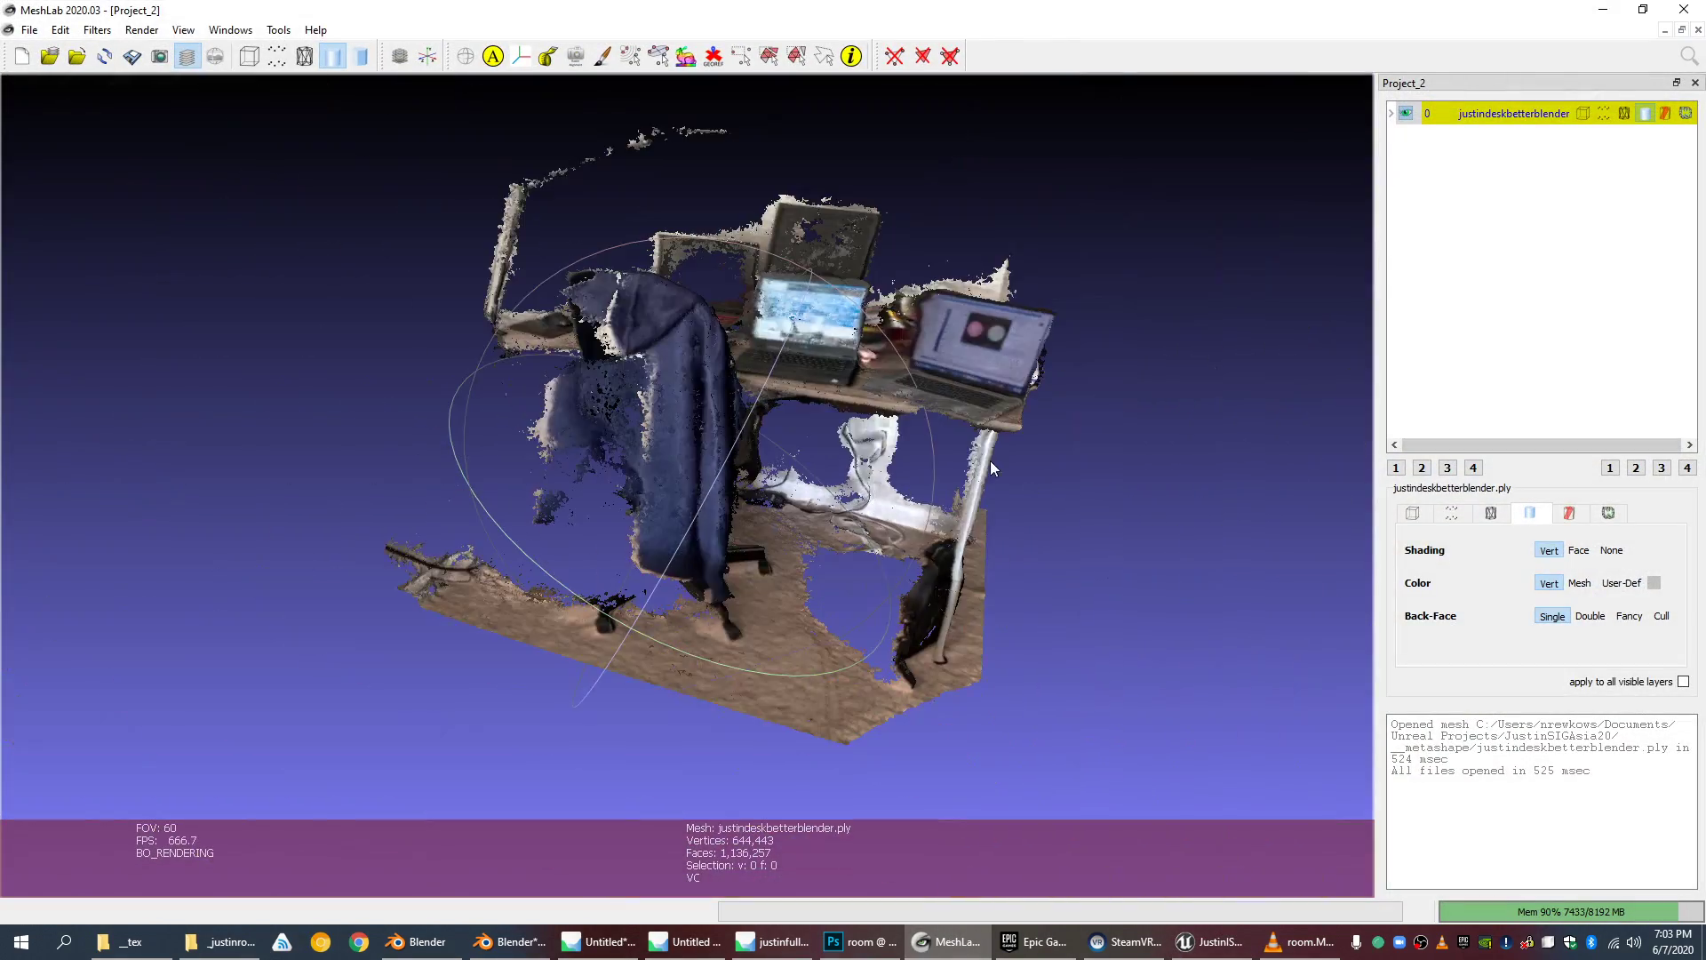
{"action": "left_click", "coordinate": [1205, 941]}
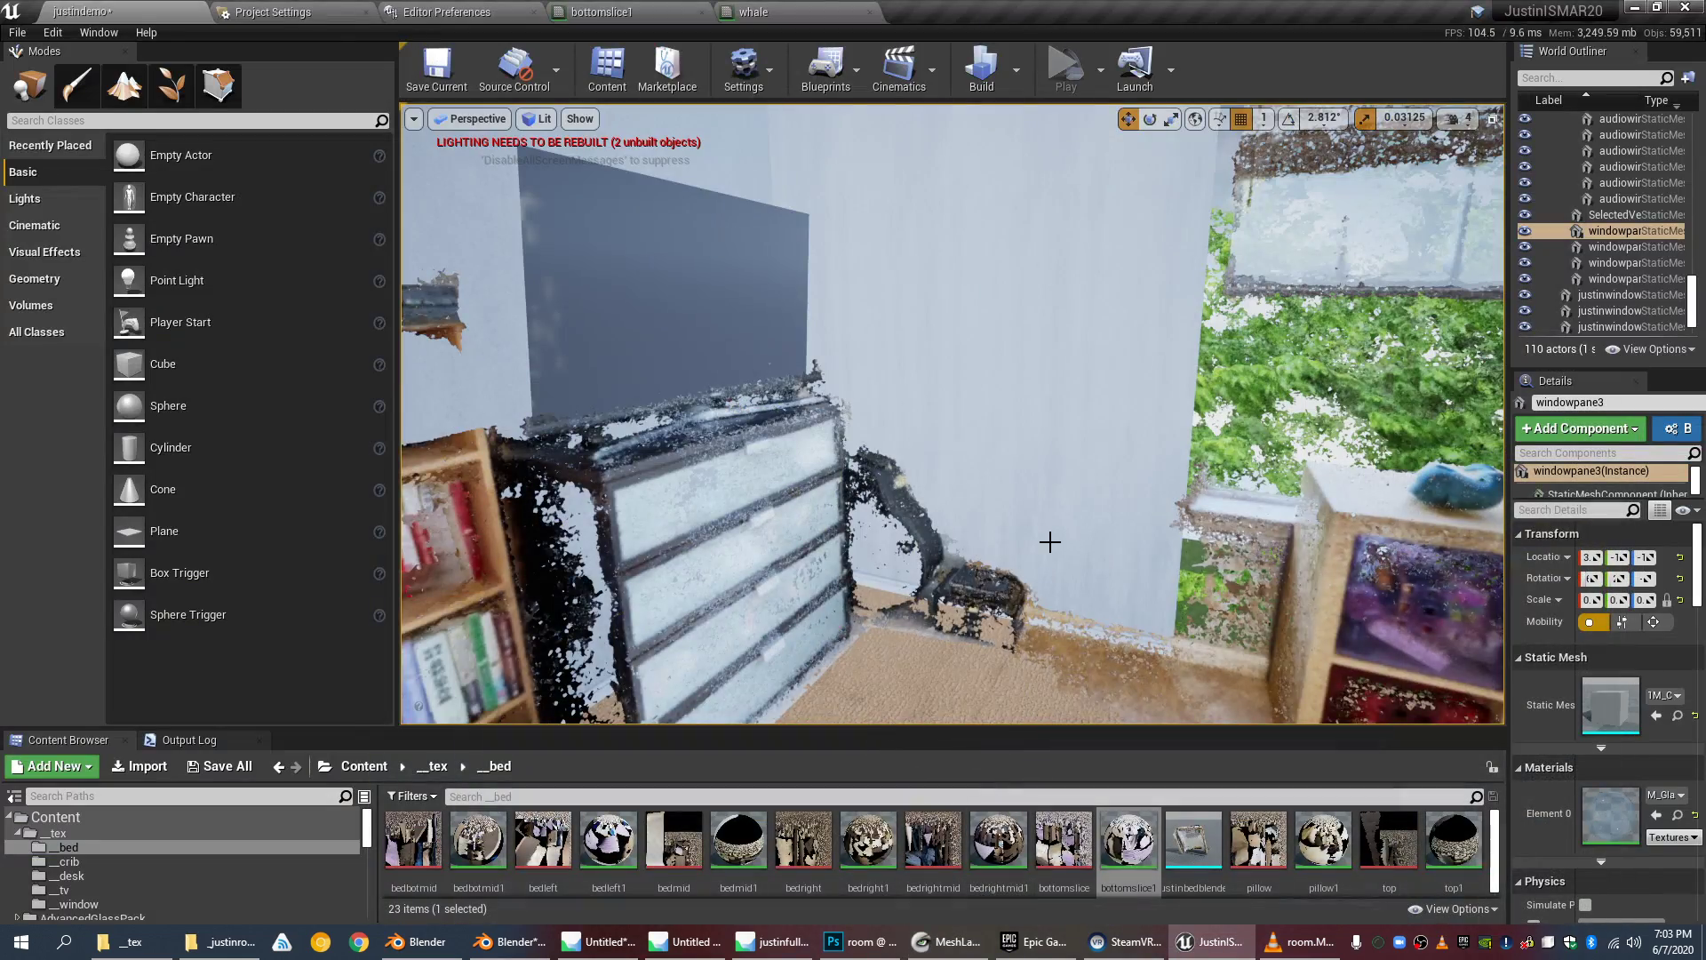
{"action": "right_click_drag", "start_coordinate": [1049, 541], "coordinate": [1275, 502]}
{"action": "scroll", "coordinate": [1058, 543], "scroll_direction": "up", "scroll_amount": 2}
{"action": "middle_click_drag", "start_coordinate": [1058, 544], "coordinate": [1077, 600]}
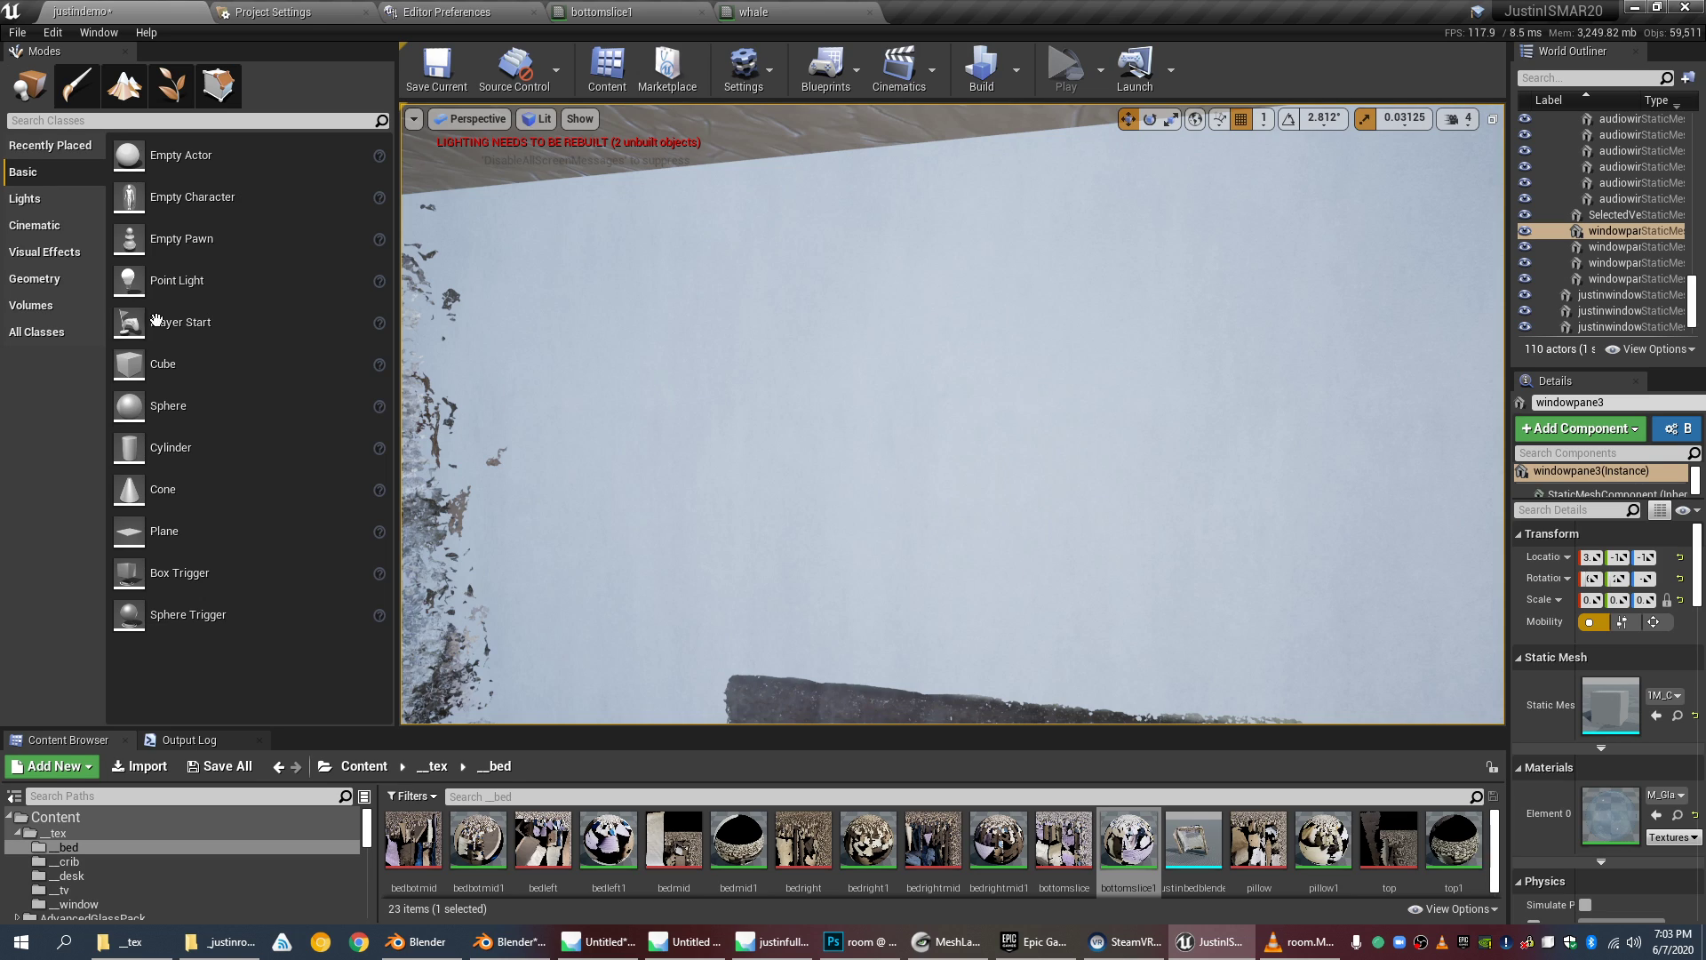
{"action": "scroll", "coordinate": [1017, 476], "scroll_direction": "down", "scroll_amount": 5}
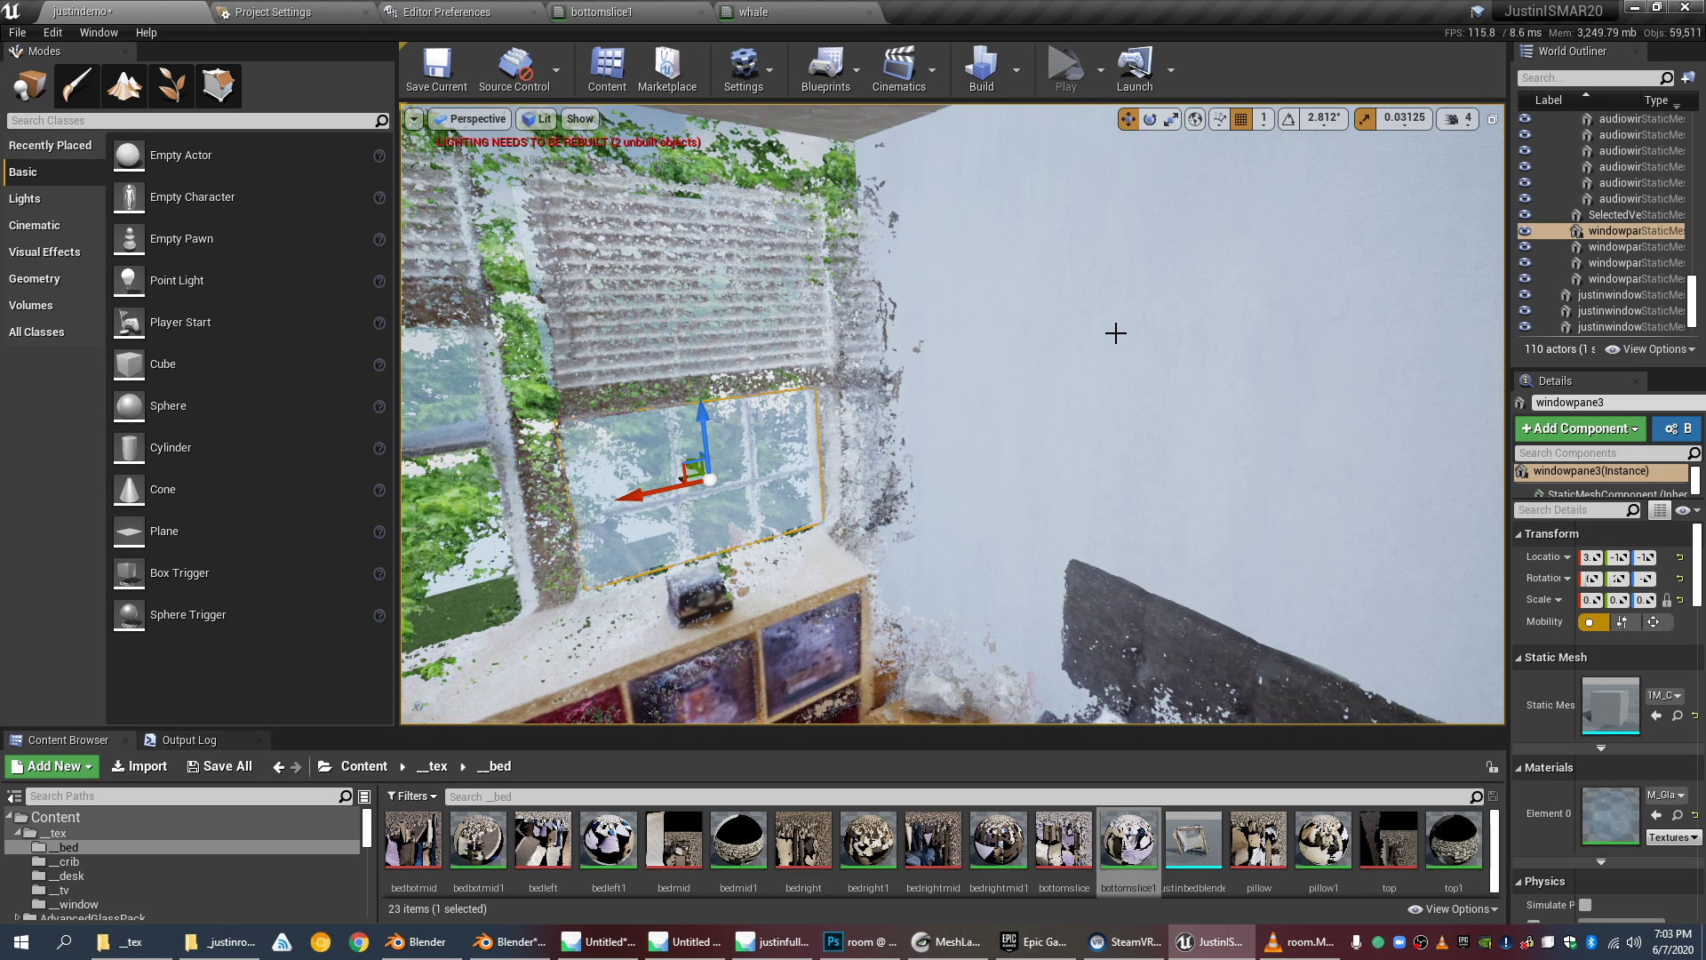
Step: Switch to the justinfullroom2 project in Metashape and examine the missing floor area beside the bed in the dense cloud
{"action": "left_click", "coordinate": [622, 951]}
{"action": "left_click", "coordinate": [684, 942]}
{"action": "left_click", "coordinate": [771, 942]}
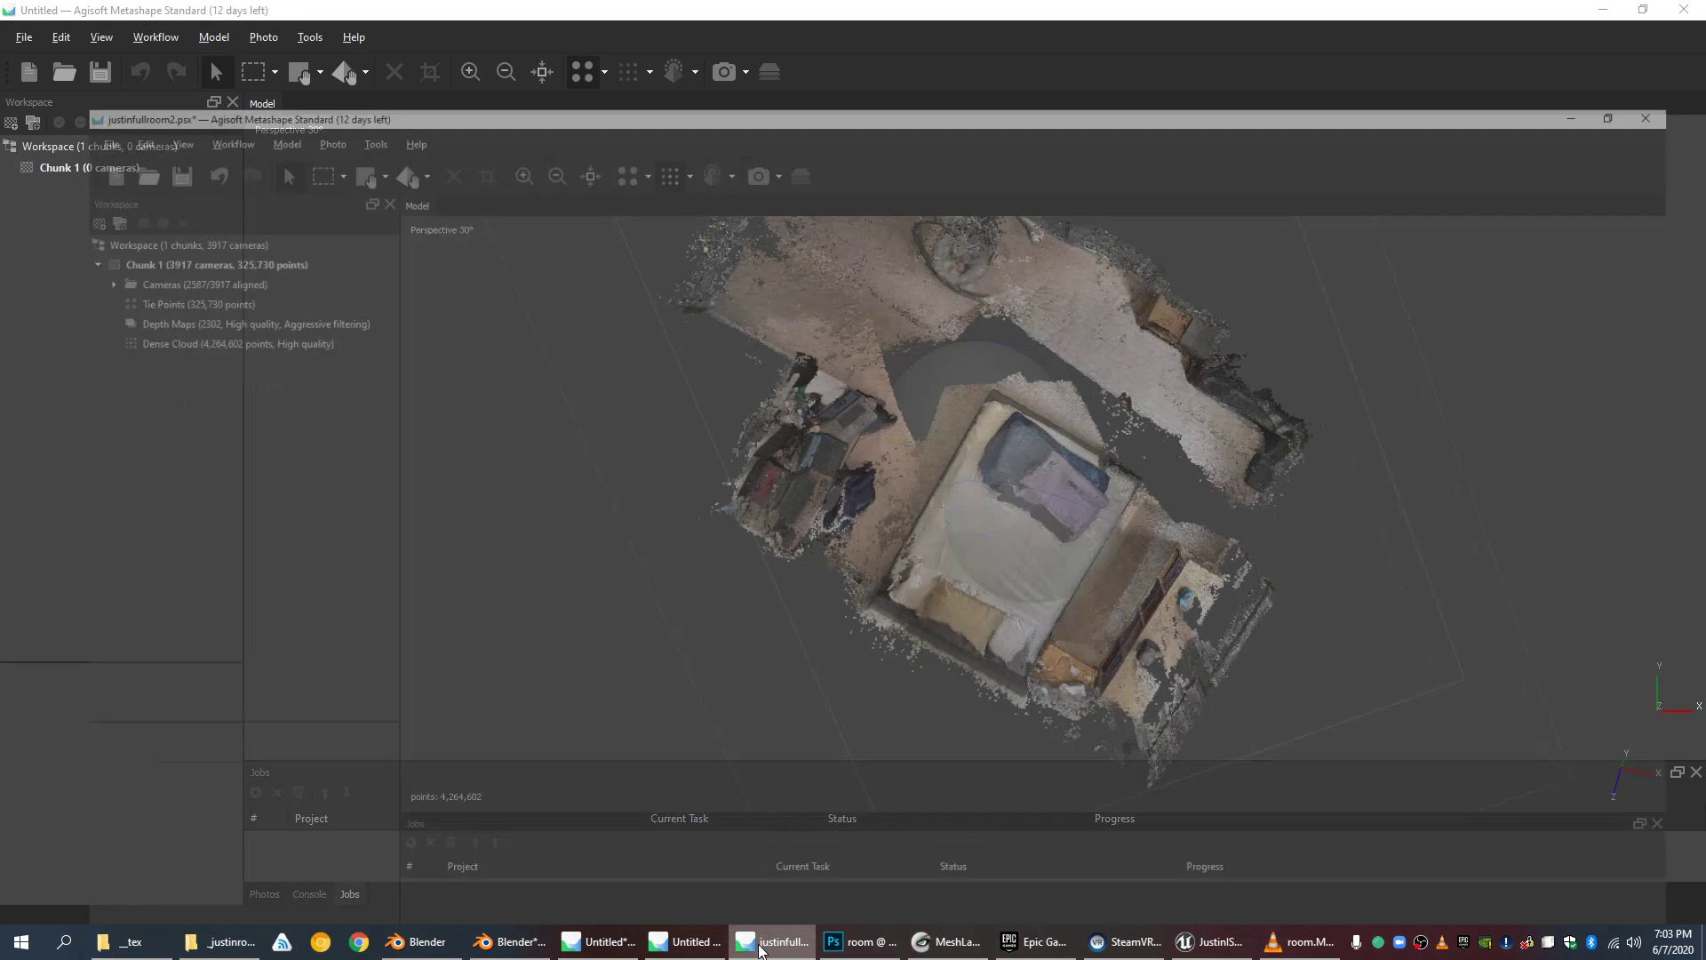
{"action": "scroll", "coordinate": [977, 356], "scroll_direction": "up", "scroll_amount": 6}
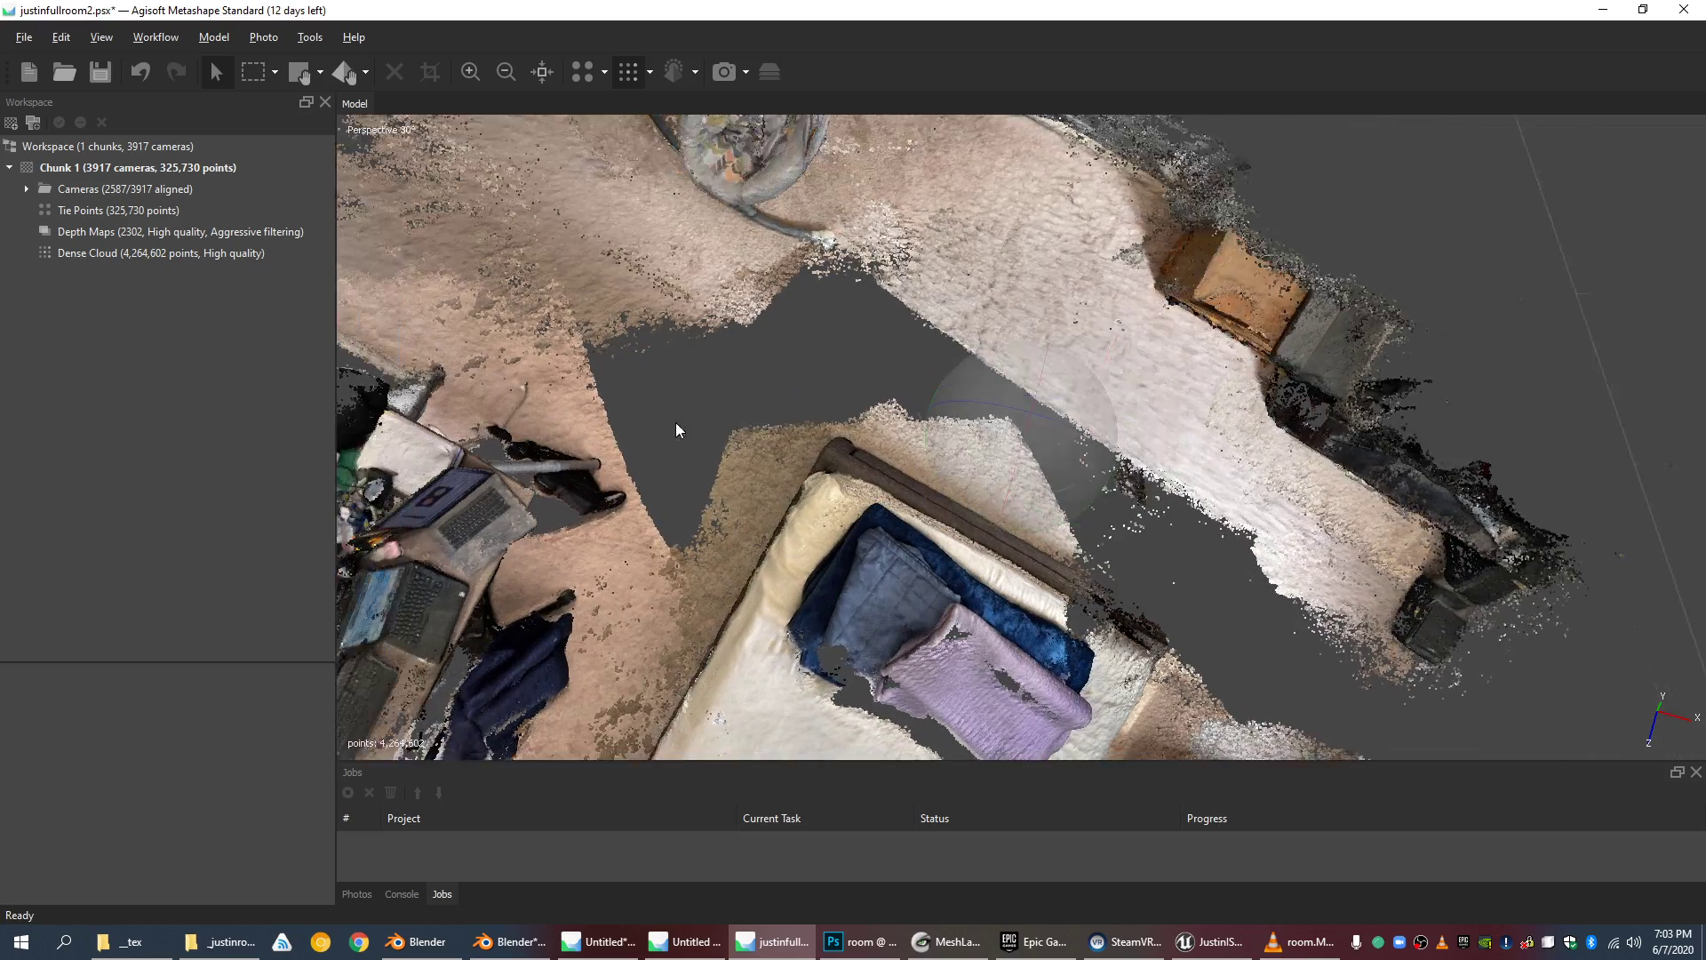
{"action": "left_click_drag", "start_coordinate": [675, 430], "coordinate": [780, 373]}
{"action": "scroll", "coordinate": [780, 371], "scroll_direction": "up", "scroll_amount": 3}
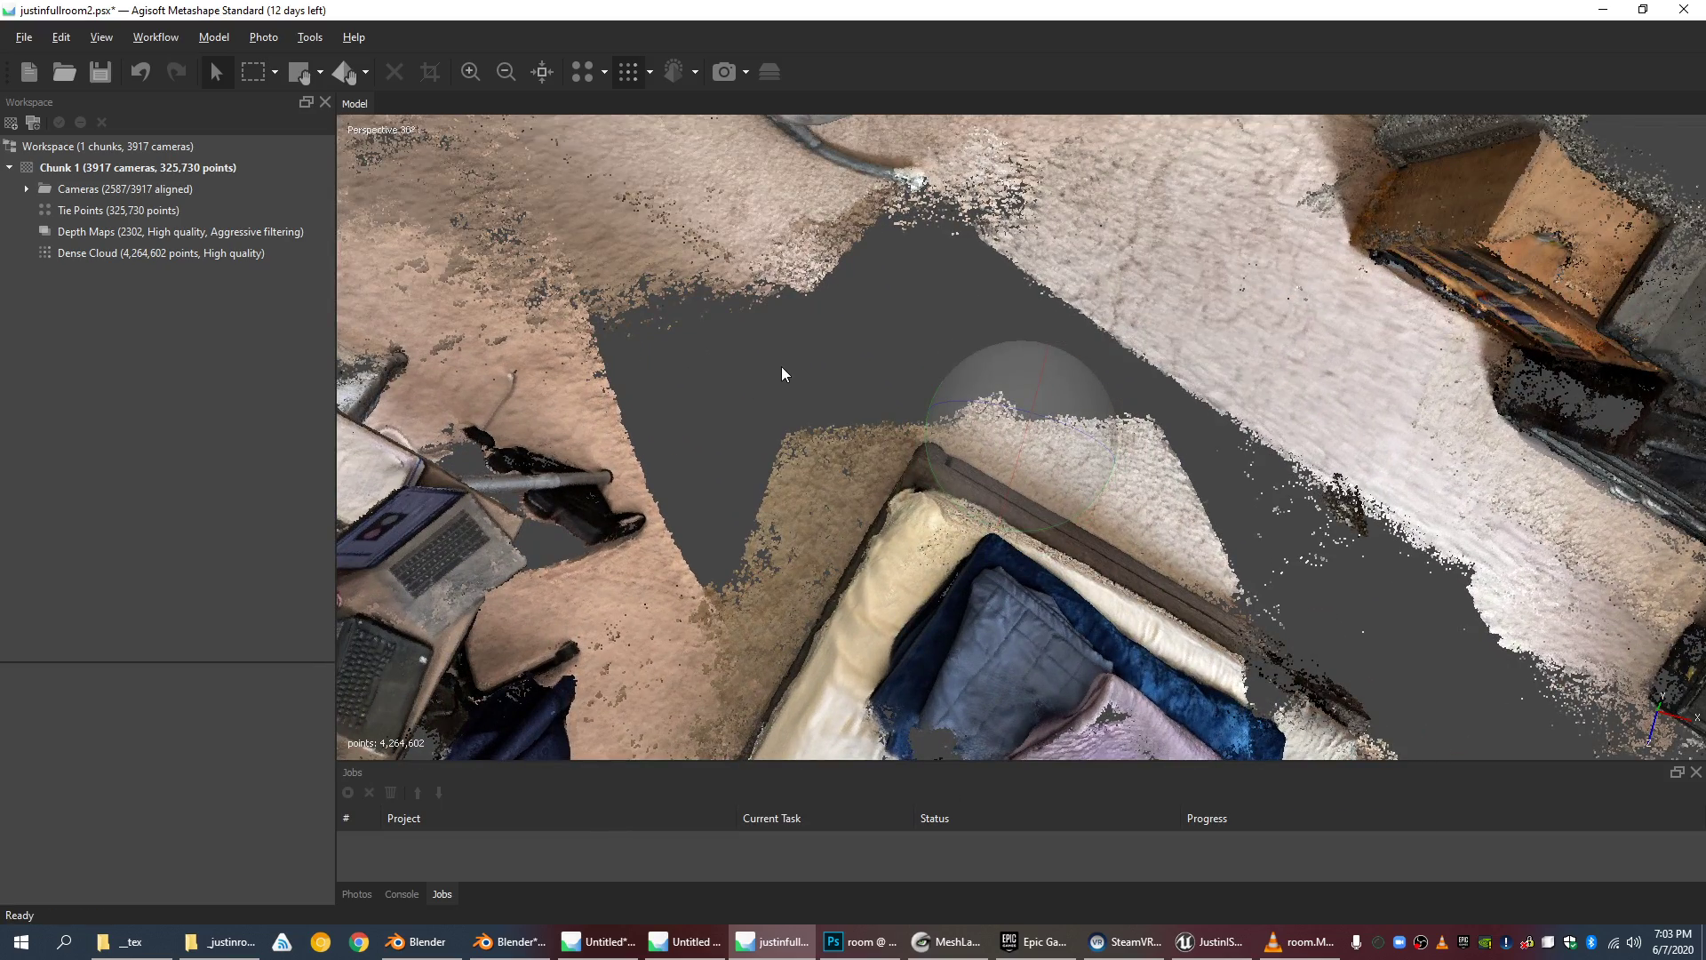
{"action": "scroll", "coordinate": [893, 307], "scroll_direction": "down", "scroll_amount": 2}
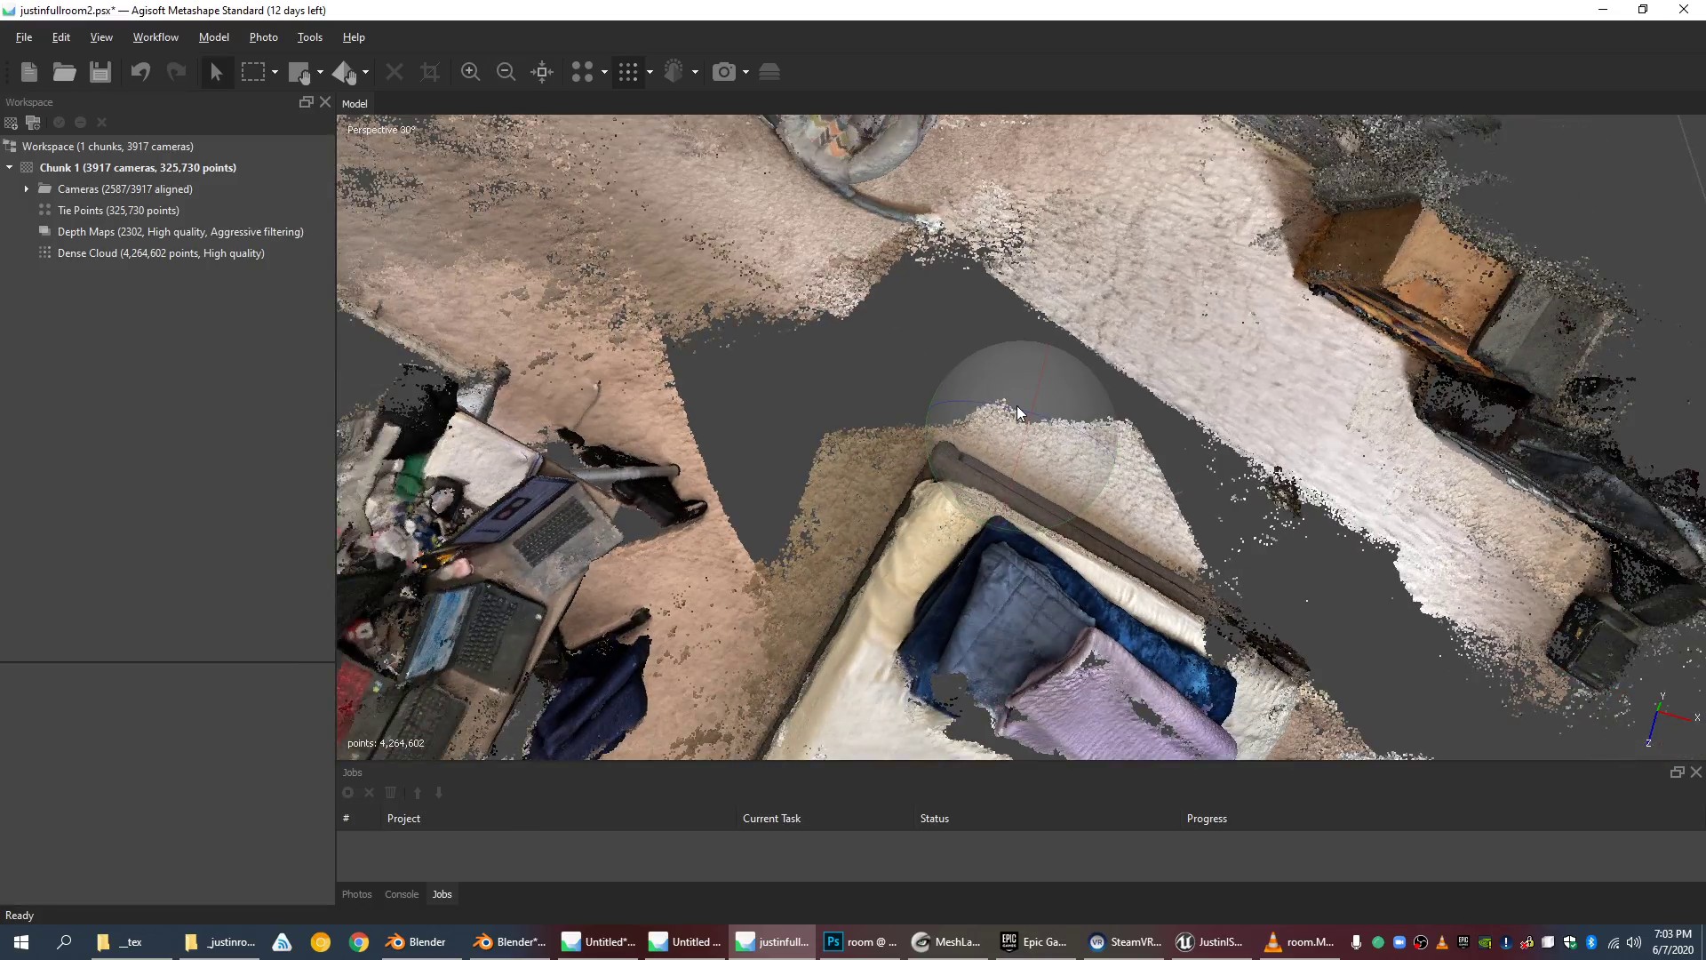
Step: Inspect the dense cloud's carpet between the desk, baby swing, bookcase and bed for gaps
{"action": "left_click_drag", "start_coordinate": [895, 312], "coordinate": [1040, 428]}
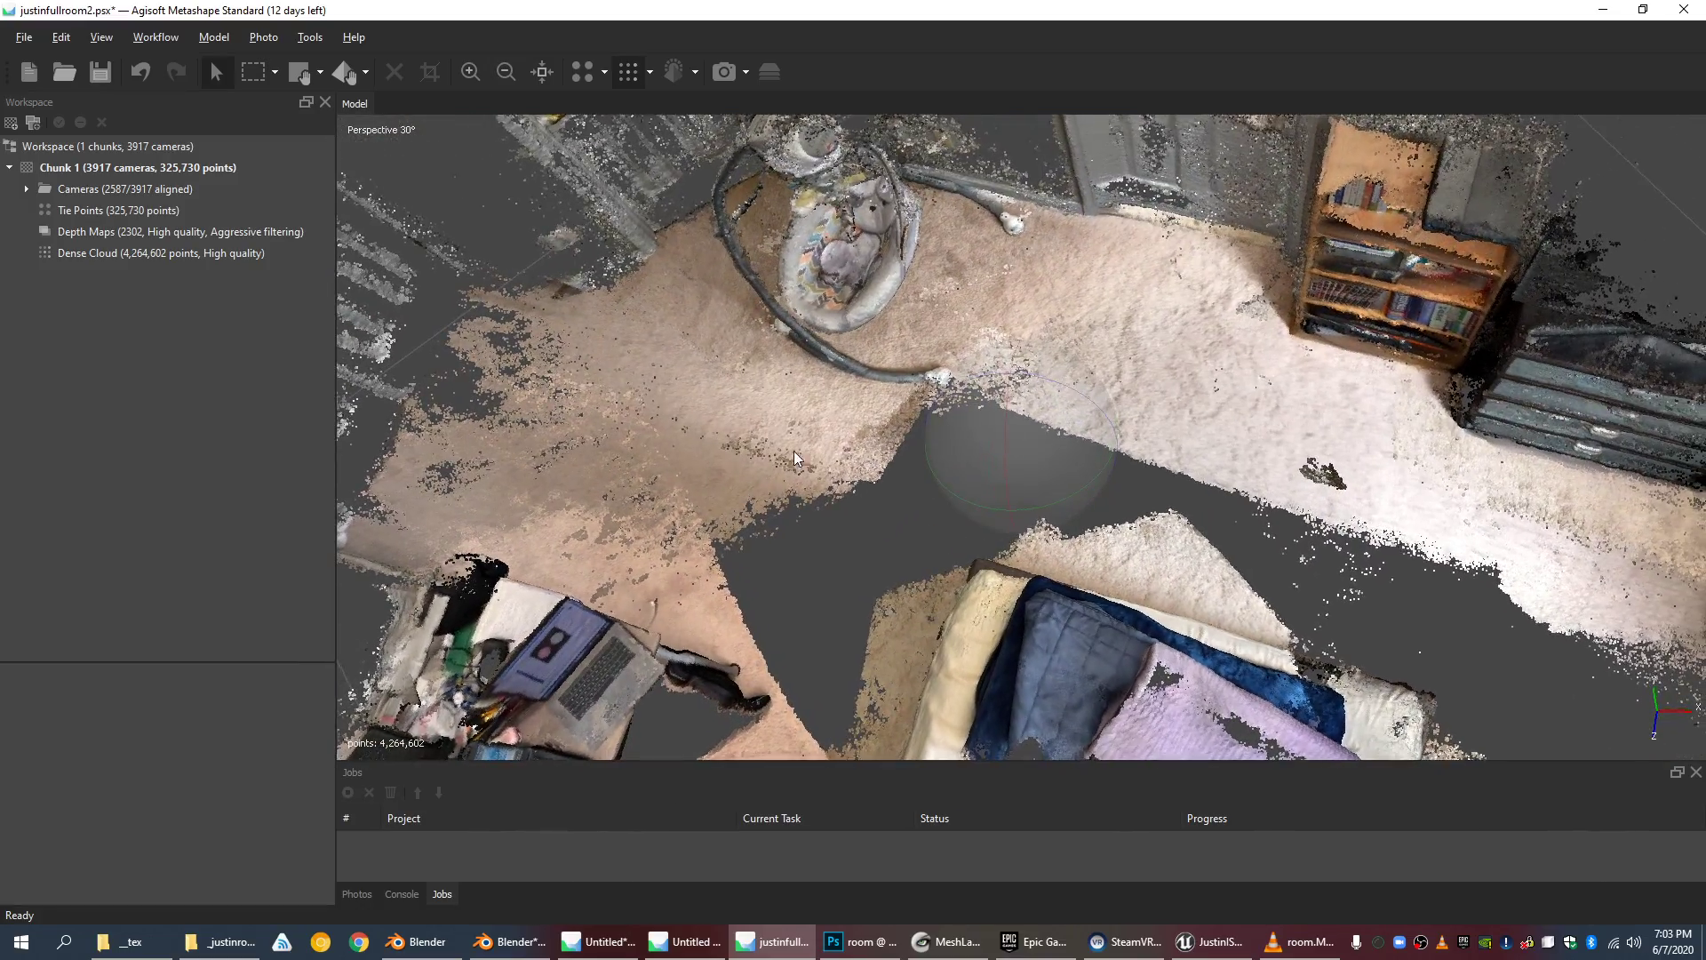
{"action": "left_click_drag", "start_coordinate": [934, 375], "coordinate": [807, 438]}
{"action": "scroll", "coordinate": [789, 462], "scroll_direction": "up", "scroll_amount": 3}
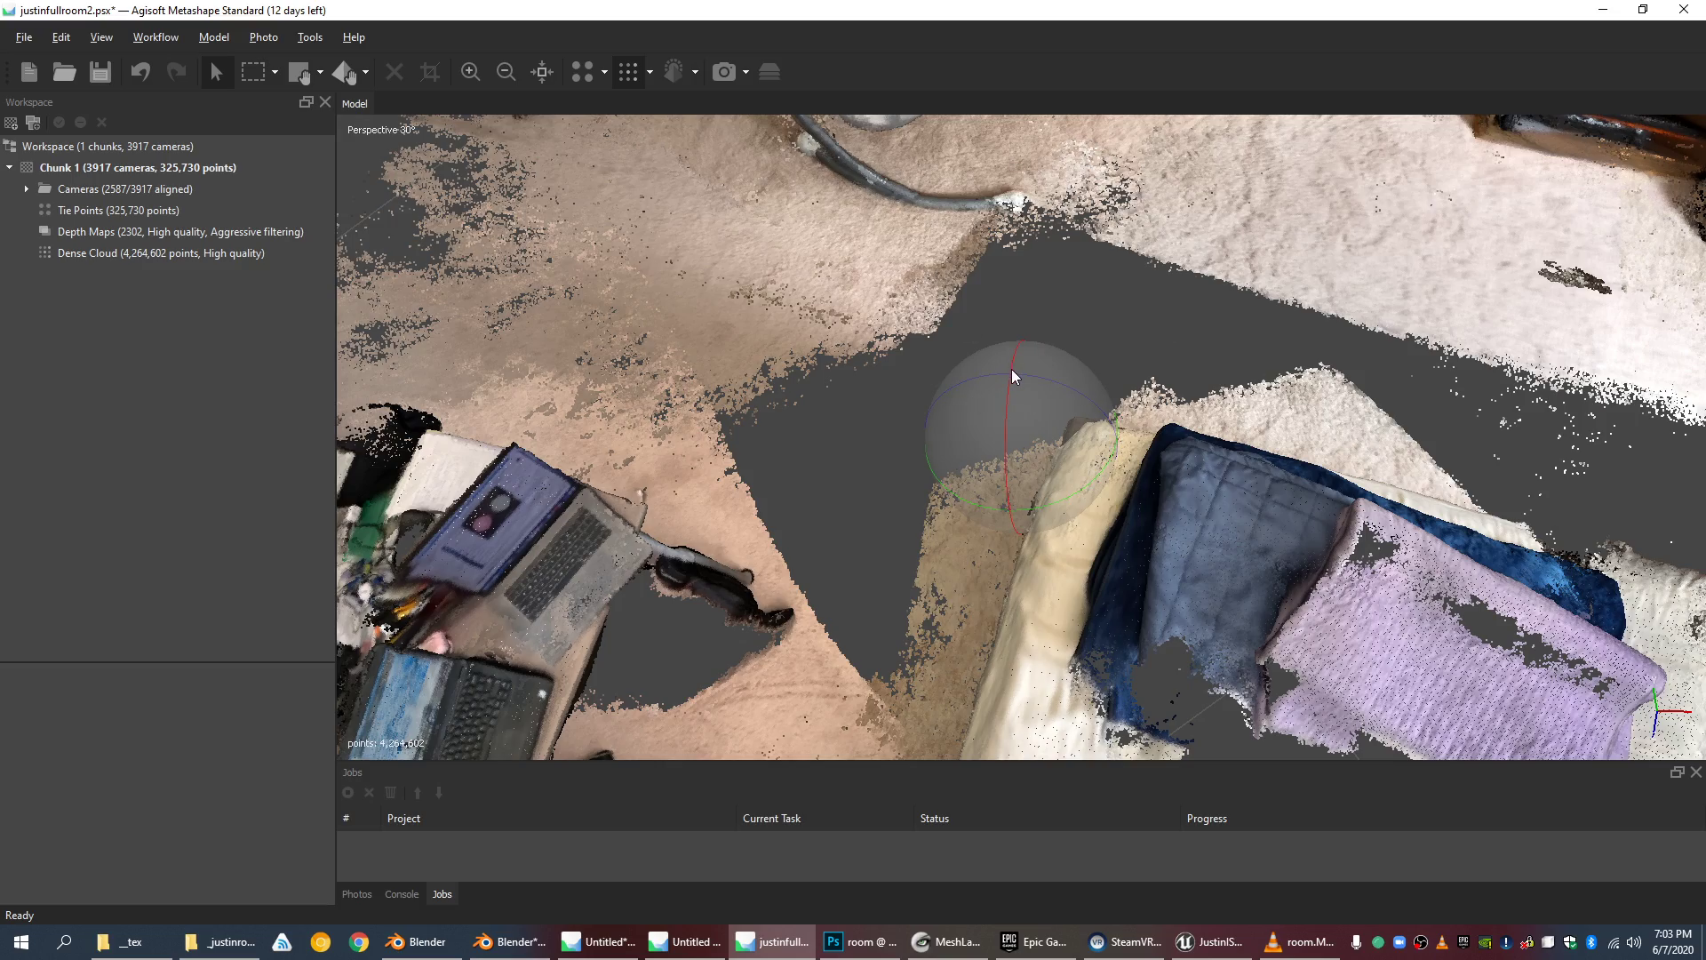
{"action": "scroll", "coordinate": [1015, 376], "scroll_direction": "down", "scroll_amount": 4}
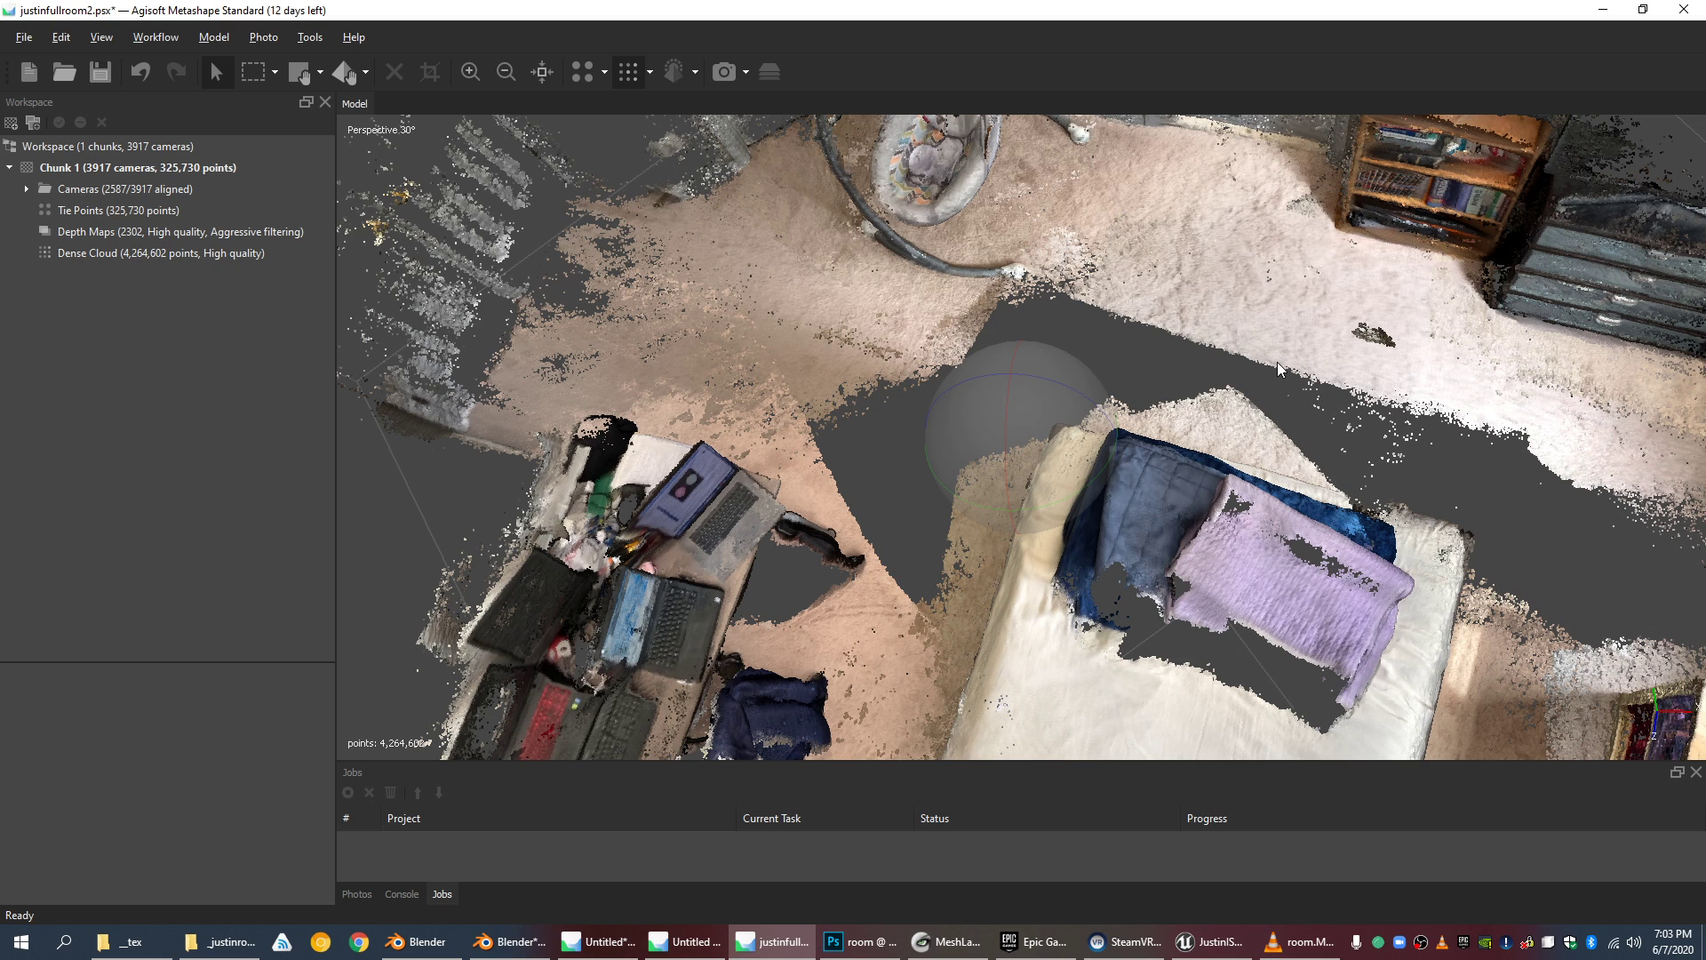
{"action": "left_click_drag", "start_coordinate": [1047, 457], "coordinate": [1051, 406]}
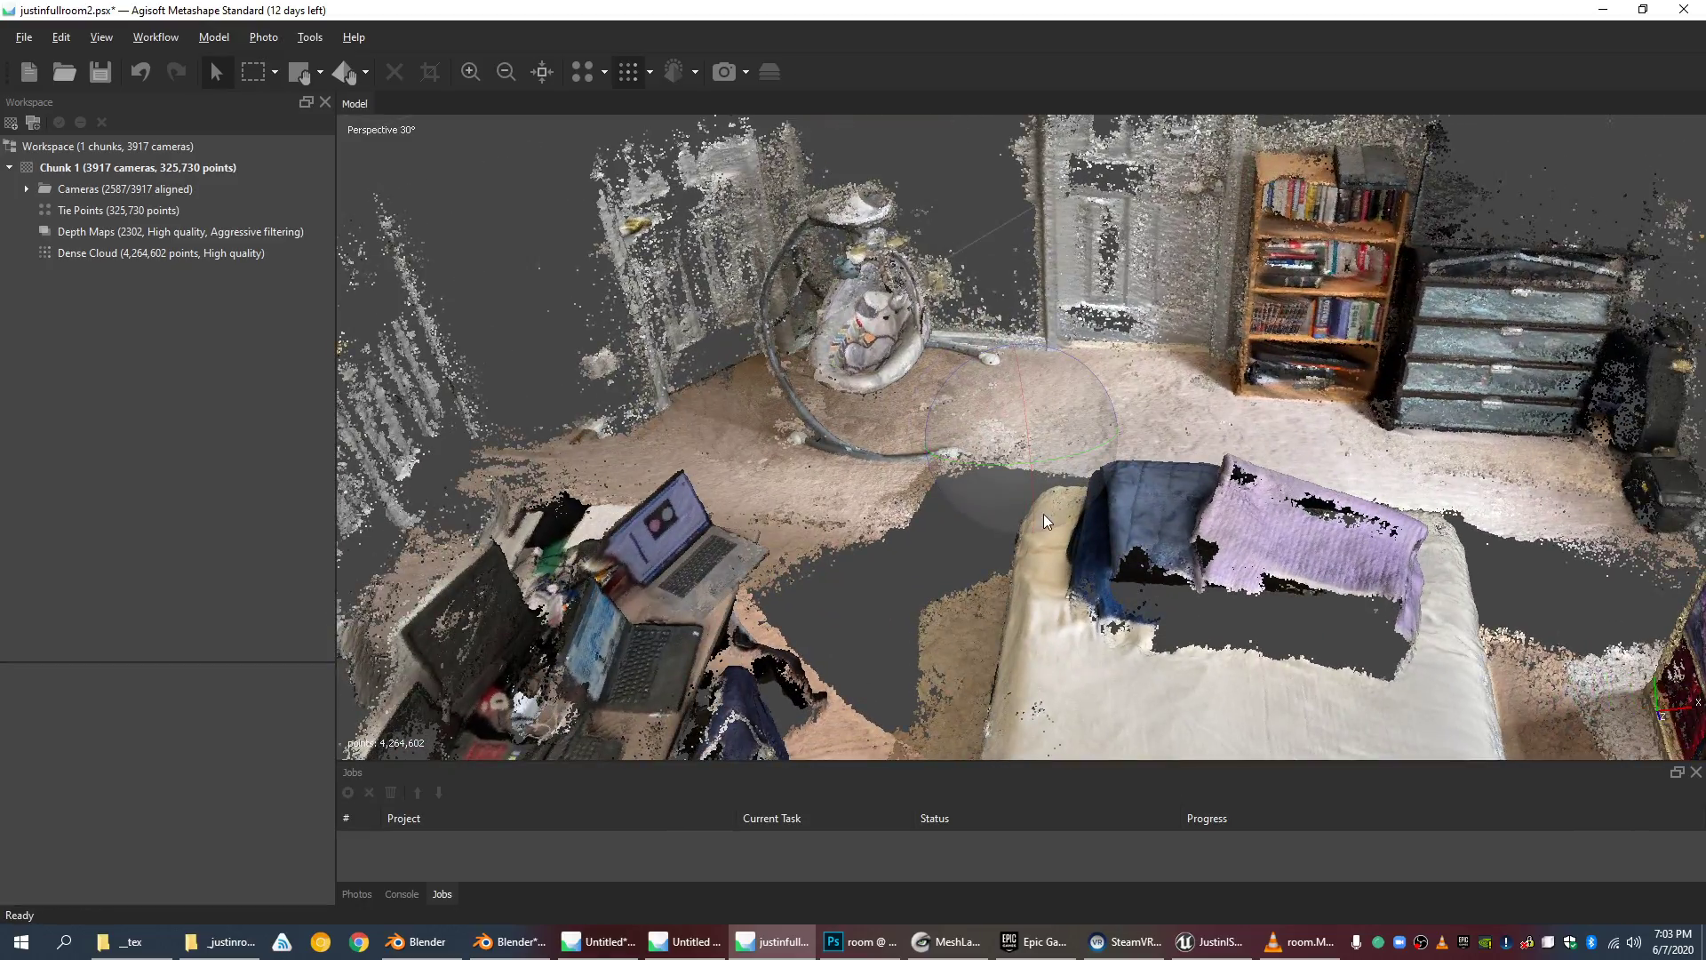
Step: Examine the dense cloud from the opposite side, covering the bed, shelf and windows, then the doors, bookcase and dresser
{"action": "left_click_drag", "start_coordinate": [983, 450], "coordinate": [889, 340]}
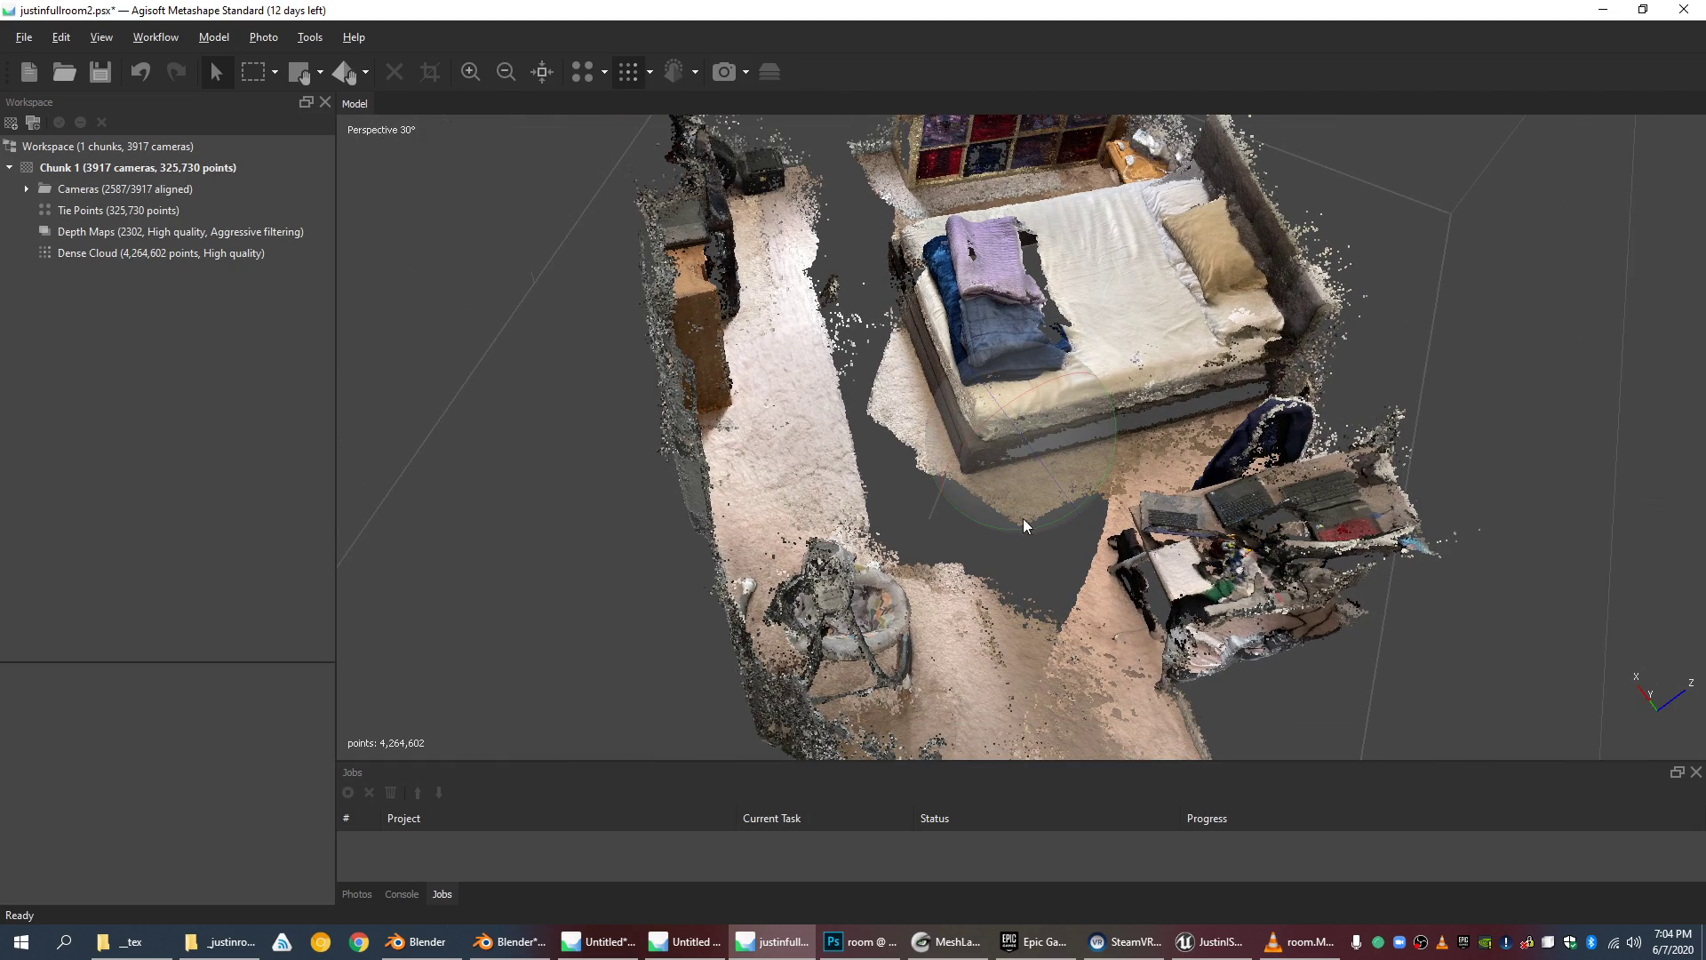
{"action": "left_click_drag", "start_coordinate": [1025, 524], "coordinate": [1072, 519]}
{"action": "scroll", "coordinate": [1031, 489], "scroll_direction": "up", "scroll_amount": 2}
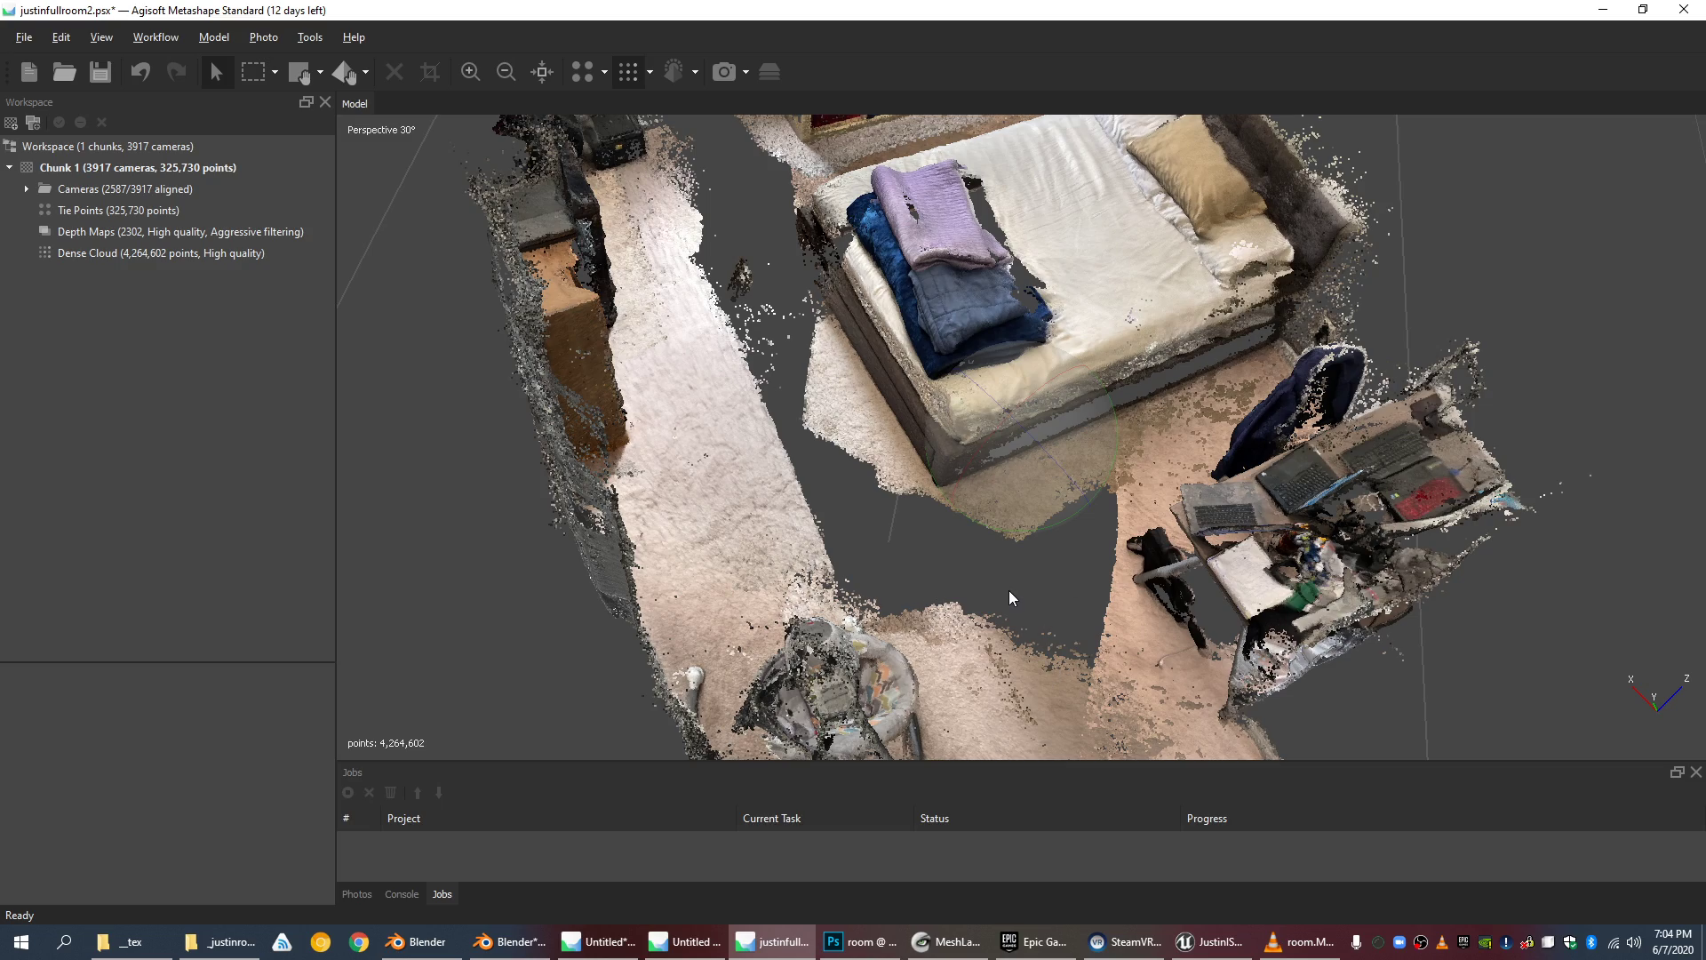
{"action": "left_click_drag", "start_coordinate": [1024, 506], "coordinate": [1526, 396]}
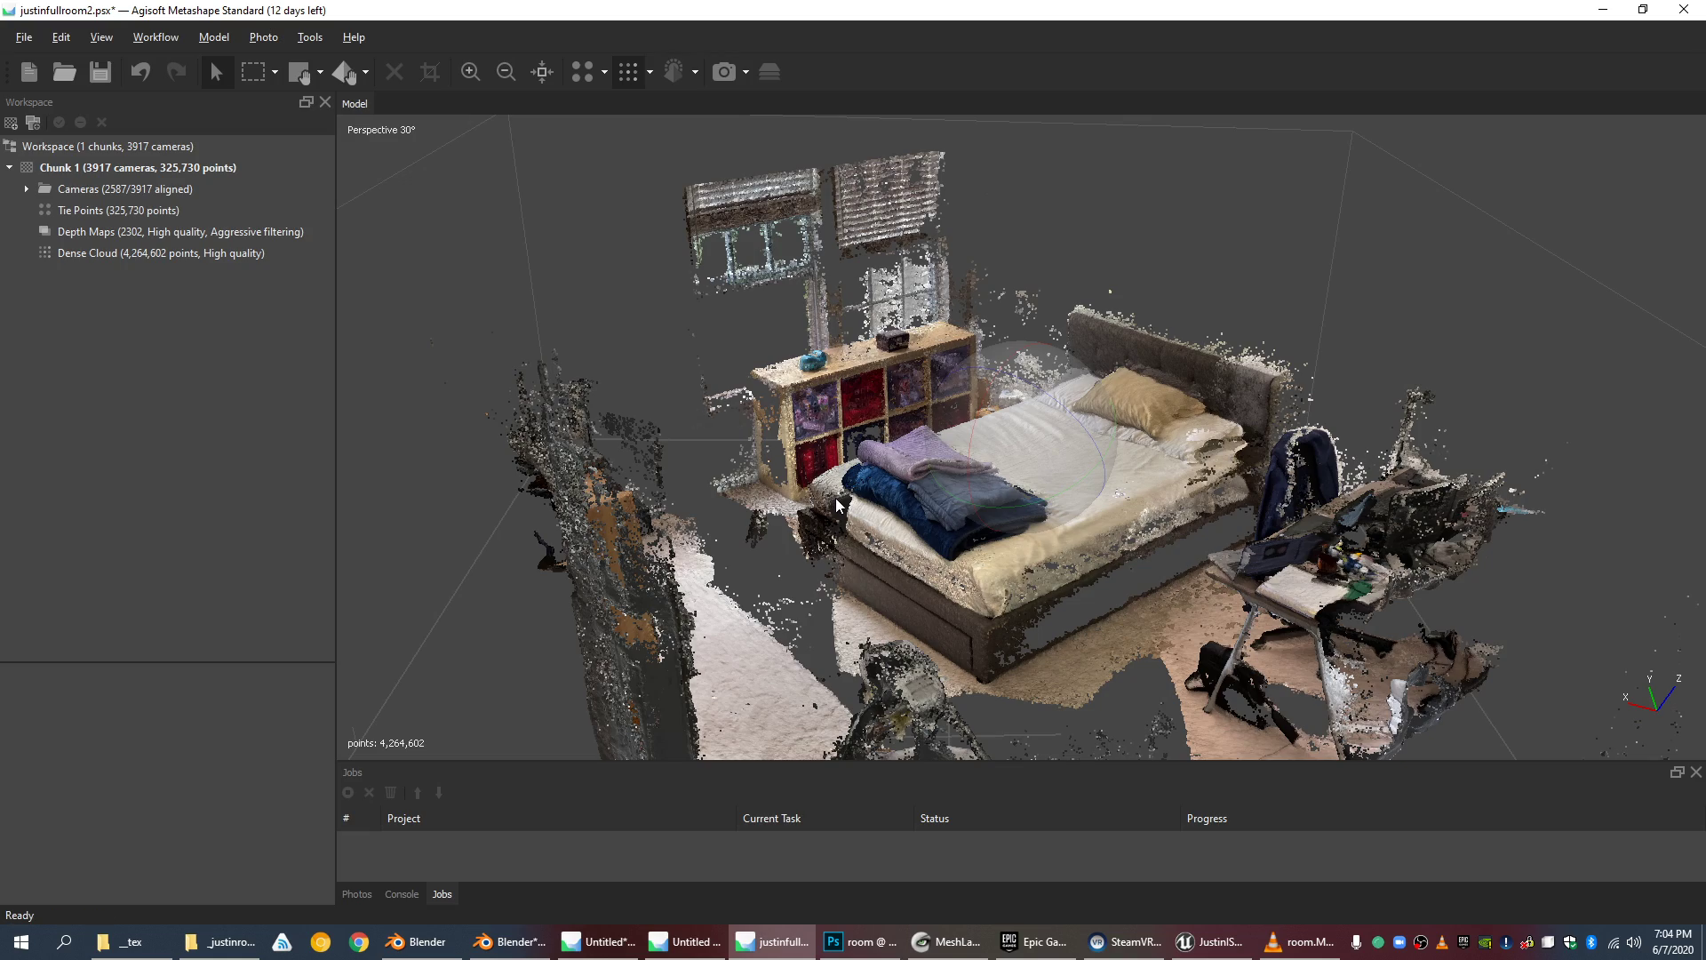
{"action": "scroll", "coordinate": [936, 487], "scroll_direction": "up", "scroll_amount": 5}
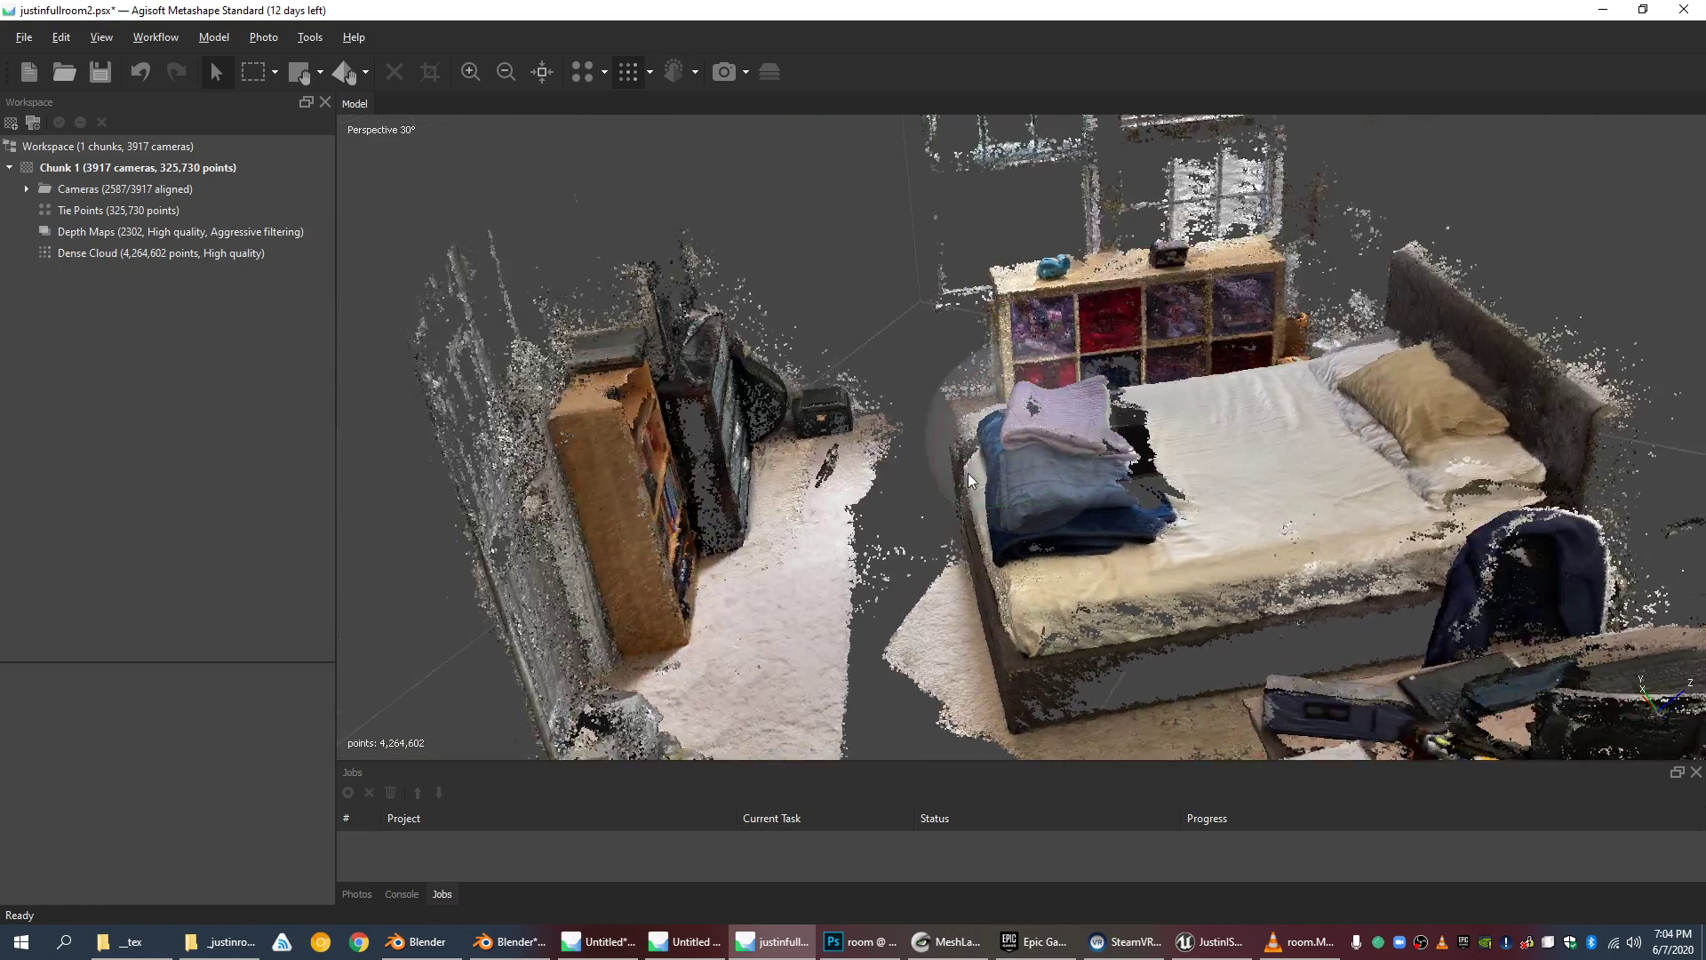
{"action": "left_click_drag", "start_coordinate": [969, 473], "coordinate": [1146, 218]}
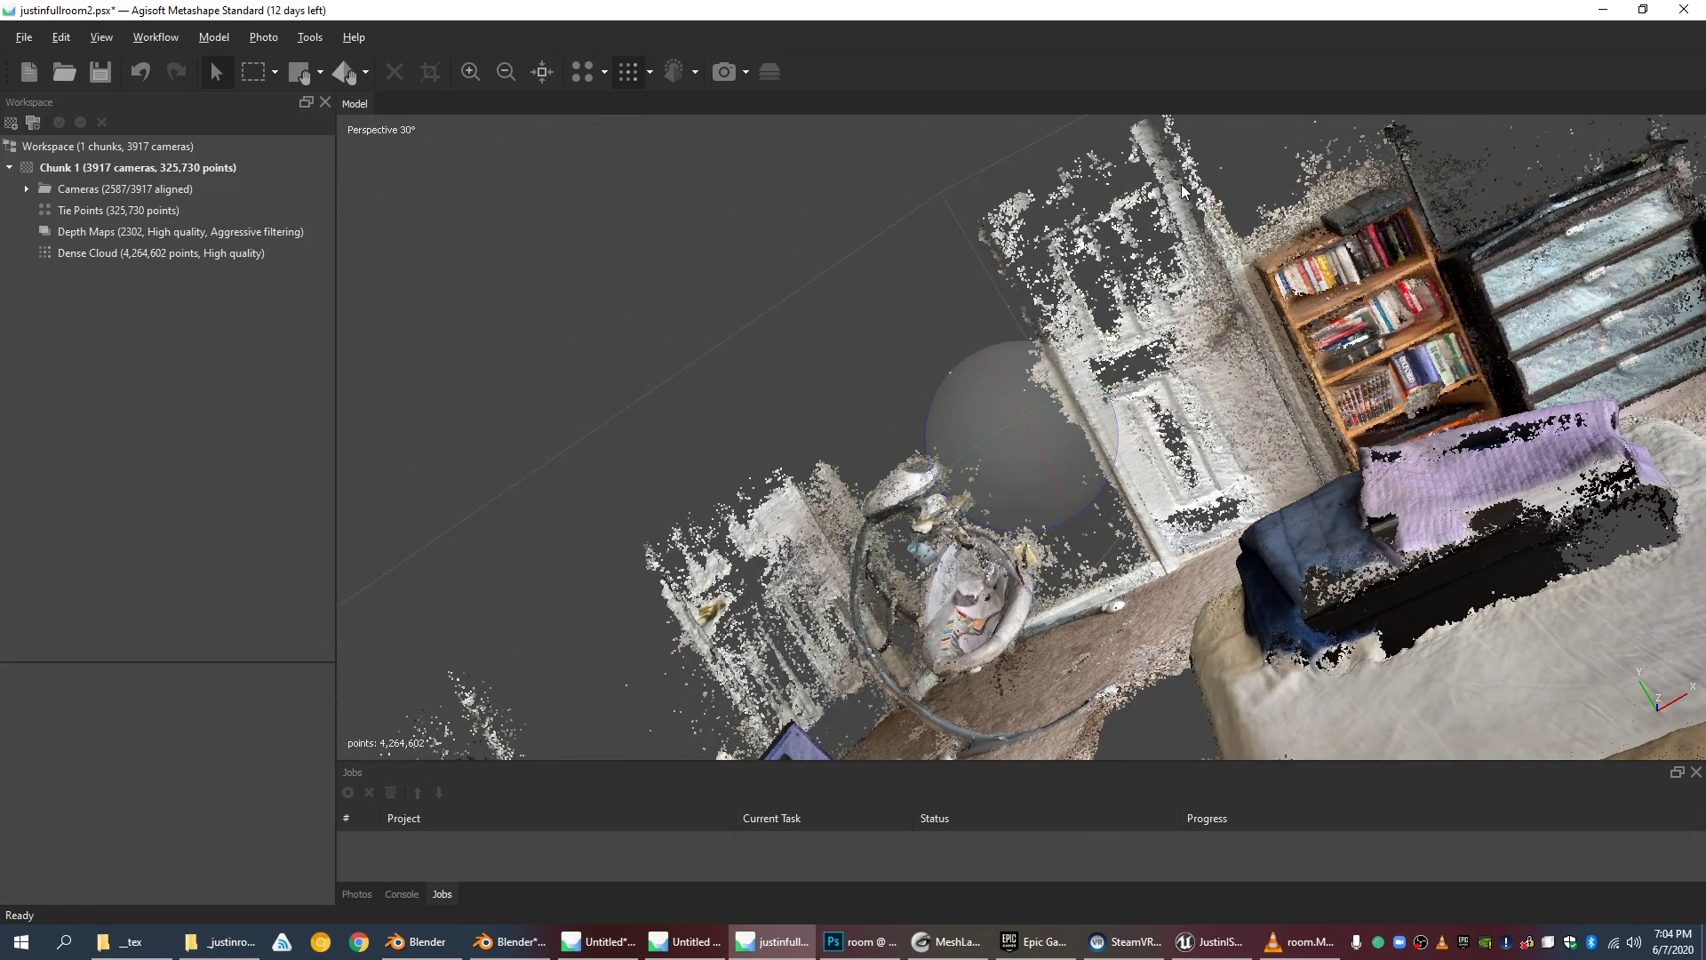
{"action": "left_click_drag", "start_coordinate": [1038, 382], "coordinate": [1175, 282]}
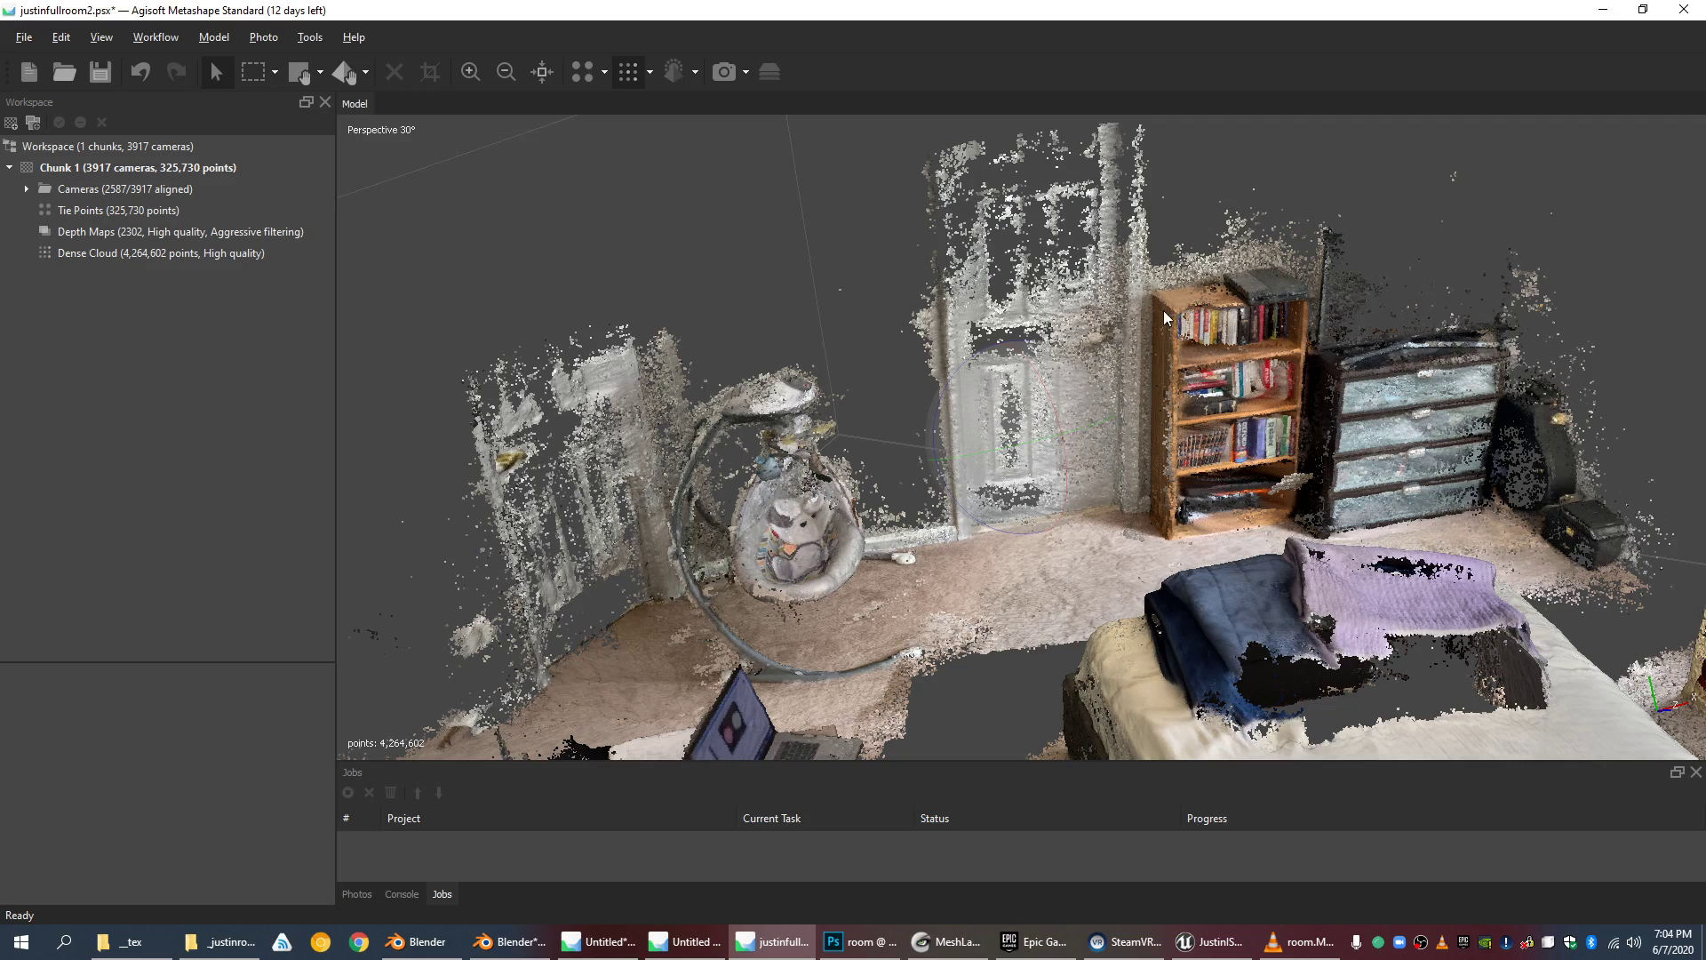
{"action": "scroll", "coordinate": [1176, 283], "scroll_direction": "up", "scroll_amount": 2}
{"action": "scroll", "coordinate": [1176, 283], "scroll_direction": "down", "scroll_amount": 2}
Step: Switch to VLC, play room.MOV from further ahead with the volume at 0%, and pause it at 00:45
{"action": "left_click", "coordinate": [1283, 940]}
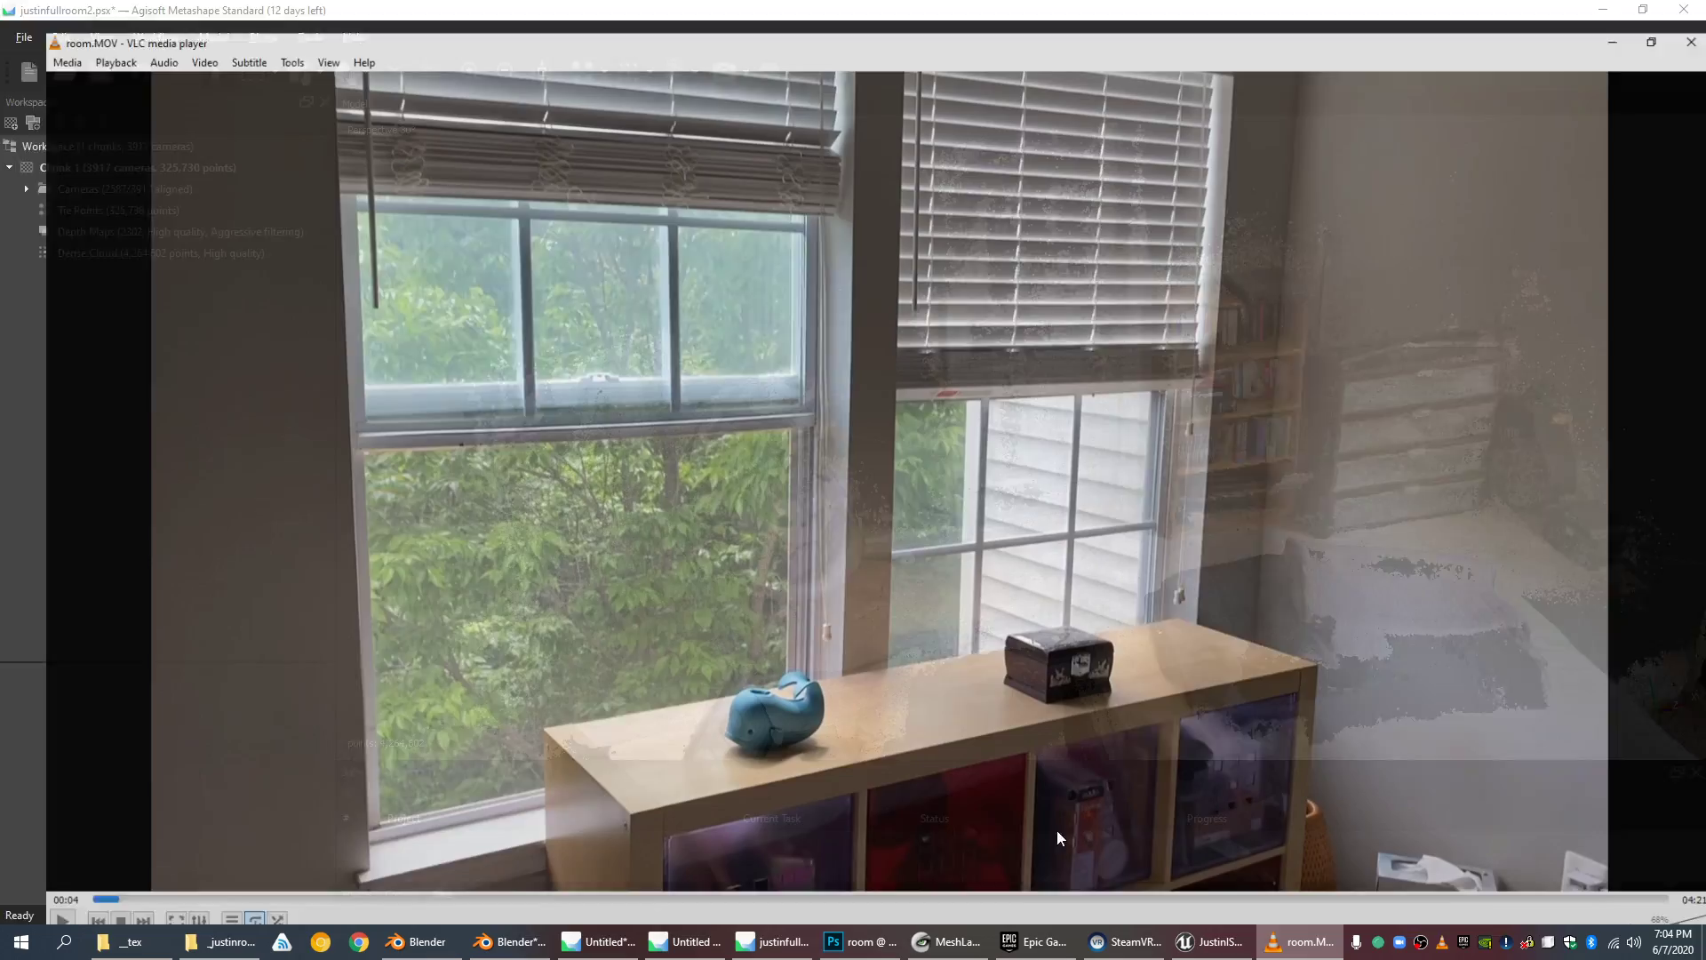
{"action": "left_click", "coordinate": [18, 910]}
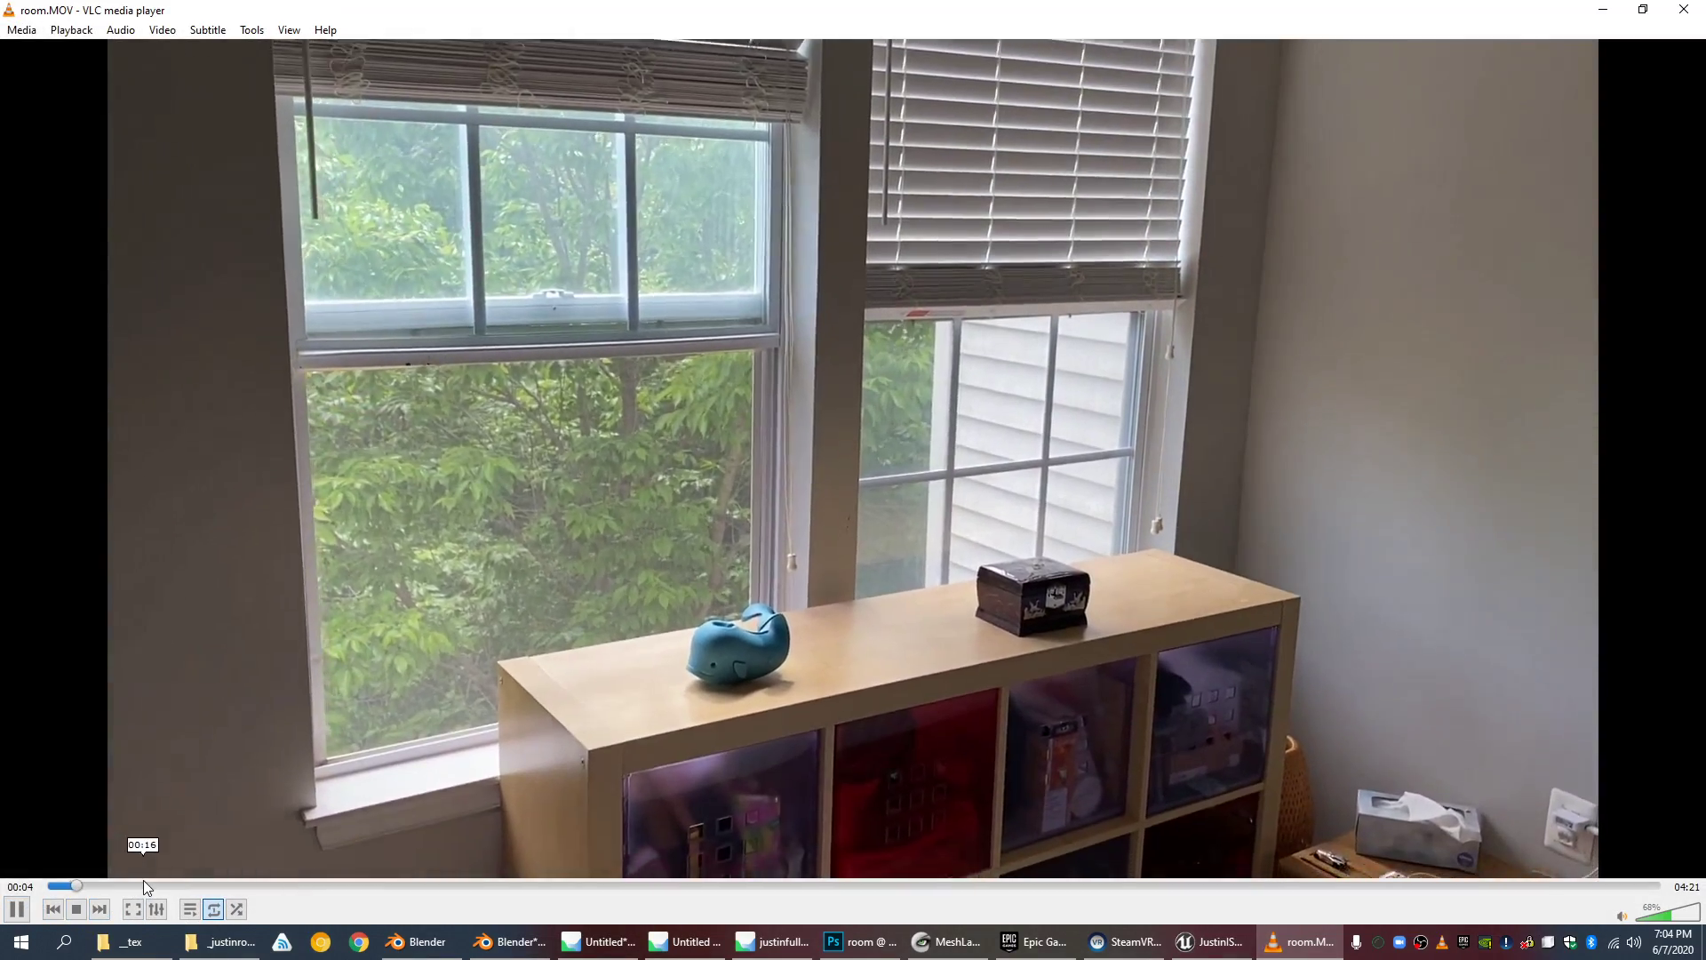
{"action": "left_click_drag", "start_coordinate": [144, 885], "coordinate": [277, 885]}
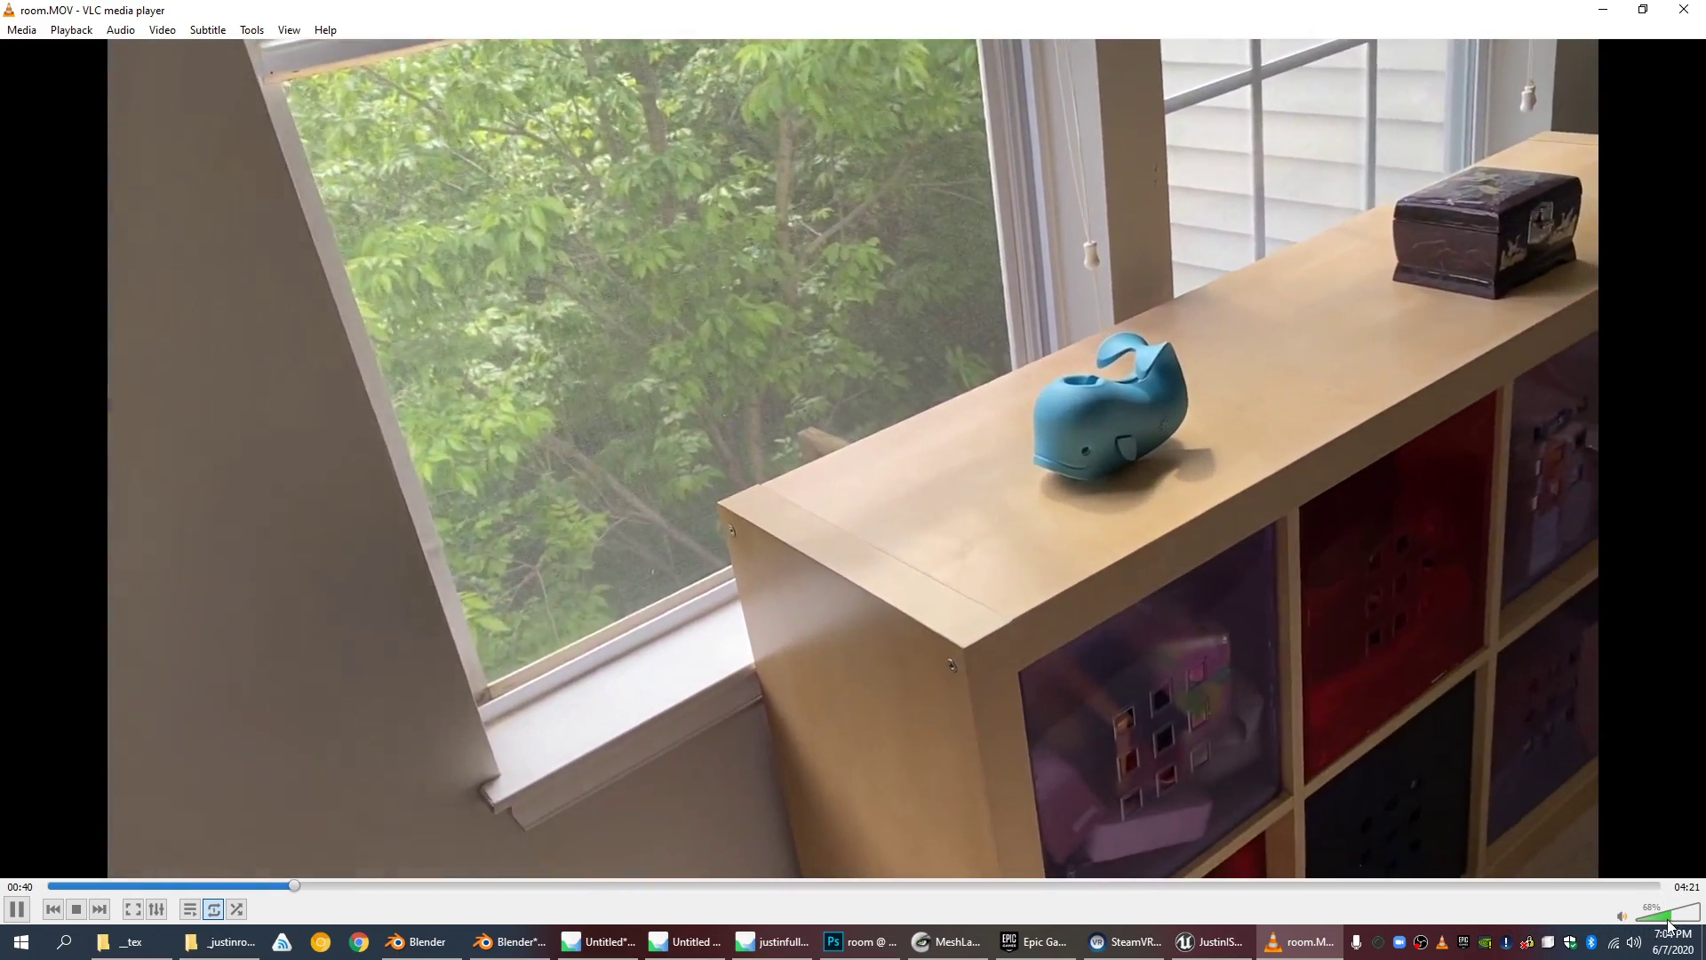
{"action": "left_click_drag", "start_coordinate": [1670, 916], "coordinate": [1631, 916]}
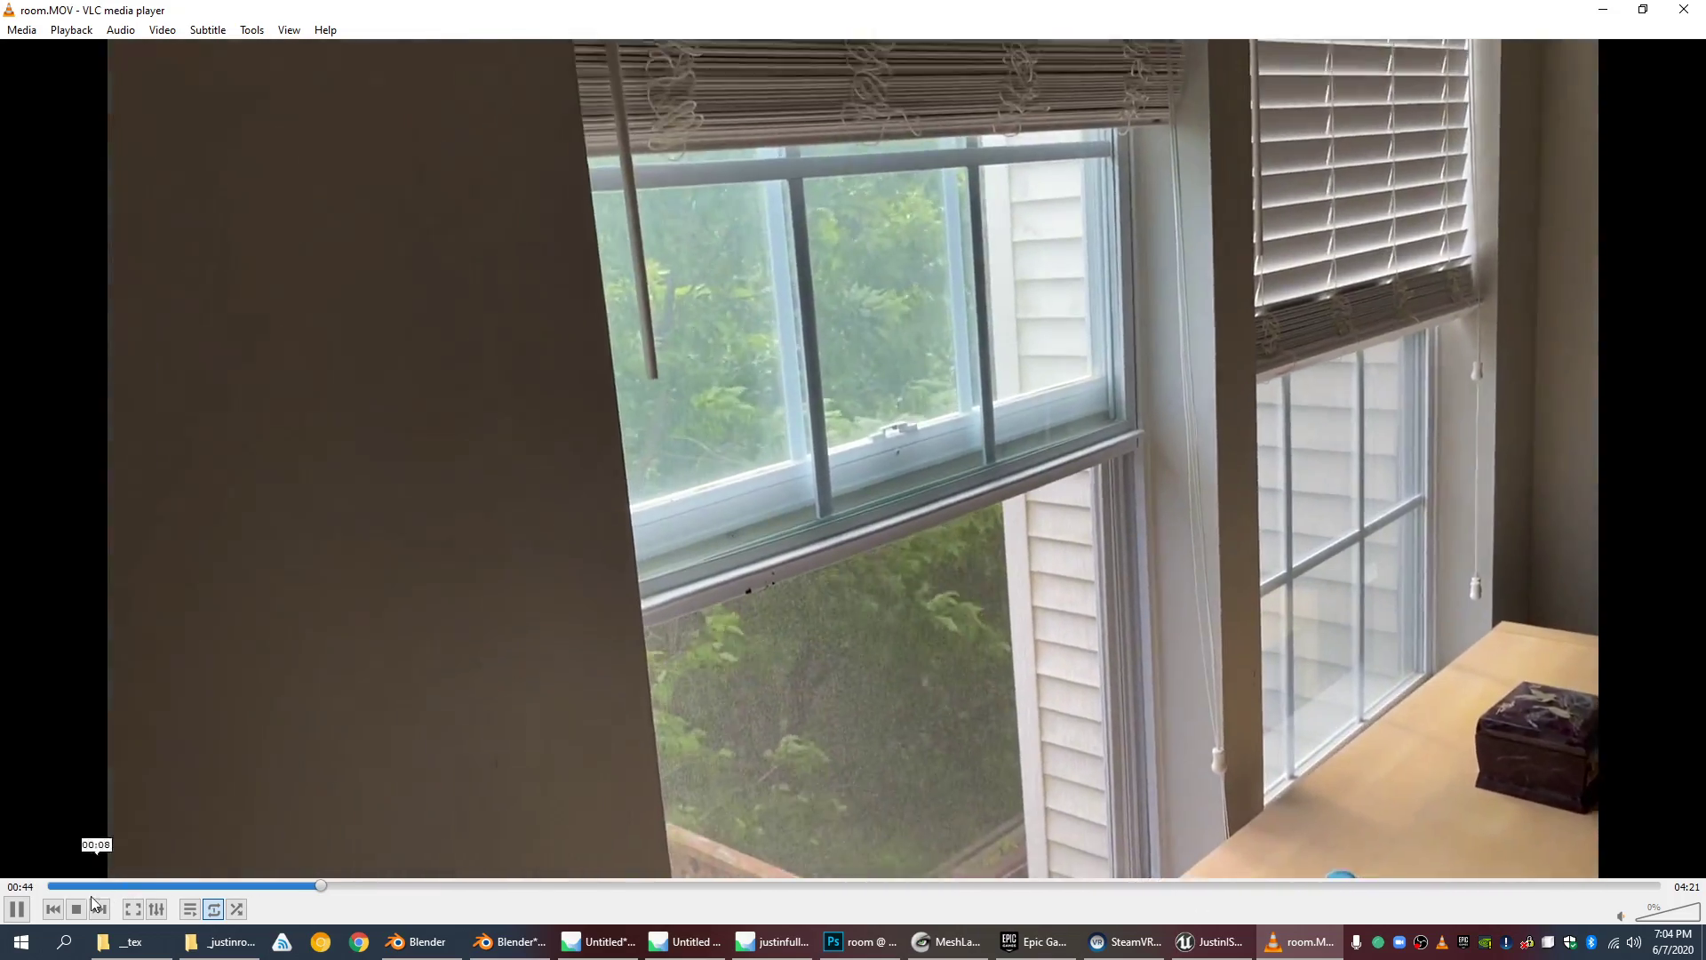
{"action": "key", "text": "space"}
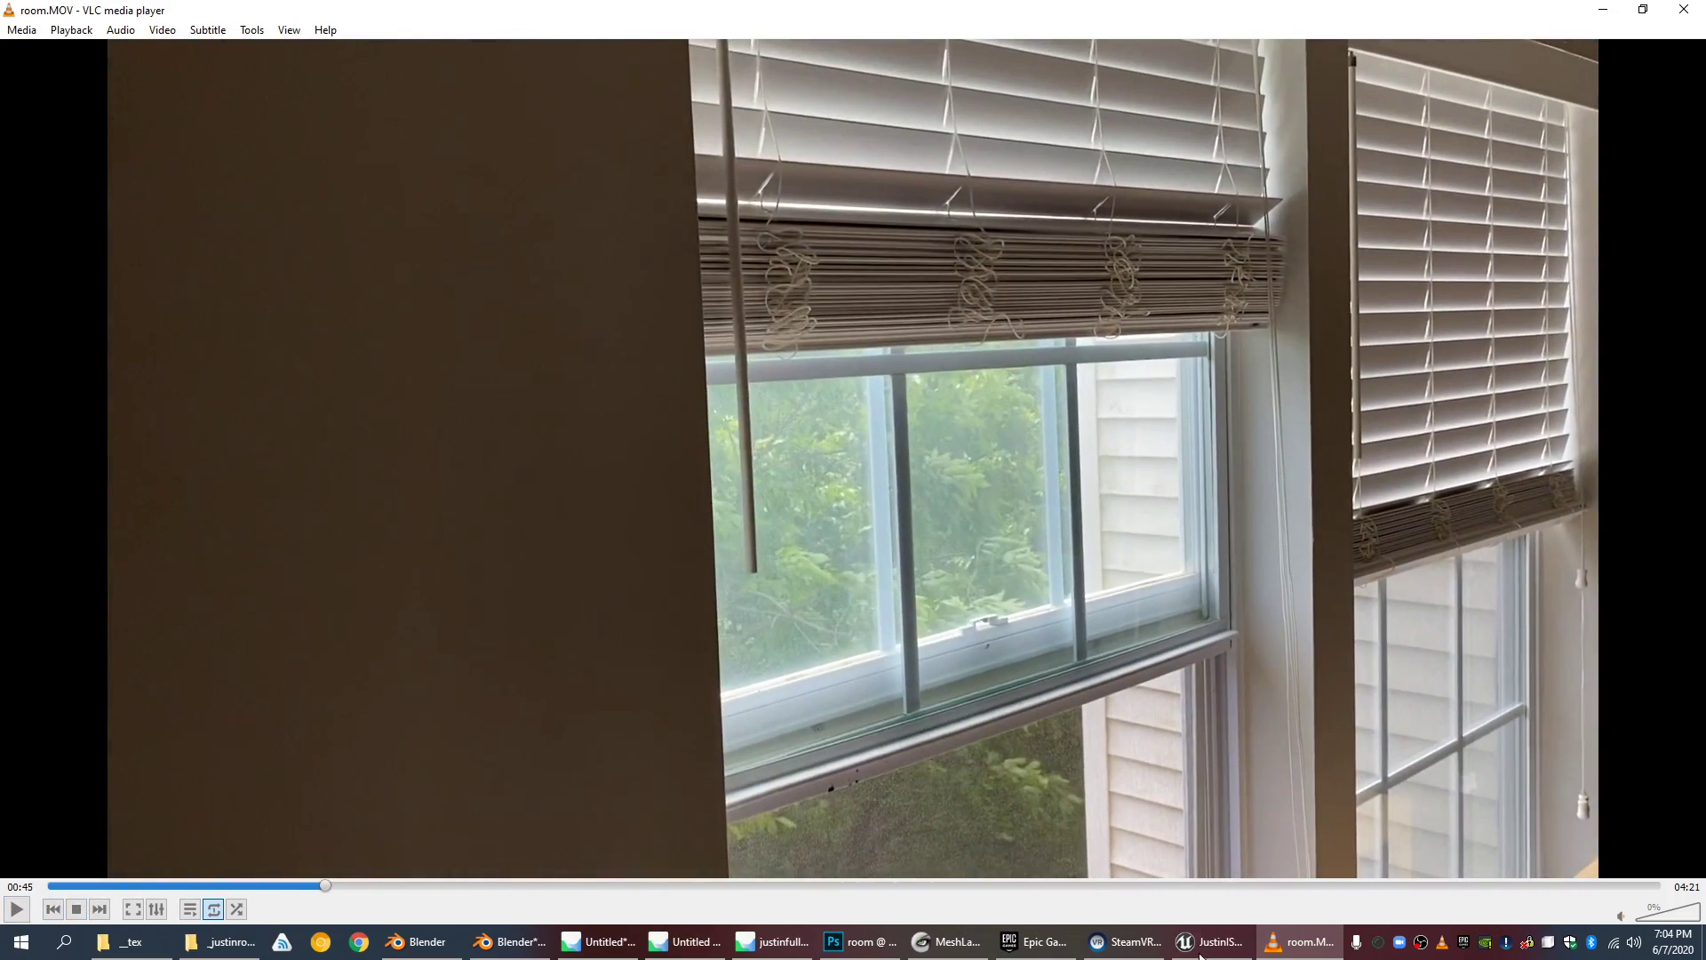
Step: Return to the justinfullroom2 project in Metashape and view the whole room's dense cloud within its bounding region
{"action": "left_click", "coordinate": [598, 943]}
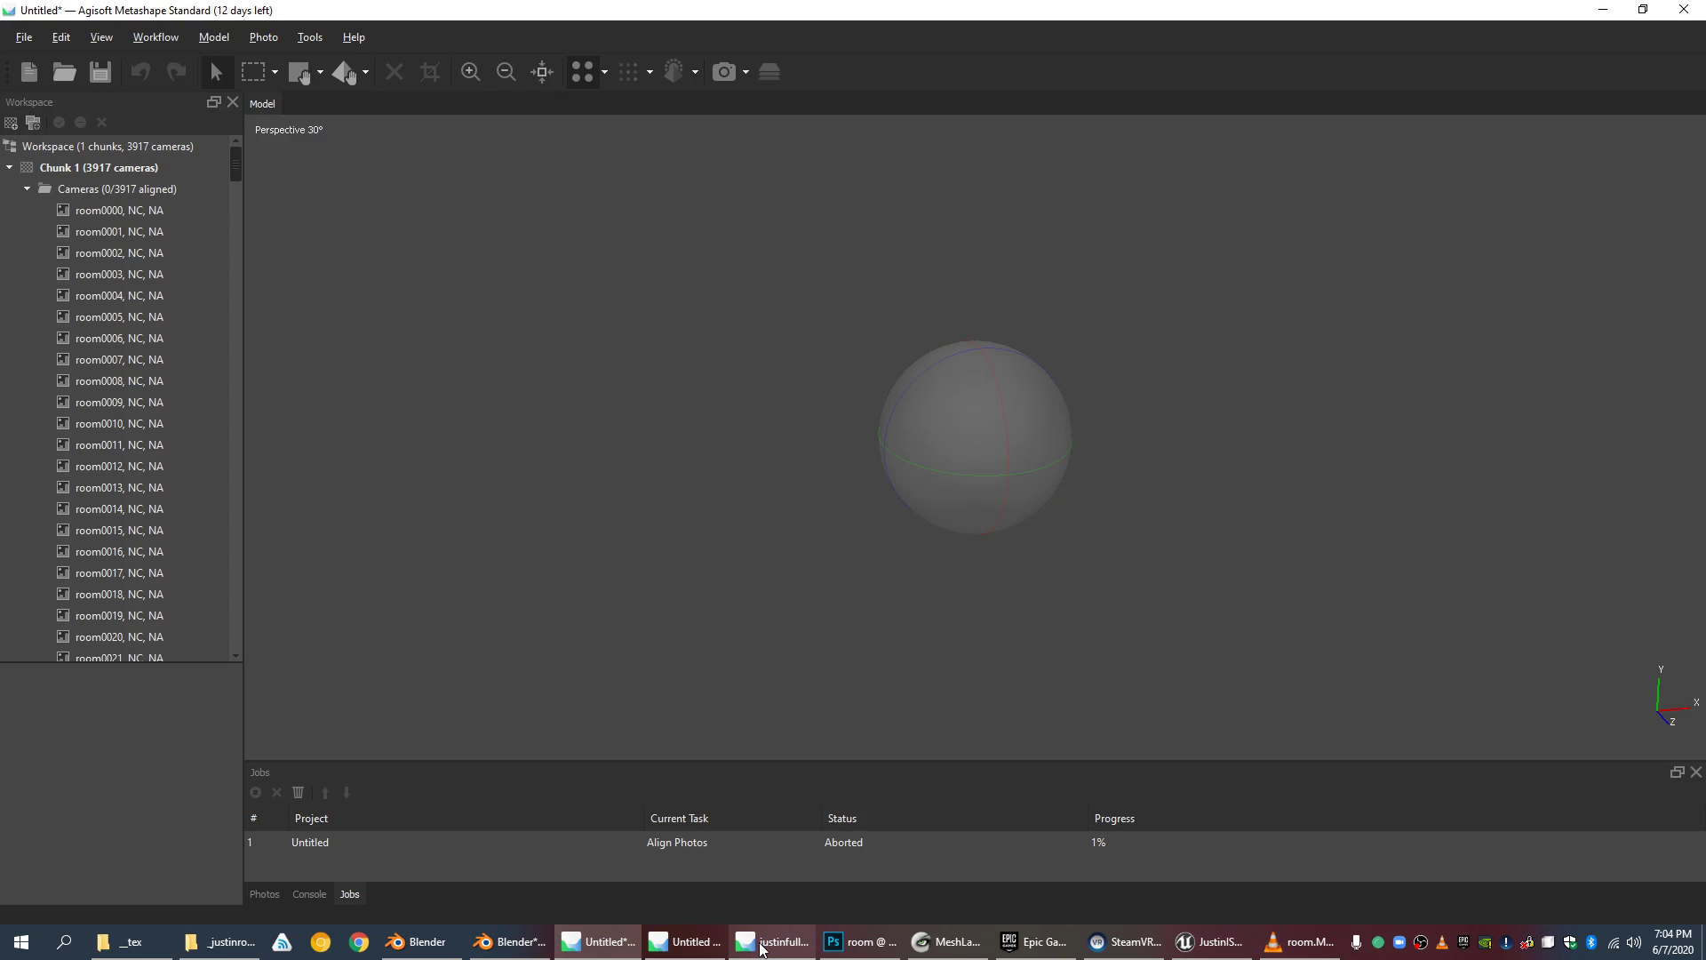
{"action": "left_click", "coordinate": [759, 943]}
{"action": "scroll", "coordinate": [1197, 513], "scroll_direction": "down", "scroll_amount": 5}
{"action": "left_click_drag", "start_coordinate": [1198, 512], "coordinate": [1246, 531]}
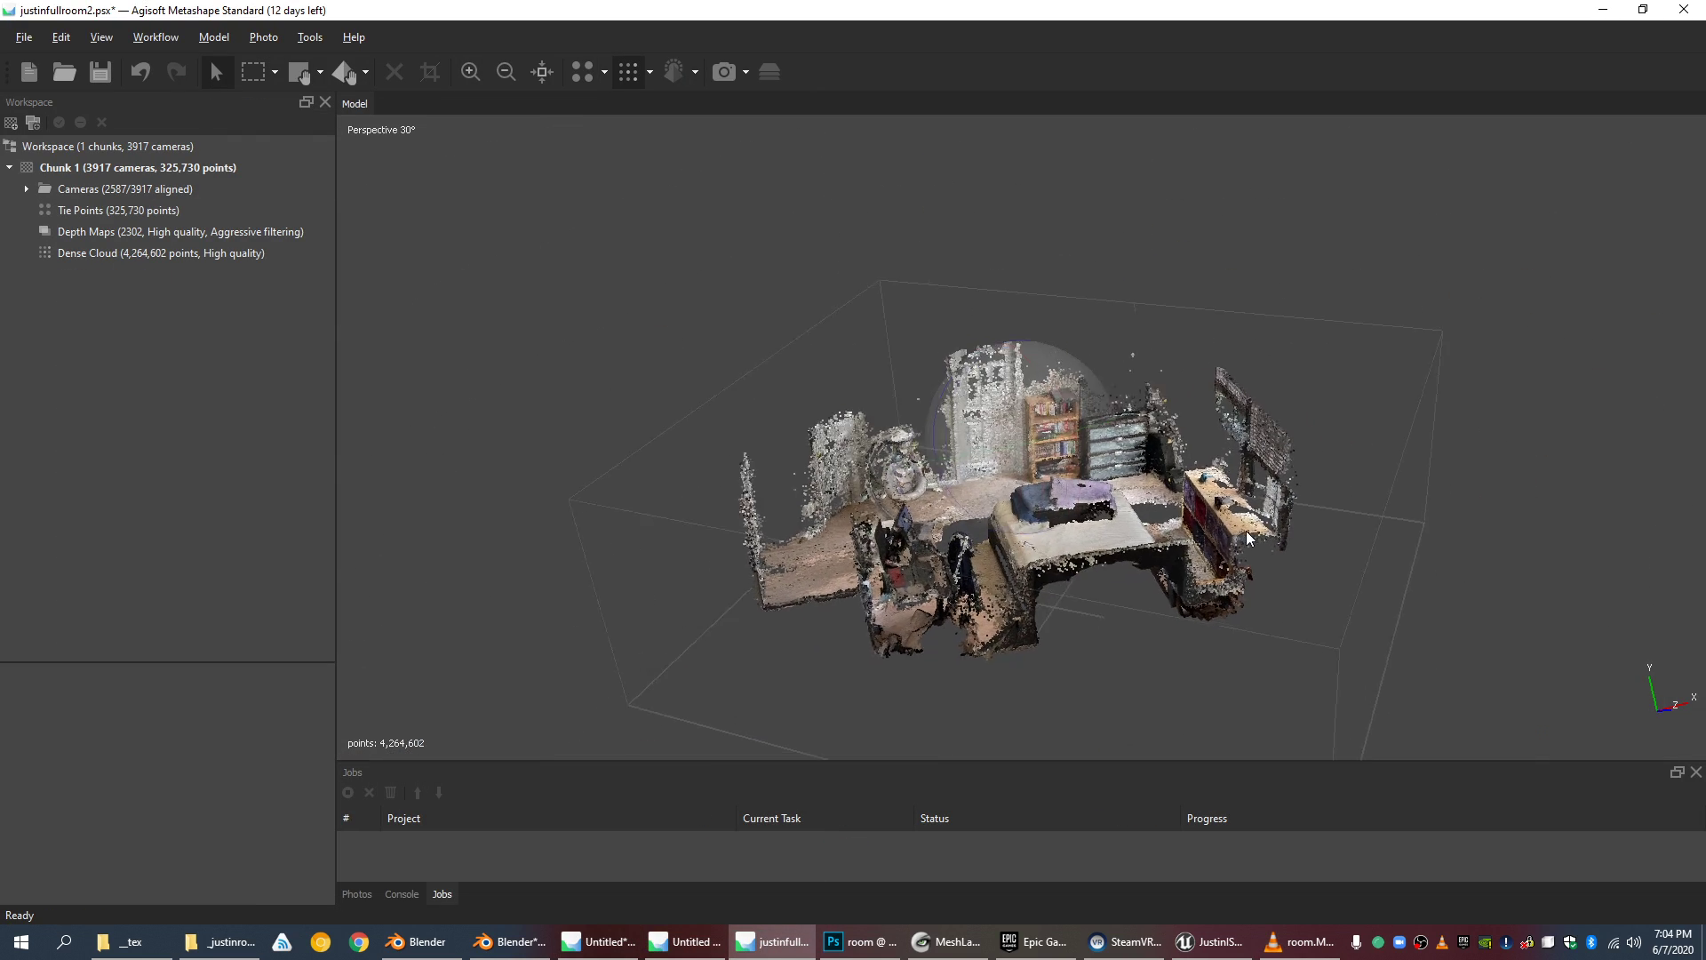
Step: Check the recently opened Metashape projects for the window scans
{"action": "middle_click_drag", "start_coordinate": [1246, 537], "coordinate": [1128, 542]}
{"action": "left_click", "coordinate": [697, 946]}
{"action": "left_click", "coordinate": [762, 947]}
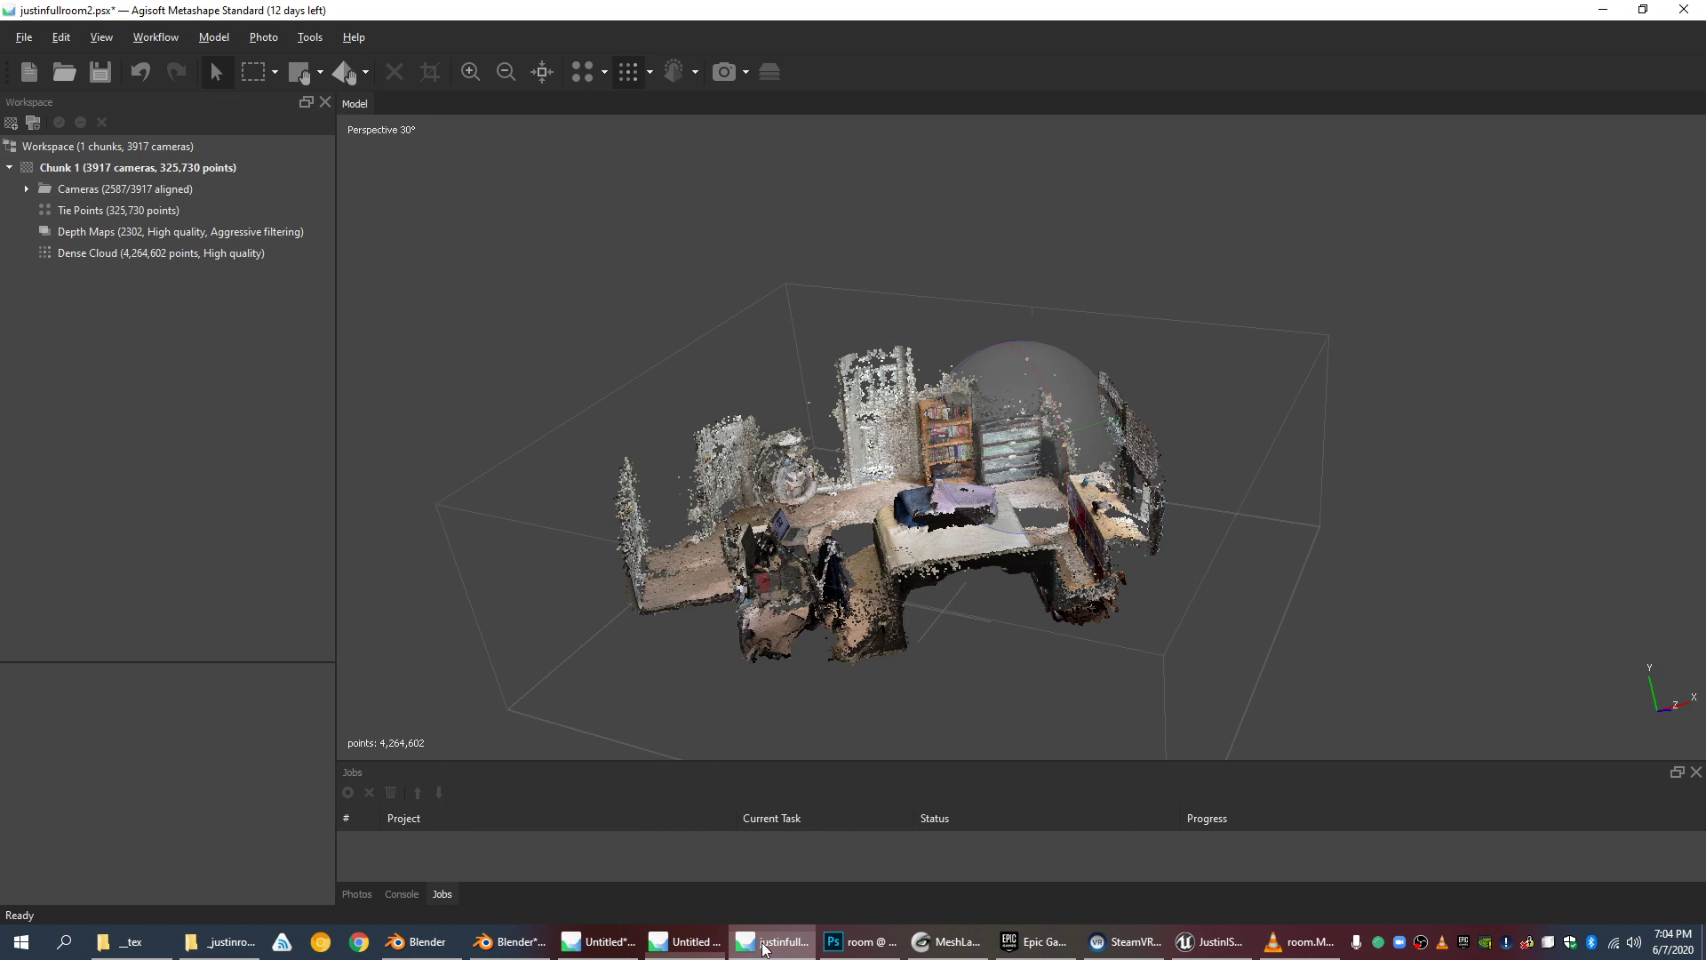
{"action": "left_click", "coordinate": [24, 37]}
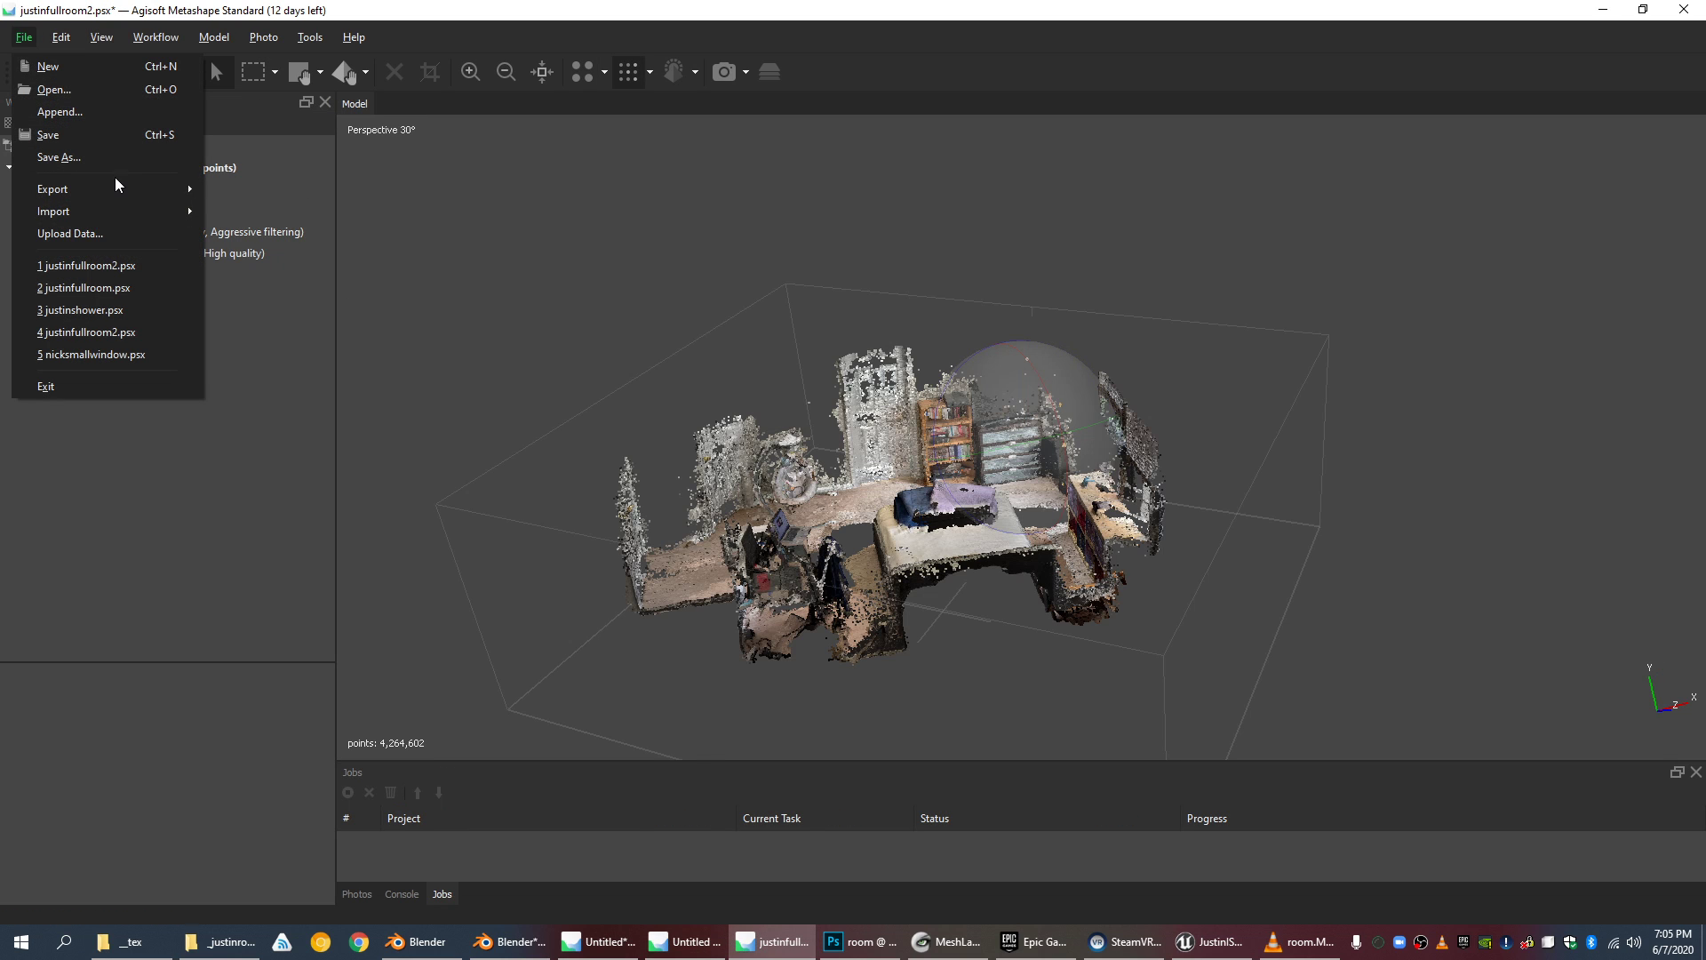
{"action": "mouse_move", "coordinate": [117, 188]}
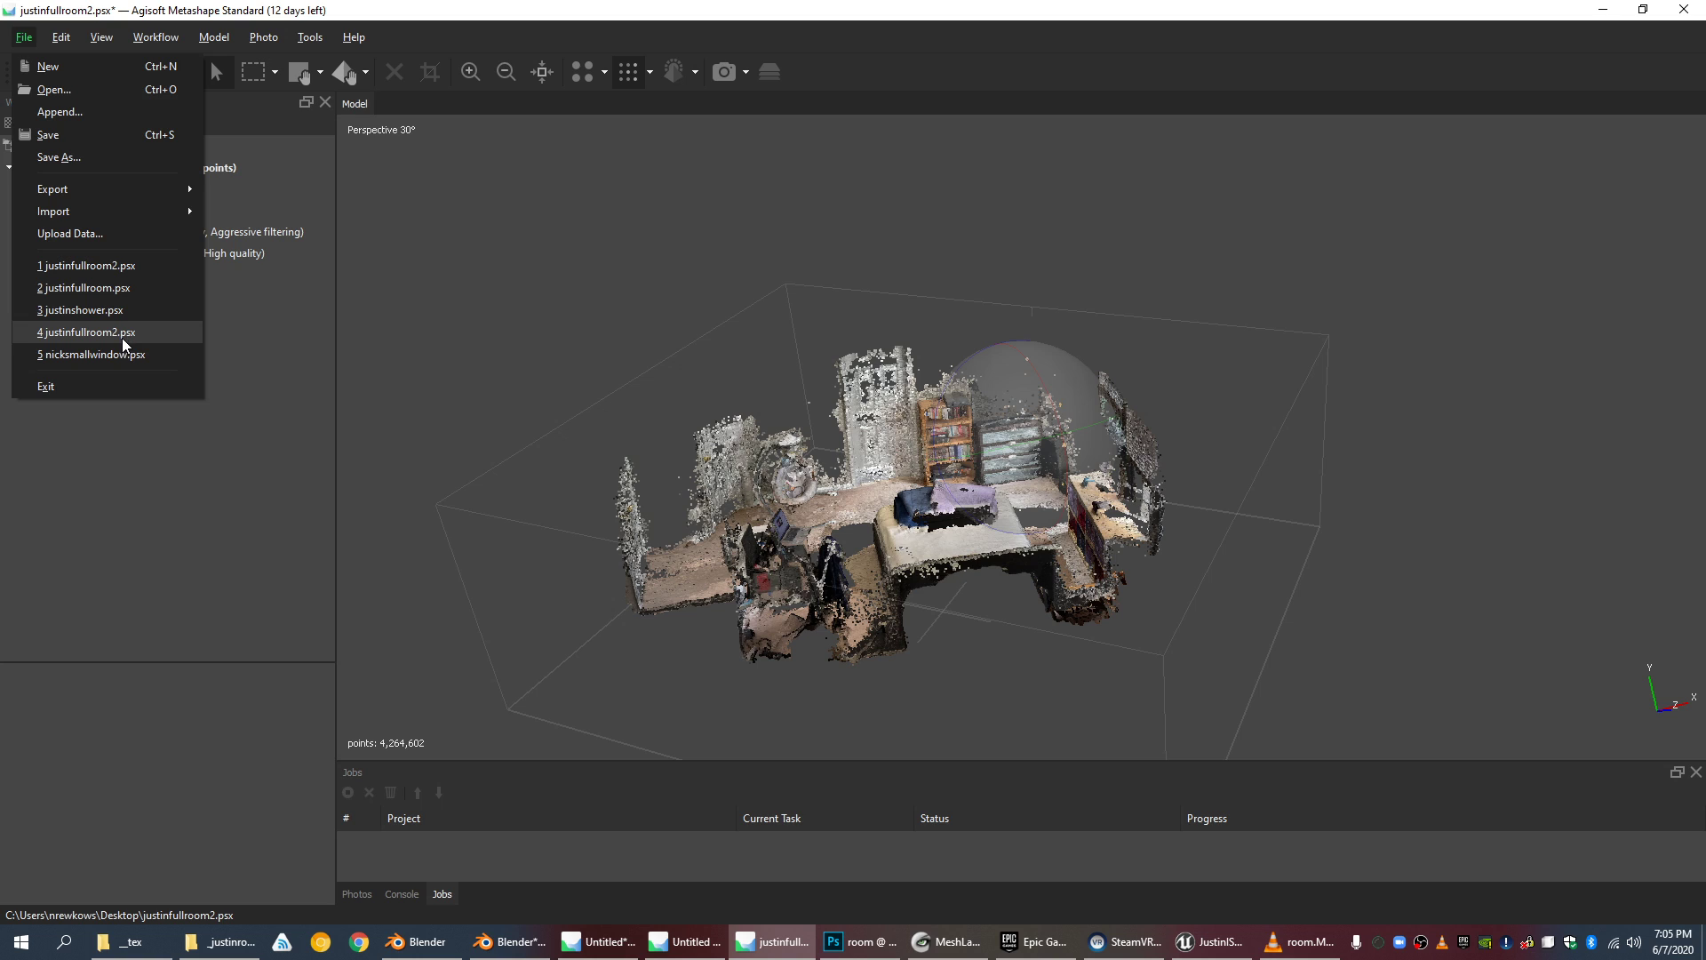
Step: Switch to File Explorer and open the __metashape folder inside the JustinSIGAsia20 Unreal project
{"action": "left_click", "coordinate": [221, 941]}
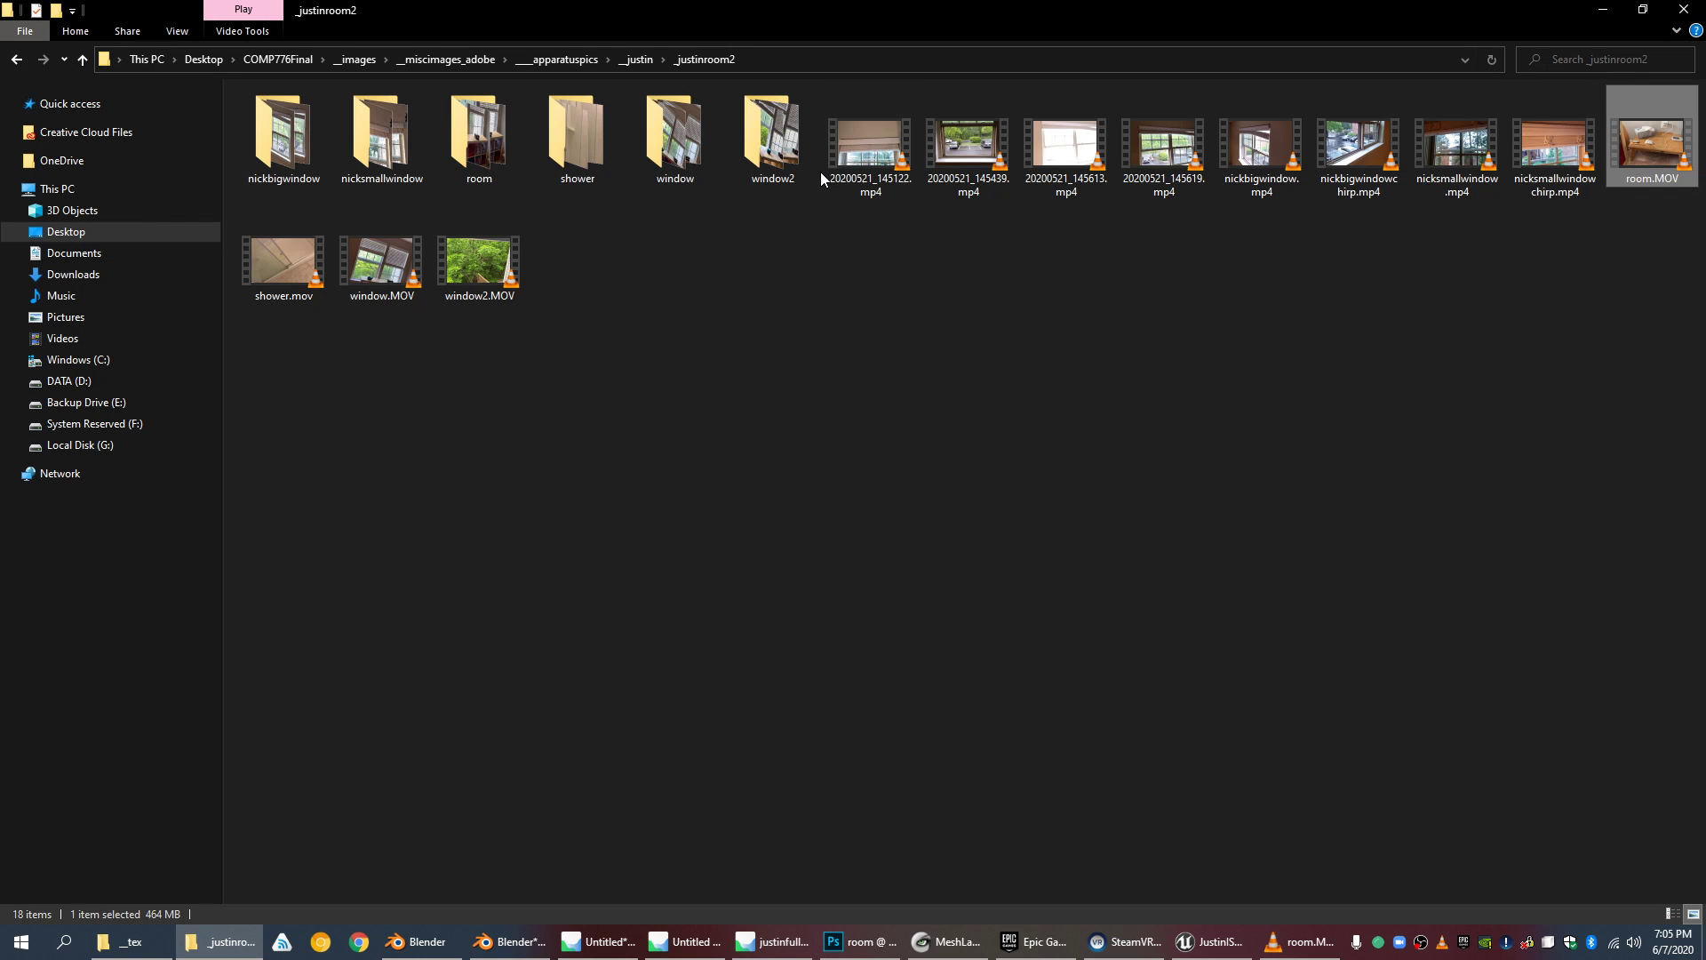
{"action": "left_click", "coordinate": [131, 940]}
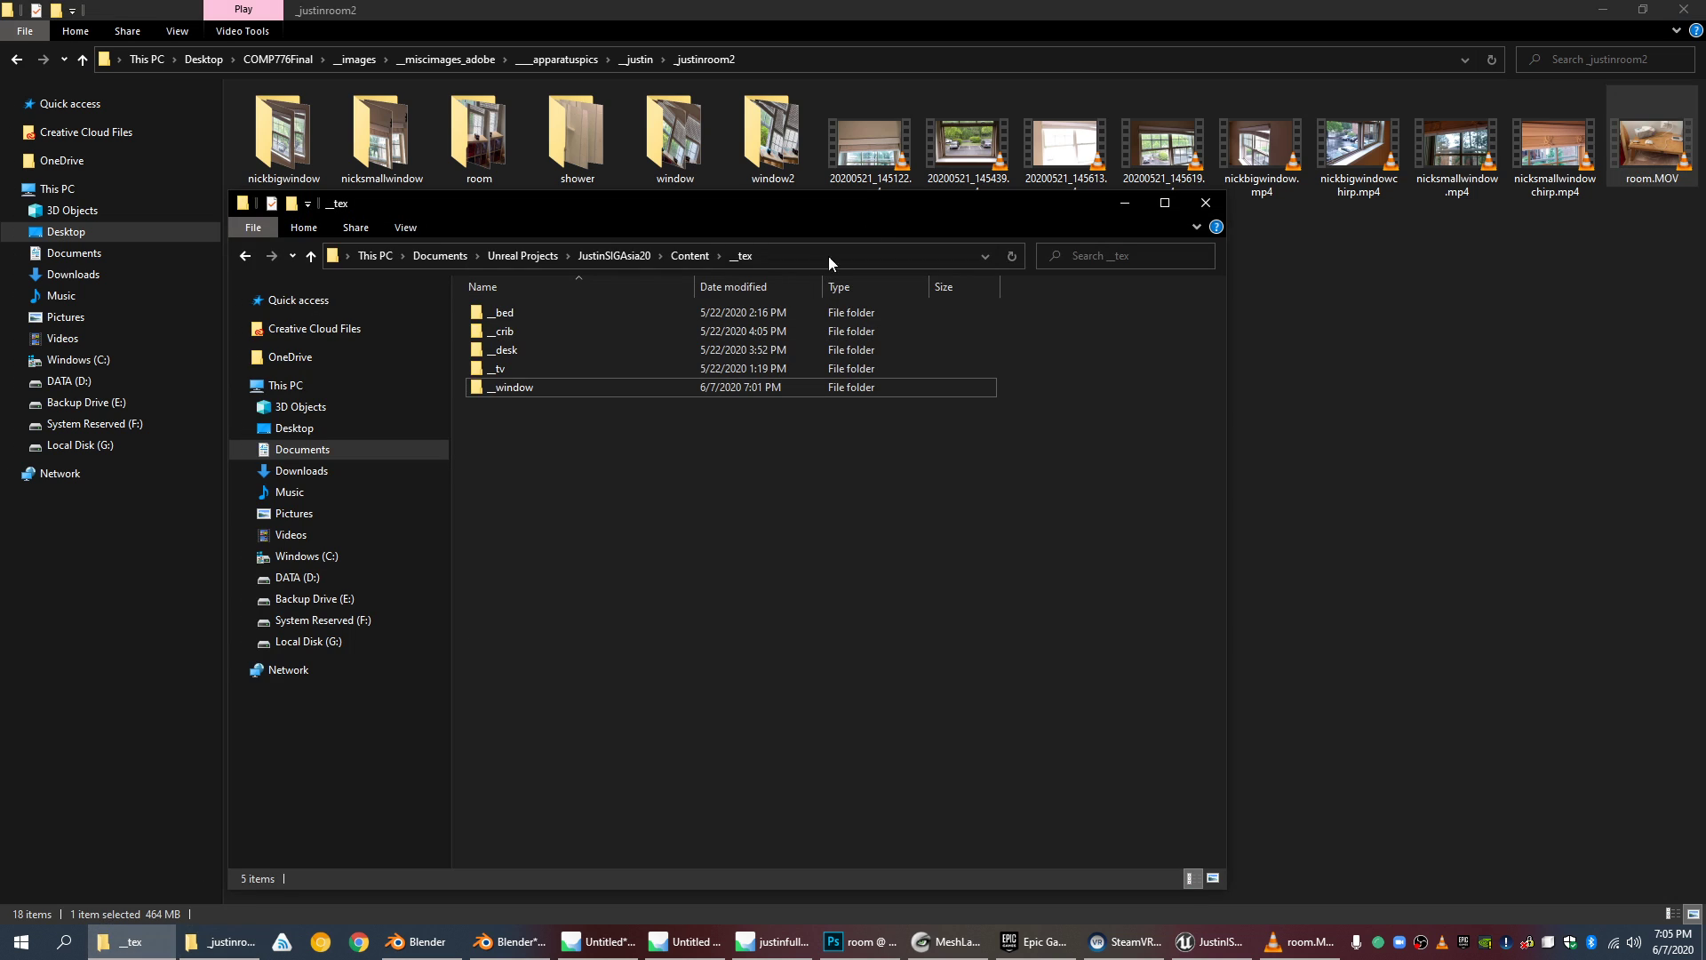
{"action": "left_click", "coordinate": [692, 256]}
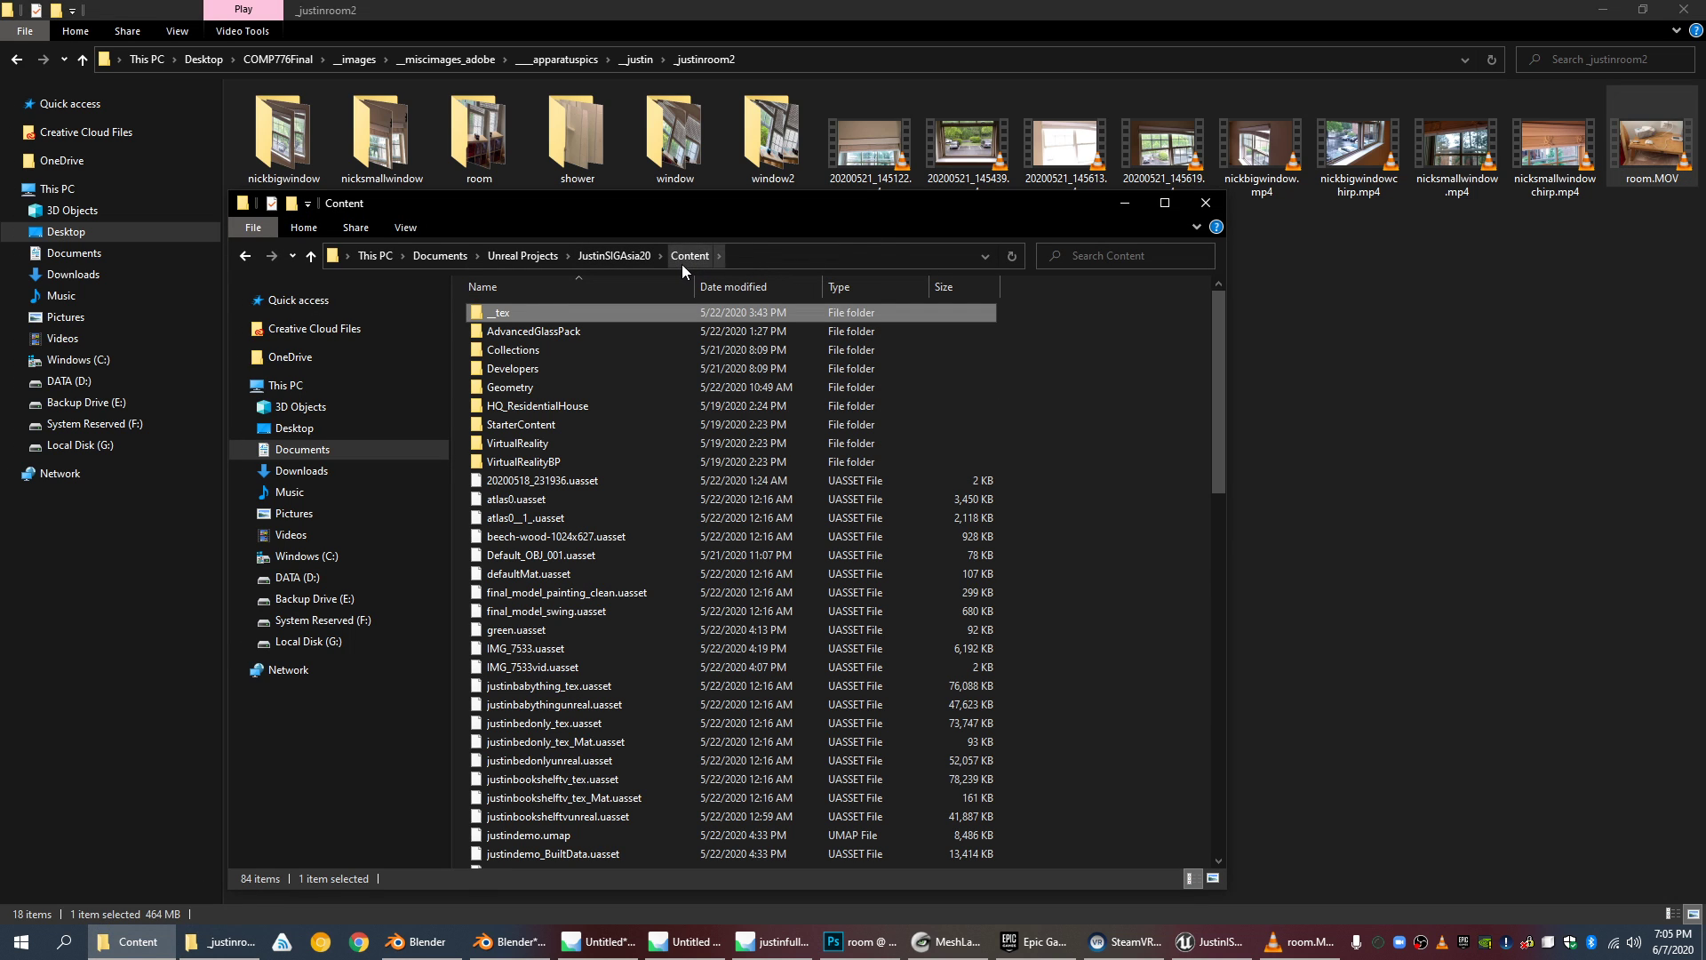
{"action": "left_click", "coordinate": [1152, 21]}
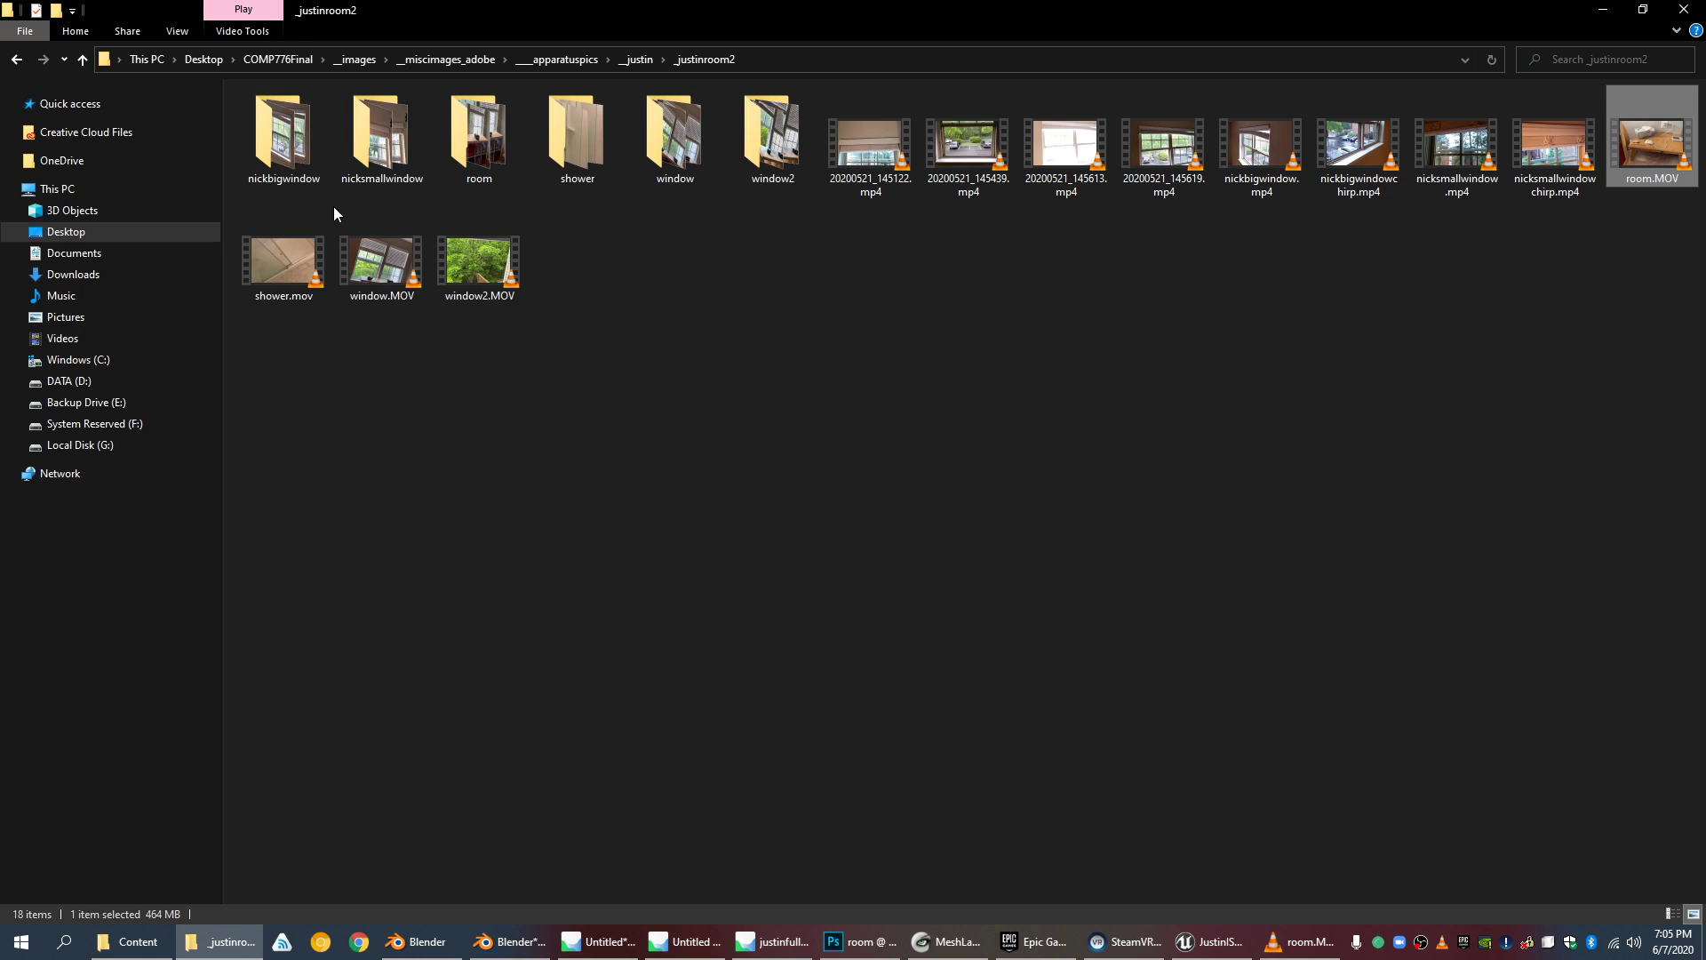
{"action": "left_click", "coordinate": [18, 61]}
{"action": "left_click", "coordinate": [137, 941]}
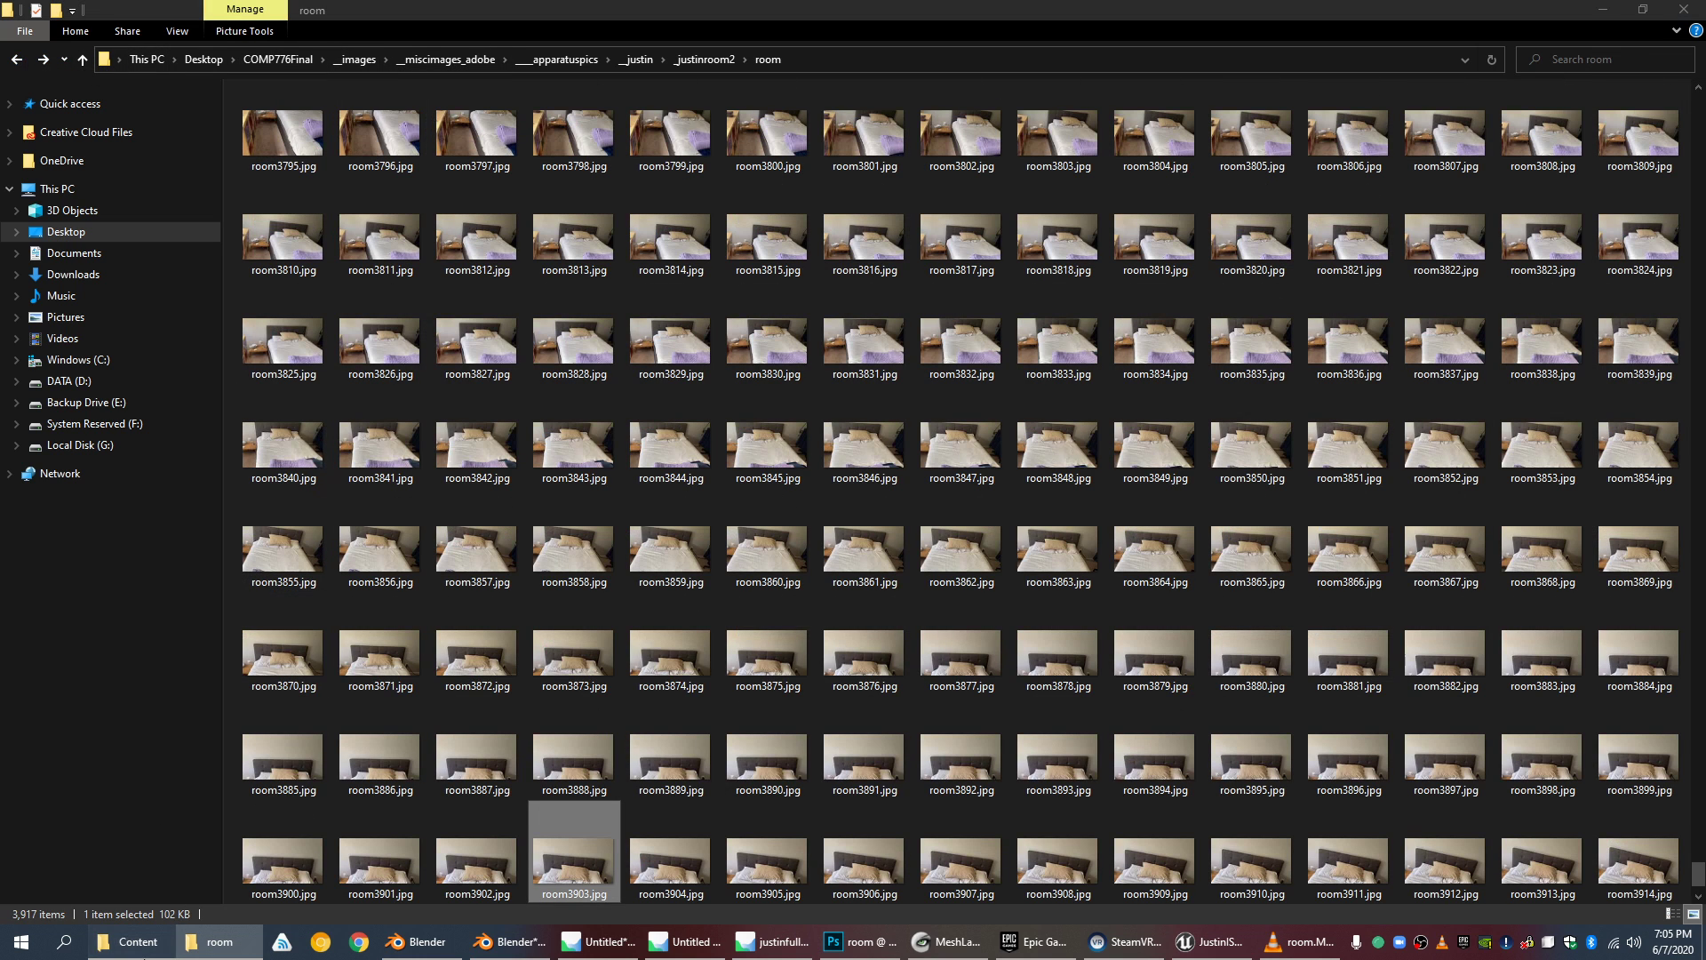
{"action": "left_click", "coordinate": [602, 256]}
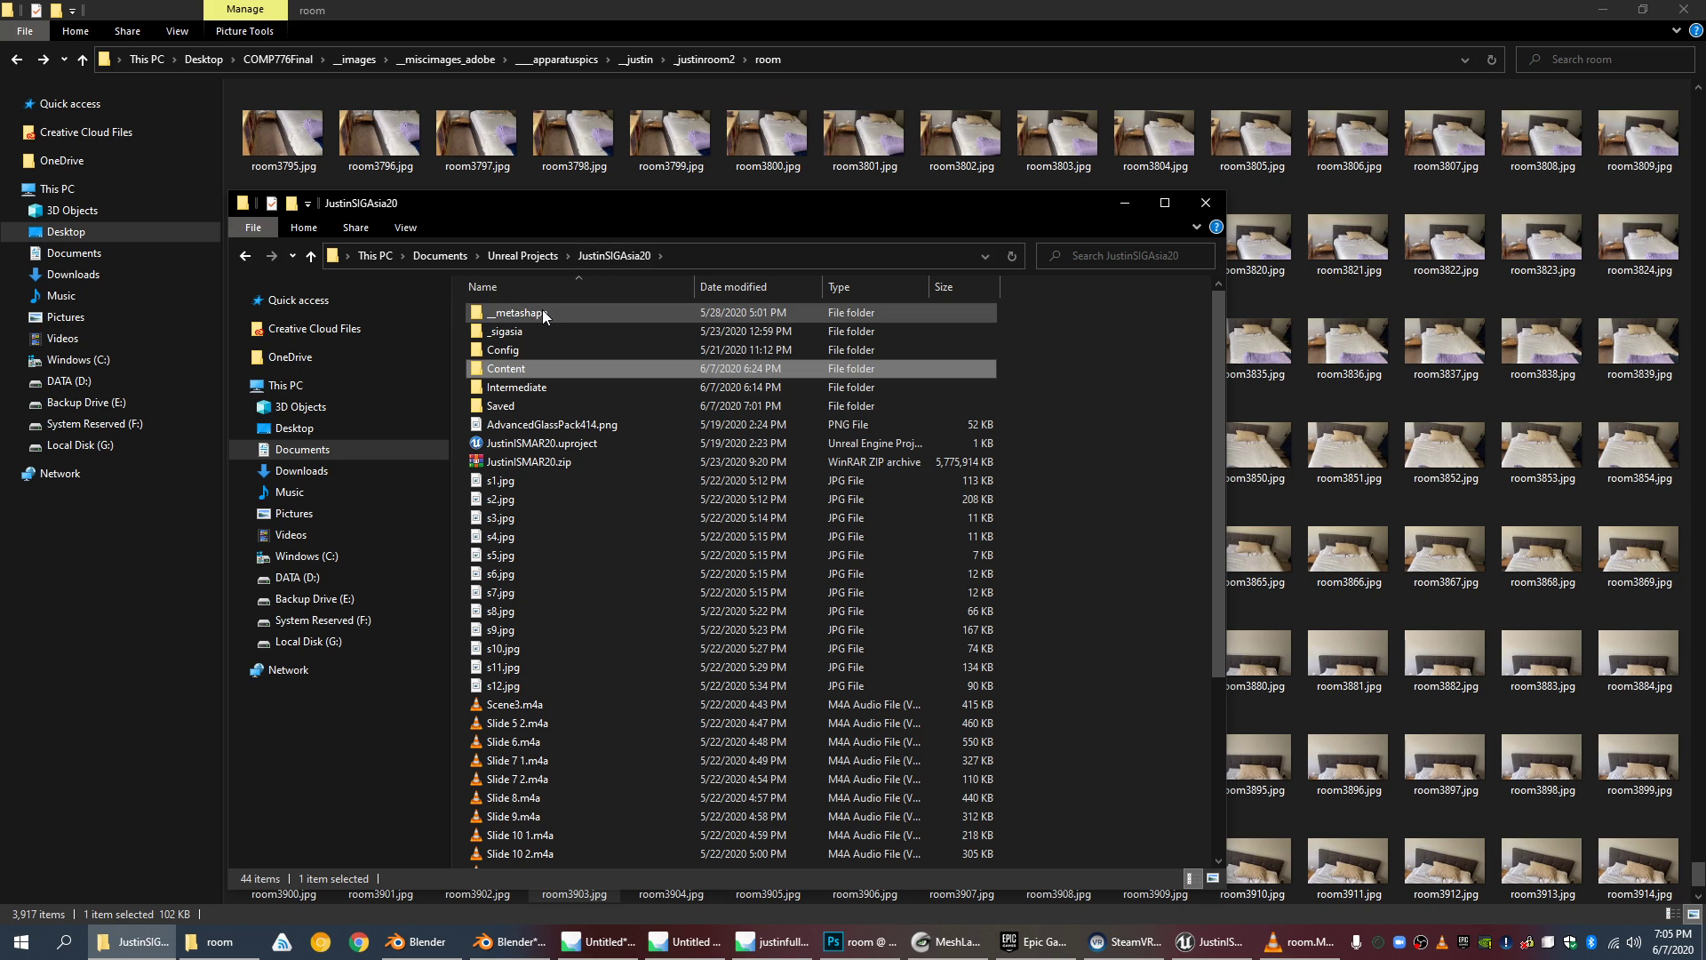
{"action": "double_click", "coordinate": [542, 311]}
Step: Search the __metashape folder for *.psx files and maximize its window
{"action": "scroll", "coordinate": [653, 415], "scroll_direction": "down", "scroll_amount": 3}
{"action": "scroll", "coordinate": [987, 384], "scroll_direction": "up", "scroll_amount": 3}
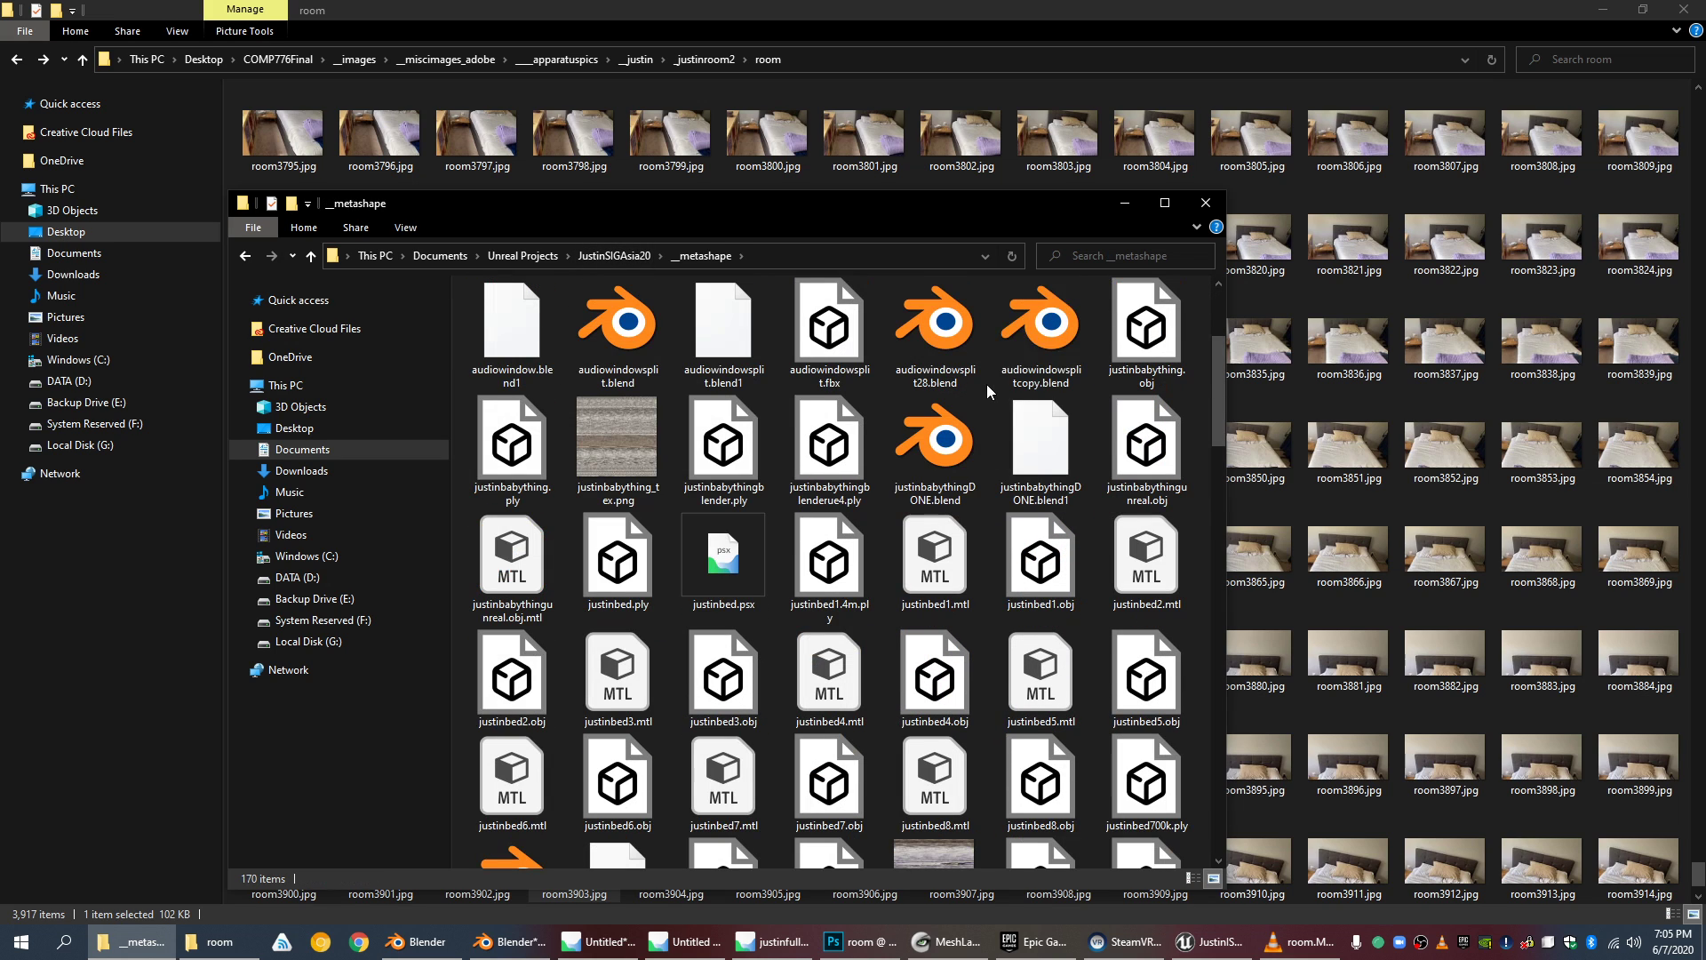
{"action": "left_click", "coordinate": [1146, 267]}
{"action": "type", "text": "*.psx"}
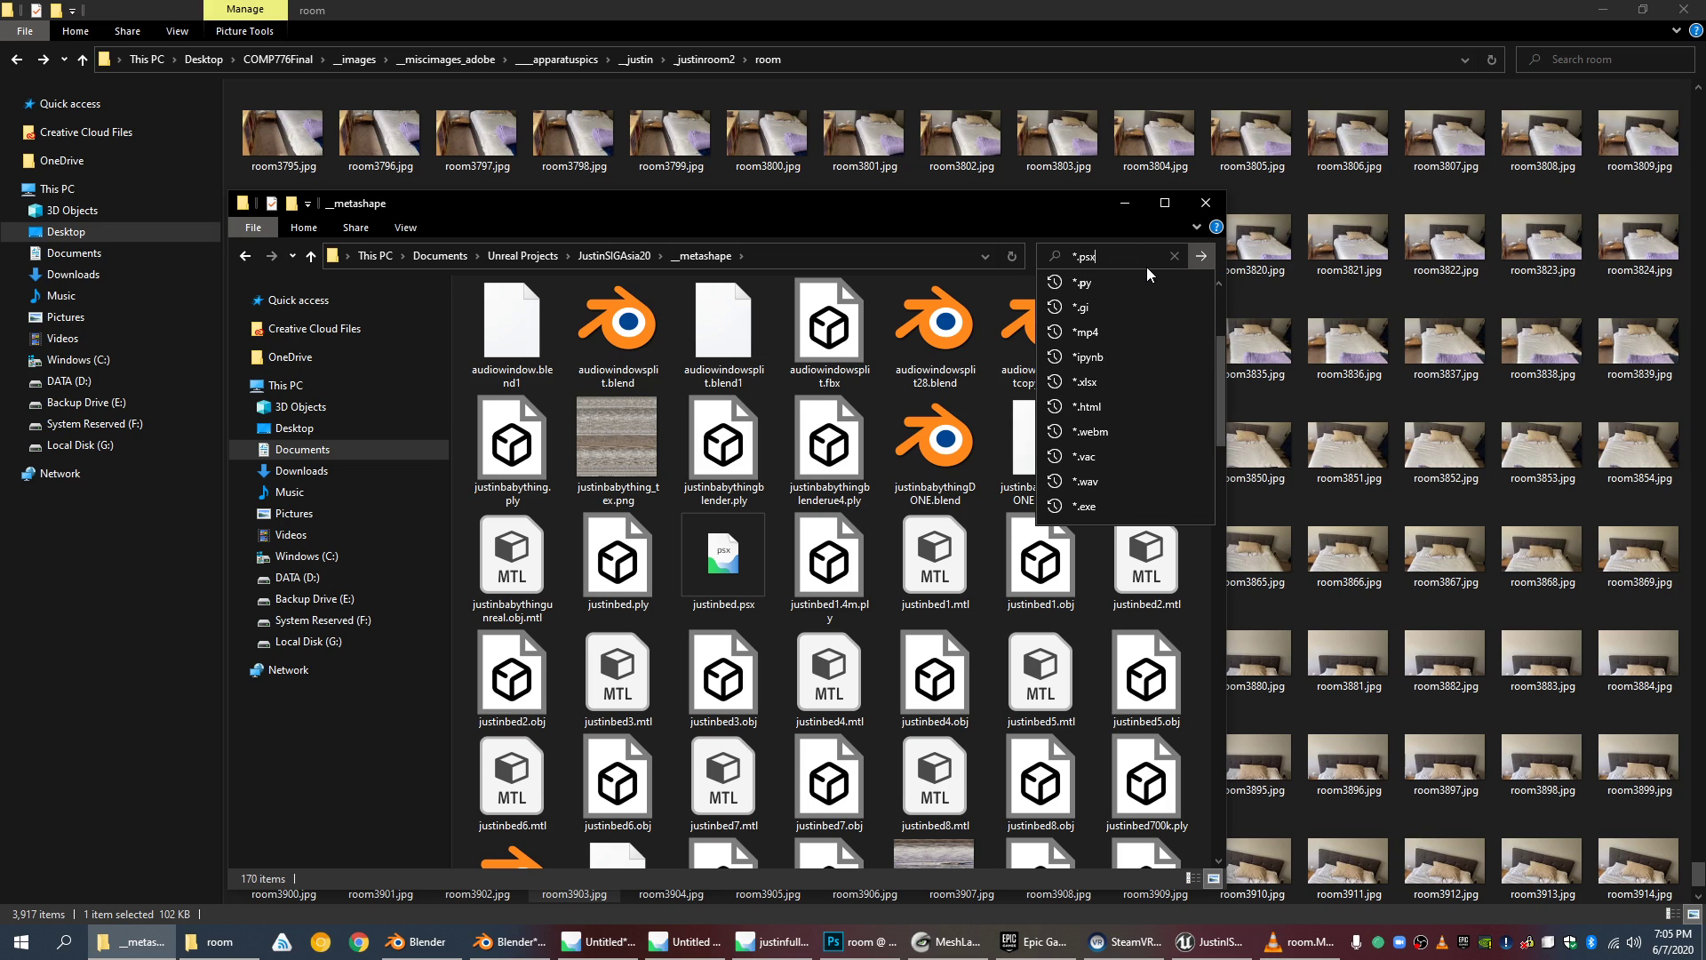
{"action": "left_click", "coordinate": [1164, 202]}
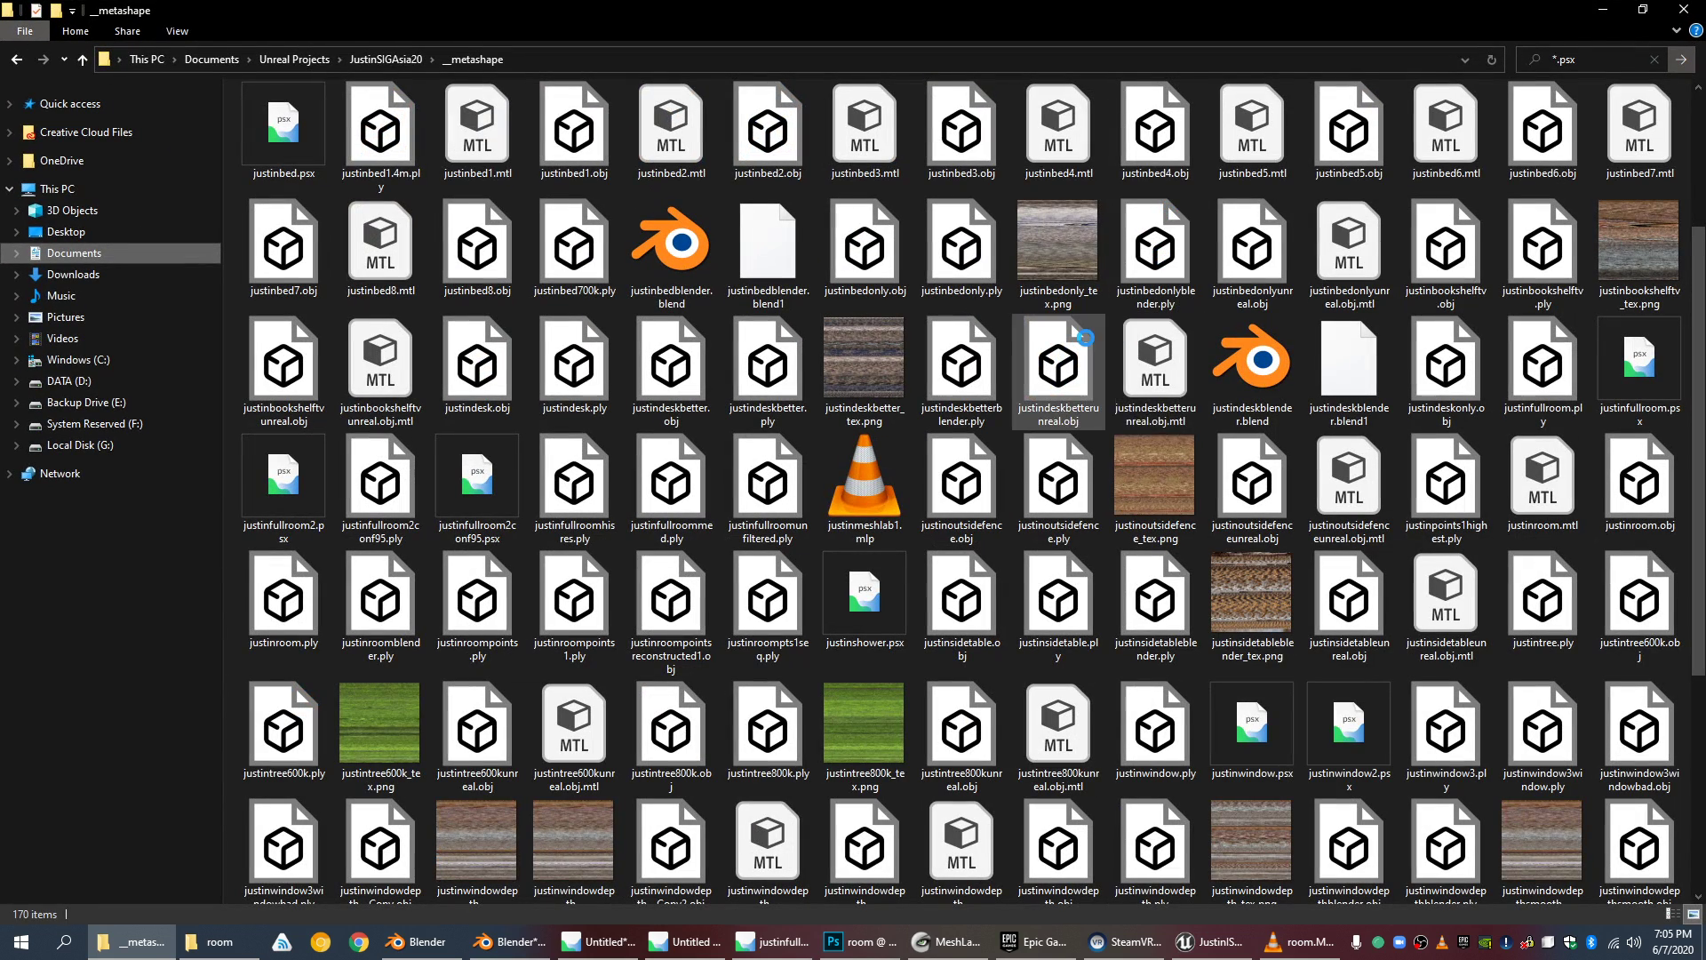
Step: Open the nickbigwindow.psx and nicksmallwindow.psx projects in Metashape
{"action": "scroll", "coordinate": [1111, 346], "scroll_direction": "down", "scroll_amount": 4}
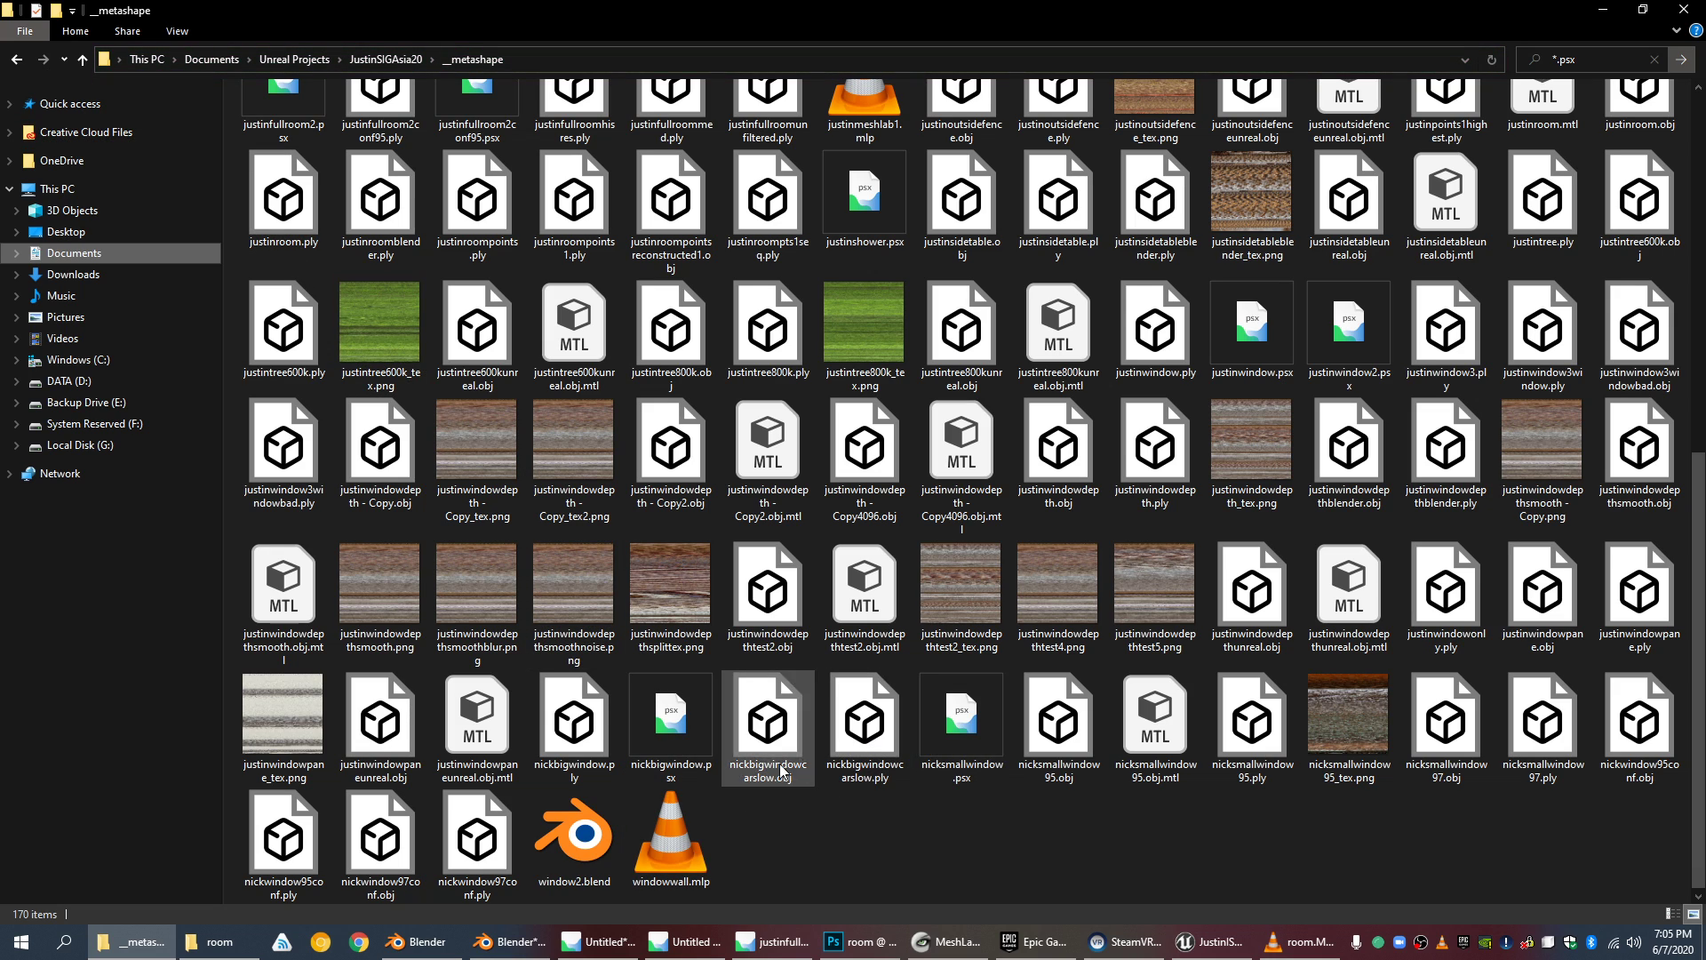
{"action": "double_click", "coordinate": [668, 755]}
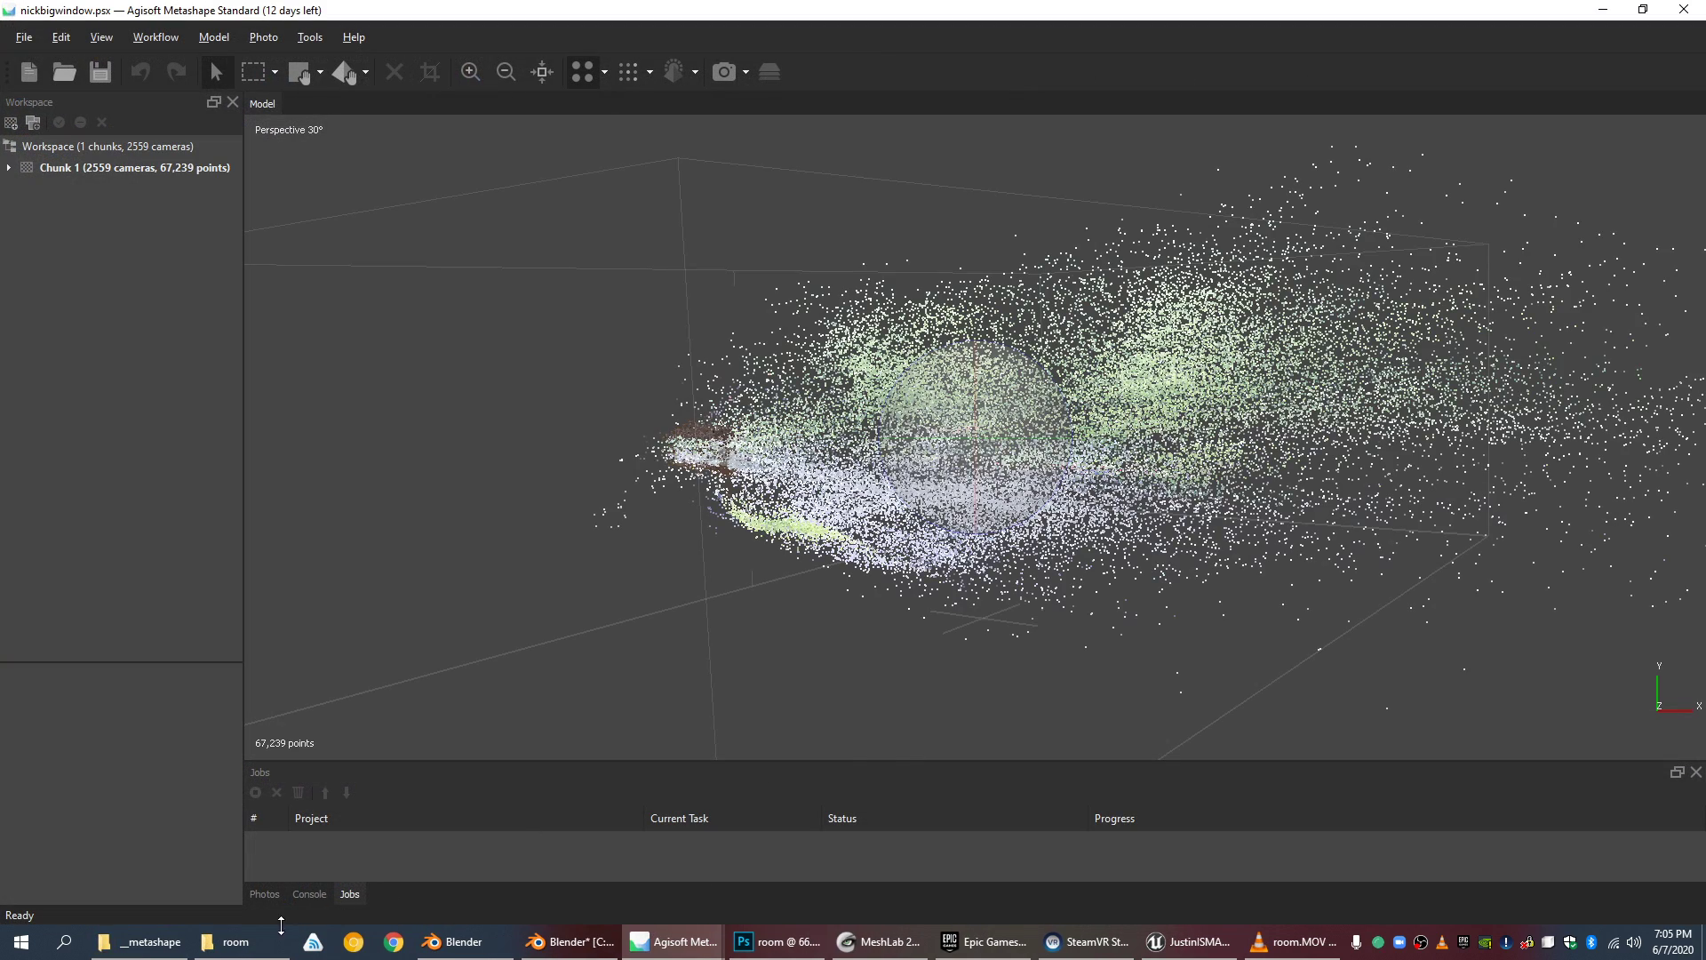
{"action": "left_click", "coordinate": [147, 941]}
{"action": "double_click", "coordinate": [959, 720]}
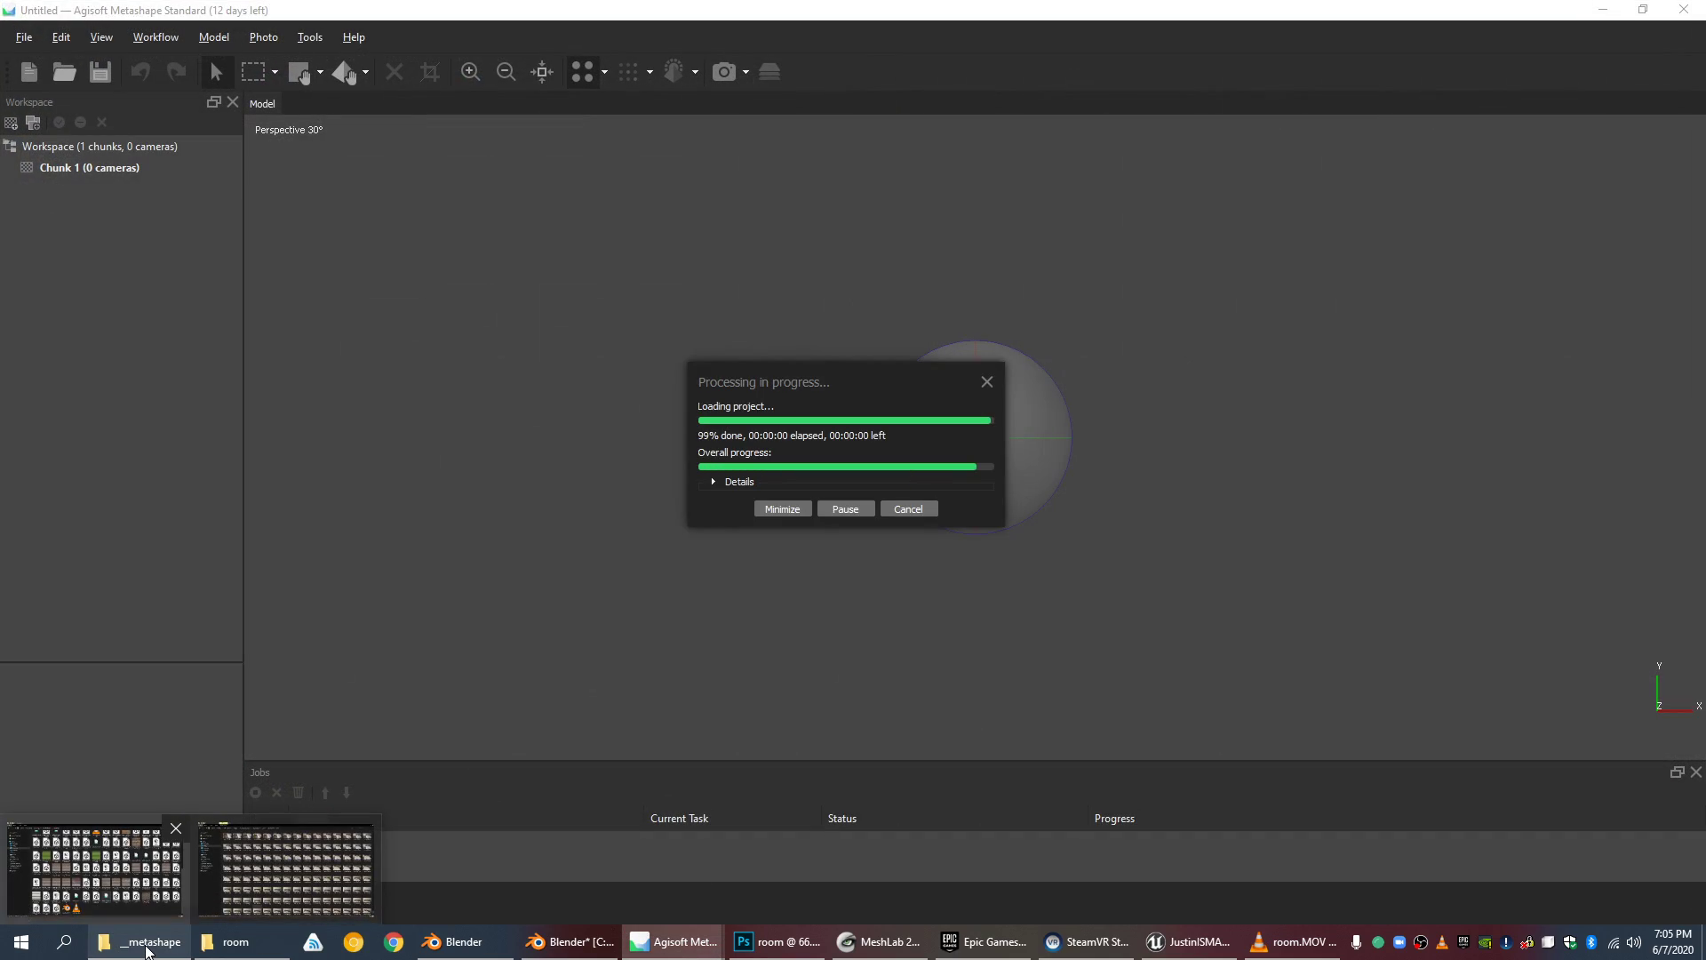
{"action": "left_click", "coordinate": [148, 952]}
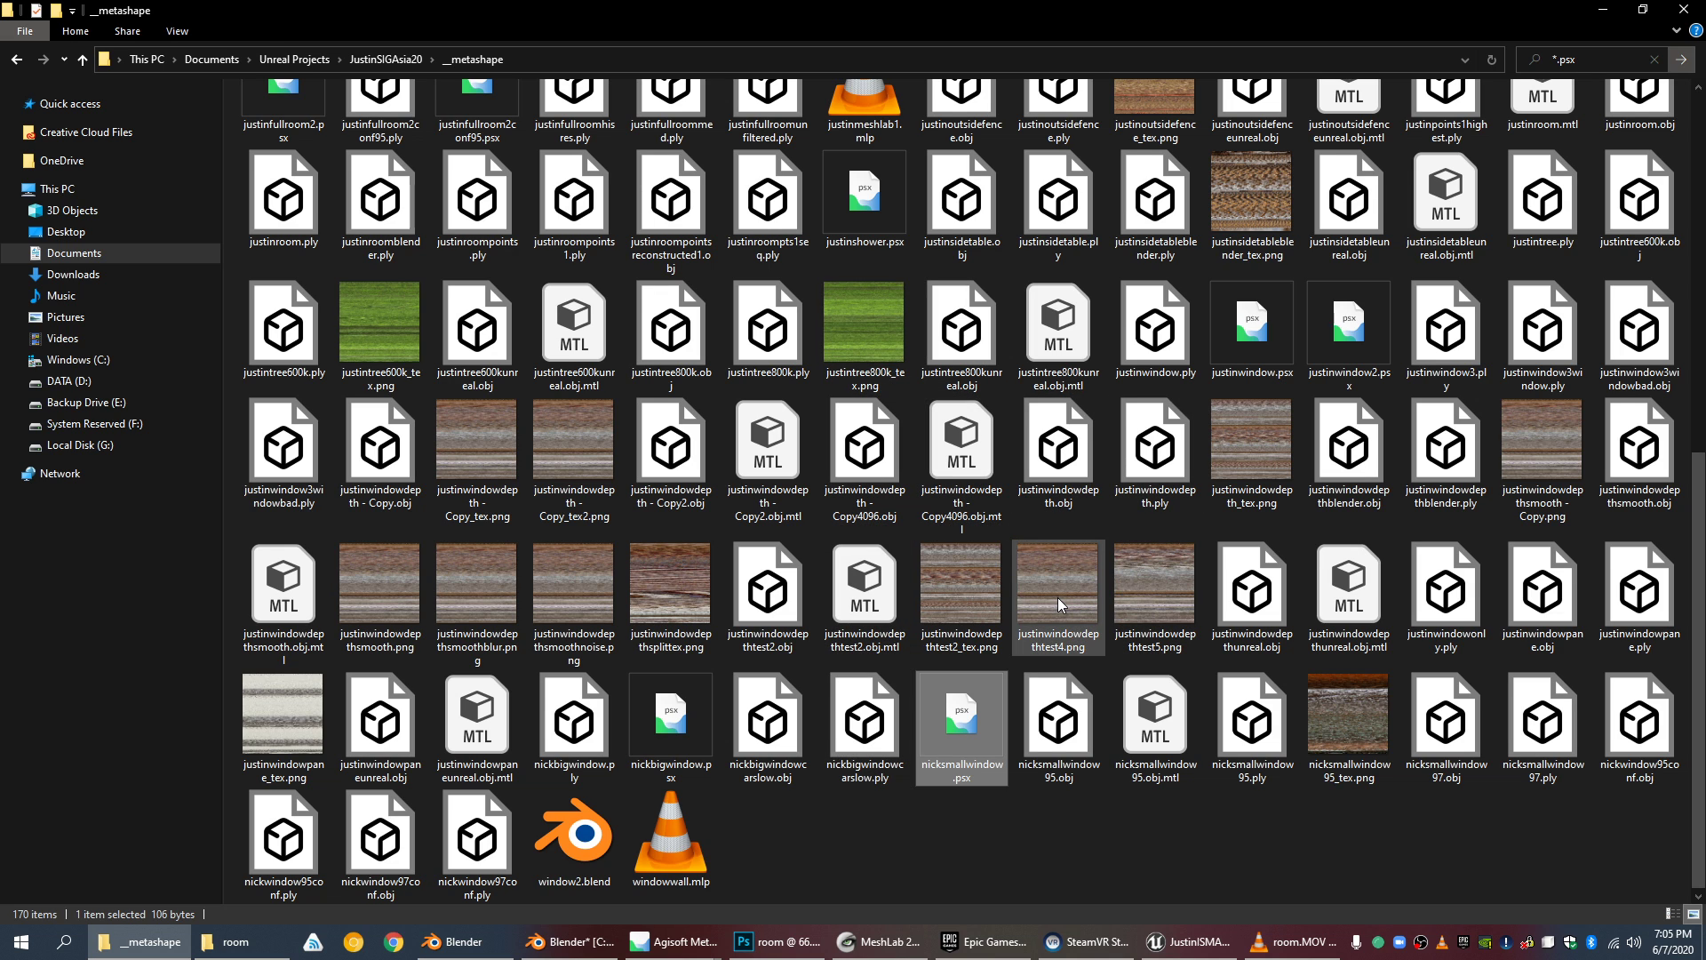
{"action": "scroll", "coordinate": [1057, 604], "scroll_direction": "up", "scroll_amount": 5}
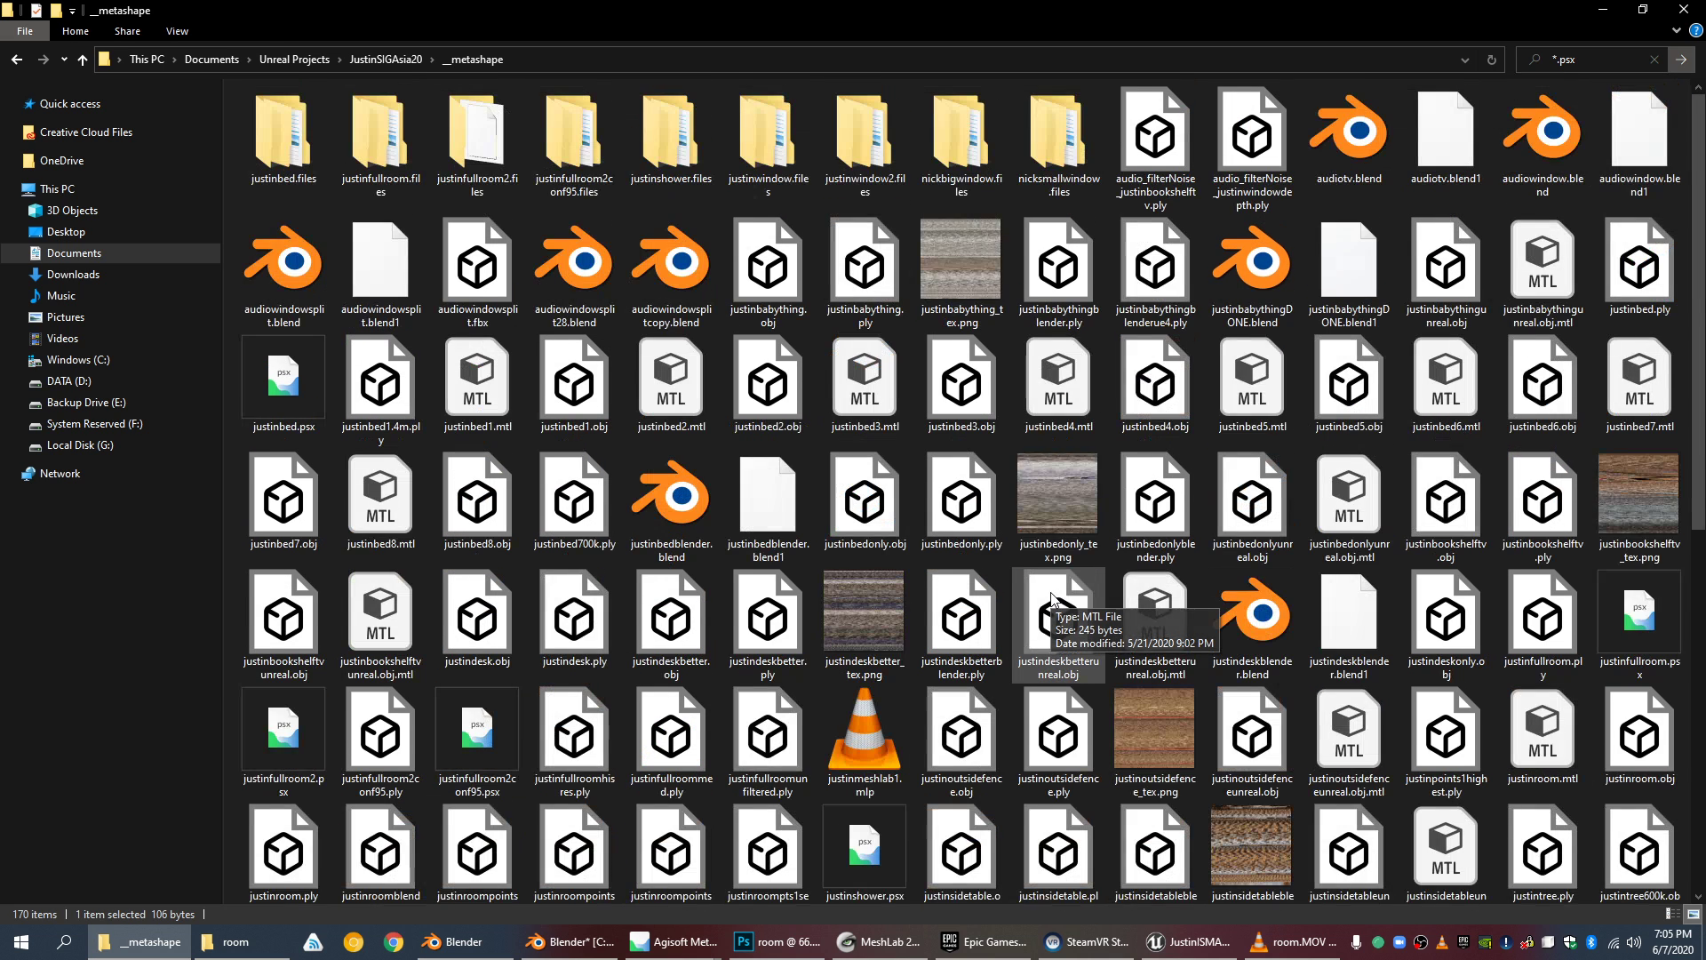
{"action": "scroll", "coordinate": [1051, 598], "scroll_direction": "down", "scroll_amount": 3}
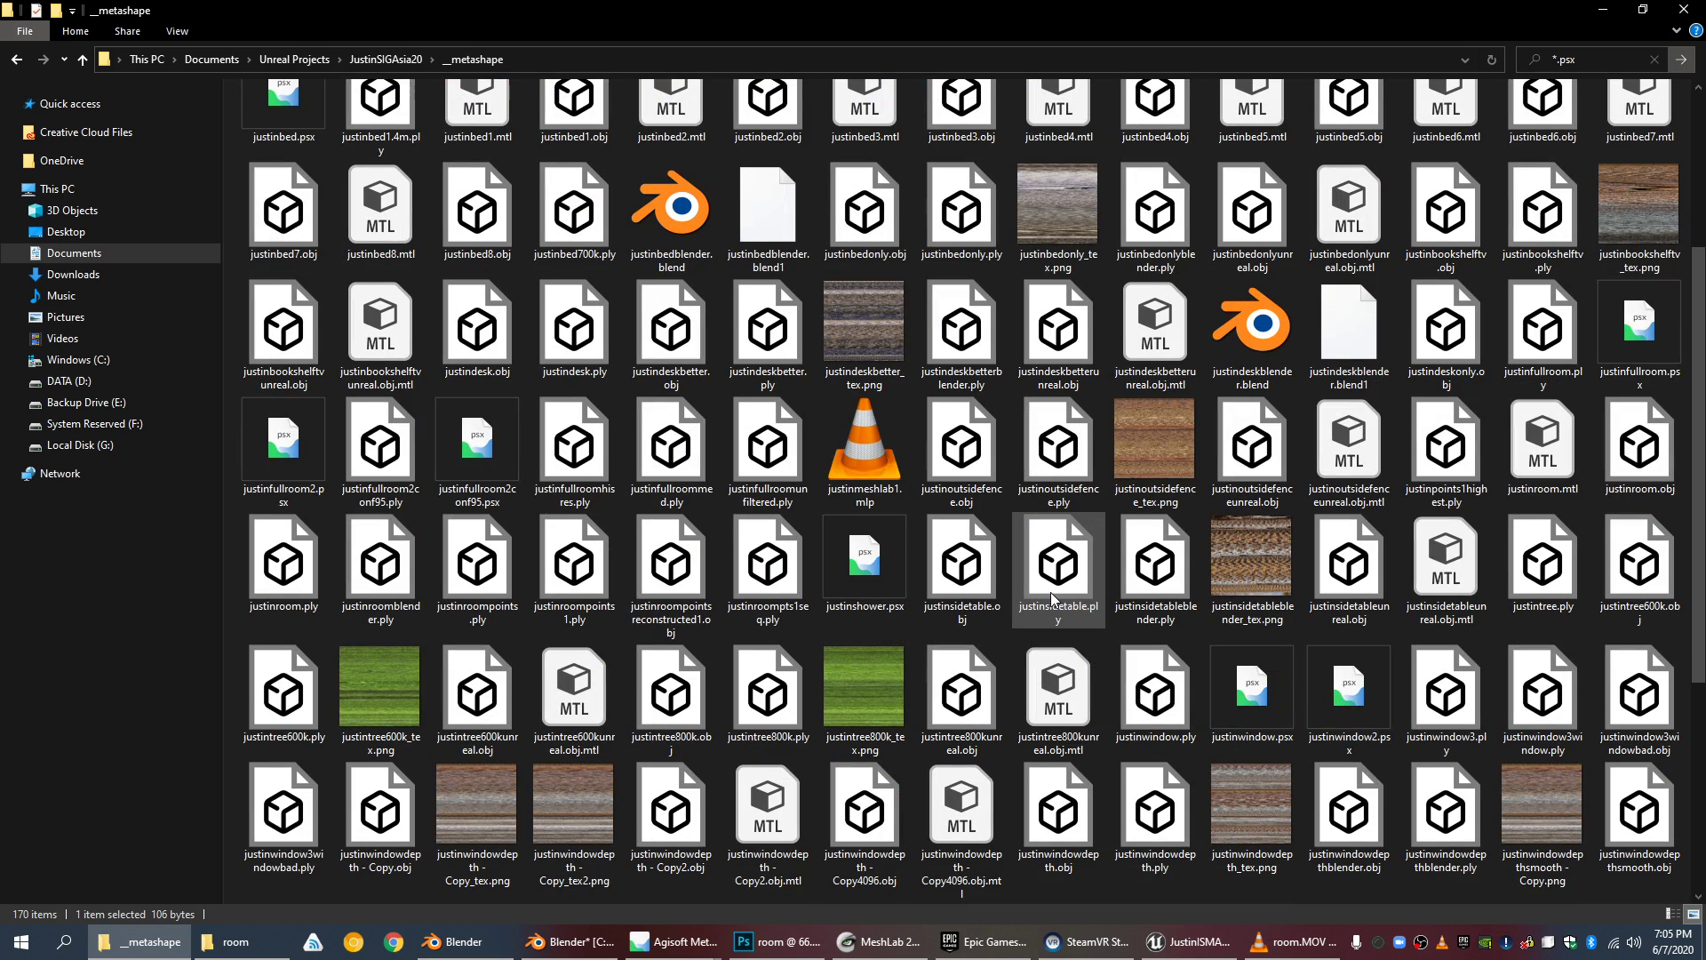
{"action": "scroll", "coordinate": [1050, 593], "scroll_direction": "down", "scroll_amount": 3}
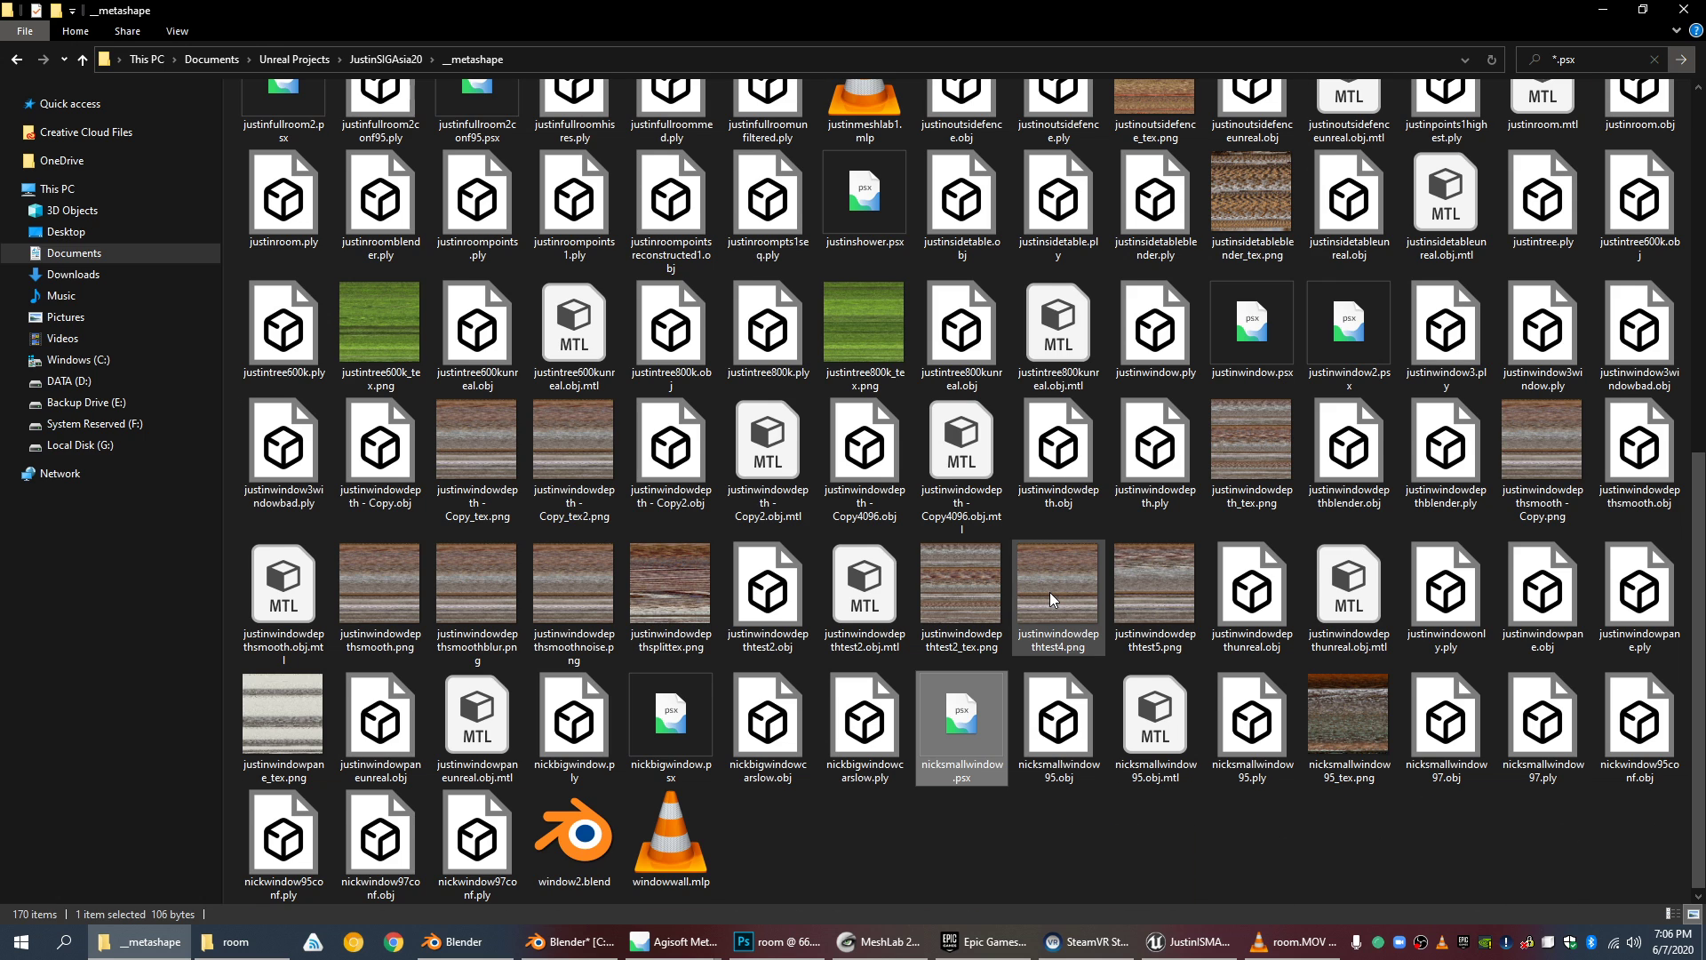
{"action": "scroll", "coordinate": [1050, 594], "scroll_direction": "up", "scroll_amount": 5}
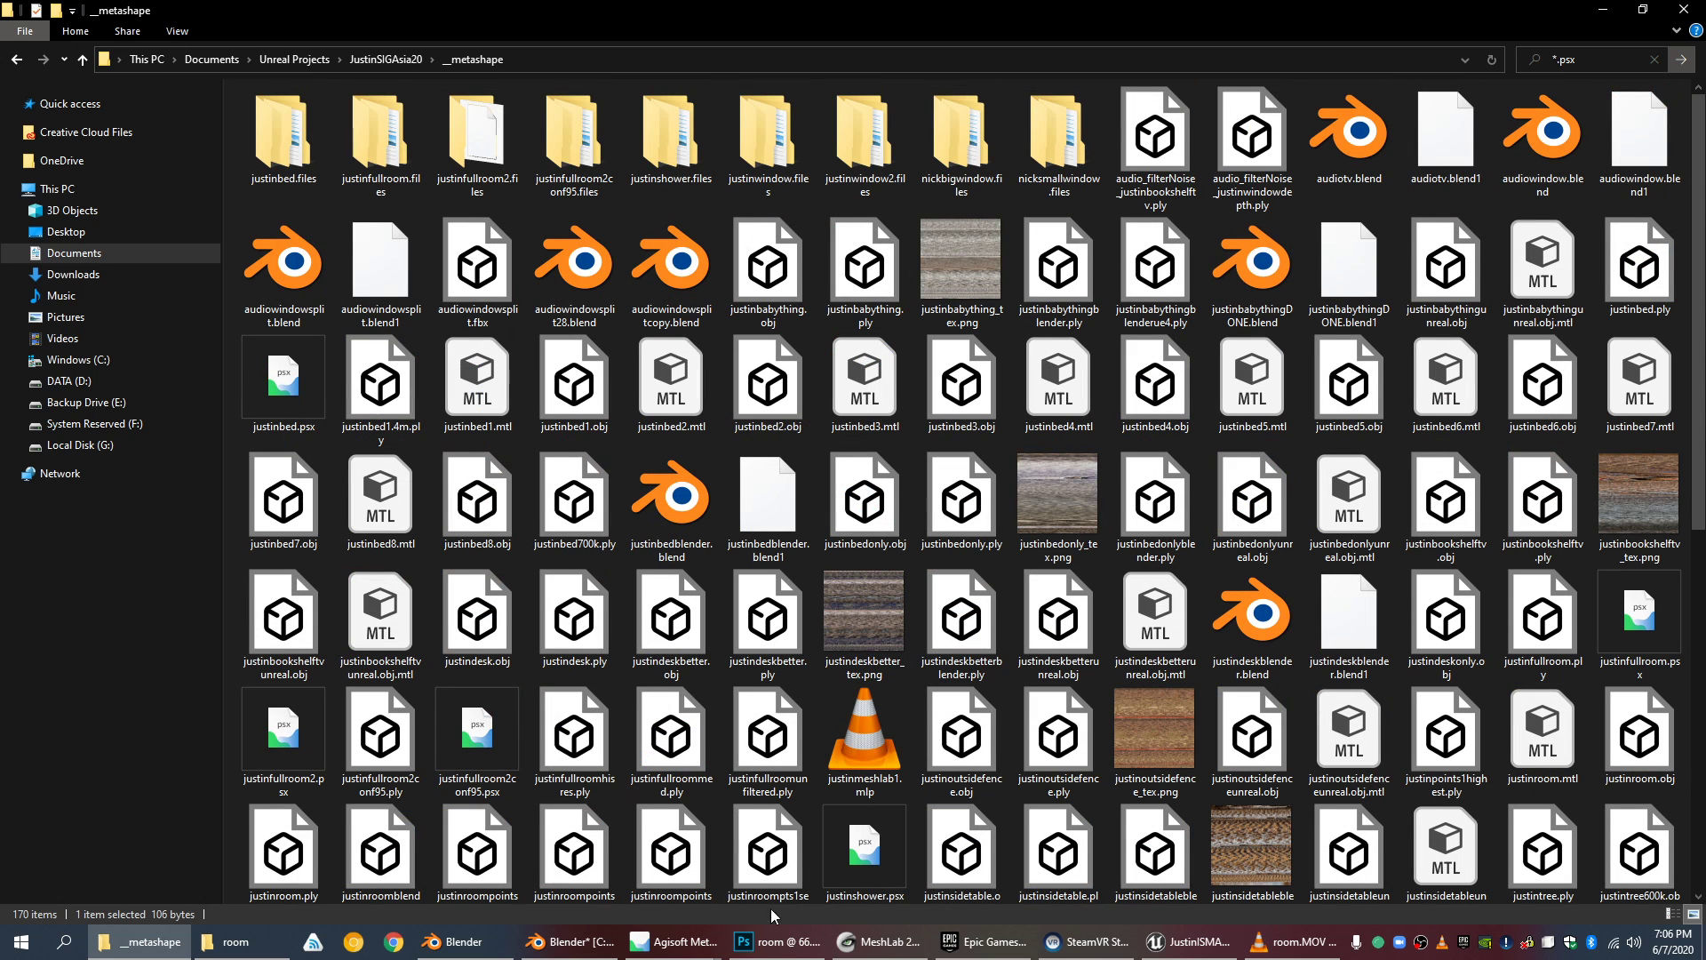
Step: Bring up the nicksmallwindow project and view its tie points from above the window
{"action": "left_click", "coordinate": [673, 941]}
{"action": "left_click", "coordinate": [1031, 880]}
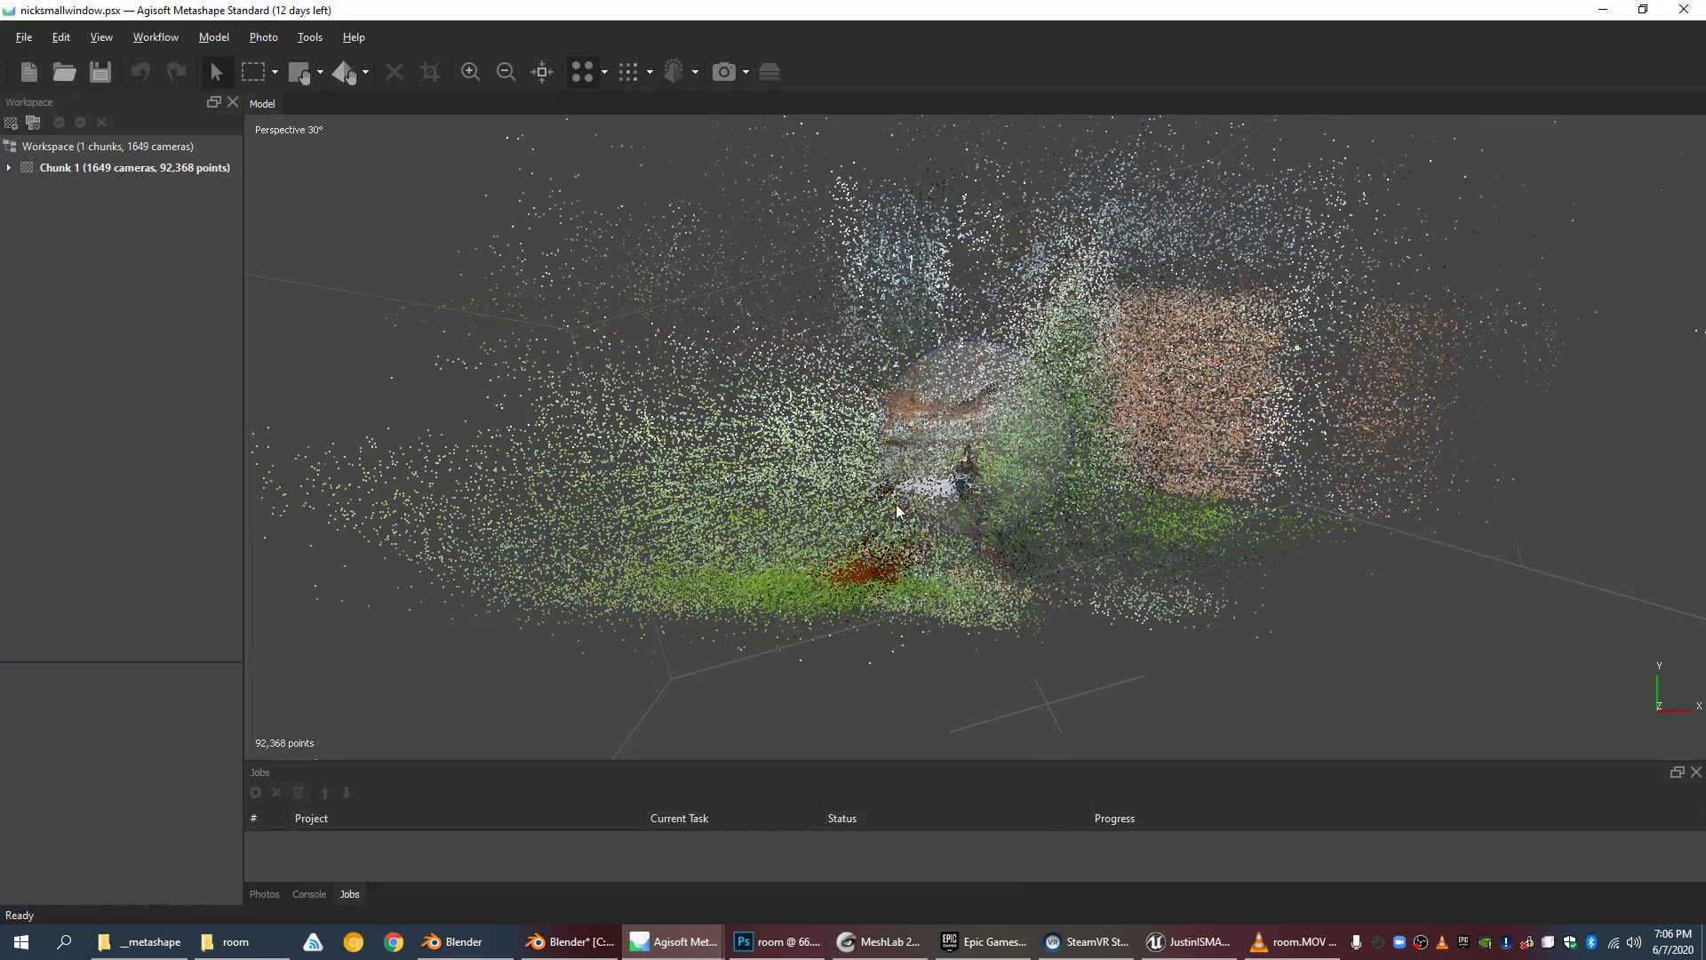
{"action": "scroll", "coordinate": [898, 507], "scroll_direction": "down", "scroll_amount": 4}
{"action": "left_click_drag", "start_coordinate": [920, 526], "coordinate": [622, 248]}
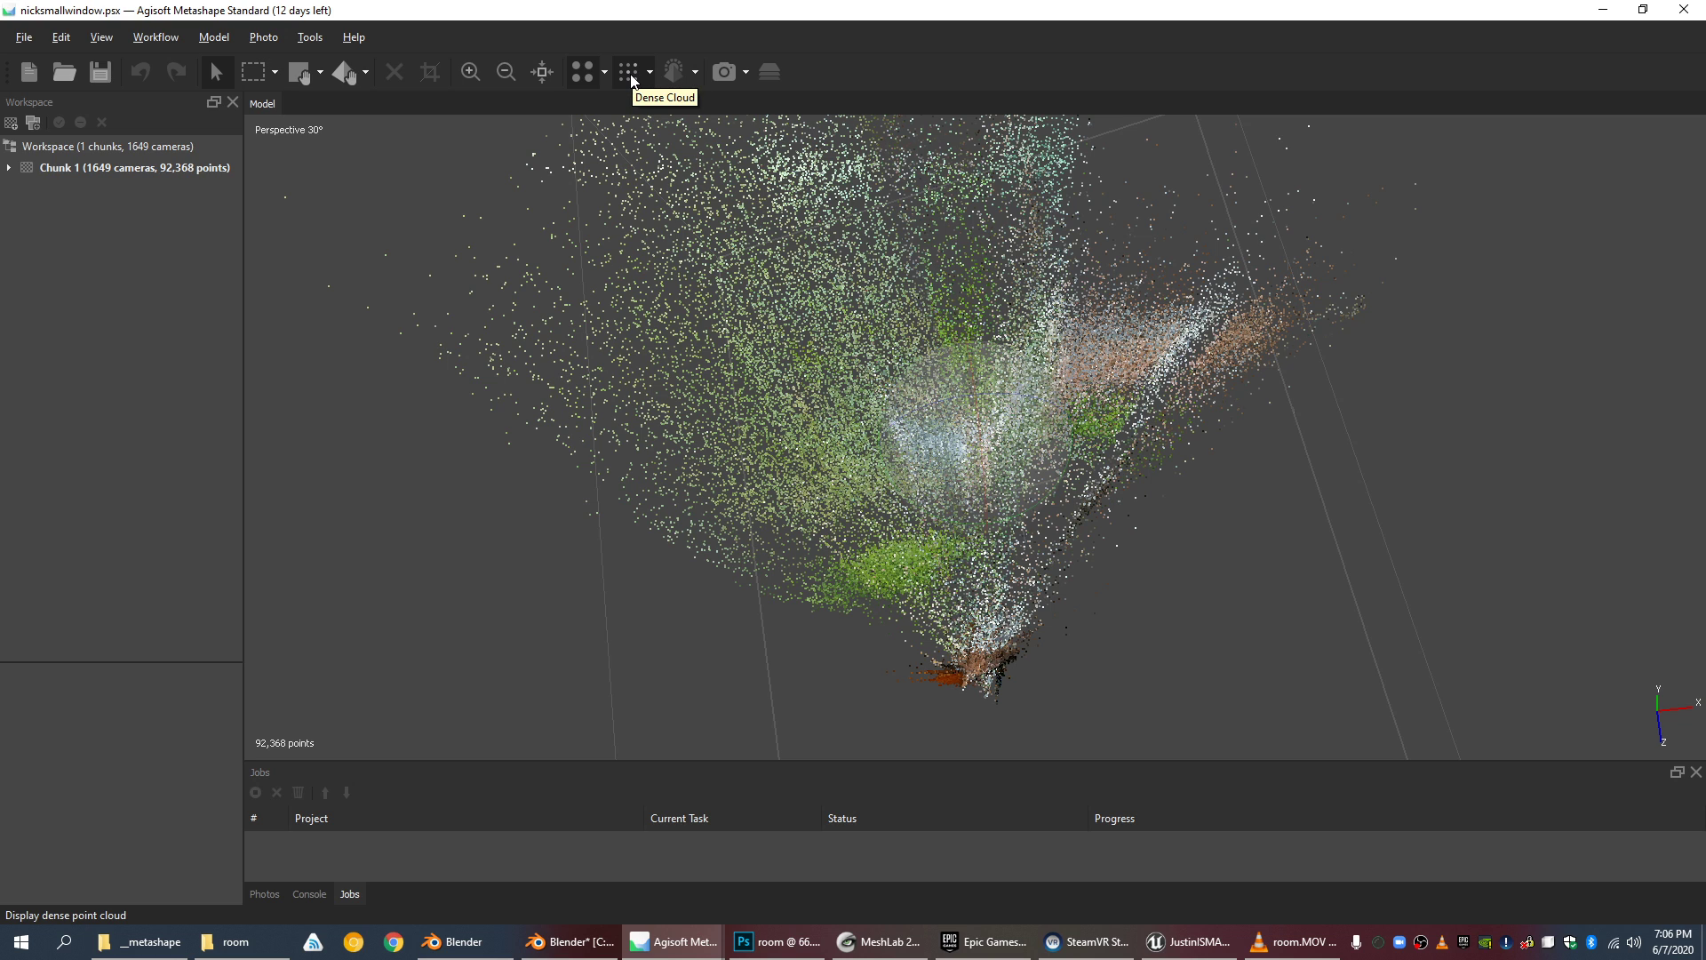
{"action": "scroll", "coordinate": [945, 590], "scroll_direction": "up", "scroll_amount": 3}
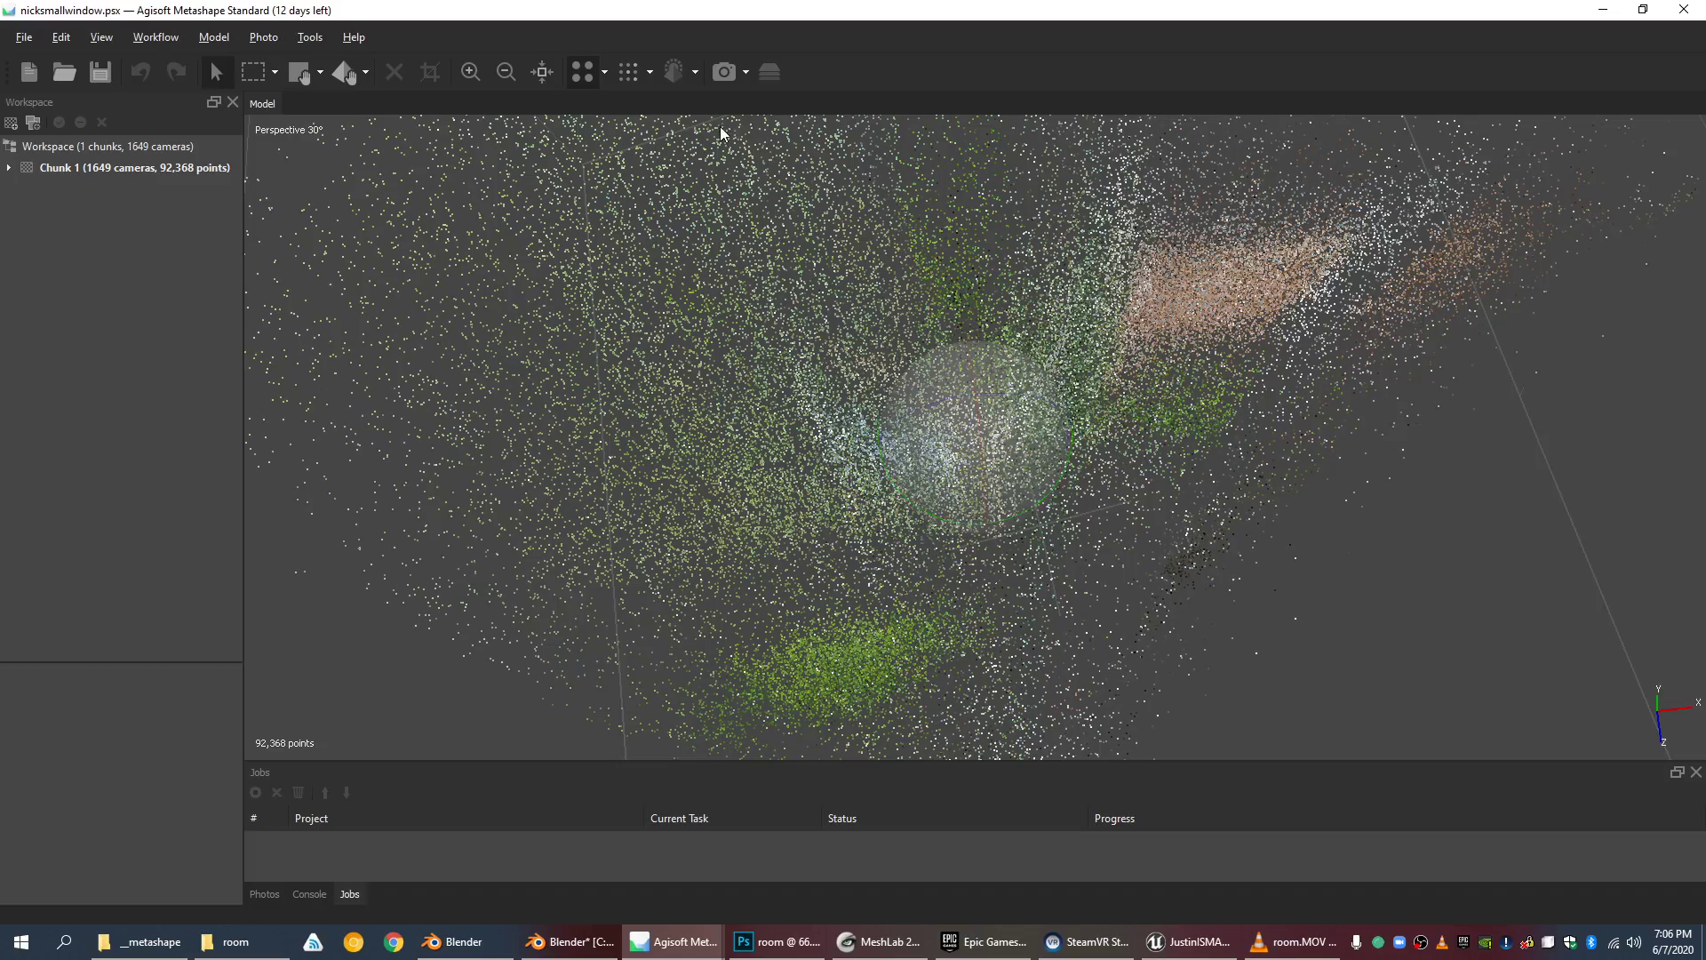
Step: Display the small window's dense cloud and inspect the lawn, bushes, brick wall and window frame
{"action": "left_click", "coordinate": [646, 81]}
{"action": "left_click_drag", "start_coordinate": [933, 426], "coordinate": [998, 496]}
{"action": "left_click_drag", "start_coordinate": [1226, 586], "coordinate": [1173, 577]}
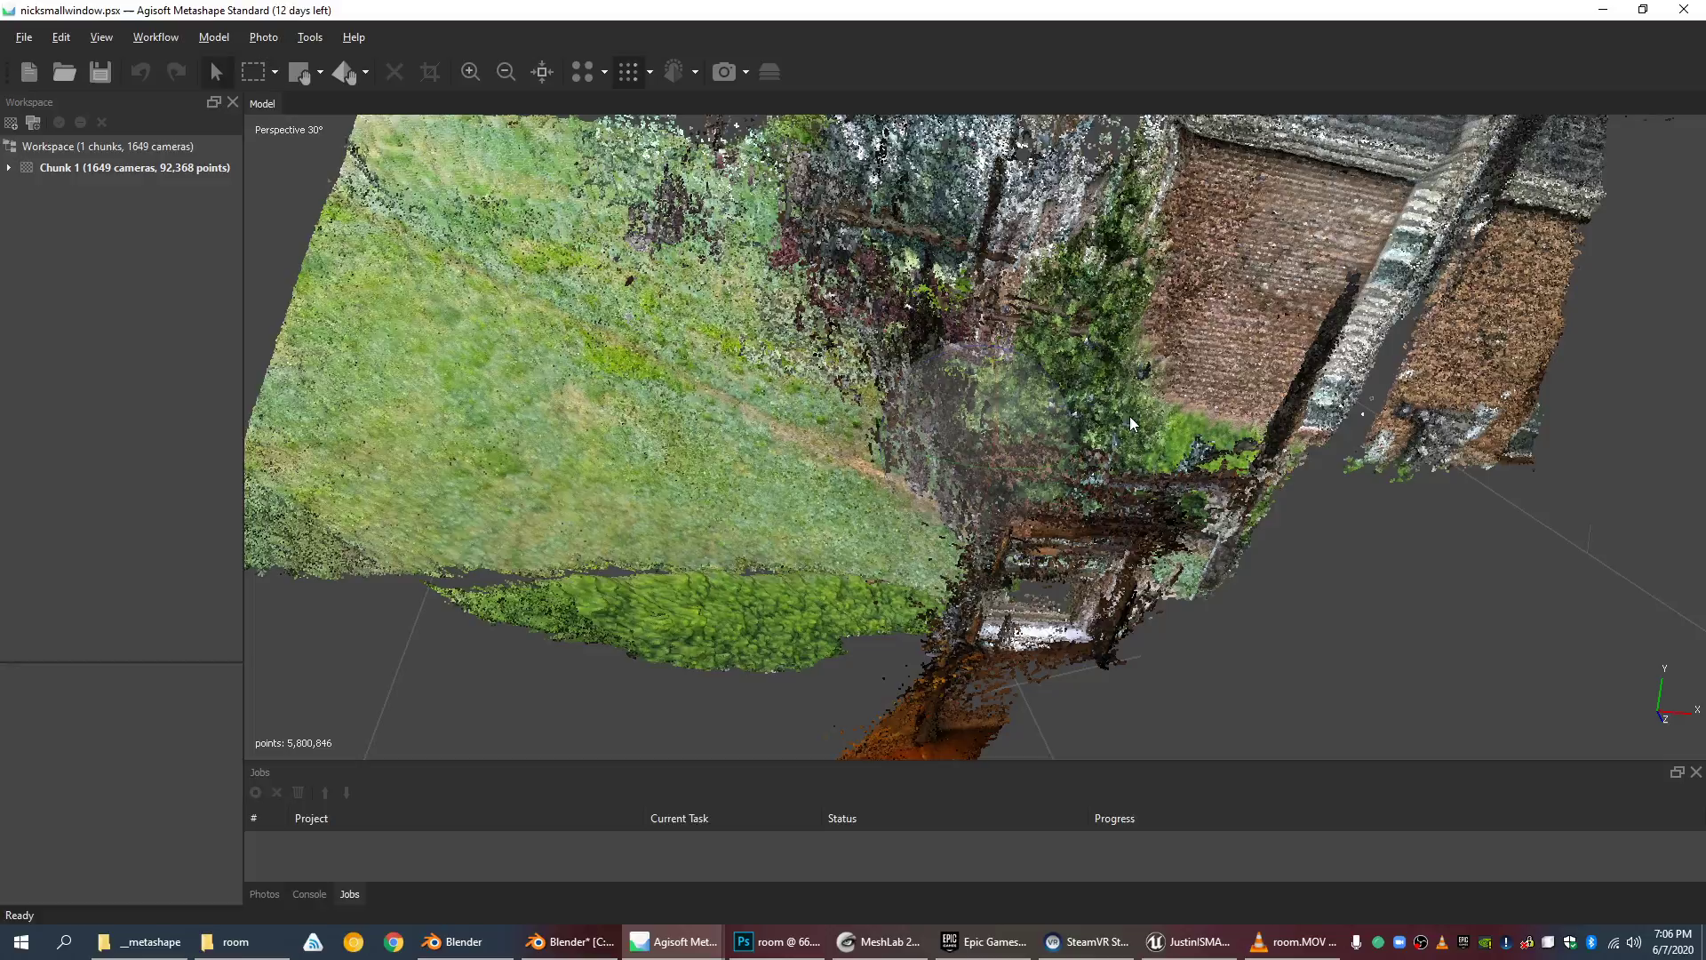
{"action": "left_click_drag", "start_coordinate": [1050, 494], "coordinate": [1106, 533]}
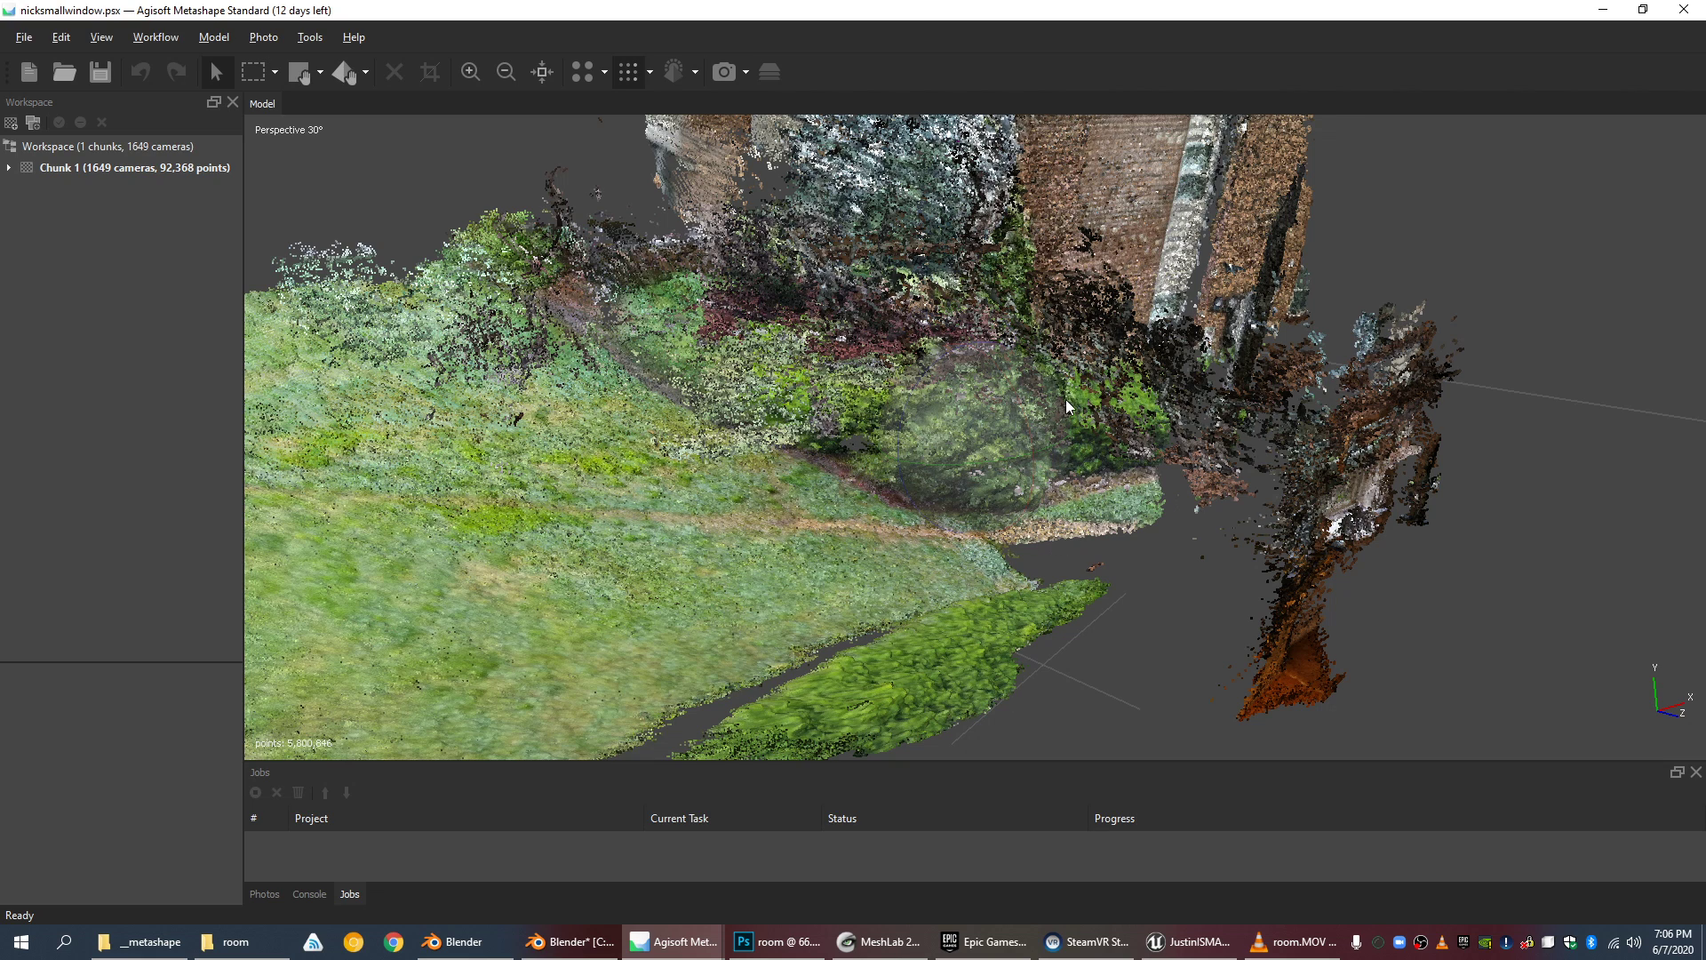
{"action": "left_click_drag", "start_coordinate": [1070, 406], "coordinate": [985, 373]}
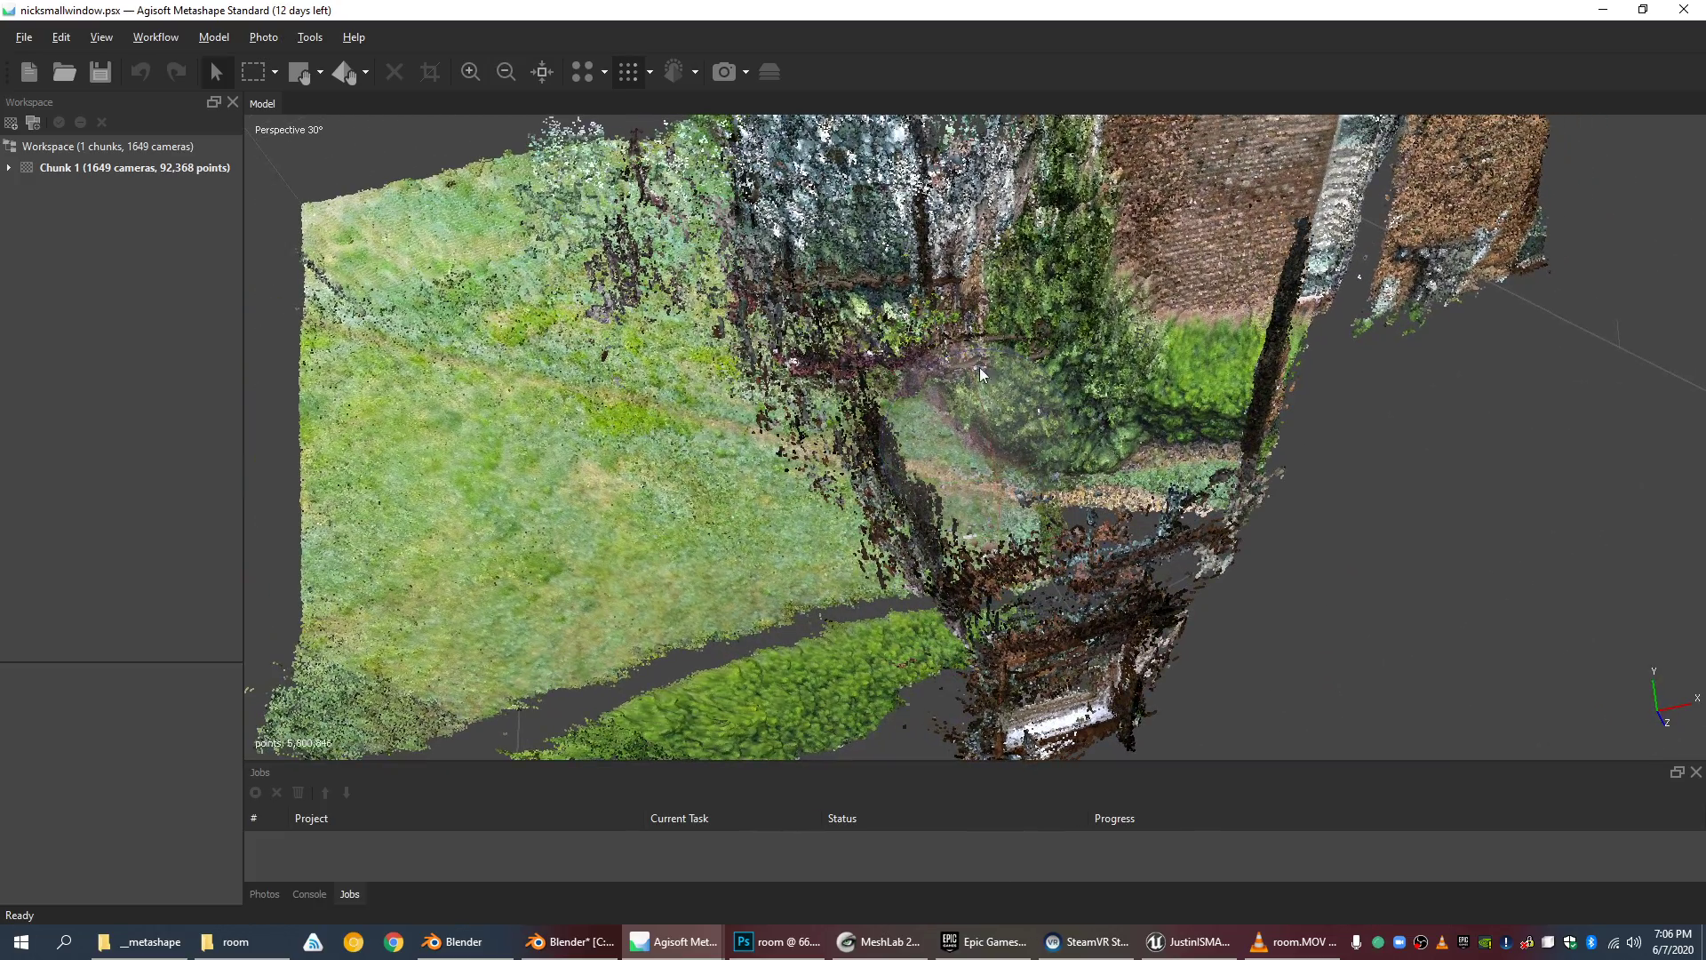
Step: Colour the small window's dense cloud by confidence and examine the lawn, trees and wall from several angles
{"action": "left_click", "coordinate": [650, 72]}
{"action": "left_click", "coordinate": [681, 129]}
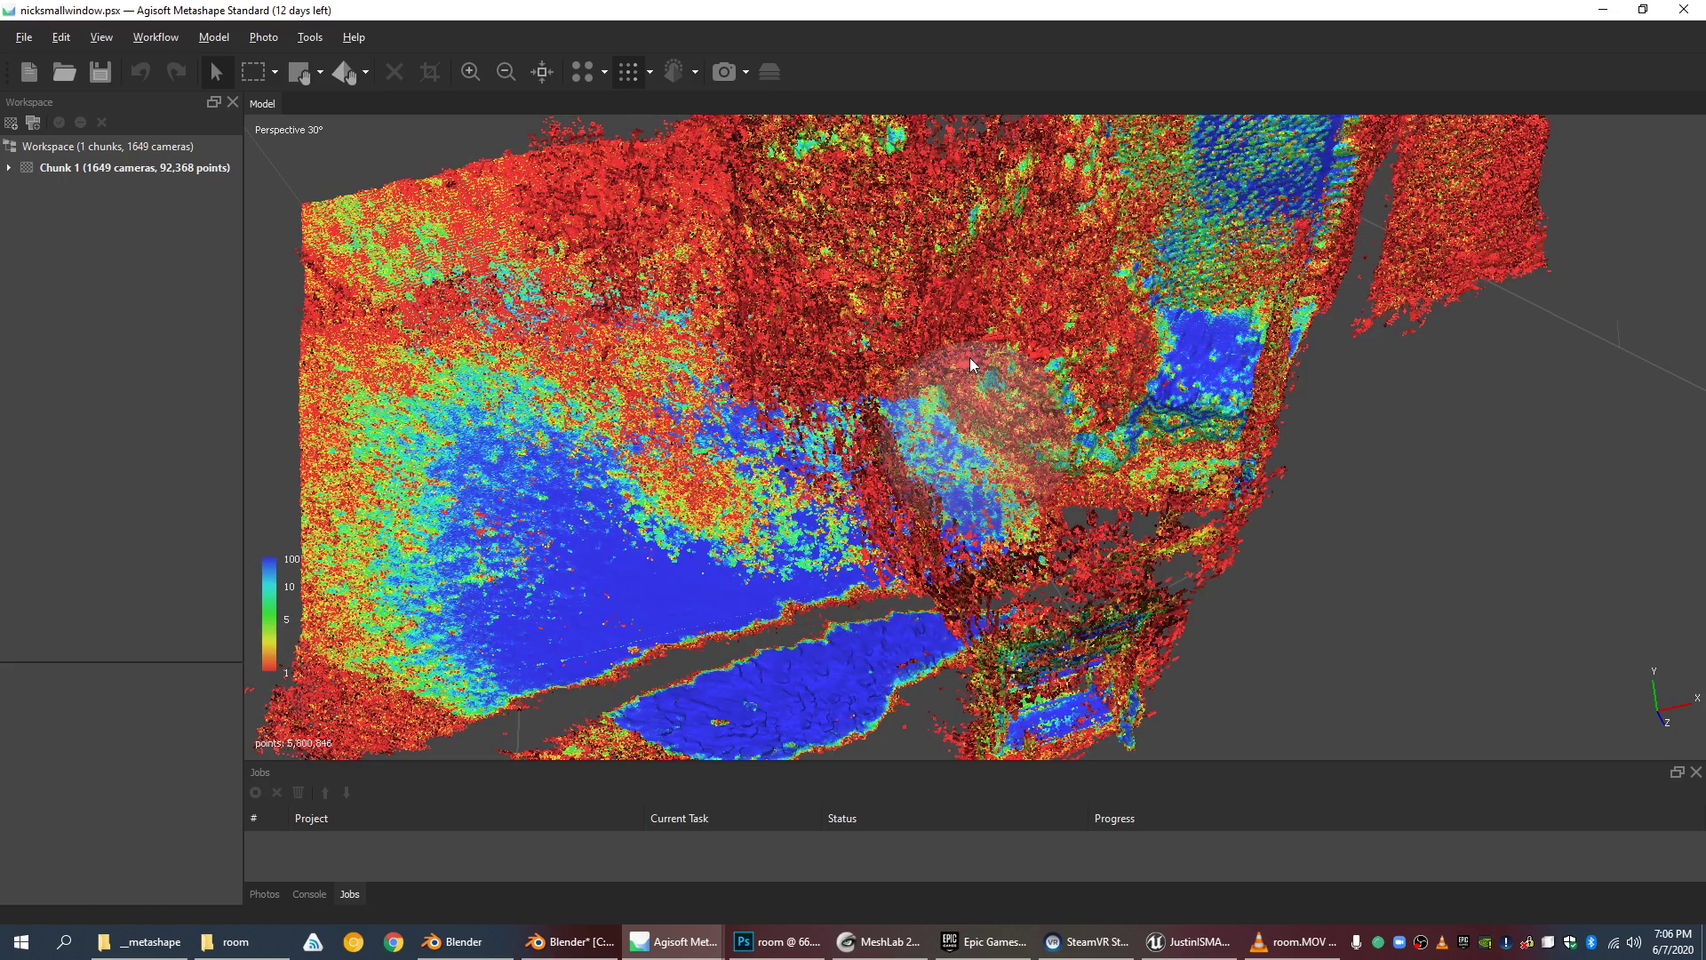
{"action": "left_click_drag", "start_coordinate": [971, 365], "coordinate": [948, 311]}
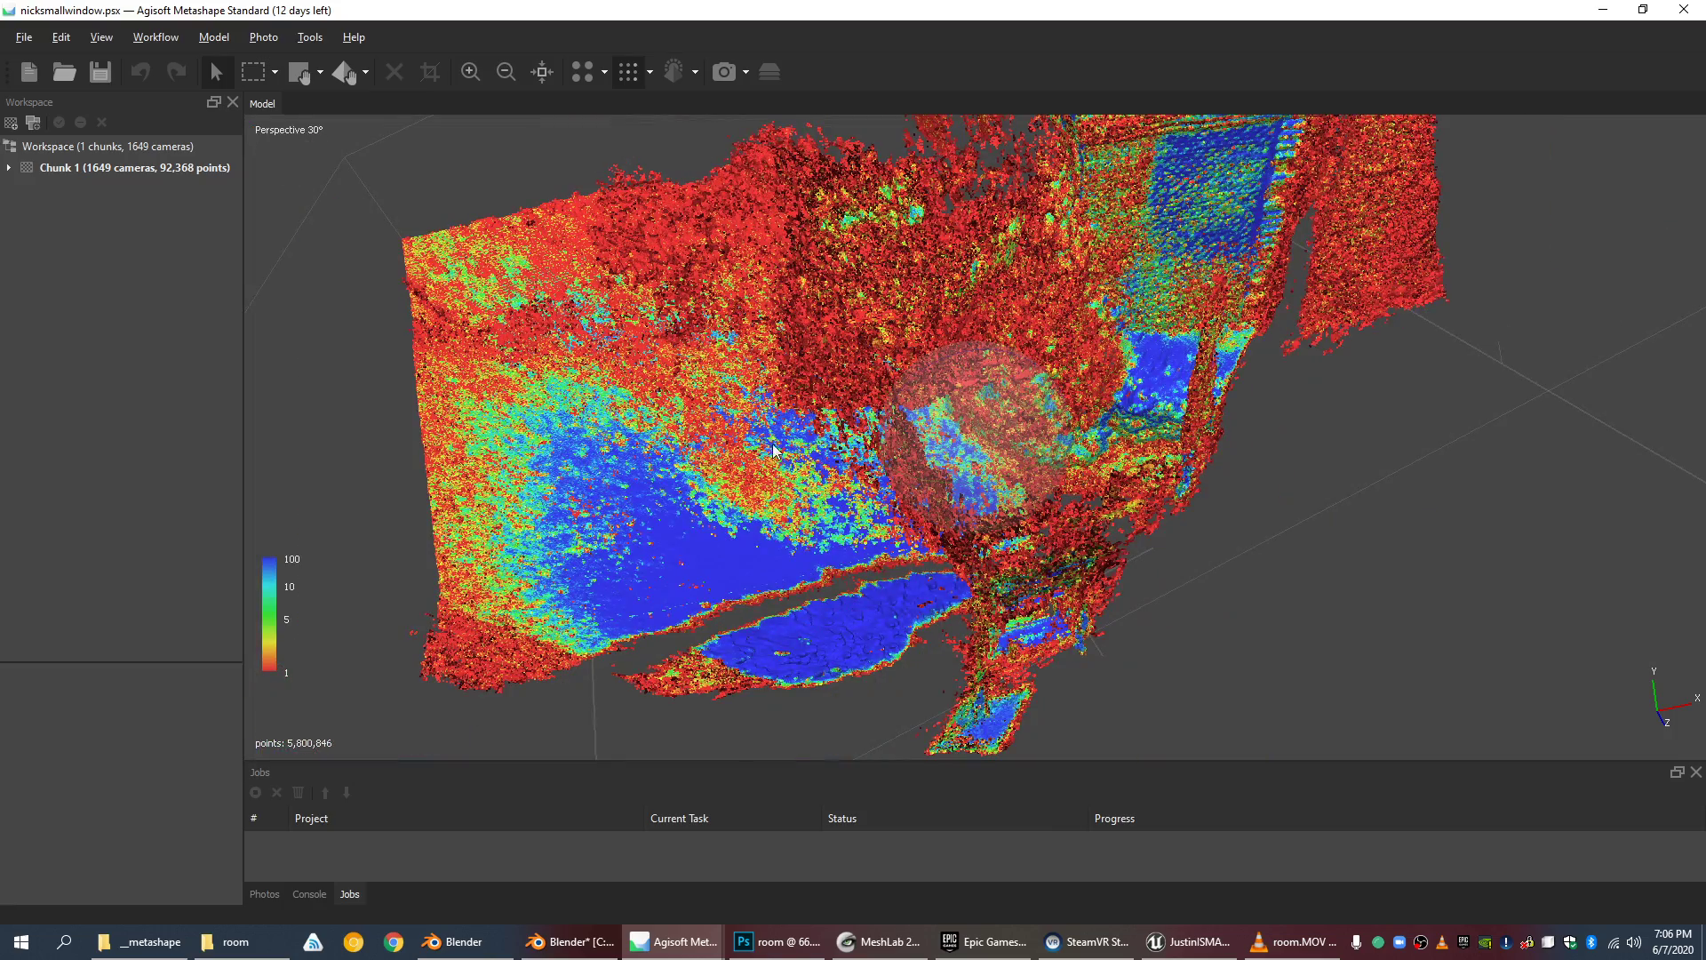
{"action": "left_click_drag", "start_coordinate": [888, 506], "coordinate": [1019, 162]}
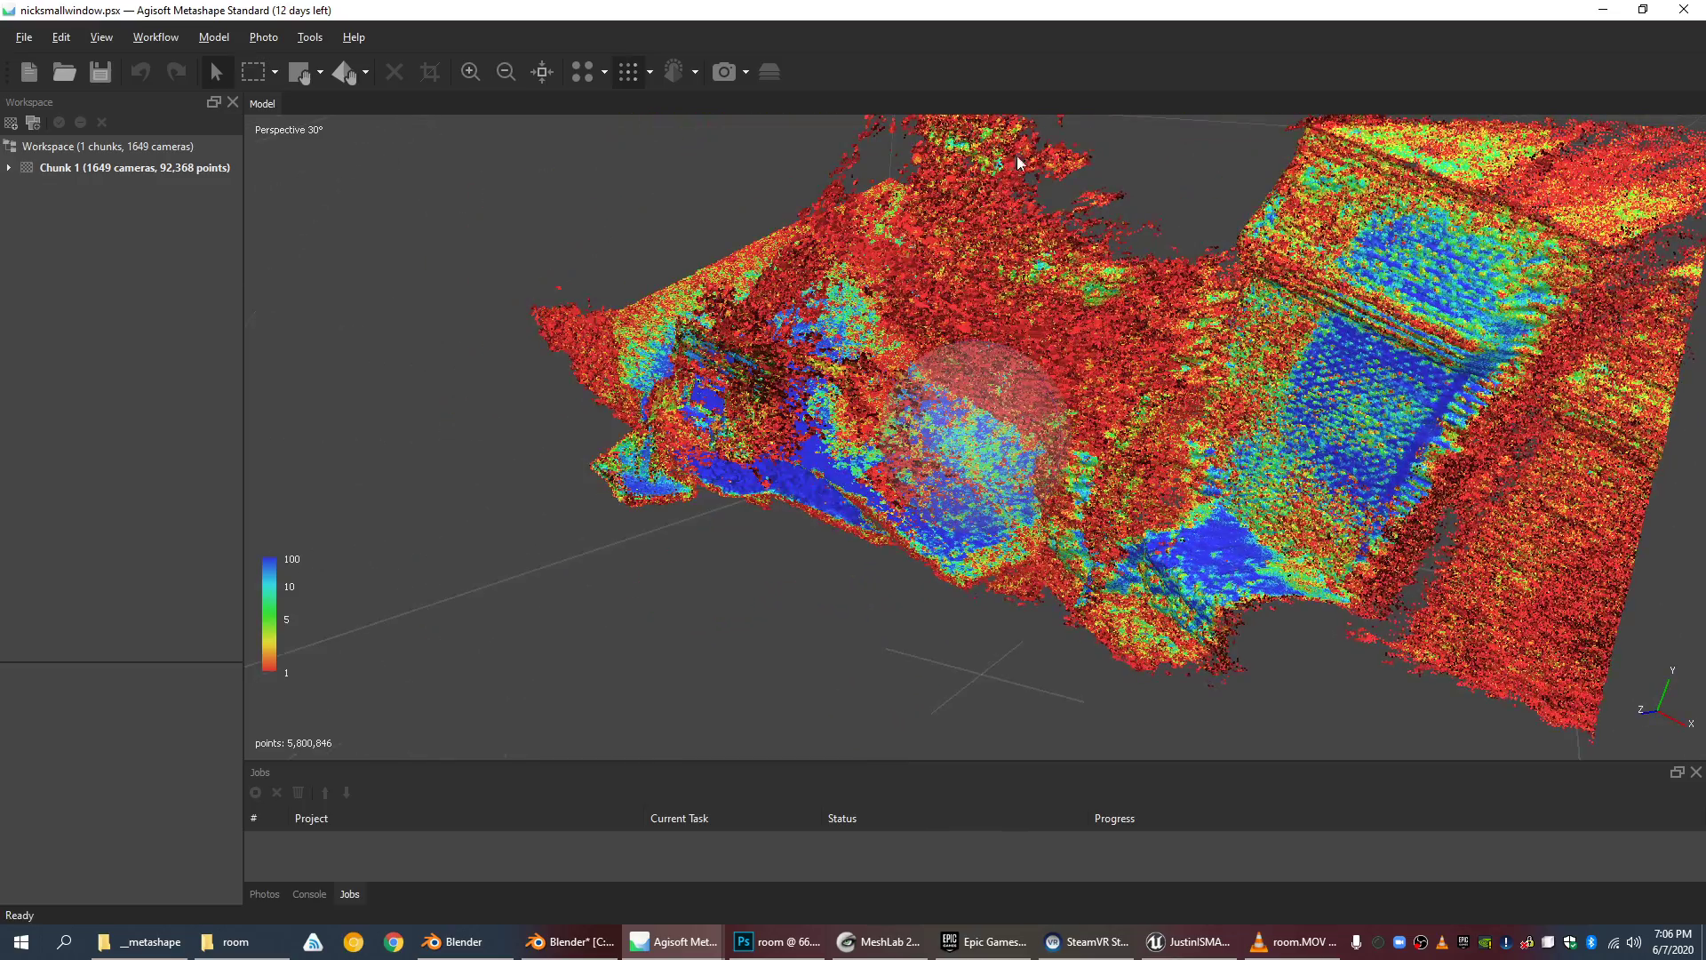
{"action": "left_click_drag", "start_coordinate": [960, 339], "coordinate": [998, 331]}
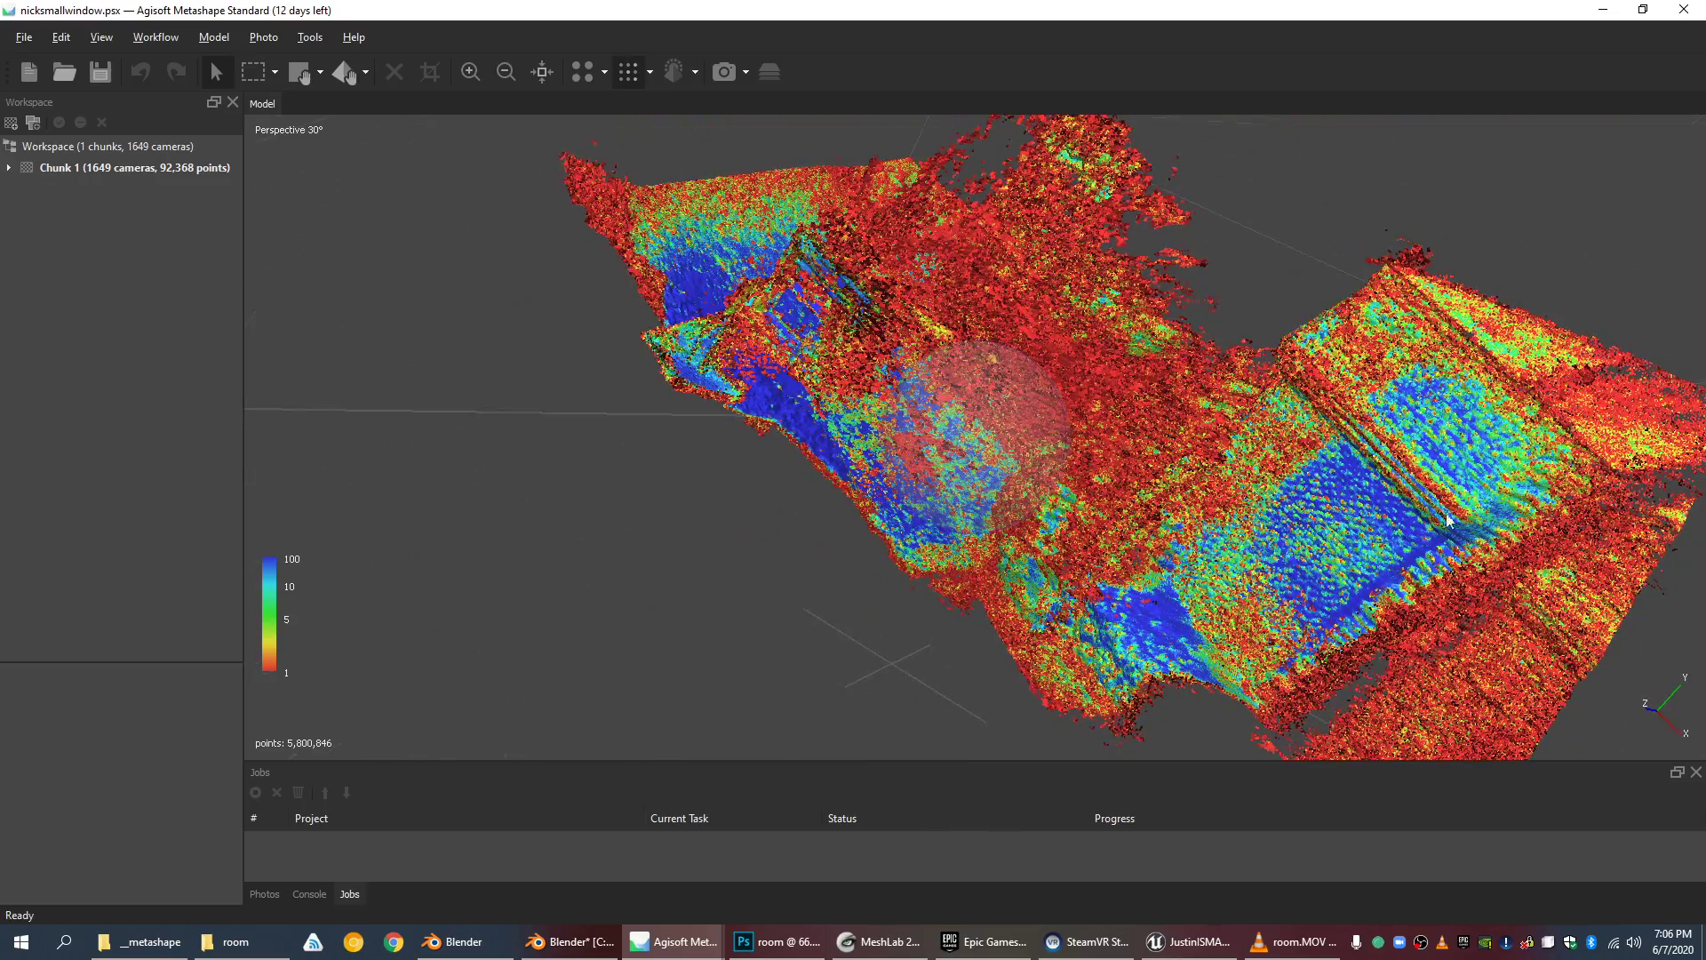
{"action": "left_click_drag", "start_coordinate": [1028, 446], "coordinate": [888, 373]}
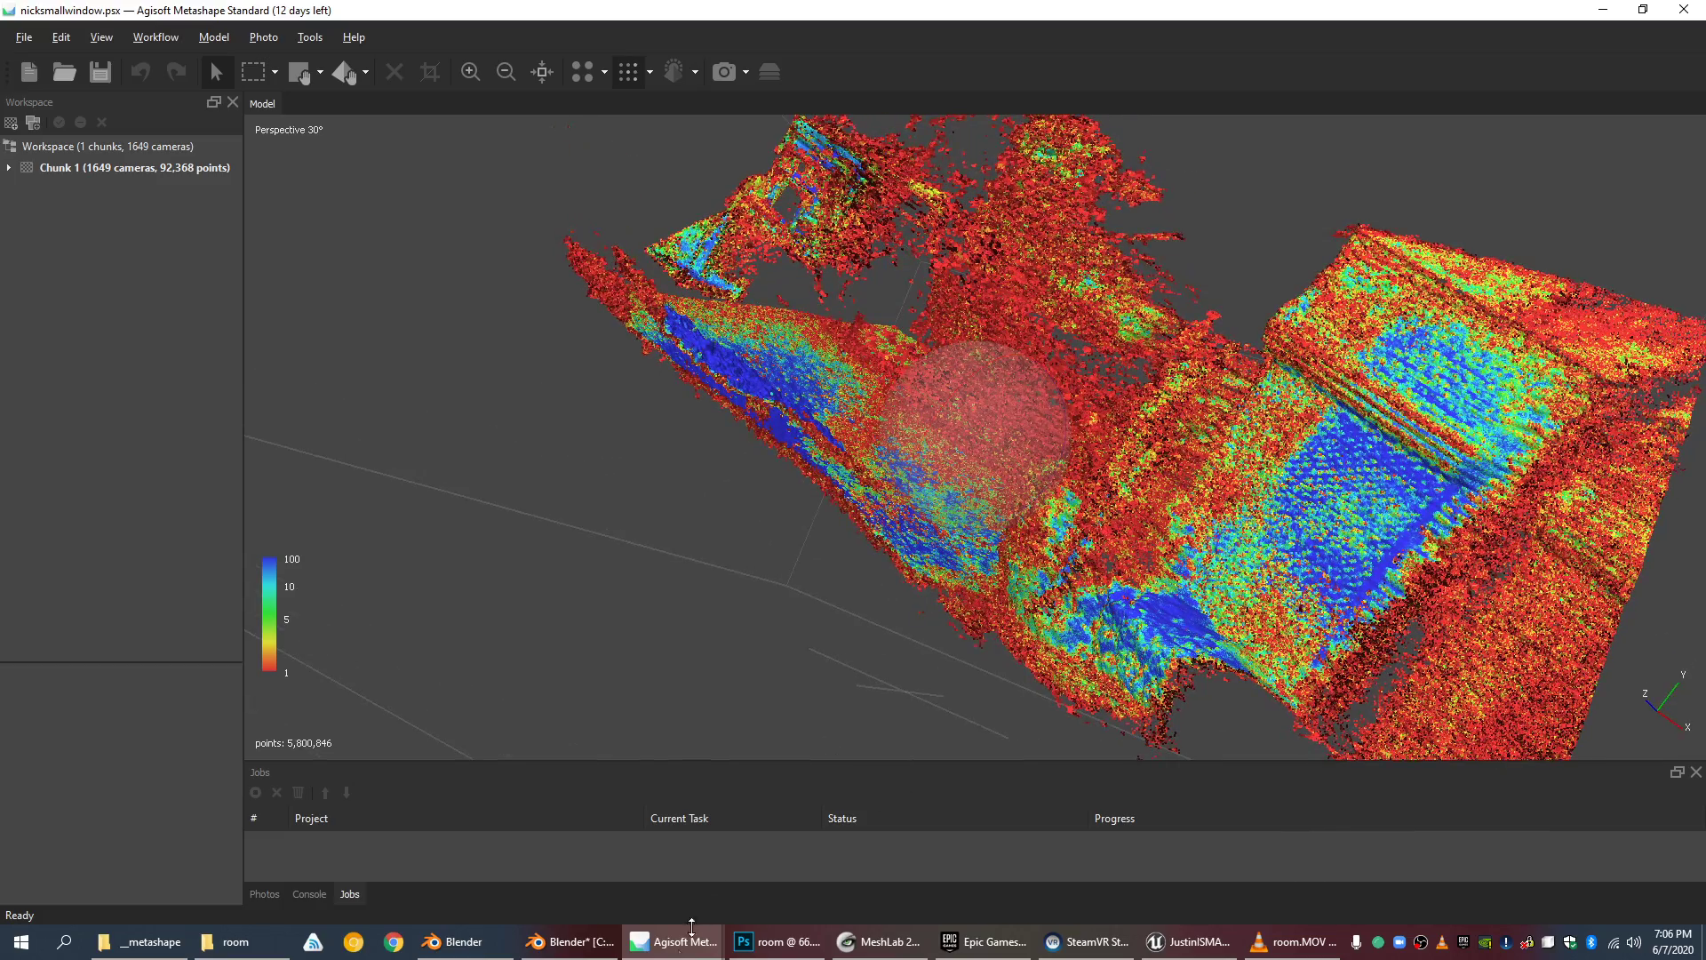
Step: Switch to the nickbigwindow project and display its dense cloud instead of the tie points
{"action": "mouse_move", "coordinate": [676, 941]}
{"action": "left_click", "coordinate": [870, 878]}
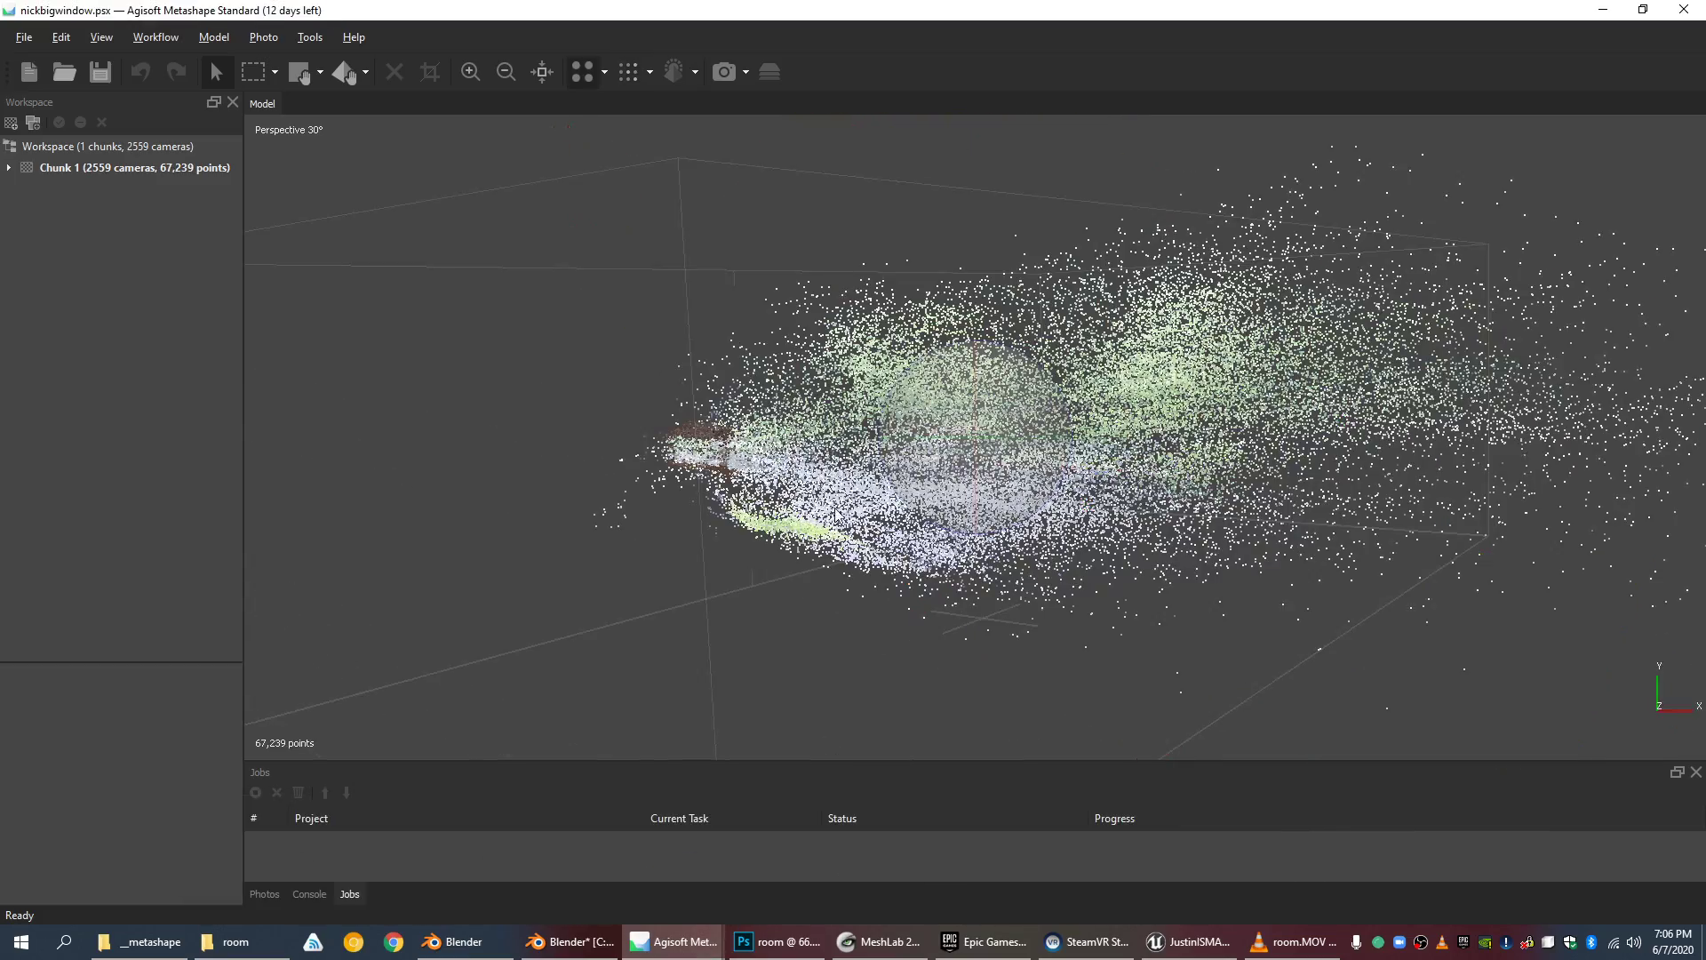
{"action": "left_click_drag", "start_coordinate": [915, 571], "coordinate": [844, 404]}
{"action": "left_click", "coordinate": [629, 71]}
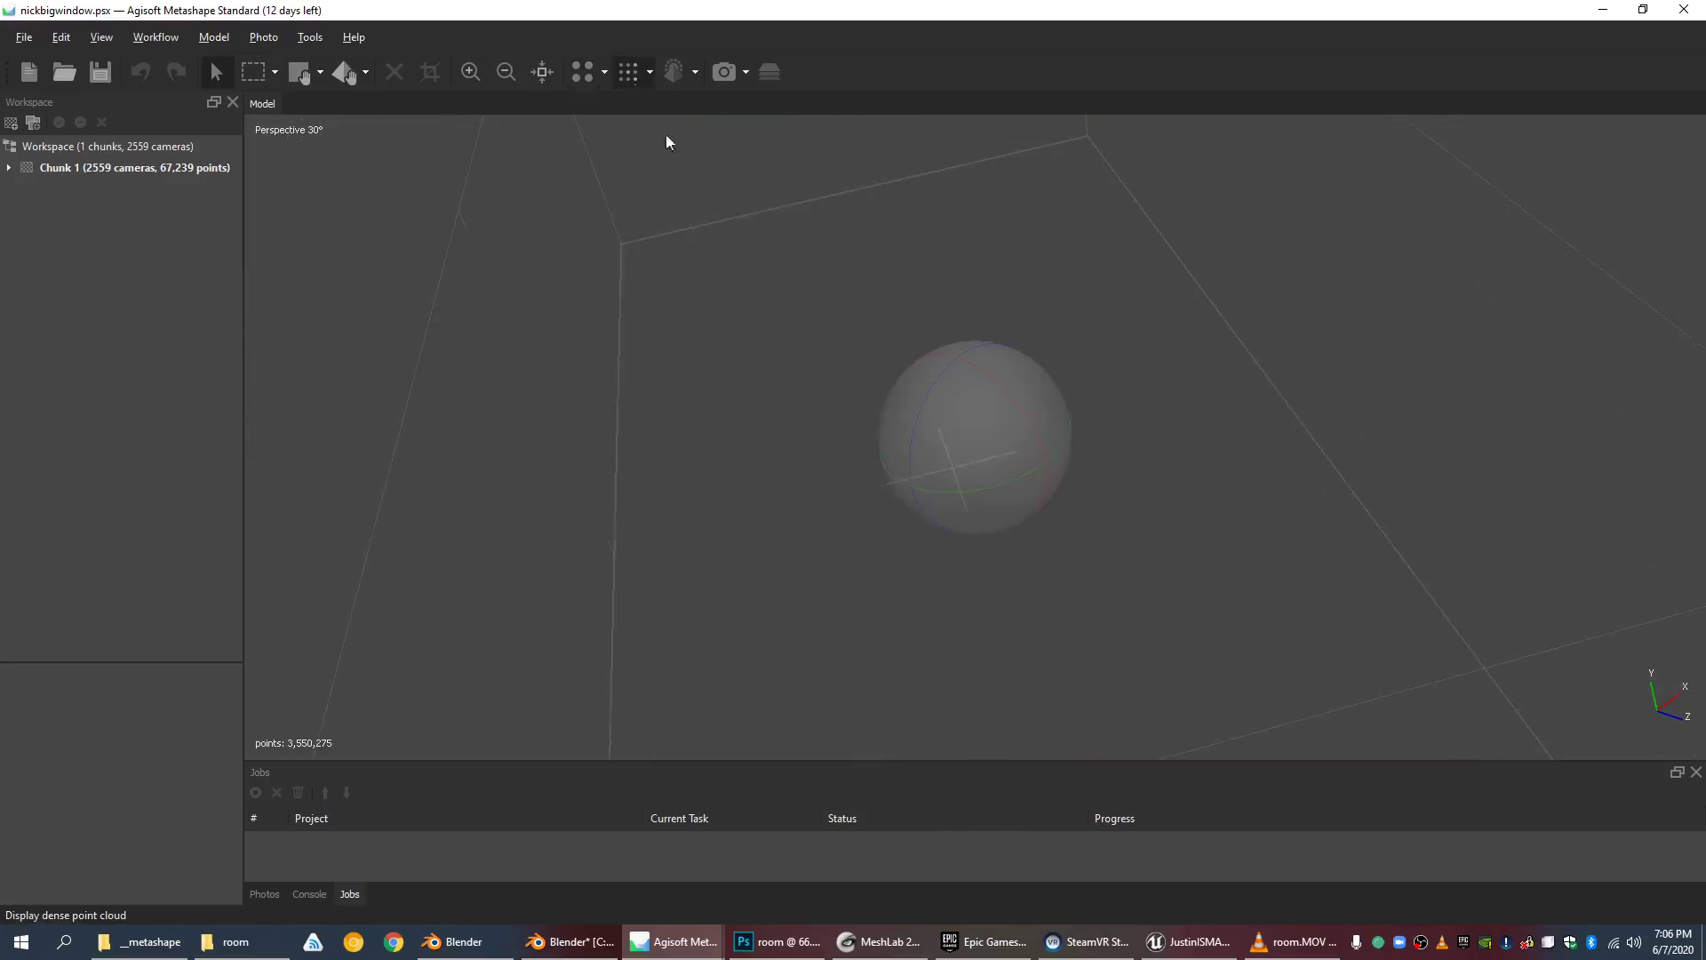
Step: Inspect the big window's dense cloud, covering the parked cars, pavement, trees and window frame
{"action": "scroll", "coordinate": [940, 378], "scroll_direction": "up", "scroll_amount": 5}
{"action": "left_click_drag", "start_coordinate": [940, 378], "coordinate": [1000, 318]}
{"action": "scroll", "coordinate": [997, 320], "scroll_direction": "down", "scroll_amount": 5}
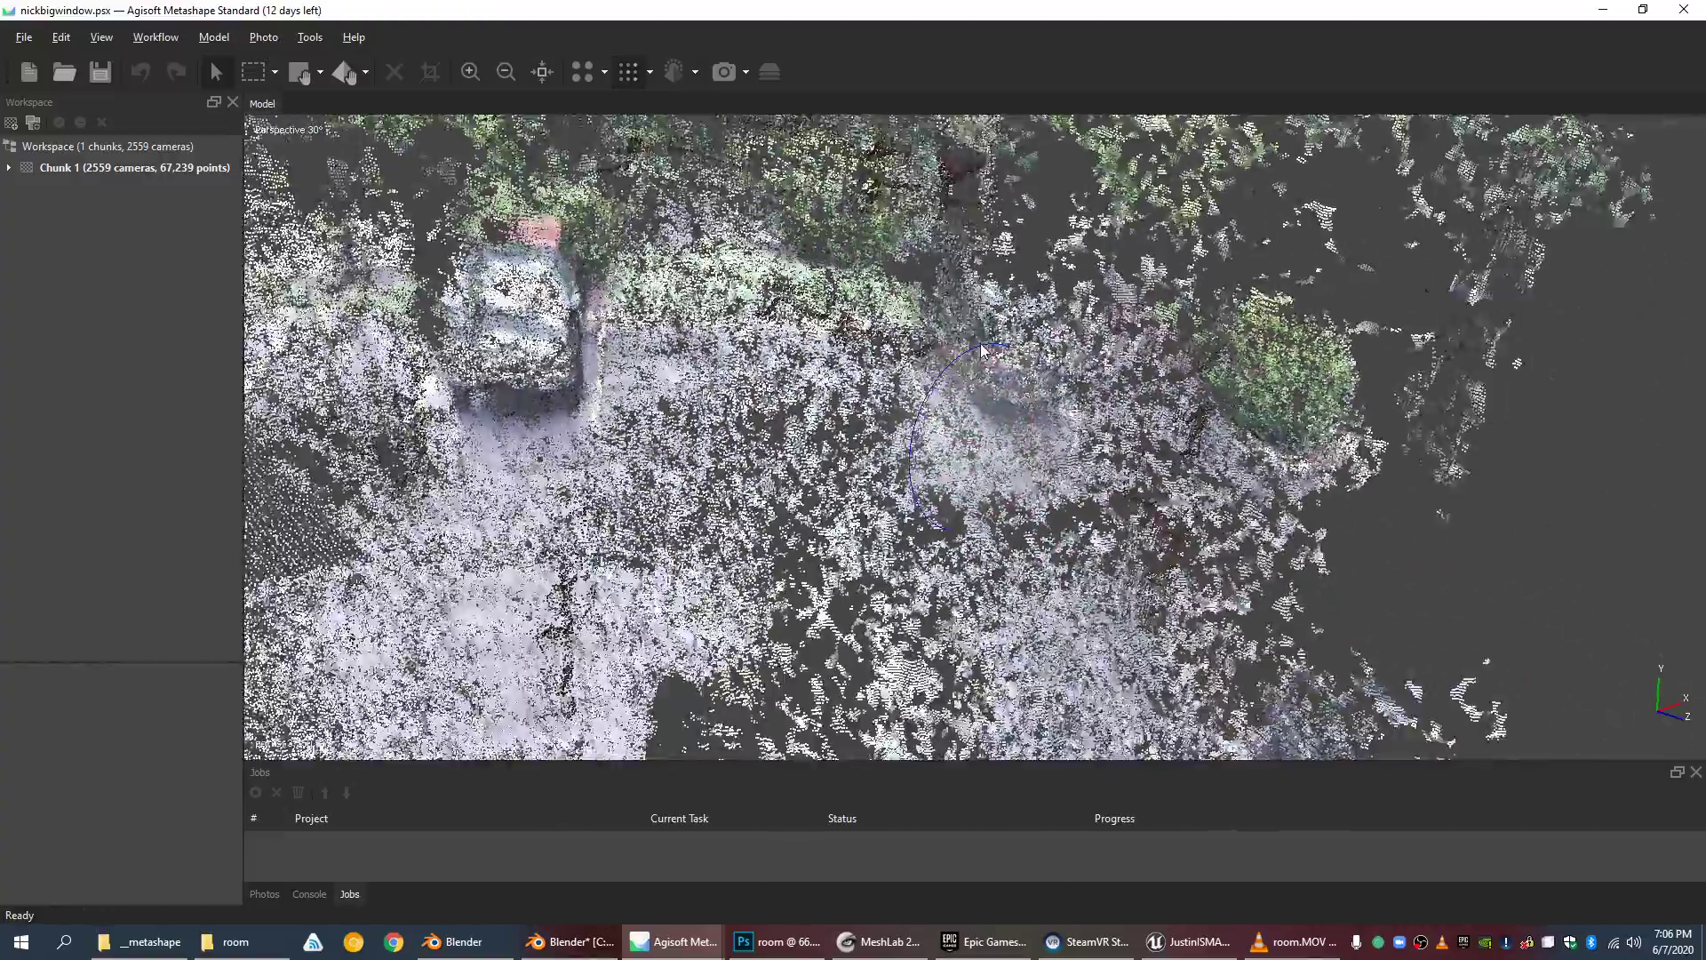
{"action": "left_click_drag", "start_coordinate": [982, 452], "coordinate": [956, 383]}
{"action": "scroll", "coordinate": [976, 444], "scroll_direction": "down", "scroll_amount": 5}
{"action": "scroll", "coordinate": [977, 402], "scroll_direction": "up", "scroll_amount": 6}
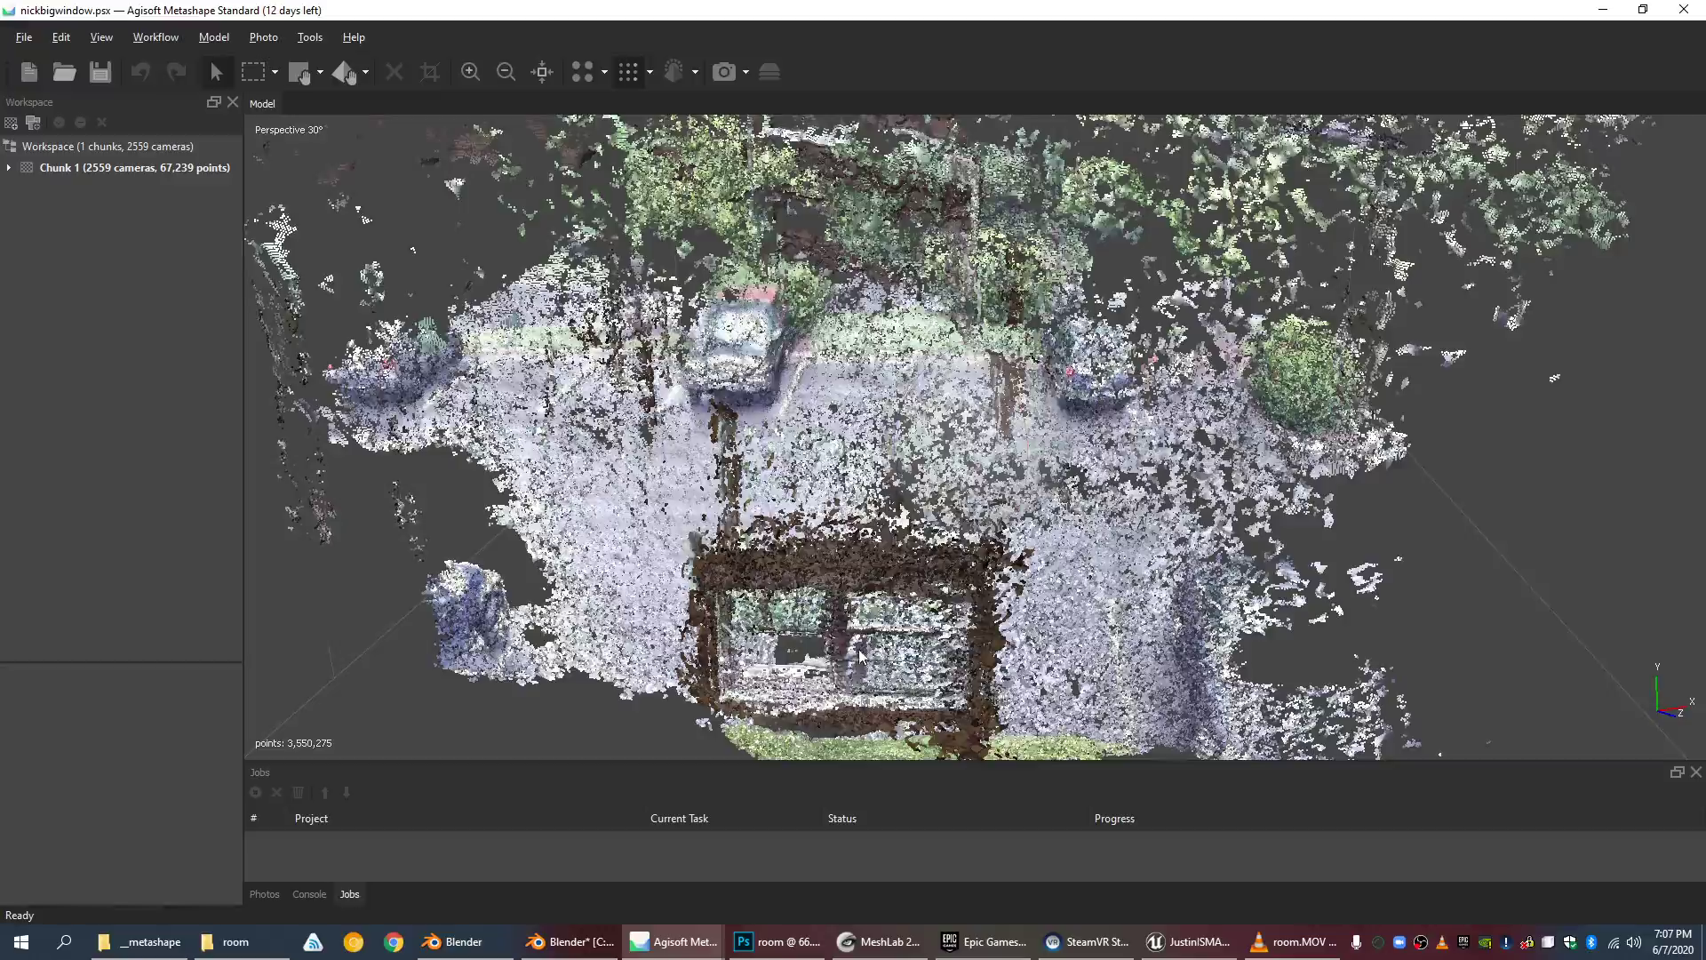
Step: Examine the big window's dense cloud close up at the frame and panes, and from farther back across the whole outdoor scene
{"action": "left_click_drag", "start_coordinate": [900, 397], "coordinate": [858, 552]}
{"action": "left_click_drag", "start_coordinate": [989, 435], "coordinate": [1033, 444]}
{"action": "scroll", "coordinate": [1033, 445], "scroll_direction": "up", "scroll_amount": 5}
{"action": "scroll", "coordinate": [1030, 435], "scroll_direction": "down", "scroll_amount": 3}
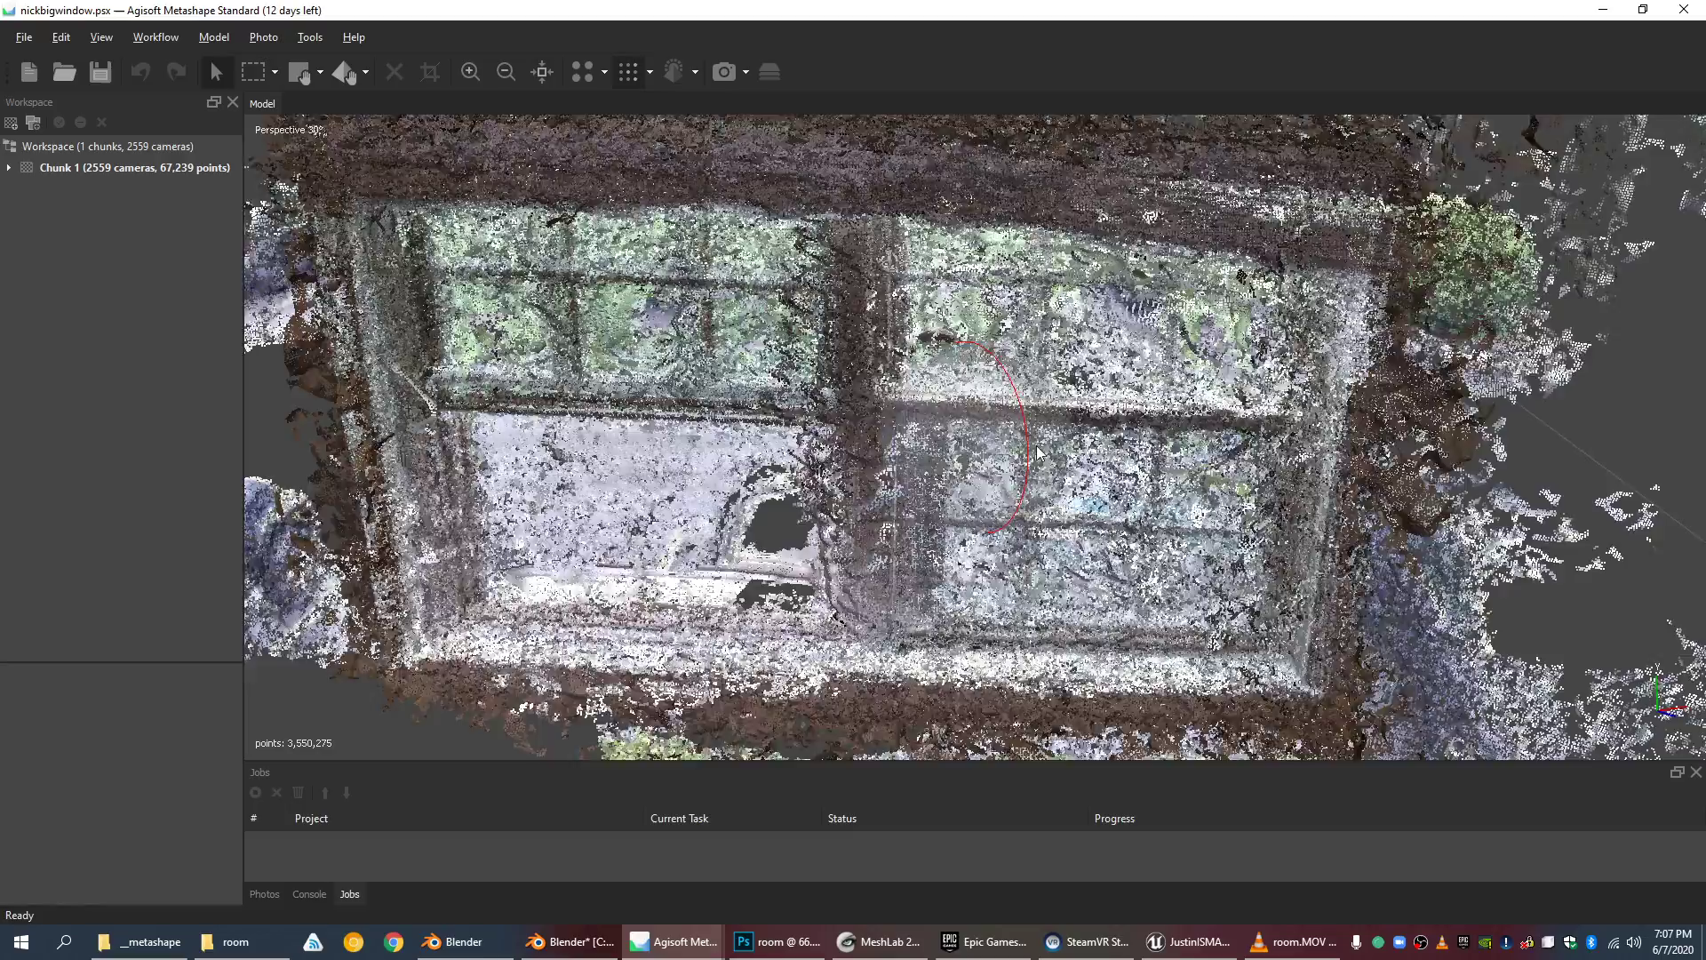
{"action": "middle_click_drag", "start_coordinate": [1024, 401], "coordinate": [931, 485]}
{"action": "scroll", "coordinate": [1034, 430], "scroll_direction": "down", "scroll_amount": 3}
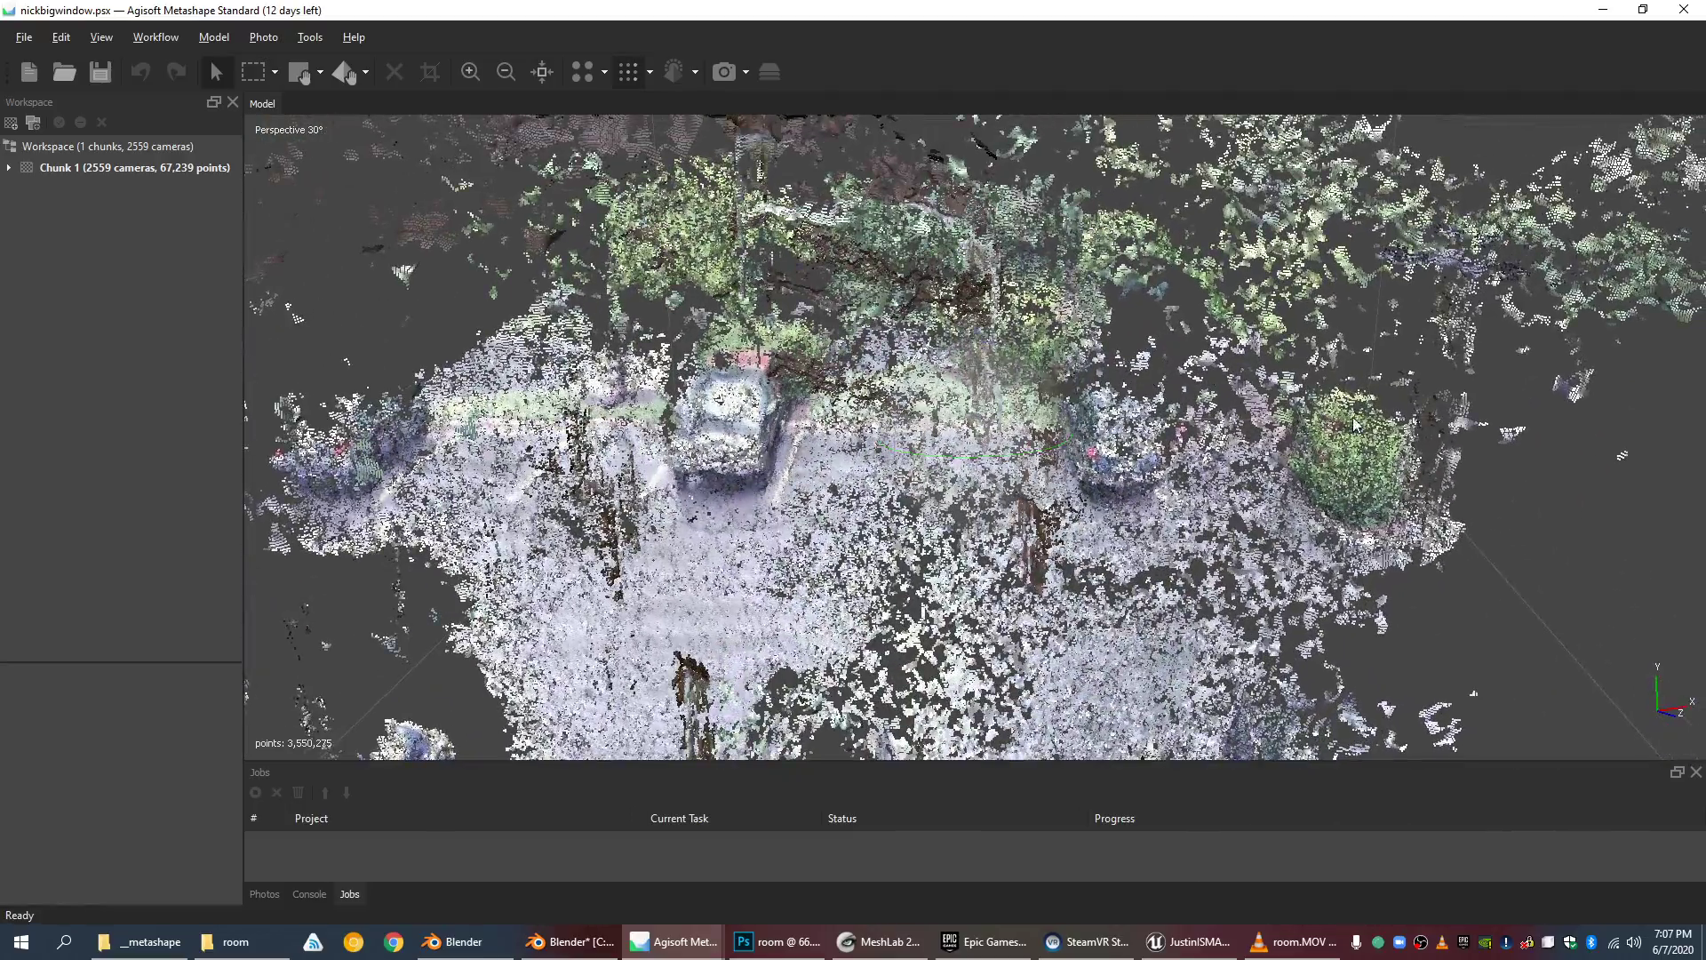
{"action": "scroll", "coordinate": [1460, 376], "scroll_direction": "down", "scroll_amount": 2}
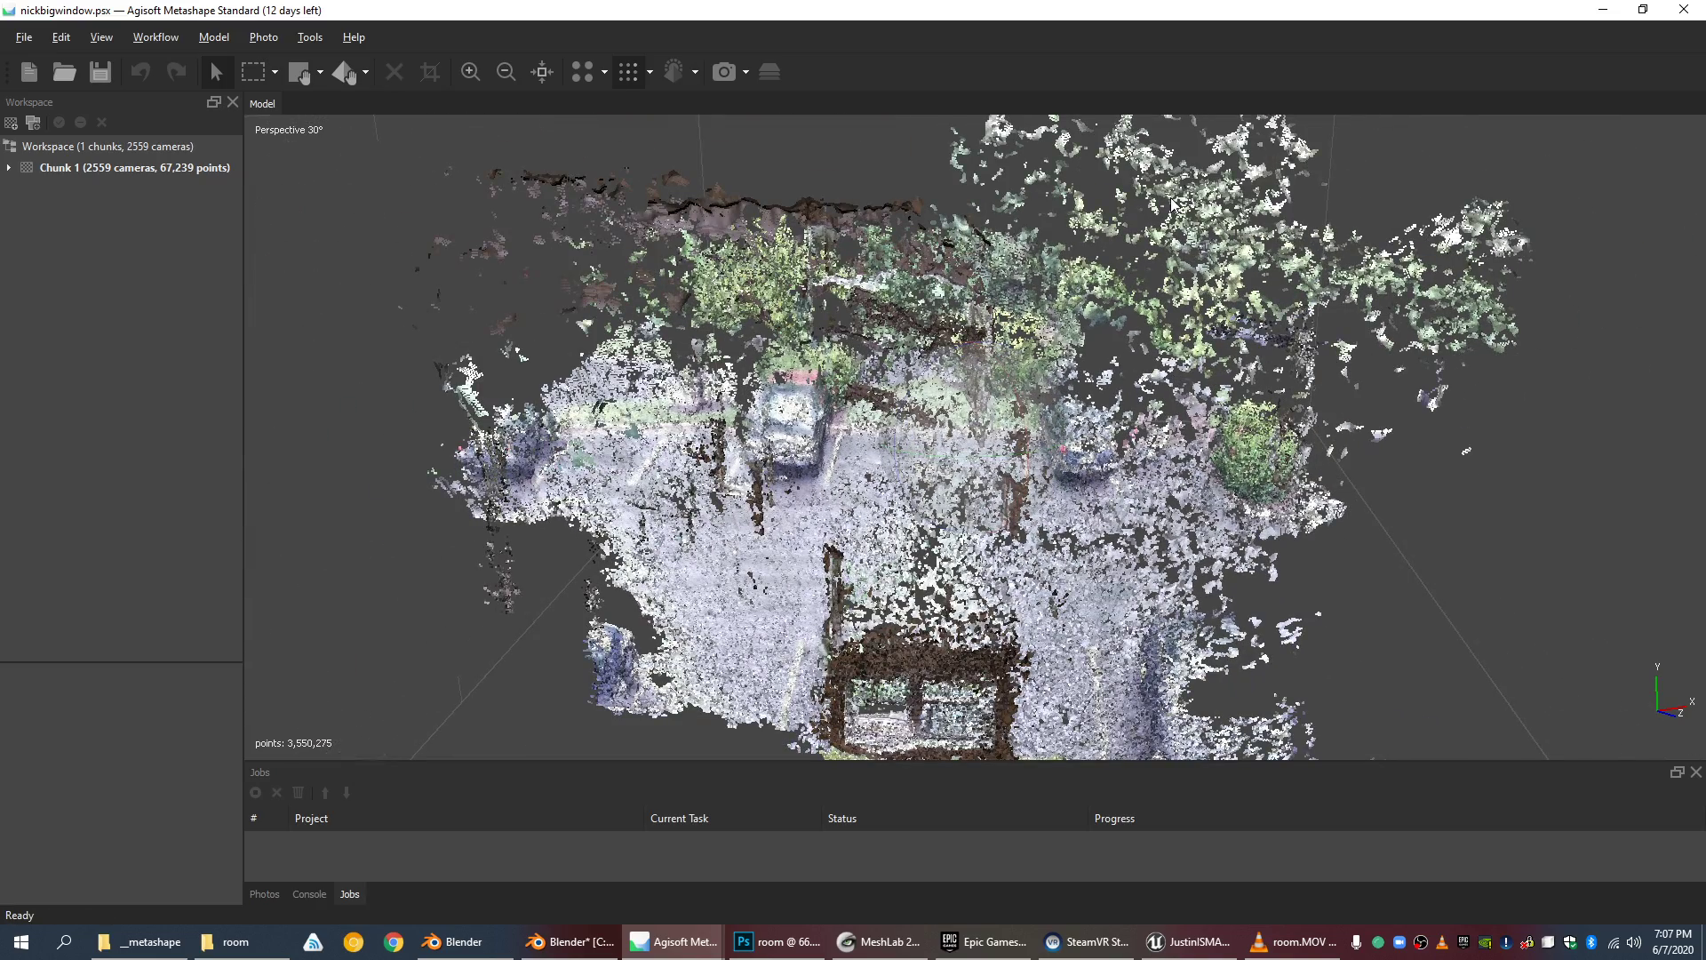
{"action": "left_click_drag", "start_coordinate": [1171, 203], "coordinate": [1004, 319]}
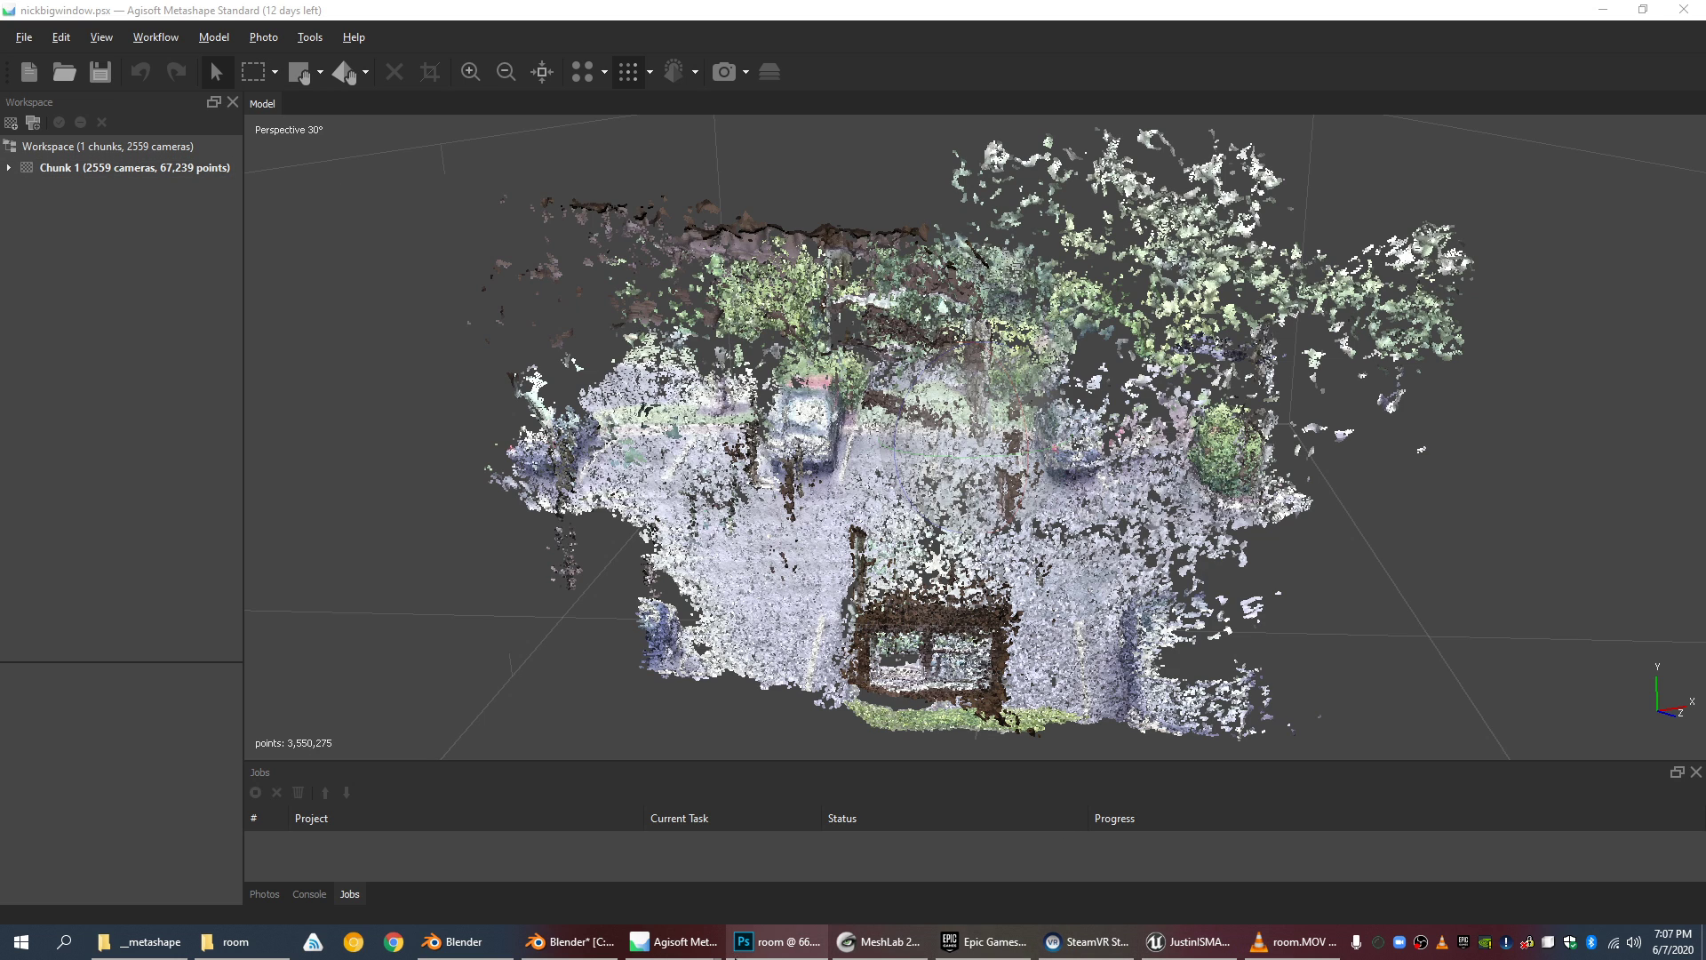
Step: Switch to Blender and inspect the crib scan in justinbabythingDONE.blend, covering the crib mobile, rug and doors
{"action": "left_click", "coordinate": [551, 951]}
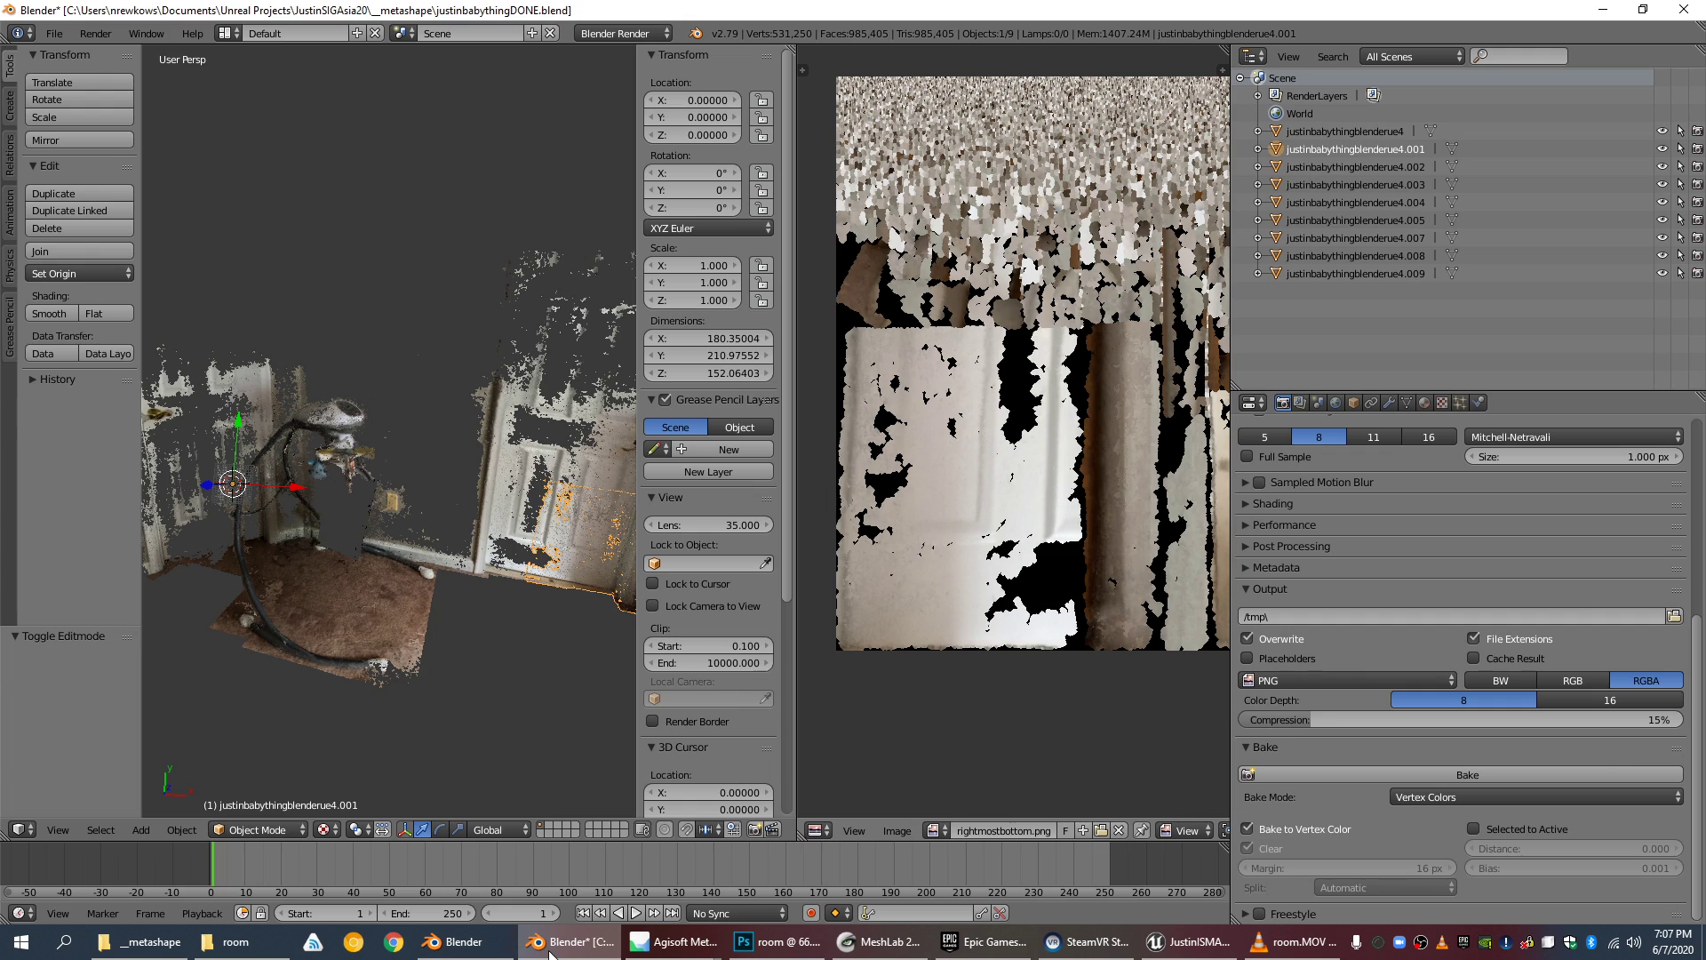
{"action": "left_click", "coordinate": [550, 953]}
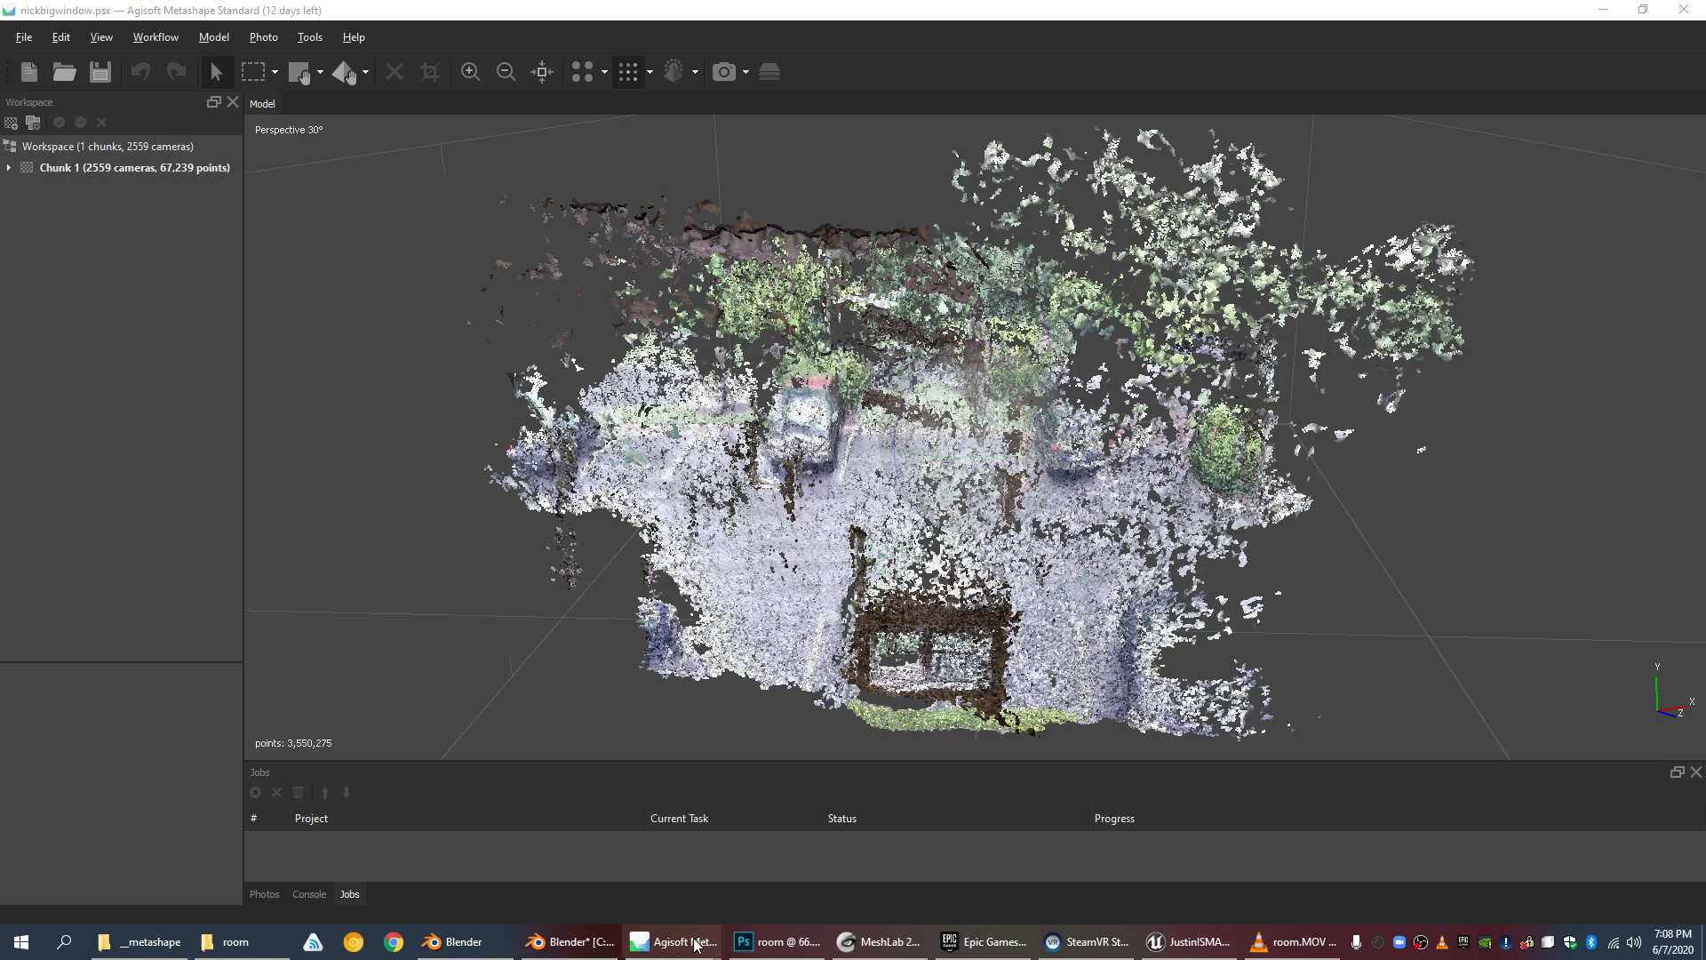
{"action": "left_click", "coordinate": [586, 950]}
{"action": "scroll", "coordinate": [456, 730], "scroll_direction": "down", "scroll_amount": 5}
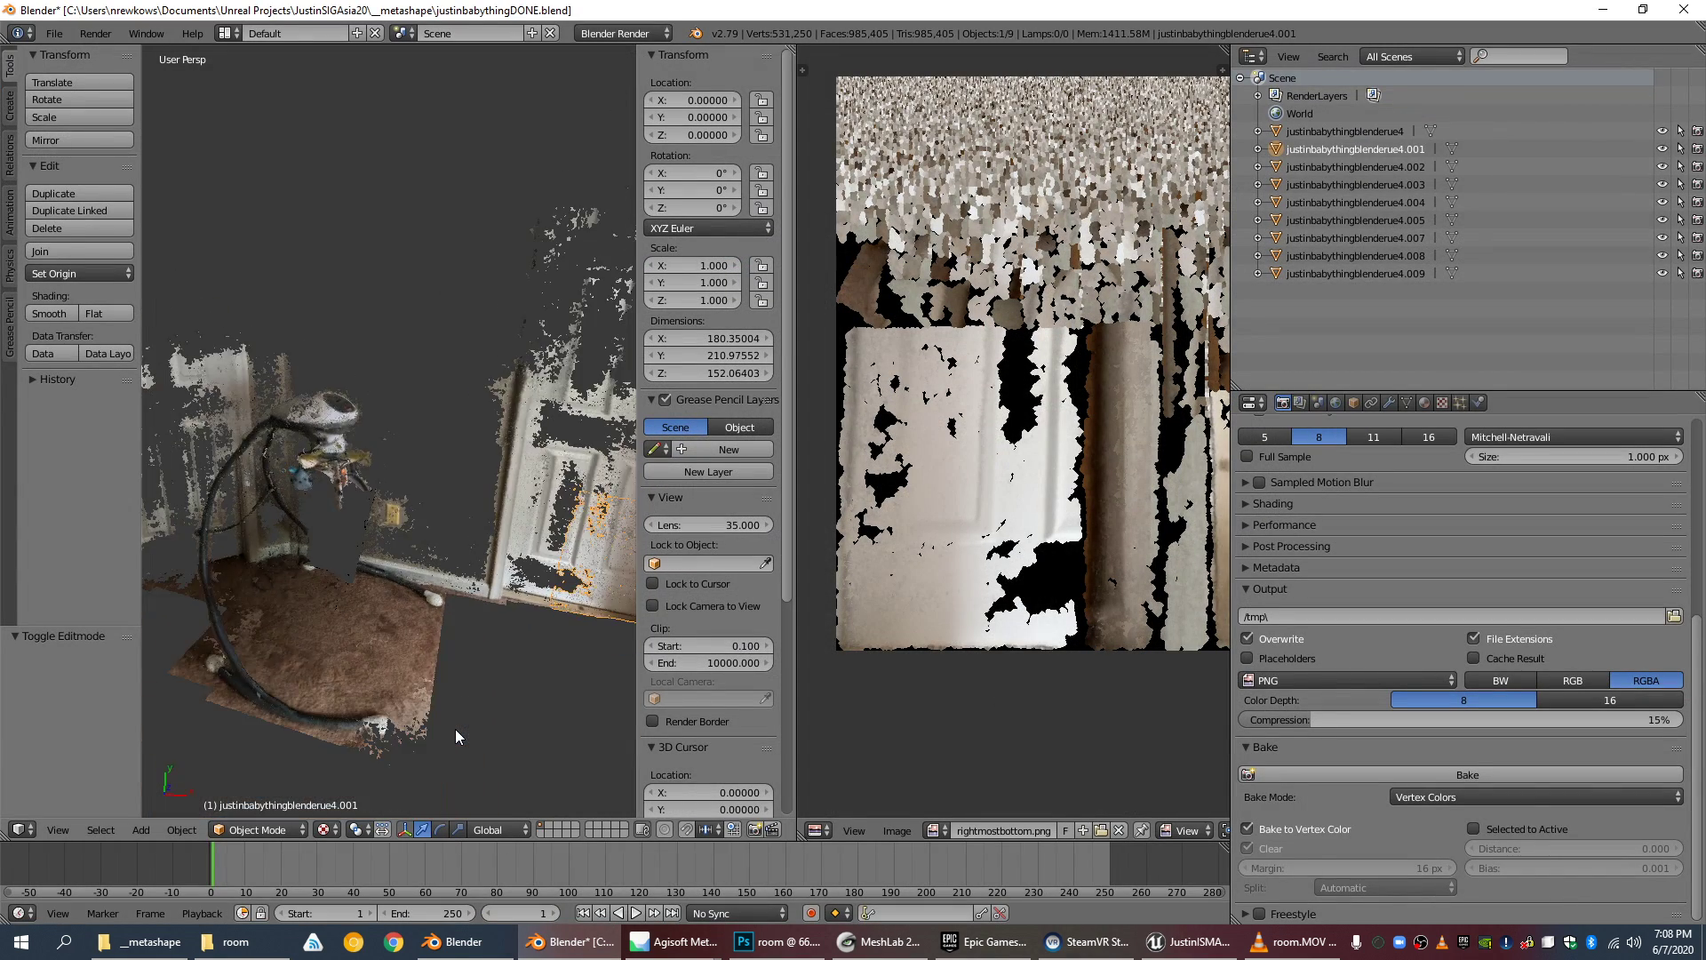
{"action": "scroll", "coordinate": [456, 730], "scroll_direction": "up", "scroll_amount": 2}
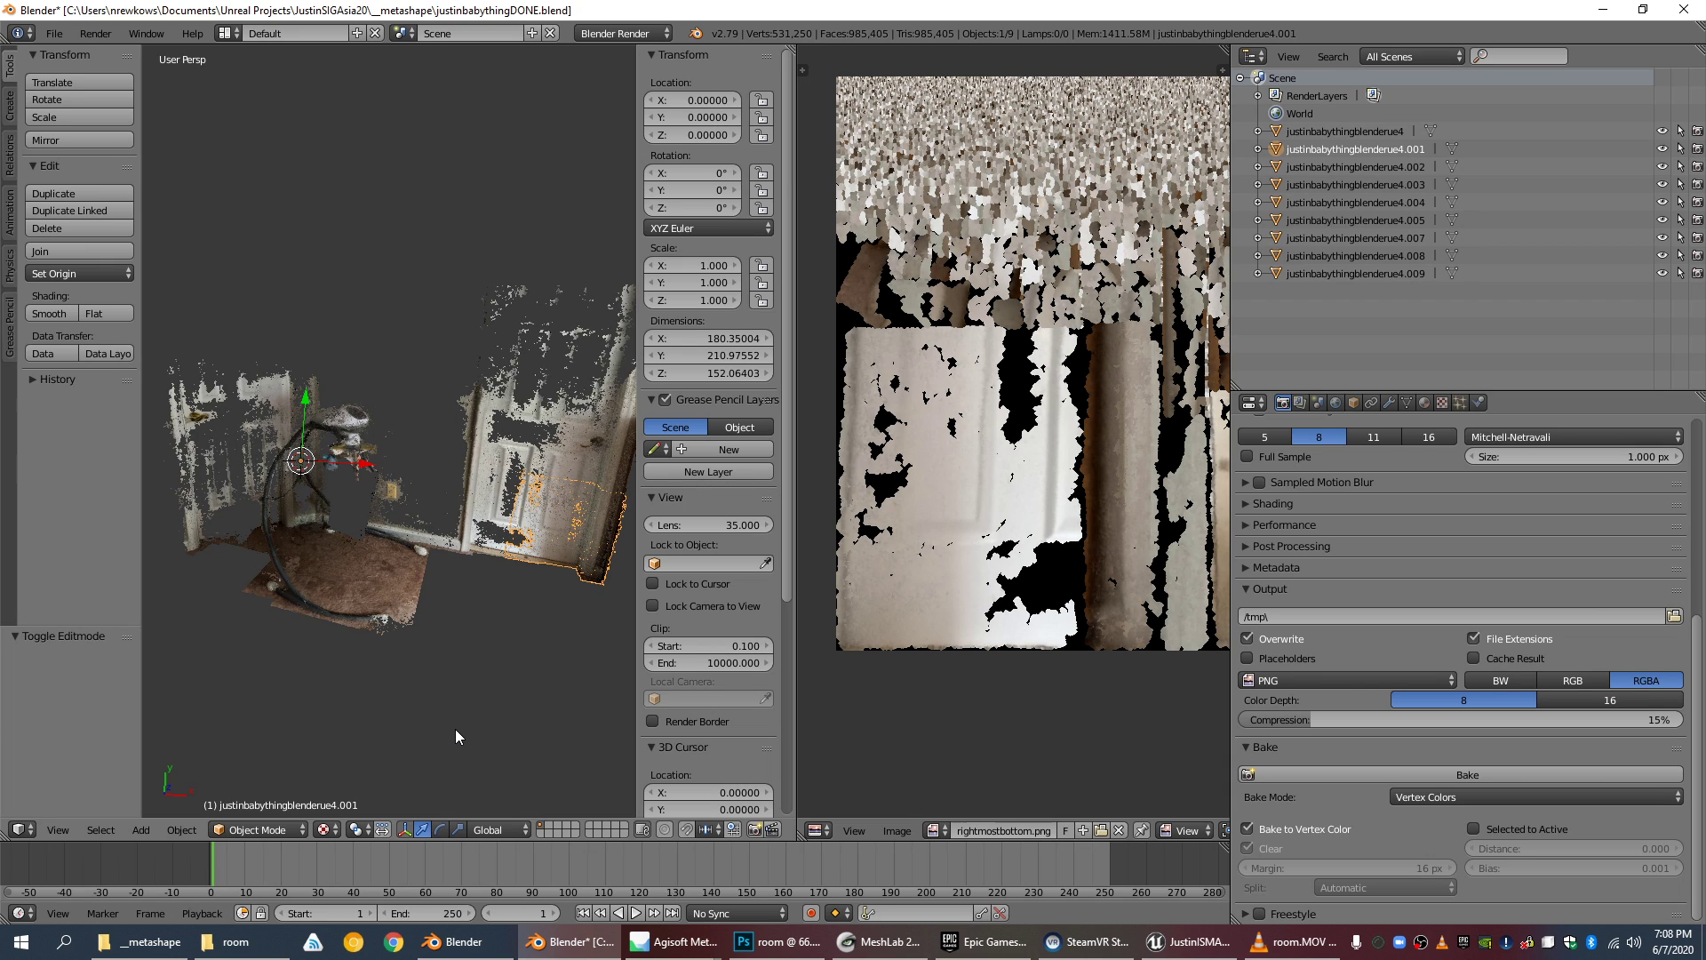
{"action": "scroll", "coordinate": [456, 731], "scroll_direction": "up", "scroll_amount": 3}
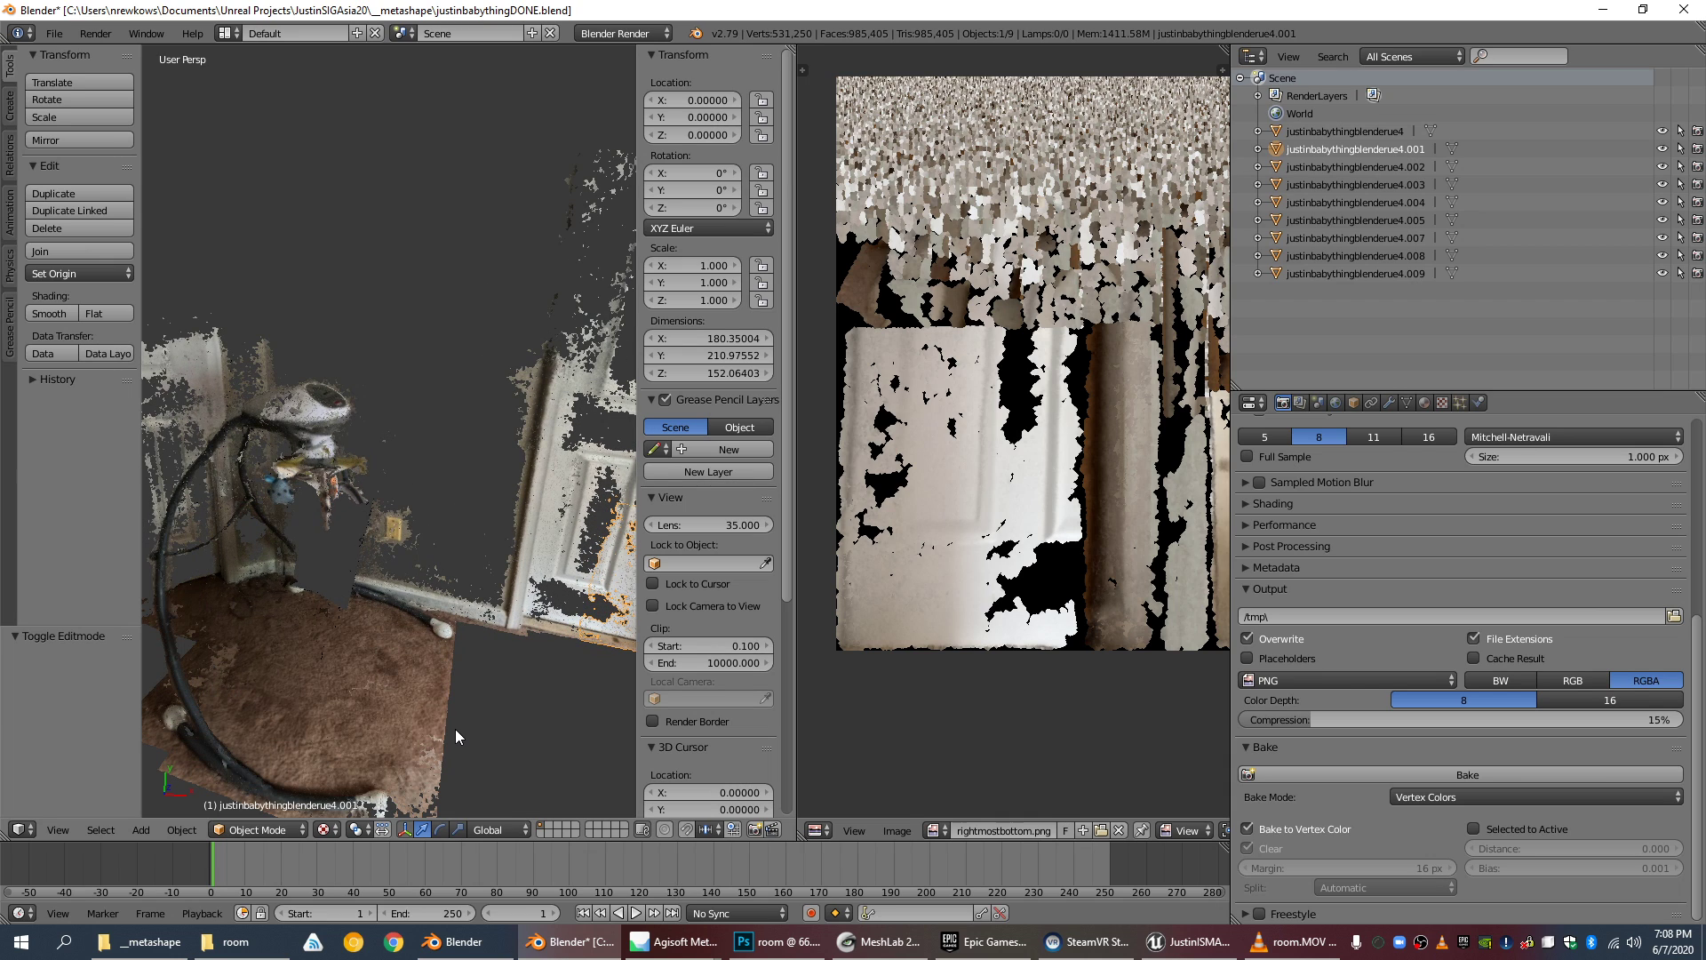
{"action": "scroll", "coordinate": [456, 730], "scroll_direction": "down", "scroll_amount": 5}
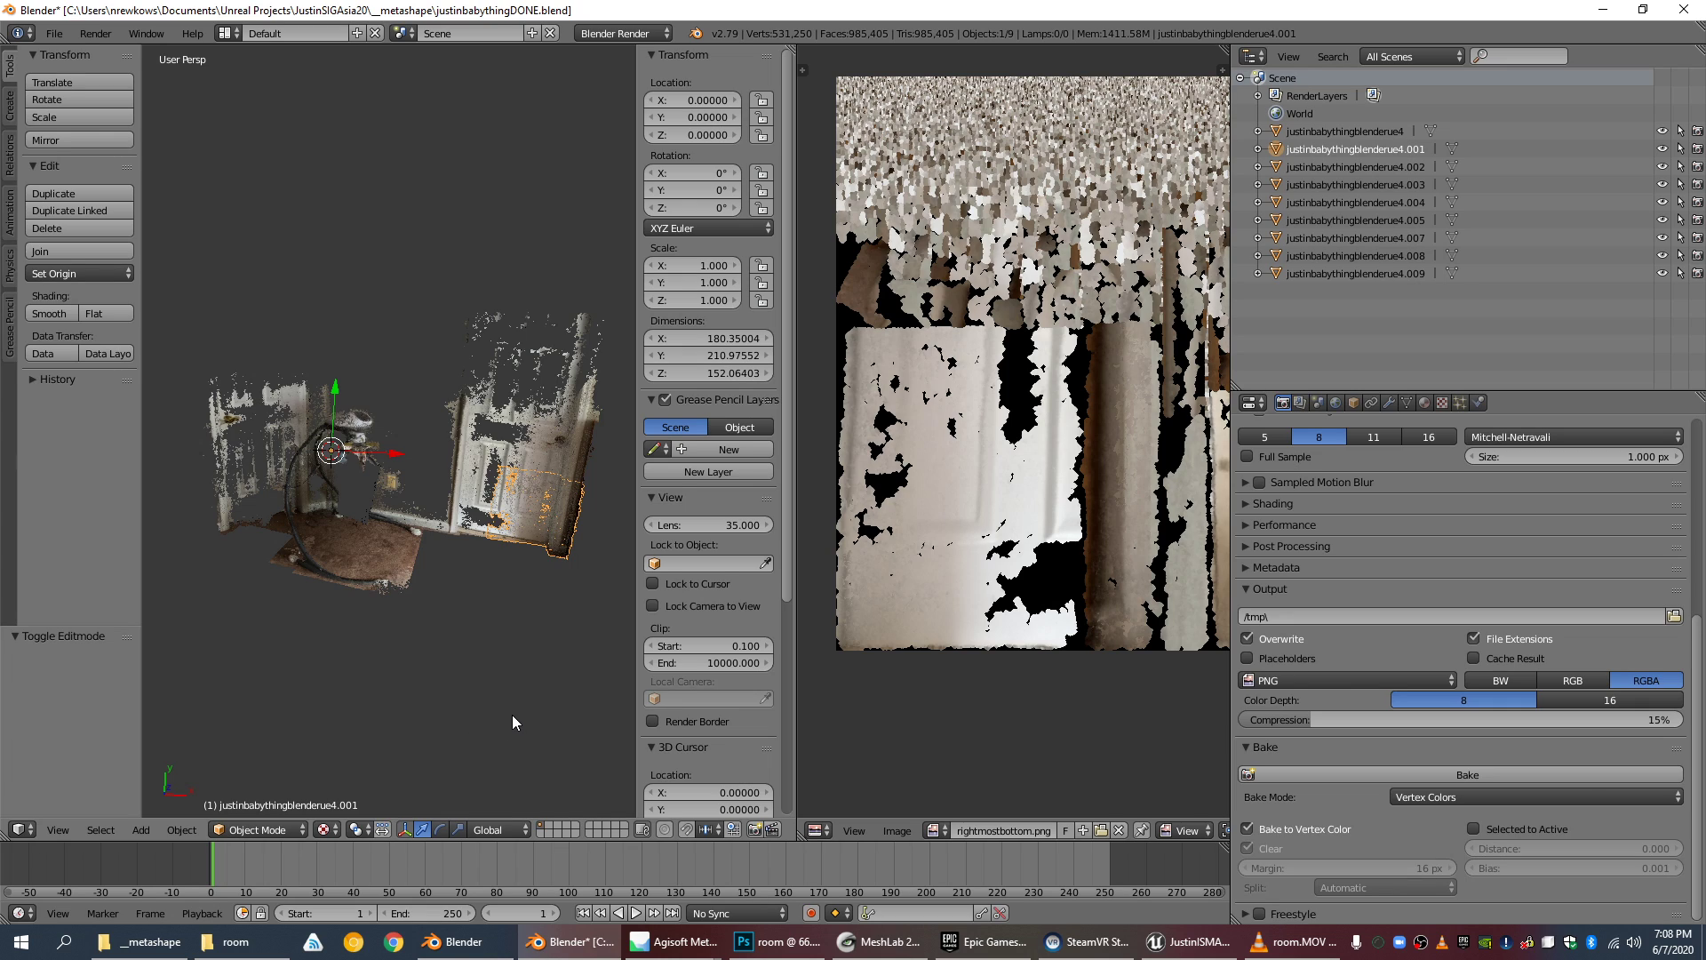
Step: Switch to Unreal Editor, enlarge the asset browser and open the justinbabythingDONE static mesh from the __crib folder
{"action": "left_click", "coordinate": [1189, 941]}
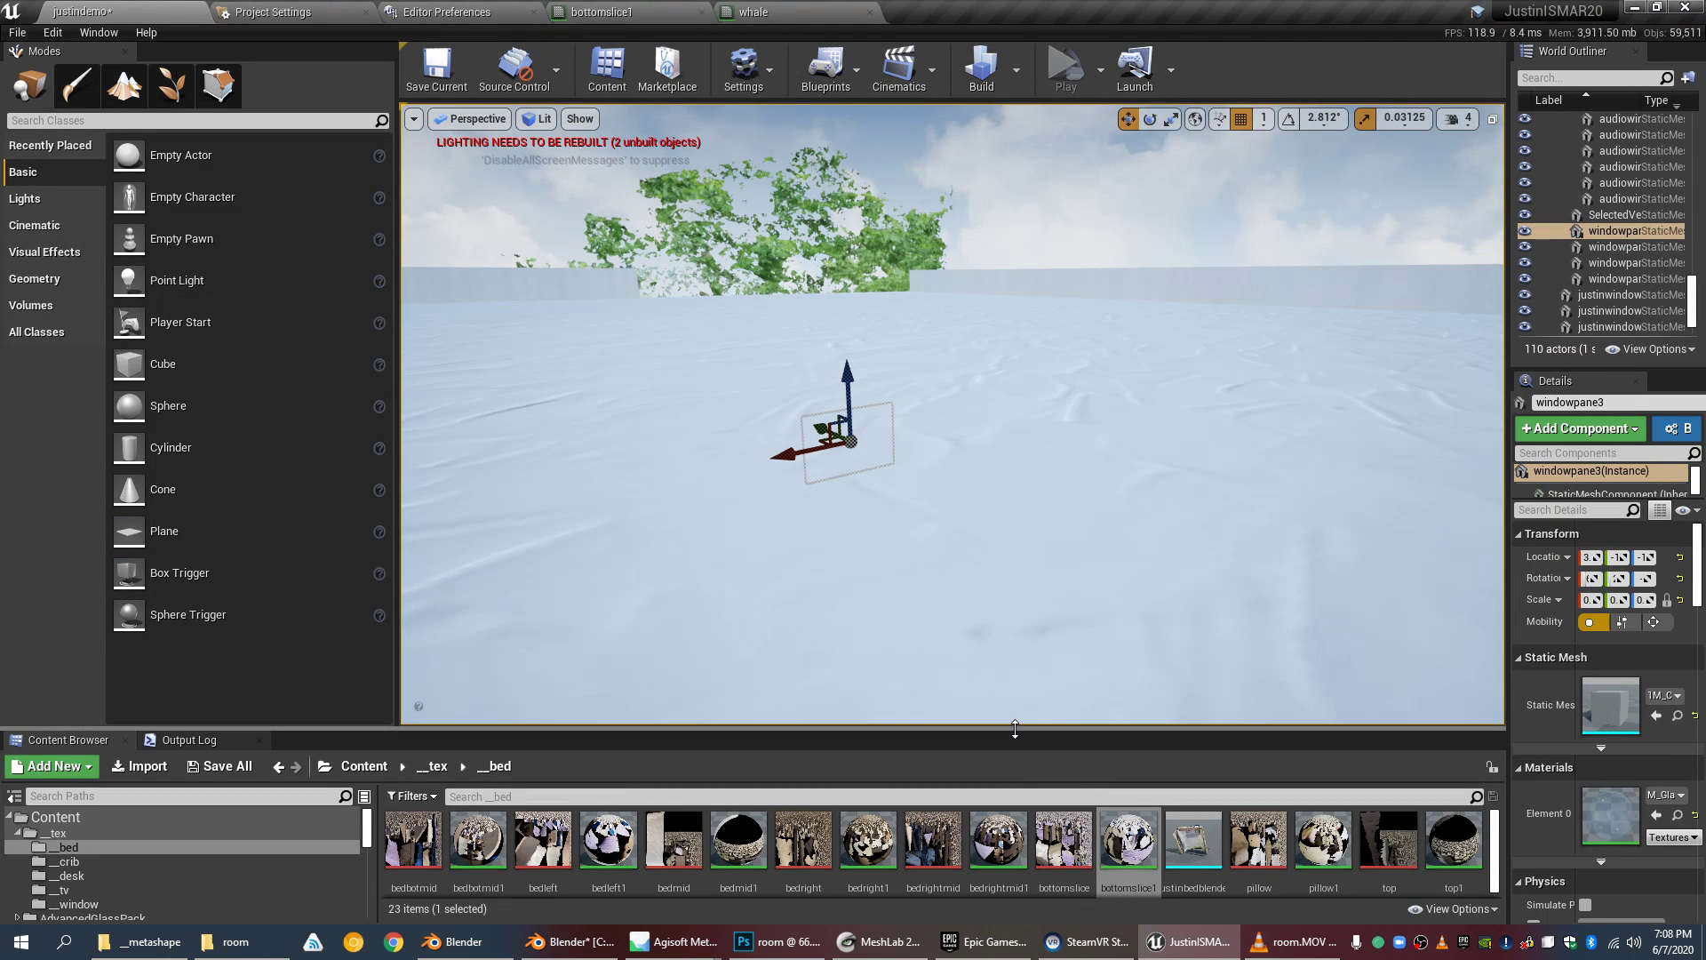
{"action": "left_click_drag", "start_coordinate": [1018, 730], "coordinate": [1012, 456]}
{"action": "left_click", "coordinate": [432, 501]}
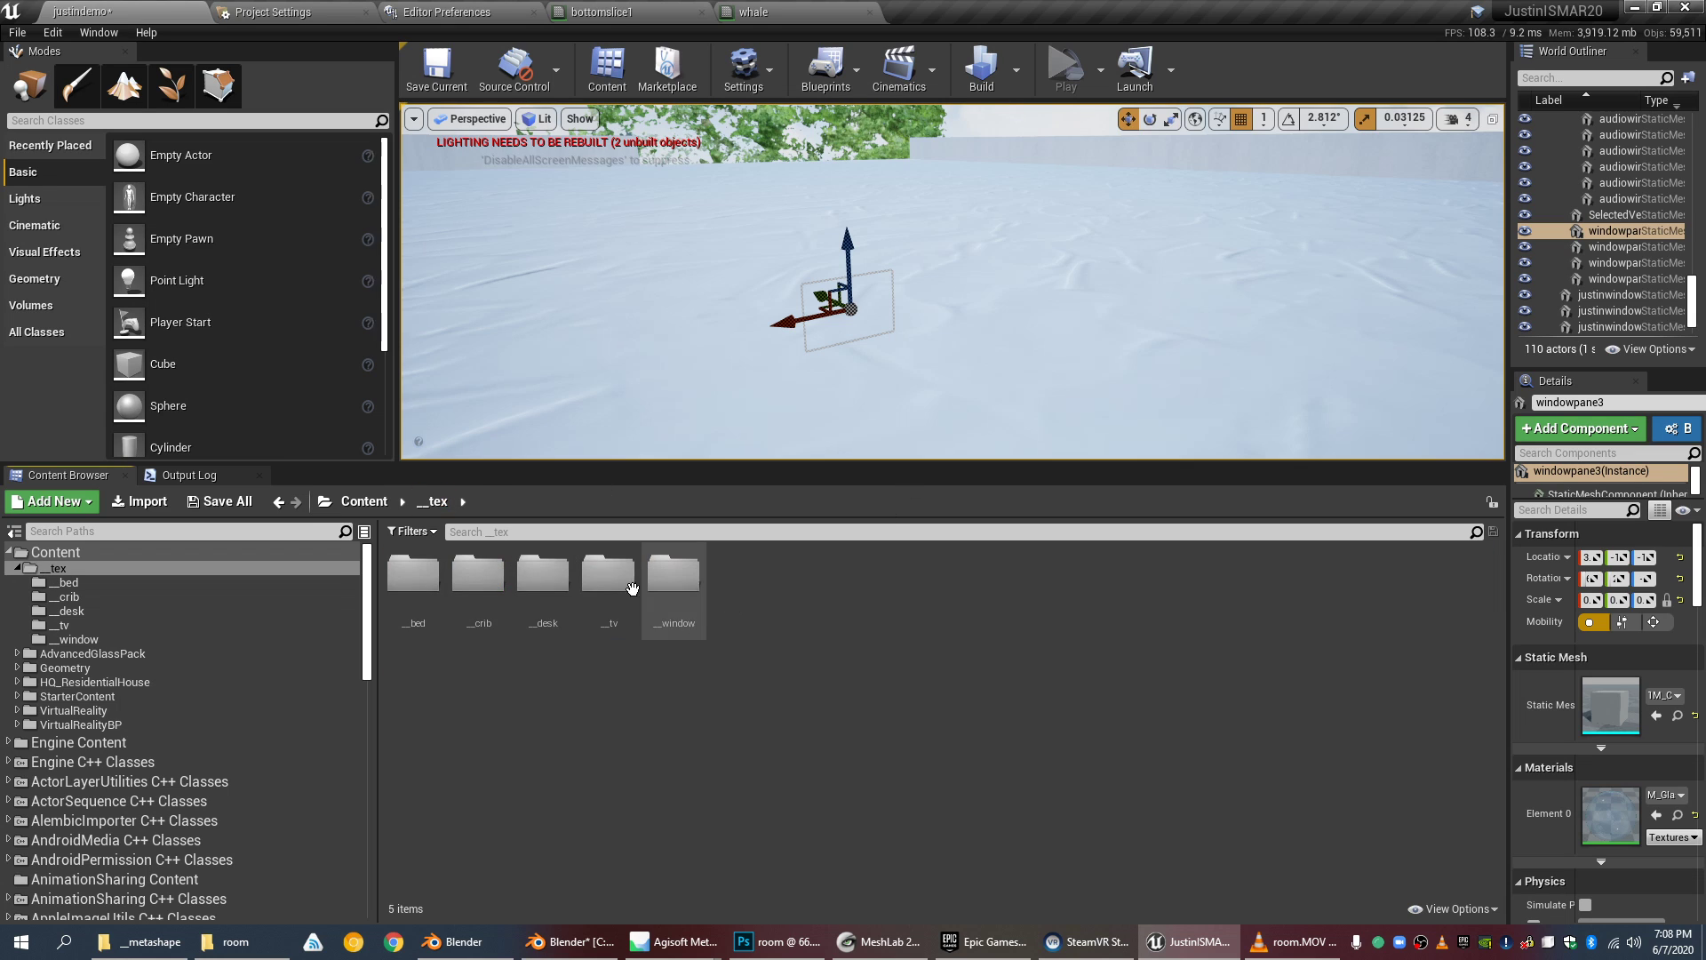
{"action": "left_click", "coordinate": [490, 607]}
{"action": "double_click", "coordinate": [490, 607]}
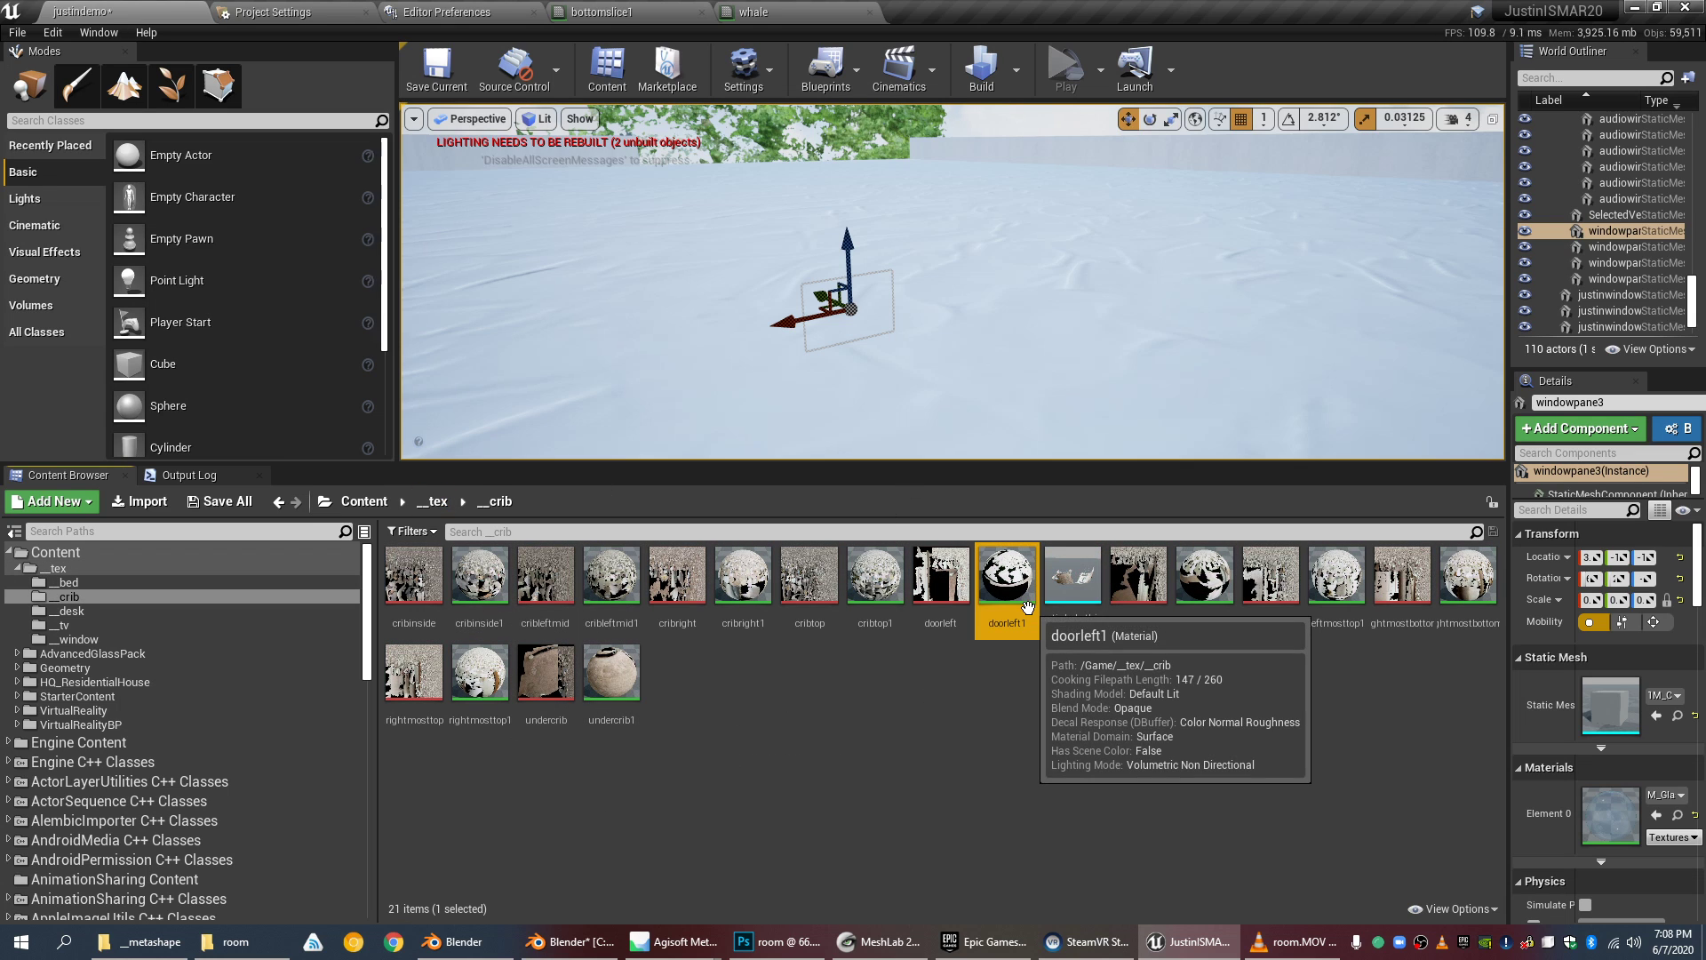
{"action": "double_click", "coordinate": [1058, 611]}
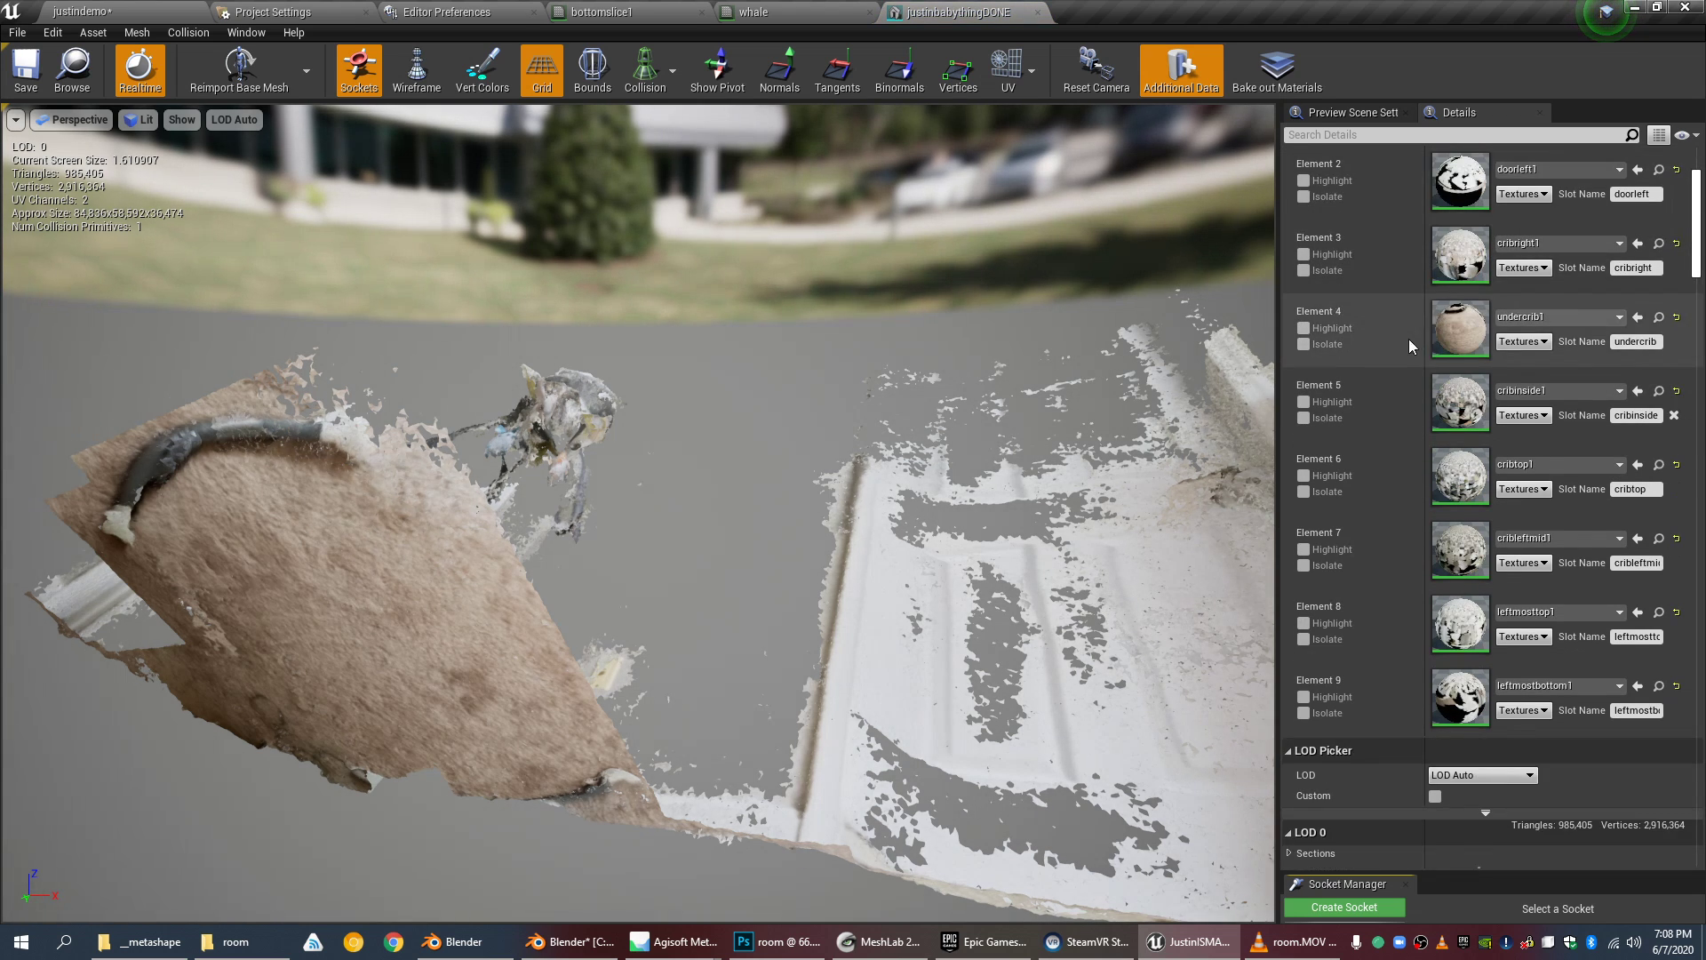
Step: Review the crib mesh's material elements, toggling the highlights for rightmosttop1 and doorleft1 to locate their parts
{"action": "scroll", "coordinate": [1484, 733], "scroll_direction": "down", "scroll_amount": 2}
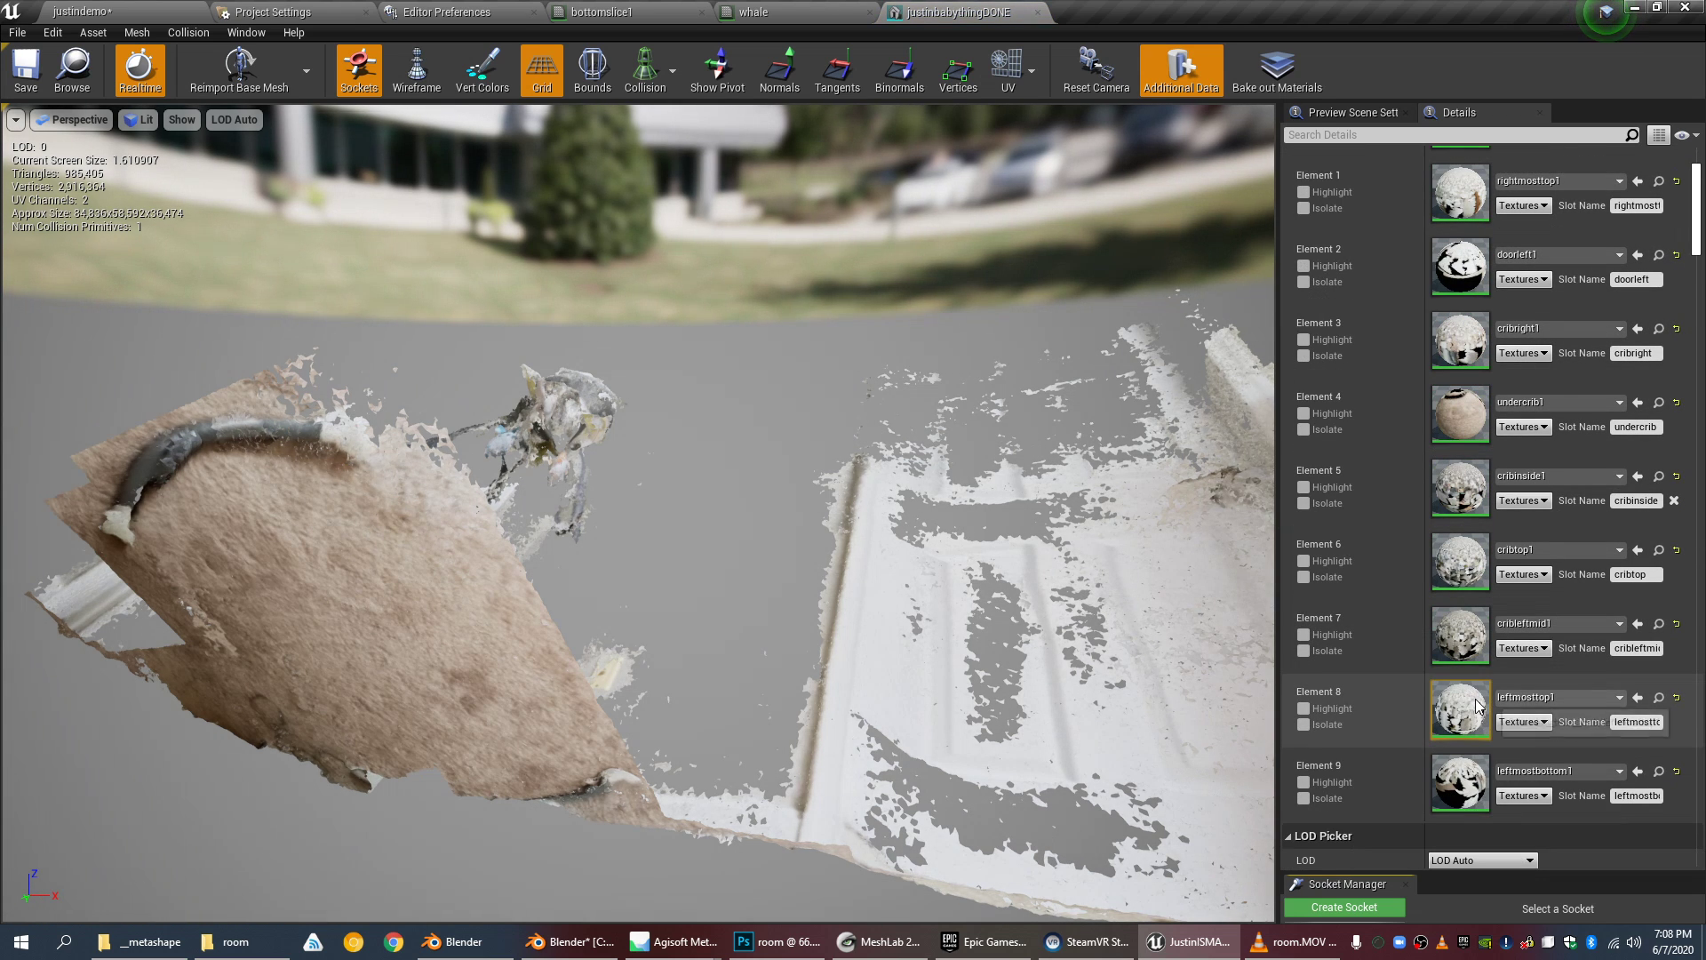
{"action": "left_click_drag", "start_coordinate": [599, 489], "coordinate": [567, 472]}
{"action": "scroll", "coordinate": [617, 499], "scroll_direction": "up", "scroll_amount": 10}
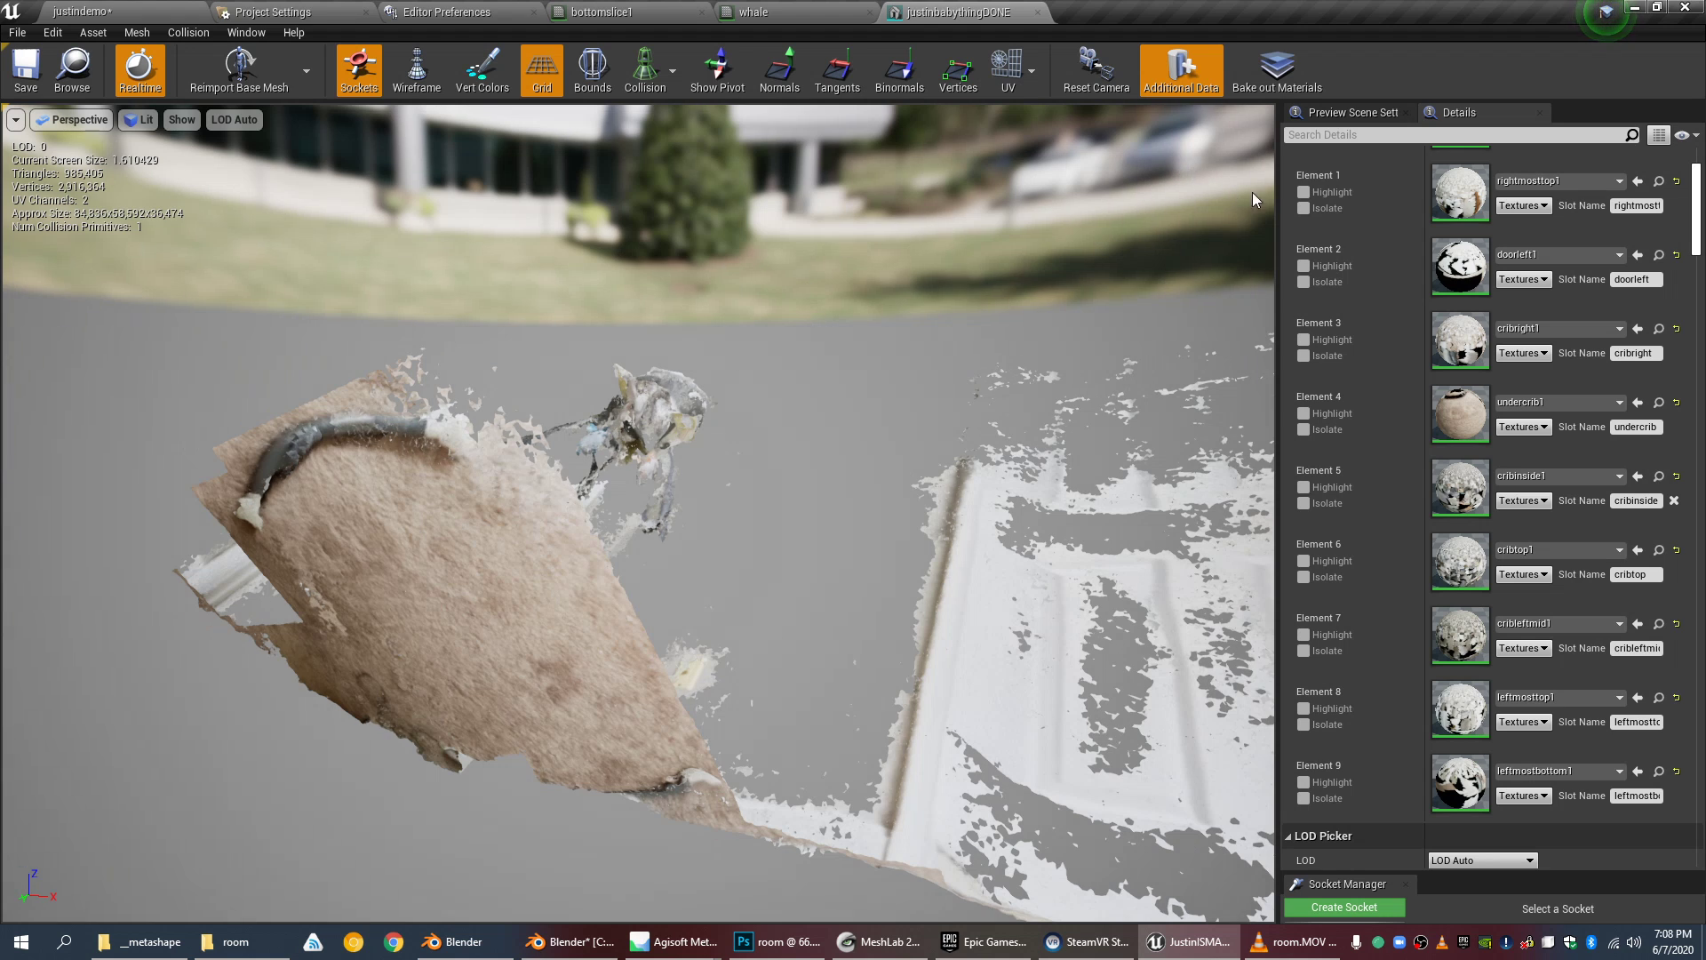
{"action": "left_click", "coordinate": [1305, 192]}
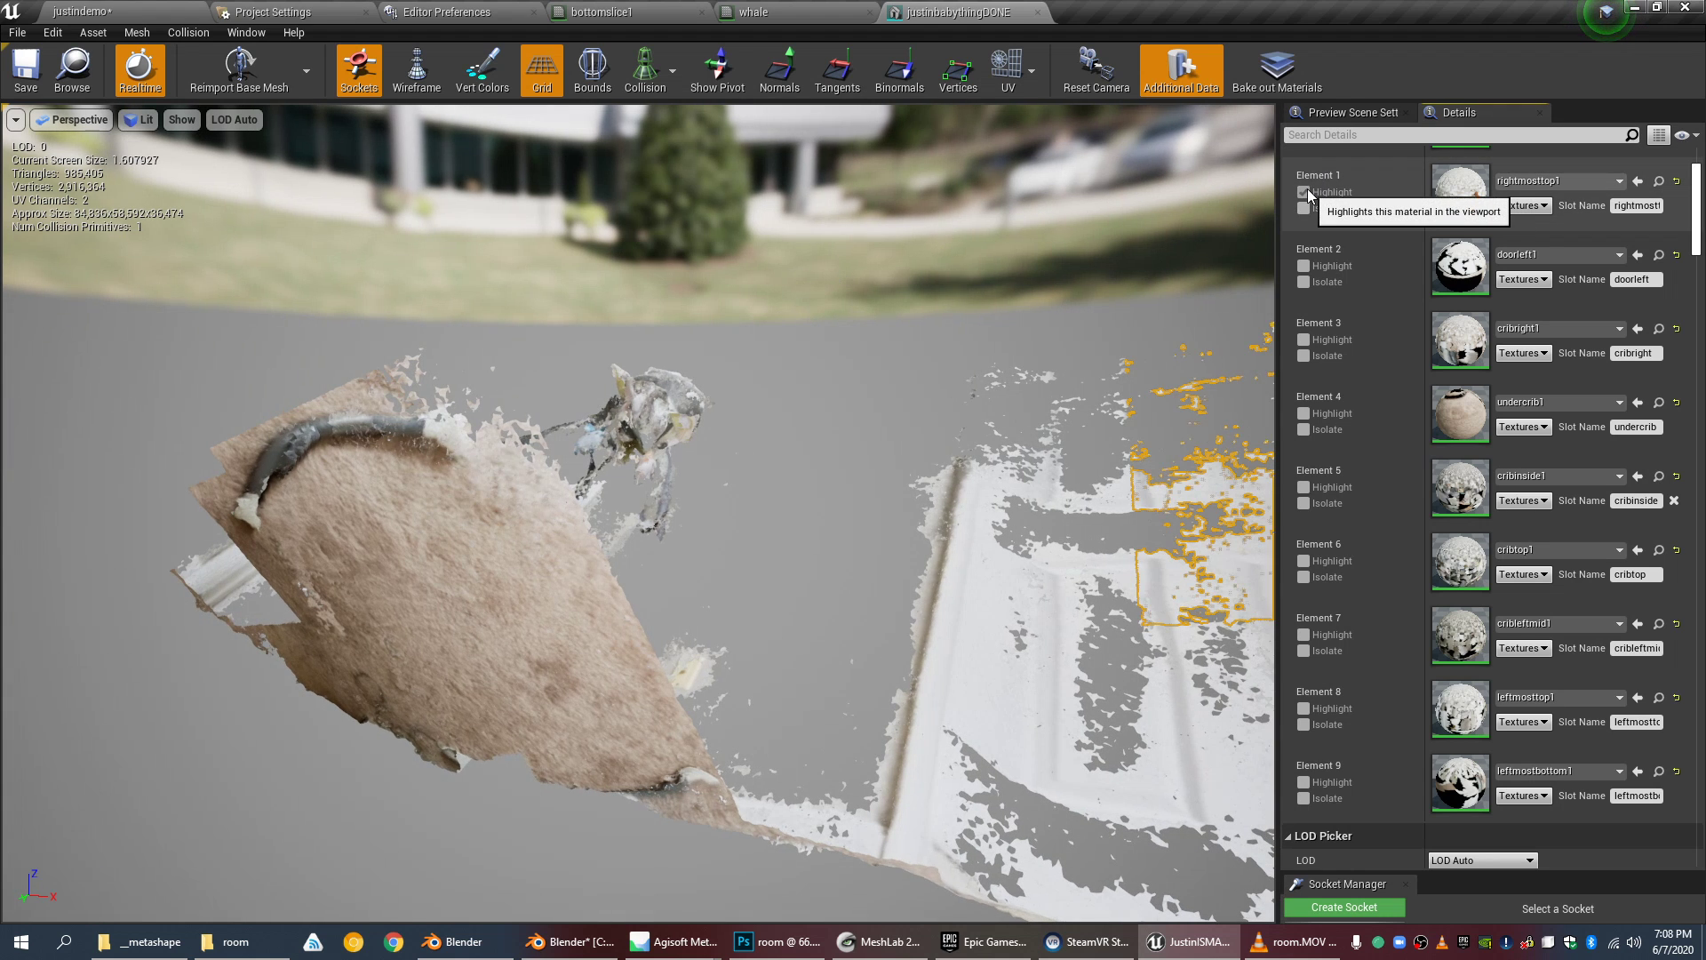
{"action": "left_click_drag", "start_coordinate": [1100, 286], "coordinate": [1166, 286]}
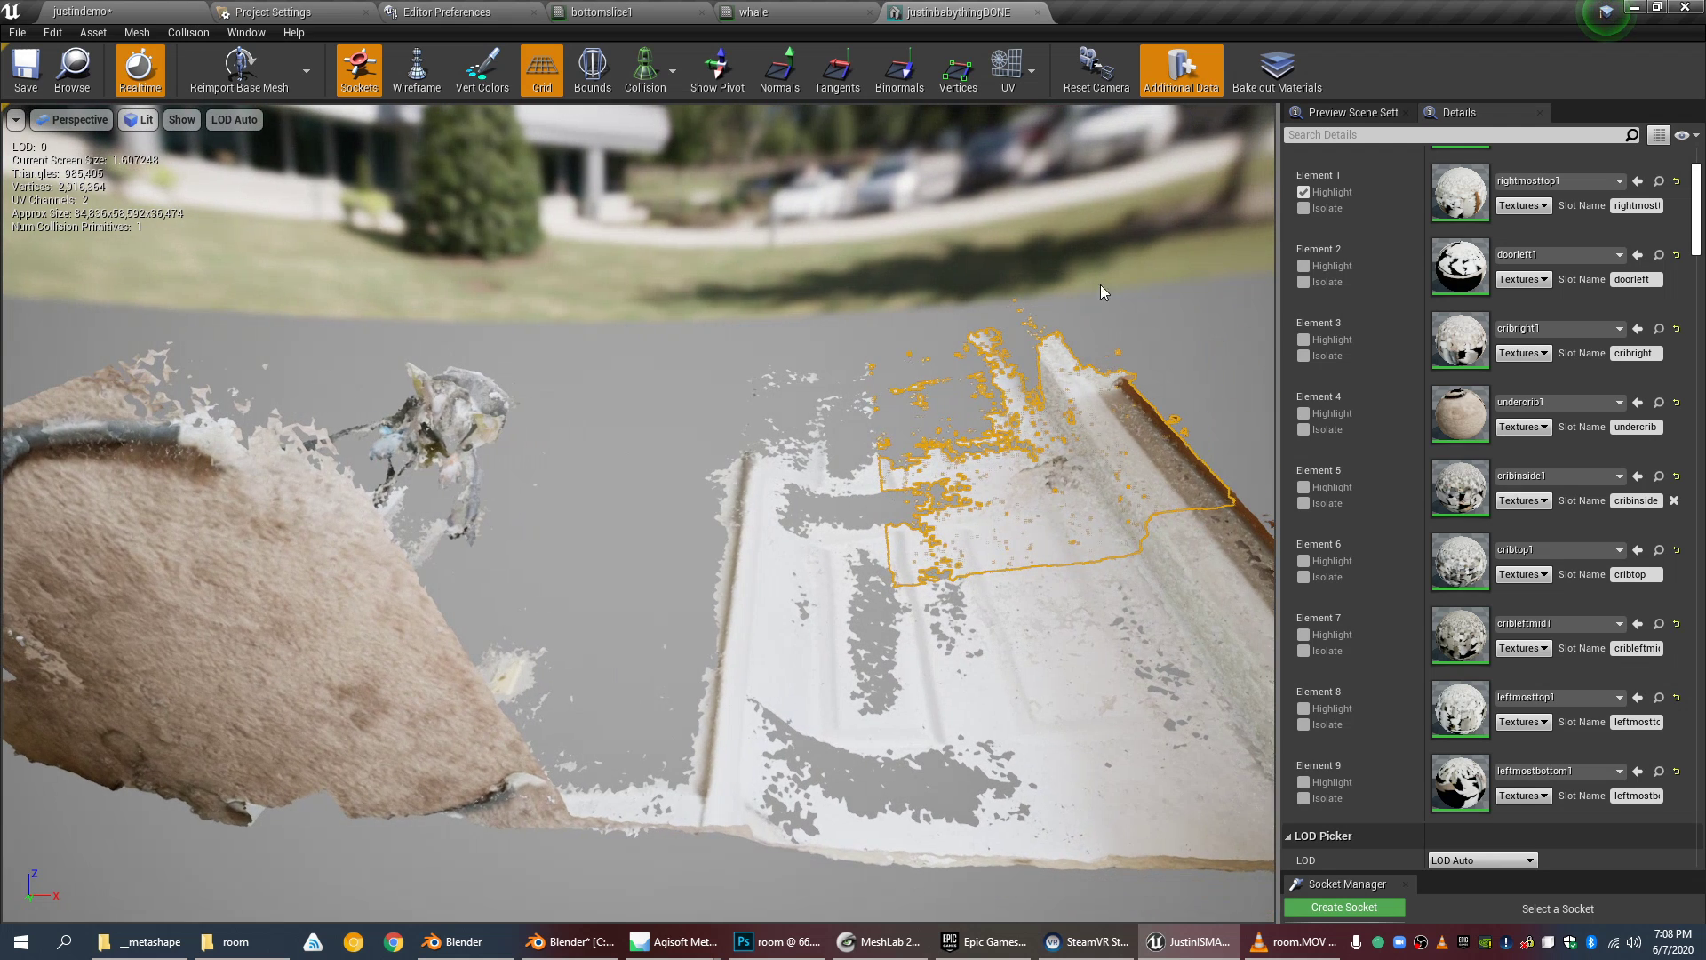
{"action": "left_click", "coordinate": [1304, 192]}
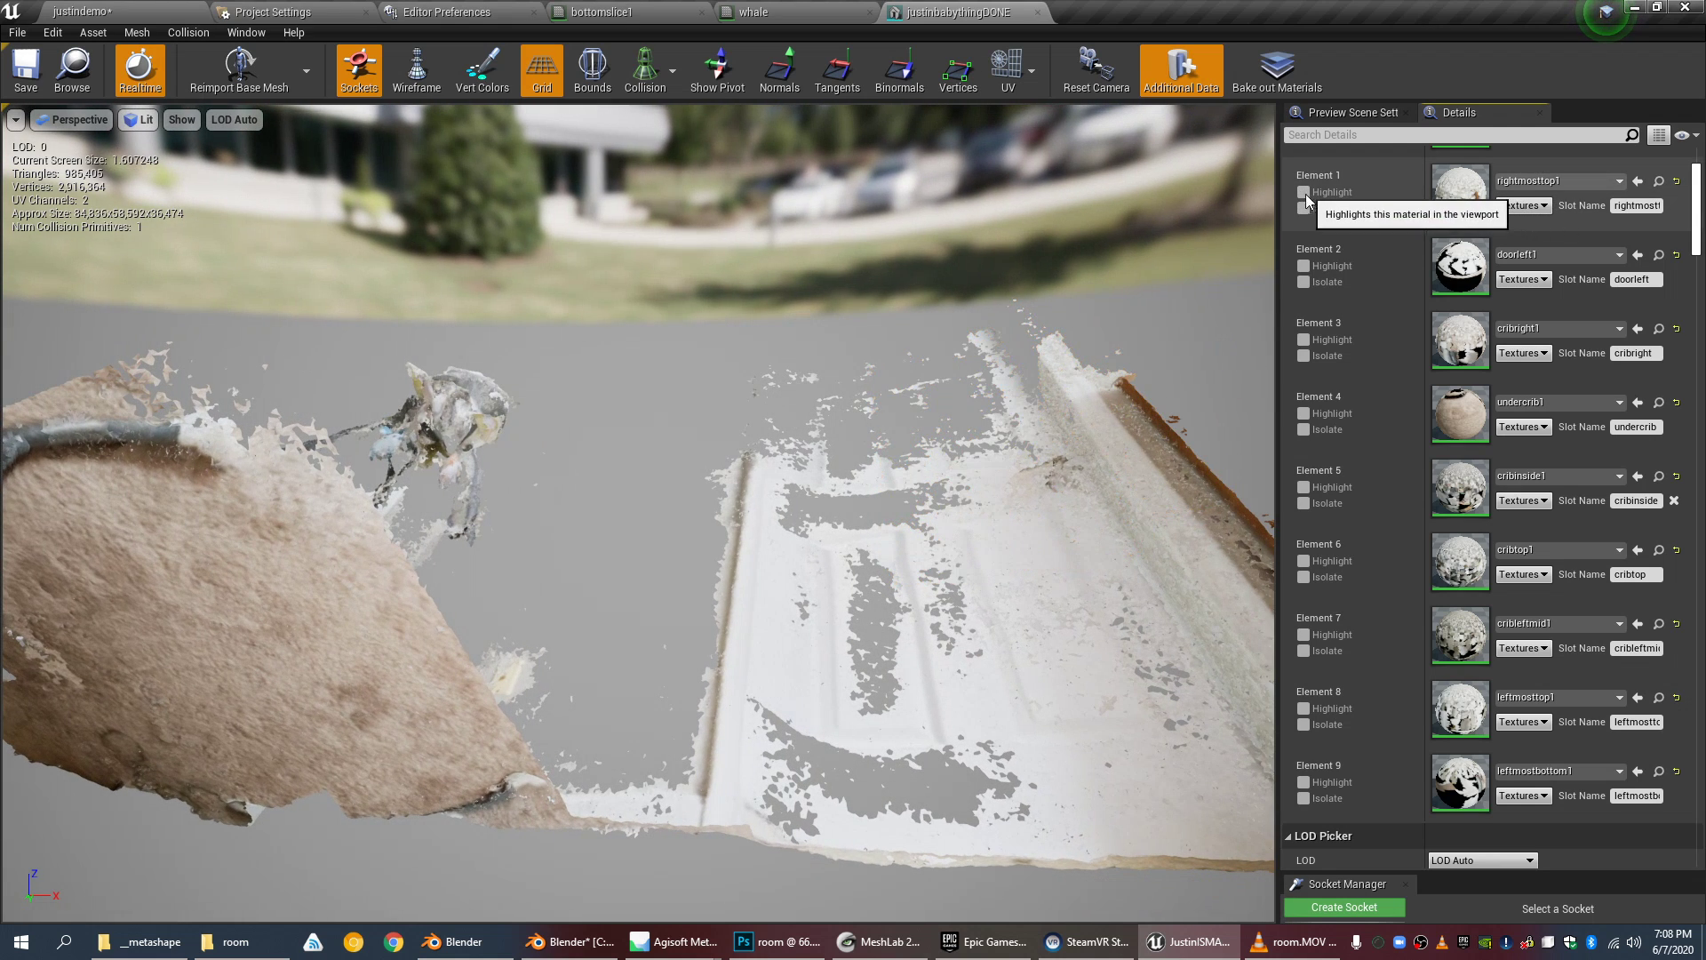
{"action": "left_click", "coordinate": [1305, 265]}
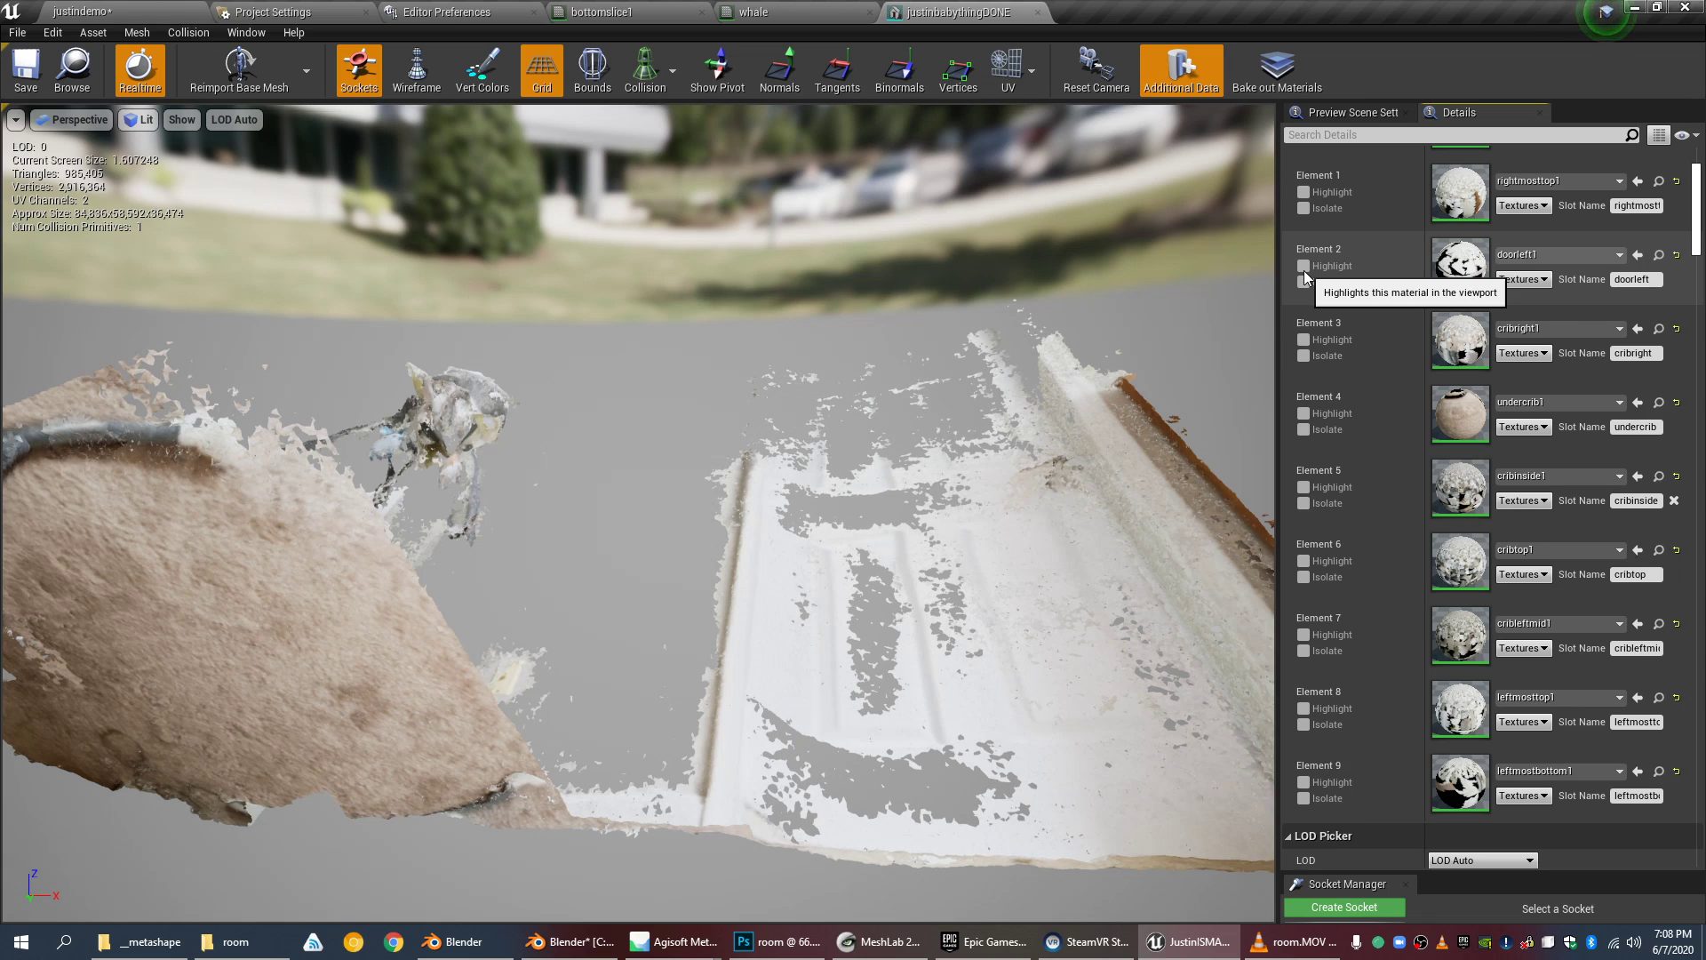
Step: Return to the crib scan in Blender and bring up the export formats, pointing out FBX (.fbx)
{"action": "left_click", "coordinate": [1277, 943]}
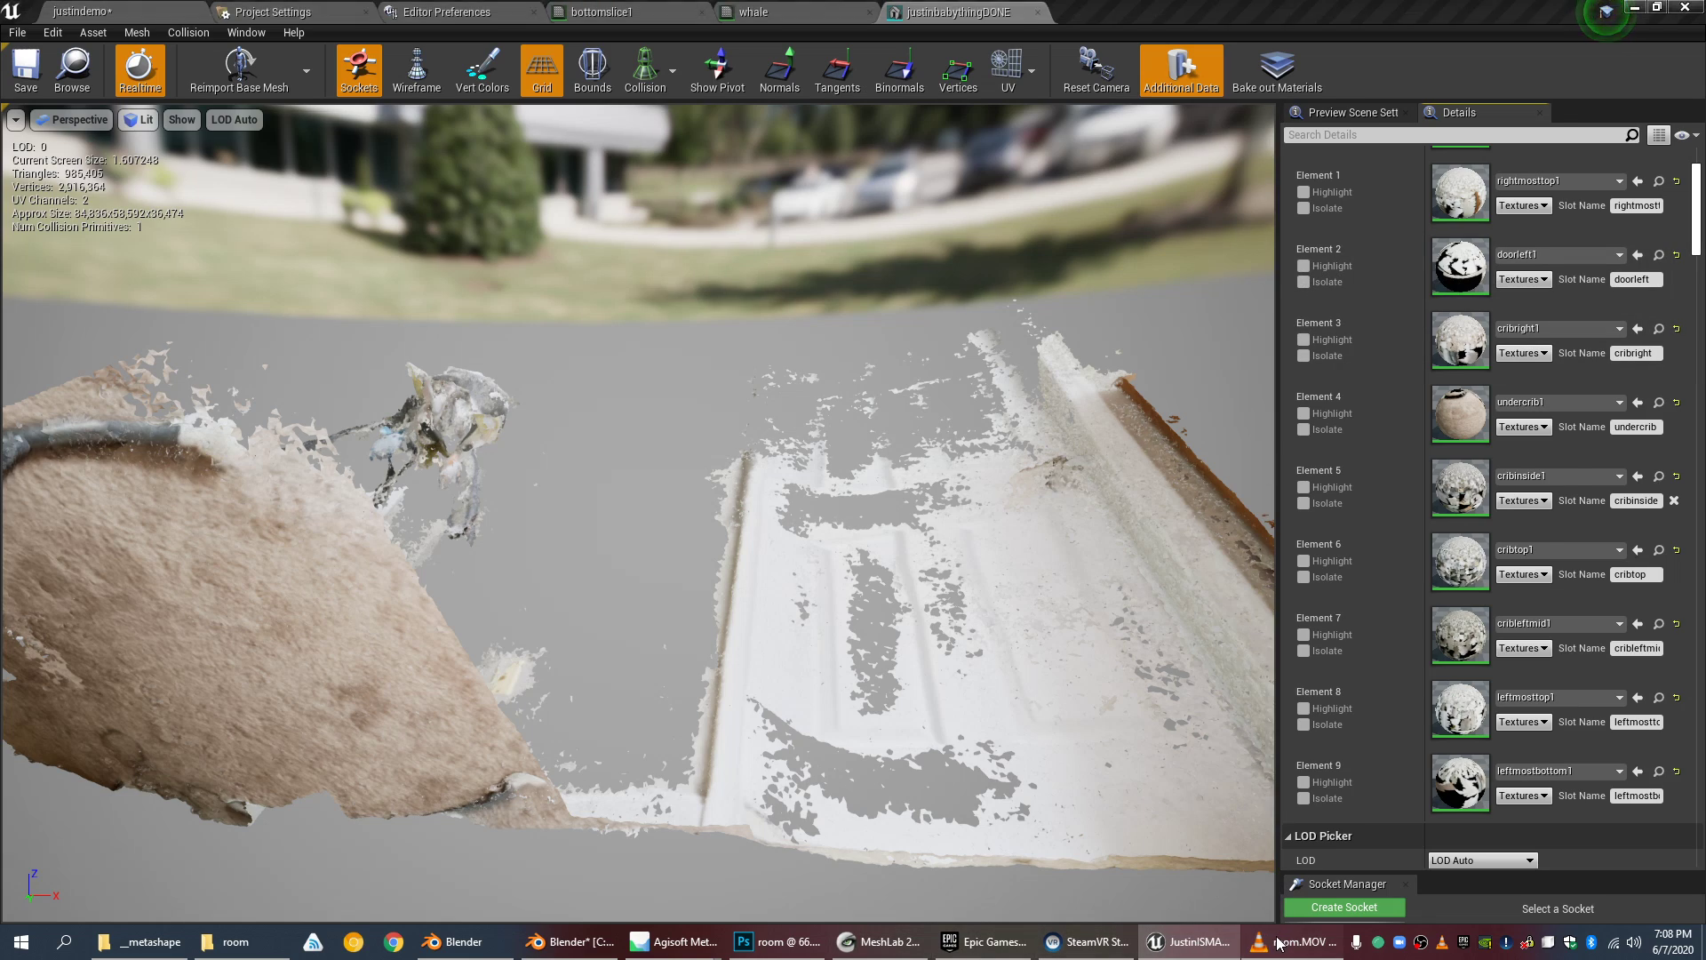
{"action": "left_click", "coordinate": [1275, 944]}
{"action": "left_click", "coordinate": [594, 944]}
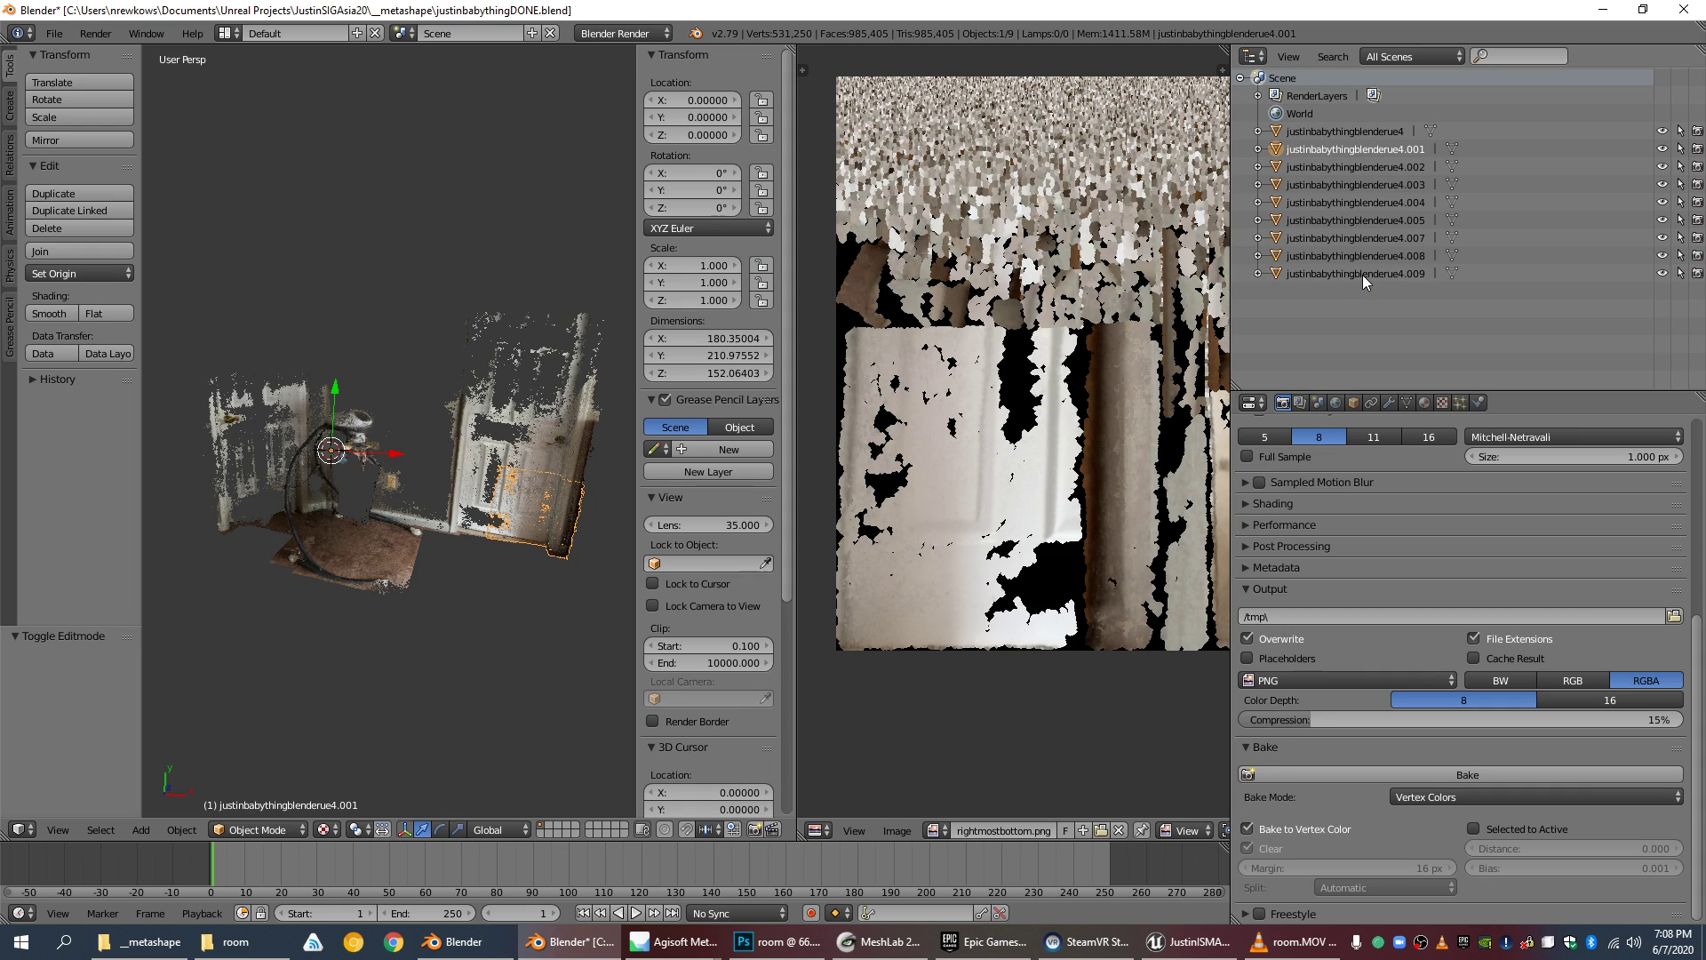
{"action": "left_click", "coordinate": [55, 33]}
{"action": "mouse_move", "coordinate": [163, 388]}
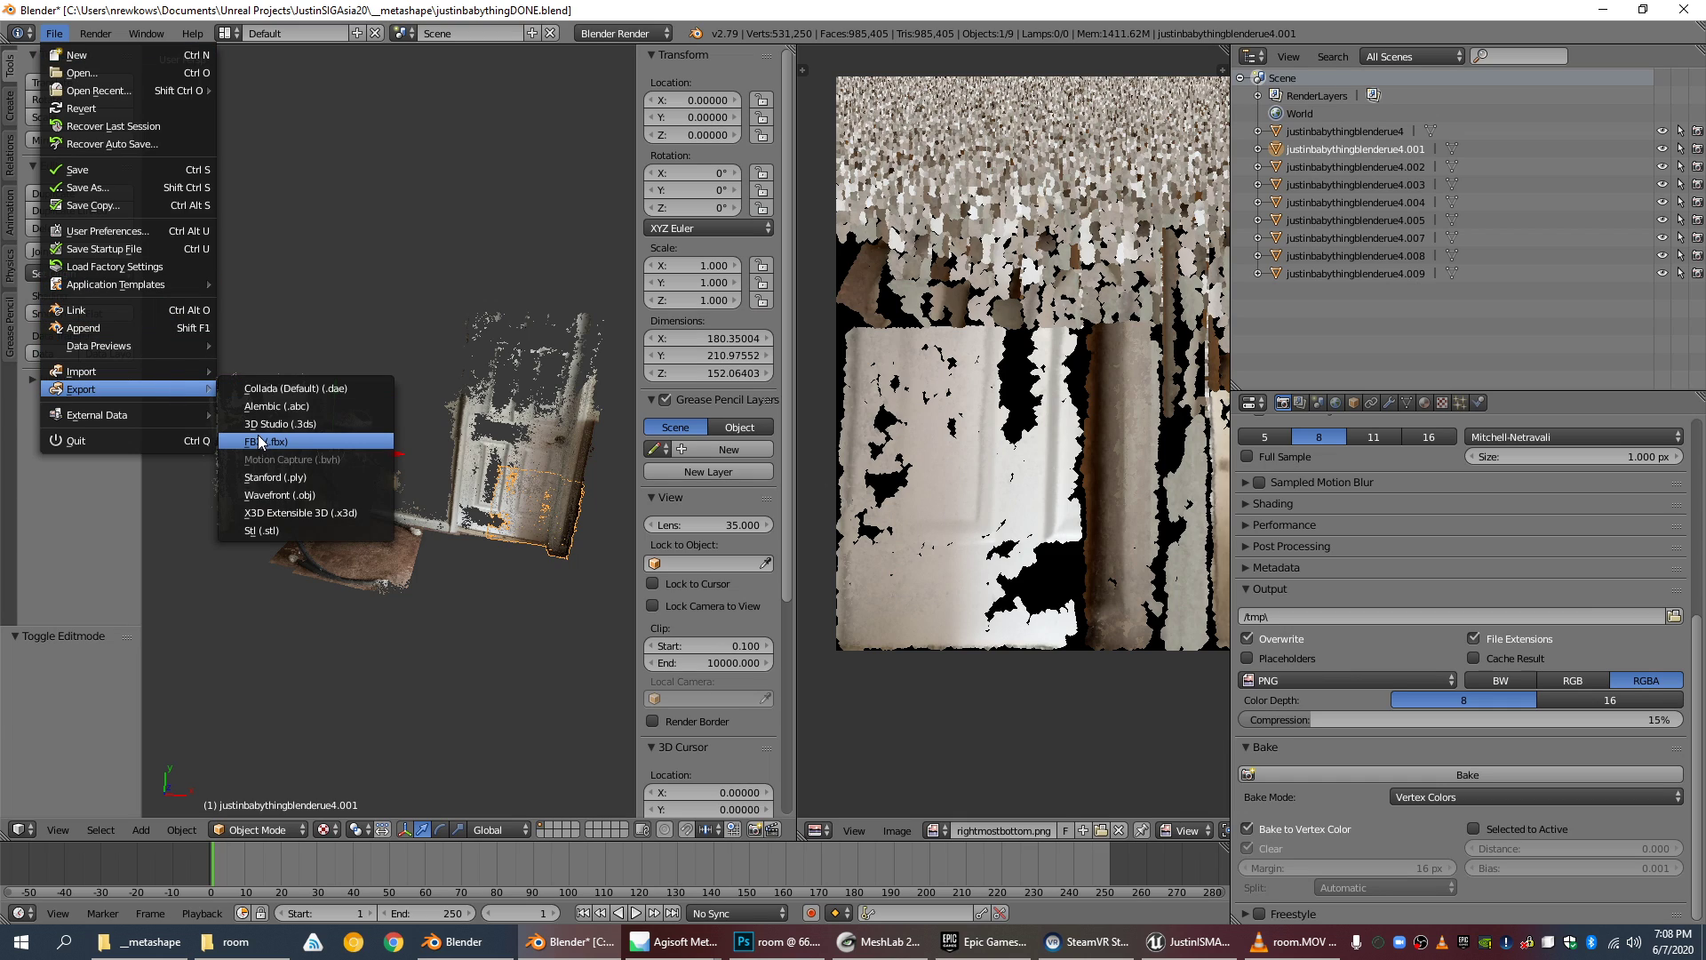
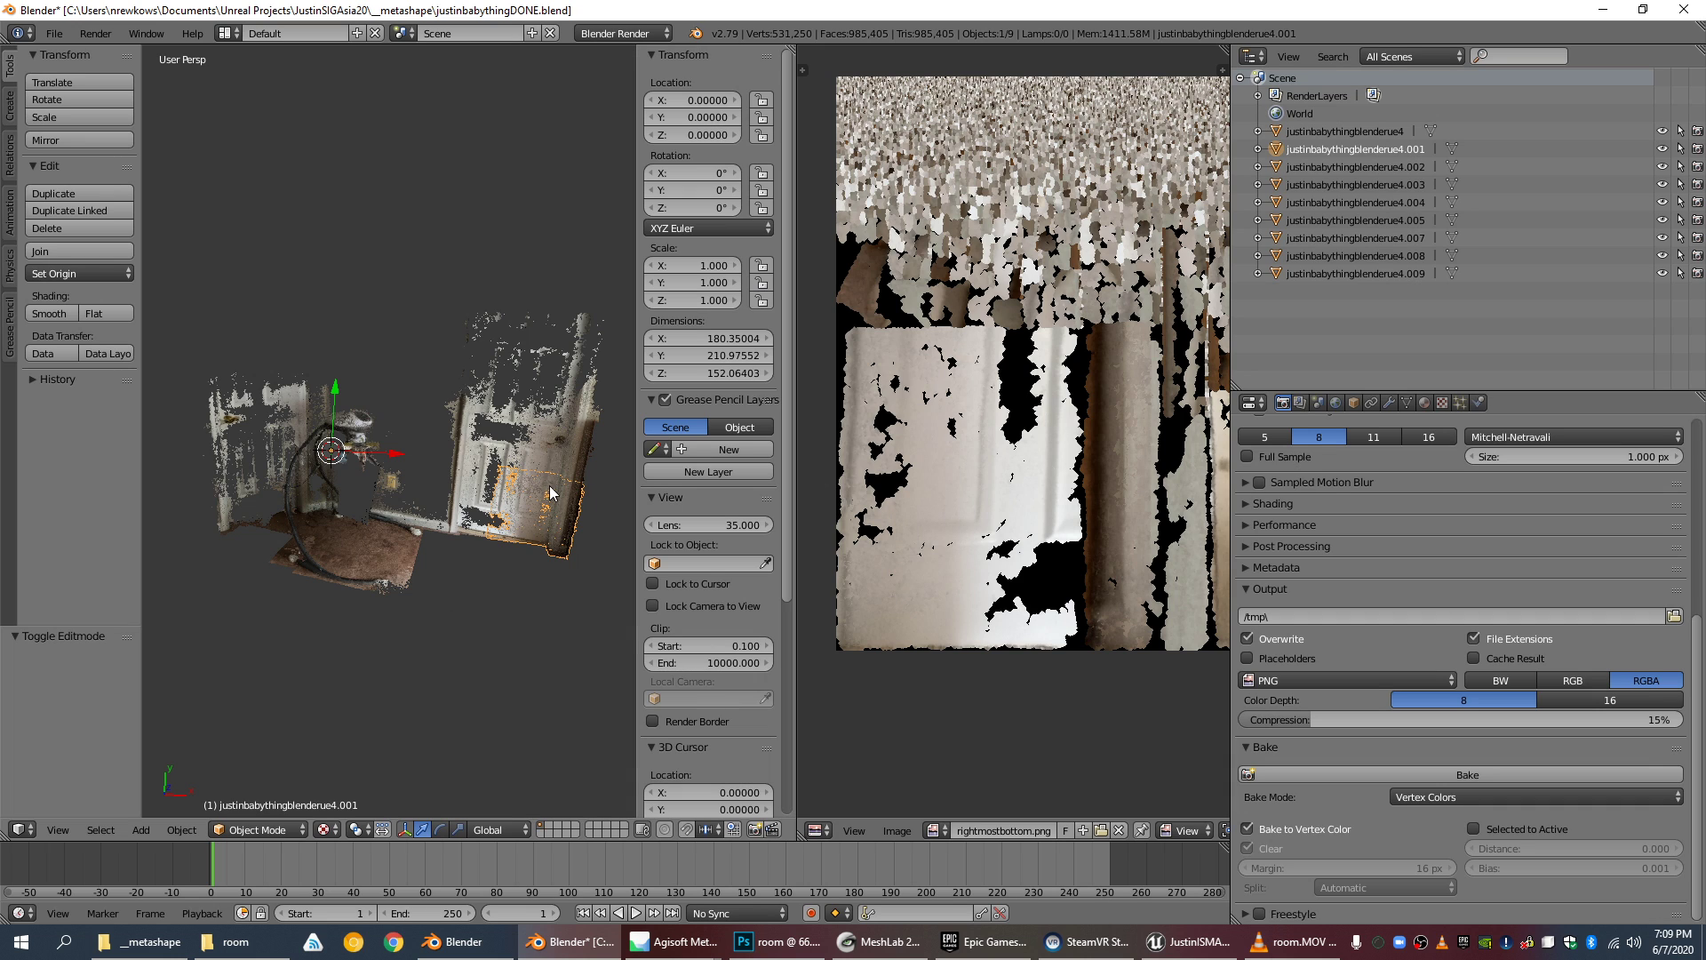
Step: Return to the justindemo level in Unreal Editor and look through the reimport and asset actions of the justinbabythingDONE mesh
{"action": "left_click", "coordinate": [236, 942]}
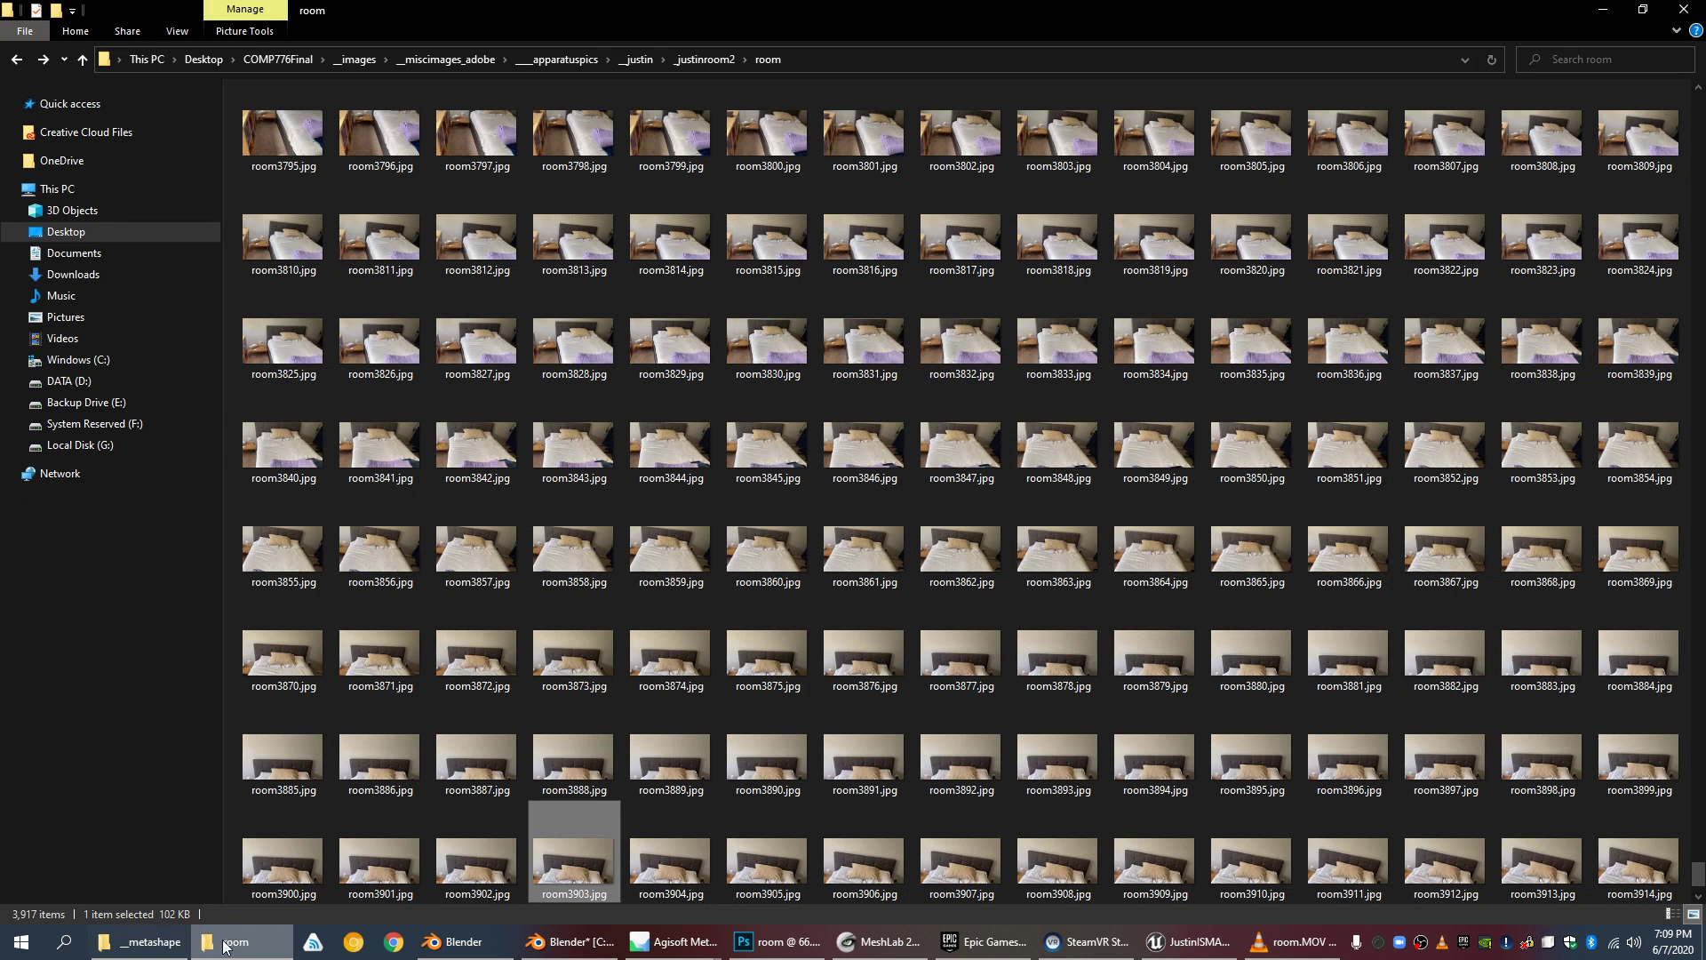
{"action": "left_click", "coordinate": [142, 942]}
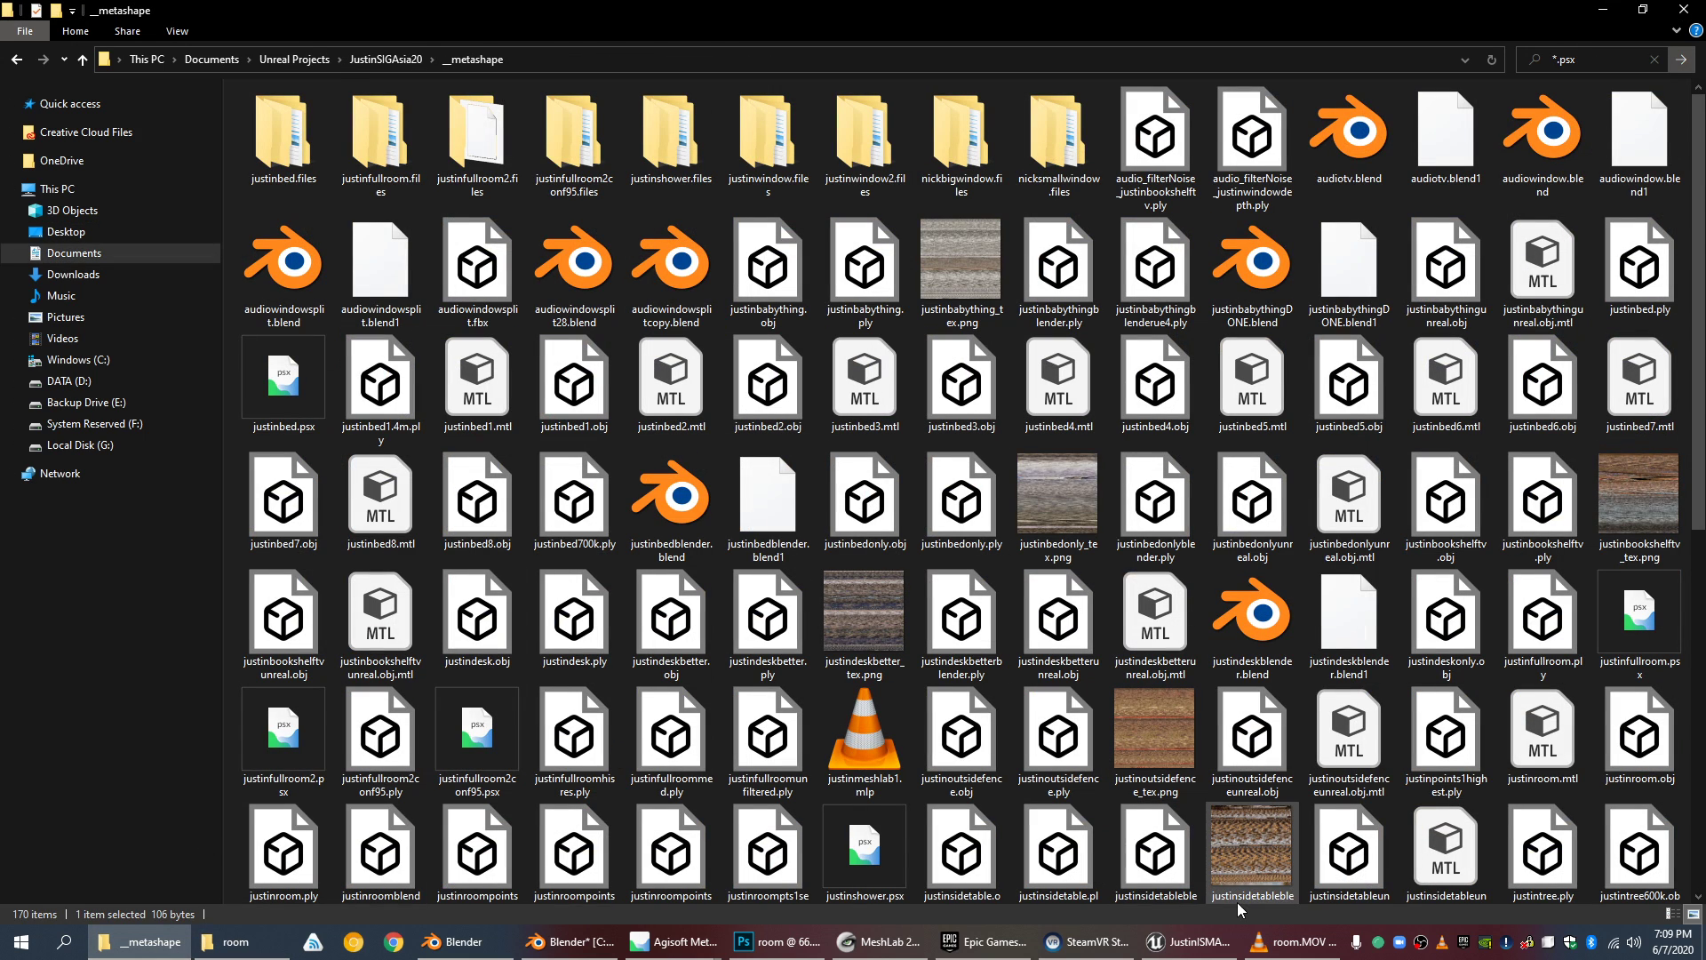
{"action": "left_click", "coordinate": [1232, 951]}
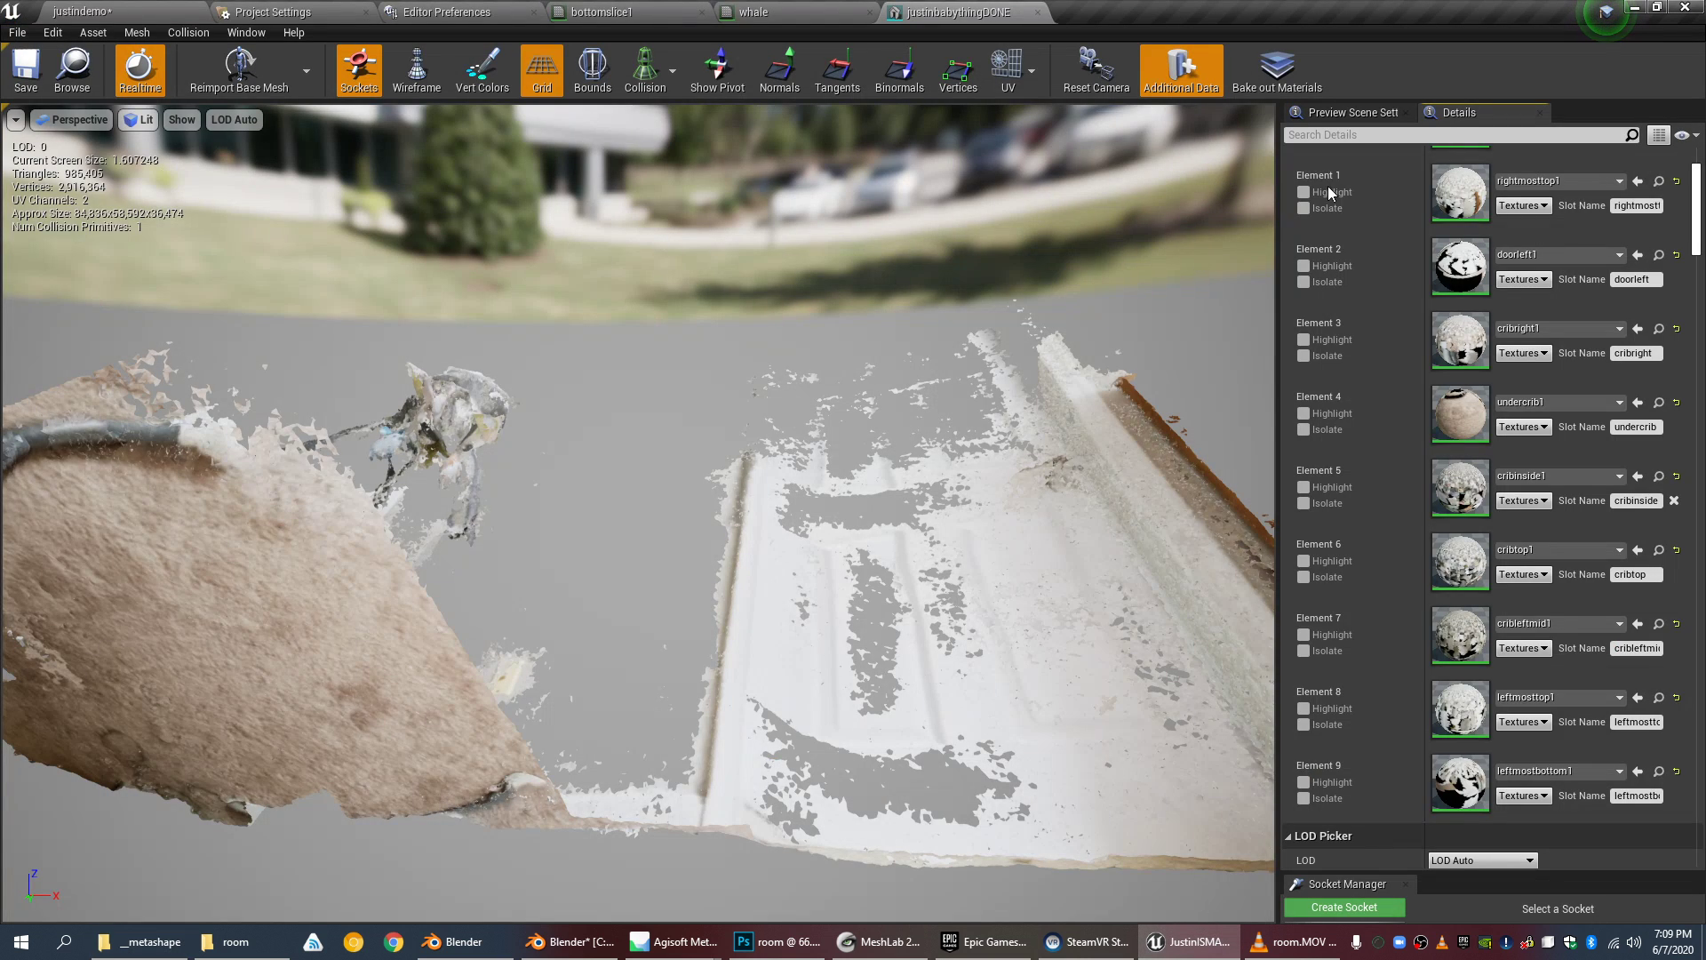
{"action": "left_click", "coordinate": [111, 13]}
{"action": "right_click", "coordinate": [1070, 598]}
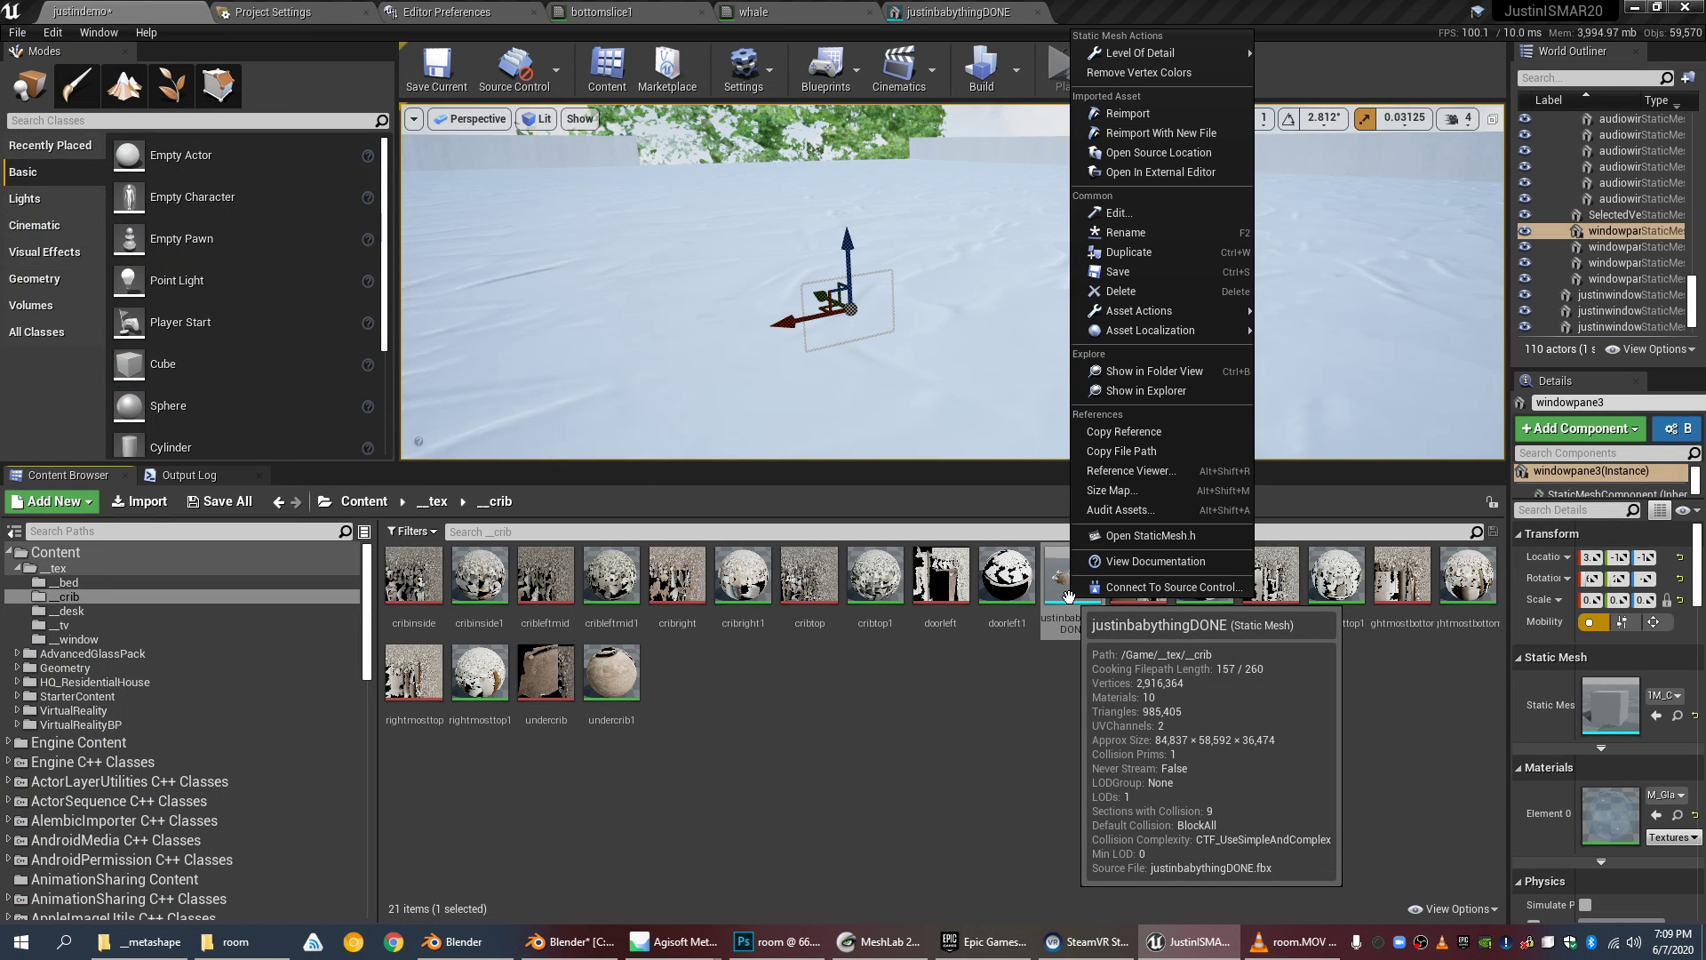
{"action": "mouse_move", "coordinate": [1146, 311]}
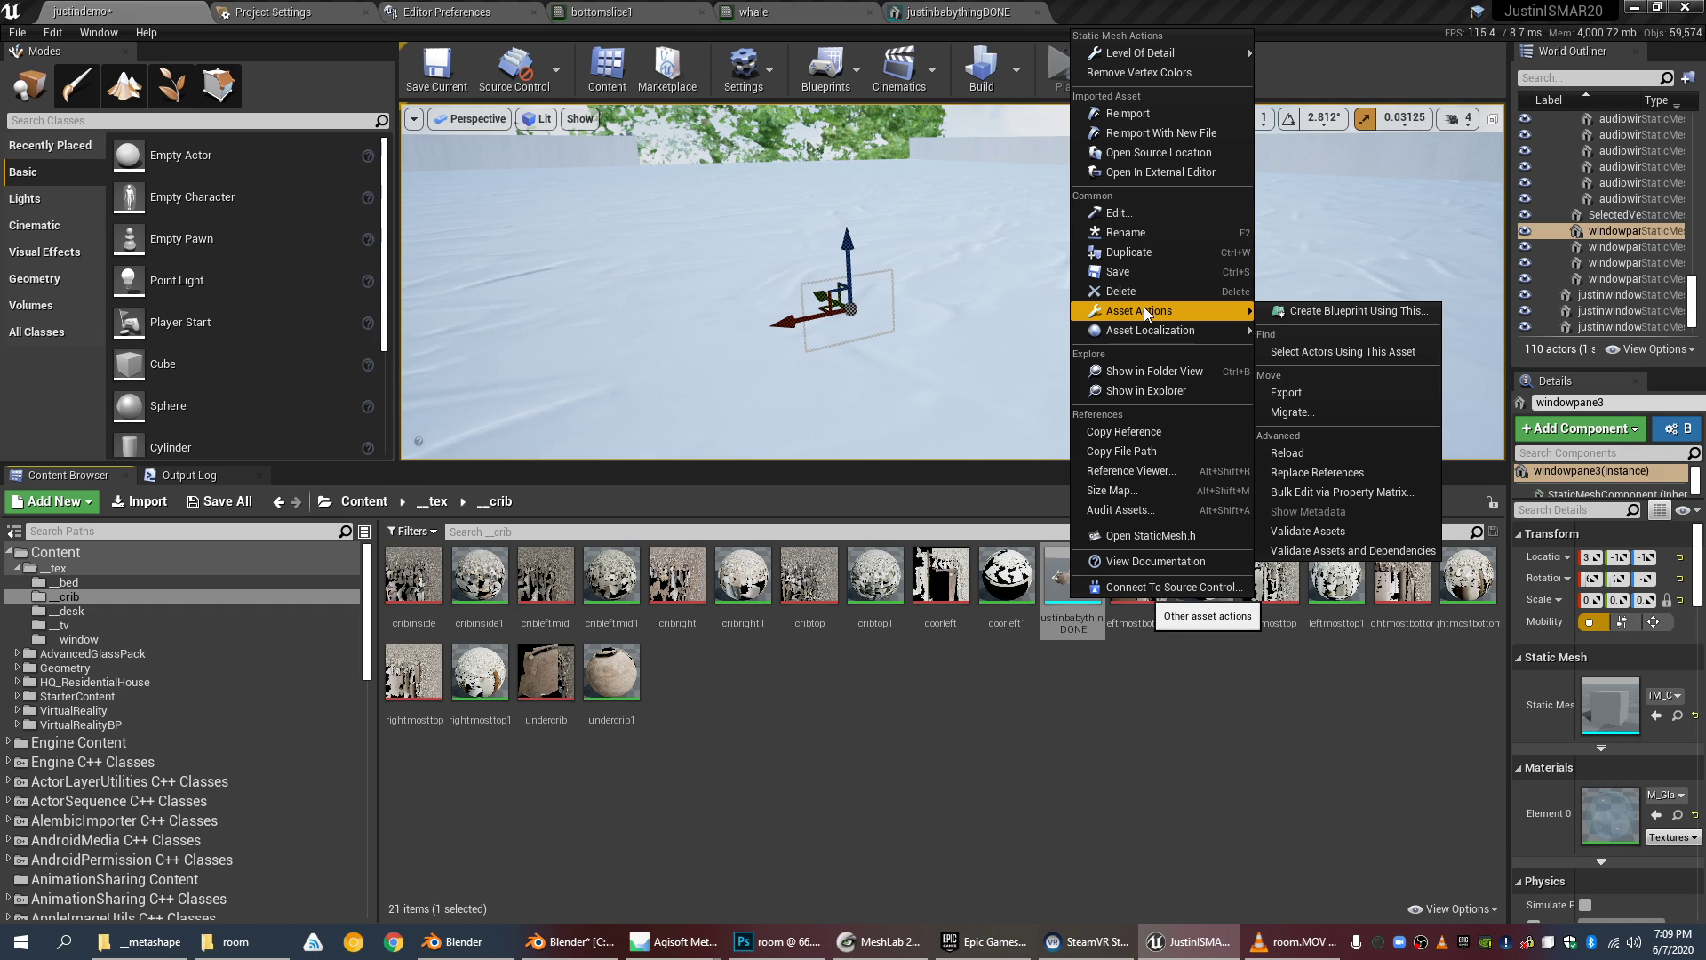
{"action": "left_click", "coordinate": [1074, 644]}
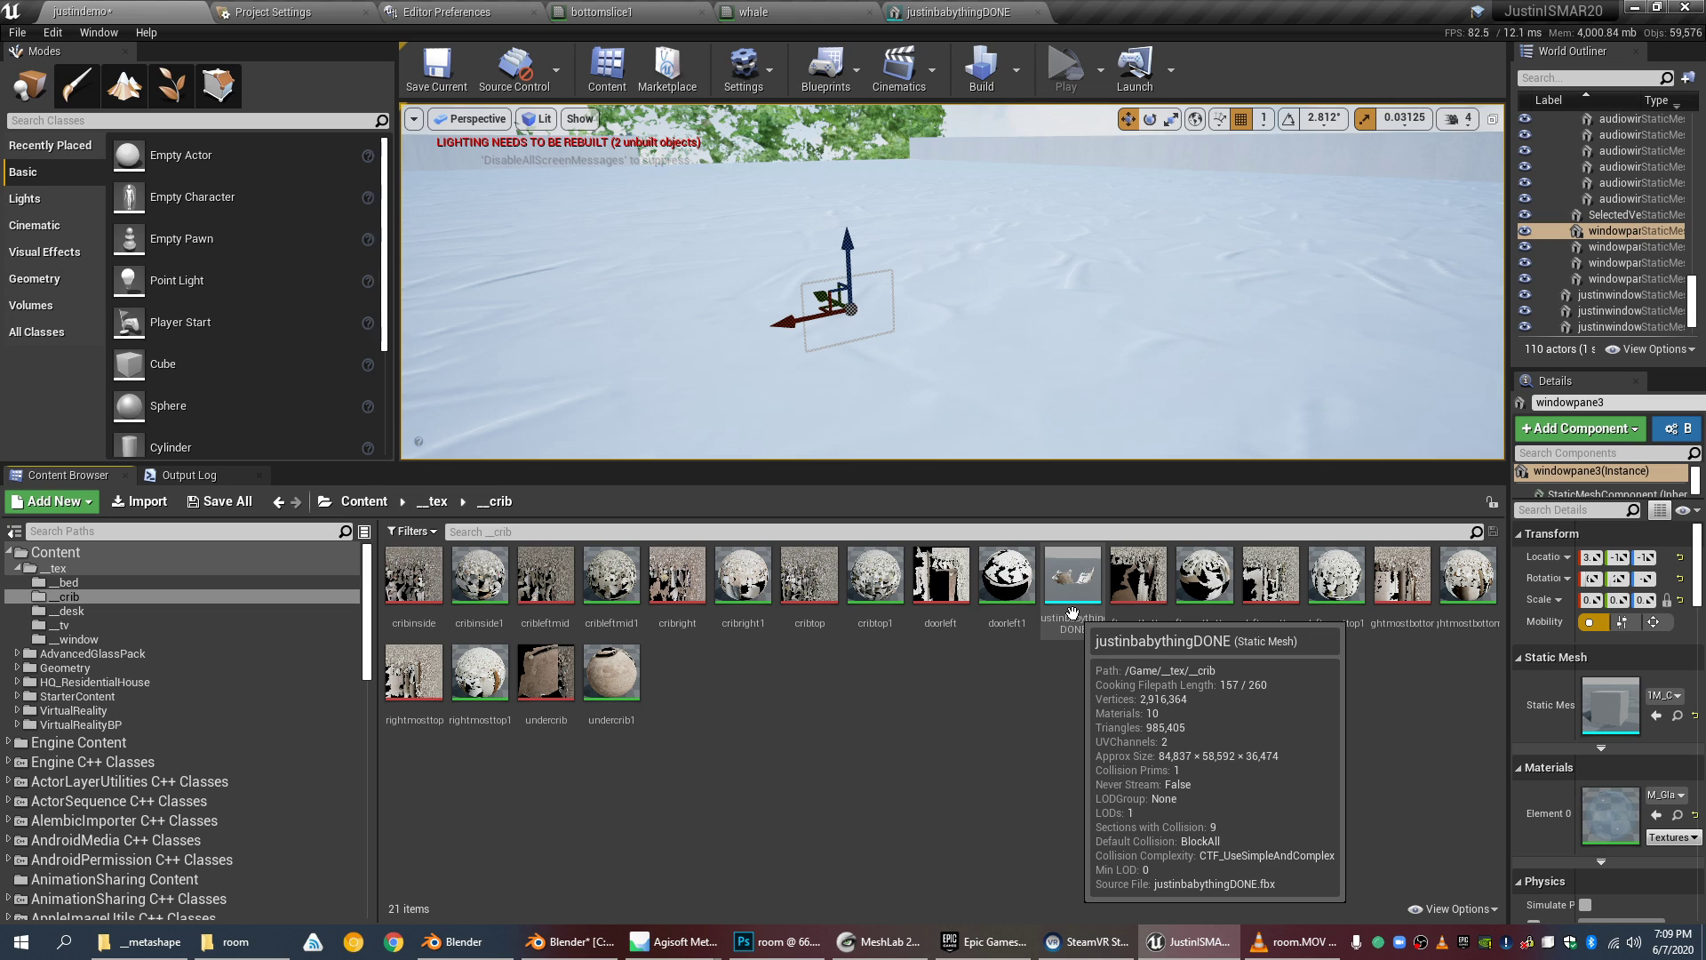
Step: In Blender, show the material settings and select scan pieces in turn to review materials including rightmosttop, doorleft, cribright and cribtop
{"action": "left_click", "coordinate": [573, 941]}
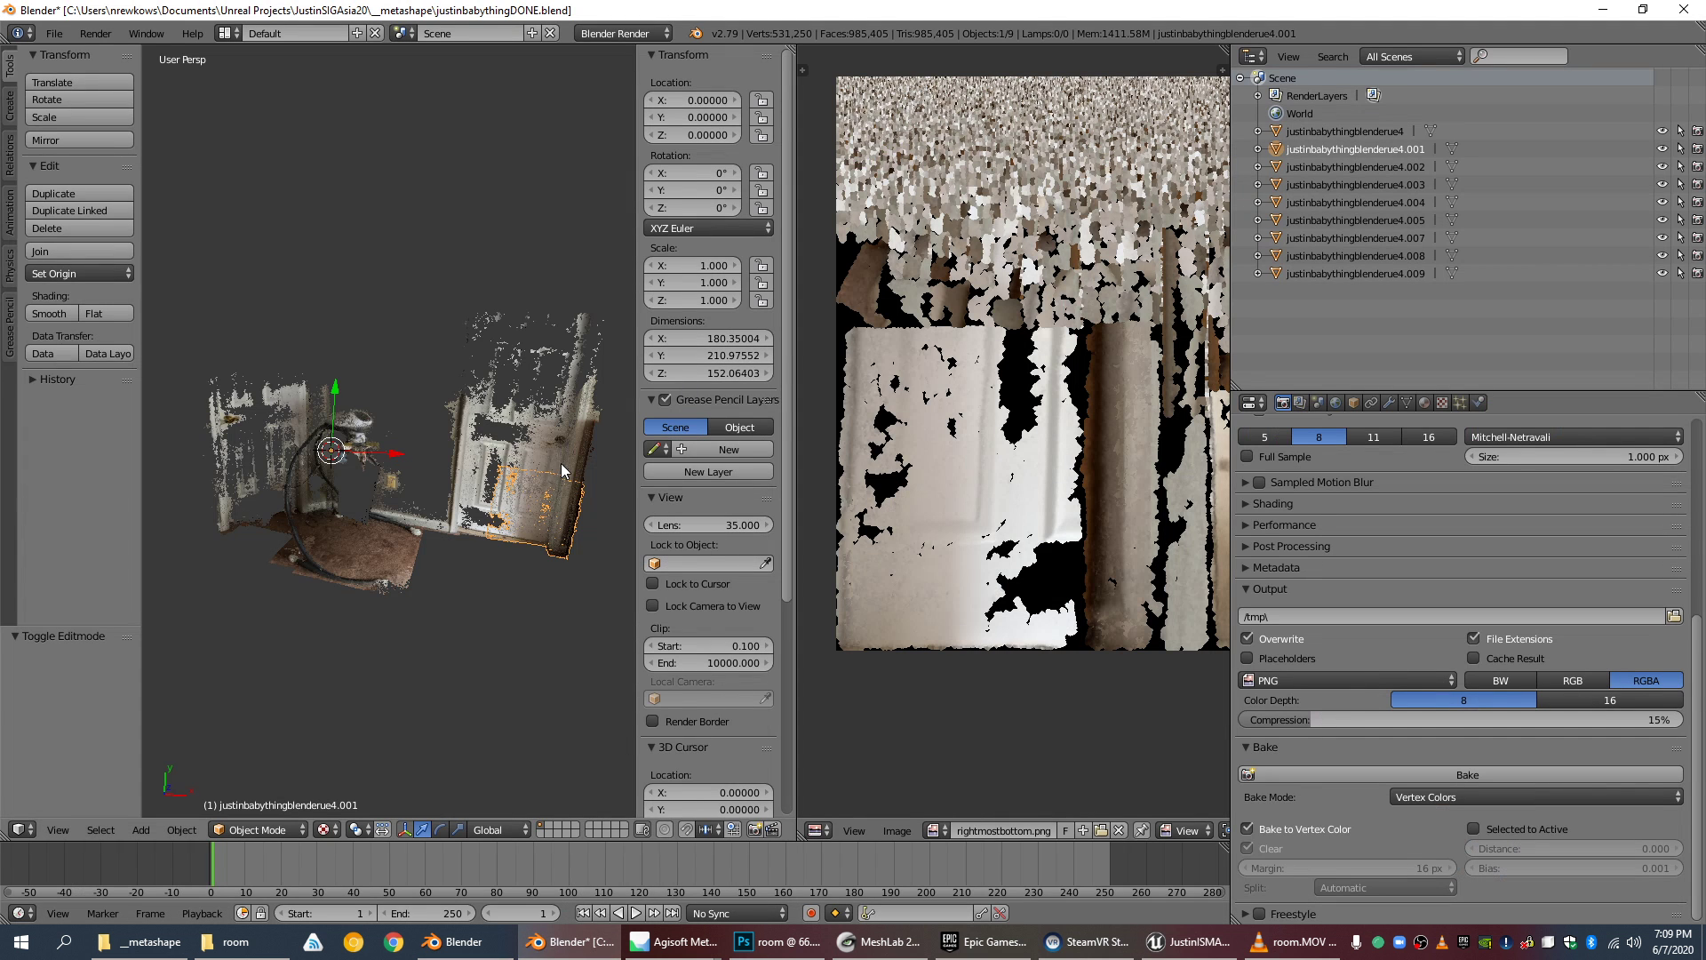
{"action": "left_click", "coordinate": [1422, 403]}
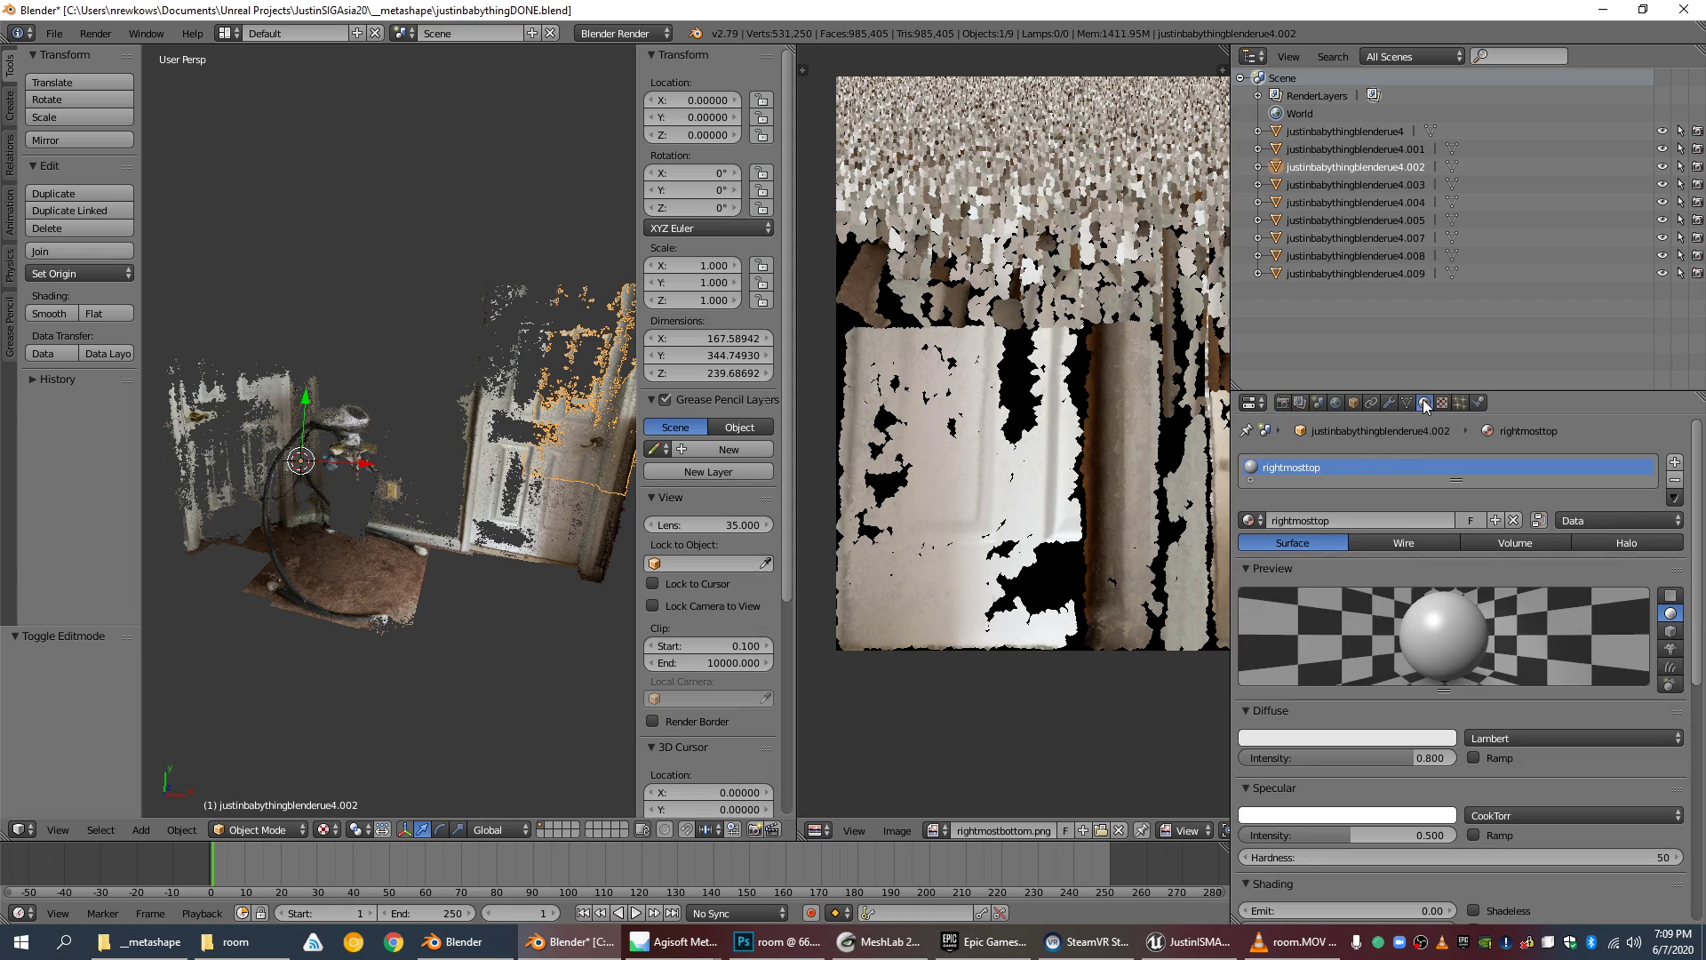
{"action": "right_click", "coordinate": [396, 584]}
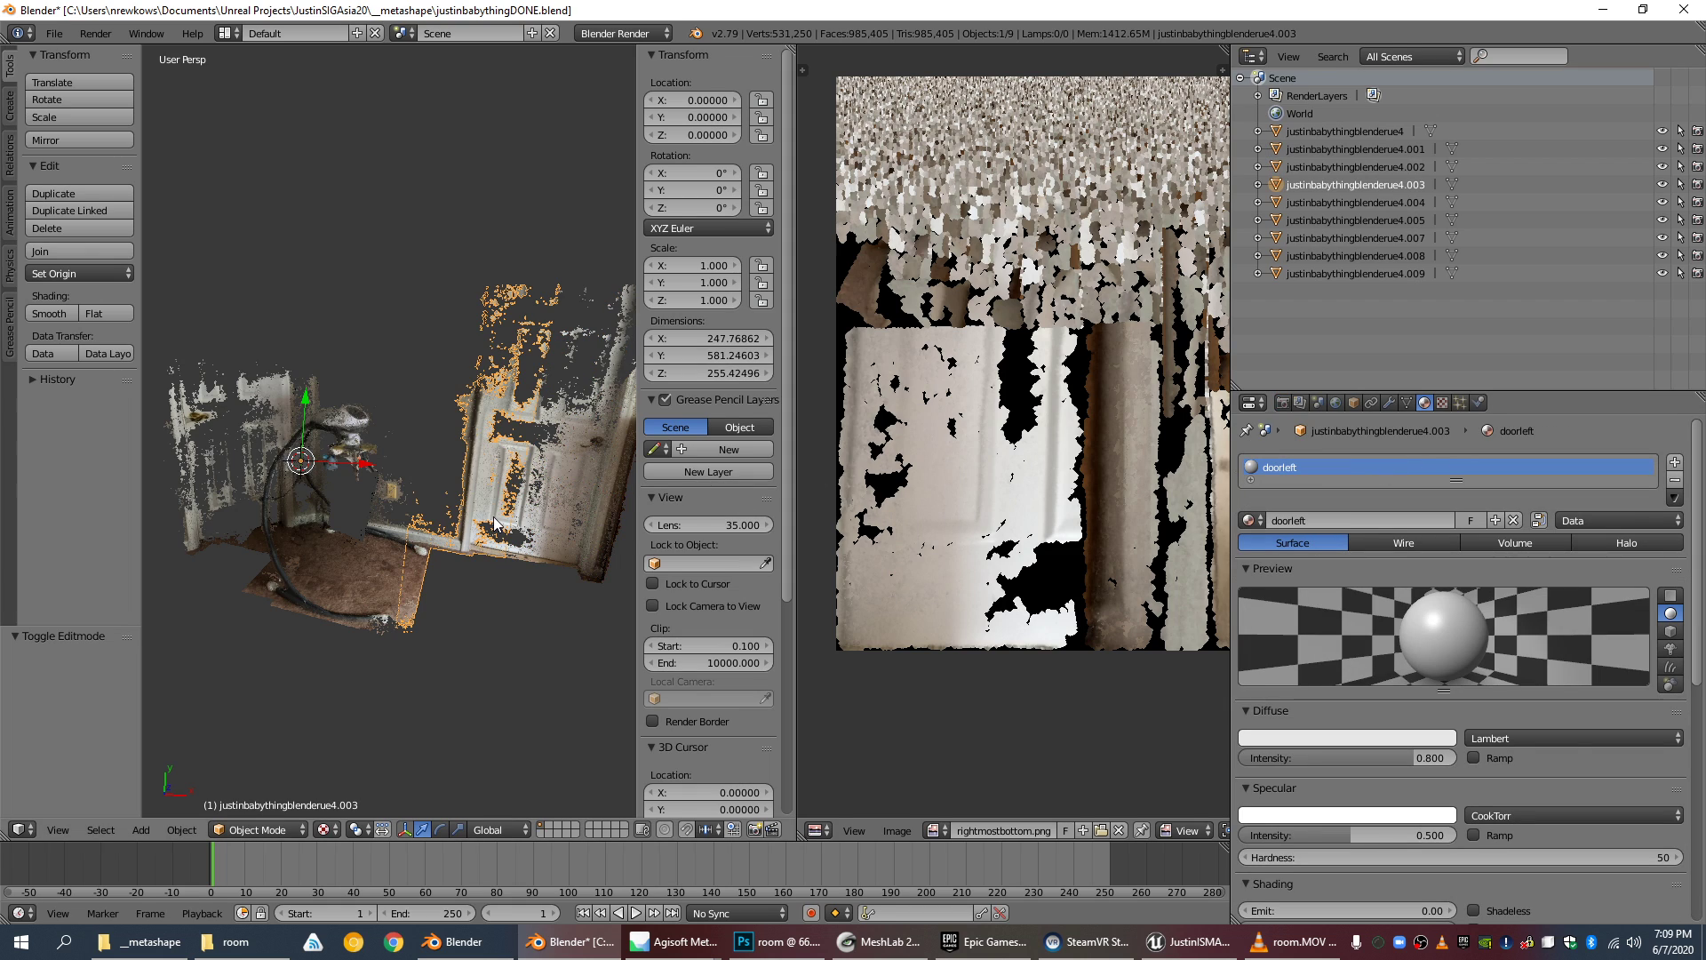
{"action": "right_click", "coordinate": [383, 612]}
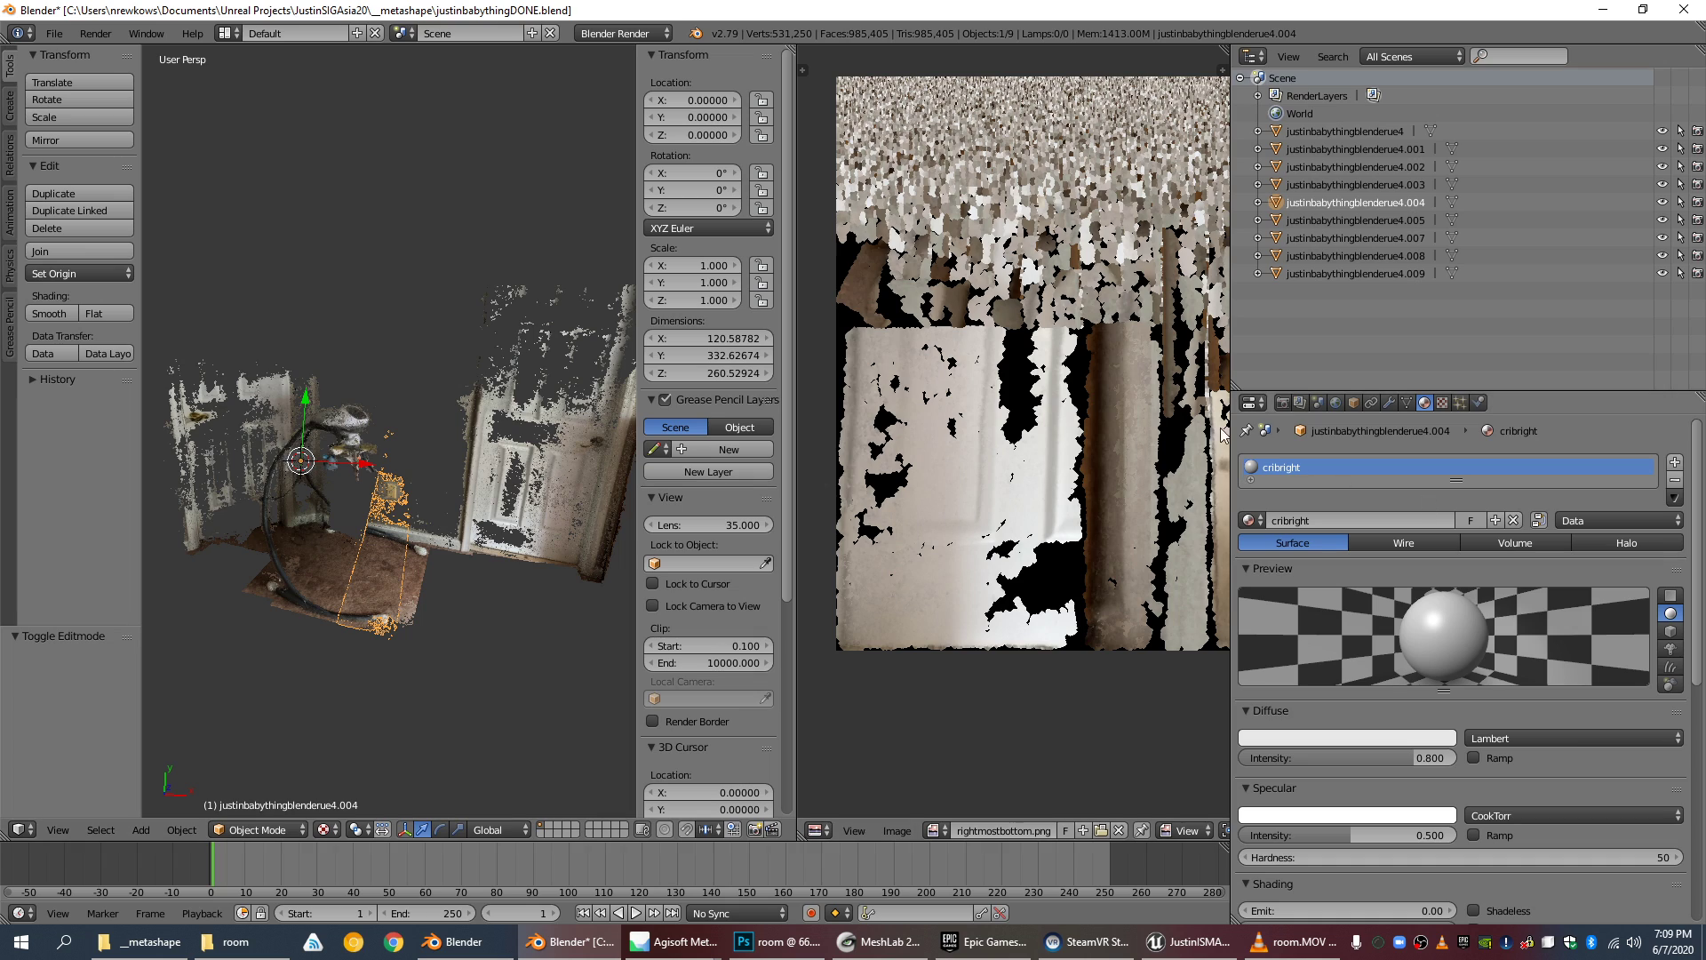
{"action": "right_click", "coordinate": [291, 584]}
{"action": "right_click", "coordinate": [343, 421]}
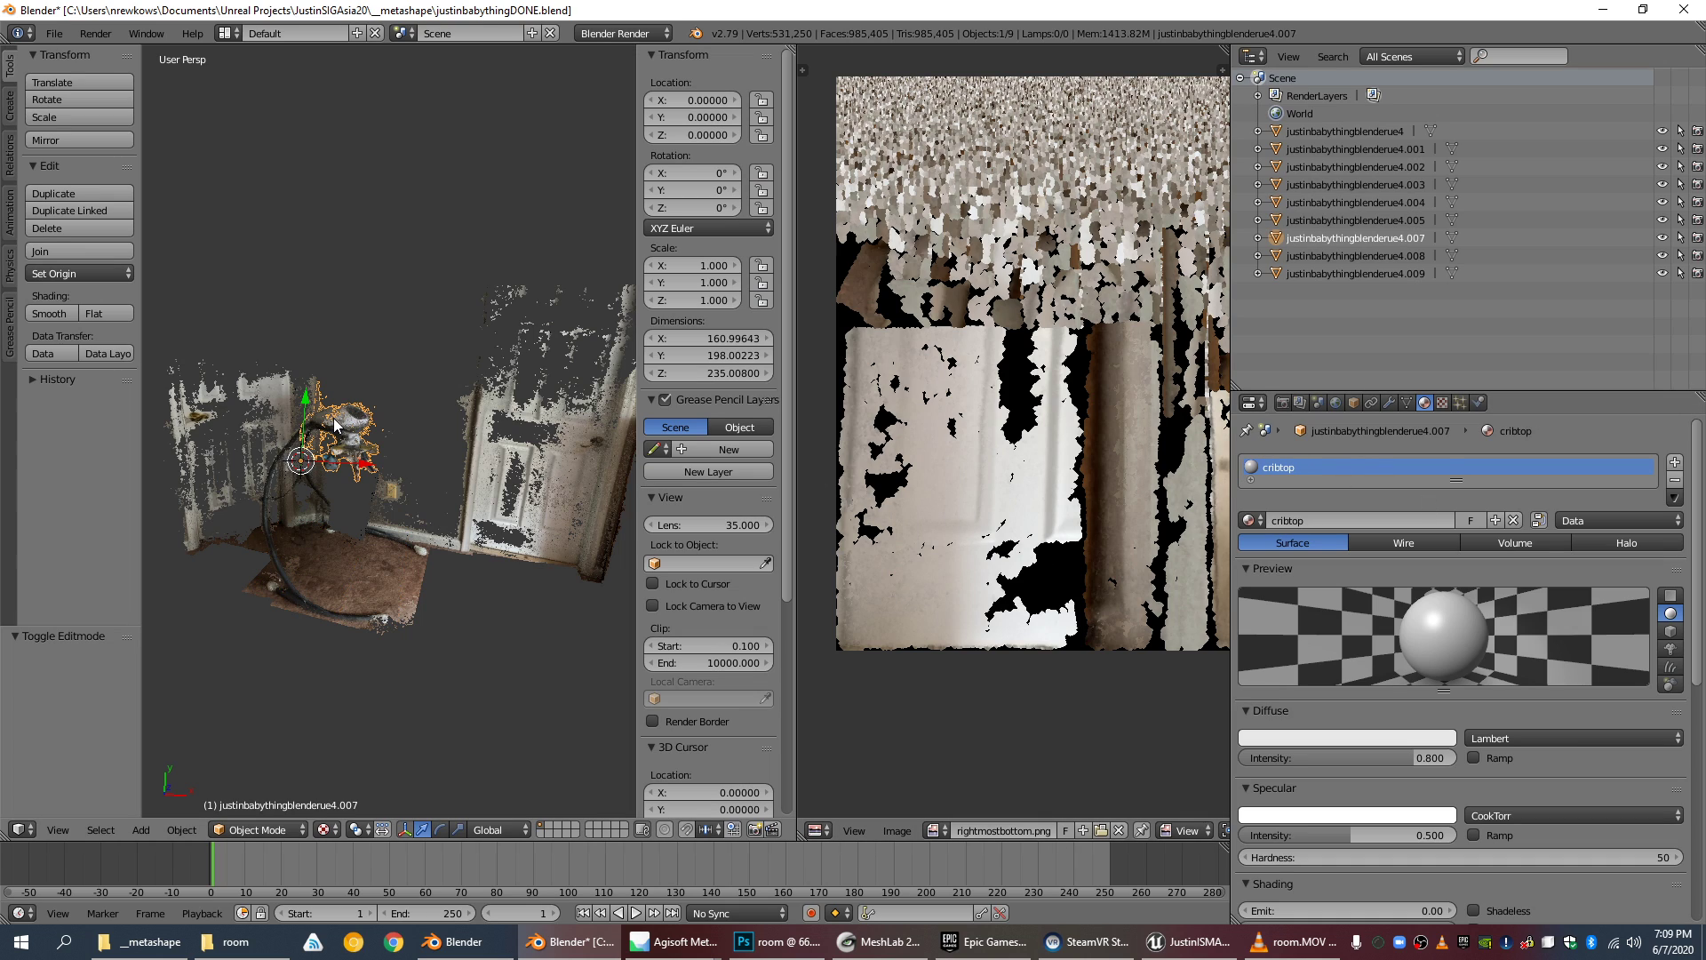
Step: Switch to Unreal Editor, open the doorleft1 material to inspect its Texture Sample node, and return to the justindemo level
{"action": "left_click", "coordinate": [1442, 402]}
{"action": "left_click", "coordinate": [1430, 403]}
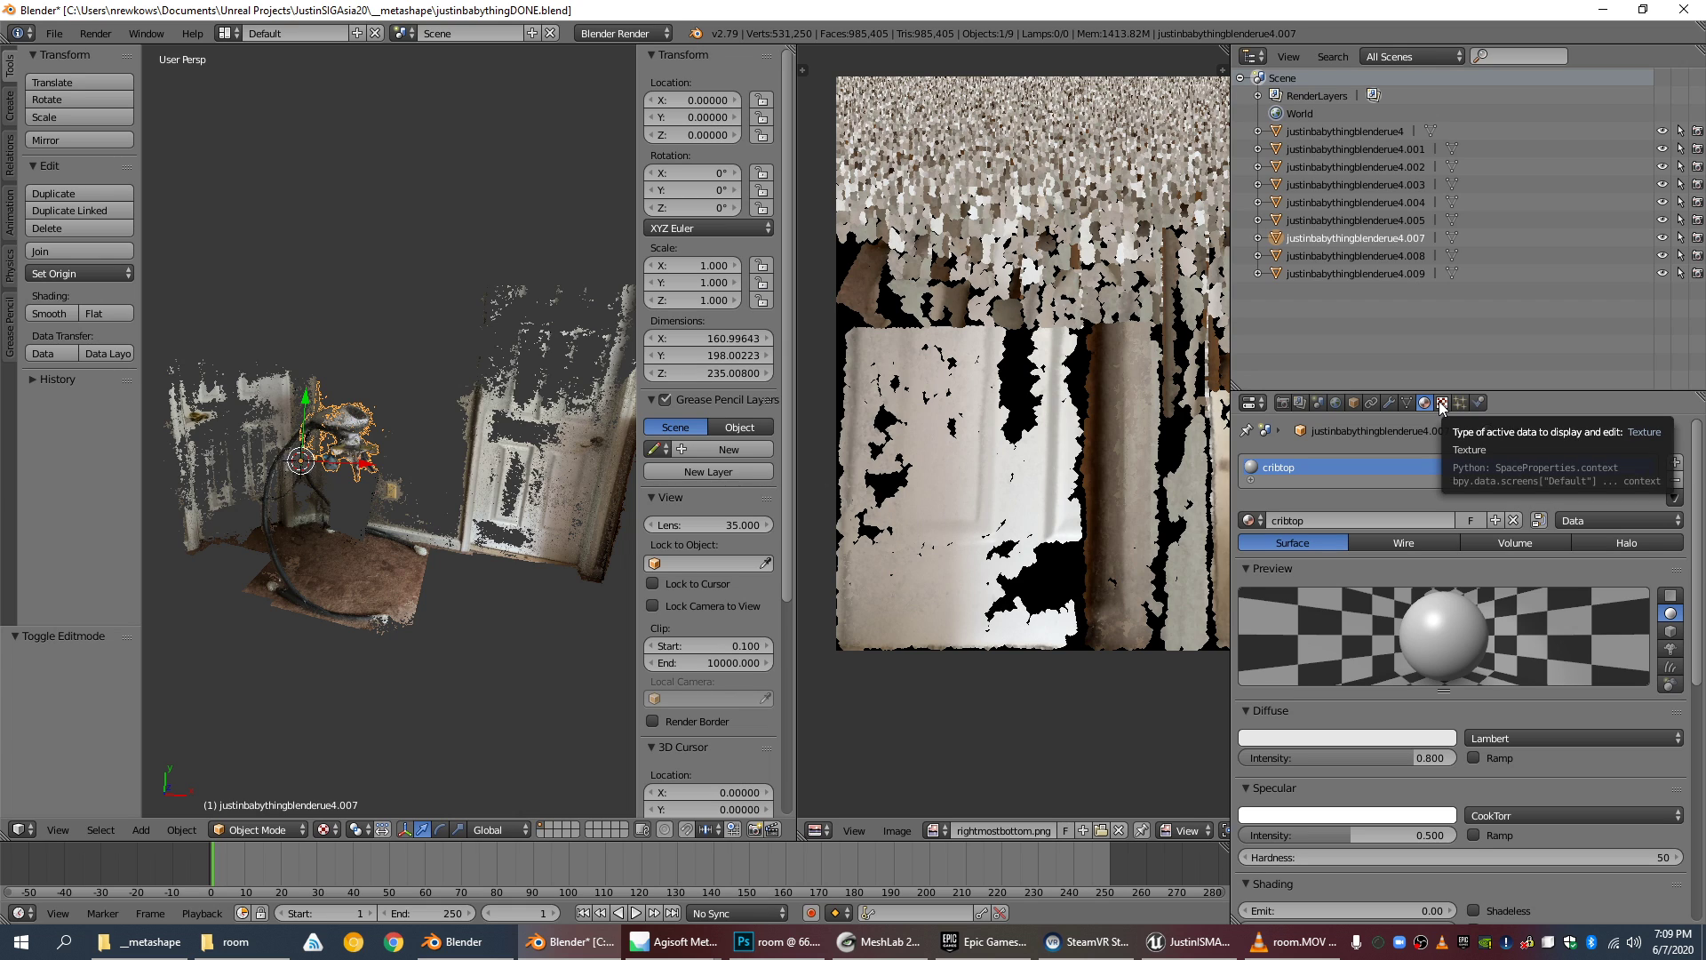
{"action": "left_click", "coordinate": [1224, 942]}
{"action": "double_click", "coordinate": [1031, 581]}
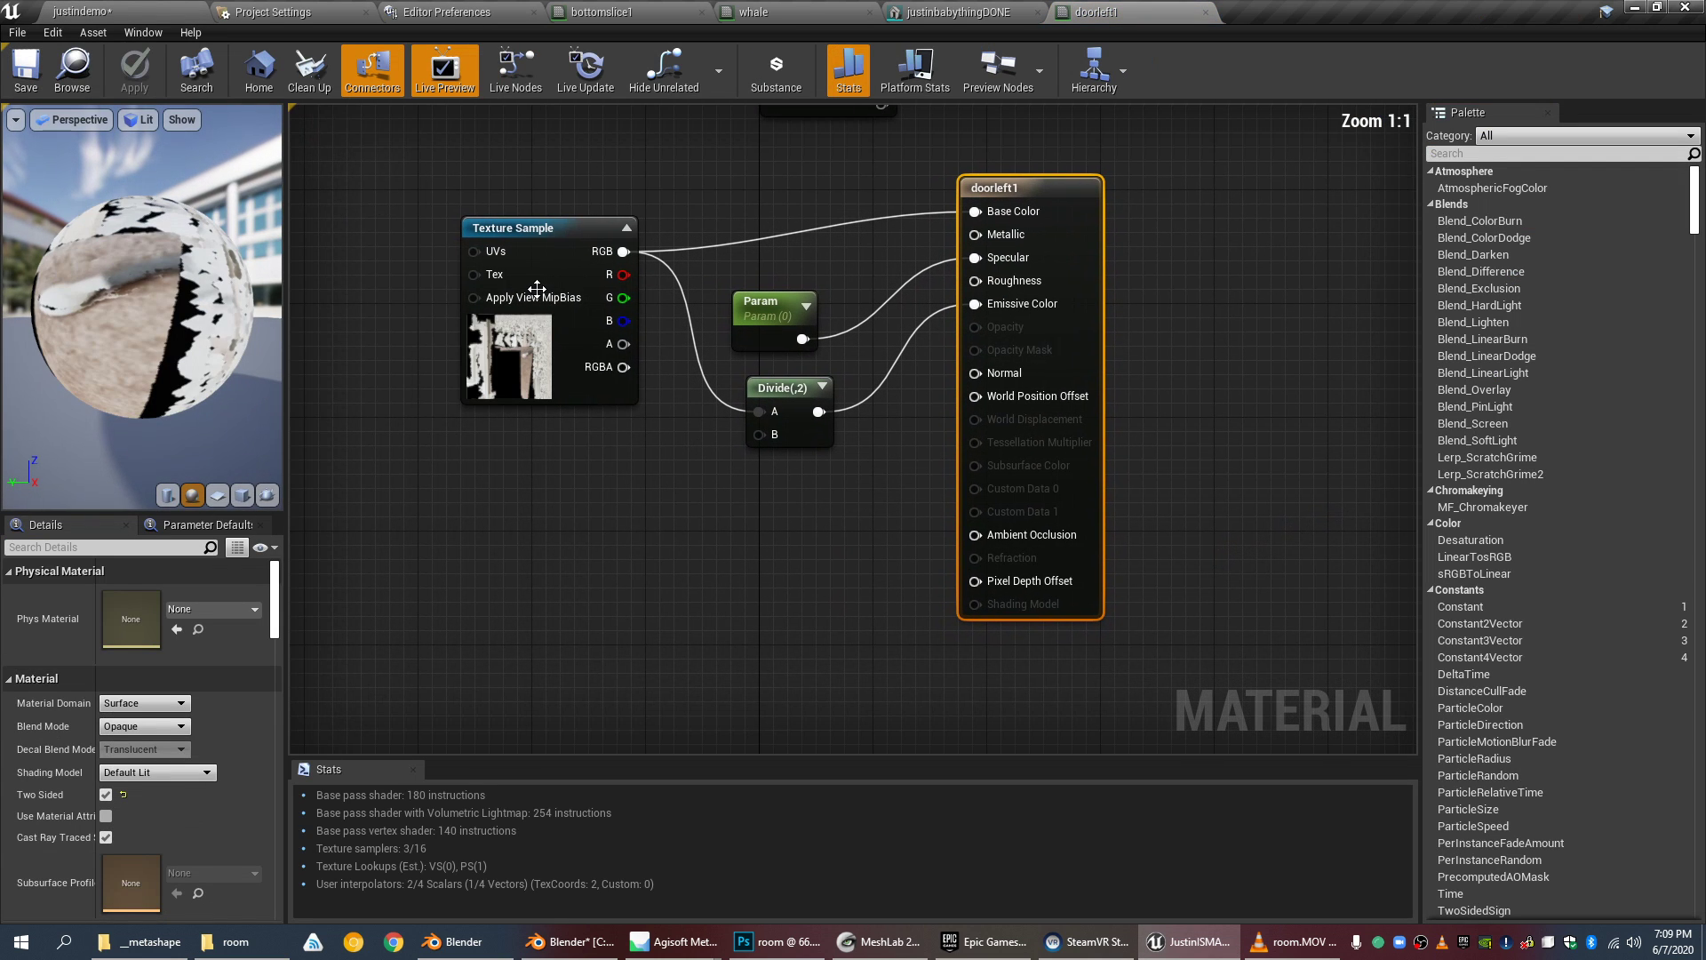
{"action": "left_click", "coordinate": [518, 389]}
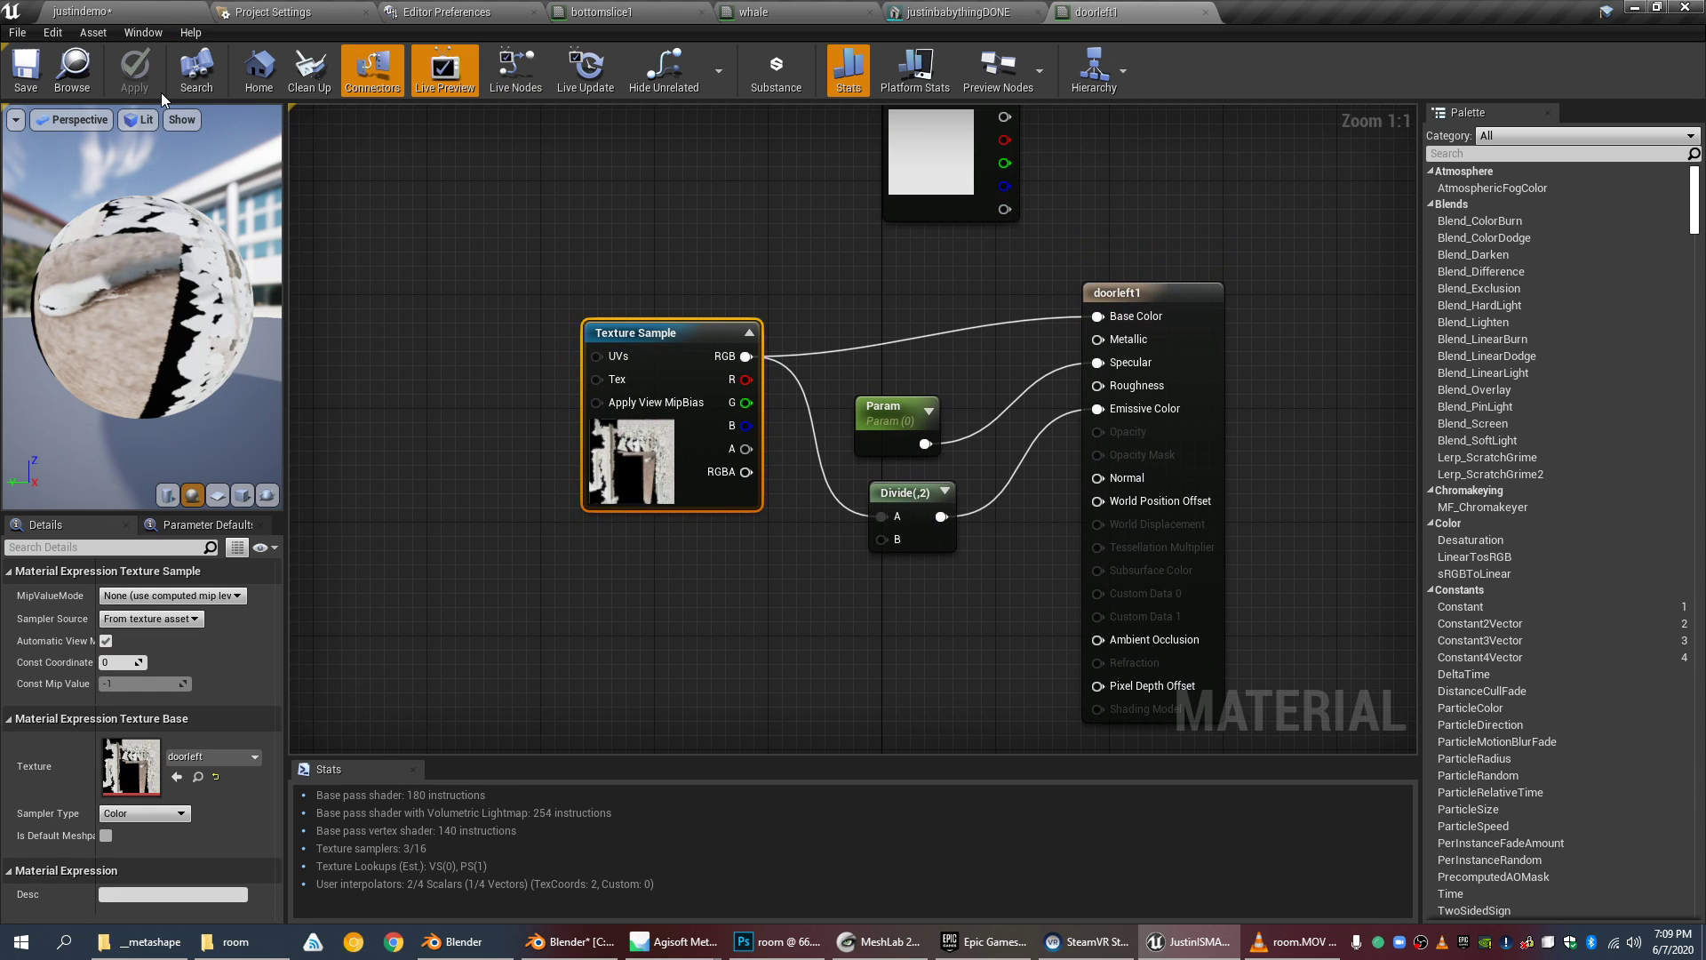
{"action": "left_click", "coordinate": [138, 10]}
{"action": "left_click", "coordinate": [1088, 11]}
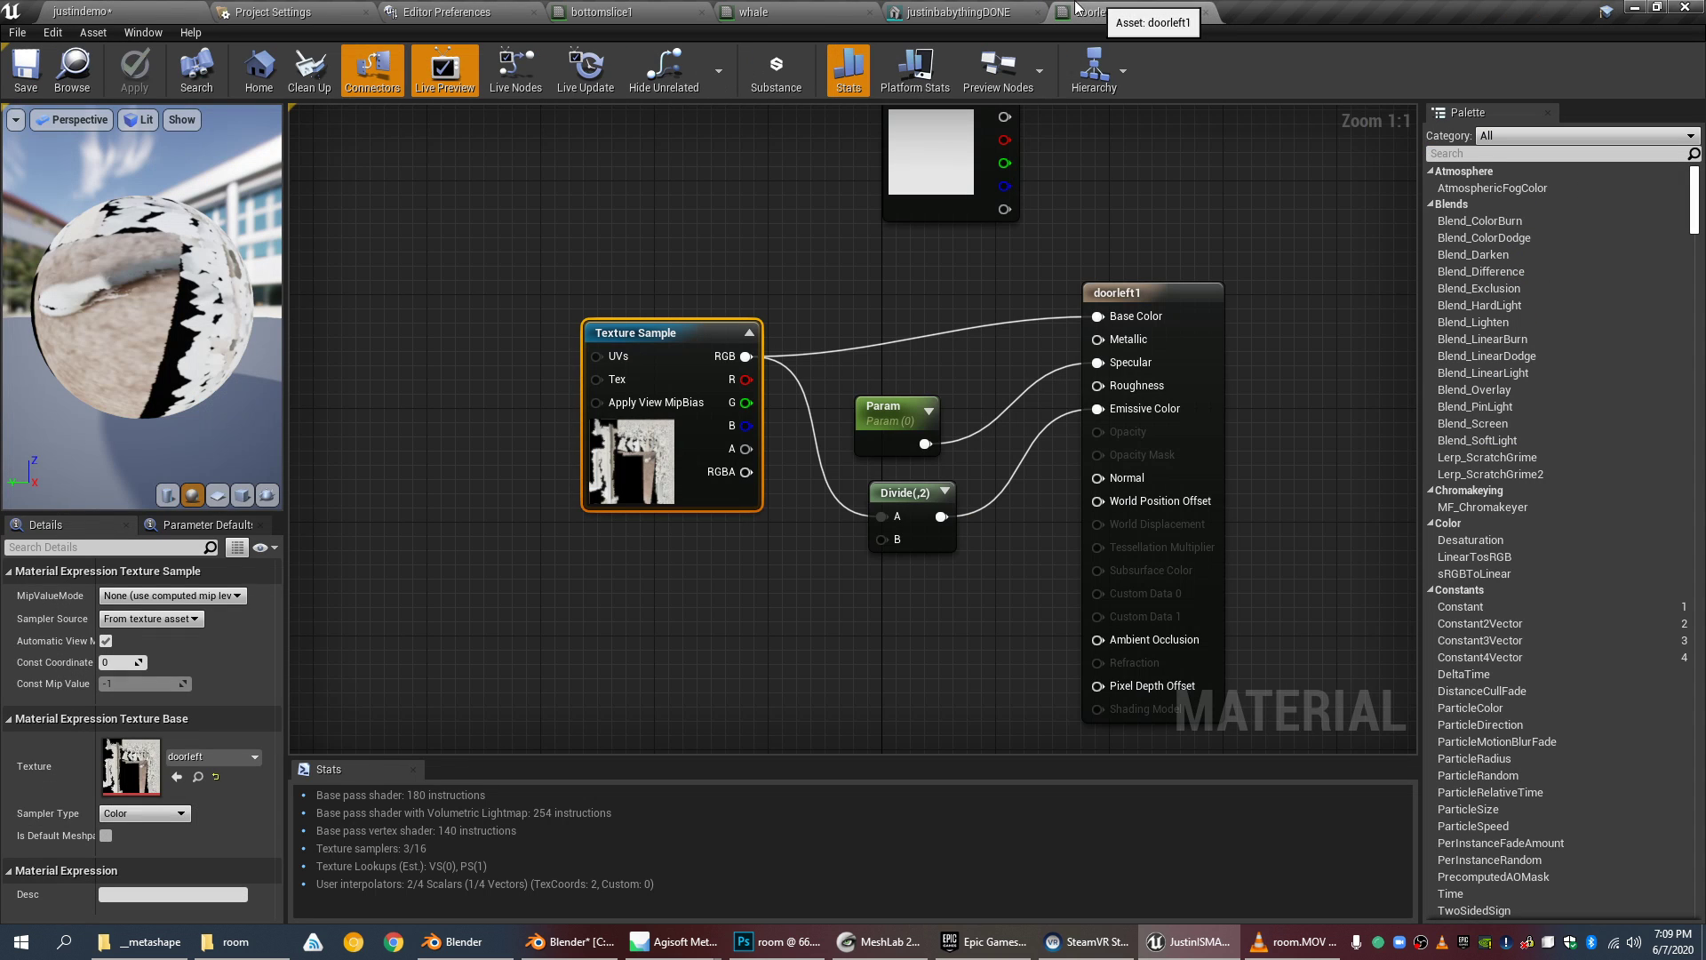
{"action": "left_click", "coordinate": [138, 10]}
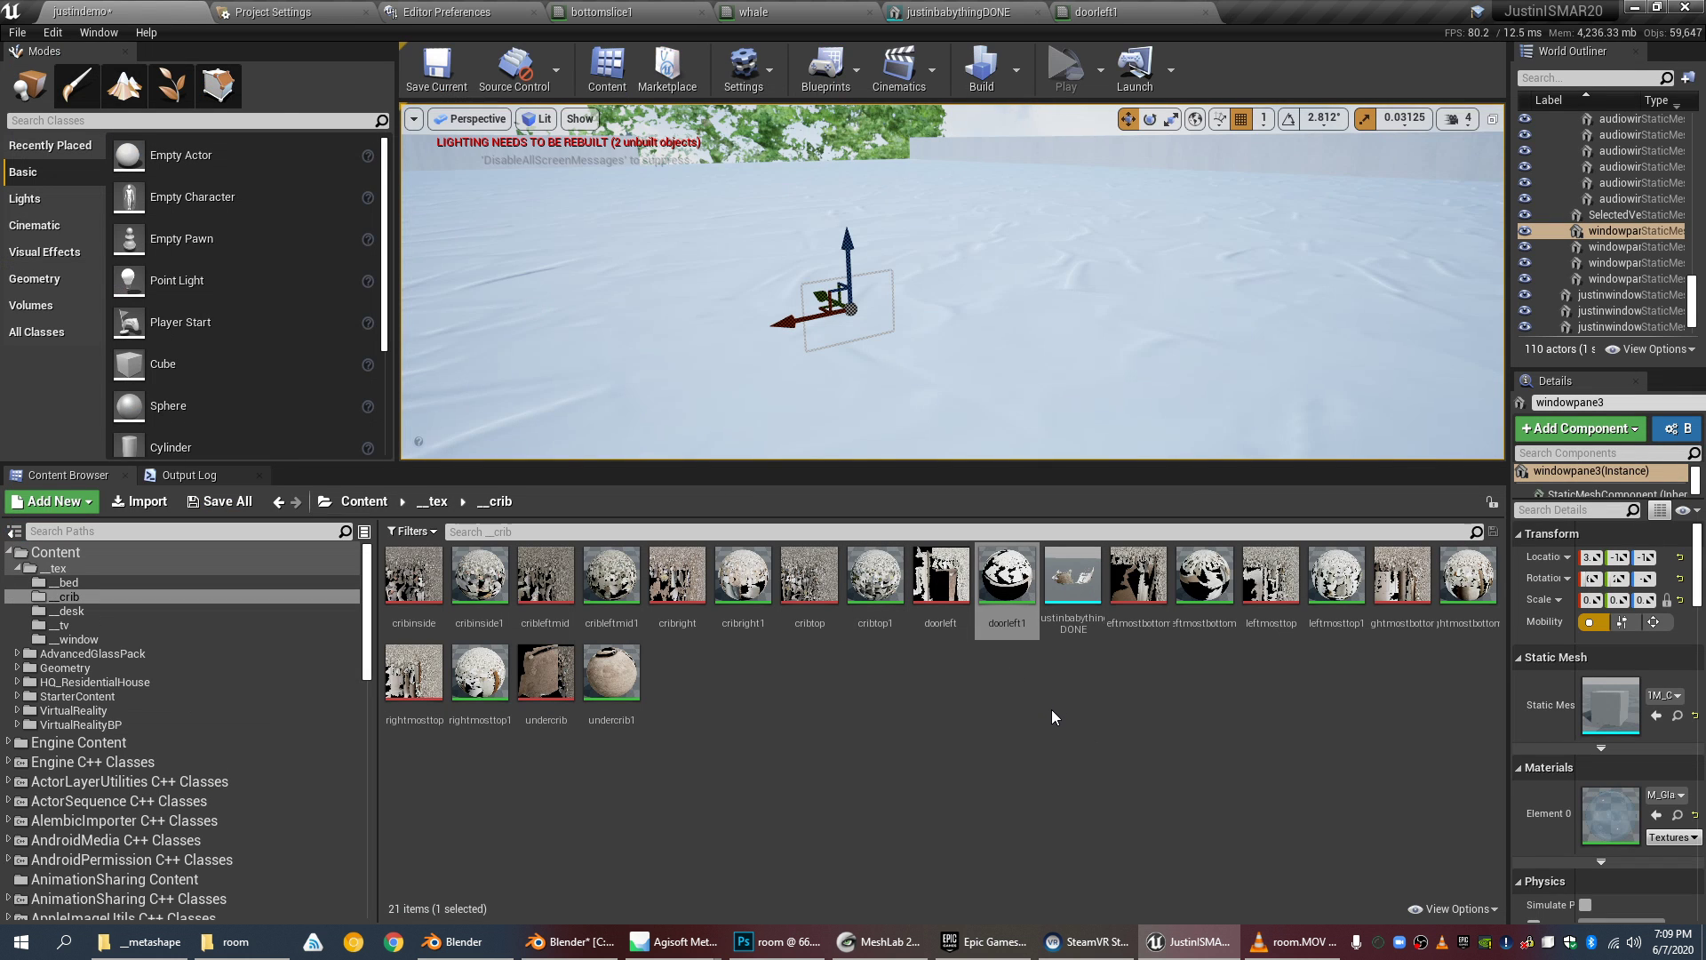
Step: Switch to Blender and look at the texture slots of the cribtop piece before returning to its material settings
{"action": "left_click", "coordinate": [566, 944]}
{"action": "left_click", "coordinate": [1442, 403]}
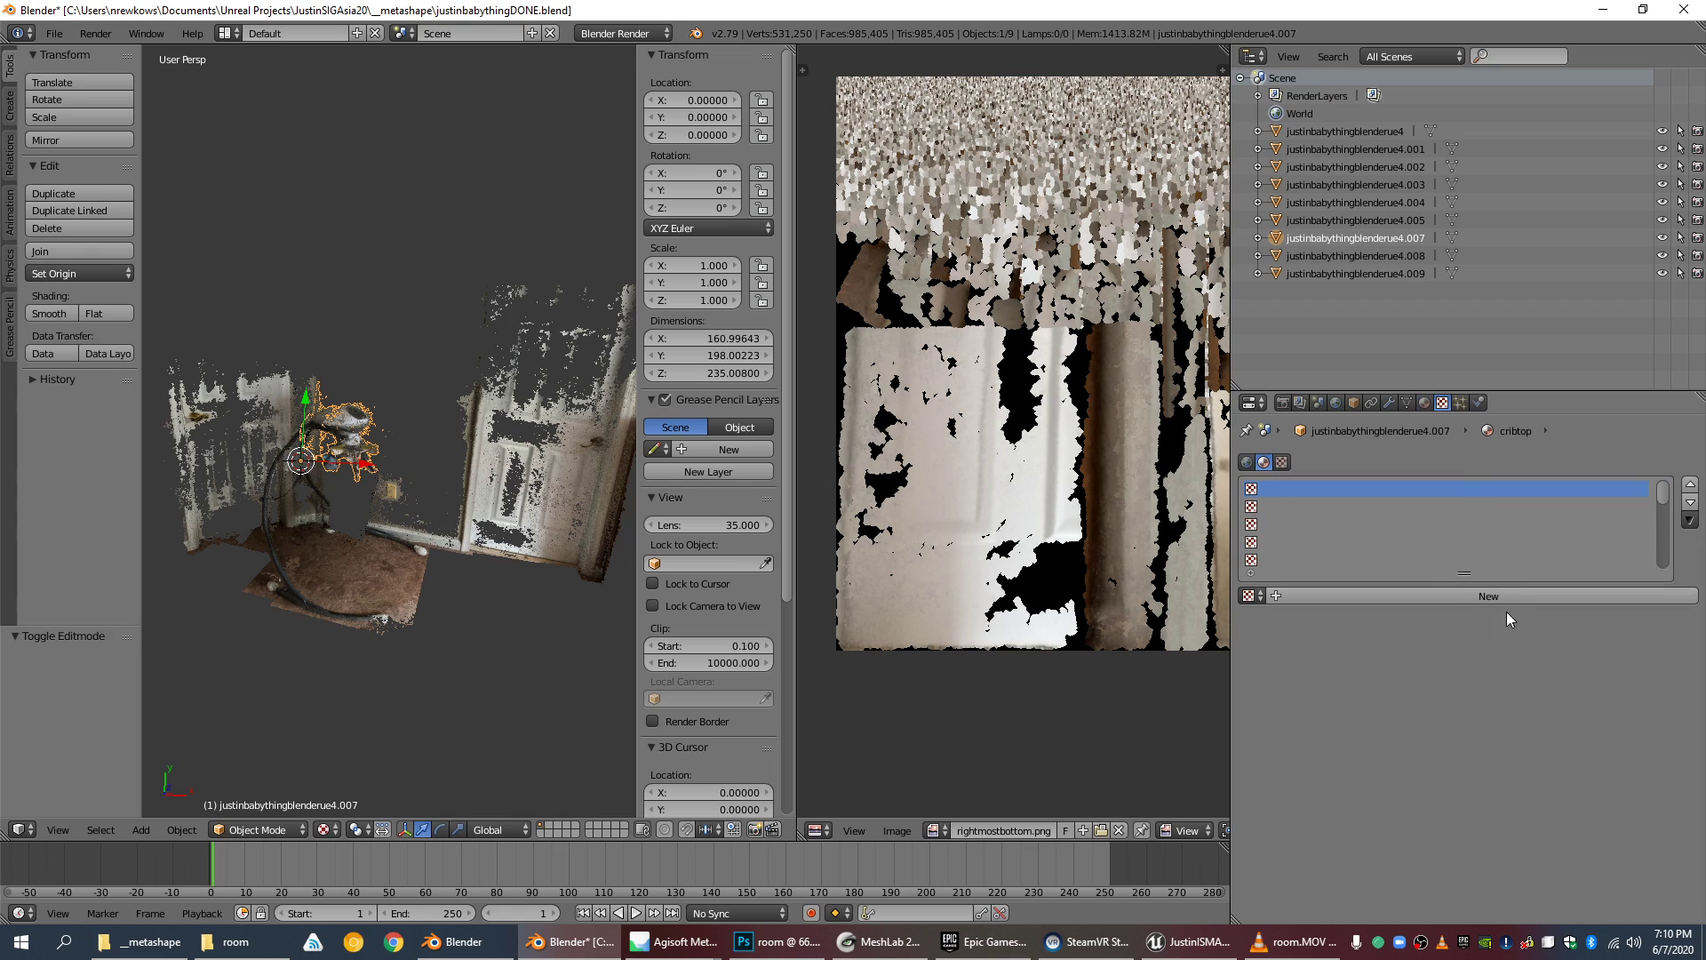
{"action": "left_click", "coordinate": [1423, 404]}
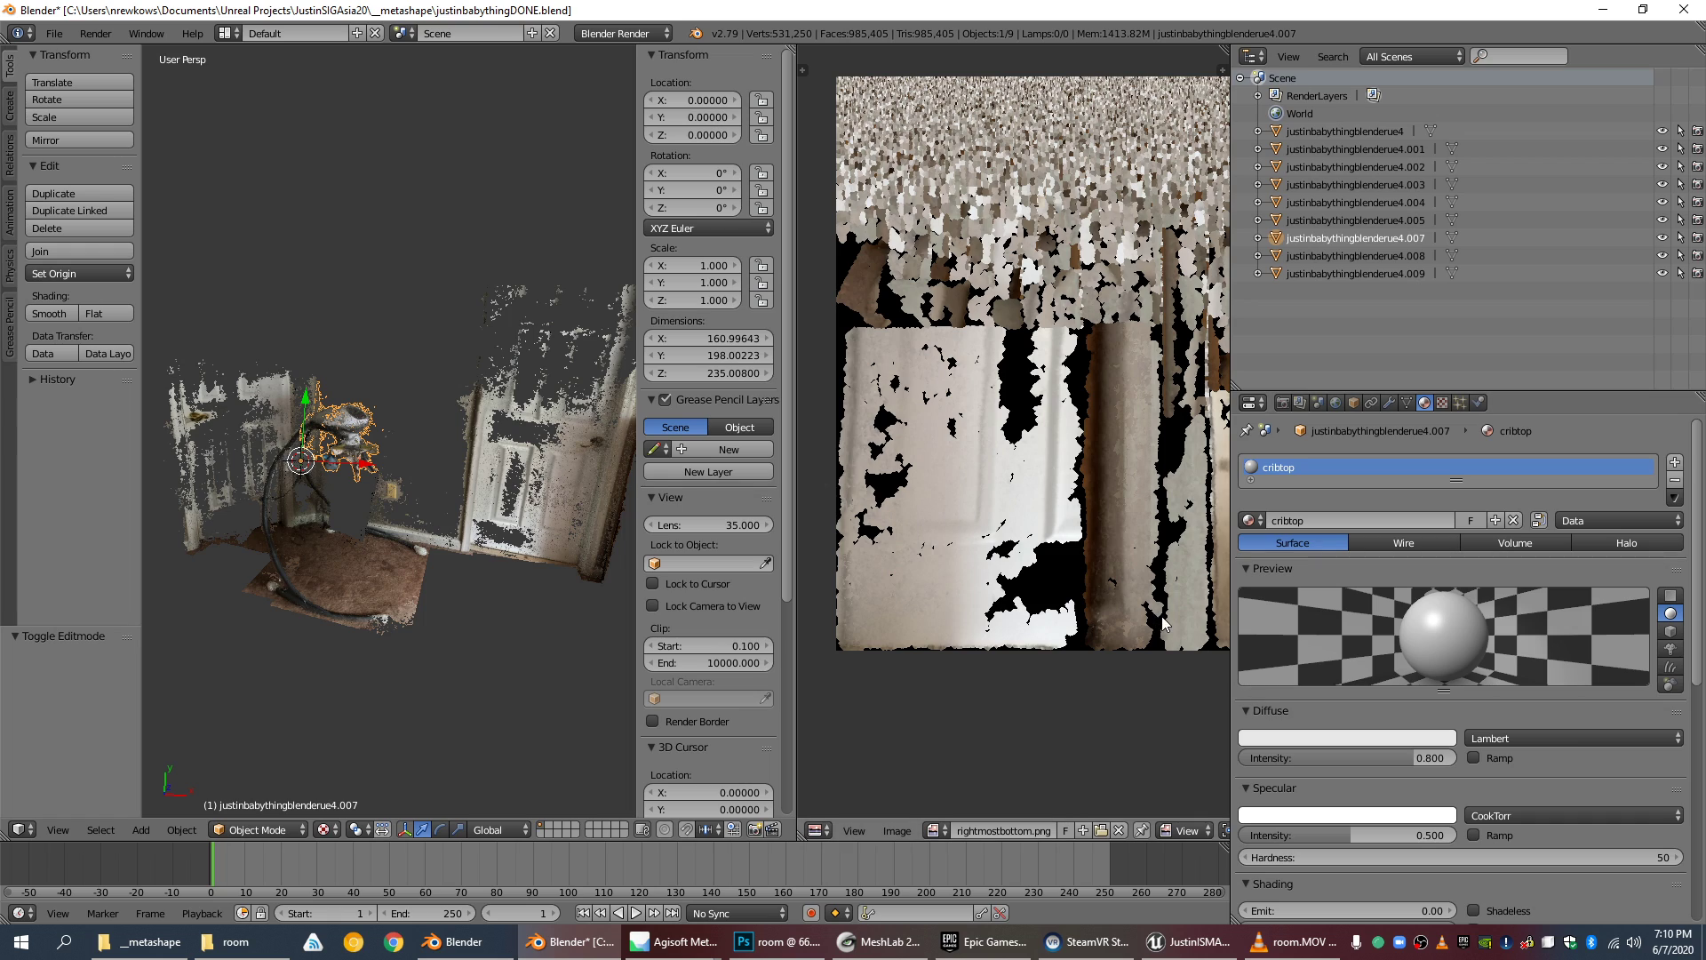
Step: Select the undercrib floor piece, load its undercrib.png image by entering and leaving Edit Mode, and show the render and bake settings
{"action": "right_click", "coordinate": [377, 605]}
{"action": "right_click", "coordinate": [334, 574]}
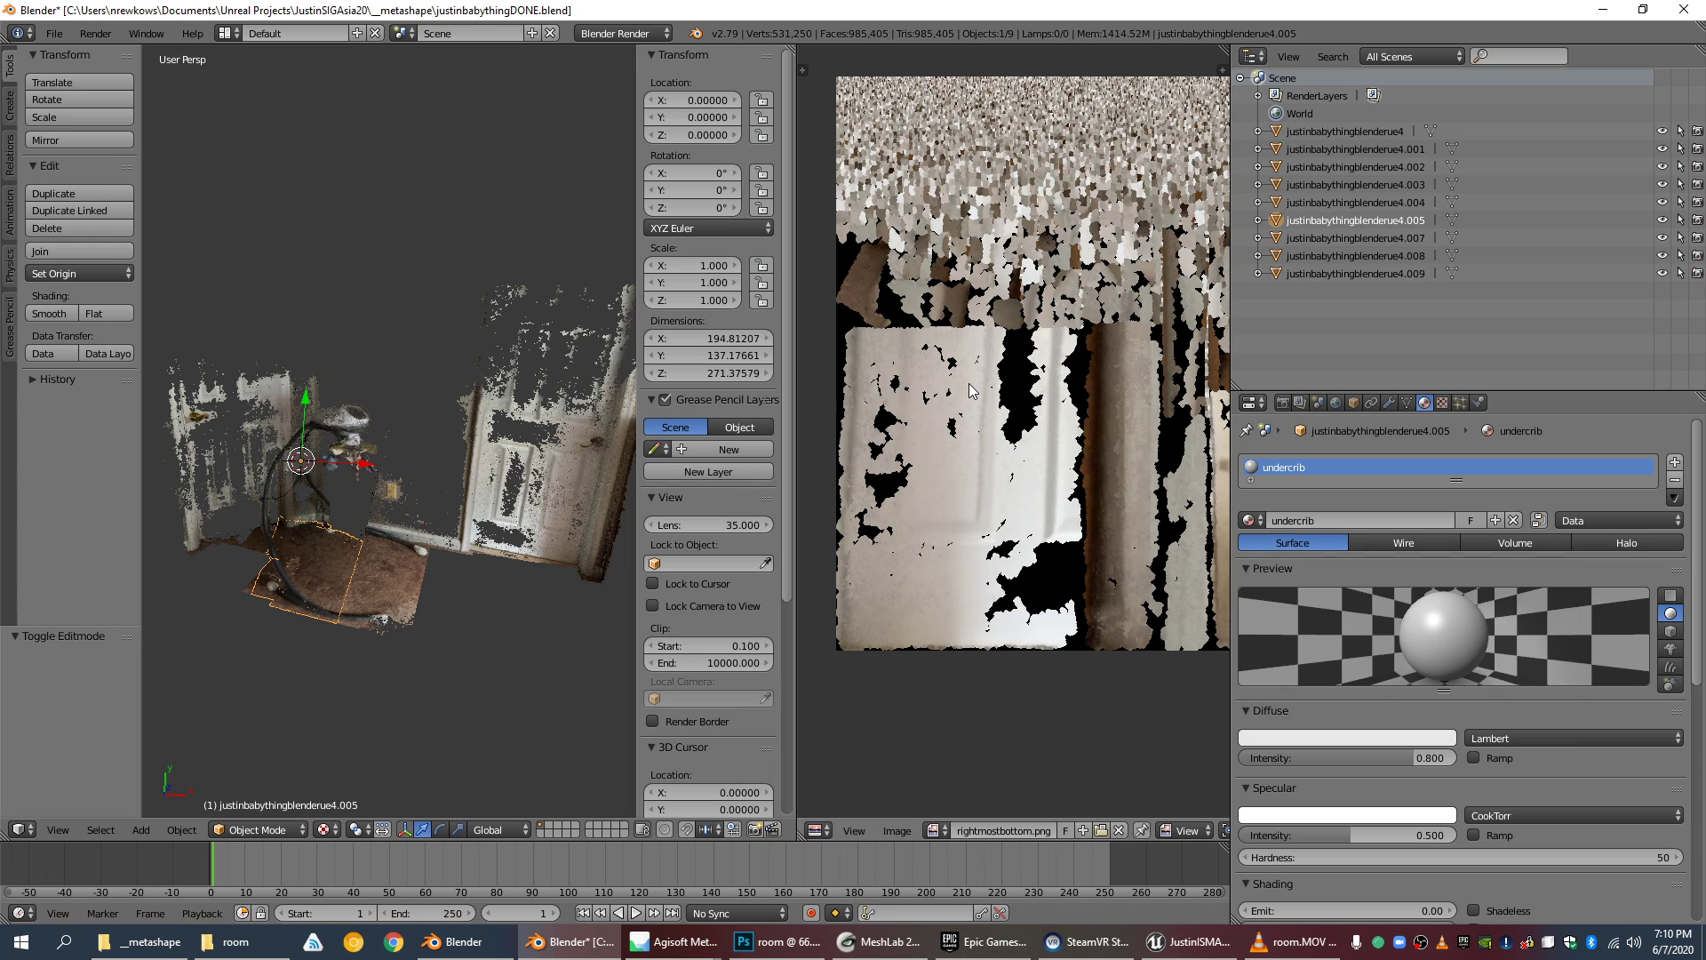
{"action": "key", "text": "Tab"}
{"action": "key", "text": "Tab"}
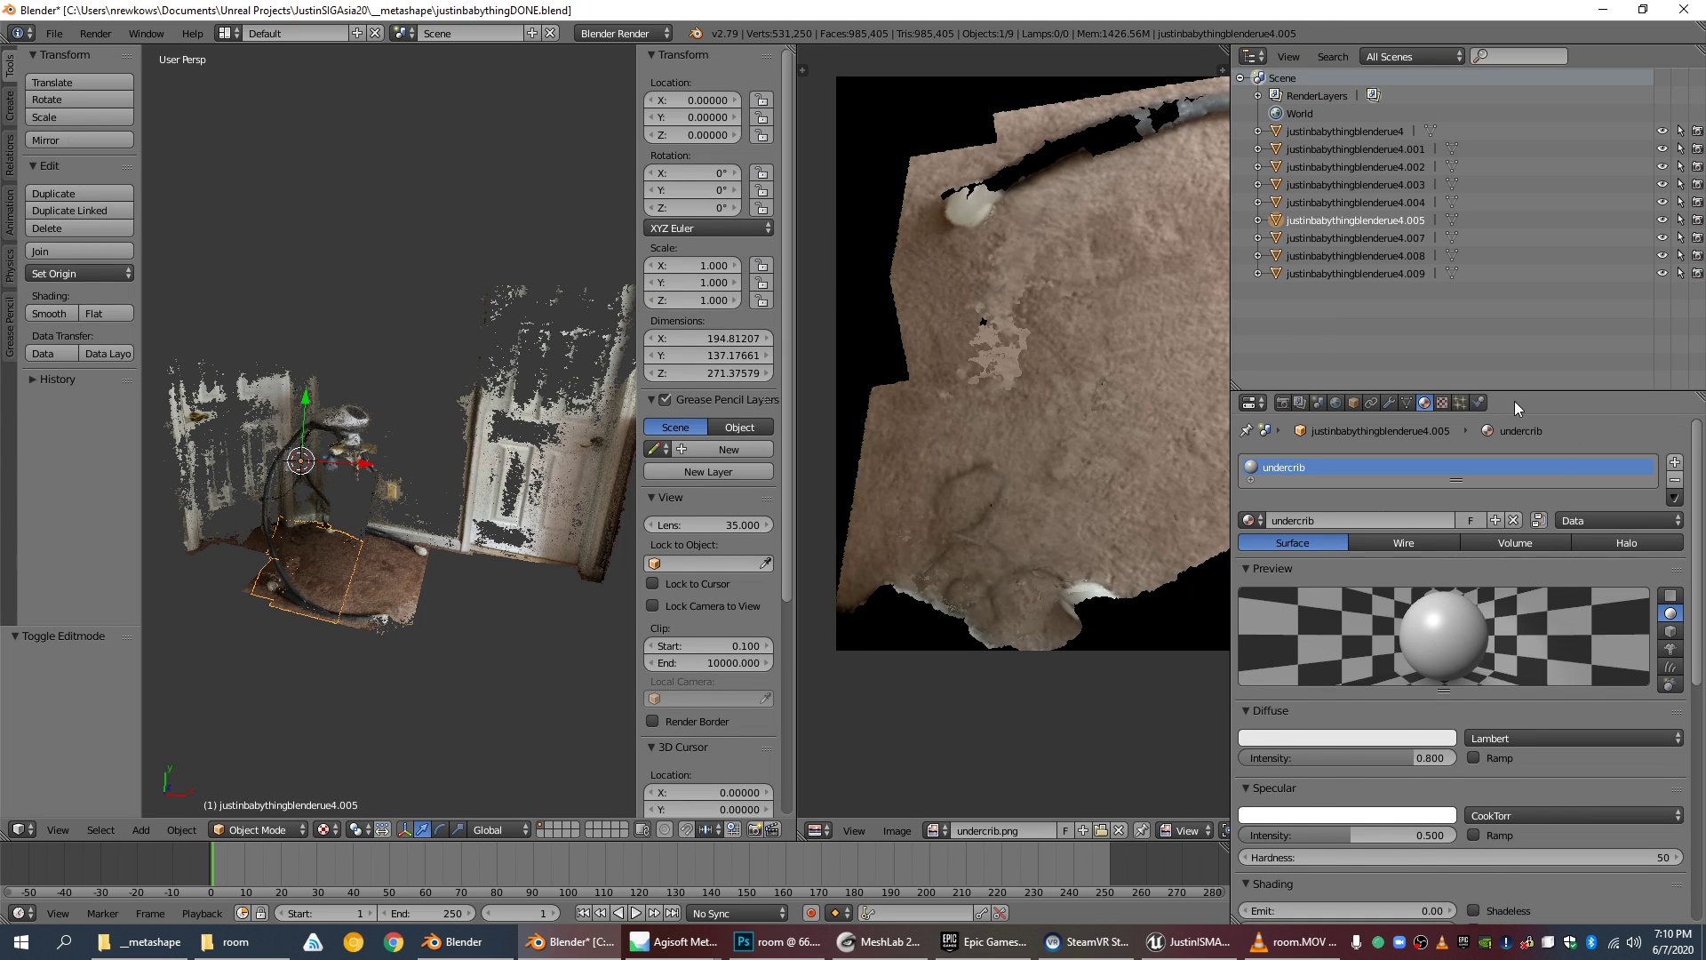
{"action": "left_click", "coordinate": [1283, 403]}
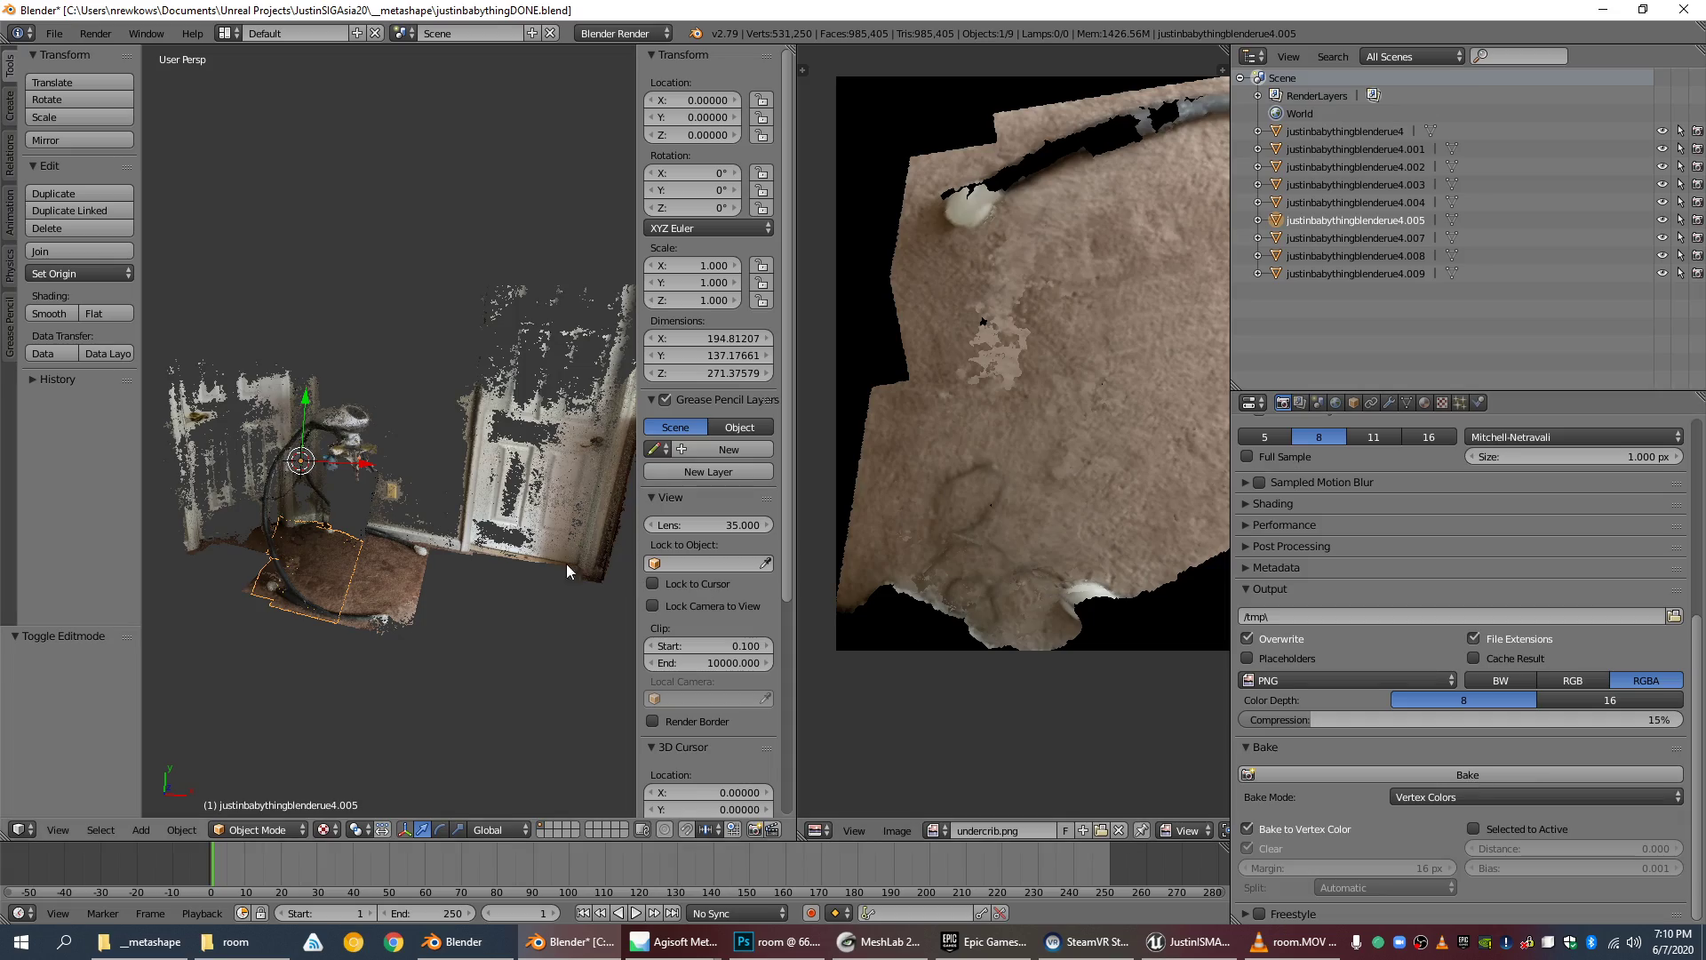
Step: Examine the undercrib piece's UV layout against undercrib.png in Edit Mode, then return to Object Mode
{"action": "key", "text": "Tab"}
{"action": "scroll", "coordinate": [1018, 368], "scroll_direction": "up", "scroll_amount": 5}
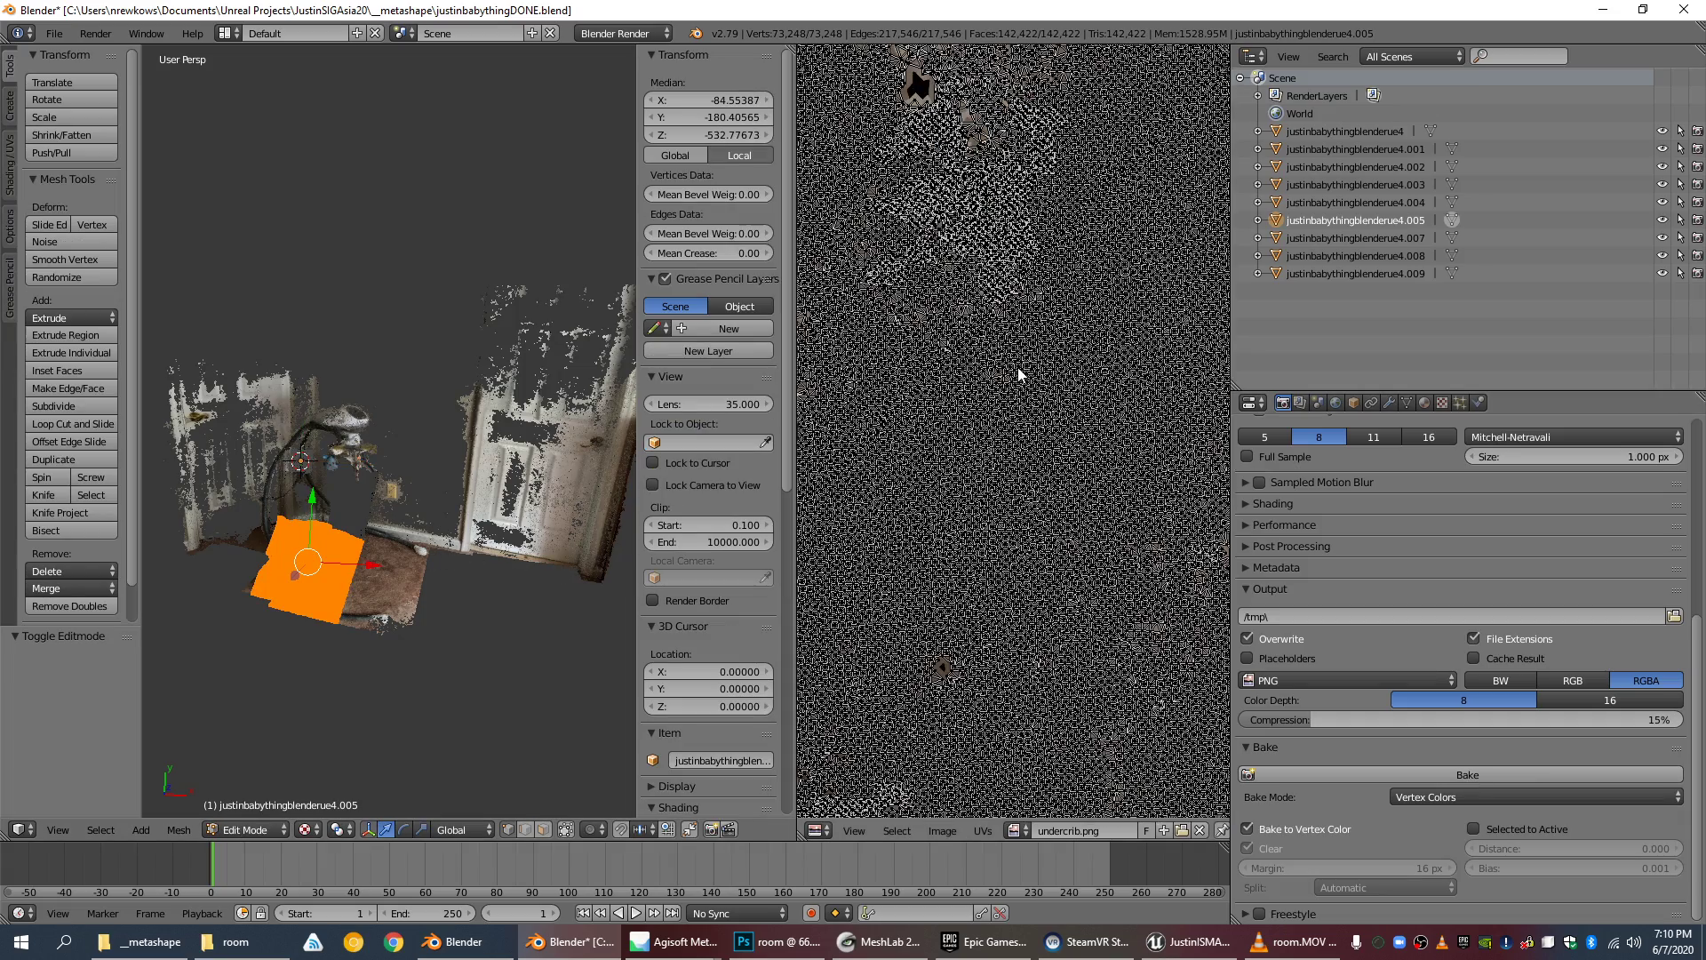
{"action": "scroll", "coordinate": [1018, 368], "scroll_direction": "down", "scroll_amount": 4}
{"action": "scroll", "coordinate": [1019, 368], "scroll_direction": "up", "scroll_amount": 6}
{"action": "scroll", "coordinate": [1018, 368], "scroll_direction": "down", "scroll_amount": 5}
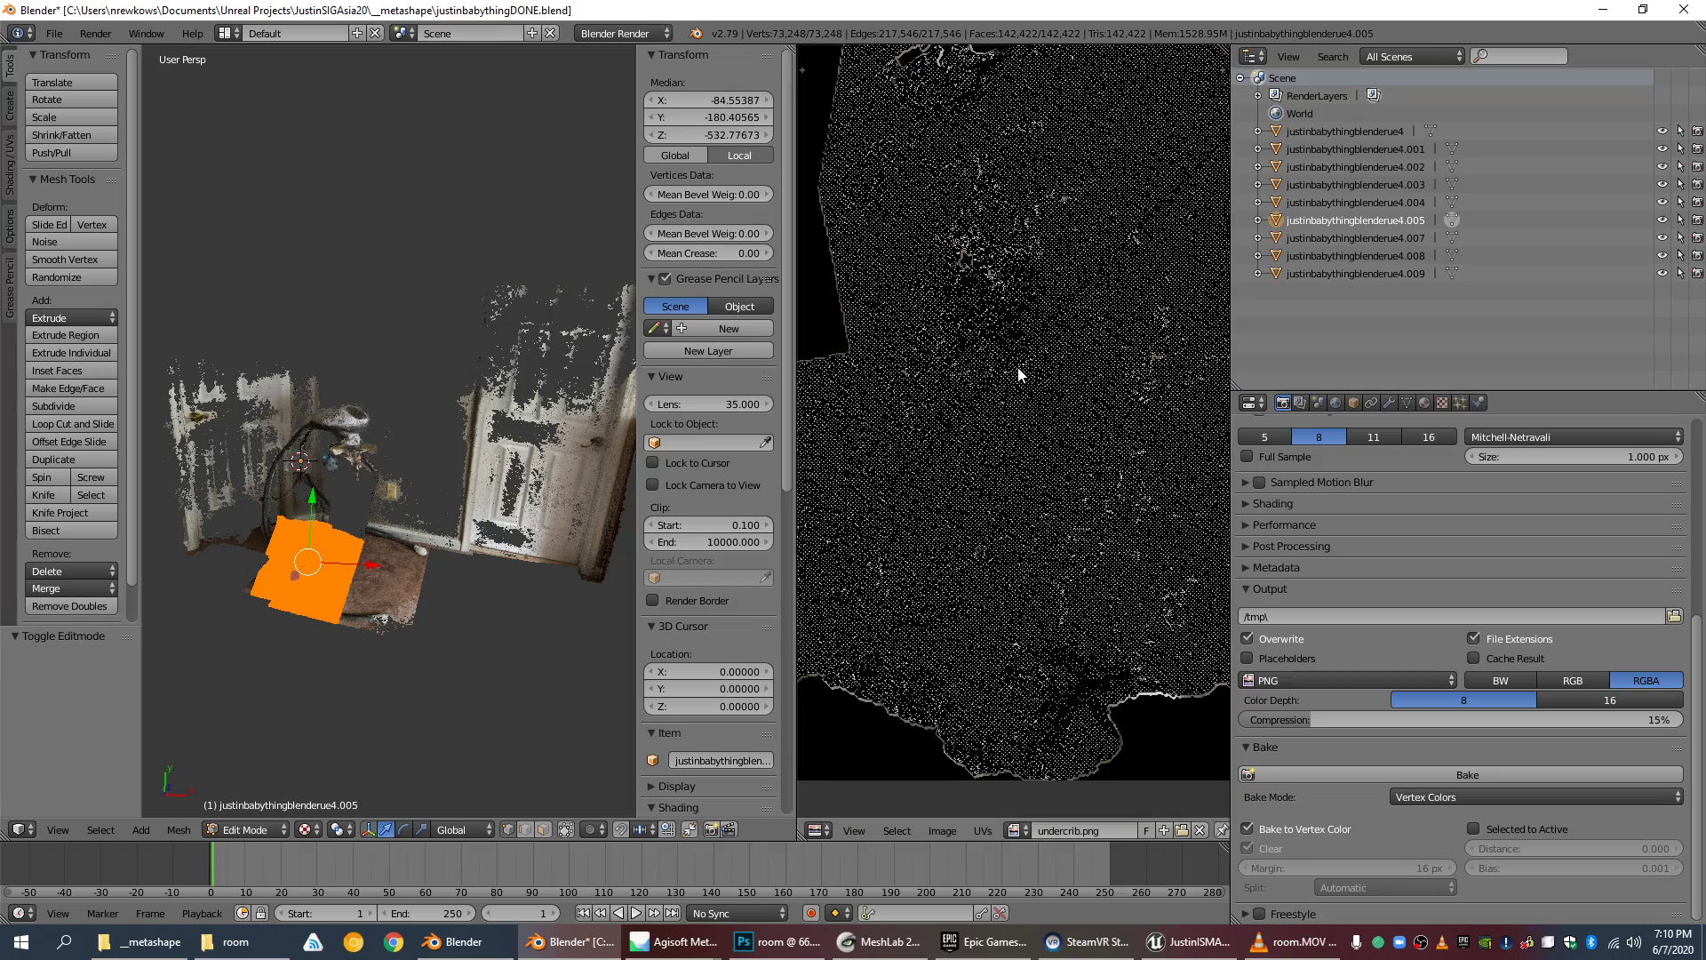
{"action": "scroll", "coordinate": [893, 260], "scroll_direction": "up", "scroll_amount": 2}
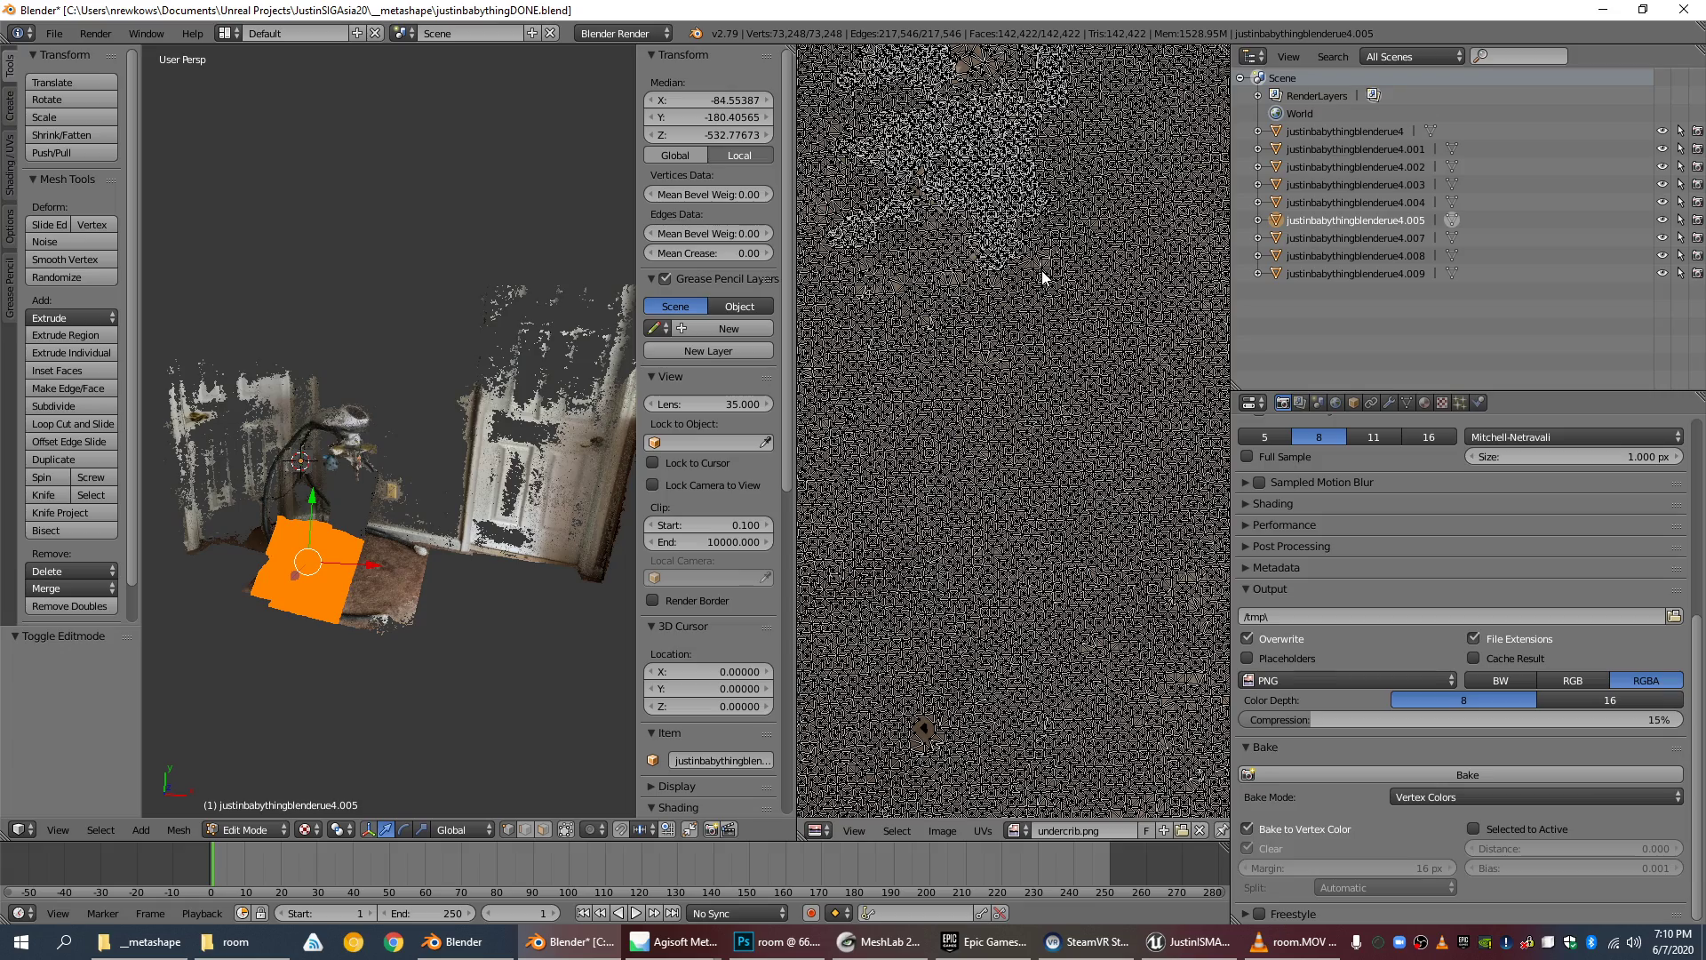
{"action": "scroll", "coordinate": [1044, 278], "scroll_direction": "down", "scroll_amount": 5}
{"action": "scroll", "coordinate": [1066, 391], "scroll_direction": "up", "scroll_amount": 6}
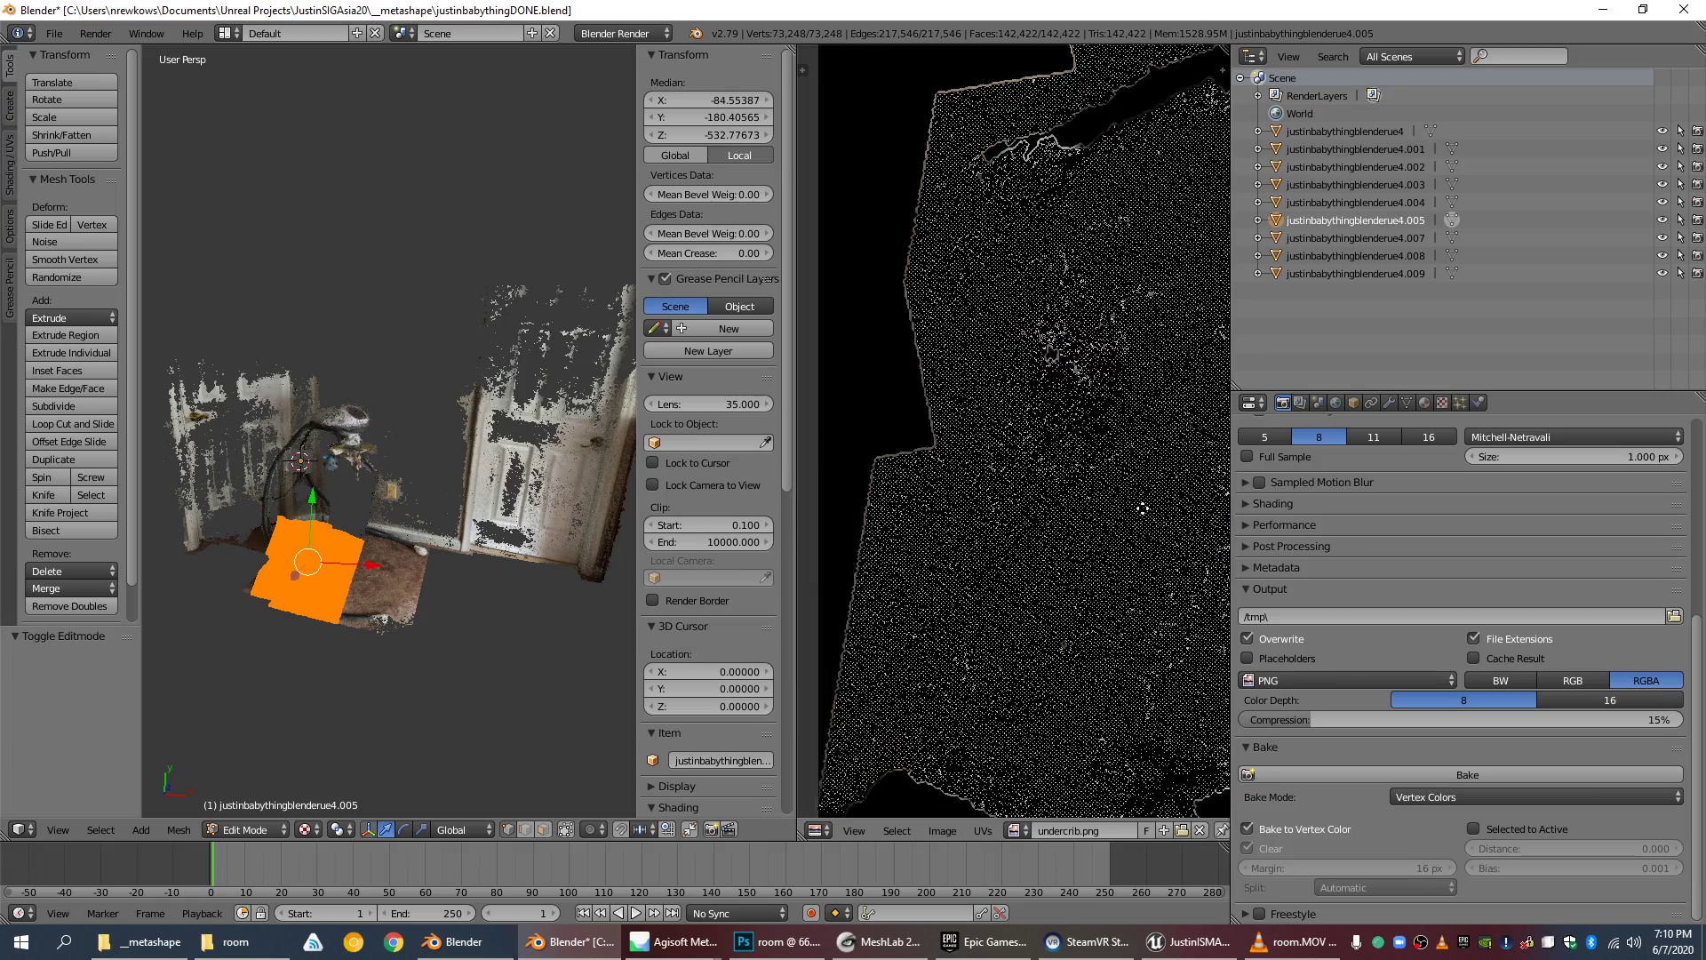
{"action": "middle_click_drag", "start_coordinate": [1143, 509], "coordinate": [1154, 524]}
{"action": "scroll", "coordinate": [995, 382], "scroll_direction": "up", "scroll_amount": 3}
{"action": "scroll", "coordinate": [996, 380], "scroll_direction": "down", "scroll_amount": 6}
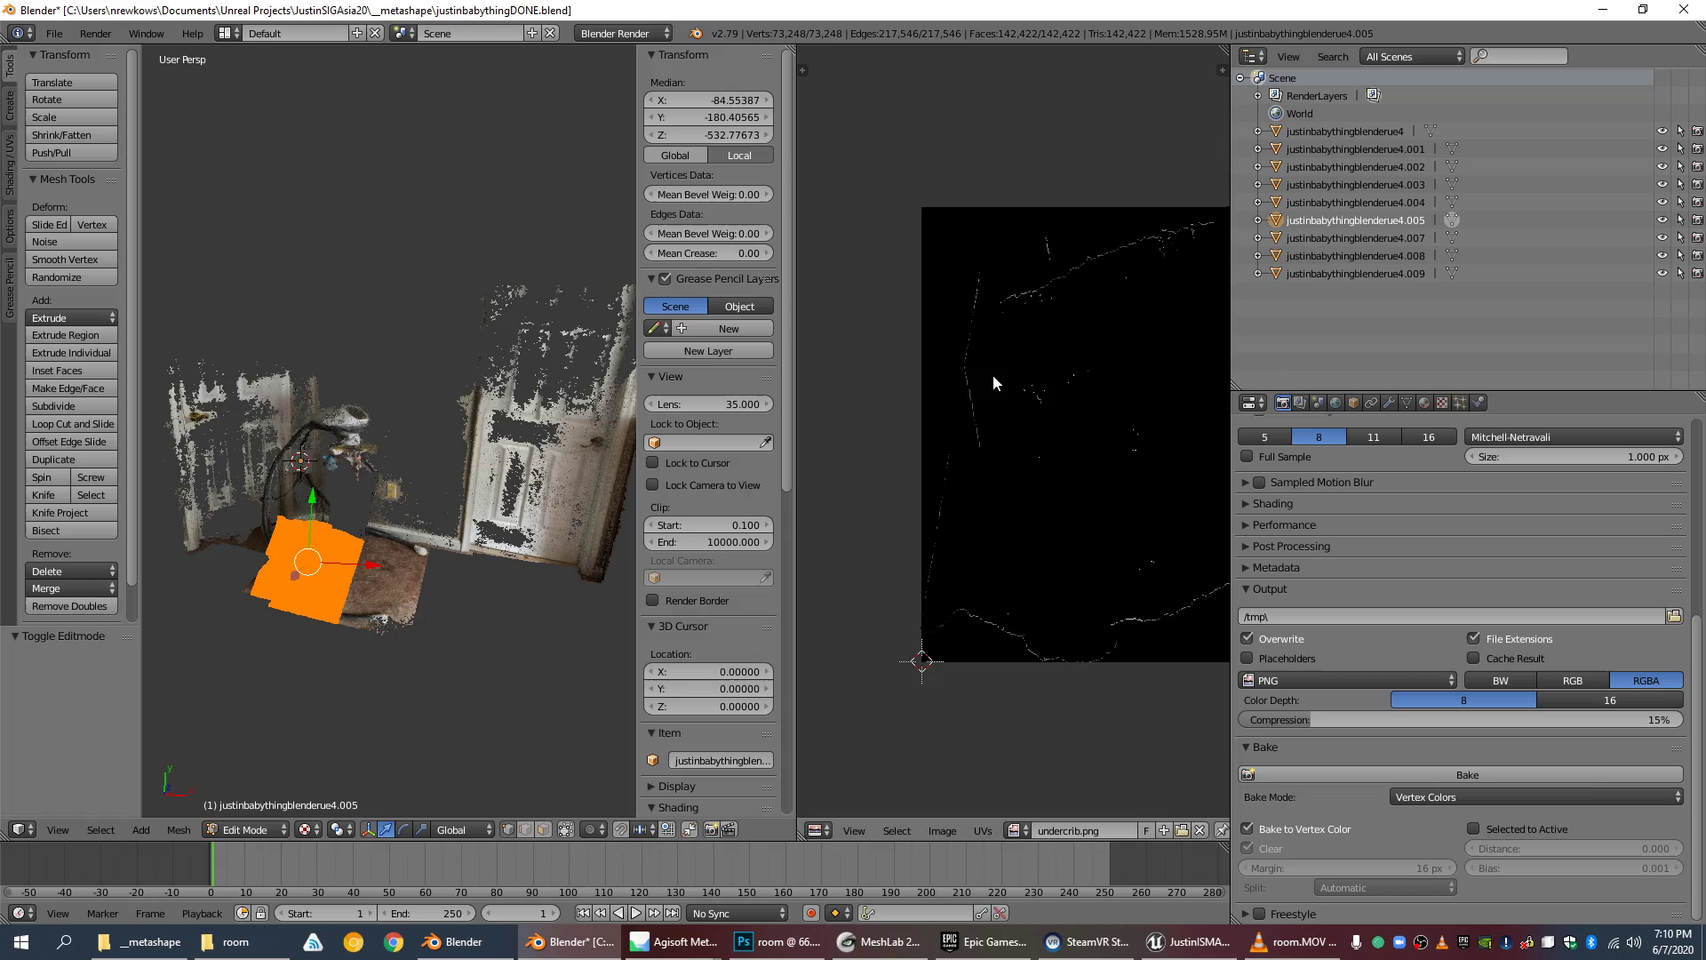
{"action": "key", "text": "a"}
{"action": "scroll", "coordinate": [1000, 376], "scroll_direction": "up", "scroll_amount": 4}
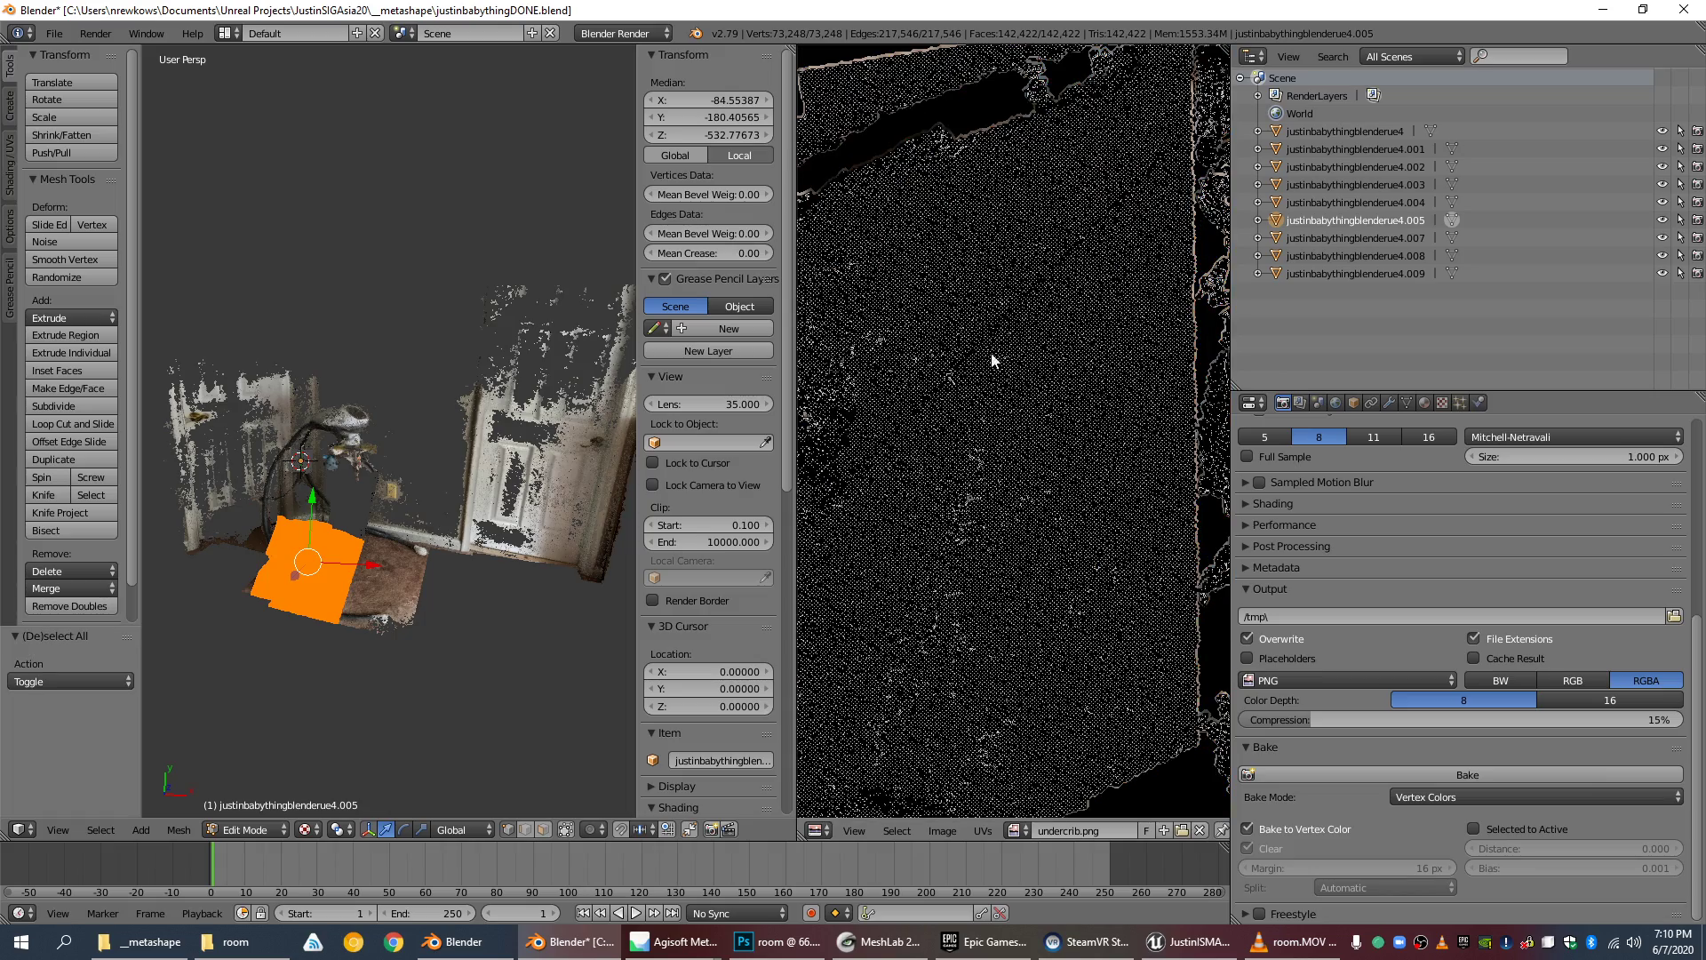
{"action": "middle_click_drag", "start_coordinate": [992, 355], "coordinate": [1090, 375]}
{"action": "scroll", "coordinate": [957, 370], "scroll_direction": "up", "scroll_amount": 3}
{"action": "scroll", "coordinate": [957, 371], "scroll_direction": "down", "scroll_amount": 3}
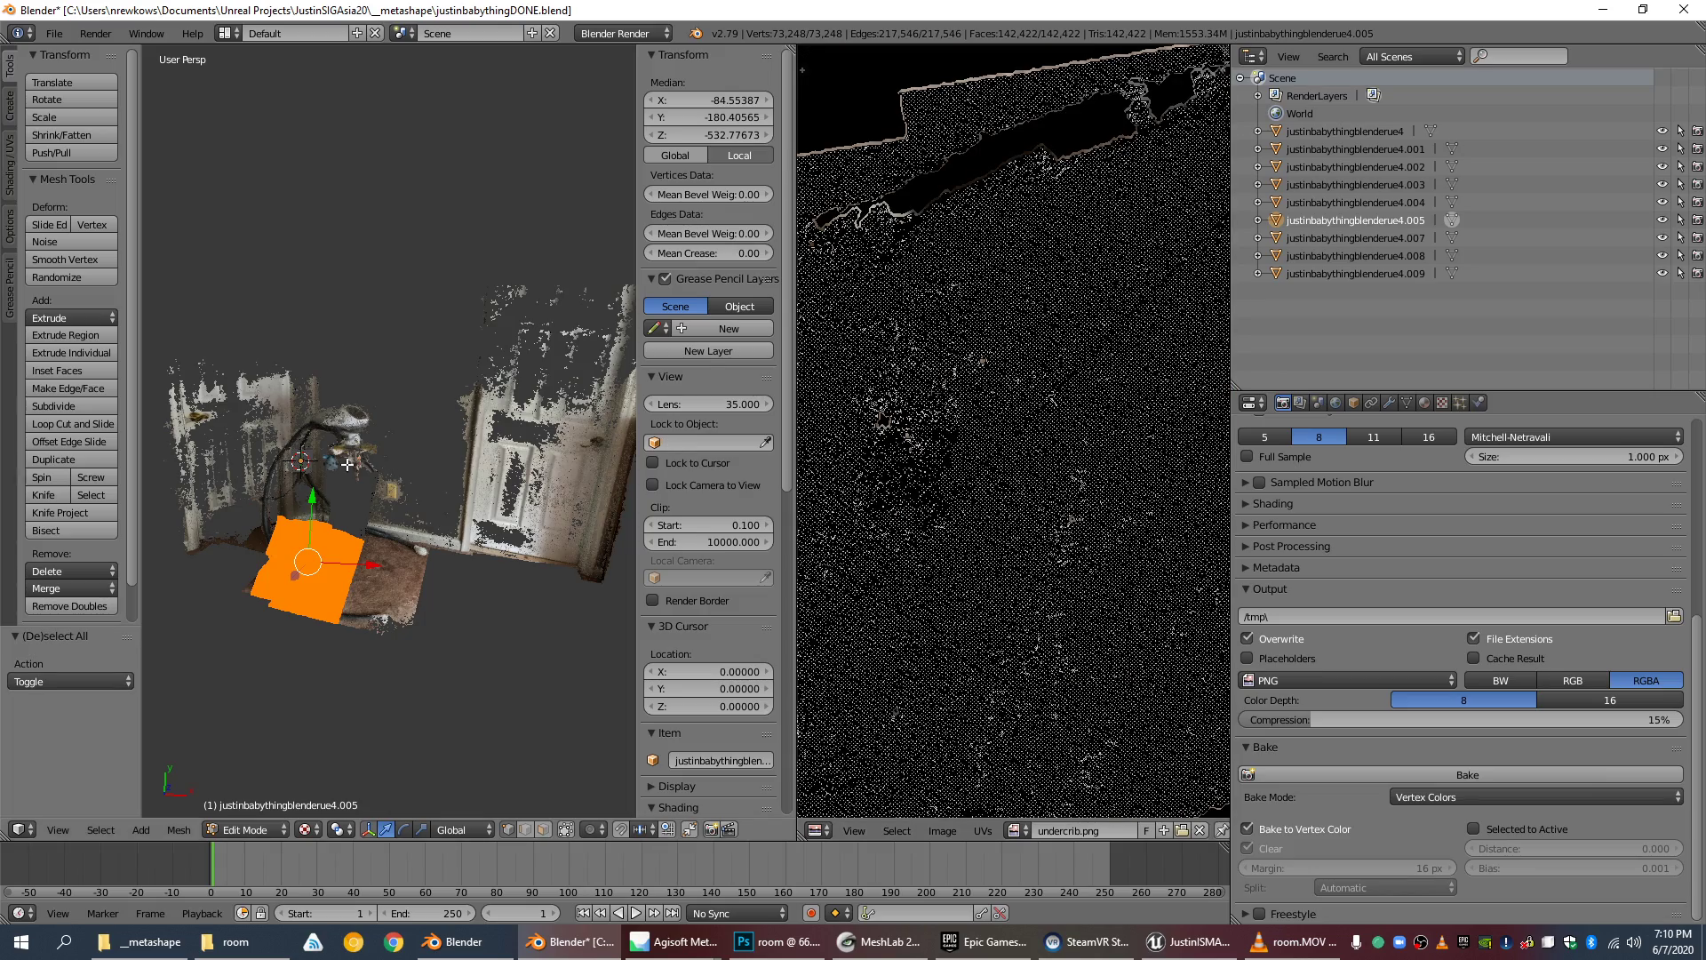
{"action": "key", "text": "Tab"}
{"action": "scroll", "coordinate": [970, 477], "scroll_direction": "down", "scroll_amount": 3}
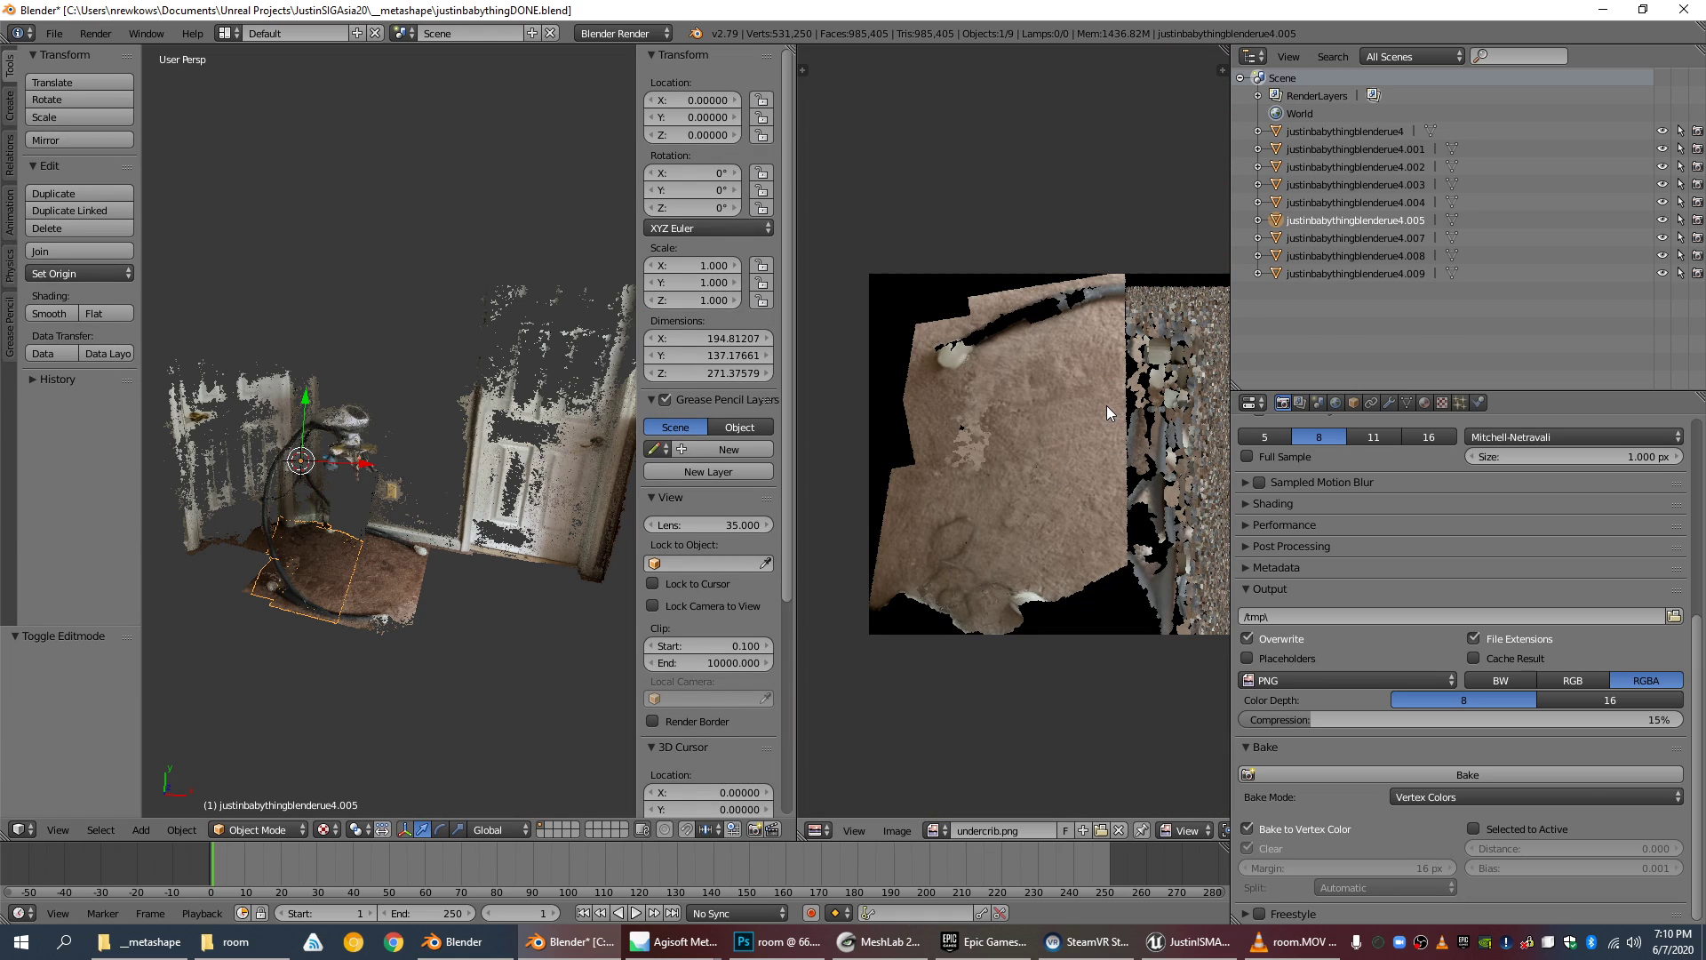
Step: Show the undercrib material settings and inspect the floor piece within the crib scan
{"action": "left_click", "coordinate": [1424, 403]}
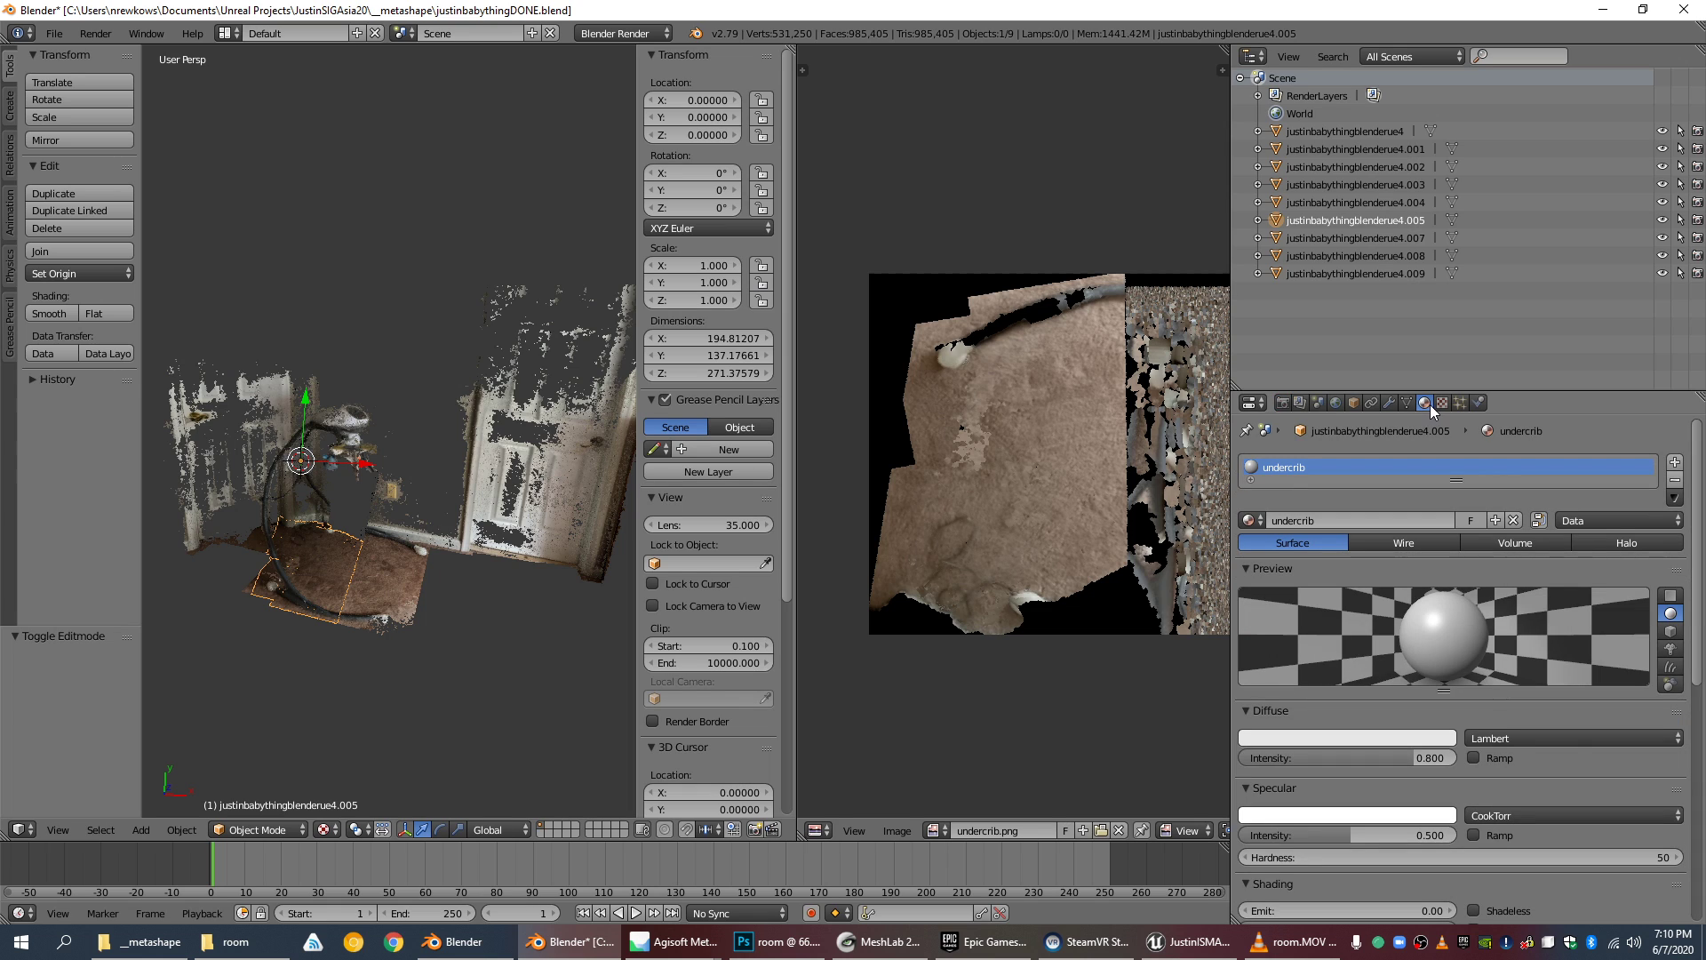
{"action": "scroll", "coordinate": [303, 607], "scroll_direction": "up", "scroll_amount": 3}
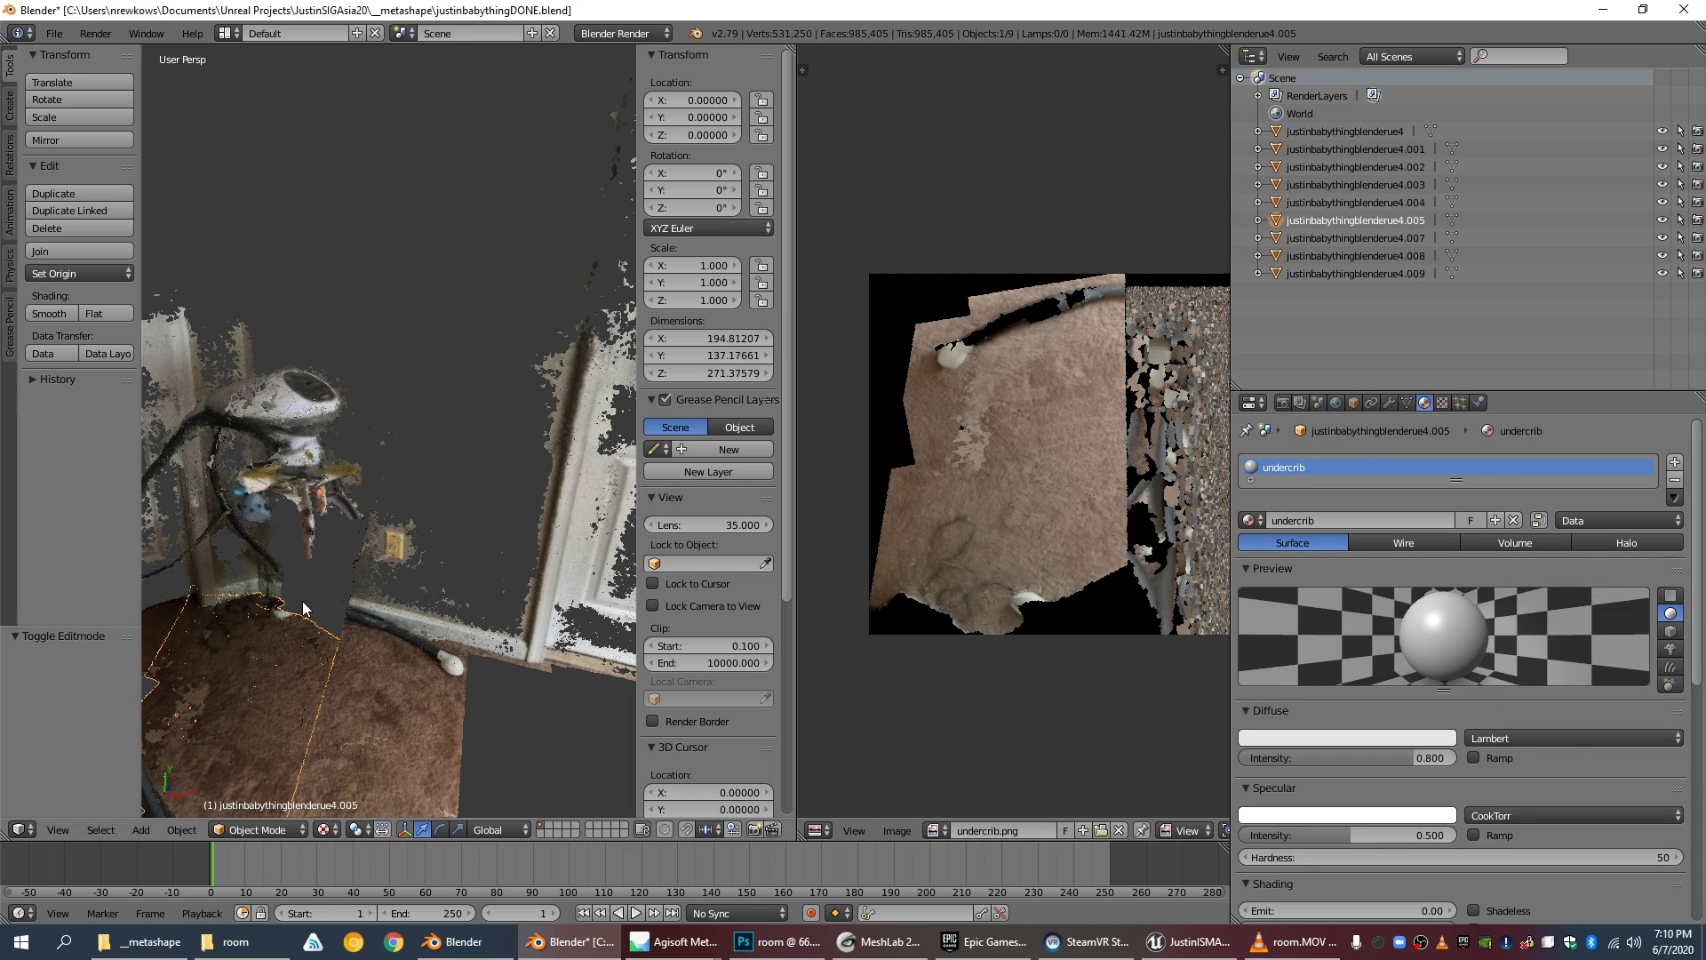
{"action": "middle_click_drag", "start_coordinate": [495, 638], "coordinate": [400, 564]}
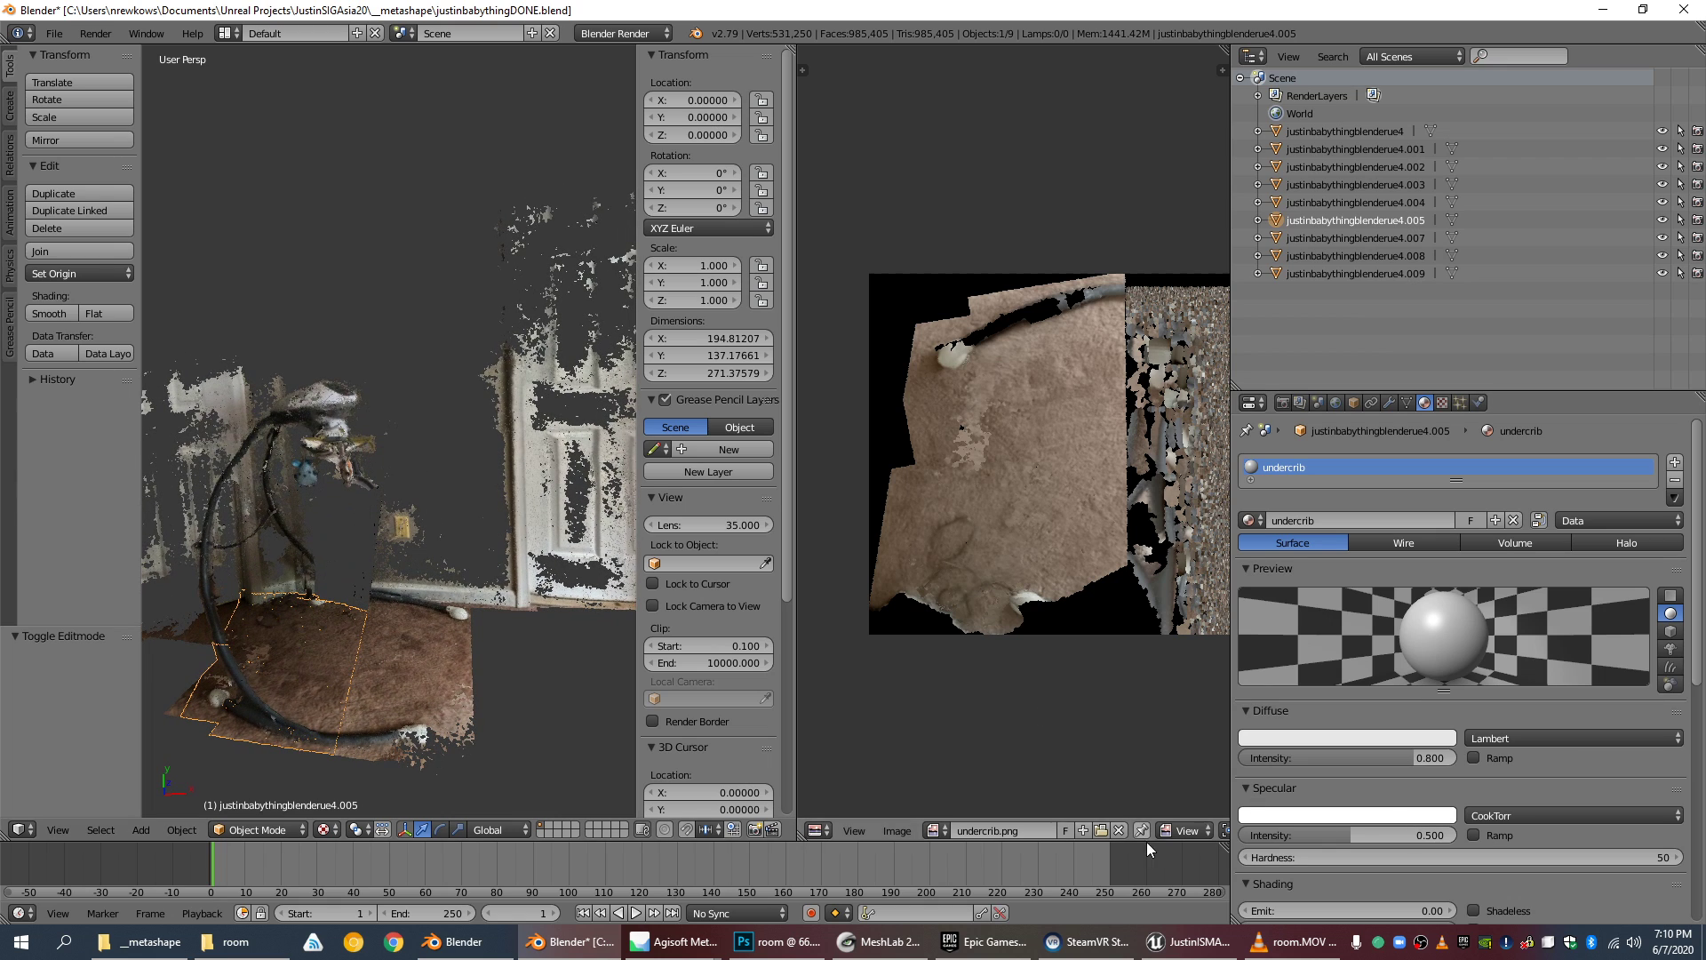
Step: Switch to Unreal Editor and open the cribtop texture from the __crib folder to examine its scanned image
{"action": "left_click", "coordinate": [1189, 941]}
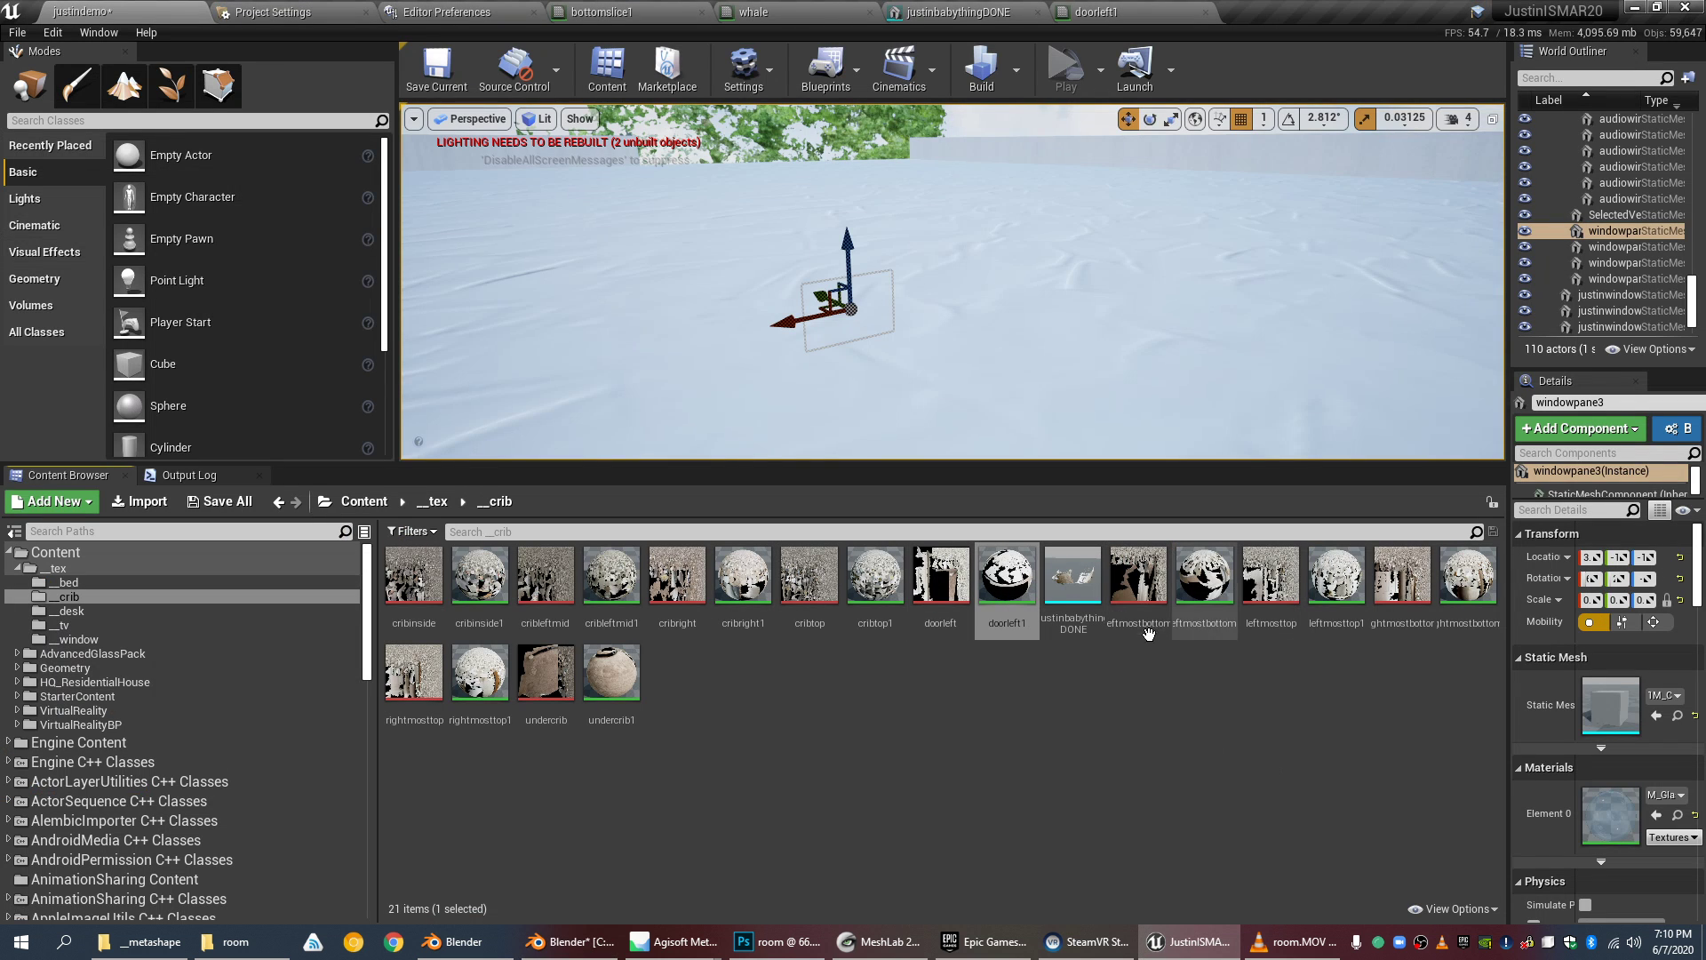
{"action": "left_click", "coordinate": [831, 609]}
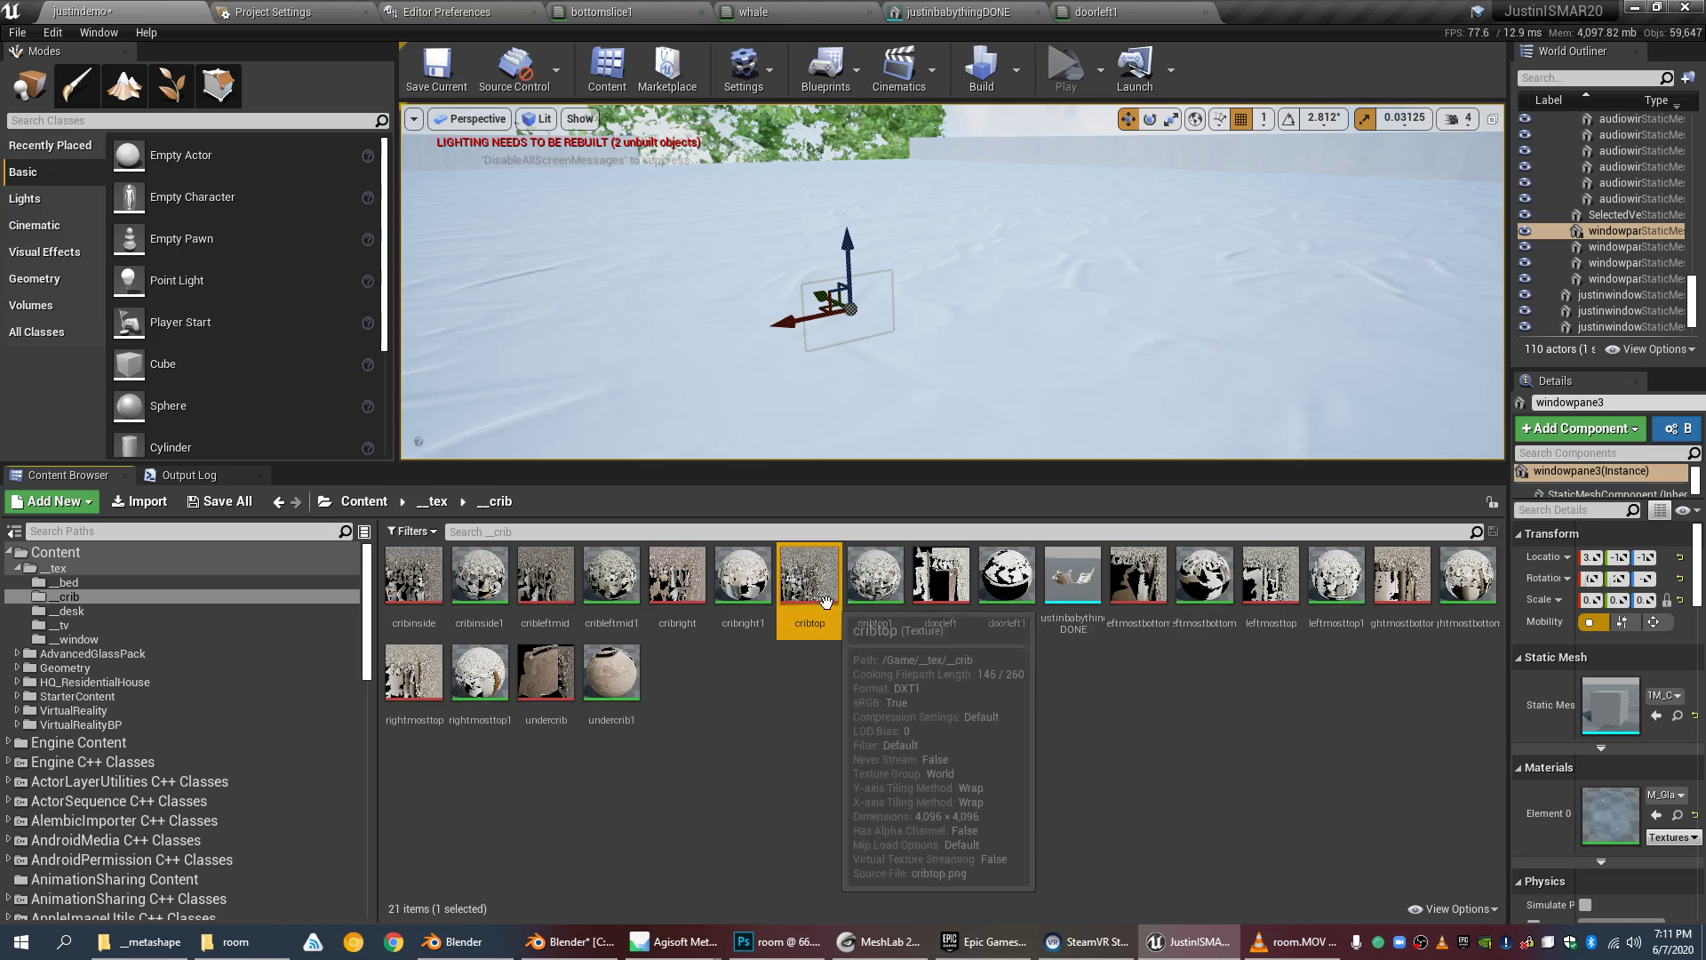
{"action": "double_click", "coordinate": [831, 604]}
{"action": "scroll", "coordinate": [677, 471], "scroll_direction": "down", "scroll_amount": 8}
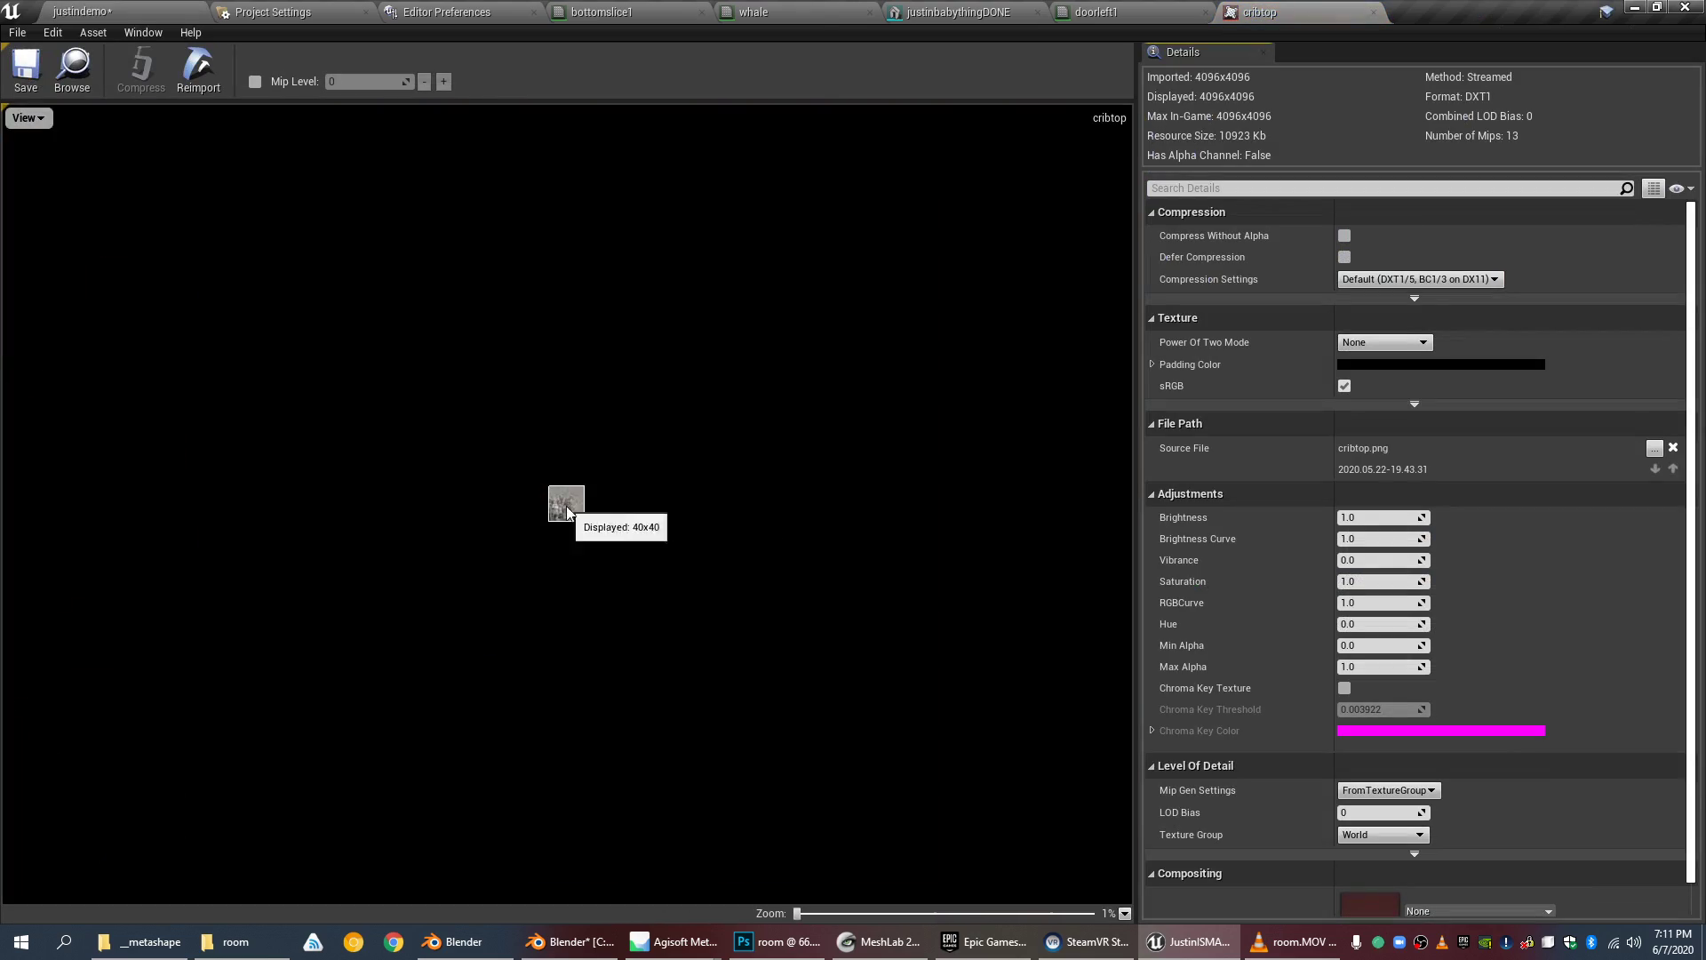
{"action": "scroll", "coordinate": [433, 558], "scroll_direction": "up", "scroll_amount": 5}
{"action": "scroll", "coordinate": [433, 558], "scroll_direction": "down", "scroll_amount": 3}
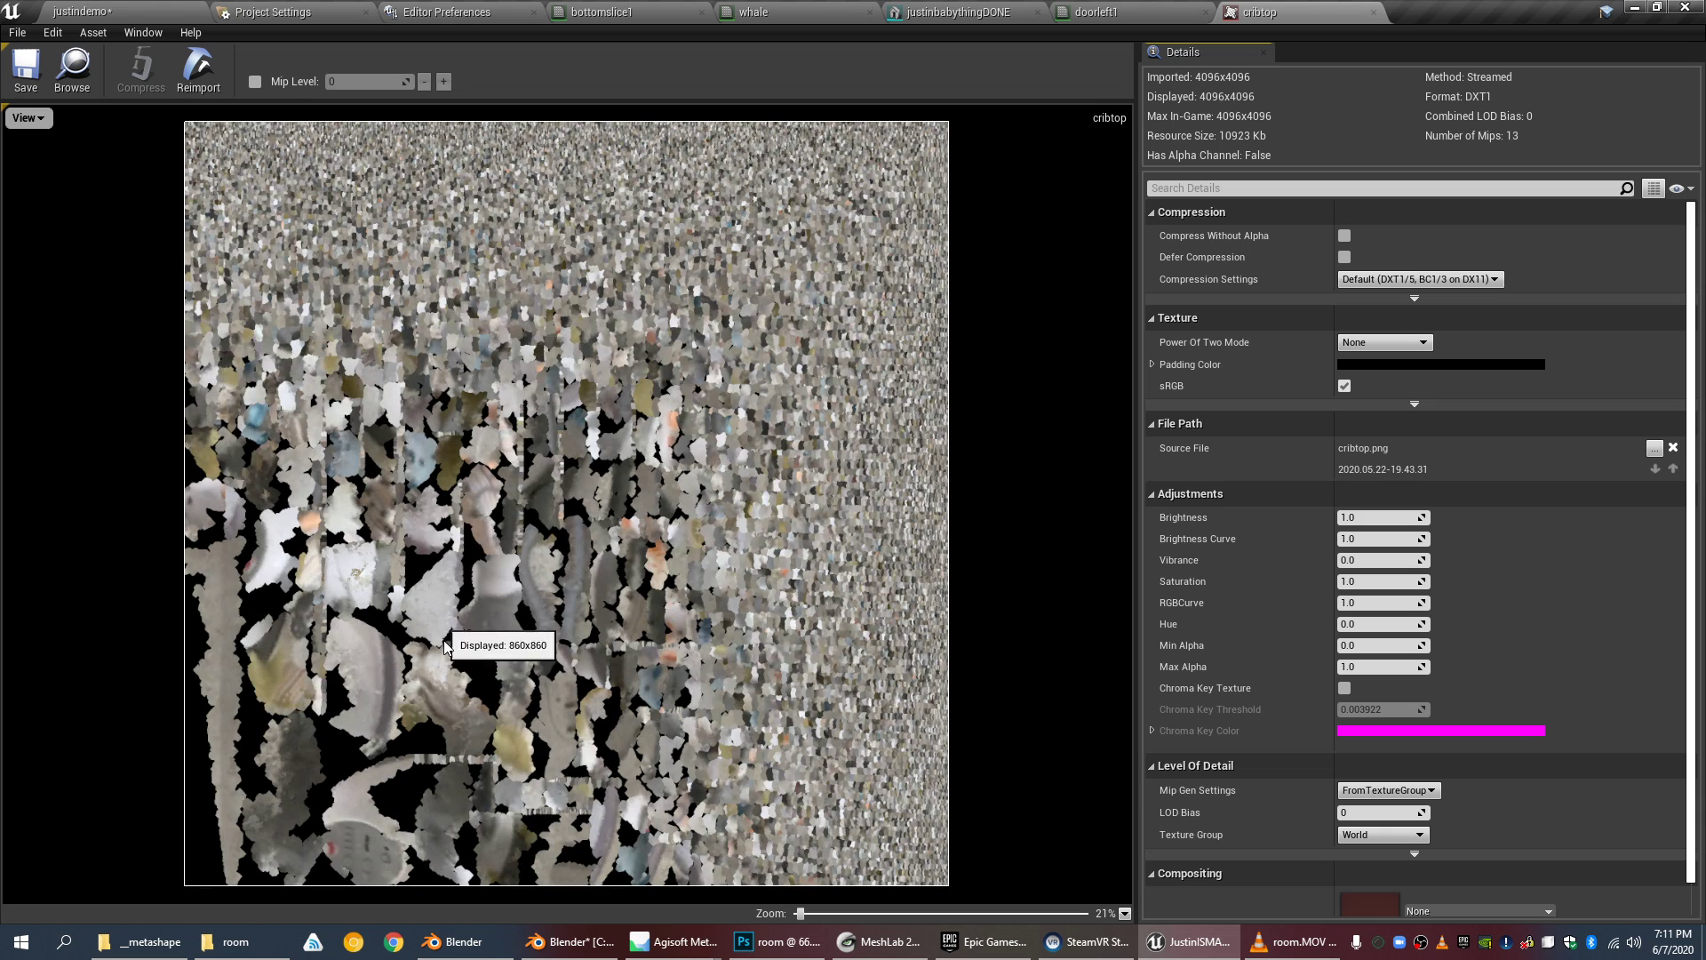
Step: Switch to Blender, select the cribtop piece and enter and leave Edit Mode to show its cribtop.png image
{"action": "left_click", "coordinate": [569, 941]}
{"action": "right_click", "coordinate": [337, 408]}
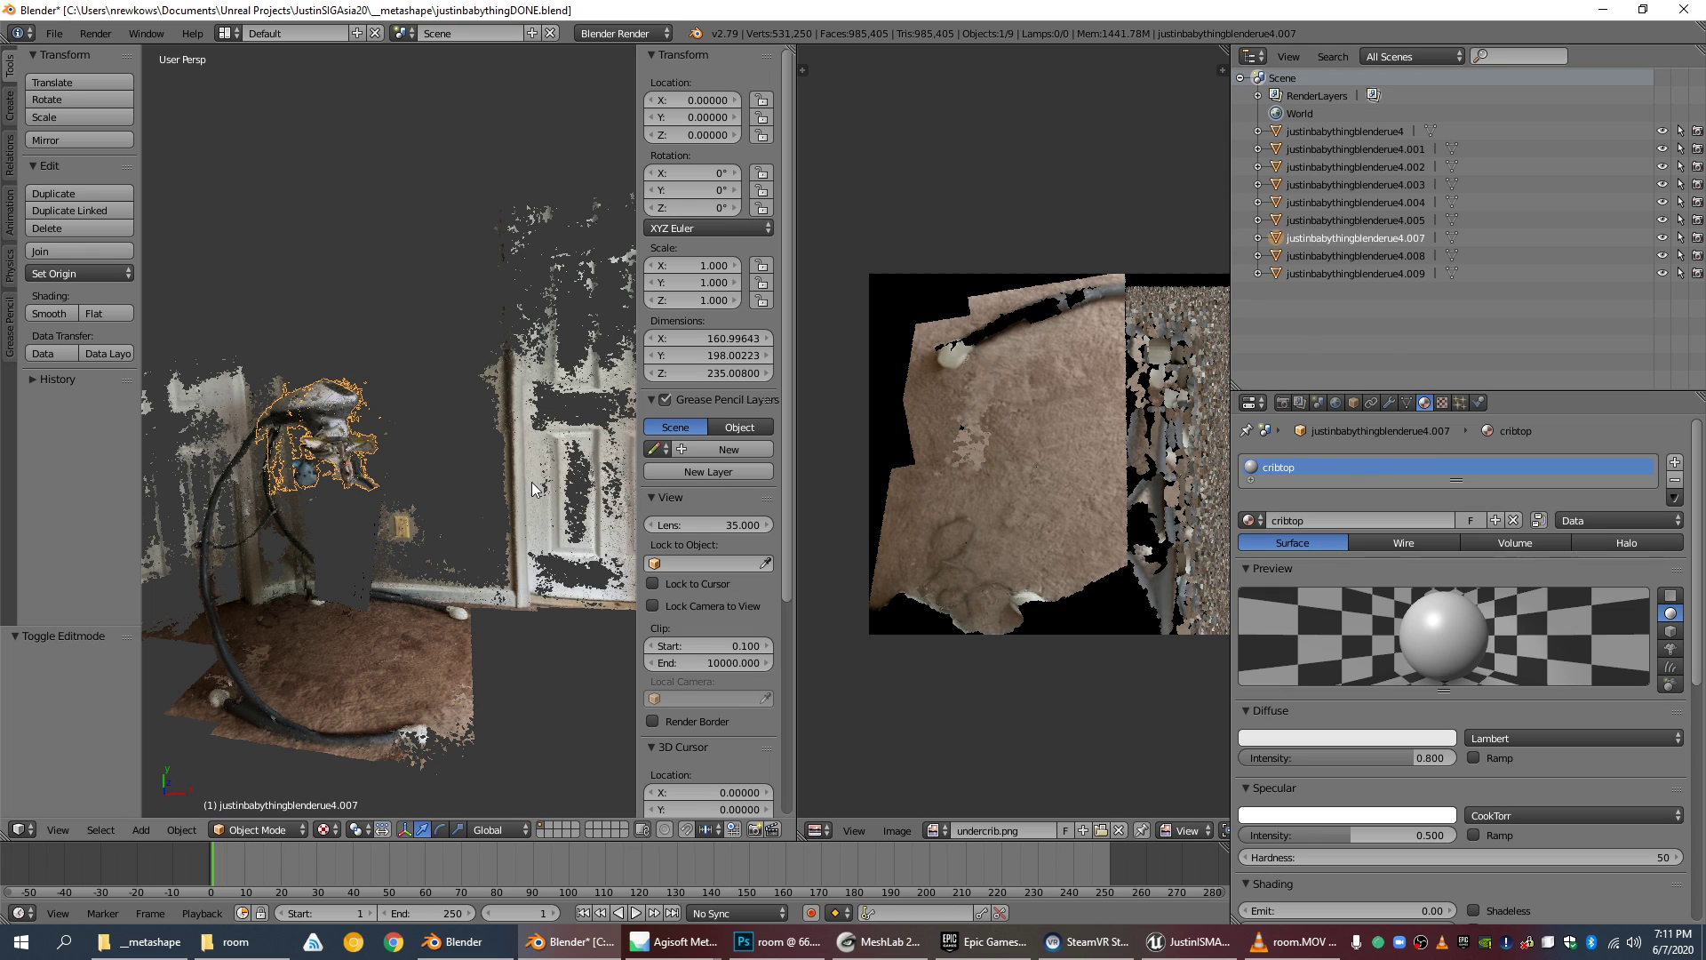
{"action": "key", "text": "Tab"}
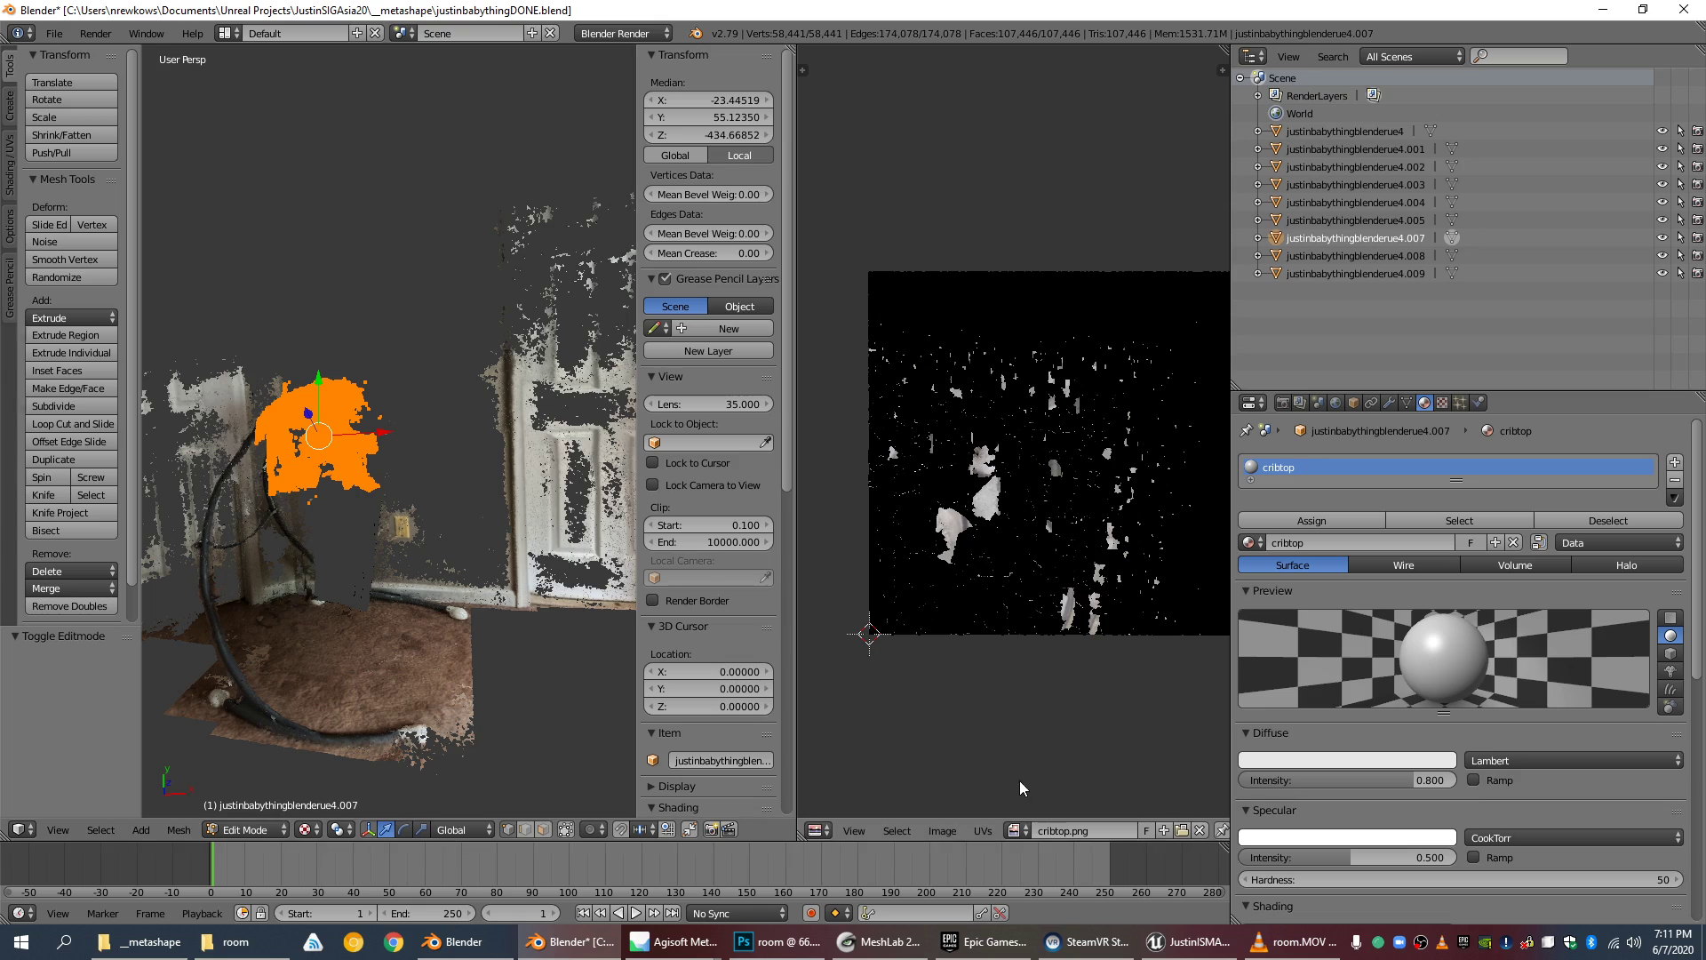
{"action": "key", "text": "Tab"}
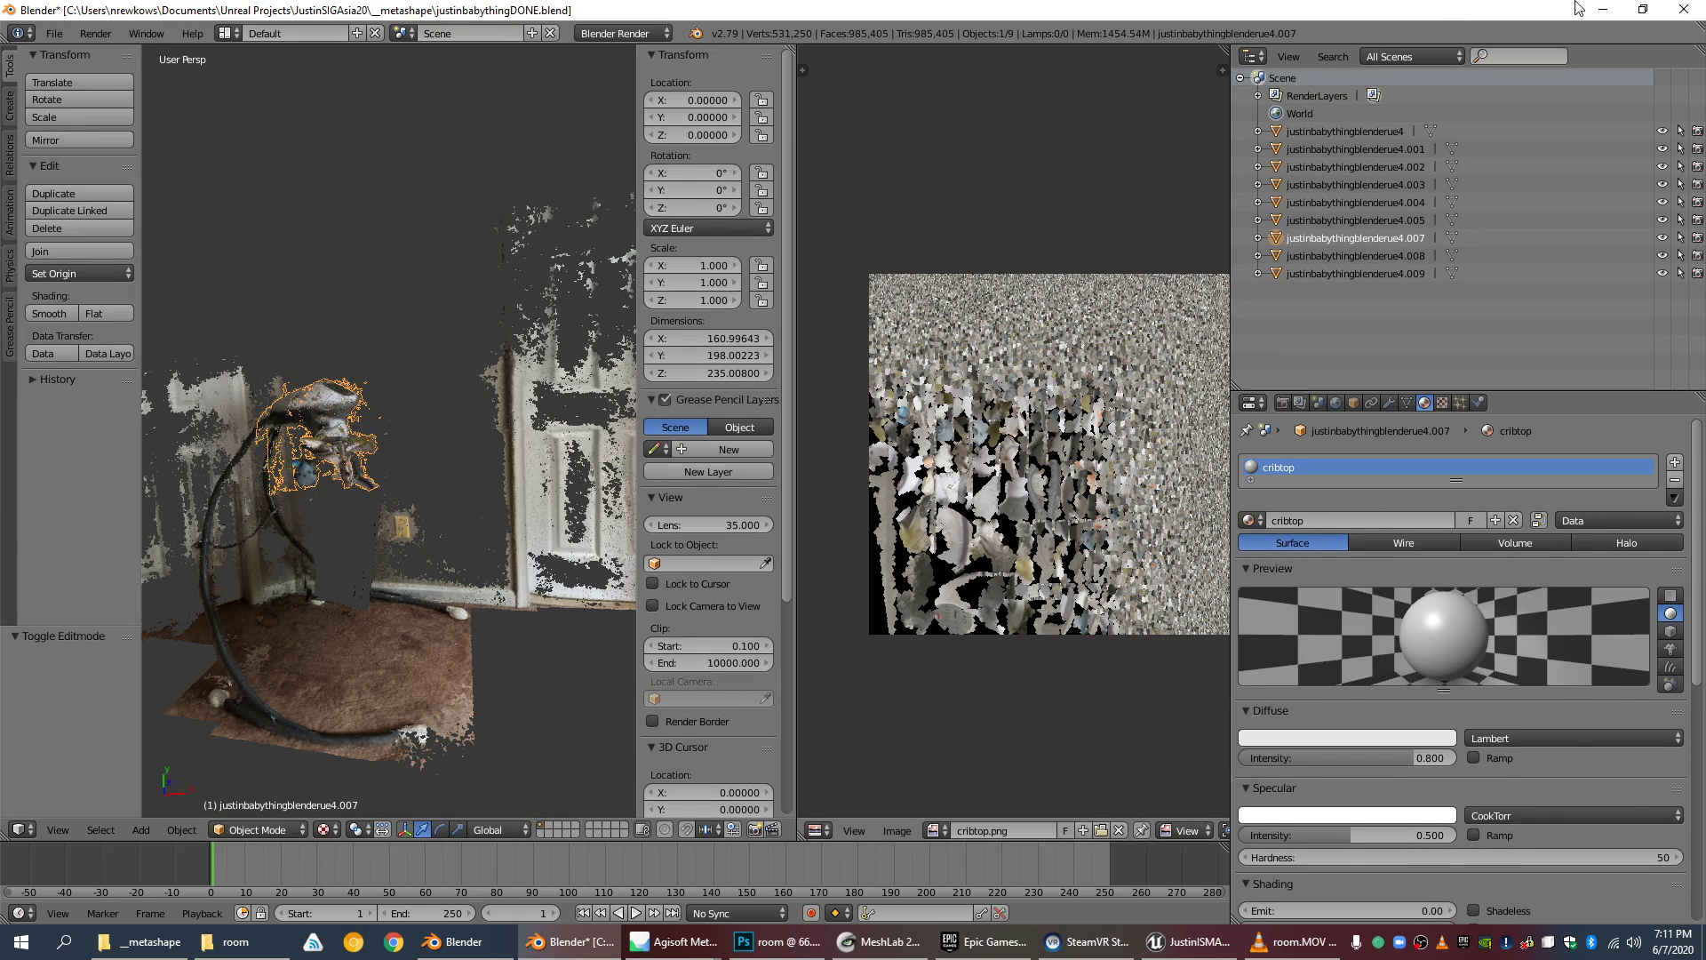
Step: Return to Unreal Editor, open the cribtop1 material from the __crib folder and select its Texture Sample node
{"action": "left_click", "coordinate": [1602, 9]}
{"action": "left_click", "coordinate": [184, 9]}
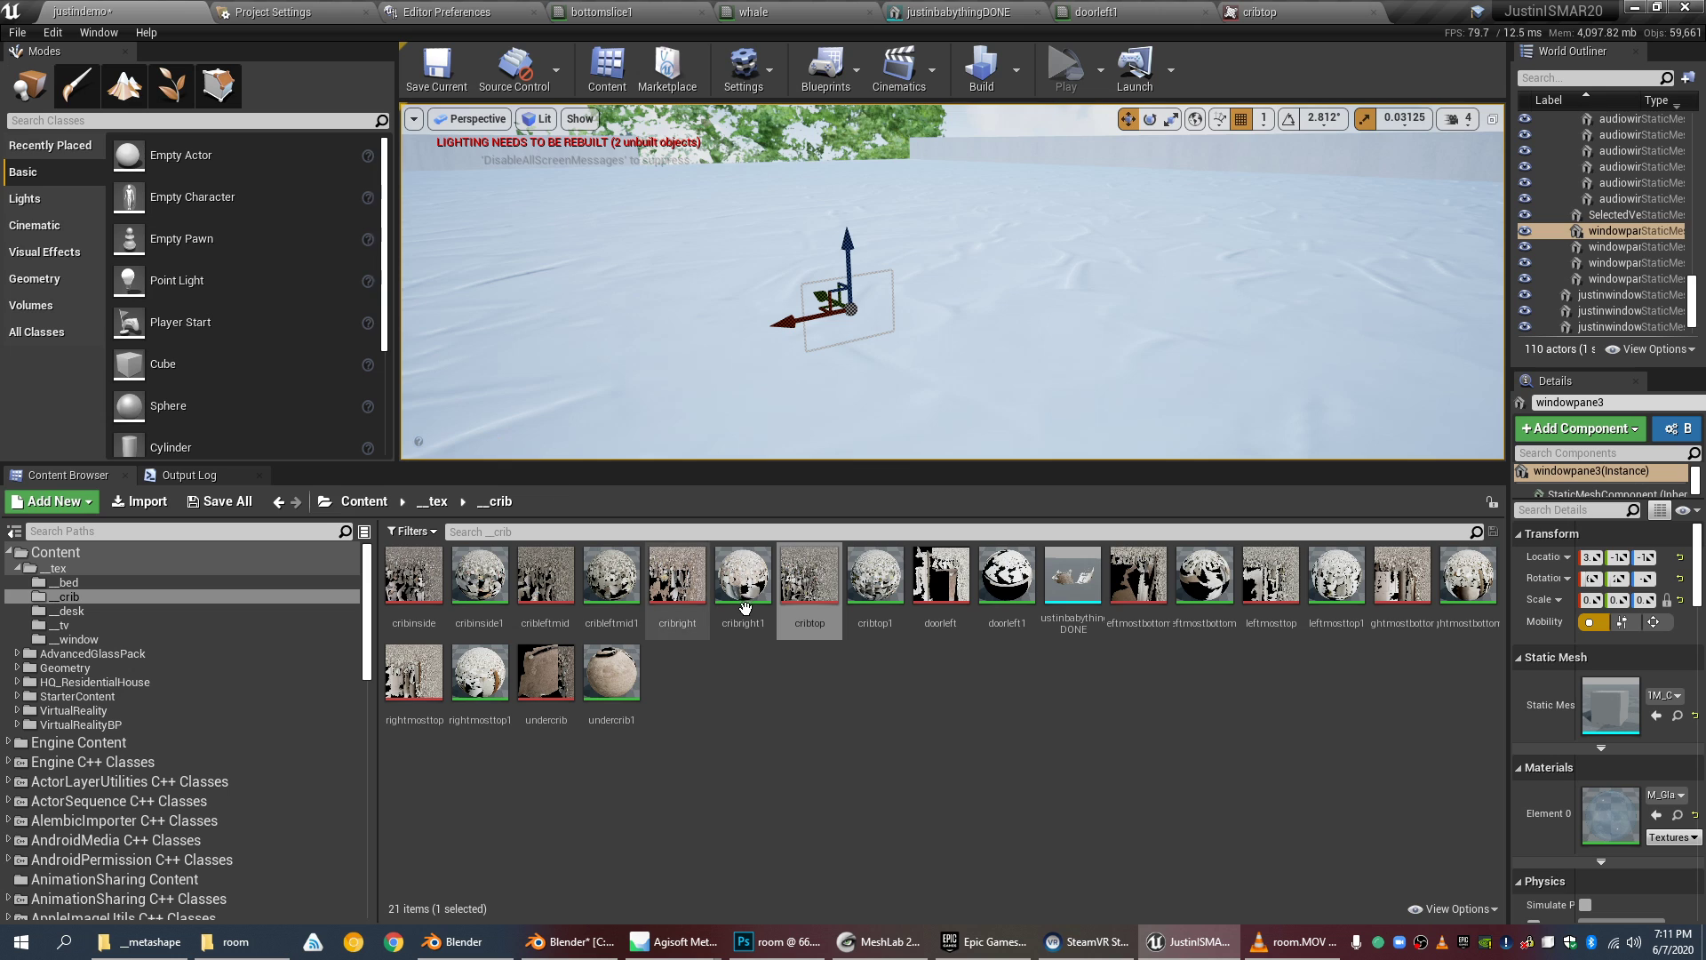
{"action": "double_click", "coordinate": [872, 622]}
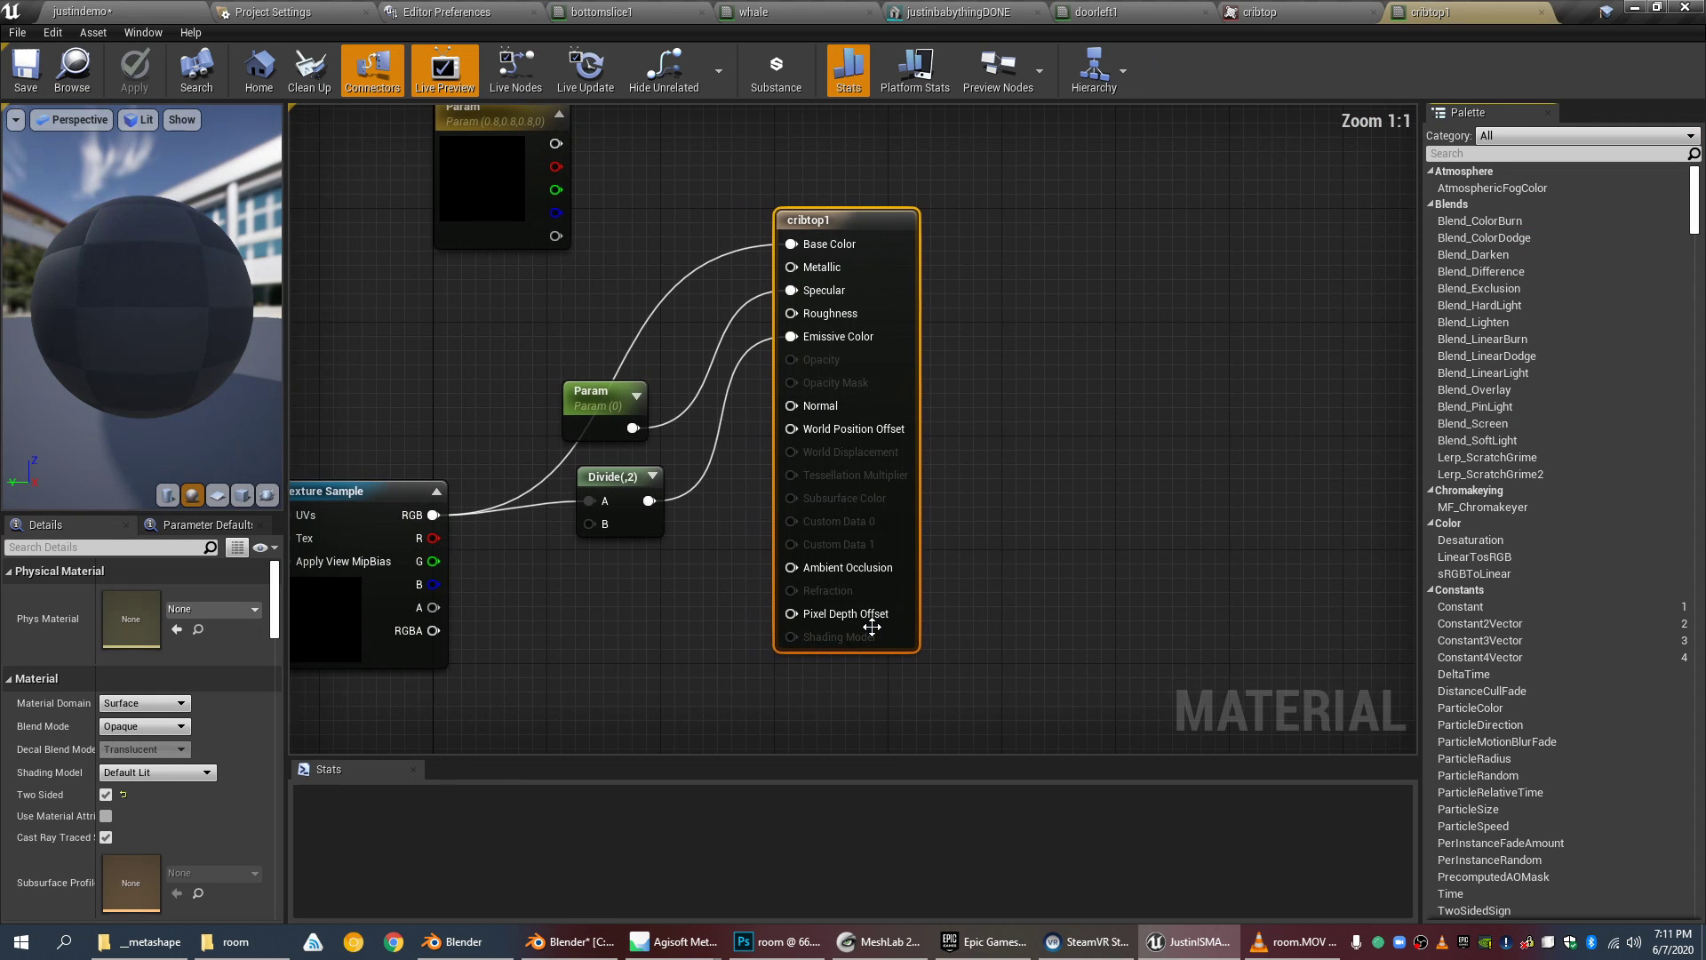
{"action": "right_click_drag", "start_coordinate": [693, 576], "coordinate": [1001, 527]}
{"action": "left_click", "coordinate": [640, 551]}
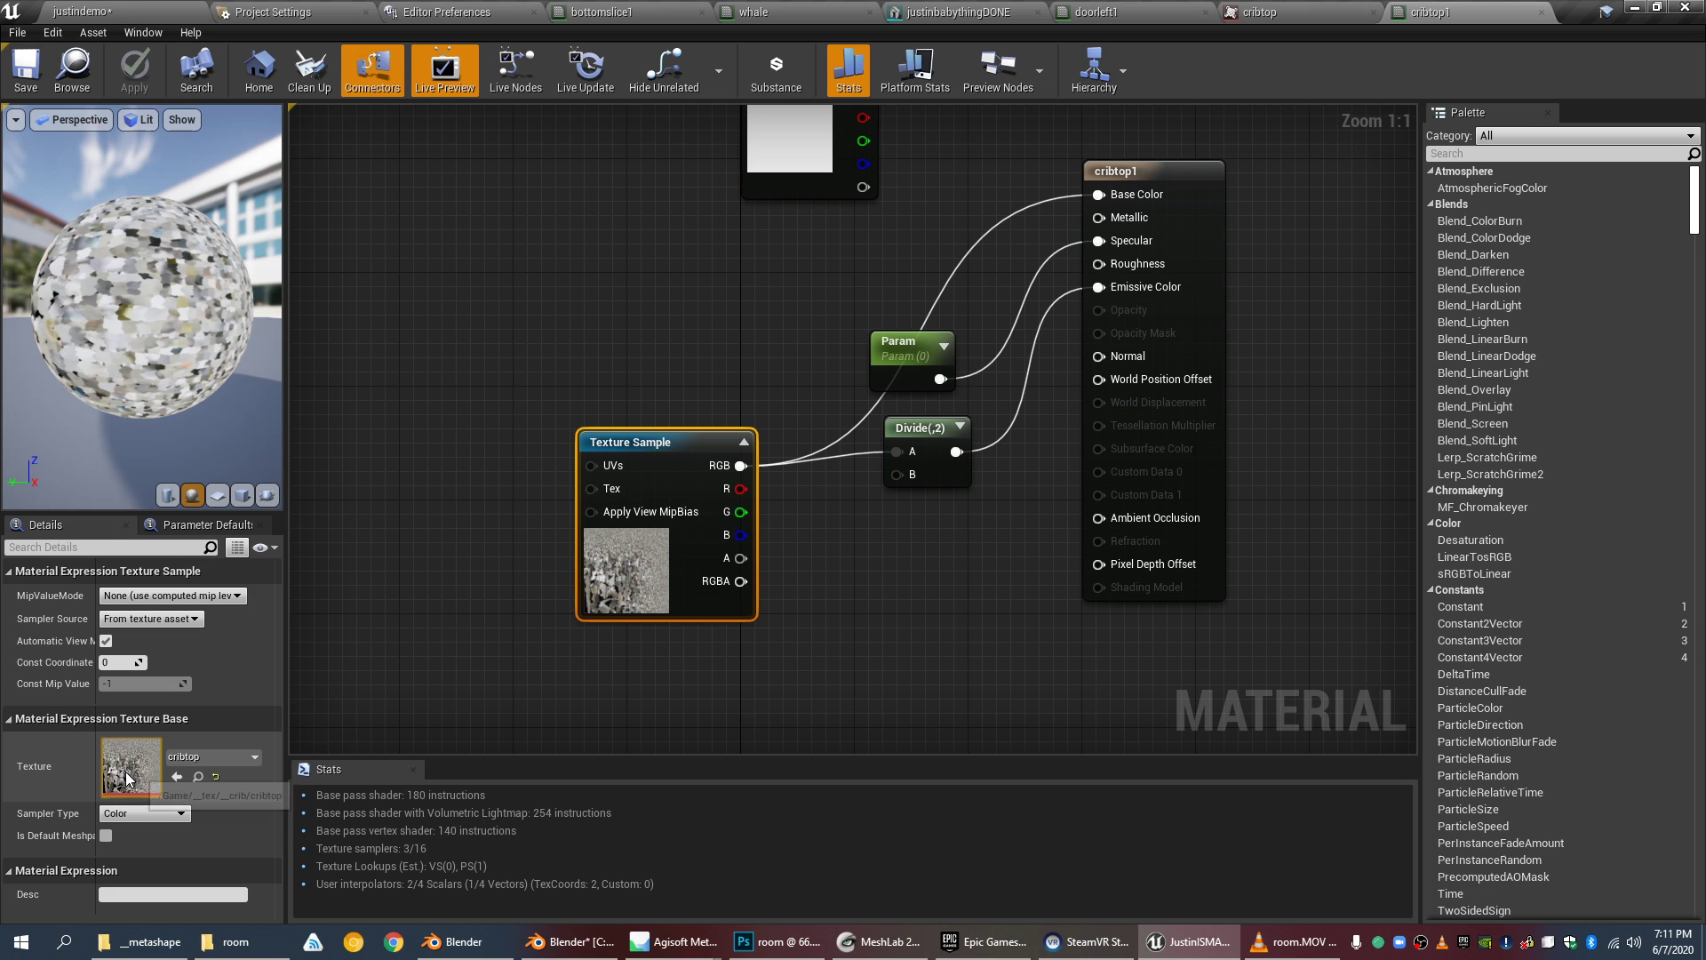
Step: Tidy the cribtop1 graph by moving the Texture Sample node up and the specular Param node away from the Divide node
{"action": "mouse_move", "coordinate": [172, 388]}
{"action": "left_mouse_down"}
{"action": "mouse_move", "coordinate": [242, 394]}
{"action": "mouse_move", "coordinate": [191, 396]}
{"action": "left_mouse_up"}
{"action": "scroll", "coordinate": [659, 582], "scroll_direction": "down", "scroll_amount": 2}
{"action": "right_click_drag", "start_coordinate": [896, 597], "coordinate": [783, 653]}
{"action": "left_click_drag", "start_coordinate": [547, 630], "coordinate": [520, 545]}
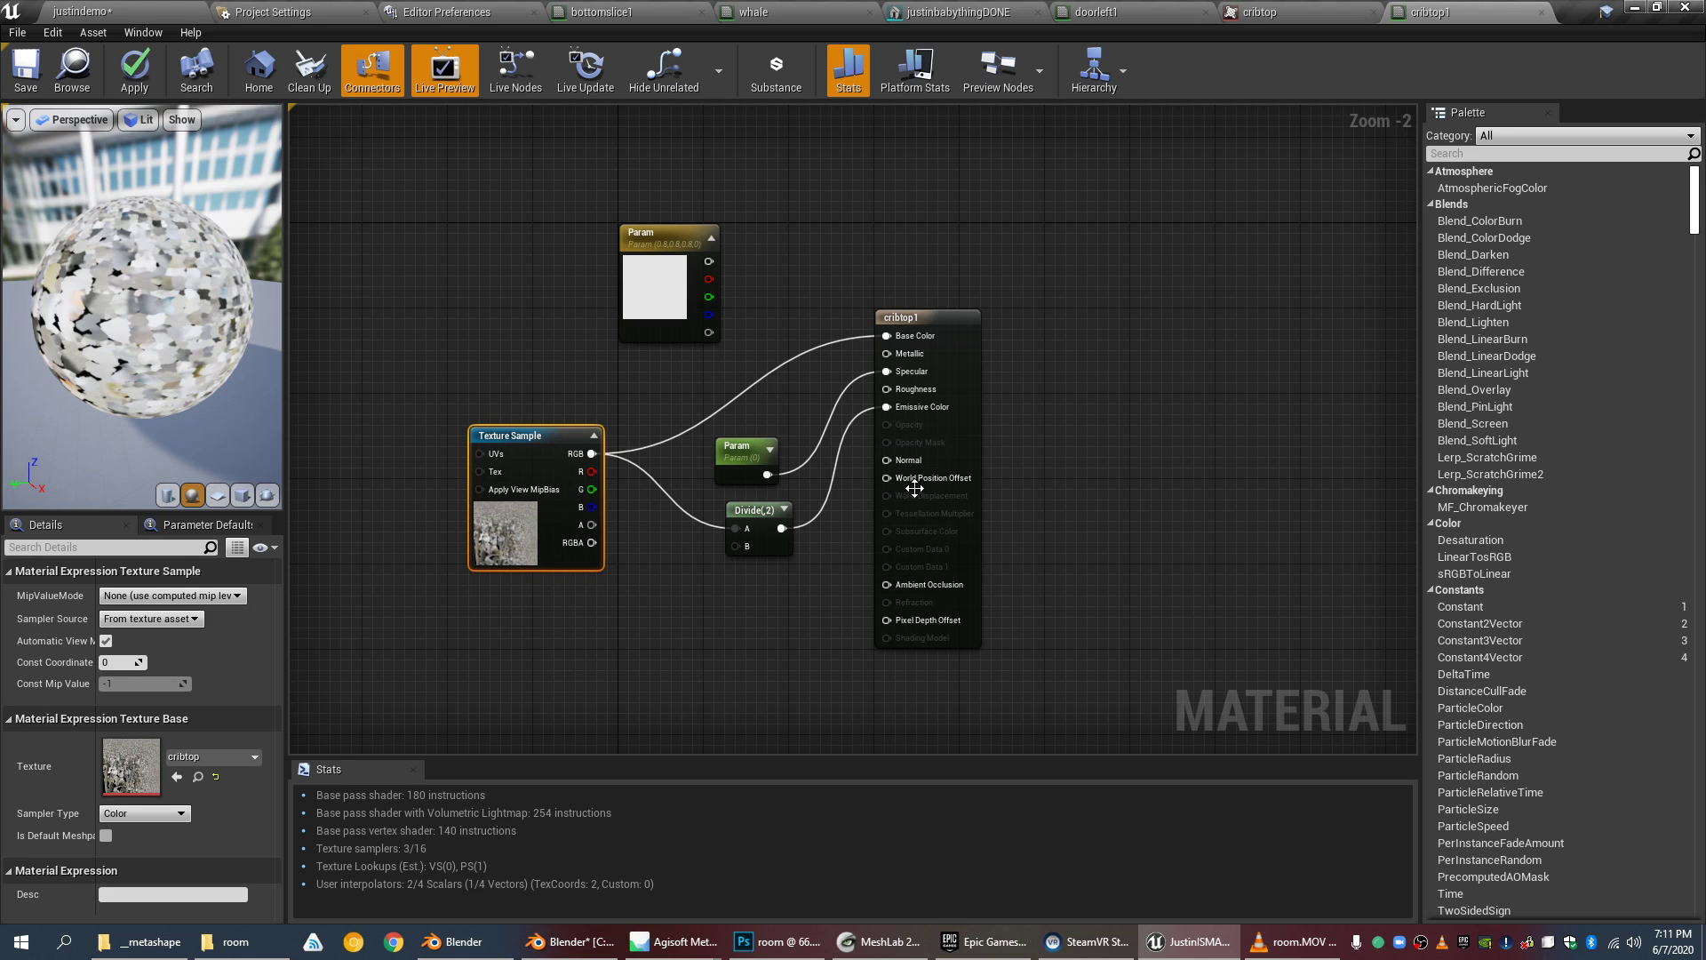
{"action": "left_click_drag", "start_coordinate": [728, 453], "coordinate": [758, 419]}
Step: Inspect the Divide and Texture Sample settings in cribtop1, visit the justindemo level and reopen the material
{"action": "left_click", "coordinate": [755, 531]}
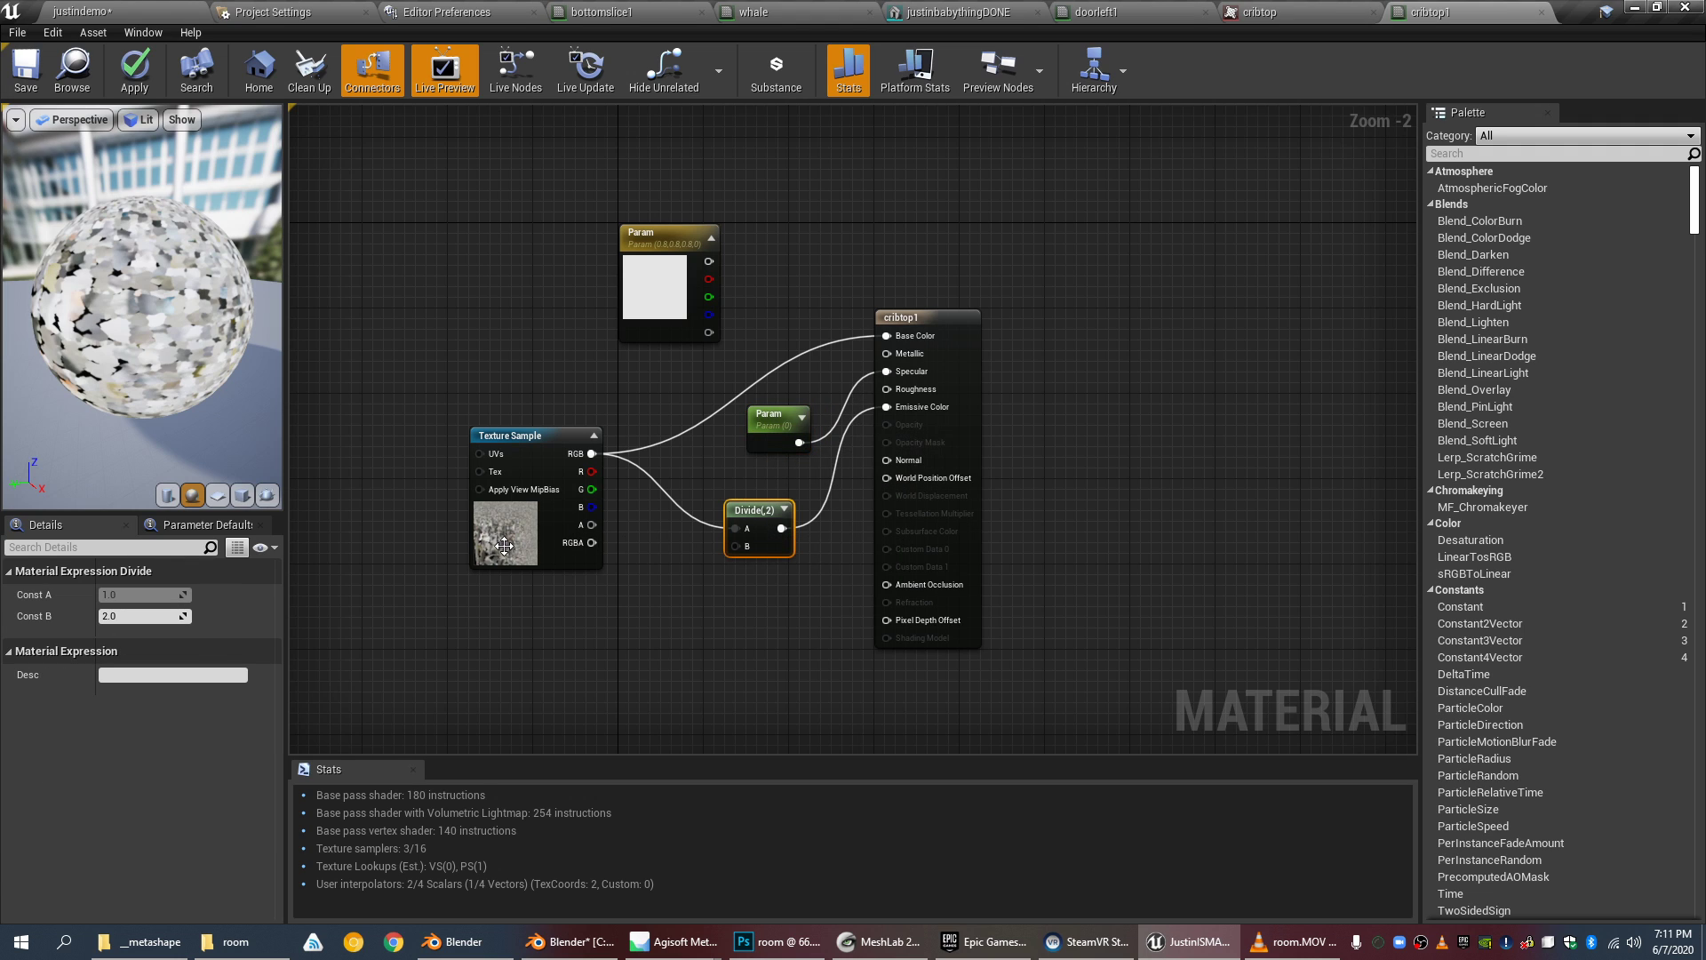
{"action": "left_click", "coordinate": [502, 544]}
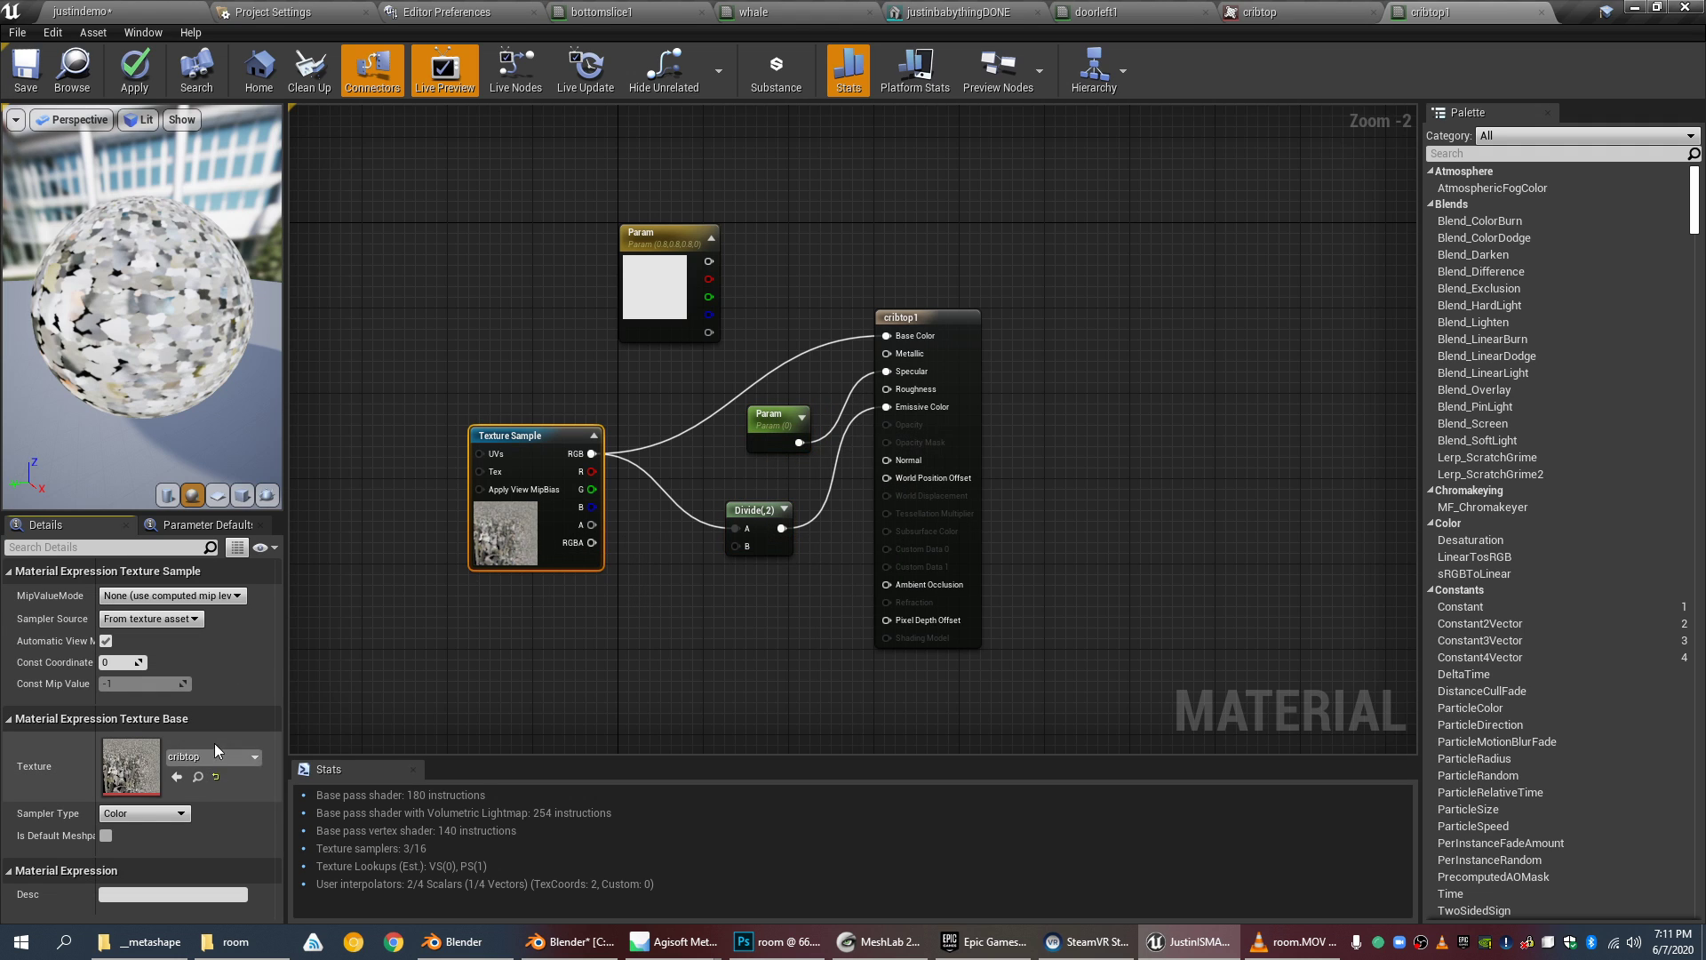
{"action": "left_click", "coordinate": [154, 7]}
{"action": "double_click", "coordinate": [877, 626]}
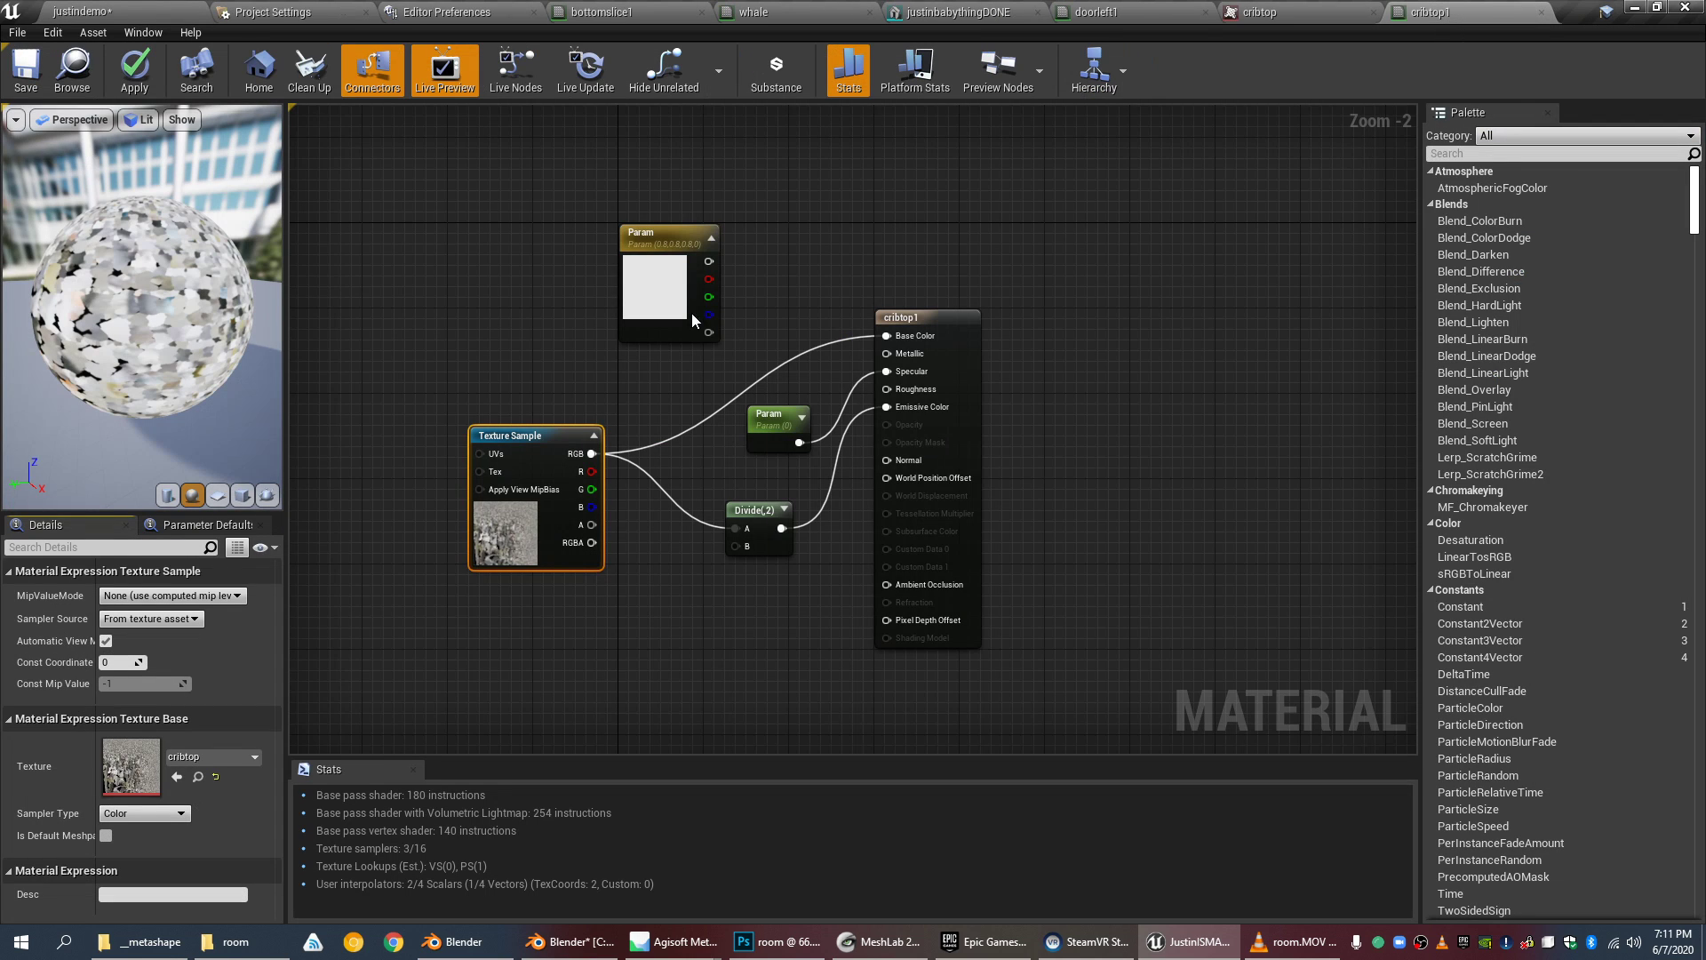
Step: Return to the justindemo level and enlarge the viewport by shrinking the Content Browser area
{"action": "left_click", "coordinate": [78, 9]}
{"action": "scroll", "coordinate": [797, 331], "scroll_direction": "up", "scroll_amount": 5}
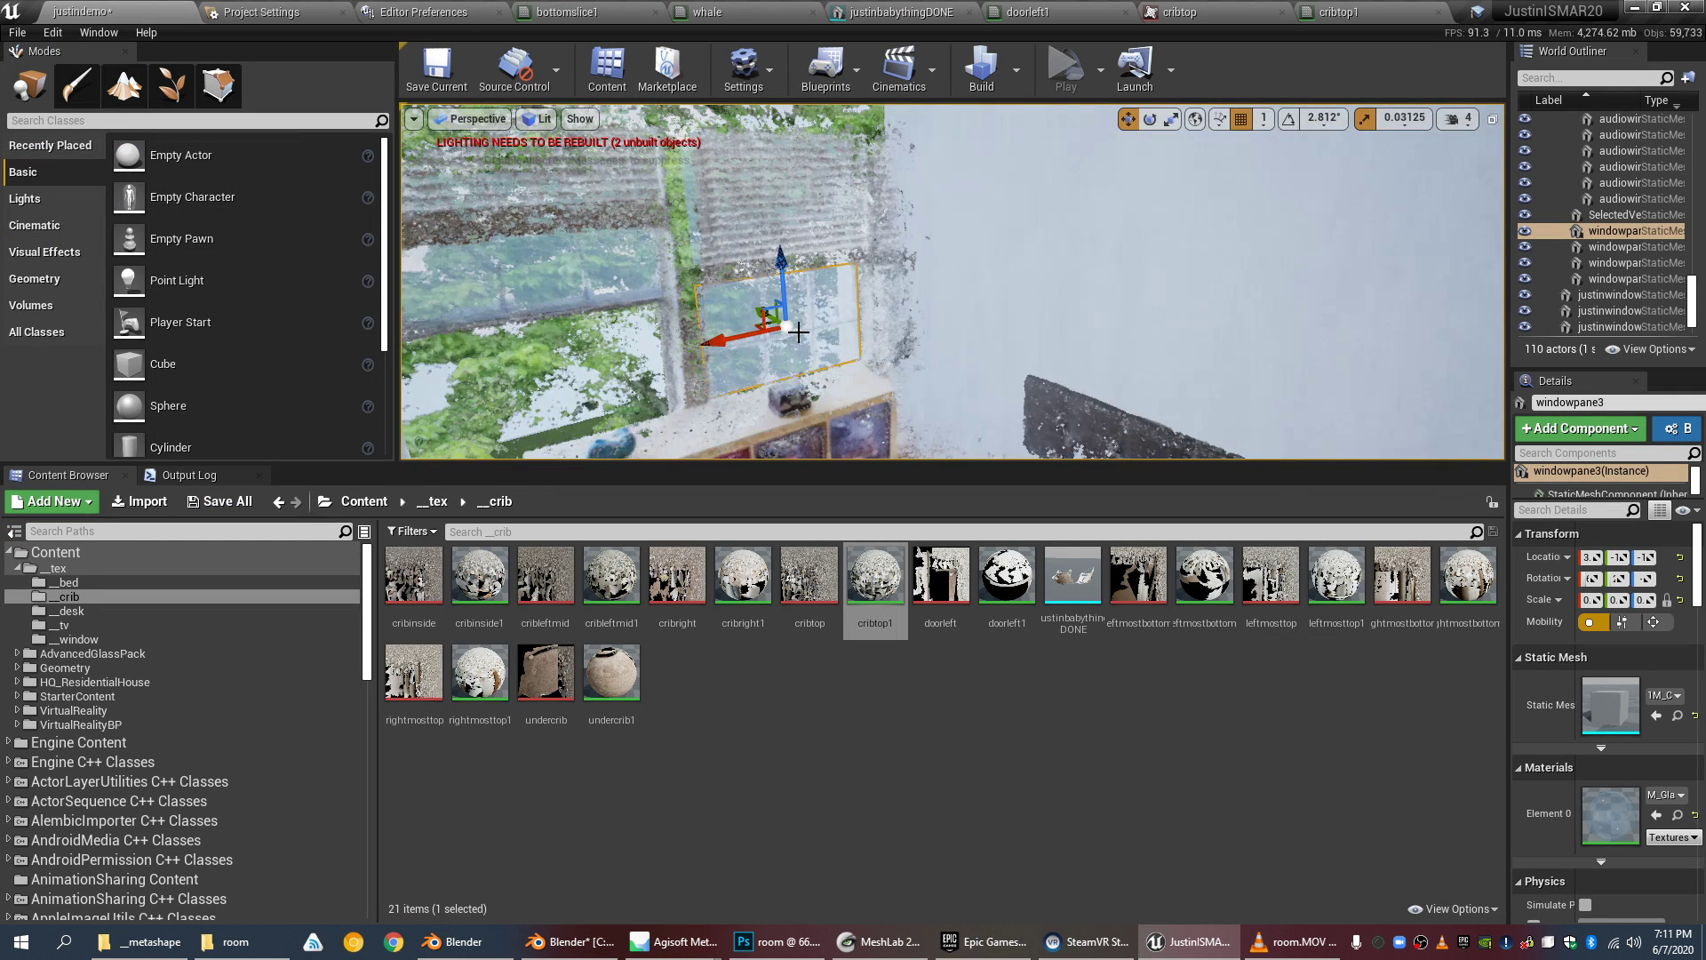
{"action": "right_click_drag", "start_coordinate": [935, 396], "coordinate": [764, 306]}
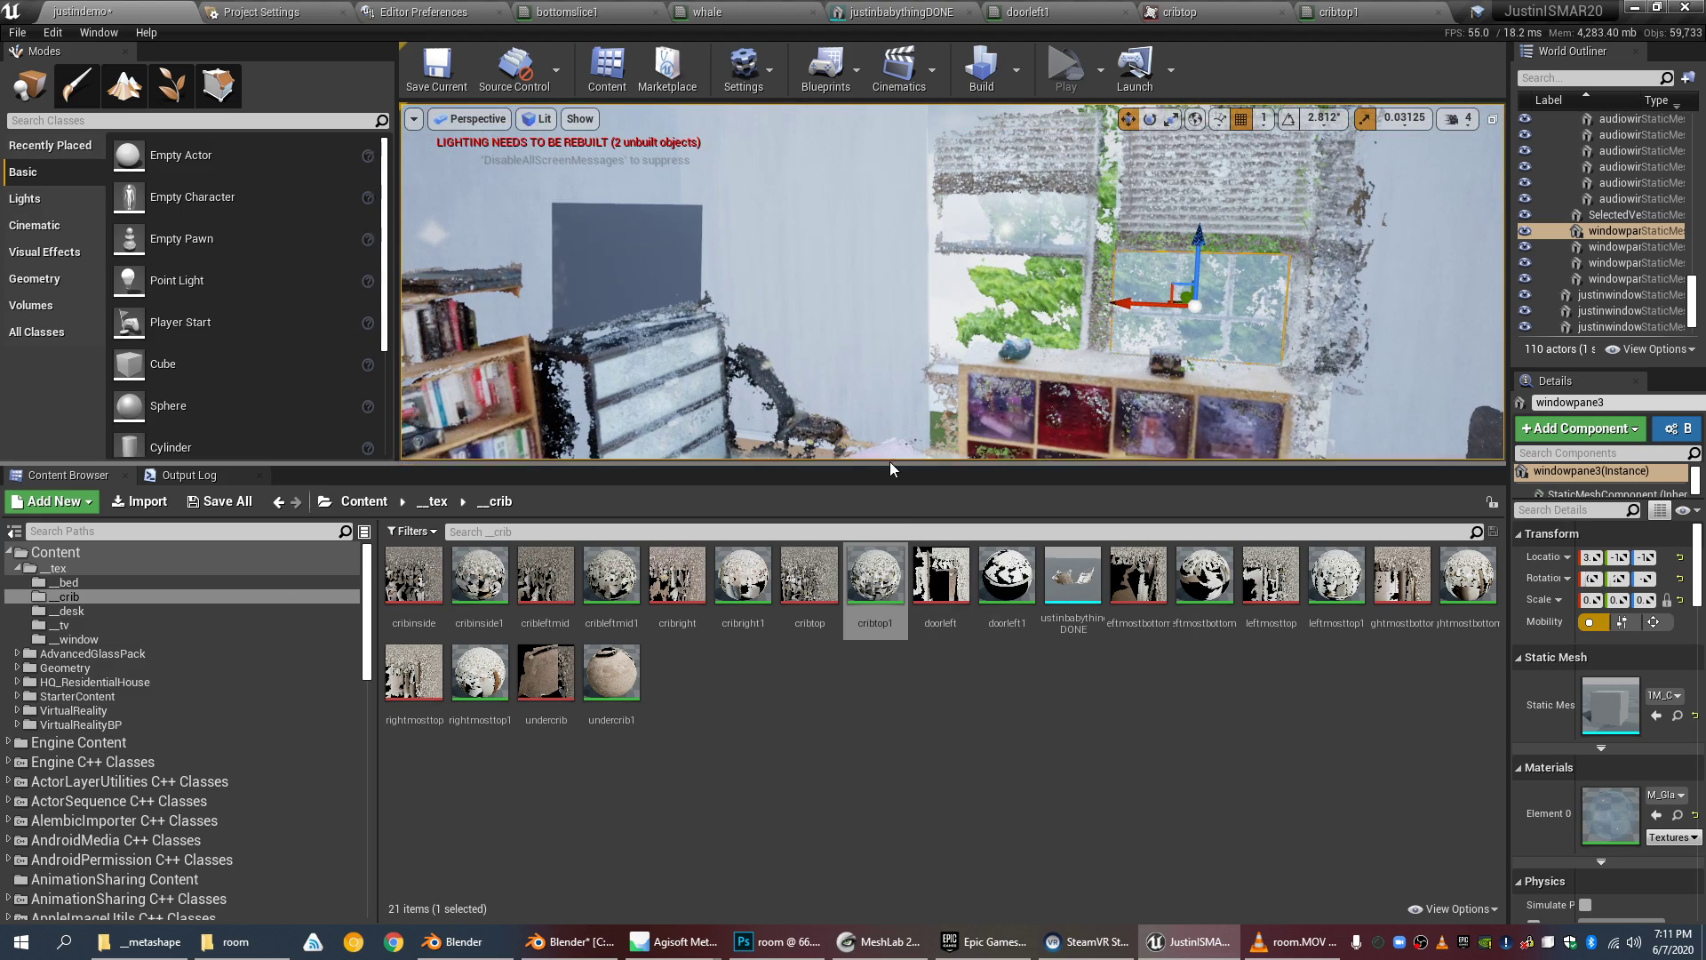
{"action": "left_click_drag", "start_coordinate": [891, 464], "coordinate": [903, 680]}
Step: Examine the scanned room in the level, covering the door, bookcase, windows, cube shelf and crib corner
{"action": "right_click_drag", "start_coordinate": [1231, 460], "coordinate": [1088, 476]}
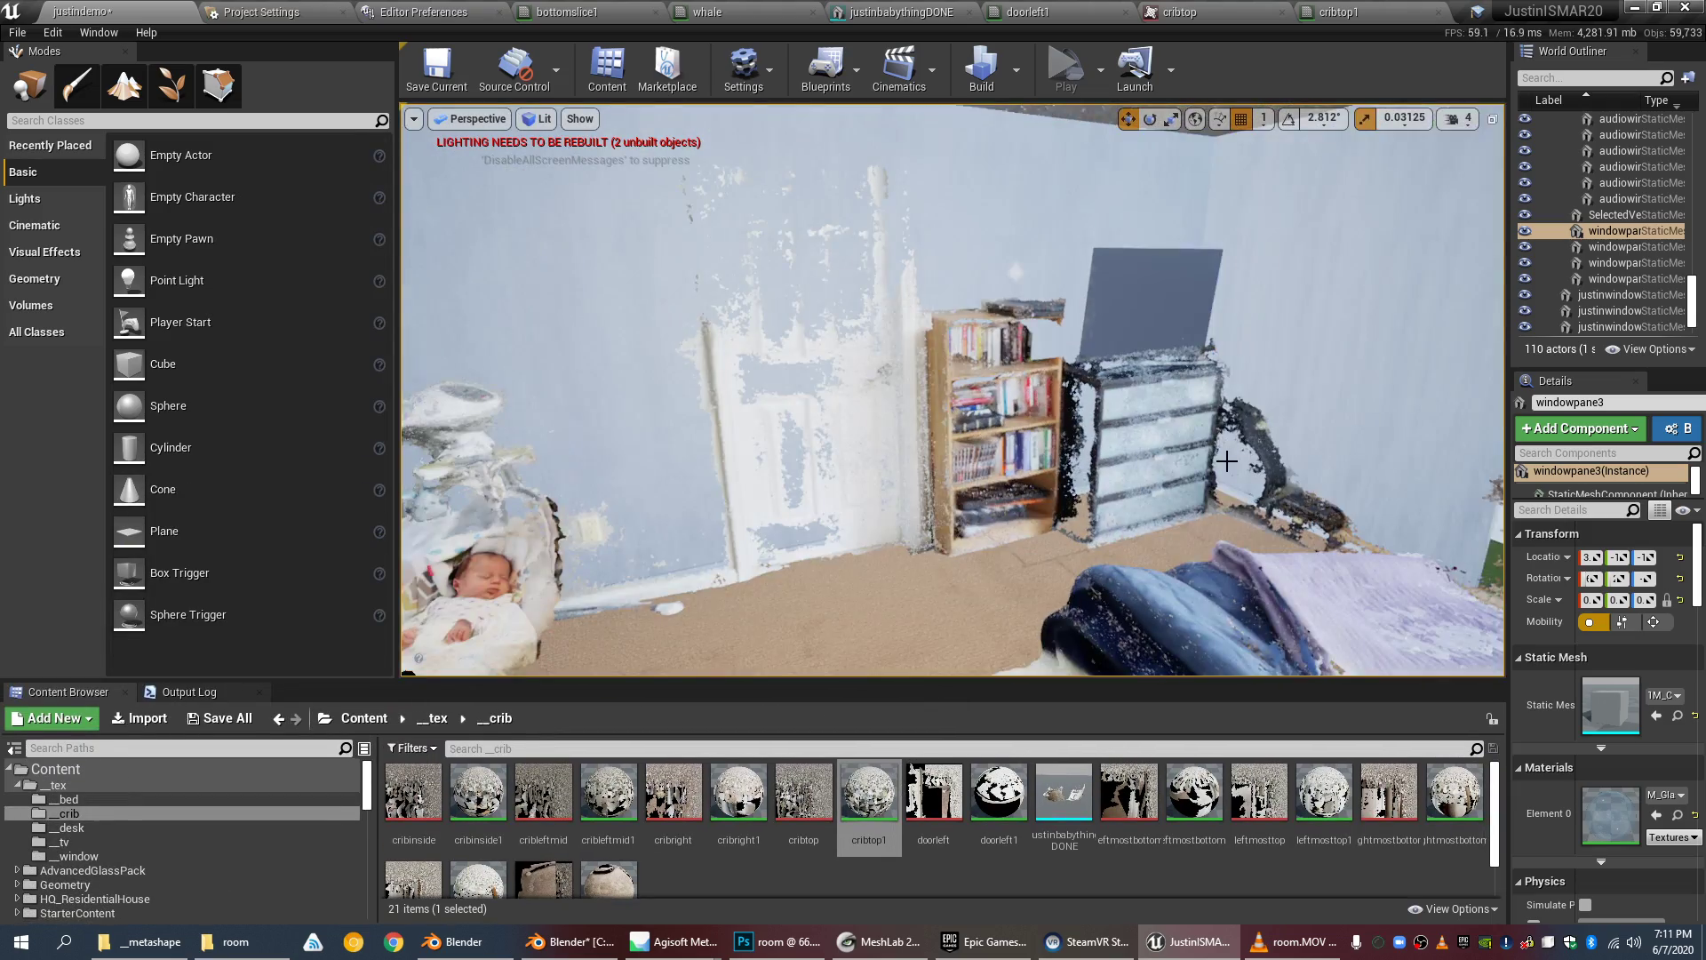
{"action": "scroll", "coordinate": [1231, 460], "scroll_direction": "up", "scroll_amount": 5}
{"action": "right_click_drag", "start_coordinate": [1231, 460], "coordinate": [1184, 518]}
{"action": "right_click_drag", "start_coordinate": [1141, 423], "coordinate": [1369, 436]}
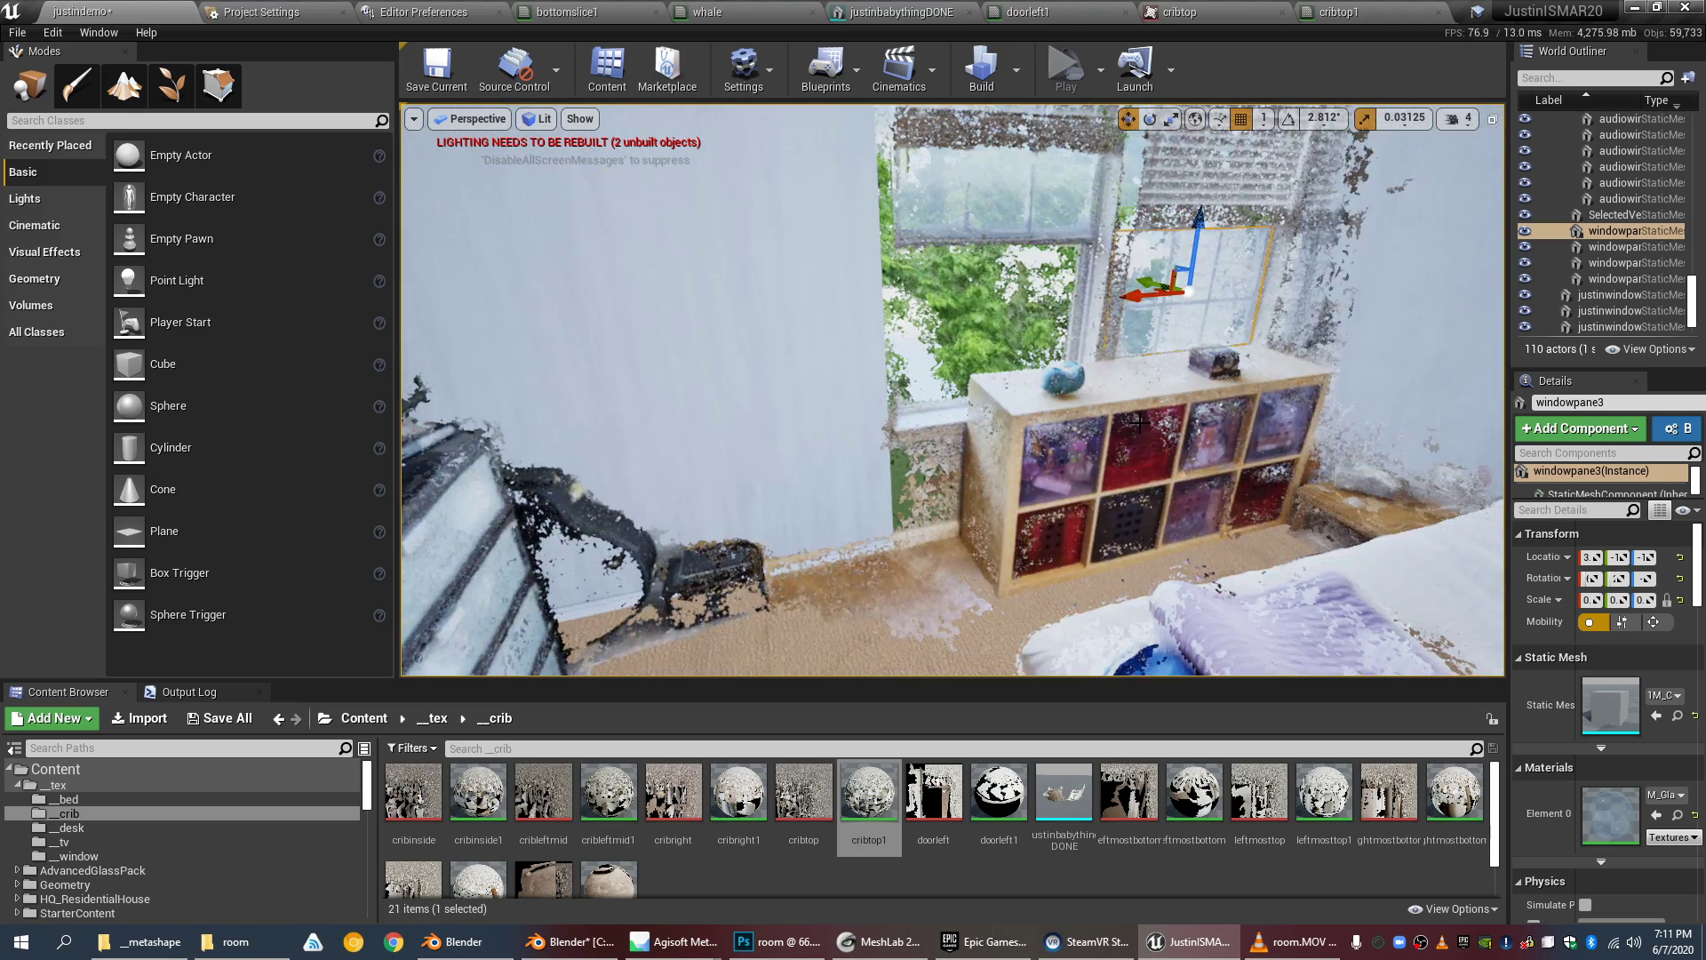
{"action": "scroll", "coordinate": [1024, 418], "scroll_direction": "up", "scroll_amount": 5}
{"action": "right_click_drag", "start_coordinate": [1025, 419], "coordinate": [1190, 440]}
{"action": "right_click_drag", "start_coordinate": [897, 404], "coordinate": [1093, 405]}
{"action": "scroll", "coordinate": [938, 391], "scroll_direction": "up", "scroll_amount": 4}
{"action": "scroll", "coordinate": [939, 391], "scroll_direction": "up", "scroll_amount": 4}
{"action": "right_click_drag", "start_coordinate": [938, 391], "coordinate": [1182, 391]}
{"action": "scroll", "coordinate": [962, 380], "scroll_direction": "up", "scroll_amount": 4}
{"action": "right_click_drag", "start_coordinate": [960, 378], "coordinate": [951, 317]}
{"action": "scroll", "coordinate": [960, 379], "scroll_direction": "down", "scroll_amount": 3}
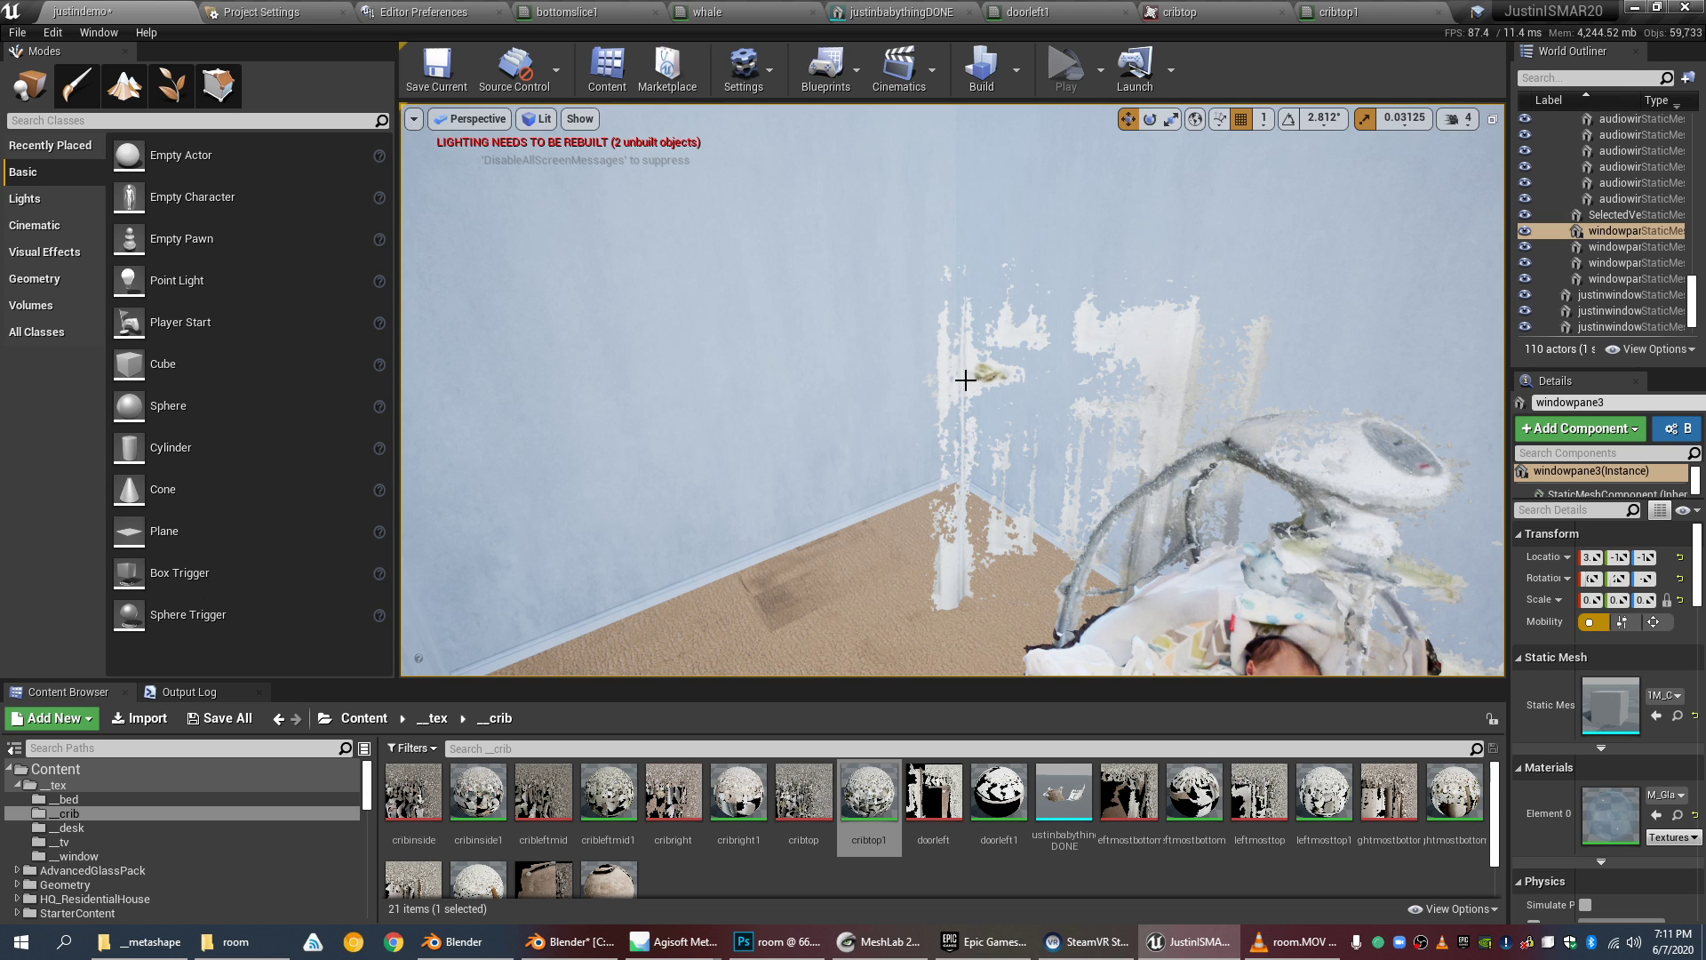
{"action": "scroll", "coordinate": [971, 343], "scroll_direction": "up", "scroll_amount": 4}
{"action": "scroll", "coordinate": [971, 343], "scroll_direction": "down", "scroll_amount": 8}
Step: Inspect the bookcase scan up close, and look over the bed and the nearby window
{"action": "right_click_drag", "start_coordinate": [971, 343], "coordinate": [1288, 355]}
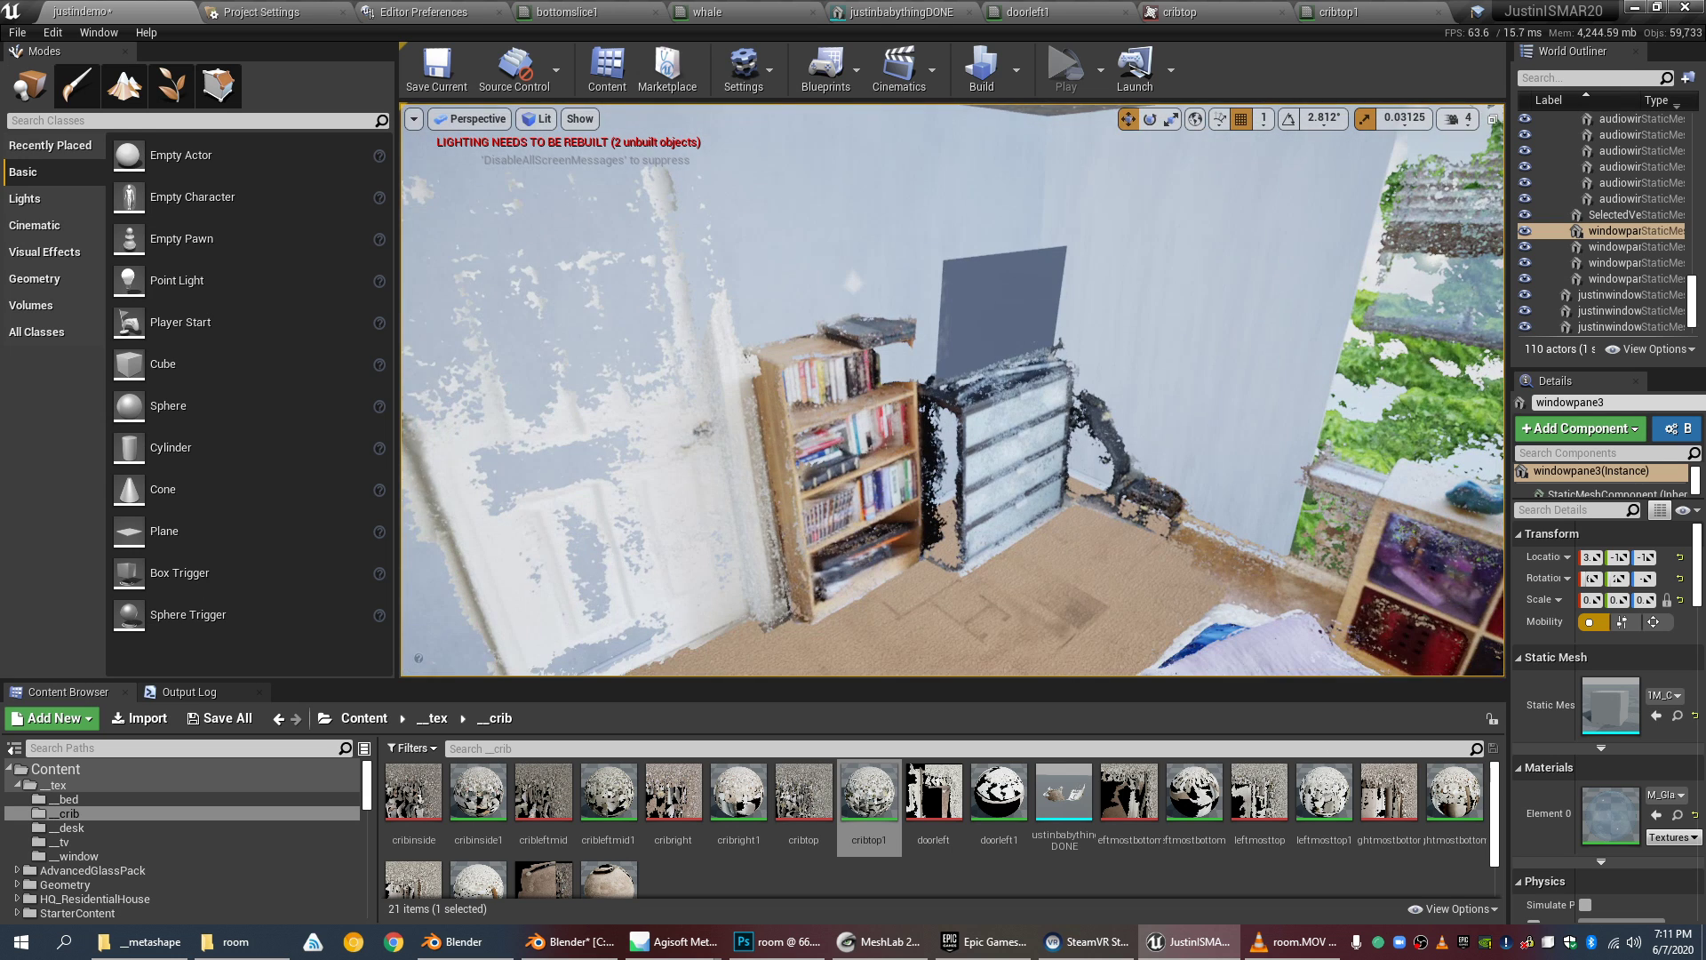
{"action": "right_click_drag", "start_coordinate": [1021, 374], "coordinate": [951, 401]}
{"action": "scroll", "coordinate": [1152, 418], "scroll_direction": "up", "scroll_amount": 5}
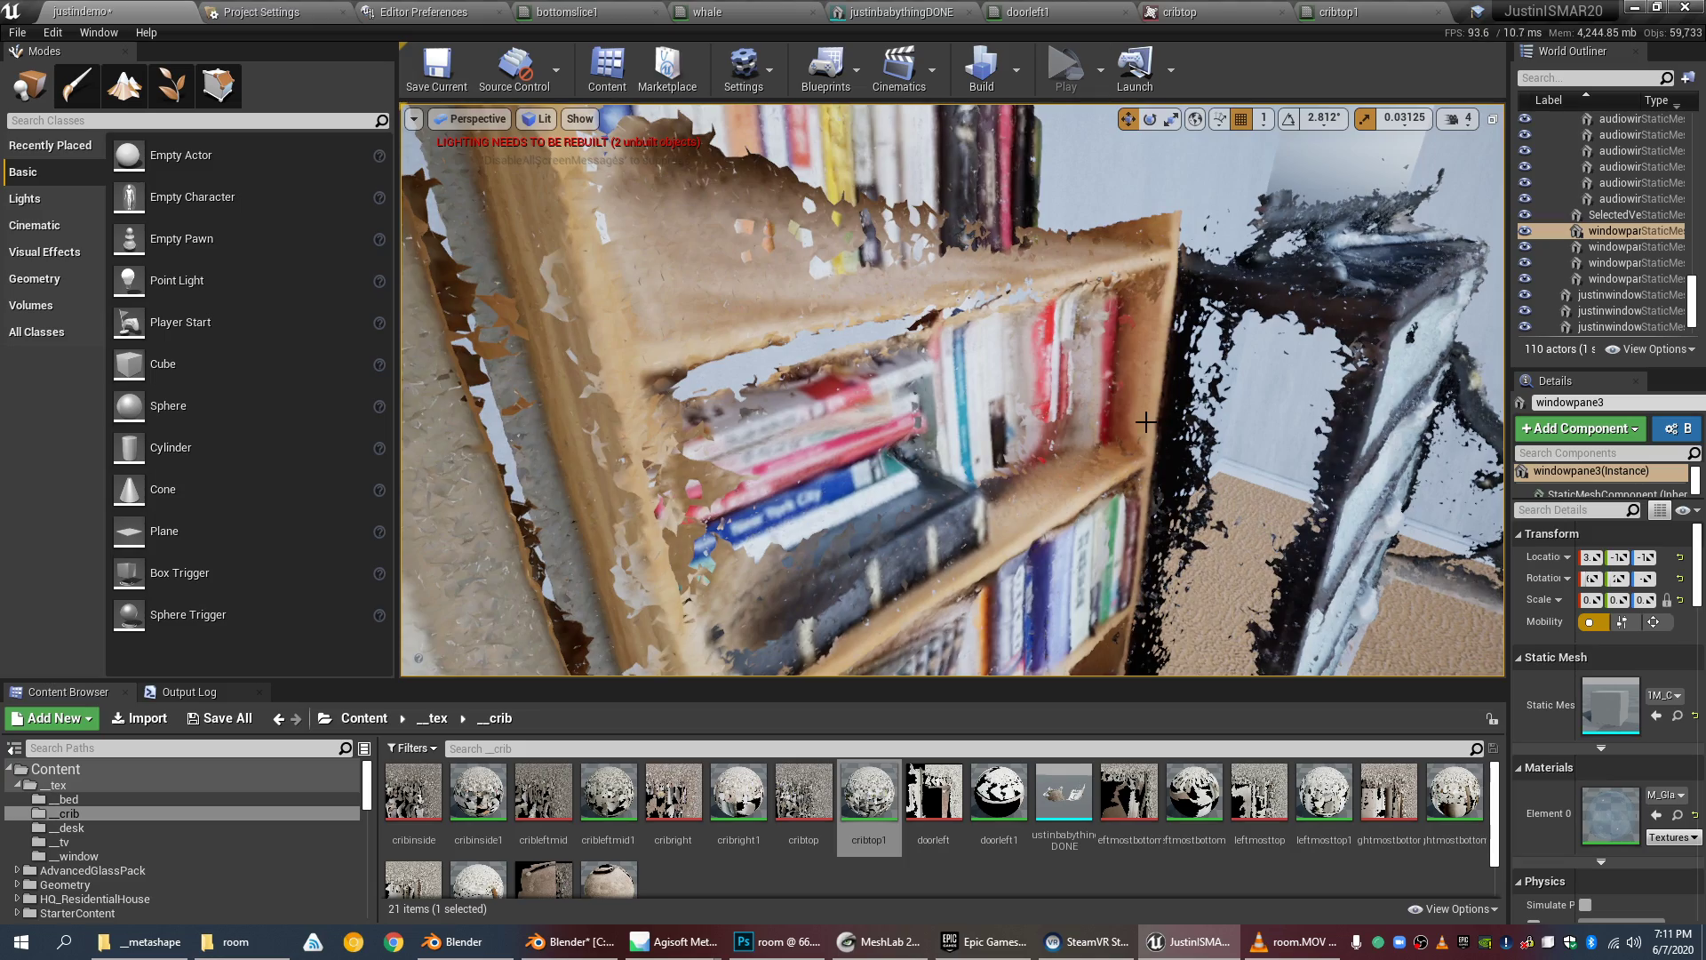
{"action": "scroll", "coordinate": [1146, 422], "scroll_direction": "down", "scroll_amount": 7}
{"action": "right_click_drag", "start_coordinate": [1146, 422], "coordinate": [1147, 357]}
{"action": "scroll", "coordinate": [1156, 409], "scroll_direction": "up", "scroll_amount": 5}
{"action": "right_click_drag", "start_coordinate": [962, 392], "coordinate": [1146, 392]}
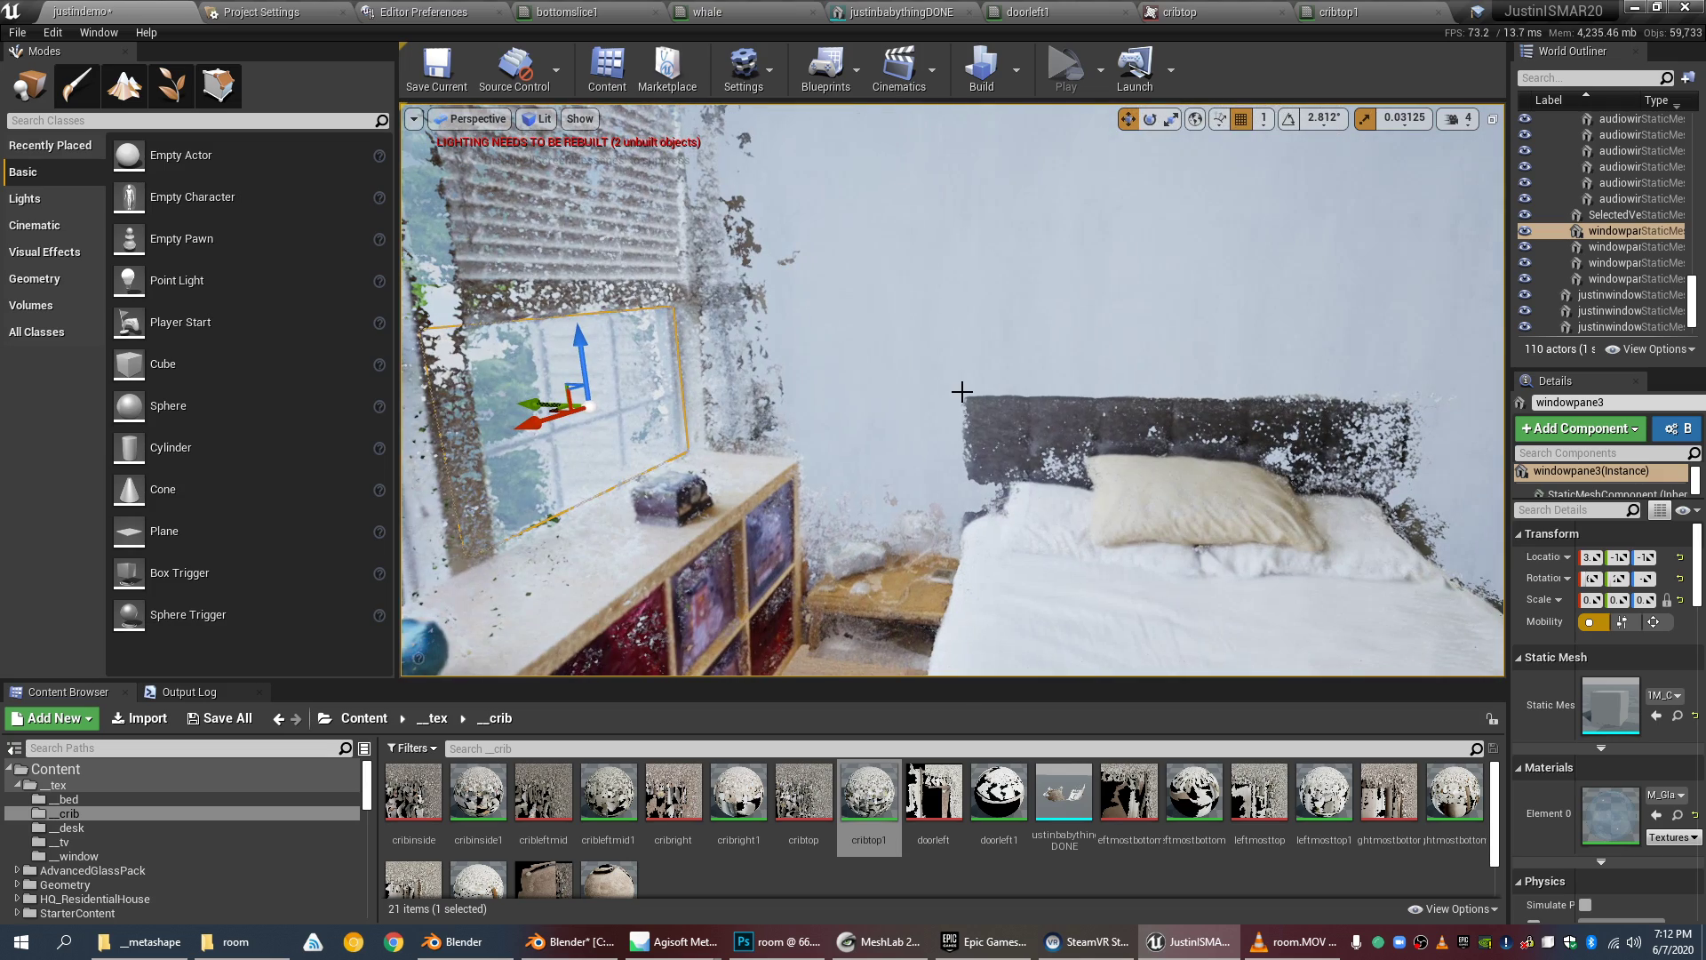
Step: Examine the room scan between the bed, the dresser and the cube shelf under the windows
{"action": "right_click_drag", "start_coordinate": [912, 452], "coordinate": [908, 395]}
{"action": "scroll", "coordinate": [880, 483], "scroll_direction": "up", "scroll_amount": 6}
{"action": "right_click_drag", "start_coordinate": [879, 483], "coordinate": [737, 448]}
{"action": "scroll", "coordinate": [868, 483], "scroll_direction": "down", "scroll_amount": 4}
{"action": "scroll", "coordinate": [867, 481], "scroll_direction": "up", "scroll_amount": 4}
{"action": "scroll", "coordinate": [864, 481], "scroll_direction": "up", "scroll_amount": 3}
{"action": "scroll", "coordinate": [903, 479], "scroll_direction": "up", "scroll_amount": 5}
{"action": "scroll", "coordinate": [903, 479], "scroll_direction": "down", "scroll_amount": 6}
{"action": "scroll", "coordinate": [1140, 443], "scroll_direction": "up", "scroll_amount": 5}
{"action": "right_click_drag", "start_coordinate": [1140, 443], "coordinate": [893, 462]}
{"action": "scroll", "coordinate": [1140, 444], "scroll_direction": "up", "scroll_amount": 4}
{"action": "scroll", "coordinate": [1140, 444], "scroll_direction": "down", "scroll_amount": 6}
{"action": "left_click_drag", "start_coordinate": [1141, 444], "coordinate": [1144, 364]}
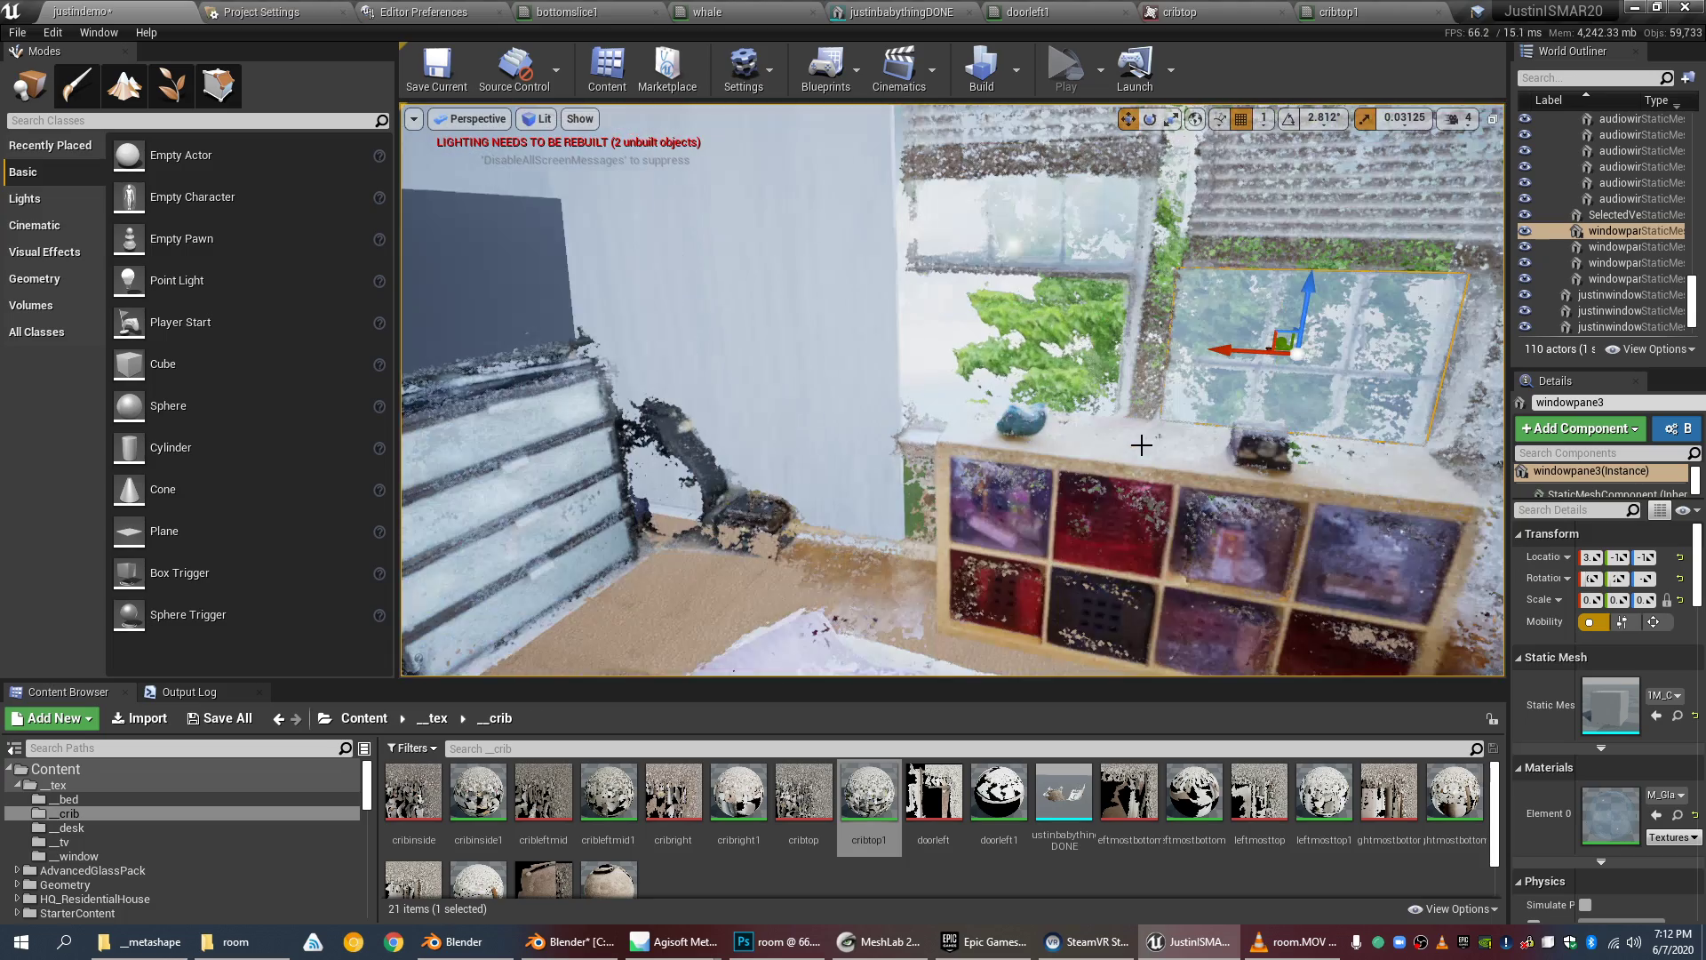
Step: Inspect the white door scan up close, and look over the windows, cube shelf and bed
{"action": "right_click_drag", "start_coordinate": [1188, 411], "coordinate": [933, 412]}
{"action": "scroll", "coordinate": [1188, 412], "scroll_direction": "up", "scroll_amount": 5}
{"action": "scroll", "coordinate": [1188, 412], "scroll_direction": "down", "scroll_amount": 5}
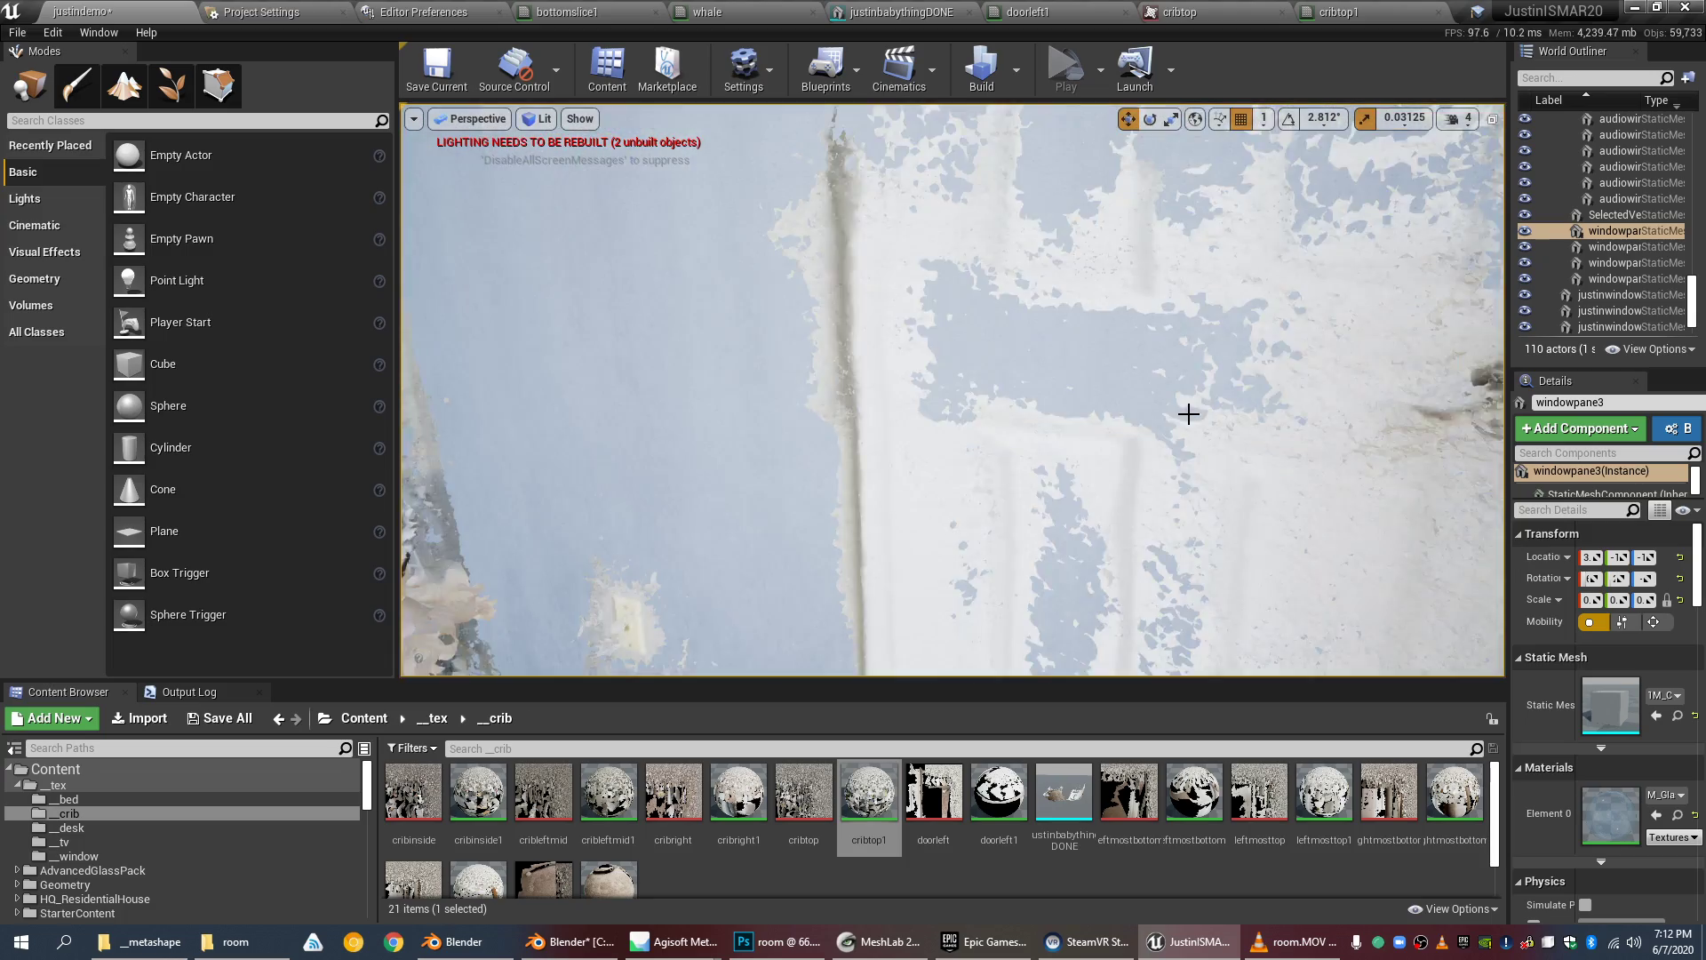
{"action": "right_click_drag", "start_coordinate": [1188, 412], "coordinate": [1155, 413]}
{"action": "right_click_drag", "start_coordinate": [1061, 241], "coordinate": [1244, 288]}
{"action": "right_click_drag", "start_coordinate": [946, 346], "coordinate": [923, 284]}
{"action": "right_click_drag", "start_coordinate": [991, 383], "coordinate": [1195, 391]}
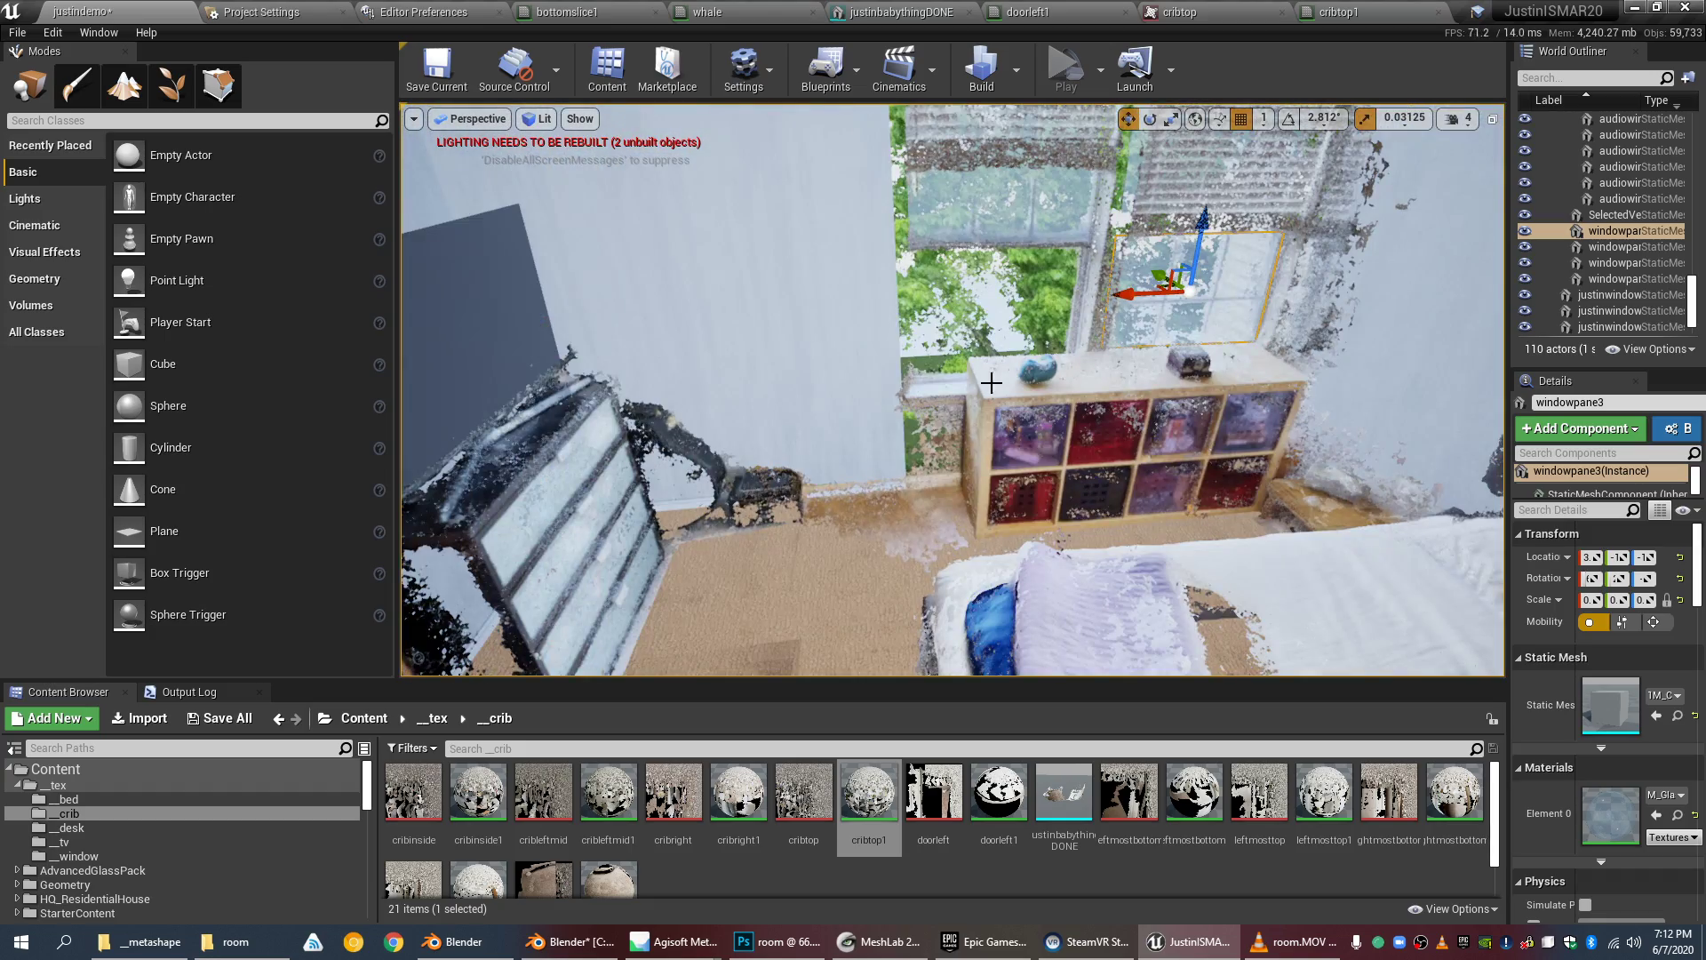
{"action": "right_click_drag", "start_coordinate": [977, 344], "coordinate": [1111, 395]}
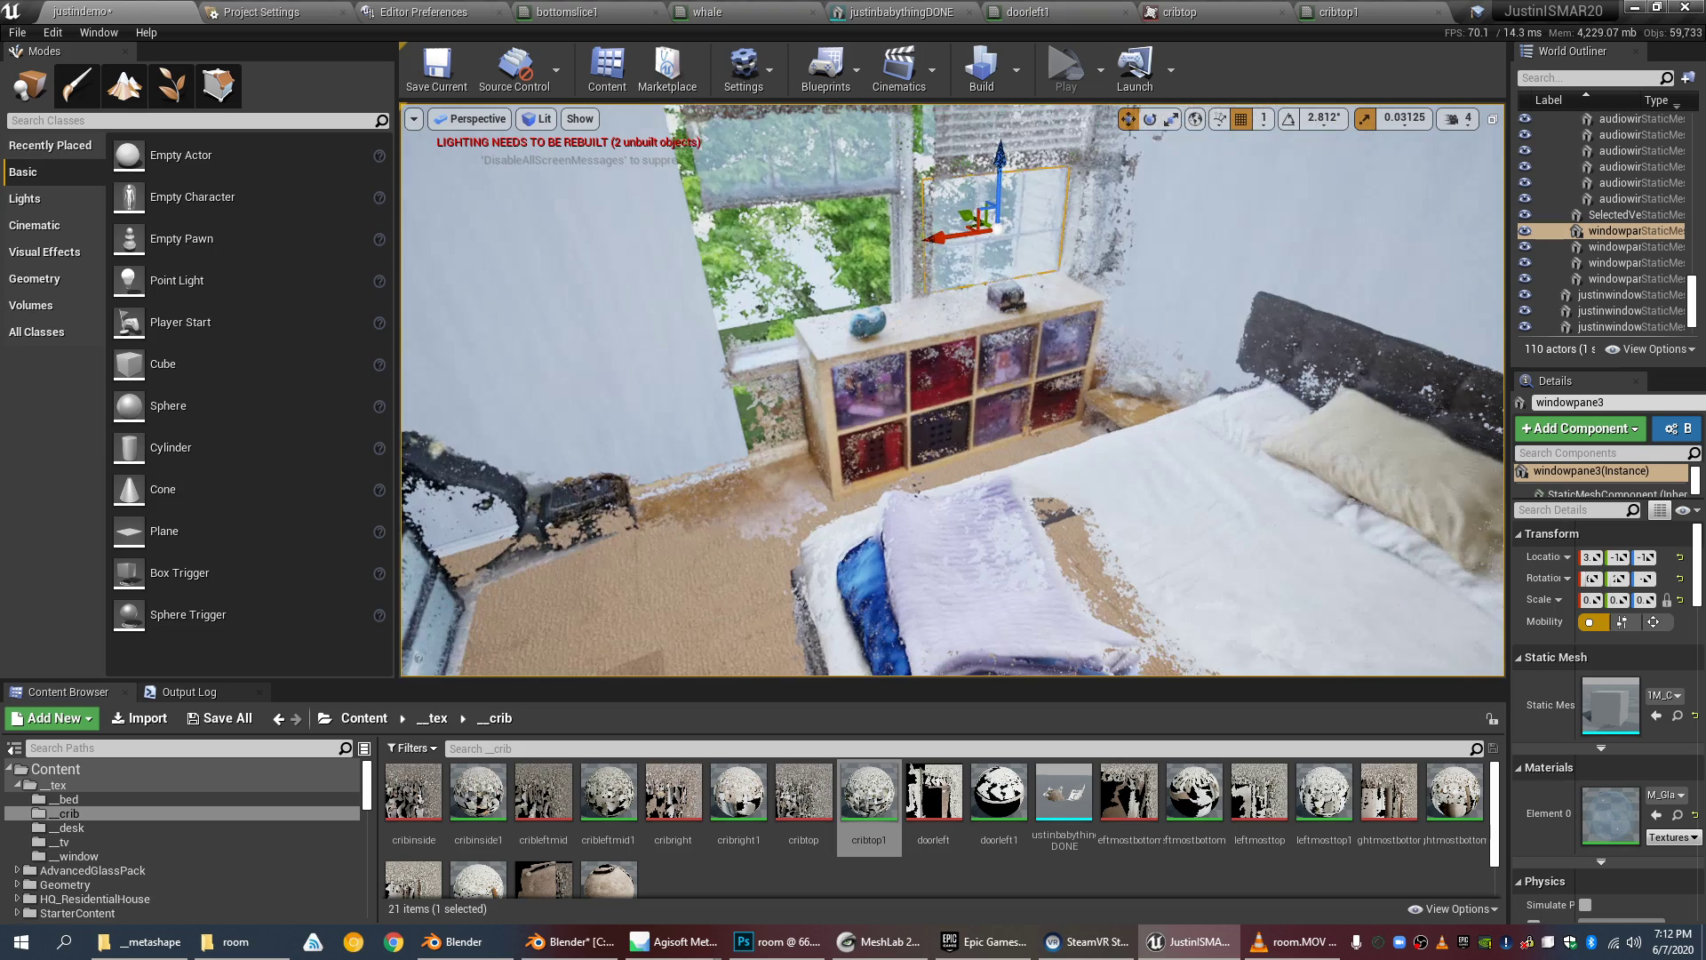
Step: Compare the window wall and the cube shelf from near and far viewing distances
{"action": "scroll", "coordinate": [1024, 404], "scroll_direction": "up", "scroll_amount": 5}
{"action": "scroll", "coordinate": [1066, 373], "scroll_direction": "down", "scroll_amount": 7}
{"action": "scroll", "coordinate": [1131, 405], "scroll_direction": "up", "scroll_amount": 3}
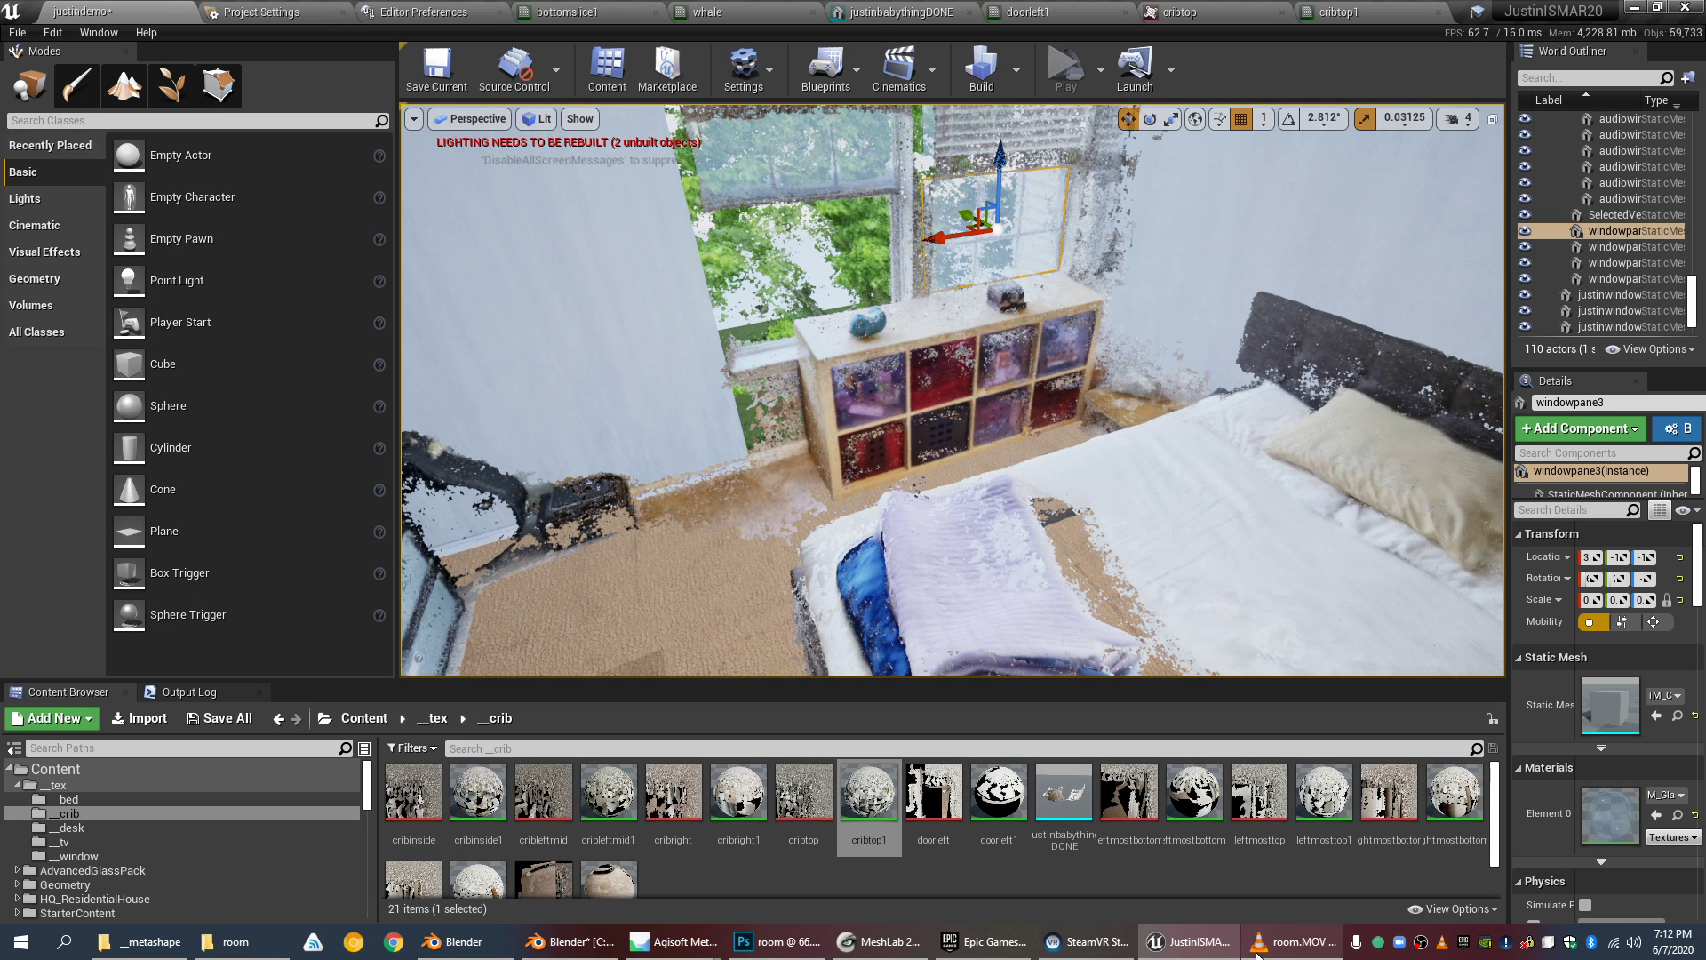
{"action": "scroll", "coordinate": [1020, 454], "scroll_direction": "up", "scroll_amount": 4}
{"action": "scroll", "coordinate": [1020, 454], "scroll_direction": "down", "scroll_amount": 4}
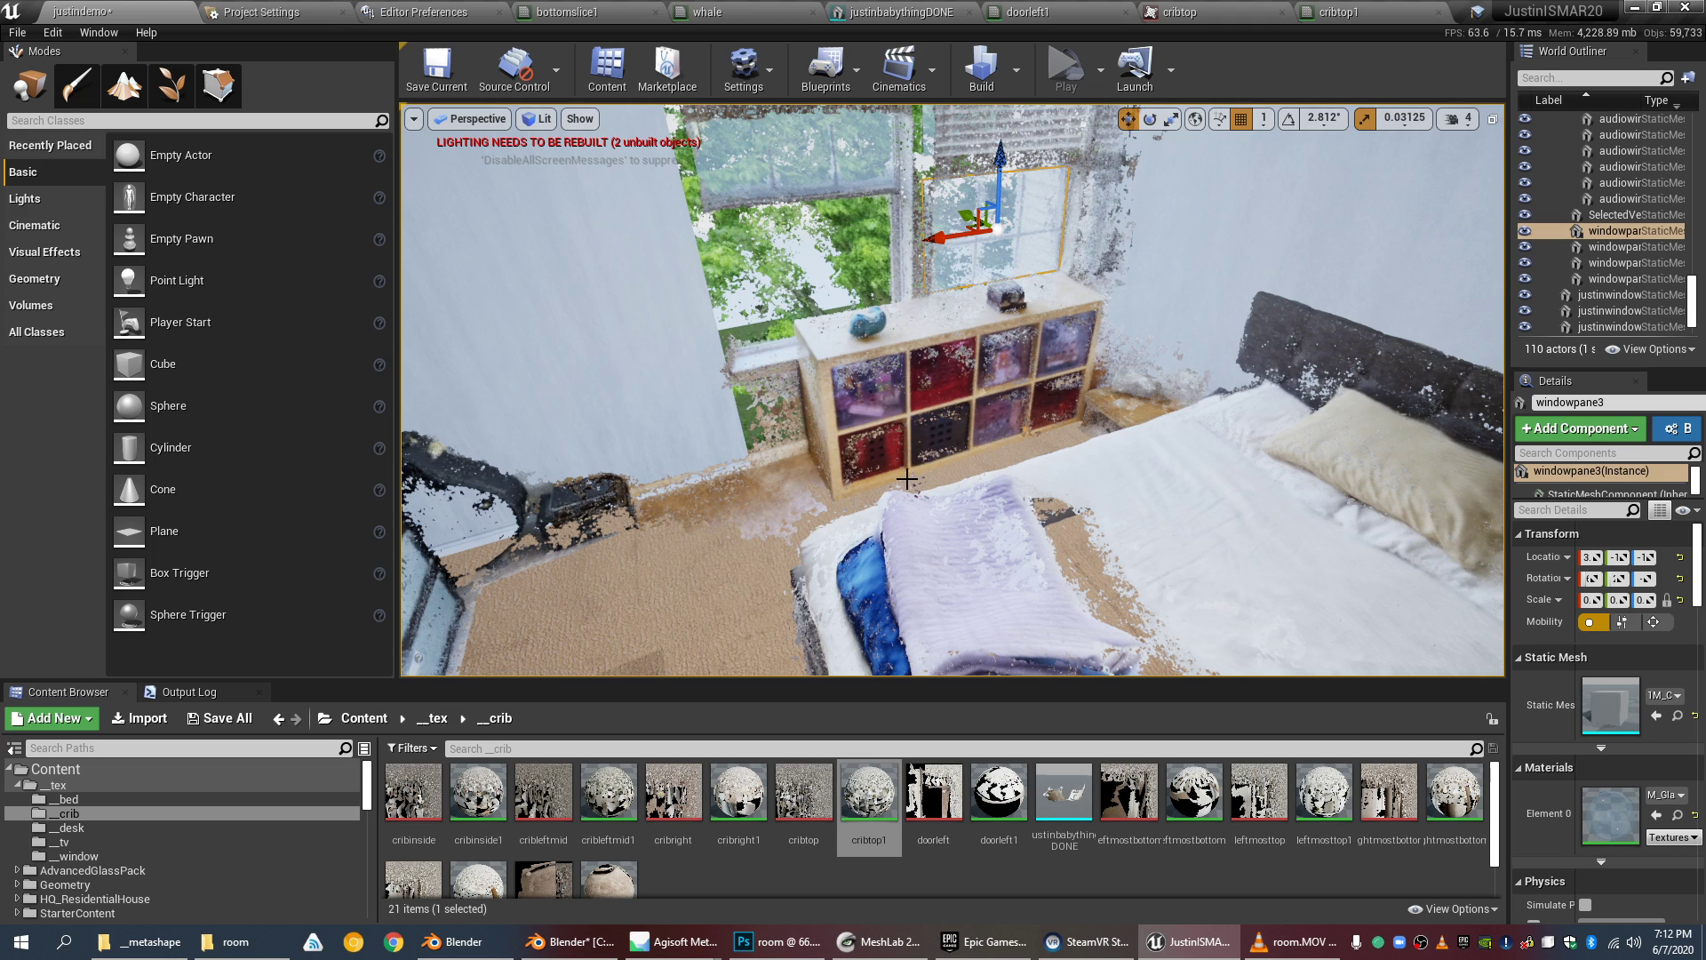
{"action": "scroll", "coordinate": [980, 355], "scroll_direction": "up", "scroll_amount": 4}
{"action": "scroll", "coordinate": [980, 356], "scroll_direction": "down", "scroll_amount": 4}
{"action": "scroll", "coordinate": [983, 459], "scroll_direction": "up", "scroll_amount": 4}
{"action": "scroll", "coordinate": [984, 459], "scroll_direction": "up", "scroll_amount": 4}
{"action": "scroll", "coordinate": [982, 458], "scroll_direction": "down", "scroll_amount": 4}
{"action": "scroll", "coordinate": [980, 459], "scroll_direction": "up", "scroll_amount": 4}
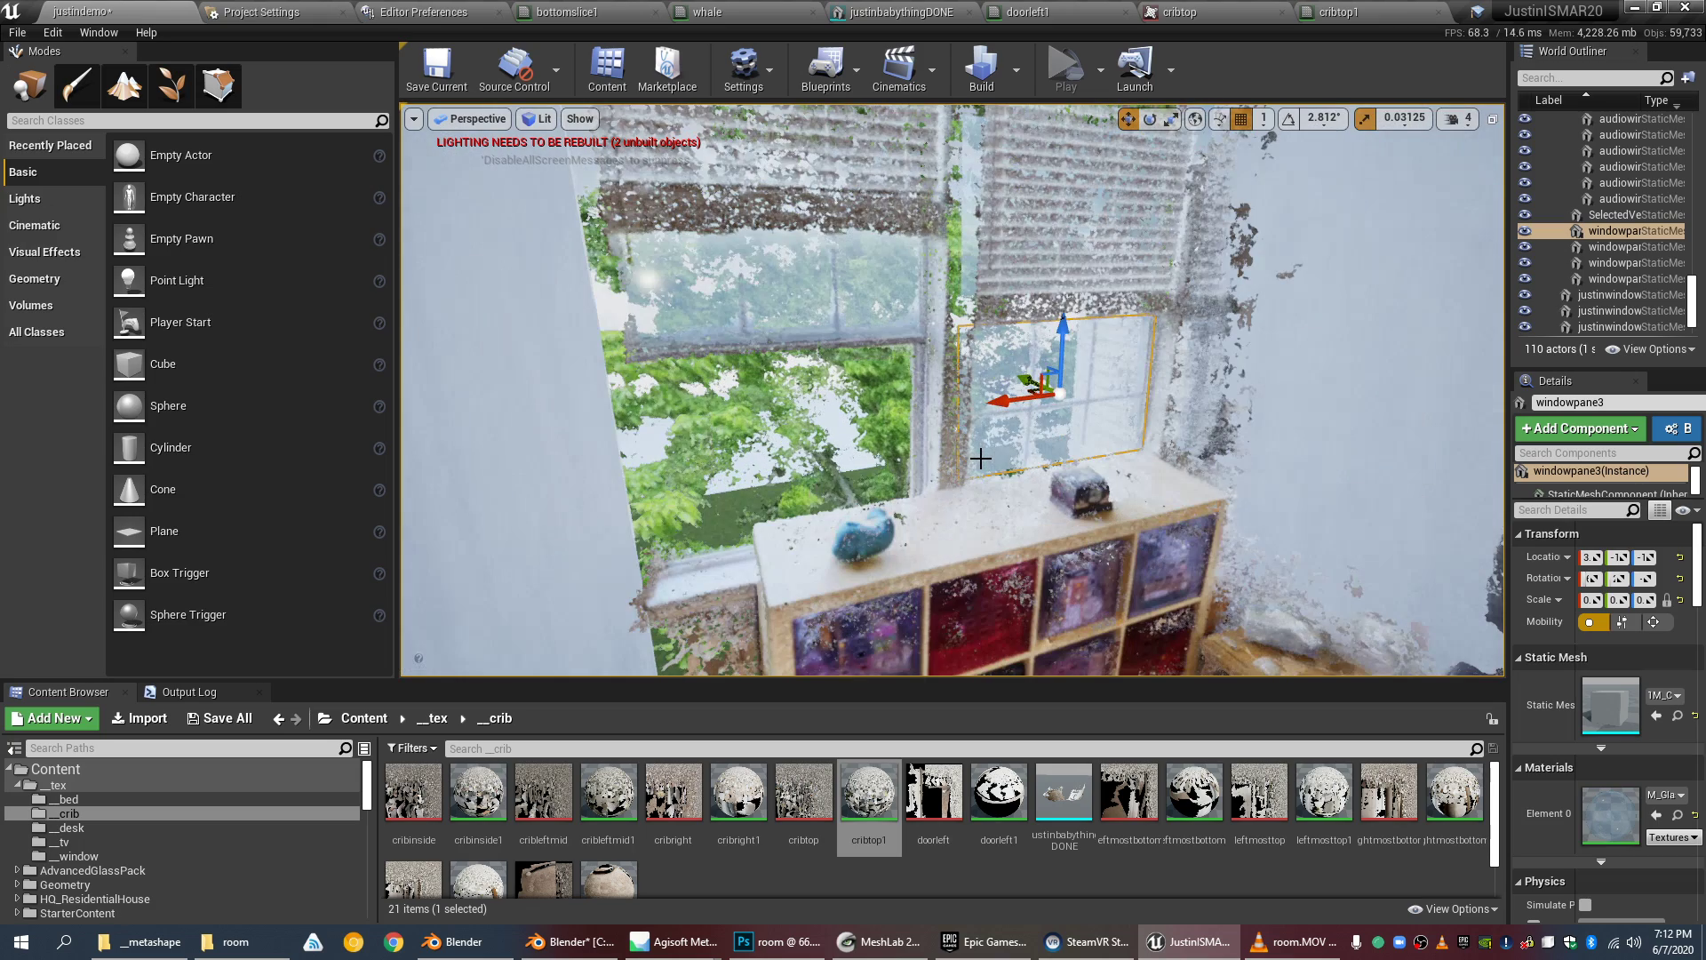
{"action": "scroll", "coordinate": [981, 456], "scroll_direction": "down", "scroll_amount": 4}
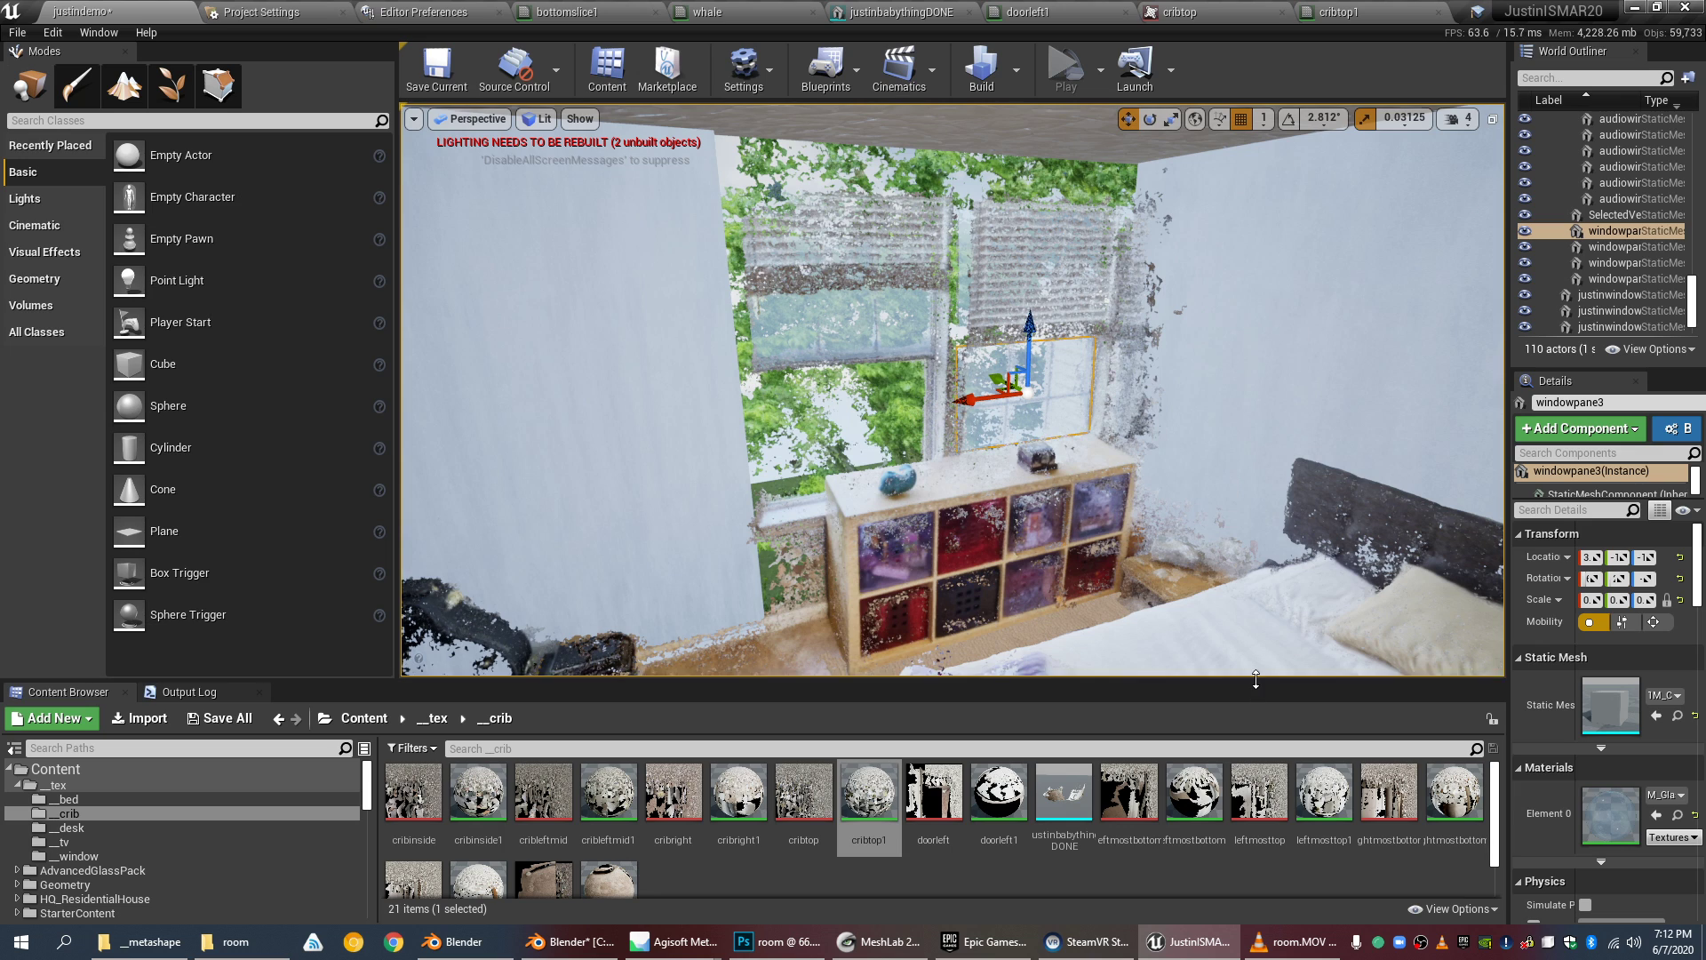
Step: Give the viewport slightly more height and inspect the selected windowpane and its surrounding frame up close
{"action": "left_click_drag", "start_coordinate": [1256, 680], "coordinate": [1257, 717]}
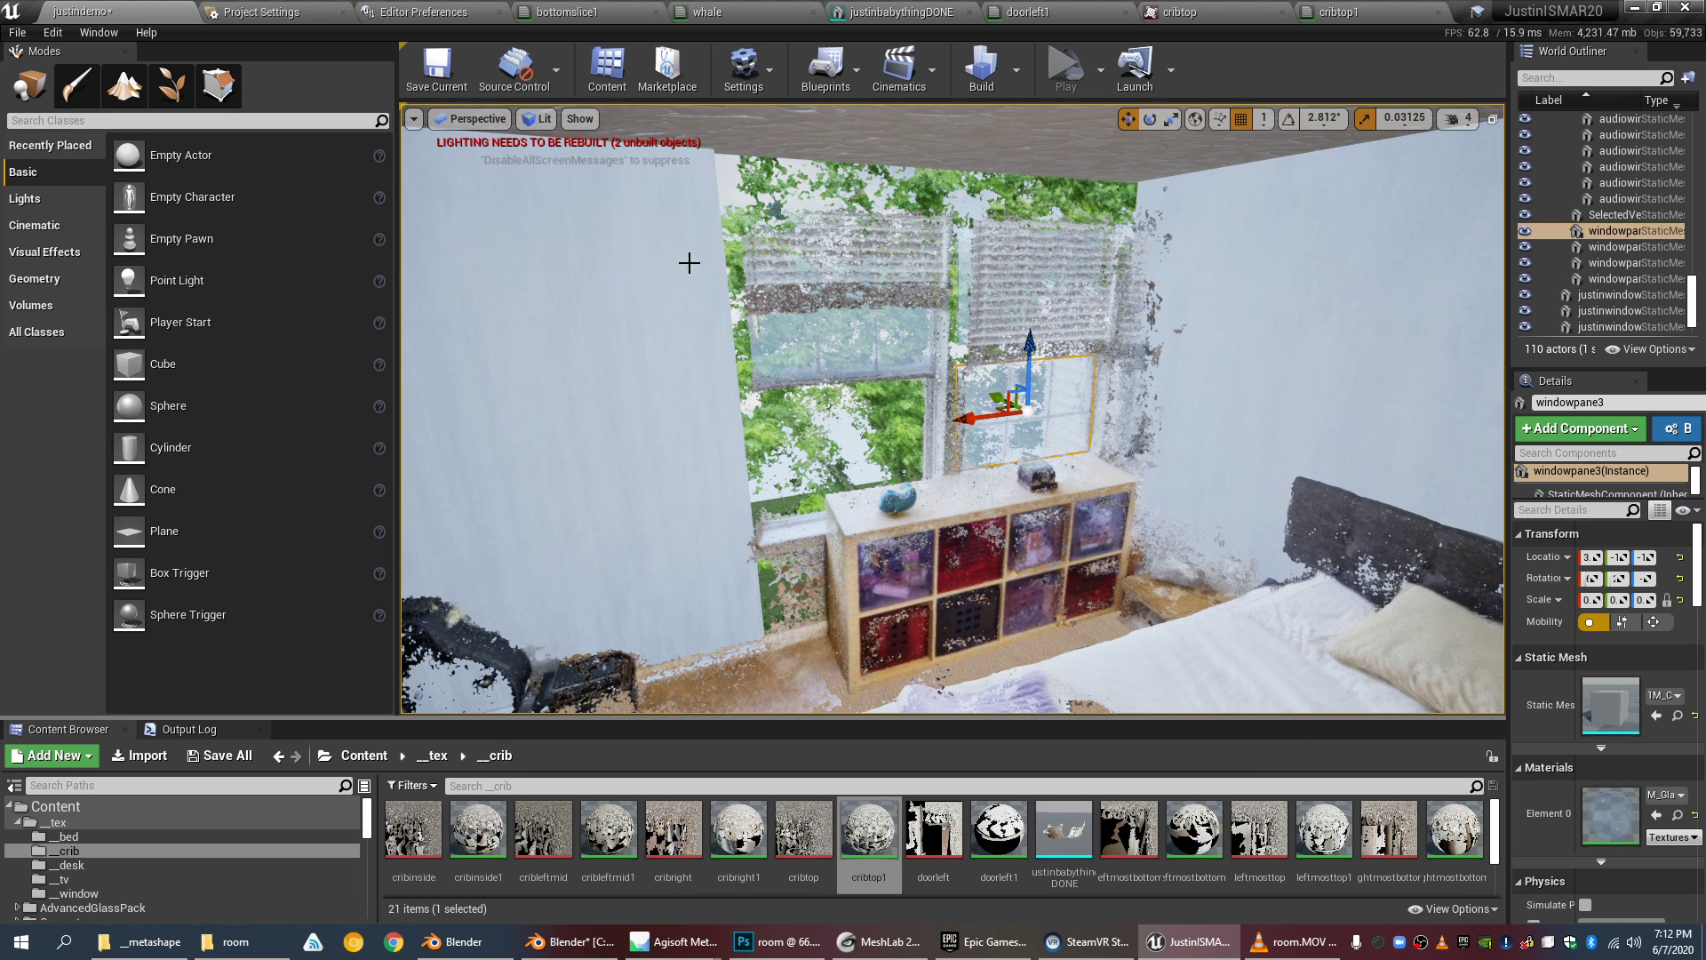
{"action": "scroll", "coordinate": [1135, 398], "scroll_direction": "up", "scroll_amount": 2}
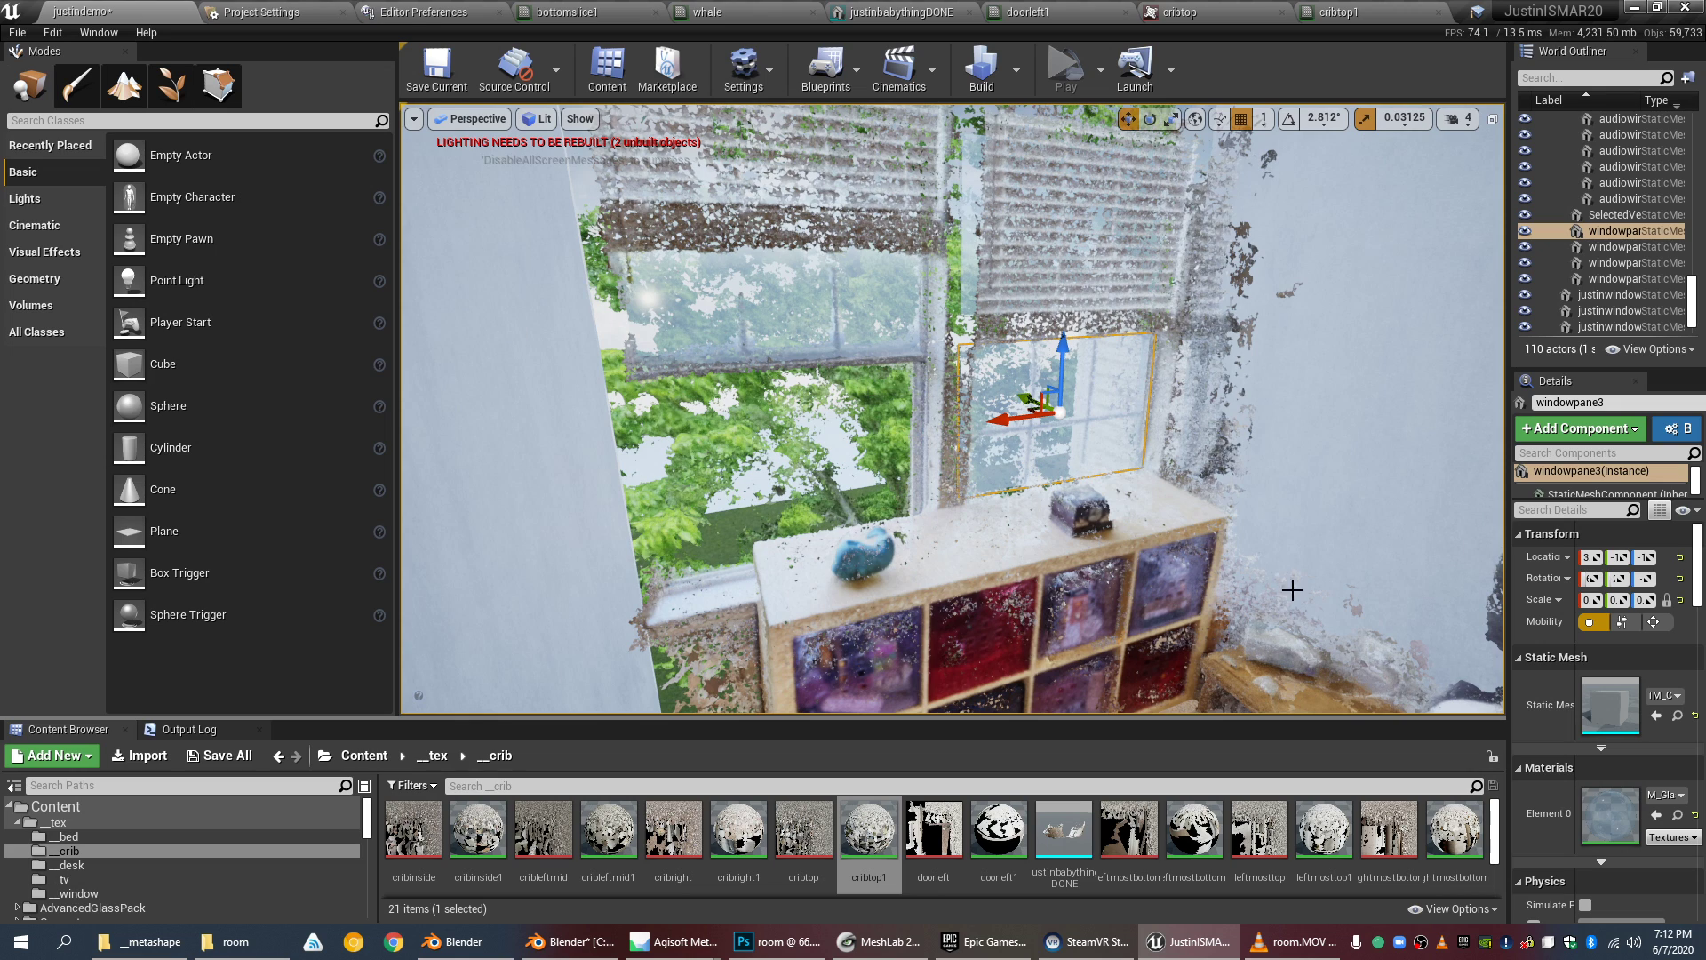
{"action": "scroll", "coordinate": [877, 320], "scroll_direction": "down", "scroll_amount": 4}
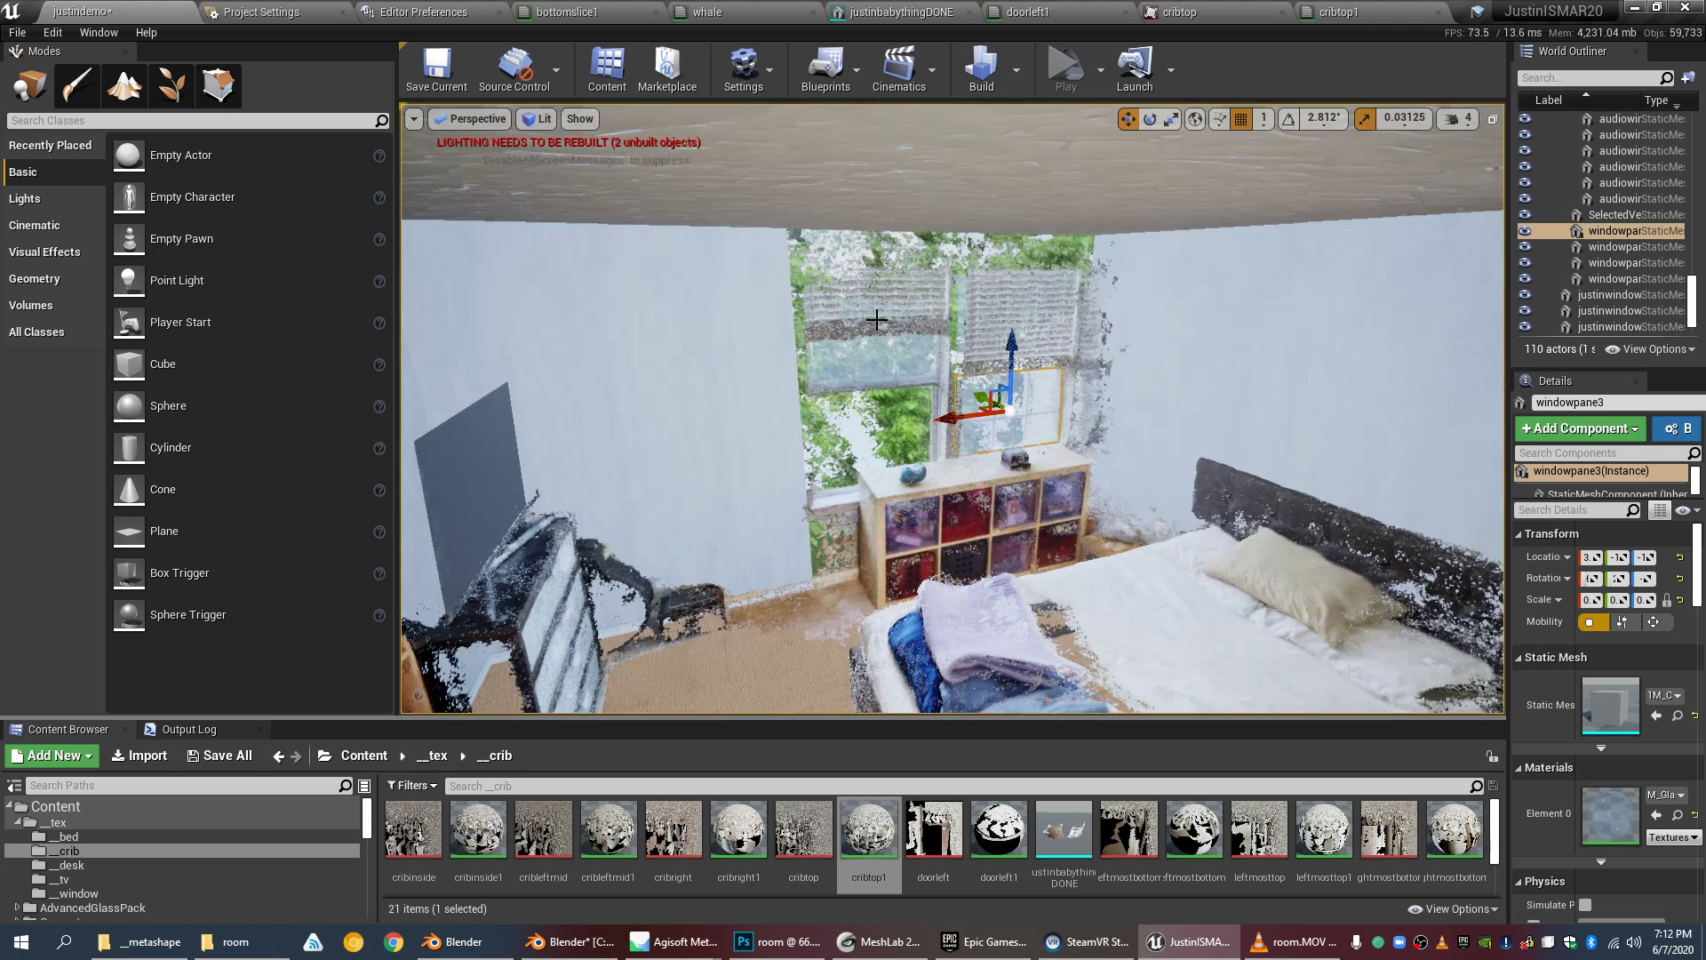
{"action": "scroll", "coordinate": [880, 330], "scroll_direction": "up", "scroll_amount": 4}
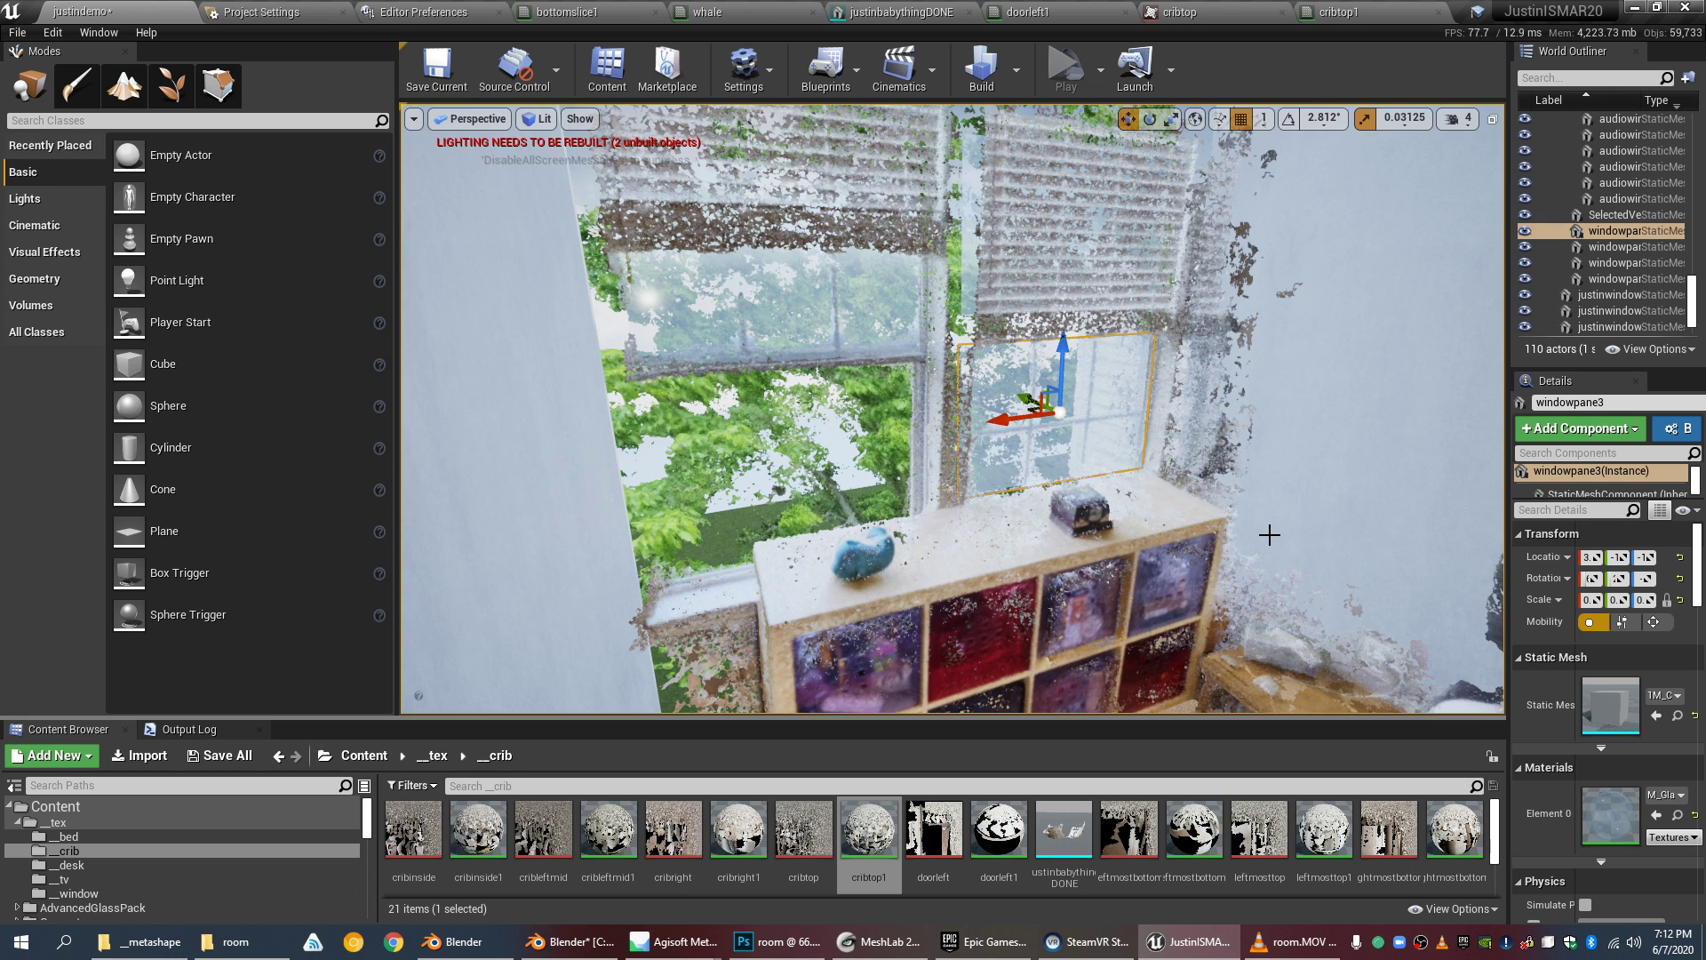
{"action": "scroll", "coordinate": [1132, 384], "scroll_direction": "up", "scroll_amount": 6}
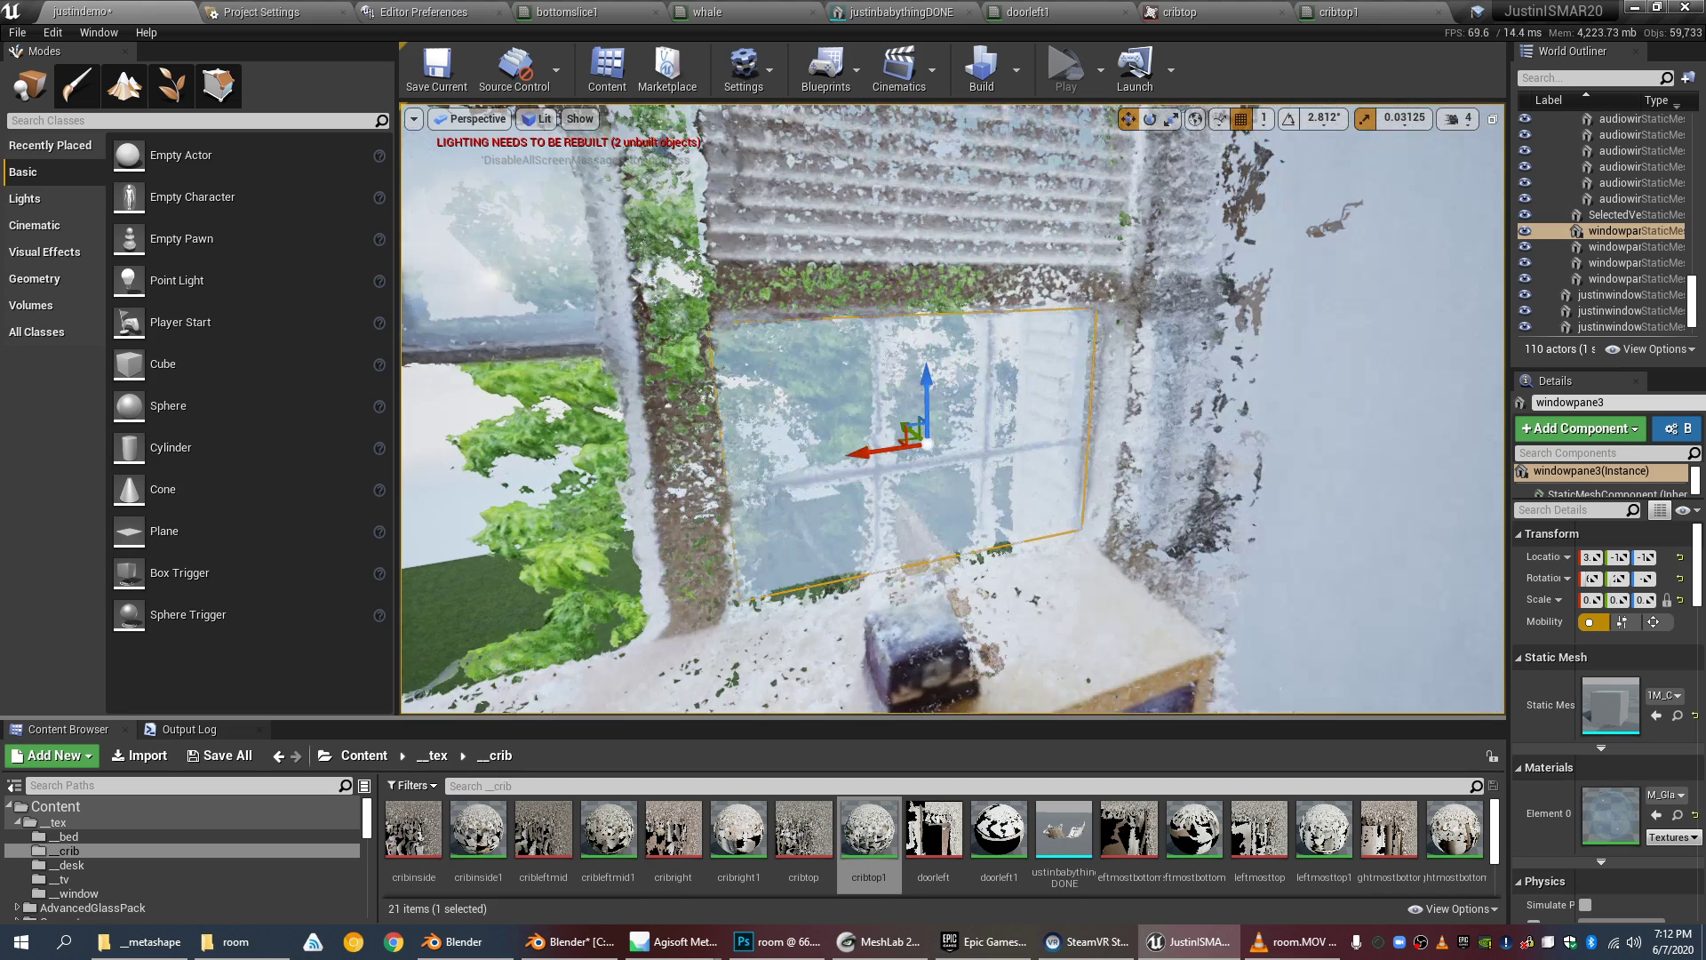
{"action": "scroll", "coordinate": [1132, 384], "scroll_direction": "down", "scroll_amount": 6}
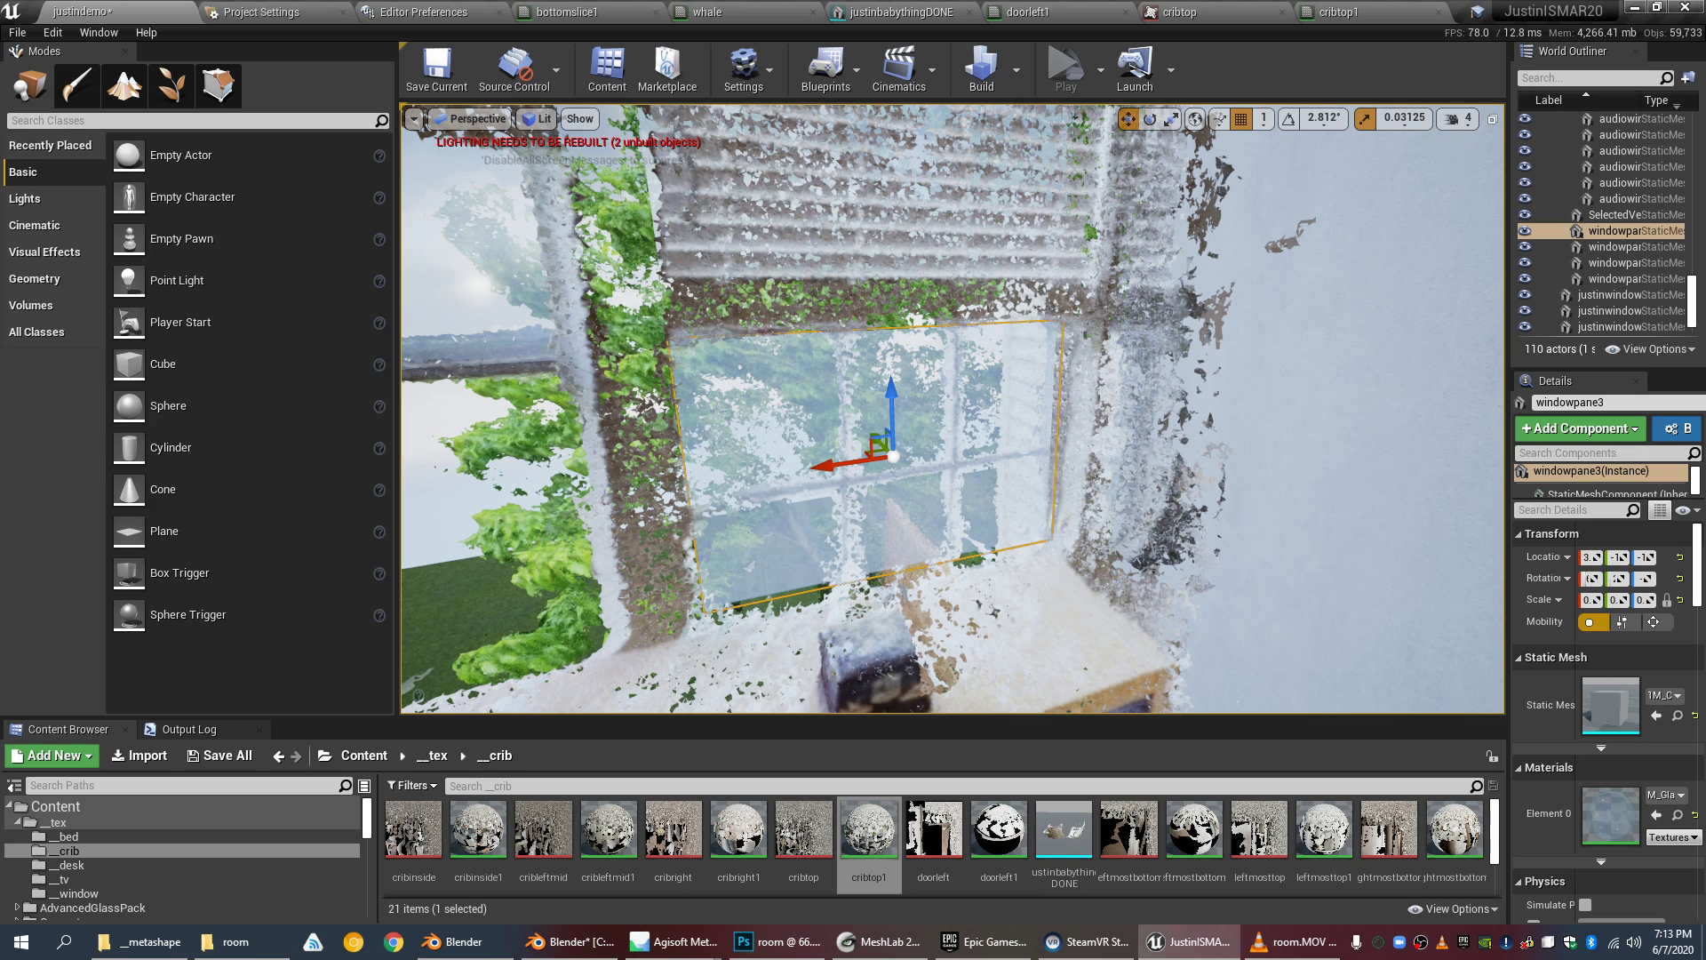
Step: Inspect the top and front of the cube shelf scan together with the small objects standing on it
{"action": "right_click_drag", "start_coordinate": [964, 475], "coordinate": [876, 556]}
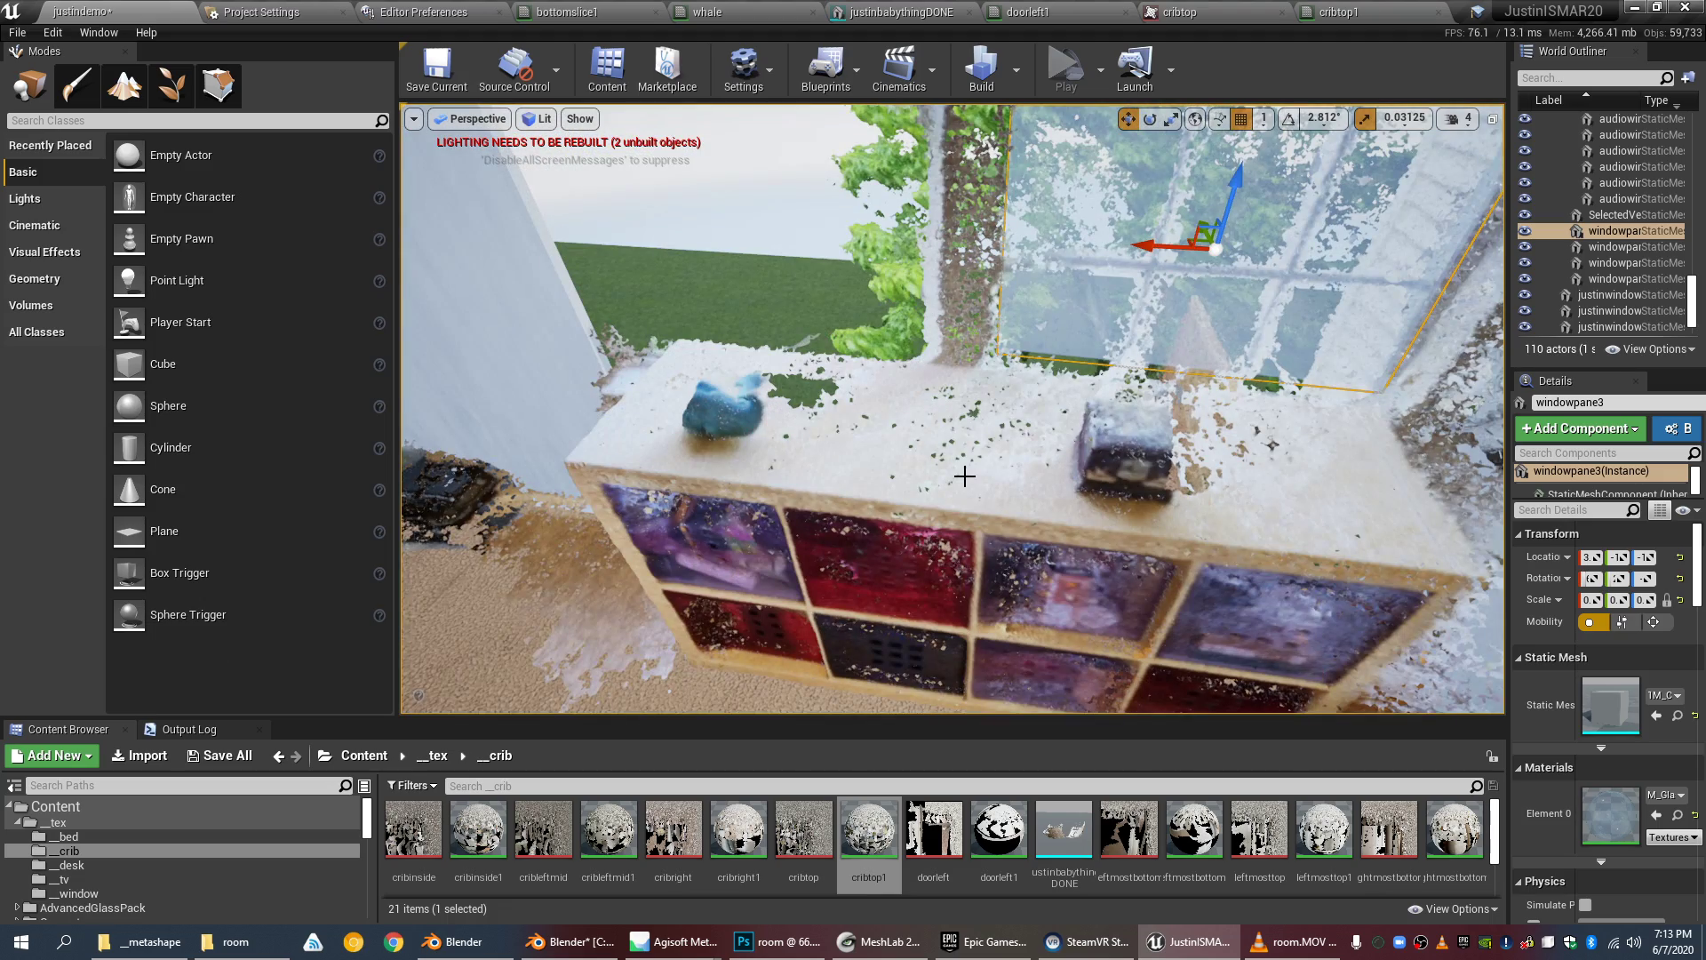
{"action": "scroll", "coordinate": [964, 475], "scroll_direction": "up", "scroll_amount": 5}
{"action": "scroll", "coordinate": [963, 475], "scroll_direction": "down", "scroll_amount": 5}
{"action": "scroll", "coordinate": [1036, 411], "scroll_direction": "down", "scroll_amount": 3}
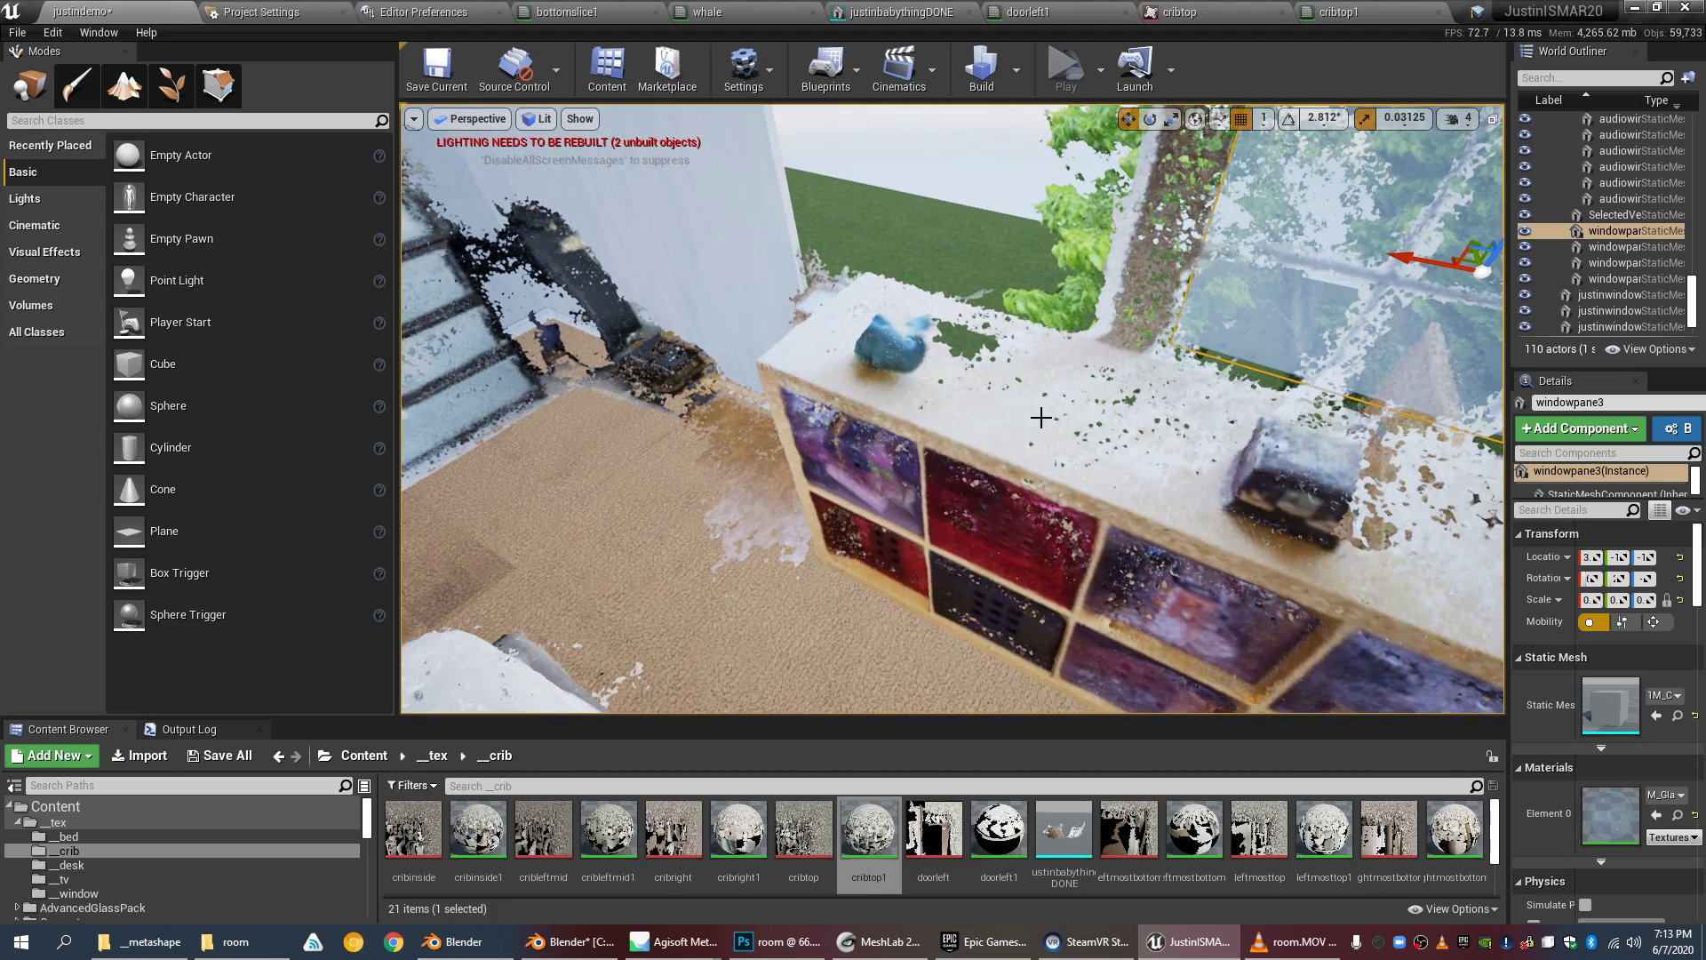
{"action": "scroll", "coordinate": [1033, 418], "scroll_direction": "up", "scroll_amount": 8}
{"action": "scroll", "coordinate": [1036, 412], "scroll_direction": "down", "scroll_amount": 8}
{"action": "right_click_drag", "start_coordinate": [1036, 411], "coordinate": [1146, 418]}
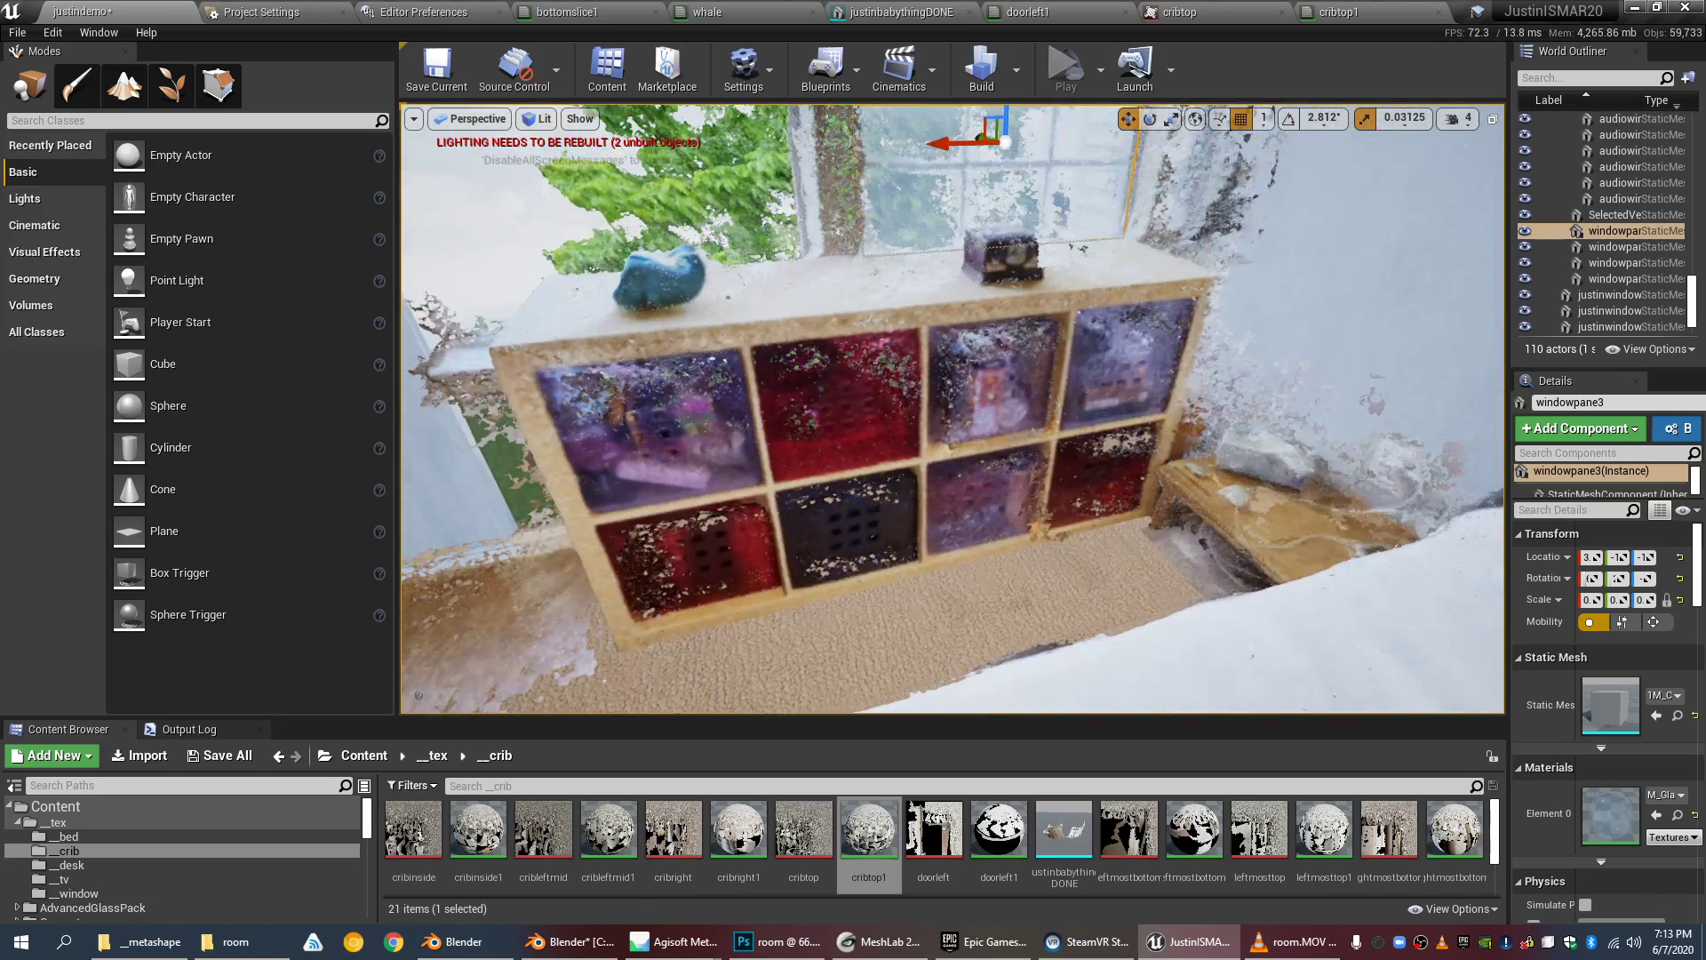
{"action": "scroll", "coordinate": [1040, 411], "scroll_direction": "up", "scroll_amount": 6}
Step: Examine the wall with the door, bookcase and dresser from near and far
{"action": "right_click_drag", "start_coordinate": [1039, 411], "coordinate": [978, 329]}
{"action": "scroll", "coordinate": [1042, 413], "scroll_direction": "down", "scroll_amount": 6}
{"action": "scroll", "coordinate": [1043, 414], "scroll_direction": "up", "scroll_amount": 4}
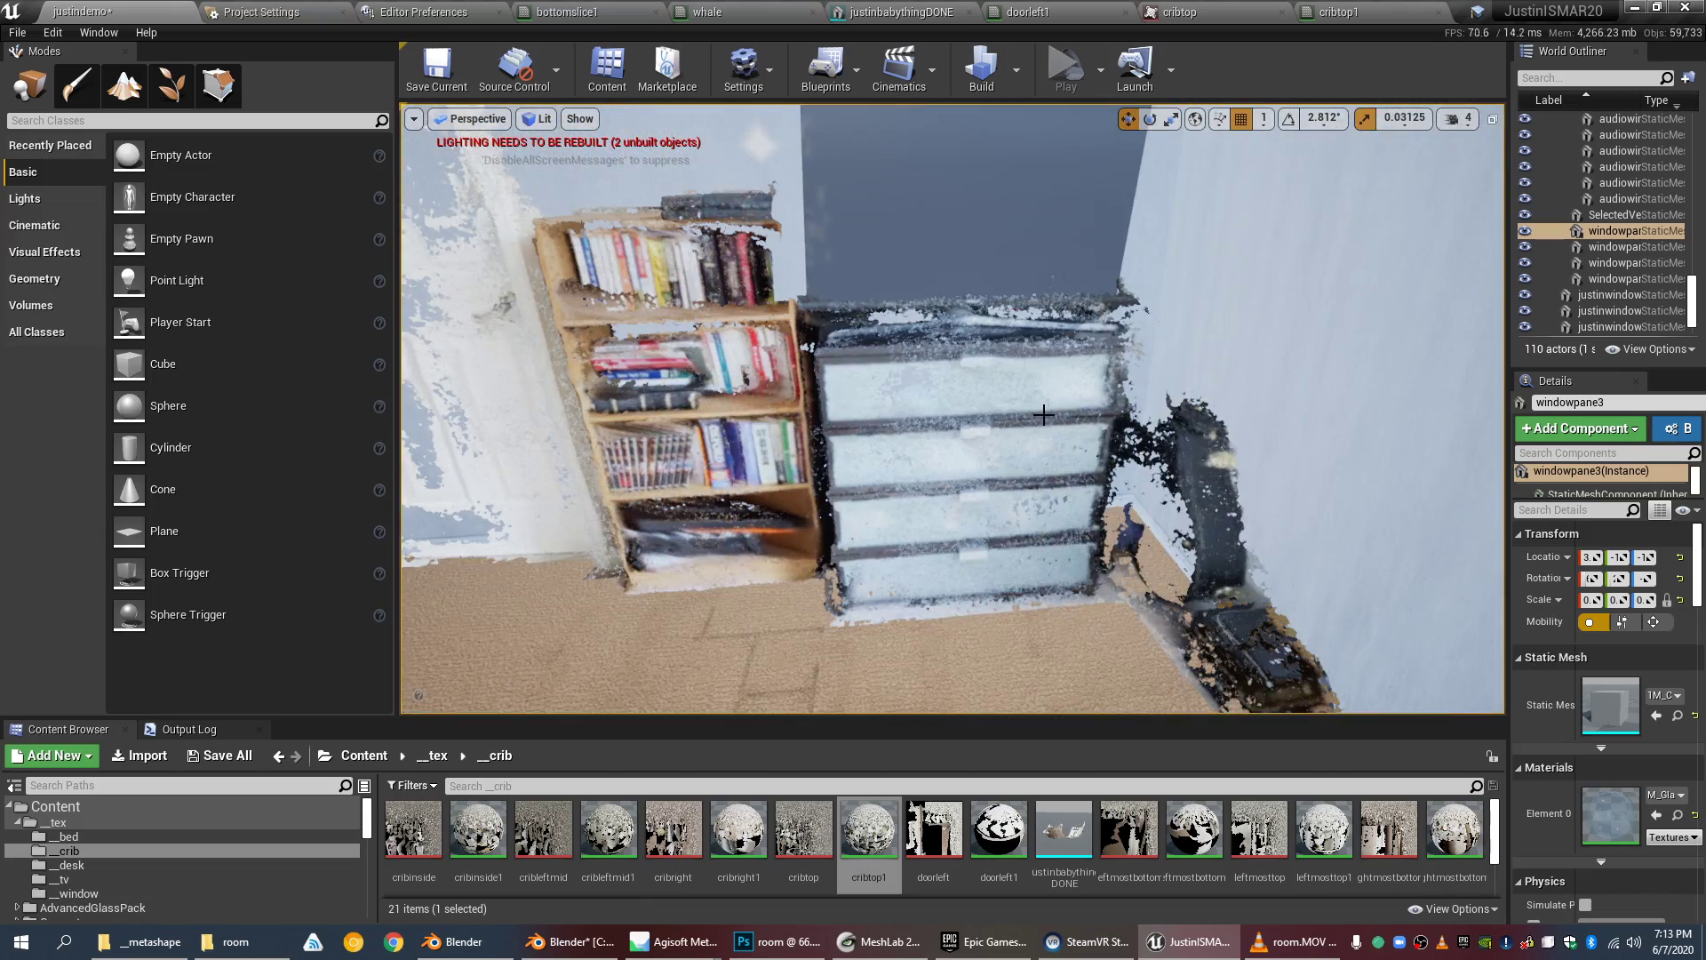
{"action": "right_click_drag", "start_coordinate": [1043, 414], "coordinate": [888, 427]}
{"action": "scroll", "coordinate": [1060, 450], "scroll_direction": "down", "scroll_amount": 5}
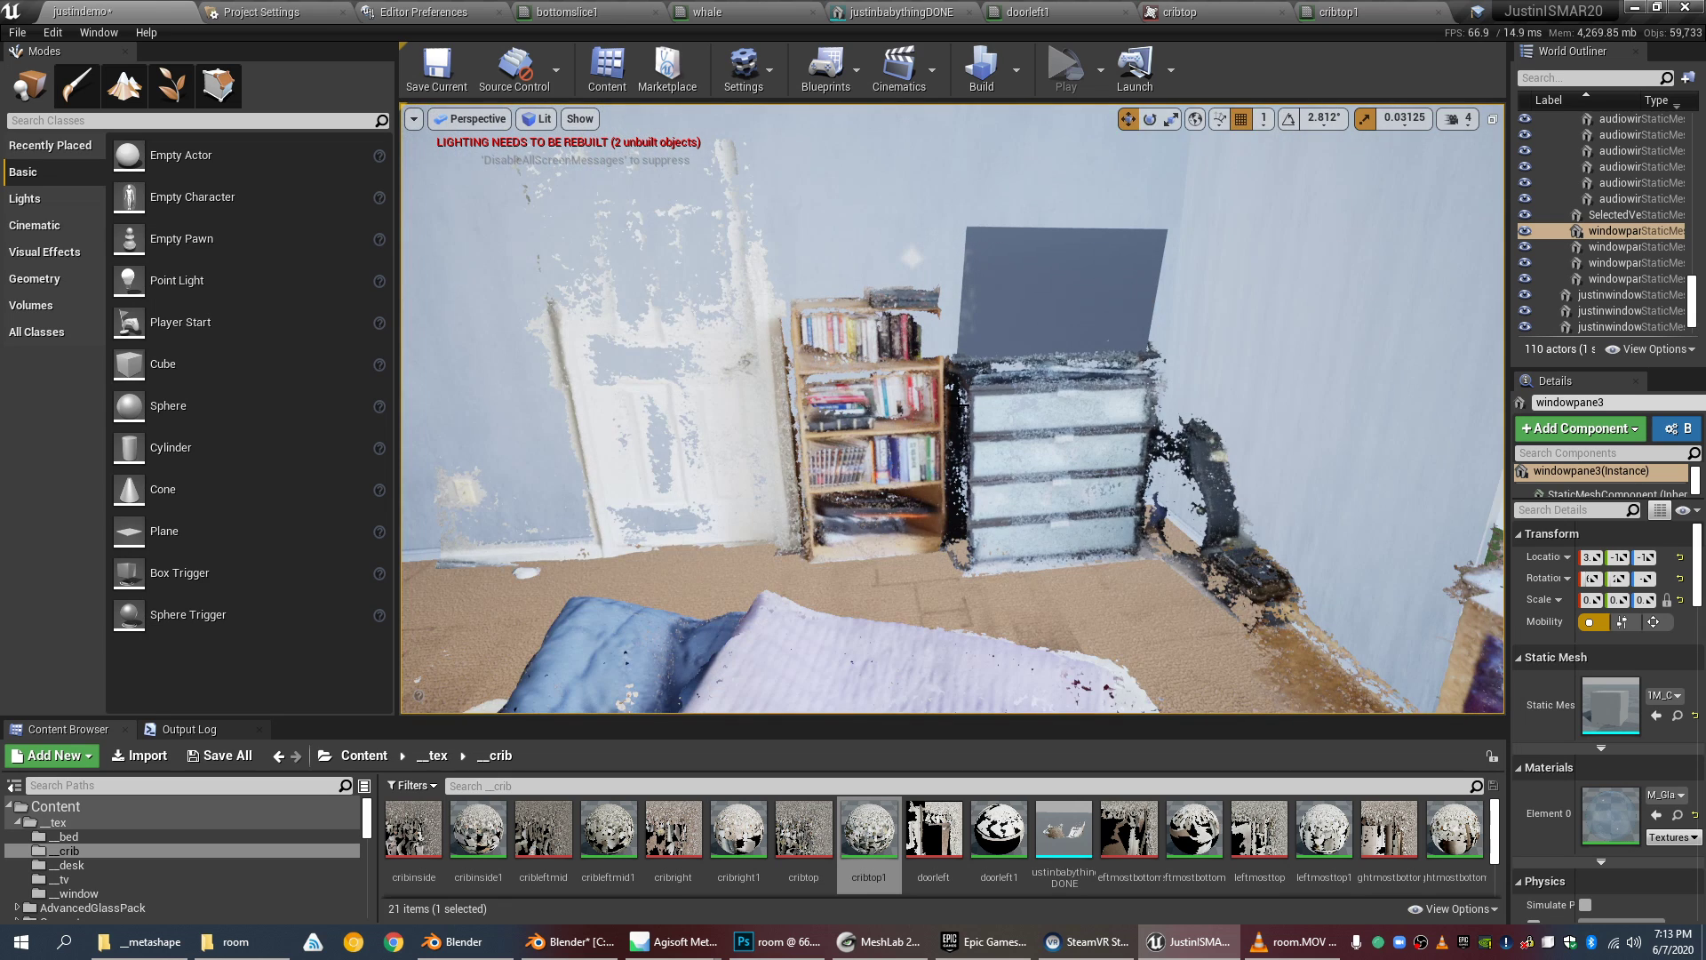
{"action": "right_click_drag", "start_coordinate": [991, 452], "coordinate": [1058, 450]}
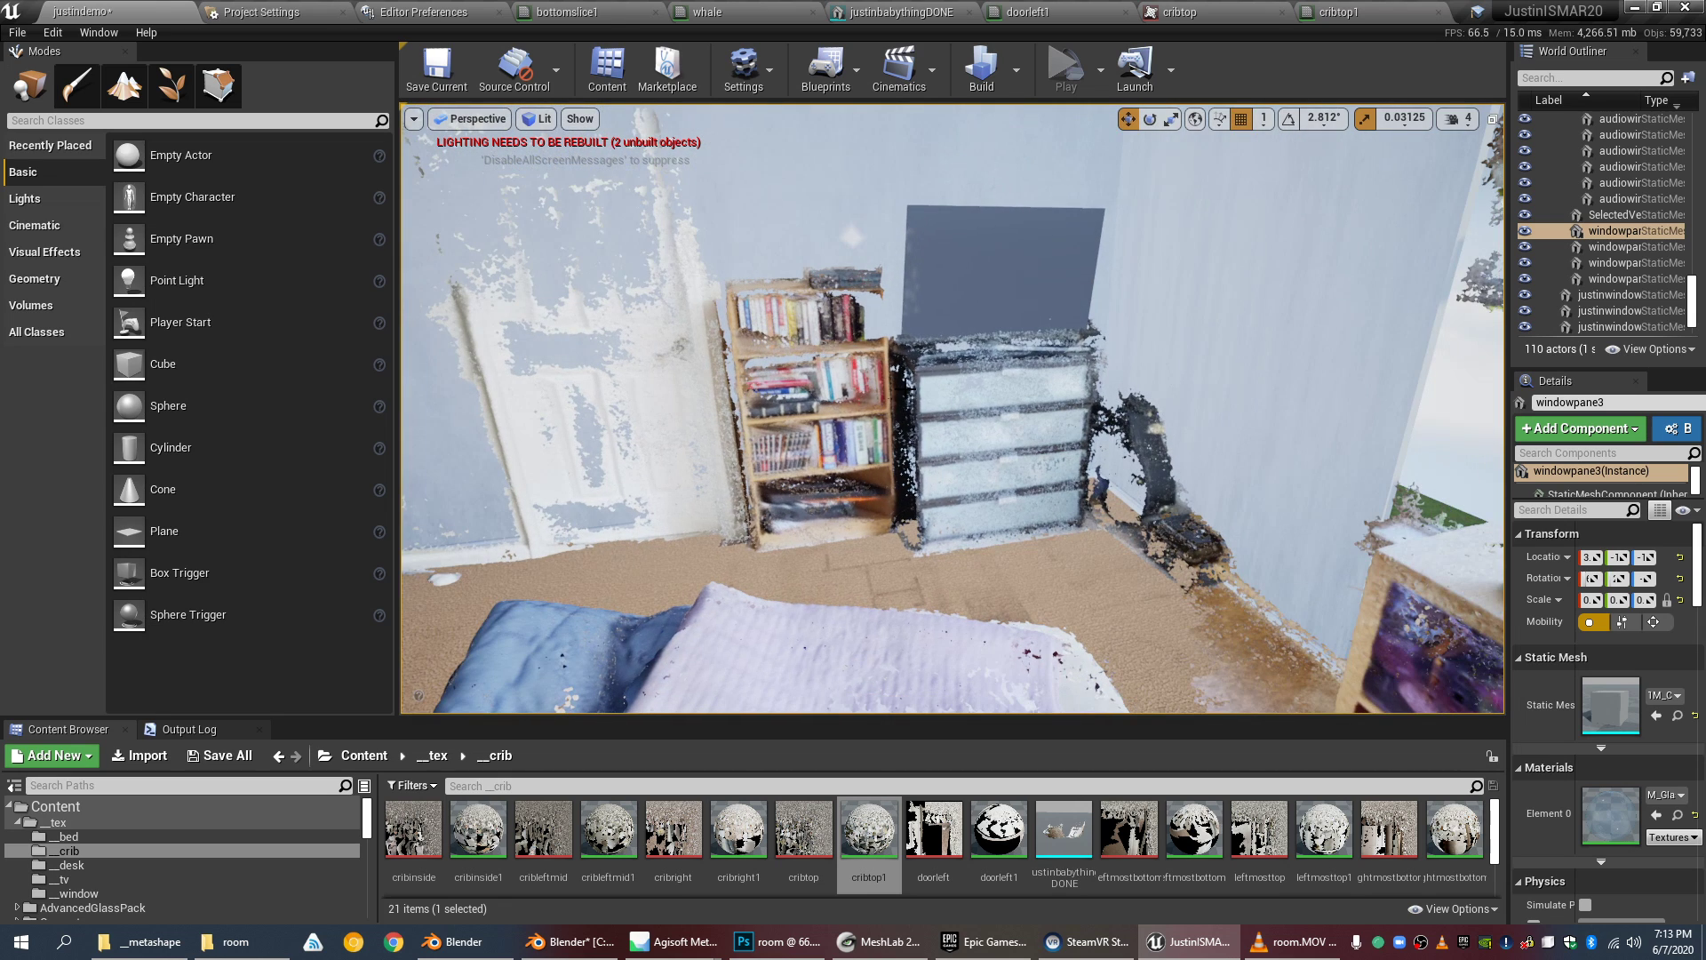
{"action": "scroll", "coordinate": [1030, 432], "scroll_direction": "down", "scroll_amount": 5}
{"action": "scroll", "coordinate": [1065, 434], "scroll_direction": "up", "scroll_amount": 6}
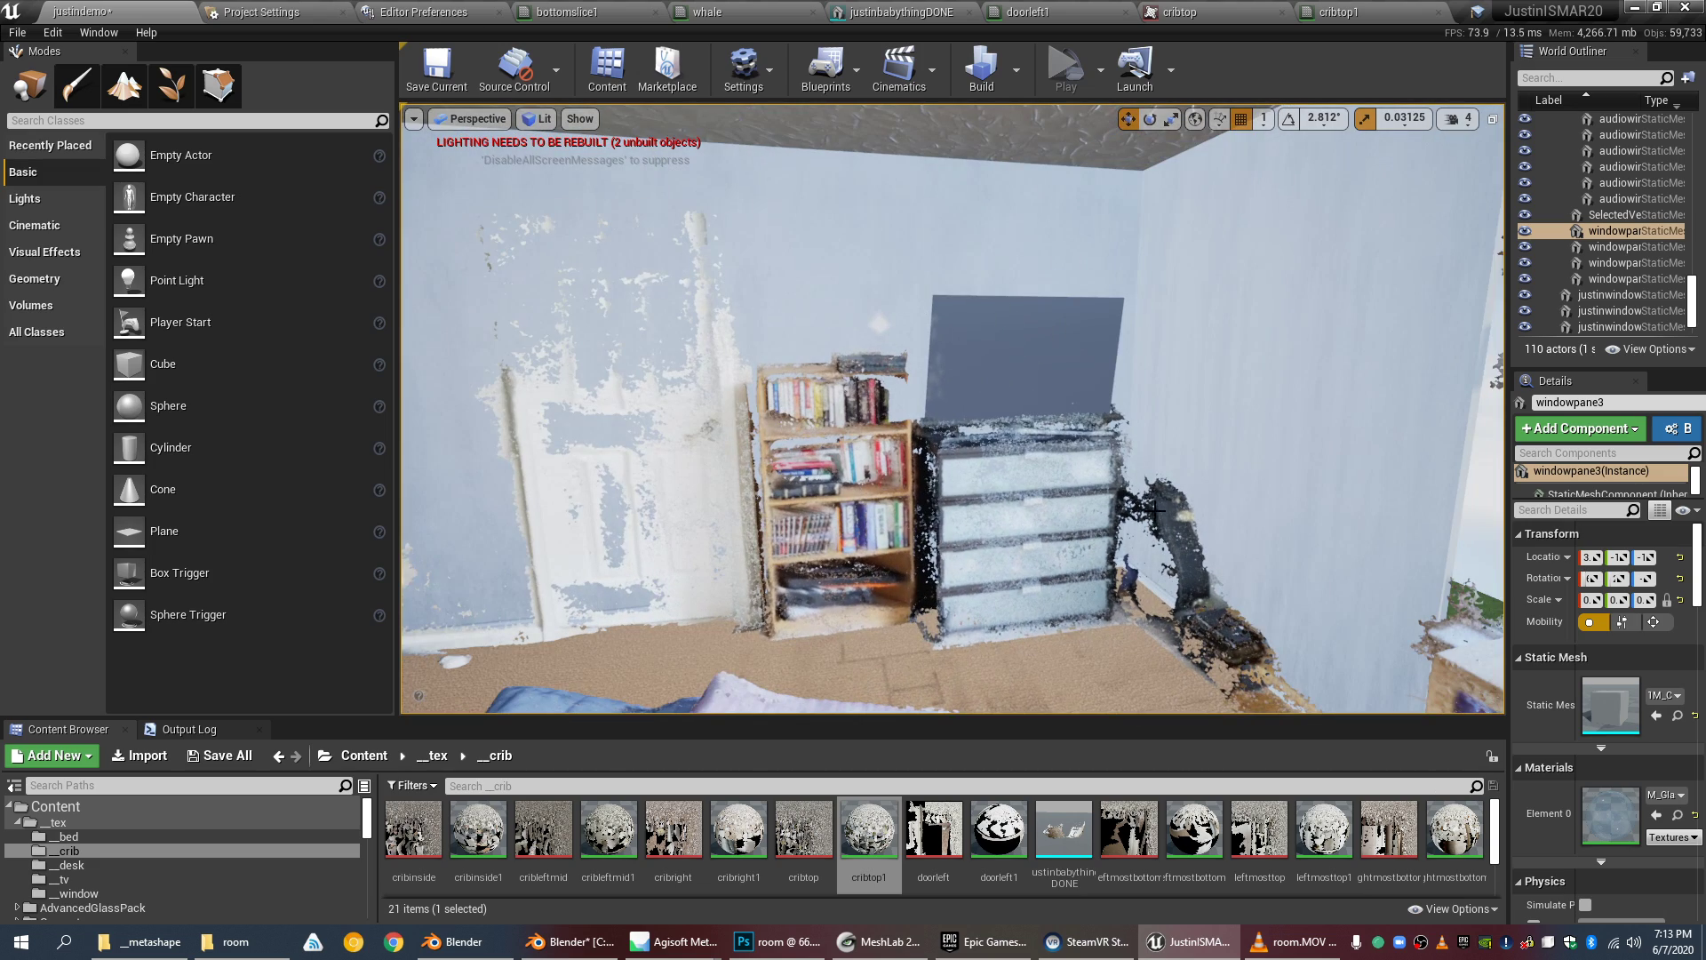
Step: Examine the window corner beside the cube shelf and the bed with its folded blankets
{"action": "right_click_drag", "start_coordinate": [1155, 497], "coordinate": [875, 534]}
{"action": "scroll", "coordinate": [1032, 286], "scroll_direction": "up", "scroll_amount": 5}
{"action": "scroll", "coordinate": [1038, 460], "scroll_direction": "down", "scroll_amount": 5}
{"action": "scroll", "coordinate": [1039, 484], "scroll_direction": "down", "scroll_amount": 5}
{"action": "right_click_drag", "start_coordinate": [1146, 351], "coordinate": [1056, 356]}
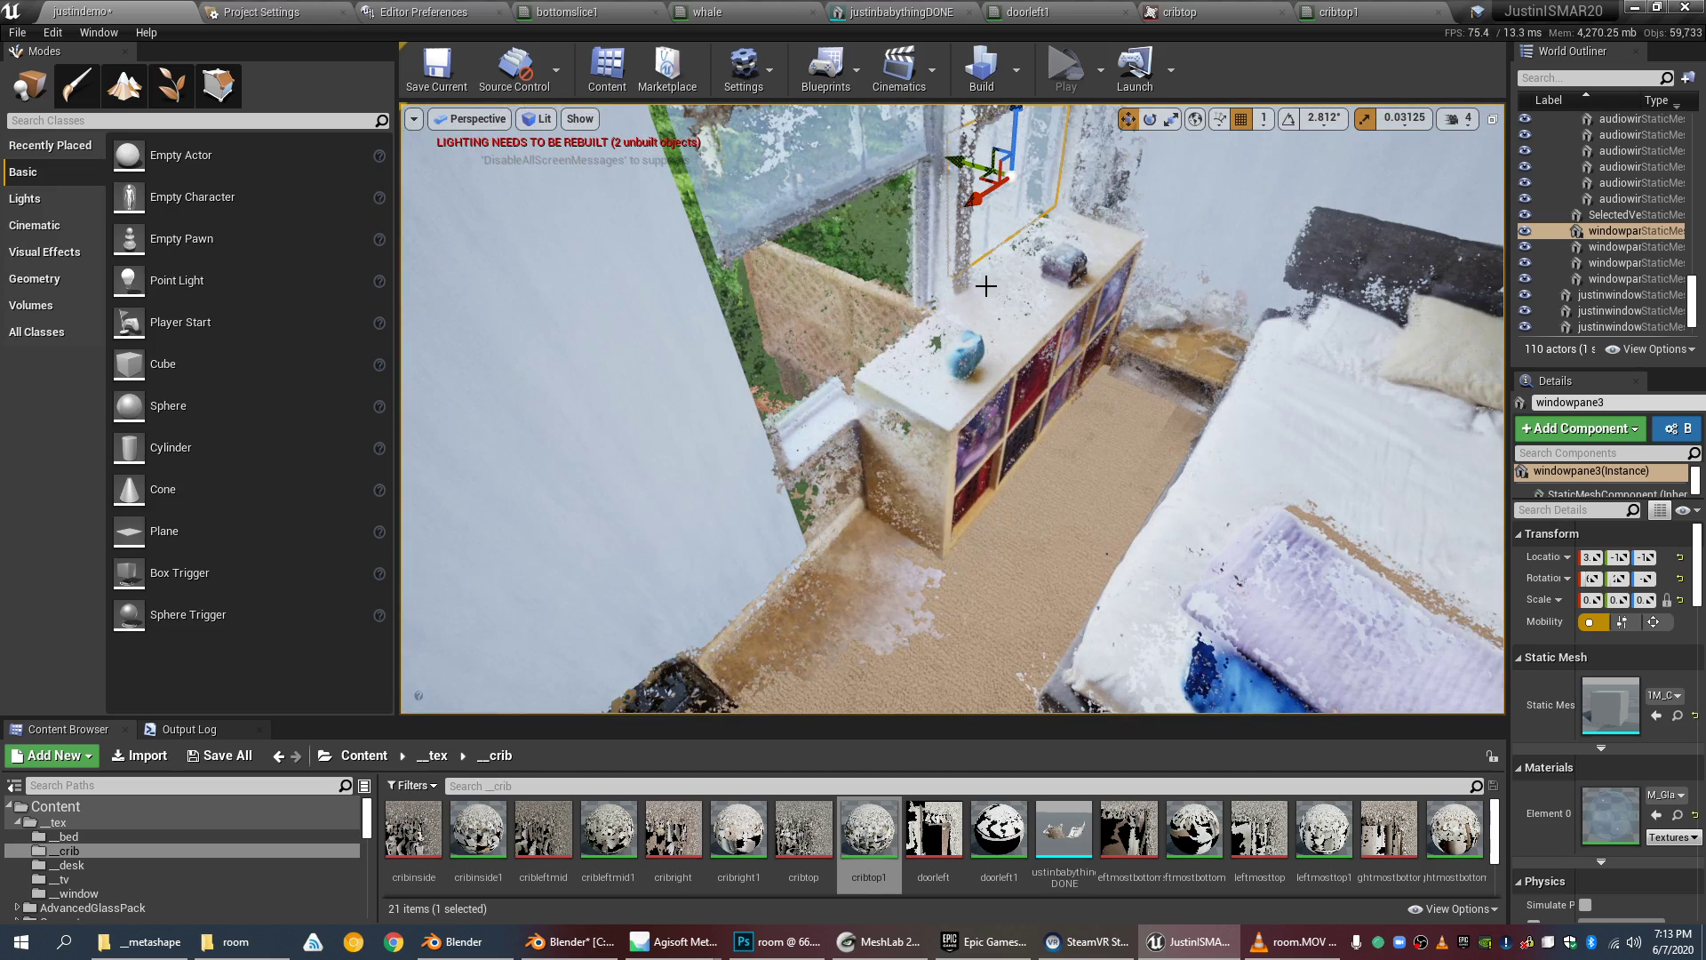
{"action": "right_click_drag", "start_coordinate": [985, 286], "coordinate": [1201, 268]}
{"action": "right_click_drag", "start_coordinate": [968, 526], "coordinate": [1092, 525]}
{"action": "scroll", "coordinate": [968, 525], "scroll_direction": "down", "scroll_amount": 5}
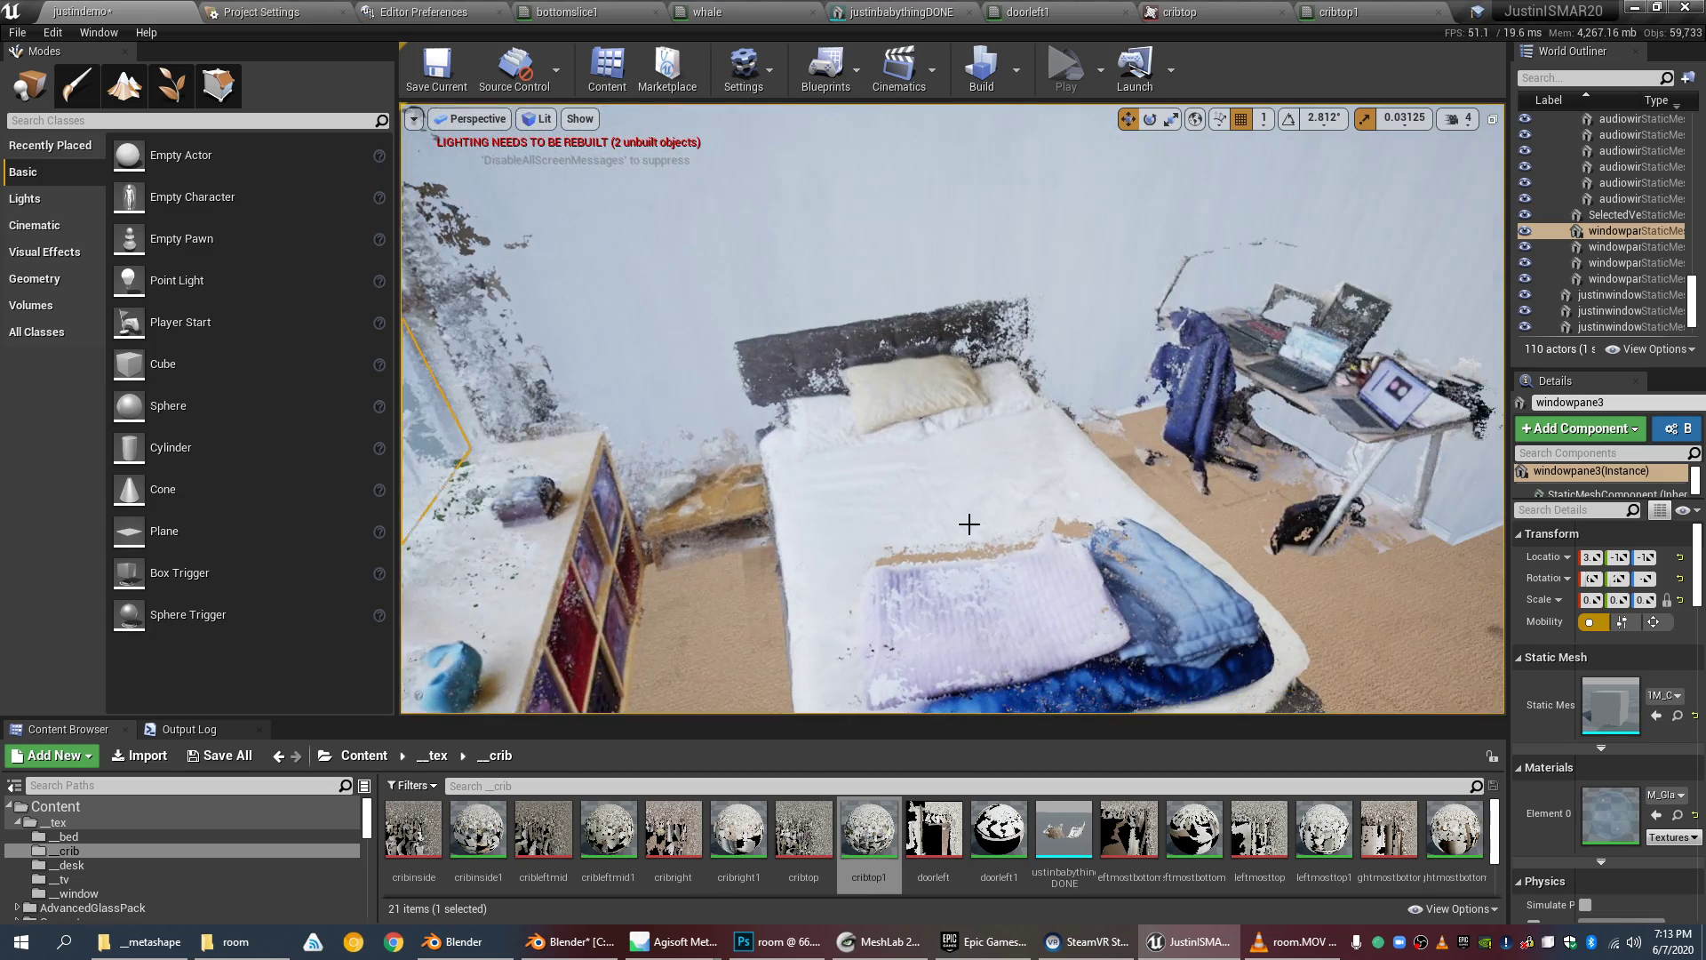
Step: Look over the desk, the crib and the empty carpeted corner between them
{"action": "scroll", "coordinate": [990, 575], "scroll_direction": "up", "scroll_amount": 6}
{"action": "right_click_drag", "start_coordinate": [990, 574], "coordinate": [1217, 533]}
{"action": "right_click_drag", "start_coordinate": [1031, 506], "coordinate": [1084, 524]}
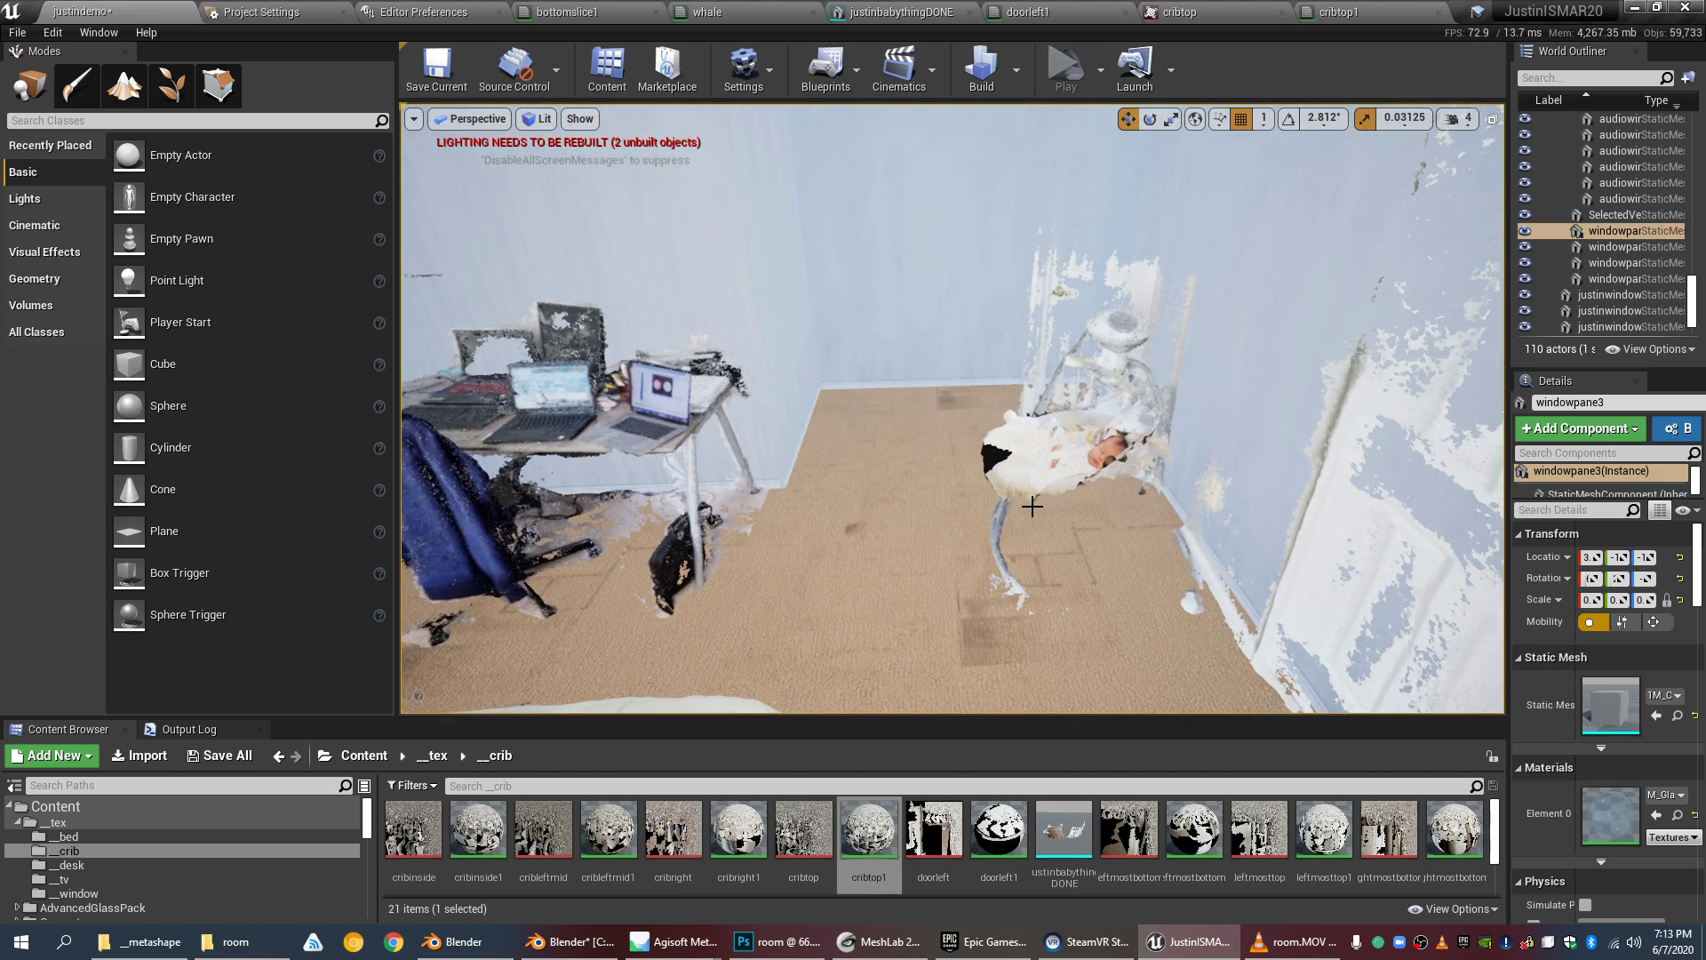
{"action": "scroll", "coordinate": [1015, 468], "scroll_direction": "up", "scroll_amount": 6}
{"action": "right_click_drag", "start_coordinate": [1014, 466], "coordinate": [977, 399]}
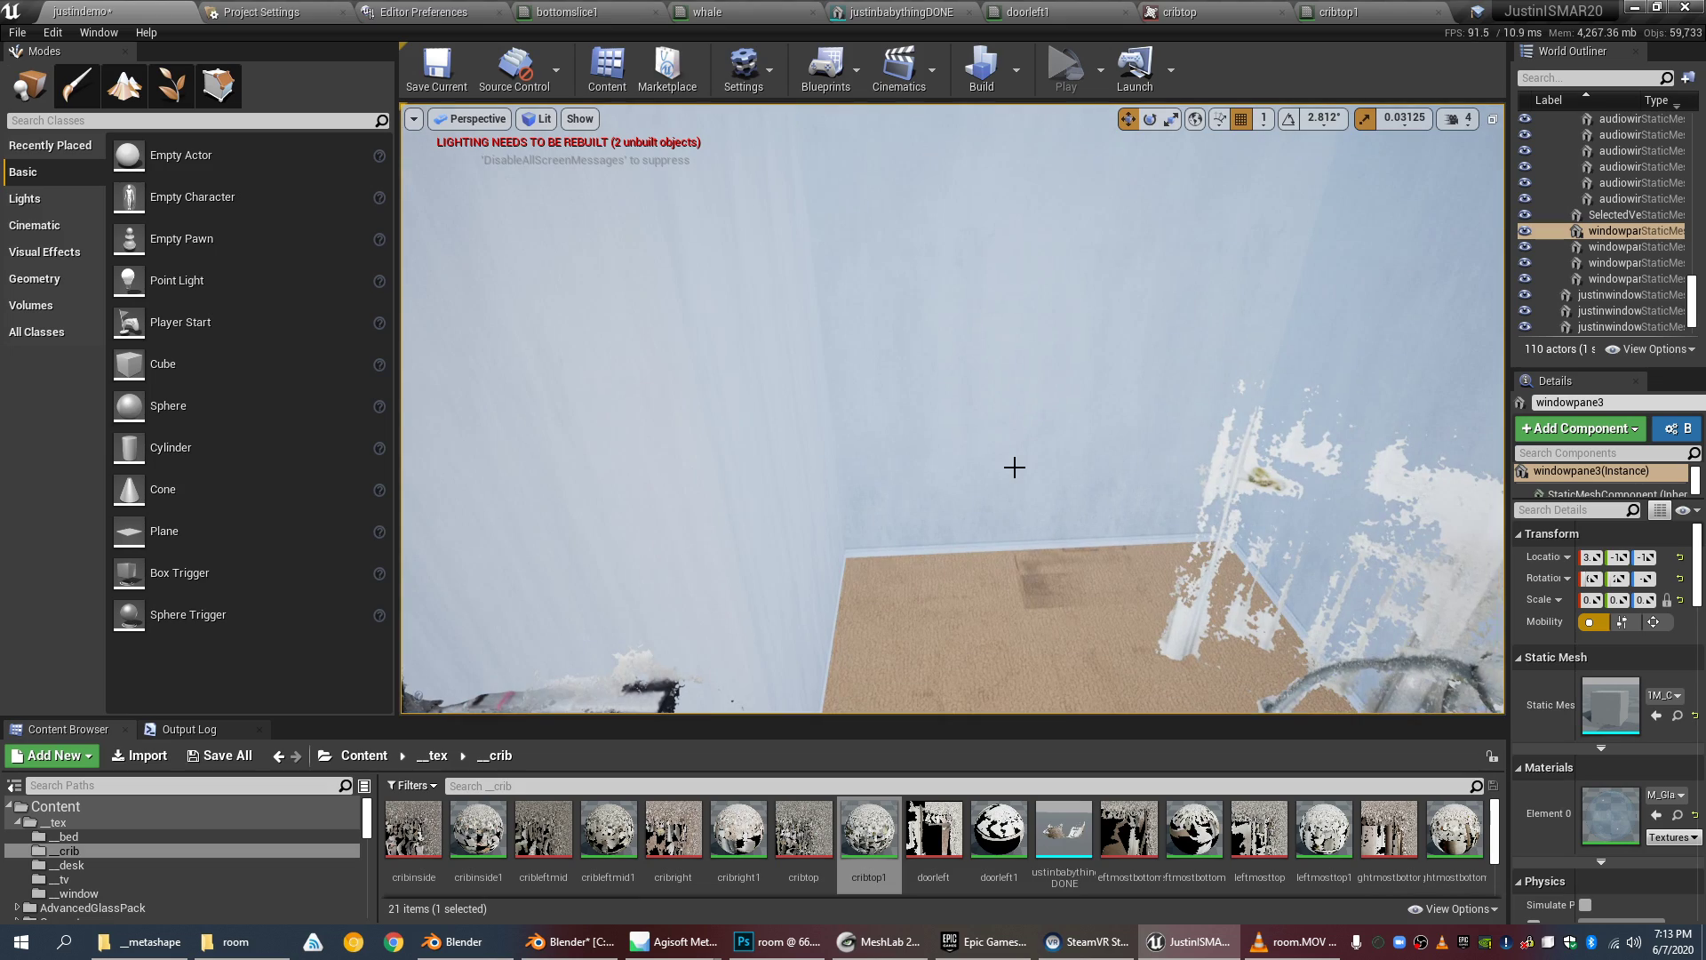
{"action": "right_click_drag", "start_coordinate": [1015, 466], "coordinate": [1144, 429]}
{"action": "right_click_drag", "start_coordinate": [1036, 437], "coordinate": [1030, 382]}
Step: Inspect the desk scan with its laptops and the jacket-covered chair up close
{"action": "scroll", "coordinate": [1036, 437], "scroll_direction": "up", "scroll_amount": 6}
{"action": "scroll", "coordinate": [1036, 437], "scroll_direction": "up", "scroll_amount": 5}
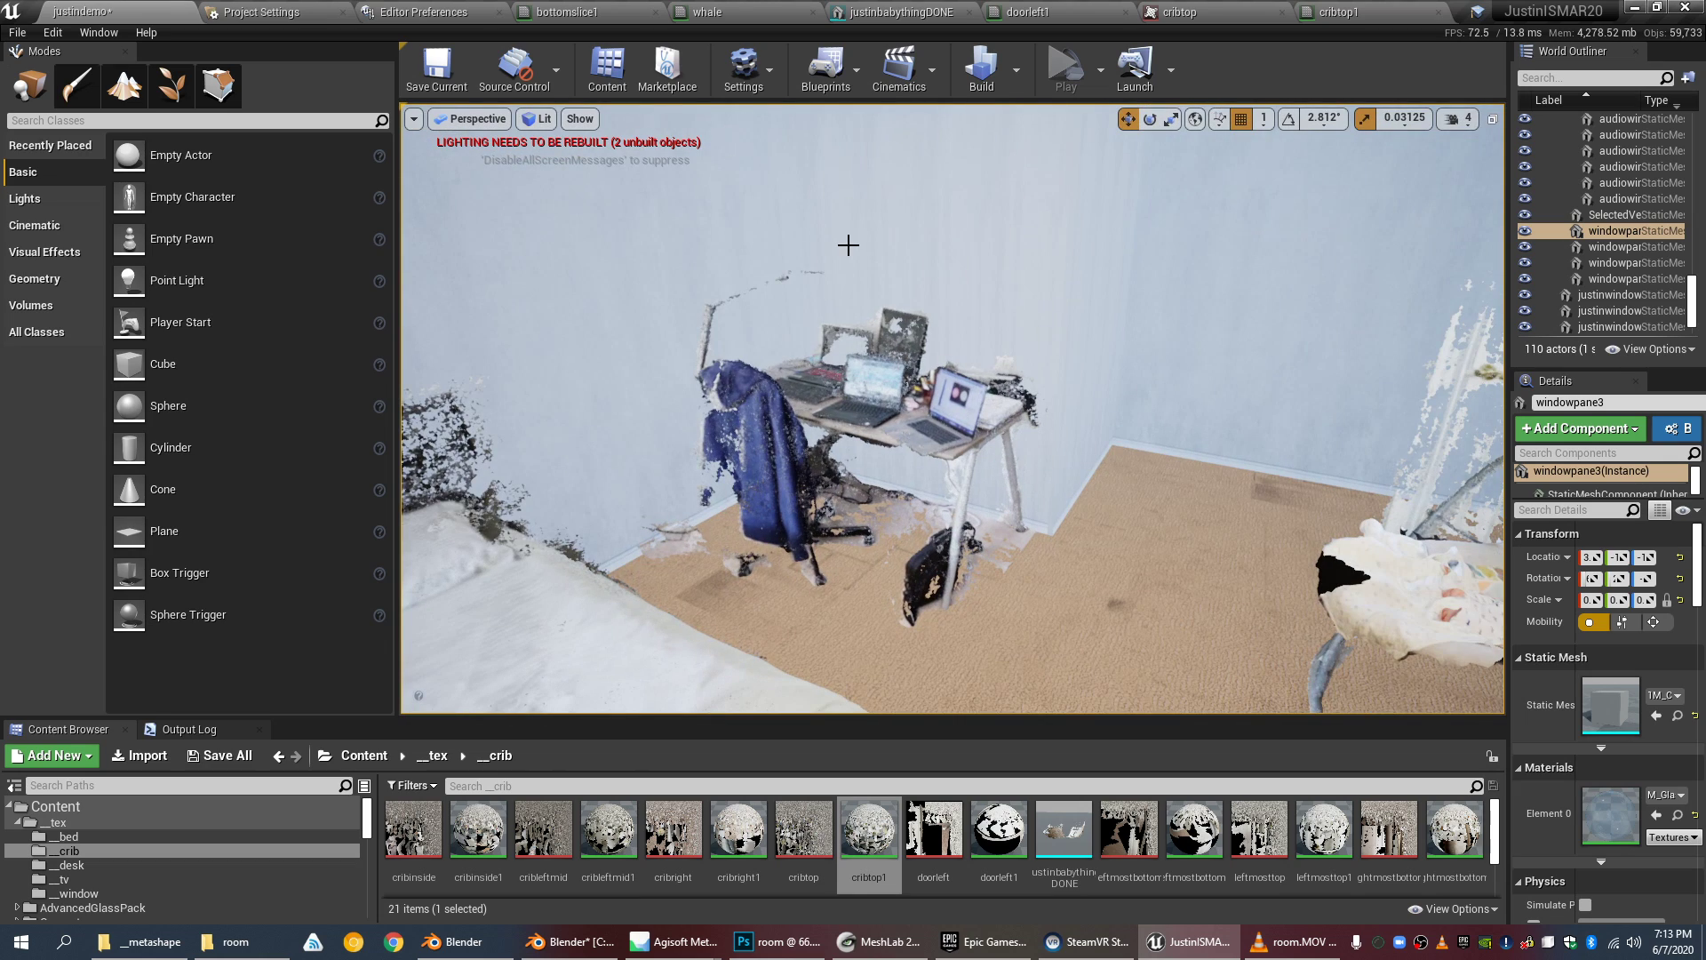
{"action": "scroll", "coordinate": [873, 321], "scroll_direction": "up", "scroll_amount": 3}
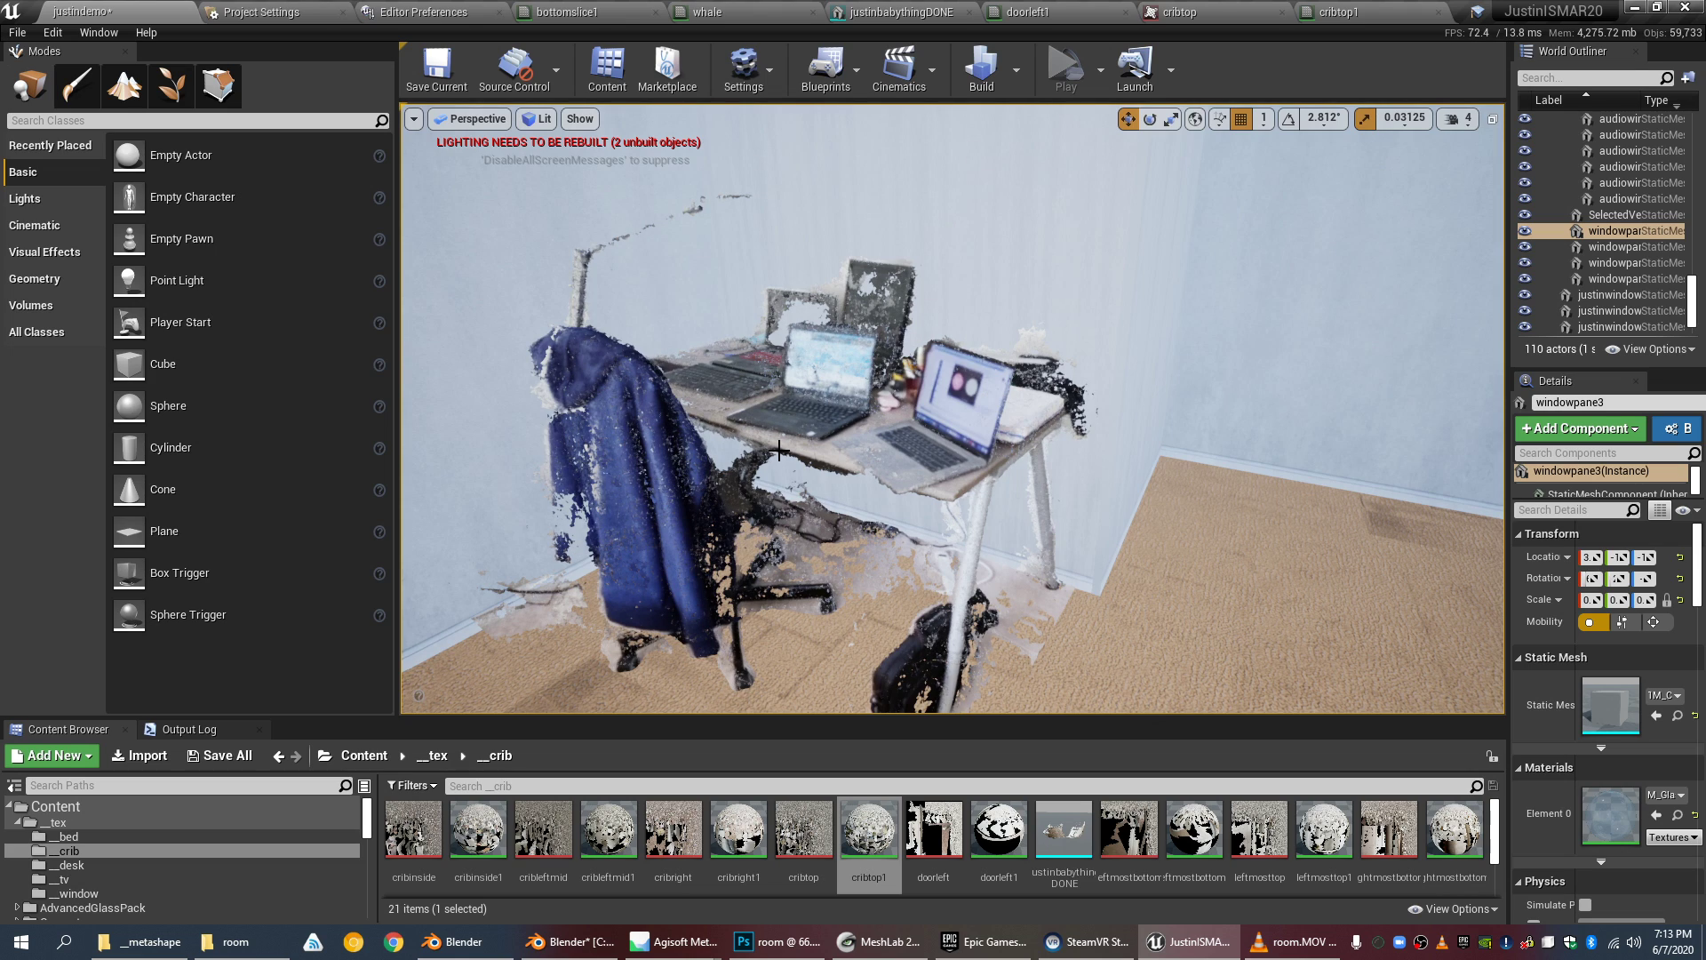
{"action": "scroll", "coordinate": [1065, 602], "scroll_direction": "up", "scroll_amount": 2}
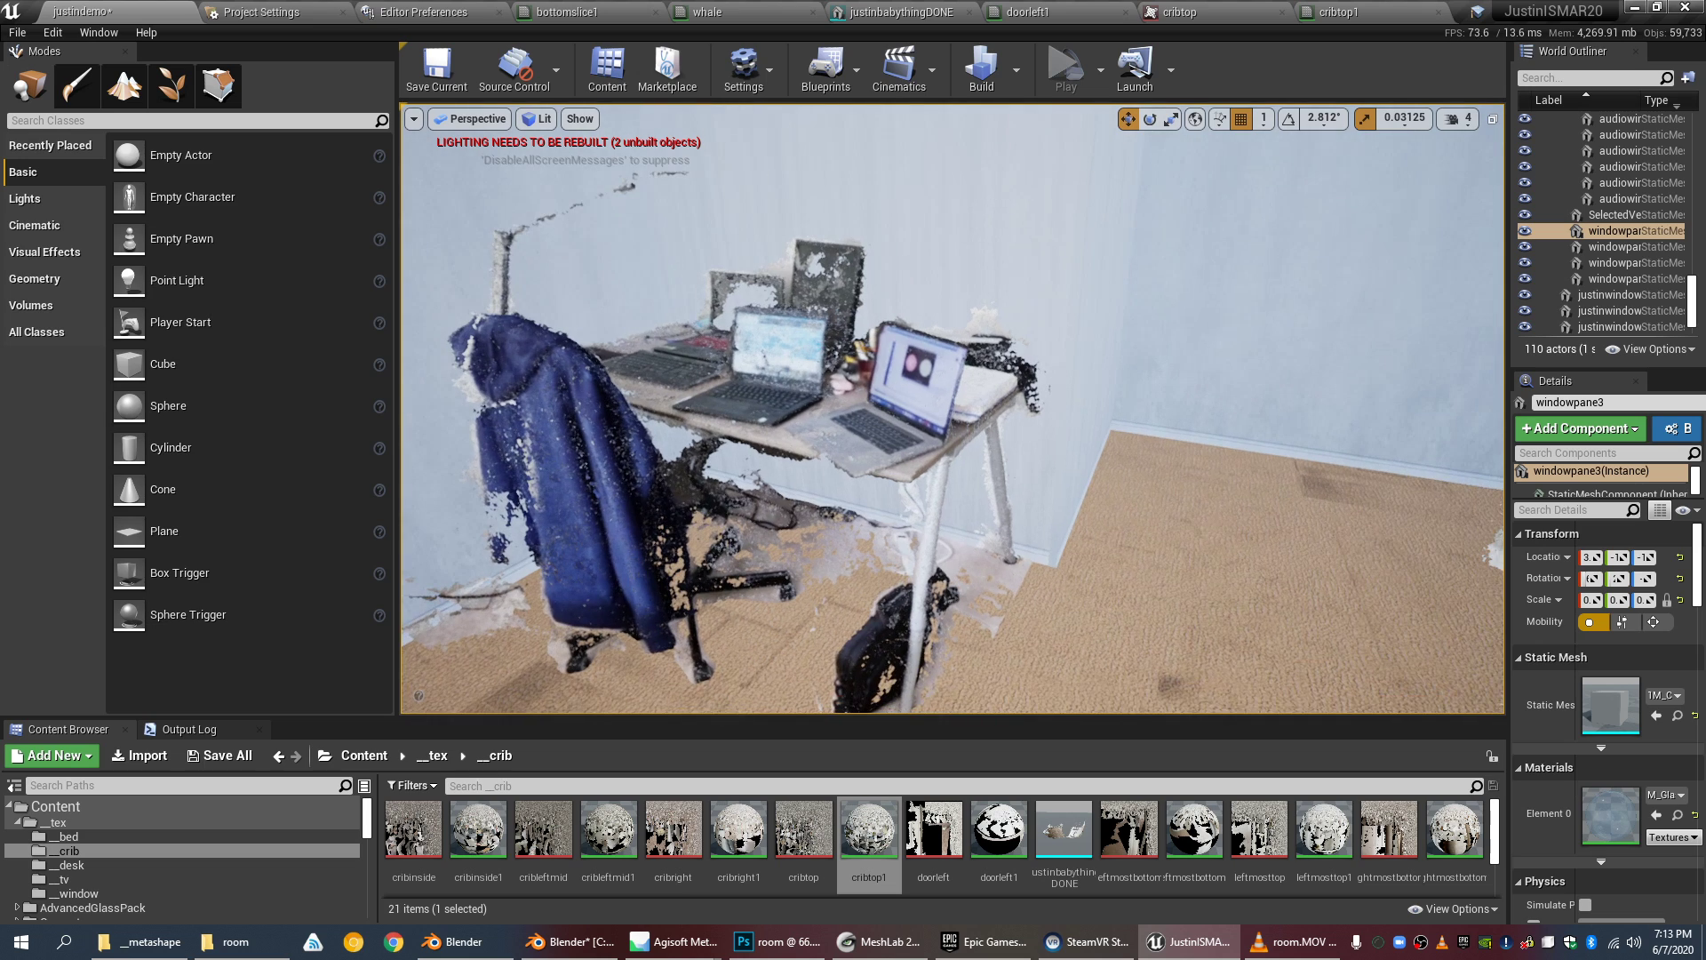
{"action": "scroll", "coordinate": [1065, 603], "scroll_direction": "down", "scroll_amount": 3}
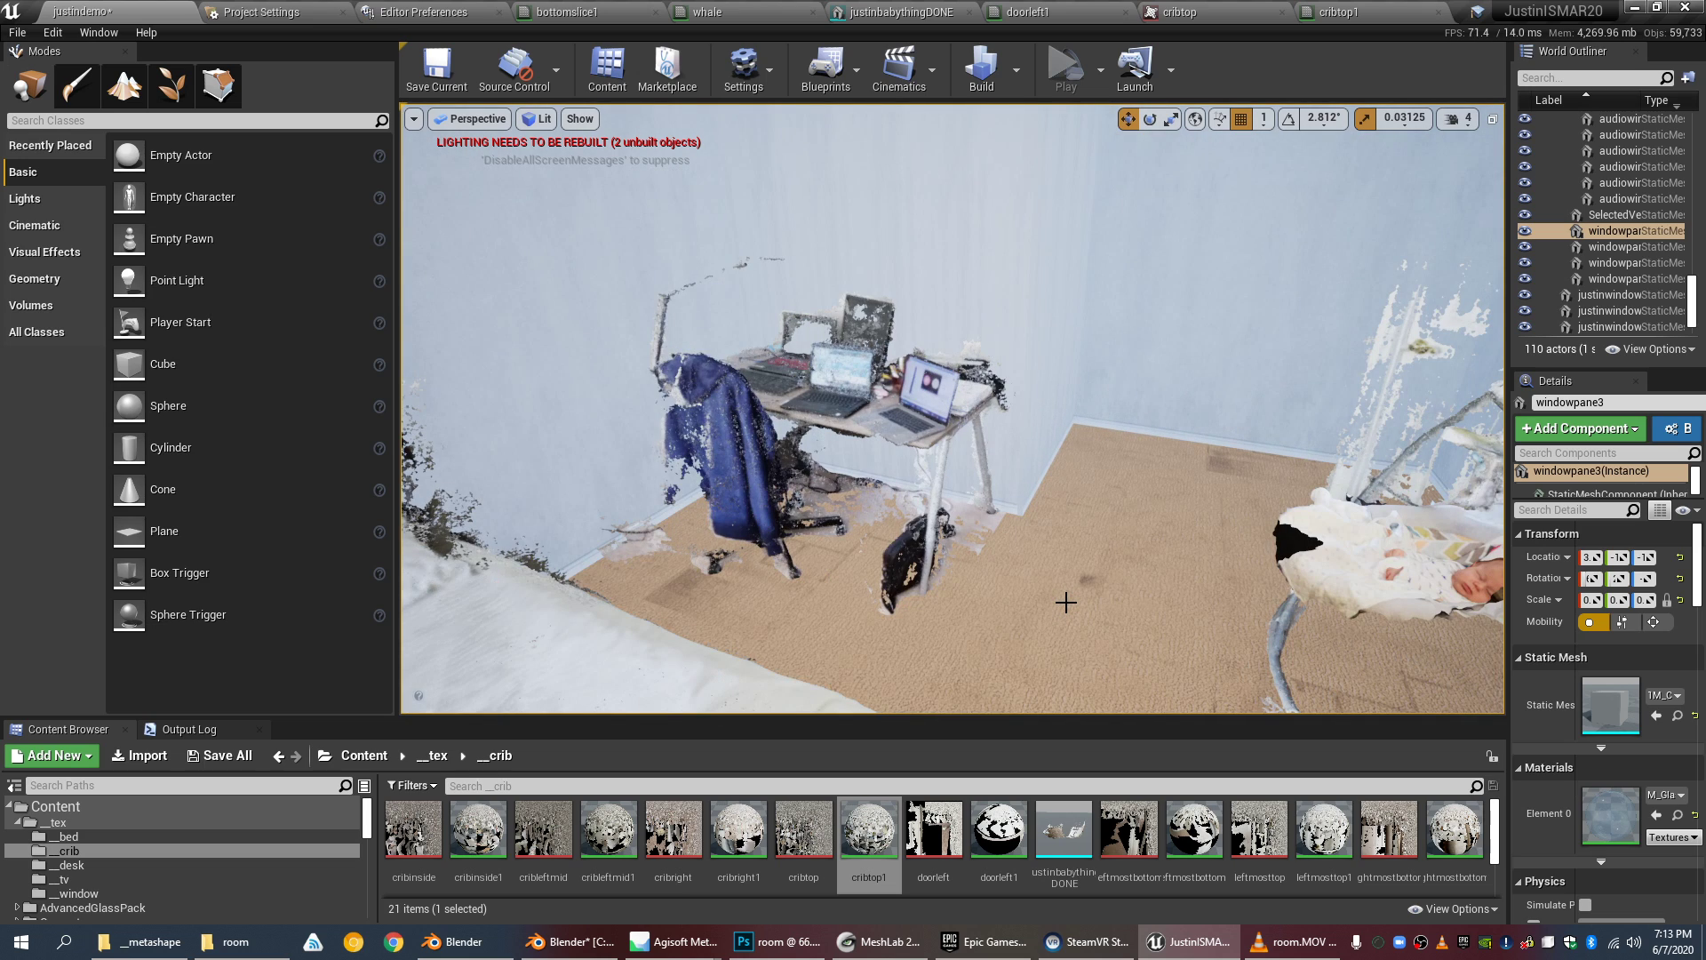